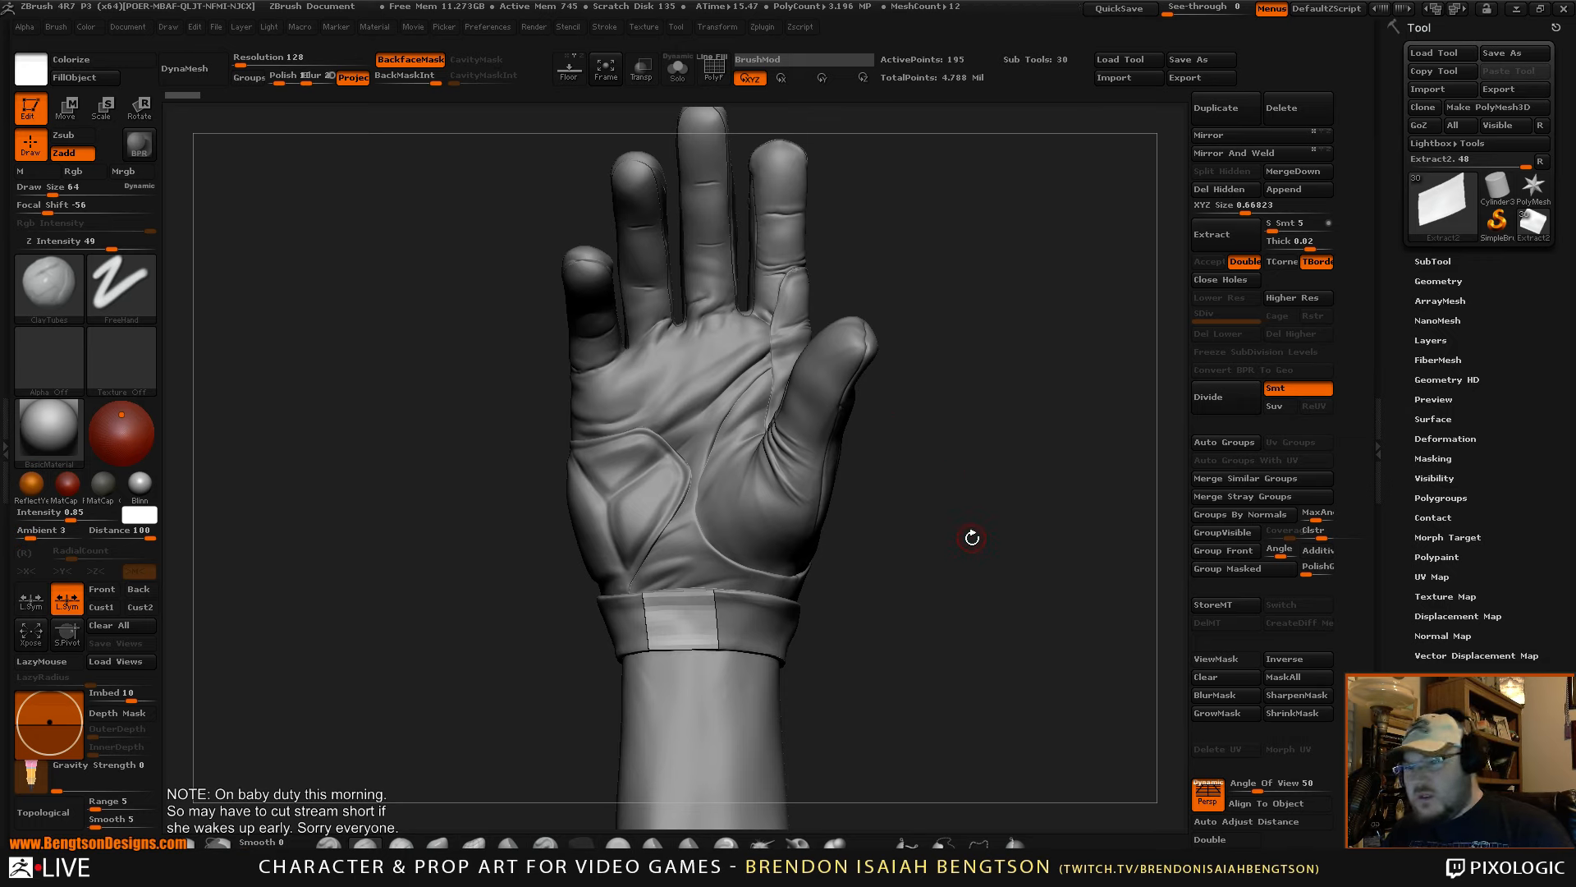
- Set the brush draw size to 89 and display the polygroup wireframe on the glove cuff's wrist patch
mouse_move(972, 538)
left_mouse_down()
mouse_move(1002, 535)
mouse_move(842, 544)
mouse_move(981, 532)
left_mouse_up()
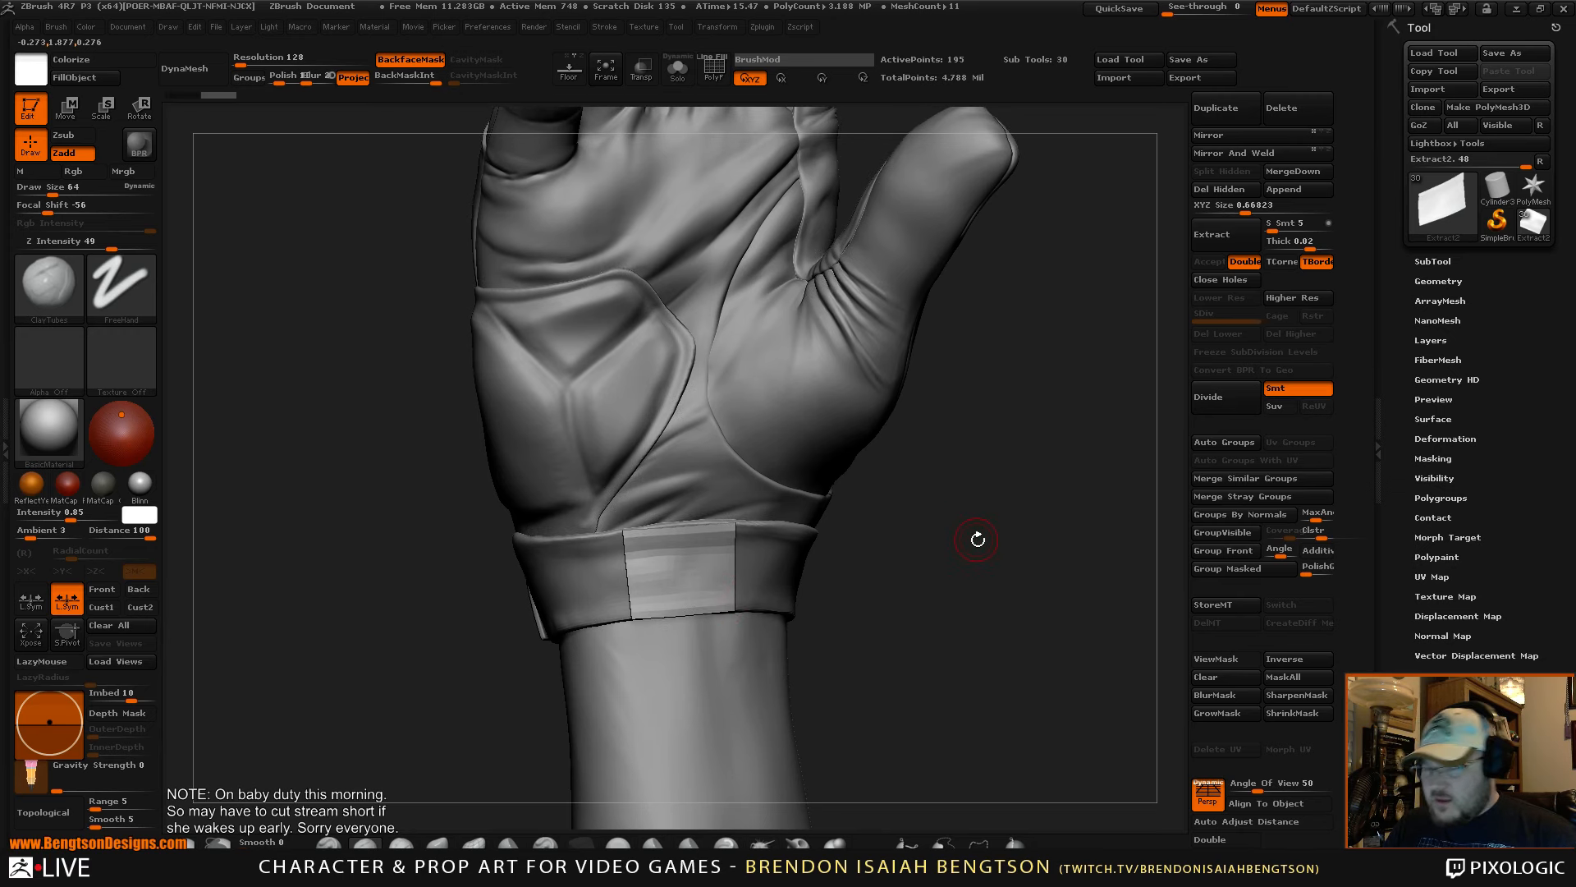
key("space")
scroll(985, 526, "up", 5)
scroll(982, 514, "down", 4)
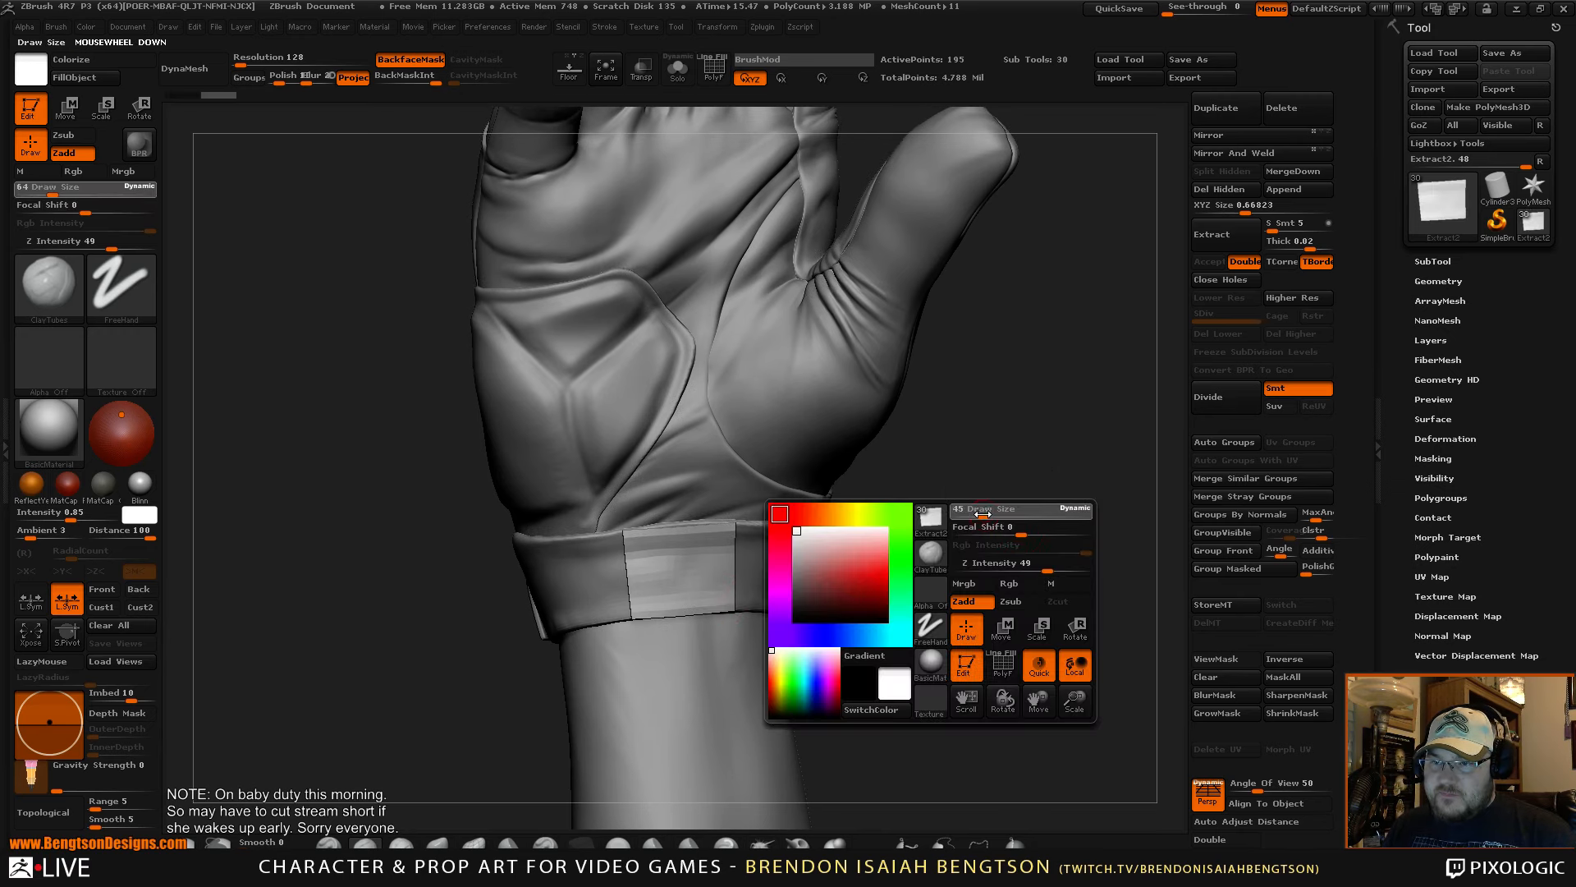
mouse_move(994, 516)
left_mouse_down()
mouse_move(995, 493)
mouse_move(1031, 531)
mouse_move(1050, 522)
left_mouse_up()
key("shift+f")
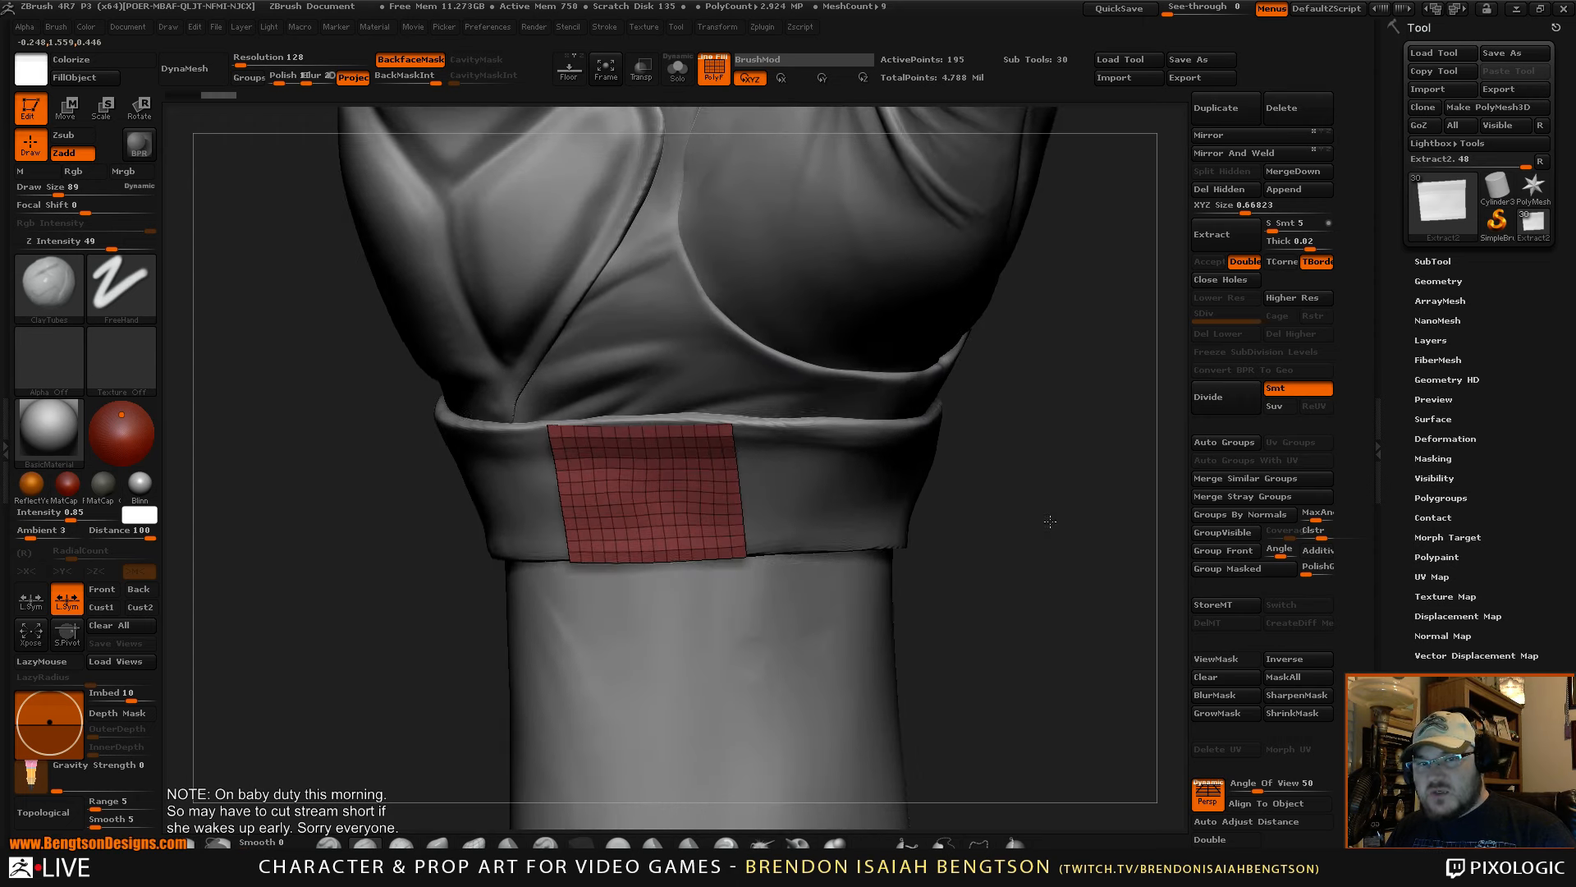
- Configure the Panel Loops options with Polish 0, Bevel 20, Elevation -100 and regrouped loops
left_click(1430, 282)
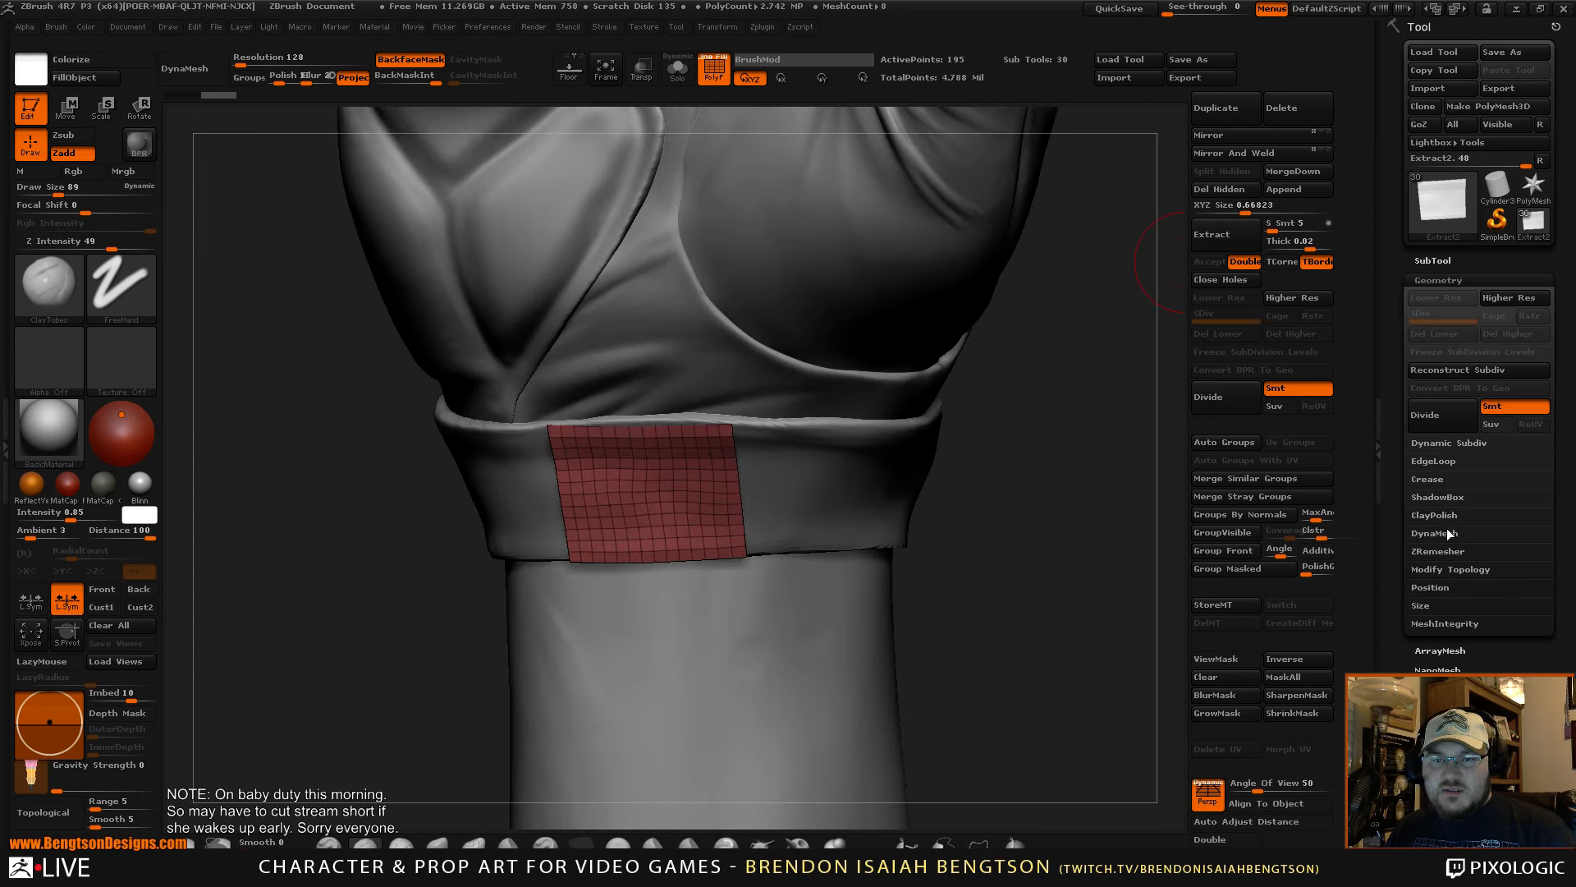
left_click(1437, 461)
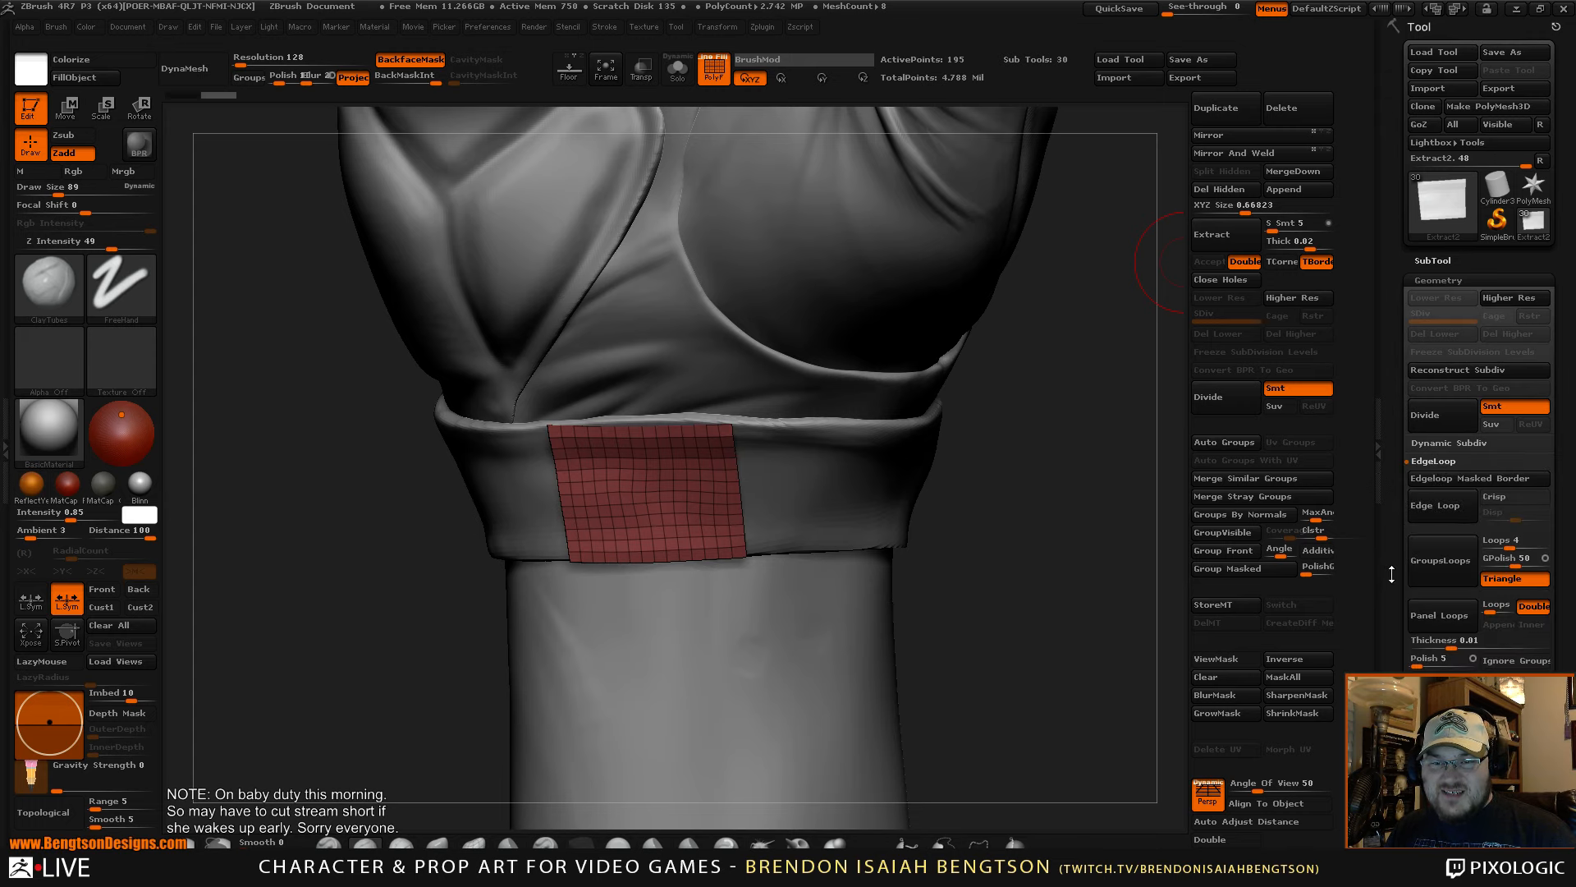
left_click_drag(1392, 574, 1406, 529)
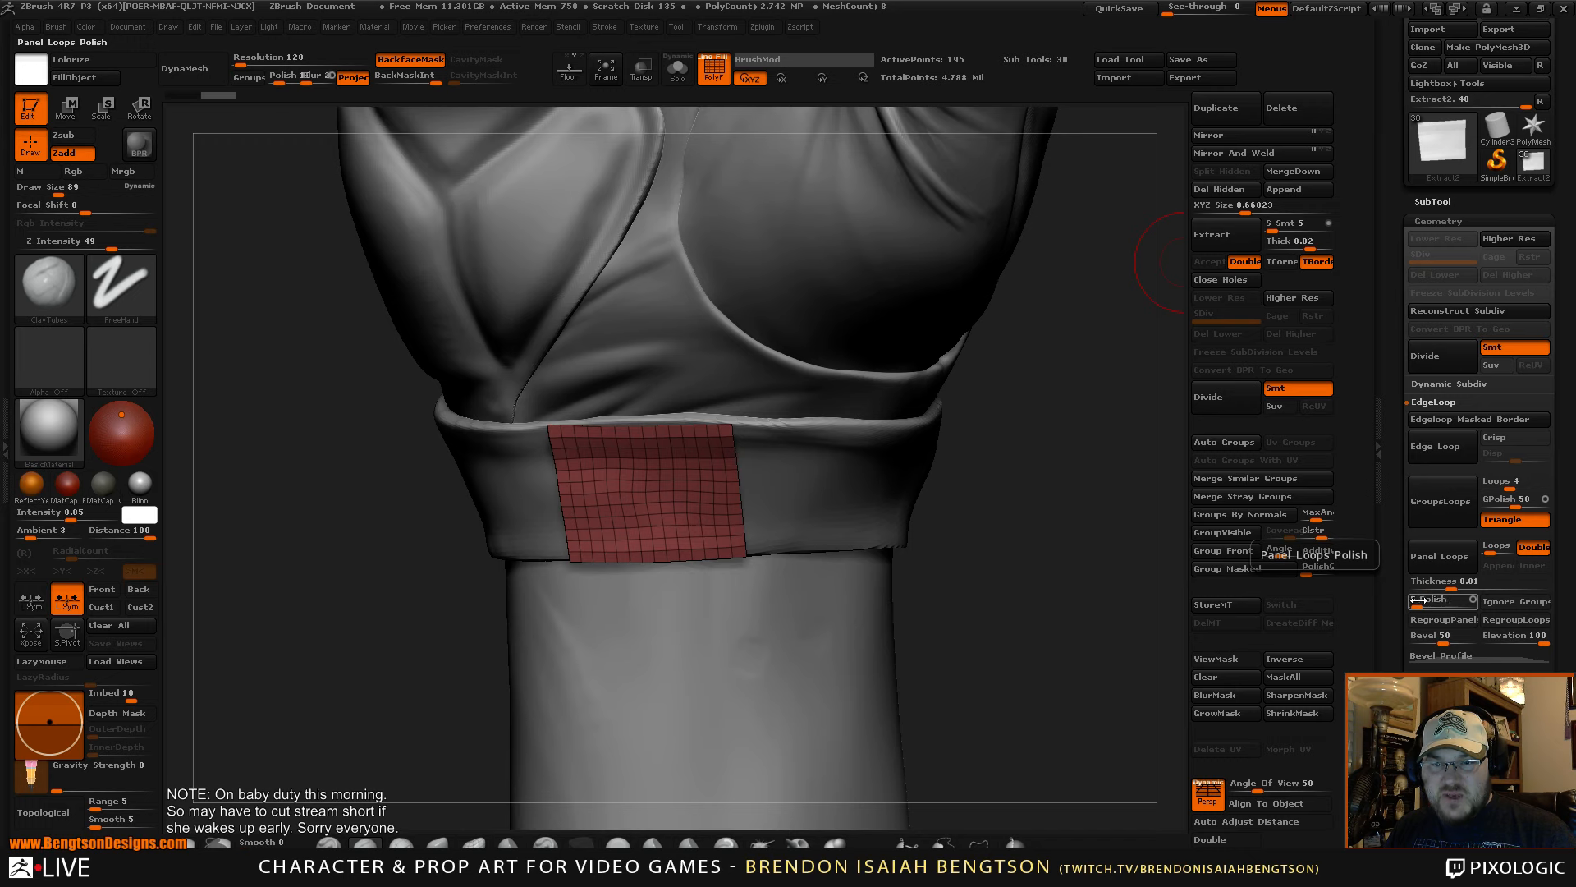
left_click_drag(1039, 587, 1080, 581, "alt")
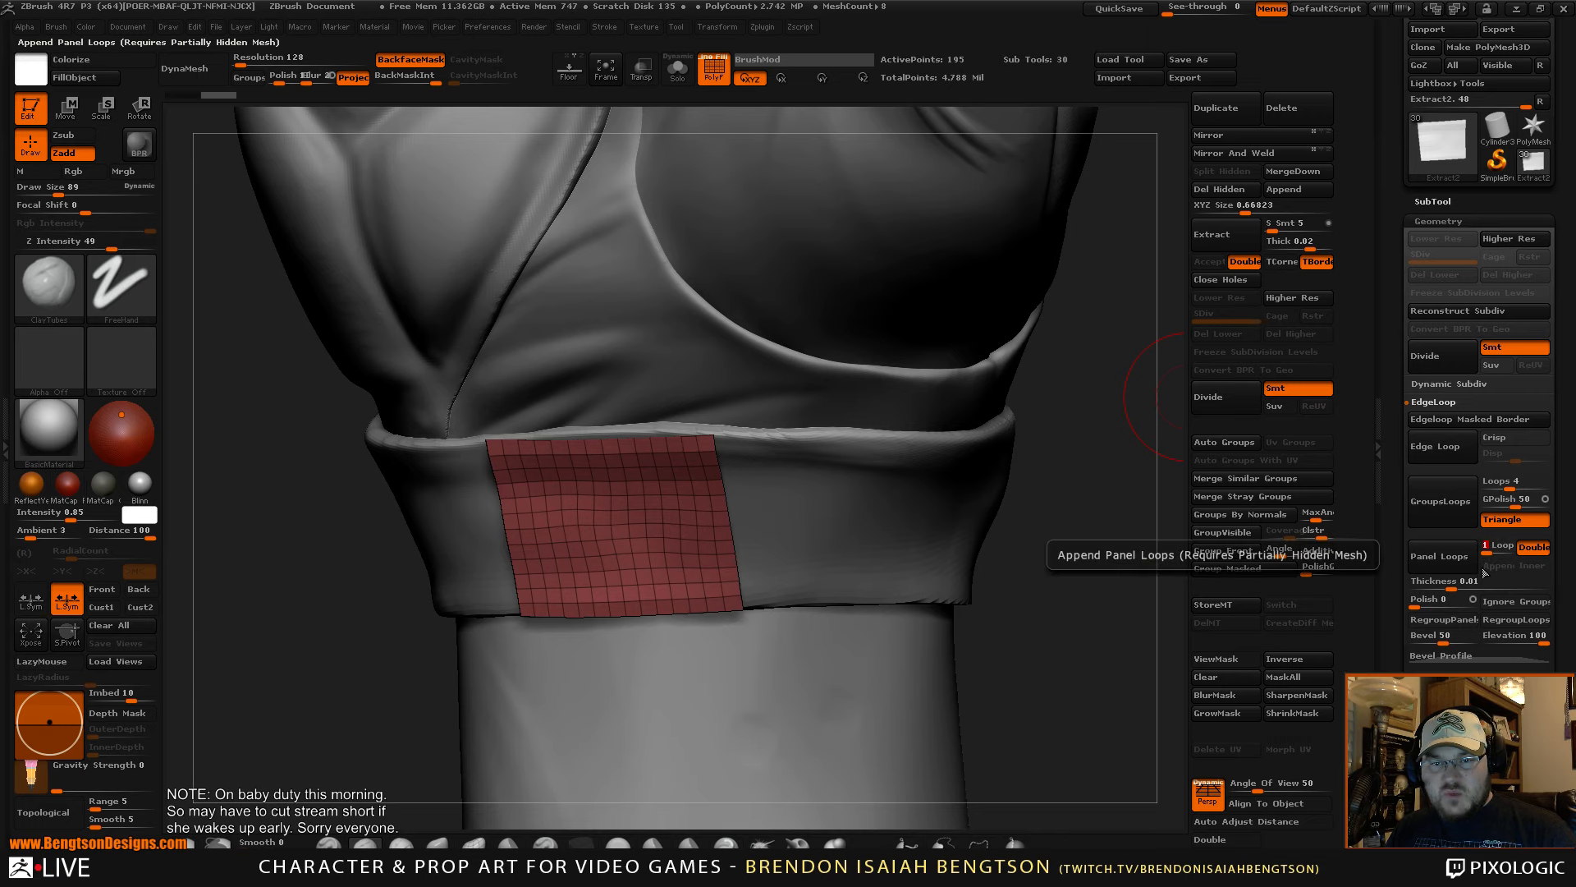
left_click(1502, 622)
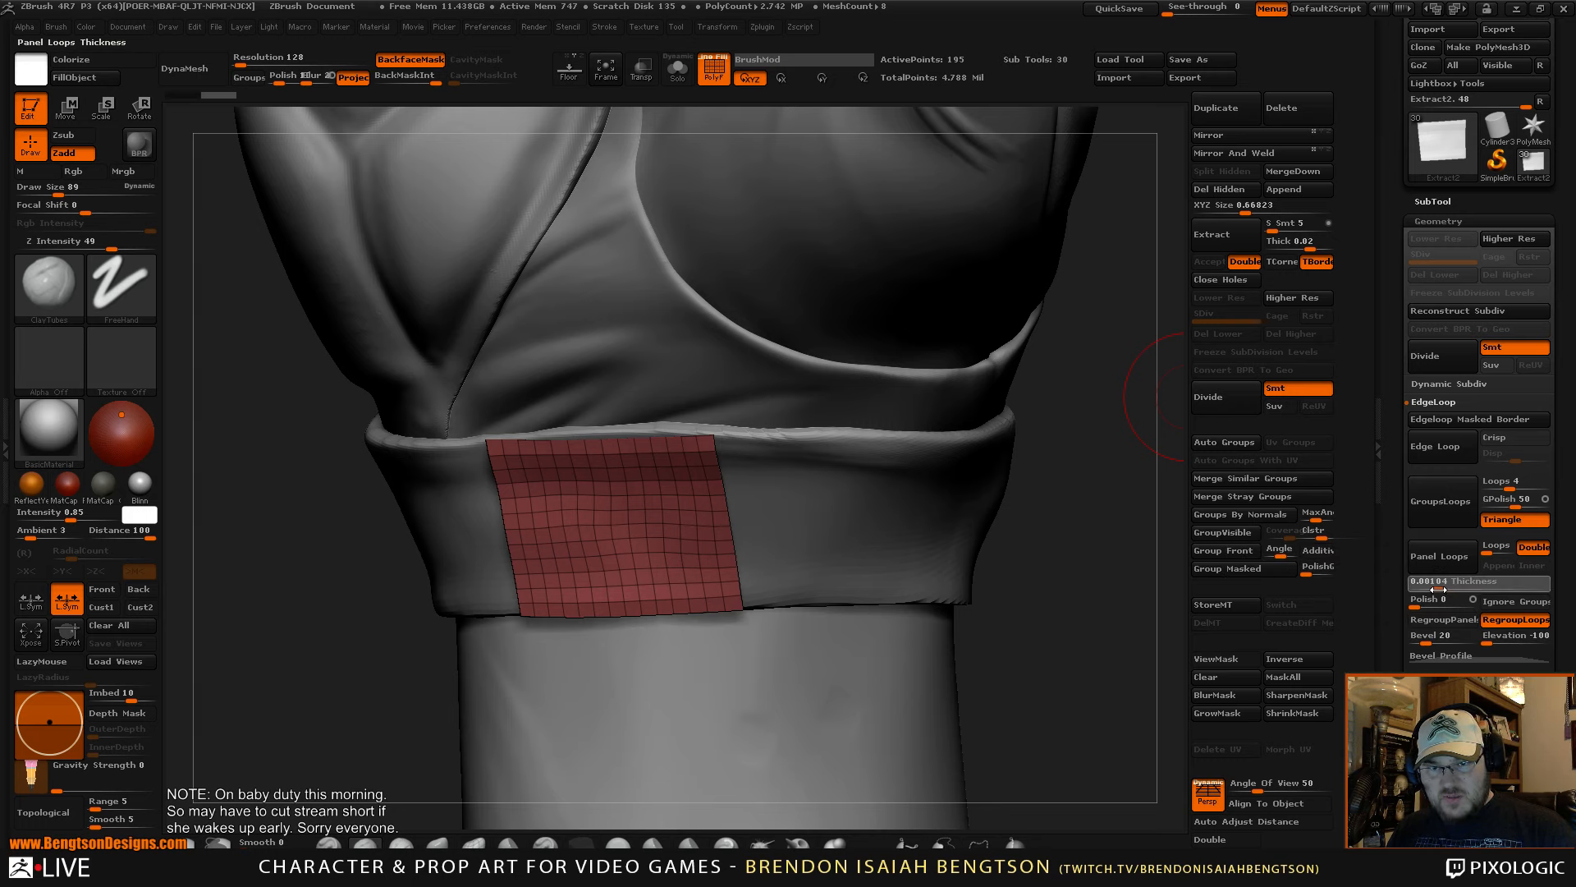
- Try Panel Loops on the wrist patch with small thickness values, undoing each attempt
left_click(1442, 557)
left_click_drag(1174, 505, 1103, 506)
key("ctrl+z")
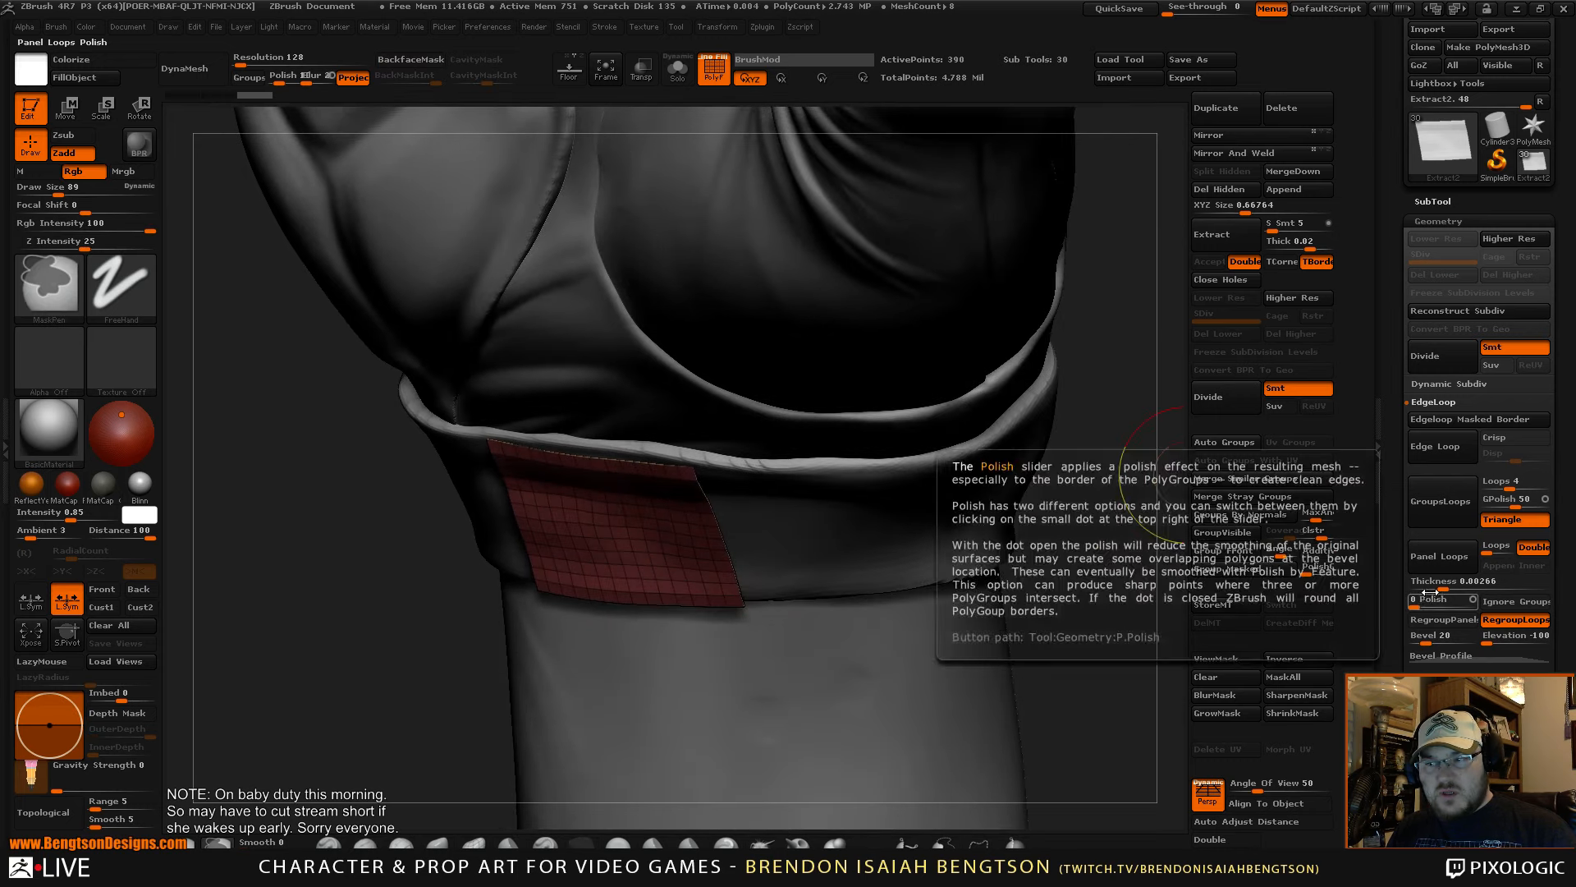
left_click_drag(1449, 581, 1457, 581)
left_click(1447, 556)
left_click_drag(1125, 580, 1182, 472)
key("ctrl+z")
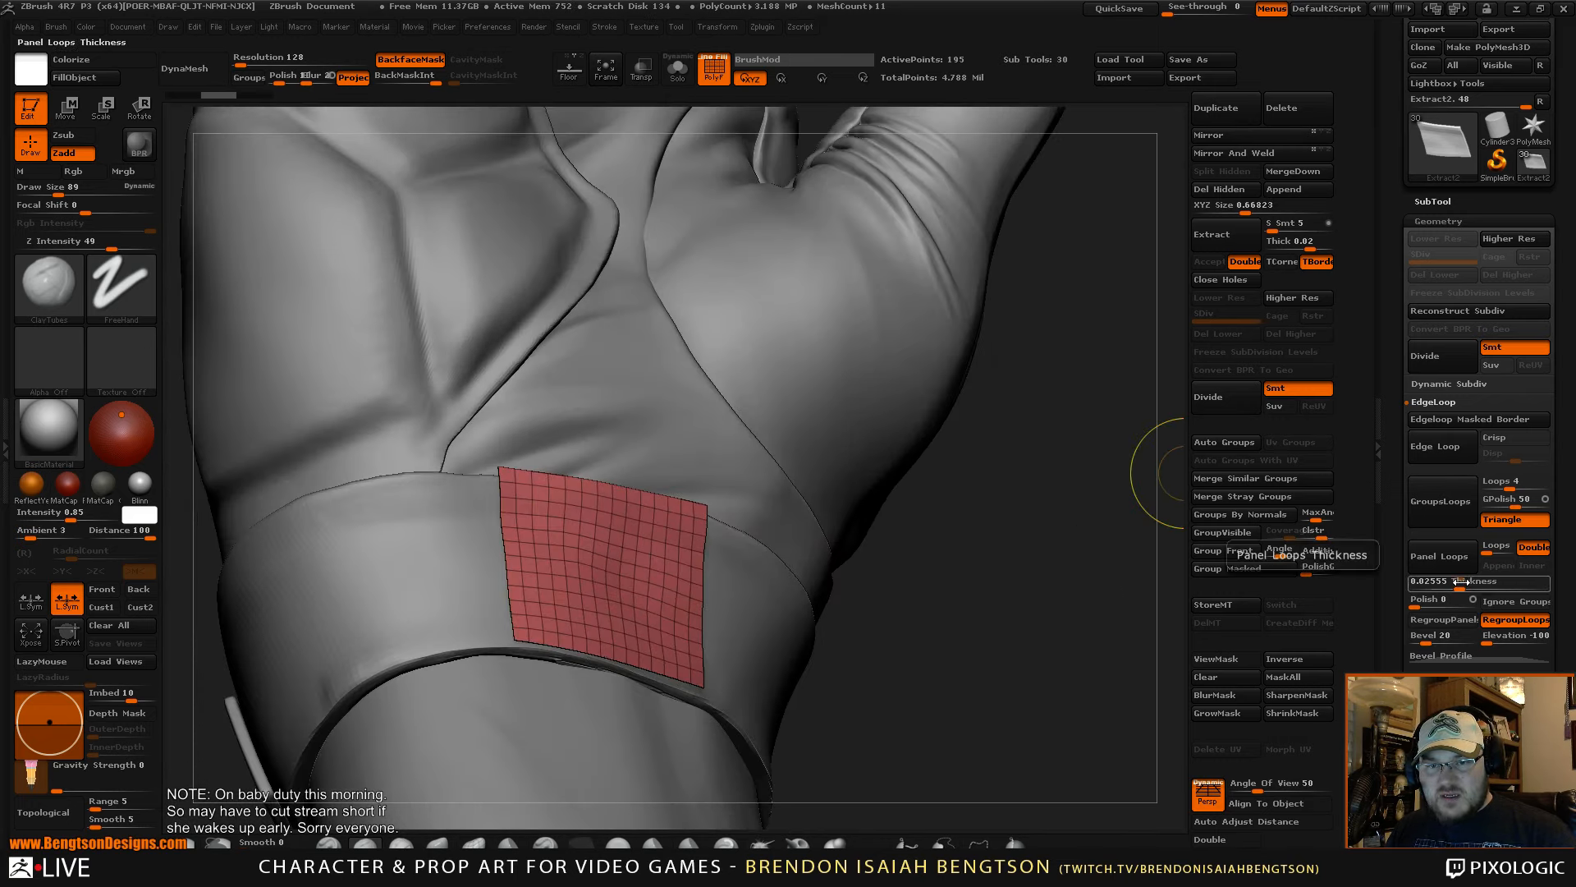
- Thicken the wrist patch using Panel Loops with a thickness of 0.0363
left_click(1459, 583)
left_click_drag(1462, 584, 1463, 584)
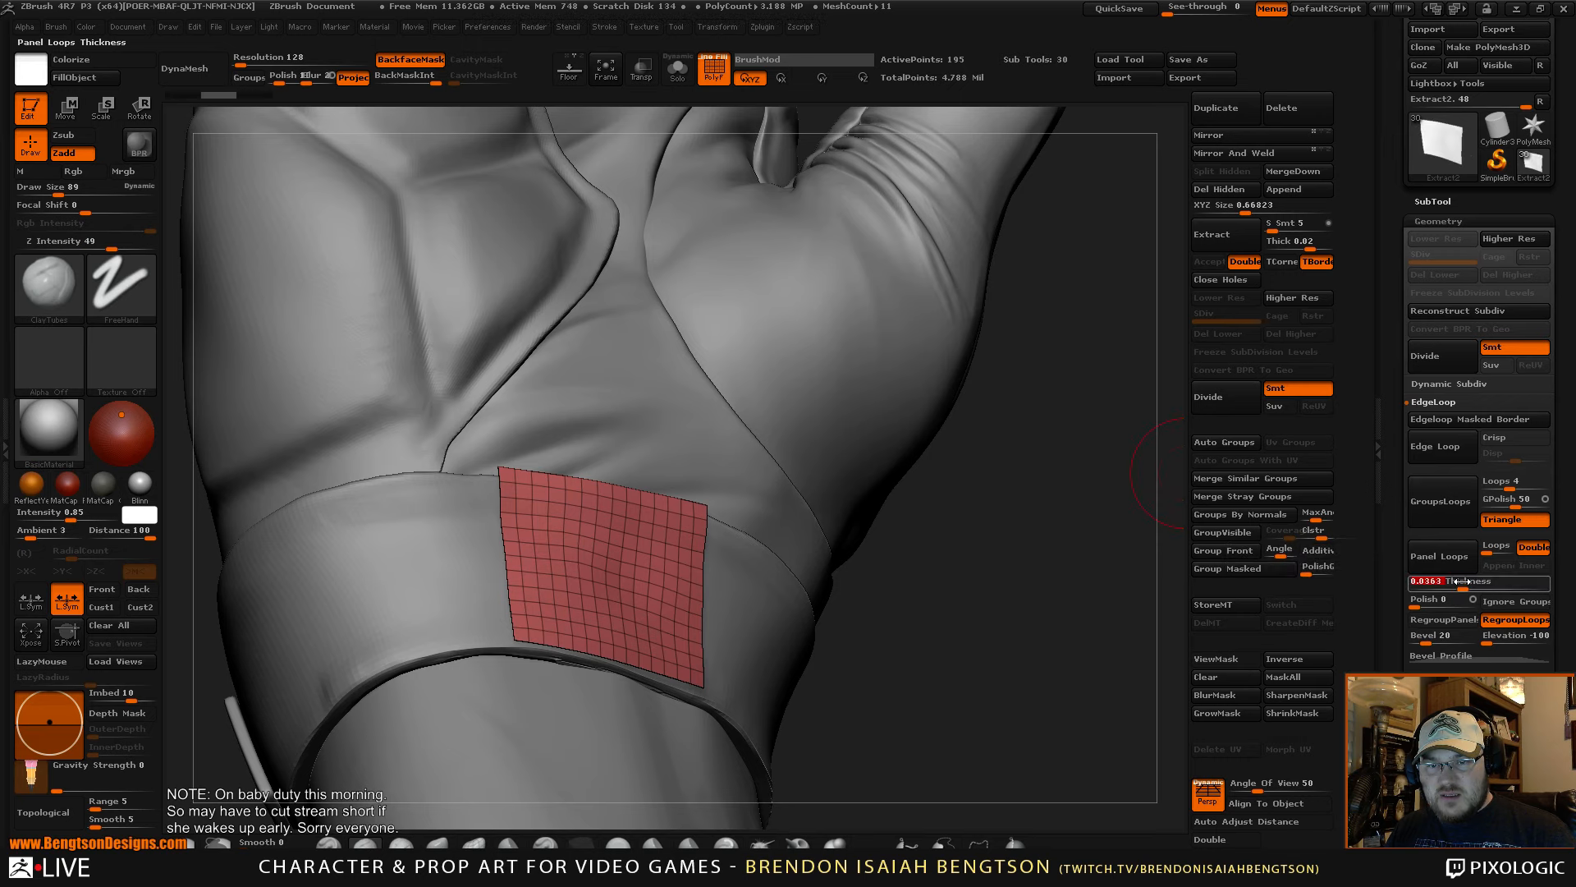
left_click(1442, 557)
left_click_drag(1059, 577, 1077, 649)
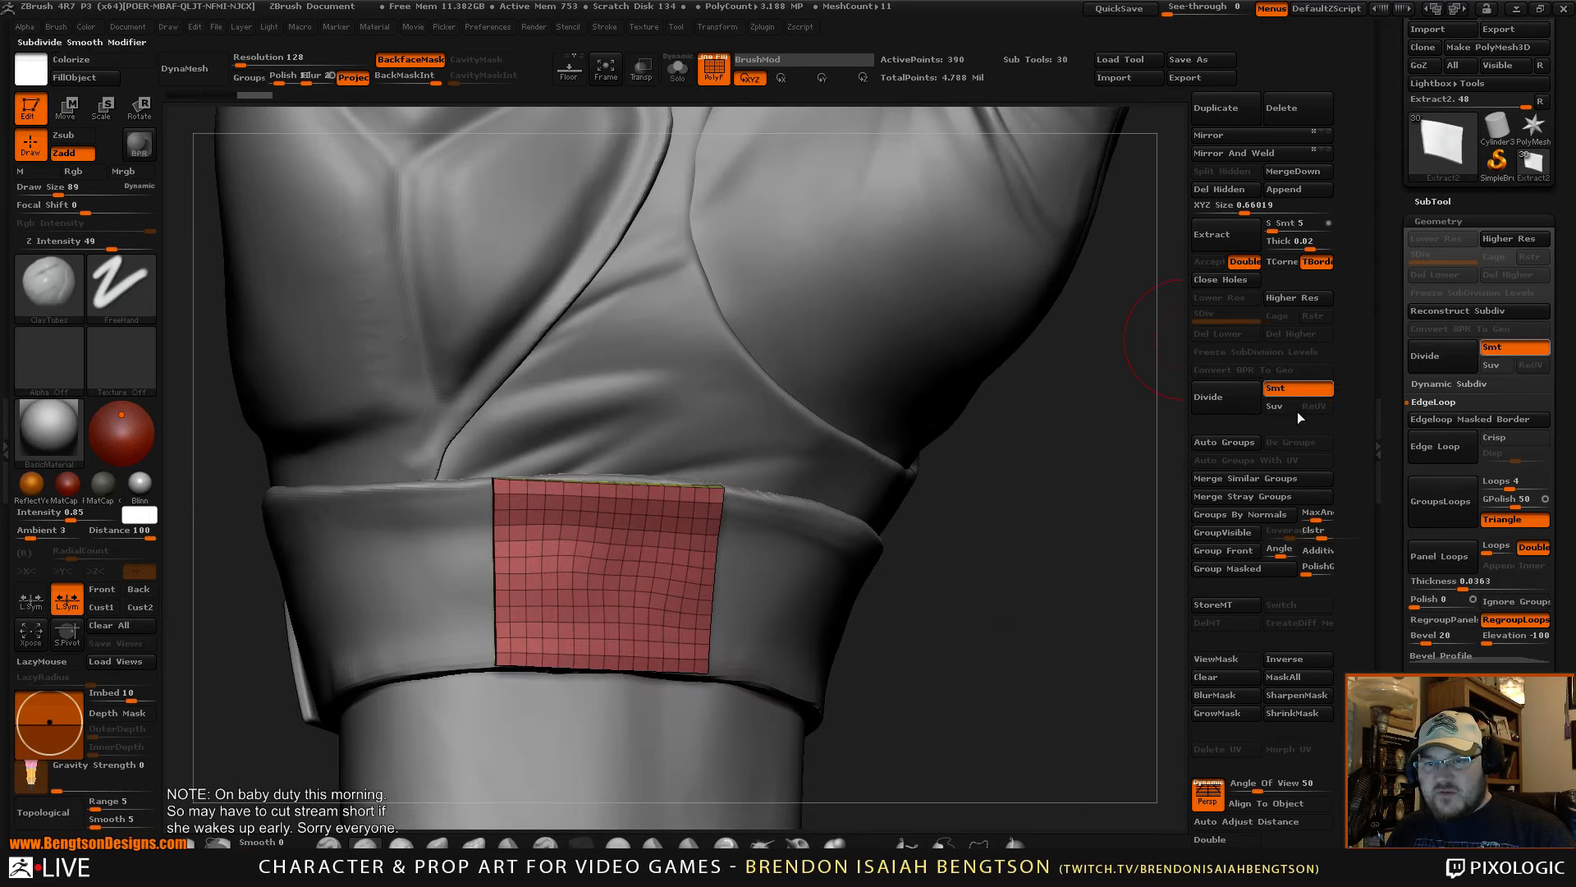
- Split the thickened patch into polygroups by its face normals and isolate it from the other subtools
left_click(1224, 550)
left_click_drag(991, 612, 1039, 629)
key("alt+s")
left_click_drag(971, 556, 966, 603)
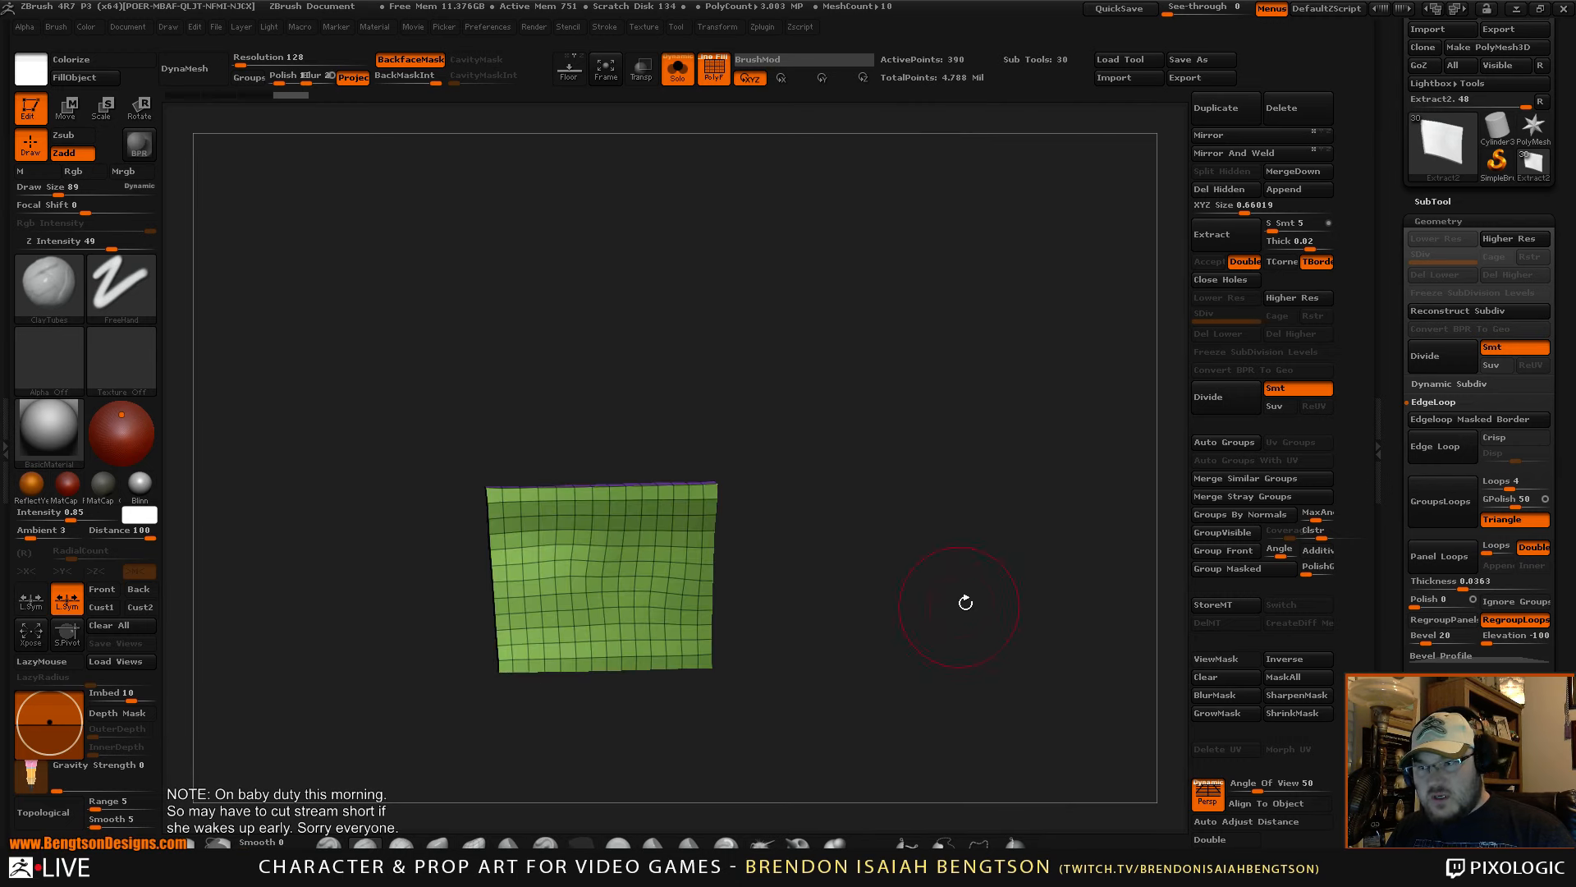
- Apply the Polish By Groups deformation to the isolated patch
left_click_drag(1393, 380, 1390, 494)
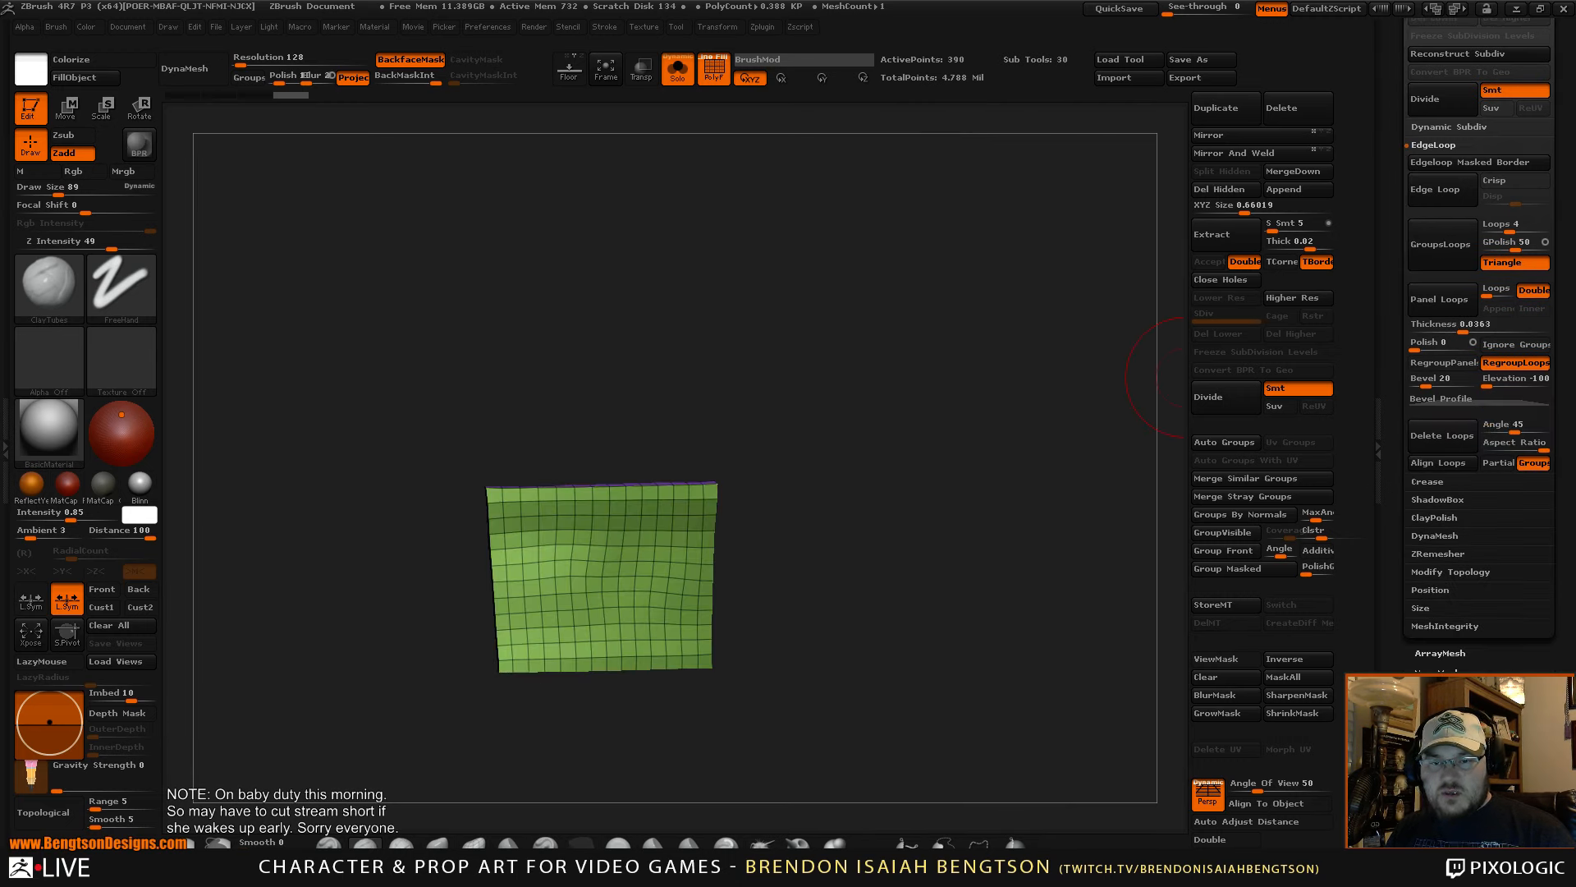
left_click(1439, 791)
left_click_drag(1392, 581, 1392, 380)
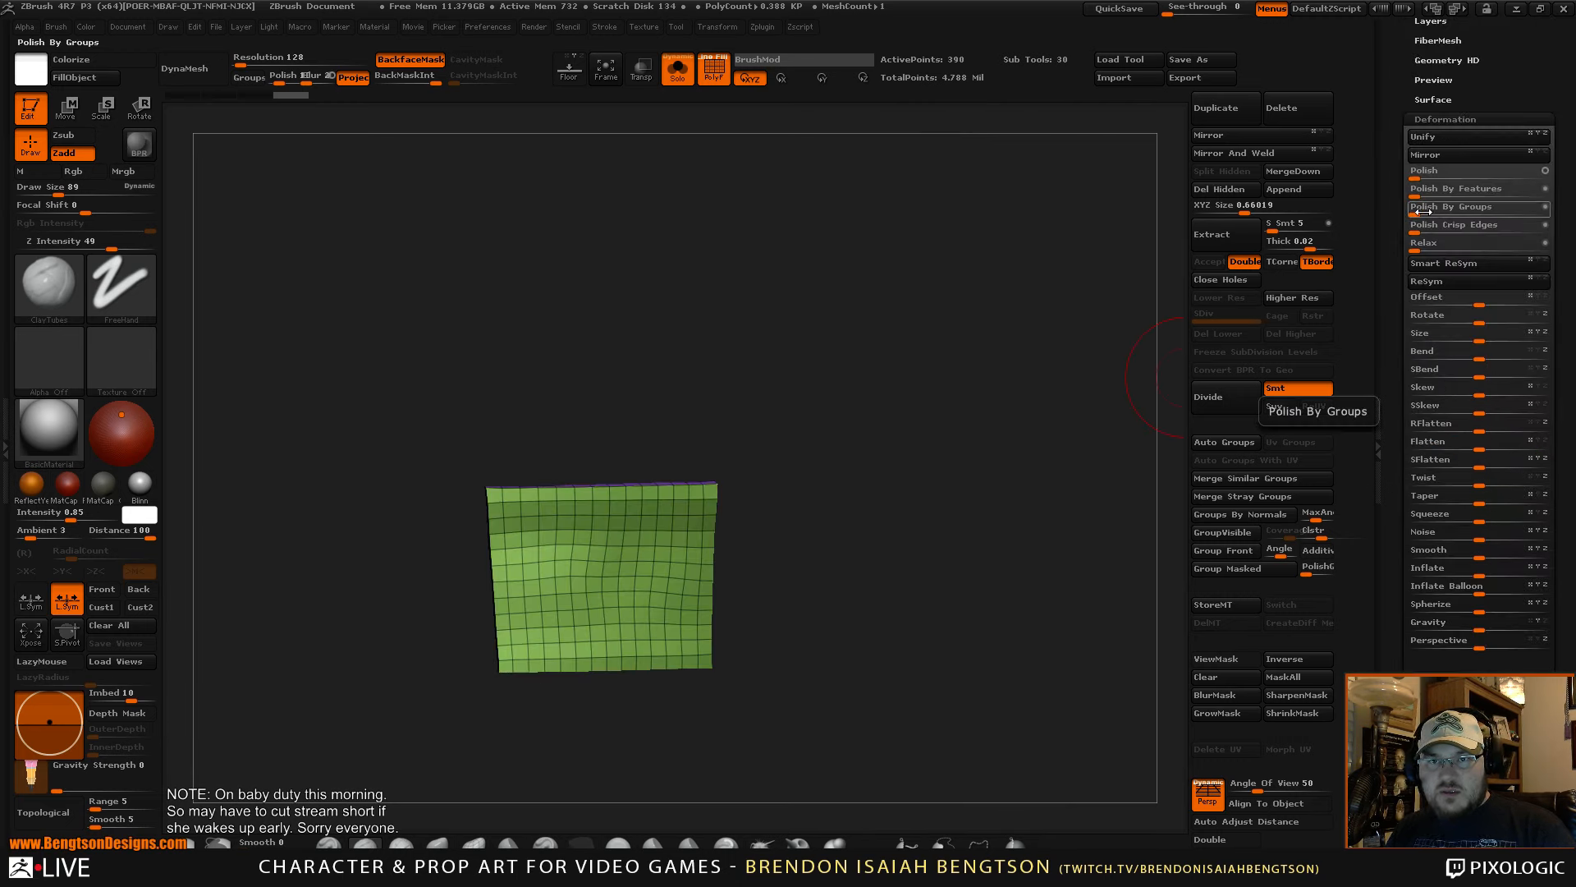
left_click_drag(1461, 213, 1461, 213)
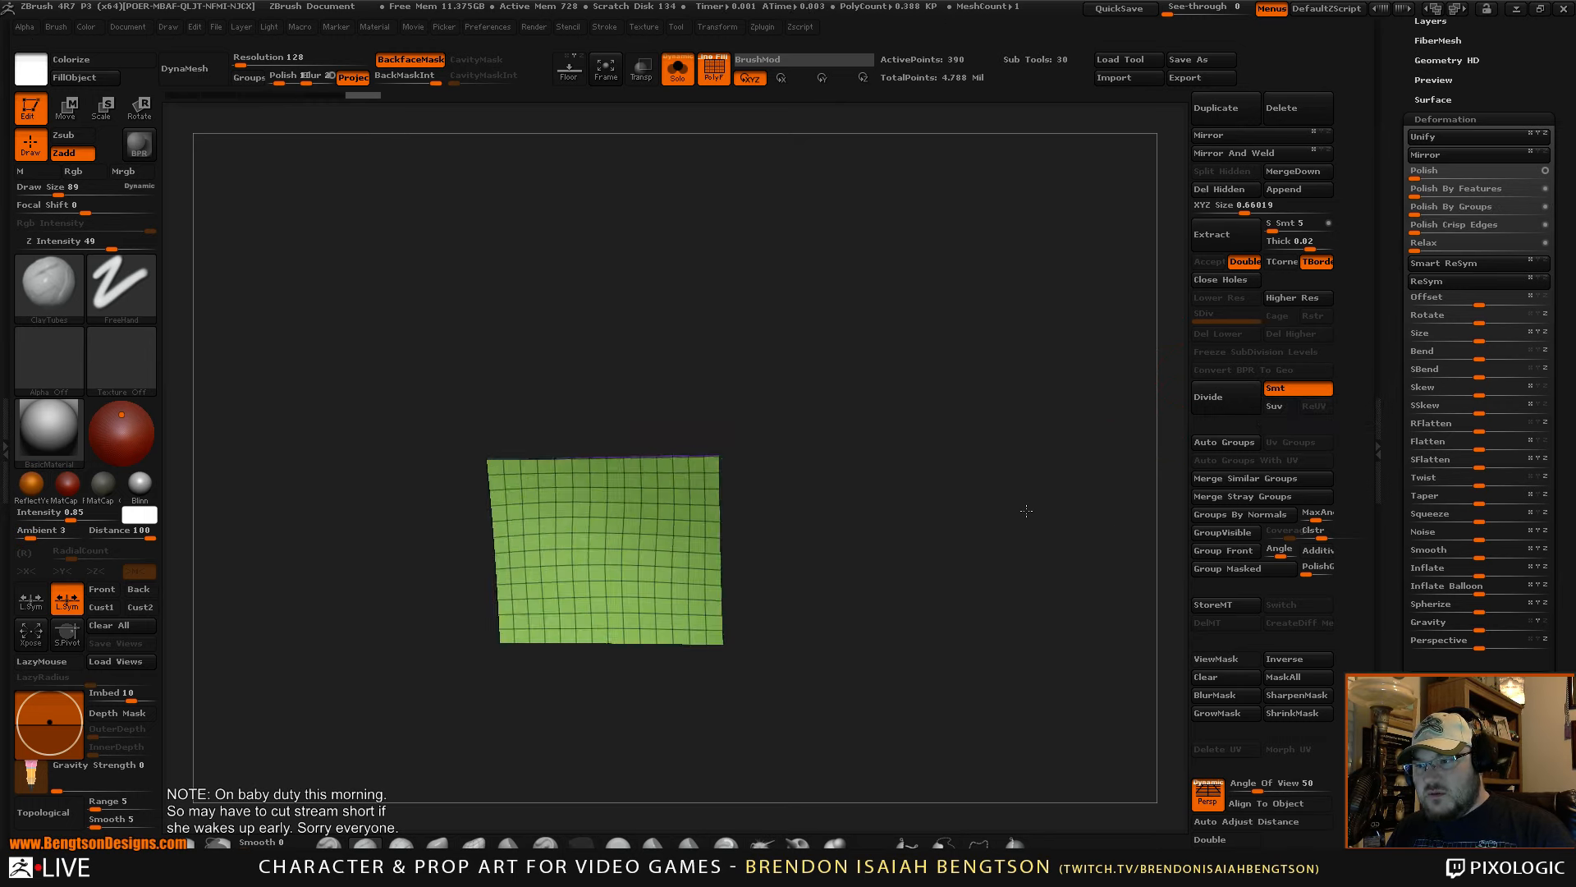
- Smooth the front surface of the patch by brush and hide the polygroup wireframe
mouse_move(1040, 514)
left_mouse_down()
mouse_move(1022, 644)
mouse_move(993, 616)
left_mouse_up()
left_click_drag(693, 367, 658, 408)
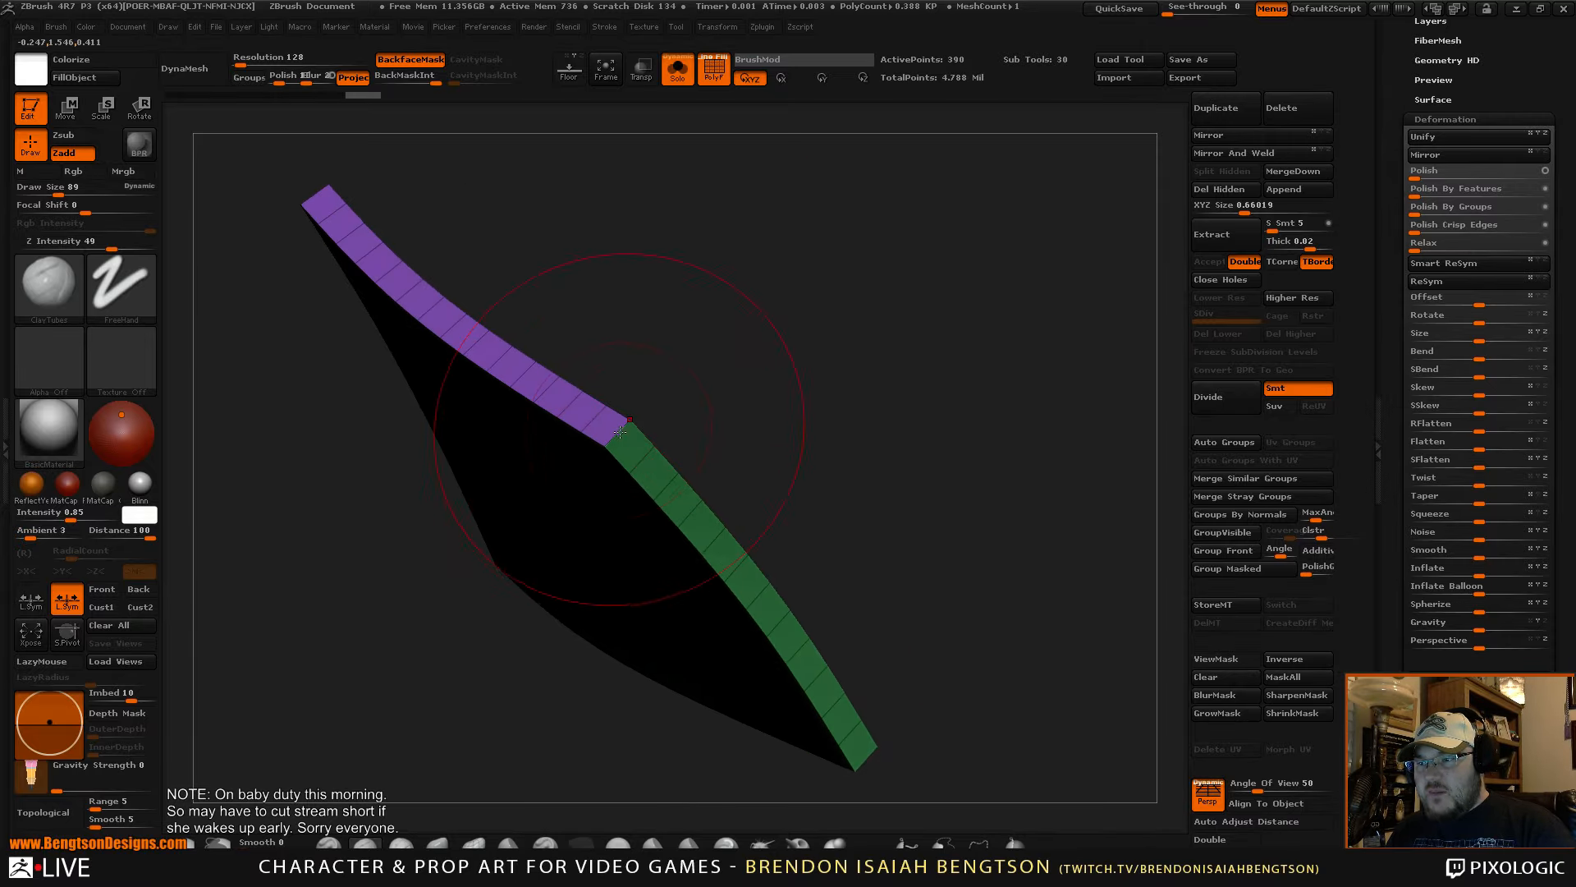
mouse_move(726, 485)
left_mouse_down()
mouse_move(844, 342)
mouse_move(969, 312)
mouse_move(936, 257)
mouse_move(928, 312)
mouse_move(804, 240)
mouse_move(855, 362)
mouse_move(944, 345)
mouse_move(966, 285)
mouse_move(730, 492)
left_mouse_up()
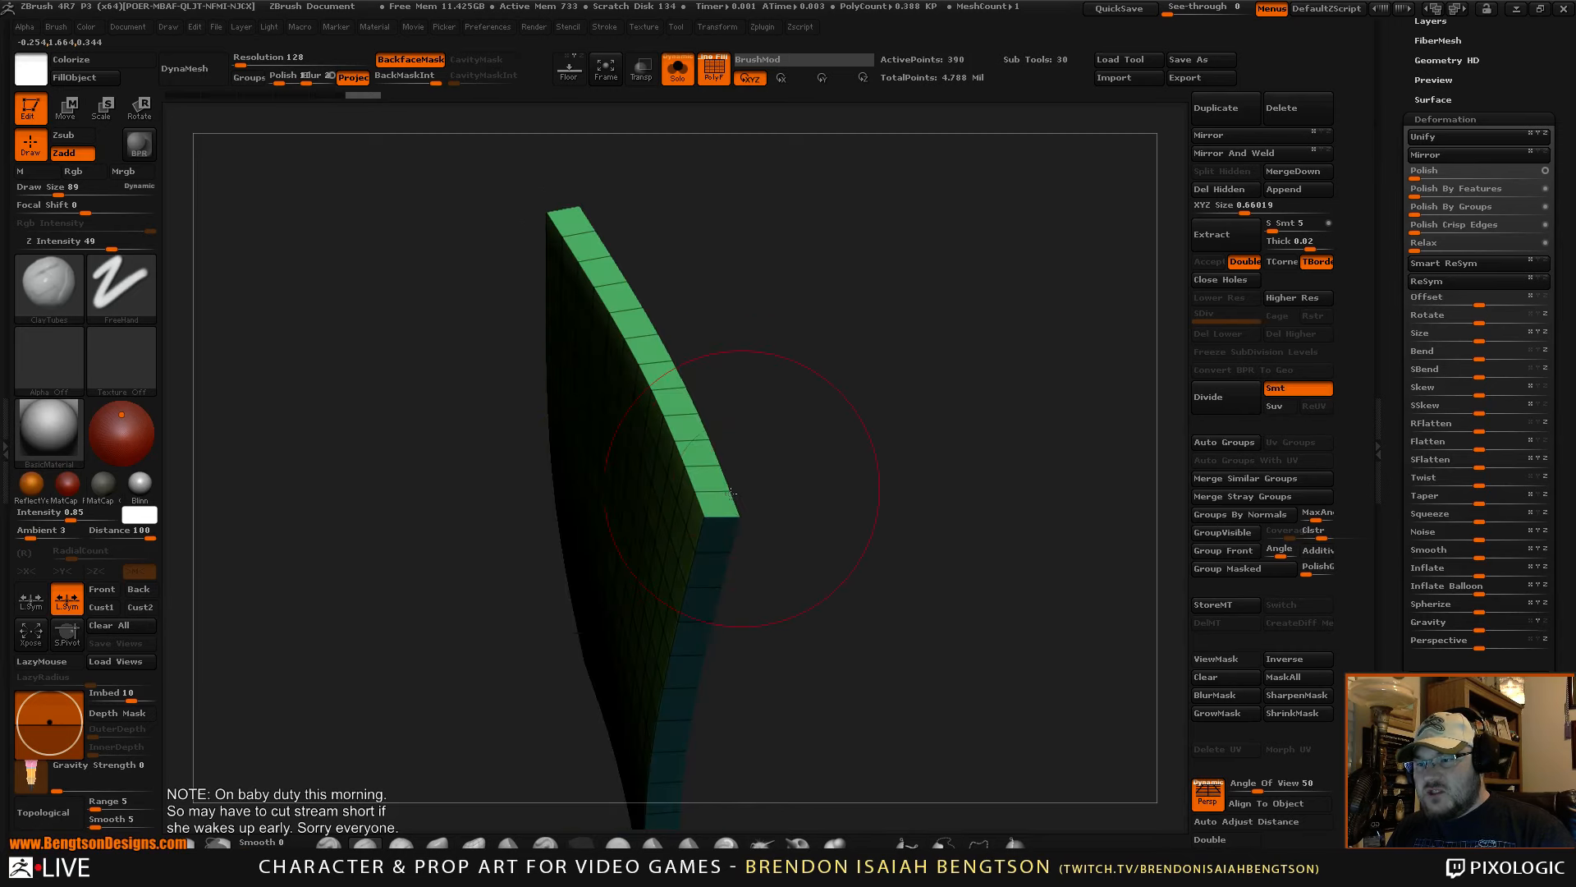
left_click_drag(889, 416, 889, 404, "alt")
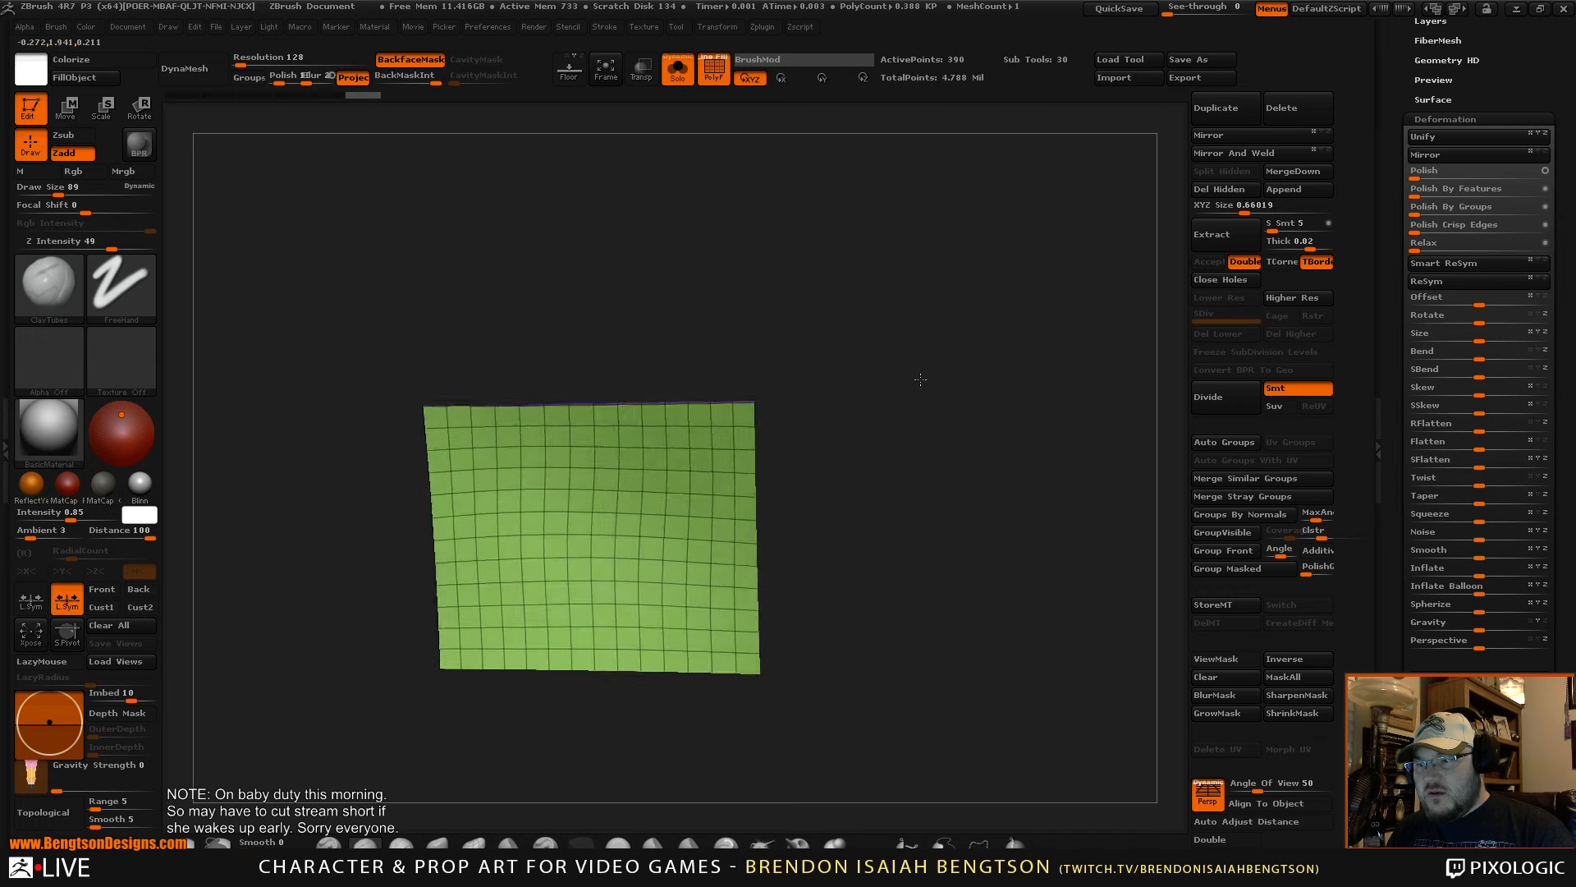
key("shift")
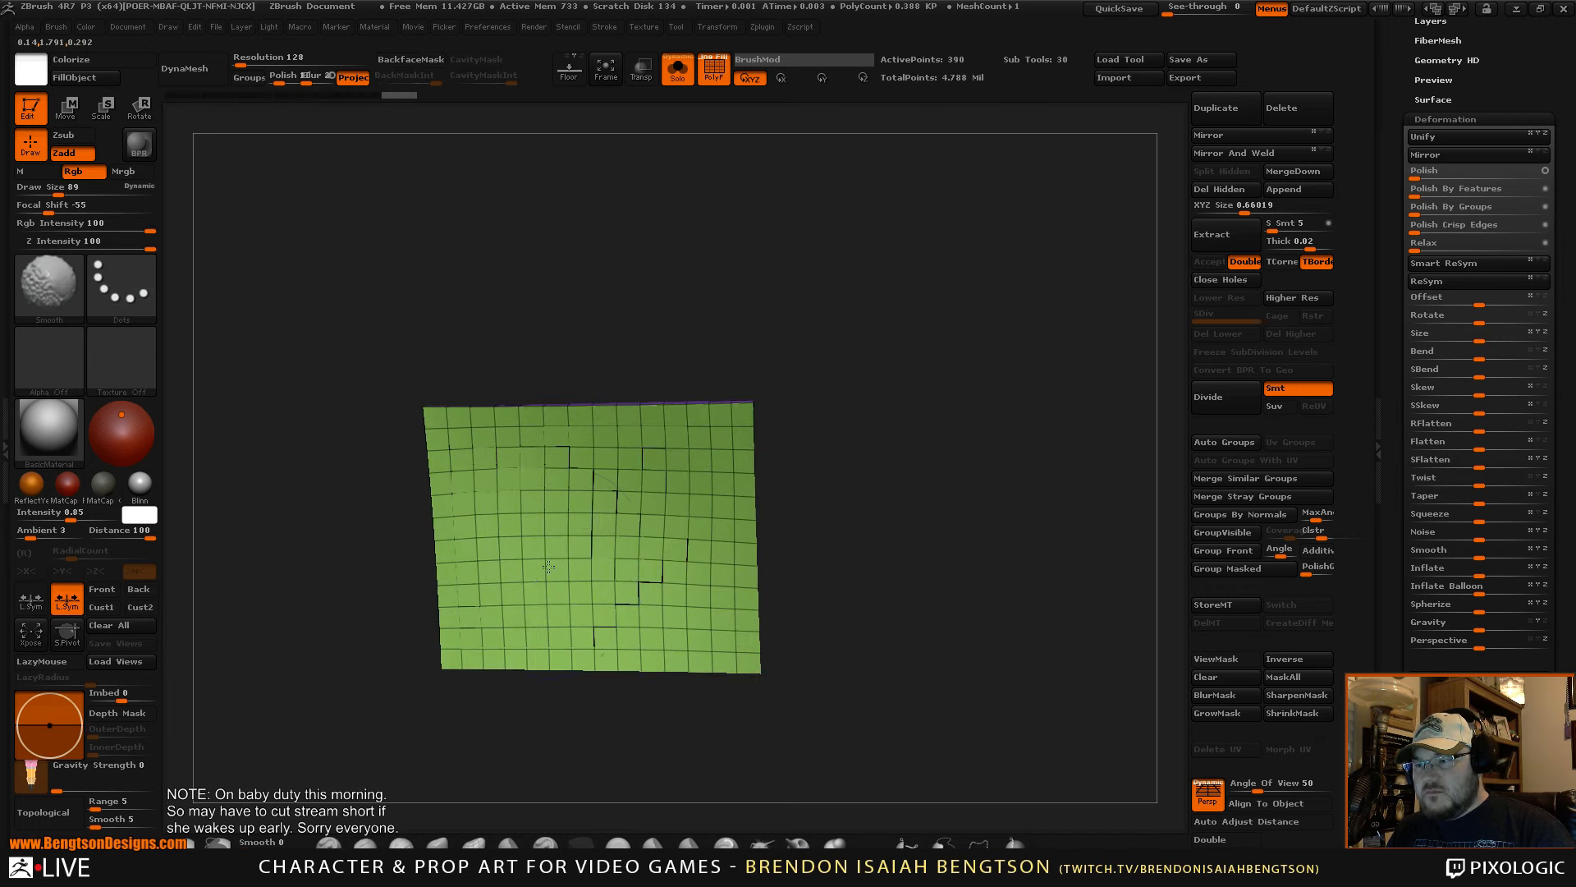
key("shift+f")
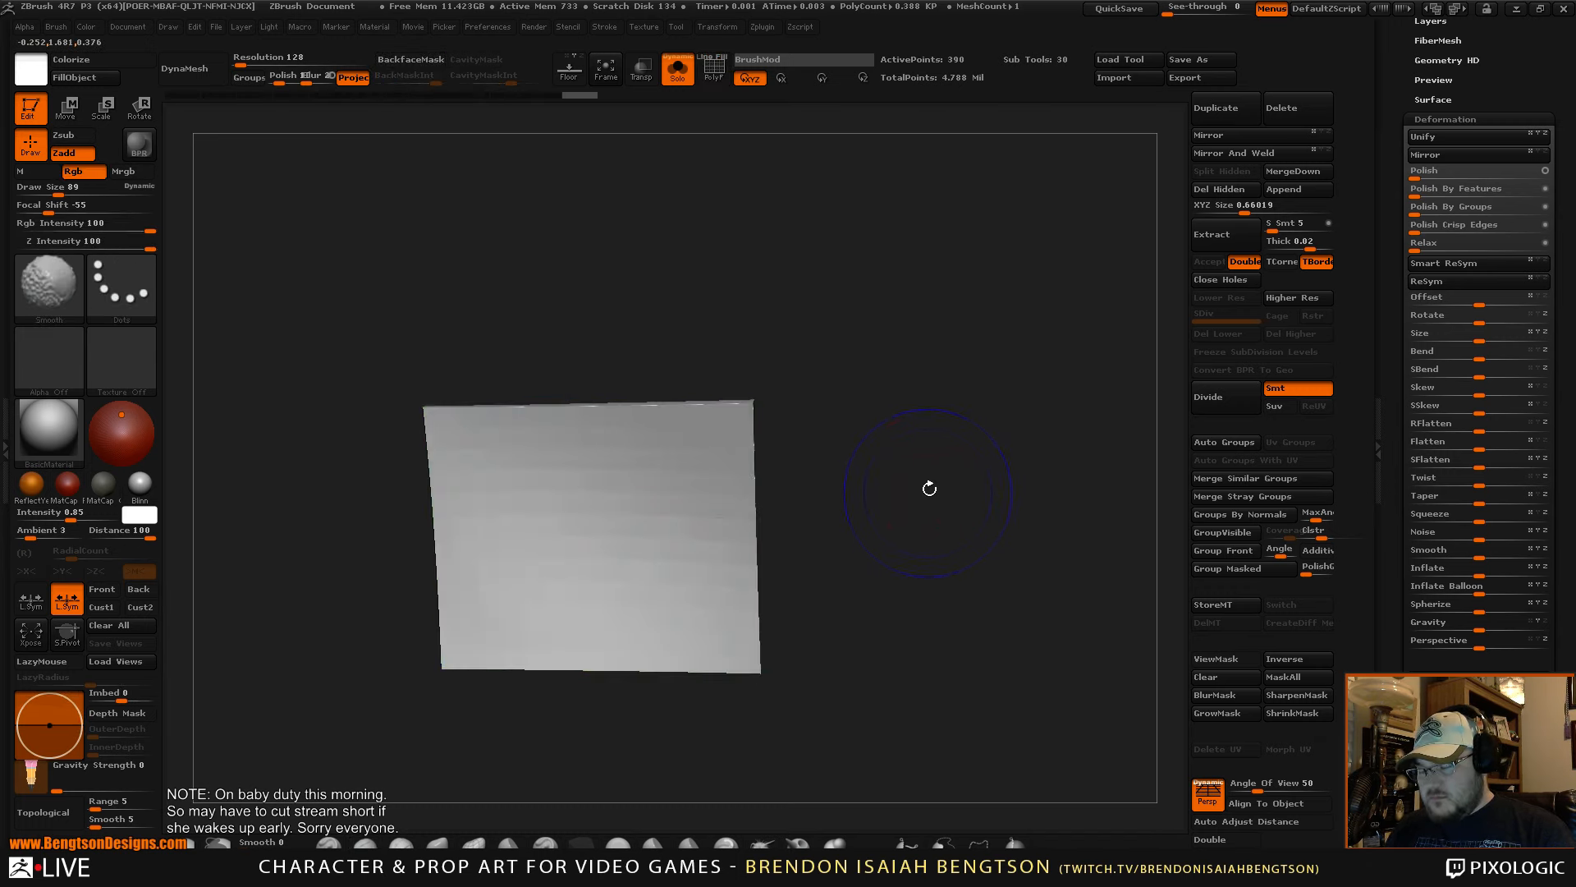
- Show all subtools again and examine from the side how the patch sits against the cuff
key("s")
left_click_drag(1118, 670, 1088, 353, "alt")
left_click_drag(1051, 644, 760, 632)
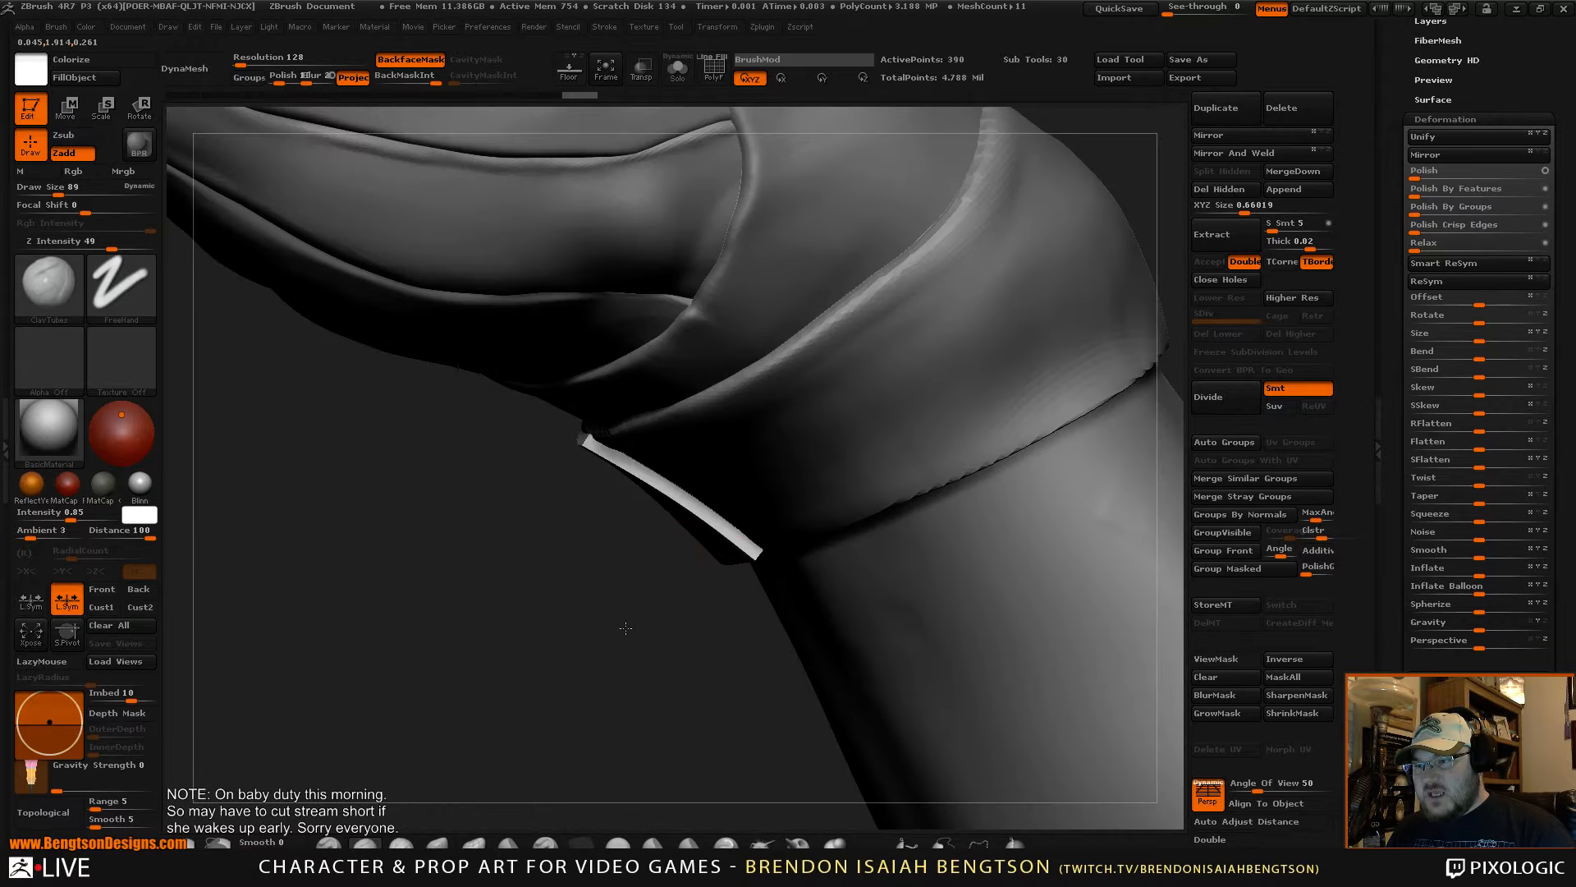
mouse_move(626, 628)
left_mouse_down()
mouse_move(612, 595)
mouse_move(735, 528)
mouse_move(760, 476)
mouse_move(743, 459)
mouse_move(812, 328)
mouse_move(1012, 547)
mouse_move(1031, 520)
mouse_move(993, 490)
left_mouse_up()
- Reshape the patch along the cuff using the Move Topological brush at draw size 244
key("b")
key("m")
key("t")
key("space")
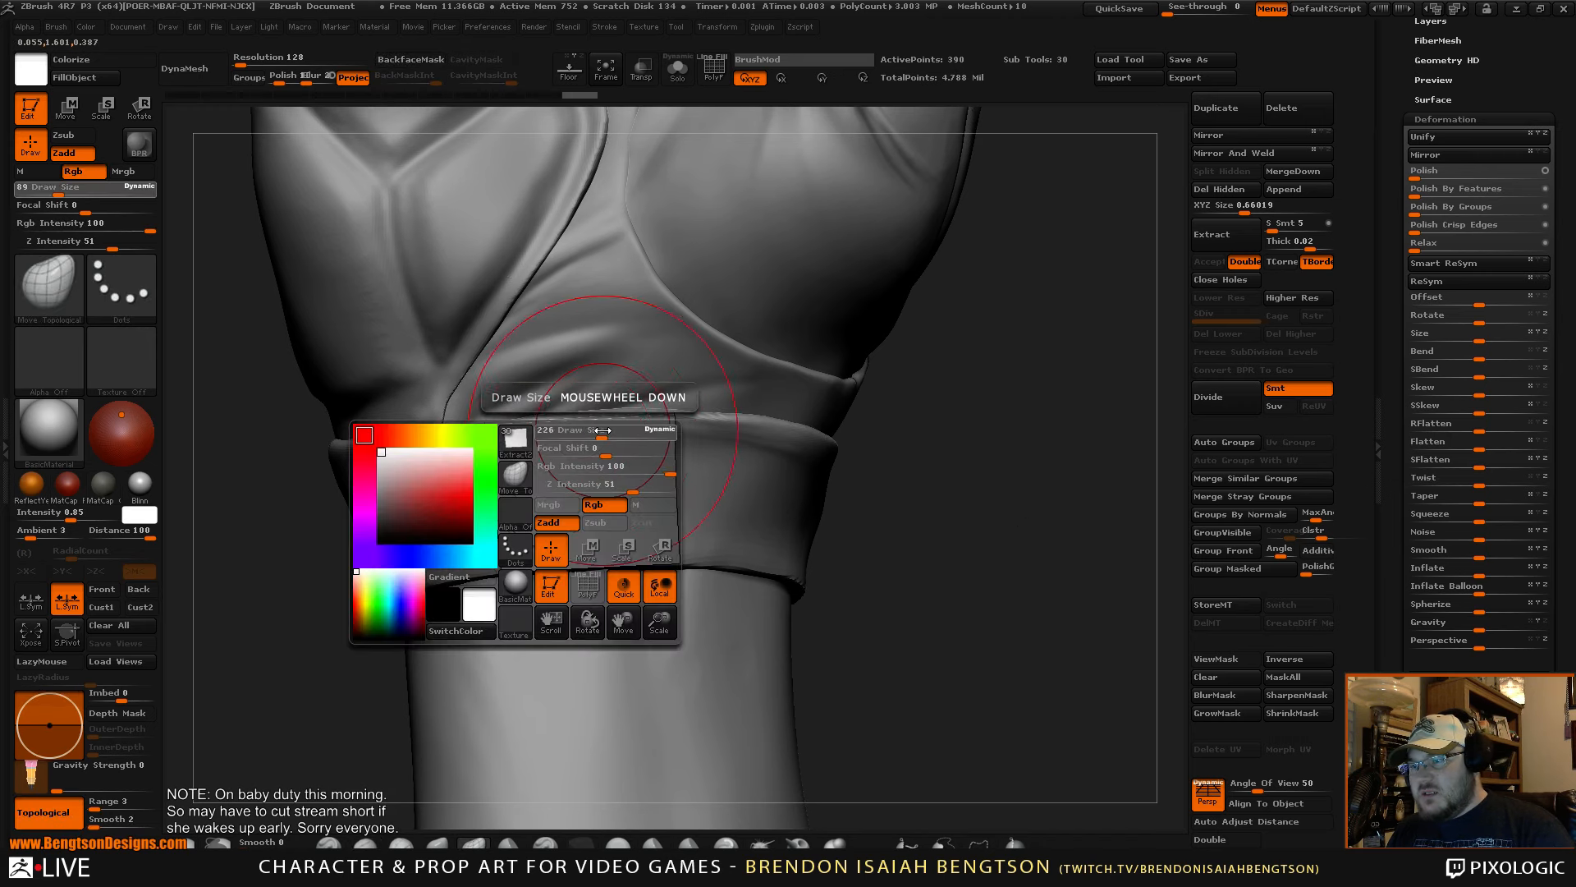
left_click_drag(605, 430, 602, 430)
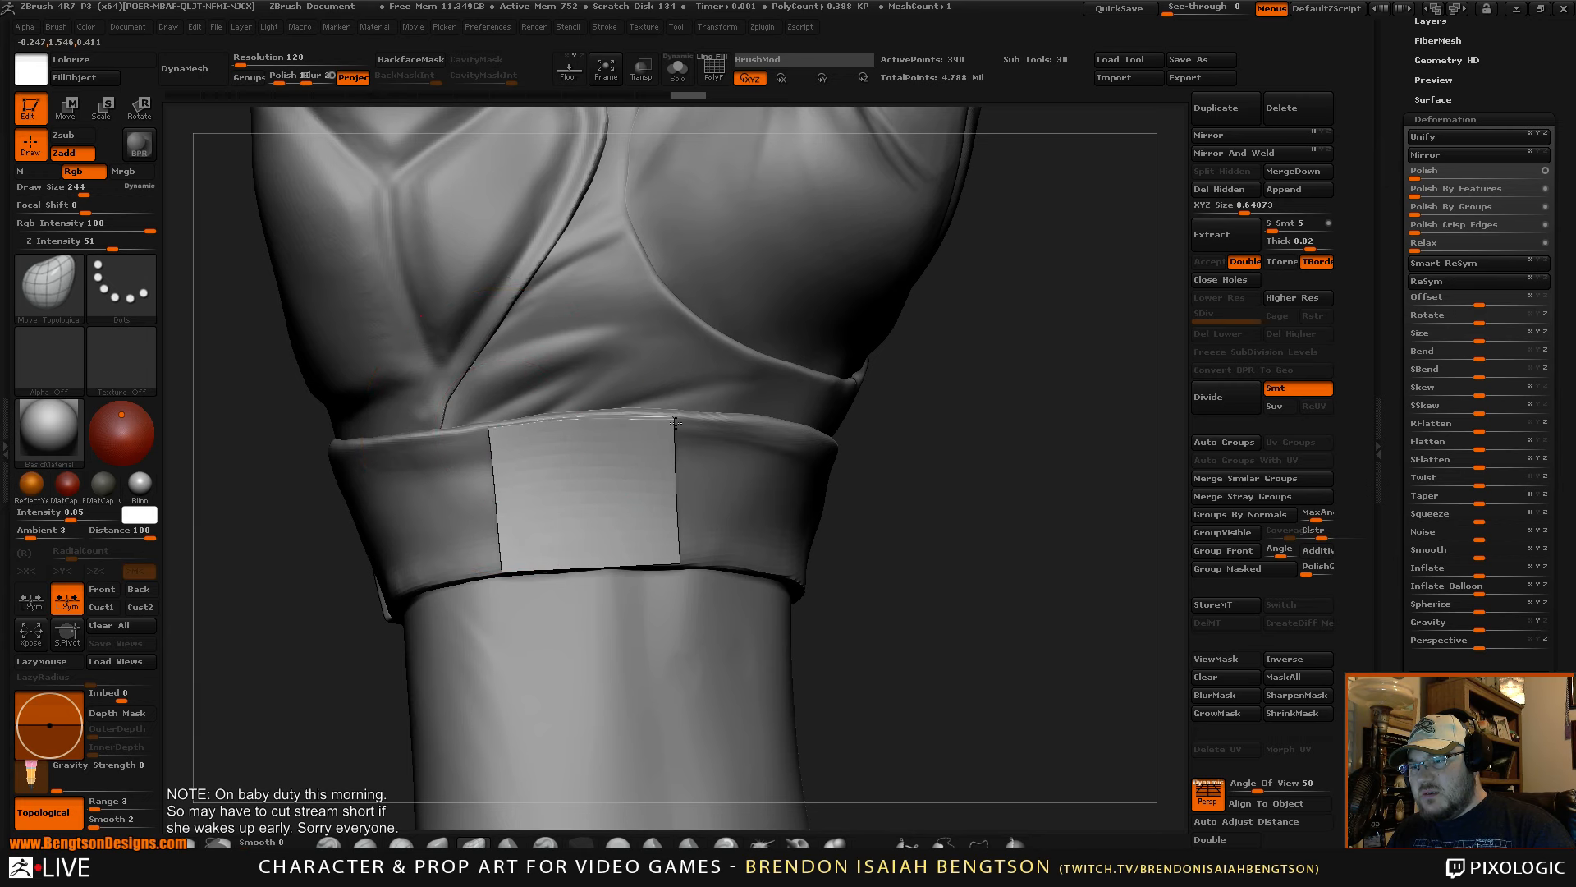
mouse_move(763, 476)
left_mouse_down()
mouse_move(698, 509)
mouse_move(591, 459)
mouse_move(600, 492)
mouse_move(490, 396)
left_mouse_up()
- Lasso-mask the upper part of the patch and pull its unmasked lower edge downward at draw size 451
key("space")
key("ctrl+h")
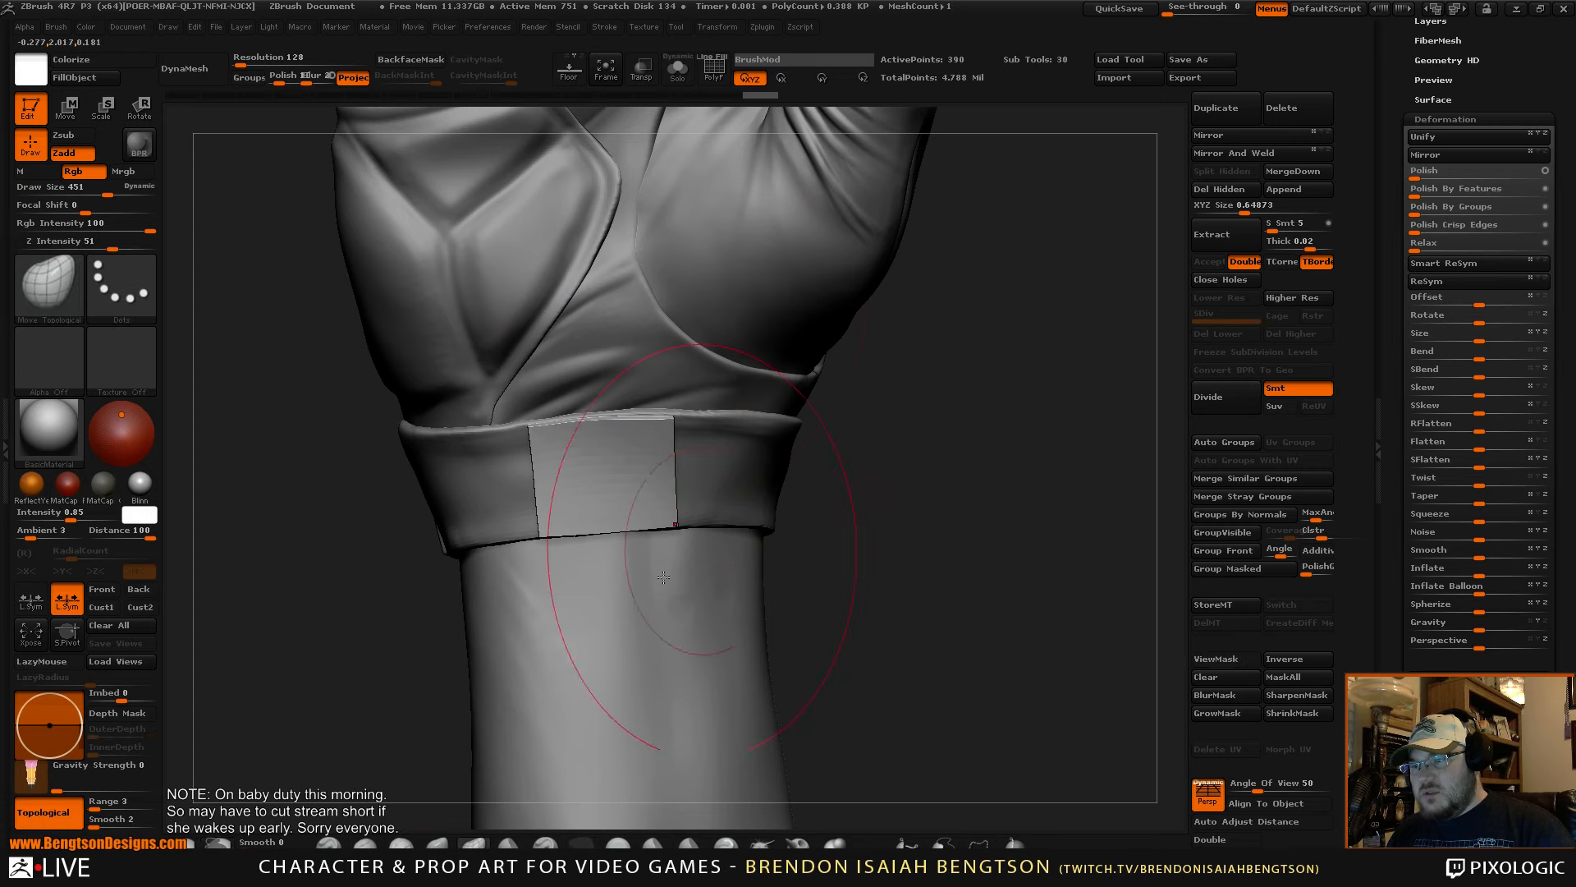
mouse_move(408, 530)
left_mouse_down("ctrl")
mouse_move(705, 319)
mouse_move(780, 490)
left_mouse_up("ctrl")
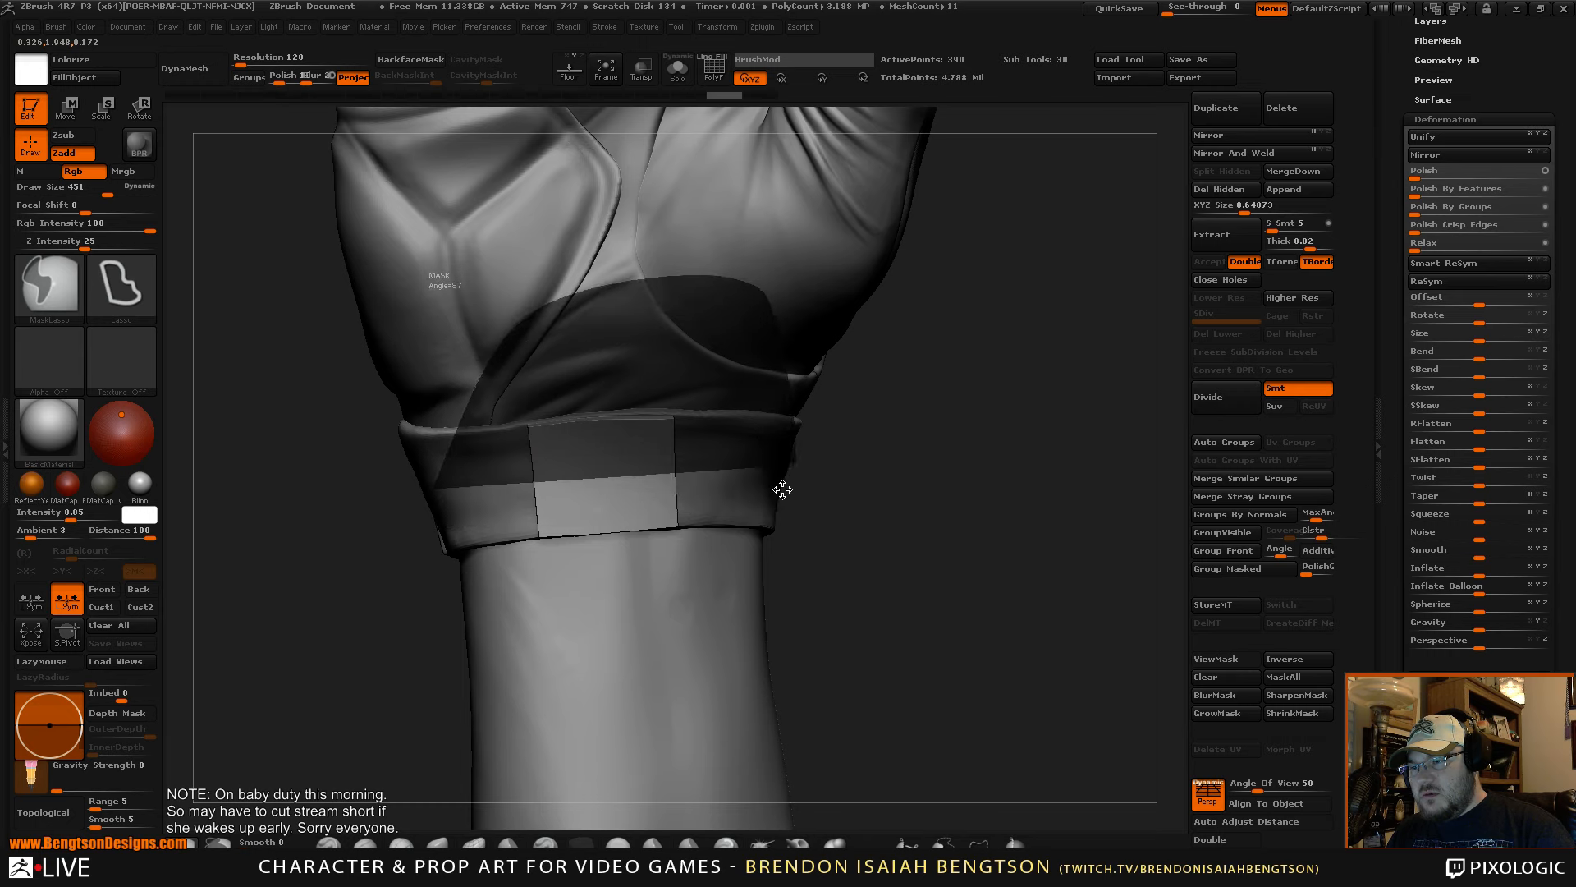
key("ctrl+h")
left_click(617, 529, "ctrl")
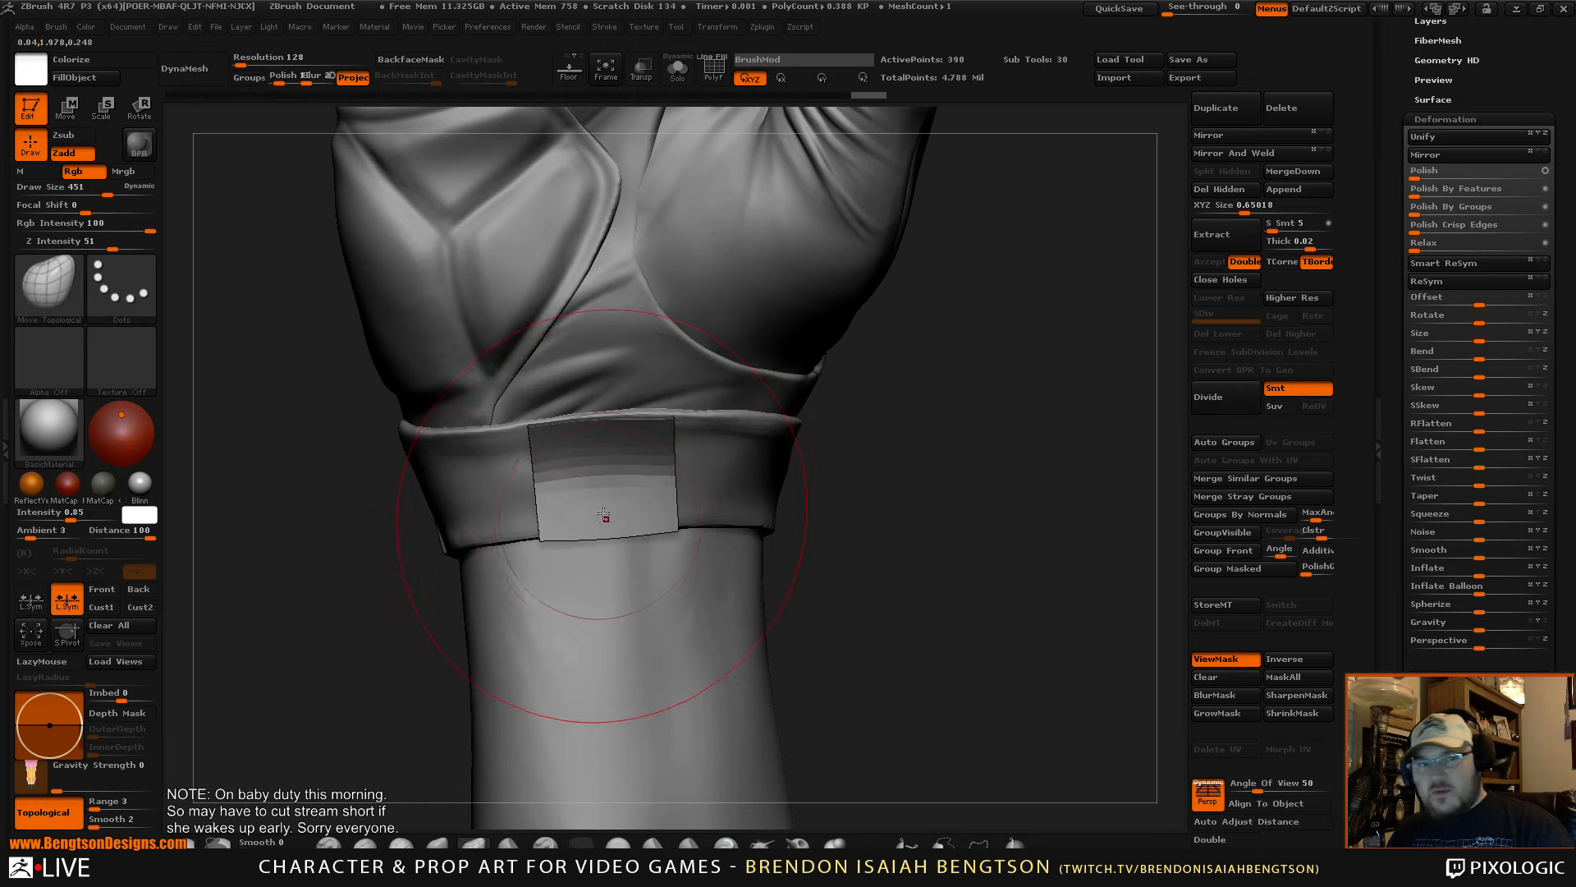
- Undo the mask and the lower edge adjustment on the patch
mouse_move(1038, 514)
left_mouse_down()
mouse_move(988, 524)
mouse_move(1002, 529)
left_mouse_up()
key("ctrl+z")
key("ctrl+z")
key("ctrl+z")
key("ctrl+z")
key("ctrl+z")
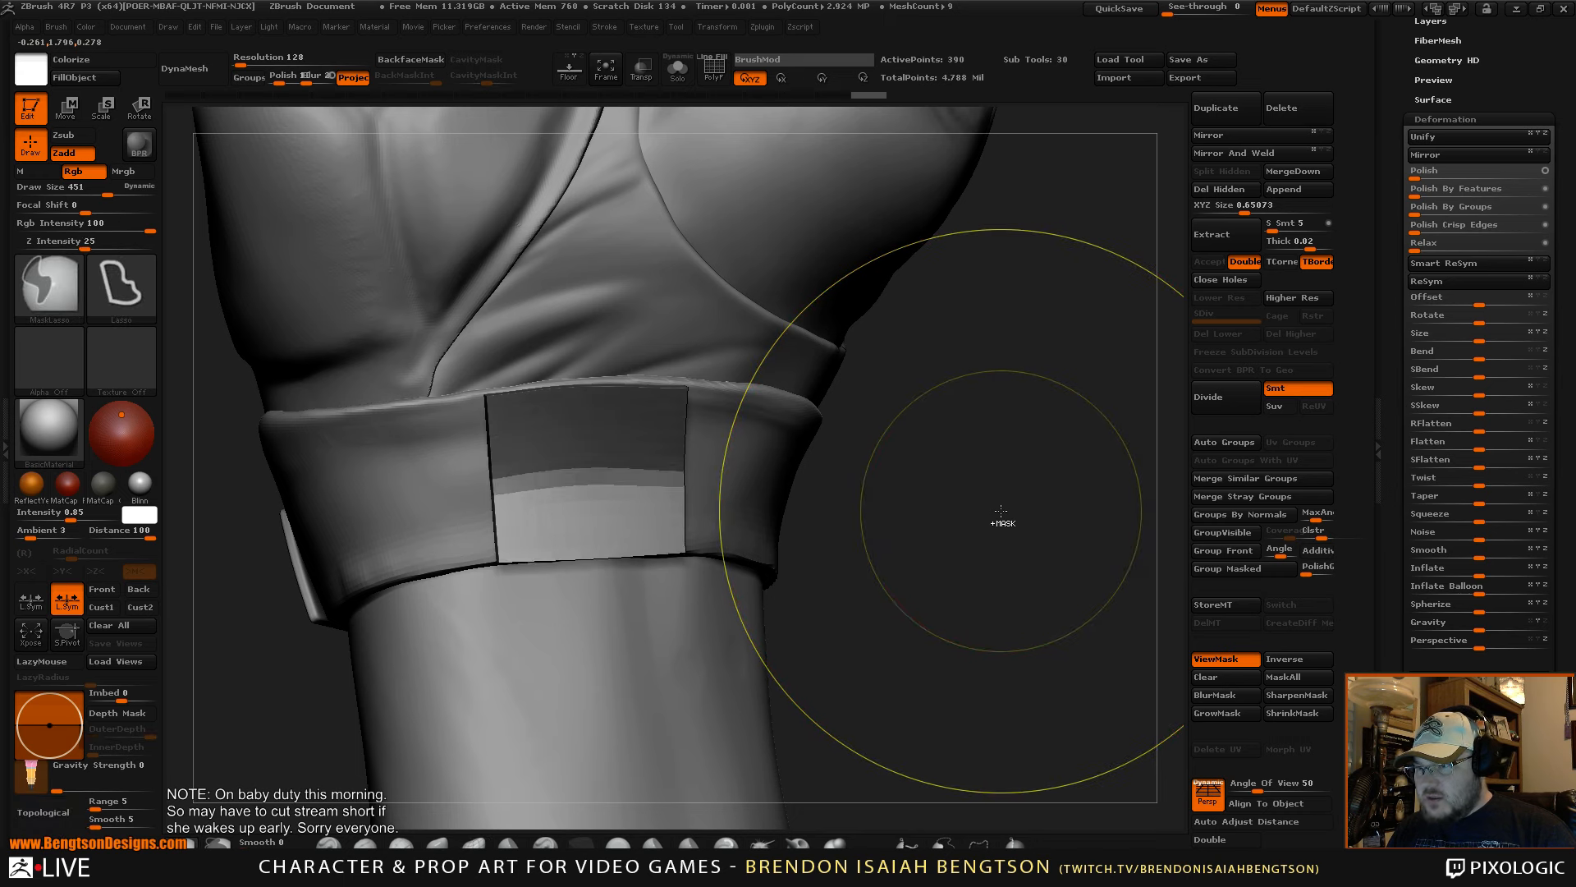
- Switch to the Dam_Standard brush and display the patch's polygroup wireframe
key("b")
key("d")
key("s")
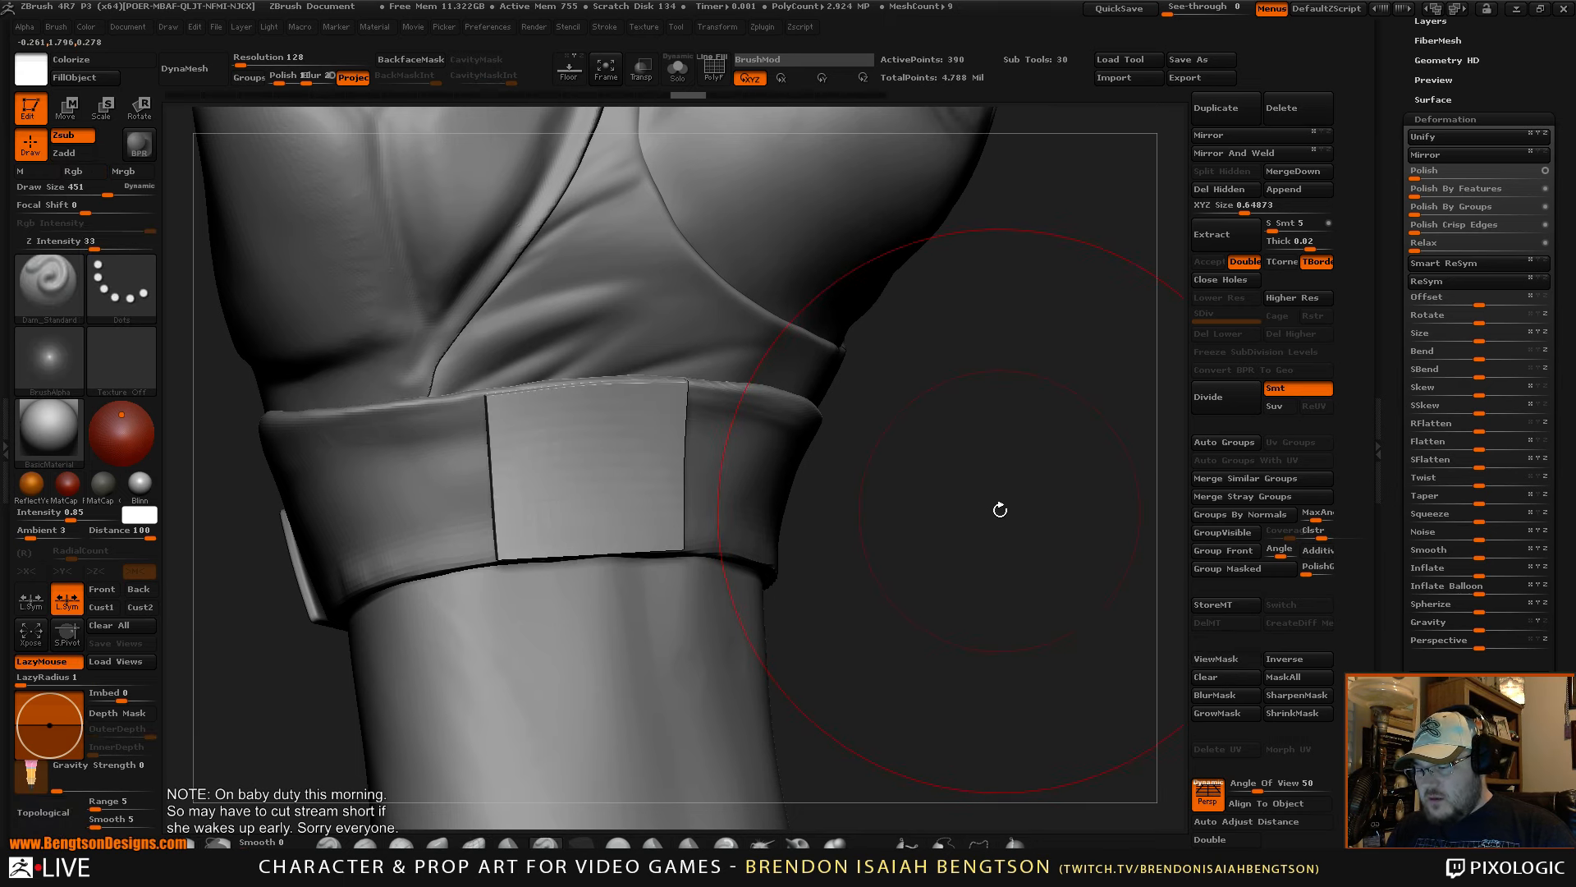
key("shift+f")
left_click_drag(1009, 528, 998, 523)
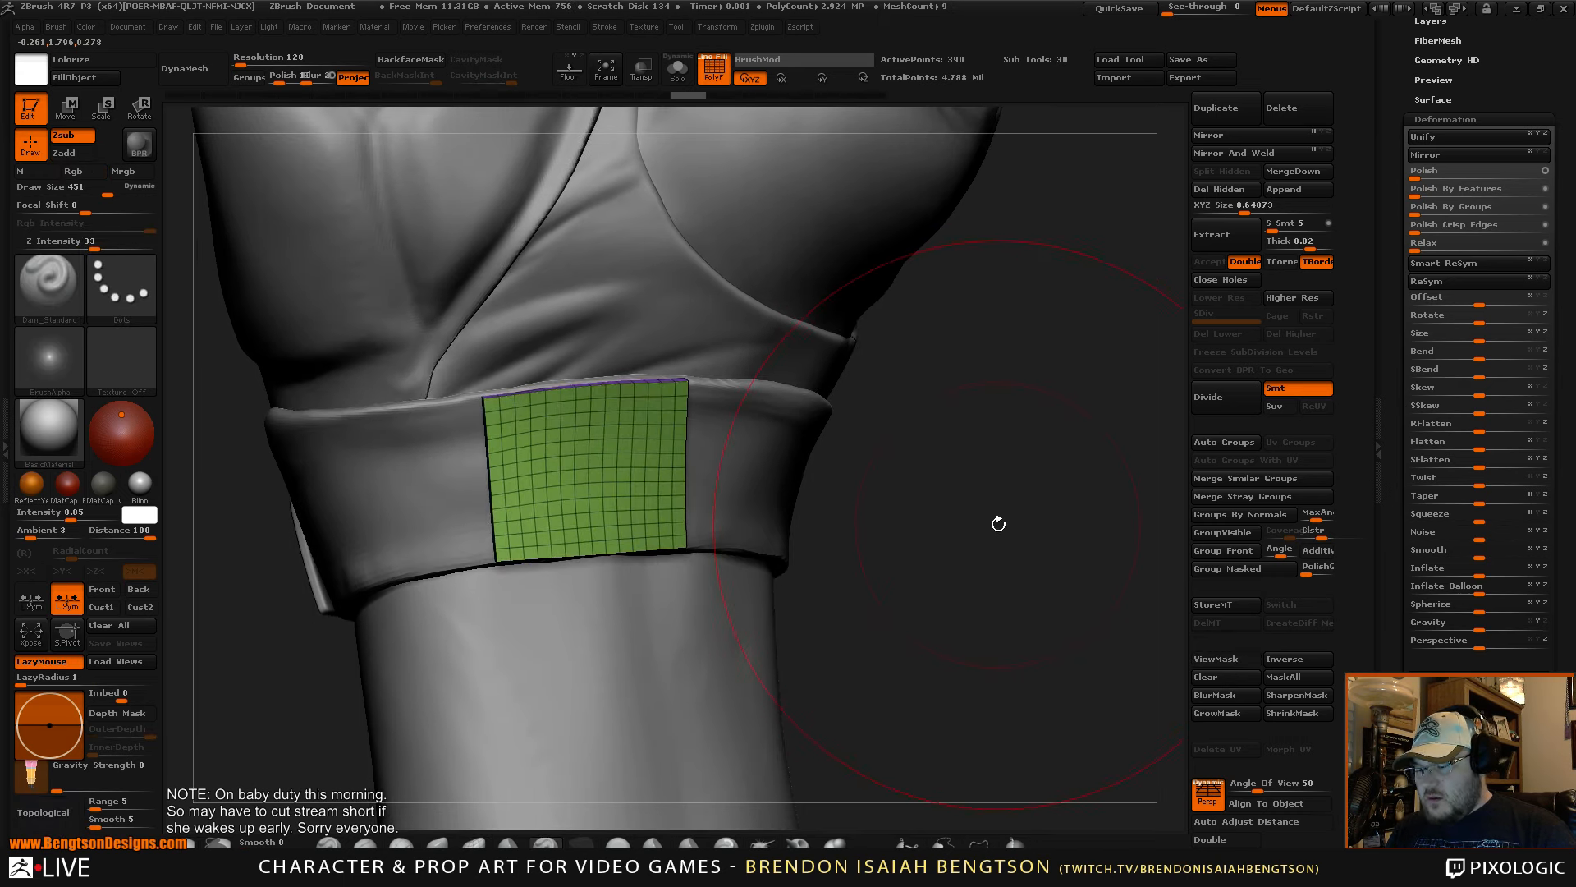
- Undo the remaining move, smoothing and polish edits on the wrist patch
key("ctrl")
key("ctrl+z")
key("ctrl+z")
key("ctrl+z")
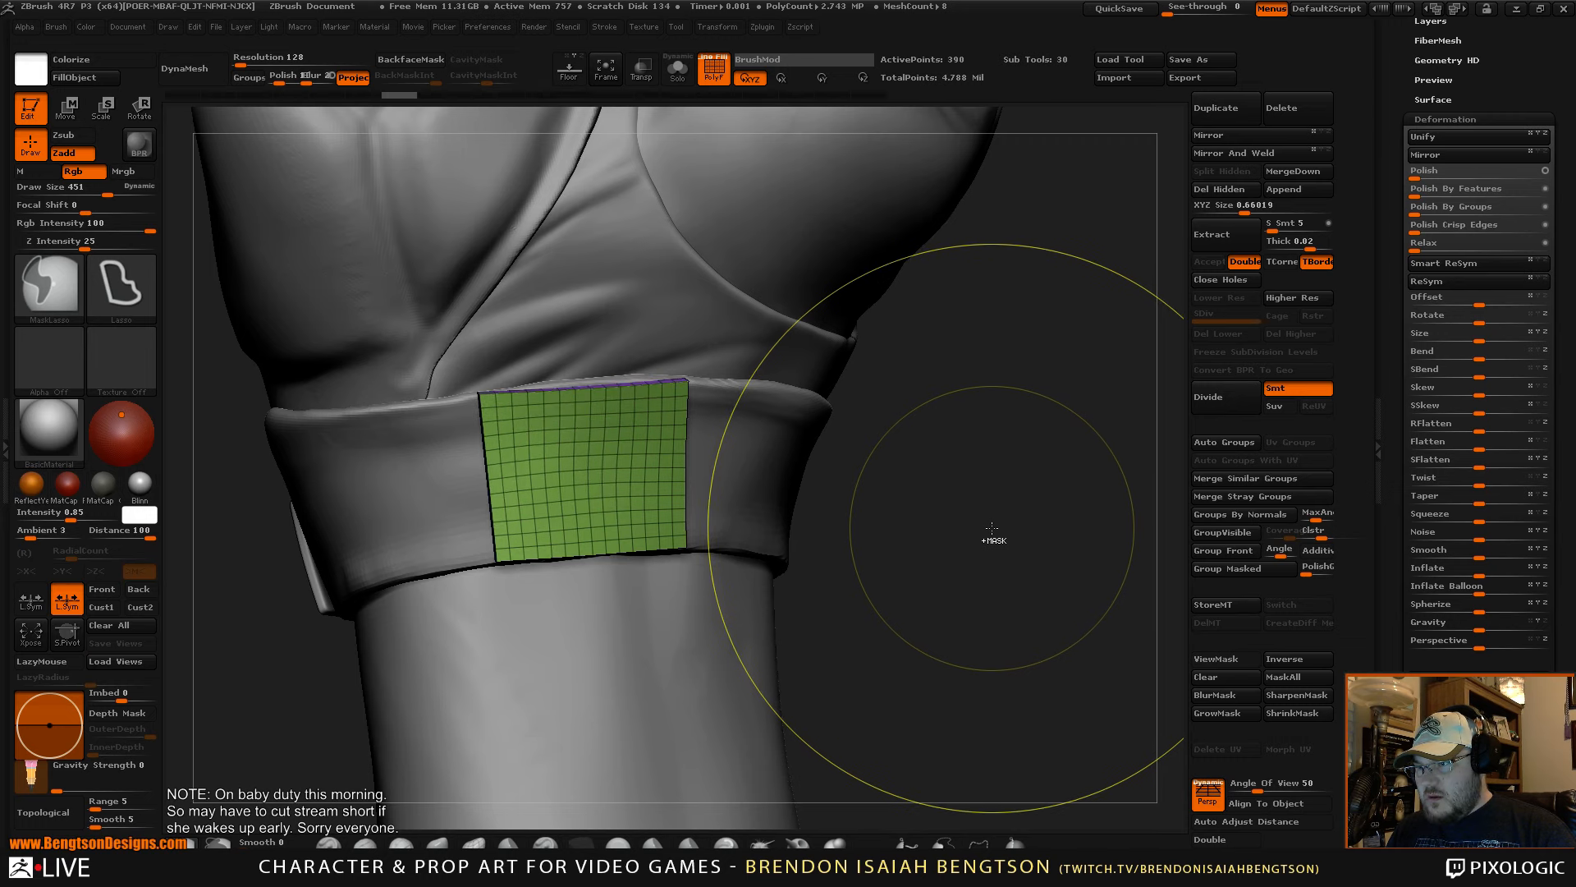
key("ctrl+z")
- Reduce the brush draw size to 160, check the patch's side edges and isolate the patch
mouse_move(991, 527)
left_mouse_down()
mouse_move(985, 555)
mouse_move(1004, 531)
mouse_move(983, 525)
left_mouse_up()
key("space")
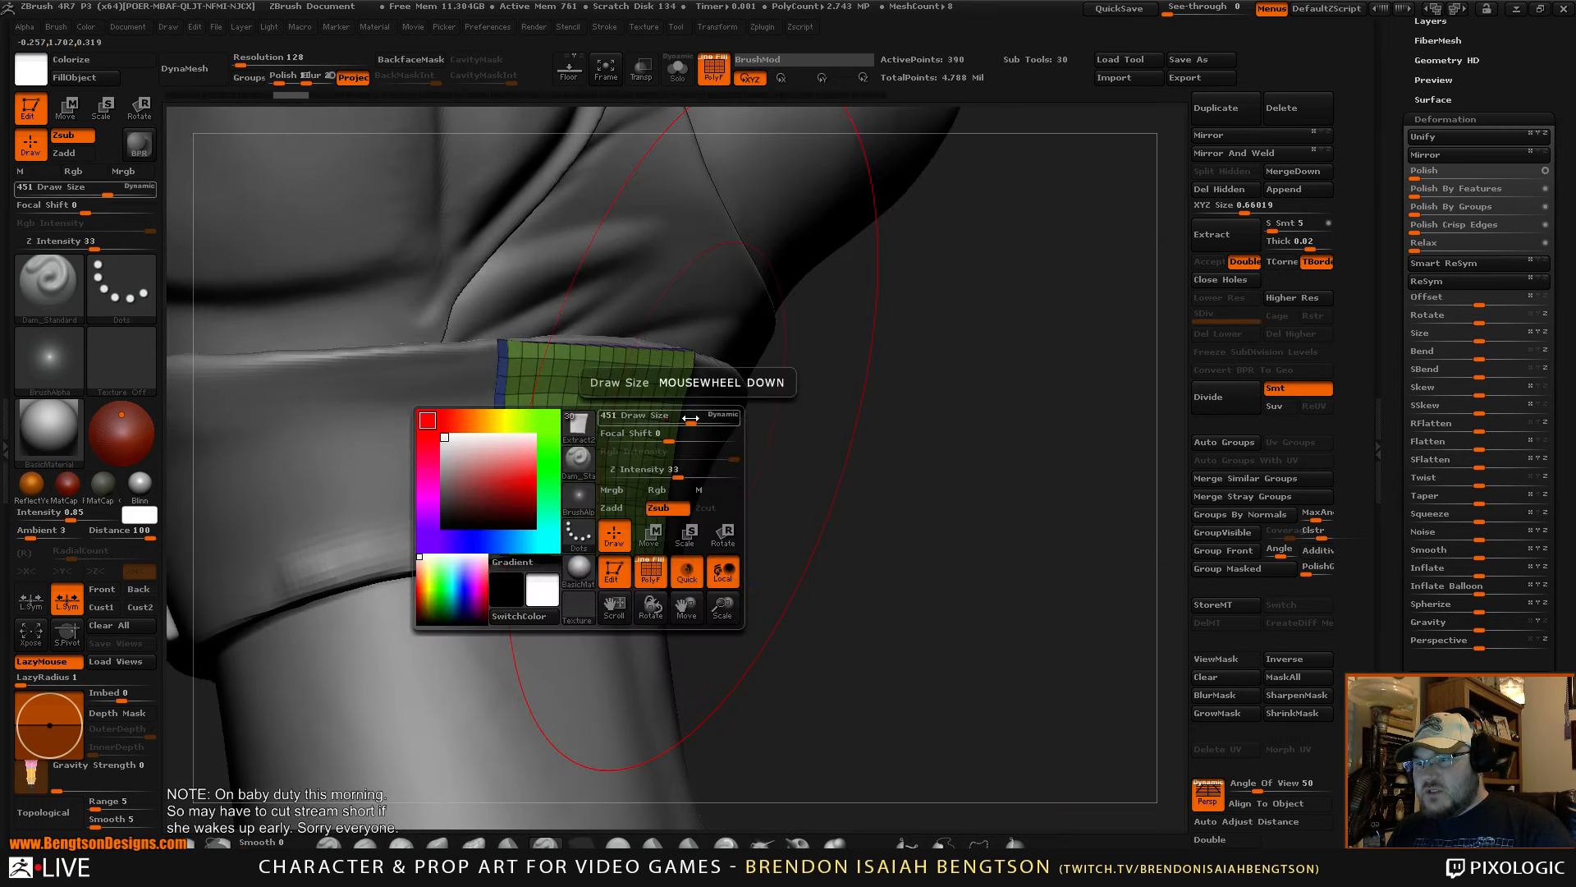
left_click_drag(688, 419, 655, 419)
mouse_move(821, 462)
left_mouse_down()
mouse_move(872, 466)
mouse_move(776, 521)
mouse_move(814, 549)
mouse_move(1027, 523)
mouse_move(1021, 457)
mouse_move(903, 386)
left_mouse_up()
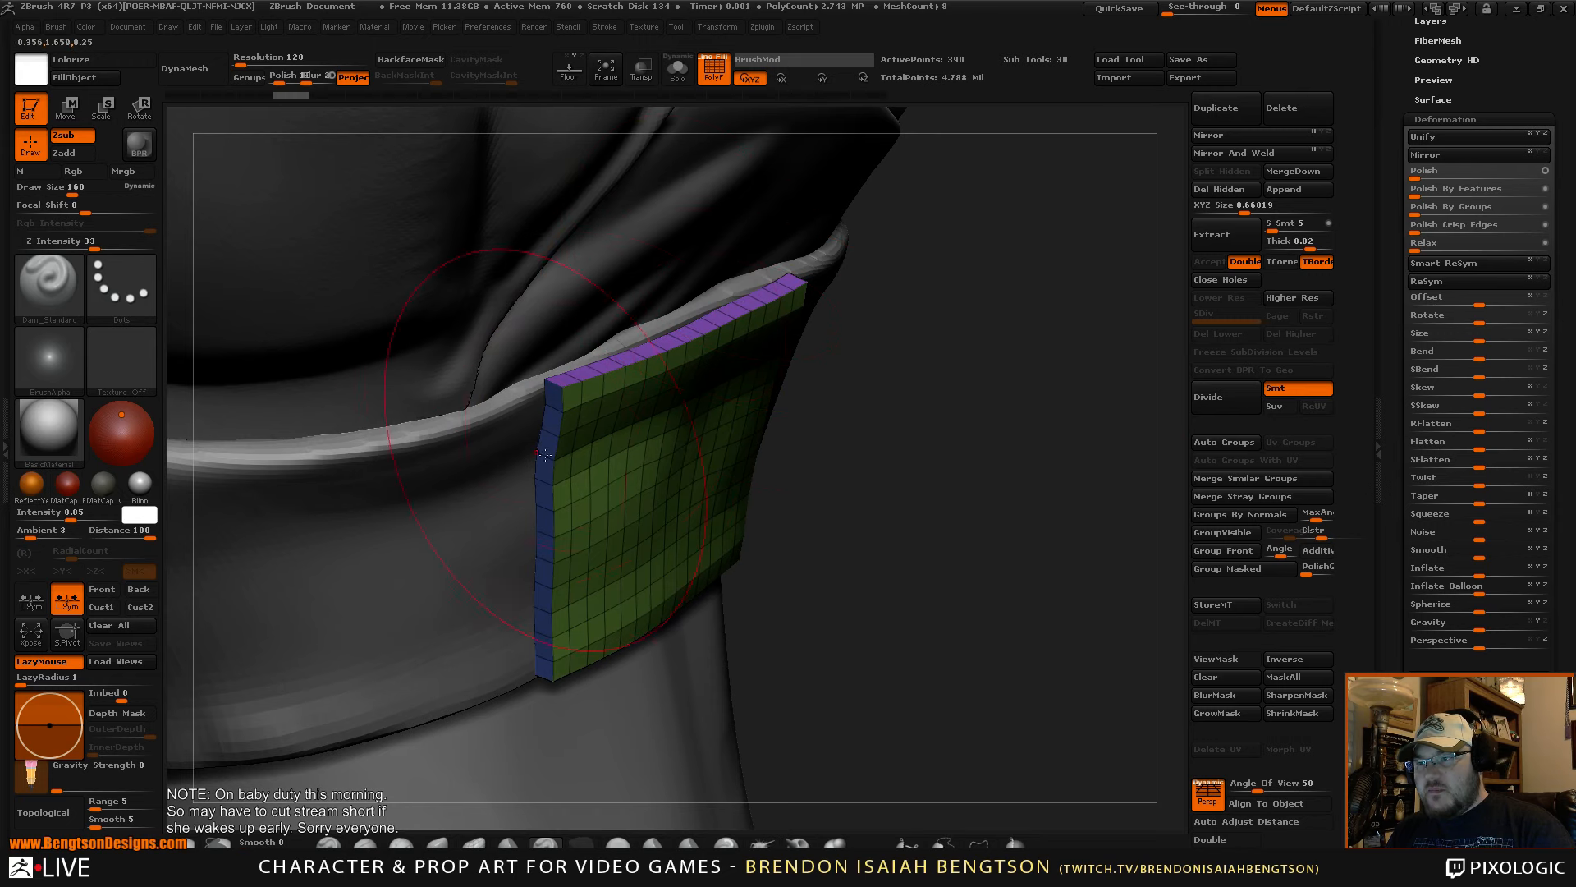
left_click_drag(912, 479, 683, 402)
left_click_drag(1081, 578, 1036, 549)
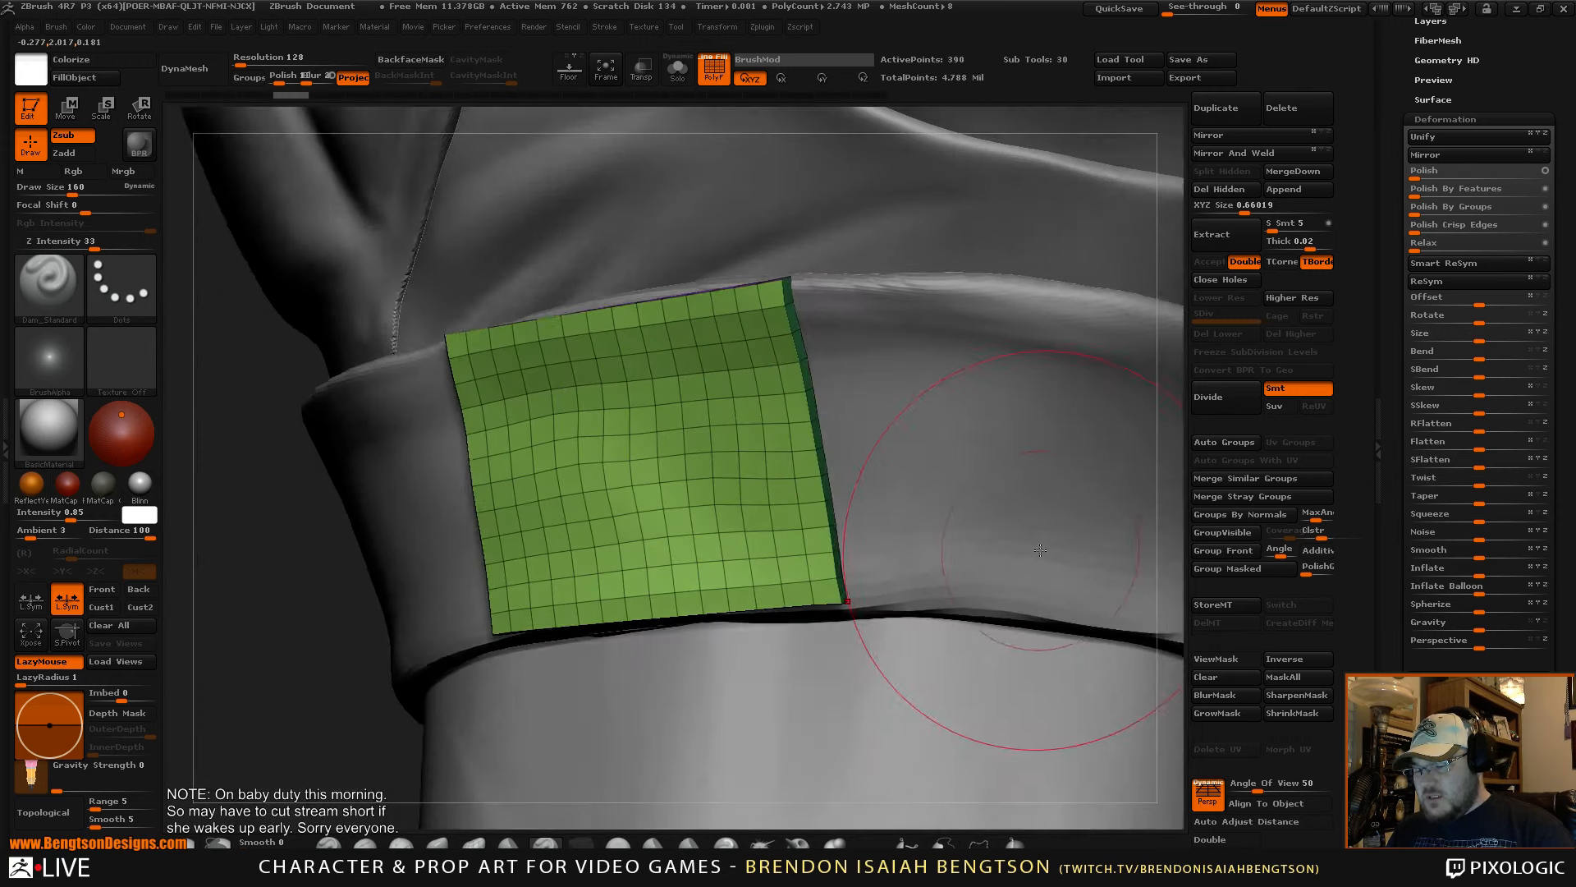
key("alt+s")
mouse_move(933, 419)
left_mouse_down()
mouse_move(876, 458)
mouse_move(864, 439)
mouse_move(936, 440)
left_mouse_up()
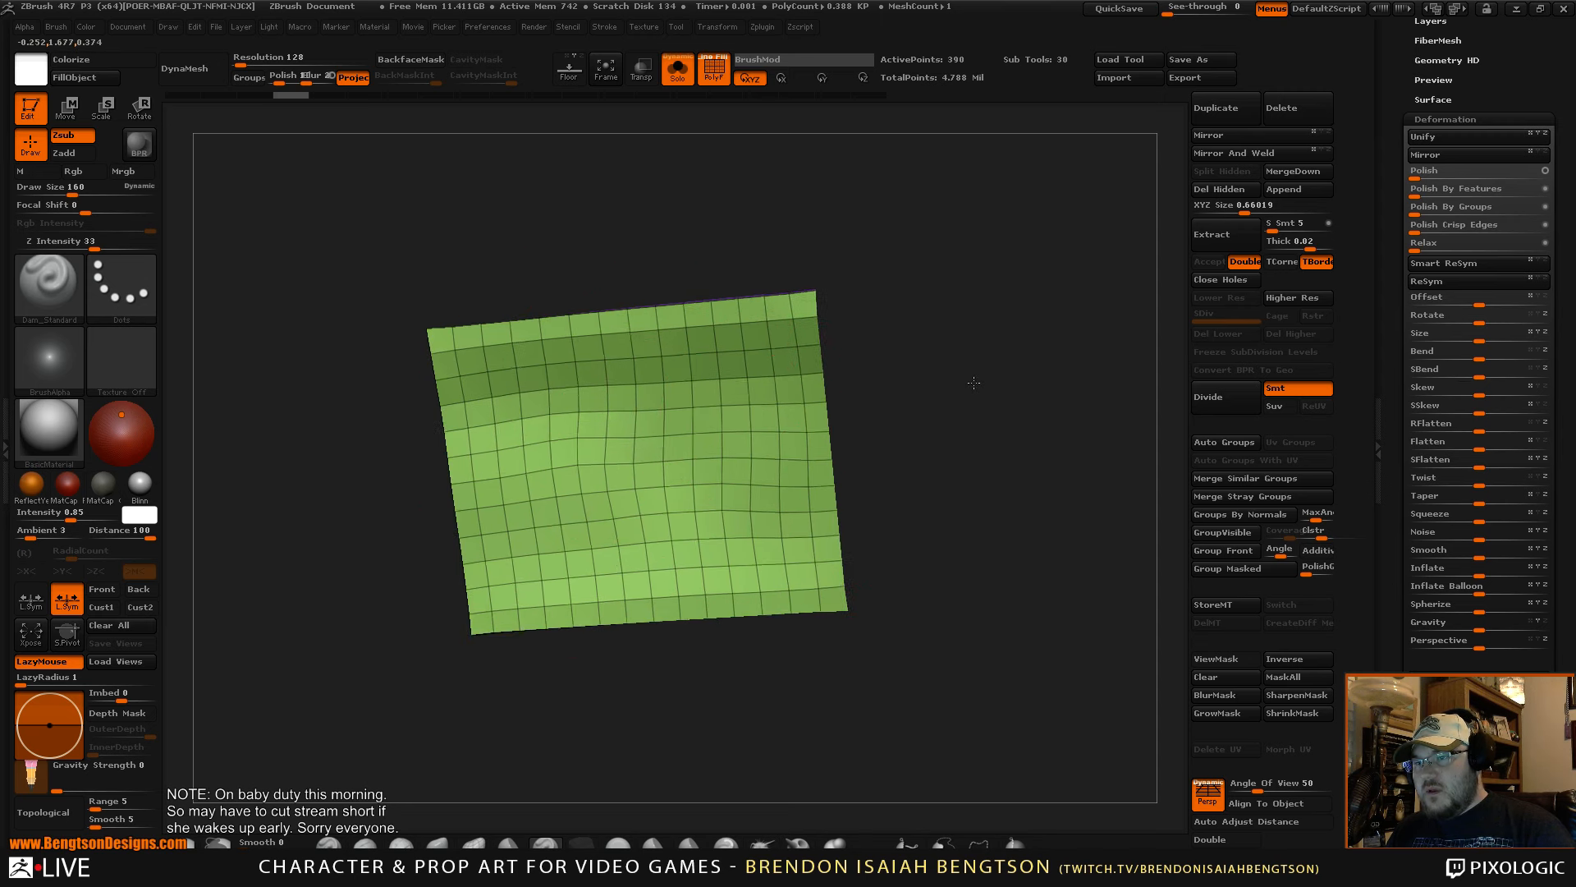
- Inspect the isolated patch's wavy side edges and smooth them with Polish By Groups
left_click_drag(975, 380, 1040, 365)
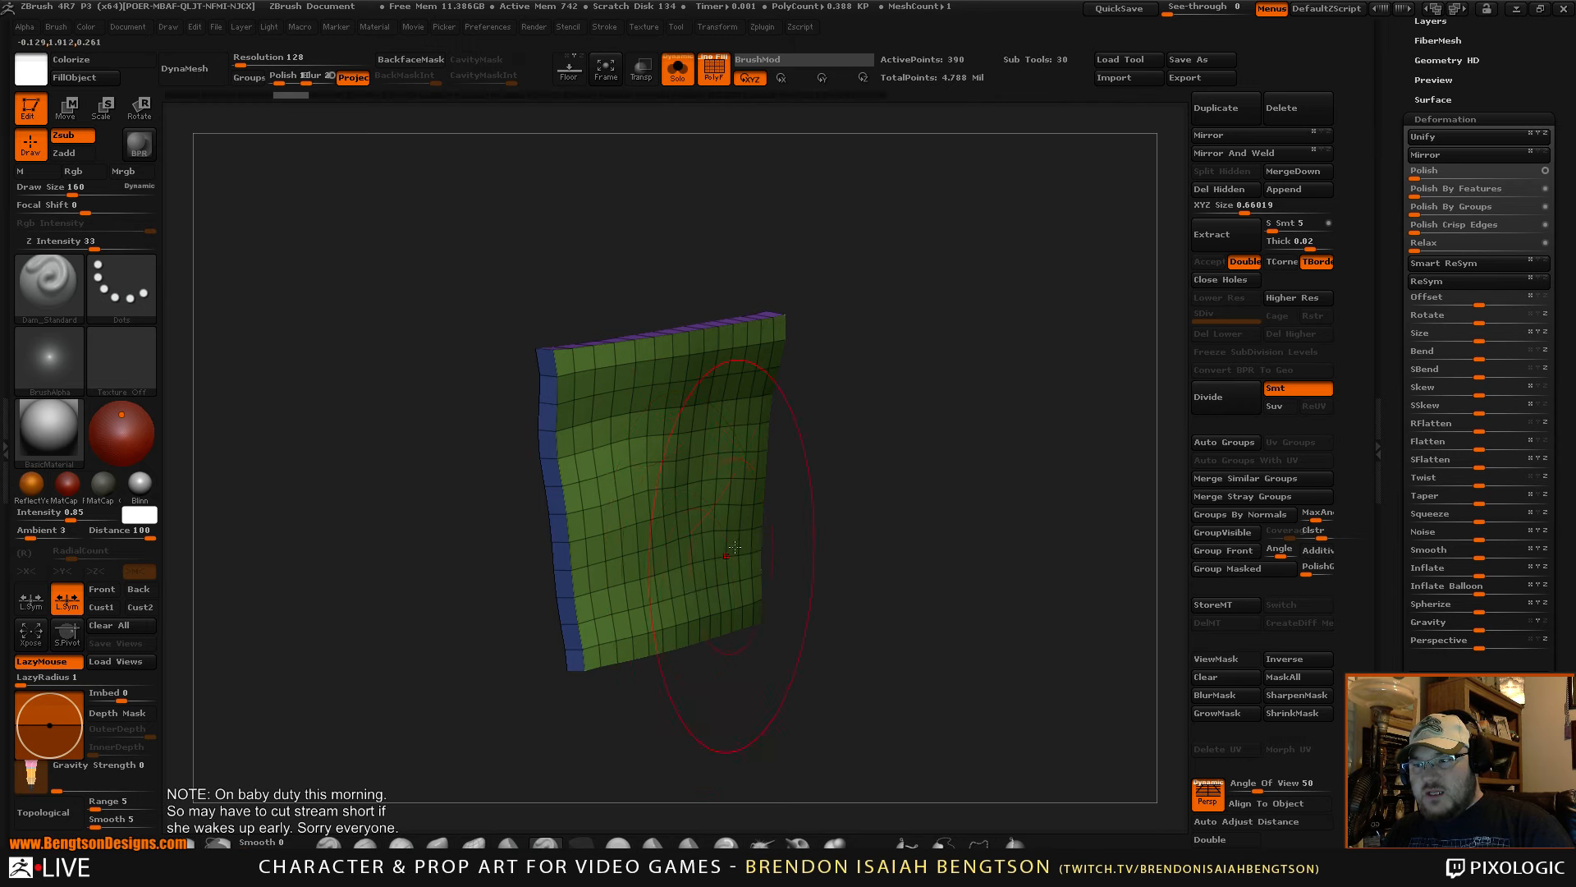
left_click_drag(862, 441, 937, 436)
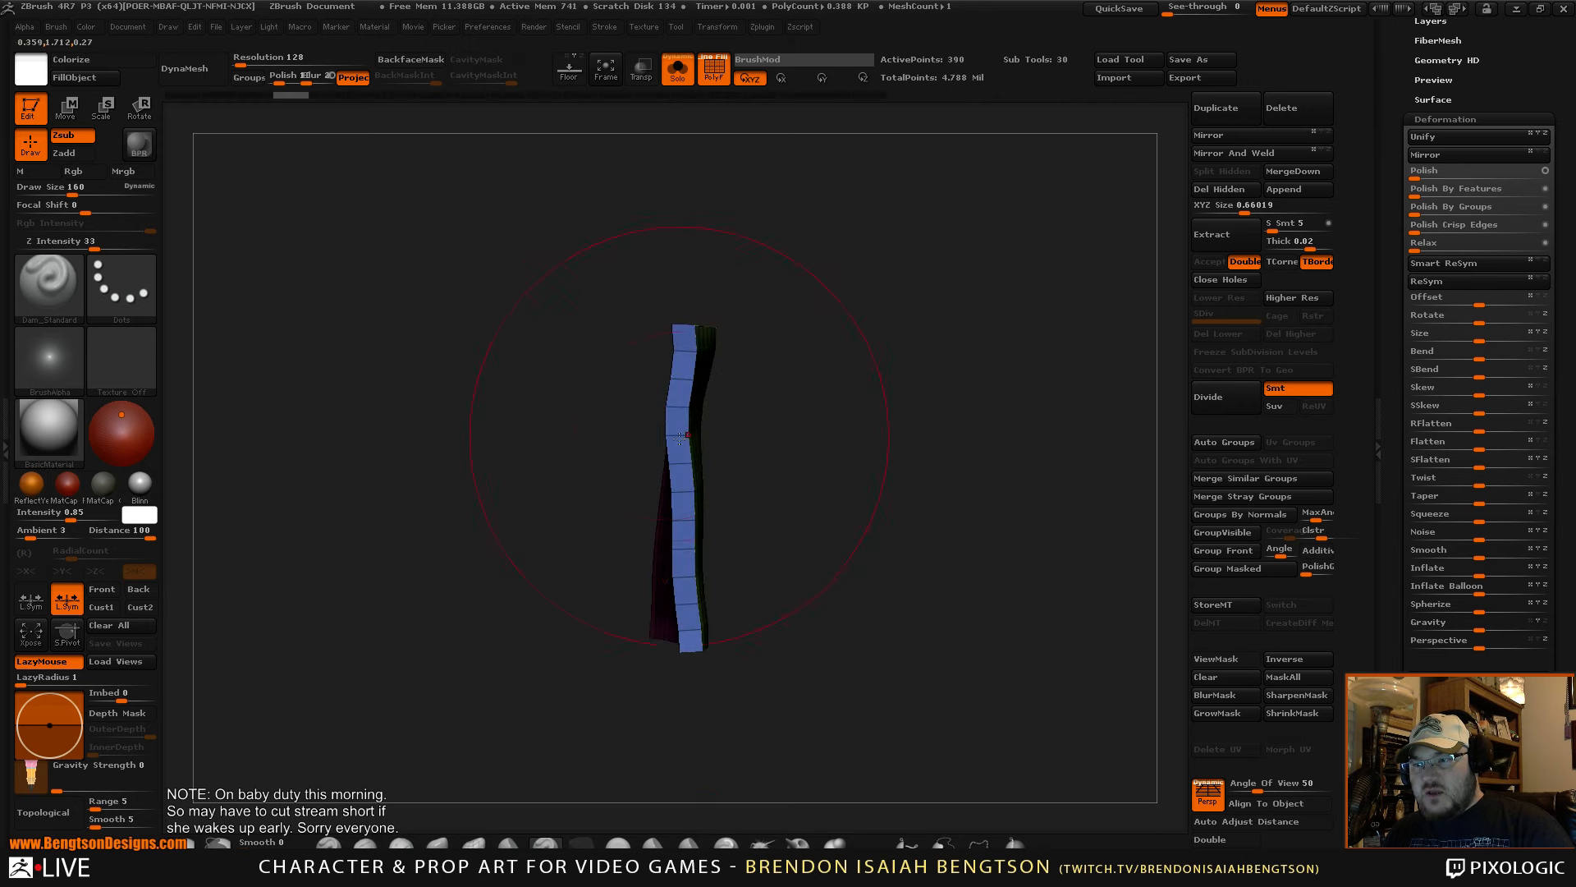
left_click_drag(759, 402, 907, 402)
left_click_drag(943, 316, 878, 316)
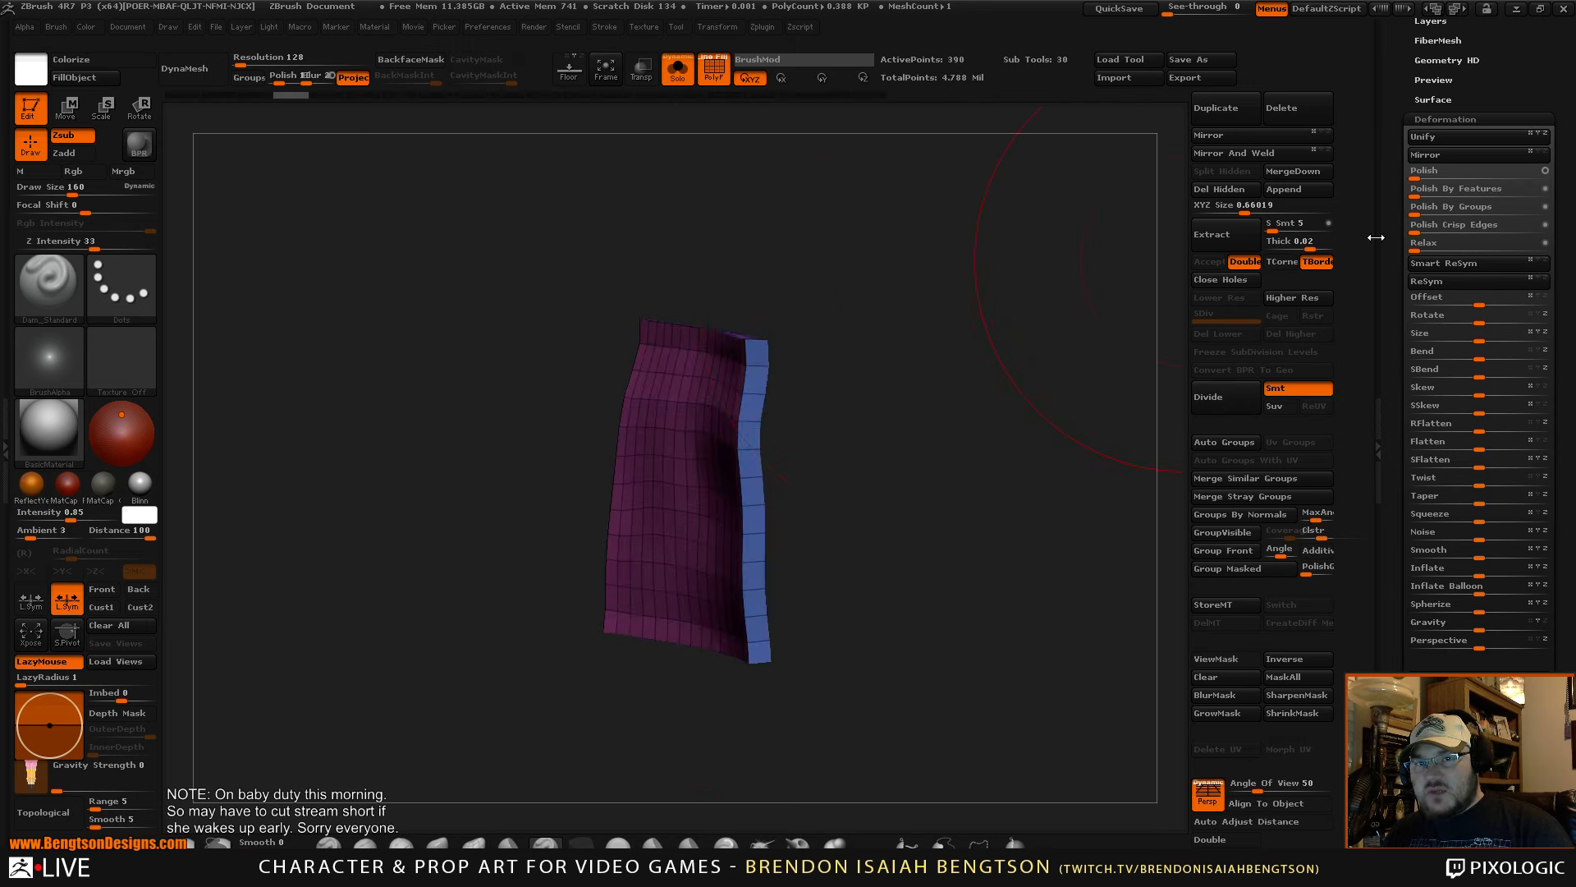
left_click(1468, 210)
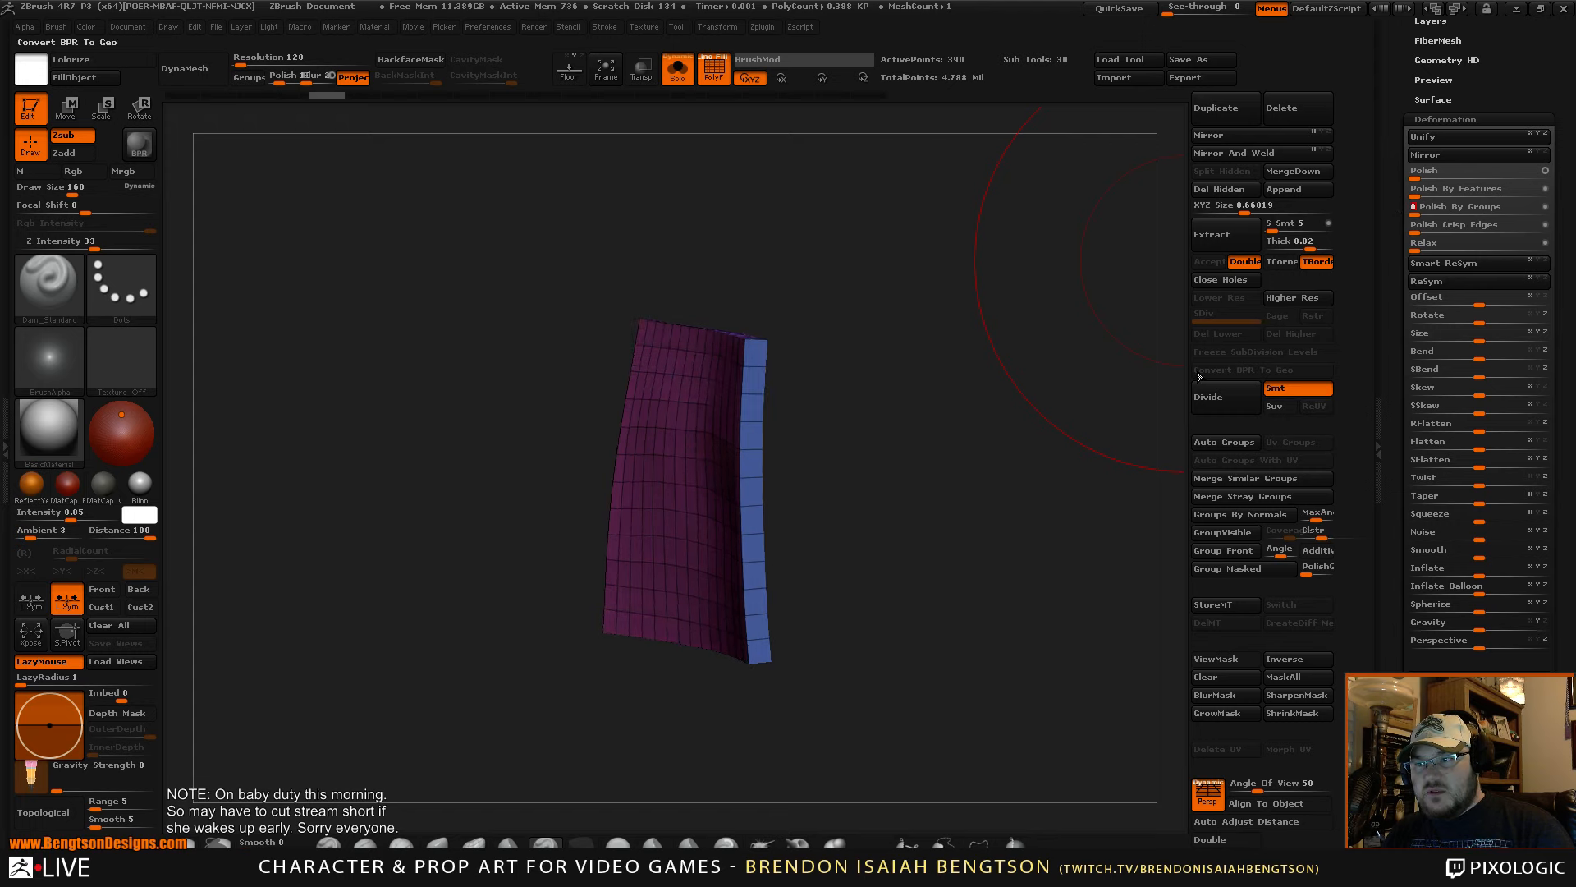
- Compare the patch before and after polishing and apply Polish By Groups to it once more
mouse_move(907, 550)
left_mouse_down()
mouse_move(817, 544)
mouse_move(1002, 451)
mouse_move(996, 436)
left_mouse_up()
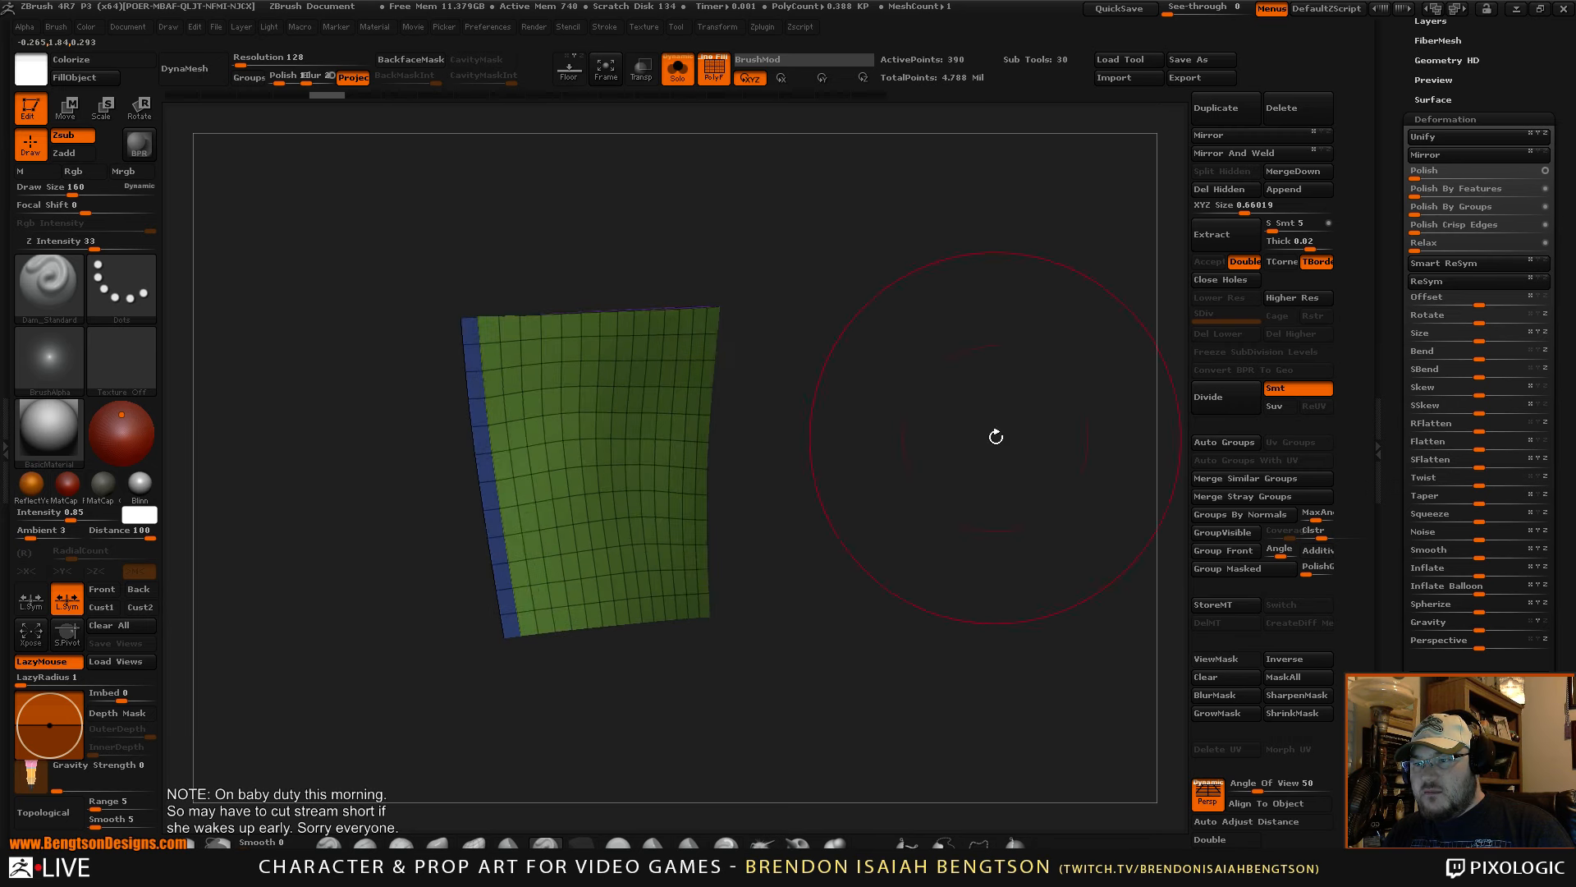
key("ctrl+shift")
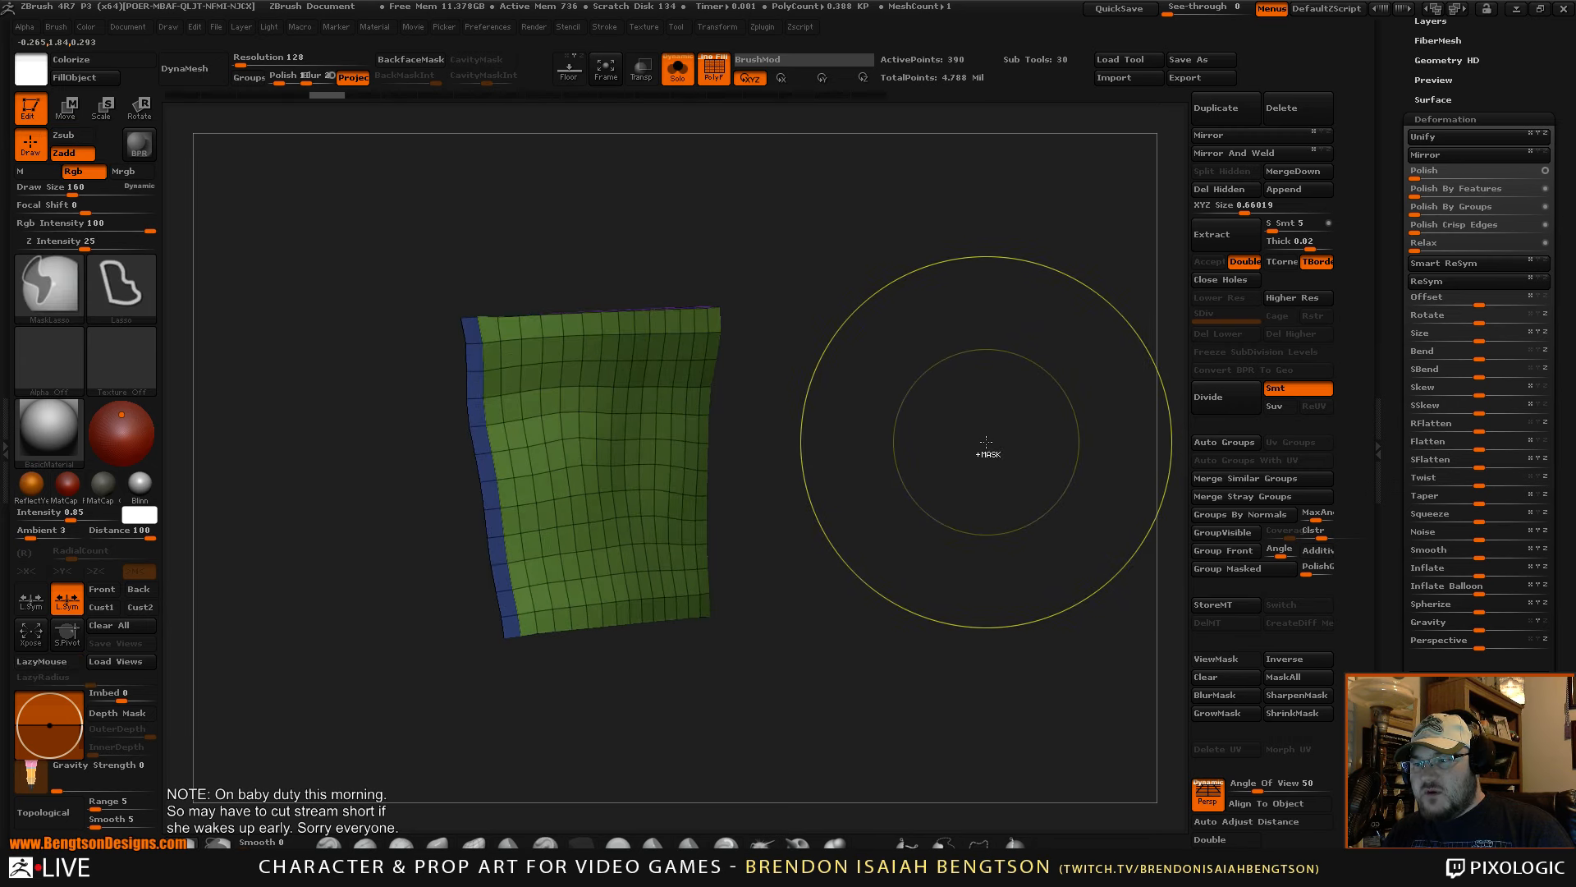
key("ctrl+shift")
left_click_drag(985, 457, 933, 485)
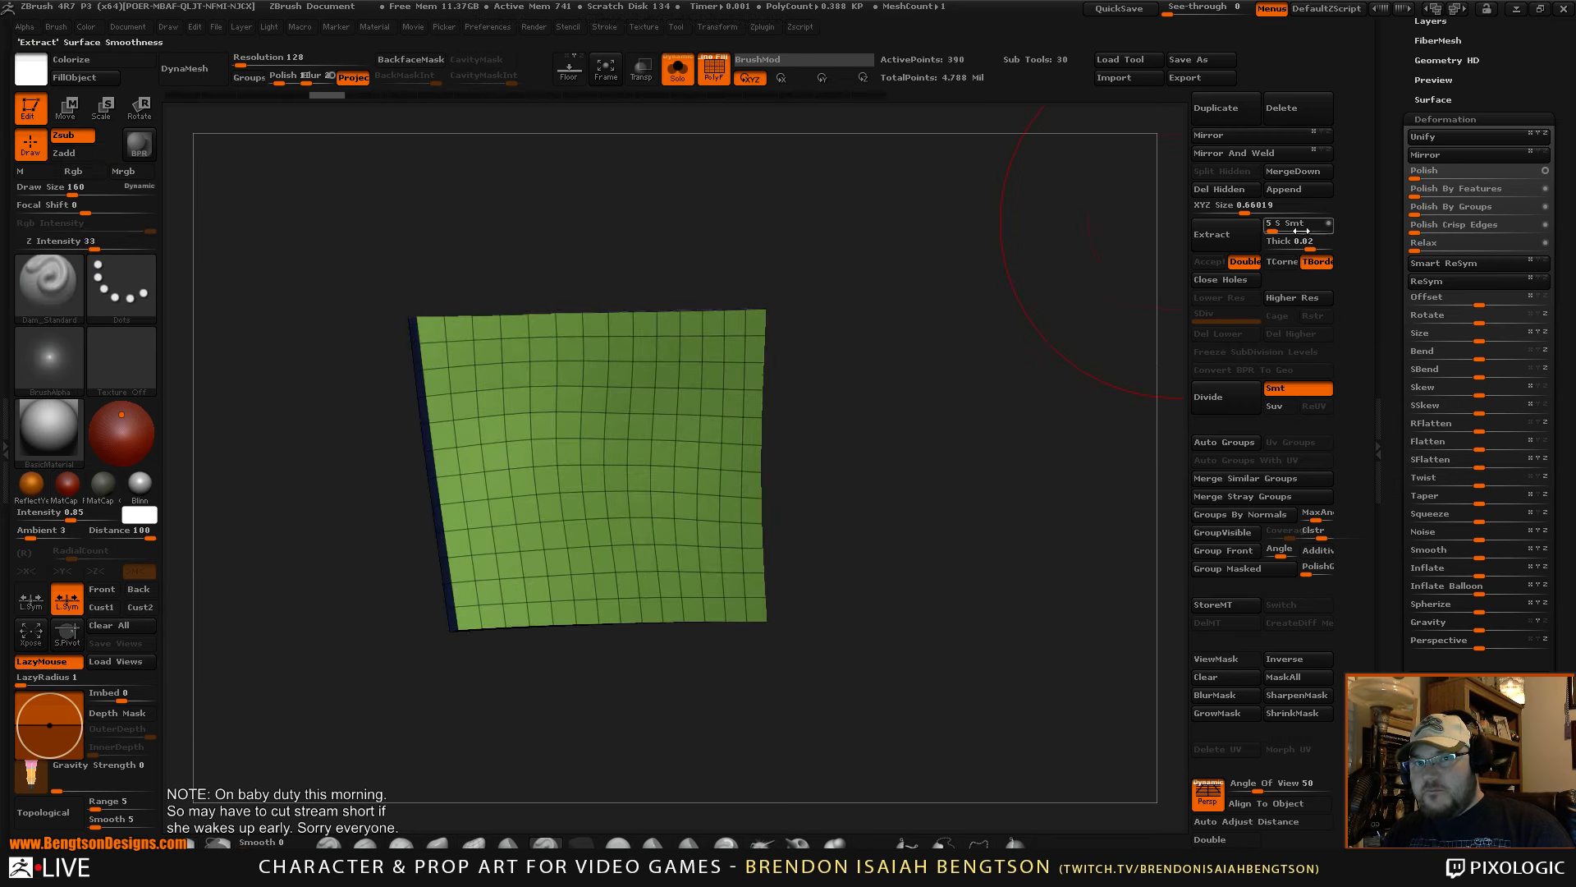
left_click_drag(1428, 207, 1491, 214)
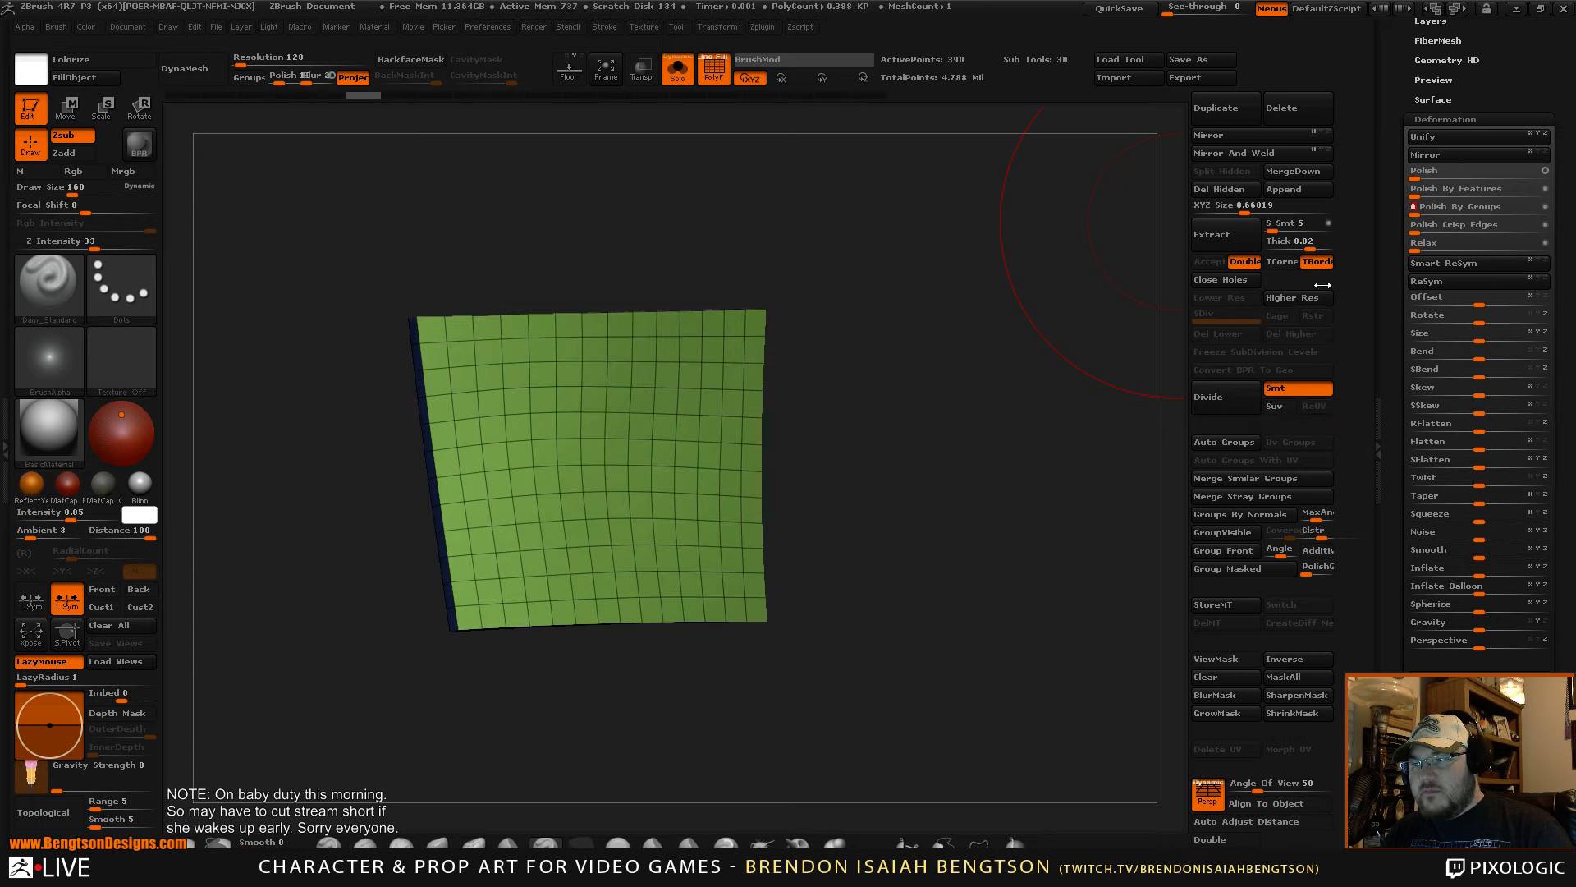
mouse_move(937, 505)
left_mouse_down()
mouse_move(899, 533)
mouse_move(934, 495)
mouse_move(928, 599)
left_mouse_up()
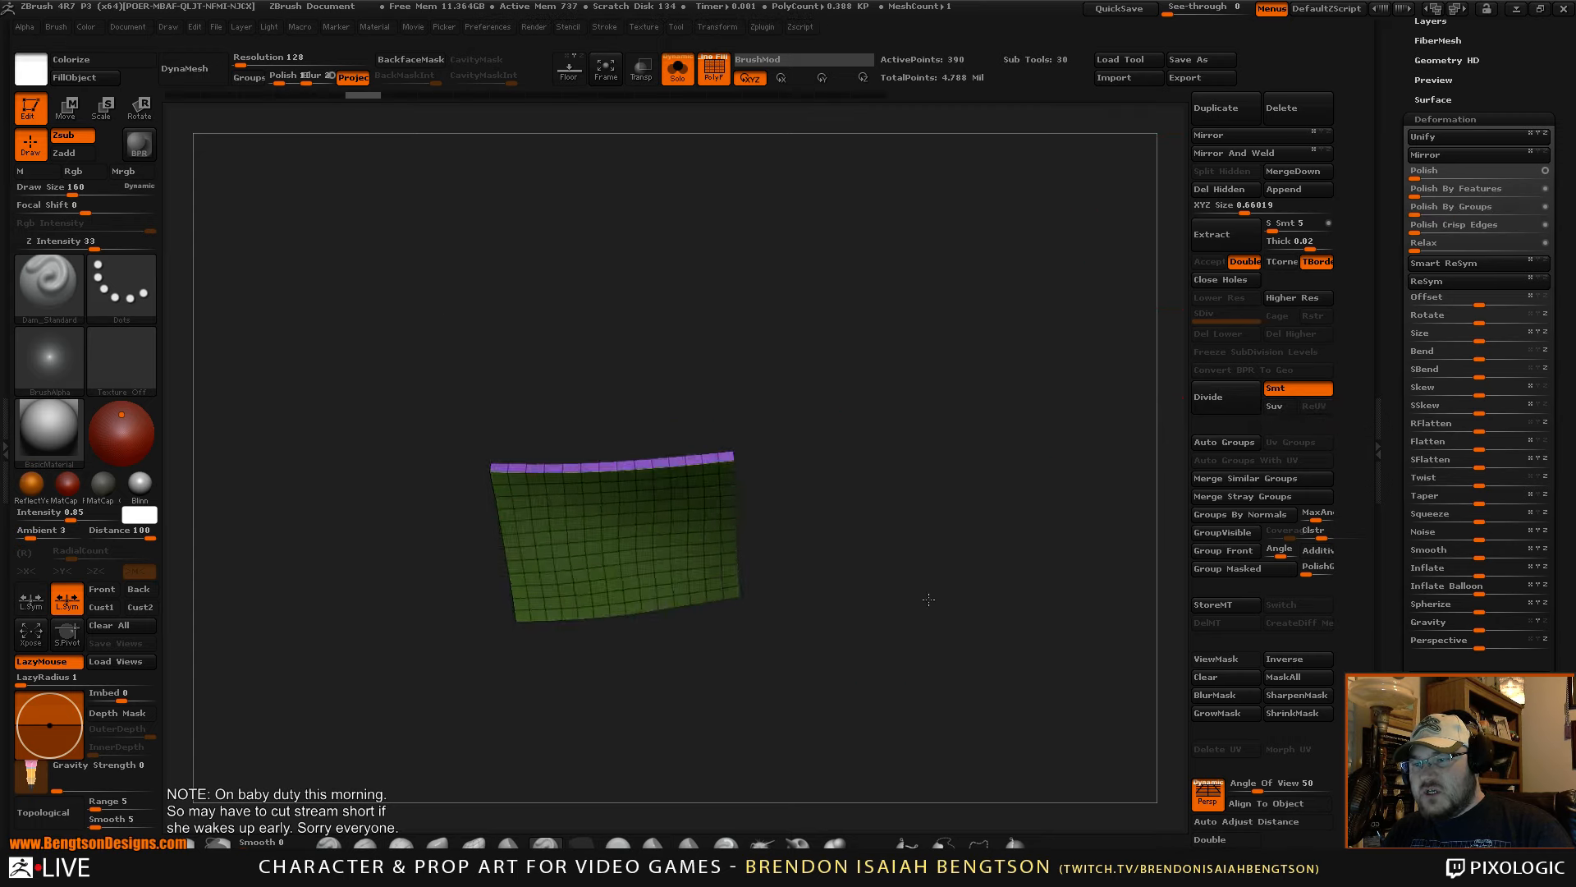
left_click_drag(912, 537, 983, 479)
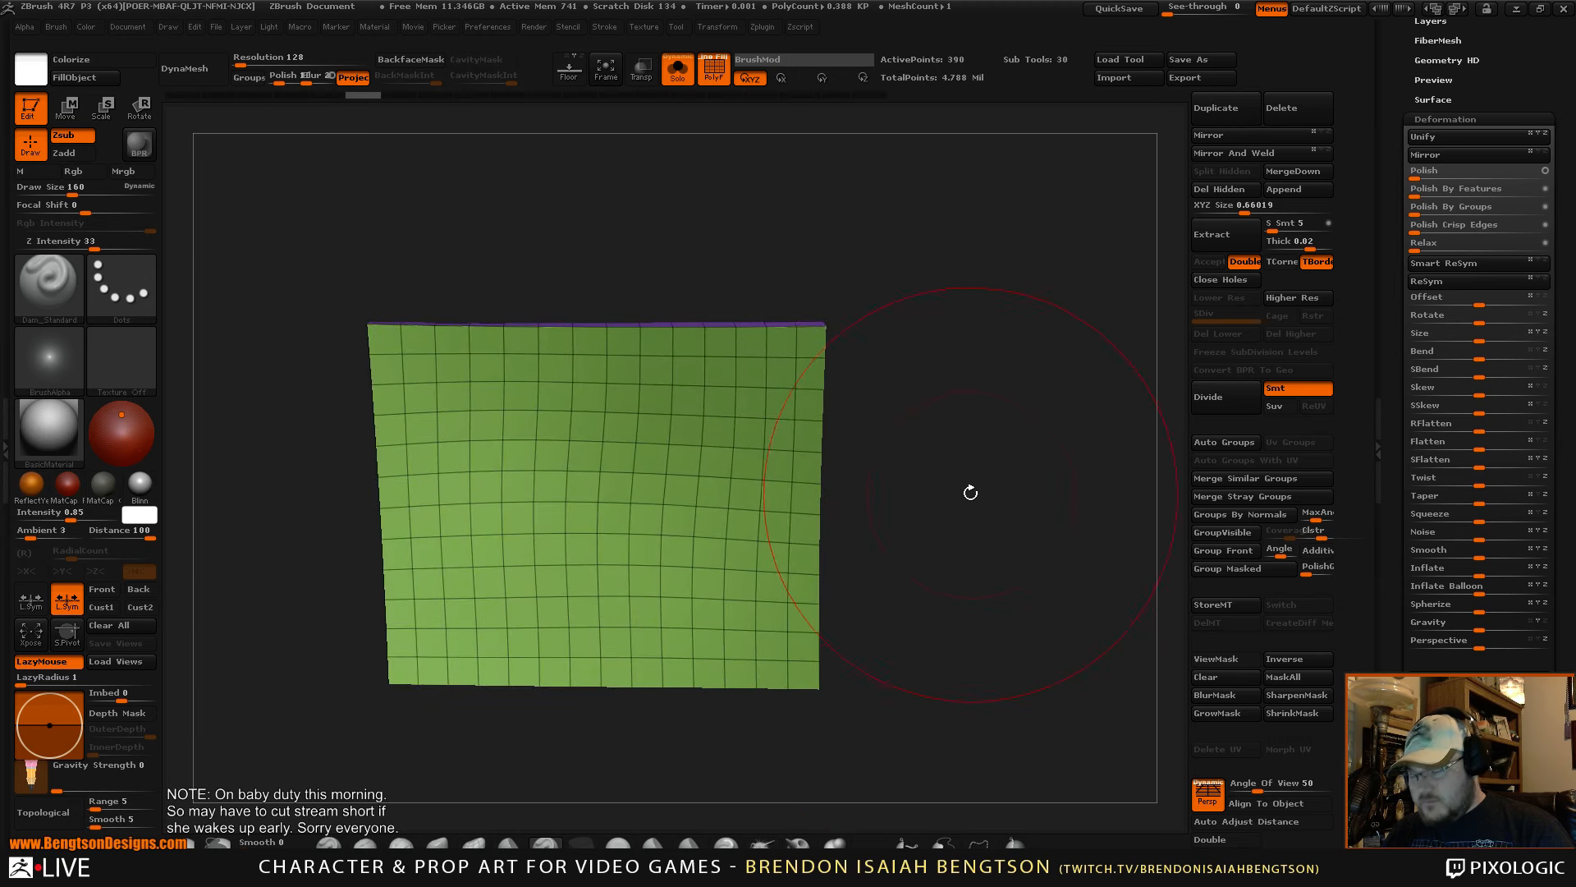
- Show the whole glove again and switch to the Move Topological brush with a draw size of 310
key("alt+s")
left_click_drag(1142, 697, 1096, 205, "alt")
mouse_move(940, 598)
left_mouse_down("alt")
mouse_move(978, 500)
mouse_move(989, 649)
left_mouse_up("alt")
key("b")
key("m")
key("t")
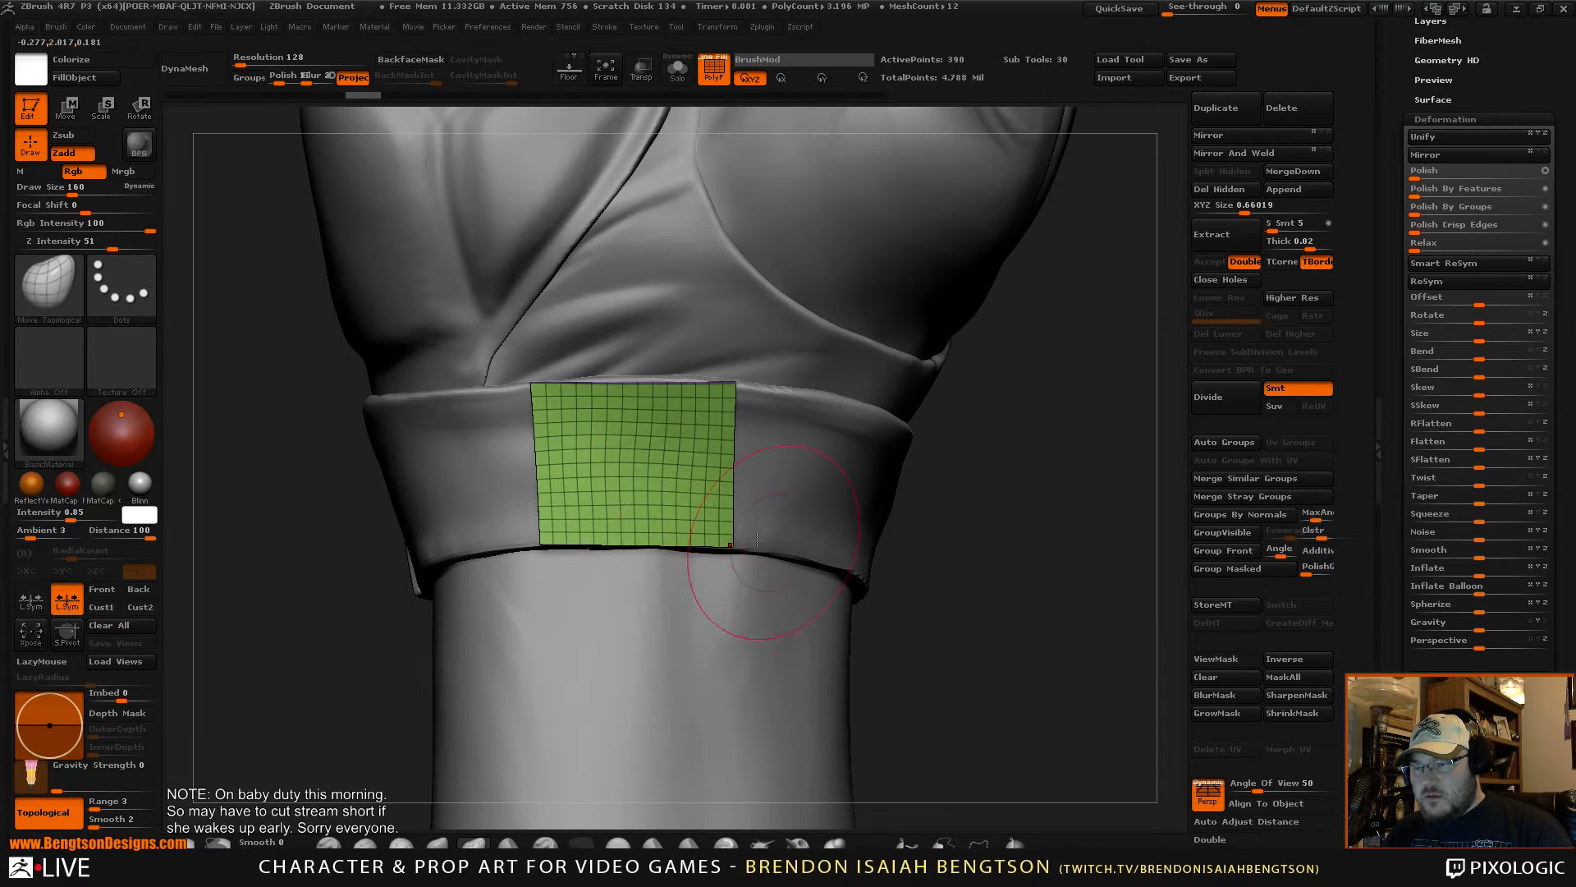
key("space")
- Hide the polygroup wireframe and nudge the patch's upper edge and corners to fit the cuff's upper rim
left_click_drag(566, 384, 612, 380)
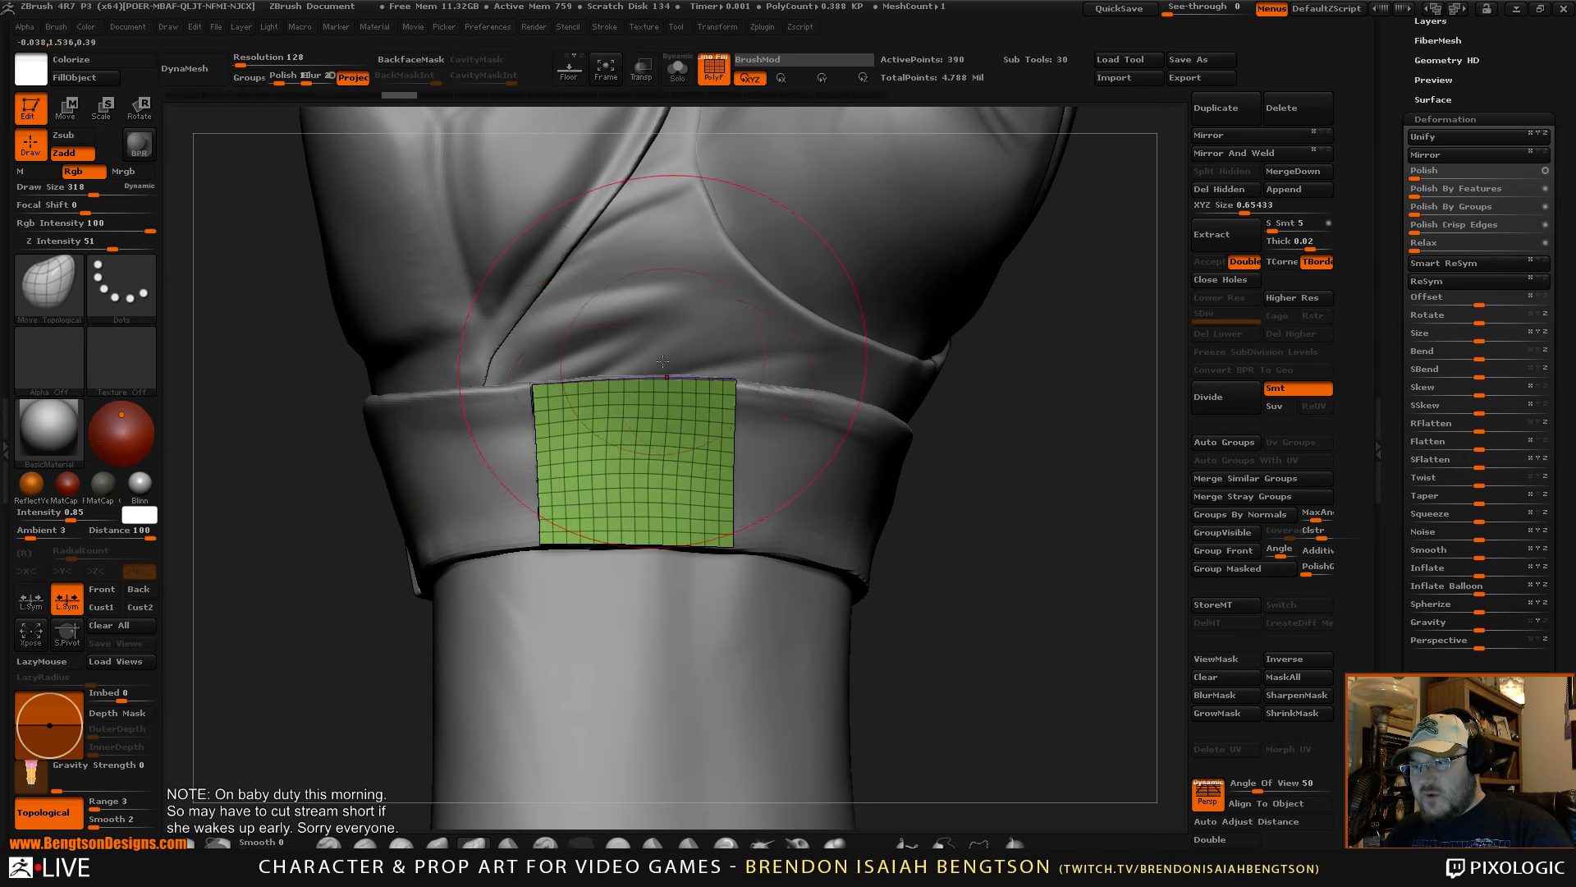
key("shift+f")
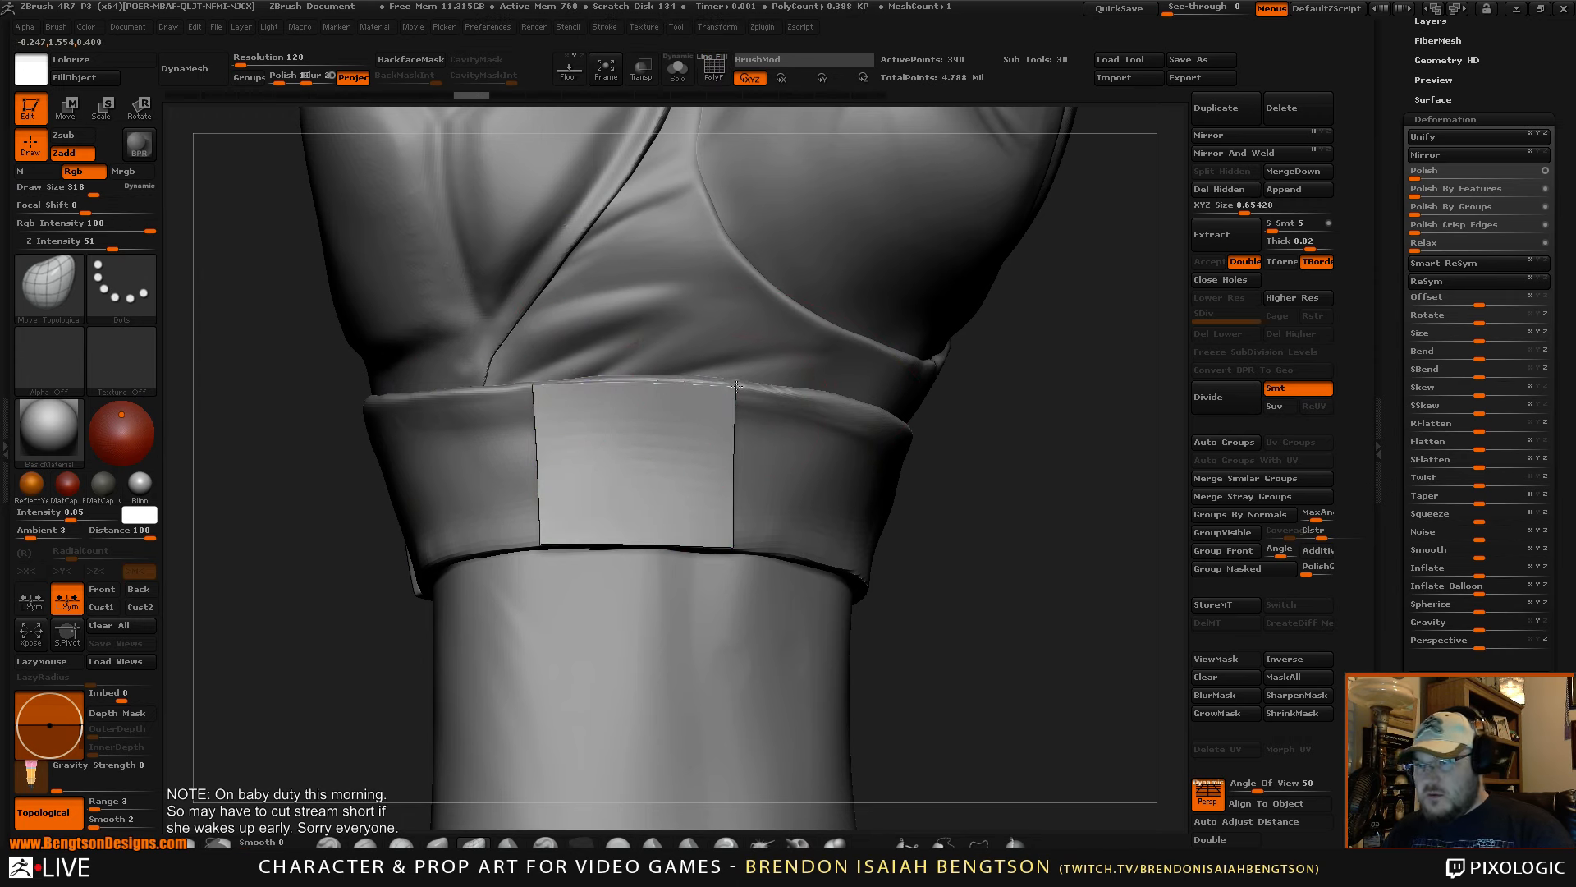
left_click_drag(733, 398, 734, 397)
left_click_drag(534, 396, 532, 386)
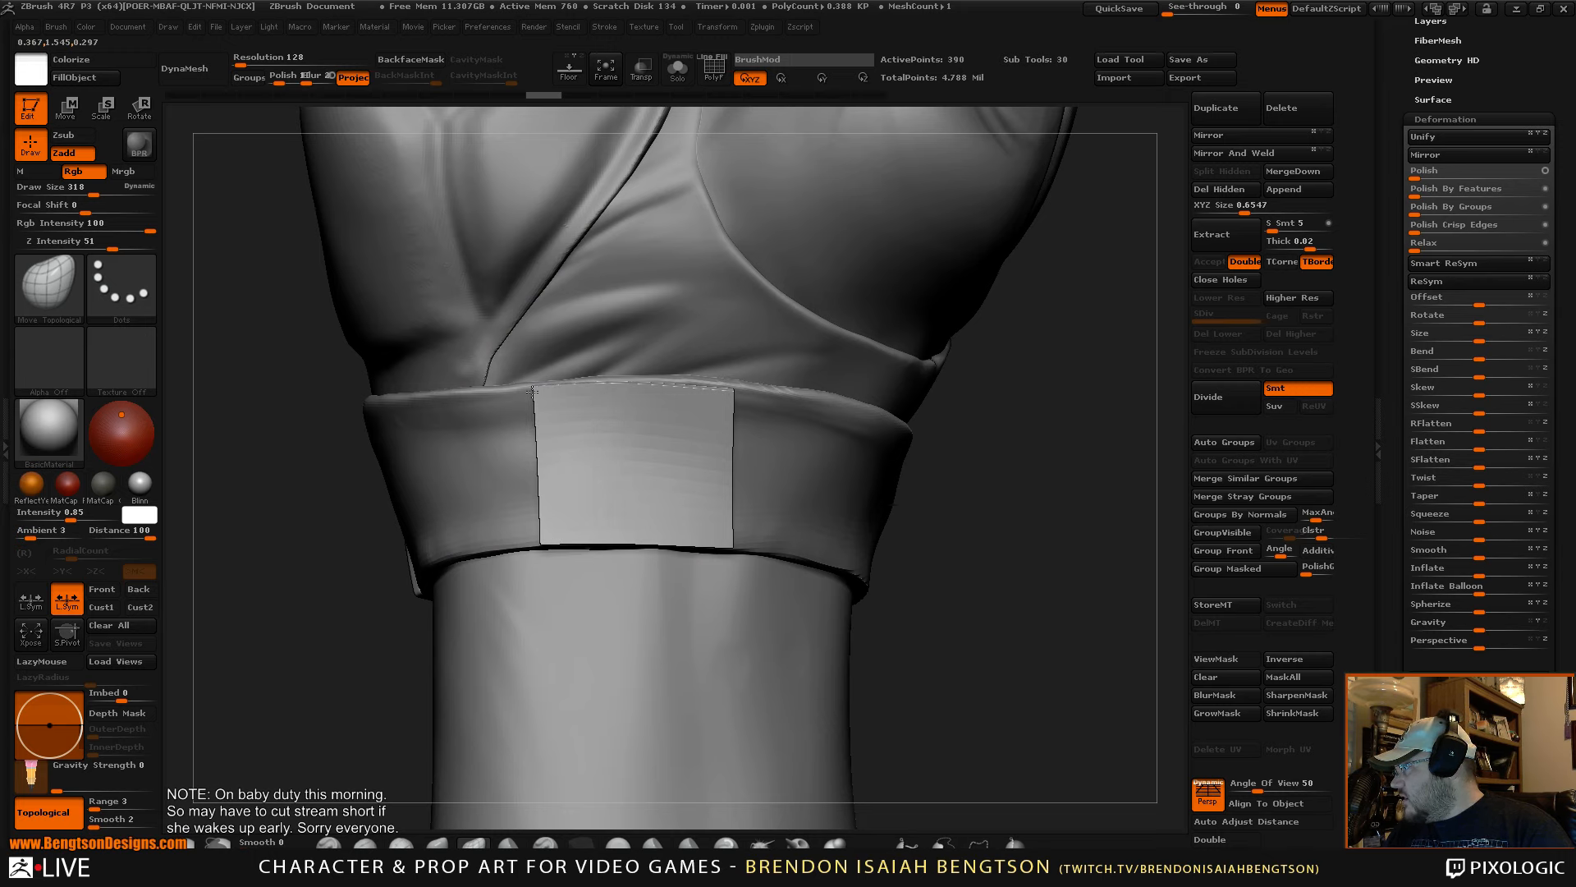
left_click_drag(533, 396, 535, 397)
- Mask the upper part of the wrist patch and blur the mask into a soft gradient
key("space")
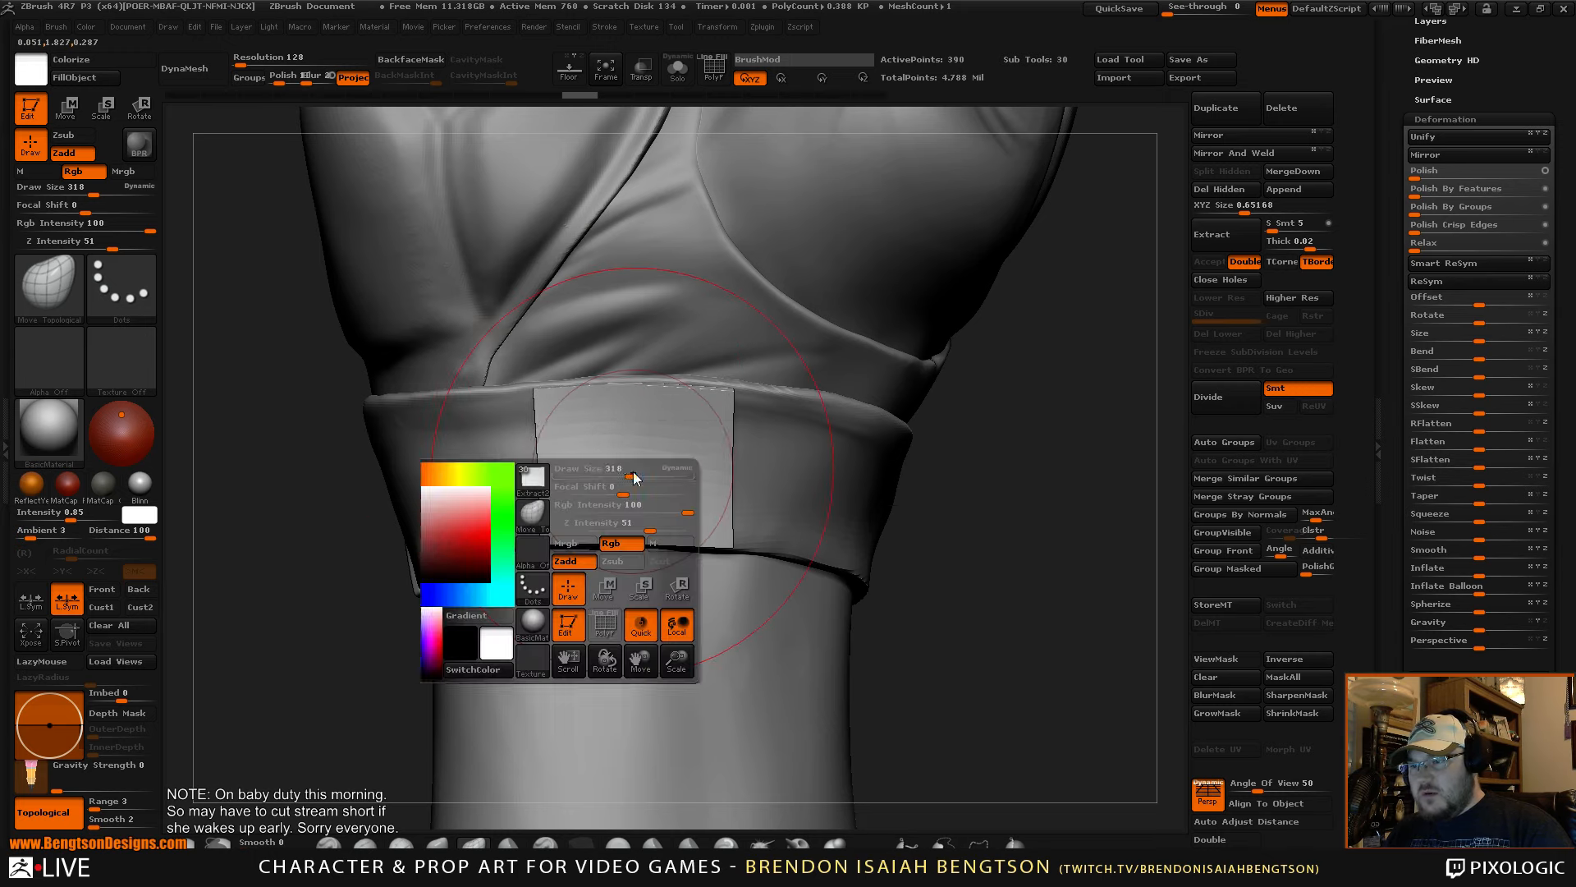
mouse_move(1087, 498)
left_mouse_down()
mouse_move(1059, 466)
mouse_move(1025, 506)
left_mouse_up()
left_click_drag(859, 467, 809, 452)
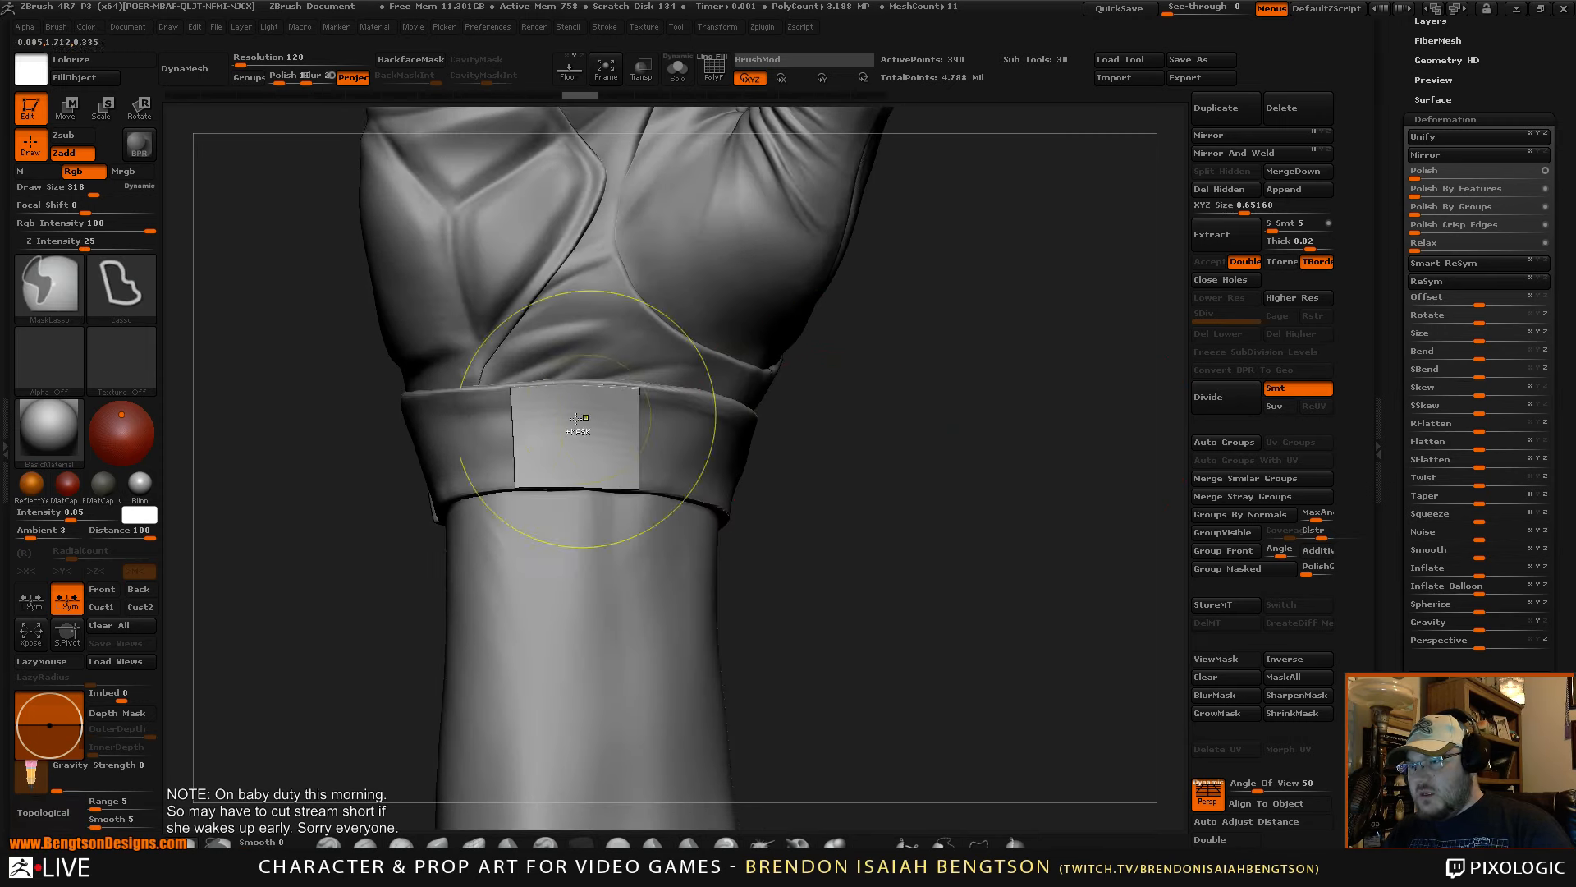
mouse_move(461, 456)
left_mouse_down("ctrl")
mouse_move(741, 289)
mouse_move(781, 445)
mouse_move(721, 444)
mouse_move(746, 454)
mouse_move(771, 426)
mouse_move(745, 469)
mouse_move(750, 447)
mouse_move(739, 455)
left_mouse_up("ctrl")
left_click(601, 471, "ctrl")
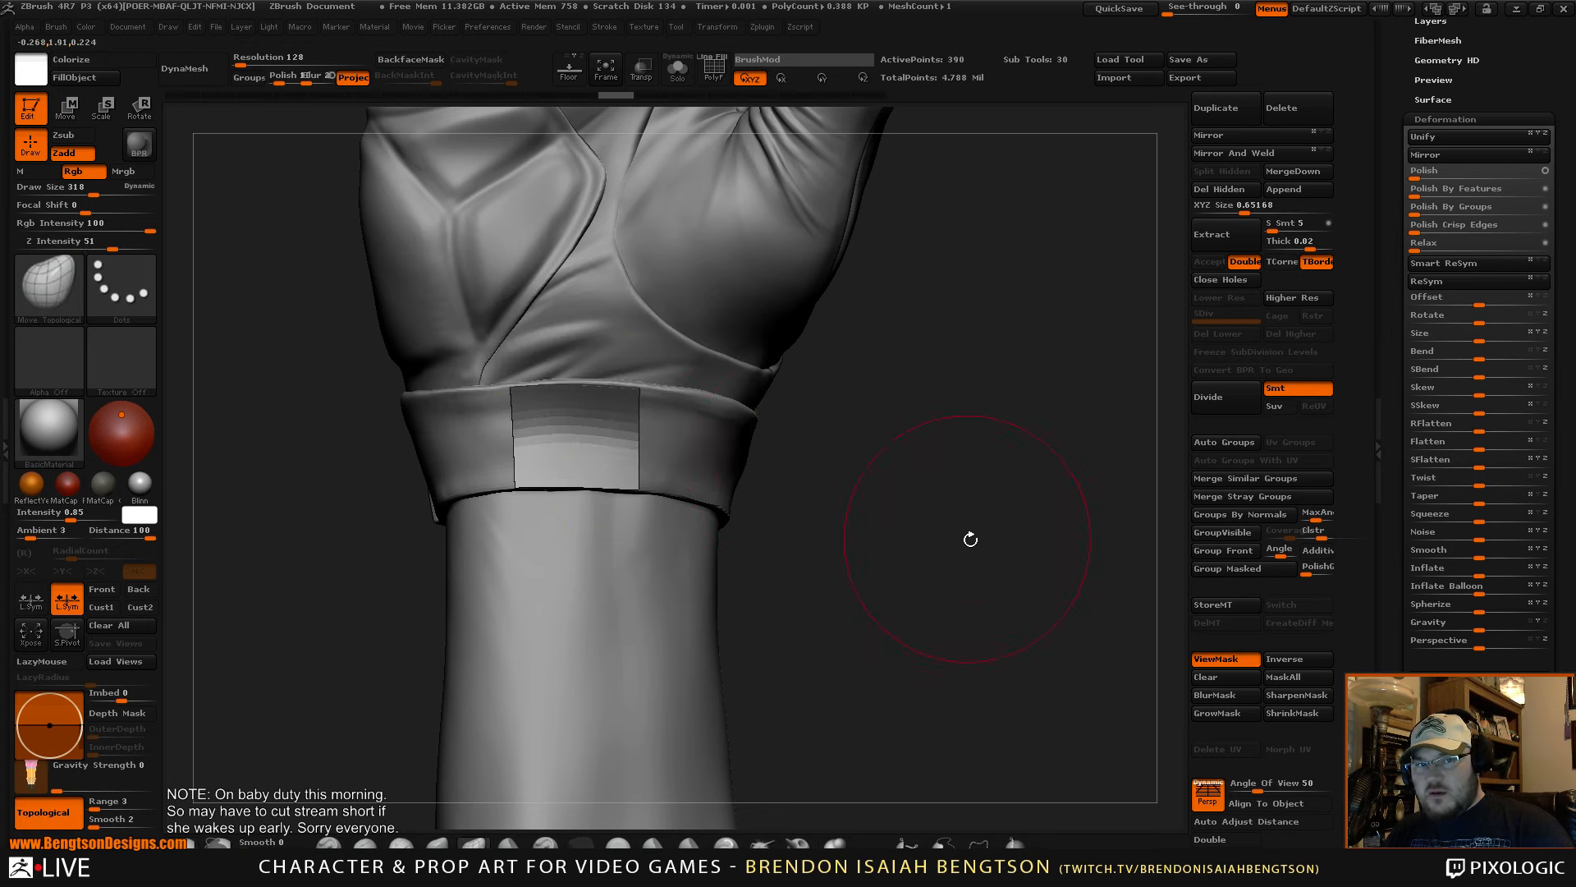
- Increase the draw size to 409 and pull the patch's unmasked lower edge down past the cuff's lower rim
mouse_move(970, 539)
left_mouse_down()
mouse_move(1073, 535)
mouse_move(965, 527)
left_mouse_up()
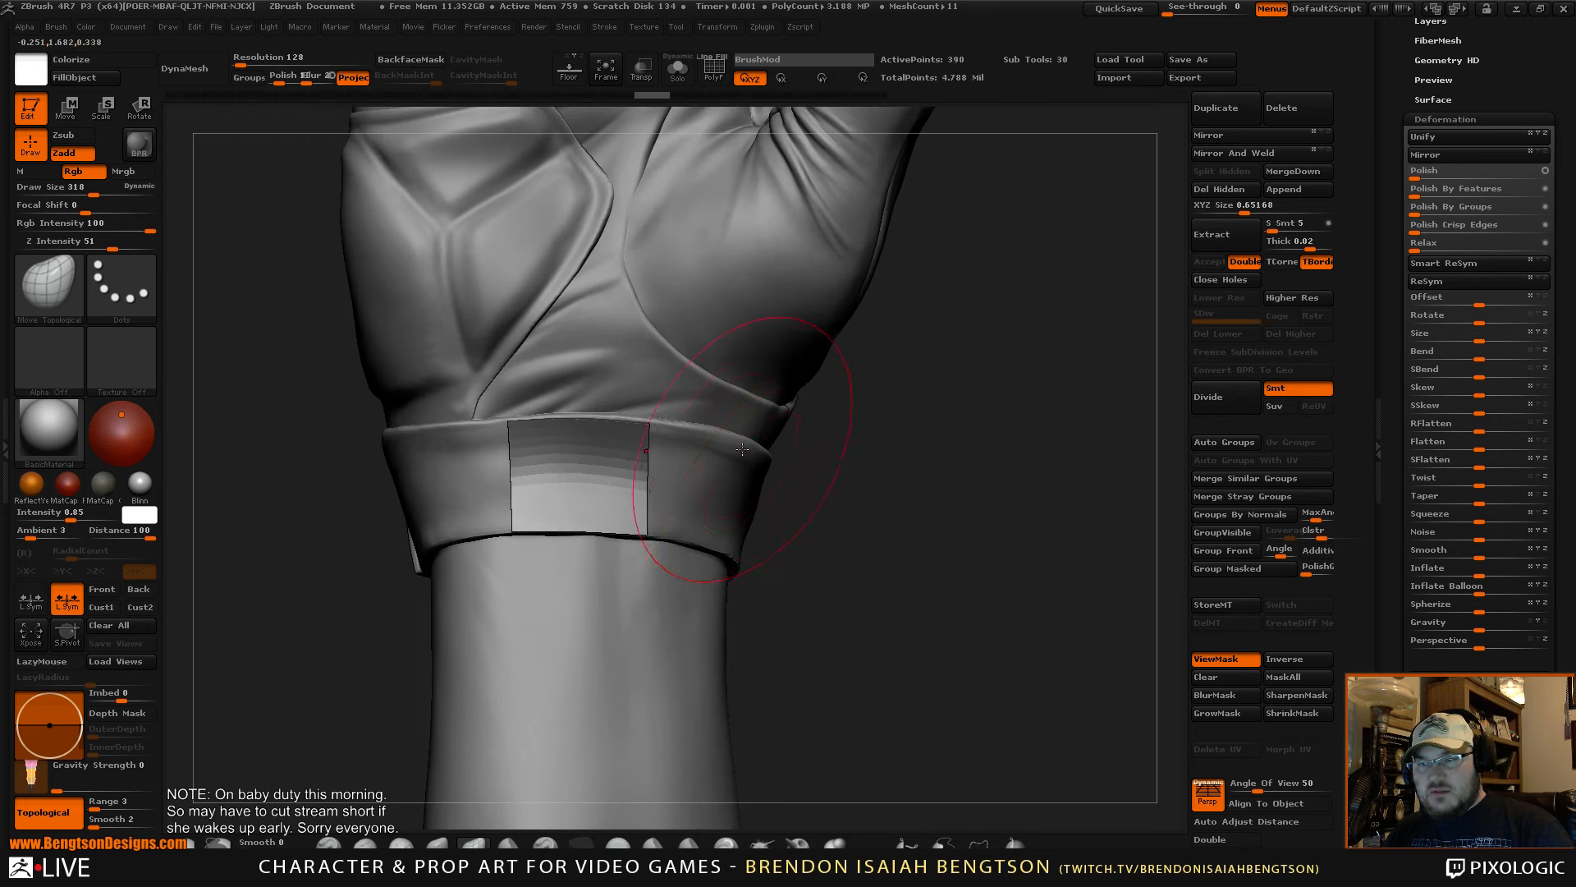
key("space")
left_click_drag(745, 447, 758, 450)
right_click_drag(647, 505, 634, 516)
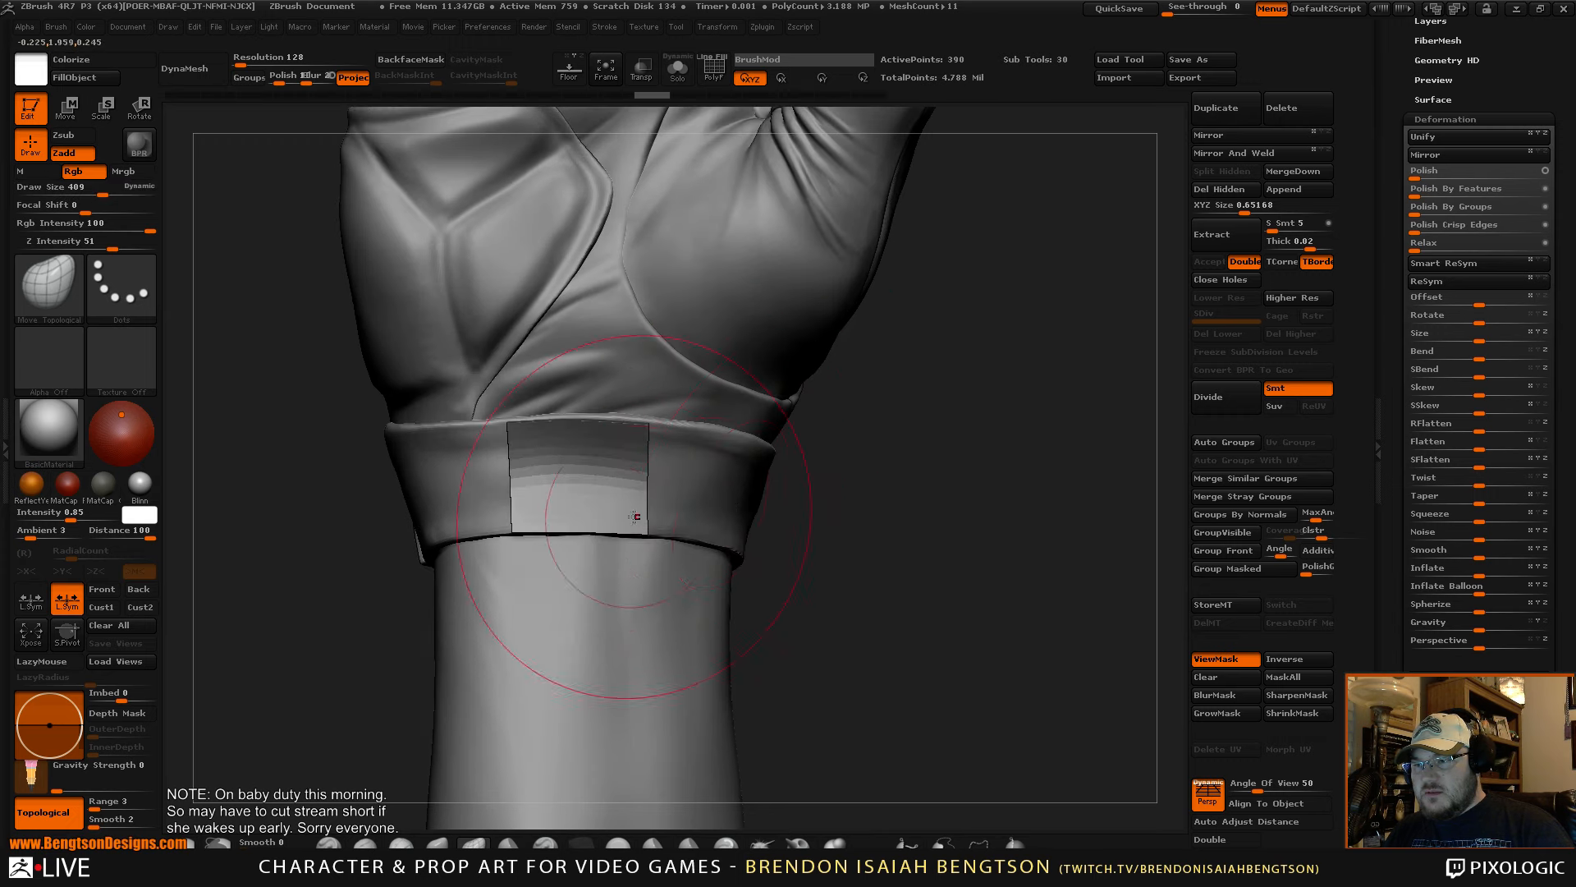
left_click_drag(578, 527, 578, 543)
left_click_drag(961, 547, 952, 549)
left_click_drag(576, 549, 575, 560)
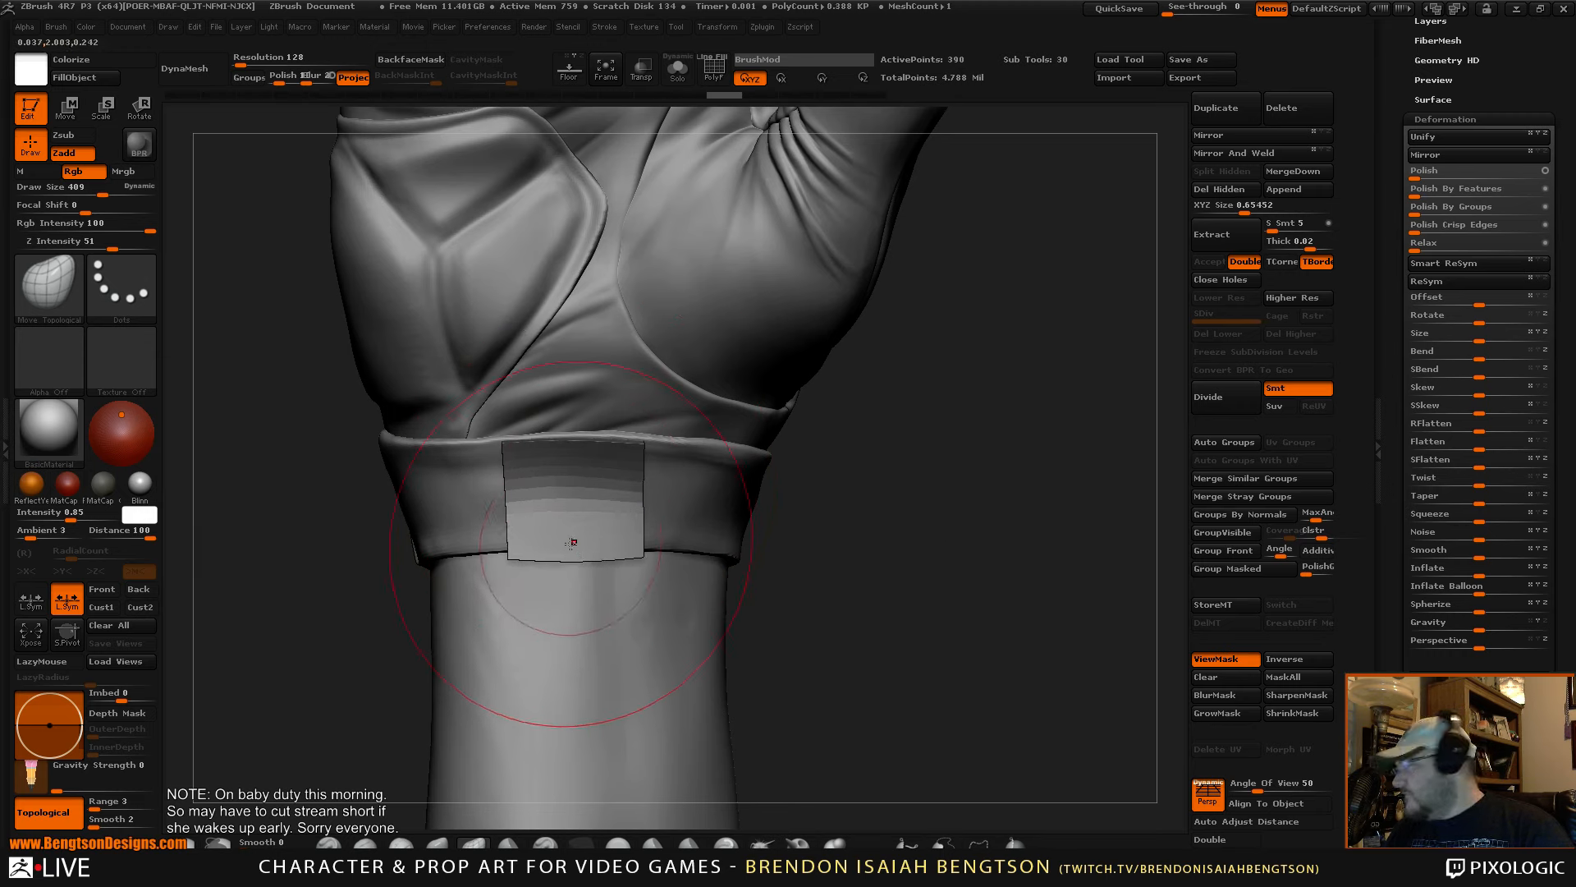
- Open the recent Glove Ref 2 reference board, examine the glove's wrist tab, and return to ZBrush
left_click(1517, 10)
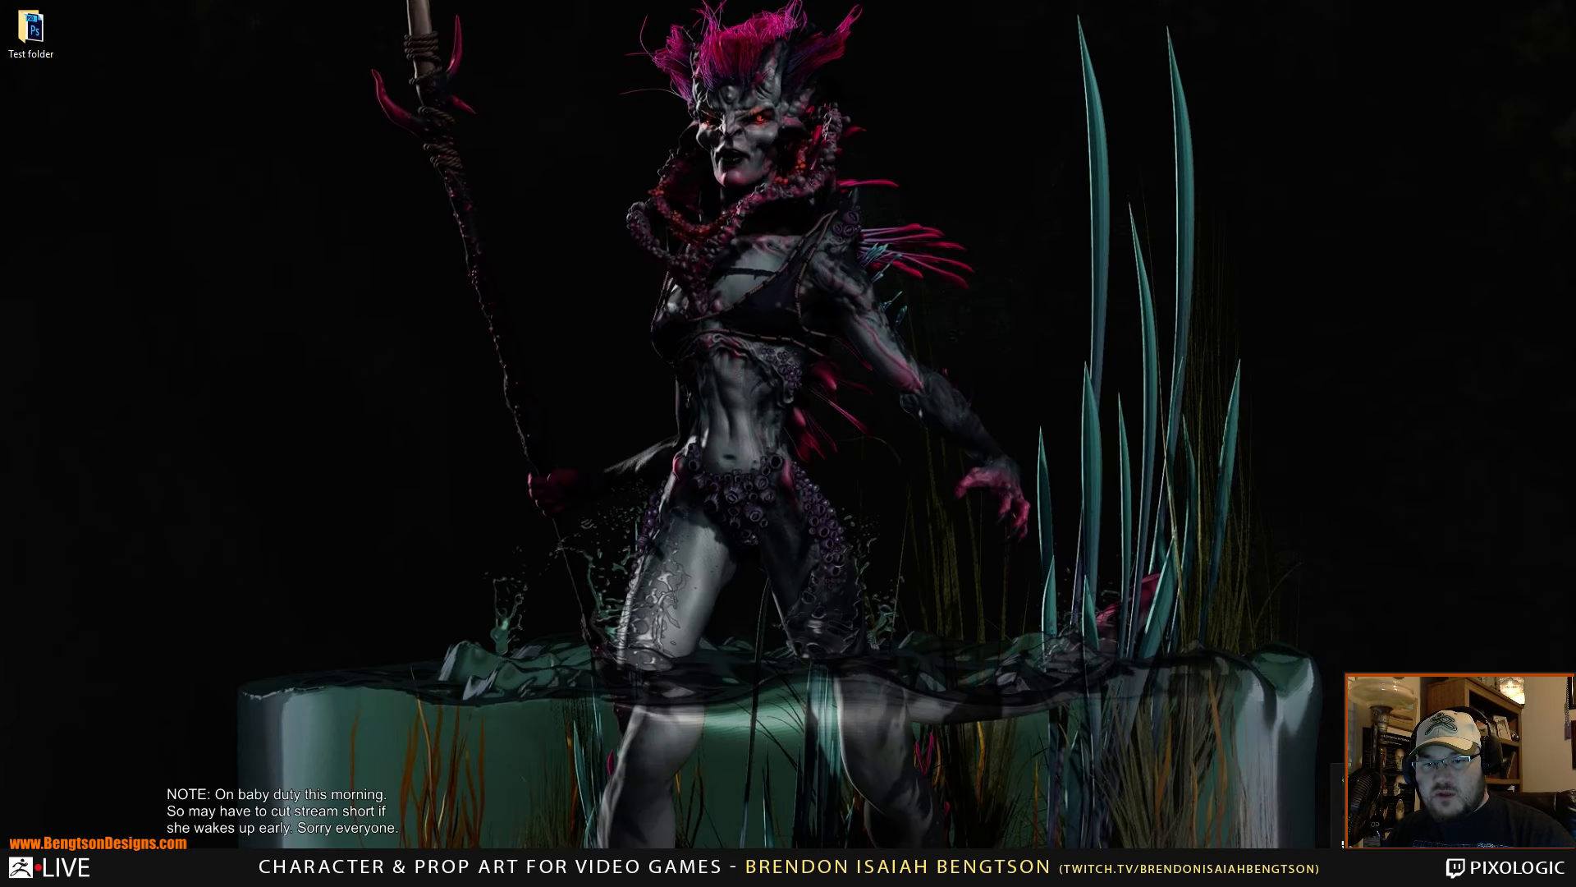
right_click(1382, 589)
mouse_move(1429, 667)
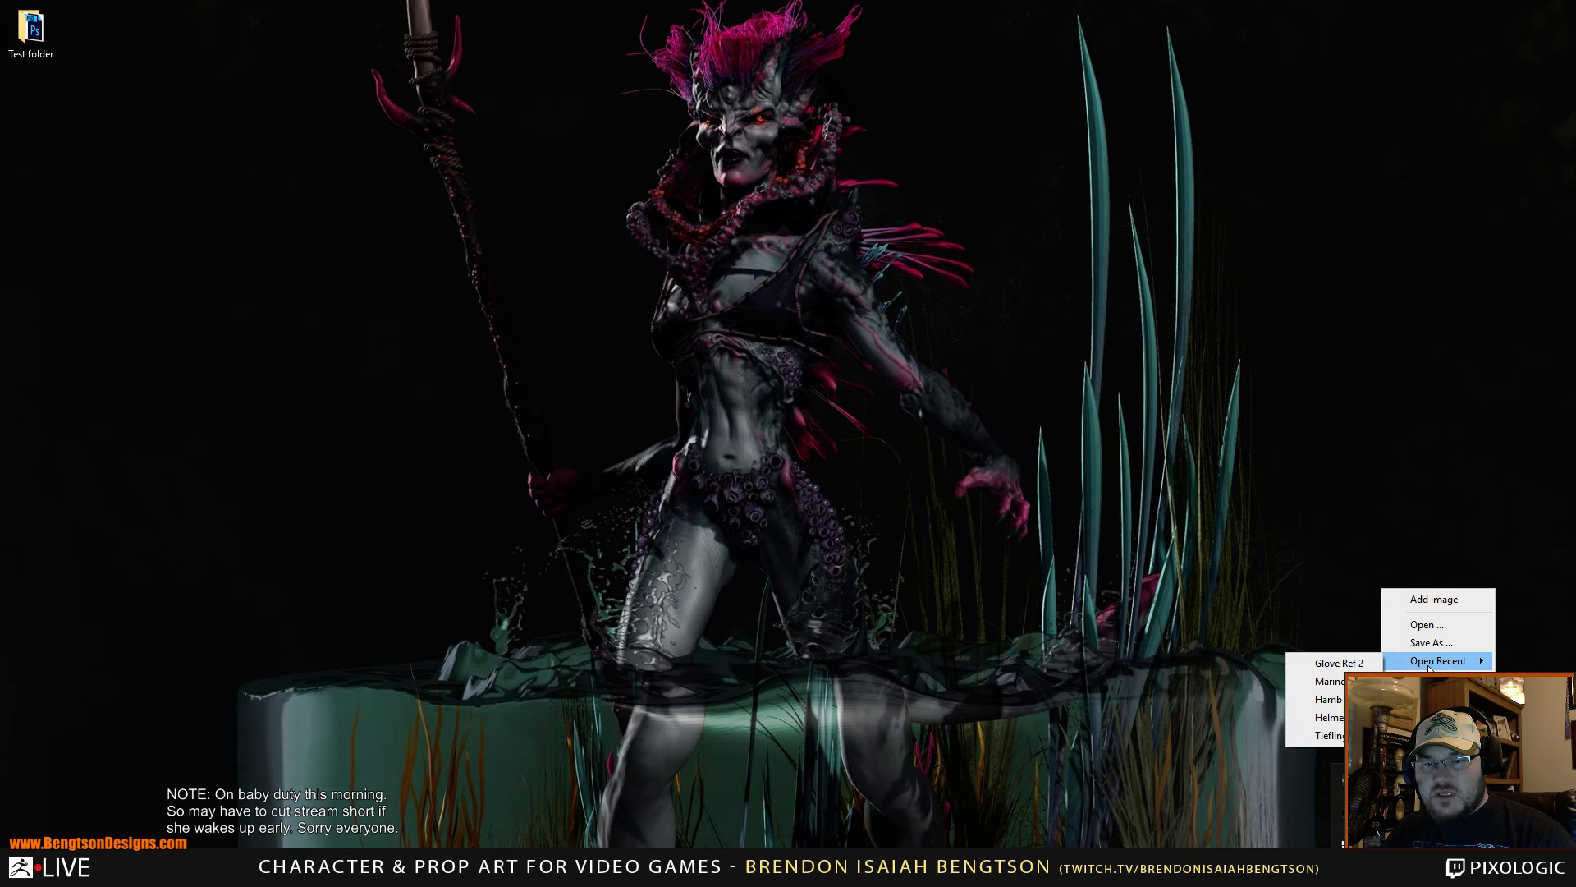
left_click(1346, 663)
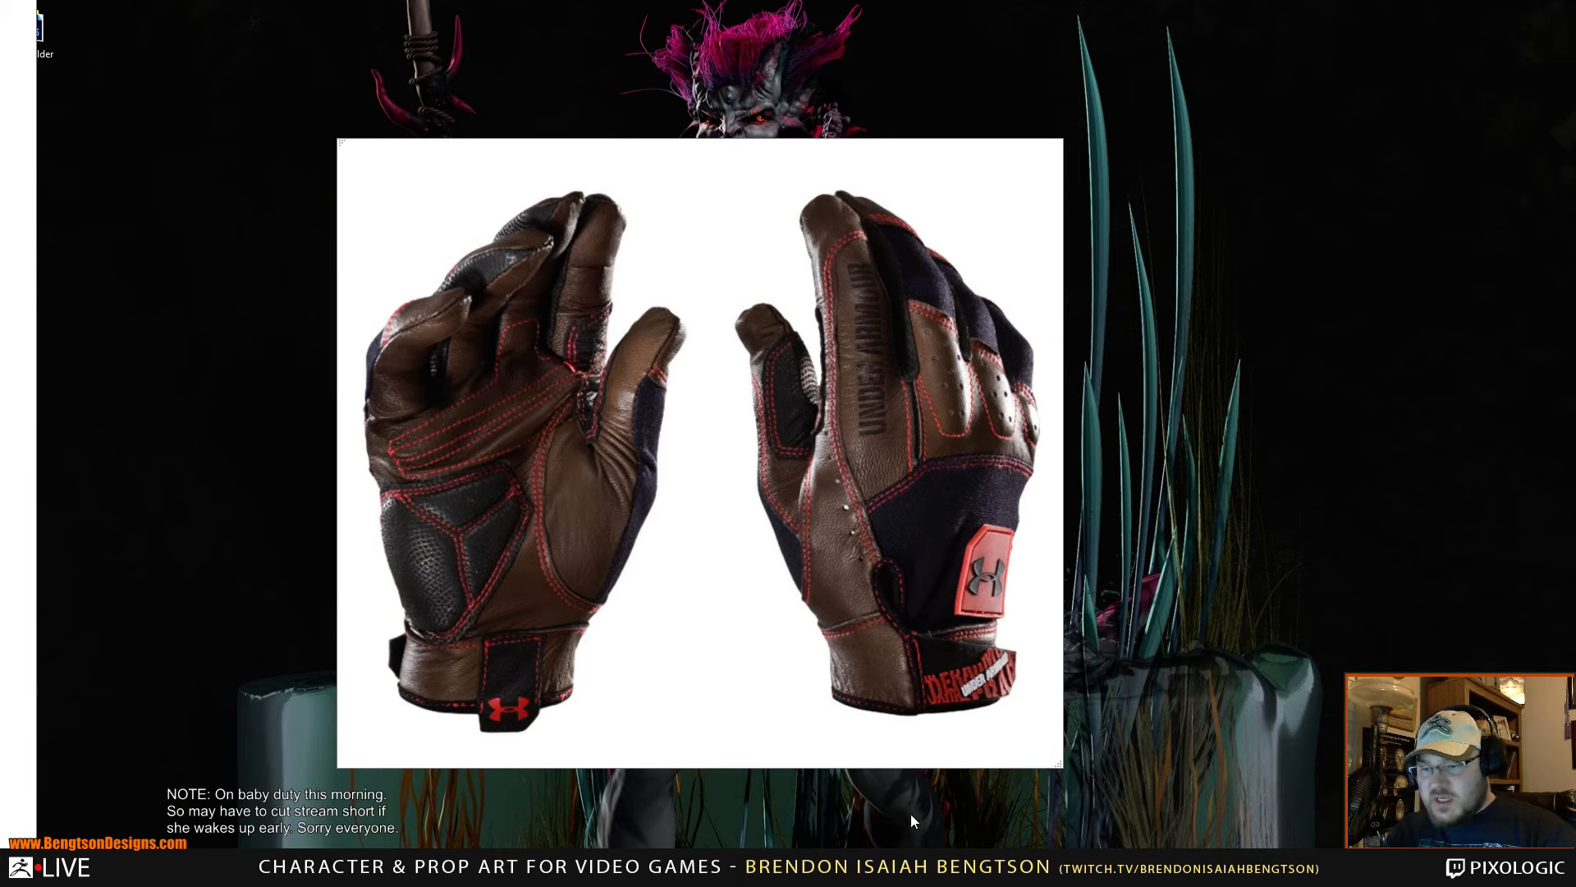
key("alt+Tab")
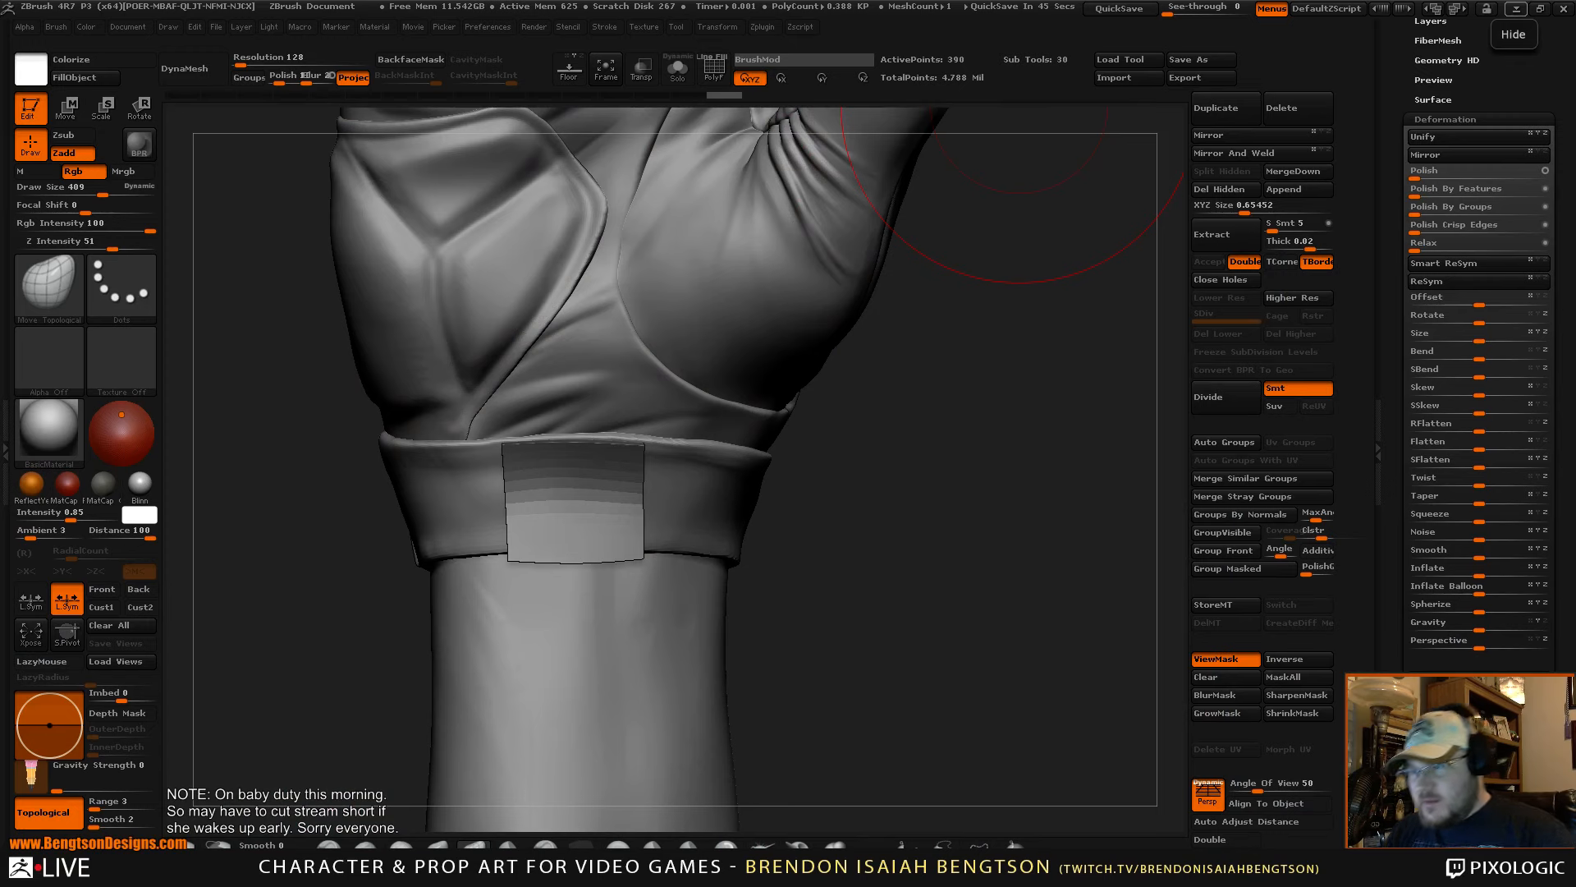
- Reduce the draw size to 251 and even out the patch's lower edge by moving its corners
left_click_drag(921, 498, 943, 555)
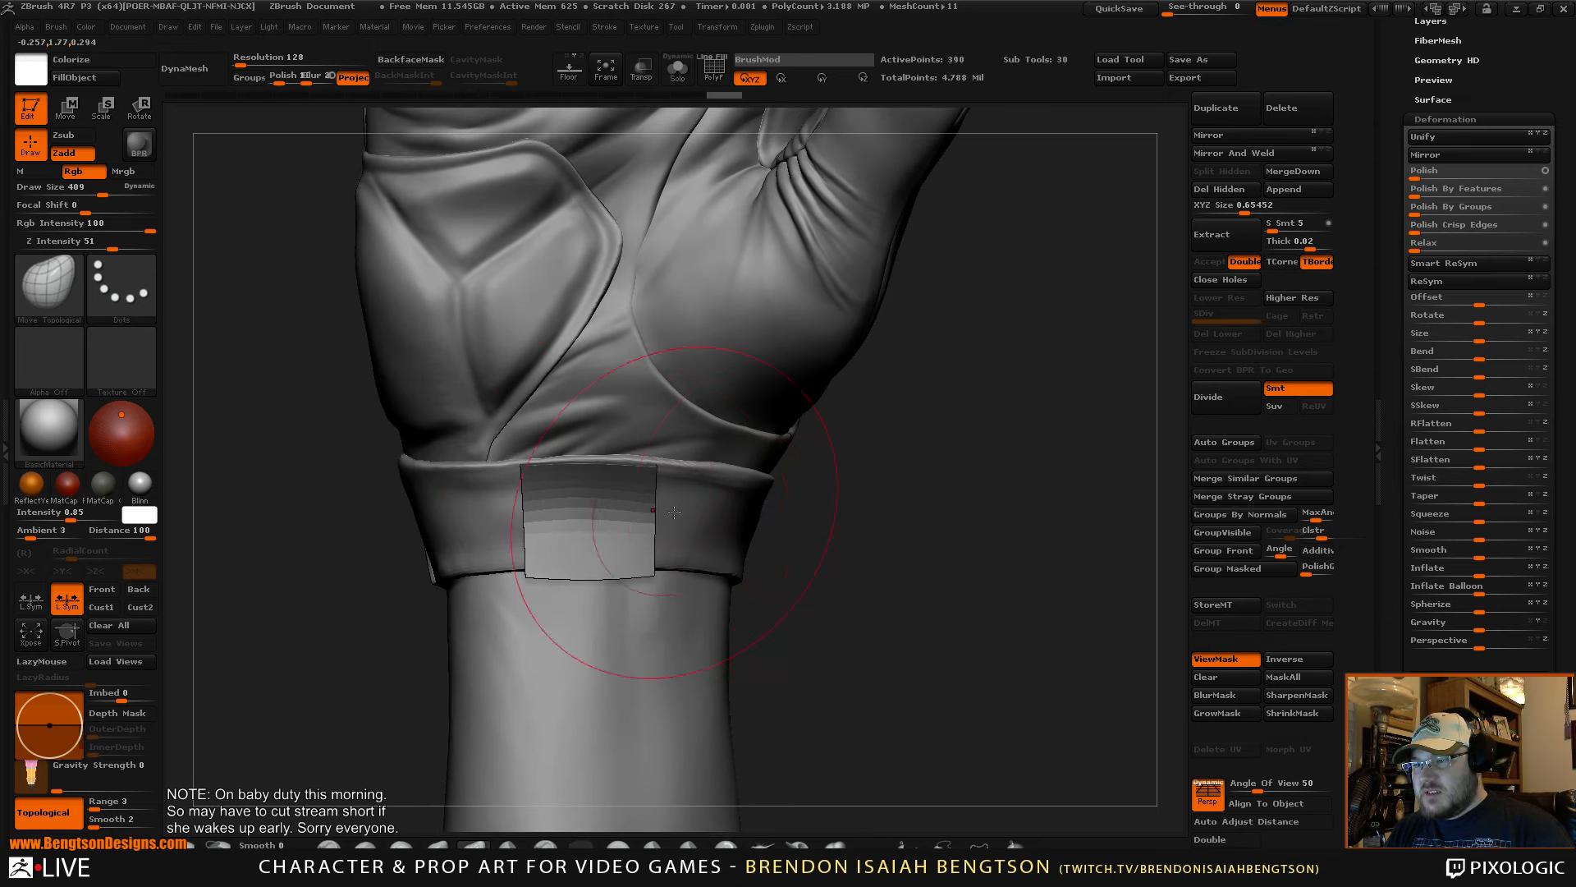
mouse_move(806, 523)
left_mouse_down()
mouse_move(895, 514)
mouse_move(809, 525)
left_mouse_up()
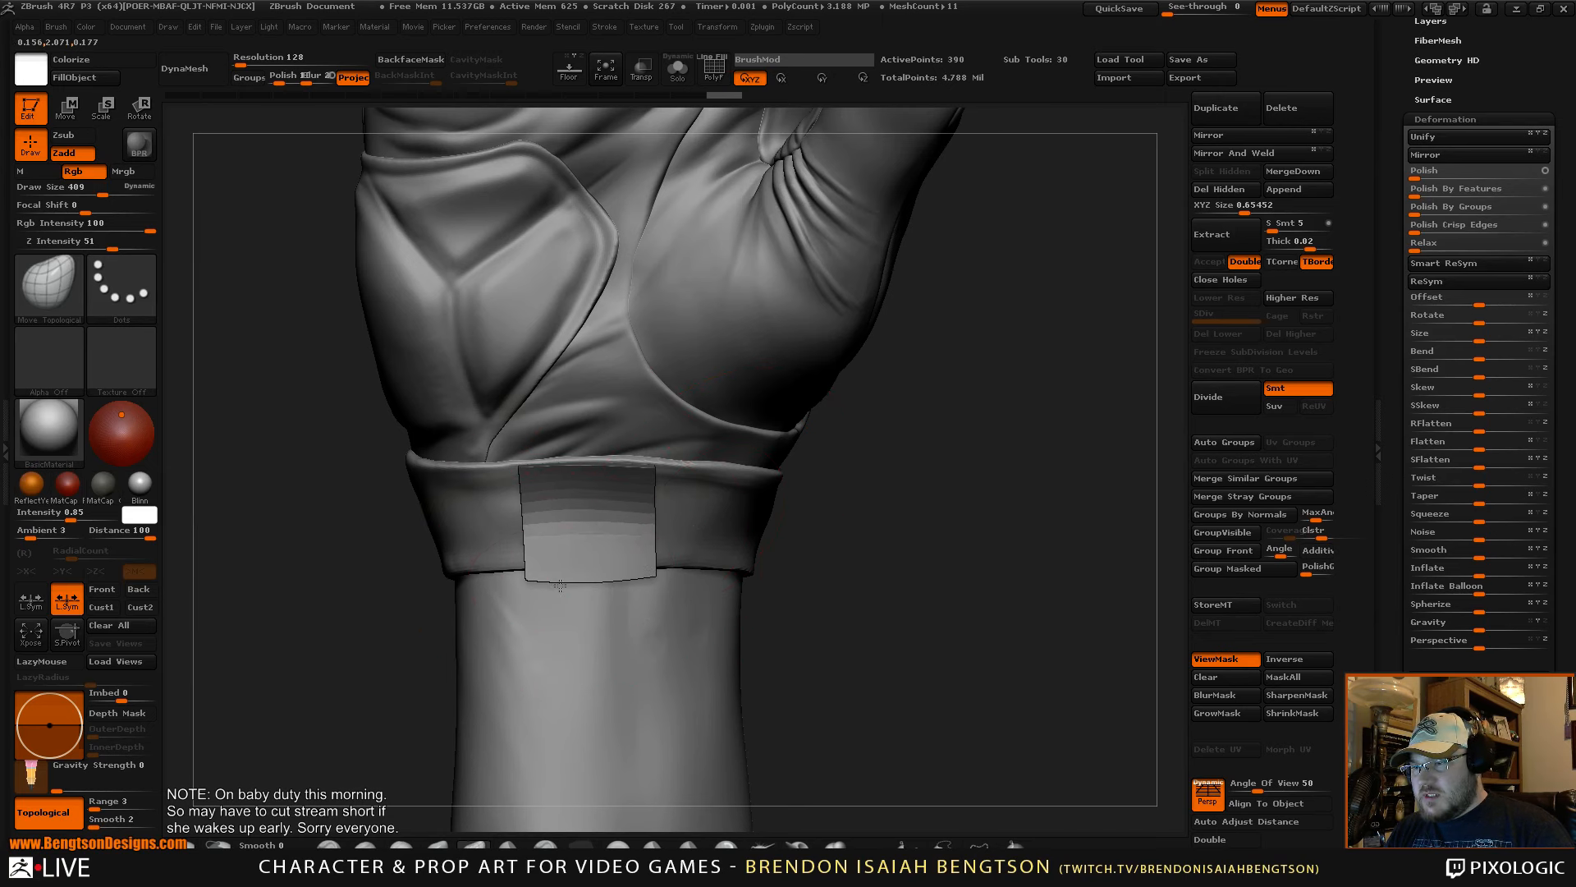
left_click_drag(560, 586, 561, 588)
key("space")
left_click_drag(654, 571, 640, 570)
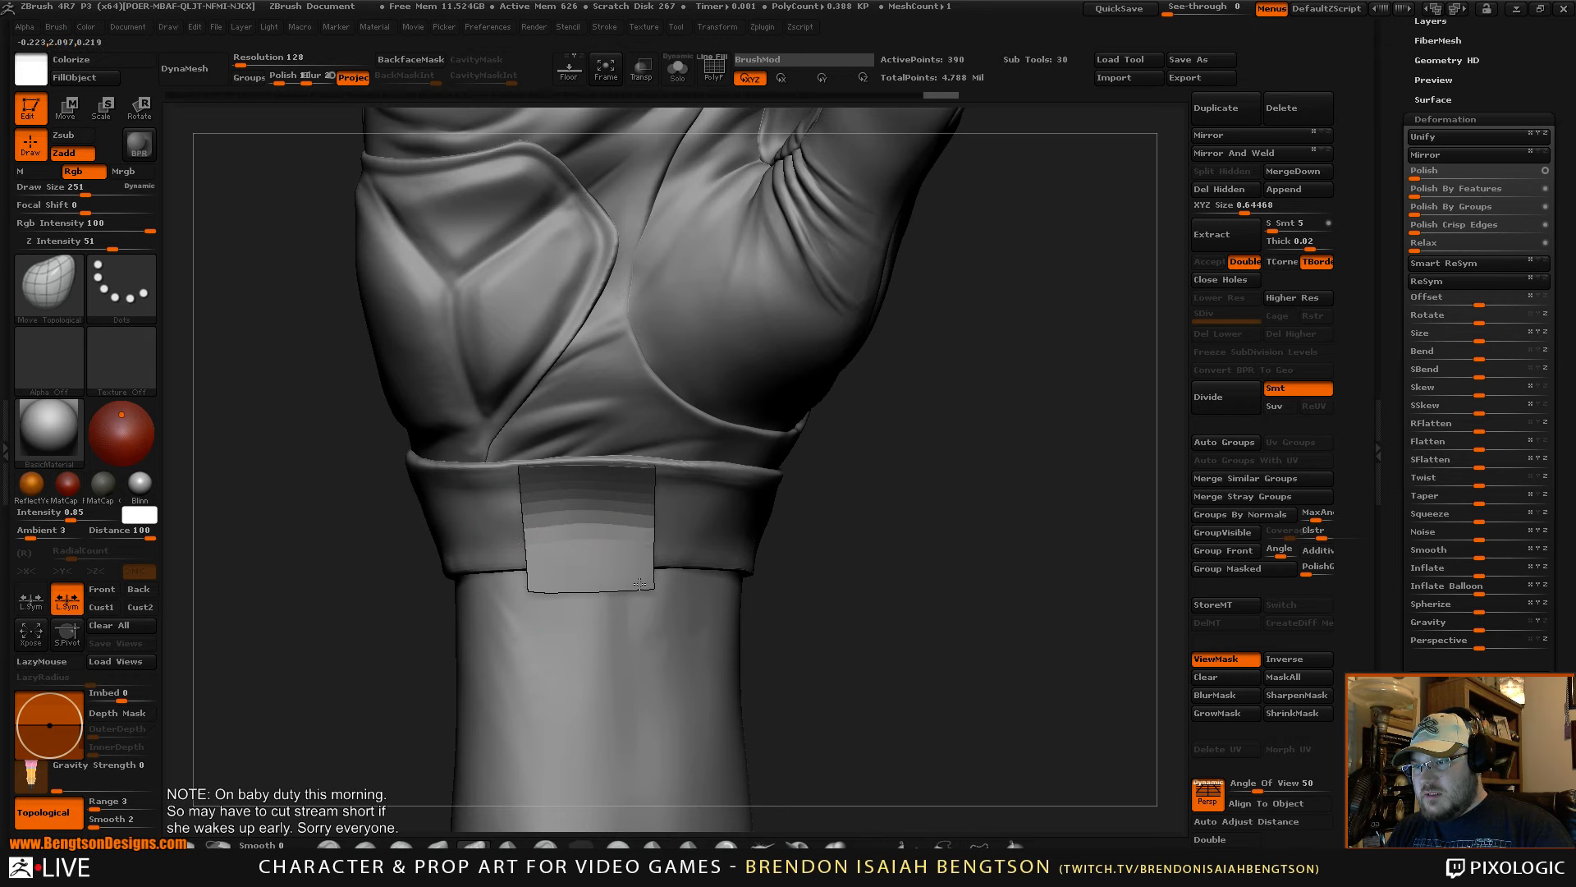
- Display the patch's wireframe without the mask shading and adjust its lower end in side view to follow the wrist
key("shift+f")
left_click_drag(923, 484, 1052, 531)
mouse_move(948, 560)
left_mouse_down()
mouse_move(908, 595)
mouse_move(971, 595)
mouse_move(853, 604)
mouse_move(946, 577)
mouse_move(901, 574)
left_mouse_up()
key("ctrl+h")
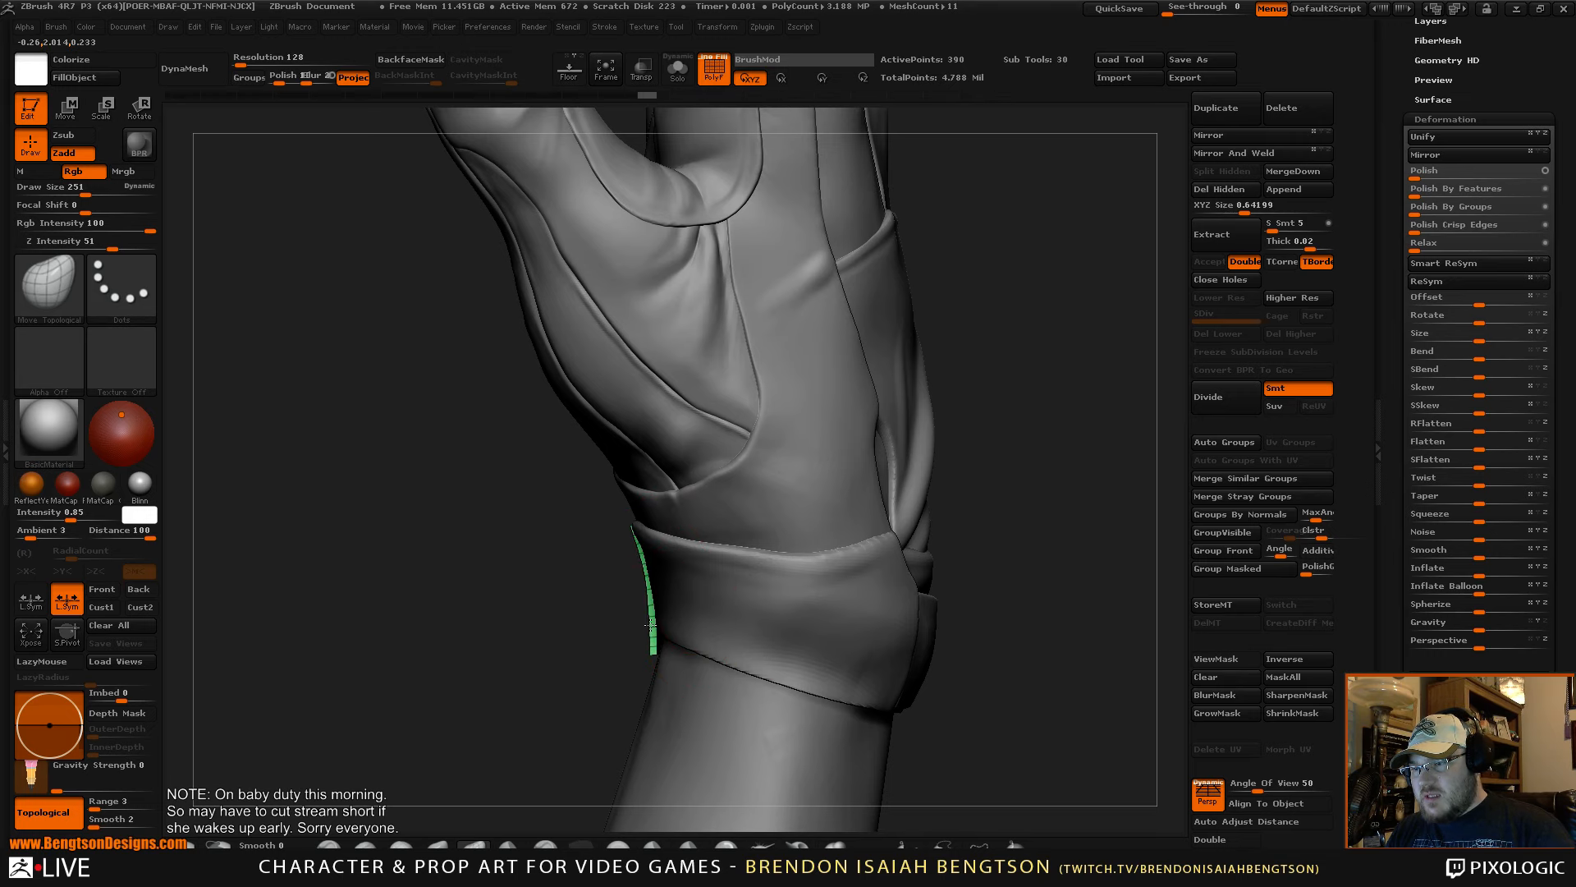
left_click_drag(650, 626, 648, 625)
left_click_drag(550, 630, 746, 521)
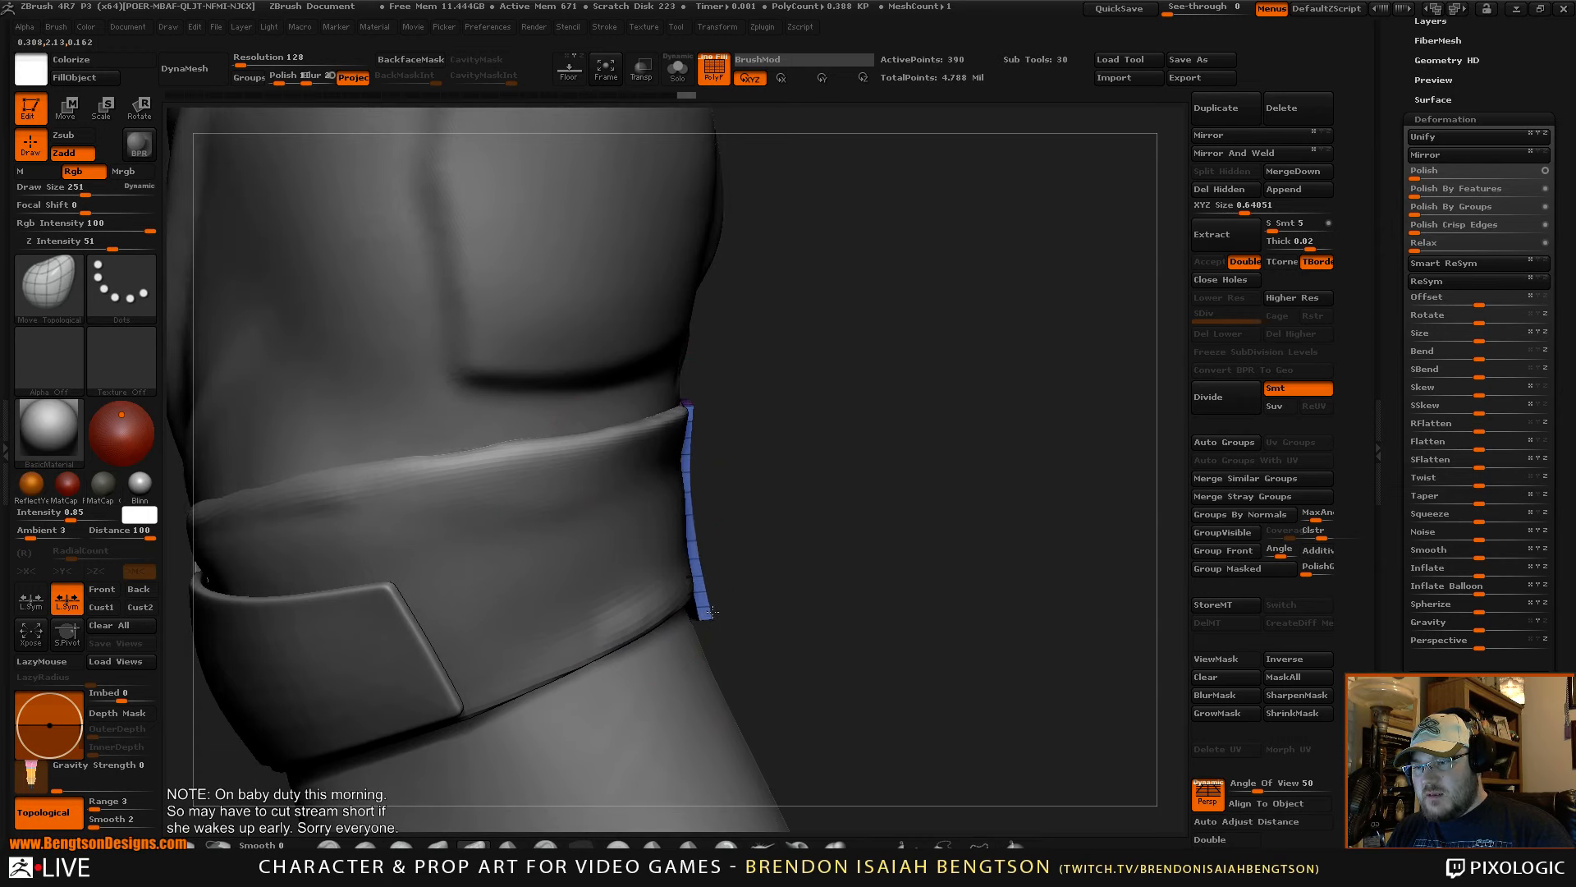
left_click_drag(728, 589, 807, 539)
mouse_move(462, 502)
left_mouse_down("alt")
mouse_move(558, 496)
mouse_move(466, 493)
left_mouse_up("alt")
- Set the brush draw size to 485 with the wrist patch facing the front
key("space")
scroll(722, 438, "down", 2)
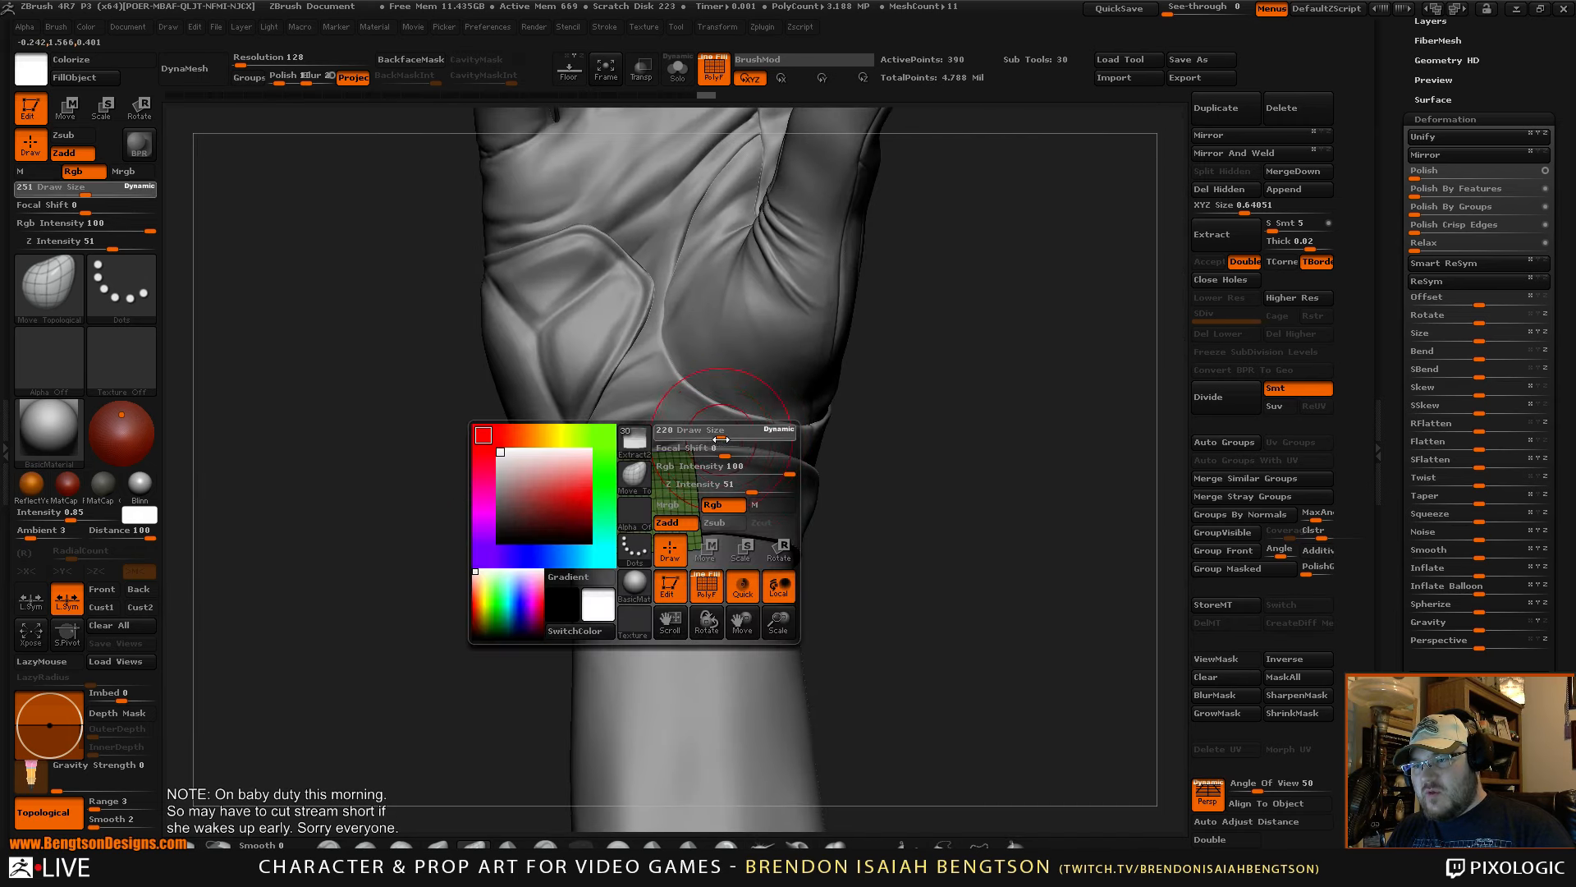
left_click_drag(745, 443, 751, 443)
mouse_move(948, 466)
left_mouse_down()
mouse_move(889, 482)
mouse_move(889, 462)
left_mouse_up()
- Narrow the patch's width with a Transpose move line and shift it toward the thumb side of the cuff
key("w")
left_click_drag(632, 497, 635, 490)
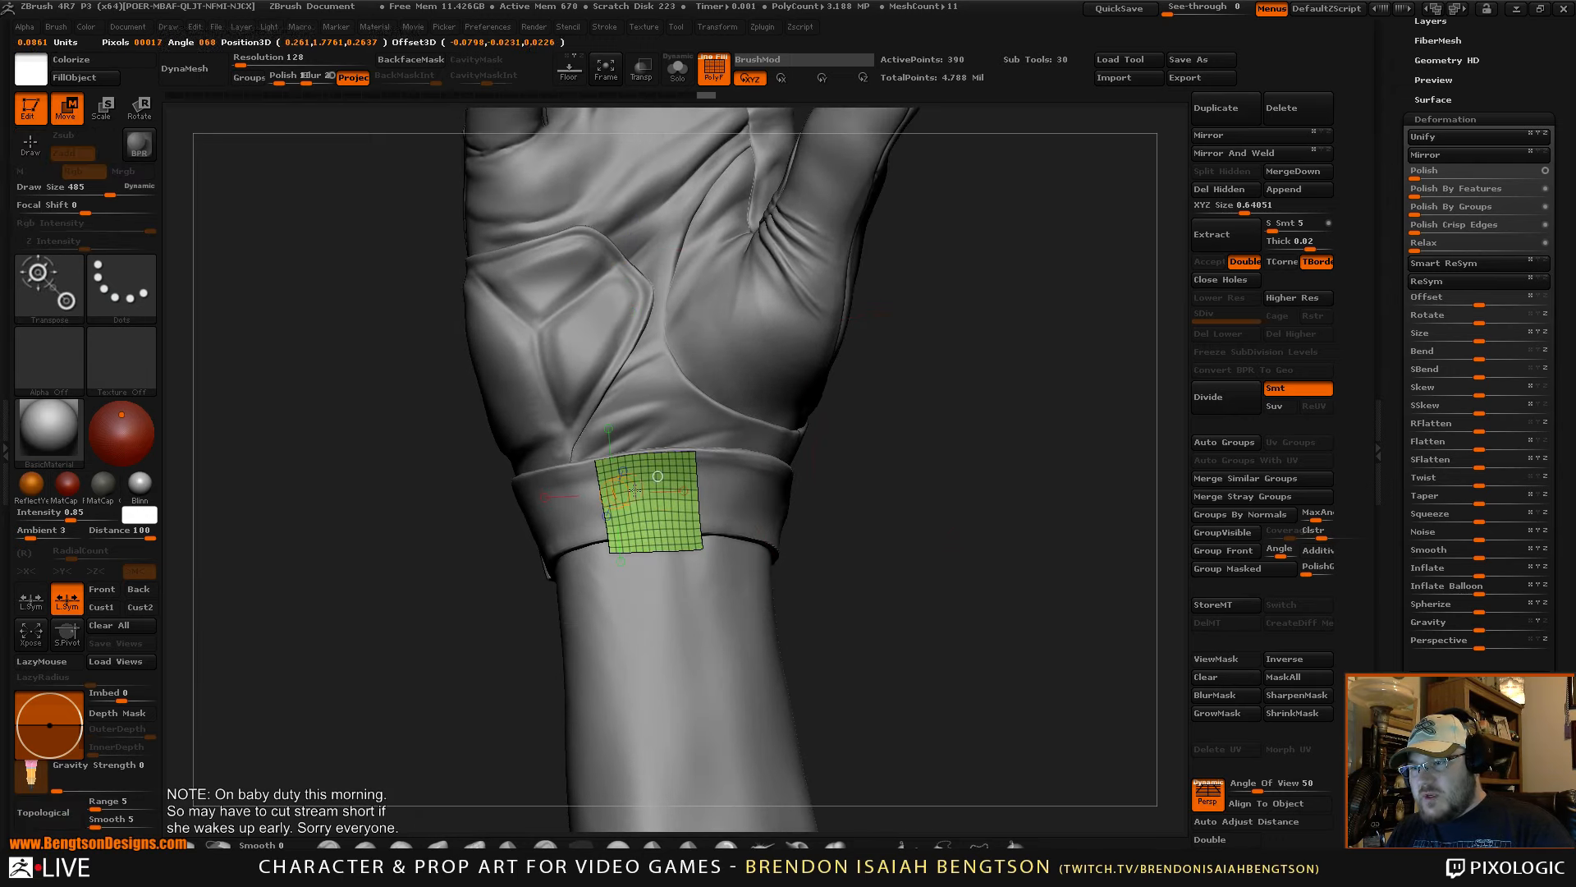
left_click_drag(952, 492, 1070, 516, "alt")
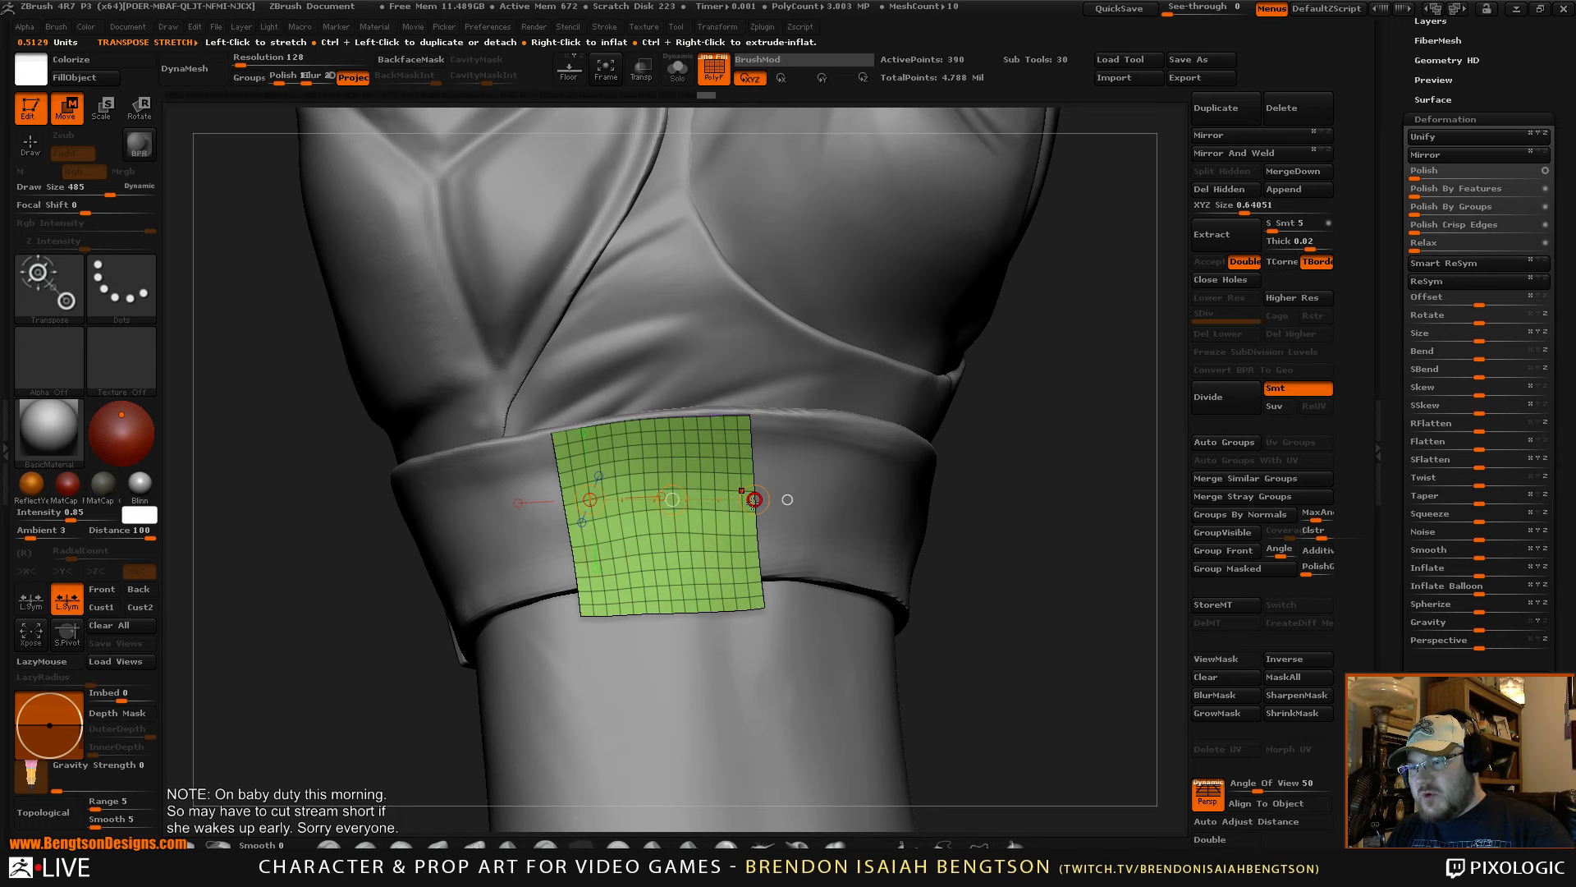
left_click_drag(755, 500, 750, 497)
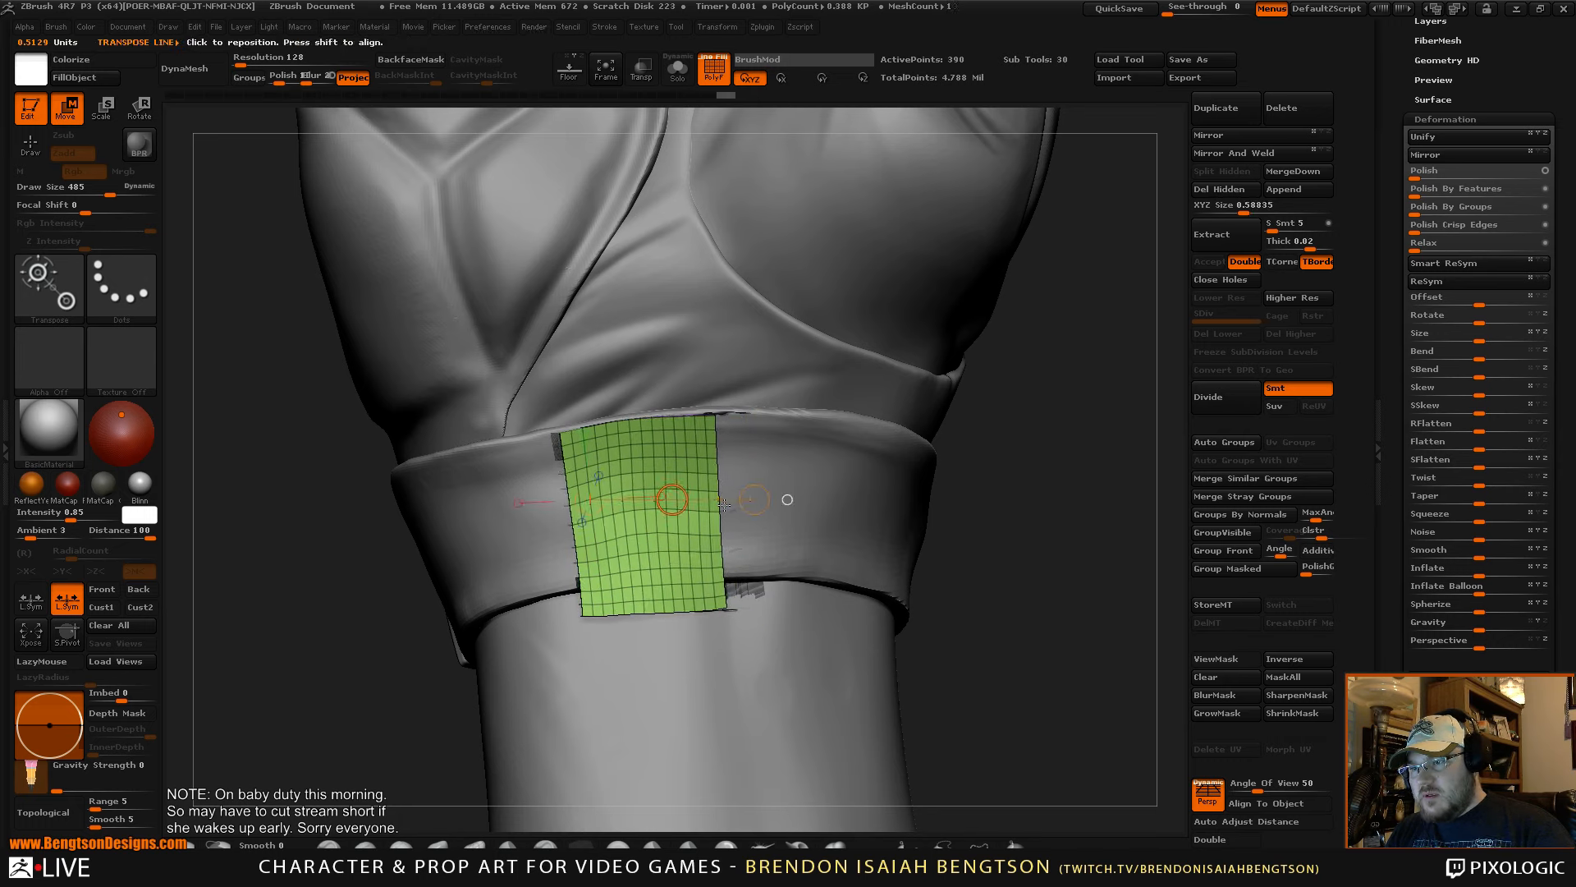
left_click_drag(1091, 476, 1059, 525)
left_click_drag(668, 523, 700, 523)
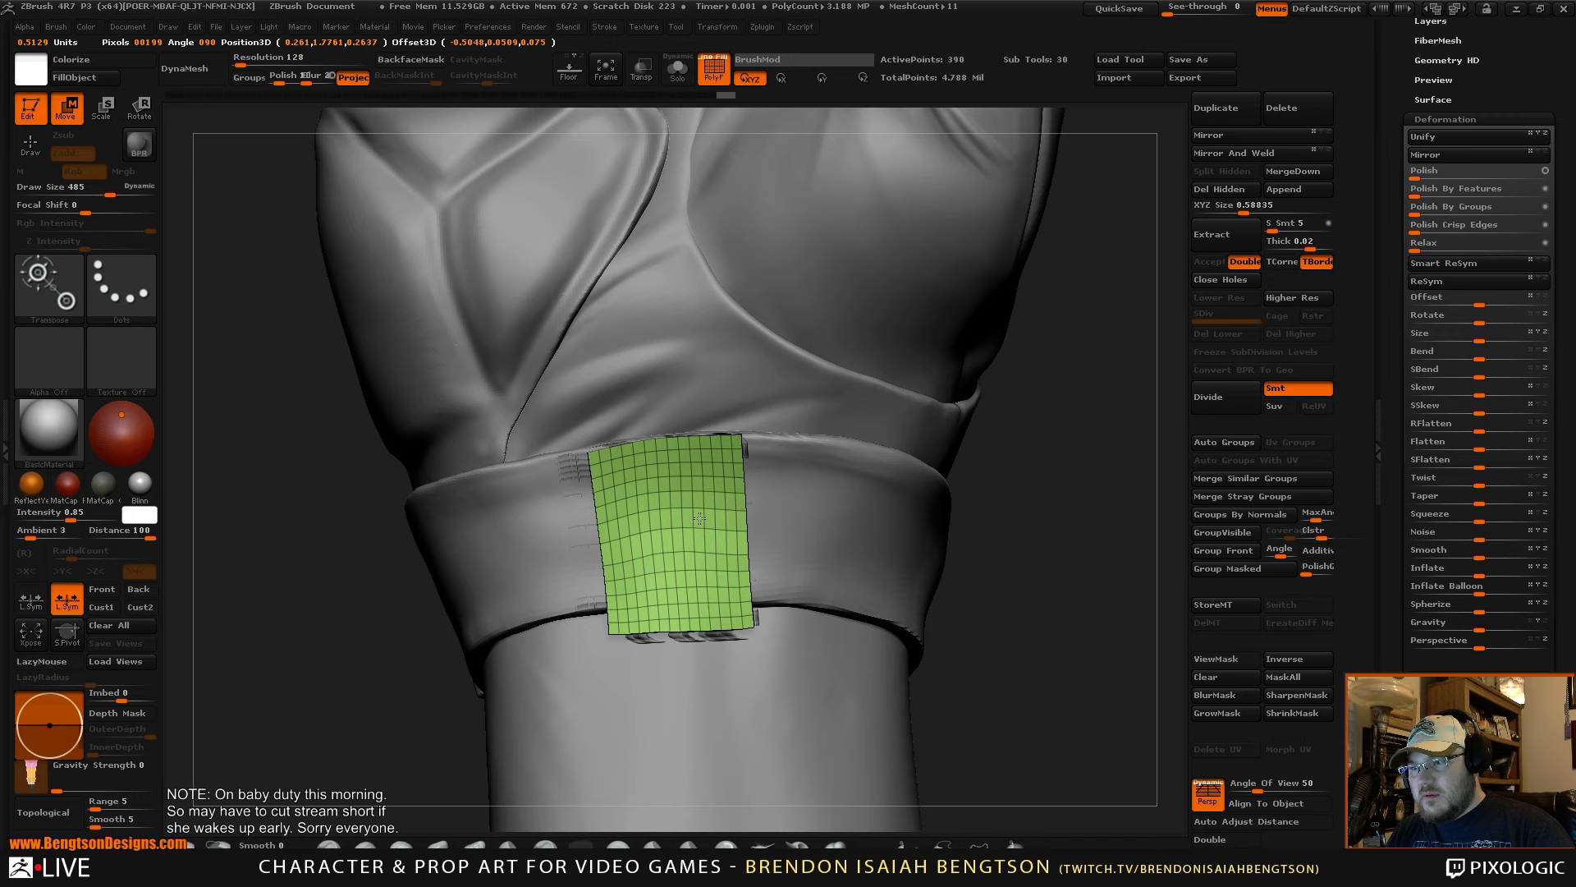
left_click_drag(749, 523, 751, 522)
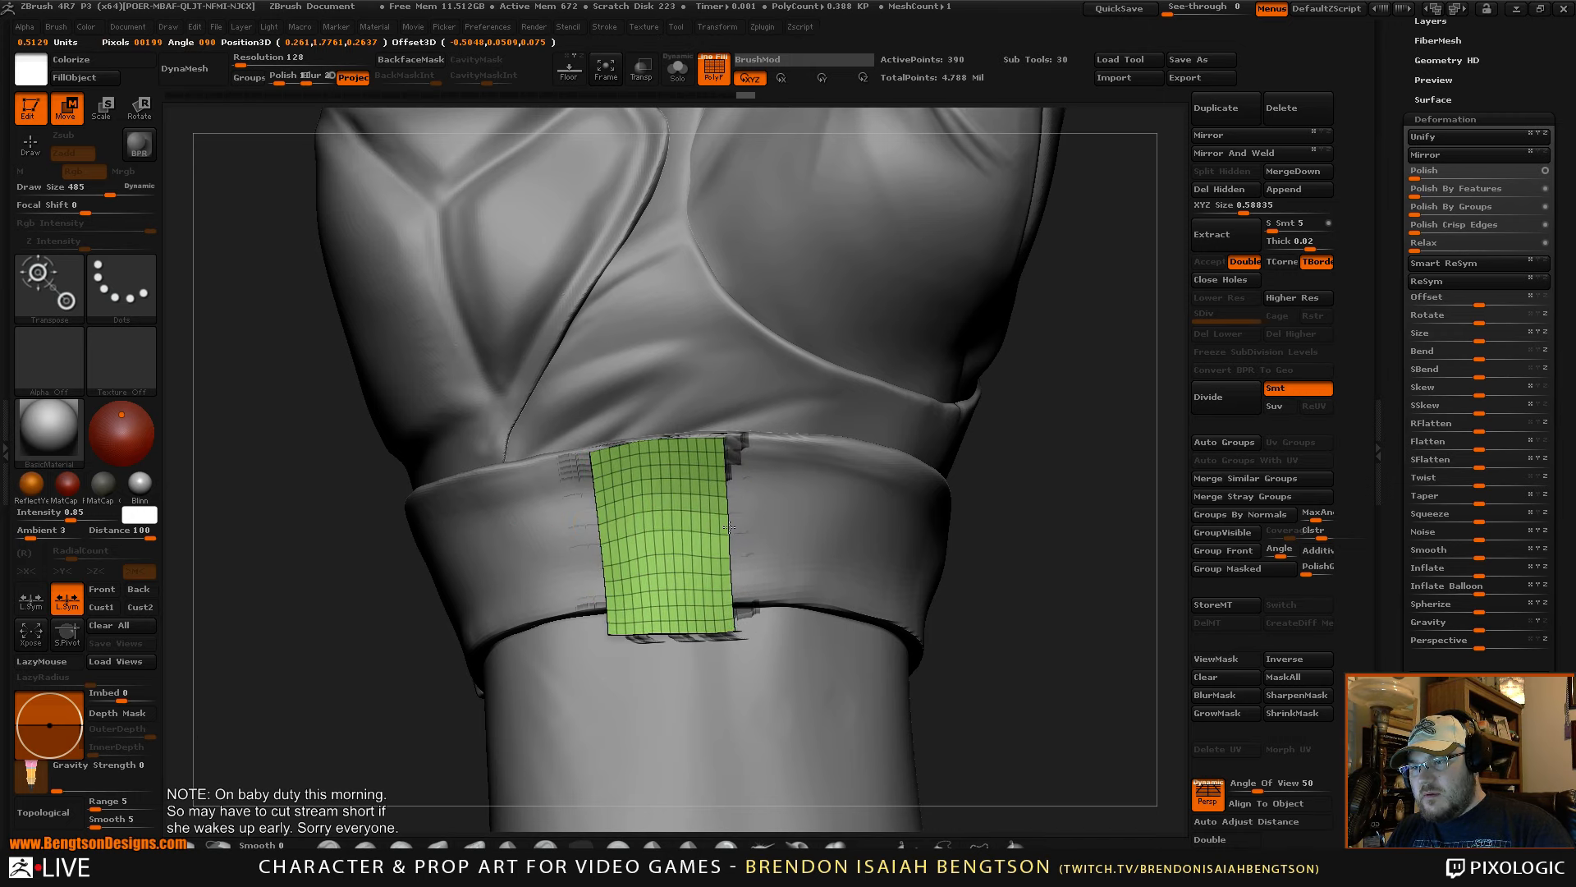
- Leave the Transpose move for the Move Topological brush, hide the patch's wireframe and set the draw size to 126
left_click_drag(729, 528, 730, 531)
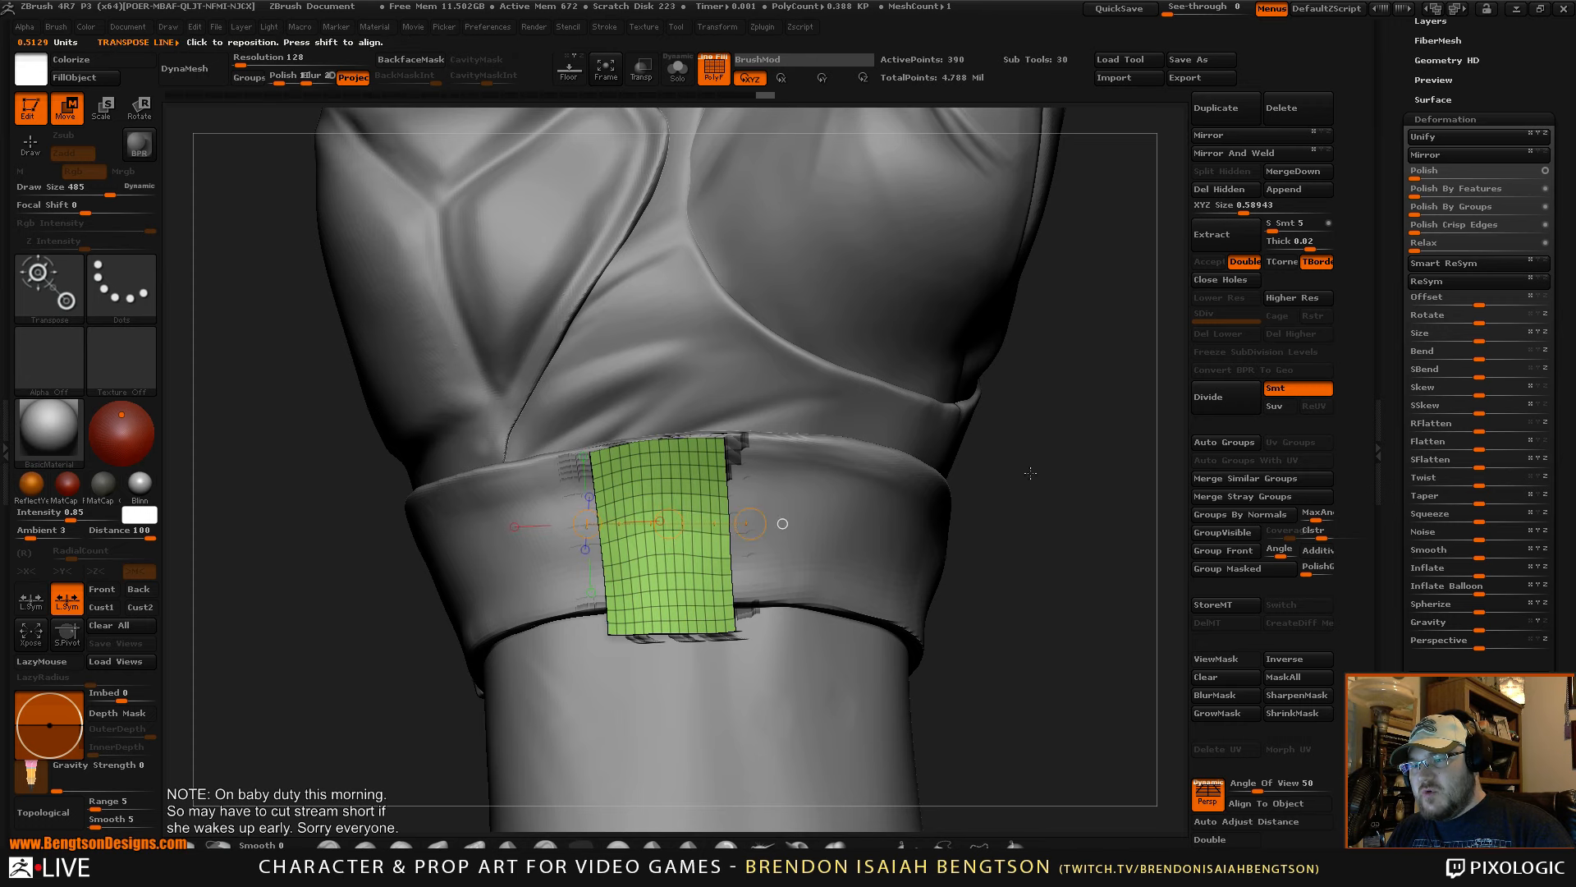
mouse_move(1030, 473)
left_mouse_down()
mouse_move(1049, 573)
mouse_move(1078, 550)
mouse_move(1029, 594)
mouse_move(1051, 552)
mouse_move(1028, 553)
mouse_move(984, 349)
left_mouse_up()
key("q")
key("shift+f")
mouse_move(944, 570)
left_mouse_down()
mouse_move(1023, 566)
mouse_move(962, 572)
mouse_move(1025, 609)
mouse_move(963, 515)
left_mouse_up()
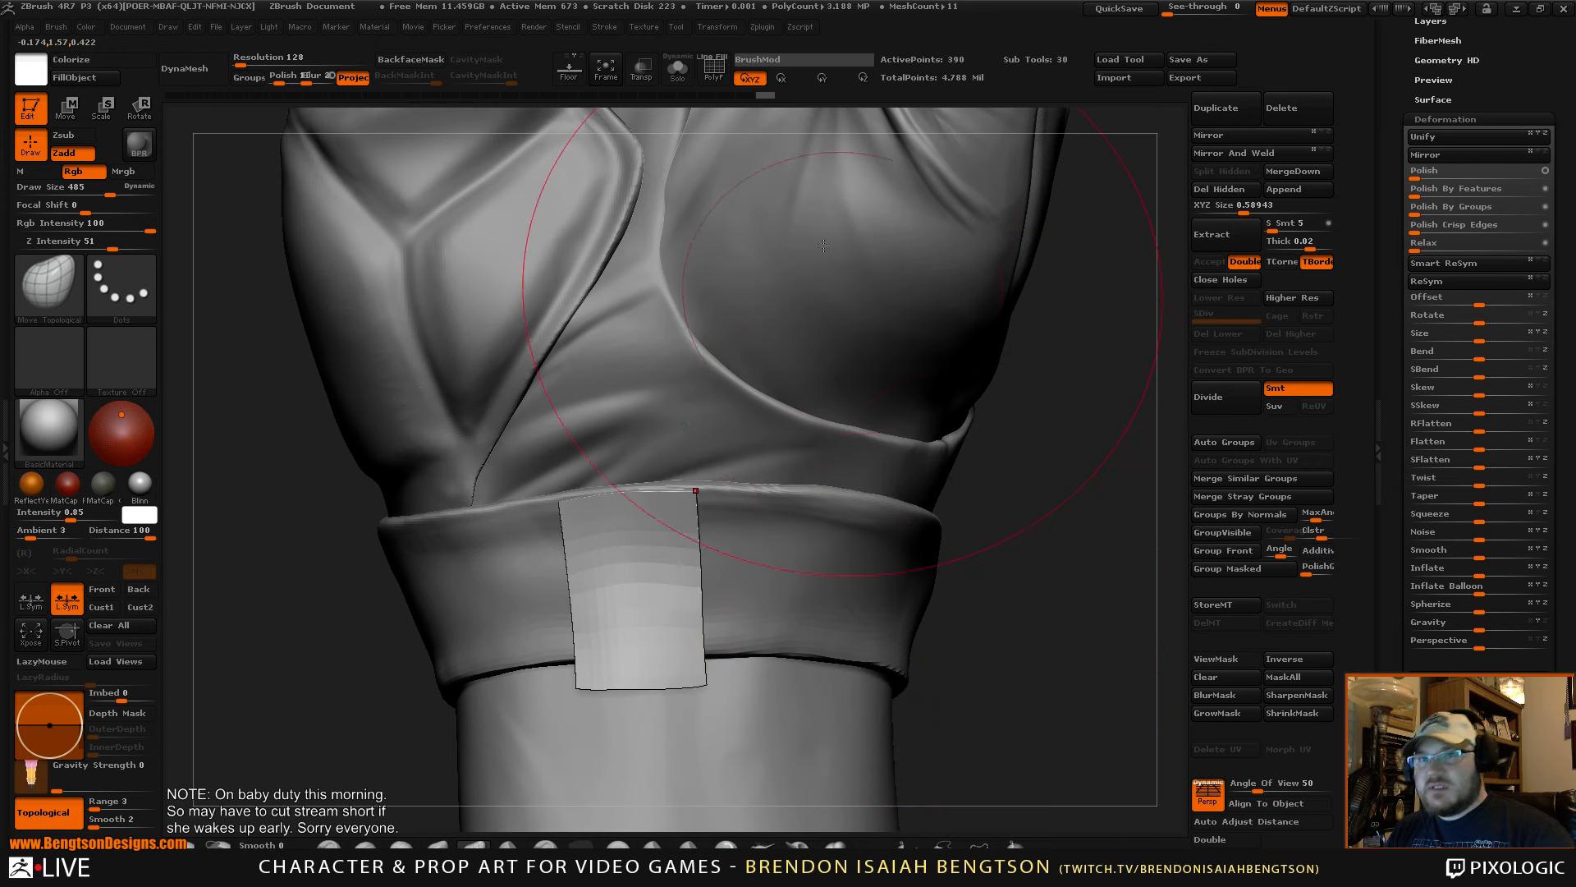
mouse_move(1186, 9)
left_mouse_down()
mouse_move(1272, 33)
mouse_move(1228, 41)
mouse_move(1246, 33)
mouse_move(1161, 11)
left_mouse_up()
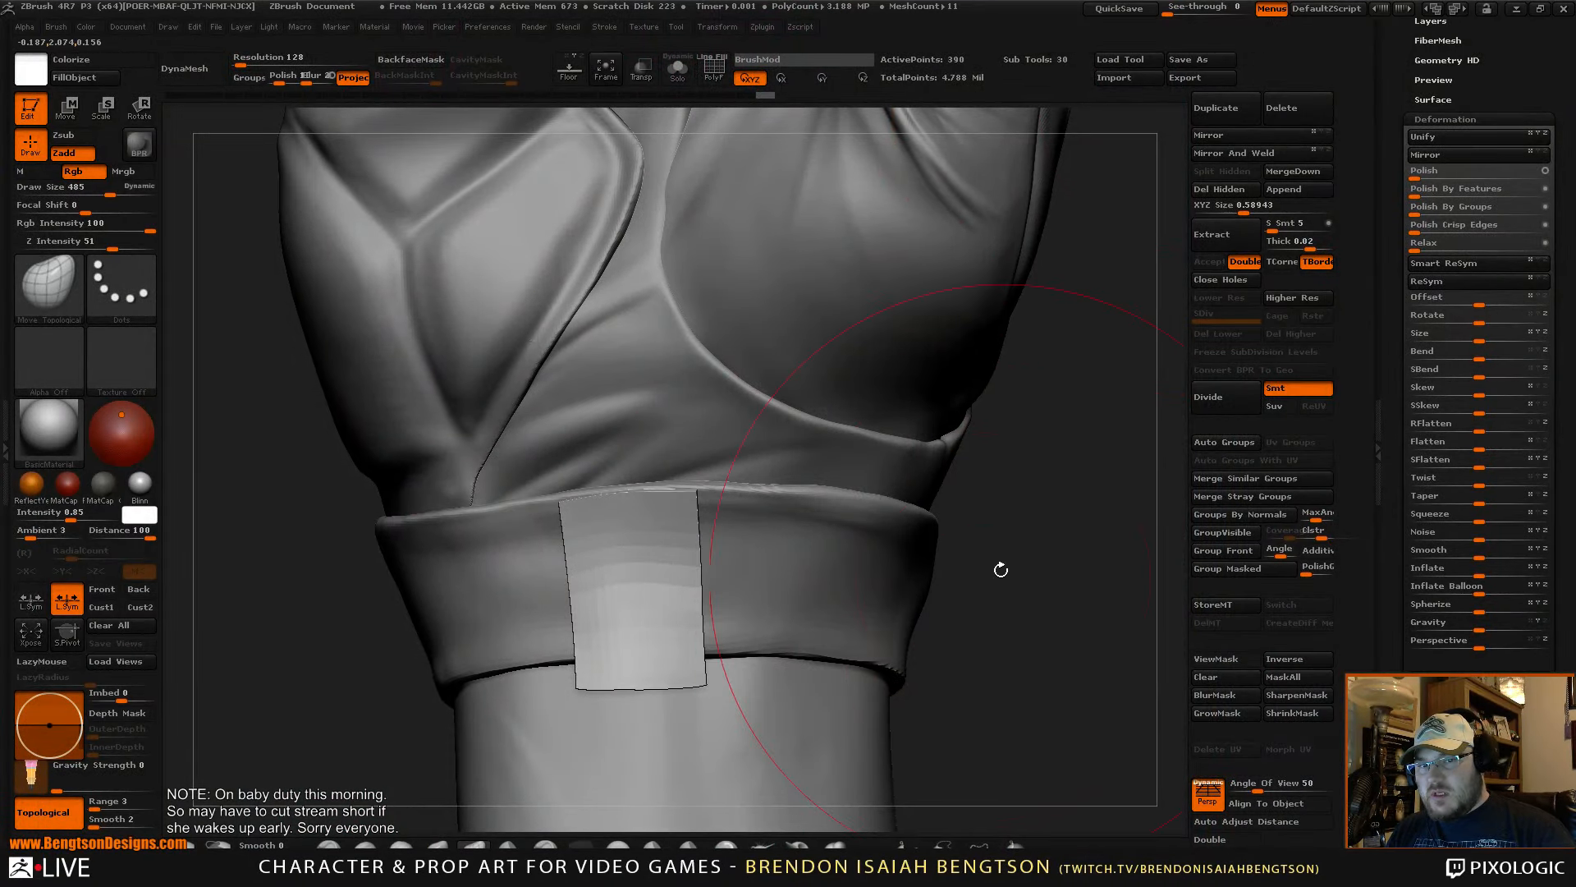
key("space")
scroll(940, 507, "down", 5)
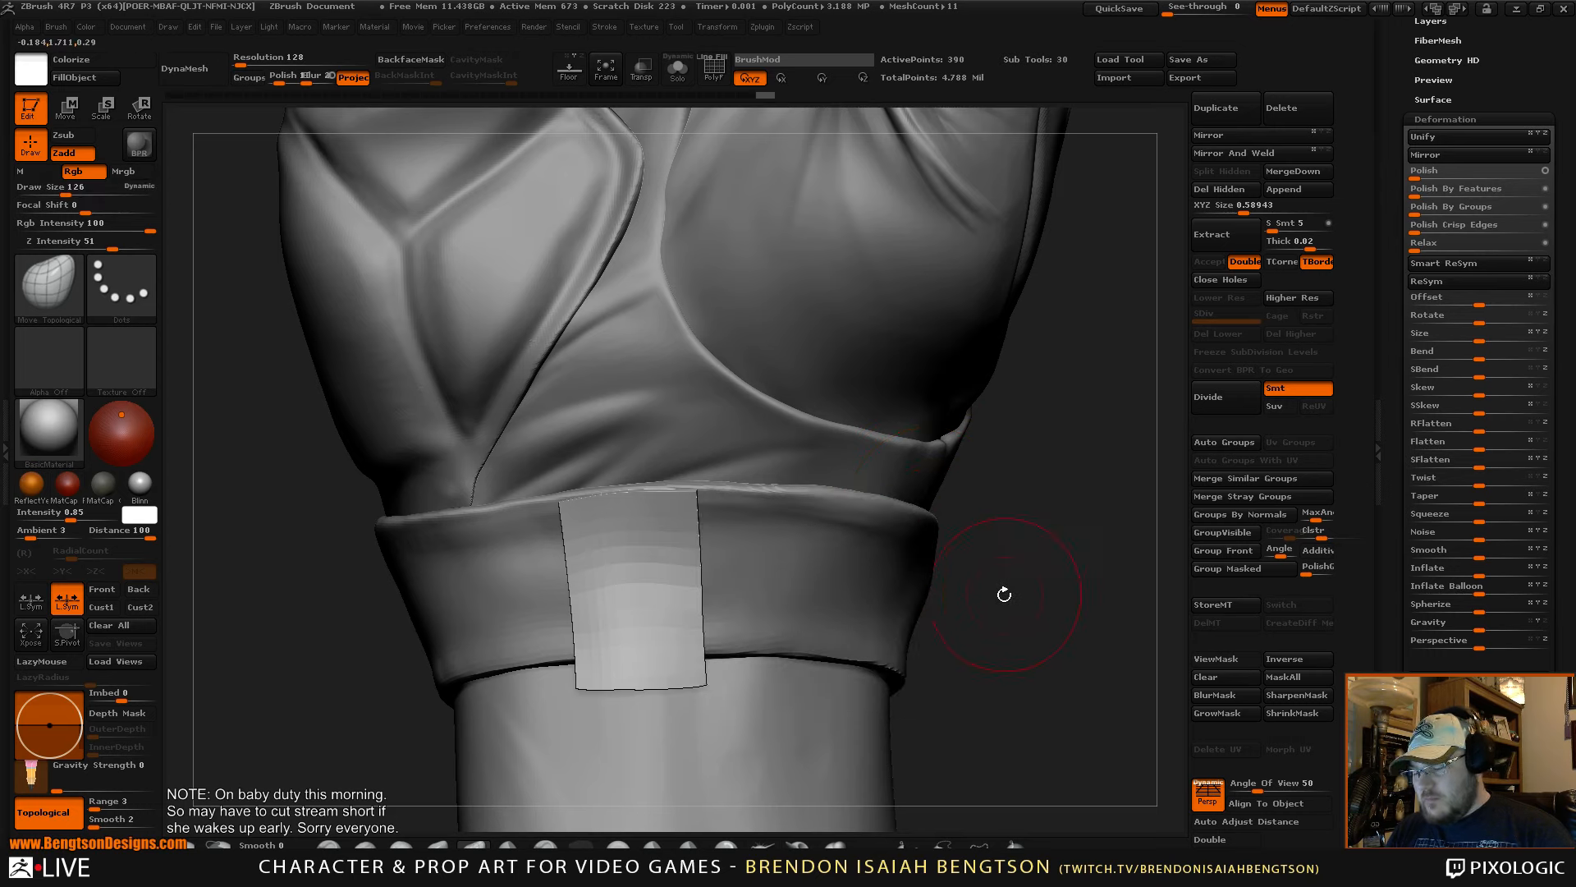
- Isolate the wrist patch with its wireframe shown and reduce it to a single-sided sheet by hiding and deleting the other faces
key("ctrl+shift+f")
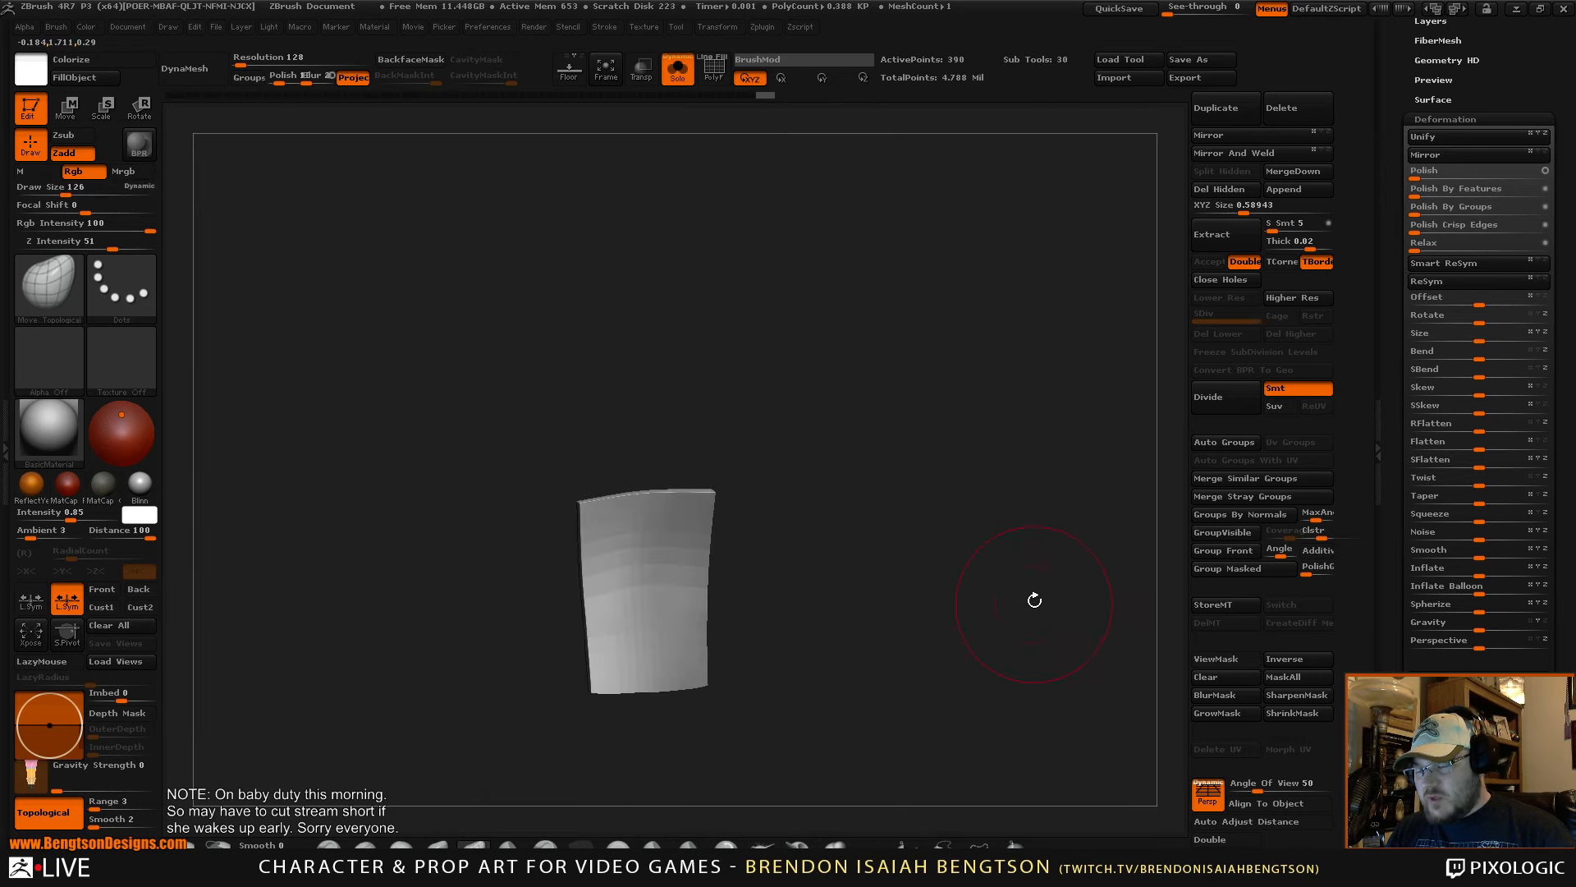
key("shift+f")
left_click_drag(1020, 589, 875, 570)
left_click(642, 556, "ctrl+shift")
mouse_move(868, 468)
left_mouse_down()
mouse_move(880, 485)
mouse_move(871, 469)
left_mouse_up()
left_click(1229, 192)
left_click_drag(934, 562, 919, 510)
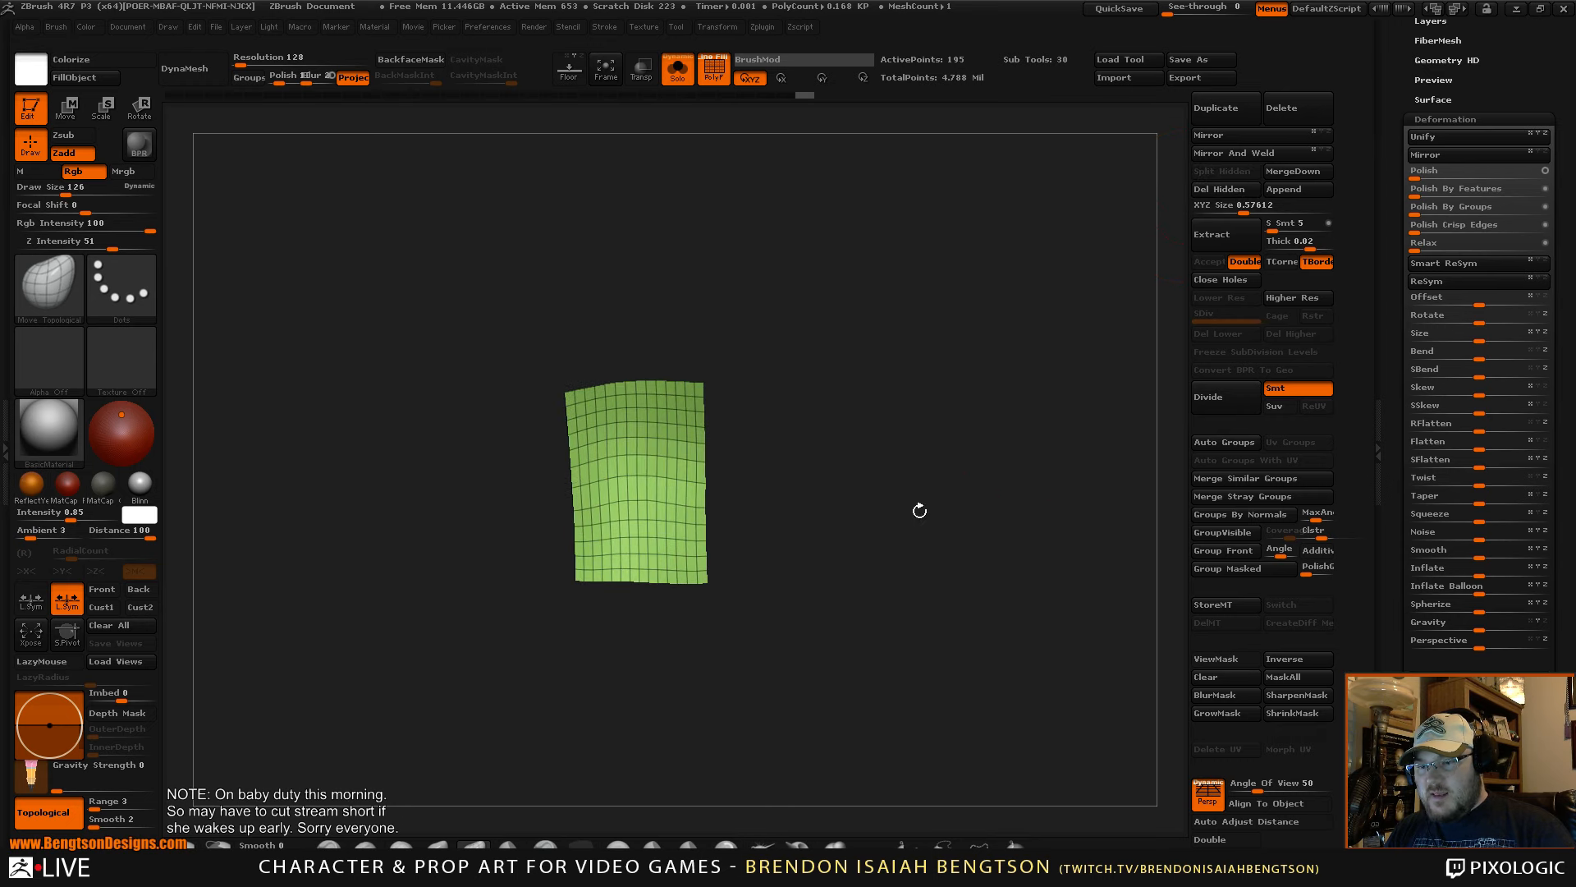
- Cut off the sheet's lower thumb-side corner diagonally and thicken the sheet with Panel Loops at a thickness of 0.0363
left_click_drag(806, 481, 566, 657, "ctrl+shift")
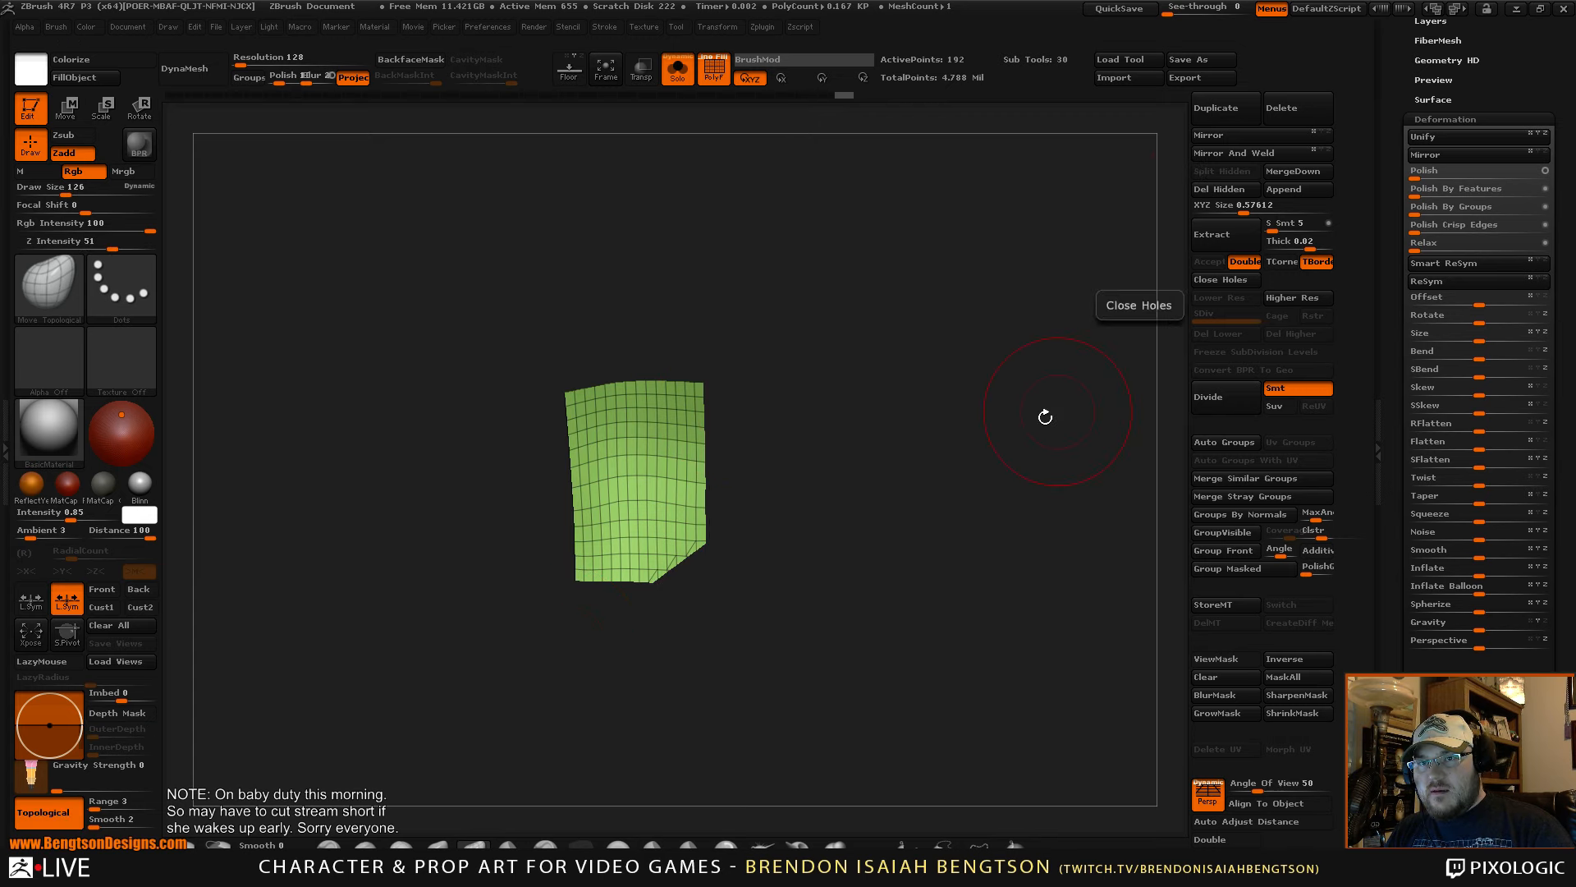
left_click_drag(1045, 416, 1035, 456, "alt")
left_click_drag(1407, 61, 1409, 151)
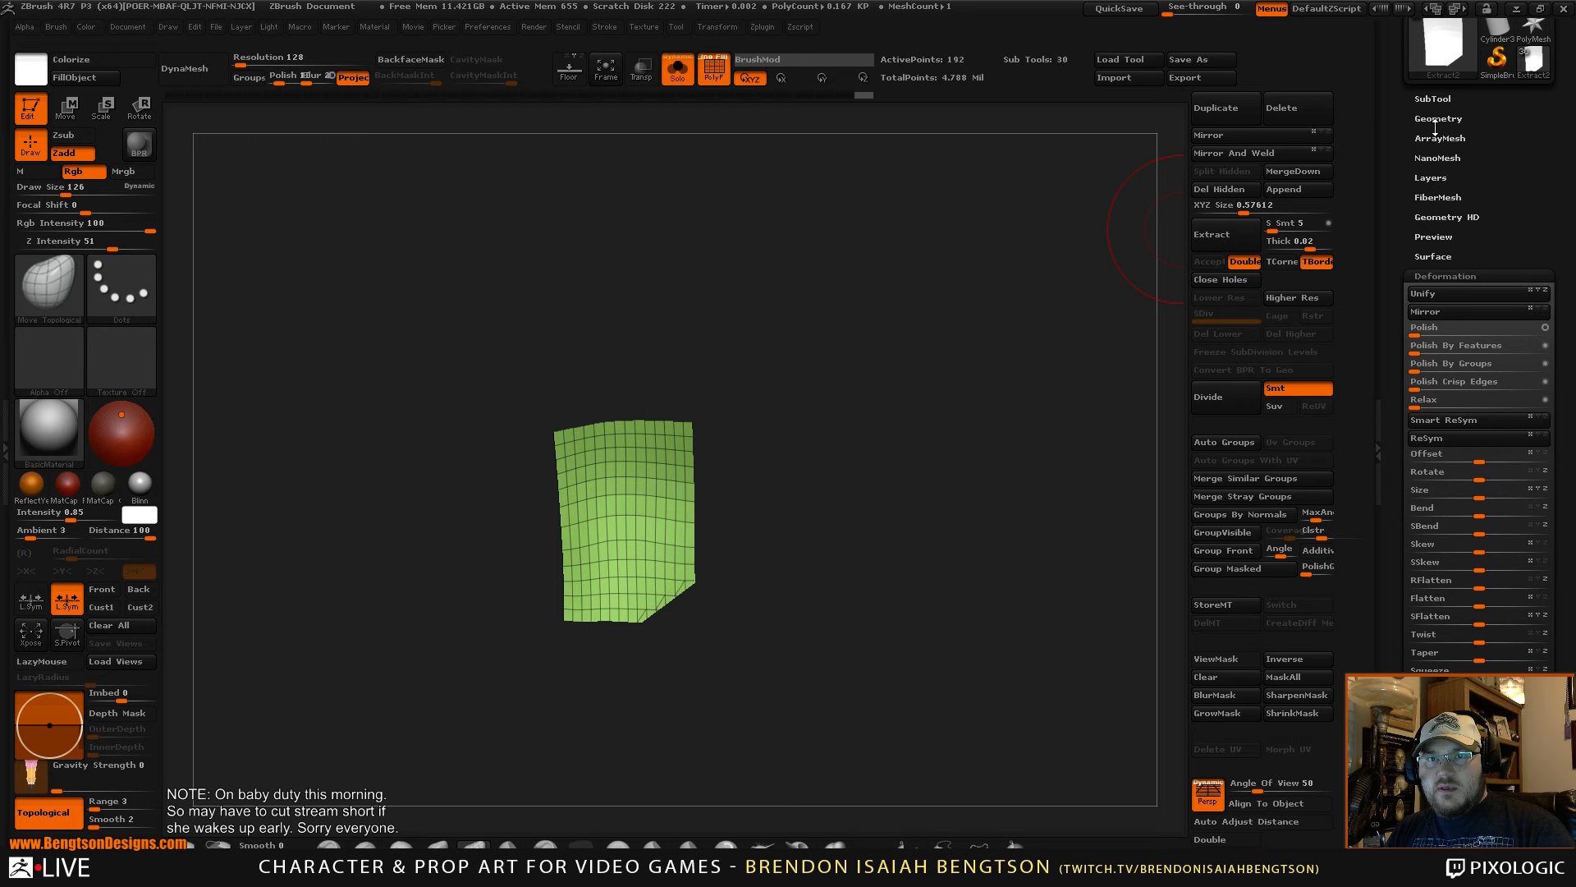
left_click(1435, 125)
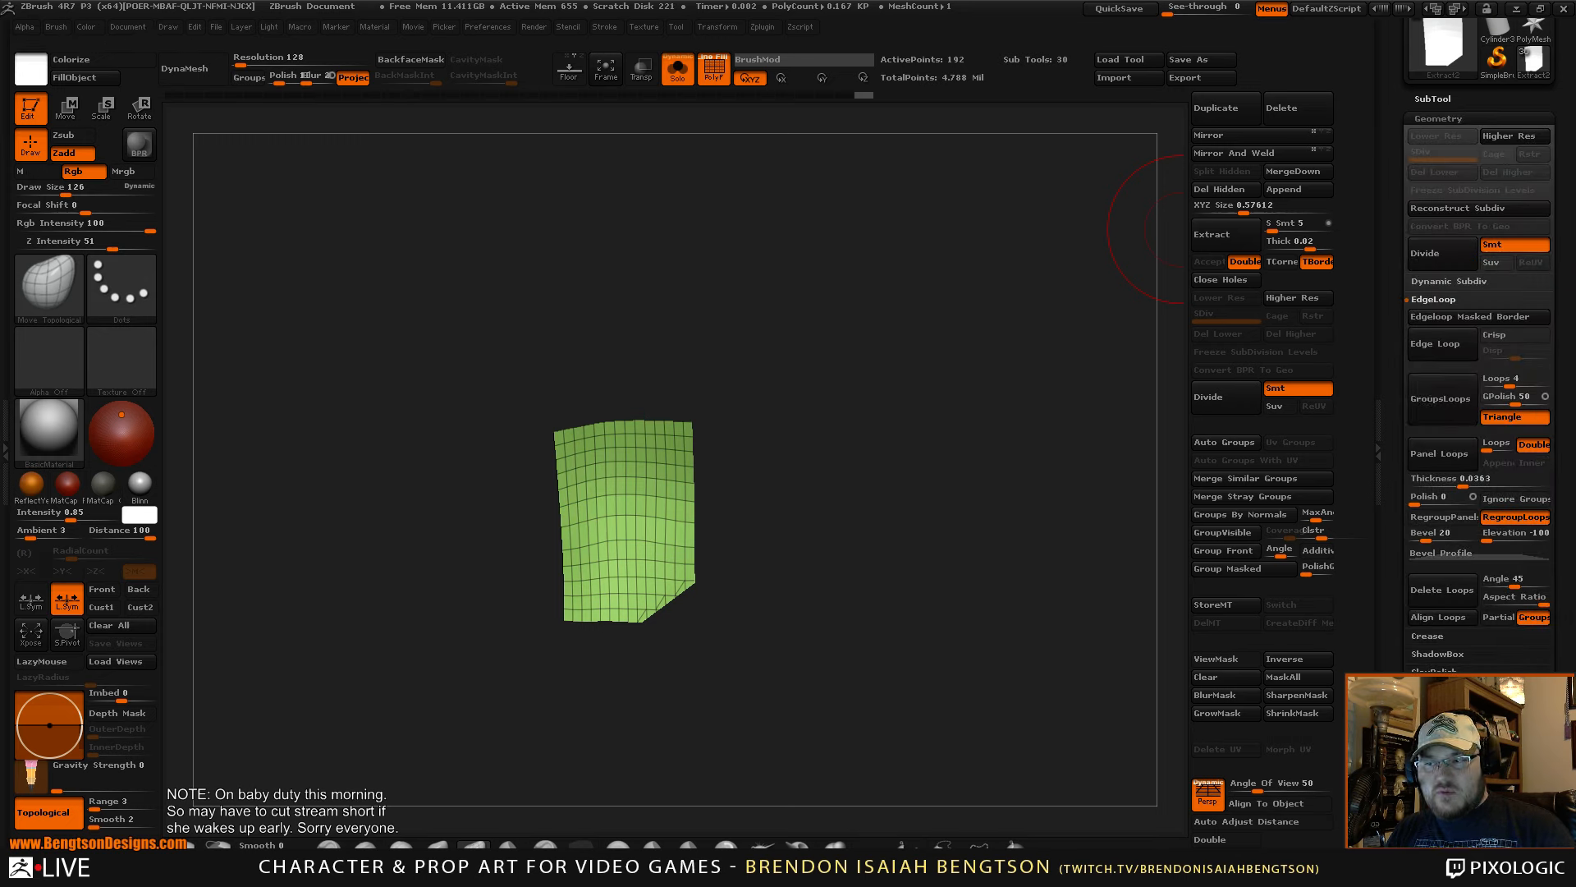
left_click(1438, 456)
left_click_drag(865, 553, 953, 509)
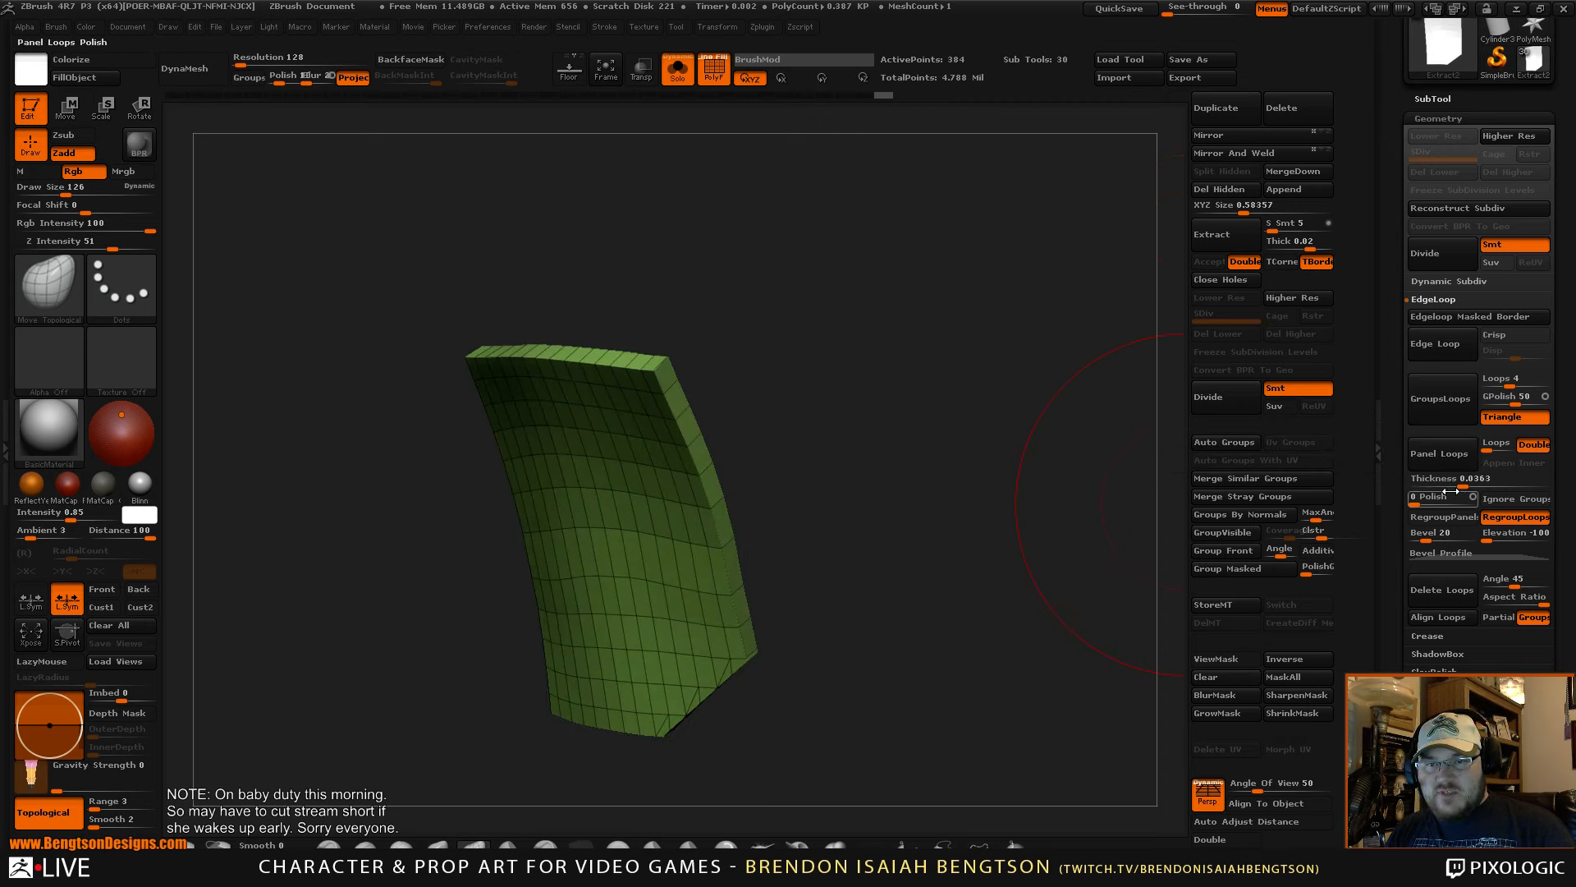
left_click_drag(1045, 573, 1034, 484)
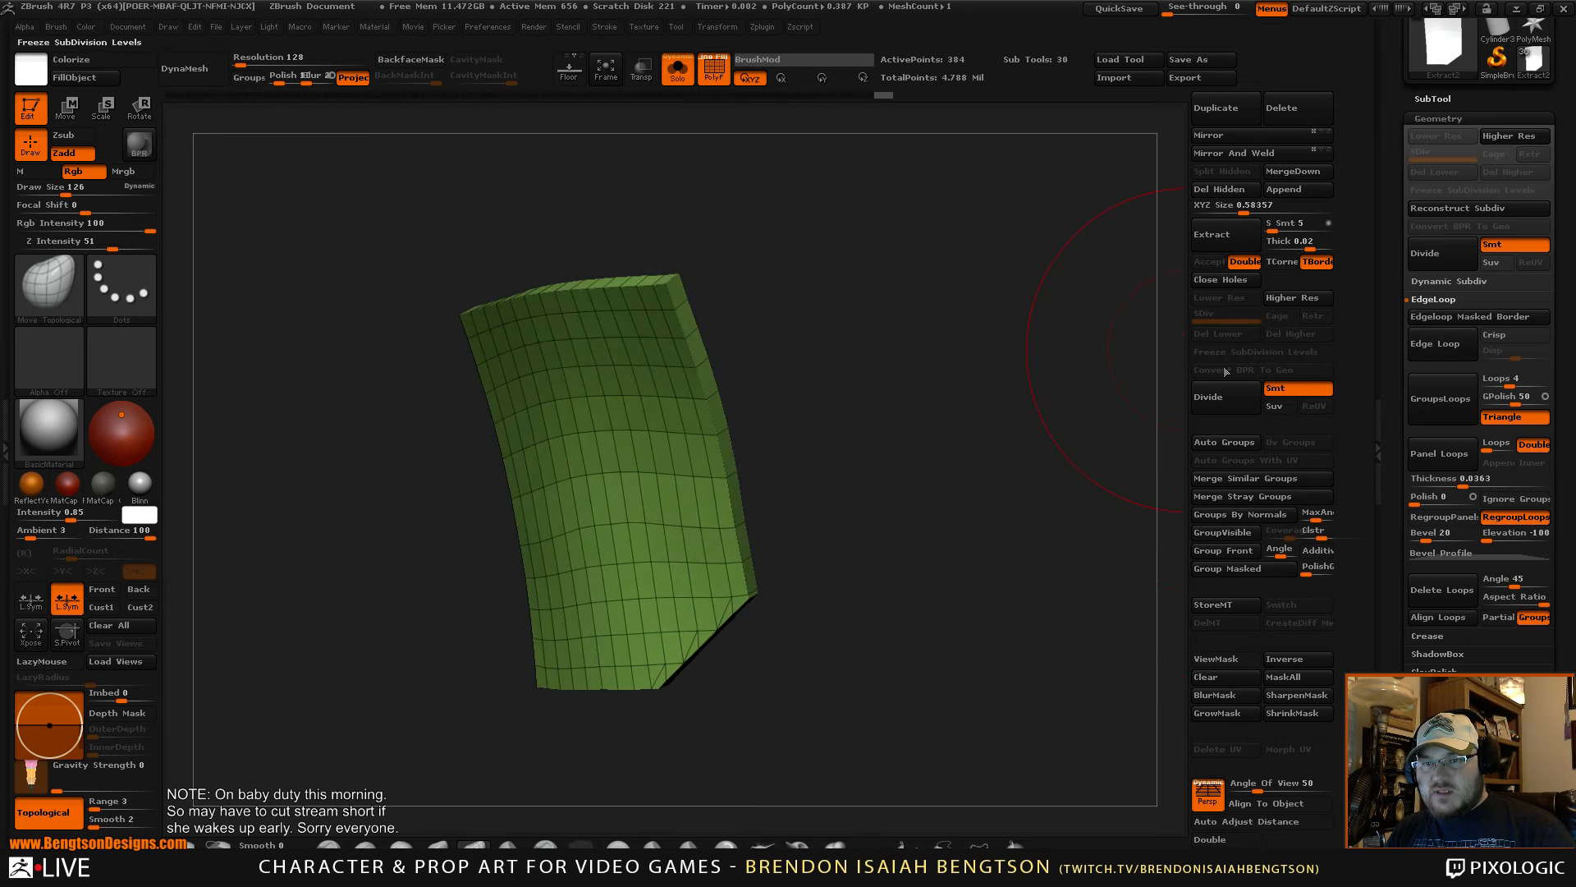
- Group the patch's polygons by normals, lowering the maximum angle tolerance so the diagonal cut edge gets its own polygroup
left_click(1219, 522)
mouse_move(1010, 489)
left_mouse_down()
mouse_move(932, 397)
mouse_move(894, 444)
mouse_move(939, 398)
mouse_move(930, 429)
left_mouse_up()
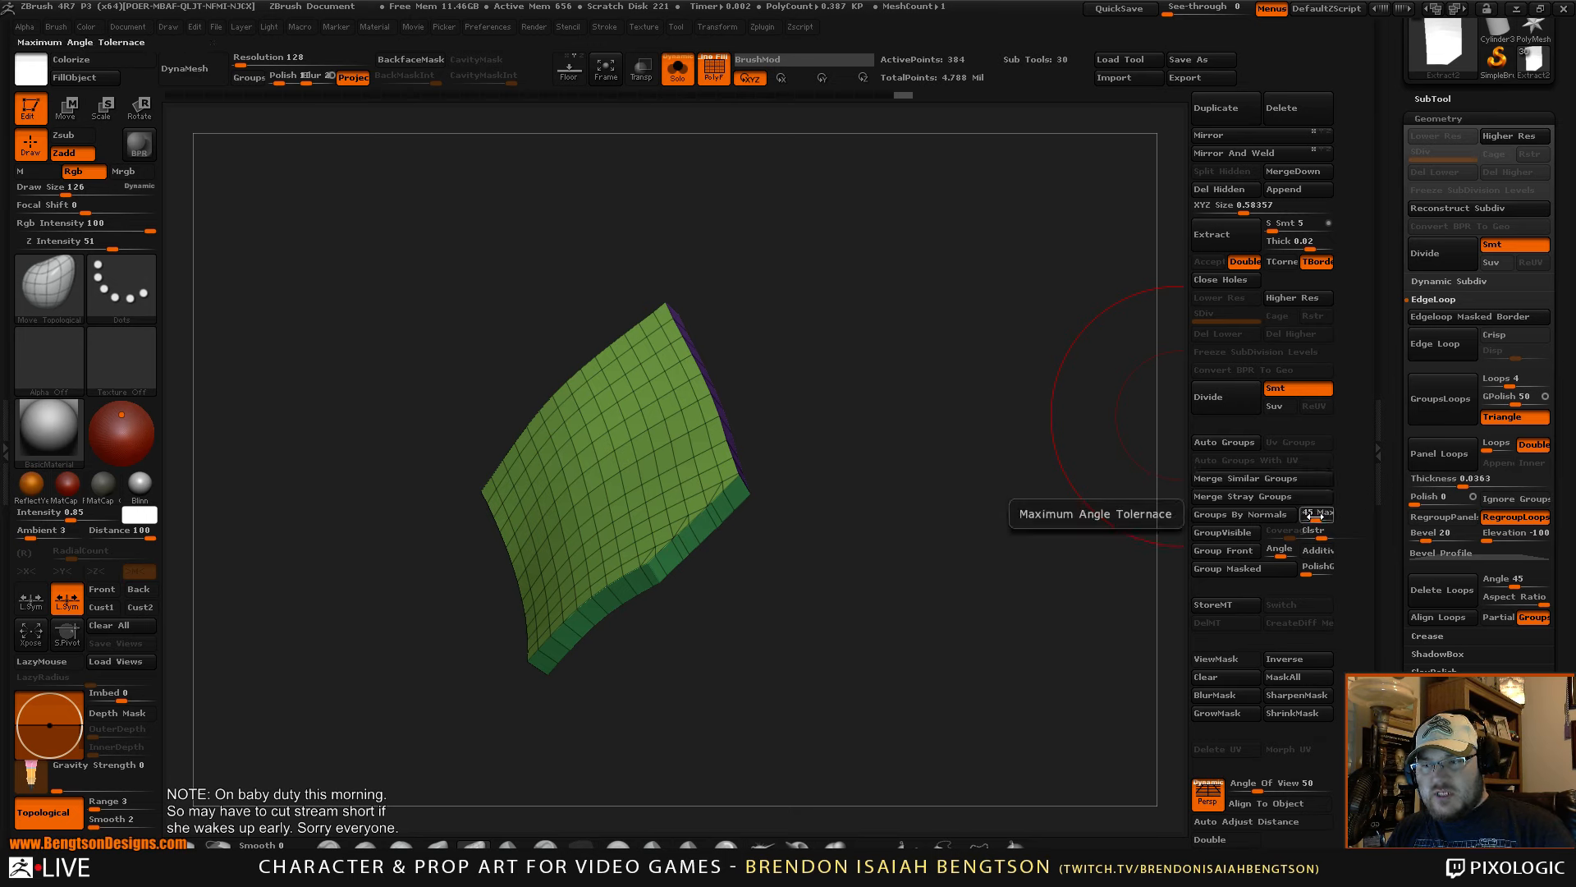
left_click_drag(1316, 519, 1314, 518)
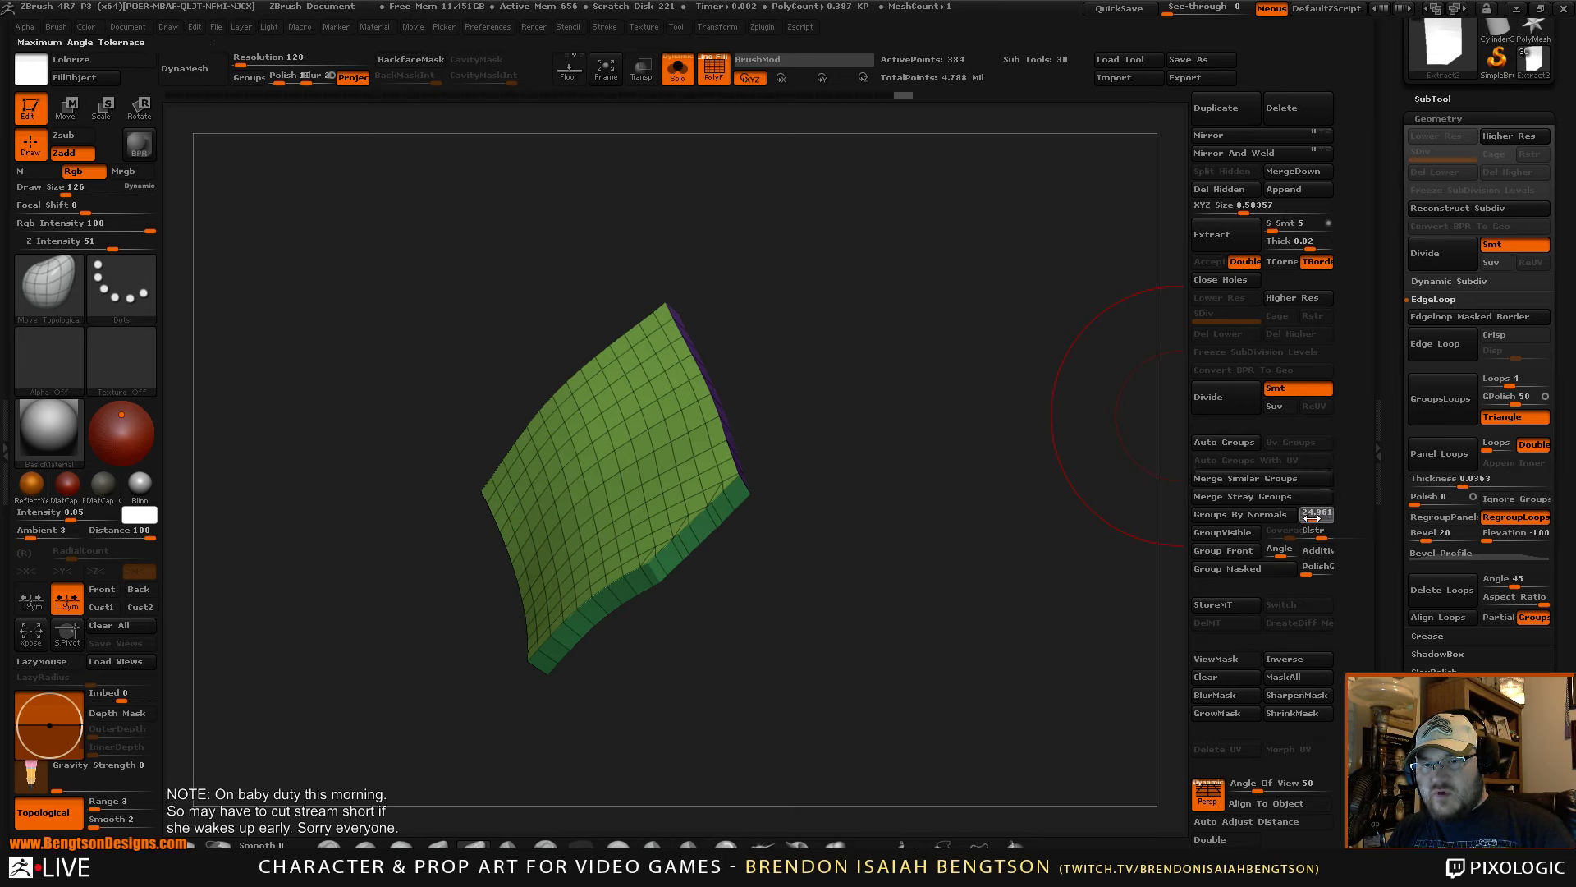
left_click(1286, 514)
left_click_drag(925, 521, 893, 471)
left_click_drag(611, 647, 694, 616)
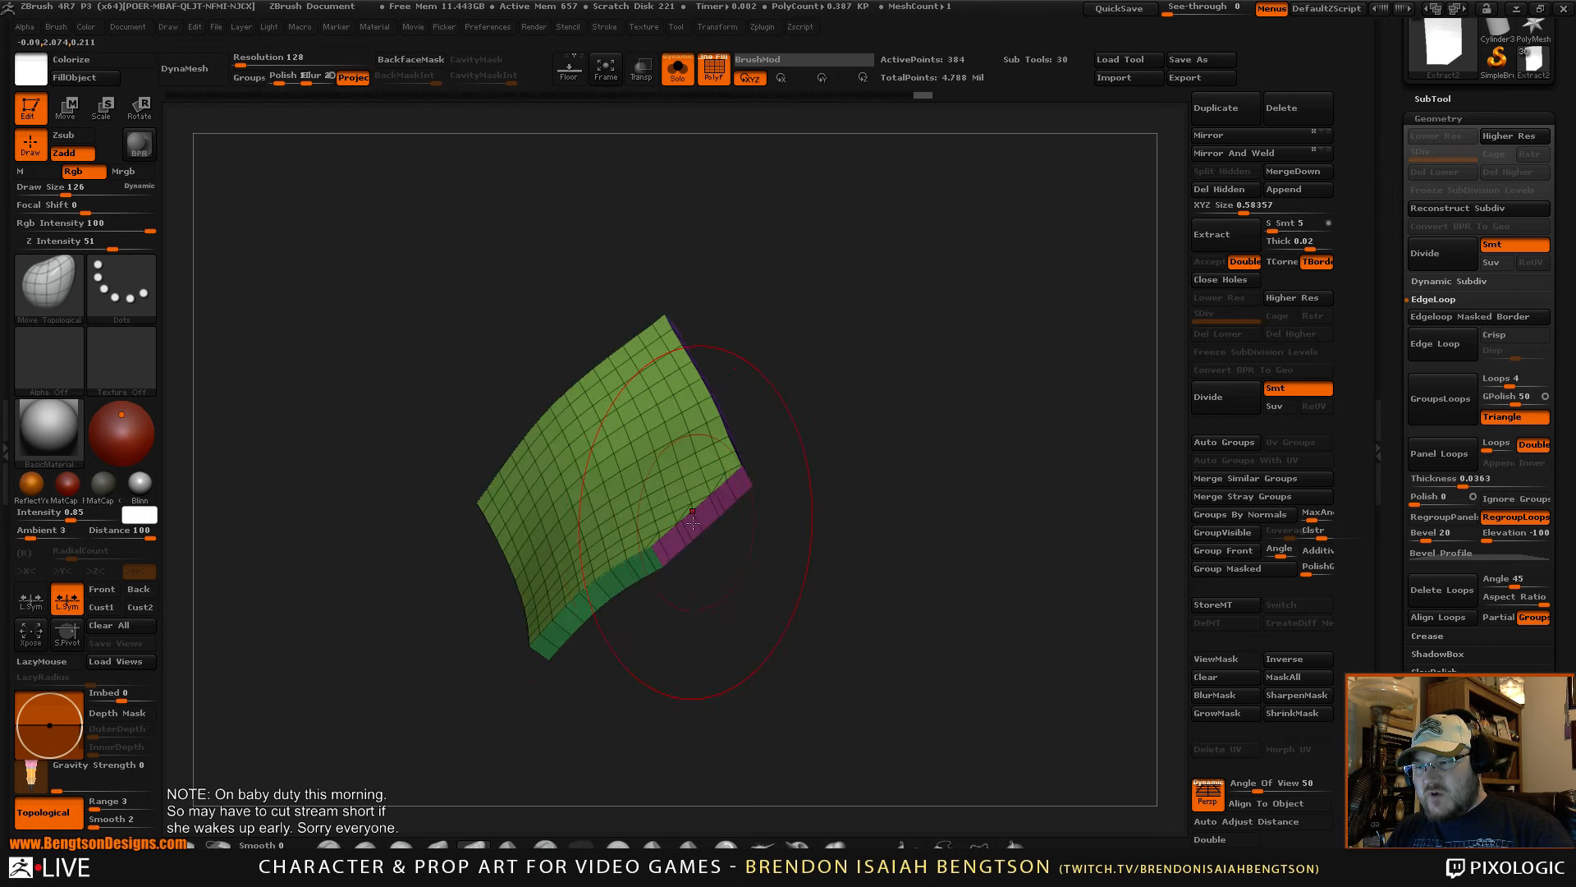
mouse_move(845, 397)
left_mouse_down()
mouse_move(925, 545)
mouse_move(958, 371)
mouse_move(846, 472)
mouse_move(780, 503)
mouse_move(964, 503)
mouse_move(869, 397)
mouse_move(915, 422)
left_mouse_up()
- Polish the isolated patch by groups at about 47 and bring the rest of the glove back into view
scroll(1400, 464, "down", 5)
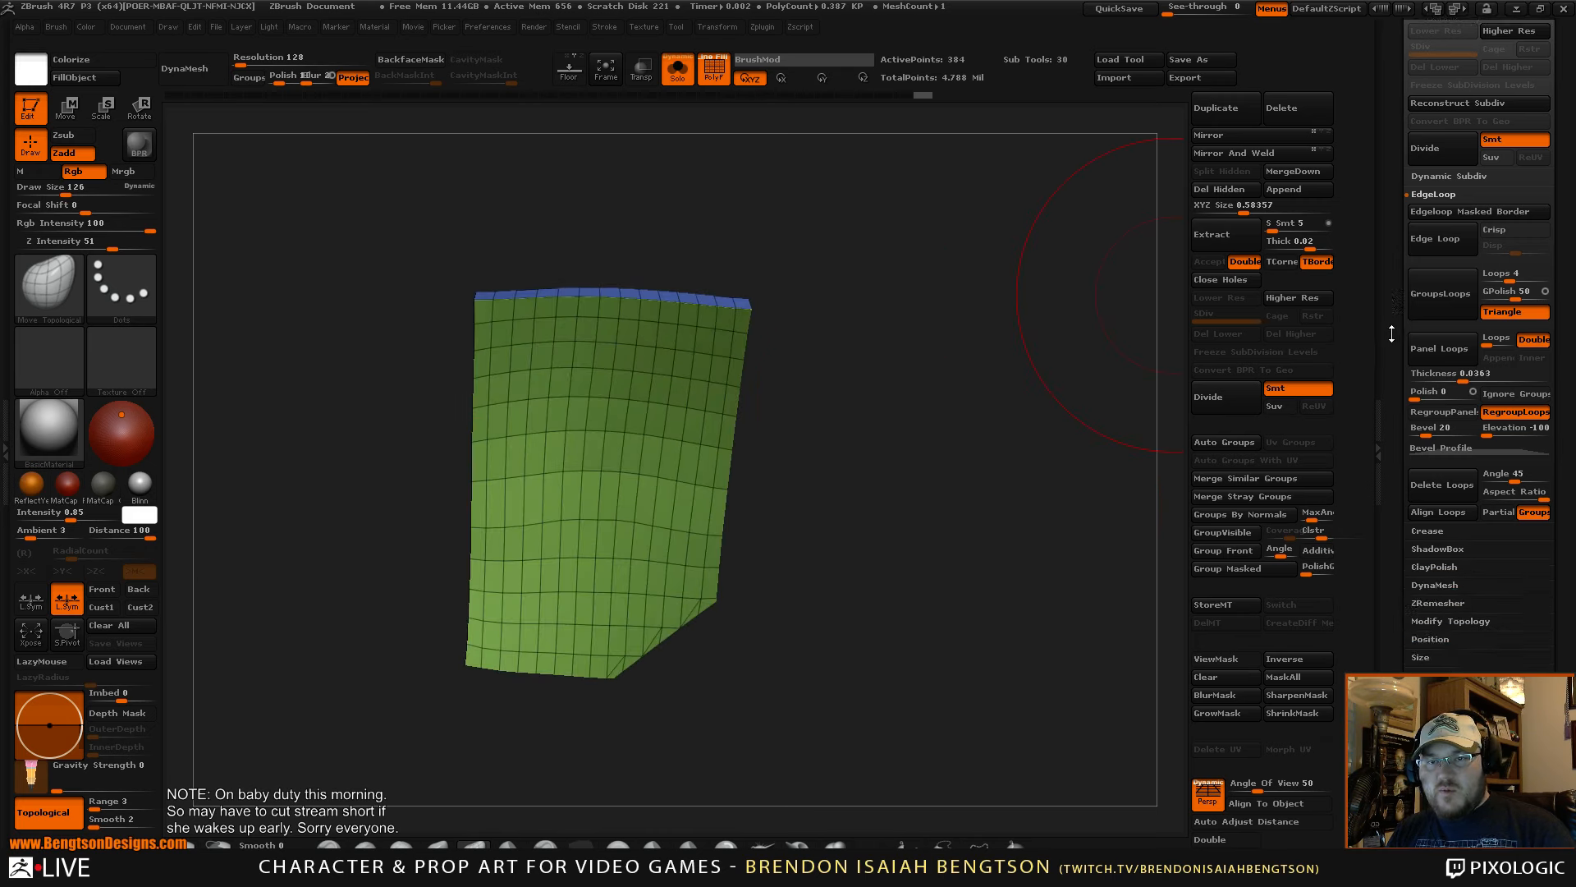
left_click(1441, 566)
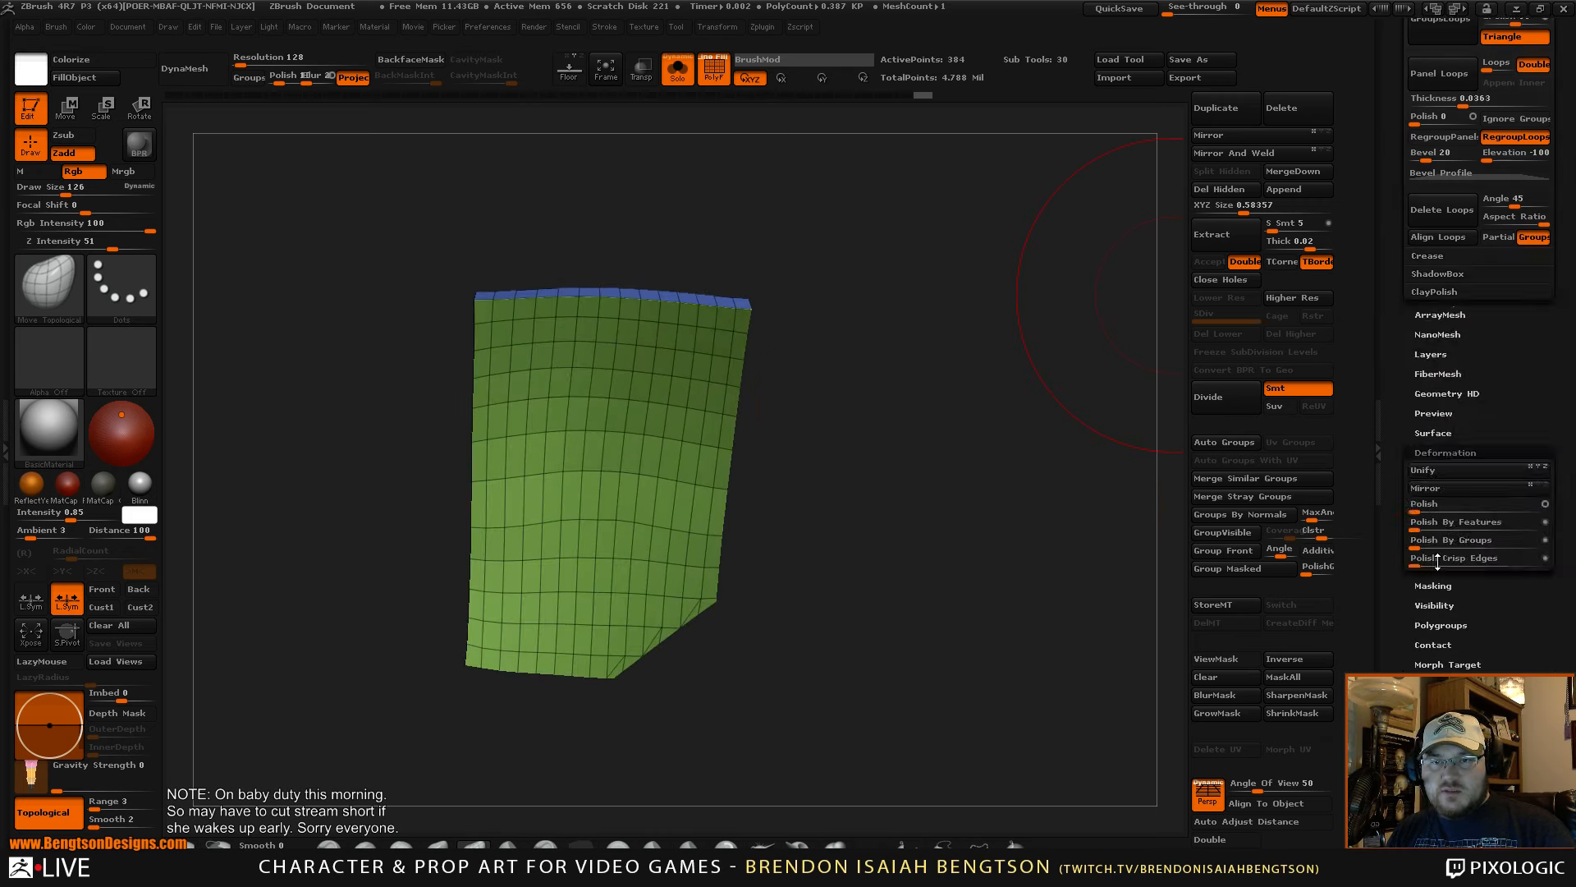
left_click_drag(1422, 100, 1469, 105)
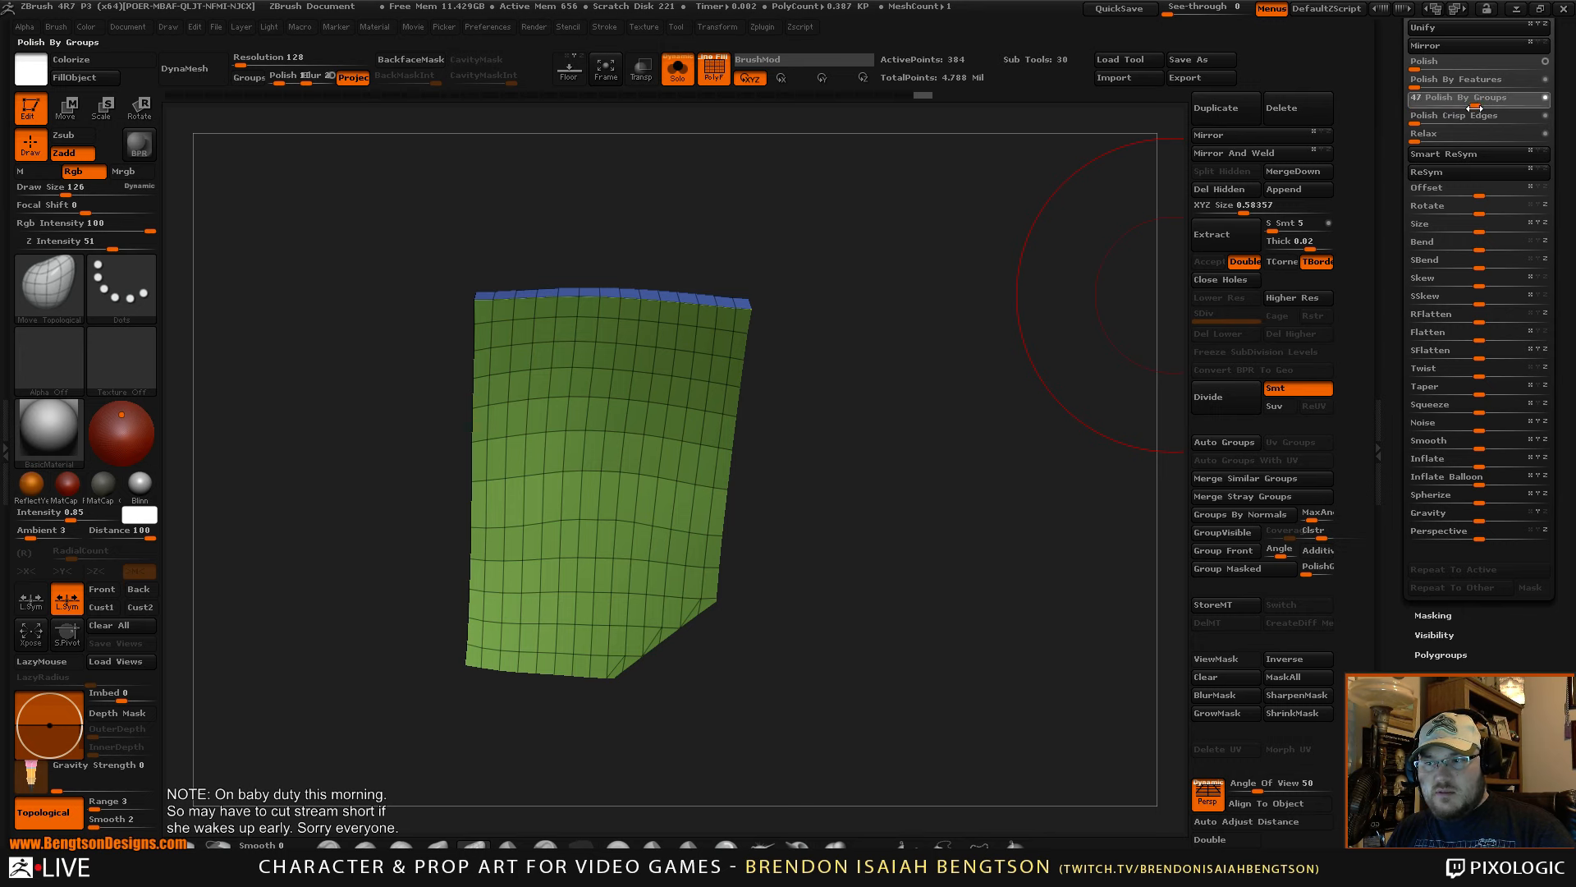
left_click_drag(985, 530, 971, 575)
key("alt+s")
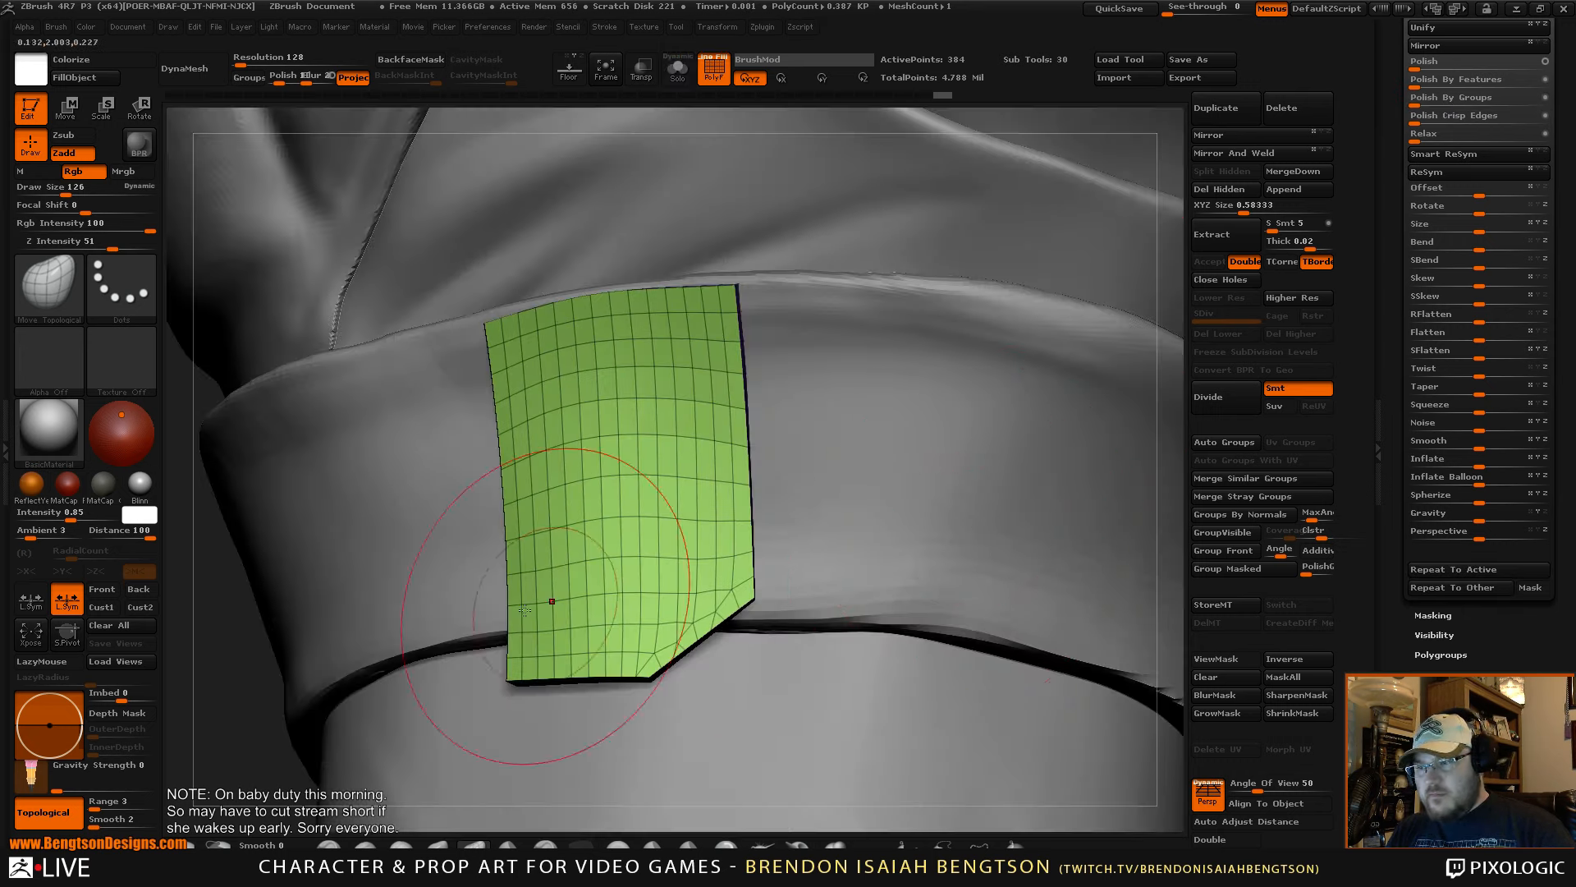
left_click_drag(274, 681, 274, 247, "alt")
mouse_move(924, 568)
left_mouse_down()
mouse_move(946, 574)
mouse_move(958, 545)
mouse_move(1023, 533)
mouse_move(977, 542)
left_mouse_up()
key("shift+f")
mouse_move(977, 542)
left_mouse_down("alt")
mouse_move(995, 633)
mouse_move(985, 584)
mouse_move(1023, 643)
mouse_move(1016, 548)
left_mouse_up("alt")
key("shift+f")
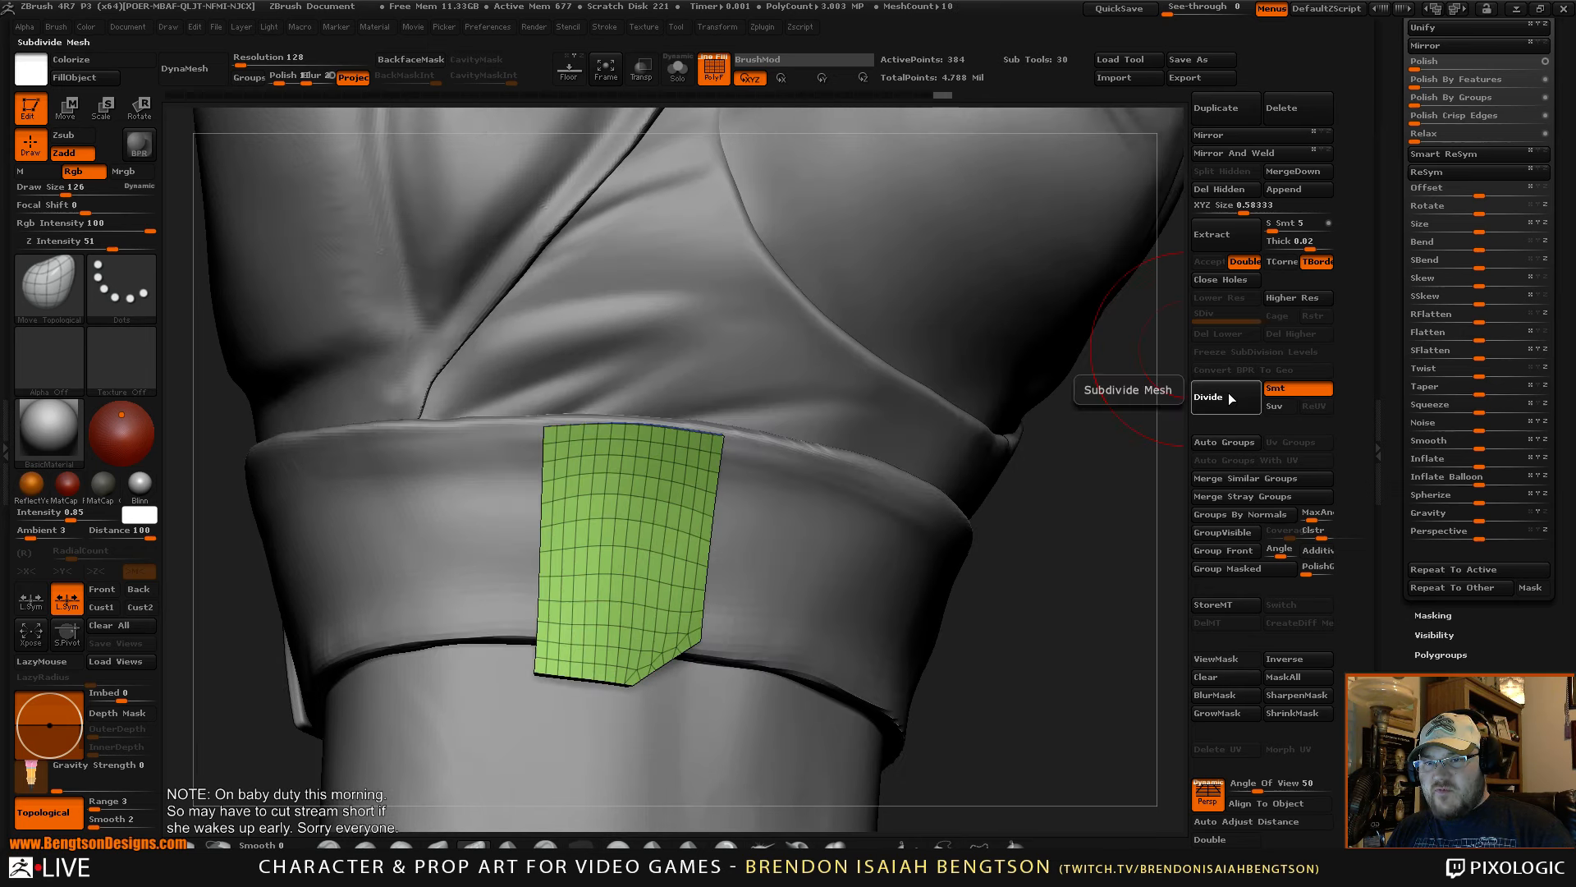
- Try subdividing the patch mesh once with Divide
left_click(1228, 394)
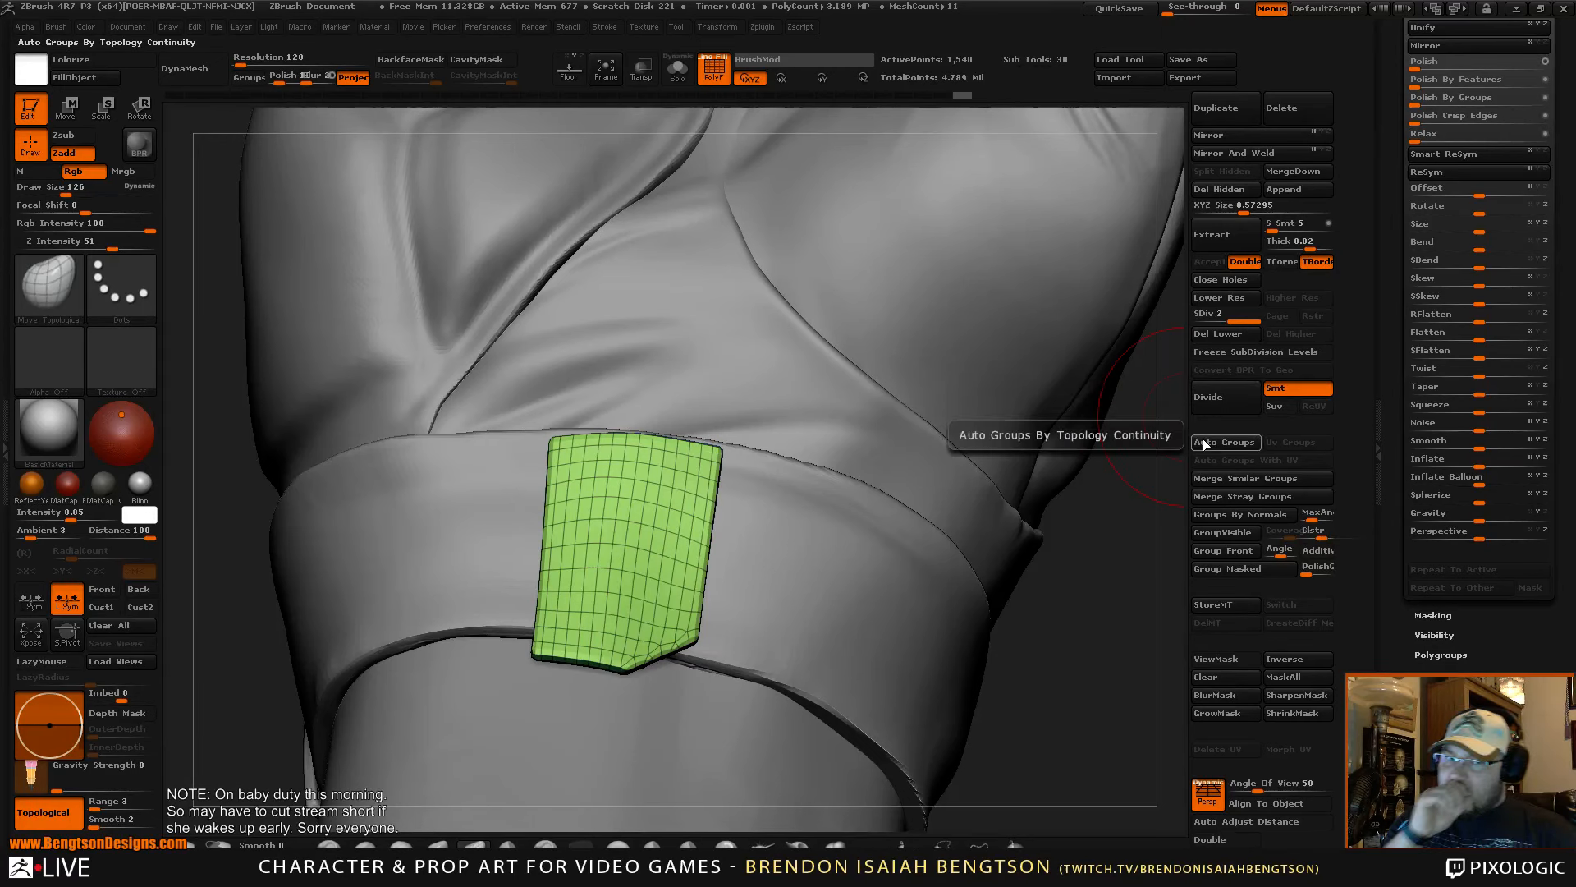
left_click_drag(1098, 617, 1081, 709)
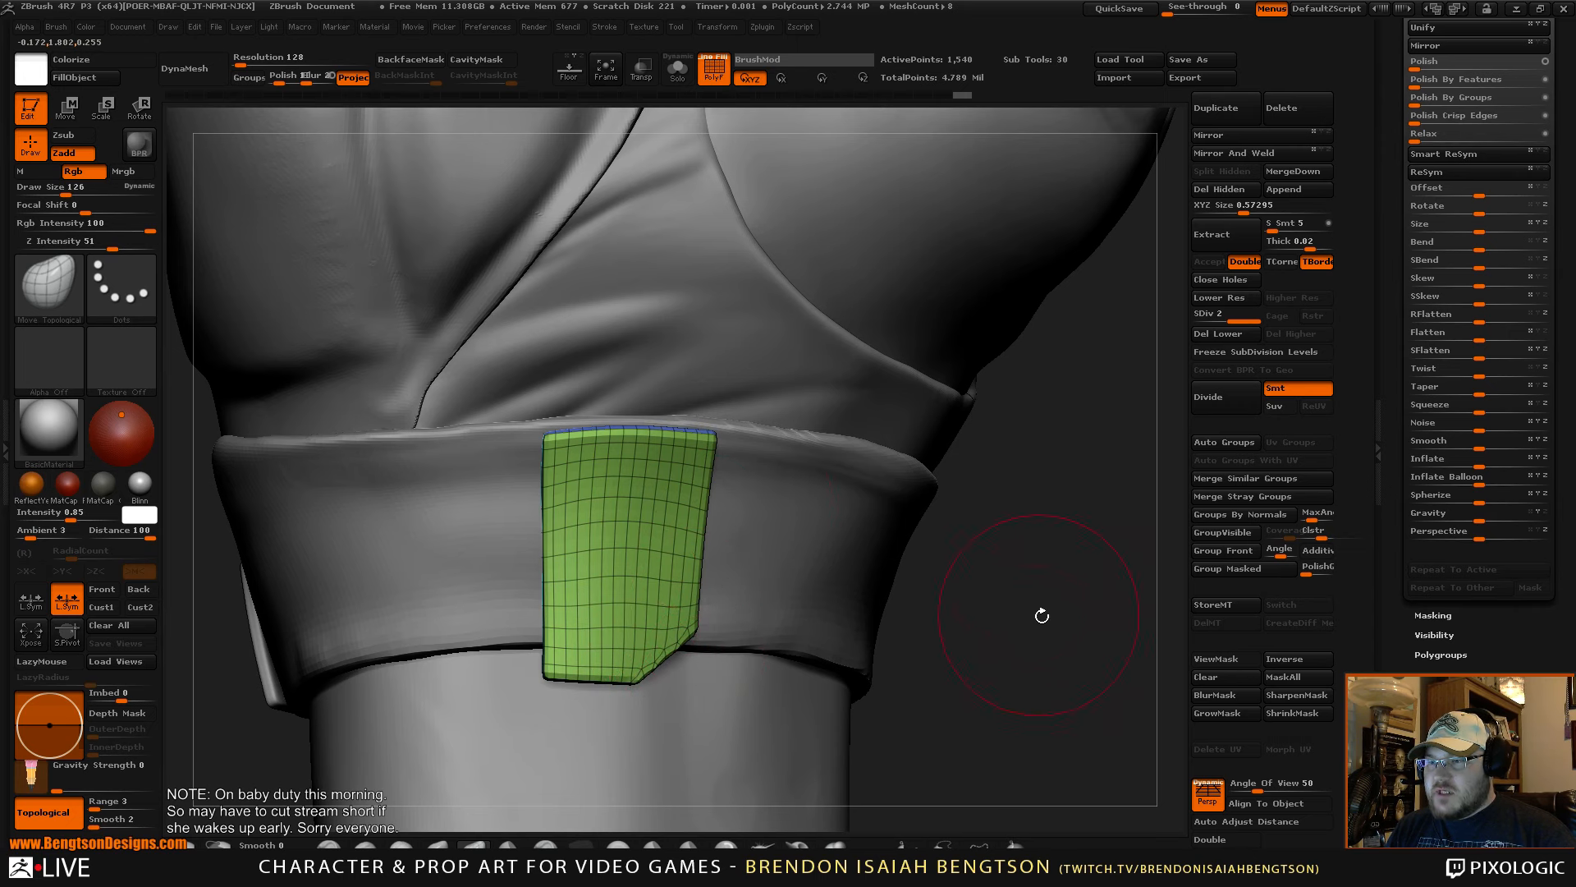
mouse_move(1041, 616)
left_mouse_down()
mouse_move(1037, 598)
mouse_move(1067, 634)
mouse_move(1056, 582)
mouse_move(1006, 536)
mouse_move(992, 552)
mouse_move(1051, 594)
mouse_move(1057, 622)
left_mouse_up()
key("ctrl")
key("ctrl+z")
- Turn on the dynamic subdivision preview for the patch and hide its wireframe
key("shift+f")
key("shift+f")
key("d")
key("shift+f")
left_click_drag(1080, 678, 1044, 635, "alt")
- Set the patch's Dynamic Subdiv to a FlatSubdiv of 1 and raise its SmoothSubdiv level
left_click_drag(1389, 201, 1399, 379)
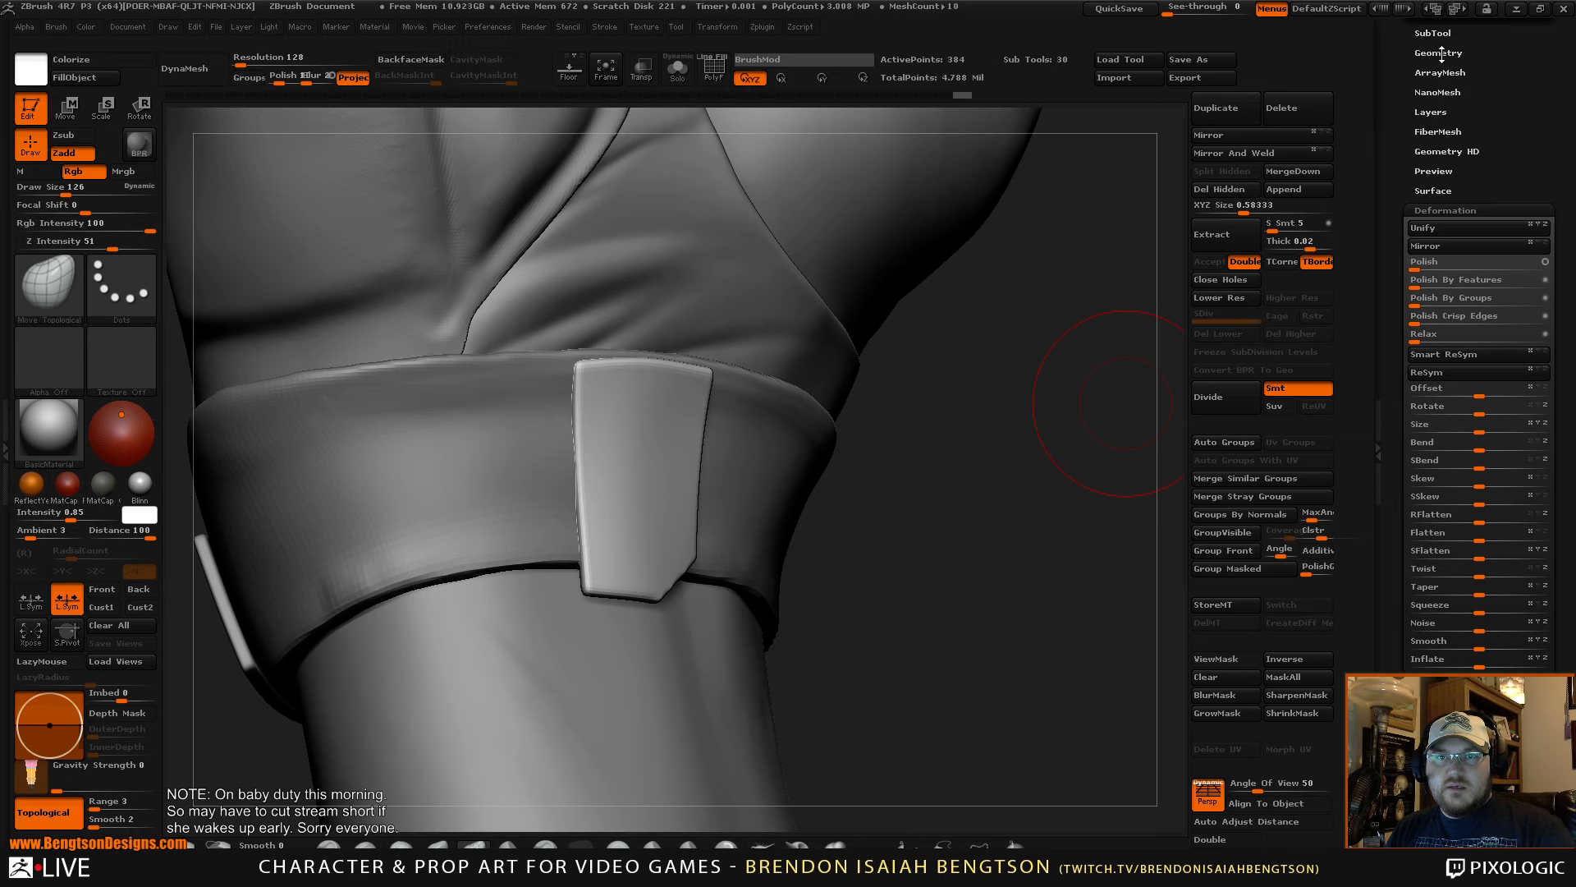
left_click(1439, 53)
left_click(1437, 217)
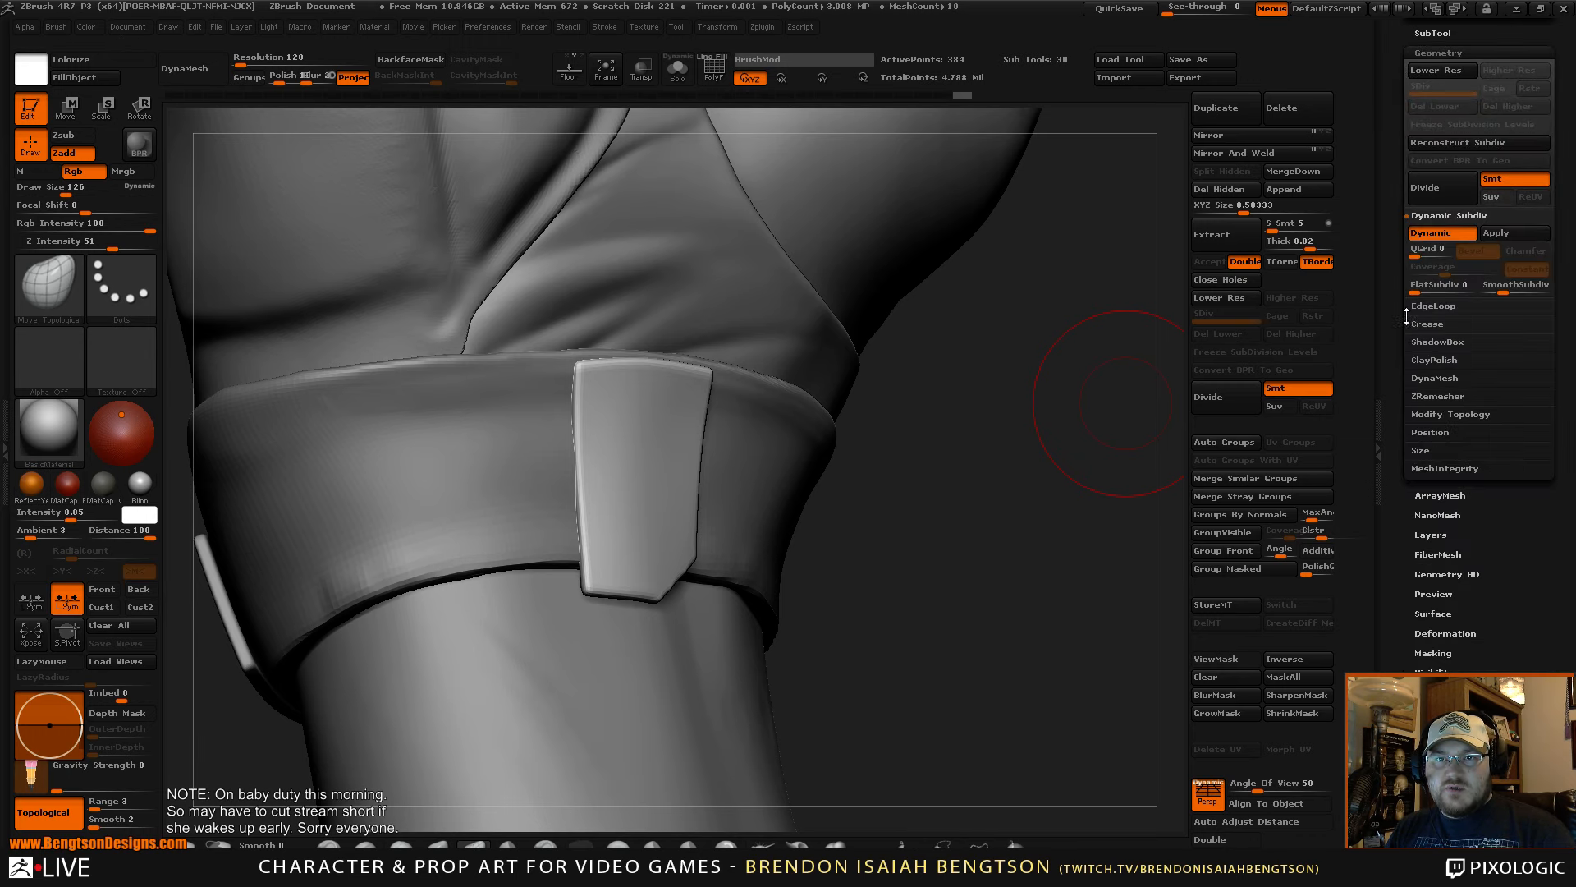
left_click(1419, 289)
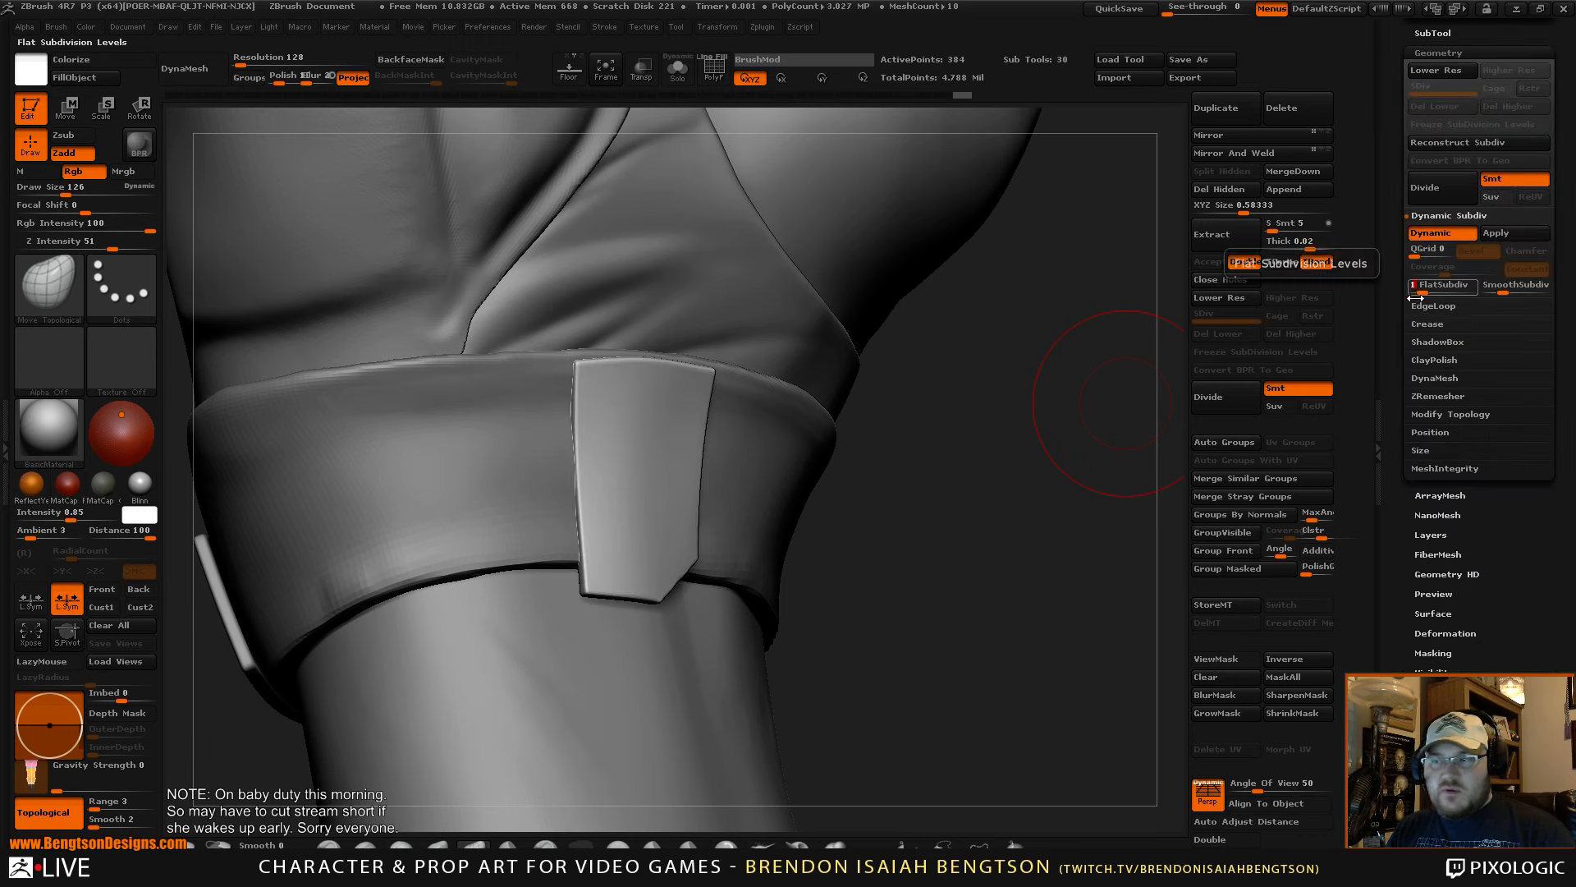
left_click_drag(1059, 566, 982, 584)
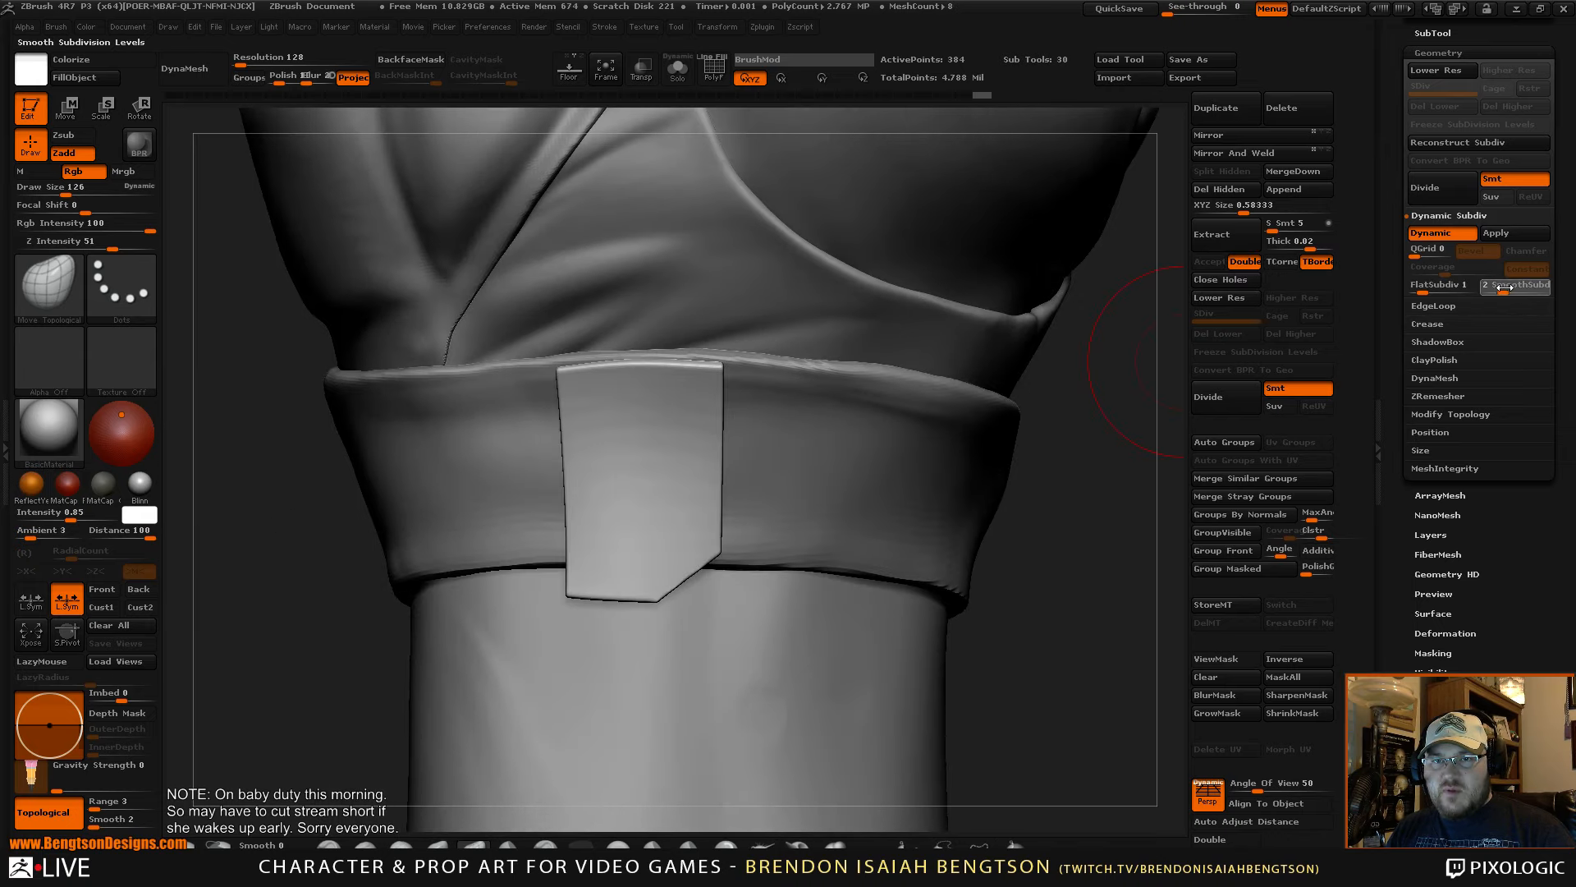
left_click_drag(1039, 643, 1032, 606)
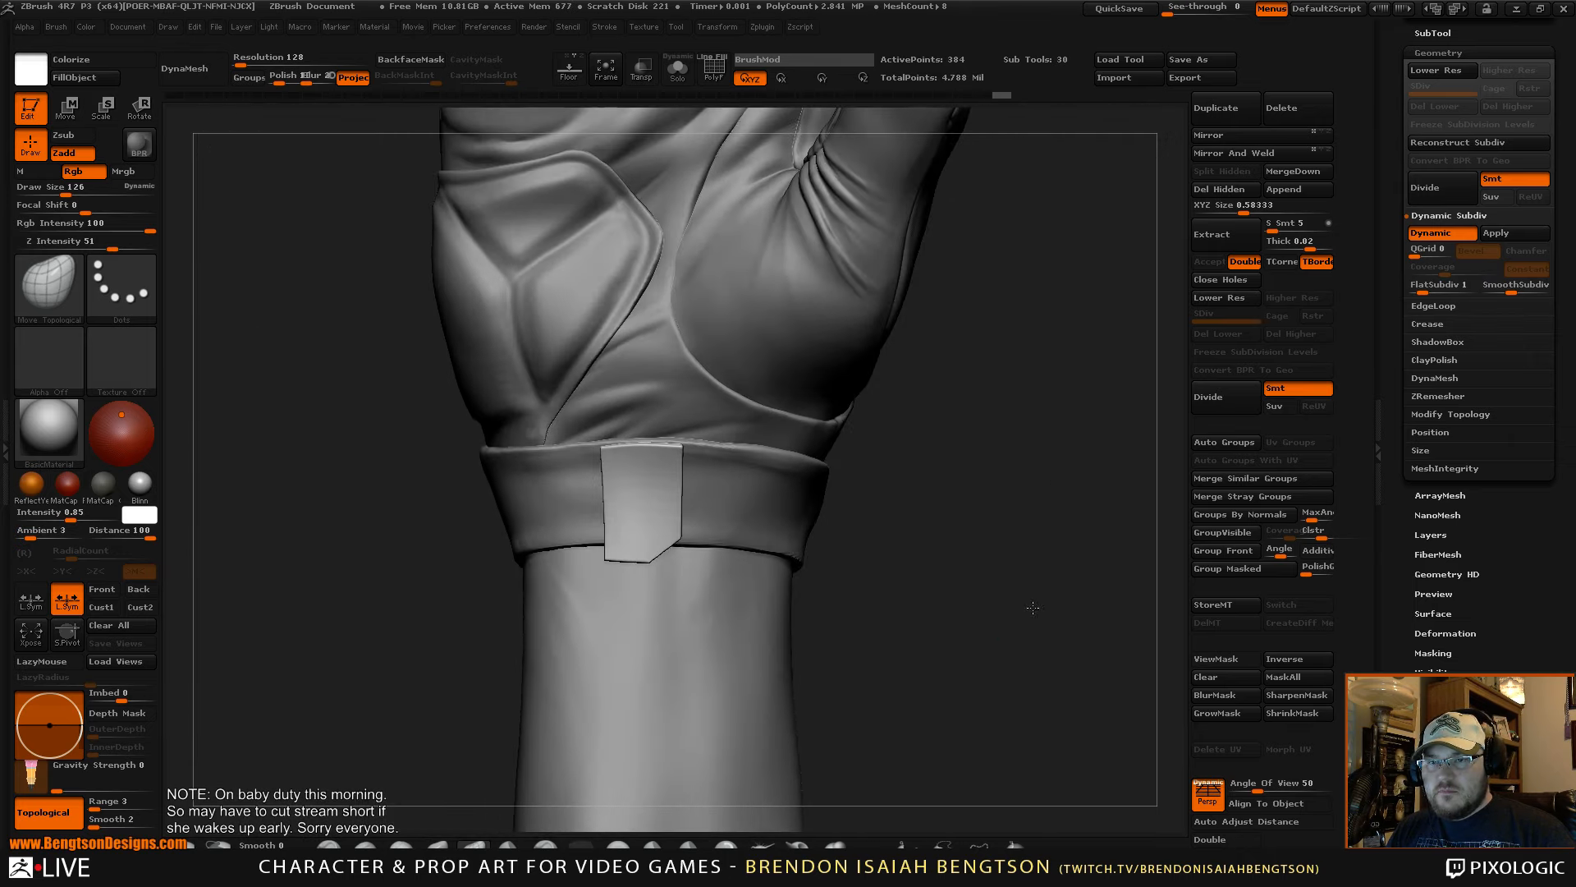
- Undo a trial application of the dynamic subdivision and back up the patch as a hidden duplicate, keeping subtool Extract2 active
left_click(1505, 236)
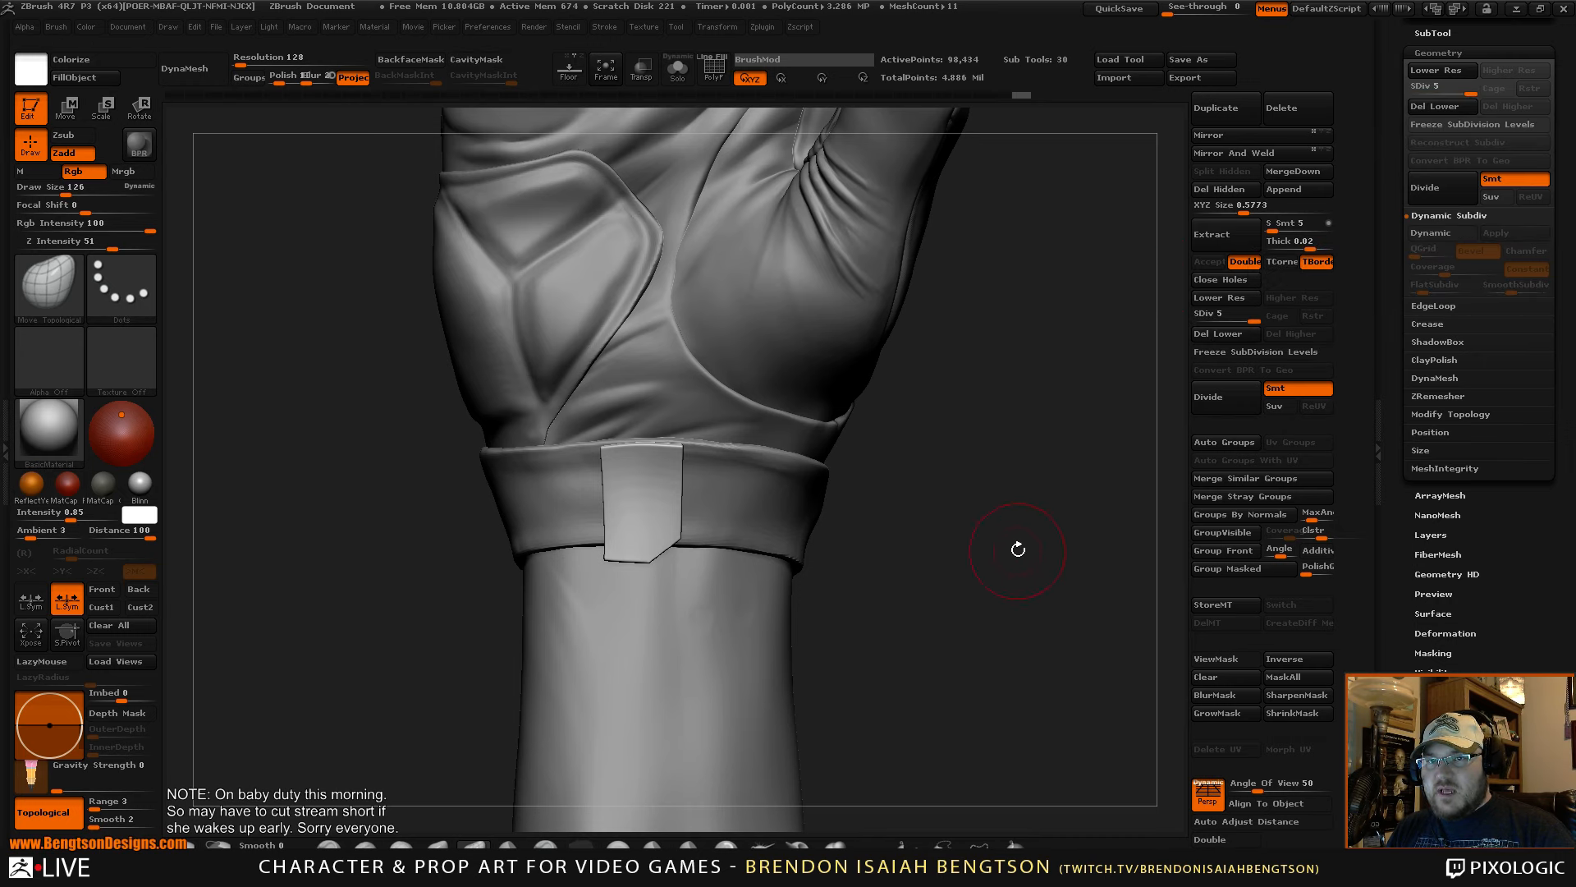
key("ctrl+z")
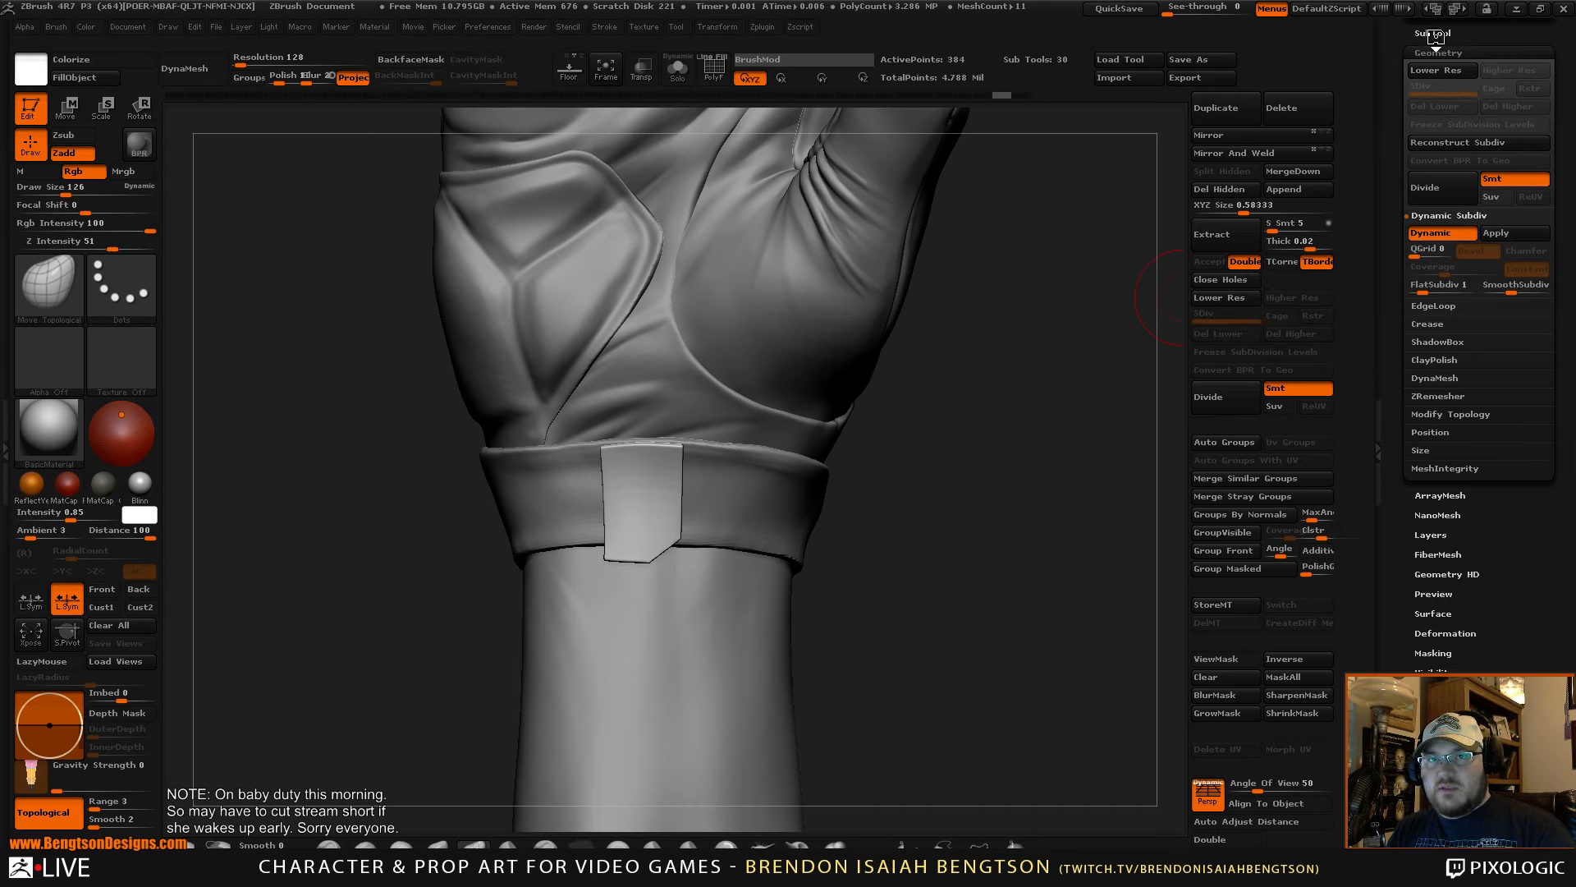
left_click(1433, 34)
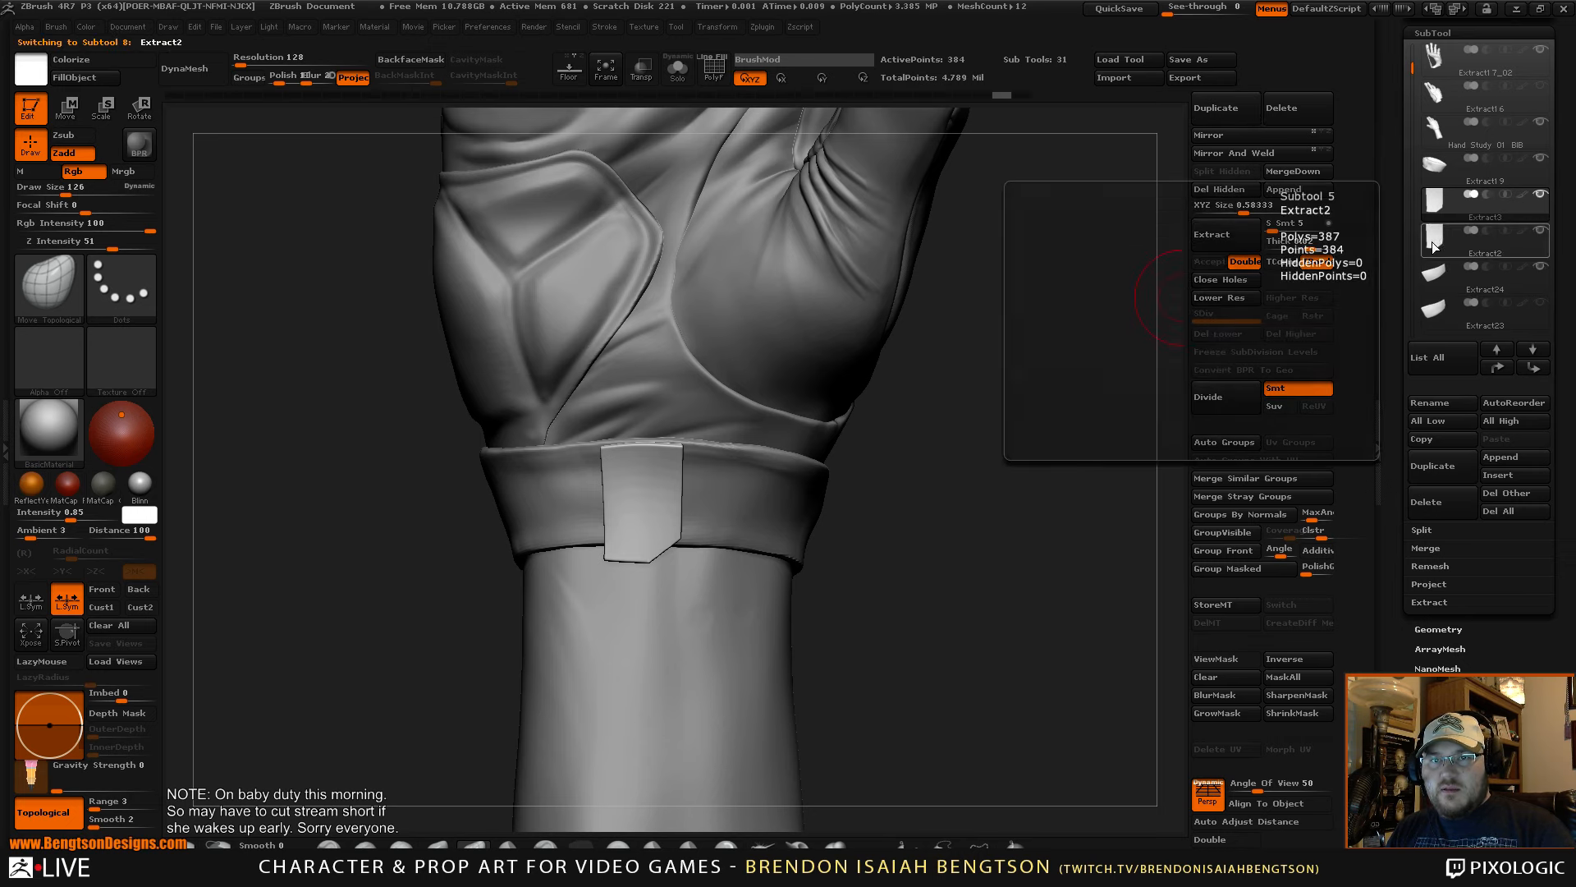
left_click(1434, 246)
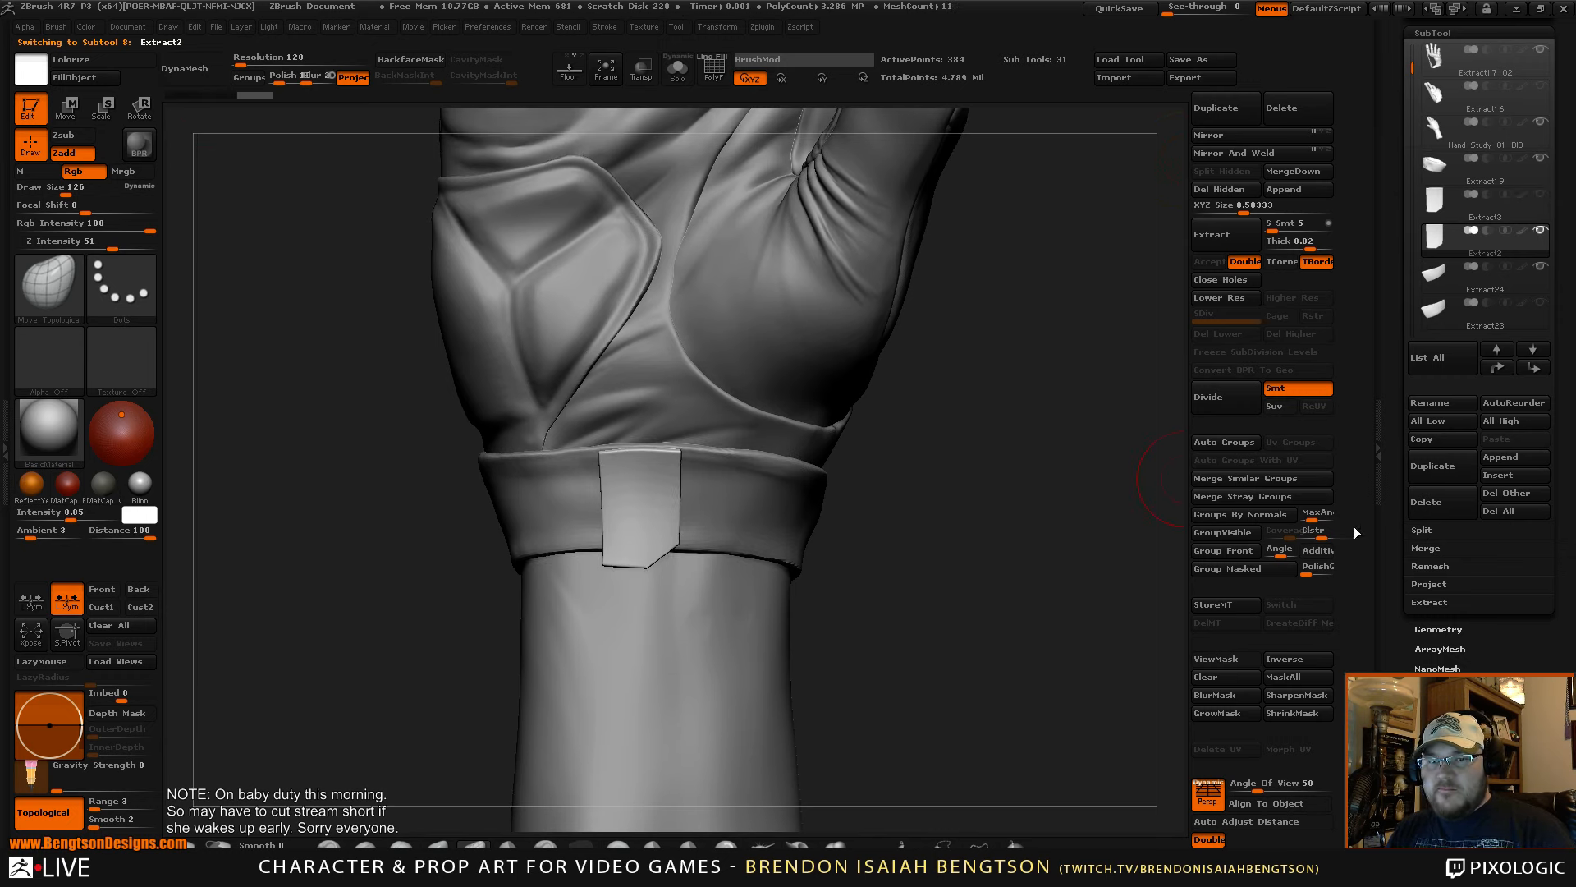
- Apply the dynamic subdivision to Extract2 as real subdivision levels and inspect the patch with and without its wireframe
left_click(1438, 629)
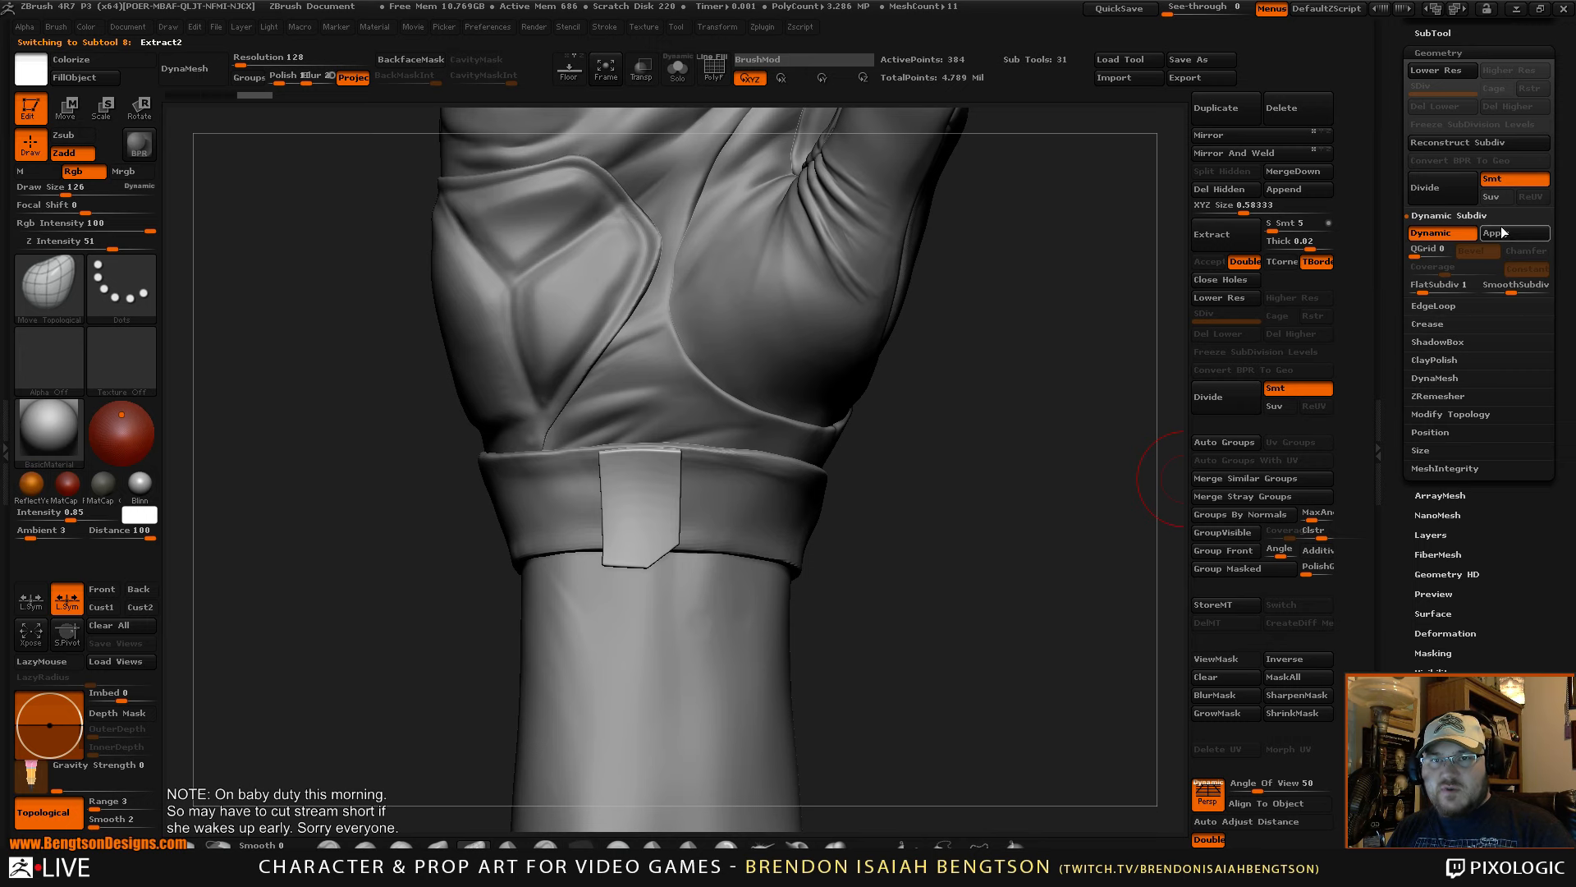
left_click(1501, 234)
key("shift+f")
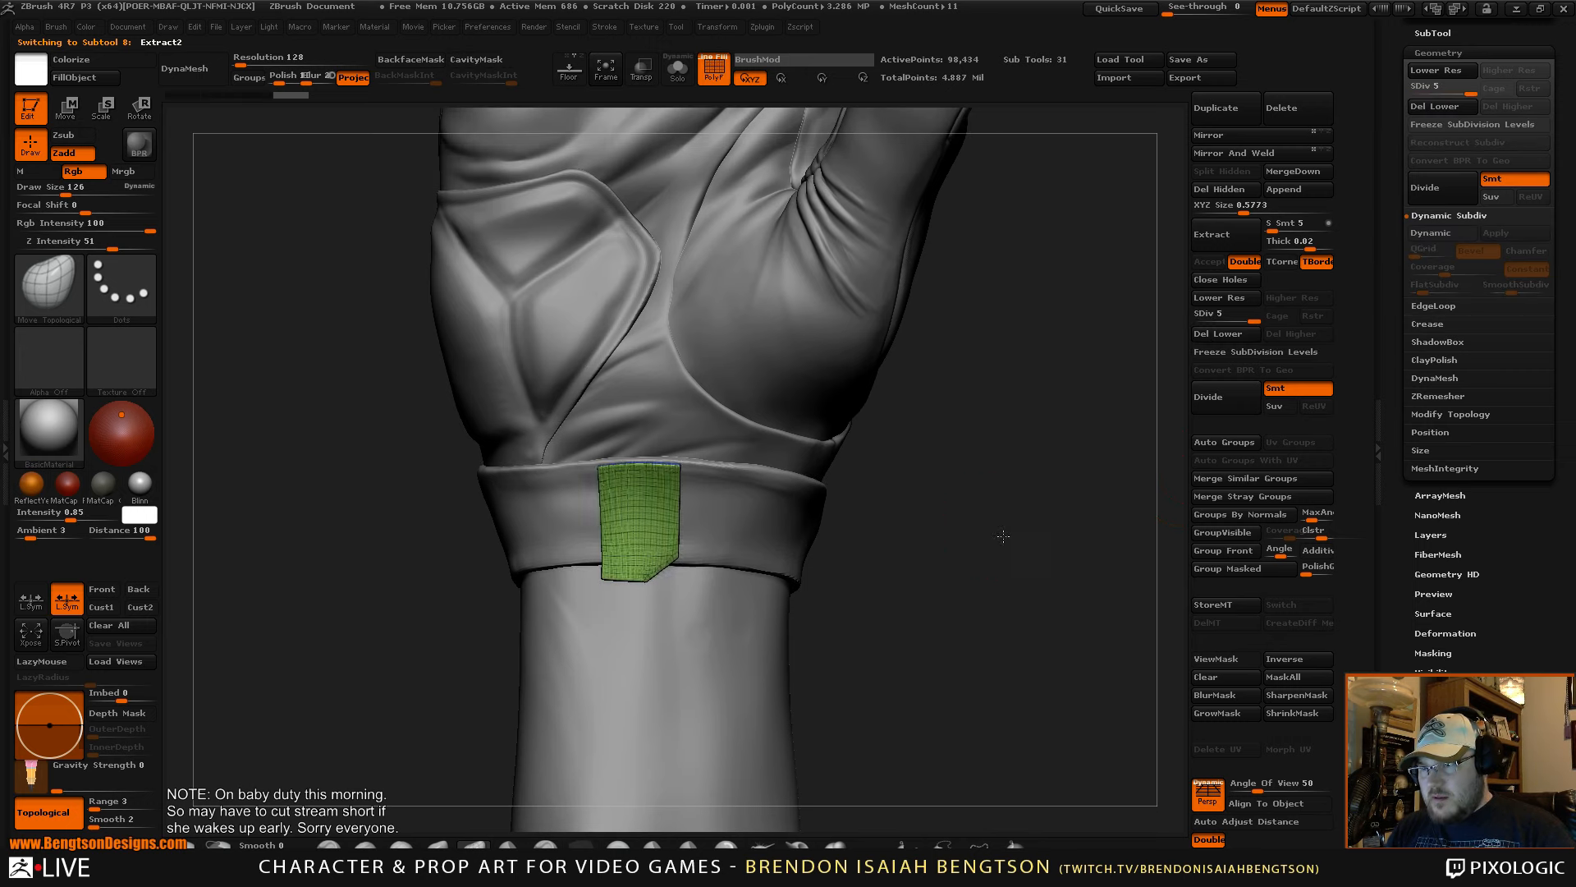
left_click_drag(992, 506, 980, 577)
key("shift+f")
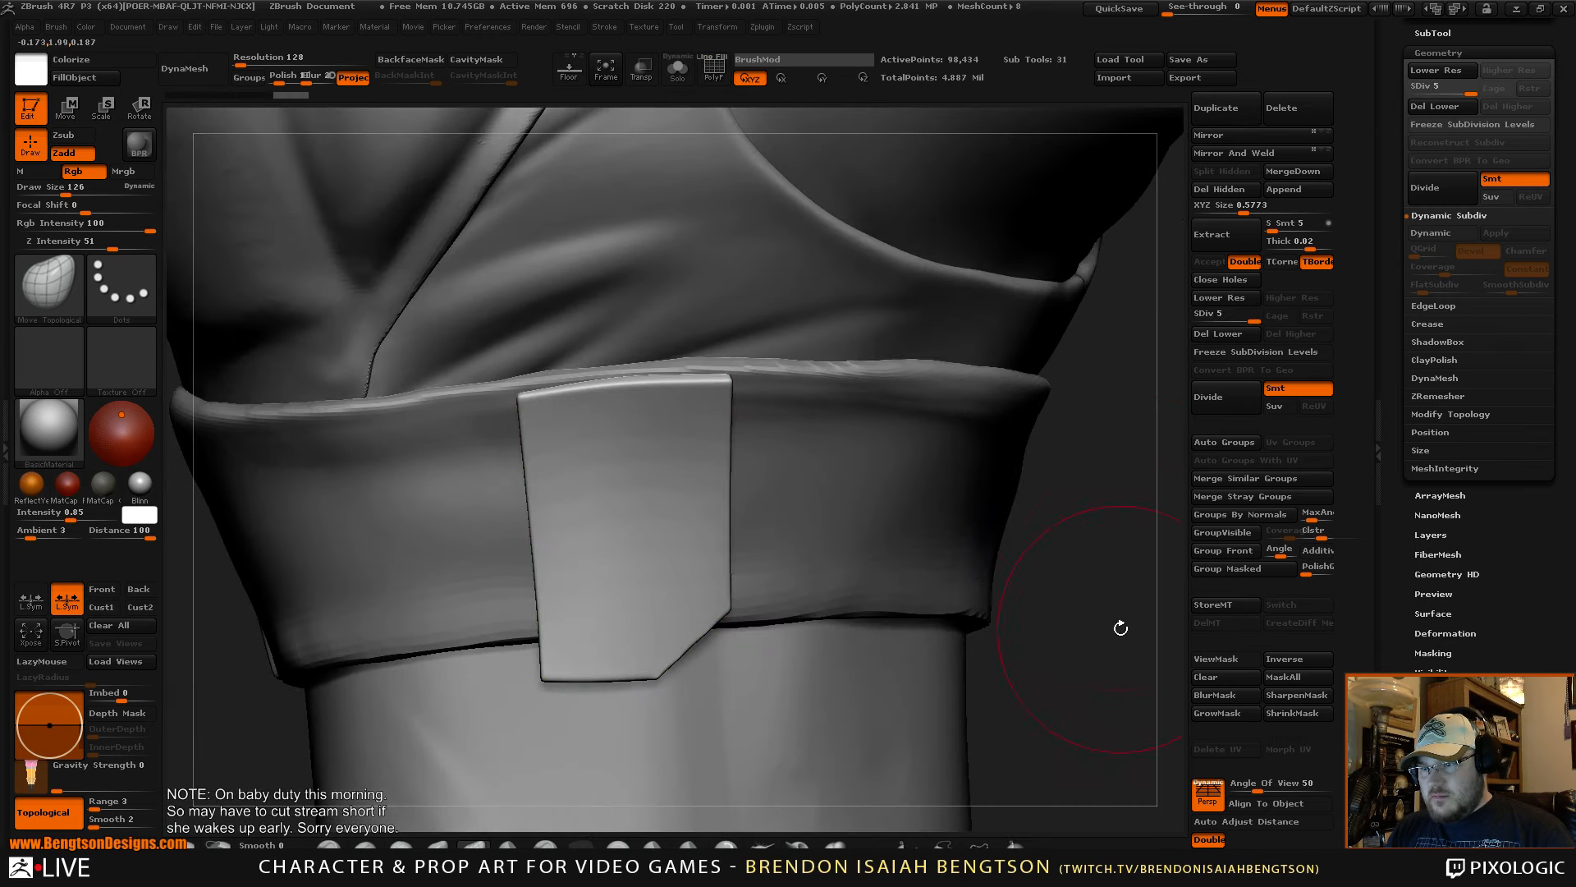
left_click_drag(1119, 629, 1083, 475, "alt")
left_click_drag(1064, 626, 1074, 584)
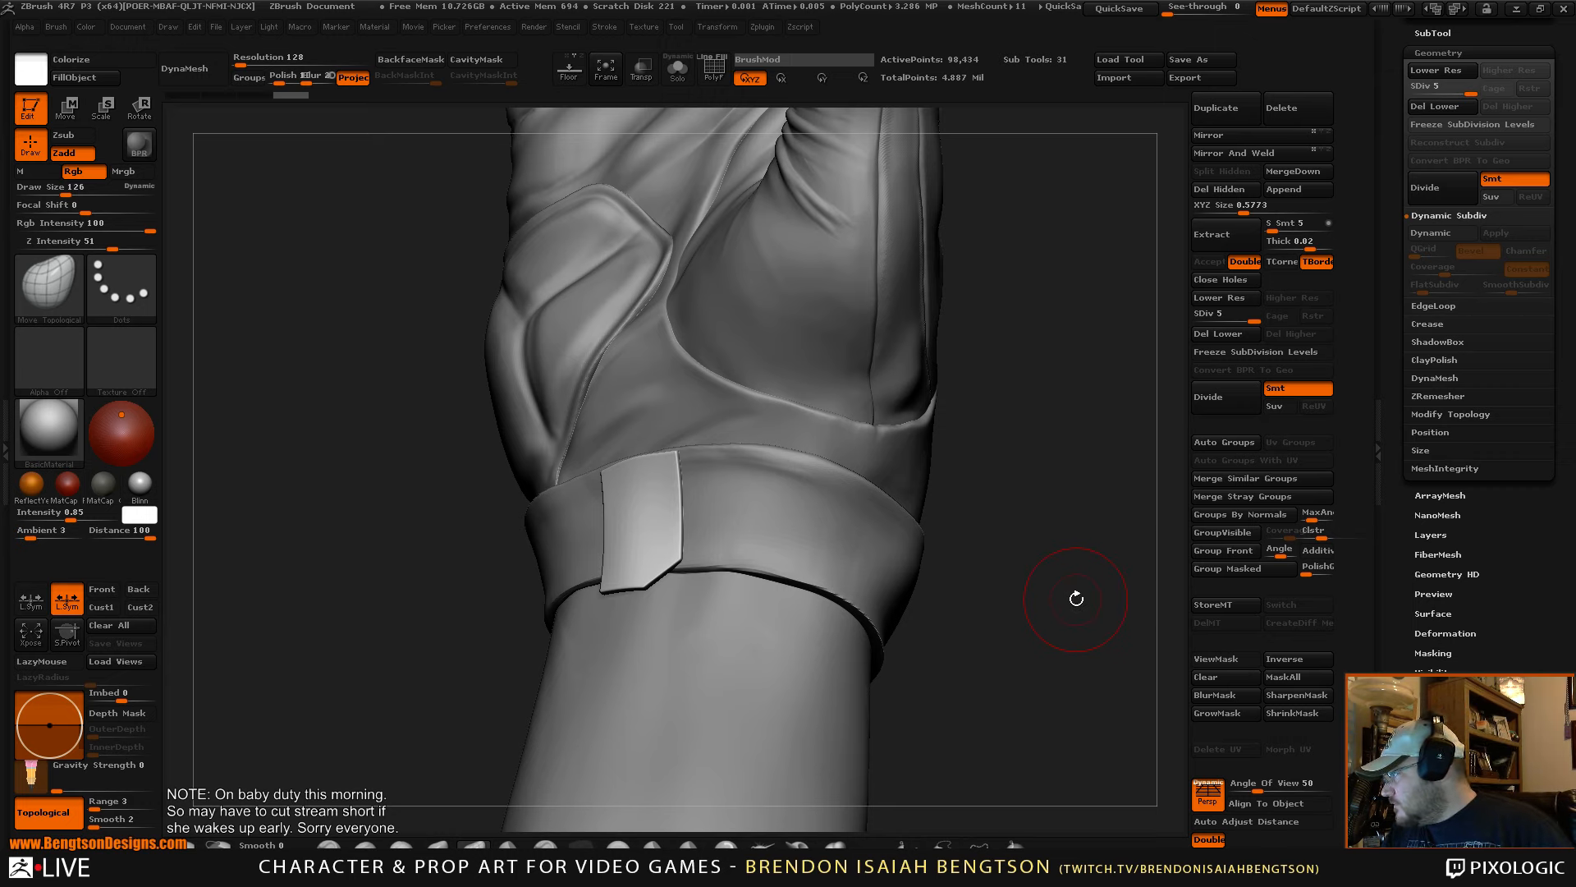
- Try adding a sculpt layer to the patch and delete that layer again
mouse_move(944, 525)
left_mouse_down()
mouse_move(1042, 496)
mouse_move(608, 476)
mouse_move(637, 498)
left_mouse_up()
key("space")
left_click_drag(1059, 485, 1157, 283)
left_click(1432, 534)
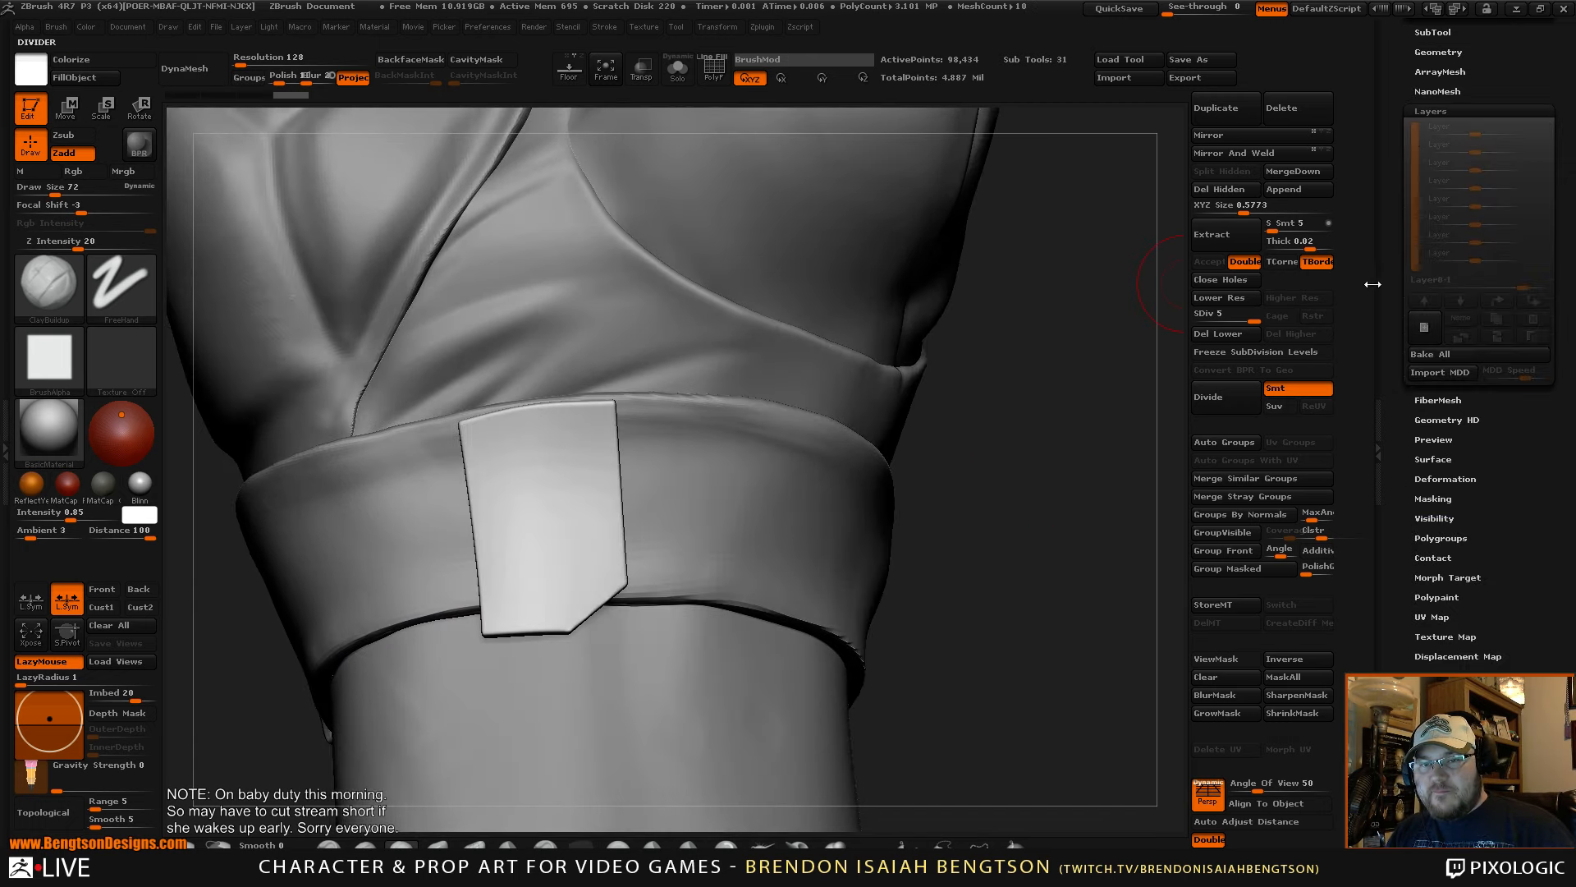
left_click_drag(1007, 438, 1019, 500, "alt")
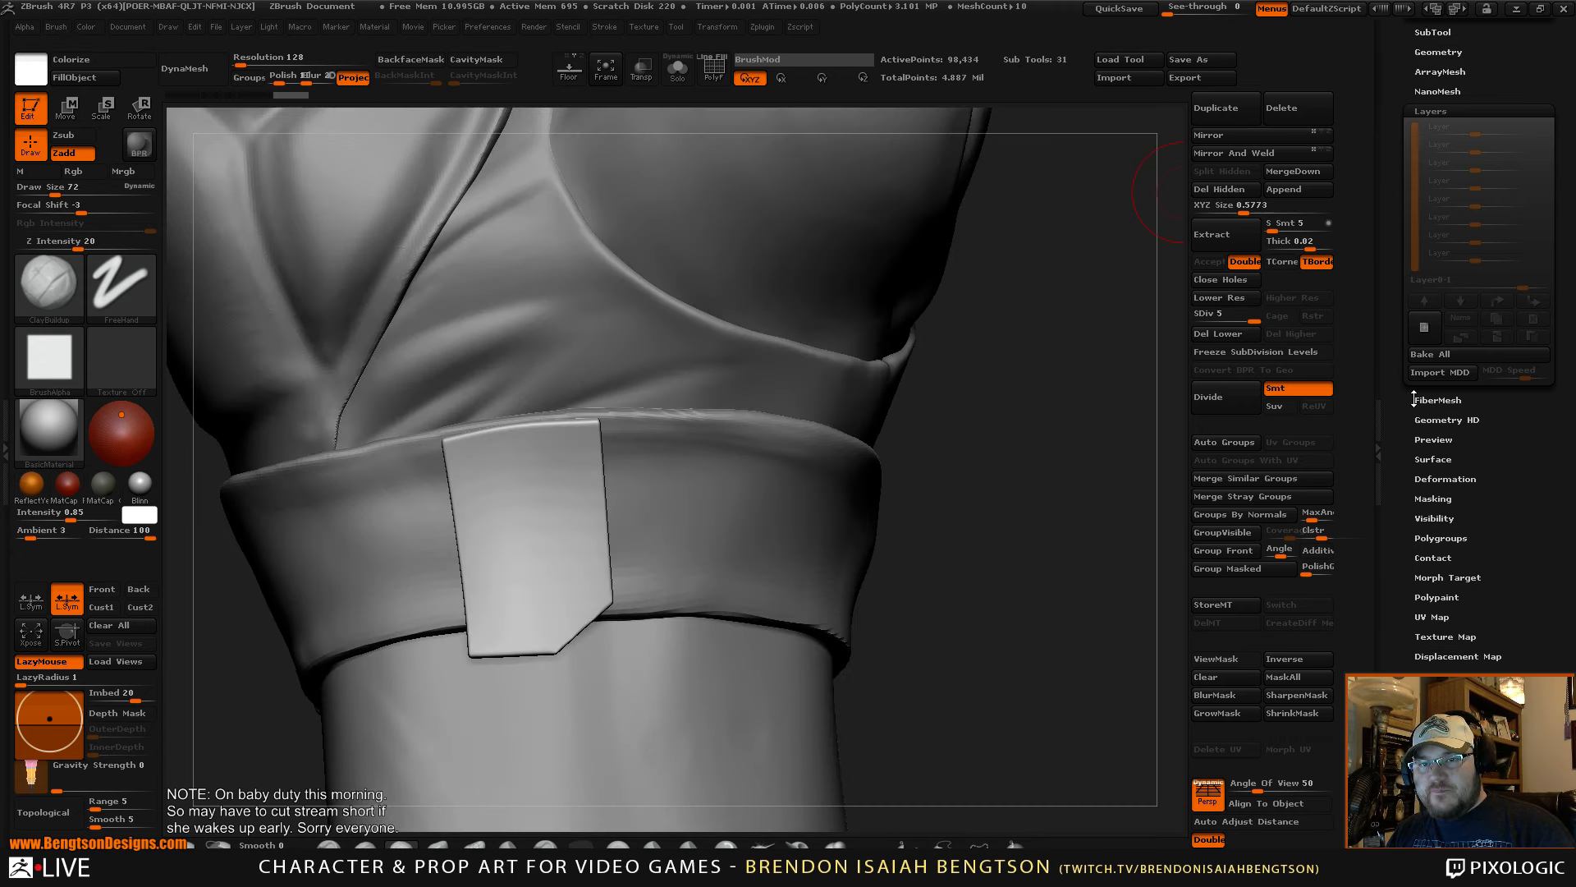
left_click(1424, 327)
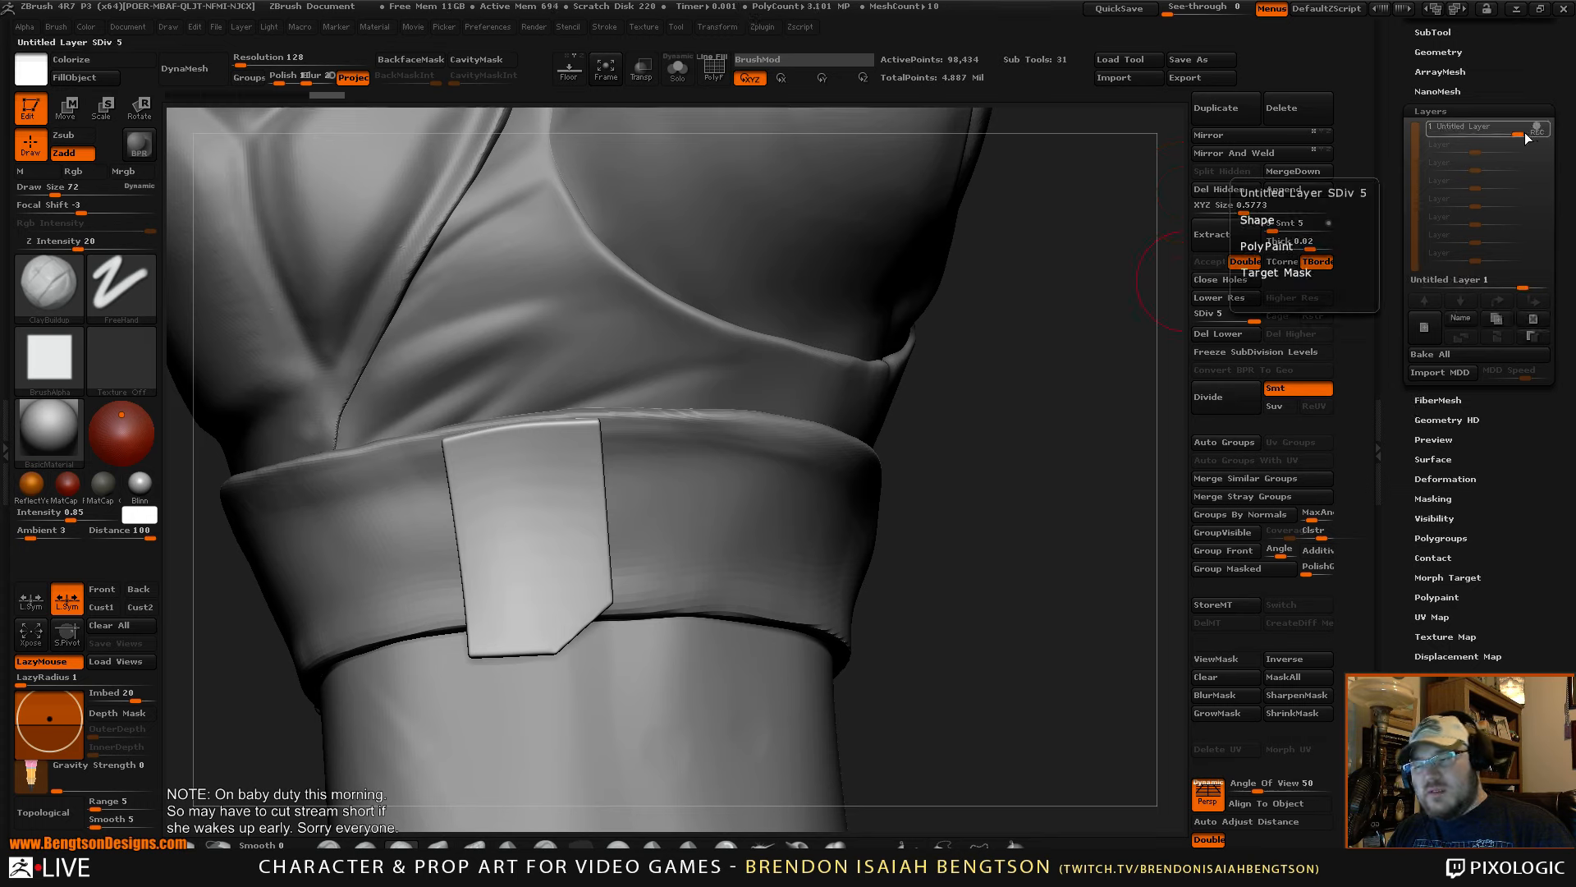
left_click(1533, 319)
- Store a morph target of the patch's current shape before sculpting on it
left_click_drag(1050, 597, 1048, 565)
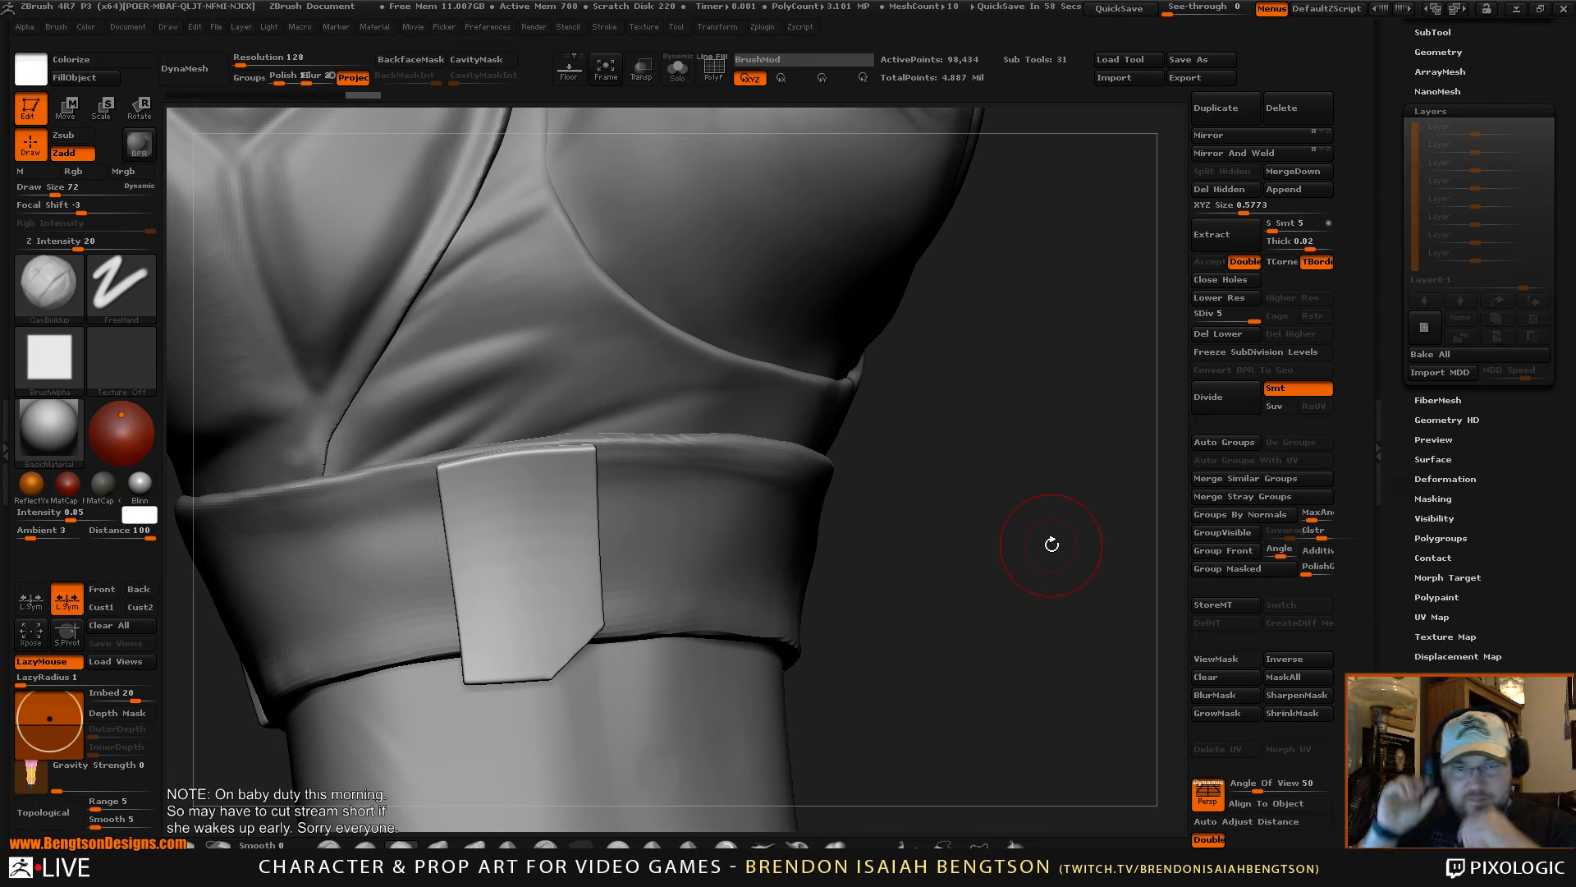
left_click_drag(964, 465, 977, 477)
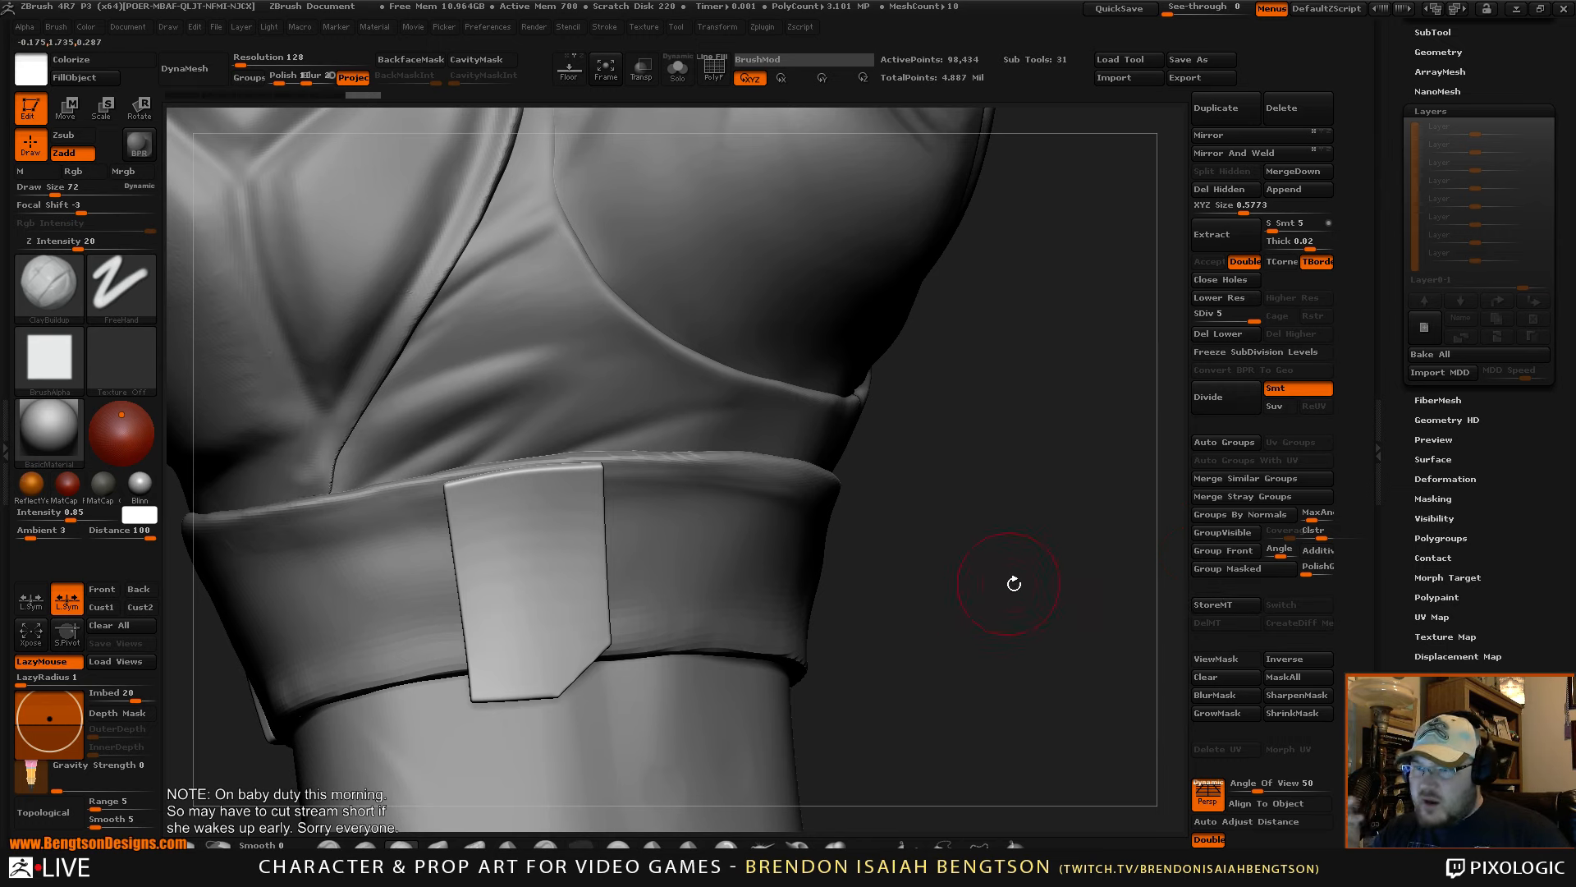
left_click_drag(1014, 584, 1180, 582)
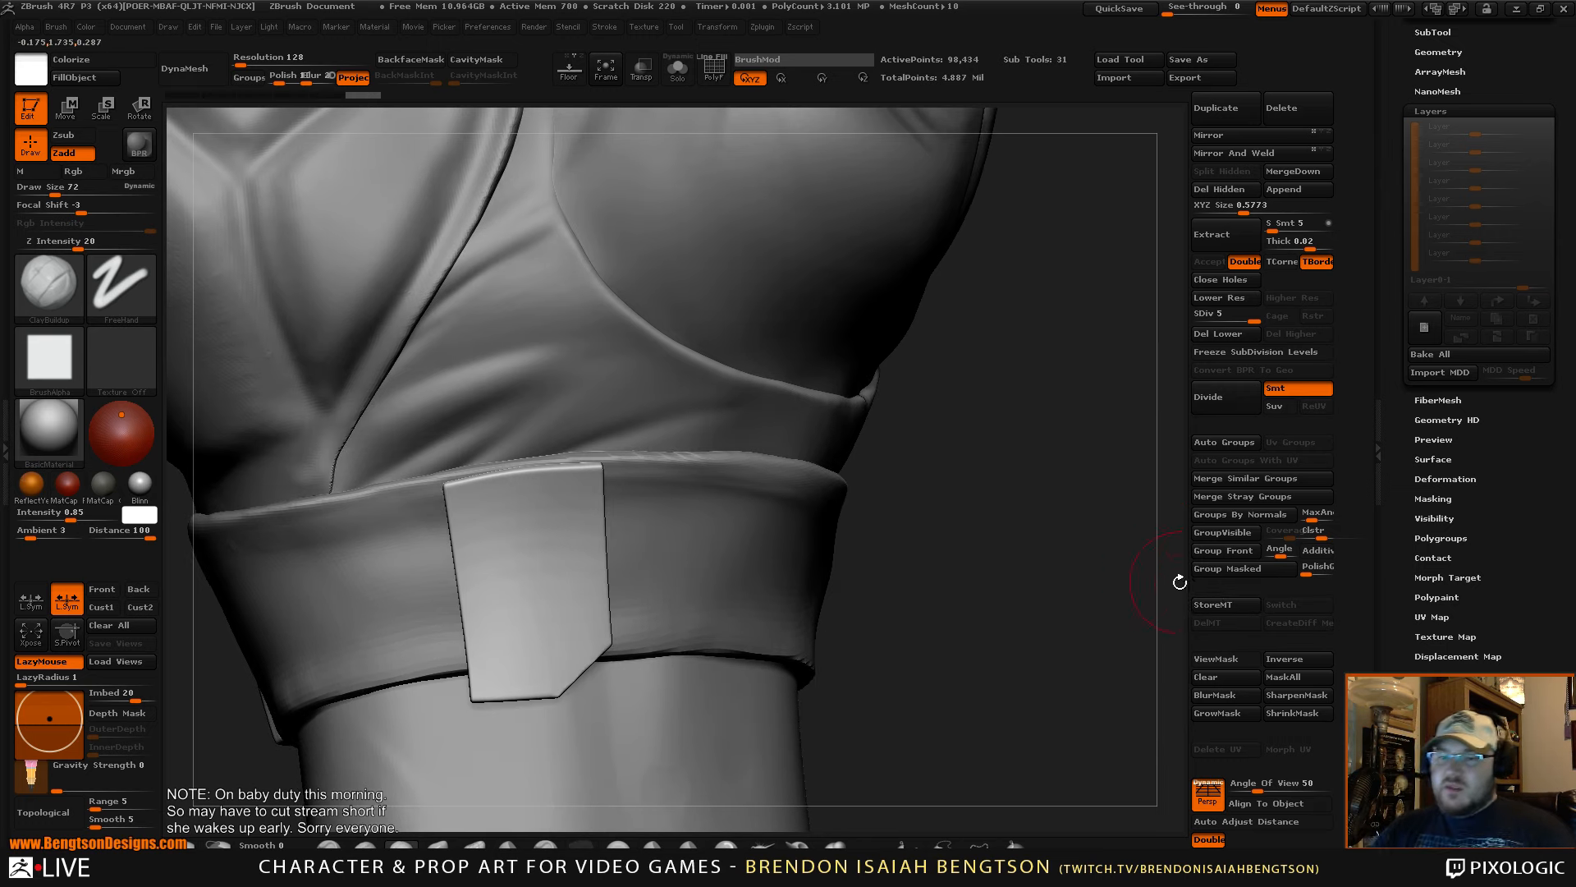
left_click(1215, 604)
left_click_drag(941, 580, 936, 598)
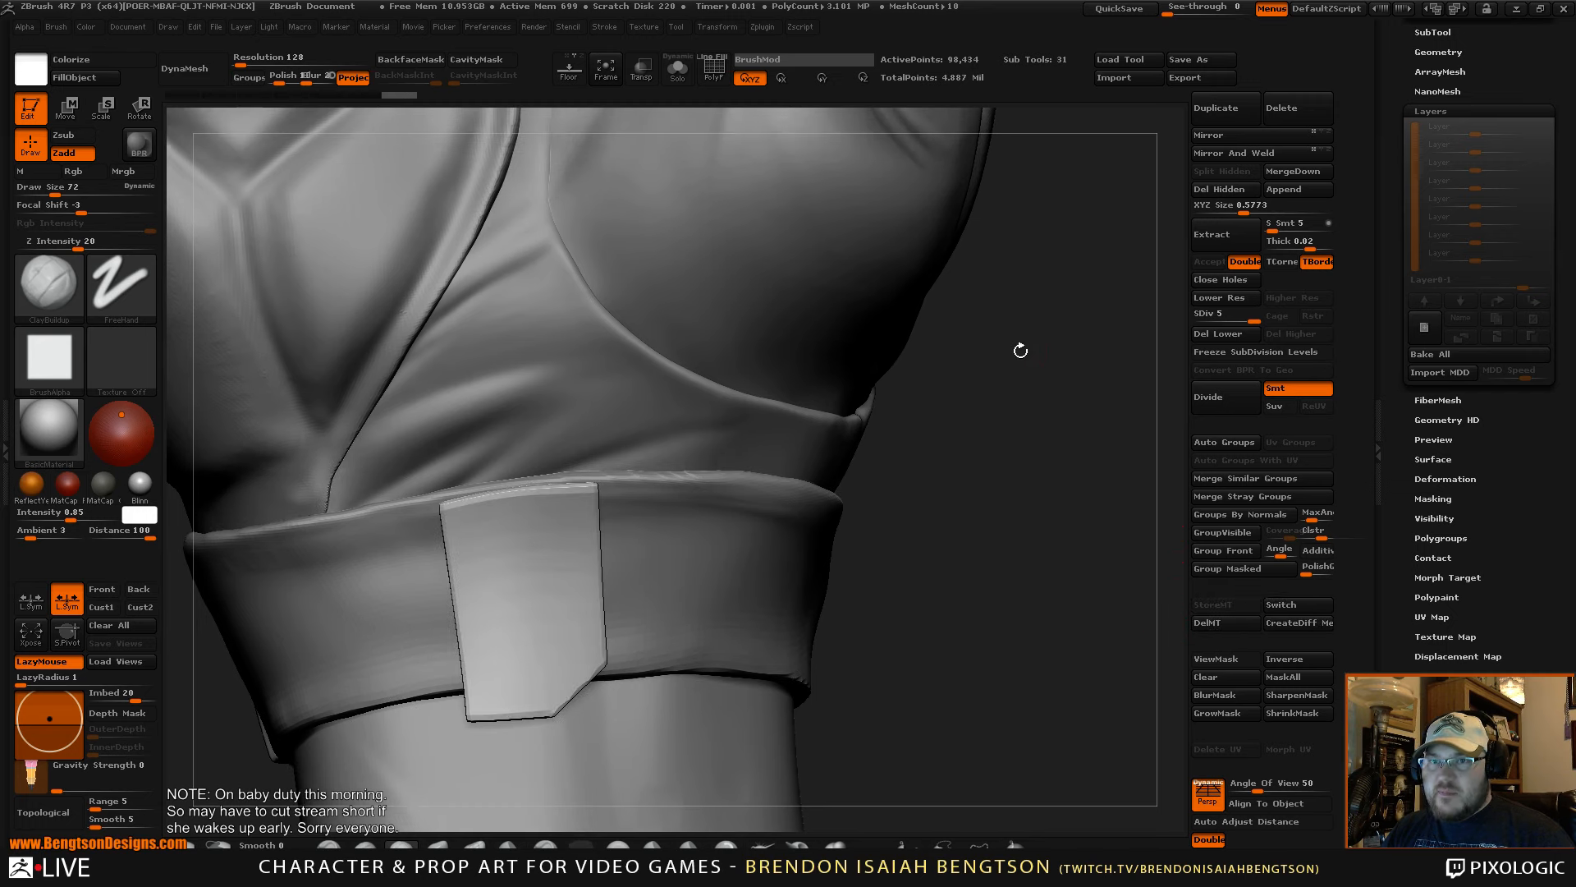
- Look through the tool's settings and expand the Morph Target options for the patch
left_click_drag(1412, 69, 1415, 120)
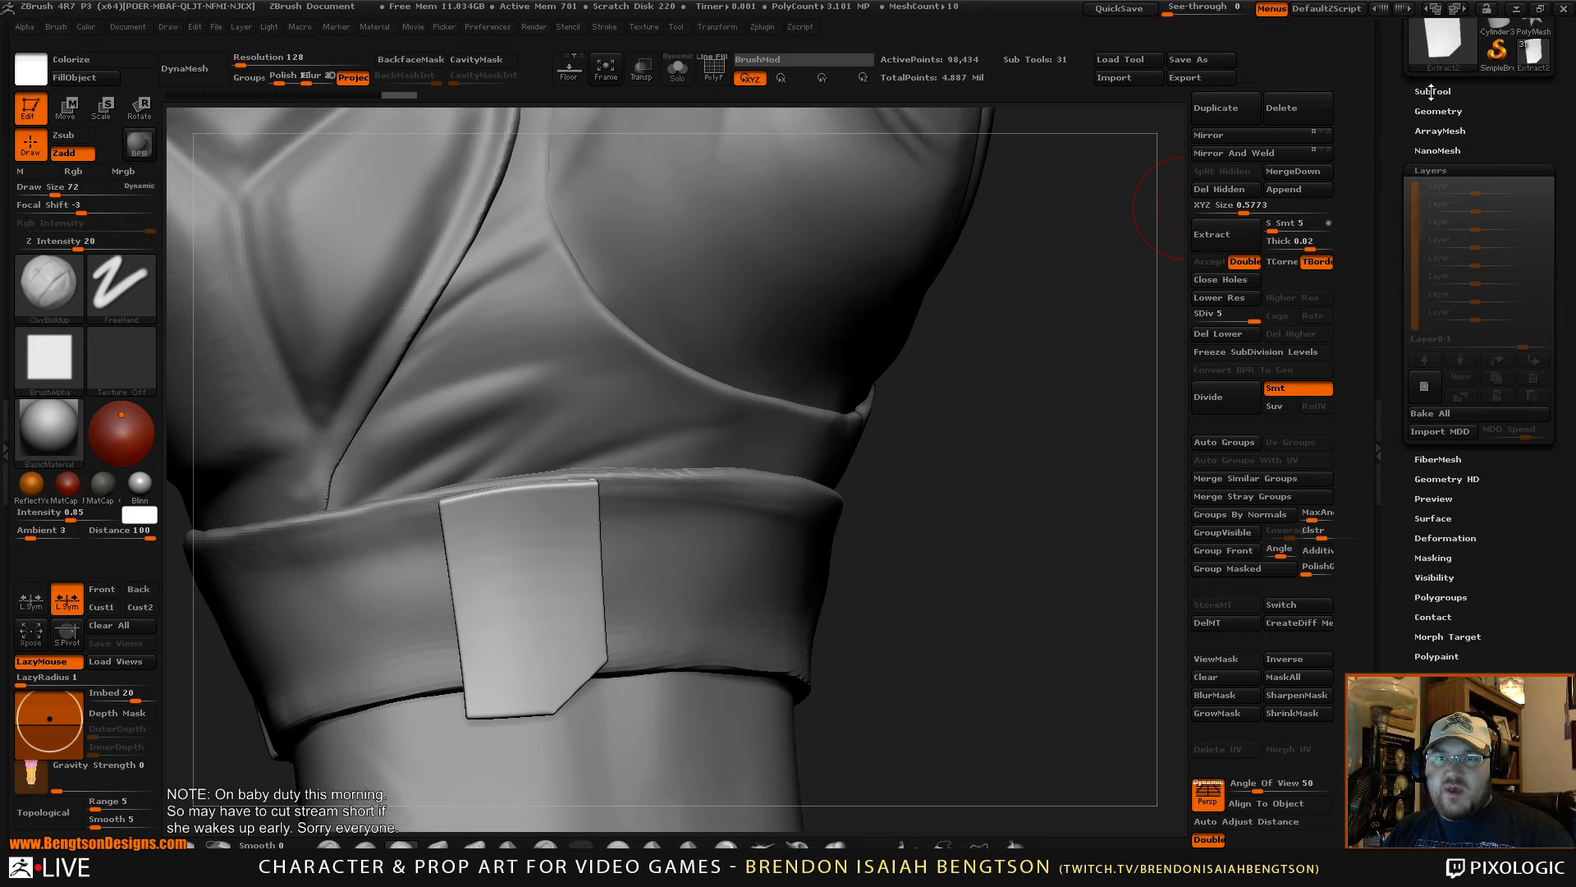
left_click(1432, 89)
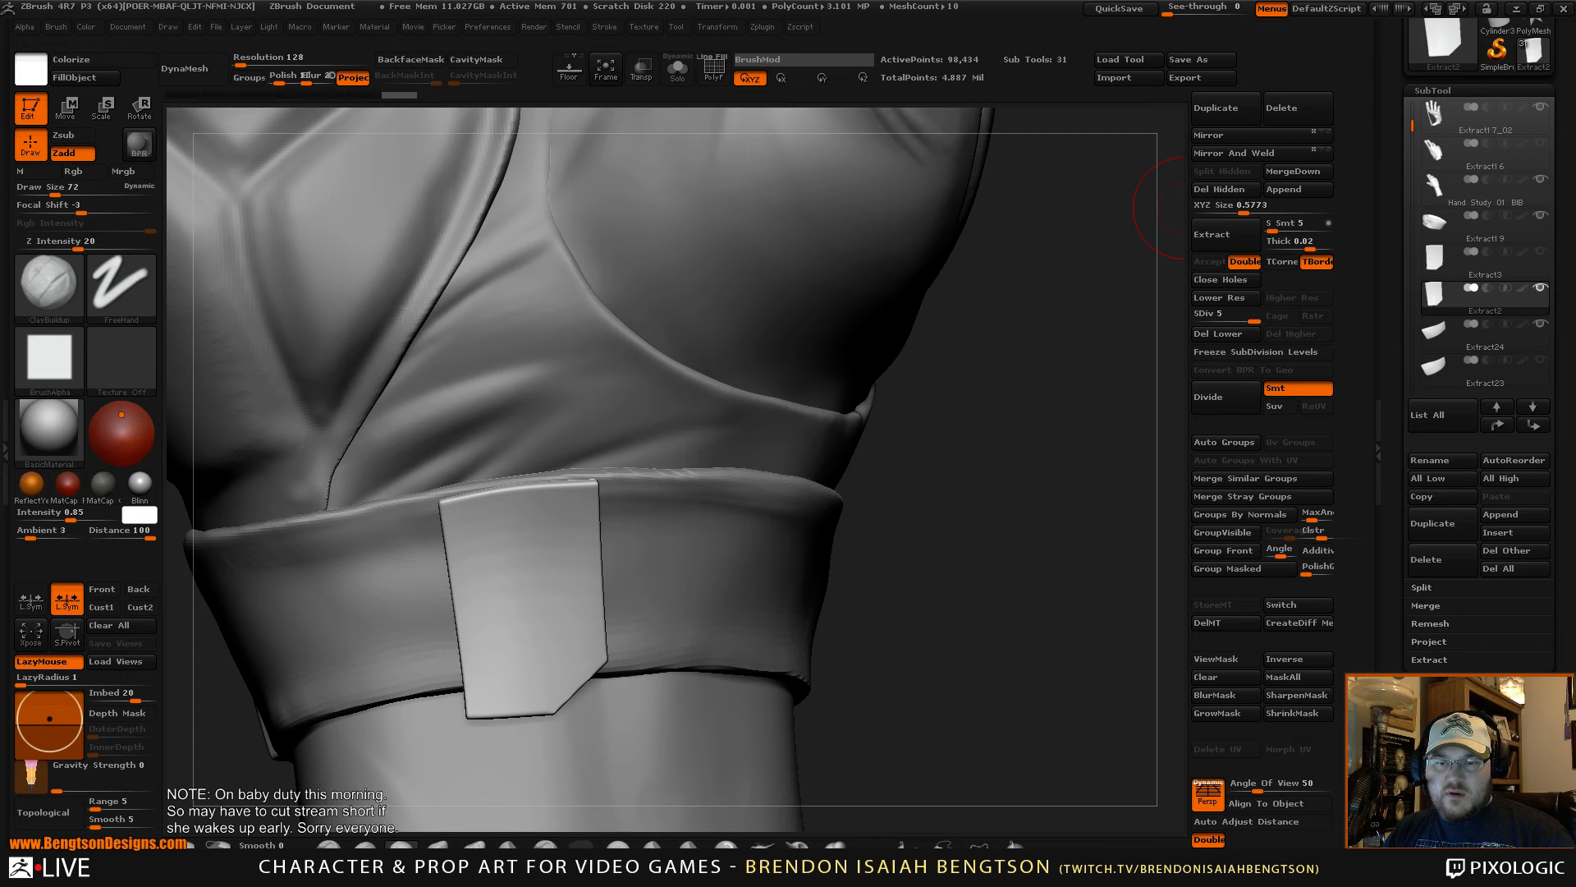
left_click(1433, 90)
left_click(1438, 108)
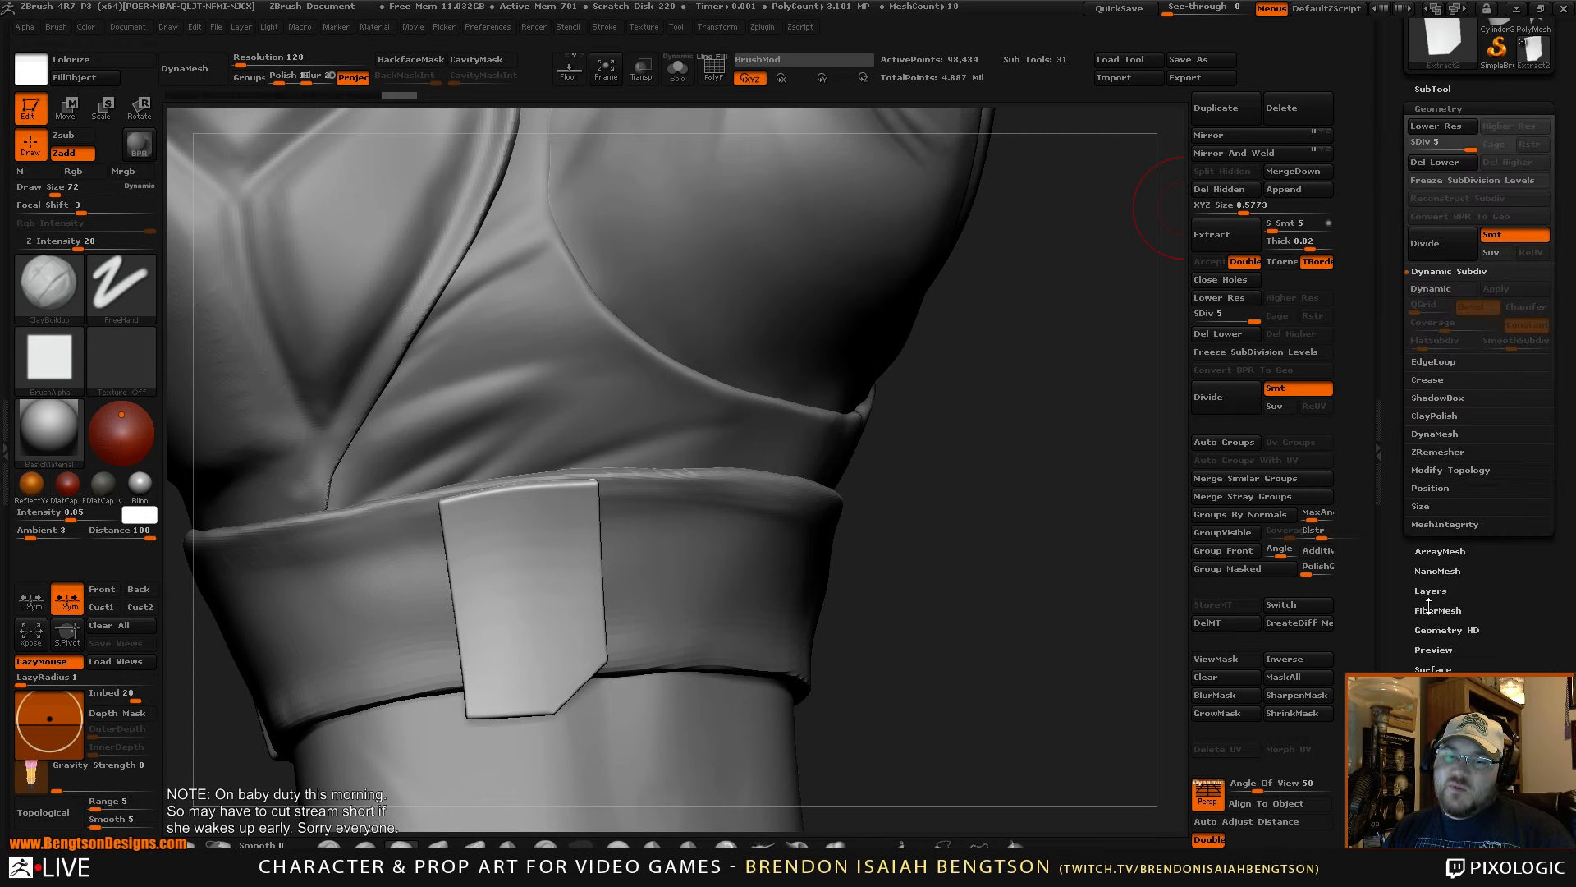
scroll(1428, 606, "down", 6)
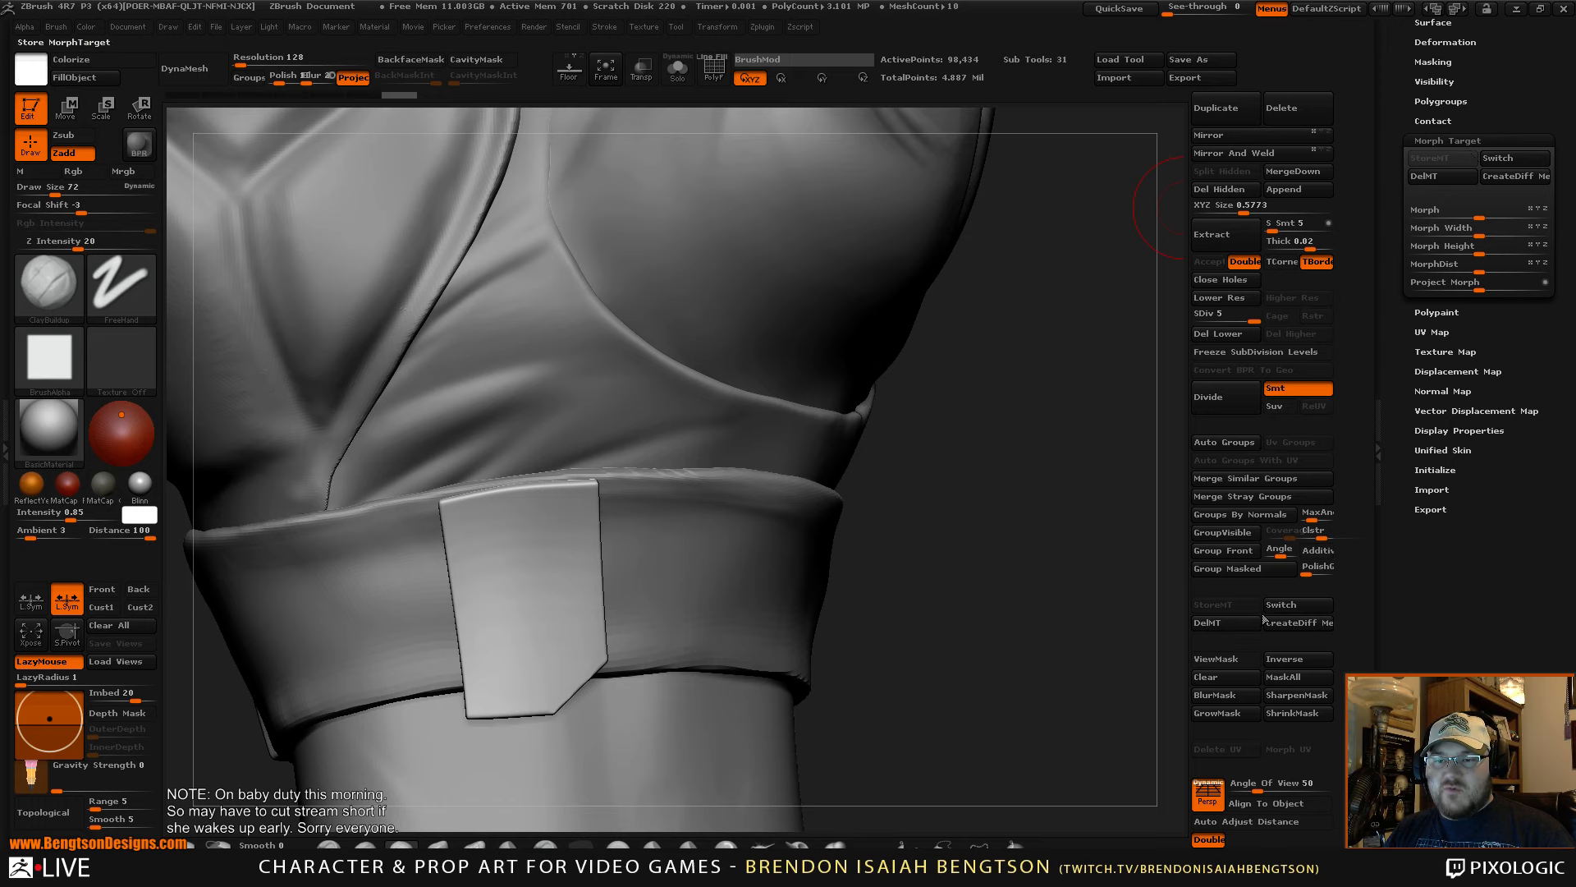
left_click_drag(1396, 136, 1396, 532)
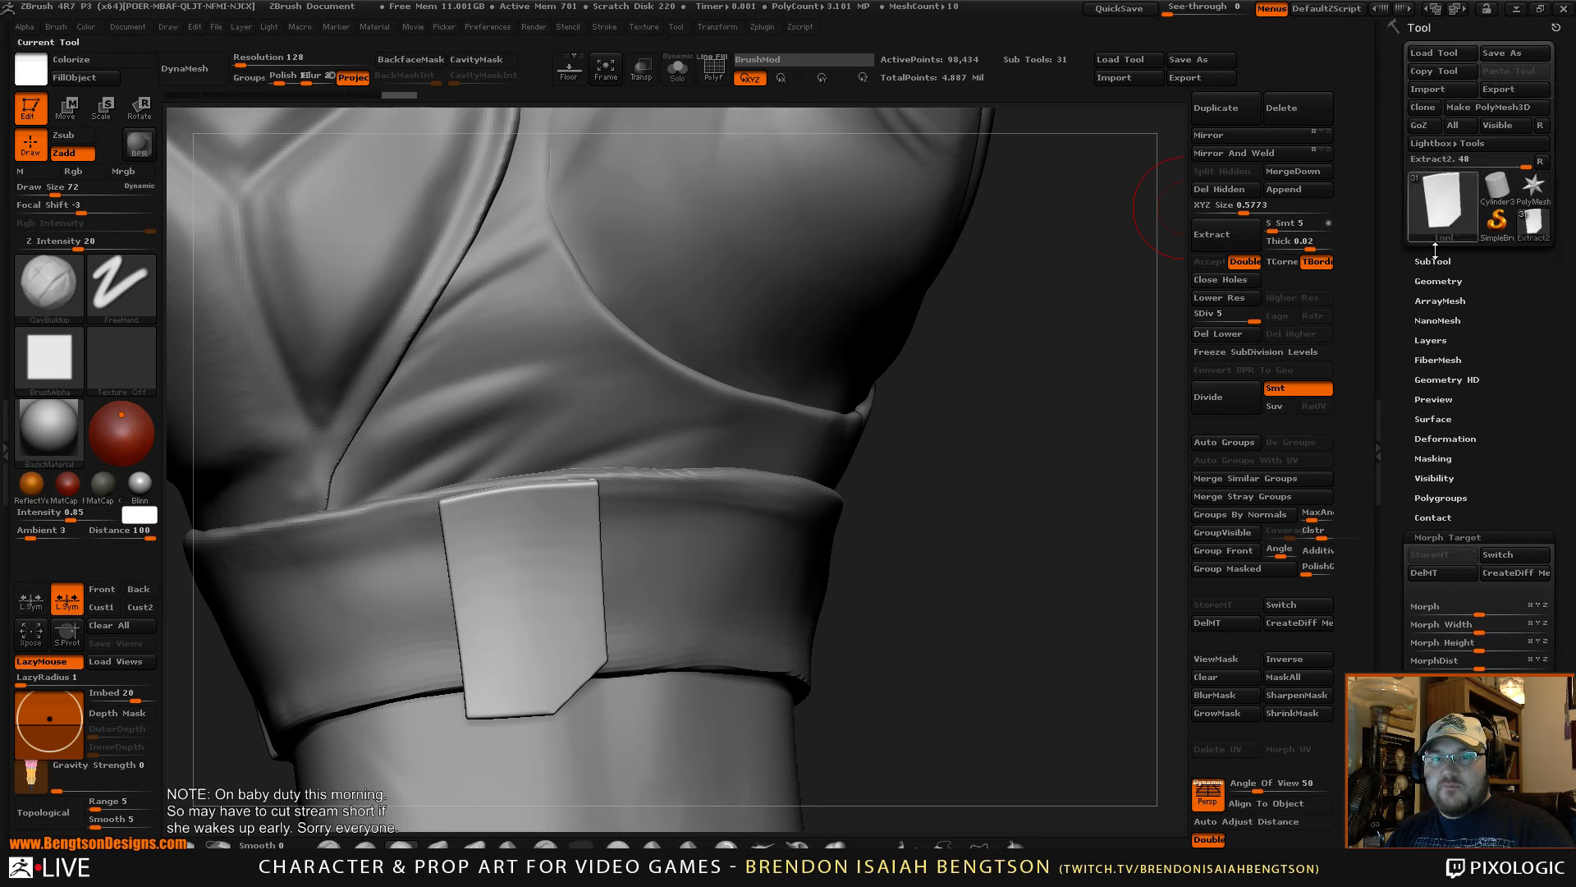
- Try building up a rim along the patch's right and upper edges using a smaller ClayBuildup brush with its square alpha
left_click_drag(934, 596, 978, 545)
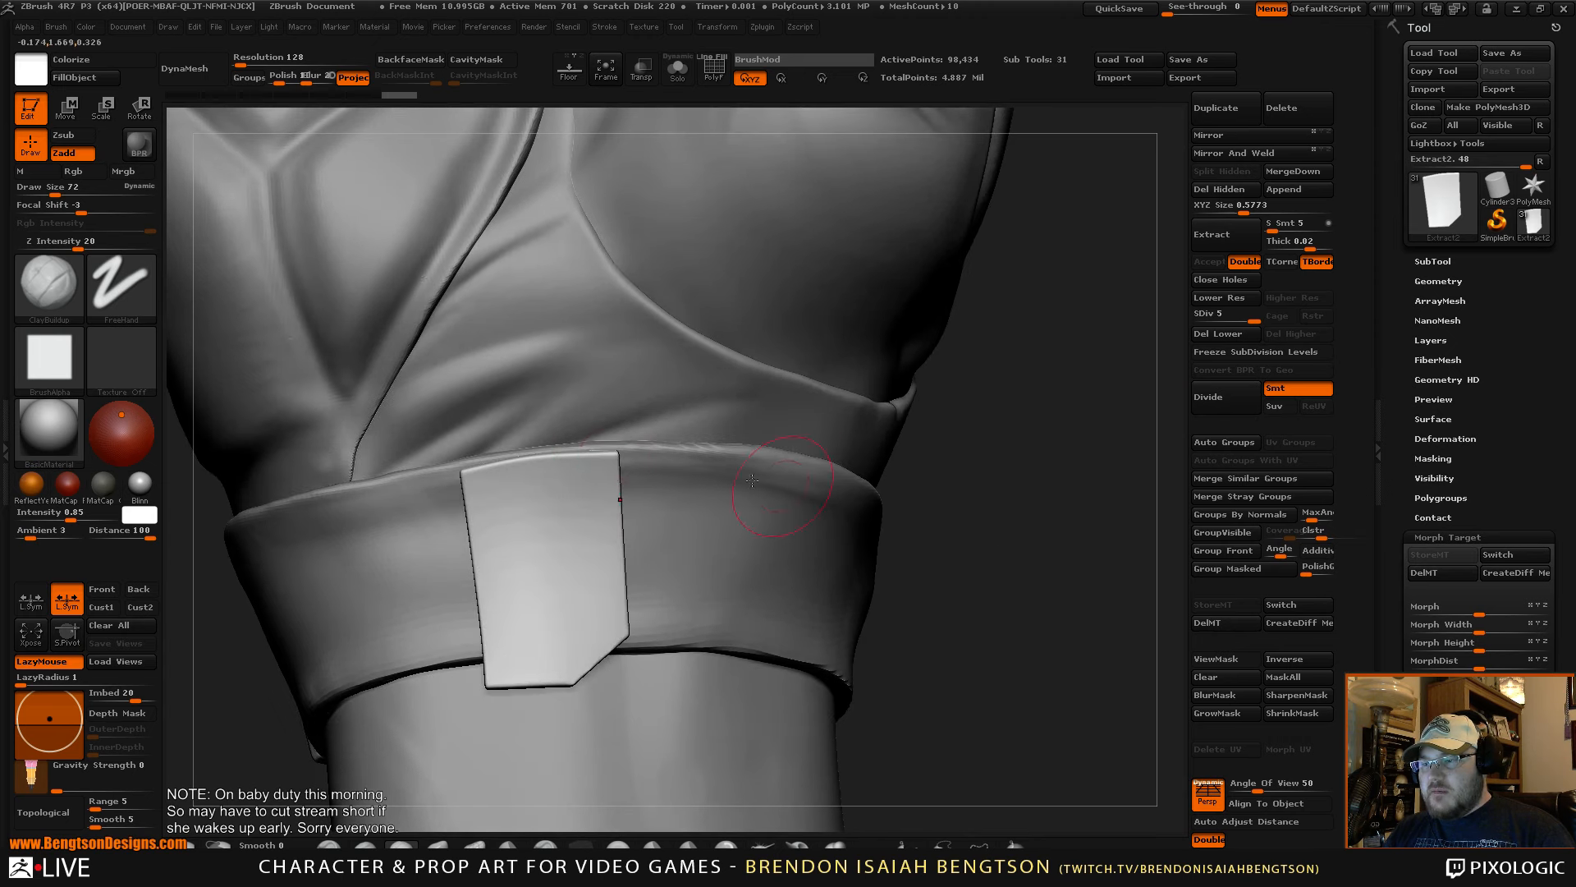
key("space")
left_click_drag(621, 465, 608, 461)
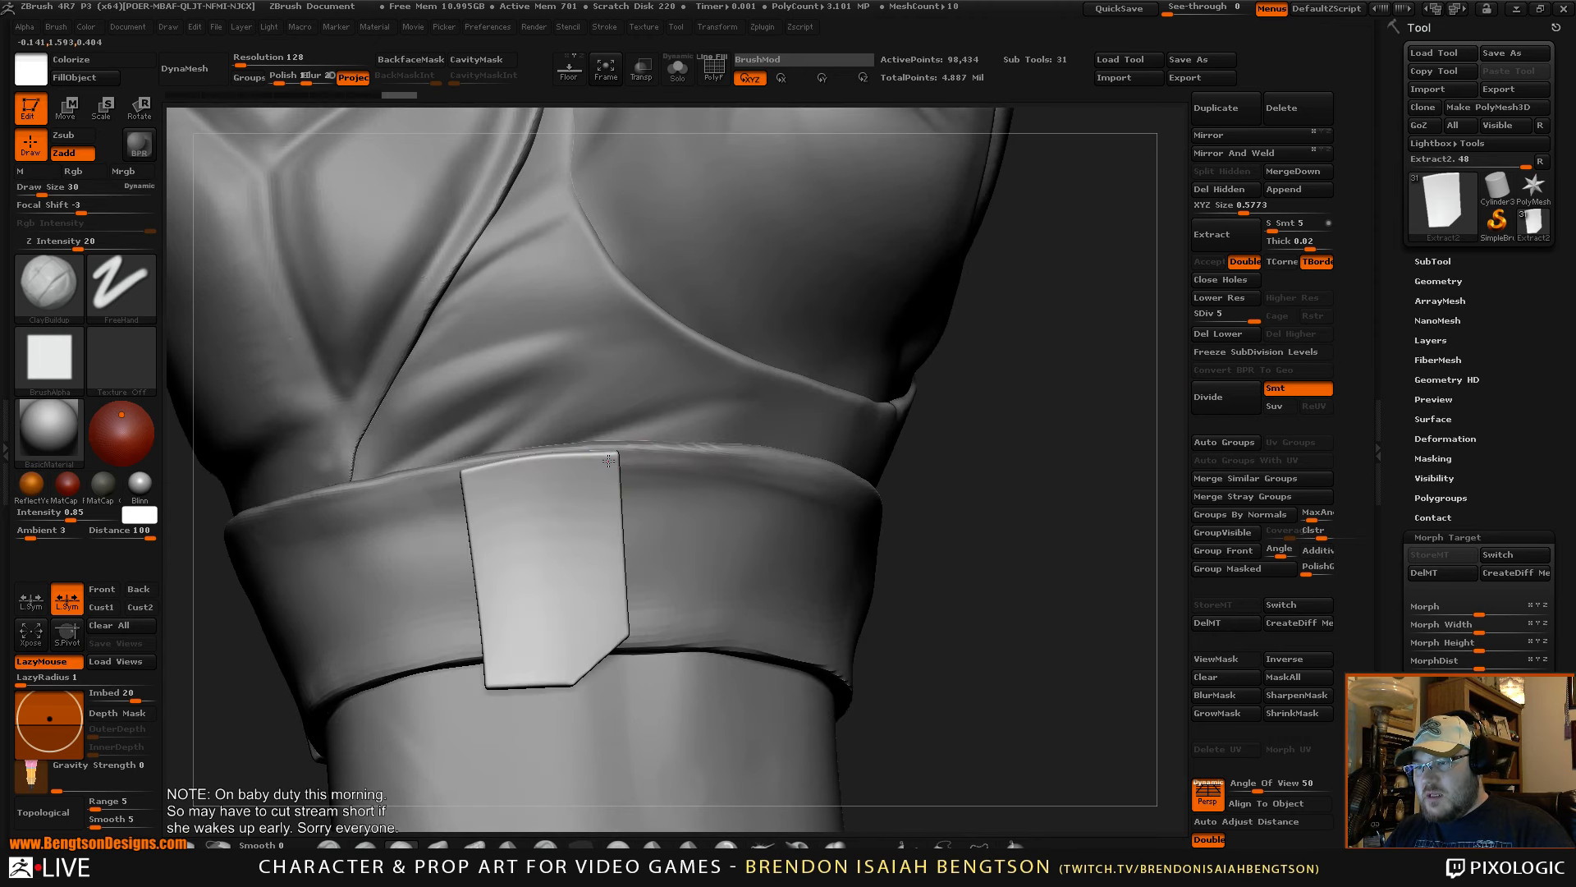
mouse_move(617, 525)
left_mouse_down("shift")
mouse_move(617, 648)
mouse_move(615, 592)
left_mouse_up("shift")
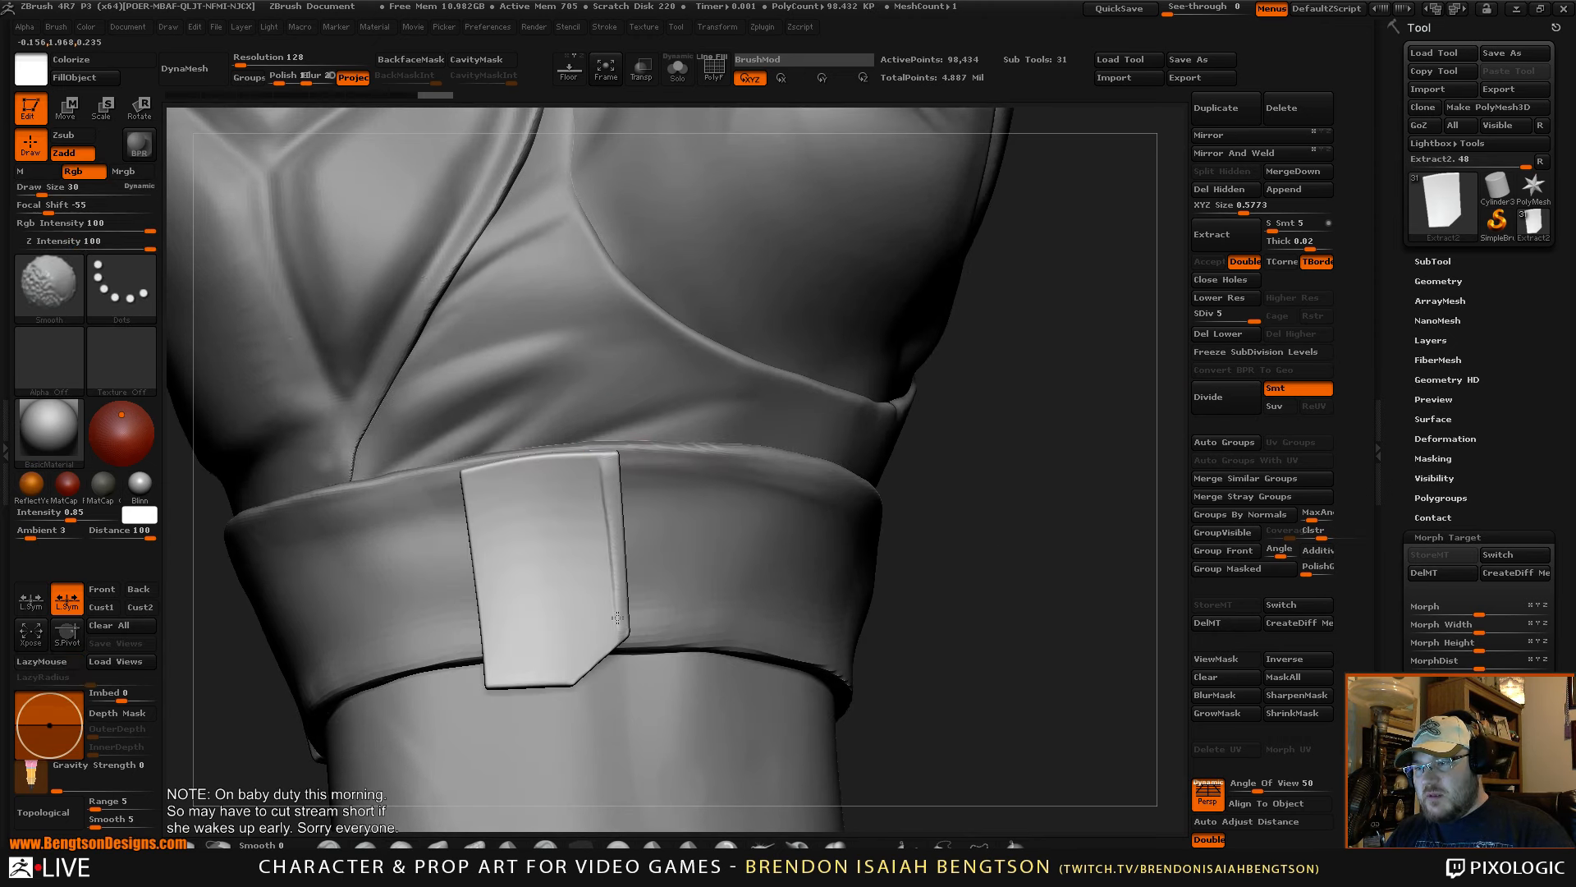
key("ctrl")
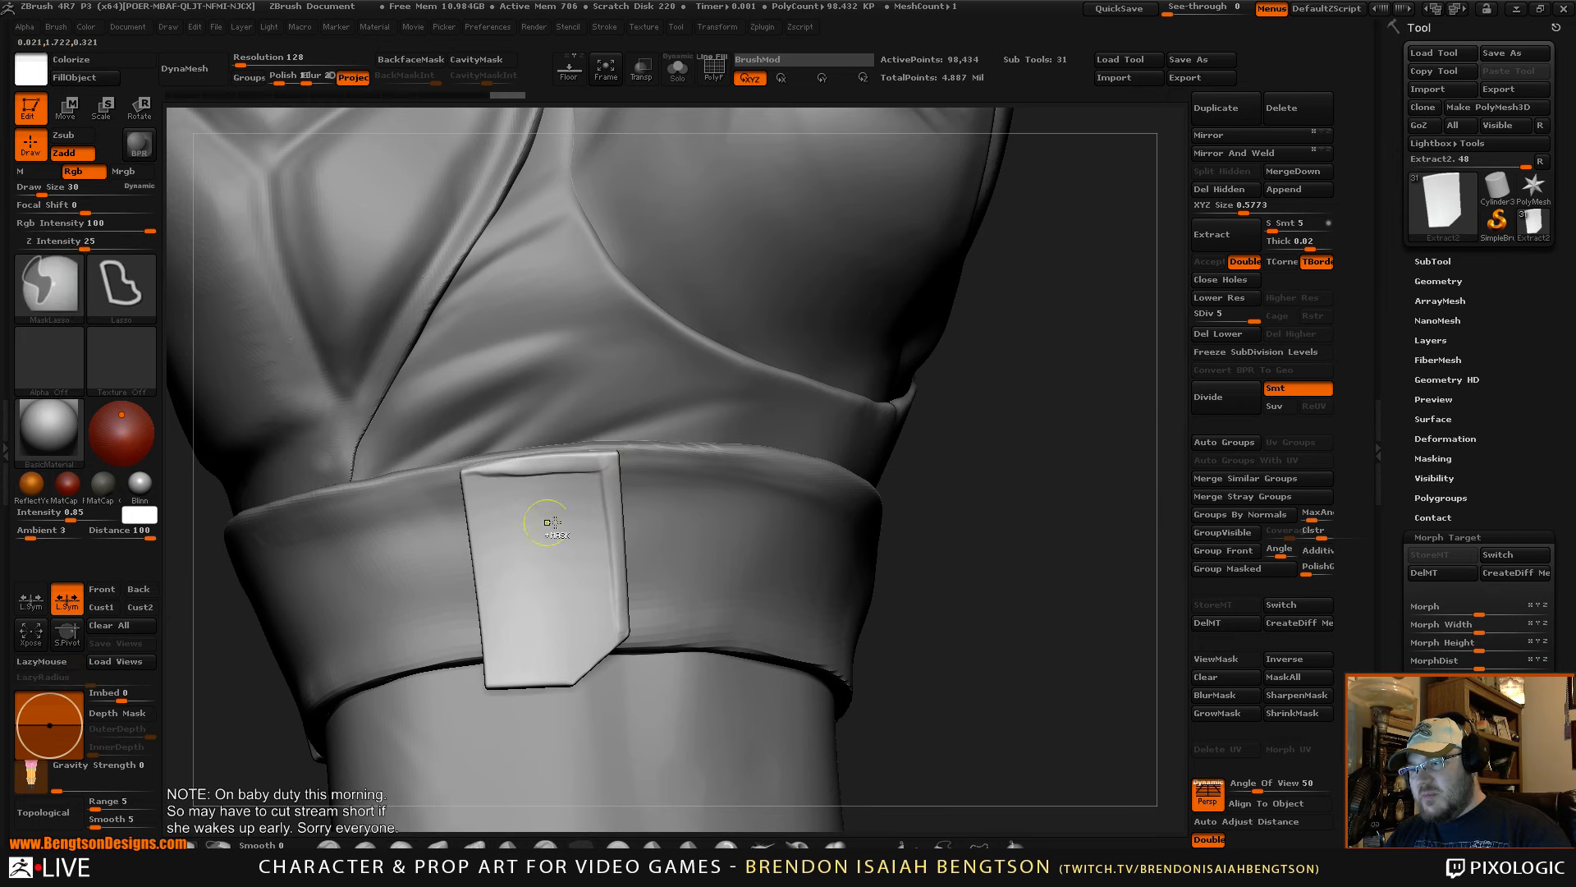
- Give the ClayBuildup brush Alpha 01, undo a test stroke along the patch's right edge, and turn on BackfaceMask
left_click(49, 361)
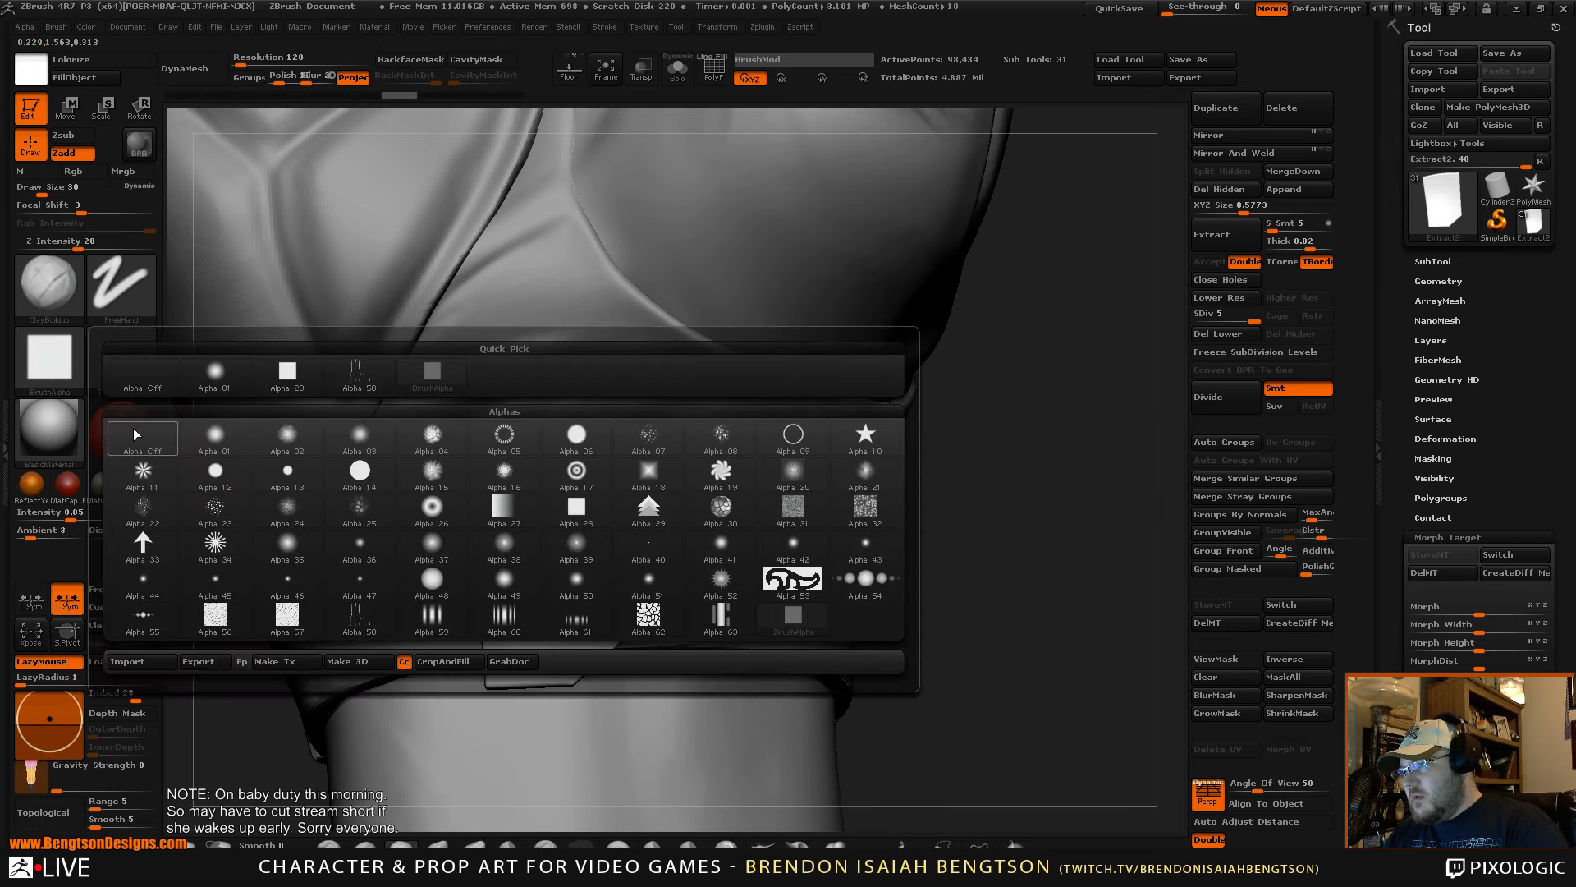
left_click(222, 435)
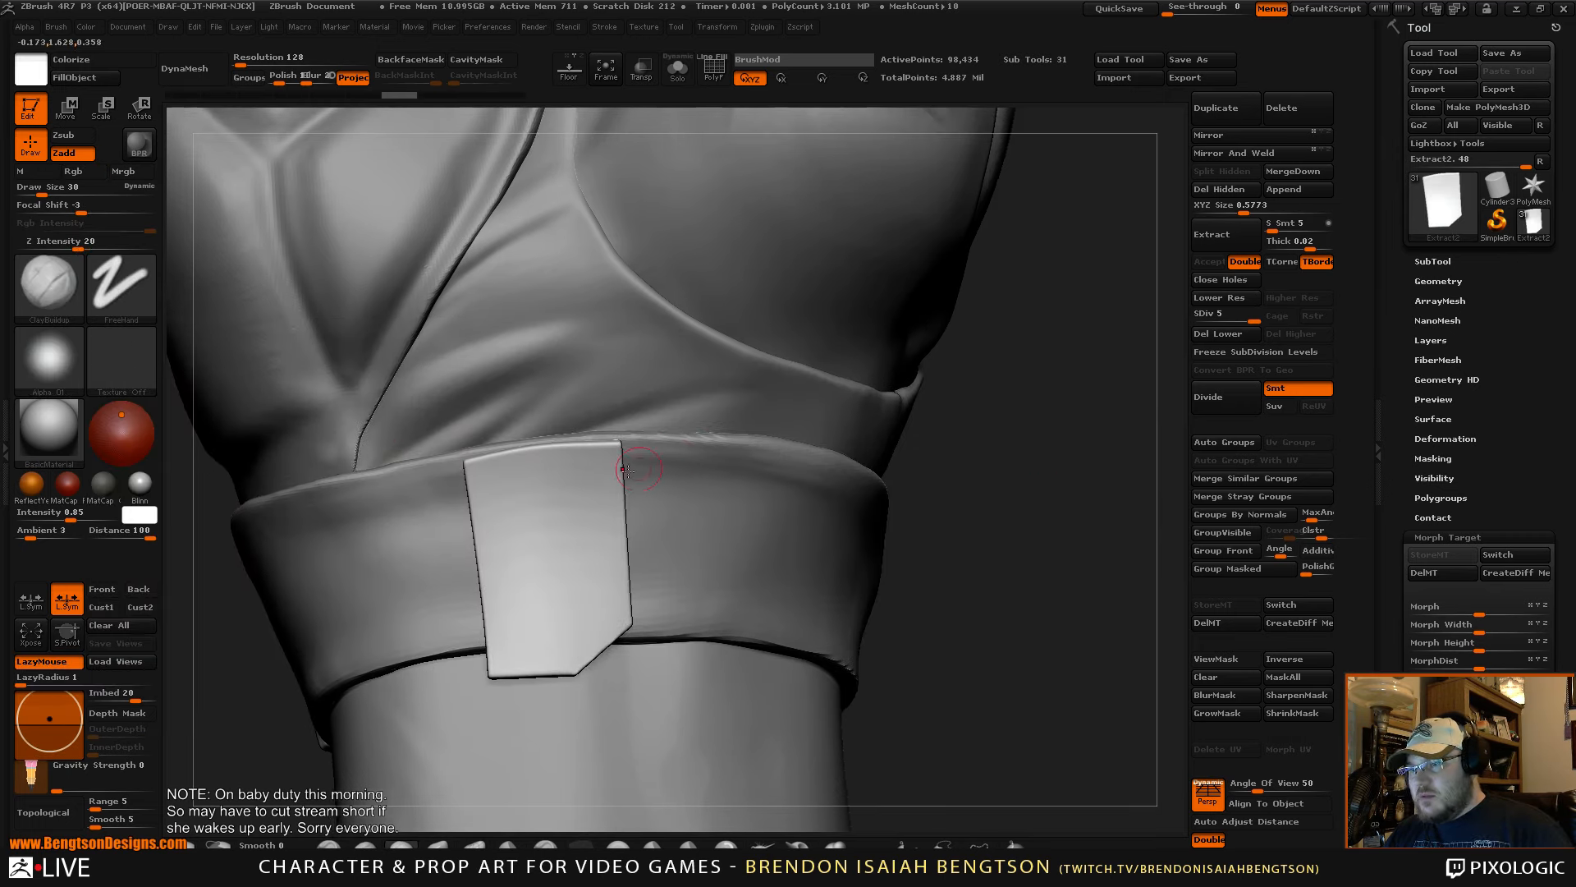
mouse_move(611, 445)
left_mouse_down()
mouse_move(626, 614)
mouse_move(616, 525)
left_mouse_up()
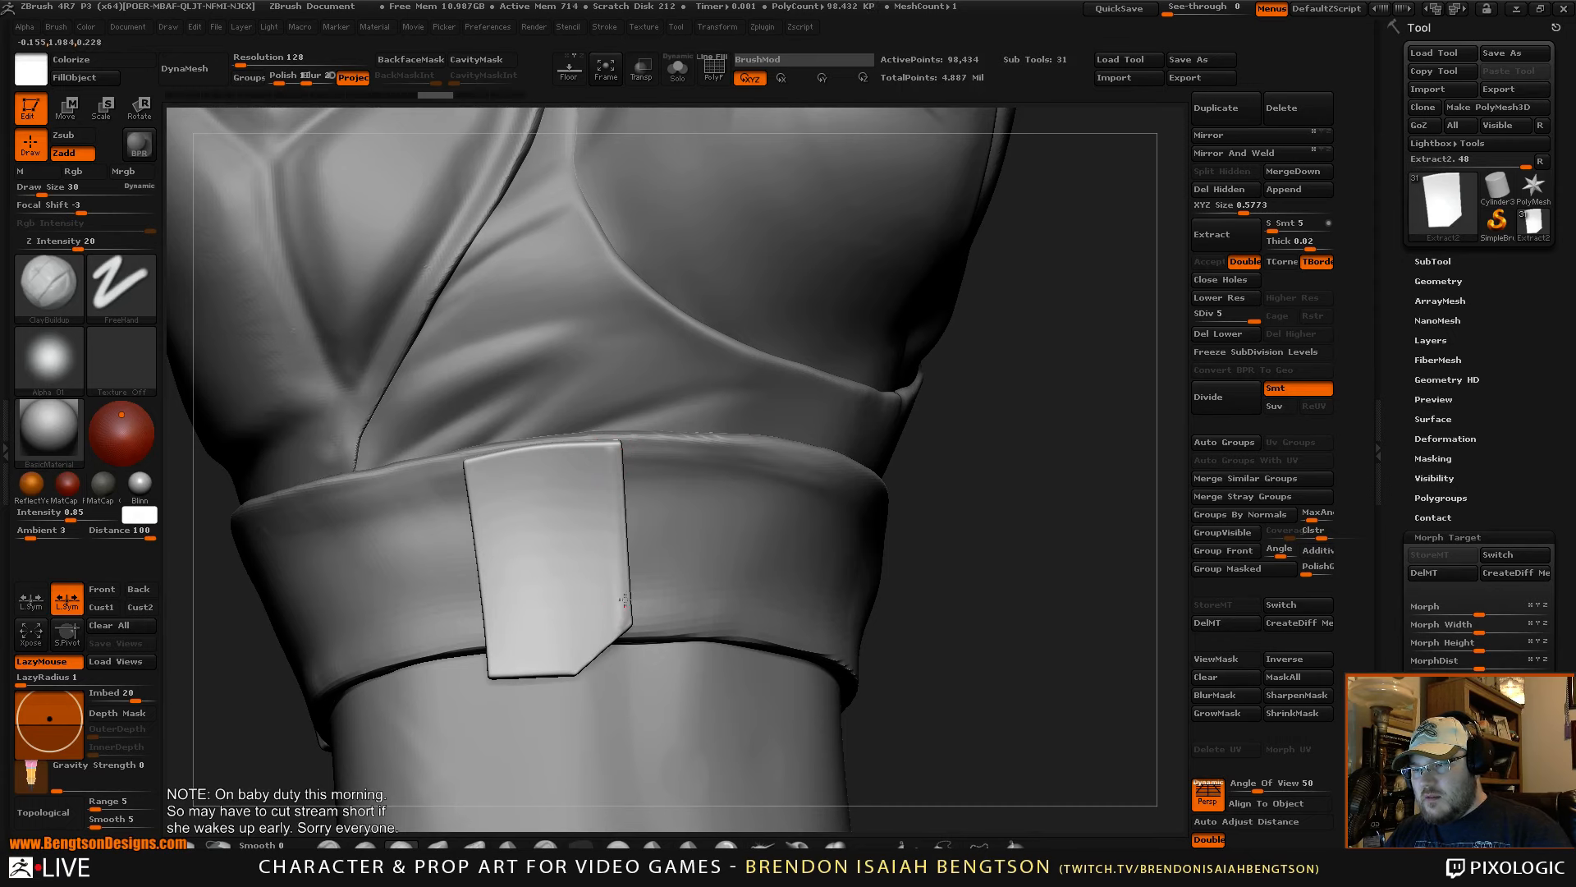
key("ctrl+z")
key("ctrl+z")
key("ctrl+z")
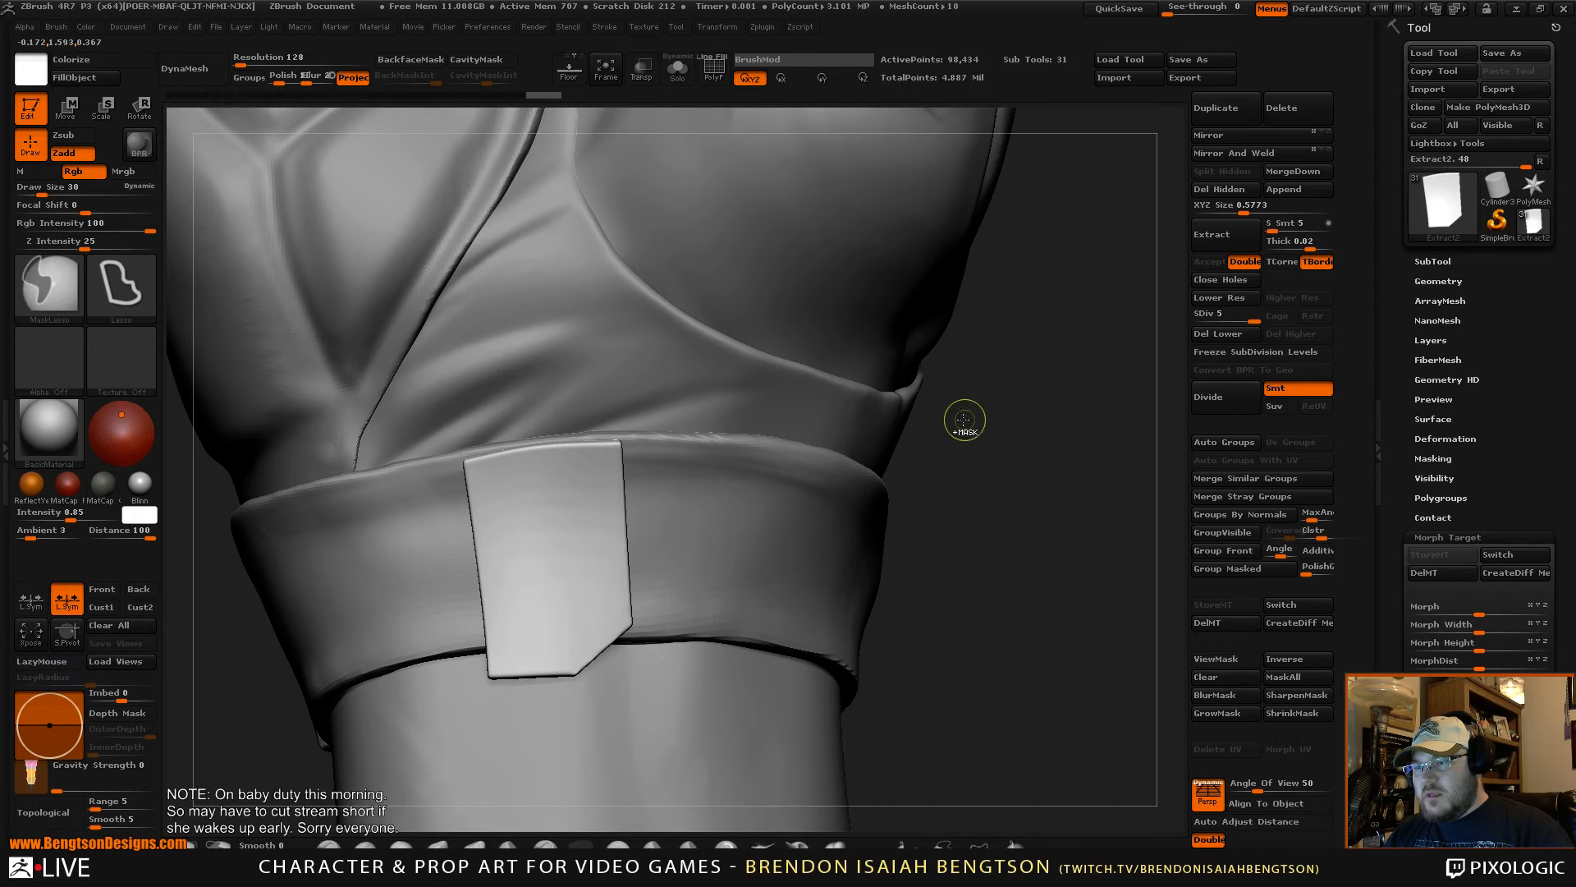
left_click(410, 59)
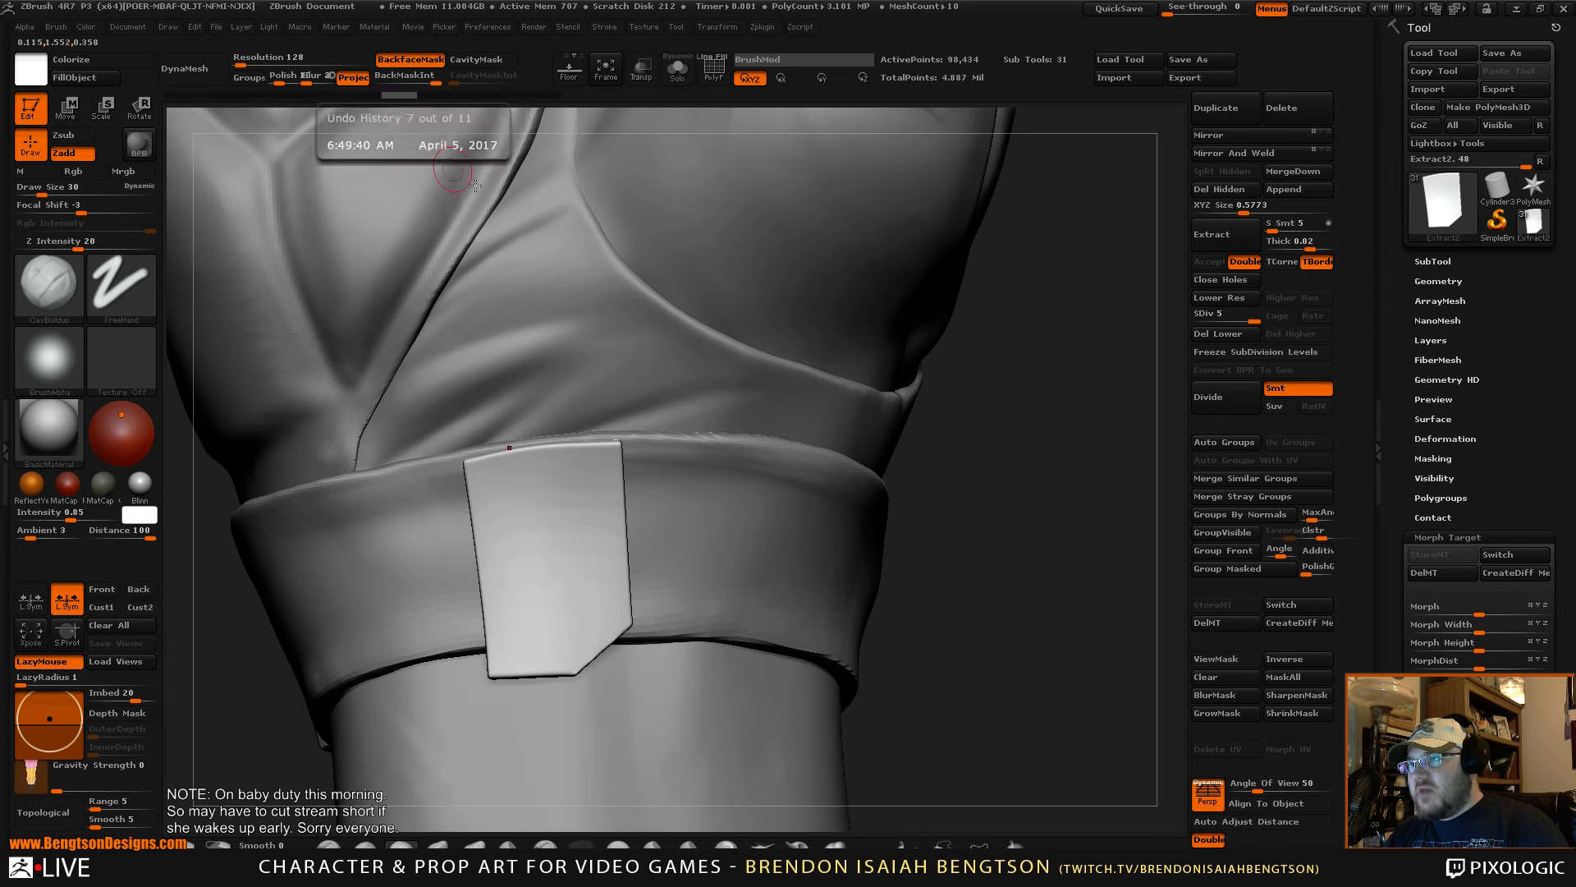
- Build up a raised rim around the patch's edges with ClayBuildup, raising the brush size to 37, and smooth it lightly
left_click_drag(1090, 419, 1059, 497)
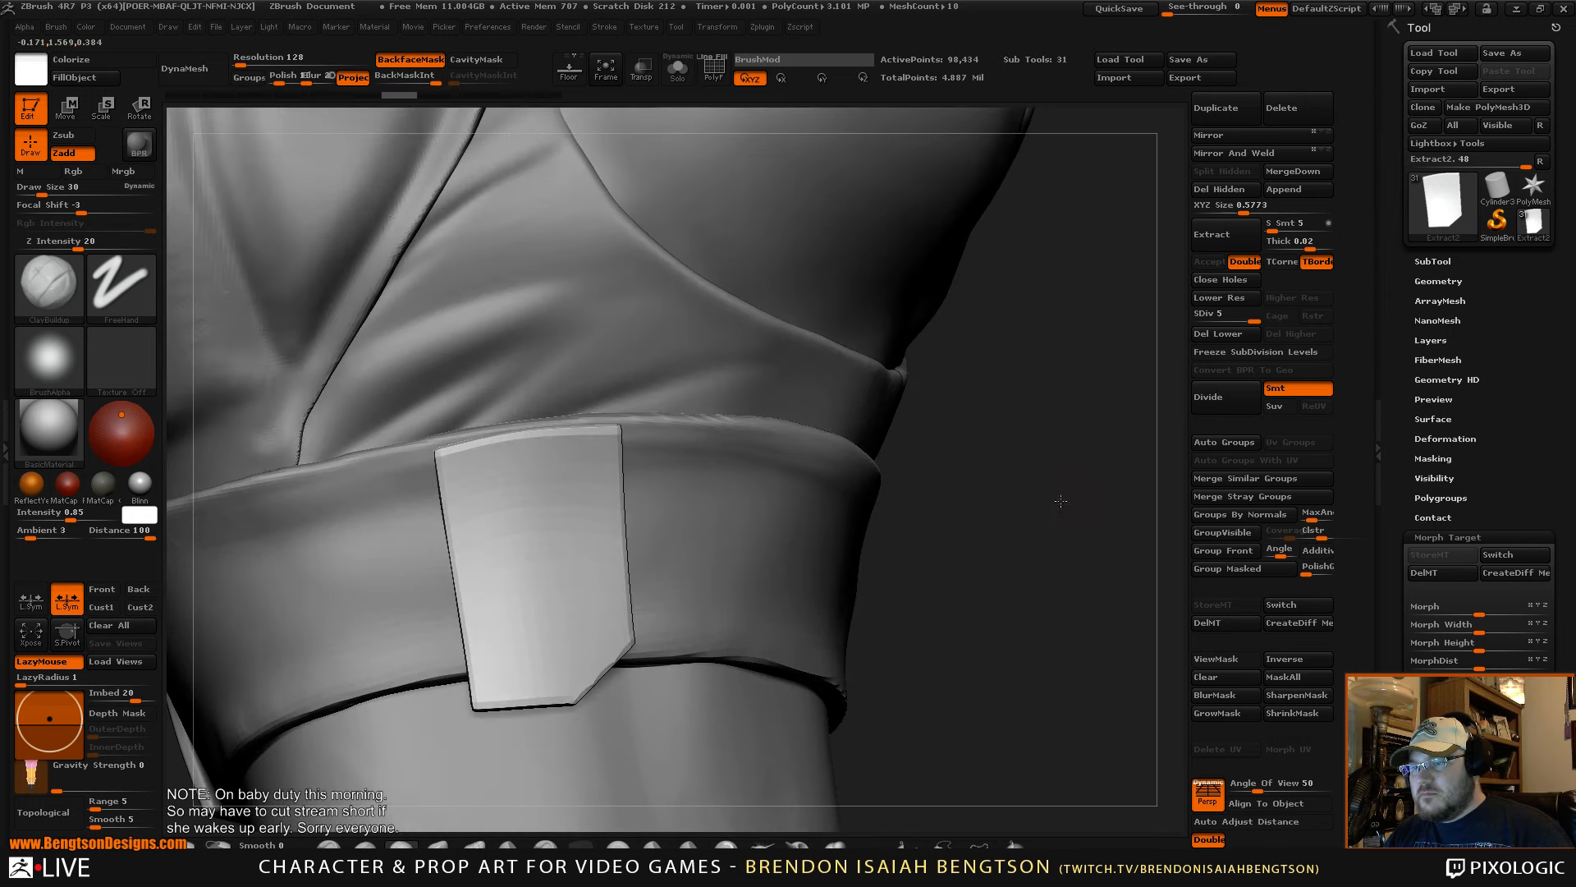
mouse_move(466, 581)
left_mouse_down()
mouse_move(485, 696)
mouse_move(443, 517)
mouse_move(484, 696)
left_mouse_up()
key("space")
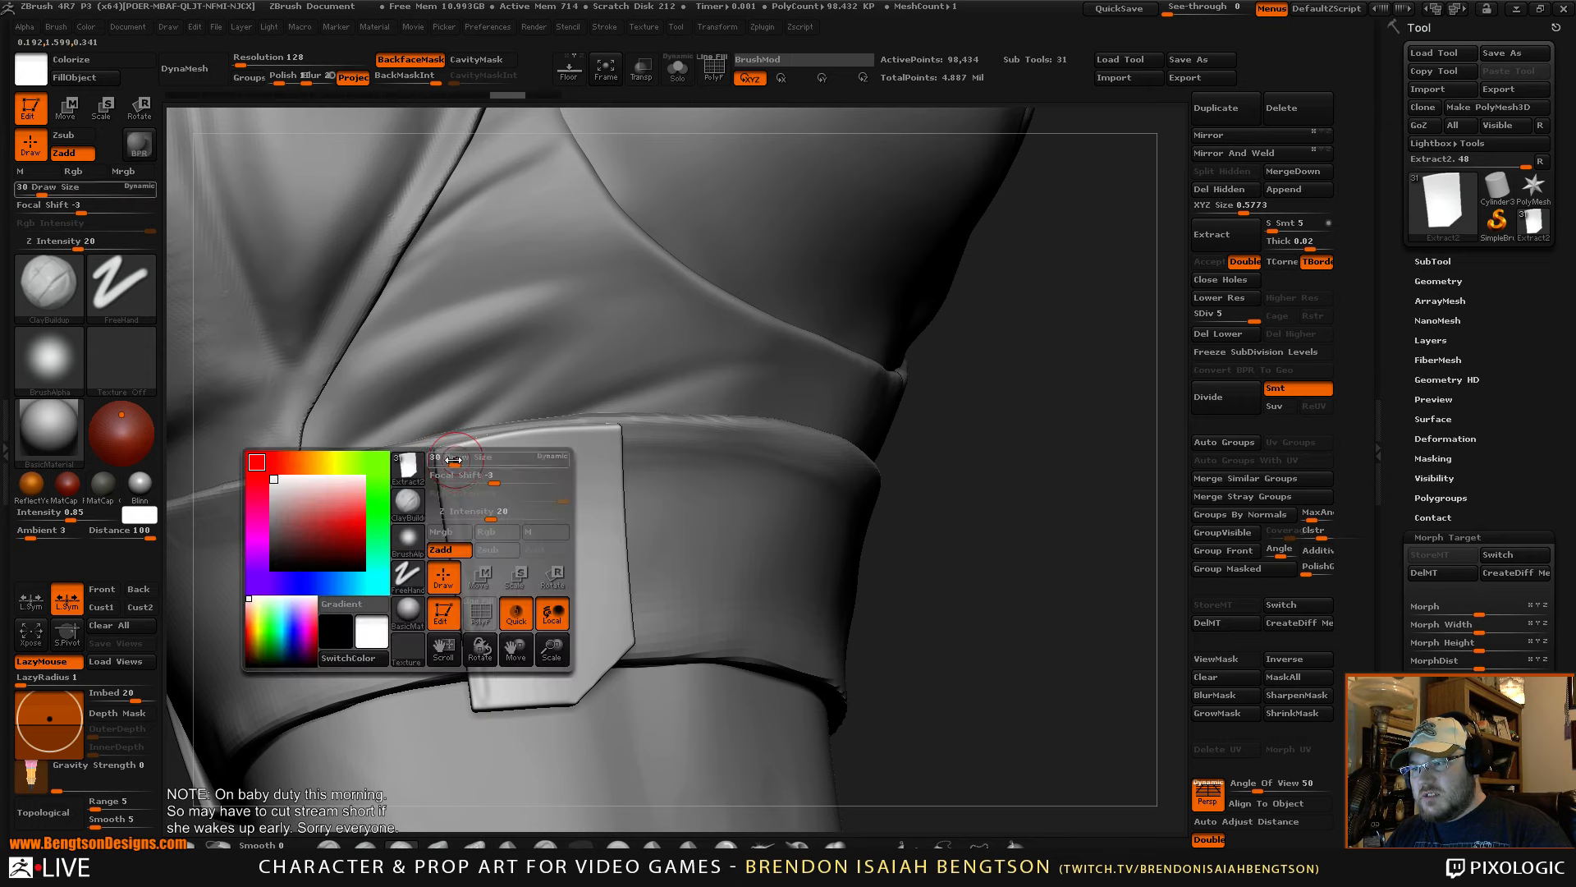
left_click_drag(452, 462, 476, 447)
left_click_drag(614, 424, 616, 425)
mouse_move(616, 426)
left_mouse_down()
mouse_move(499, 438)
mouse_move(560, 428)
left_mouse_up()
left_click_drag(1012, 444, 920, 442)
left_click_drag(613, 431, 619, 522)
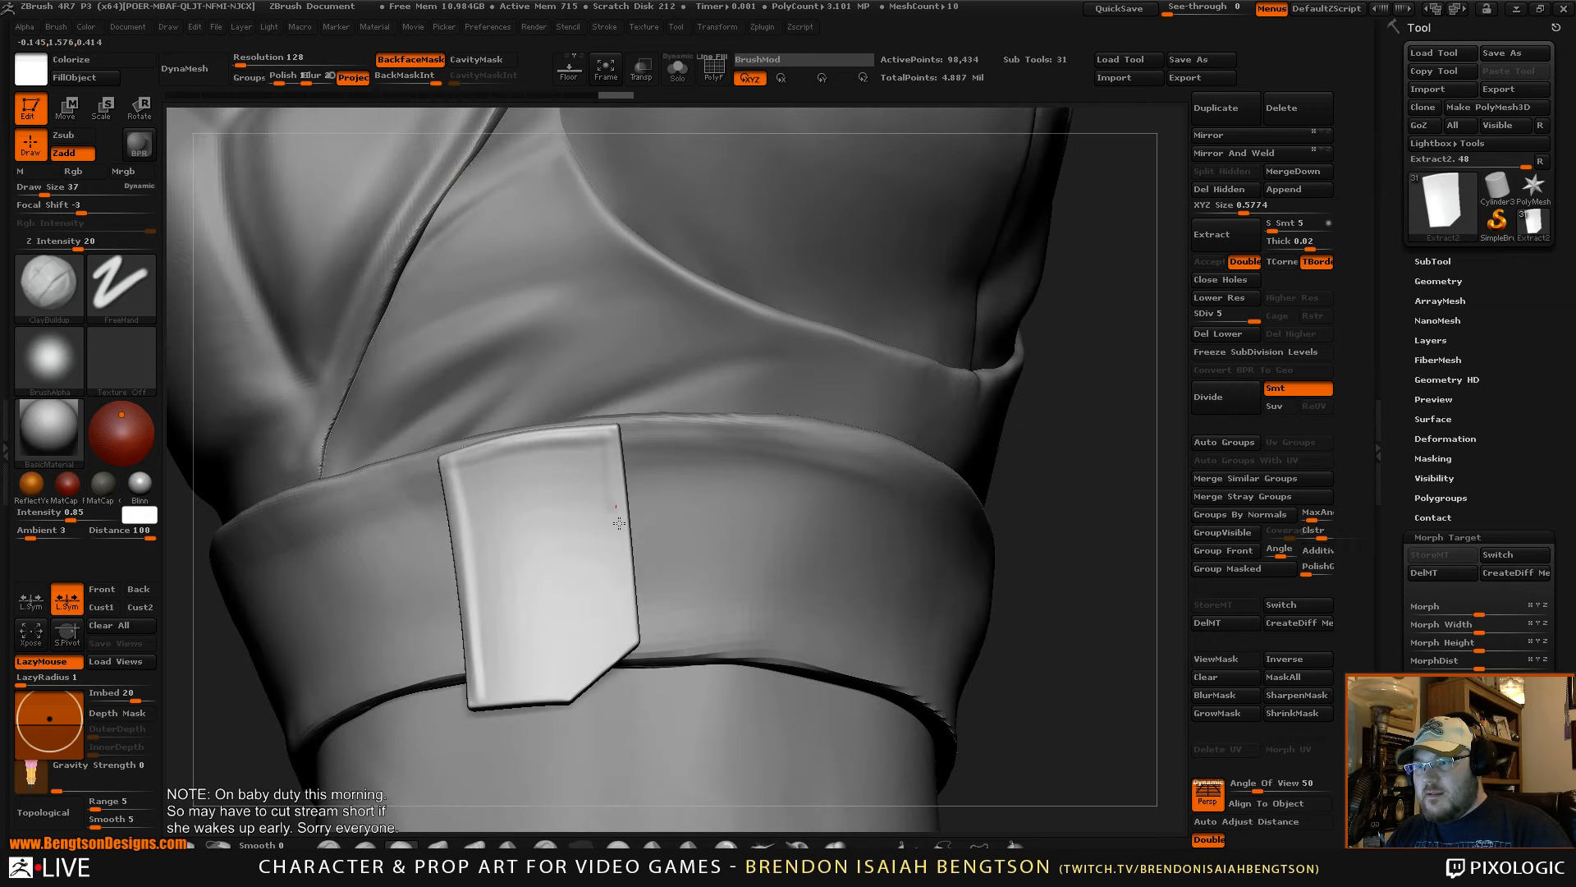
key("shift")
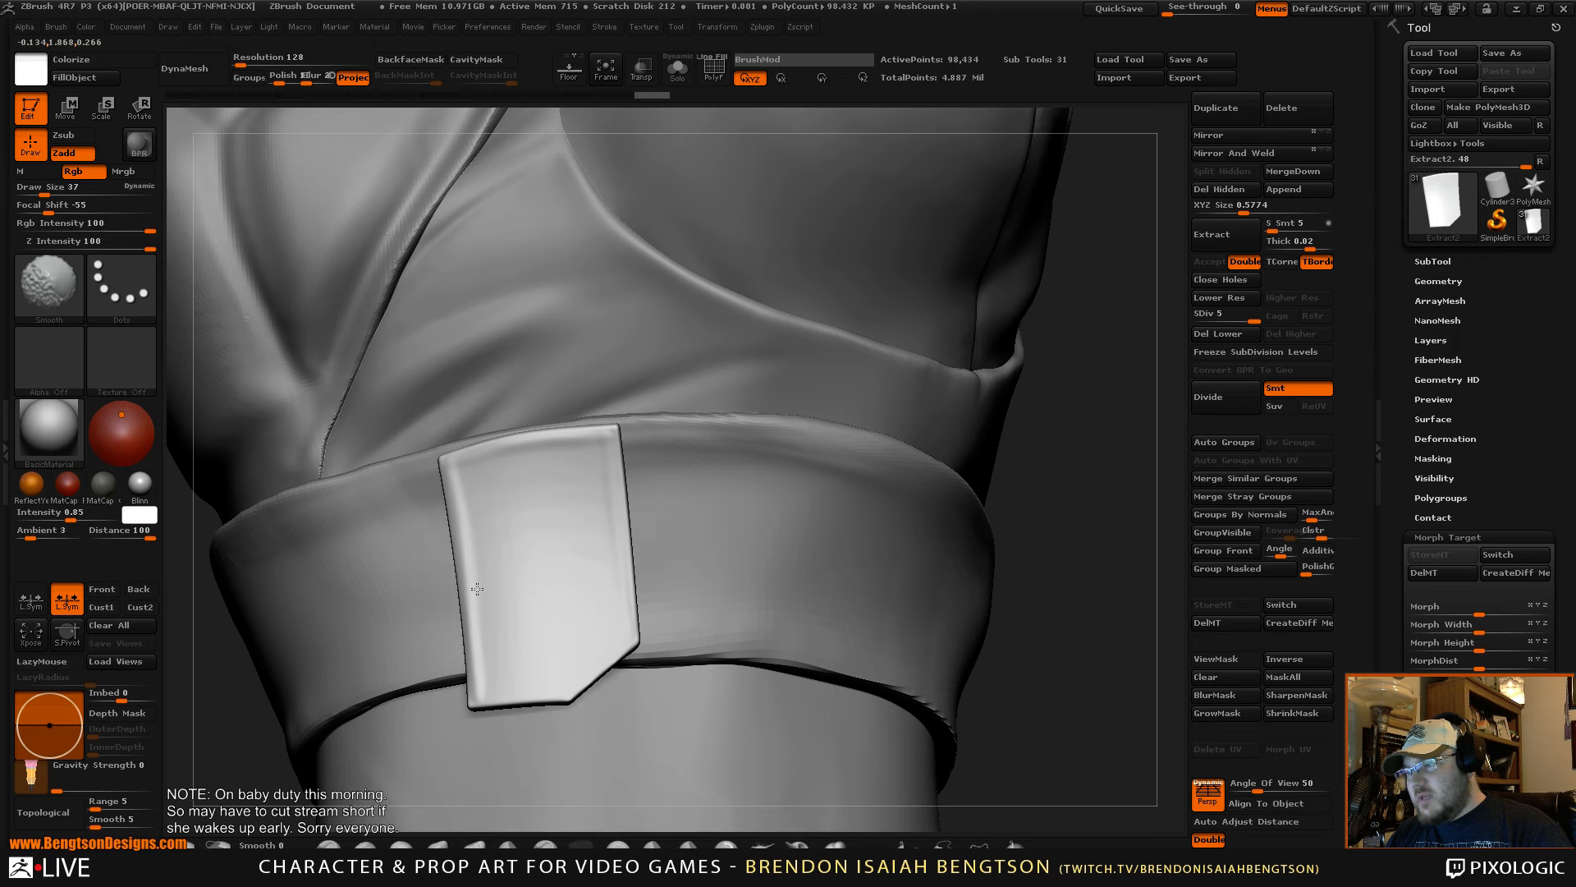
left_click_drag(1090, 574, 630, 657)
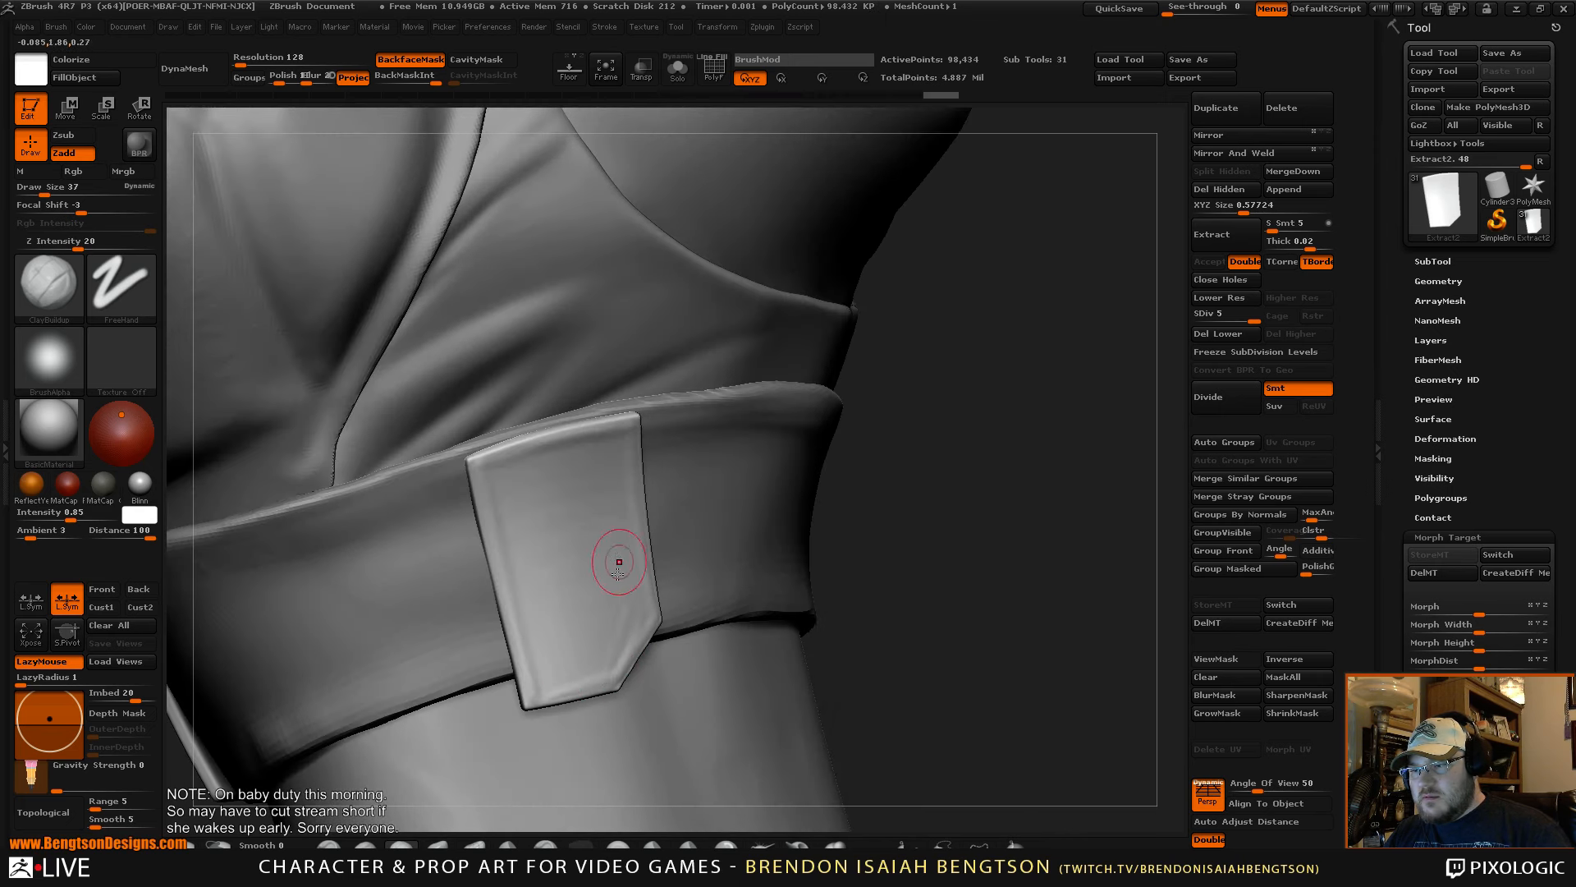
- Add broader ClayBuildup strokes over the patch's face and edges, reducing the brush size to 59, and smooth toward the cut corner
key("space")
mouse_move(541, 690)
left_mouse_down()
mouse_move(608, 525)
mouse_move(572, 443)
left_mouse_up()
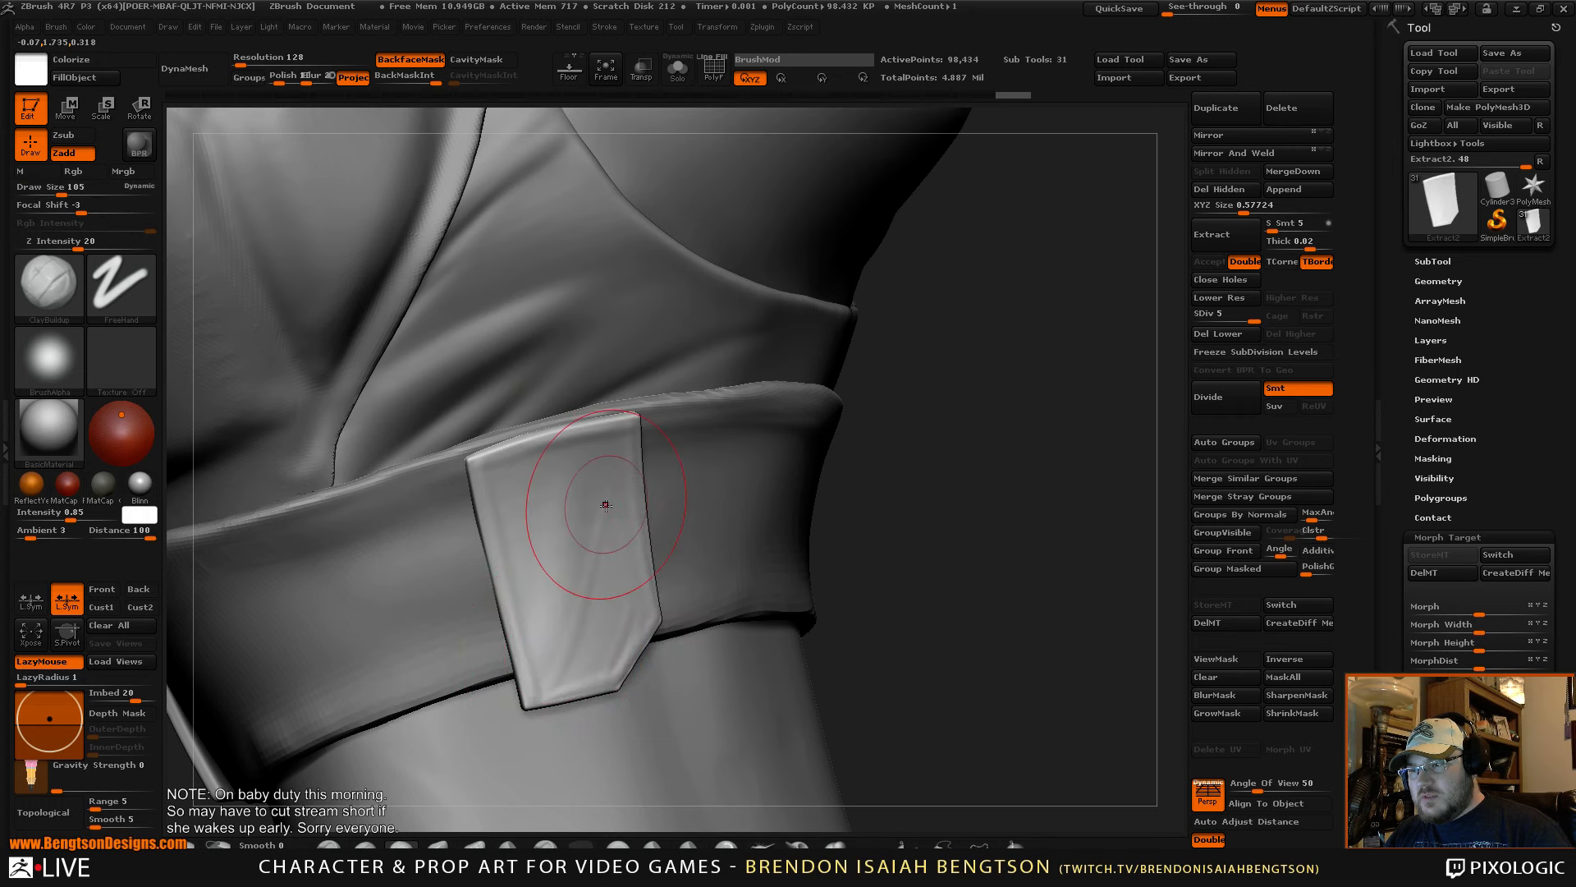
key("space")
mouse_move(605, 499)
left_mouse_down()
mouse_move(590, 496)
mouse_move(550, 678)
left_mouse_up()
mouse_move(549, 680)
left_mouse_down()
mouse_move(609, 627)
mouse_move(624, 545)
left_mouse_up()
left_click_drag(634, 450, 645, 526)
left_click_drag(957, 519, 829, 542)
mouse_move(603, 593)
left_mouse_down("shift")
mouse_move(598, 634)
mouse_move(617, 620)
mouse_move(627, 684)
left_mouse_up("shift")
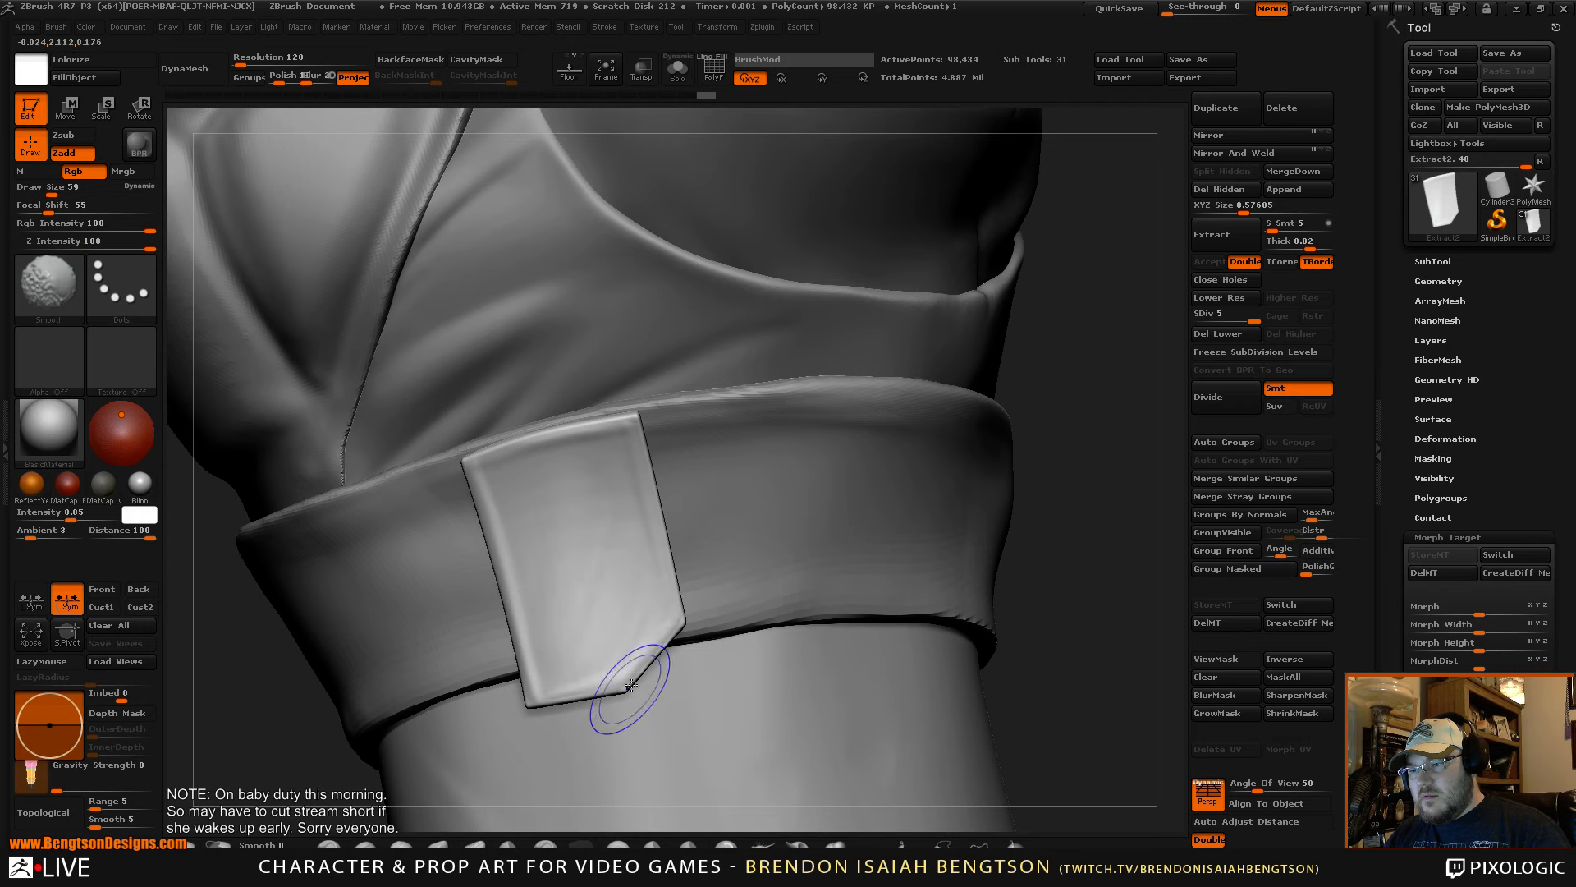
- Turn off BackfaceMask and build up the patch's upper right corner with ClayBuildup at brush size 35
left_click(401, 61)
left_click_drag(1094, 482, 1046, 398, "alt")
mouse_move(1048, 400)
left_mouse_down()
mouse_move(1080, 457)
mouse_move(1091, 440)
left_mouse_up()
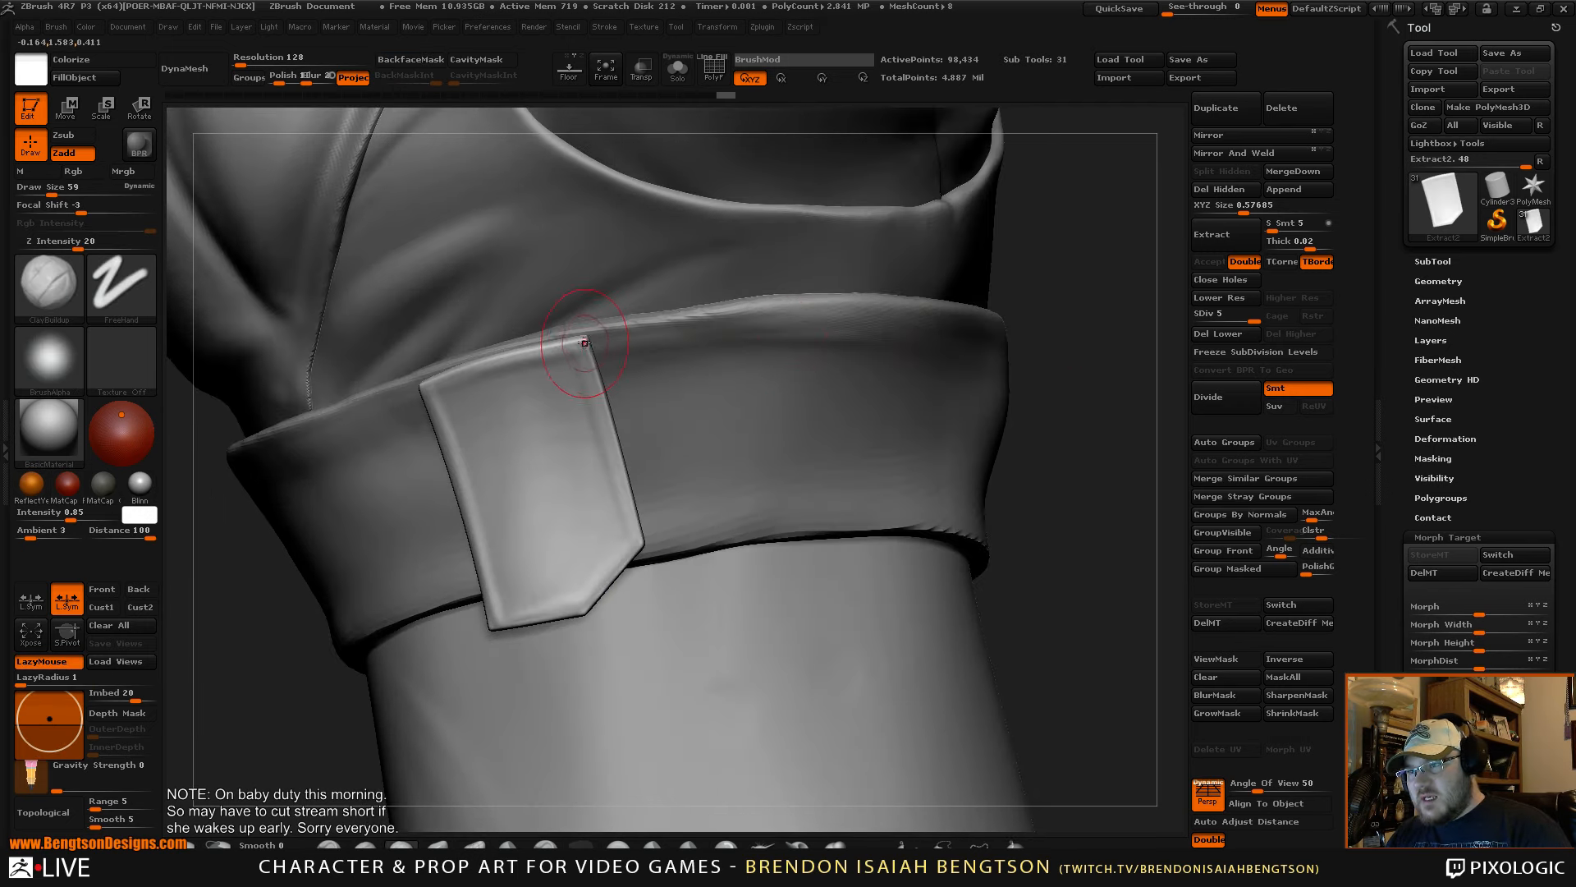
key("space")
left_click_drag(584, 343, 577, 342)
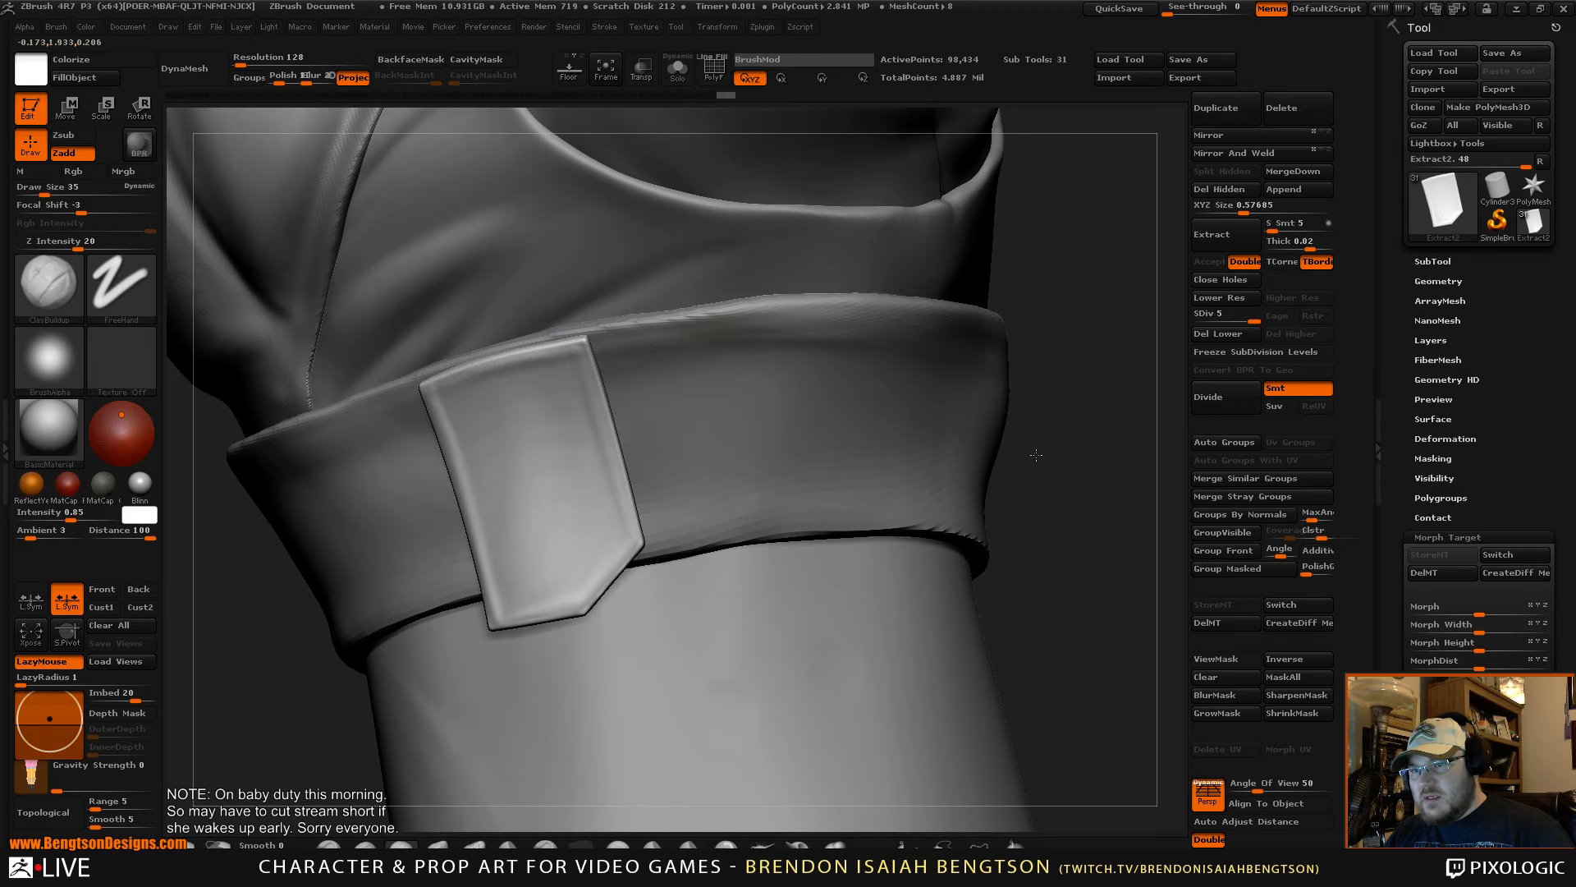
- Flatten the patch's upper corners and side edge with the TrimDynamic brush
mouse_move(1119, 450)
left_mouse_down("alt")
mouse_move(1045, 440)
mouse_move(1045, 468)
left_mouse_up("alt")
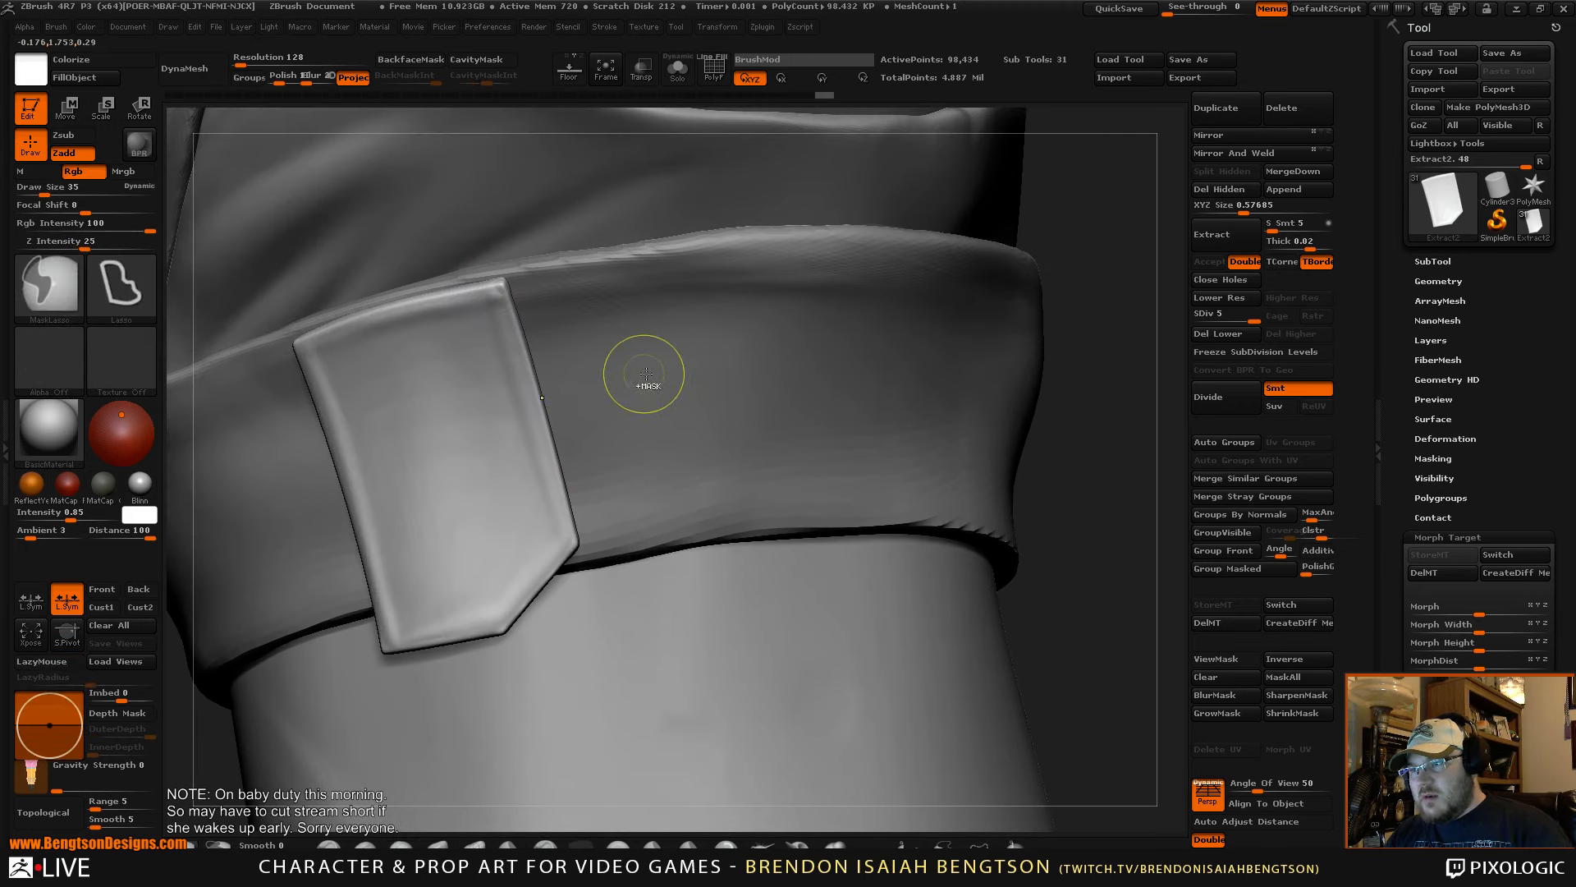
left_click(624, 842)
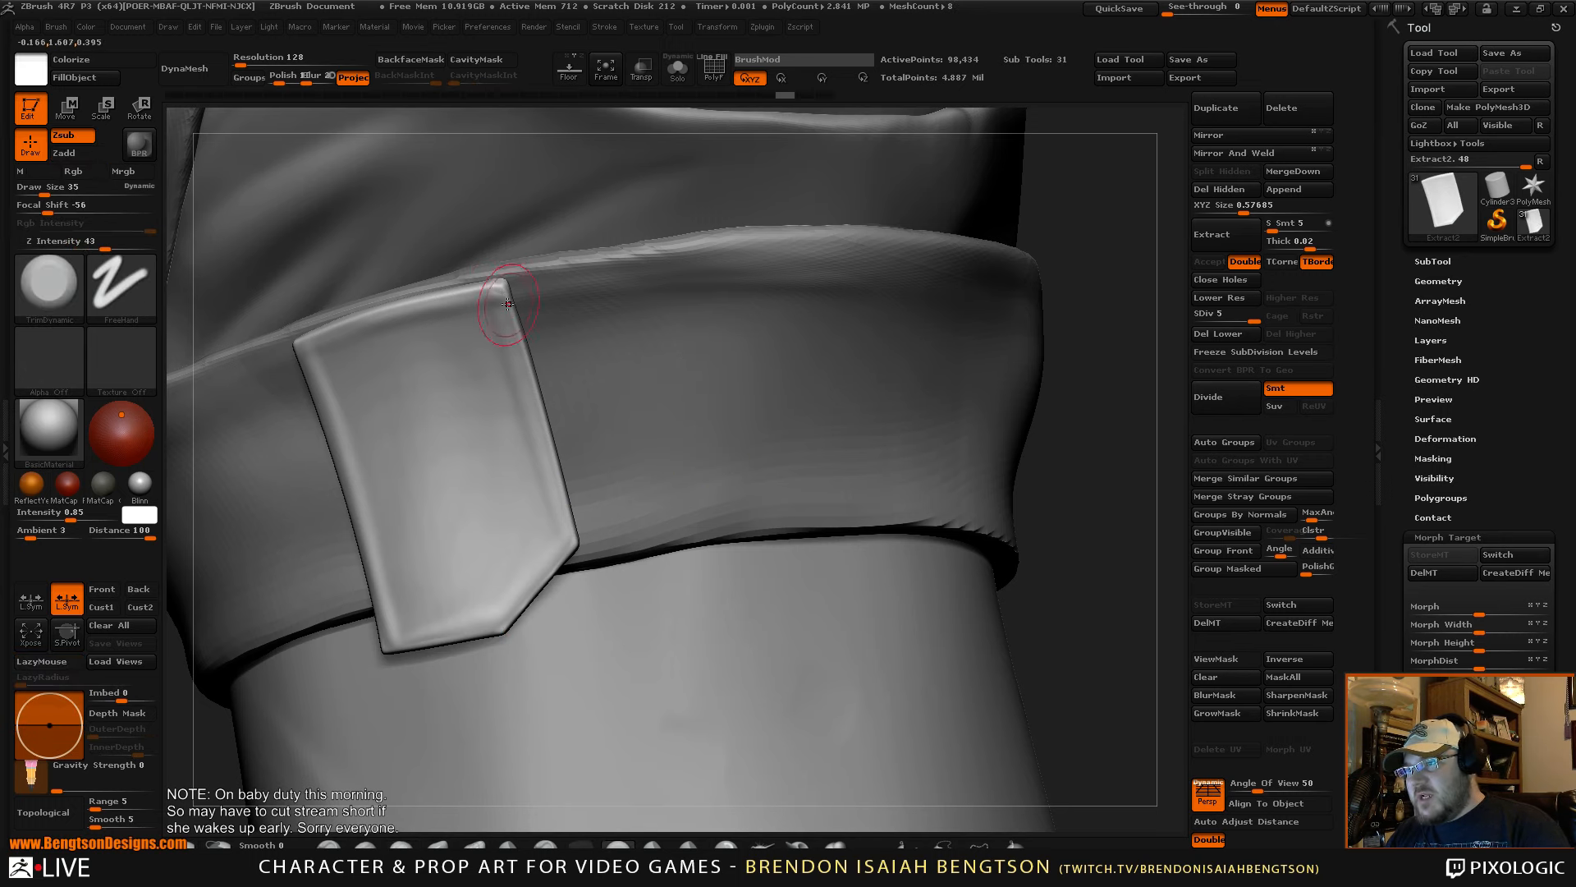
left_click_drag(509, 321, 490, 301)
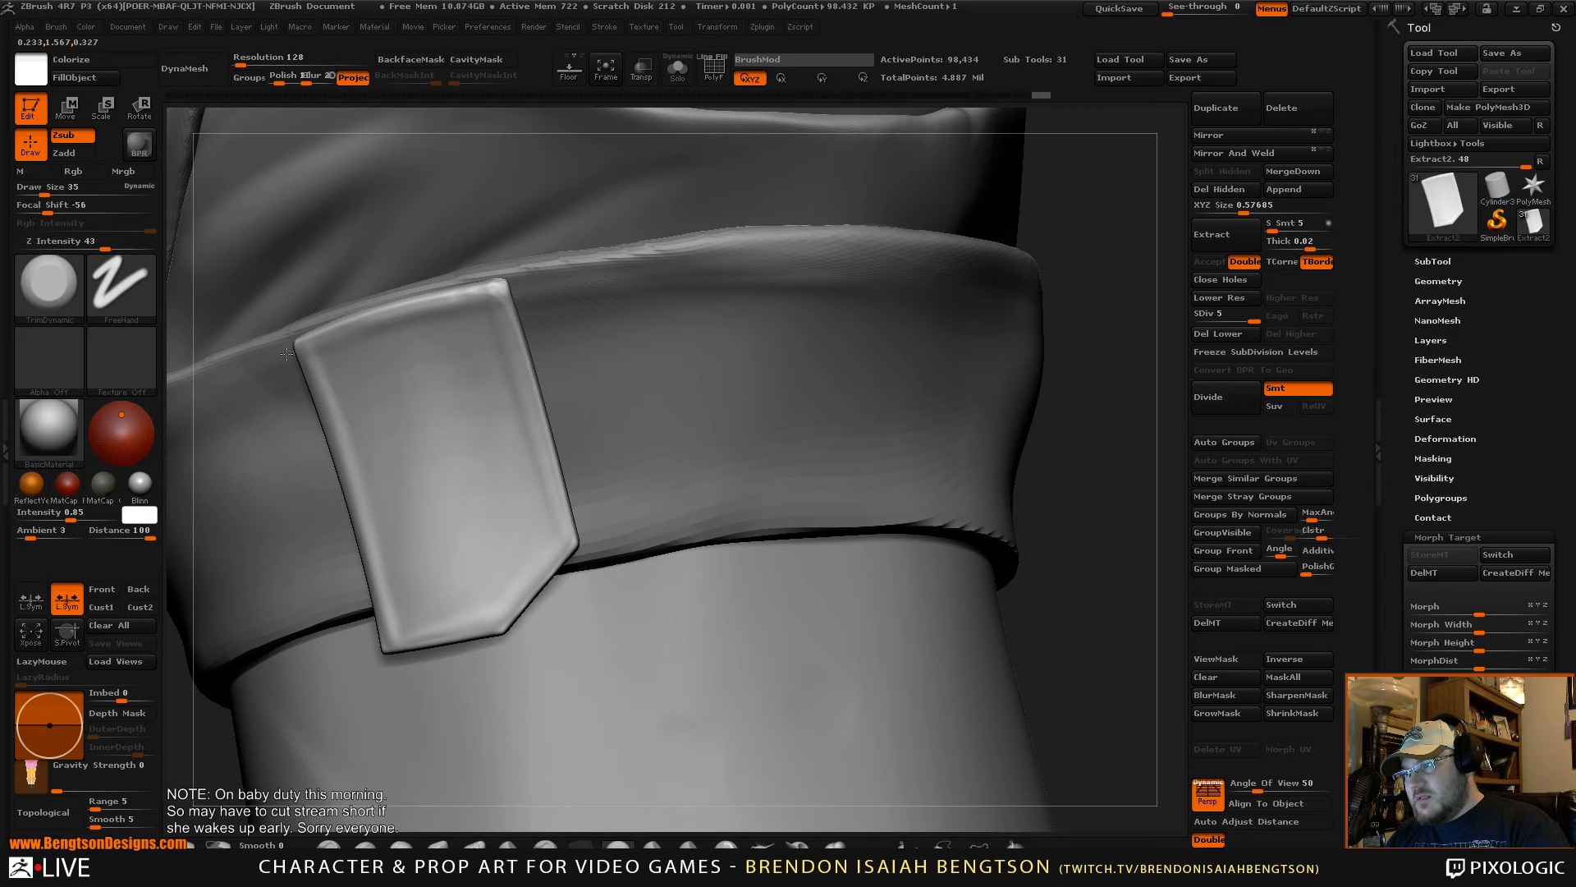
left_click_drag(1092, 293, 656, 306)
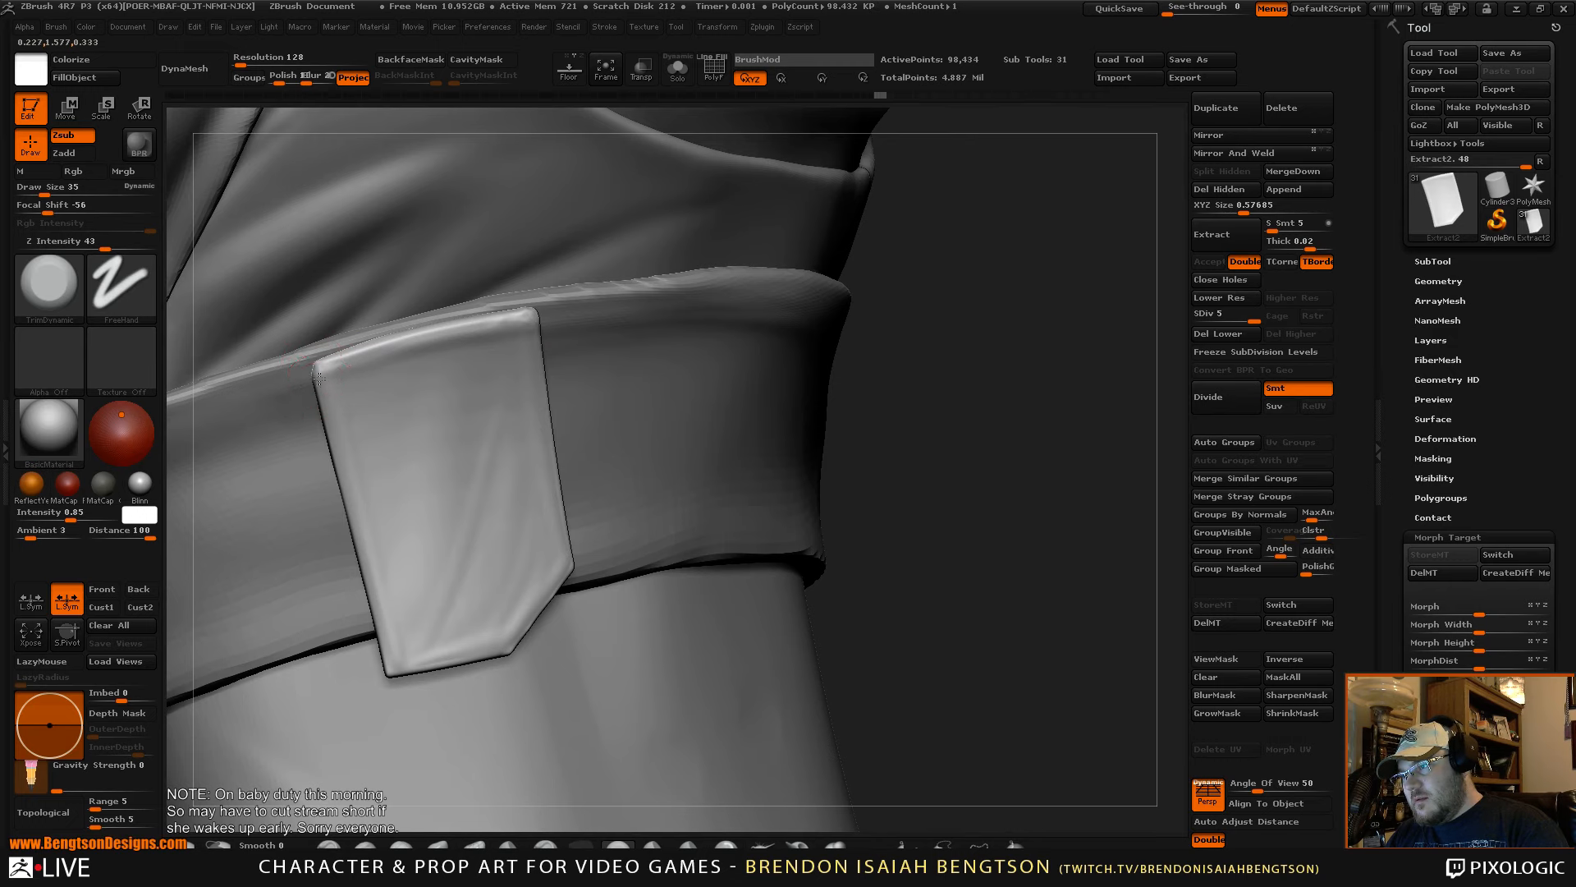
left_click_drag(935, 402, 1063, 368, "alt")
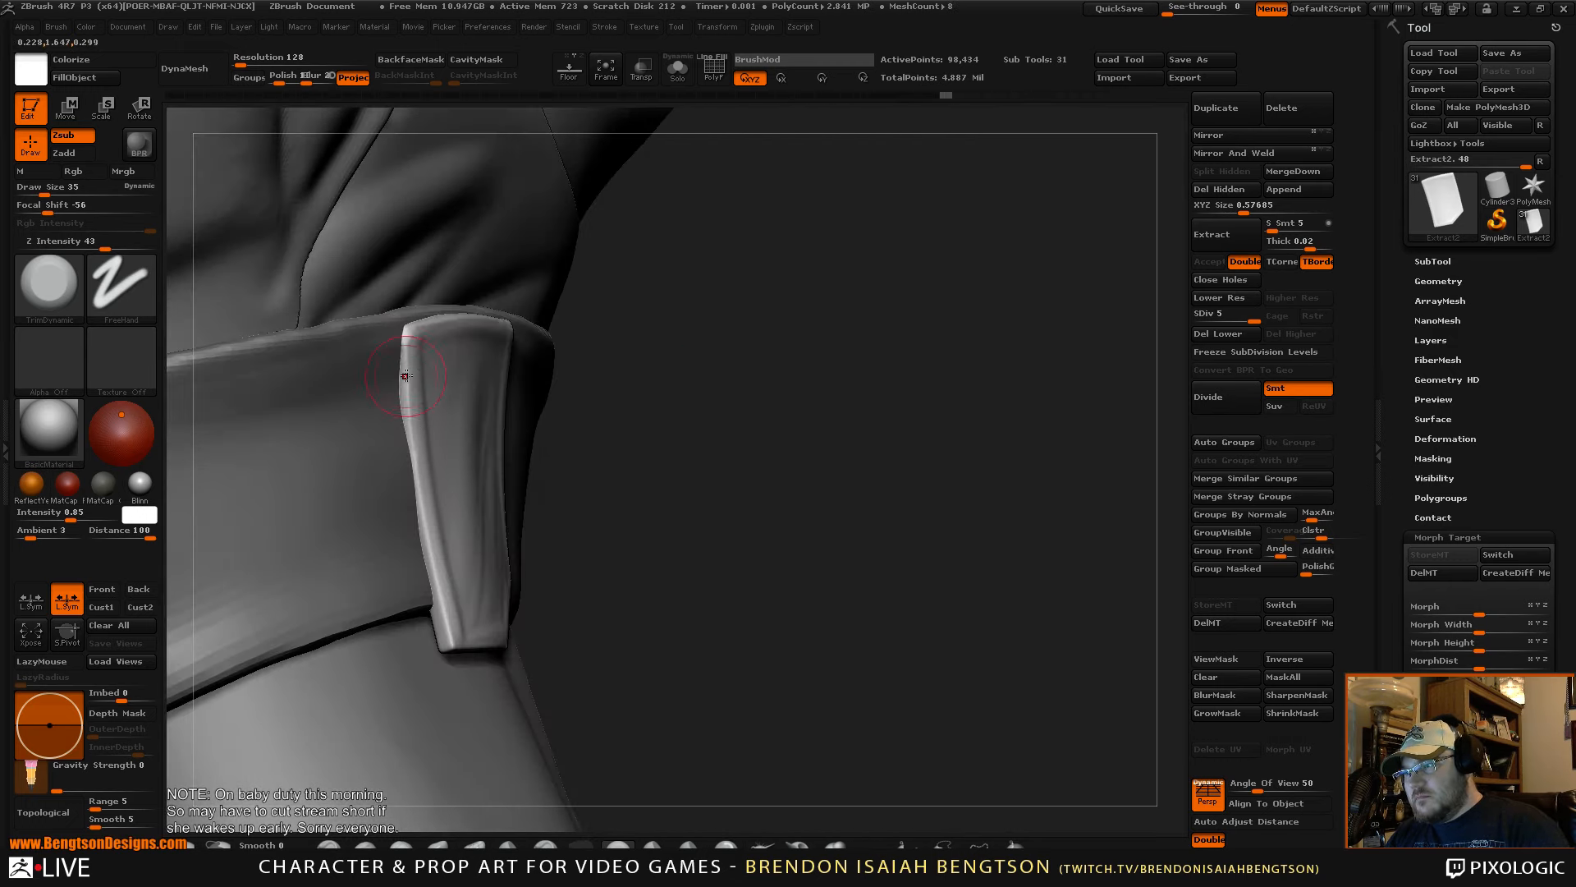
left_click_drag(406, 375, 406, 337)
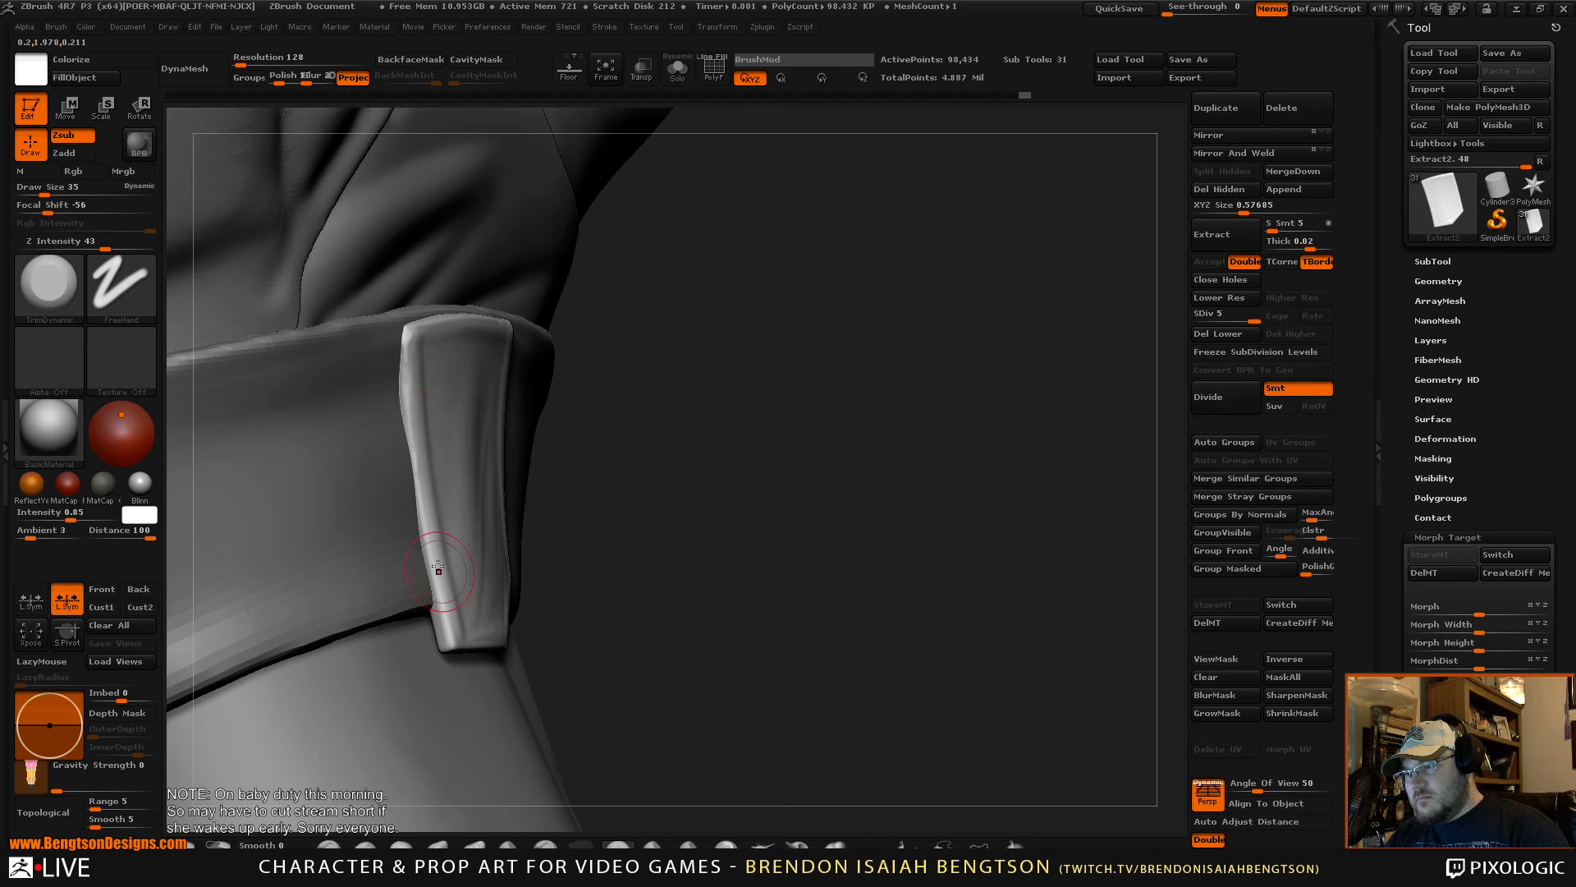
left_click_drag(780, 542, 657, 550)
left_click_drag(576, 668, 461, 653)
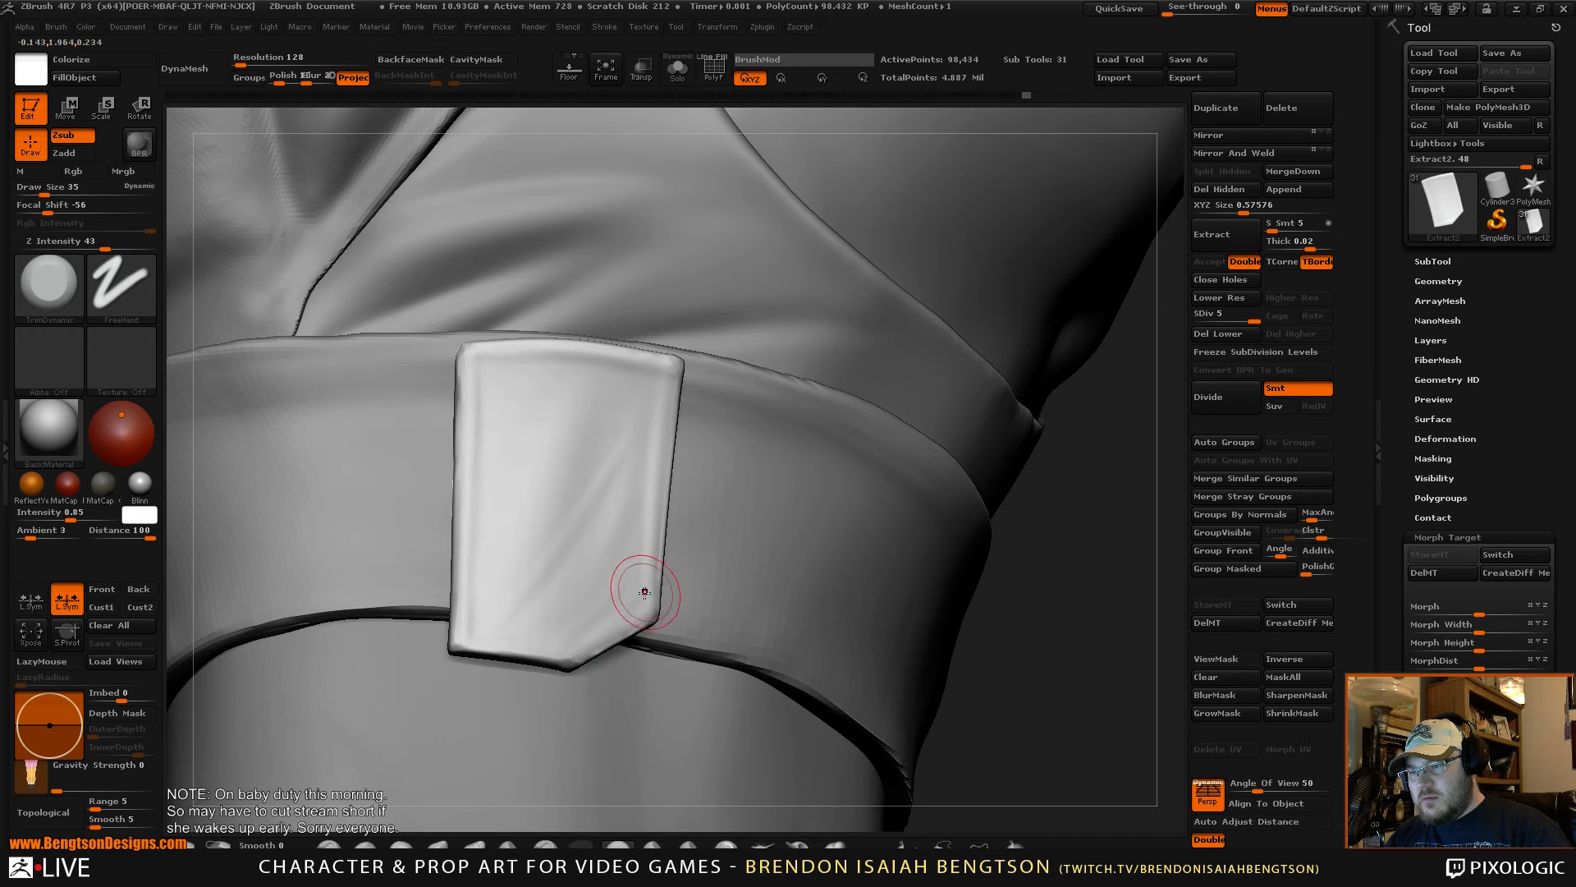
- Smooth the patch's face and trim its right and lower edges with TrimDynamic, undoing one edge stroke
key("shift")
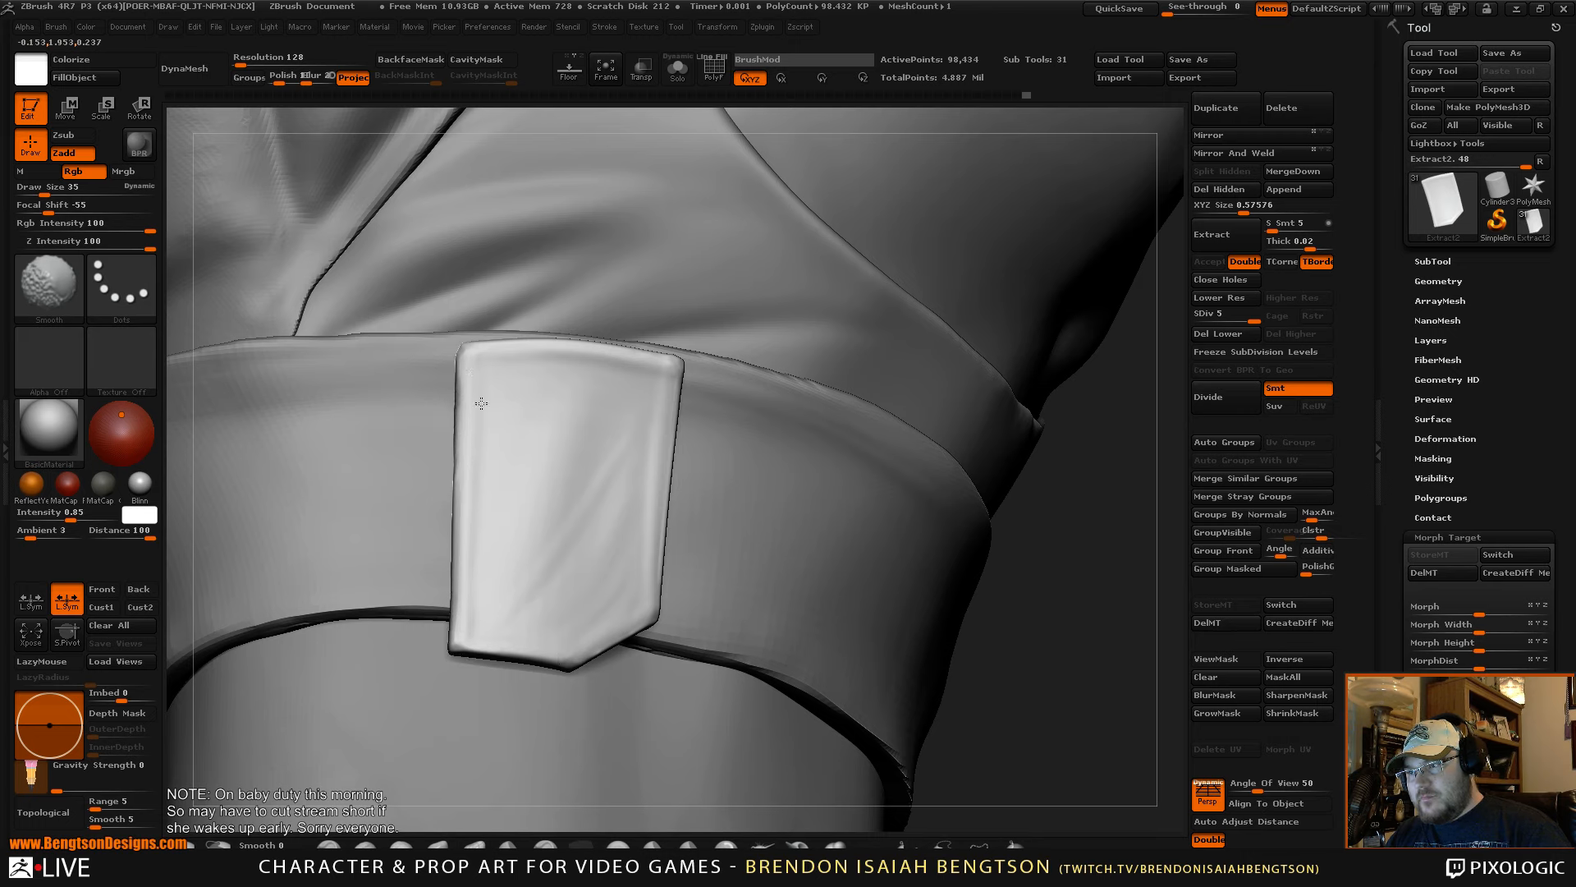
mouse_move(533, 468)
left_mouse_down("shift")
mouse_move(675, 374)
mouse_move(660, 398)
mouse_move(676, 397)
mouse_move(678, 431)
left_mouse_up("shift")
mouse_move(1016, 715)
left_mouse_down()
mouse_move(672, 432)
mouse_move(665, 525)
left_mouse_up()
left_click_drag(683, 427, 658, 603)
key("ctrl+z")
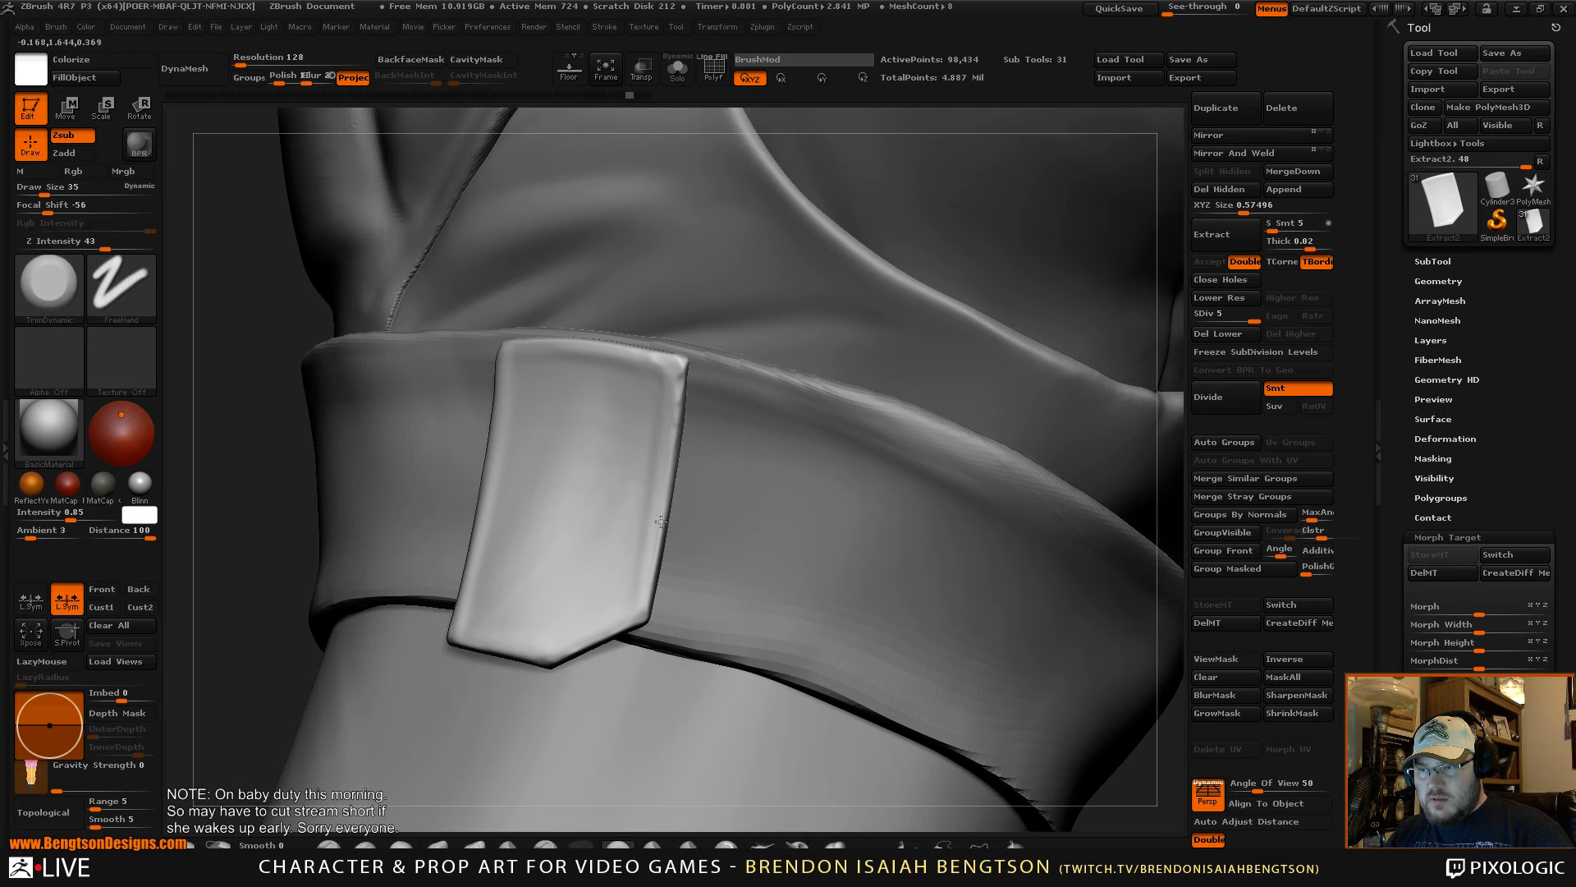
mouse_move(660, 521)
left_mouse_down()
mouse_move(655, 599)
mouse_move(628, 625)
mouse_move(526, 656)
left_mouse_up()
key("shift")
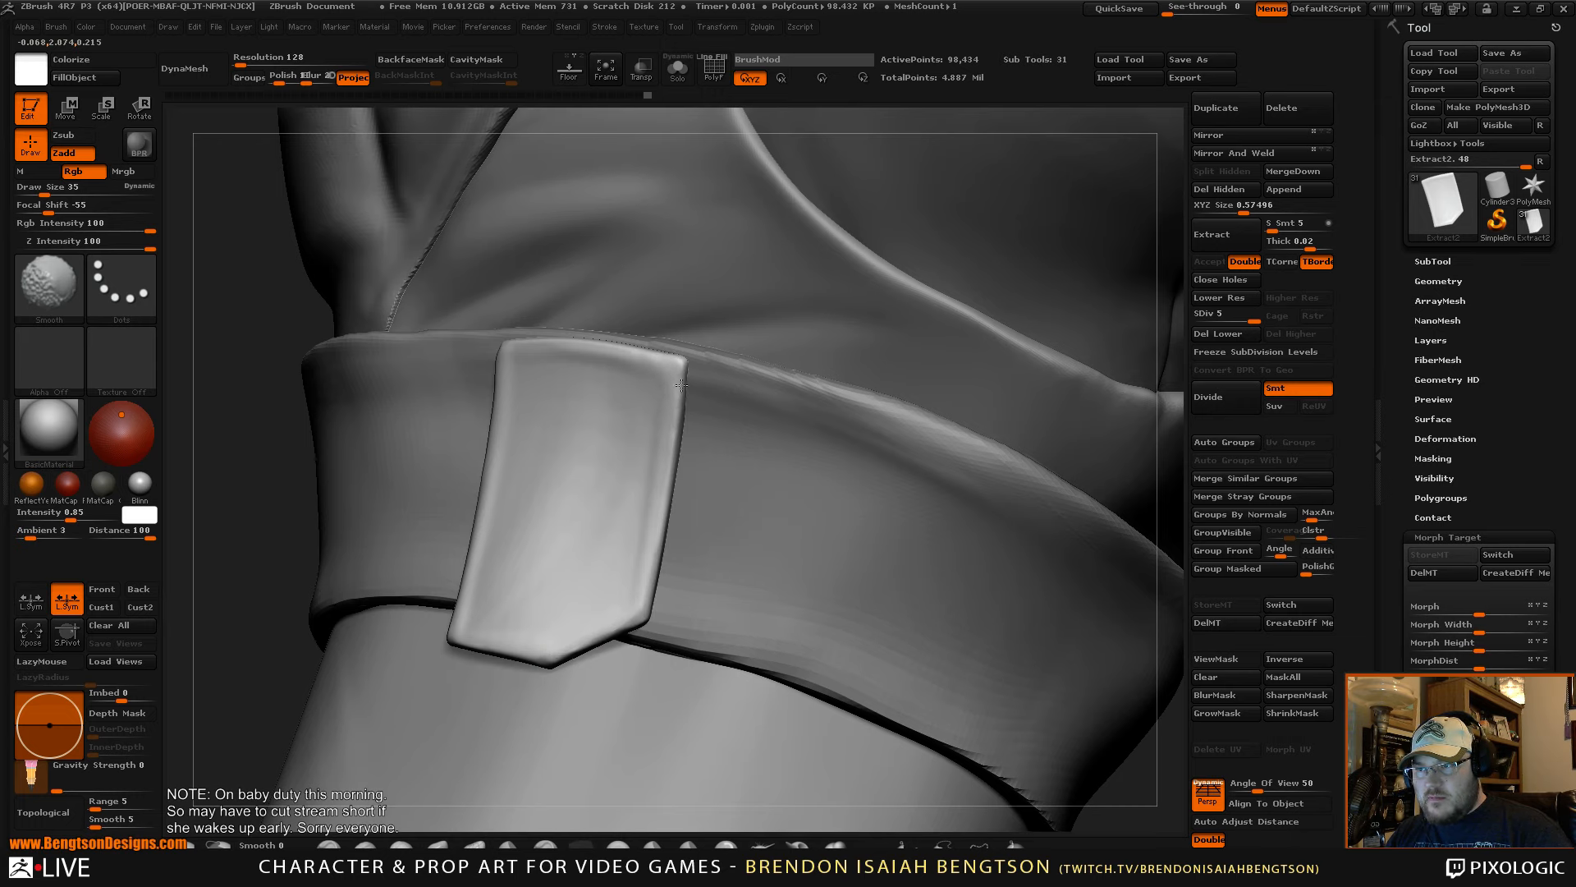
left_click_drag(681, 385, 676, 402, "shift")
- Build up diagonal wrinkle folds across the patch's face with ClayBuildup at draw size 56
mouse_move(264, 584)
left_mouse_down("alt")
mouse_move(257, 366)
mouse_move(337, 559)
mouse_move(370, 563)
left_mouse_up("alt")
left_click_drag(870, 578, 945, 591, "alt")
mouse_move(946, 590)
left_mouse_down()
mouse_move(971, 563)
mouse_move(941, 564)
mouse_move(953, 602)
mouse_move(951, 584)
mouse_move(788, 543)
left_mouse_up()
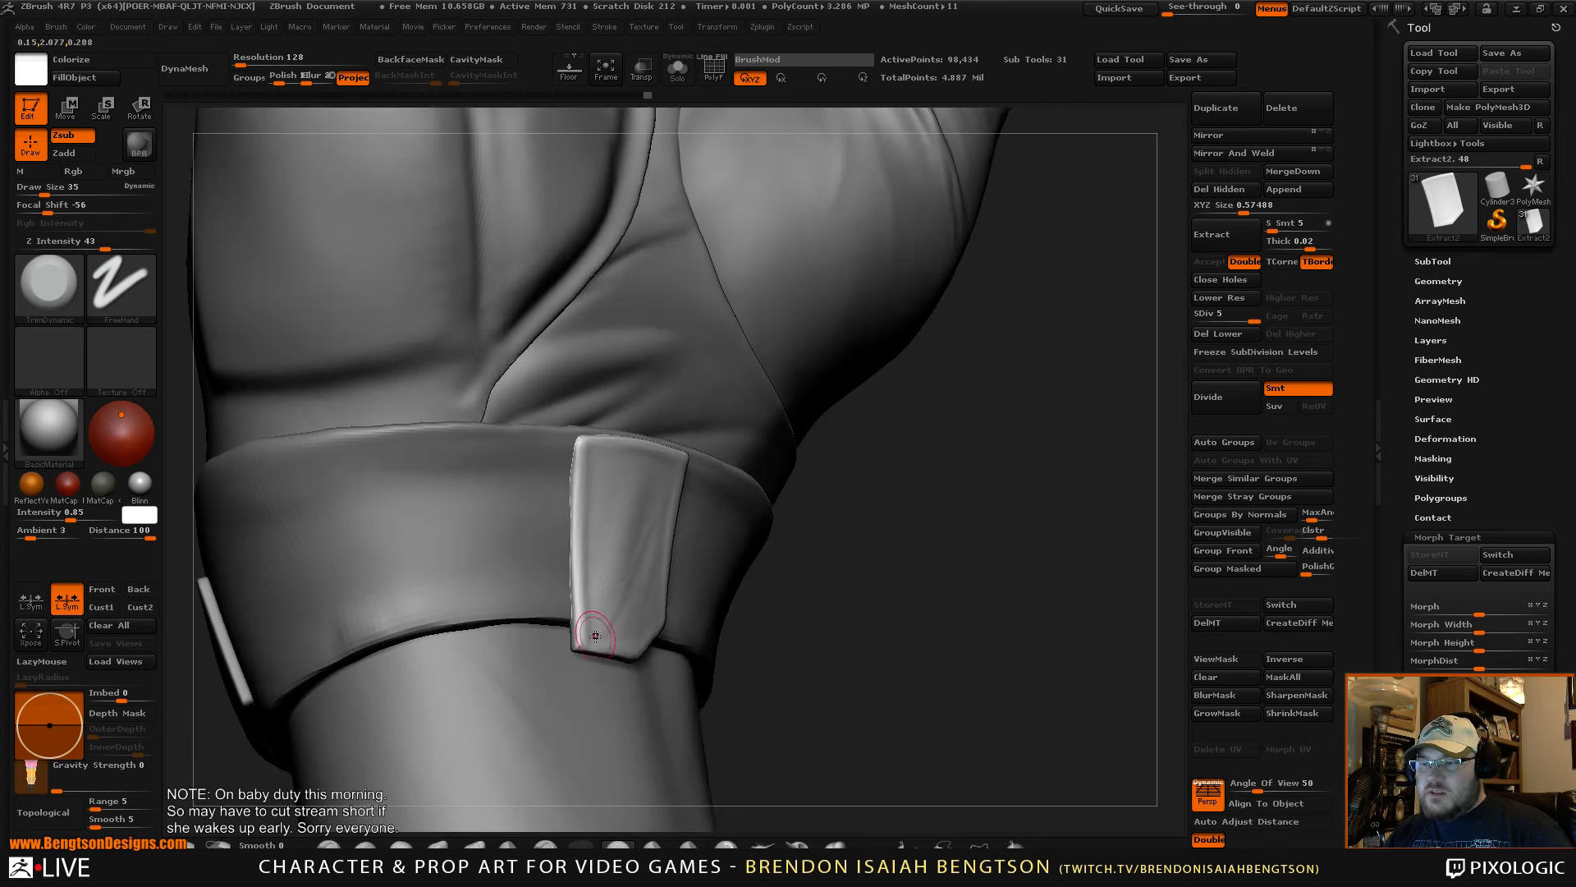
key("space")
left_click_drag(616, 545, 655, 565)
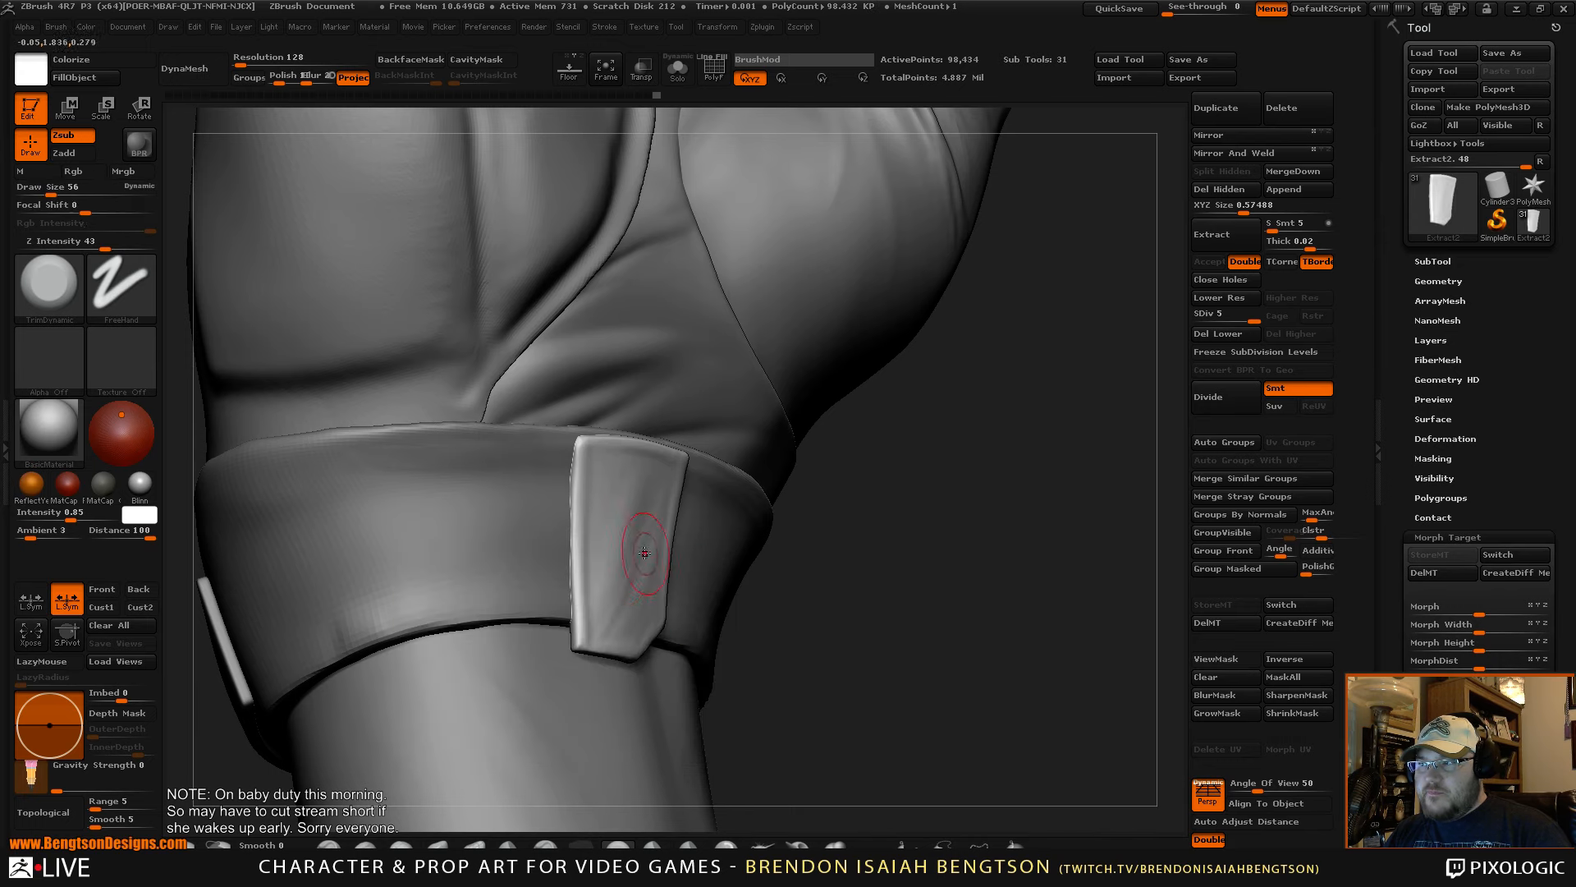
key("b")
key("c")
key("b")
left_click_drag(598, 645, 651, 466)
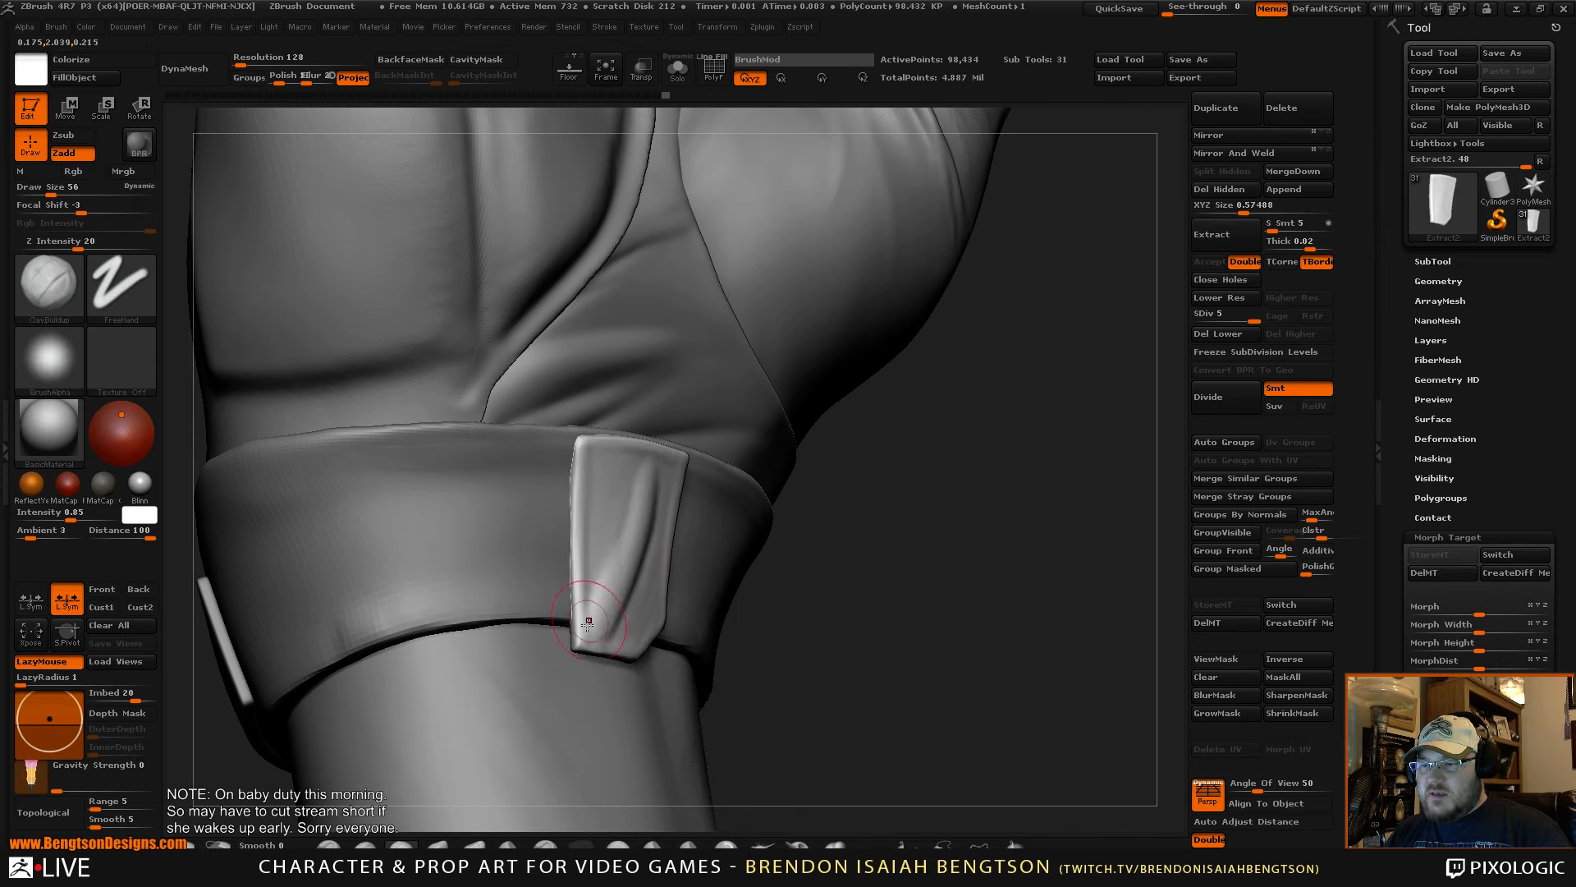
left_click_drag(591, 611, 611, 490)
left_click_drag(956, 587, 953, 645)
left_click_drag(912, 557, 1037, 539)
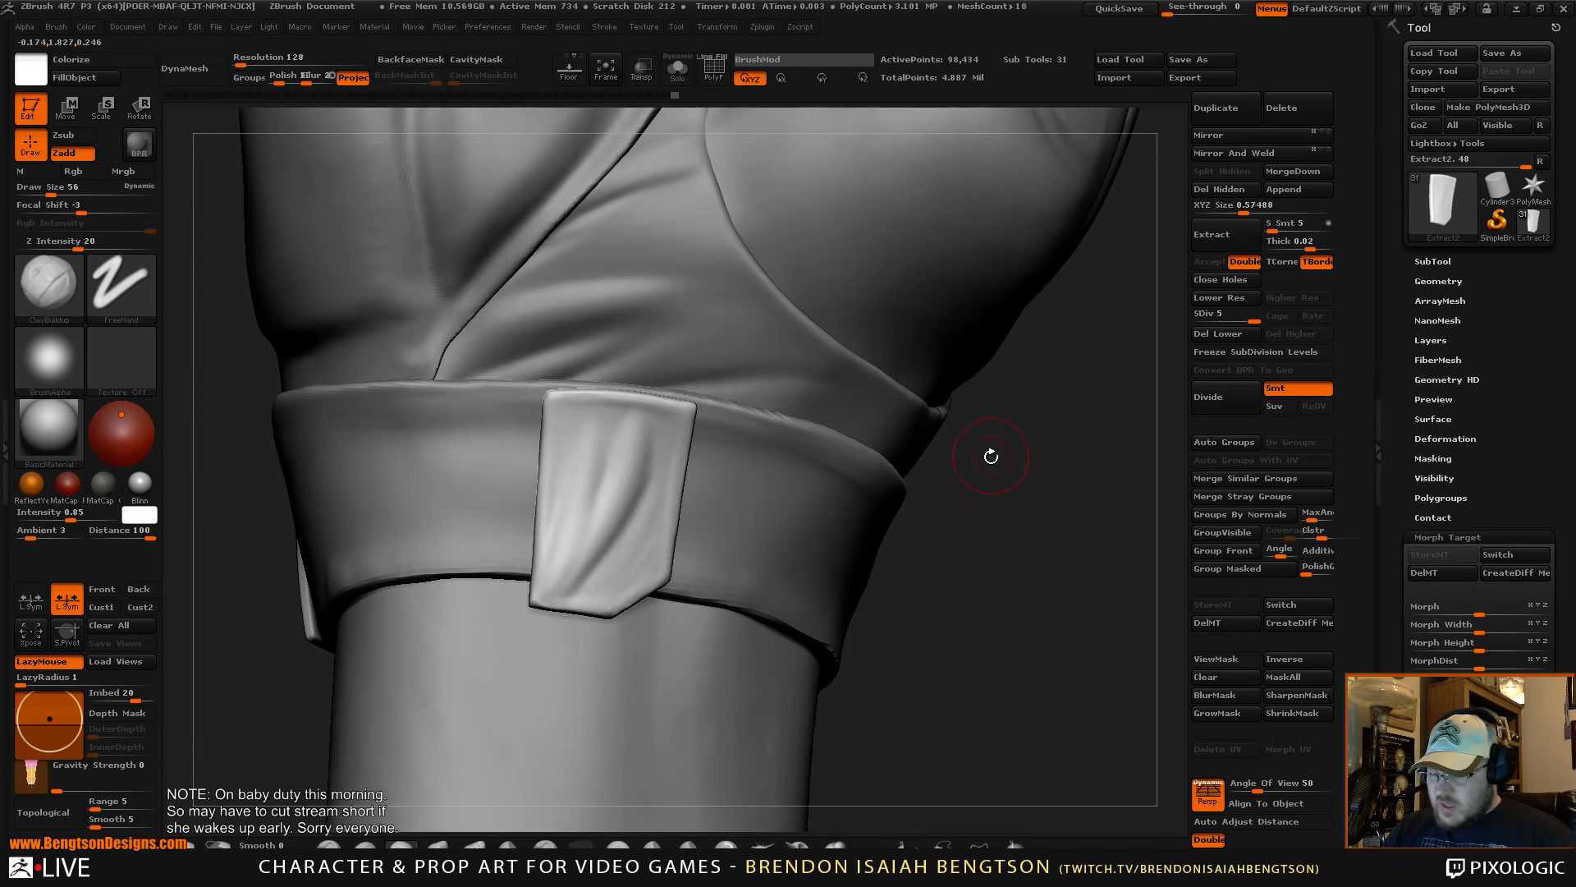
- Switch to the Morph brush and set its draw size to 82
key("b")
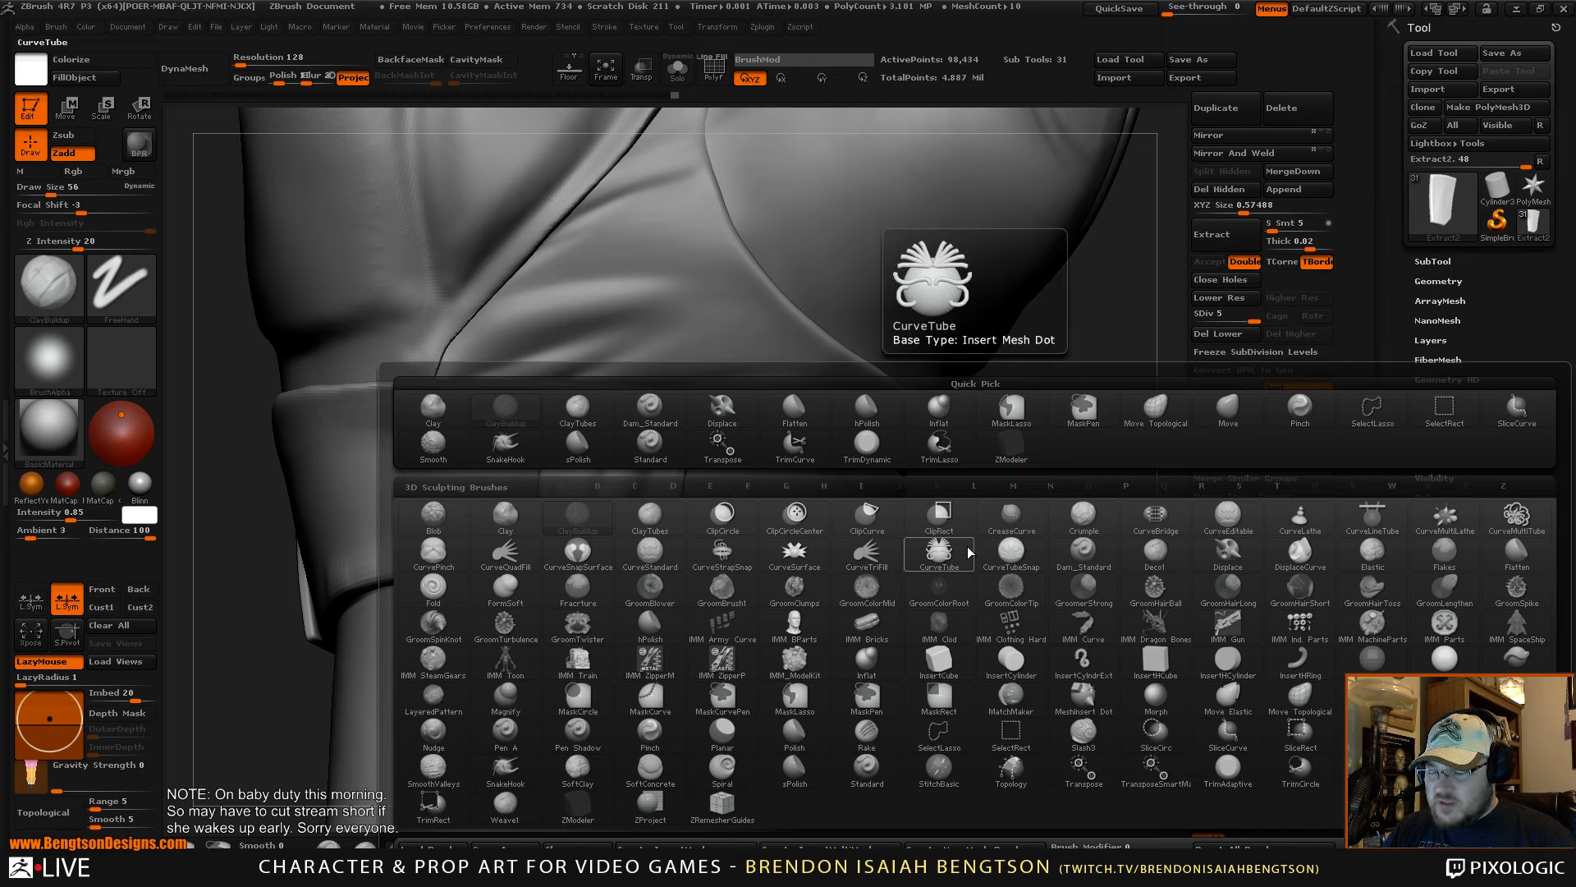
key("m")
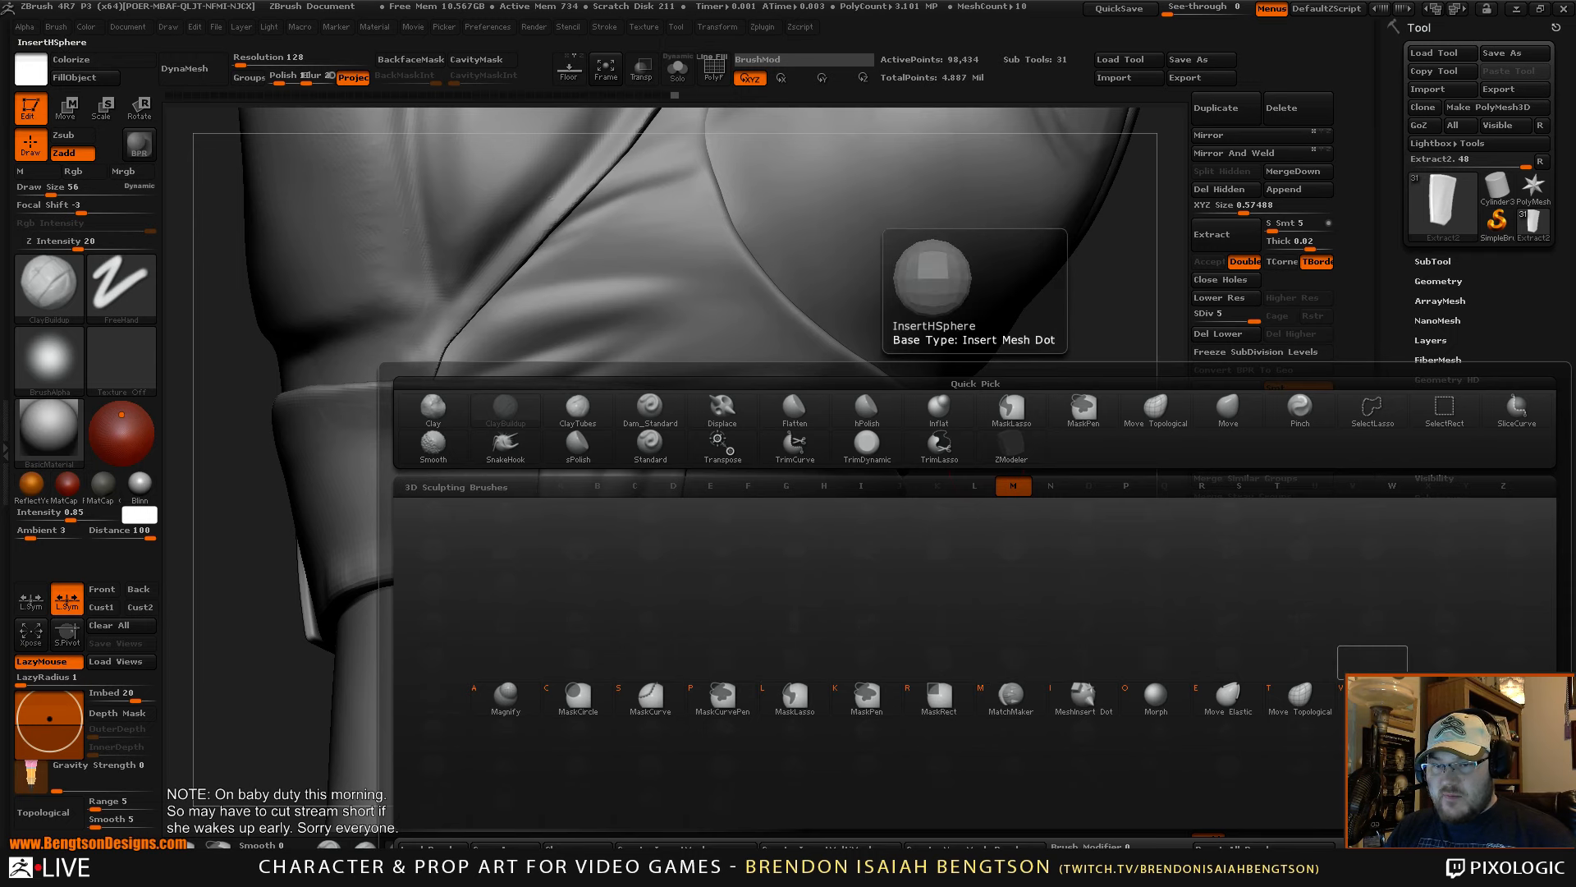
left_click(1155, 698)
left_click_drag(979, 553, 943, 553)
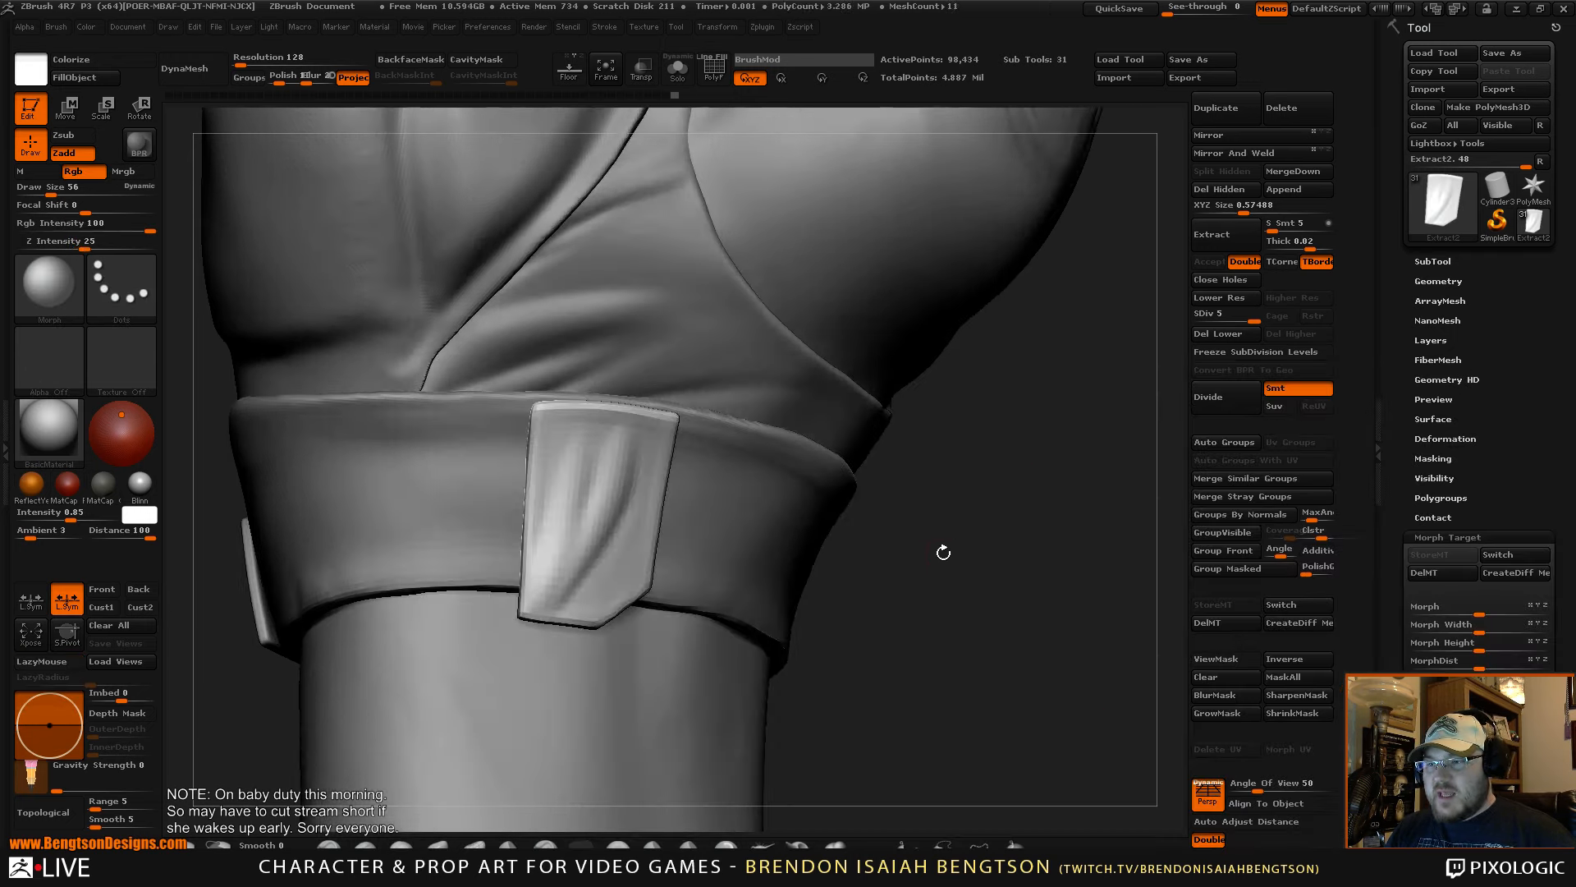
key("space")
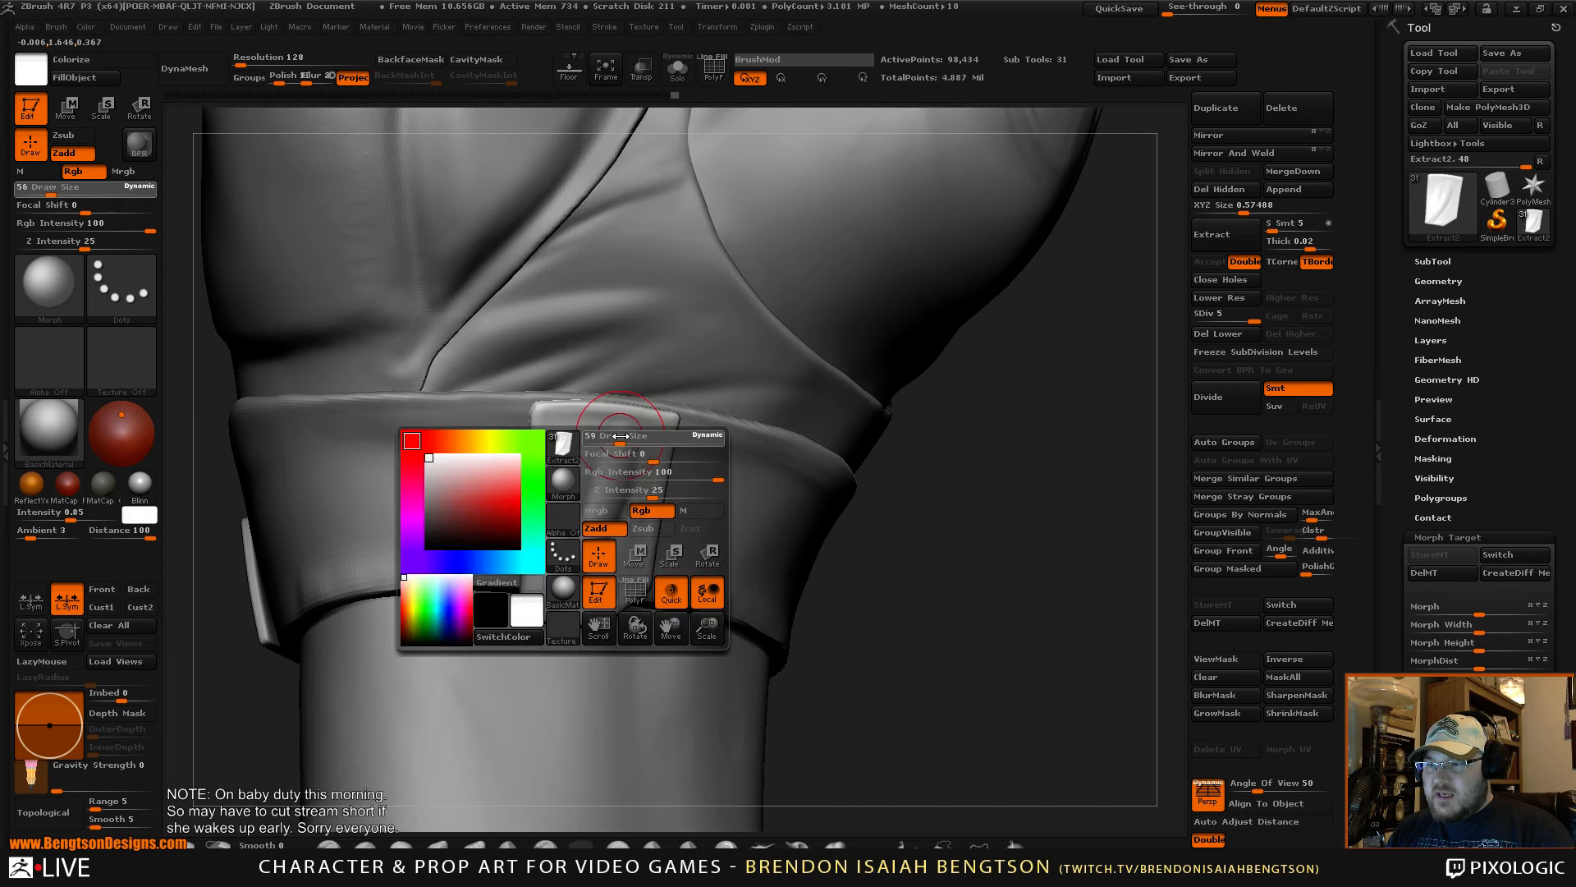
left_click_drag(612, 438, 618, 439)
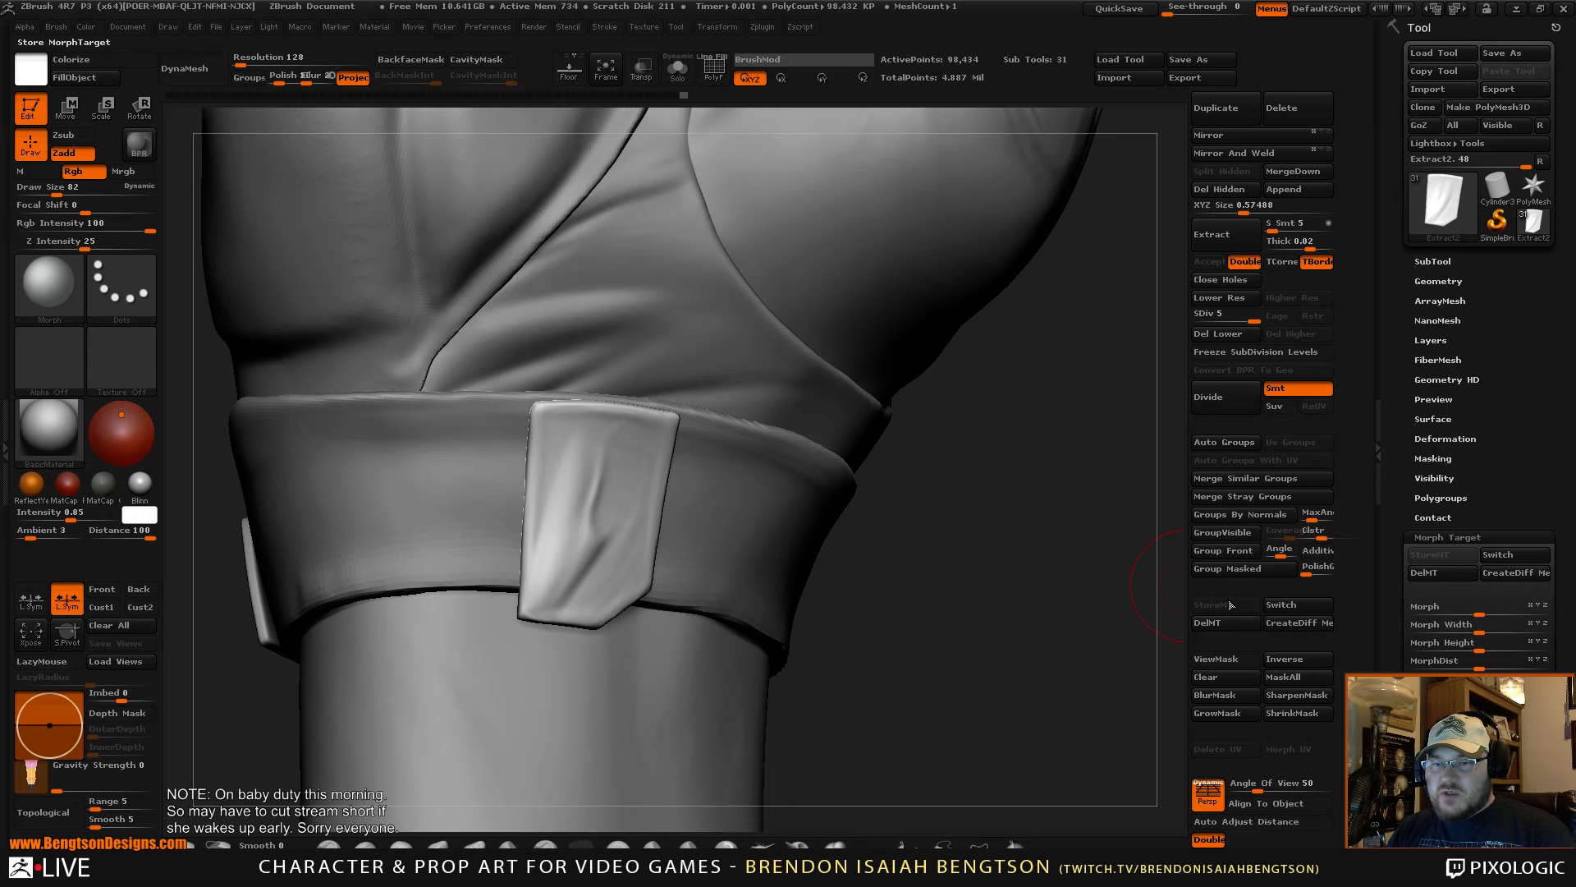
- Try fading the patch's wrinkles back toward the stored morph target with Morph brush strokes, then undo them
left_click_drag(900, 627, 866, 620)
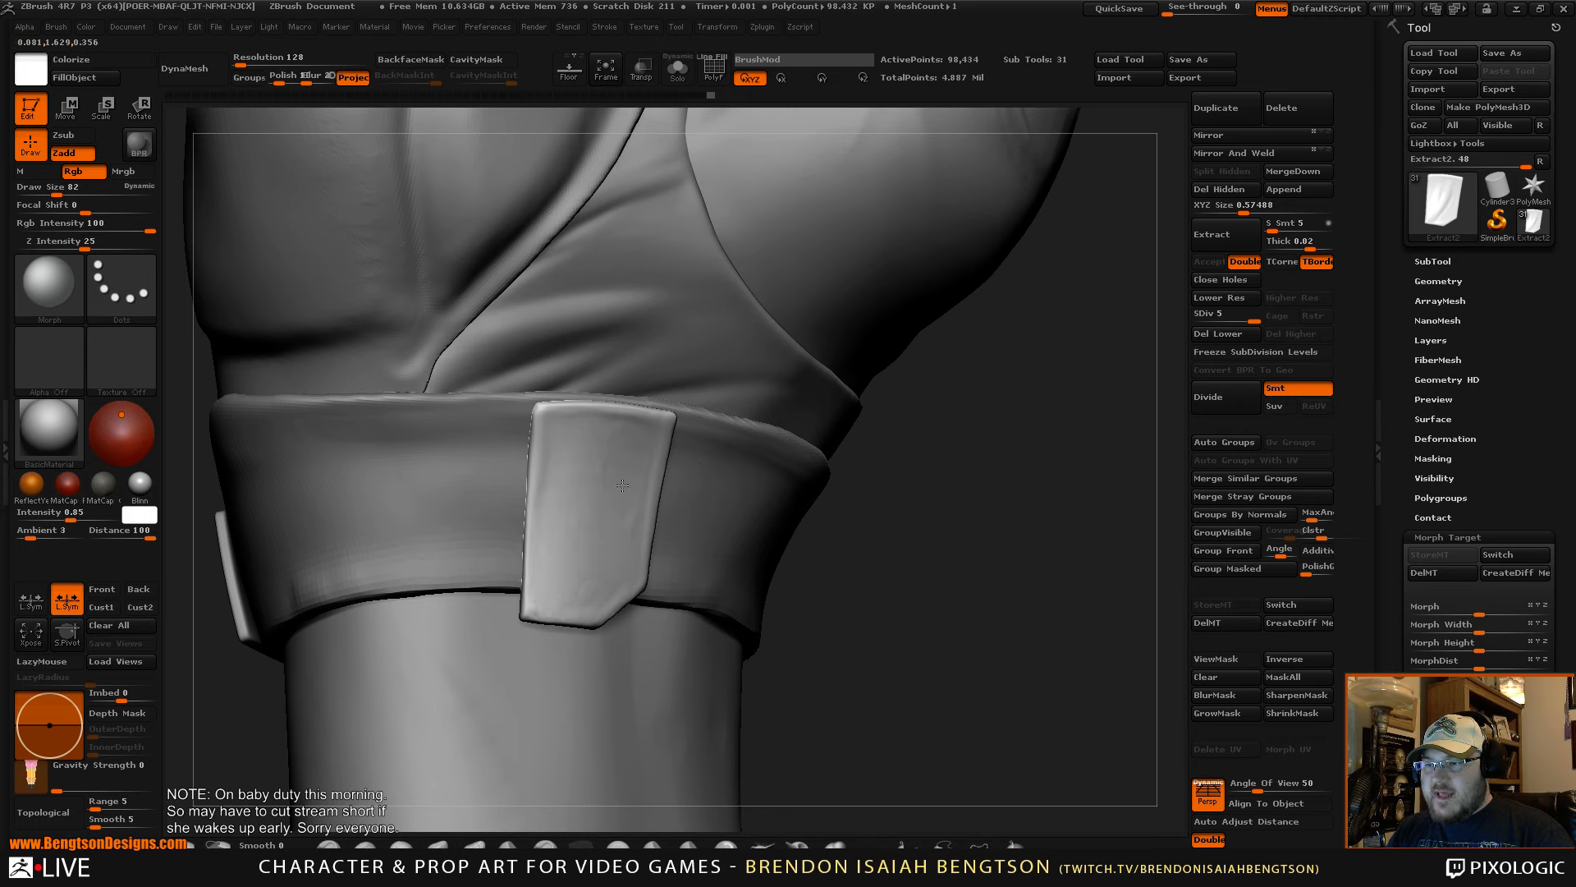
left_click_drag(1003, 585, 952, 574)
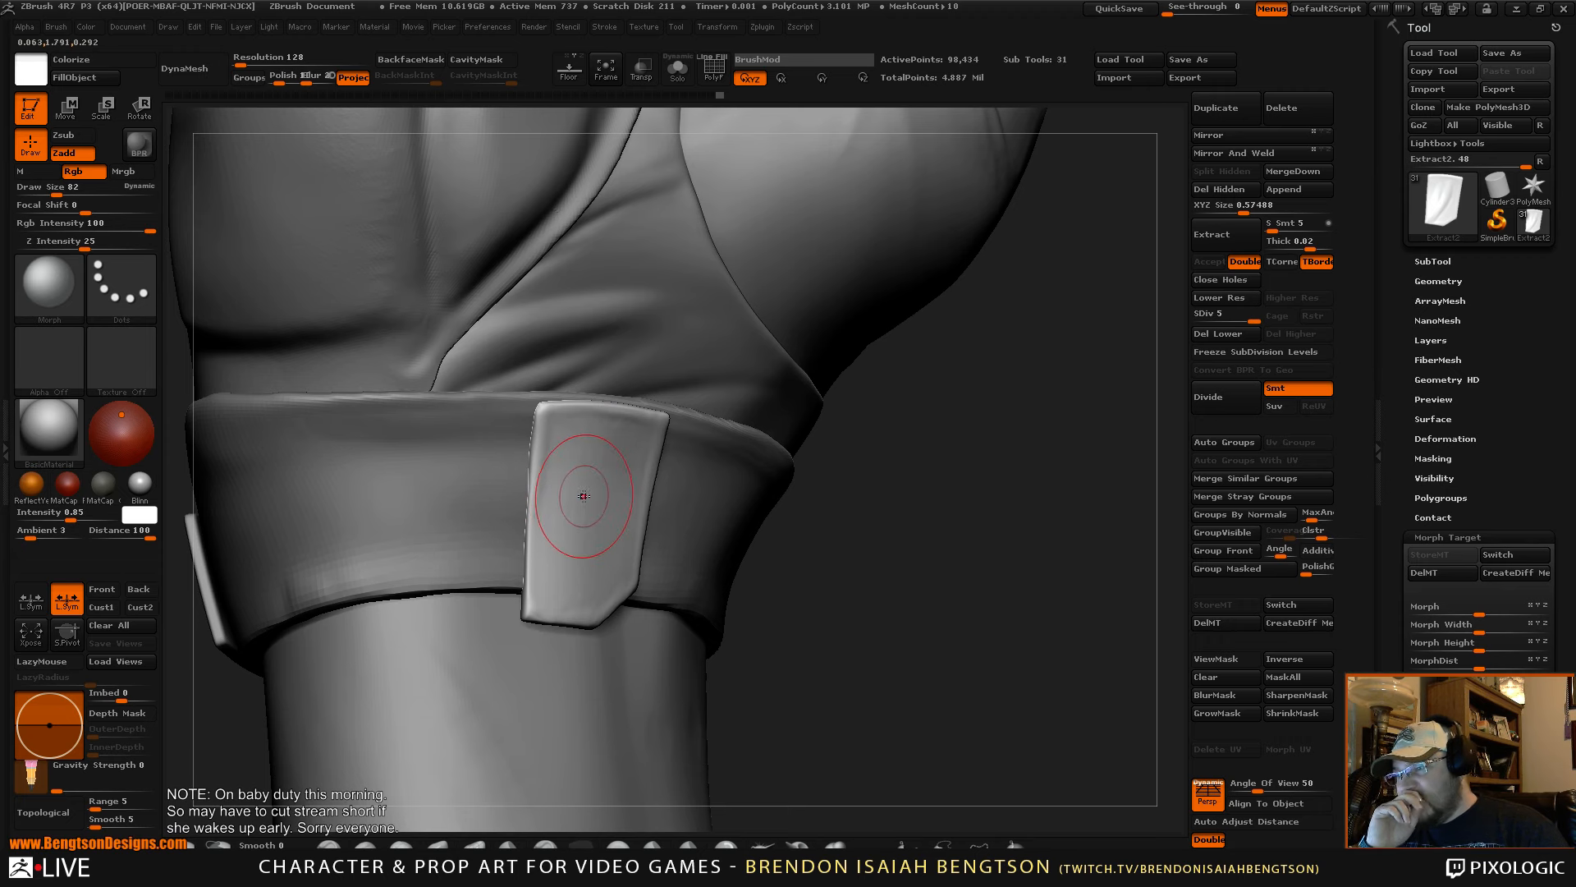
left_click_drag(961, 564, 977, 592)
key("ctrl+z")
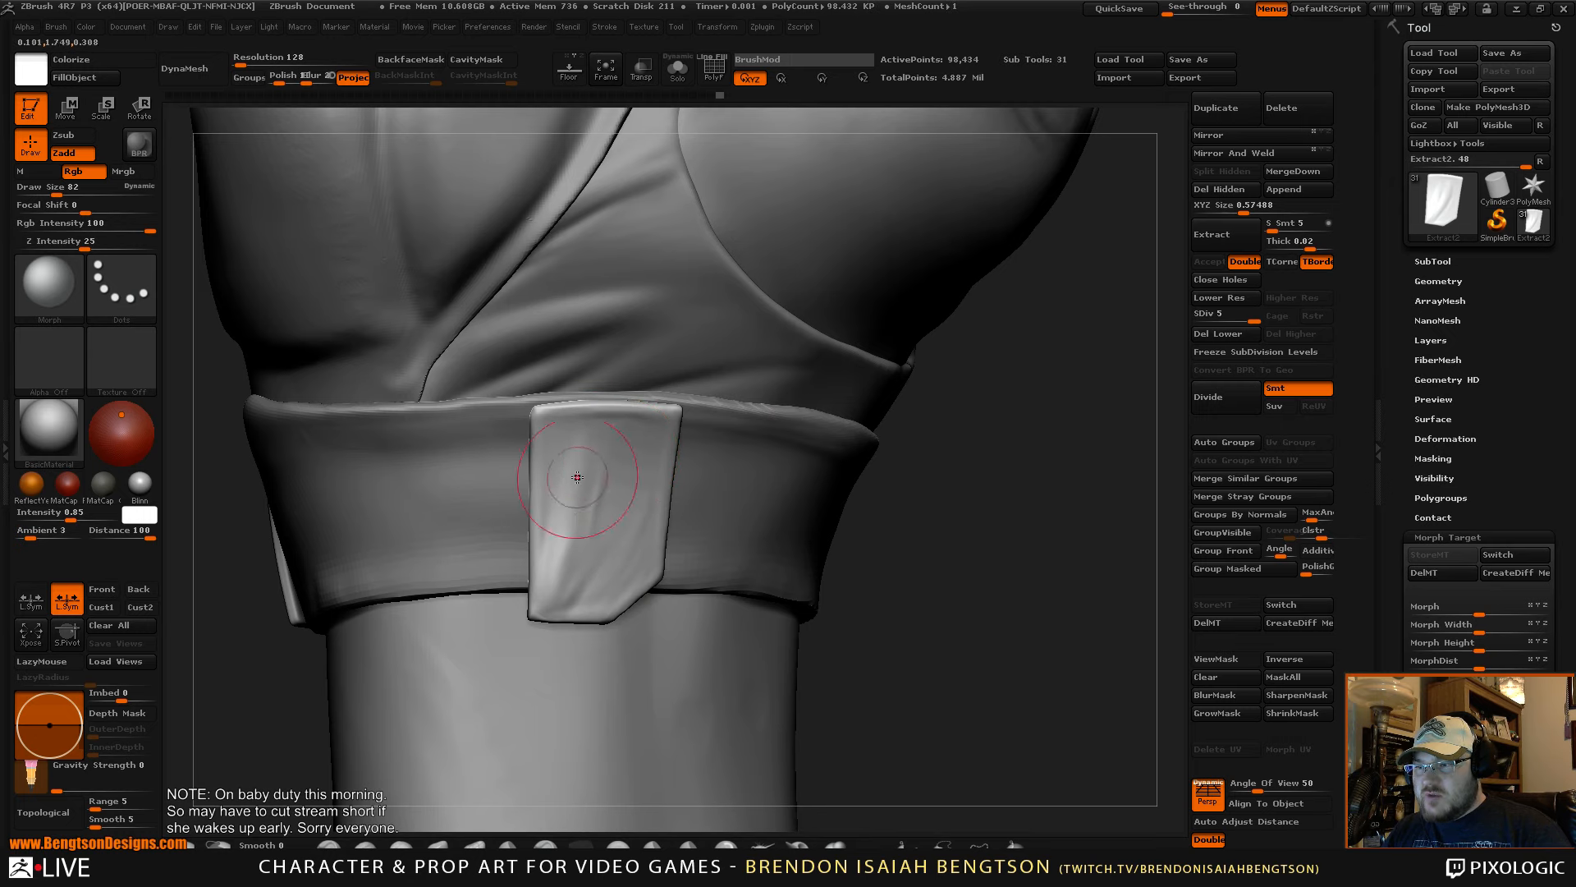
left_click_drag(594, 495, 579, 547)
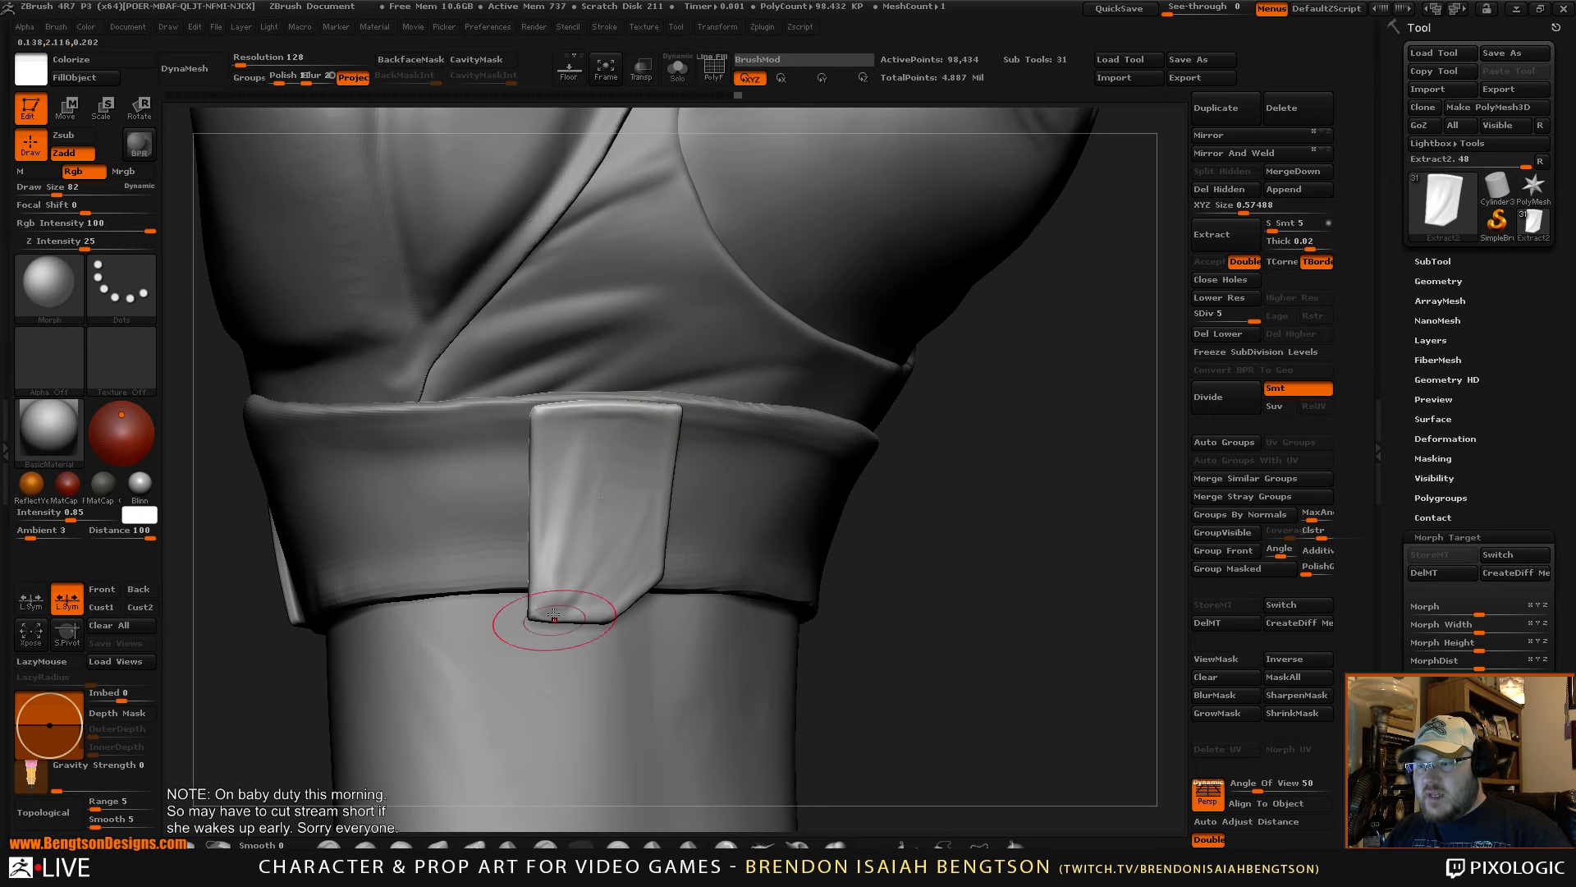
key("ctrl+z")
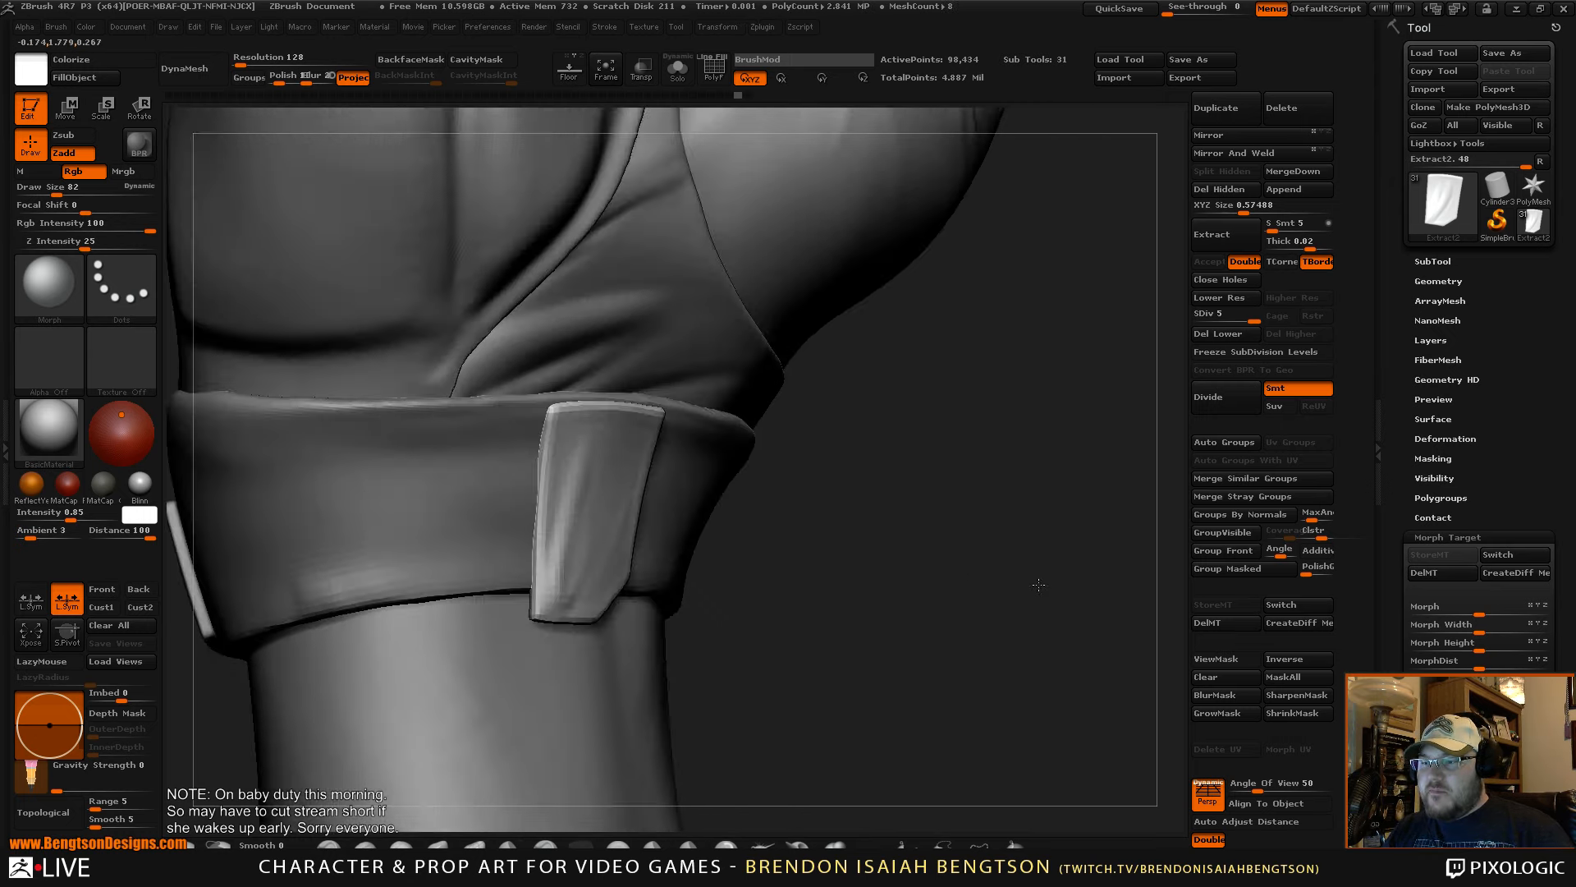
key("ctrl+z")
- Erase the wrinkles from the patch's face down to its lower edge with the Morph brush
left_click_drag(980, 592, 918, 460)
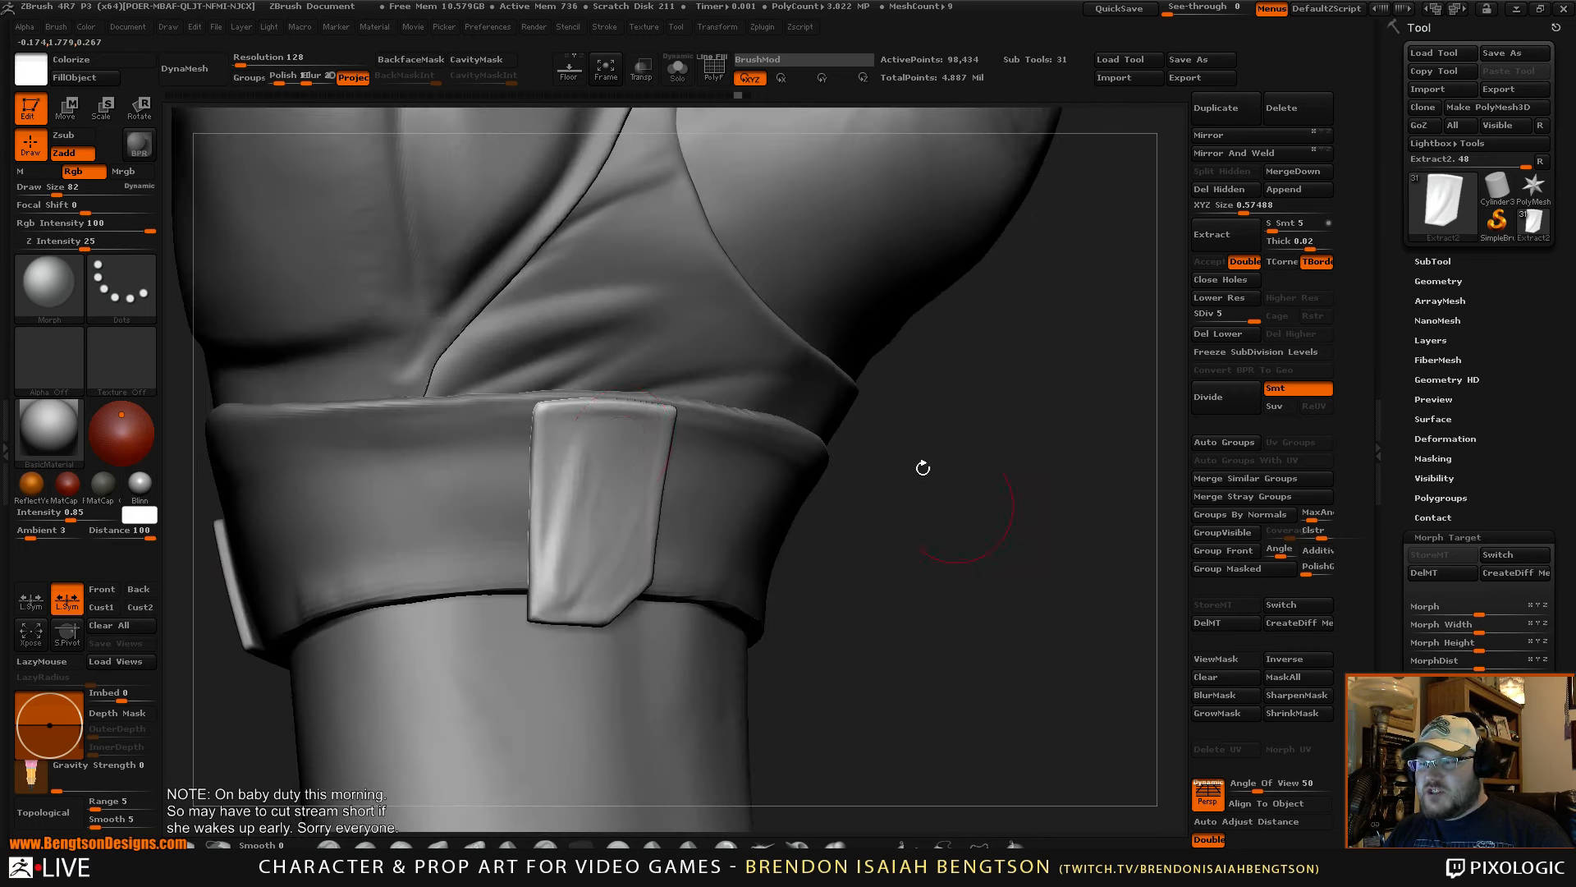
left_click_drag(579, 463, 546, 612)
left_click_drag(573, 533, 566, 613)
left_click_drag(594, 475, 577, 611)
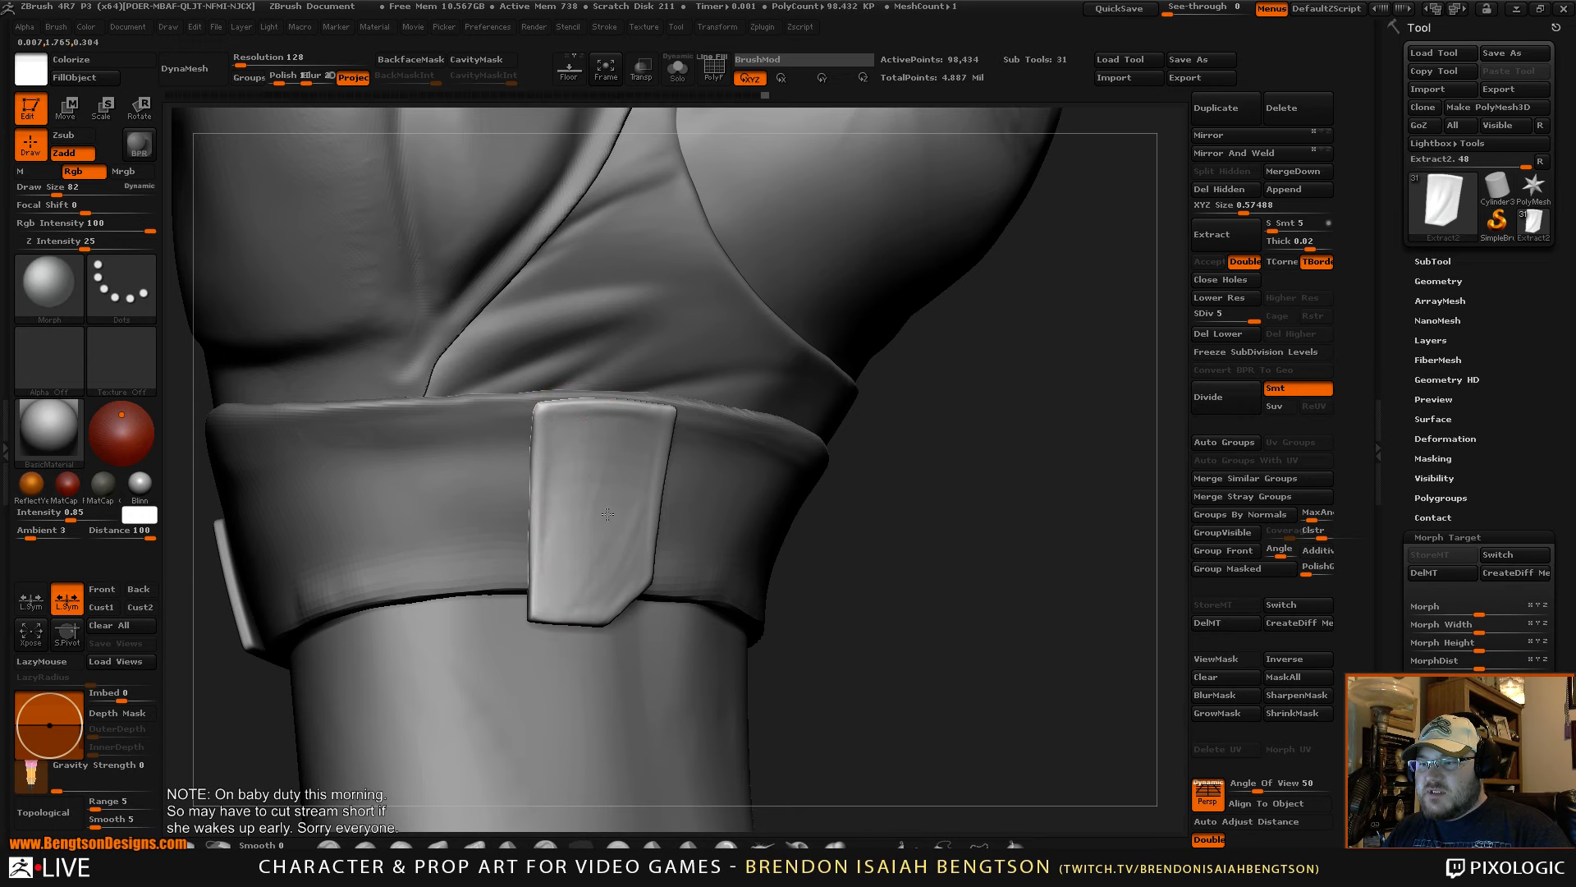
left_click_drag(631, 502, 603, 595)
- Add a new sculpting layer to the patch and name it wrinkles
left_click_drag(969, 471, 1149, 287)
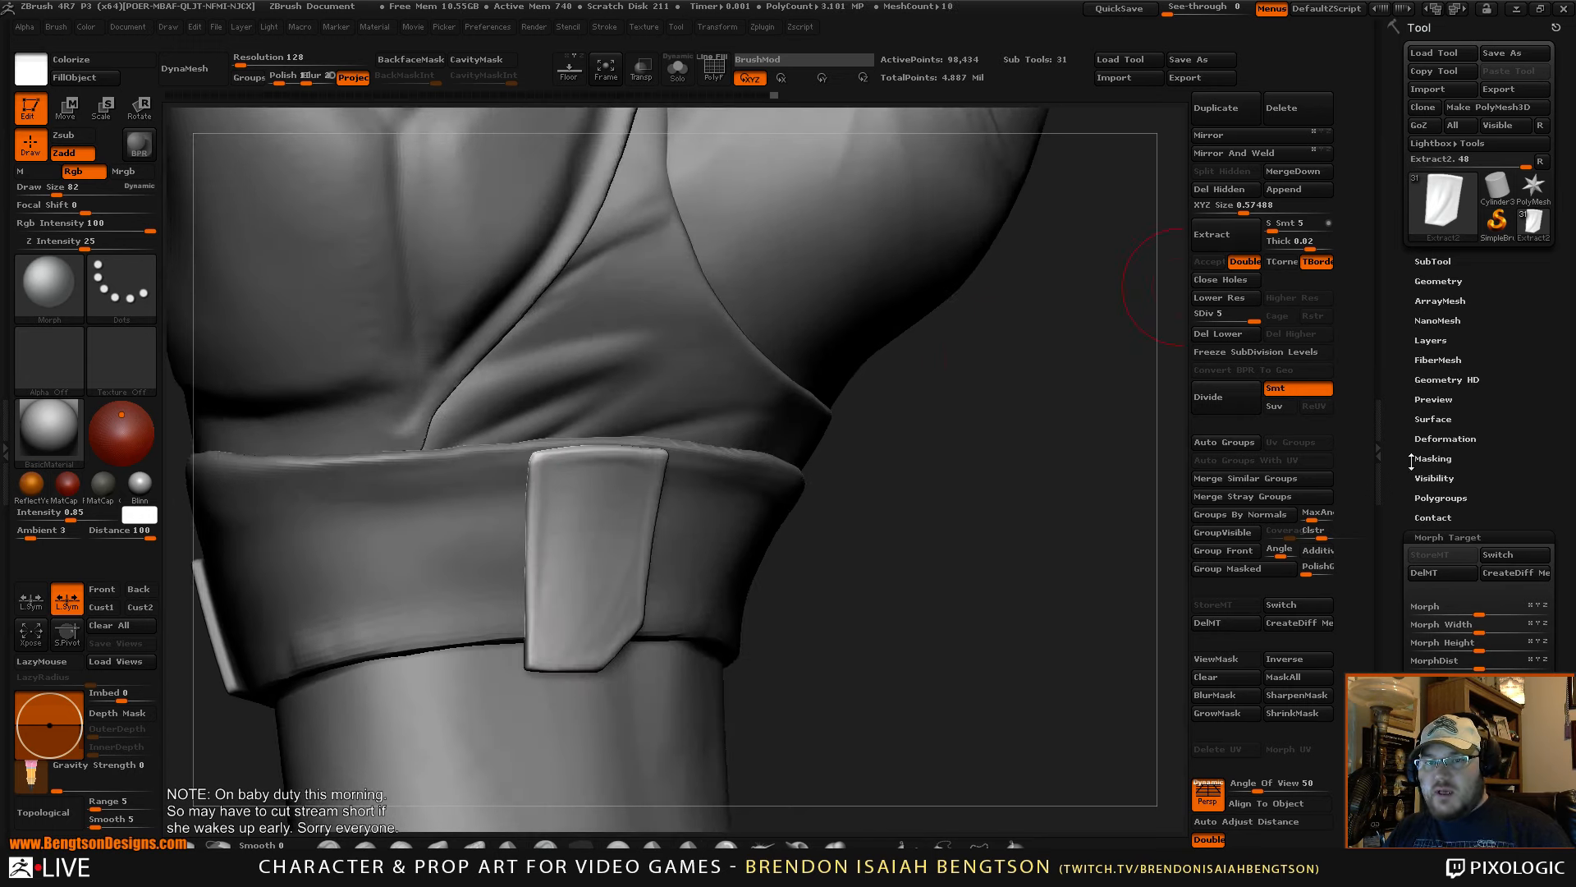
left_click(1430, 340)
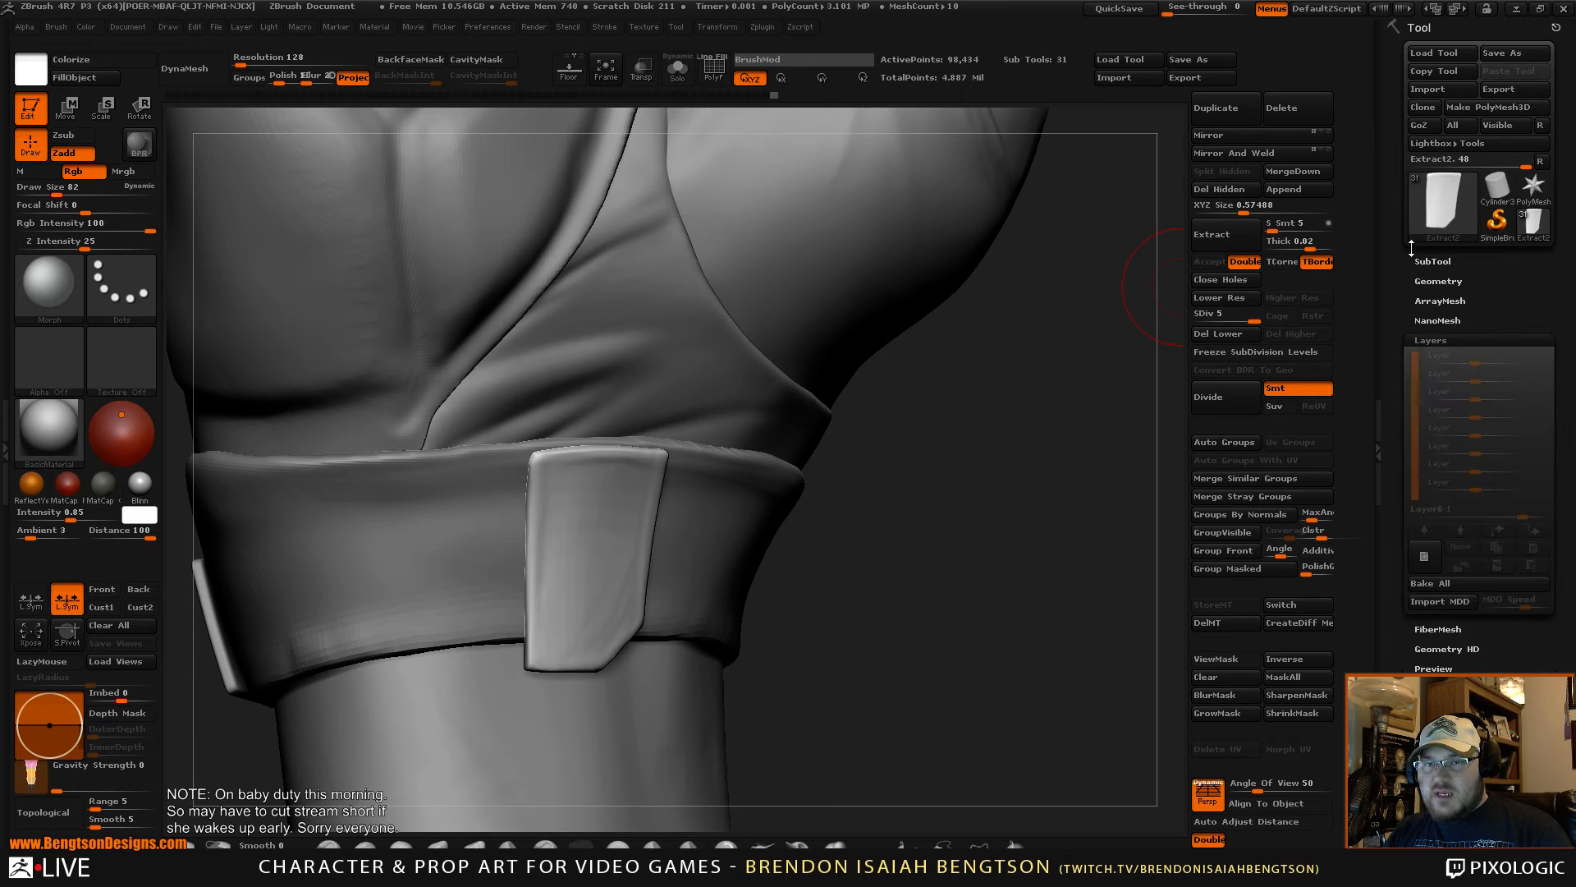
left_click(1423, 557)
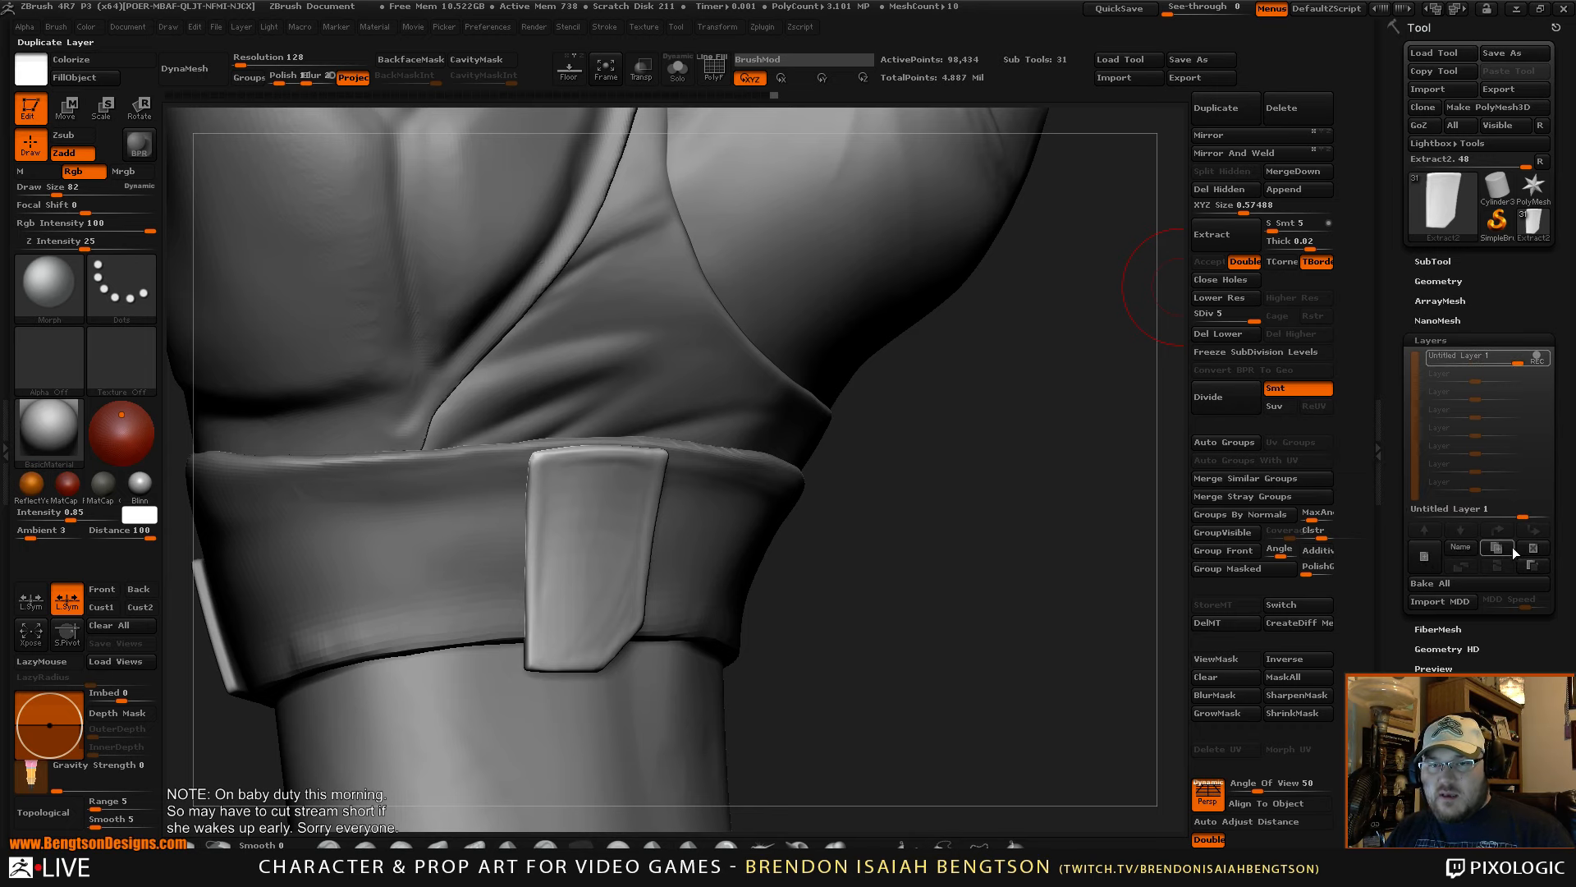
left_click(1464, 549)
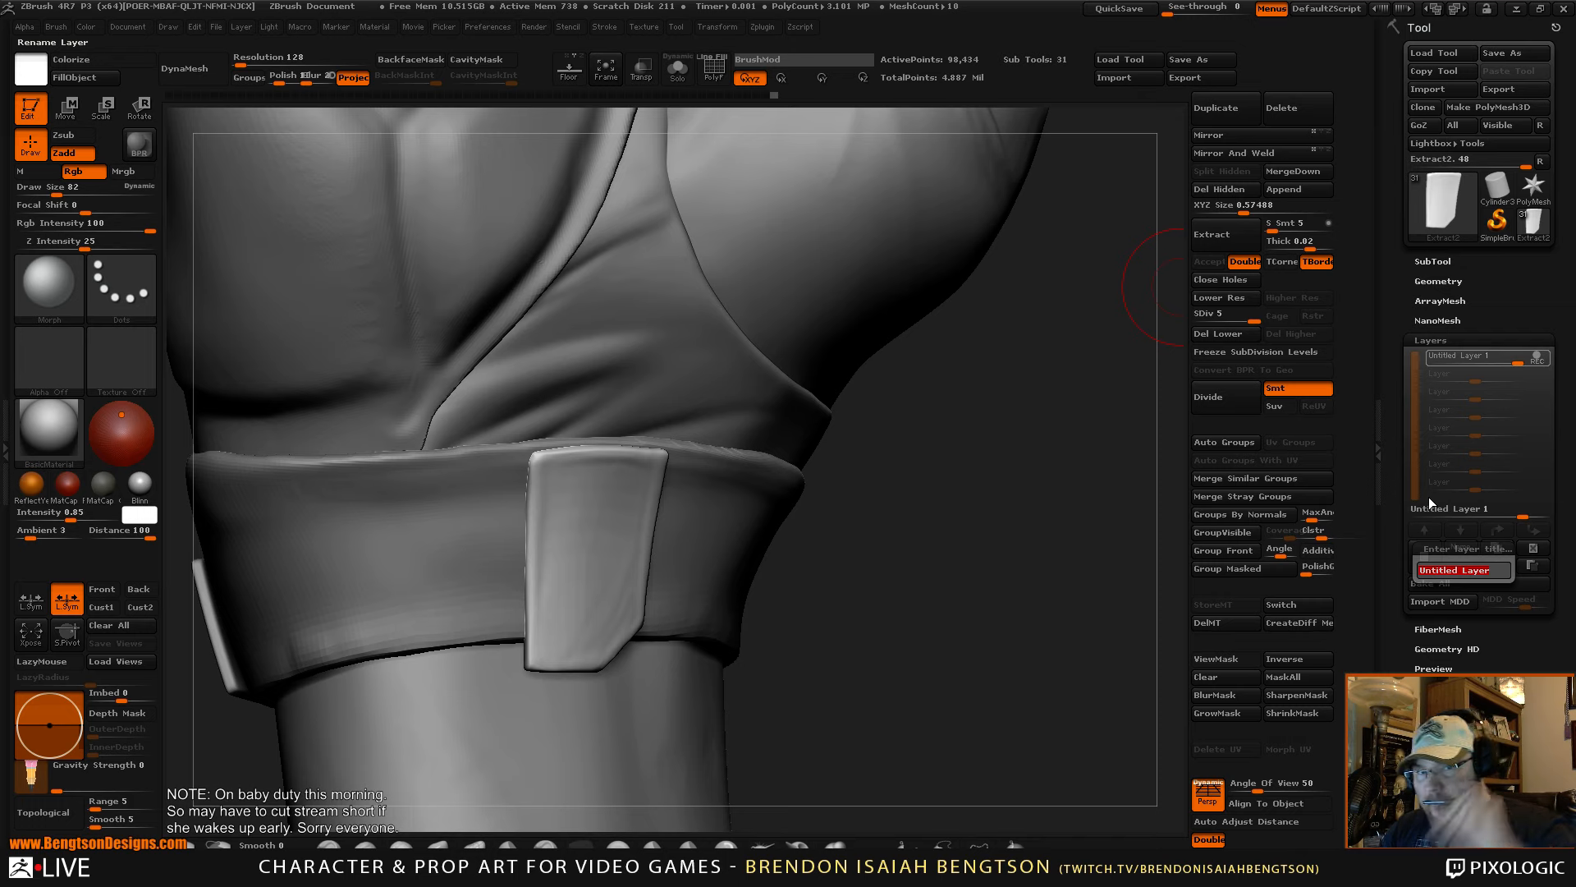
type("wrinkles")
key("Return")
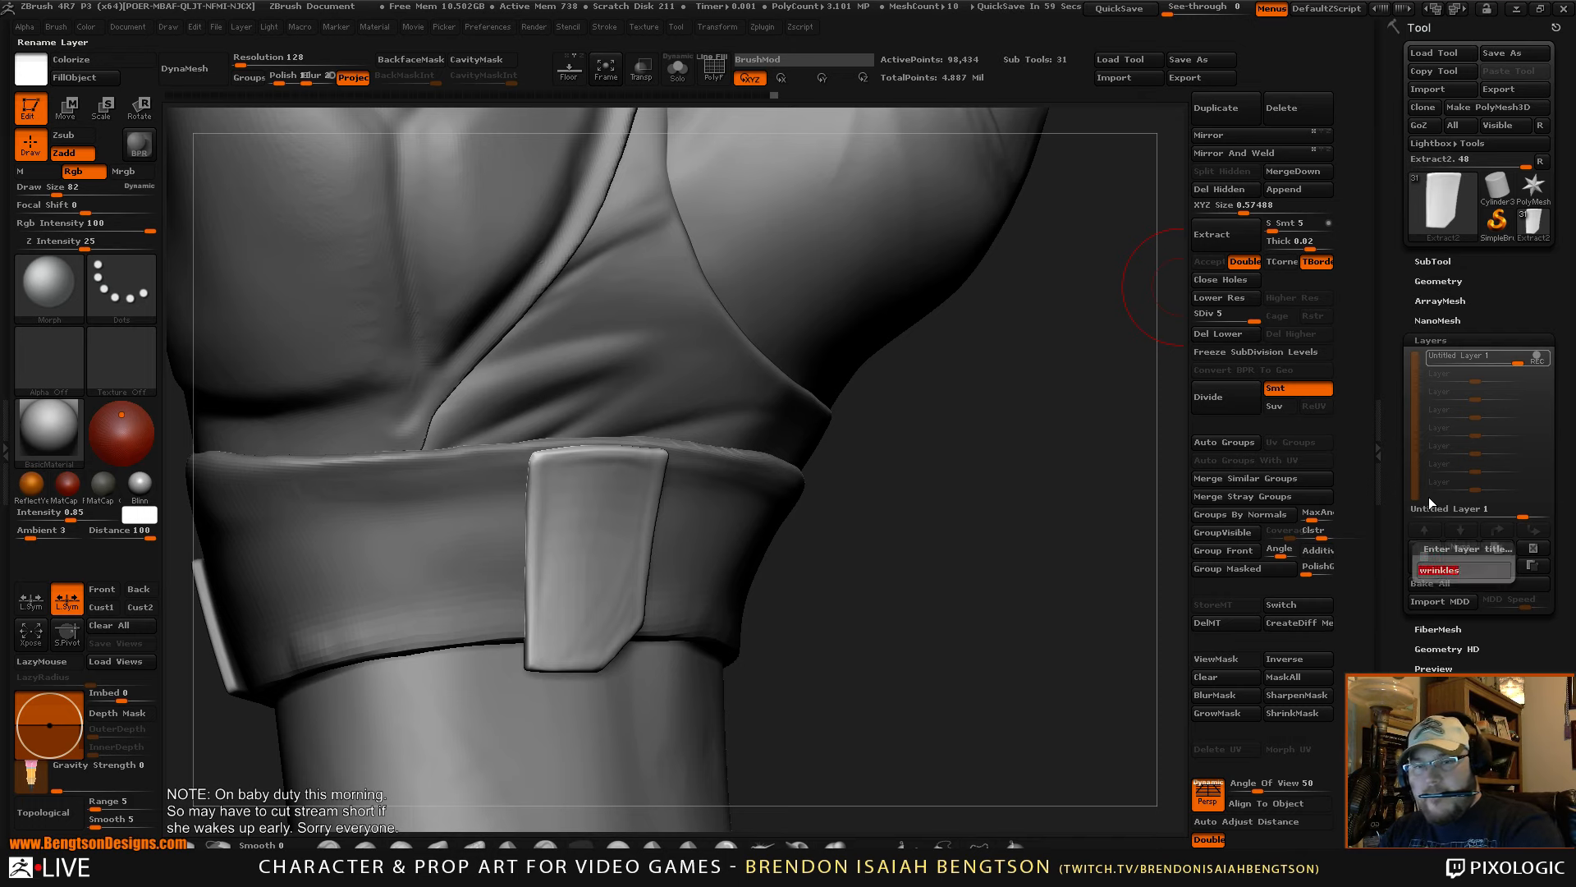
- Try diagonal wrinkle strokes across the tab with the ClayBuildup brush at draw size 82, then undo them
left_click_drag(869, 598, 843, 594)
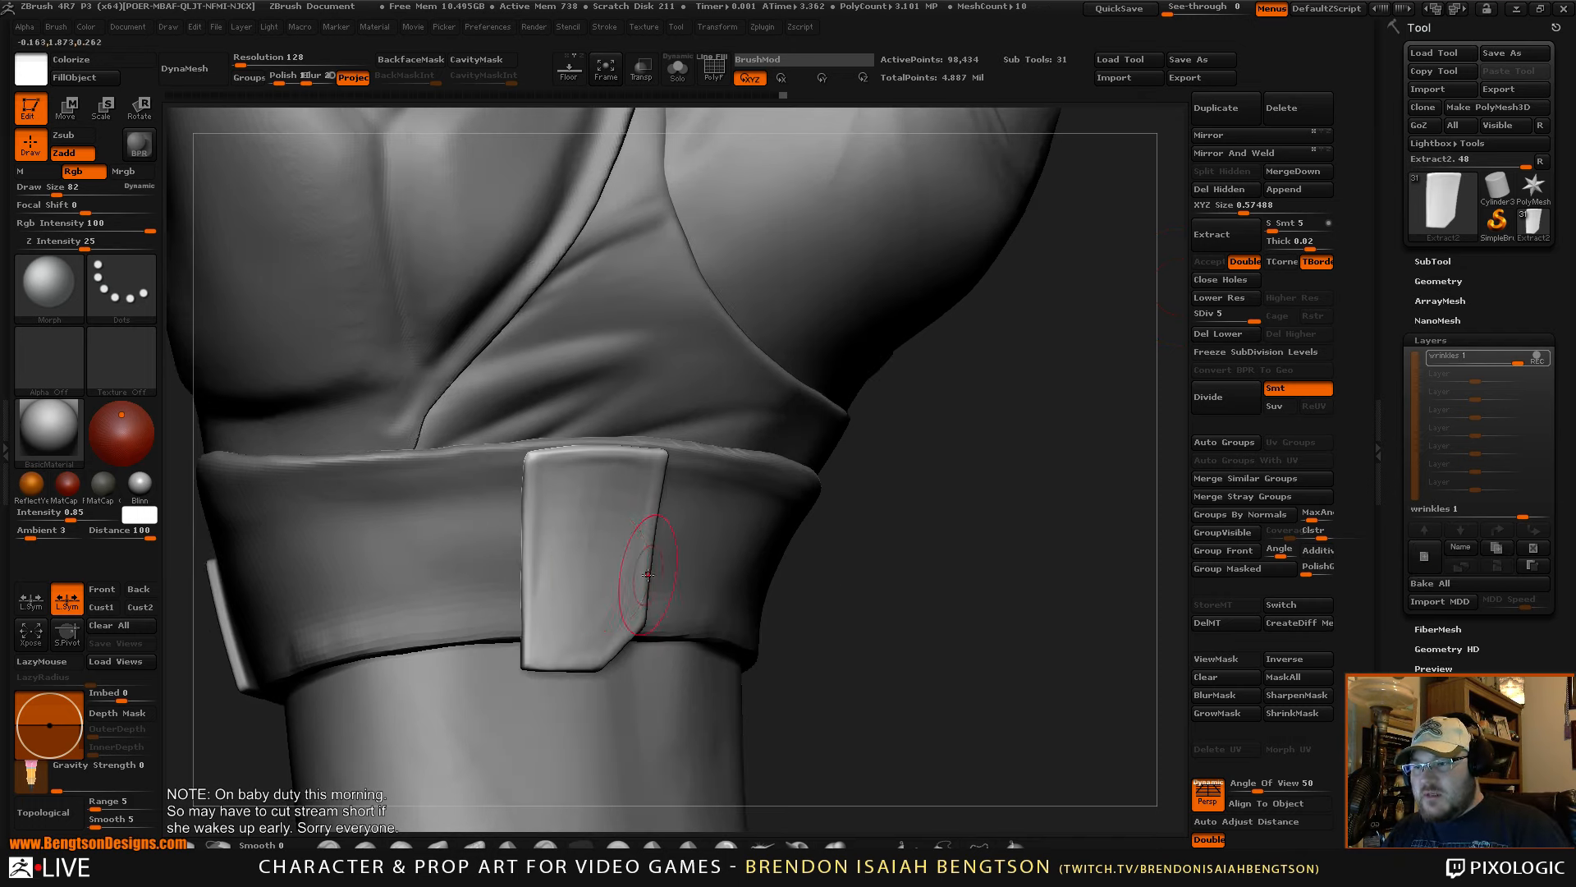
key("b")
key("c")
key("b")
left_click_drag(630, 476, 543, 639)
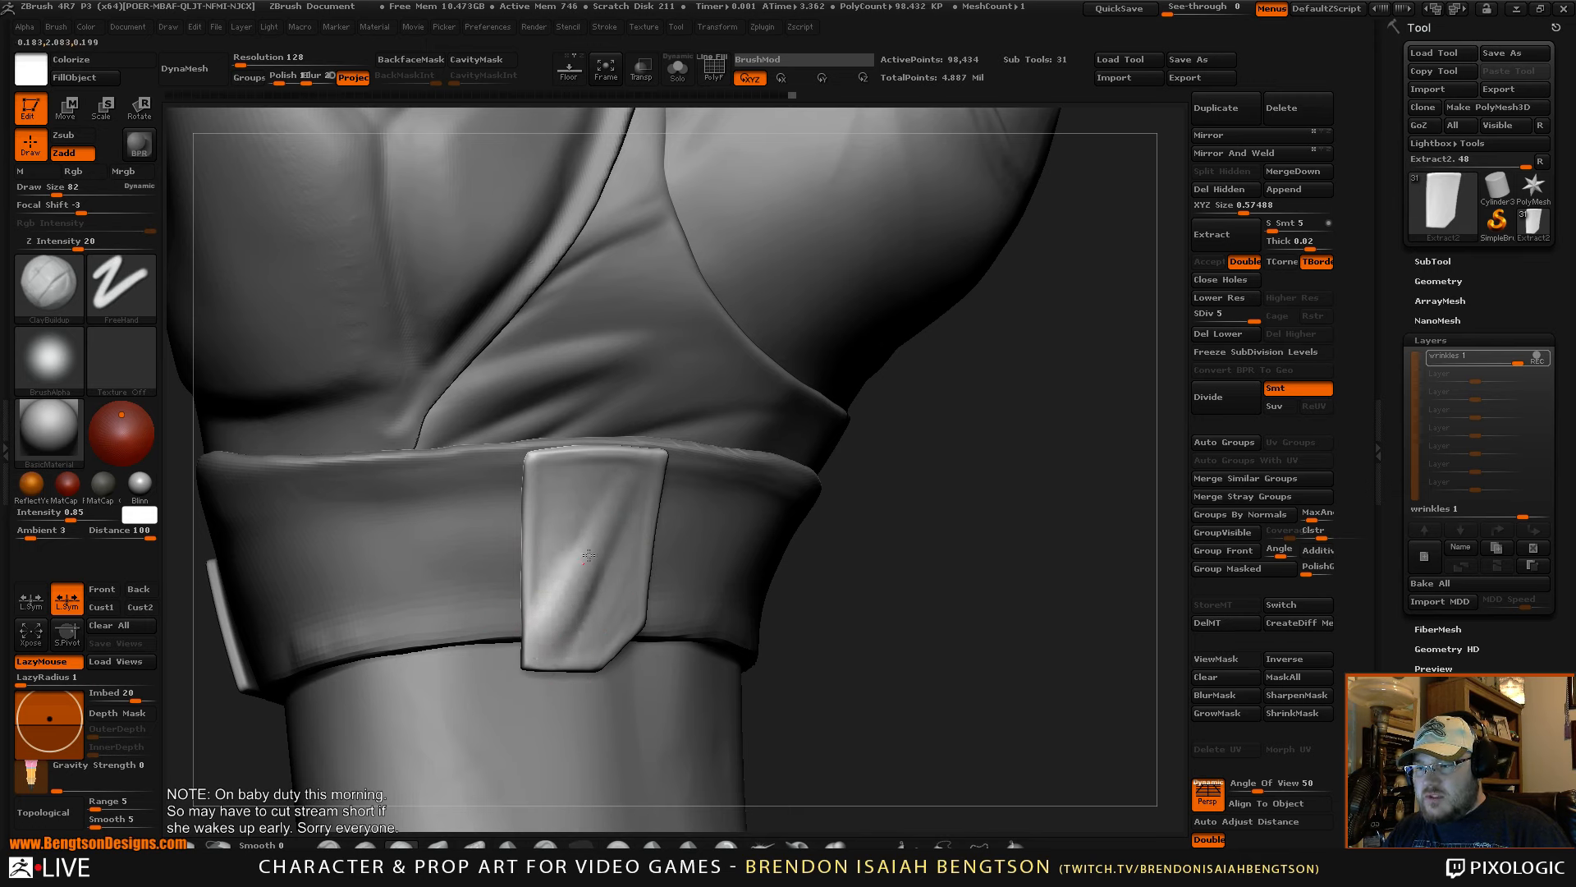
key("ctrl")
key("ctrl+z")
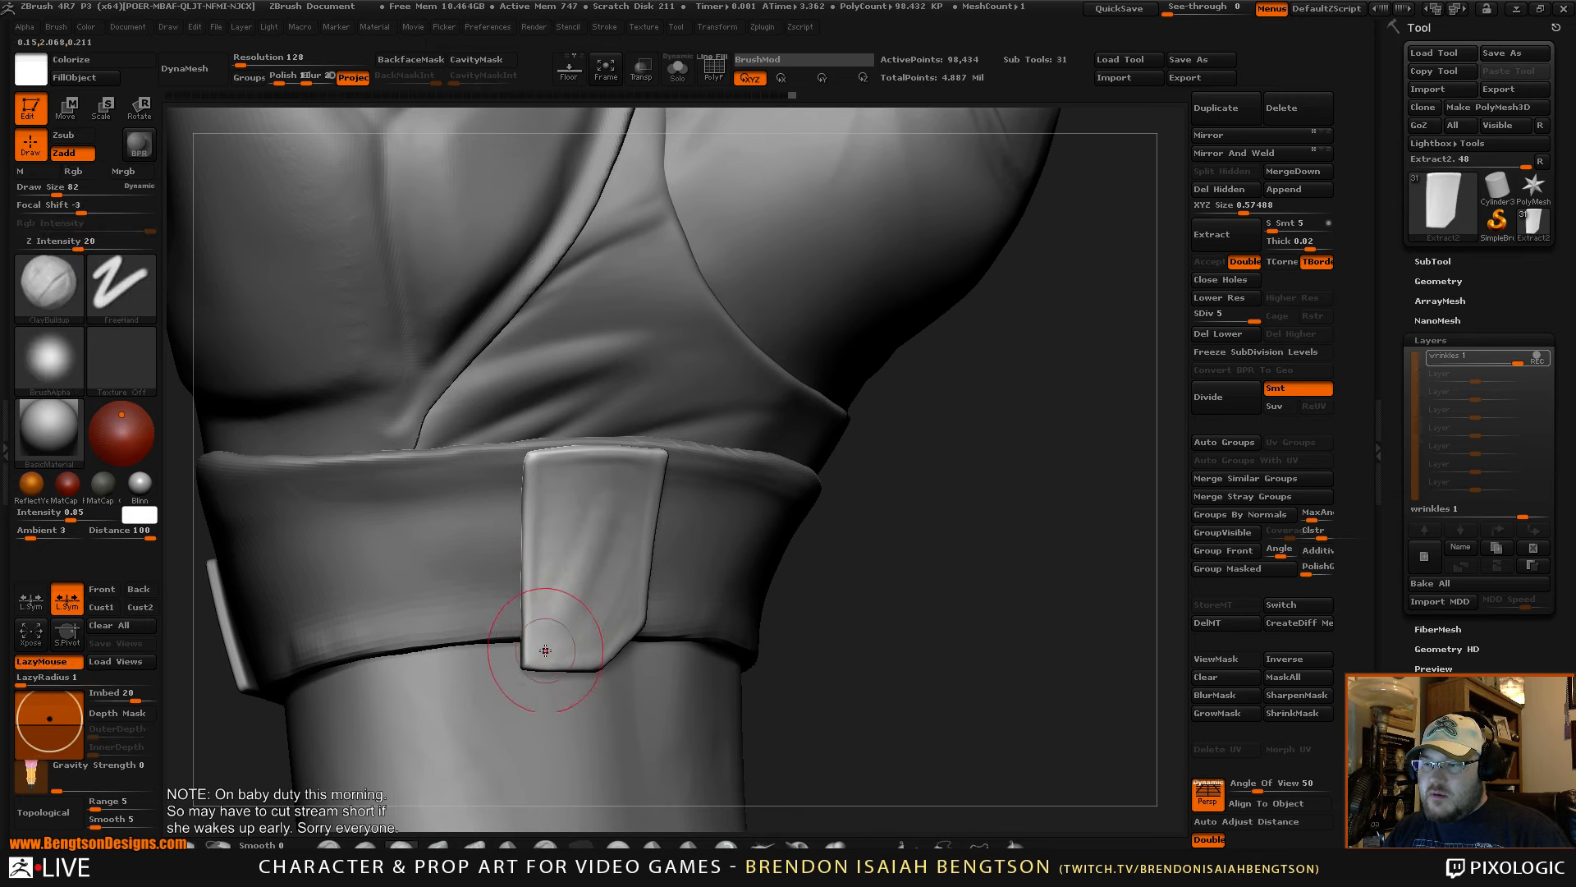
left_click_drag(545, 646, 661, 517)
key("ctrl+z")
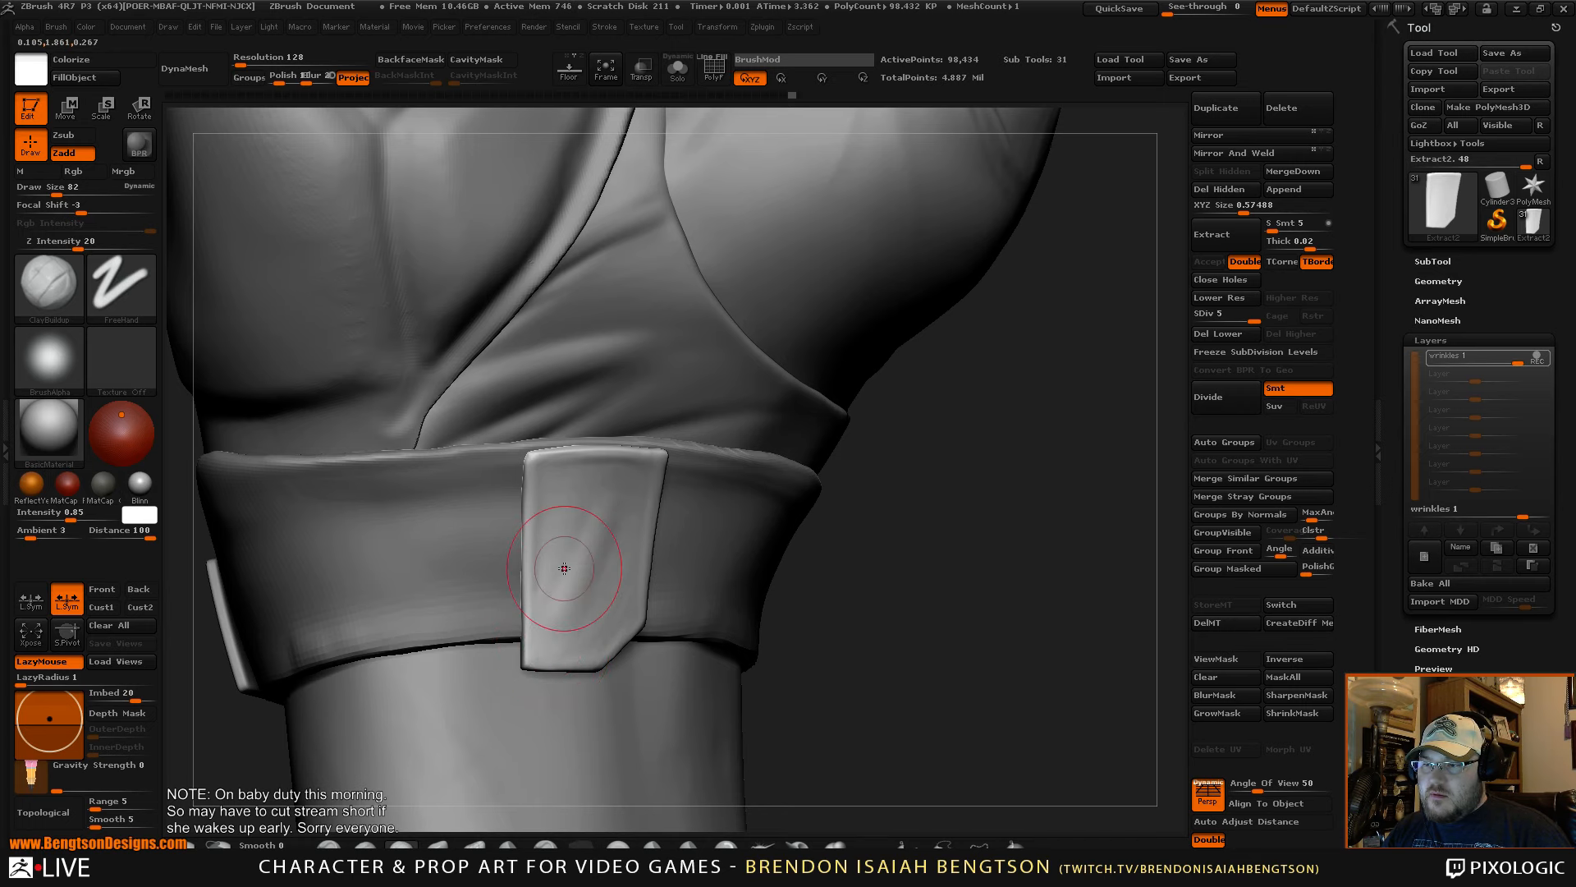
- Sculpt diagonal wrinkles across the tab's face with ClayBuildup, adding finer strokes at draw size 30
mouse_move(548, 610)
left_mouse_down()
mouse_move(557, 573)
mouse_move(662, 491)
mouse_move(559, 524)
mouse_move(570, 534)
mouse_move(542, 577)
mouse_move(535, 532)
mouse_move(633, 462)
left_mouse_up()
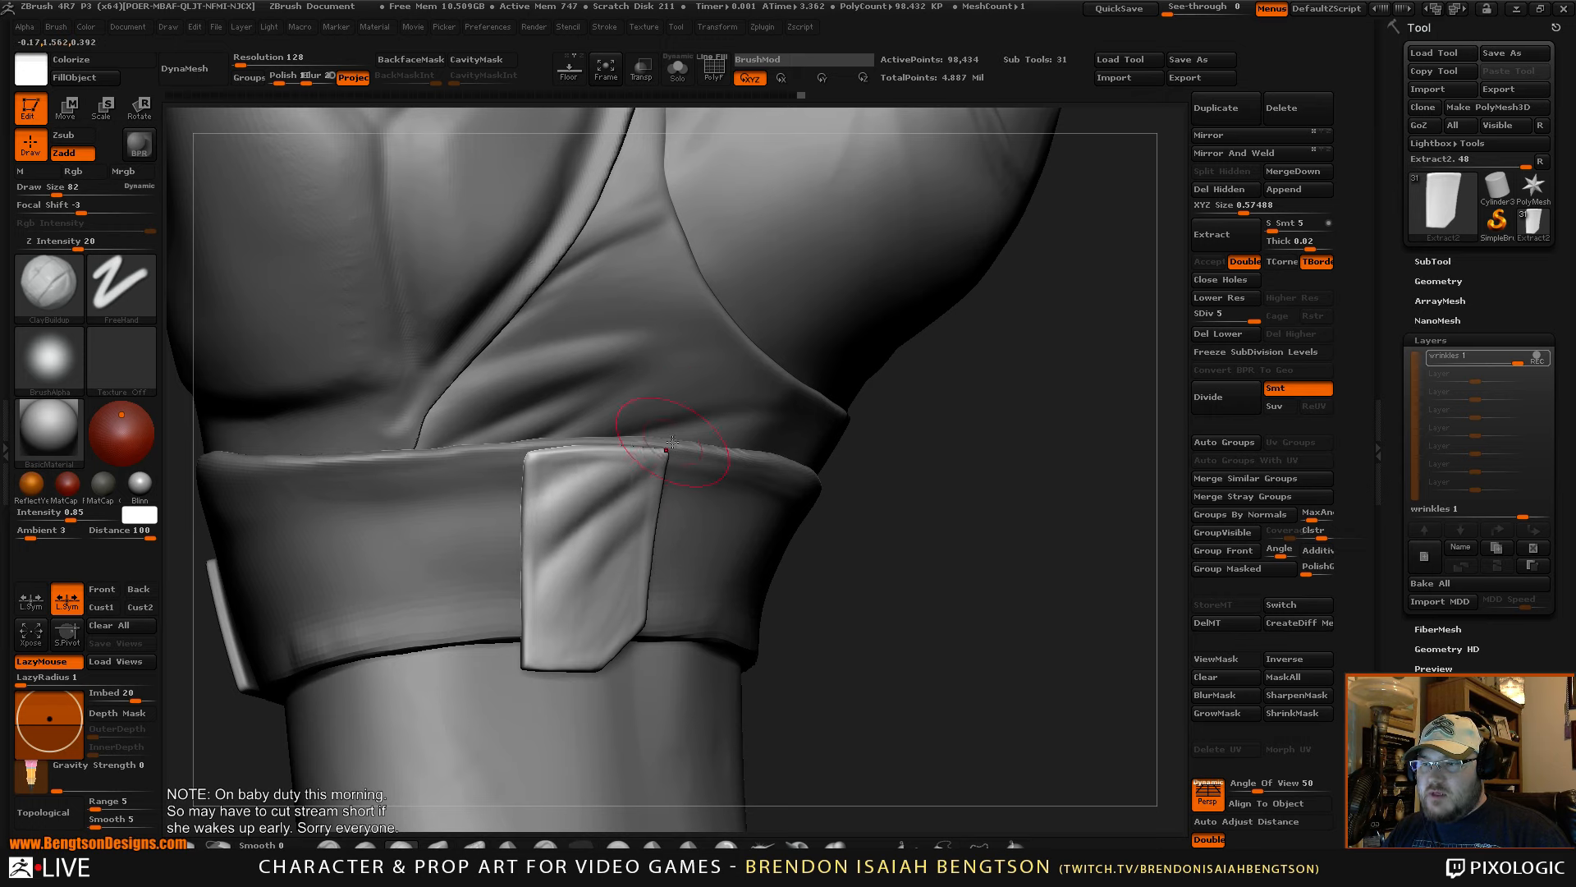
key("space")
left_click_drag(637, 551, 622, 550)
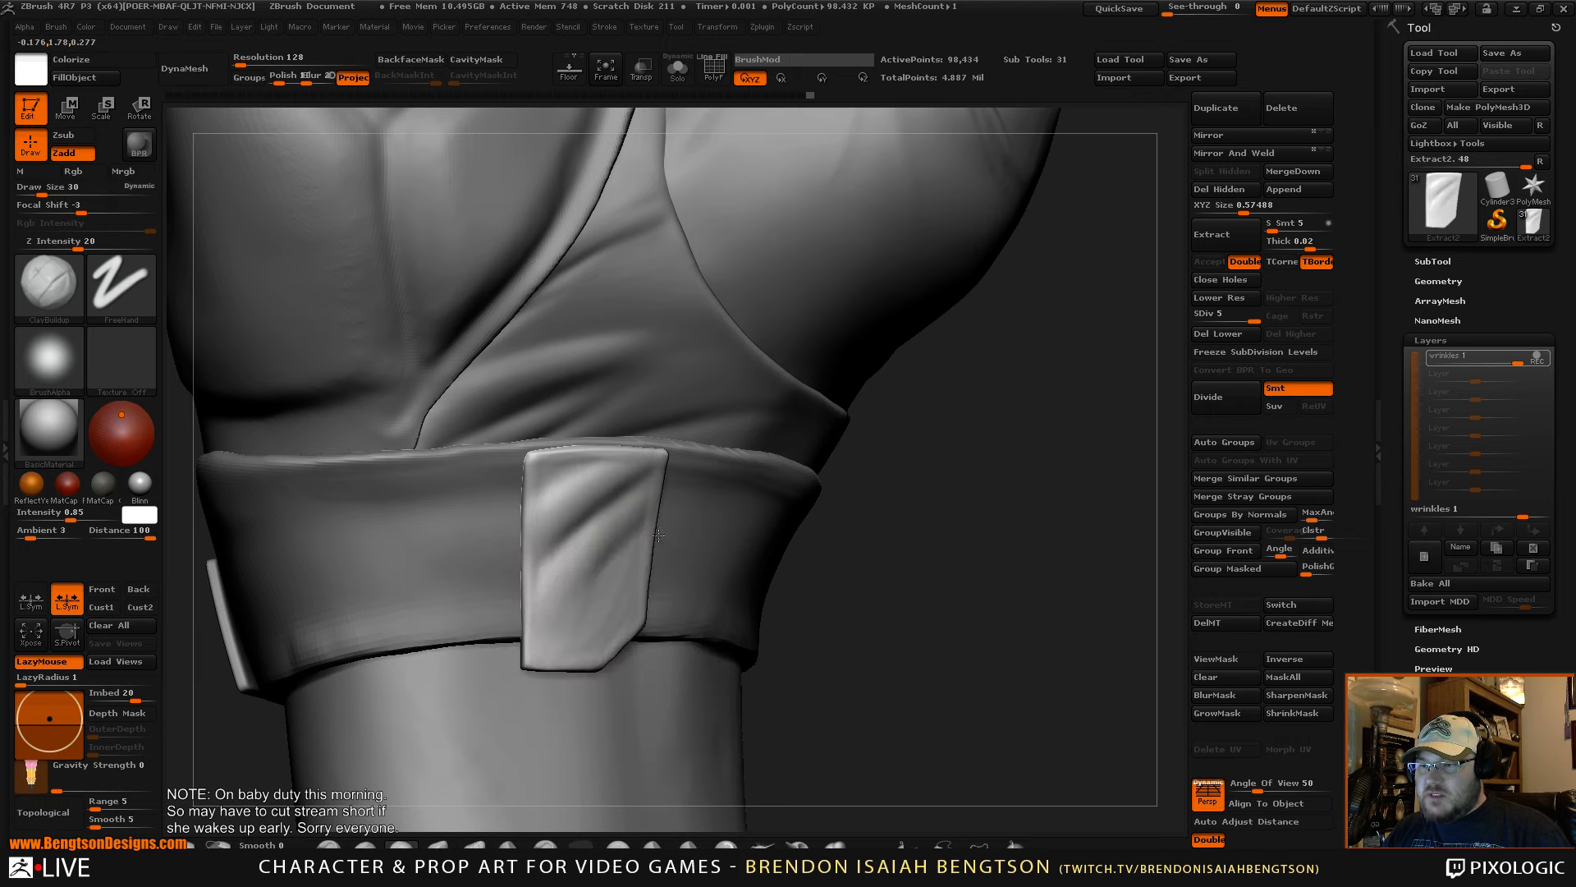
mouse_move(540, 651)
left_mouse_down()
mouse_move(645, 548)
mouse_move(569, 663)
mouse_move(595, 610)
left_mouse_up()
- Stop recording on the wrinkles layer and toggle its visibility to compare the tab with and without the folds
left_click_drag(1021, 494, 958, 615, "alt")
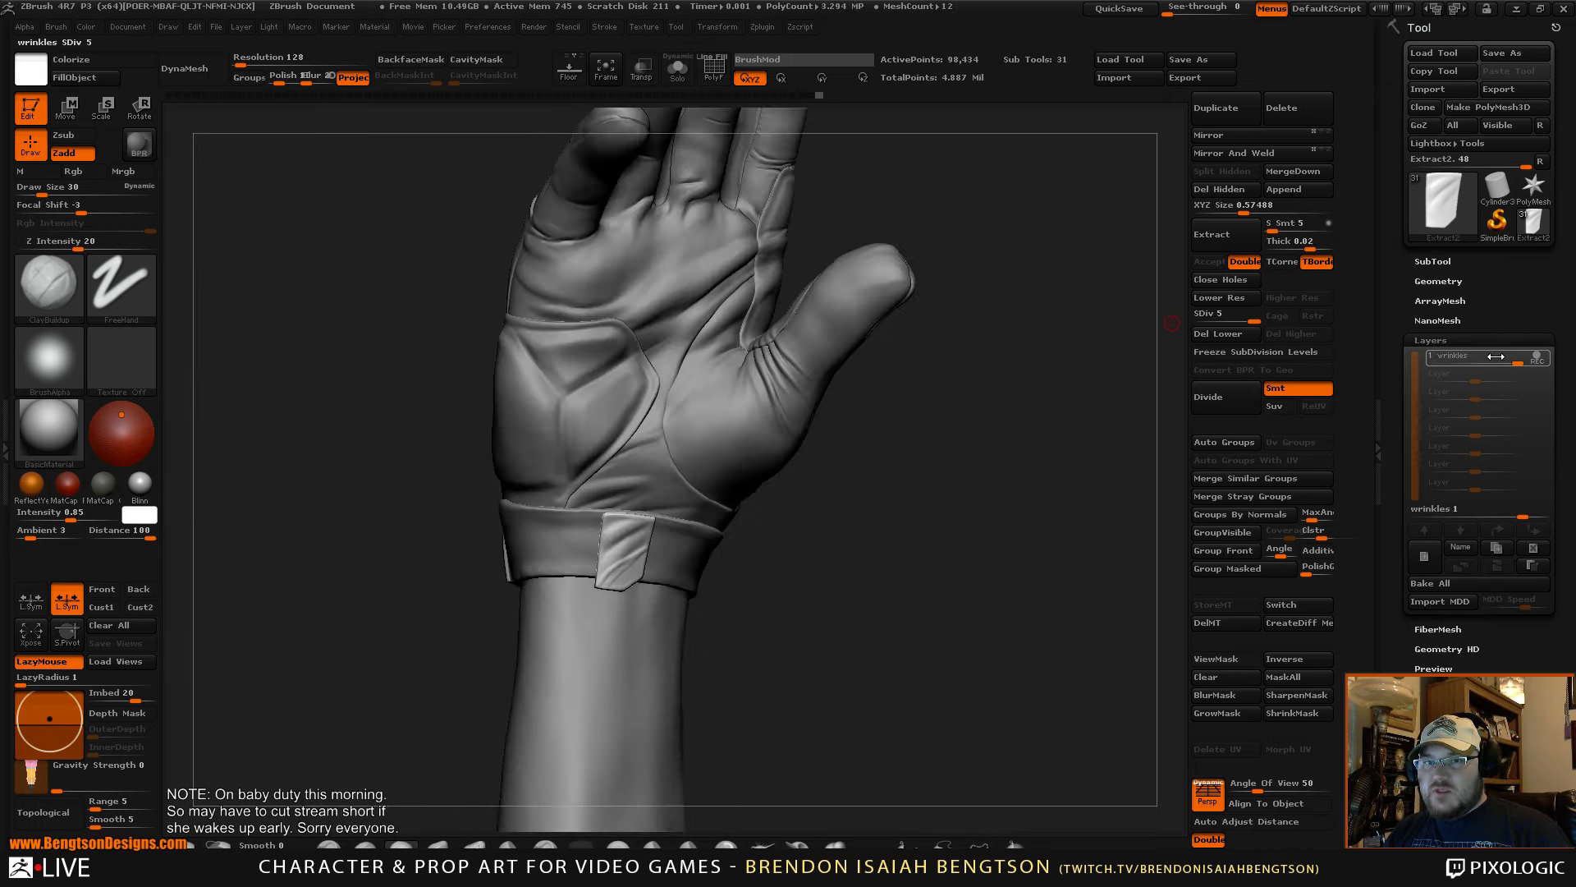
left_click(1535, 356)
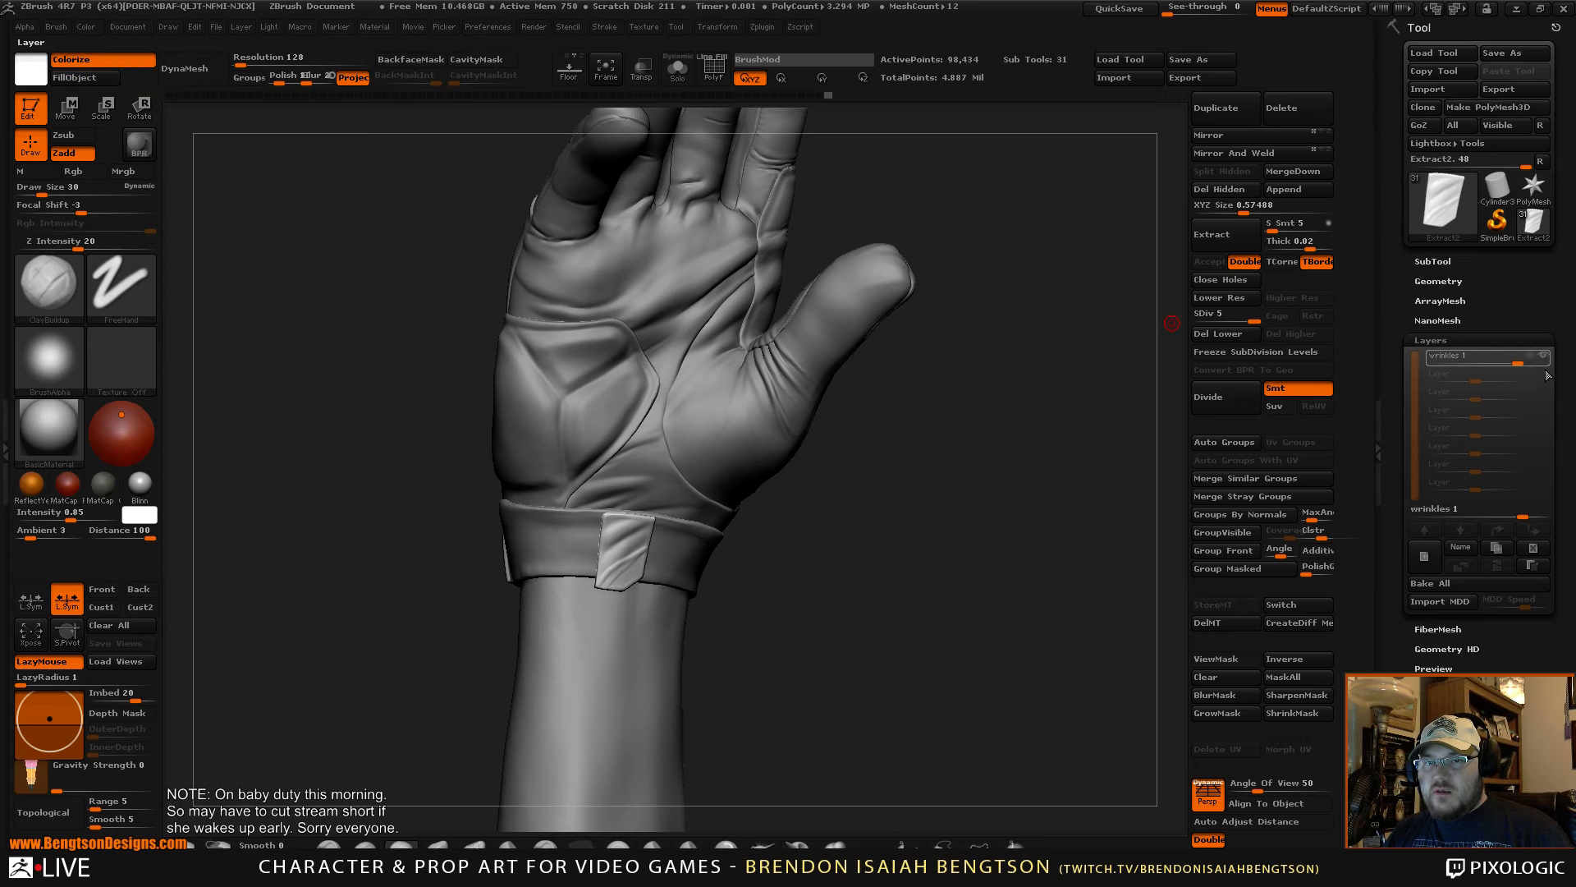
left_click(1545, 354)
left_click(1545, 356)
left_click(1546, 356)
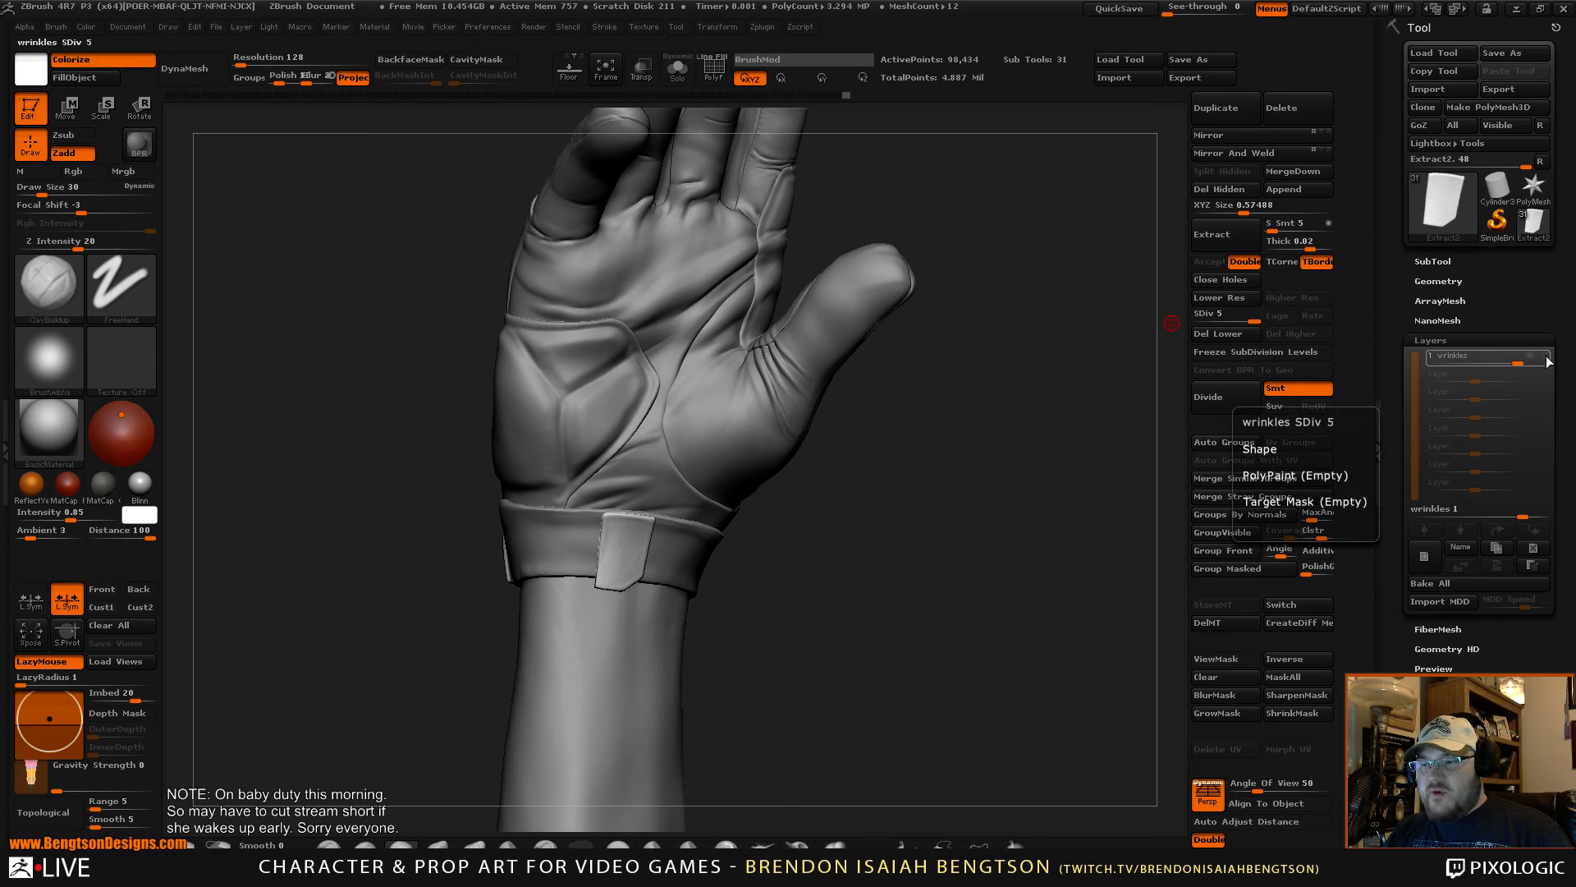
left_click(1546, 357)
left_click(1546, 357)
- Reduce the wrinkles layer's intensity to 0.69697
left_click_drag(1547, 361, 1504, 360)
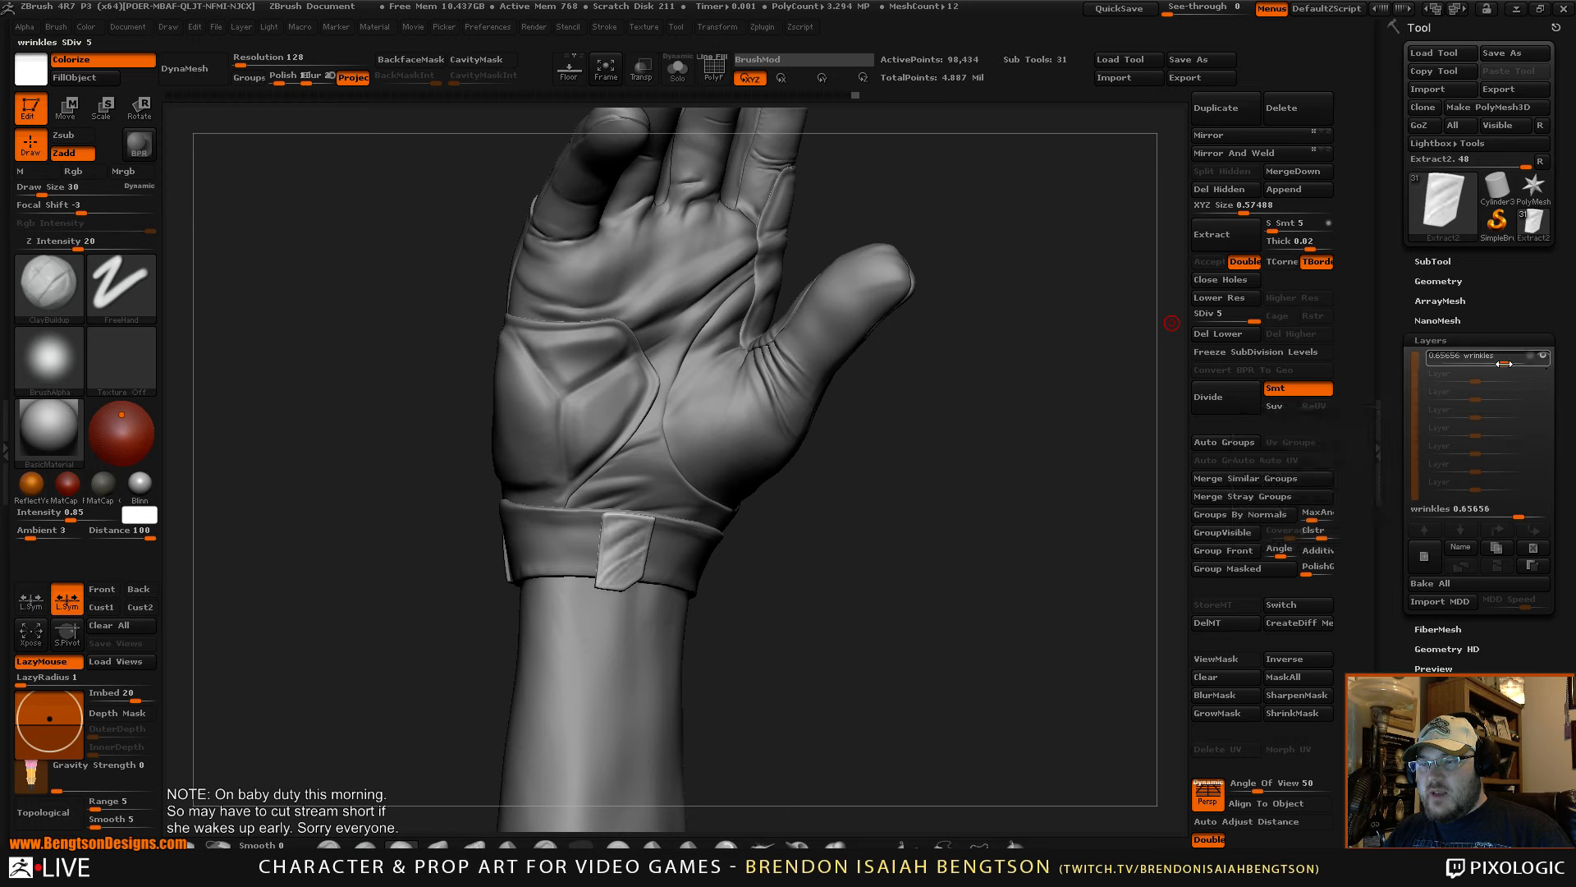
mouse_move(1504, 363)
left_mouse_down()
mouse_move(1519, 363)
mouse_move(1478, 363)
mouse_move(1518, 363)
mouse_move(1502, 365)
left_mouse_up()
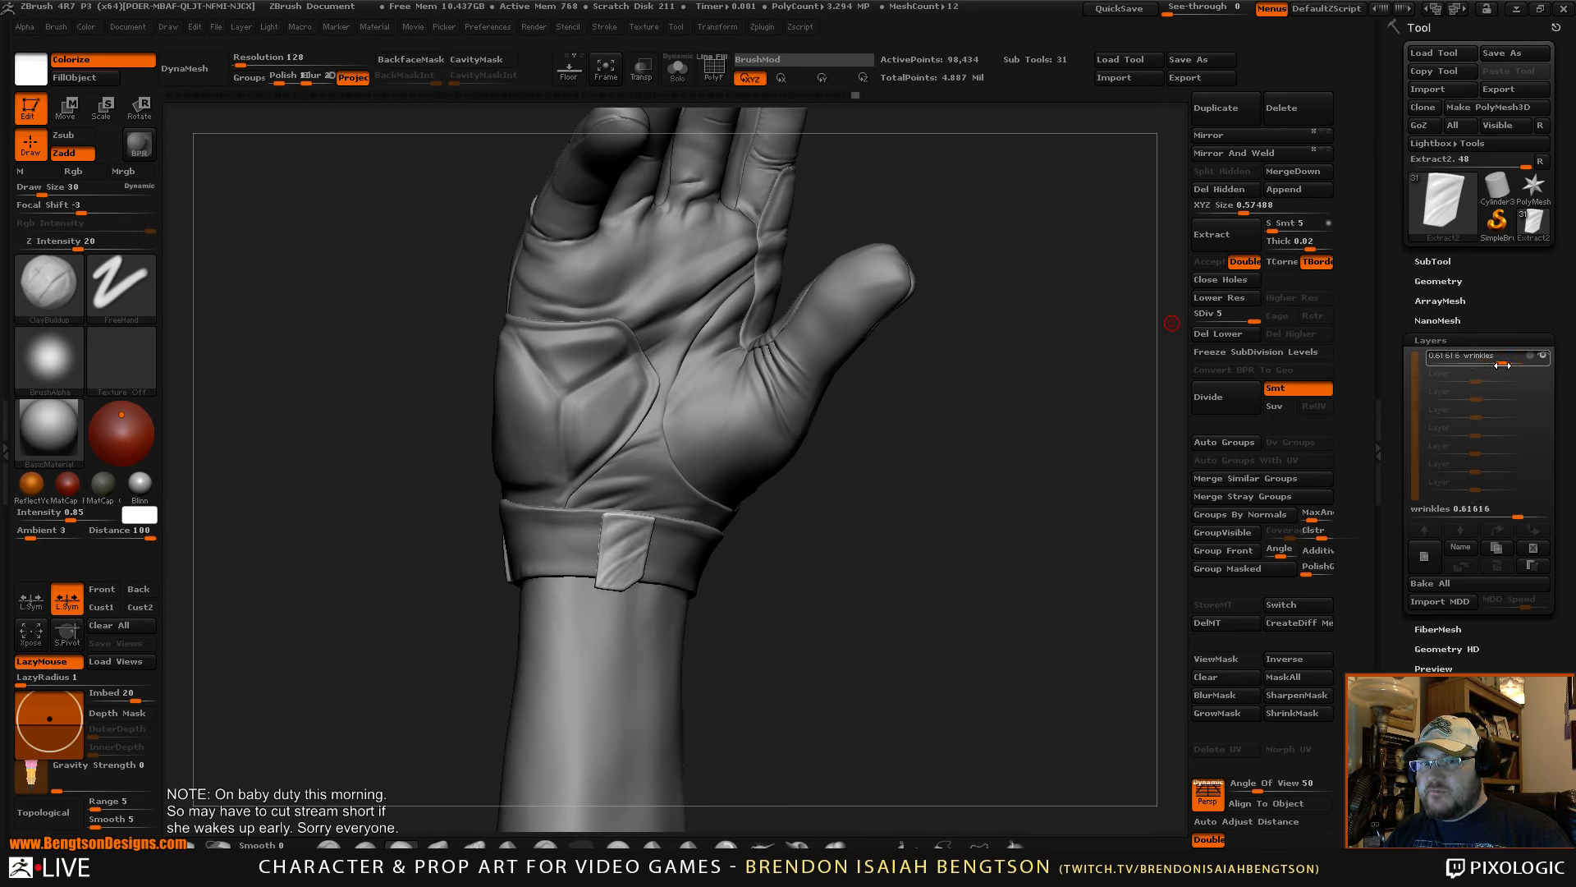
left_click_drag(936, 605, 977, 683)
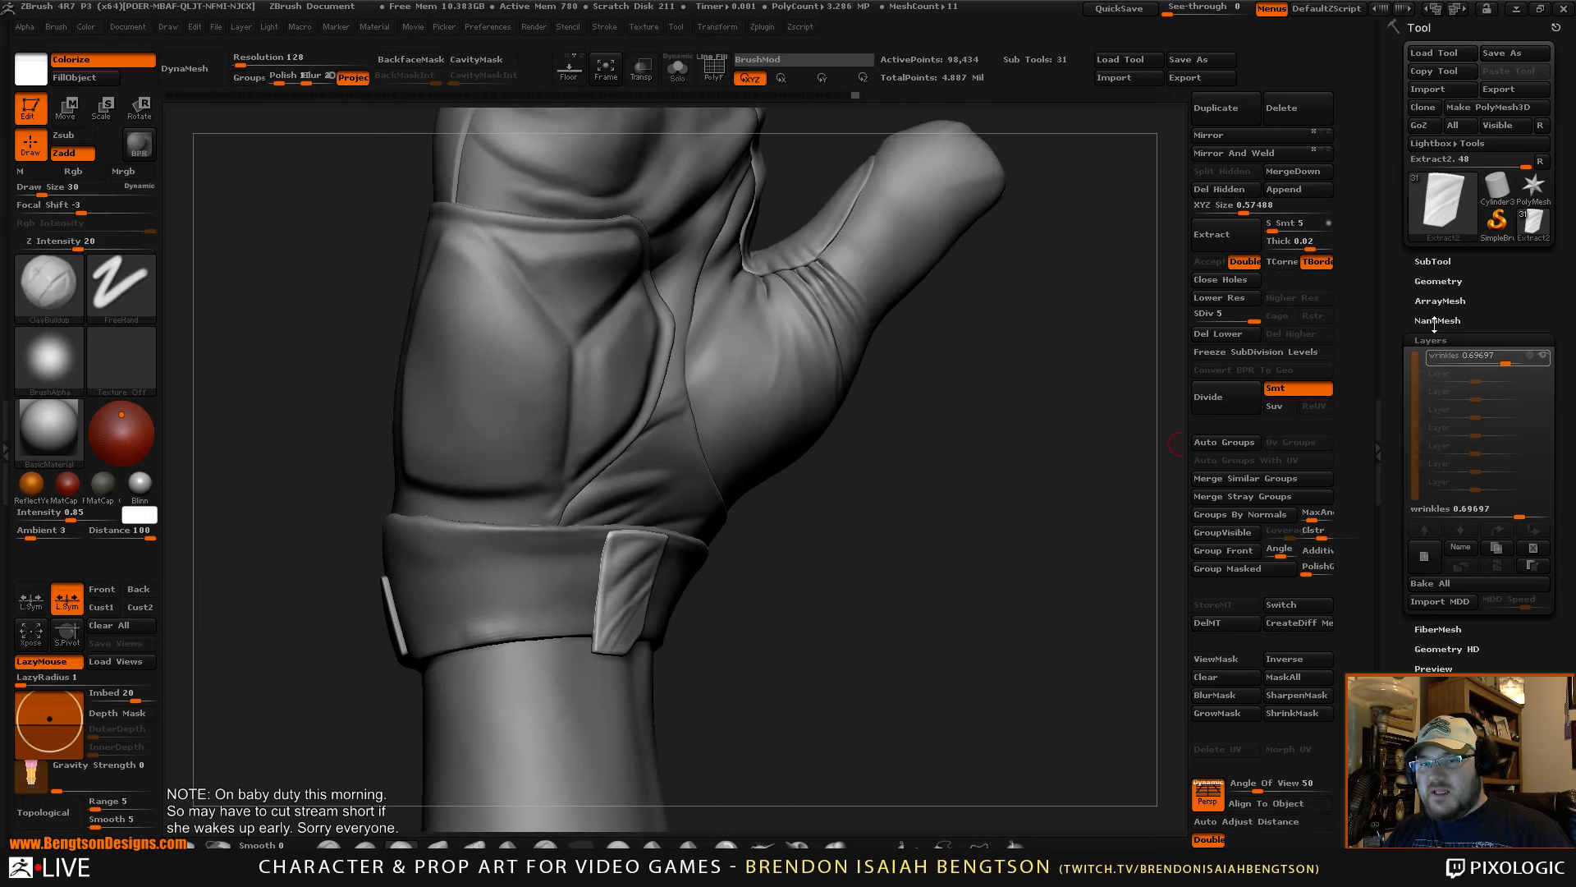
- Delete the wrinkles layer from the tab and set the brush draw size to 122
left_click_drag(922, 571, 1104, 422, "alt")
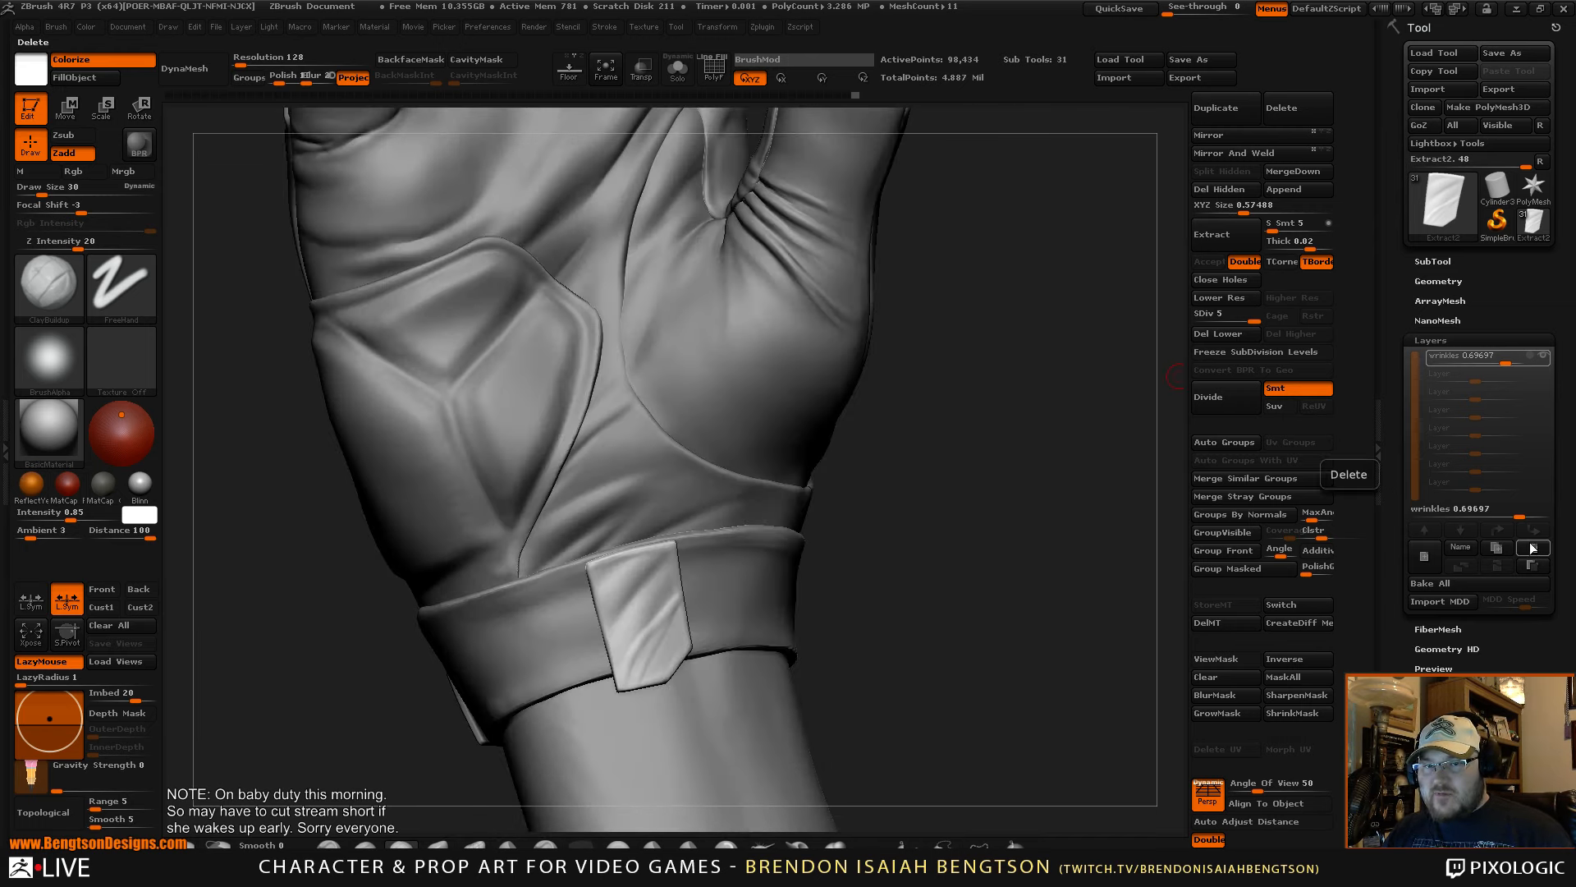
left_click_drag(1042, 643, 1087, 528)
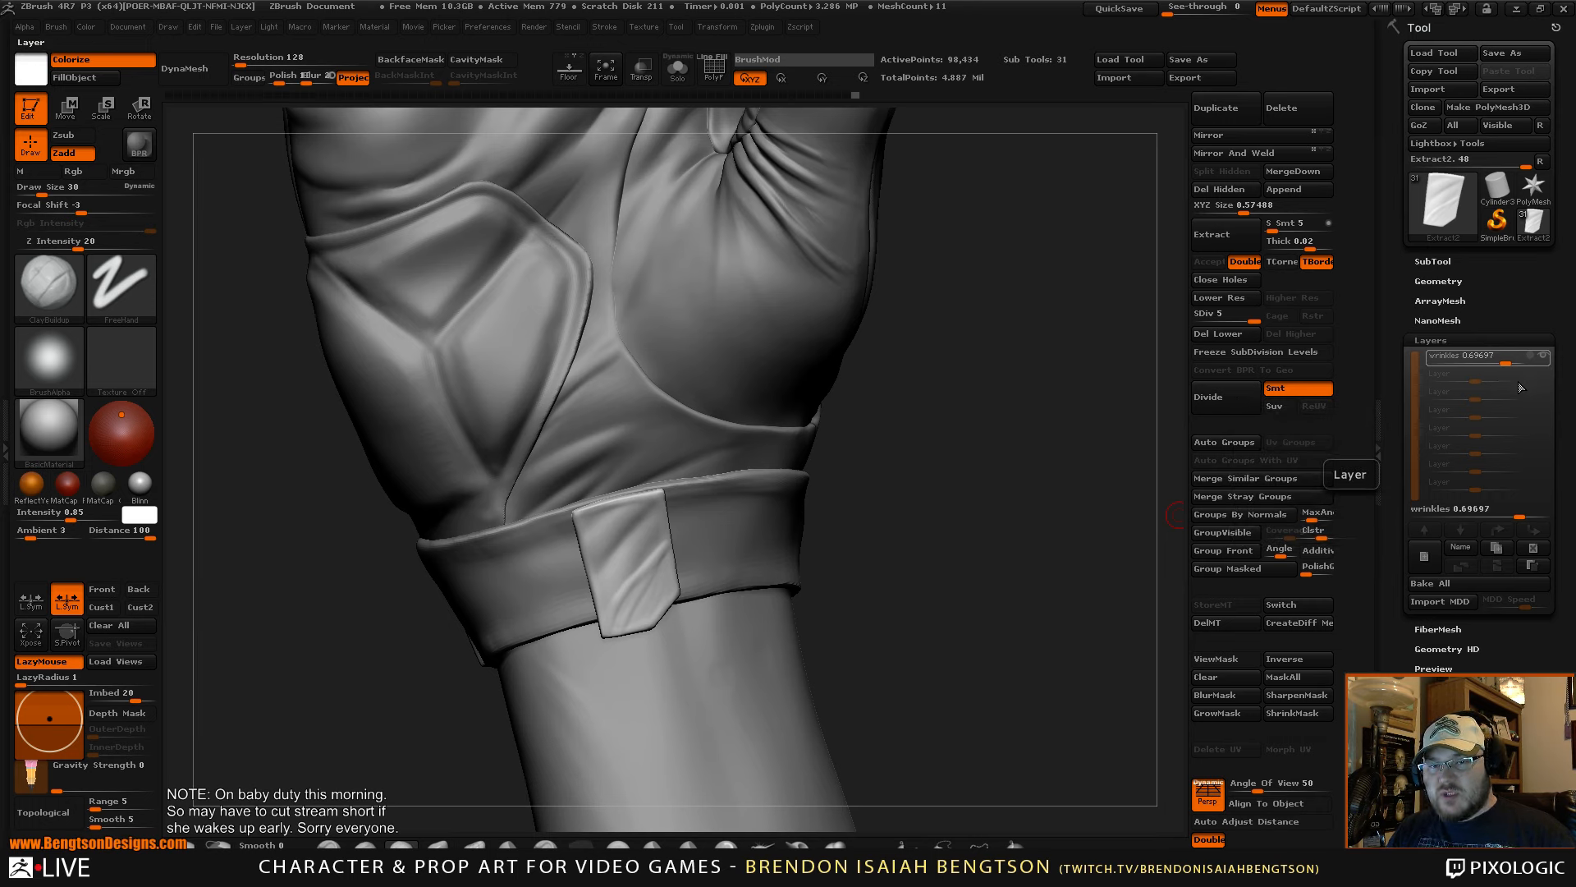
left_click(1532, 549)
key("space")
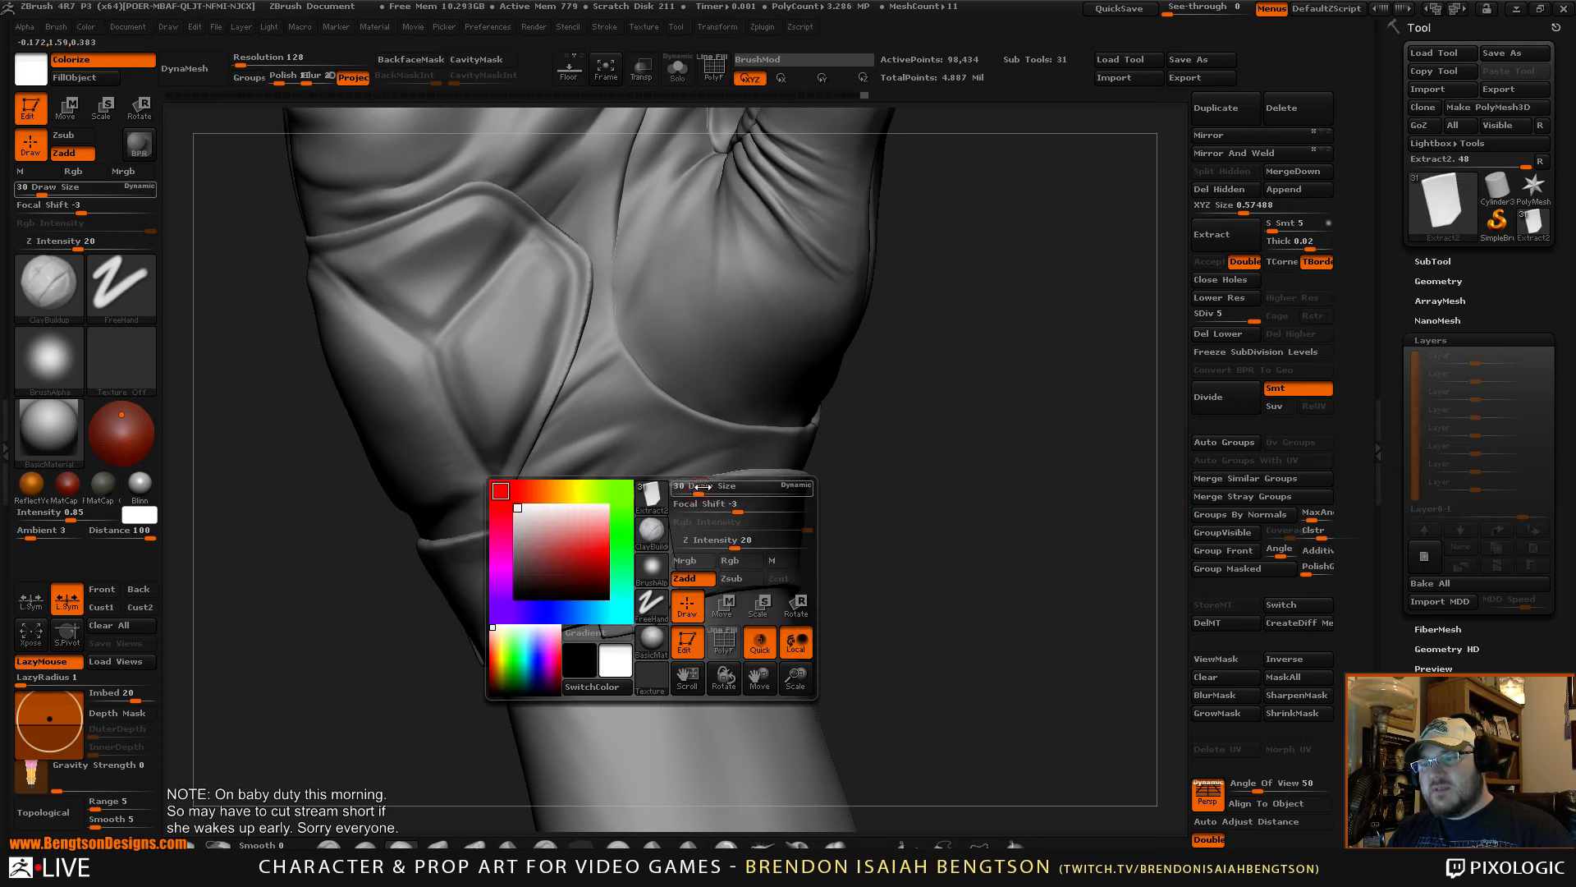
left_click_drag(699, 486, 723, 486)
mouse_move(960, 493)
left_mouse_down()
mouse_move(1011, 465)
mouse_move(1013, 444)
mouse_move(1034, 490)
mouse_move(1020, 496)
left_mouse_up()
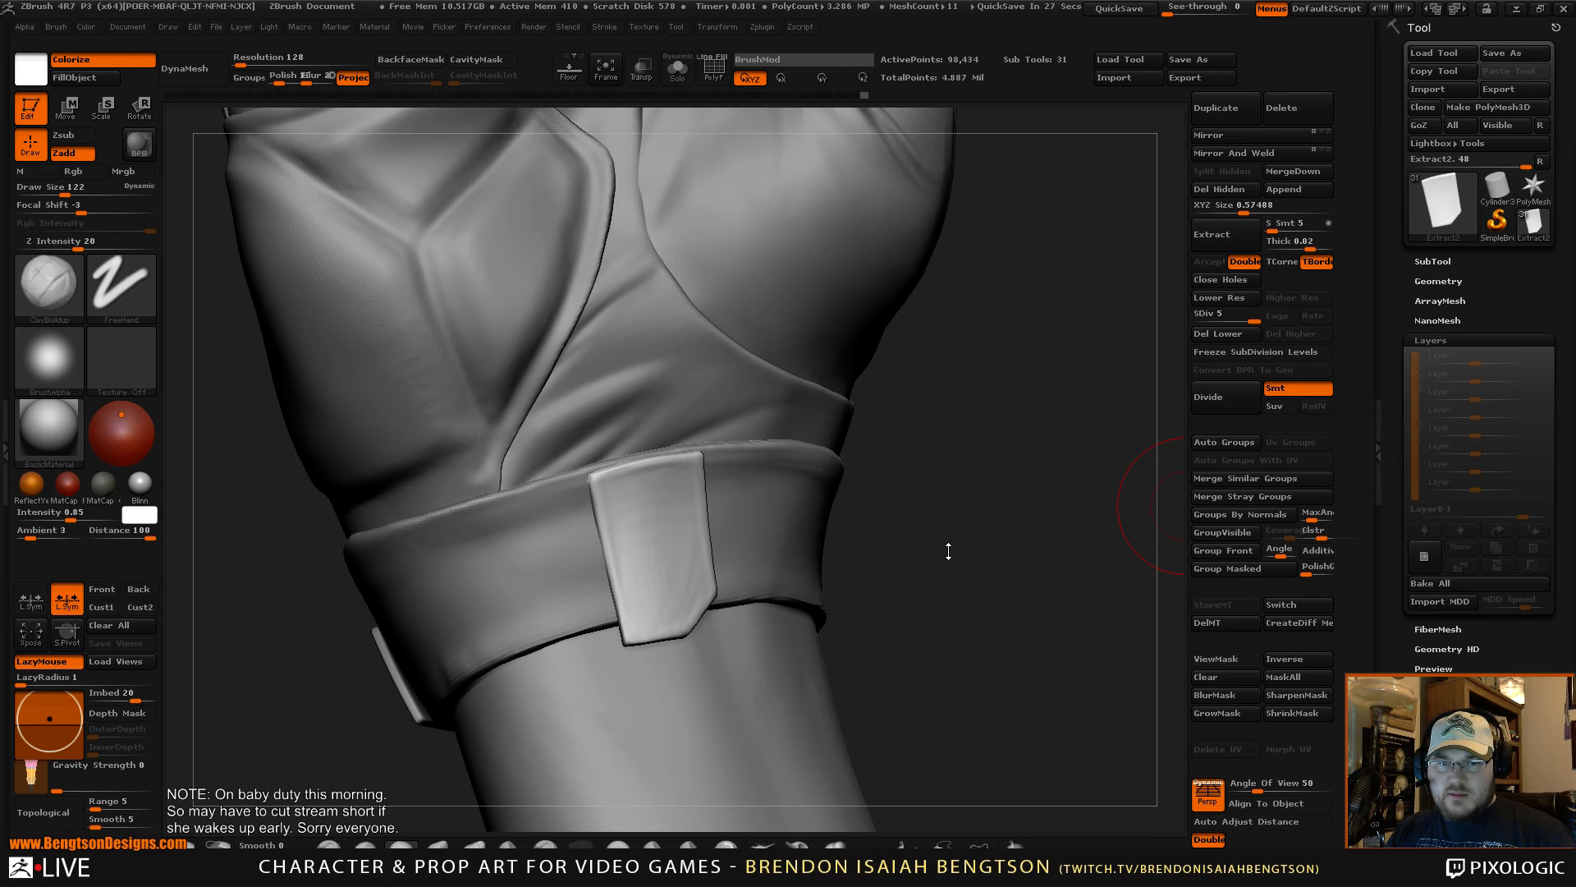
mouse_move(954, 560)
left_mouse_down()
mouse_move(975, 574)
mouse_move(963, 355)
mouse_move(964, 554)
mouse_move(978, 539)
mouse_move(992, 637)
left_mouse_up()
left_click_drag(1031, 503, 996, 585, "alt")
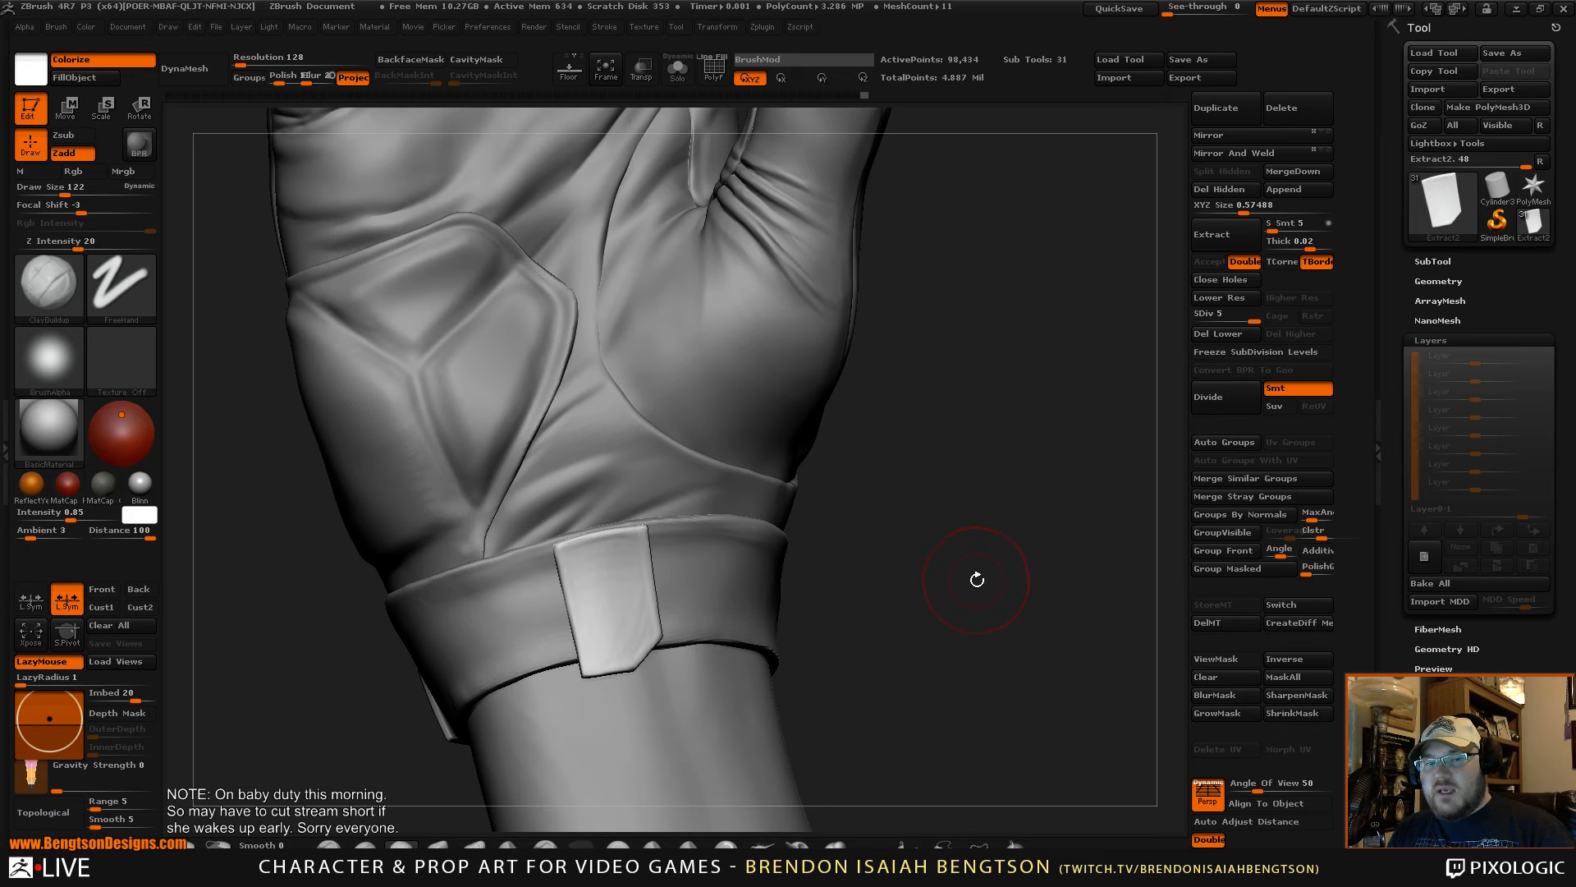
mouse_move(975, 574)
left_mouse_down()
mouse_move(954, 483)
mouse_move(985, 582)
mouse_move(1012, 554)
left_mouse_up()
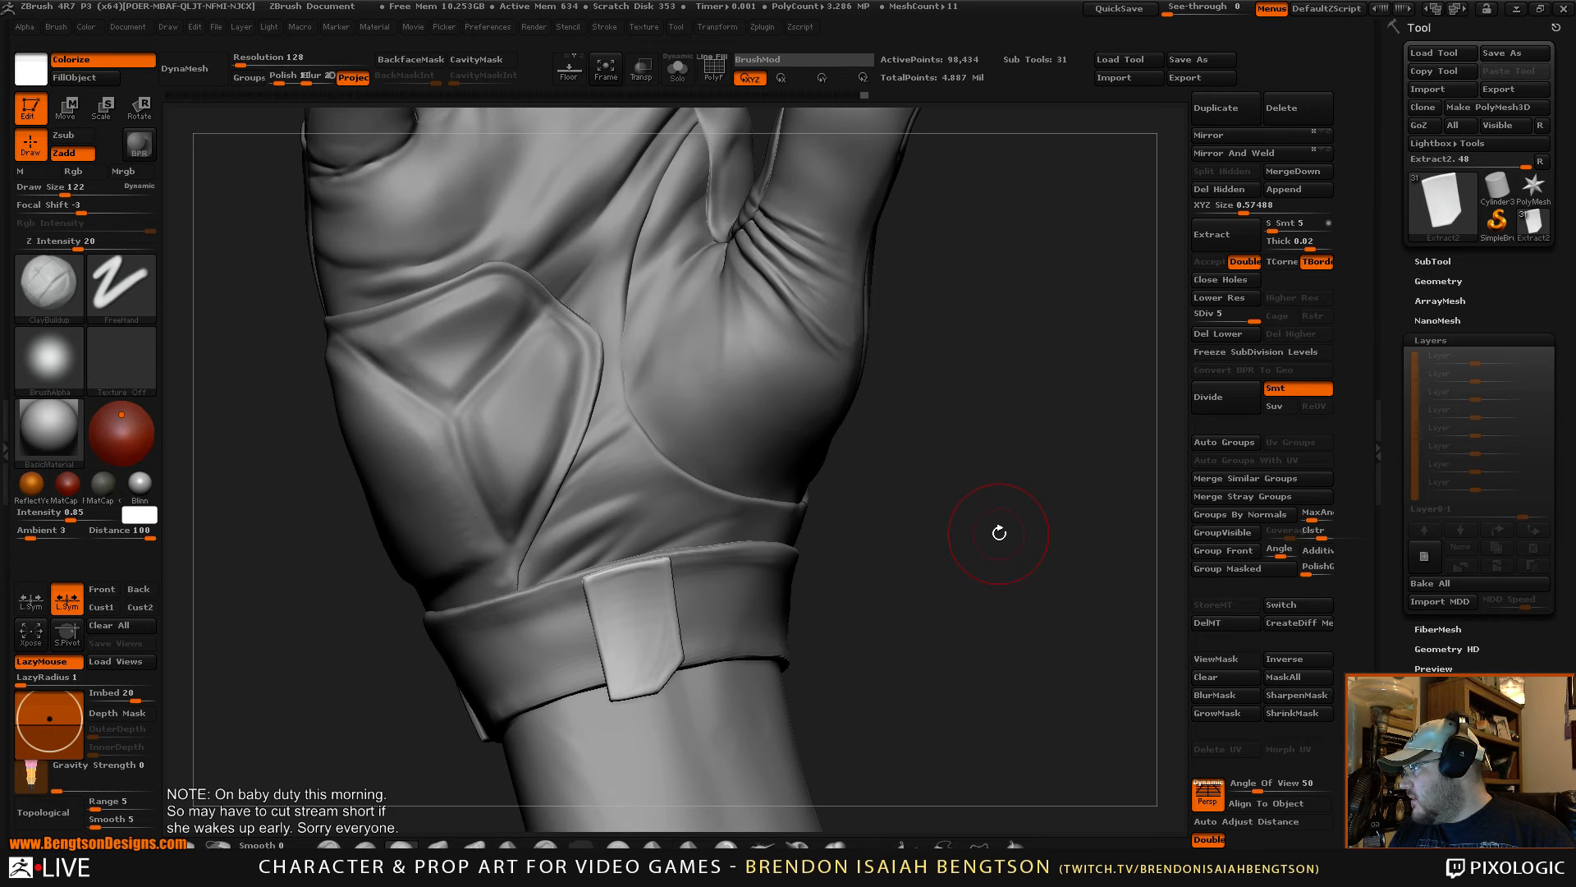
- Reselect the ClayBuildup brush and set its draw size to 97 over the wrist tab
mouse_move(999, 533)
left_mouse_down()
mouse_move(1007, 626)
mouse_move(981, 496)
mouse_move(920, 517)
mouse_move(1007, 558)
mouse_move(1020, 492)
mouse_move(954, 451)
left_mouse_up()
key("b")
key("m")
key("t")
key("b")
key("c")
key("b")
key("space")
left_click(636, 540)
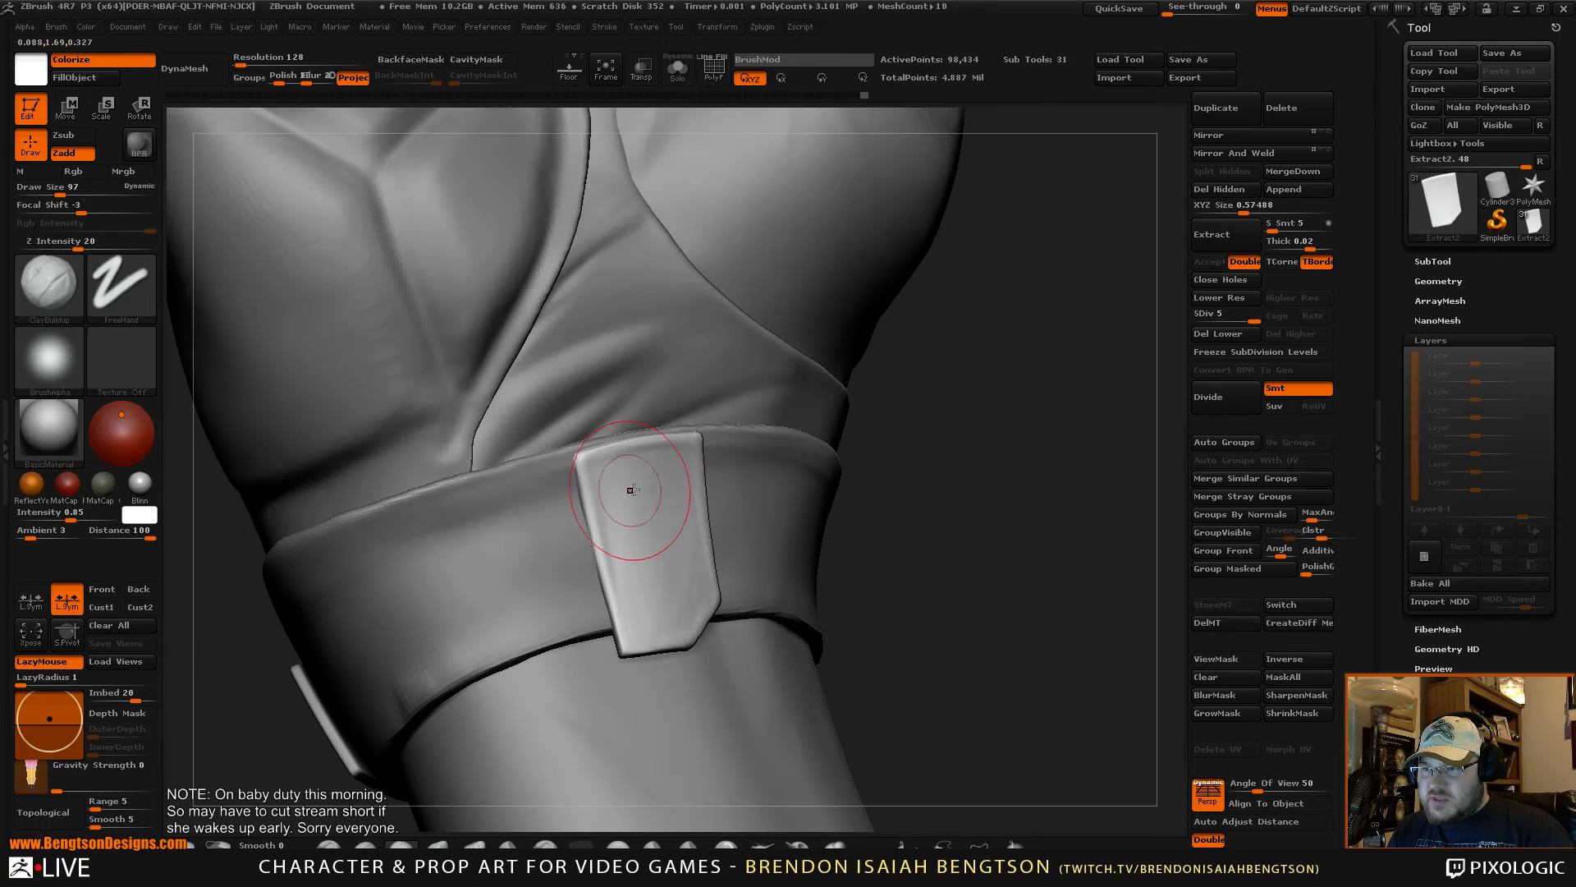
mouse_move(1037, 493)
left_mouse_down()
mouse_move(1128, 519)
mouse_move(1120, 332)
left_mouse_up()
left_click_drag(1077, 562, 1051, 529, "alt")
mouse_move(1051, 529)
left_mouse_down()
mouse_move(1057, 569)
mouse_move(1048, 556)
left_mouse_up()
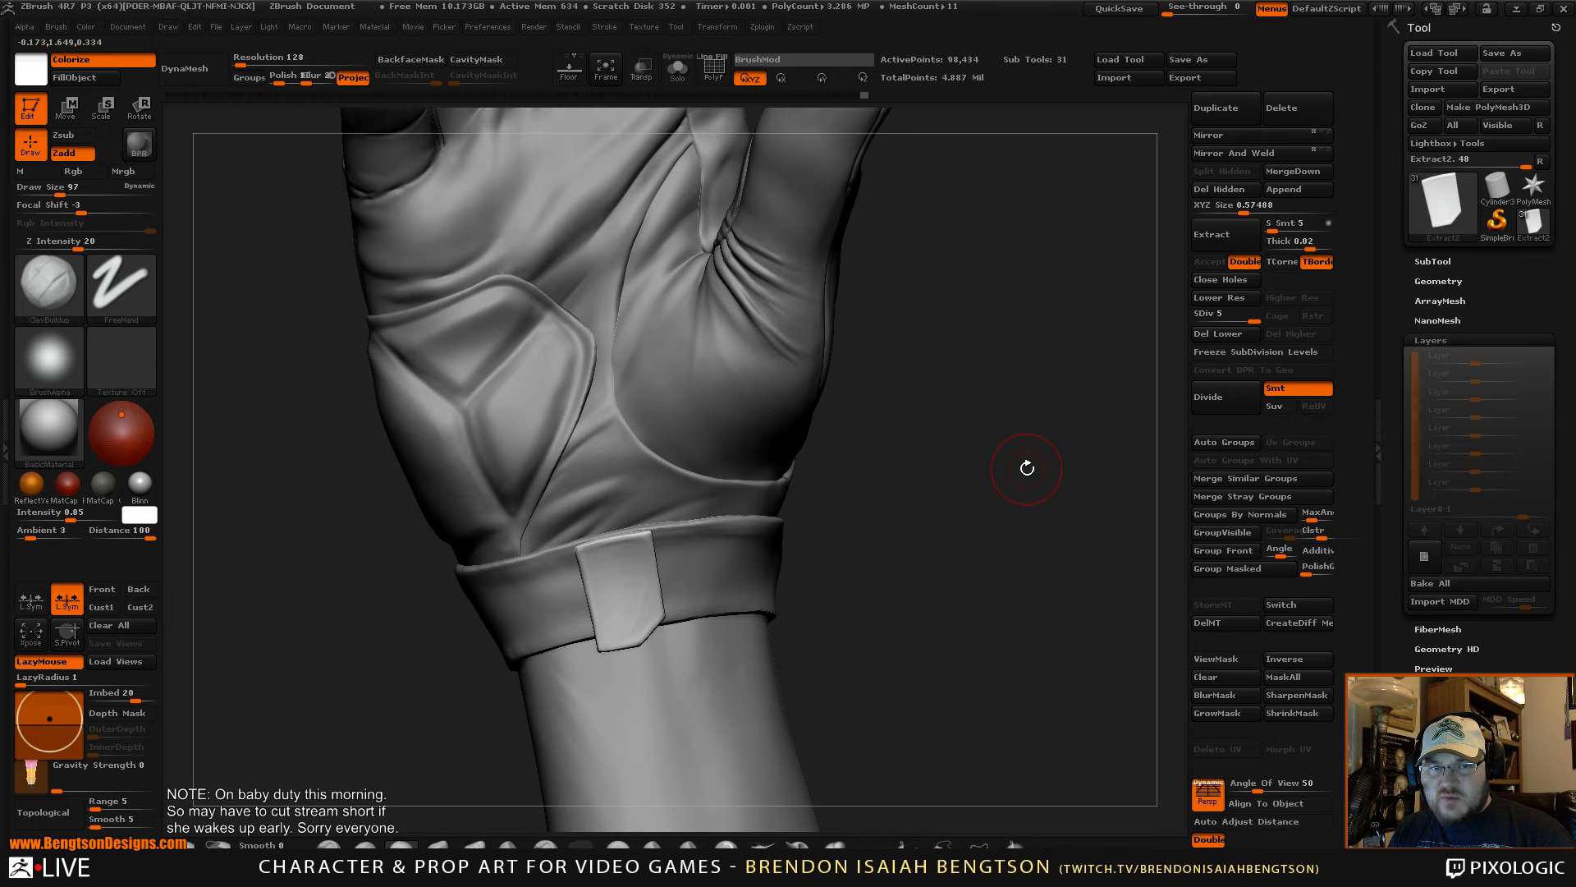
left_click_drag(966, 592, 953, 639, "alt")
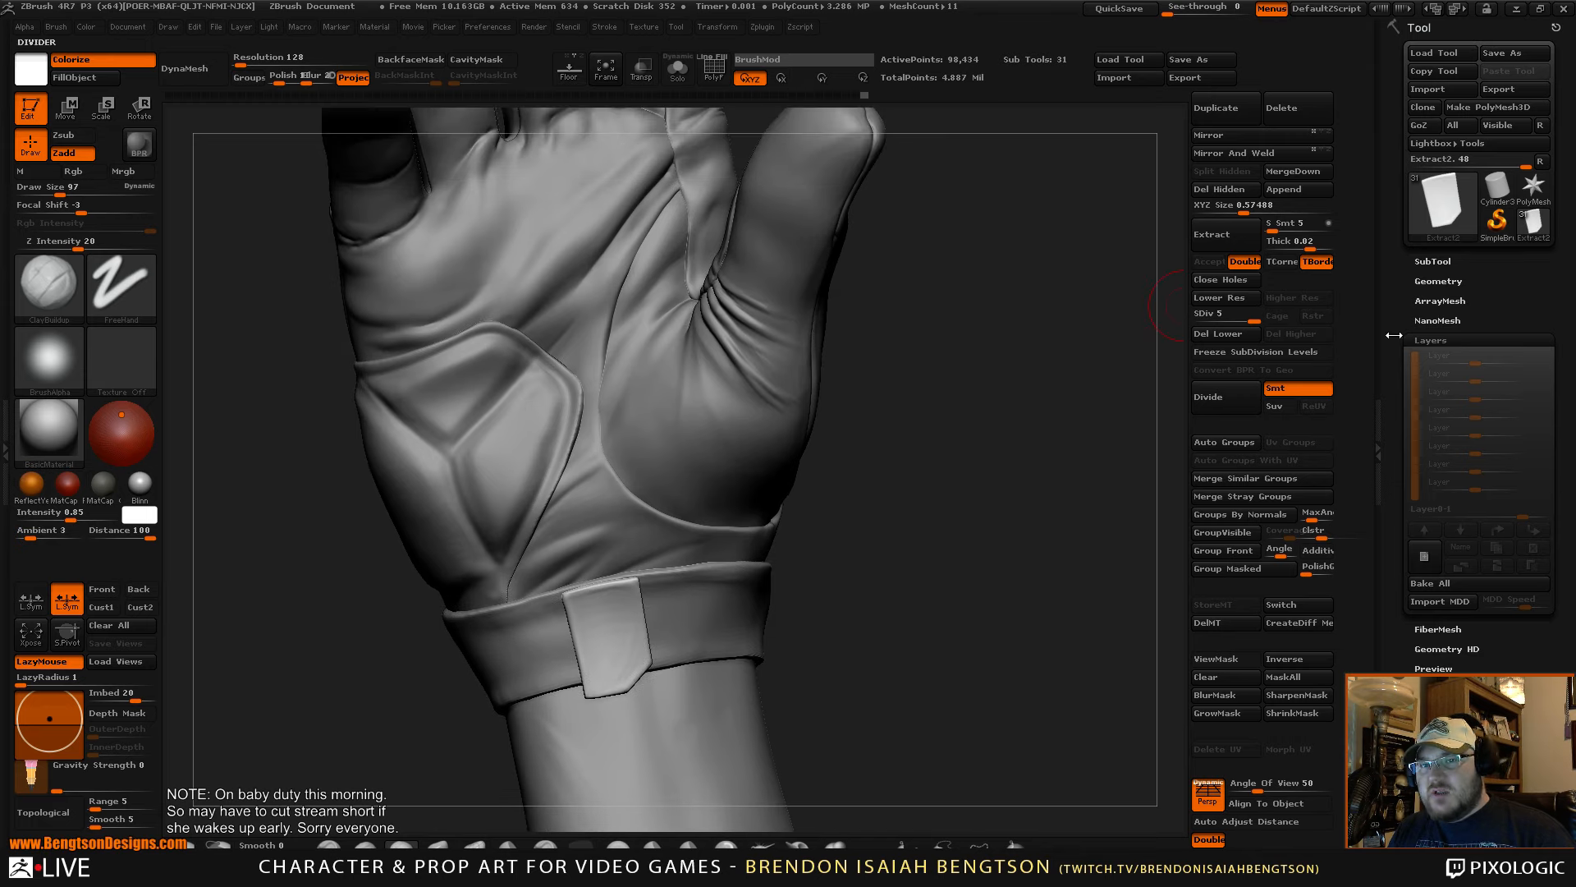
left_click(1433, 261)
left_click_drag(1092, 556, 1095, 551)
left_click(1451, 259)
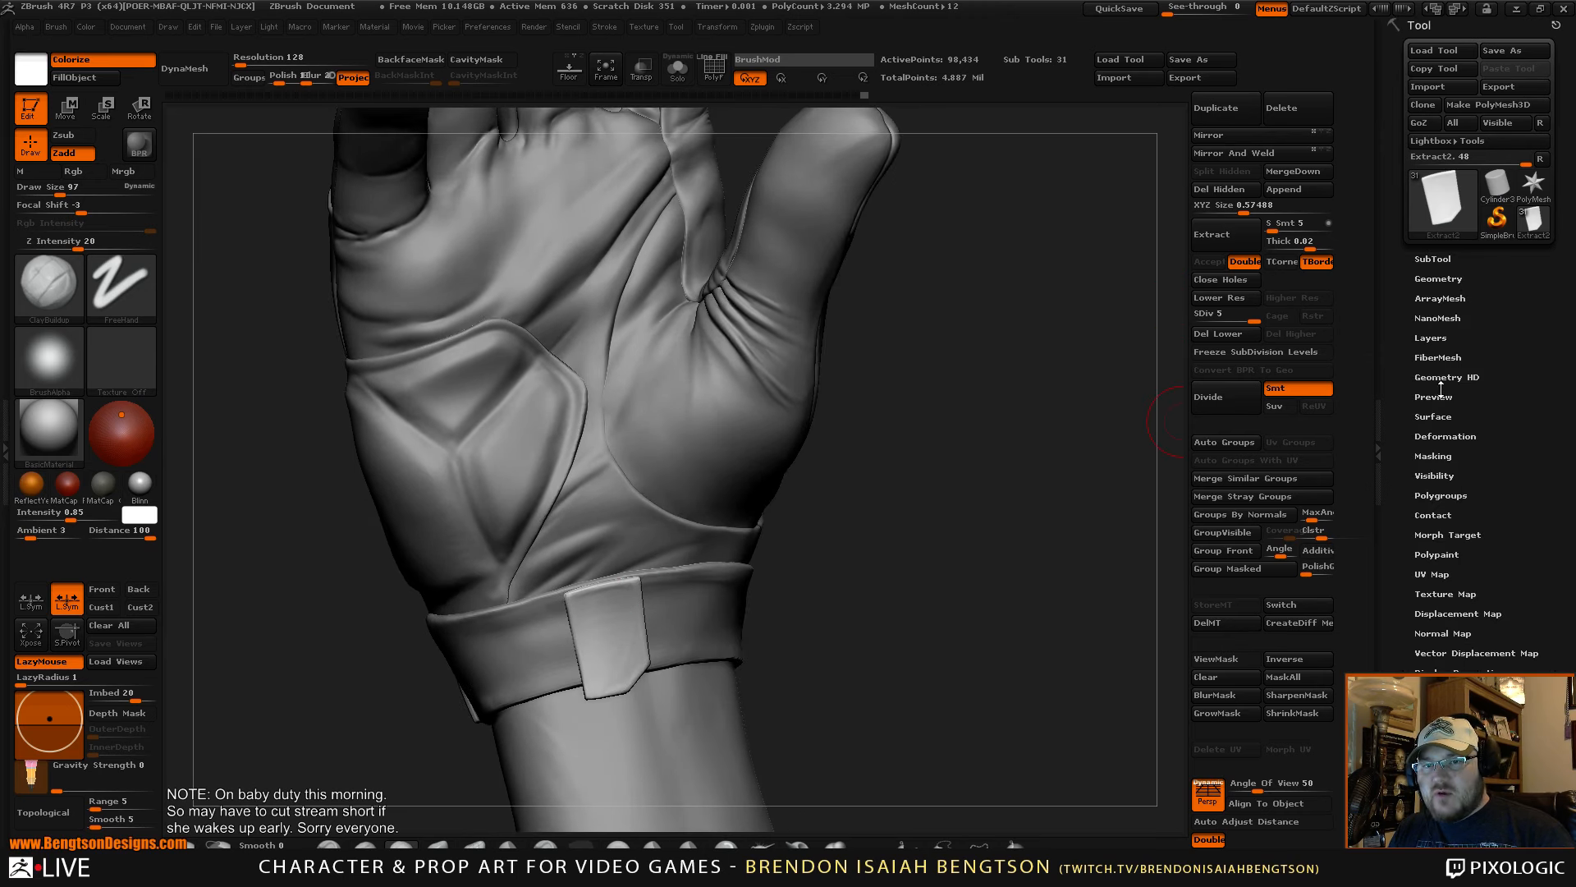
- Try a new sculpting layer on the tab, compare it with the palm piece's layer list, and delete the layer
left_click(1438, 338)
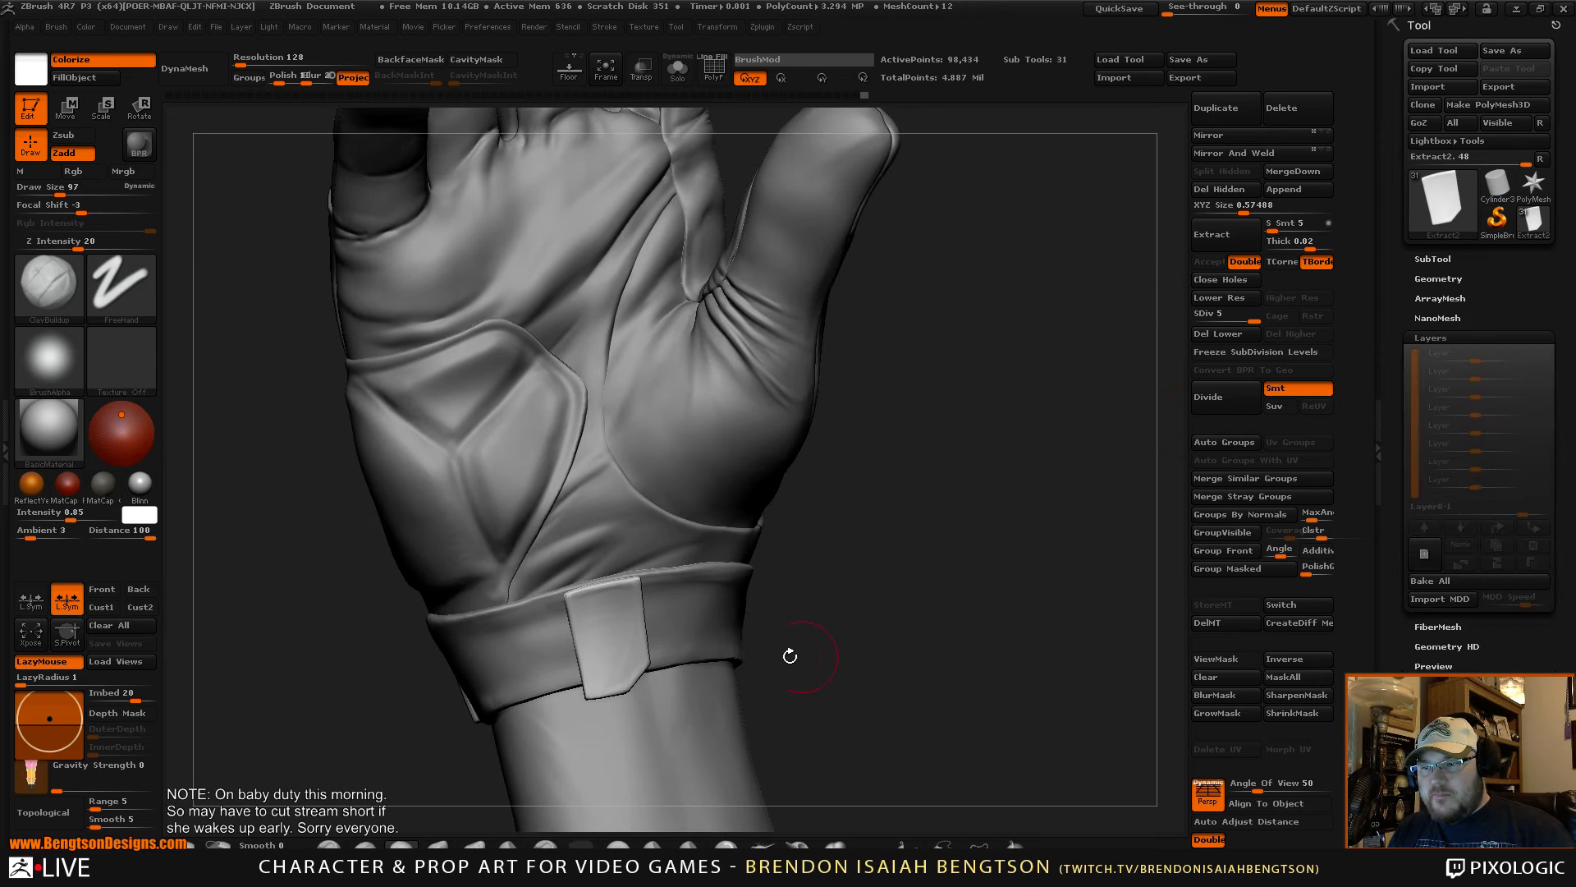
left_click_drag(989, 538, 995, 522)
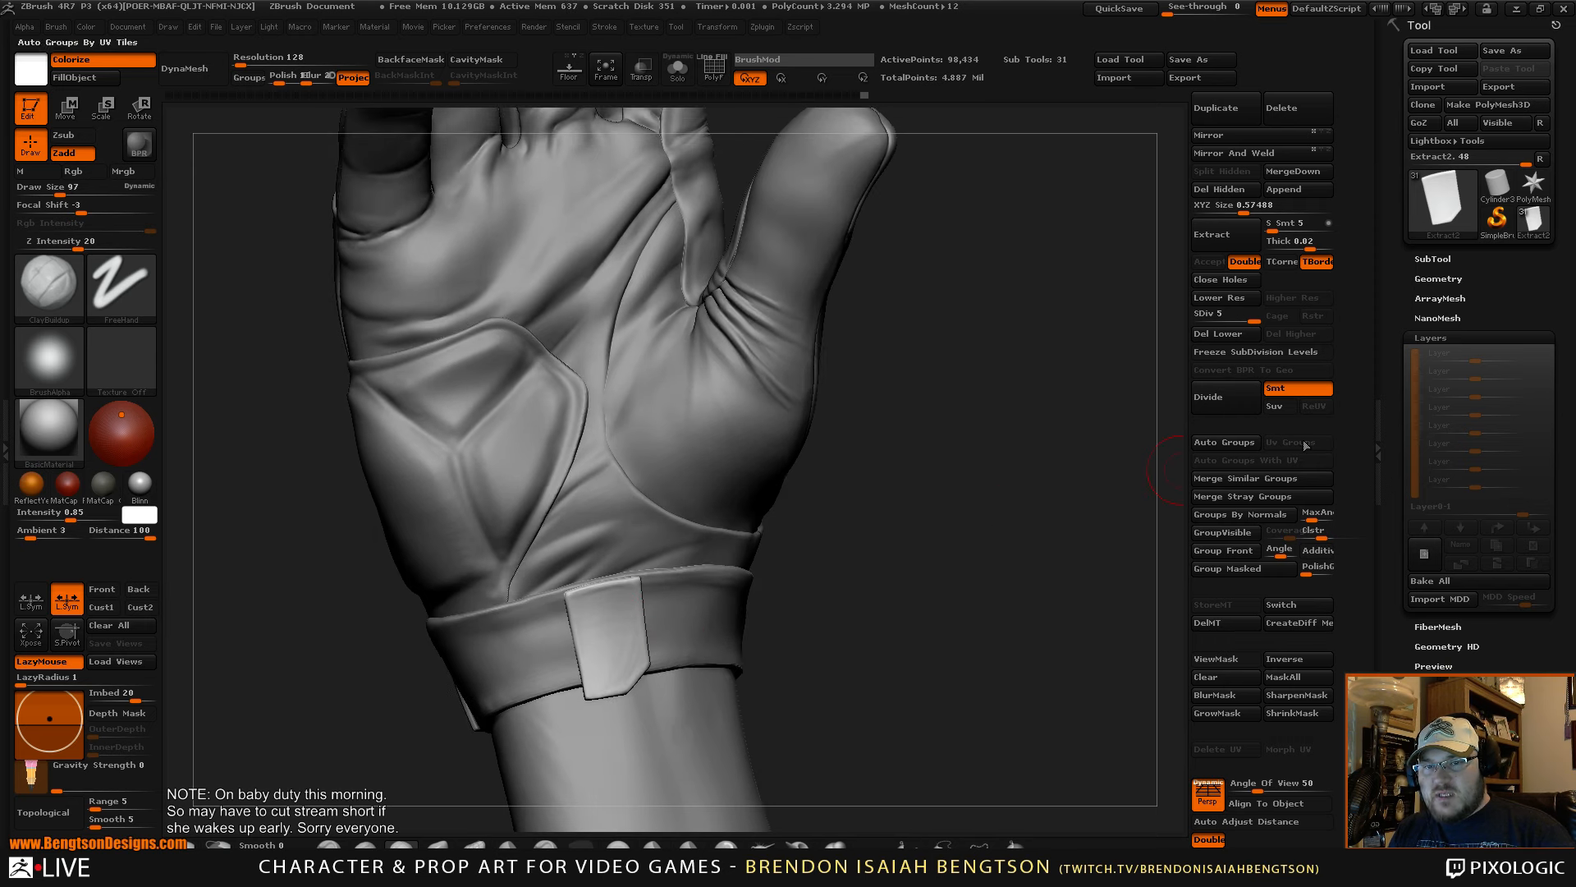
left_click(1424, 555)
left_click(674, 488, "alt")
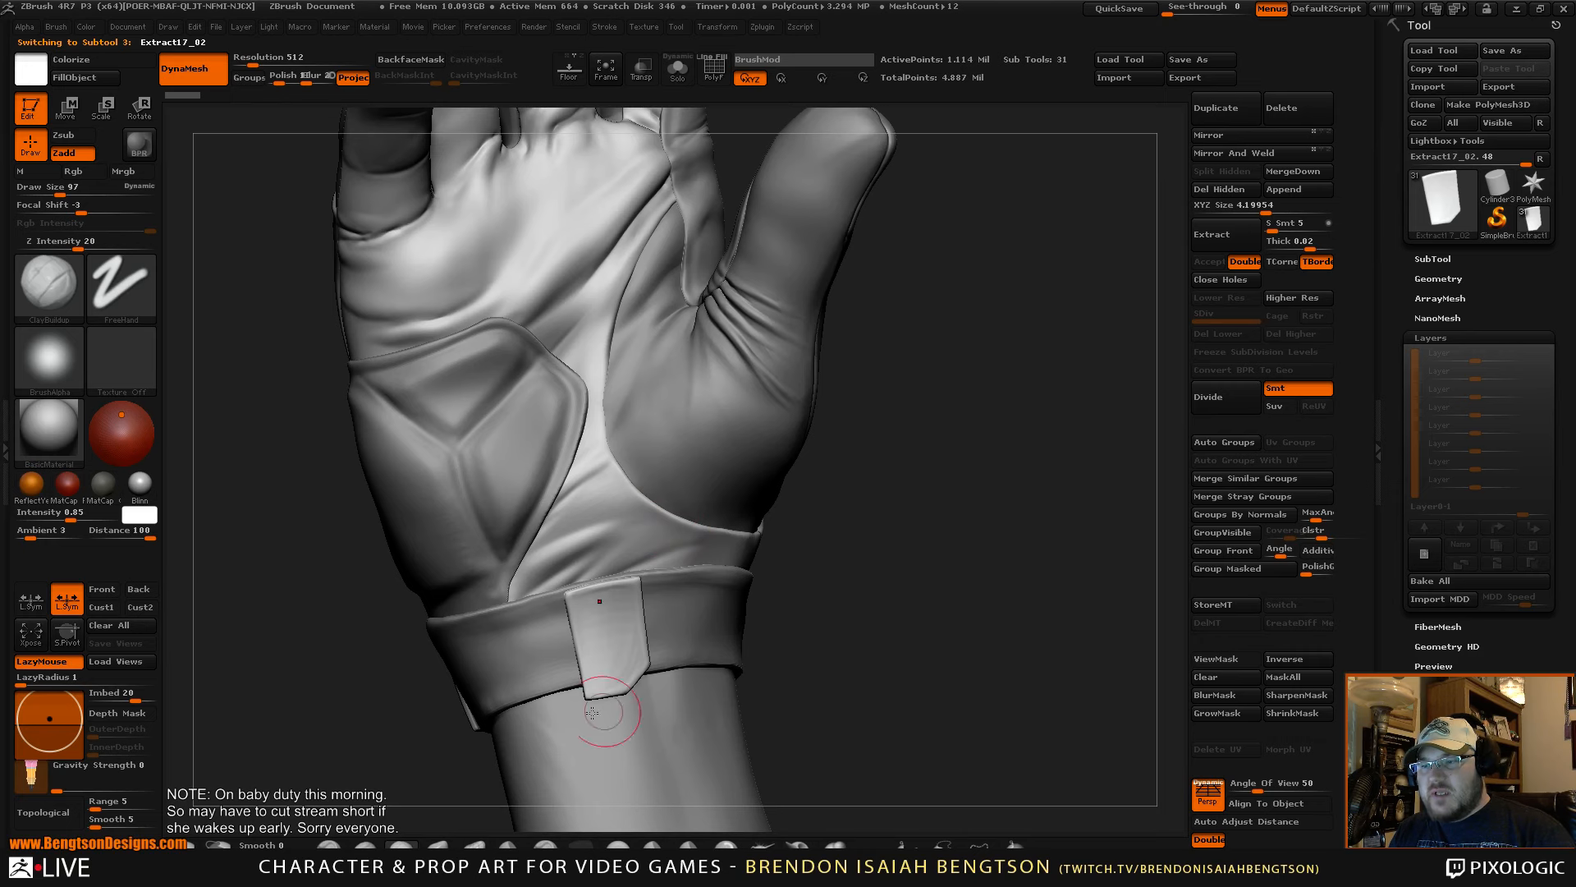
left_click(602, 627, "alt")
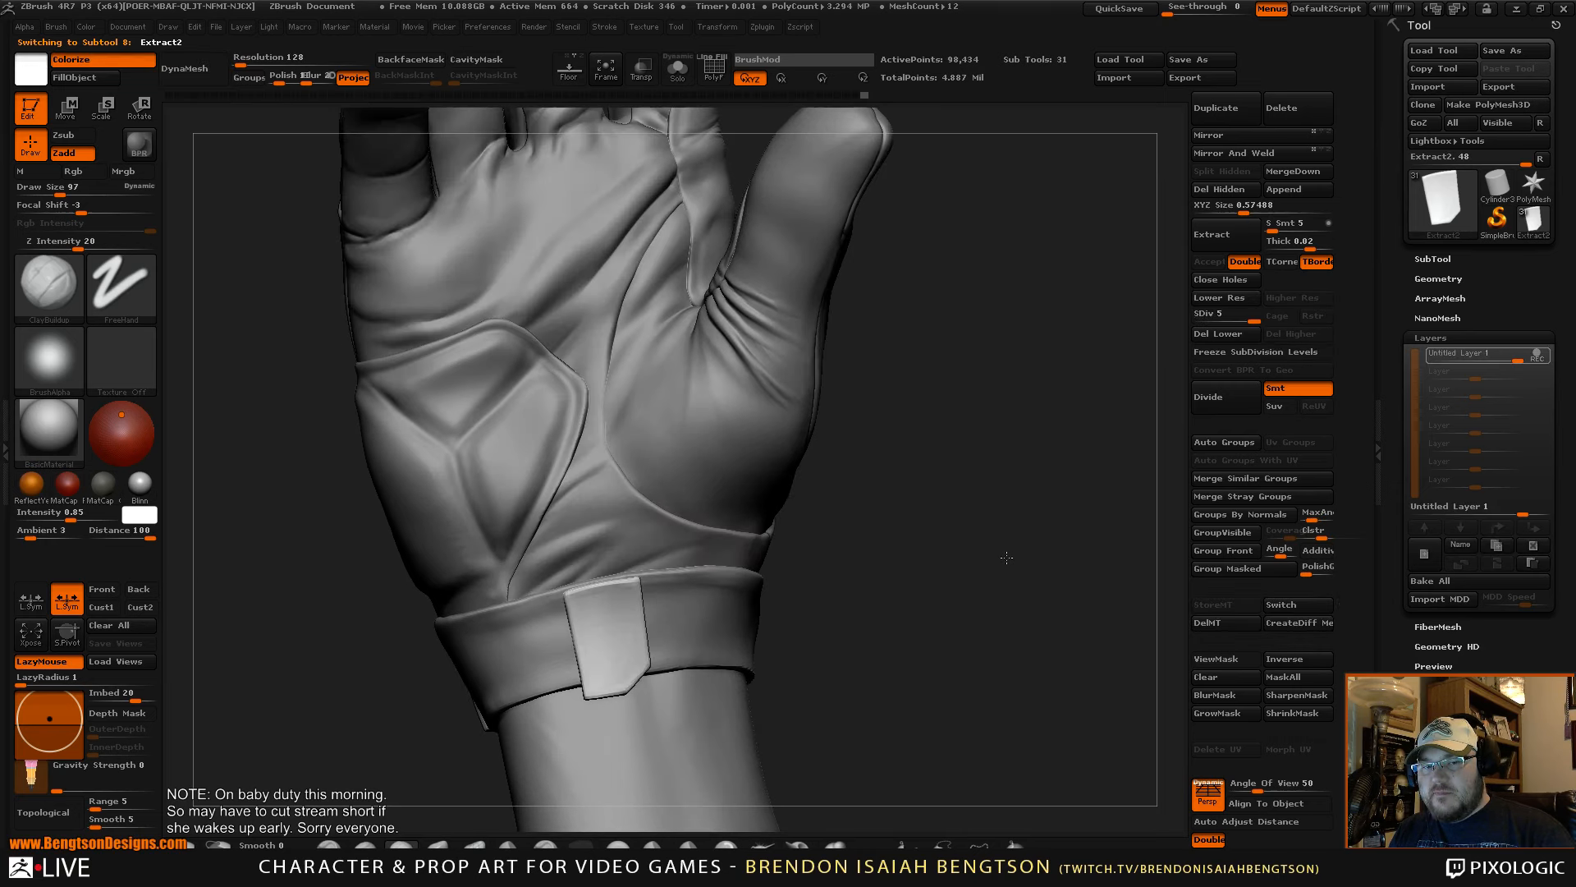
mouse_move(1006, 558)
left_mouse_down()
mouse_move(1026, 541)
mouse_move(990, 540)
mouse_move(975, 563)
mouse_move(1017, 545)
mouse_move(1039, 507)
mouse_move(1097, 493)
left_mouse_up()
left_click(1531, 548)
- Select the wrist cuff band as the active subtool and display its polygon wireframe
left_click(808, 561, "alt")
mouse_move(1061, 411)
left_mouse_down("ctrl")
mouse_move(1065, 459)
mouse_move(1023, 547)
mouse_move(980, 519)
mouse_move(1020, 500)
mouse_move(1026, 536)
mouse_move(755, 614)
mouse_move(919, 608)
mouse_move(944, 567)
mouse_move(973, 556)
left_mouse_up("ctrl")
key("shift+f")
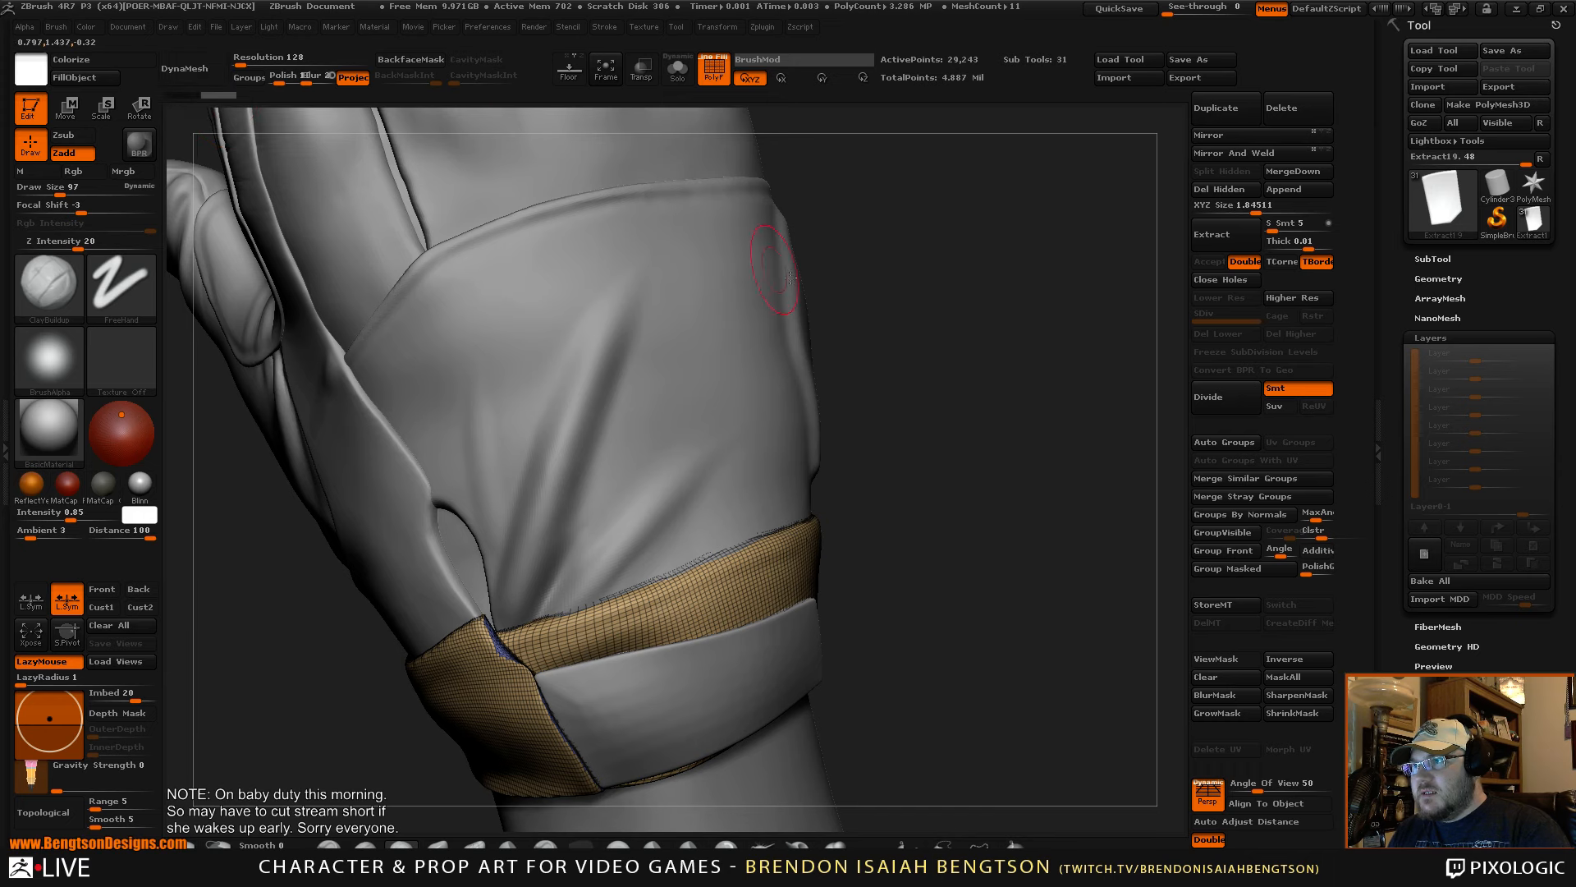
mouse_move(1054, 431)
left_mouse_down()
mouse_move(1057, 513)
mouse_move(1005, 519)
mouse_move(1038, 456)
mouse_move(976, 339)
left_mouse_up()
- Undo a first DynaMesh pass on the cuff band, remesh it at resolution 256, and hide its wireframe
left_click(204, 95)
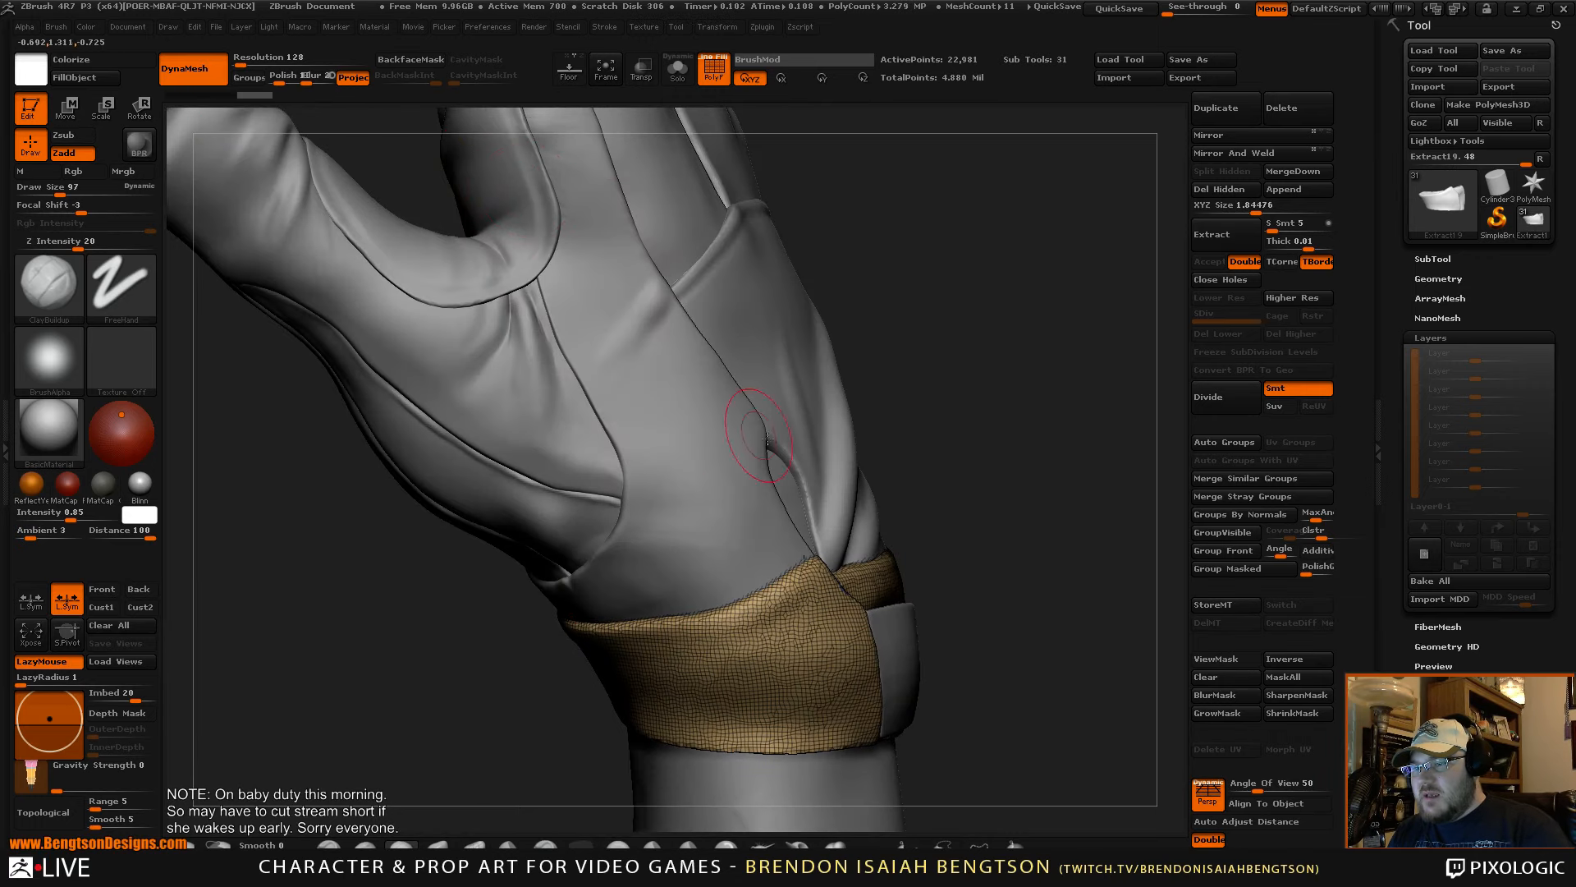
key("ctrl+z")
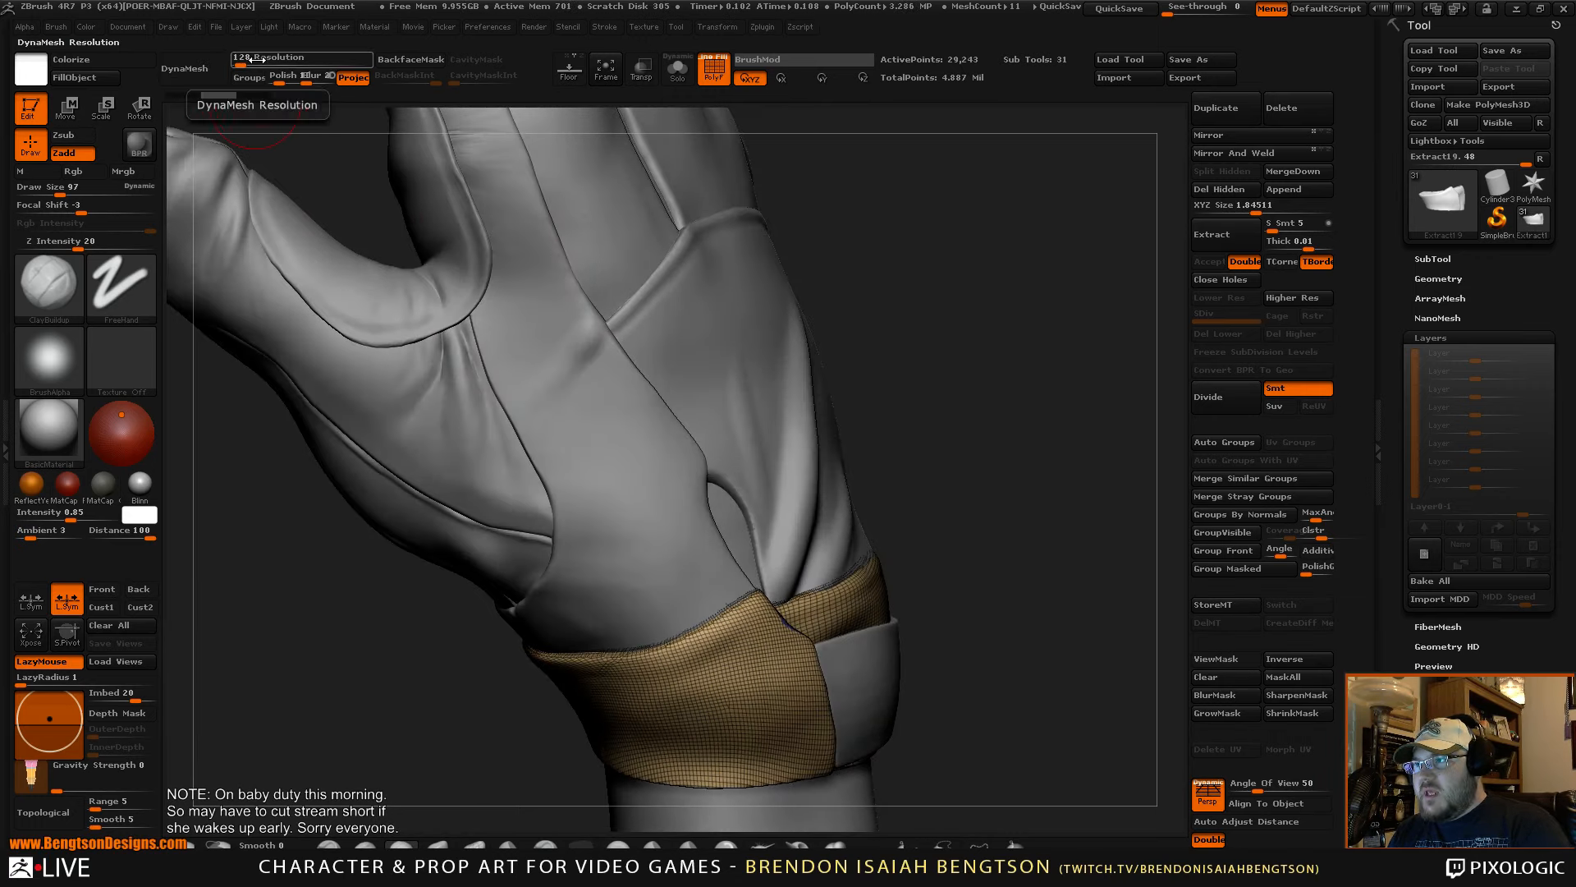
type("256")
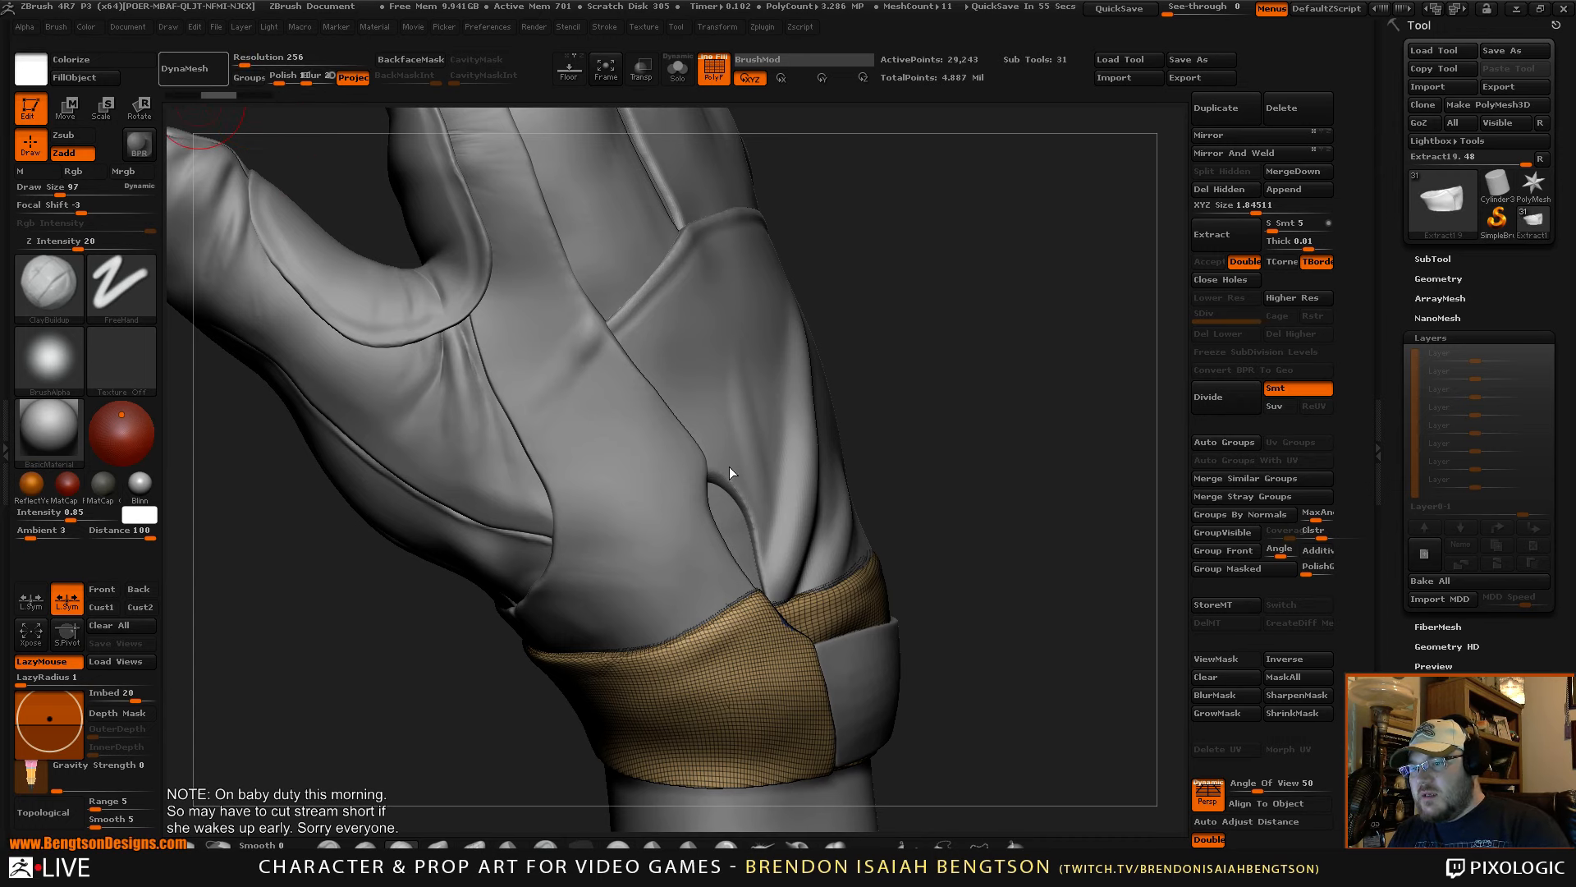
left_click_drag(967, 389, 917, 359)
left_click_drag(938, 417, 992, 420)
key("shift+f")
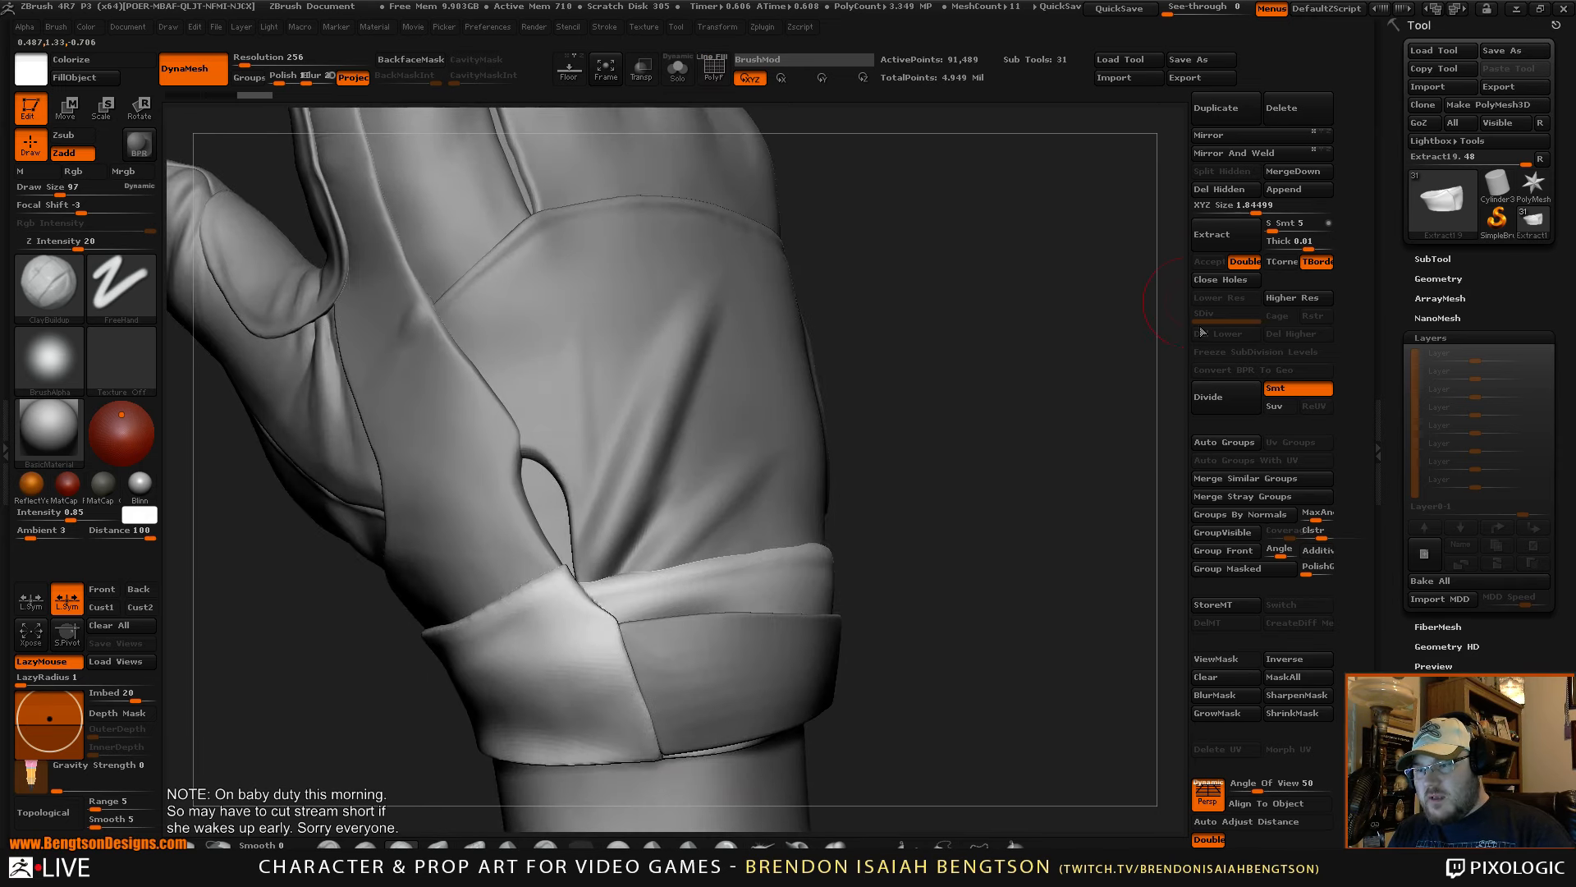
- Apply ClayPolish with Max 25 to the remeshed cuff band and clear the mask it leaves
left_click(1439, 278)
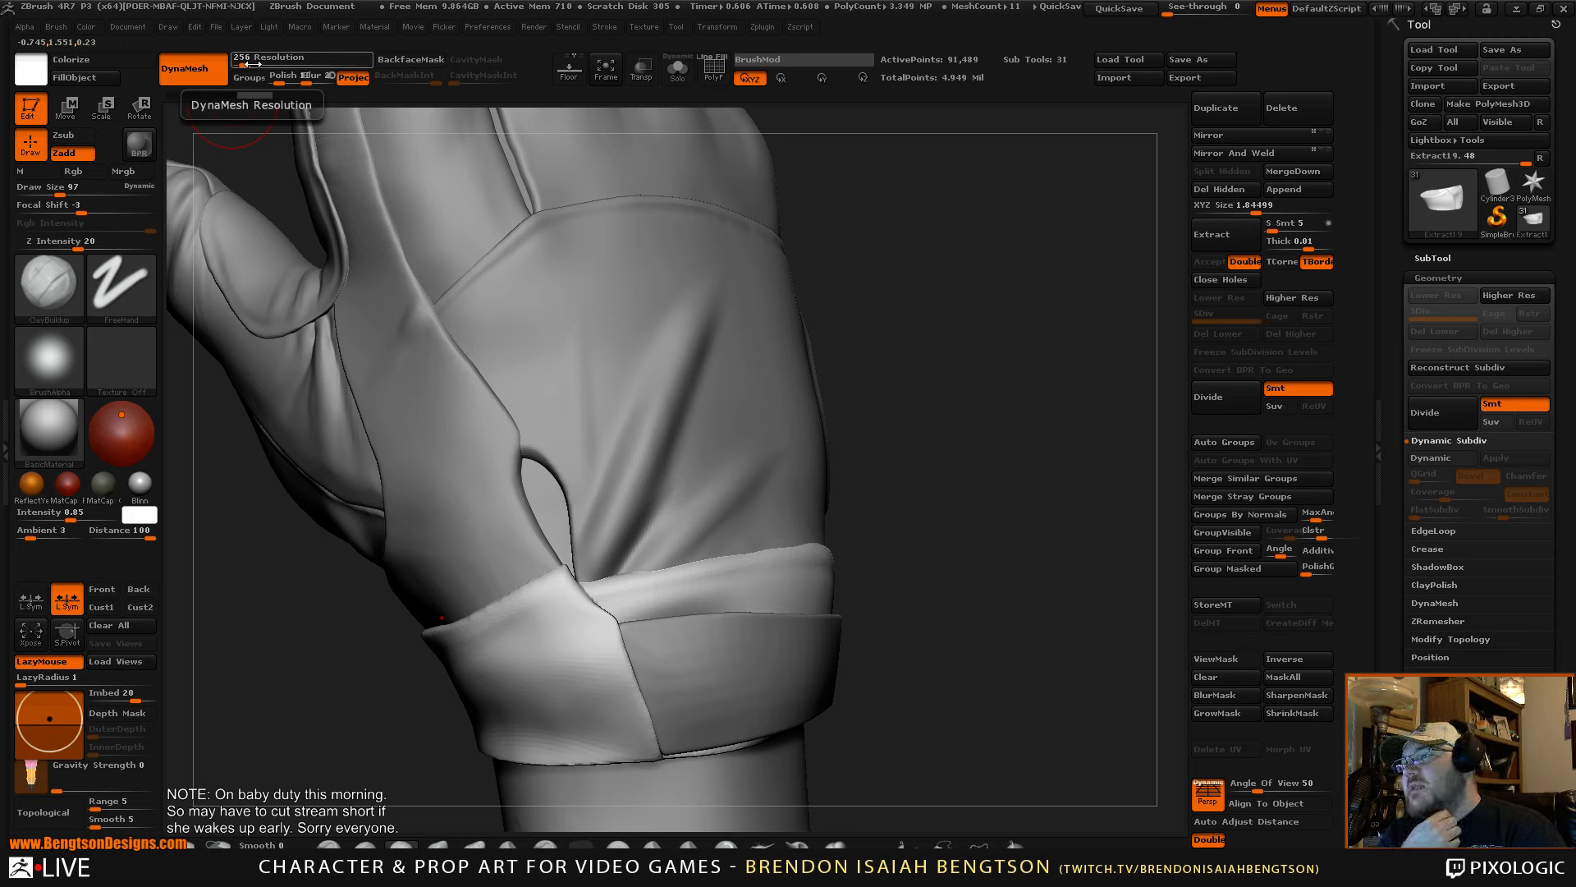
left_click_drag(1061, 440, 1170, 316)
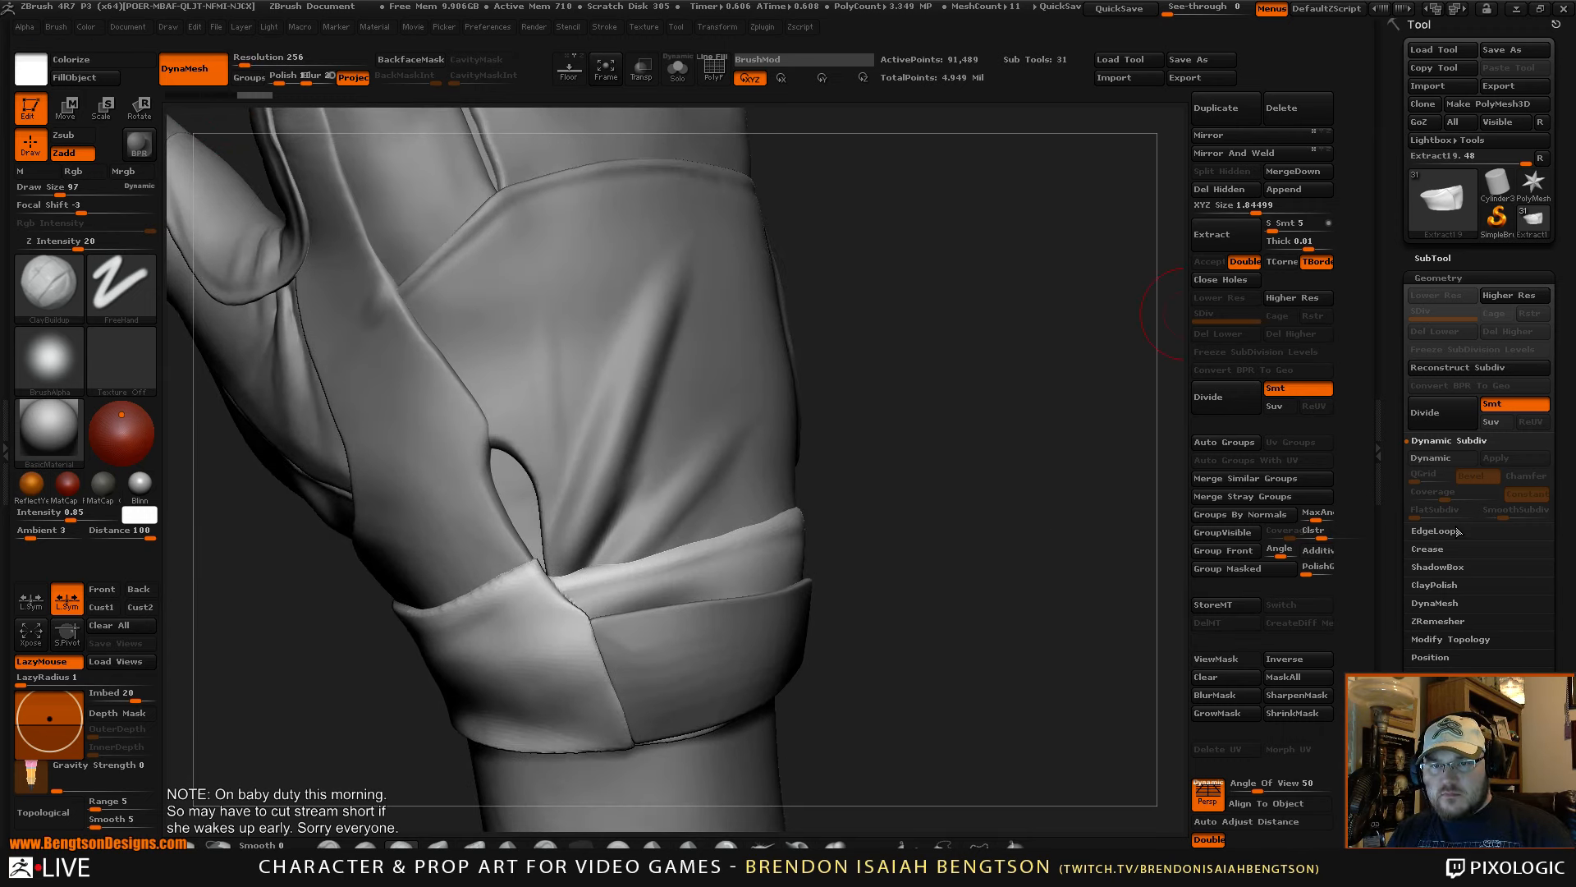
left_click_drag(1097, 567, 964, 602)
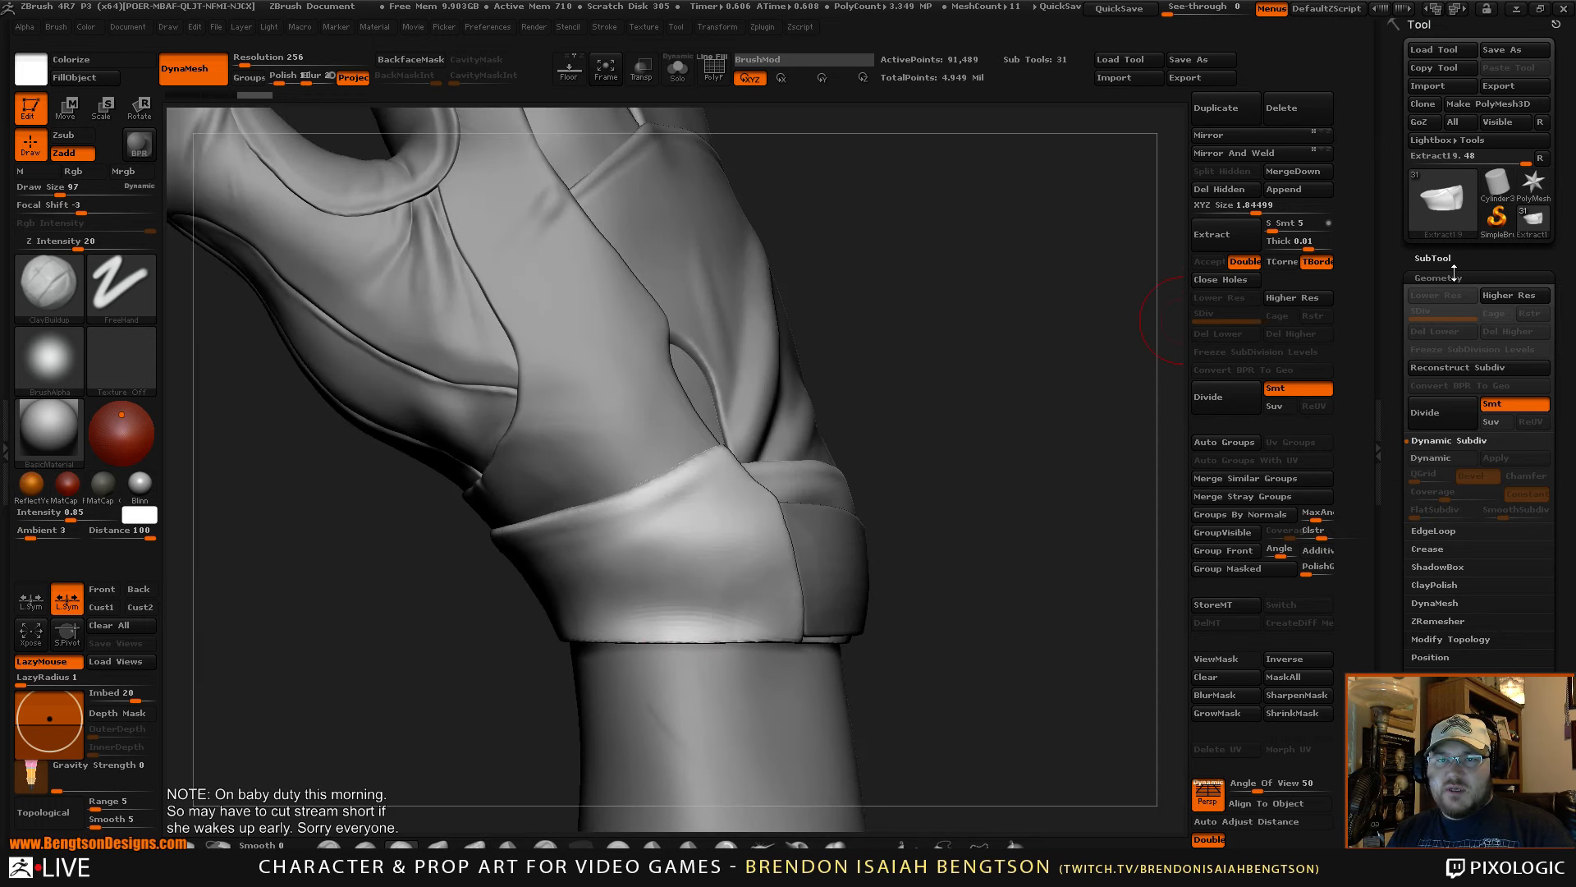
left_click(1434, 584)
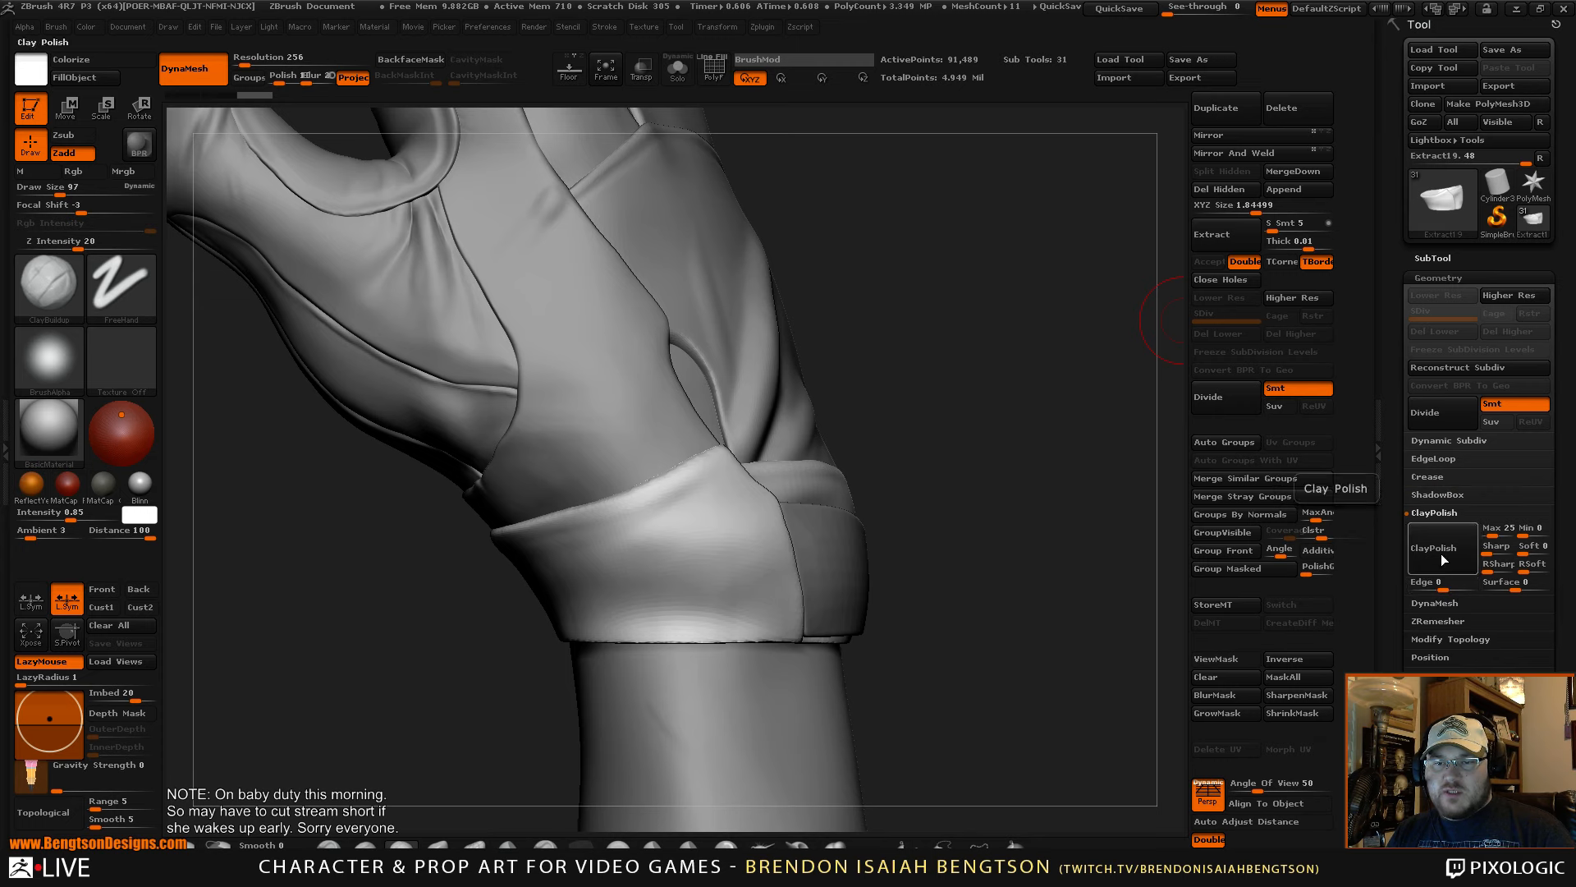
left_click_drag(1062, 528, 986, 522)
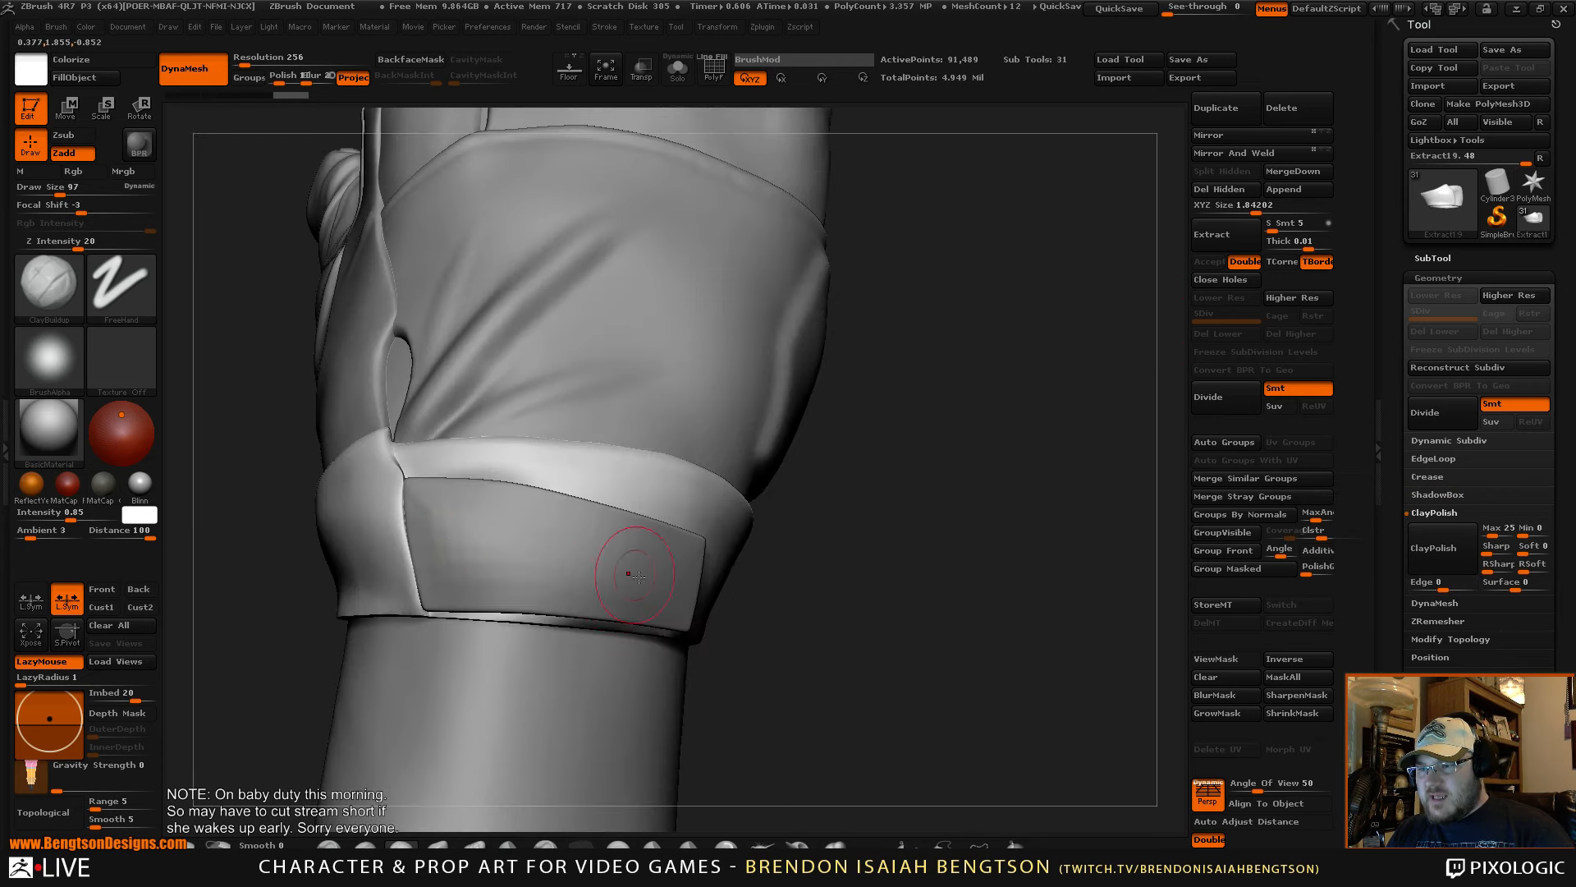
left_click_drag(924, 564, 661, 612)
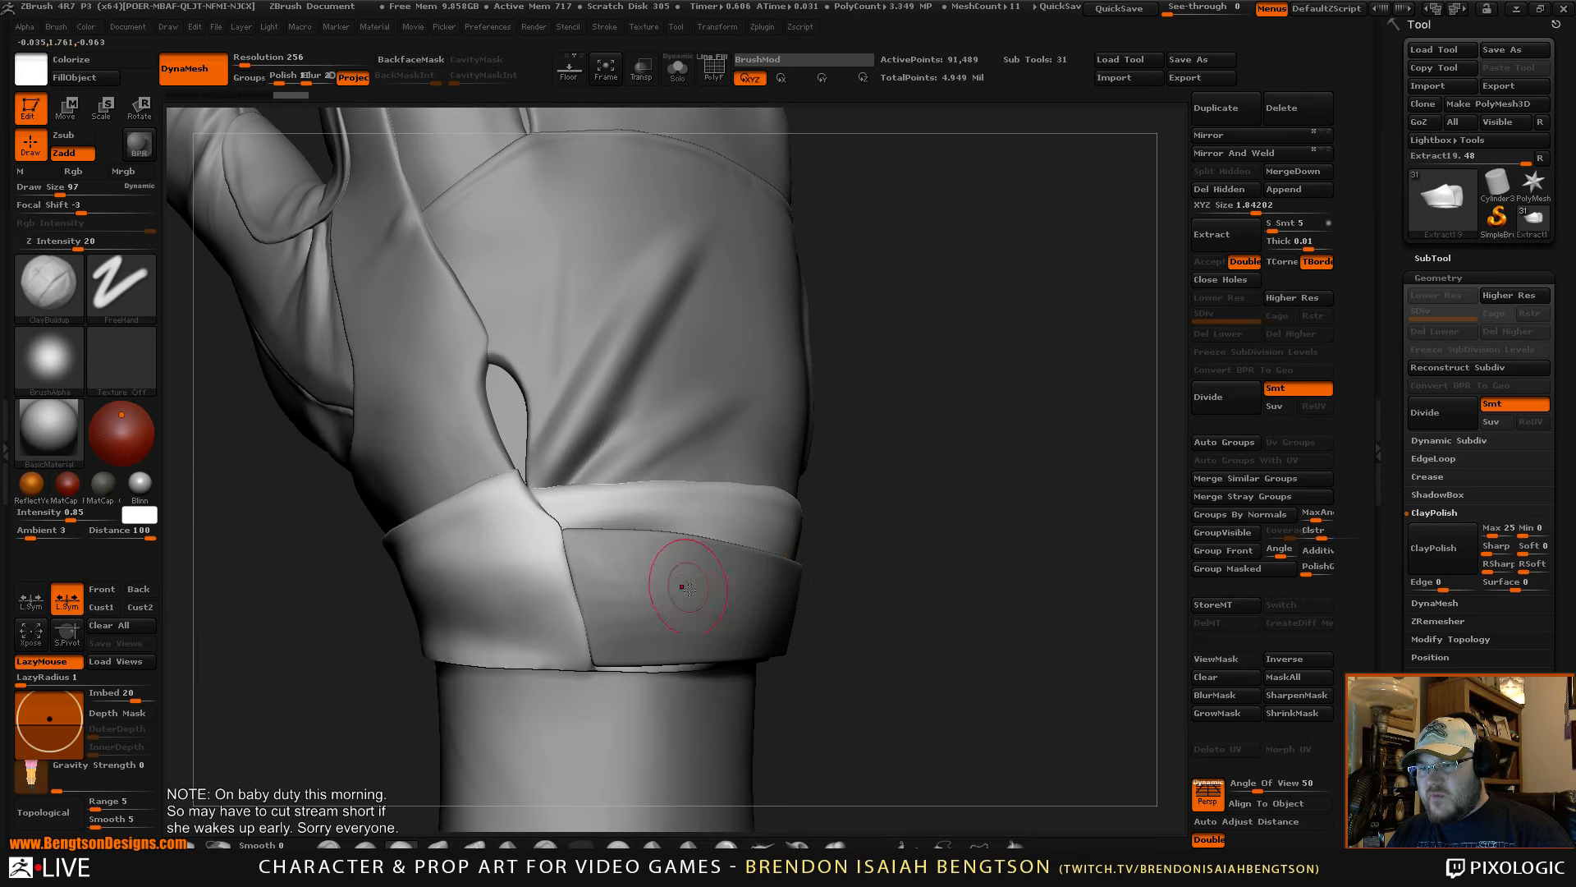
left_click_drag(936, 577, 1178, 403)
left_click(1217, 677)
- Set the draw size to 89 and smooth the cuff band's lower edge
mouse_move(985, 588)
left_mouse_down()
mouse_move(1009, 568)
mouse_move(1028, 502)
mouse_move(962, 469)
left_mouse_up()
key("space")
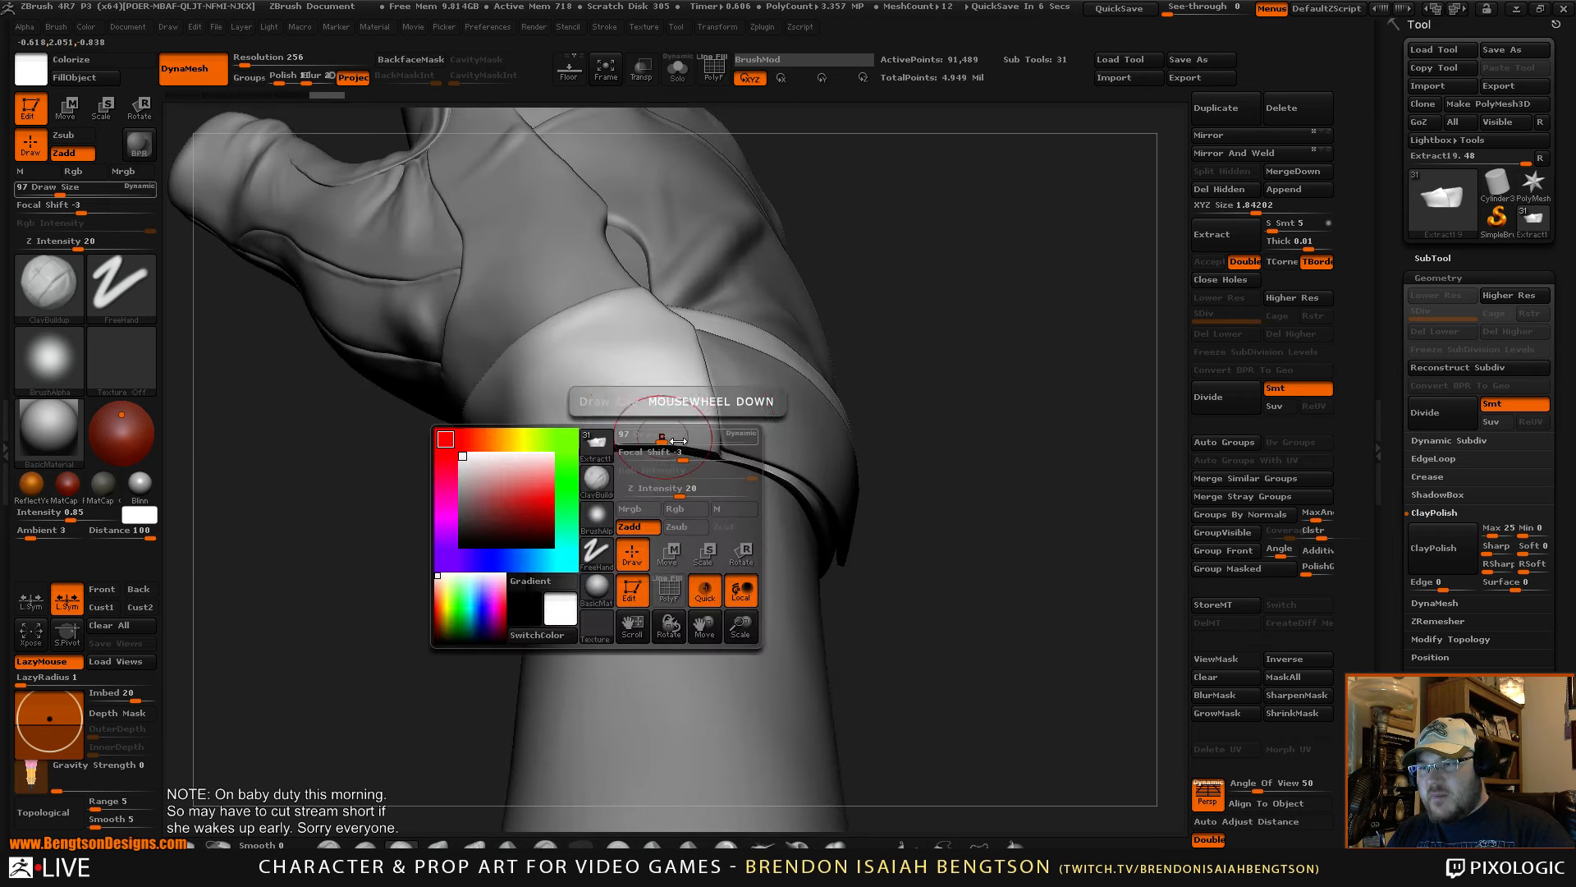
left_click_drag(663, 445, 673, 427)
key("shift")
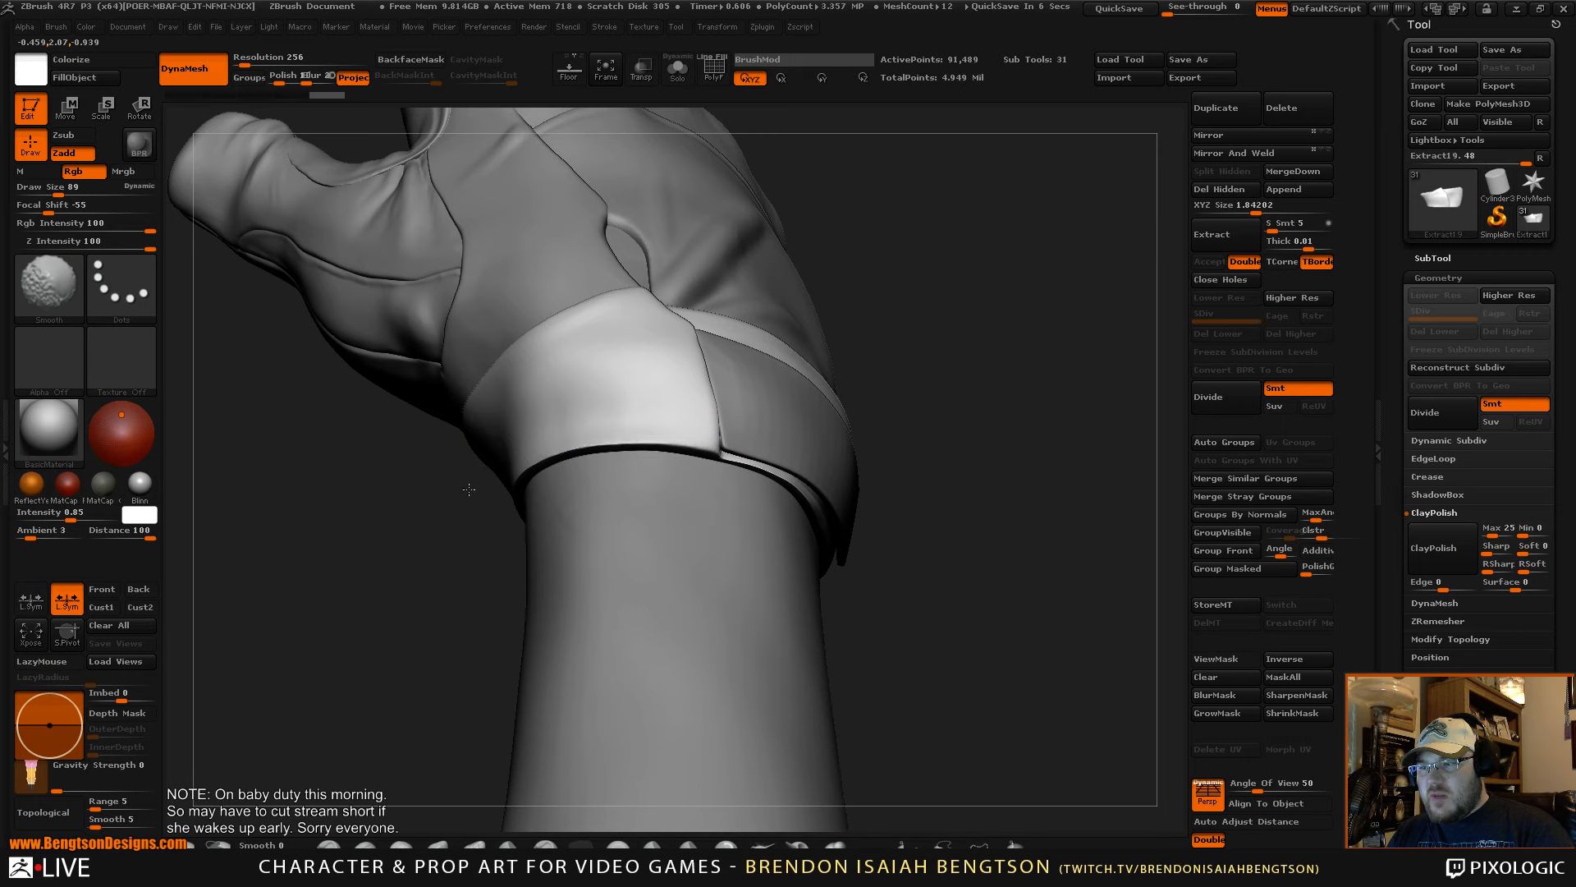
left_click_drag(996, 404, 791, 403)
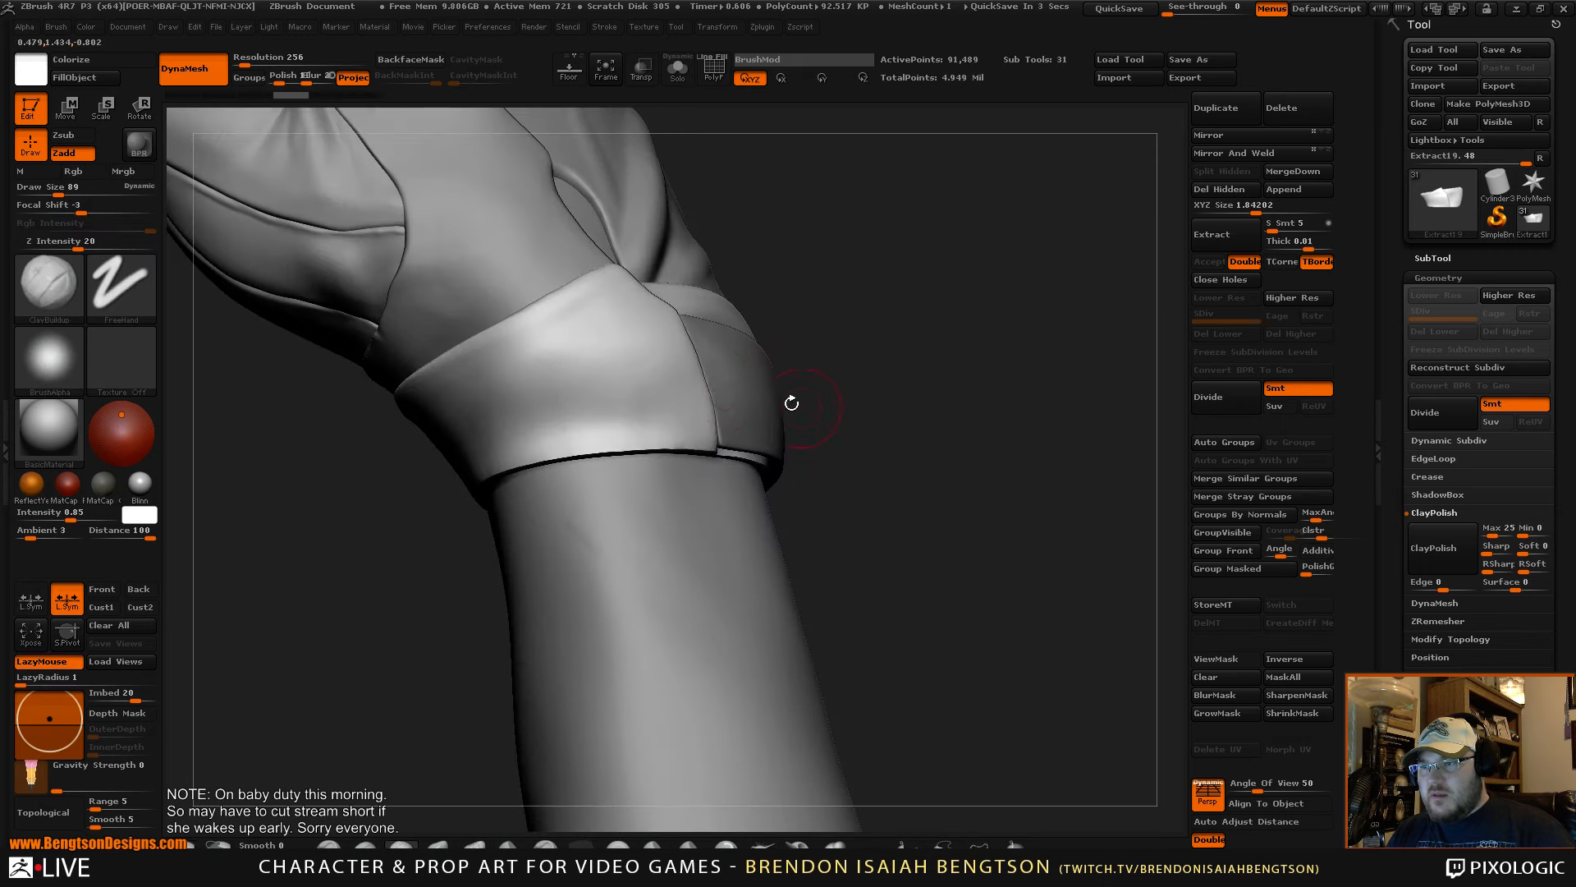
- Switch to the Move Topological brush over the cuff band and enlarge the draw size to 136
key("b")
key("m")
key("t")
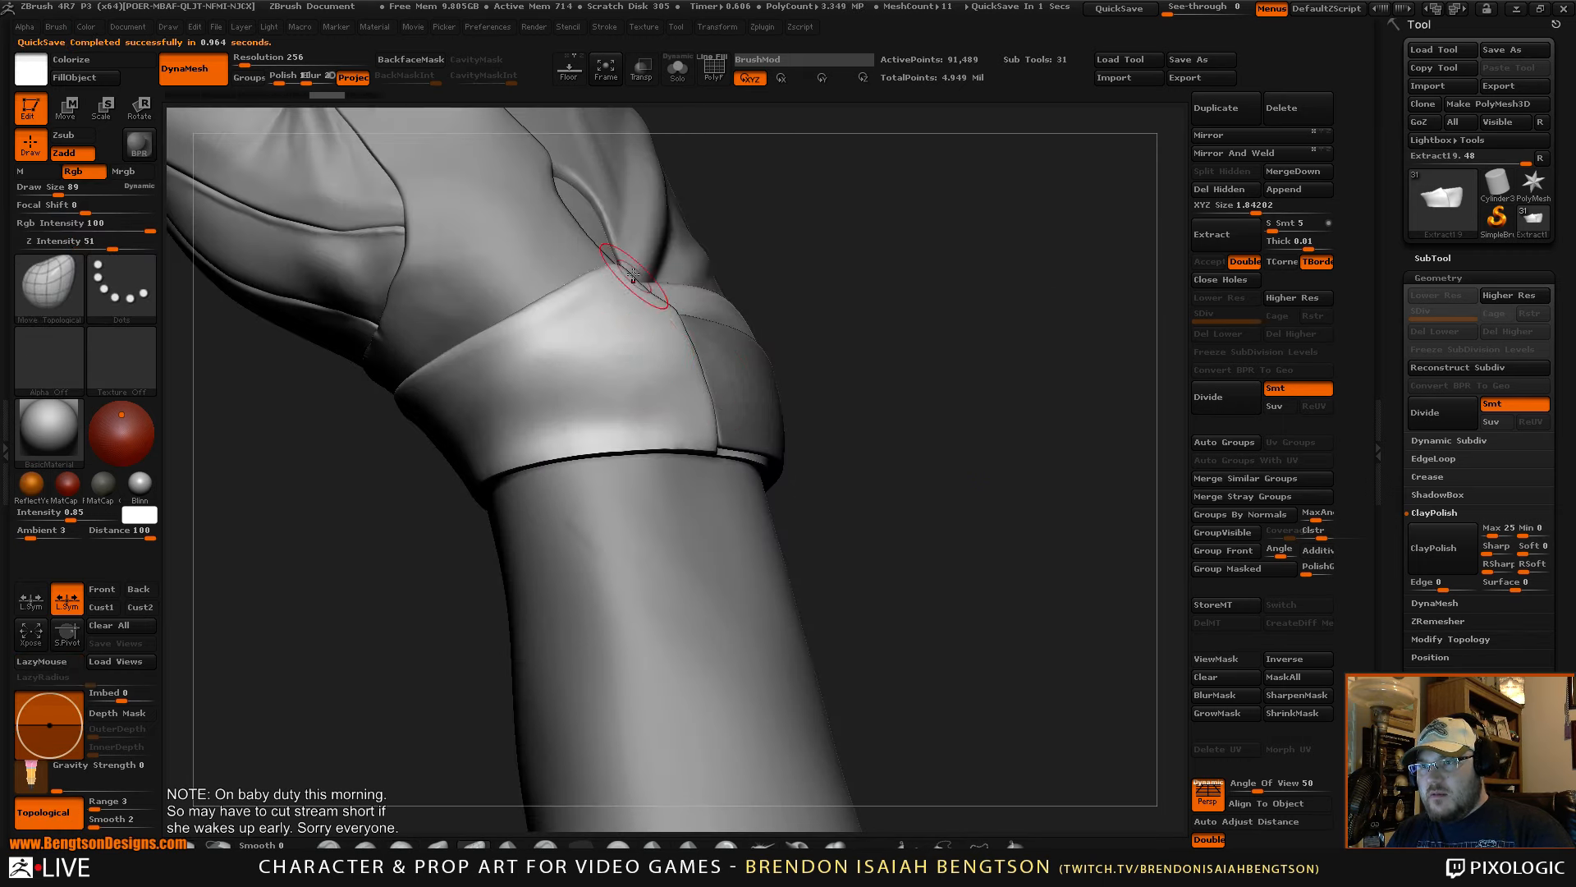
key("space")
left_click_drag(653, 351, 634, 414)
- Build up soft volume across the lower part of the cuff band with the ClayBuildup brush
key("b")
key("c")
key("b")
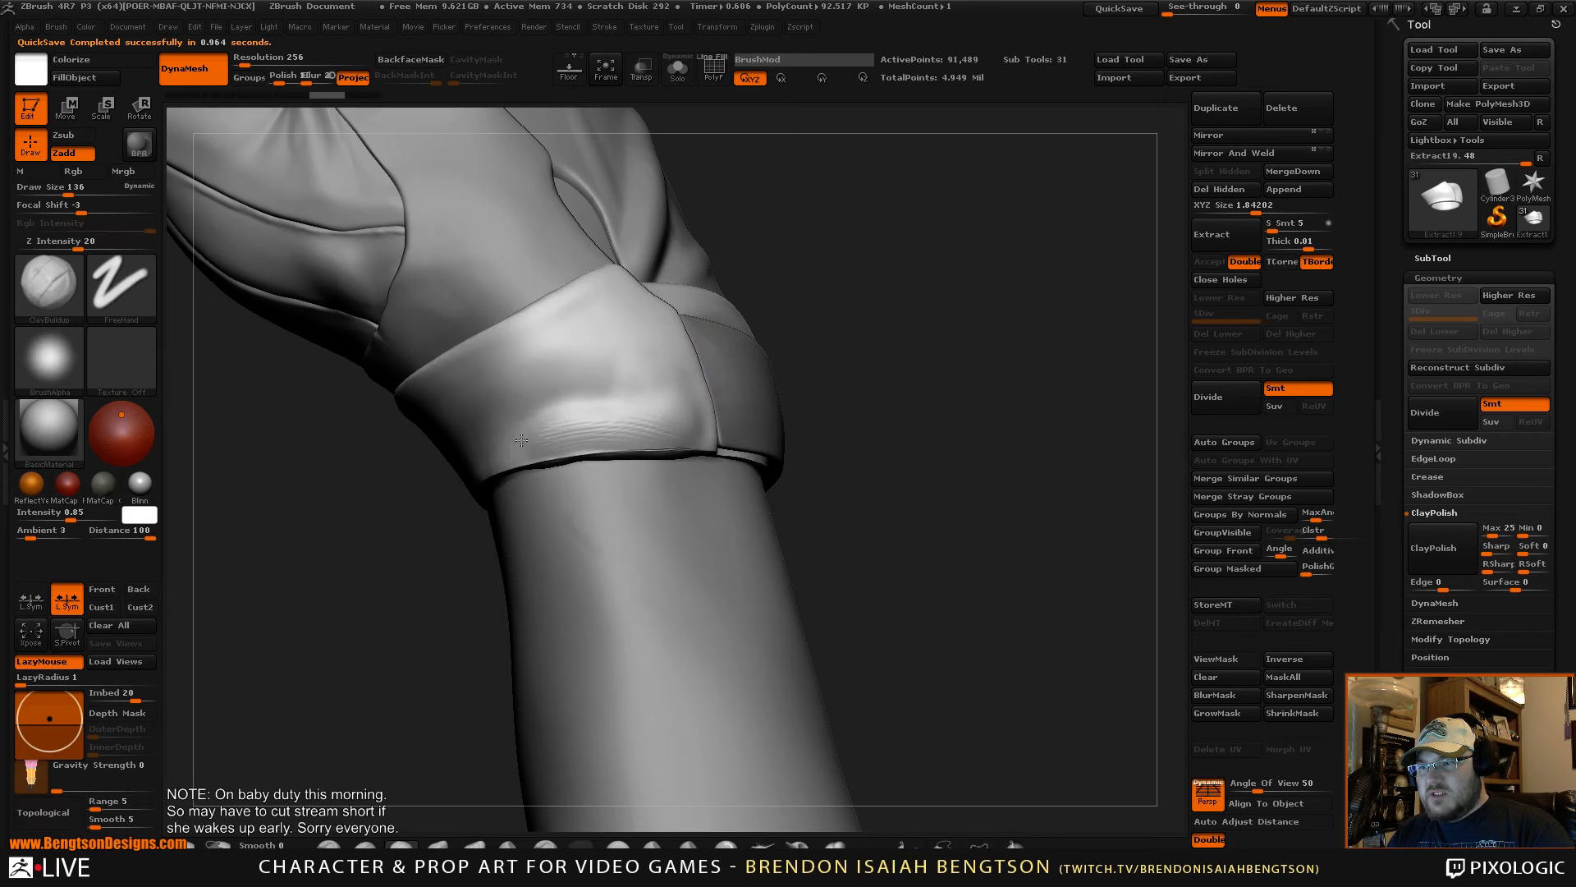
mouse_move(522, 441)
left_mouse_down()
mouse_move(510, 423)
mouse_move(605, 410)
mouse_move(682, 425)
left_mouse_up()
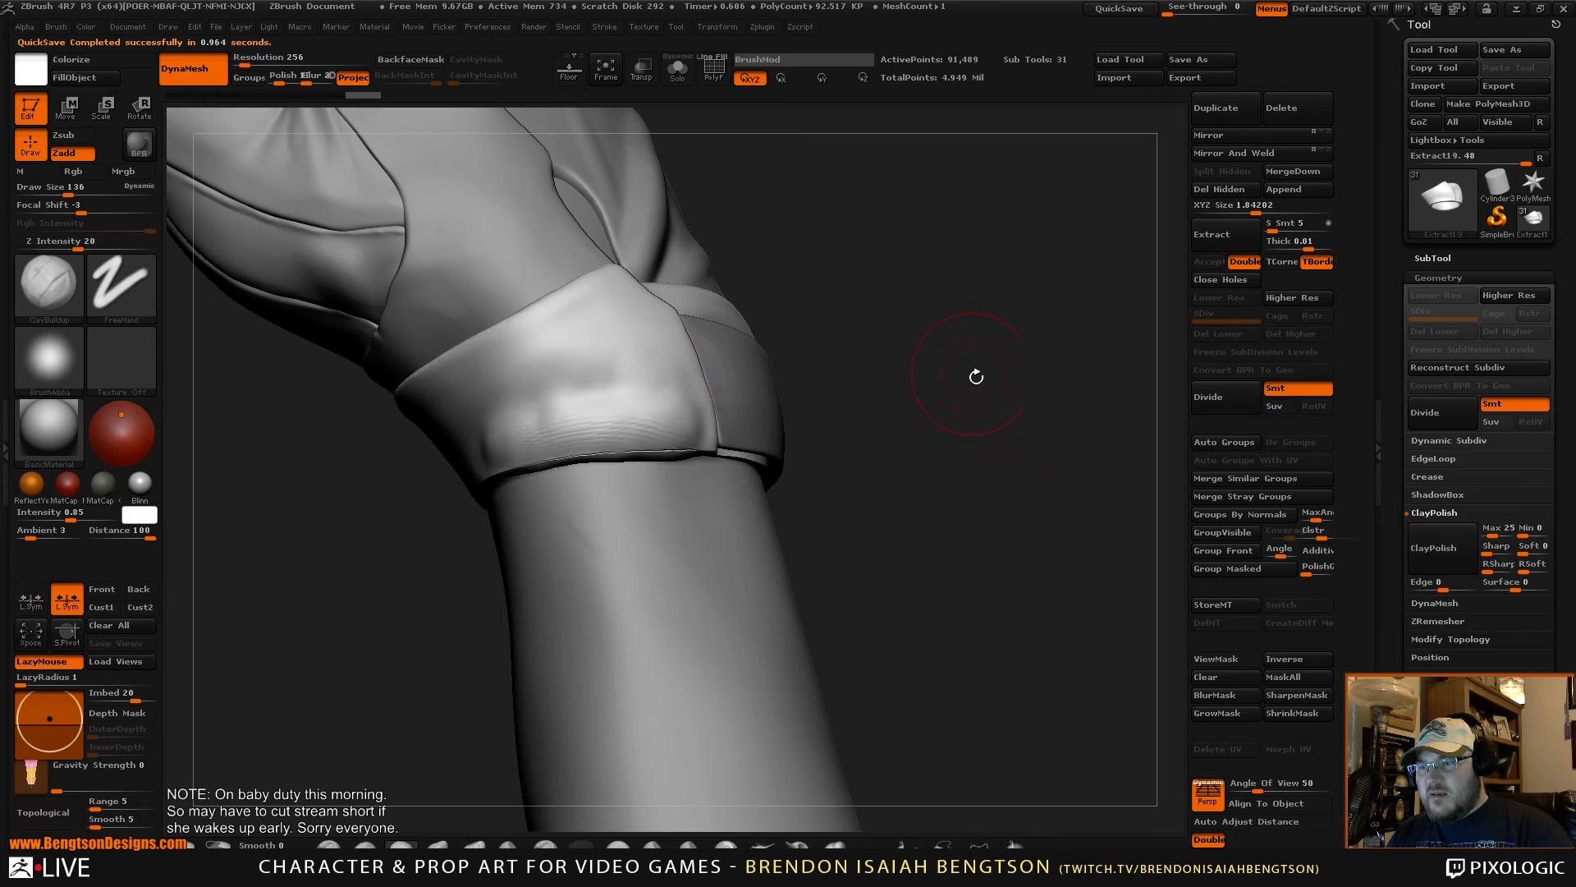
mouse_move(976, 376)
left_mouse_down()
mouse_move(999, 362)
mouse_move(1001, 575)
left_mouse_up()
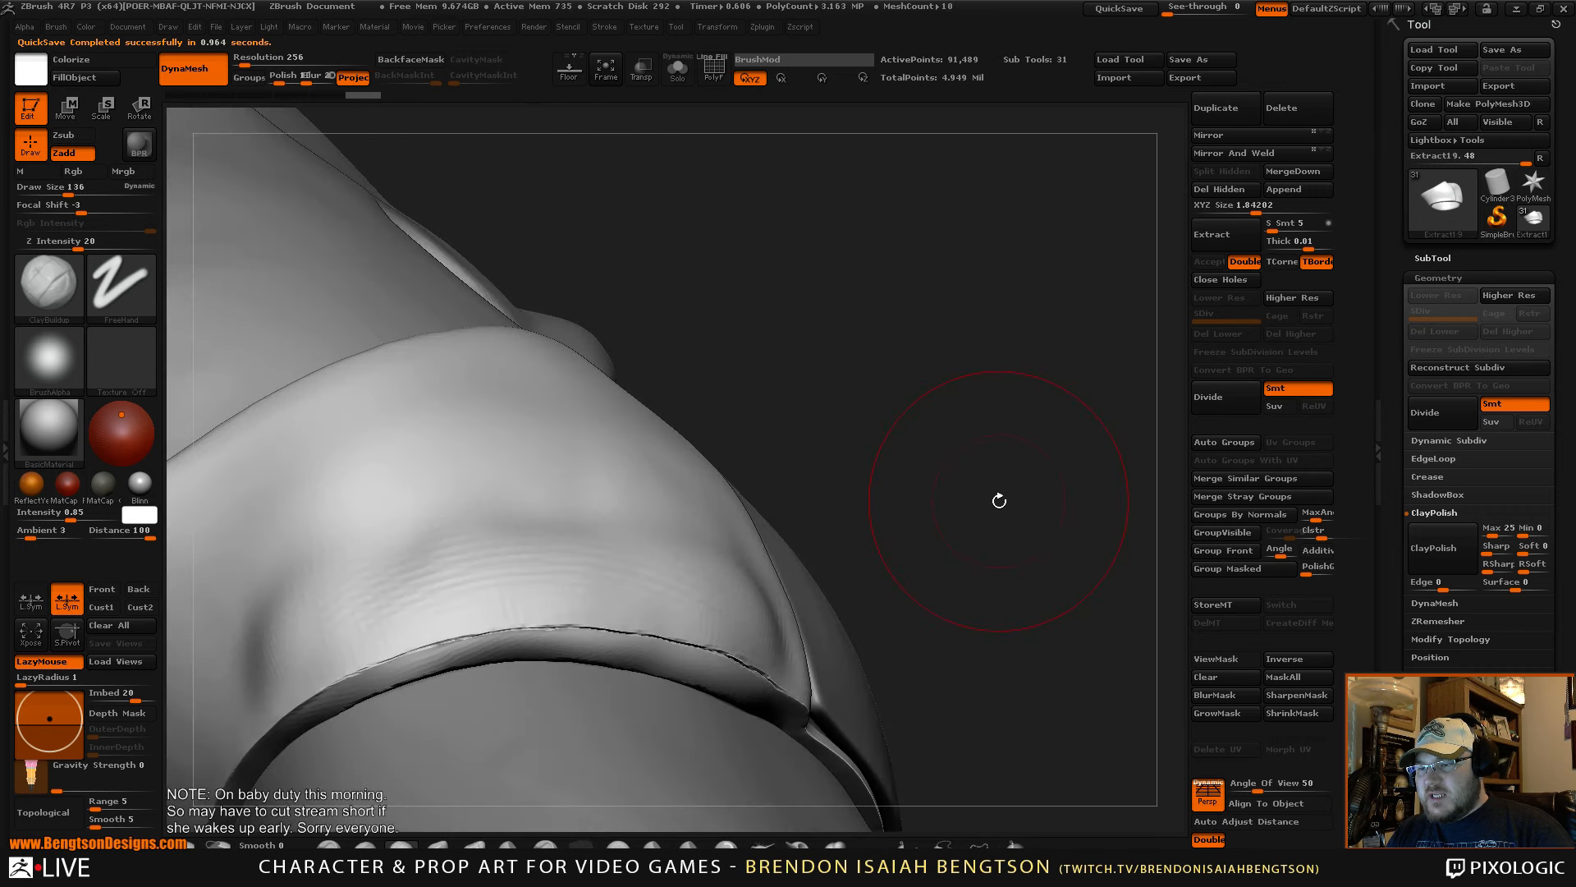
mouse_move(999, 501)
left_mouse_down()
mouse_move(1021, 331)
mouse_move(979, 417)
mouse_move(1010, 351)
left_mouse_up()
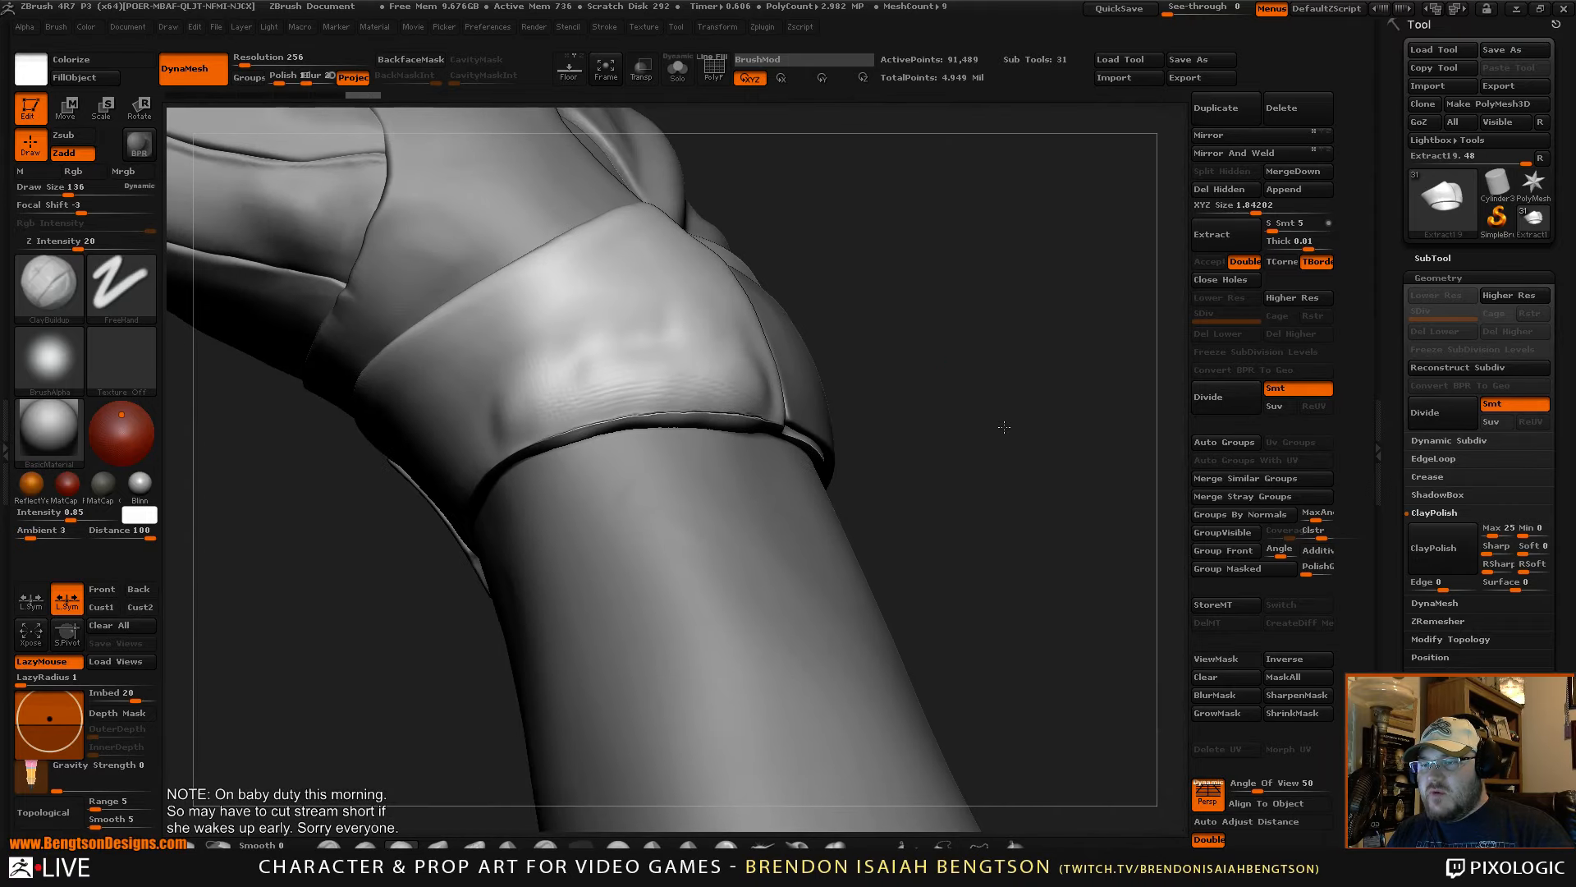
left_click_drag(1004, 427, 999, 383)
- Run ClayPolish on the cuff band again and clear the mask
left_click(1442, 557)
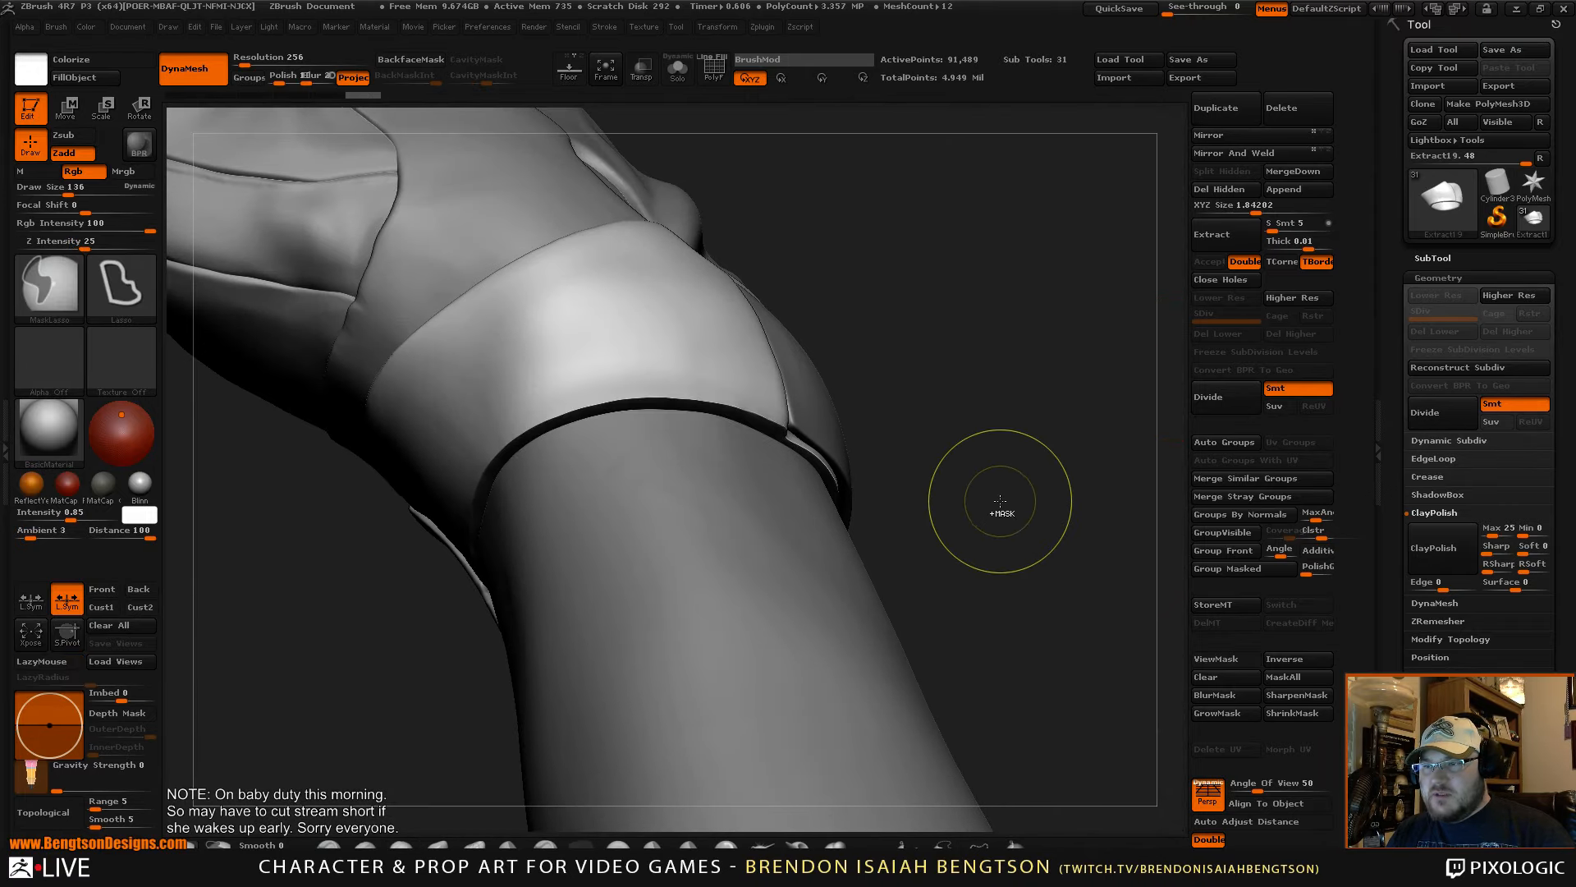
key("ctrl")
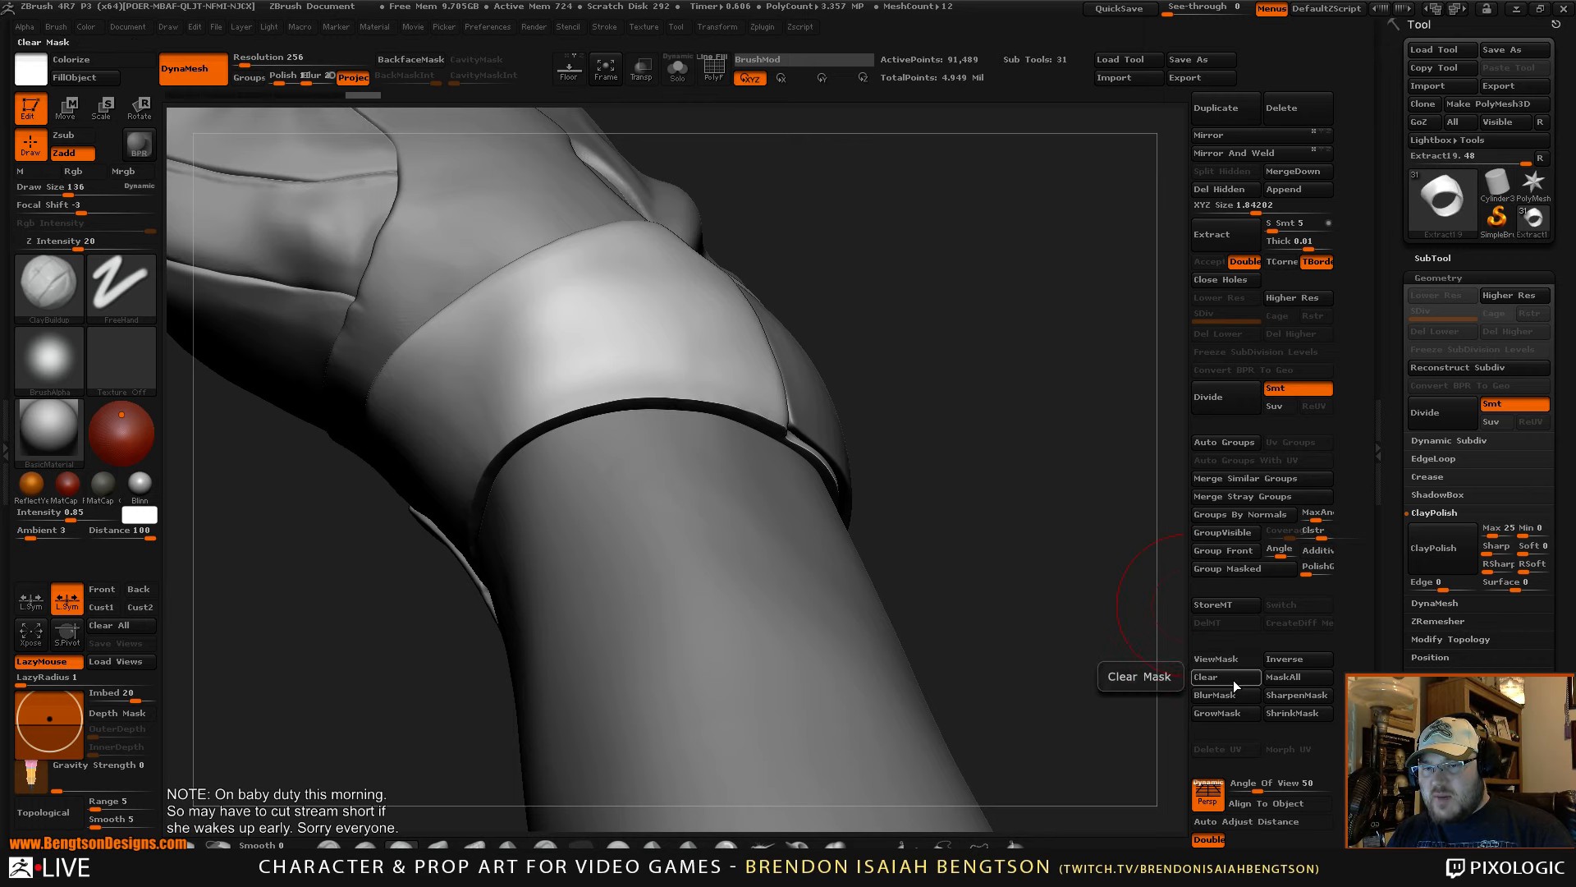
mouse_move(992, 400)
left_mouse_down("alt")
mouse_move(1037, 496)
mouse_move(1031, 435)
mouse_move(911, 407)
mouse_move(855, 421)
left_mouse_up("alt")
- Smooth along the cuff band's lower rim all around the wrist with a draw size of 37
key("space")
left_click_drag(648, 426, 690, 426, "shift")
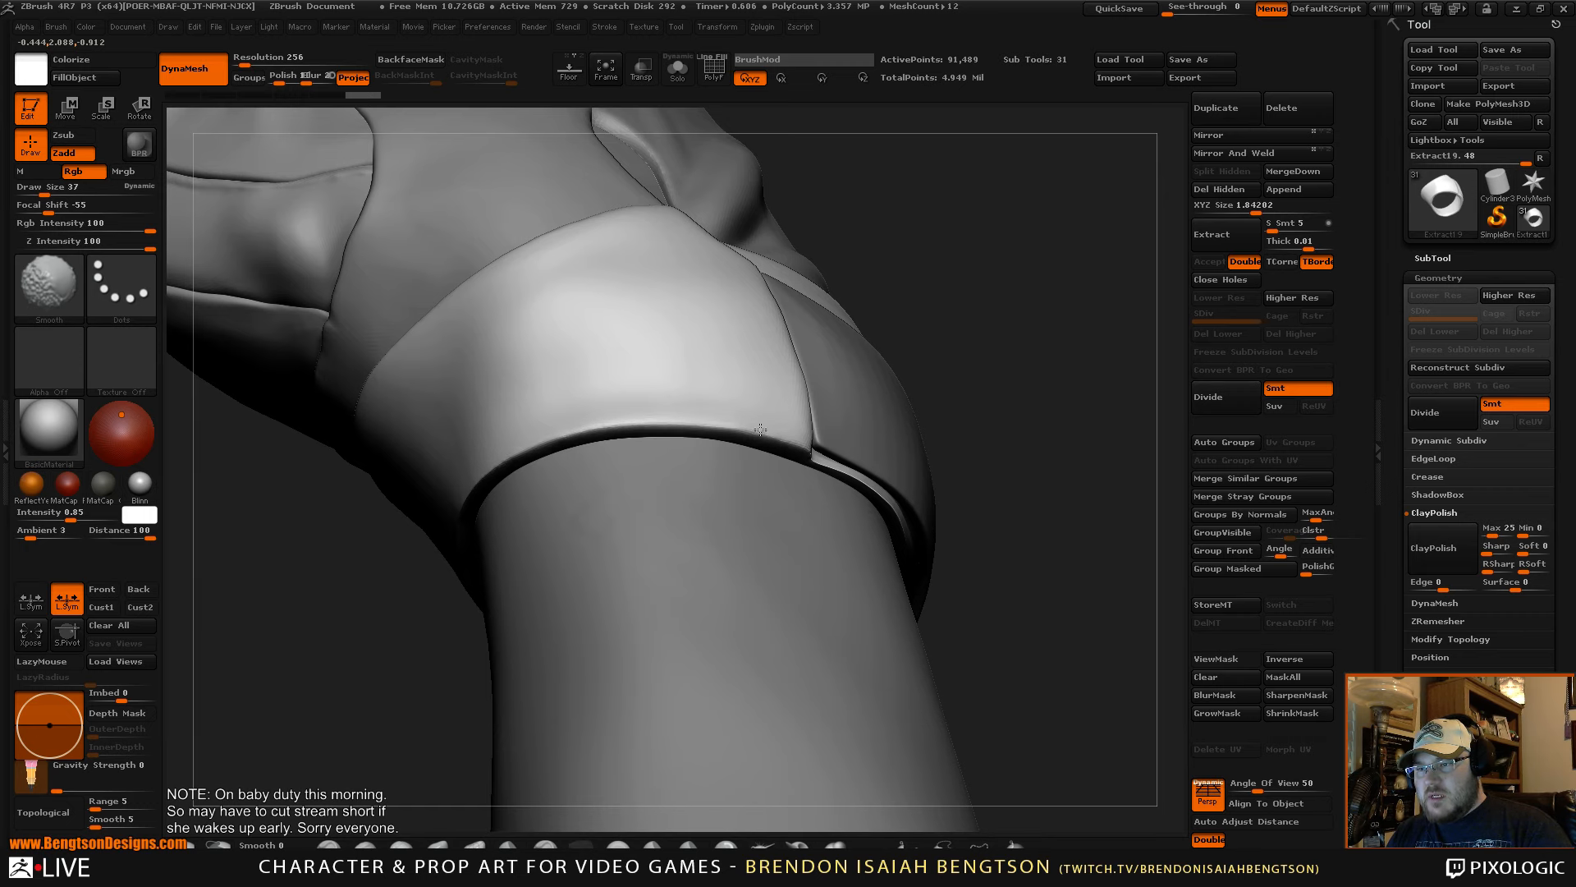
mouse_move(1010, 366)
left_mouse_down()
mouse_move(1067, 294)
mouse_move(583, 418)
left_mouse_up()
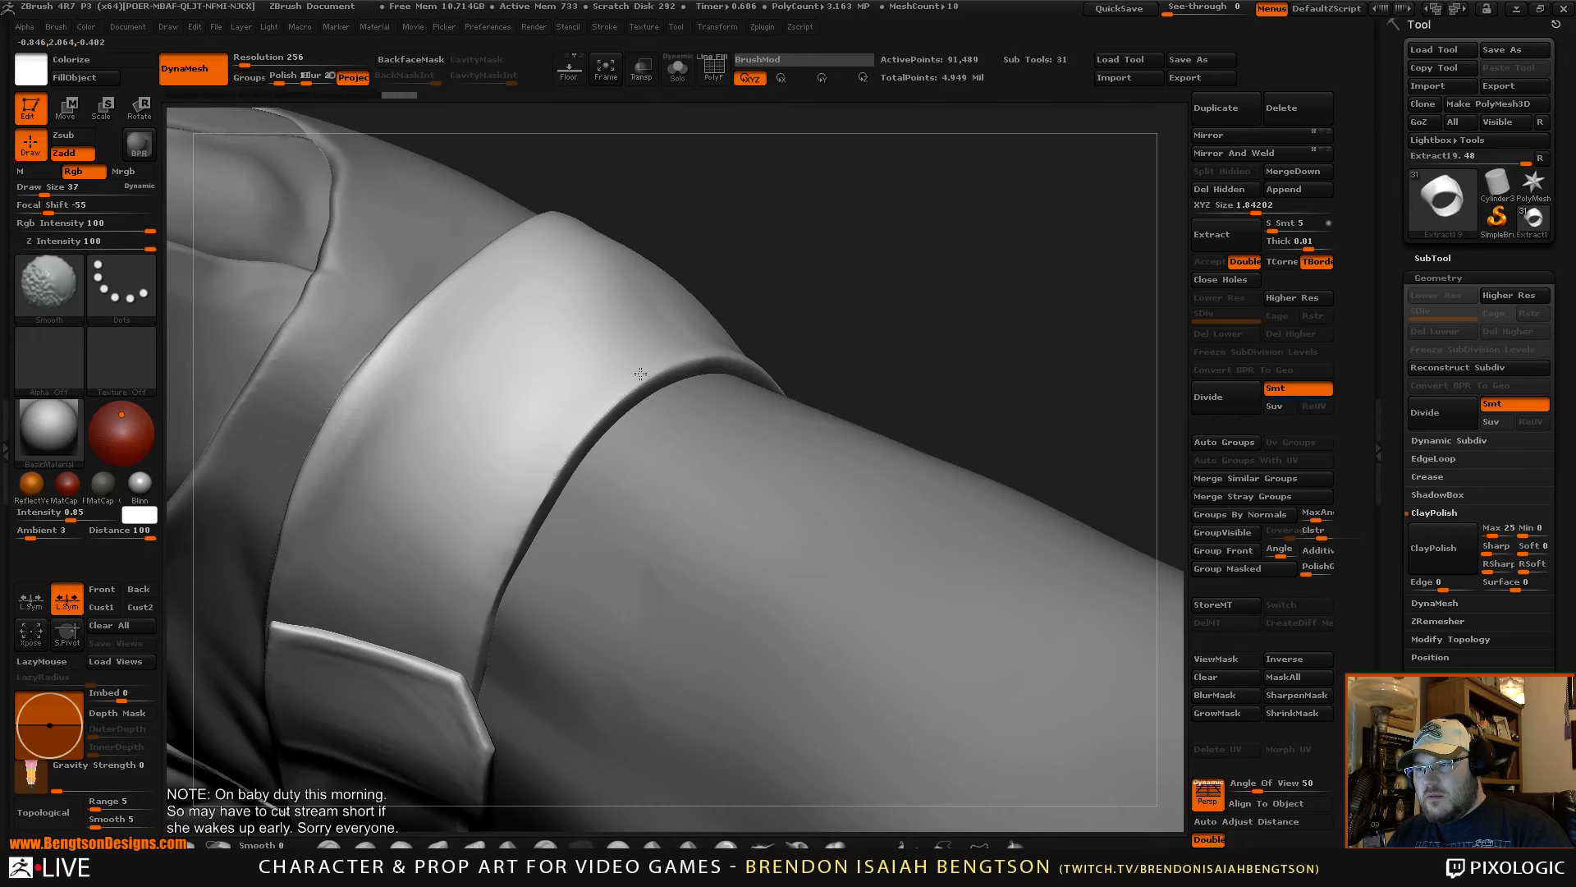
left_click_drag(640, 373, 515, 530, "shift")
mouse_move(755, 289)
left_mouse_down()
mouse_move(905, 282)
mouse_move(974, 418)
mouse_move(947, 367)
mouse_move(832, 374)
left_mouse_up()
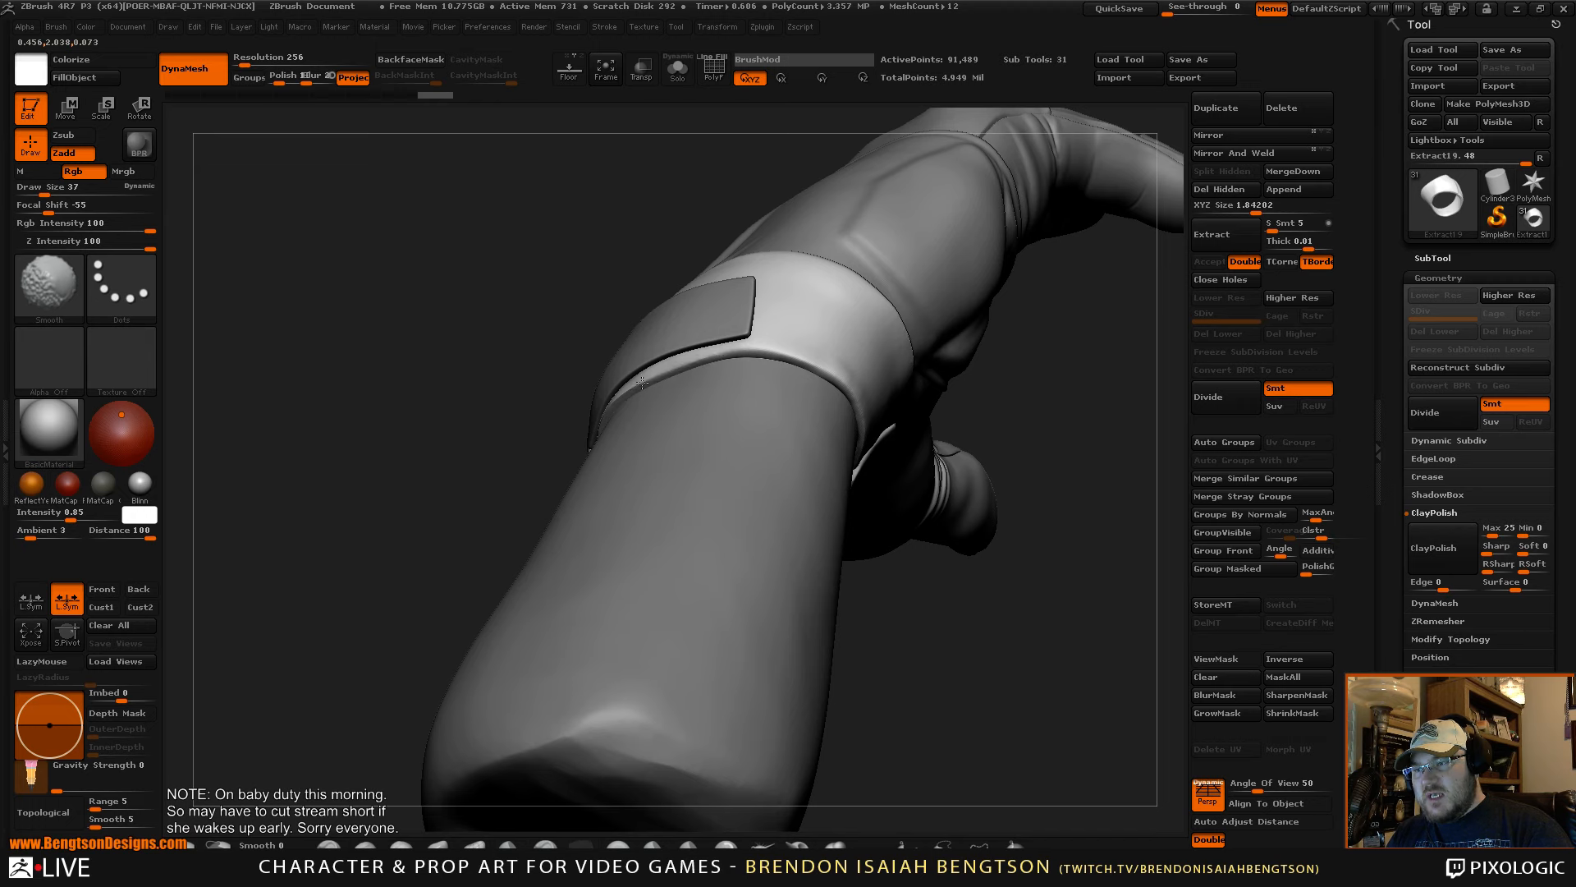
left_click_drag(468, 345, 674, 361)
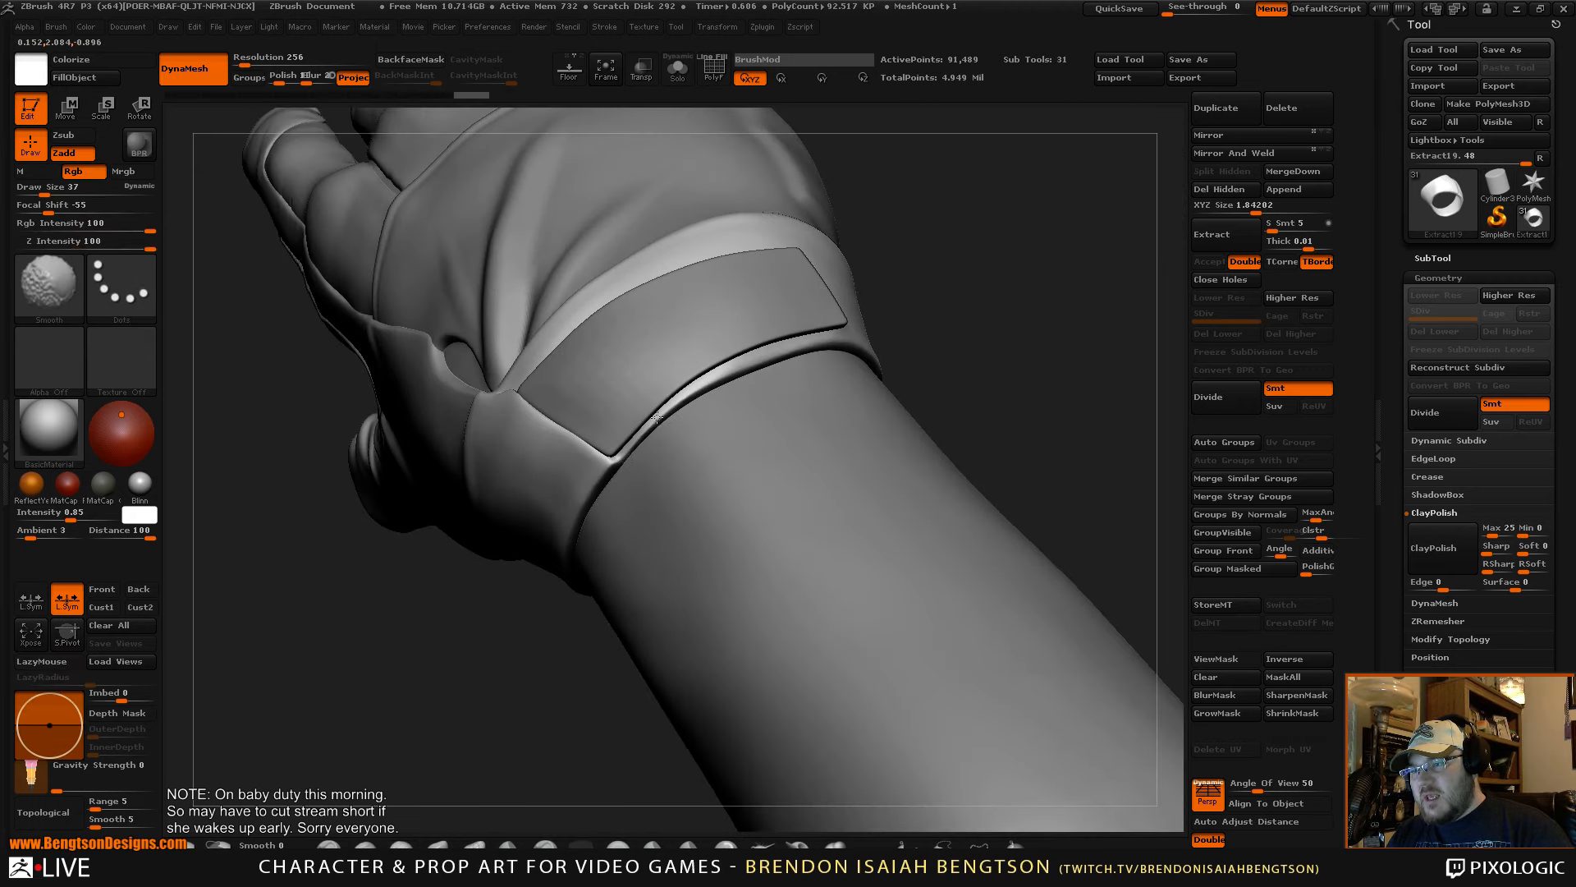
left_click_drag(657, 417, 739, 370, "shift")
- Isolate the cuff band and examine its overlapping edge
left_click_drag(1067, 375, 1054, 435)
key("alt+s")
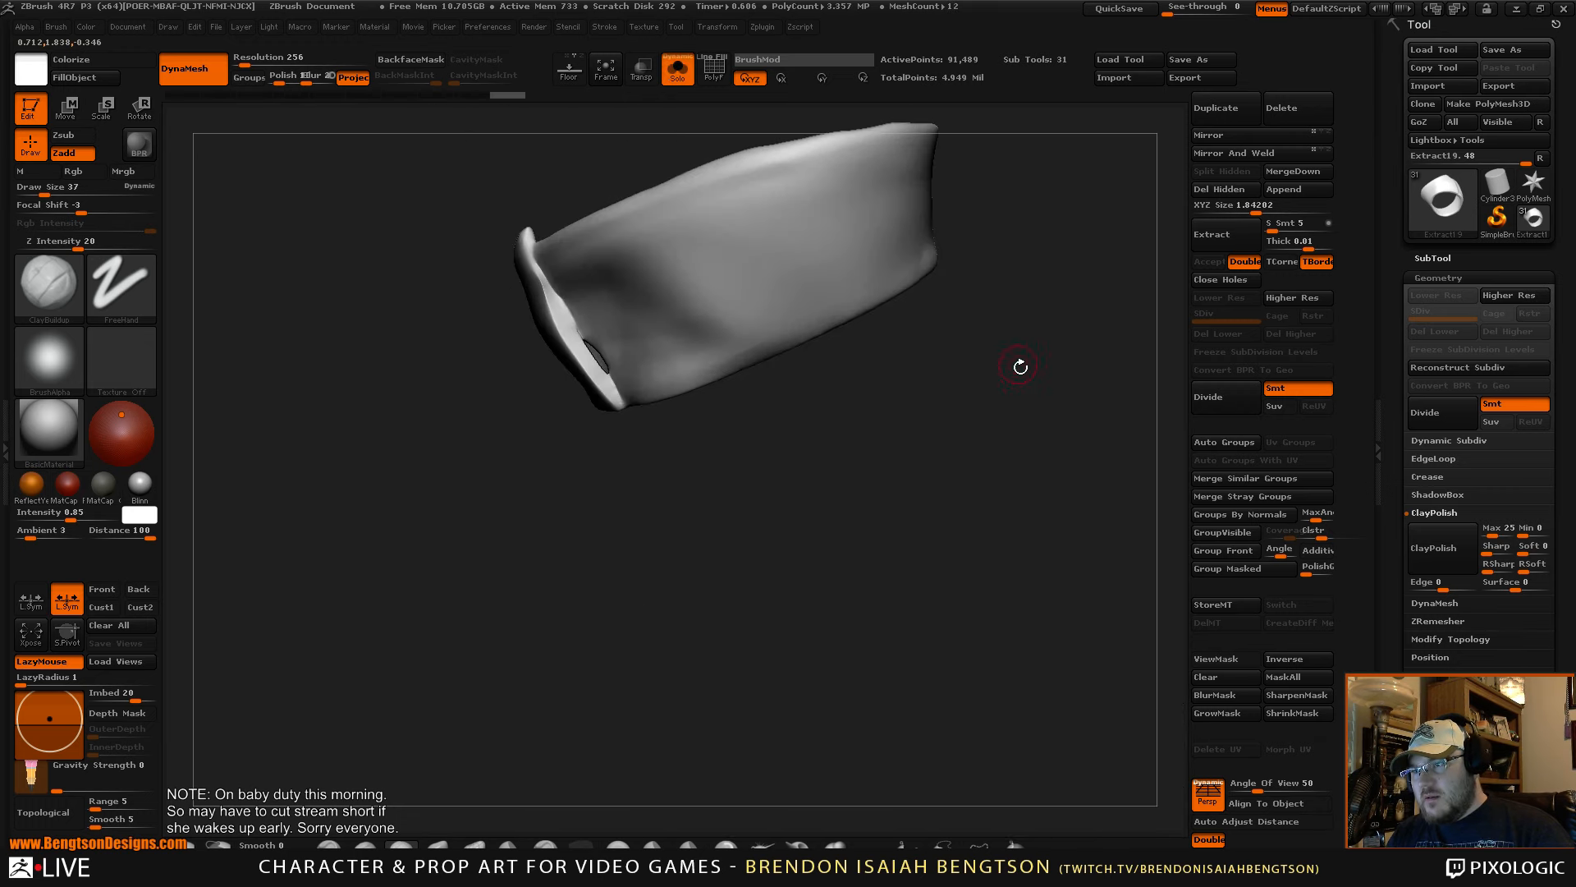
mouse_move(1020, 366)
left_mouse_down()
mouse_move(975, 563)
mouse_move(974, 520)
left_mouse_up()
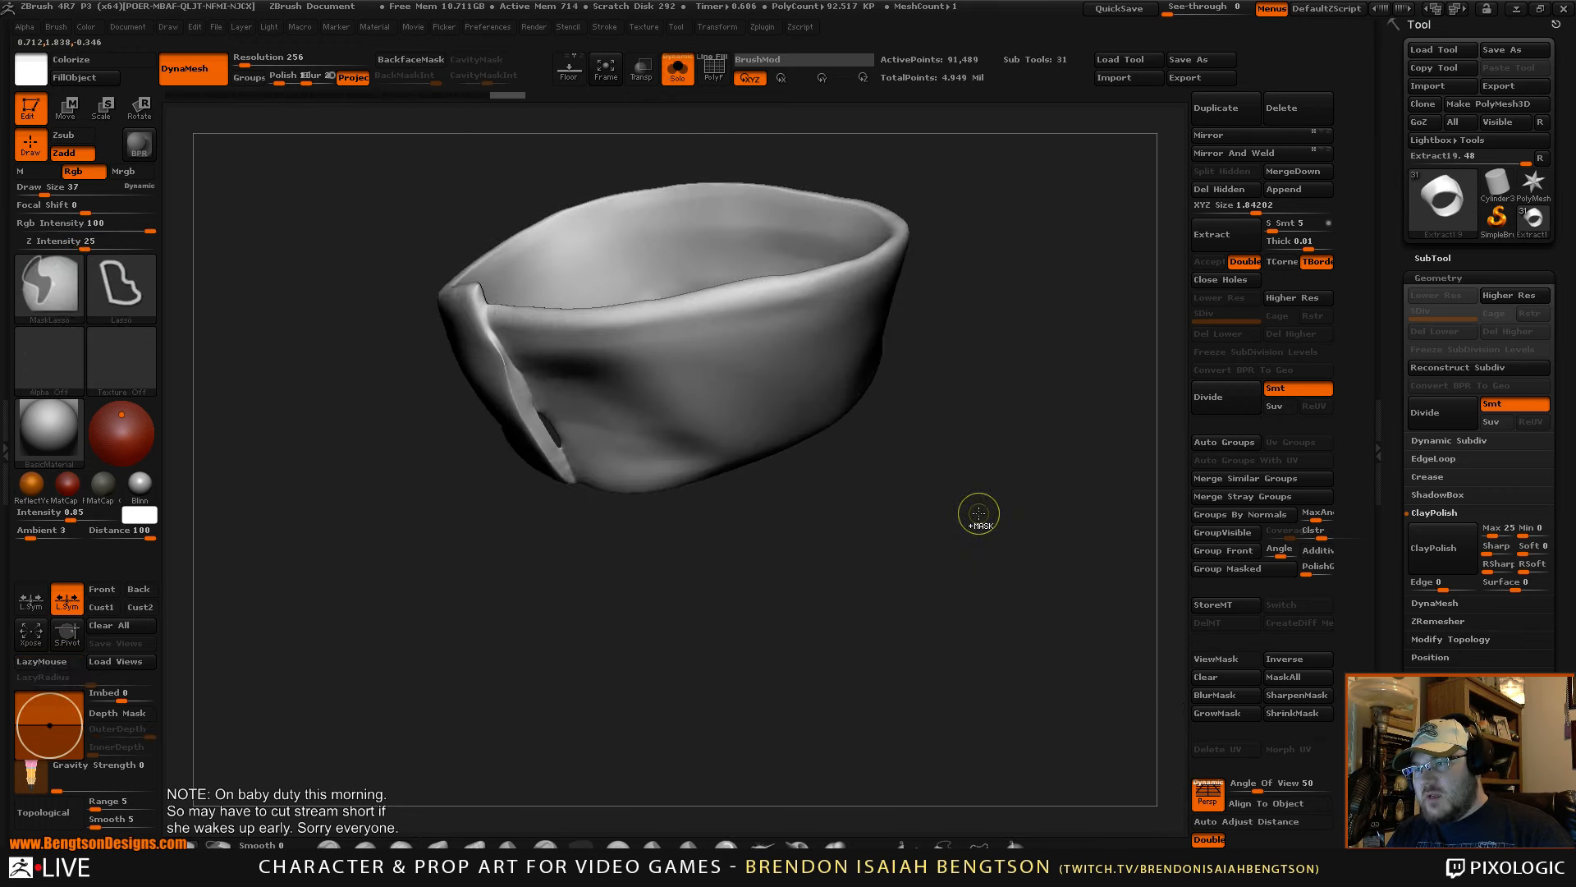
- Step back through the cuff band's history to compare its overlap before remeshing, and return to the polished version
key("ctrl+z")
key("ctrl+z")
key("ctrl+z")
key("ctrl+z")
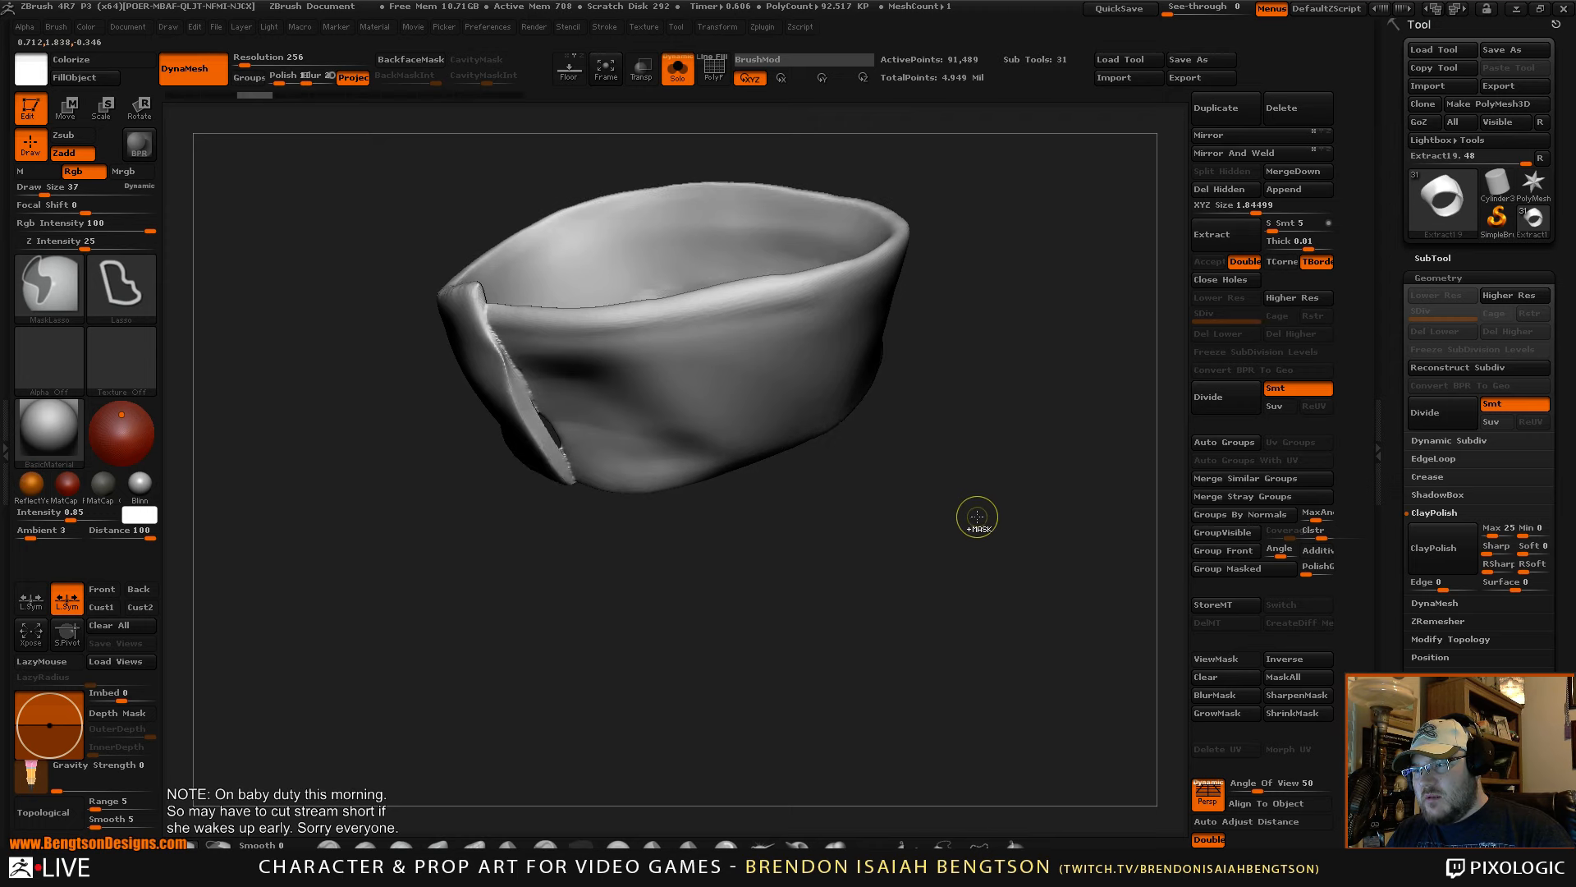
left_click_drag(934, 549, 970, 499)
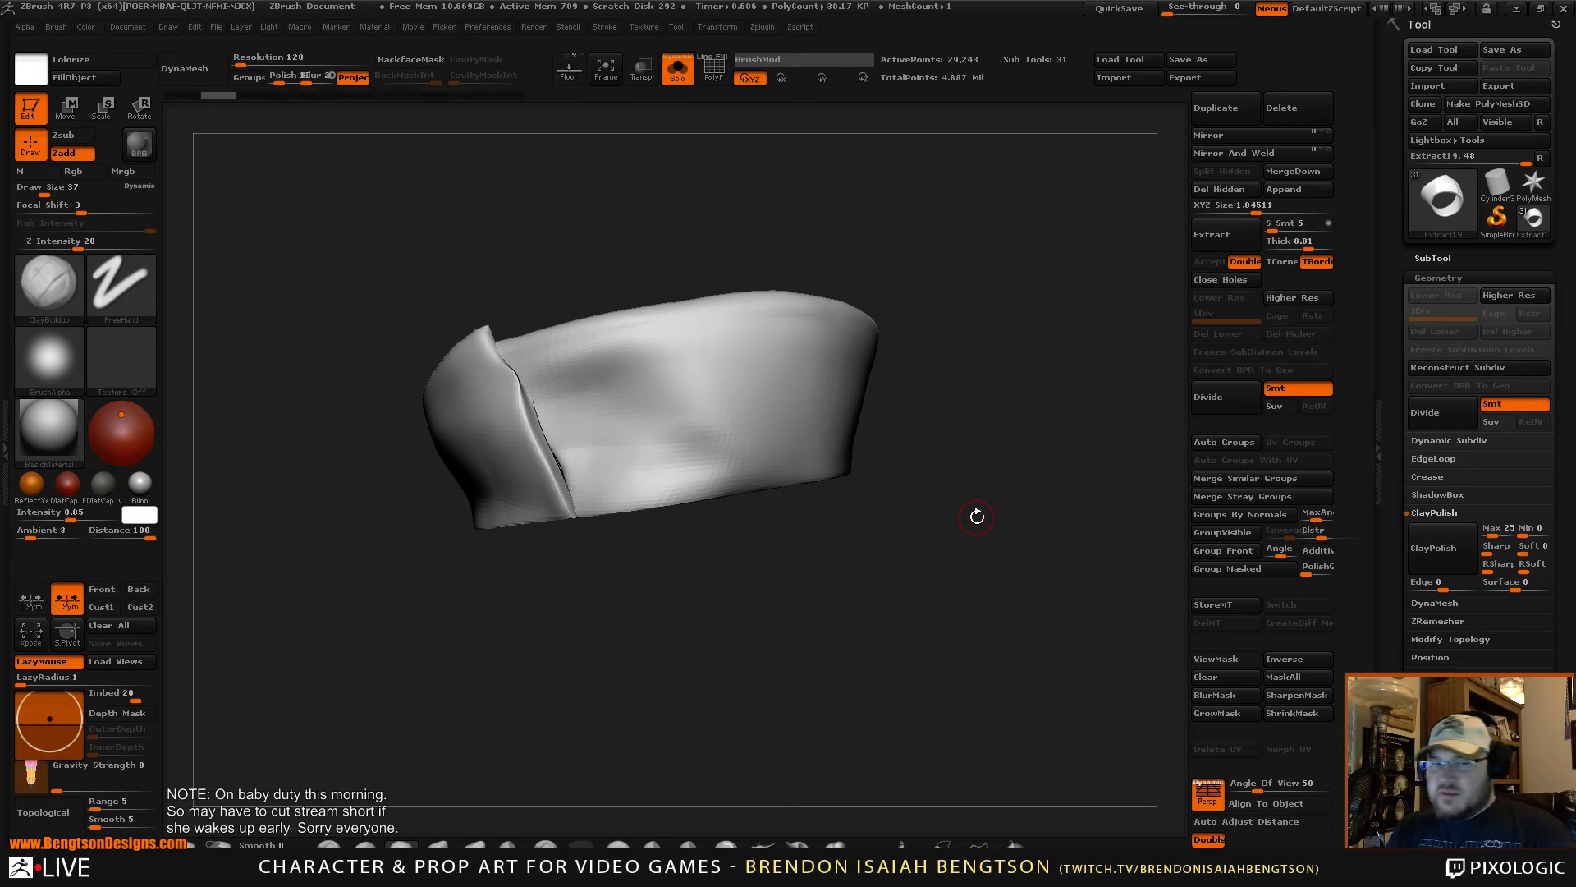
key("ctrl+shift+z")
key("ctrl+shift+z")
key("ctrl+shift+z")
key("ctrl+shift+z")
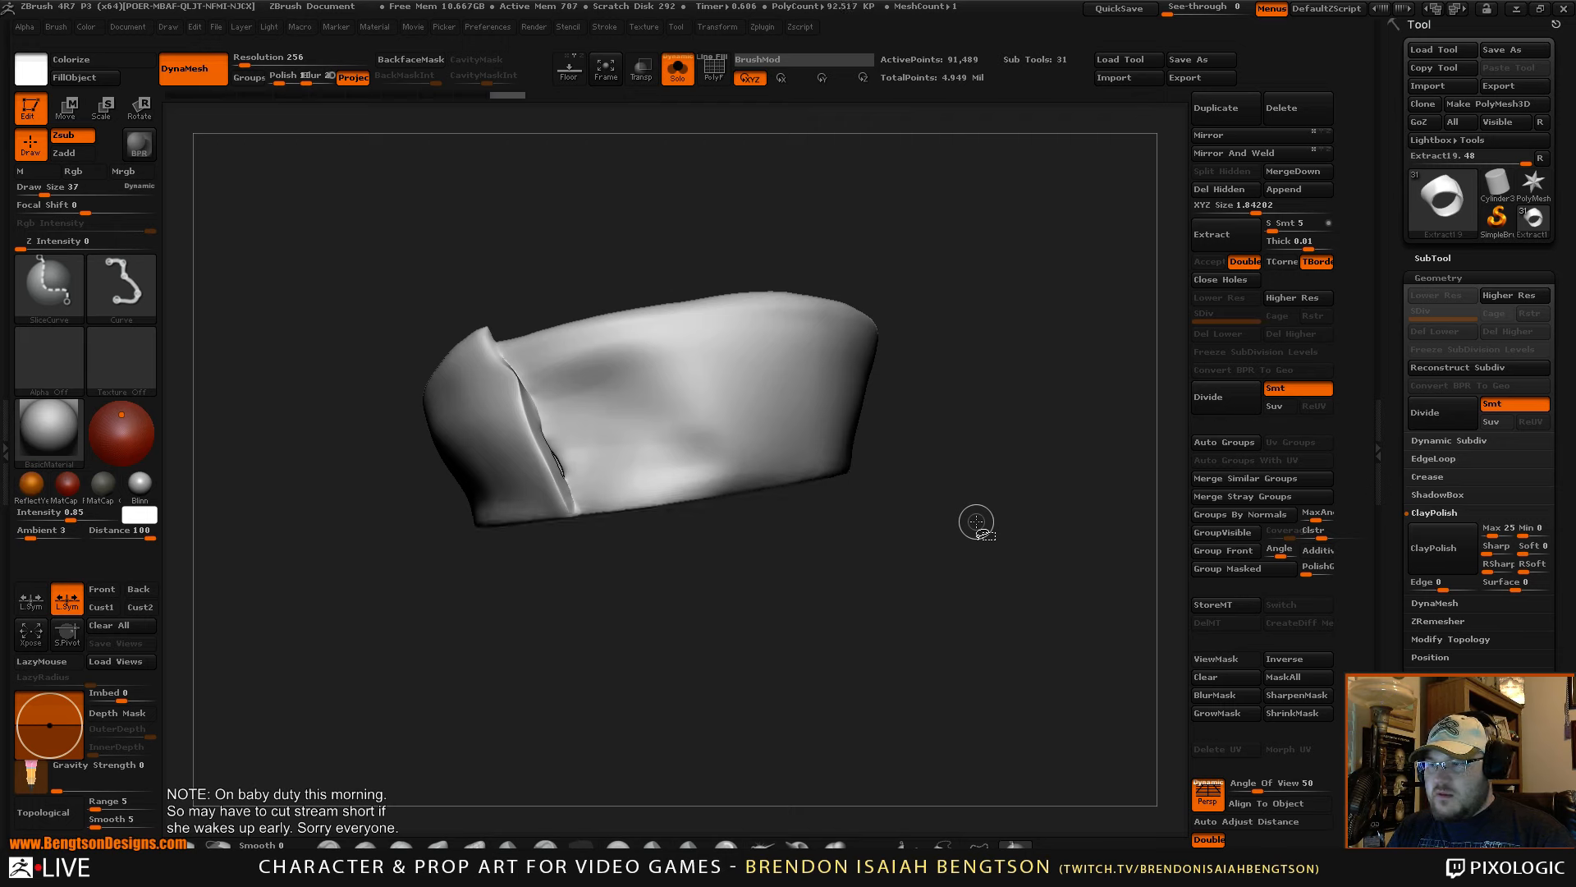
- Select the Move Topological brush and set its draw size to 122 for the cuff's overlap edge
left_click_drag(982, 478, 995, 515)
key("b")
key("m")
key("t")
key("space")
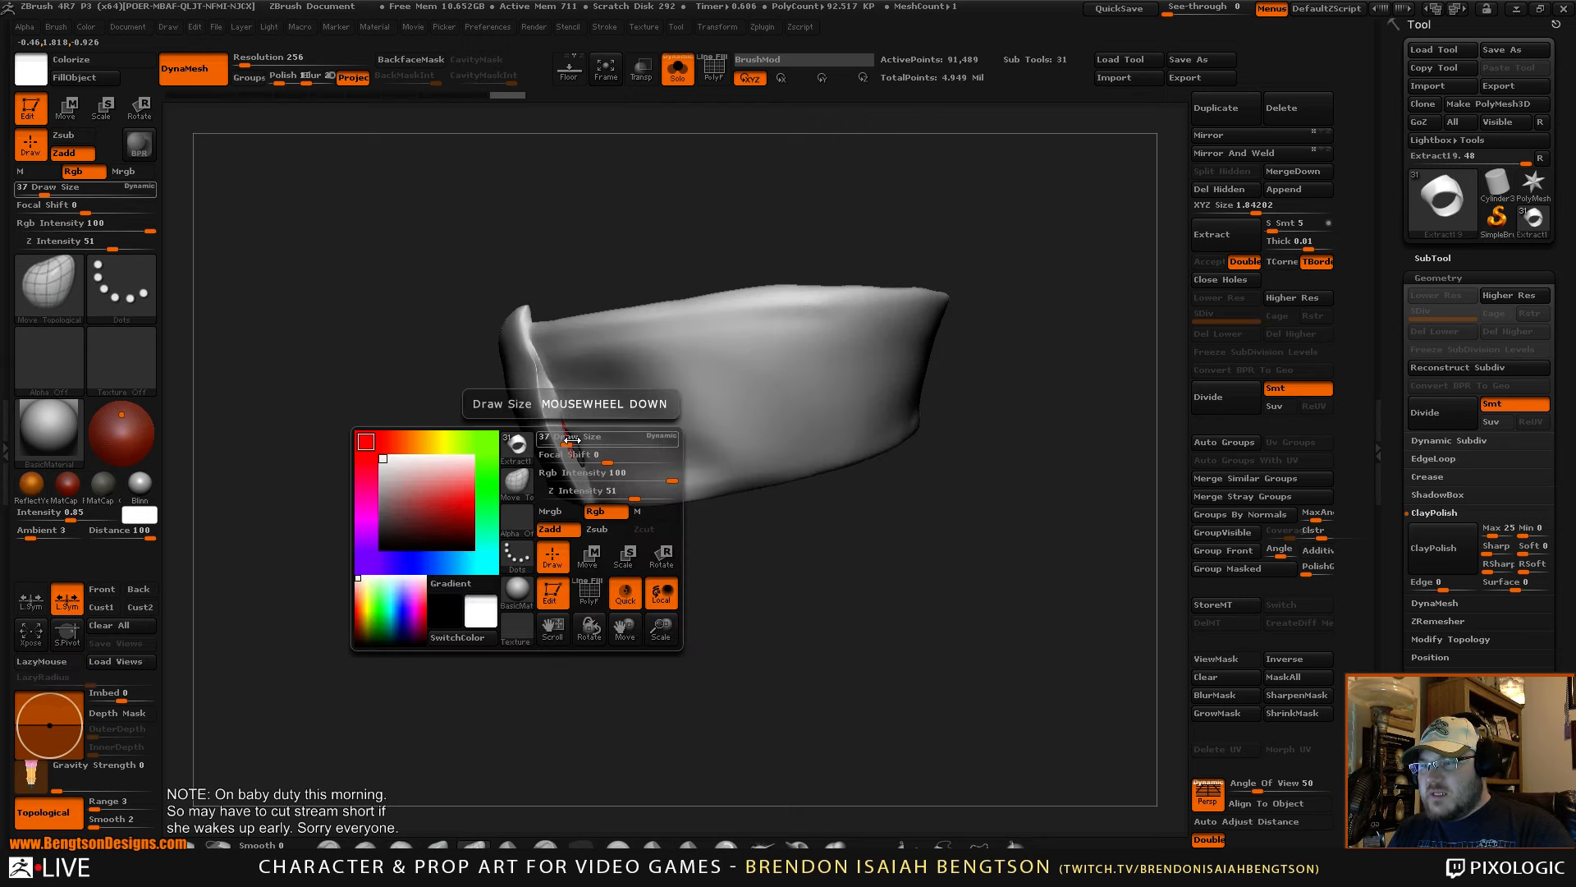
left_click_drag(572, 441, 597, 444)
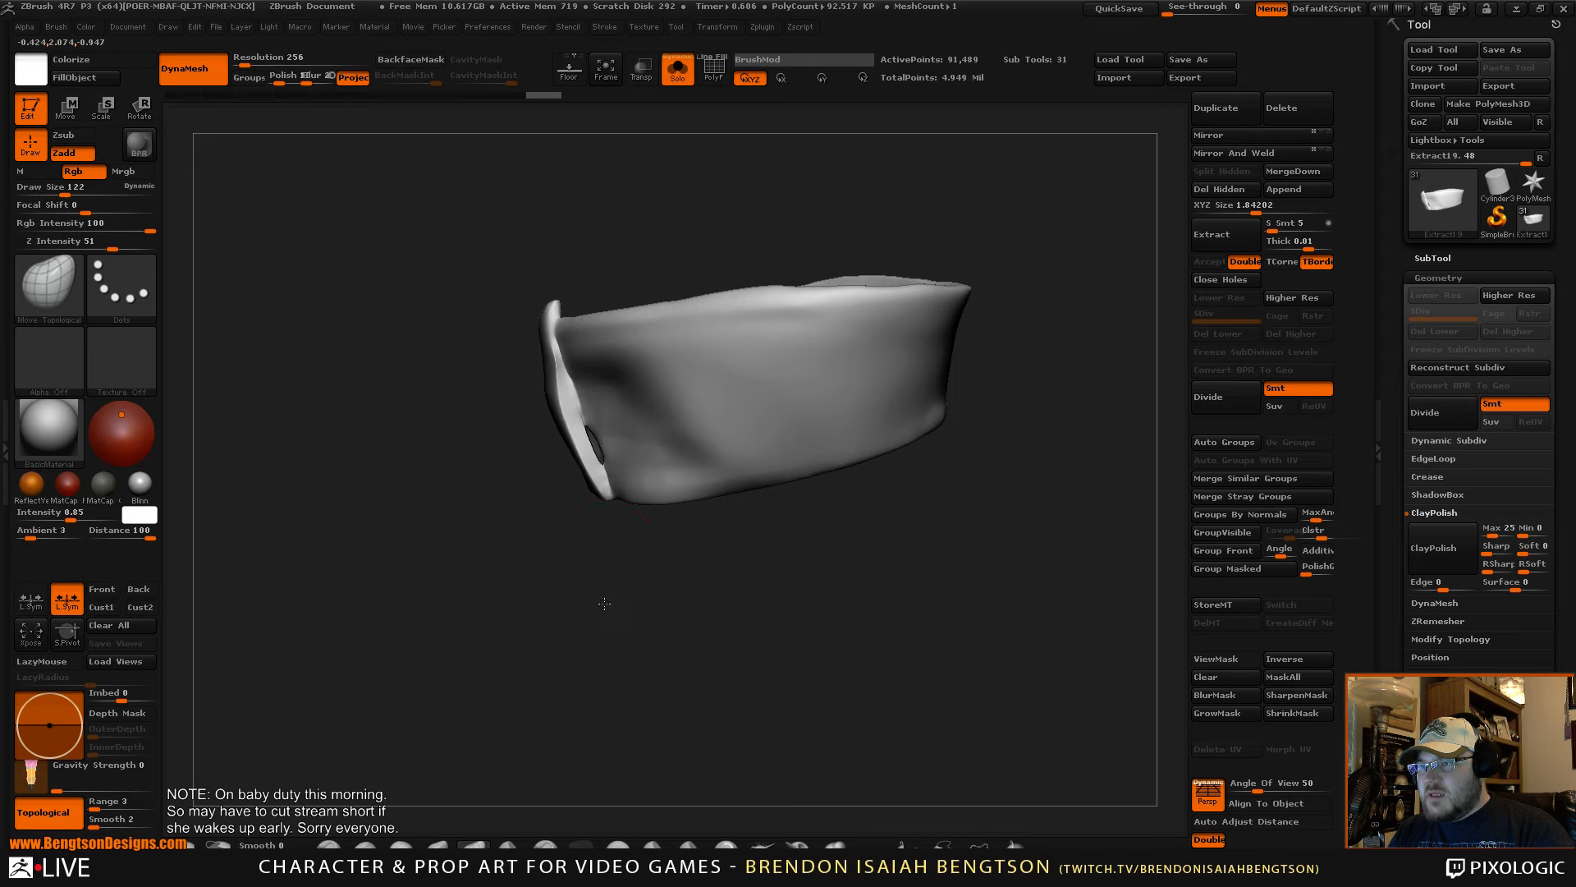
- Undo the cuff band's edits back to its state before the DynaMesh remesh and polish
left_click_drag(604, 603, 619, 574)
key("ctrl")
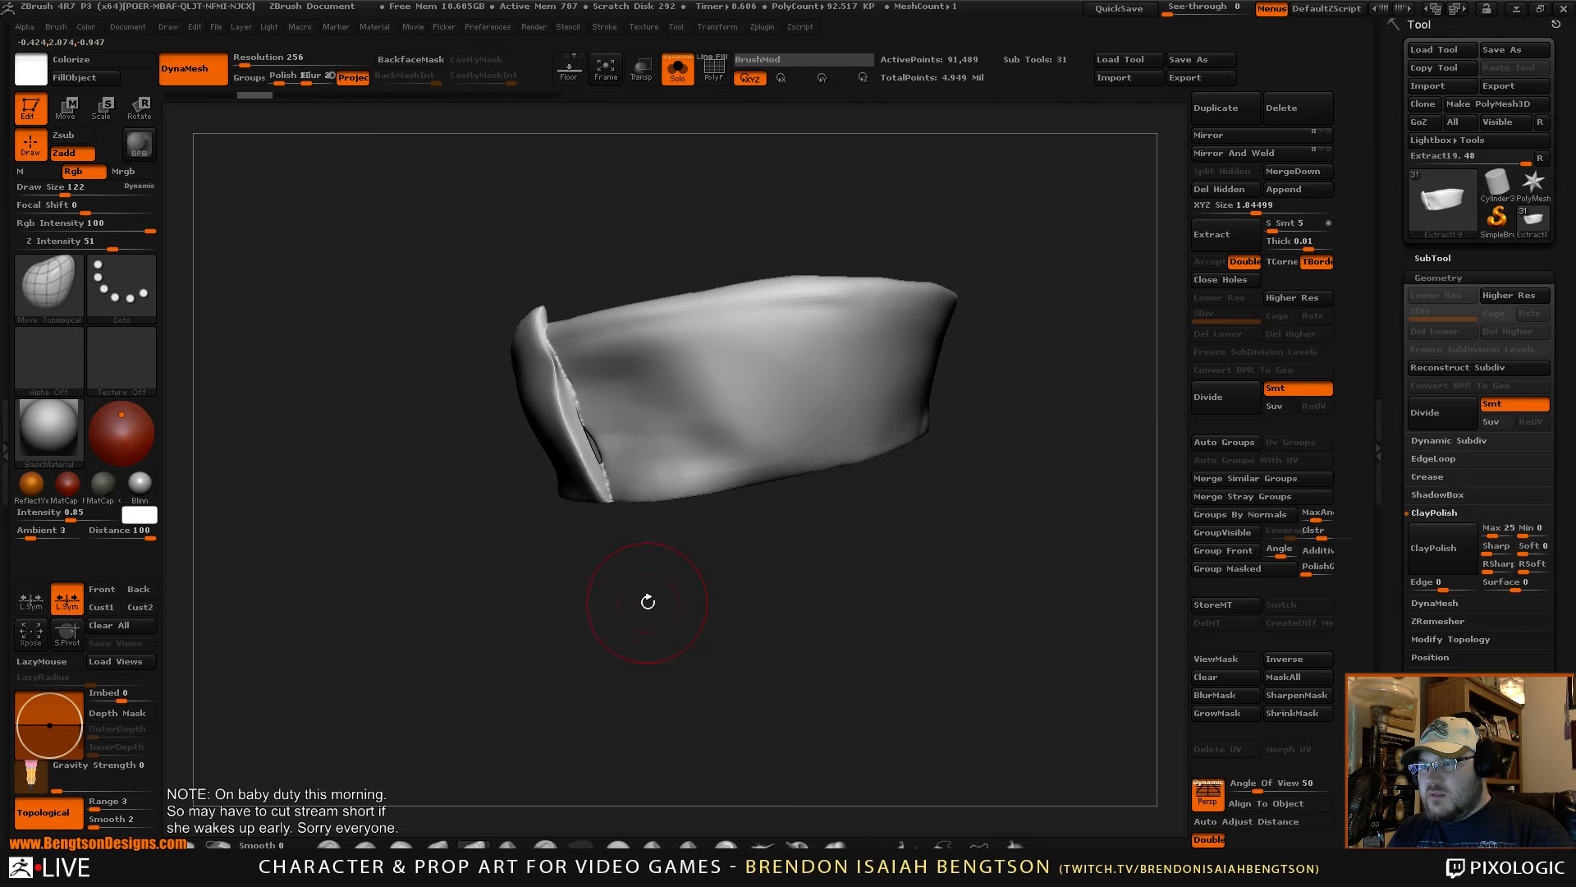
key("ctrl+z")
key("ctrl+z")
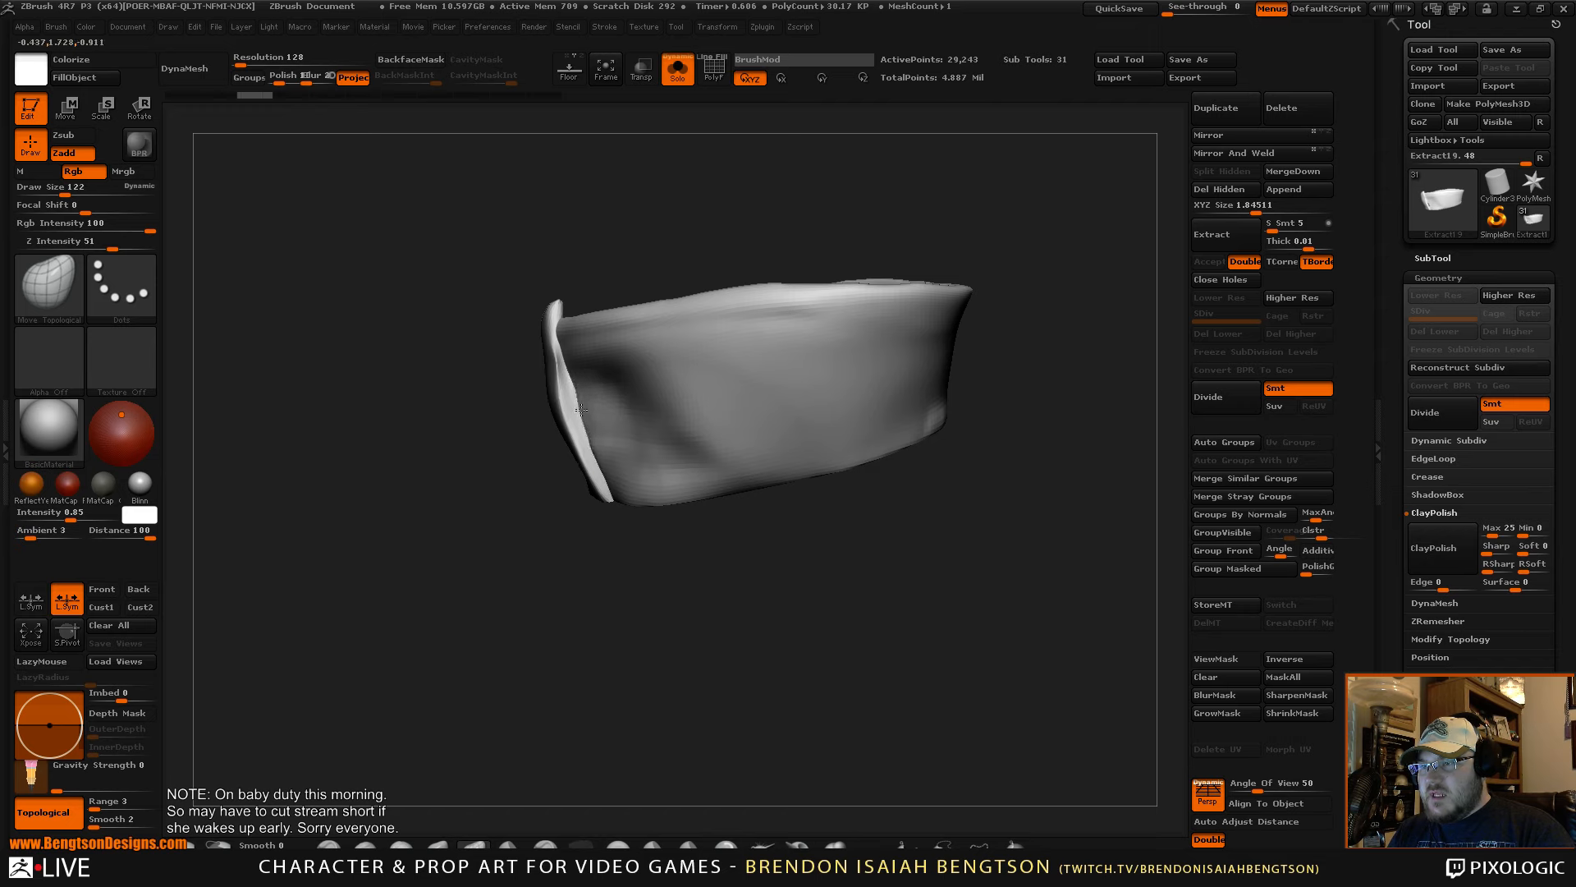
- Reshape the cuff band's overlapping flap edge with the Move Topological brush
key("ctrl+shift+z")
key("ctrl+shift+z")
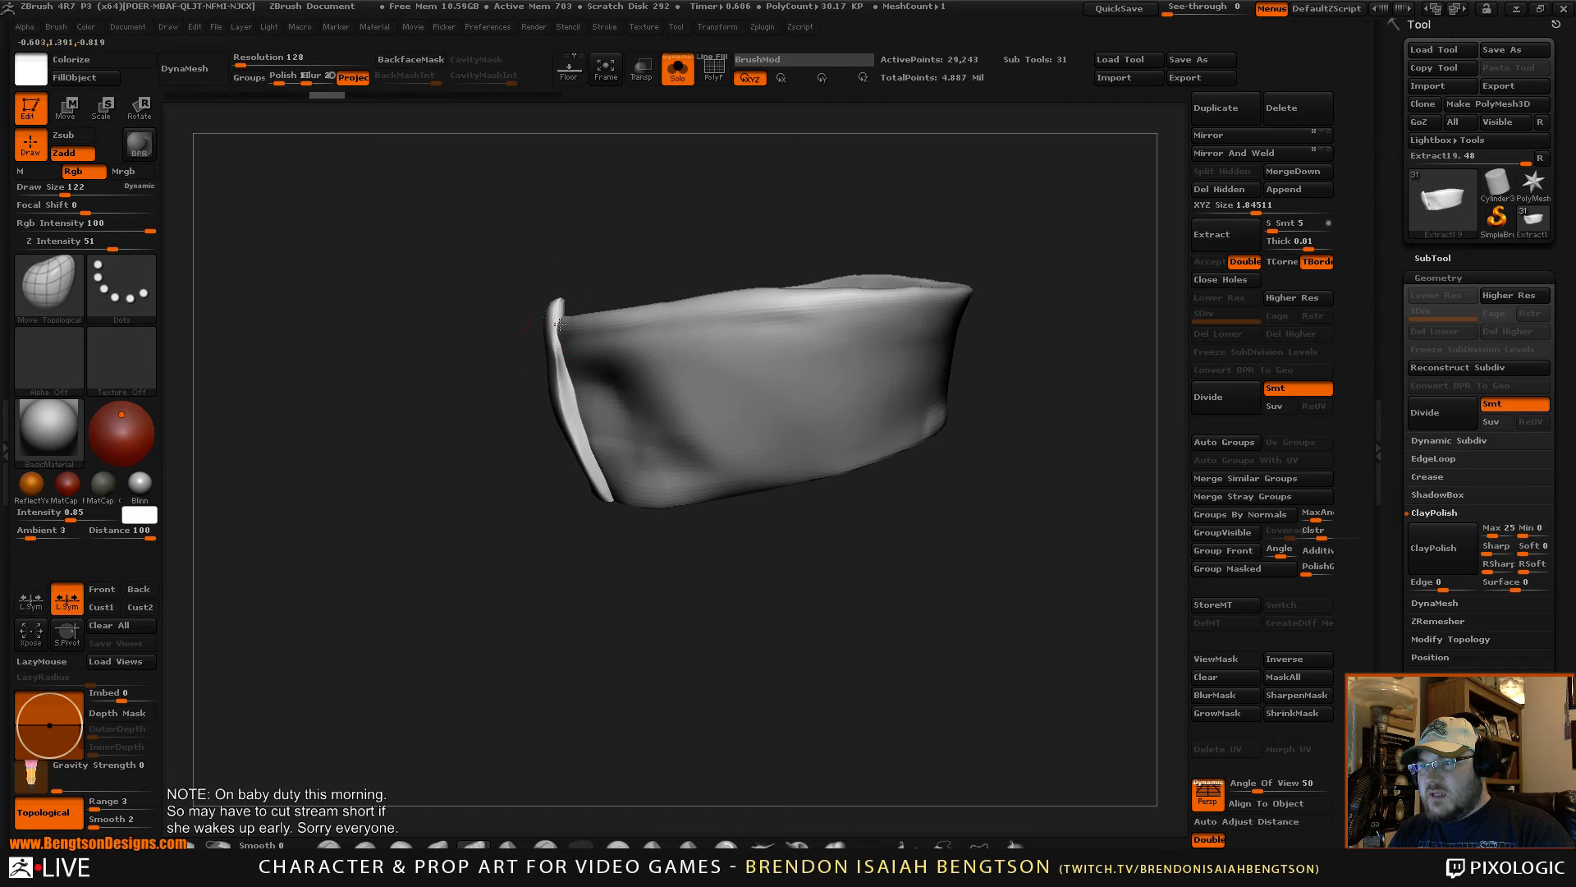
key("ctrl+shift+z")
mouse_move(605, 218)
left_mouse_down()
mouse_move(640, 238)
mouse_move(699, 208)
mouse_move(683, 195)
mouse_move(673, 221)
left_mouse_up()
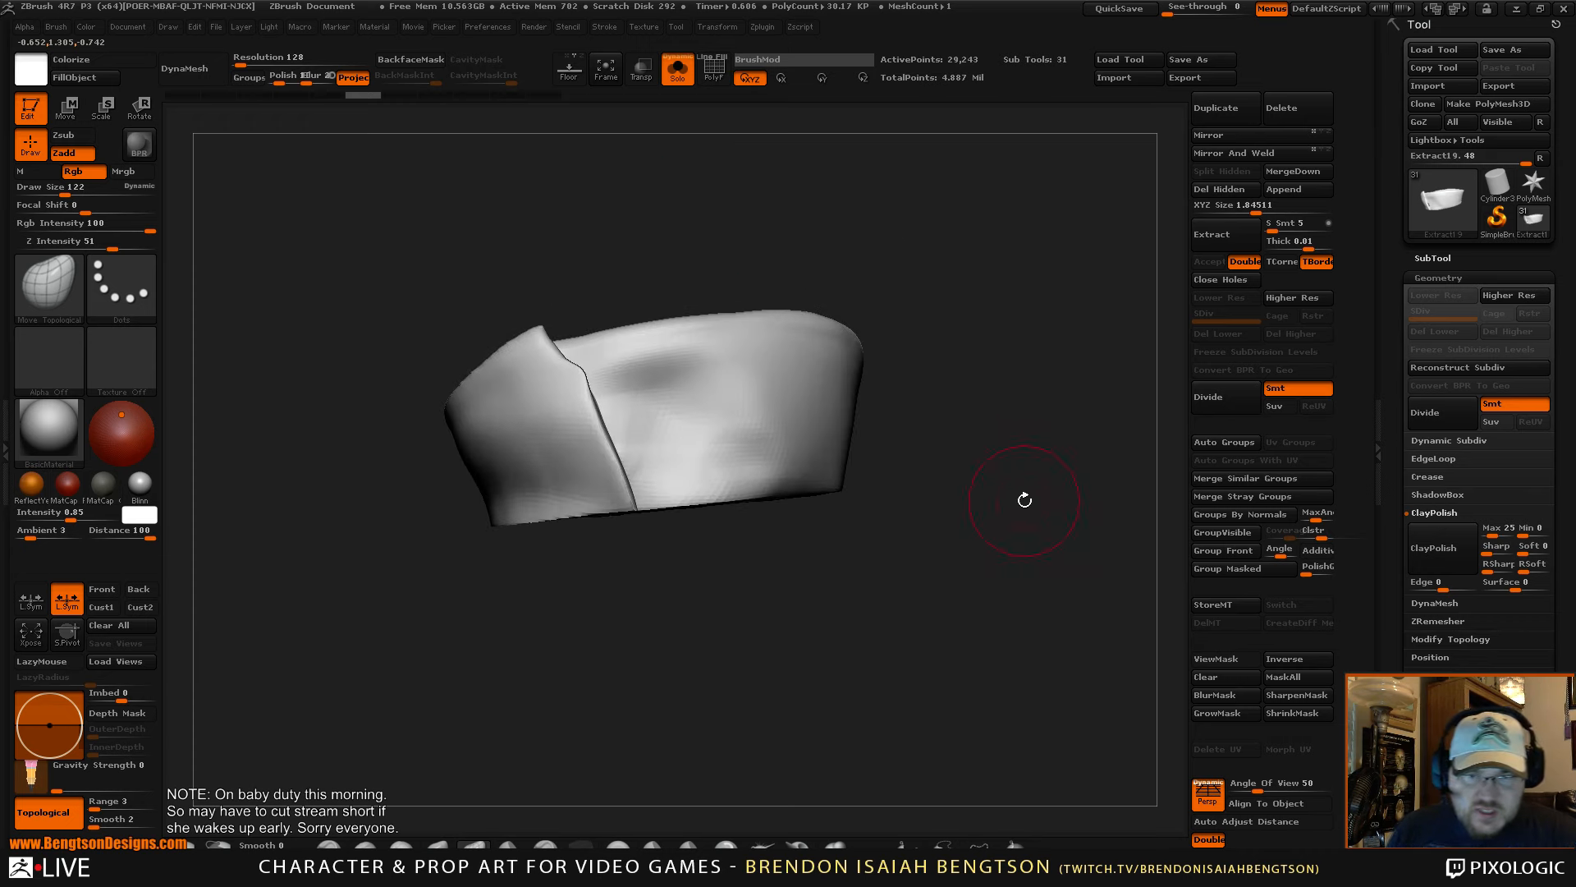
- Turn off isolation of the cuff band so the whole glove is shown
left_click_drag(1020, 499, 1038, 481)
mouse_move(1027, 436)
left_mouse_down()
mouse_move(1002, 356)
mouse_move(1023, 388)
mouse_move(995, 406)
mouse_move(991, 490)
mouse_move(972, 408)
mouse_move(965, 581)
mouse_move(977, 503)
mouse_move(968, 527)
mouse_move(950, 504)
left_mouse_up()
mouse_move(992, 563)
left_mouse_down()
mouse_move(982, 500)
mouse_move(1004, 531)
mouse_move(944, 479)
left_mouse_up()
key("shift+s")
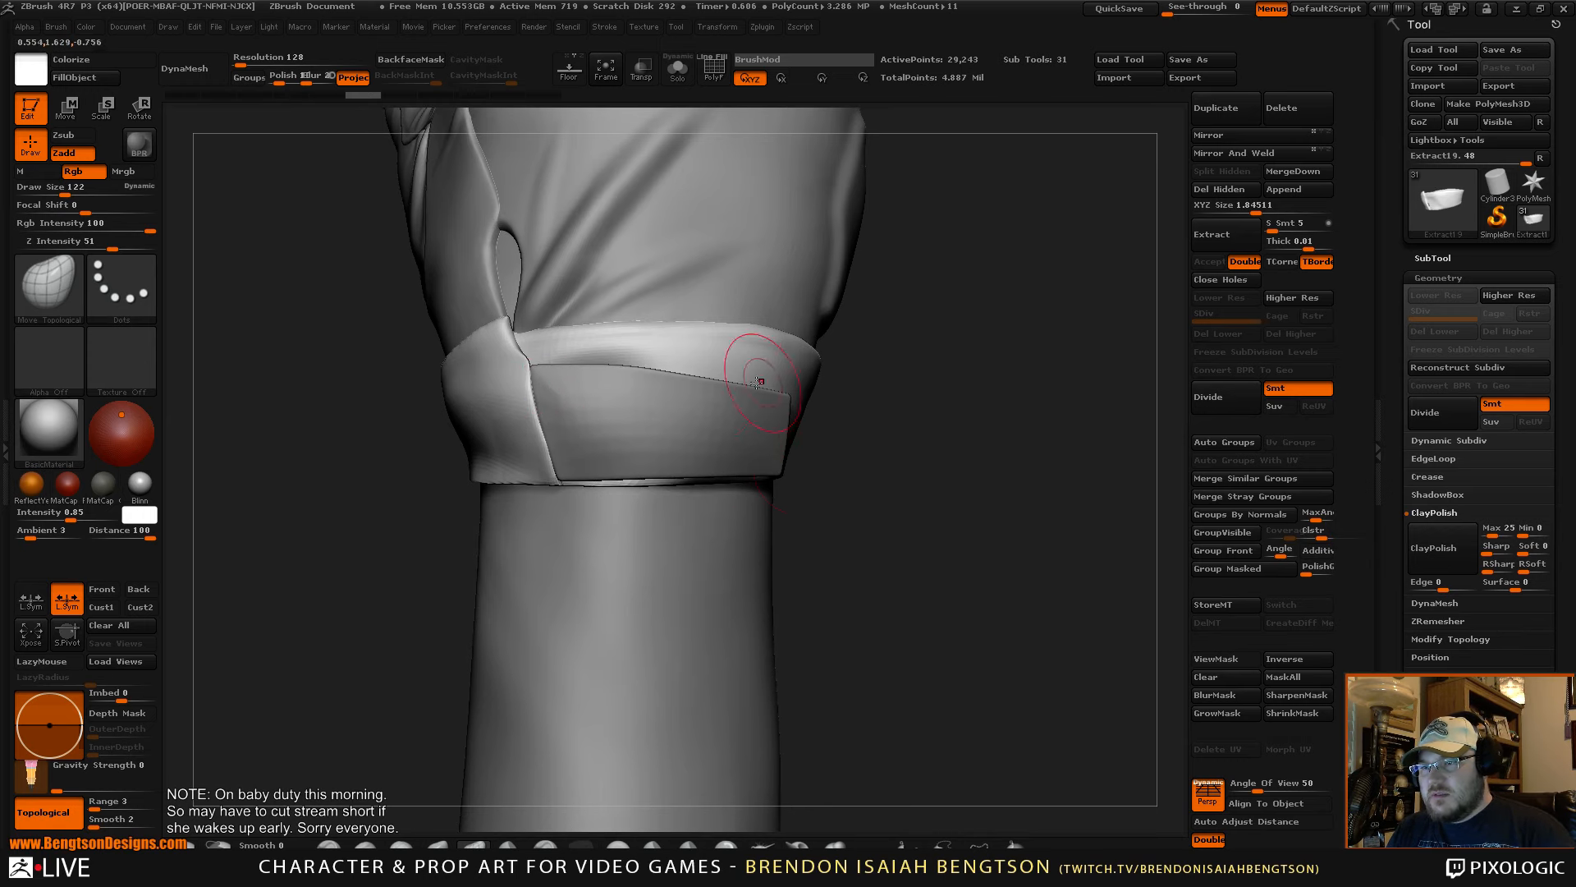
- Display the cuff band's polygon wireframe around the wrist tab
left_click_drag(1017, 482, 1014, 519)
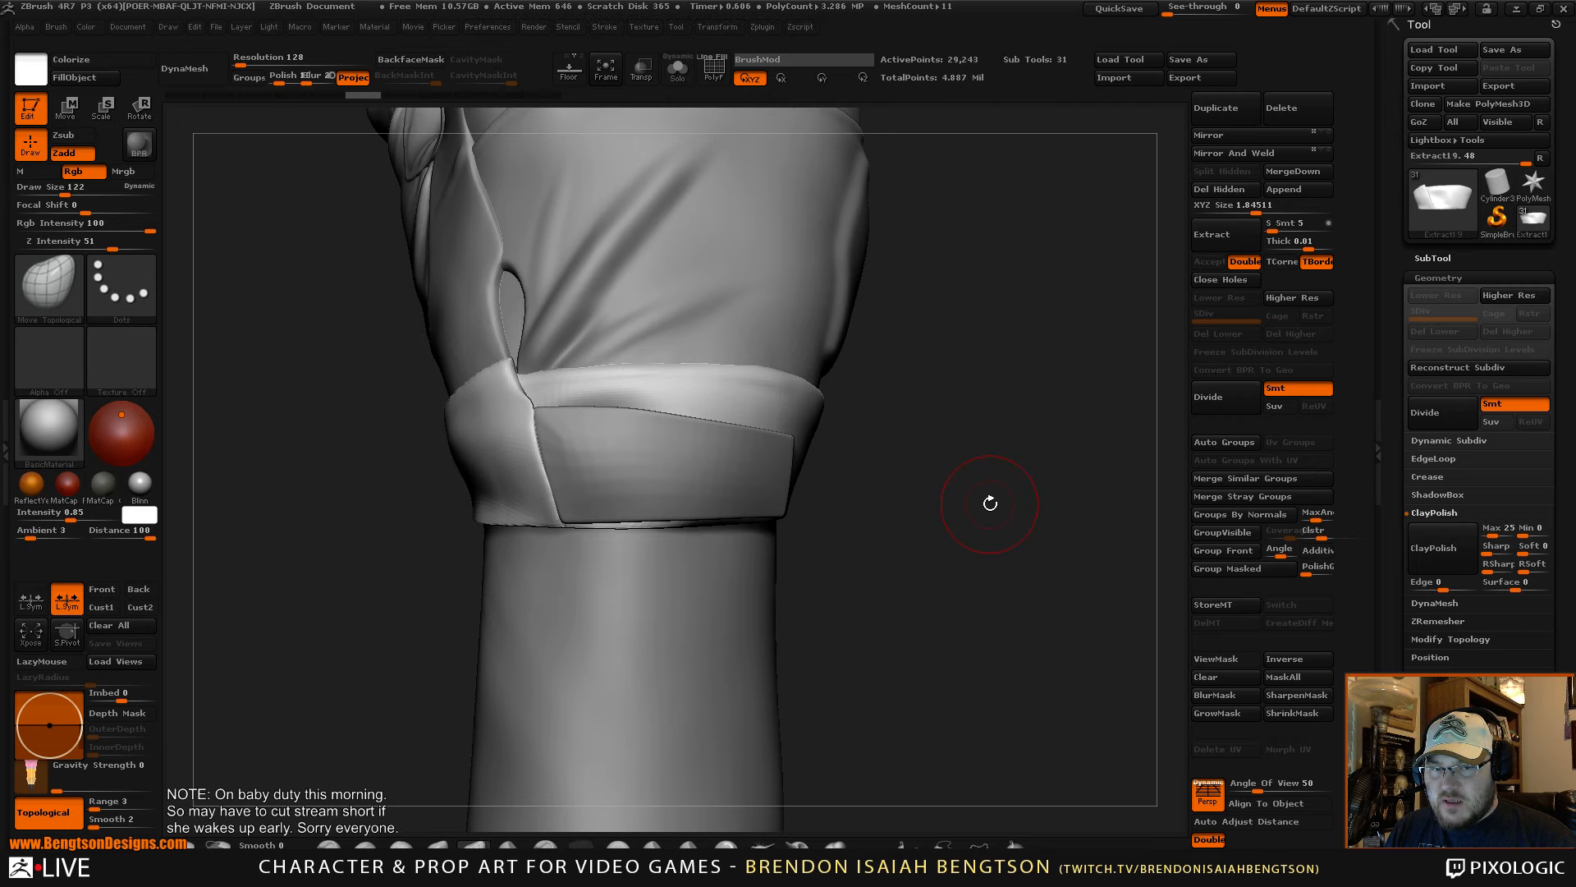
left_click_drag(987, 501, 940, 503)
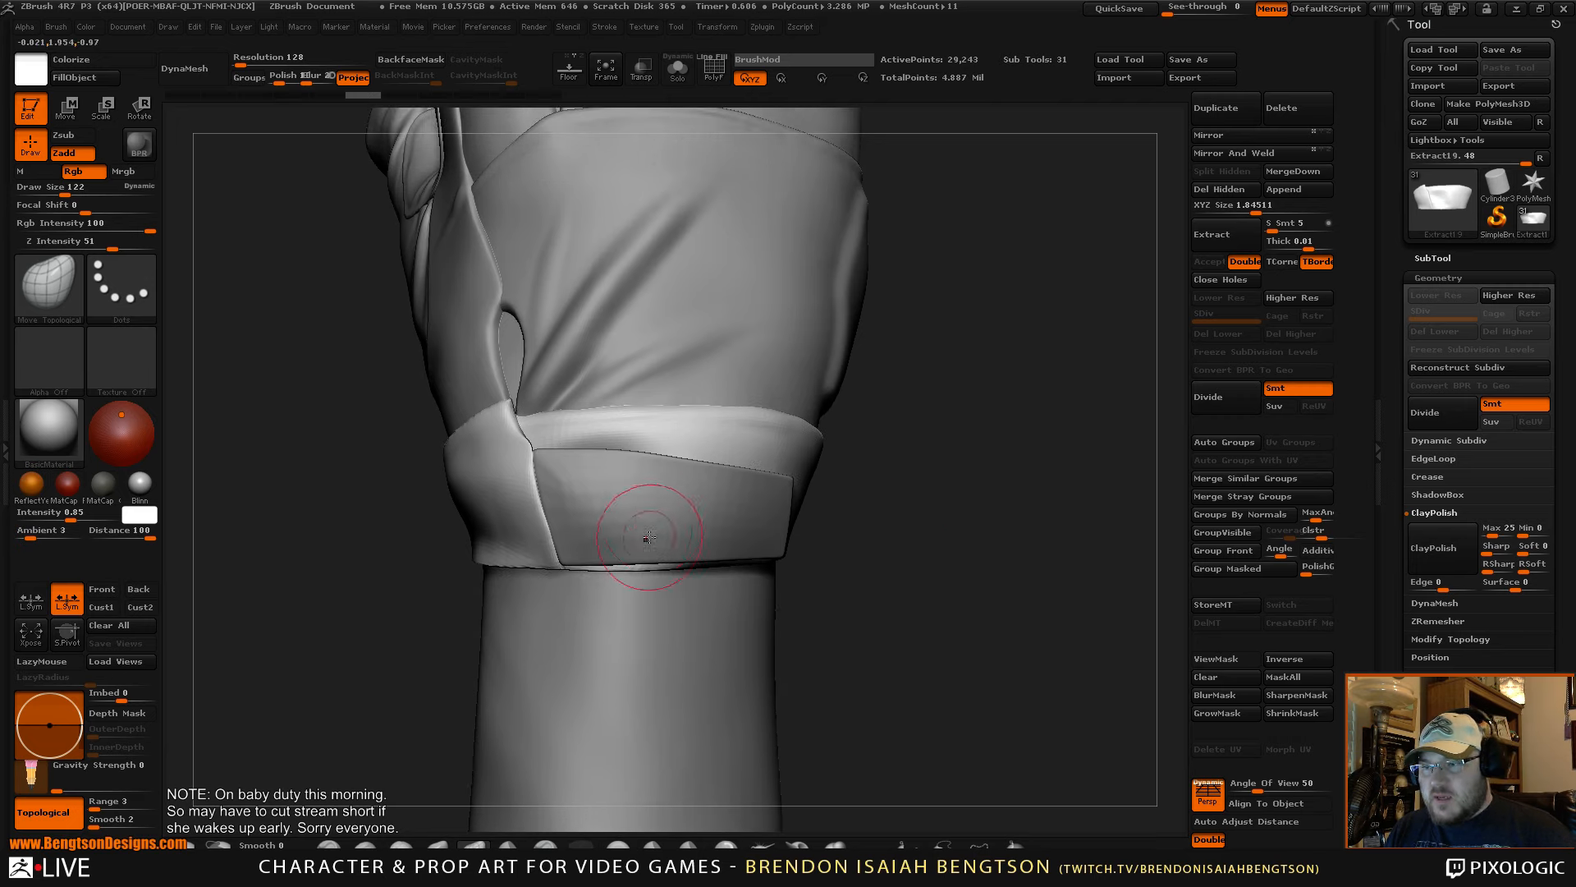
left_click(633, 497, "alt")
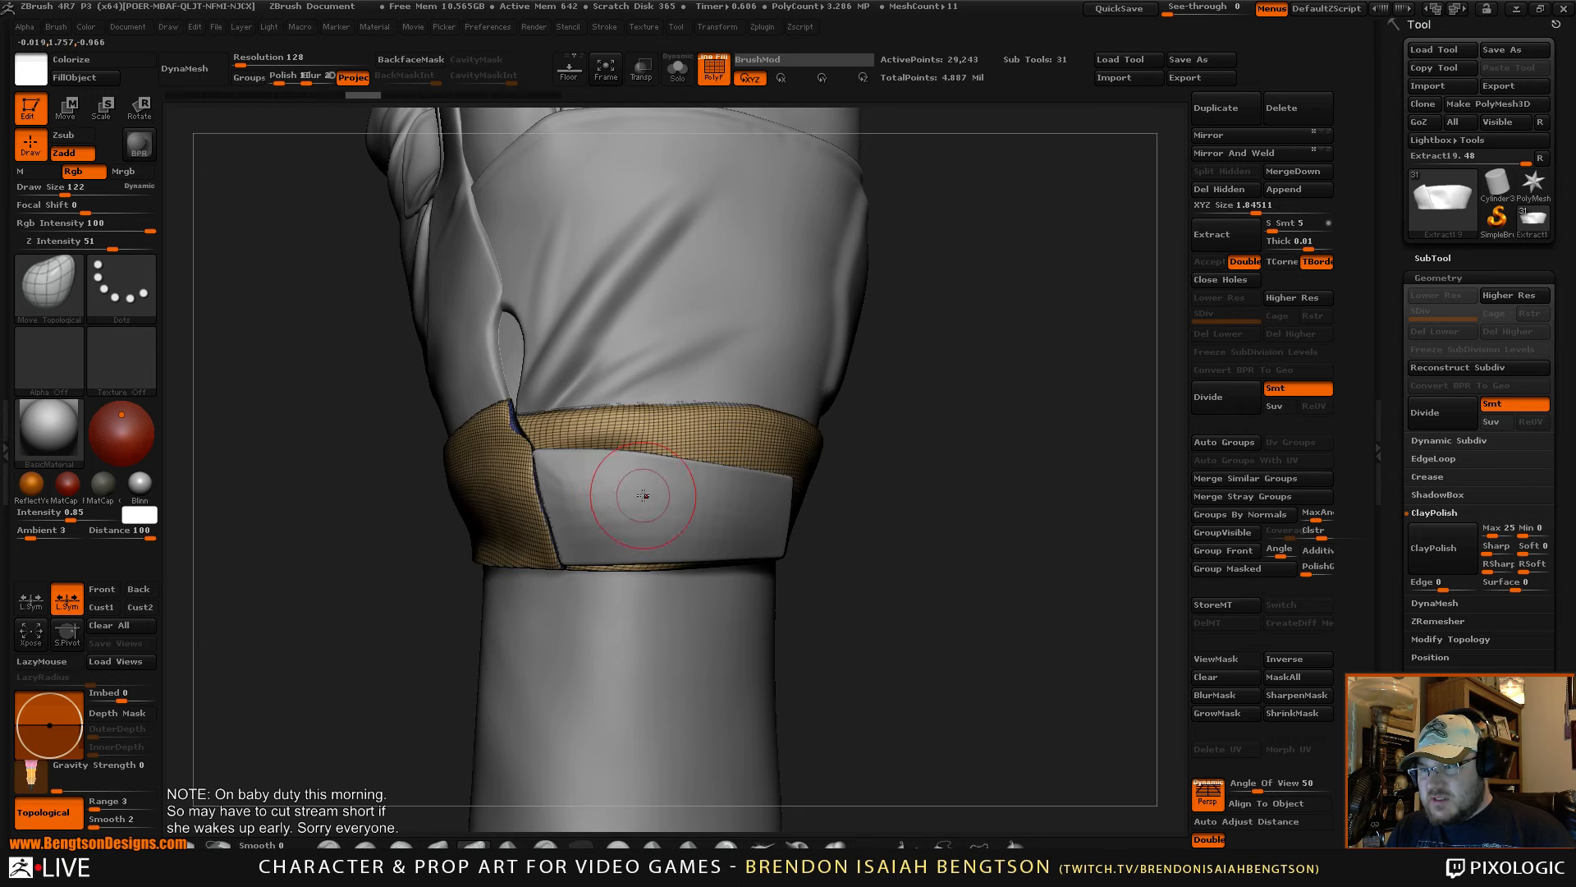
- Turn the wrist tab's dynamic subdivision off and back on to compare its mesh, and hide the polygon wireframe
key("shift+f")
left_click_drag(949, 492, 1157, 312)
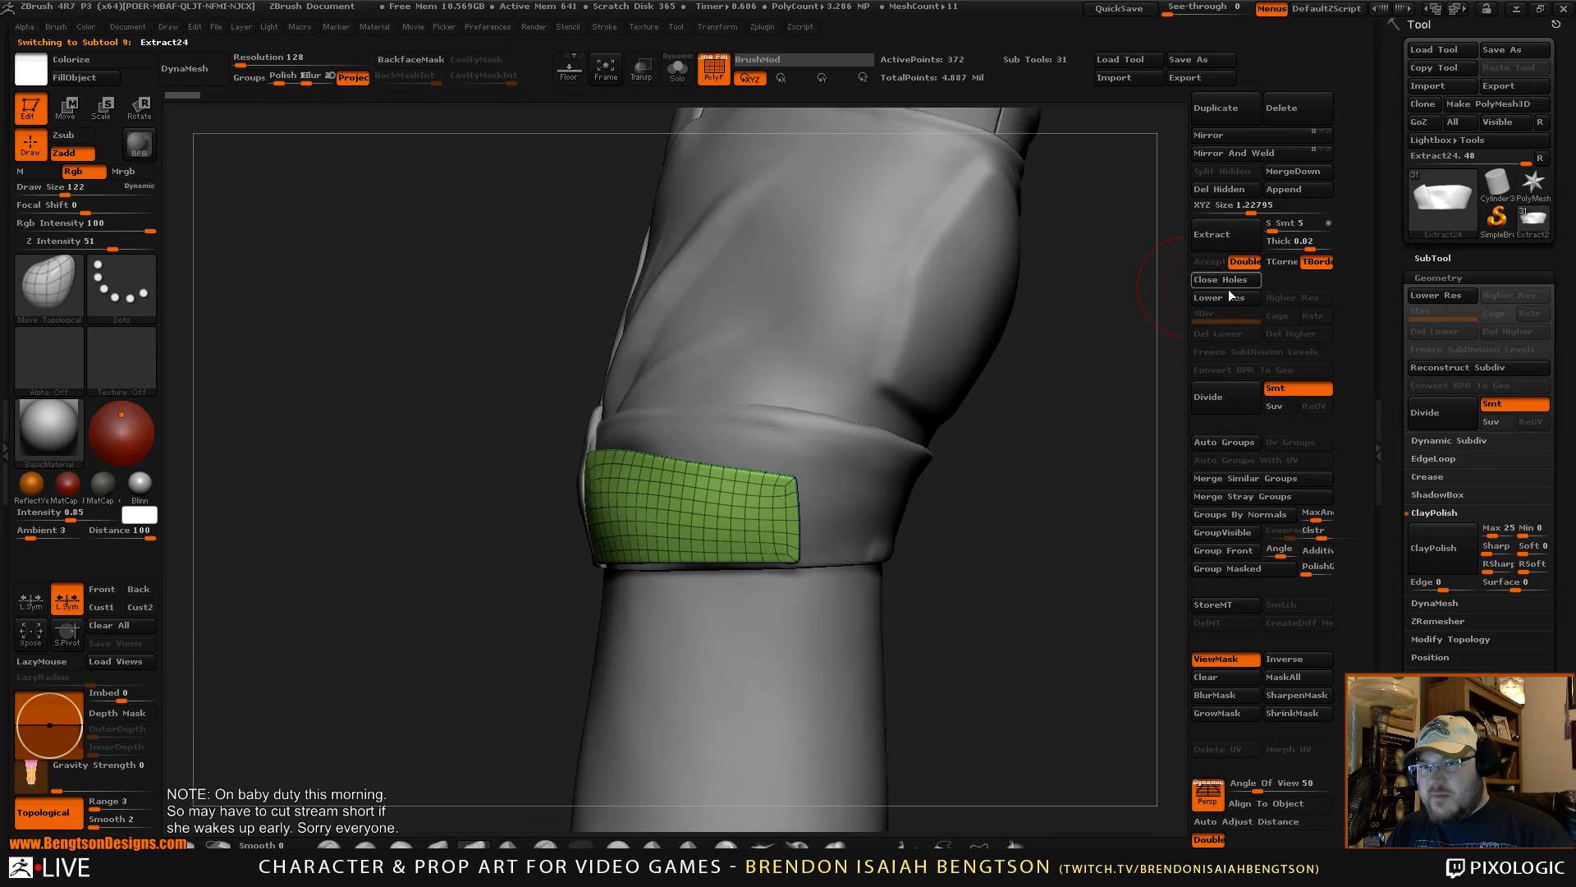
left_click_drag(1034, 532, 1059, 575, "alt")
key("shift+d")
left_click(1445, 442)
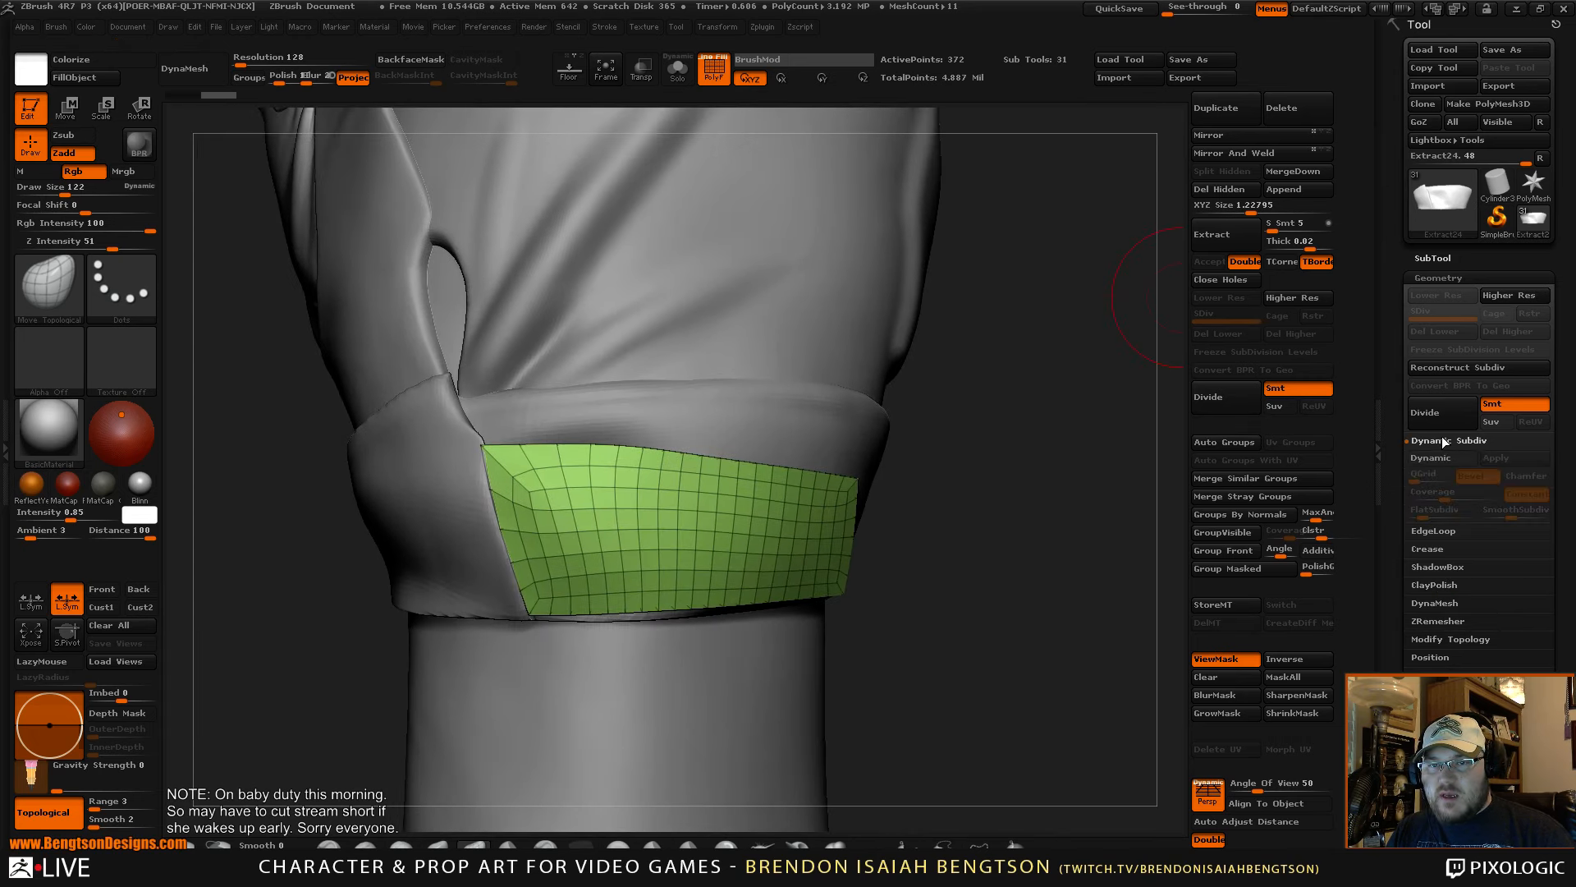
left_click(1440, 458)
left_click_drag(1092, 579, 1058, 557)
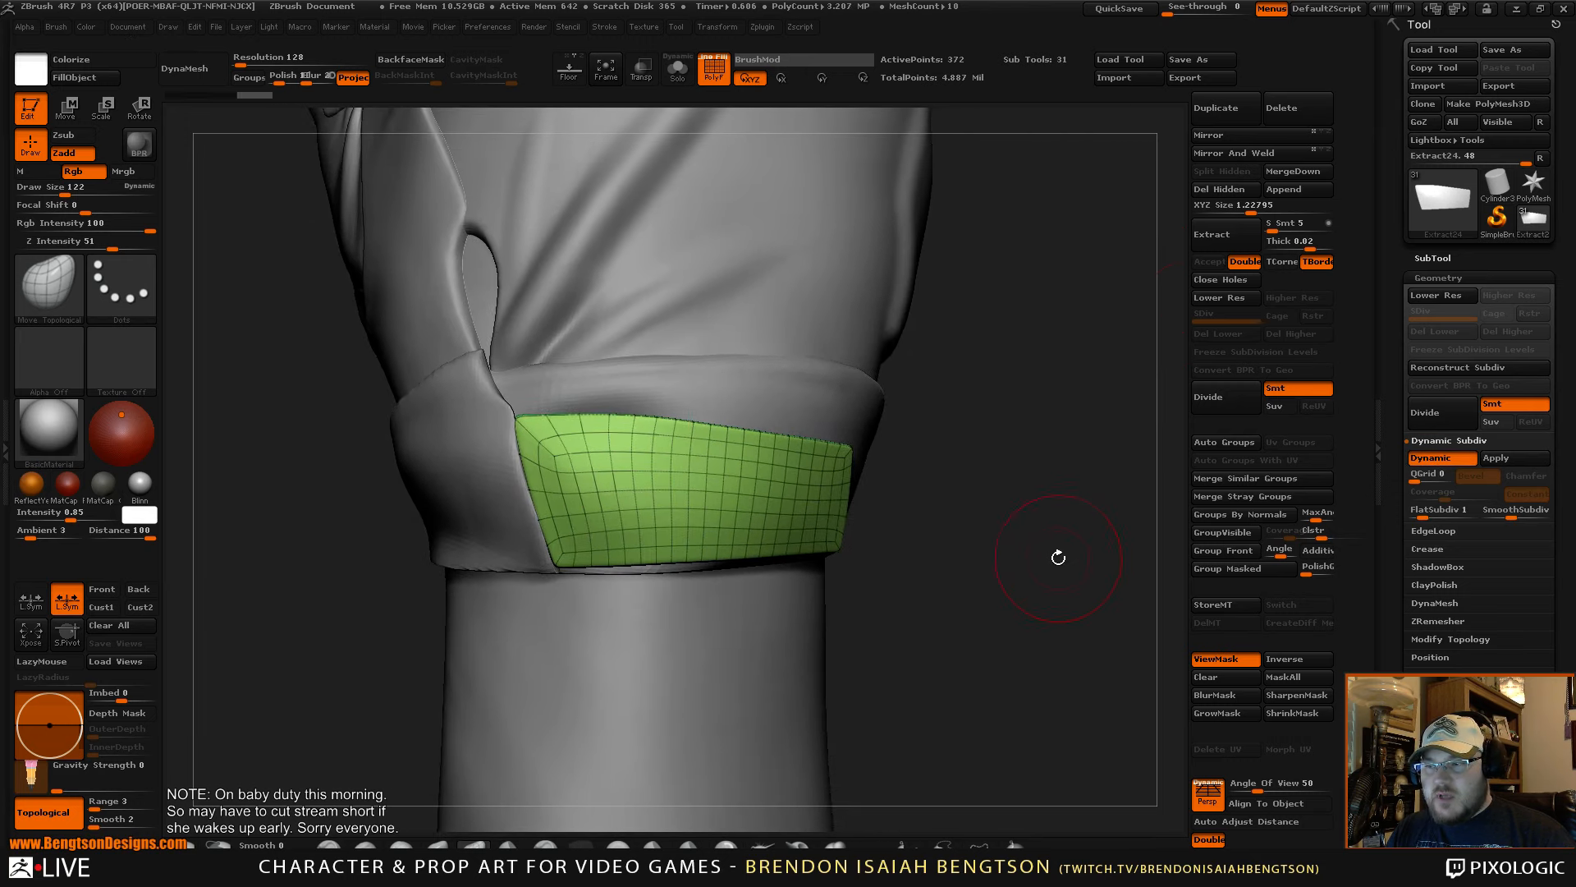
key("shift+f")
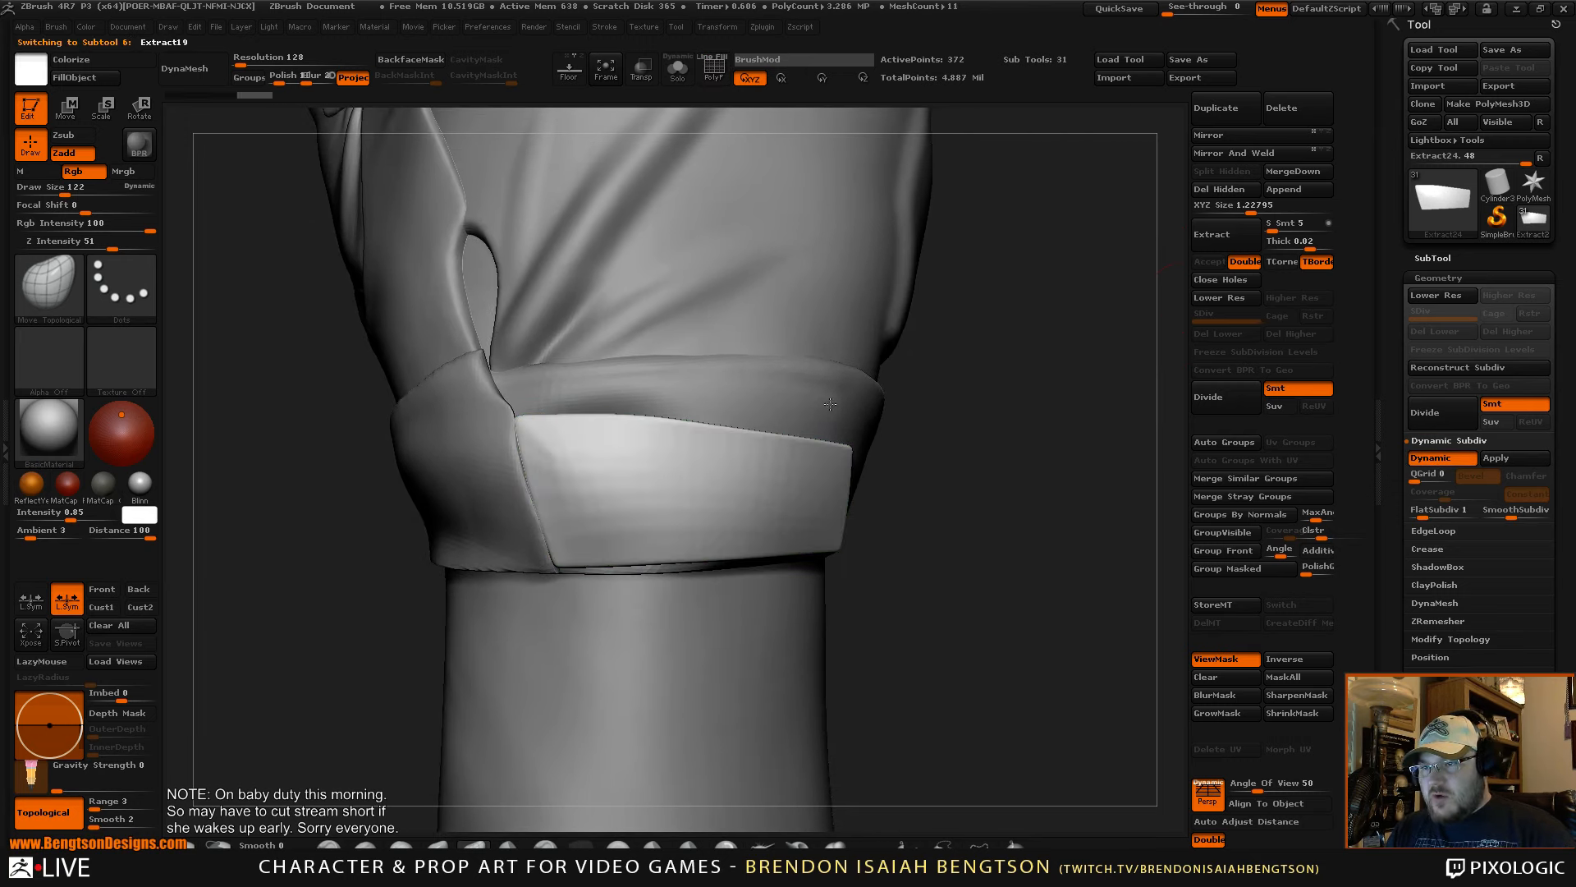
- Make the cuff band the active subtool and isolate it from the rest of the glove
left_click(830, 404, "alt")
mouse_move(1027, 531)
left_mouse_down()
mouse_move(1026, 436)
mouse_move(1016, 461)
mouse_move(933, 328)
left_mouse_up()
key("alt+s")
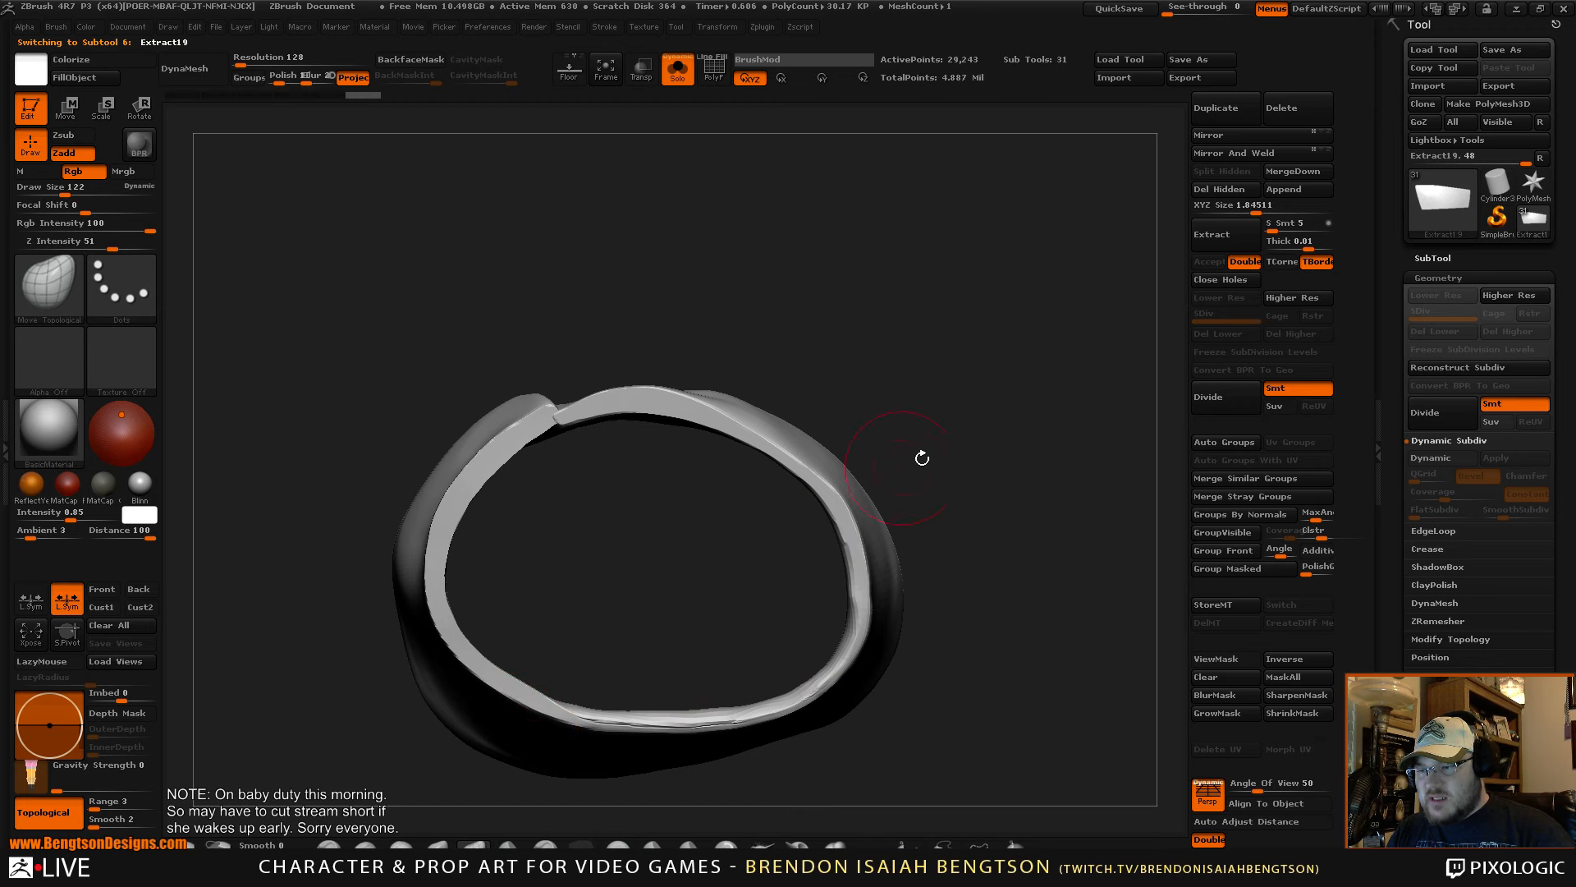
left_click_drag(921, 457, 979, 548)
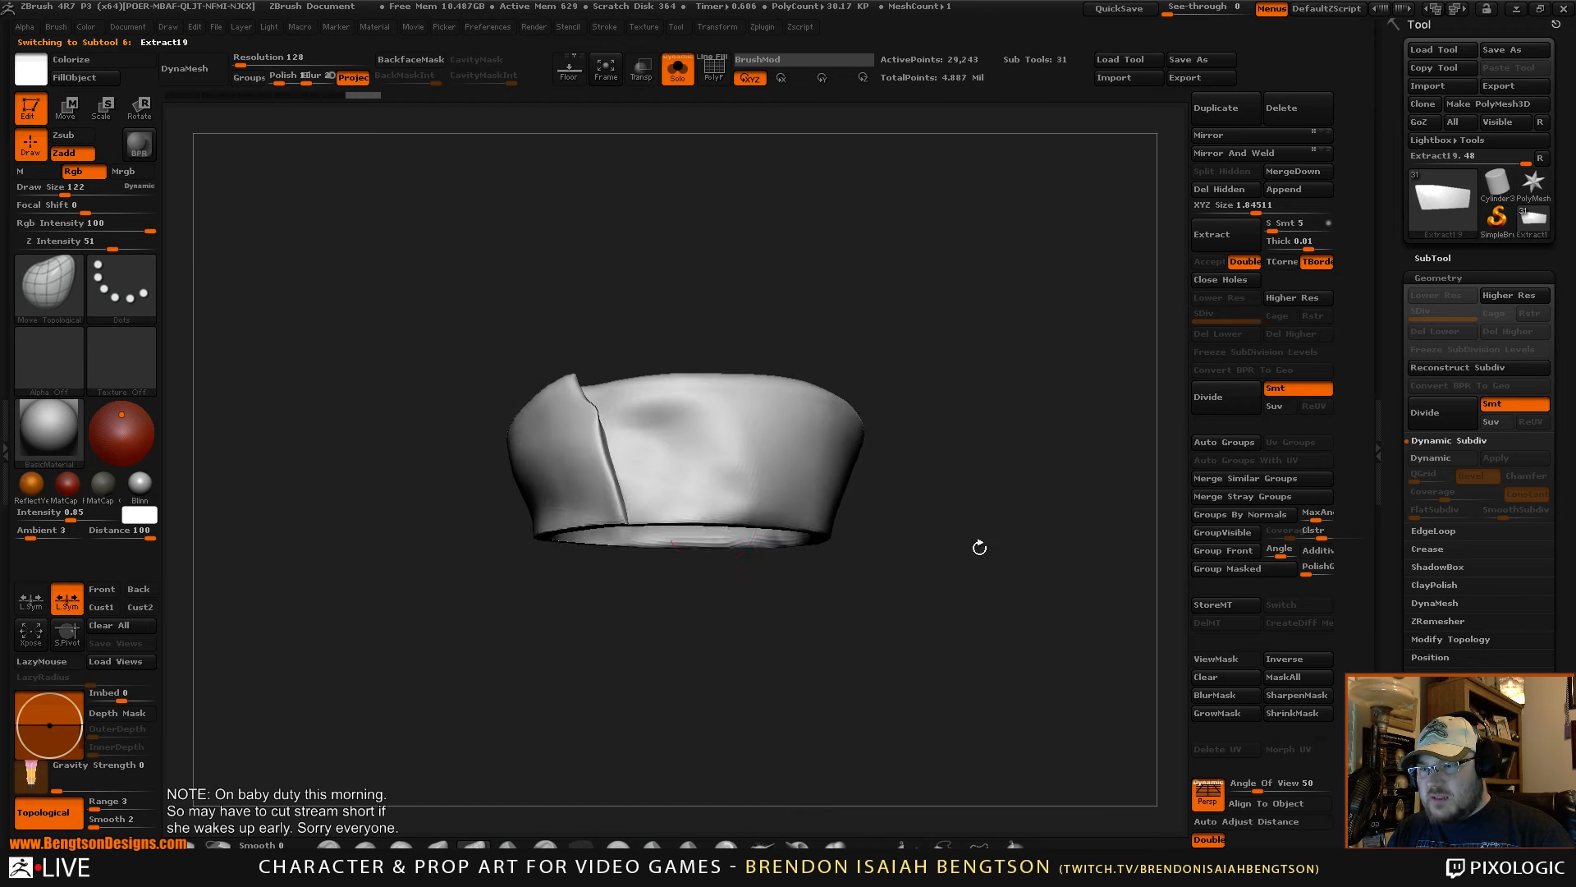
- Even out the cuff band's lower edge with the Move Topological brush at draw sizes 170 and 72
key("space")
left_click_drag(667, 522, 678, 522)
right_click_drag(737, 511, 730, 529)
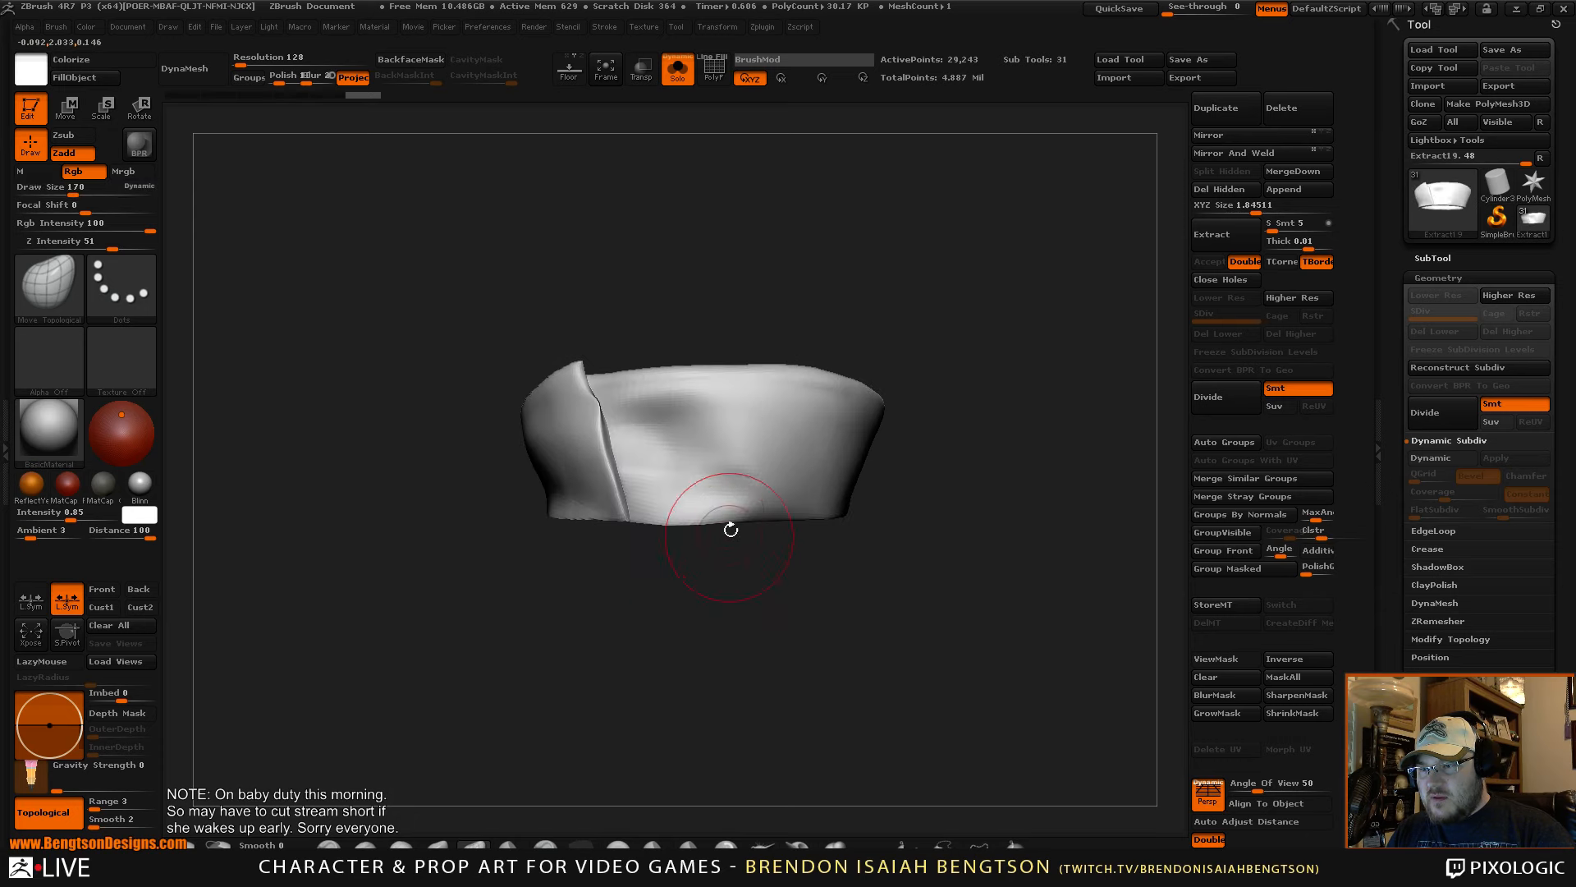
mouse_move(852, 595)
left_mouse_down()
mouse_move(838, 516)
mouse_move(818, 520)
mouse_move(911, 526)
left_mouse_up()
key("space")
left_click_drag(911, 601, 936, 527)
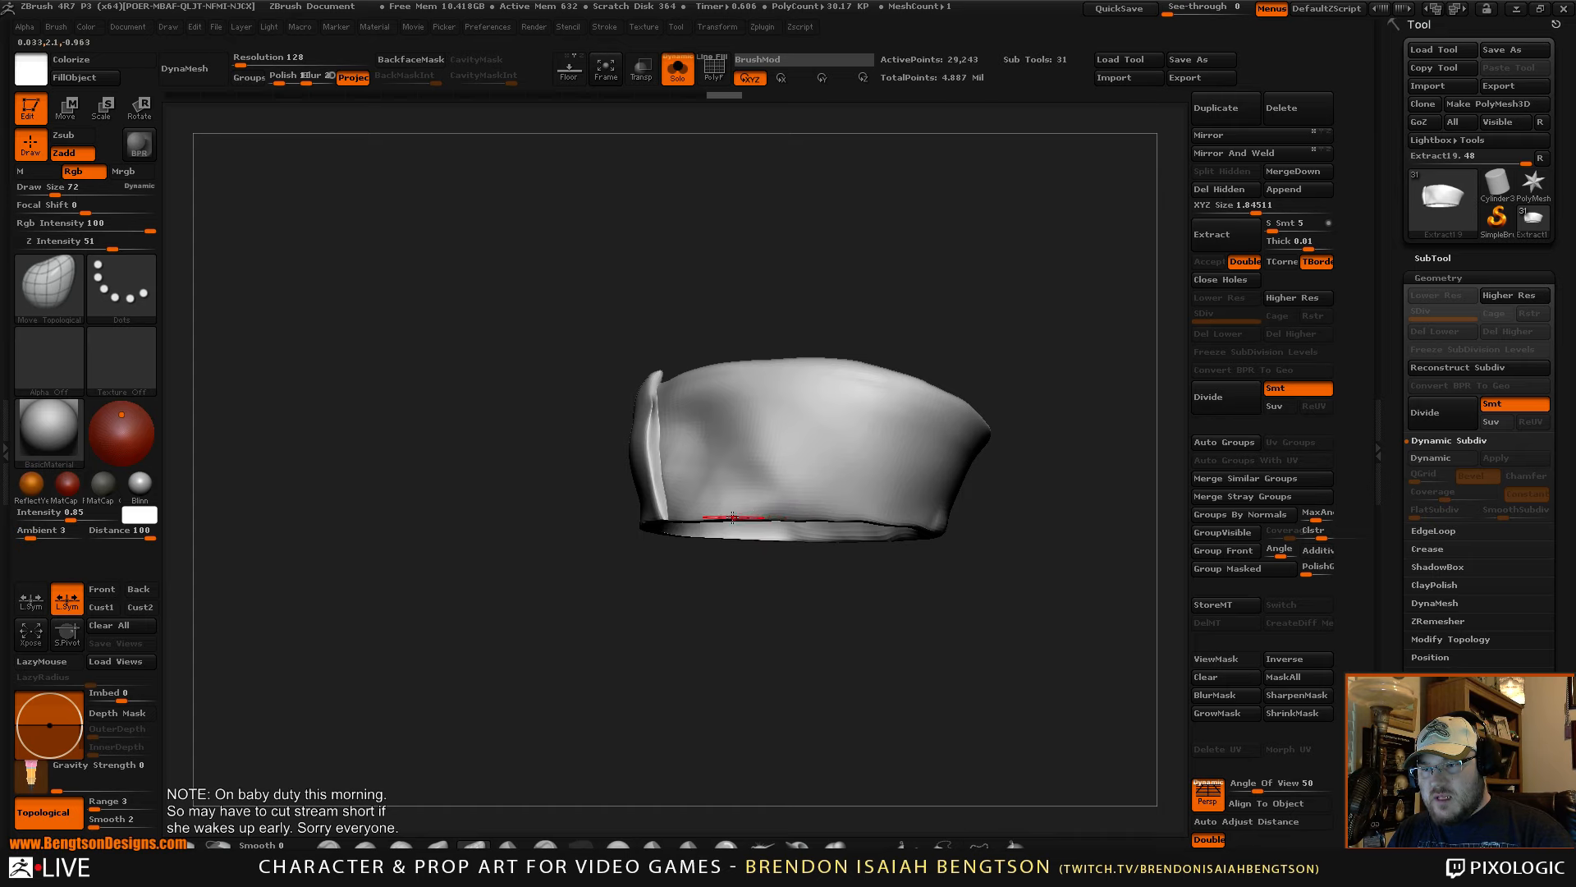
left_click_drag(729, 521, 879, 571)
- Turn off perspective and try to clip the cuff band's lower edge flat with the ClipRect brush
left_click(1220, 782)
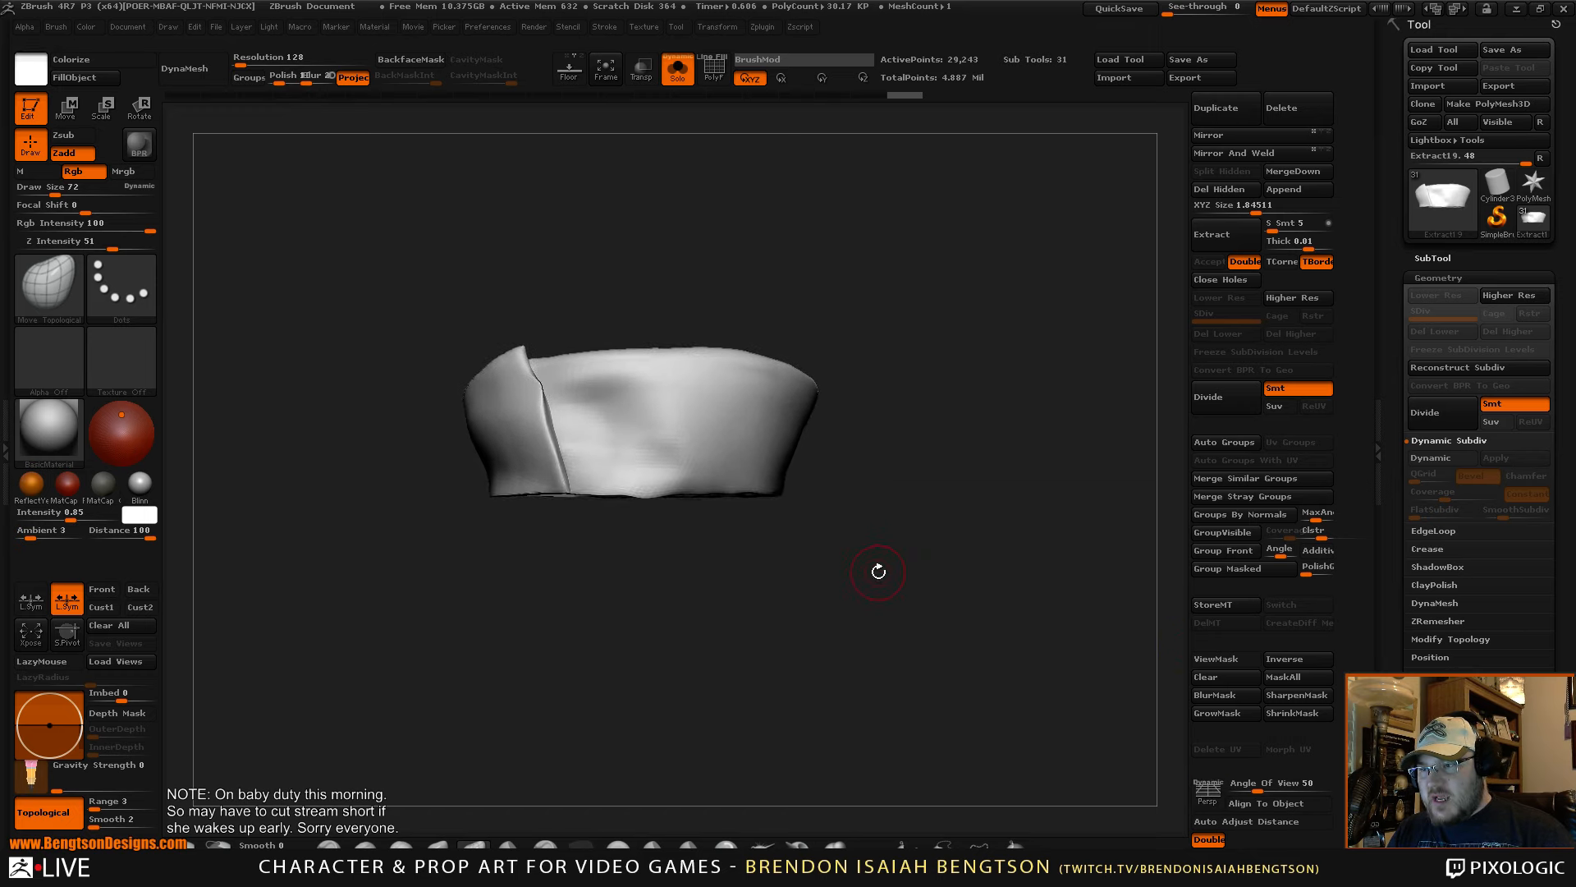
key("ctrl+shift")
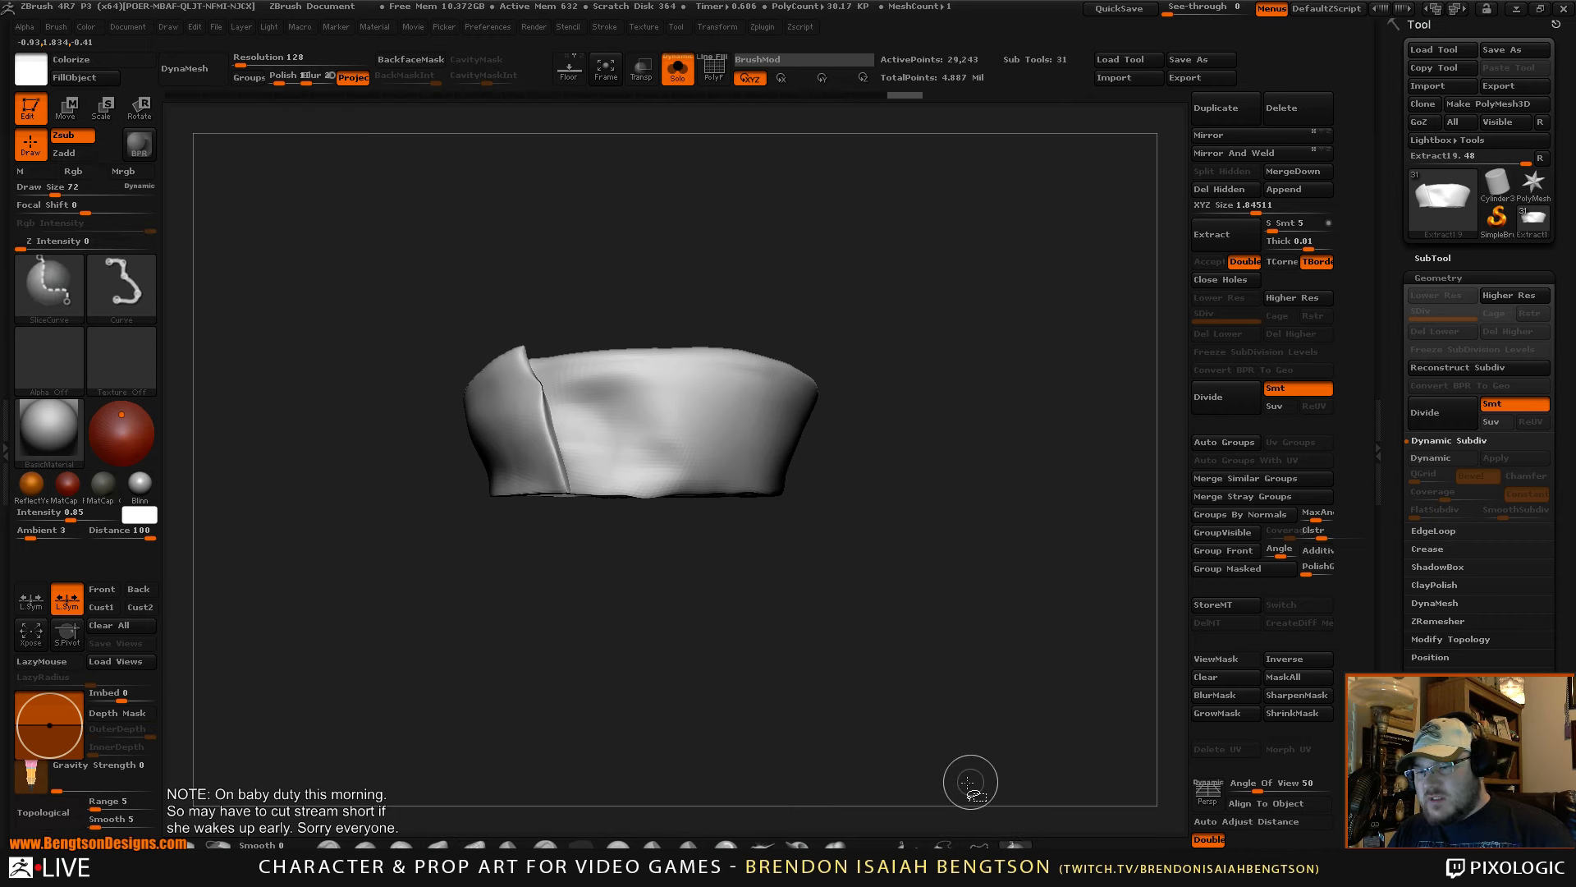
left_click(898, 844, "ctrl+shift")
left_click(897, 845, "ctrl+shift")
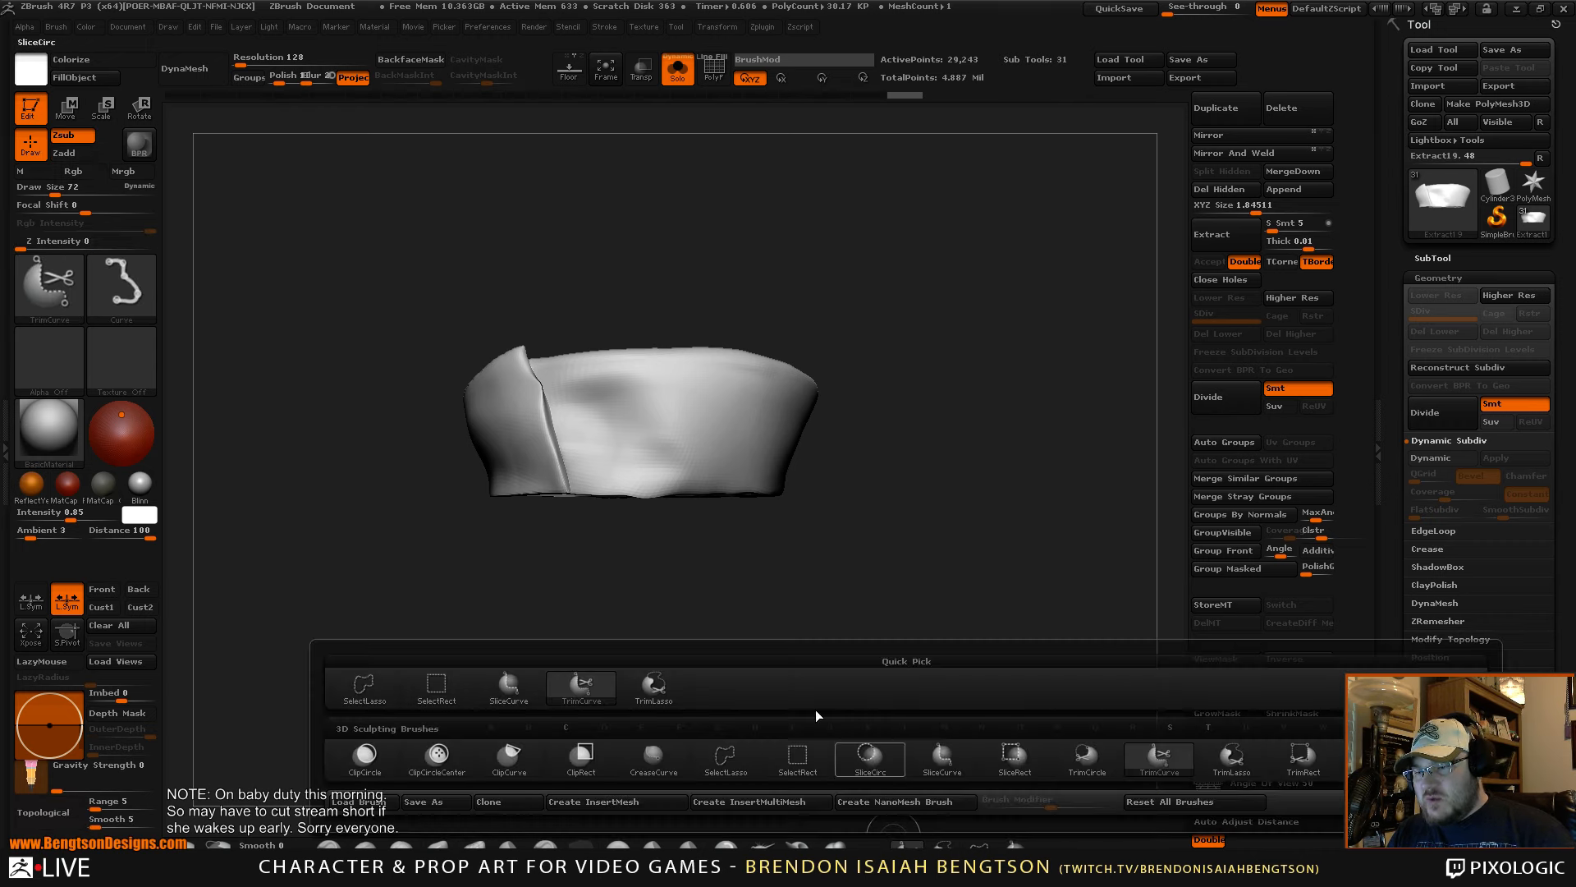
left_click(589, 759)
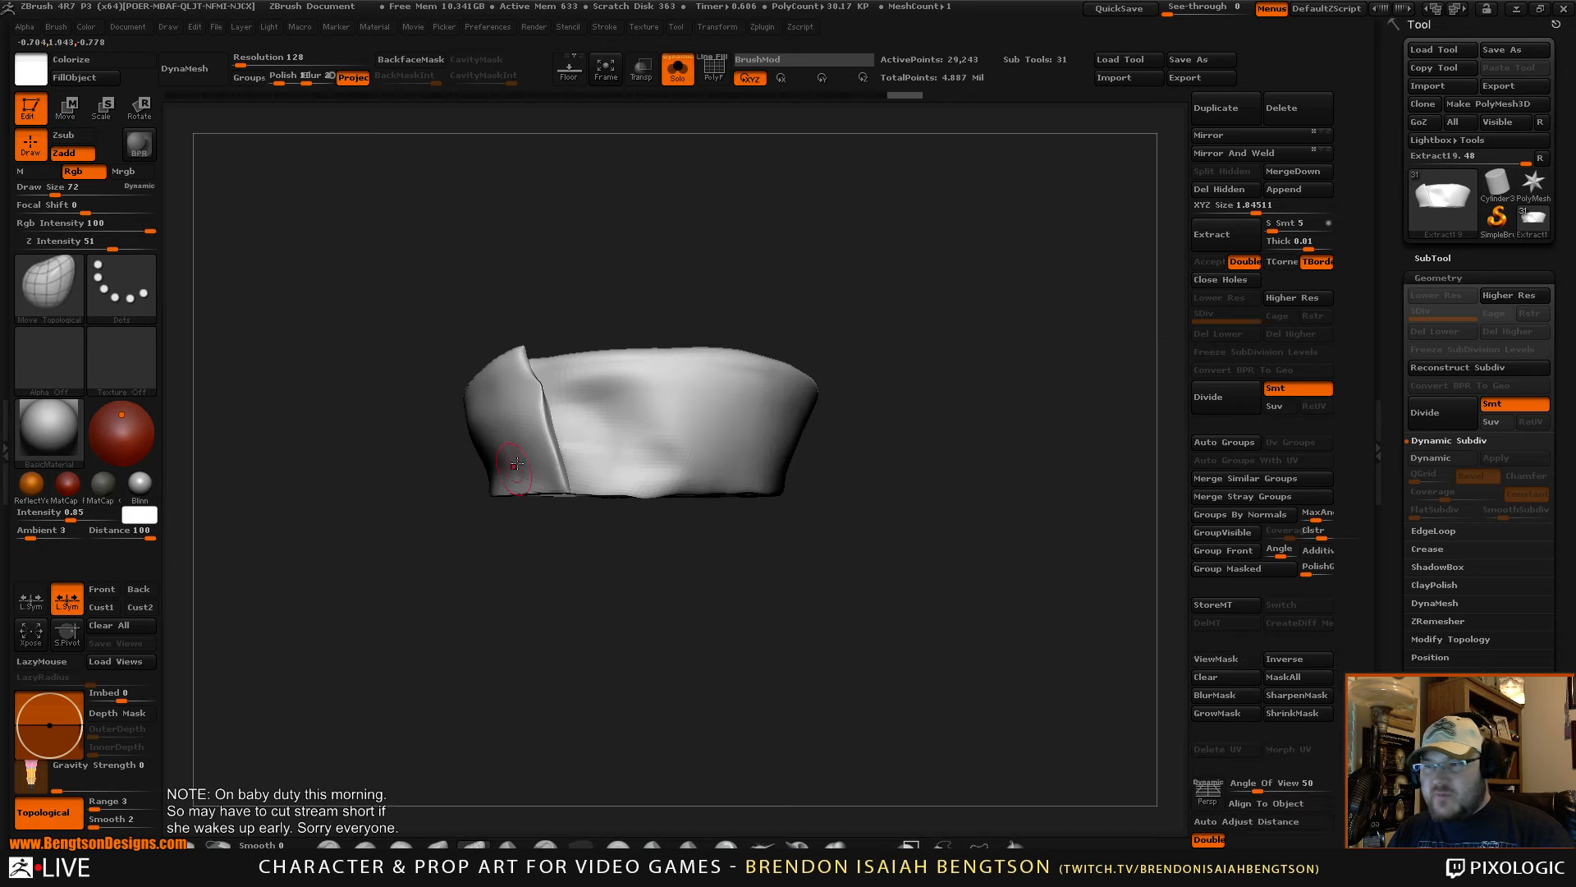
left_click_drag(367, 261, 935, 429, "ctrl+shift")
left_click_drag(904, 548, 830, 451)
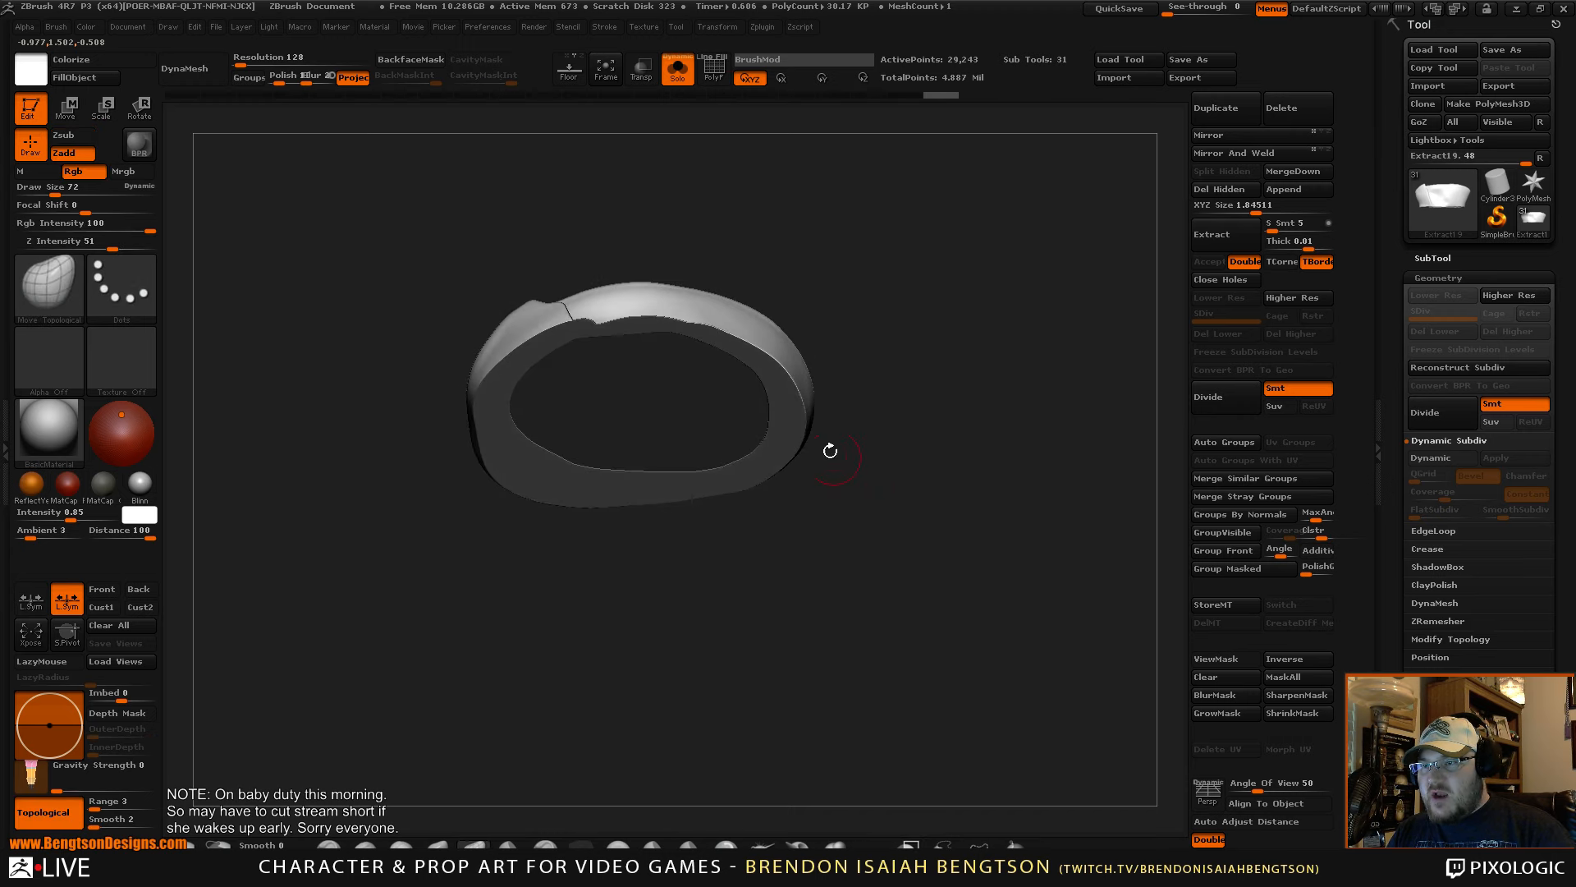
- Clip the cuff band's lower edge flat with another ClipRect selection, using the polygon wireframe as a check
key("shift+f")
mouse_move(981, 485)
left_mouse_down()
mouse_move(982, 373)
mouse_move(987, 543)
mouse_move(1091, 236)
mouse_move(883, 322)
left_mouse_up()
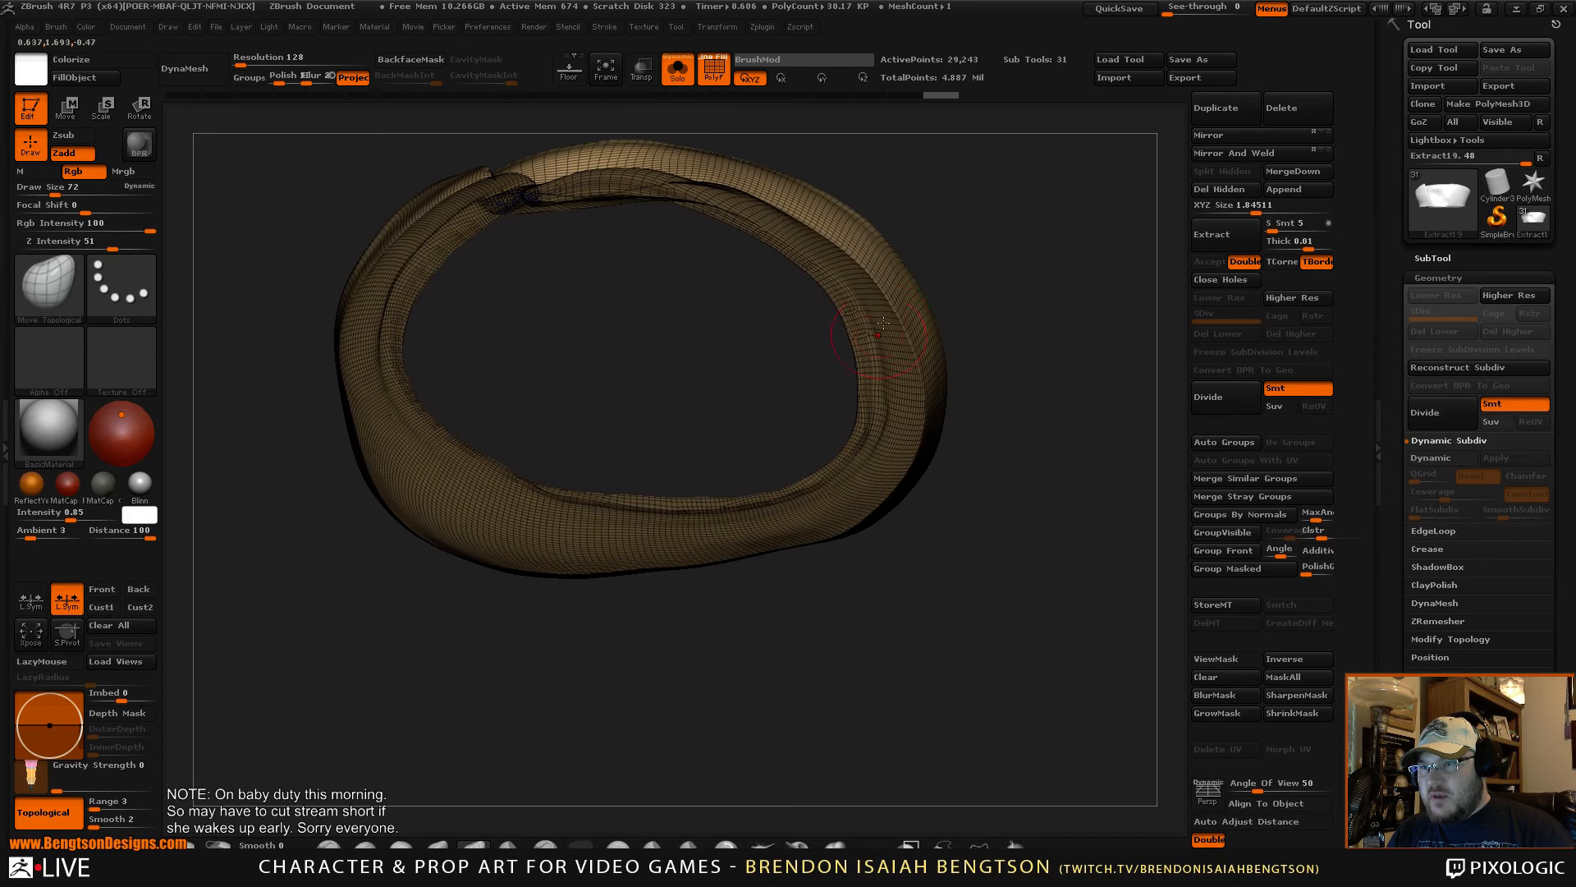
left_click_drag(1008, 228, 919, 467)
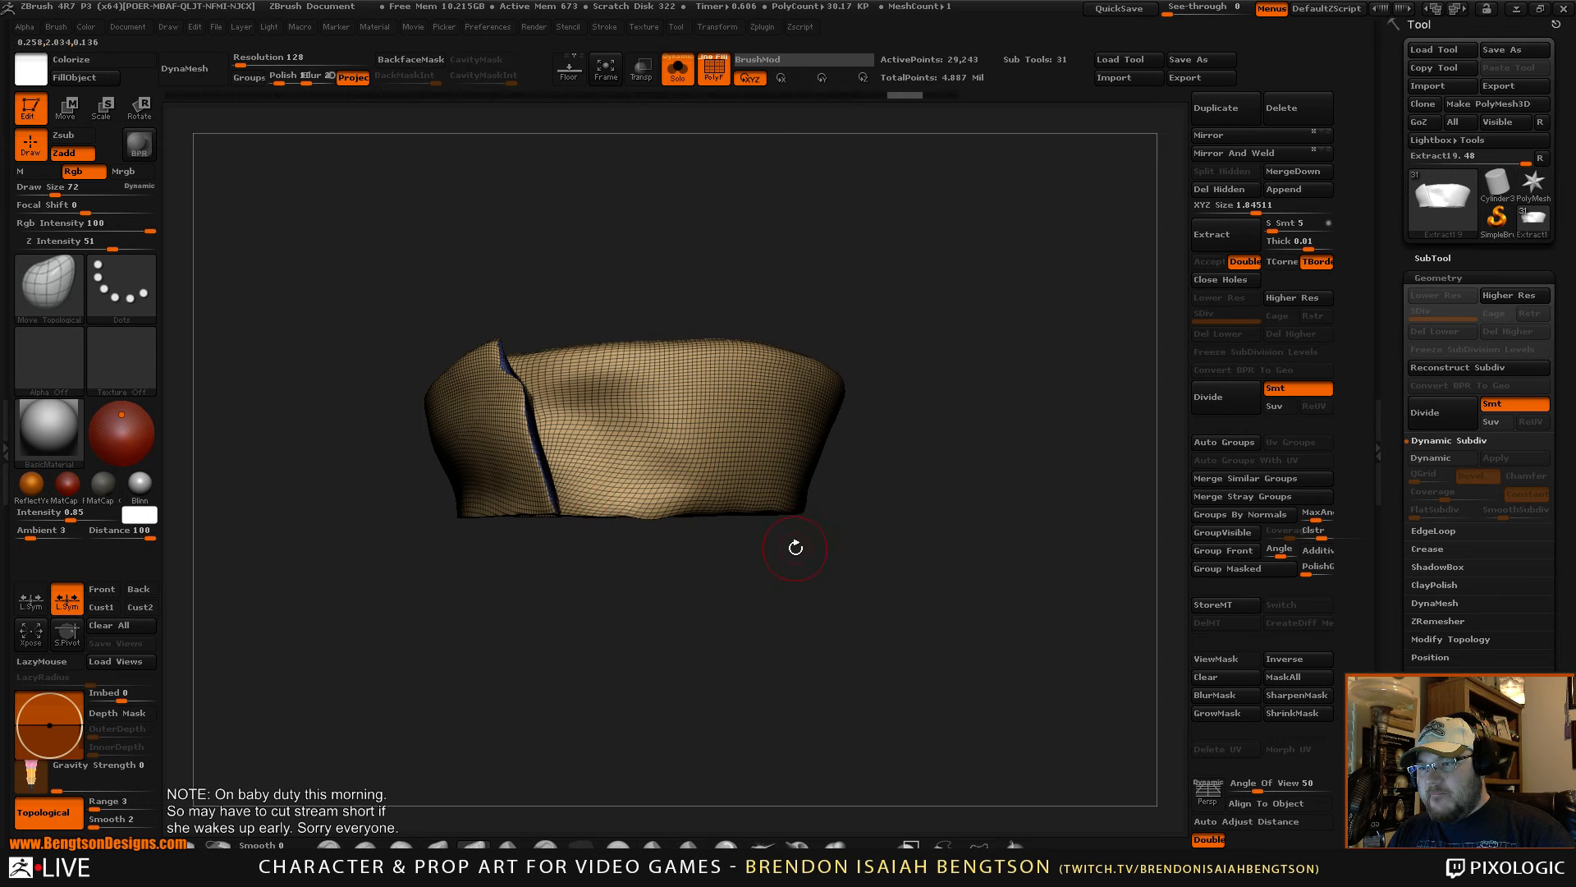
mouse_move(308, 252)
left_mouse_down("ctrl+shift")
mouse_move(844, 432)
mouse_move(911, 511)
mouse_move(903, 389)
left_mouse_up("ctrl+shift")
left_click_drag(968, 282, 962, 370, "alt")
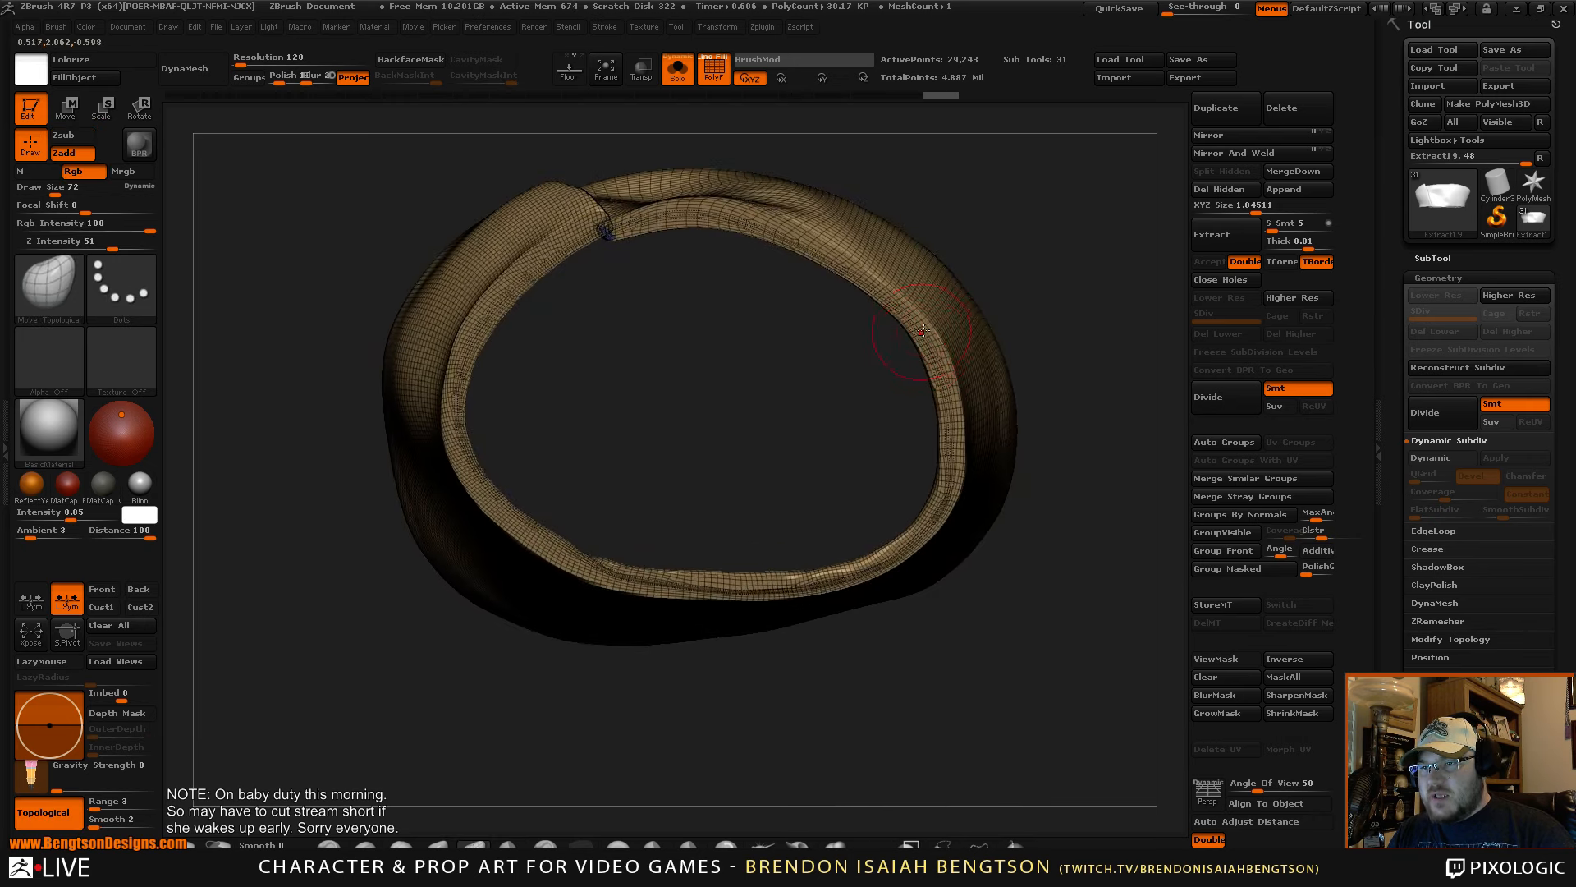
- Hide the wireframe and smooth the cuff band's clipped lower rim at draw size 19
left_click_drag(1024, 240, 1012, 447)
key("shift+f")
left_click_drag(953, 657, 938, 585)
key("space")
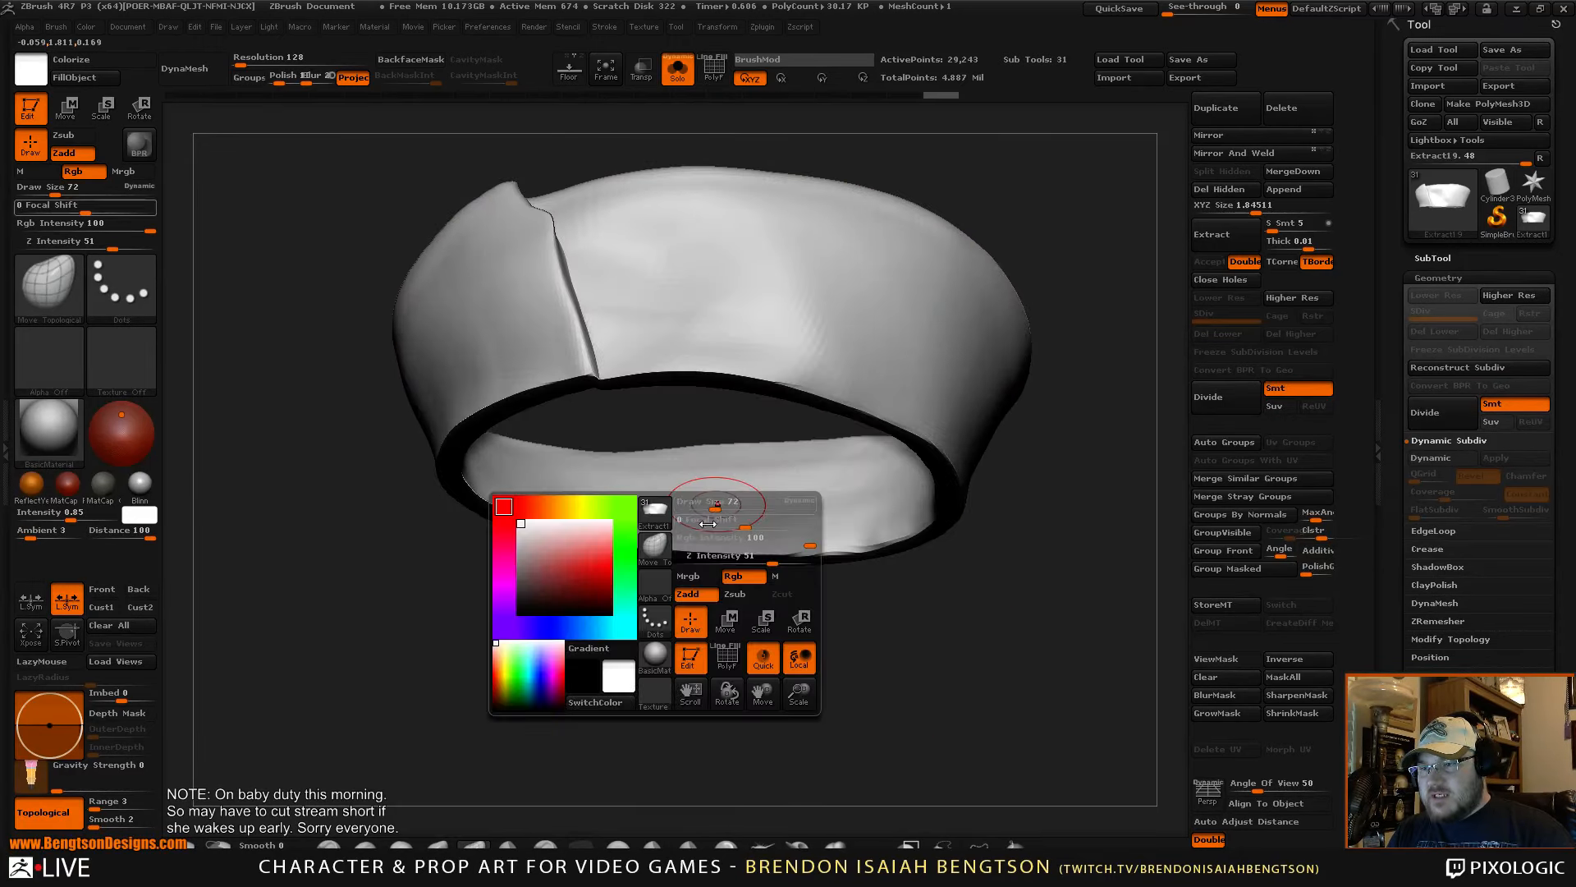
left_click_drag(719, 504, 697, 506)
left_click_drag(700, 585, 660, 560)
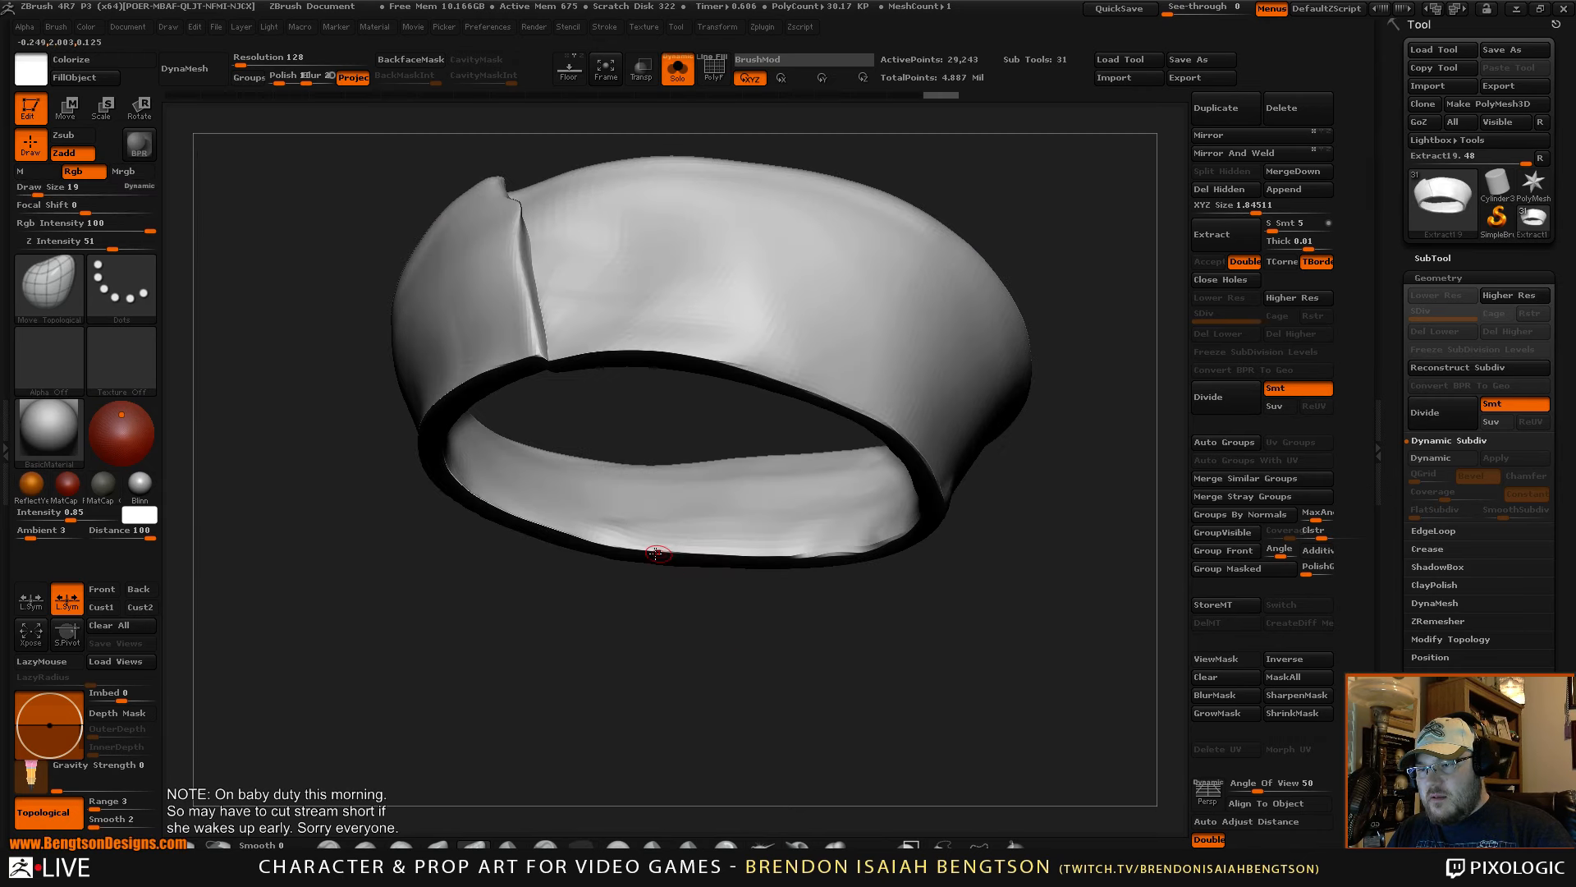
key("shift")
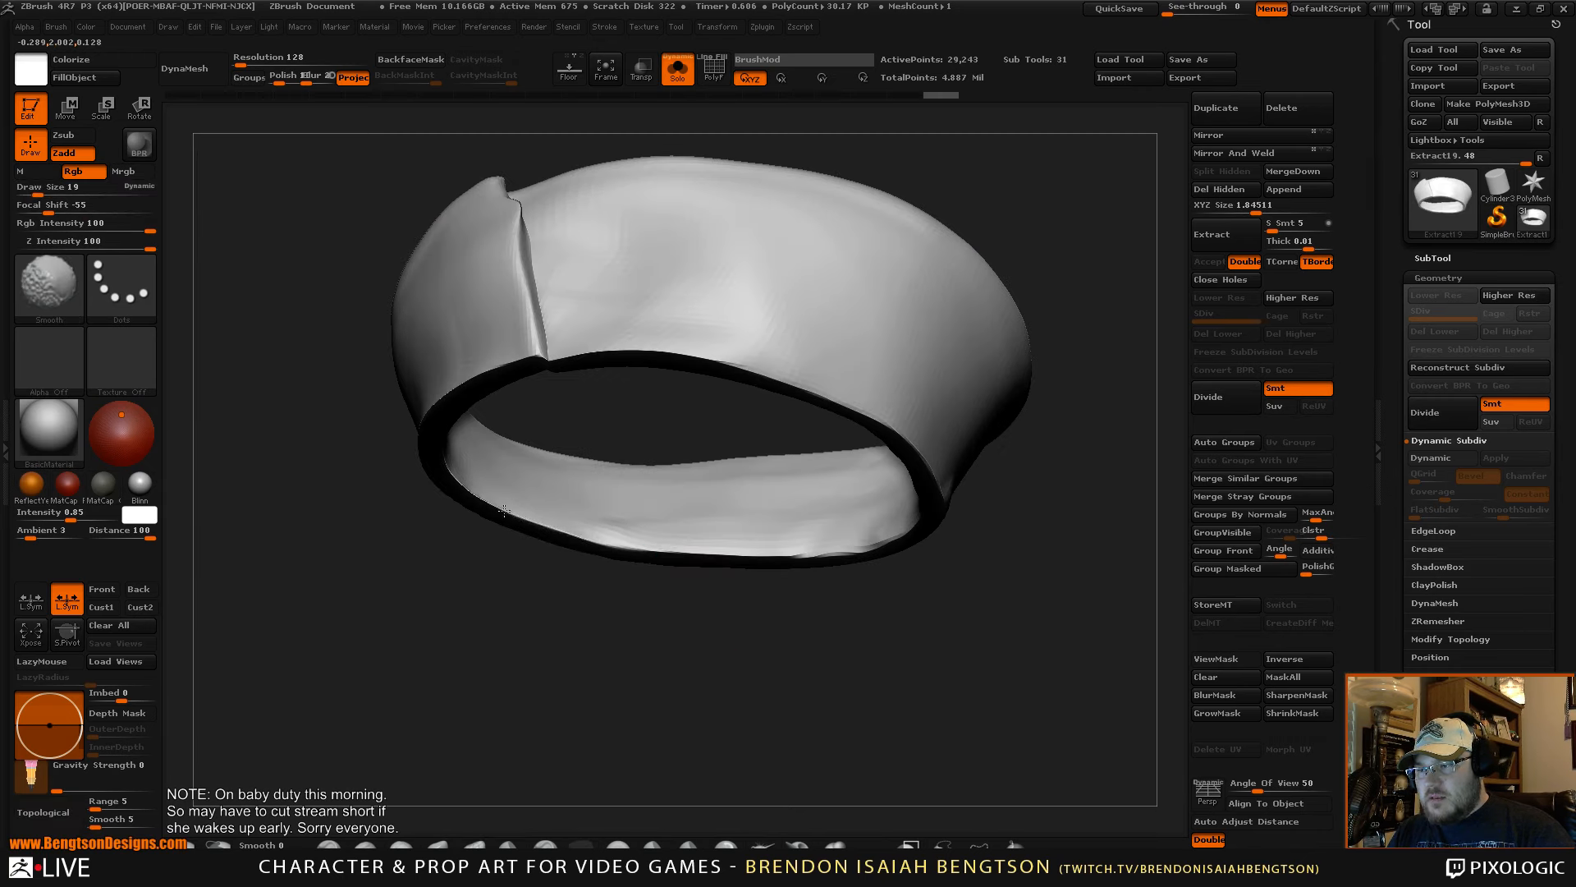
left_click_drag(440, 487, 451, 468)
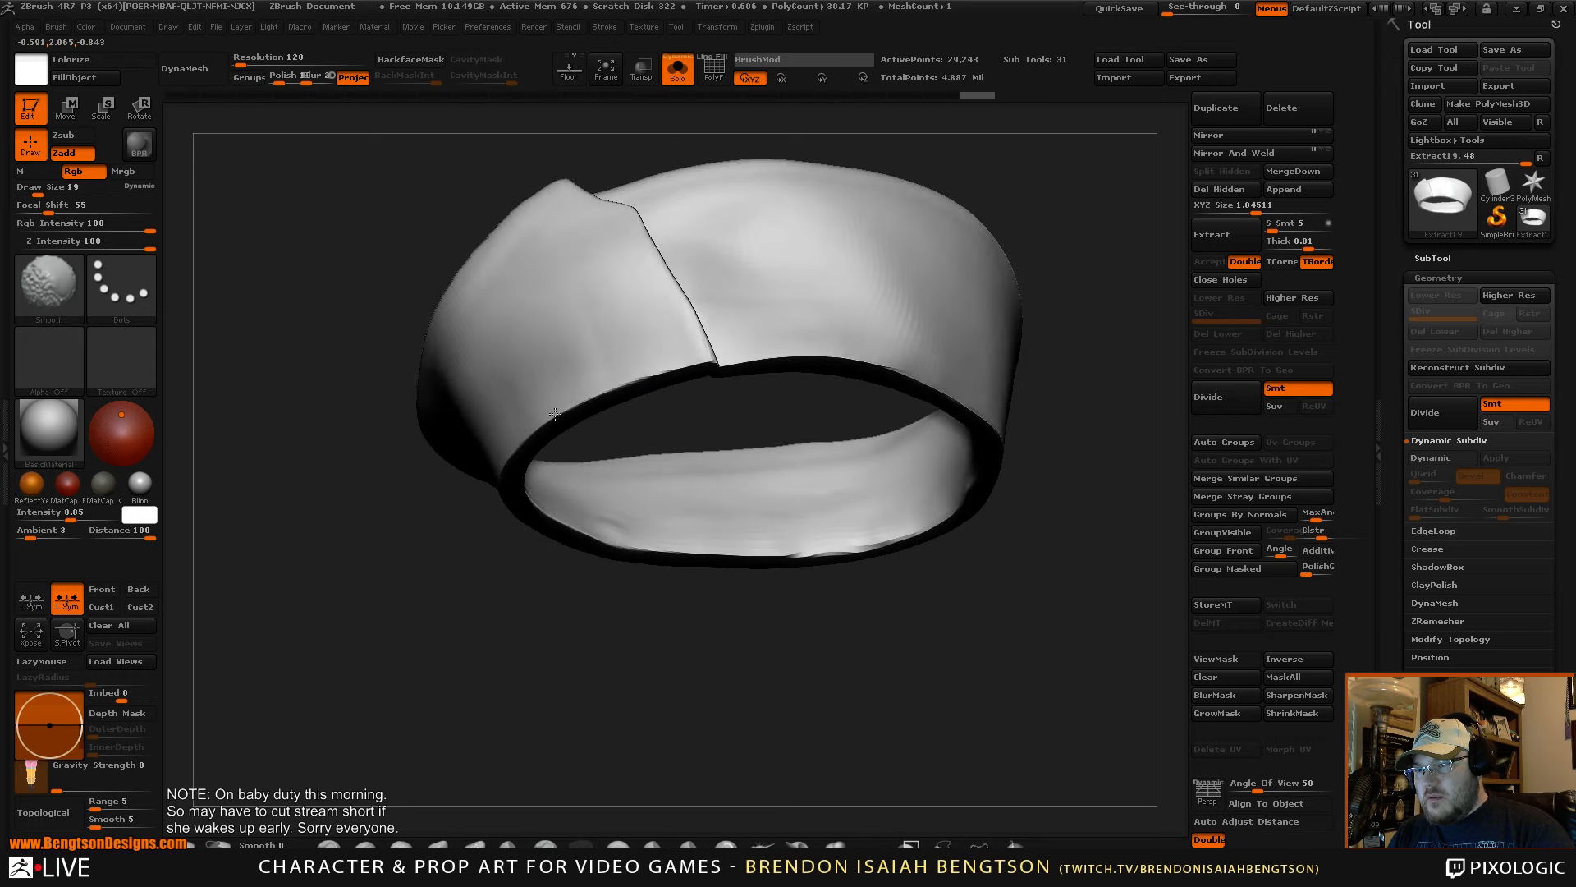
left_click_drag(658, 647, 637, 566)
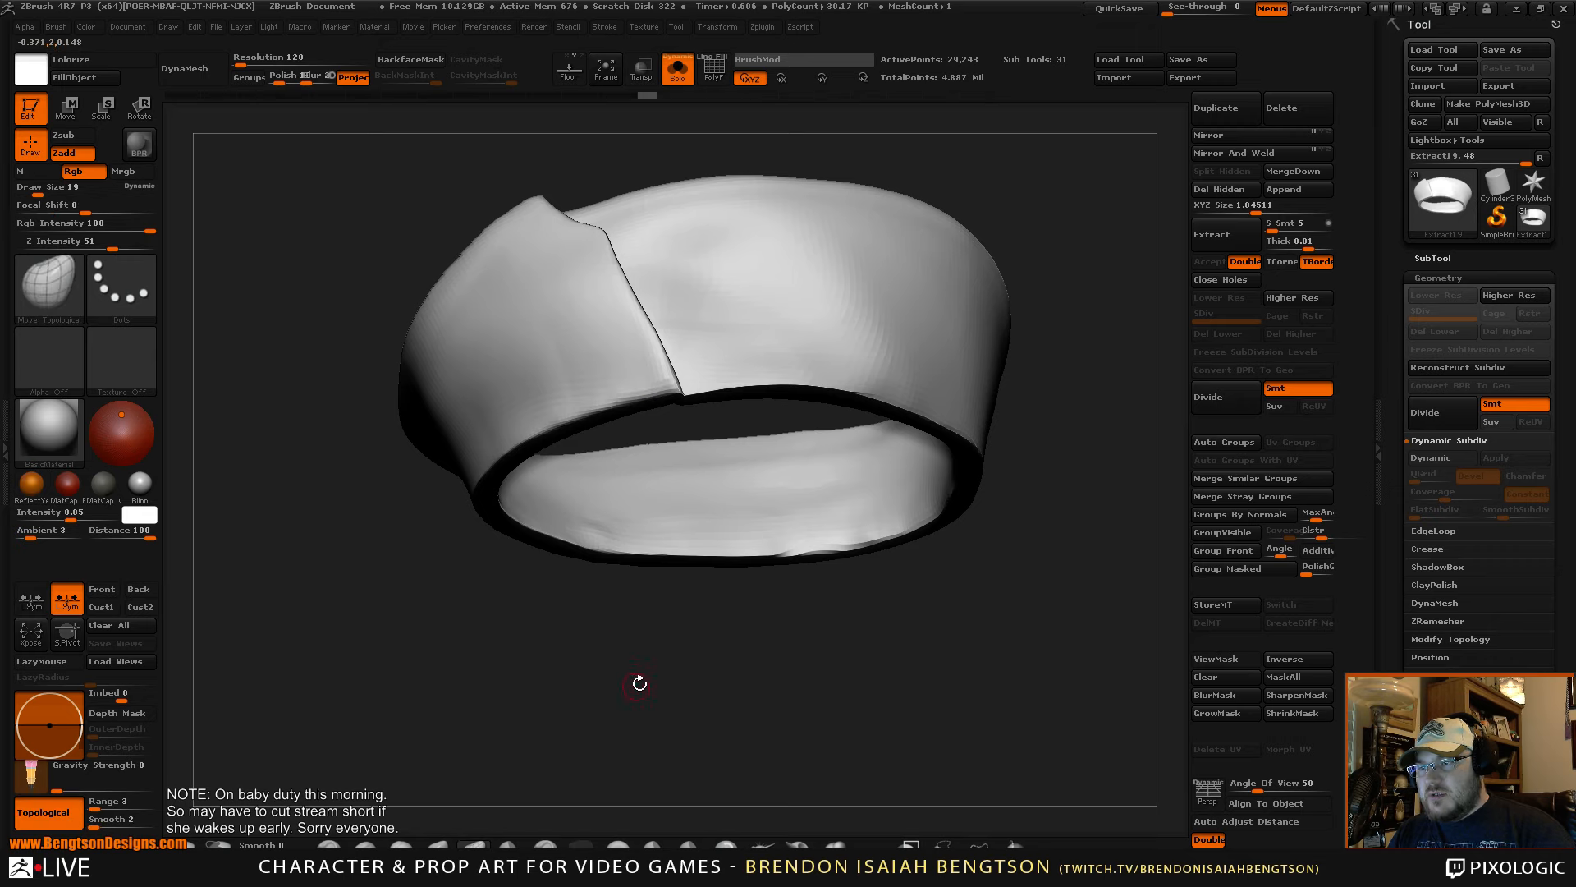
- Remesh the cuff band with DynaMesh at resolution 512
left_click_drag(640, 682, 630, 716, "alt")
left_click_drag(629, 715, 622, 751)
left_click_drag(795, 494, 742, 619, "alt")
mouse_move(816, 616)
left_mouse_down()
mouse_move(782, 595)
mouse_move(826, 427)
mouse_move(901, 426)
mouse_move(874, 341)
left_mouse_up()
left_click_drag(939, 408, 904, 626, "alt")
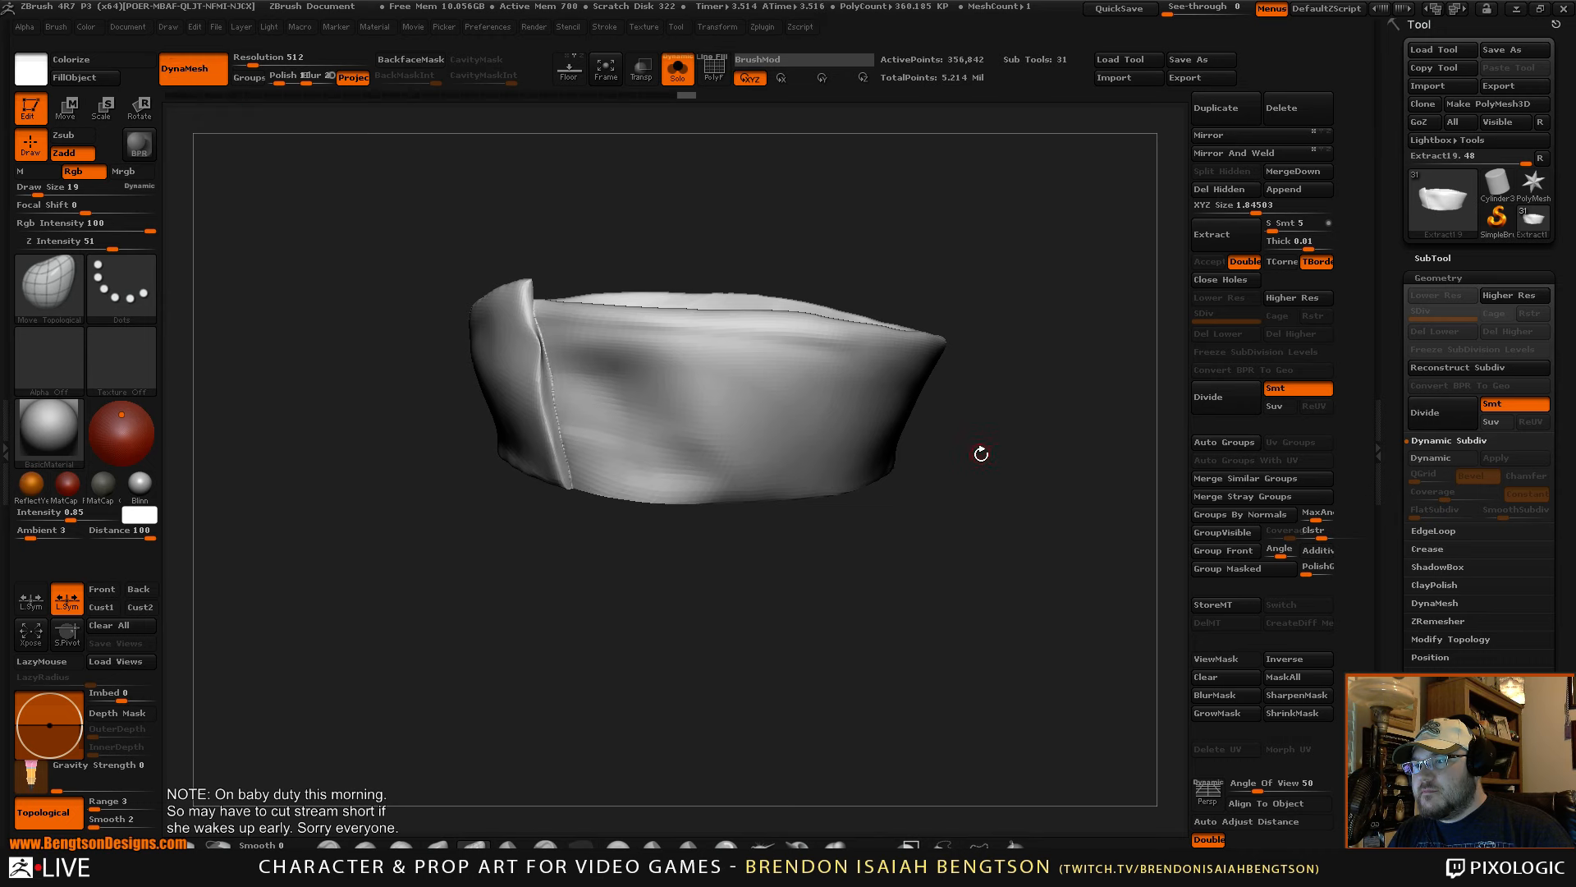
- Examine the remeshed cuff band's surface and wireframe around the overlap seam, comparing it with the previous state
mouse_move(1016, 456)
left_mouse_down("alt")
mouse_move(991, 520)
mouse_move(961, 524)
mouse_move(1013, 528)
mouse_move(1020, 591)
mouse_move(995, 599)
mouse_move(1033, 551)
mouse_move(1010, 538)
mouse_move(994, 571)
mouse_move(989, 534)
mouse_move(999, 524)
mouse_move(1006, 633)
mouse_move(716, 540)
left_mouse_up("alt")
key("shift+f")
key("ctrl+z")
key("ctrl+shift+z")
key("shift+f")
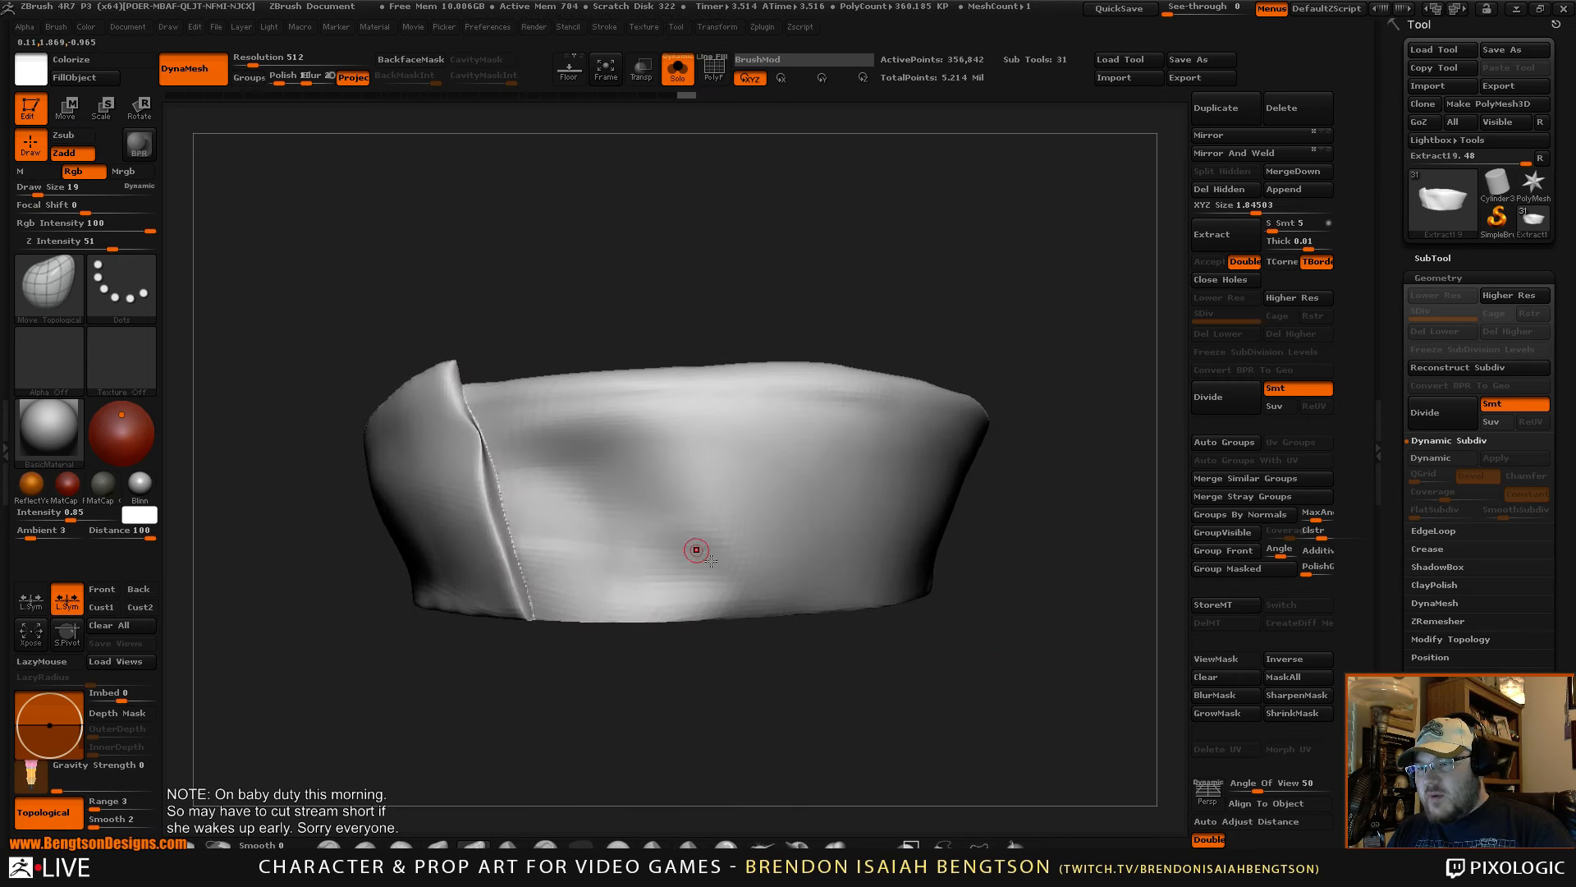
left_click_drag(674, 694, 662, 671)
key("shift+f")
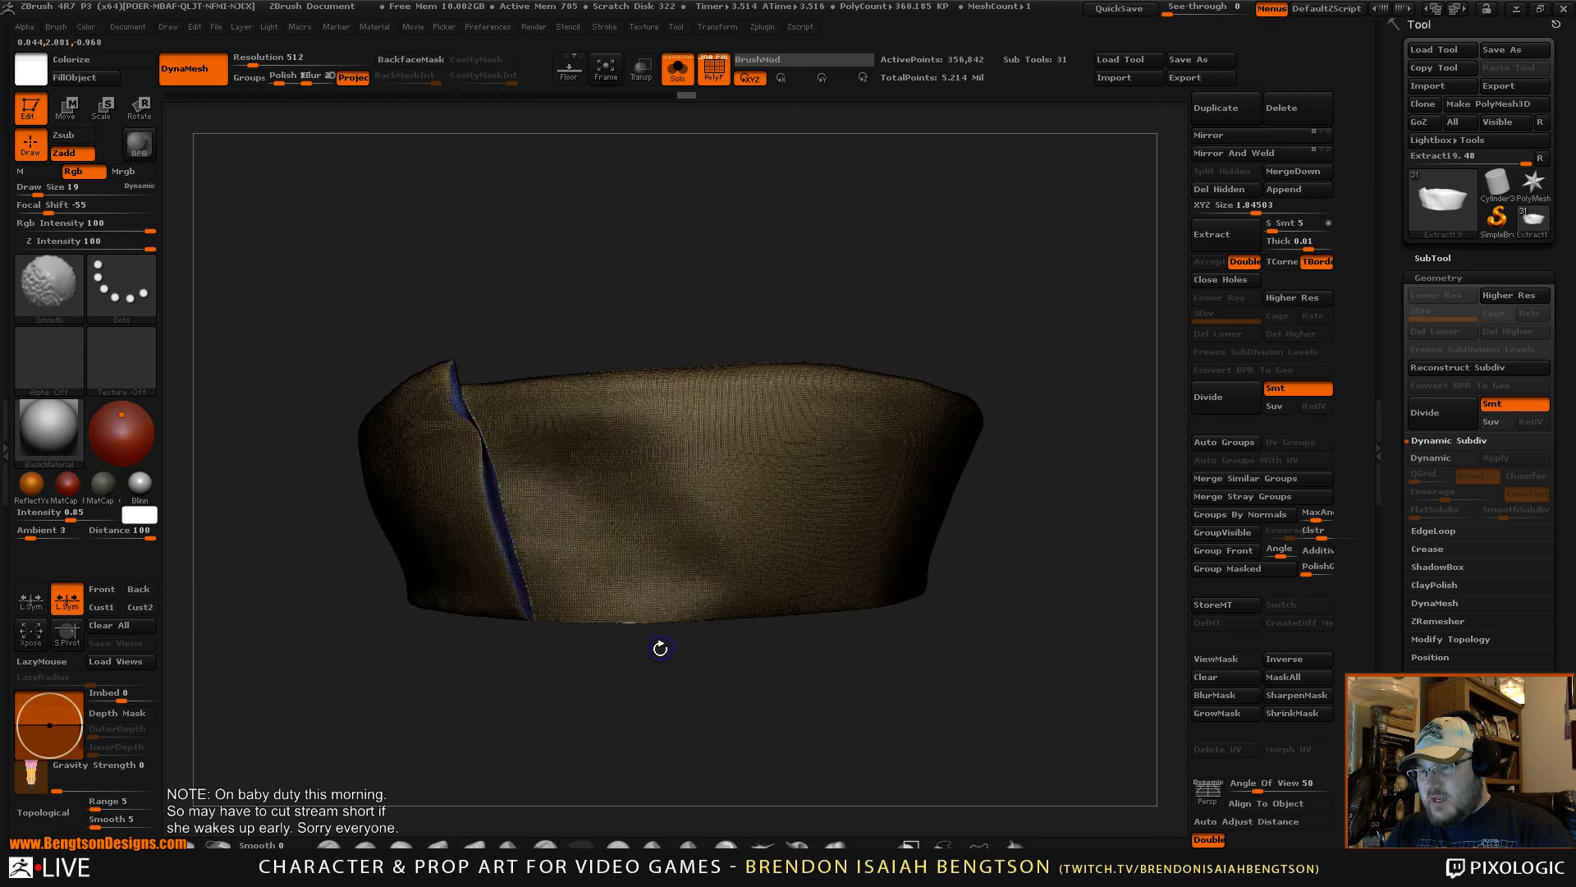
key("shift+f")
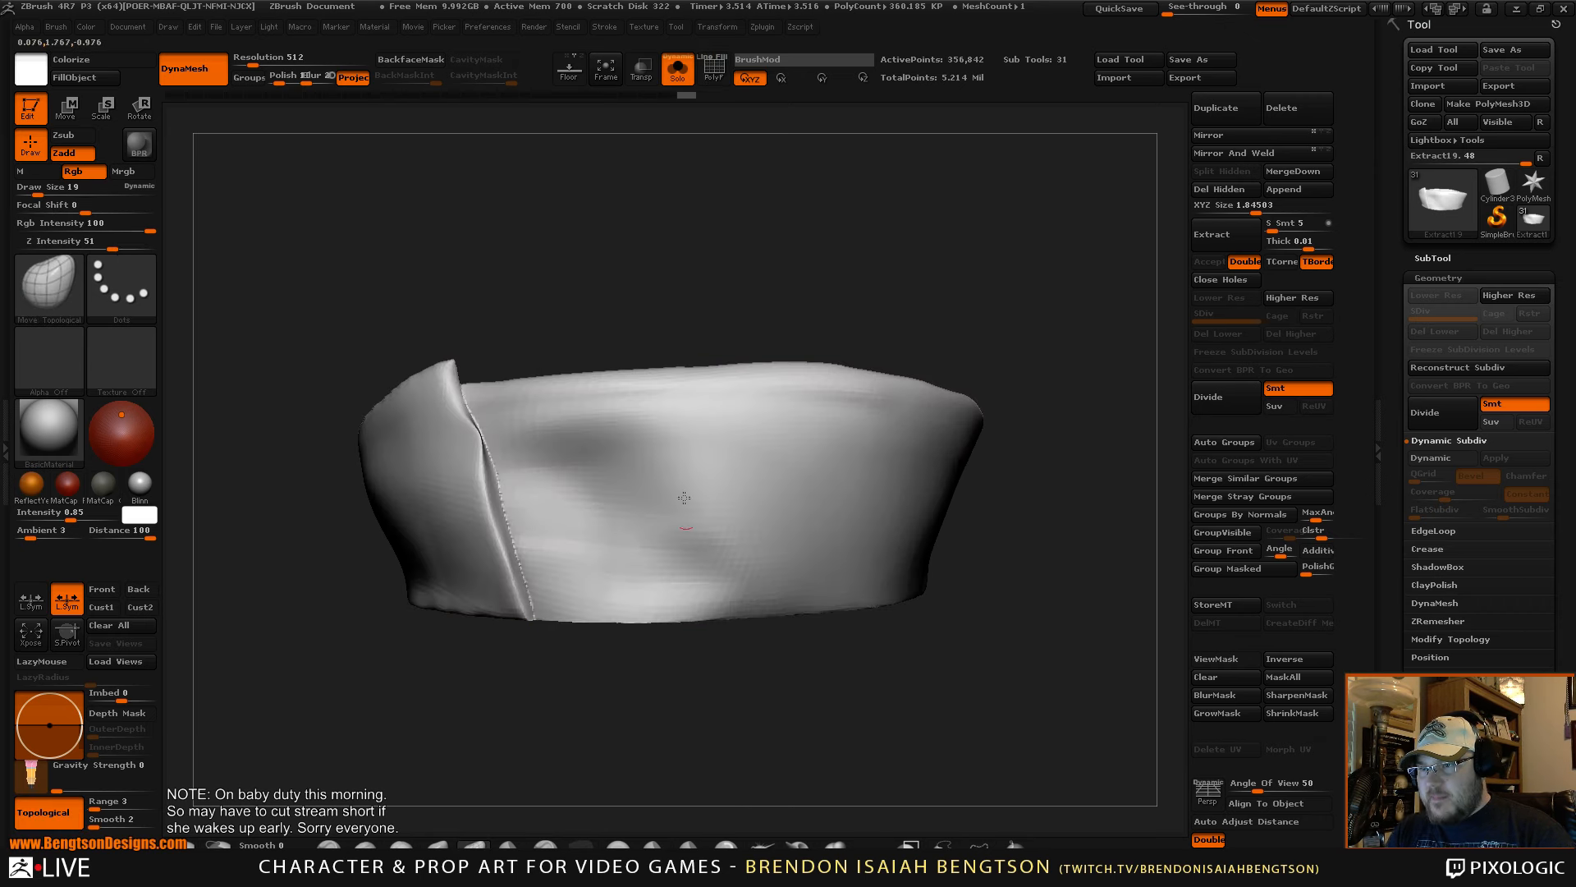
left_click_drag(707, 677, 719, 642)
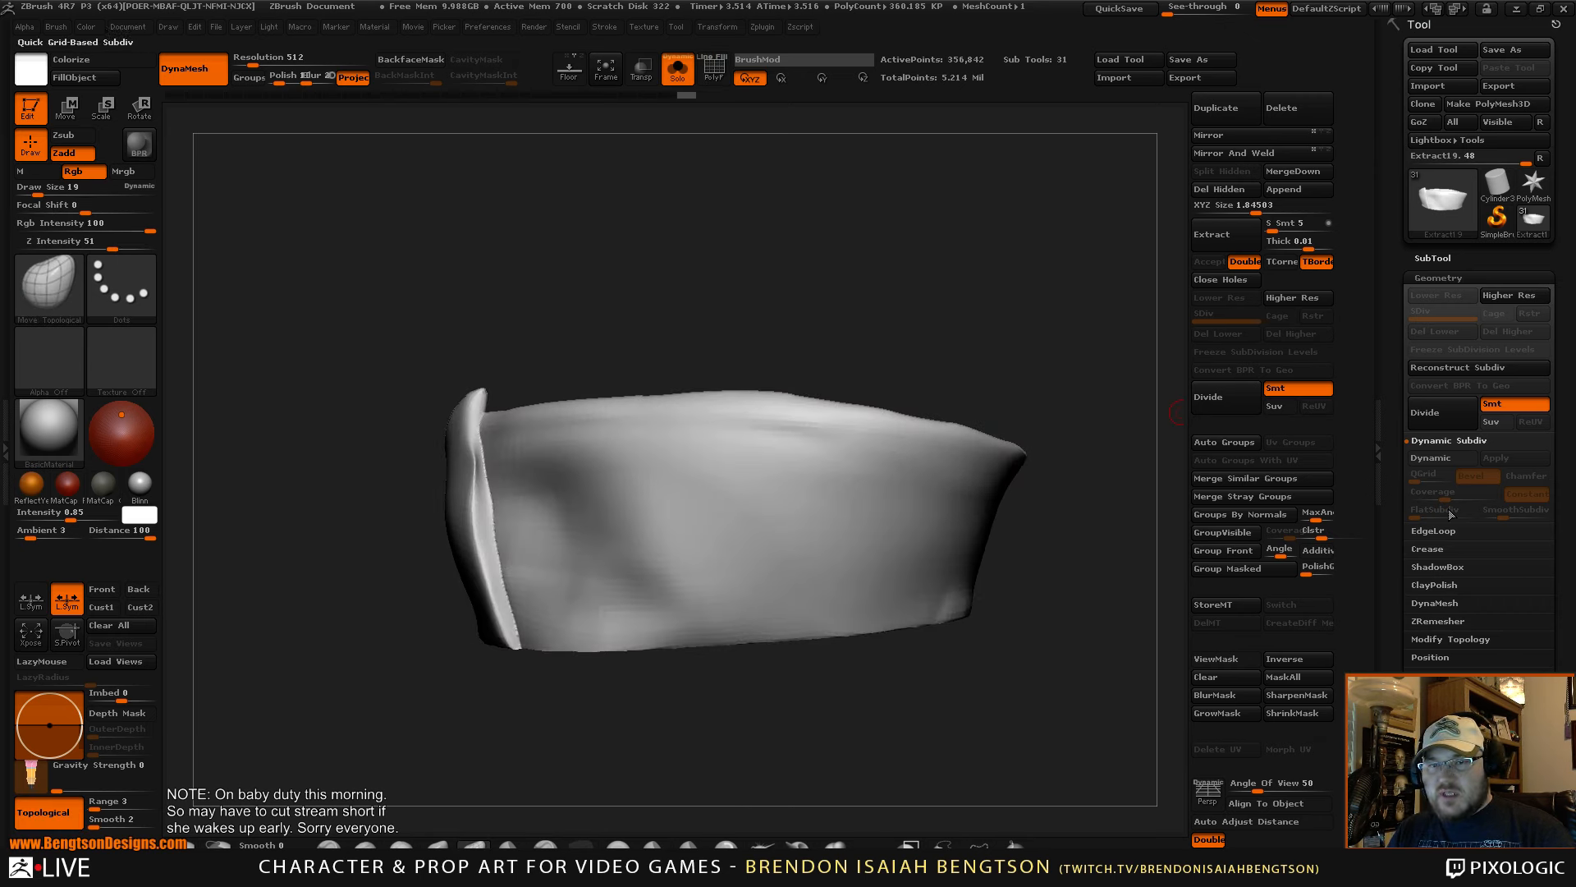
- Apply ClayPolish to the remeshed cuff band and clear its mask
left_click(1451, 585)
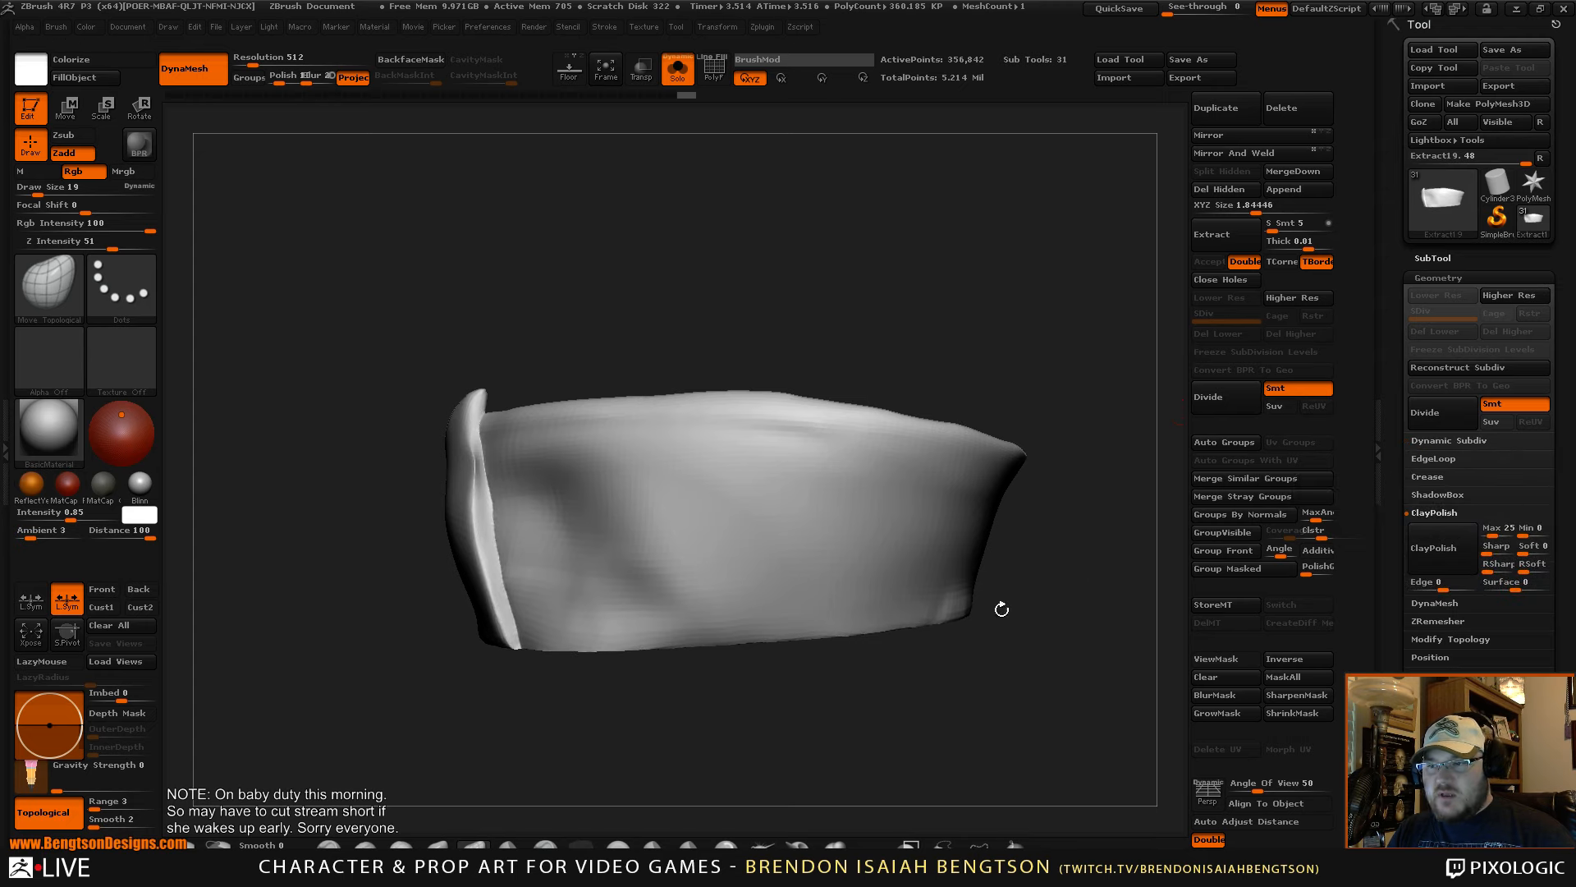
left_click_drag(1002, 605, 611, 747)
mouse_move(698, 691)
left_mouse_down()
mouse_move(661, 598)
mouse_move(766, 700)
mouse_move(806, 699)
mouse_move(764, 547)
left_mouse_up()
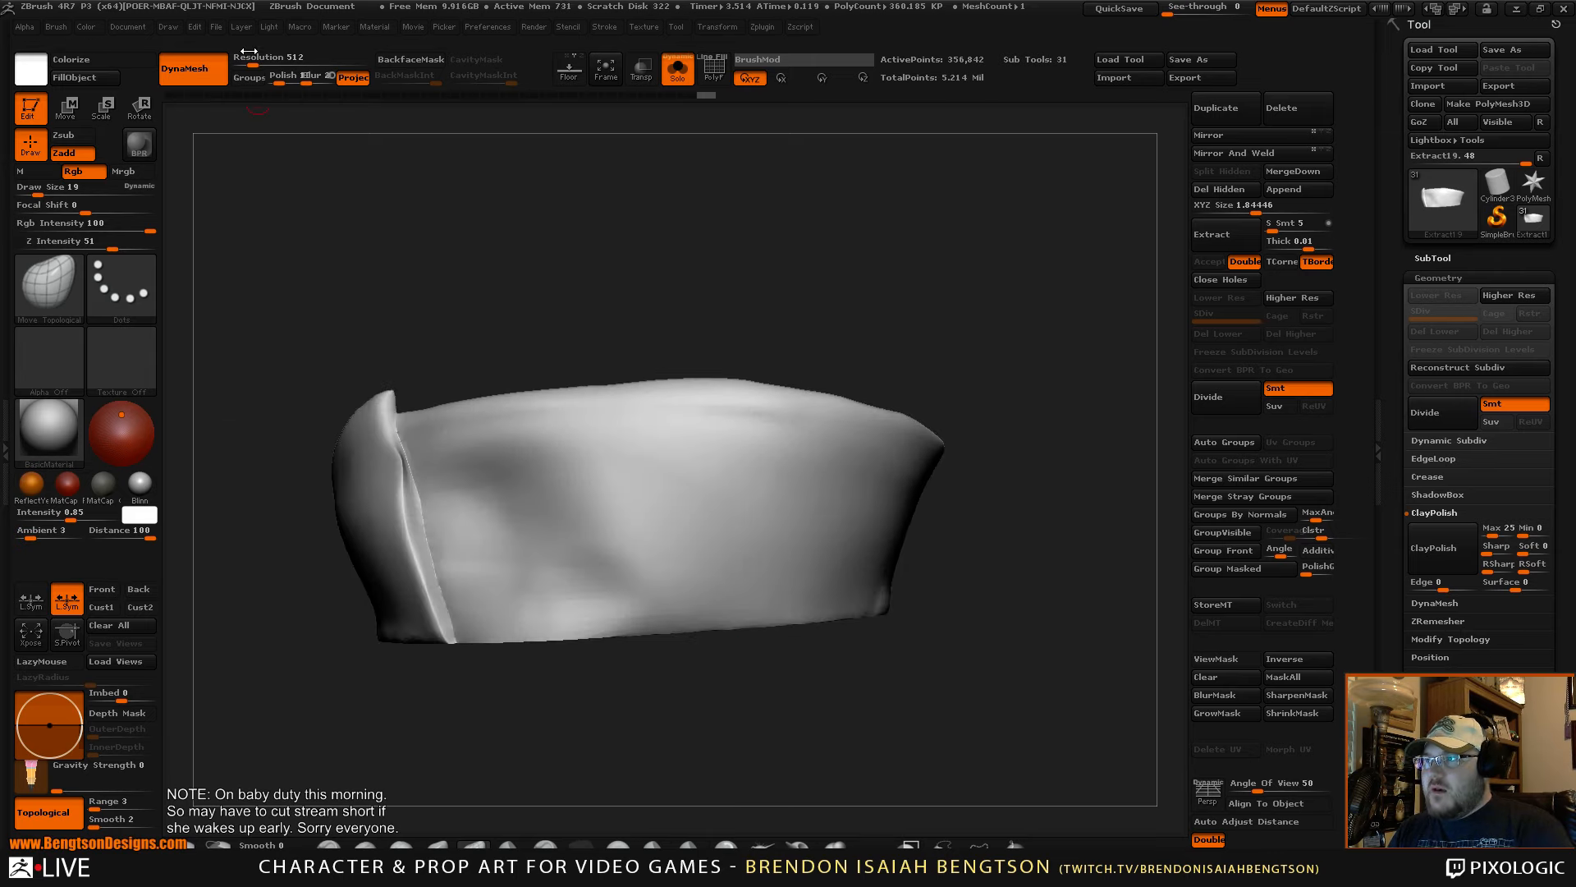
mouse_move(813, 280)
left_mouse_down()
mouse_move(903, 264)
mouse_move(908, 287)
mouse_move(890, 267)
left_mouse_up()
key("ctrl")
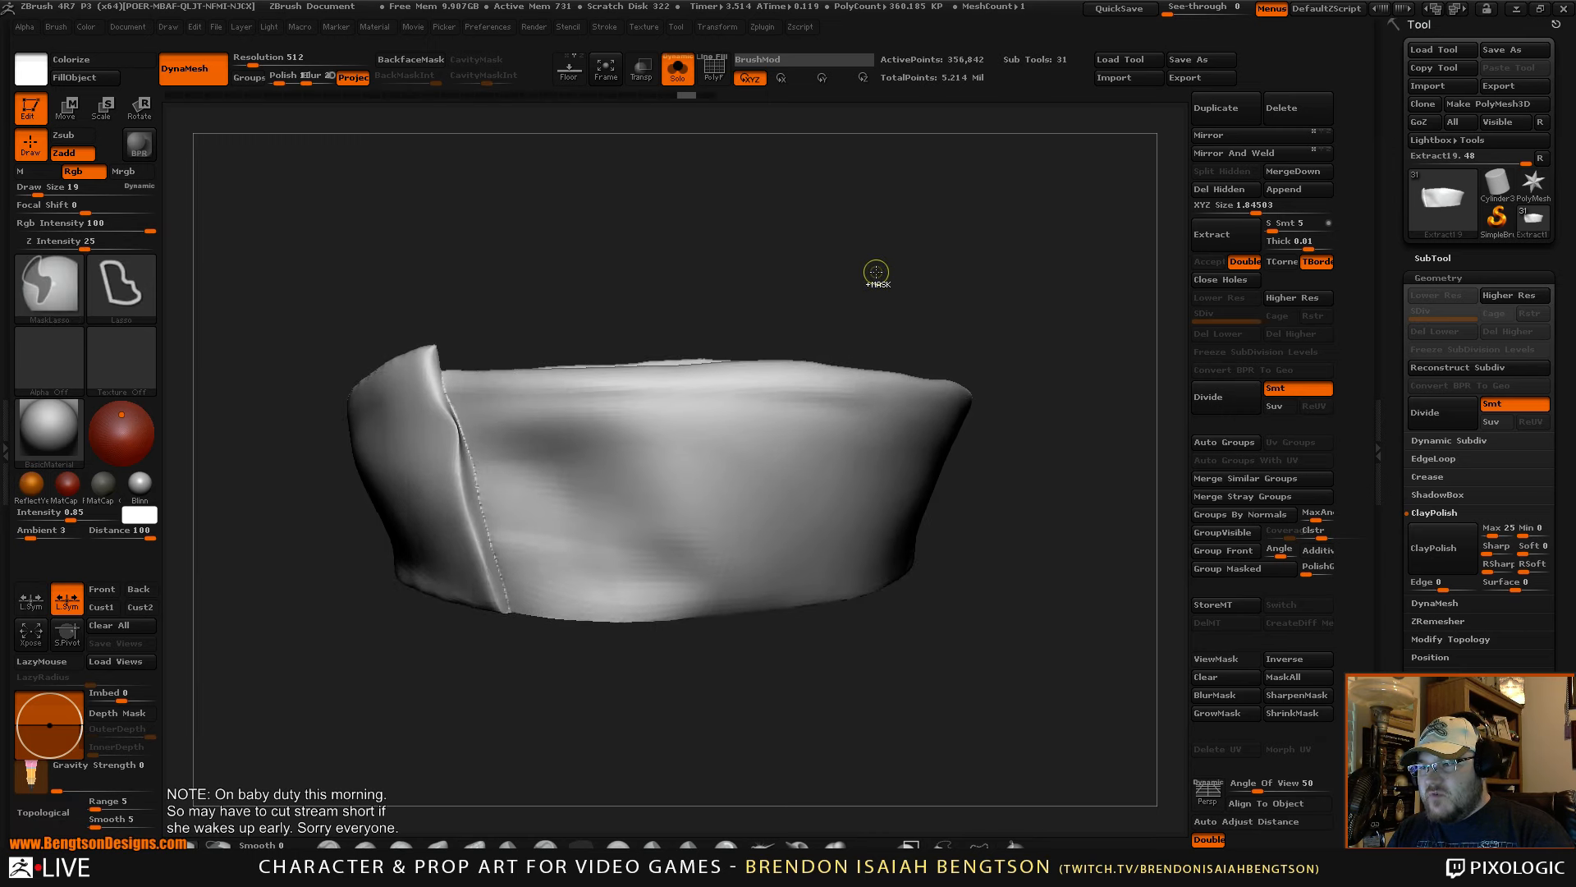
key("ctrl+shift+z")
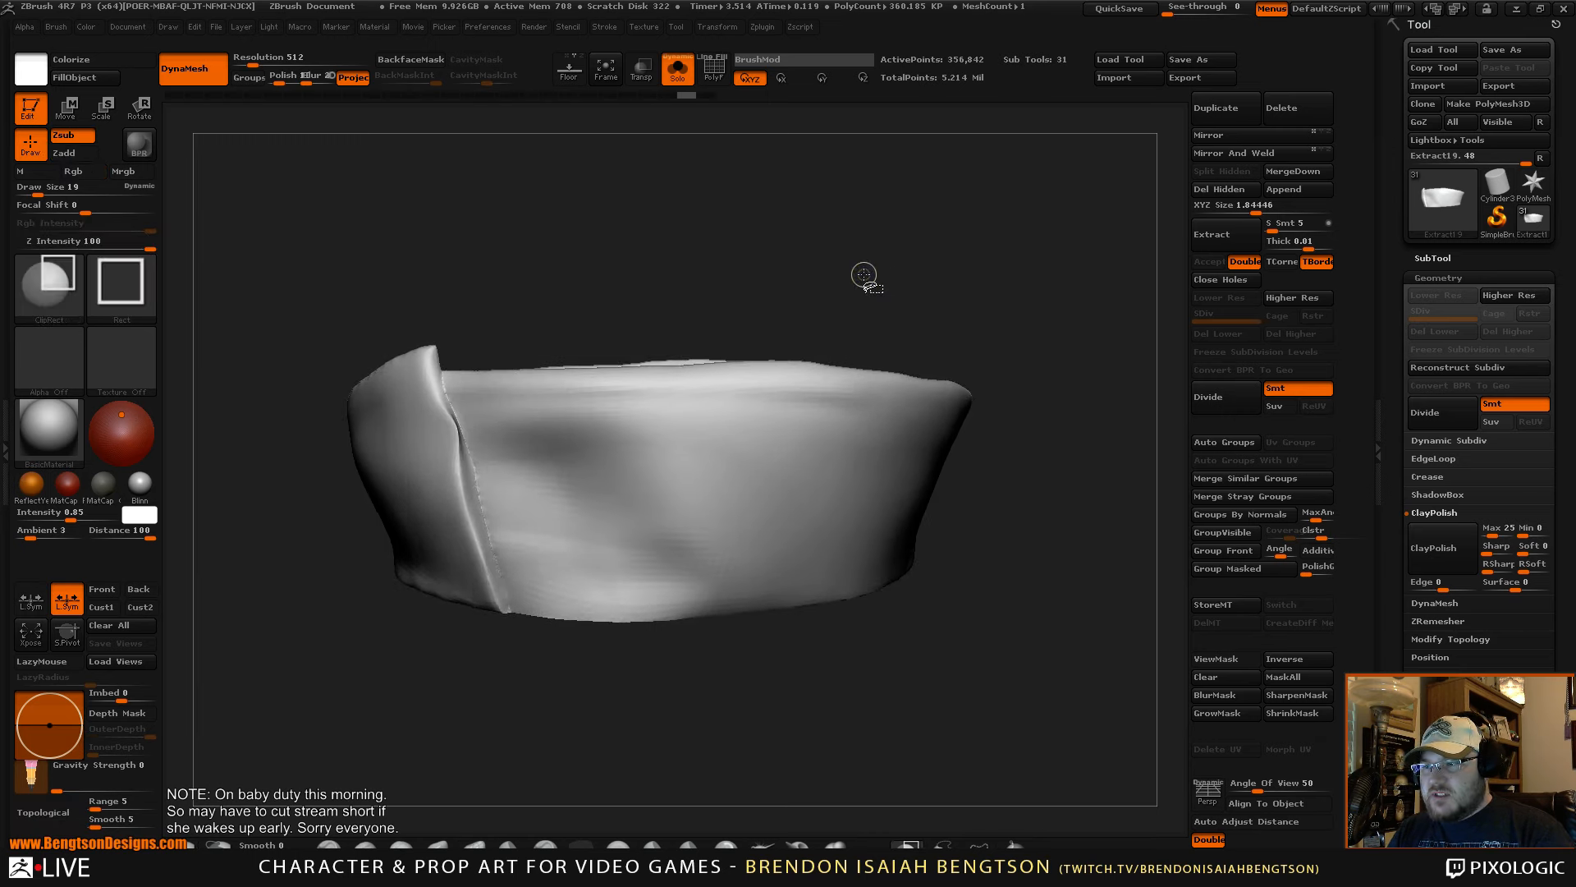
left_click(1214, 678)
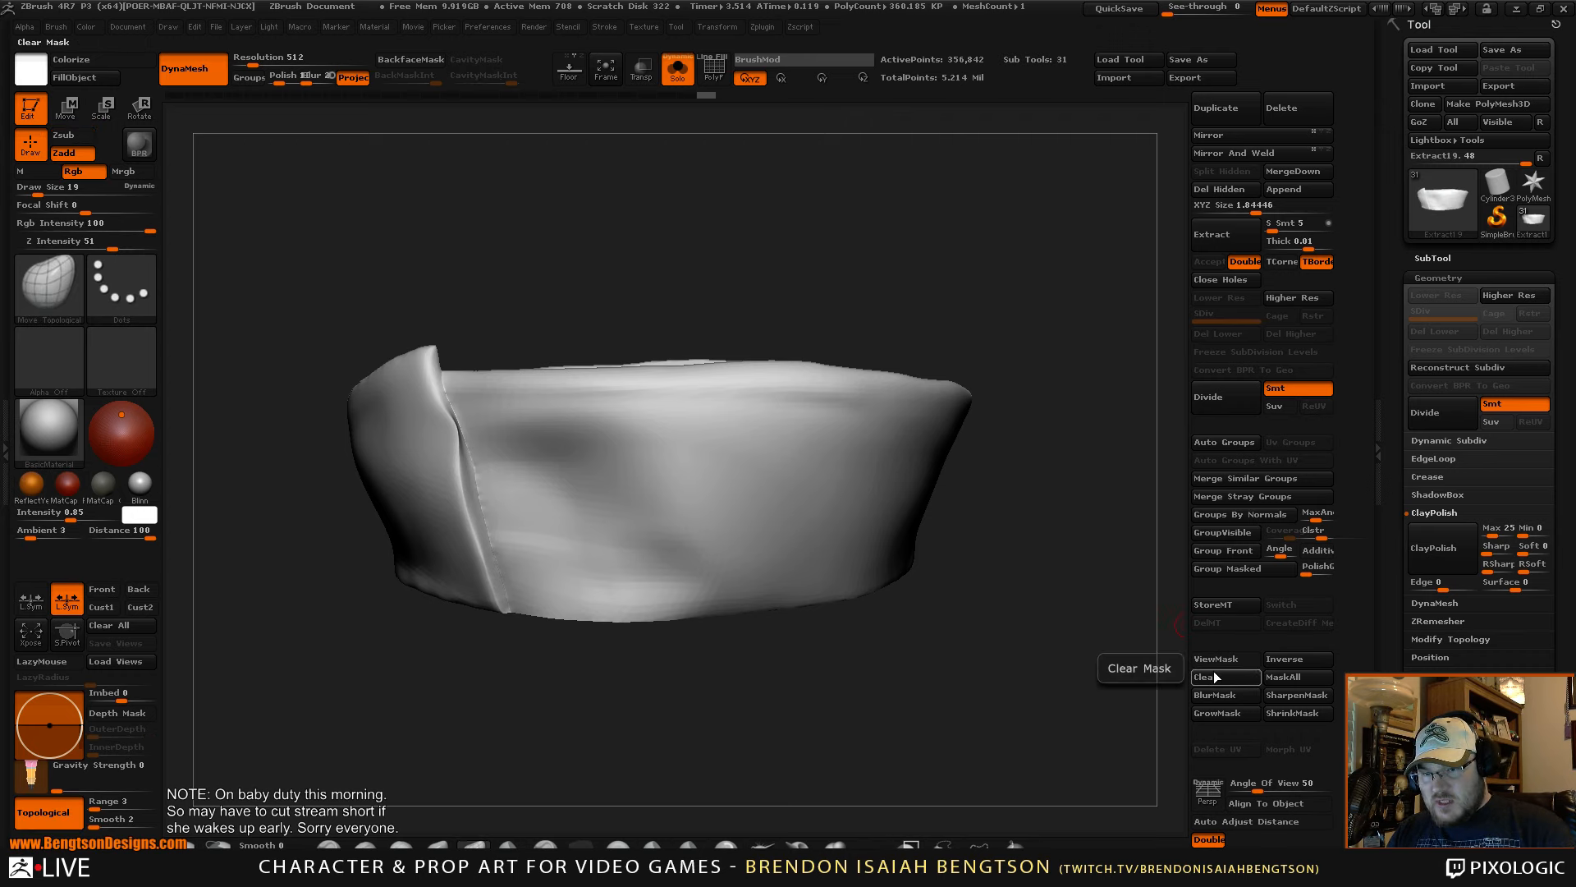
- Smooth the cuff band beside the overlap seam with the Smooth brush at draw size 113 and Z intensity 89
left_click_drag(1038, 645, 1019, 575)
key("space")
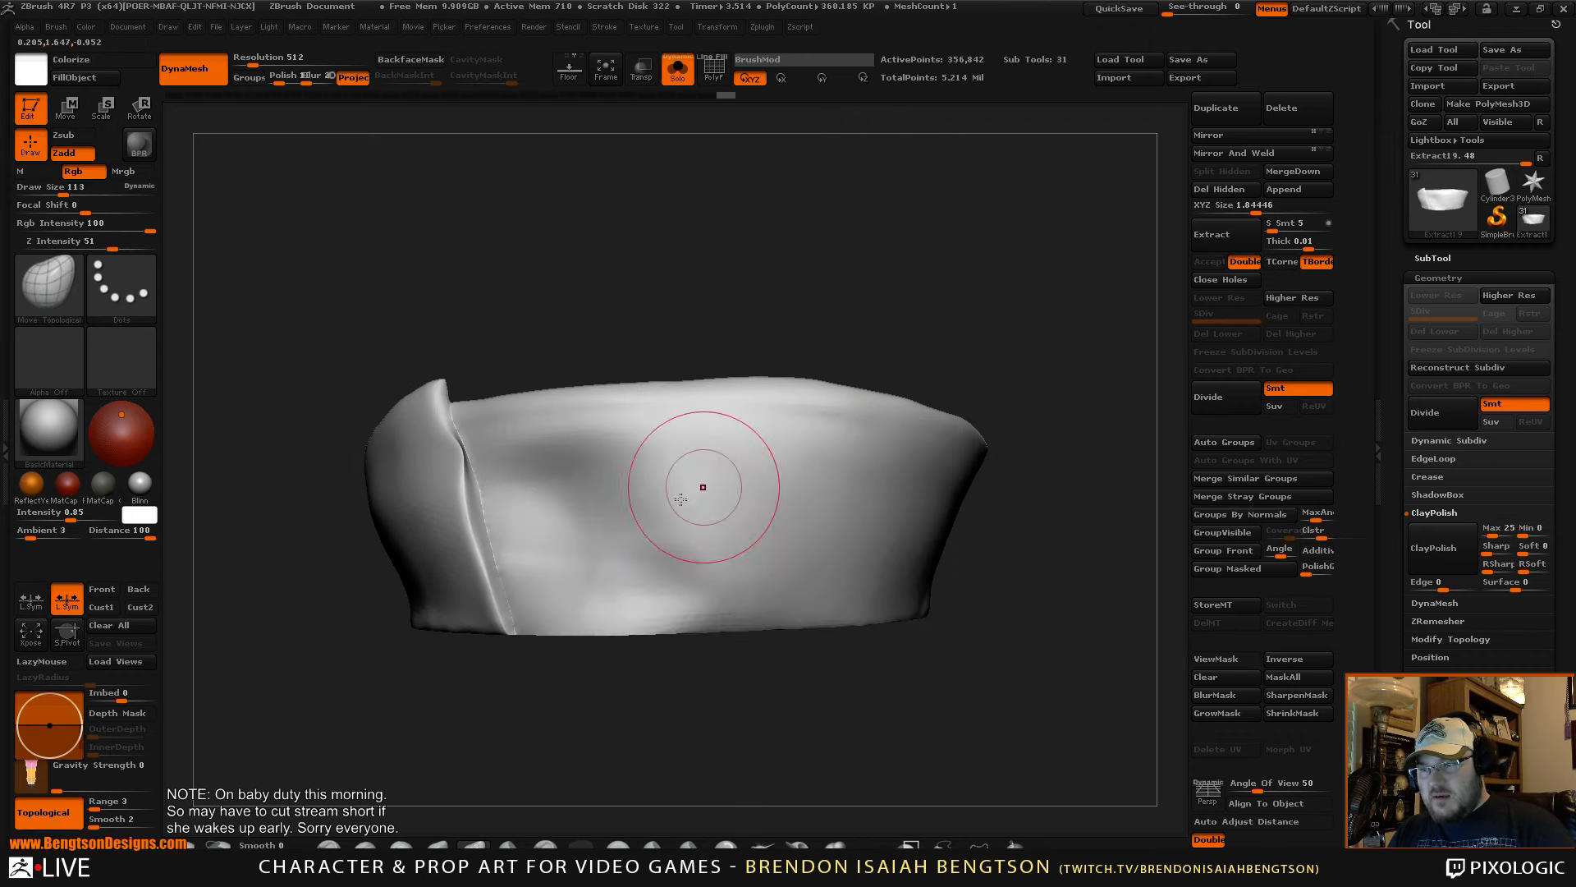
key("shift")
key("shift+space")
left_click(685, 549)
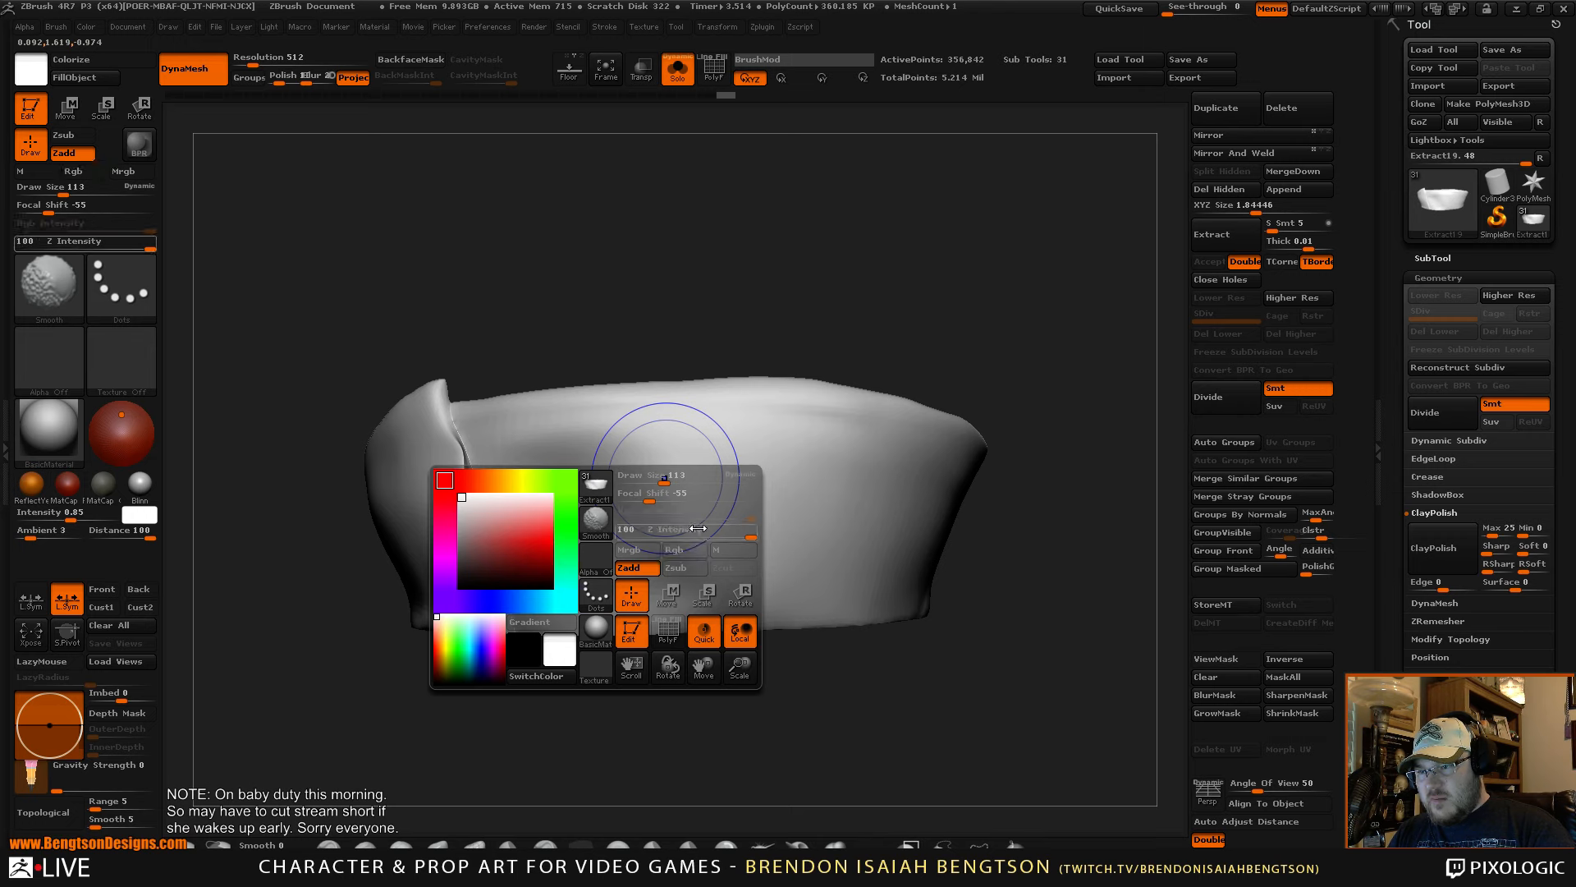
mouse_move(750, 532)
left_mouse_down()
mouse_move(712, 532)
mouse_move(743, 526)
left_mouse_up()
left_click_drag(575, 460, 520, 464, "shift")
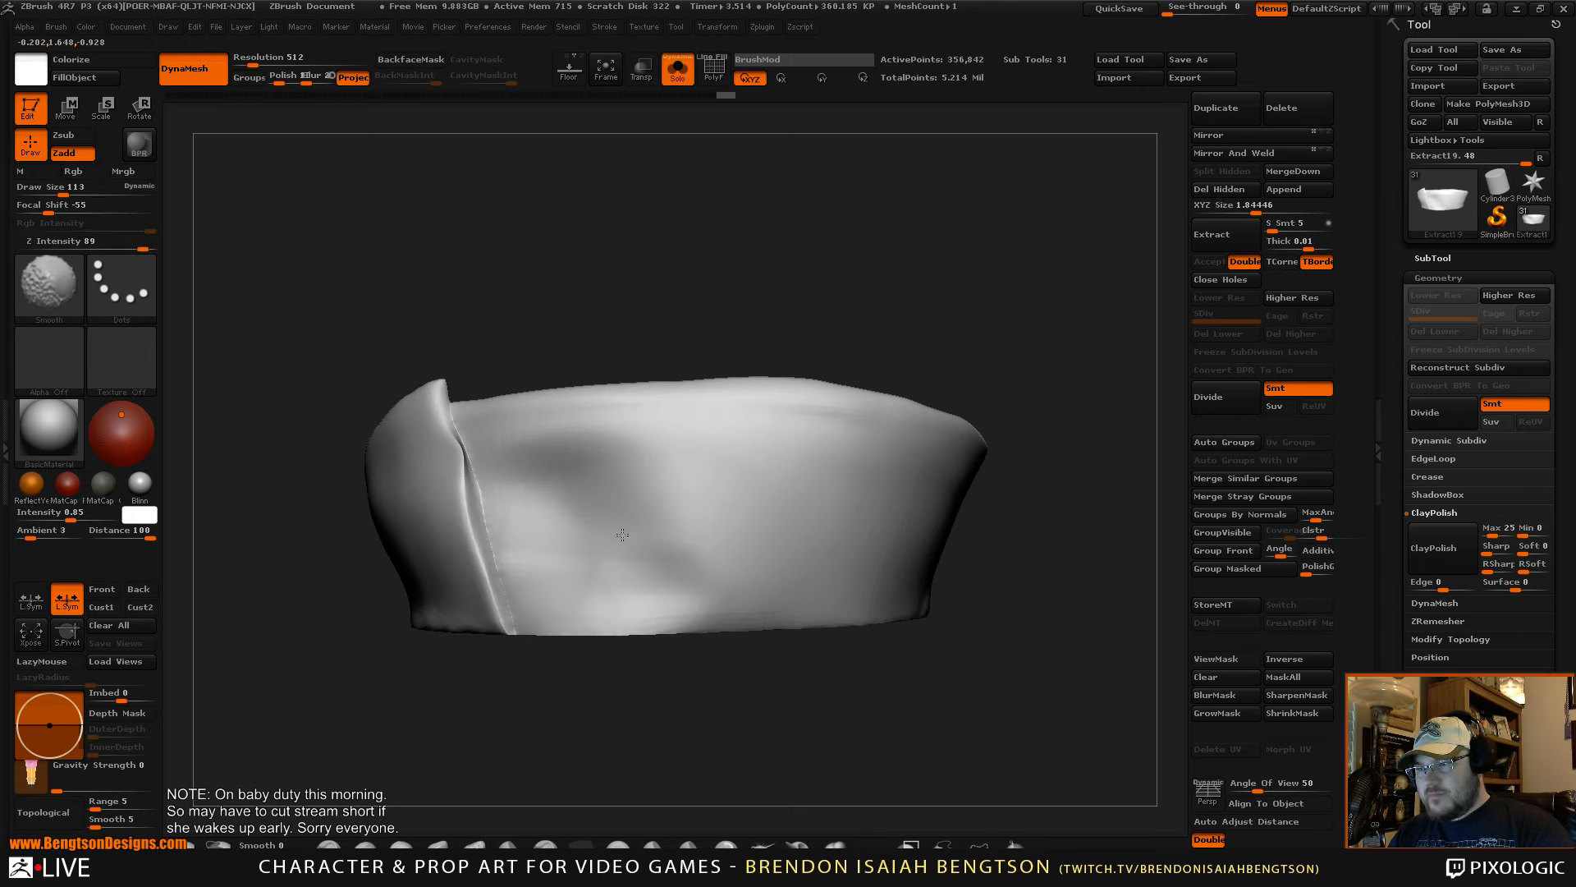
left_click_drag(784, 649, 872, 651)
left_click_drag(1019, 715, 880, 475)
mouse_move(948, 730)
left_mouse_down("alt")
mouse_move(697, 644)
mouse_move(795, 609)
mouse_move(825, 542)
mouse_move(811, 485)
left_mouse_up("alt")
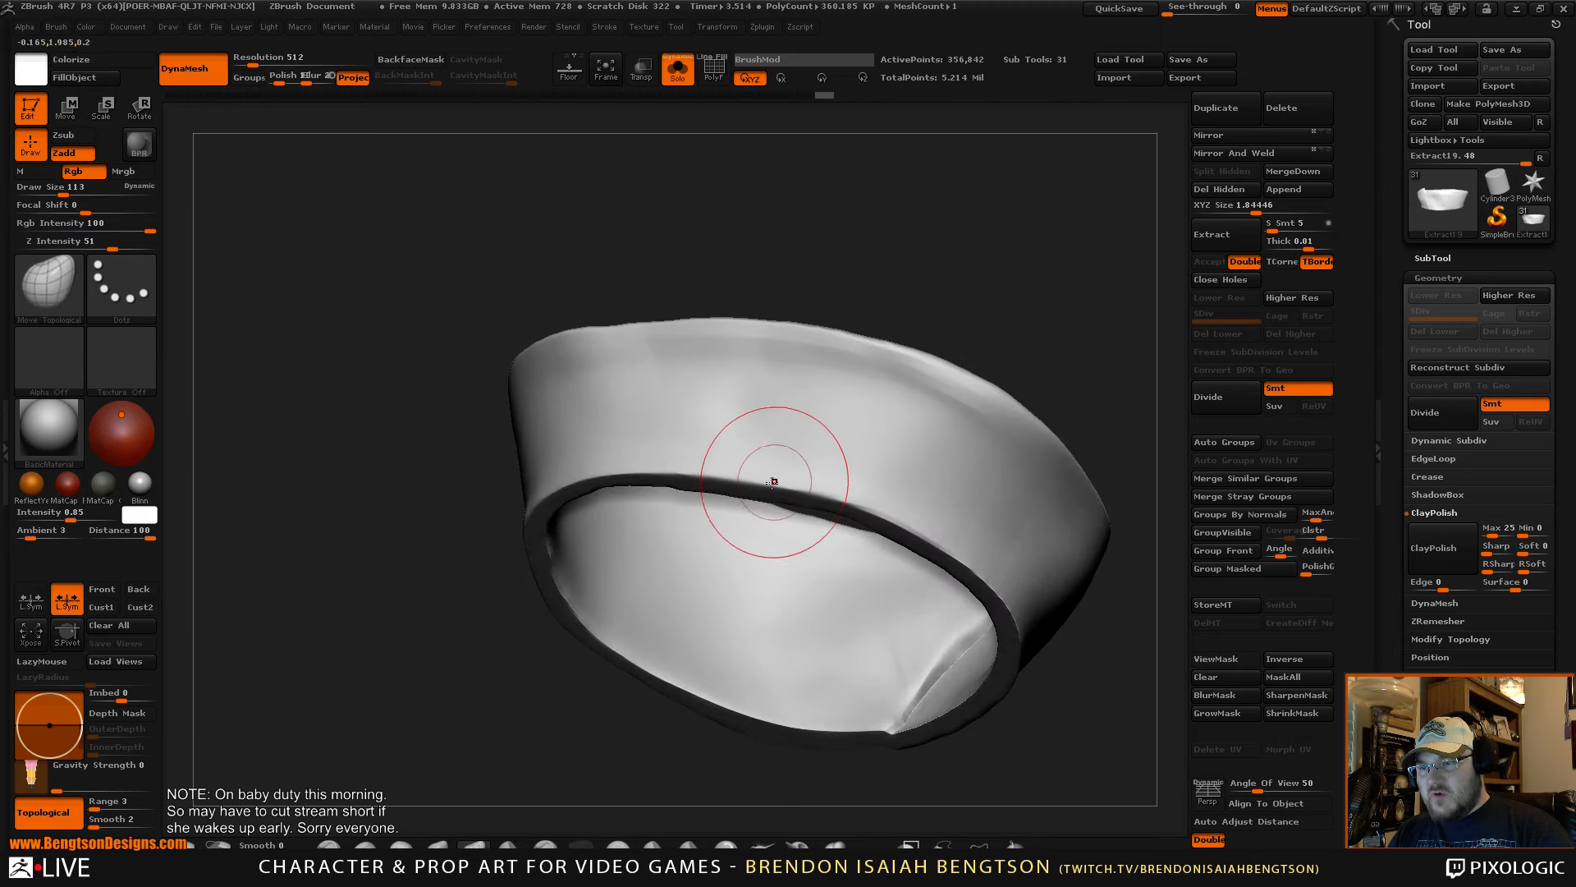
- Smooth the cuff band's outer wall and its lower opening rim from several sides with the Smooth brush
left_click_drag(735, 290, 787, 302)
left_click_drag(601, 475, 496, 532, "shift")
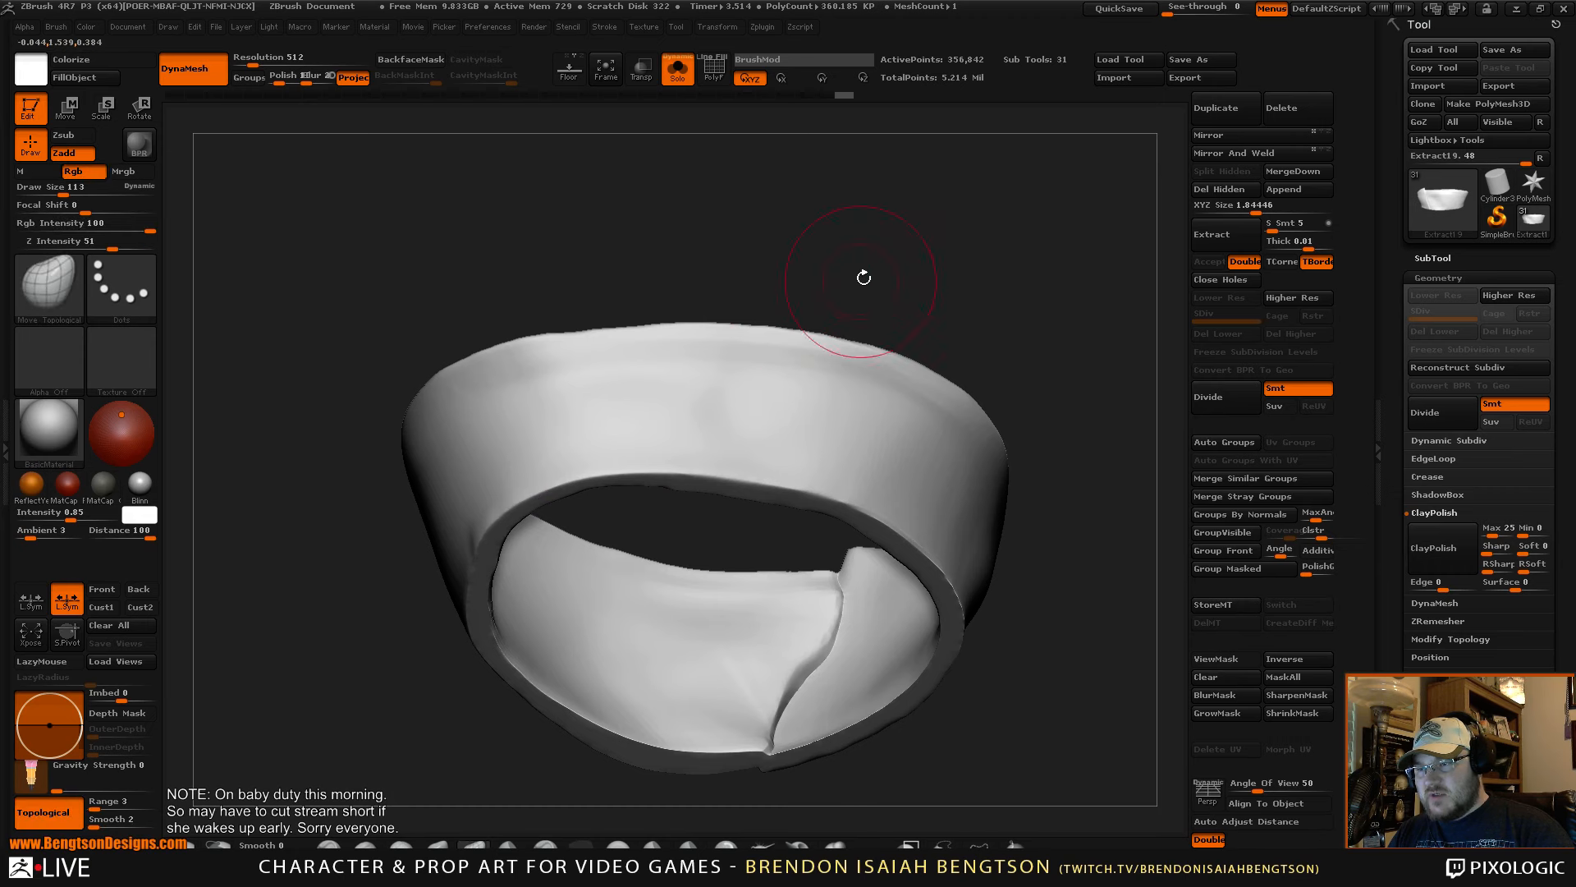
left_click_drag(862, 275, 792, 254)
left_click_drag(840, 386, 875, 379, "shift")
mouse_move(919, 341)
left_mouse_down()
mouse_move(950, 313)
mouse_move(830, 484)
left_mouse_up()
left_click_drag(636, 604, 665, 496)
left_click_drag(809, 548, 787, 537, "shift")
mouse_move(966, 360)
left_mouse_down("alt")
mouse_move(848, 285)
mouse_move(939, 271)
left_mouse_up("alt")
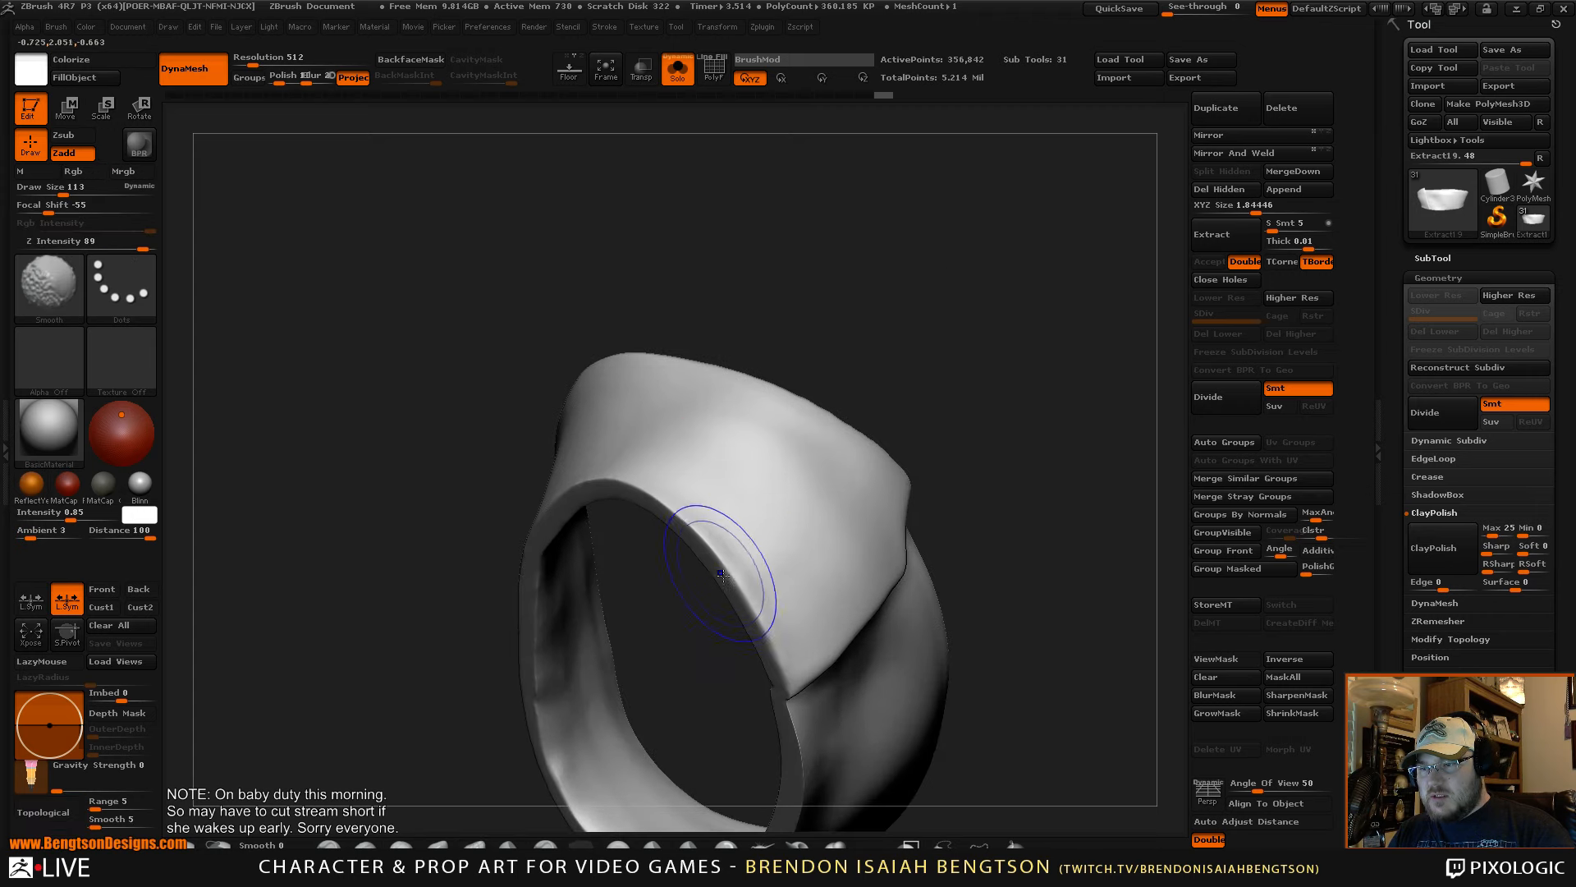
left_click_drag(790, 641, 720, 379)
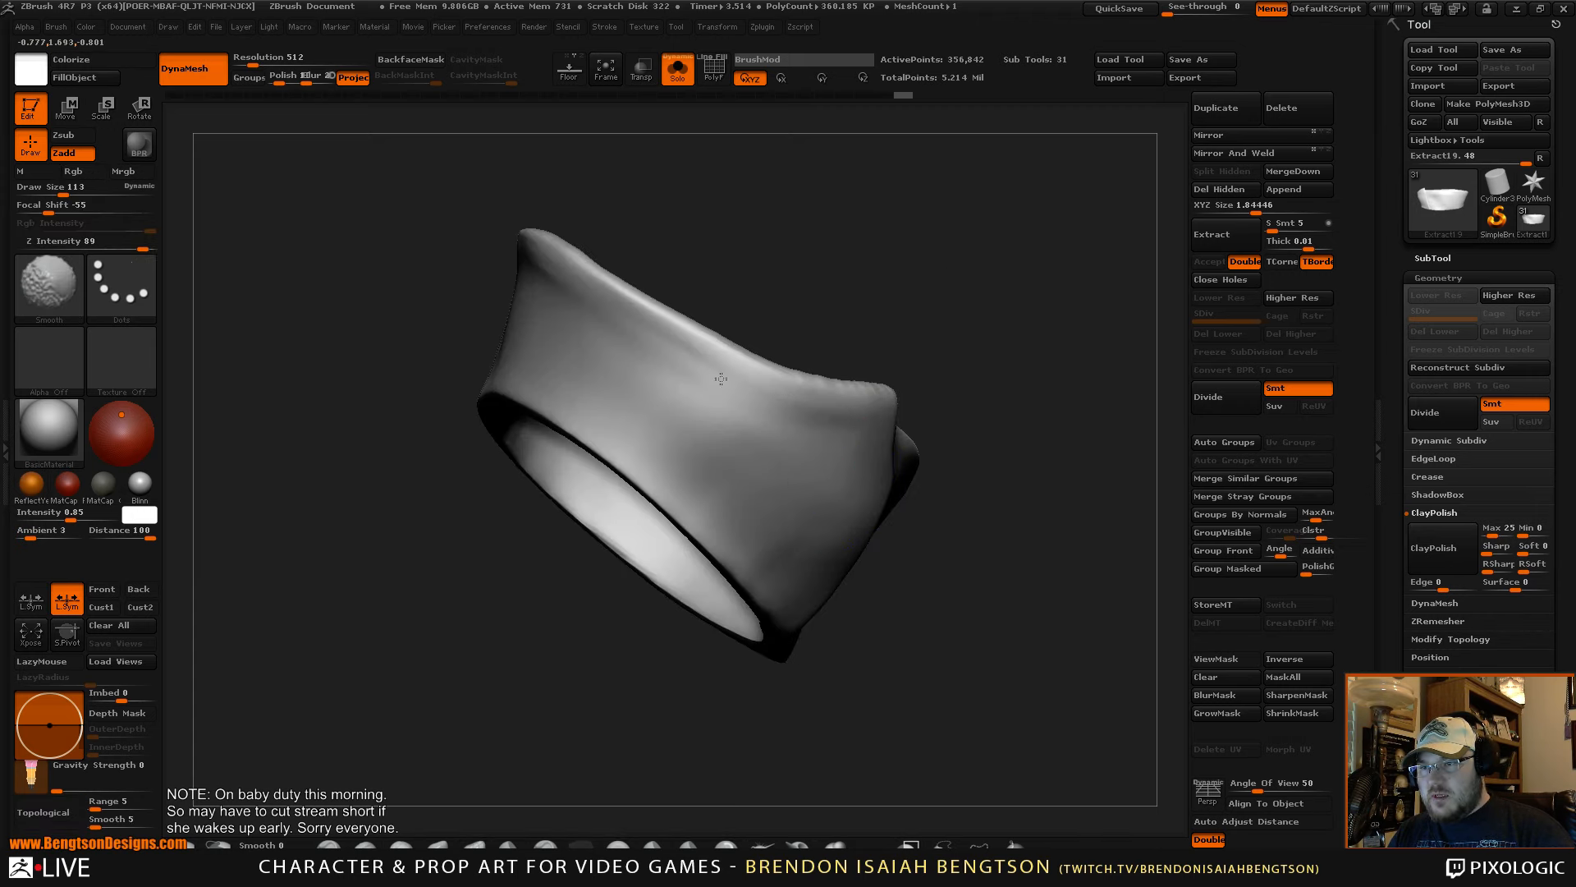
- Flatten the cuff band's upper rim beside the overlap with the TrimDynamic brush at draw size 113 and Z intensity 43
mouse_move(813, 399)
left_mouse_down()
mouse_move(971, 398)
mouse_move(941, 355)
mouse_move(648, 648)
mouse_move(708, 580)
mouse_move(1026, 394)
mouse_move(1082, 397)
mouse_move(940, 423)
mouse_move(686, 837)
left_mouse_up()
key("alt+shift+s")
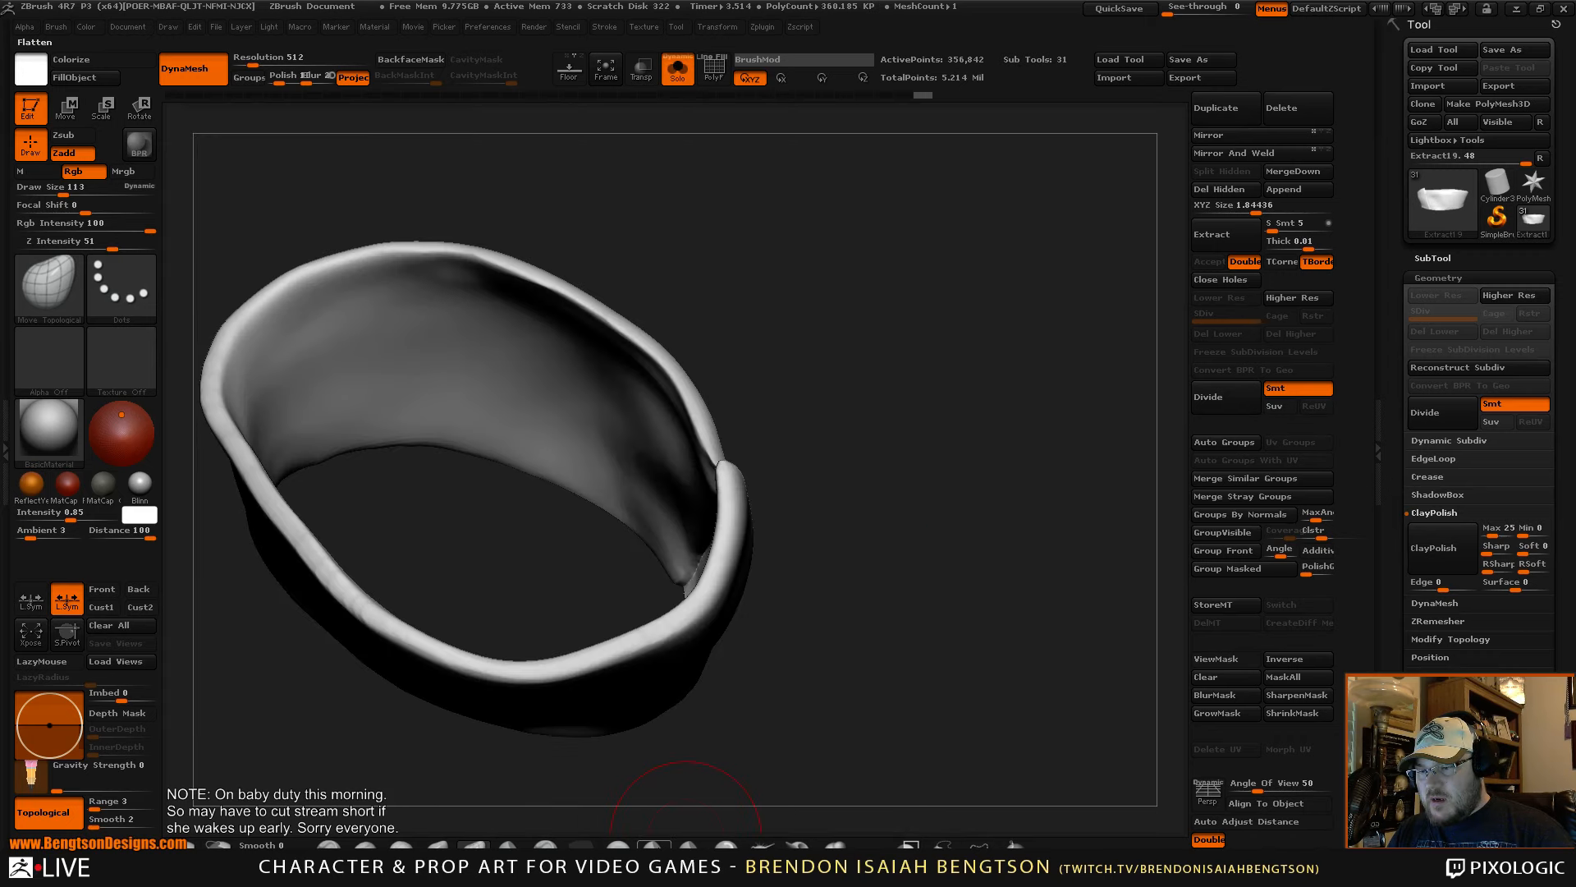
left_click(618, 843)
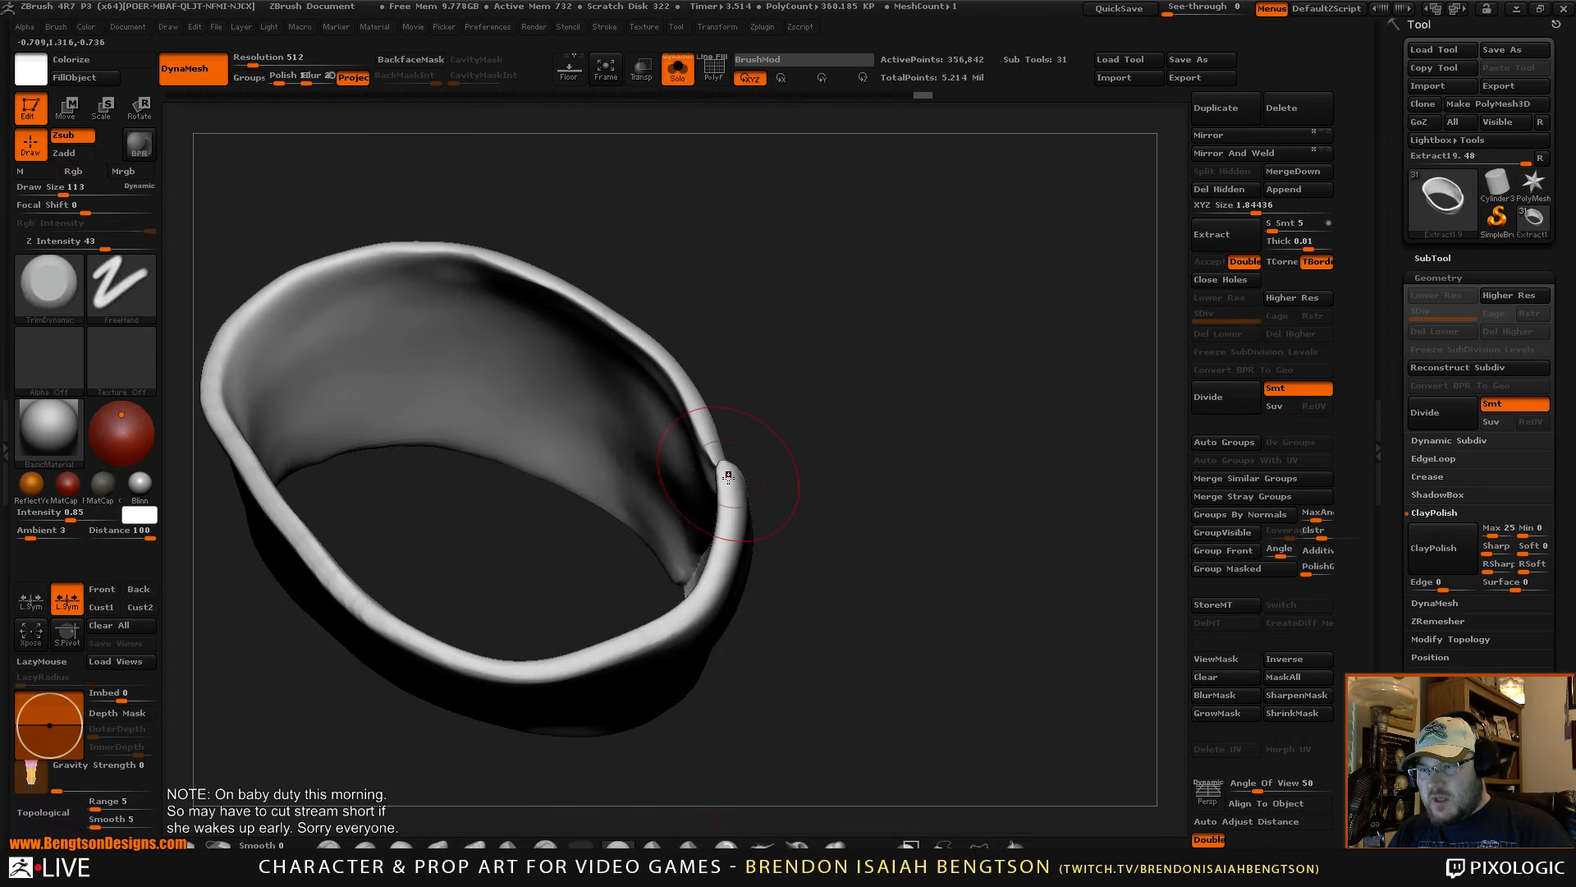
left_click_drag(728, 475, 726, 516)
left_click_drag(709, 581, 700, 601)
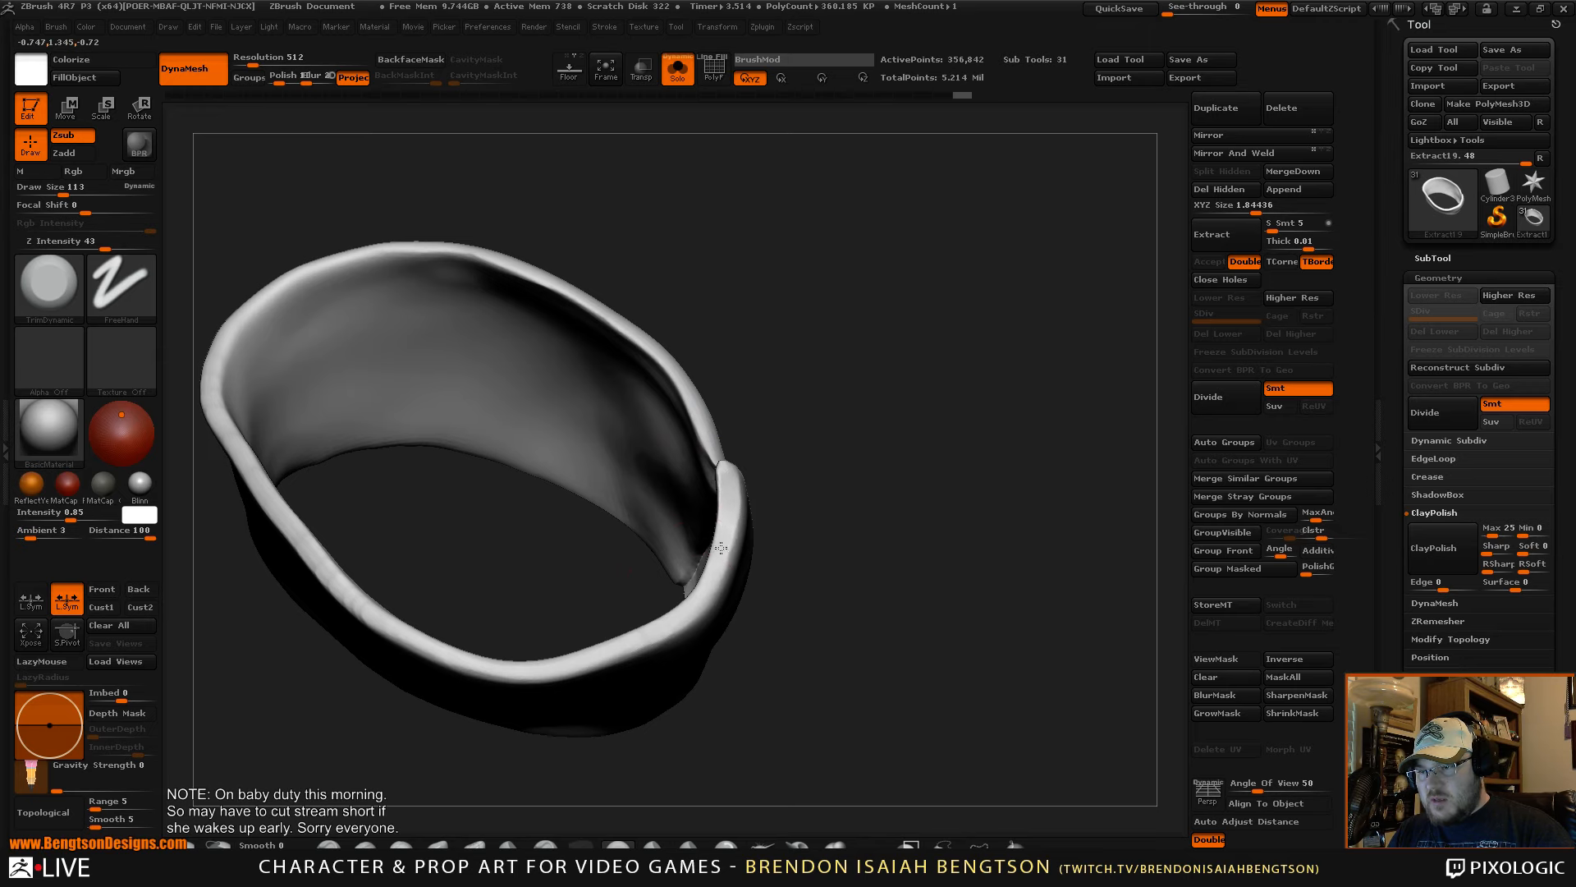
mouse_move(726, 544)
left_mouse_down()
mouse_move(686, 622)
mouse_move(649, 639)
left_mouse_up()
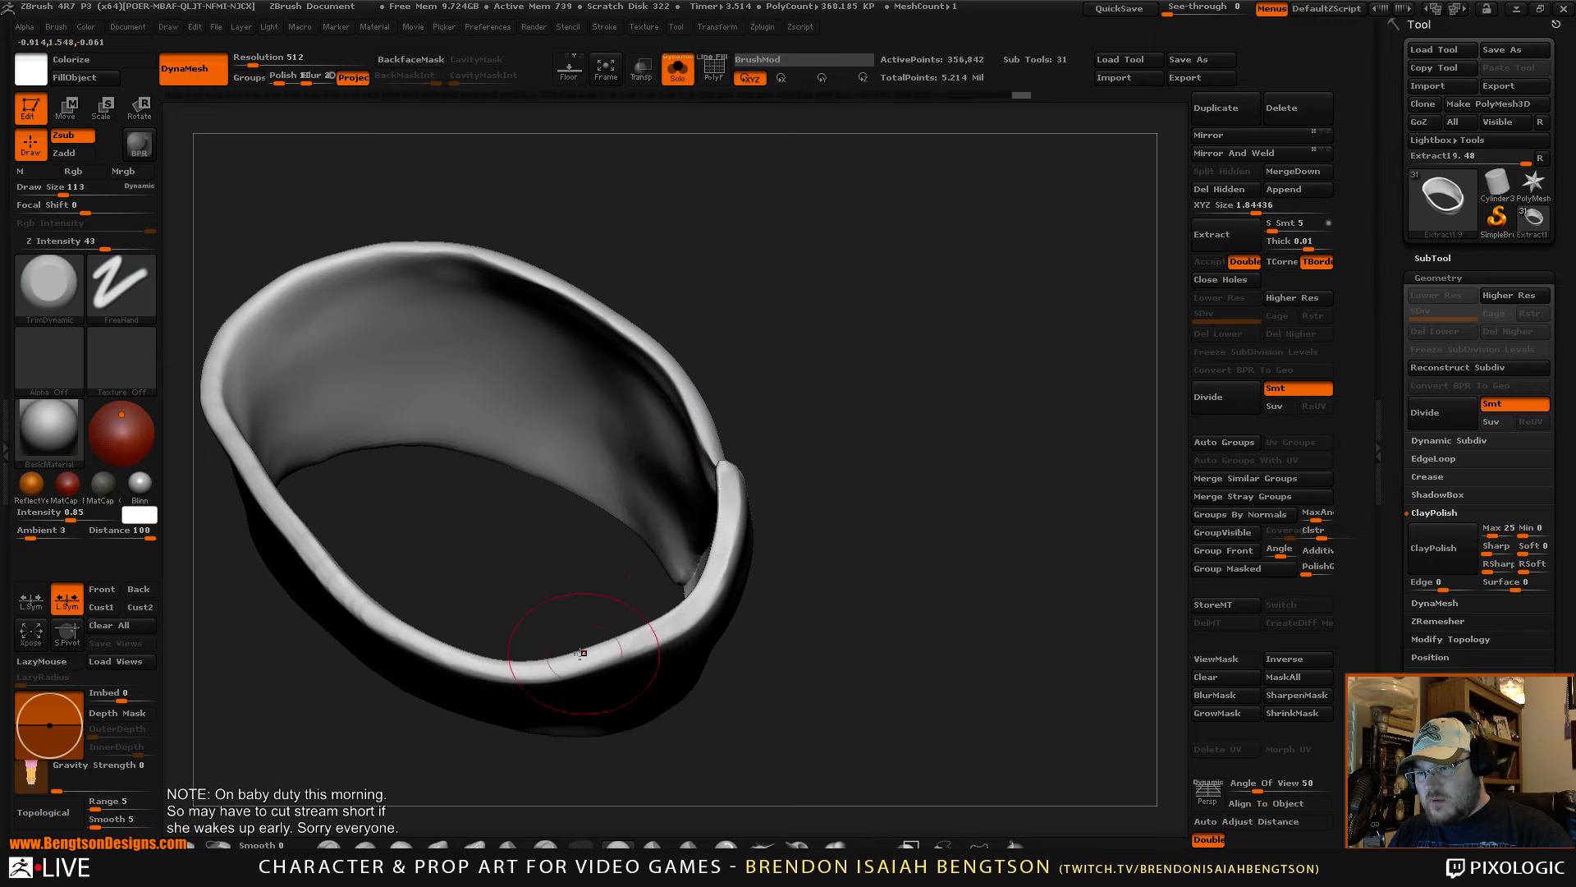
mouse_move(894, 569)
left_mouse_down()
mouse_move(925, 380)
mouse_move(898, 449)
mouse_move(812, 484)
left_mouse_up()
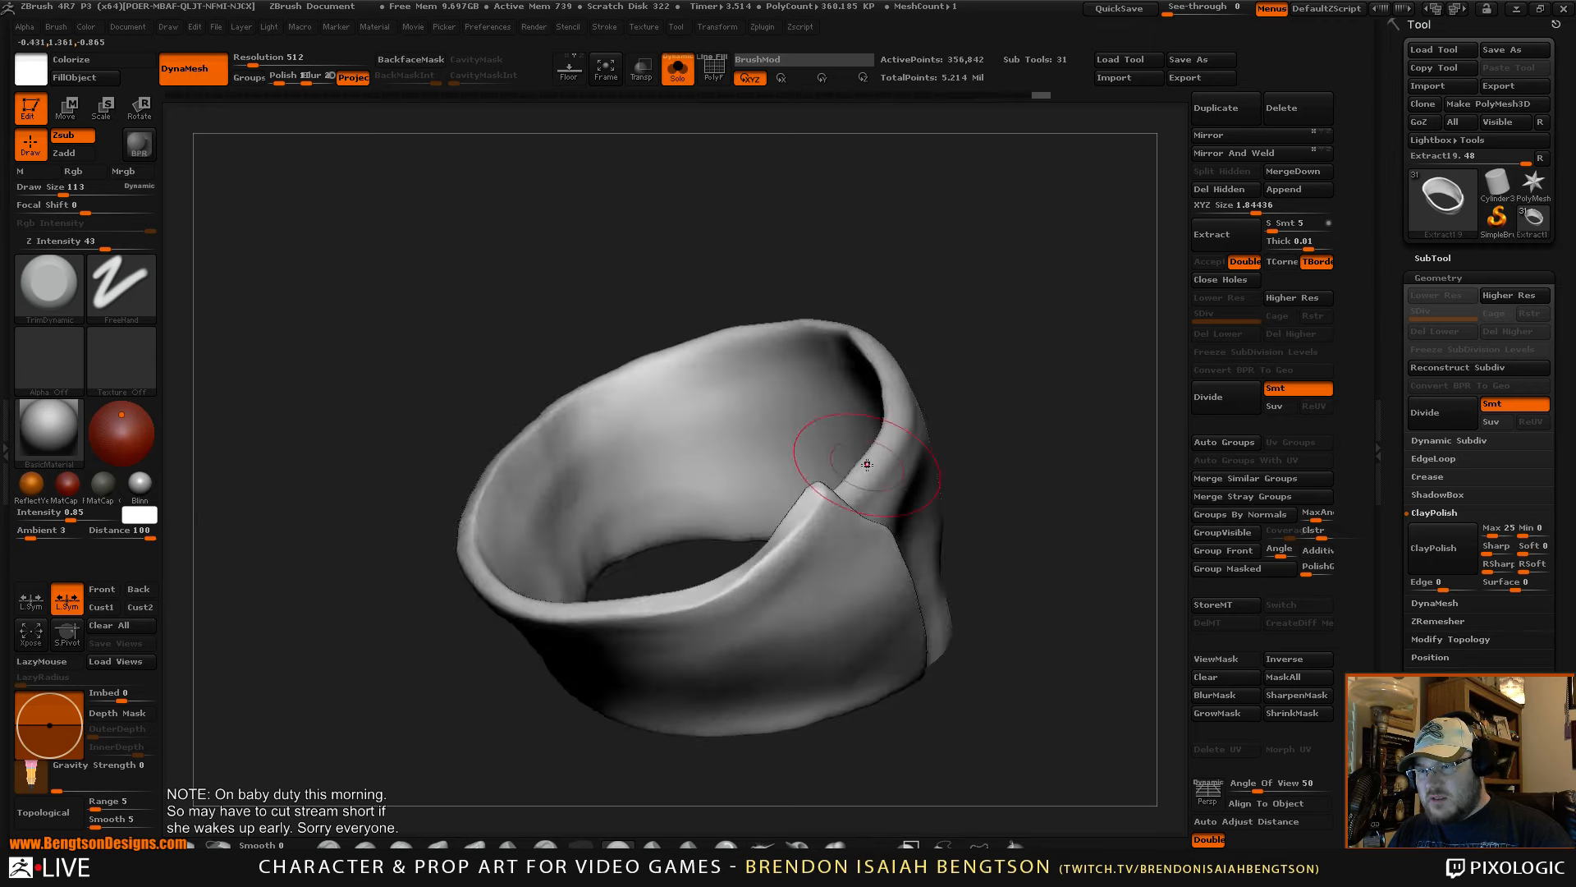
- Polish the tip and upper rim of the cuff's overlapping flap with the hPolish brush, and smooth the adjoining rim
key("b")
key("h")
key("p")
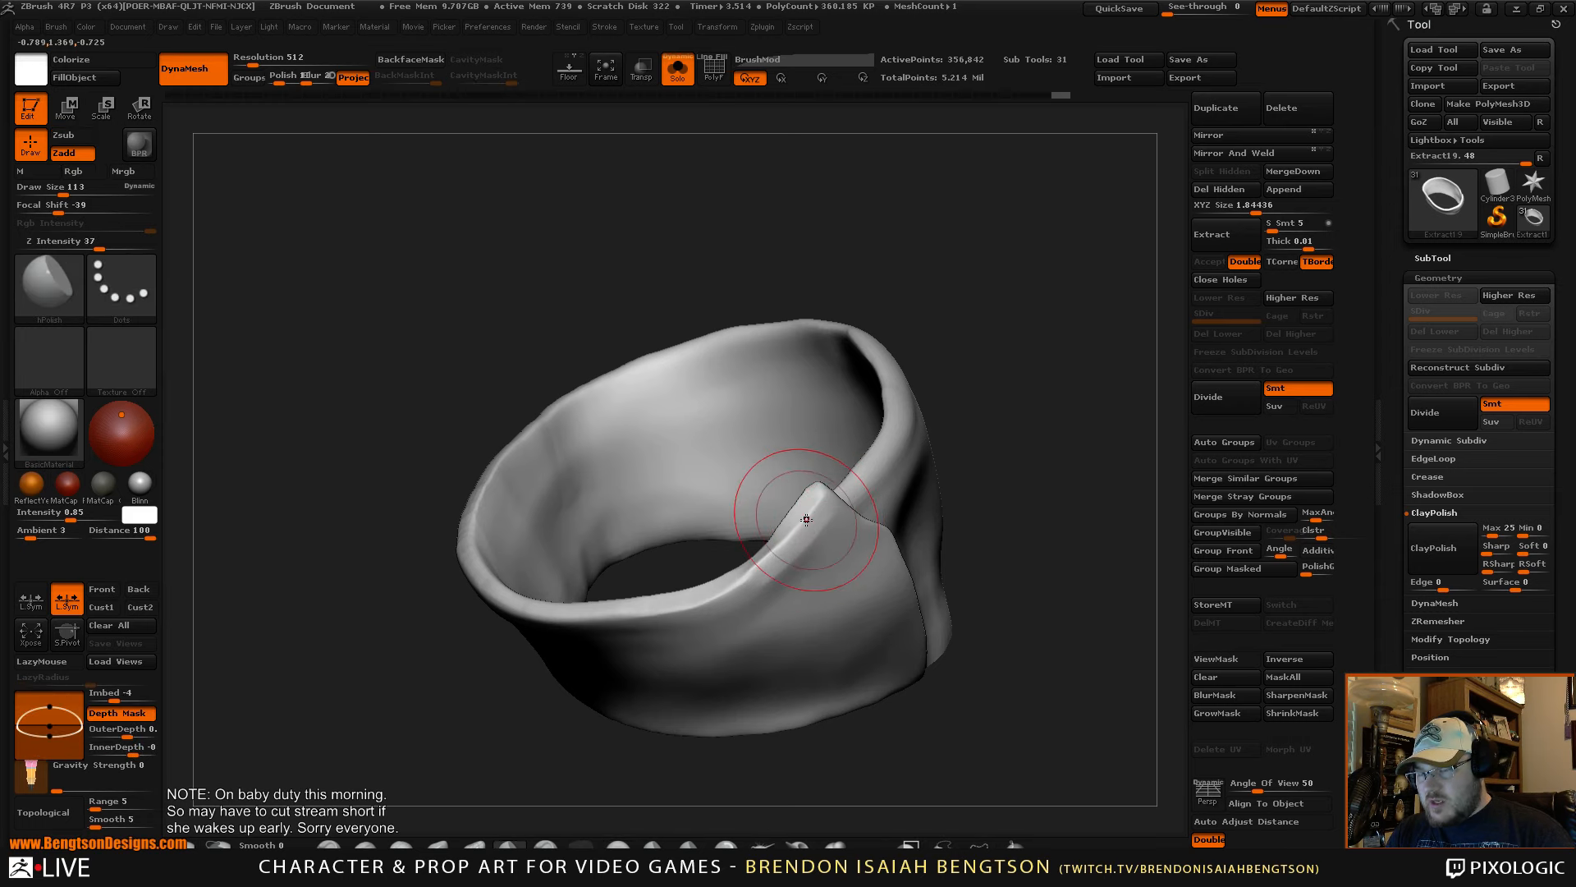
left_click_drag(834, 498, 763, 573)
left_click_drag(828, 509, 764, 575)
left_click_drag(815, 524, 731, 592)
left_click_drag(812, 528, 792, 549)
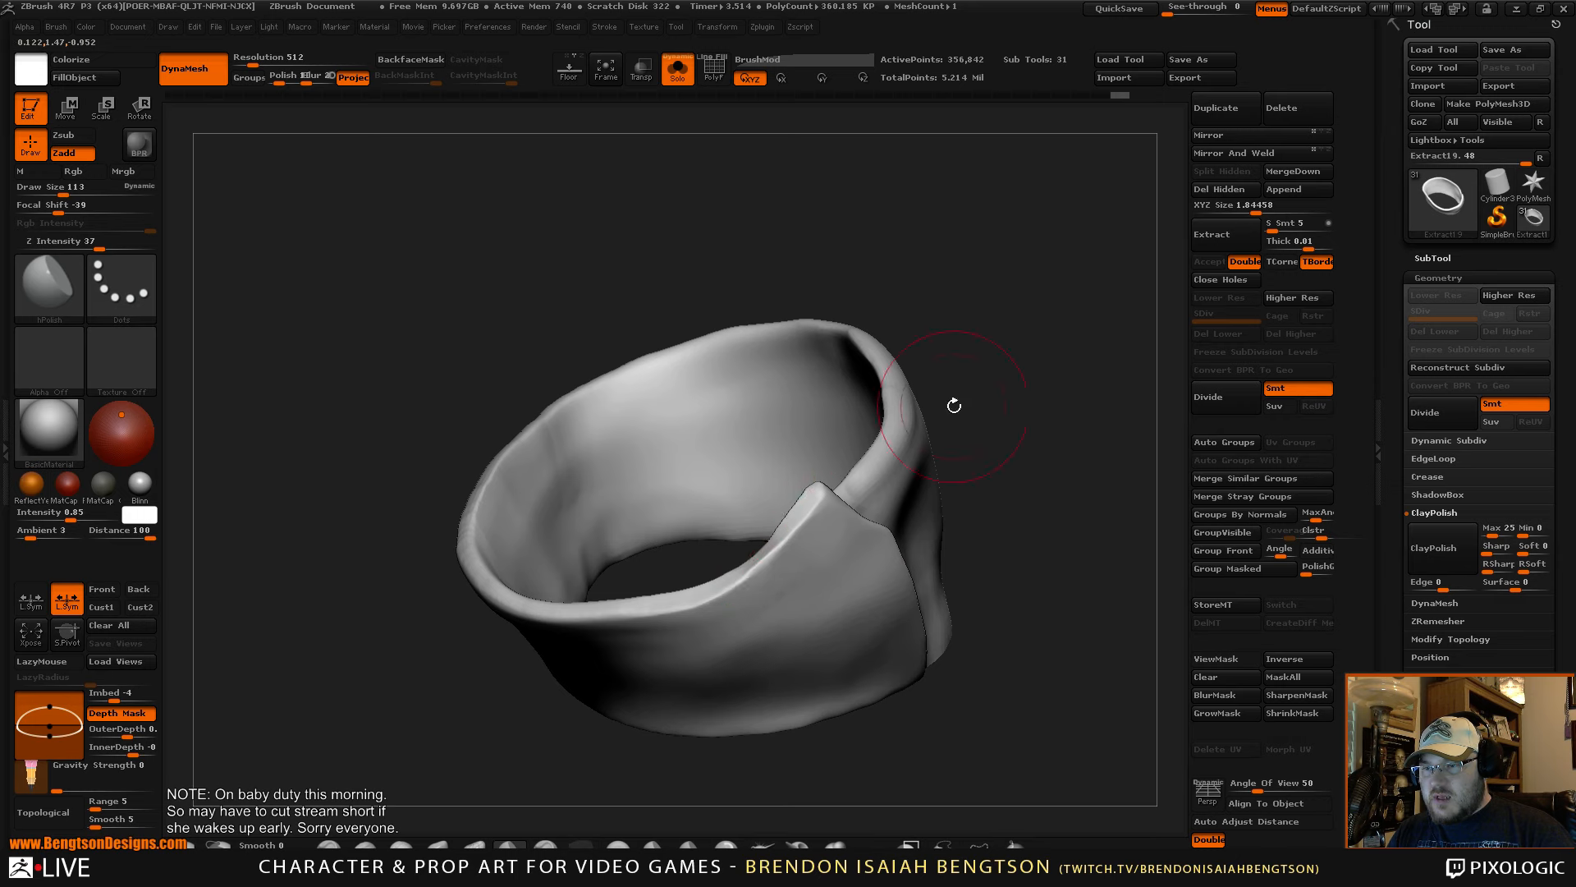
left_click_drag(949, 404, 961, 475)
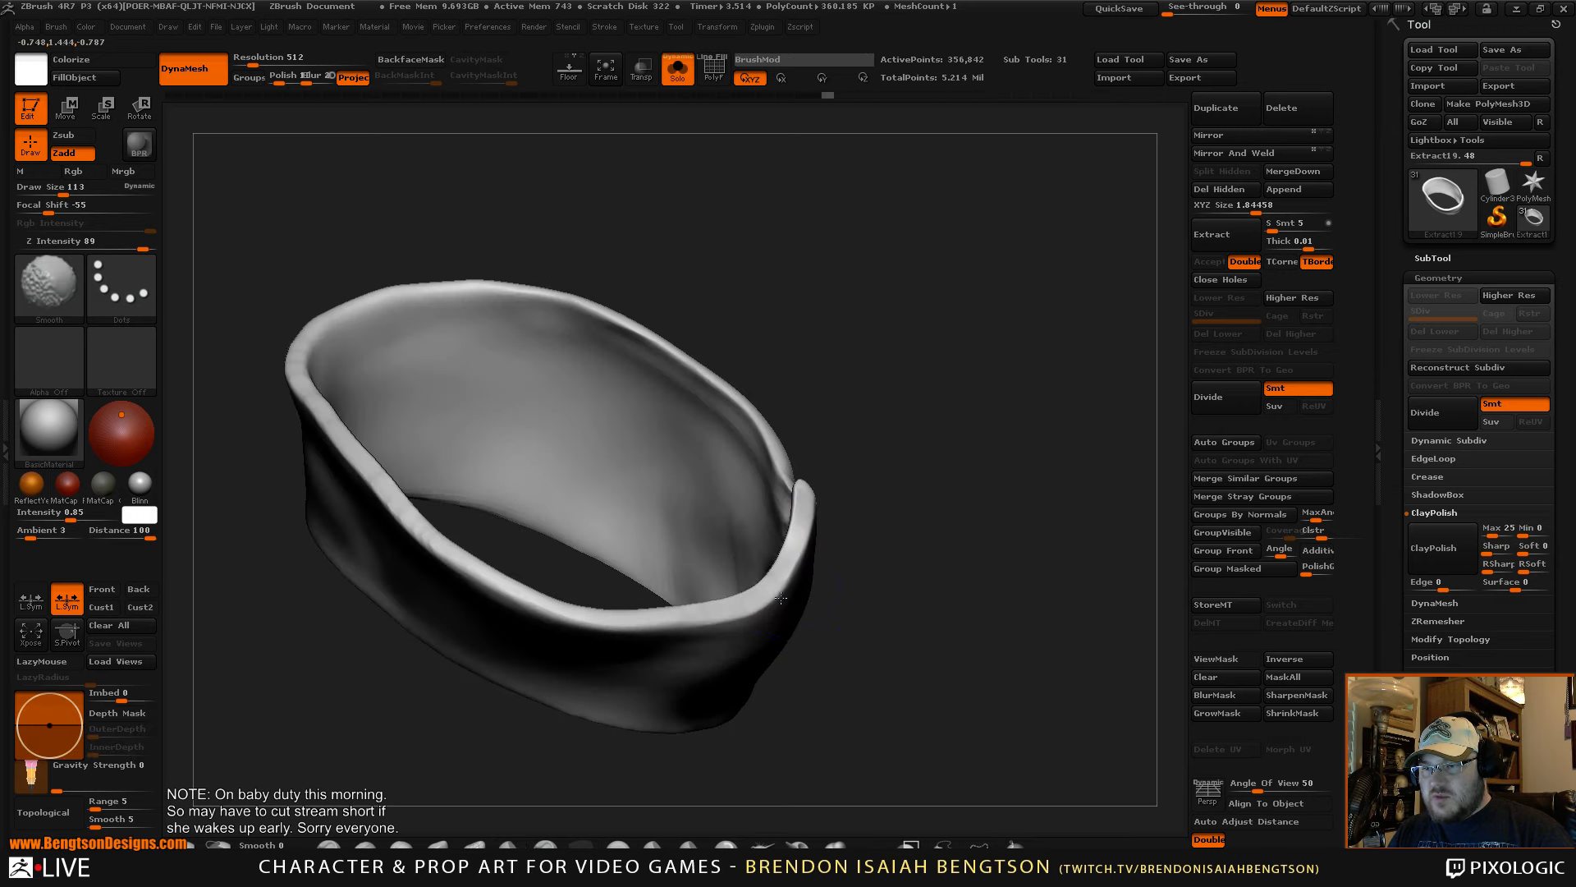
left_click_drag(781, 598, 802, 534, "shift")
- Show the whole glove and reshape the cuff band's upper edge and overlap tip with Move Topological at draw size 181
mouse_move(947, 563)
left_mouse_down("alt")
mouse_move(975, 550)
mouse_move(945, 574)
mouse_move(962, 530)
mouse_move(1023, 546)
mouse_move(1018, 637)
left_mouse_up("alt")
key("alt+s")
key("b")
key("m")
key("t")
key("space")
left_click_drag(671, 552, 661, 552)
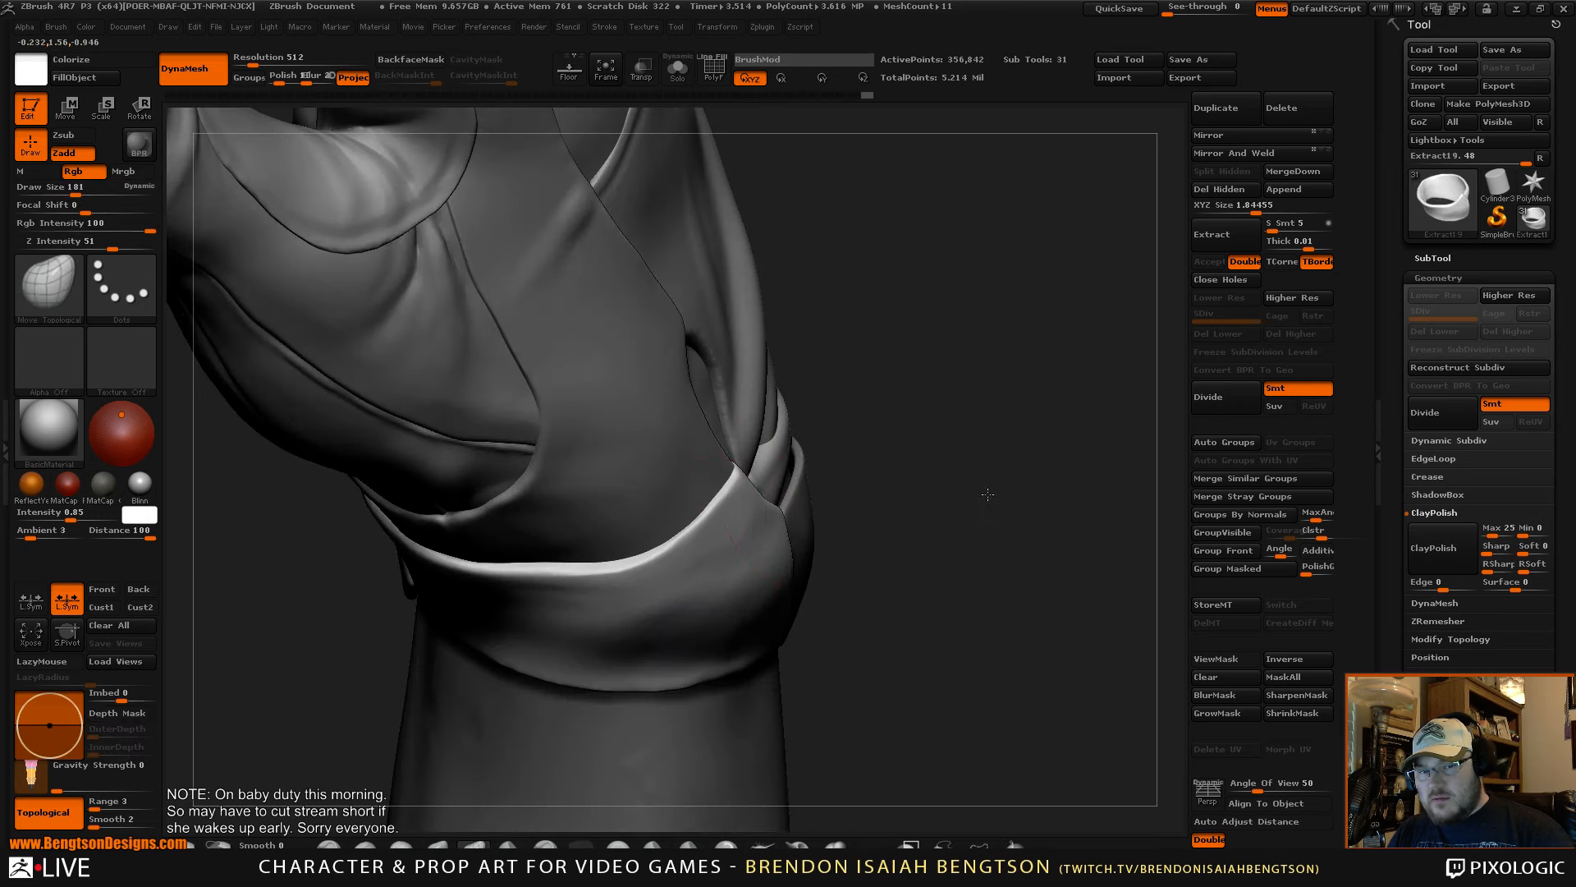
left_click_drag(987, 495, 842, 461)
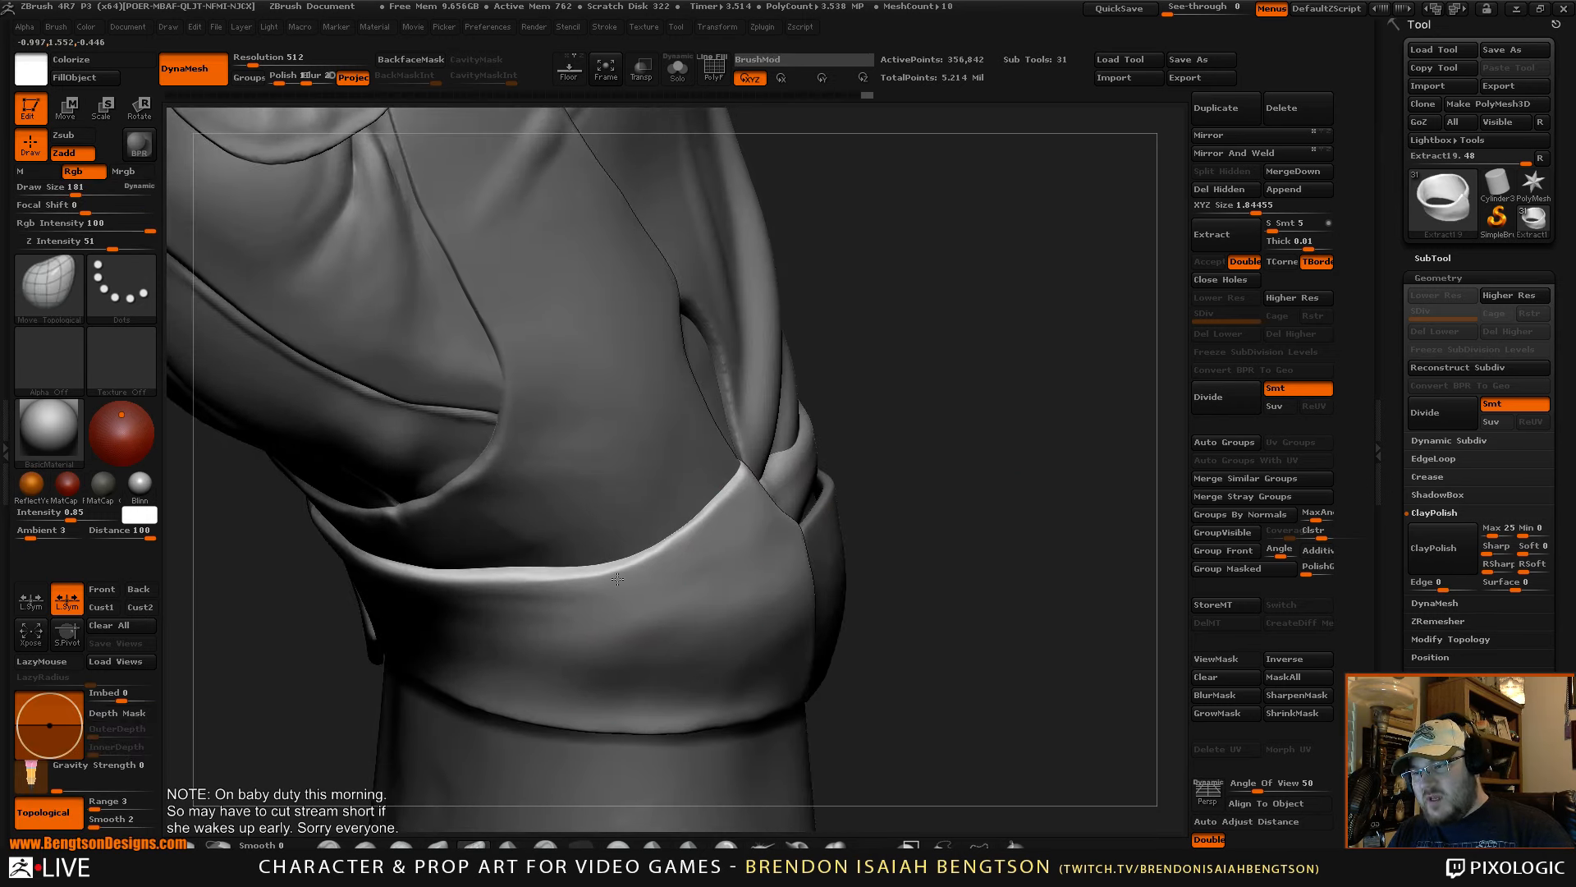
left_click_drag(536, 600, 525, 607)
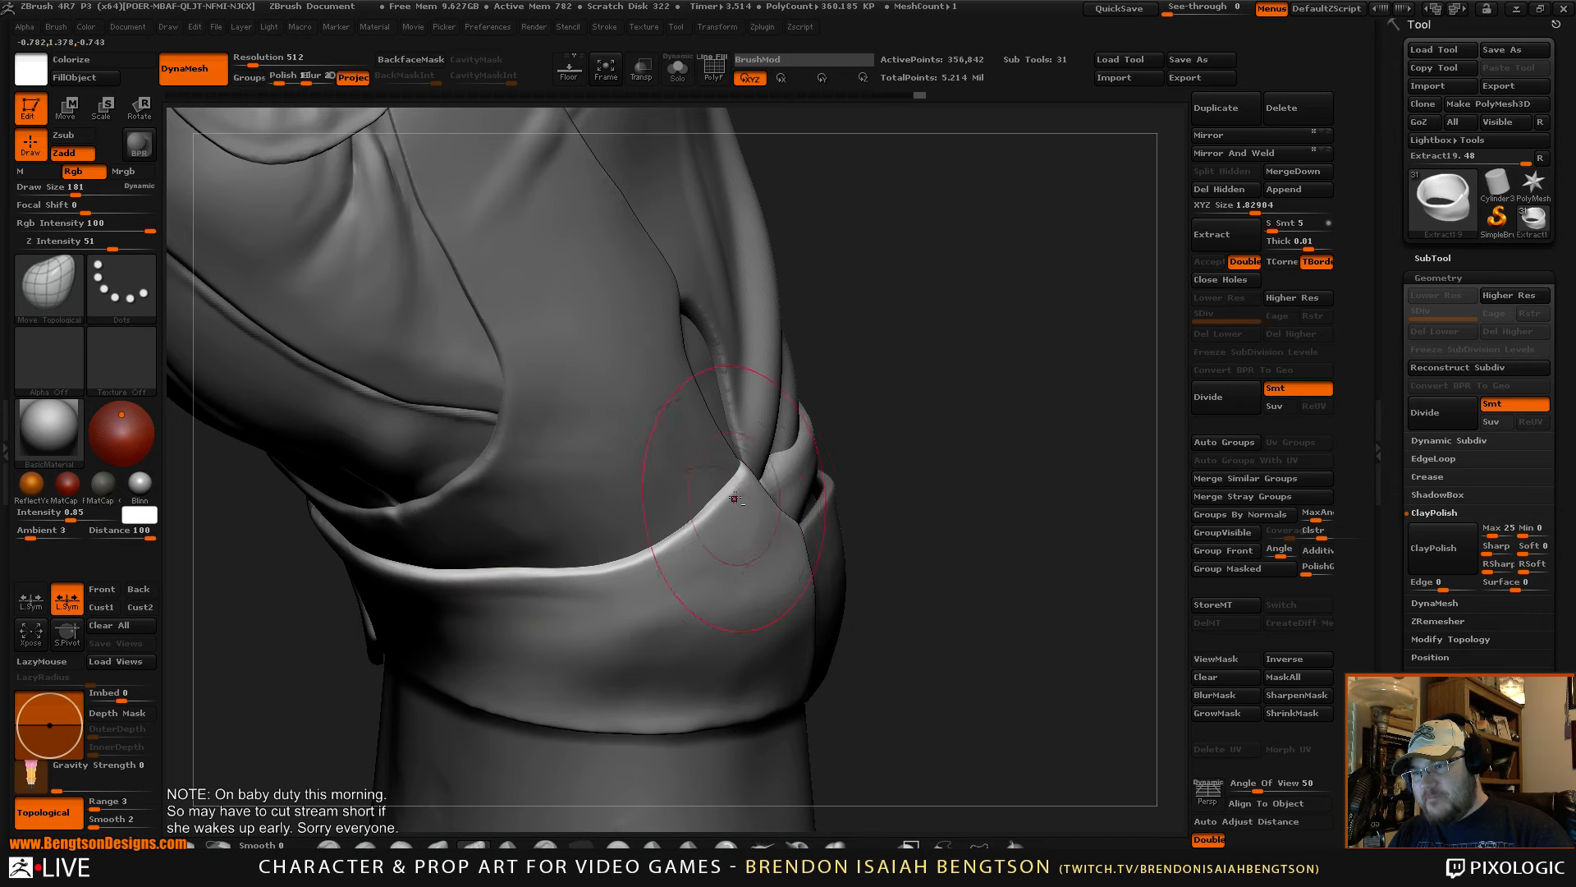
left_click_drag(738, 485, 745, 478)
- Examine the glove panel above the cuff in isolation, and view the whole hand from the palm side
mouse_move(1005, 529)
left_mouse_down()
mouse_move(978, 358)
mouse_move(1067, 410)
mouse_move(1028, 681)
mouse_move(1039, 500)
mouse_move(856, 452)
left_mouse_up()
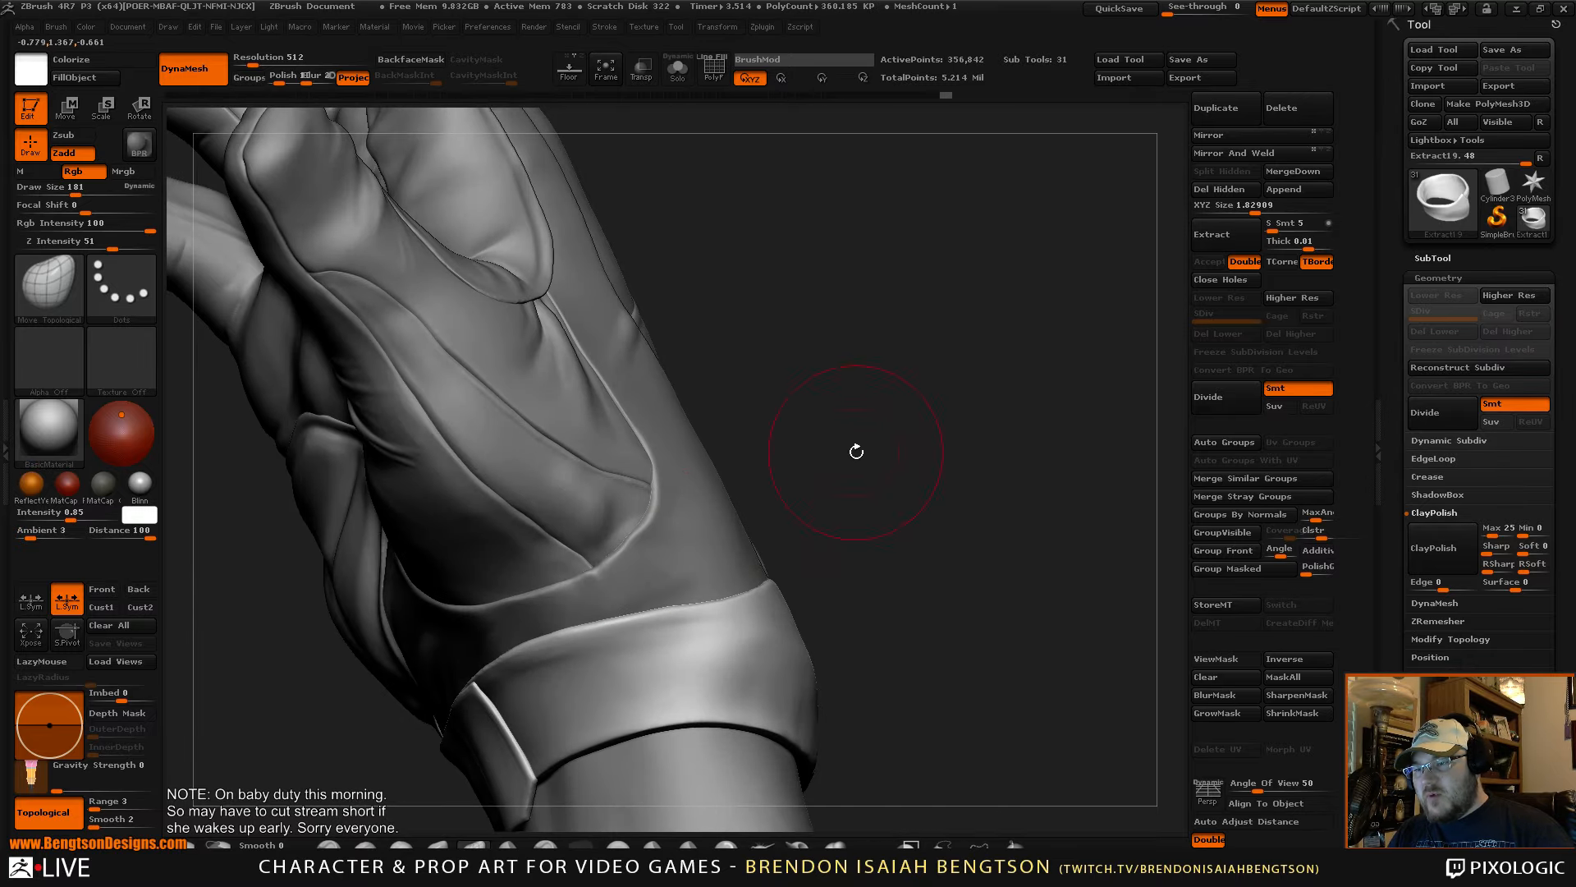
left_click(666, 510, "alt")
left_click_drag(895, 439, 915, 412)
key("alt+s")
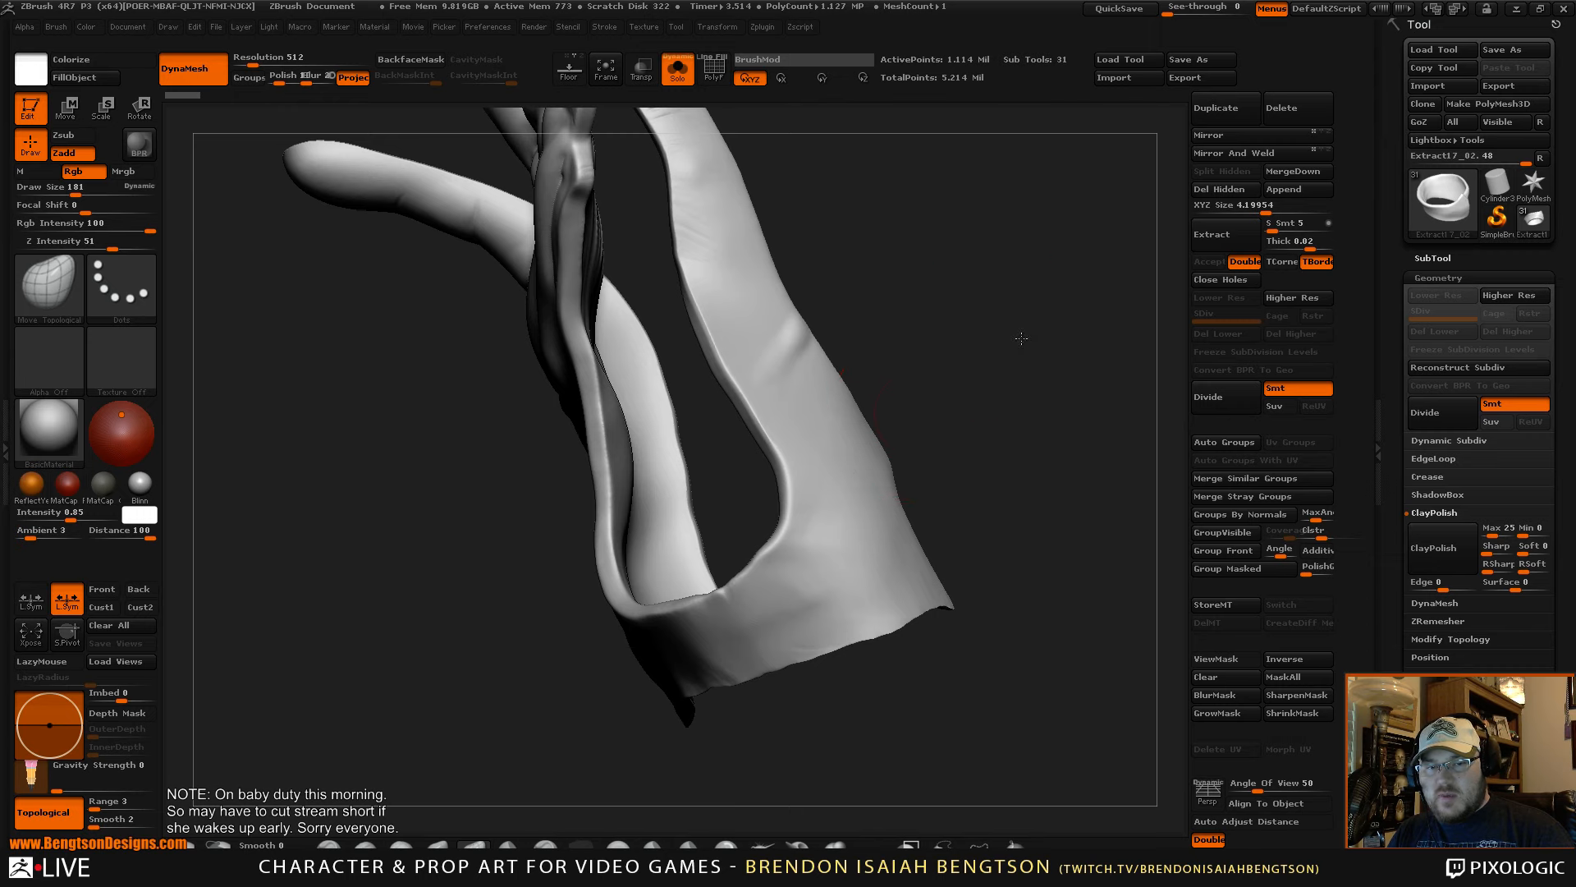
left_click_drag(978, 353, 919, 347)
mouse_move(971, 414)
left_mouse_down()
mouse_move(982, 460)
mouse_move(964, 383)
mouse_move(971, 440)
mouse_move(1016, 483)
mouse_move(922, 575)
mouse_move(944, 606)
mouse_move(977, 549)
mouse_move(941, 540)
mouse_move(958, 610)
mouse_move(978, 578)
mouse_move(921, 576)
left_mouse_up()
key("ctrl+shift+s")
left_click_drag(1019, 578, 956, 578)
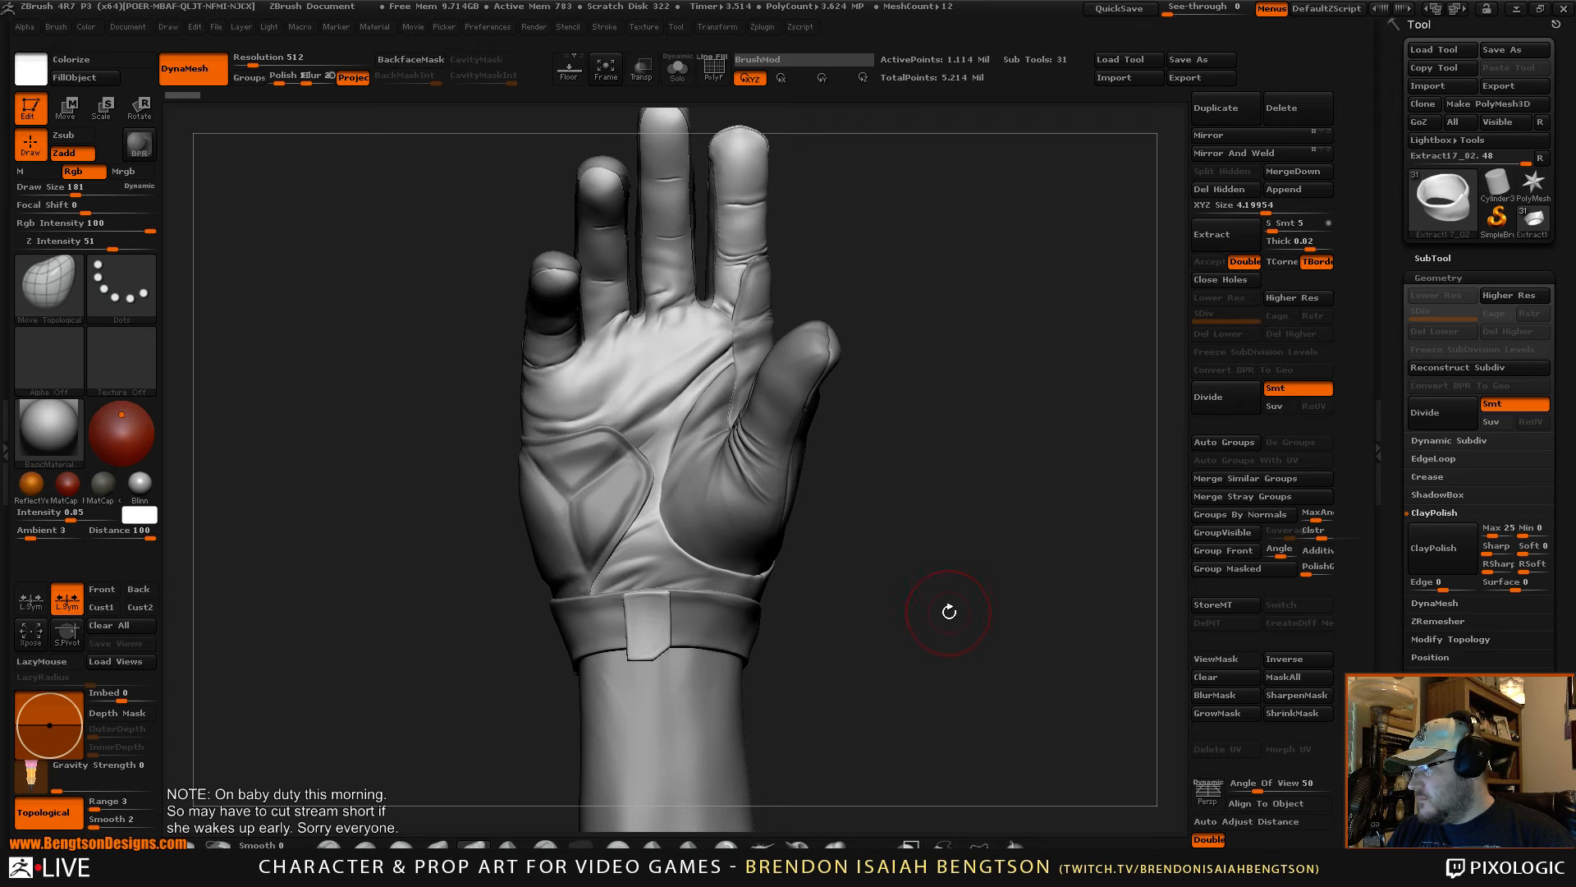
- Isolate the small strap tab on the palm side of the cuff, set the draw size to 97, and display its wireframe
left_click_drag(949, 611, 959, 592)
left_click(661, 631, "alt")
key("space")
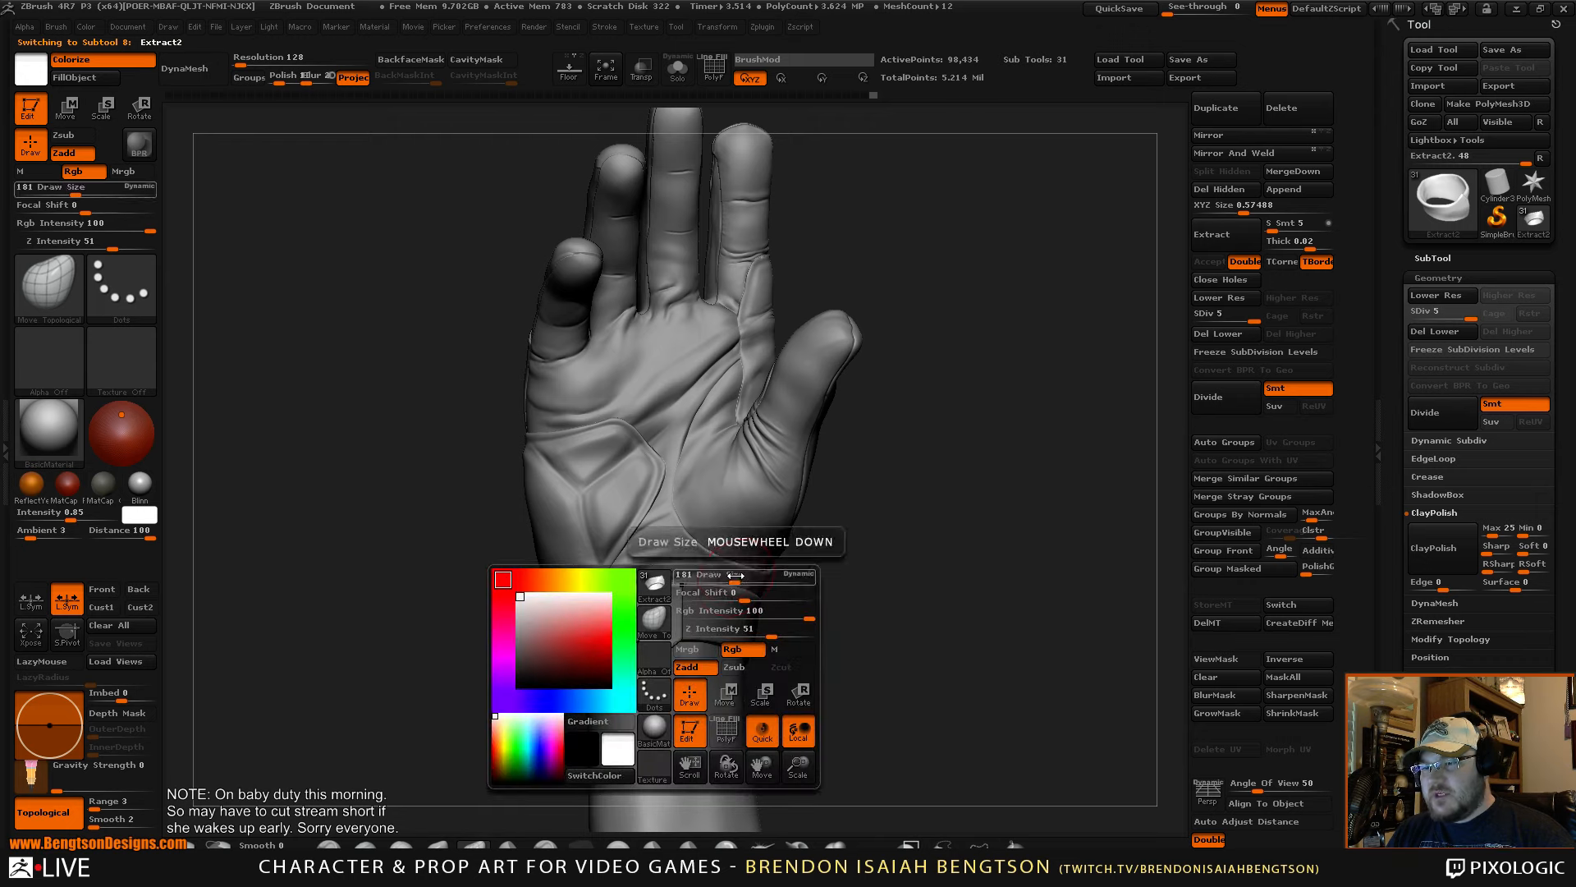
left_click_drag(735, 575, 719, 576)
key("s")
mouse_move(919, 604)
left_mouse_down()
mouse_move(982, 585)
mouse_move(974, 682)
mouse_move(988, 570)
mouse_move(989, 656)
mouse_move(971, 623)
left_mouse_up()
key("shift+f")
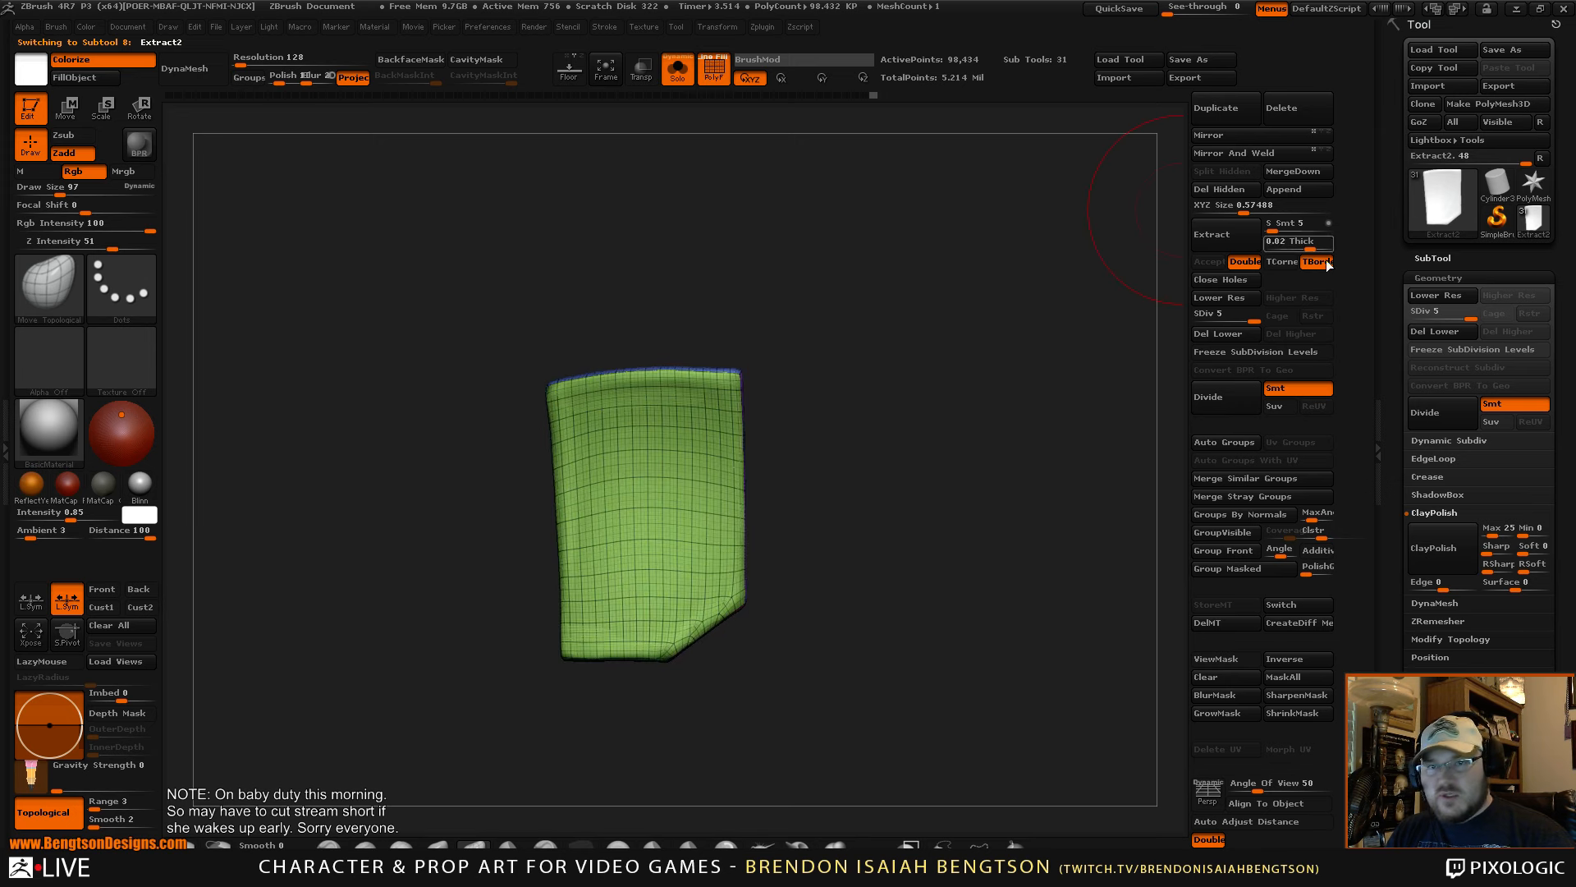
- Expand the subtool list and show the full glove around the strap tab again
left_click(1433, 257)
mouse_move(1437, 466)
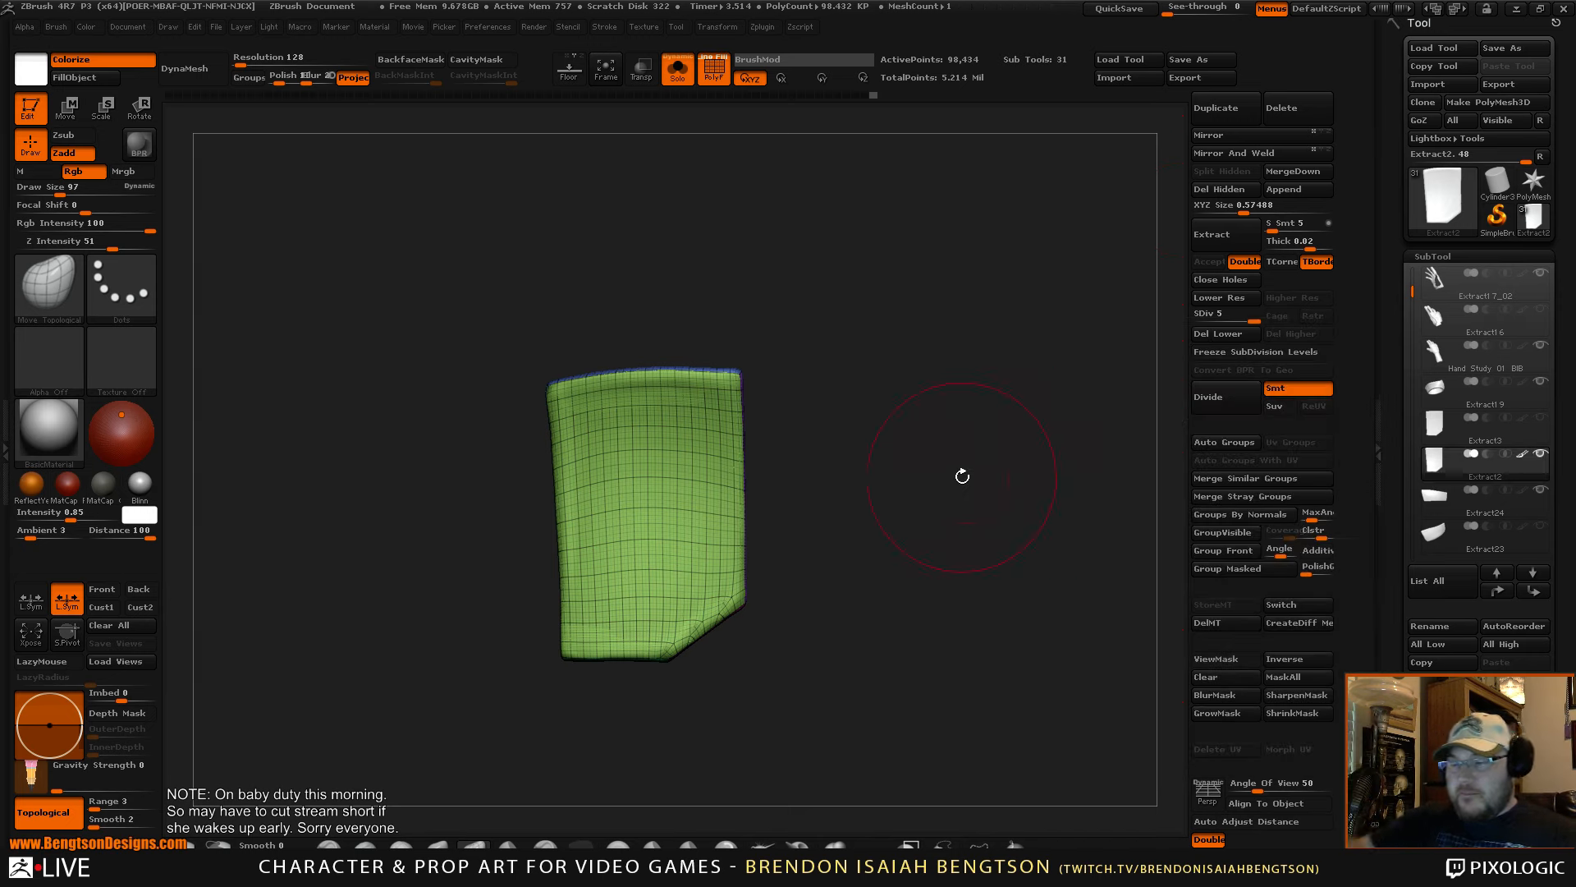
mouse_move(929, 520)
left_mouse_down()
mouse_move(934, 488)
mouse_move(942, 505)
mouse_move(926, 511)
left_mouse_up()
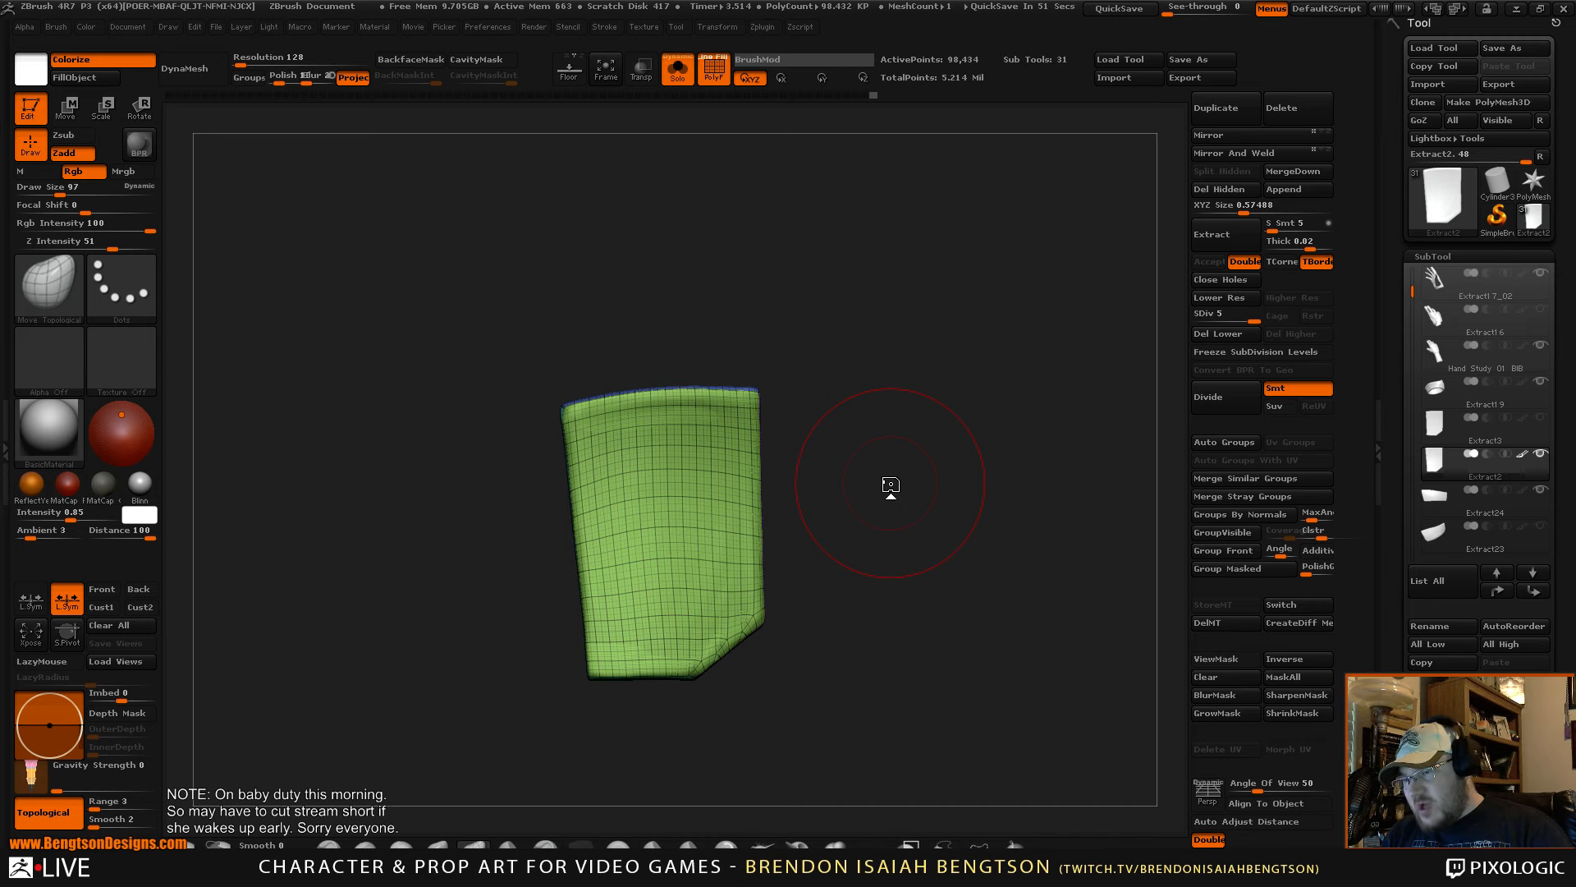
key("alt+s")
left_click_drag(1095, 627, 1063, 549, "alt")
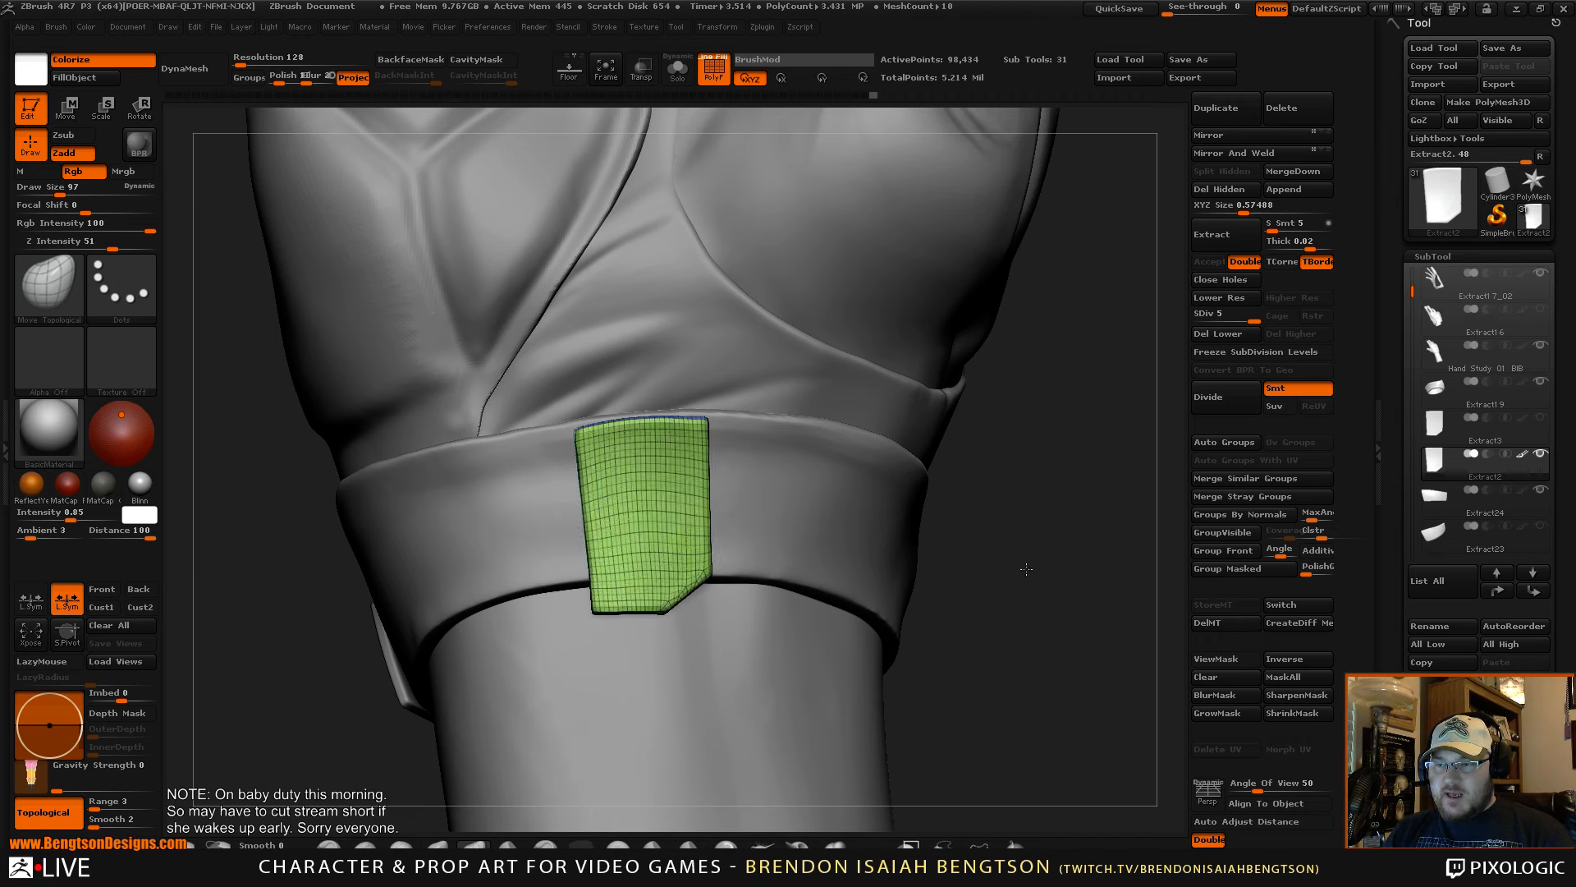
left_click_drag(1029, 615, 938, 405)
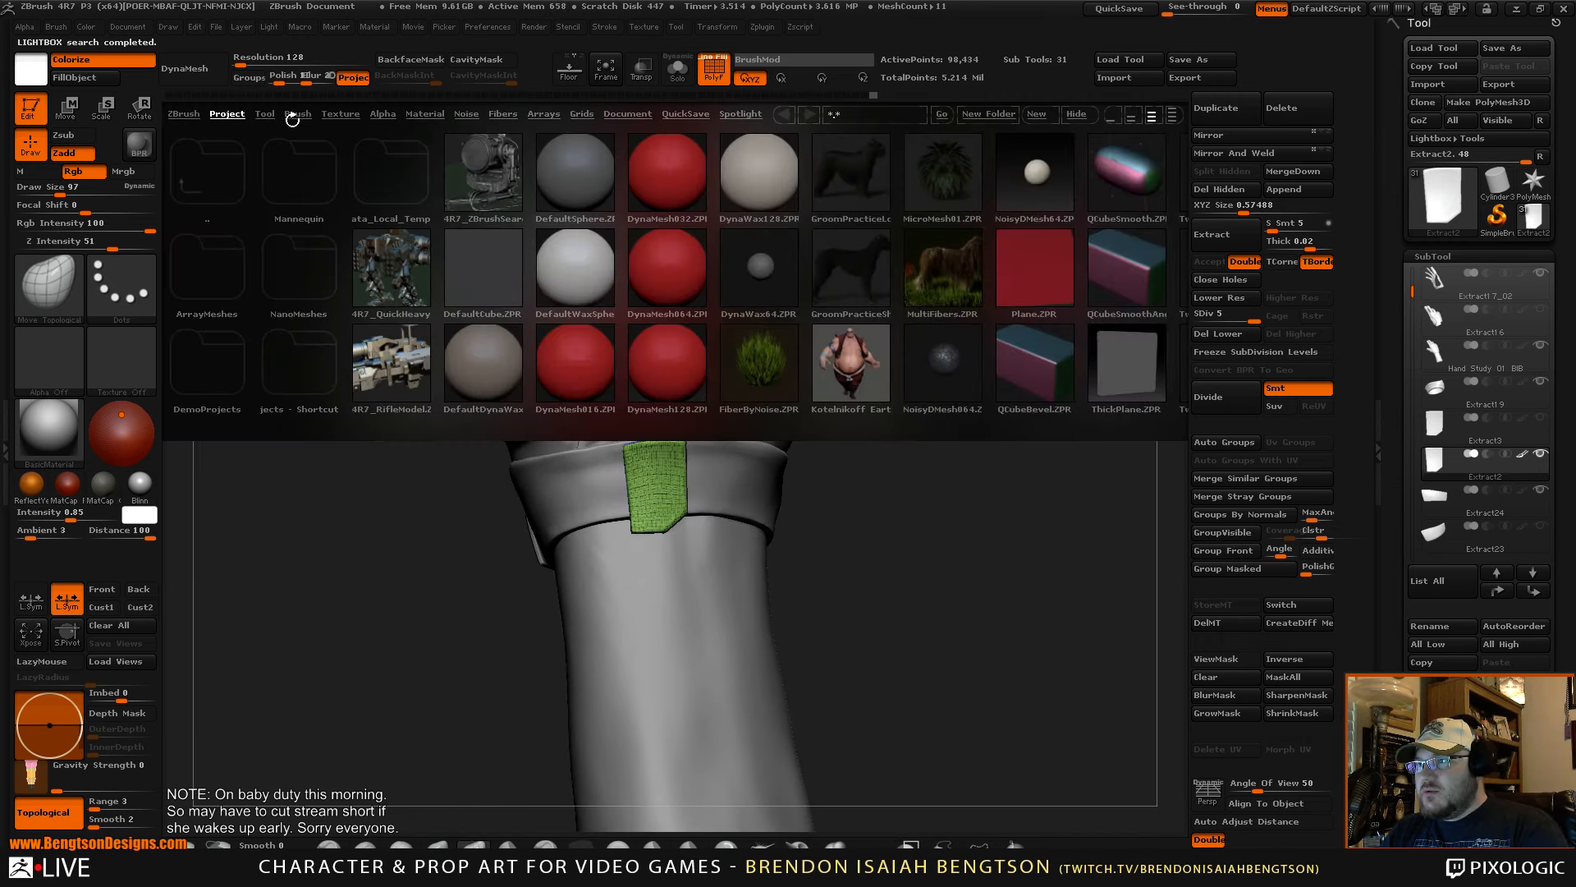
- Load the Monster Horns insert brush from the Lightbox brush library and choose one of its horn meshes
left_click(292, 114)
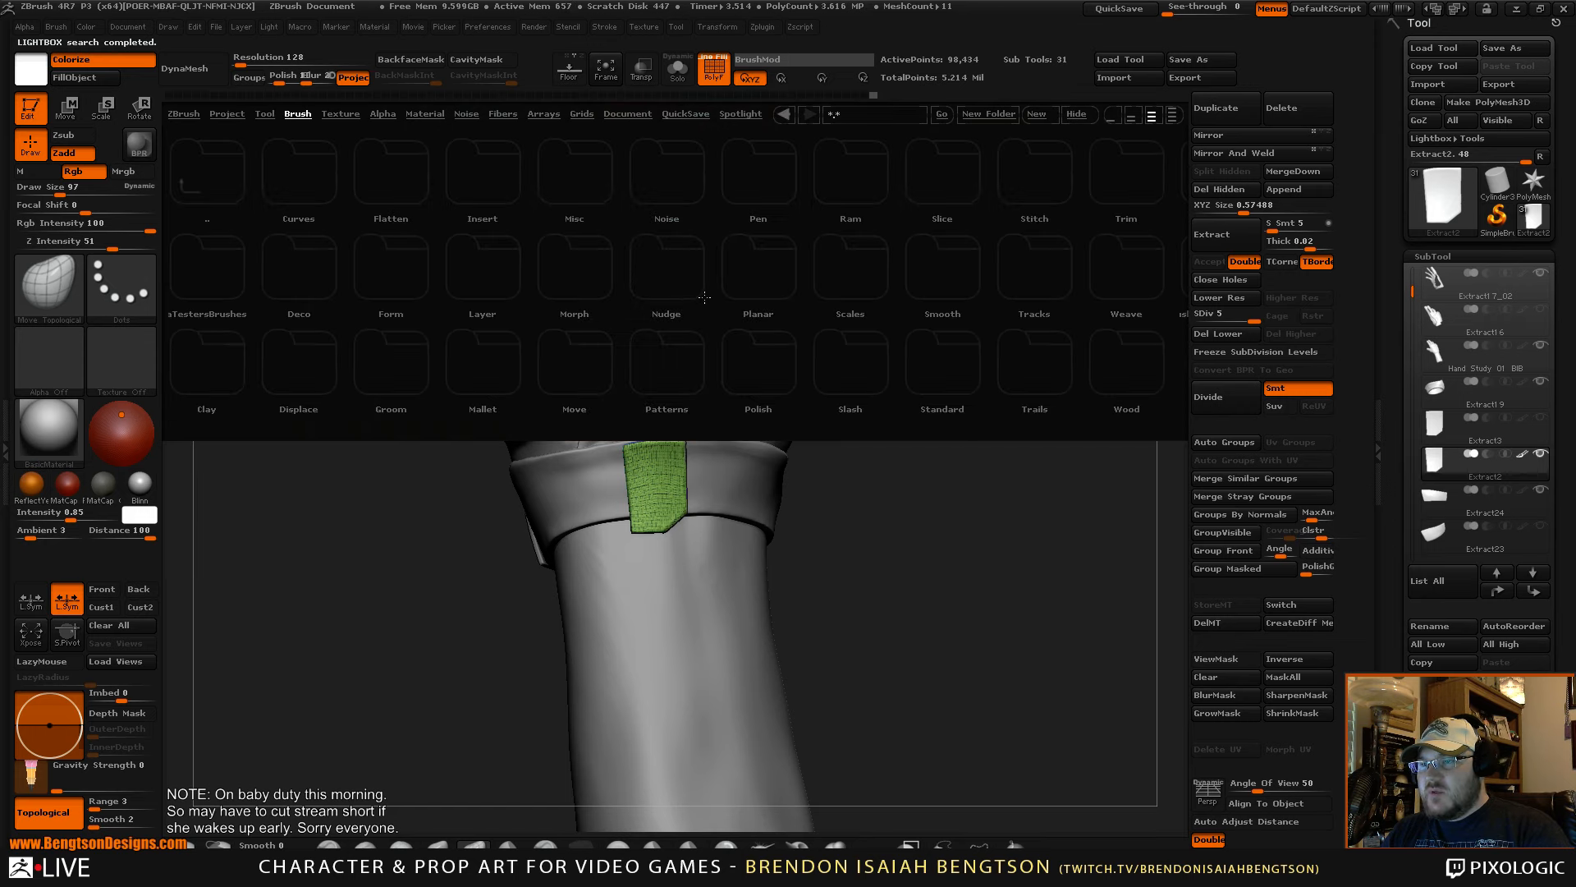
left_click_drag(665, 286, 389, 285)
double_click(851, 288)
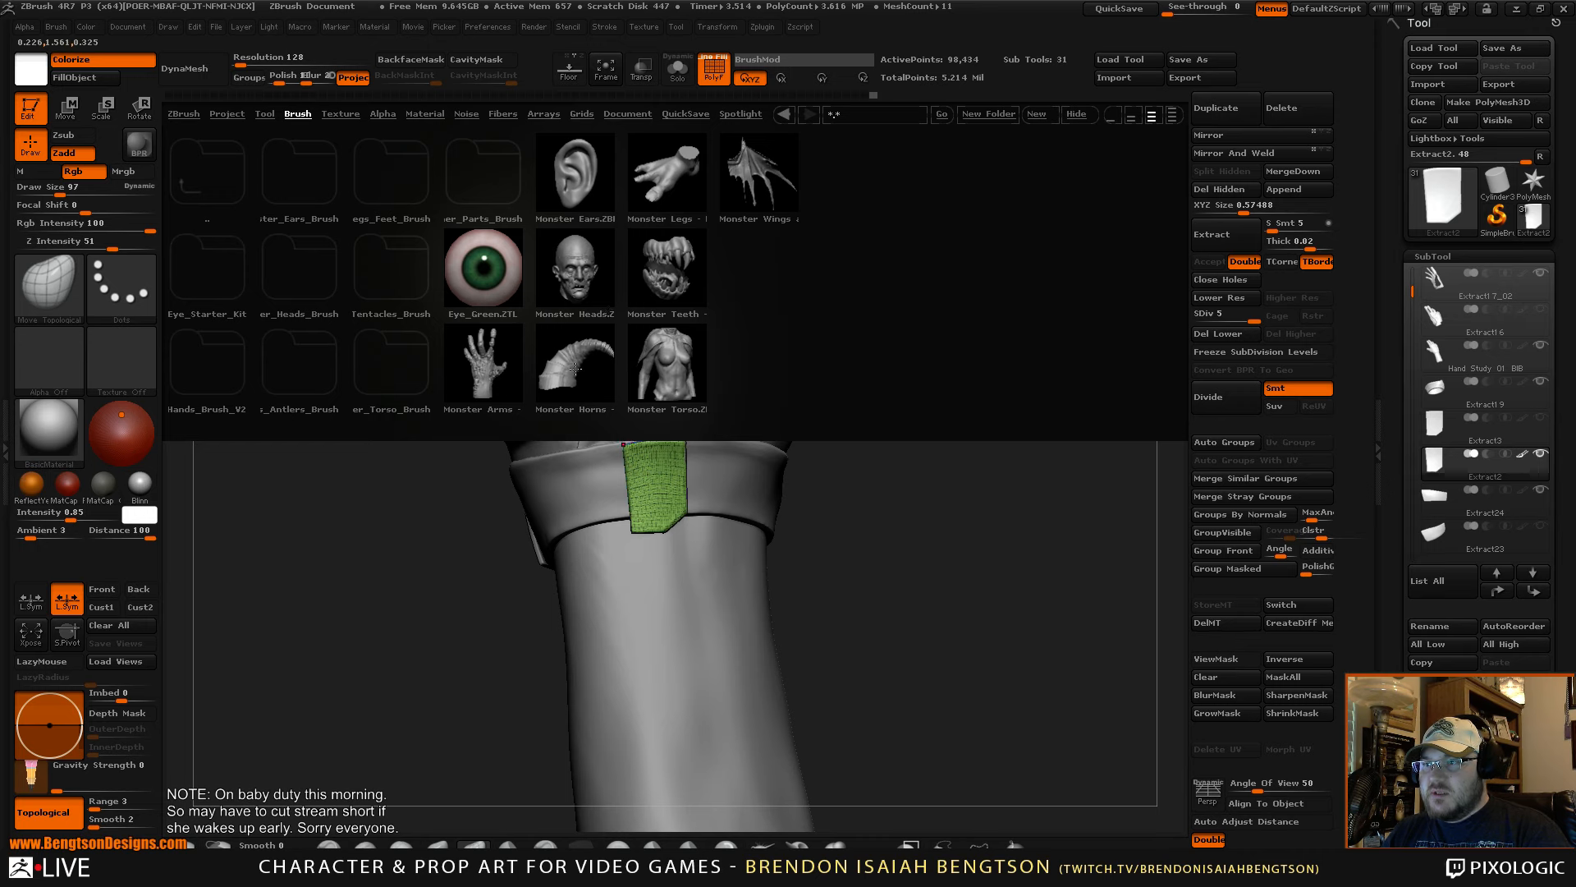
double_click(577, 368)
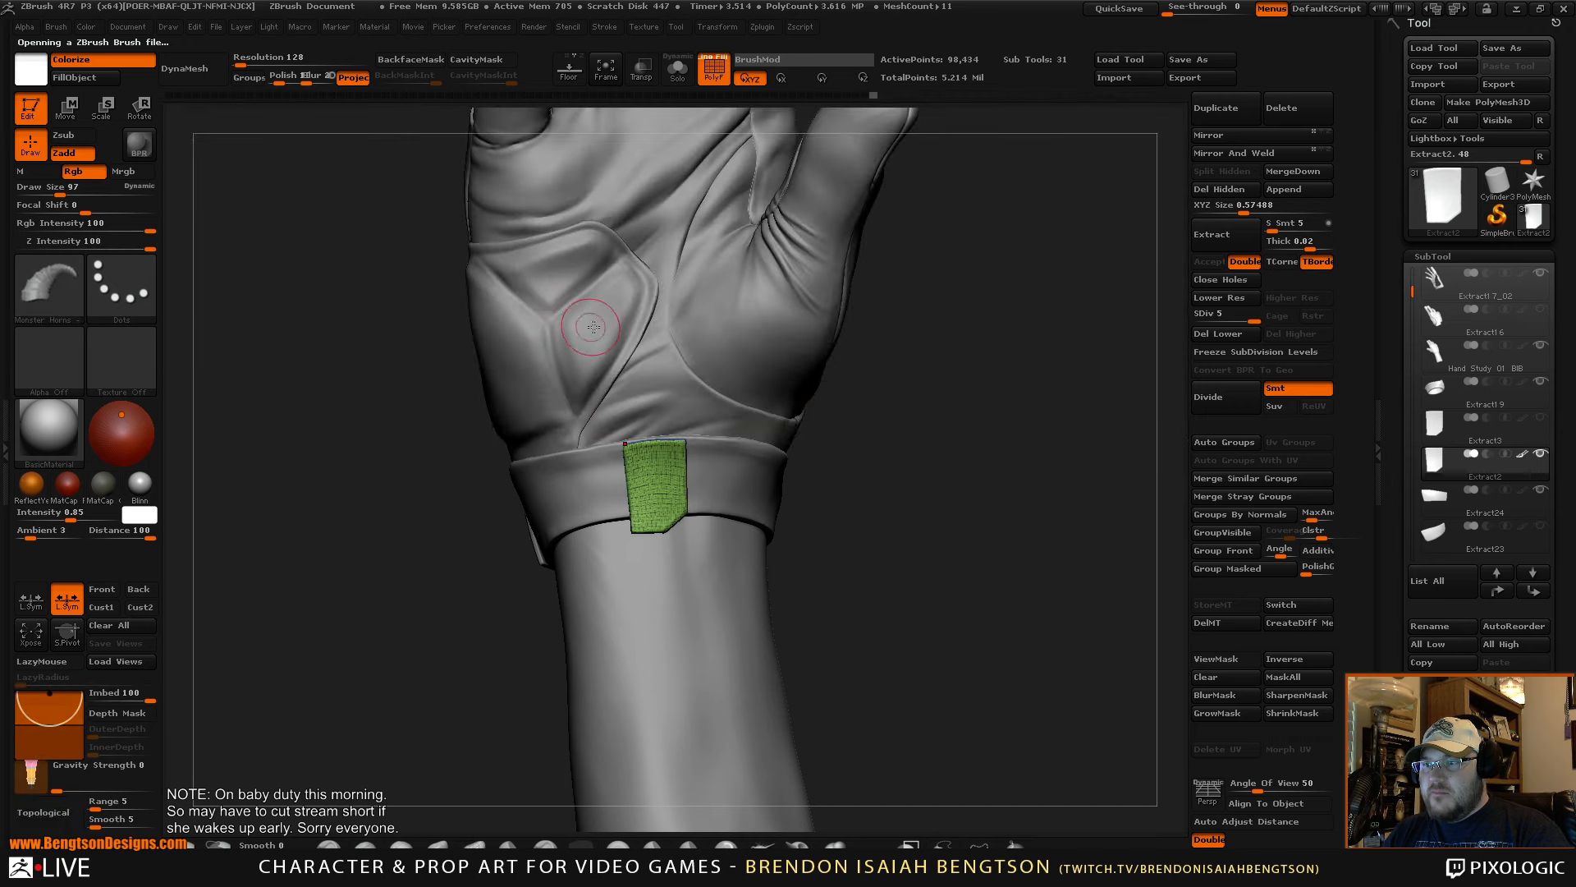
mouse_move(937, 531)
left_mouse_down("alt")
mouse_move(932, 471)
mouse_move(943, 528)
mouse_move(922, 542)
left_mouse_up("alt")
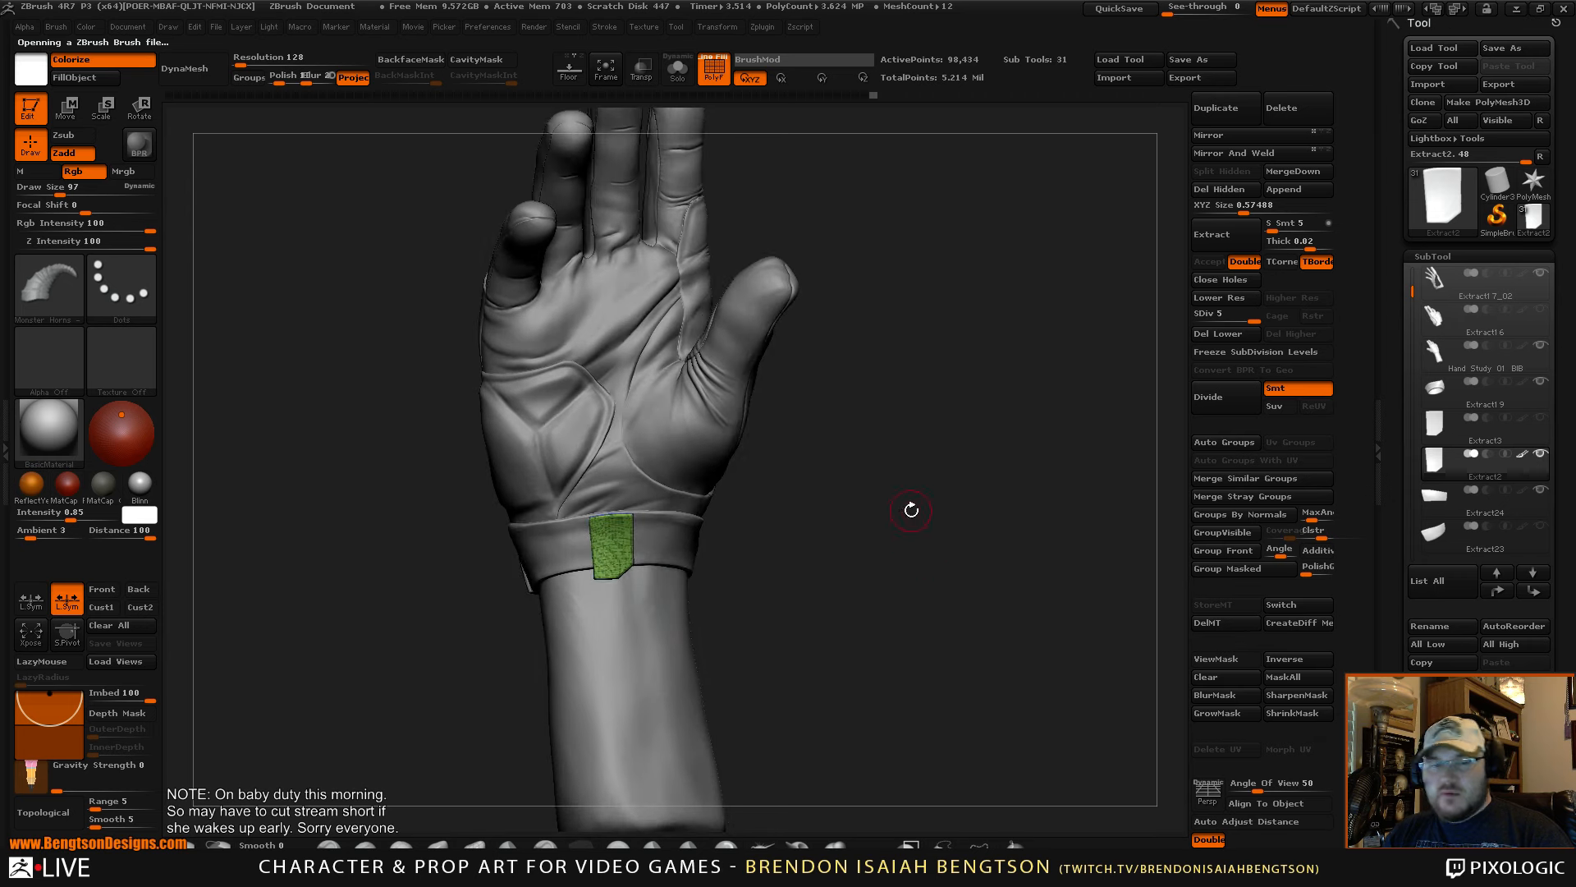
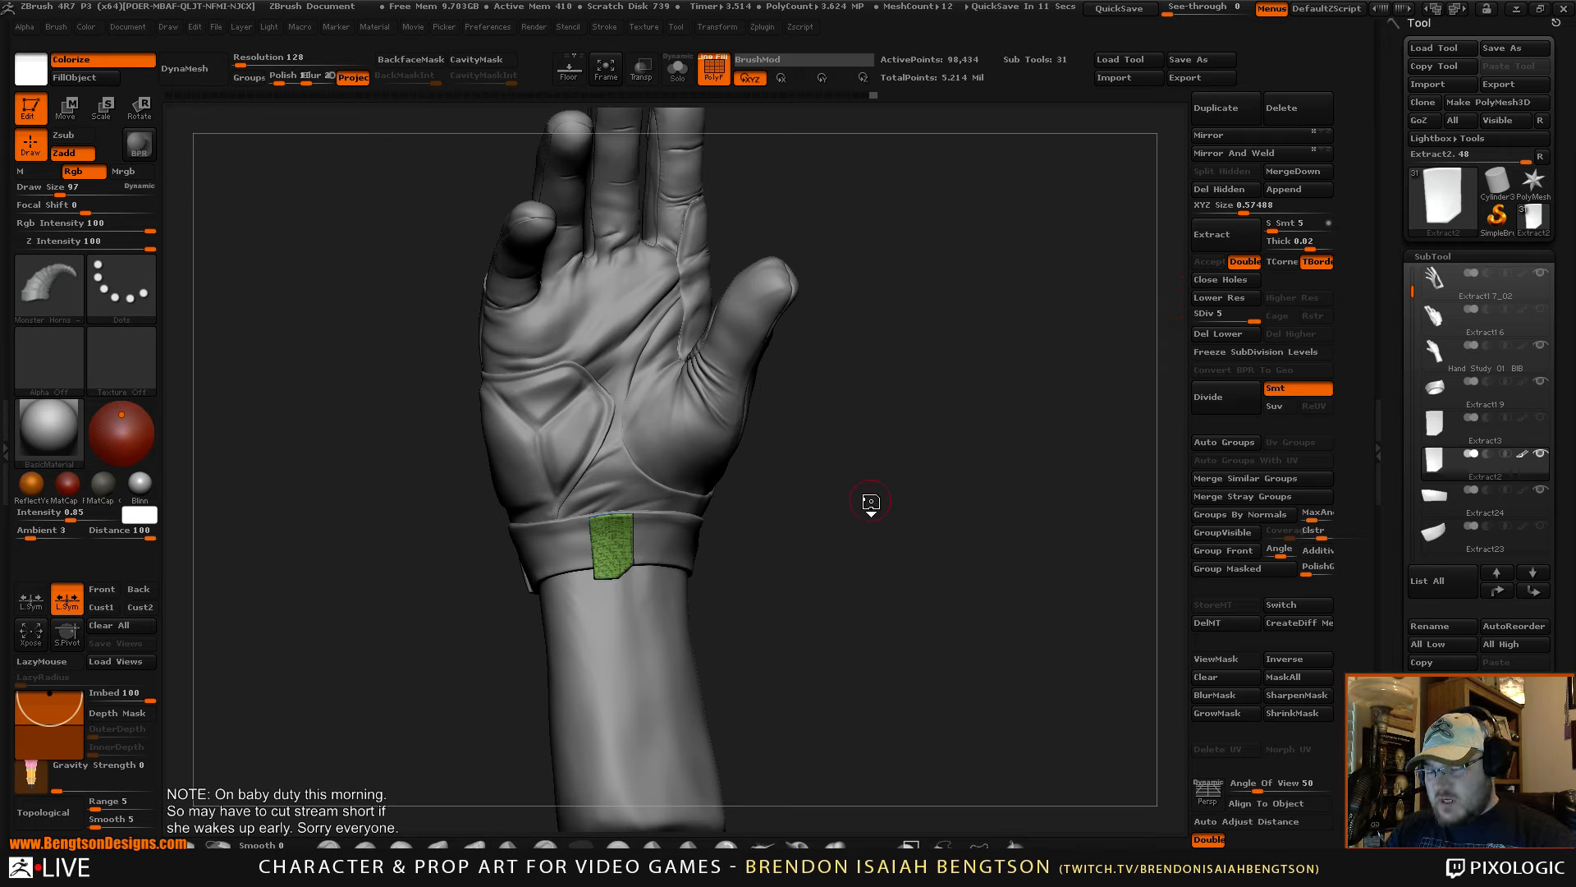
key("m")
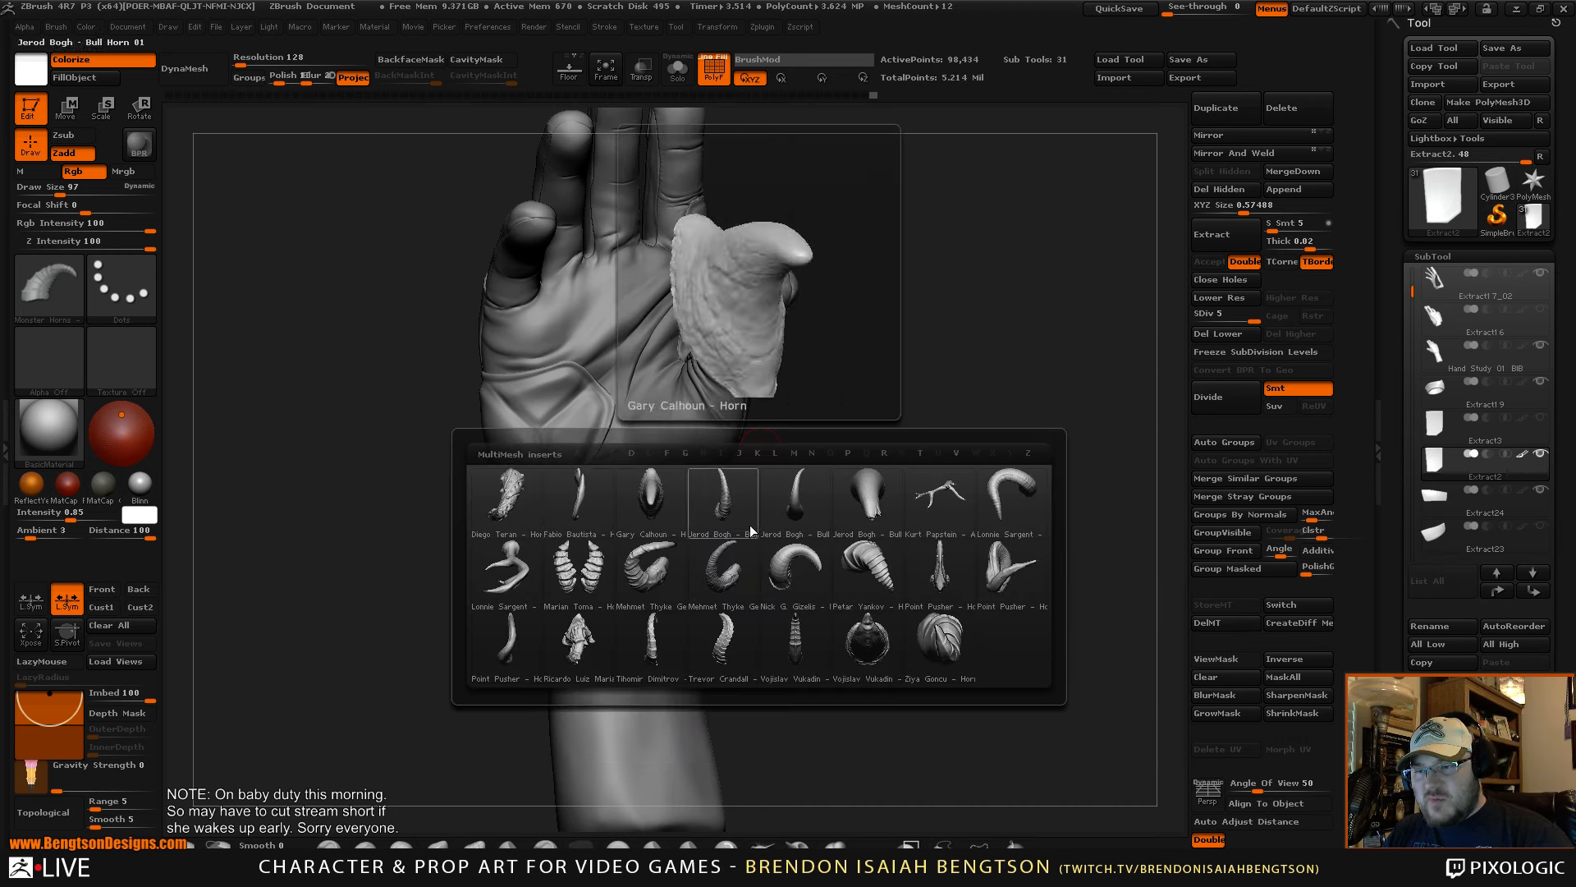
left_click(716, 648)
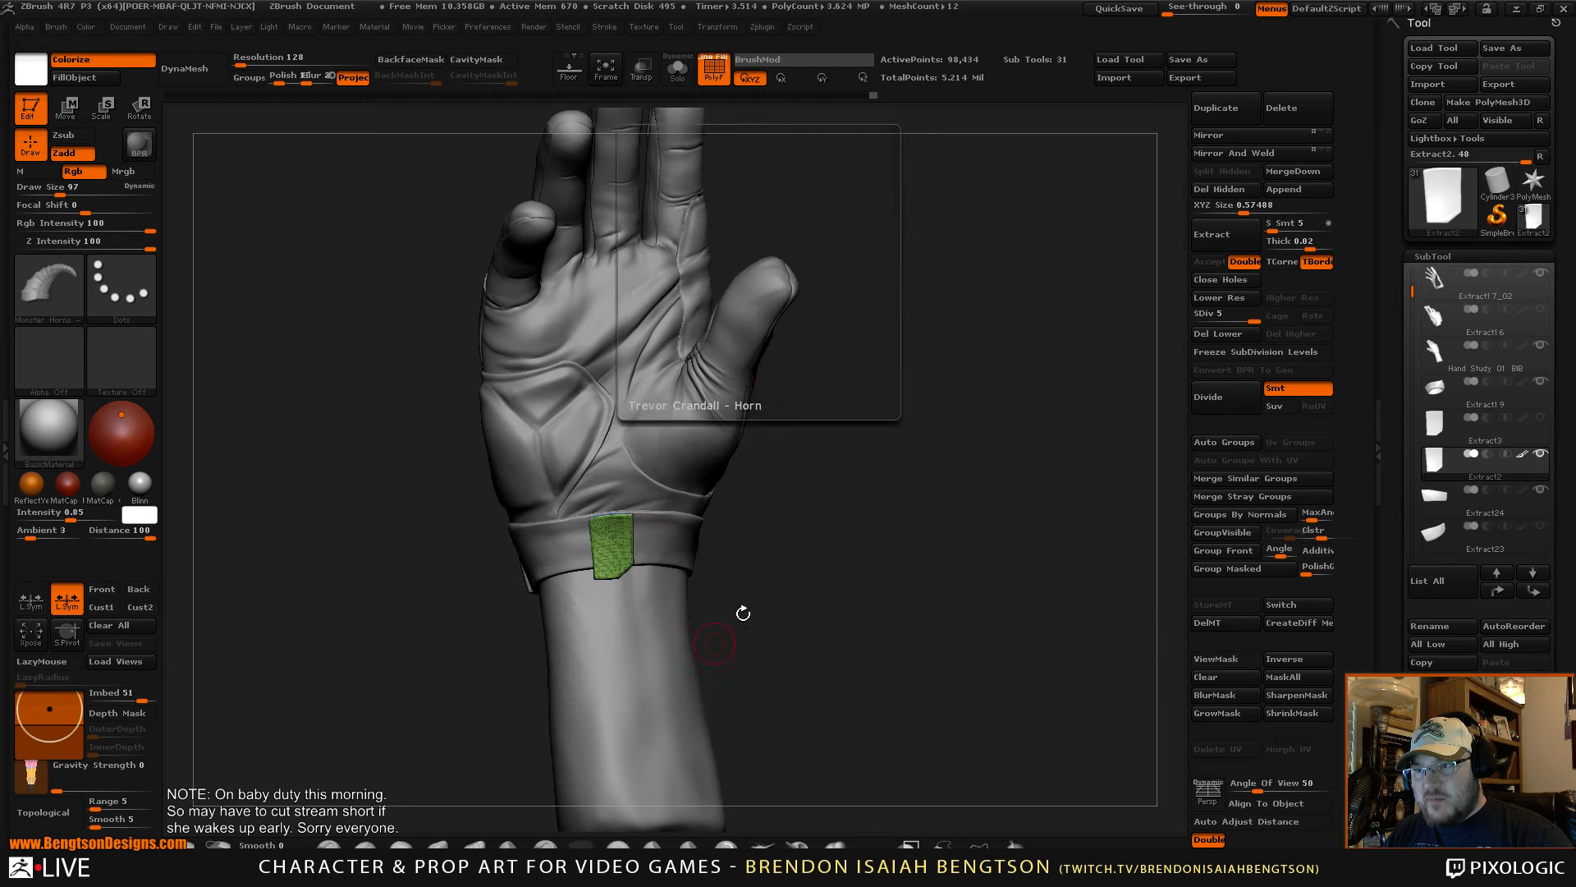
left_click(716, 523)
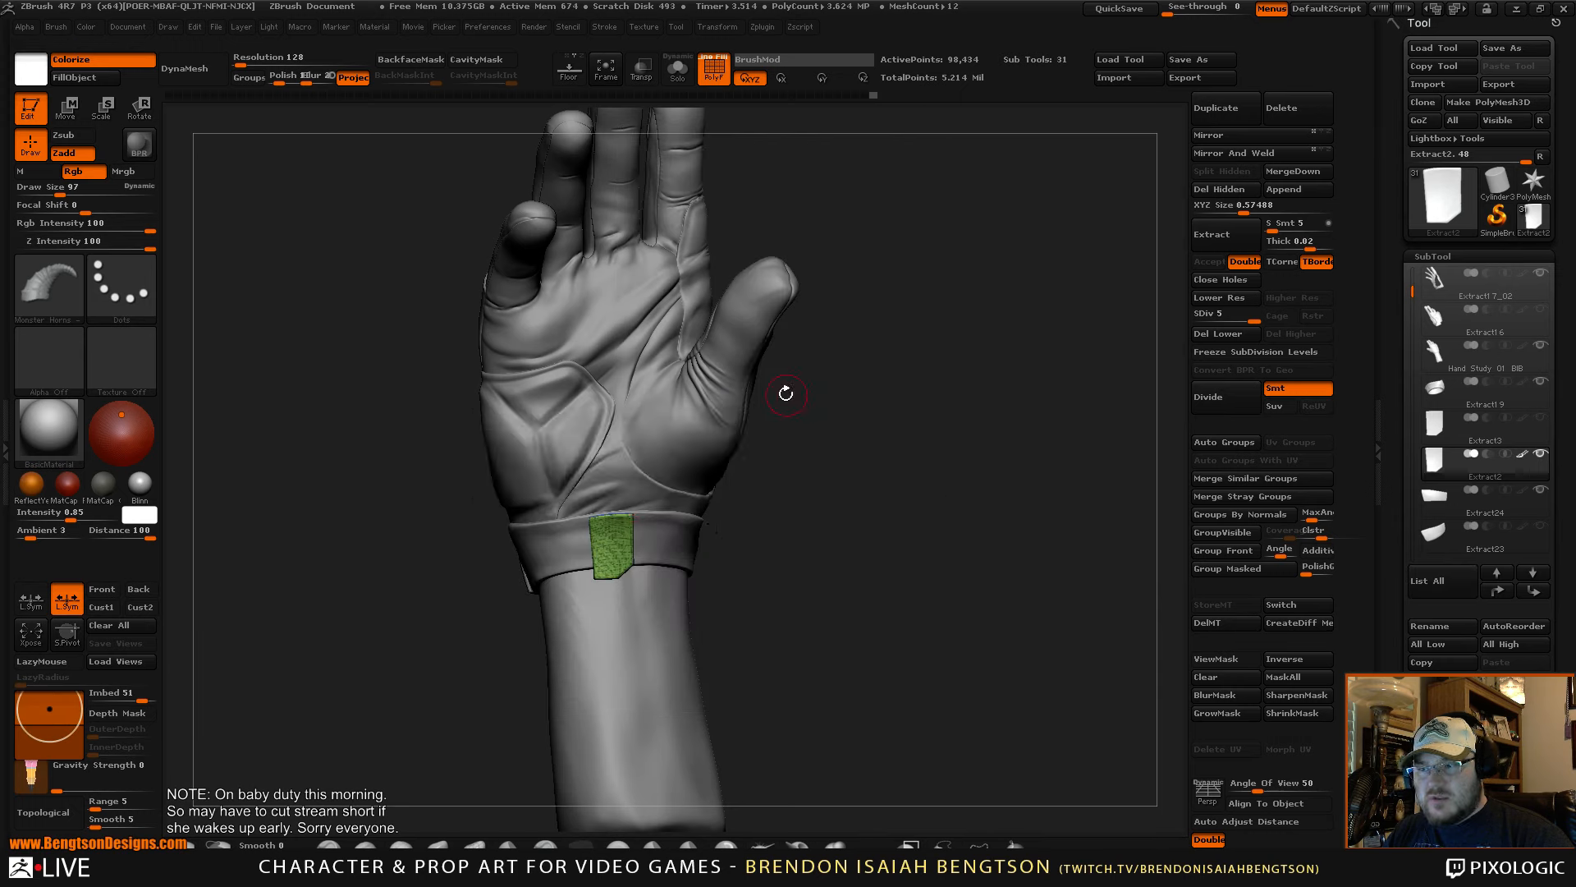
- Make the glove's thumb piece the active subtool and turn off the wireframe display
left_click(688, 417, "alt")
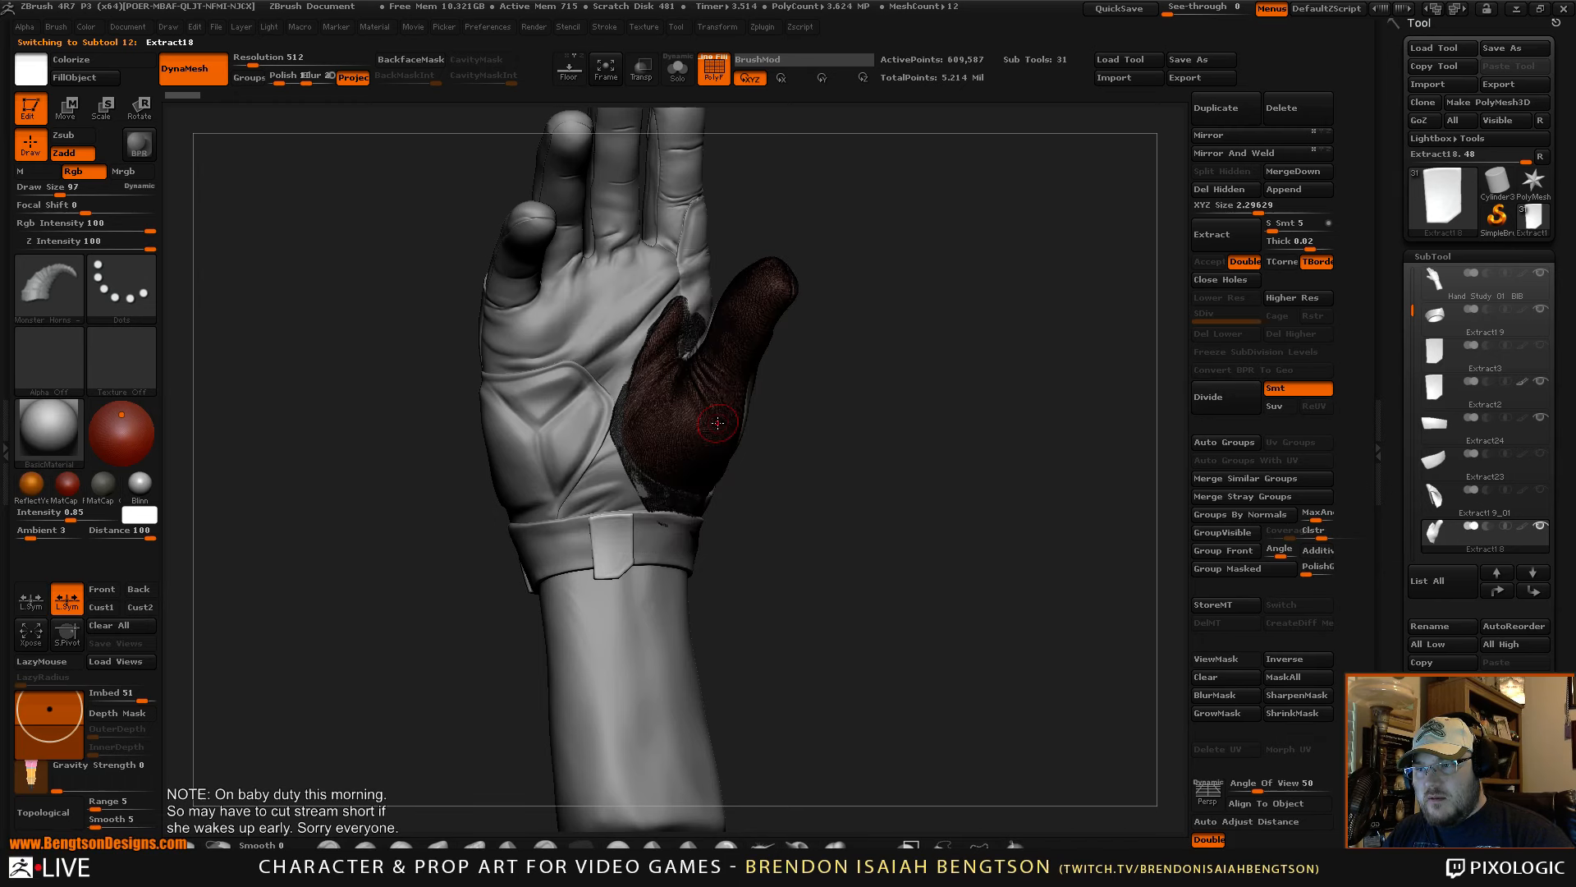
left_click_drag(717, 422, 990, 603)
key("ctrl+z")
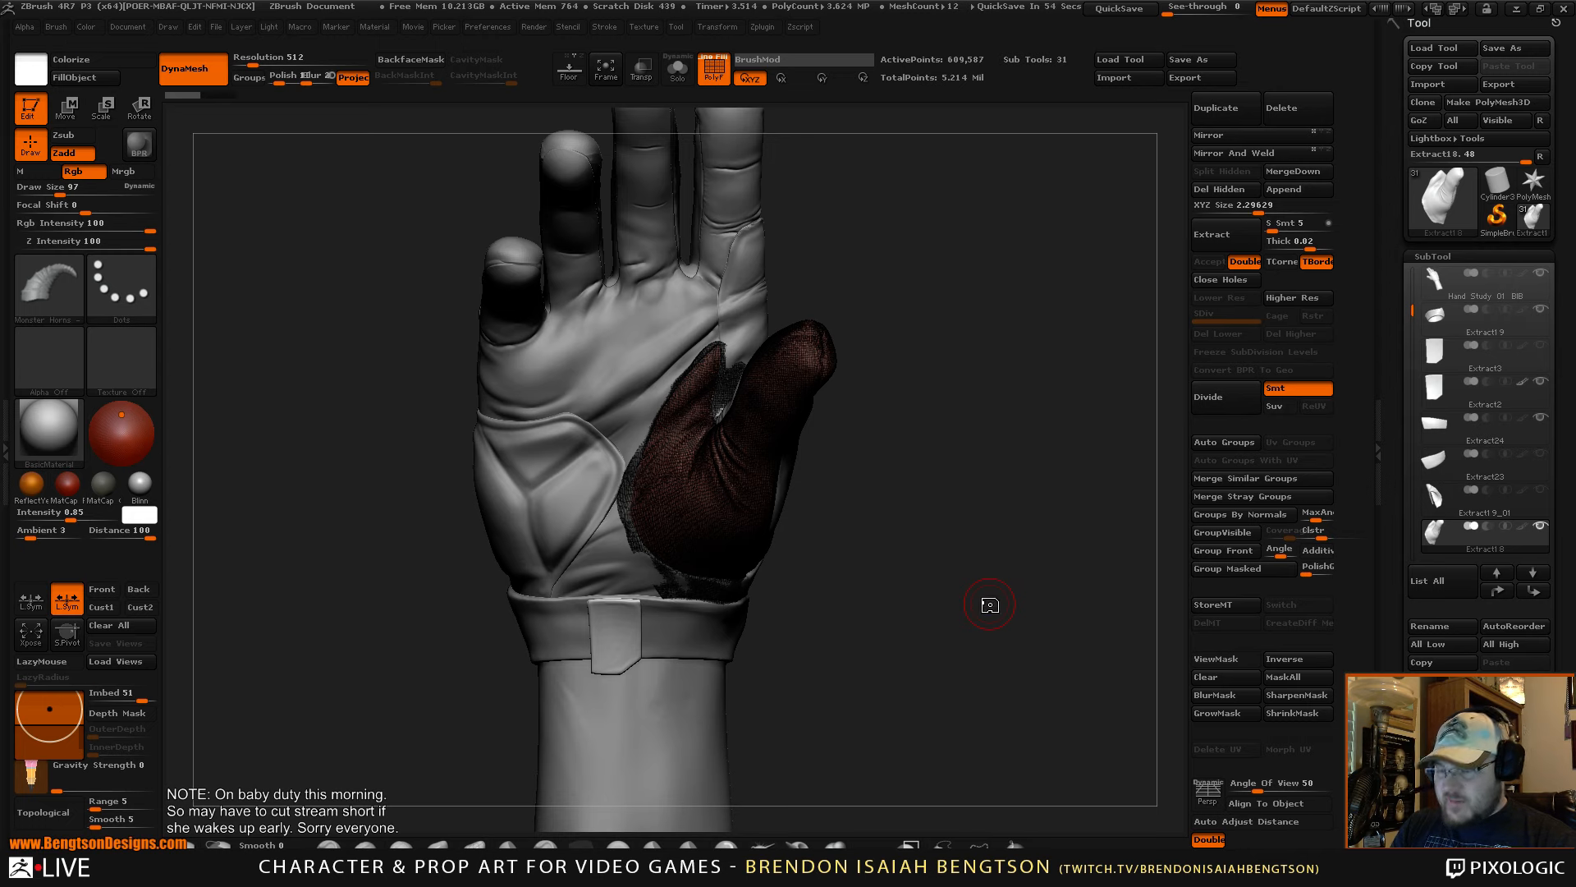
key("shift+f")
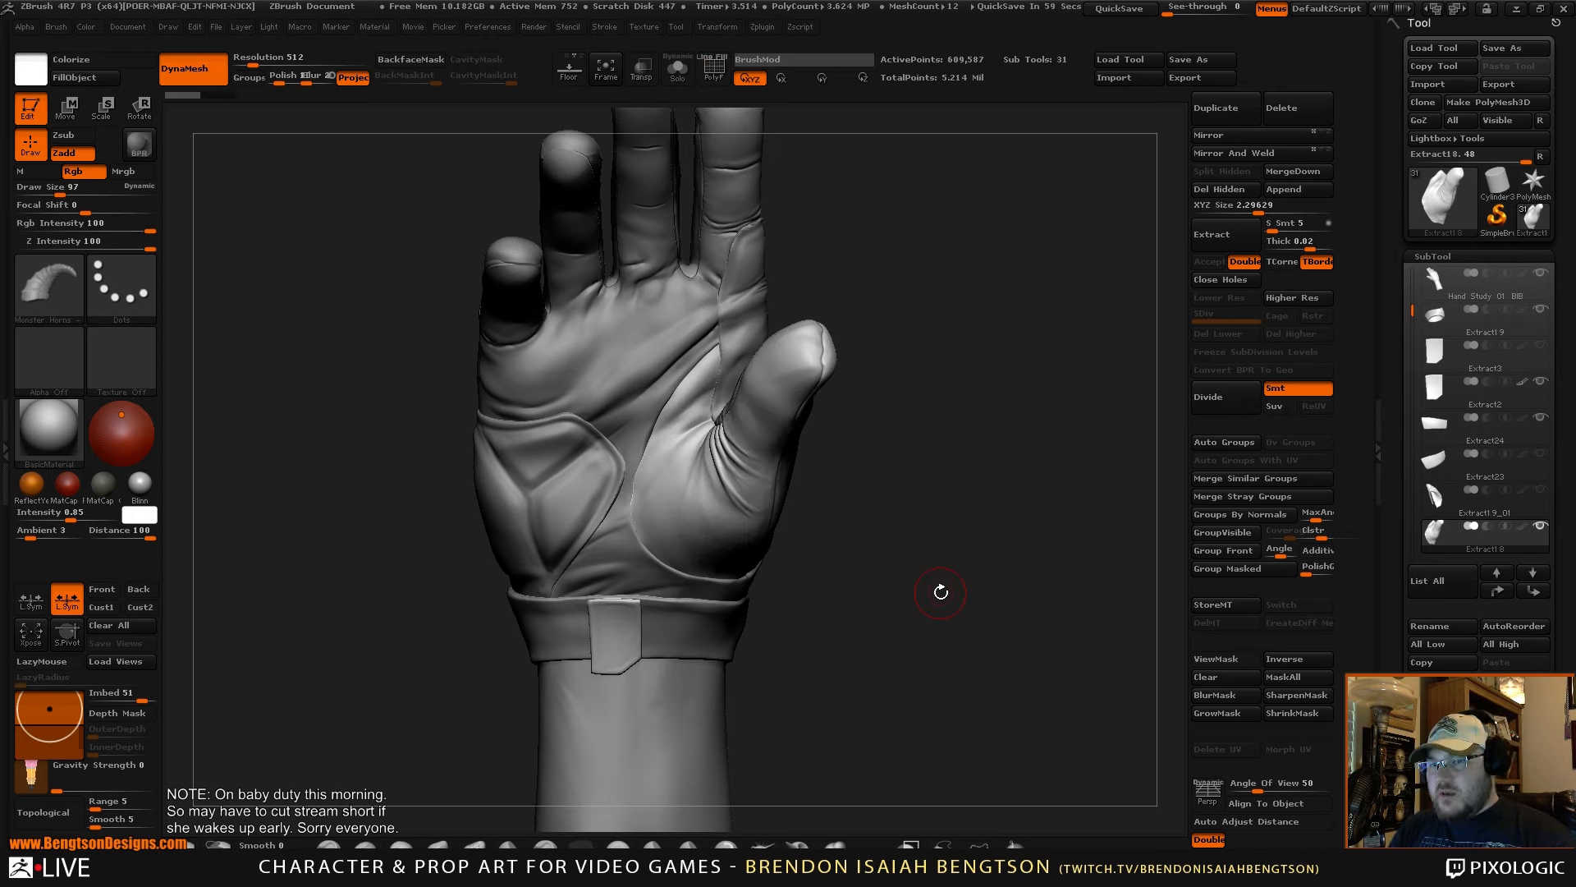
mouse_move(928, 588)
left_mouse_down()
mouse_move(939, 552)
mouse_move(929, 570)
mouse_move(965, 563)
mouse_move(973, 543)
mouse_move(978, 633)
mouse_move(980, 535)
left_mouse_up()
- Switch the sculpting brush back to Move Topological for the wrist area
key("b")
key("c")
key("b")
key("b")
key("m")
key("t")
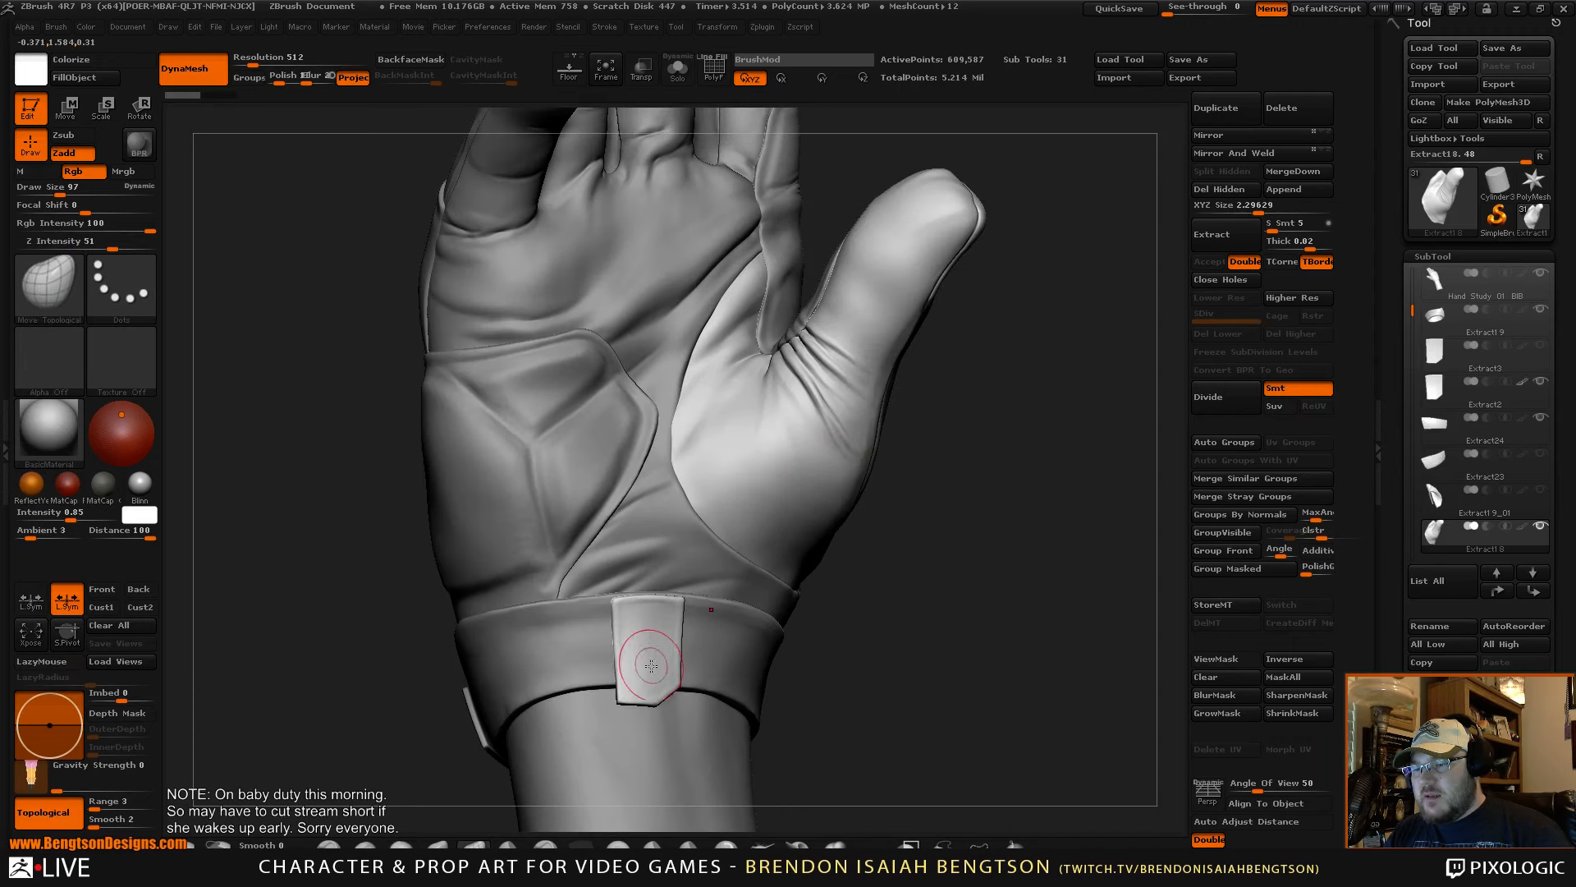
- Make the strap tab on the wrist cuff the active subtool
mouse_move(997, 597)
left_mouse_down()
mouse_move(1040, 563)
mouse_move(1009, 574)
left_mouse_up()
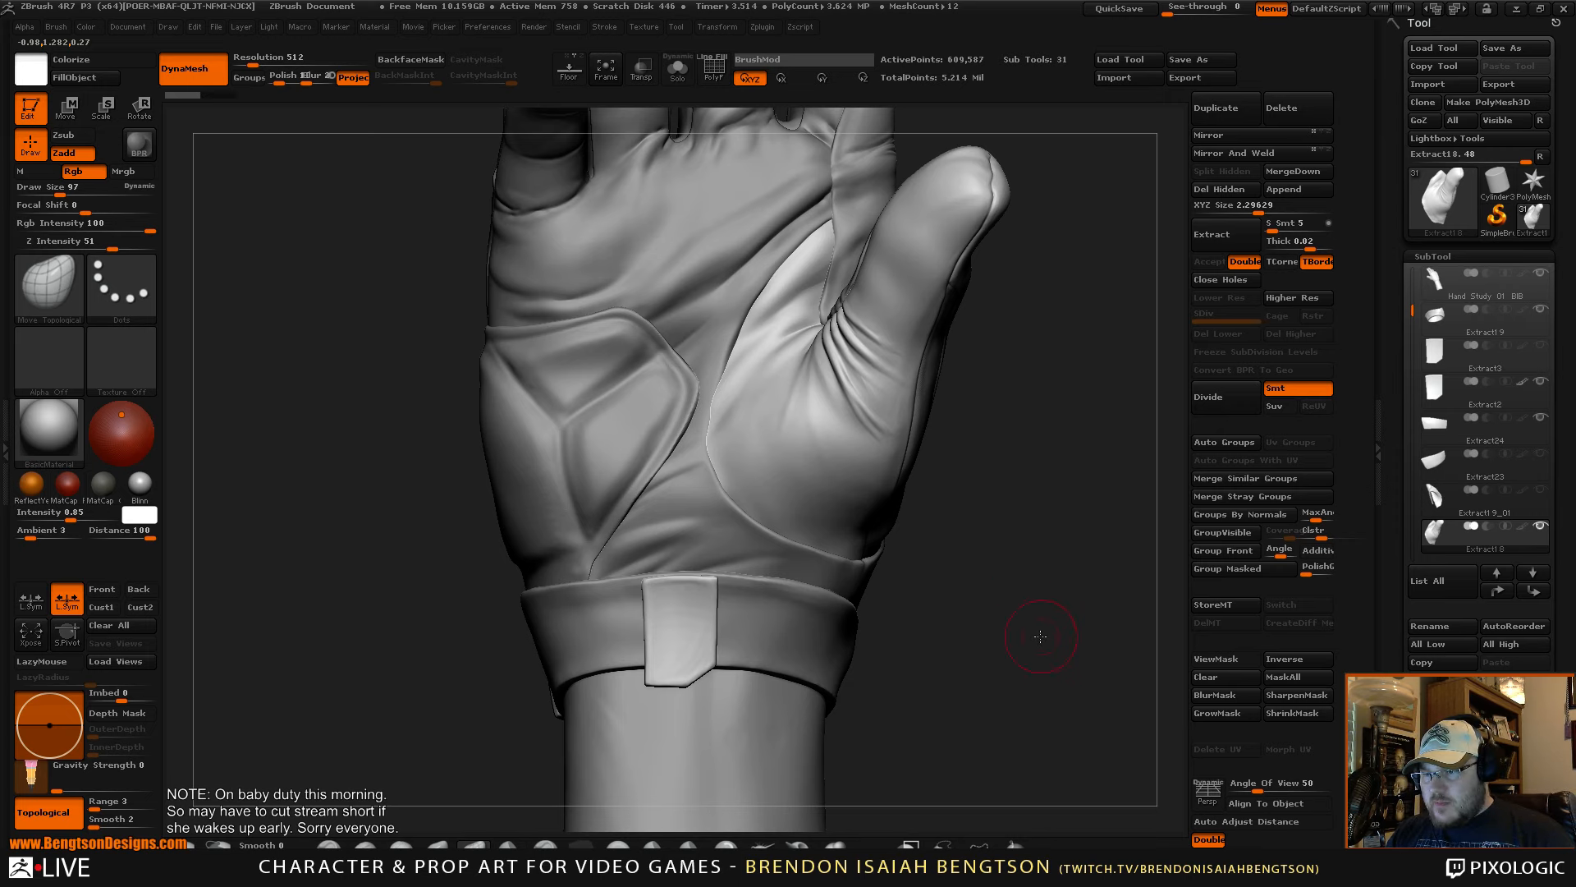
mouse_move(1041, 637)
left_mouse_down("alt")
mouse_move(1045, 700)
mouse_move(1087, 541)
mouse_move(1053, 696)
mouse_move(1162, 560)
left_mouse_up("alt")
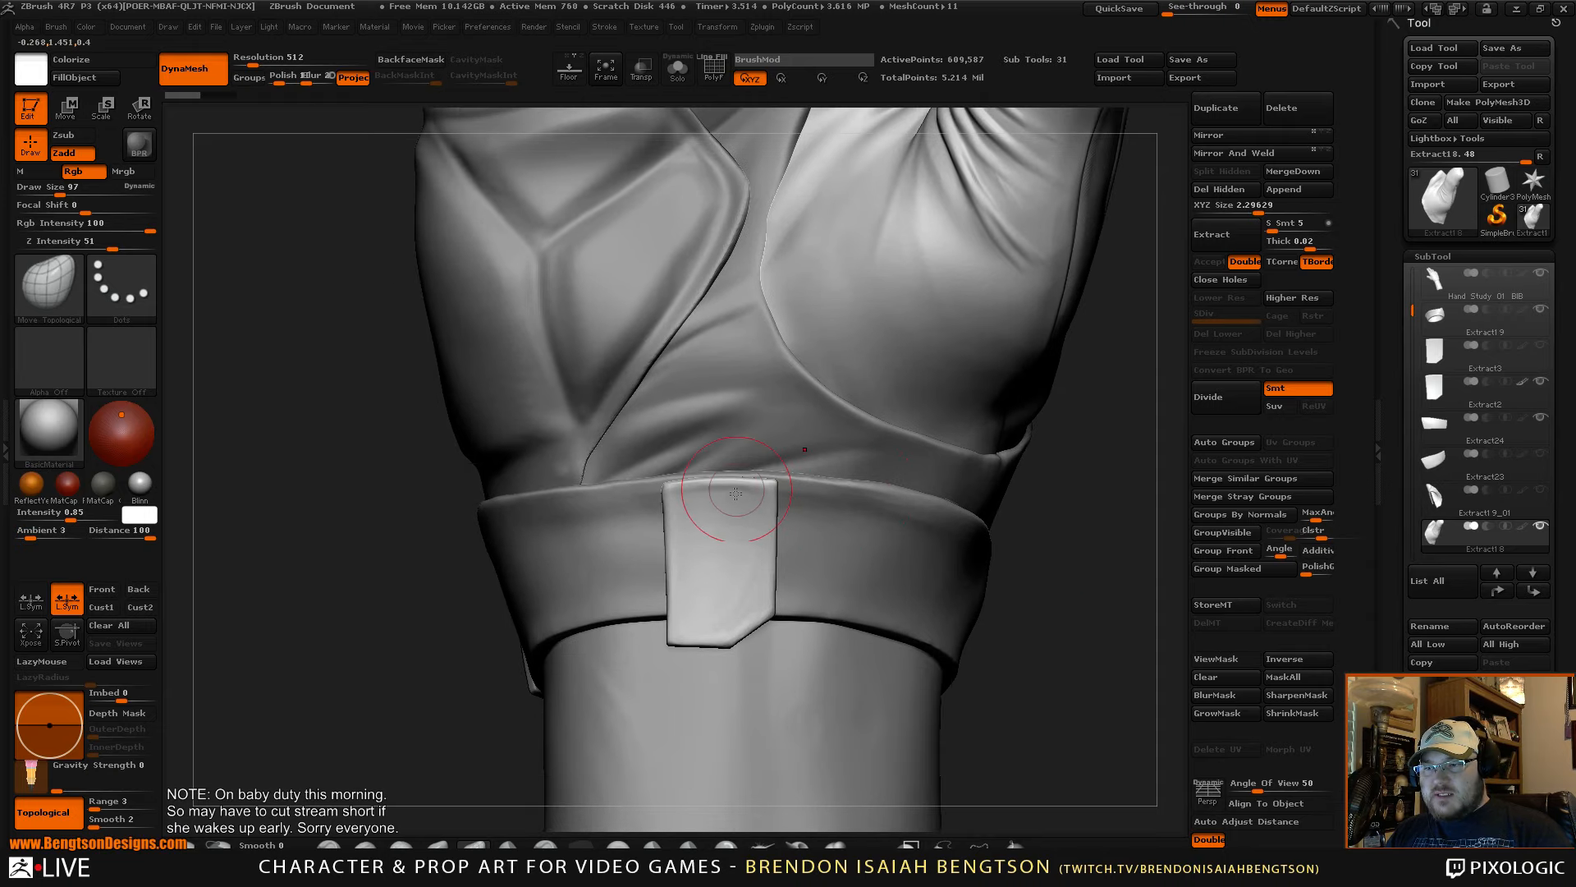
left_click(750, 542, "alt")
left_click_drag(1069, 574, 1071, 602)
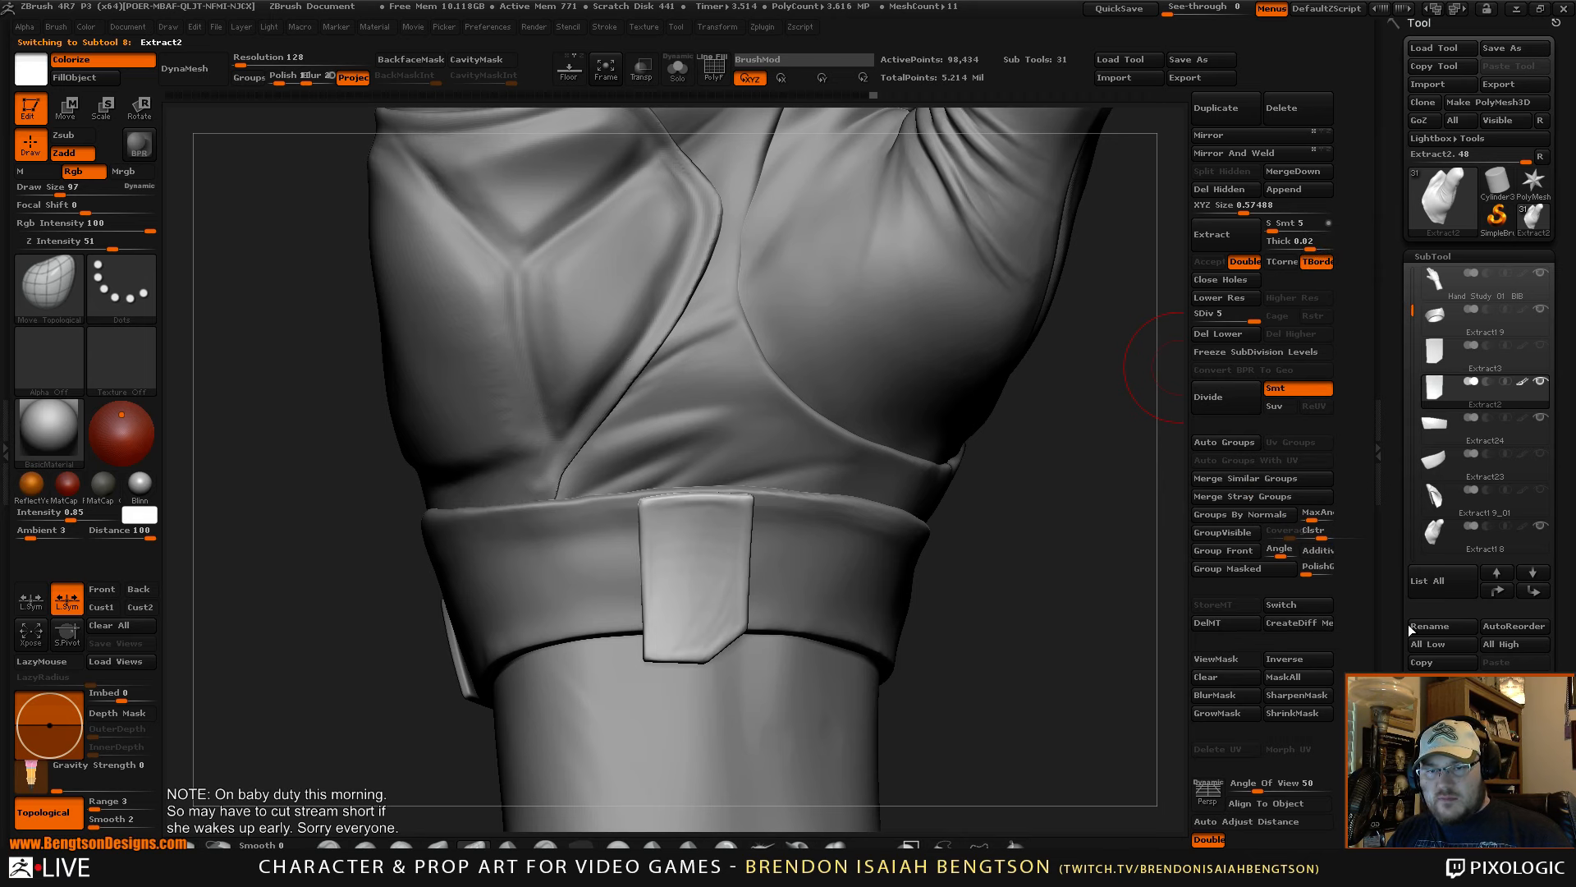
- Duplicate the strap tab subtool, keep one copy active and hide the spare copy
key("ctrl+shift+d")
left_click(1437, 425)
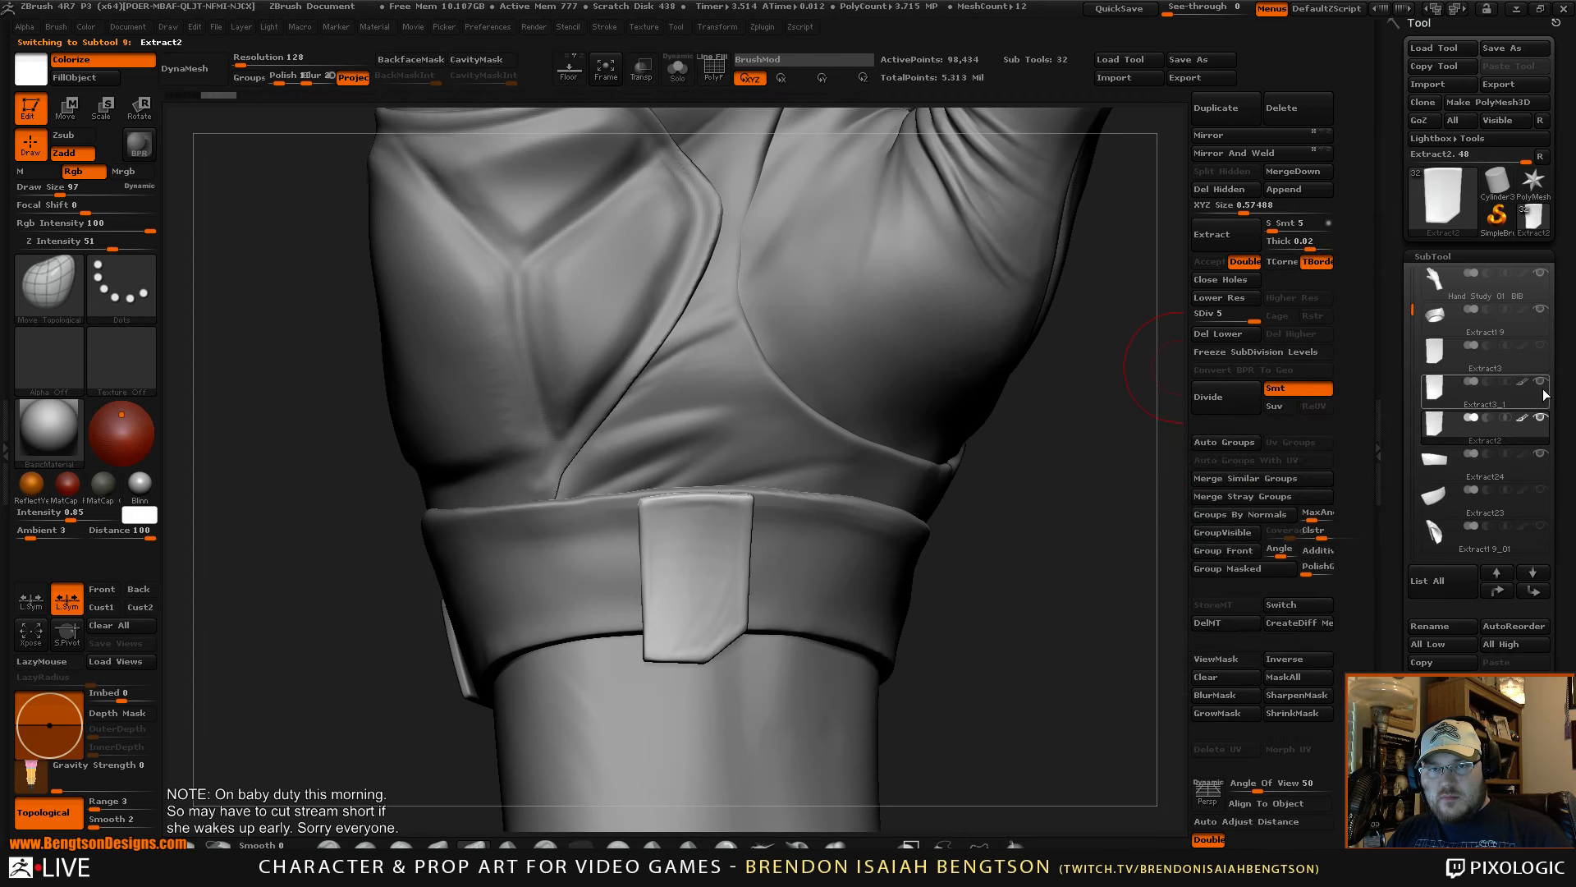
left_click(1540, 381)
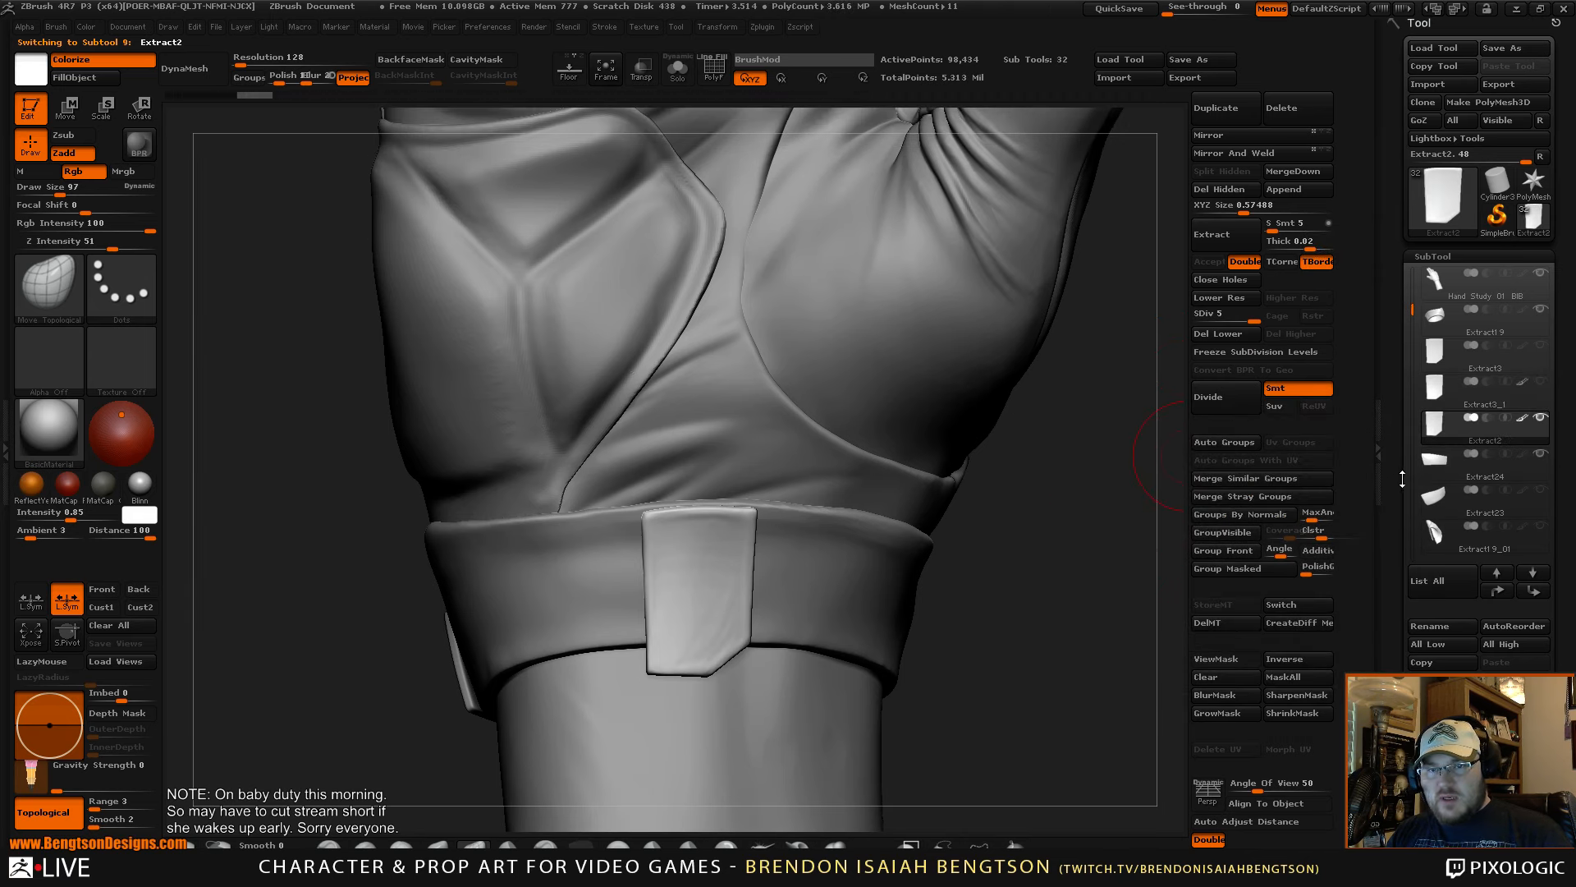
- Open the Dynamic Subdiv settings in the strap tab's geometry options and show its polygroup wireframe
left_click_drag(1400, 480, 1398, 626)
left_click(1432, 756)
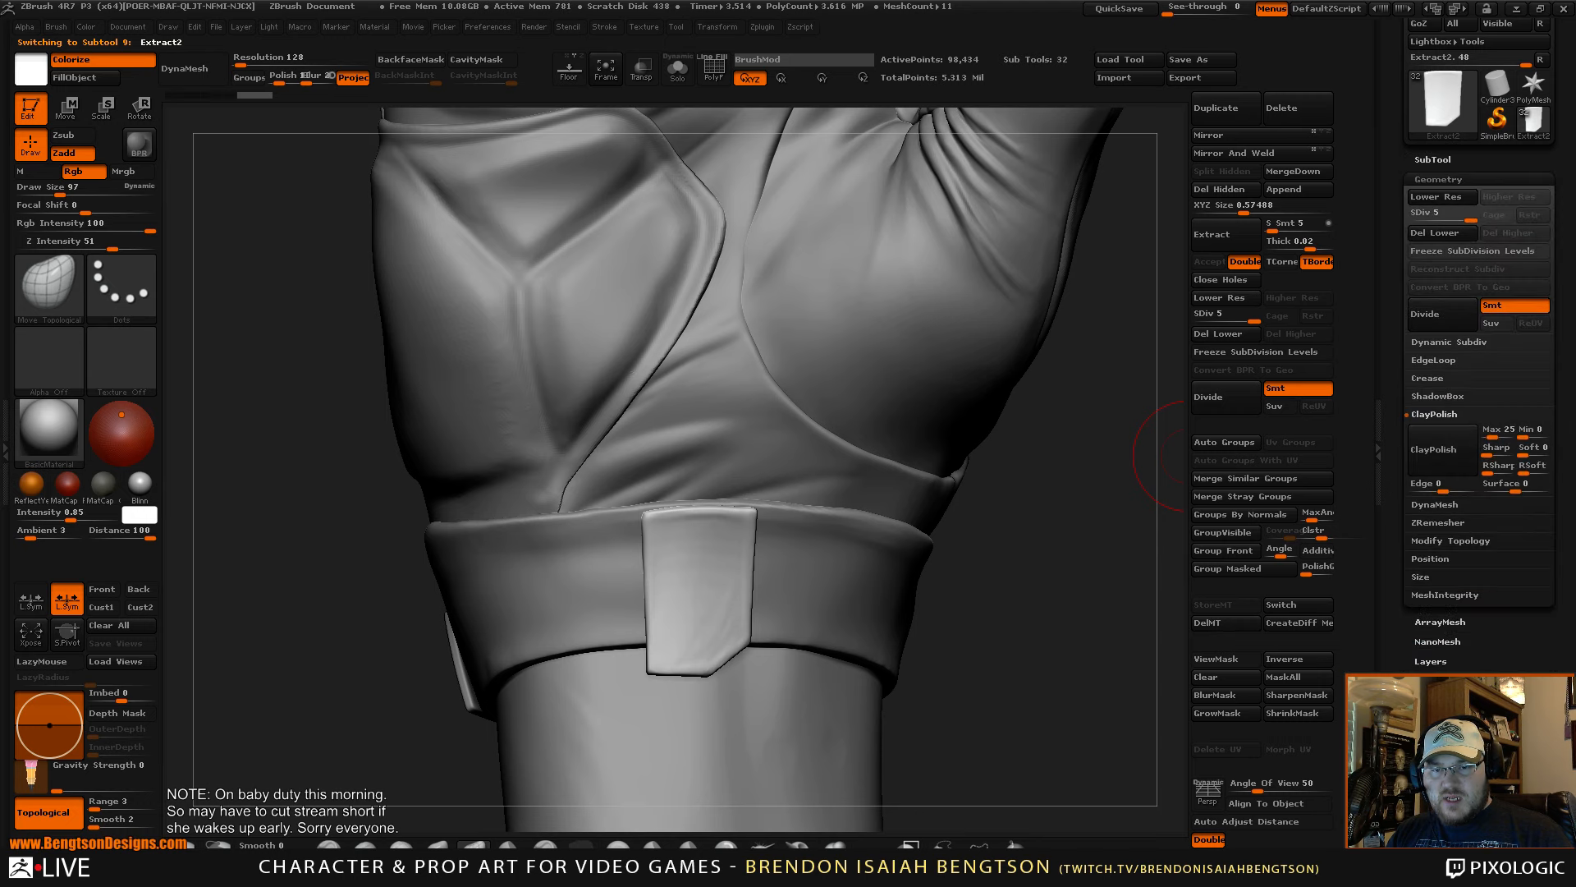
left_click(1412, 349)
key("shift+f")
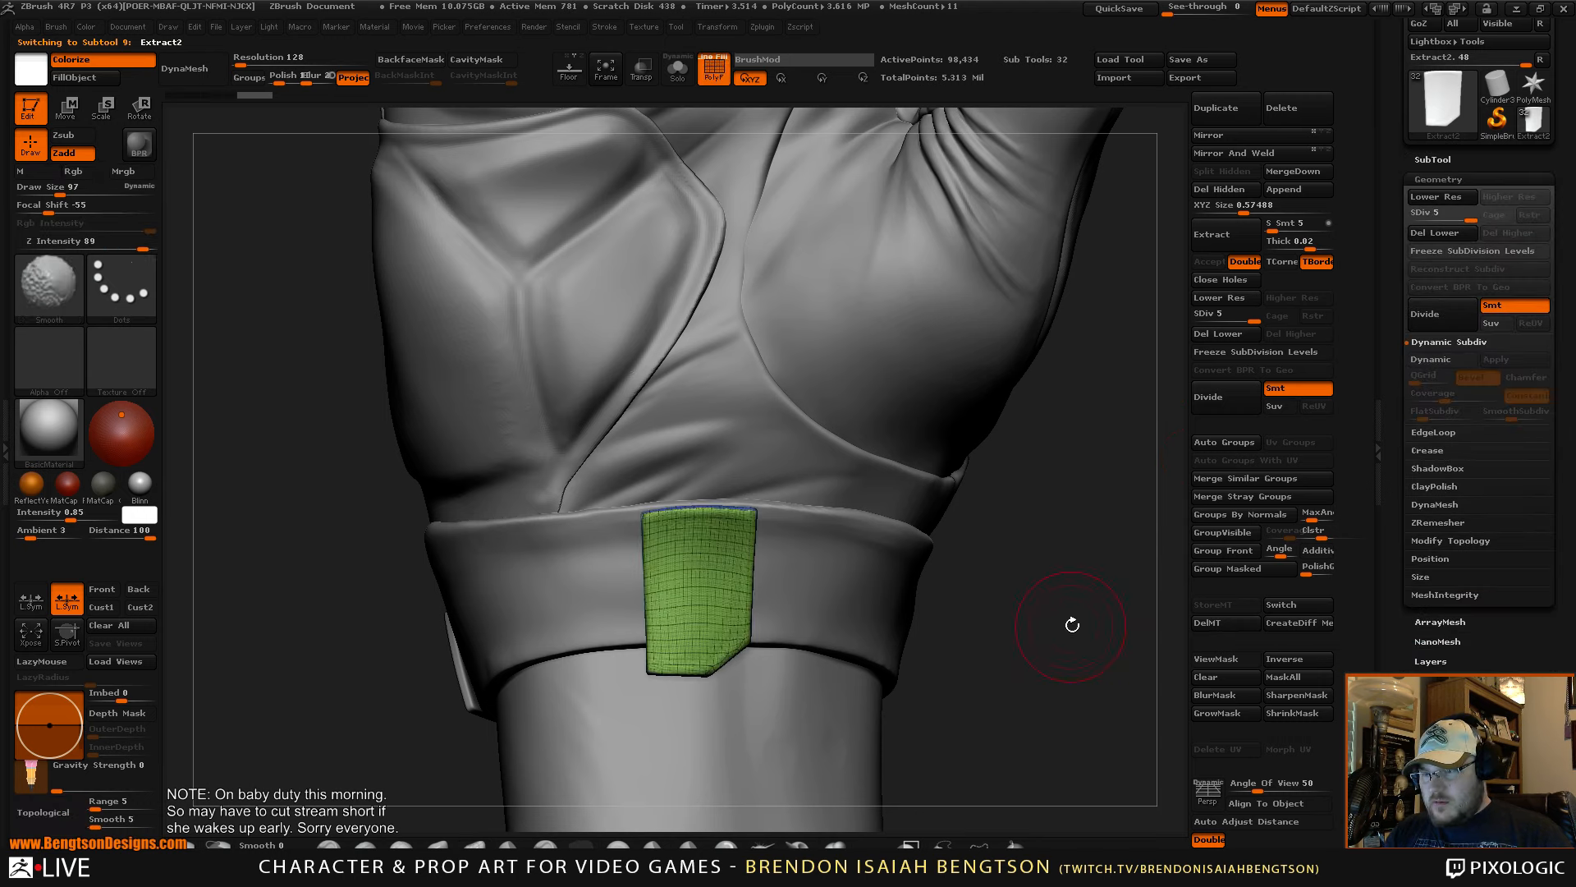
- Divide the wrist strap tab's mesh once more, to subdivision level 6
left_click_drag(1082, 649, 1094, 598)
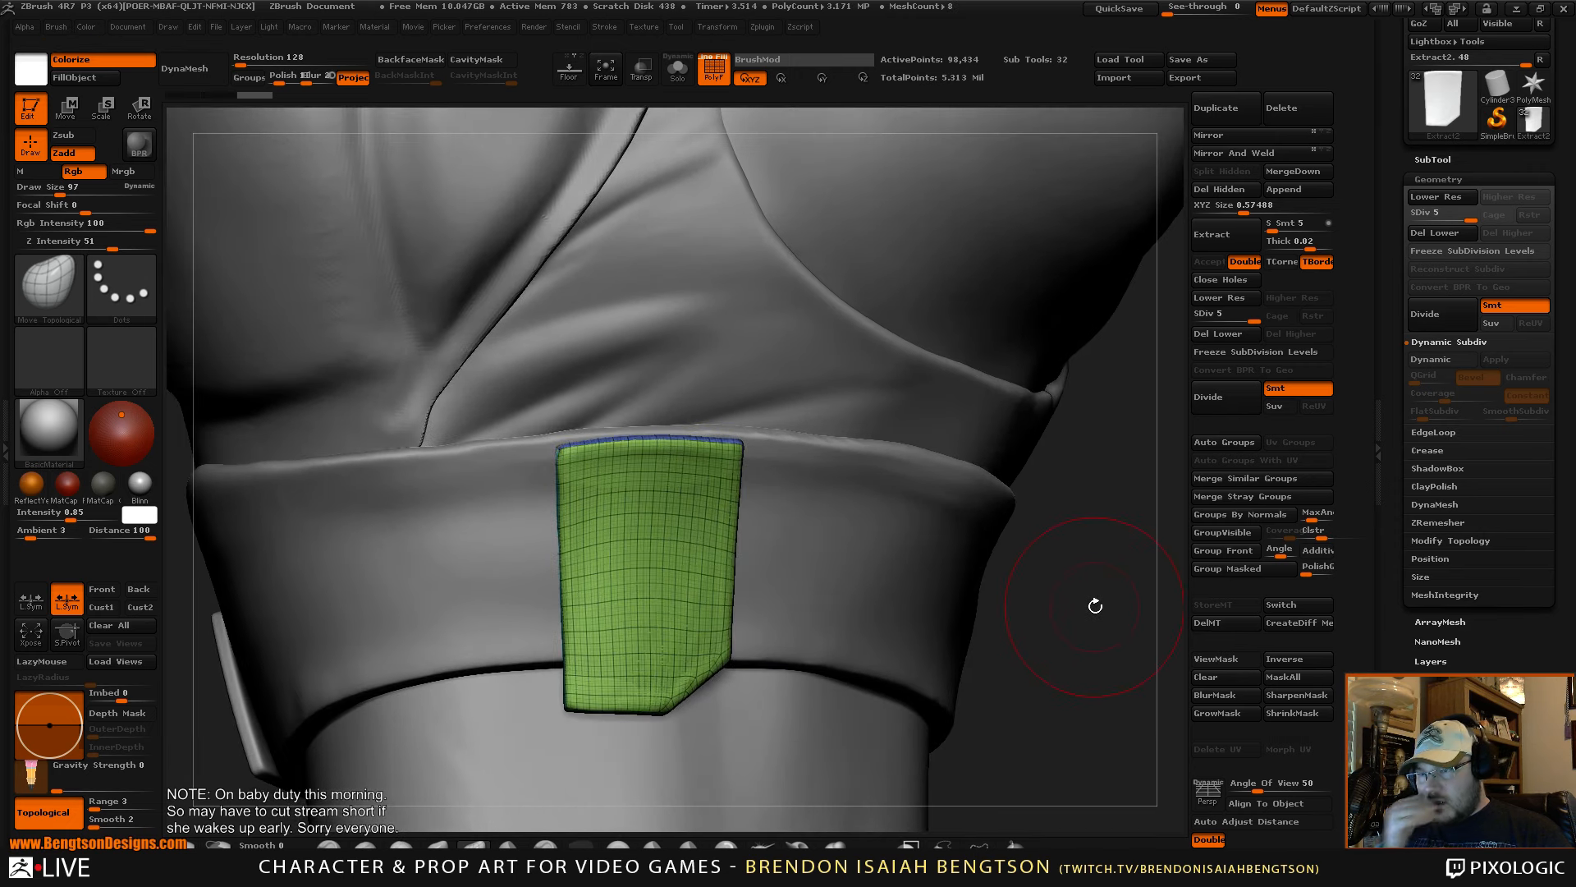
left_click(1433, 159)
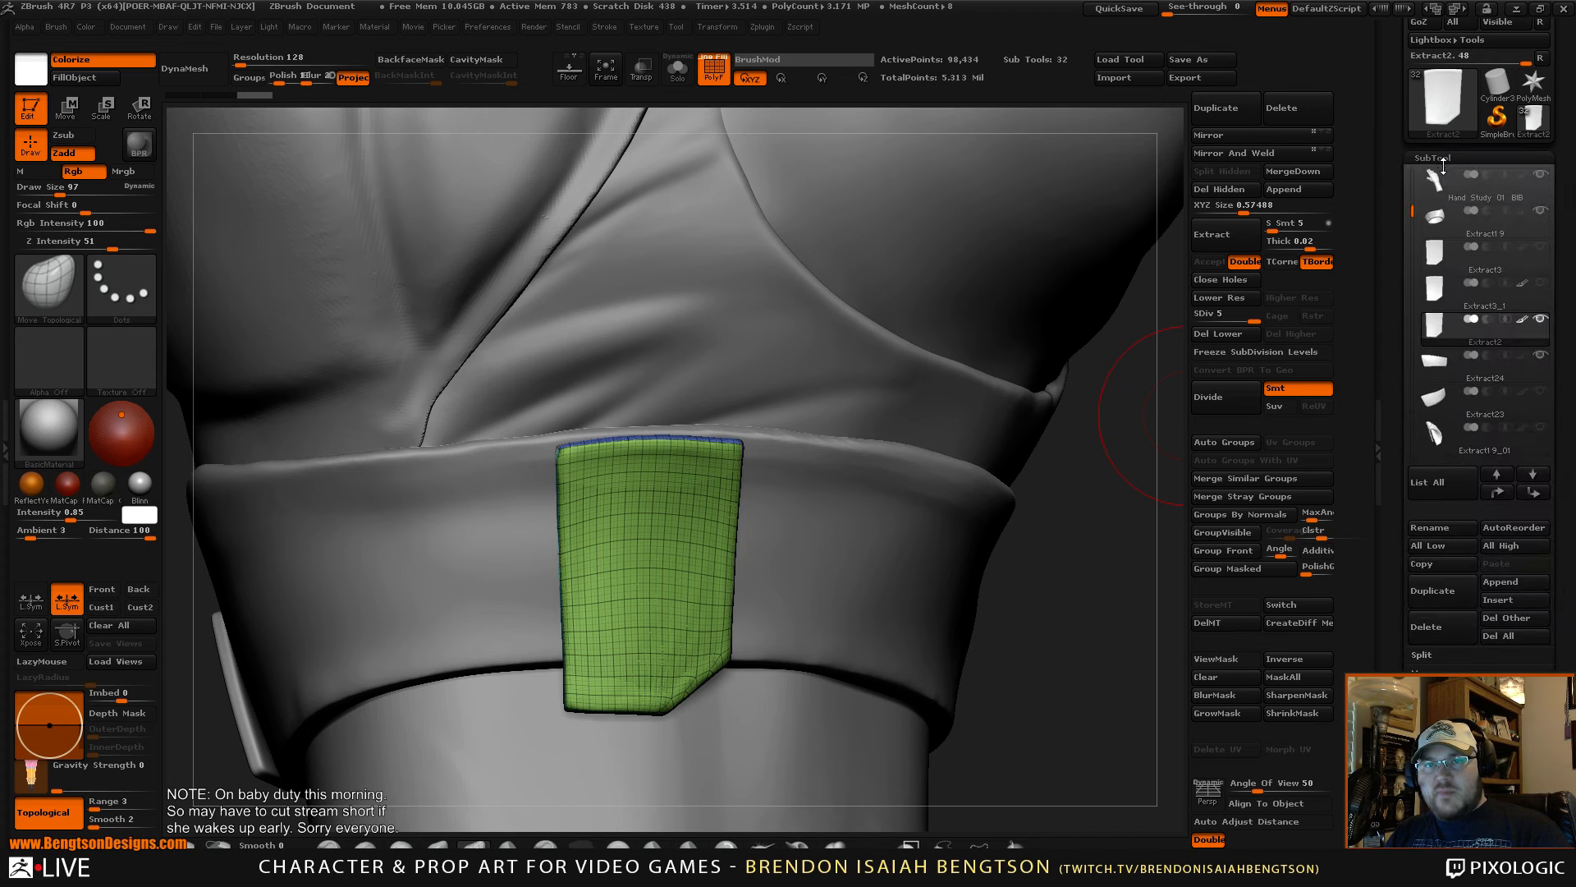
mouse_move(1445, 300)
mouse_move(1436, 332)
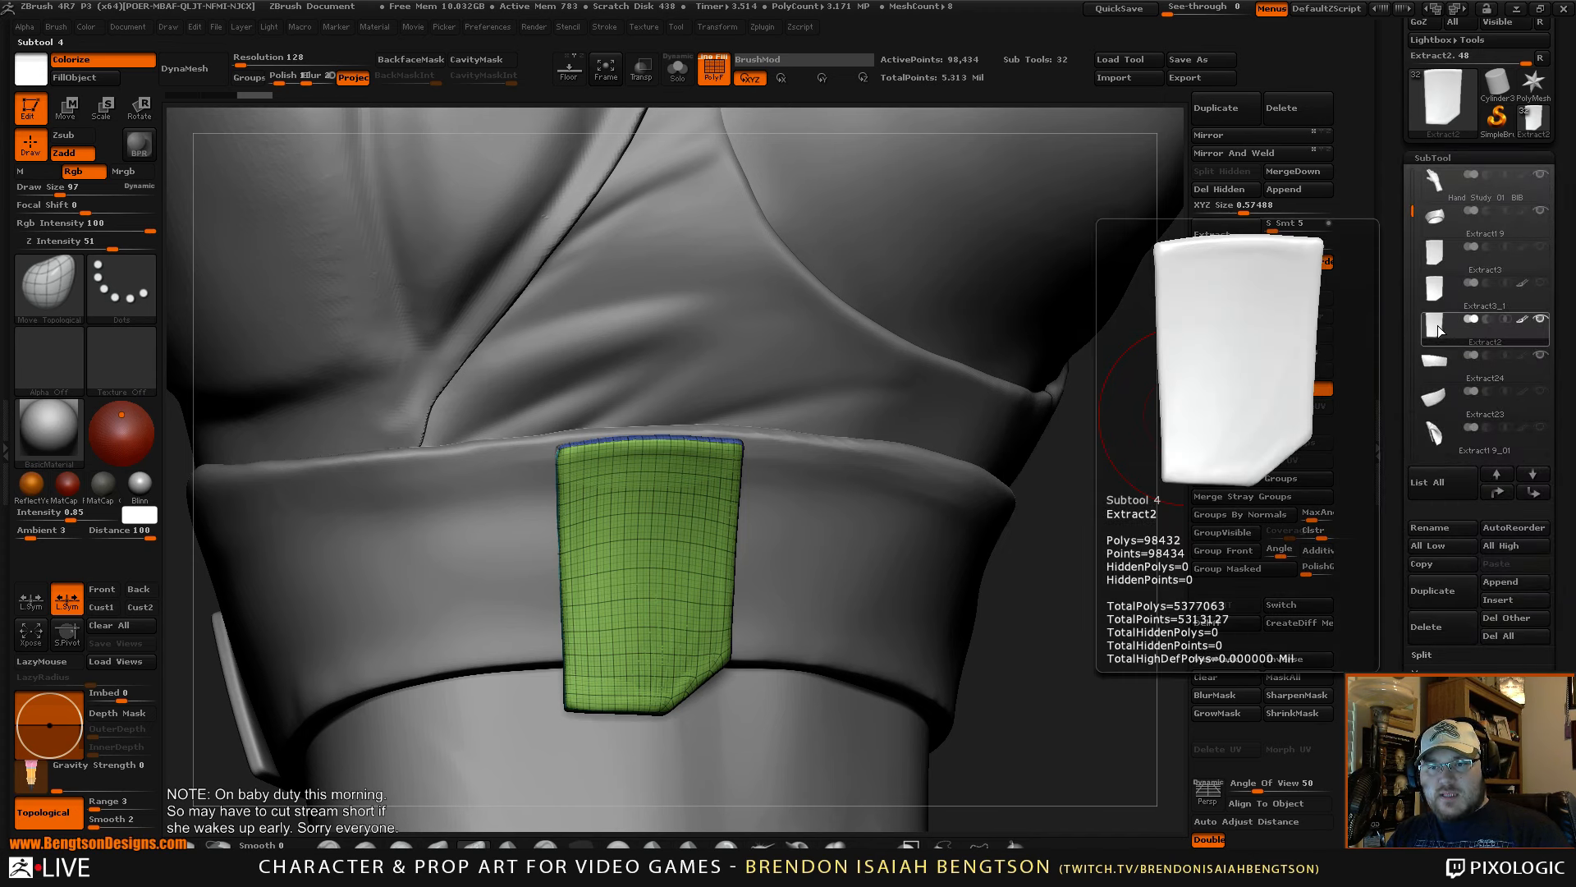
left_click(1224, 413)
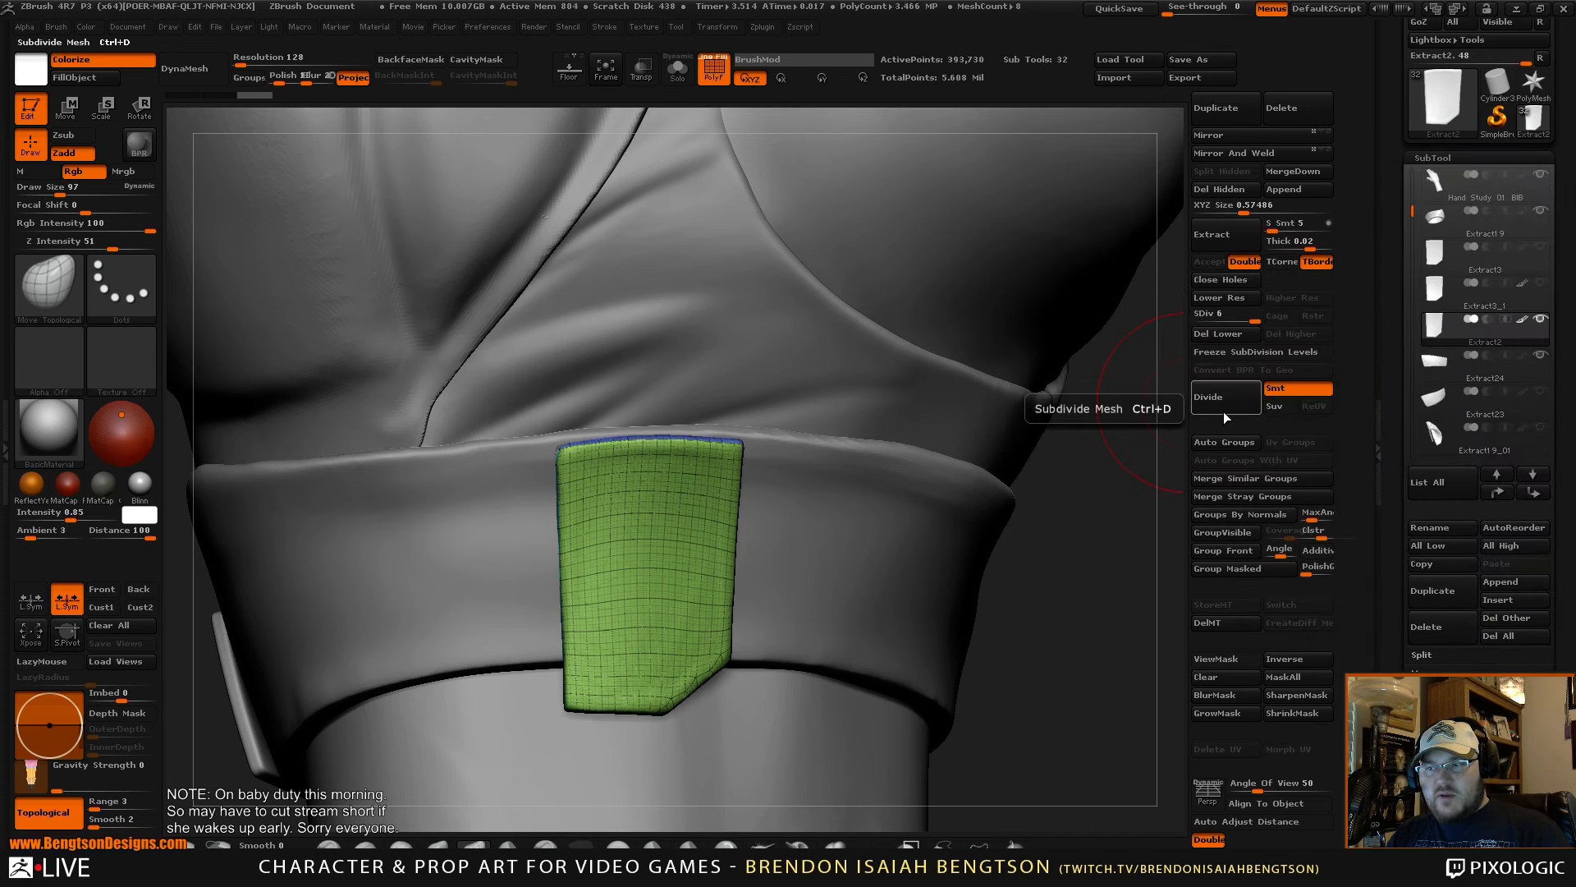
- Reduce the brush draw size to 14 and turn off the polyframe wireframe display
key("space")
left_click_drag(997, 442, 975, 447)
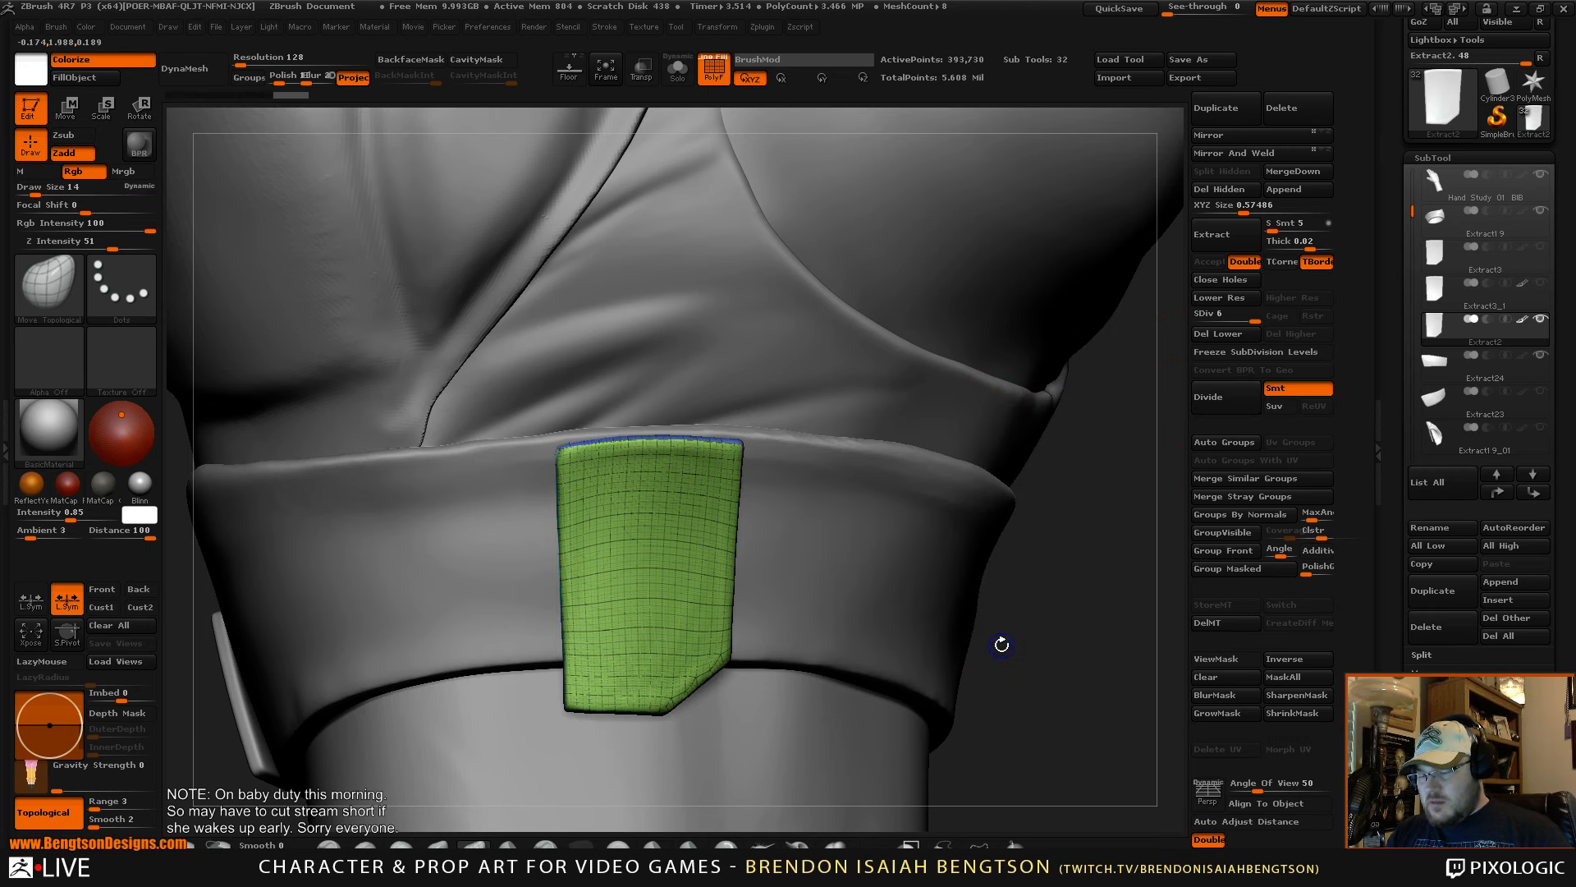
key("shift+f")
left_click_drag(668, 545, 609, 682, "ctrl")
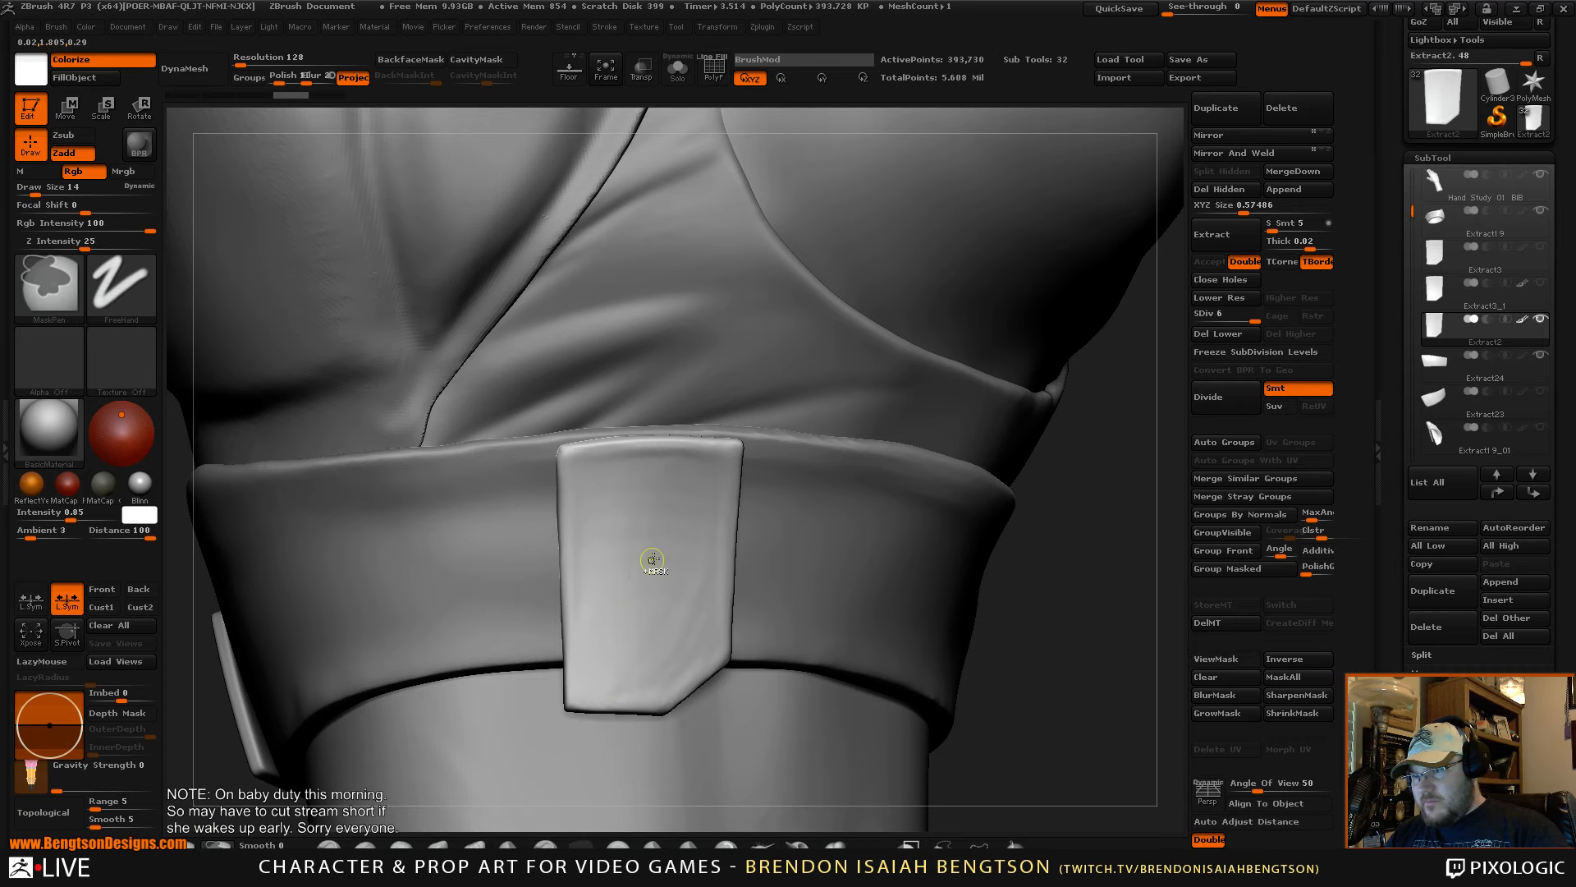
mouse_move(684, 513)
left_mouse_down("ctrl")
mouse_move(652, 628)
mouse_move(607, 682)
left_mouse_up("ctrl")
left_click_drag(1098, 593, 1077, 593)
mouse_move(1077, 592)
left_mouse_down("ctrl")
mouse_move(1100, 616)
mouse_move(1090, 644)
left_mouse_up("ctrl")
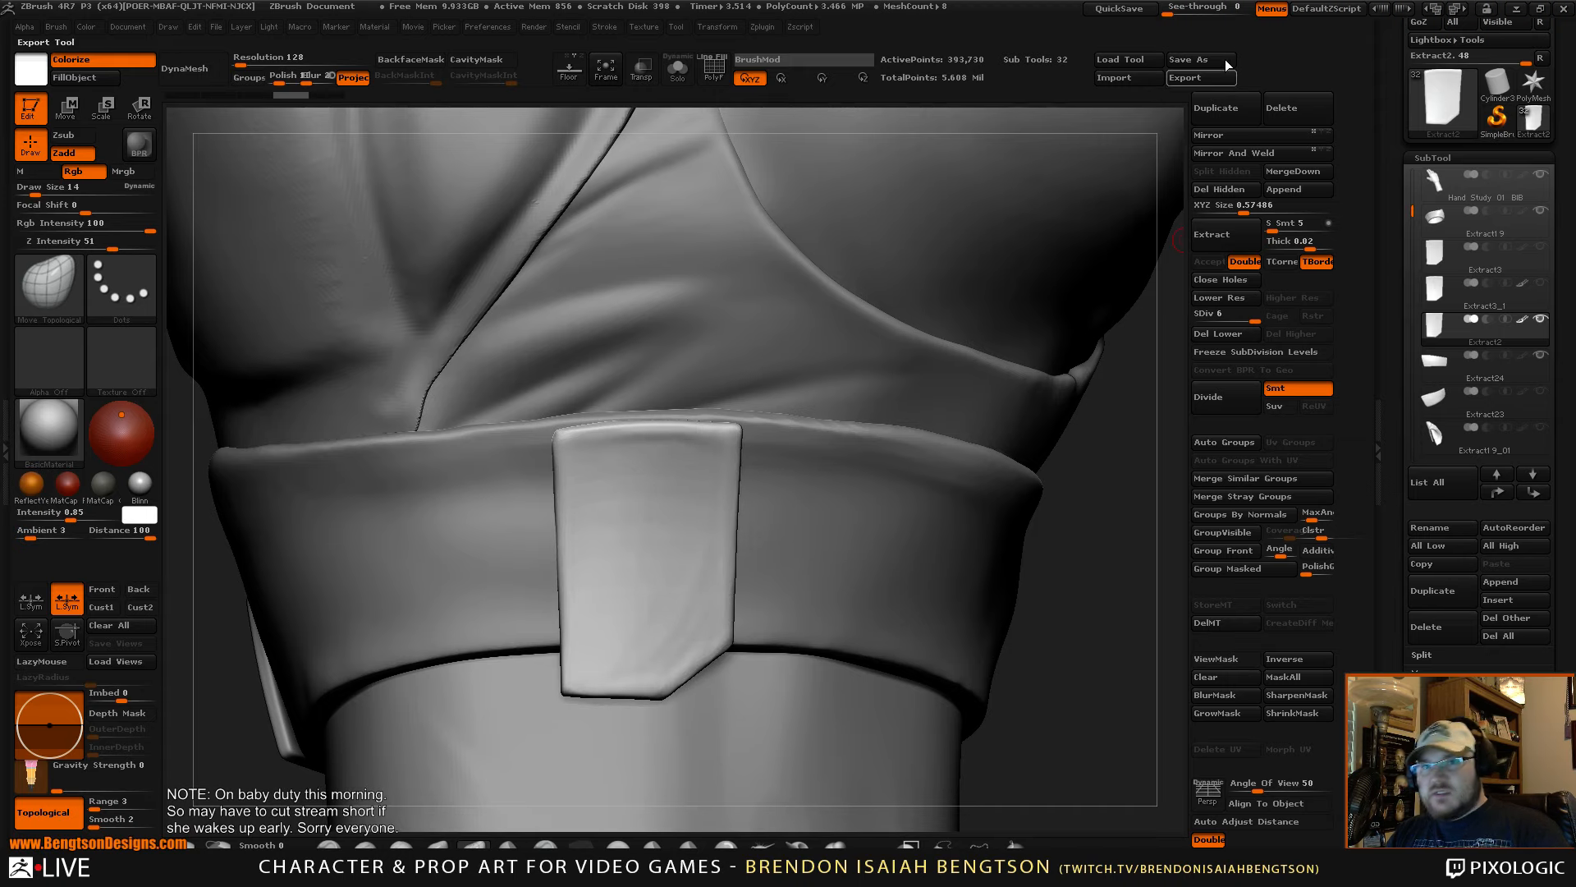
- Paint the Under Armour logo as a mask on the lower part of the strap tab, following the glove reference photo
left_click_drag(1174, 10, 1203, 71)
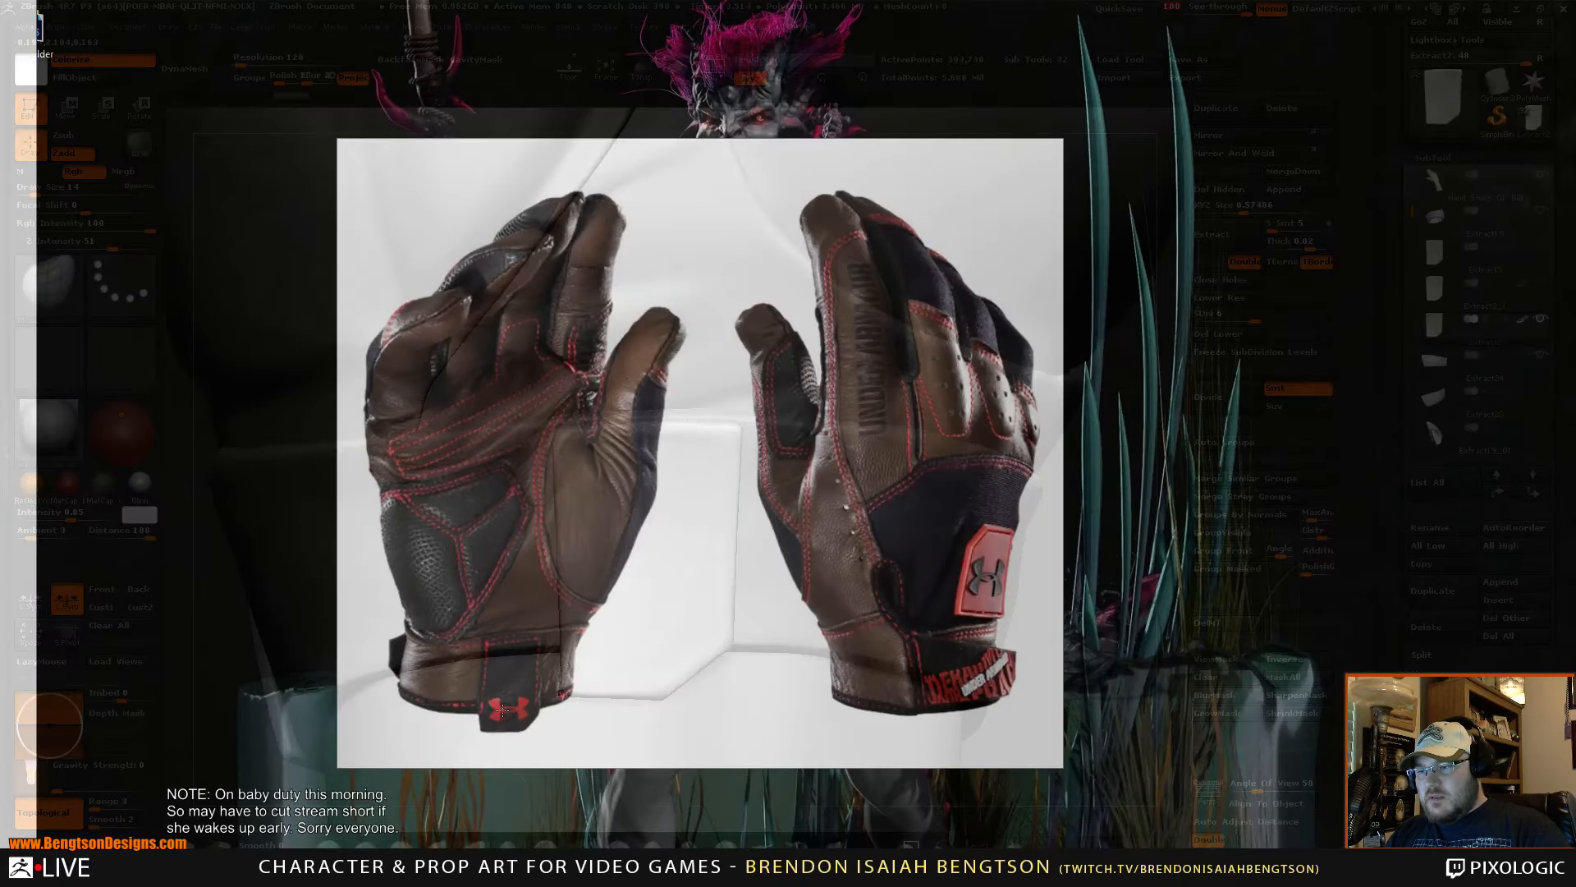
left_click_drag(1223, 12, 1162, 15)
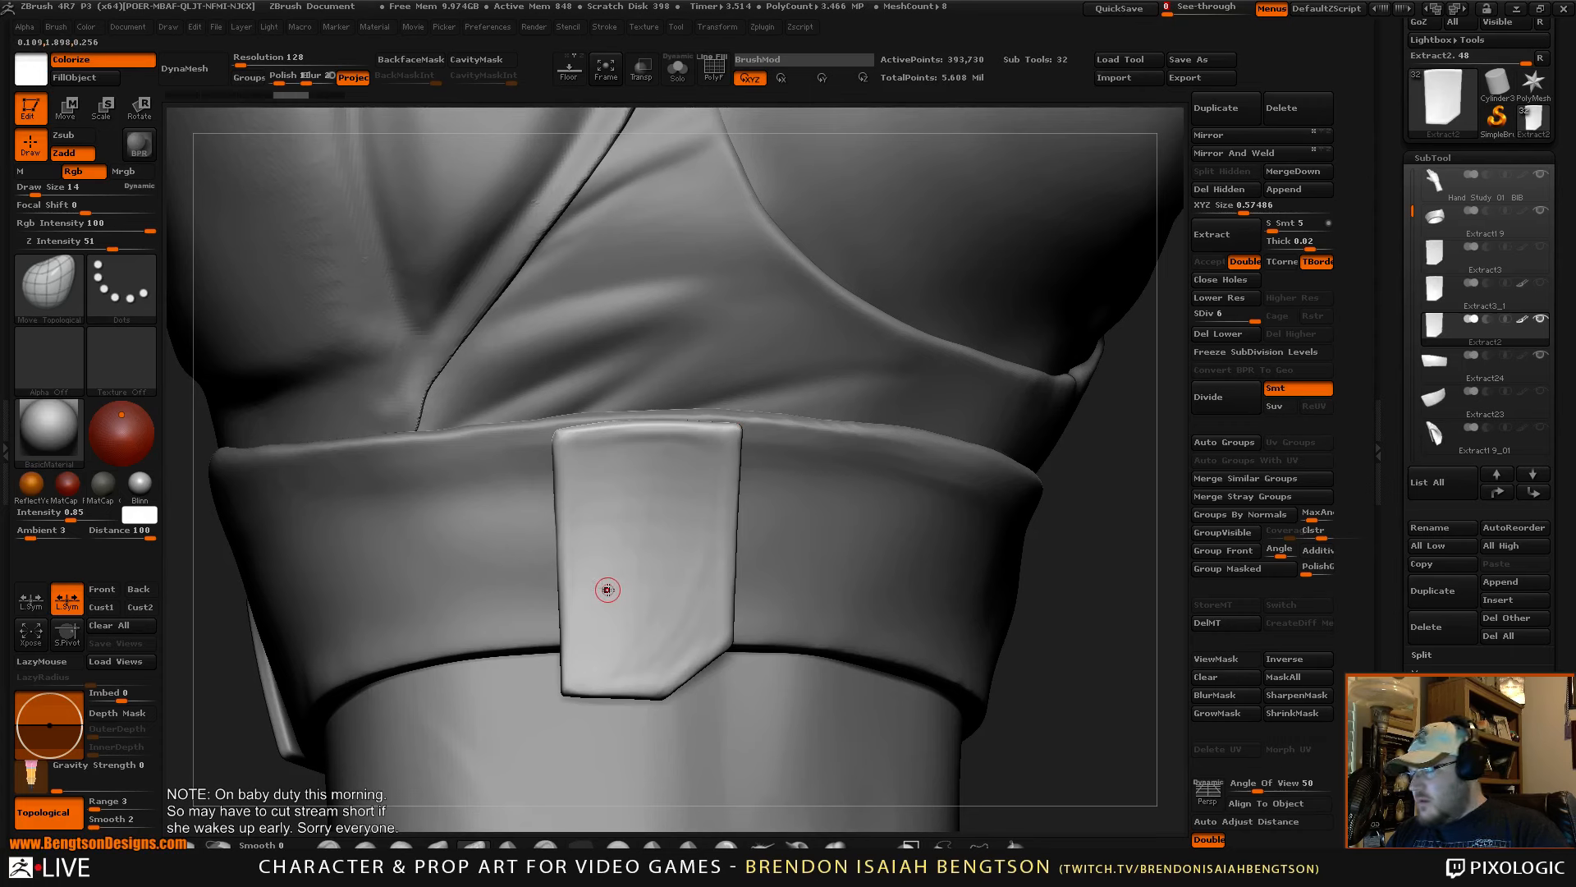
mouse_move(597, 582)
left_mouse_down("ctrl")
mouse_move(611, 581)
mouse_move(589, 582)
mouse_move(609, 611)
mouse_move(650, 626)
mouse_move(687, 612)
mouse_move(703, 579)
mouse_move(661, 614)
mouse_move(606, 598)
mouse_move(627, 611)
left_mouse_up("ctrl")
mouse_move(680, 566)
left_mouse_down("ctrl+alt")
mouse_move(658, 607)
mouse_move(637, 611)
mouse_move(622, 570)
mouse_move(673, 598)
mouse_move(686, 565)
mouse_move(707, 615)
mouse_move(637, 638)
mouse_move(680, 628)
mouse_move(665, 634)
left_mouse_up("ctrl+alt")
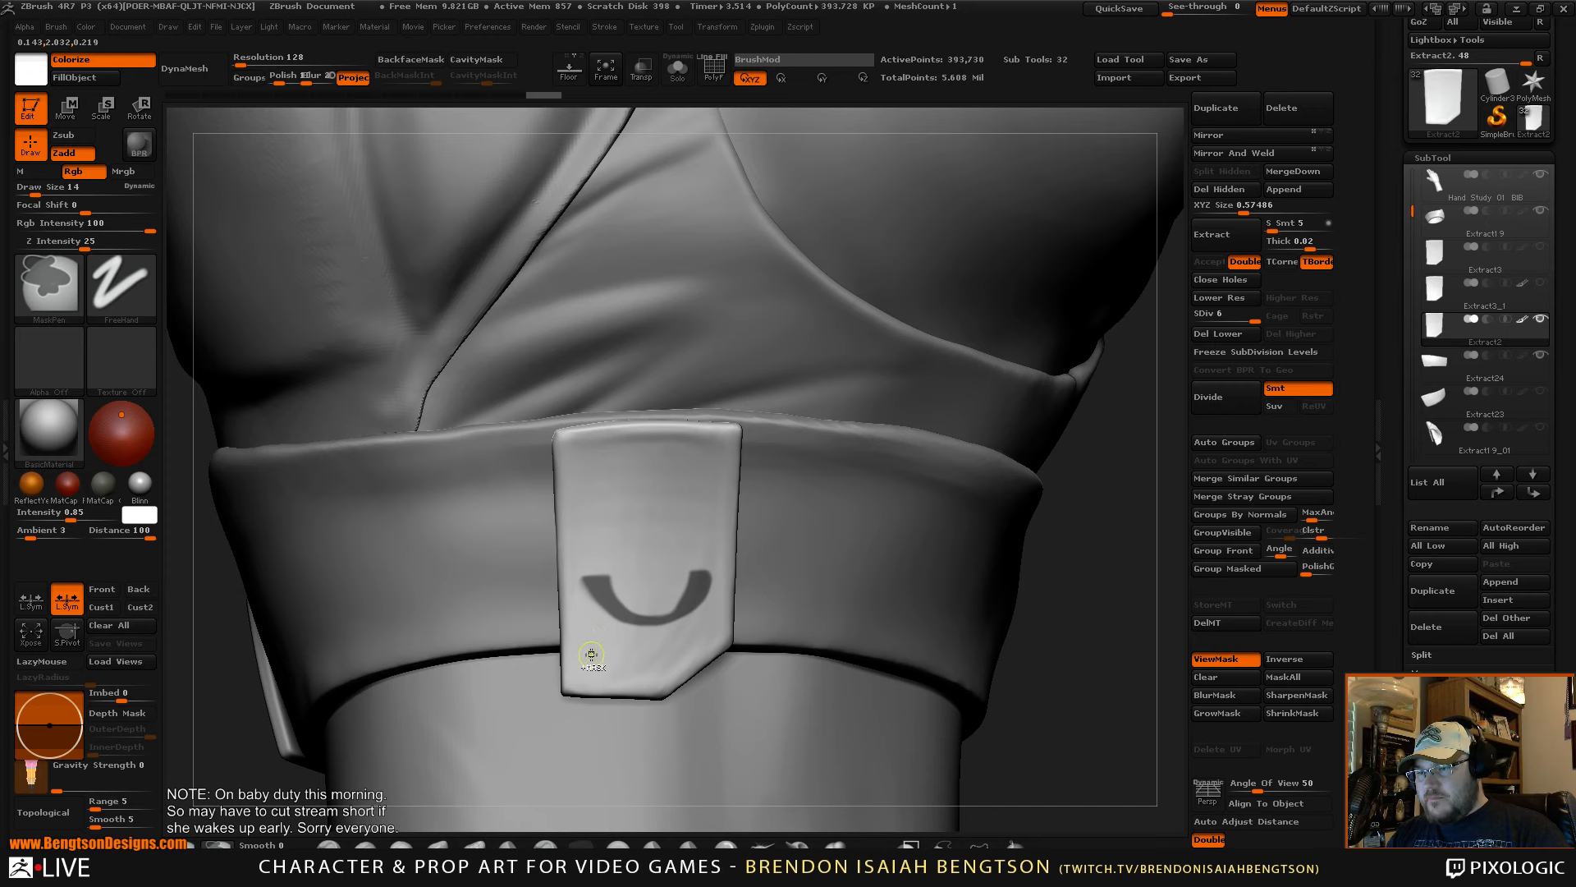
left_click_drag(591, 654, 601, 636, "ctrl")
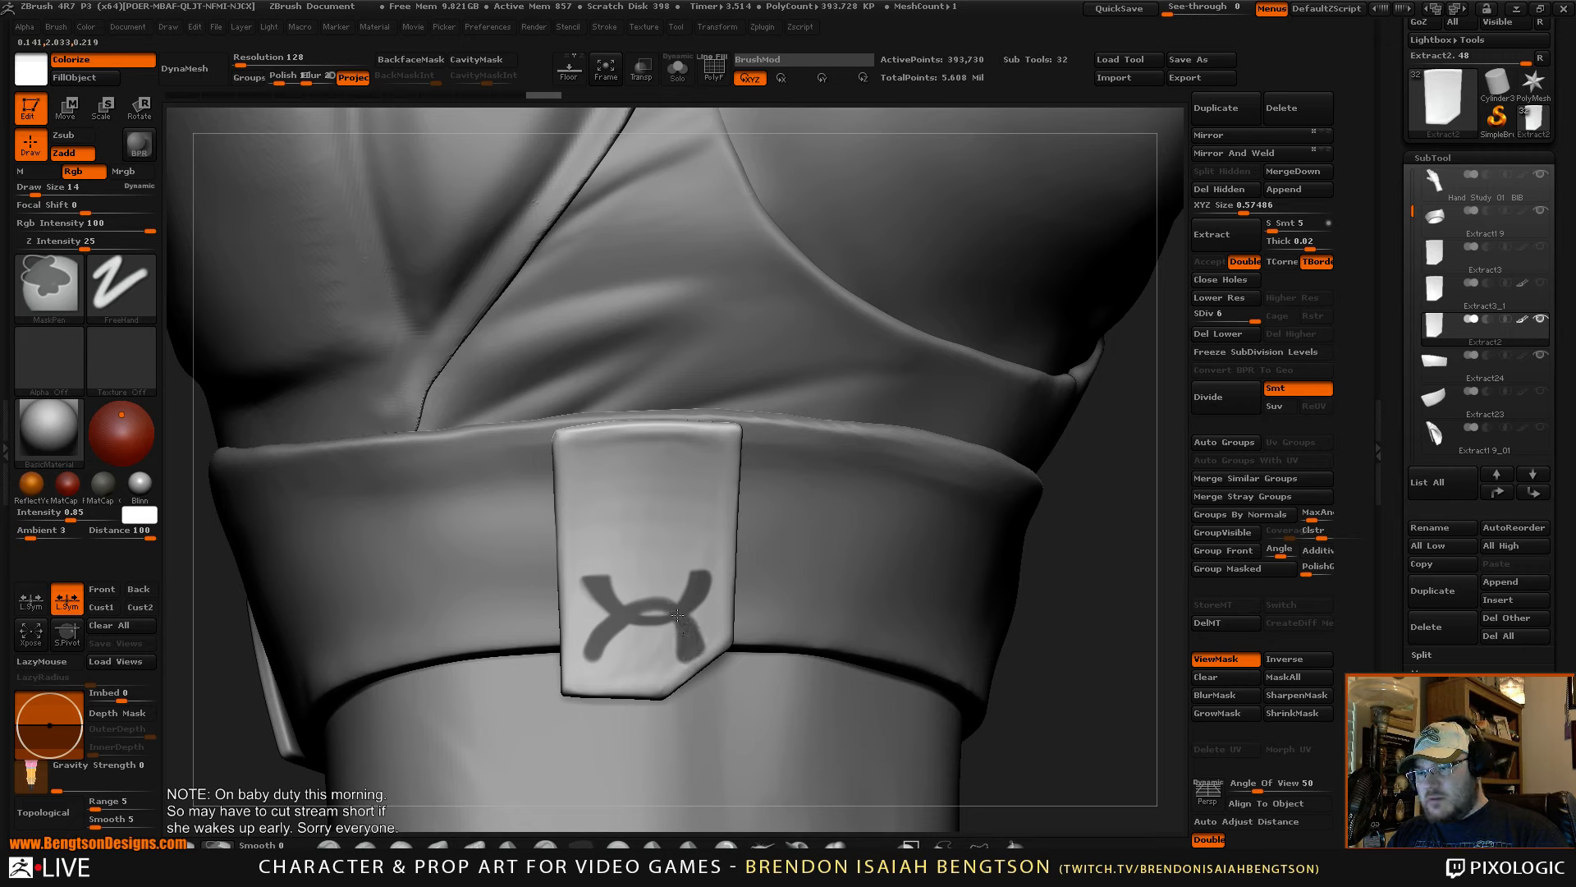
left_click_drag(677, 615, 674, 611, "ctrl")
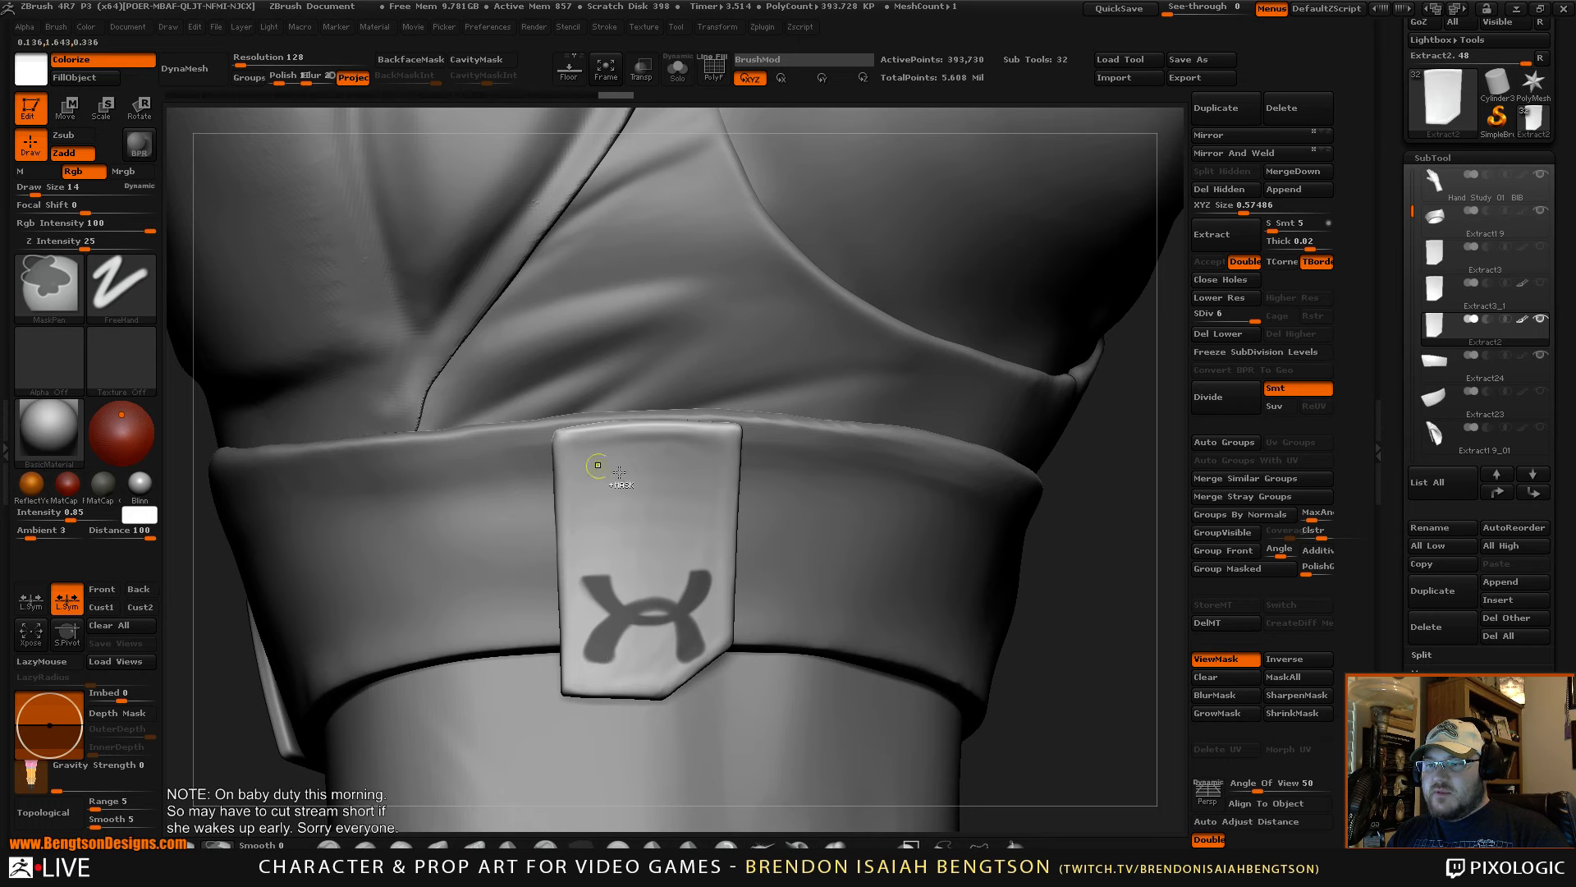
key("space")
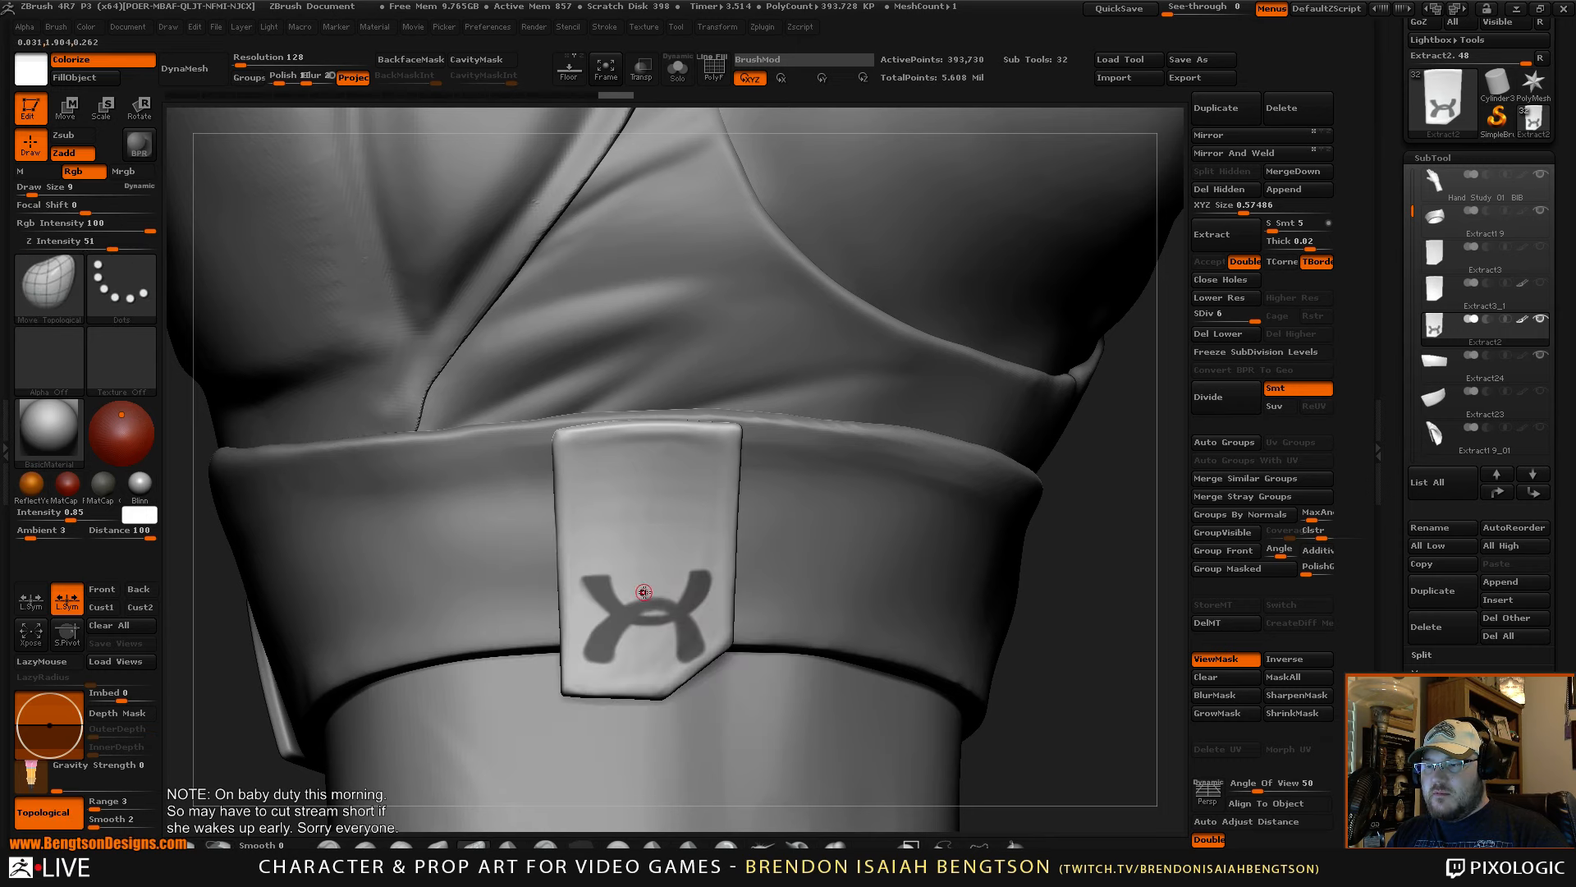
key("ctrl")
left_click_drag(655, 604, 663, 605, "ctrl")
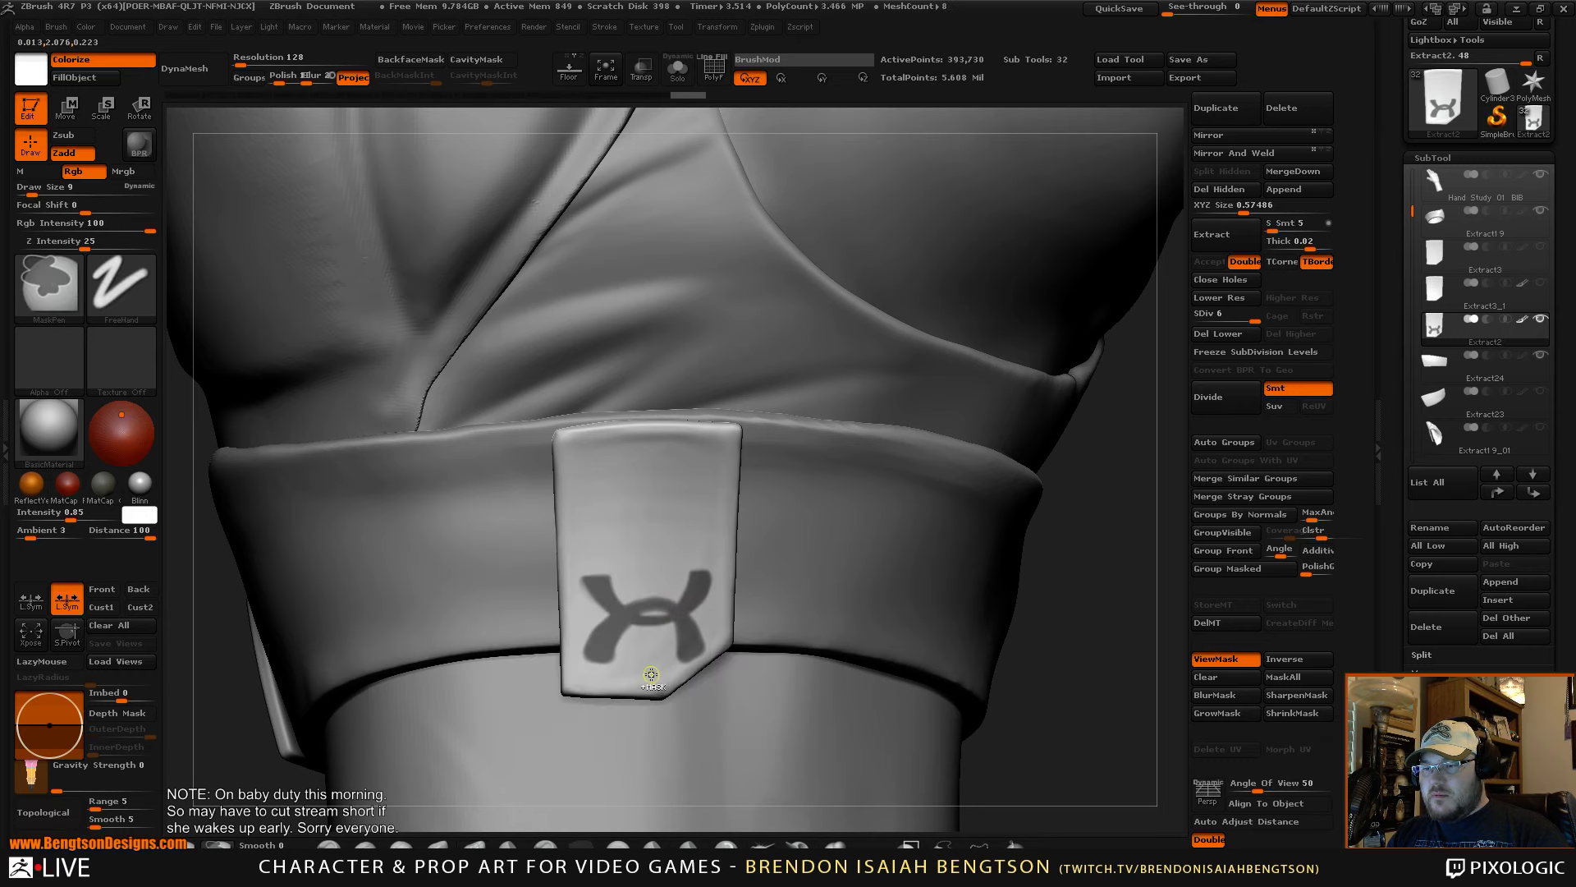
key("ctrl+z")
key("ctrl+z")
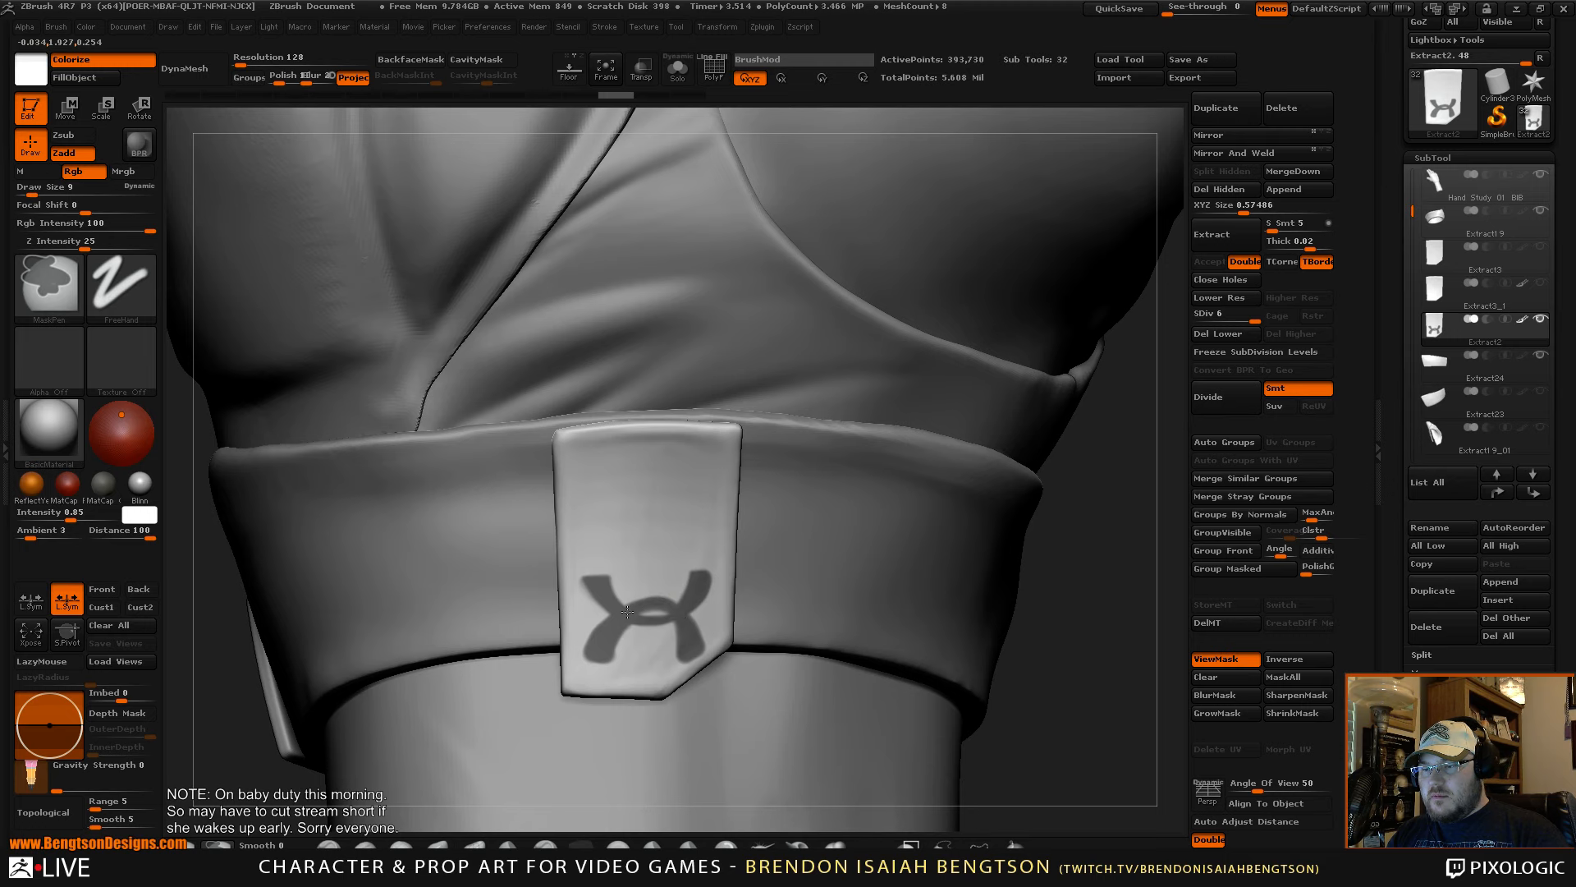
- Refine the overlapping centre of the logo mask at a draw size of 5, and select the Move Topological brush
key("space")
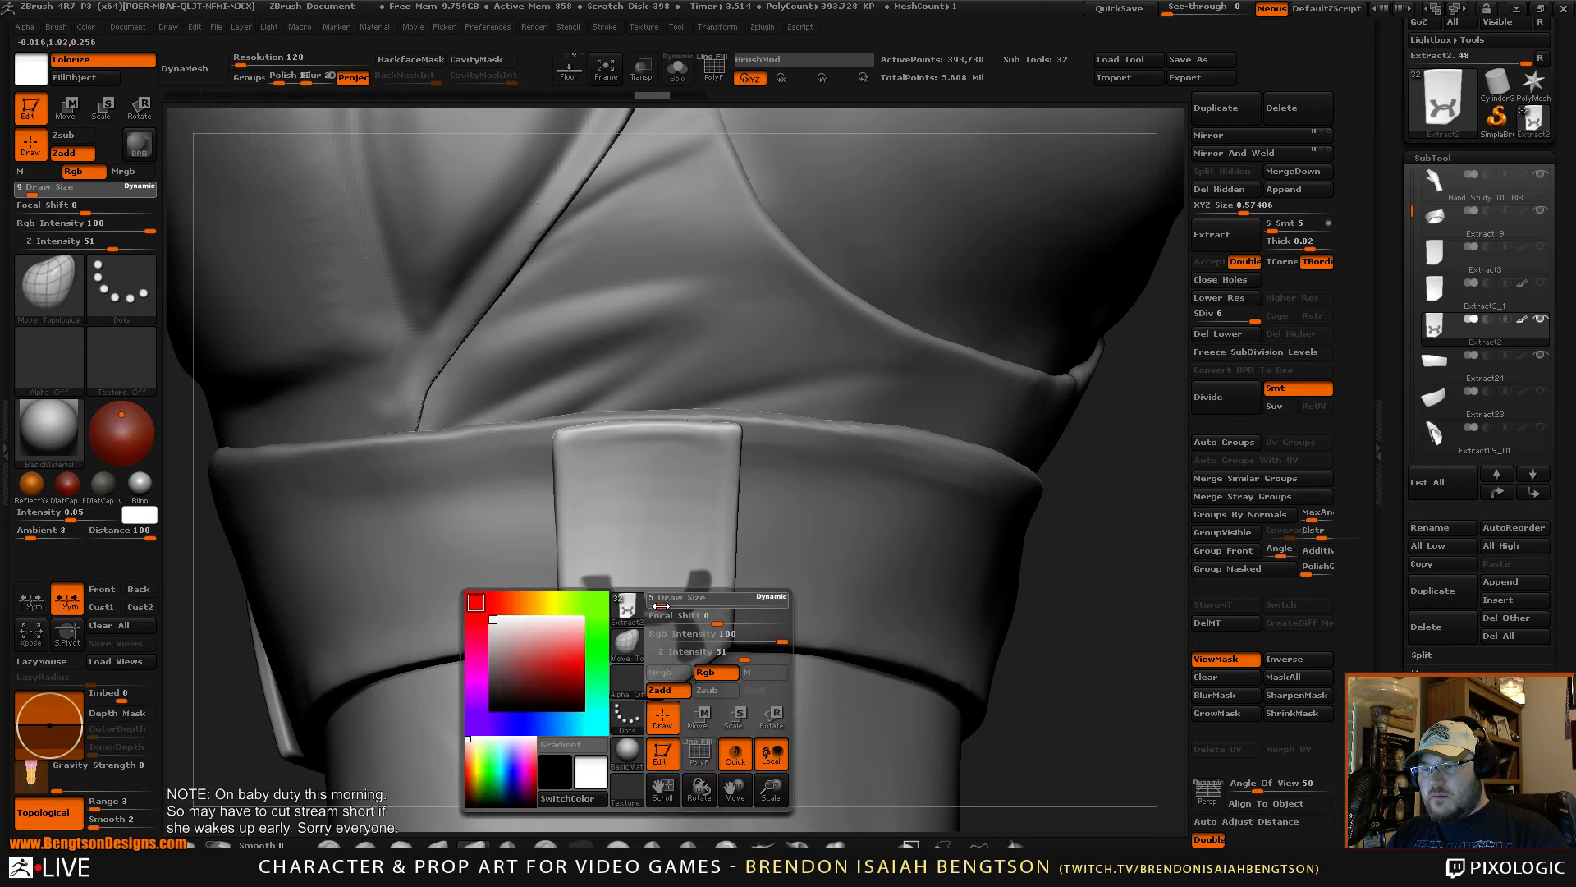
left_click_drag(1065, 626, 1068, 698, "alt")
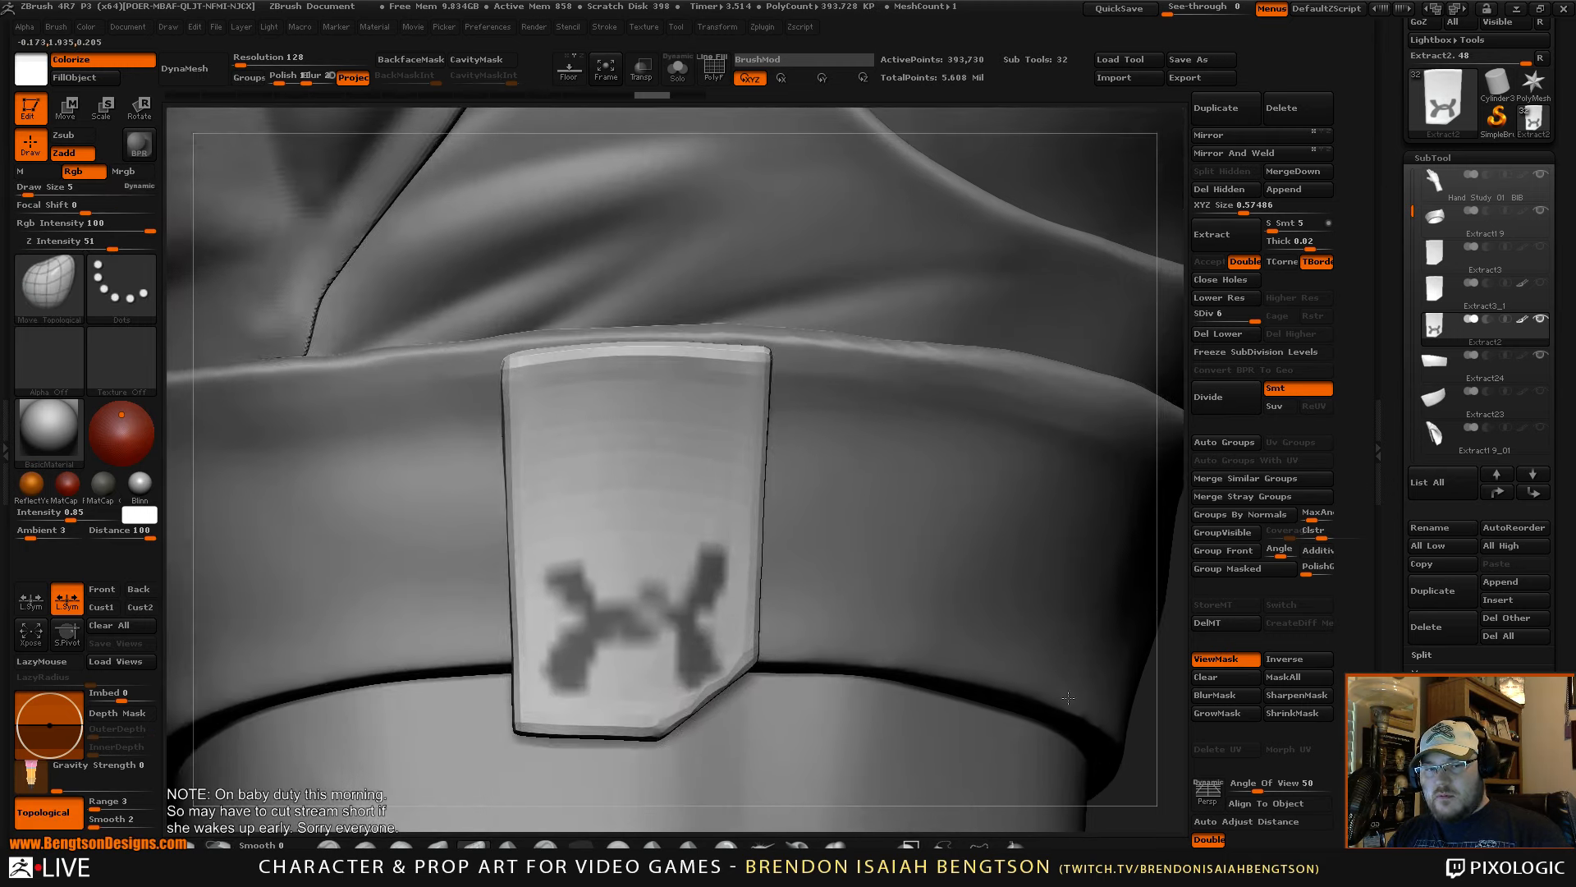
key("ctrl")
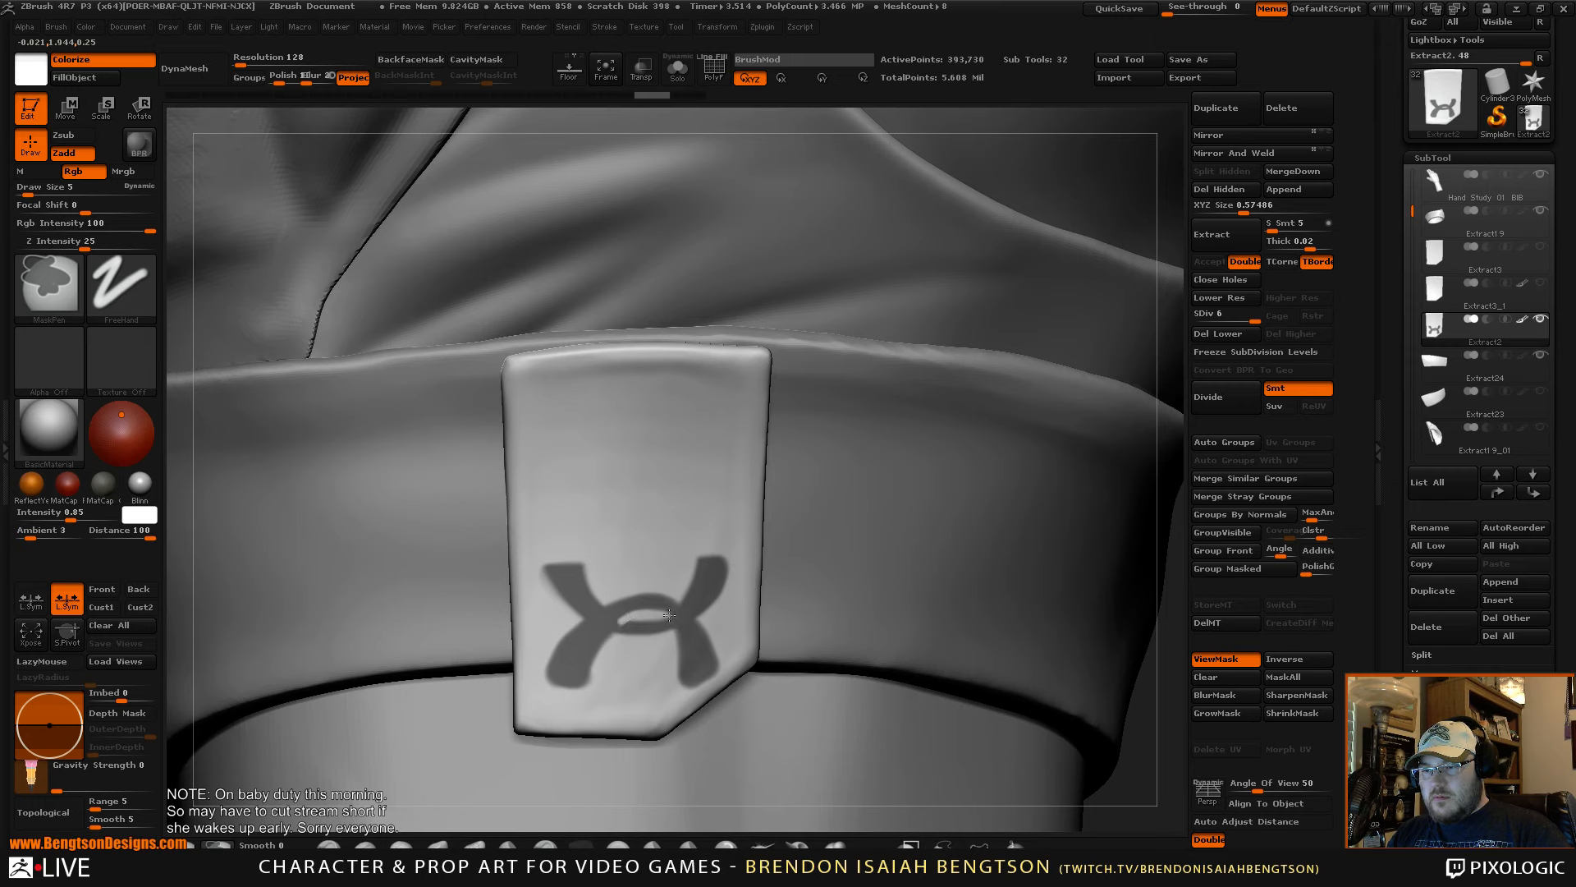
left_click_drag(673, 616, 666, 623, "ctrl")
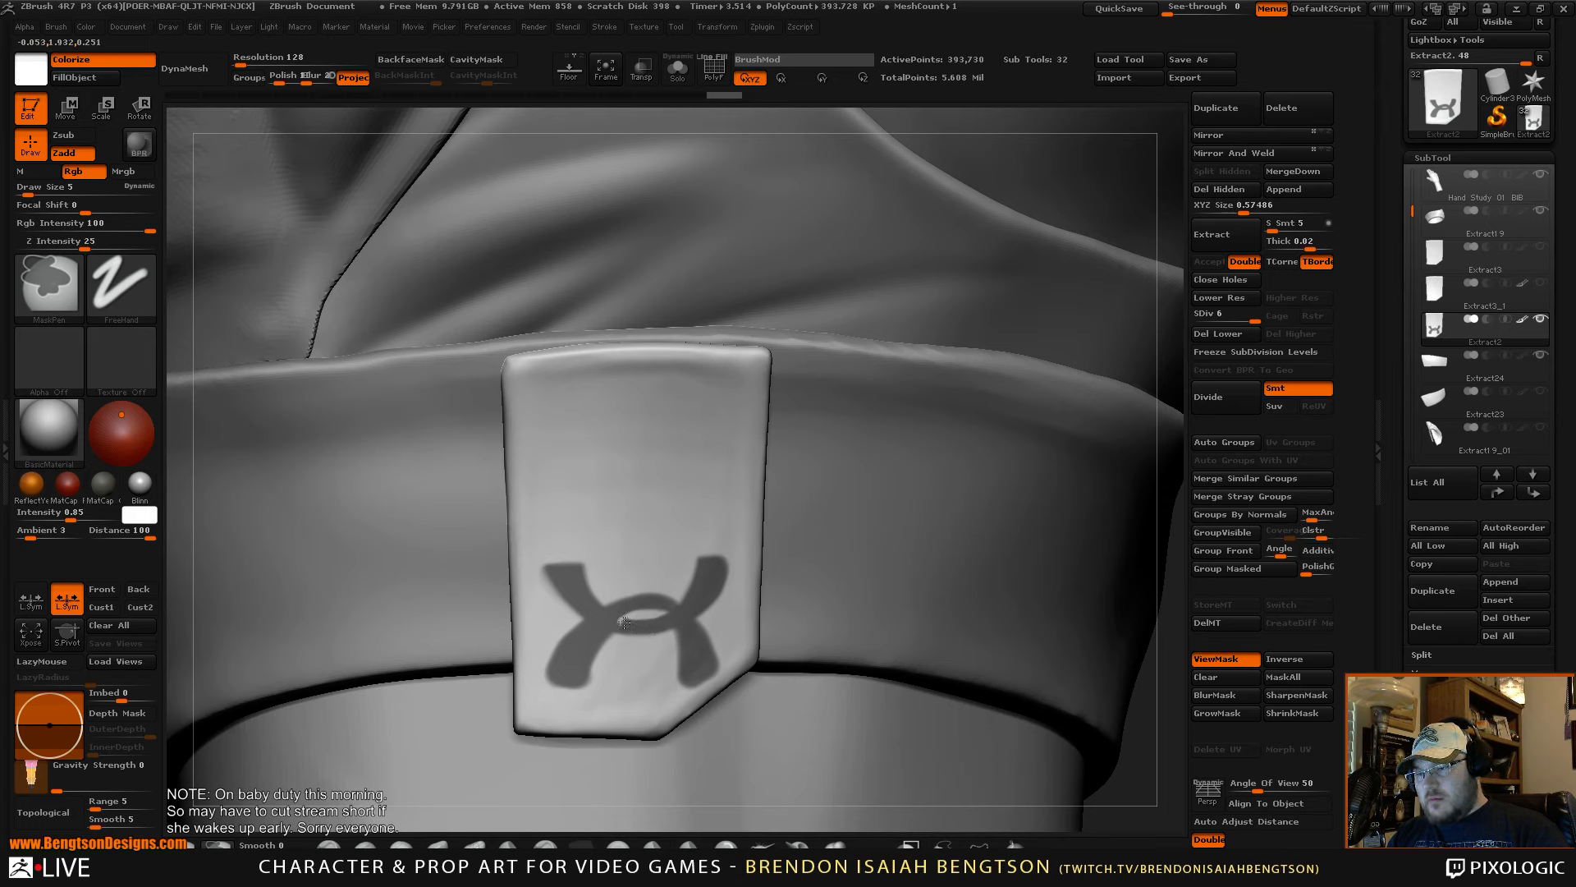
key("b")
key("m")
key("t")
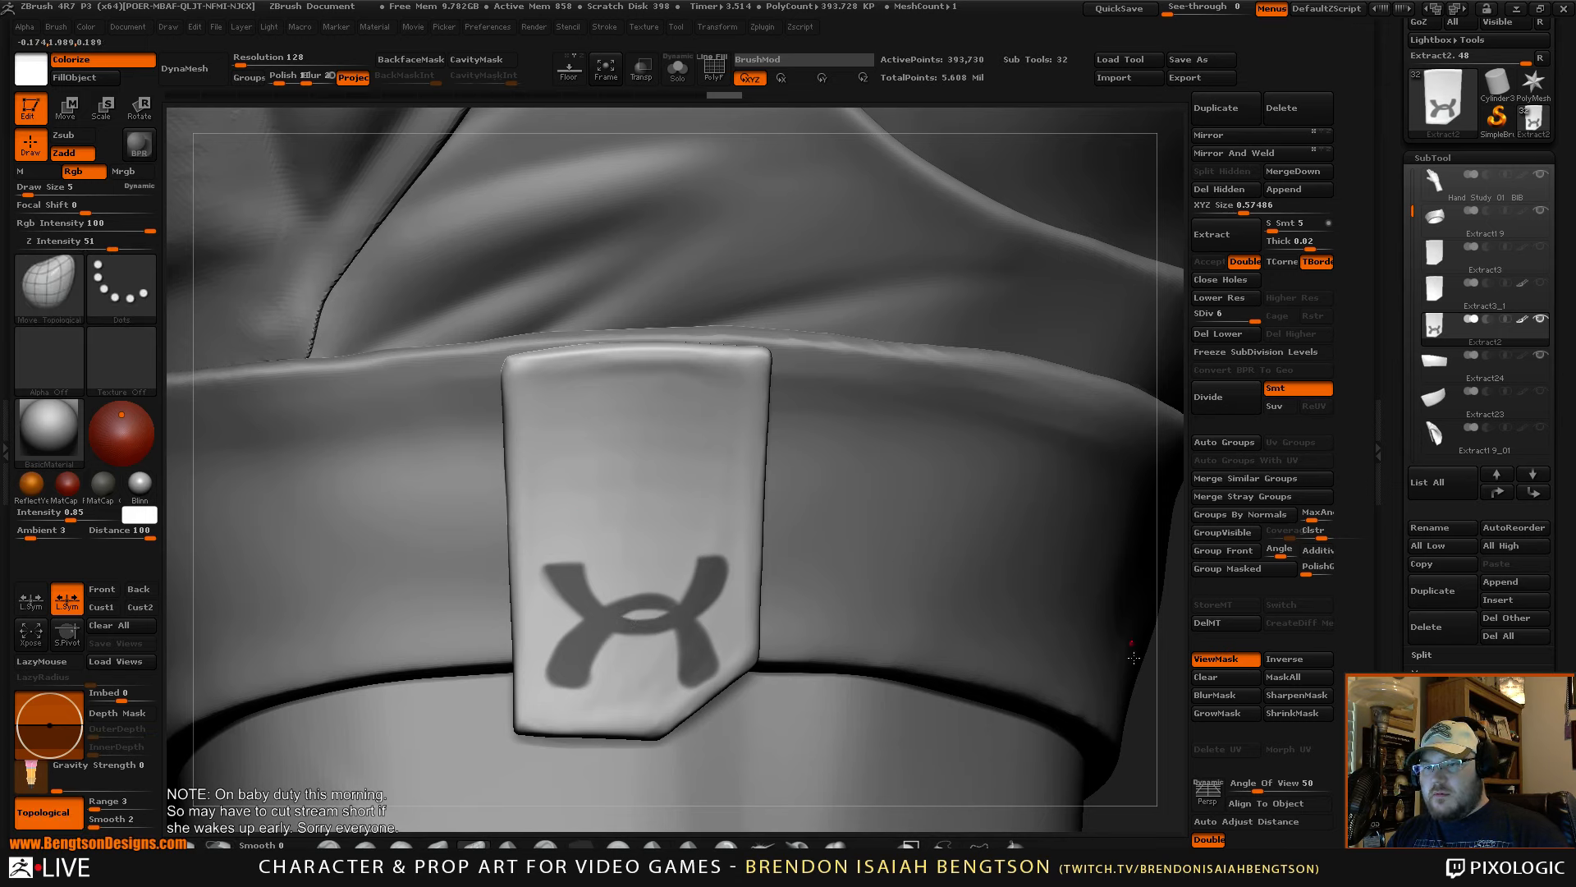
- Touch up the logo mask at a draw size of 10 and invert it so only the logo is unmasked
left_click_drag(1150, 704, 1059, 680, "alt")
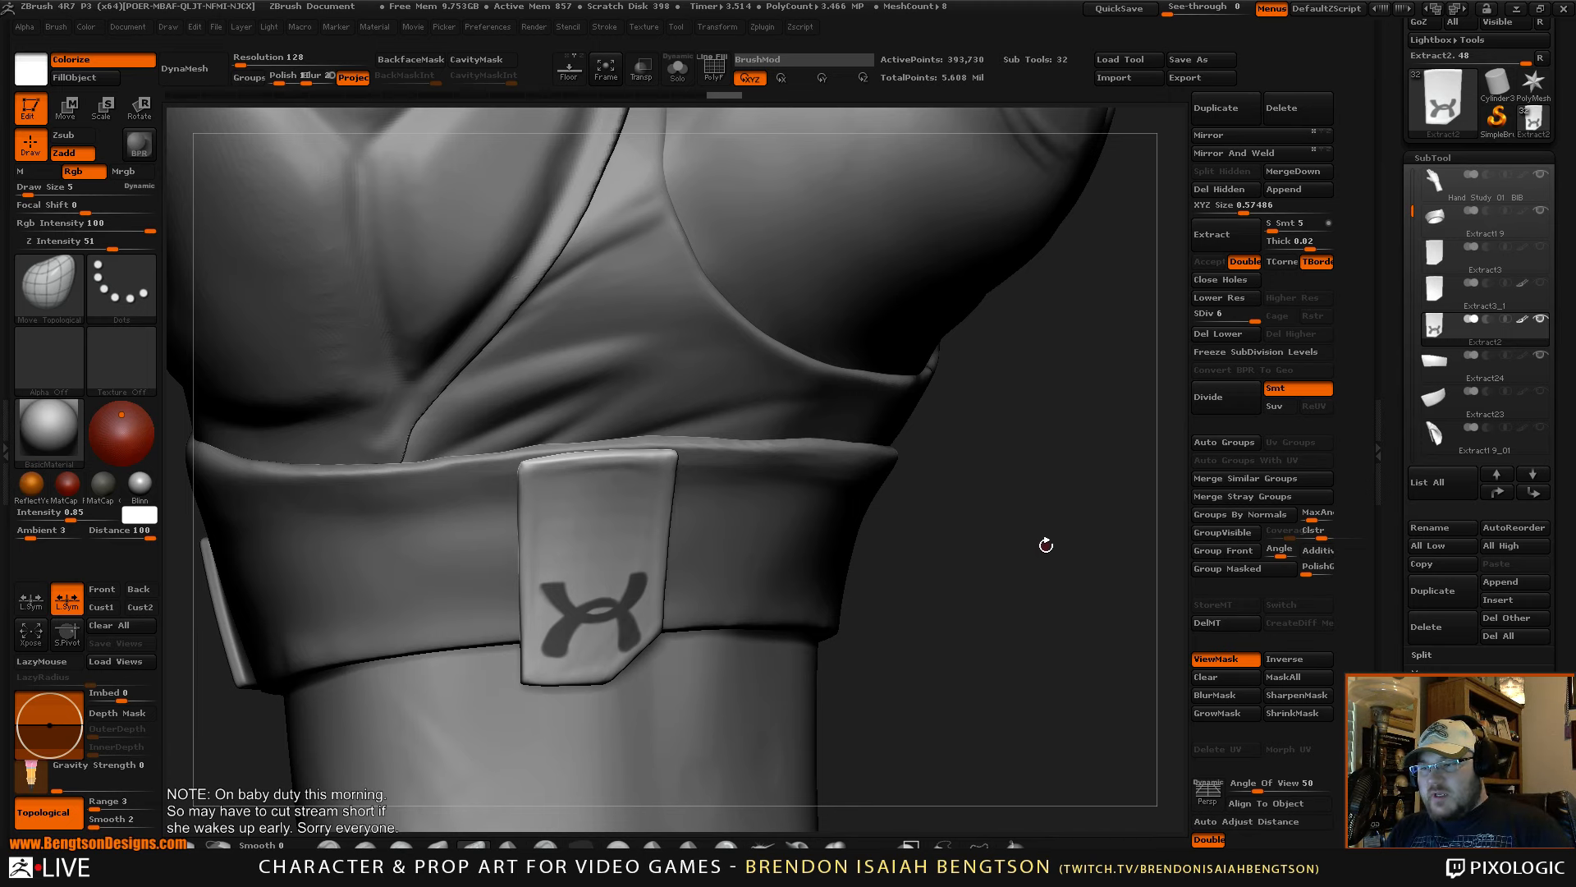
left_click_drag(1046, 545, 1078, 578)
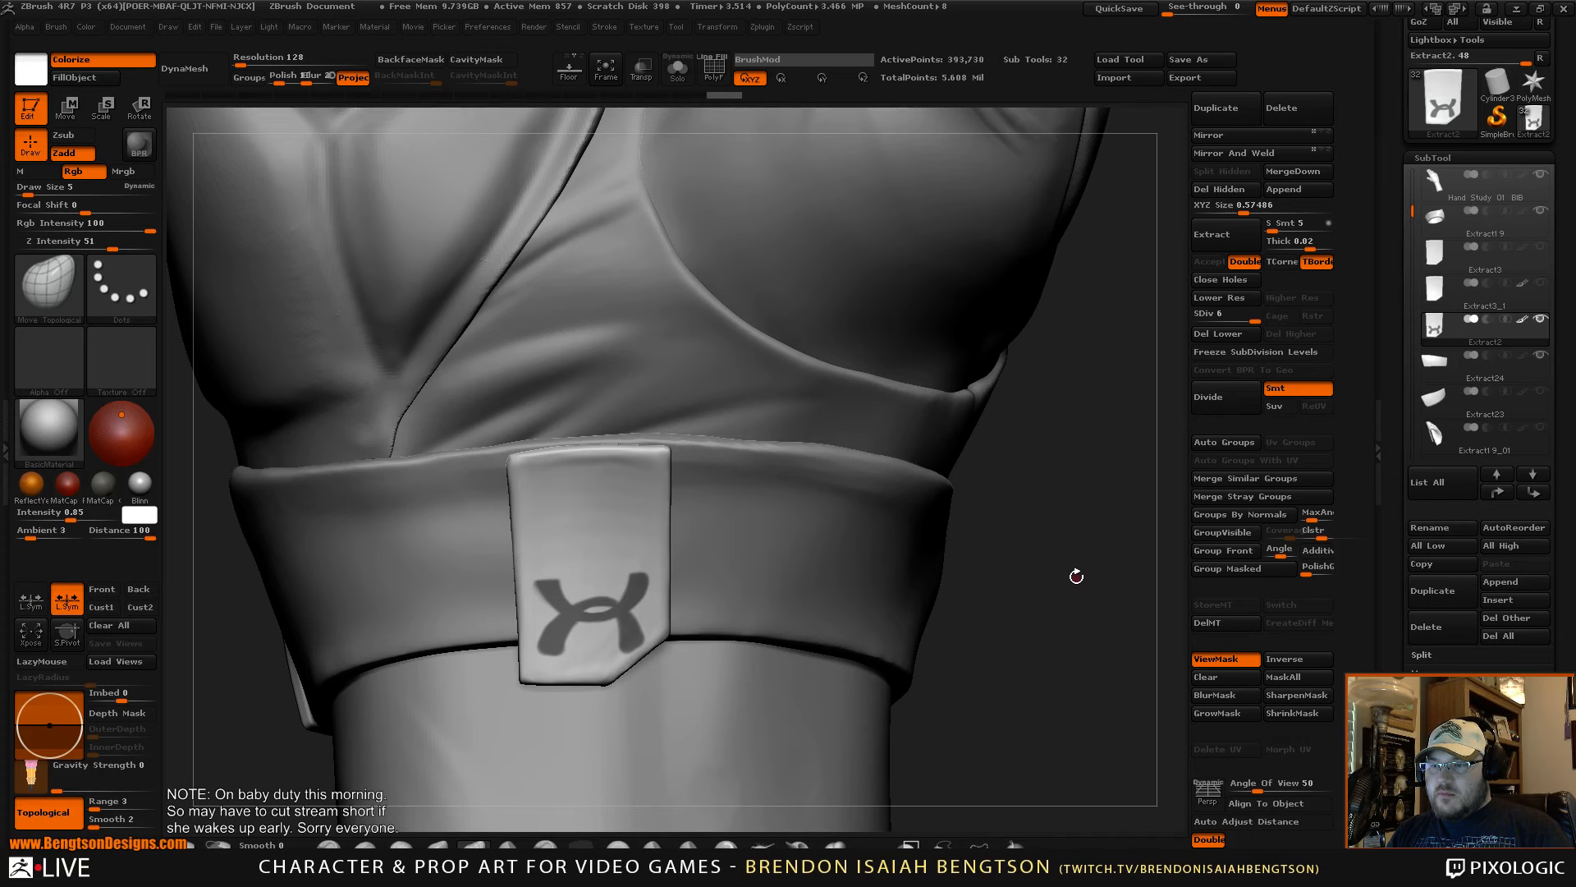
key("space")
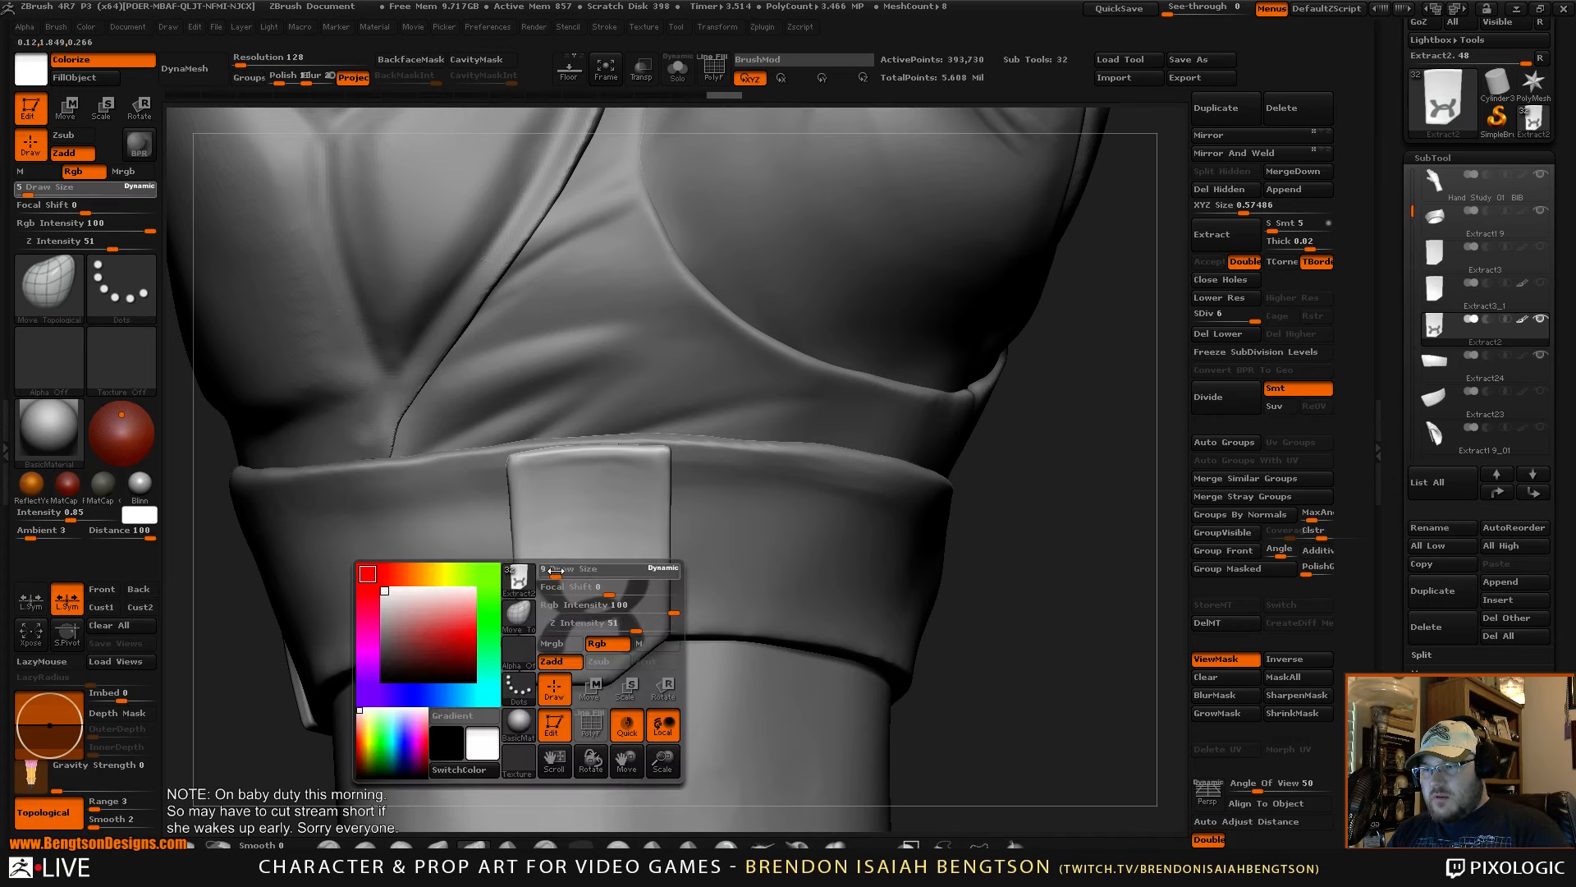
left_click_drag(558, 572, 555, 572)
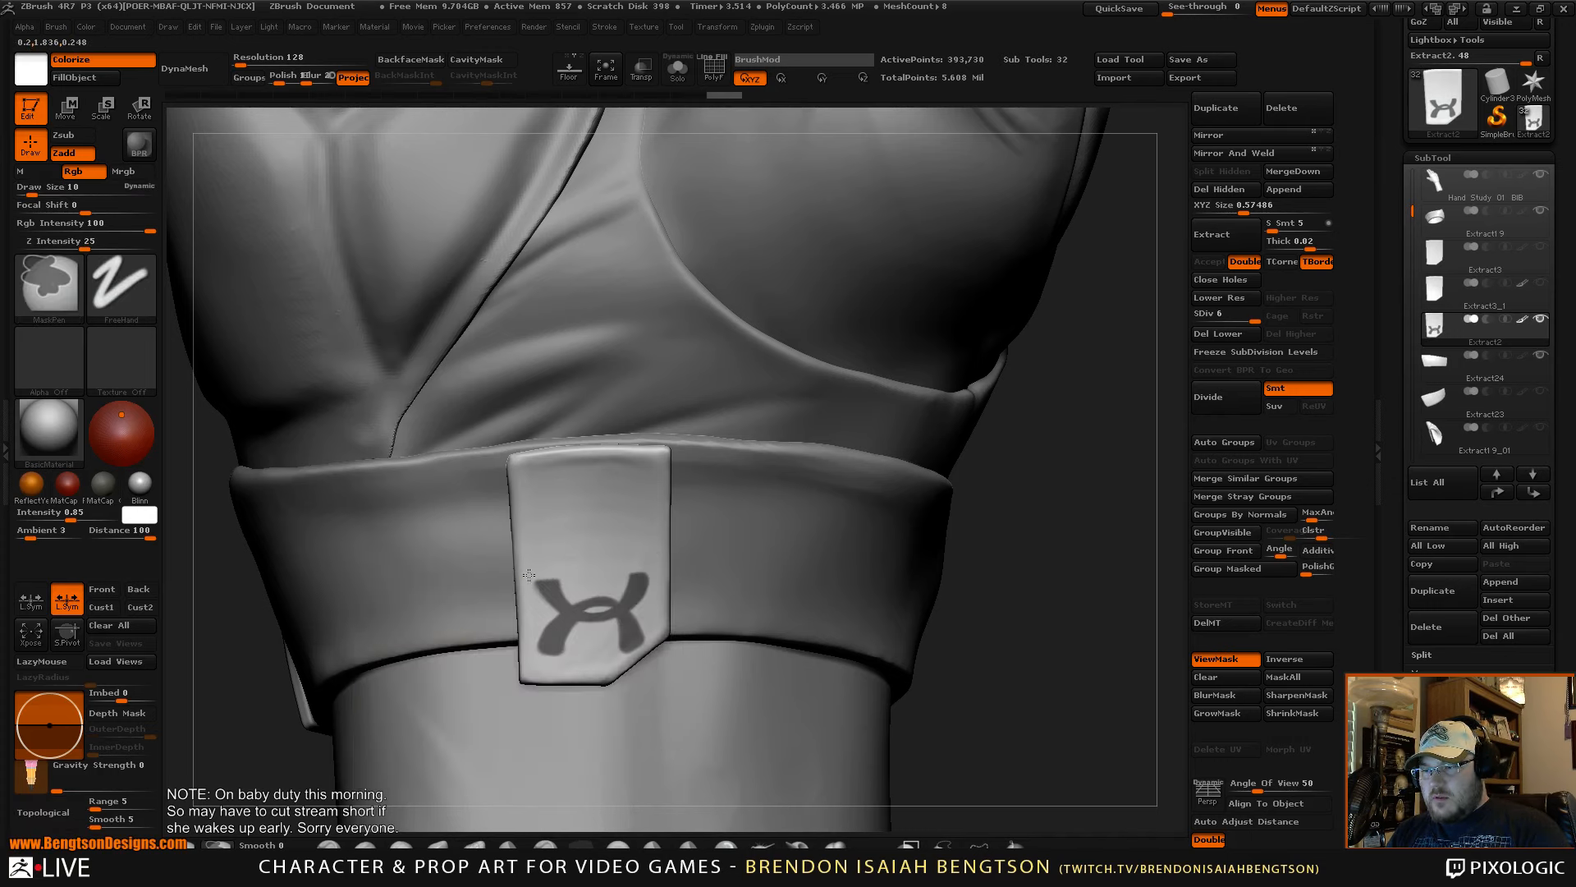
left_click(566, 651, "ctrl")
left_click_drag(1055, 604, 1041, 575, "alt")
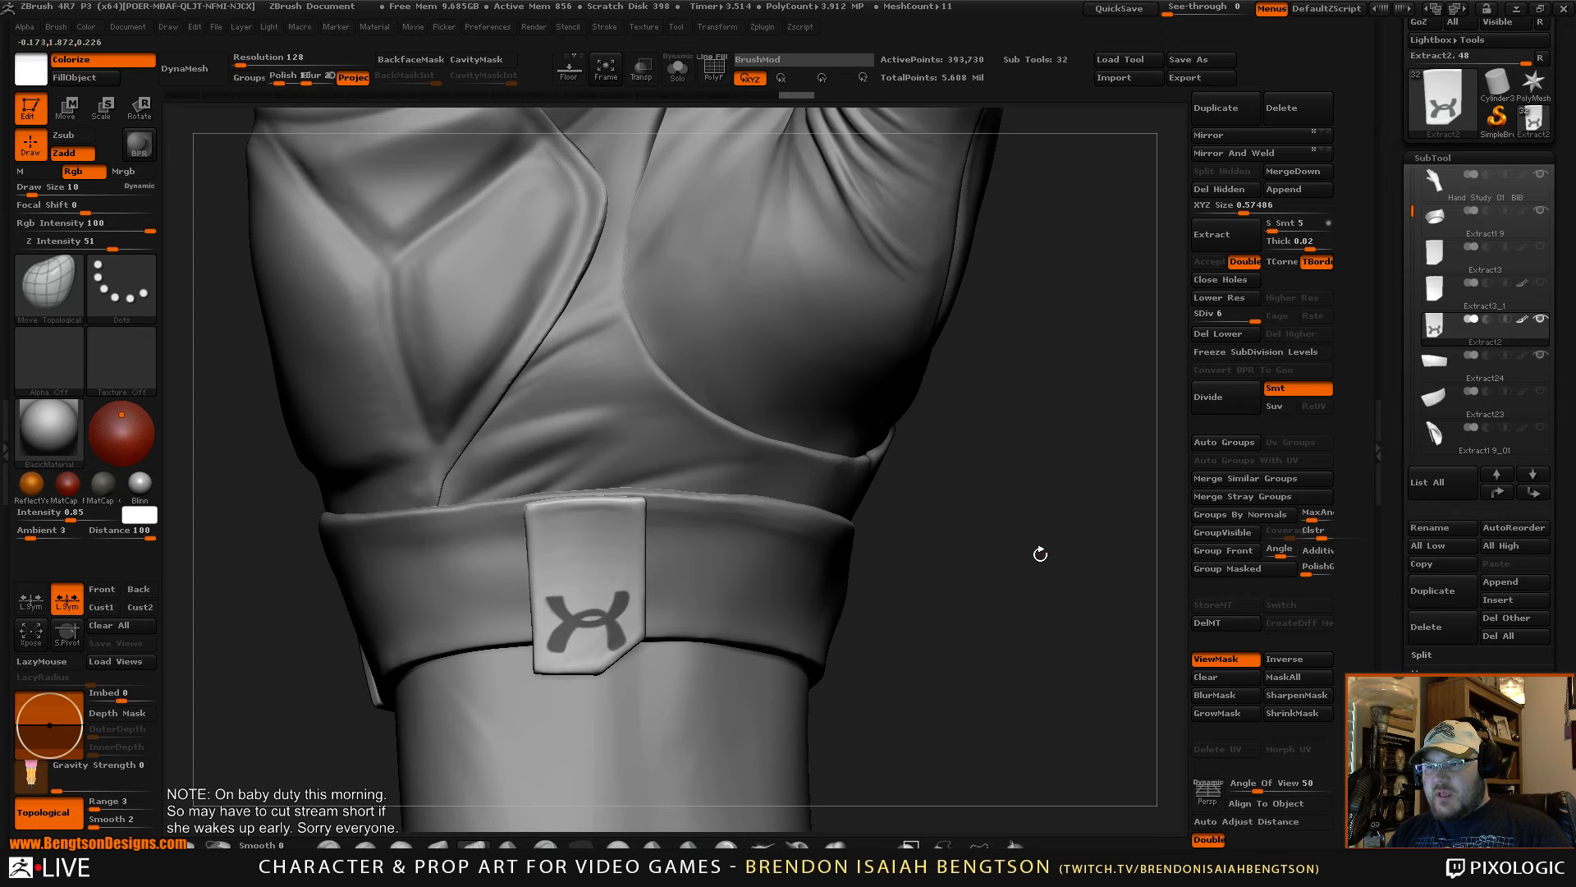
left_click(929, 627, "ctrl")
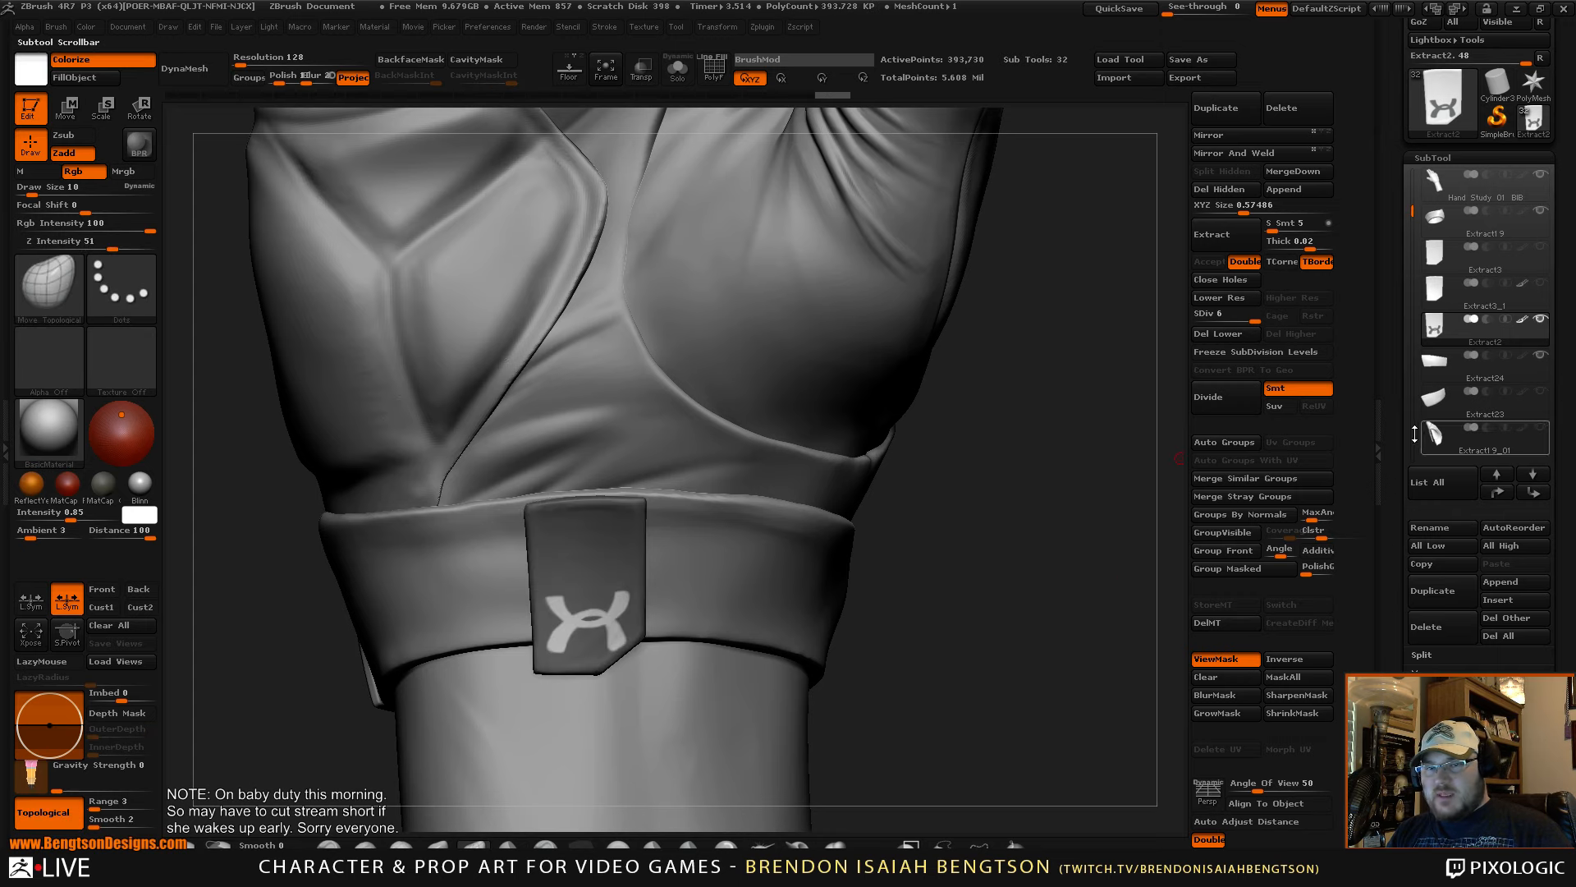
- Inflate the unmasked logo by 5 with the Inflate deformation and turn off the mask display
scroll(1414, 435, "down", 5)
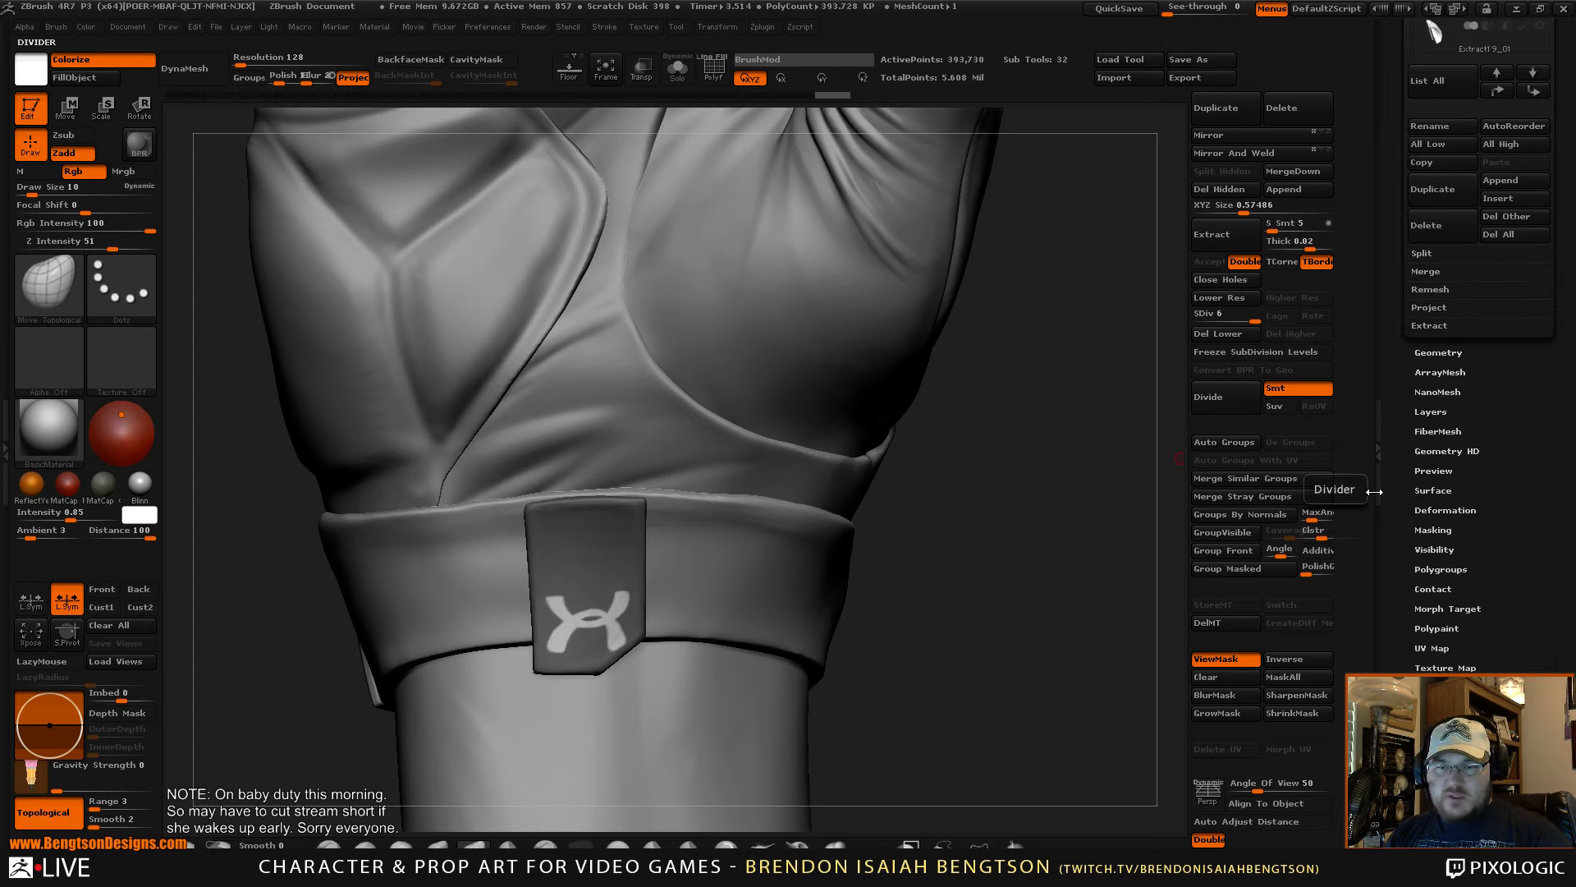
left_click(1435, 510)
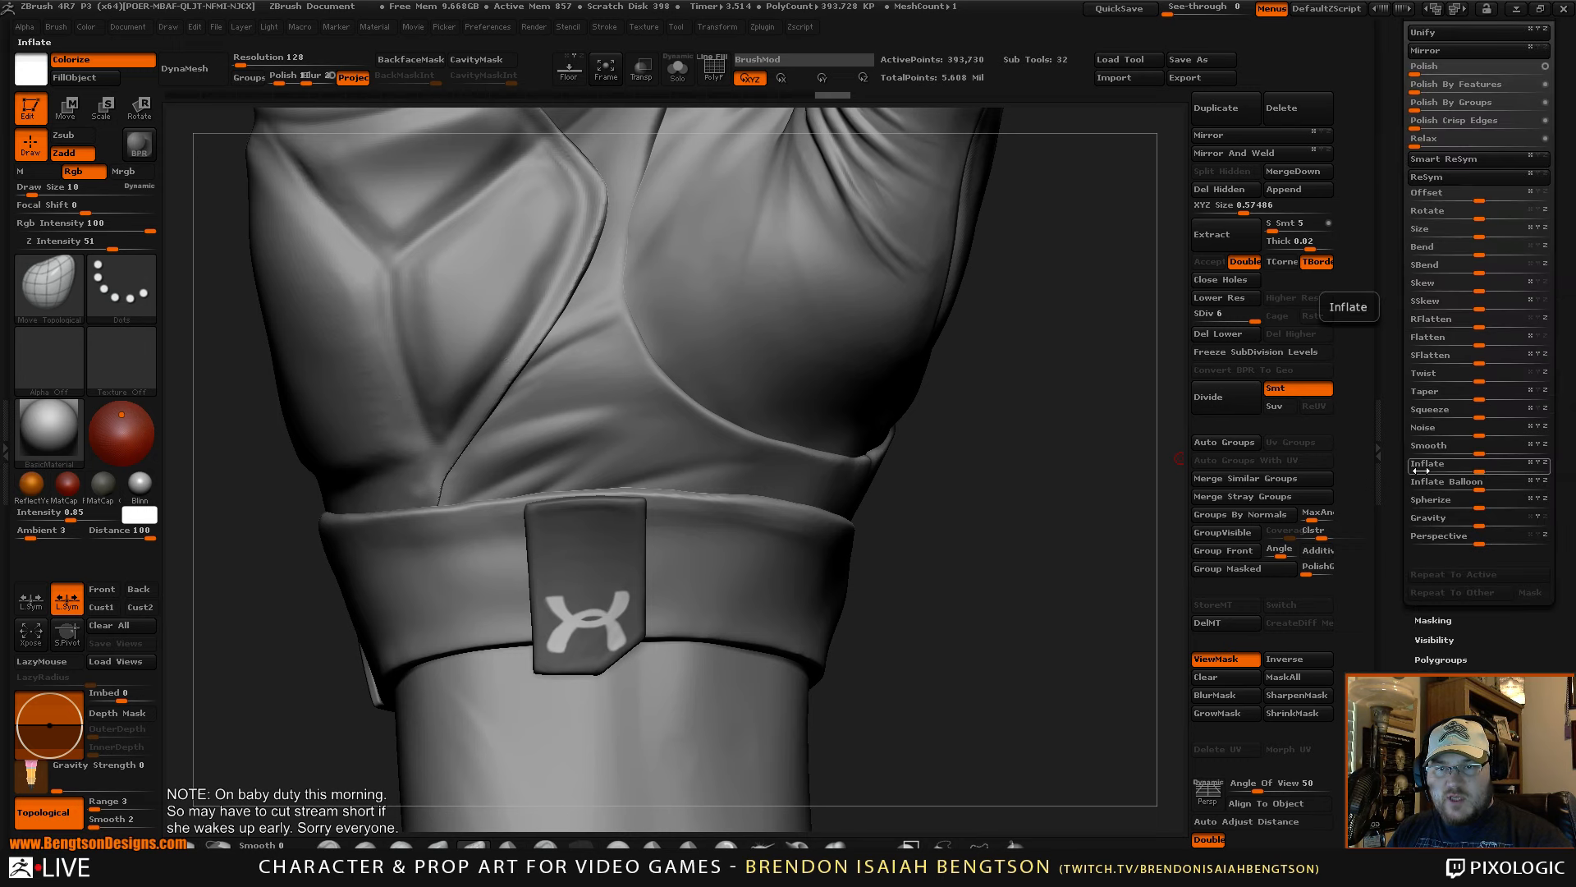
left_click_drag(1421, 469, 1484, 468)
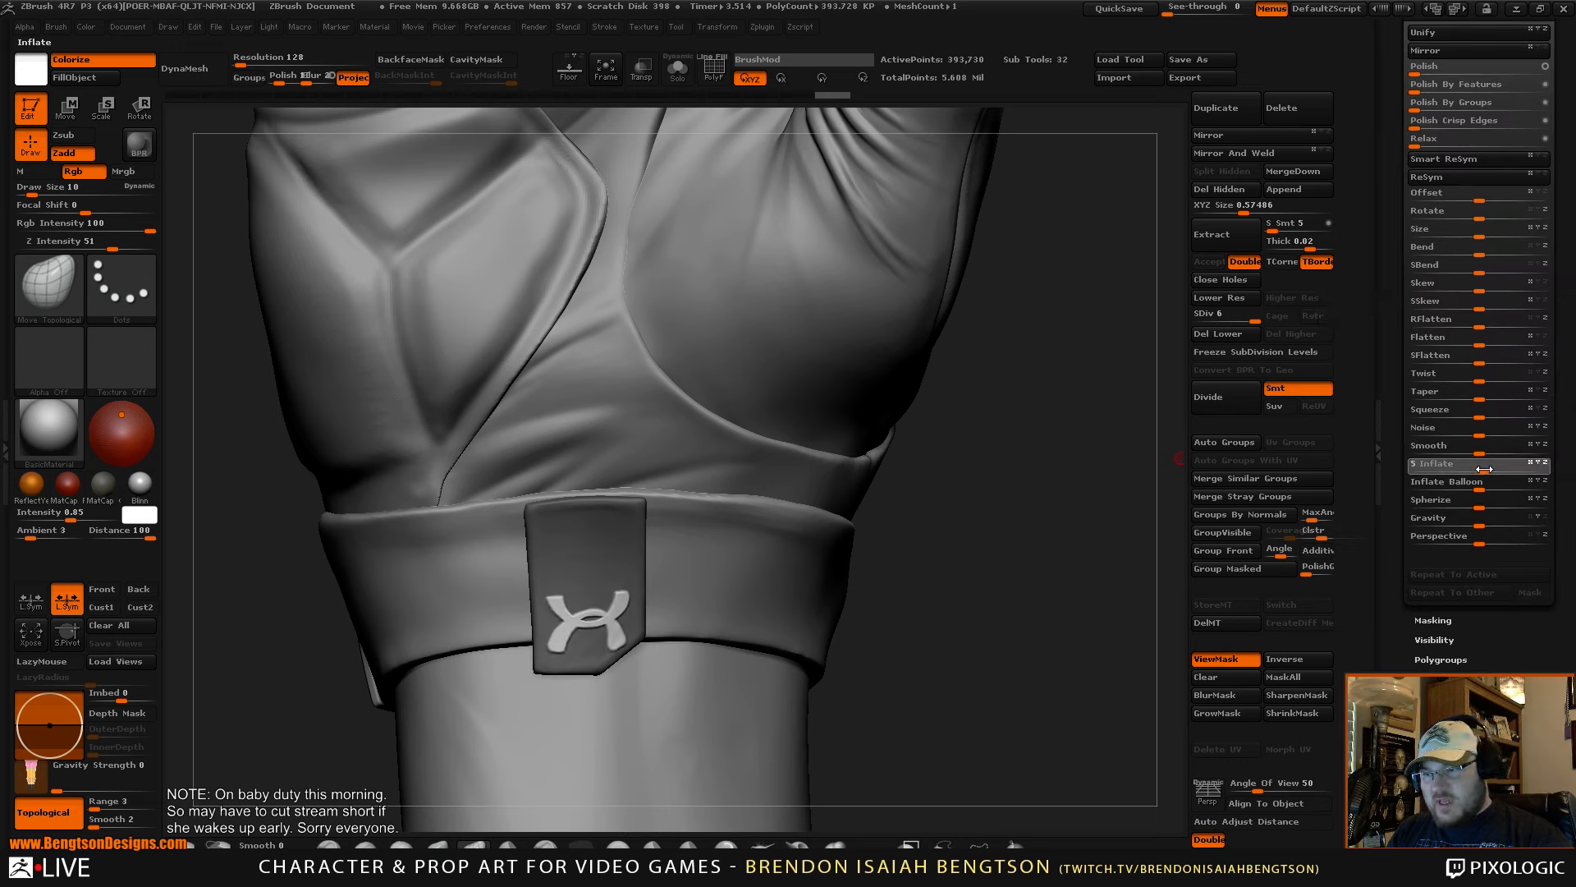
left_click_drag(1484, 469, 1483, 469)
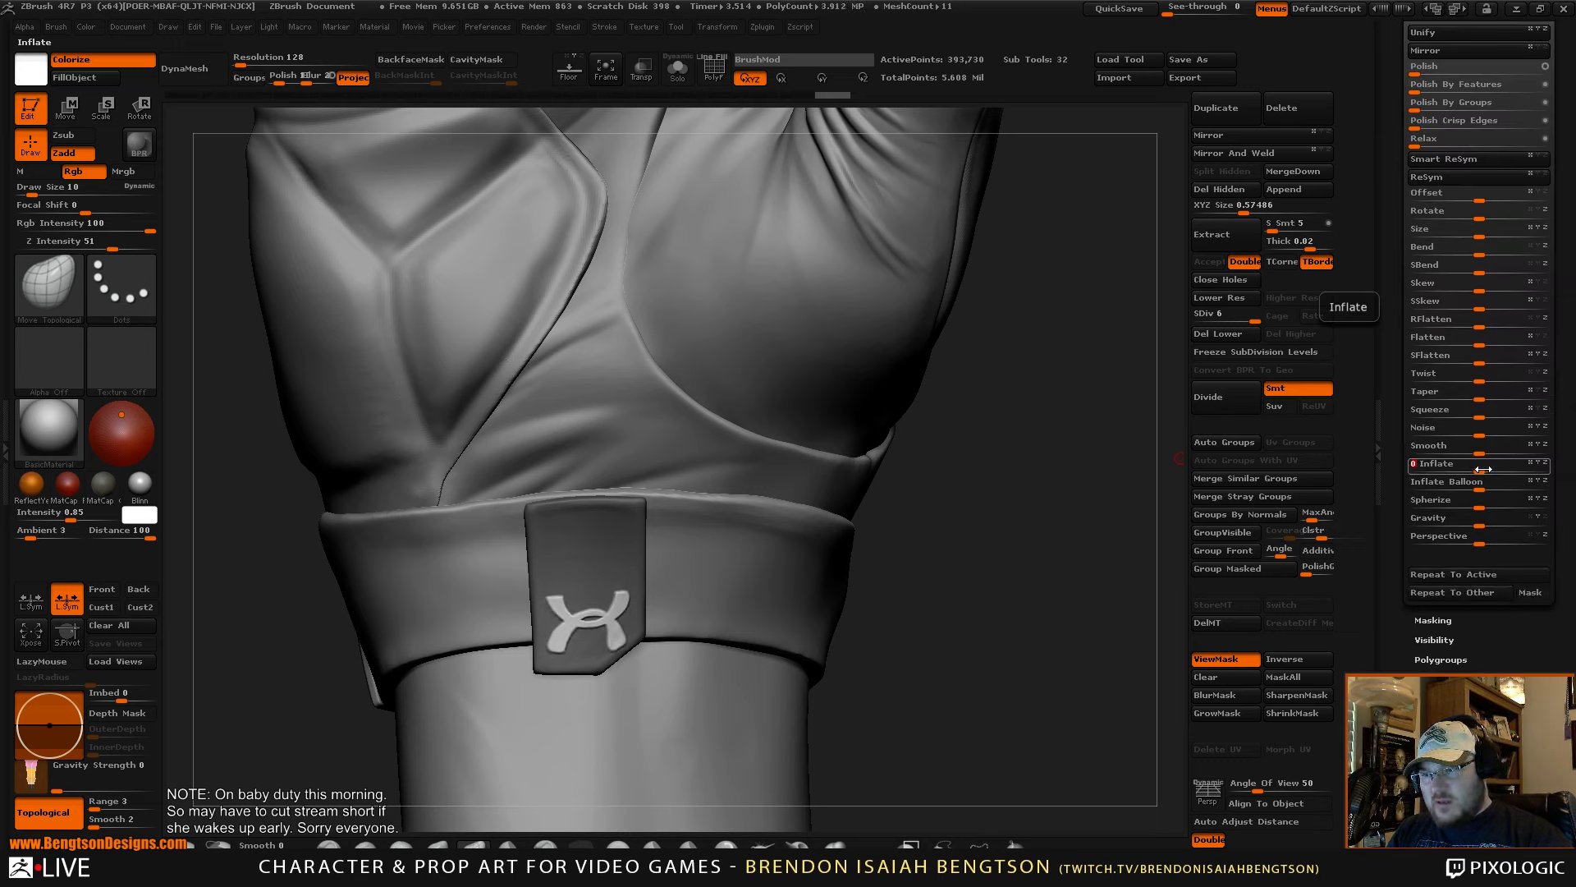
left_click(1209, 661)
- Examine the raised logo on the strap tab against the whole glove from several angles and distances
left_click_drag(983, 550, 947, 499, "alt")
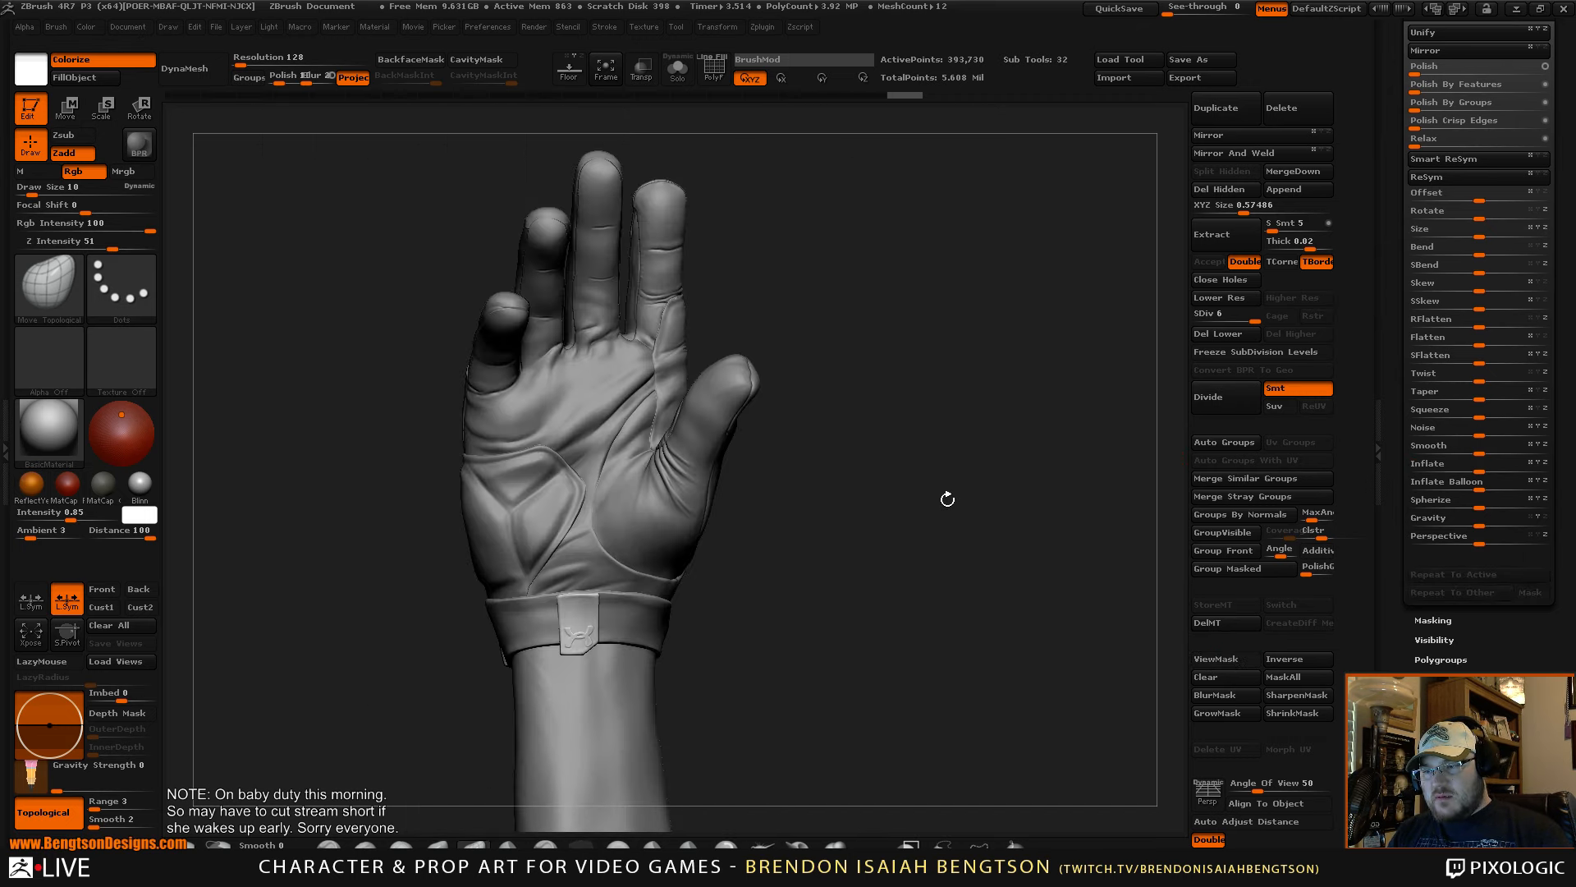
left_click_drag(937, 608, 980, 631)
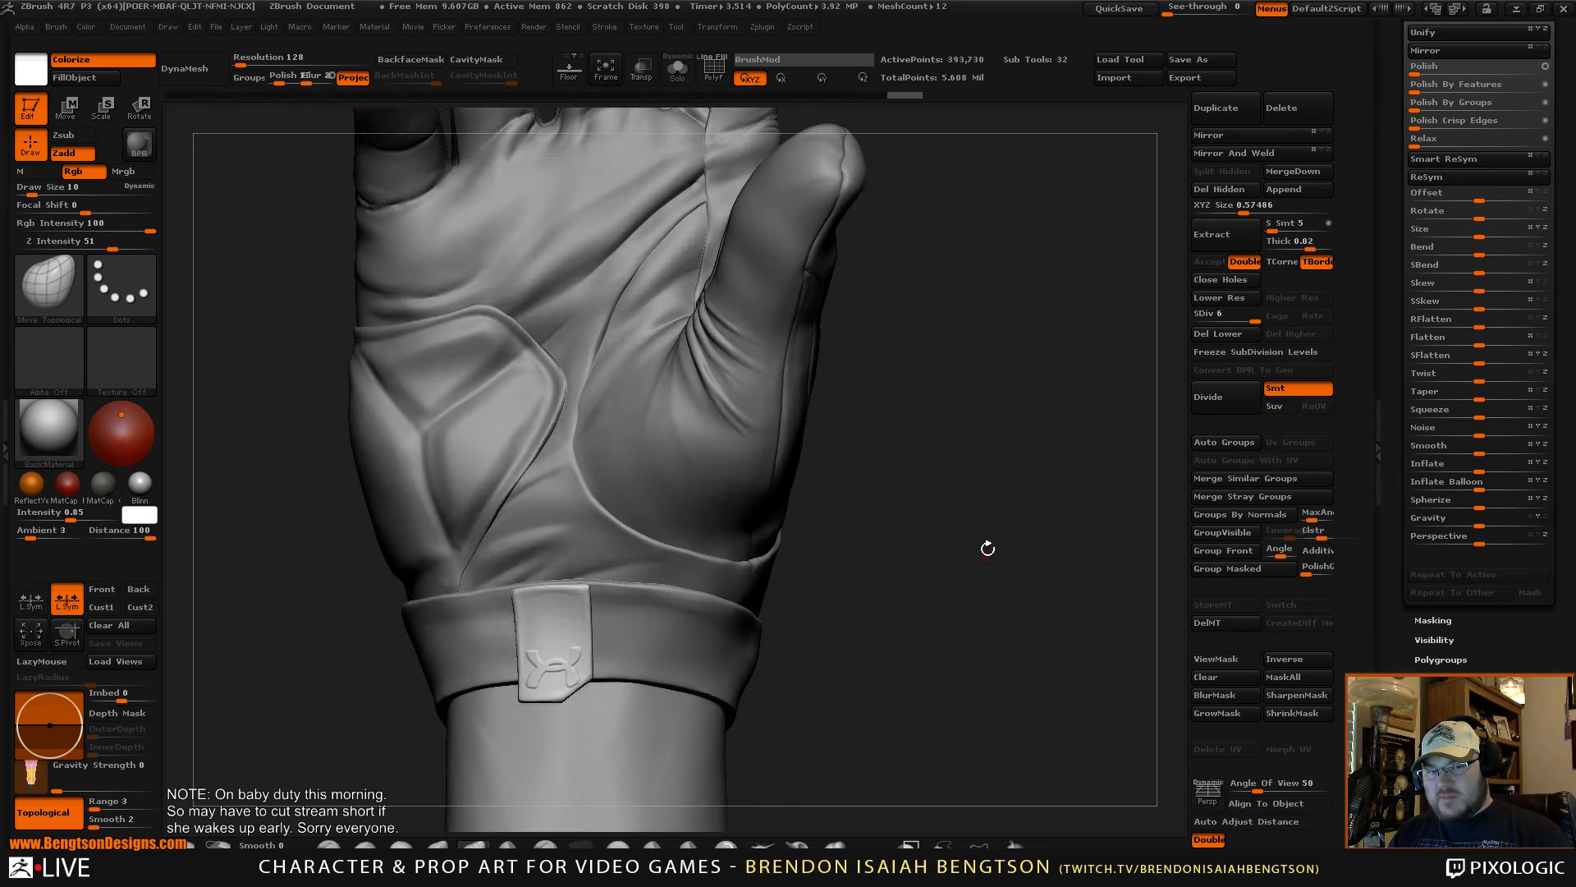
mouse_move(988, 548)
left_mouse_down()
mouse_move(978, 633)
mouse_move(985, 569)
left_mouse_up()
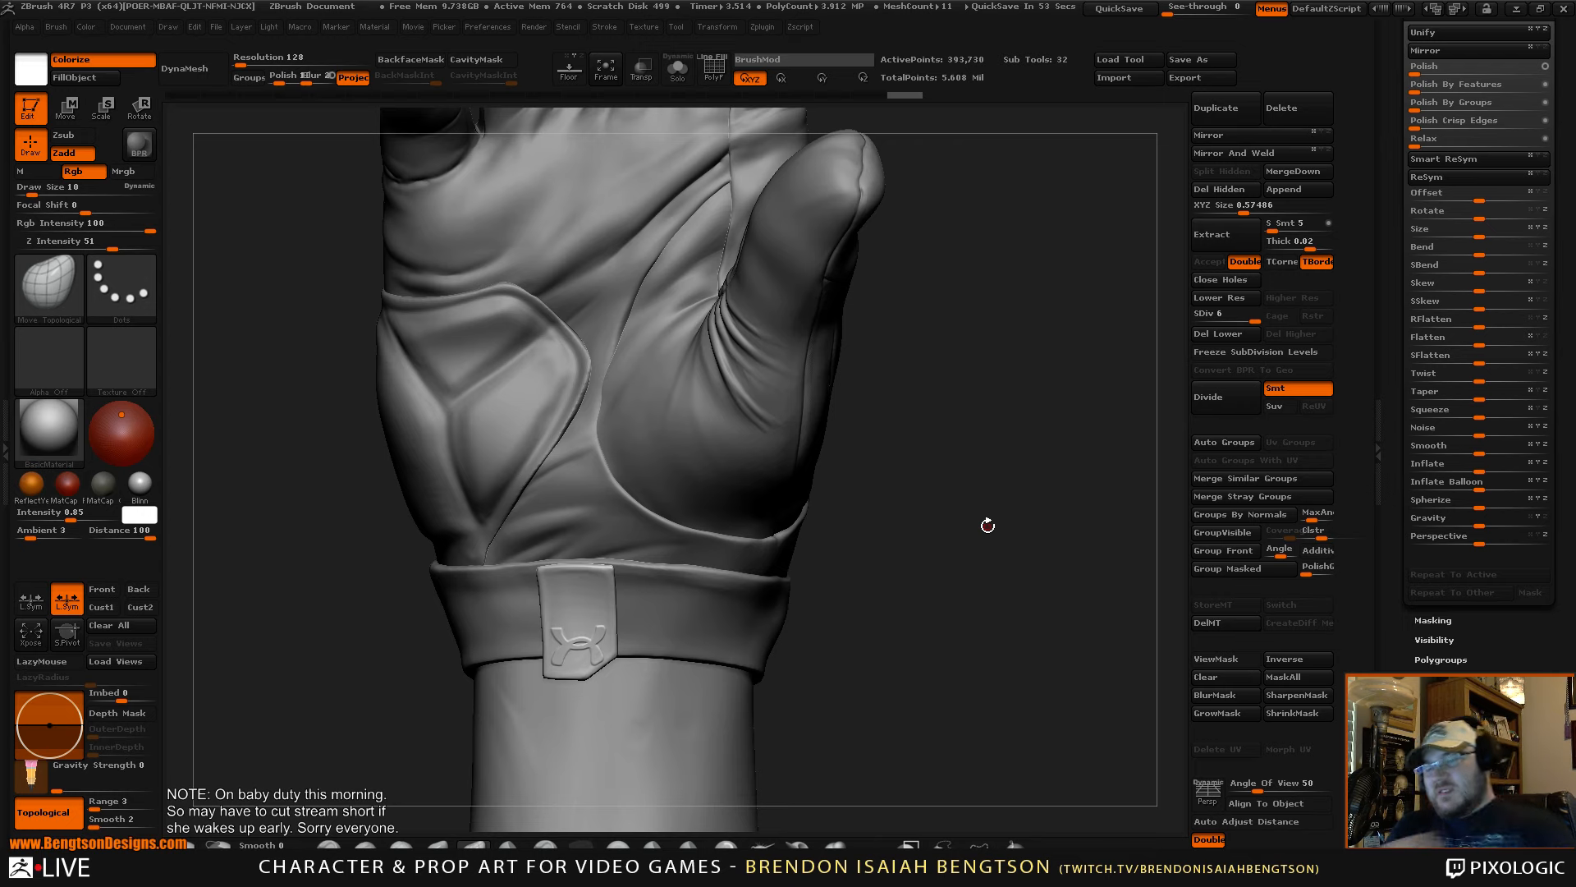
left_click_drag(966, 458, 947, 532, "alt")
left_click_drag(929, 594, 954, 532, "alt")
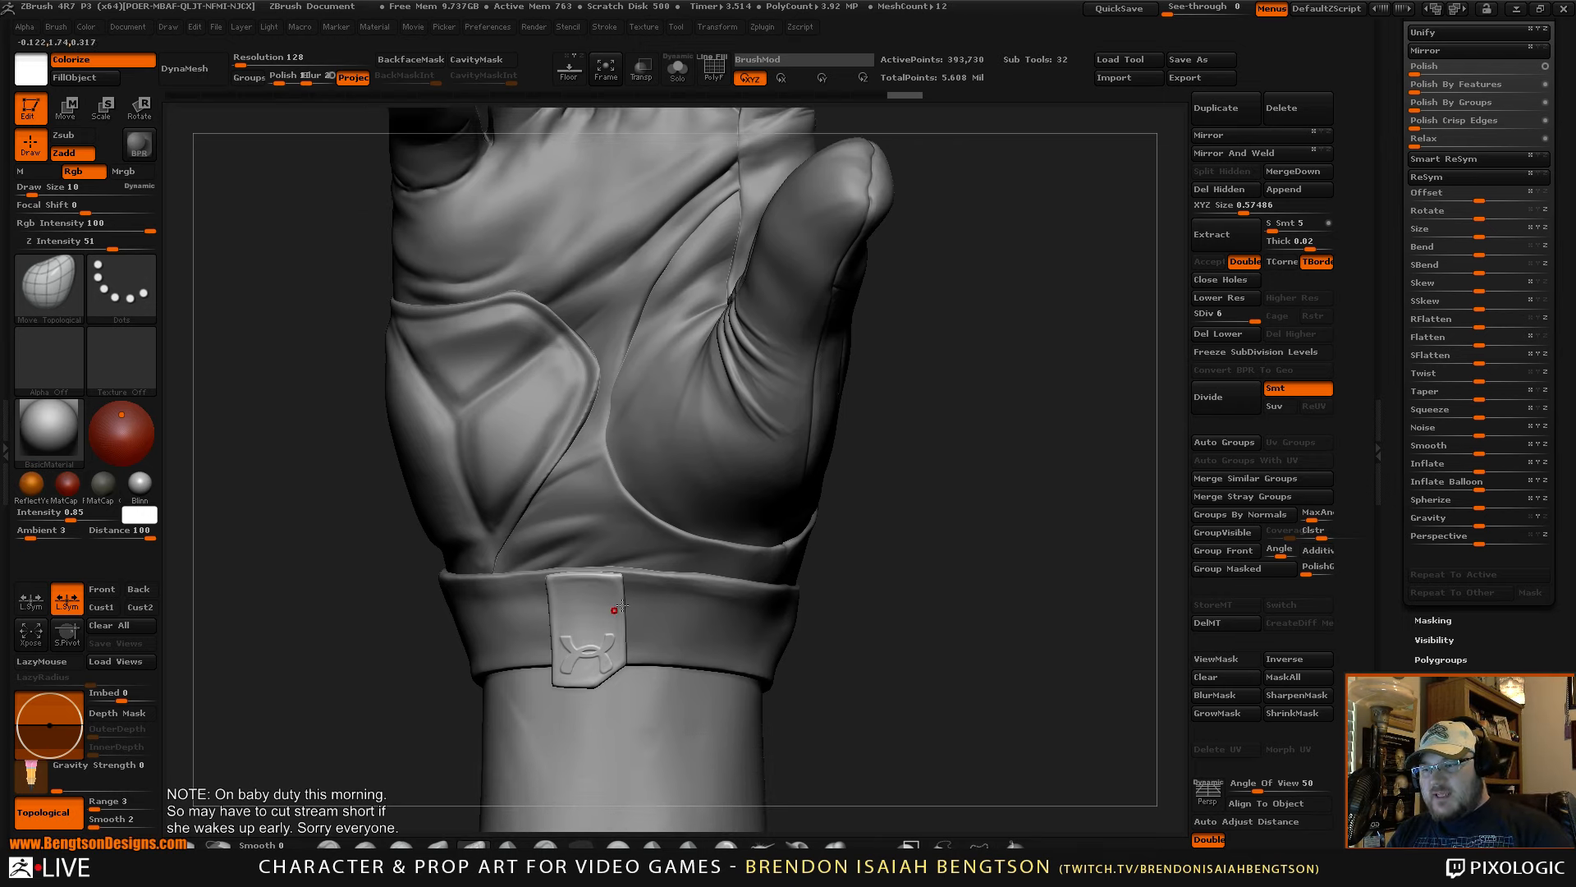
left_click_drag(950, 602, 973, 520, "alt")
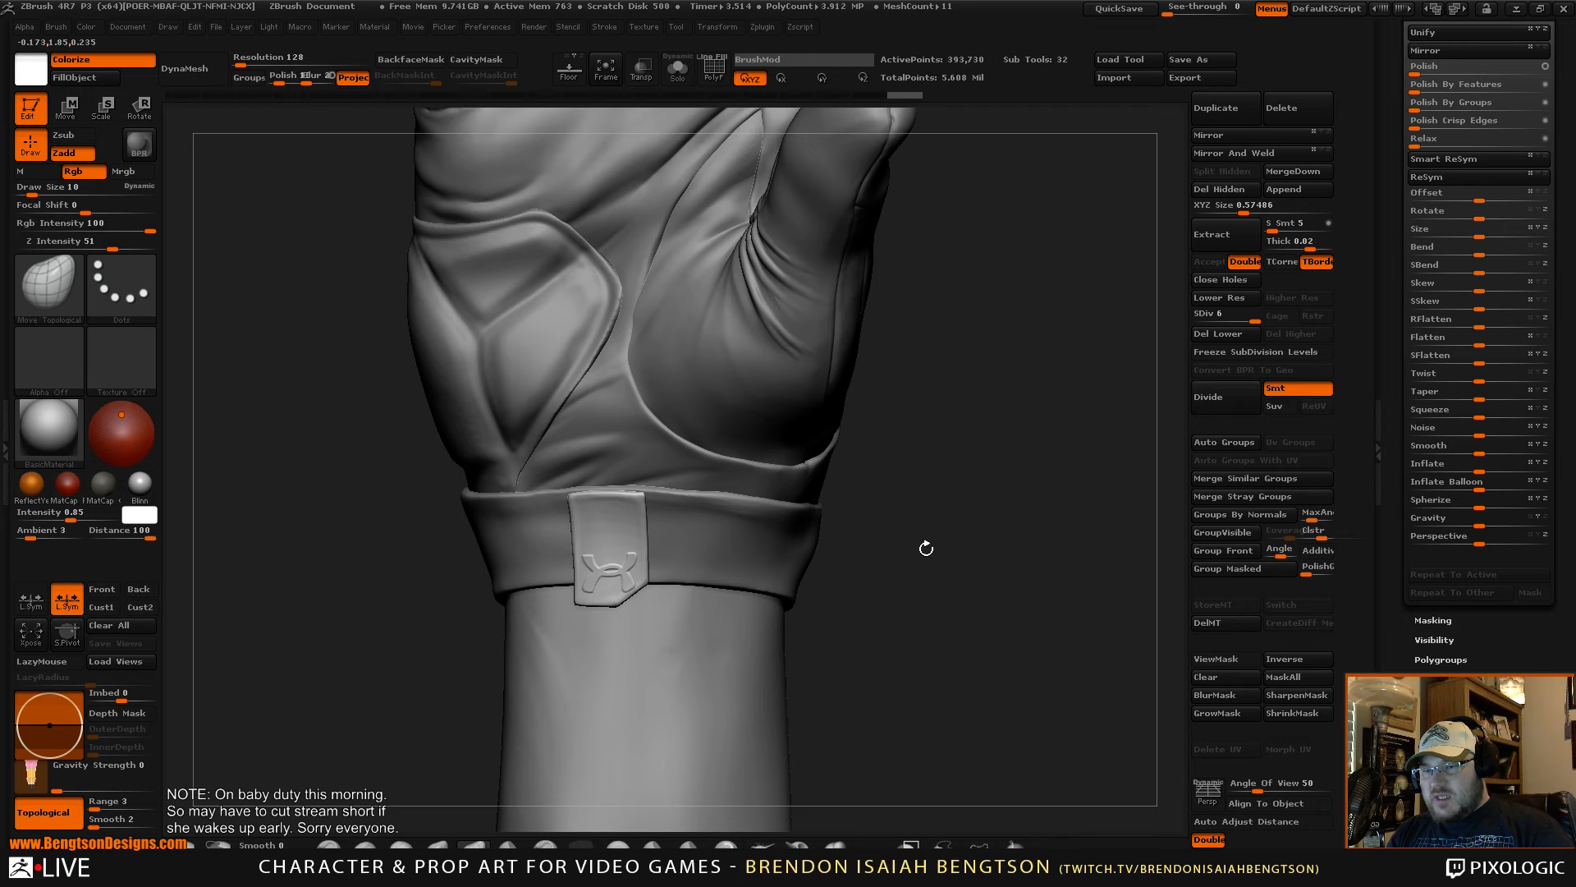
- Show the mask on the strap tab again and undo the last inflation of the logo
left_click_drag(955, 692, 991, 670)
key("ctrl+h")
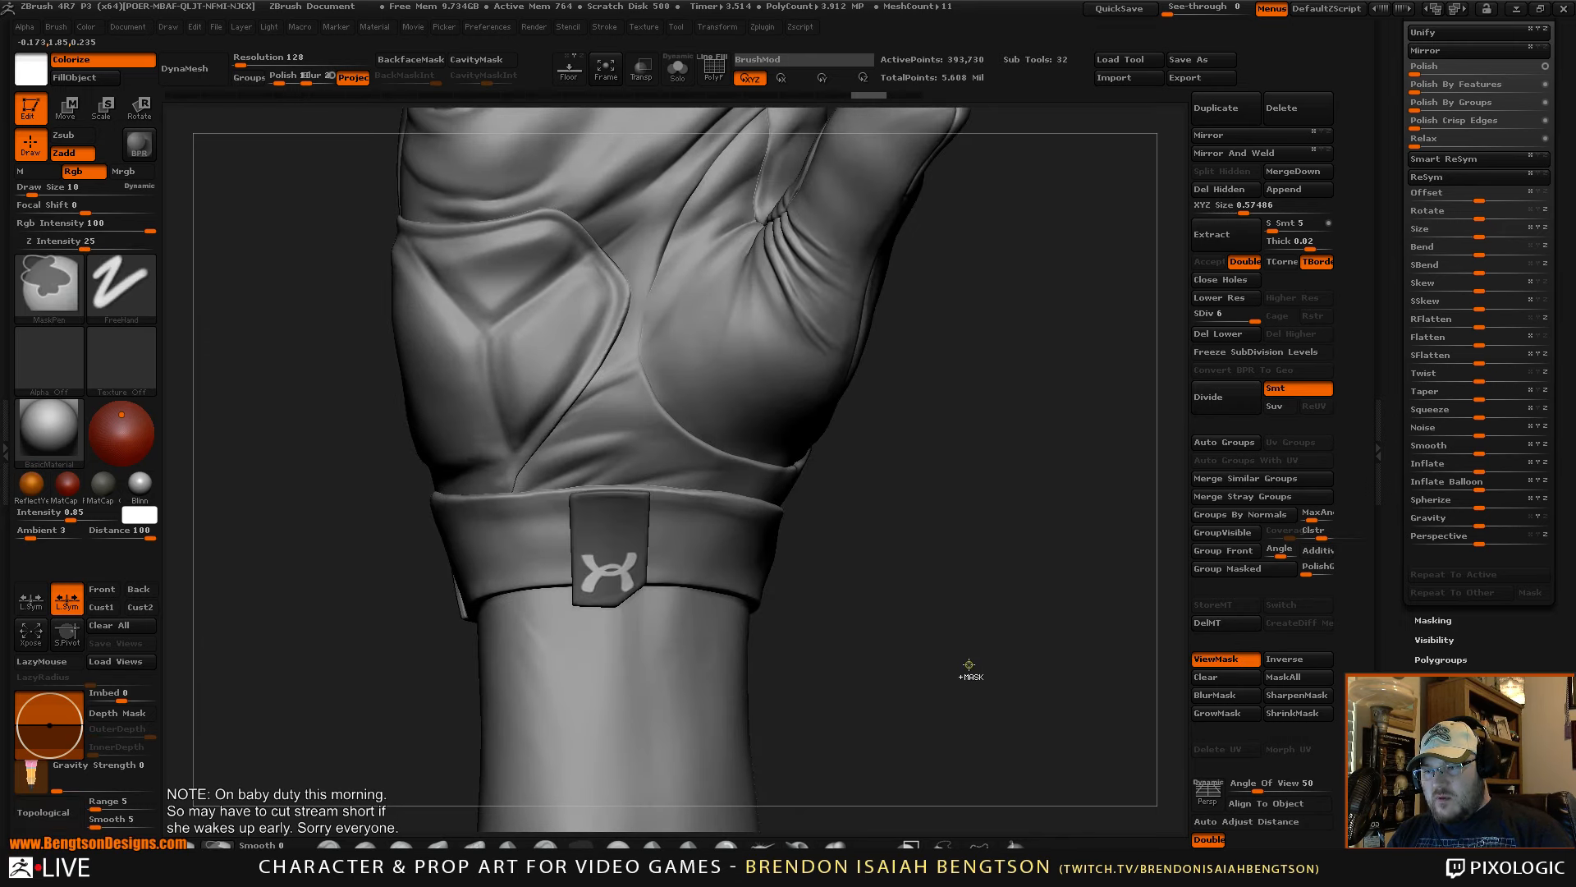
key("ctrl+z")
left_click_drag(978, 521, 974, 585, "alt")
- Add a layer in recording mode to the strap tab and name it UA
left_click_drag(1398, 115, 1433, 206)
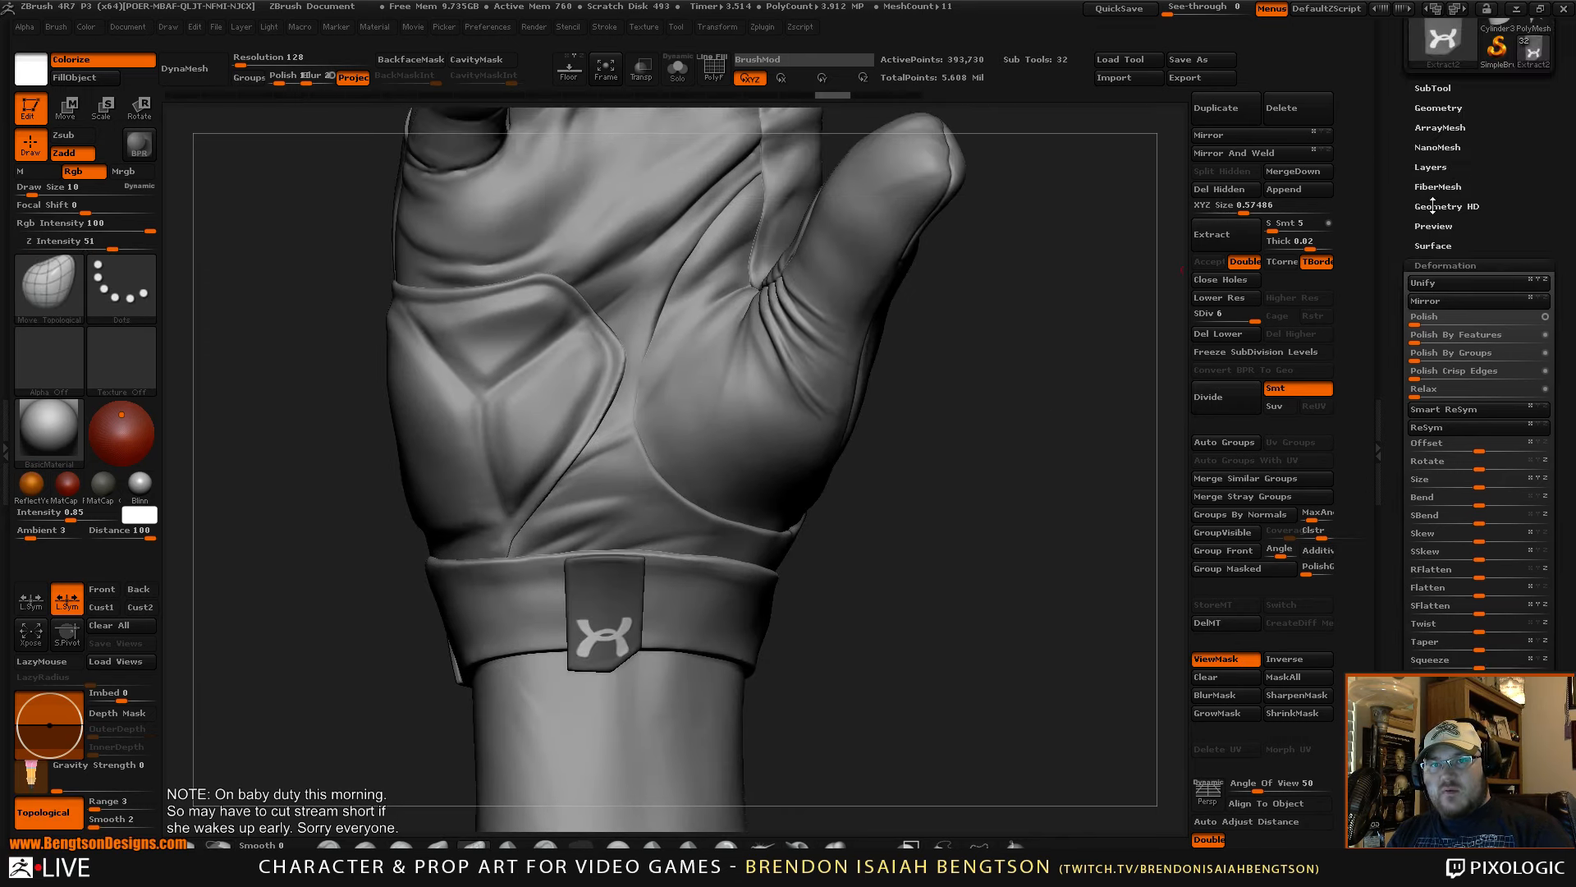
left_click(1435, 166)
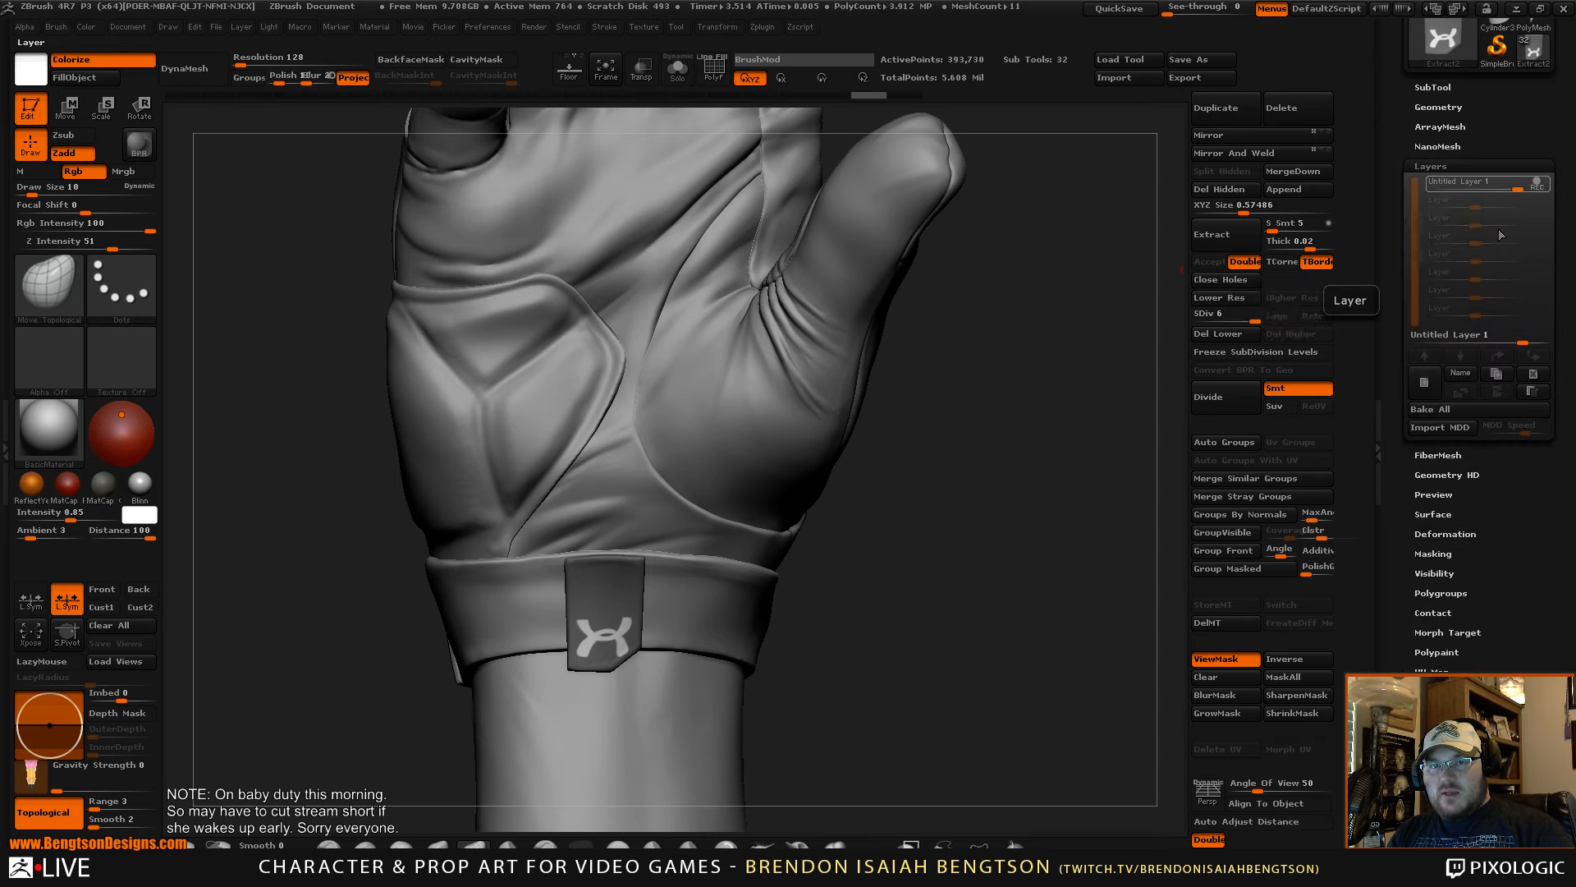
left_click(1467, 374)
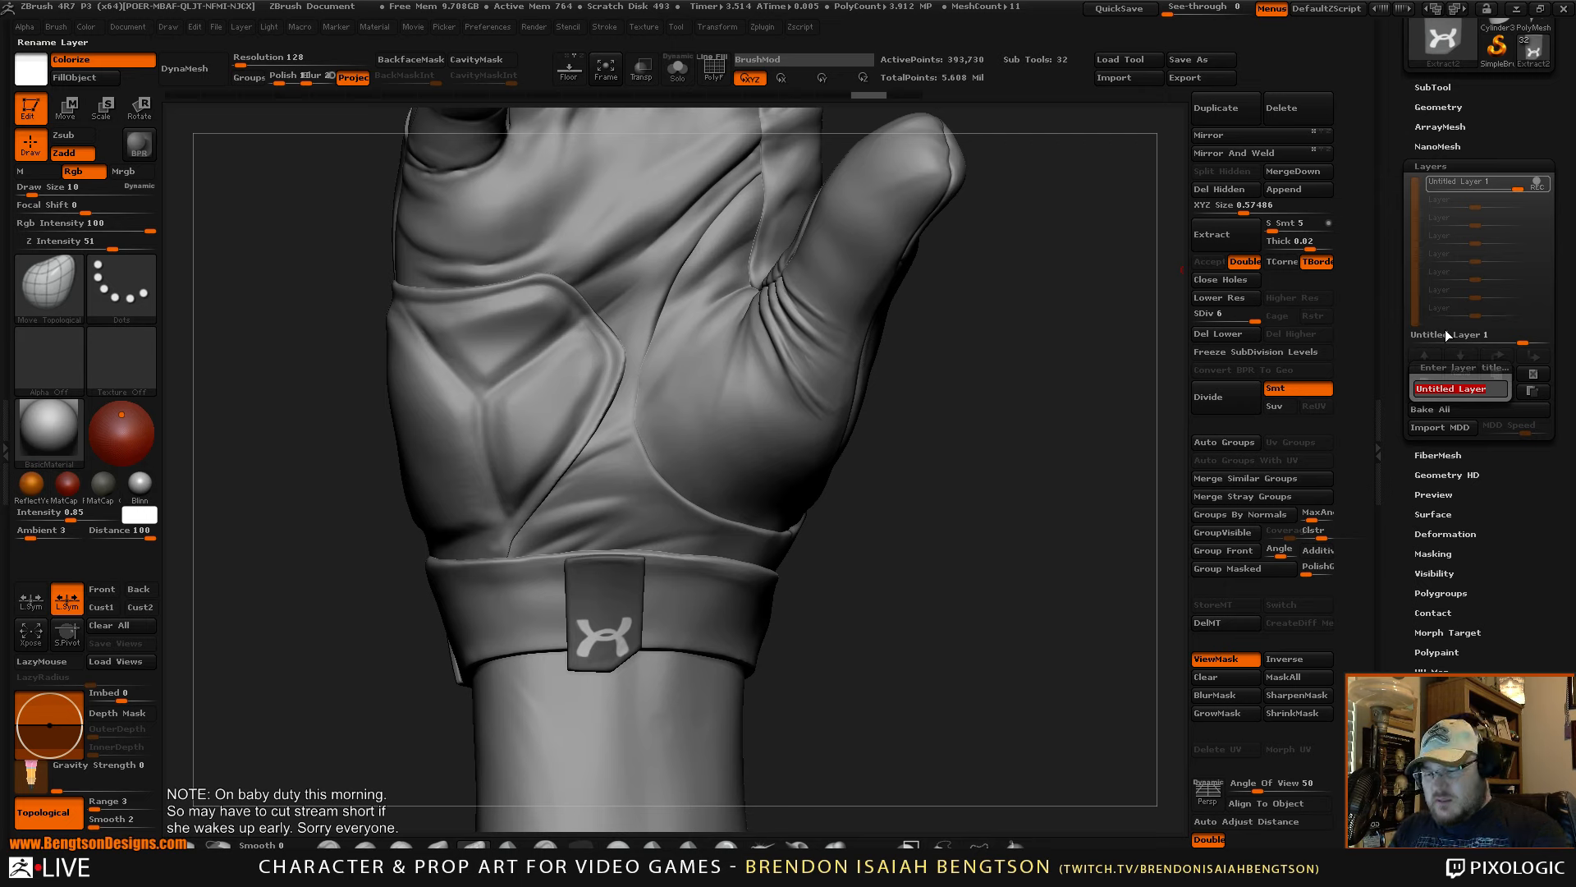
type("UA")
key("Return")
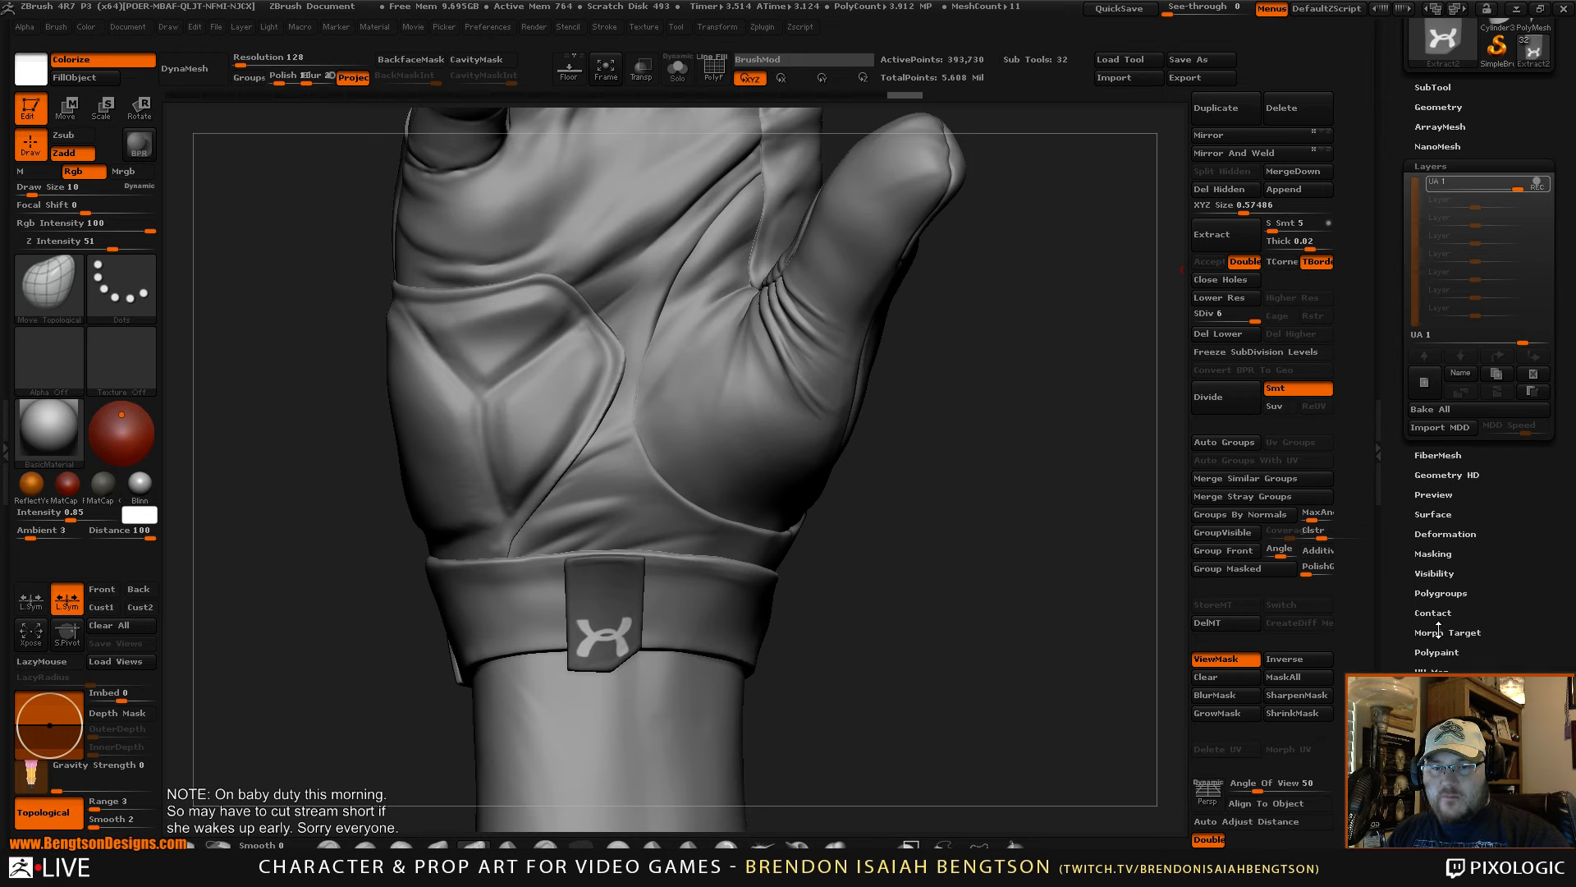
- Raise the unmasked logo on the recording layer with the Inflate deformation and turn off the mask display
scroll(1453, 543, "down", 2)
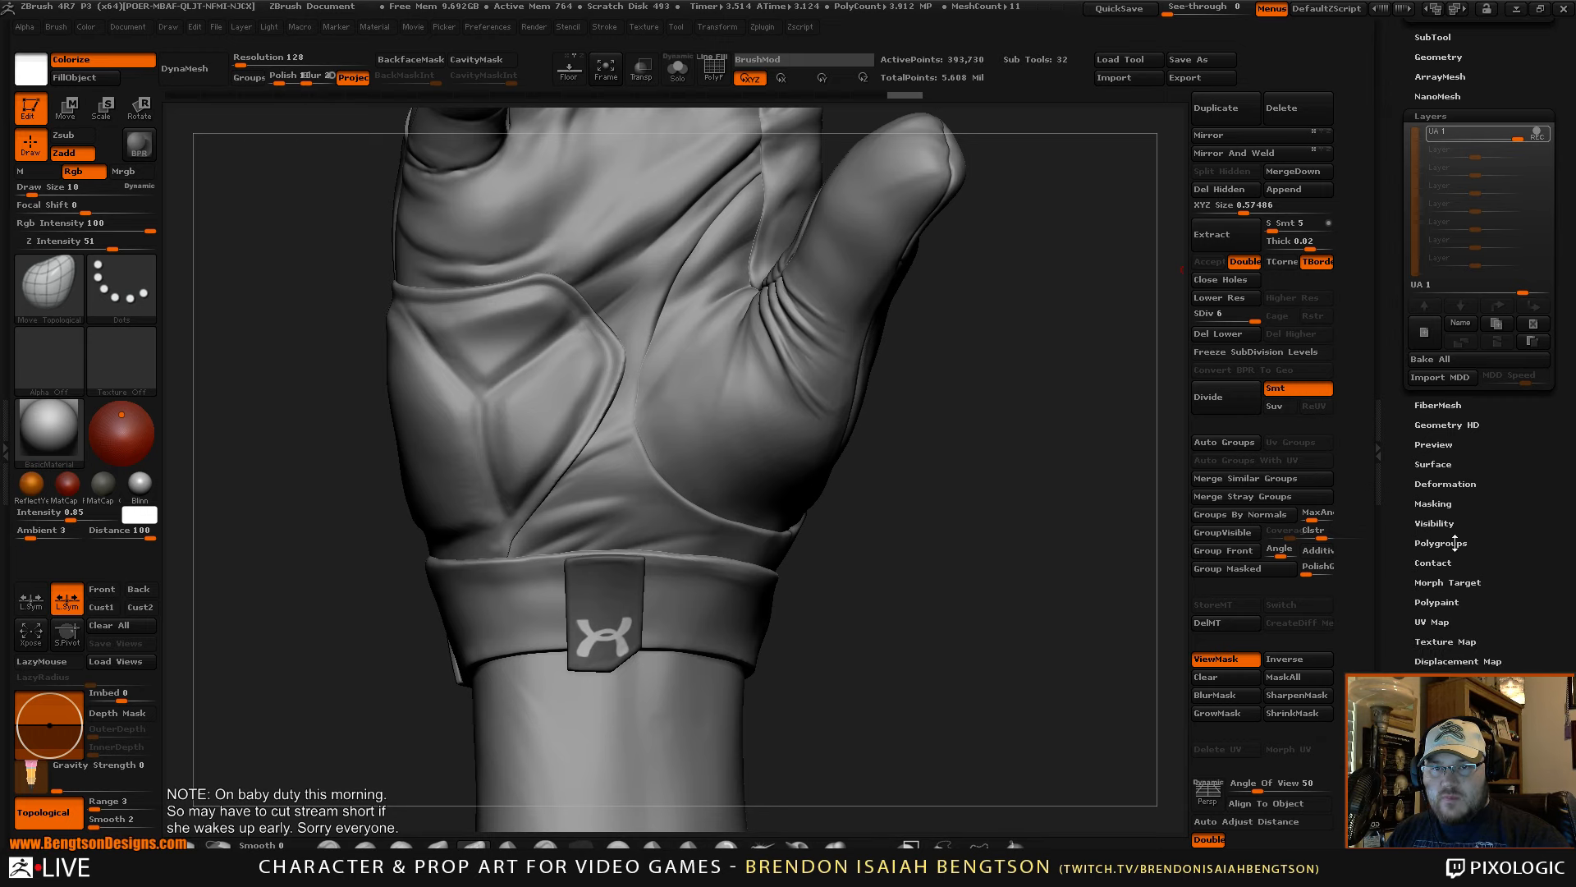
left_click(1466, 482)
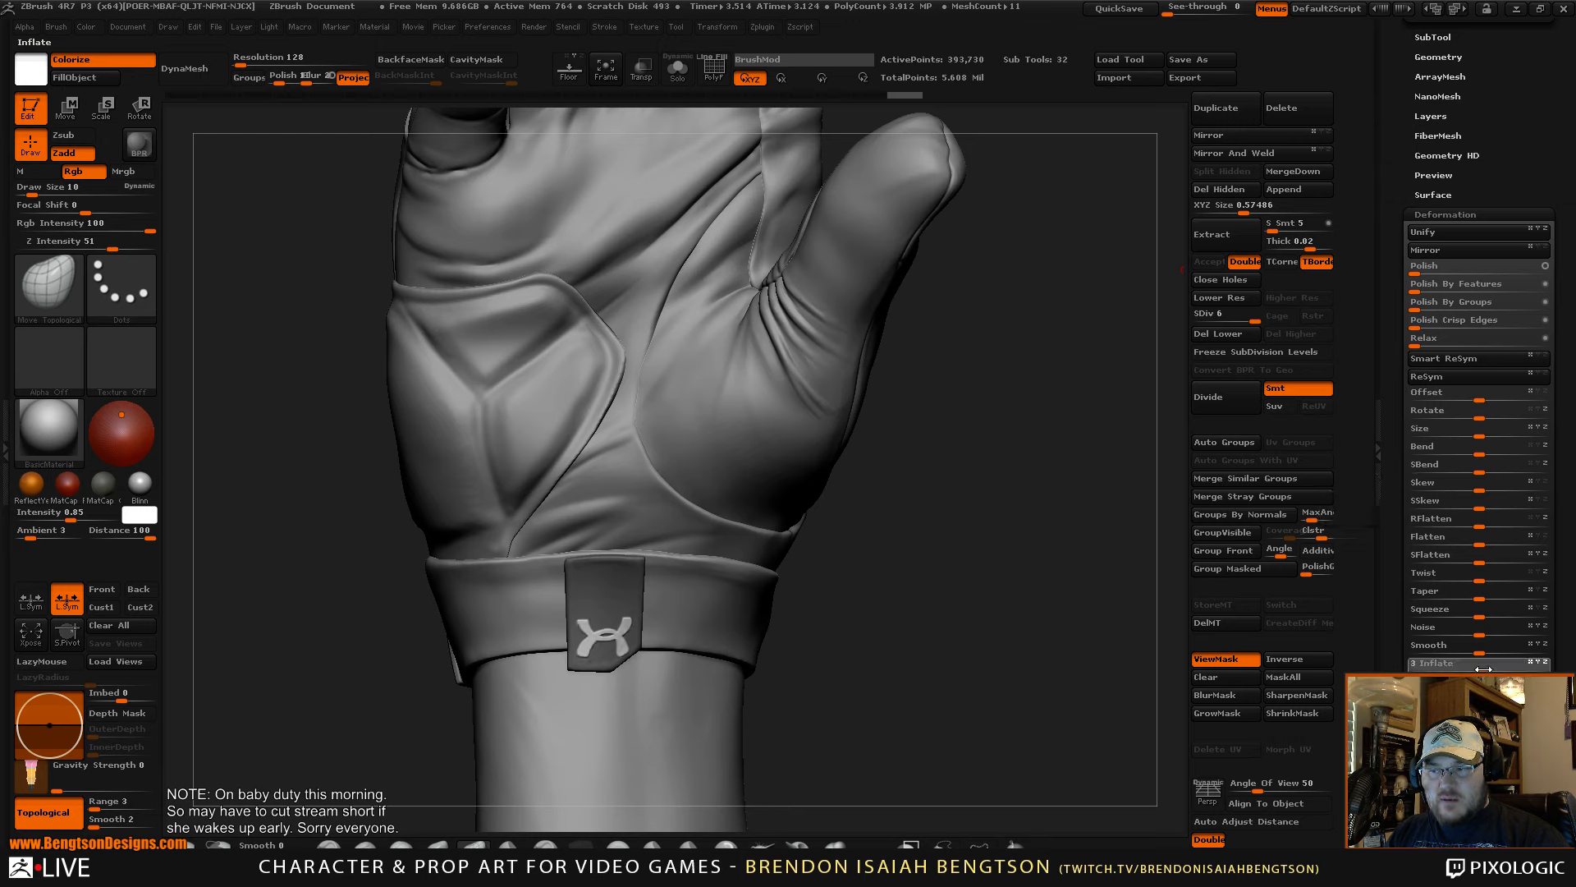
left_click_drag(1482, 669, 1483, 669)
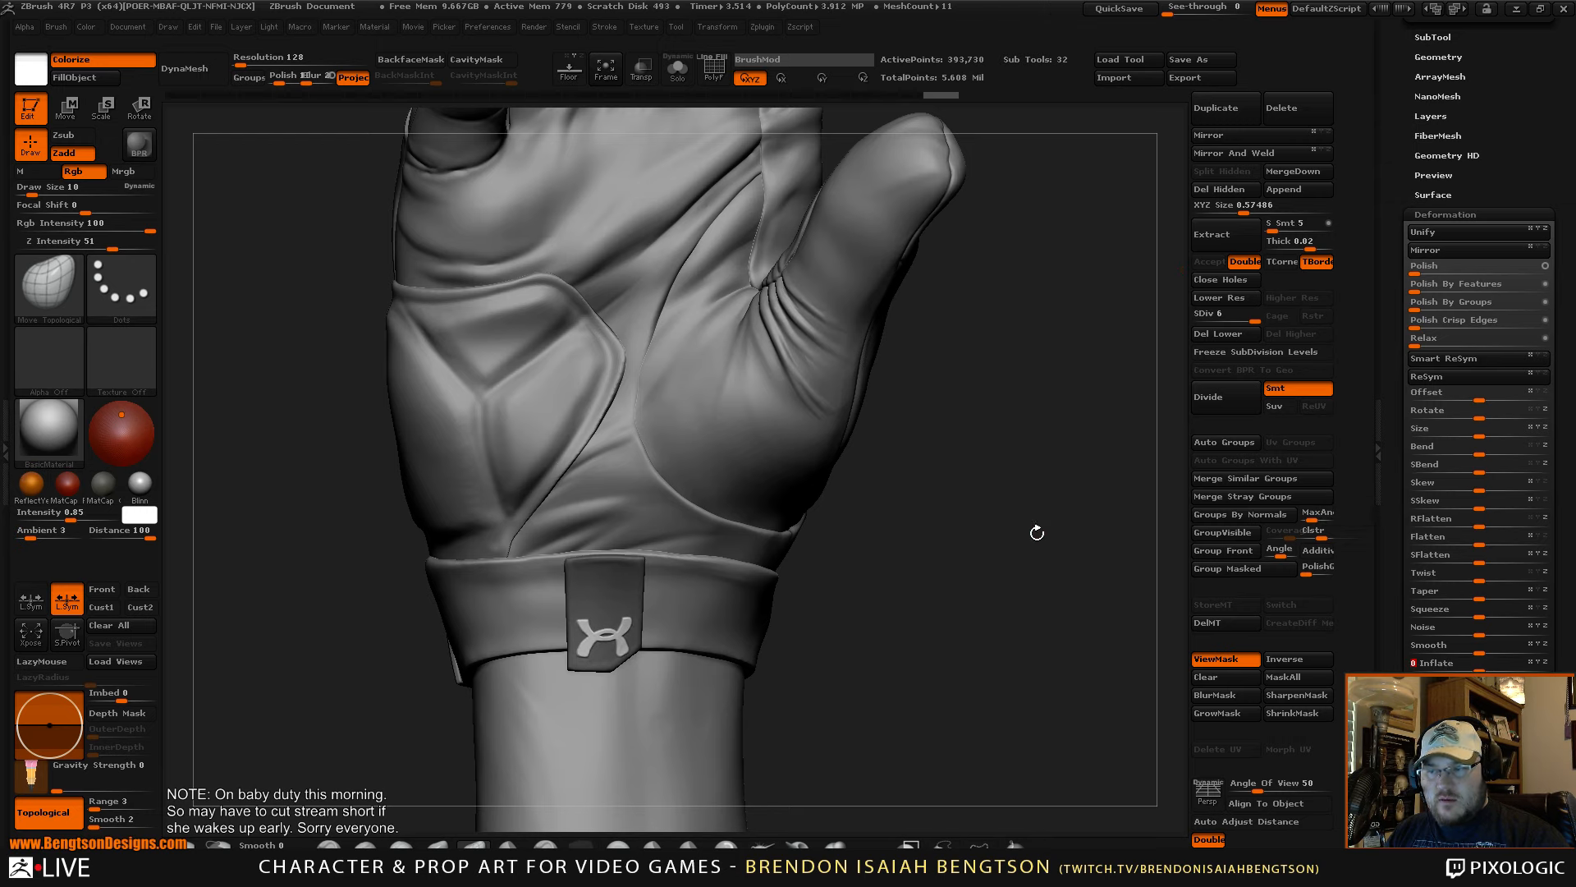
left_click(1228, 658)
left_click_drag(985, 603, 1003, 573)
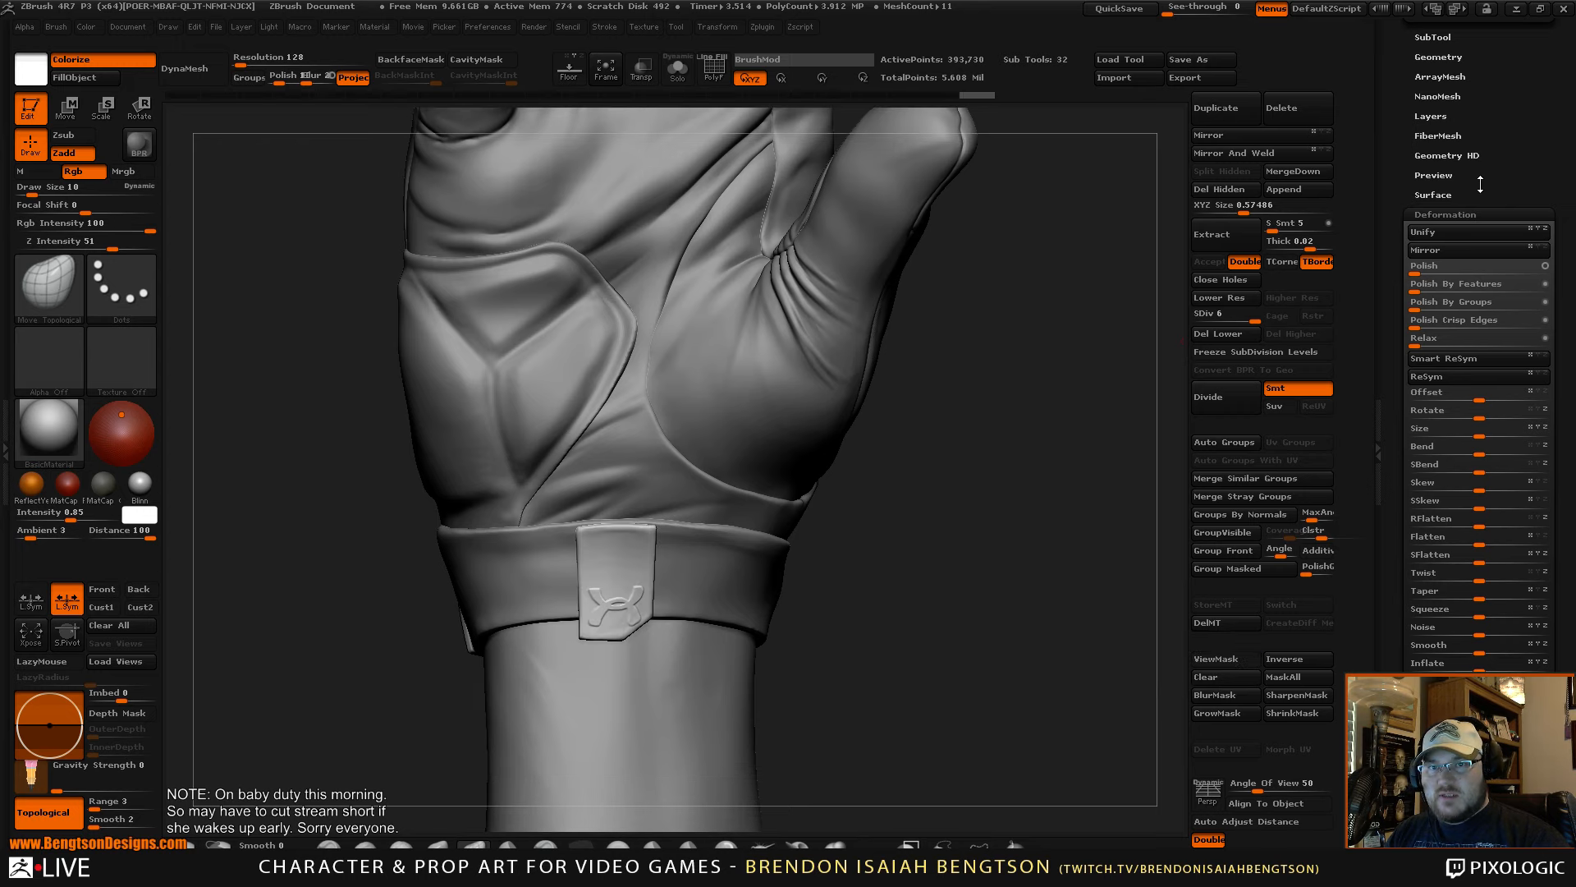
- Stop recording the UA layer and toggle its visibility to compare the tab with and without the logo
left_click(1452, 115)
mouse_move(1543, 133)
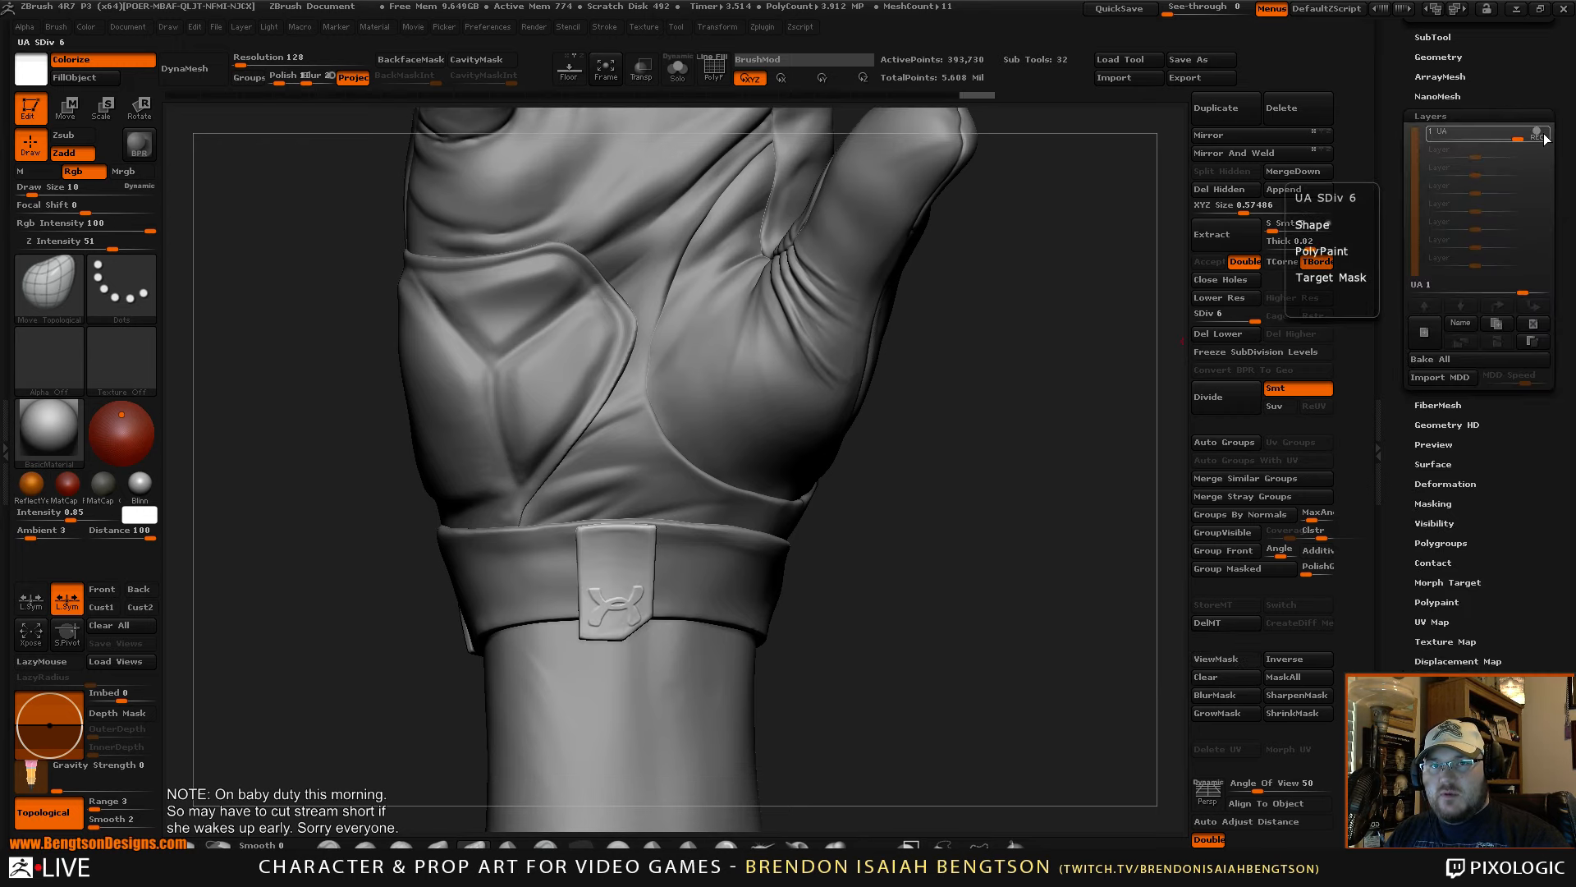
left_click(1543, 130)
left_click(1543, 130)
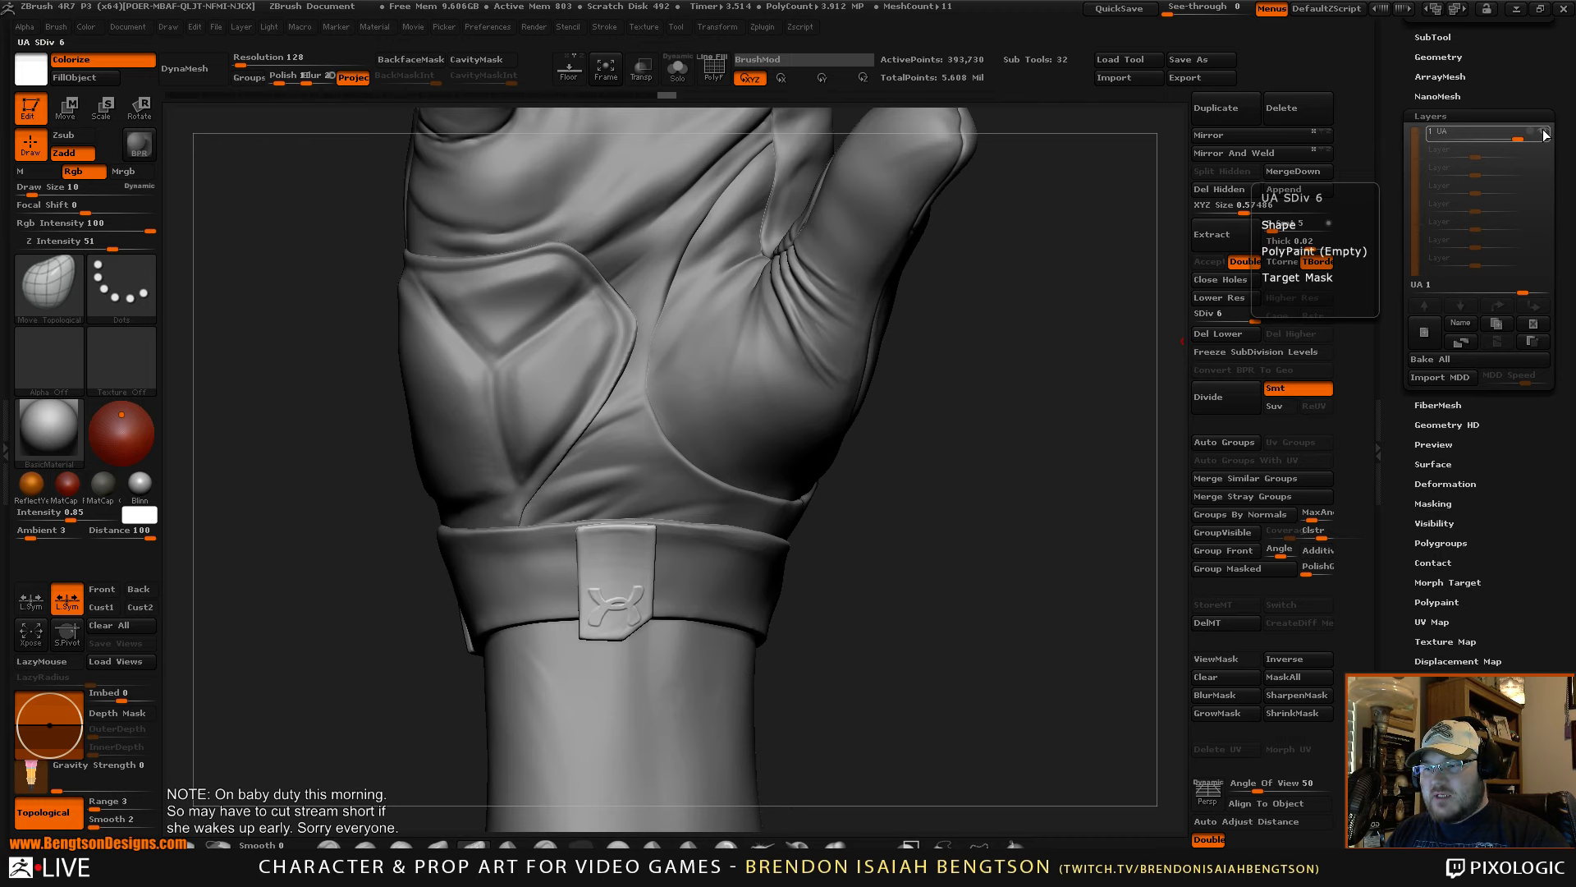
left_click(1543, 130)
left_click(1543, 131)
left_click(1544, 131)
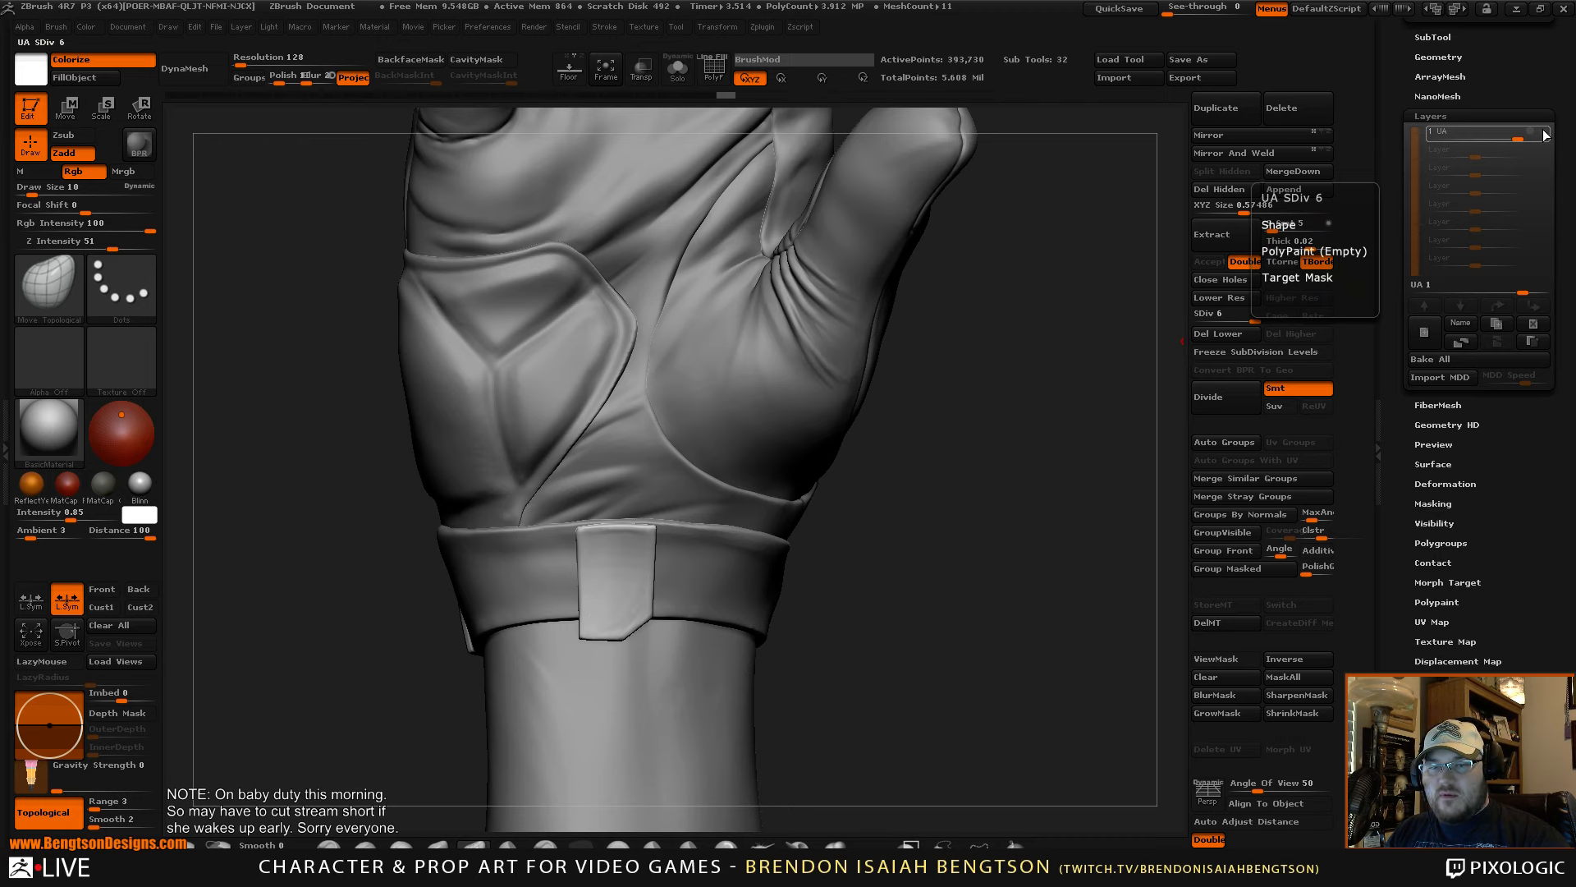
left_click(1543, 132)
- Make the knuckle panel on the back of the glove the active subtool
left_click_drag(1034, 433, 1005, 464)
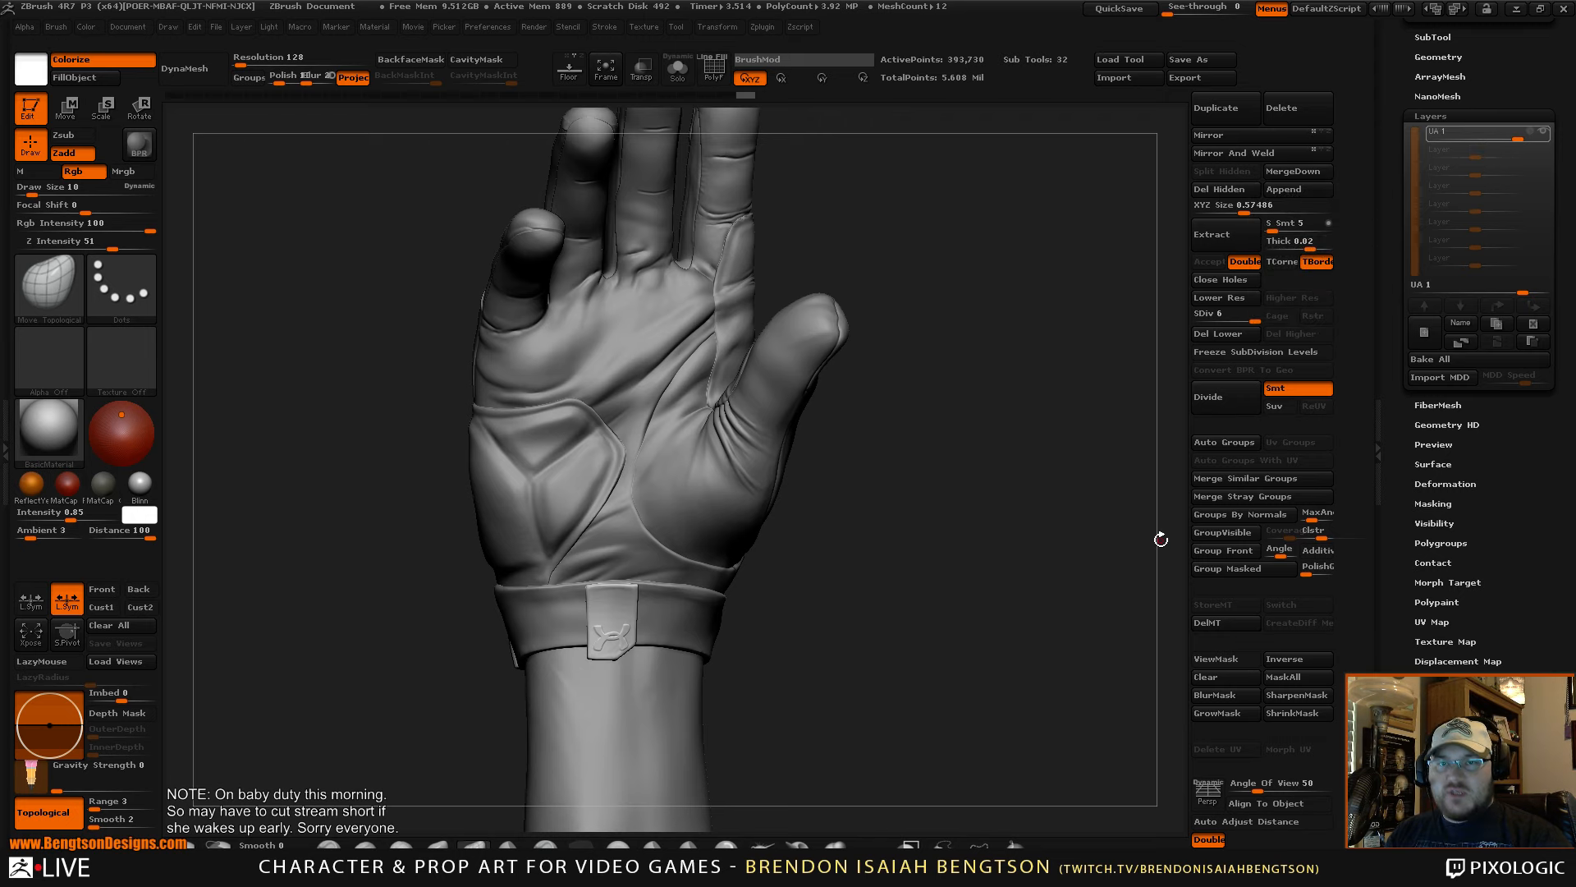
left_click_drag(991, 605, 906, 661)
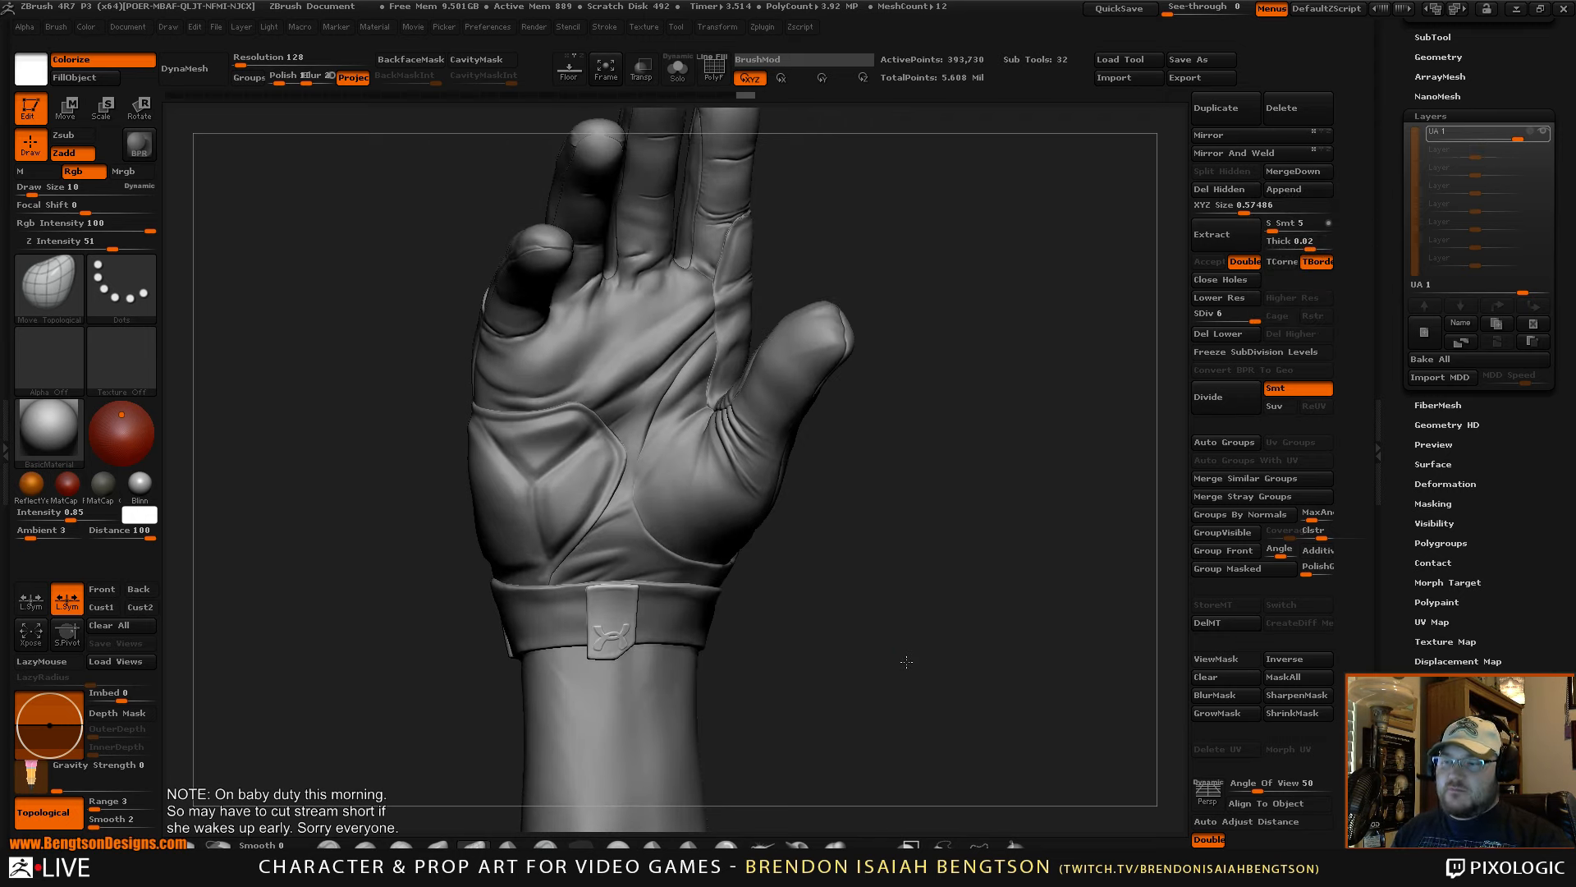
left_click_drag(867, 525, 965, 596)
mouse_move(969, 533)
left_mouse_down()
mouse_move(967, 574)
mouse_move(920, 549)
mouse_move(925, 563)
mouse_move(955, 576)
mouse_move(939, 542)
mouse_move(990, 512)
left_mouse_up()
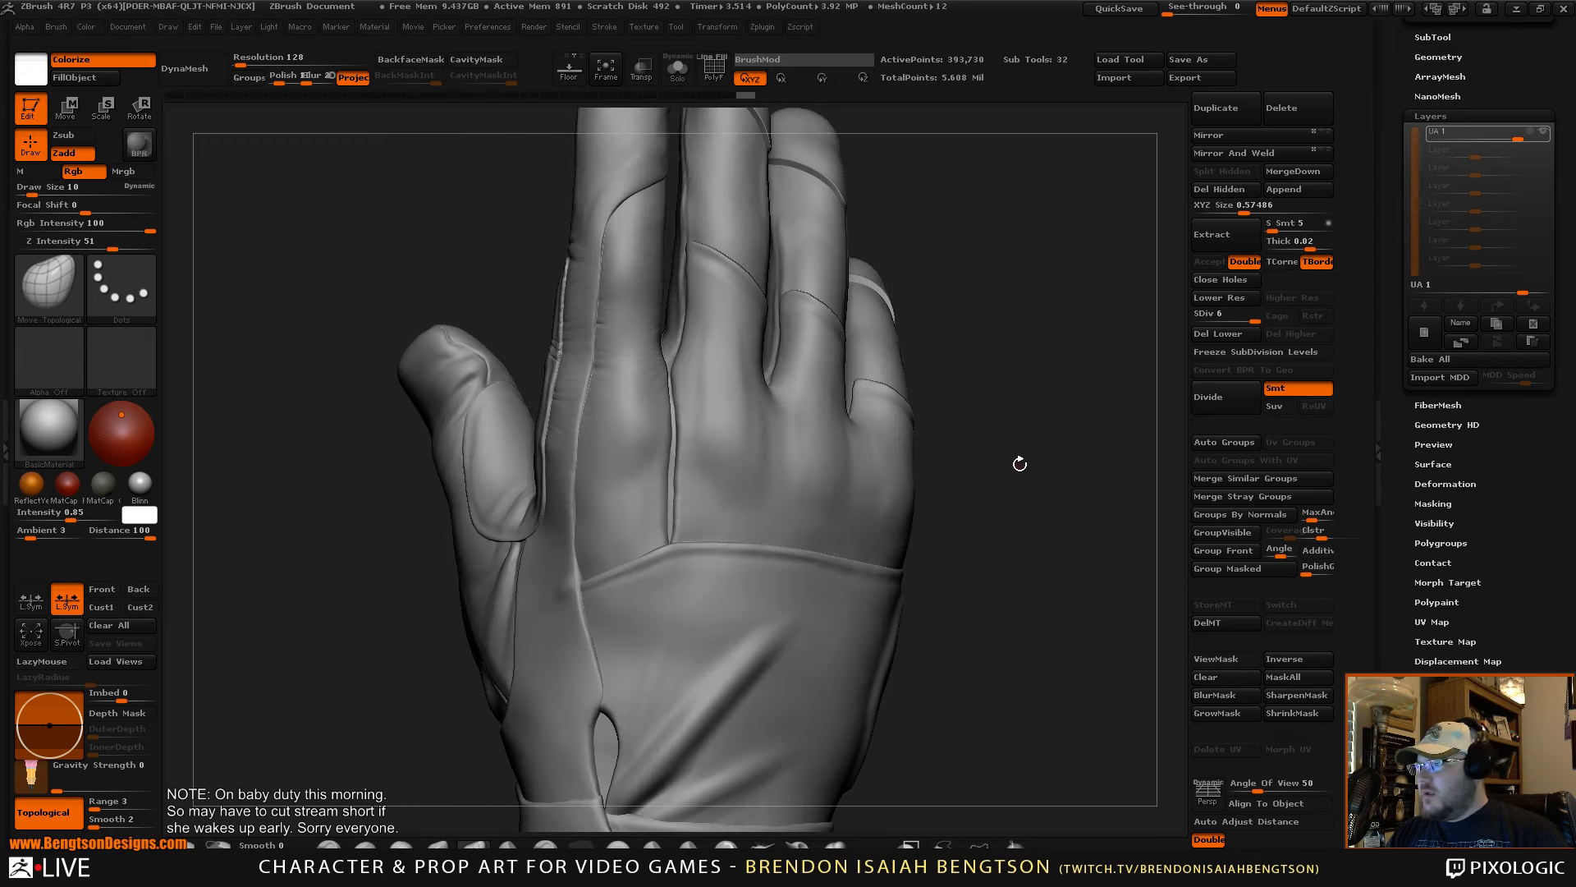
left_click_drag(1018, 461, 827, 508)
left_click(828, 507, "alt")
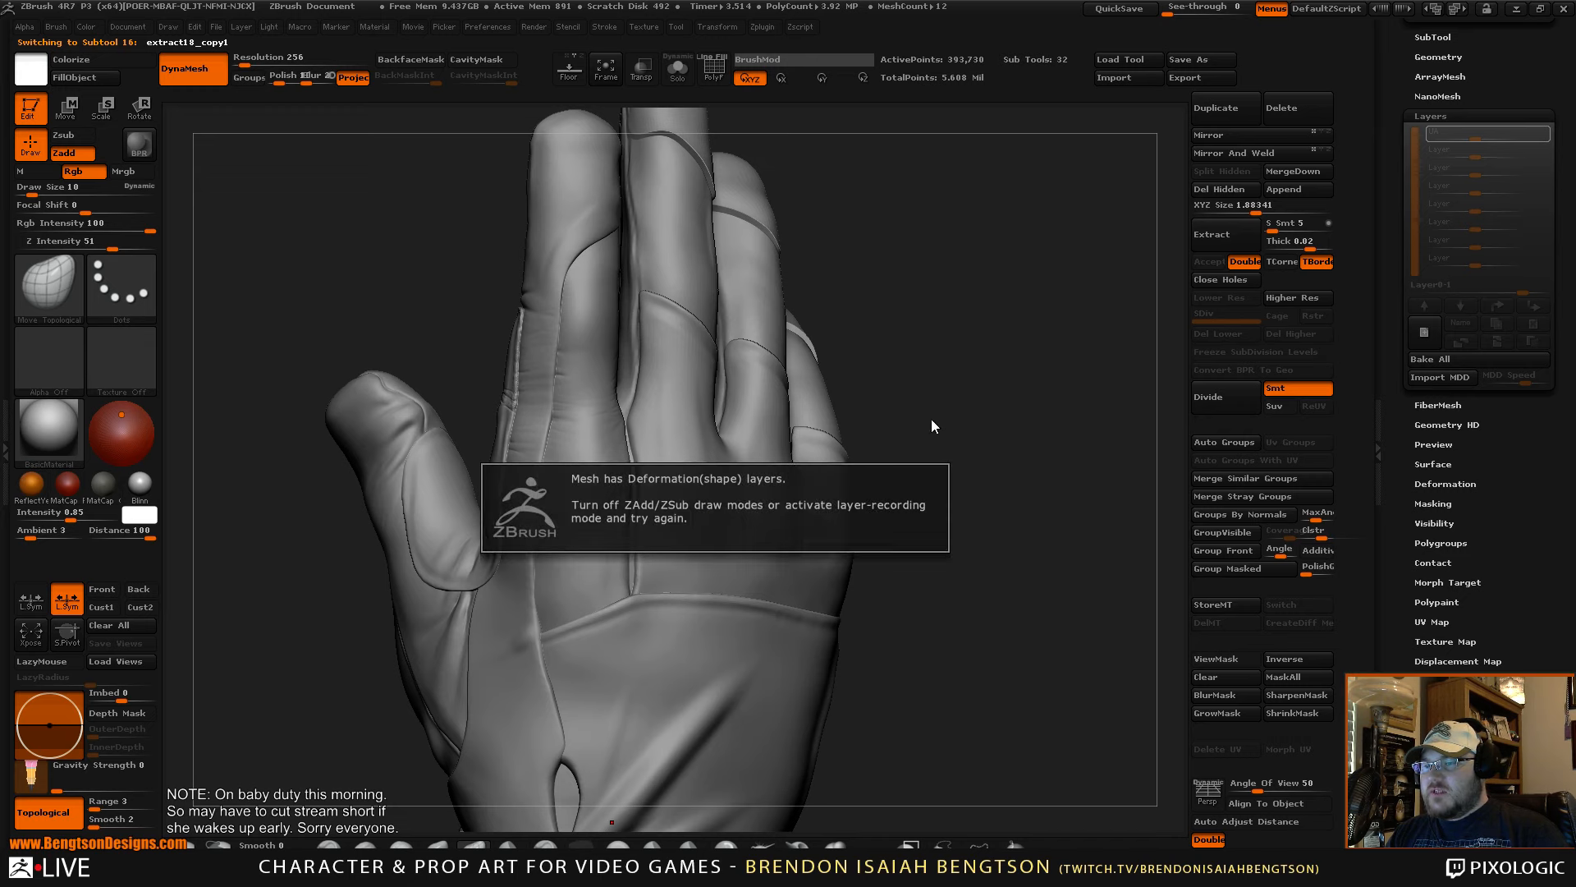
- Reshape the knuckle panel's edge beside the index finger with Move Topological at a draw size of 86
left_click_drag(921, 422, 981, 517)
key("space")
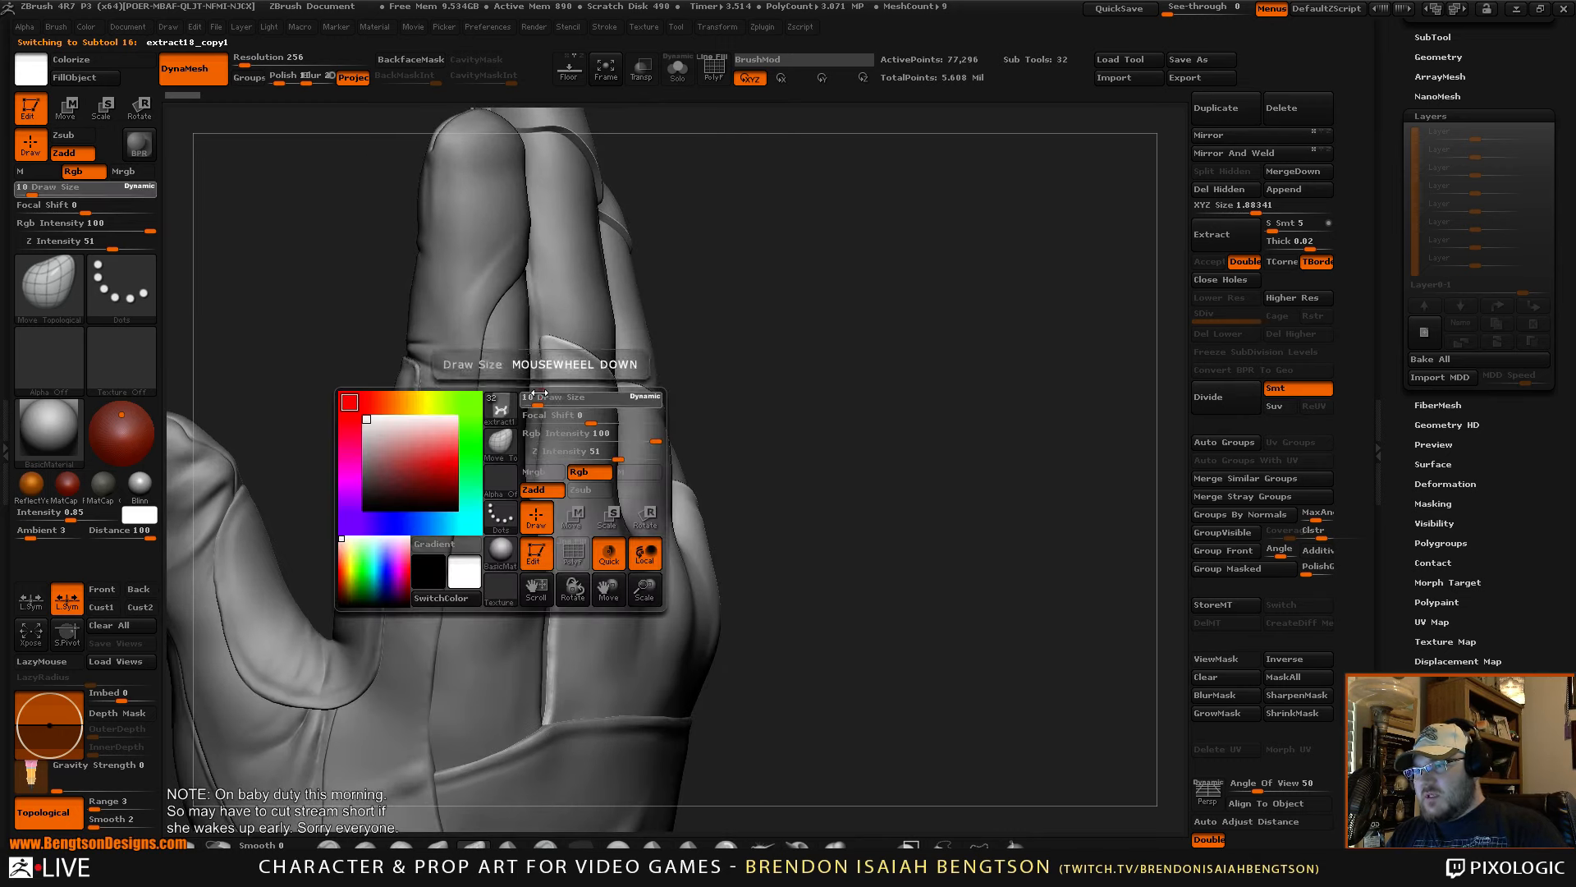
mouse_move(904, 394)
left_mouse_down()
mouse_move(865, 423)
mouse_move(948, 442)
left_mouse_up()
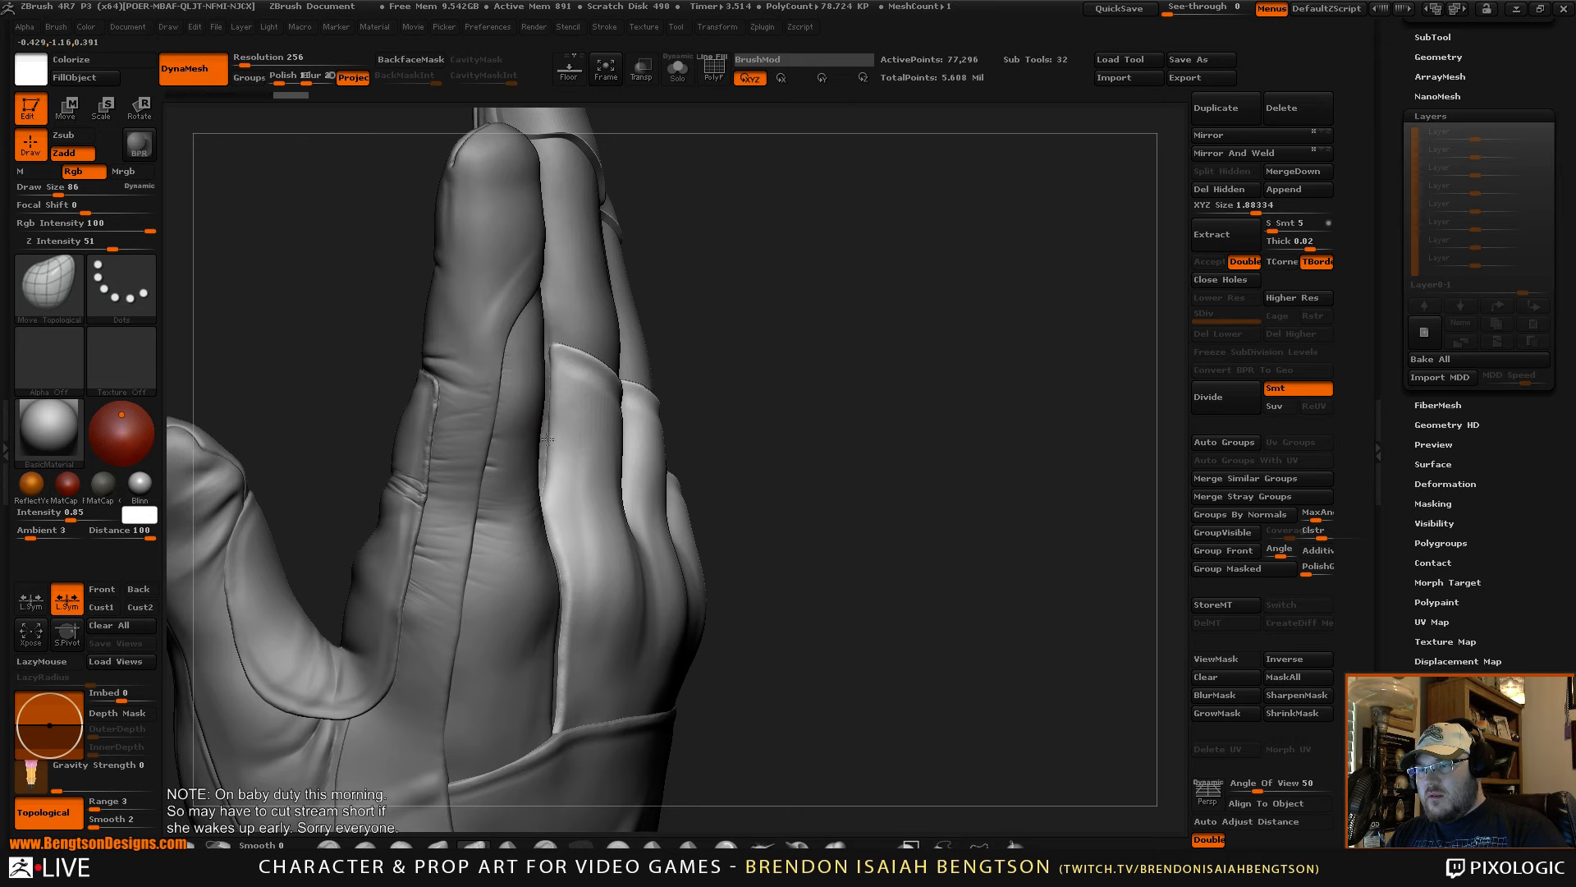
left_click_drag(908, 408, 879, 408)
left_click_drag(996, 416, 983, 338, "alt")
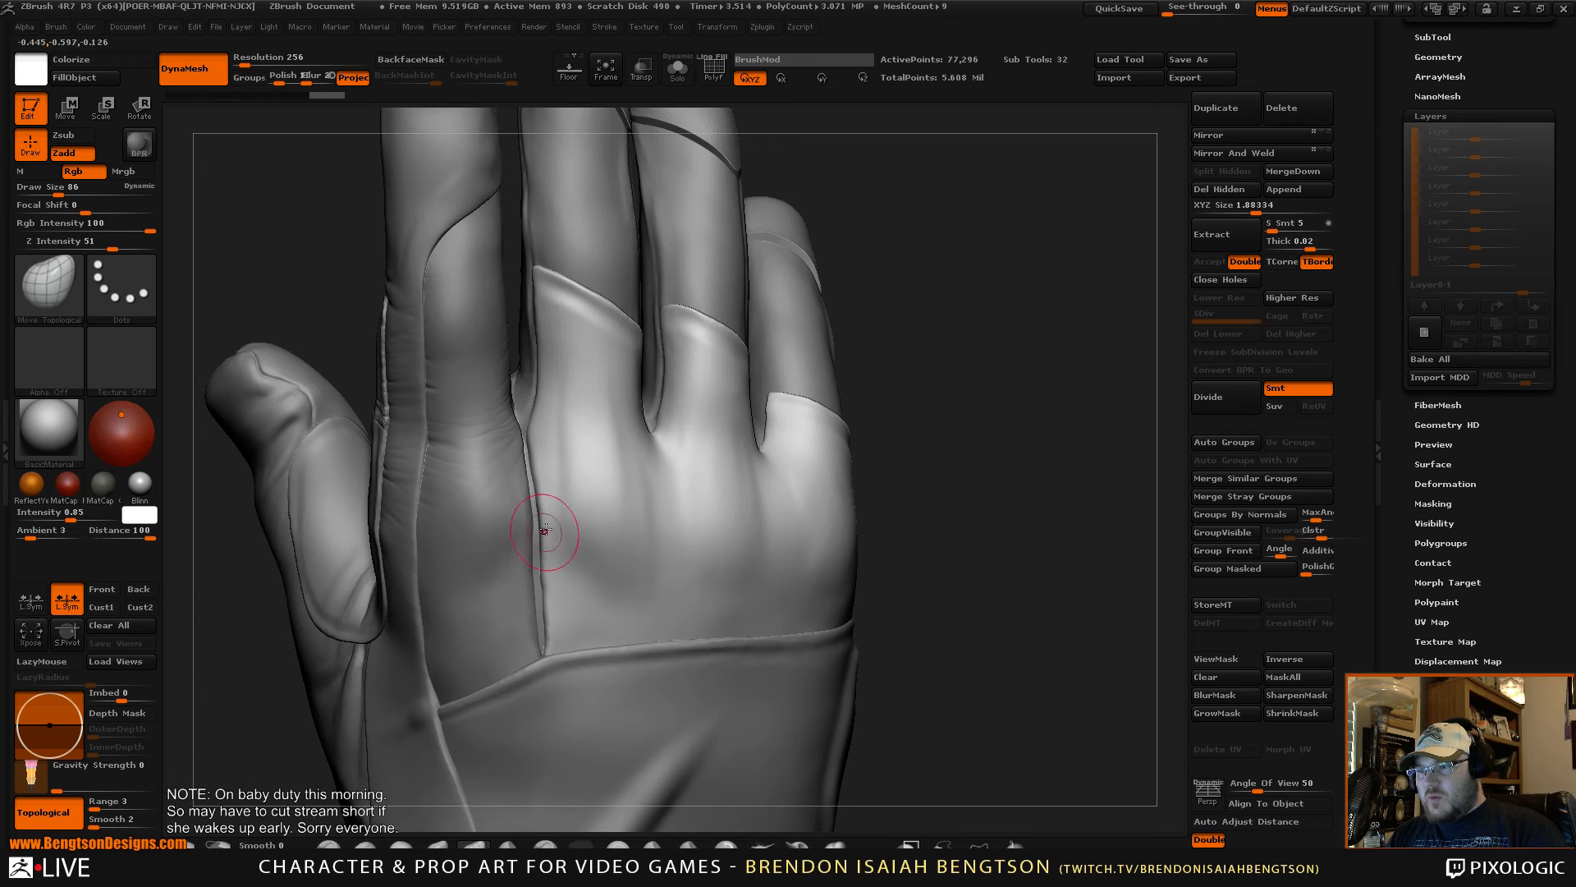
- Display the knuckle panel's wireframe and polygroups to check its mesh density, and open the subtool list
left_click_drag(862, 426, 1166, 209)
key("shift+f")
key("shift+f")
key("shift+f")
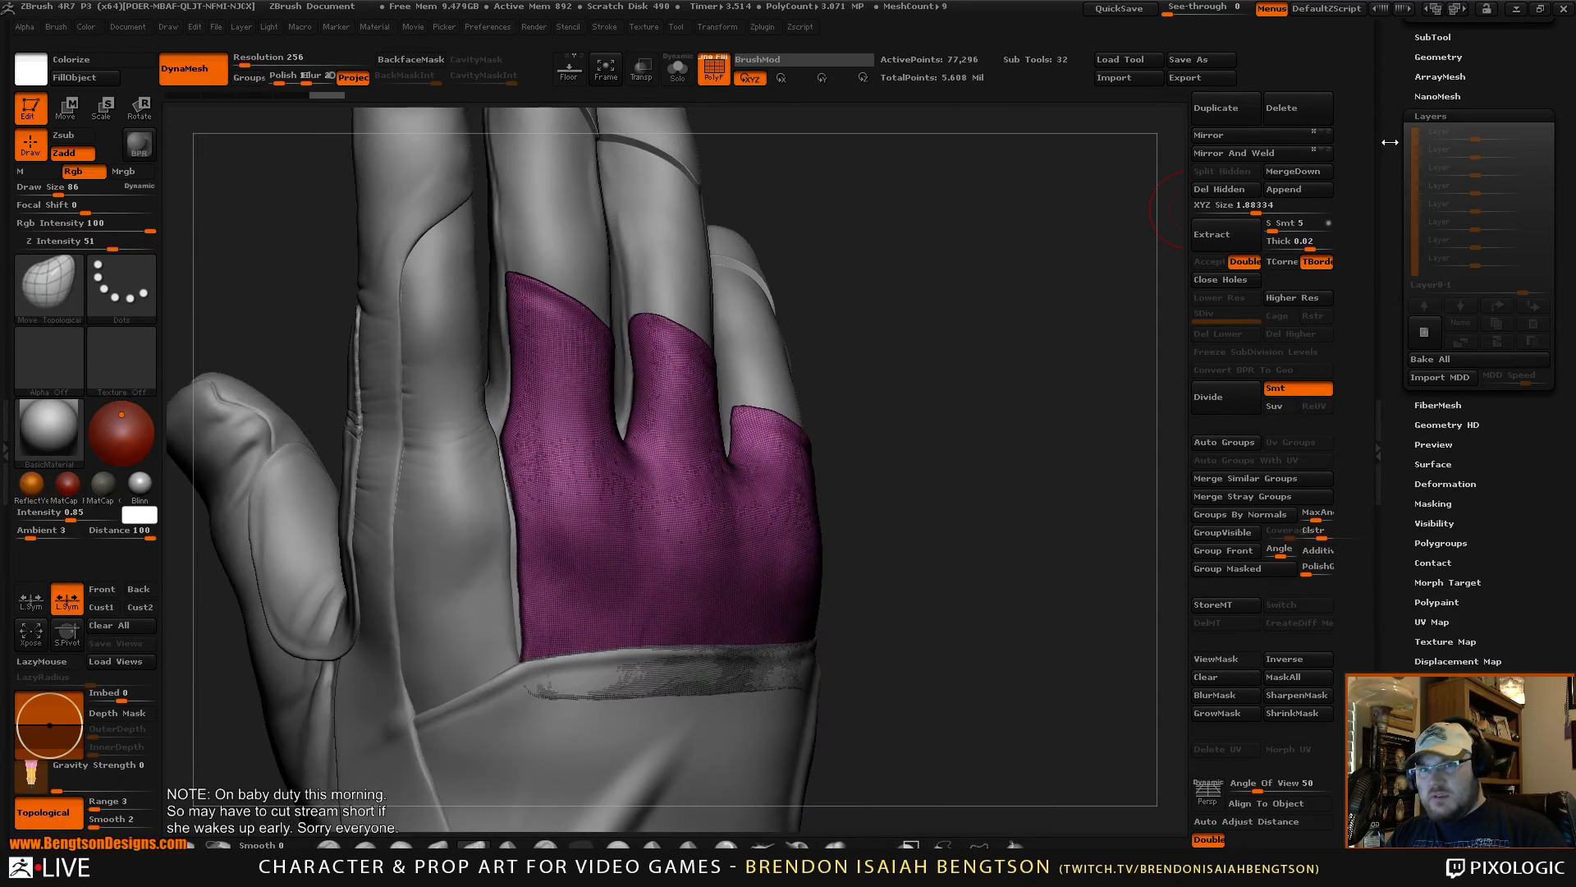
left_click(1429, 37)
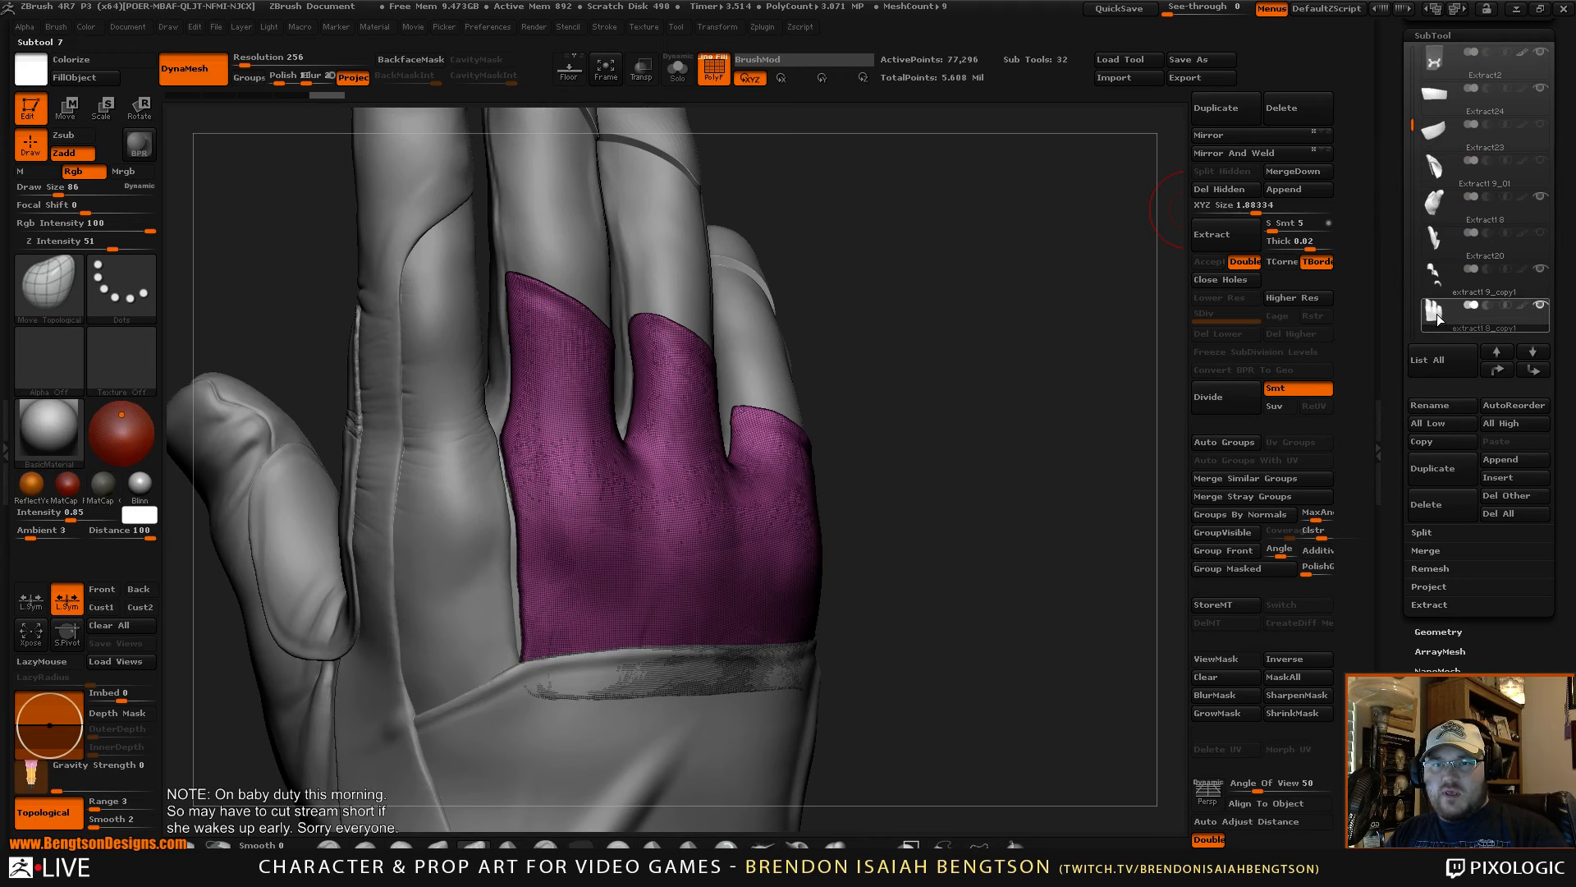
mouse_move(1437, 316)
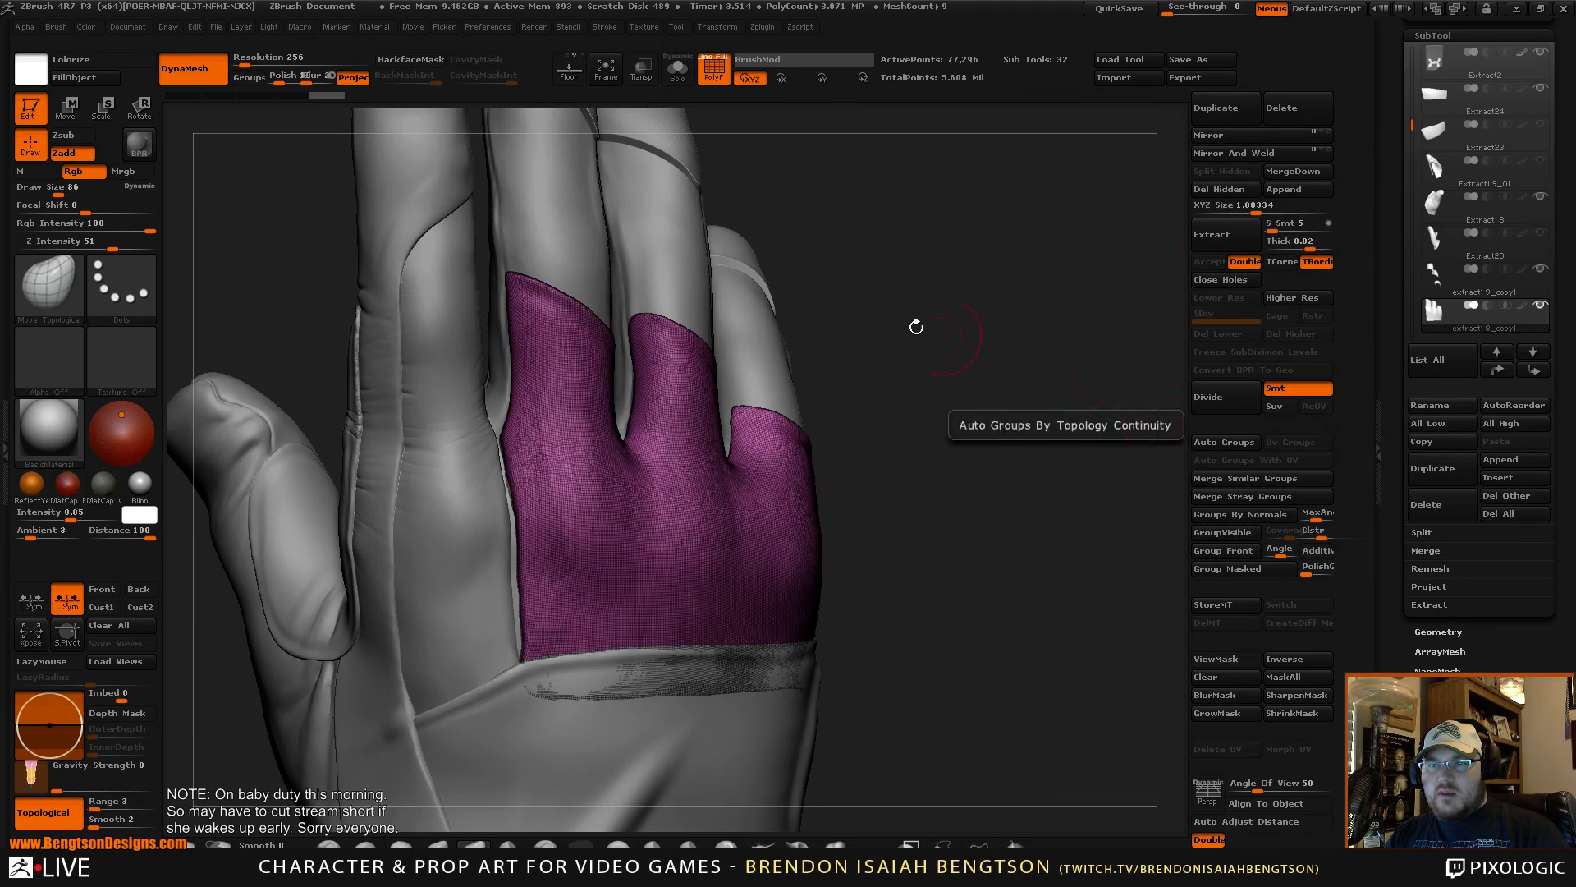
- Remesh the knuckle panel with DynaMesh at a resolution of 512 and turn off the wireframe display
left_click(286, 66)
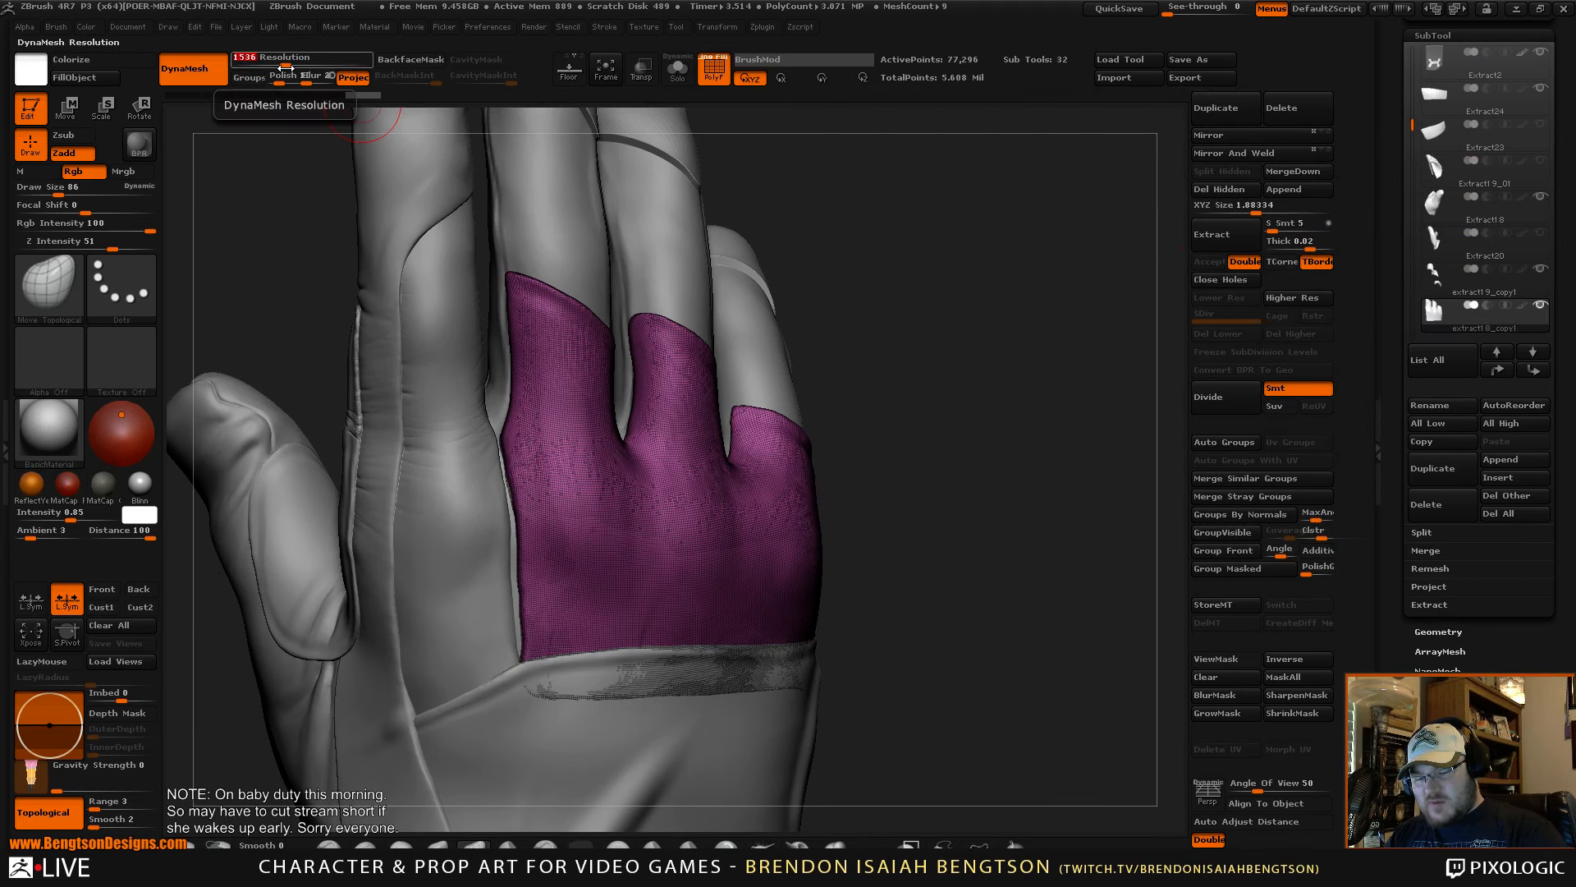
type("512")
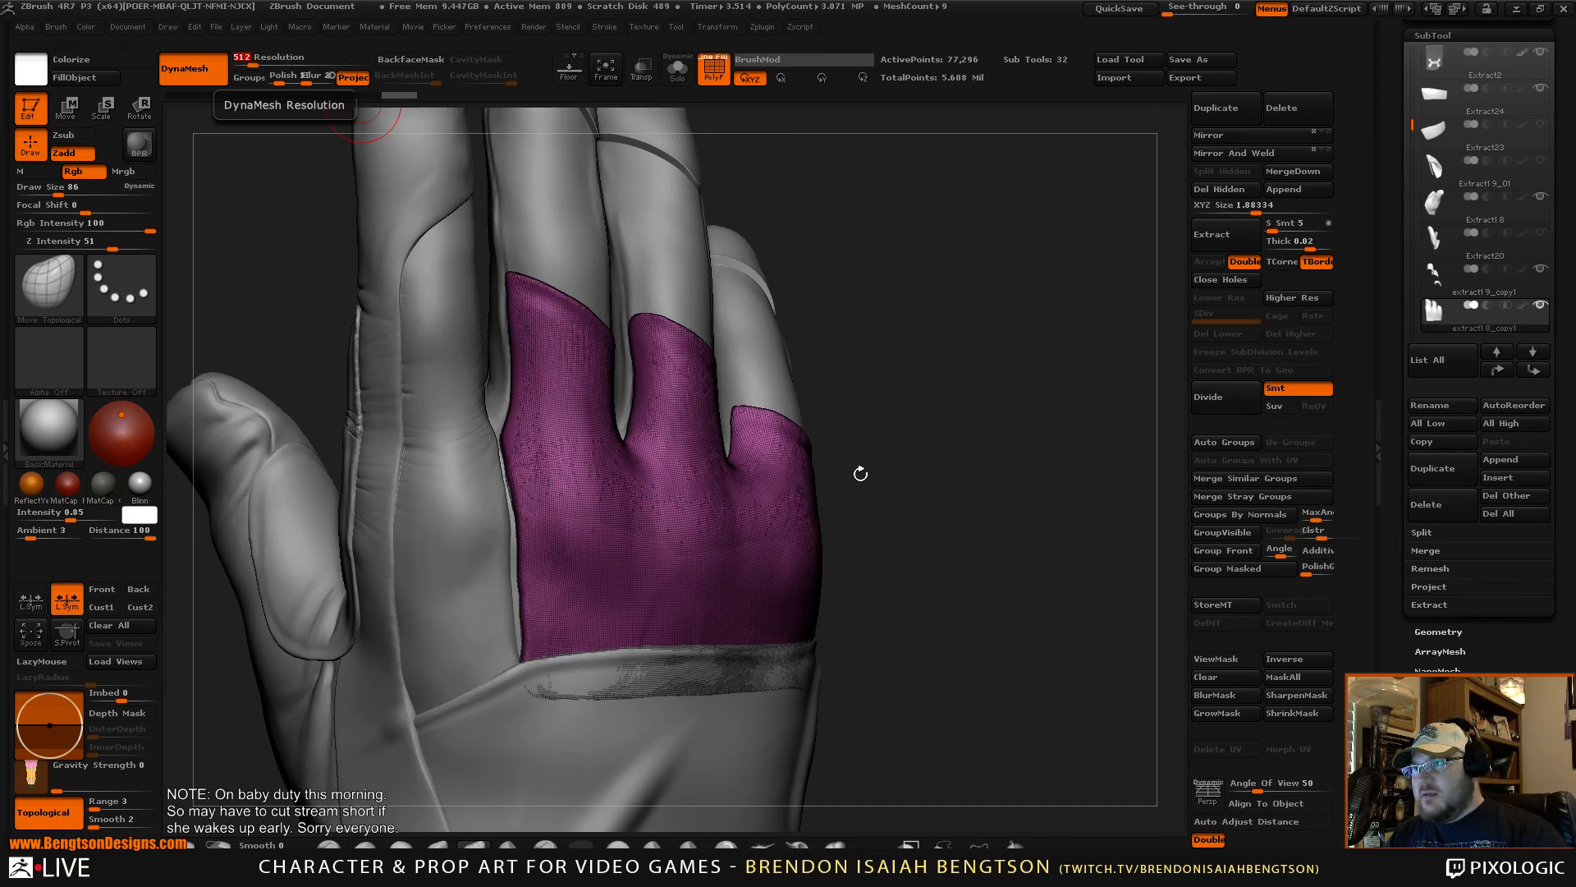
left_click_drag(973, 382, 966, 449, "ctrl")
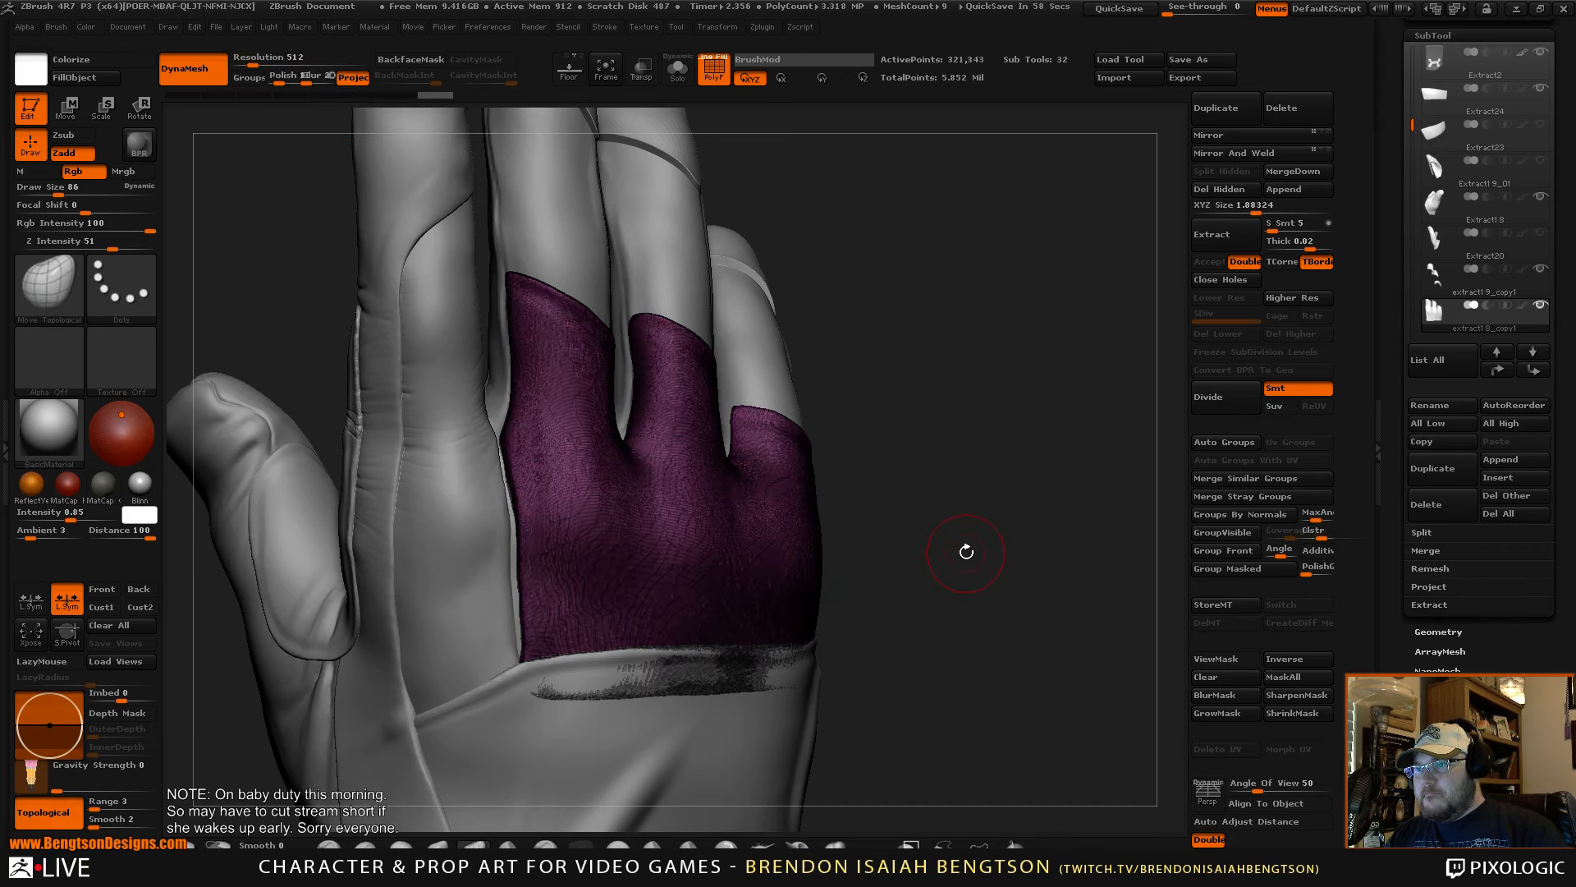
mouse_move(966, 551)
left_mouse_down()
mouse_move(951, 535)
mouse_move(966, 522)
left_mouse_up()
key("shift+f")
- Apply ClayPolish to the knuckle panel
left_click_drag(918, 468, 1047, 444)
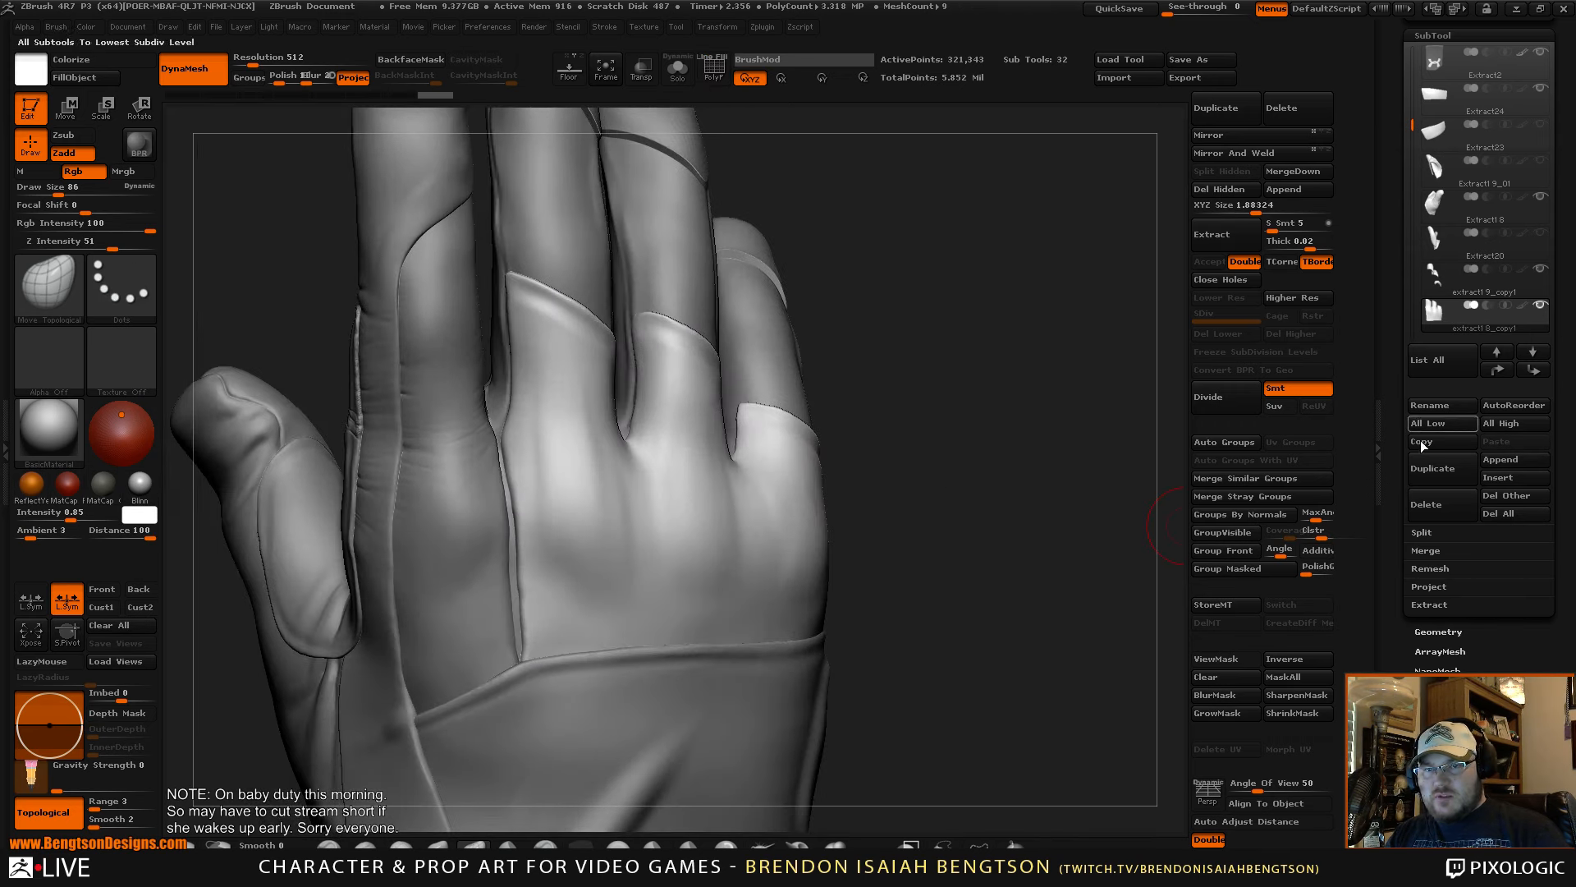
left_click(1445, 632)
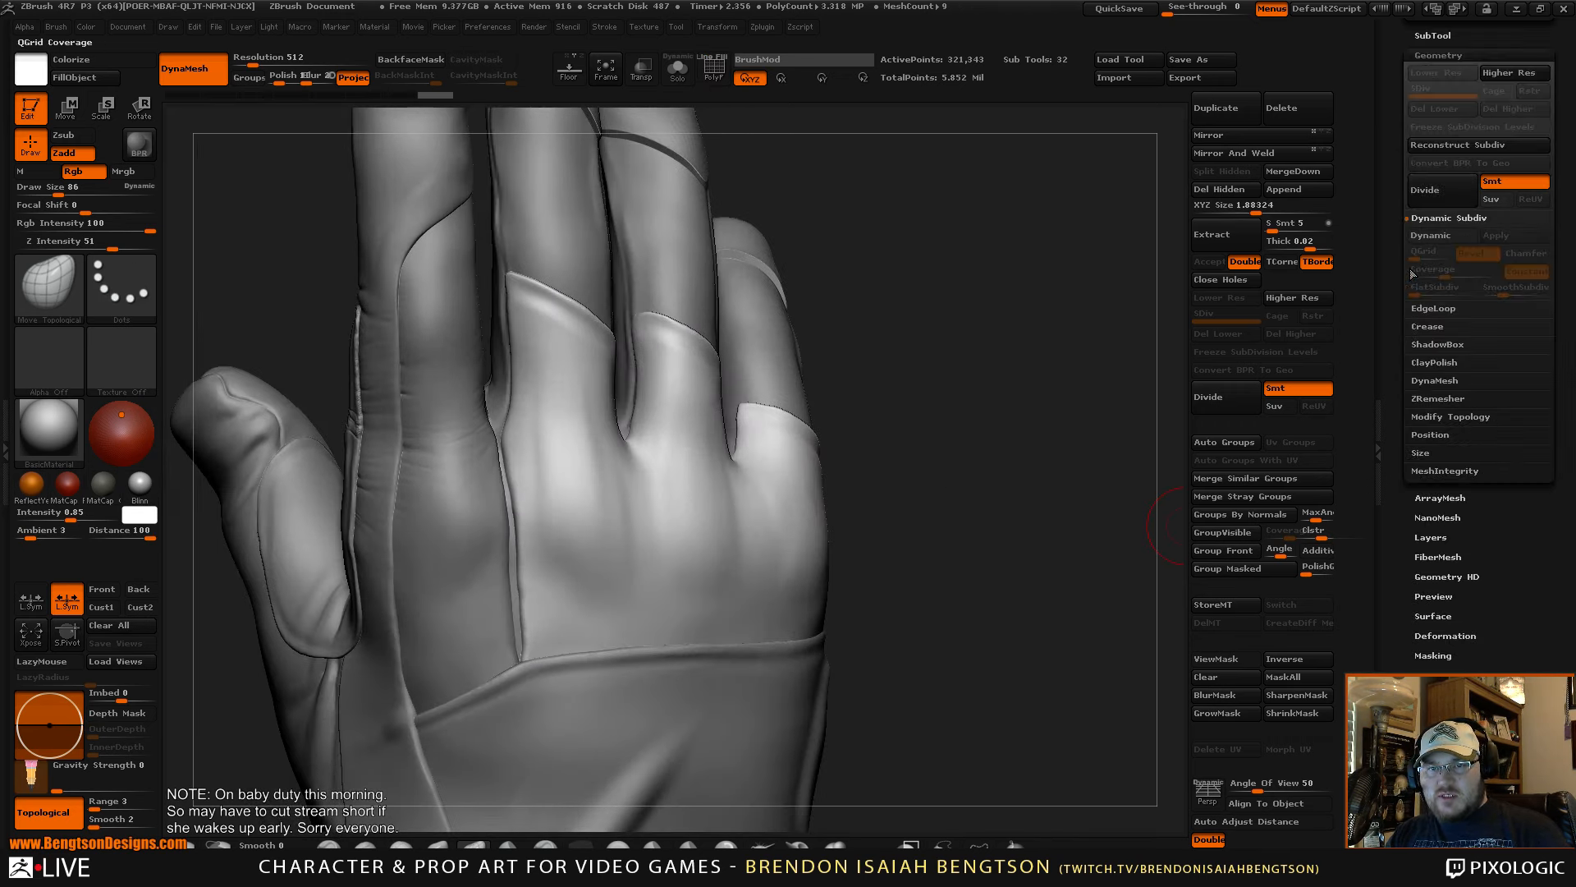
left_click(1437, 365)
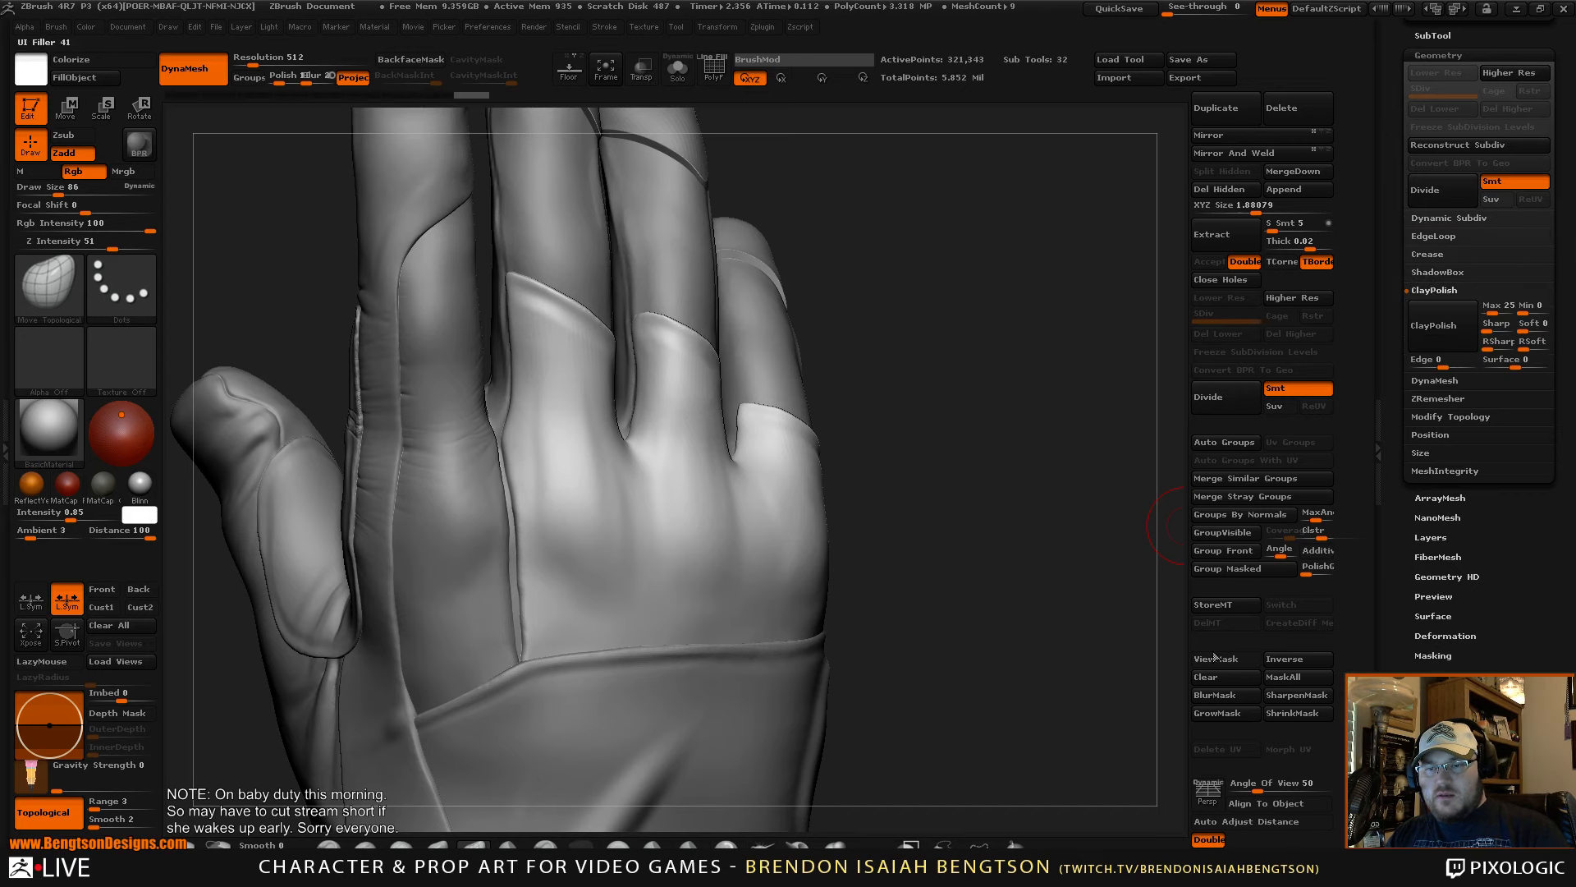
mouse_move(957, 492)
left_mouse_down()
mouse_move(981, 577)
mouse_move(960, 574)
mouse_move(988, 565)
left_mouse_up()
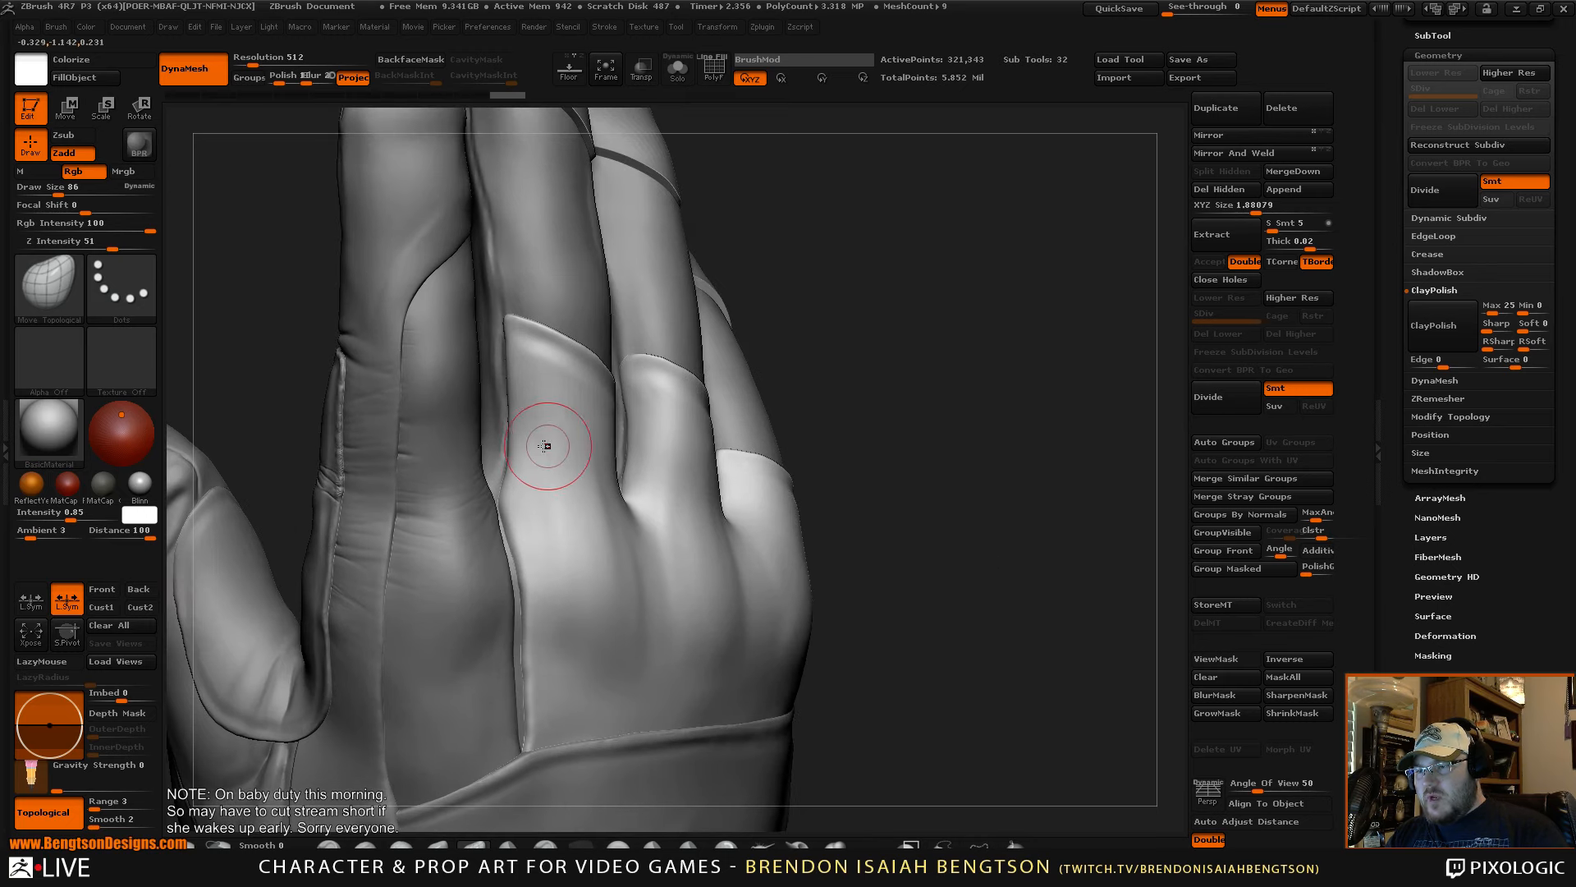
- Select the Dam_Standard brush and set its draw size to 32
key("b")
key("d")
key("s")
key("space")
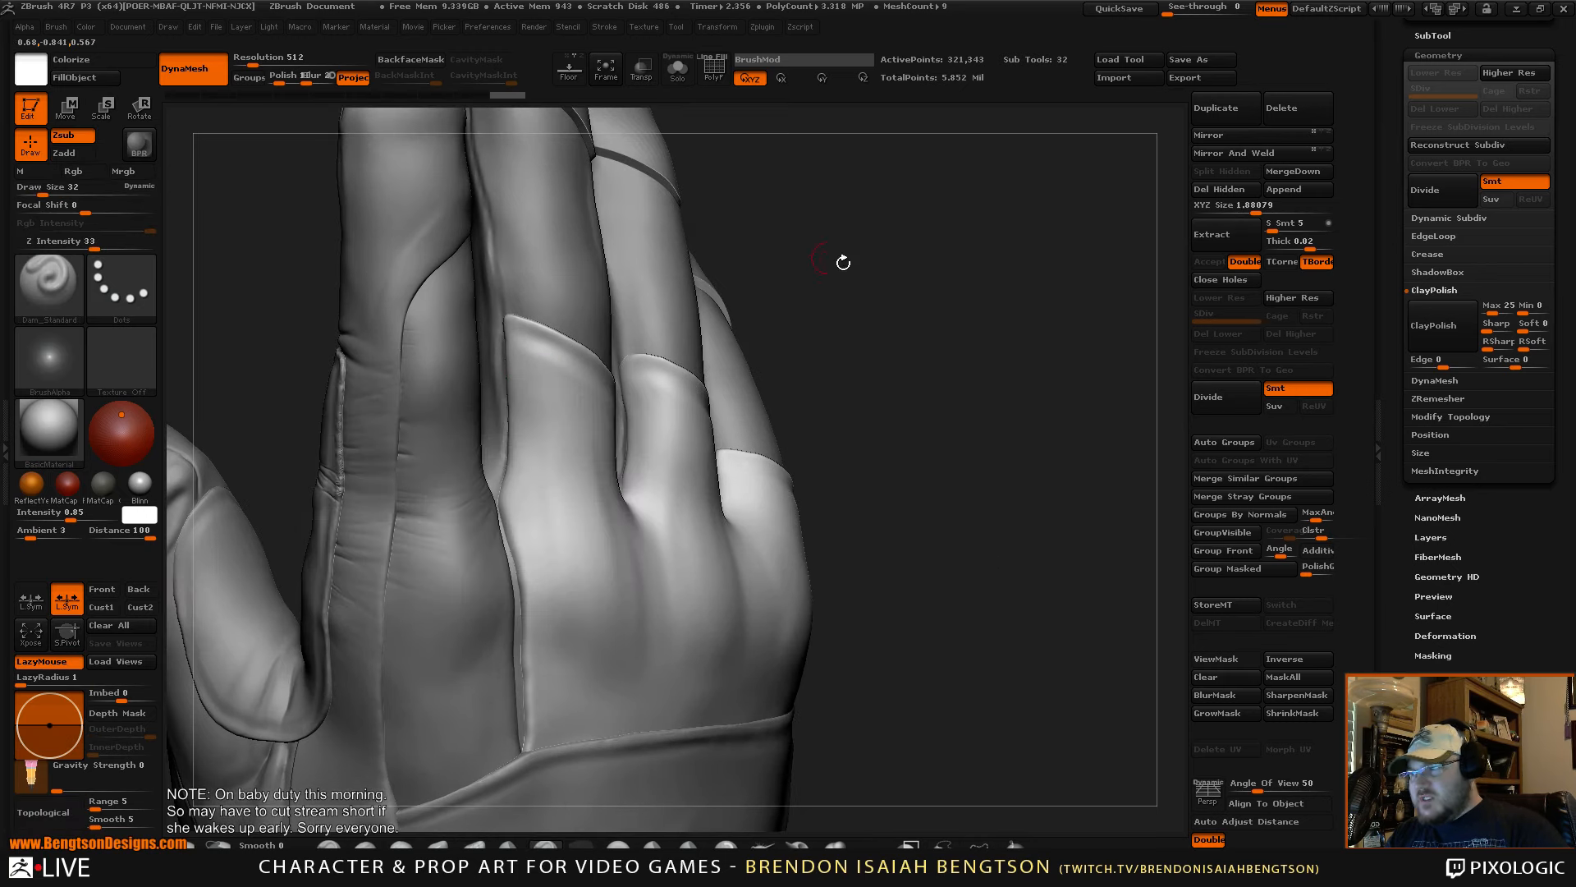
- Make the window see-through to study the knuckle panel's seams and stitching in the reference glove photo, and restore full opacity
left_click_drag(892, 204, 907, 236, "alt")
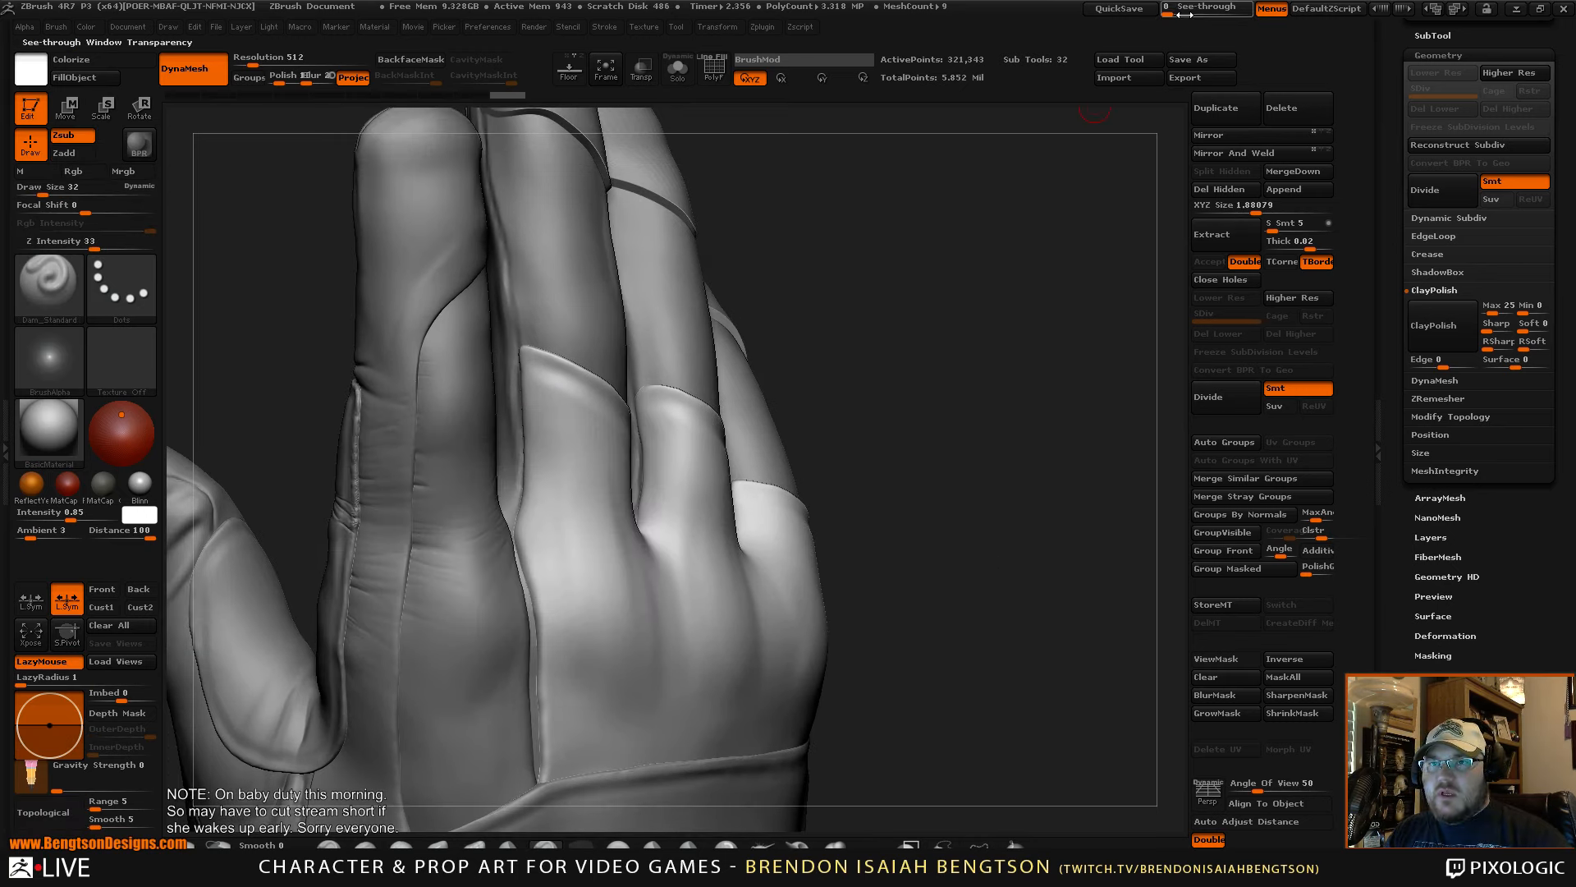
left_click_drag(1184, 14, 1252, 12)
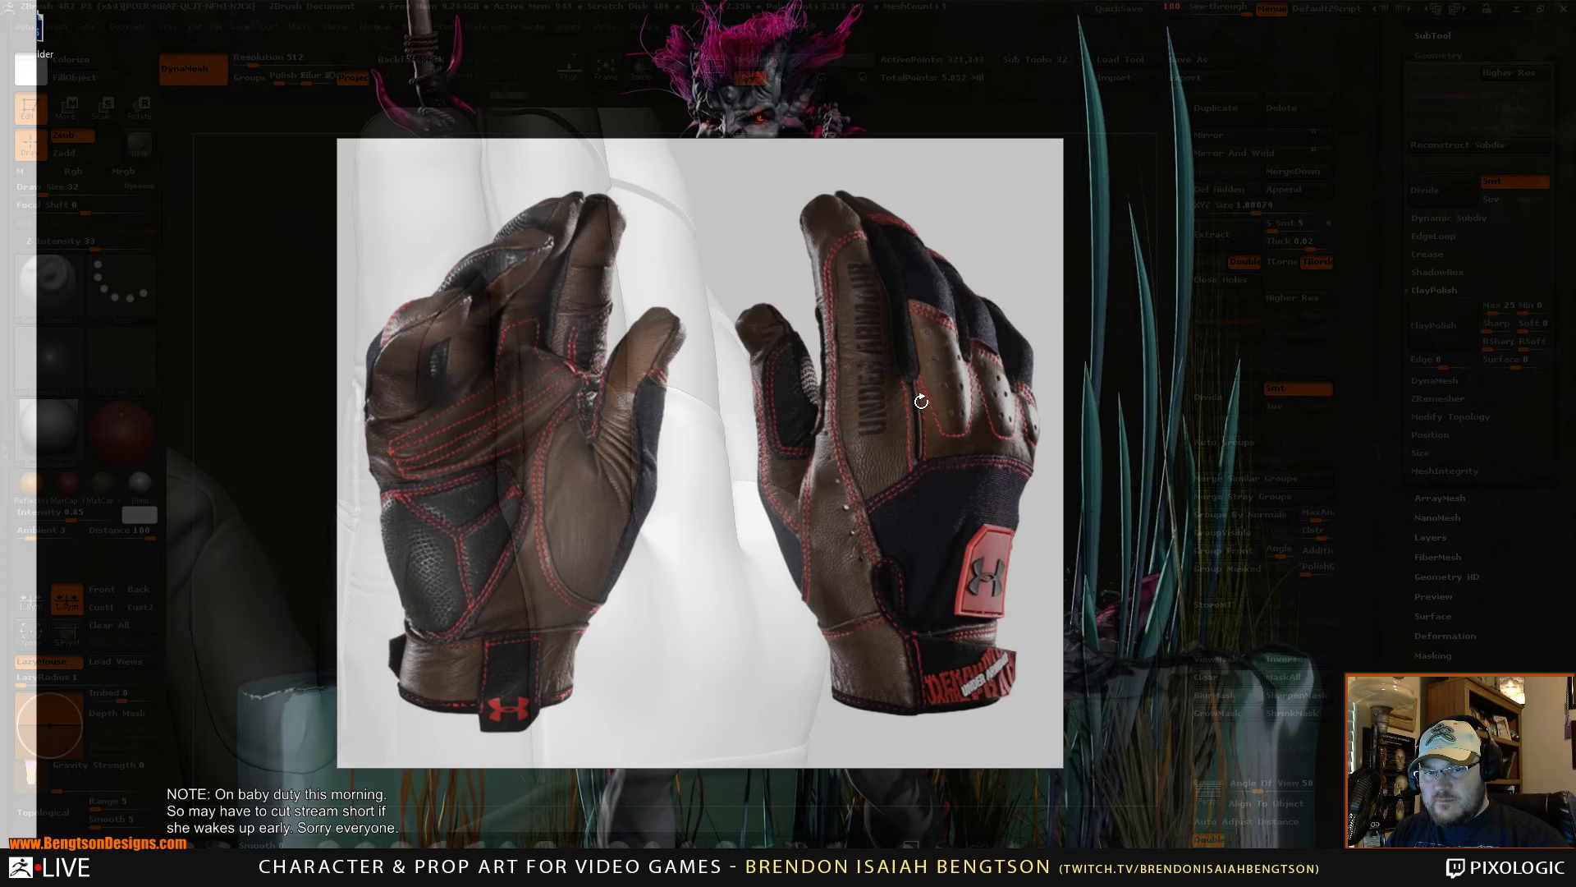
left_click_drag(1241, 12, 1164, 19)
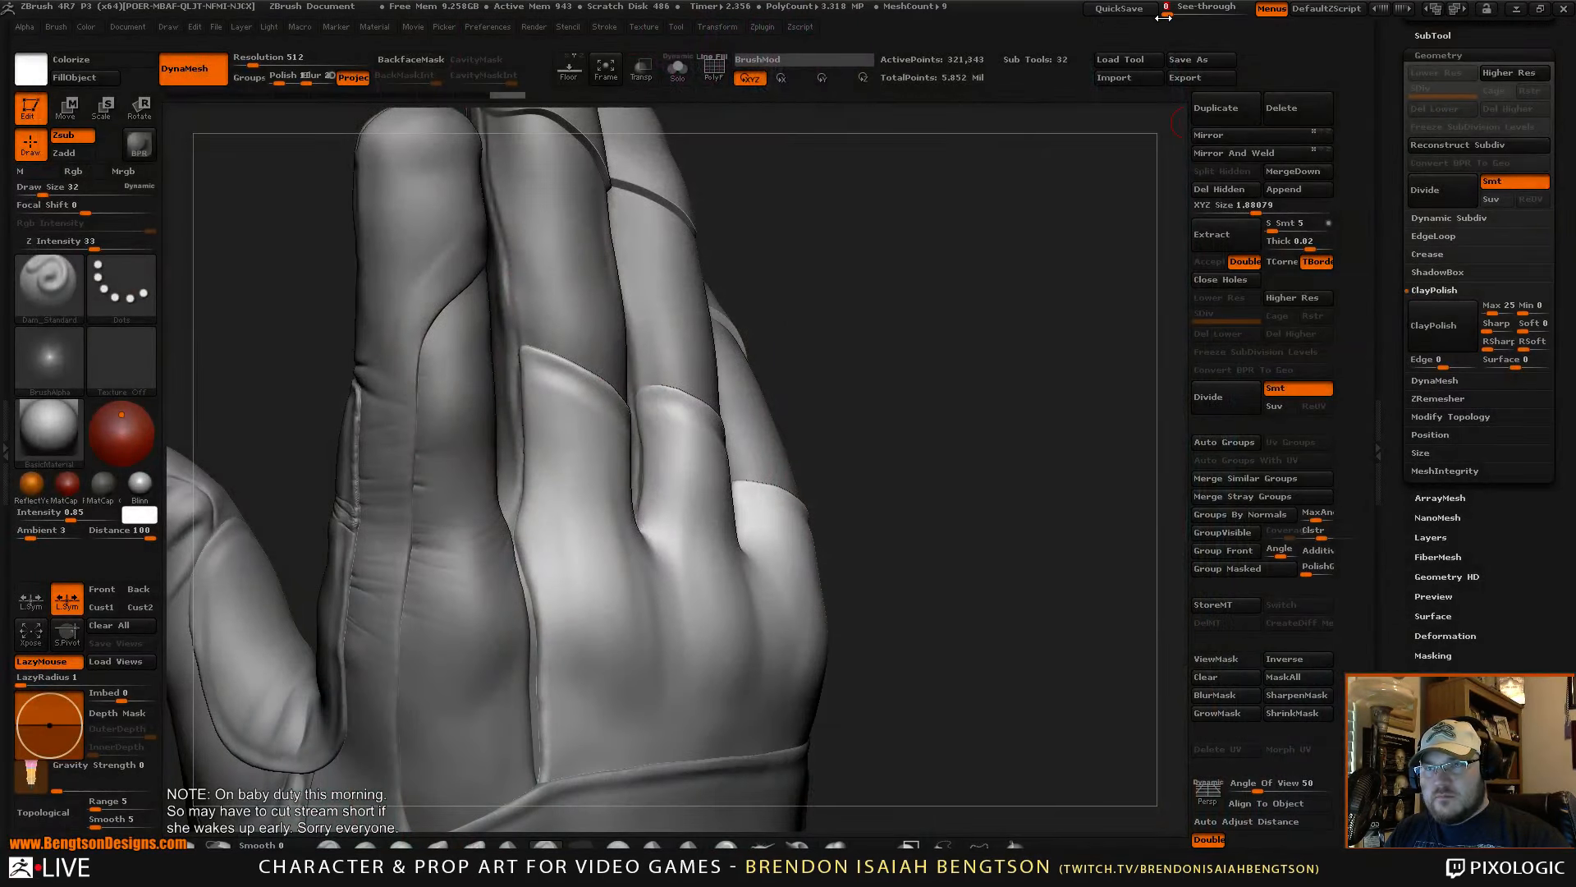
- Select the ClayBuildup brush for sculpting the knuckle panel beside the index finger seam
left_click_drag(980, 499, 1011, 457, "alt")
key("b")
key("c")
key("b")
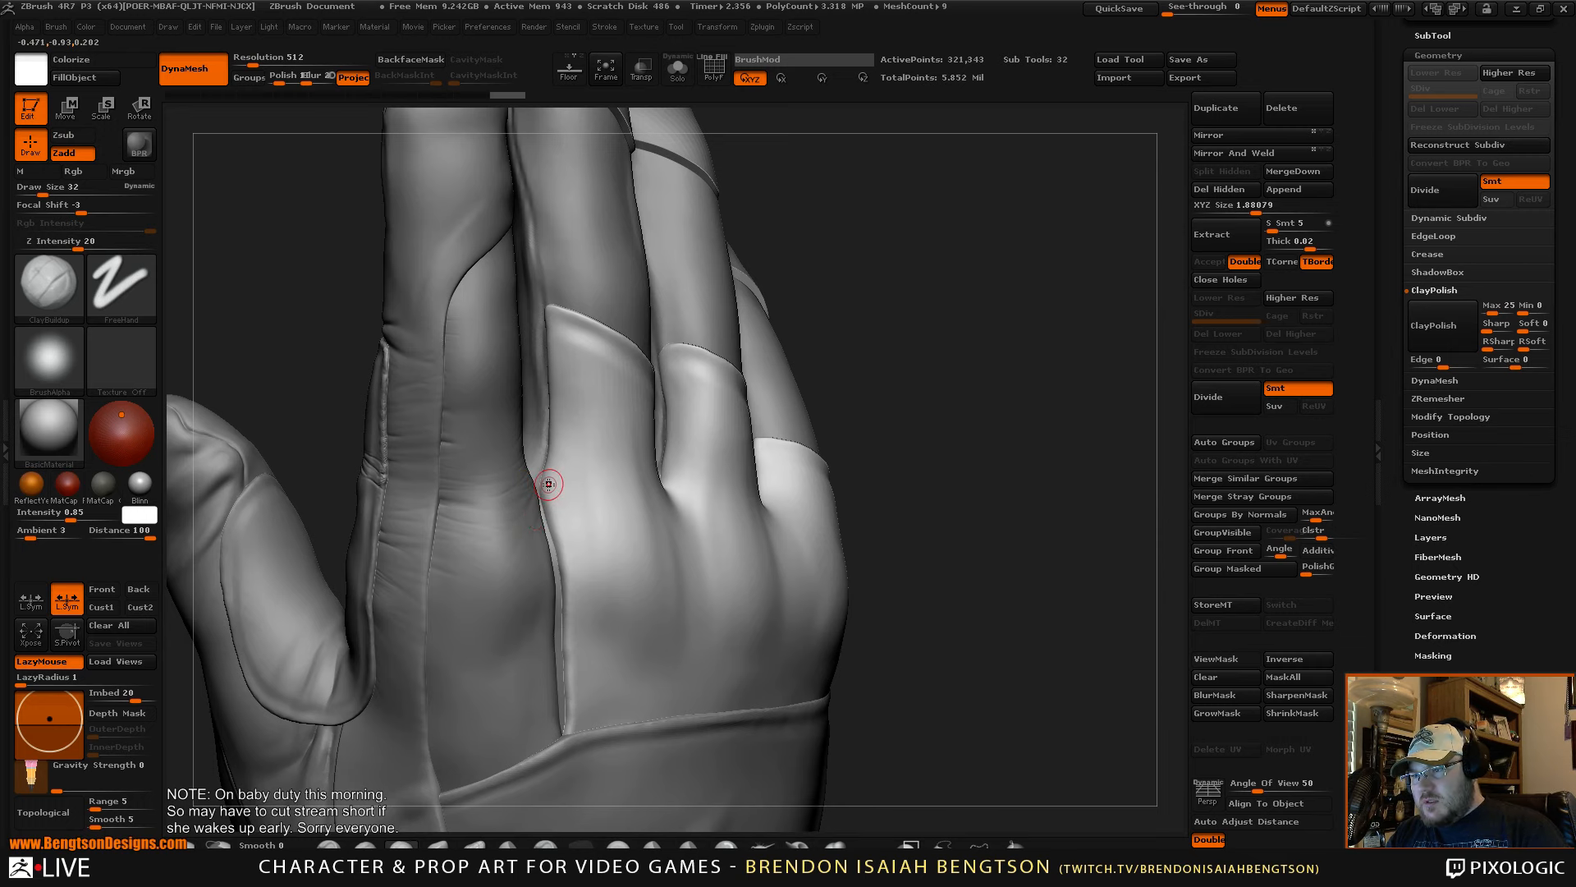
left_click_drag(981, 474, 1028, 346, "alt")
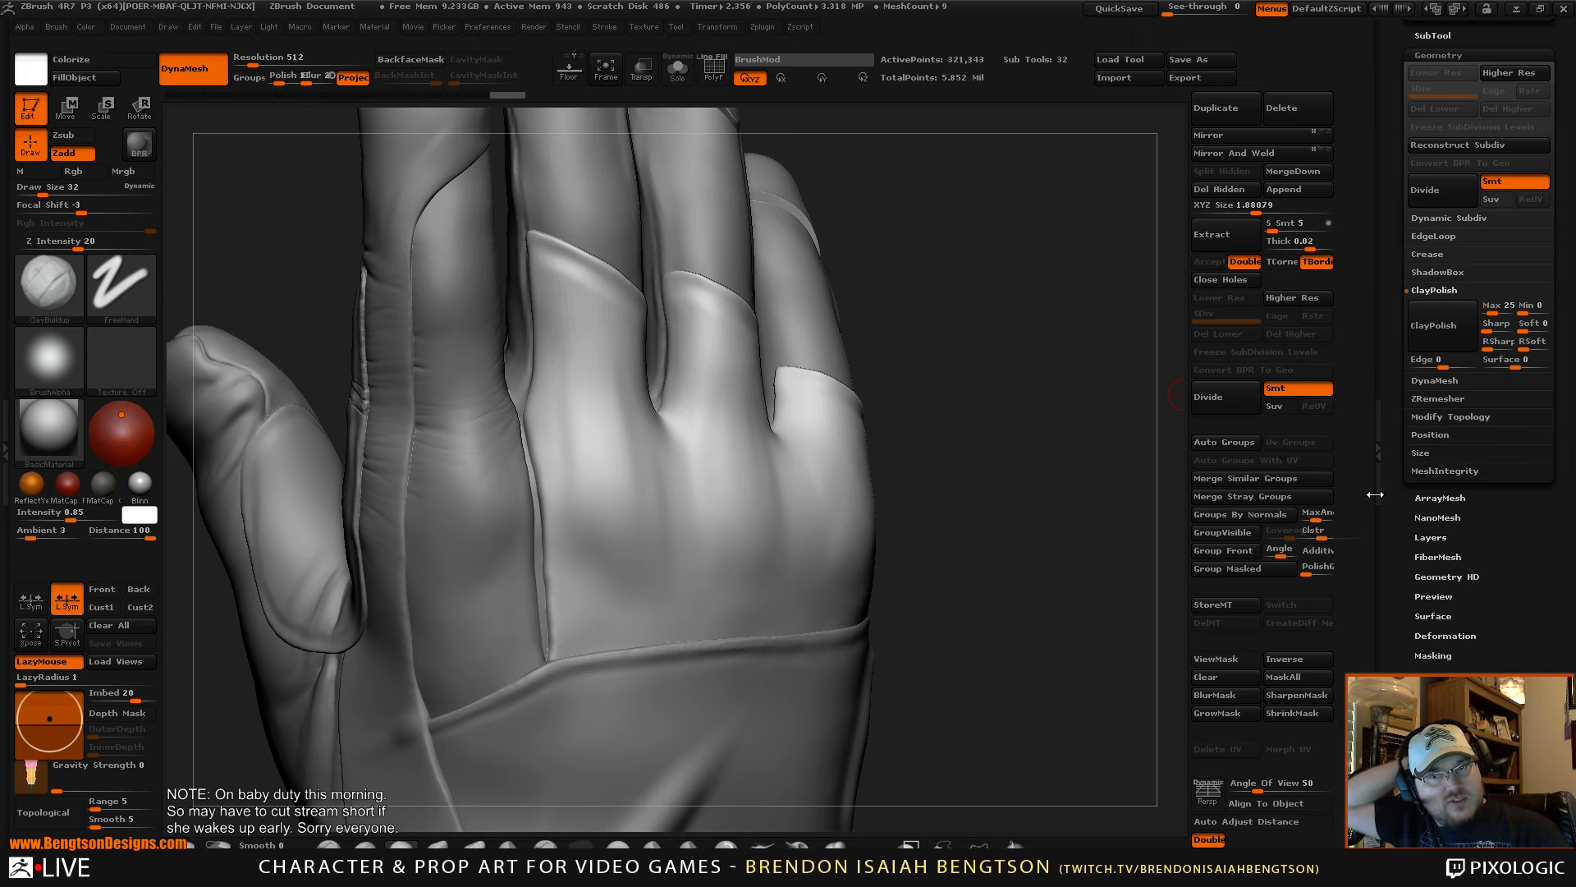
- Add a new sculpt layer to the knuckle panel and name it Stitch valleys
left_click(1433, 538)
left_click_drag(1402, 151, 1402, 176)
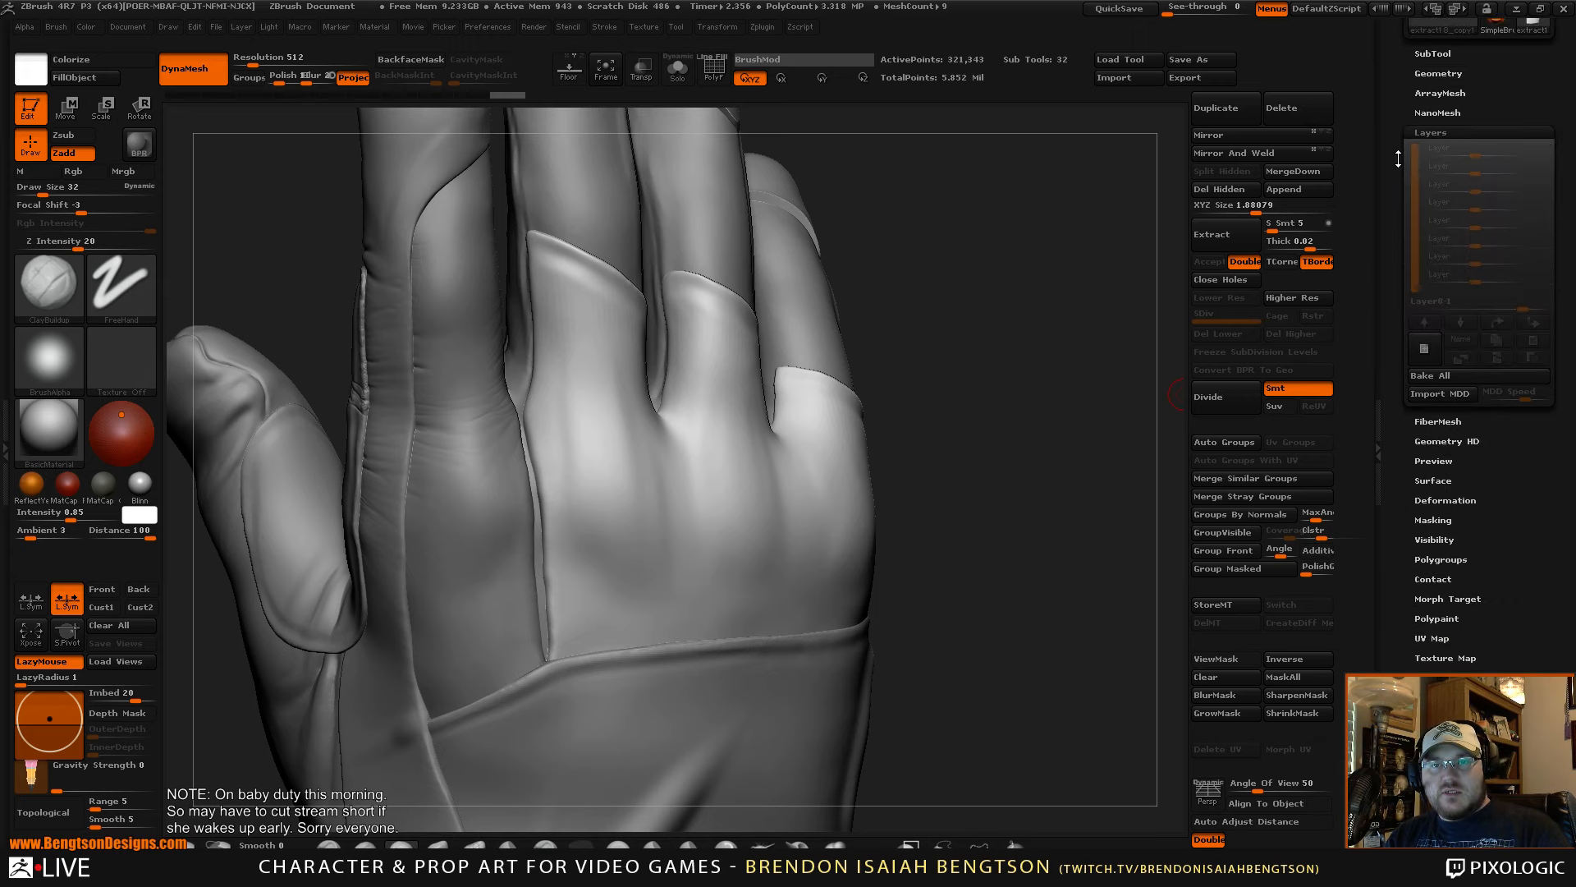
left_click(1425, 353)
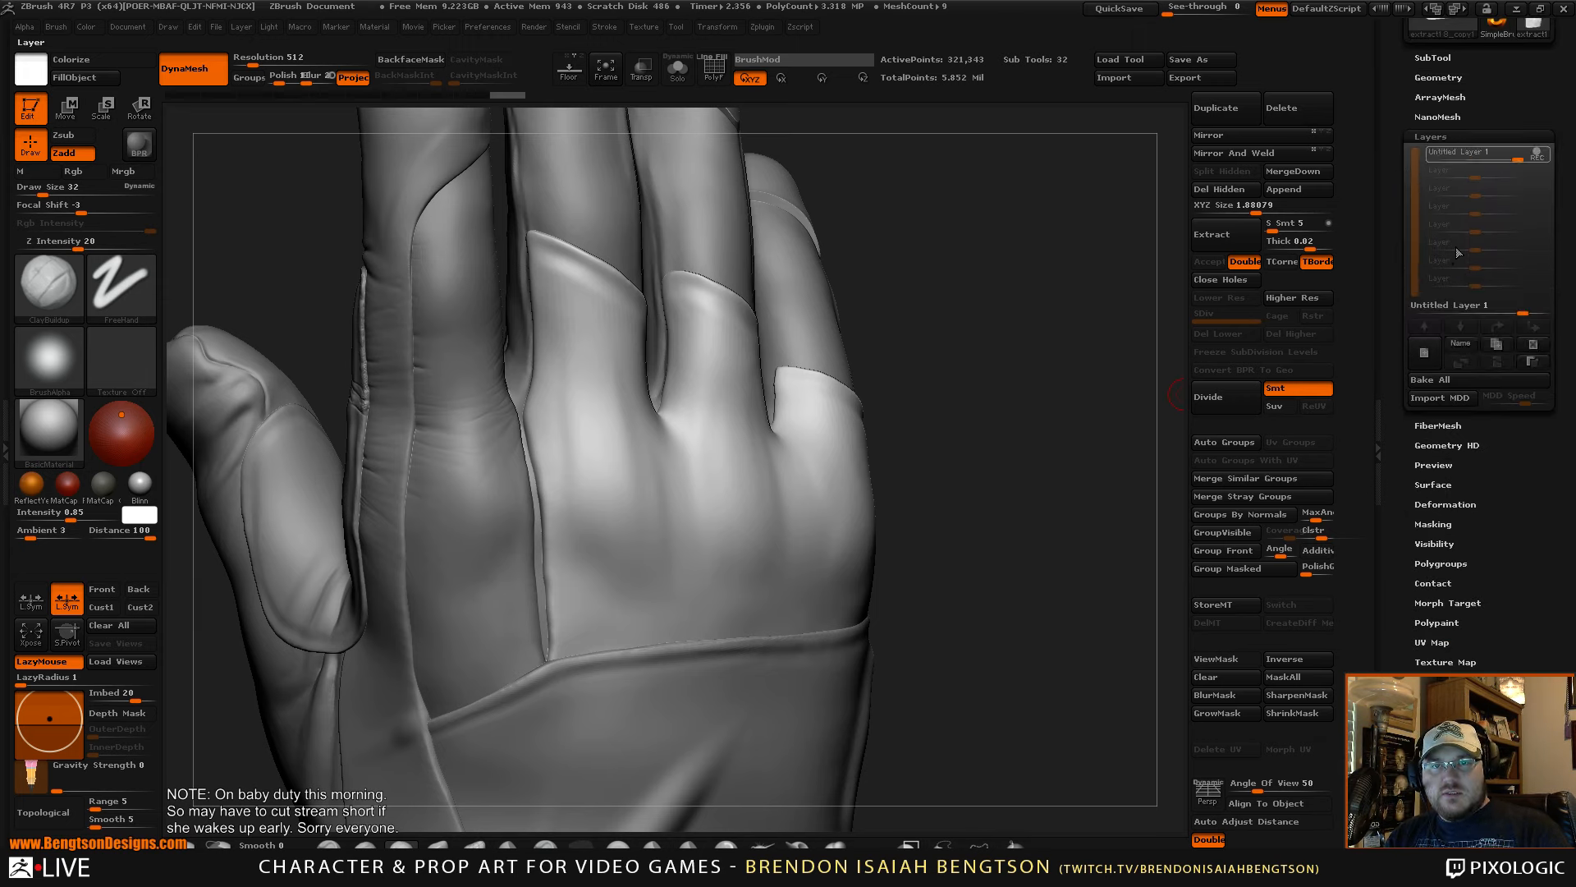
left_click(1464, 343)
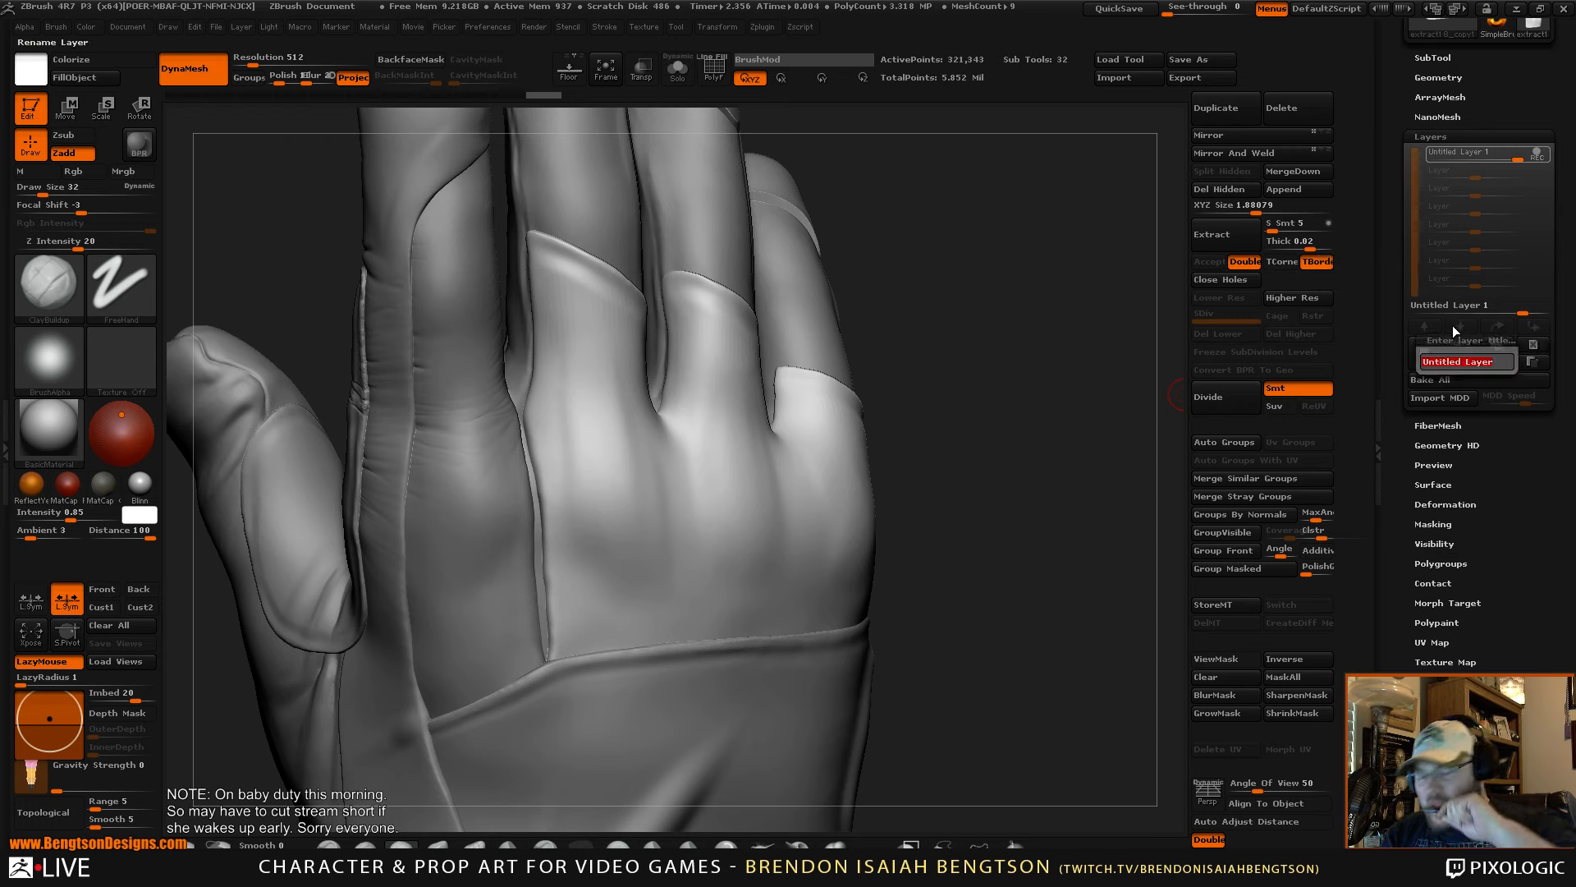
type("Stit")
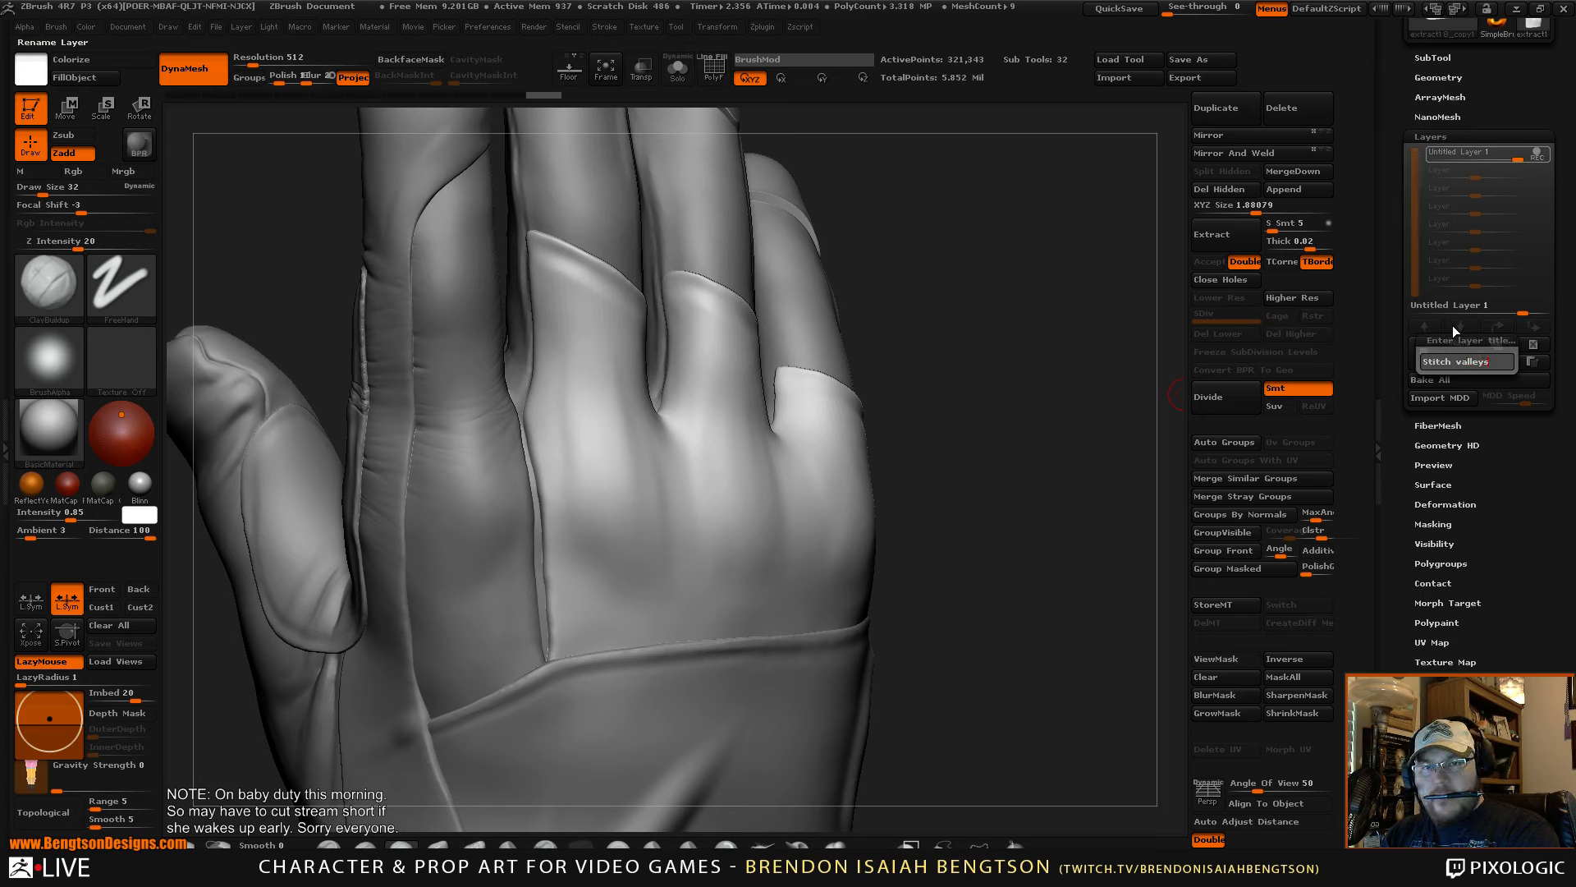
type("ch valleys")
key("Return")
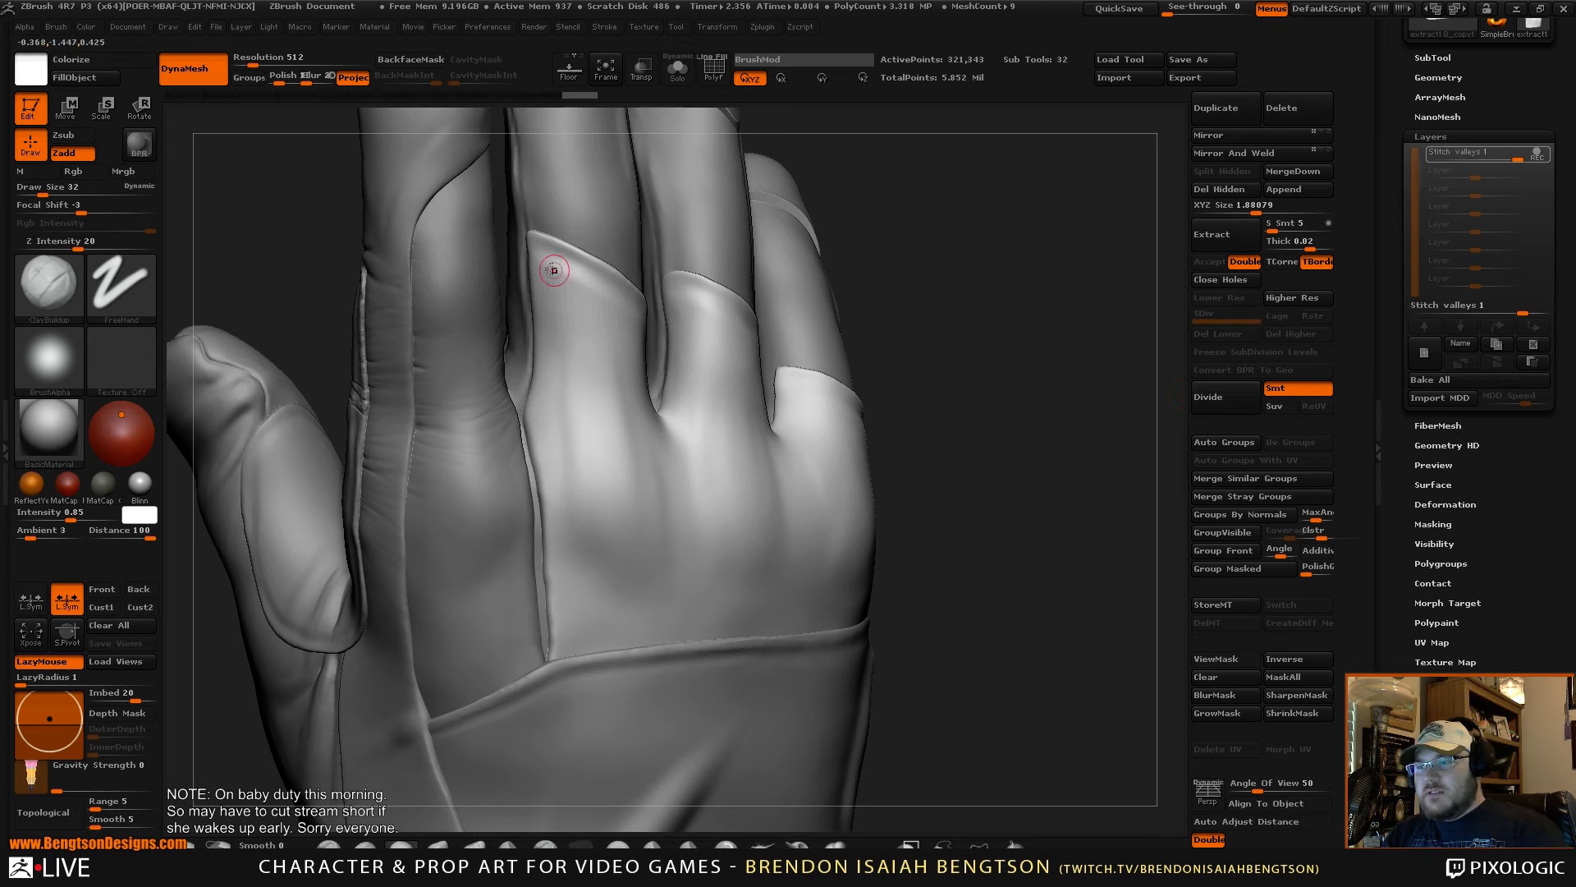
- Set the ClayBuildup draw size to 45 and sculpt along the knuckle panel's seam beside the index finger
left_click_drag(932, 271, 546, 353)
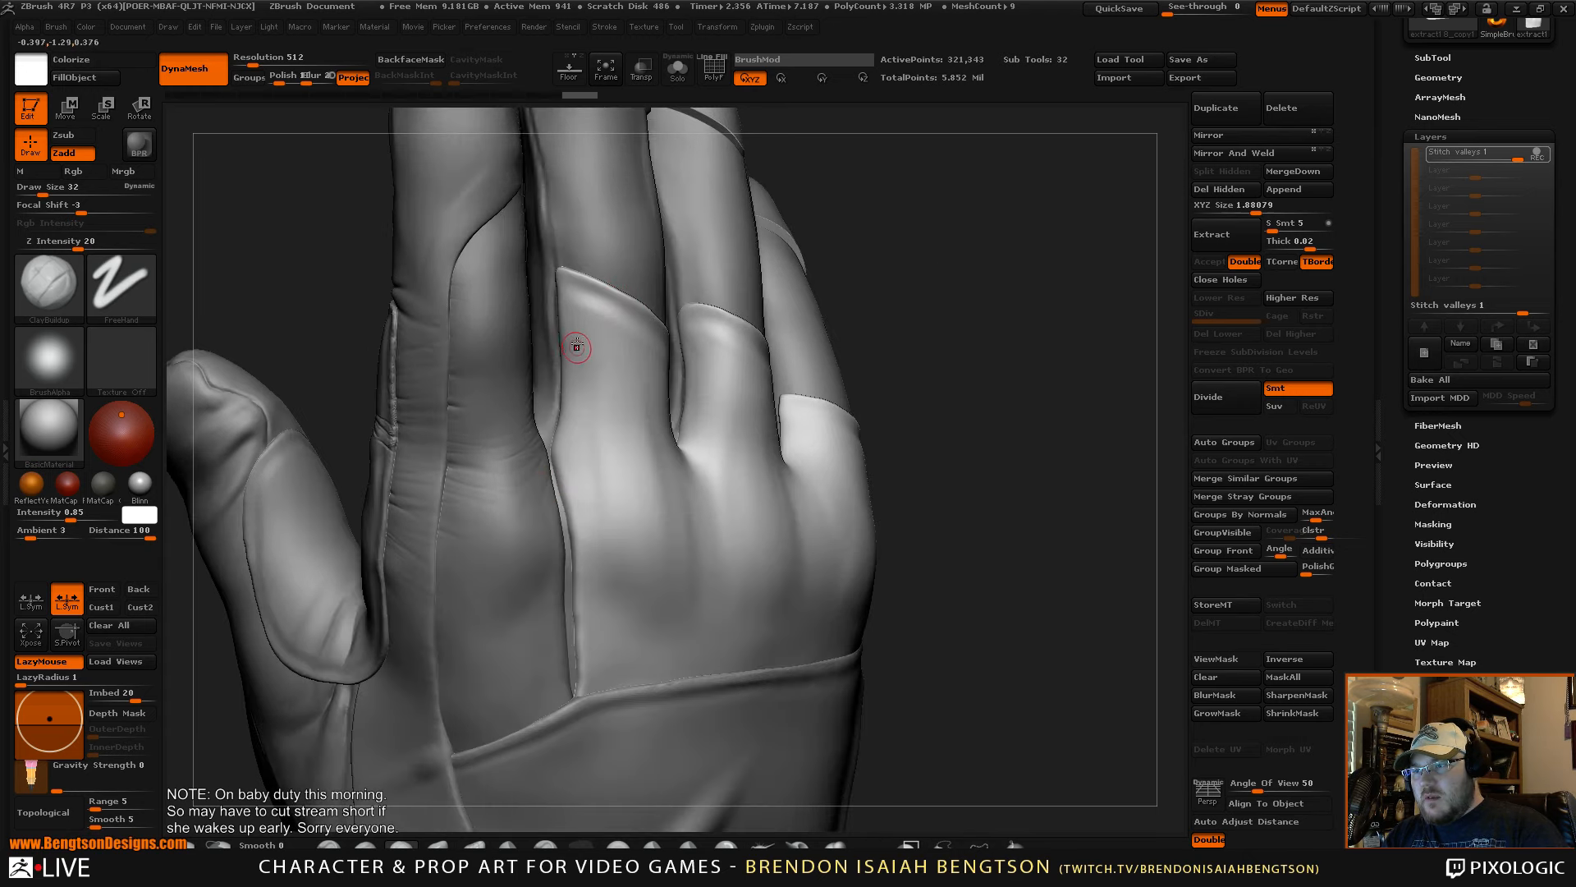
key("space")
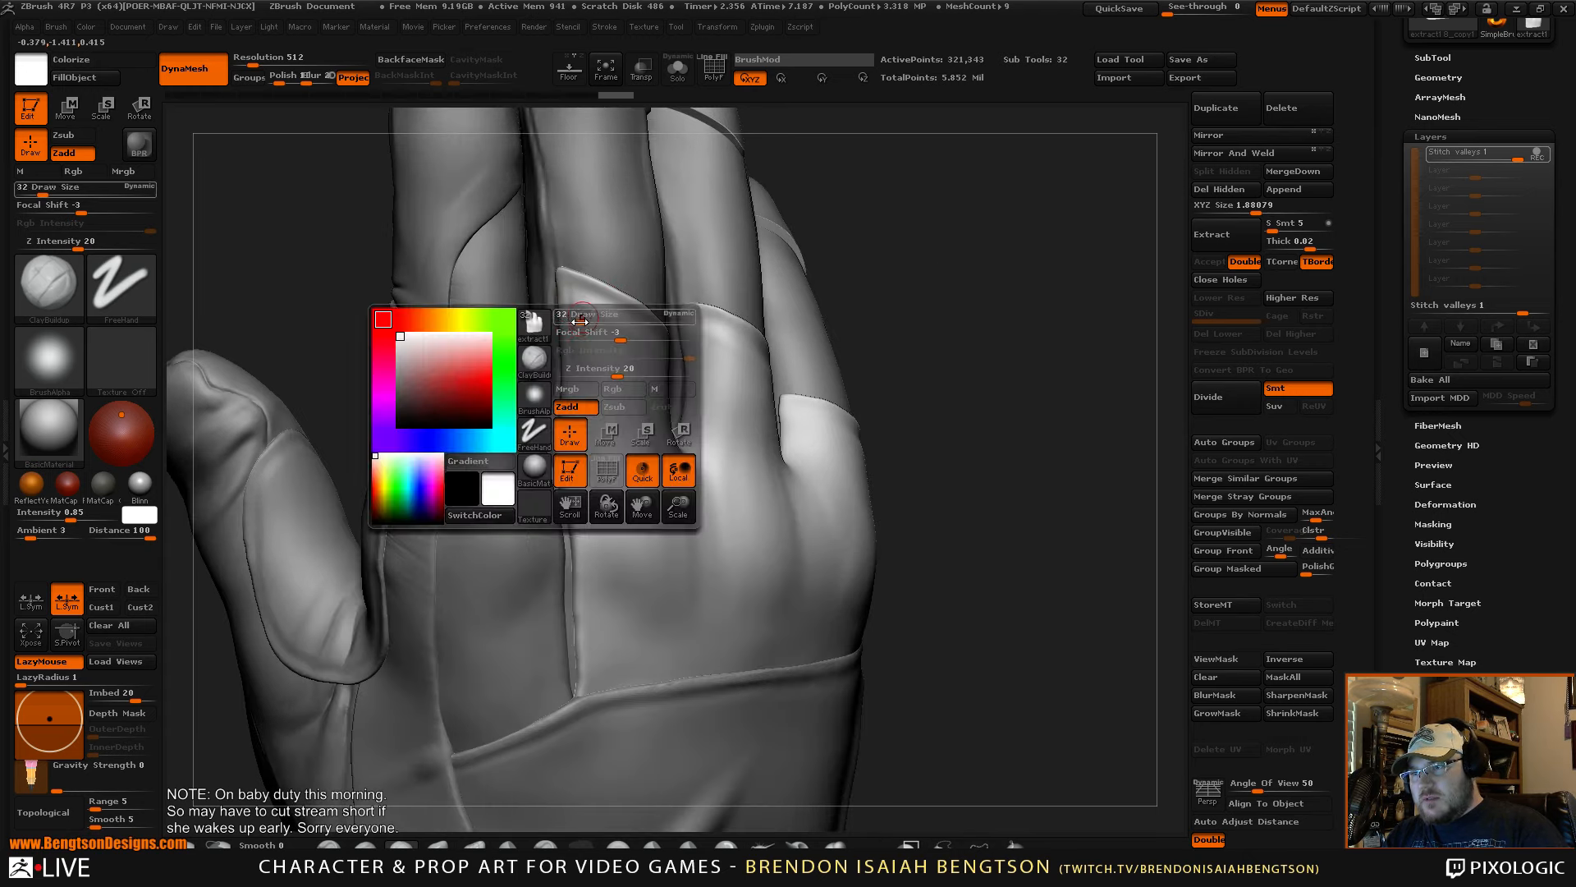
left_click_drag(579, 325, 587, 324)
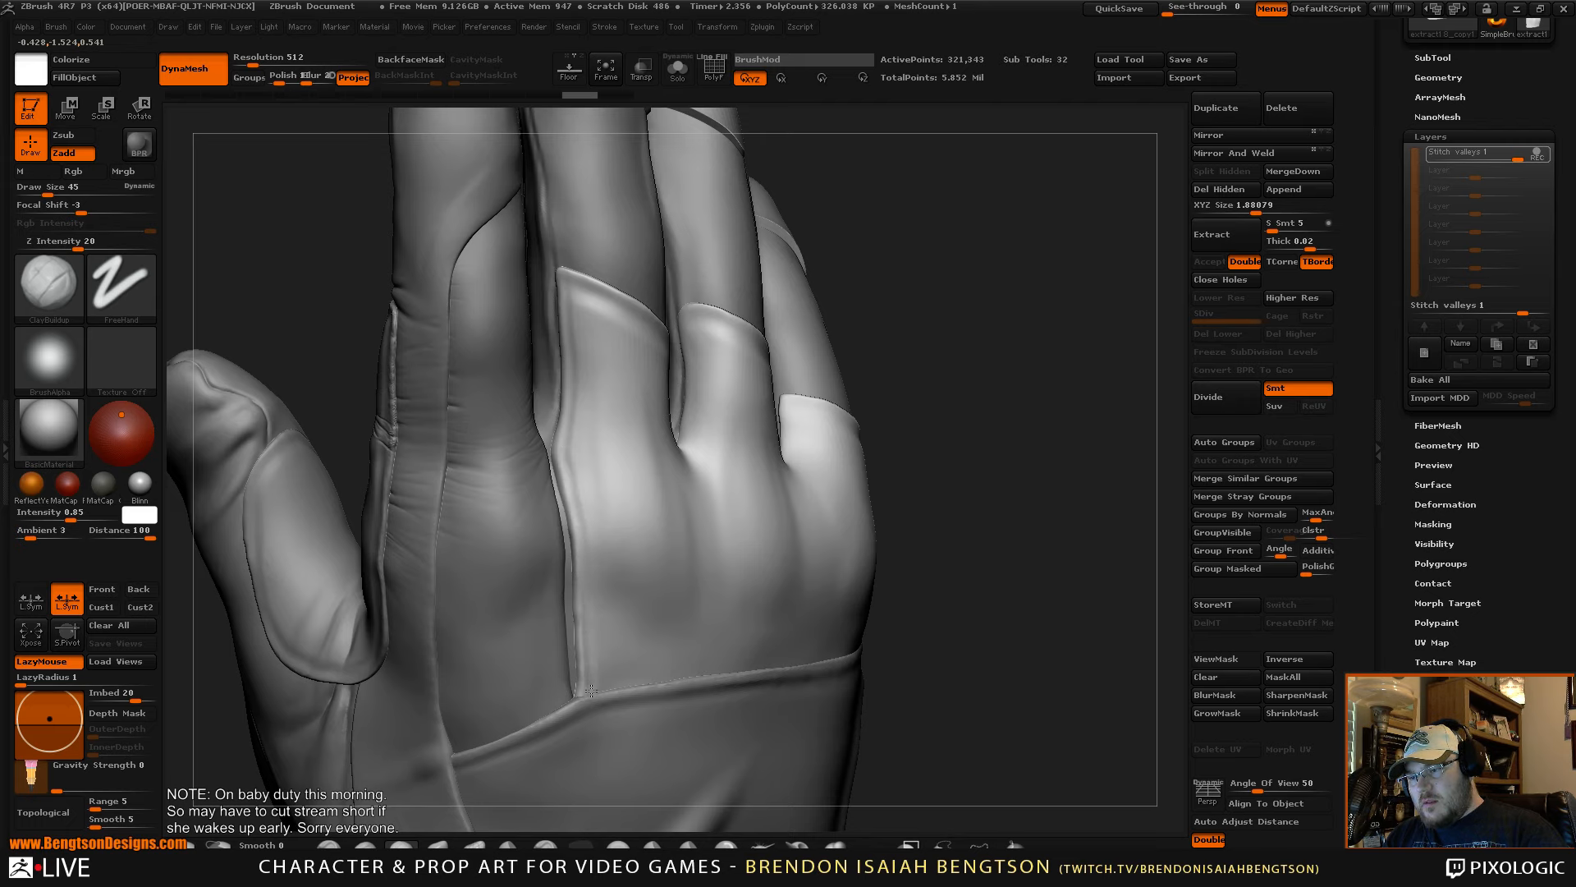
left_click_drag(591, 691, 595, 690)
mouse_move(1072, 538)
left_mouse_down("alt")
mouse_move(1069, 411)
mouse_move(1063, 511)
mouse_move(1017, 478)
mouse_move(1042, 468)
mouse_move(999, 478)
mouse_move(952, 447)
left_mouse_up("alt")
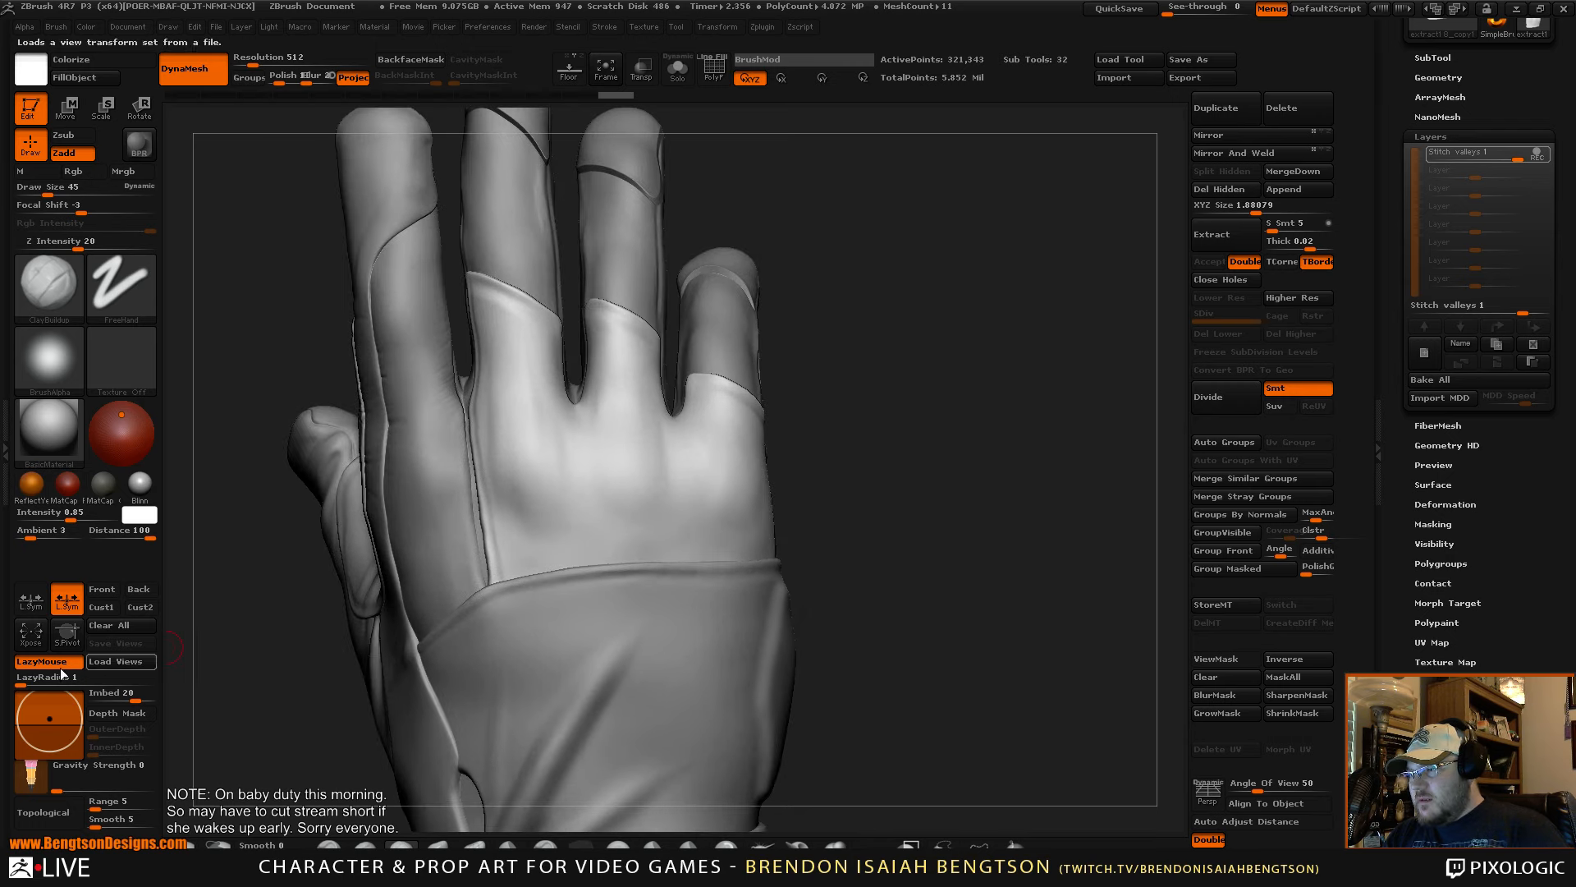
- Set LazyRadius to 6 and, with Zsub, carve a U-shaped valley around the middle finger's knuckle
left_click_drag(62, 675, 48, 675)
left_click_drag(989, 410, 1041, 454)
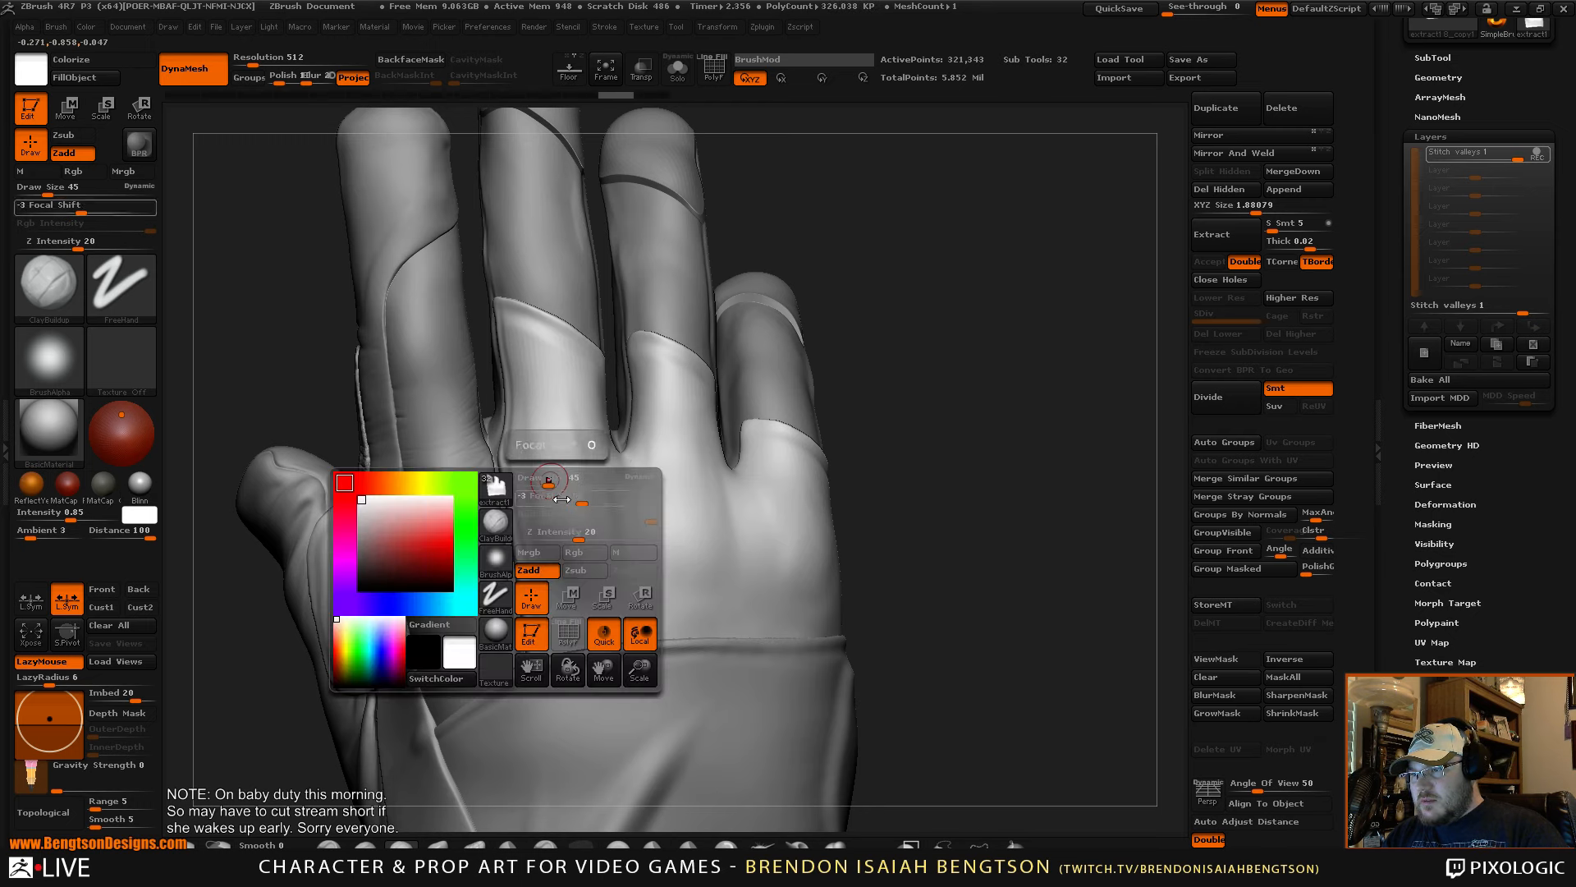
key("space")
left_click(582, 572)
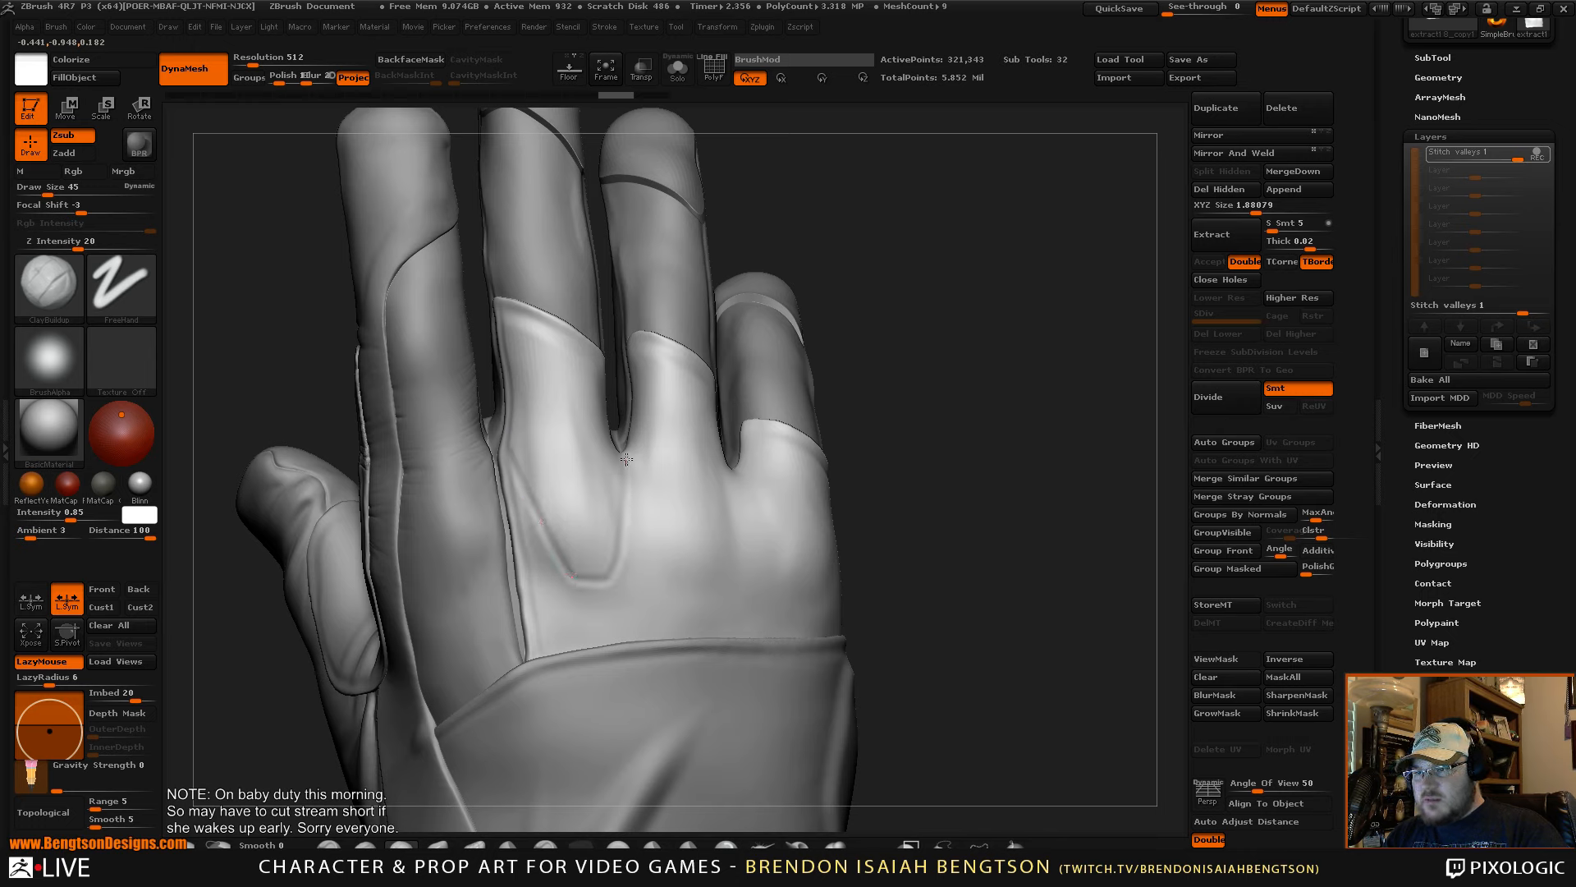
- Carve matching valleys around the ring and little finger knuckles, including the little finger's outer side
left_click_drag(1024, 476, 816, 451)
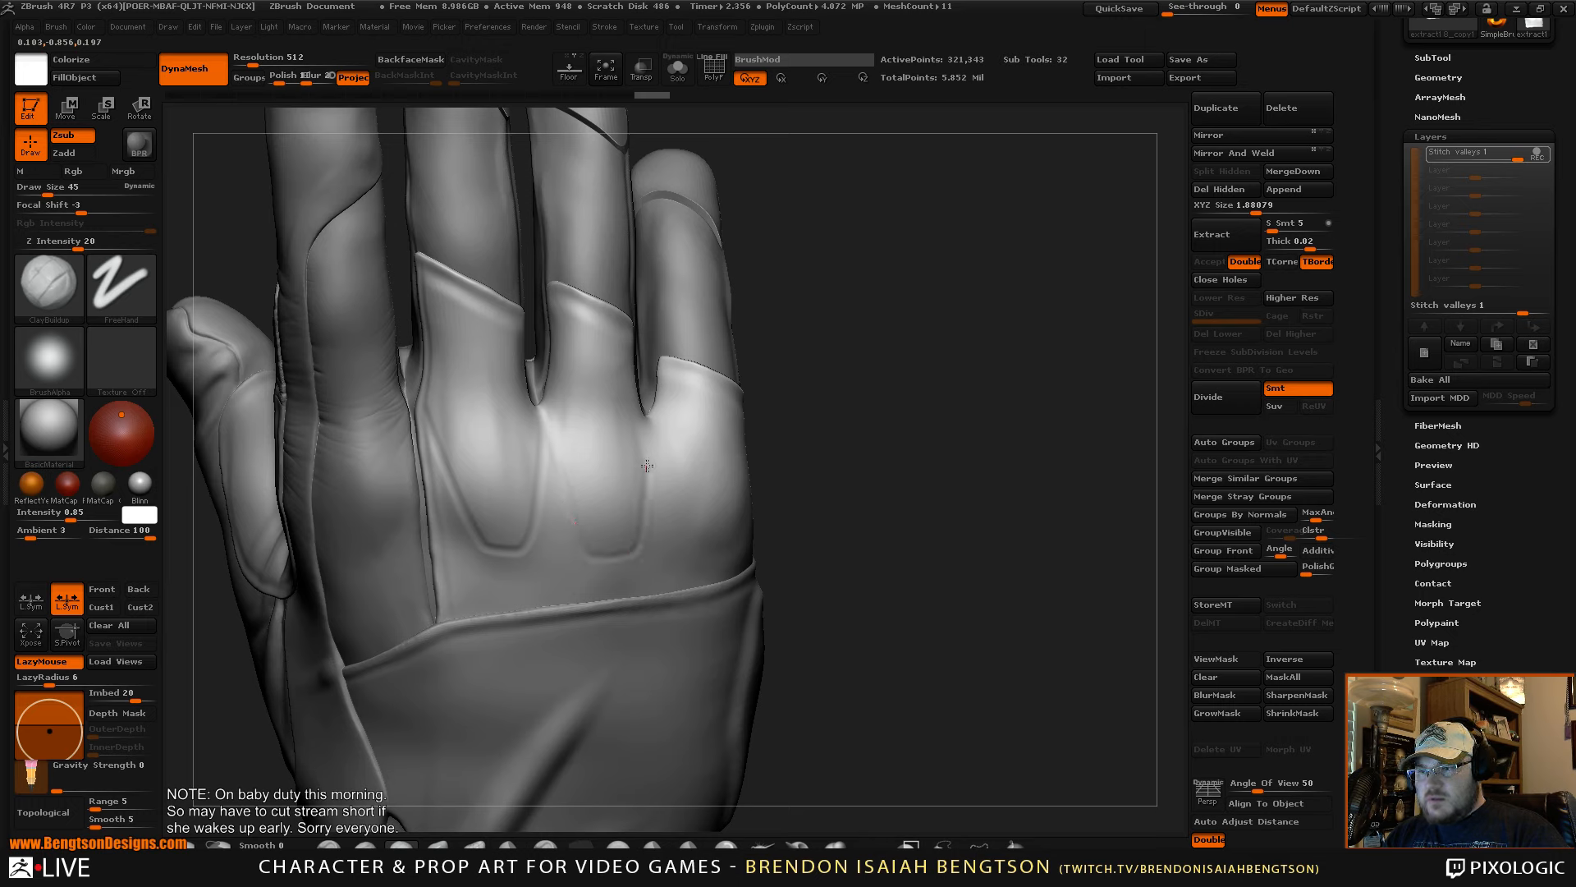
mouse_move(992, 542)
left_mouse_down()
mouse_move(1038, 387)
mouse_move(1009, 453)
mouse_move(965, 431)
left_mouse_up()
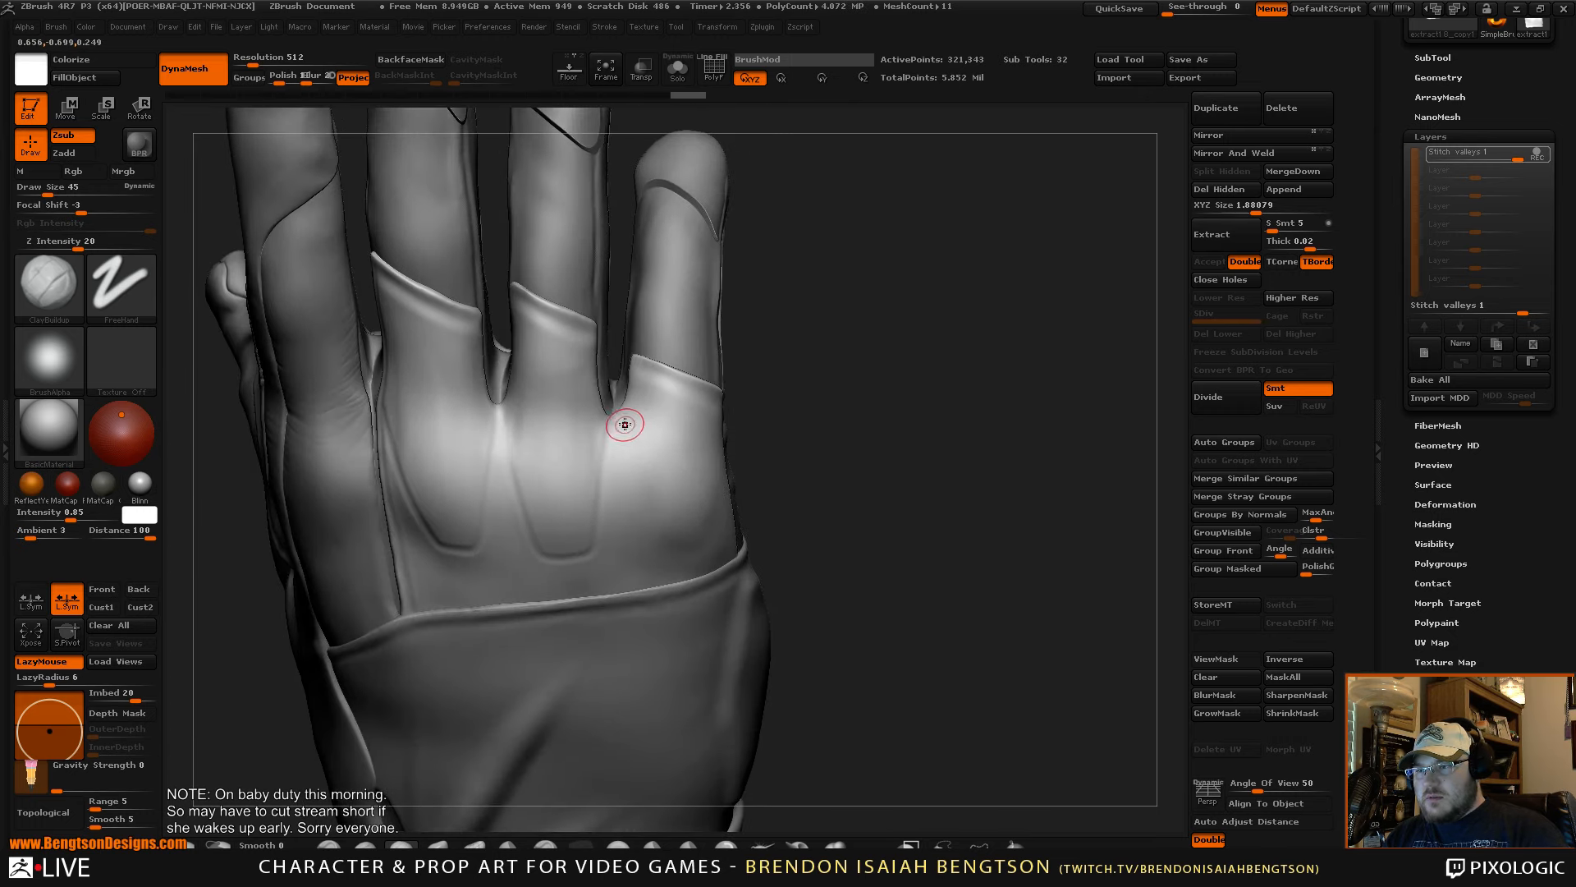
left_click_drag(619, 415, 639, 464)
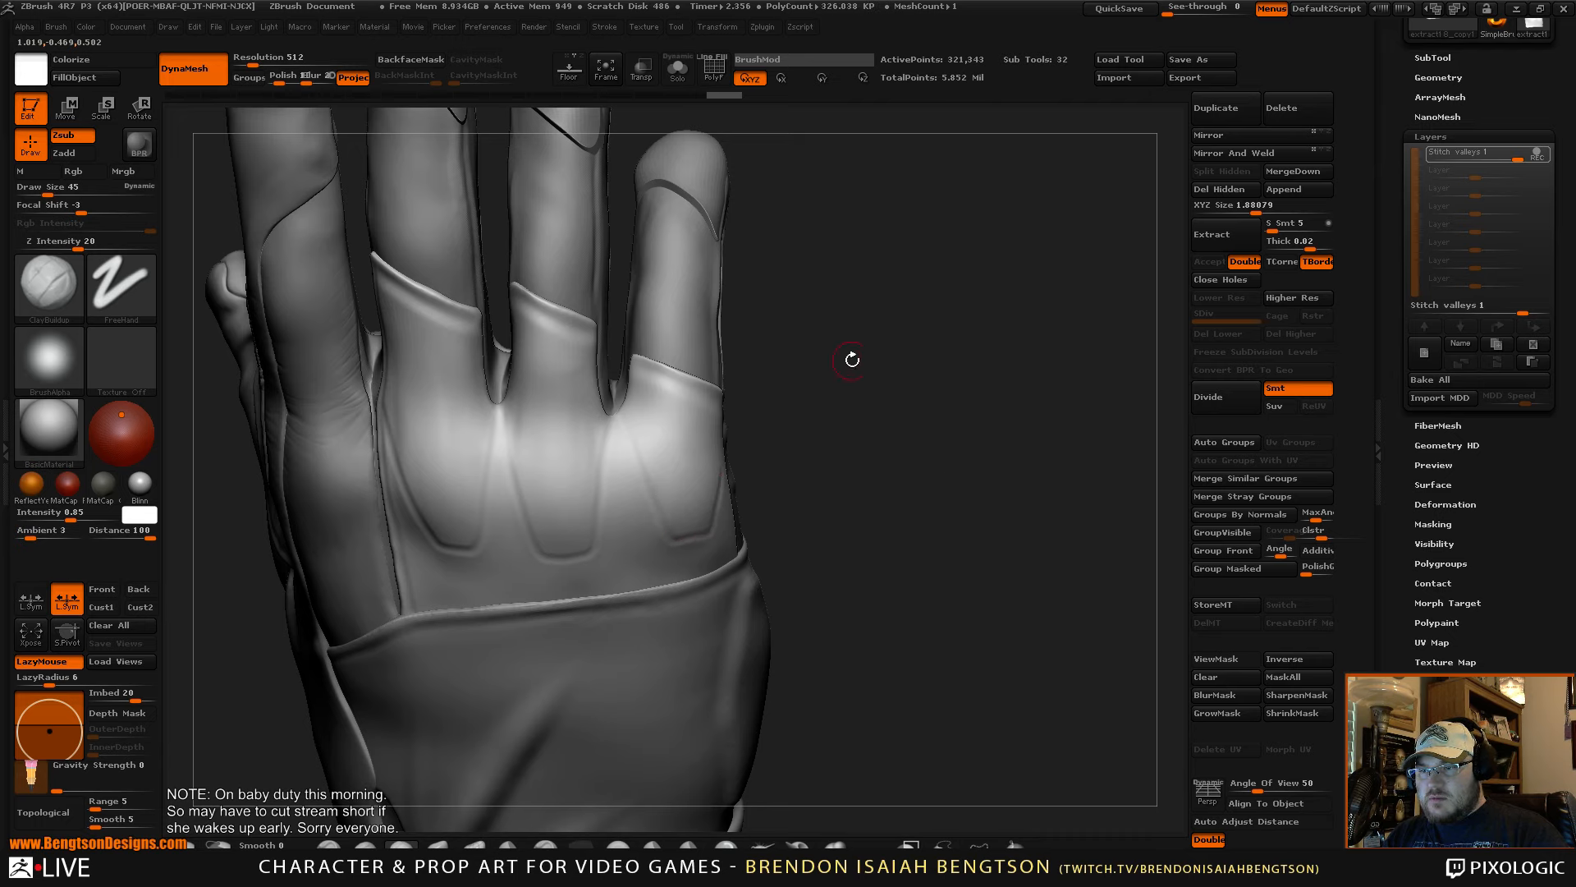
mouse_move(942, 484)
left_mouse_down()
mouse_move(1002, 447)
mouse_move(956, 337)
left_mouse_up()
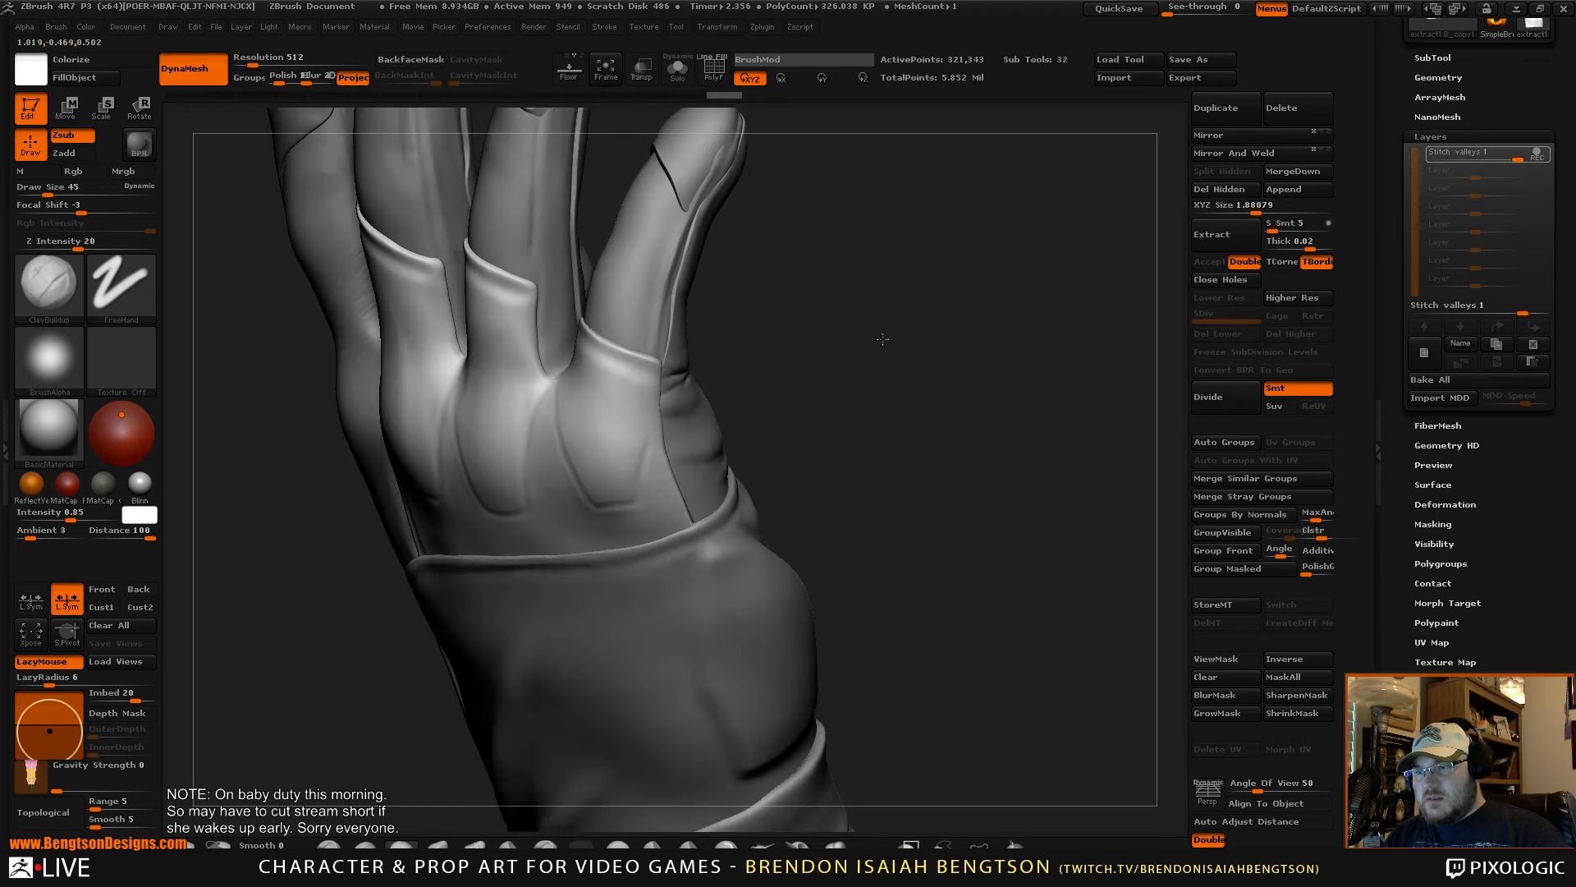
left_click_drag(668, 376, 650, 389)
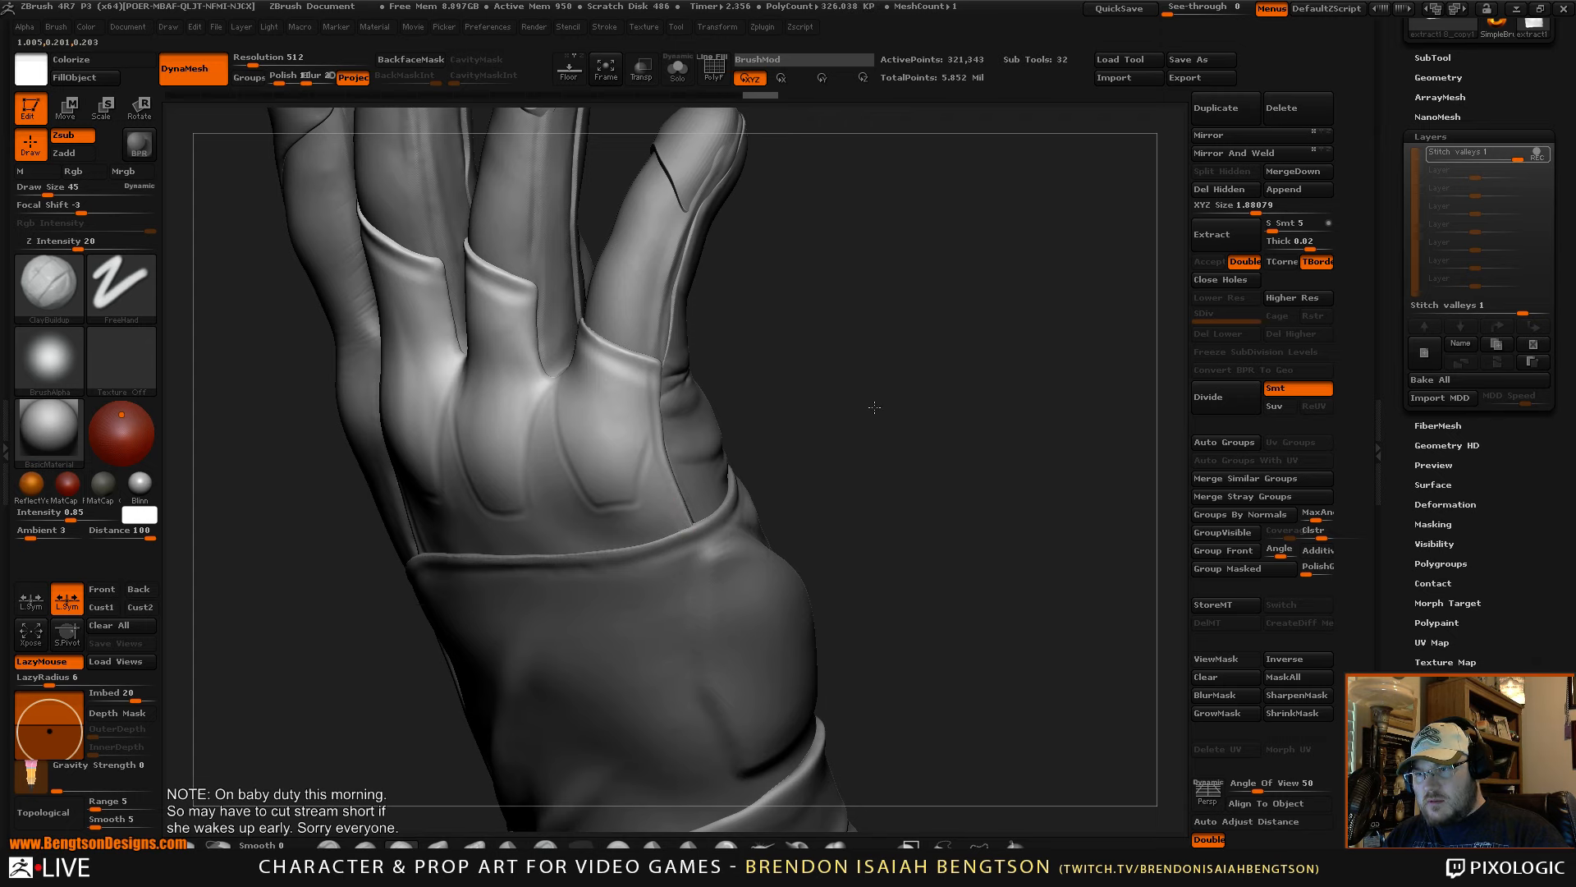
- Carve along the little finger's cuff edge and adjoining web, and along the start of the ring finger's cuff edge
left_click_drag(944, 427, 903, 369, "alt")
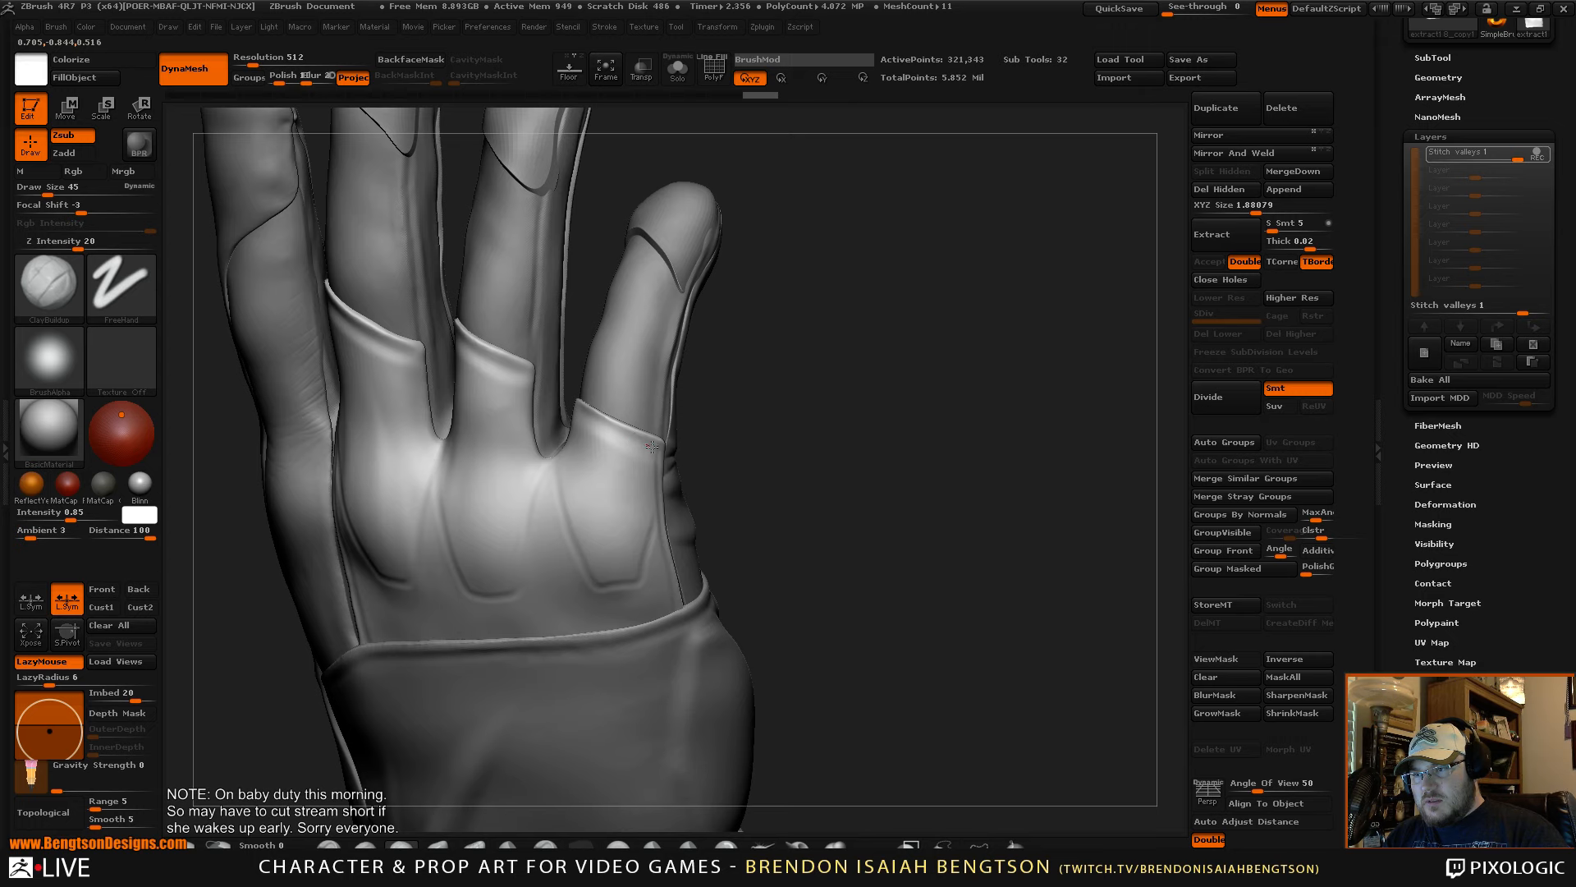
mouse_move(879, 447)
left_mouse_down("alt")
mouse_move(922, 418)
mouse_move(886, 401)
mouse_move(747, 414)
mouse_move(669, 472)
left_mouse_up("alt")
mouse_move(897, 380)
left_mouse_down()
mouse_move(887, 397)
mouse_move(697, 392)
left_mouse_up()
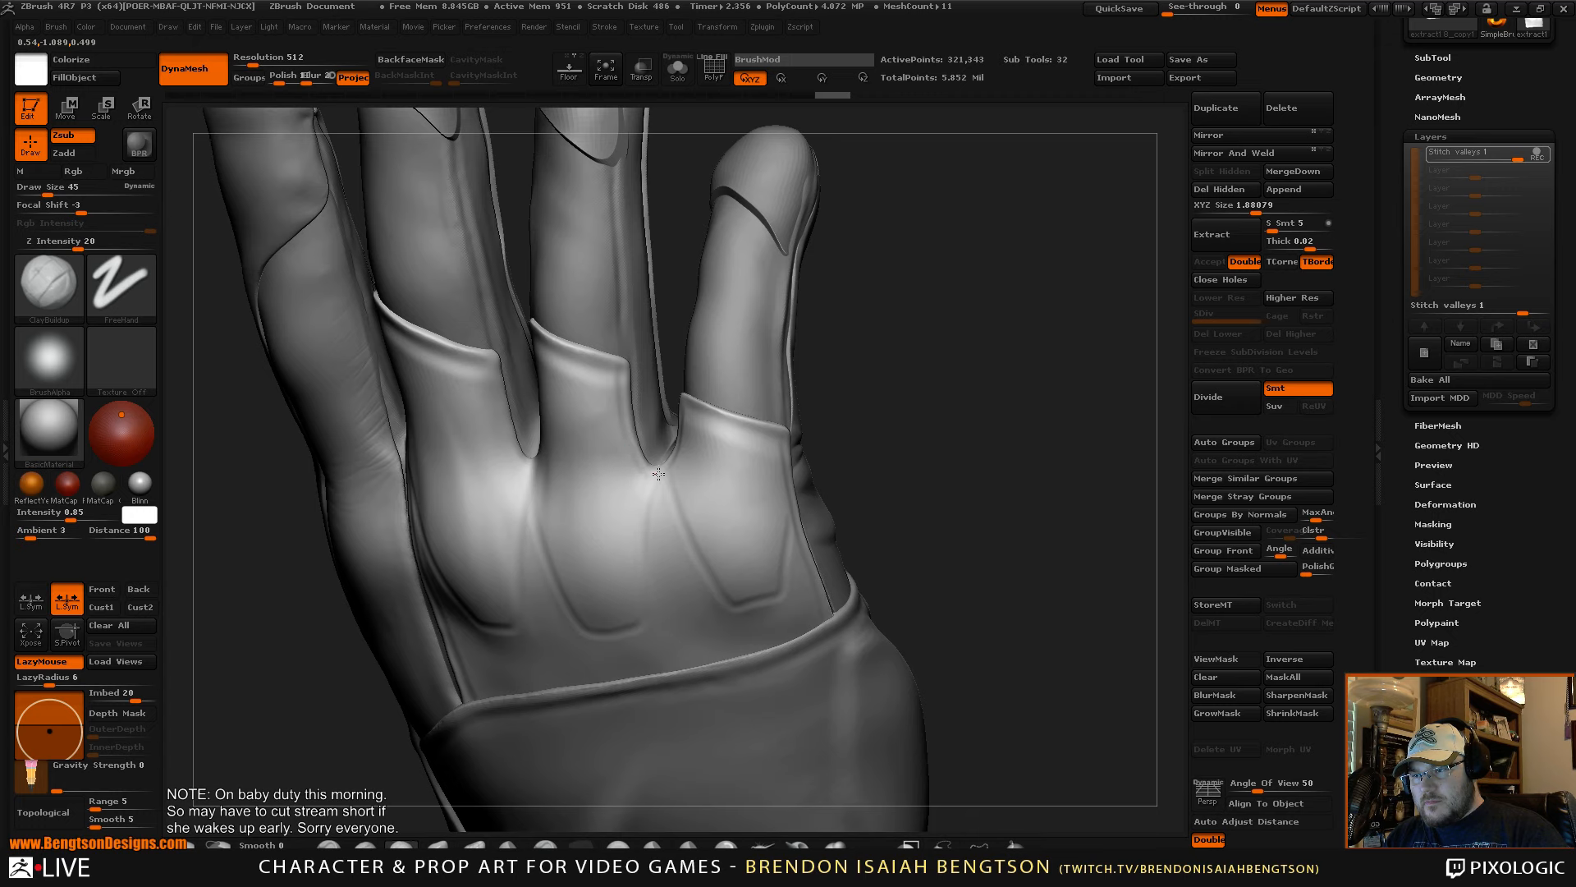
left_click_drag(666, 471, 670, 467)
mouse_move(990, 357)
left_mouse_down()
mouse_move(1053, 394)
mouse_move(1066, 365)
left_mouse_up()
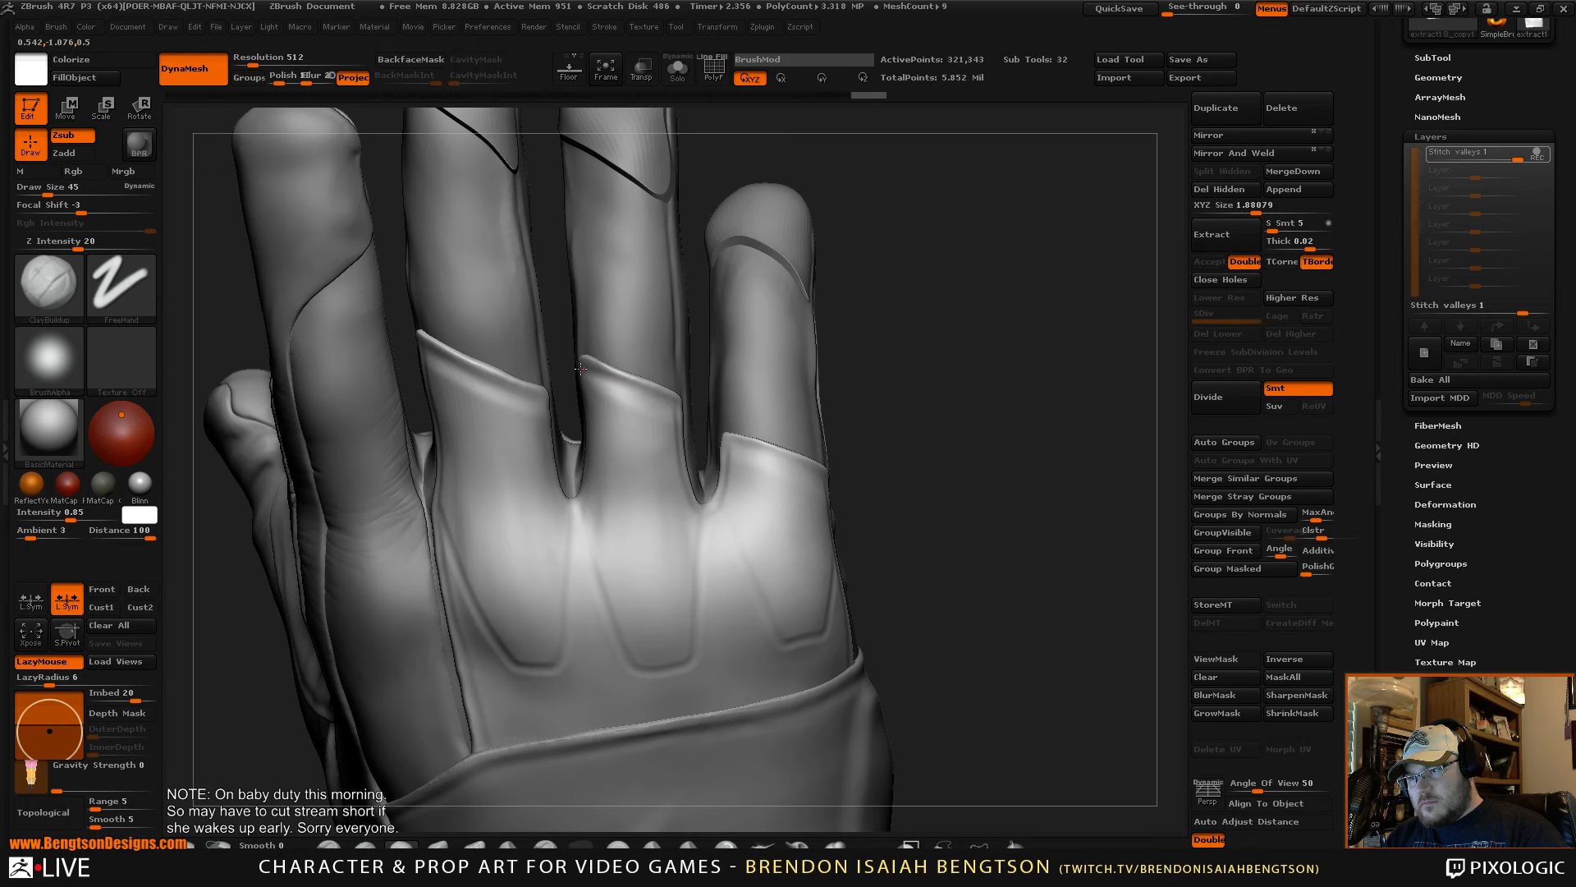
left_click_drag(580, 369, 603, 361)
left_click_drag(1008, 351, 925, 359)
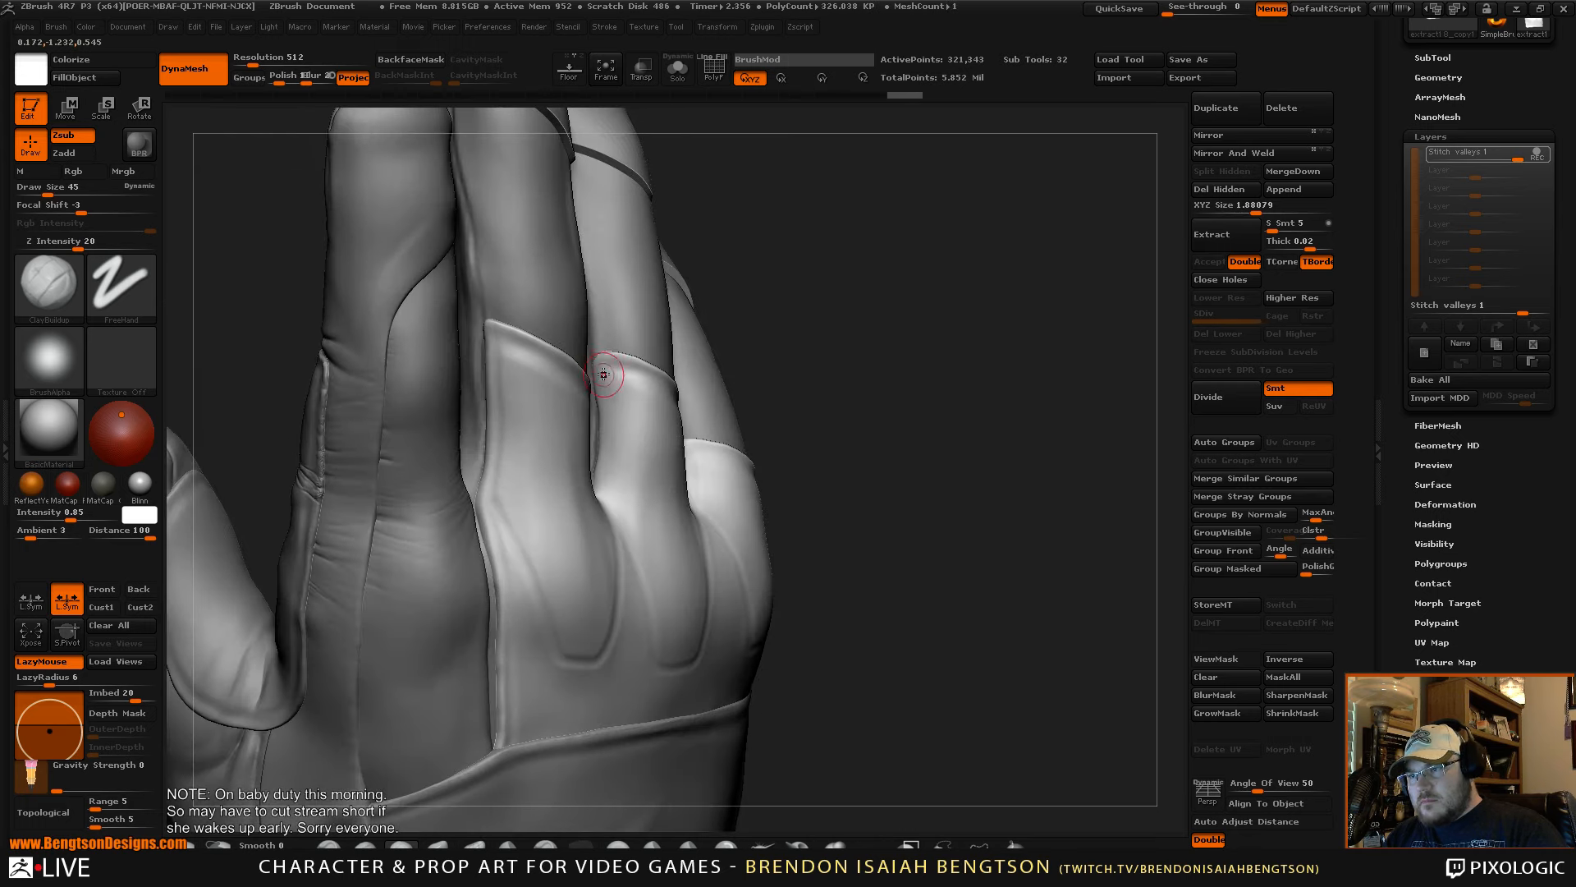
key("5")
key("space")
mouse_move(614, 370)
left_mouse_down()
mouse_move(602, 394)
mouse_move(600, 362)
left_mouse_up()
key("3")
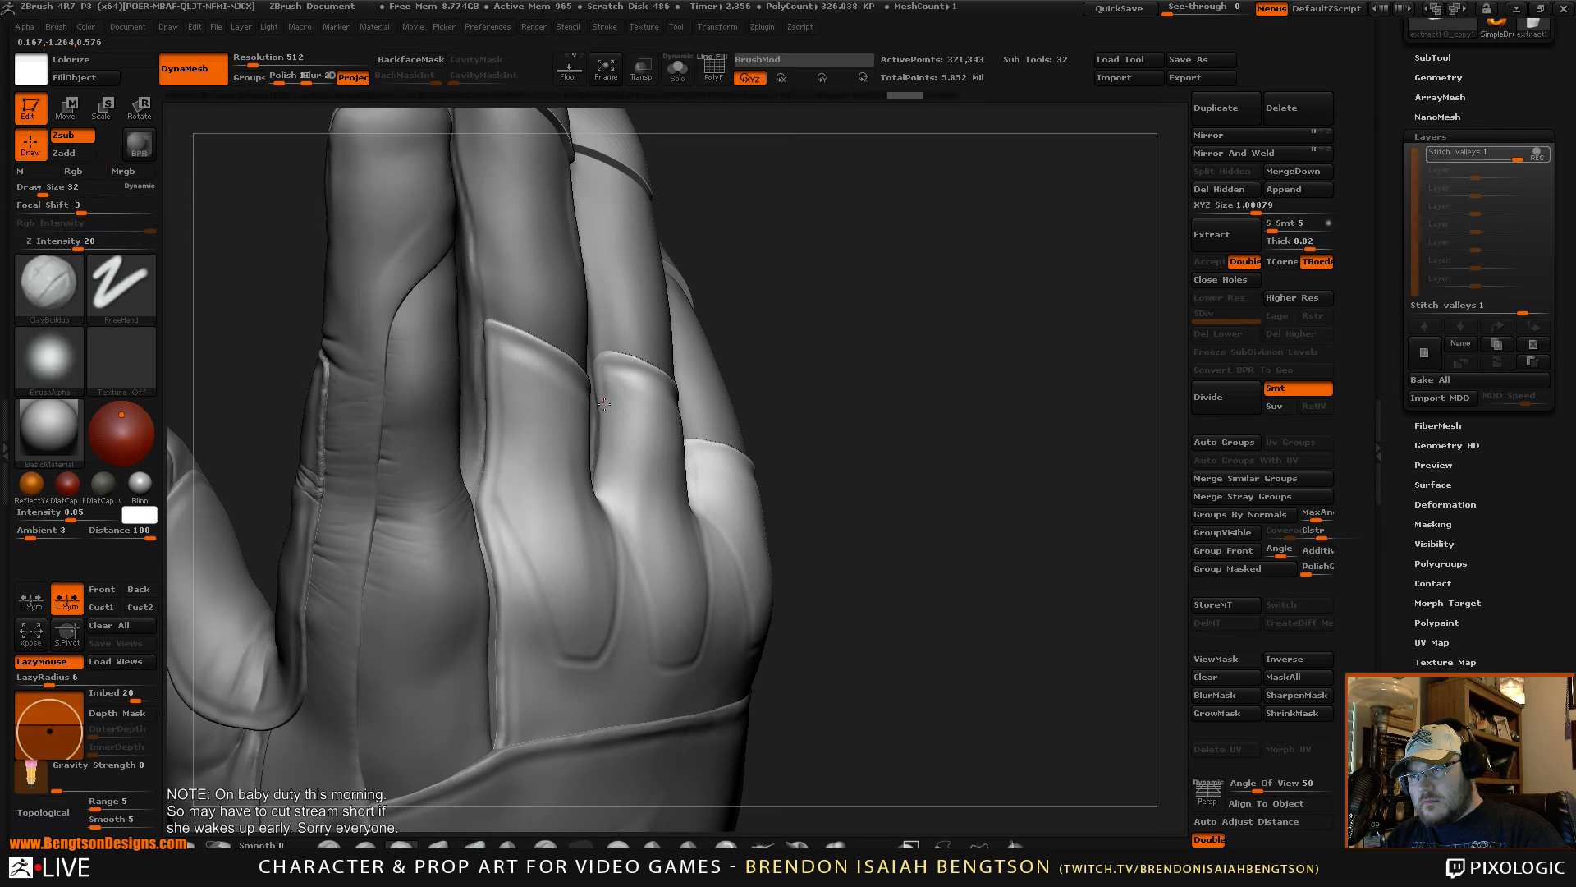
- Set the draw size to 45 and carve the valley down the ring finger panel's side facing the middle finger
key("space")
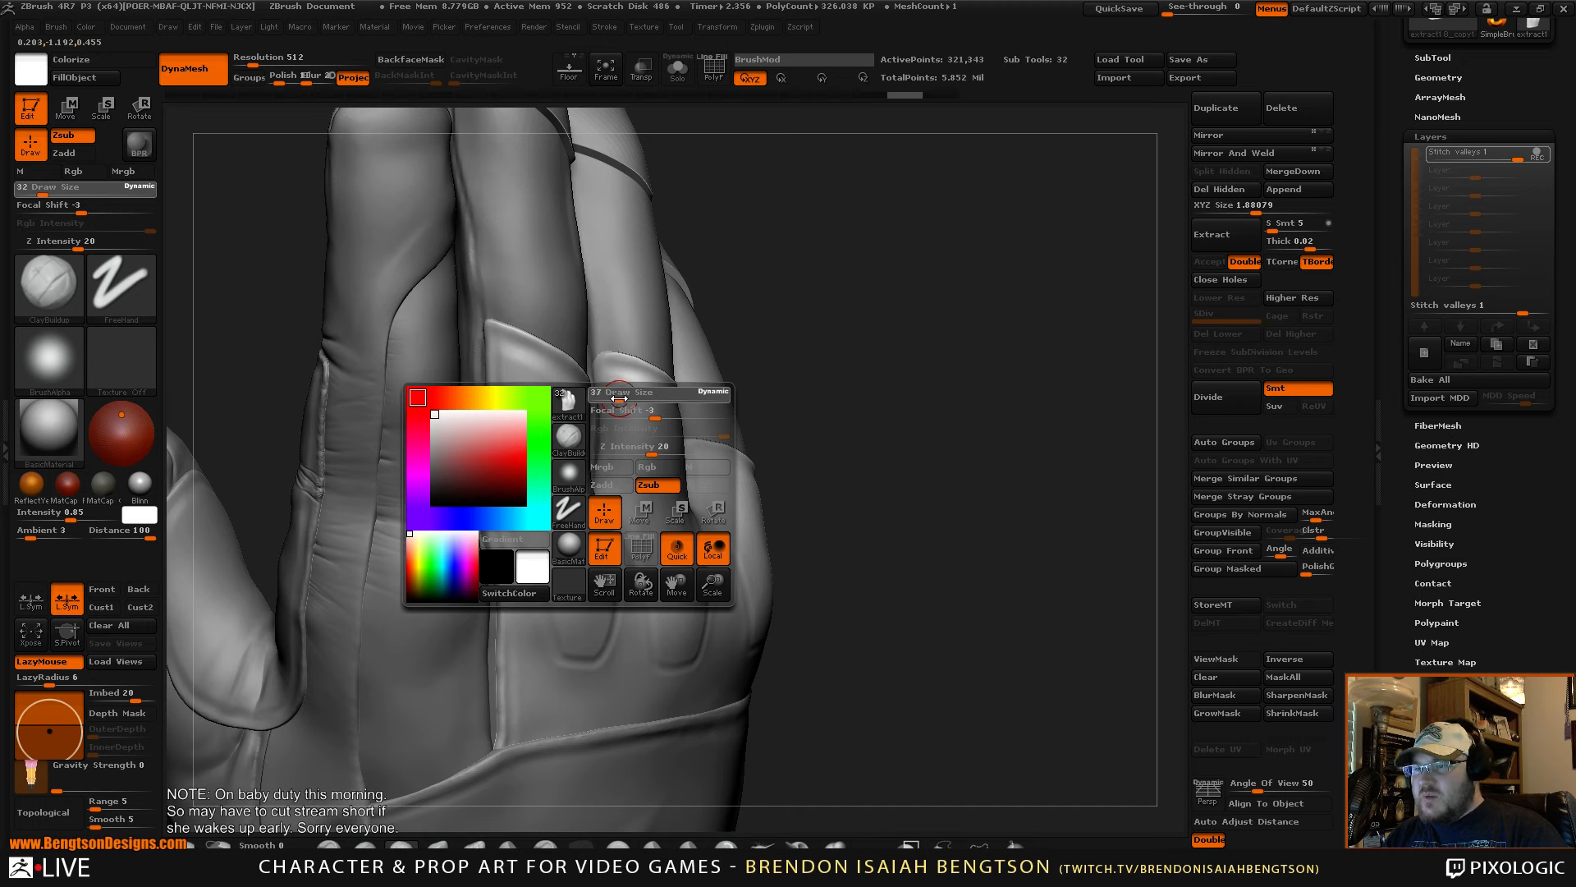
left_click(622, 399)
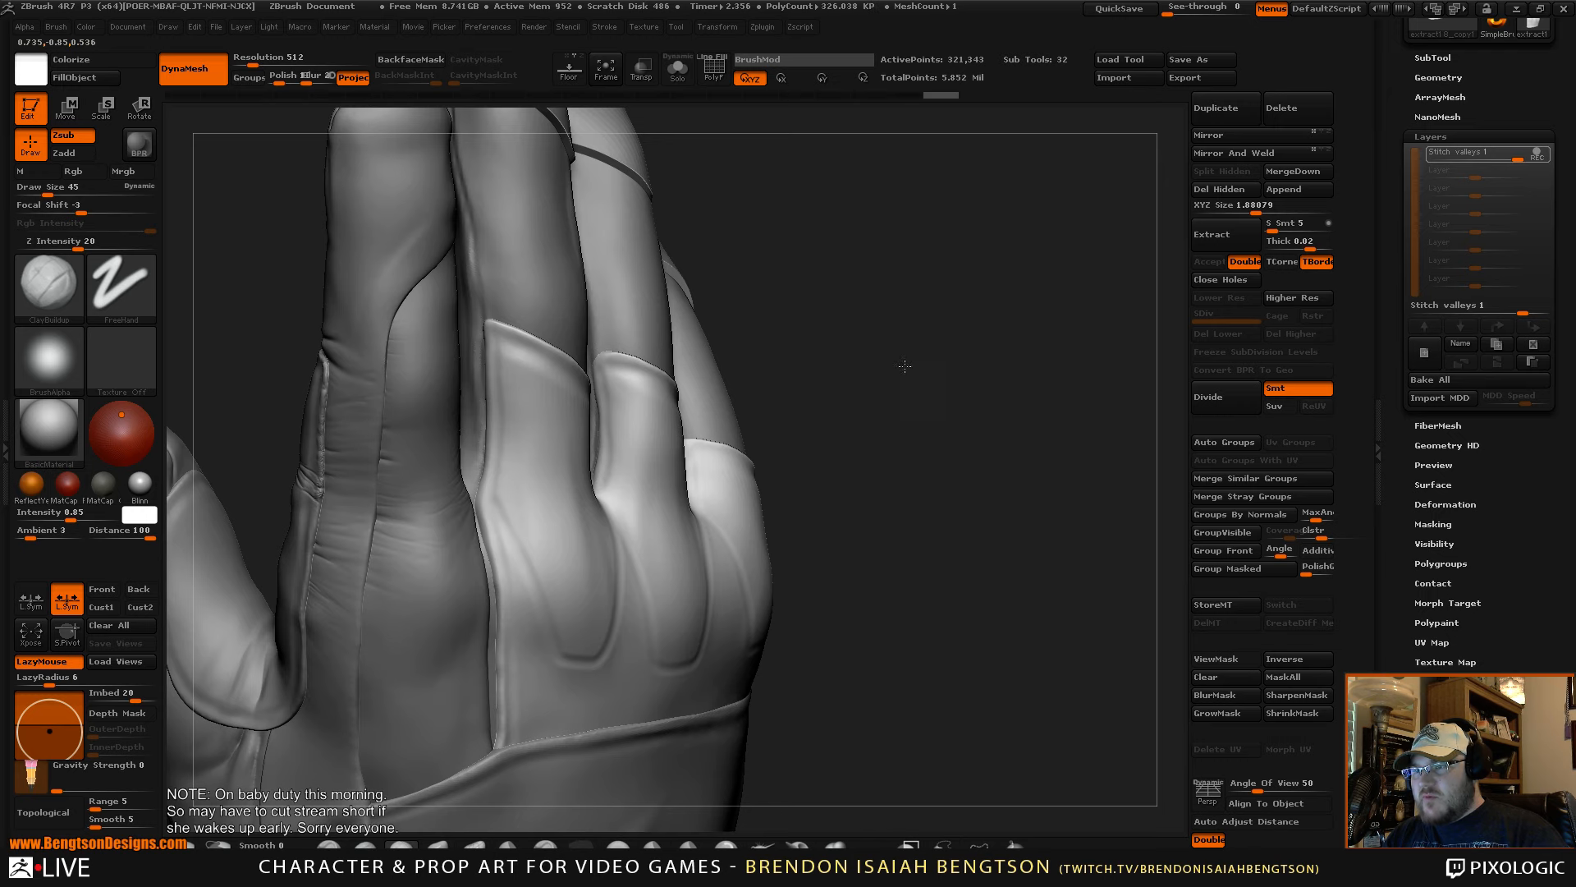
left_click_drag(875, 331, 889, 376)
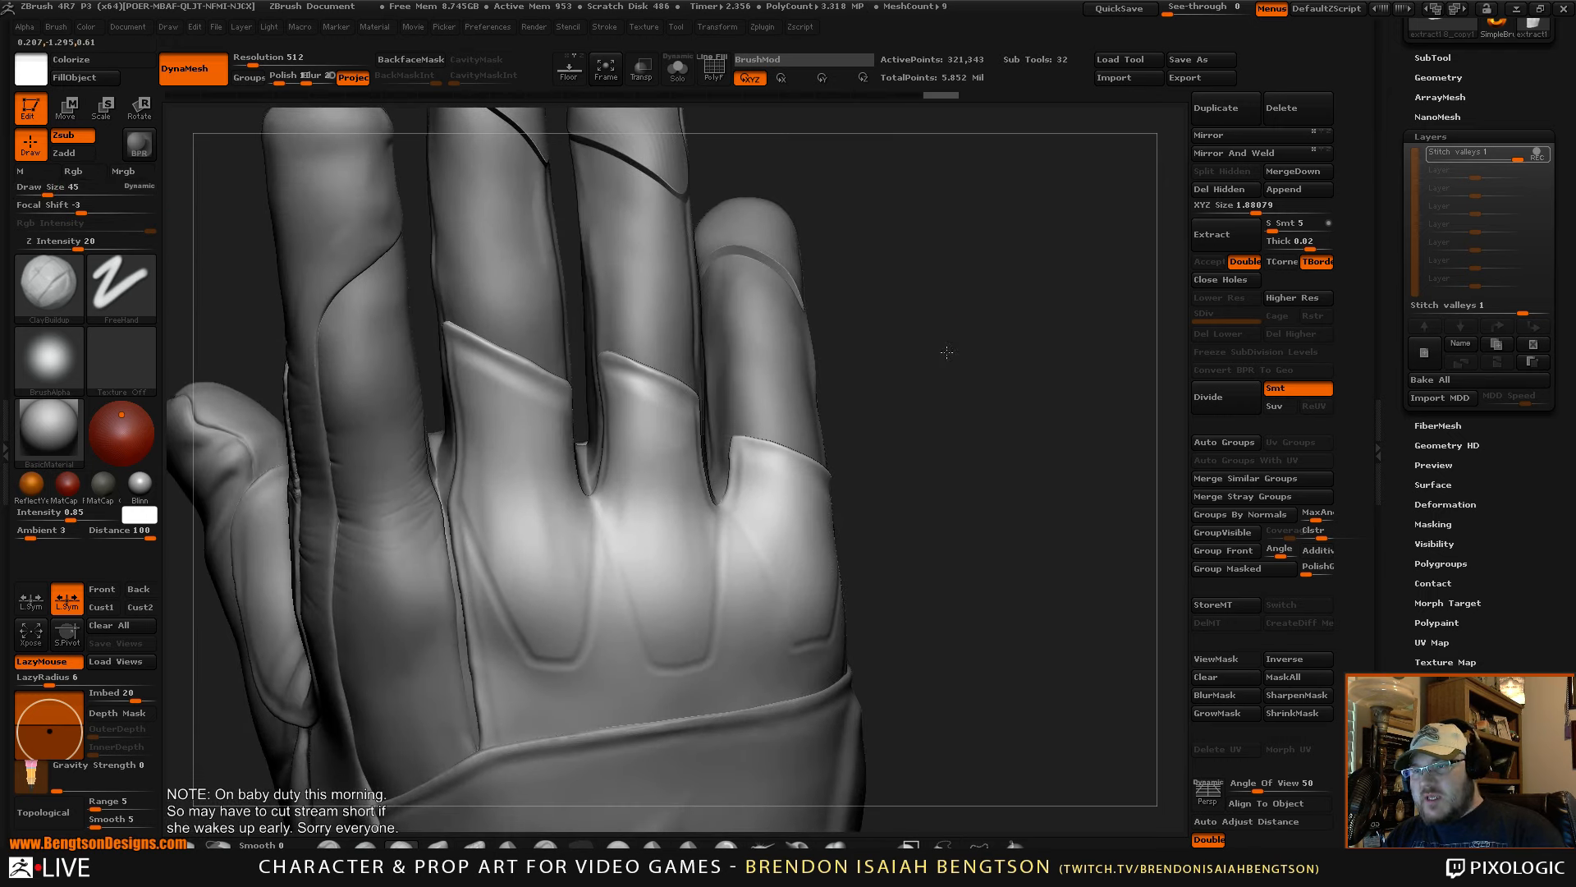
mouse_move(918, 241)
left_mouse_down()
mouse_move(968, 394)
mouse_move(959, 306)
mouse_move(944, 403)
mouse_move(890, 385)
mouse_move(948, 283)
mouse_move(887, 286)
mouse_move(925, 352)
mouse_move(925, 429)
mouse_move(954, 404)
mouse_move(851, 269)
left_mouse_up()
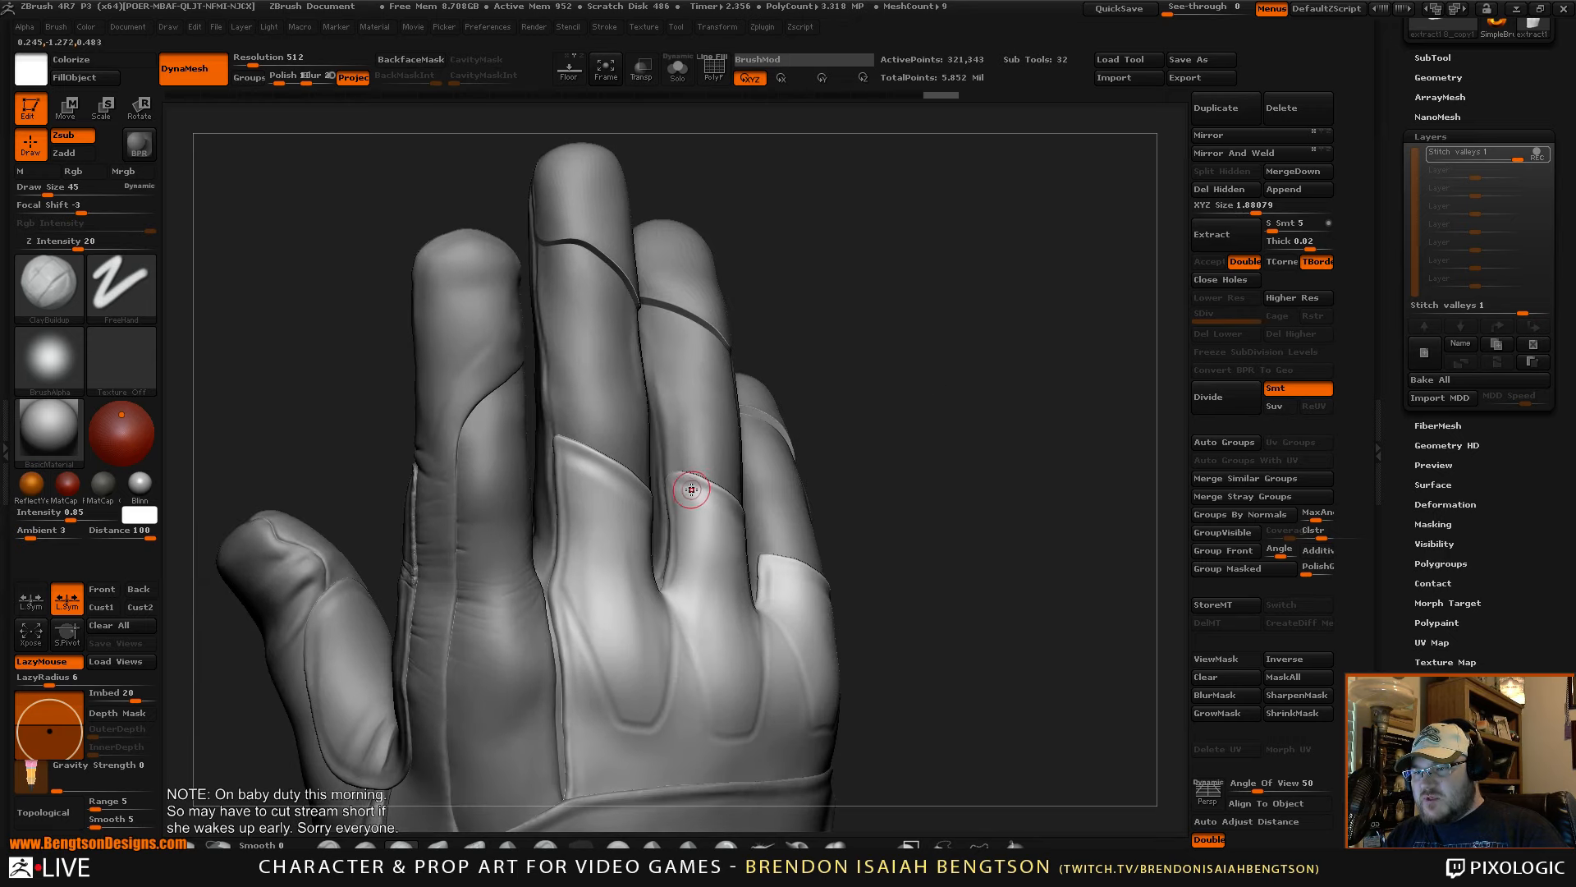
left_click_drag(917, 292, 916, 300, "alt")
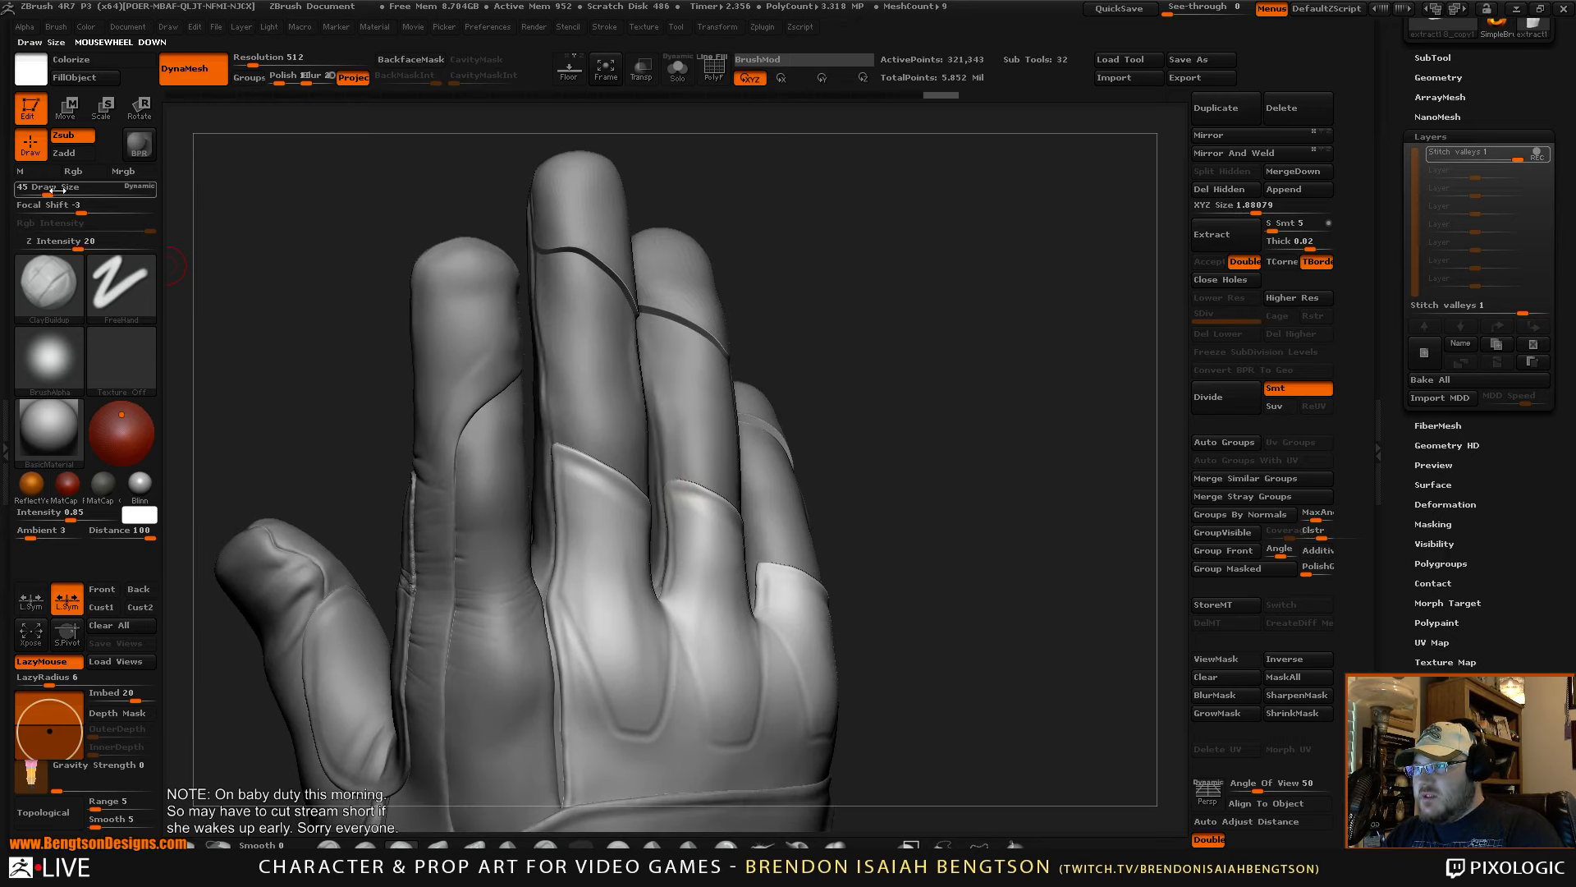
mouse_move(980, 367)
left_mouse_down()
mouse_move(957, 362)
mouse_move(976, 369)
left_mouse_up()
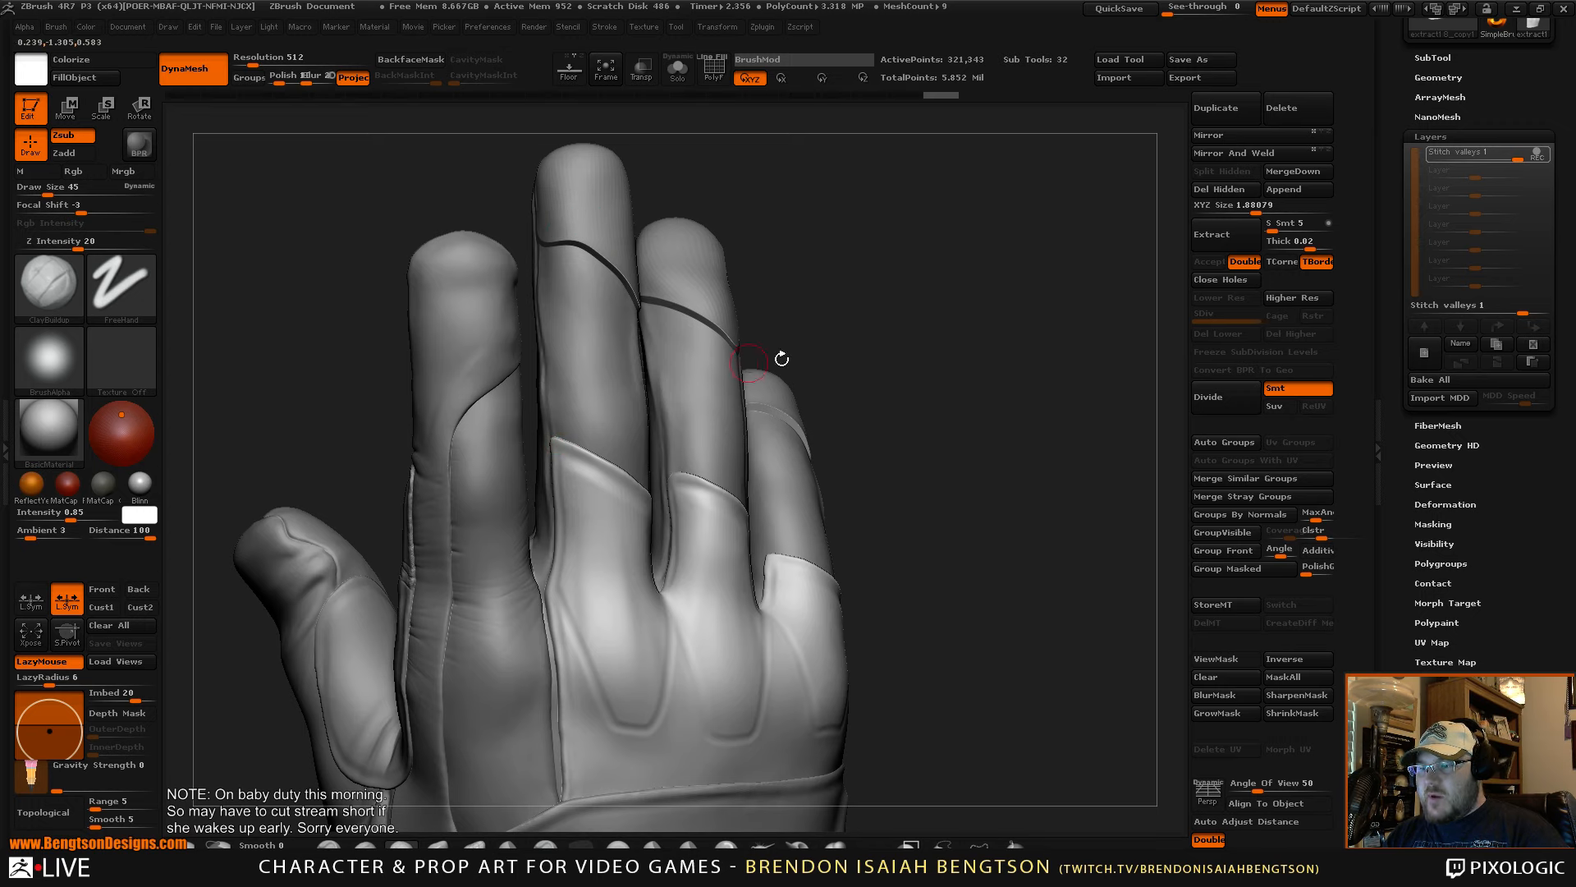
left_click_drag(1007, 435, 1023, 379, "alt")
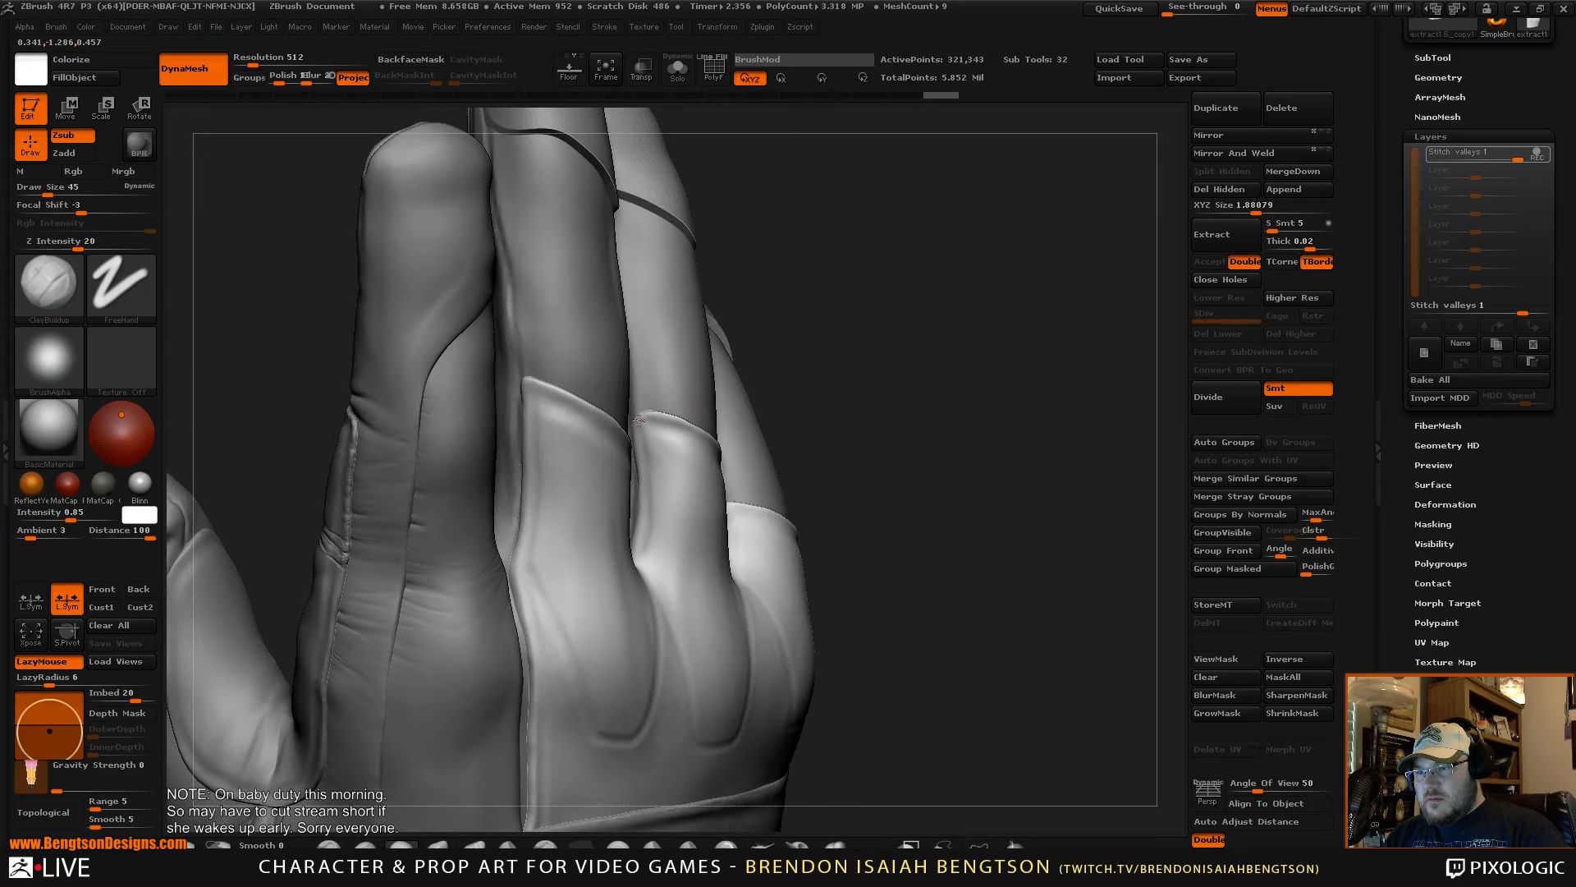
left_click_drag(637, 427, 639, 483)
- Carve the stitch valley through the web between the middle and ring fingers
left_click_drag(913, 372, 768, 377)
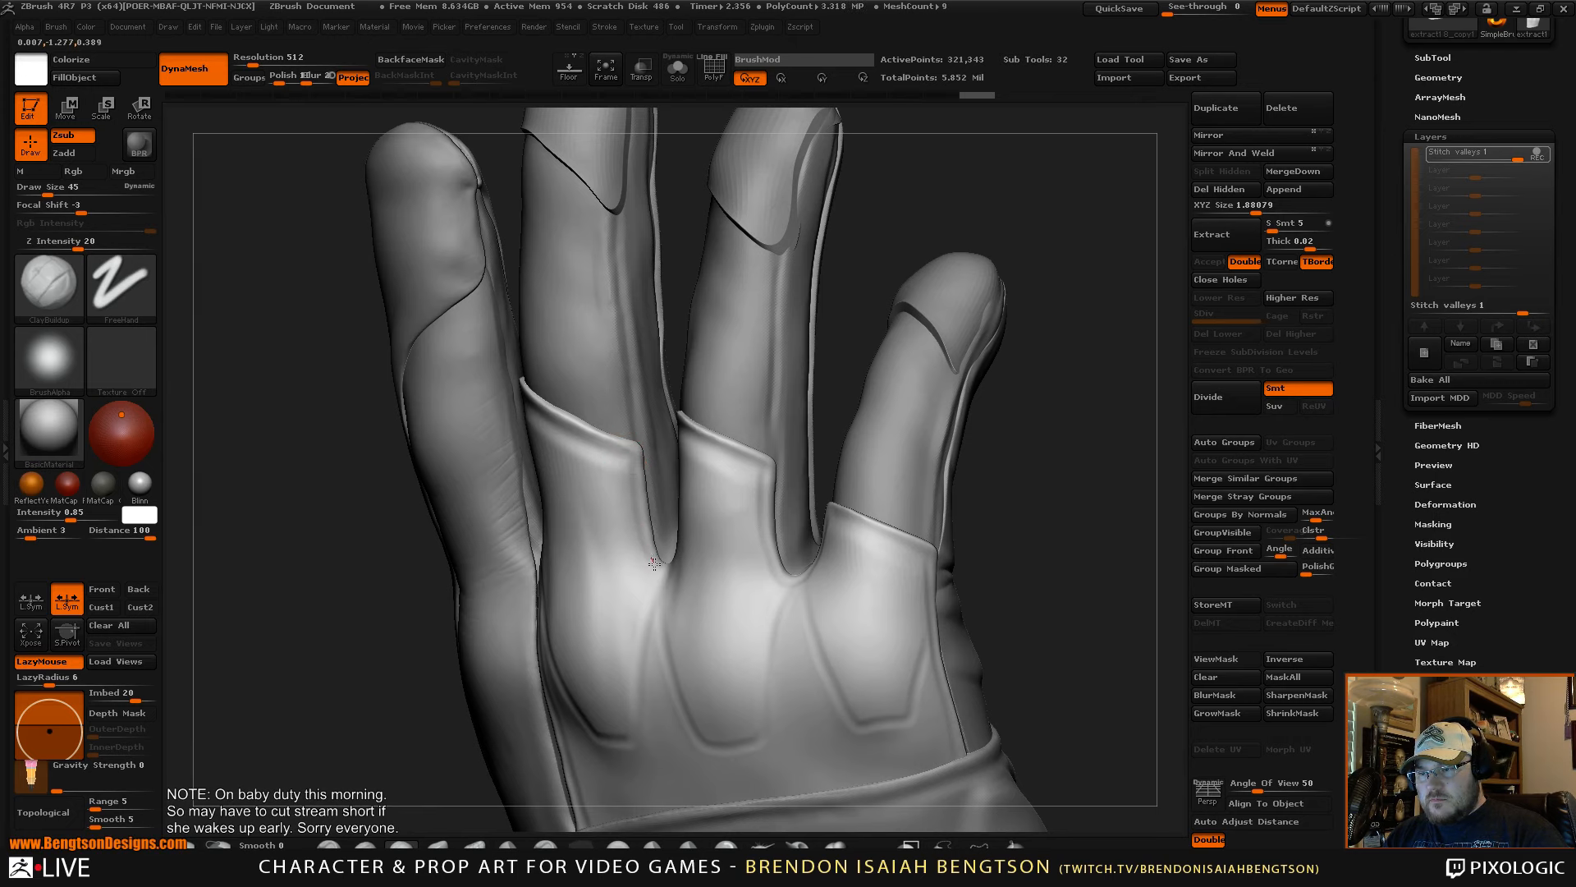
left_click_drag(662, 570, 664, 572)
left_click_drag(978, 417, 1065, 446)
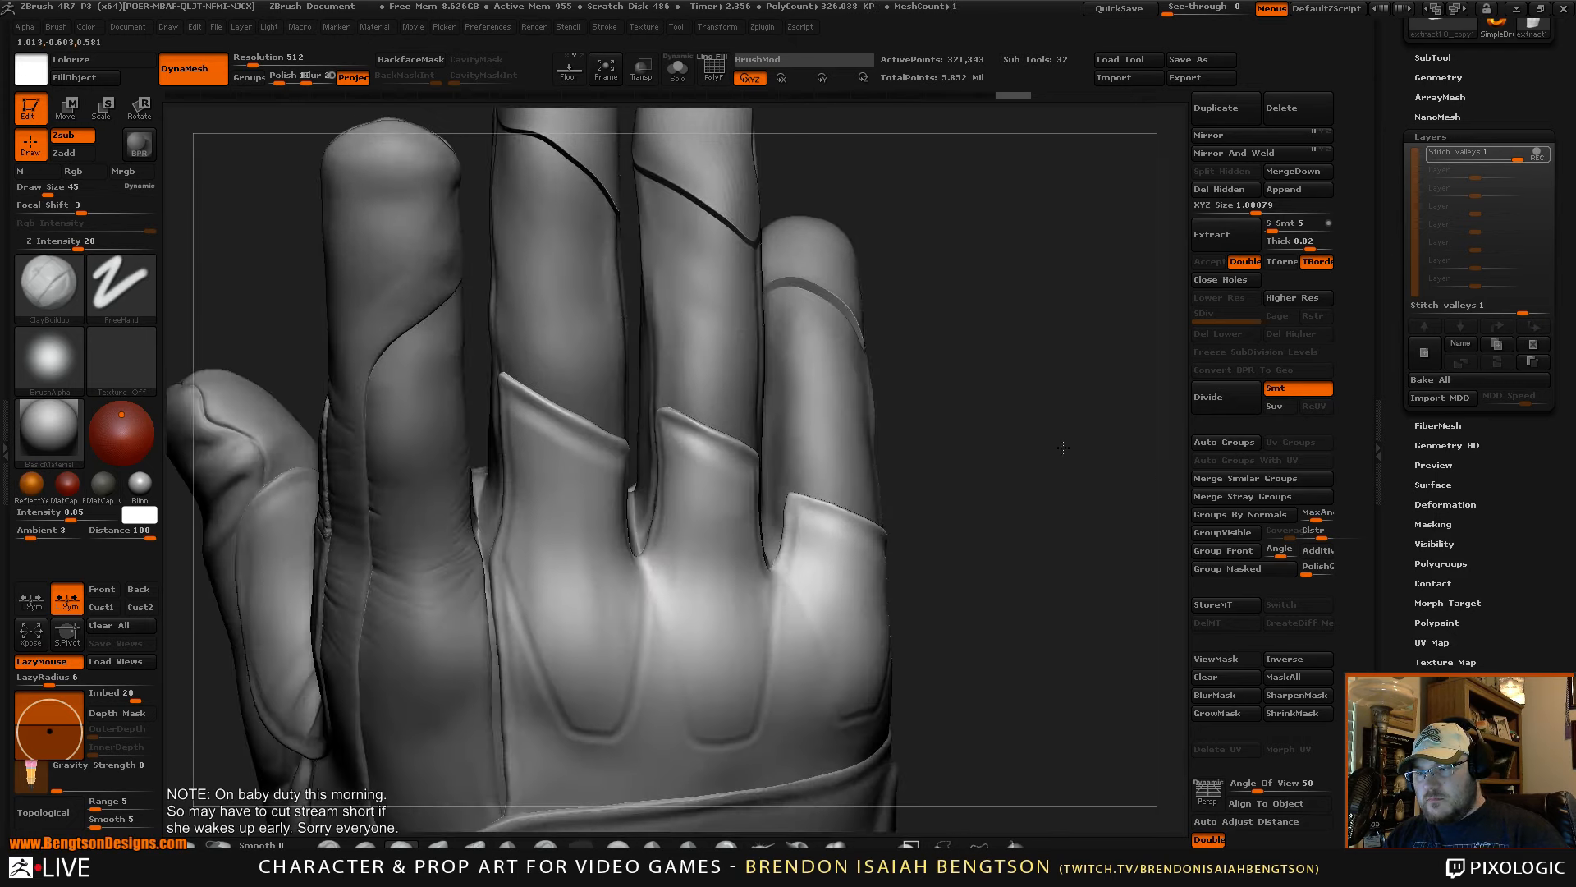
left_click_drag(642, 561, 645, 562)
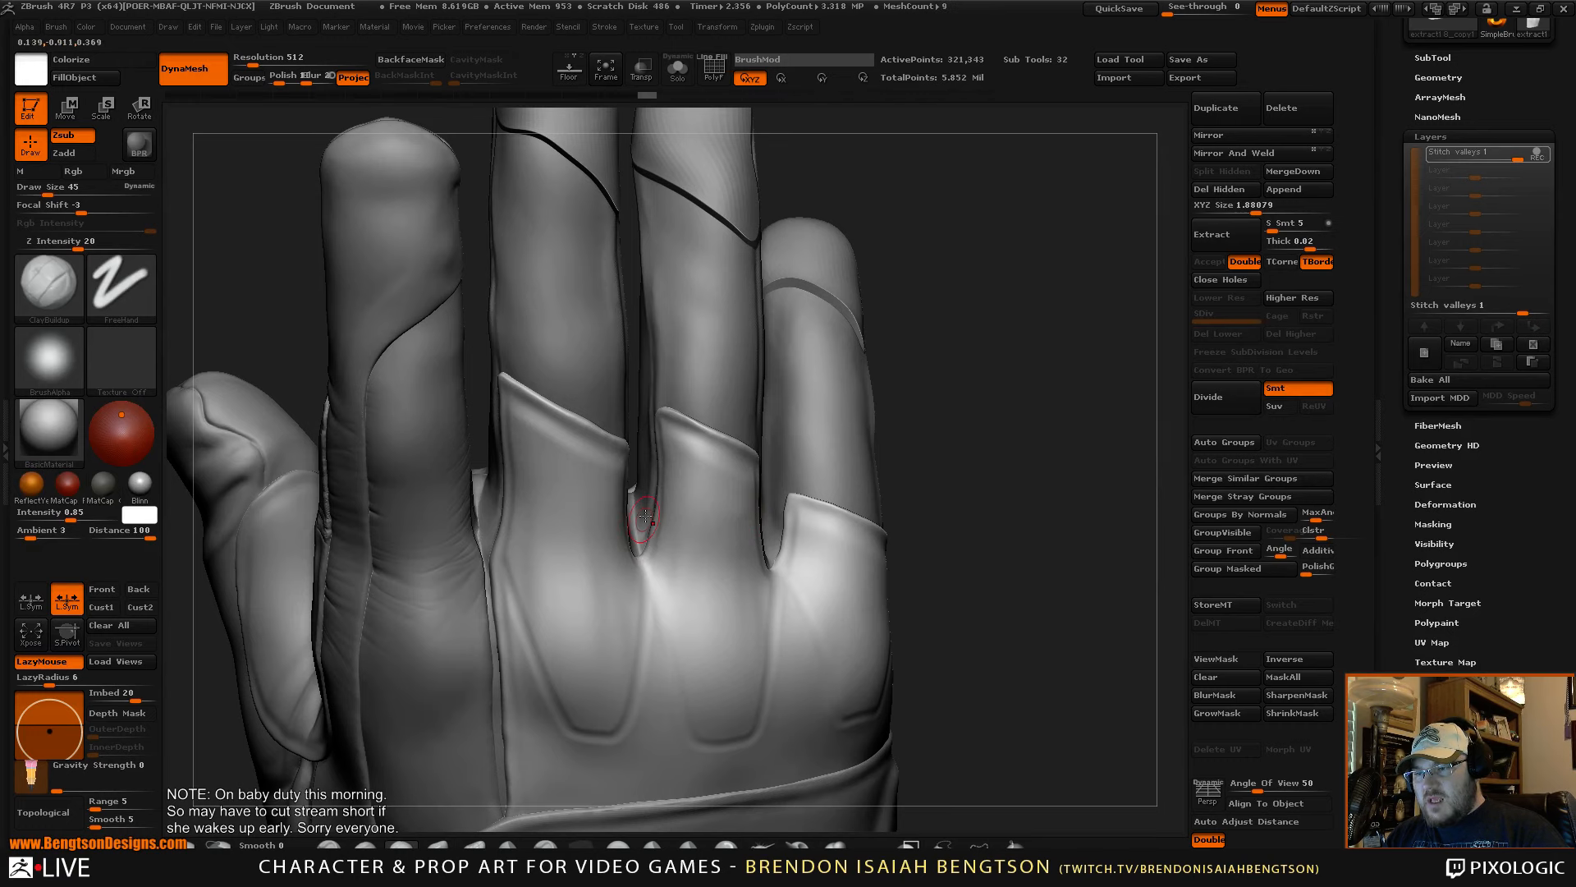
- Carve the valley at the middle finger panel's cuff corner facing the ring finger and check the whole panel
left_click_drag(989, 337, 1028, 356)
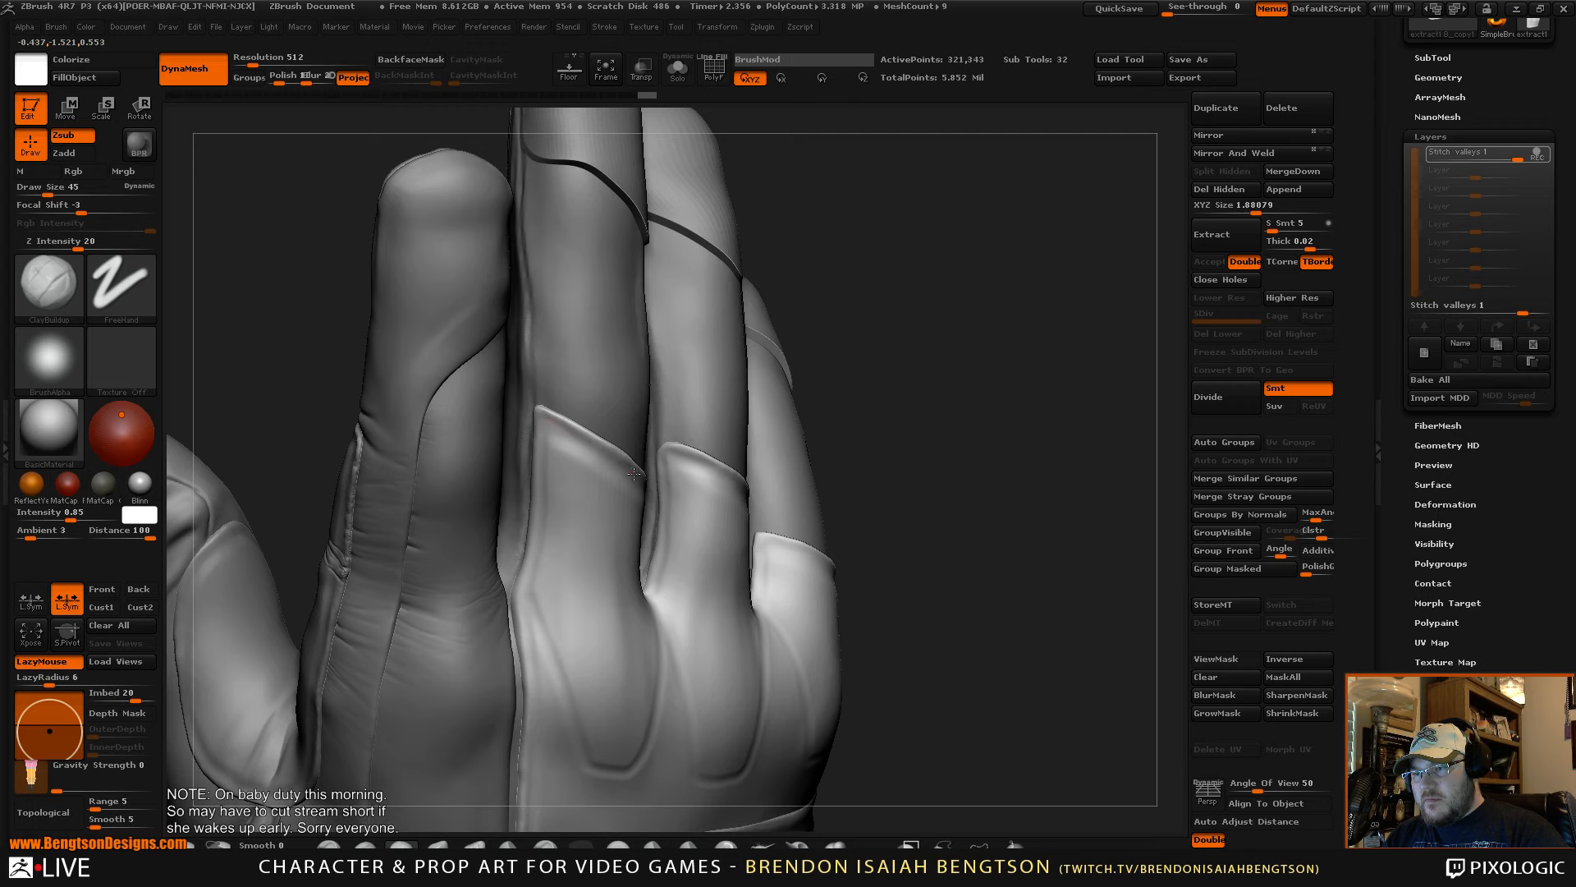
left_click_drag(646, 484, 649, 486)
left_click_drag(985, 352, 1022, 351)
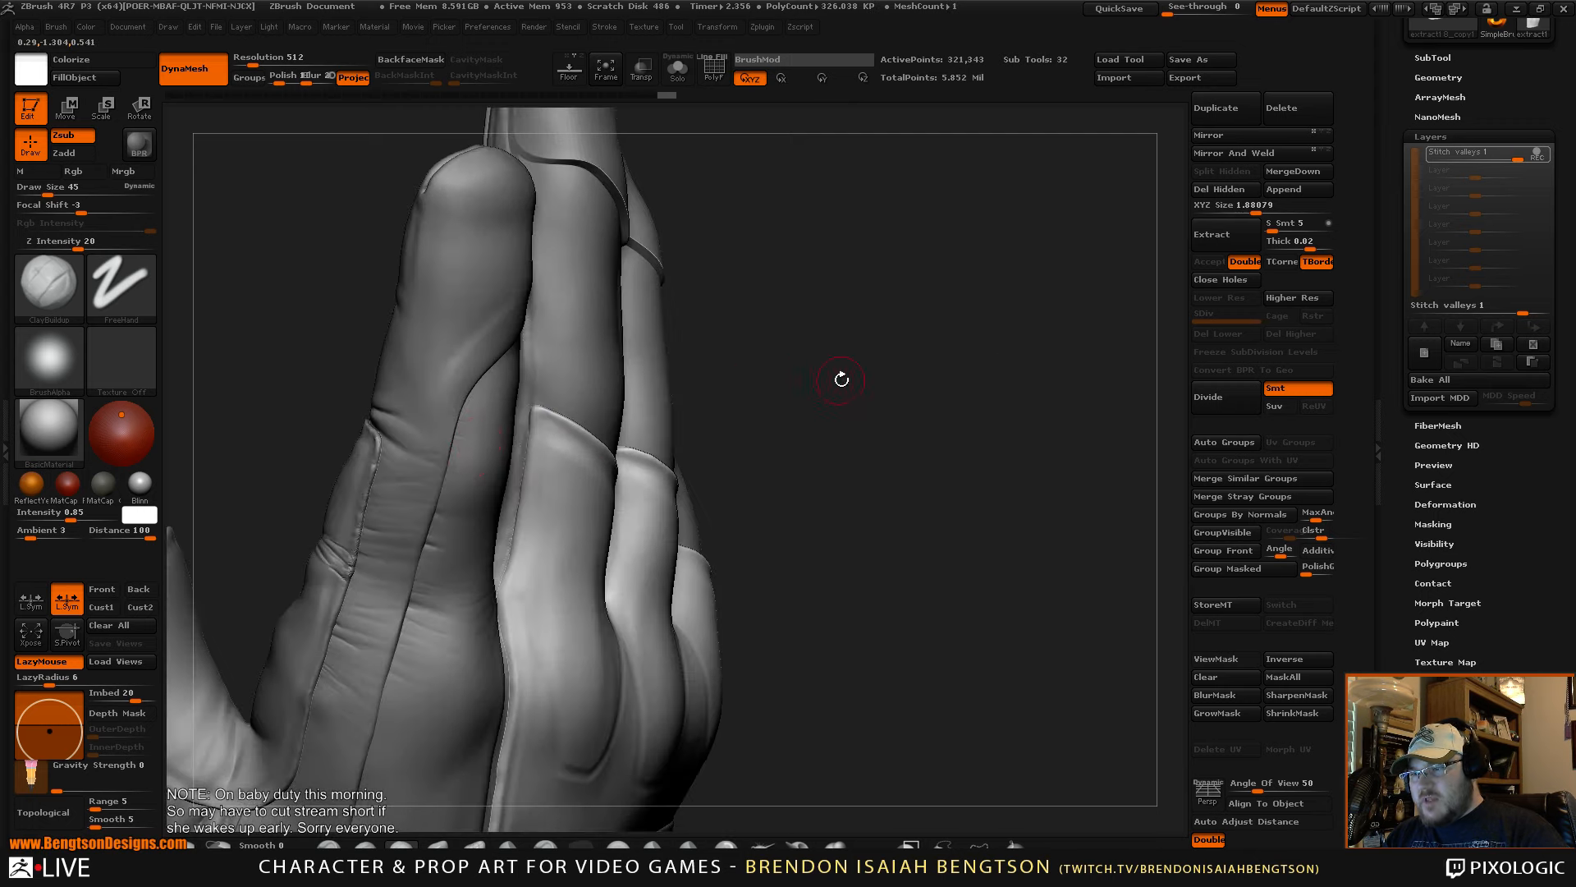
left_click_drag(841, 378, 815, 391)
key("f")
left_click_drag(1002, 422, 1045, 459)
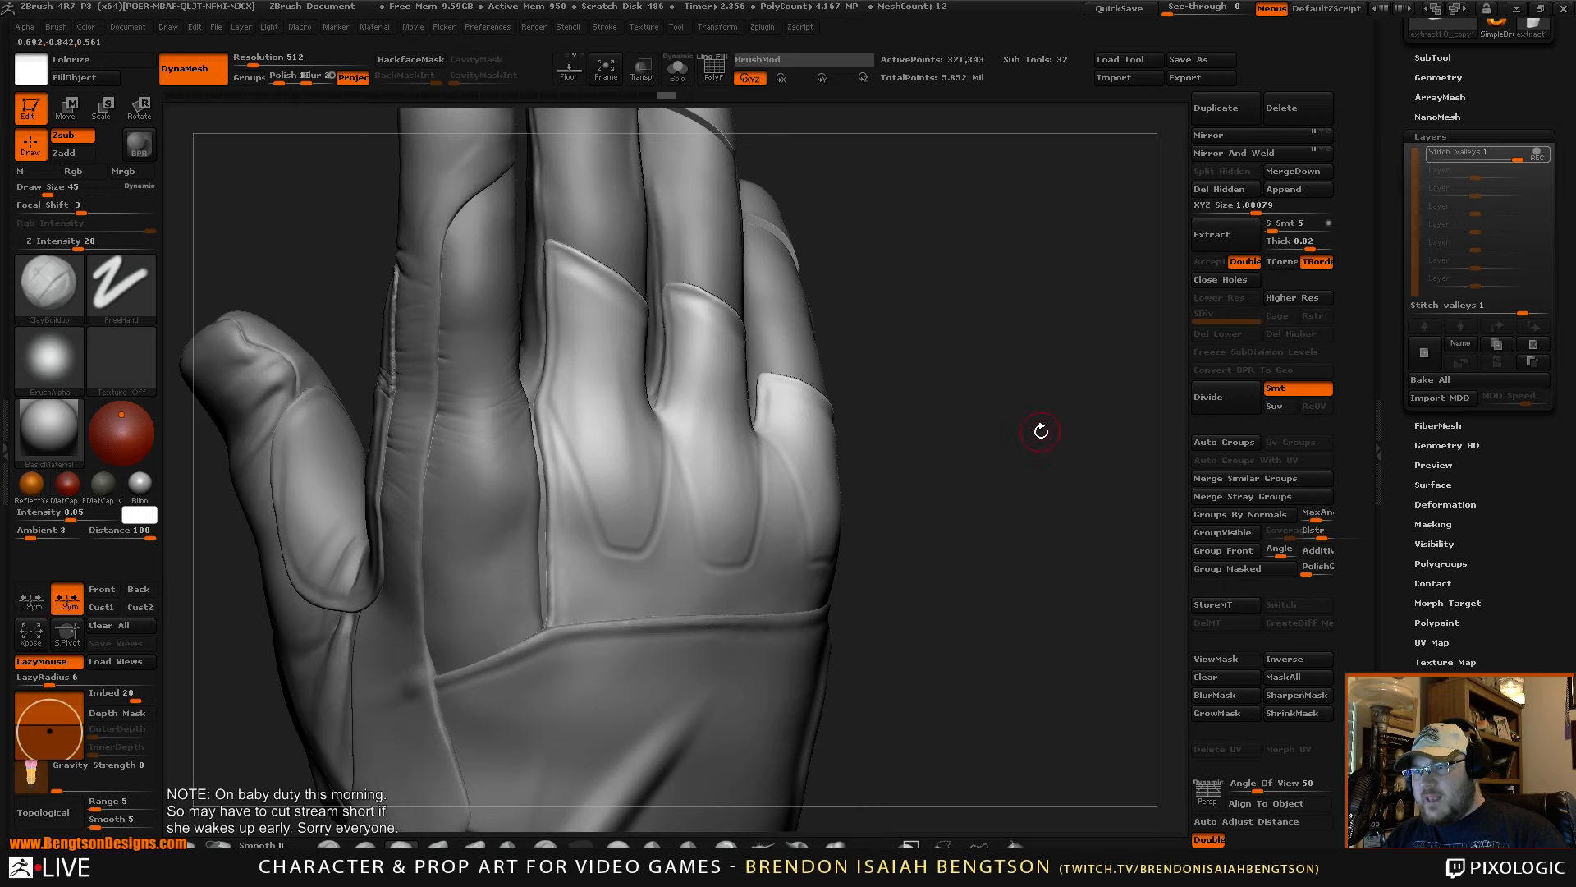
- Add a new sculpt layer named edges and save the tool to disk
left_click(1427, 358)
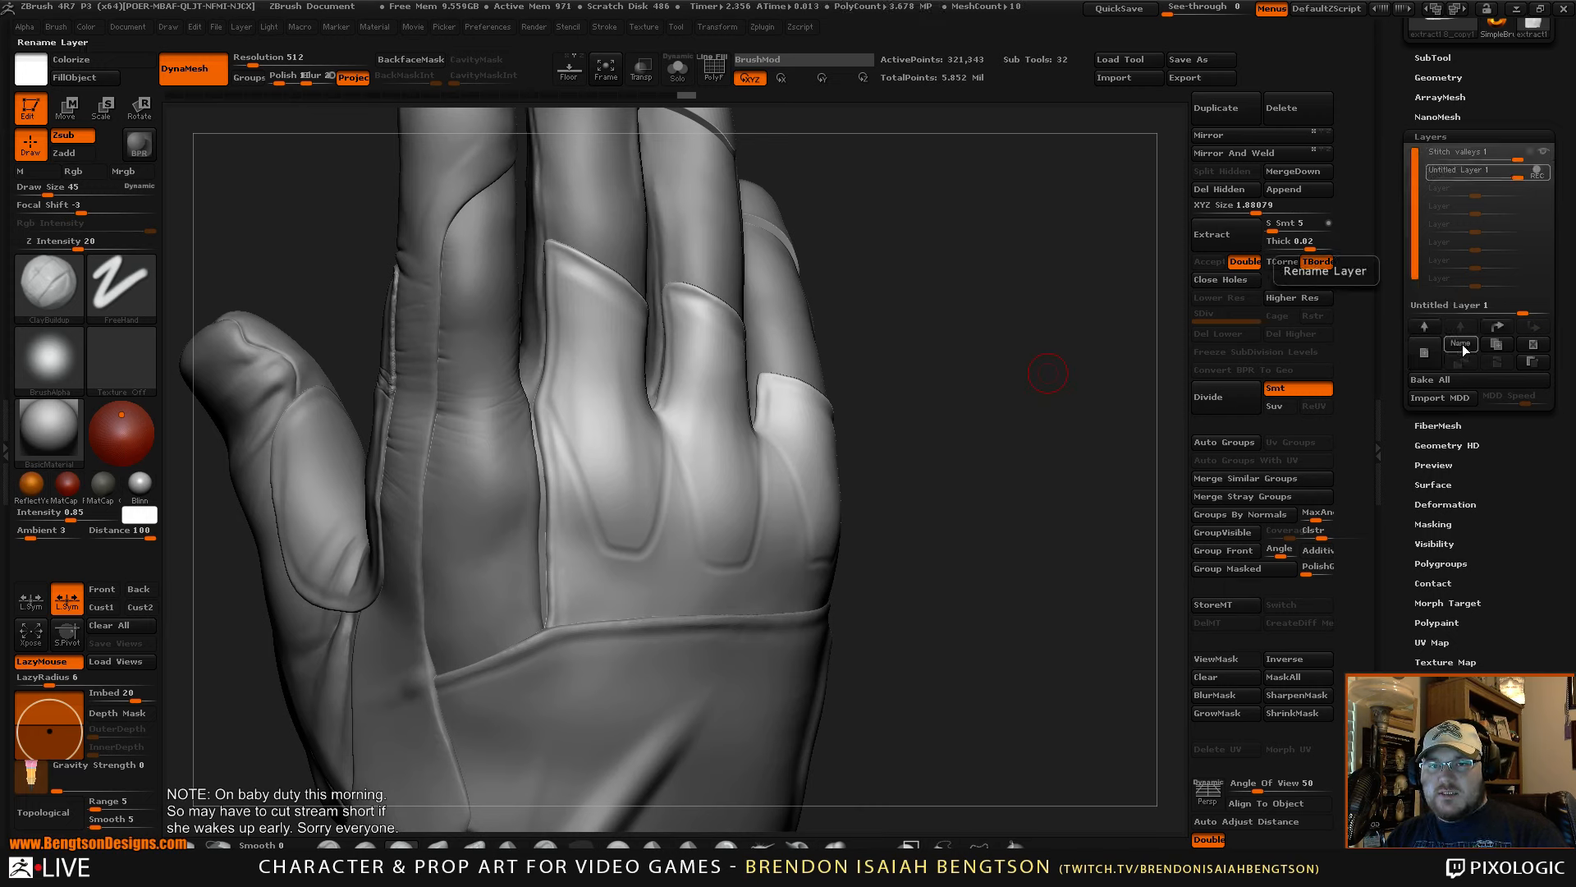
left_click(1461, 343)
type("ed")
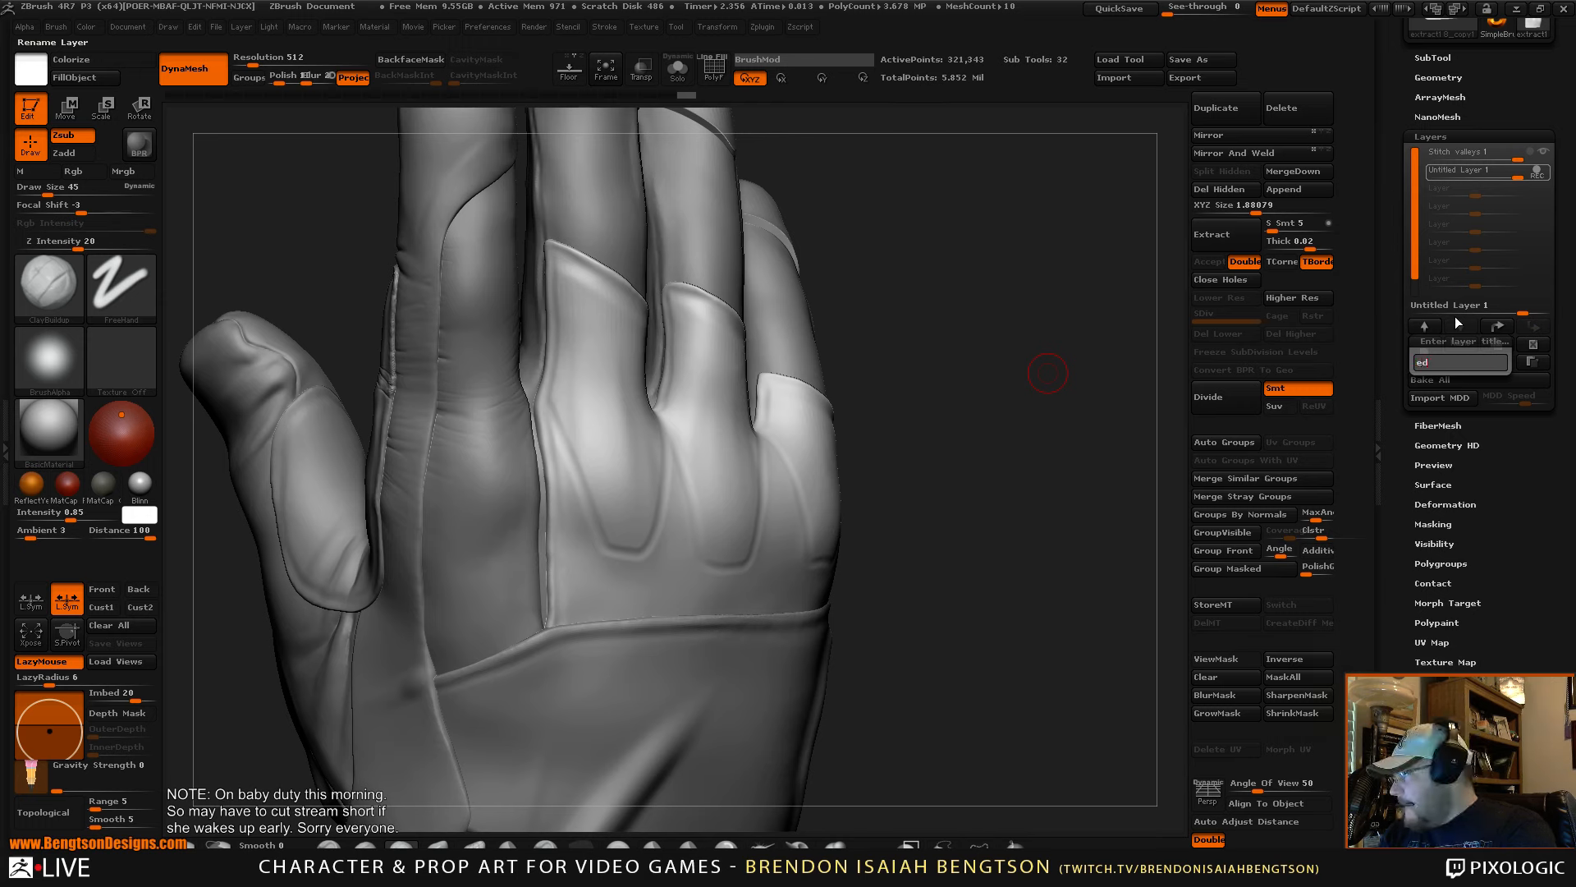
type("ges")
key("Return")
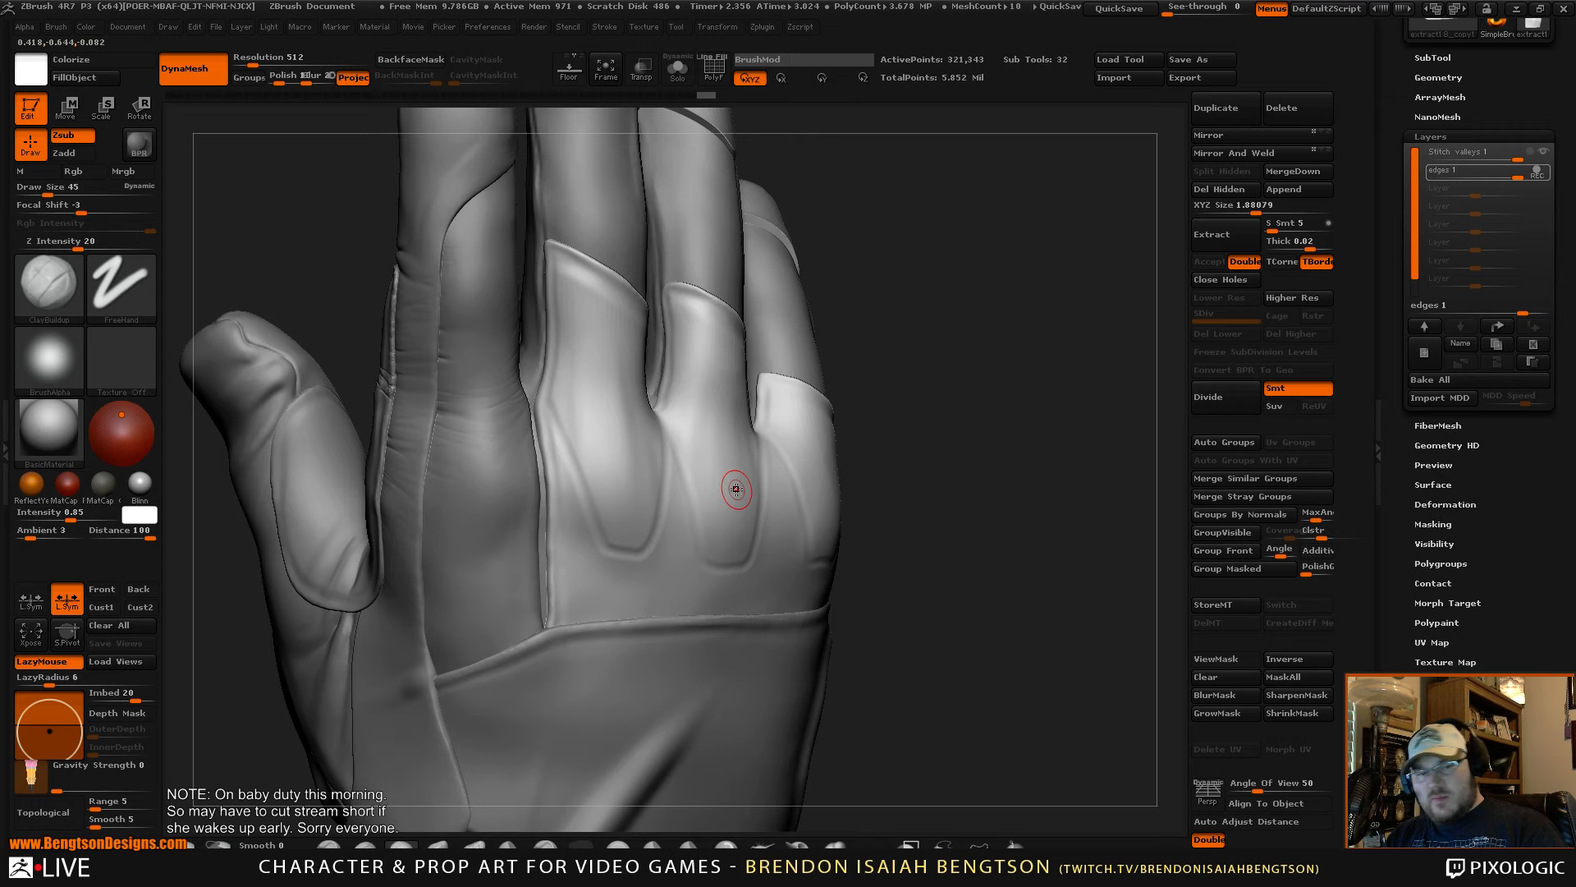
left_click_drag(943, 366, 951, 424)
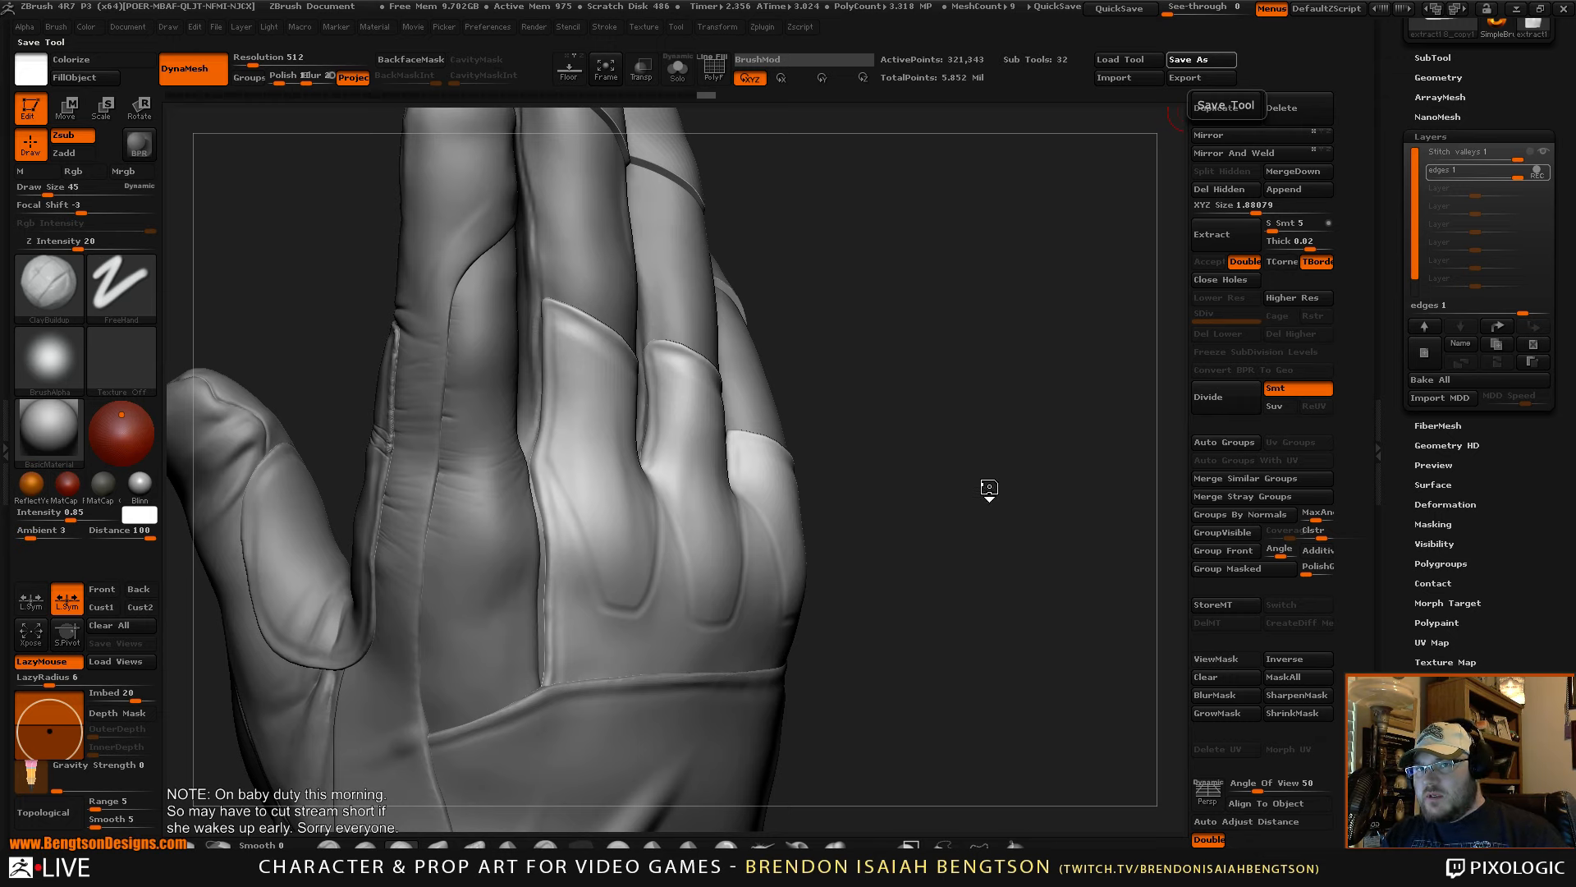
left_click_drag(989, 488, 1176, 201)
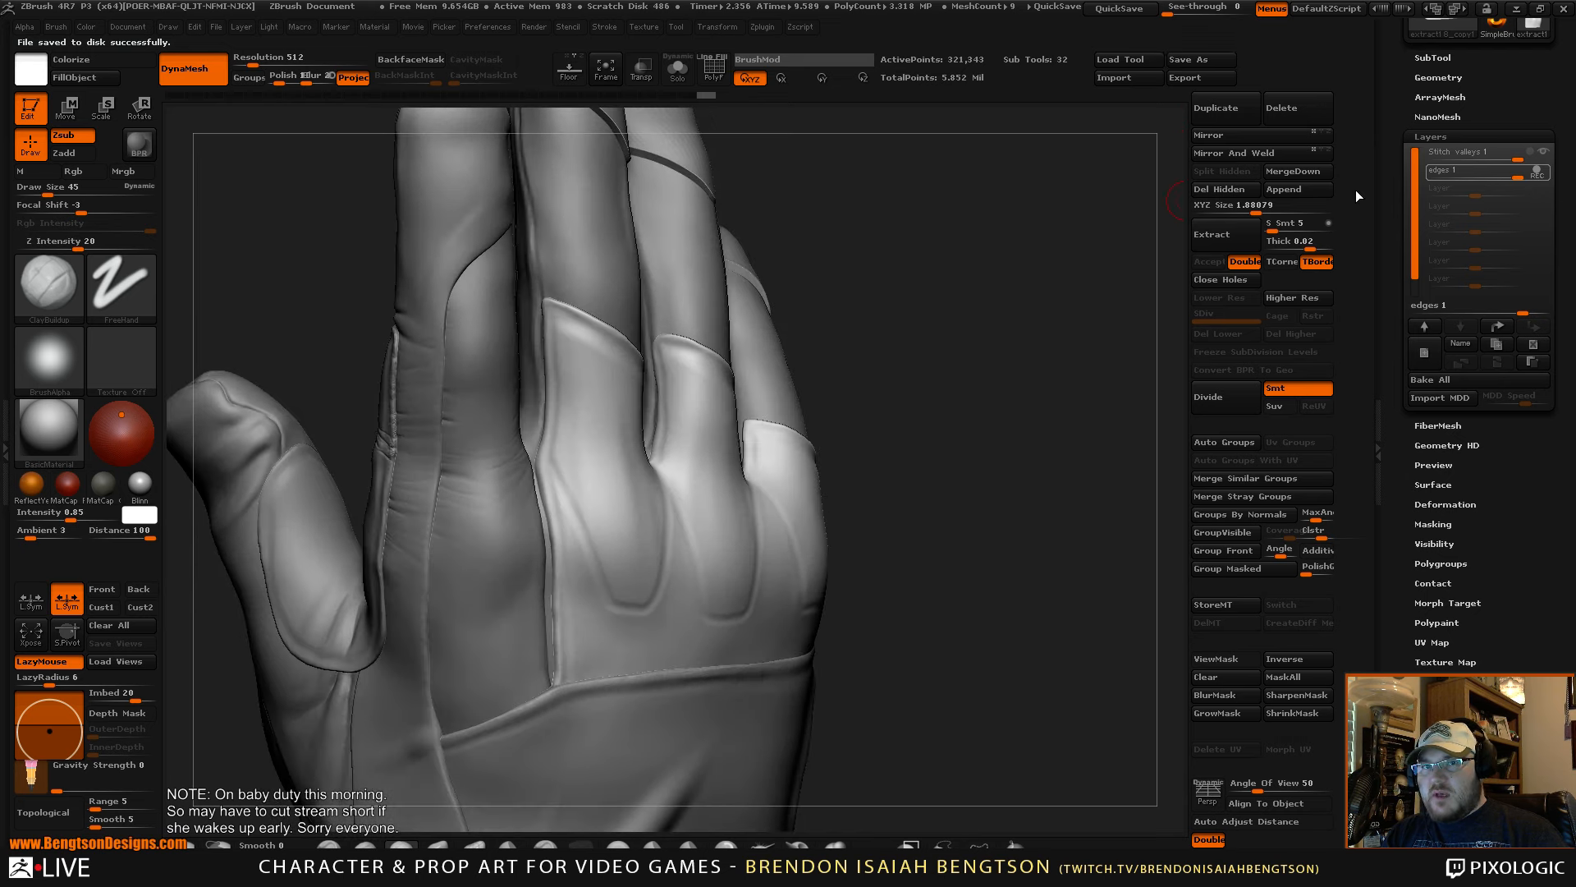
- Switch to the Dam_Standard brush, set the draw size to 59 and carve the knuckle panel's edge at the web between index and middle fingers
mouse_move(1030, 449)
left_mouse_down()
mouse_move(1003, 422)
mouse_move(1027, 439)
left_mouse_up()
key("b")
key("d")
key("s")
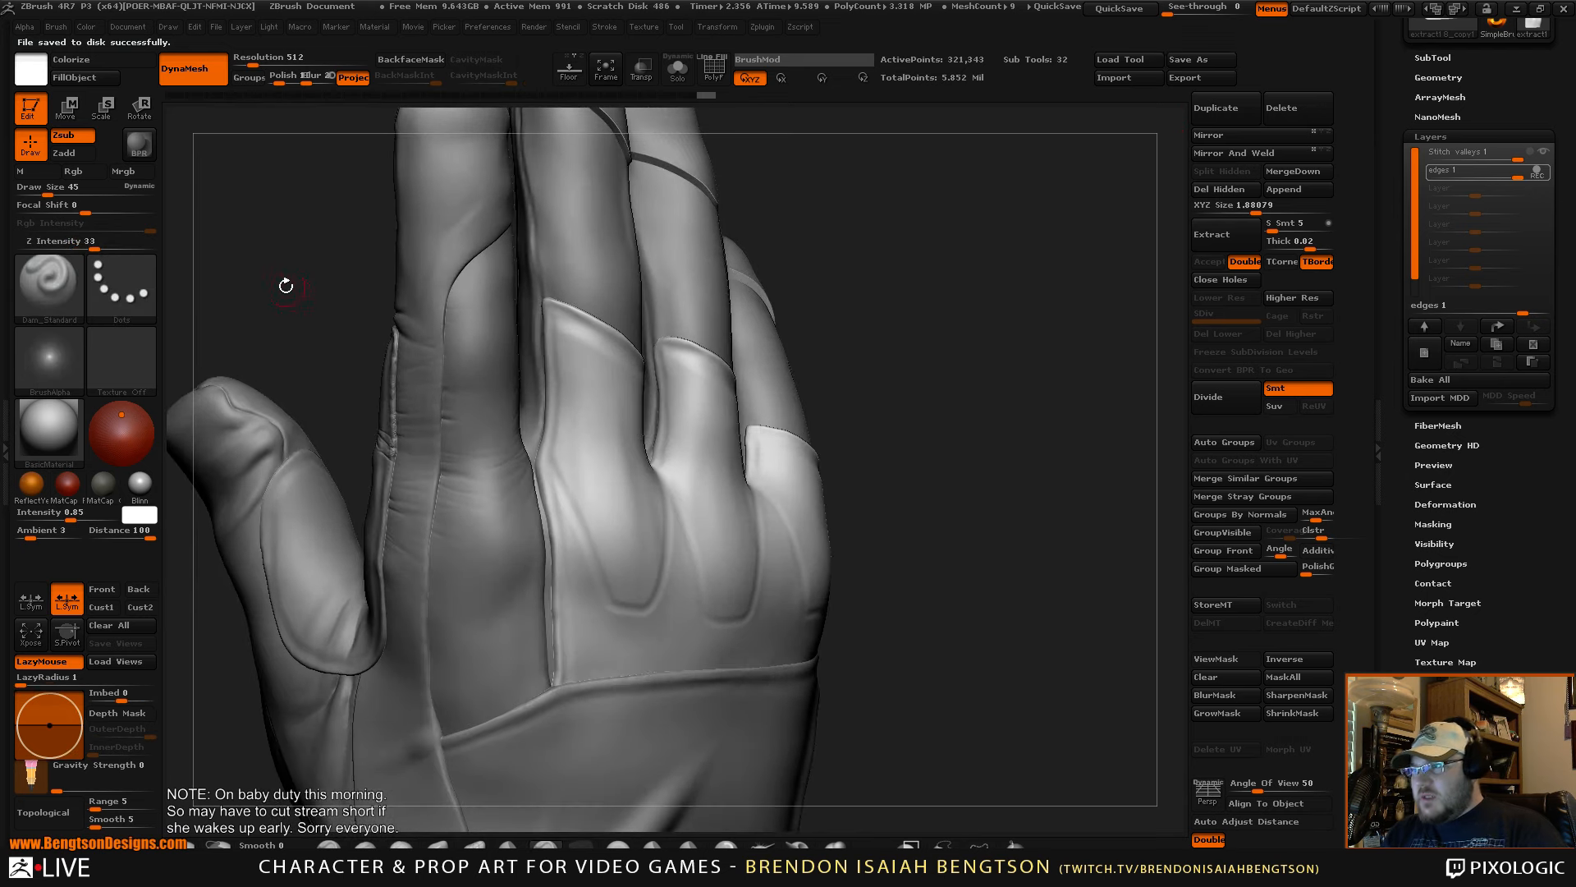
key("space")
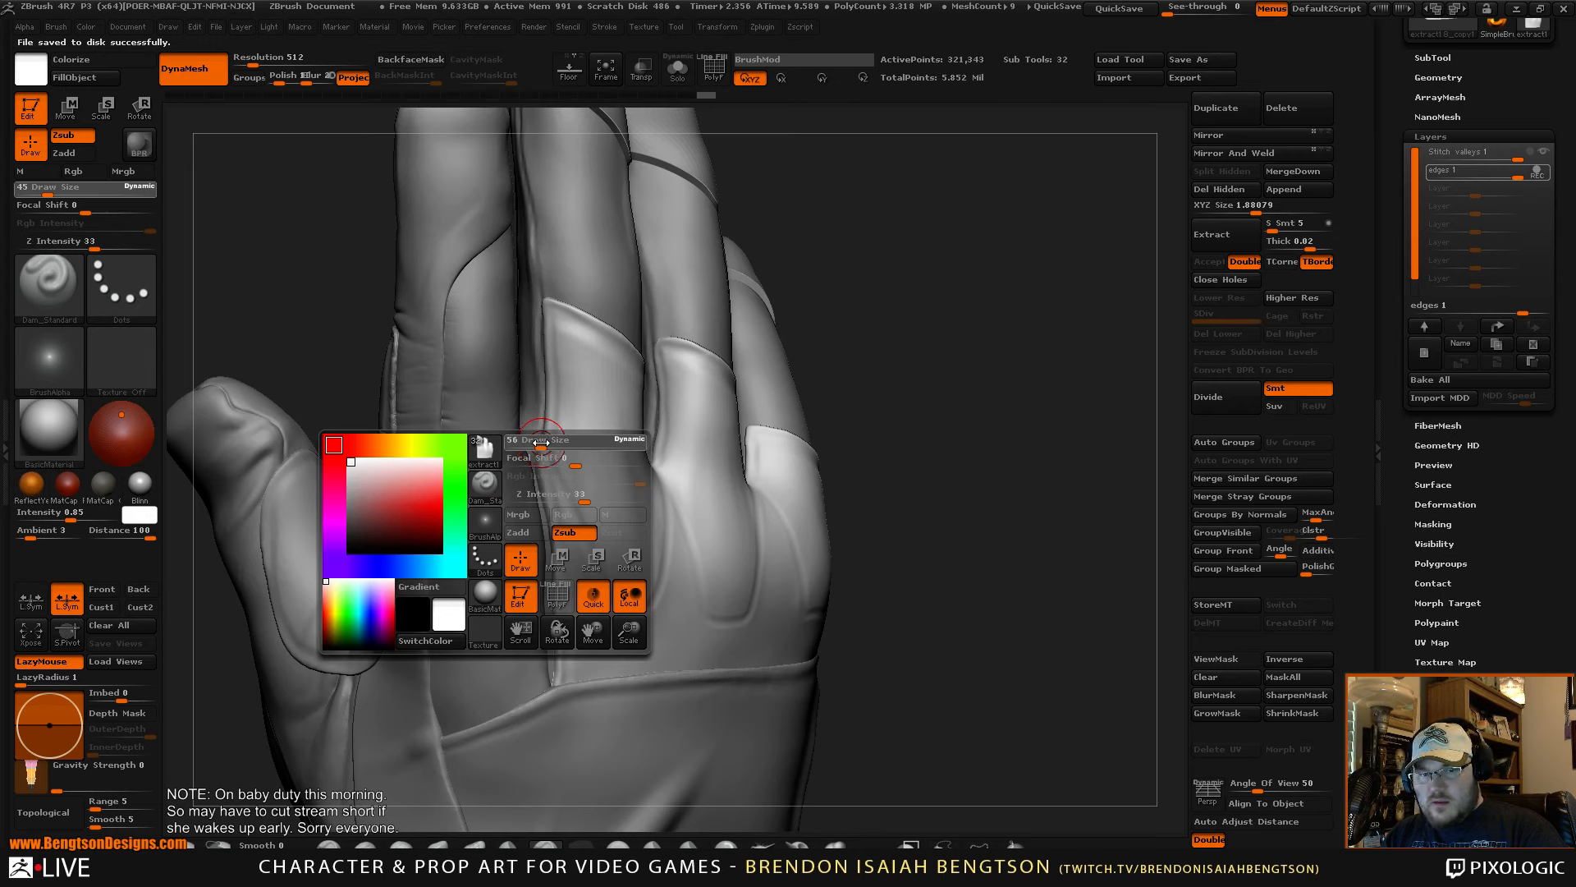
left_click_drag(541, 444, 543, 443)
left_click_drag(949, 293, 930, 315)
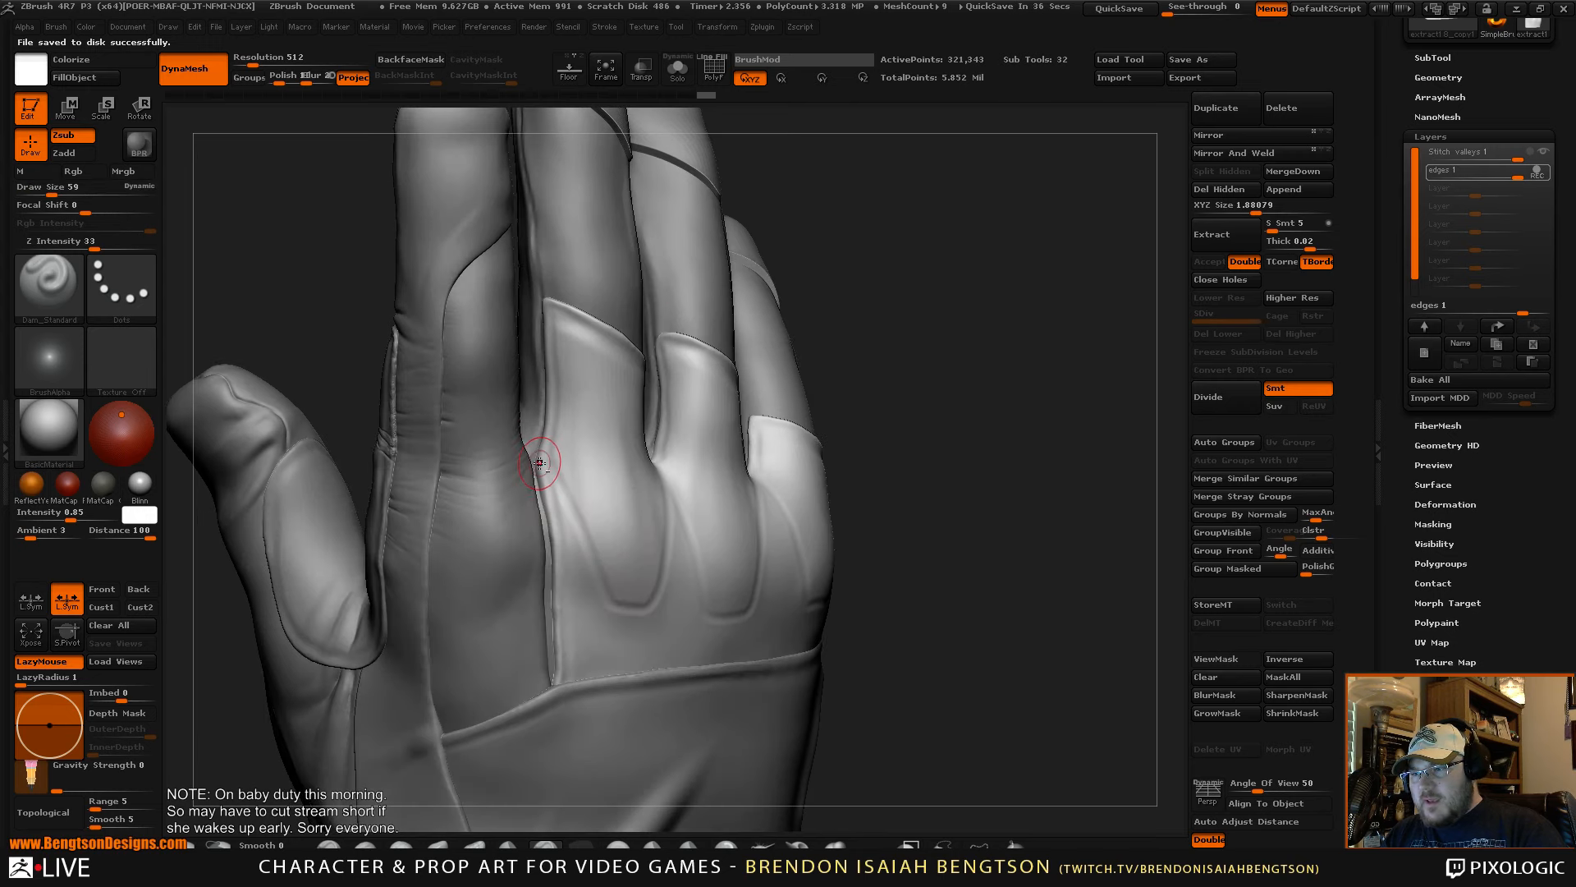
left_click_drag(540, 462, 541, 478)
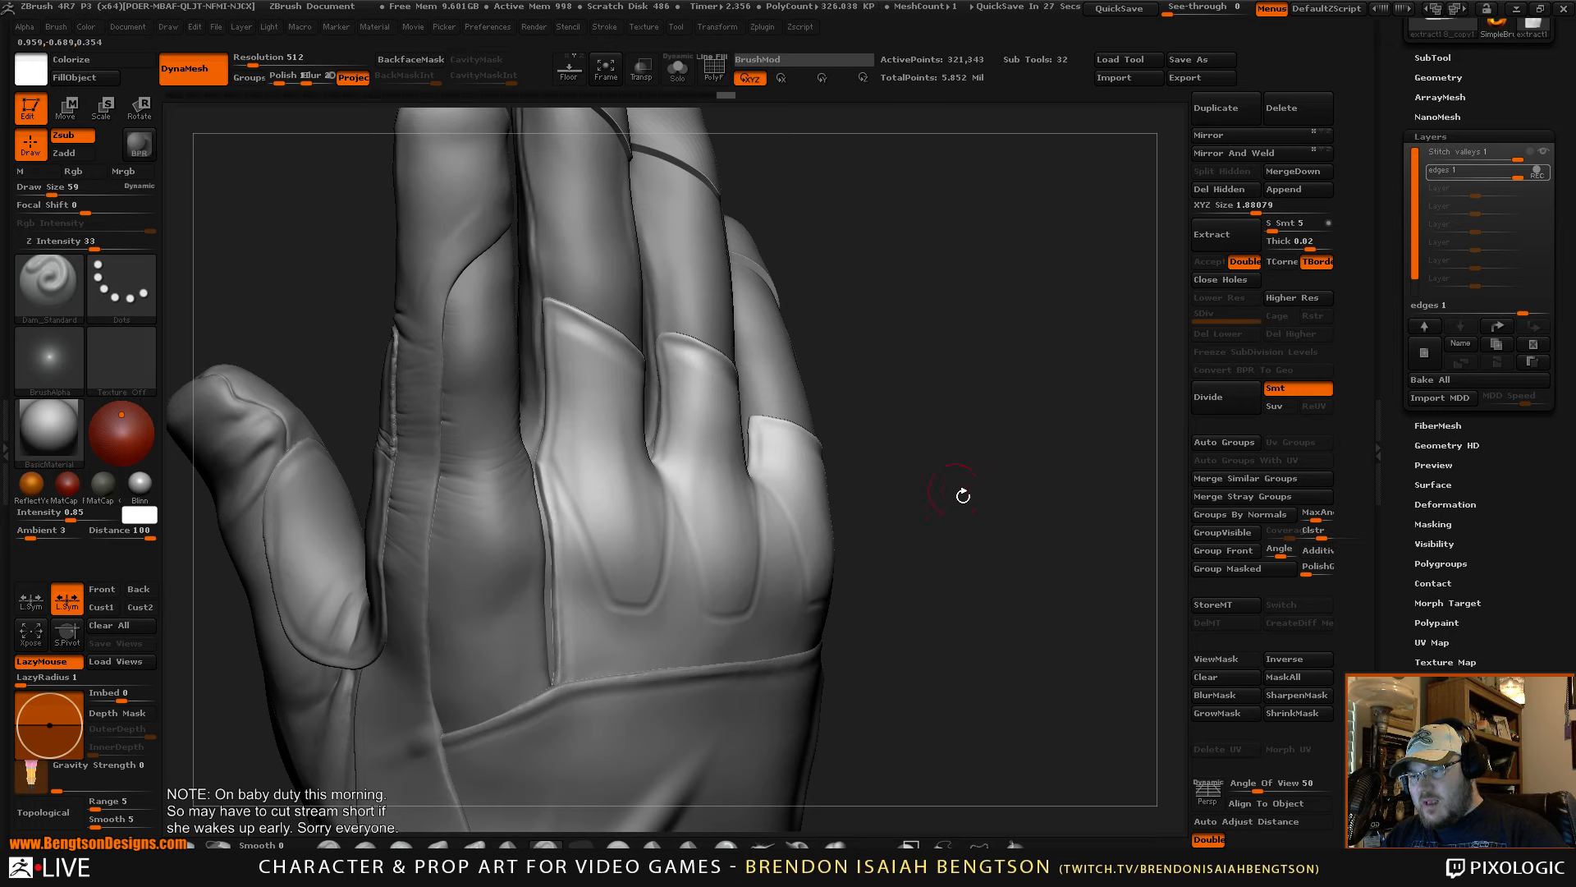
- Carve the panel edge along the middle finger's side facing the index finger, up to its cuff corner
mouse_move(995, 565)
left_mouse_down()
mouse_move(1003, 605)
mouse_move(1022, 588)
mouse_move(991, 545)
left_mouse_up()
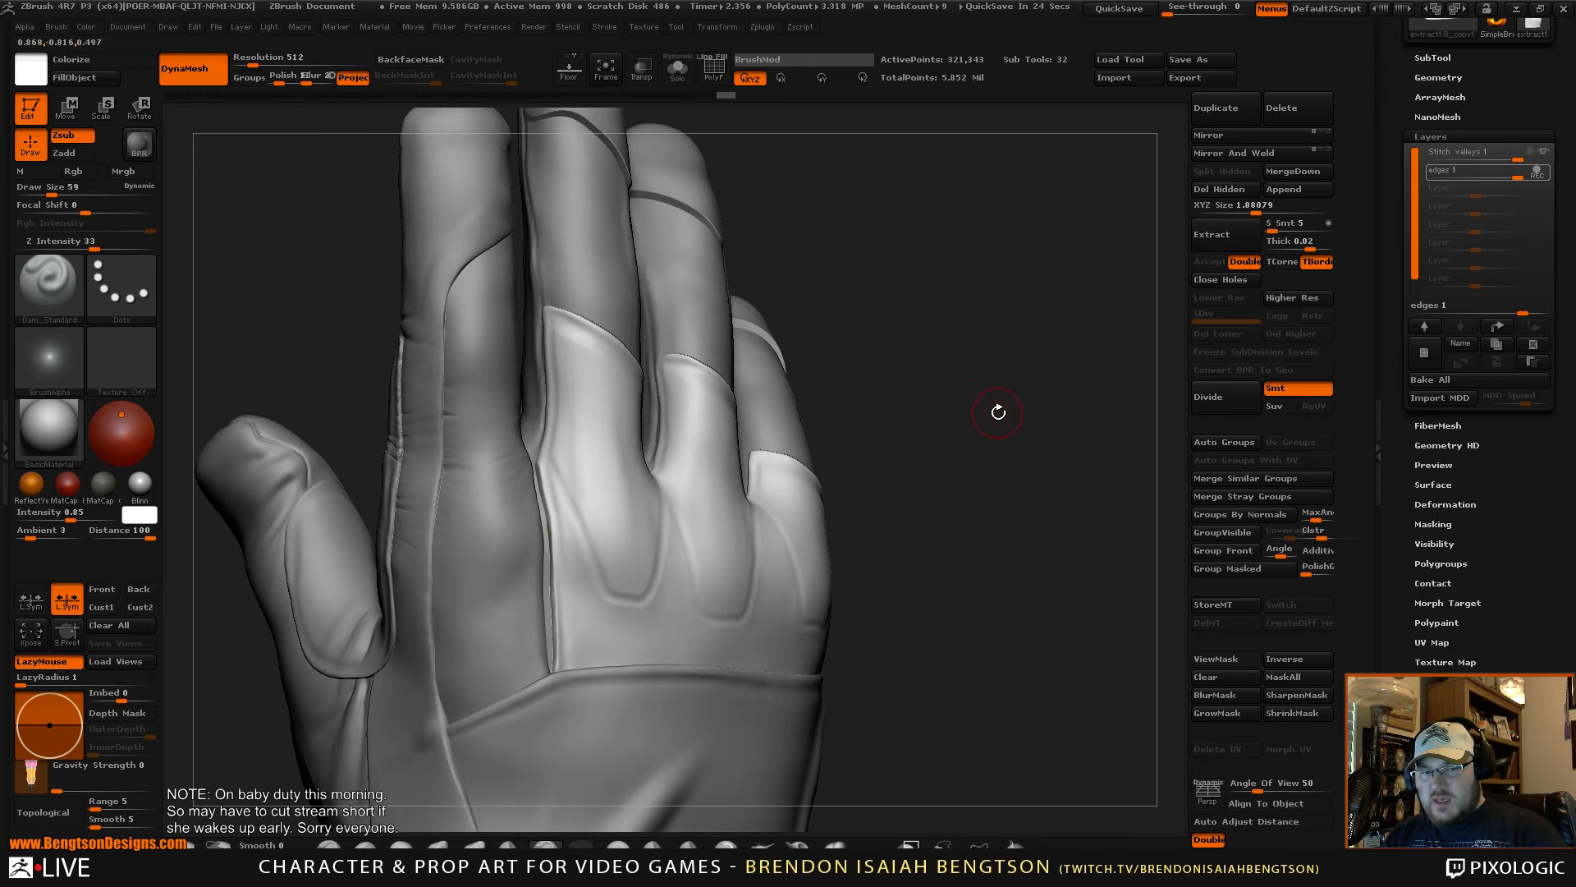
mouse_move(999, 408)
left_mouse_down()
mouse_move(1002, 465)
mouse_move(1013, 416)
left_mouse_up()
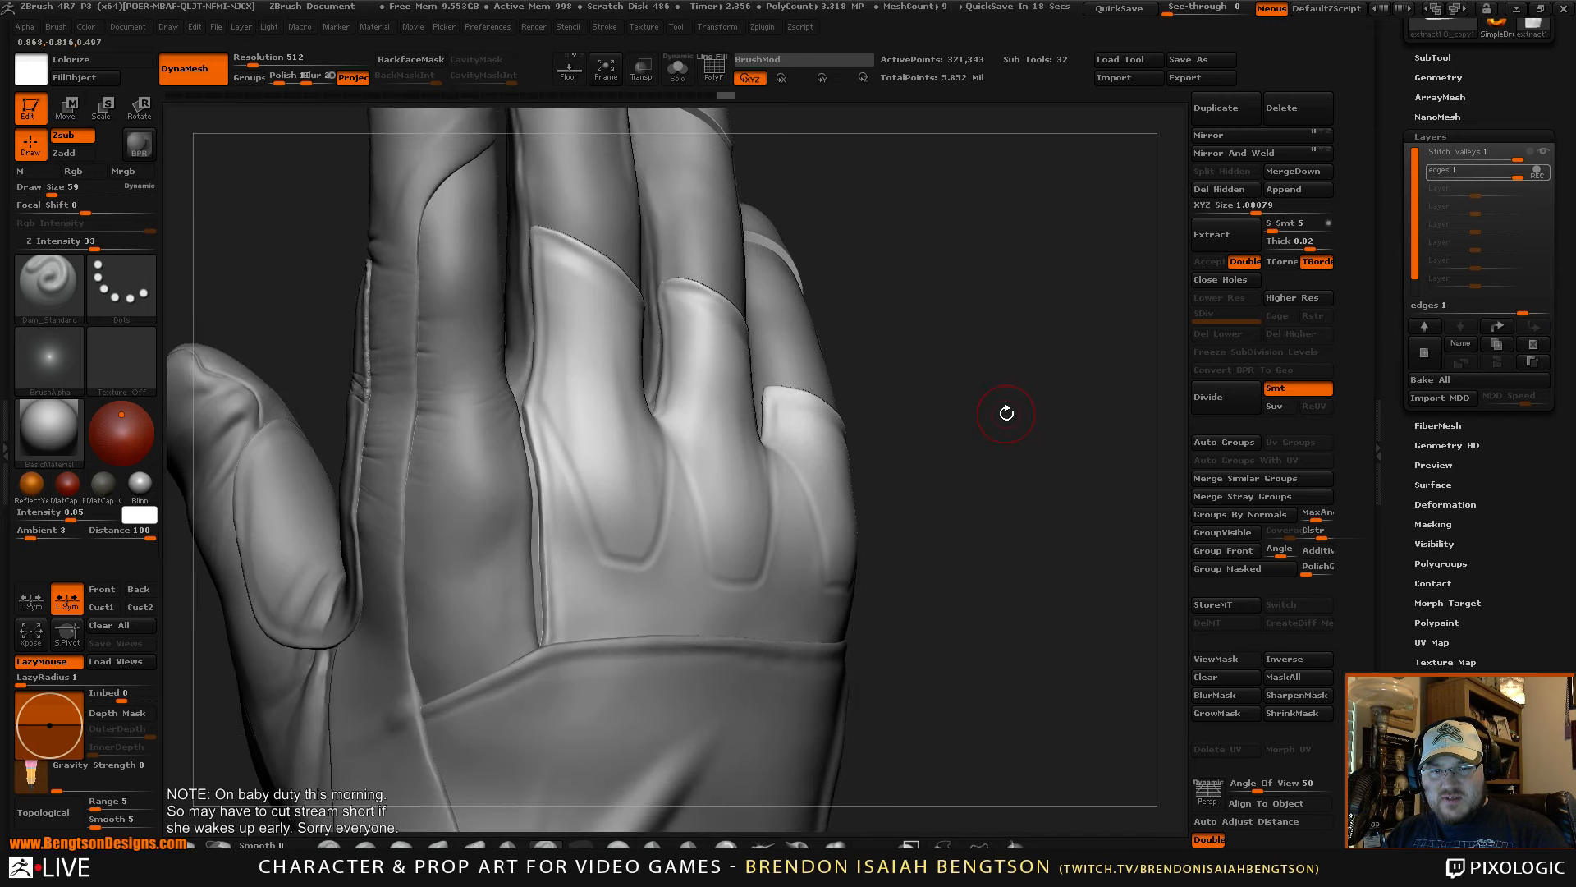
left_click_drag(1009, 404, 1014, 405)
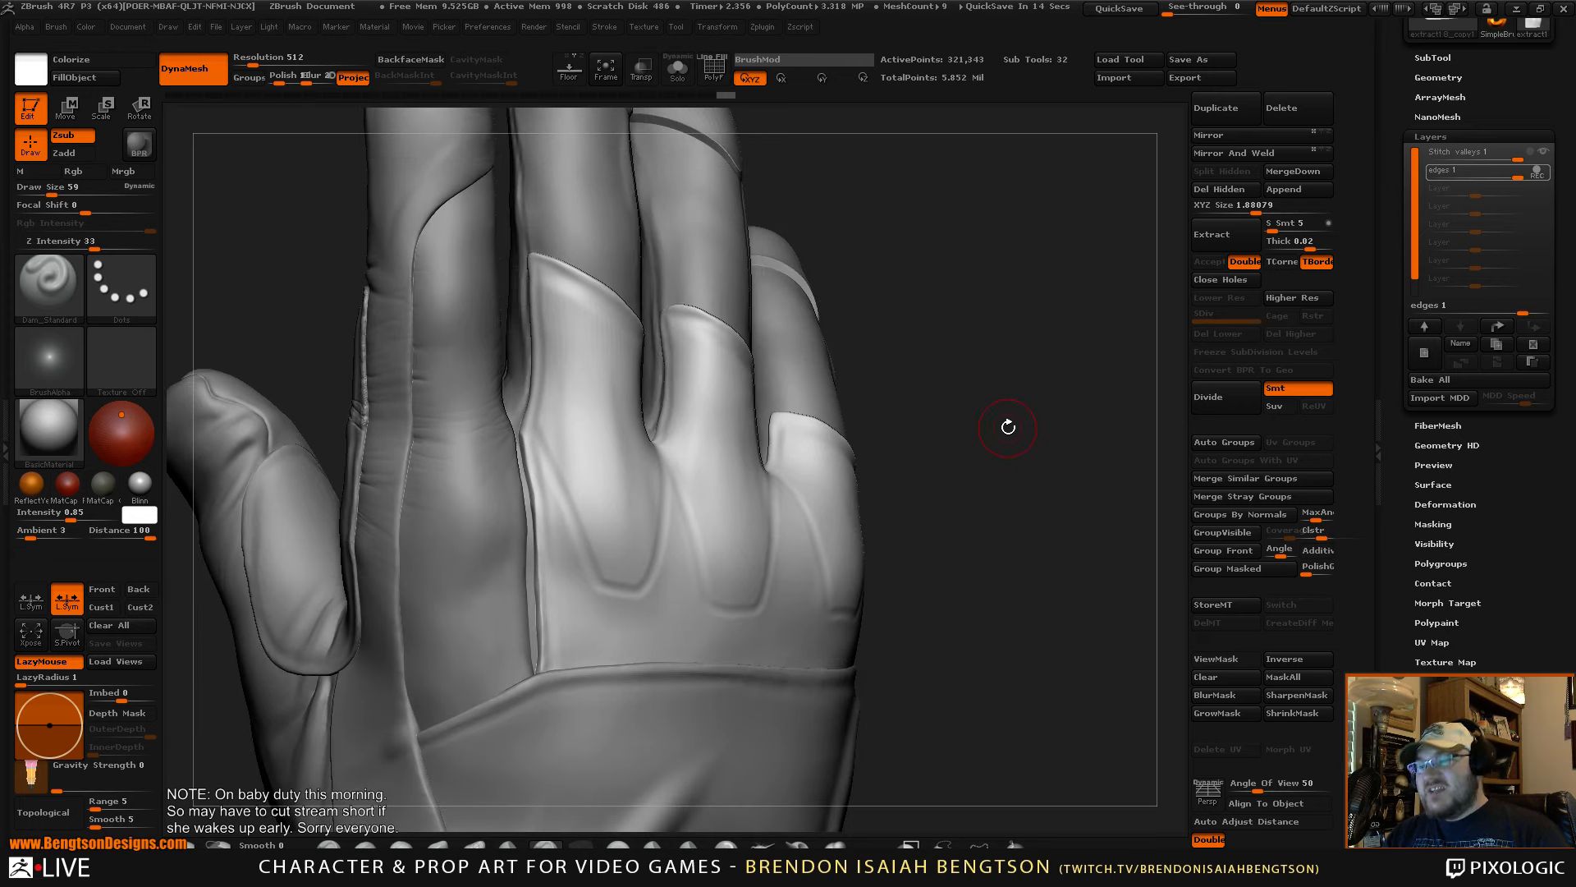
left_click_drag(1008, 423, 1007, 427)
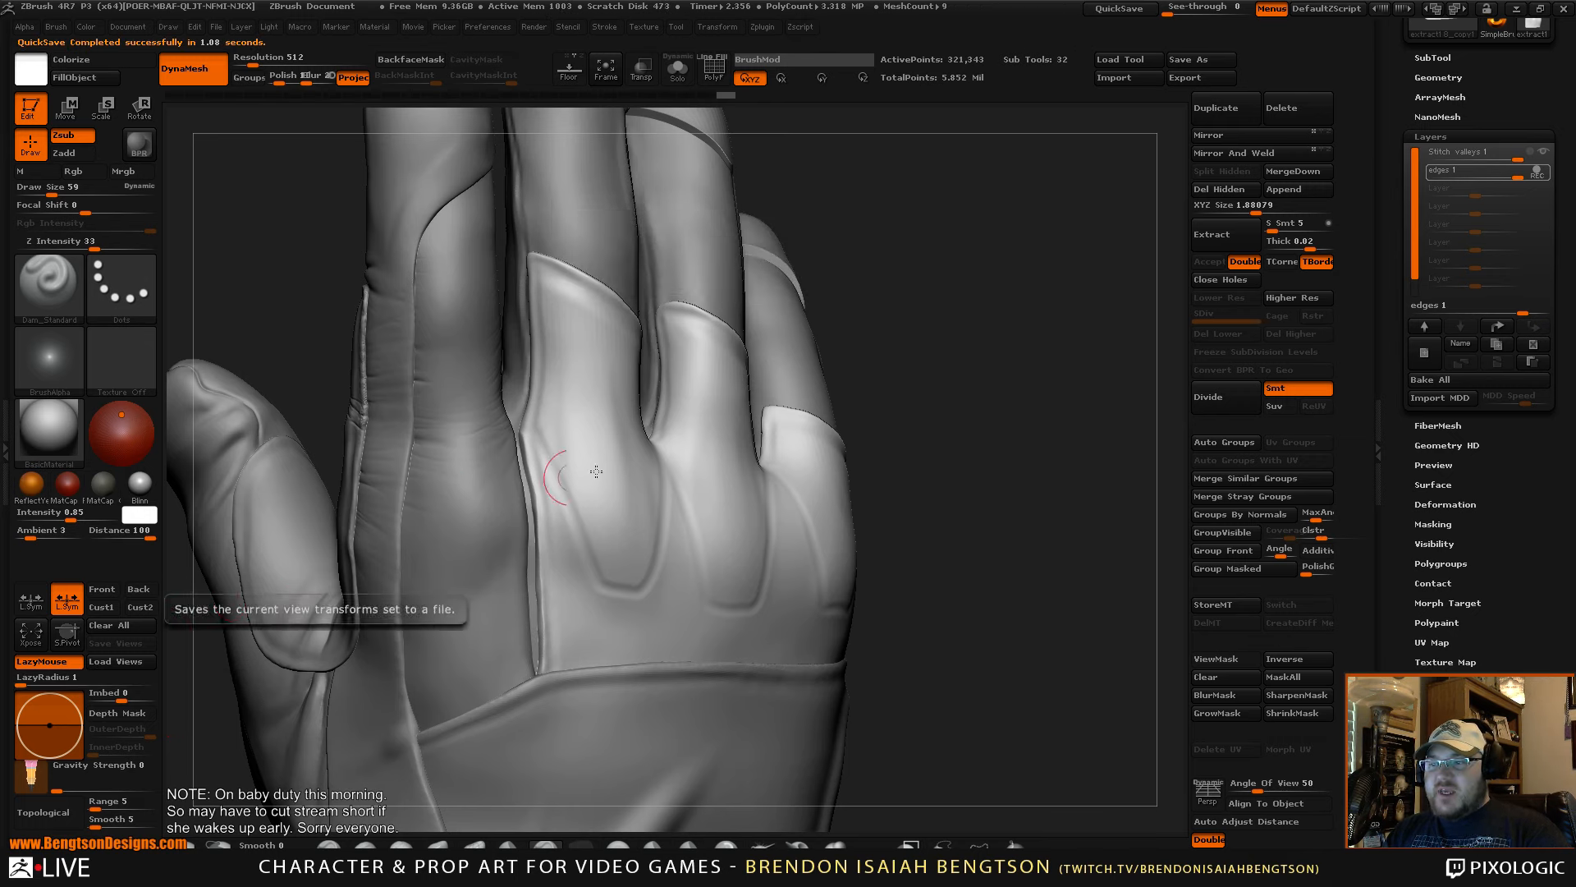
left_click_drag(957, 359, 897, 353)
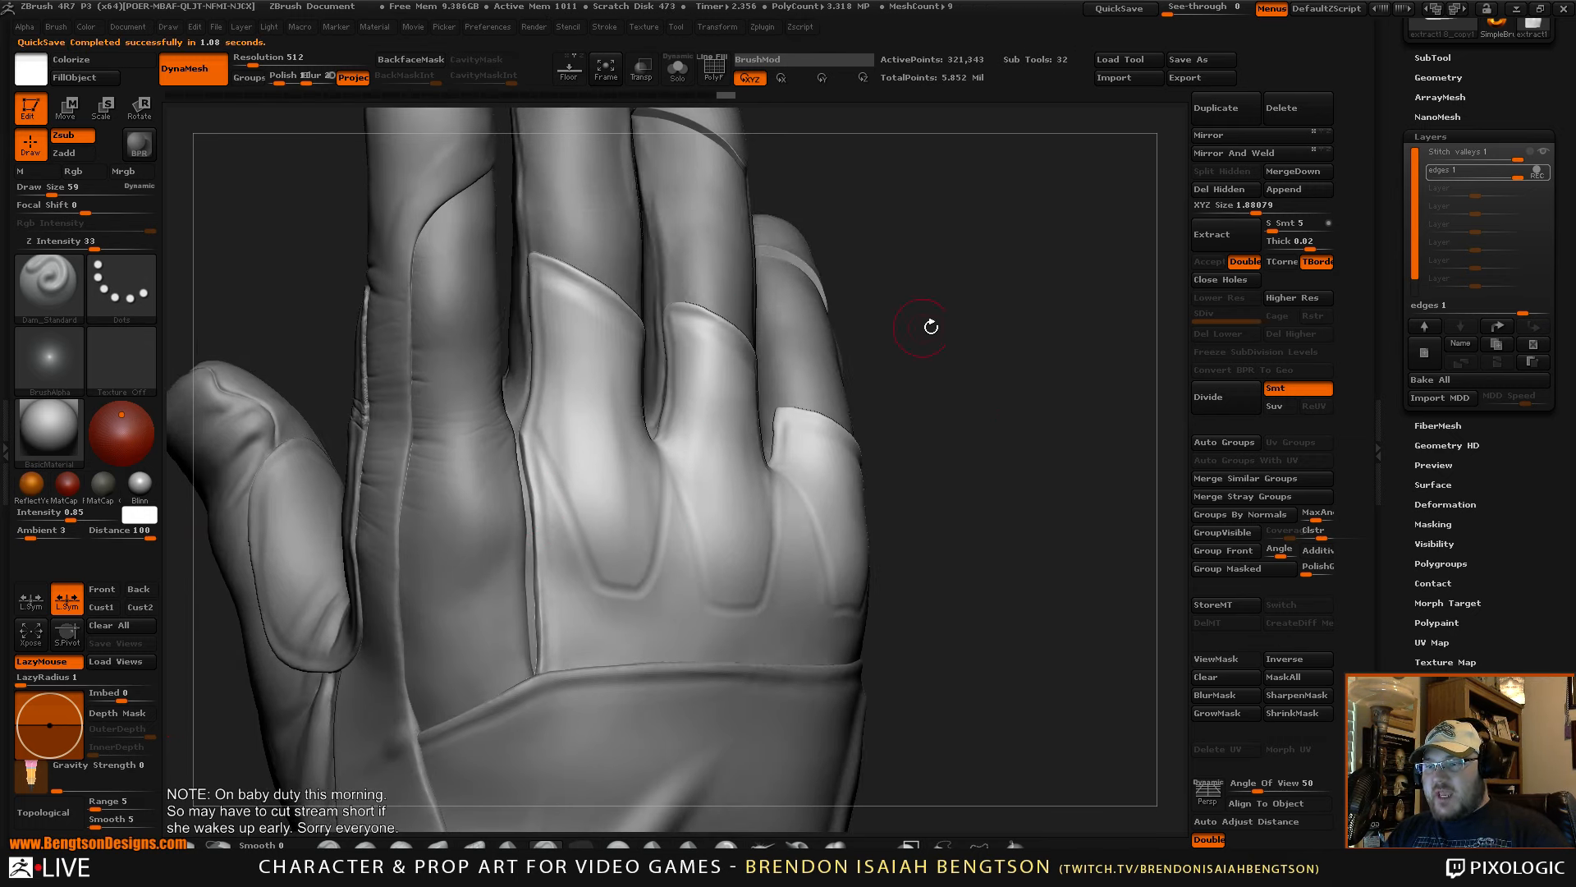
left_click_drag(973, 320, 986, 397, "alt")
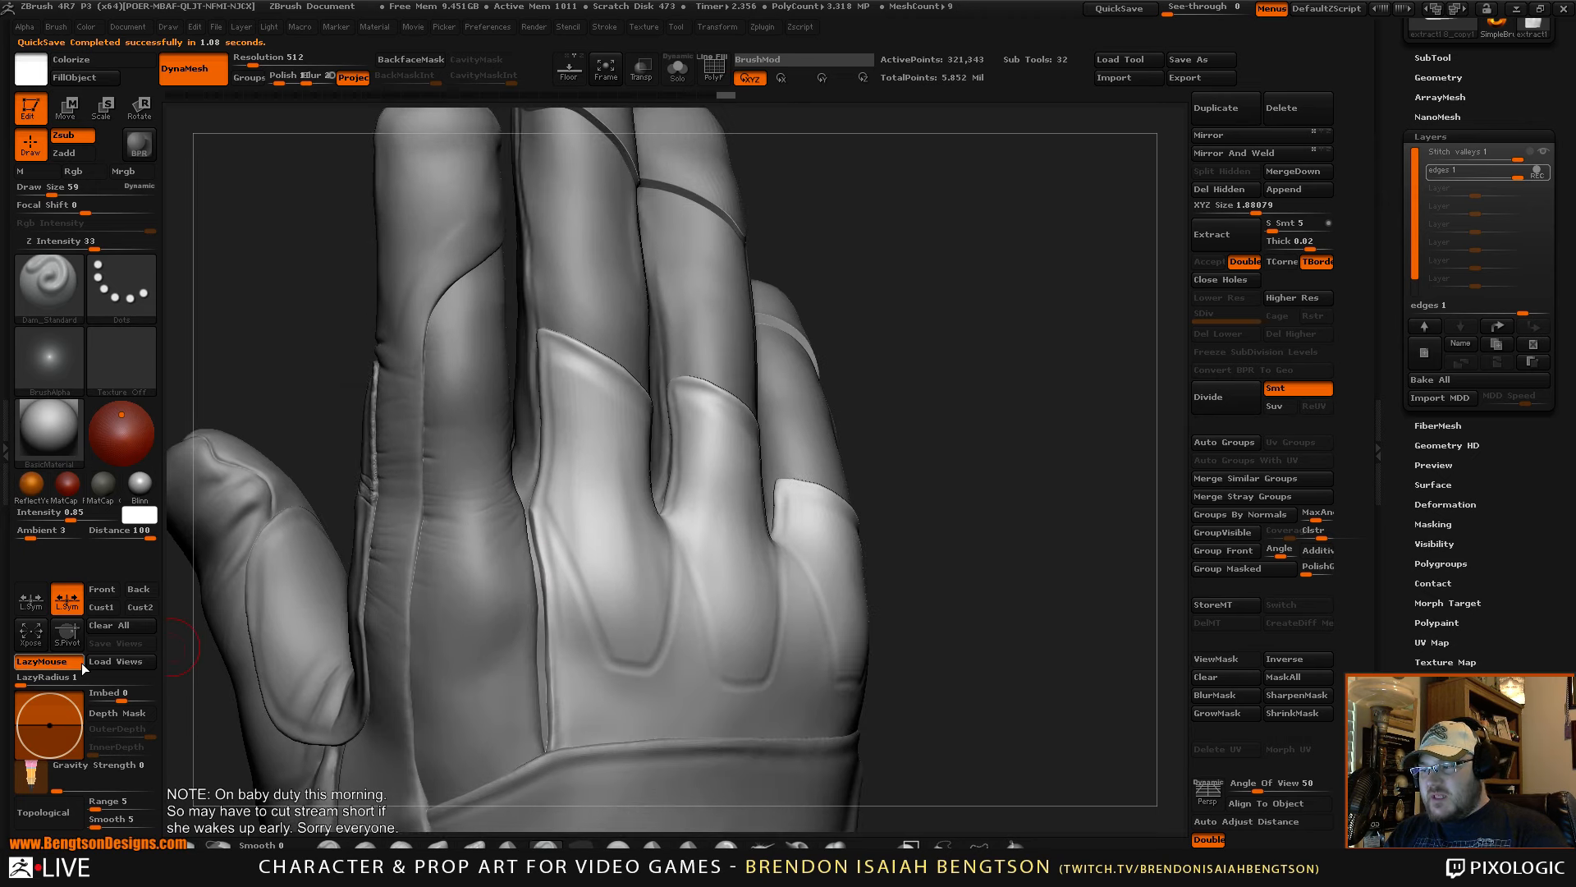
mouse_move(1040, 342)
left_mouse_down()
mouse_move(853, 301)
mouse_move(825, 324)
left_mouse_up()
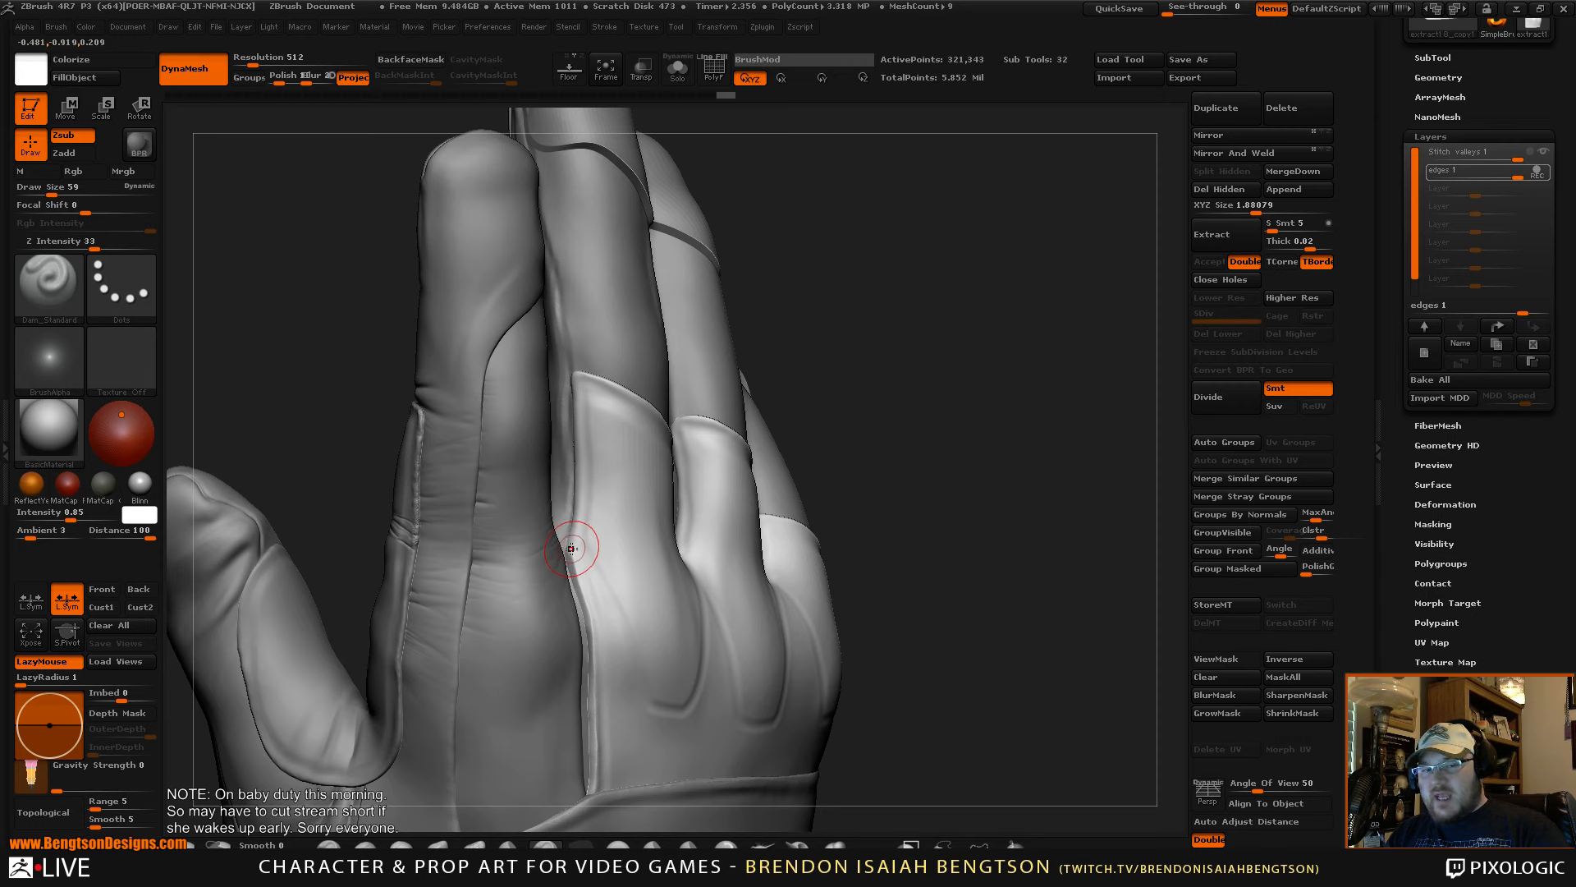
mouse_move(958, 296)
left_mouse_down()
mouse_move(972, 338)
mouse_move(964, 319)
left_mouse_up()
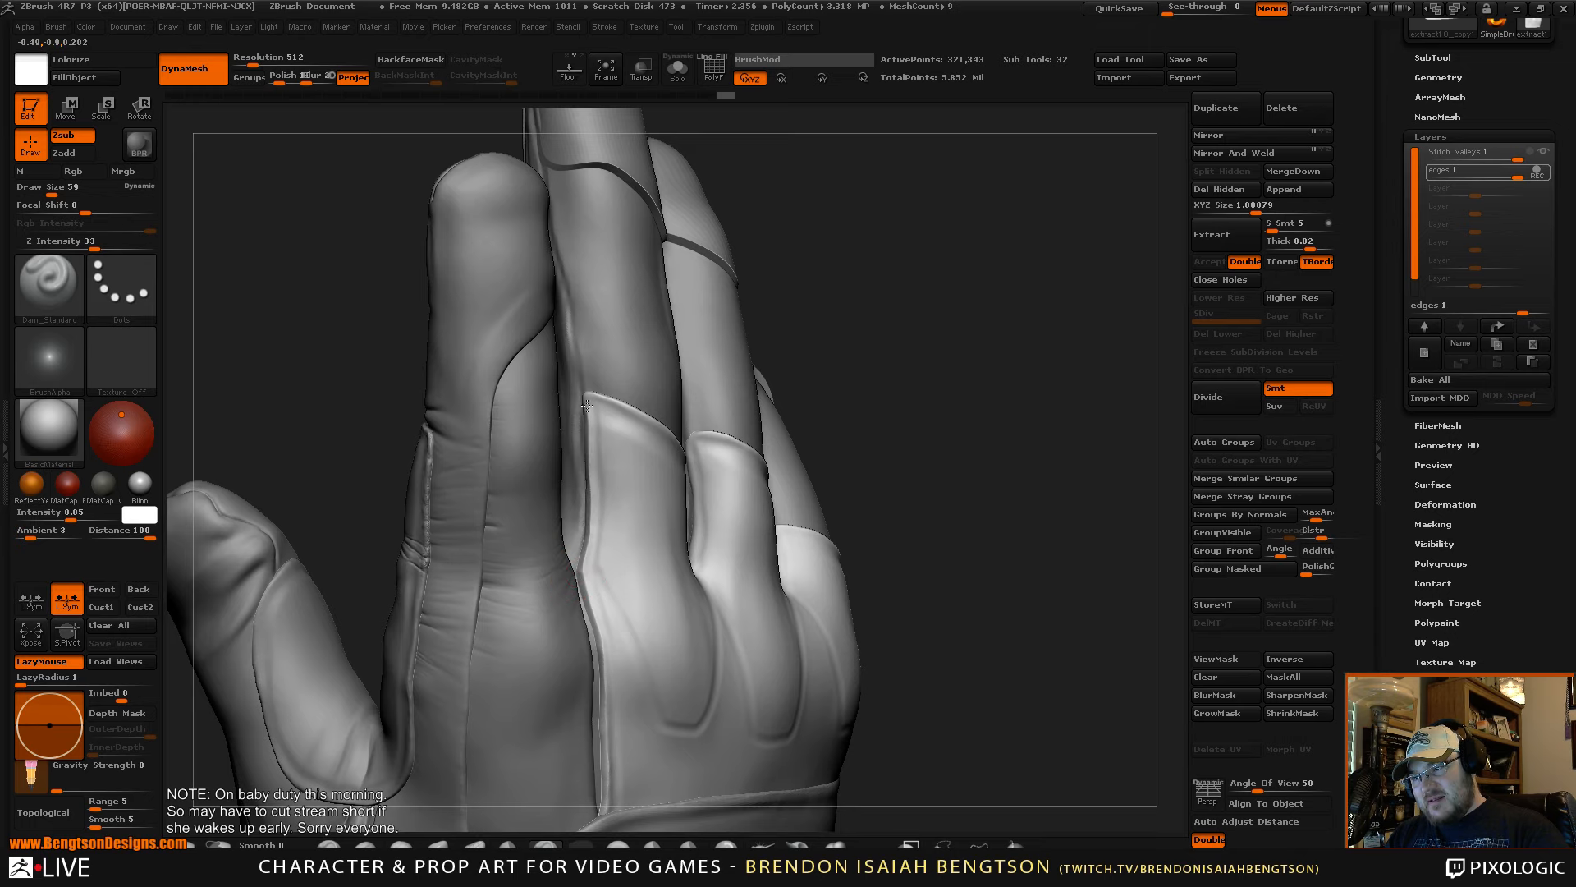
- Carve the knuckle panel's outer edge below the little finger, near the seam across the back of the hand
left_click_drag(1060, 401, 1017, 260, "alt")
left_click_drag(1017, 443, 988, 472)
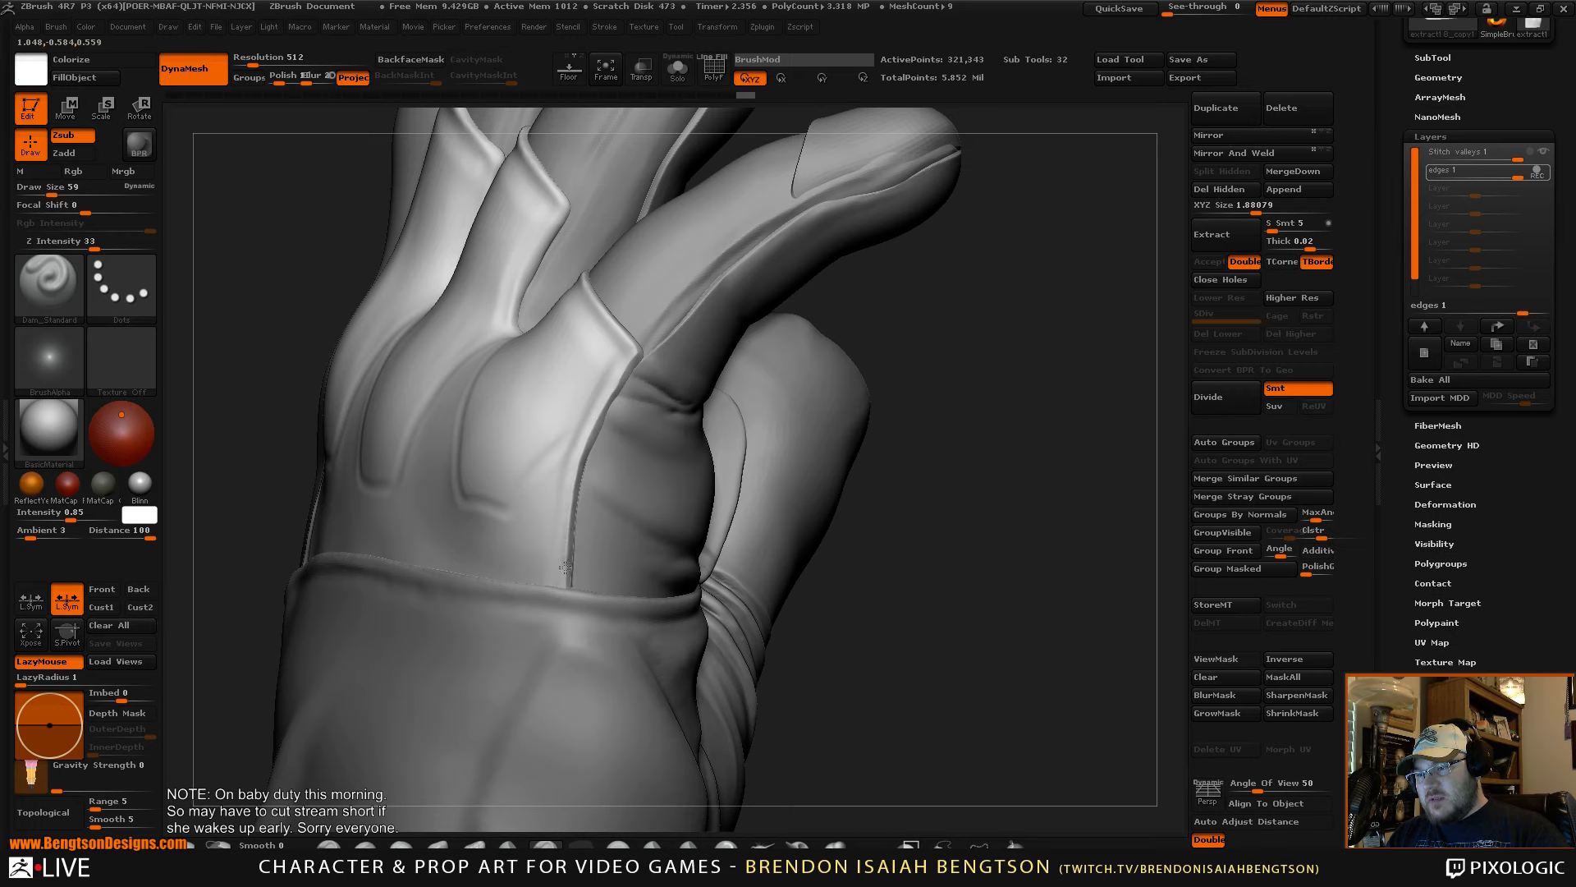
left_click_drag(1017, 387, 1013, 512)
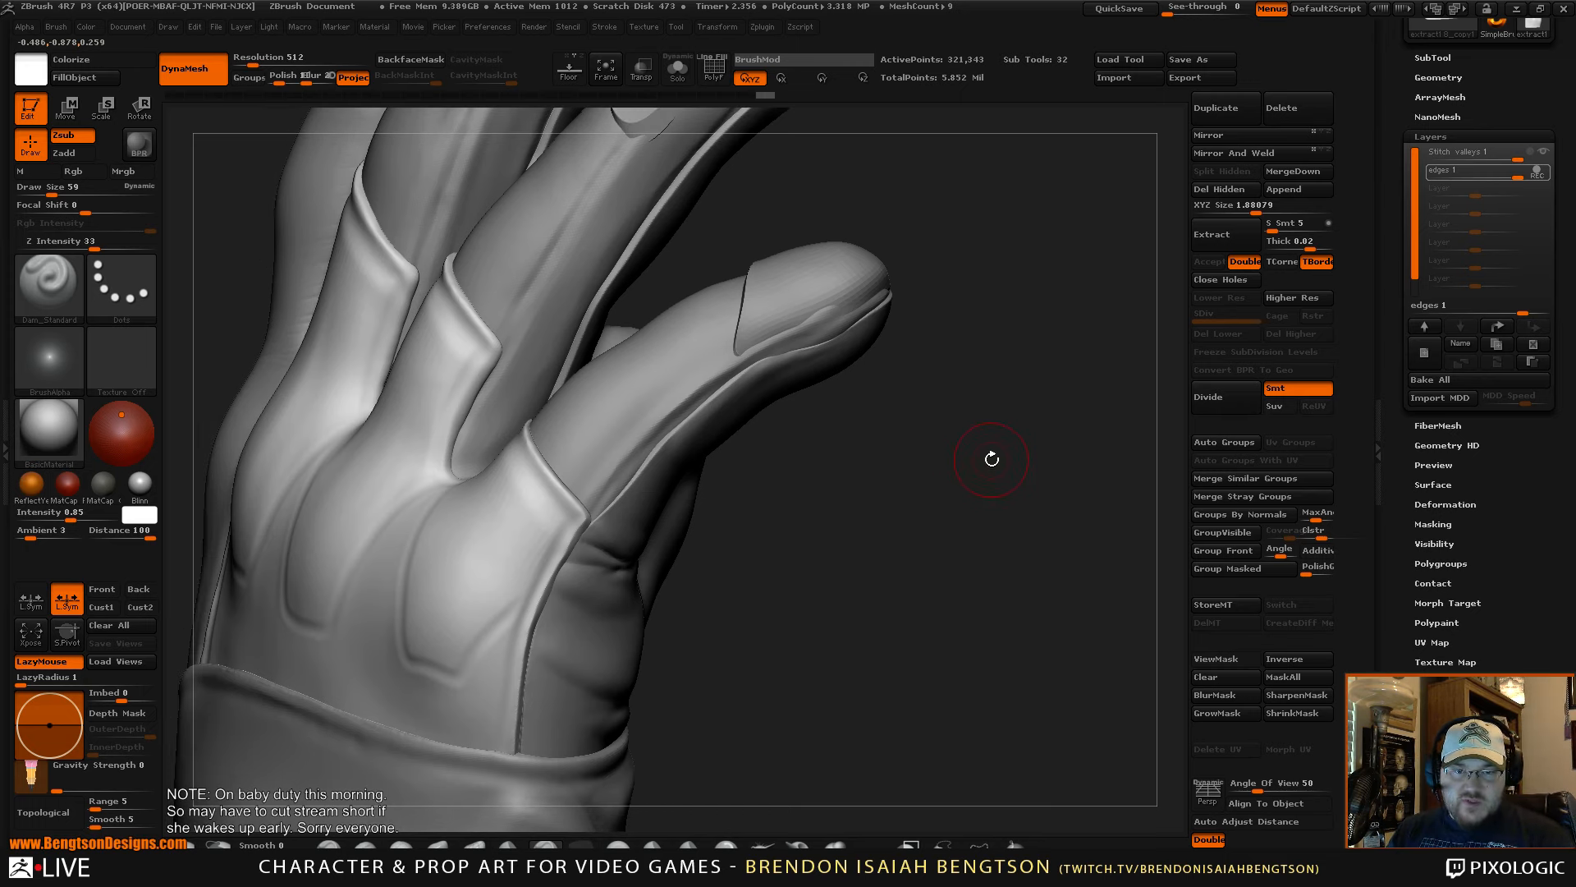
mouse_move(981, 472)
left_mouse_down()
mouse_move(1003, 493)
mouse_move(1021, 475)
mouse_move(1023, 549)
mouse_move(1044, 575)
mouse_move(992, 539)
left_mouse_up()
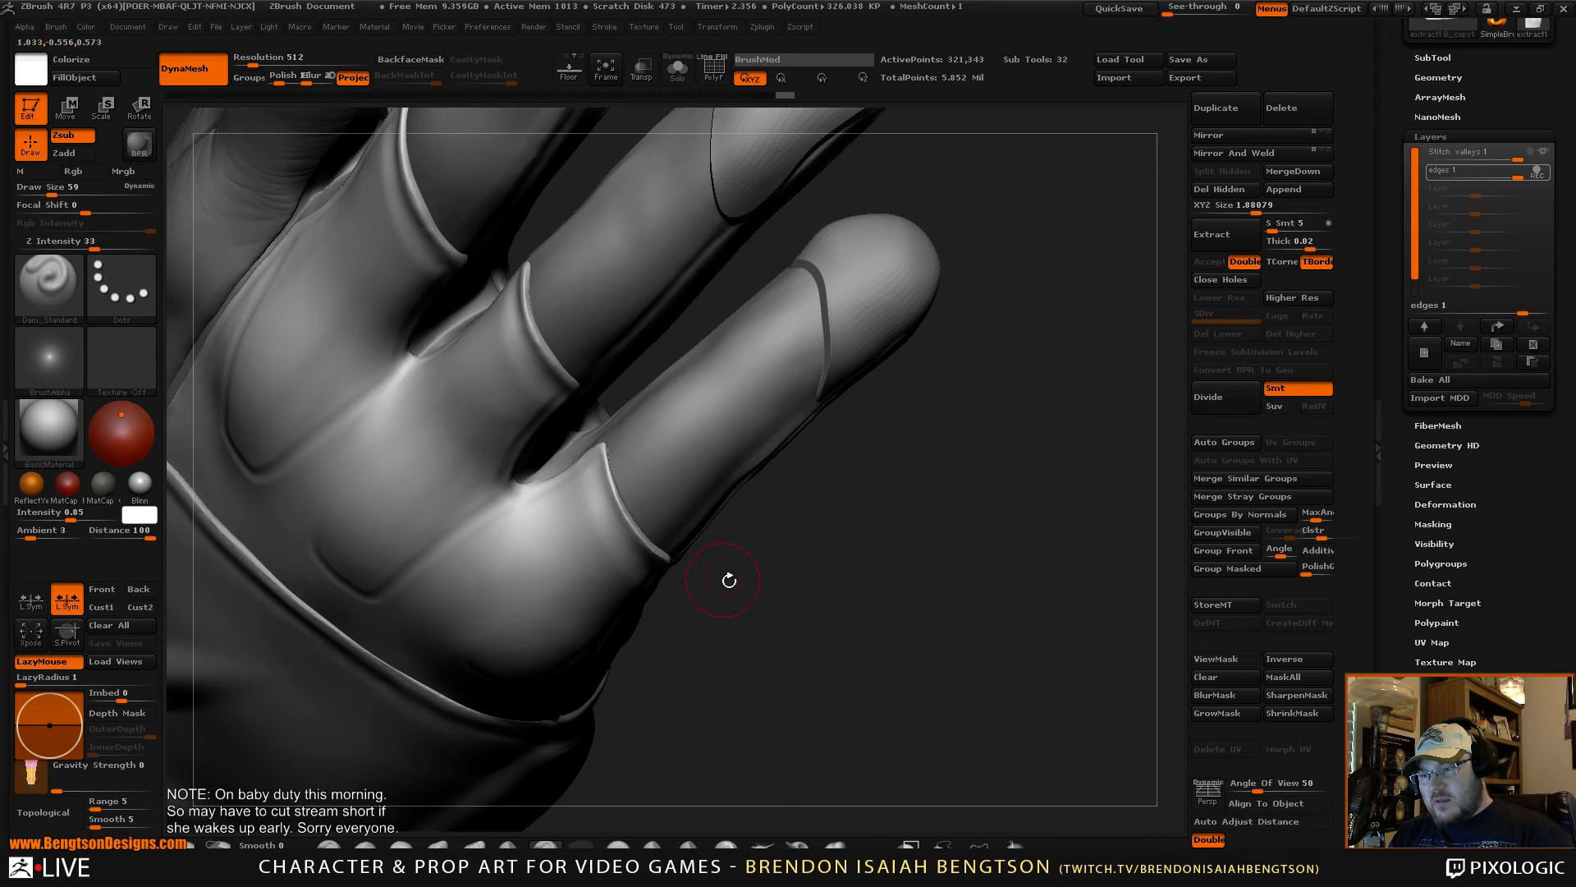
- Carve the panel edge through the web between the ring and little fingers and at the ring finger's cuff corner
mouse_move(725, 577)
left_mouse_down()
mouse_move(876, 481)
mouse_move(887, 342)
mouse_move(907, 429)
mouse_move(827, 394)
left_mouse_up()
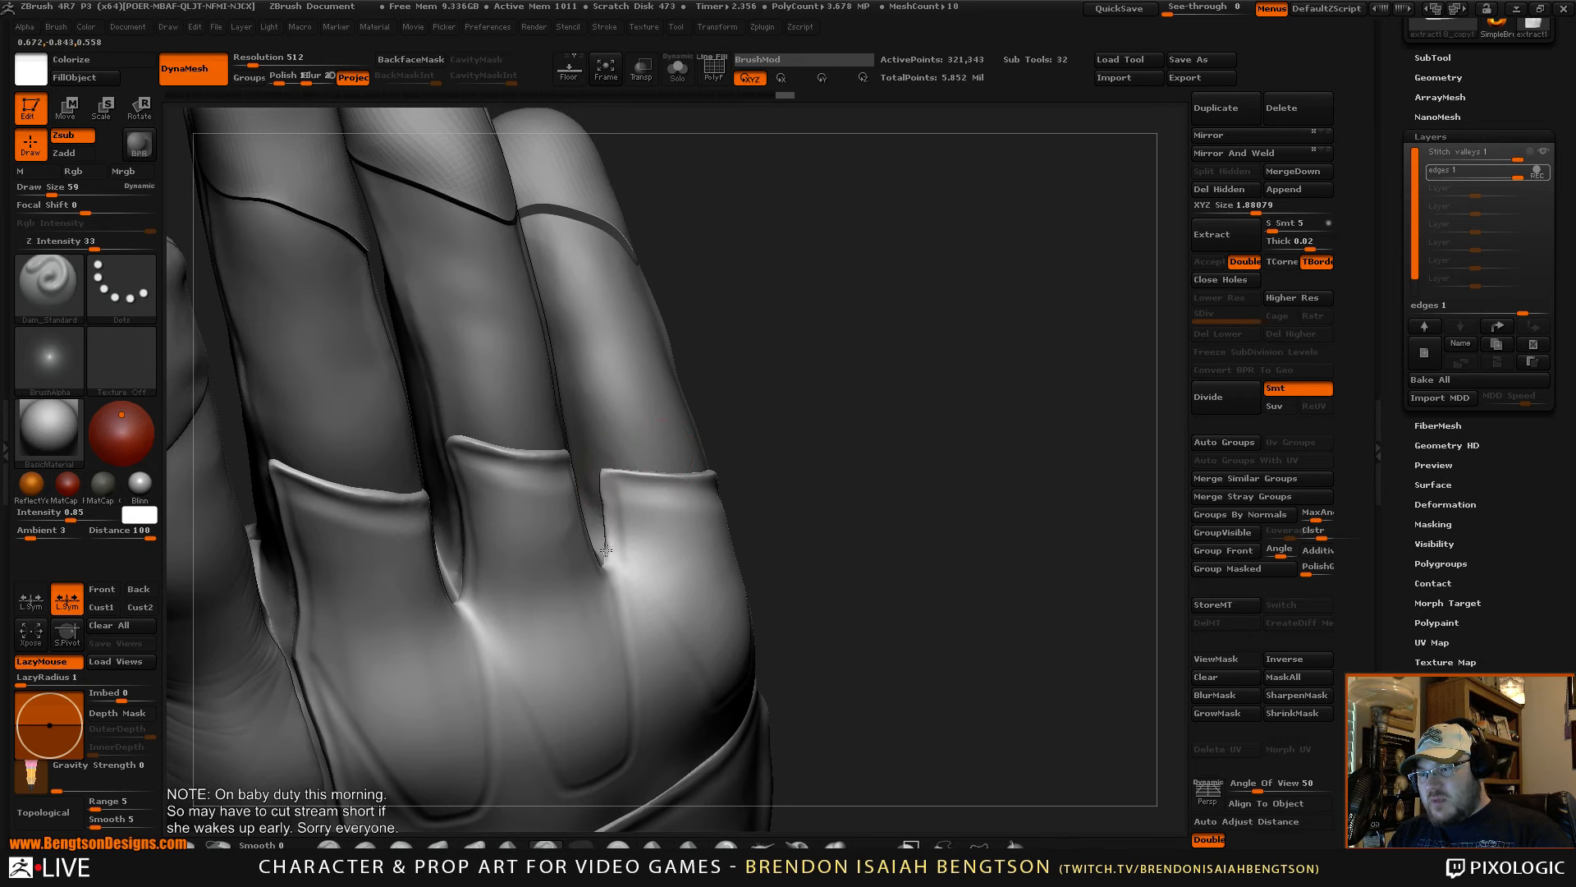
left_click_drag(605, 550, 606, 564)
mouse_move(923, 450)
left_mouse_down()
mouse_move(898, 436)
mouse_move(890, 399)
mouse_move(936, 398)
mouse_move(982, 302)
mouse_move(932, 521)
mouse_move(989, 415)
mouse_move(974, 419)
left_mouse_up()
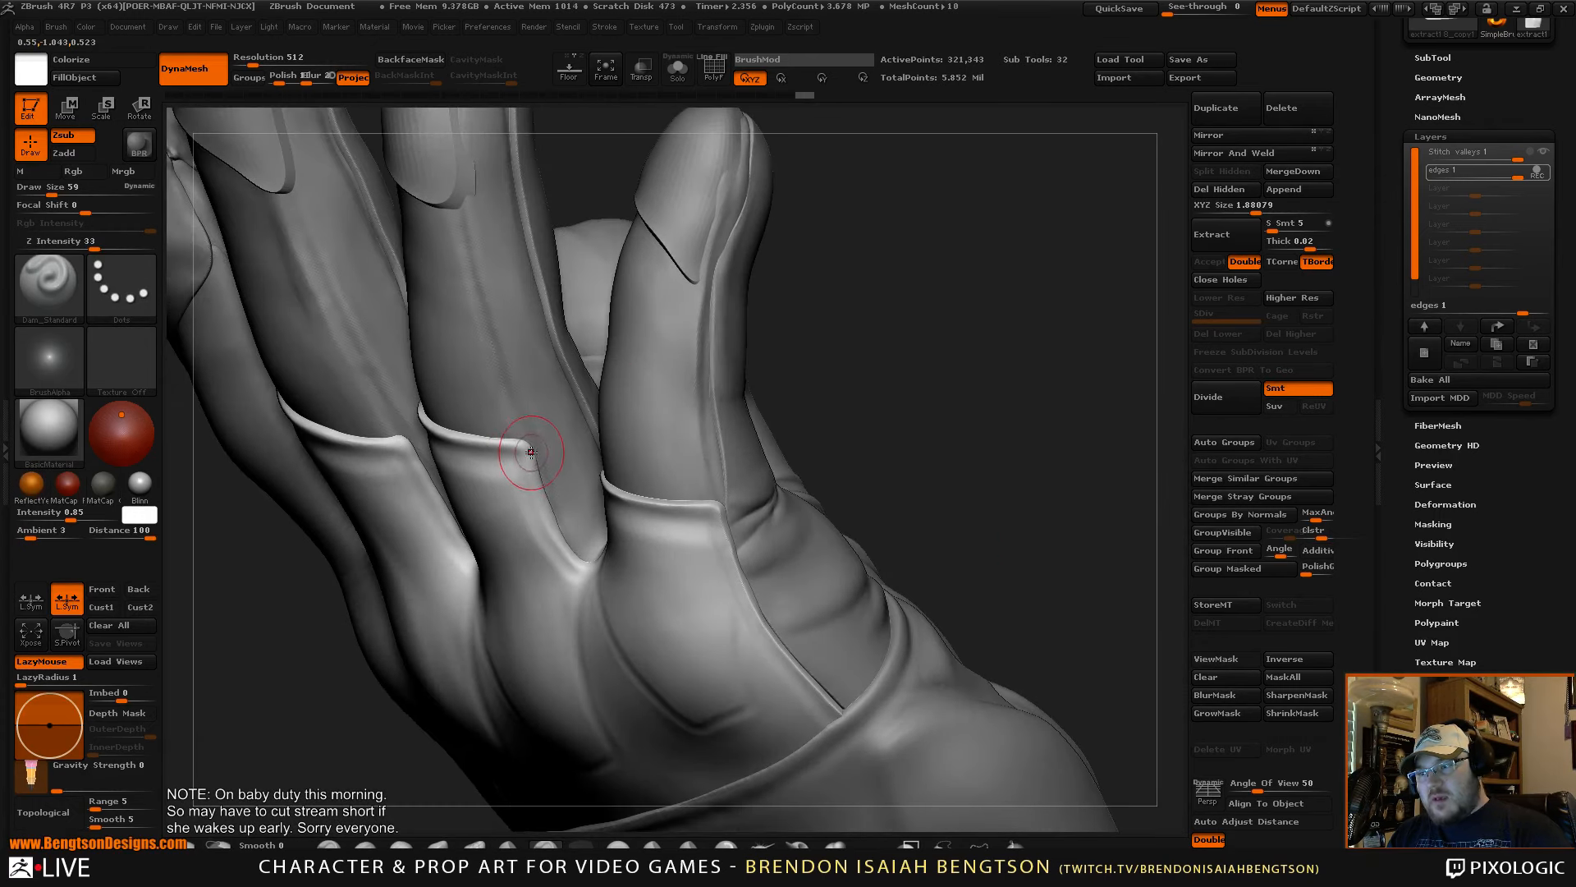
left_click_drag(524, 448, 527, 465)
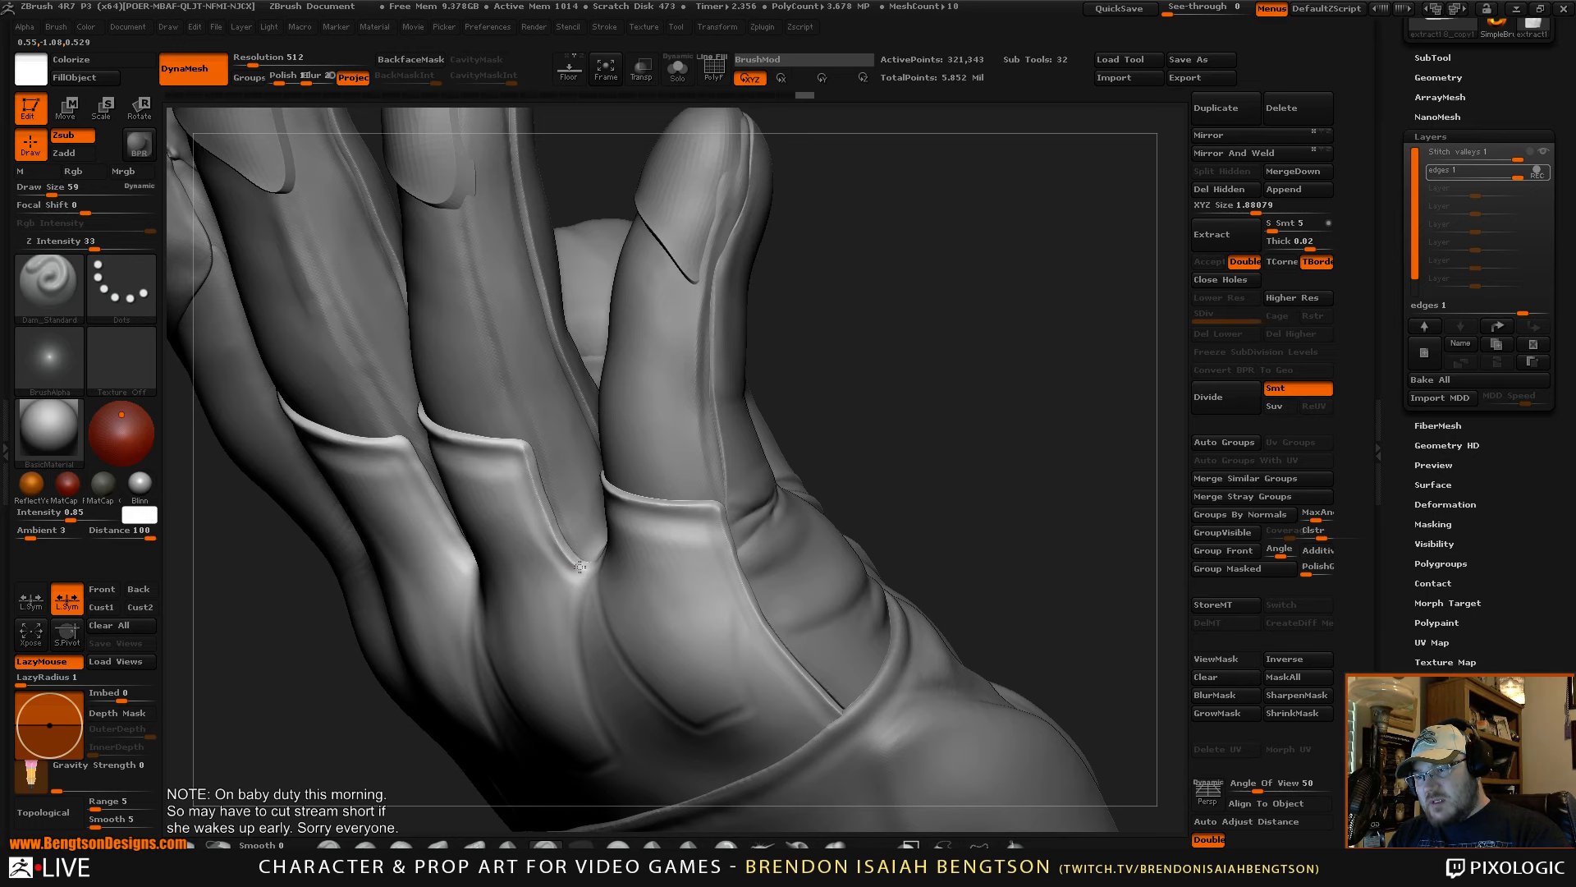
left_click_drag(580, 566, 599, 555)
- Carve along the ring finger's cuff edge down to its corner facing the little finger
left_click_drag(979, 355, 997, 372)
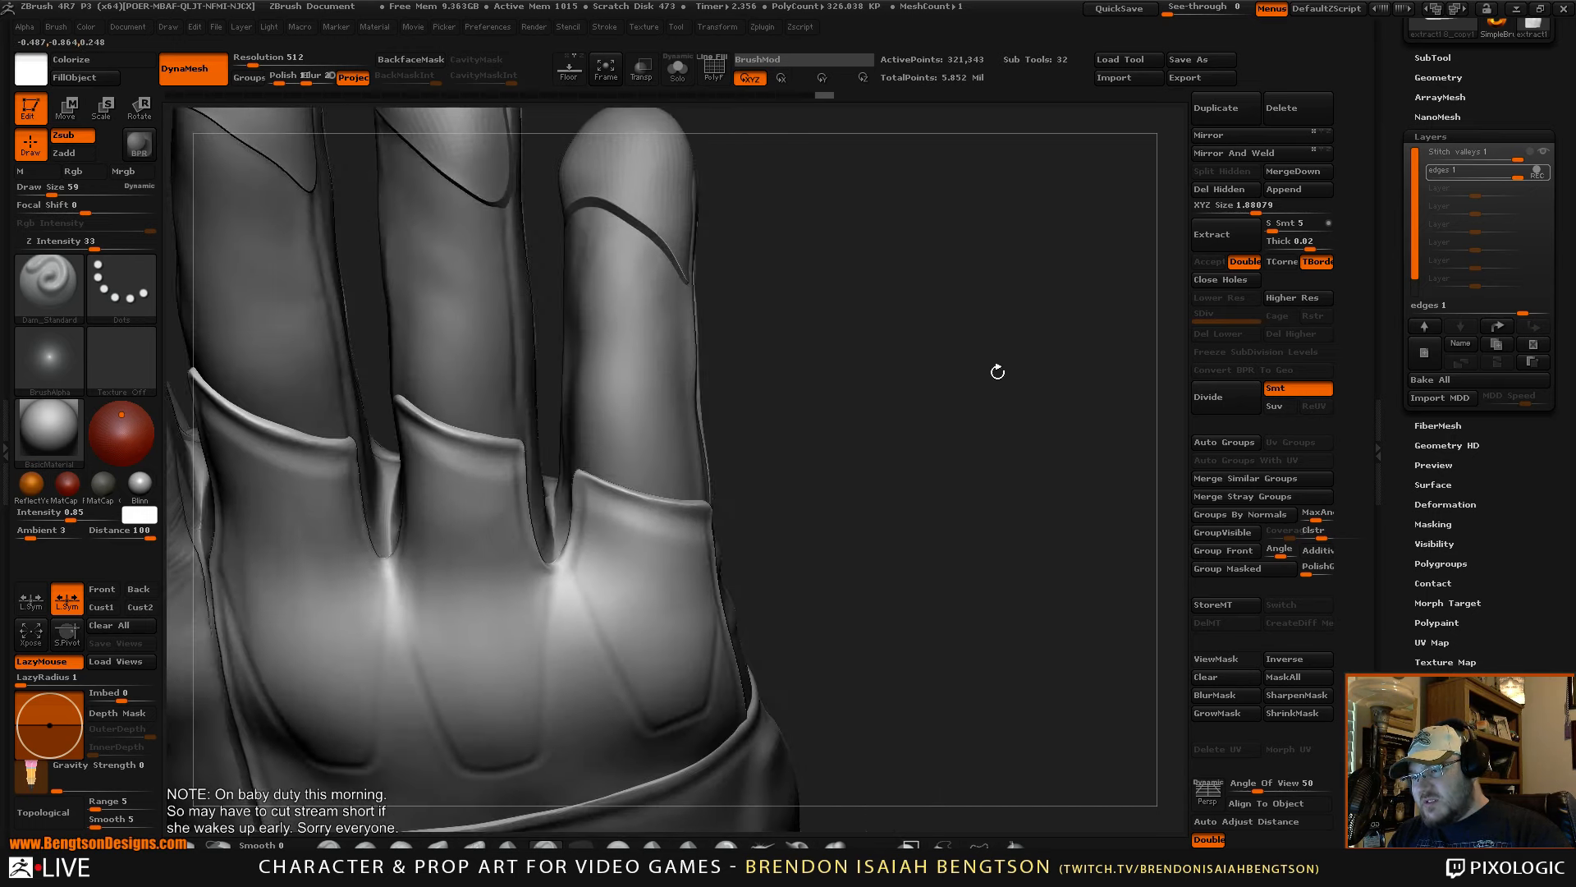
left_click_drag(785, 412, 919, 352)
mouse_move(1016, 403)
left_mouse_down()
mouse_move(1012, 362)
mouse_move(989, 395)
mouse_move(1049, 339)
mouse_move(1053, 371)
left_mouse_up()
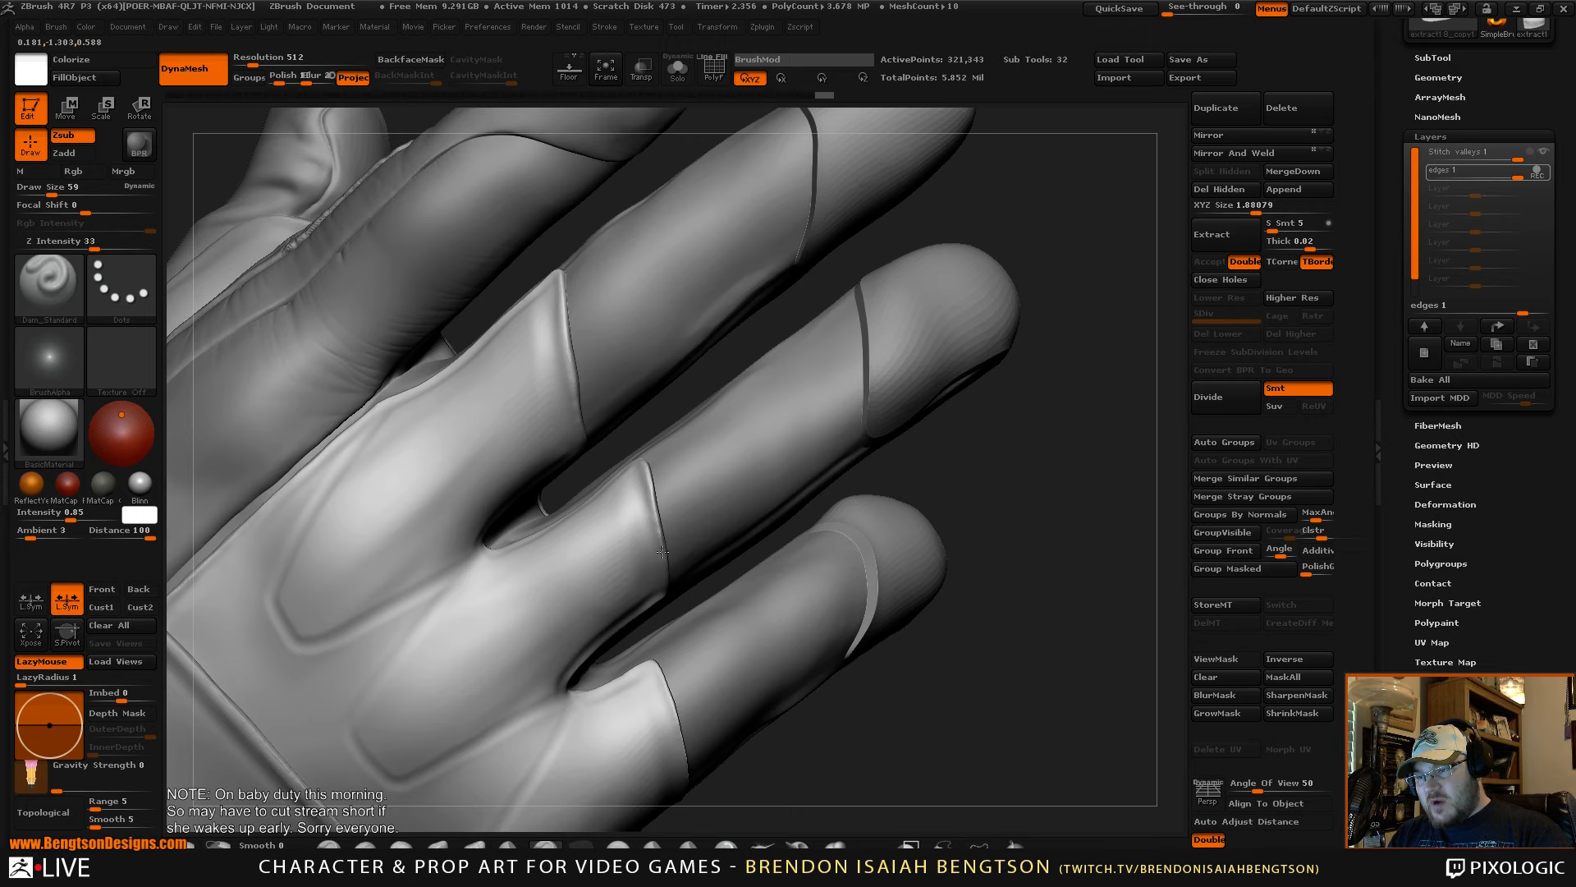
left_click_drag(666, 586, 650, 604)
- Carve the panel edge around the web between the middle and ring fingers, including both adjoining finger sides
mouse_move(1106, 484)
left_mouse_down()
mouse_move(1101, 451)
mouse_move(1097, 531)
mouse_move(1025, 575)
mouse_move(957, 658)
mouse_move(1002, 689)
mouse_move(953, 356)
mouse_move(1006, 374)
left_mouse_up()
left_click_drag(926, 454, 934, 447)
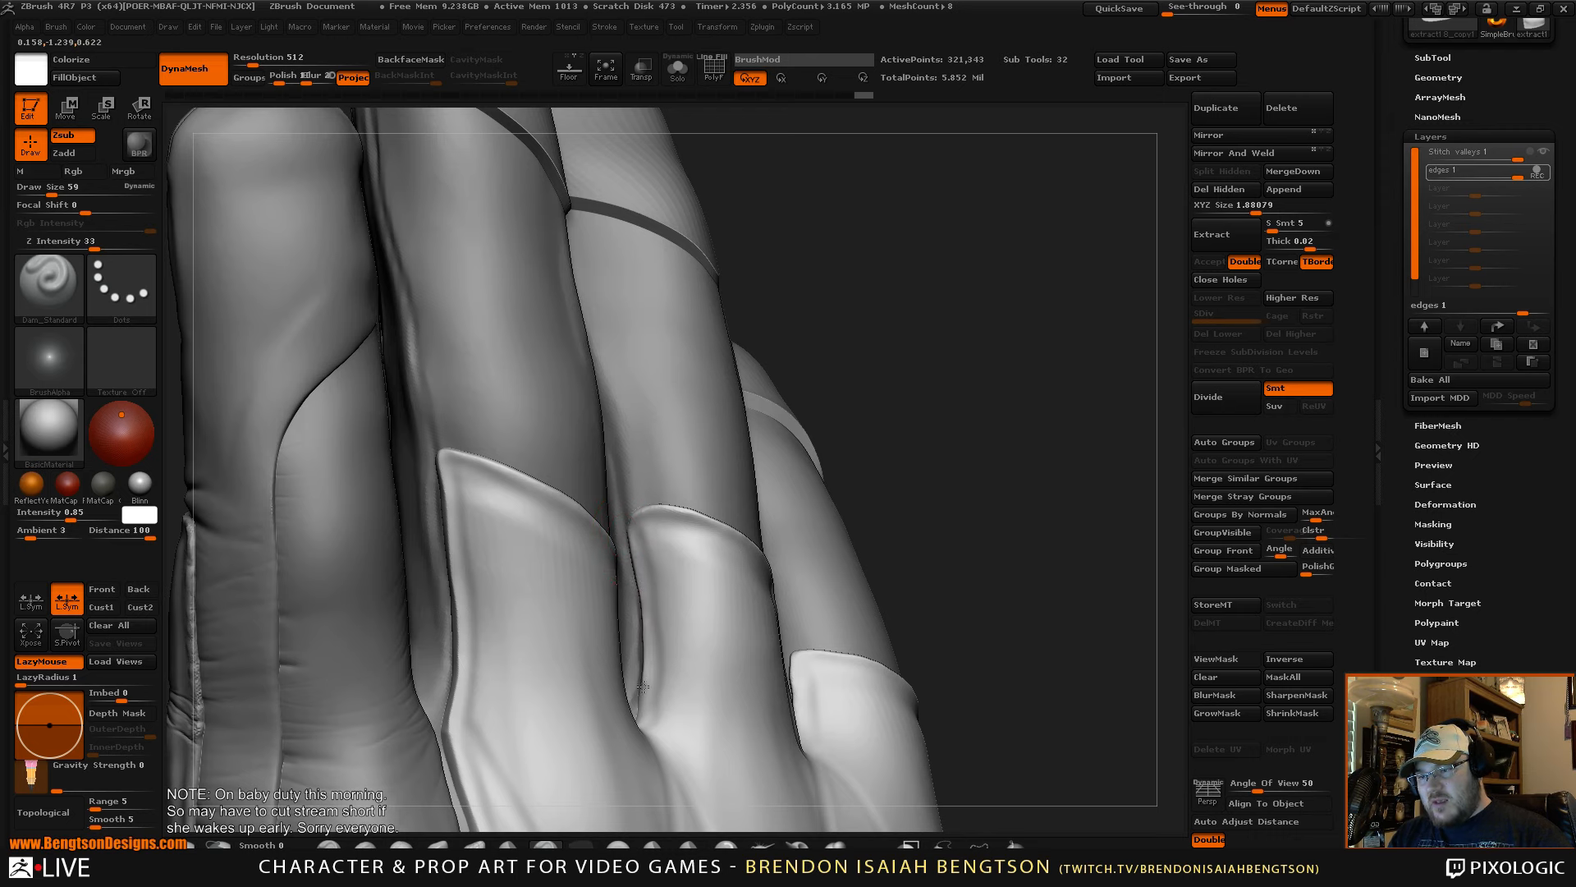
left_click_drag(1013, 496, 1013, 449)
left_click_drag(632, 193, 754, 228, "alt")
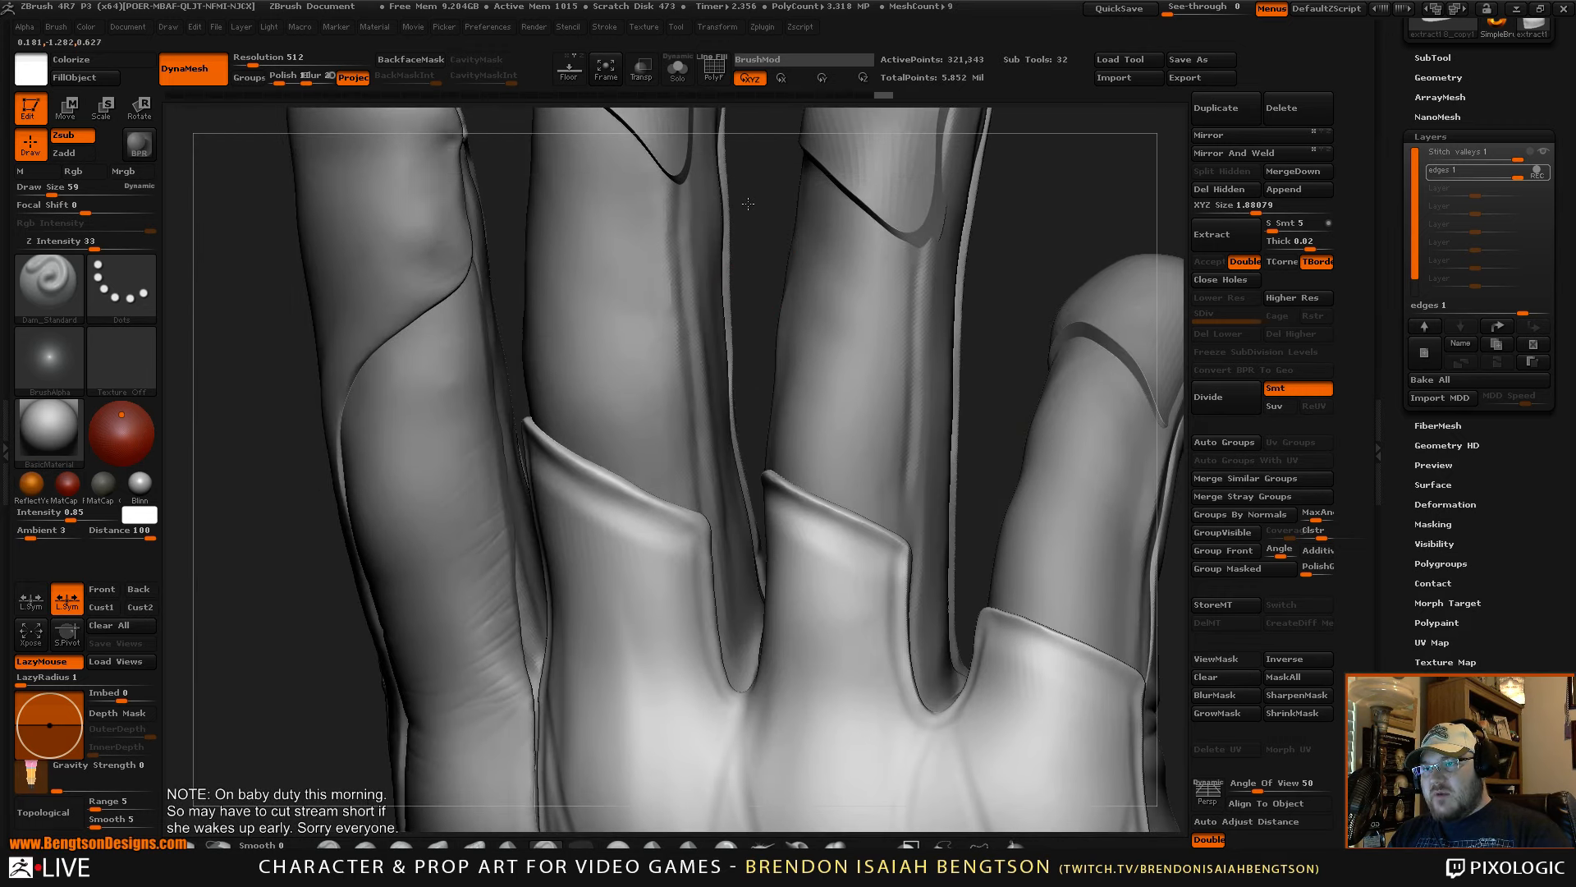
left_click_drag(753, 306, 759, 309)
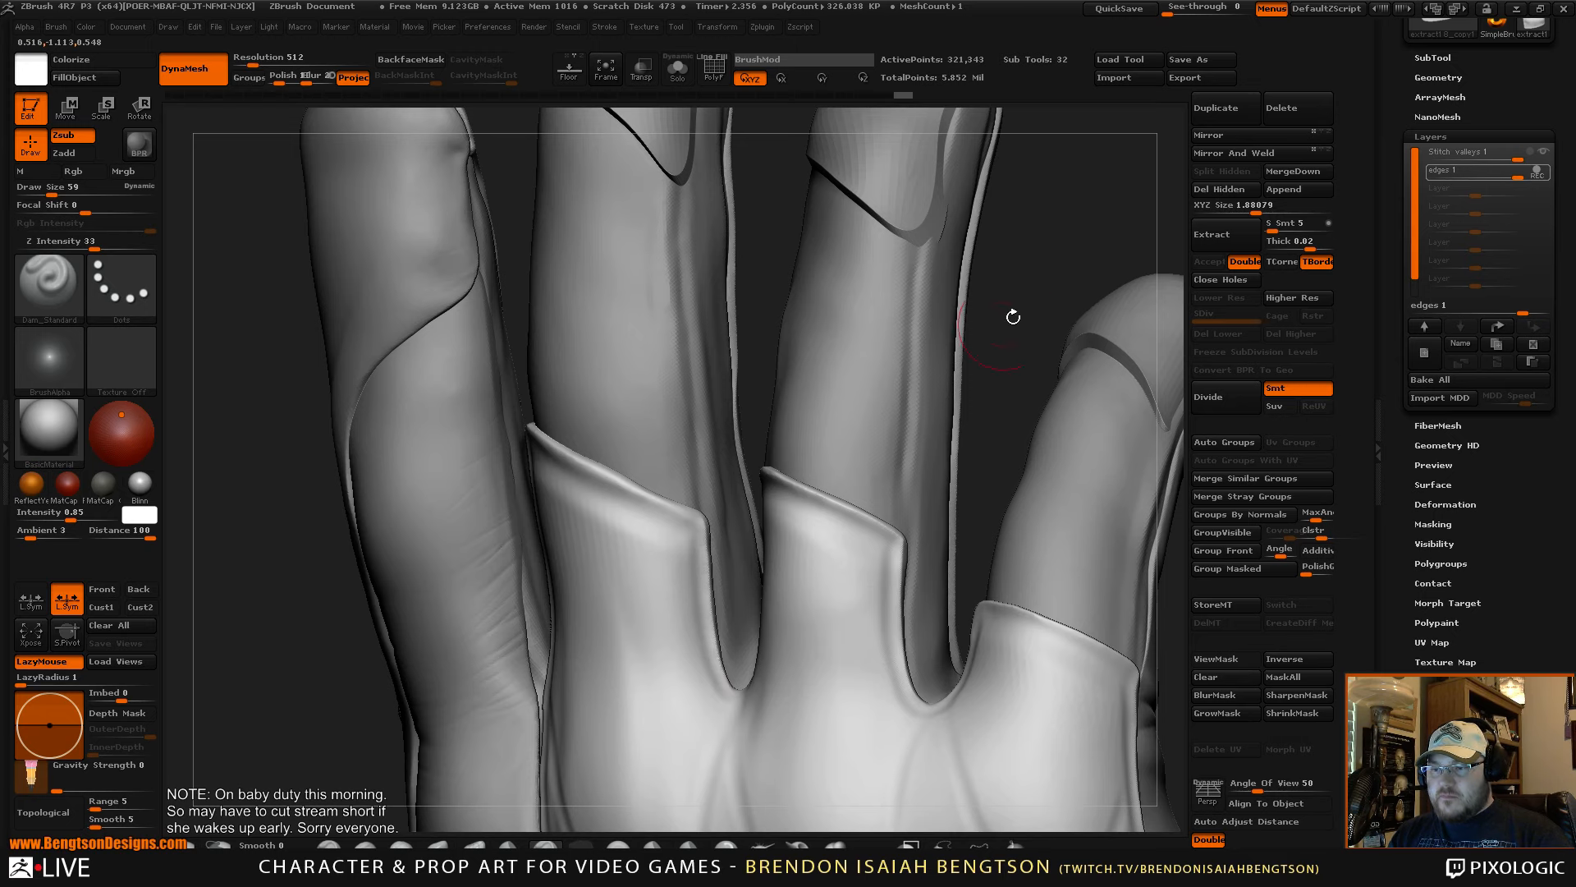
- Carve along the middle finger's cuff edge up to its tip facing the index finger
left_click_drag(1069, 272, 761, 420)
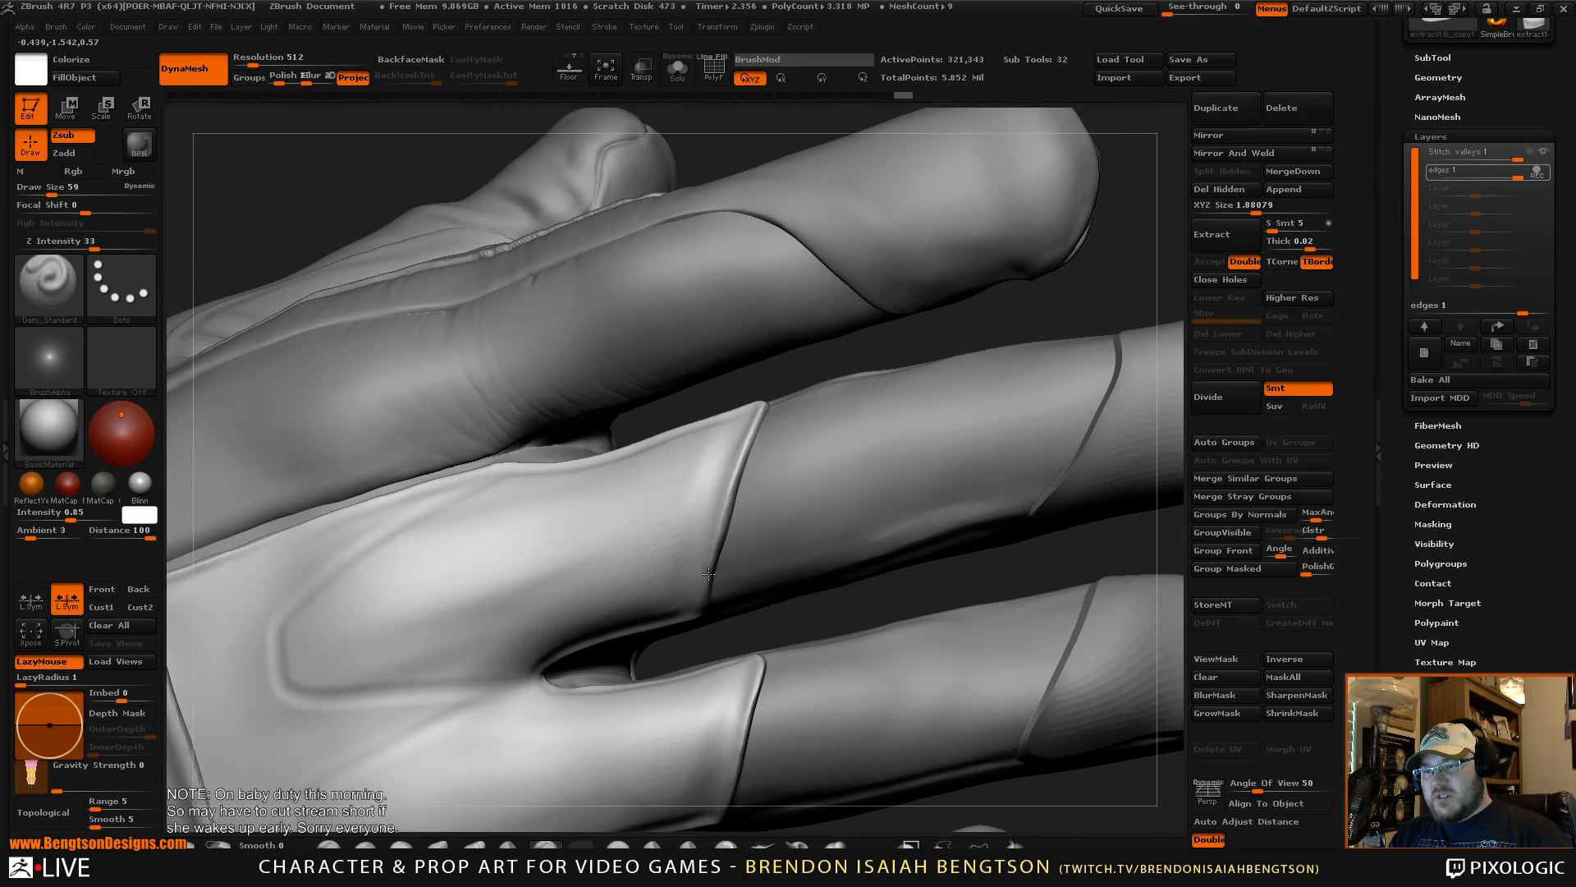
left_click_drag(816, 619, 999, 459)
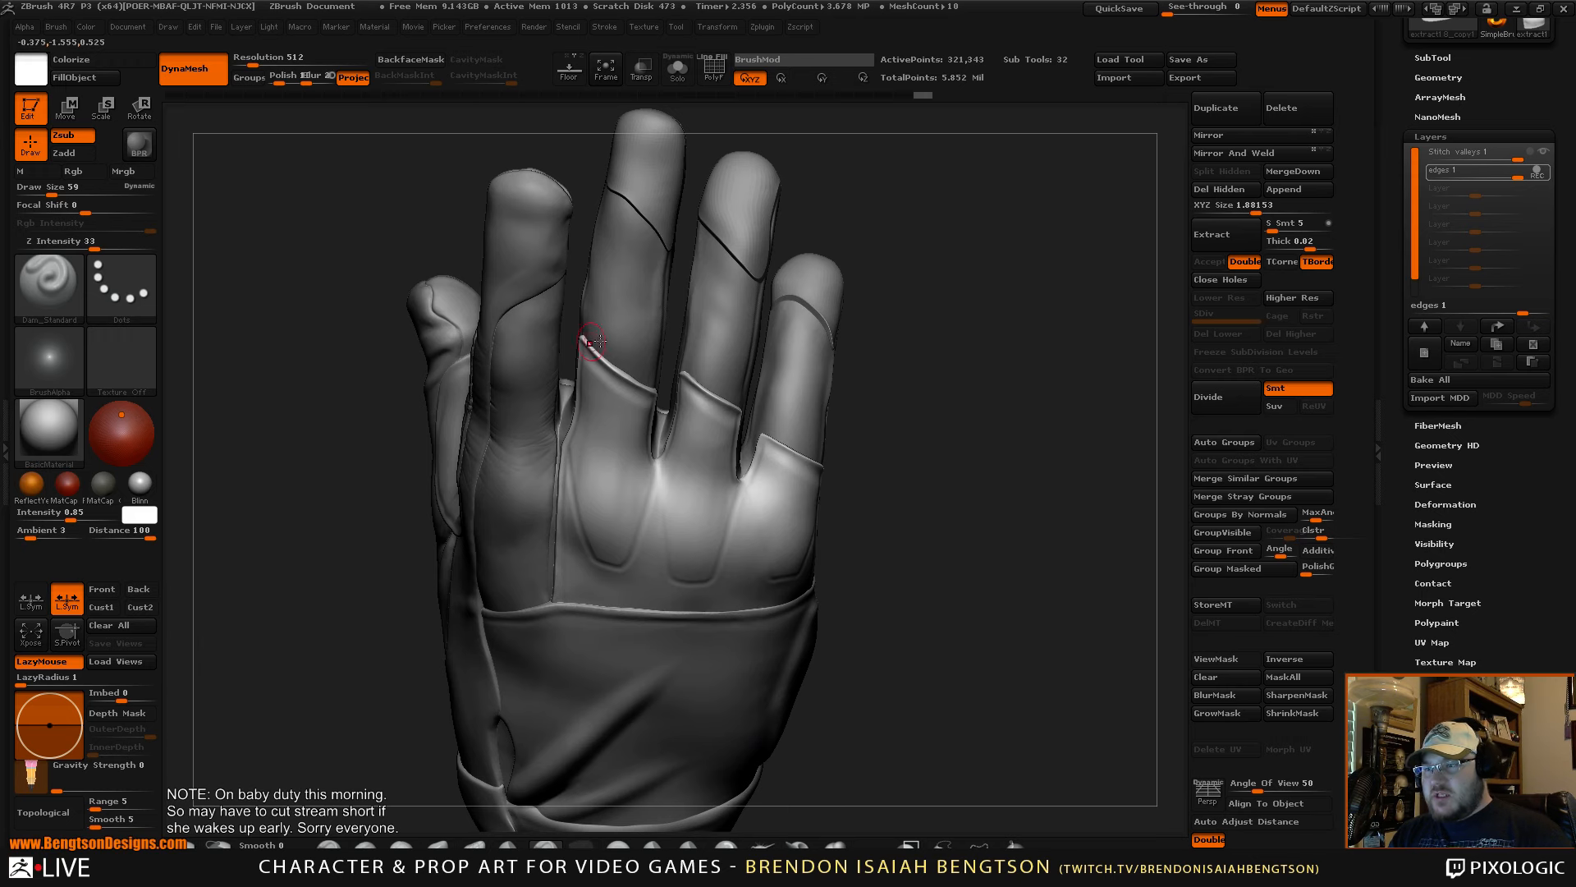
mouse_move(952, 380)
left_mouse_down()
mouse_move(984, 486)
mouse_move(1077, 465)
mouse_move(1036, 432)
left_mouse_up()
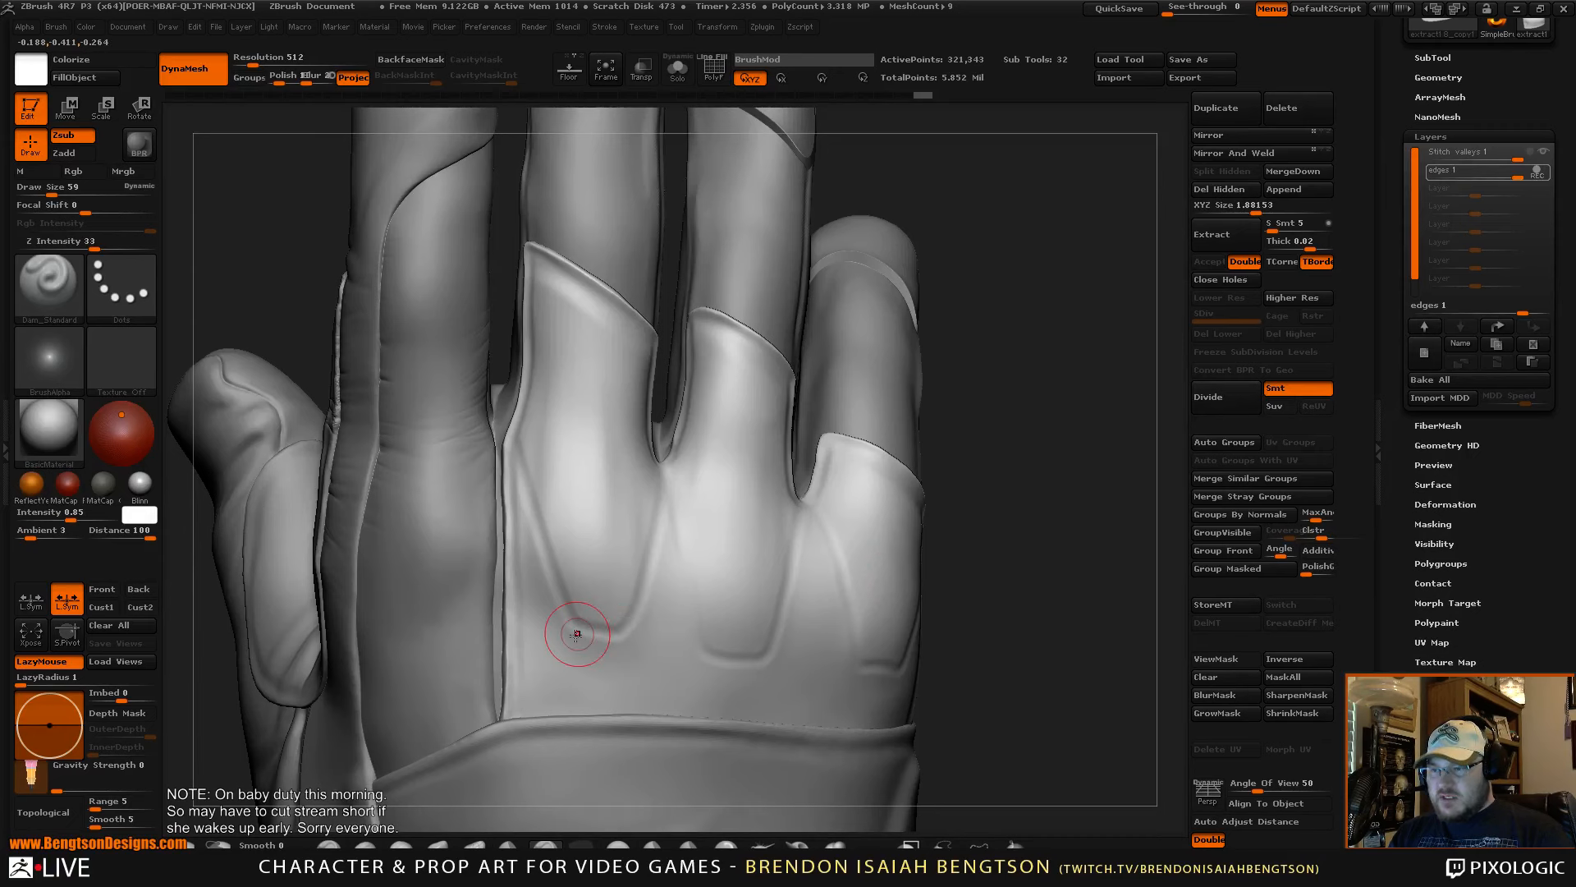
- Reduce the carving brush's draw size to 35 for the knuckle panel's stitch valleys
key("space")
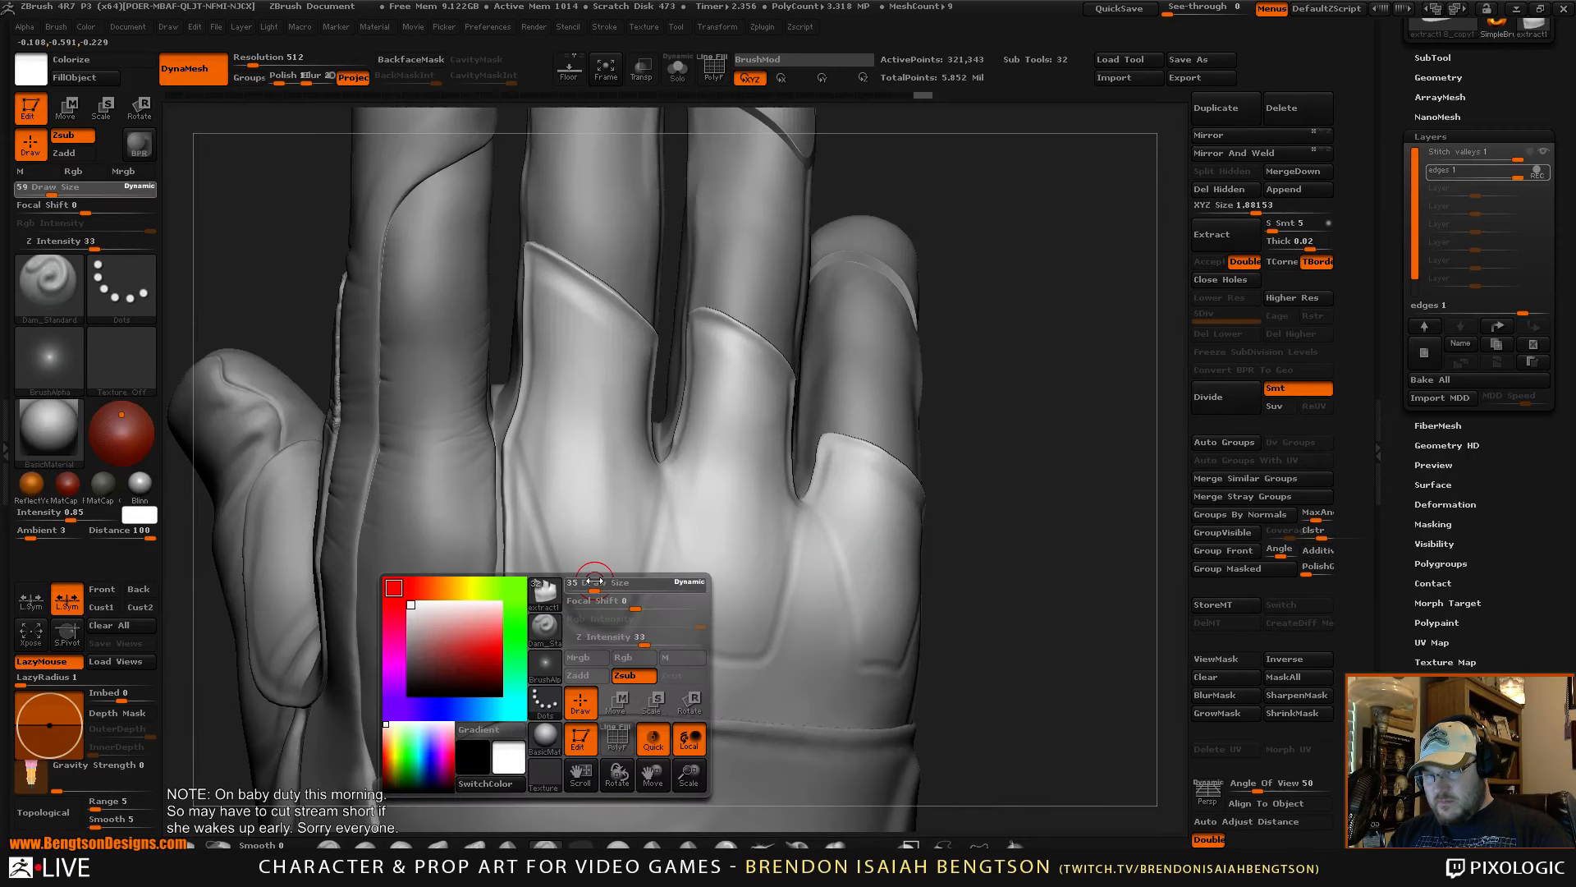
left_click_drag(1018, 459, 1046, 448)
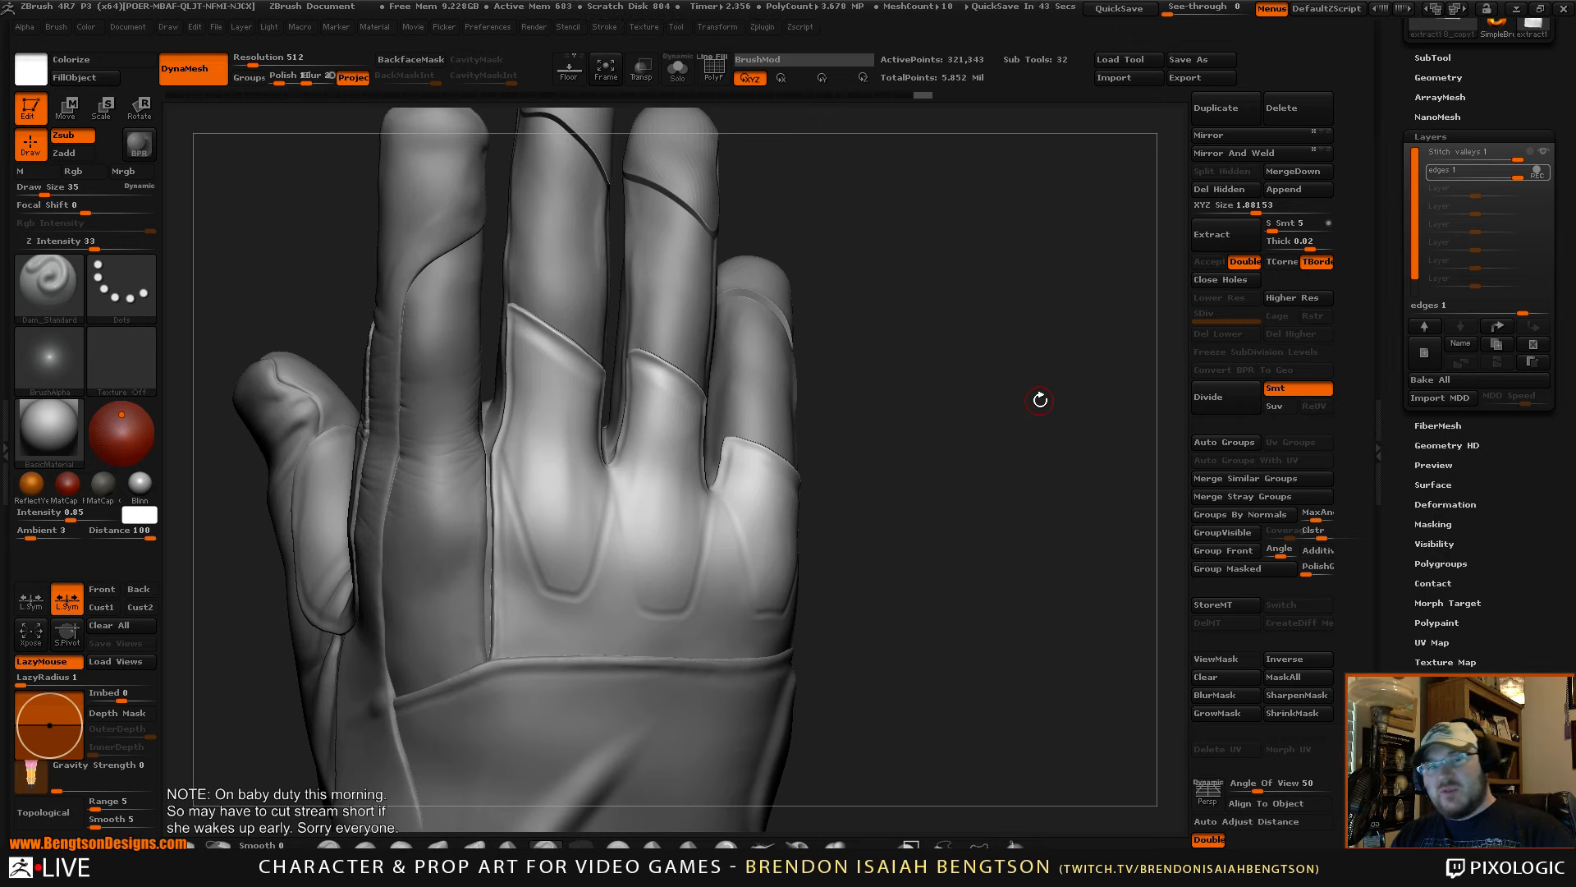
mouse_move(964, 486)
left_mouse_down()
mouse_move(982, 549)
mouse_move(1025, 455)
mouse_move(1019, 525)
mouse_move(995, 529)
left_mouse_up()
- Switch to the Move Topological brush and smooth the surface beside the middle finger's stitch valley
key("b")
key("m")
key("t")
key("shift")
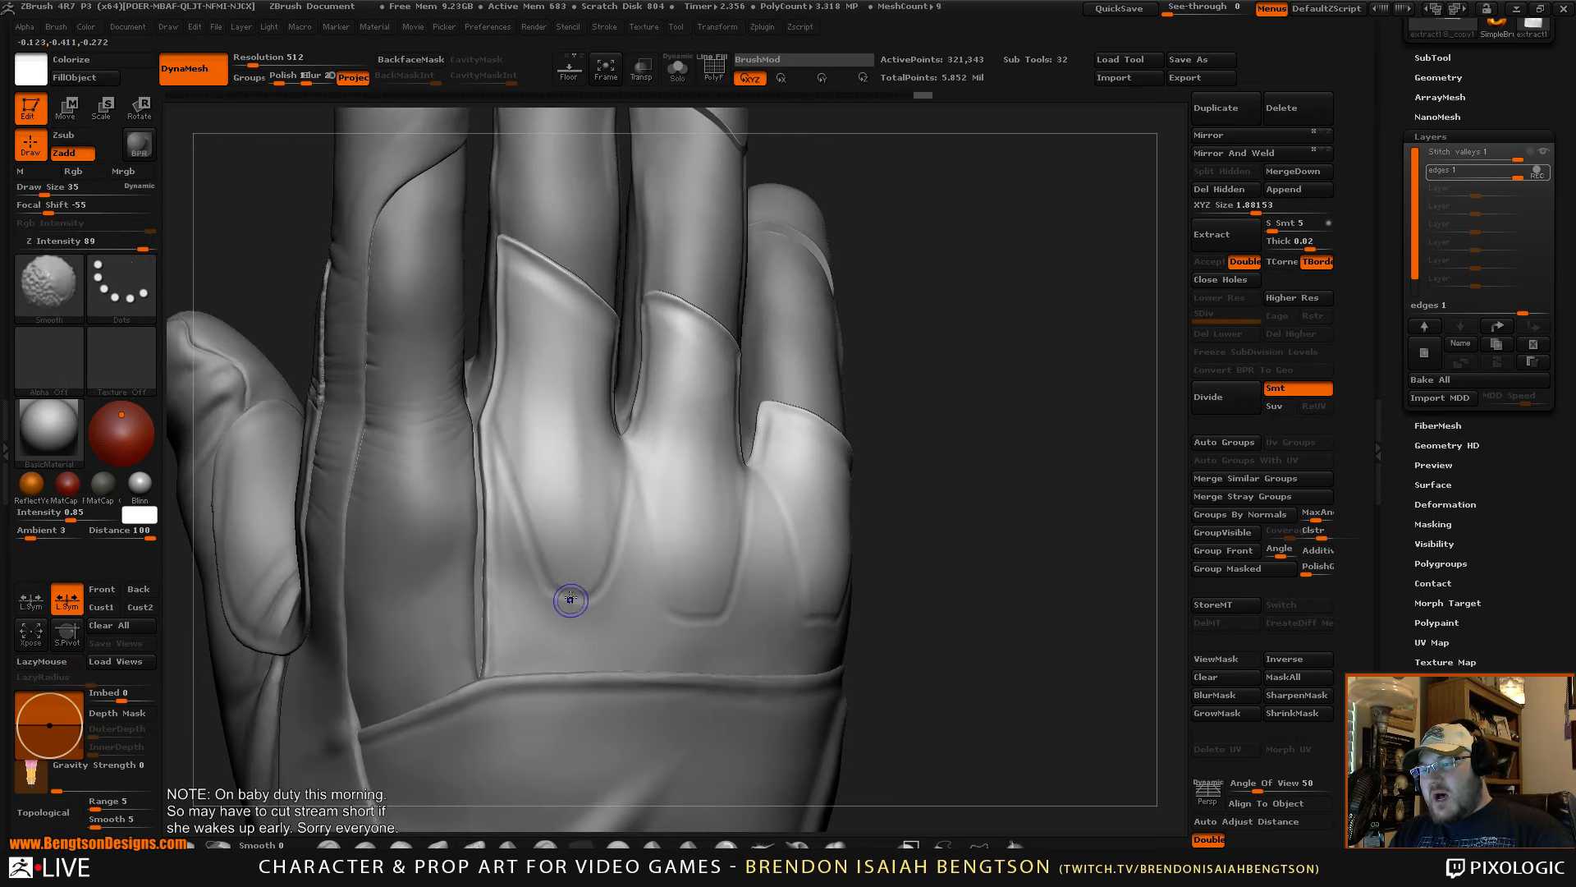
mouse_move(533, 581)
left_mouse_down("shift")
mouse_move(528, 517)
mouse_move(520, 535)
left_mouse_up("shift")
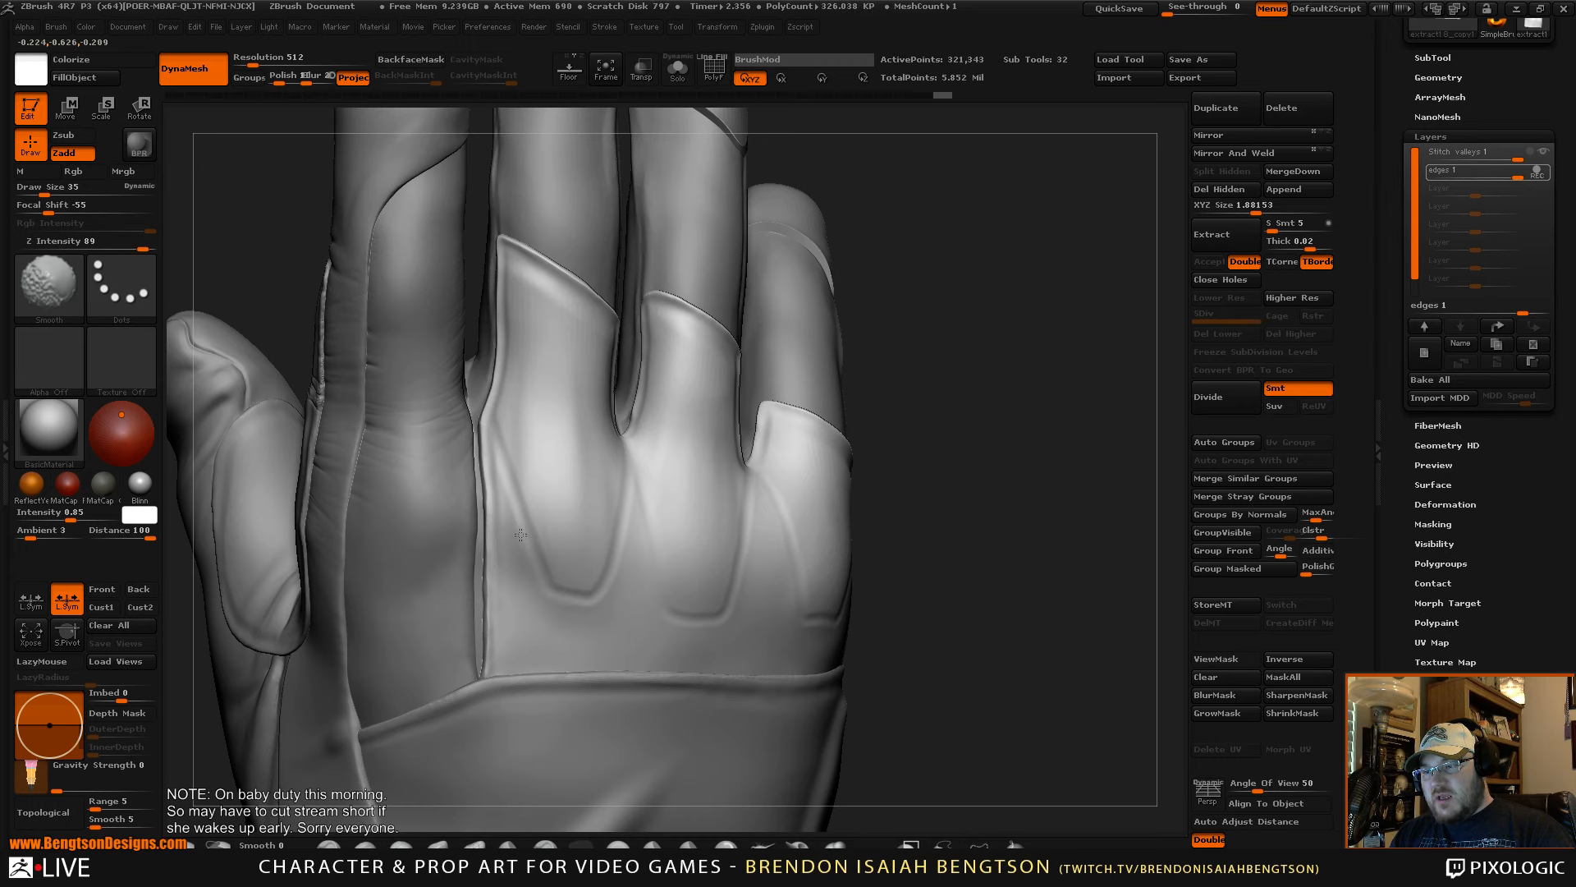
key("ctrl")
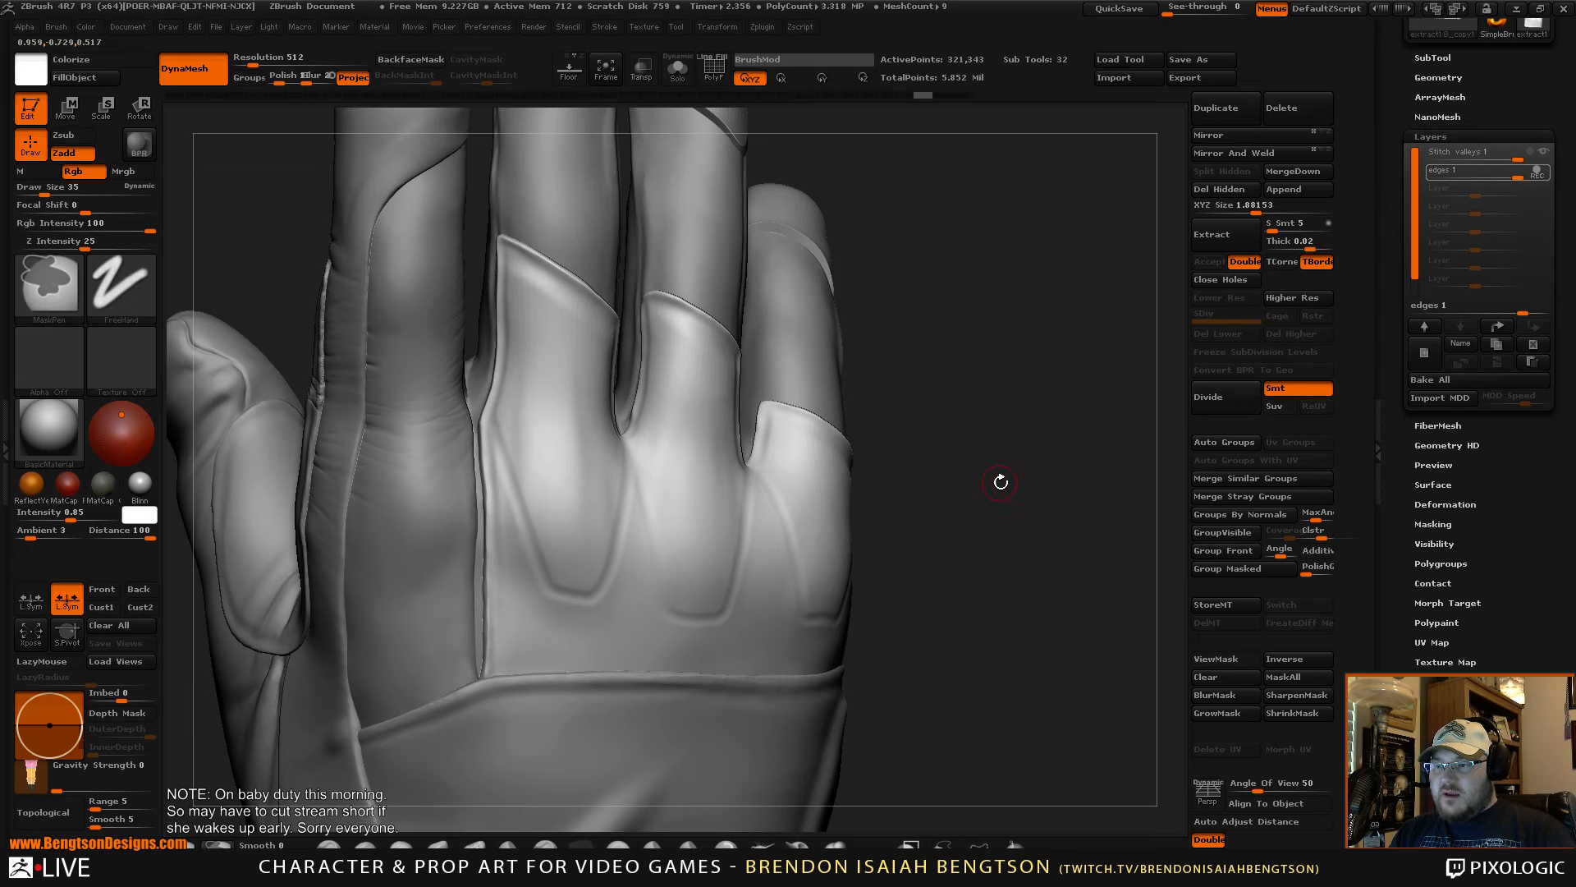
- Set the Move Topological brush's draw size to 75
left_click_drag(1024, 543, 1017, 433)
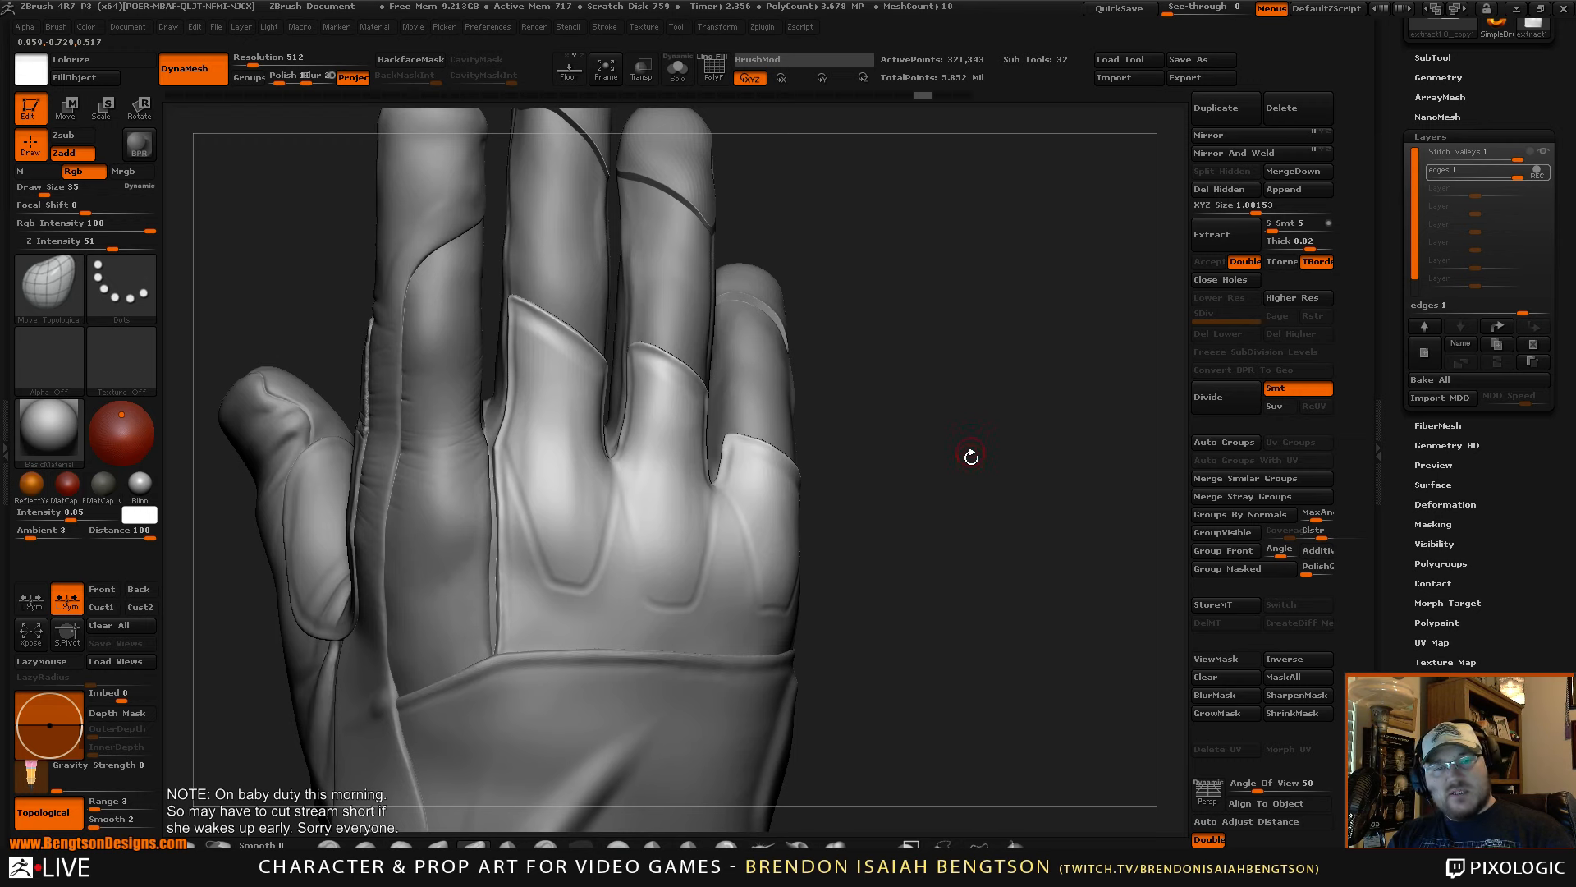
left_click_drag(976, 512, 999, 493)
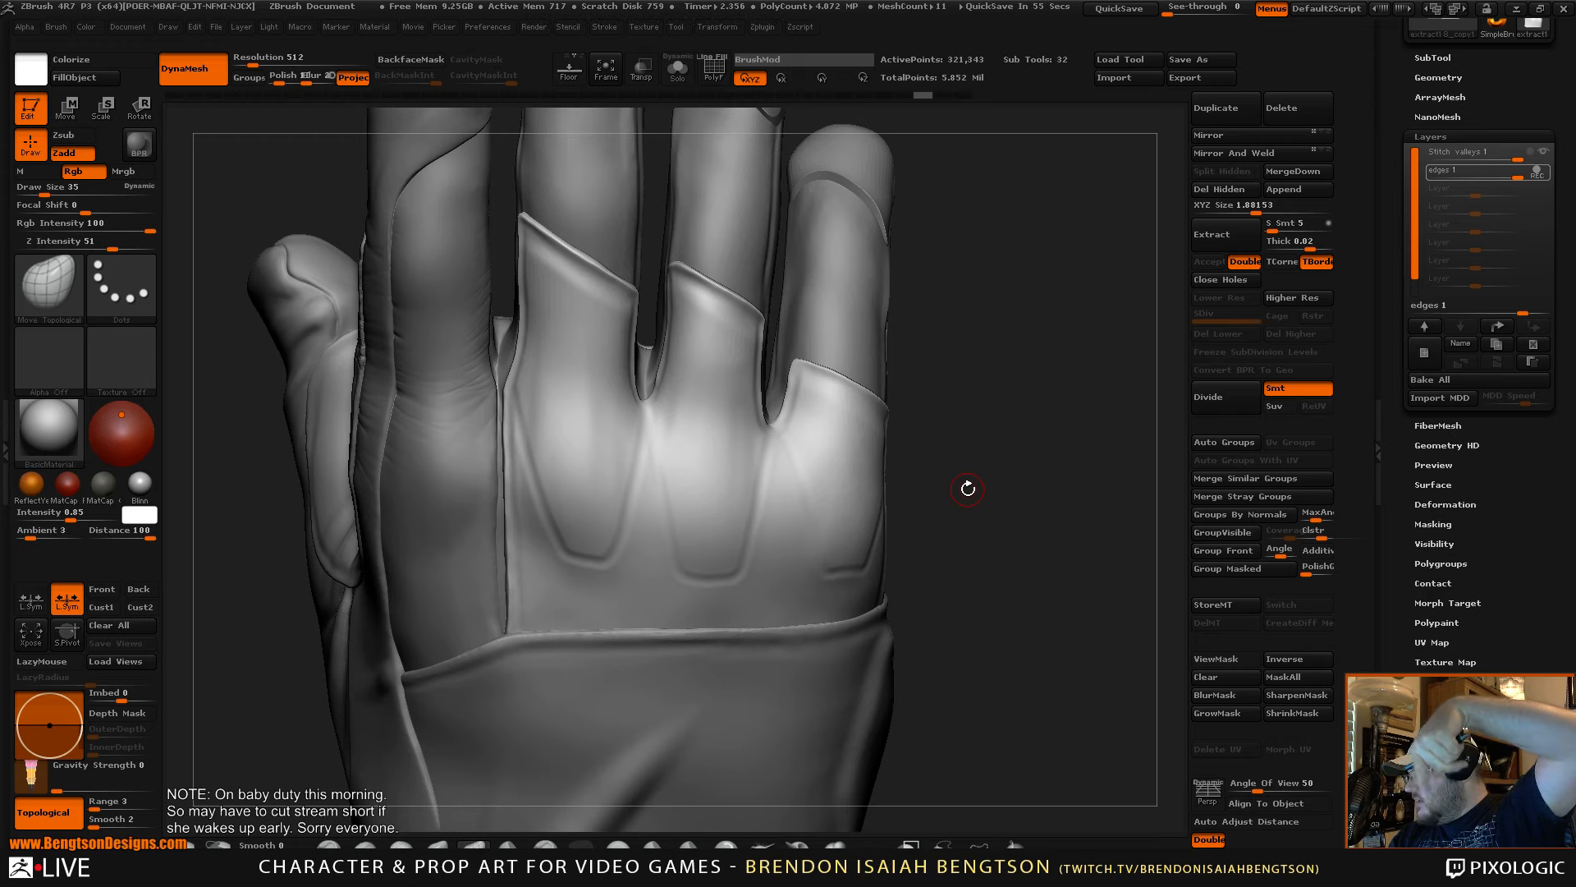
left_click_drag(1081, 512, 985, 436)
key("space")
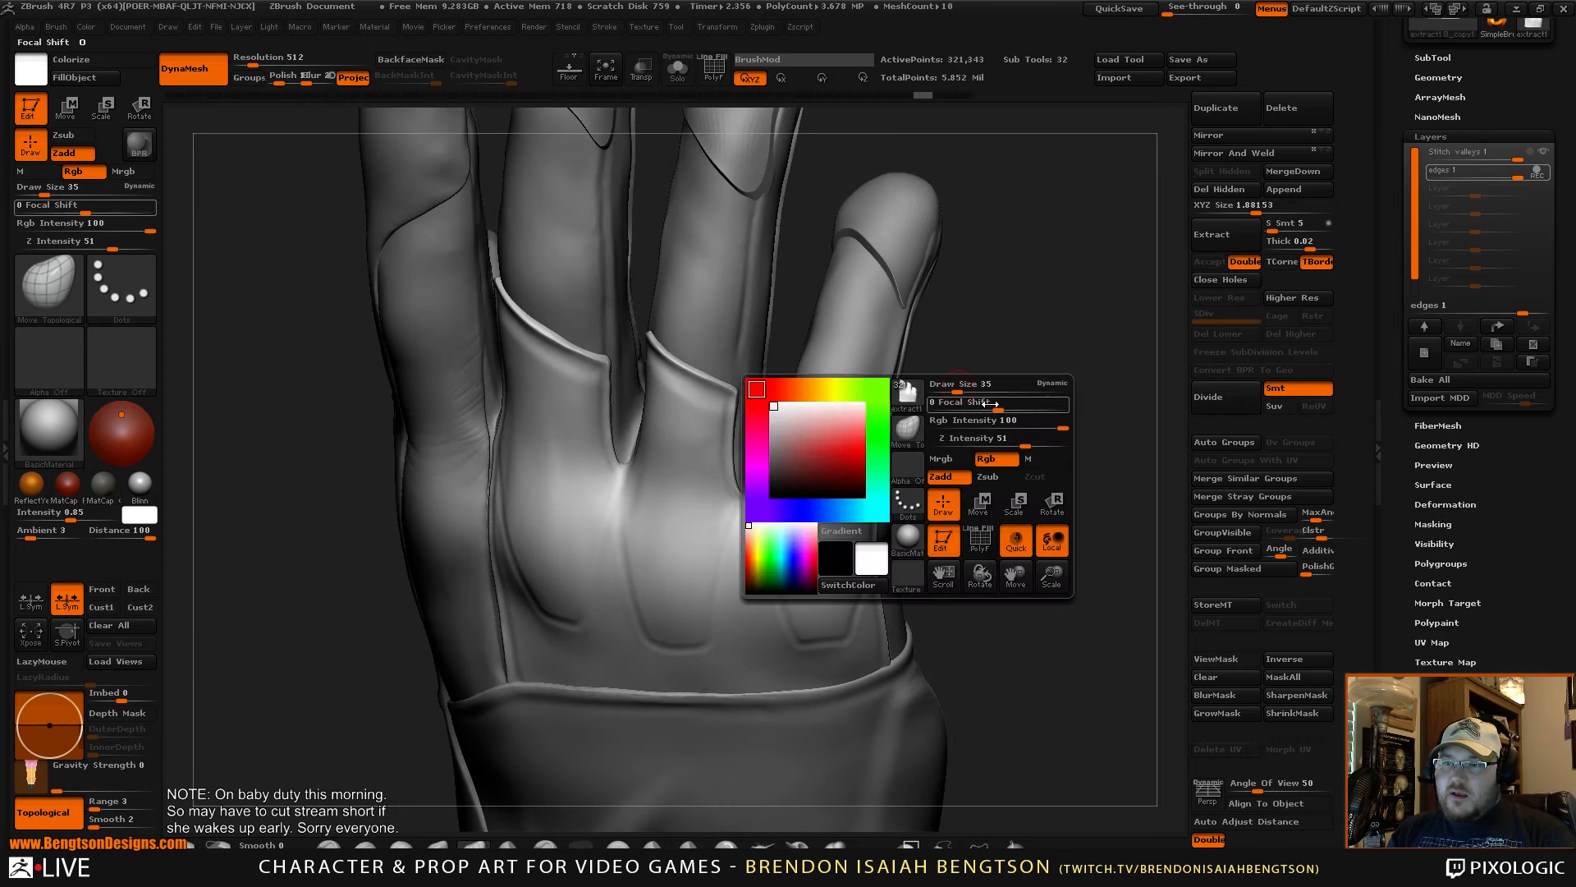
left_click(968, 389)
mouse_move(1040, 384)
left_mouse_down()
mouse_move(1034, 447)
mouse_move(1082, 481)
mouse_move(1055, 496)
left_mouse_up()
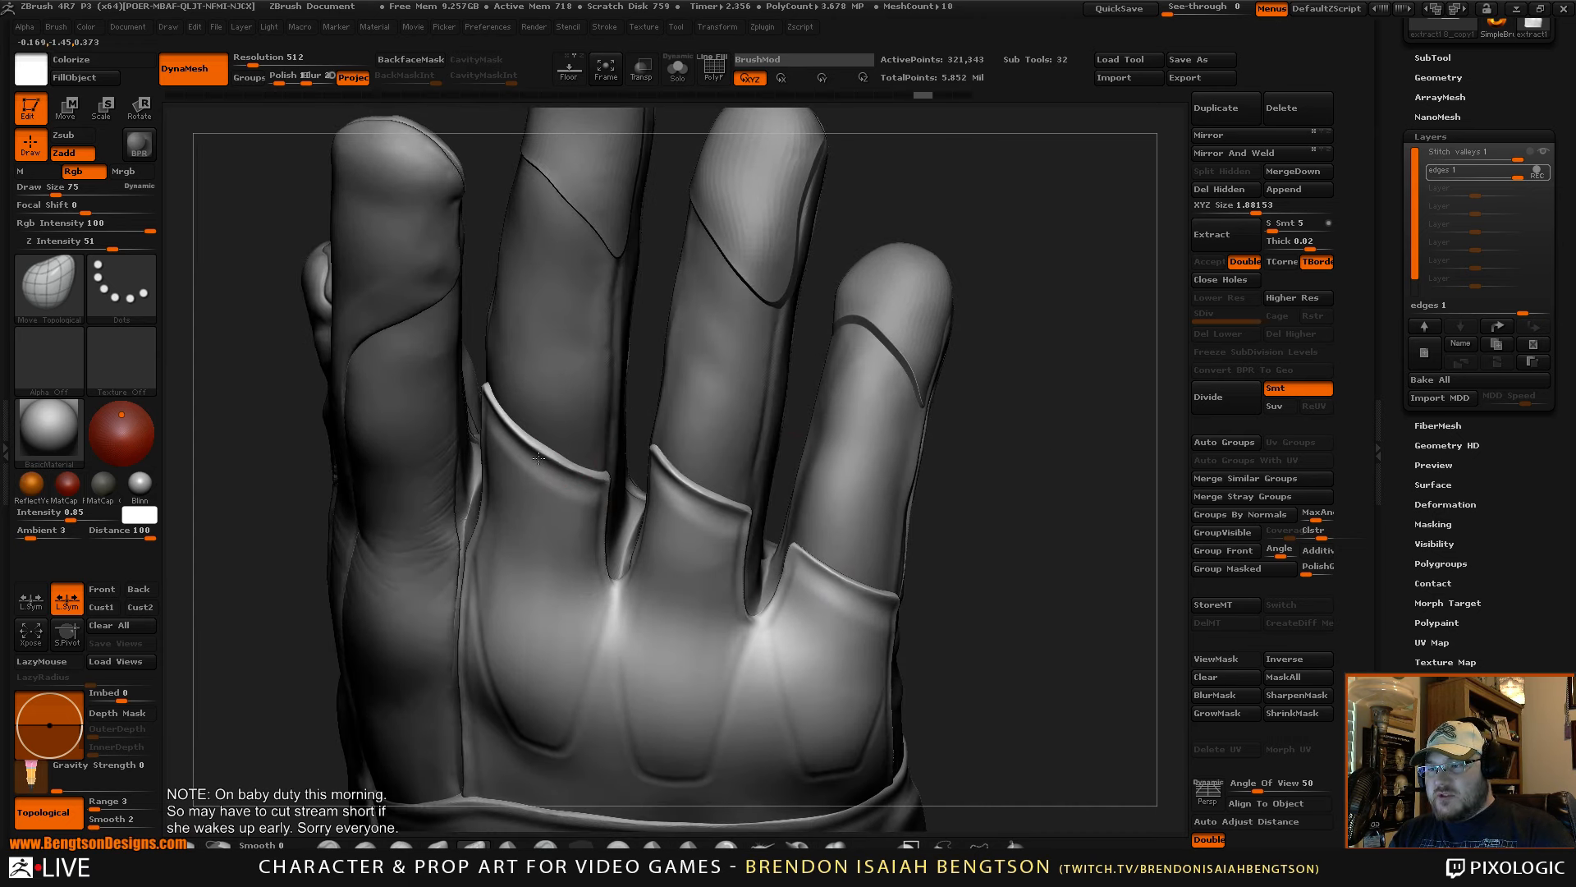
left_click_drag(1039, 528, 1067, 554)
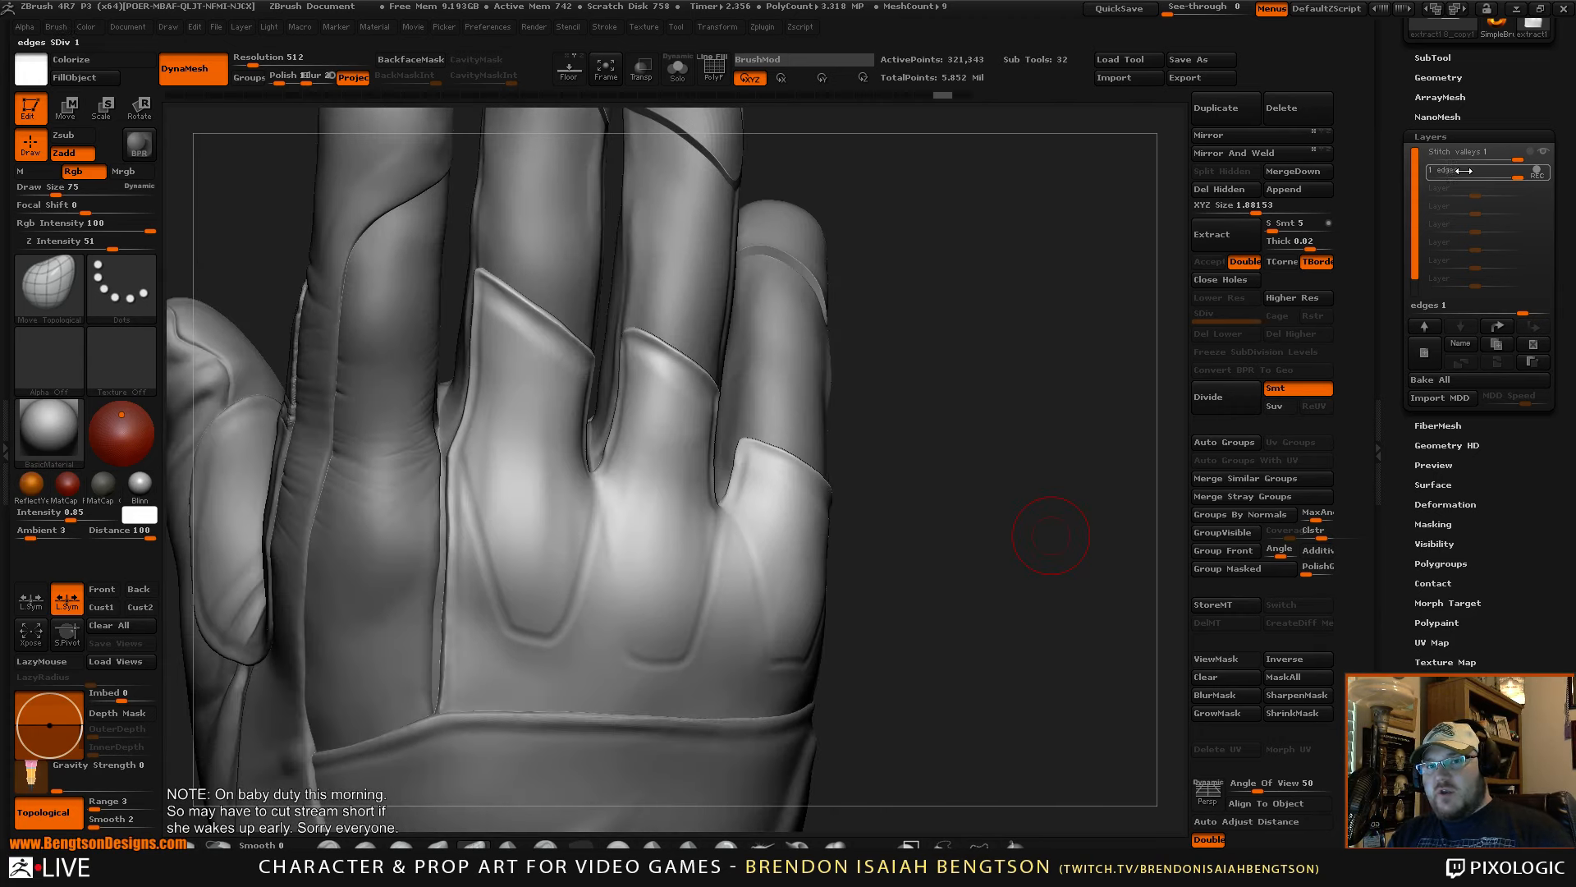
- Switch layer recording from the edges layer to the Stitch valleys layer
mouse_move(1475, 176)
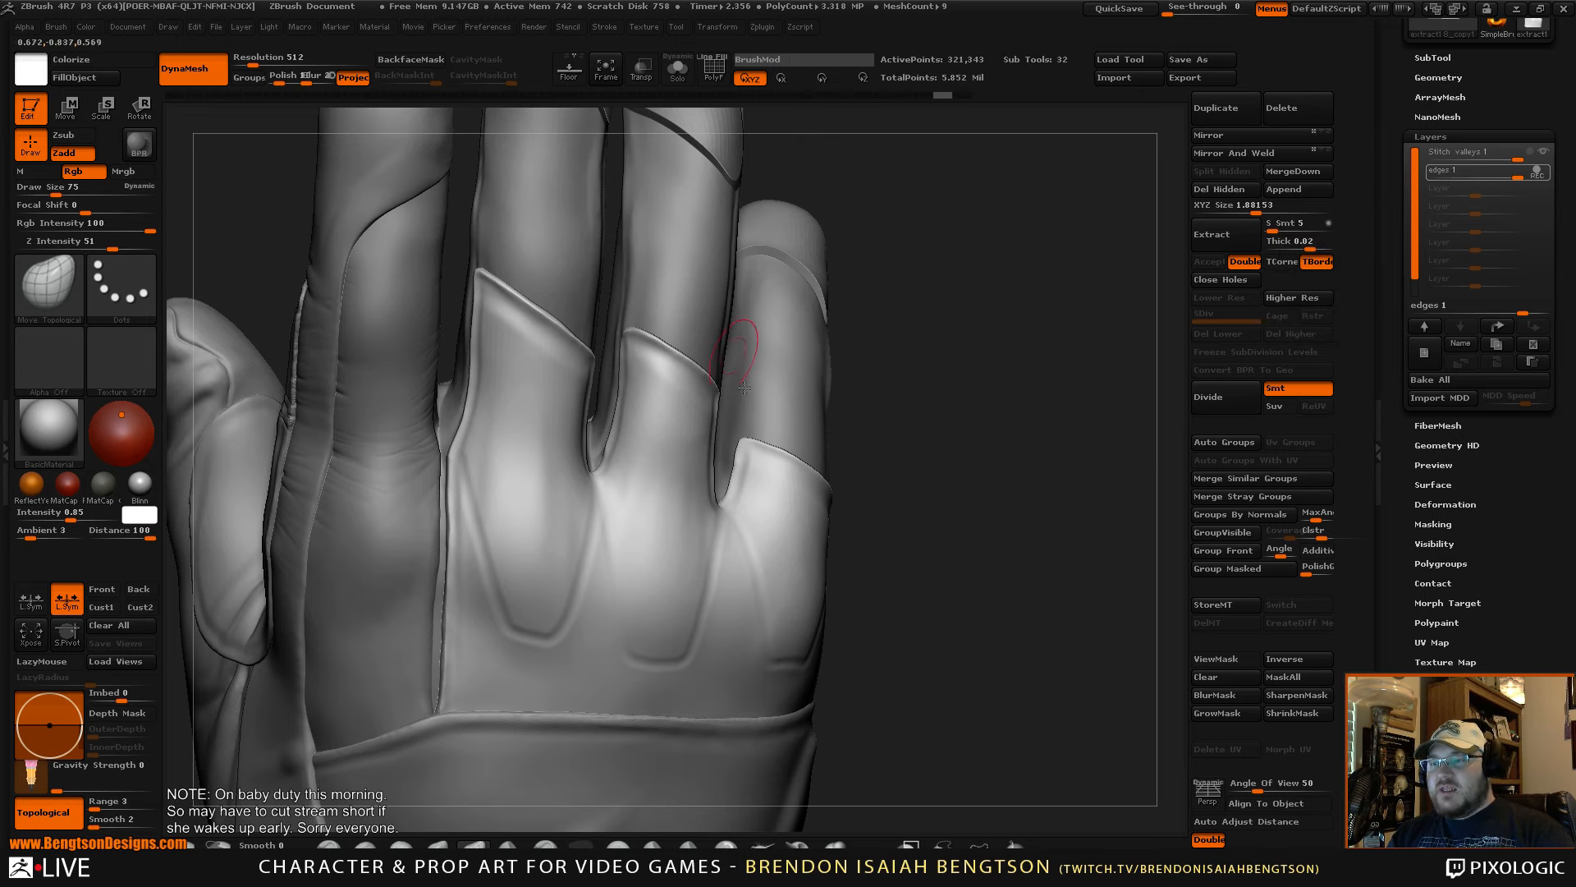
mouse_move(834, 506)
left_mouse_down()
mouse_move(1038, 570)
mouse_move(985, 552)
mouse_move(1018, 541)
mouse_move(1020, 556)
mouse_move(1042, 518)
mouse_move(1027, 510)
mouse_move(1041, 514)
left_mouse_up()
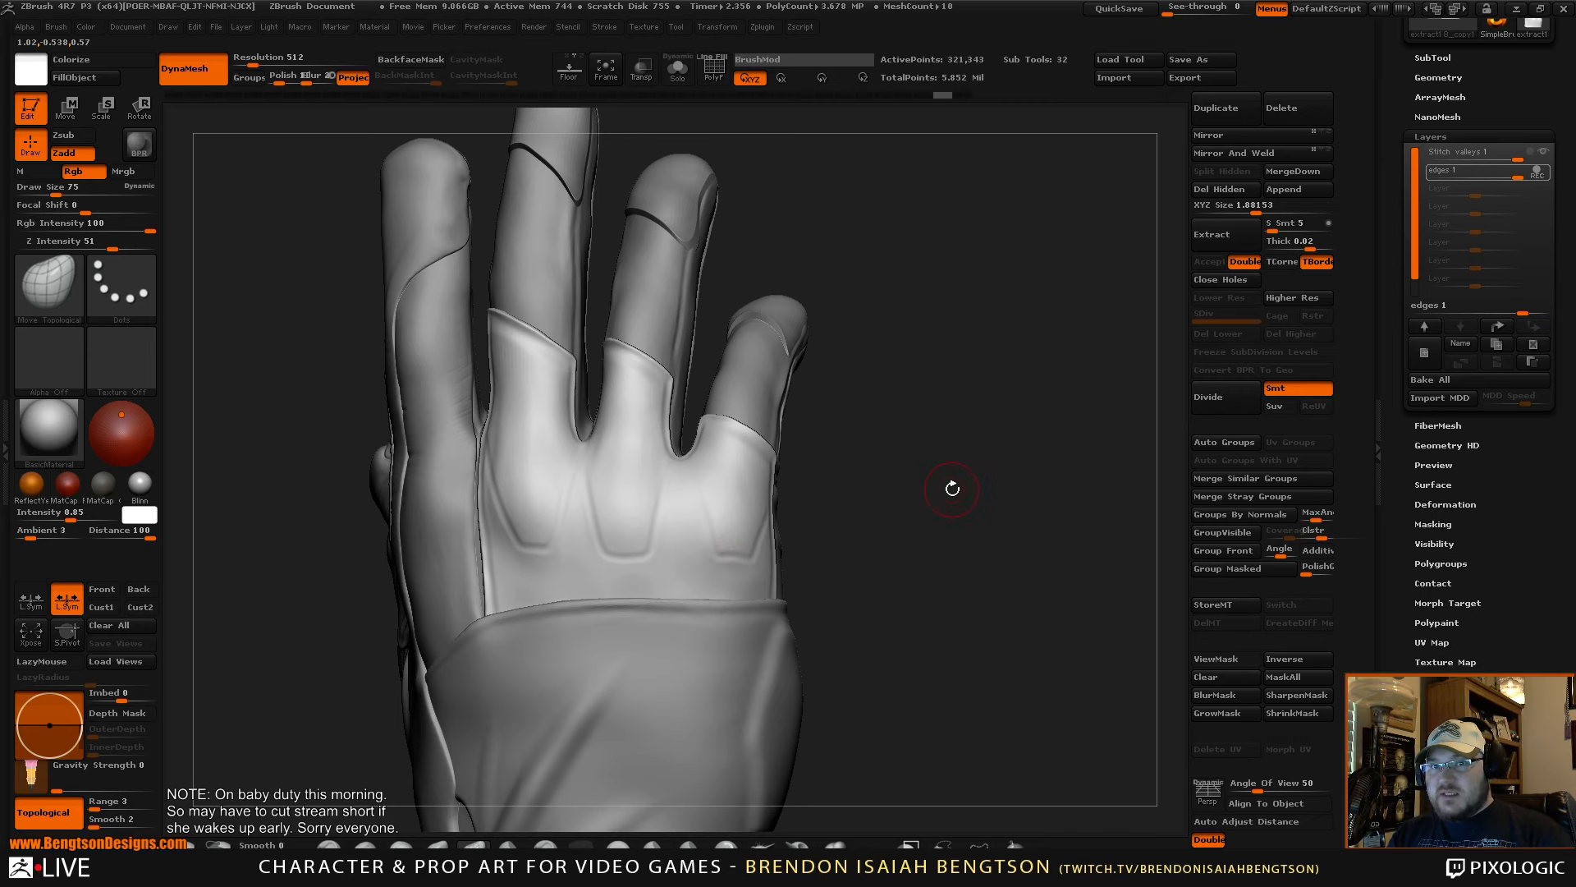
left_click_drag(957, 491, 981, 410, "alt")
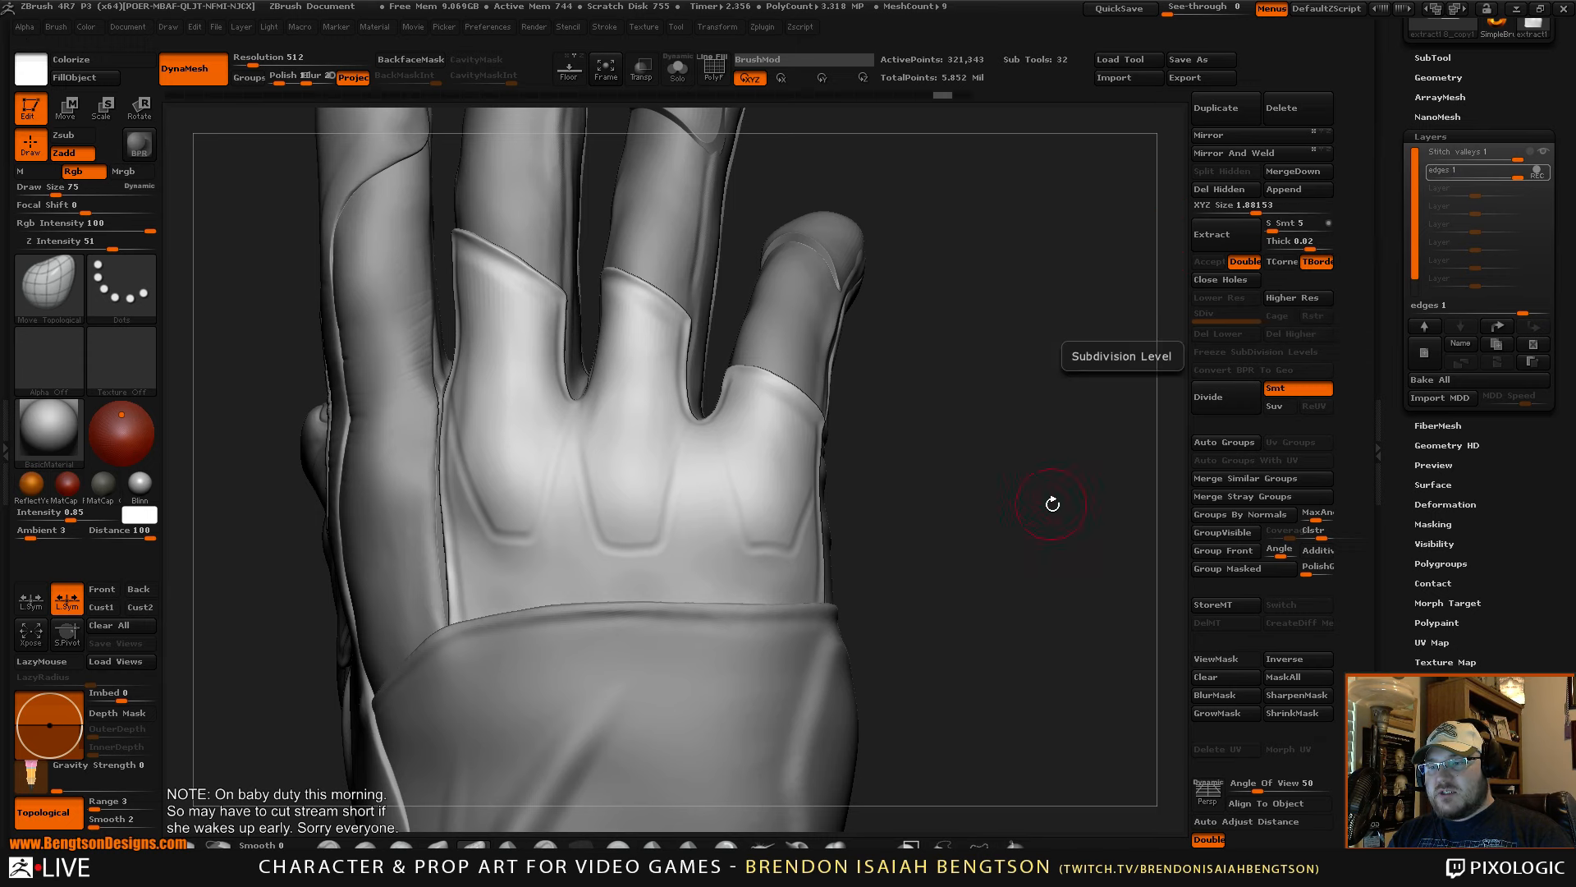
left_click_drag(1052, 503, 1060, 535)
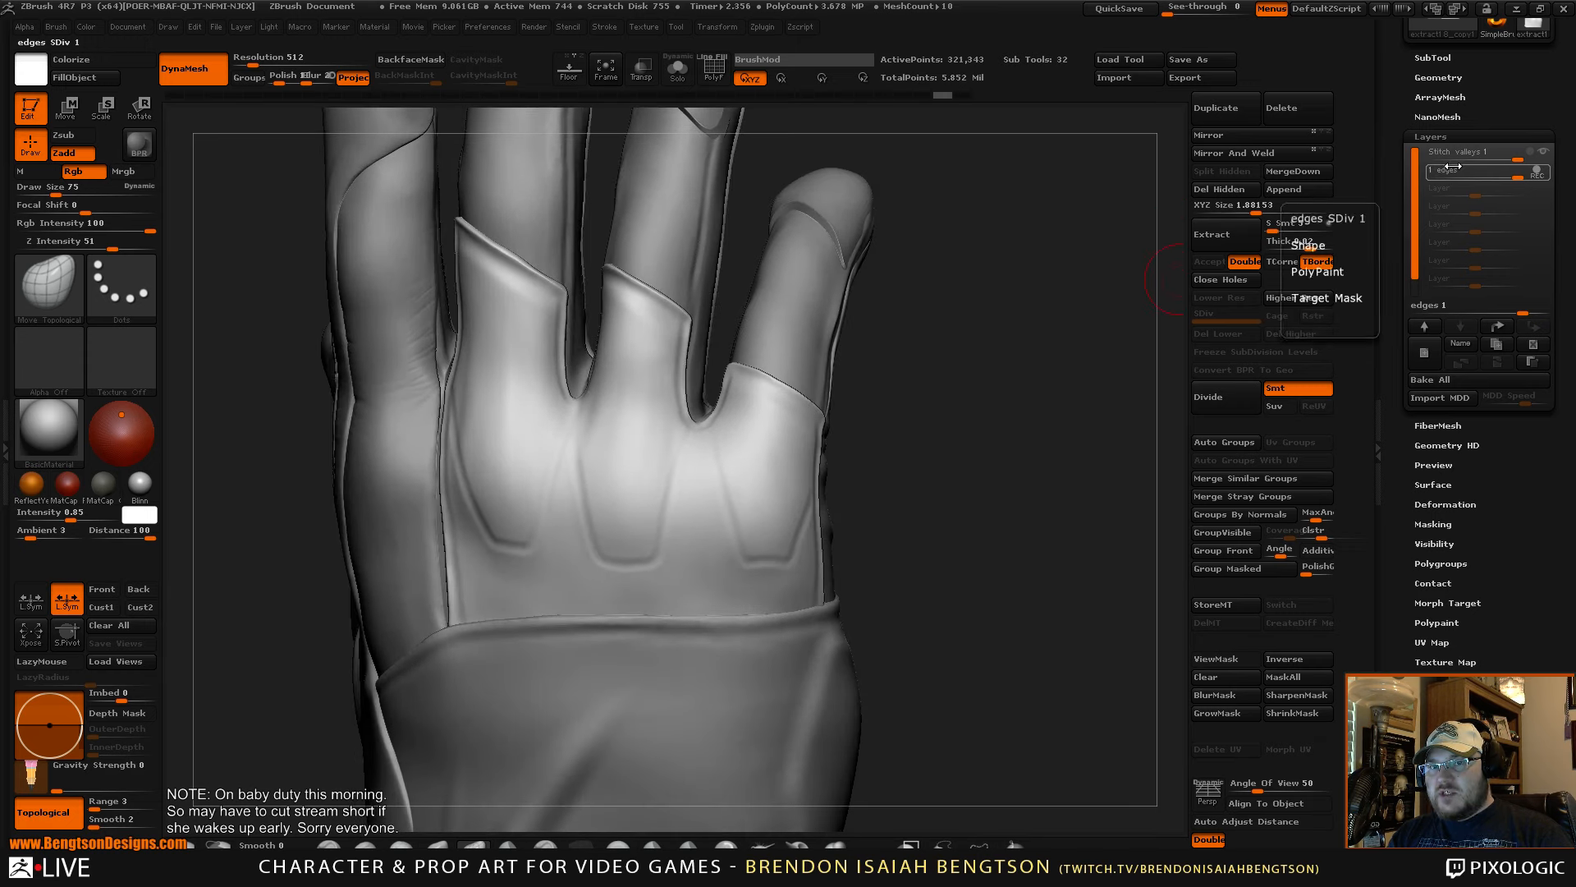
left_click(1531, 157)
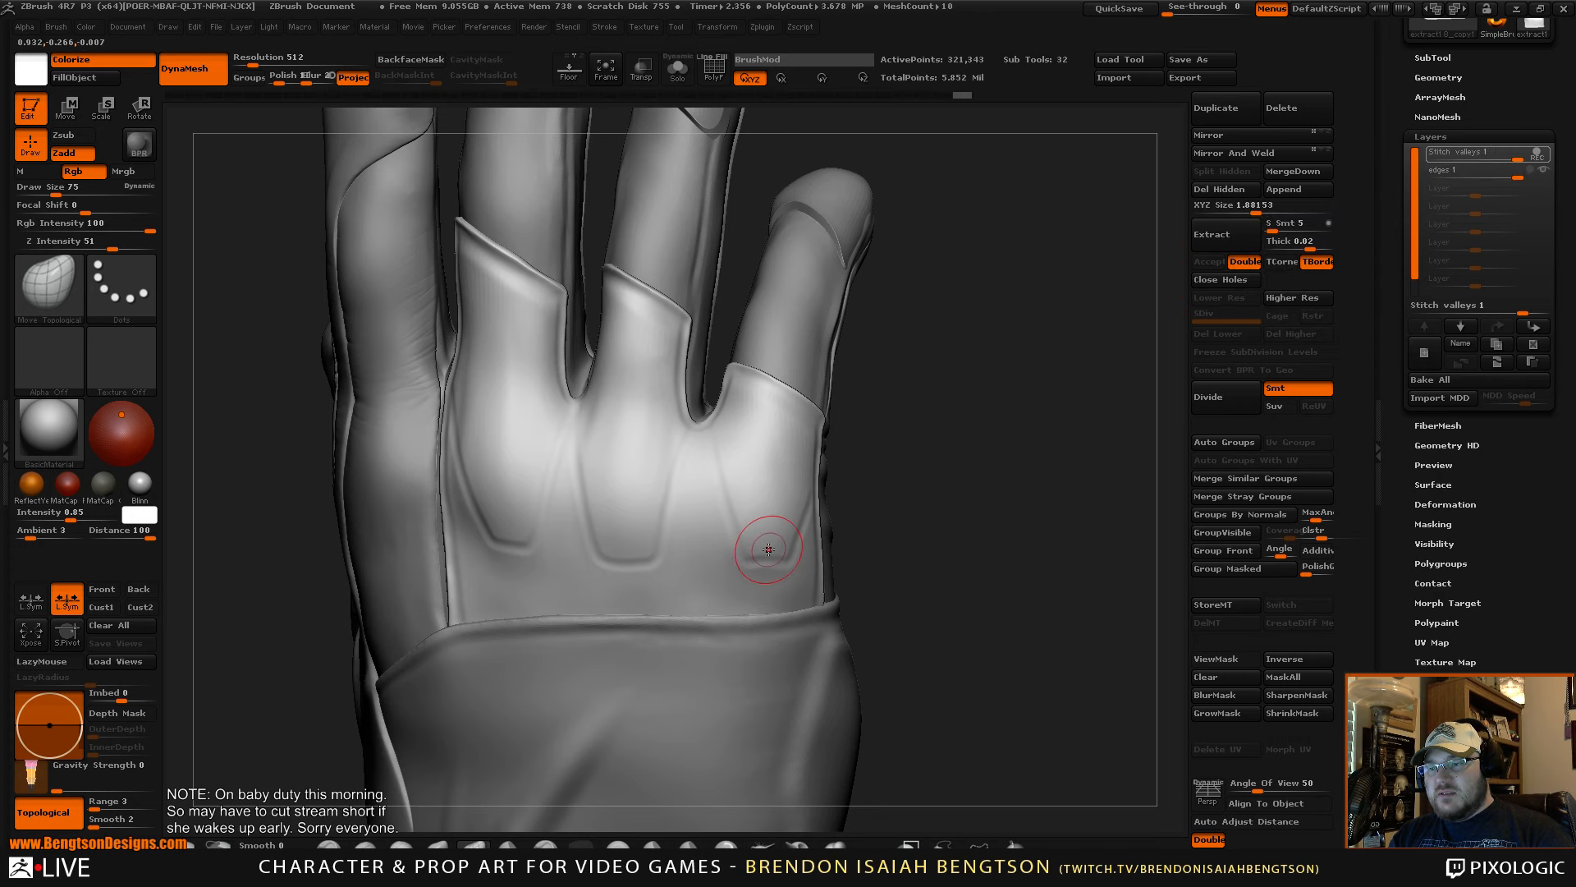
- Set the draw size to 93 and reshape the lower end of the little finger's stitch valley
key("space")
left_click_drag(771, 542, 777, 542)
mouse_move(770, 554)
left_mouse_down()
mouse_move(768, 573)
mouse_move(741, 571)
left_mouse_up()
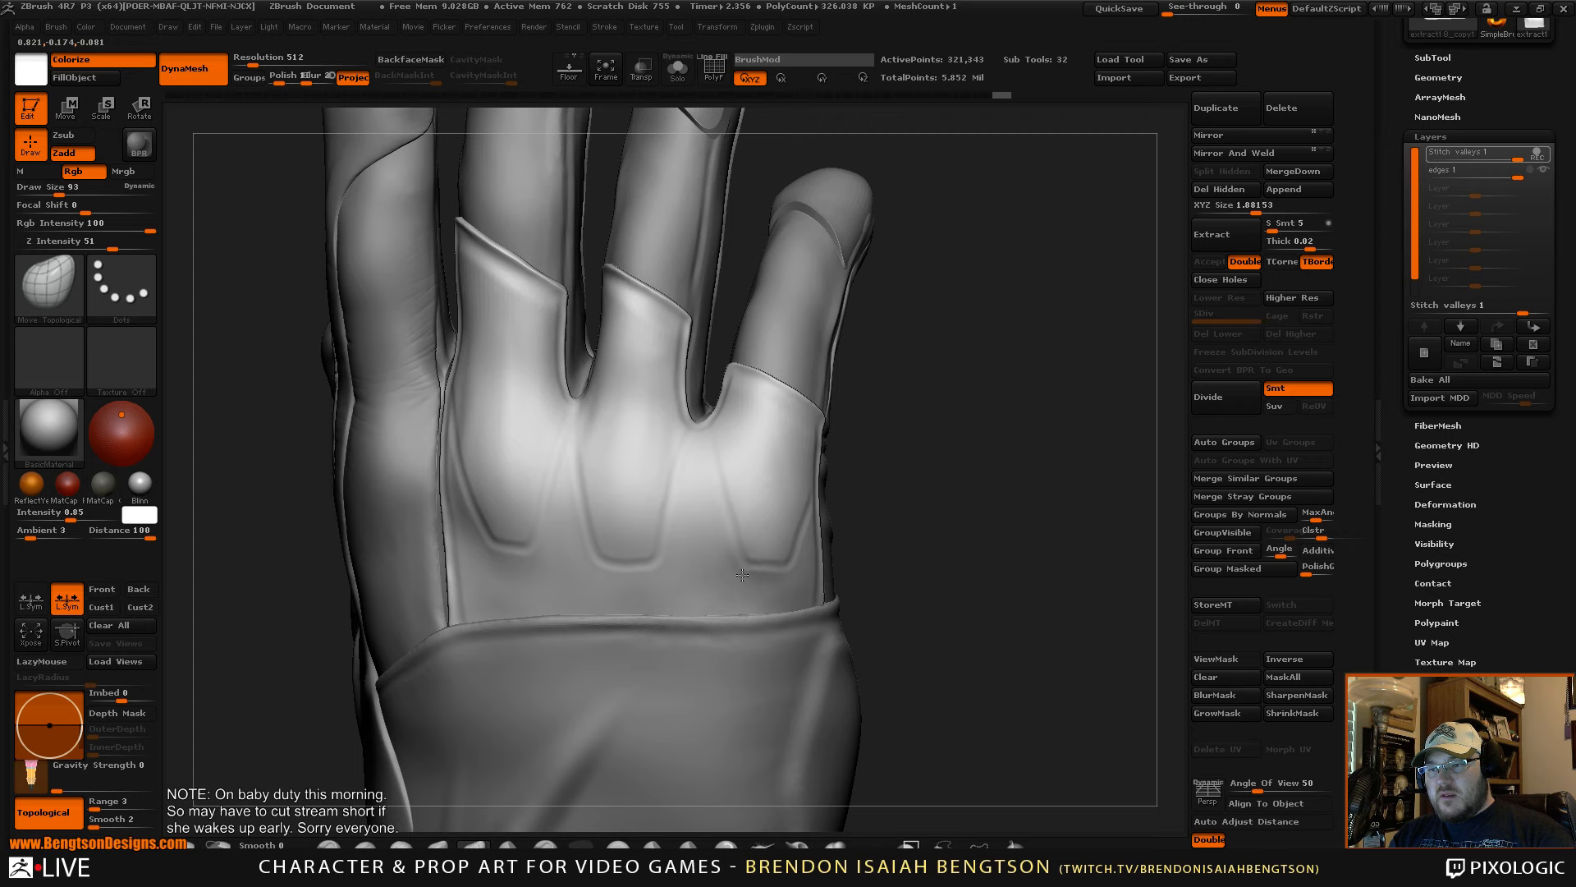
- Reduce the draw size to 42 and smooth the surface around the little finger's stitch valley
key("shift+space")
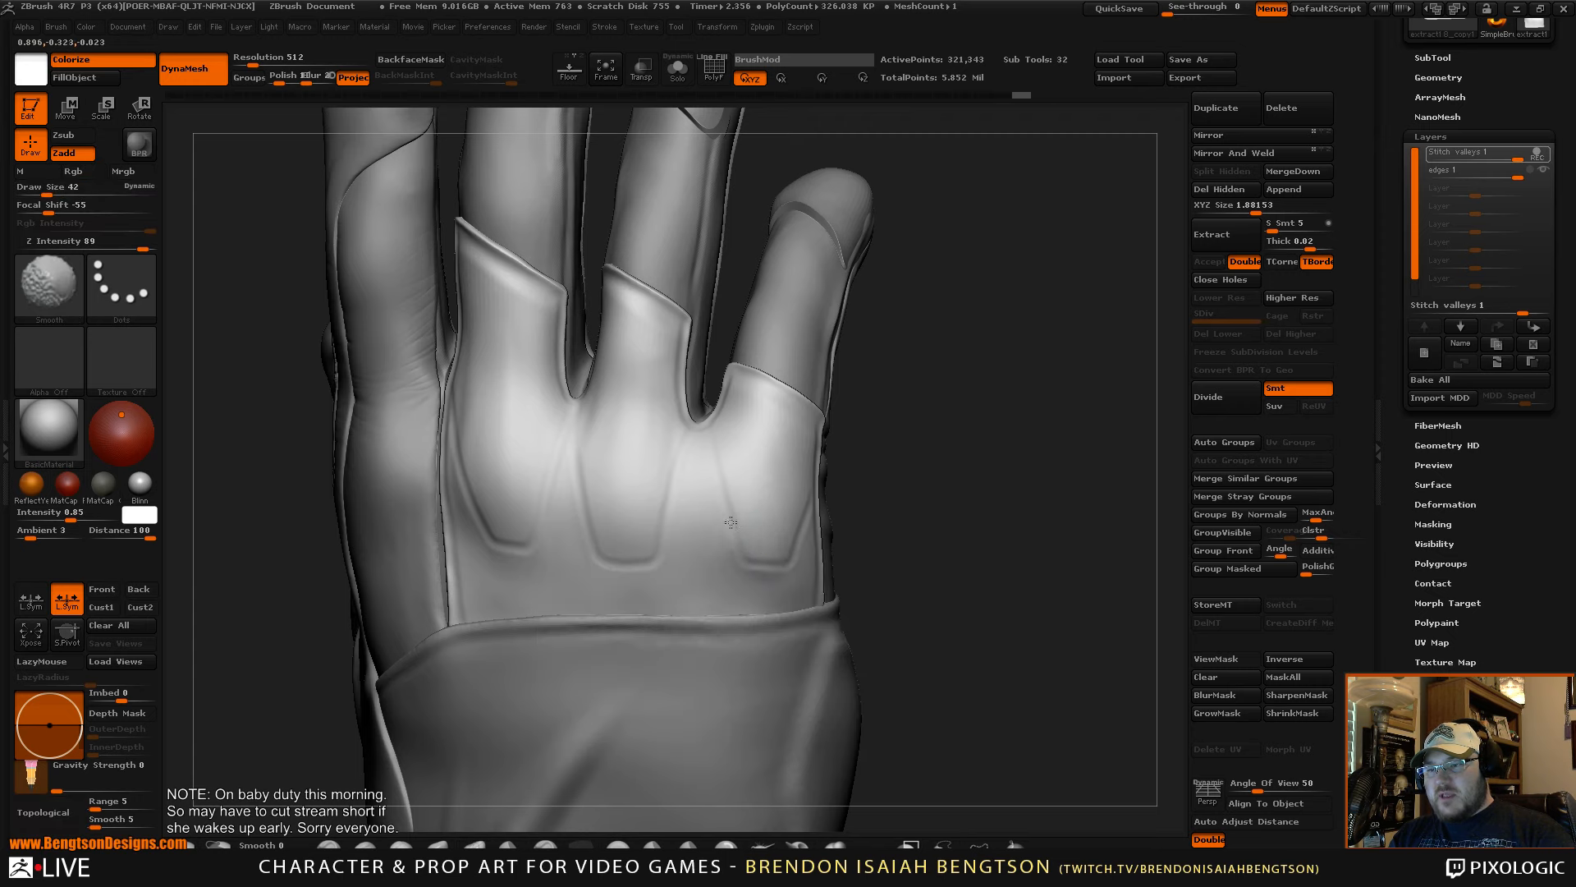
mouse_move(730, 522)
left_mouse_down("shift")
mouse_move(731, 577)
mouse_move(777, 531)
mouse_move(735, 581)
left_mouse_up("shift")
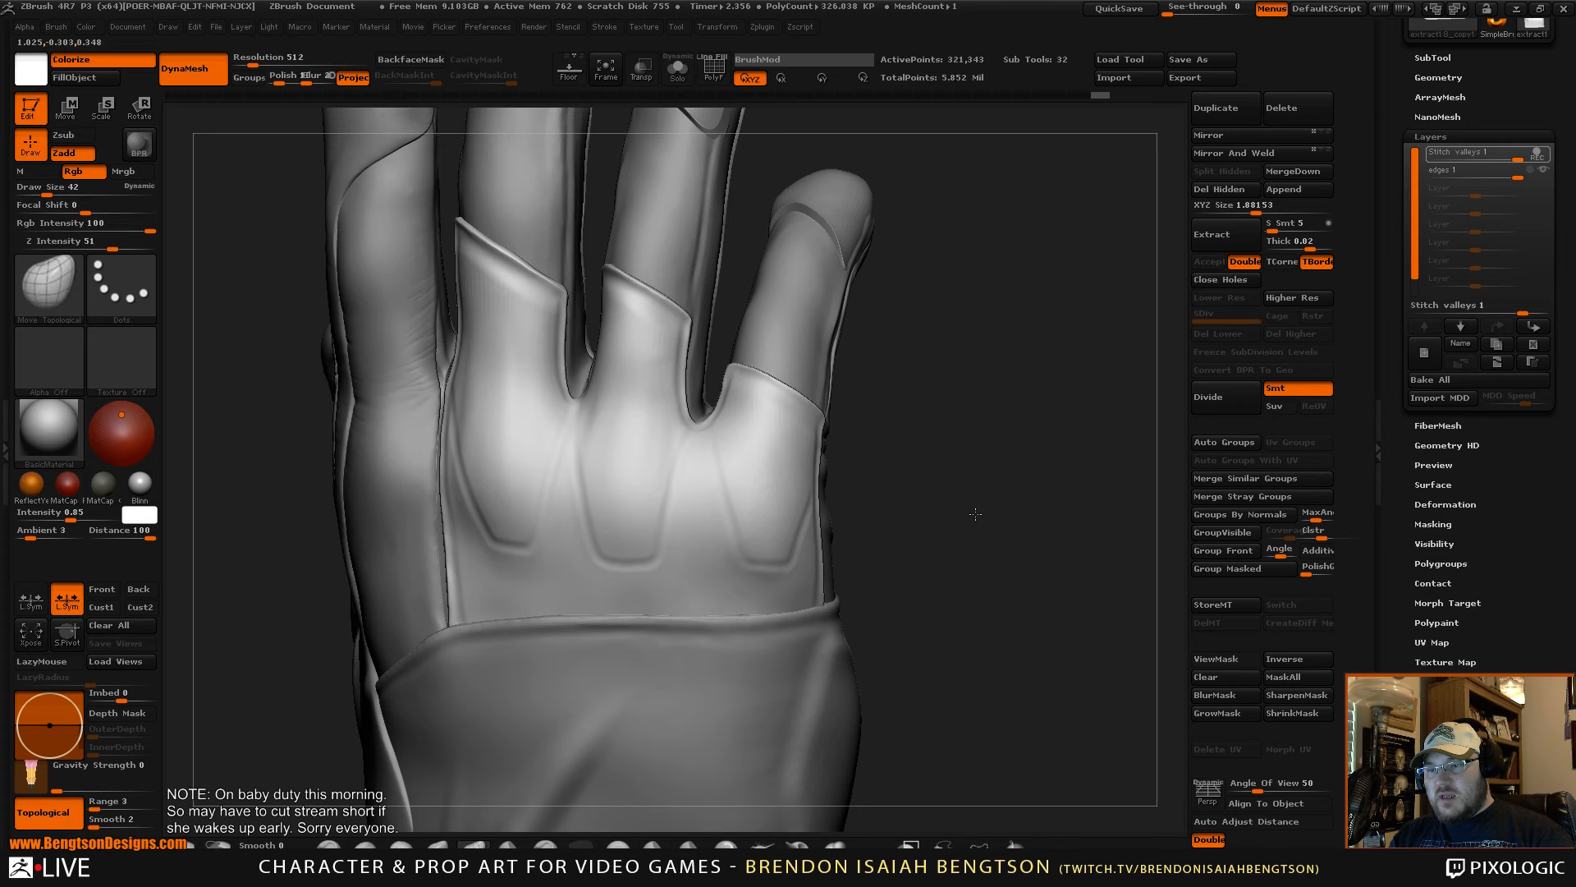
left_click_drag(975, 511, 915, 512)
left_click_drag(793, 487, 800, 513, "shift")
- Switch to the ClayBuildup brush in additive mode with a draw size of 47
mouse_move(1055, 463)
left_mouse_down("alt")
mouse_move(1006, 433)
mouse_move(999, 460)
mouse_move(1043, 517)
mouse_move(1012, 512)
left_mouse_up("alt")
key("b")
key("c")
key("b")
mouse_move(1047, 417)
left_mouse_down()
mouse_move(1041, 471)
mouse_move(1017, 461)
left_mouse_up()
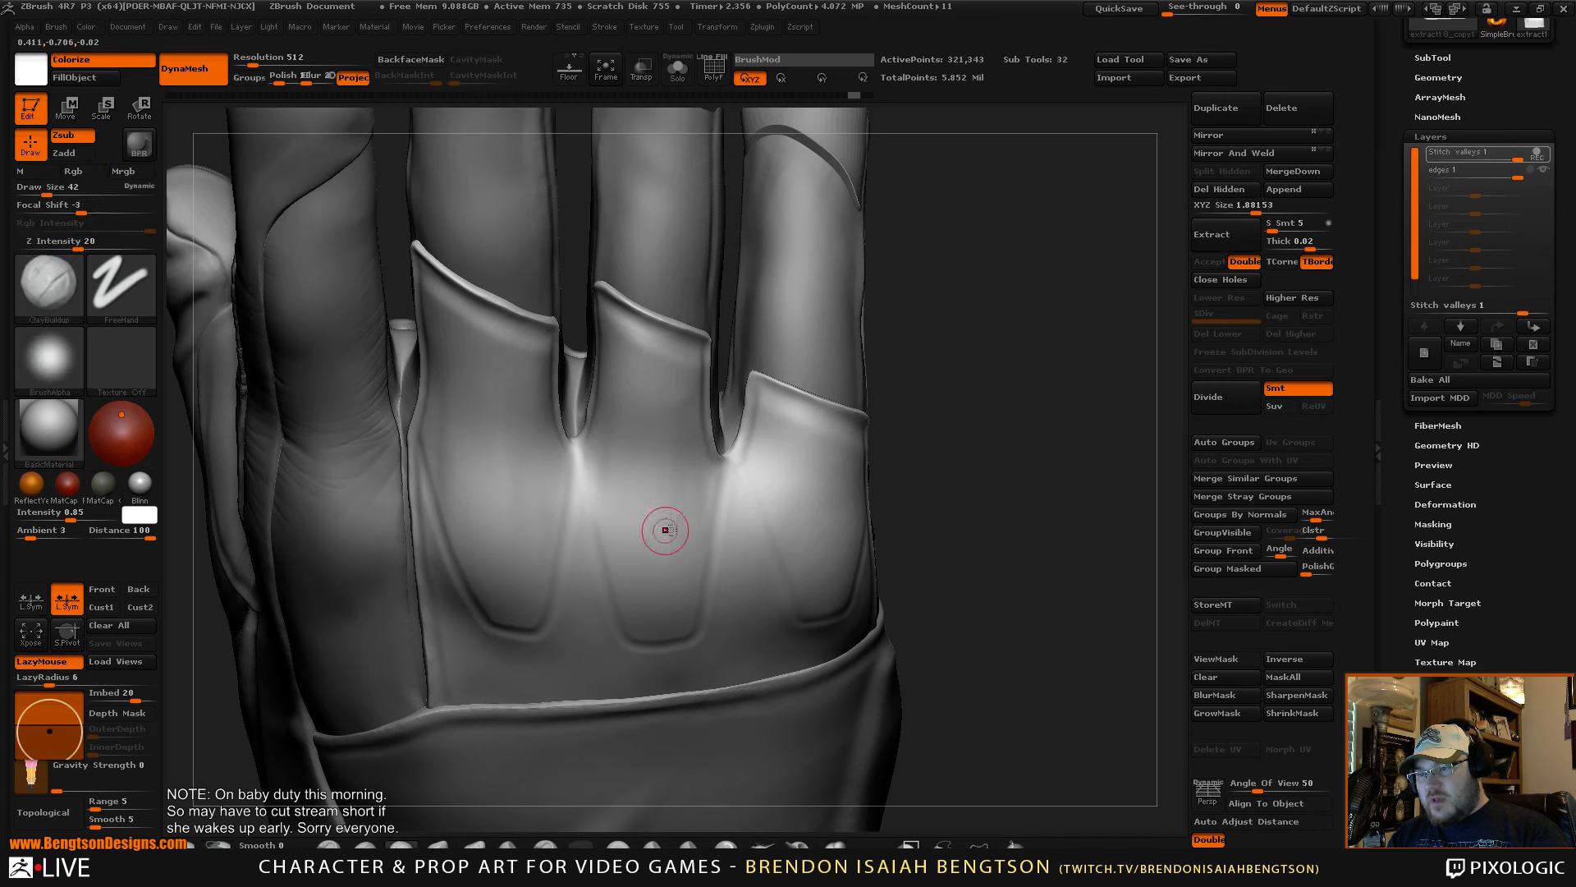
key("space")
left_click(665, 625)
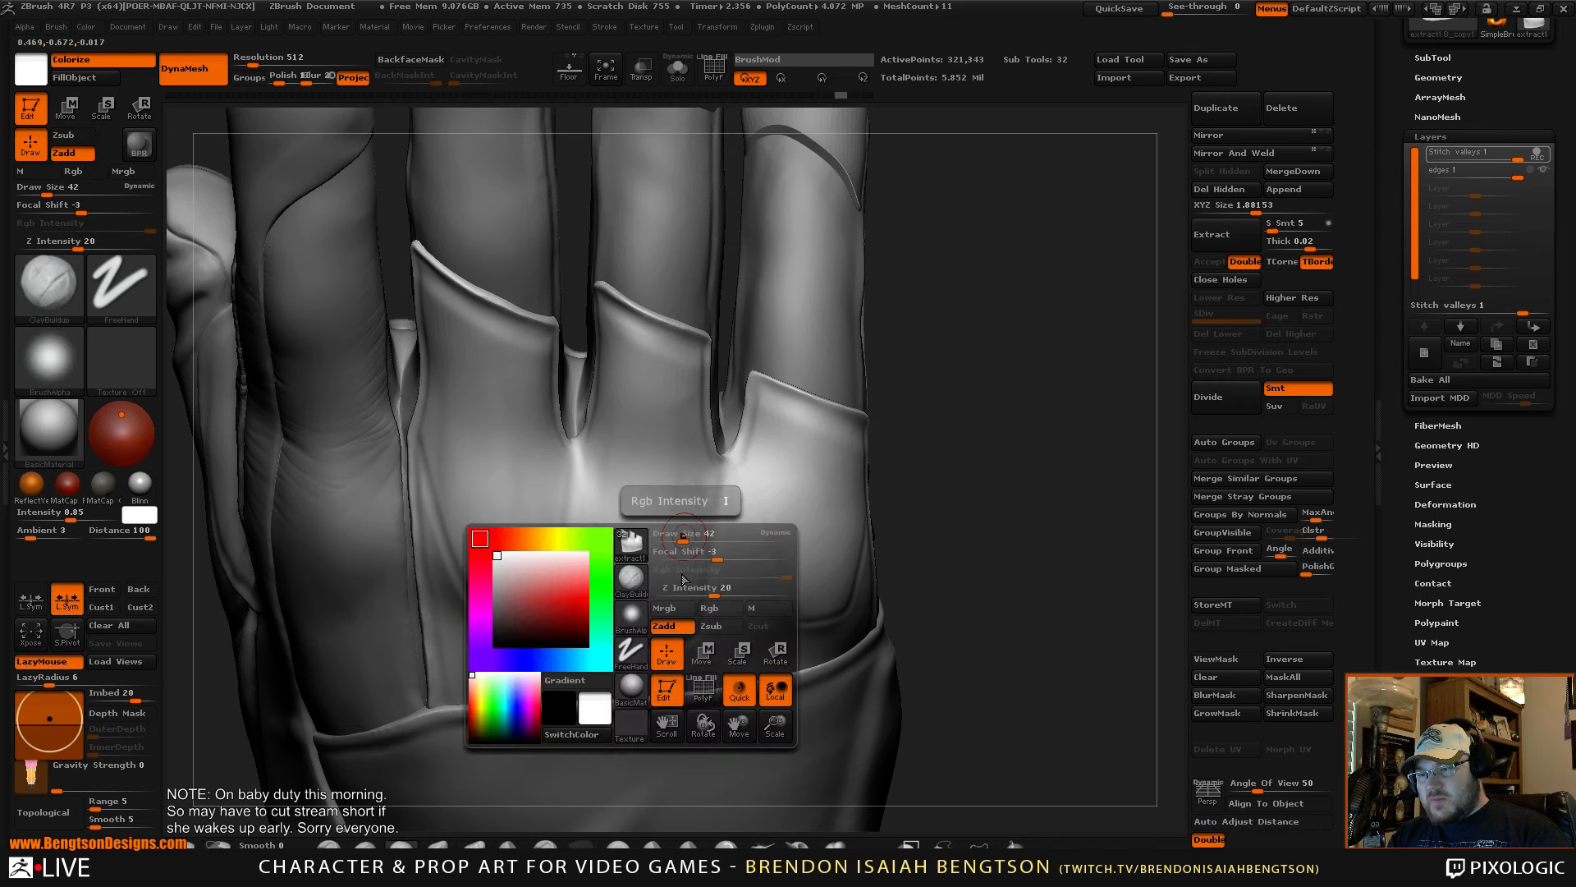
key("space")
left_click_drag(776, 486, 778, 486)
- Build up and smooth the surface around the lower end of the ring finger's stitch valley
left_click_drag(954, 353, 1032, 481)
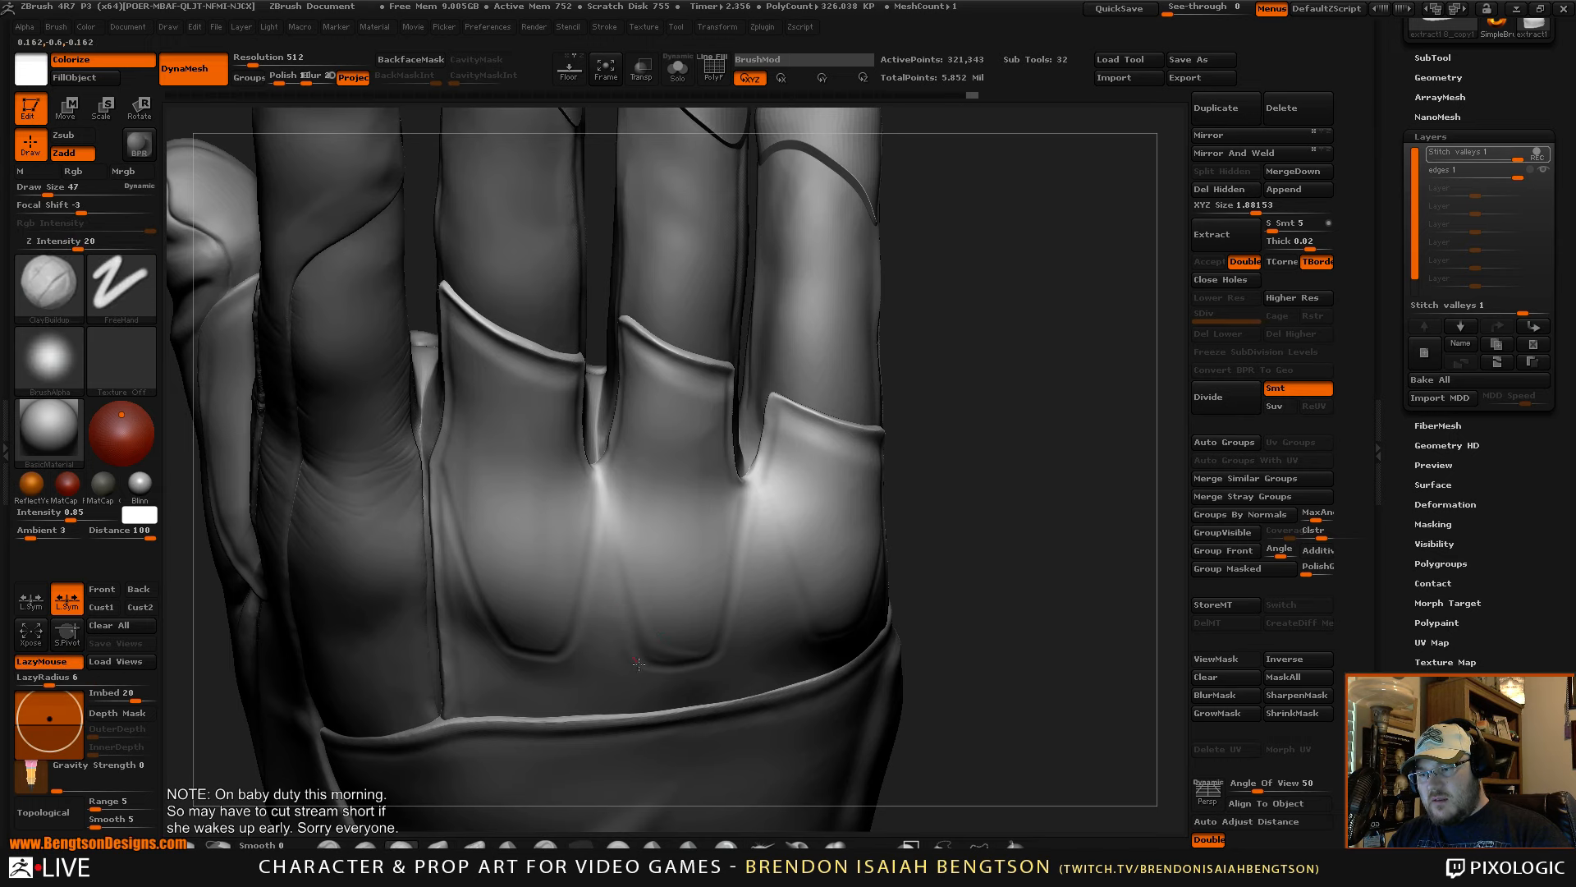
key("shift")
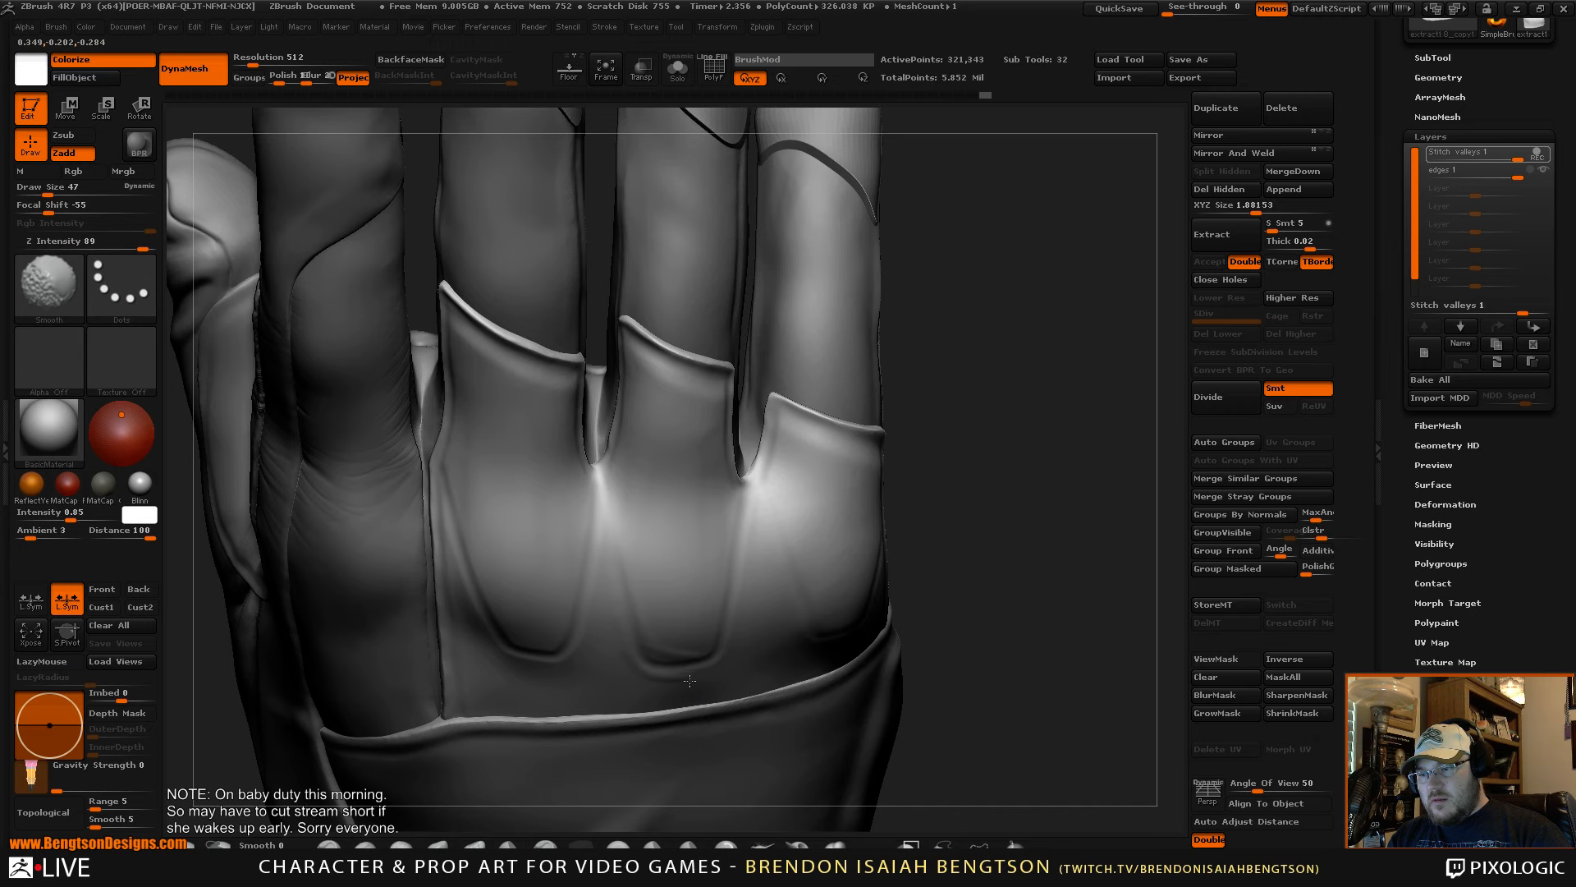
left_click_drag(1064, 594, 1082, 552)
key("shift")
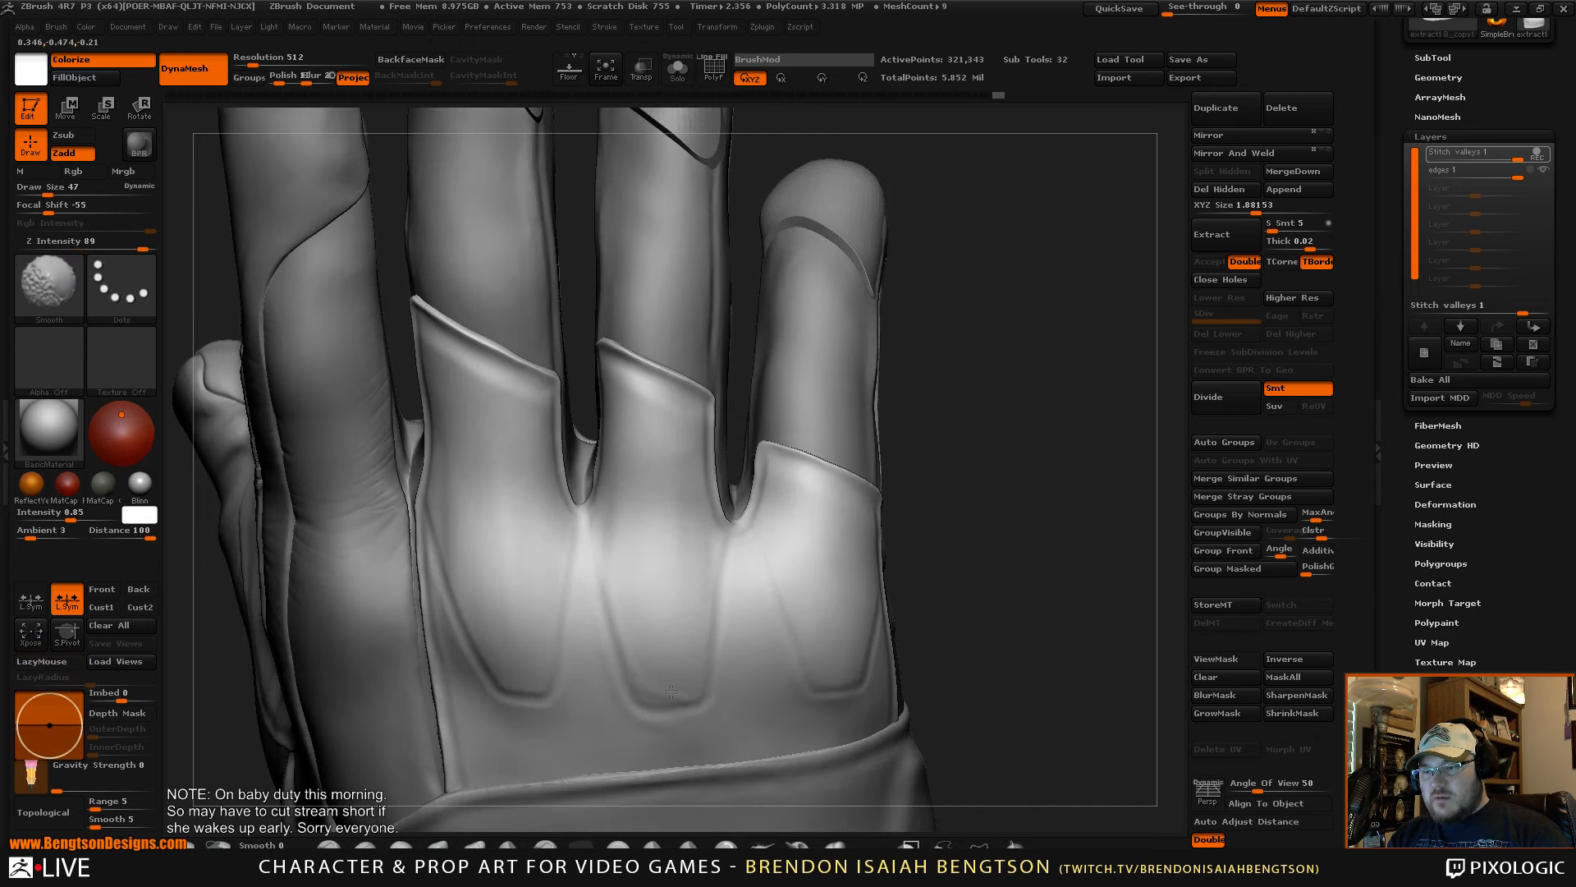
left_click_drag(638, 678, 633, 654, "shift")
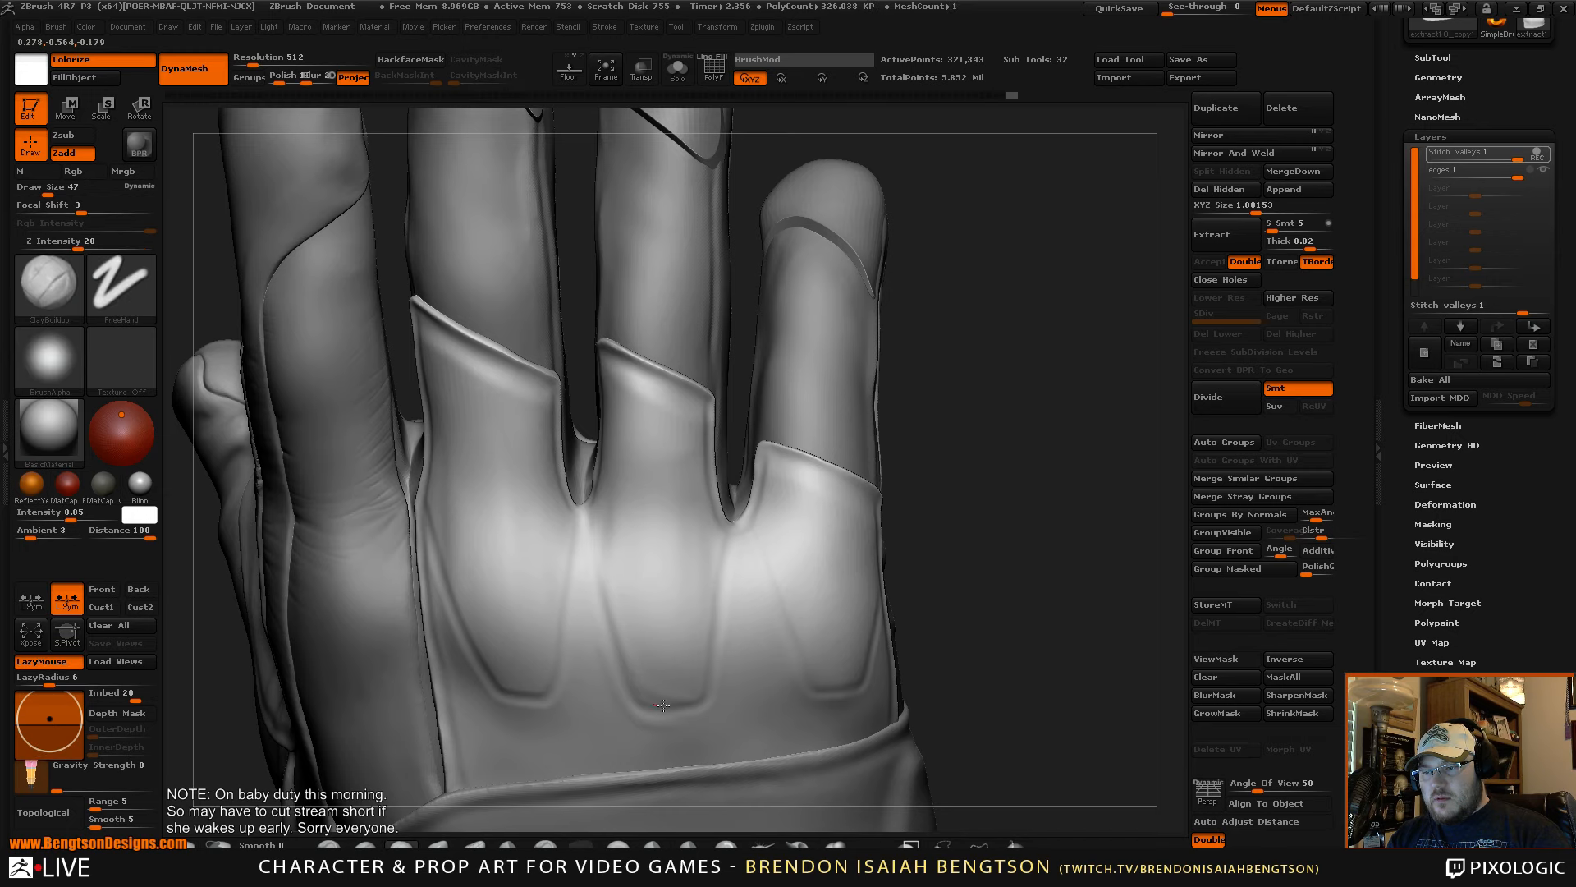
left_click_drag(662, 705, 693, 702)
mouse_move(620, 640)
left_mouse_down()
mouse_move(688, 706)
mouse_move(674, 691)
mouse_move(633, 728)
left_mouse_up()
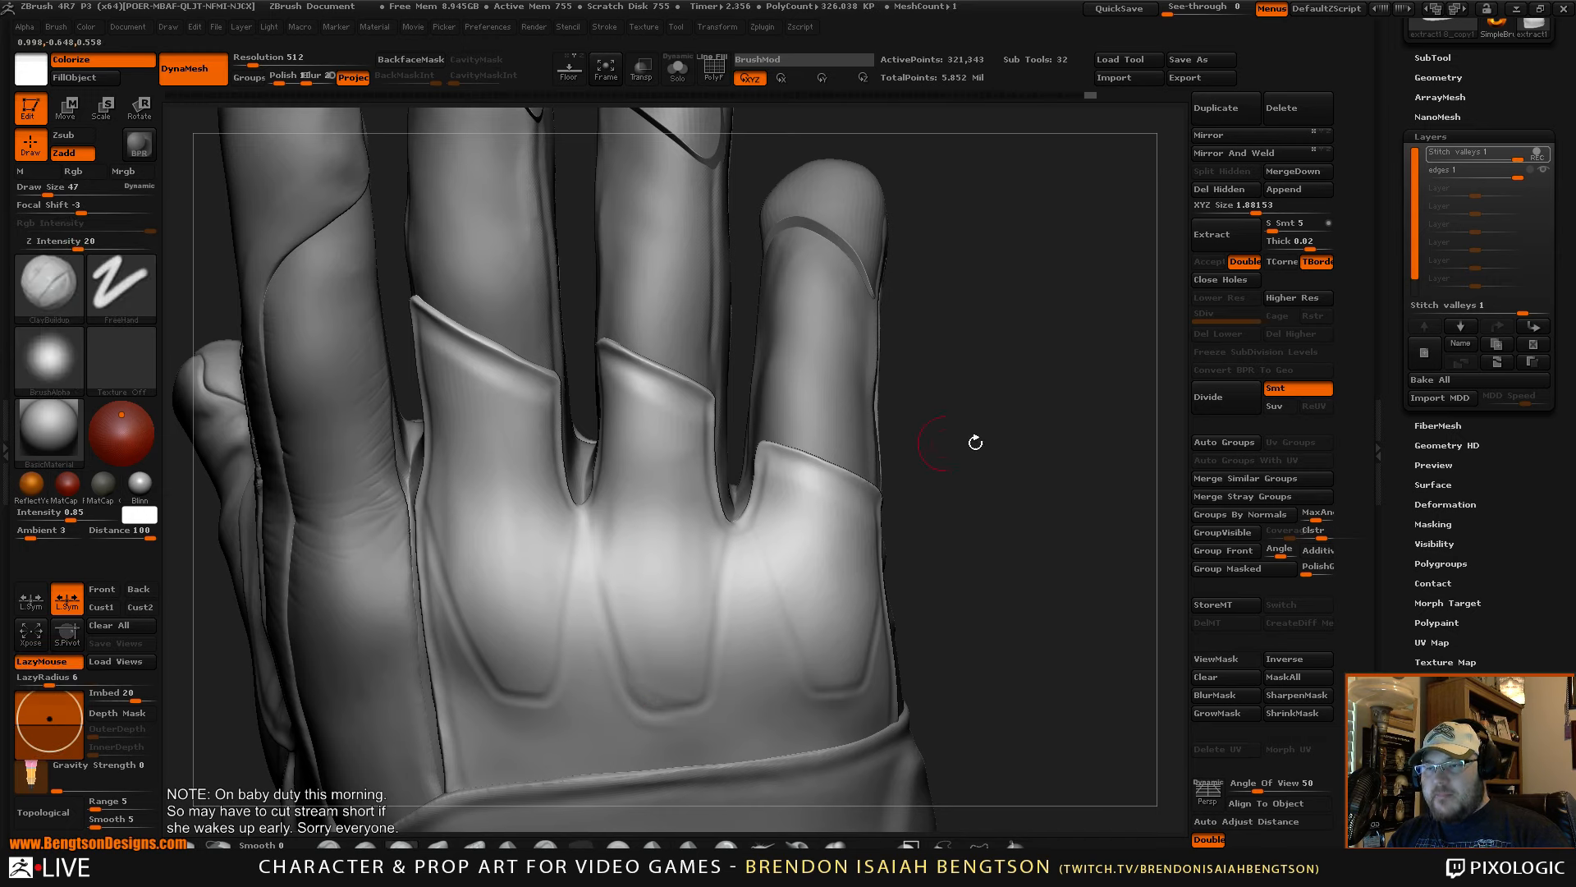
mouse_move(975, 440)
left_mouse_down()
mouse_move(1097, 526)
mouse_move(1010, 528)
left_mouse_up()
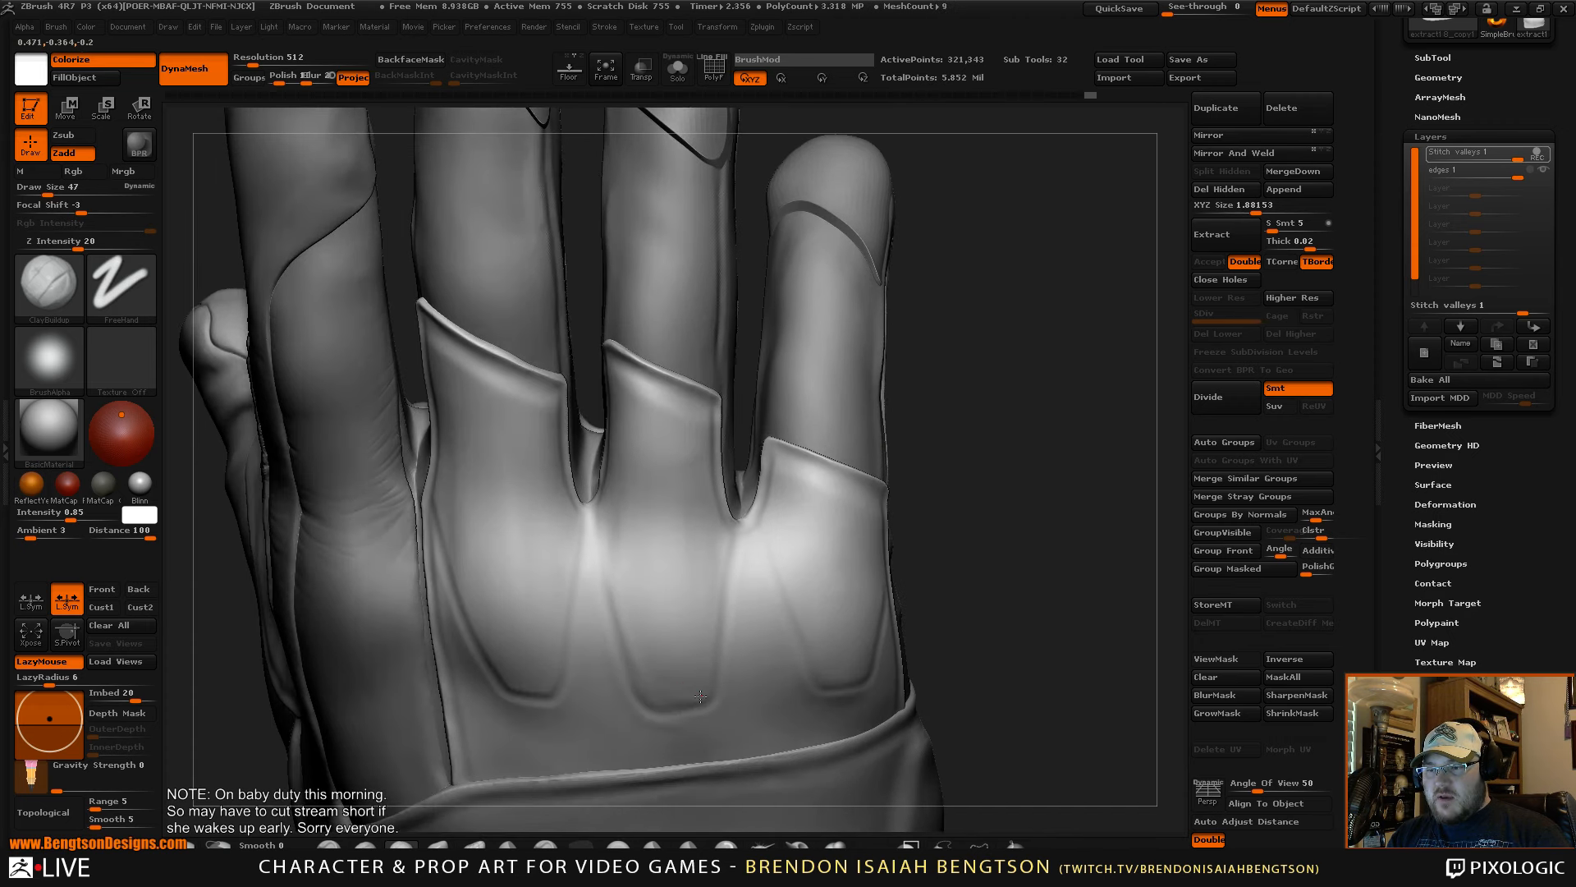
mouse_move(670, 708)
left_mouse_down()
mouse_move(642, 696)
mouse_move(698, 661)
left_mouse_up()
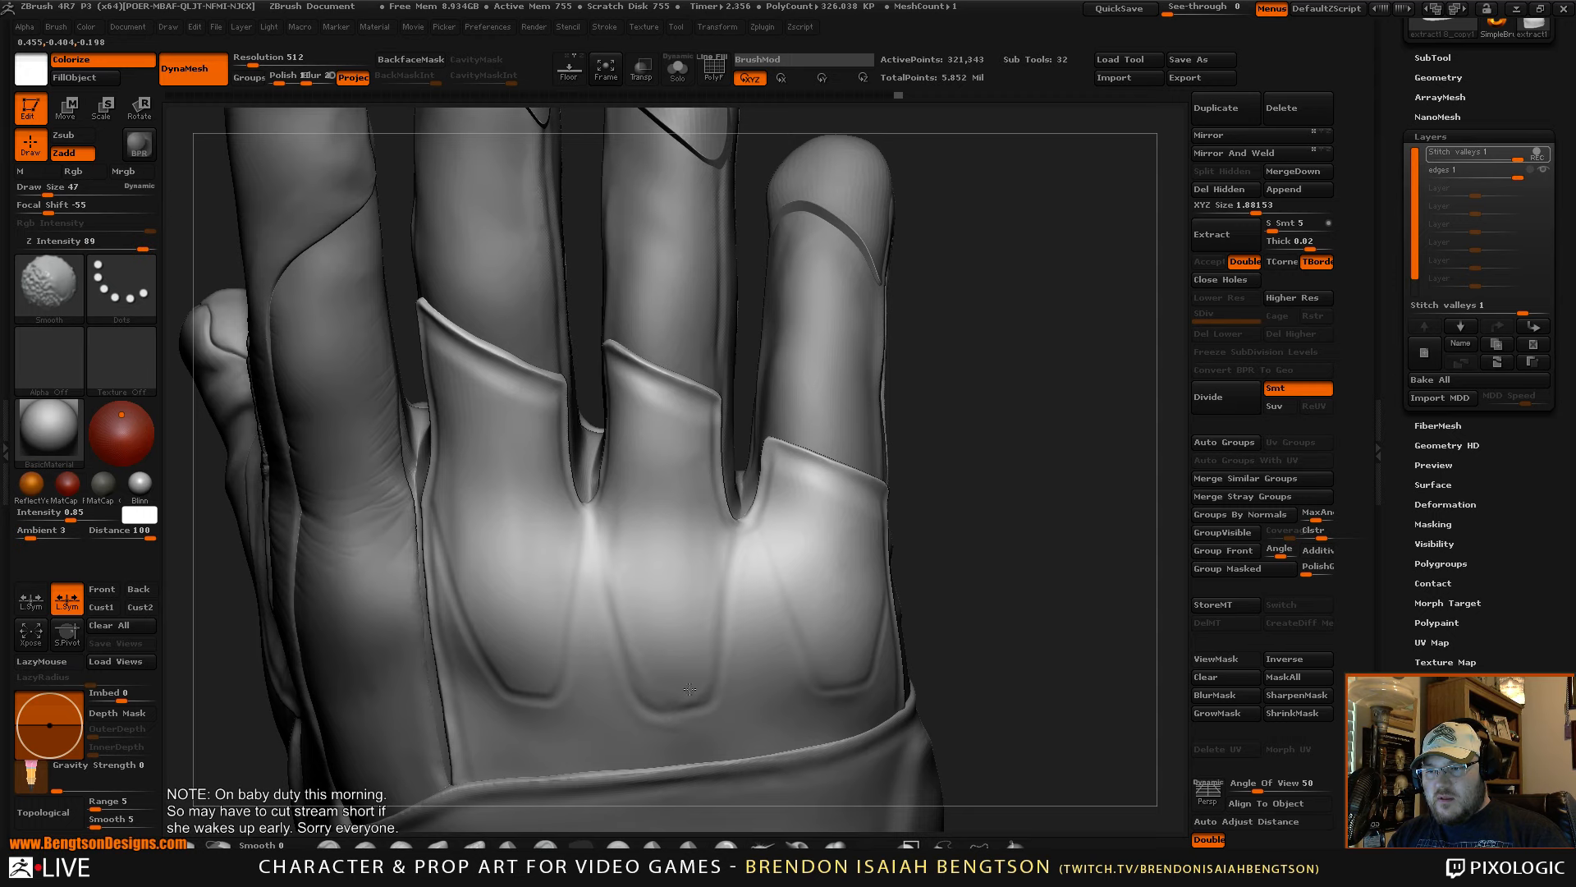
- Examine the knuckle panel's edges and stitch valleys from several angles and distances
left_click_drag(989, 493, 1067, 567, "alt")
mouse_move(1067, 566)
left_mouse_down()
mouse_move(1076, 598)
mouse_move(1053, 664)
mouse_move(1073, 658)
mouse_move(1038, 696)
mouse_move(1050, 615)
left_mouse_up()
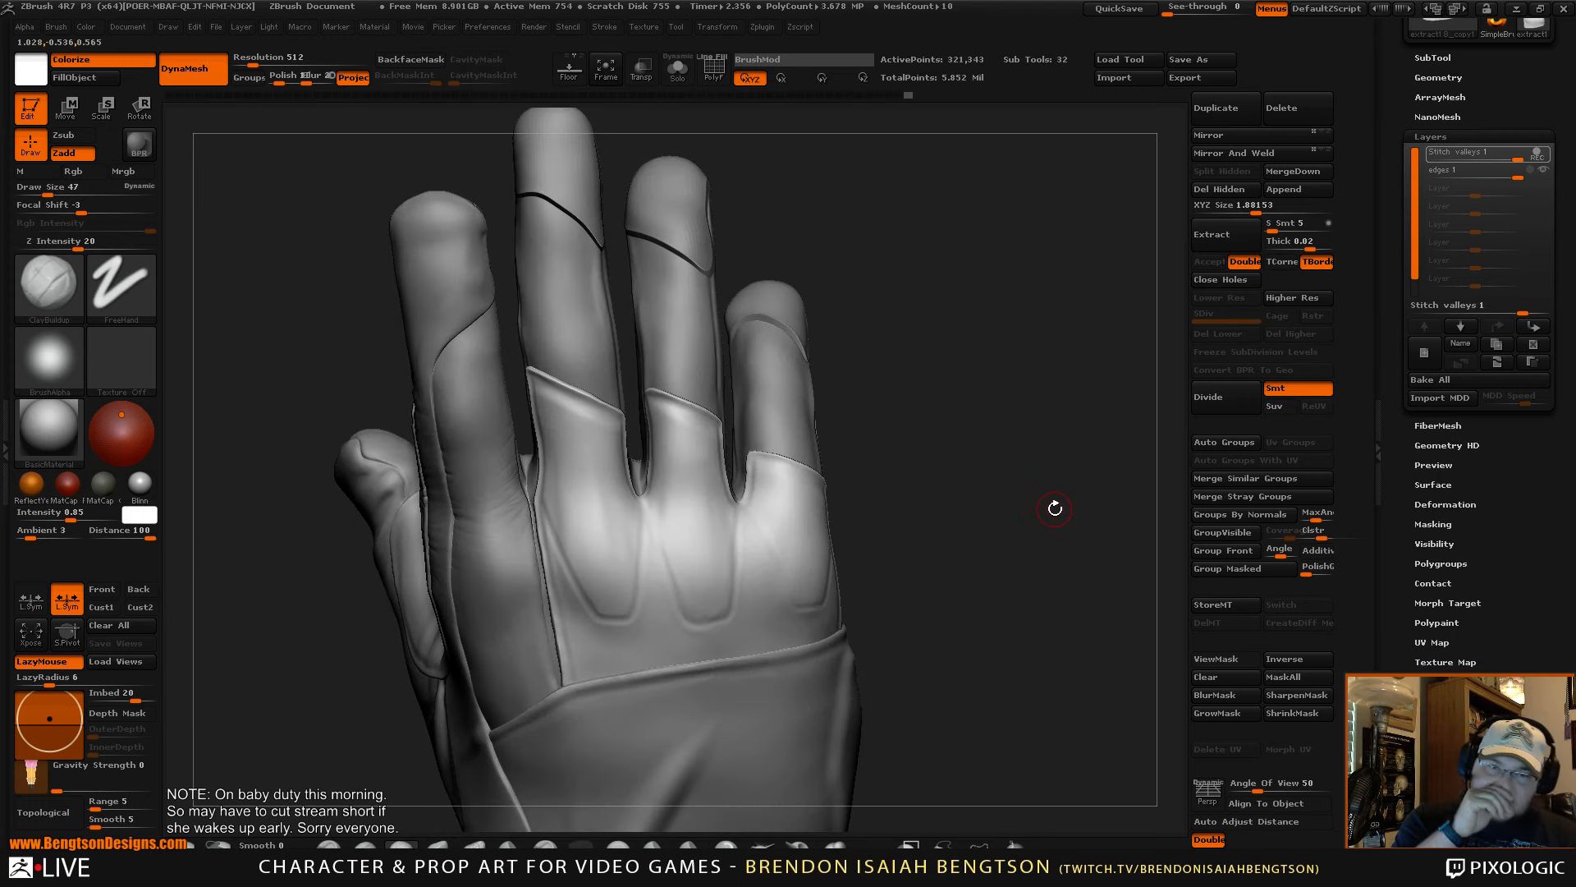
left_click_drag(1041, 535, 1129, 549, "alt")
left_click_drag(1089, 431, 1080, 394)
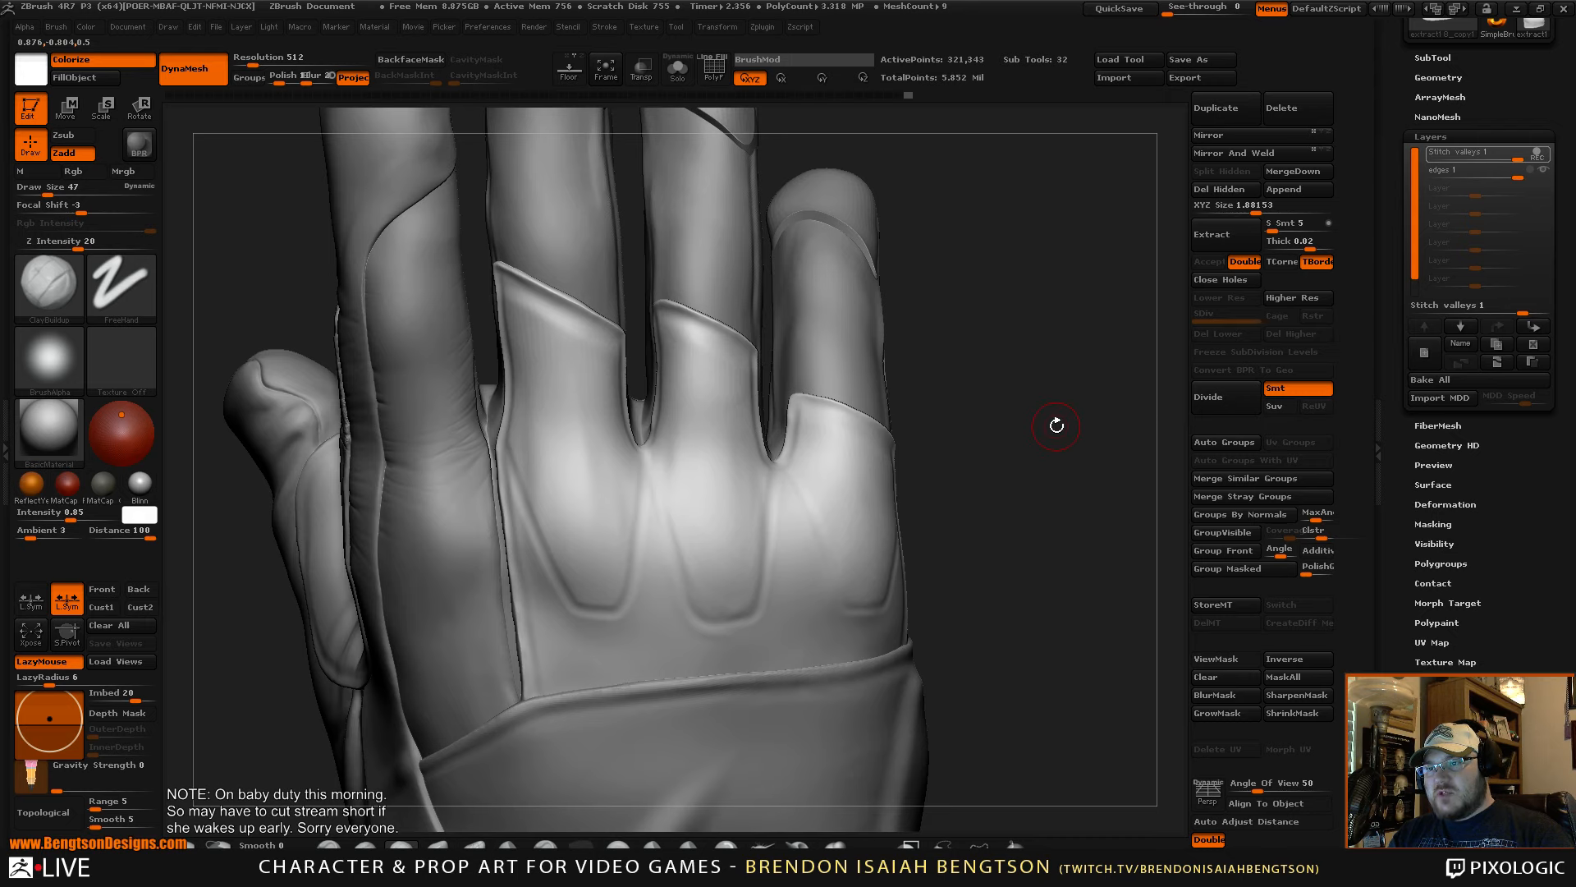
mouse_move(1049, 477)
left_mouse_down("alt")
mouse_move(1059, 497)
mouse_move(1045, 455)
mouse_move(1028, 486)
mouse_move(1040, 534)
mouse_move(1039, 458)
left_mouse_up("alt")
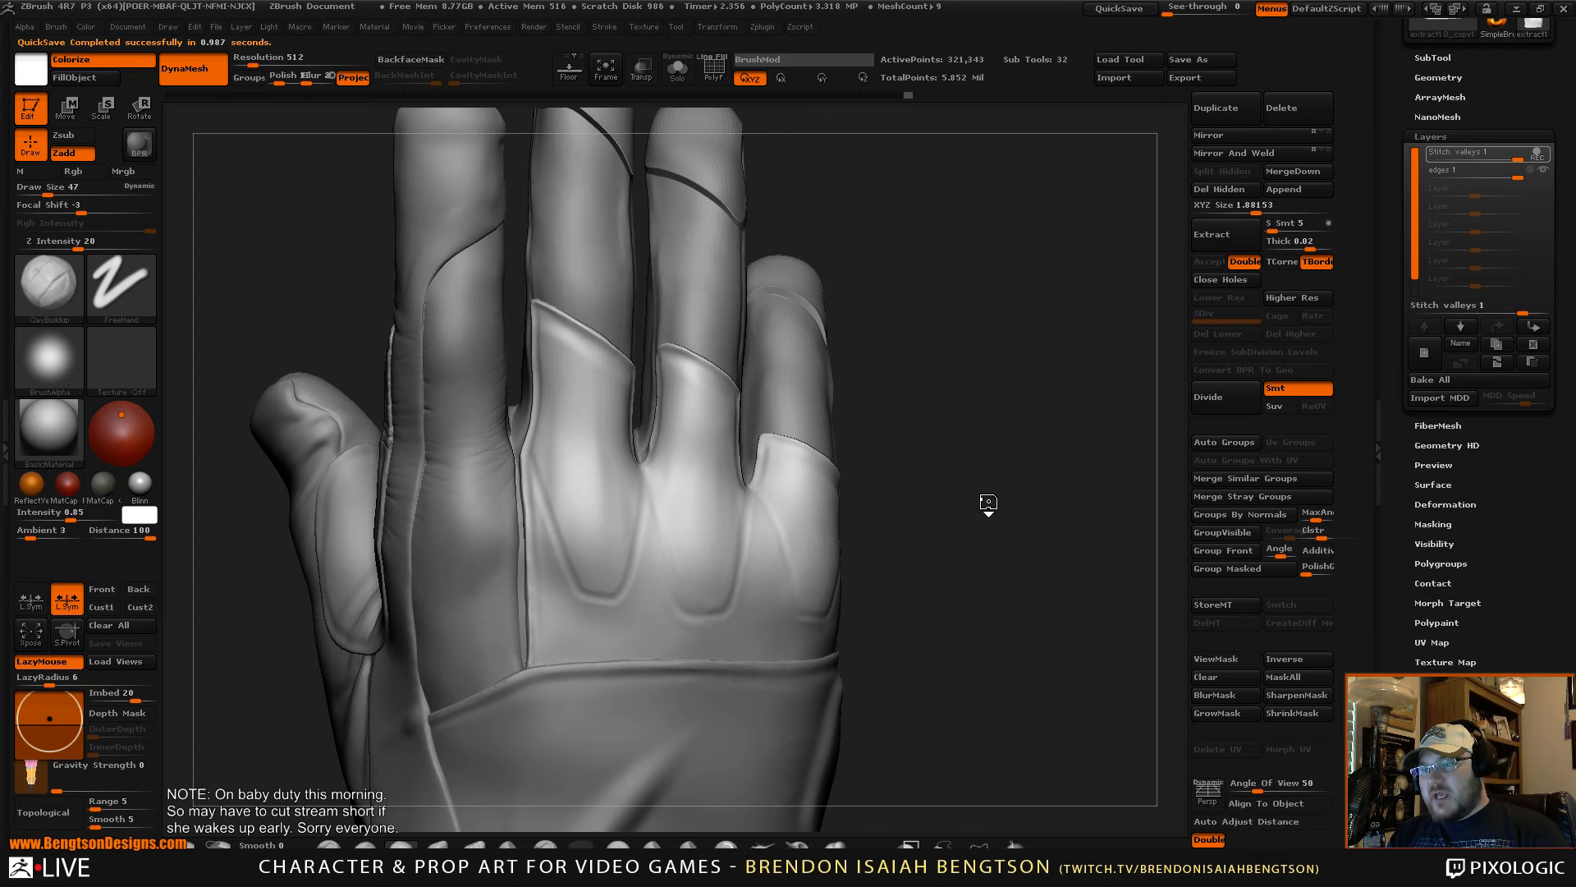
left_click_drag(989, 503, 1013, 519)
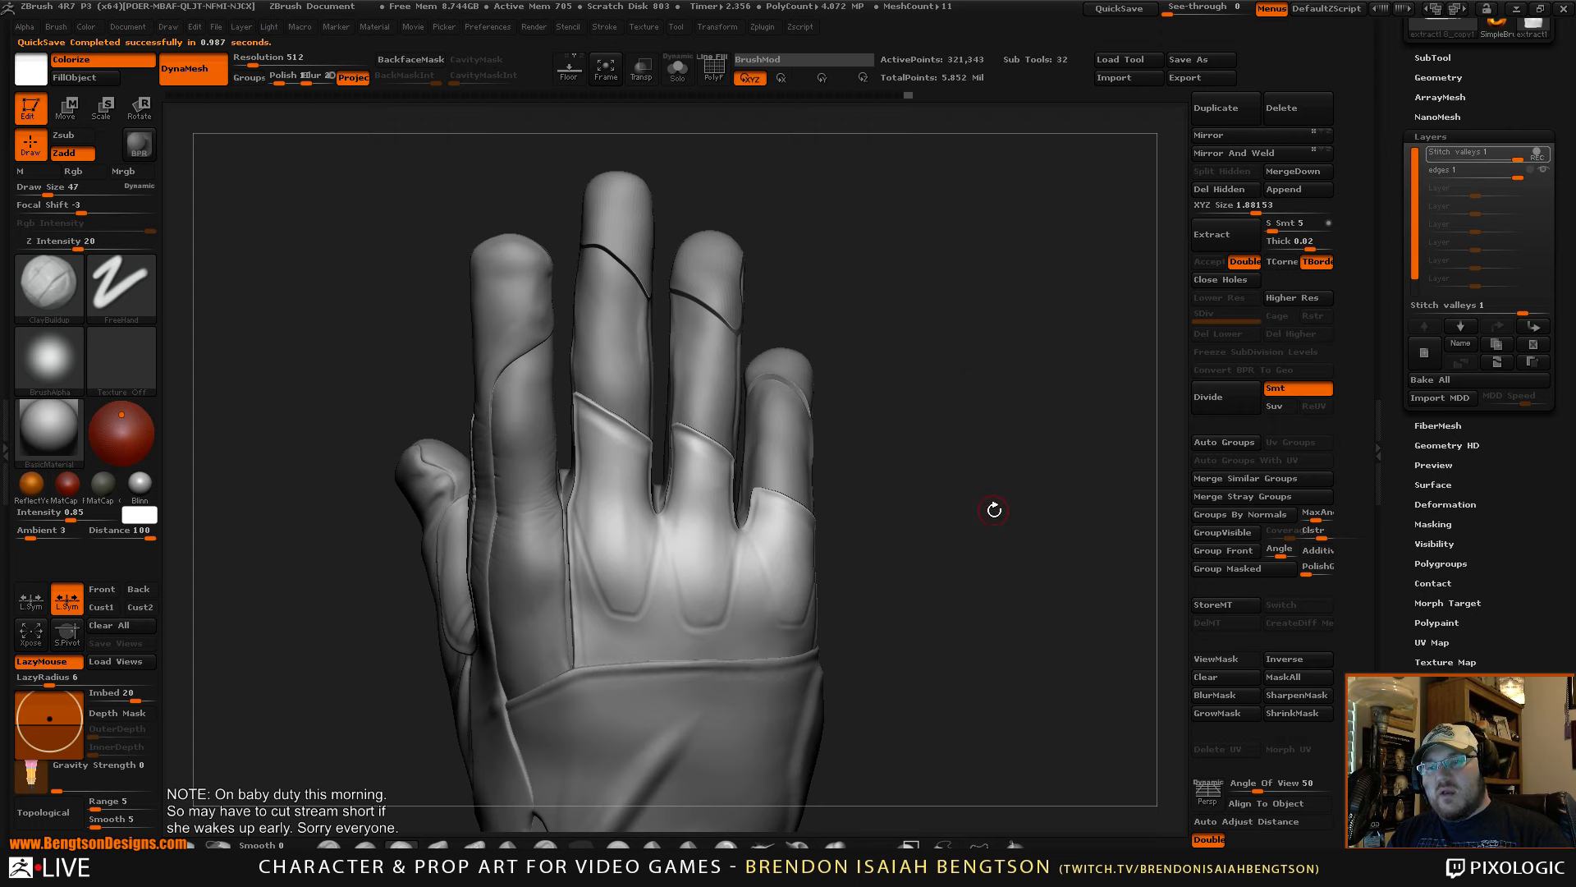
left_click_drag(1002, 510, 1013, 567)
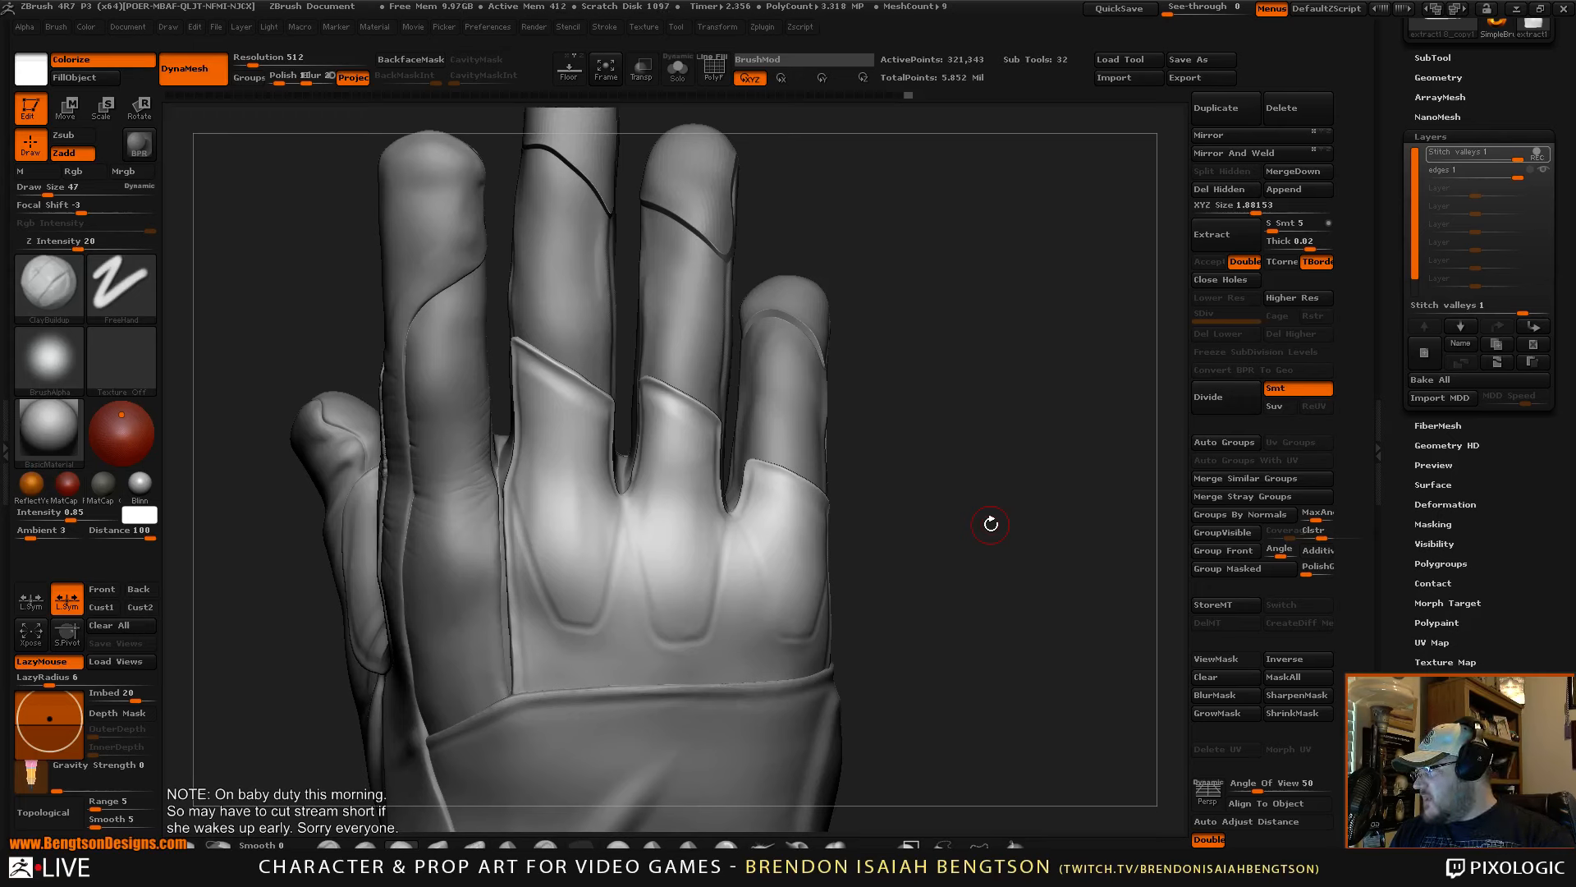
left_click_drag(1008, 519, 975, 527)
- Make the underlying hand model the active subtool and frame the knuckle area
left_click(673, 330, "alt")
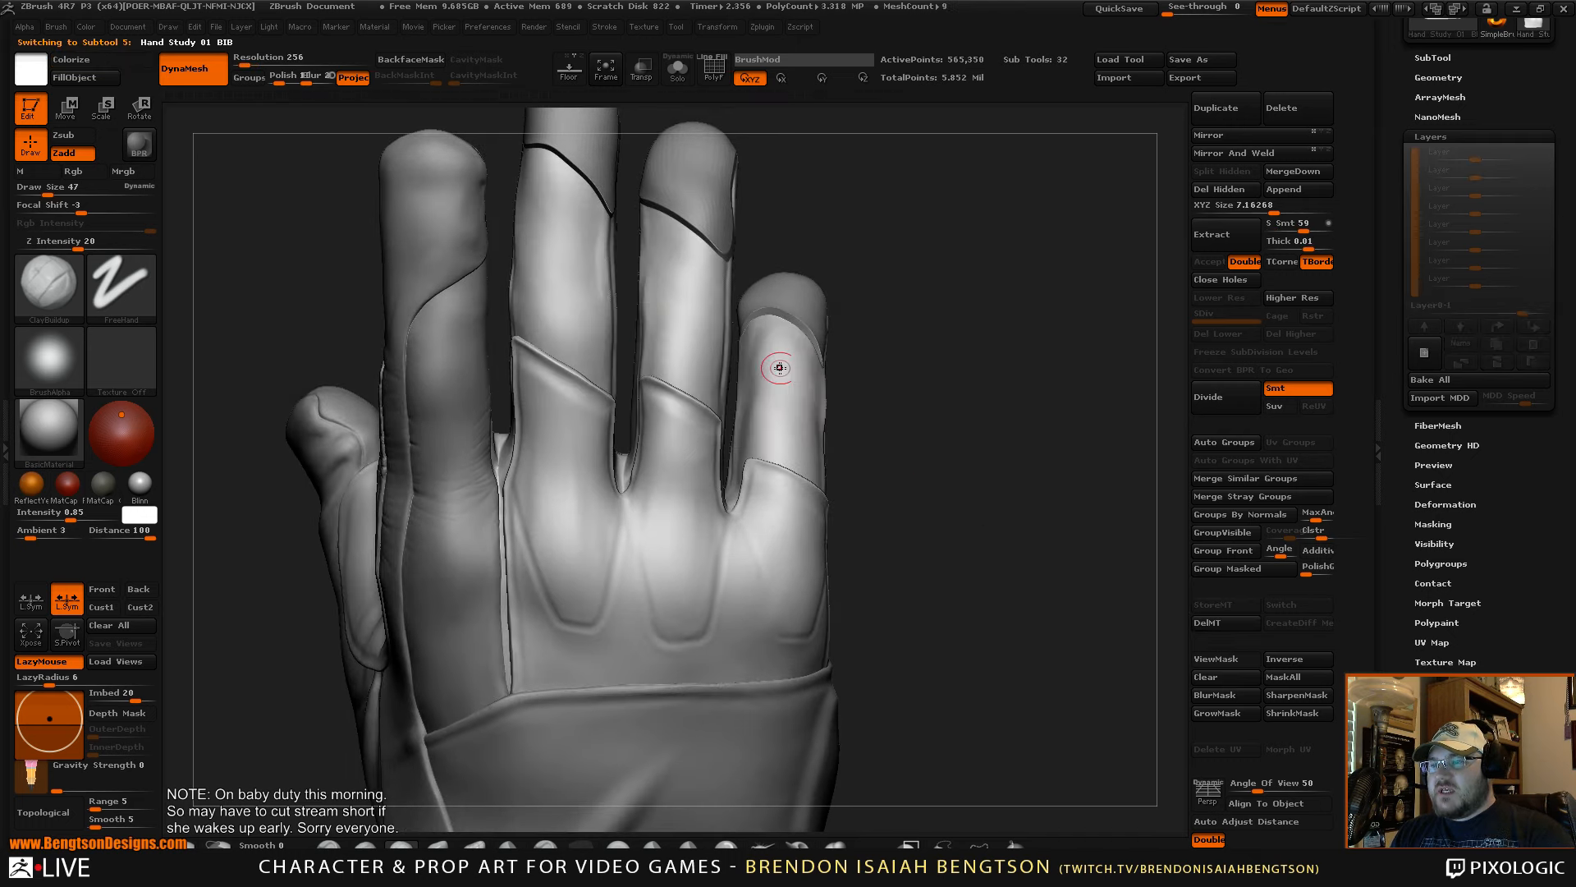
left_click_drag(971, 454, 982, 460)
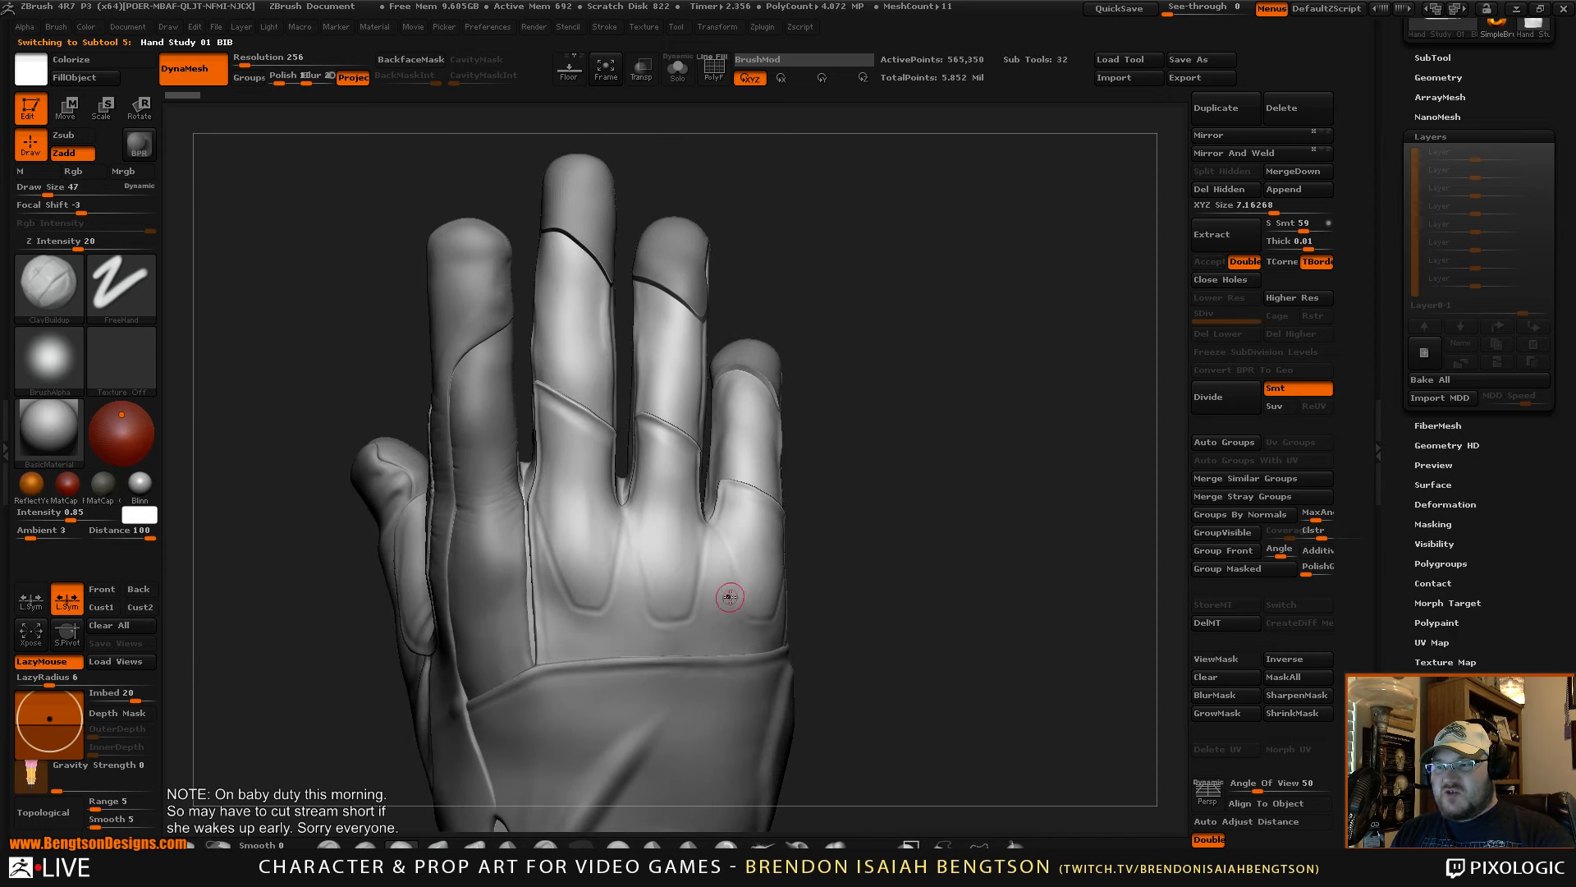
left_click_drag(946, 539, 985, 529, "alt")
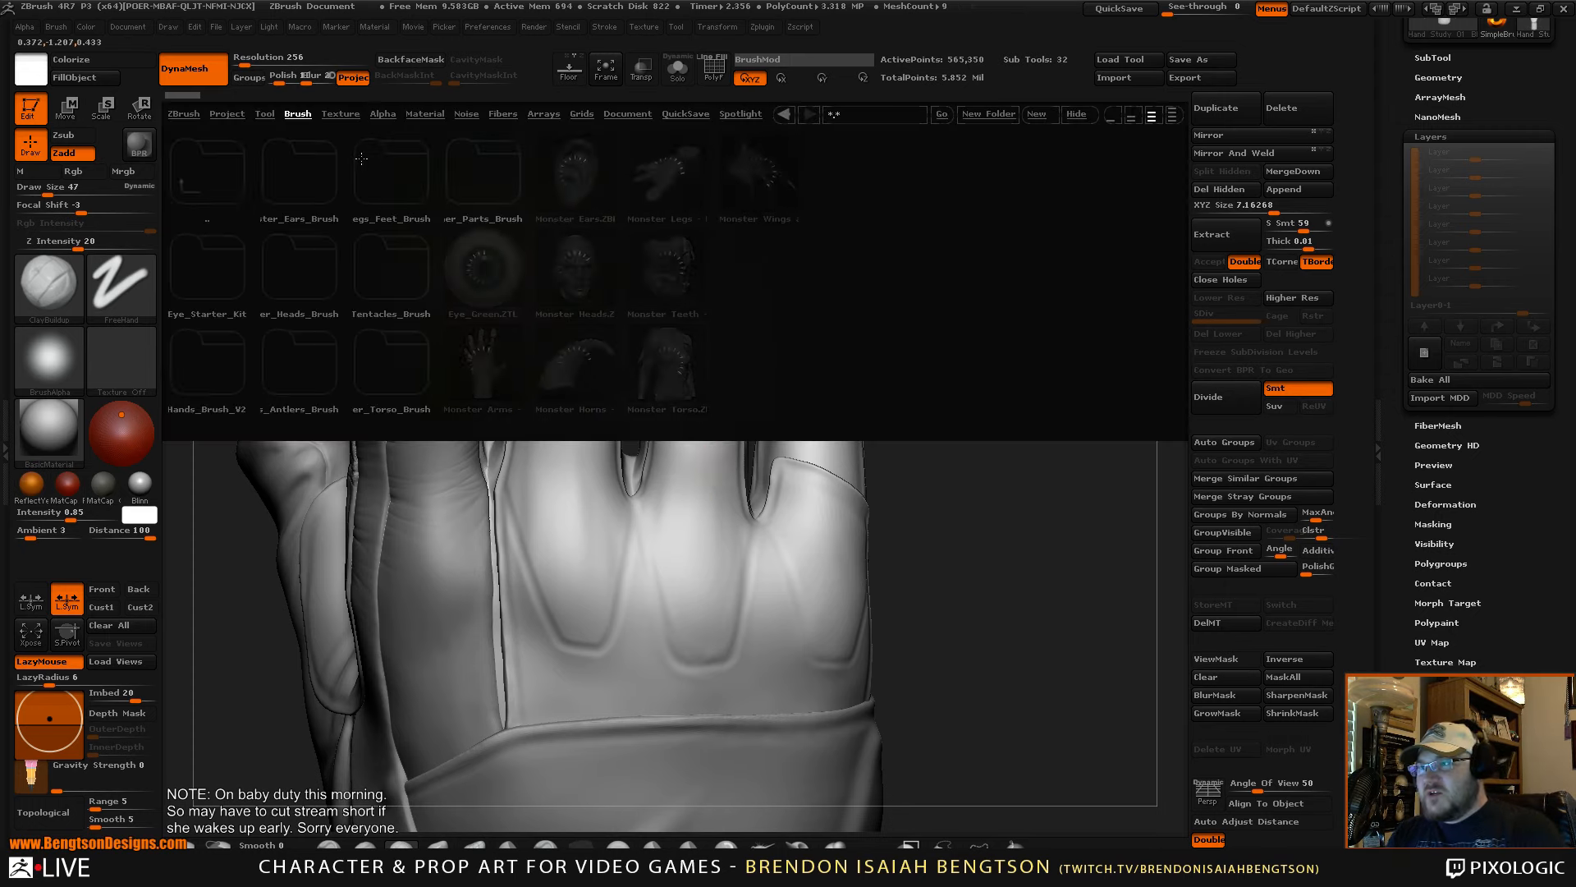
- Load the Stiches3D brush from the Clothing folder of the brush library
left_click(237, 200)
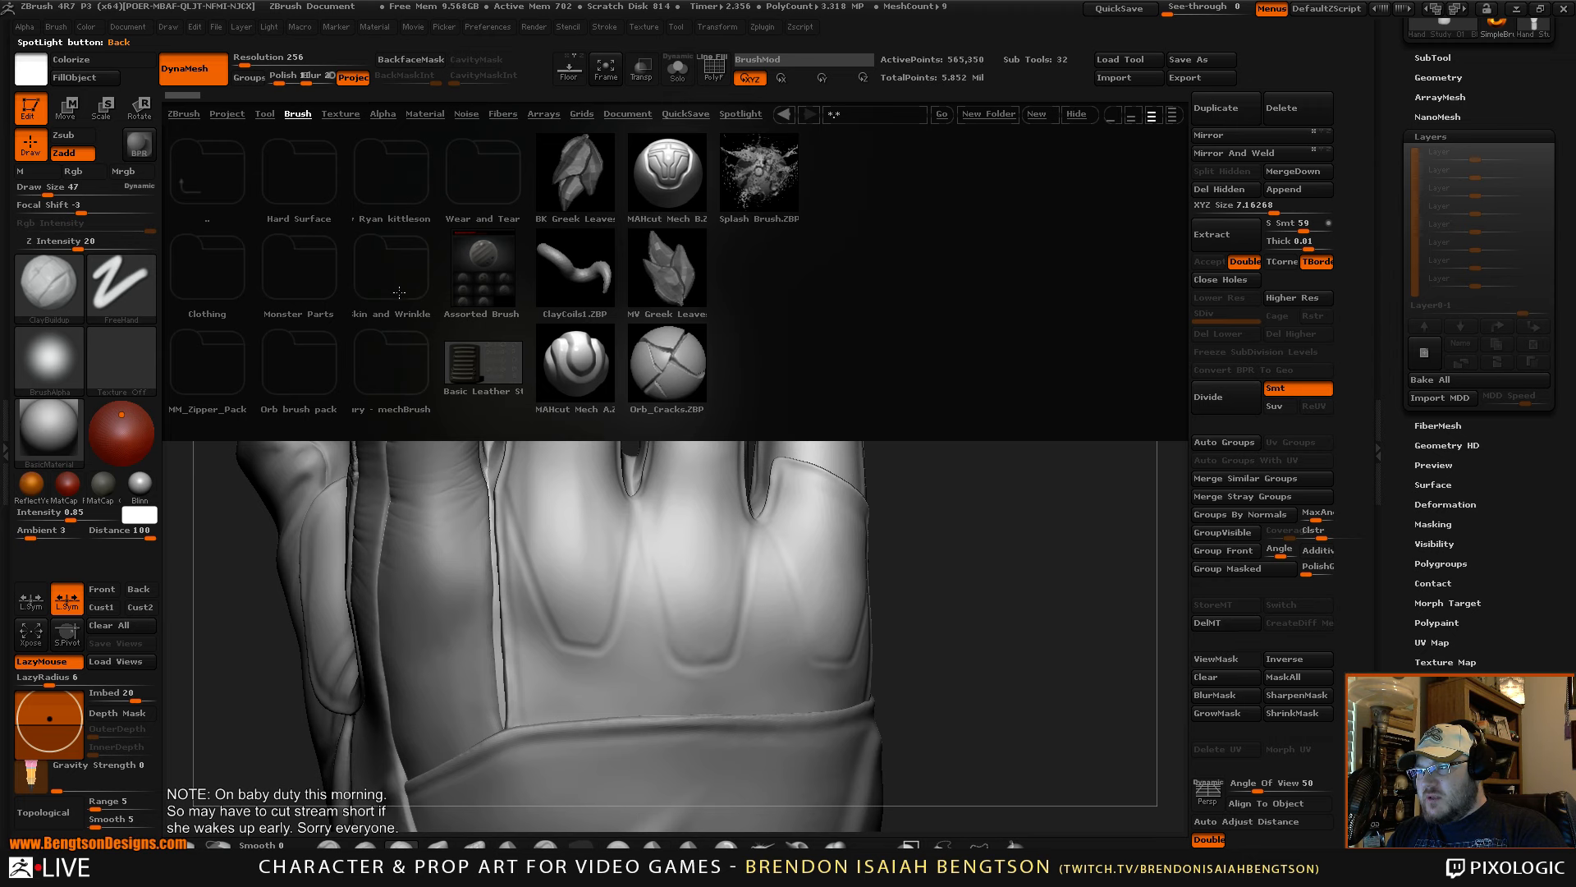
left_click(214, 274)
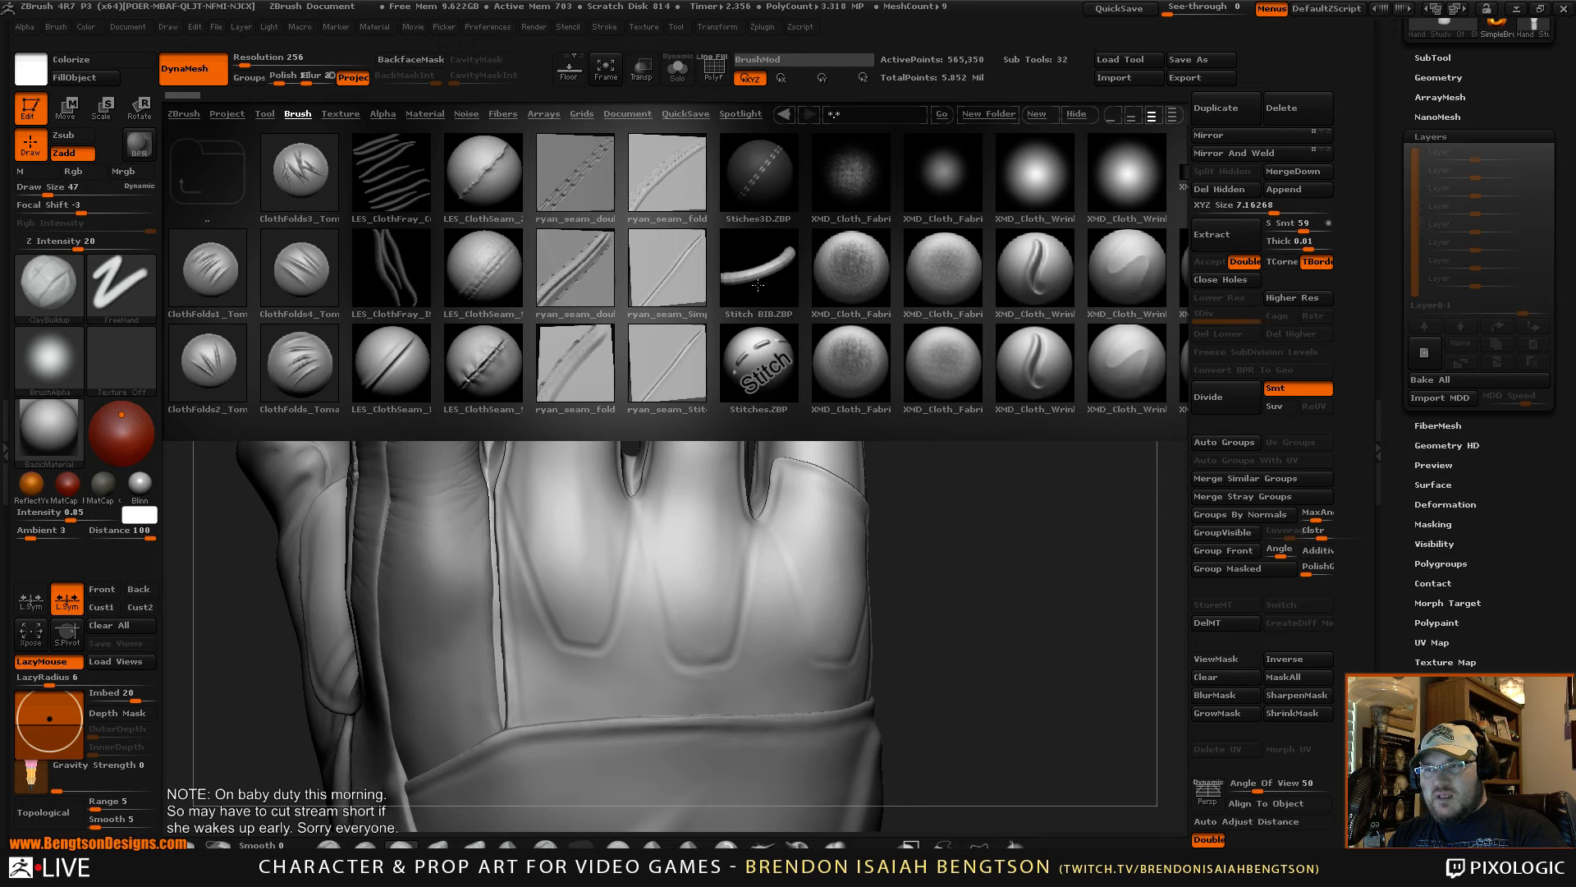
left_click(754, 180)
- Lay a strip of 3D stitches down the knuckle panel's edge beside the index finger and inspect it
left_click_drag(1017, 480, 875, 422)
left_click_drag(523, 309, 523, 318)
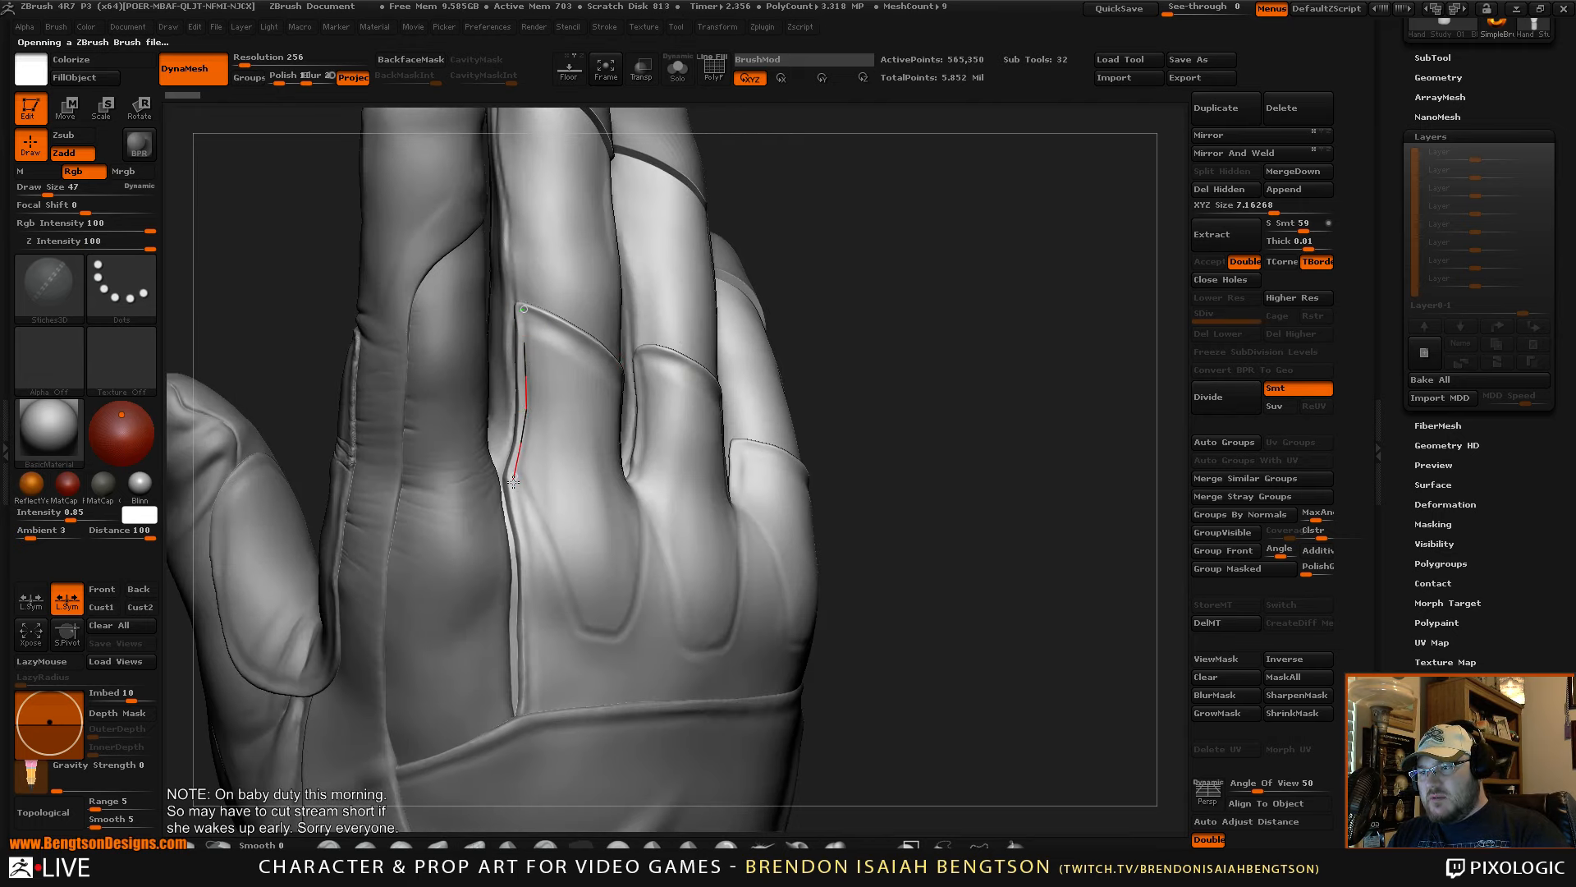
left_click_drag(530, 684, 530, 684)
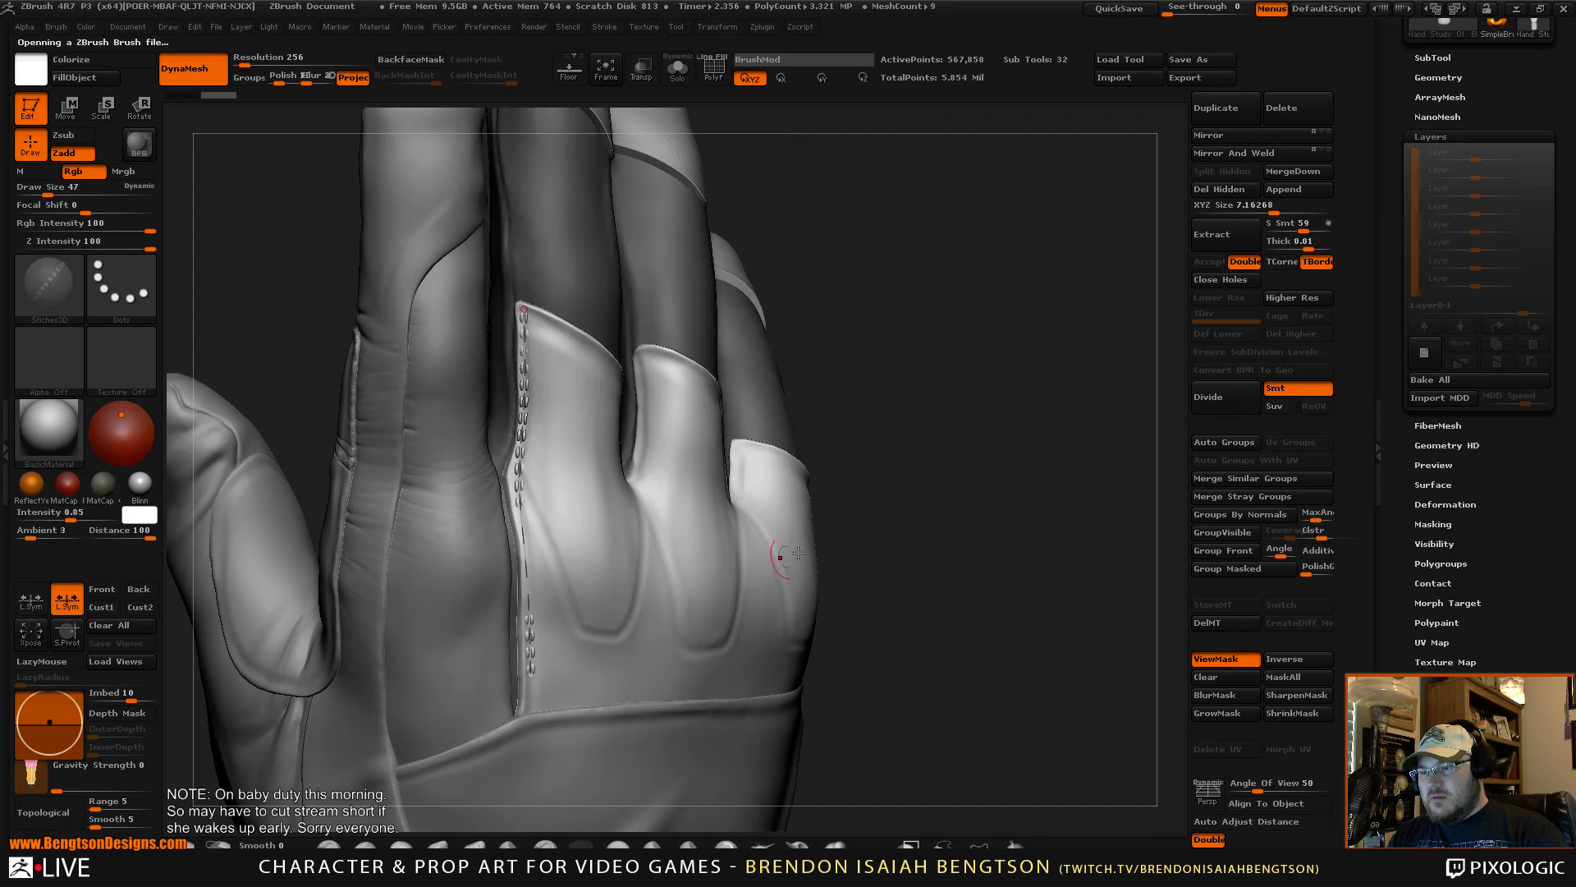
left_click_drag(1082, 574, 1105, 419)
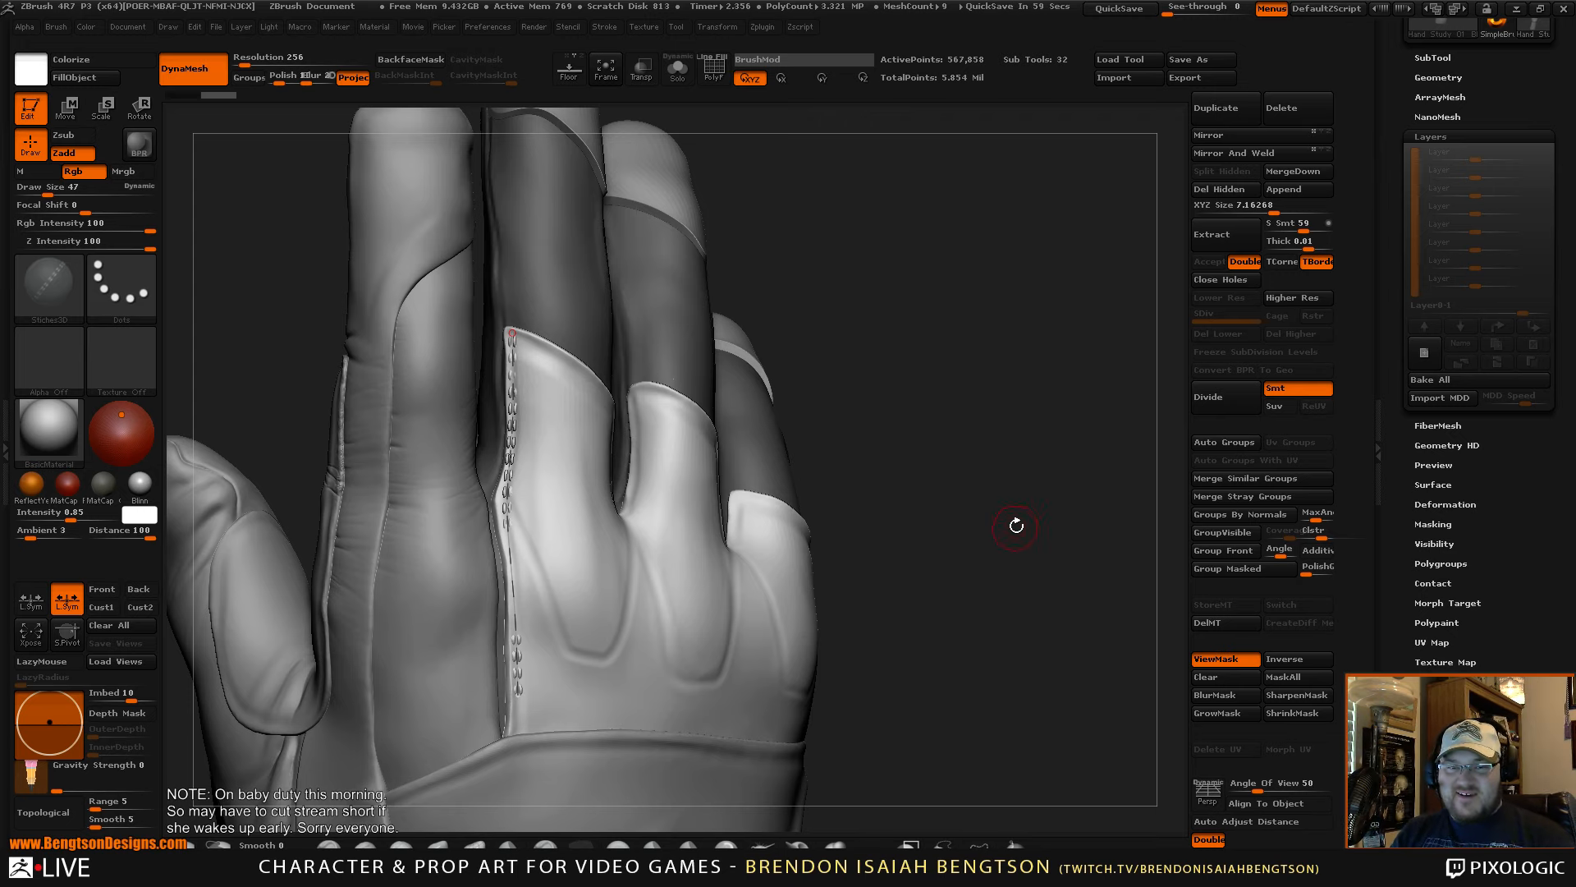
left_click_drag(1010, 528, 997, 408)
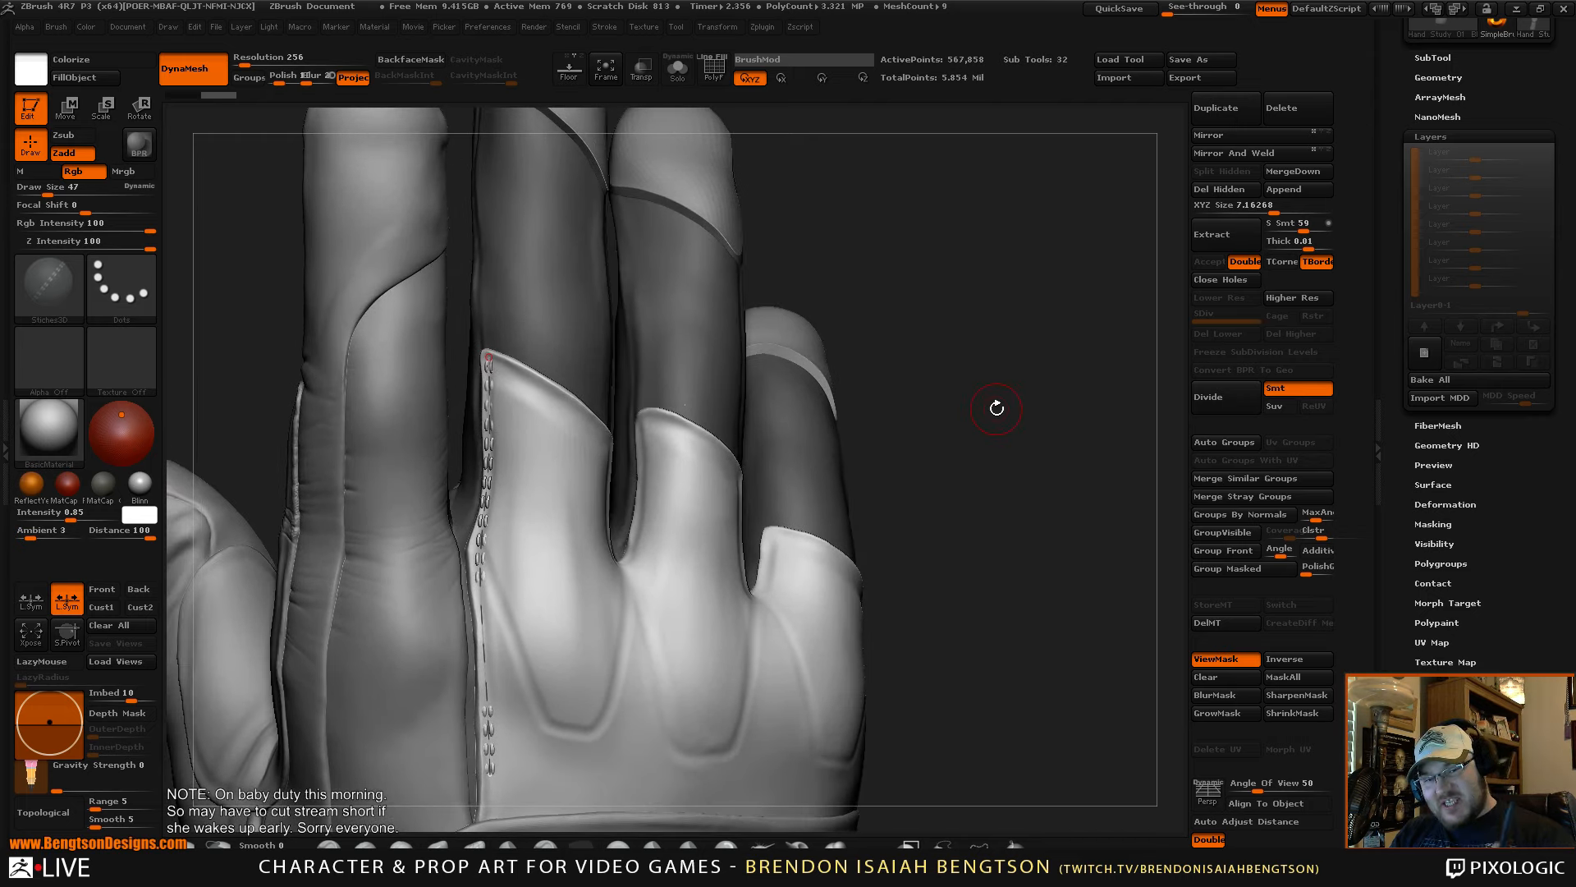
mouse_move(1031, 519)
left_mouse_down()
mouse_move(1044, 529)
mouse_move(1014, 540)
mouse_move(1110, 518)
mouse_move(940, 491)
left_mouse_up()
- Try adjusting the stitched seam with the Move Topological brush at draw size 251, and undo back to before the stitches
key("b")
key("m")
key("t")
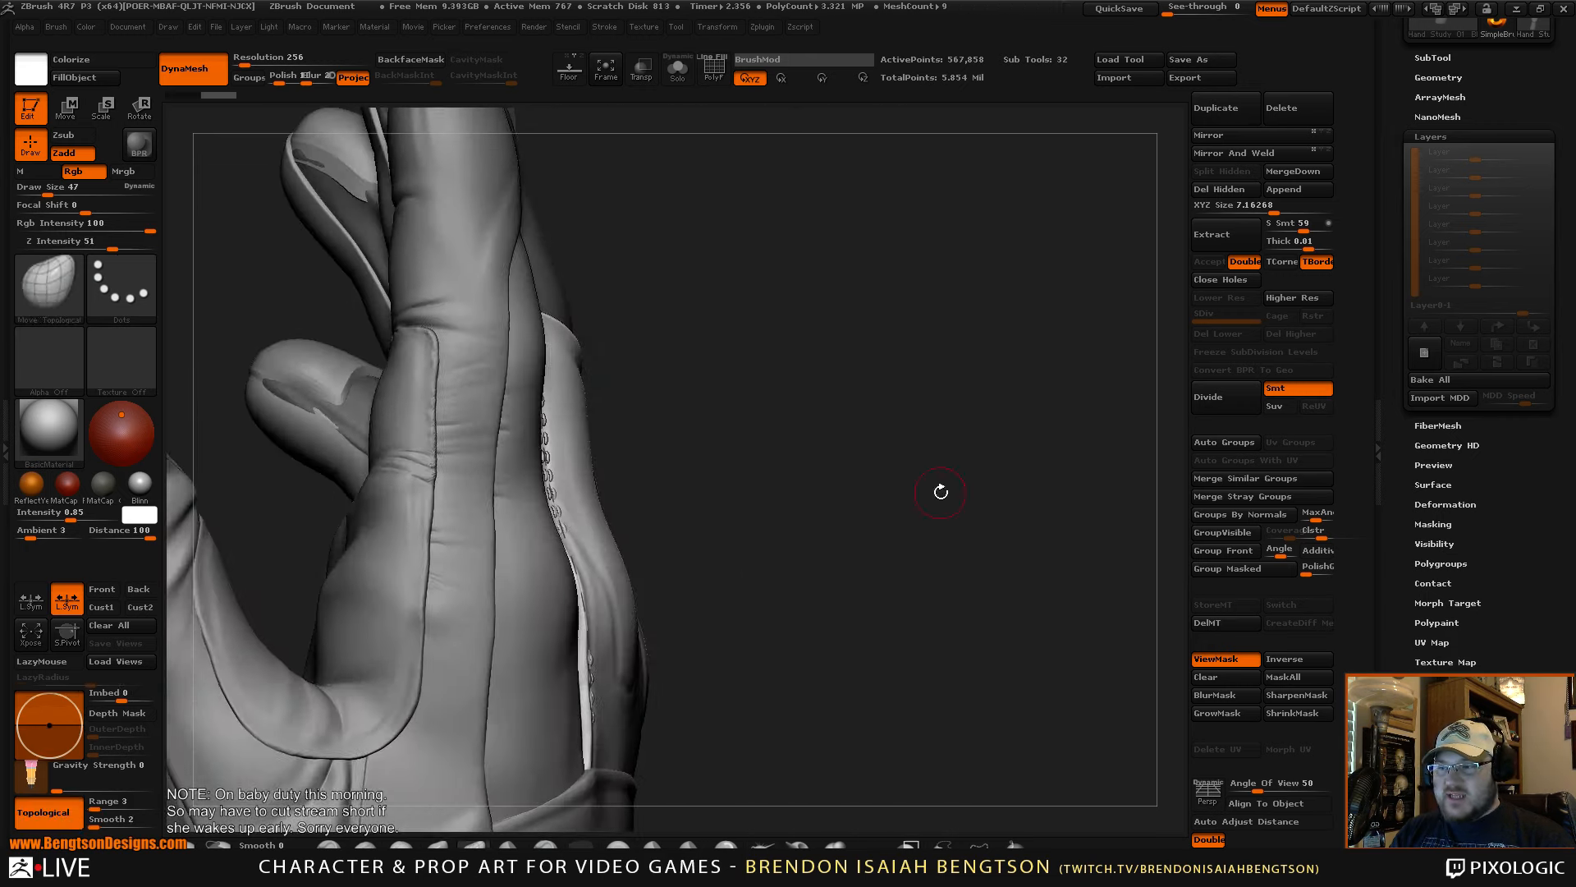
key("space")
left_click_drag(691, 536, 729, 539)
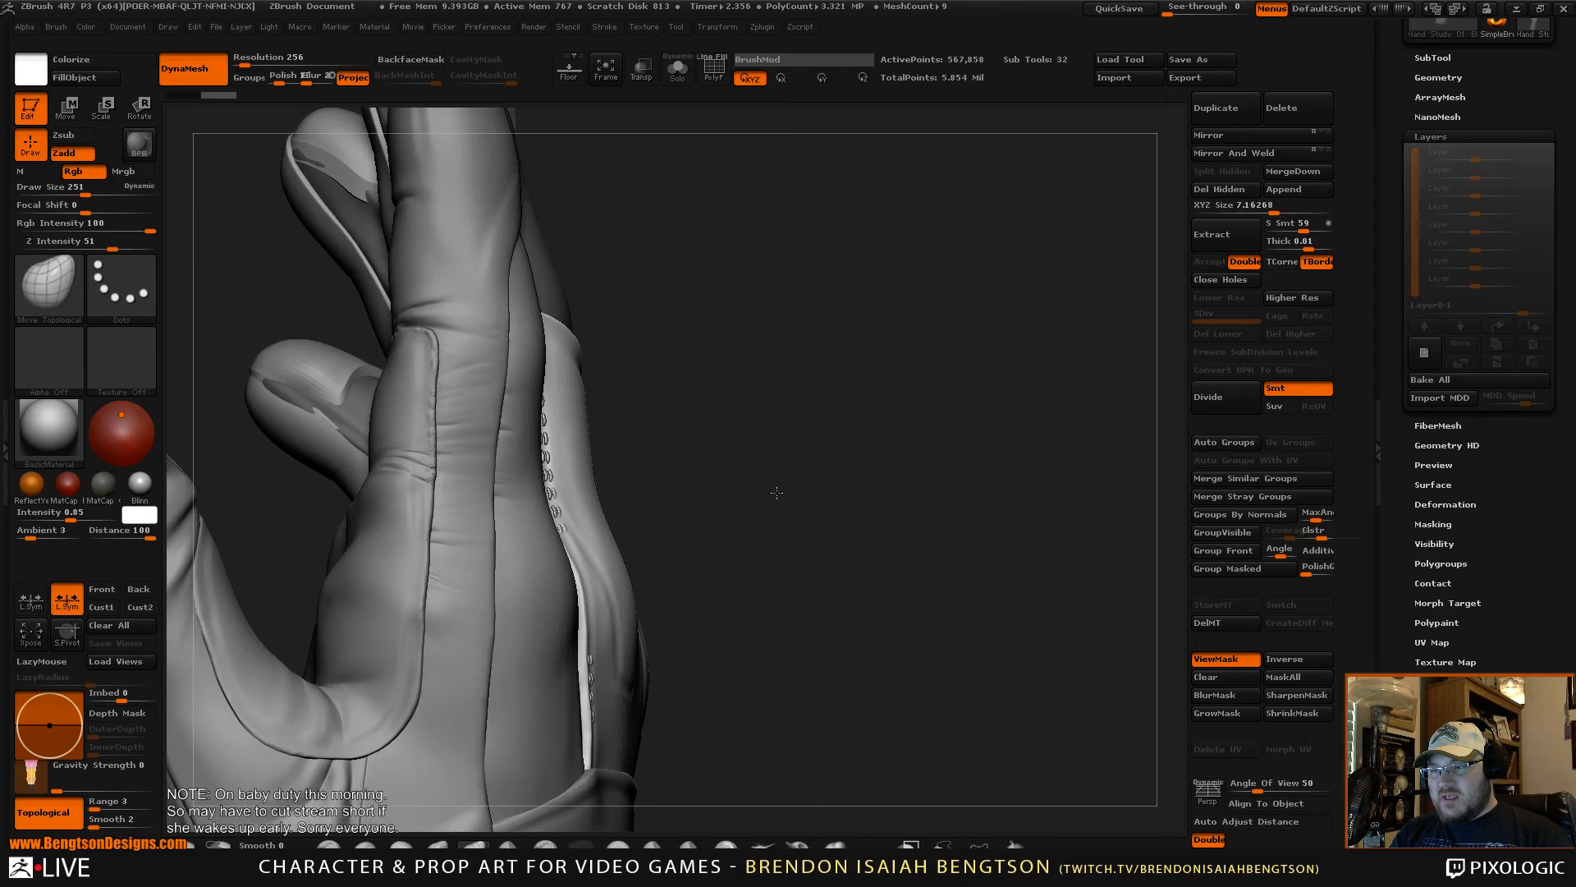
left_click_drag(776, 493, 739, 524)
left_click_drag(609, 587, 596, 597)
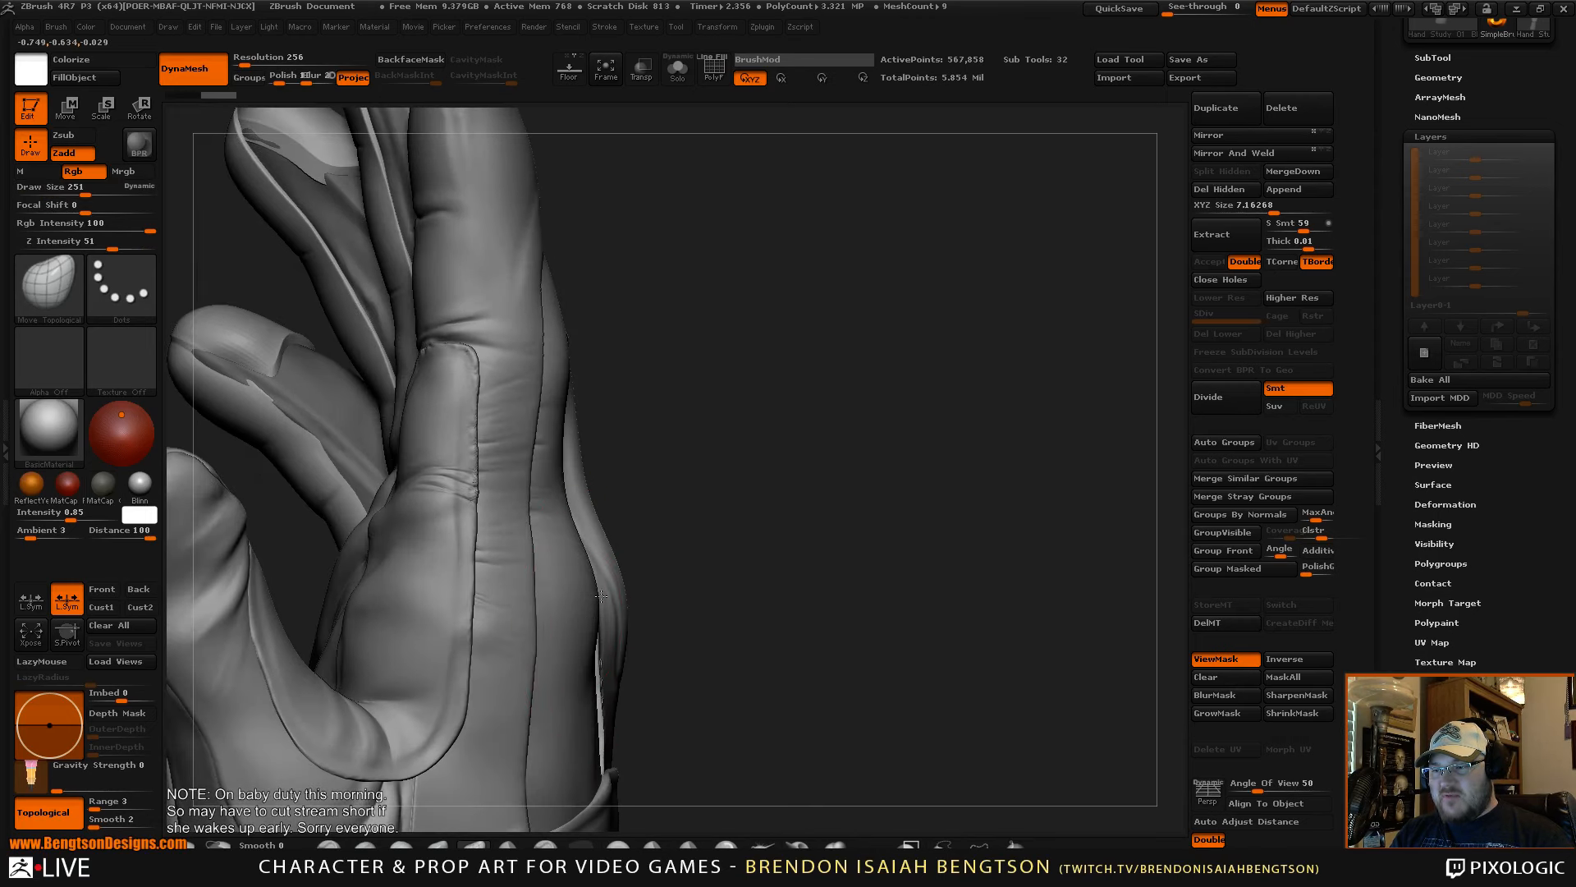
left_click_drag(826, 556, 723, 565)
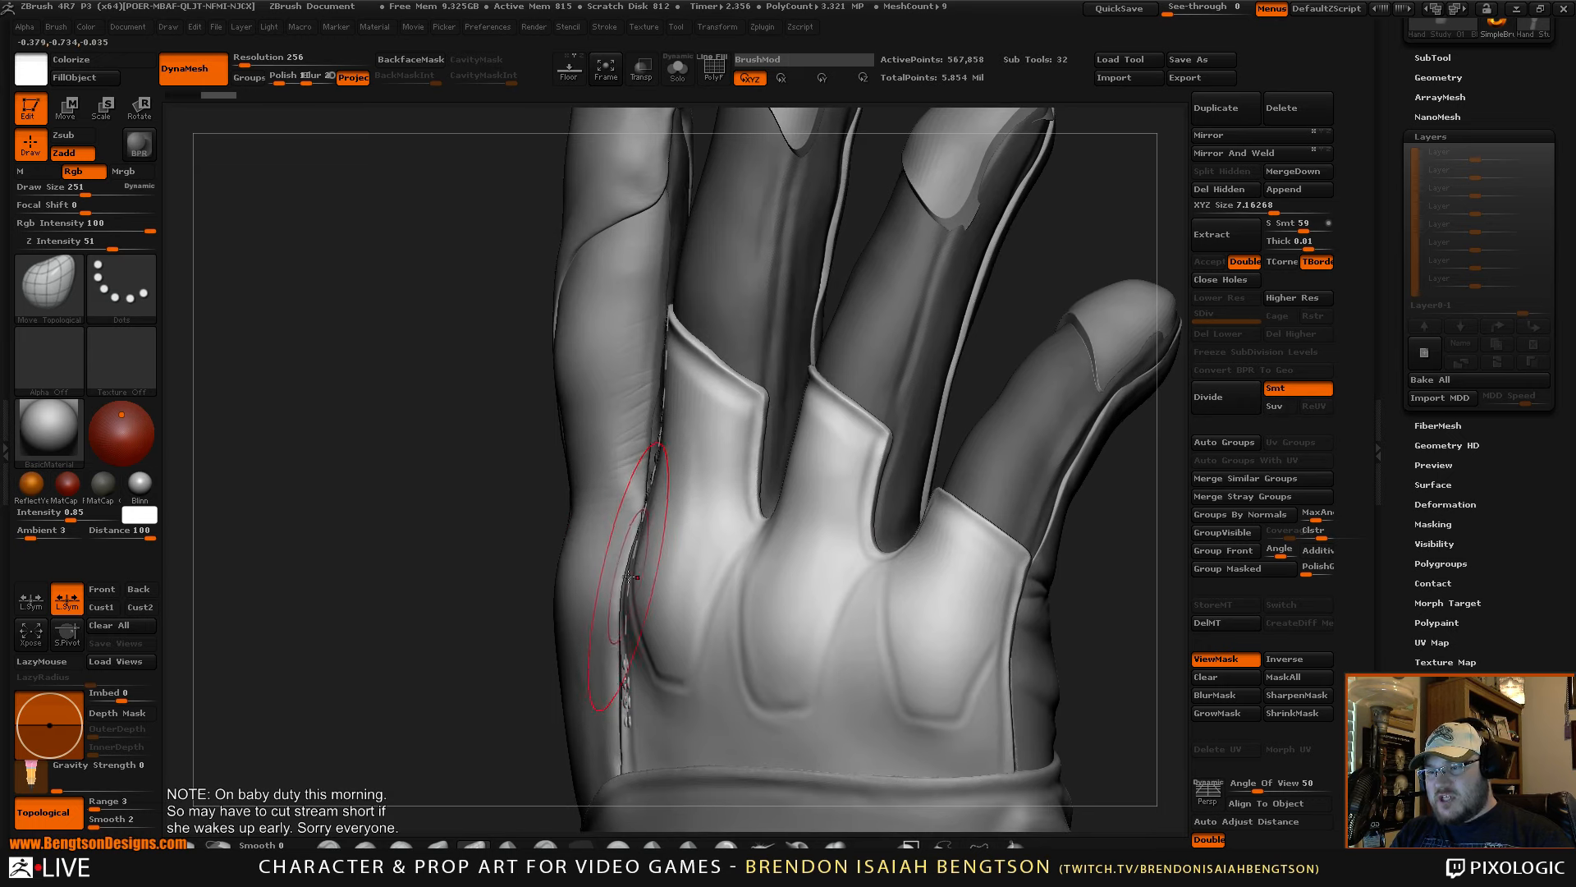
left_click_drag(629, 577, 614, 576)
key("ctrl+z")
key("ctrl+z")
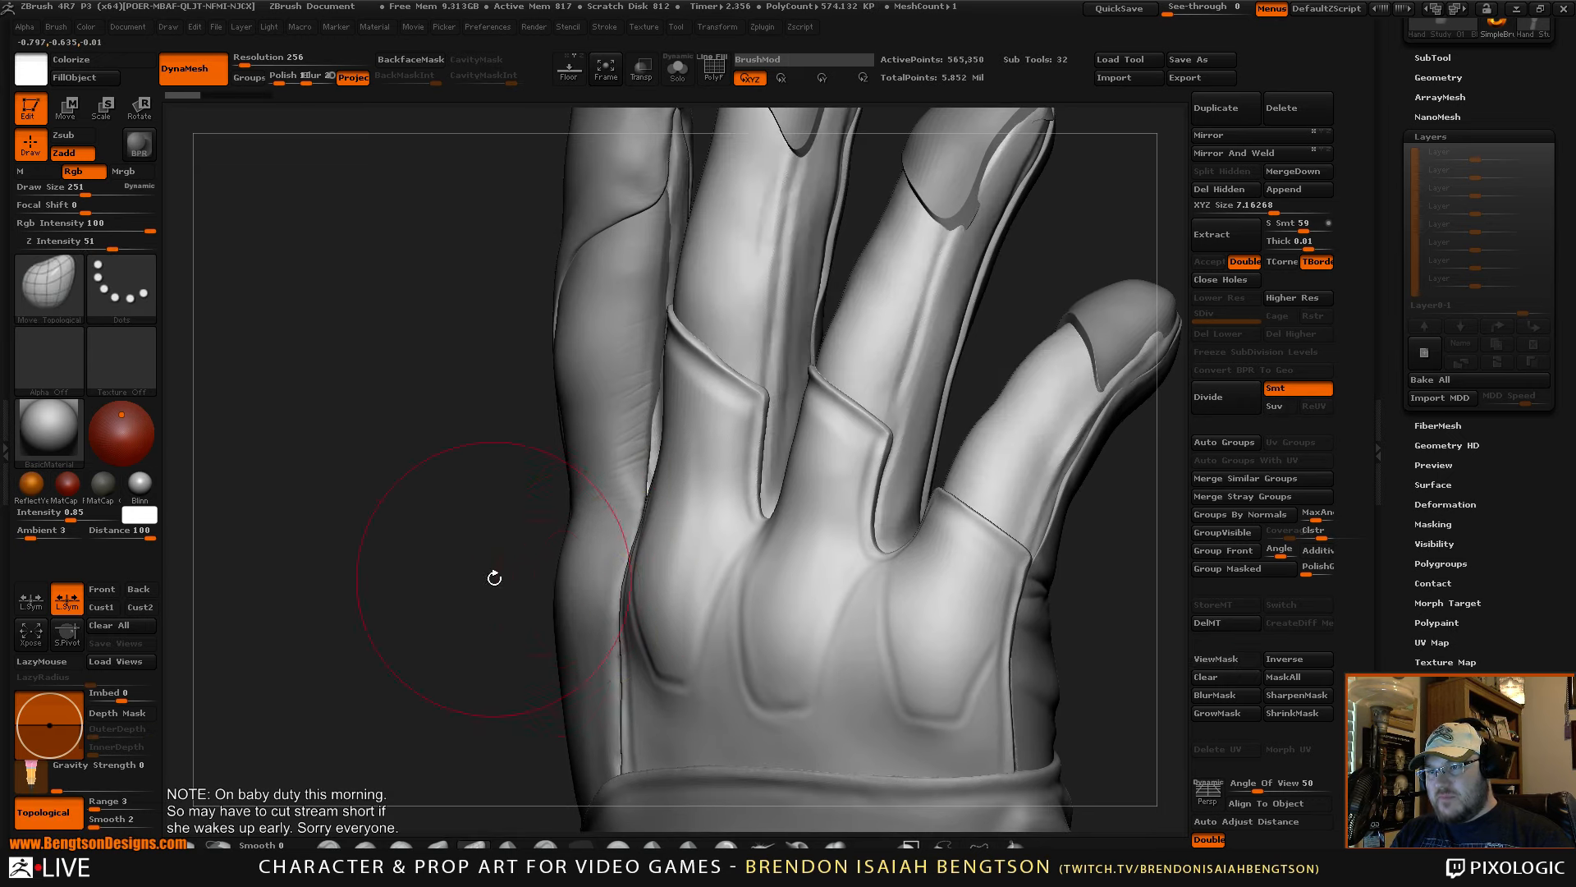
- Reduce the draw size to 42 and reselect the Stiches3D brush
left_click_drag(447, 593, 507, 643)
mouse_move(944, 470)
left_mouse_down()
mouse_move(1003, 482)
mouse_move(965, 530)
left_mouse_up()
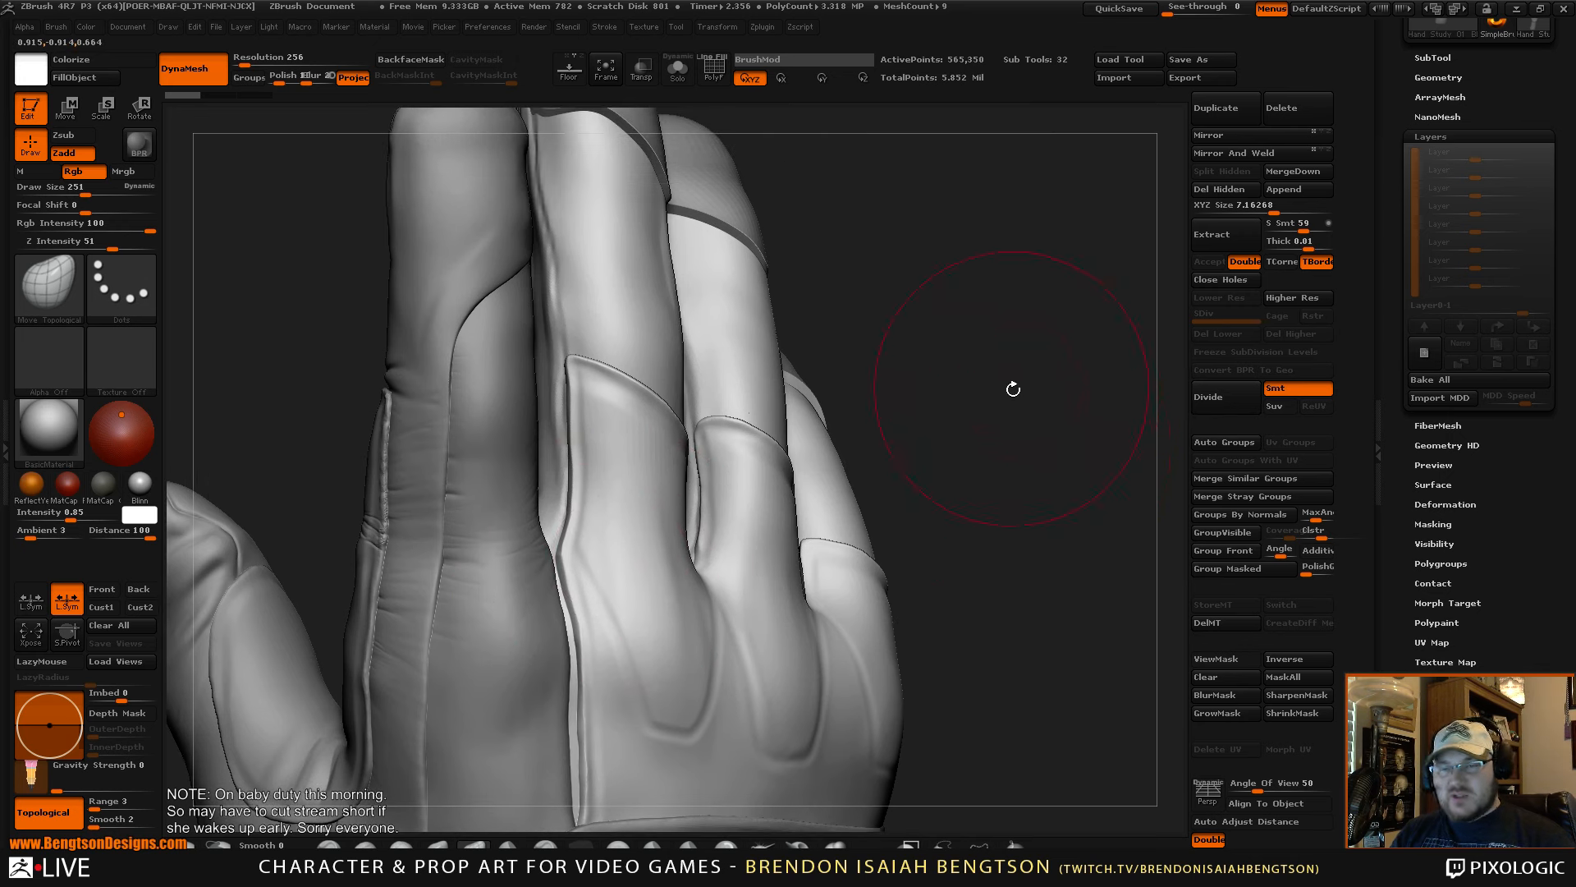
key("space")
mouse_move(1014, 392)
left_mouse_down()
mouse_move(979, 394)
mouse_move(1020, 395)
mouse_move(1007, 423)
left_mouse_up()
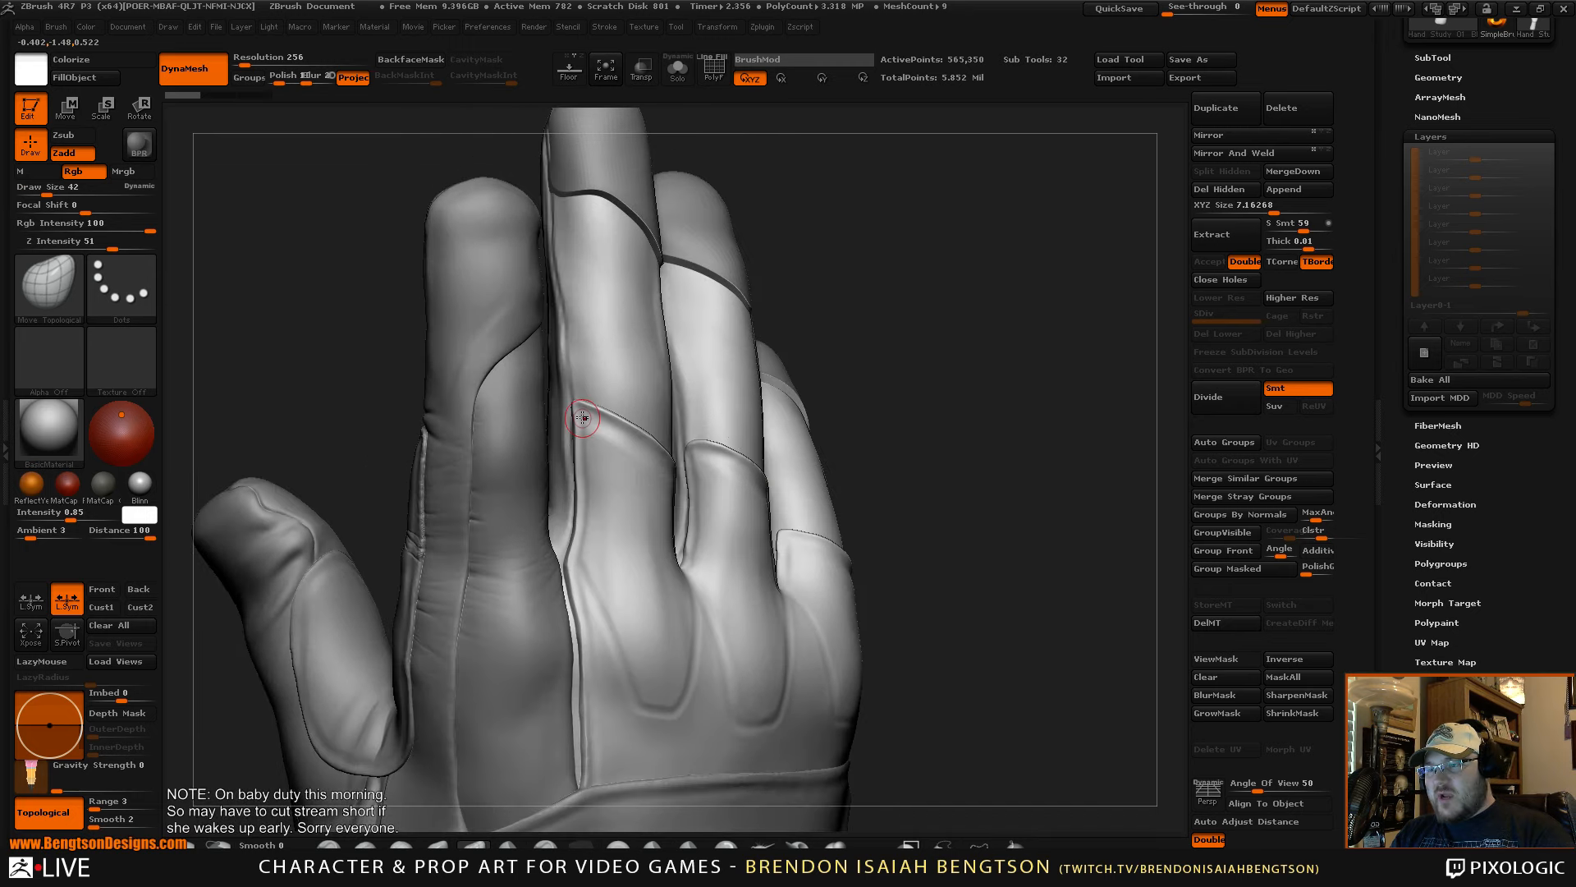
left_click_drag(582, 418, 584, 454)
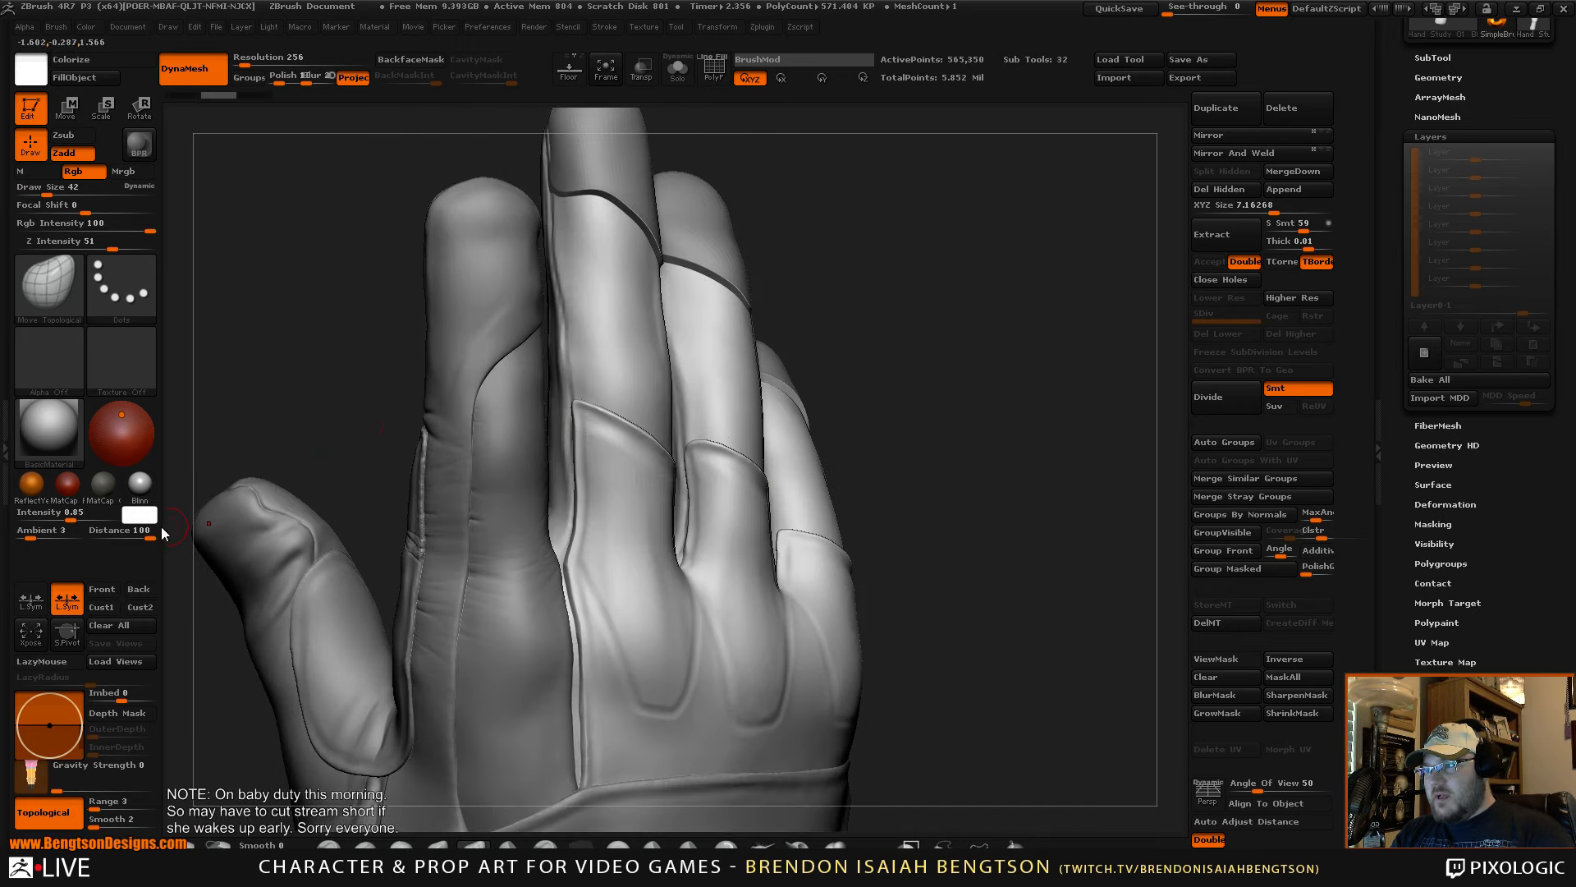
left_click(9, 457)
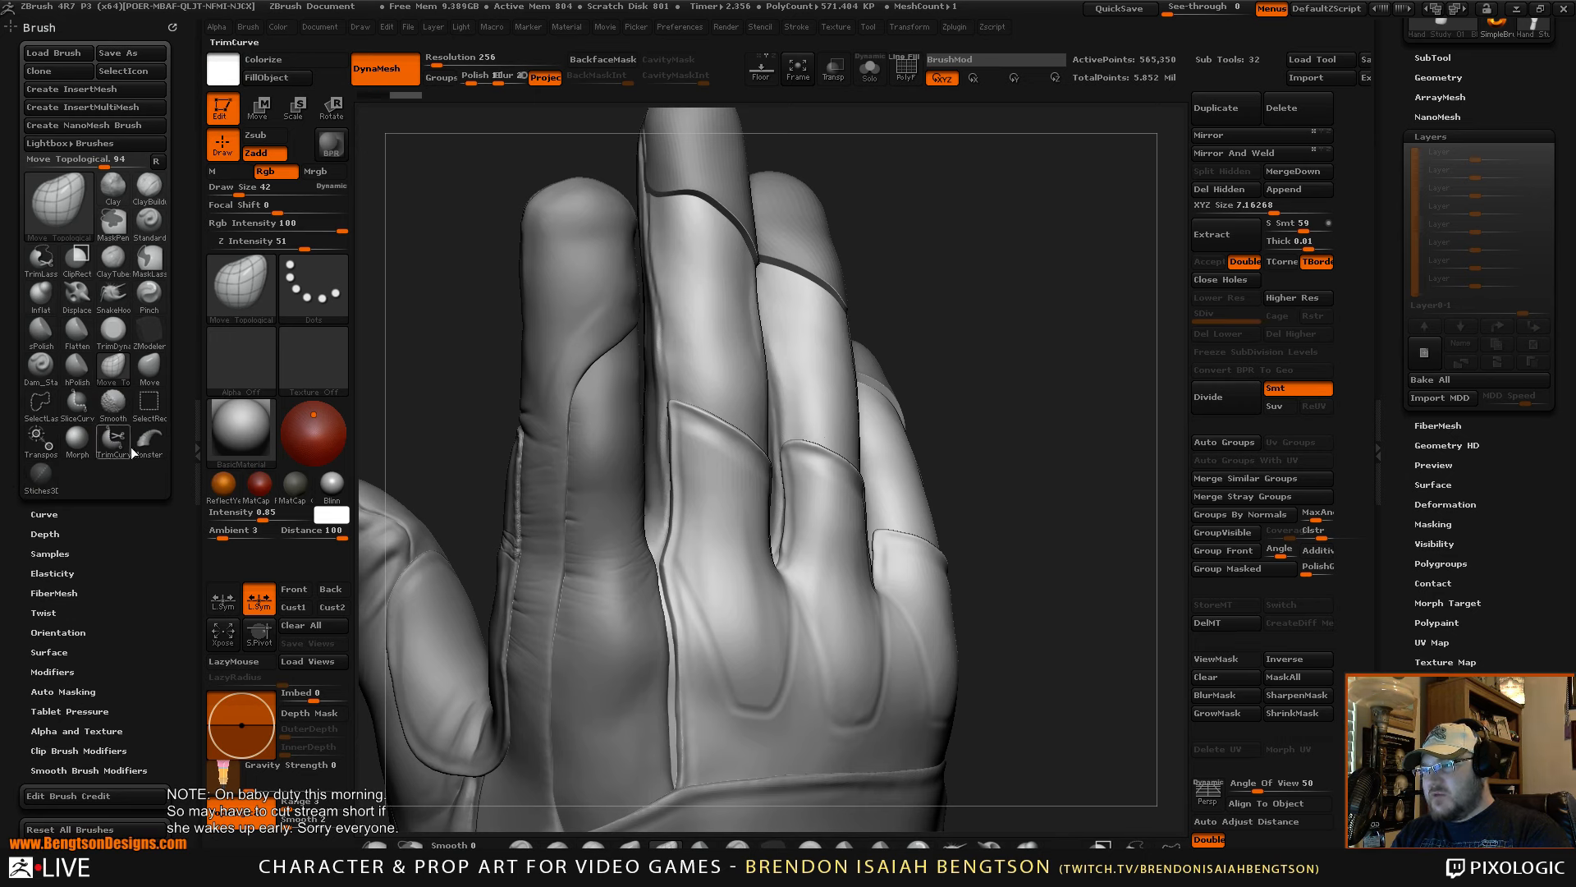
left_click(41, 475)
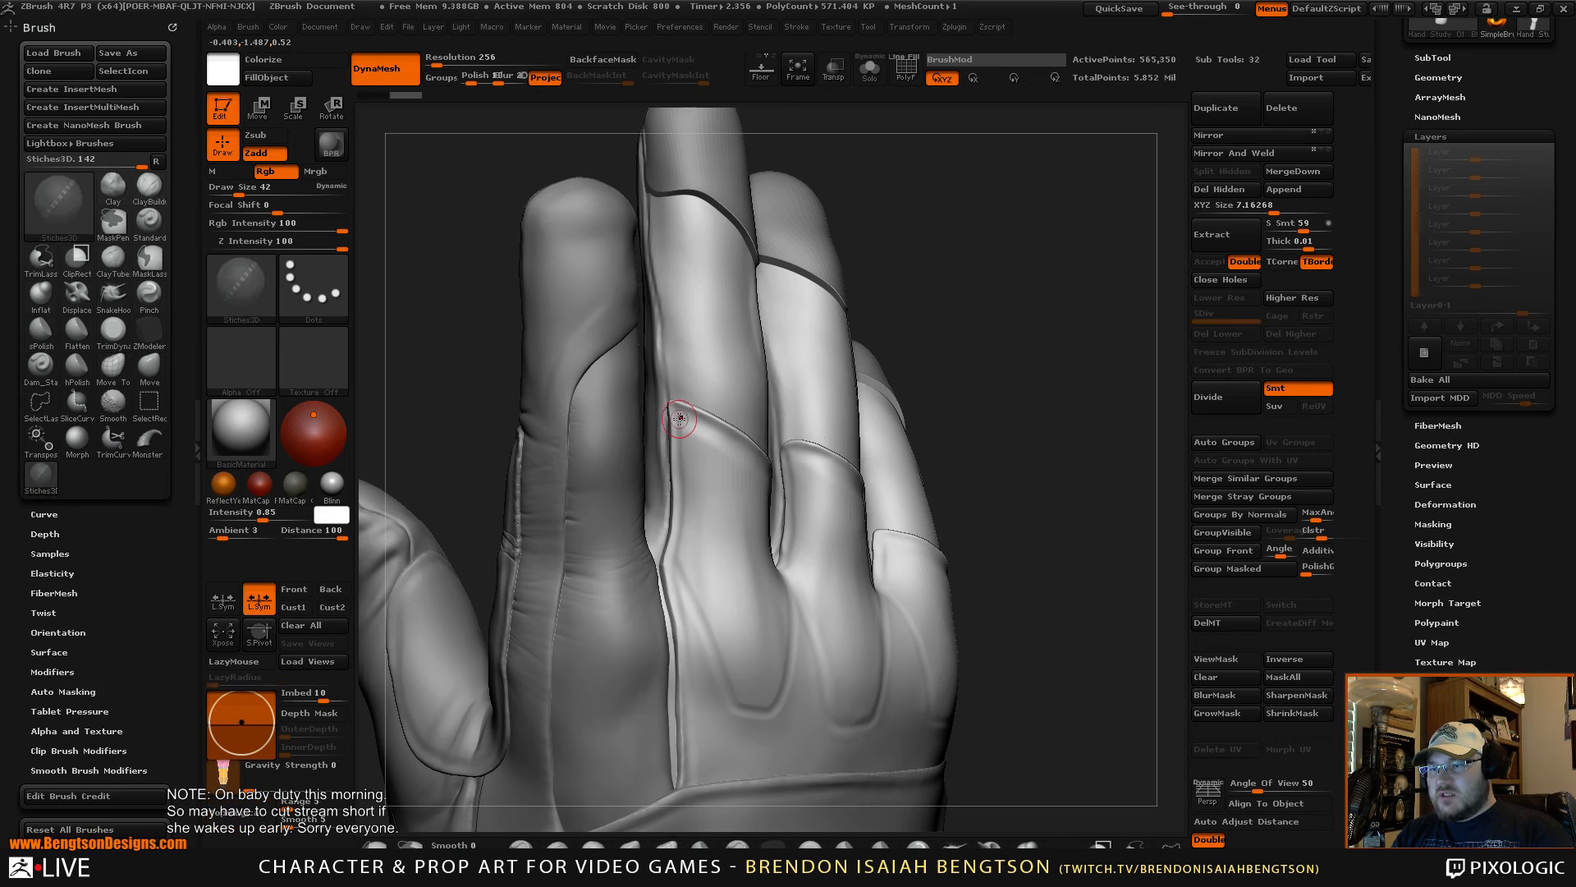
- Draw a strip of stitches diagonally down the middle finger's knuckle area and split it off into its own subtool
left_click_drag(673, 413, 749, 705)
mouse_move(1062, 482)
left_mouse_down()
mouse_move(1098, 496)
mouse_move(1081, 483)
mouse_move(1100, 566)
left_mouse_up()
key("shift+f")
left_click(733, 549, "ctrl+shift")
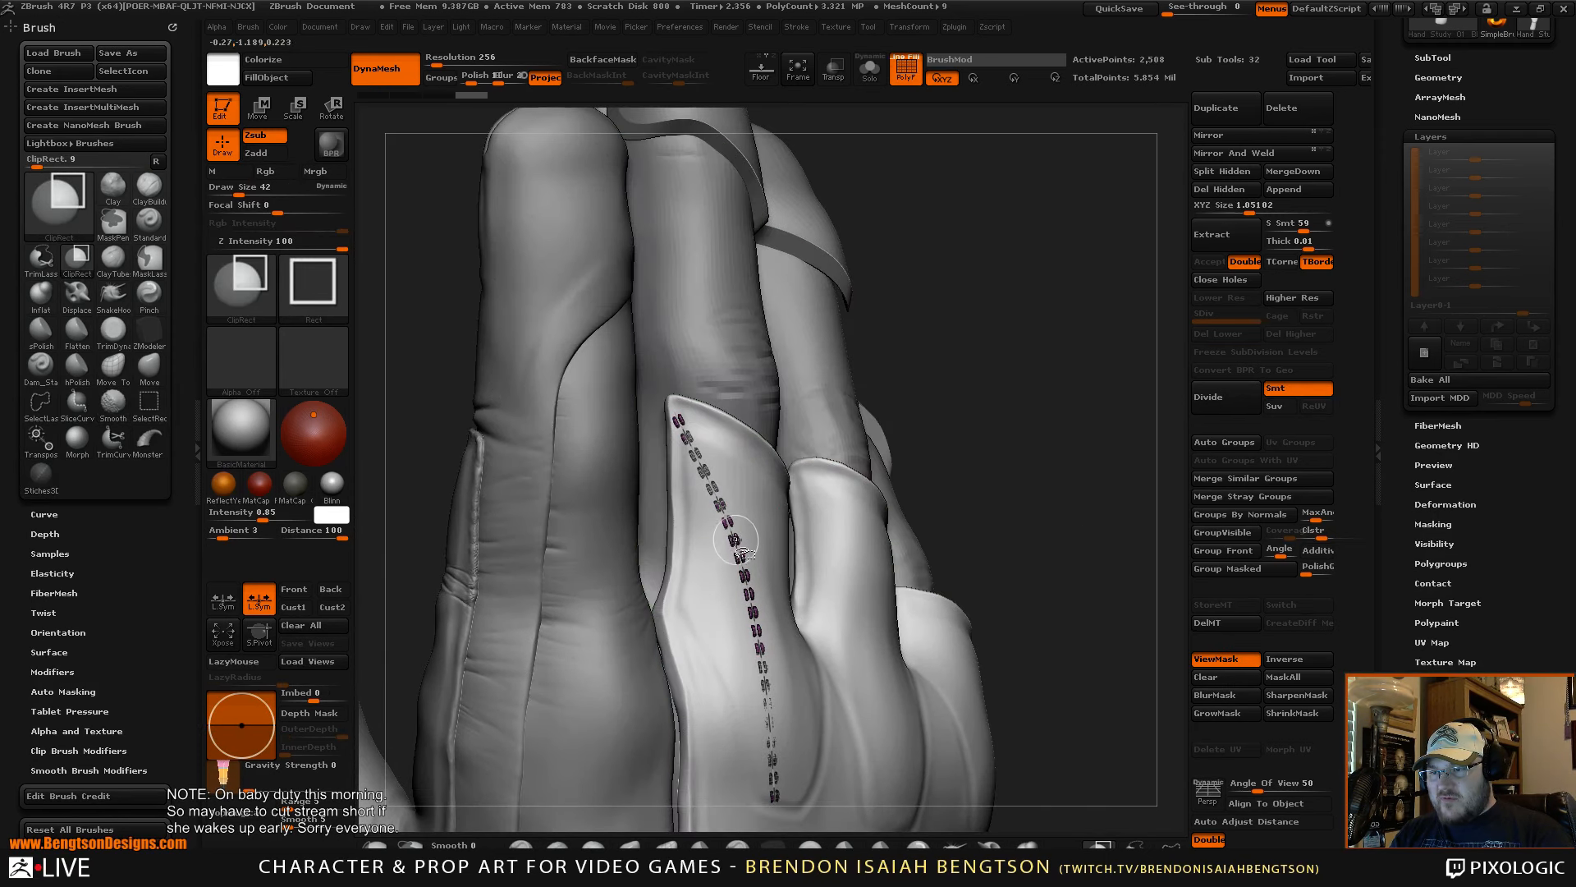
left_click_drag(1011, 363, 1123, 266, "alt")
left_click(1225, 176)
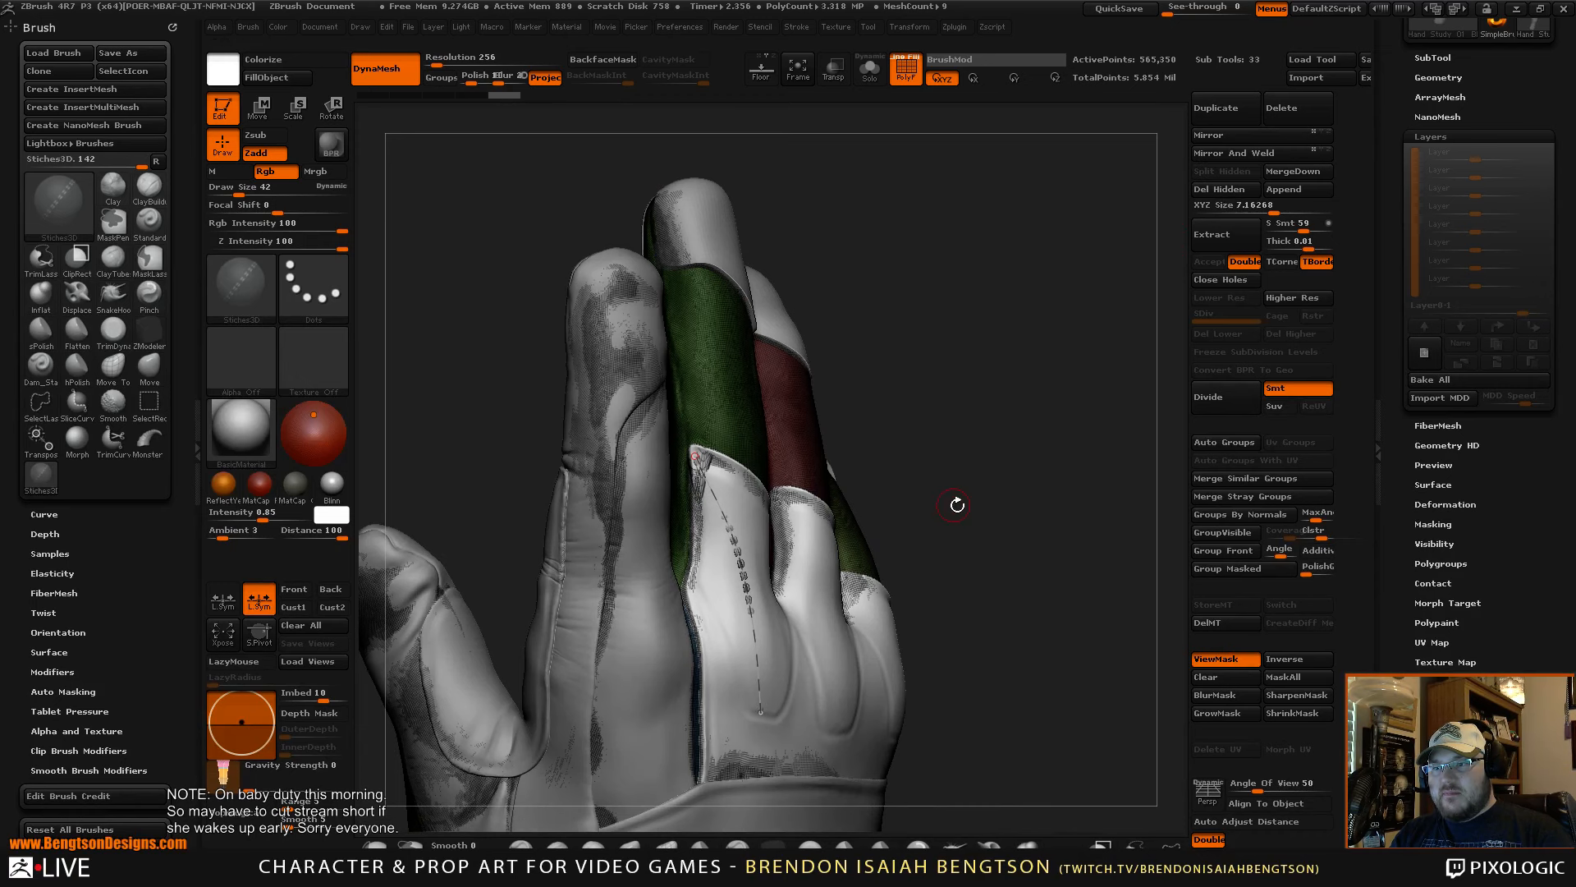
- Examine the separated stitches against the glove, making the knuckle panel and then the hand model the active subtool
left_click_drag(957, 502, 727, 548)
left_click_drag(1070, 512, 1073, 466)
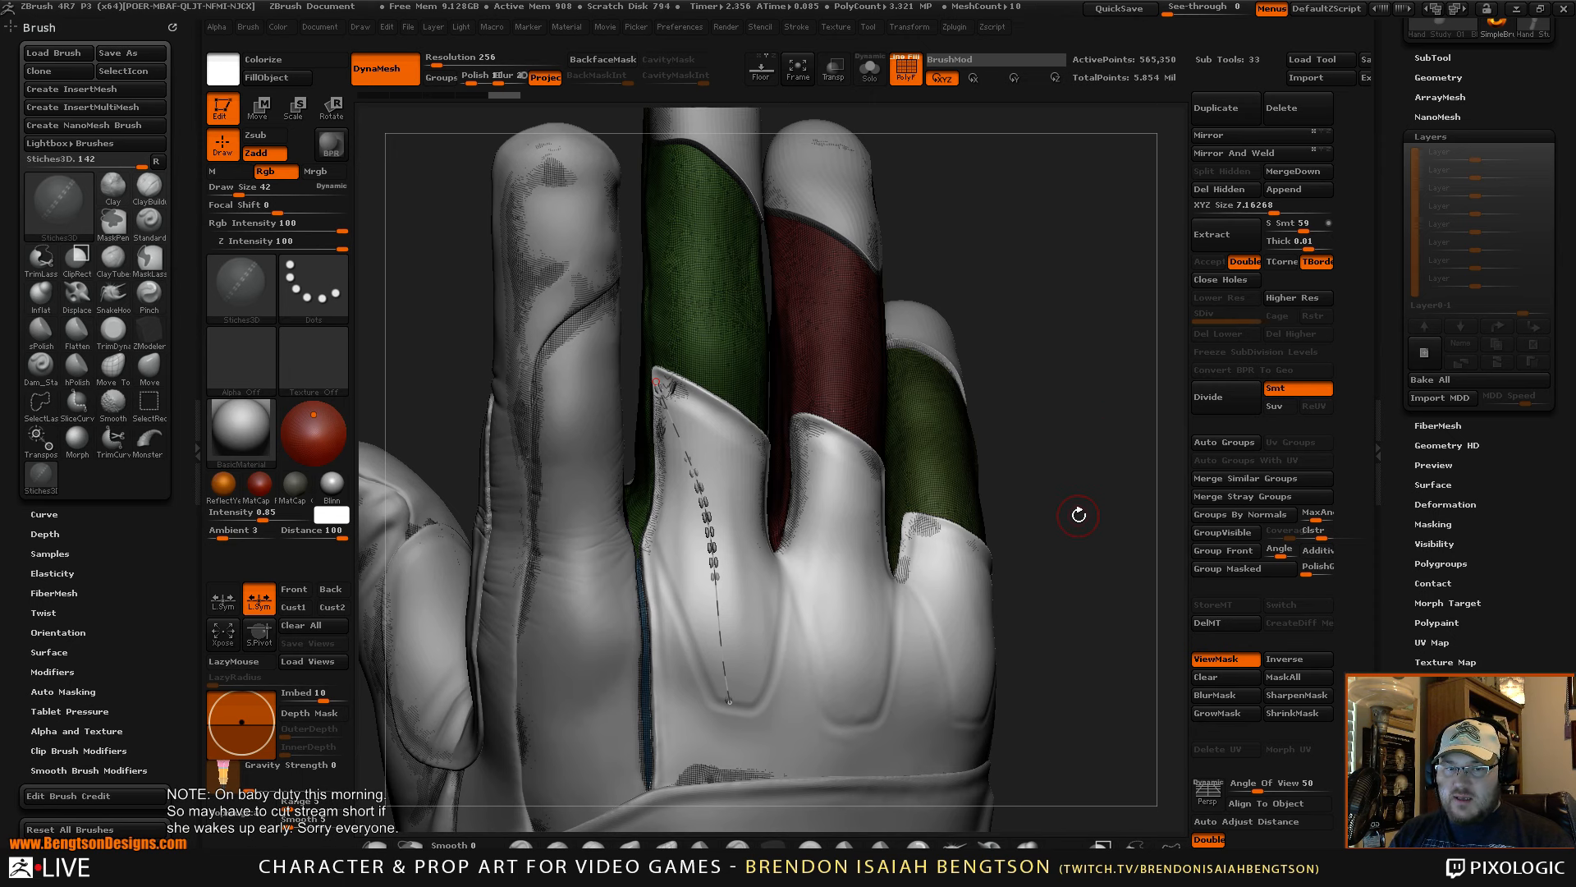
mouse_move(1090, 507)
left_mouse_down()
mouse_move(1051, 492)
mouse_move(1092, 501)
mouse_move(1067, 492)
left_mouse_up()
left_click(818, 607, "alt")
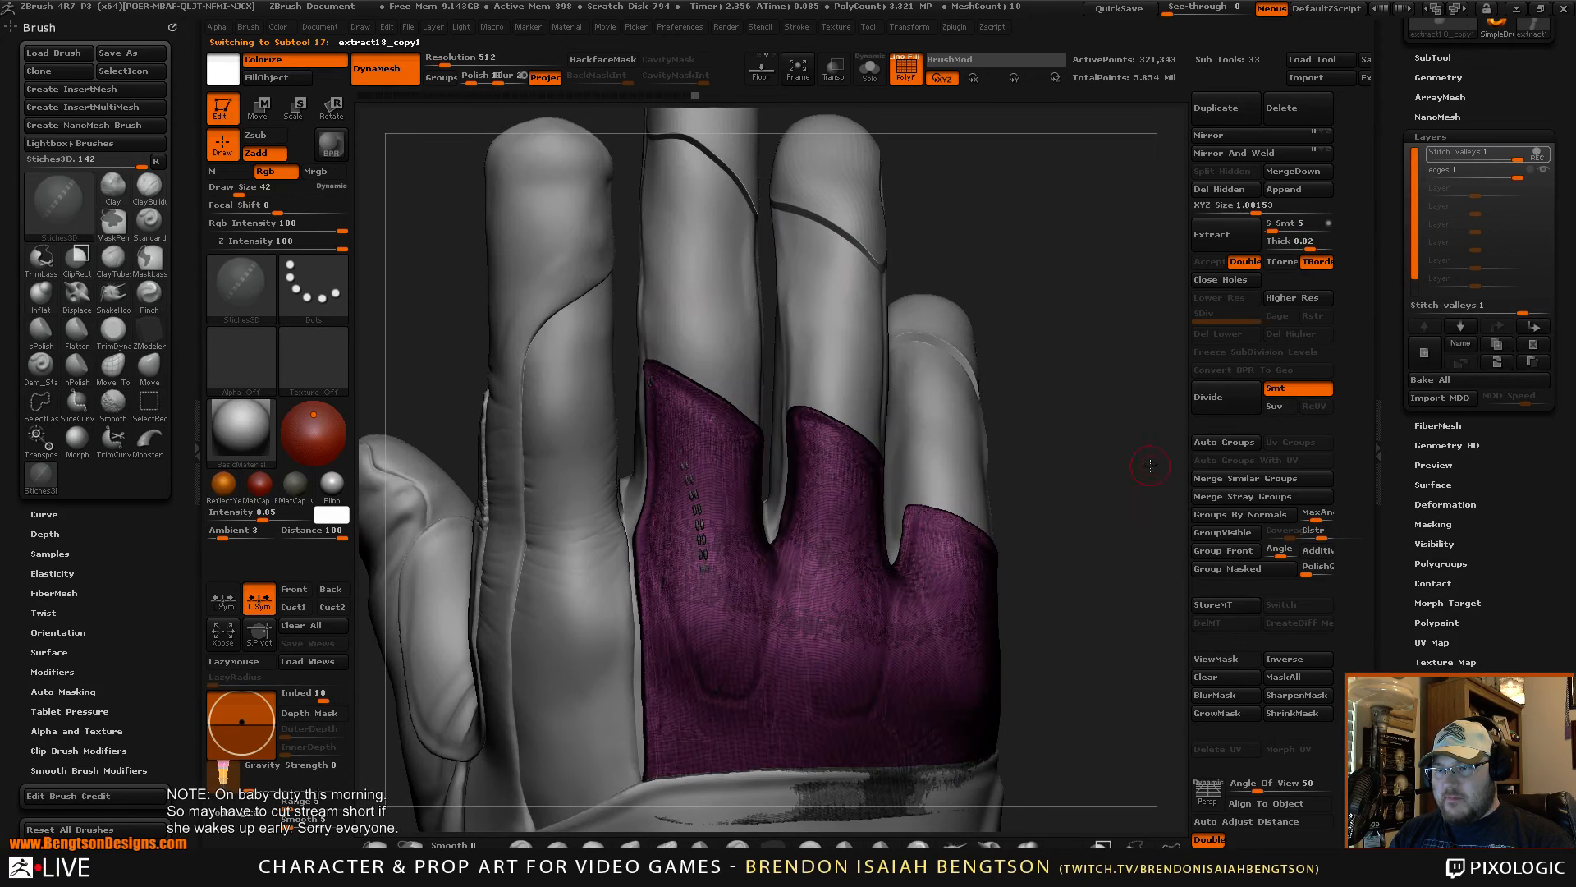
left_click_drag(1149, 465, 739, 328)
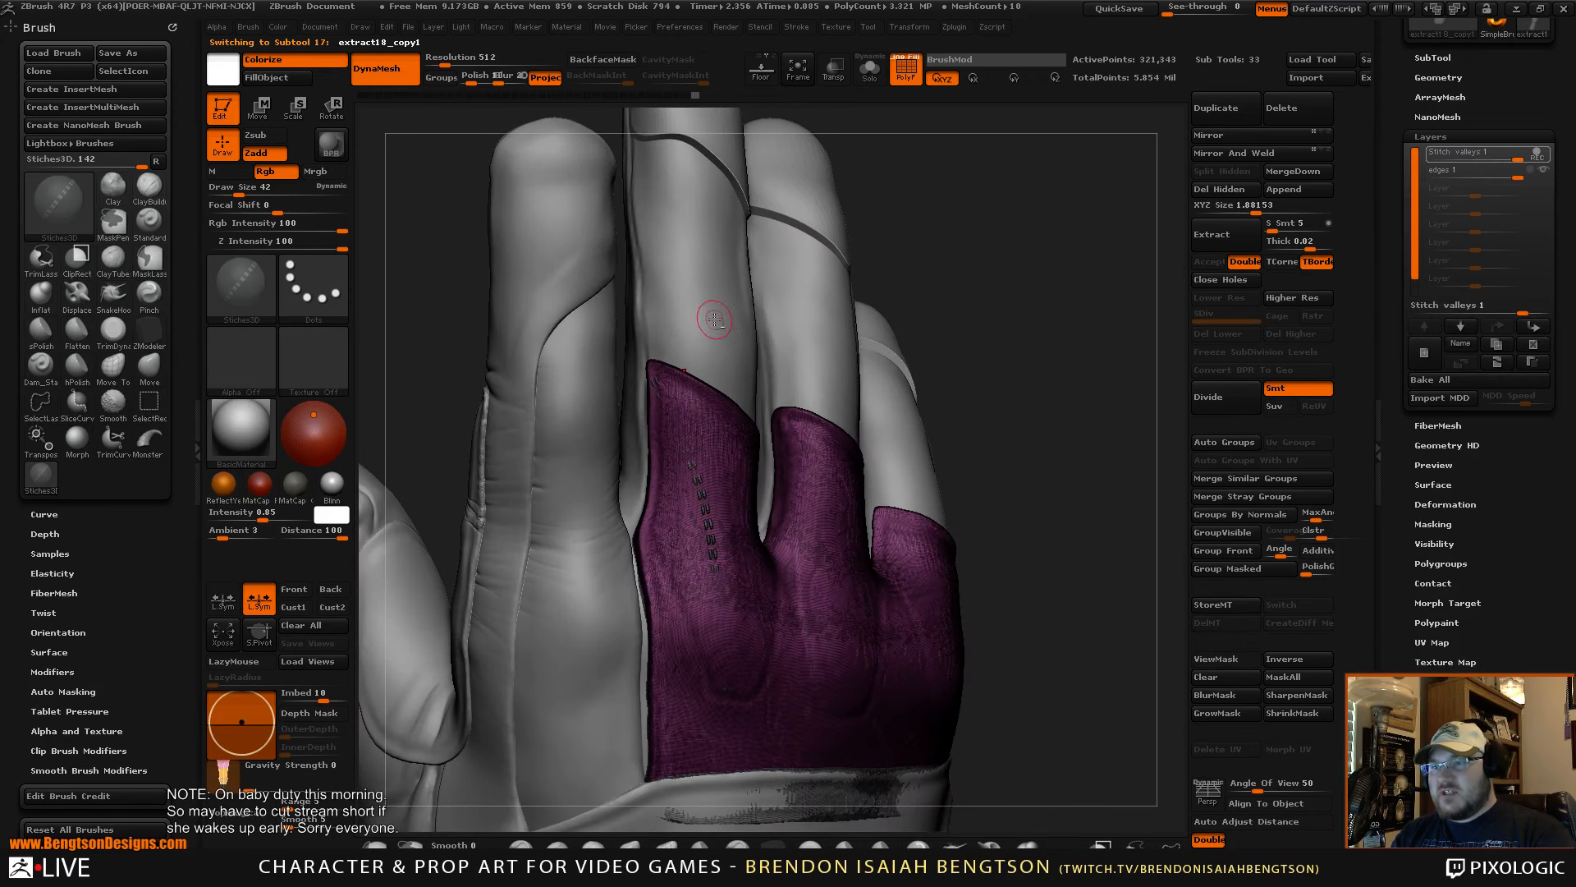
left_click(714, 320, "alt")
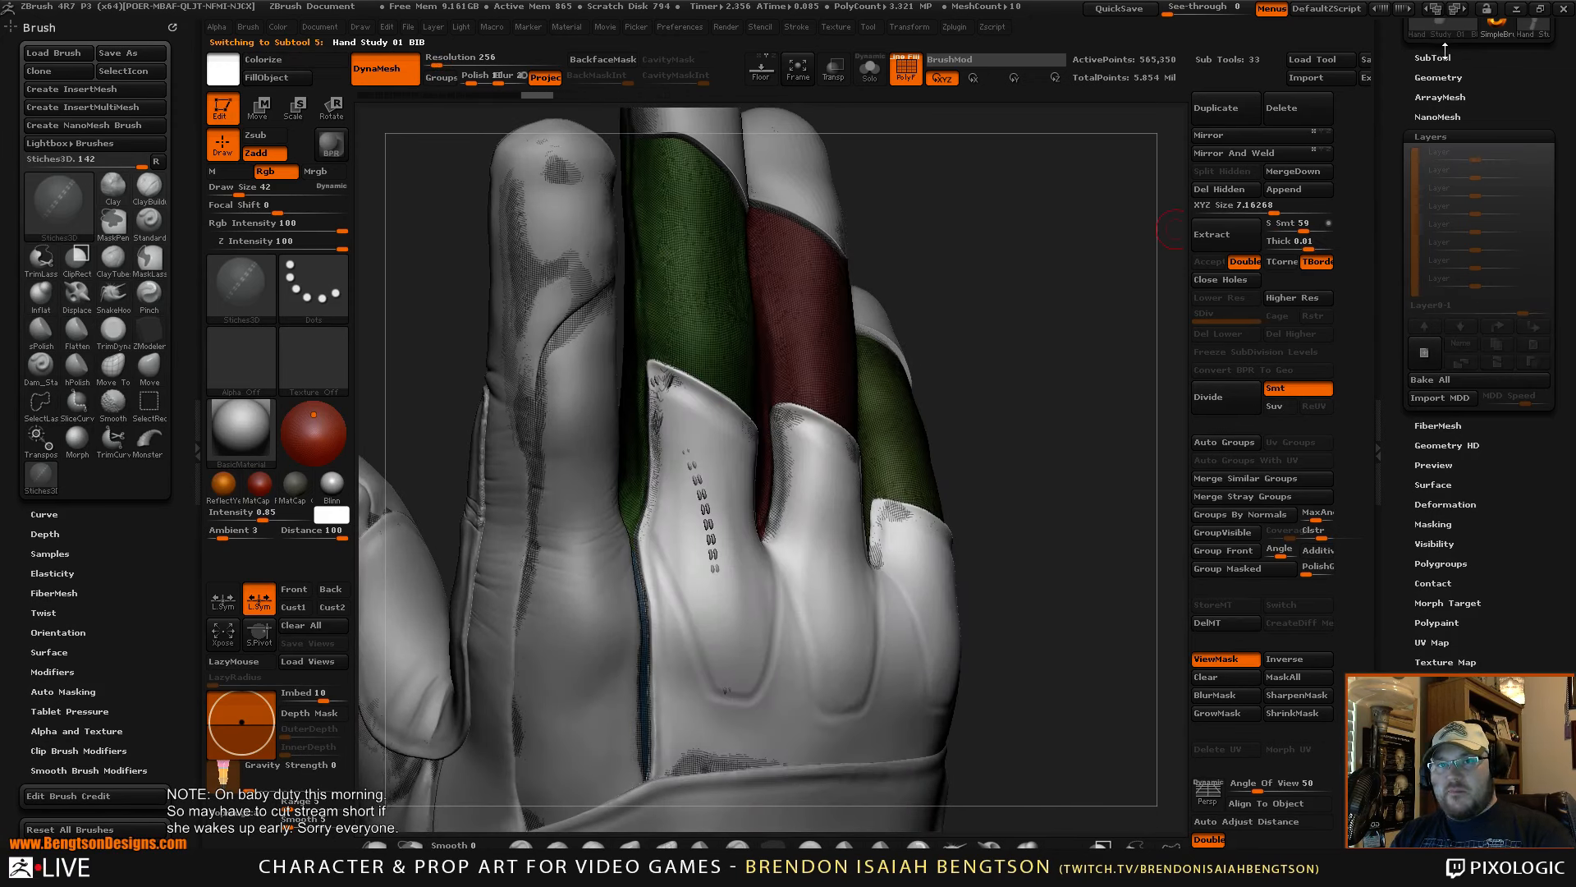
- Delete the separate stitches subtool listed below the hand model
left_click(1437, 56)
left_click(1478, 122)
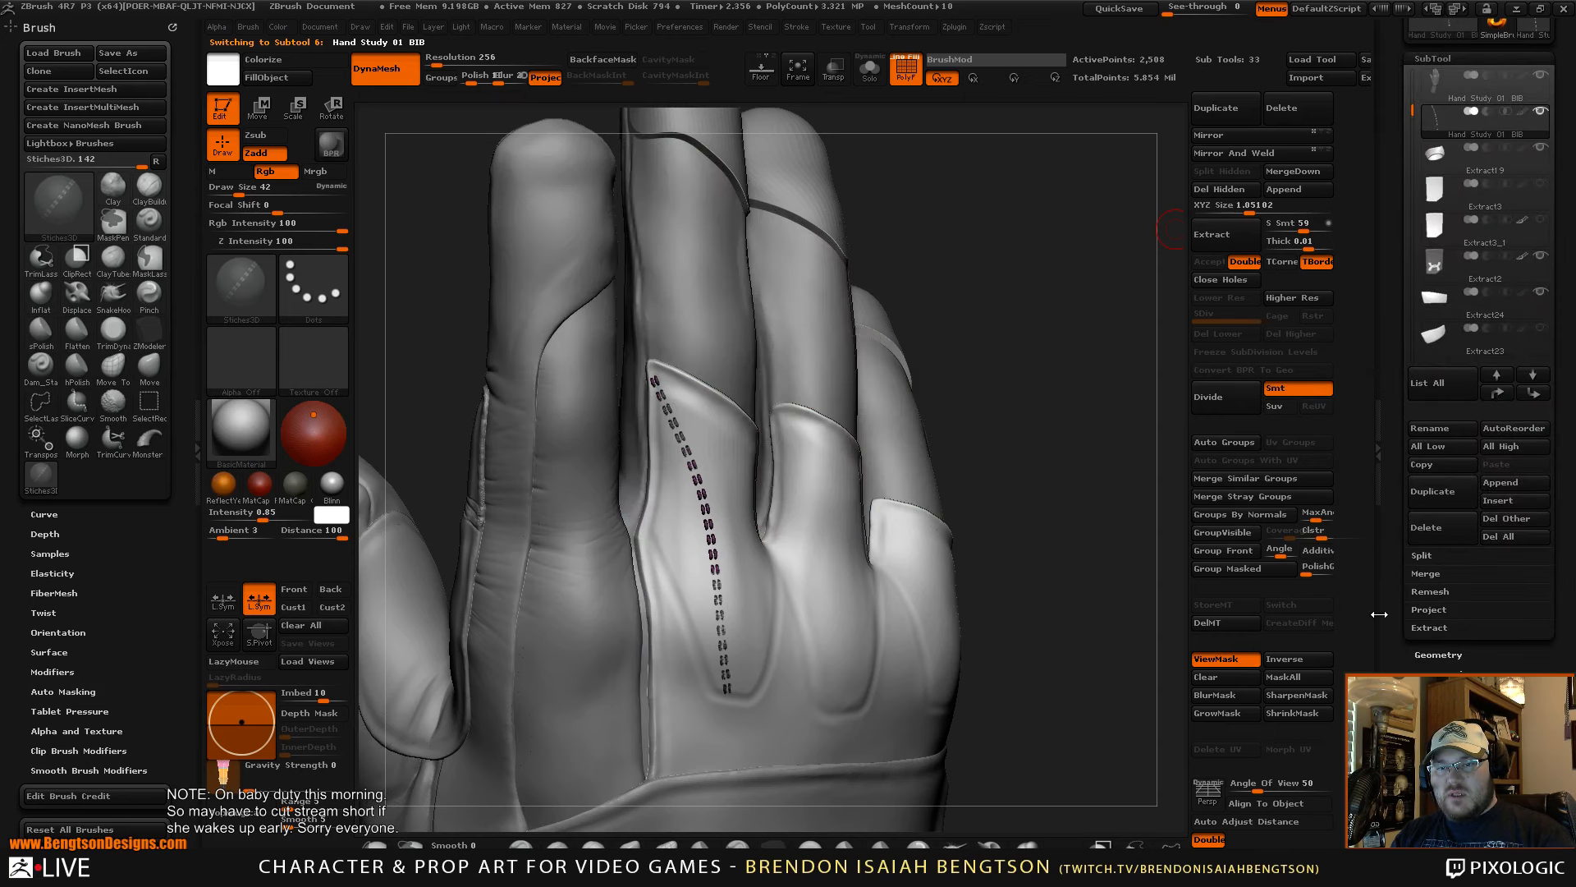
left_click(1430, 529)
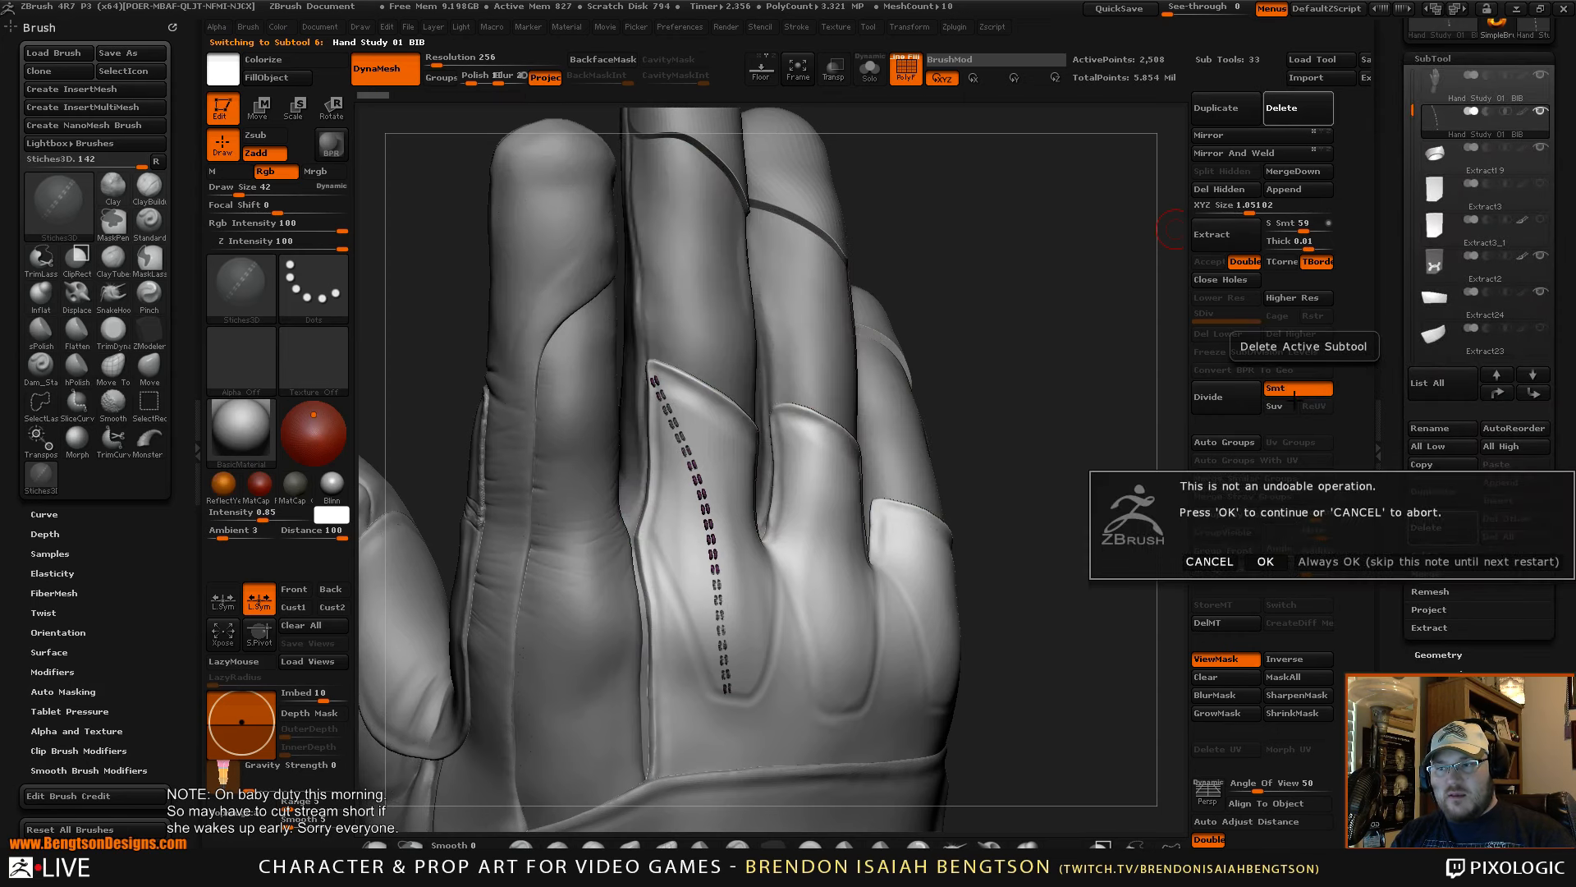
left_click(1265, 562)
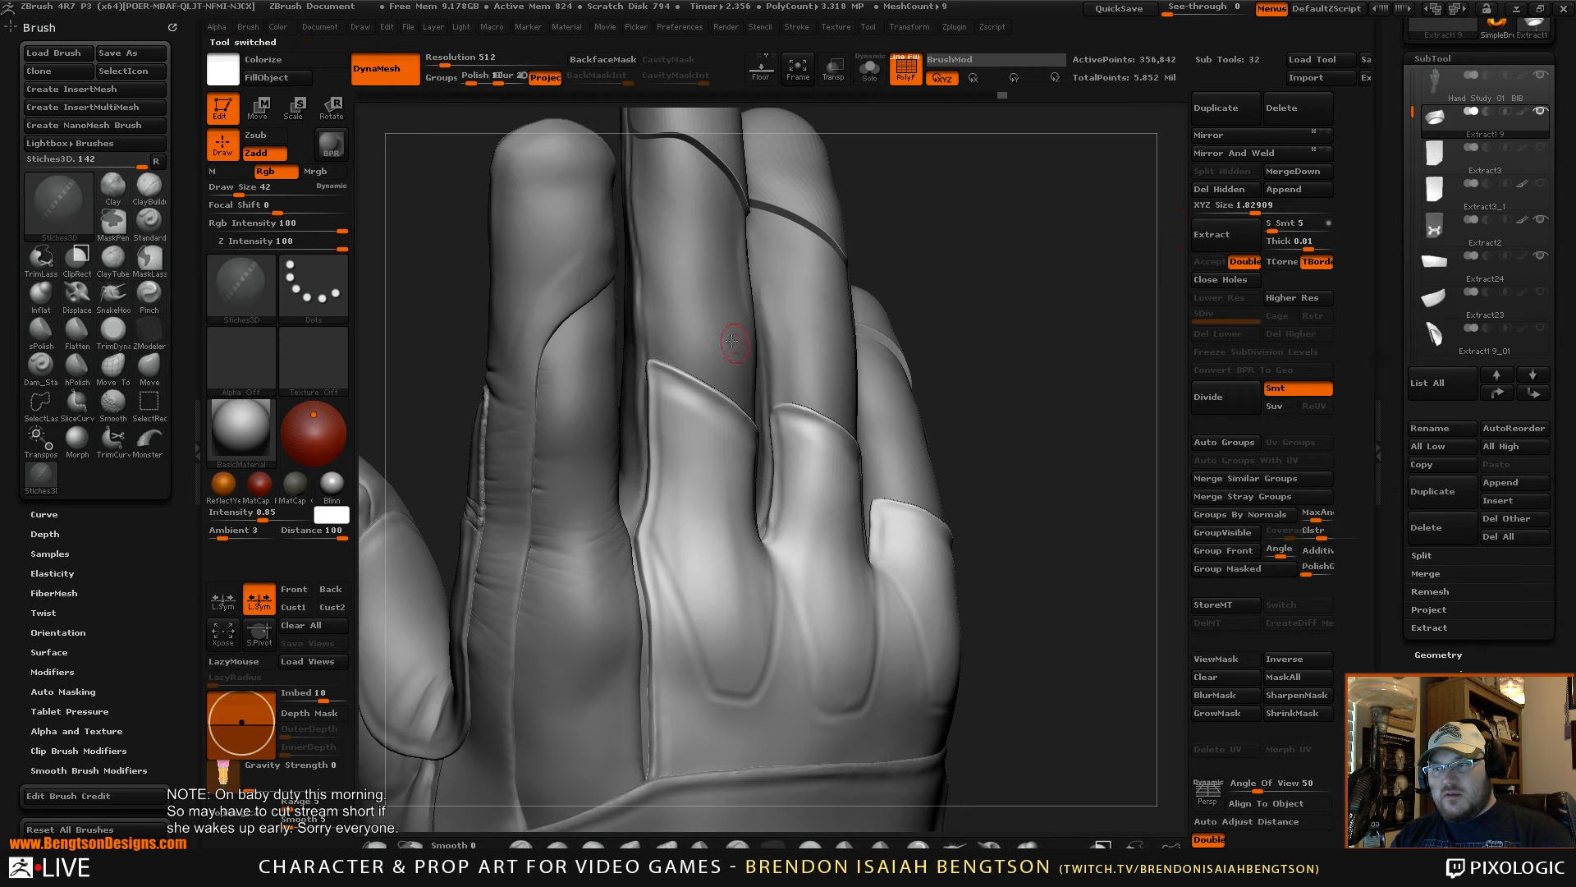
- Turn off the polyframe display and make the thumb panel Extract14 the active subtool
left_click(712, 311, "alt")
mouse_move(1031, 314)
left_mouse_down("alt")
mouse_move(1101, 351)
mouse_move(1073, 362)
left_mouse_up("alt")
key("shift+f")
left_click_drag(820, 577, 968, 281, "alt")
left_click_drag(542, 550, 620, 530)
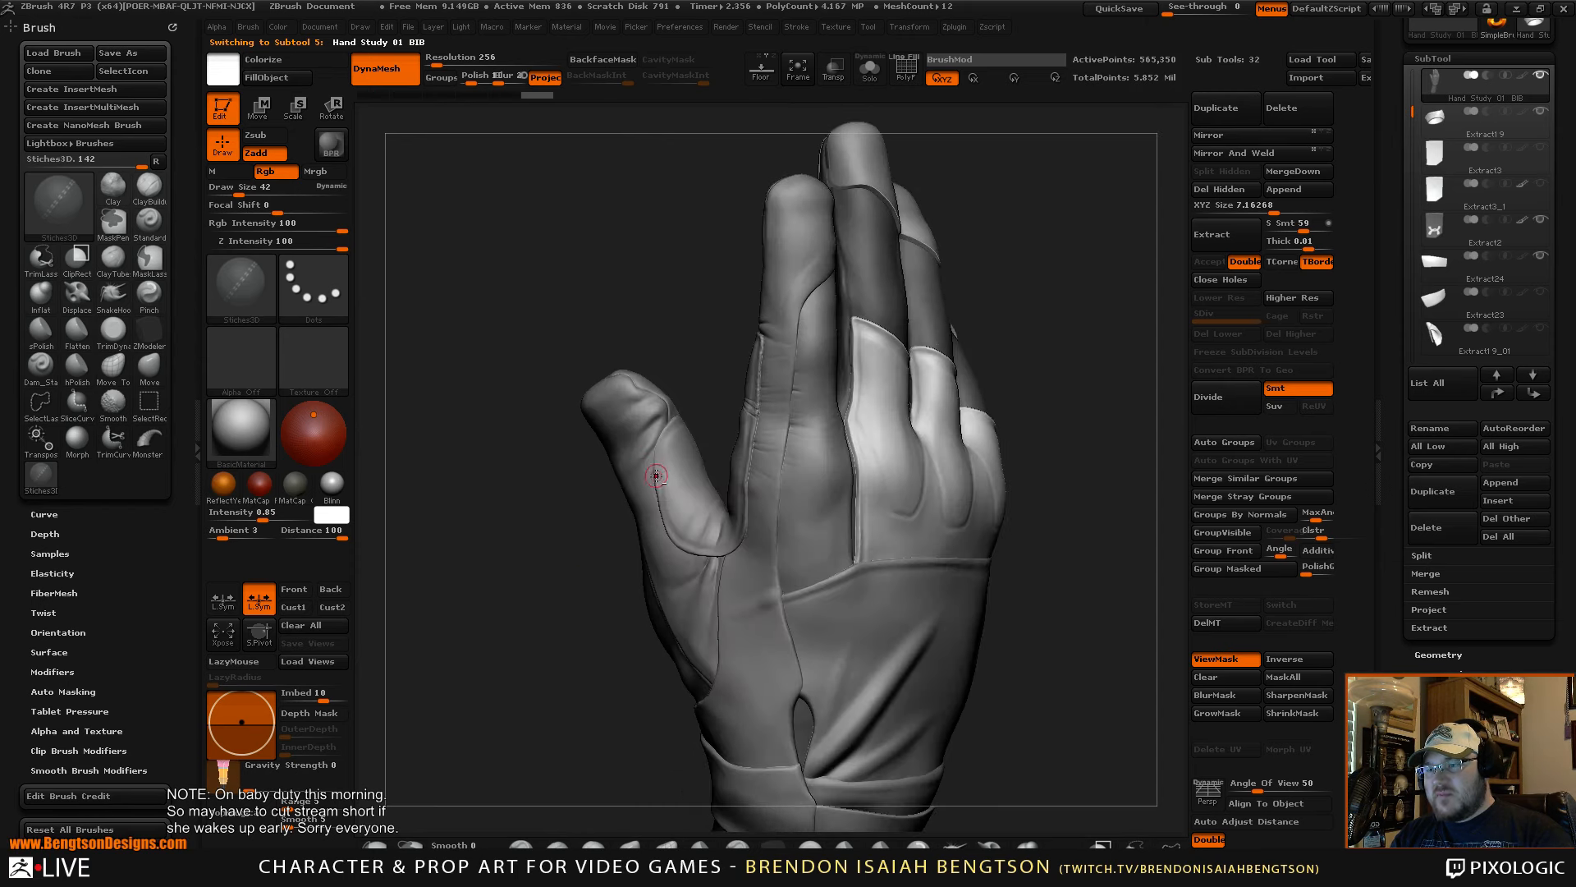
left_click(663, 475, "alt")
- Draw a stitch strip down the knuckle panel's edge beside the index finger and undo it
left_click_drag(1143, 368, 1062, 335)
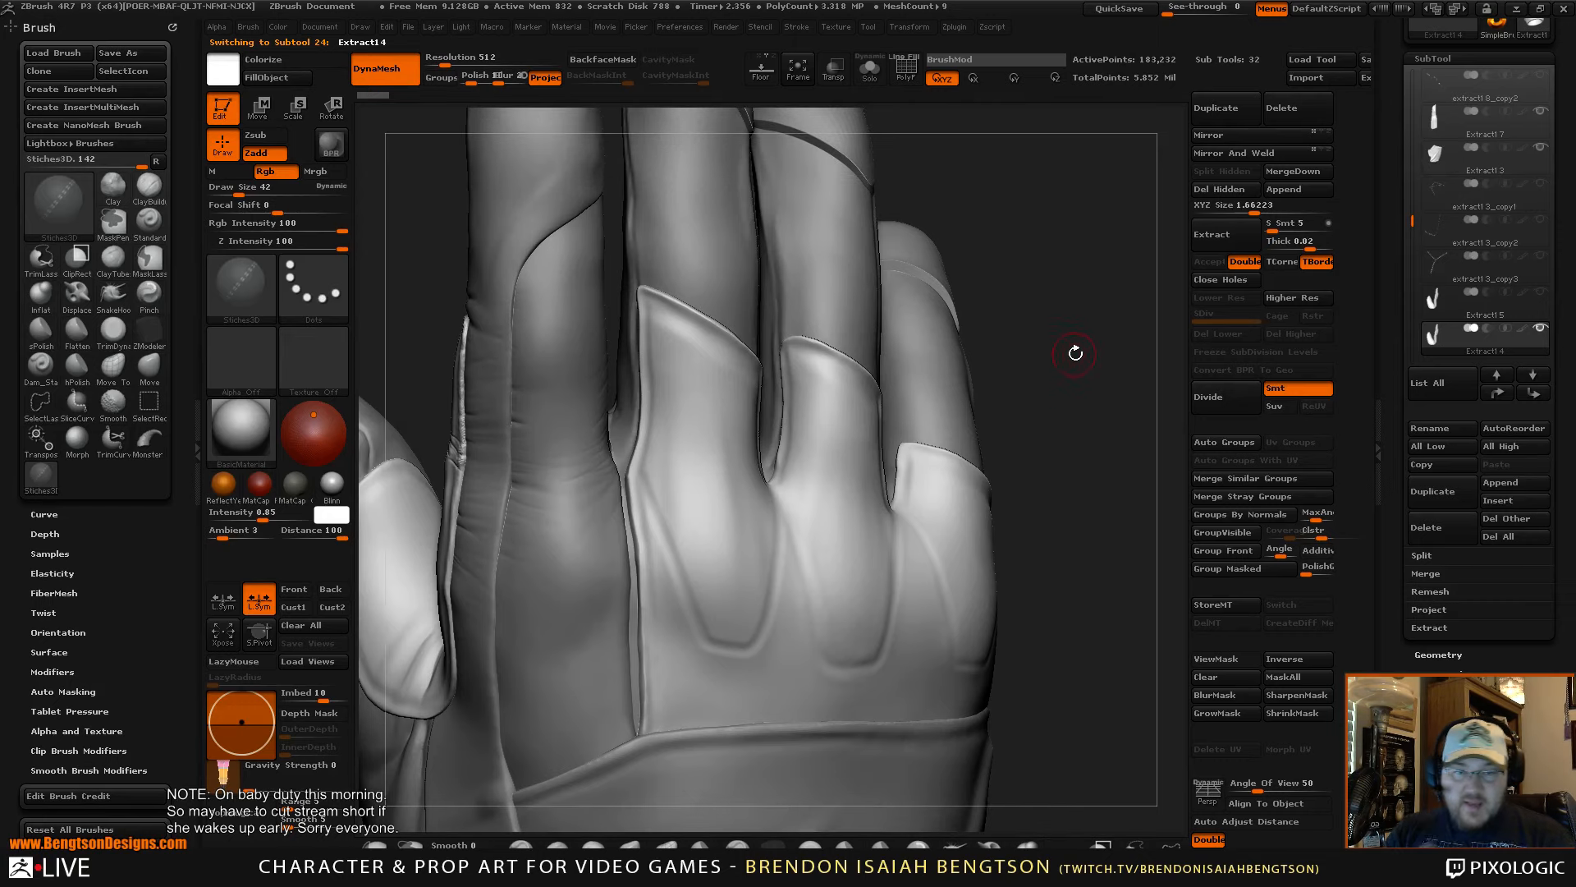
mouse_move(1094, 421)
left_mouse_down()
mouse_move(1072, 344)
mouse_move(1077, 391)
mouse_move(1097, 328)
mouse_move(1182, 411)
mouse_move(1098, 401)
left_mouse_up()
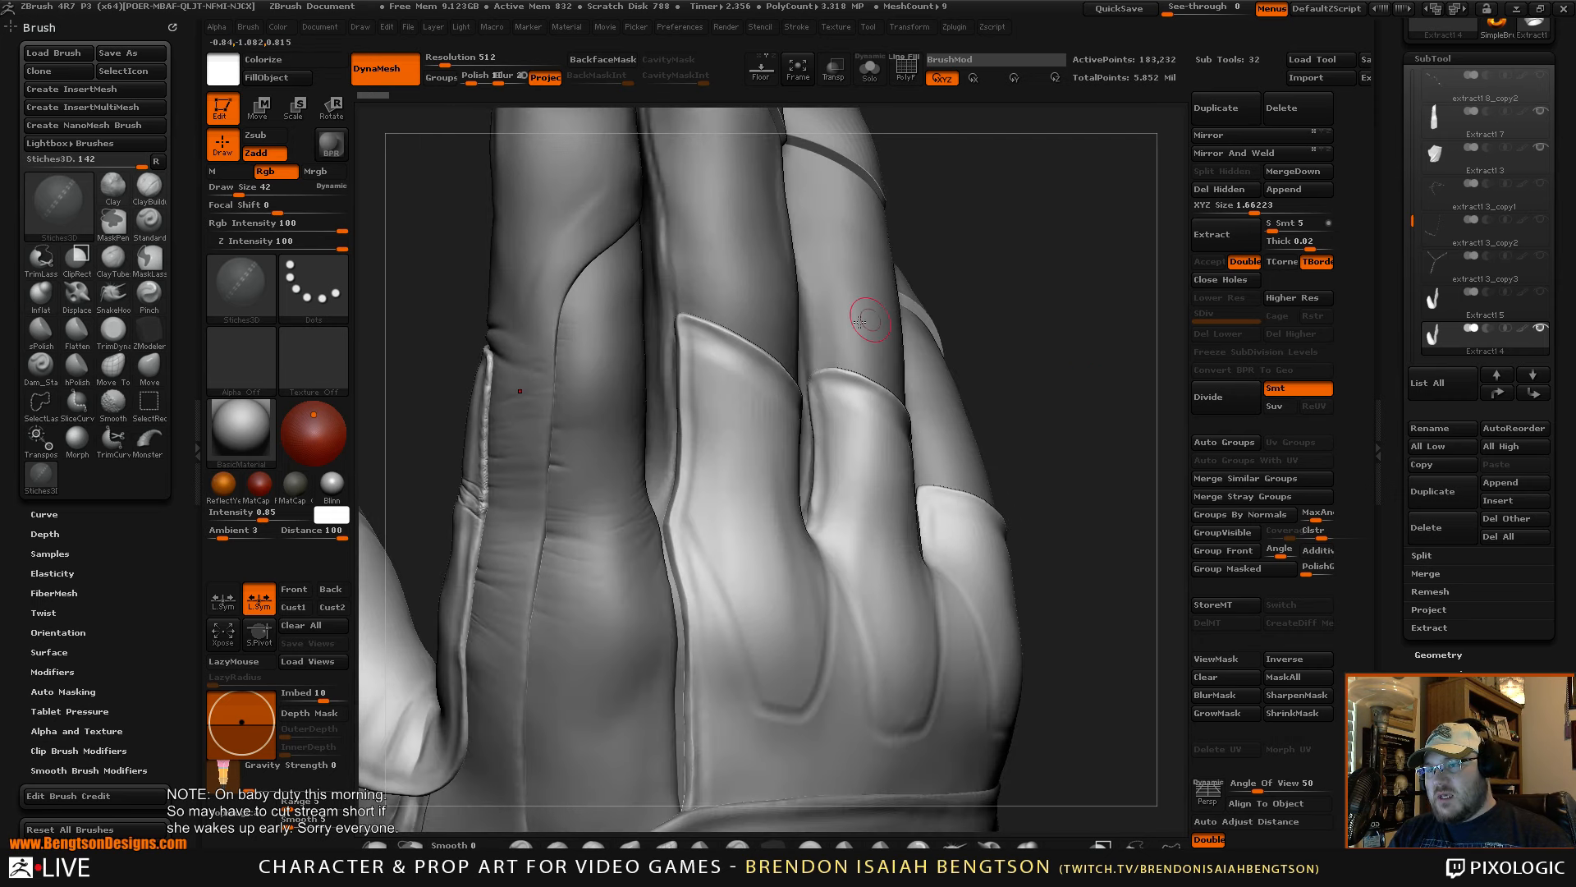
mouse_move(1018, 286)
left_mouse_down()
mouse_move(1053, 306)
mouse_move(1056, 334)
left_mouse_up()
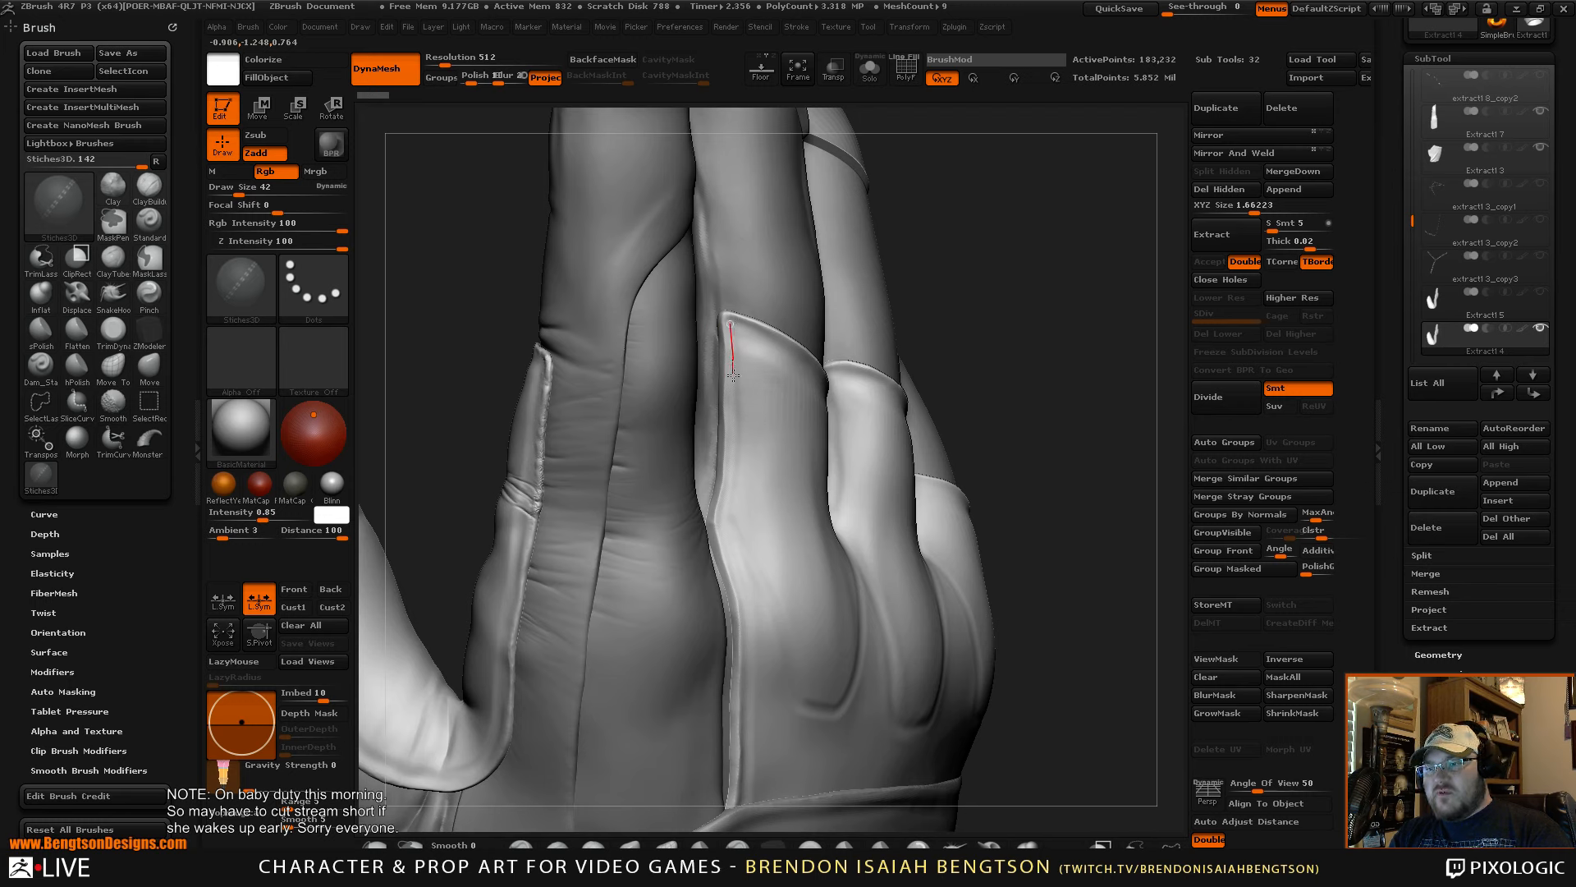
mouse_move(733, 373)
left_mouse_down()
mouse_move(724, 505)
mouse_move(744, 599)
left_mouse_up()
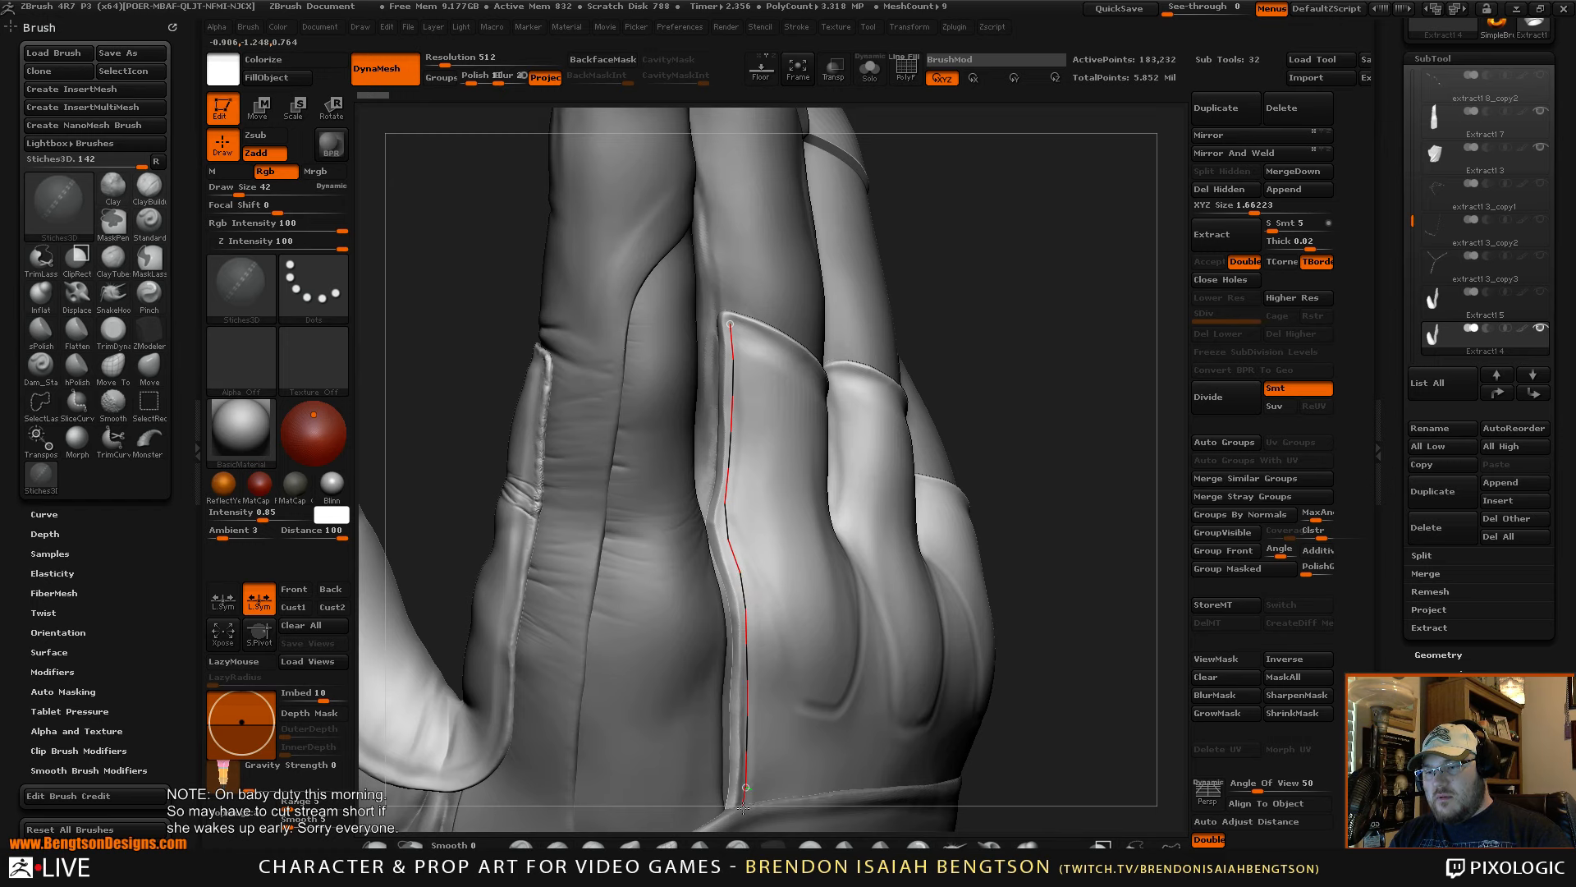
left_click_drag(743, 807, 743, 811)
mouse_move(1085, 496)
left_mouse_down()
mouse_move(1097, 461)
mouse_move(1080, 457)
mouse_move(1121, 304)
mouse_move(1075, 363)
mouse_move(1090, 348)
mouse_move(1094, 366)
mouse_move(943, 303)
left_mouse_up()
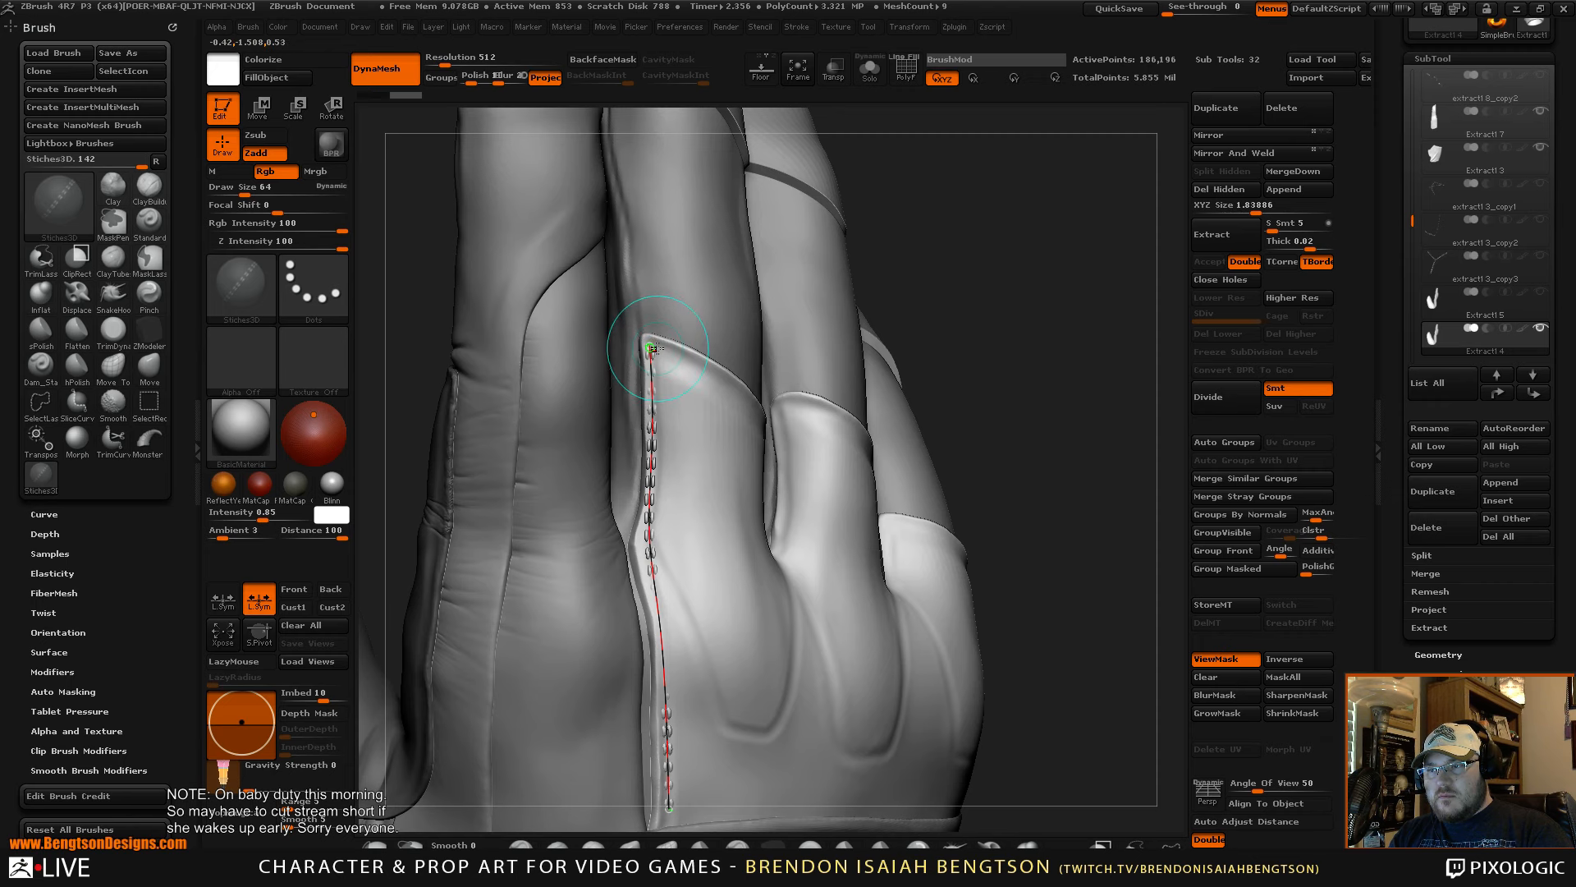
key("ctrl+z")
- Lay one stitch strip along the knuckle panel's index-side edge and across its upper edge on the middle finger
left_click_drag(1088, 366, 1090, 236, "alt")
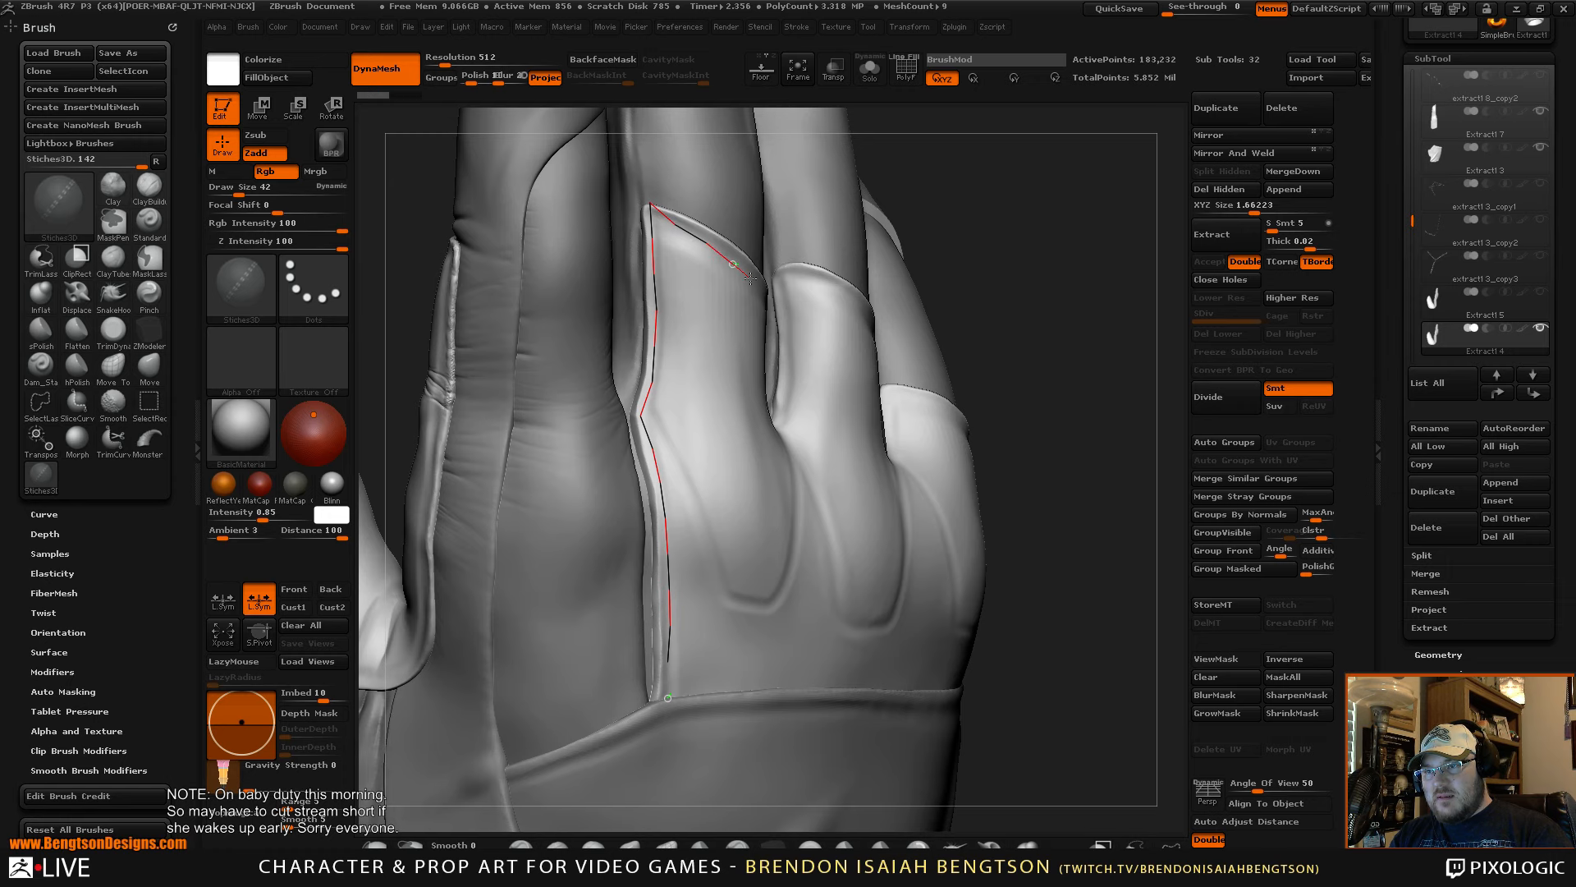
left_click_drag(751, 279, 856, 305)
left_click_drag(1095, 293, 1005, 330)
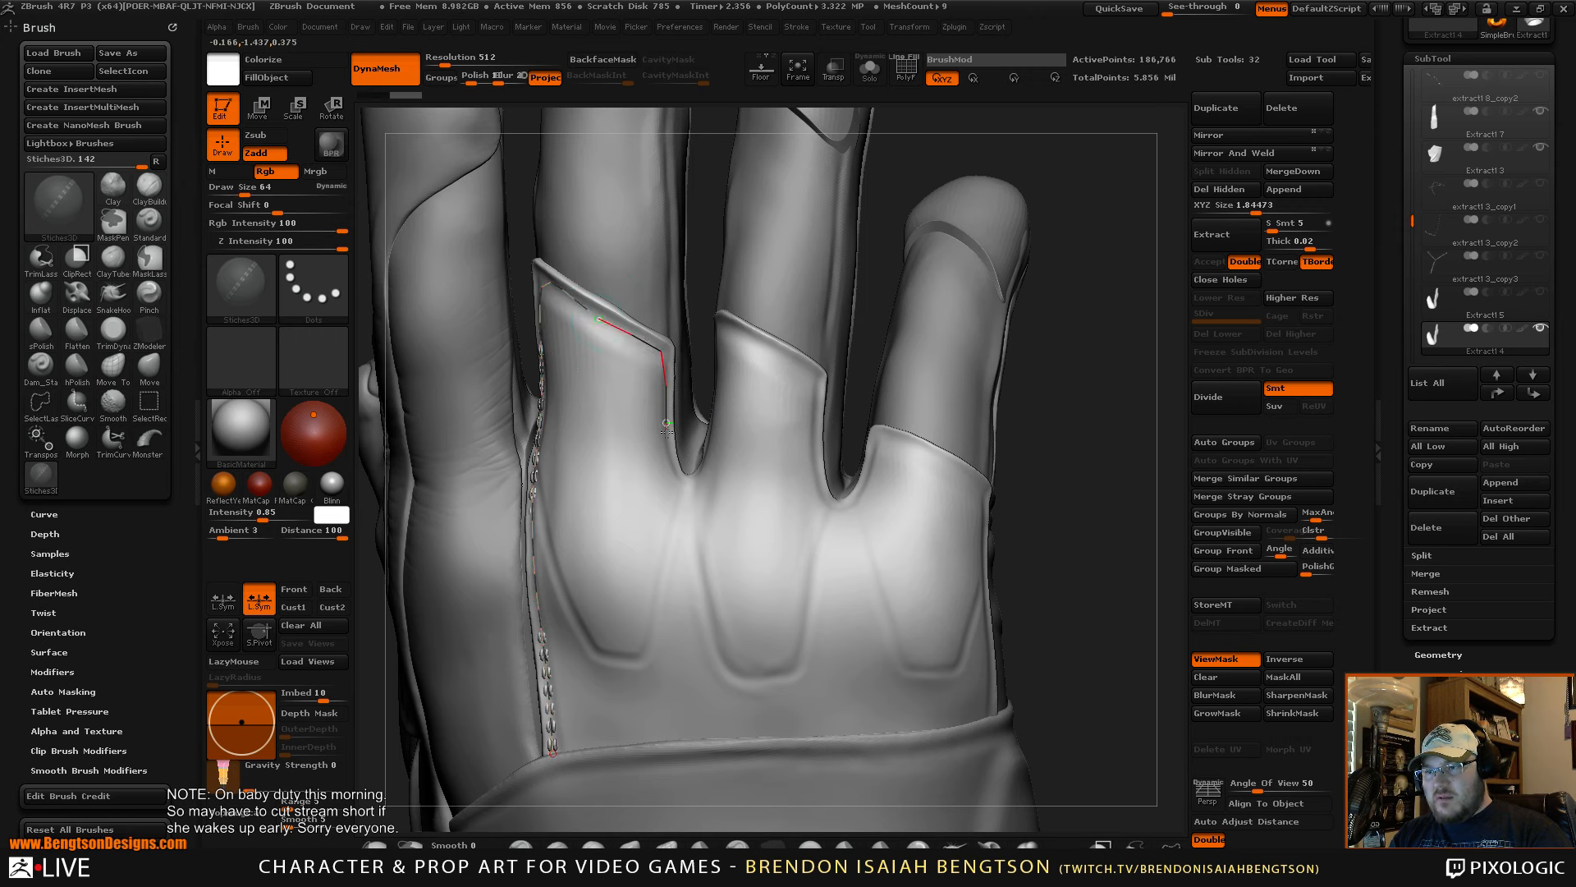
- Try a second stitch strip around the webbing between the middle and ring fingers, and undo it
left_click(691, 490)
mouse_move(1096, 388)
left_mouse_down()
mouse_move(1147, 433)
mouse_move(1092, 462)
left_mouse_up()
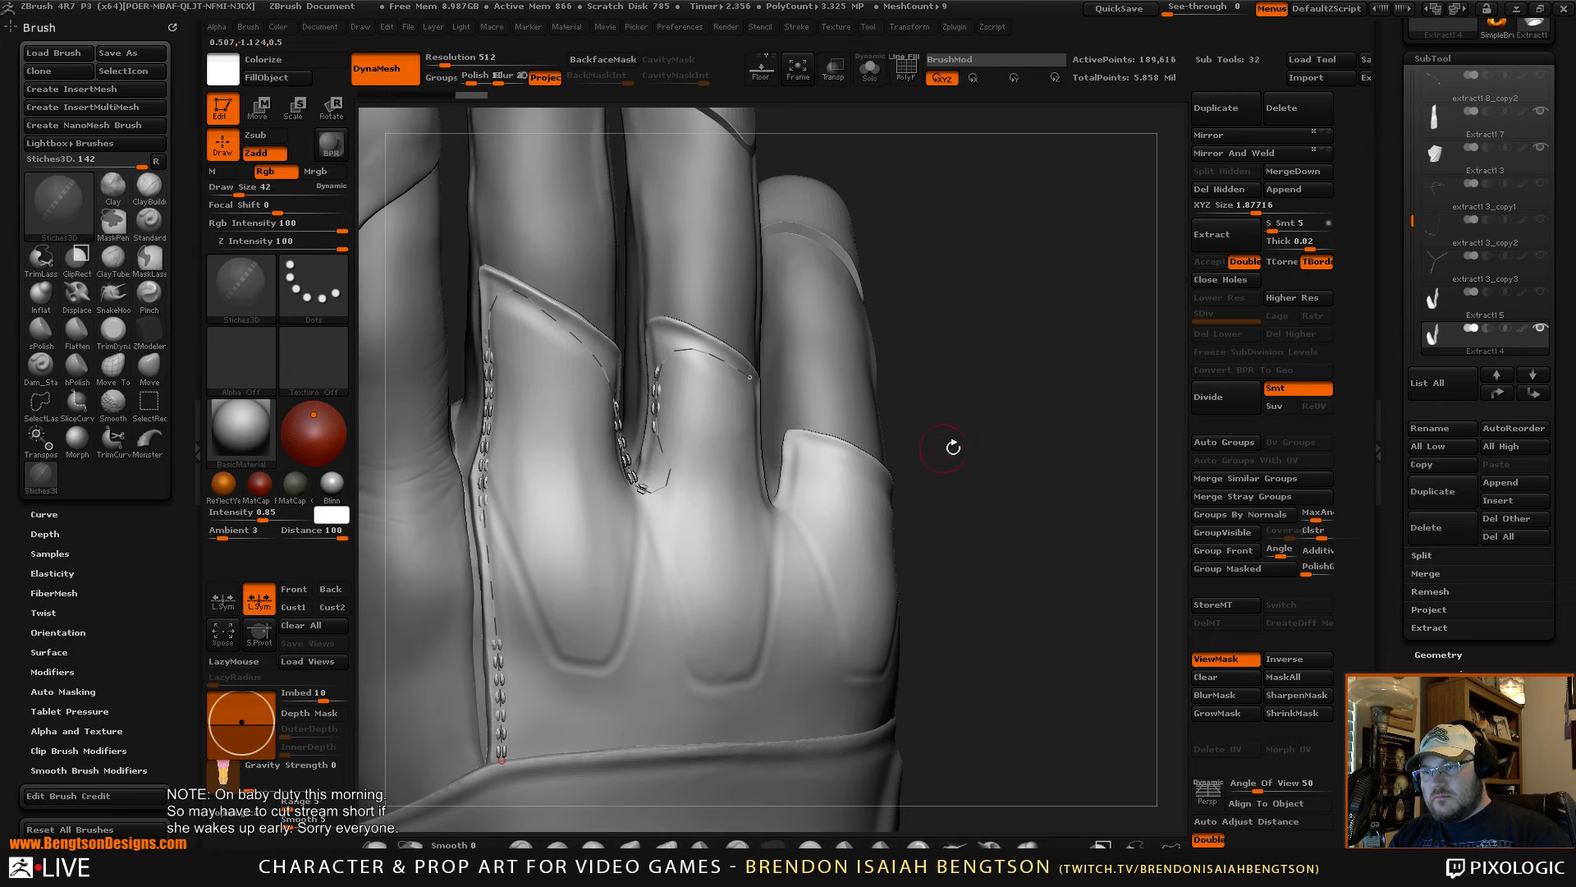
mouse_move(1100, 466)
left_mouse_down()
mouse_move(1079, 459)
mouse_move(1094, 454)
left_mouse_up()
key("ctrl+z")
key("ctrl+z")
key("ctrl+z")
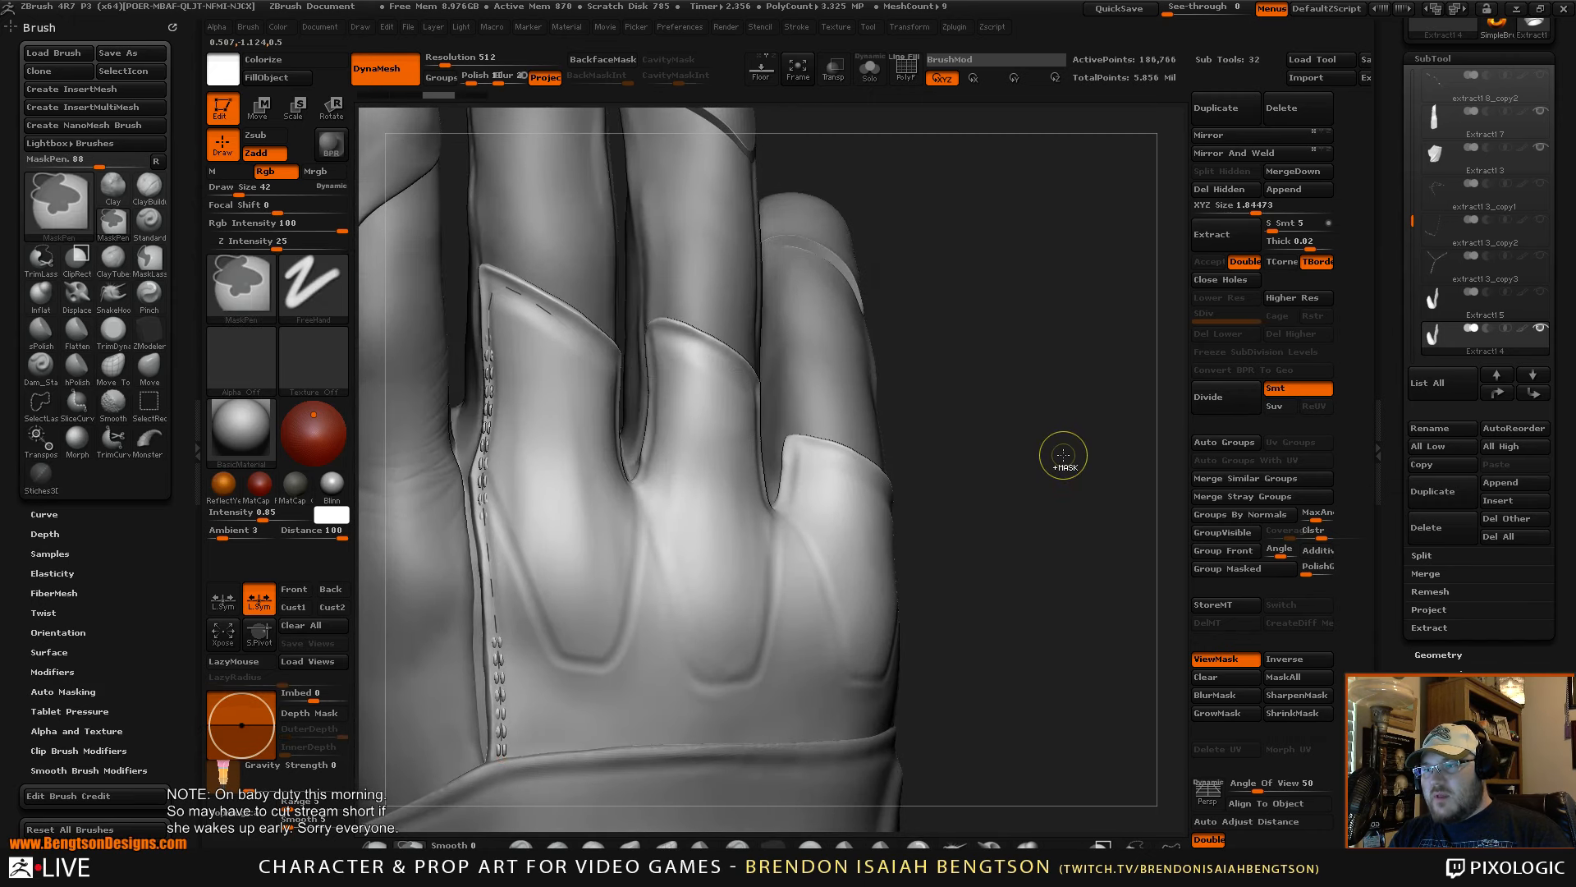
- Lay a new stitch strip along the knuckle panel's full edge beside the index finger, down to the cuff seam
left_click_drag(1073, 422, 1014, 442)
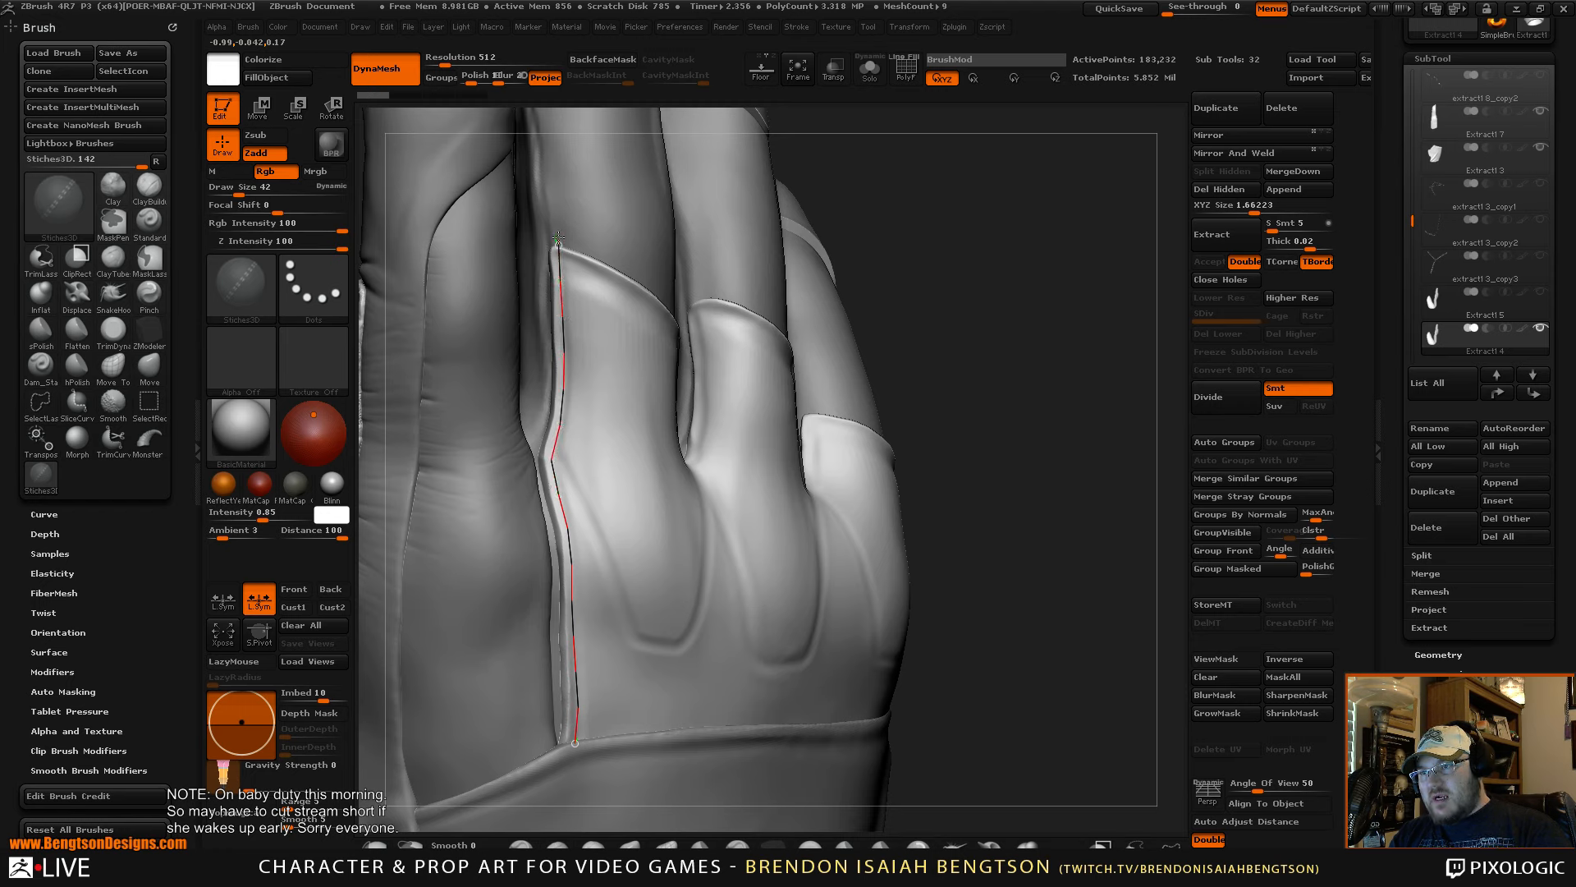
left_click(558, 239)
mouse_move(1051, 421)
left_mouse_down()
mouse_move(1034, 332)
mouse_move(1132, 431)
mouse_move(1100, 410)
mouse_move(1128, 353)
mouse_move(1052, 433)
mouse_move(1010, 362)
mouse_move(986, 377)
mouse_move(1073, 563)
mouse_move(1072, 528)
mouse_move(1030, 547)
left_mouse_up()
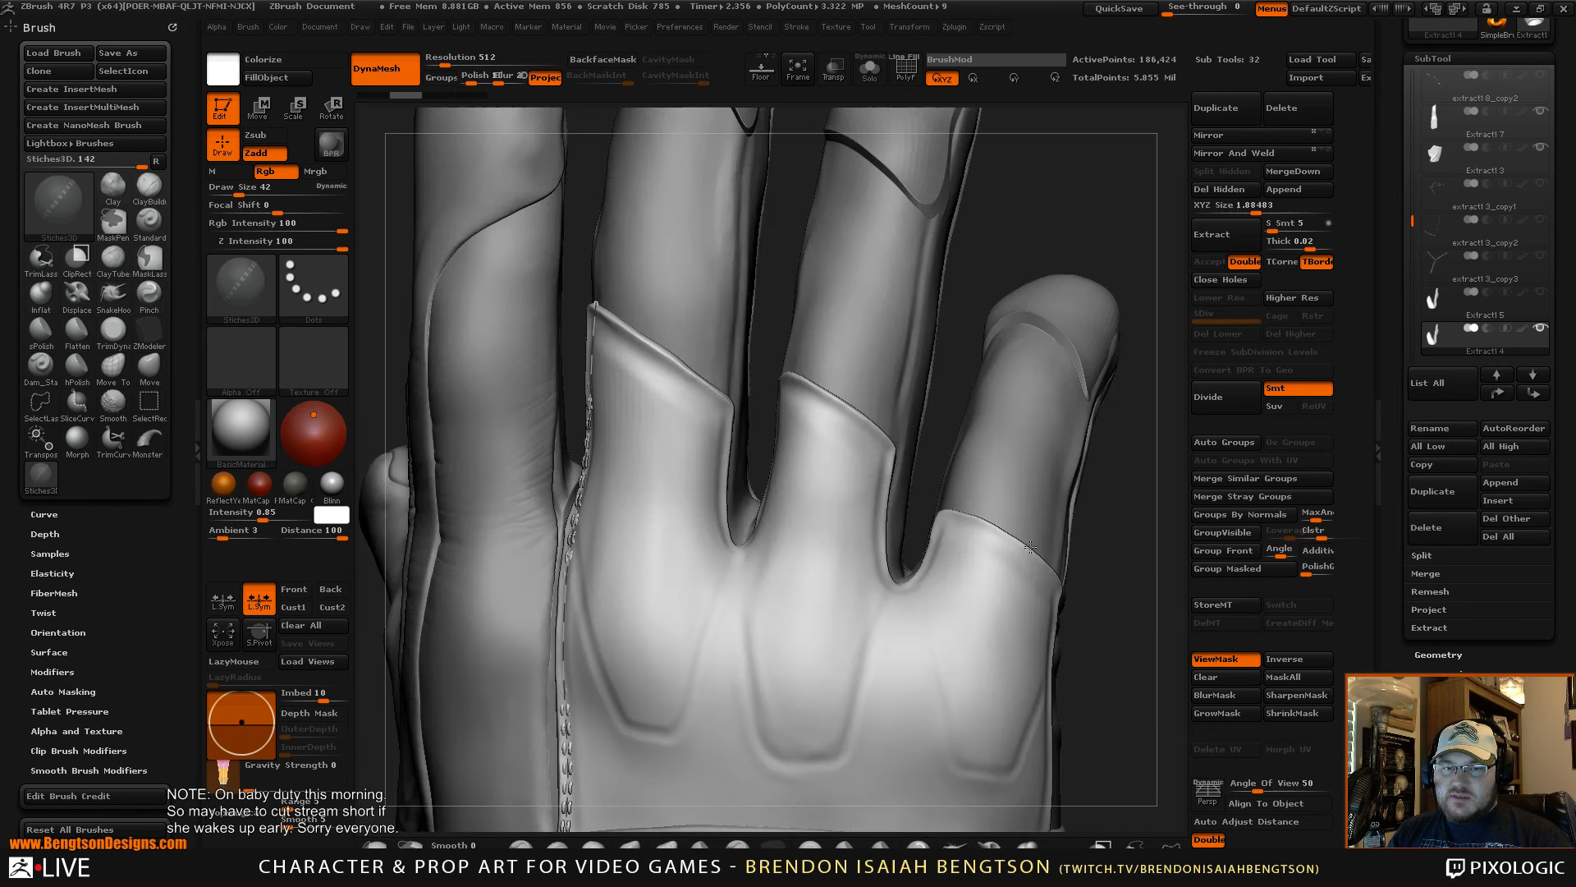
left_click_drag(394, 283, 467, 491, "alt")
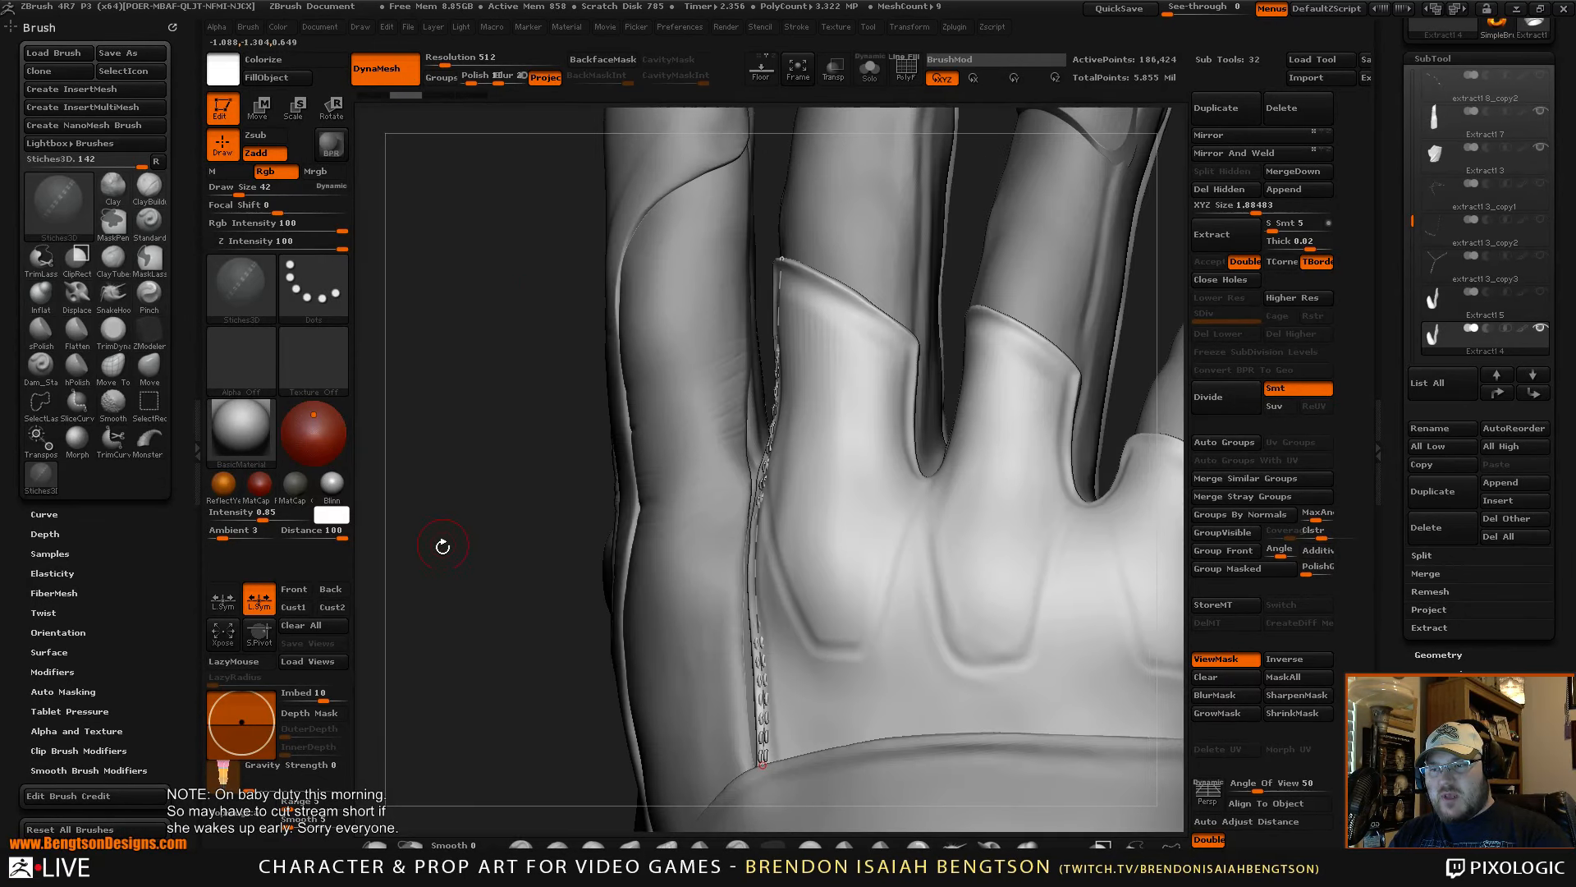
- Examine from several angles how the stitch strip sits on the knuckle panel's index-side edge
key("b")
key("m")
key("t")
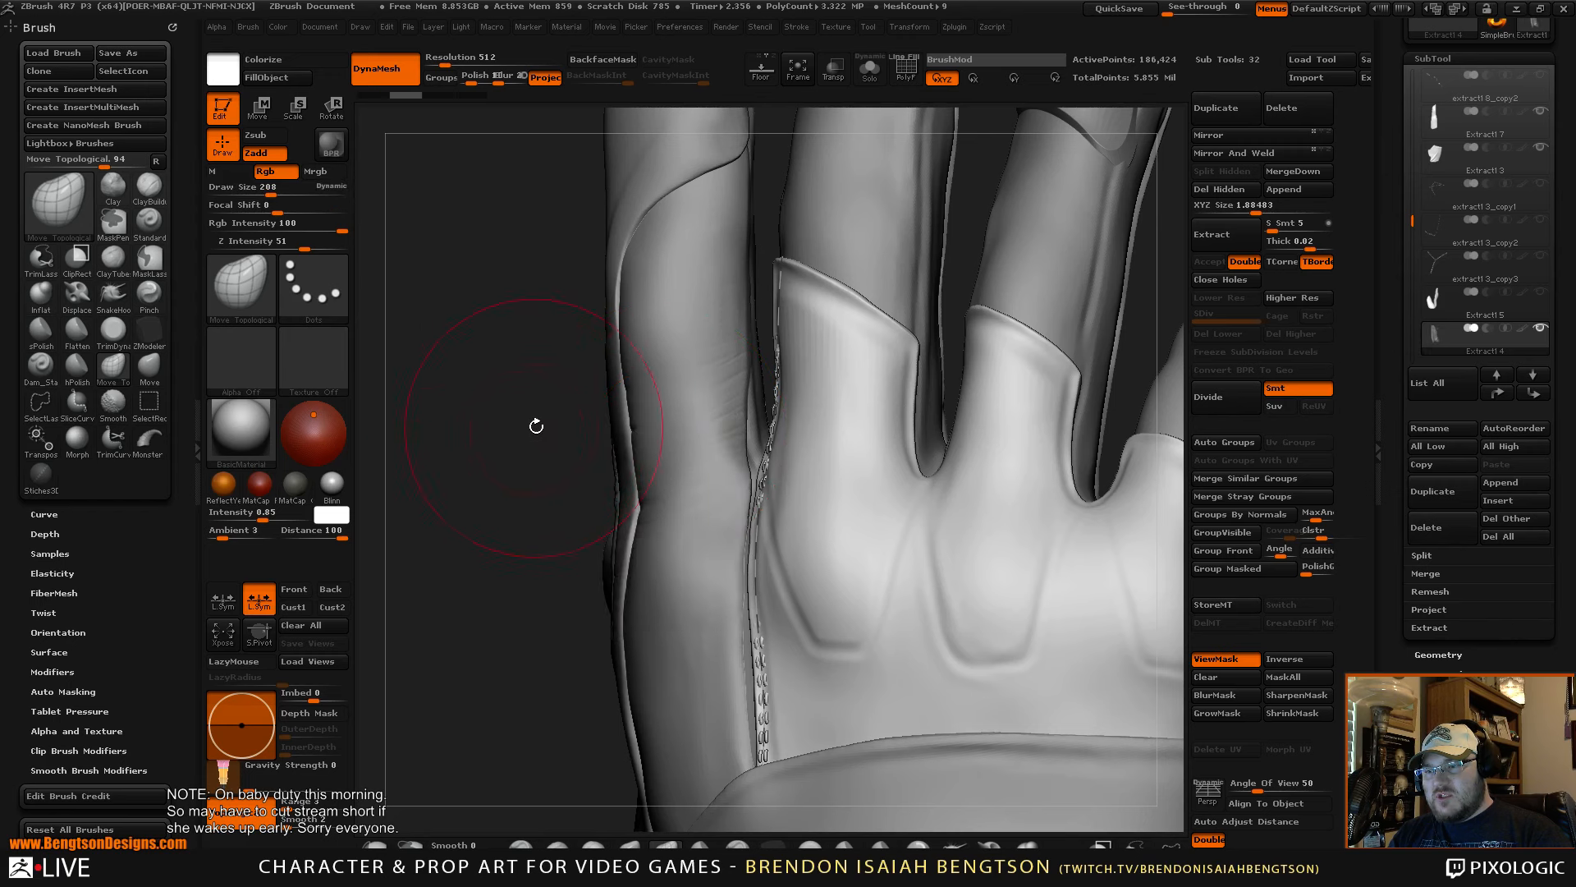
left_click(40, 475)
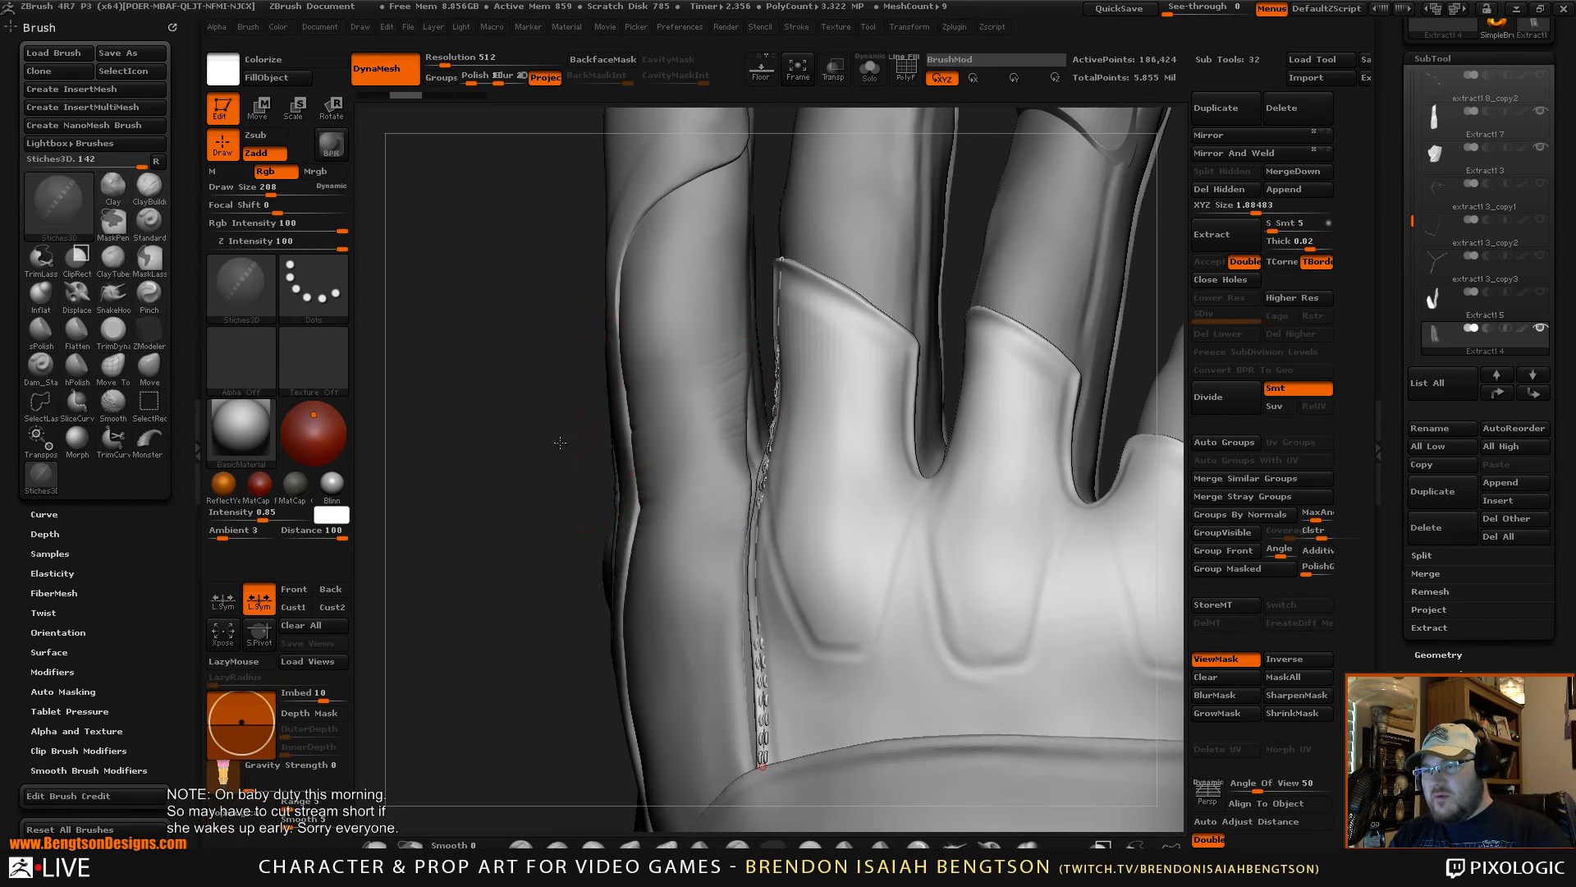
left_click_drag(560, 442, 887, 542)
left_click(1026, 509, "alt")
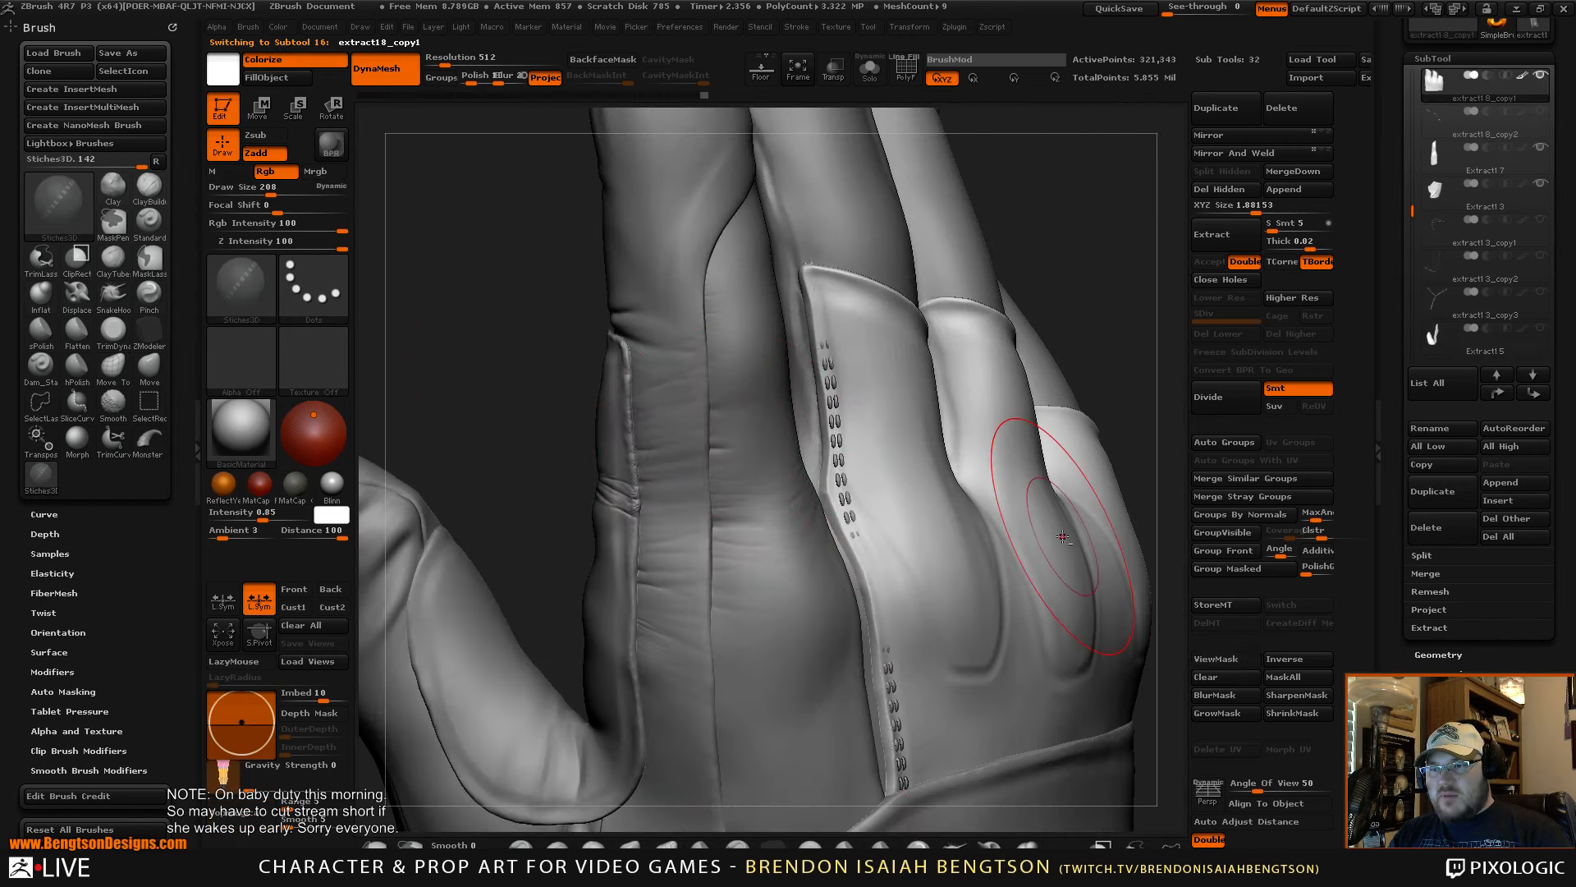
left_click_drag(1091, 274, 929, 537)
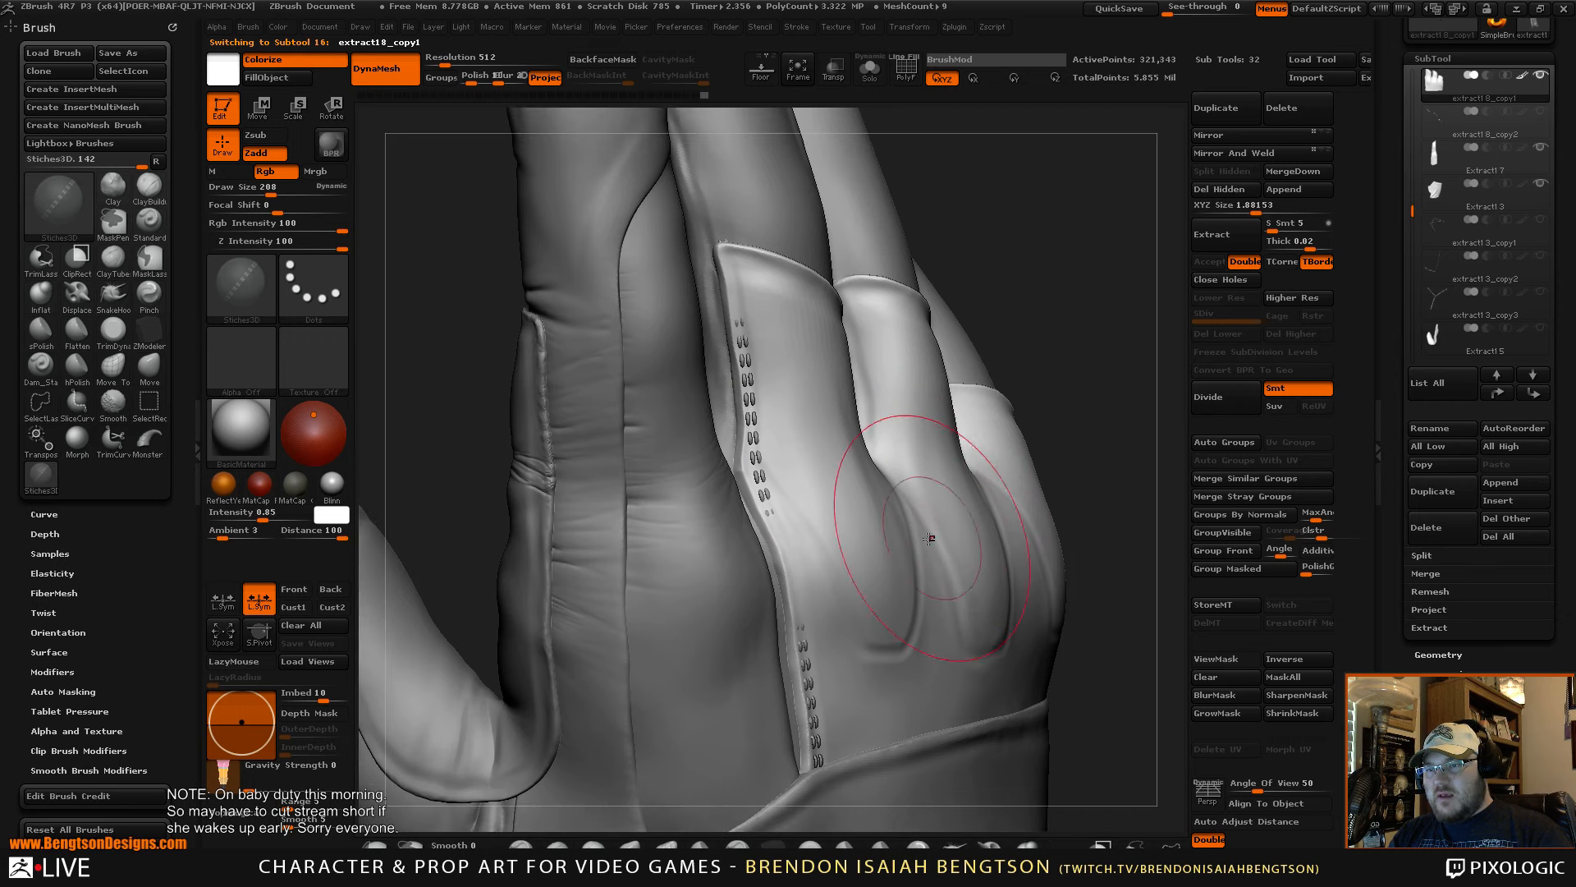
left_click_drag(1062, 298, 944, 334)
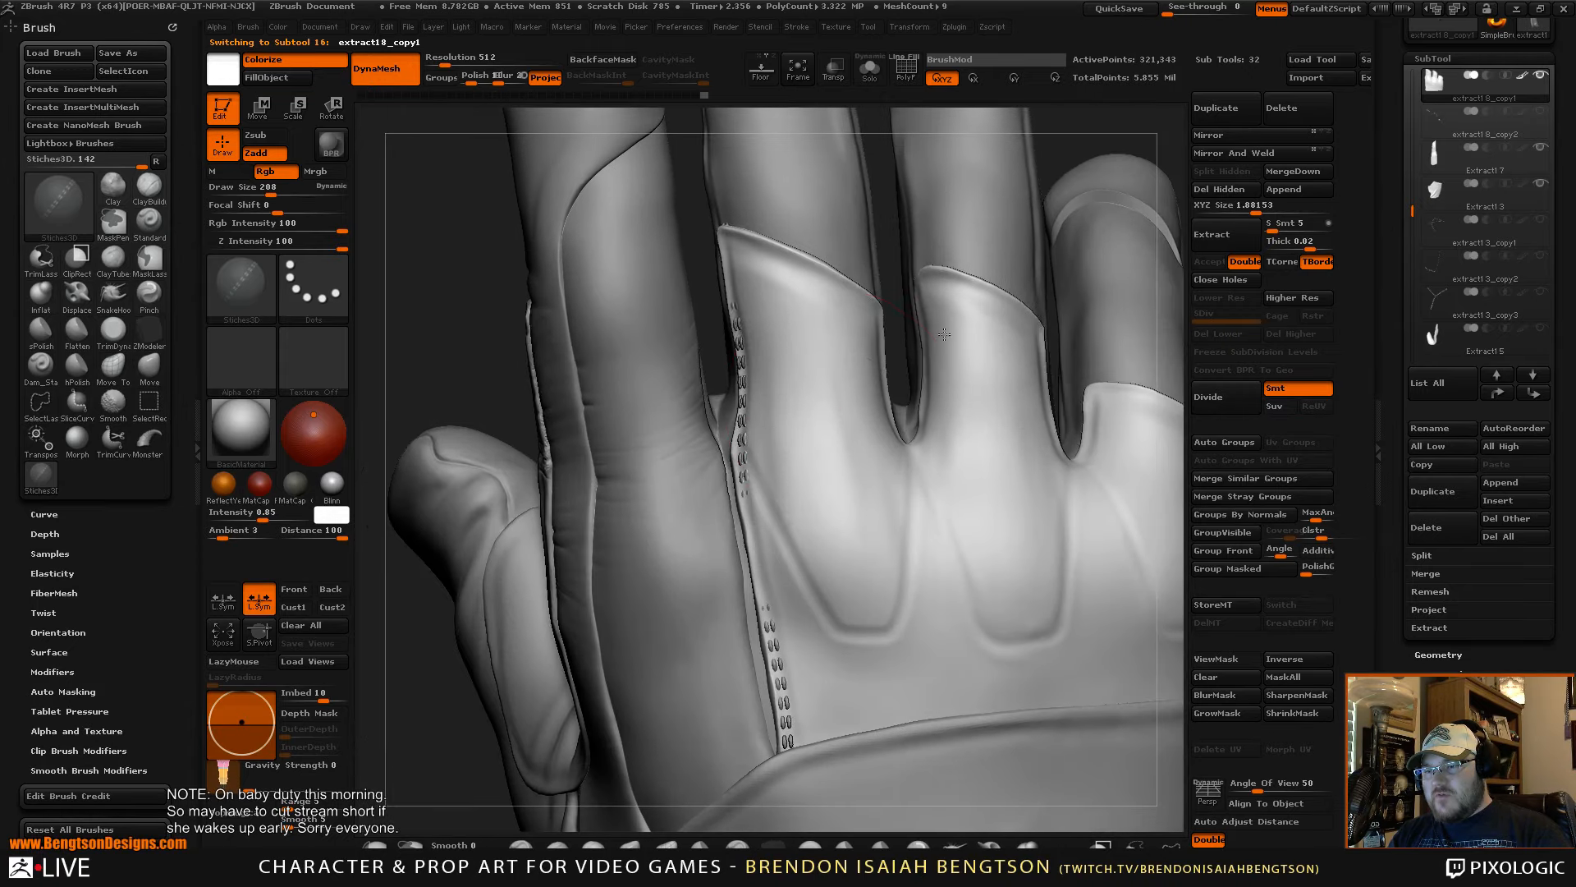
- Split the stitch strip off the thumb panel Extract14 into its own subtool and make it active
left_click(556, 572, "alt")
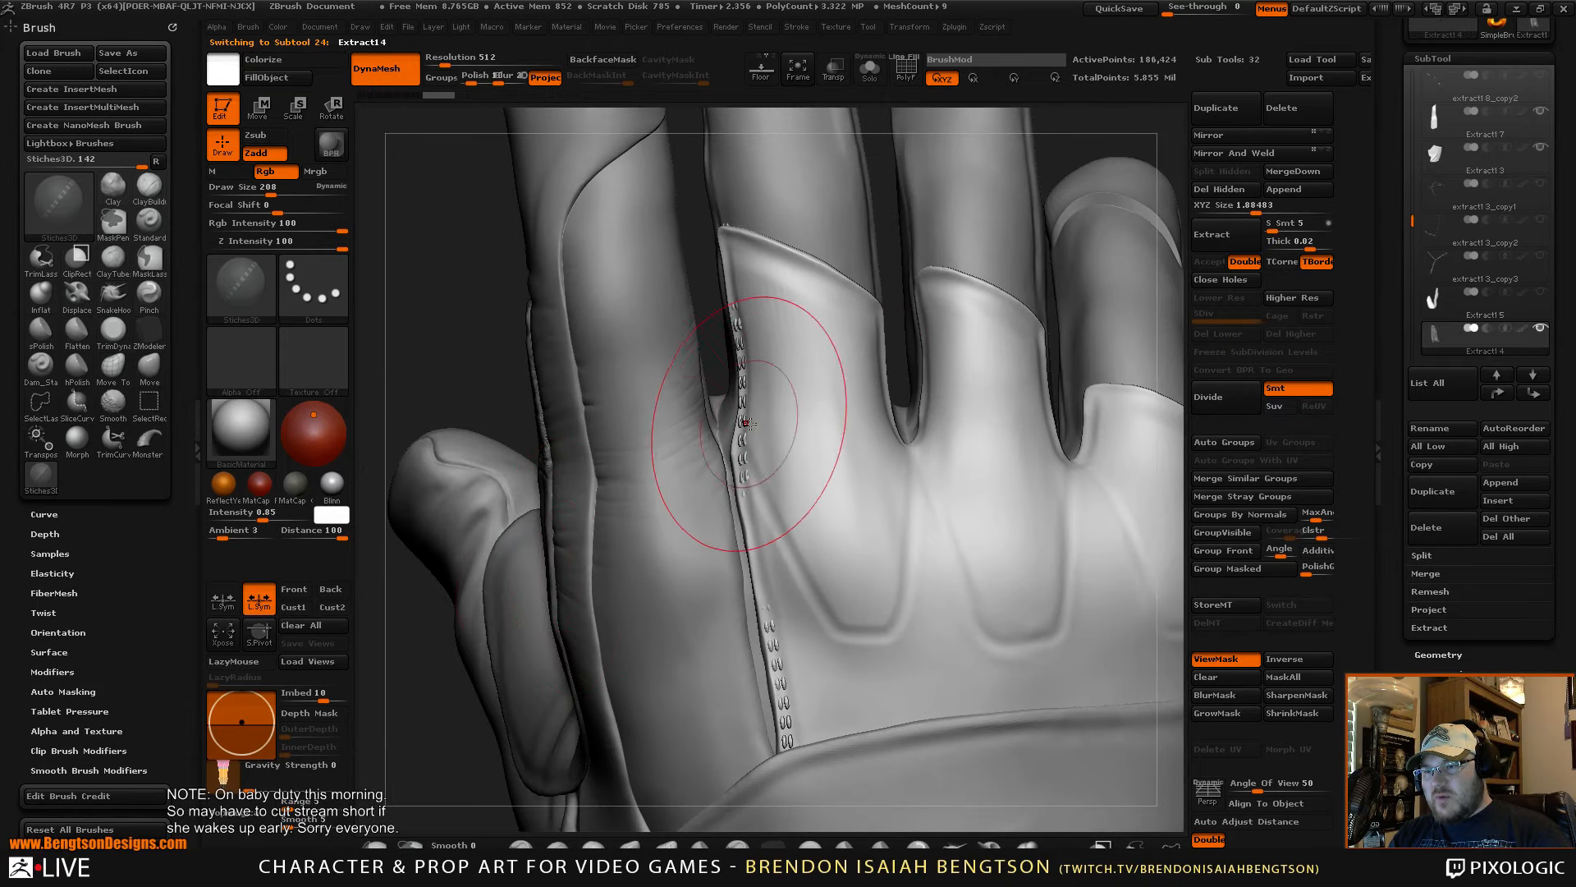
key("shift+f")
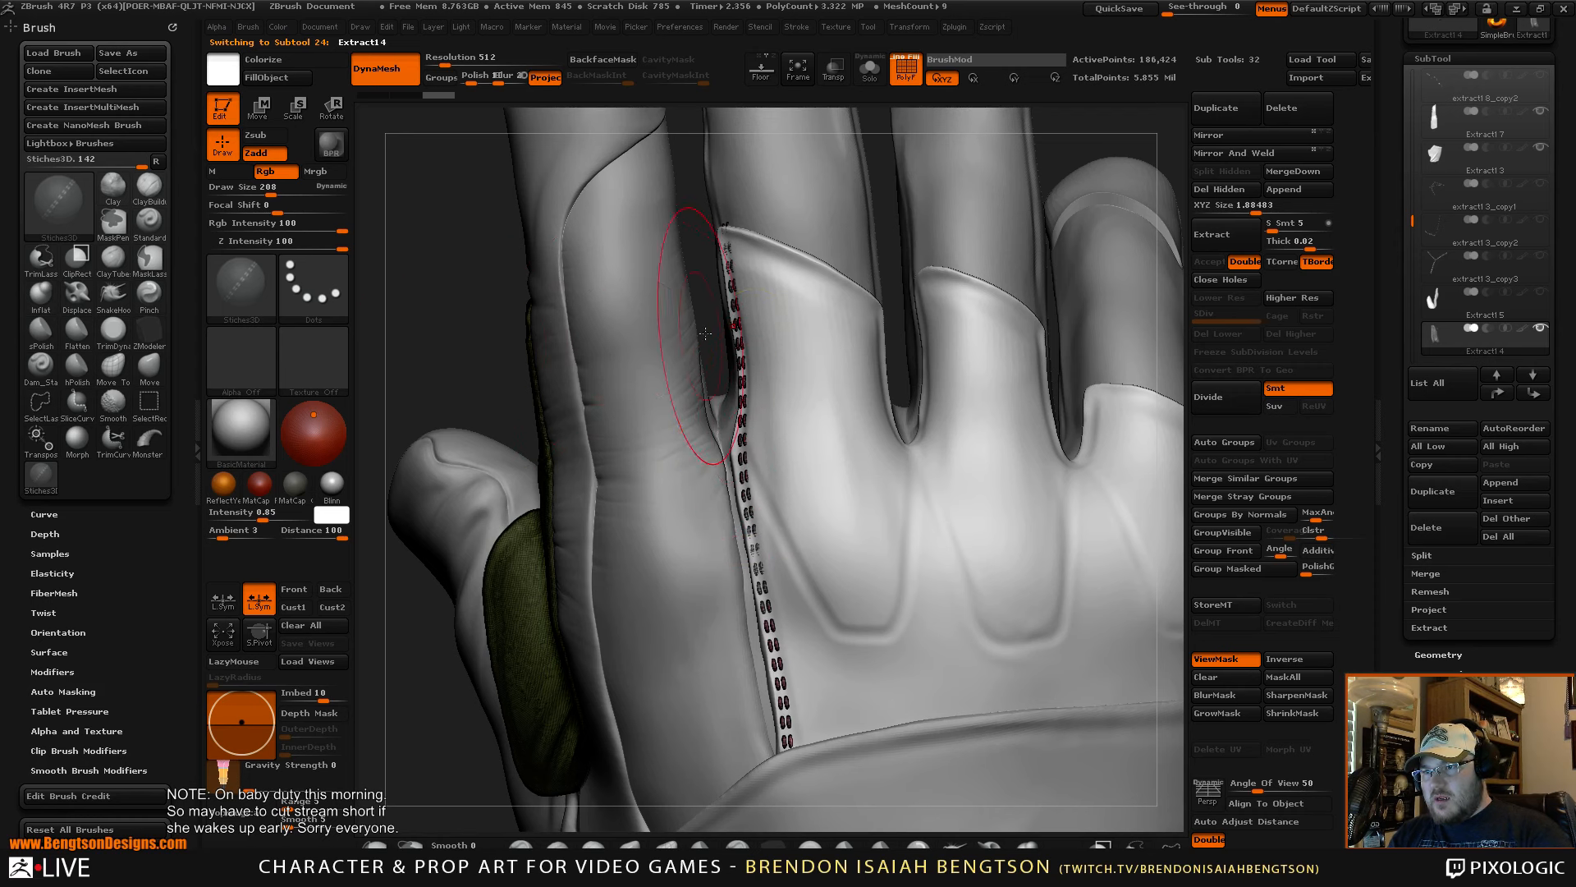
left_click(744, 367, "ctrl+shift")
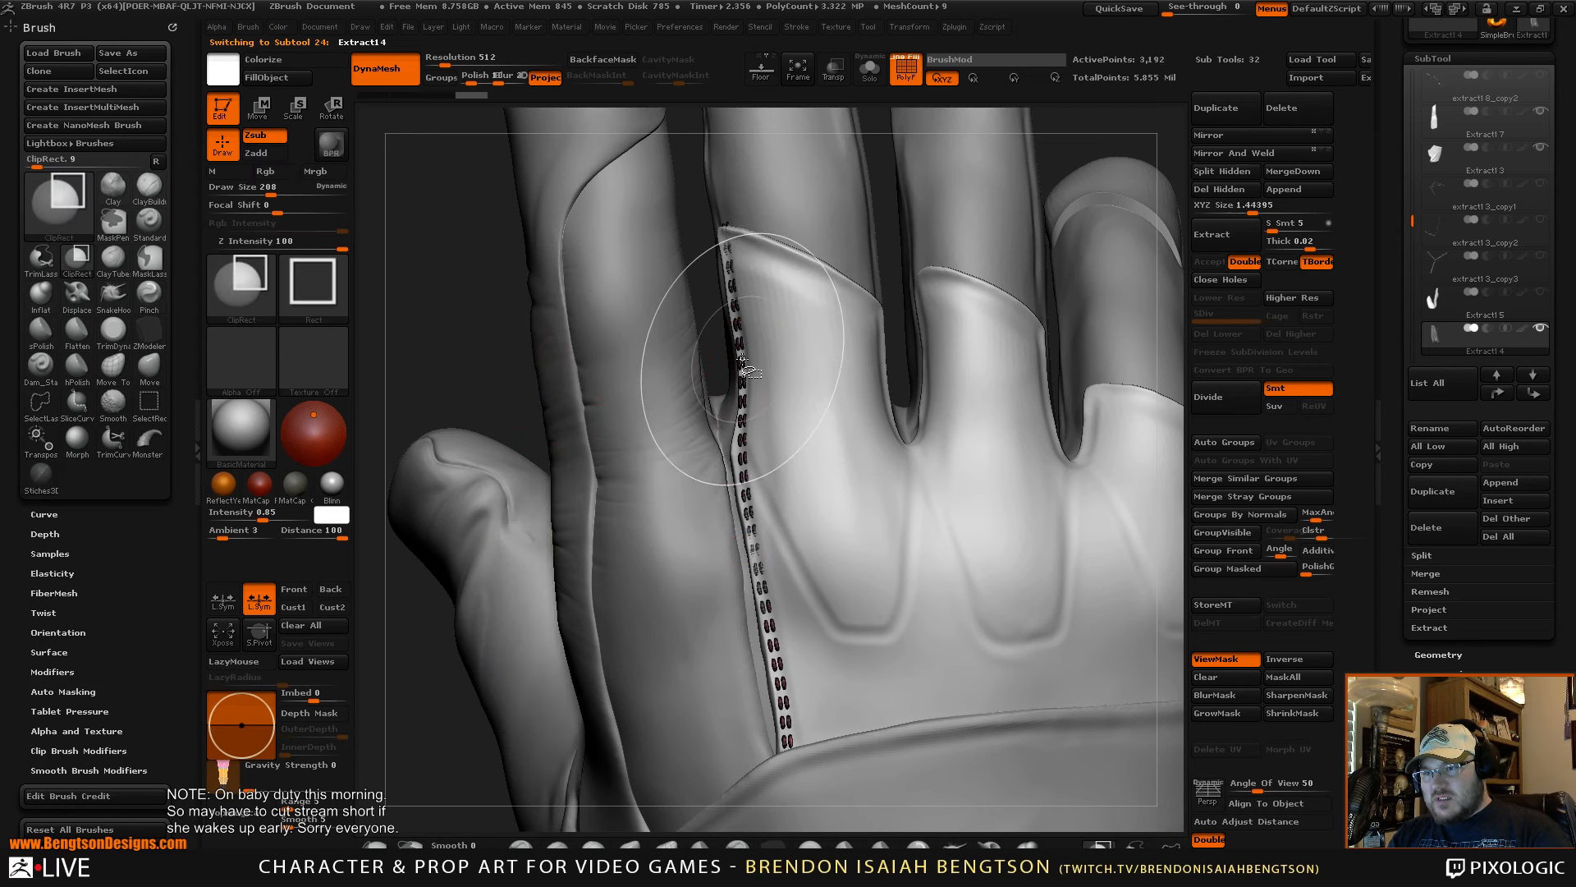
left_click(744, 367, "ctrl+shift")
left_click(1229, 189)
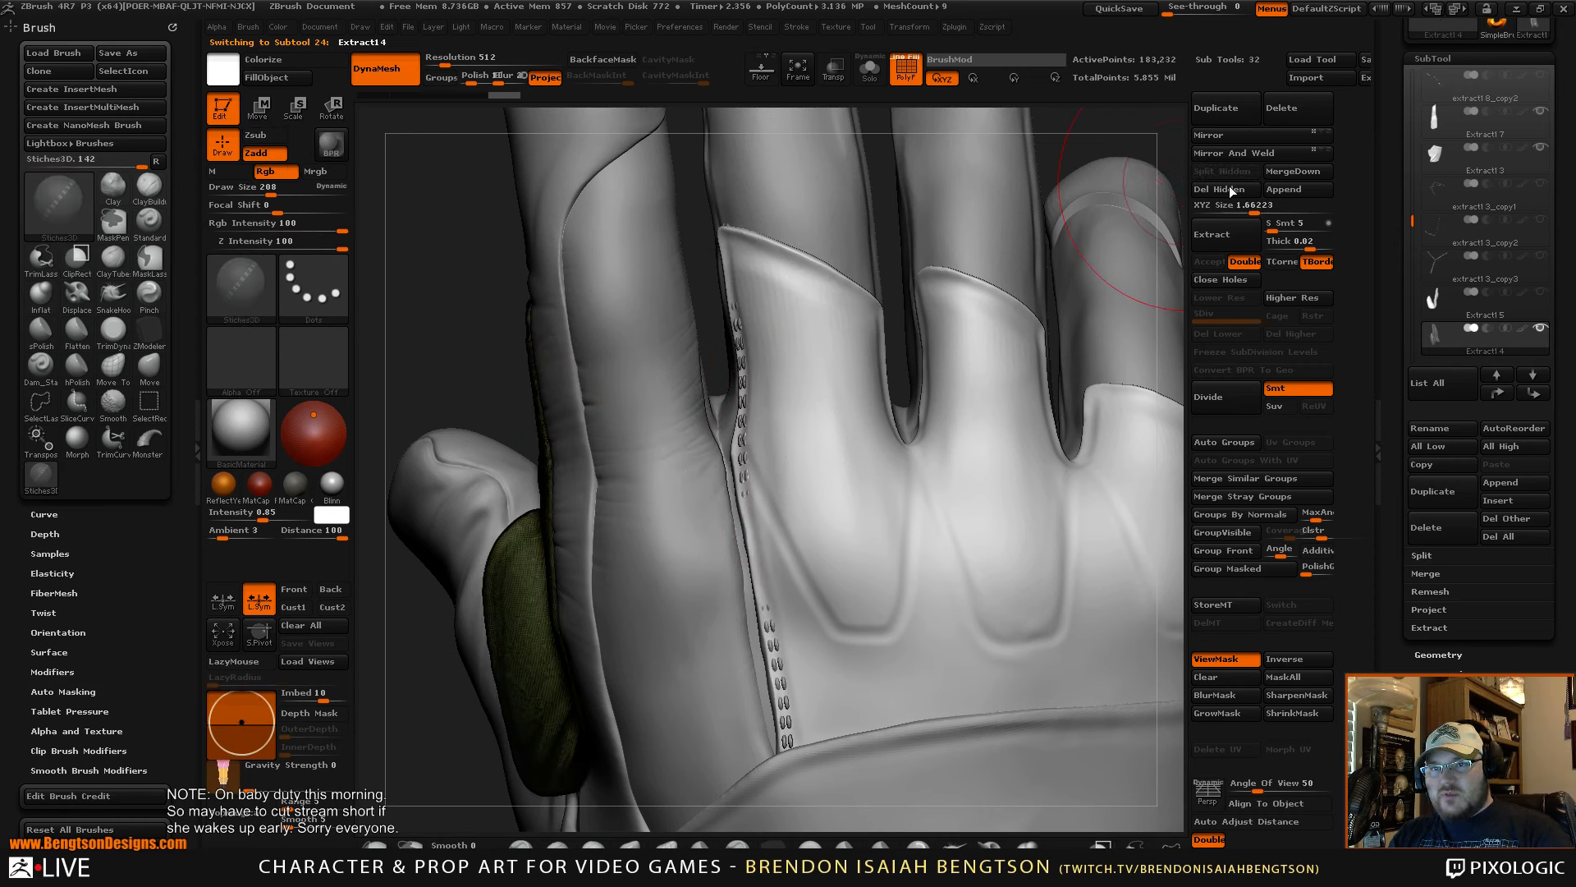
left_click(743, 386, "alt")
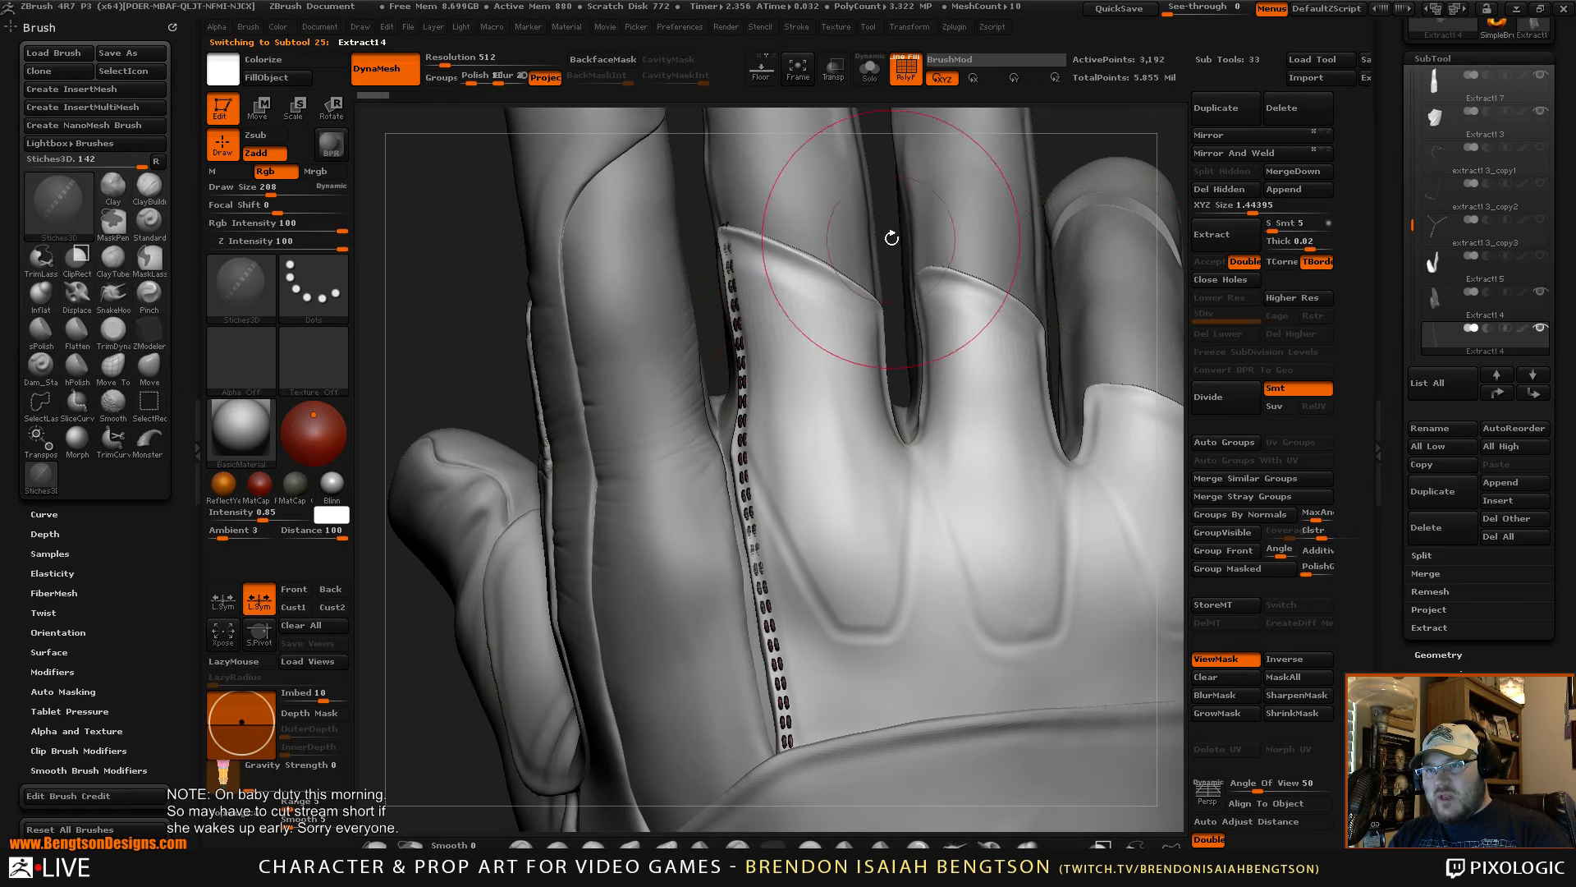
- Pull the lower and middle parts of the stitch strip onto the knuckle panel's surface with the Move brush
mouse_move(890, 239)
left_mouse_down()
mouse_move(1053, 271)
mouse_move(1009, 289)
mouse_move(891, 272)
left_mouse_up()
mouse_move(411, 414)
left_mouse_down()
mouse_move(666, 378)
mouse_move(721, 440)
mouse_move(788, 731)
left_mouse_up()
key("b")
key("m")
key("v")
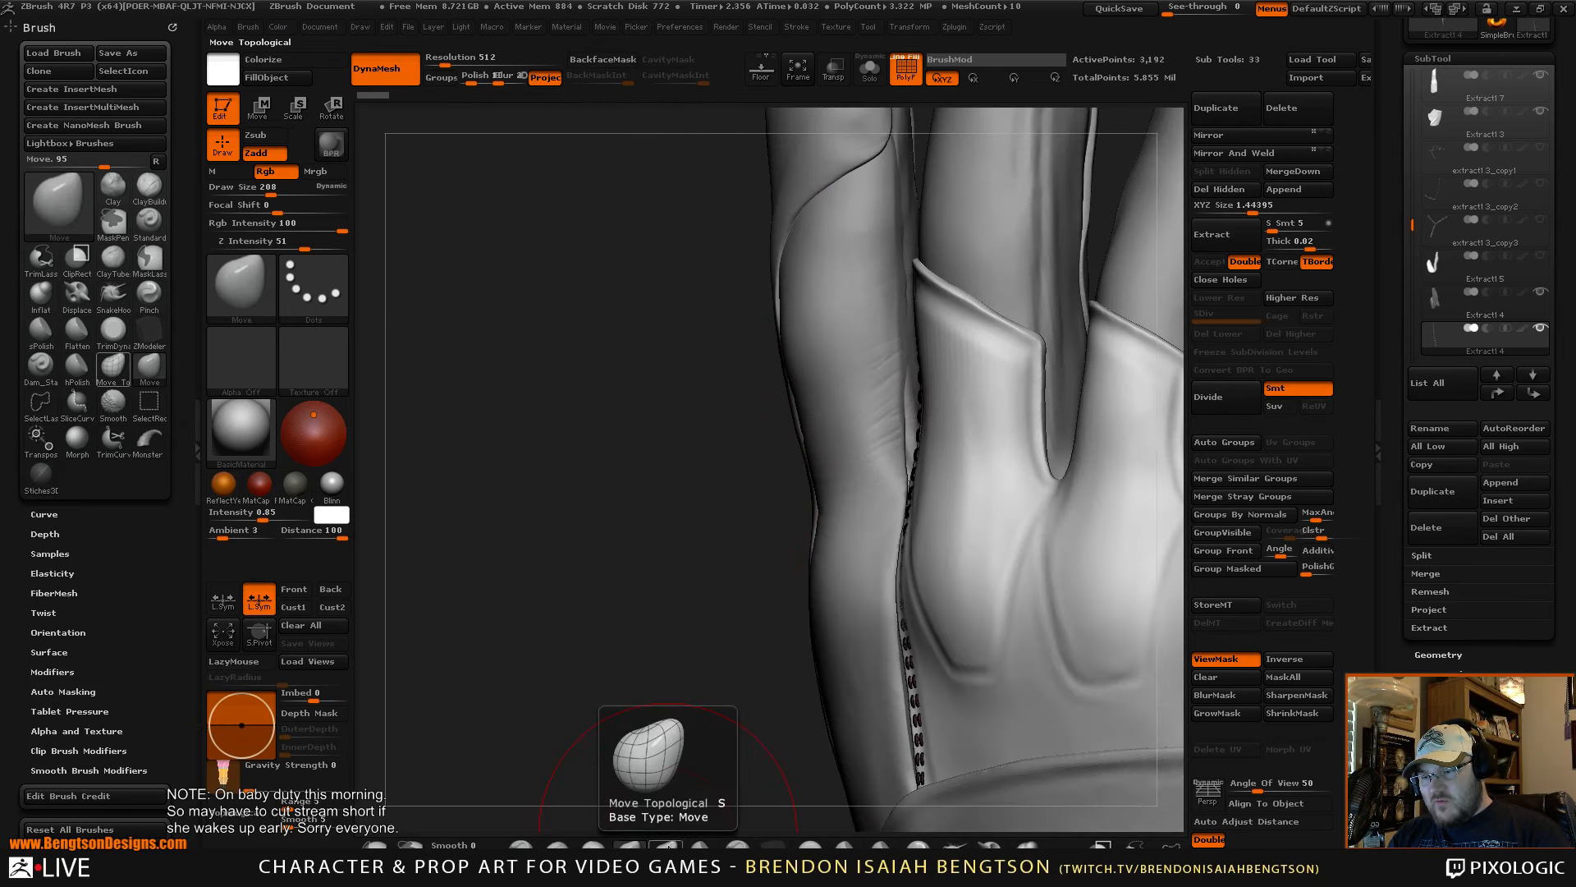
left_click_drag(678, 606, 694, 578)
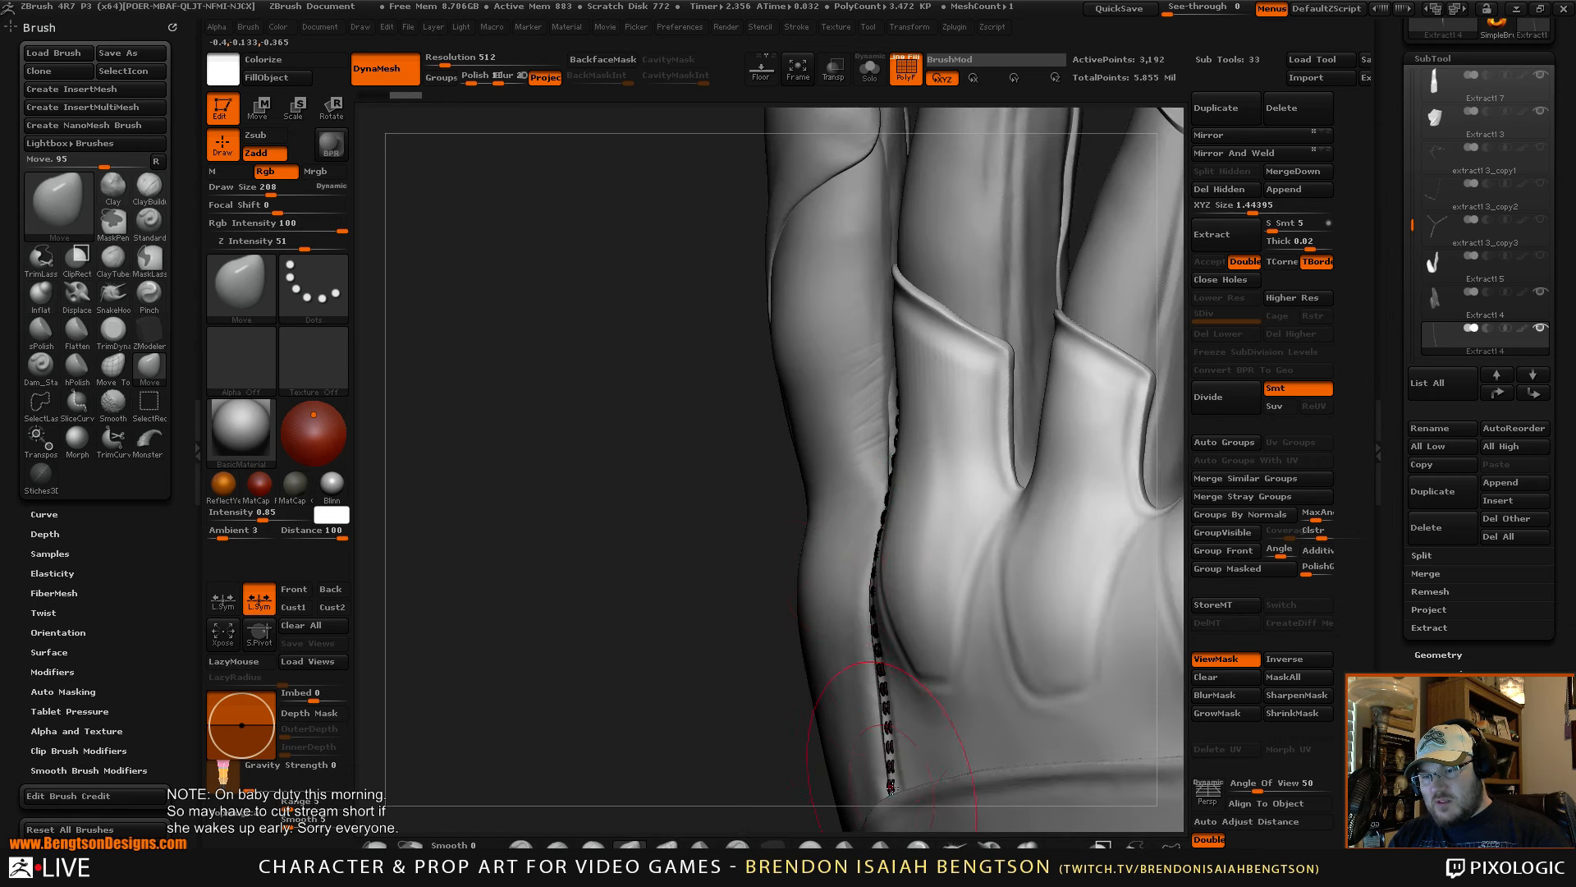
left_click_drag(605, 643, 501, 706)
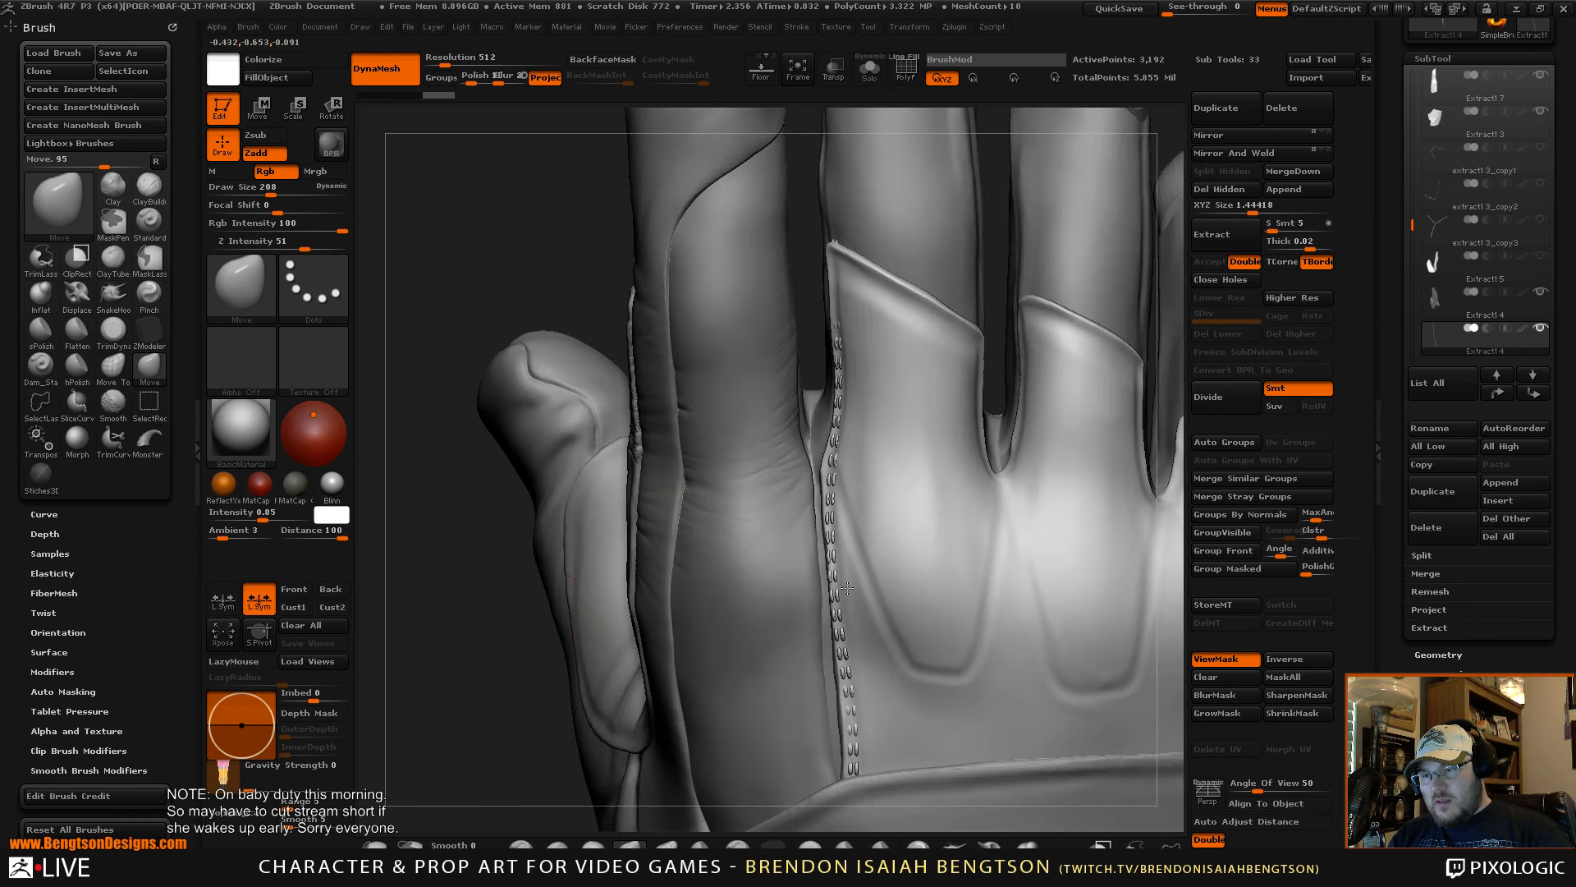
left_click_drag(844, 588, 839, 588)
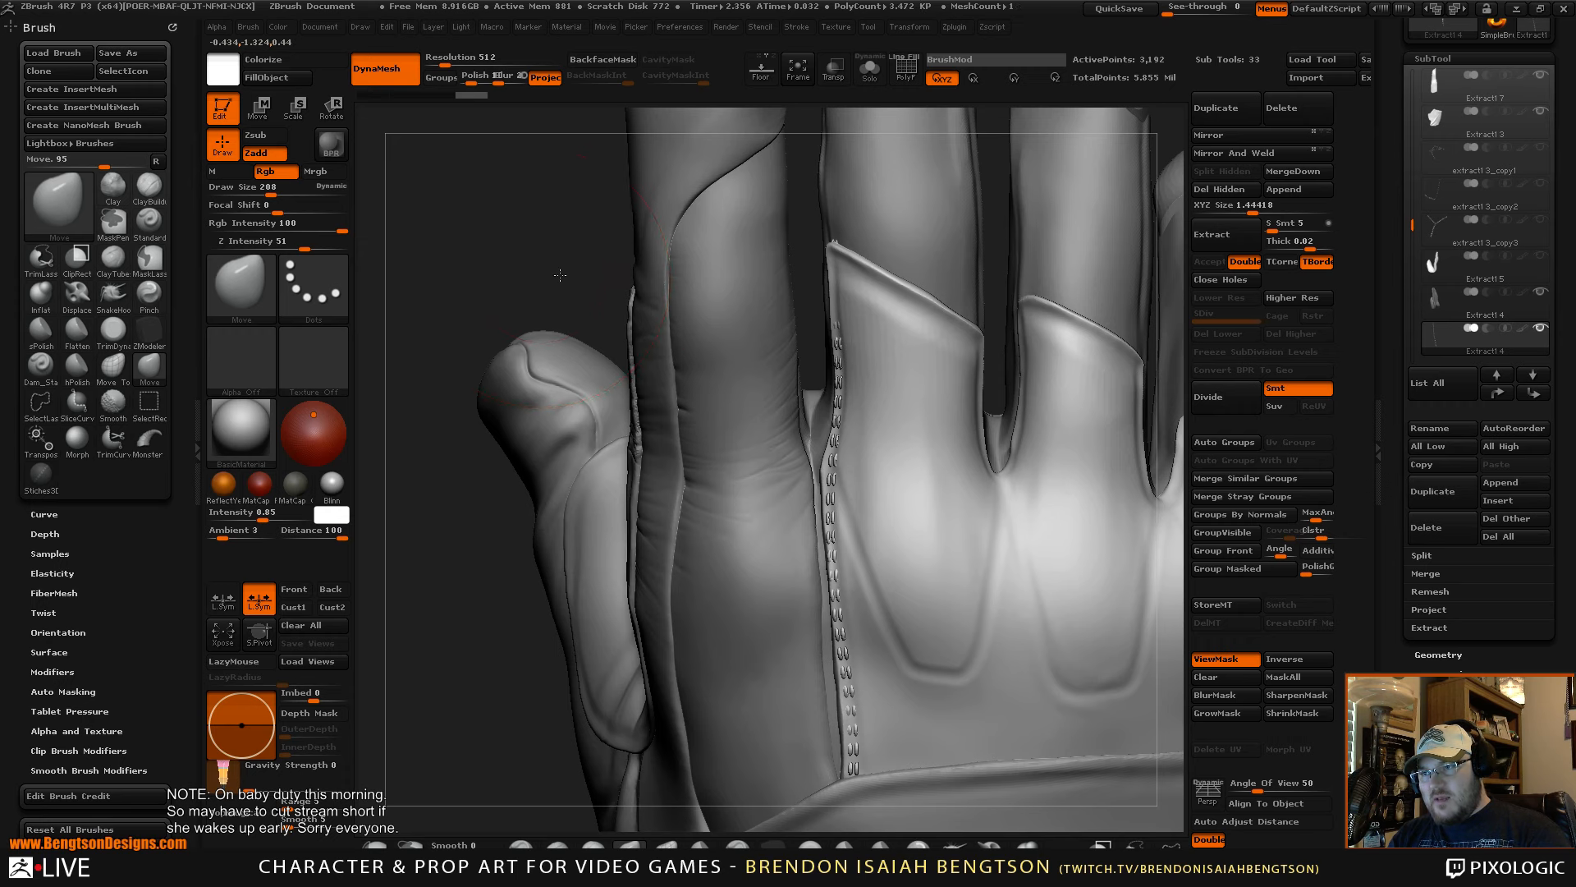
- Nudge the upper and middle stitches so the strip follows the knuckle panel's curved index-side edge
left_click_drag(497, 242, 588, 259)
mouse_move(1073, 248)
left_mouse_down()
mouse_move(756, 361)
mouse_move(727, 307)
left_mouse_up()
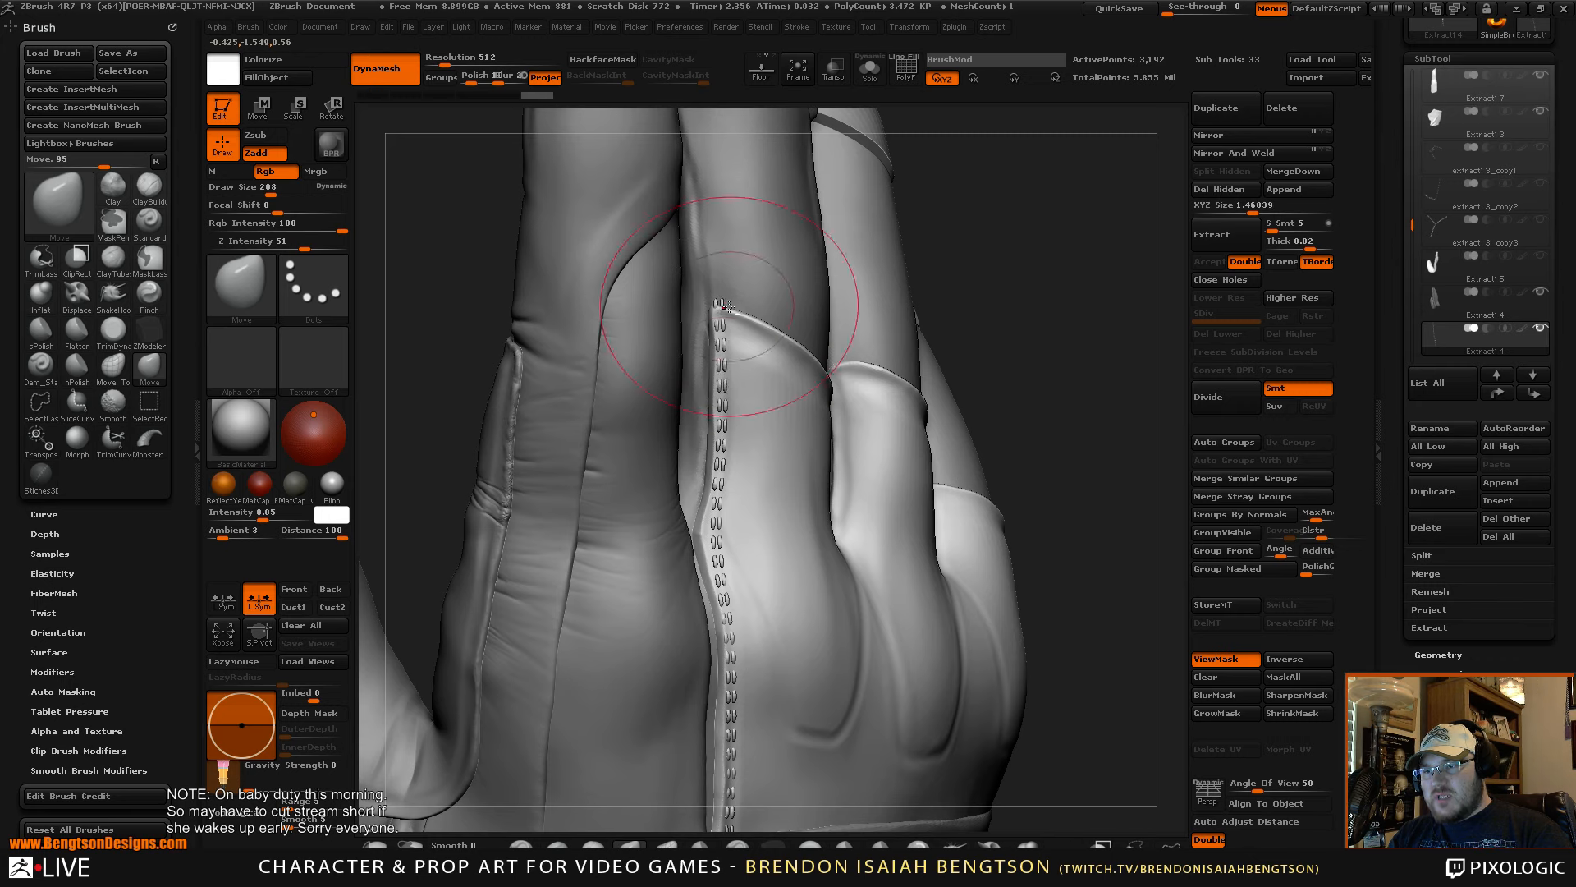
left_click_drag(711, 533, 714, 531)
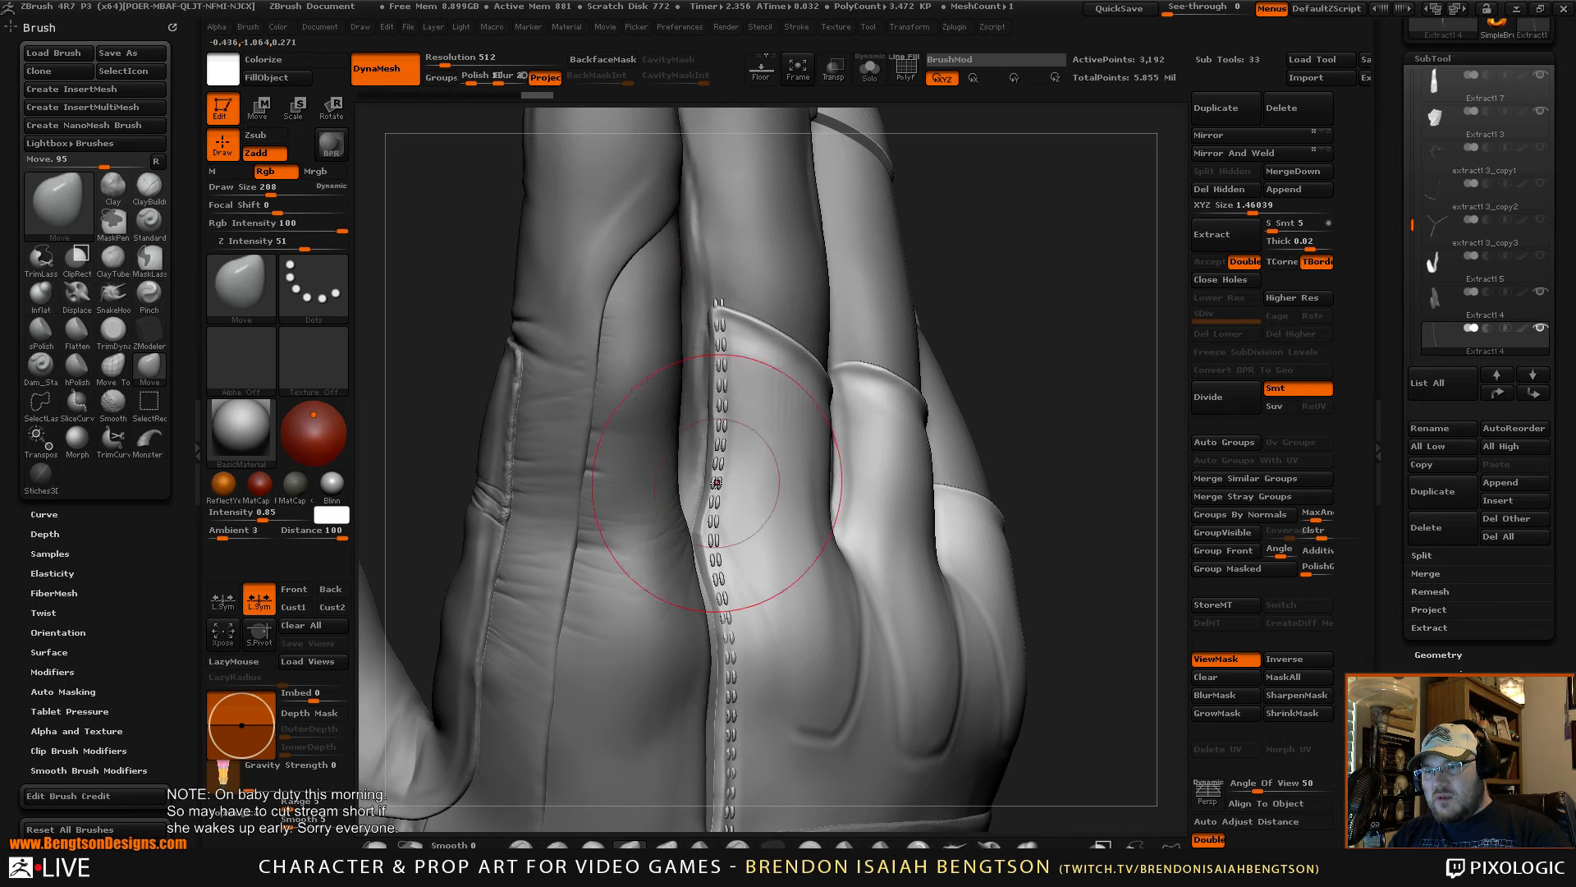
left_click_drag(711, 472, 716, 465)
left_click_drag(725, 312, 733, 312)
left_click_drag(714, 532, 711, 534)
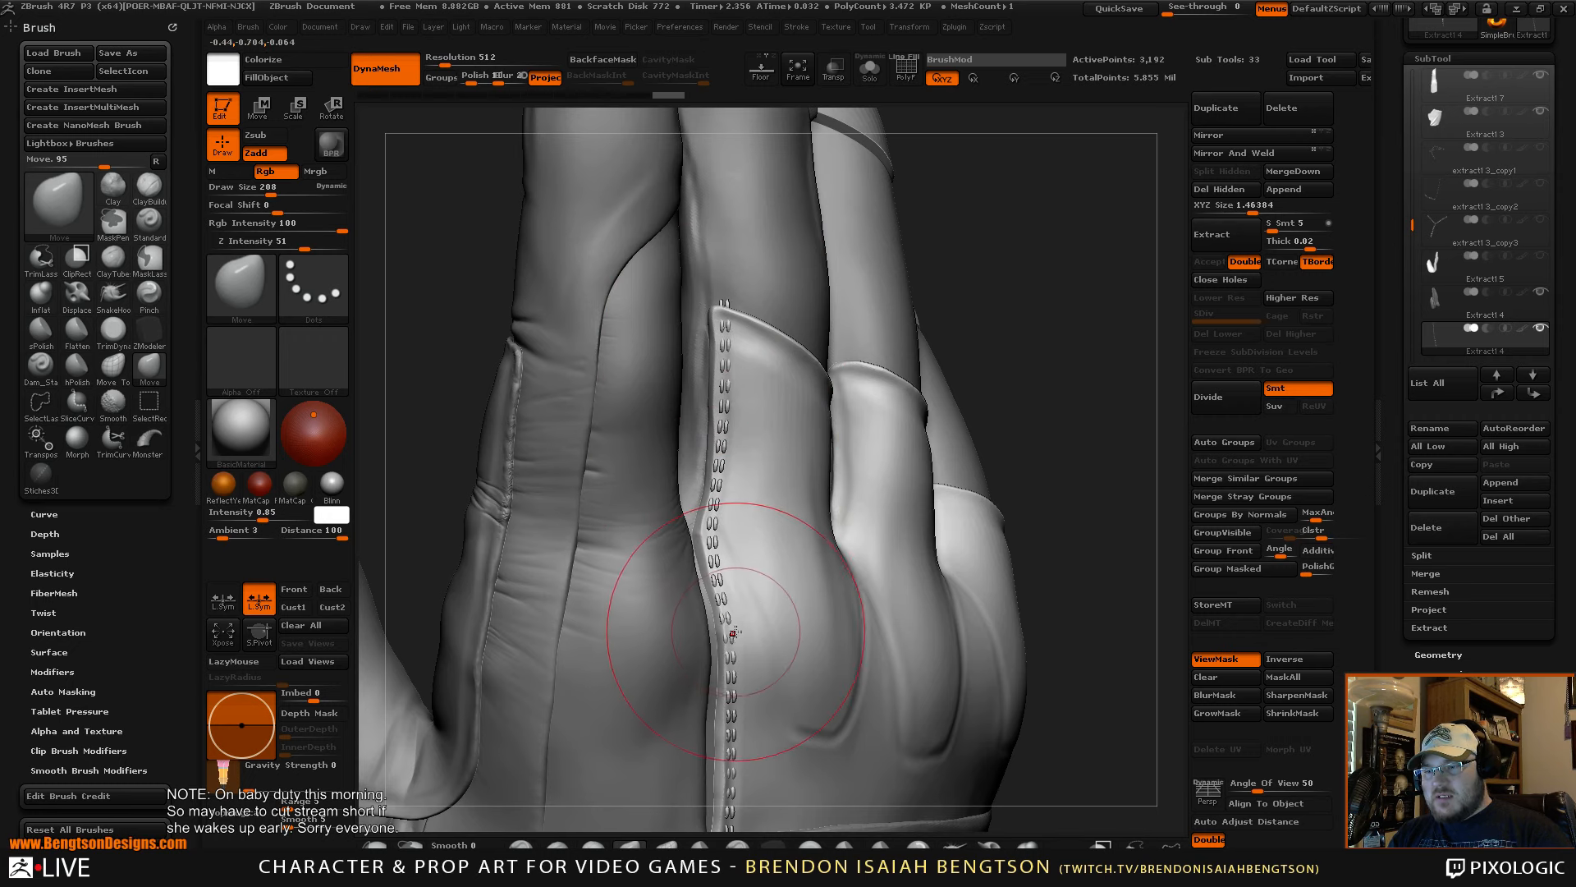
left_click_drag(733, 633, 741, 628)
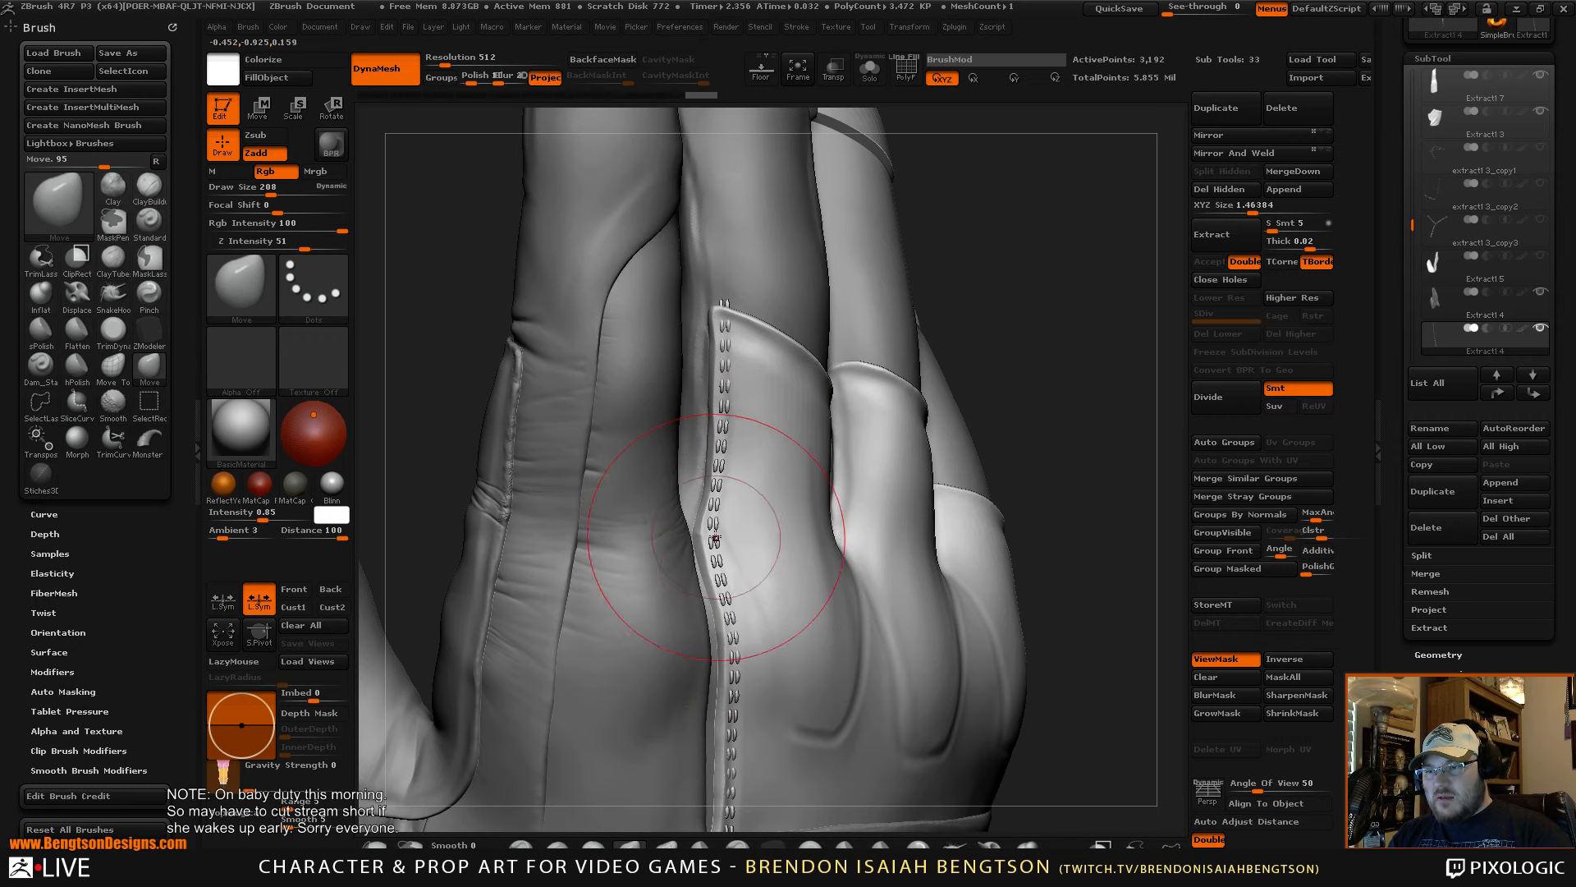
left_click_drag(716, 538, 715, 539)
left_click_drag(716, 466, 717, 465)
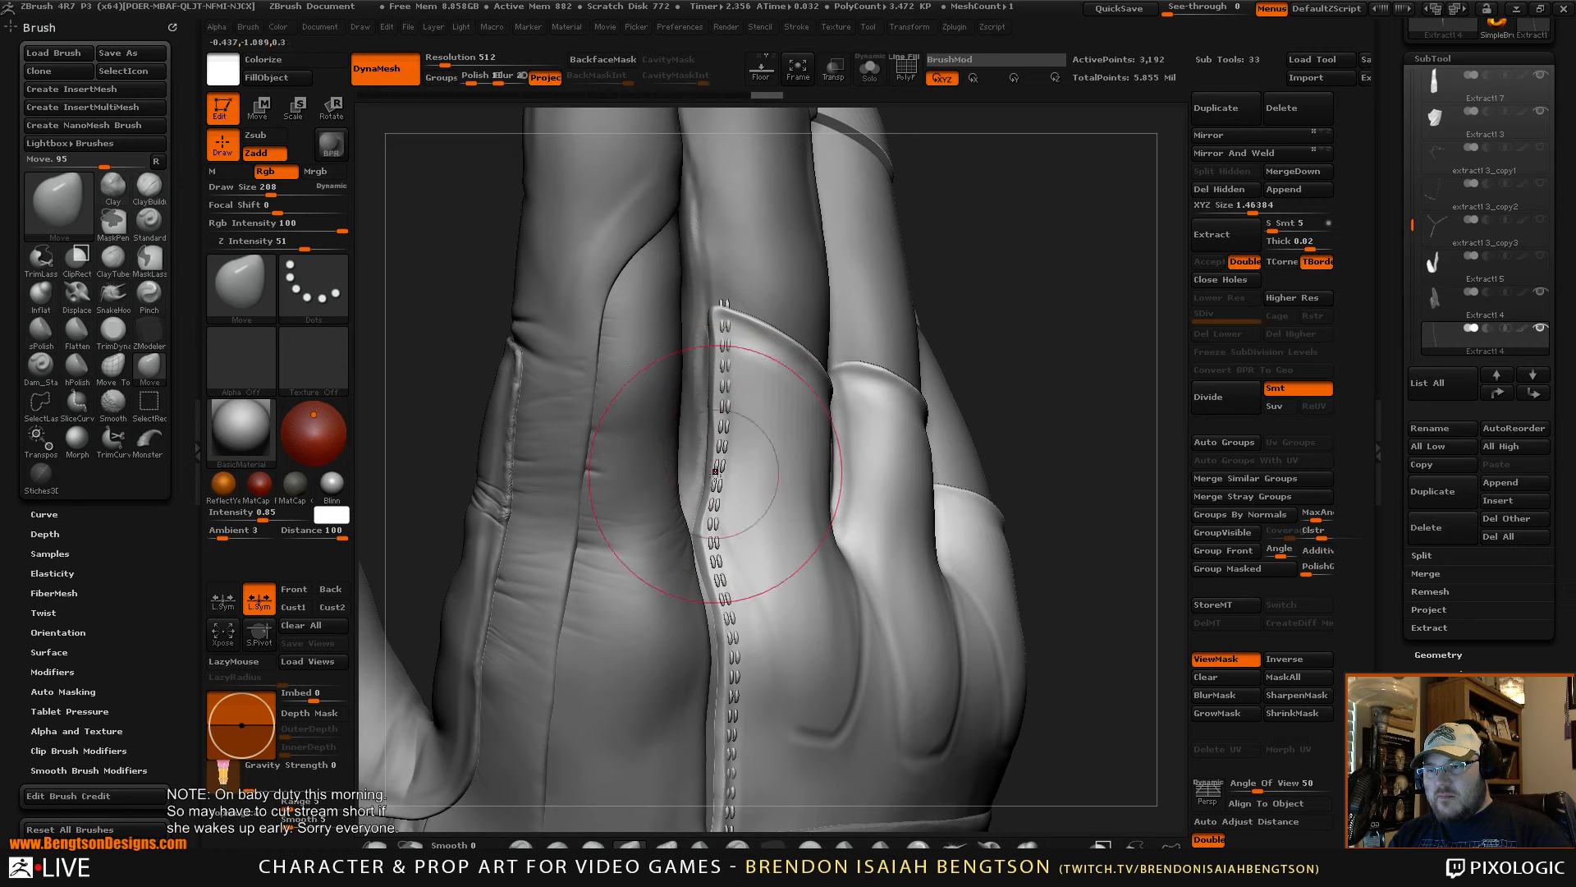
left_click_drag(716, 520, 717, 518)
- Adjust the stitch strip's lower end so it meets the seam at the base of the knuckle panel
mouse_move(1075, 435)
left_mouse_down("alt")
mouse_move(1081, 517)
mouse_move(1076, 432)
mouse_move(1106, 369)
mouse_move(1102, 306)
mouse_move(1117, 417)
left_mouse_up("alt")
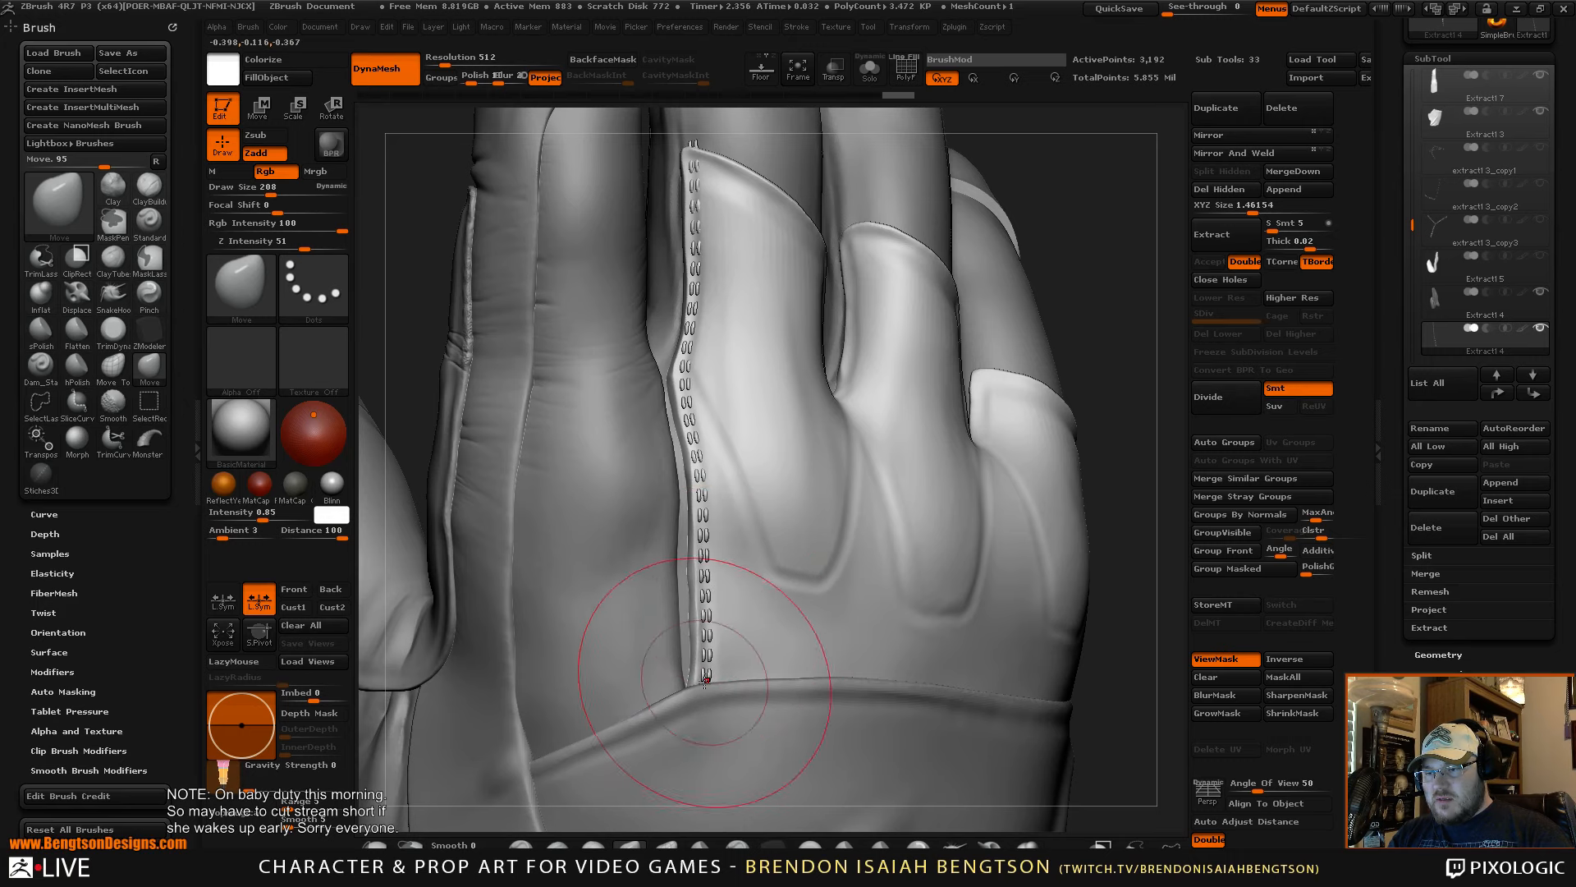
left_click_drag(708, 684, 709, 687)
left_click_drag(1110, 344, 1082, 240, "alt")
mouse_move(1086, 456)
left_mouse_down()
mouse_move(1084, 497)
mouse_move(1084, 463)
left_mouse_up()
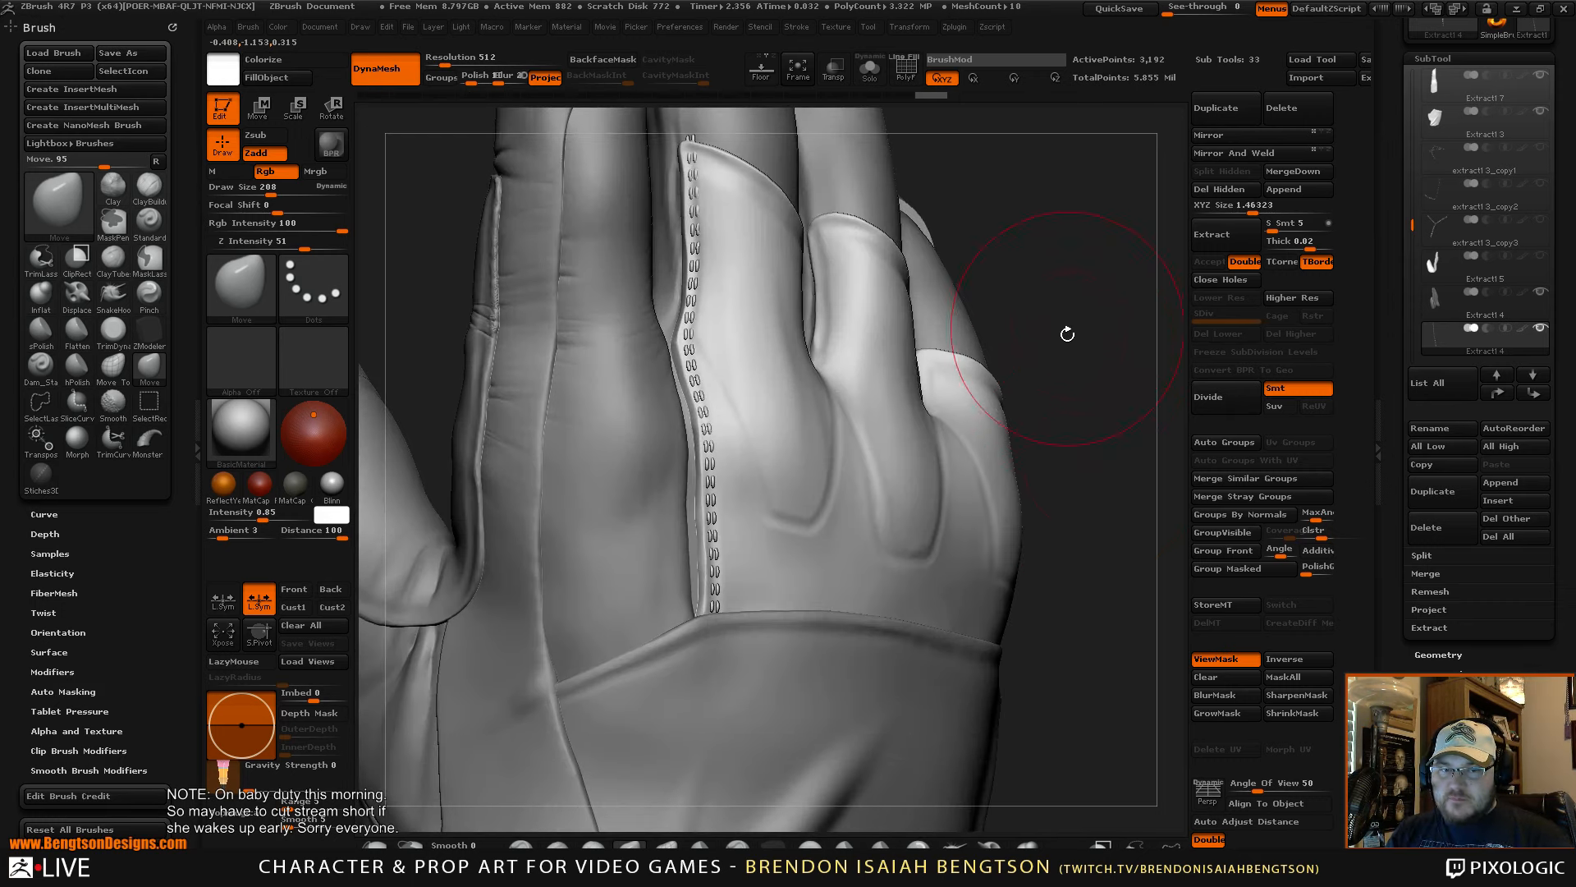
mouse_move(1070, 297)
left_mouse_down()
mouse_move(1065, 388)
mouse_move(1052, 384)
mouse_move(1070, 344)
mouse_move(1079, 392)
left_mouse_up()
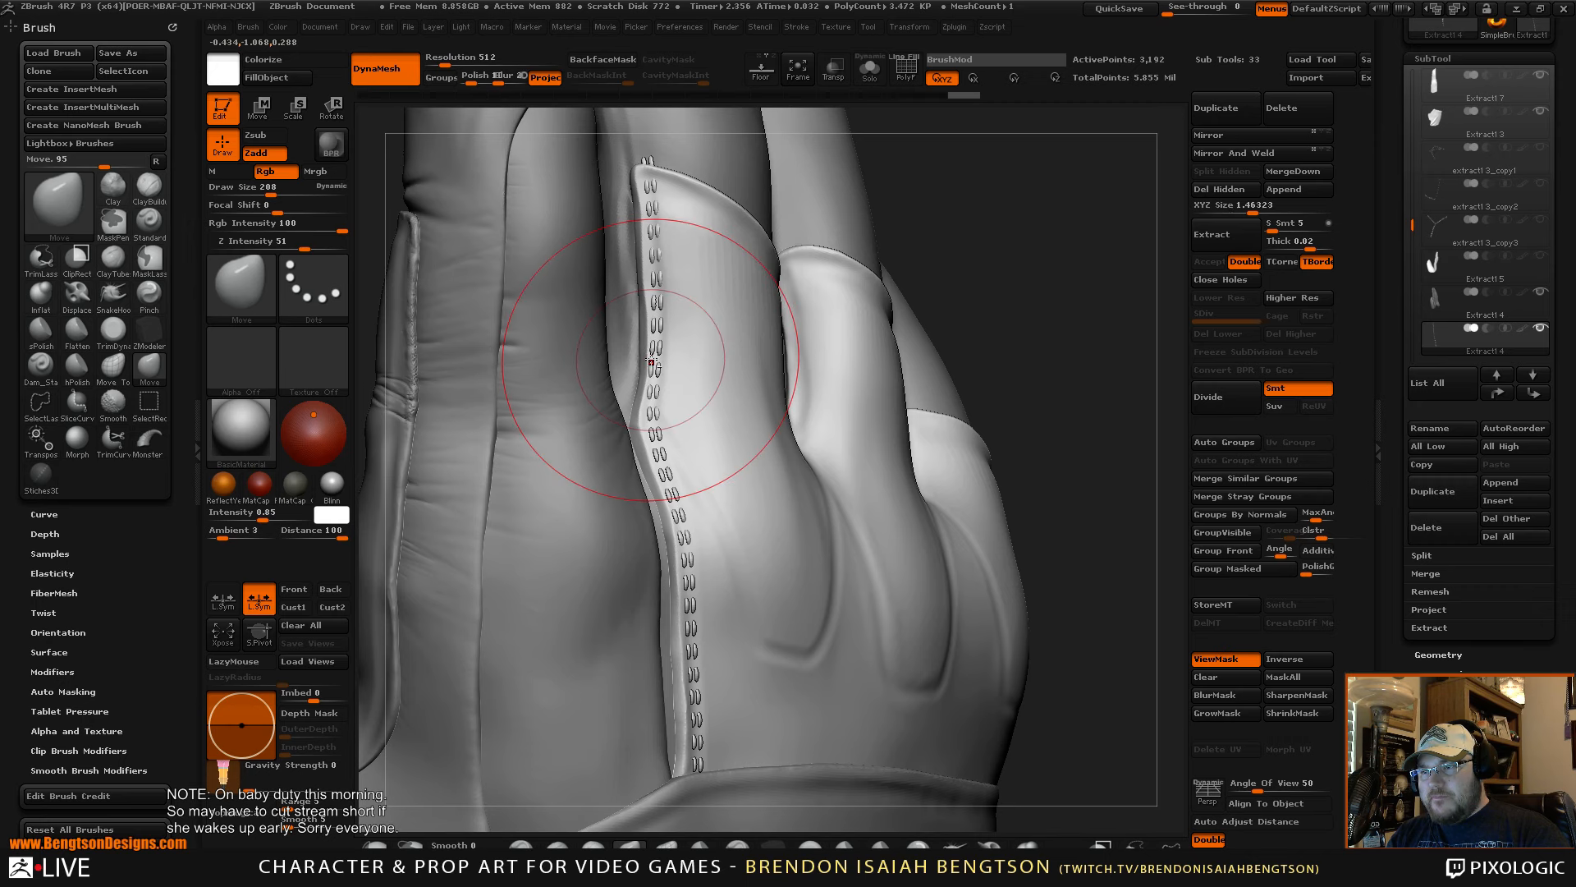
- Set the Move brush's draw size to 28, and make the knuckle panel the active subtool with its layers shown
mouse_move(1026, 353)
left_mouse_down()
mouse_move(1045, 334)
mouse_move(1031, 301)
mouse_move(1014, 304)
left_mouse_up()
key("space")
left_click_drag(821, 344, 783, 345)
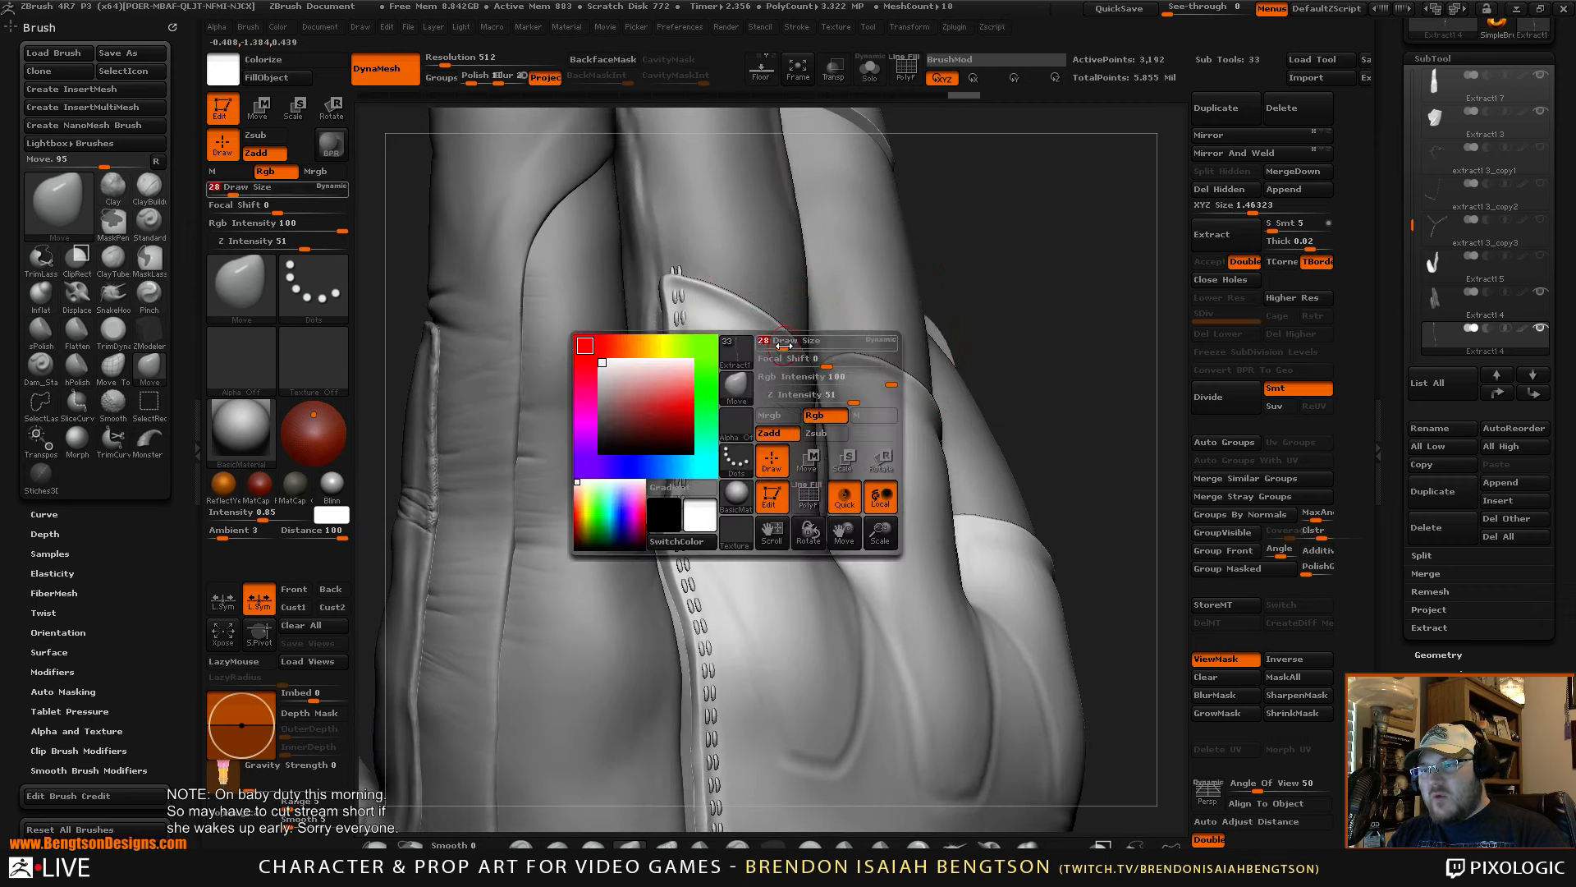
left_click(764, 372, "alt")
mouse_move(1052, 297)
left_mouse_down("alt")
mouse_move(1036, 242)
mouse_move(1084, 270)
left_mouse_up("alt")
left_click_drag(1414, 492, 1418, 403)
left_click(1431, 710)
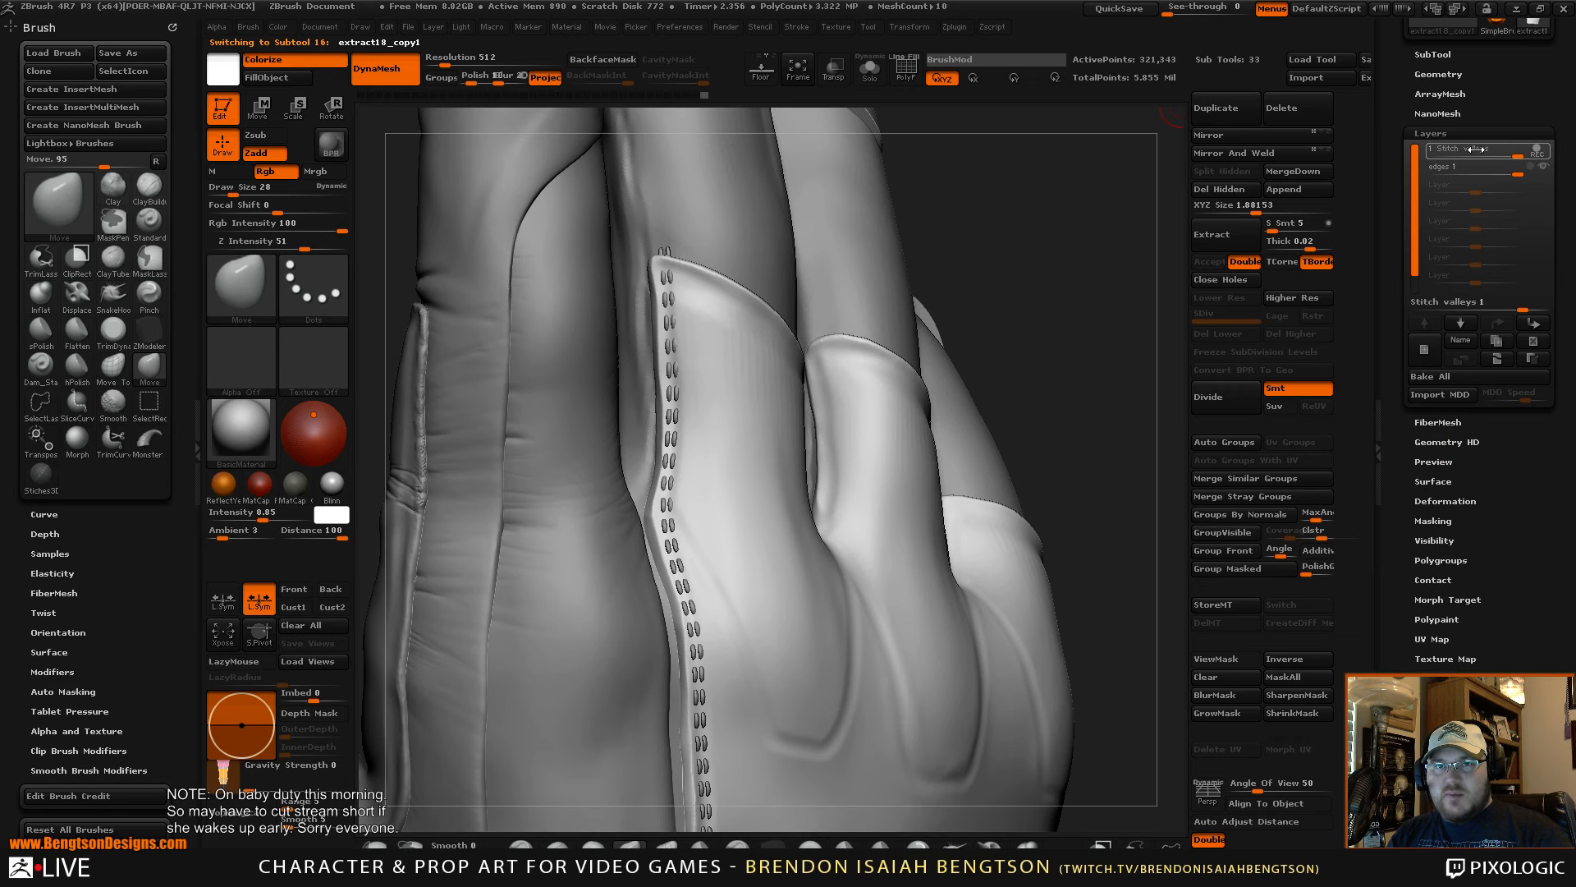
- Set up the ClayBuildup brush with a draw size of 11 and LazyMouse turned off
key("b")
key("c")
key("b")
left_click_drag(1069, 321, 1038, 460, "alt")
key("space")
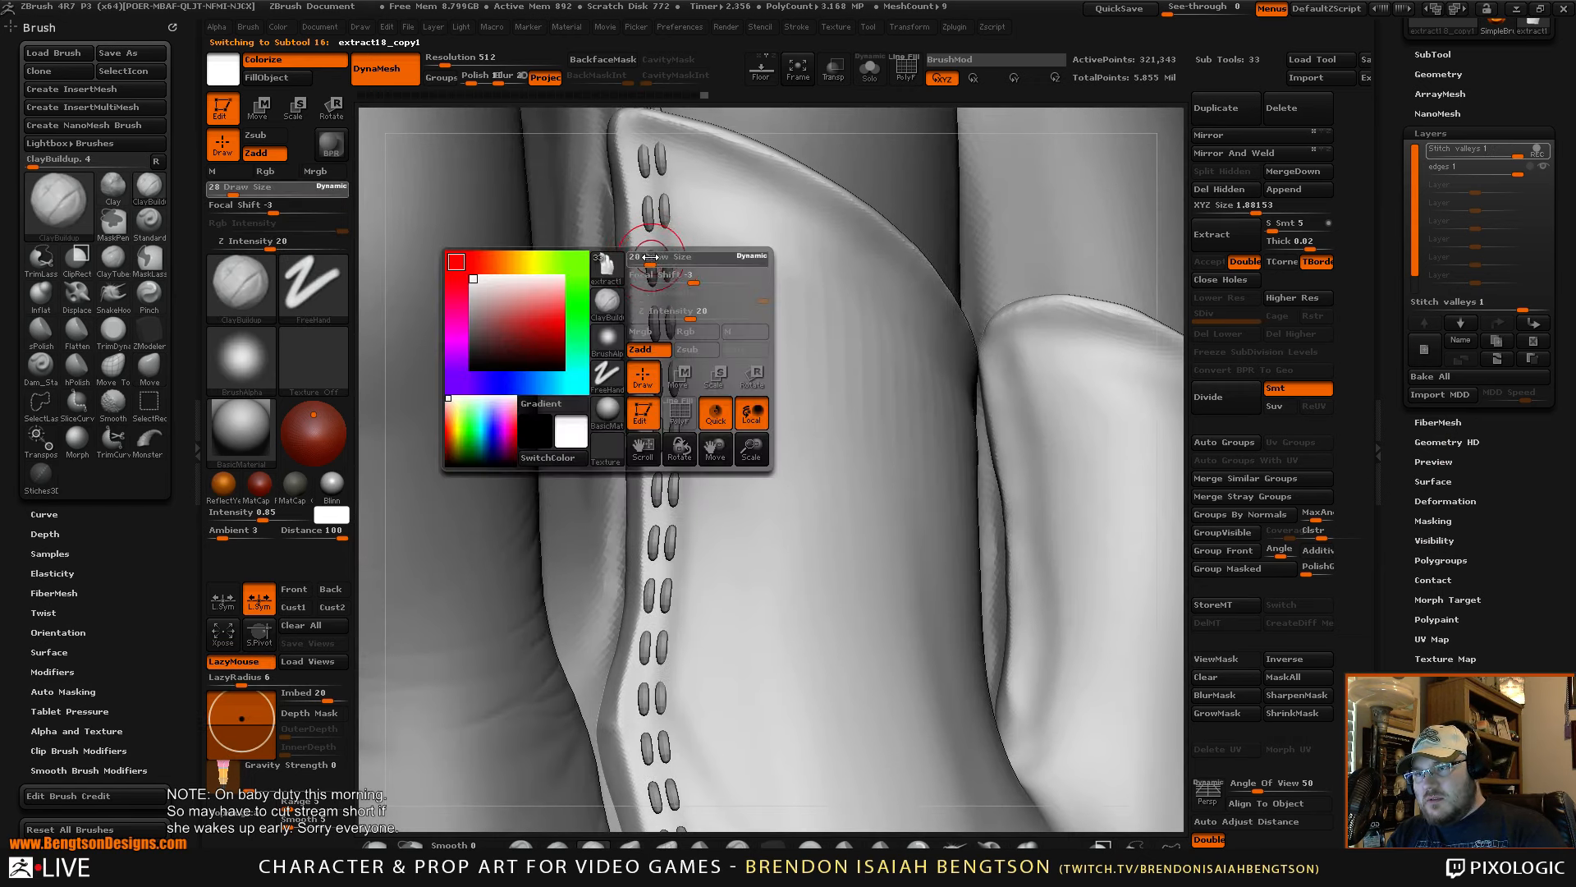
left_click_drag(654, 262, 644, 262)
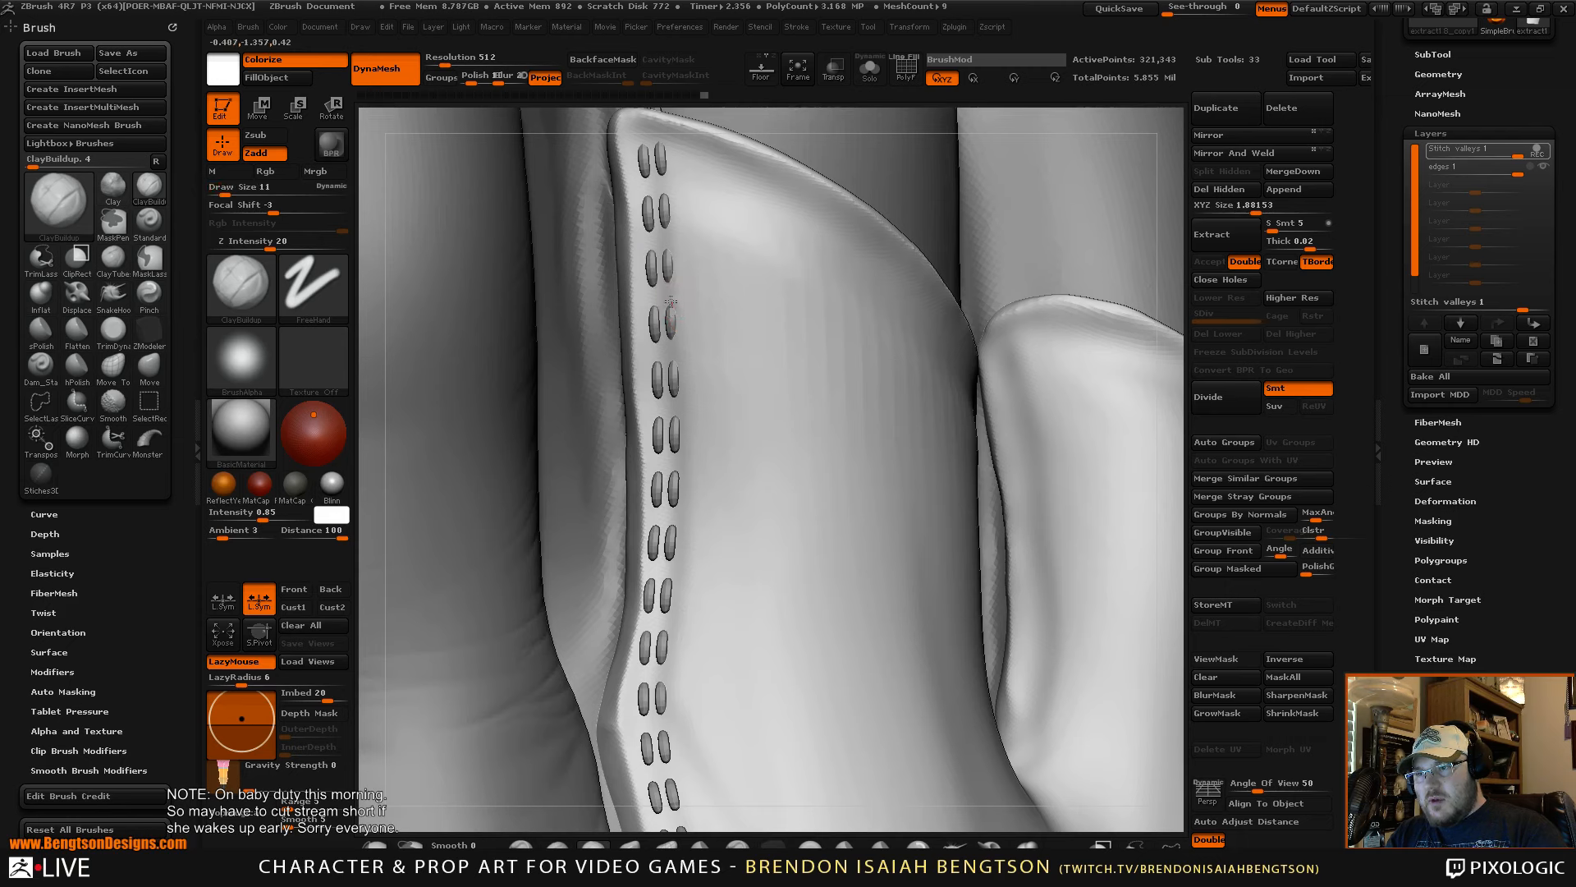
left_click(234, 661)
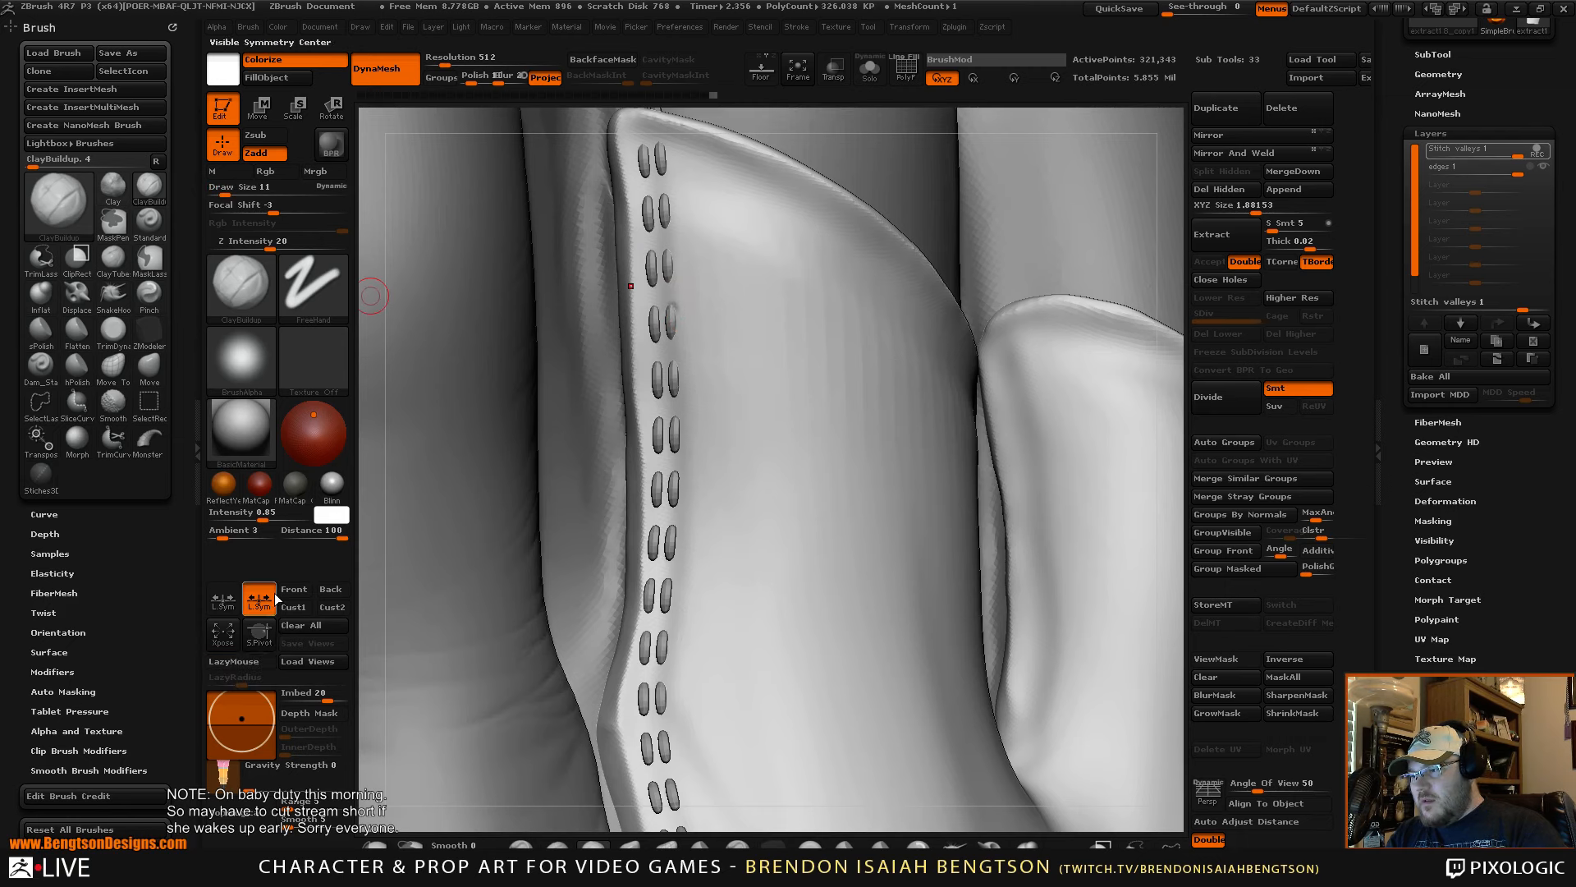
- Build up small puckers of fabric around the upper stitches along the knuckle panel's index-side edge
left_click_drag(667, 251, 666, 254)
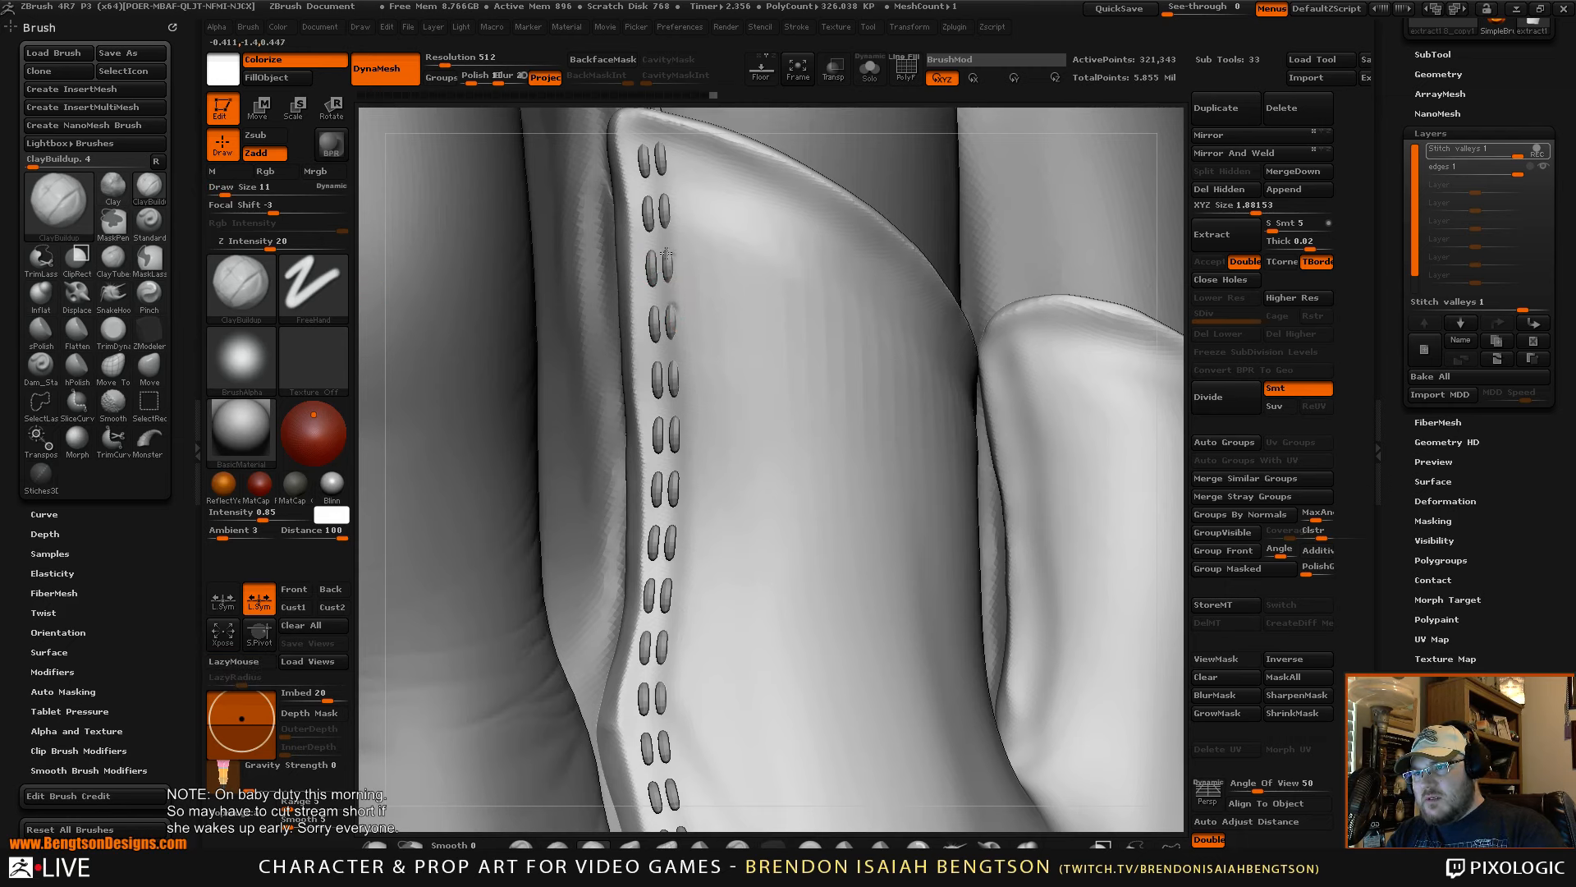
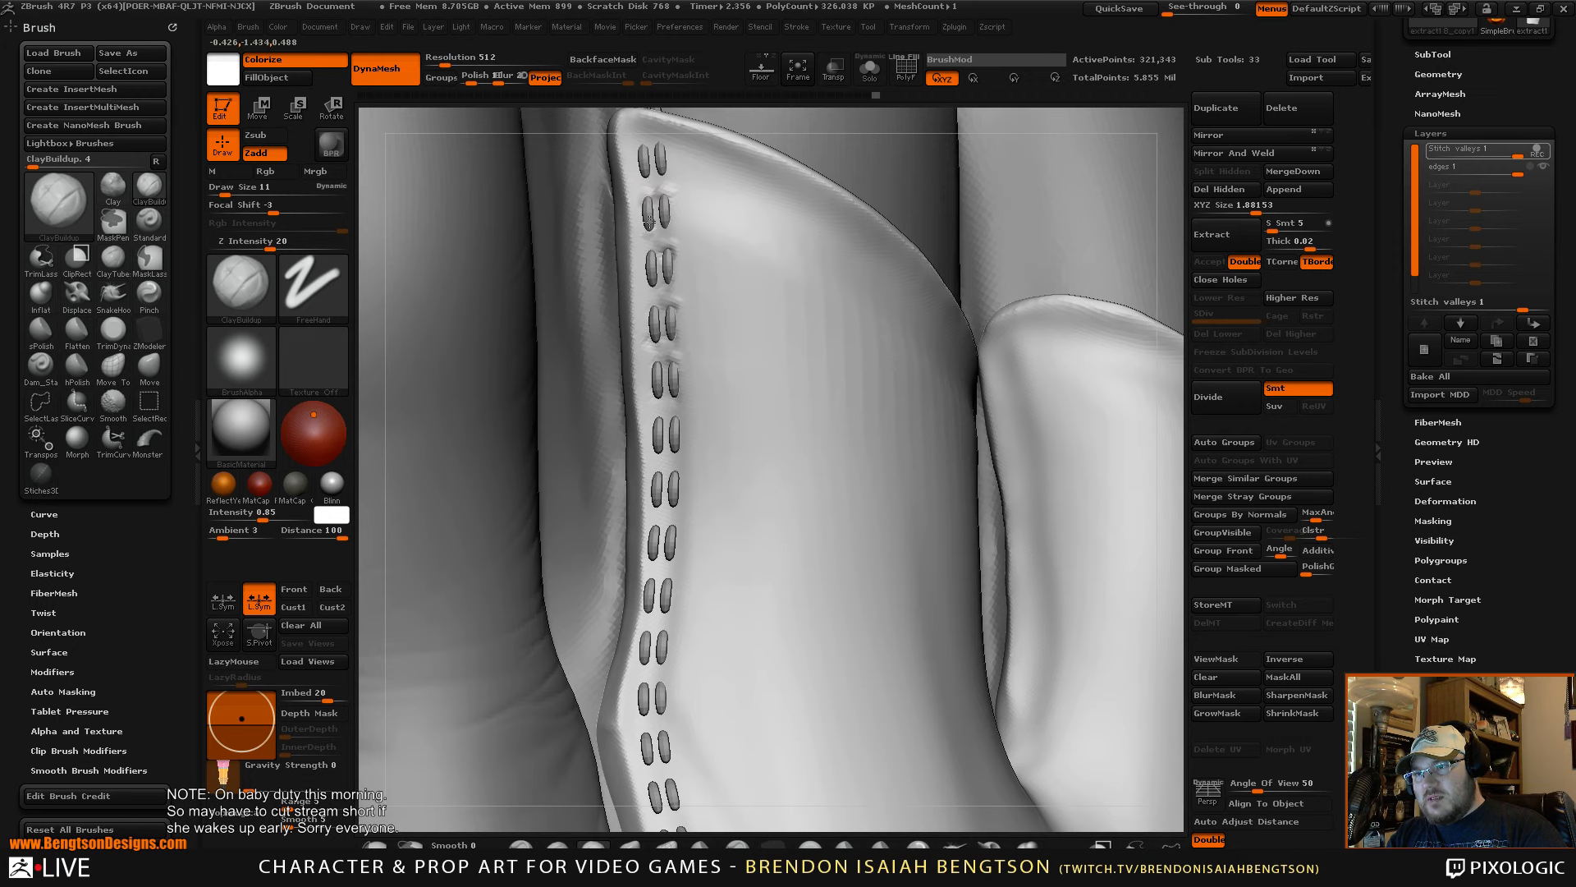
left_click(655, 318, "alt")
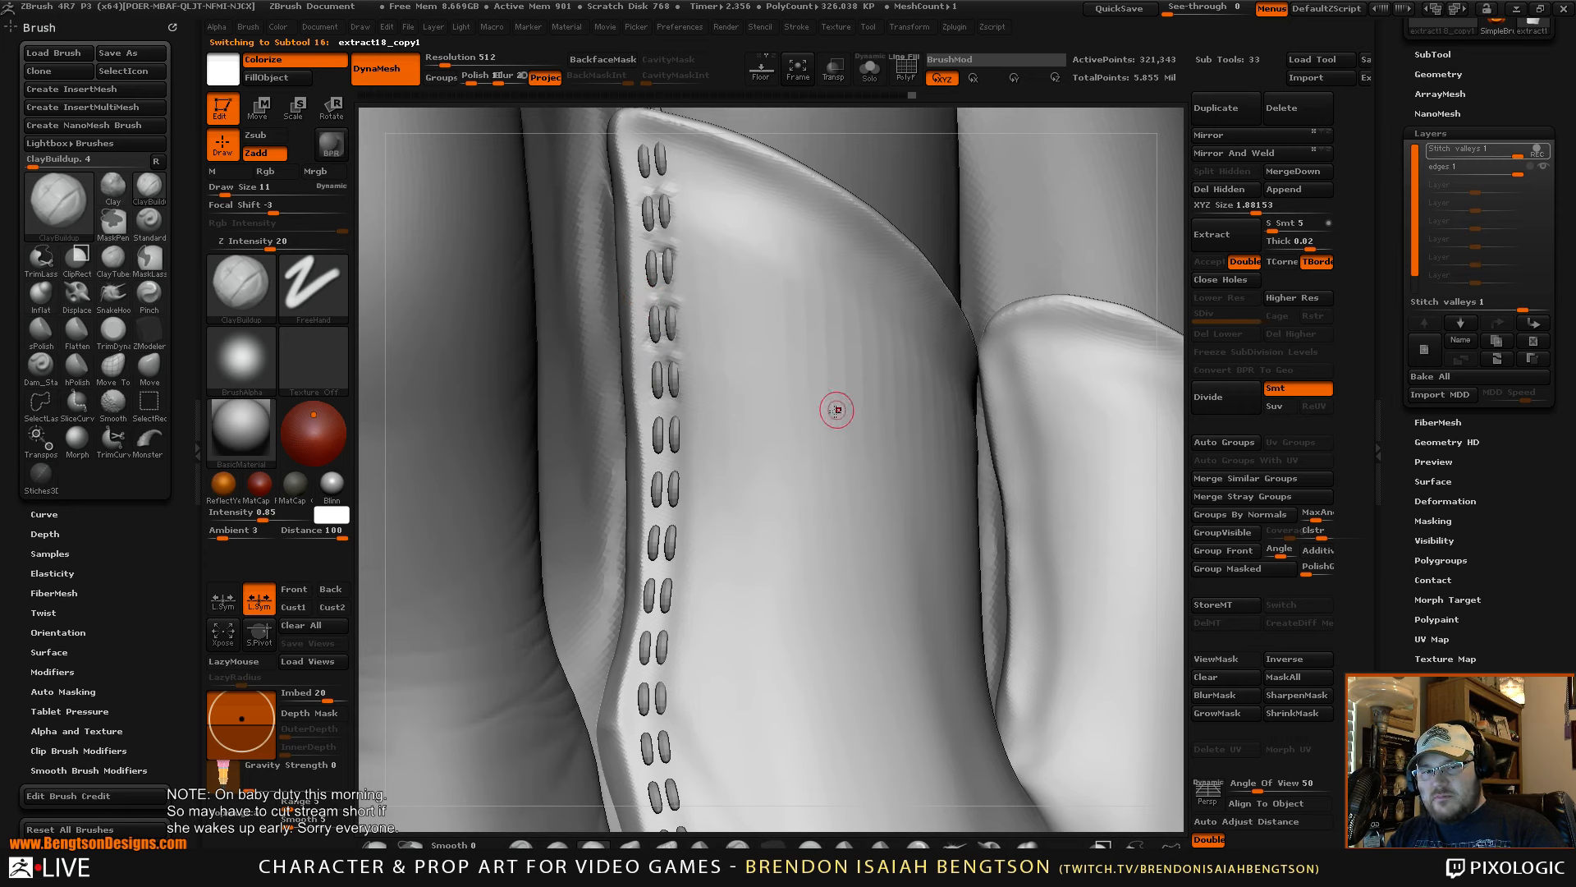
right_click_drag(854, 428, 861, 422)
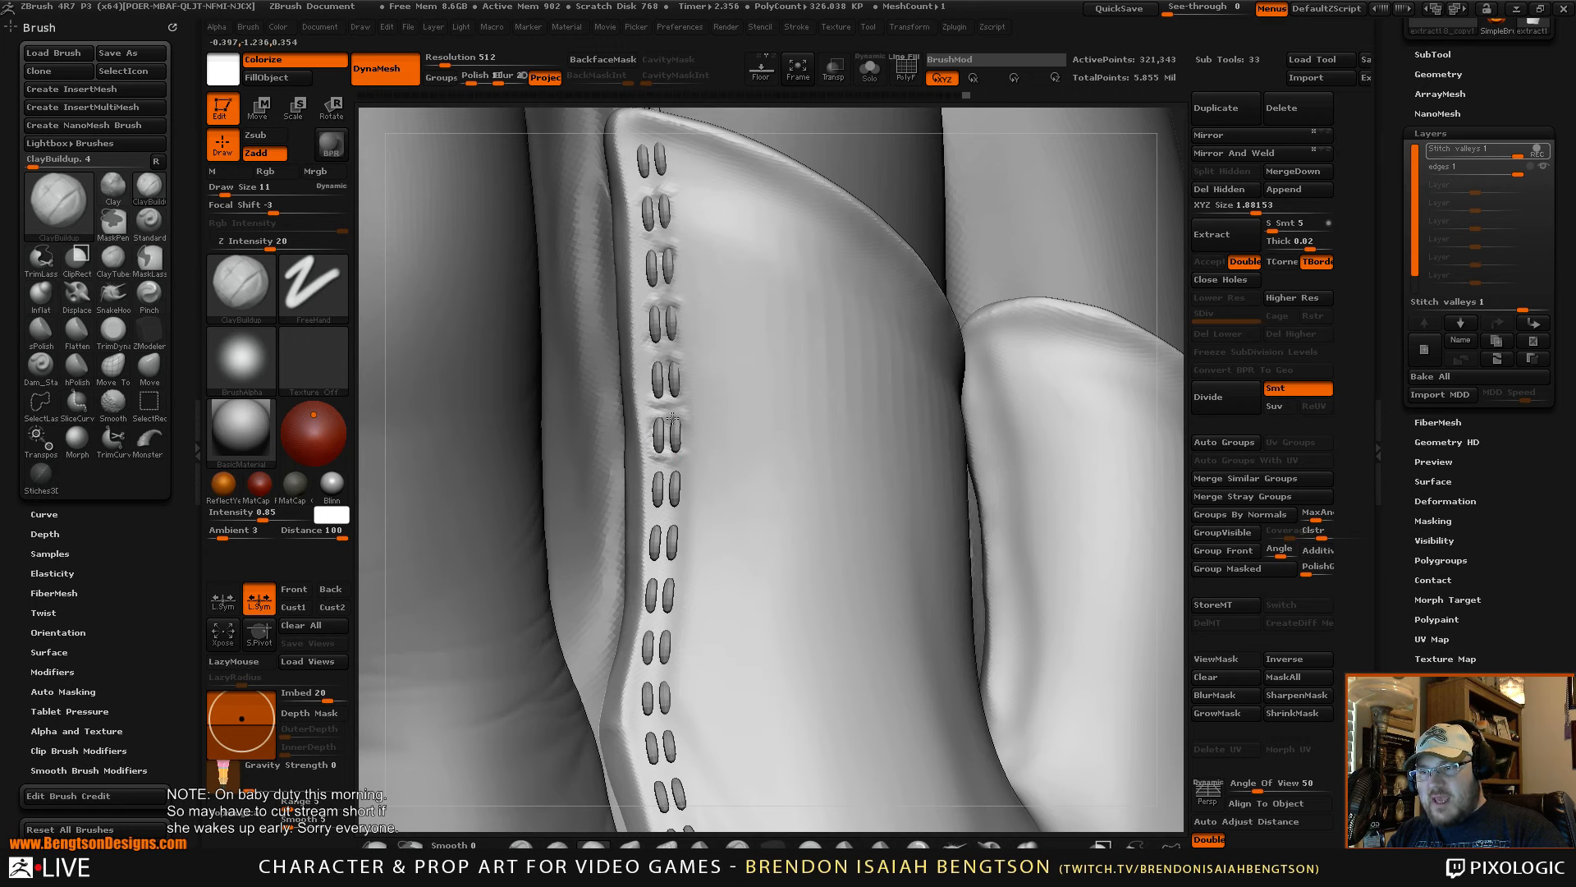
left_click(655, 373, "alt")
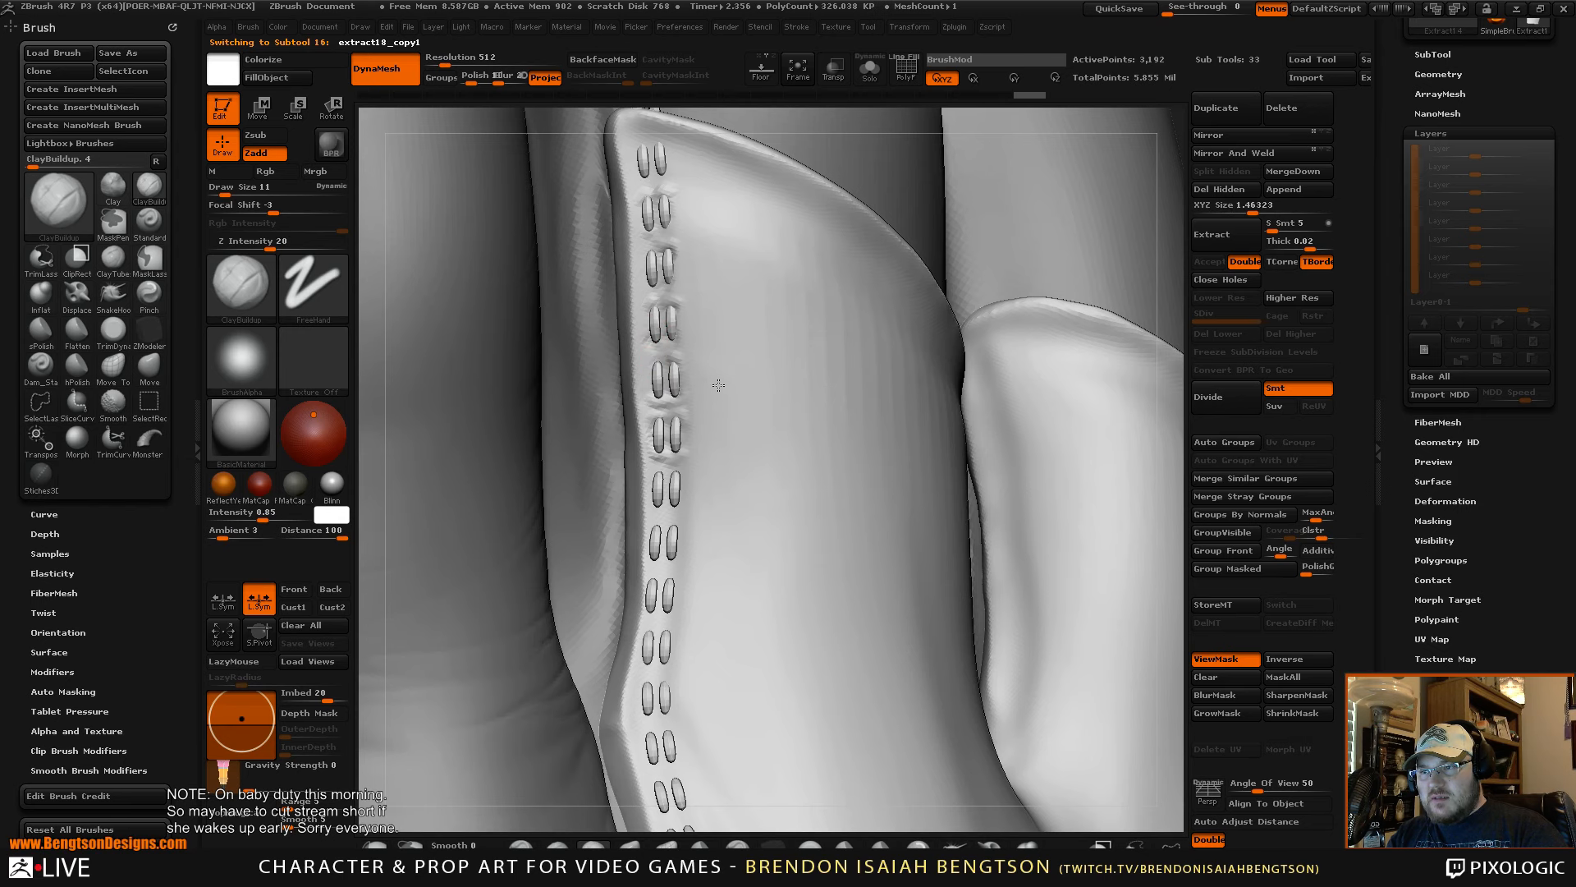
- Continue the puckered fabric between and beside the remaining stitches down the panel's index-side edge
left_click_drag(1175, 301, 1174, 18, "alt")
left_click_drag(525, 349, 243, 285)
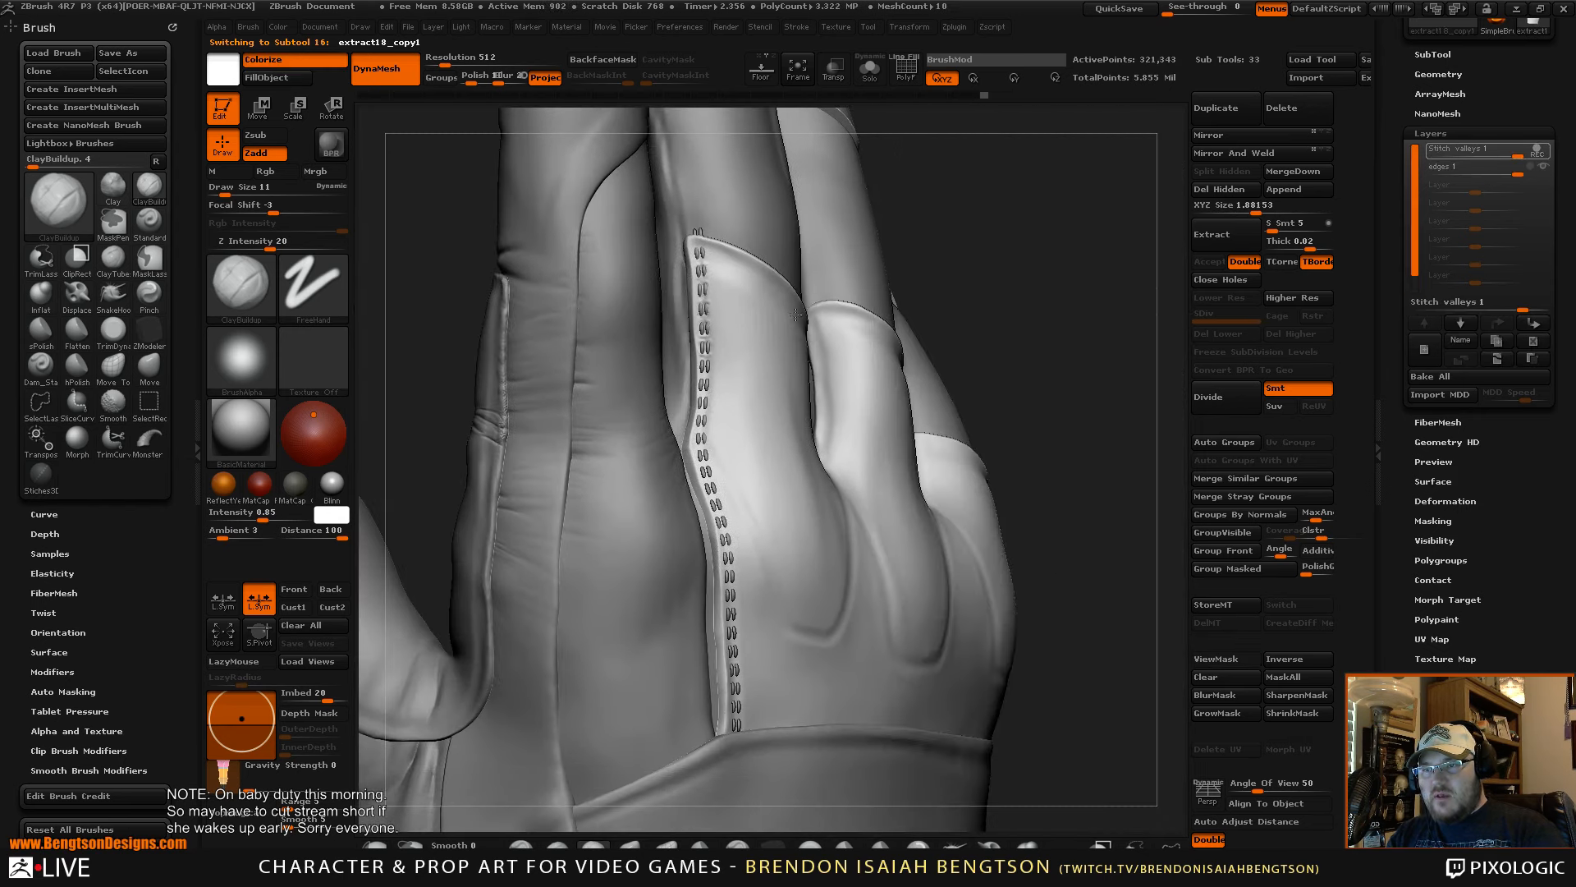
left_click_drag(1045, 320, 1036, 374, "alt")
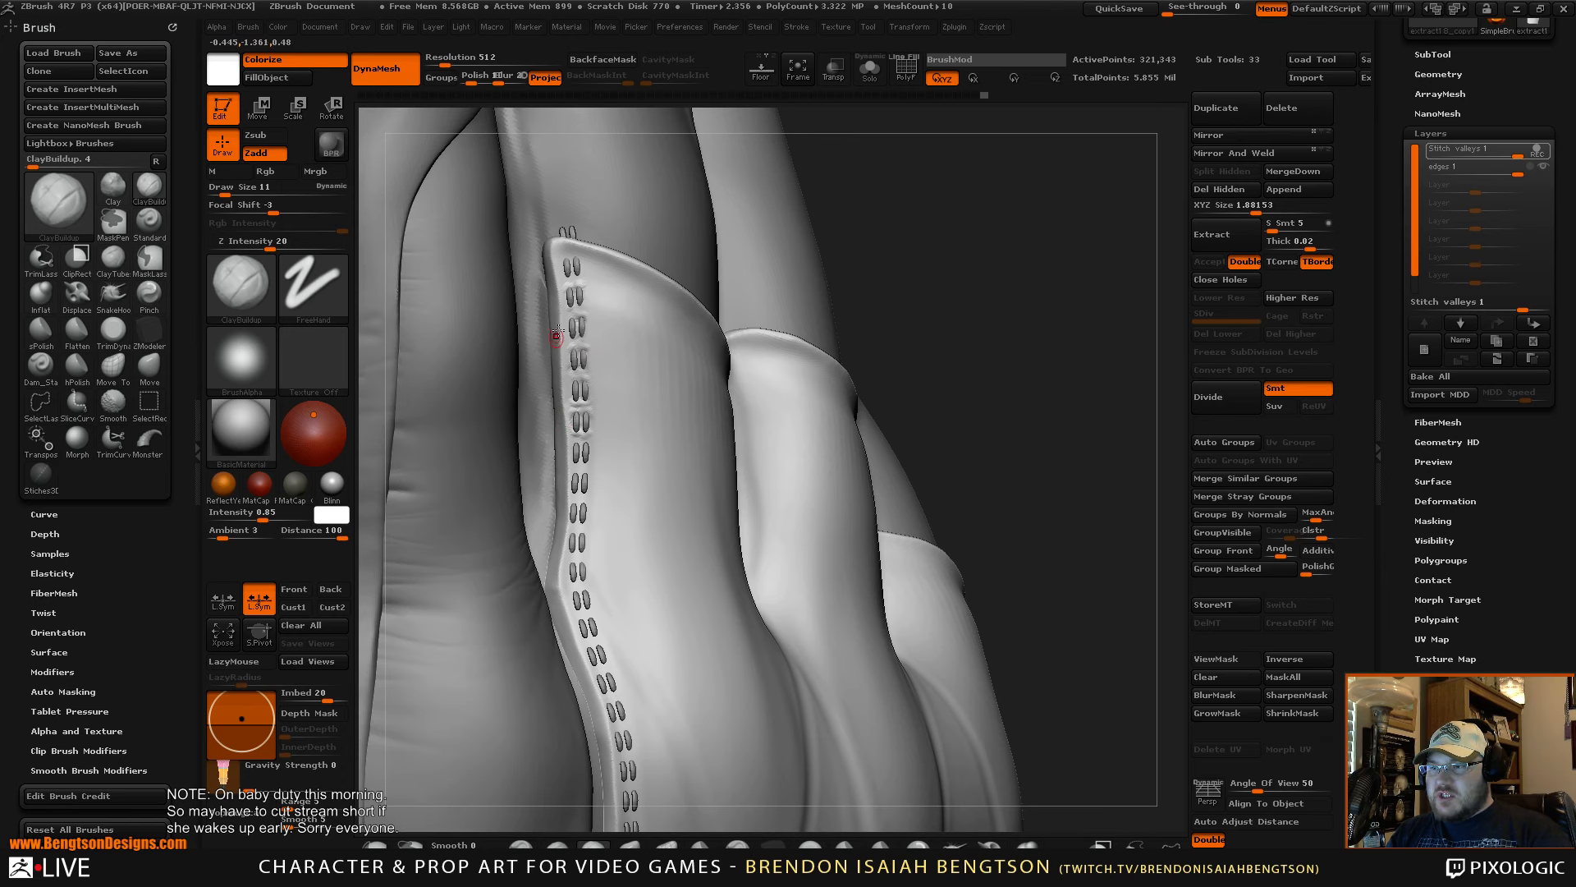
left_click_drag(920, 256, 903, 296, "alt")
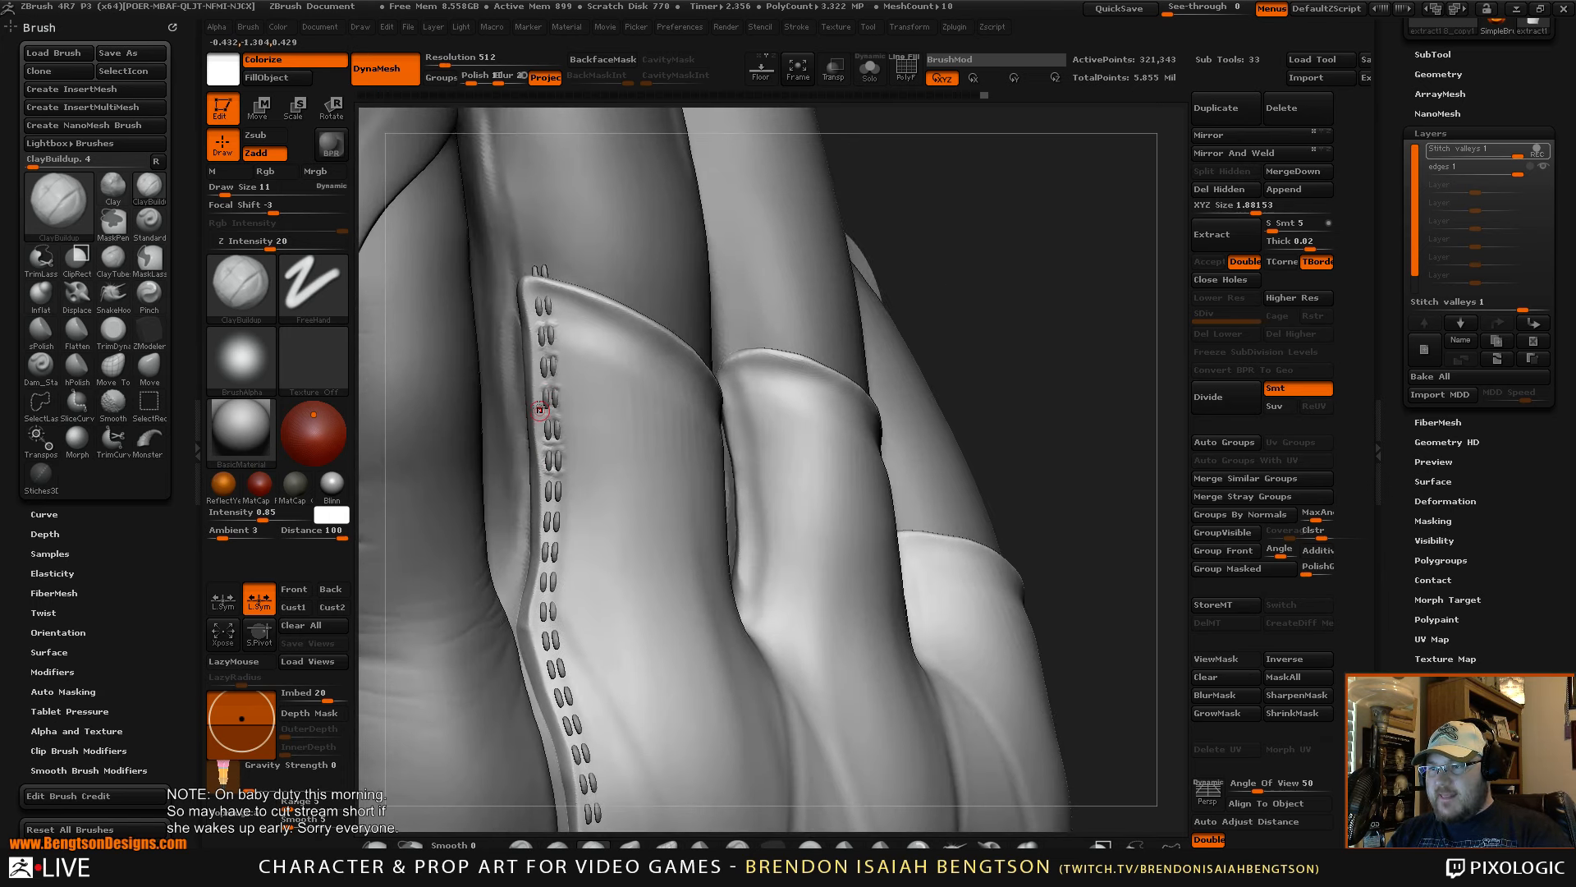
left_click_drag(1023, 343, 1065, 282, "alt")
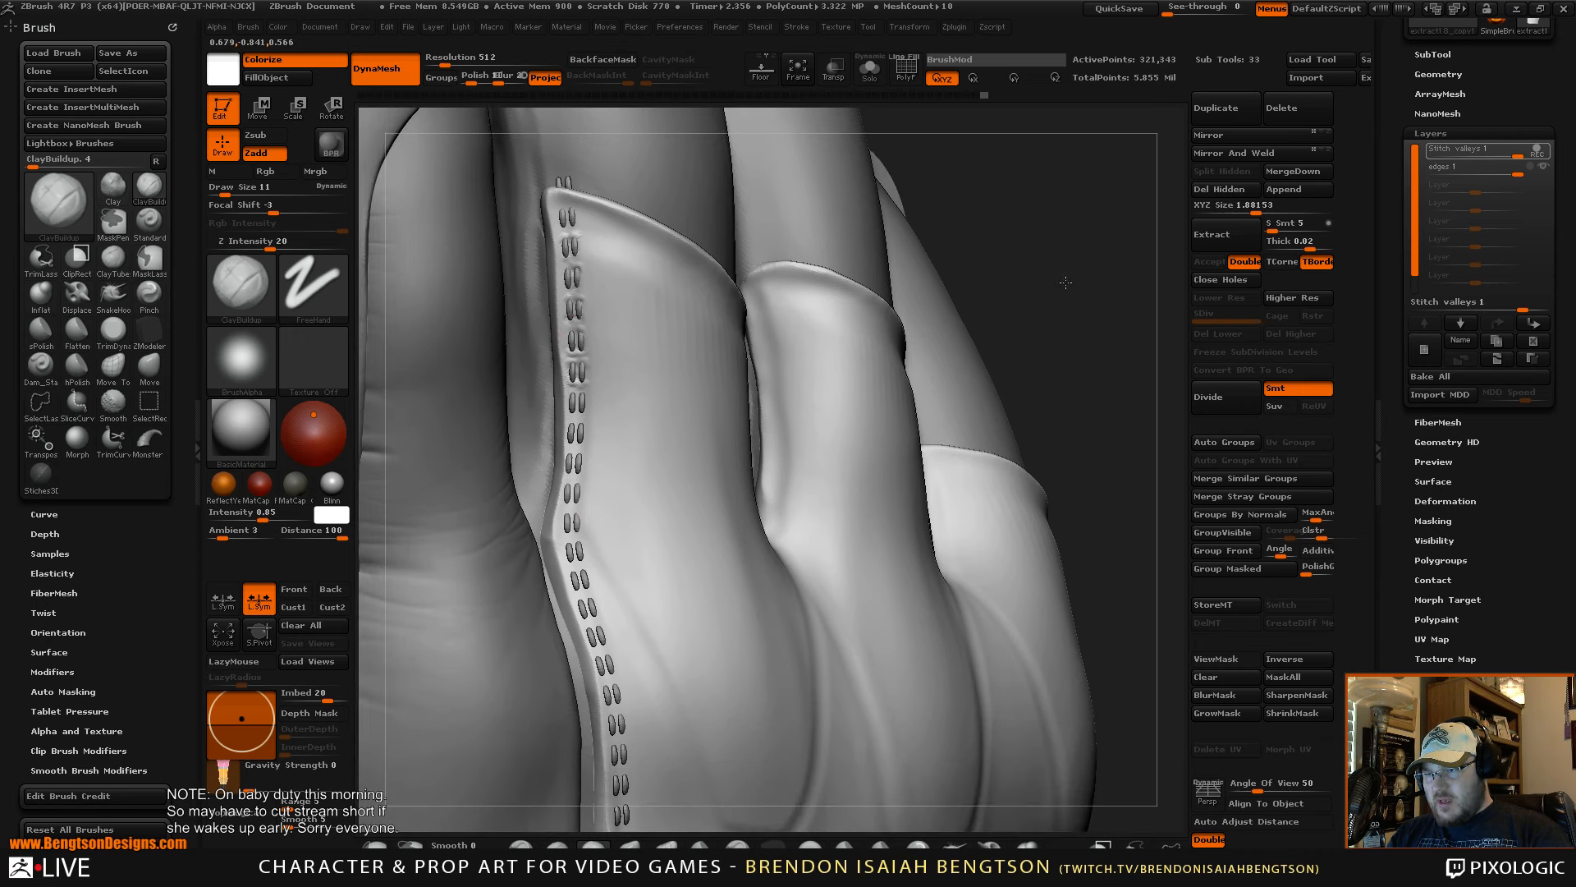
- Stop recording on the knuckle panel's "Stitch valleys 1" layer
left_click_drag(1131, 358, 838, 509)
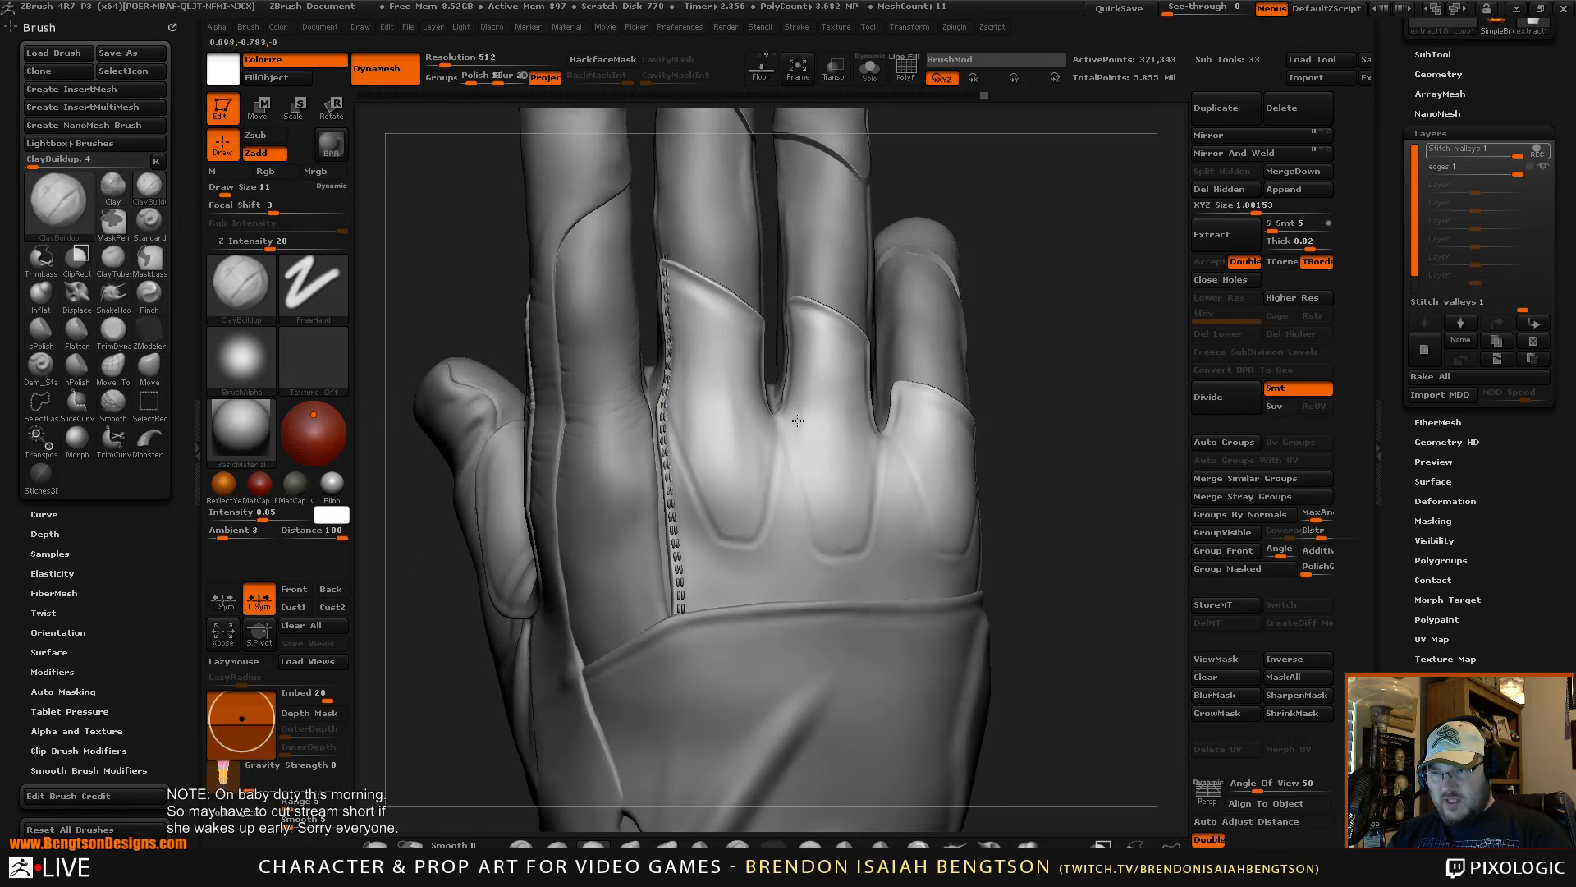
left_click_drag(1041, 287, 1029, 246)
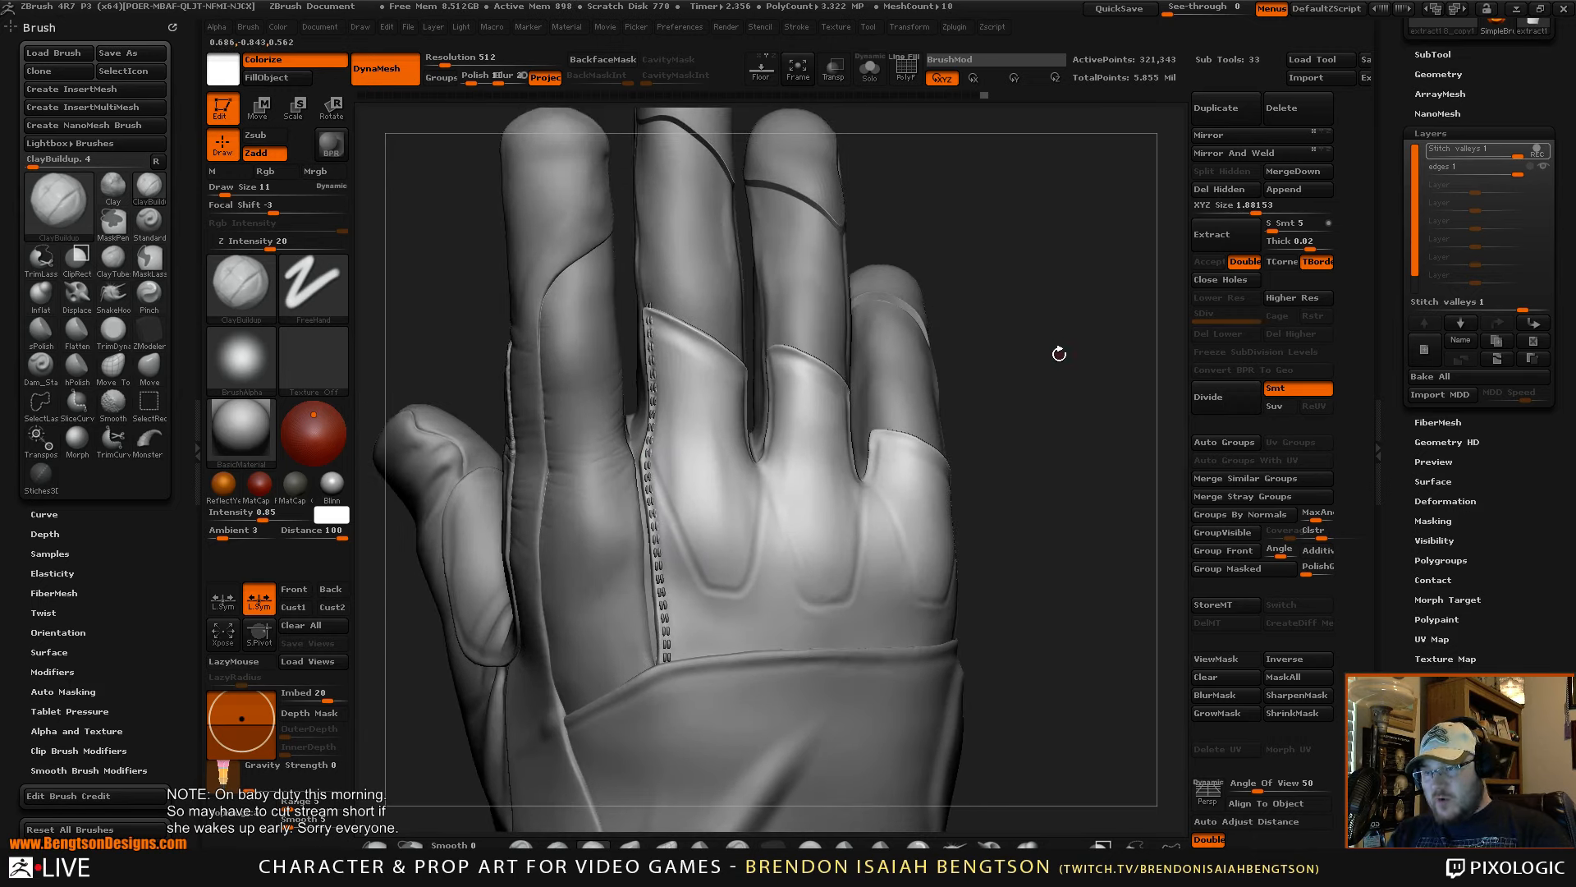
left_click(1539, 151)
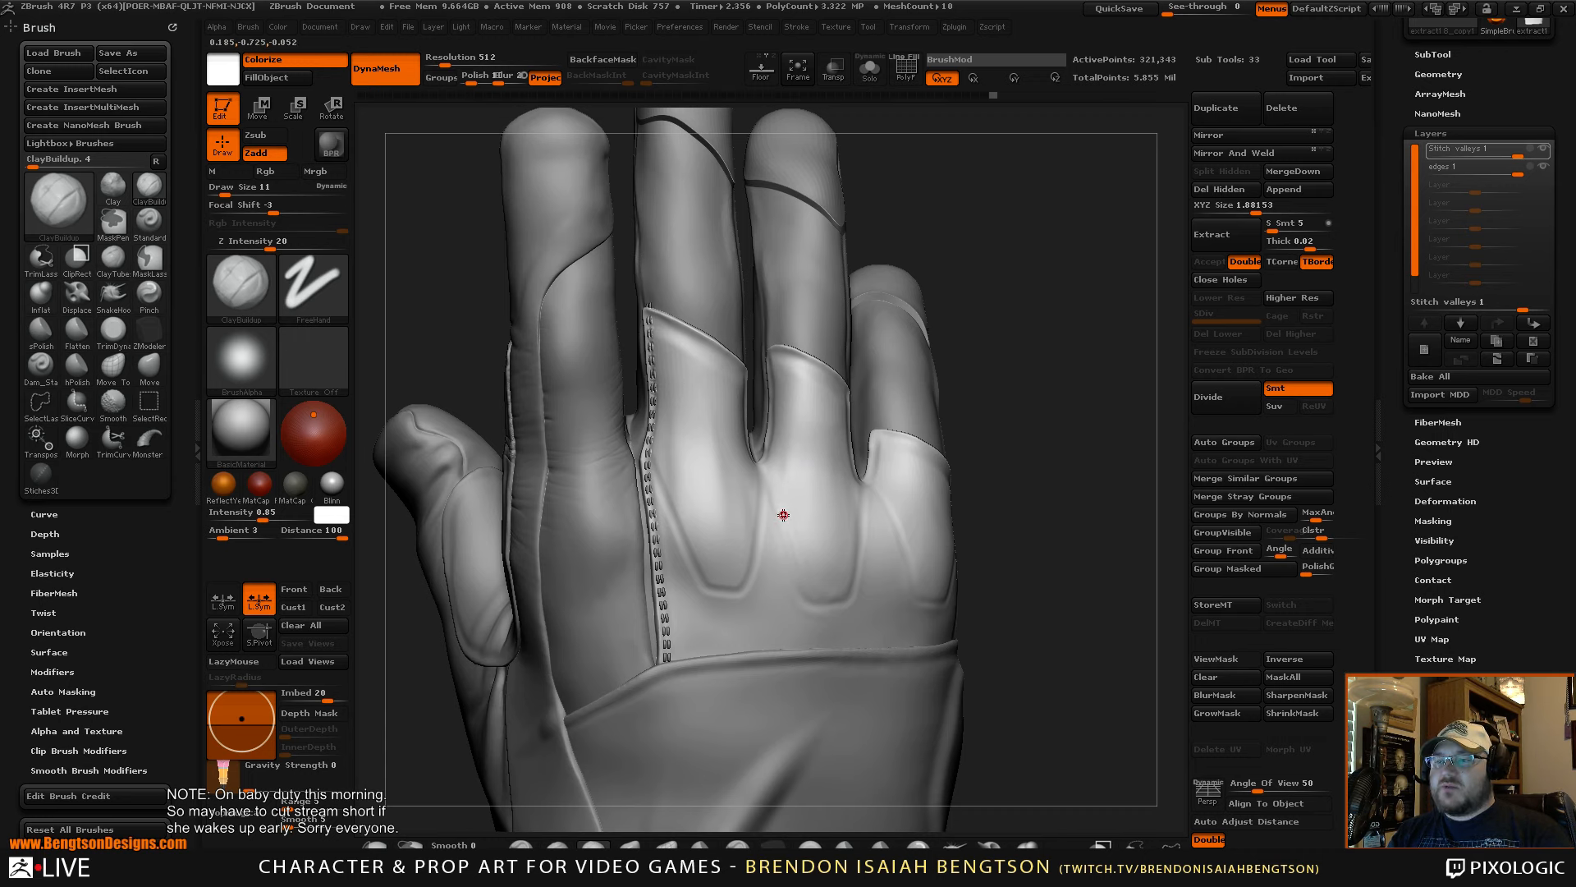
- Make the thumb panel the active subtool and choose the Stiches3D brush
left_click_drag(1054, 272, 1121, 294)
left_click(444, 615, "alt")
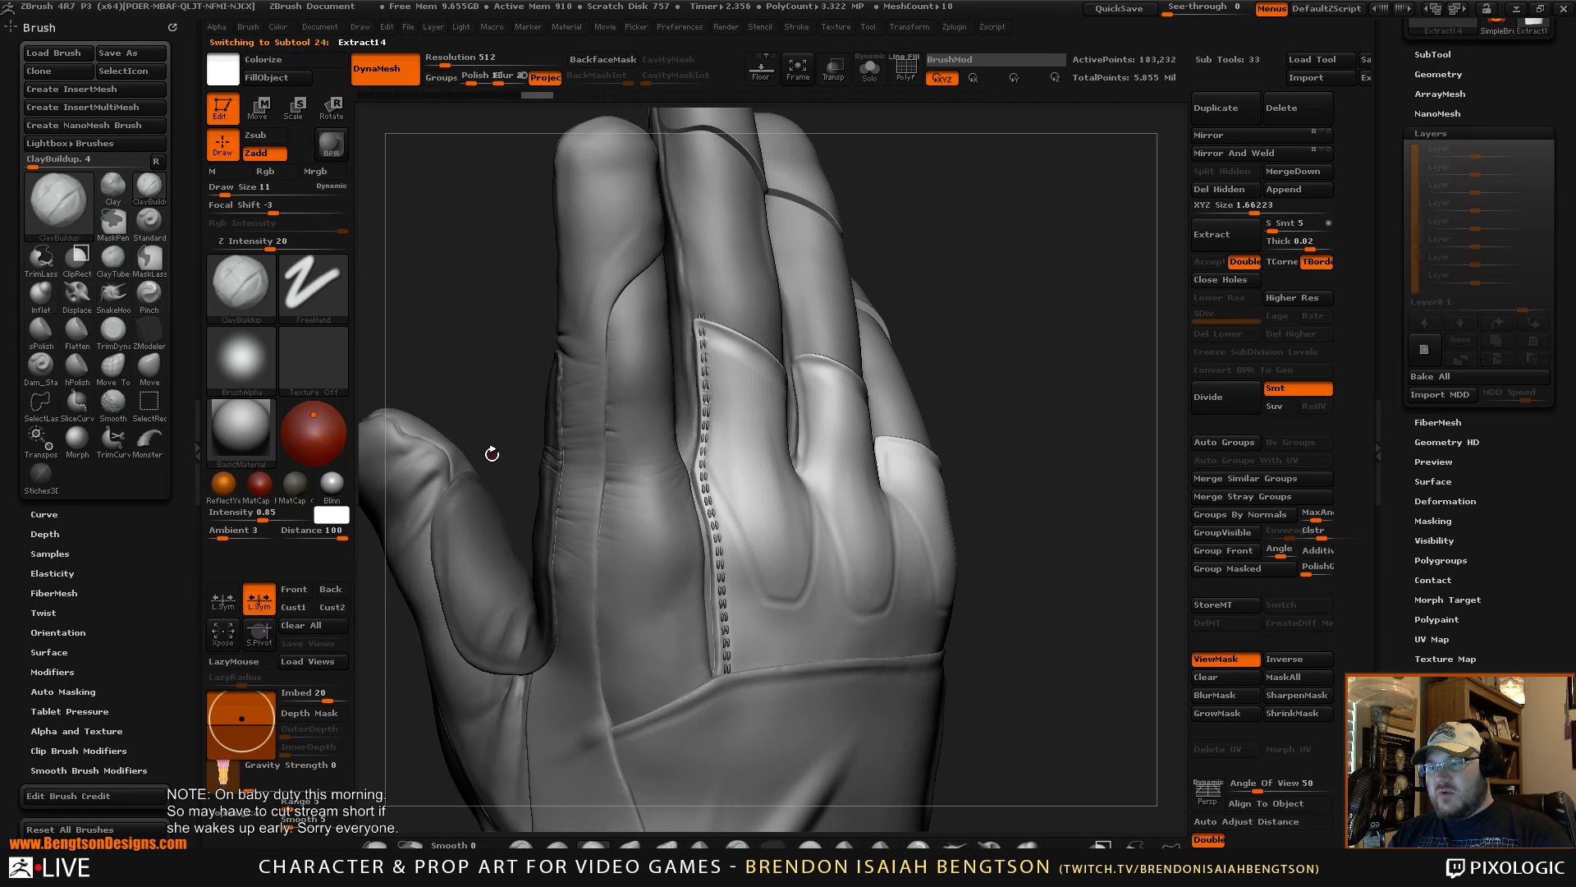
key("ctrl+h")
left_click_drag(468, 589, 470, 563)
mouse_move(1022, 376)
left_mouse_down()
mouse_move(1074, 341)
mouse_move(1059, 338)
mouse_move(1085, 391)
mouse_move(1073, 424)
mouse_move(1033, 427)
left_mouse_up()
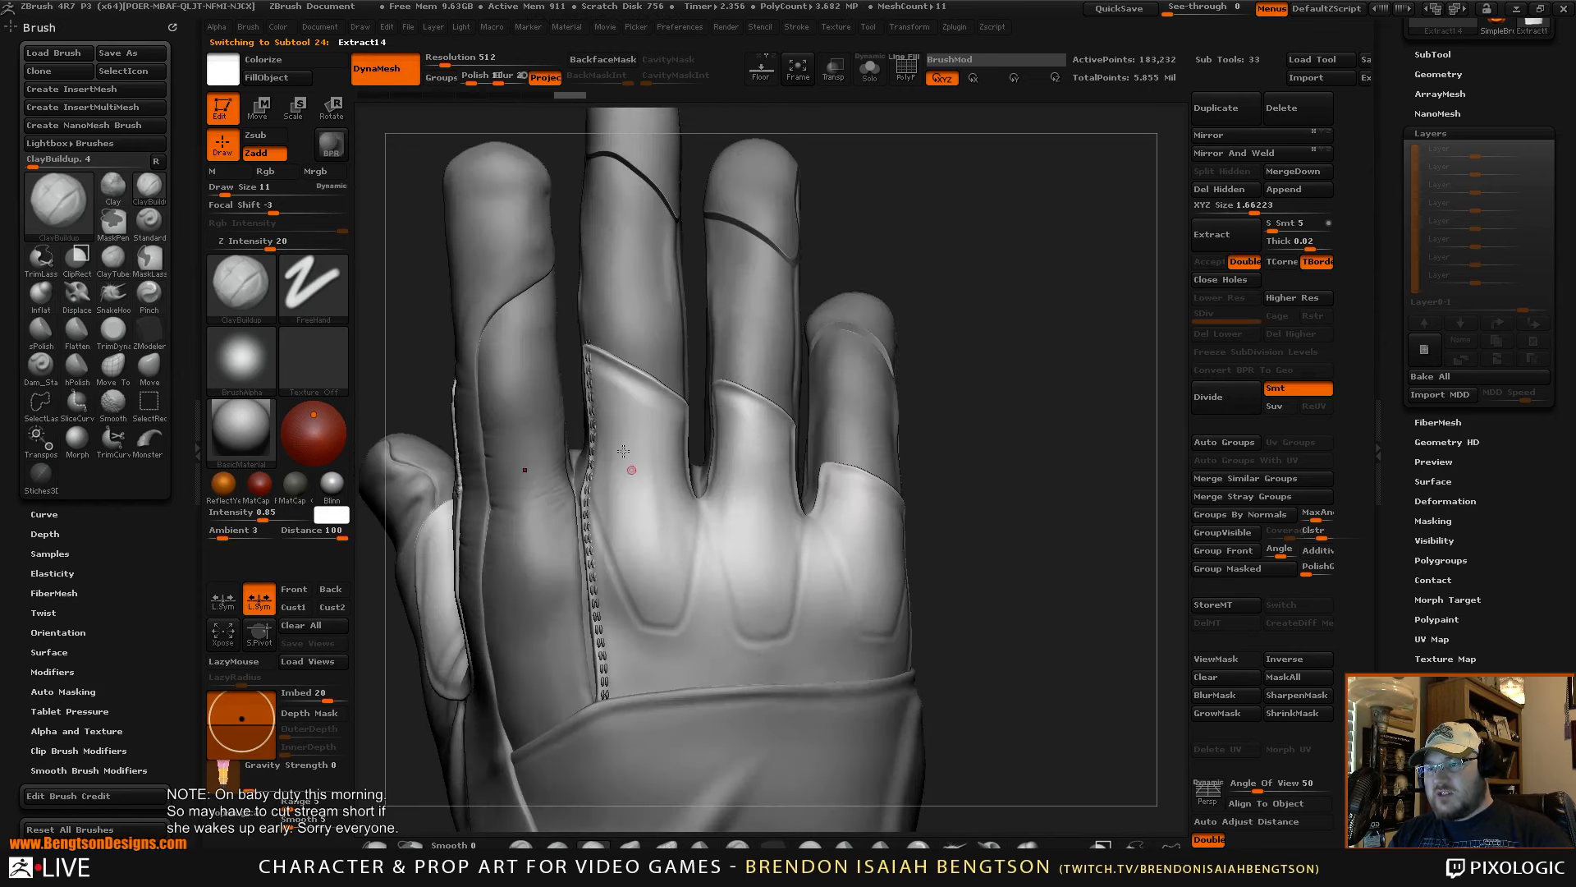
left_click(40, 475)
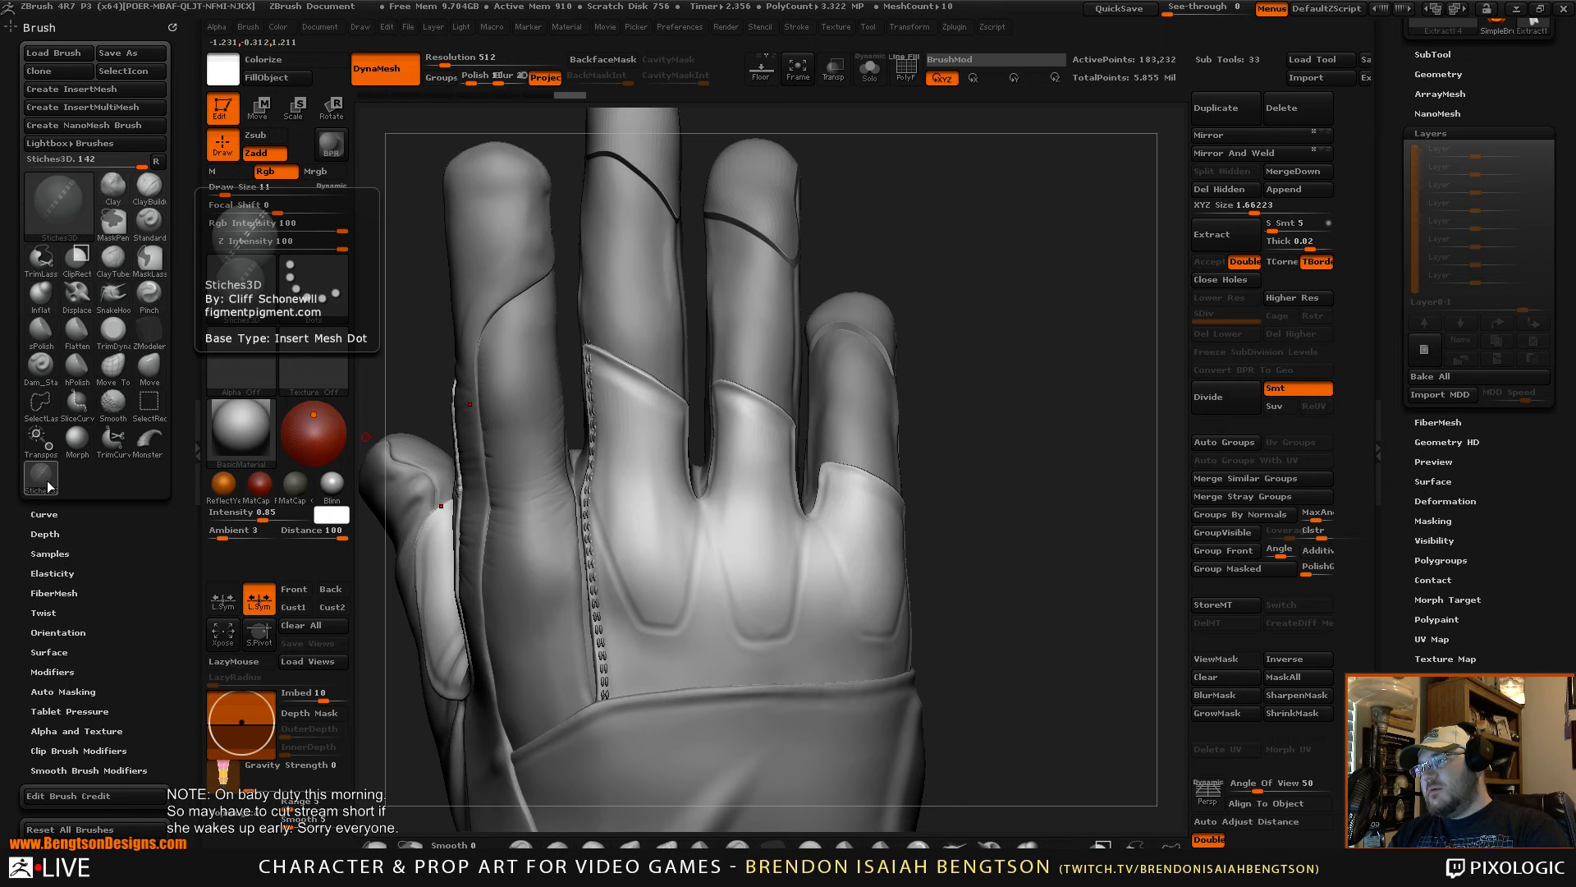
- Try a row of 3D stitches at draw size 11 along the U-shaped seam below the middle finger, then undo it
mouse_move(1070, 414)
left_mouse_down()
mouse_move(1070, 380)
mouse_move(1084, 400)
left_mouse_up()
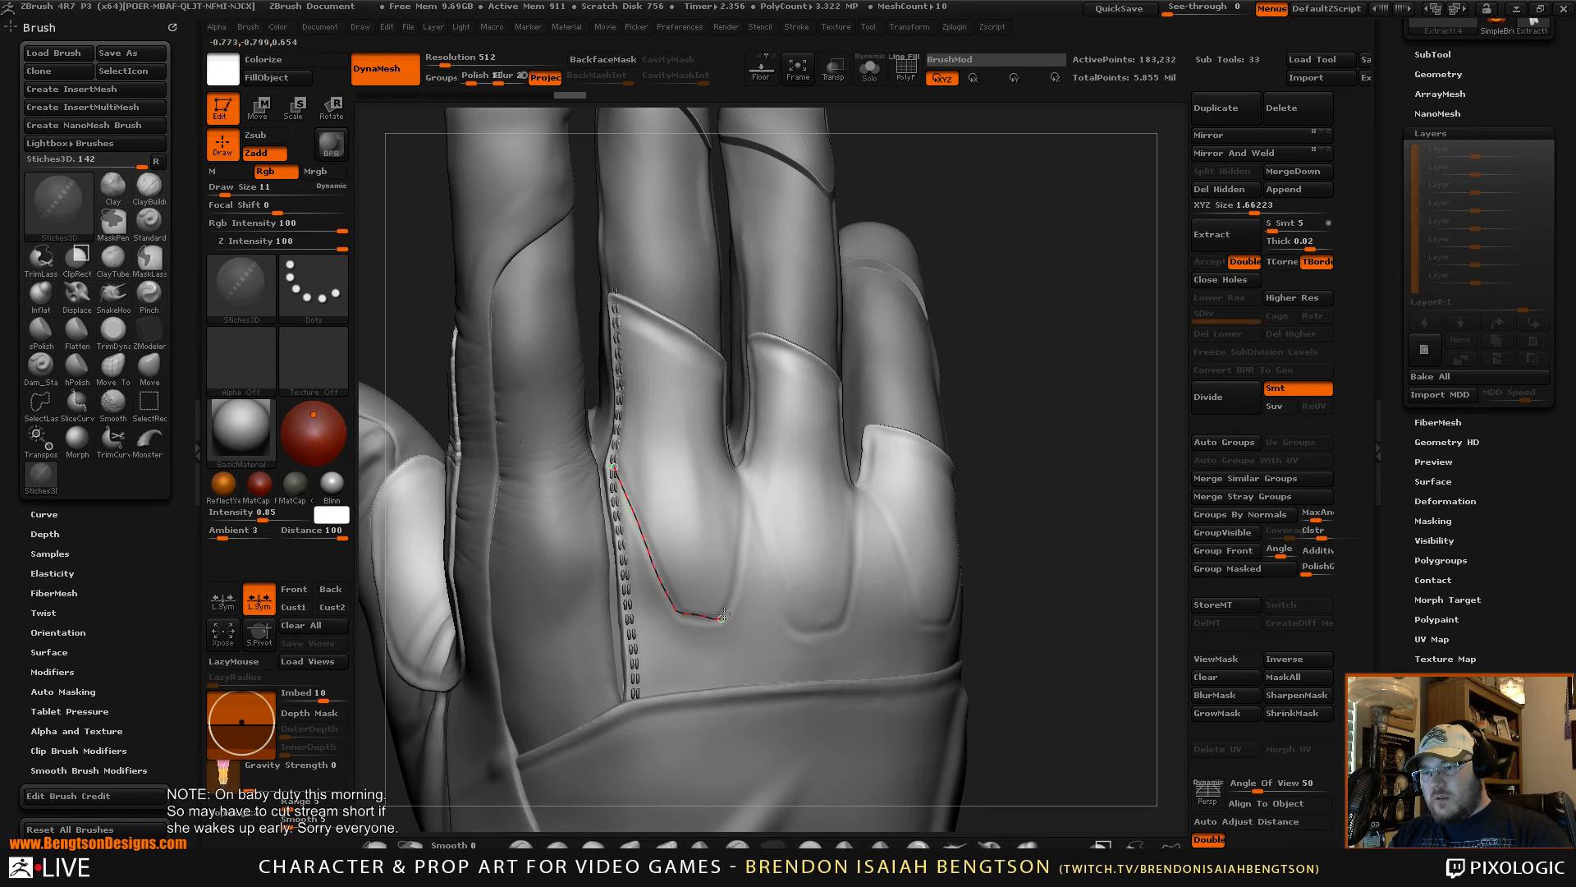
left_click_drag(744, 486, 744, 490)
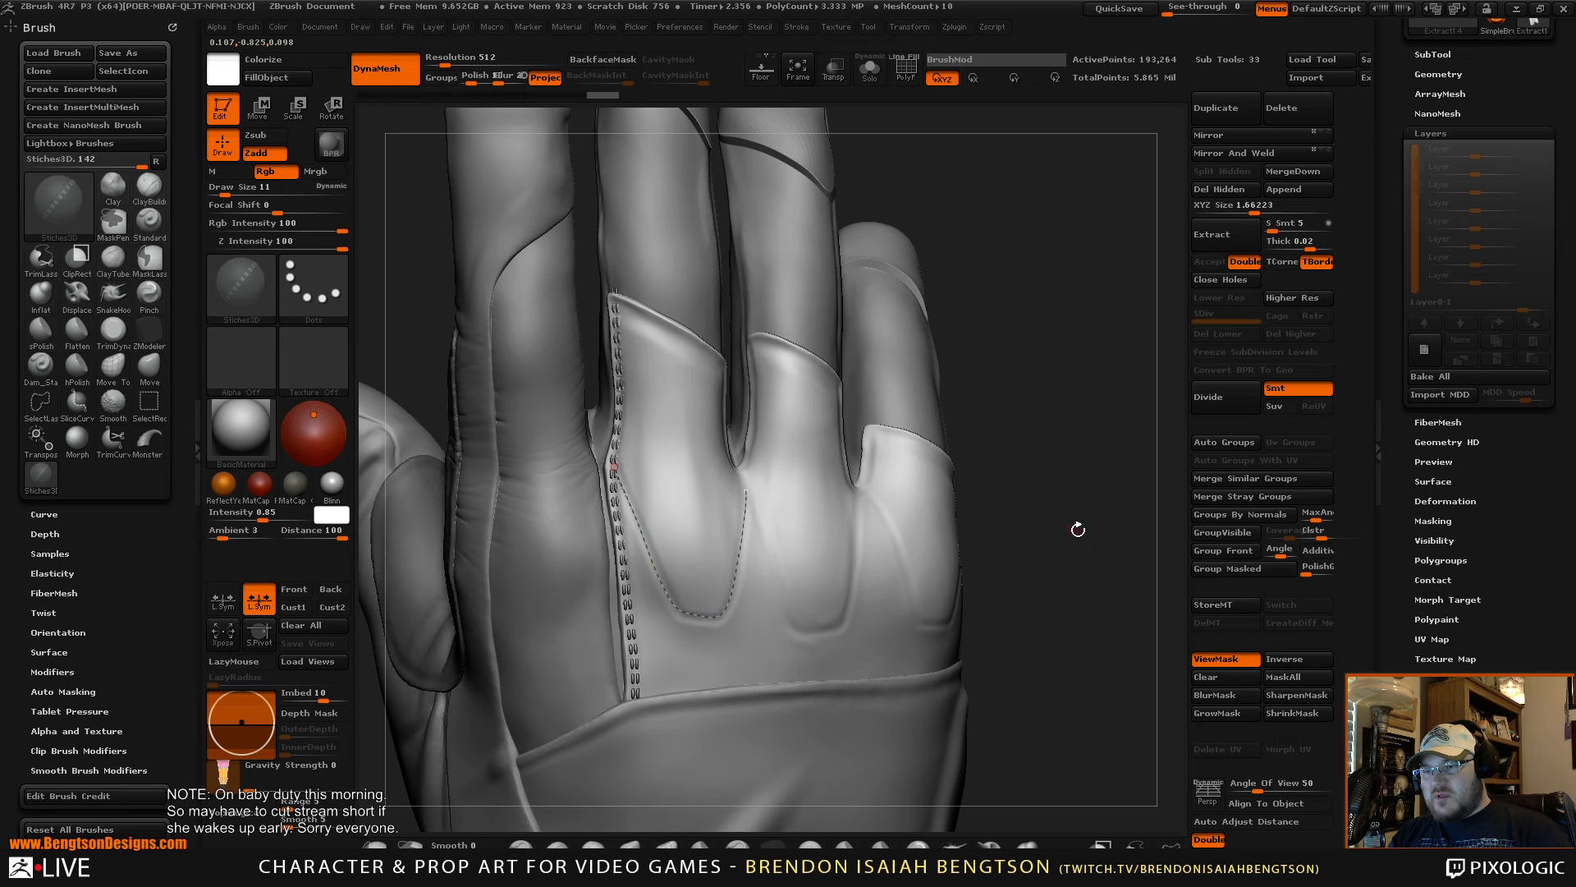
mouse_move(1102, 527)
left_mouse_down()
mouse_move(1112, 511)
mouse_move(1094, 727)
mouse_move(1082, 525)
mouse_move(1049, 493)
mouse_move(1073, 597)
mouse_move(1136, 516)
left_mouse_up()
key("ctrl+z")
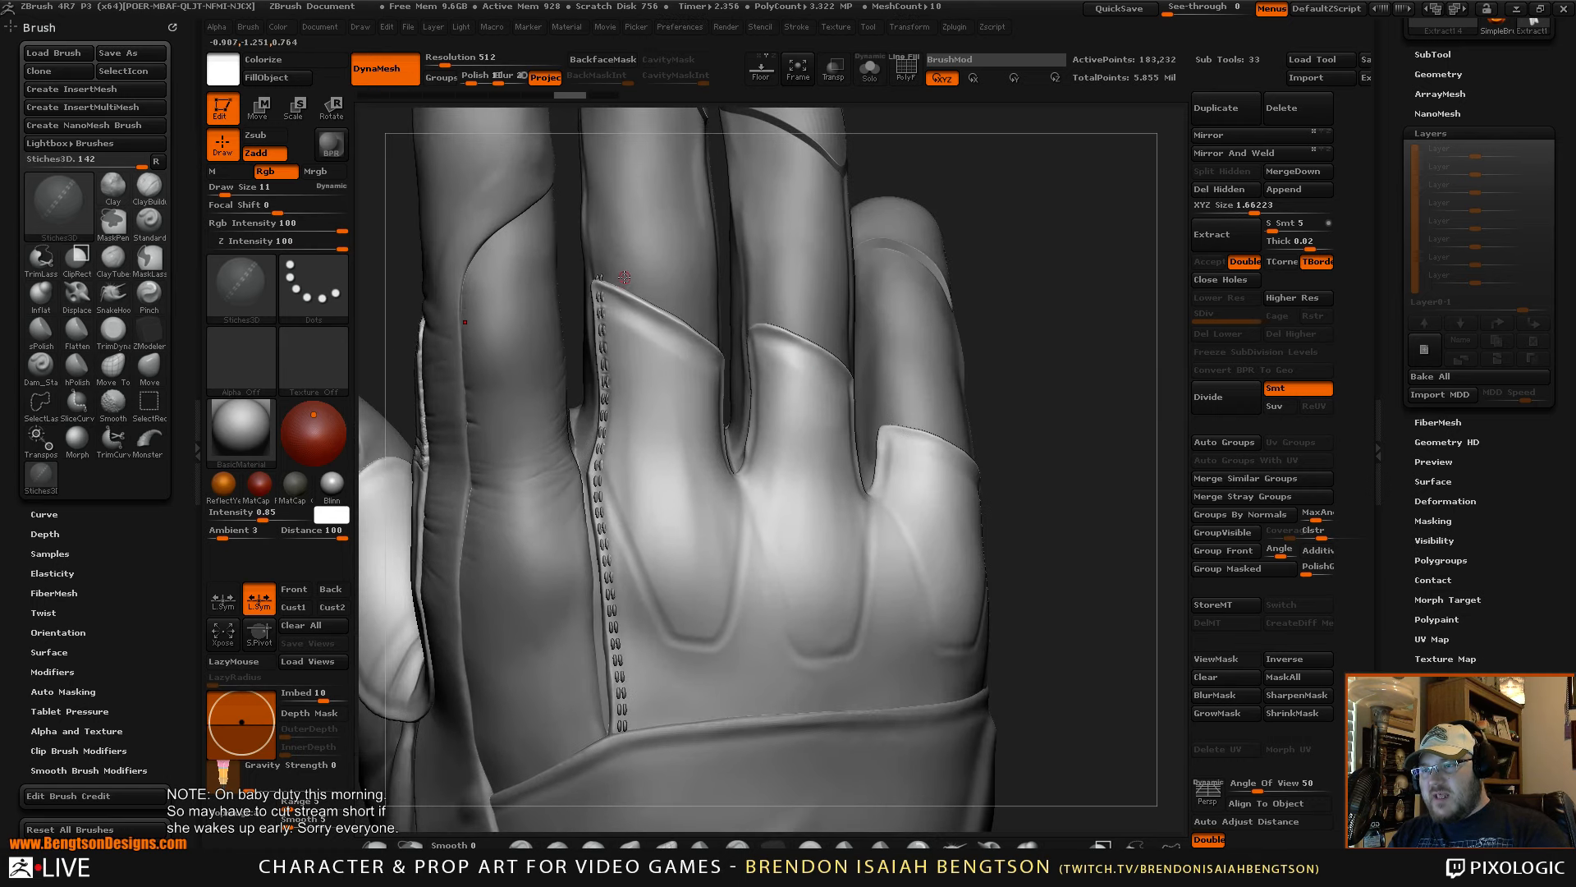
- Try the stitch row along the middle finger's U-shaped seam at draw size 30, check it in isolation and undo it
key("space")
left_click_drag(636, 289, 646, 289)
left_click_drag(1023, 306, 1050, 310)
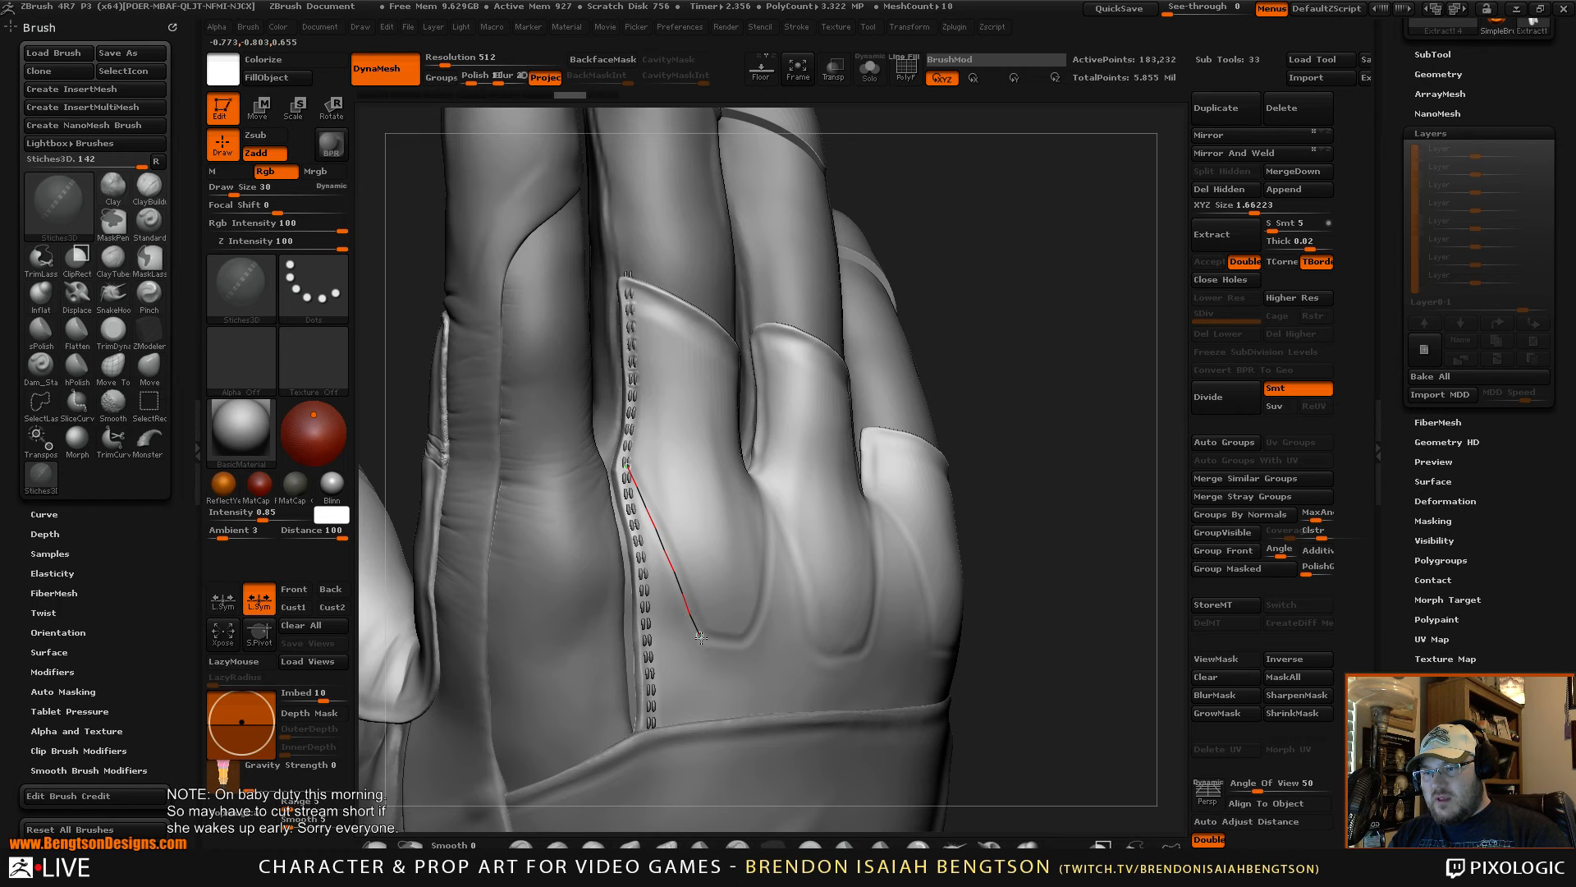
left_click_drag(718, 638, 742, 640)
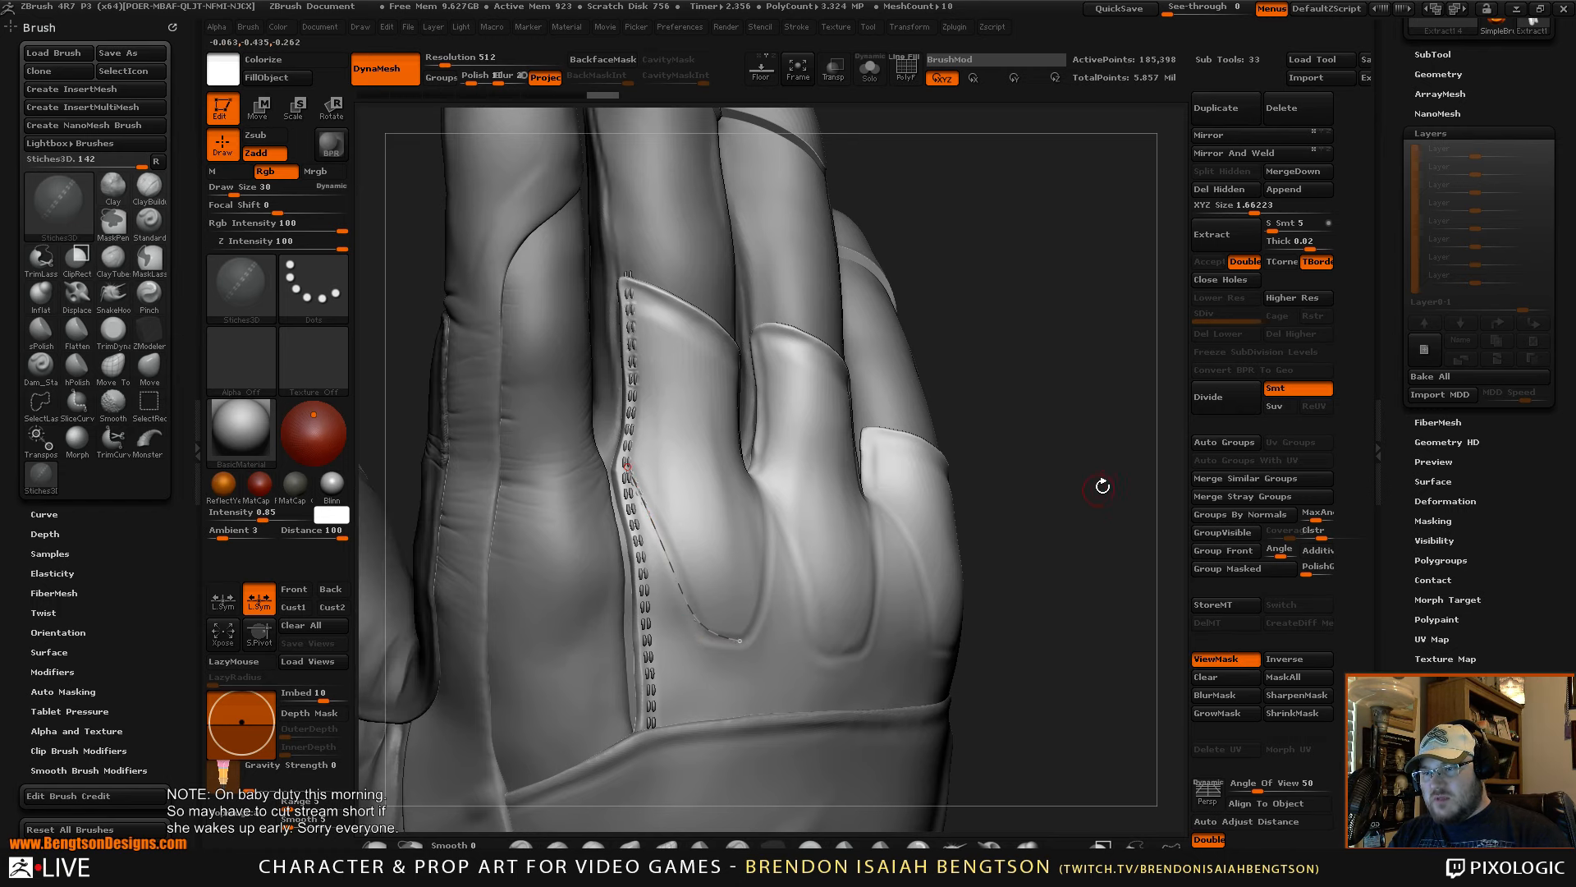
mouse_move(1126, 469)
left_mouse_down()
mouse_move(1168, 491)
mouse_move(1135, 469)
mouse_move(1076, 508)
left_mouse_up()
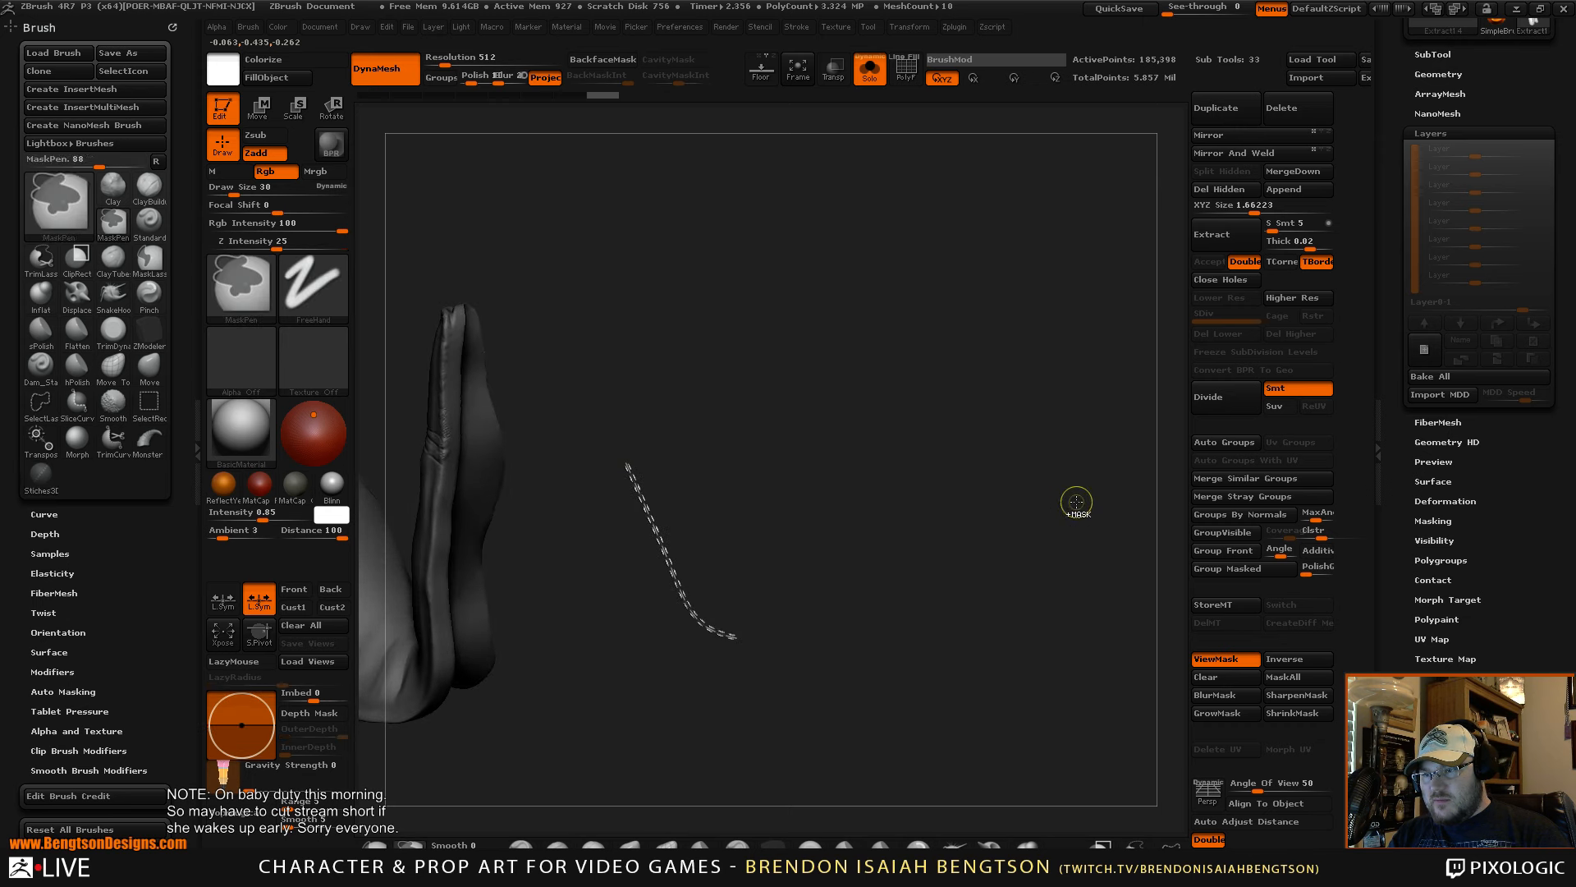
key("ctrl+z")
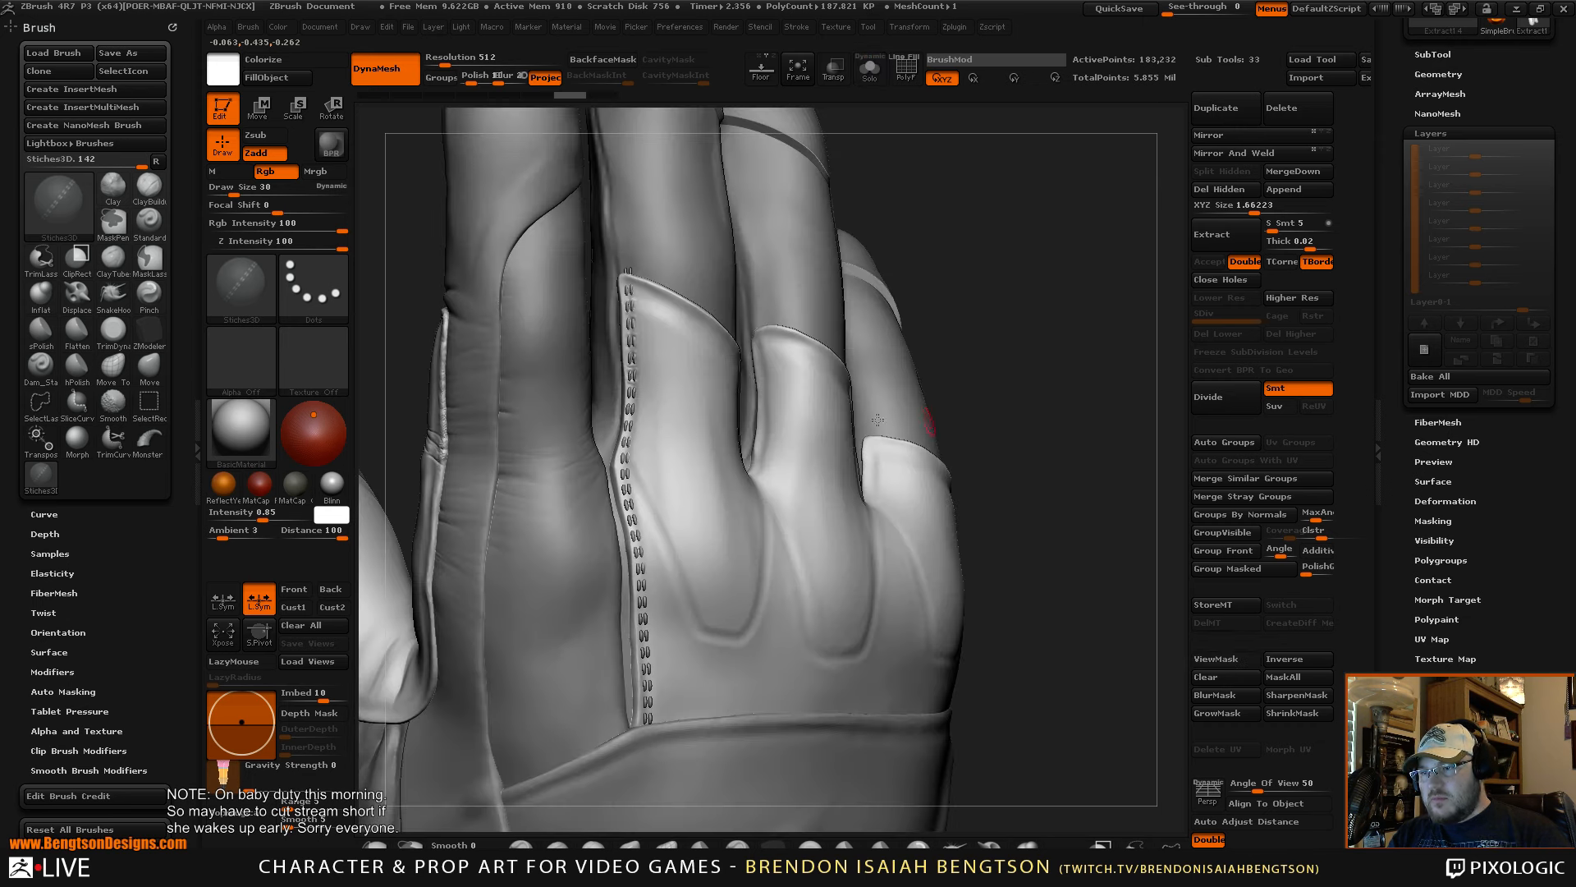
- Set the Stiches3D brush's draw size to 45
key("space")
left_click_drag(750, 427, 753, 429)
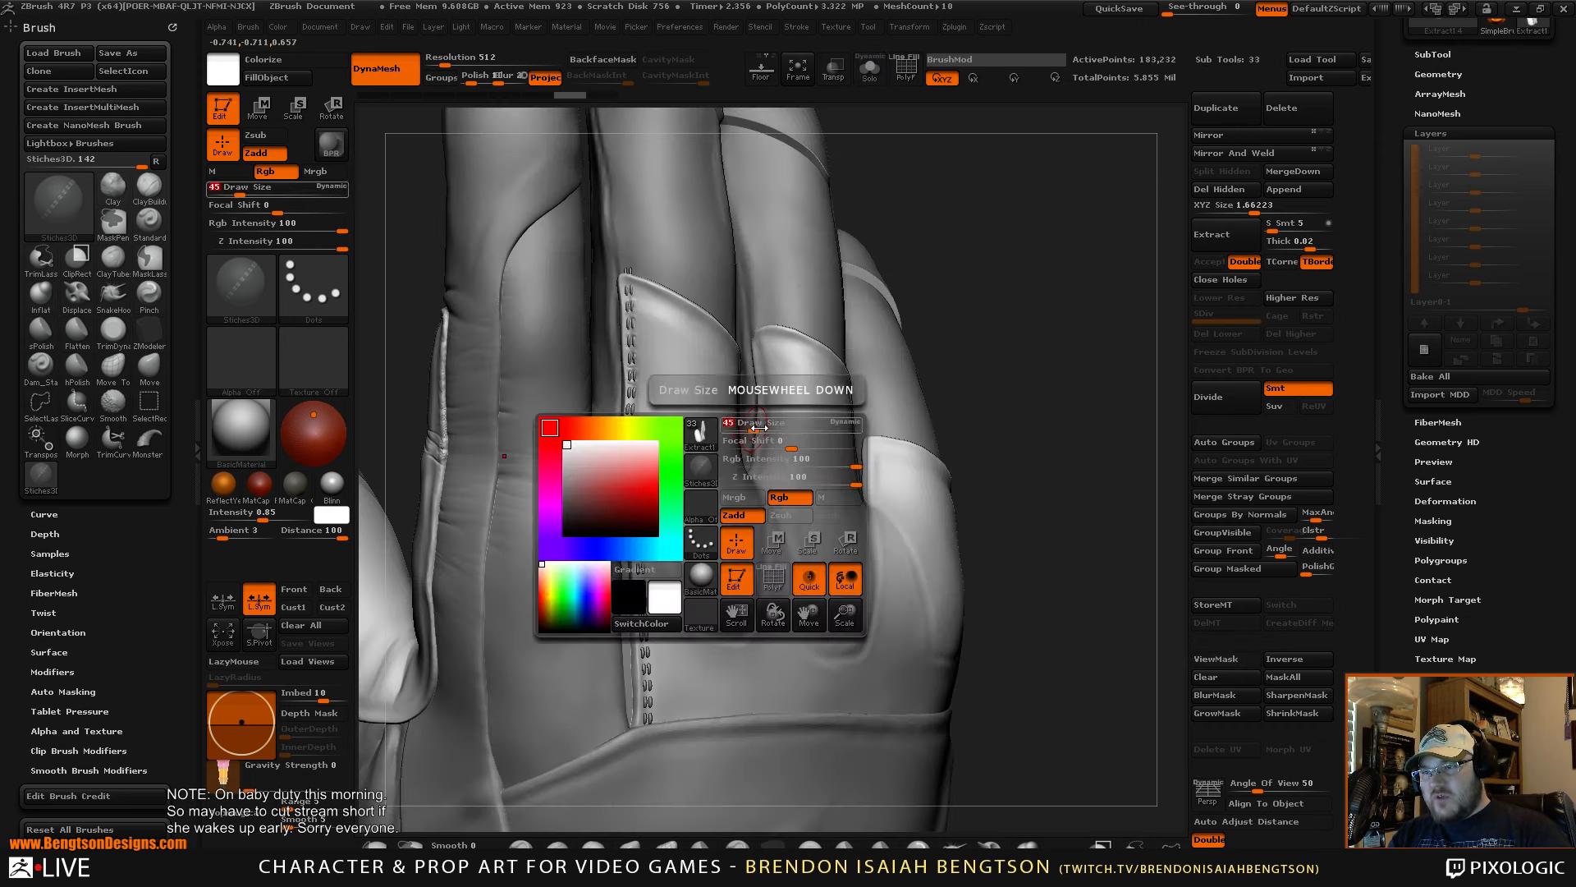
left_click_drag(1146, 386, 1040, 331, "alt")
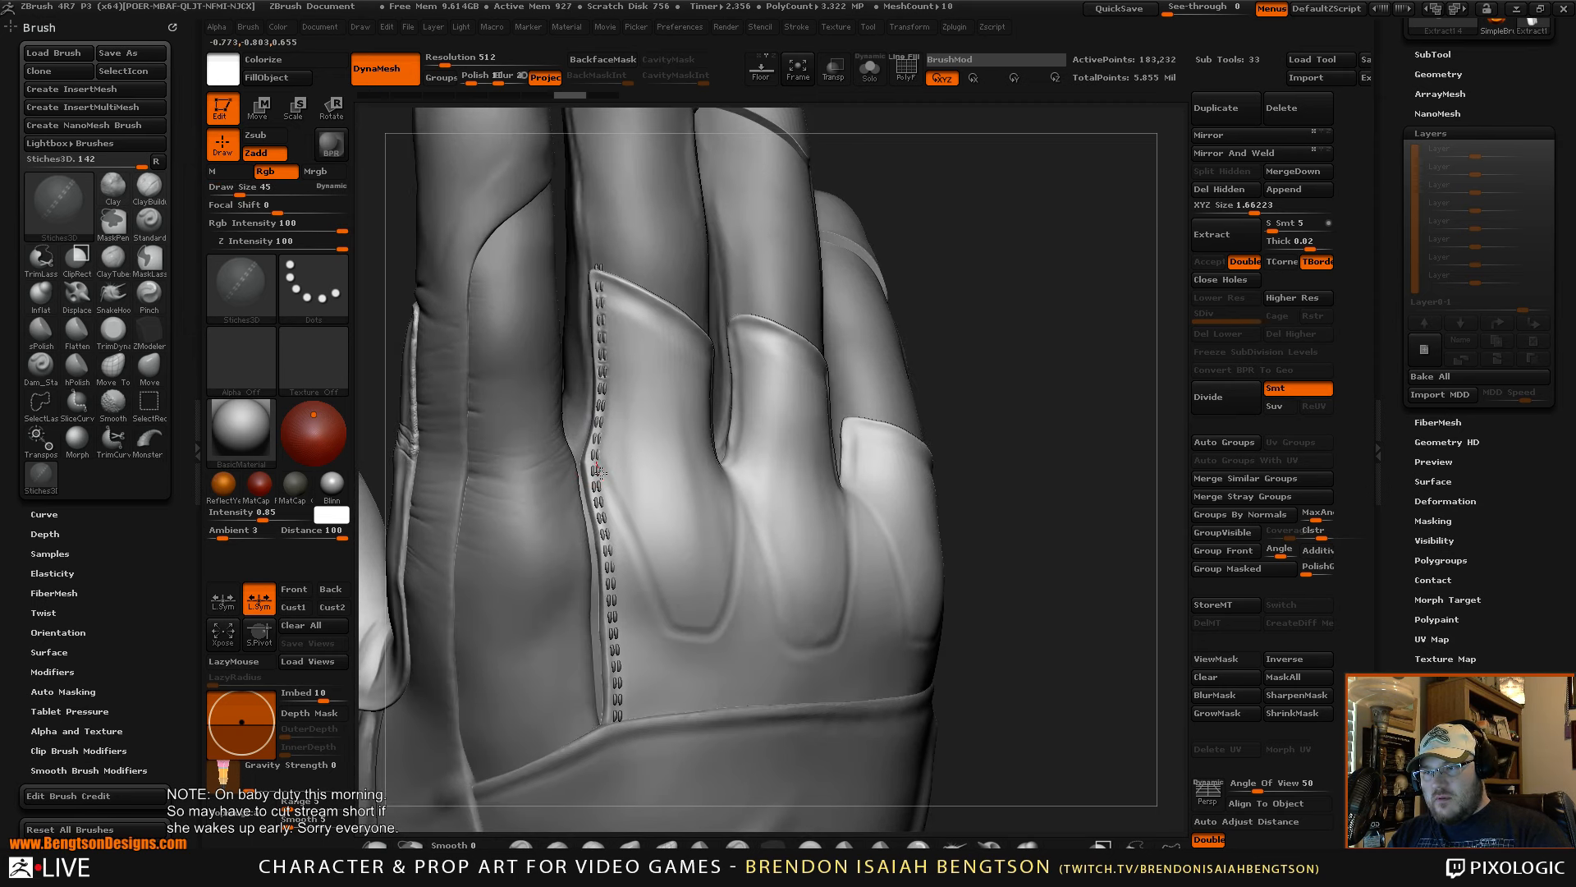
- Try the larger stitches down the start of the middle finger's U-shaped seam, inspect them in Solo mode and undo them
left_click_drag(662, 612, 685, 645)
left_click_drag(1102, 518, 1110, 520)
key("ctrl+shift+s")
key("ctrl+shift+s")
key("ctrl+shift+s")
key("ctrl+shift+s")
key("ctrl+shift+s")
key("ctrl+shift+s")
key("ctrl+shift+s")
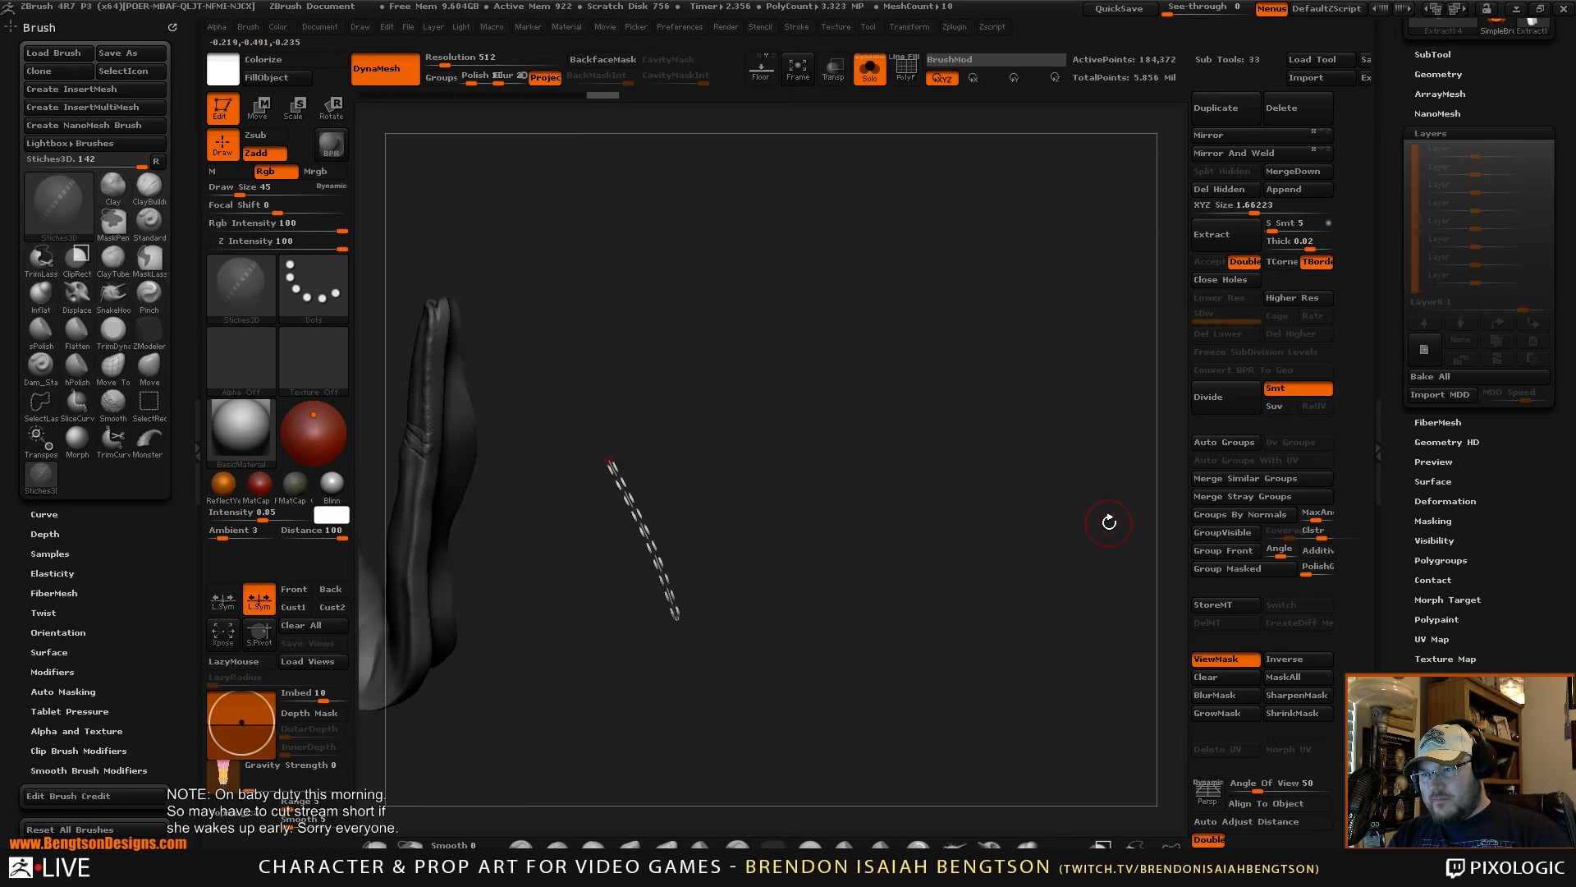
key("ctrl+shift+s")
key("ctrl+shift+s")
key("ctrl+shift+s")
mouse_move(1121, 501)
left_mouse_down()
mouse_move(1137, 448)
mouse_move(1140, 469)
mouse_move(1112, 463)
mouse_move(1177, 459)
mouse_move(1112, 440)
mouse_move(1122, 462)
mouse_move(805, 482)
left_mouse_up()
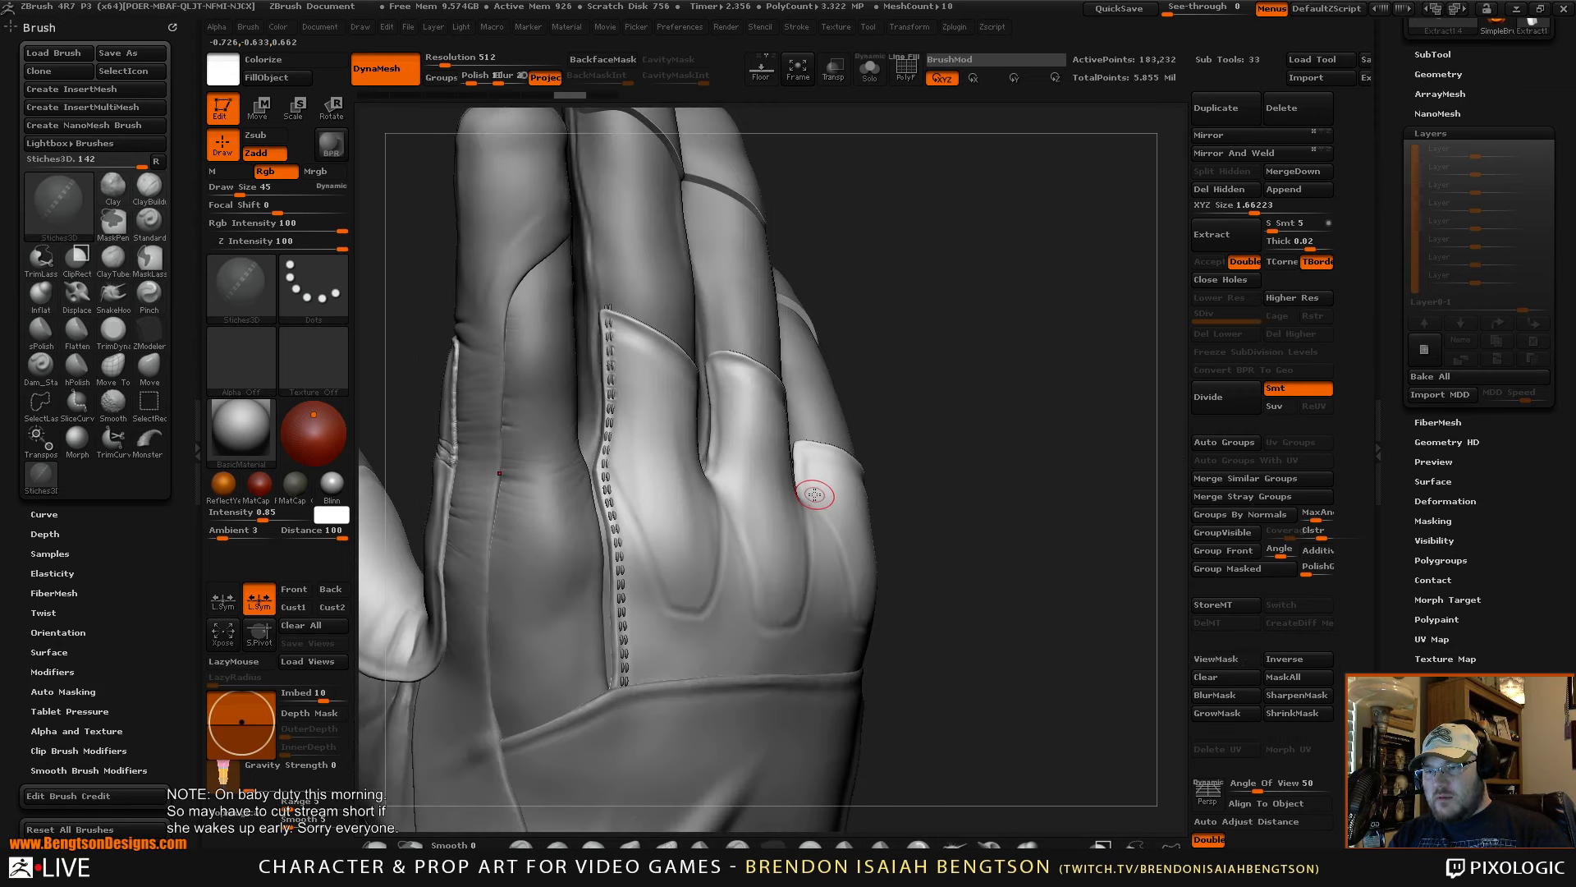
- Make the knuckle panel the active subtool and duplicate it
left_click_drag(1022, 367, 919, 418)
left_click(868, 372, "alt")
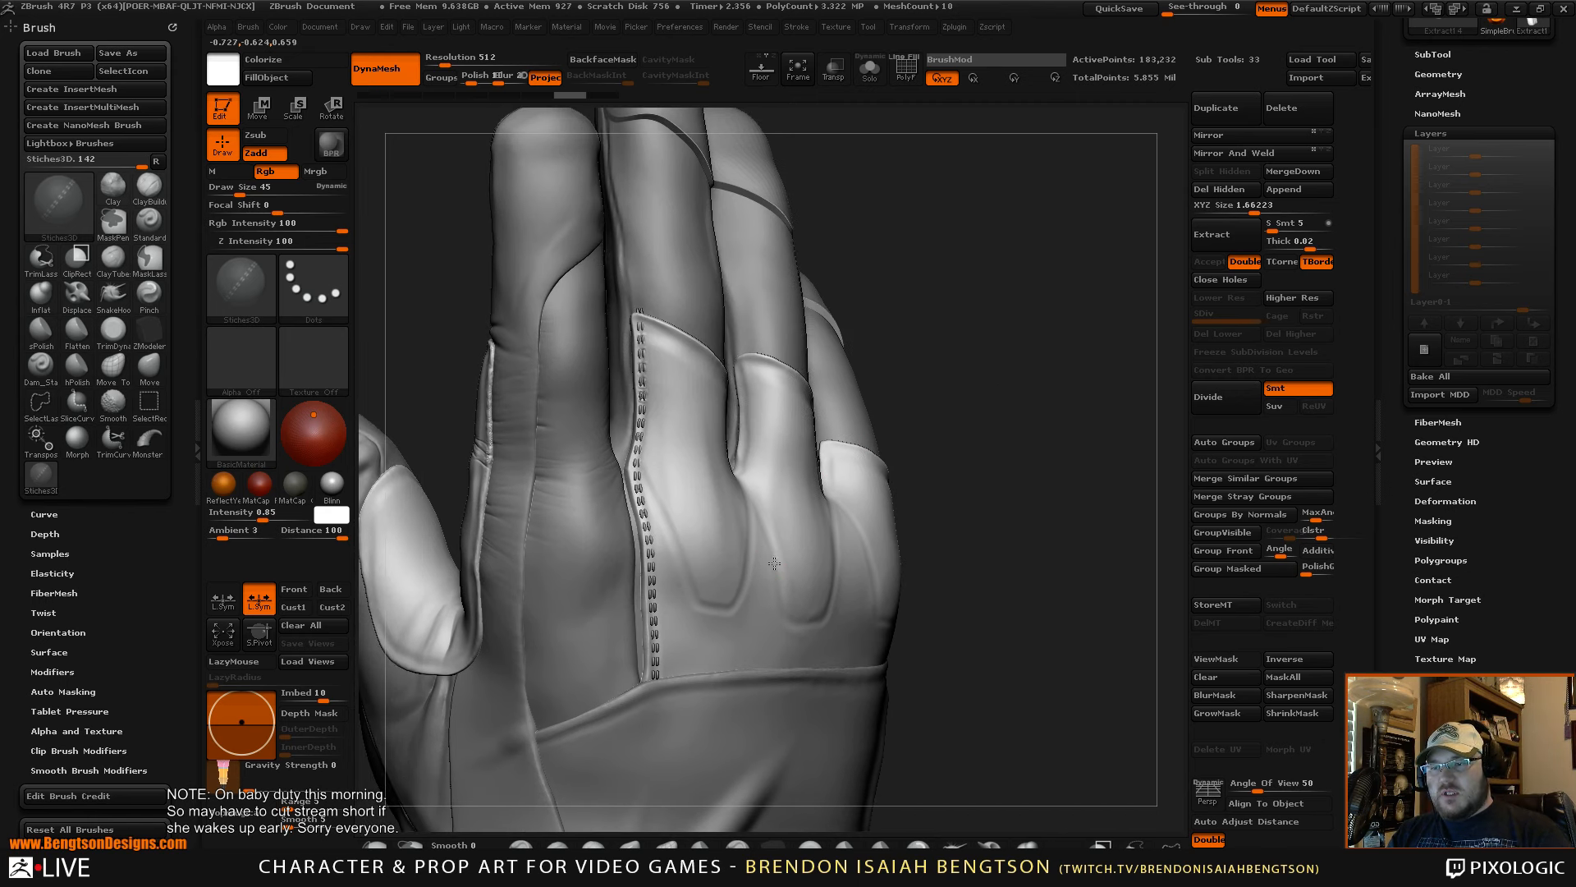
left_click(1443, 54)
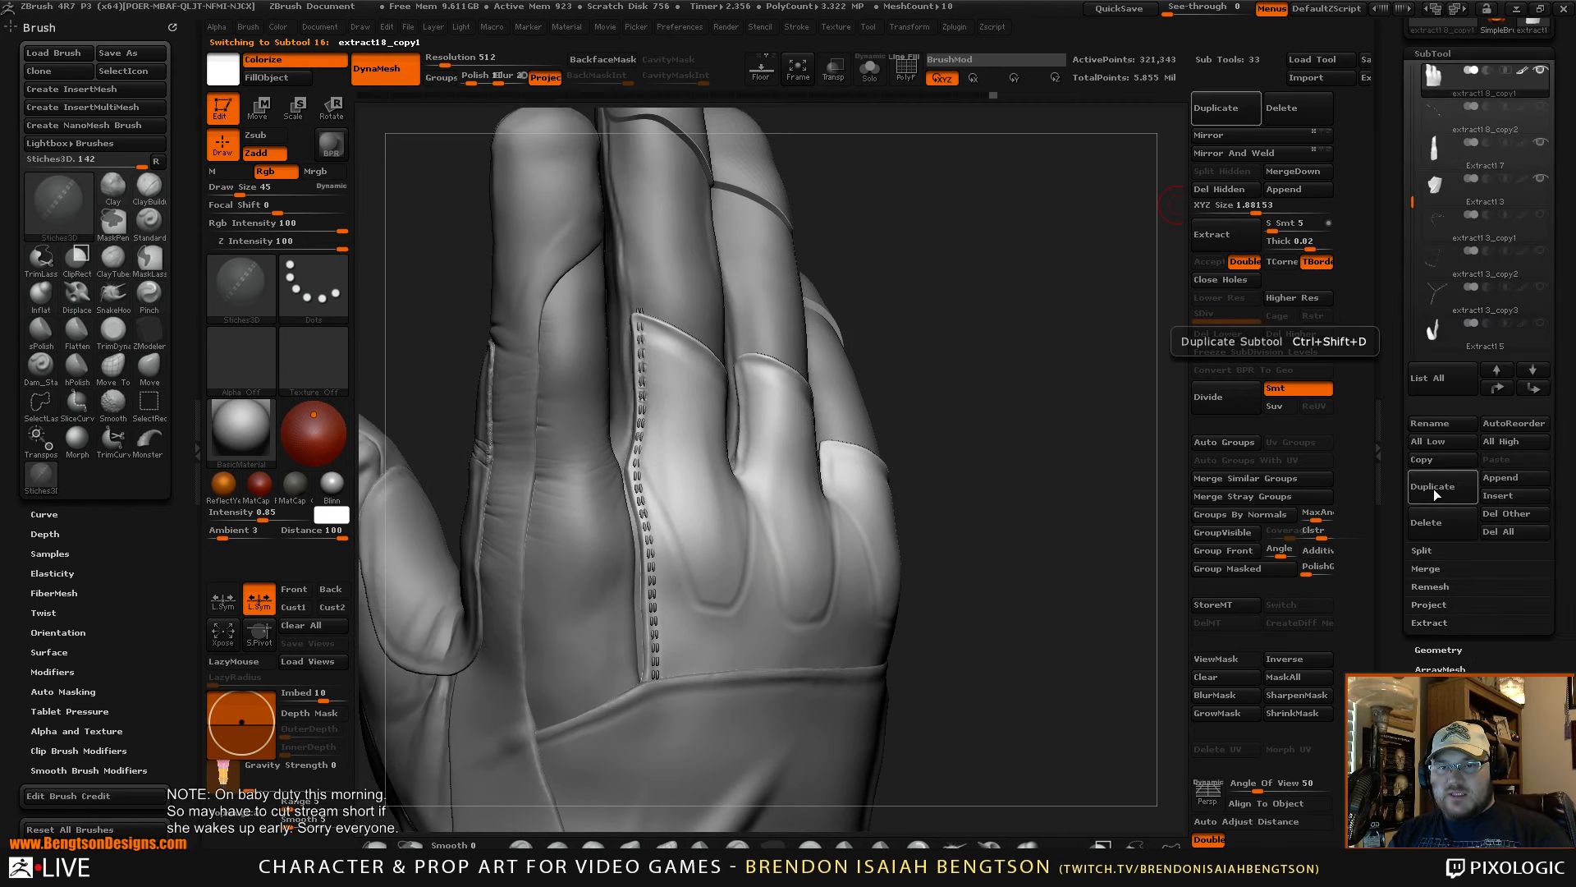
left_click(1432, 486)
- Select the lower of the two knuckle panel copies and bake all its layers
left_click(1436, 119)
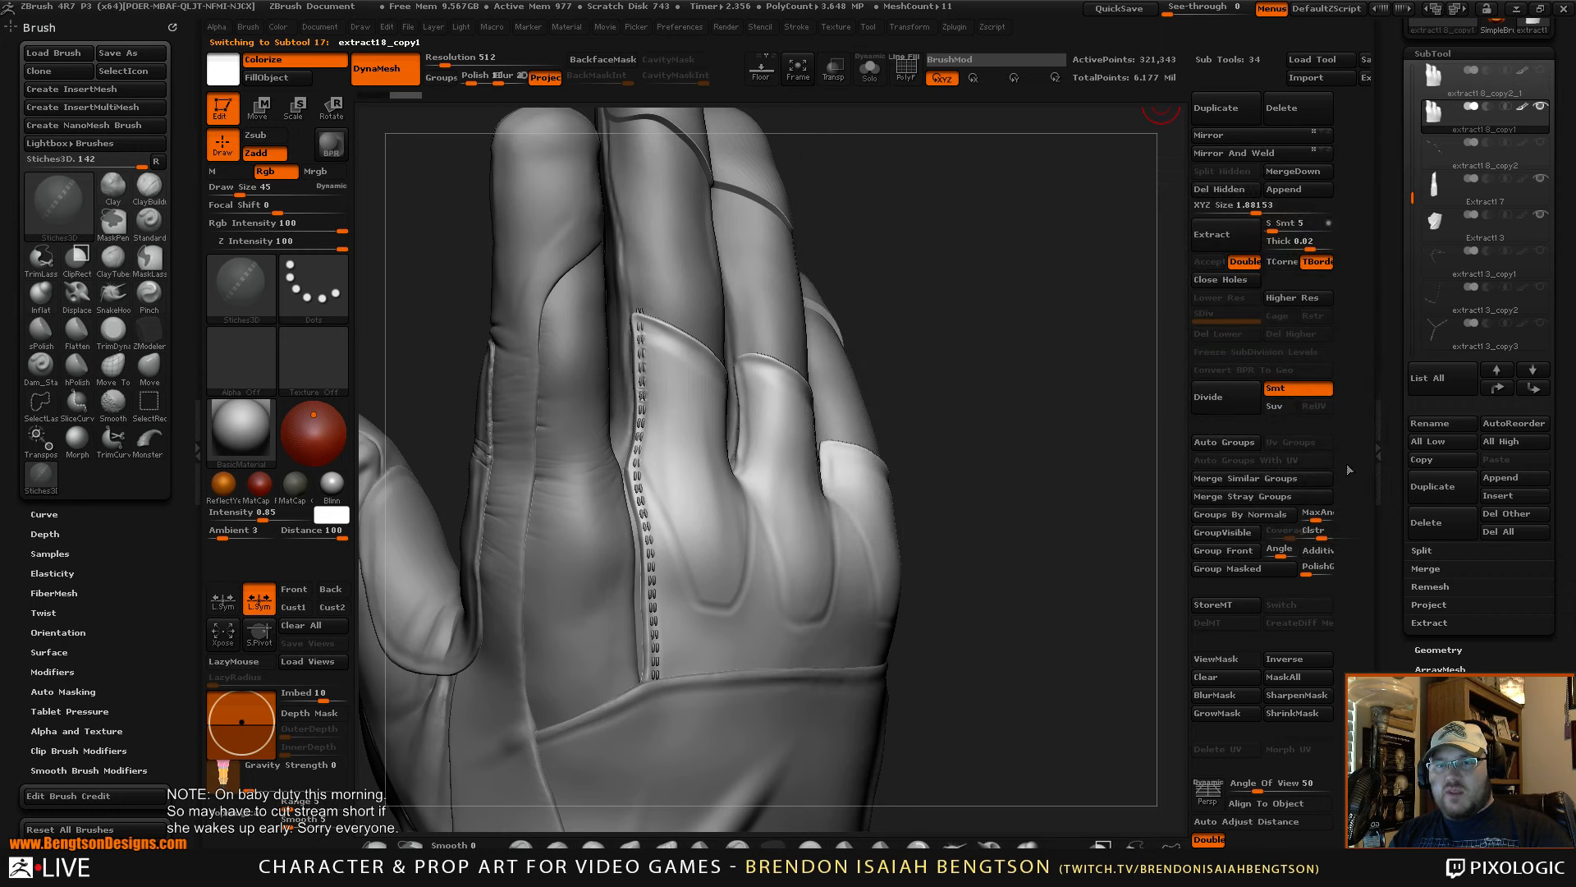
left_click(1430, 708)
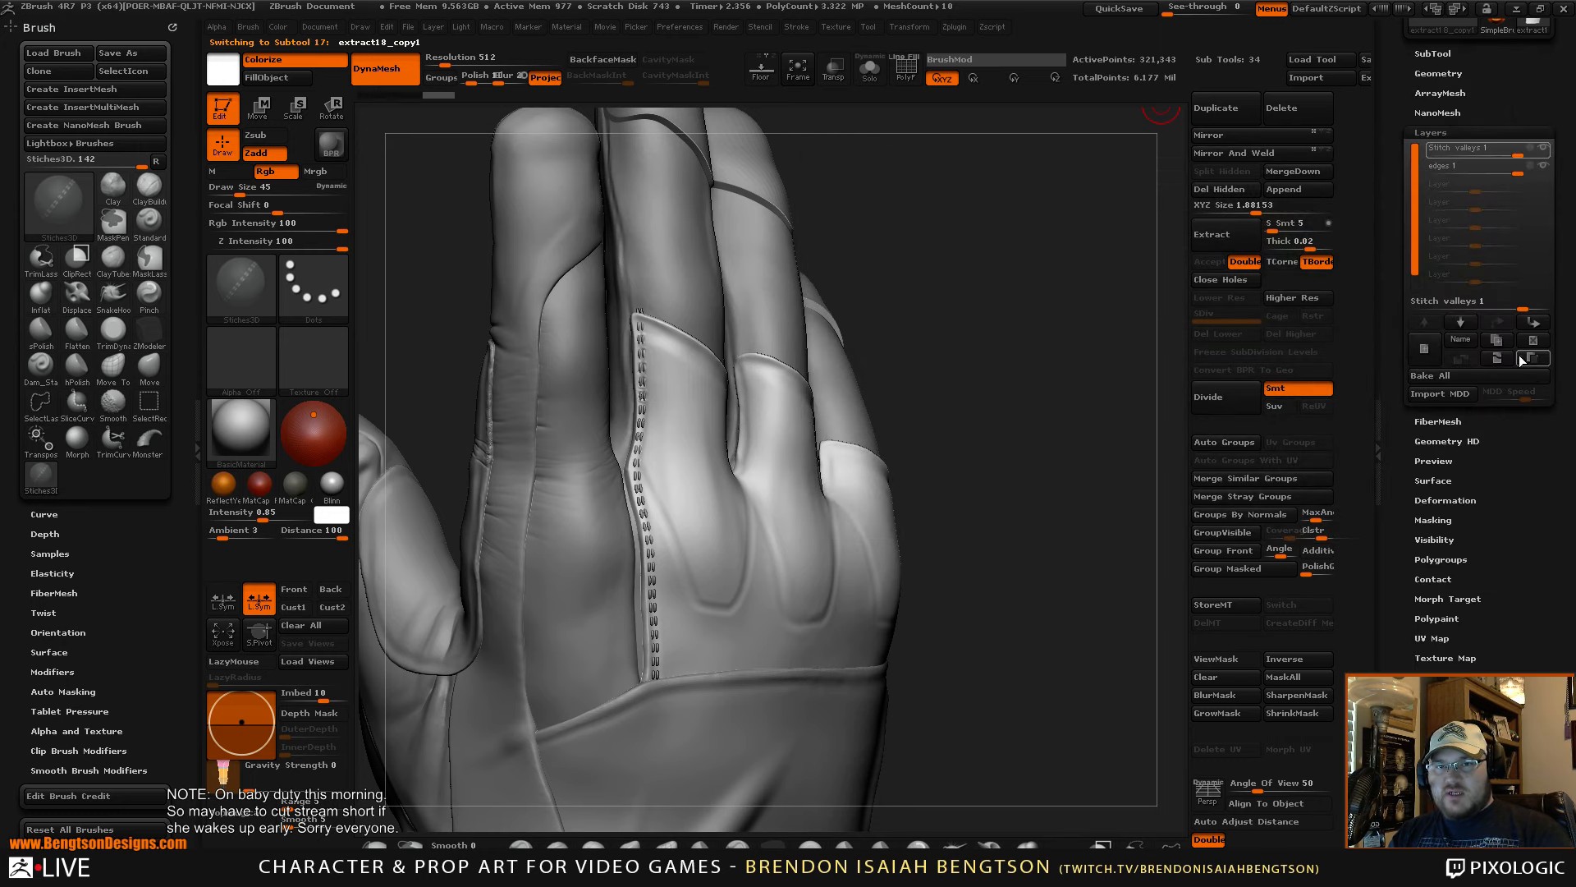
left_click(1462, 374)
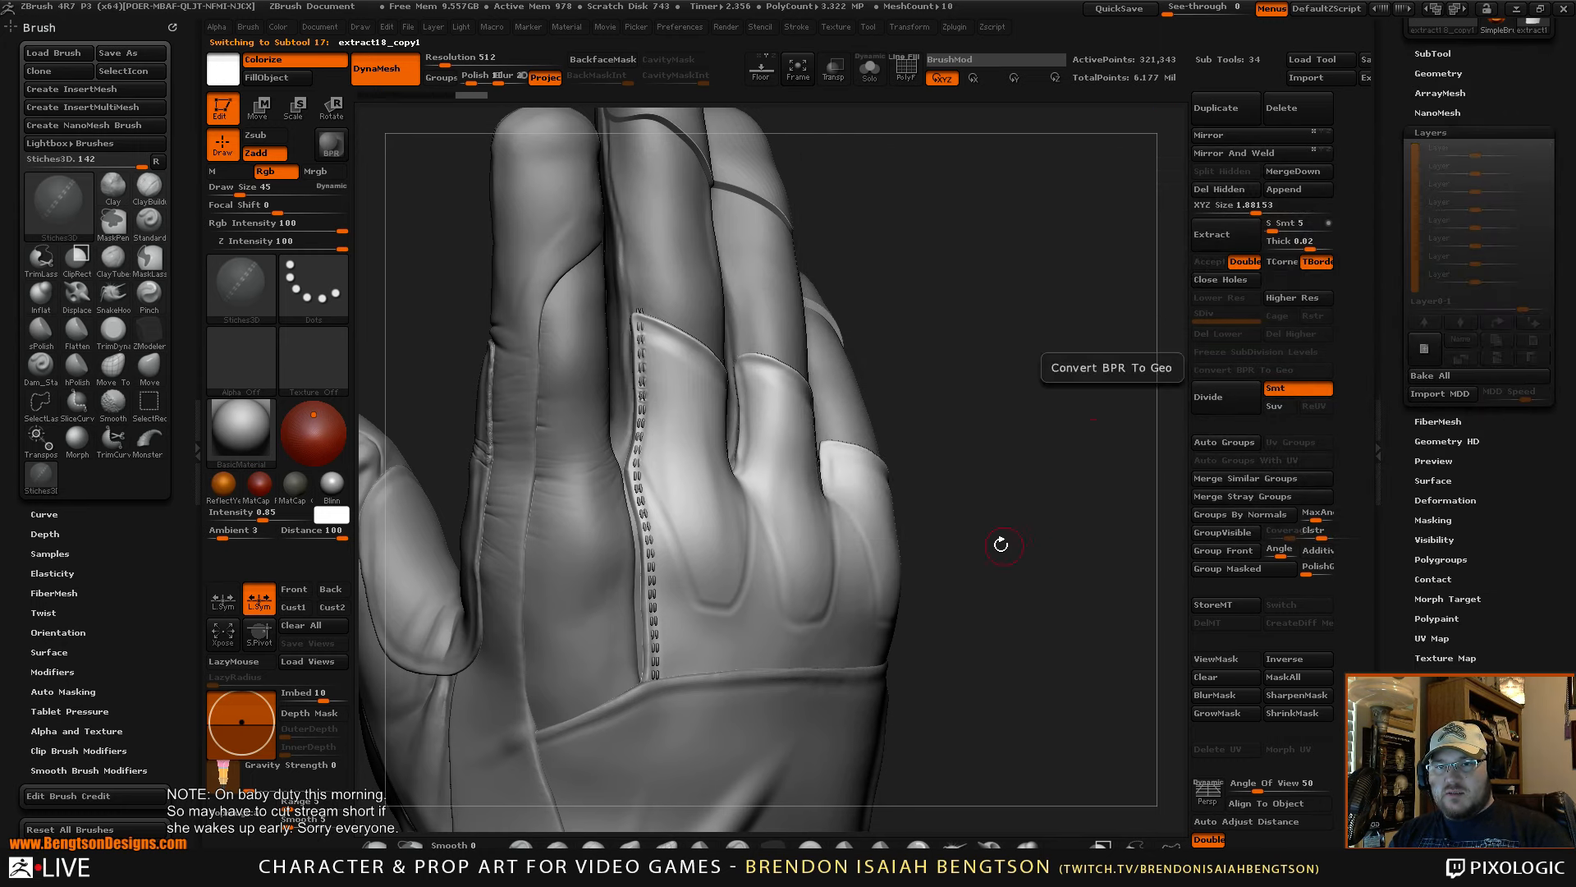
- Try a stitch row on the baked knuckle panel from the index-side strip along the middle finger's U-shaped seam, then undo it
mouse_move(1000, 544)
left_mouse_down()
mouse_move(1079, 428)
mouse_move(1049, 420)
left_mouse_up()
left_click_drag(611, 487, 624, 521)
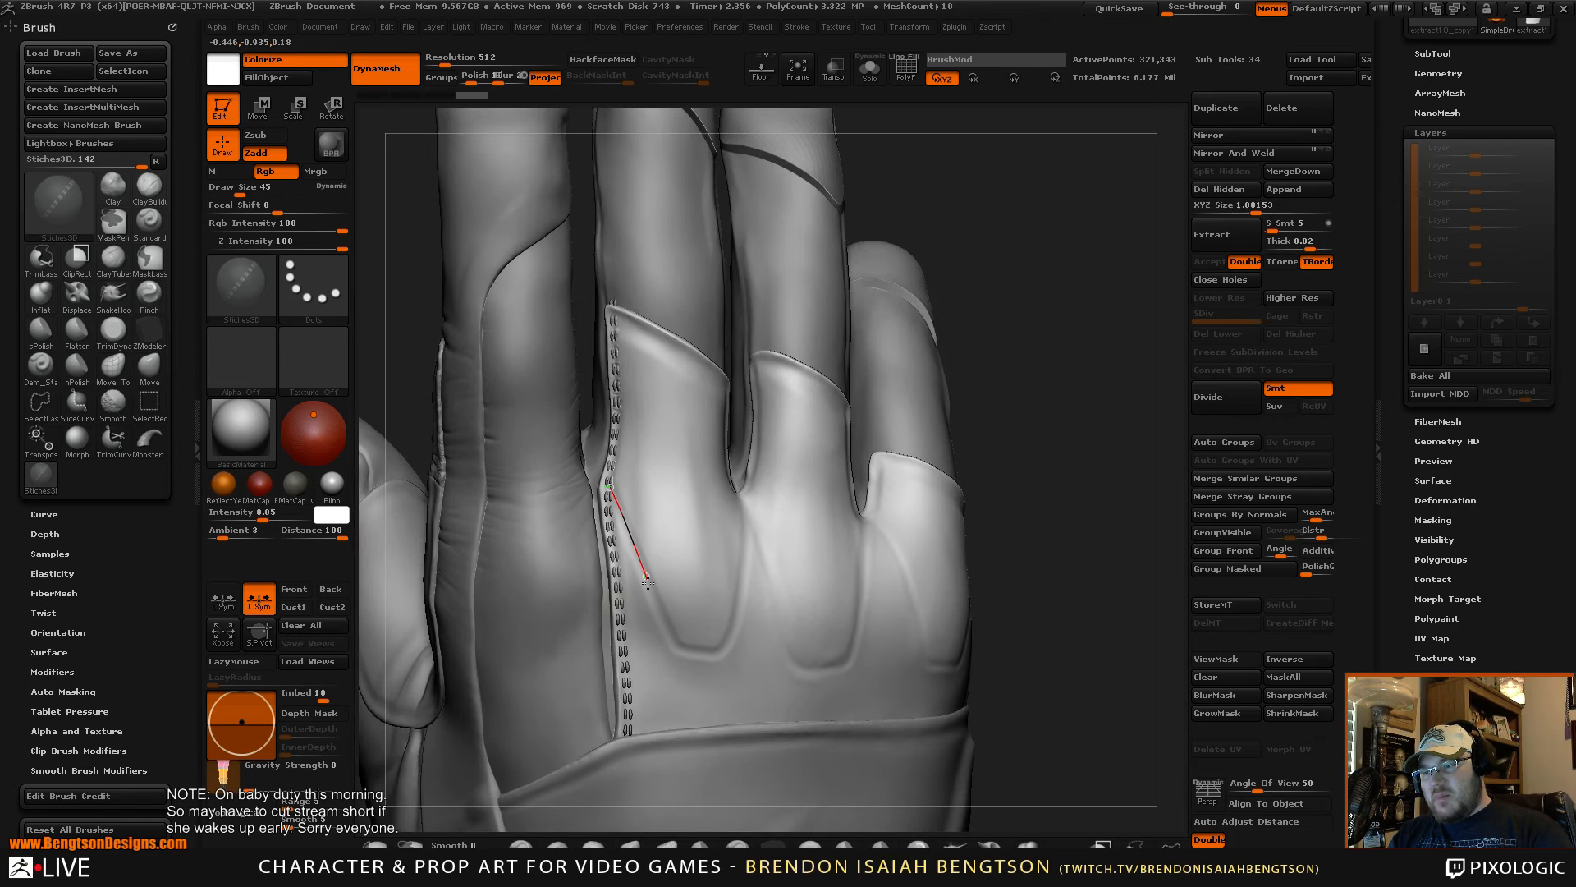
left_click_drag(727, 654, 731, 655)
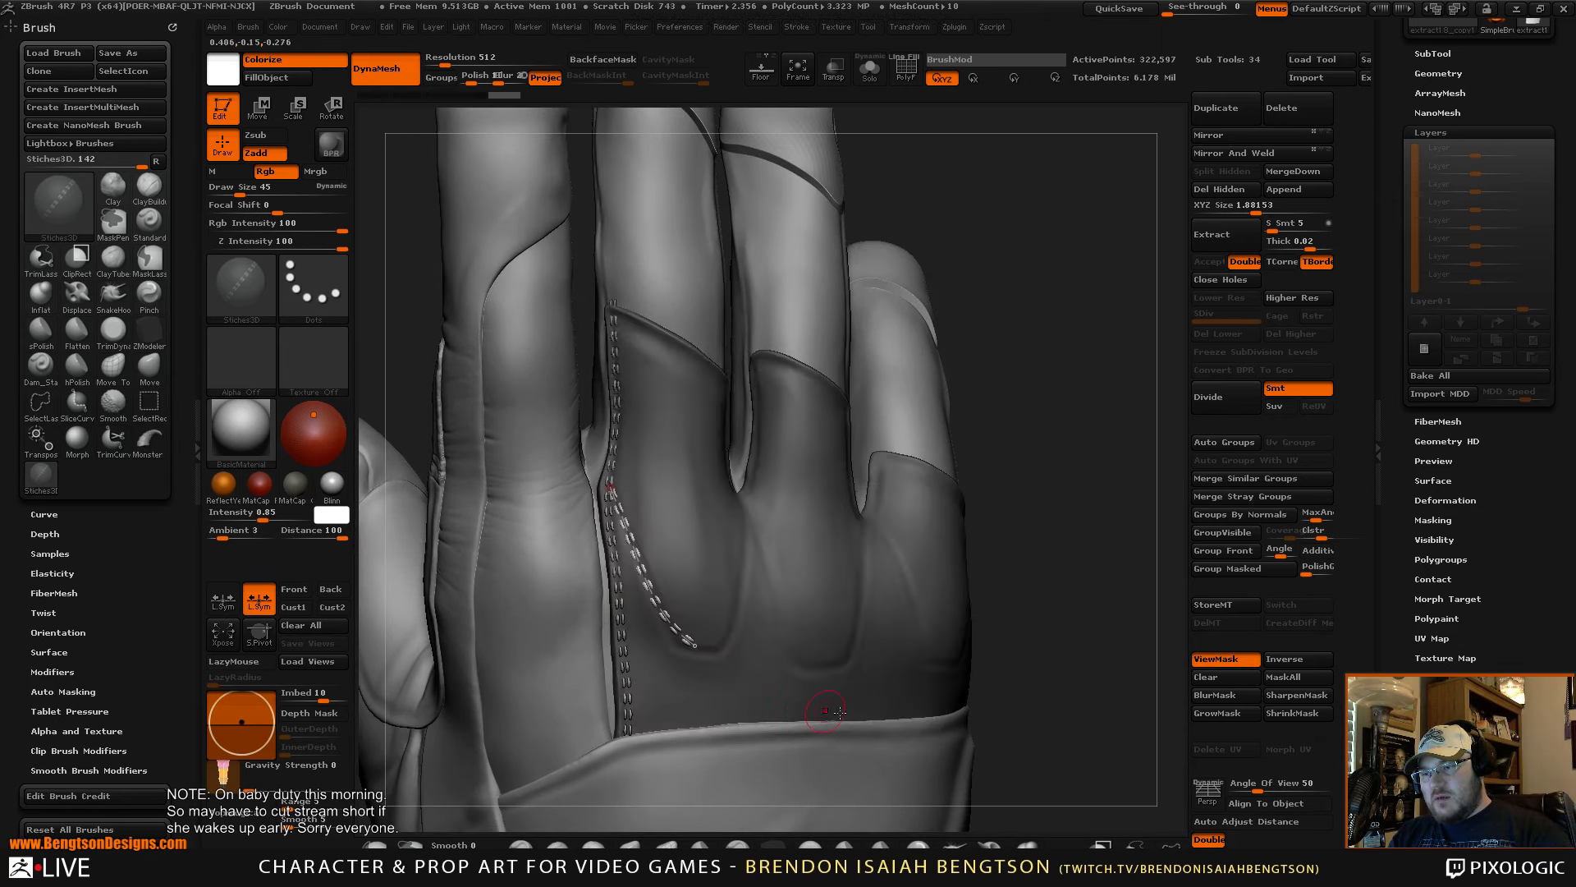
mouse_move(1122, 491)
left_mouse_down()
mouse_move(1112, 543)
mouse_move(1108, 526)
left_mouse_up()
key("ctrl+z")
- Lay a stitch row down the middle finger's U-shaped seam on the side facing the ring finger
left_click_drag(1027, 433, 1125, 480)
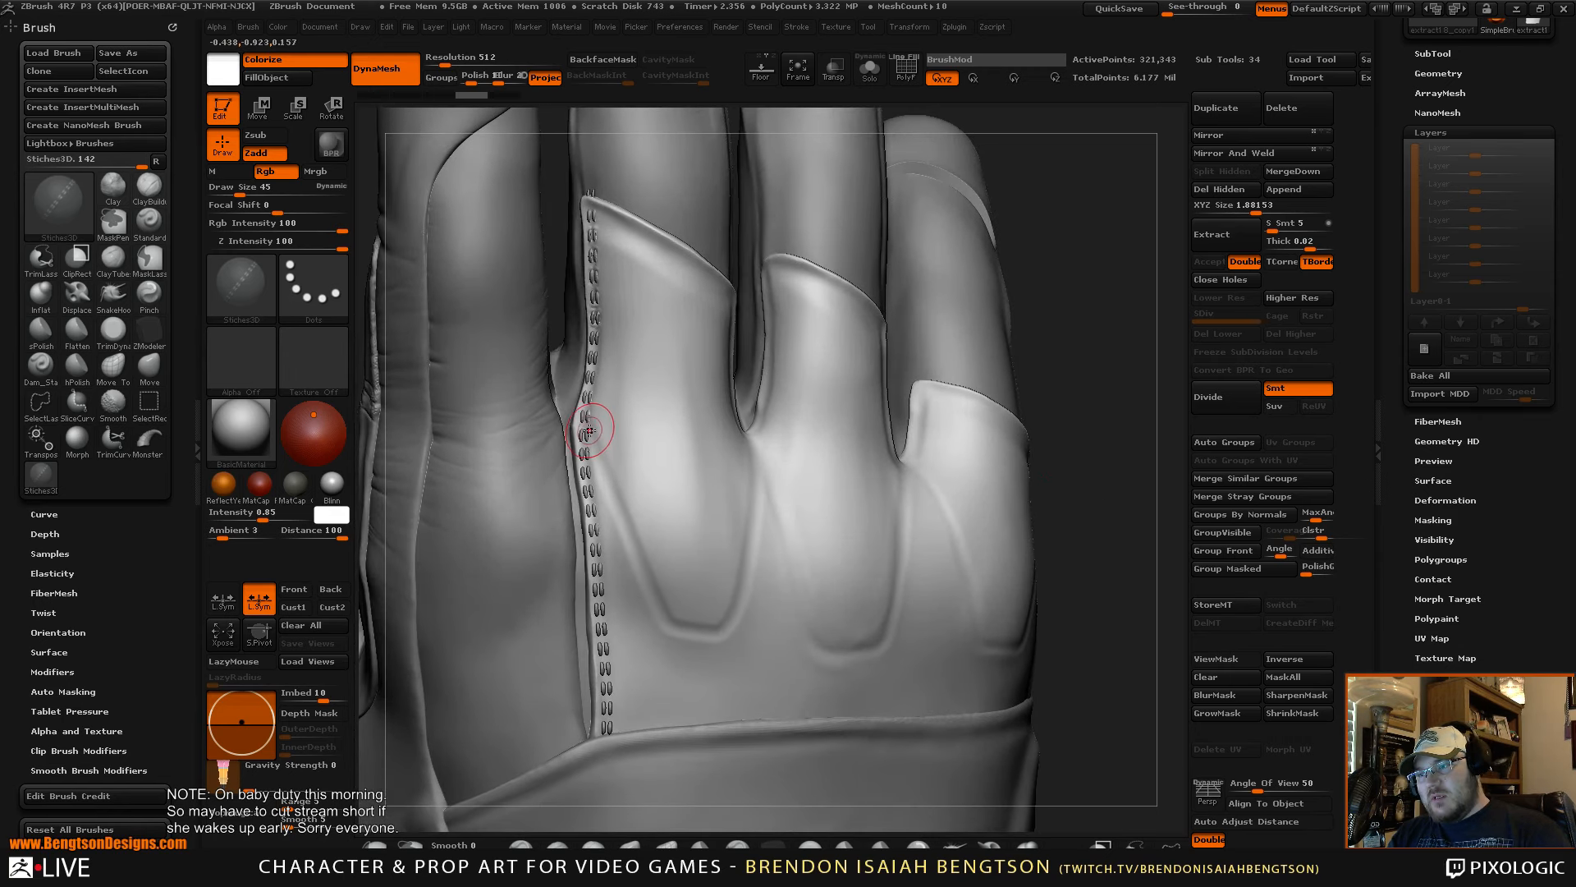
left_click_drag(586, 421, 596, 452)
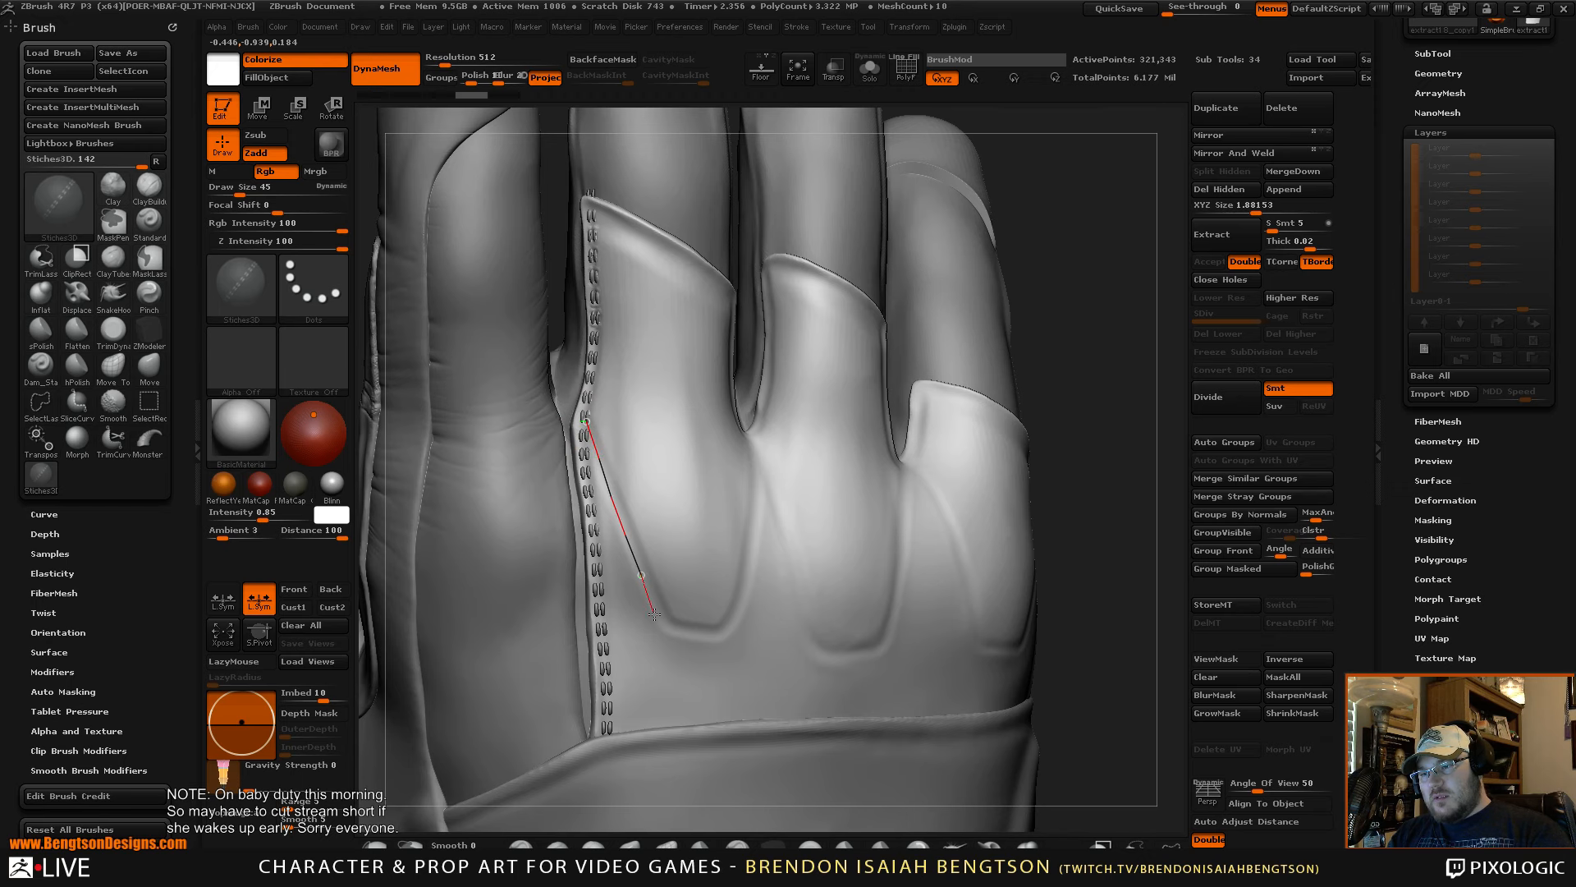
mouse_move(1119, 398)
left_mouse_down()
mouse_move(1114, 377)
mouse_move(1105, 417)
left_mouse_up()
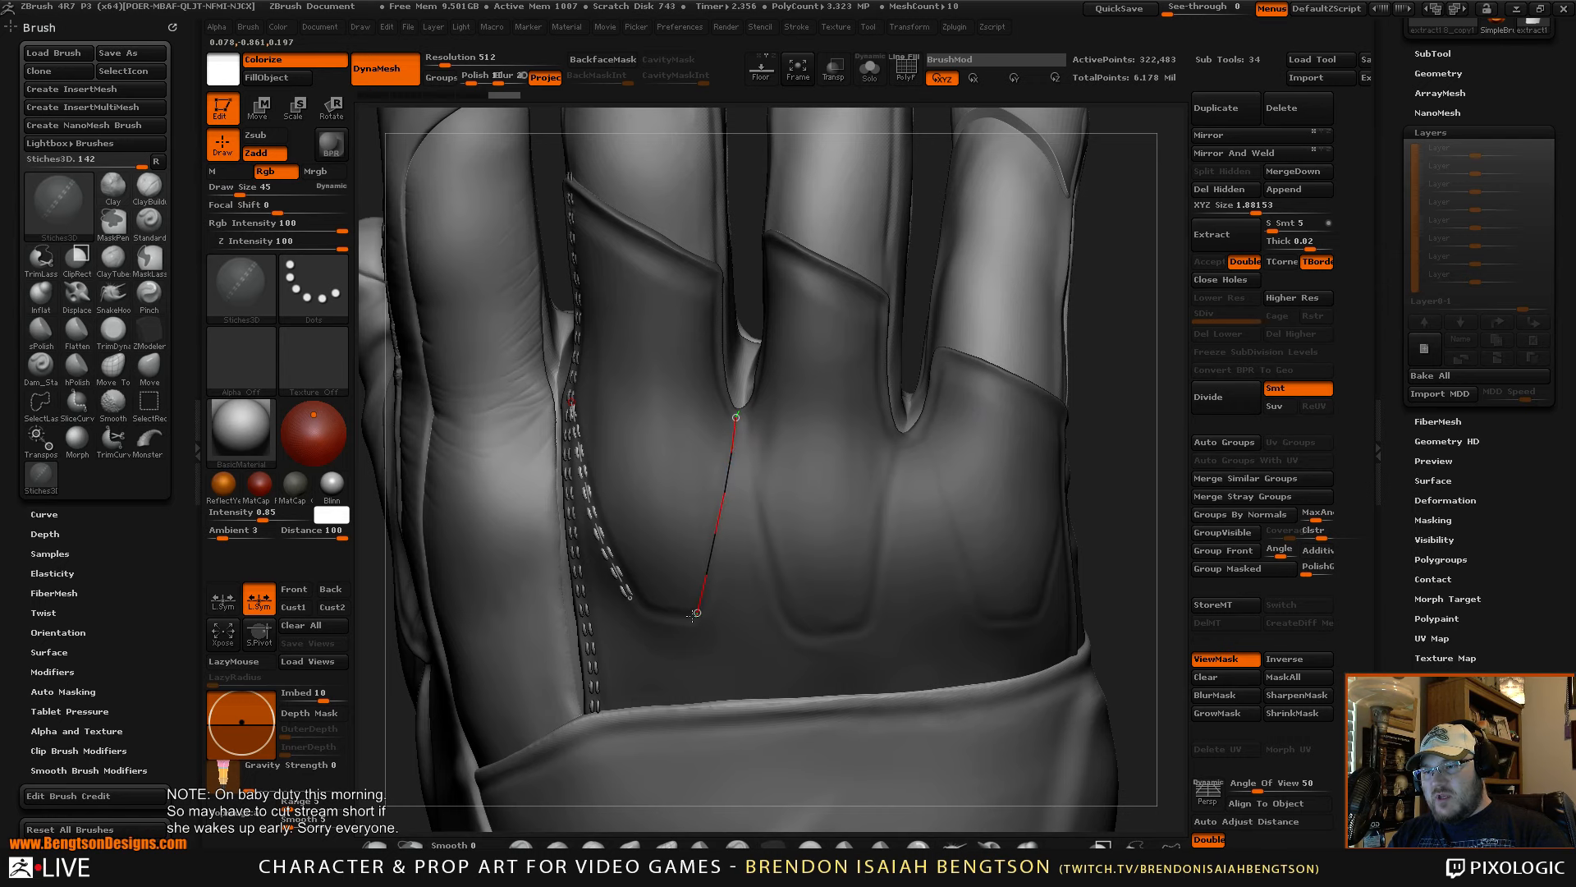
left_click_drag(692, 615, 696, 613)
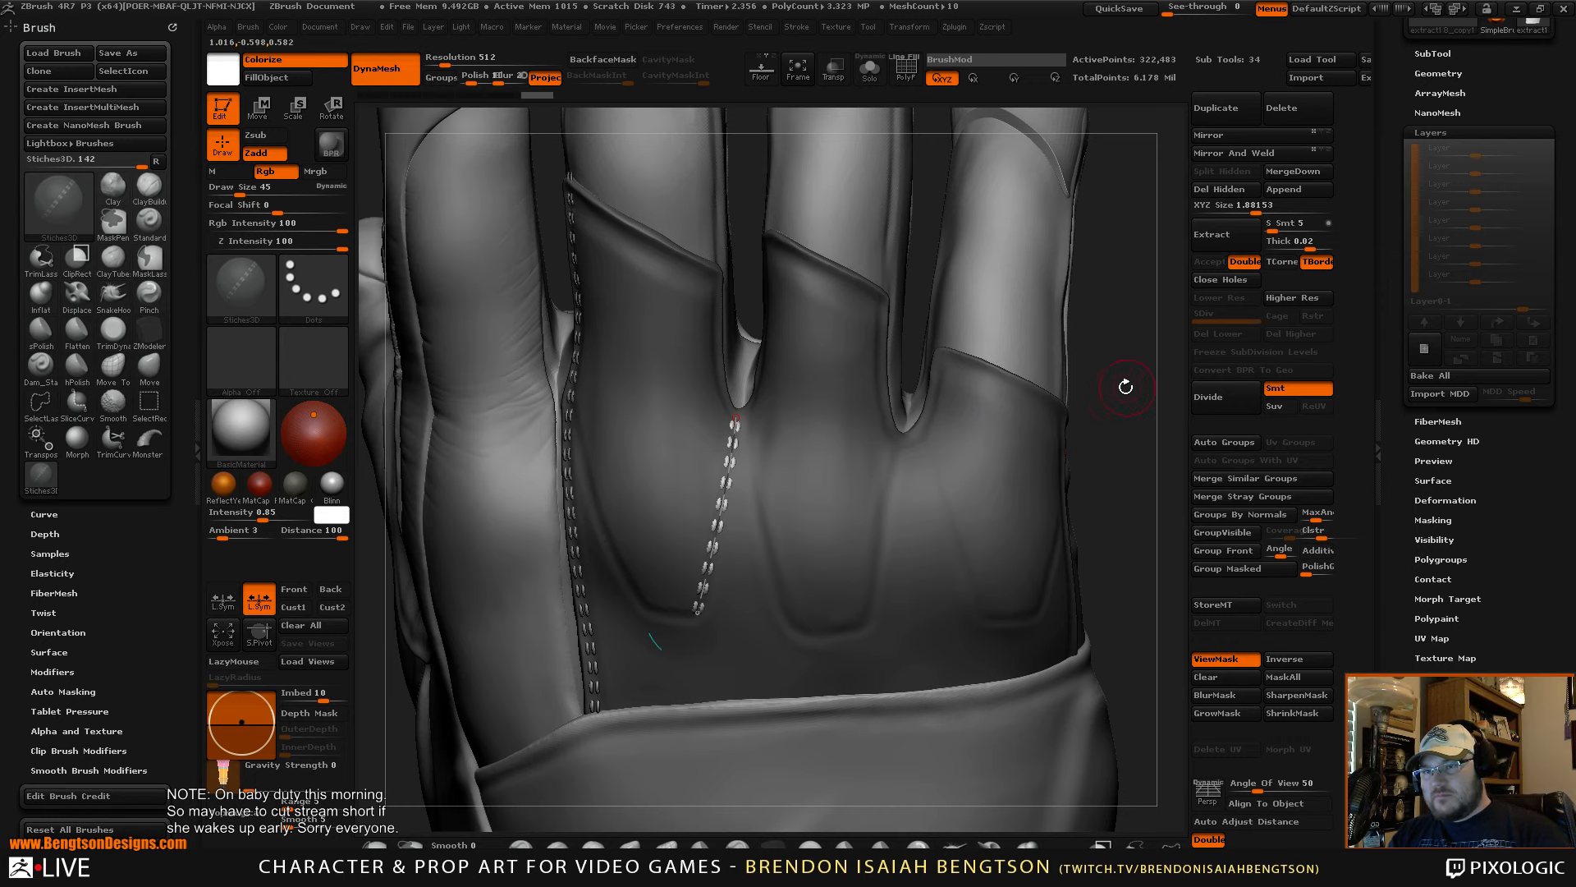
- Try a stitch row down the index-finger side of the middle finger's U-shaped seam, then undo it
left_click_drag(1125, 386, 1004, 372)
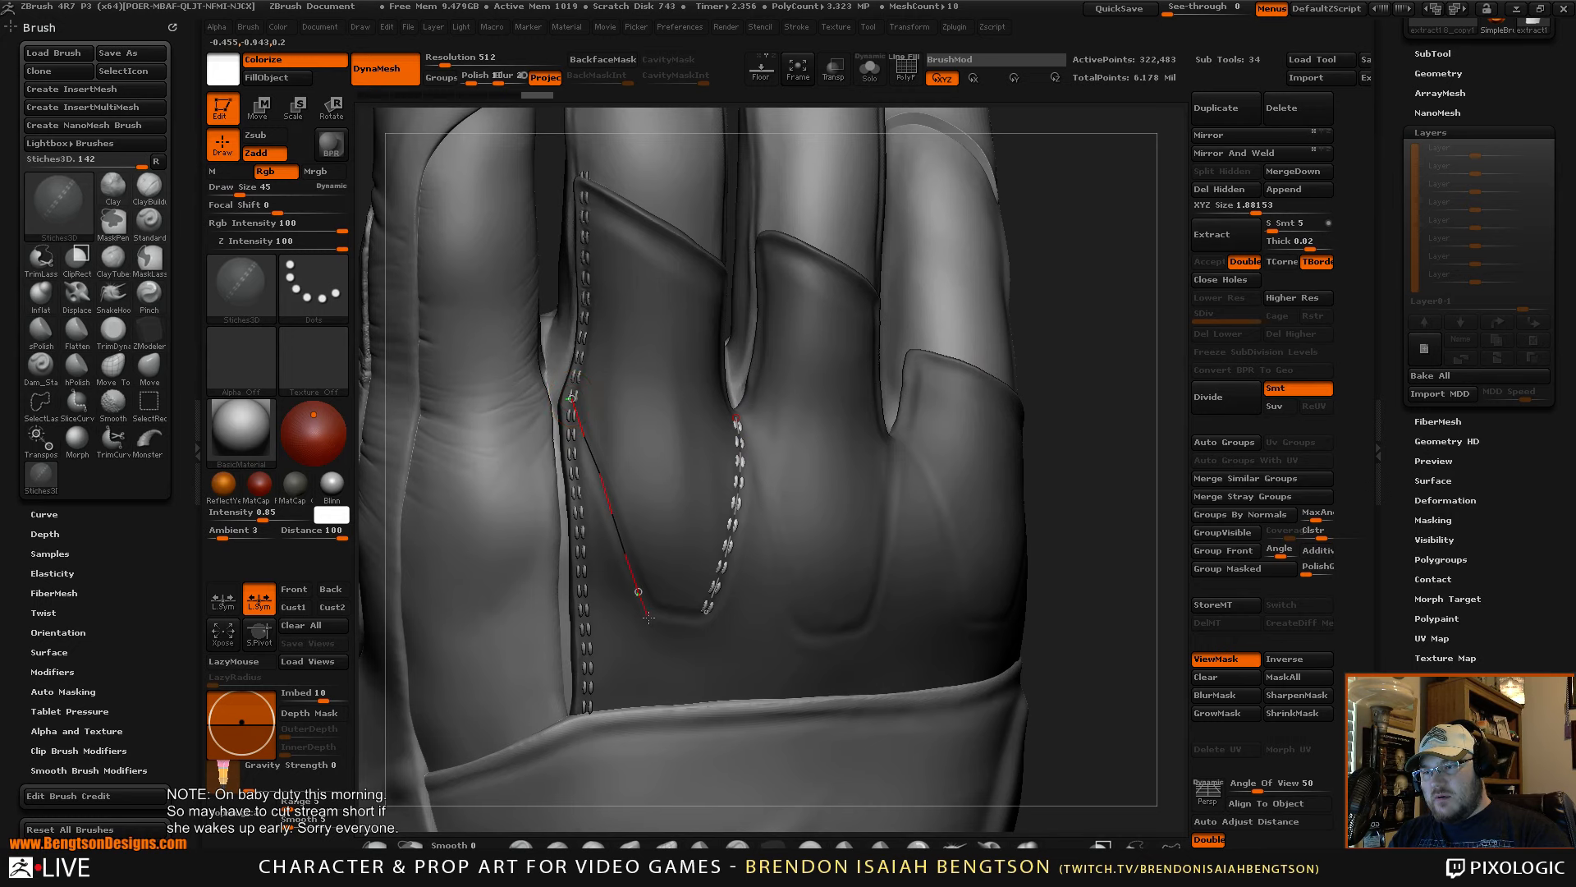
left_click_drag(651, 624, 653, 621)
left_click_drag(1100, 490, 919, 525)
key("ctrl+z")
- Add a stitch row down the index-finger side of the middle finger's U-shaped seam
left_click_drag(1044, 396, 686, 448)
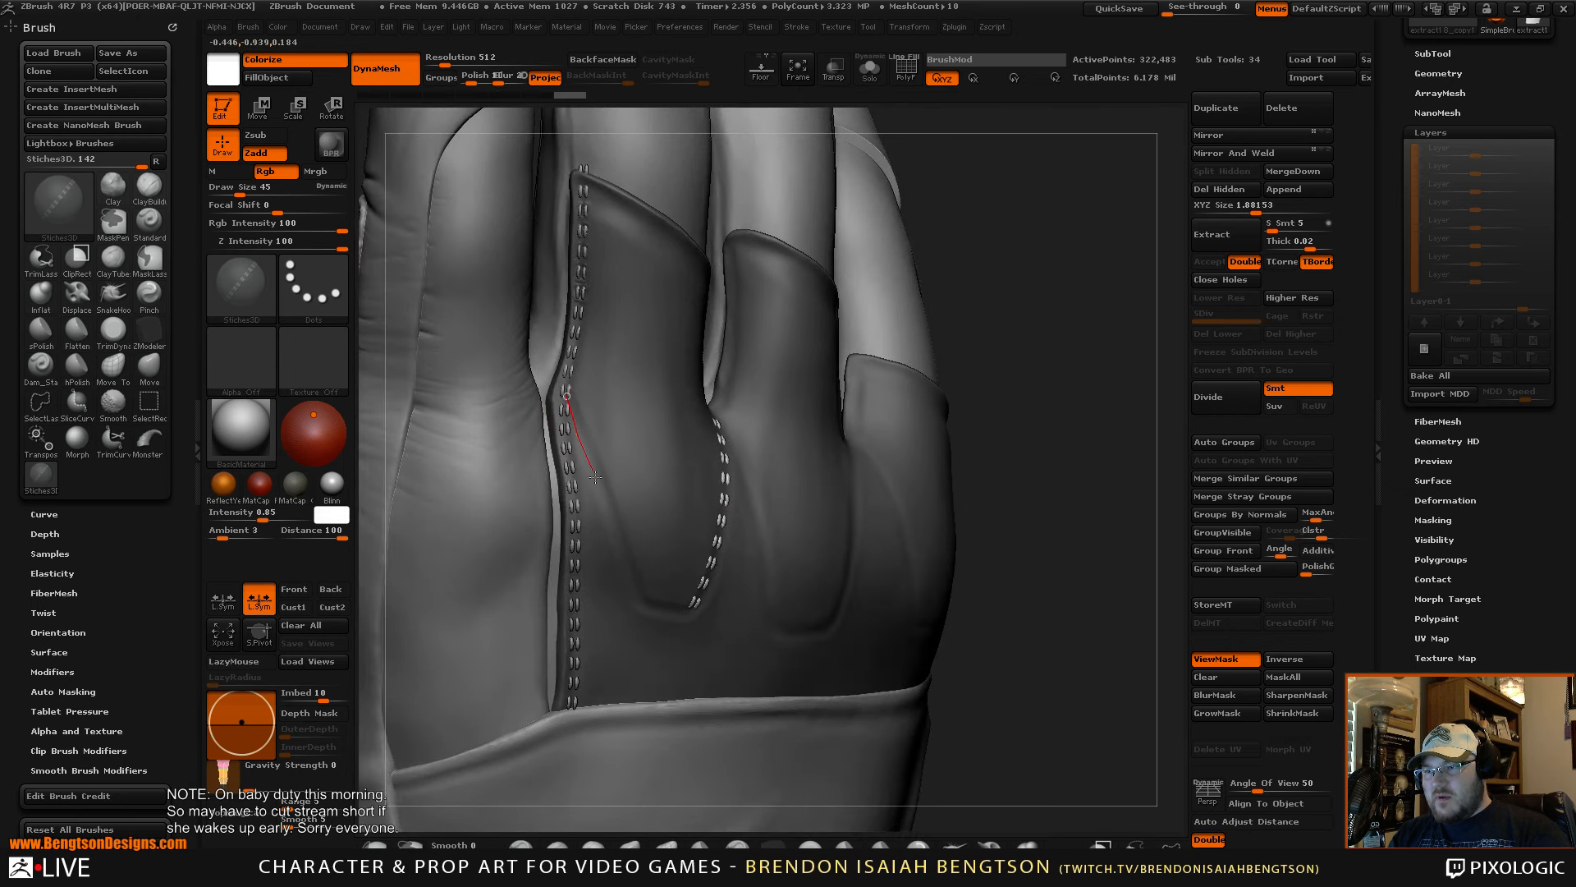
left_click(643, 607)
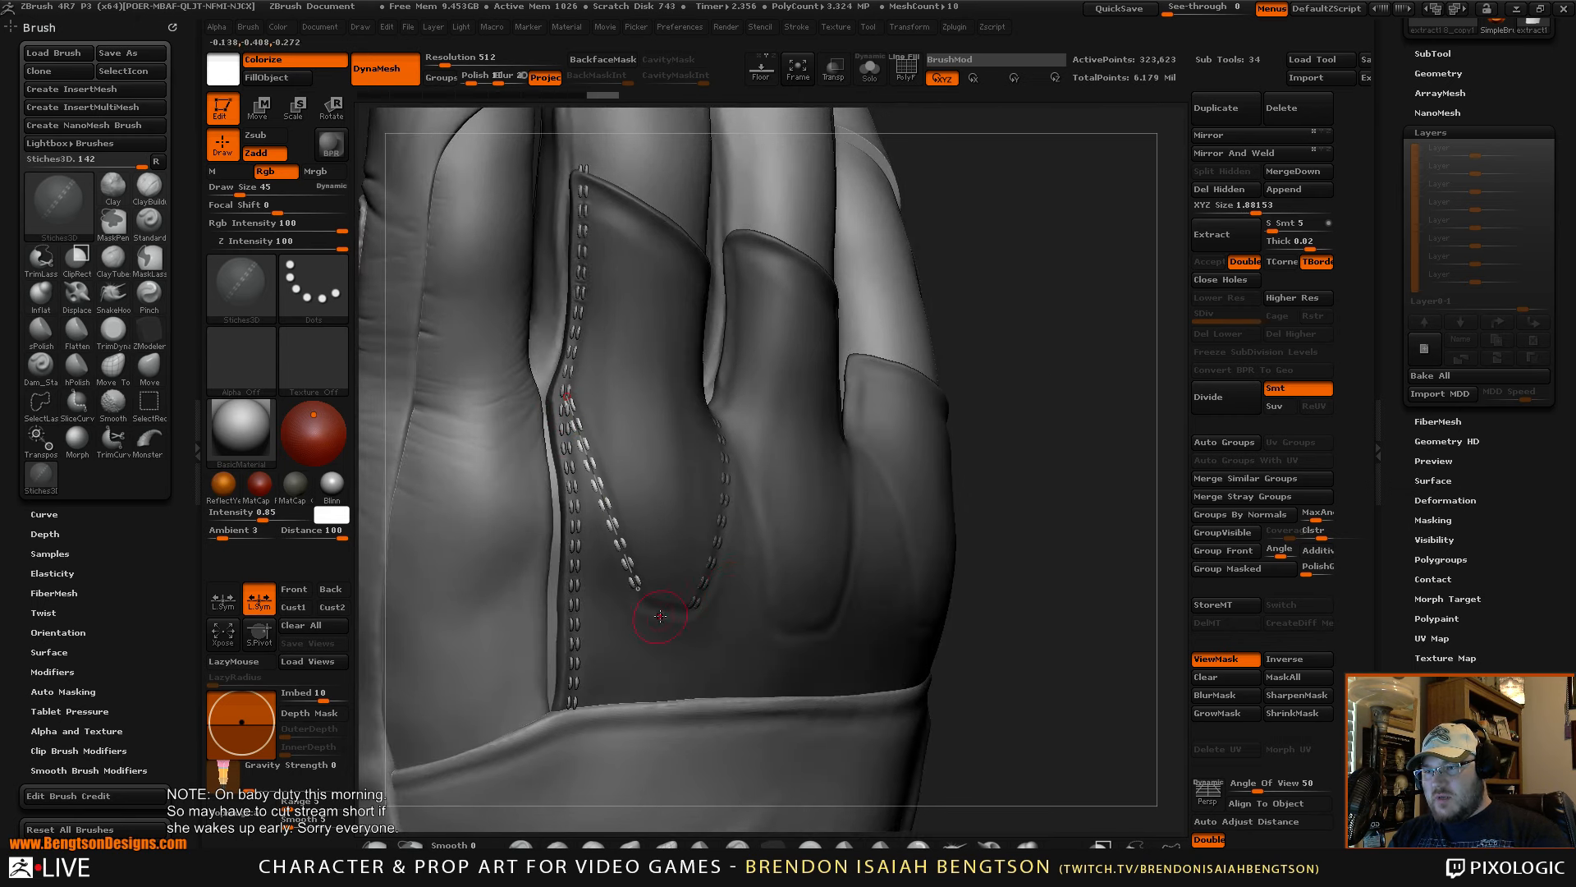
left_click_drag(1002, 519, 960, 498)
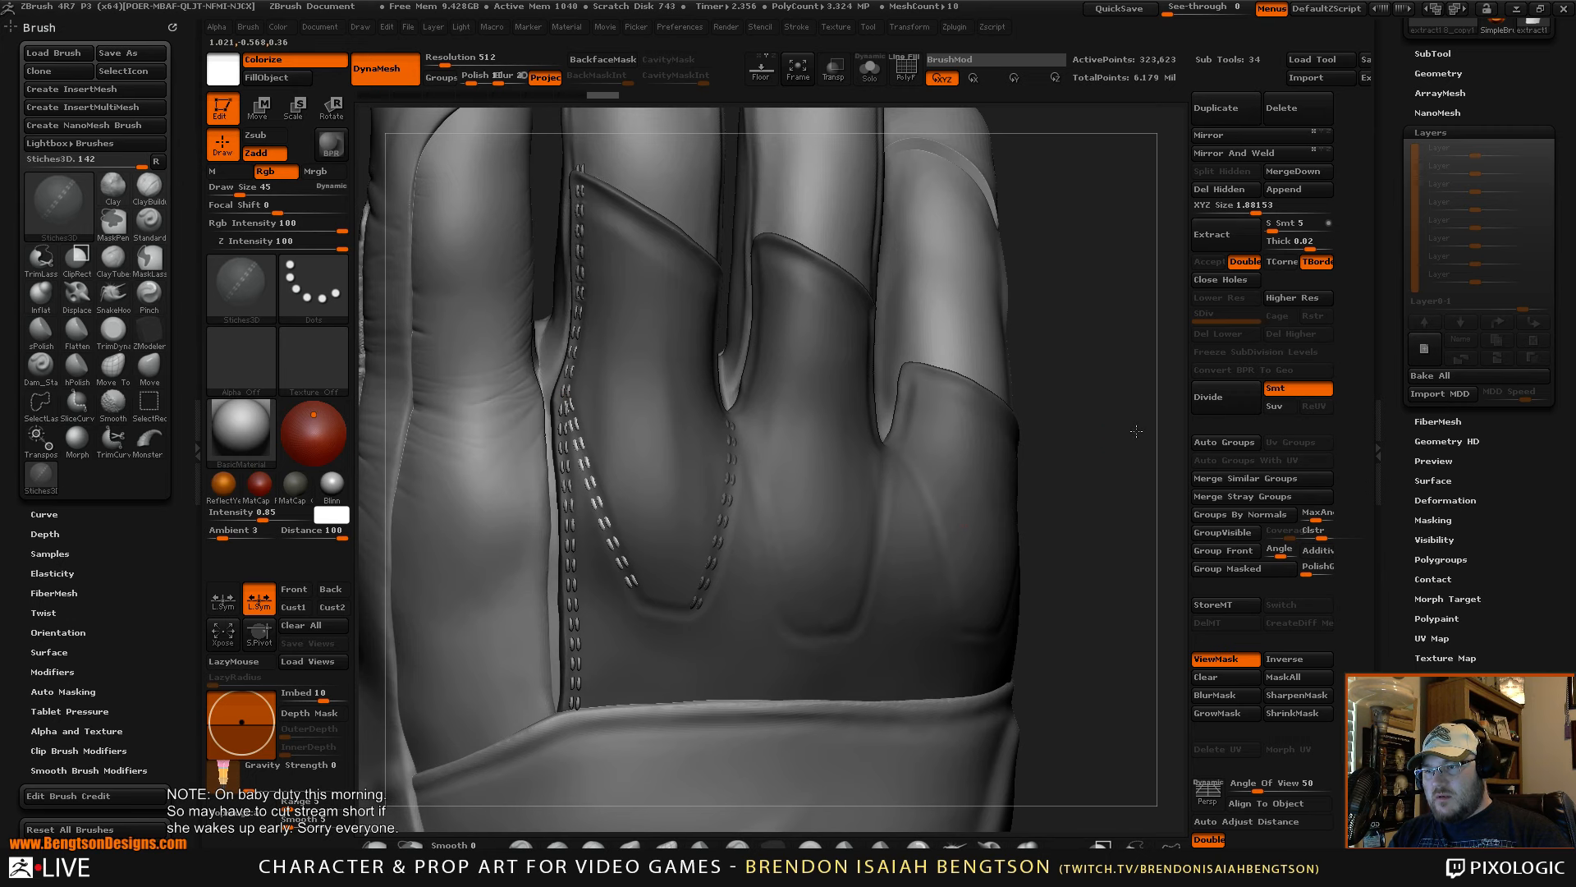
- Stitch the middle-finger side of the ring finger's U-shaped seam and close the bottom of the middle finger's U with stitches
left_click_drag(1136, 431, 750, 450)
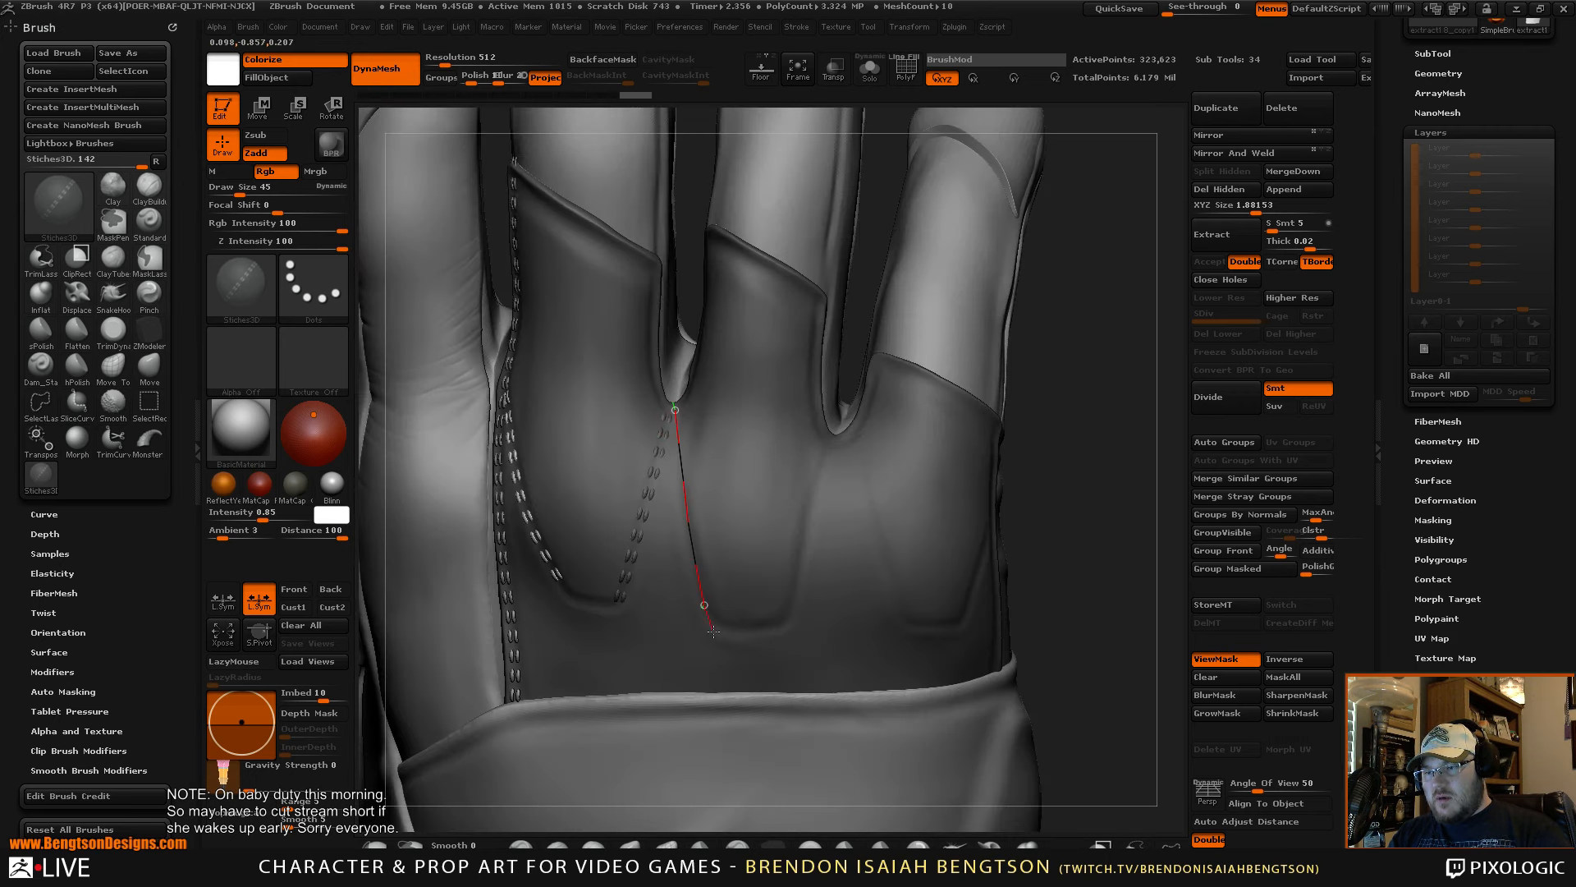
left_click_drag(716, 636, 718, 633)
mouse_move(1159, 471)
left_mouse_down()
mouse_move(1189, 472)
mouse_move(1148, 495)
left_mouse_up()
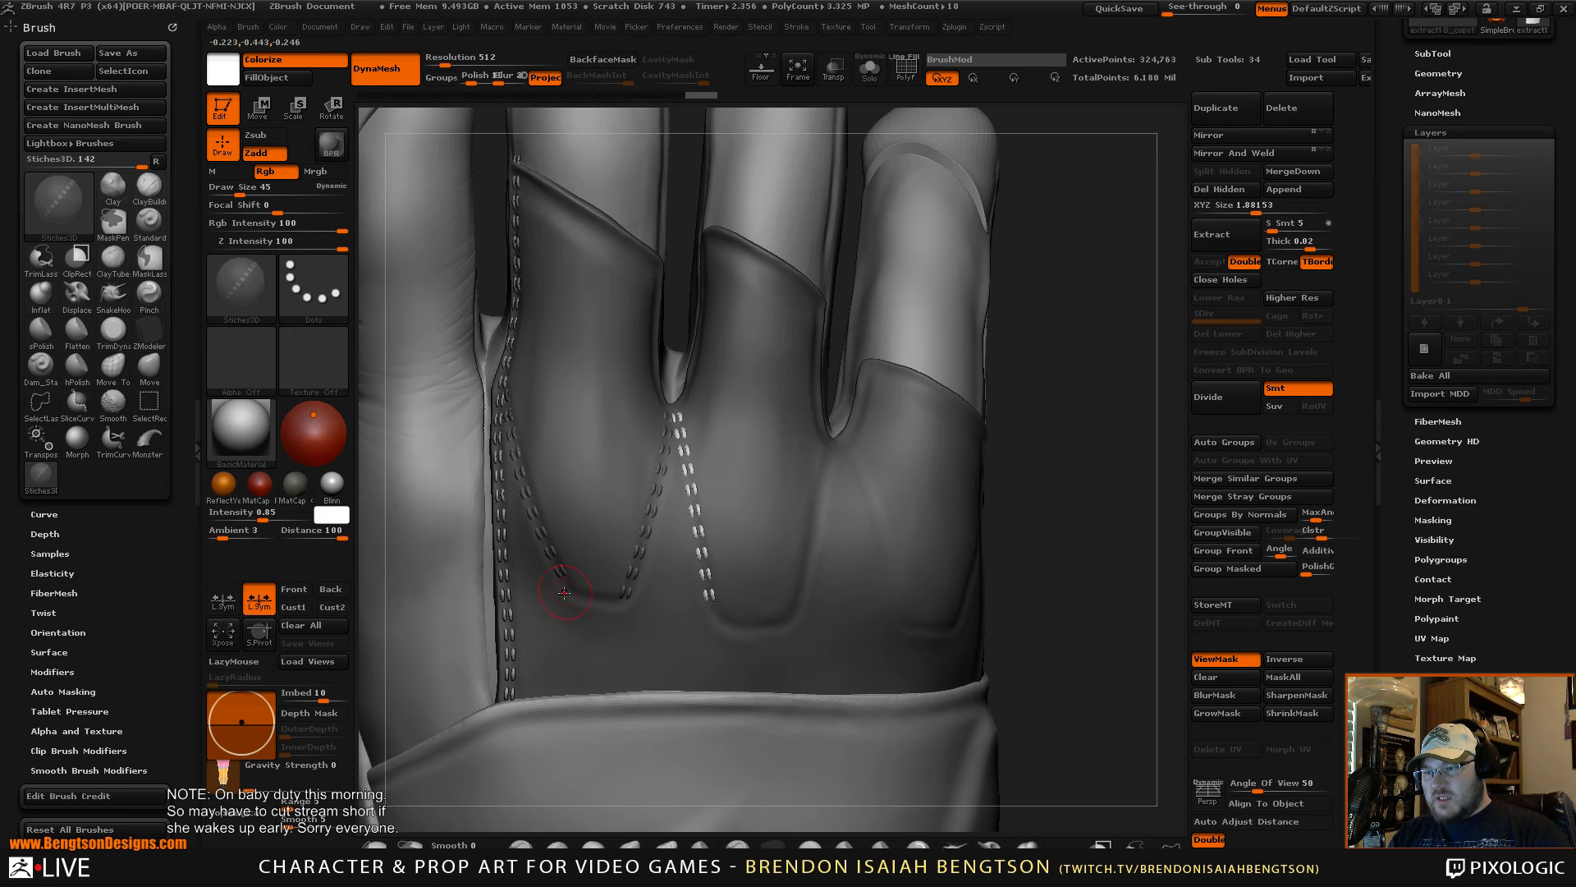
left_click_drag(631, 607, 632, 608)
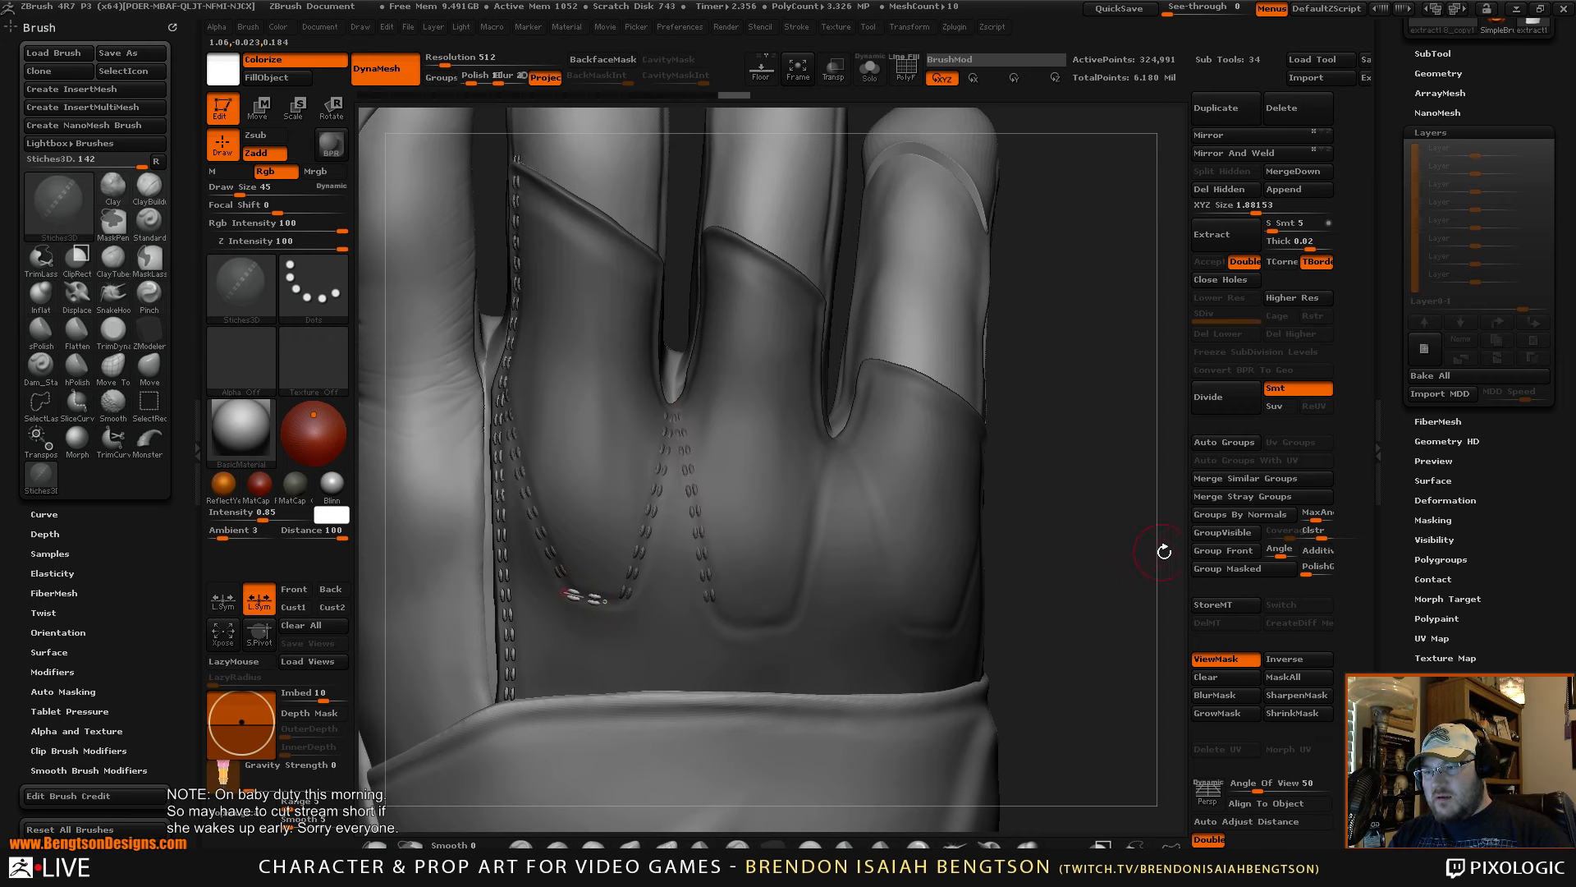
- Add stitches across the bottom and up the little-finger side of the ring finger's U-shaped seam
mouse_move(1164, 551)
left_mouse_down()
mouse_move(1174, 528)
mouse_move(1156, 529)
left_mouse_up()
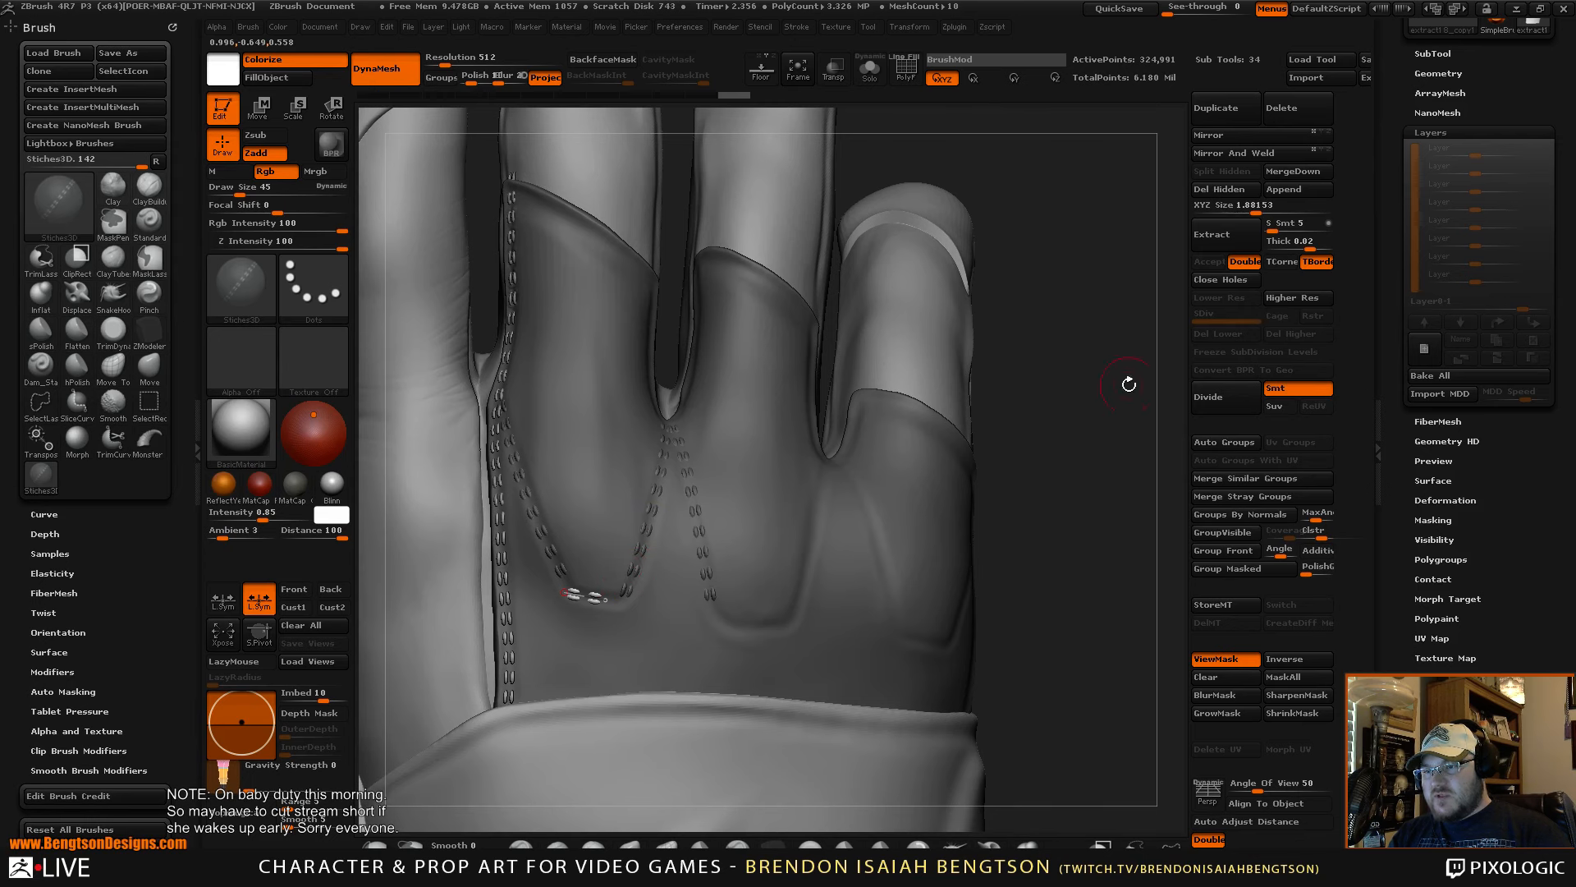
left_click_drag(1129, 384, 1110, 358)
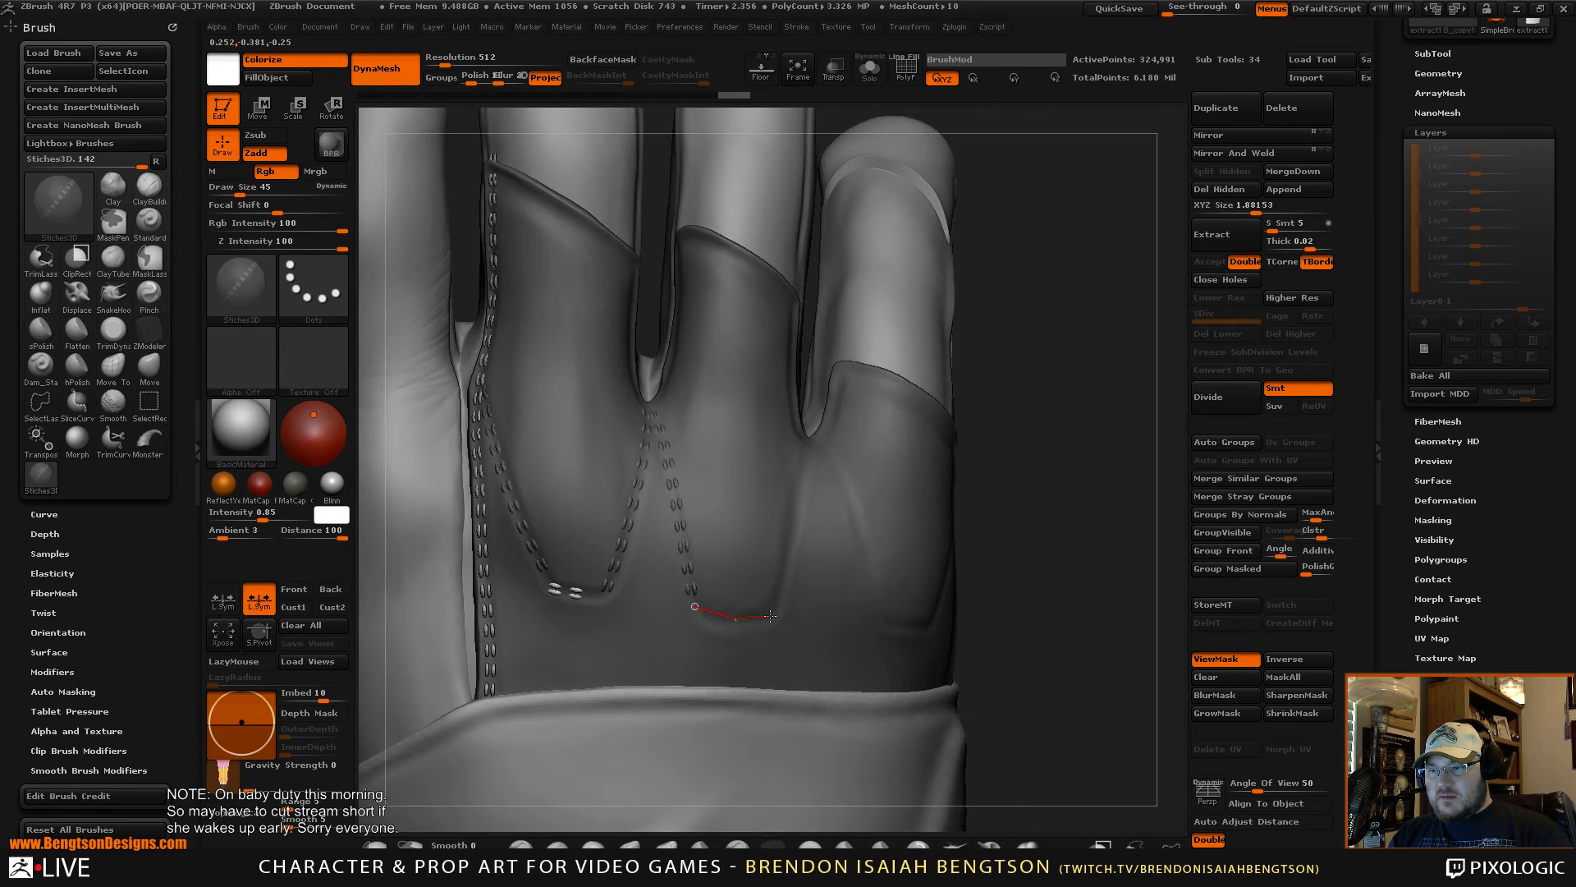
left_click_drag(787, 643, 785, 647)
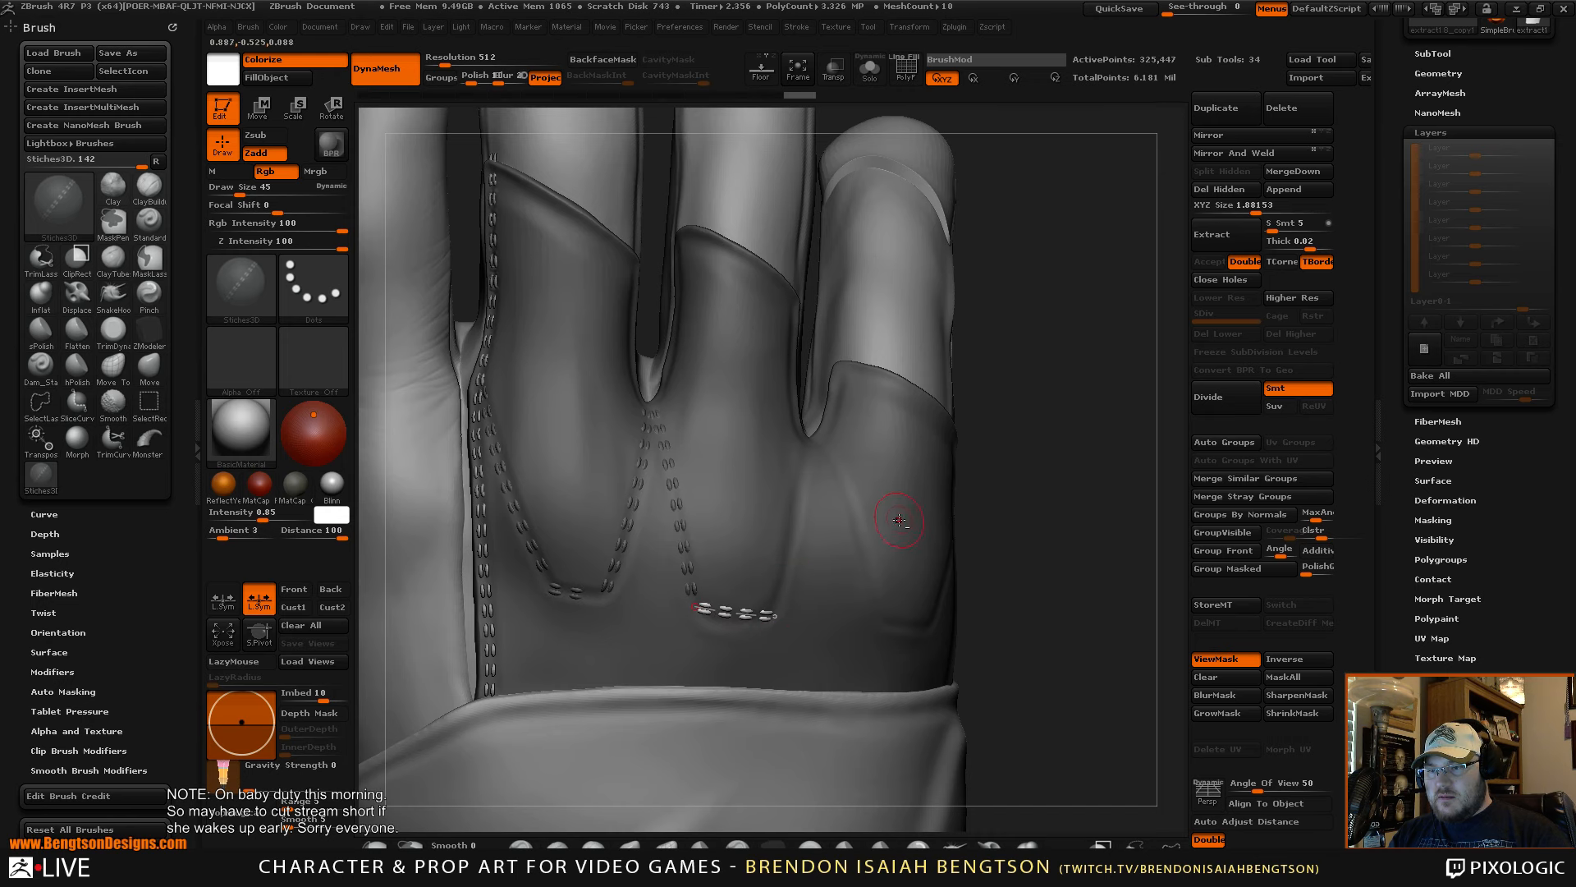
left_click_drag(1097, 446, 1018, 456)
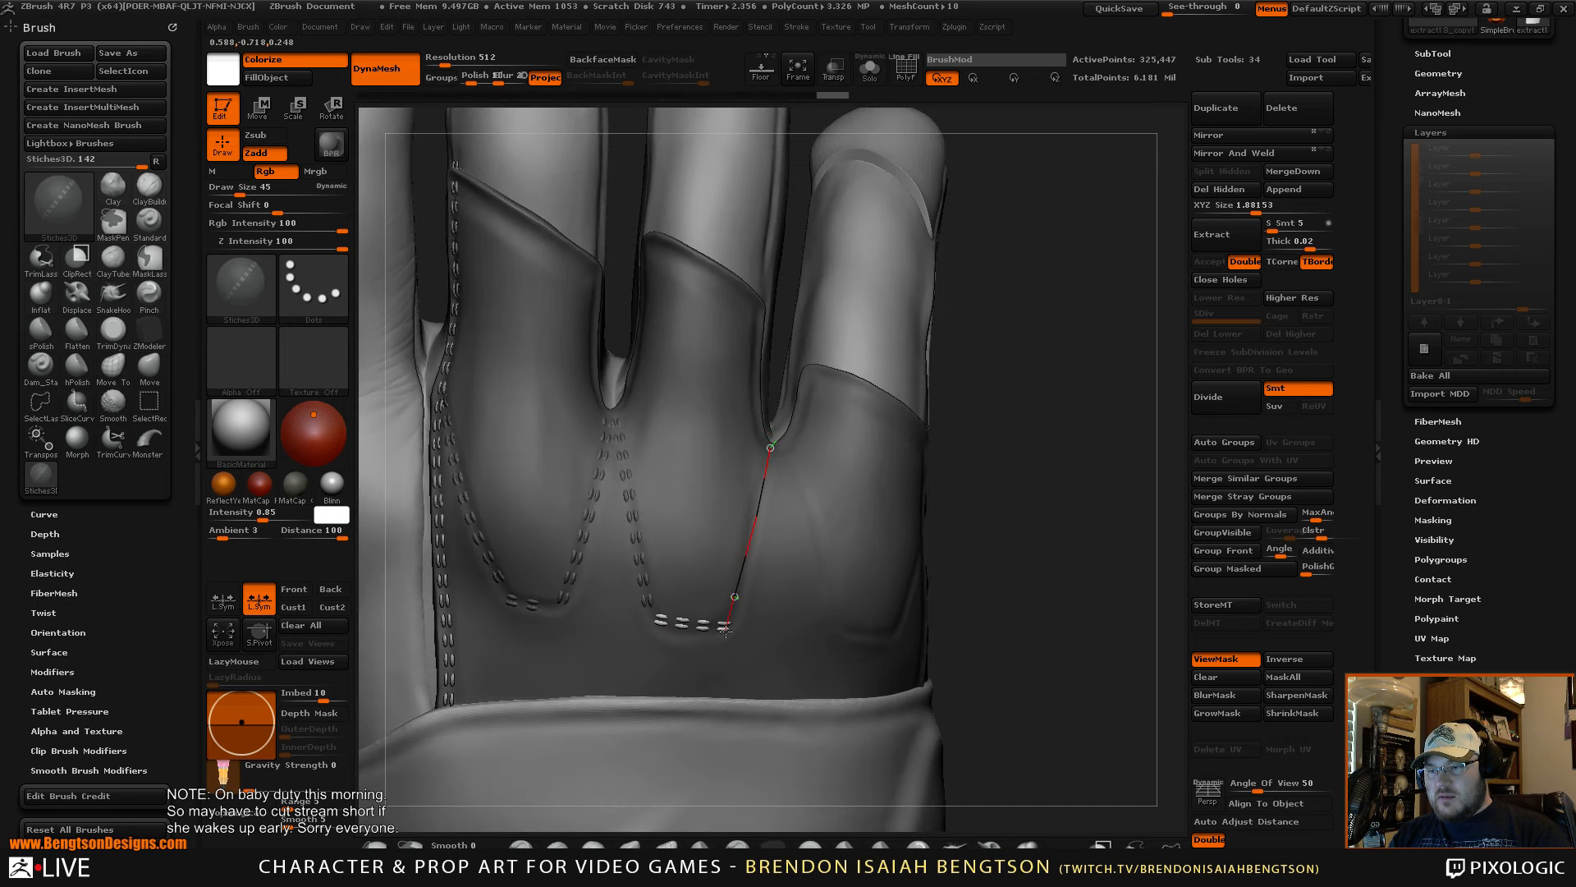
left_click_drag(723, 637, 724, 638)
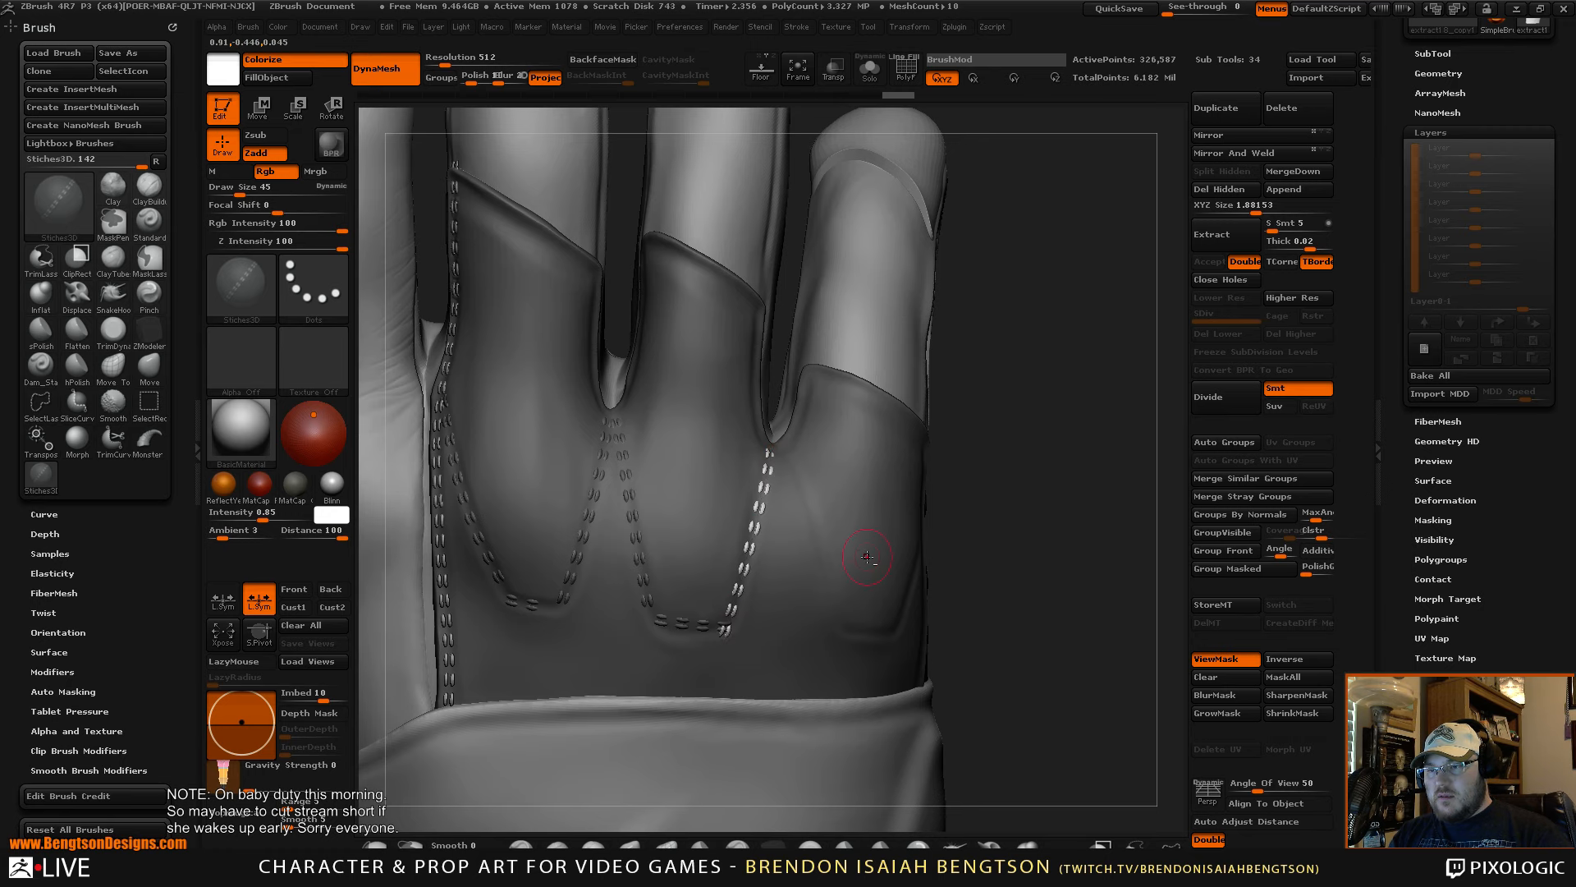
- Add a stitch row just below the knuckle panel's slanted edge on the ring finger
mouse_move(1049, 527)
left_mouse_down()
mouse_move(1107, 443)
mouse_move(1079, 459)
left_mouse_up()
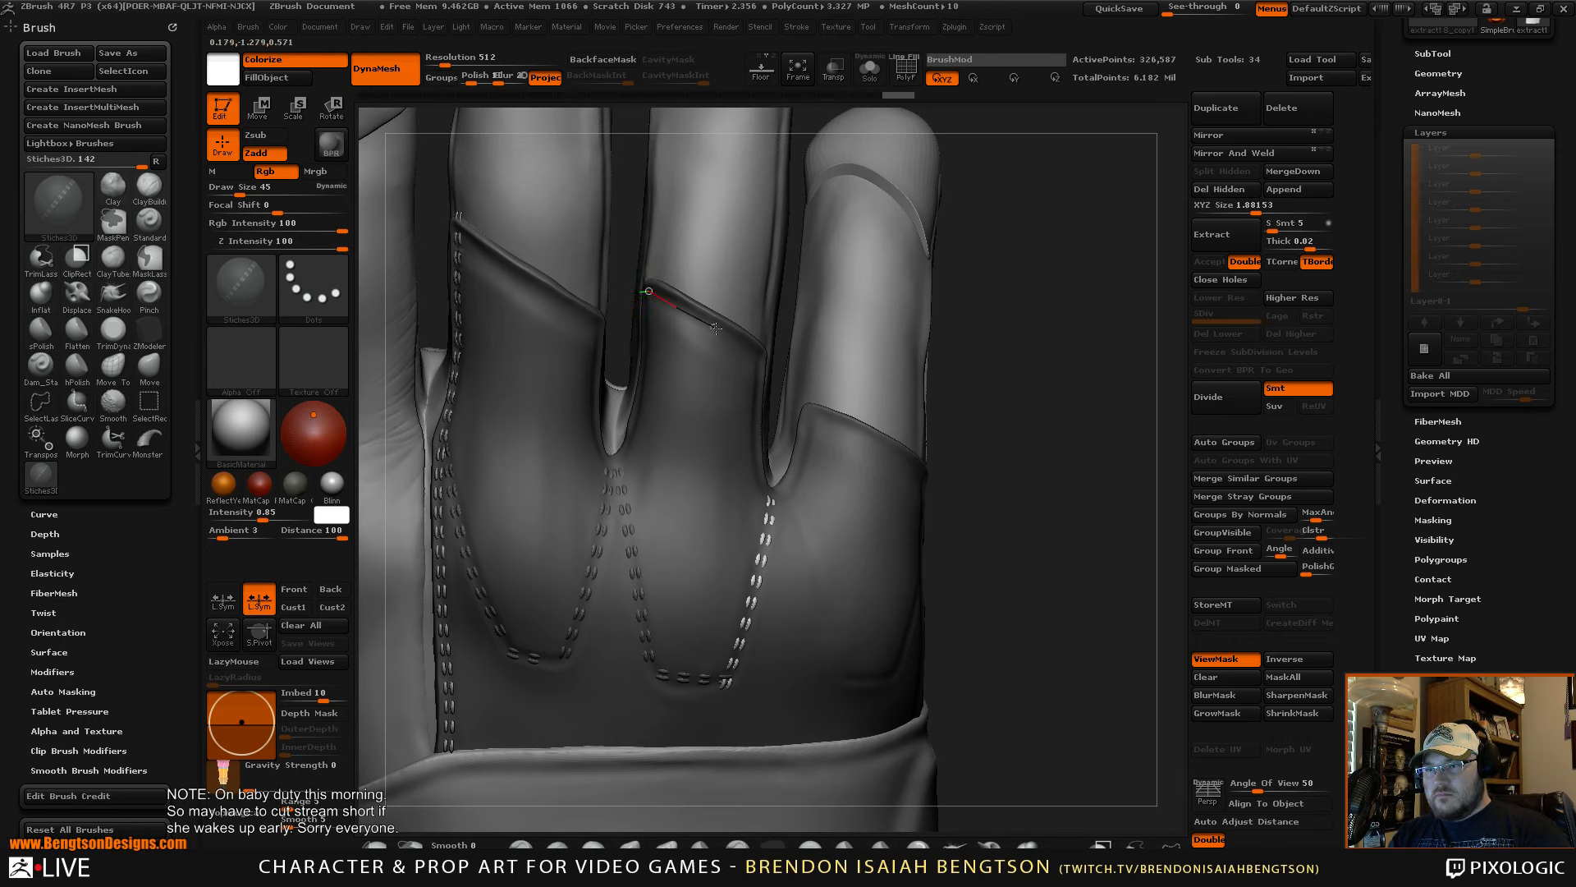
left_click_drag(765, 361, 769, 365)
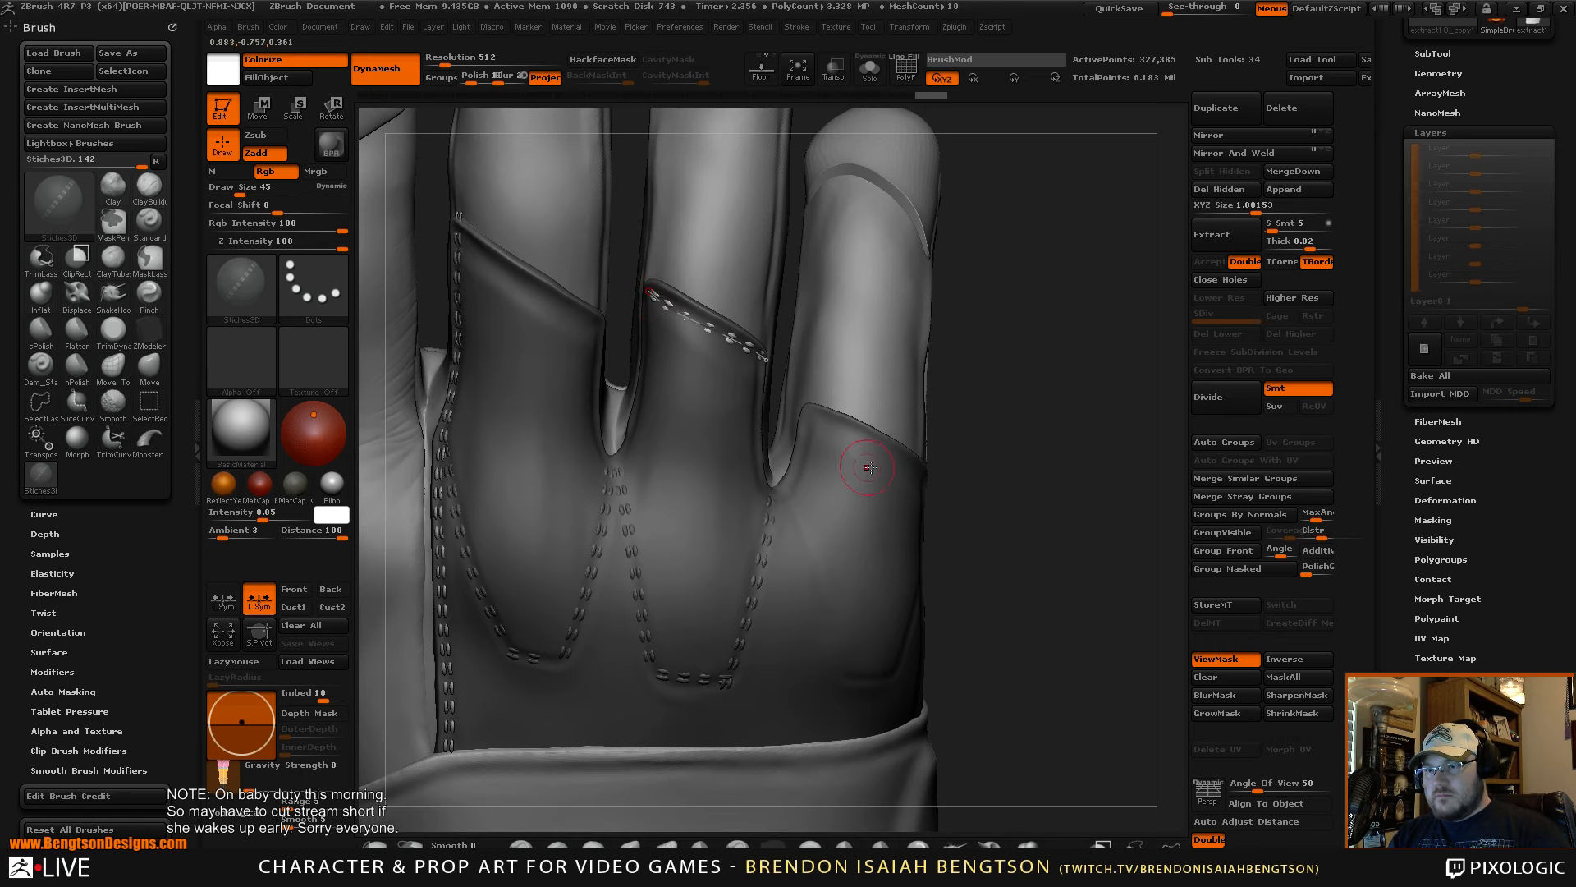
left_click_drag(965, 316, 1034, 333)
- Try a stitch row along the knuckle panel's slanted edge on the middle finger, then undo it
left_click_drag(910, 279, 968, 316, "alt")
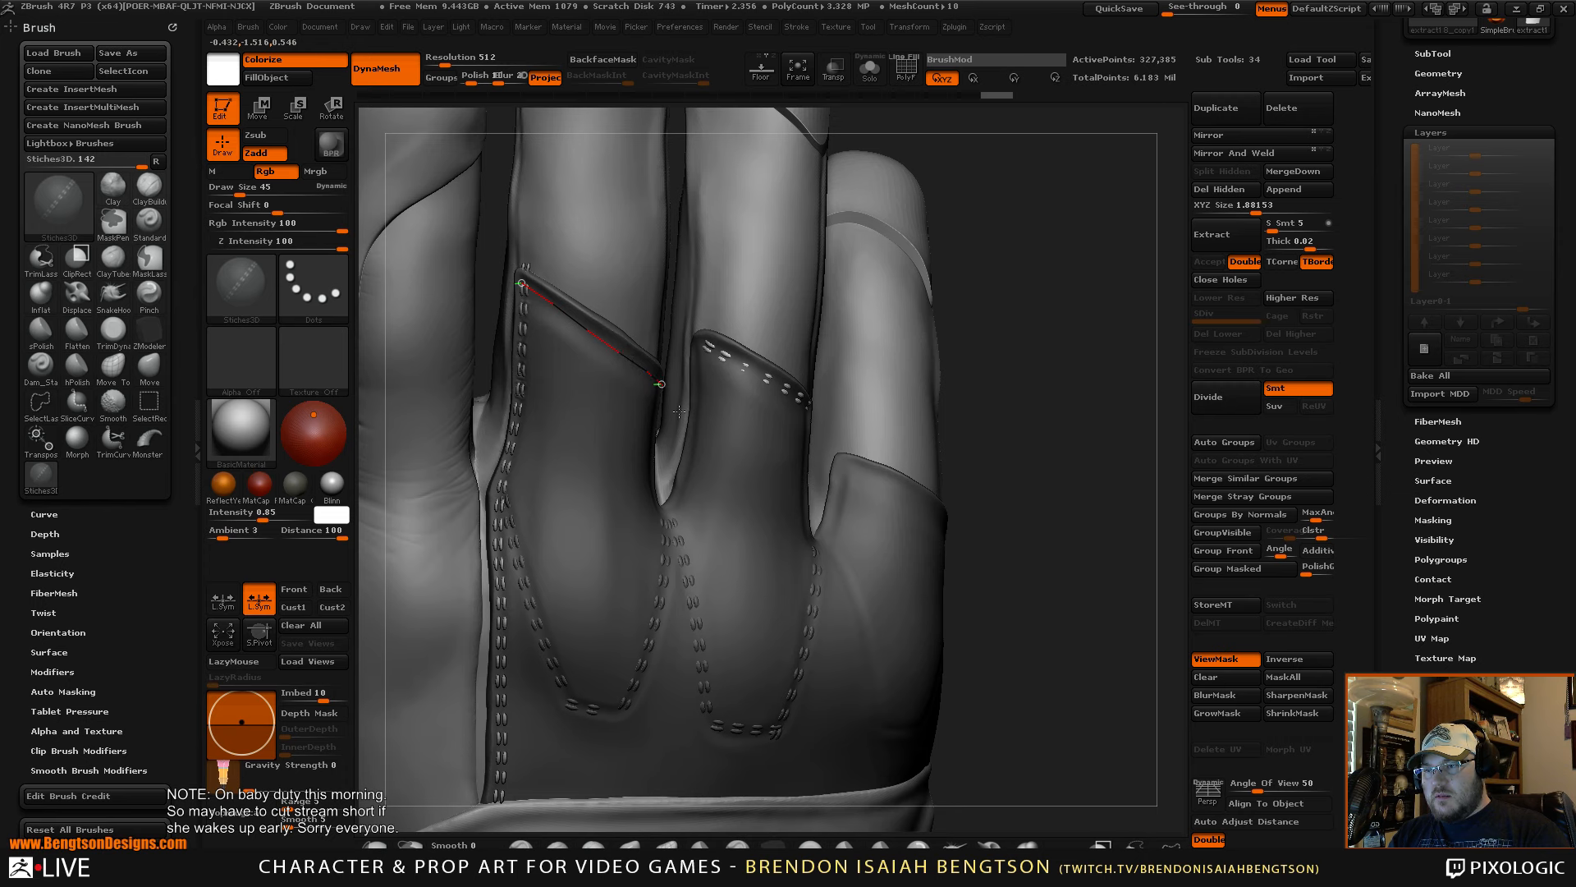
left_click_drag(679, 411, 679, 411)
left_click_drag(1161, 529, 1141, 515)
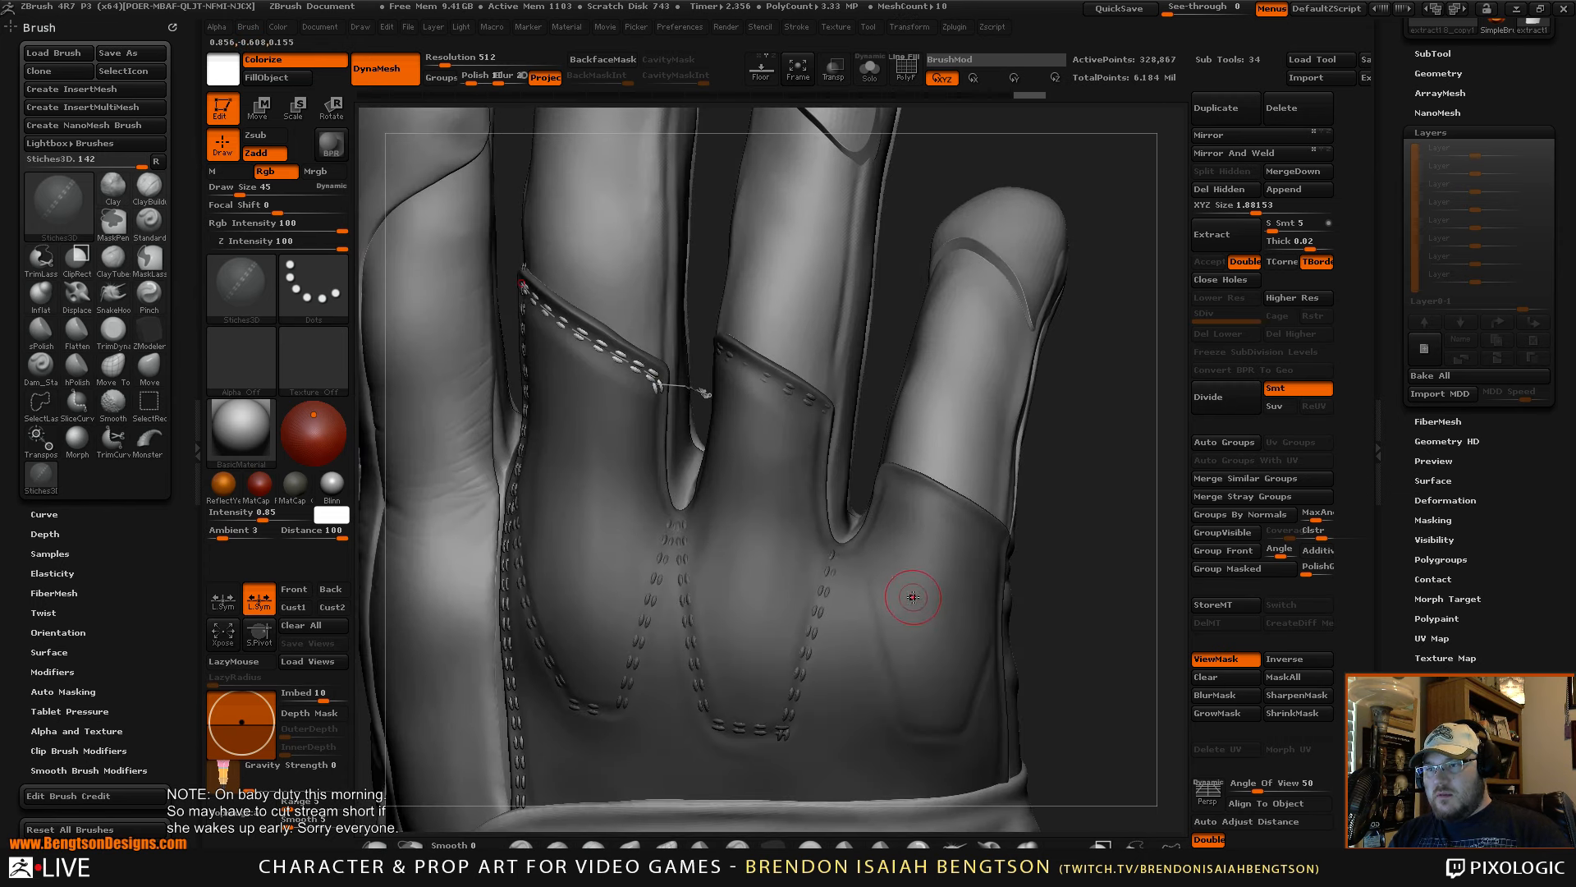
key("ctrl+z")
- Add a stitch row along the knuckle panel's slanted edge on the little finger
left_click_drag(1118, 425, 1009, 514)
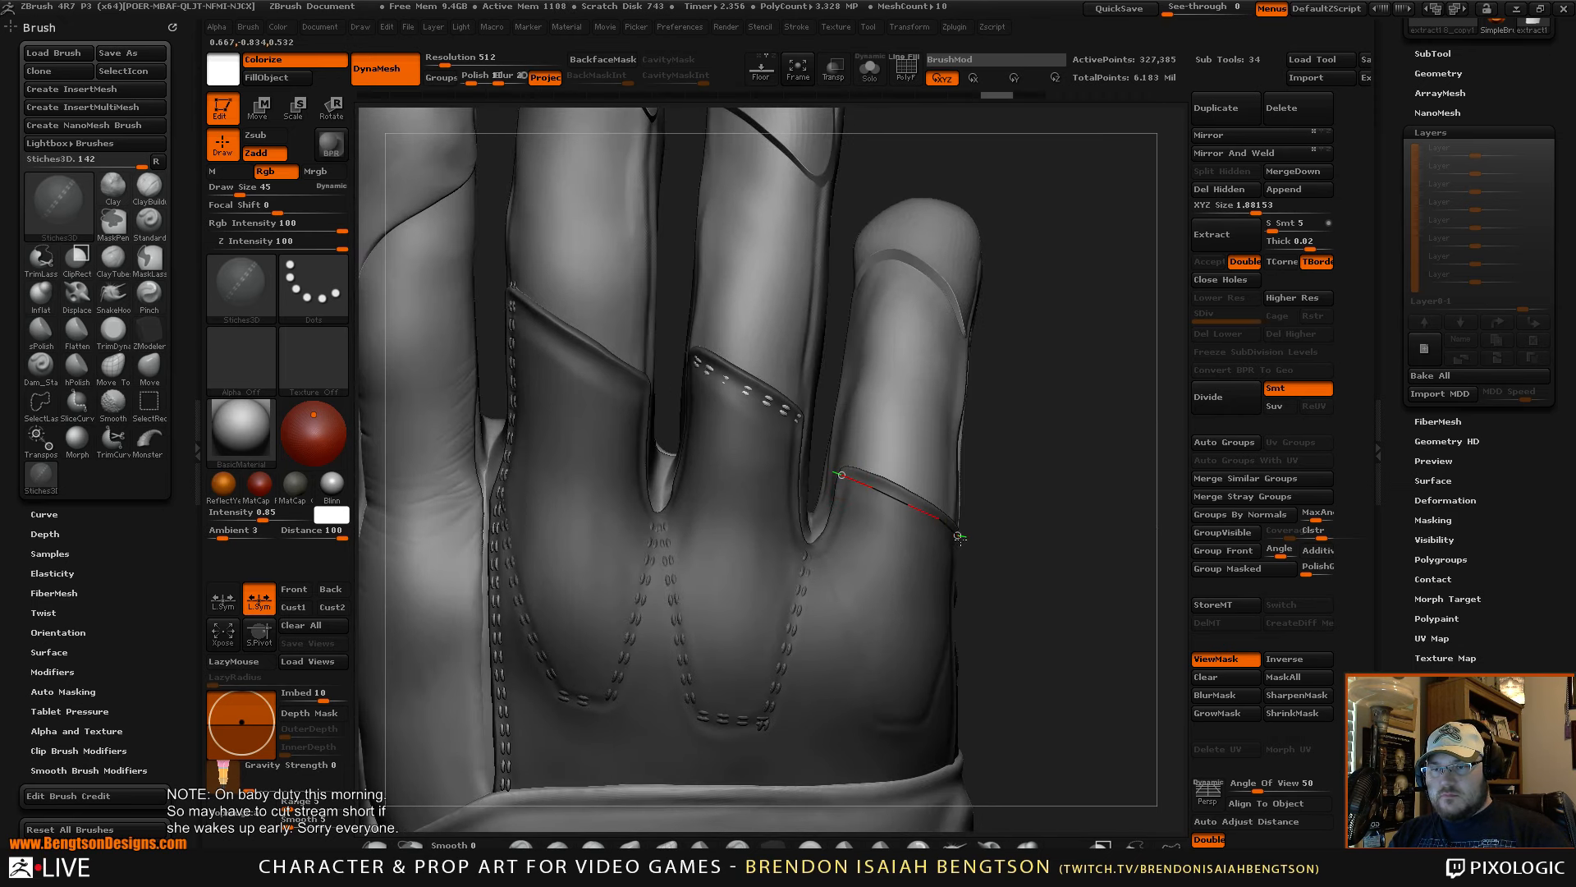
left_click_drag(959, 538, 959, 538)
mouse_move(1110, 614)
left_mouse_down()
mouse_move(1039, 606)
mouse_move(1054, 577)
mouse_move(1084, 579)
left_mouse_up()
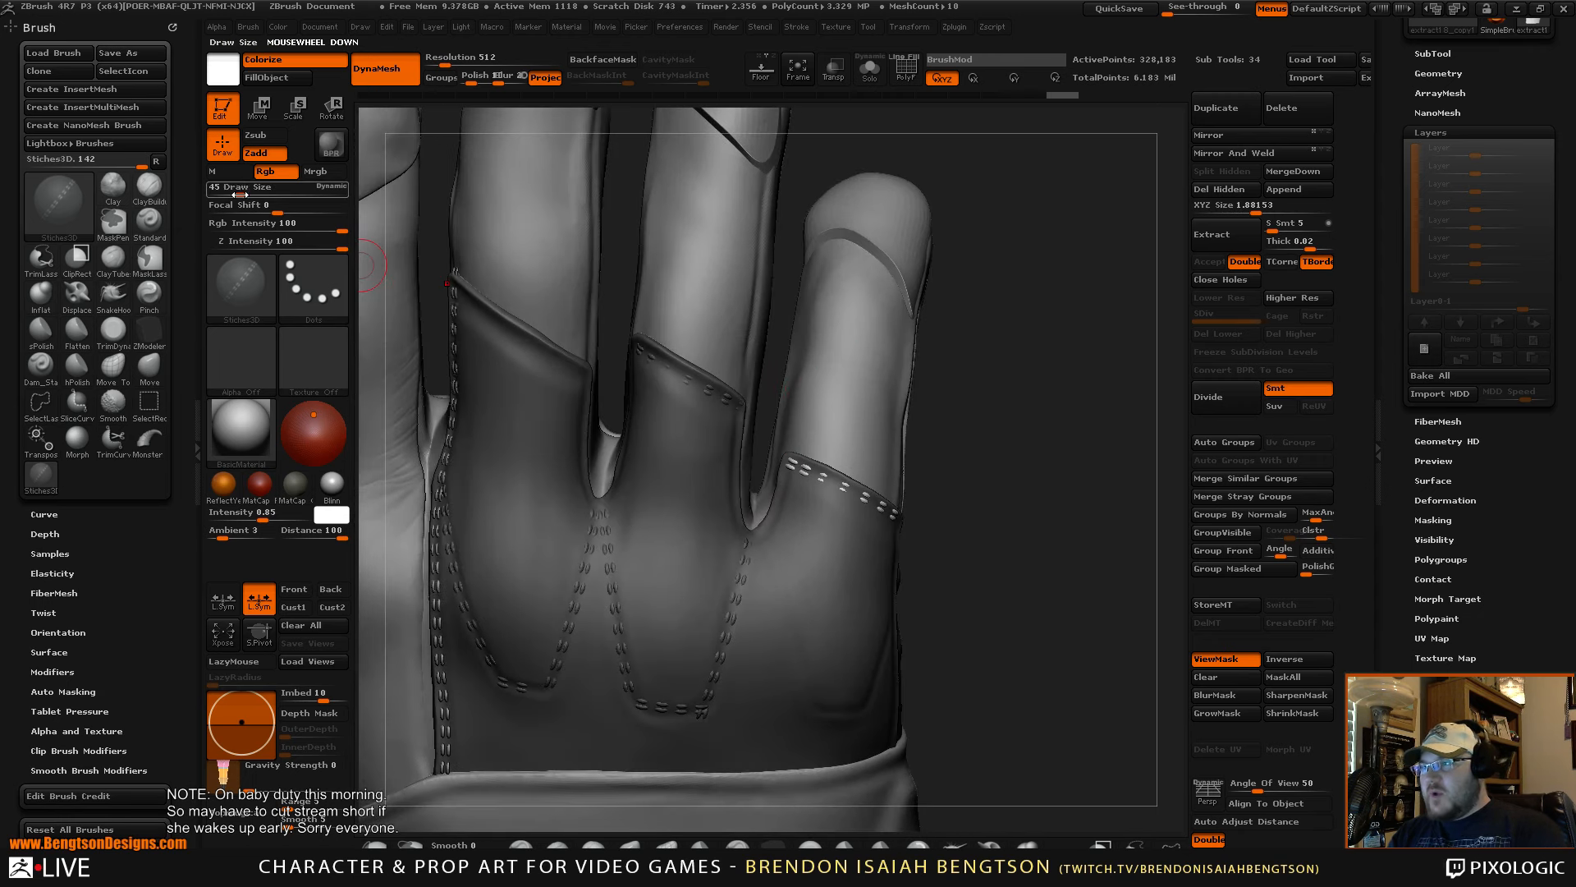
left_click_drag(990, 416, 1050, 466)
- Switch to the Move brush and set its draw size to 160
key("b")
key("m")
key("v")
left_click(632, 844)
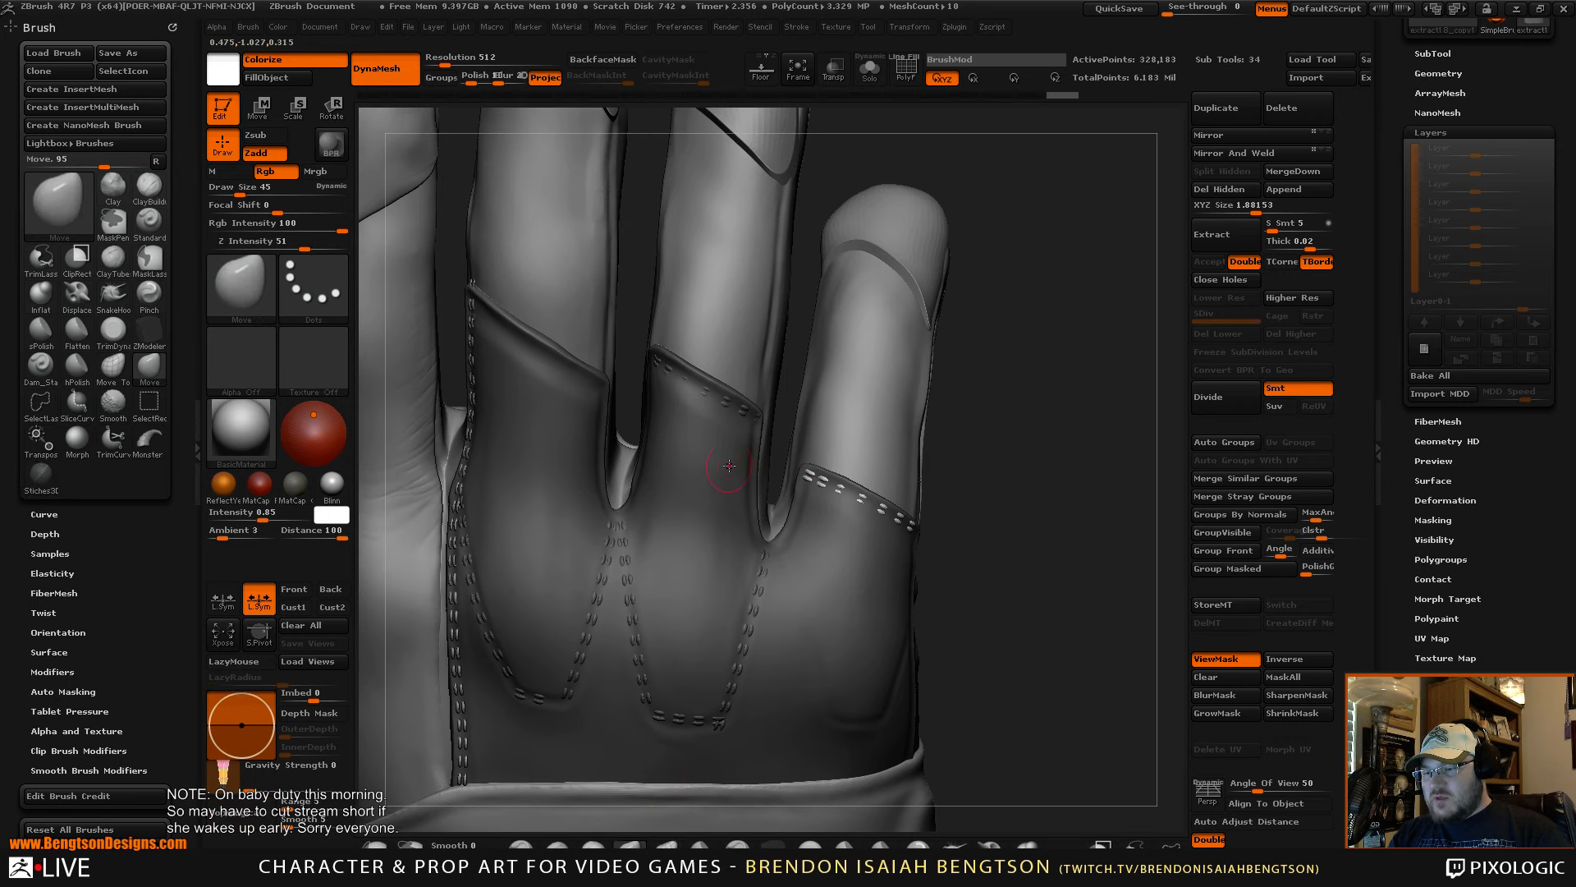
key("space")
left_click_drag(785, 431, 804, 431)
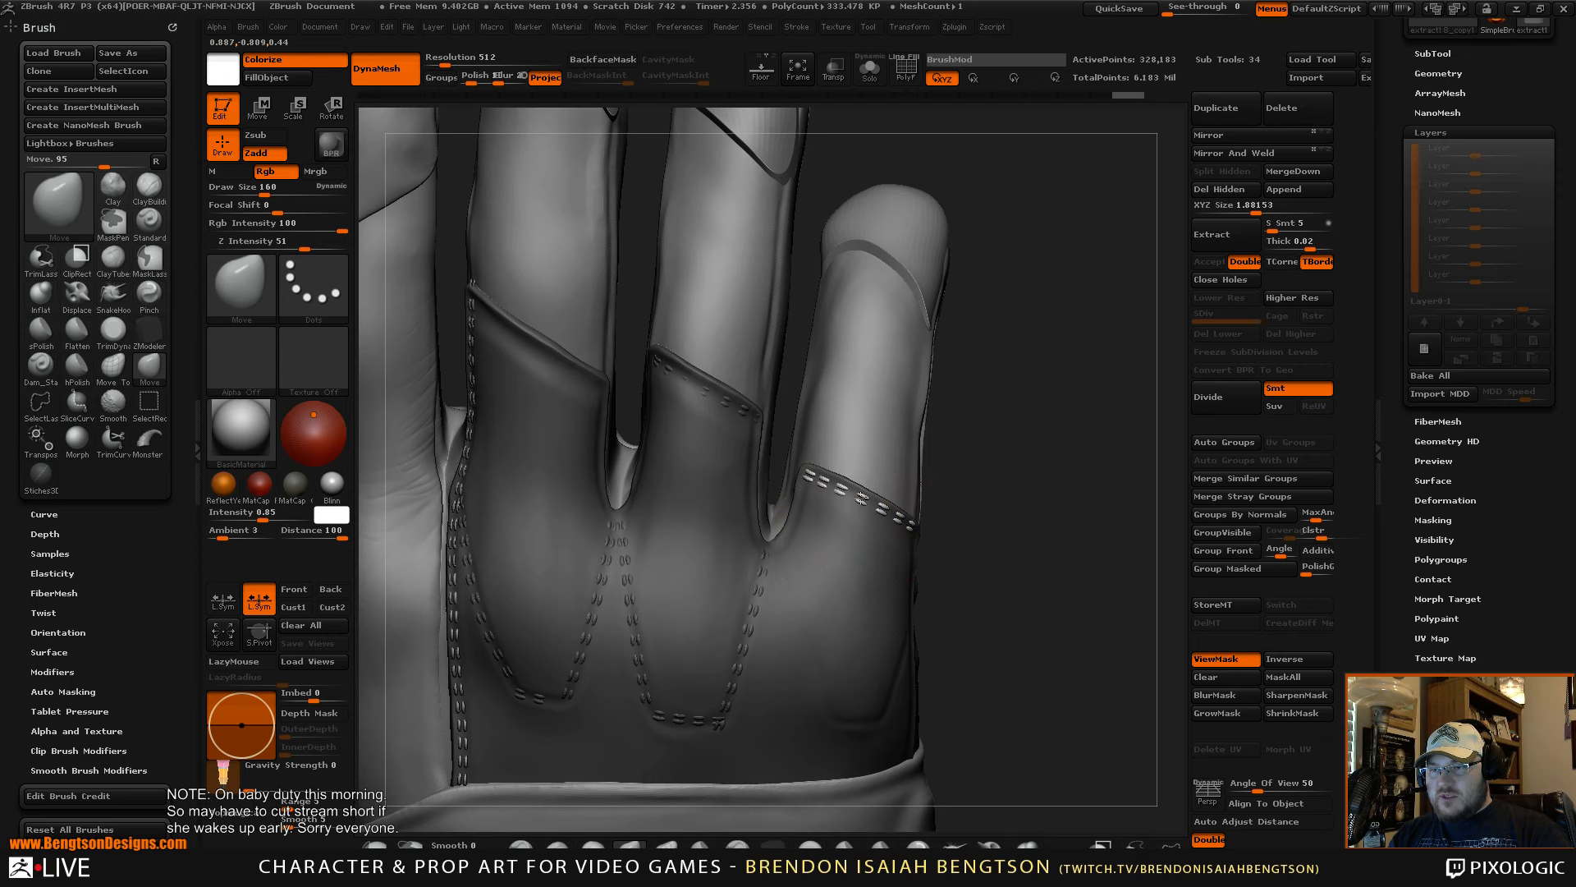
- Replace the current mask with one covering the knuckle panel surface, leaving all the stitches unmasked, and keep the mask display on
mouse_move(1027, 469)
left_mouse_down()
mouse_move(1063, 397)
mouse_move(1085, 555)
mouse_move(1091, 513)
left_mouse_up()
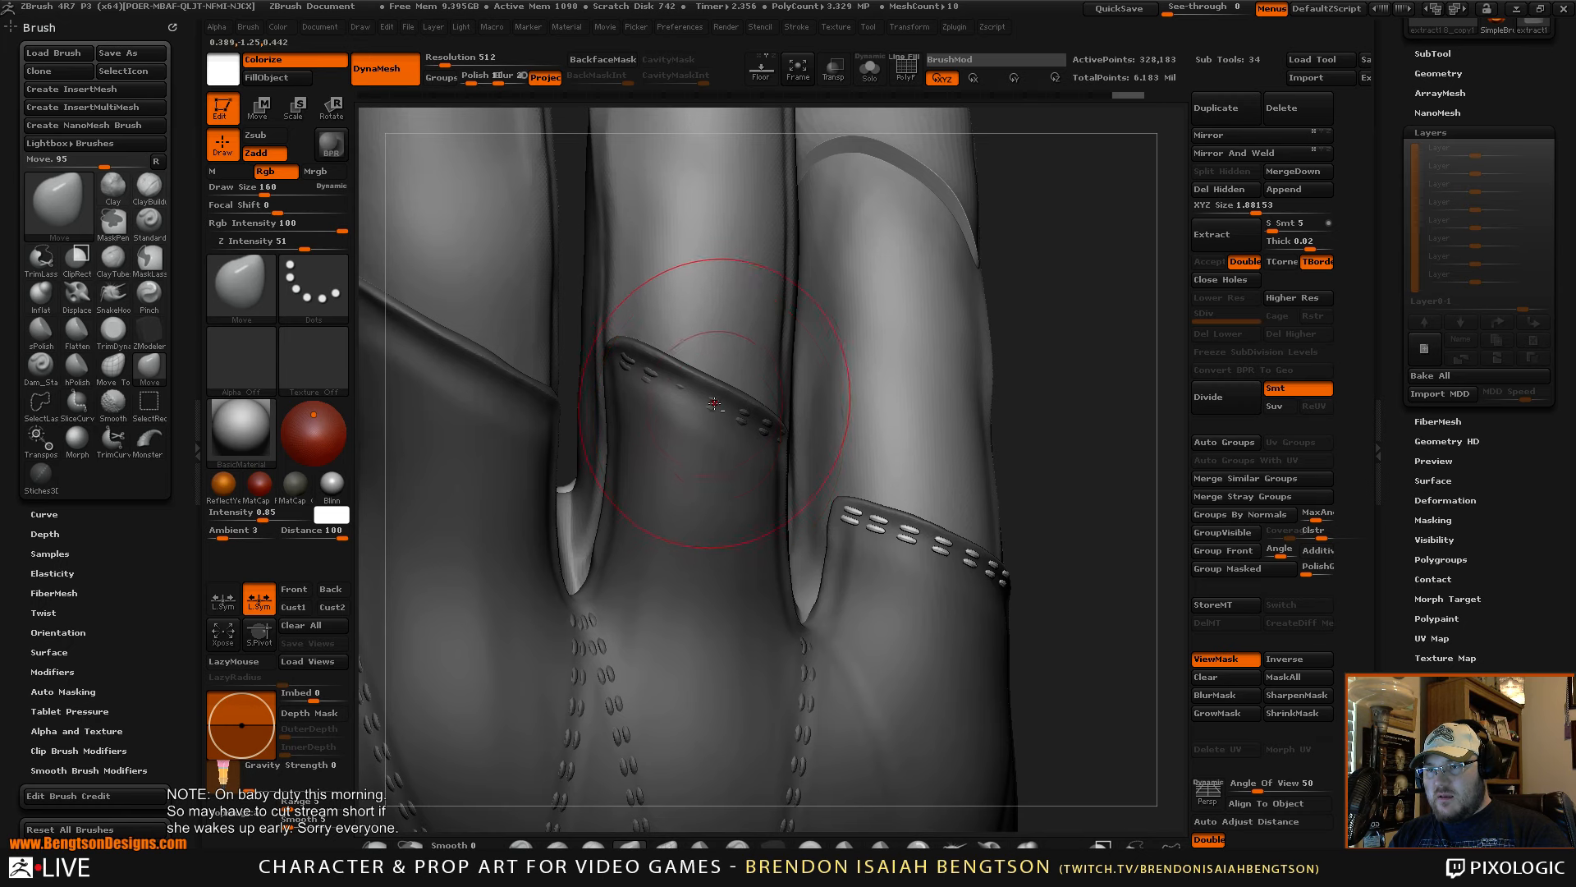
left_click(1085, 404, "ctrl")
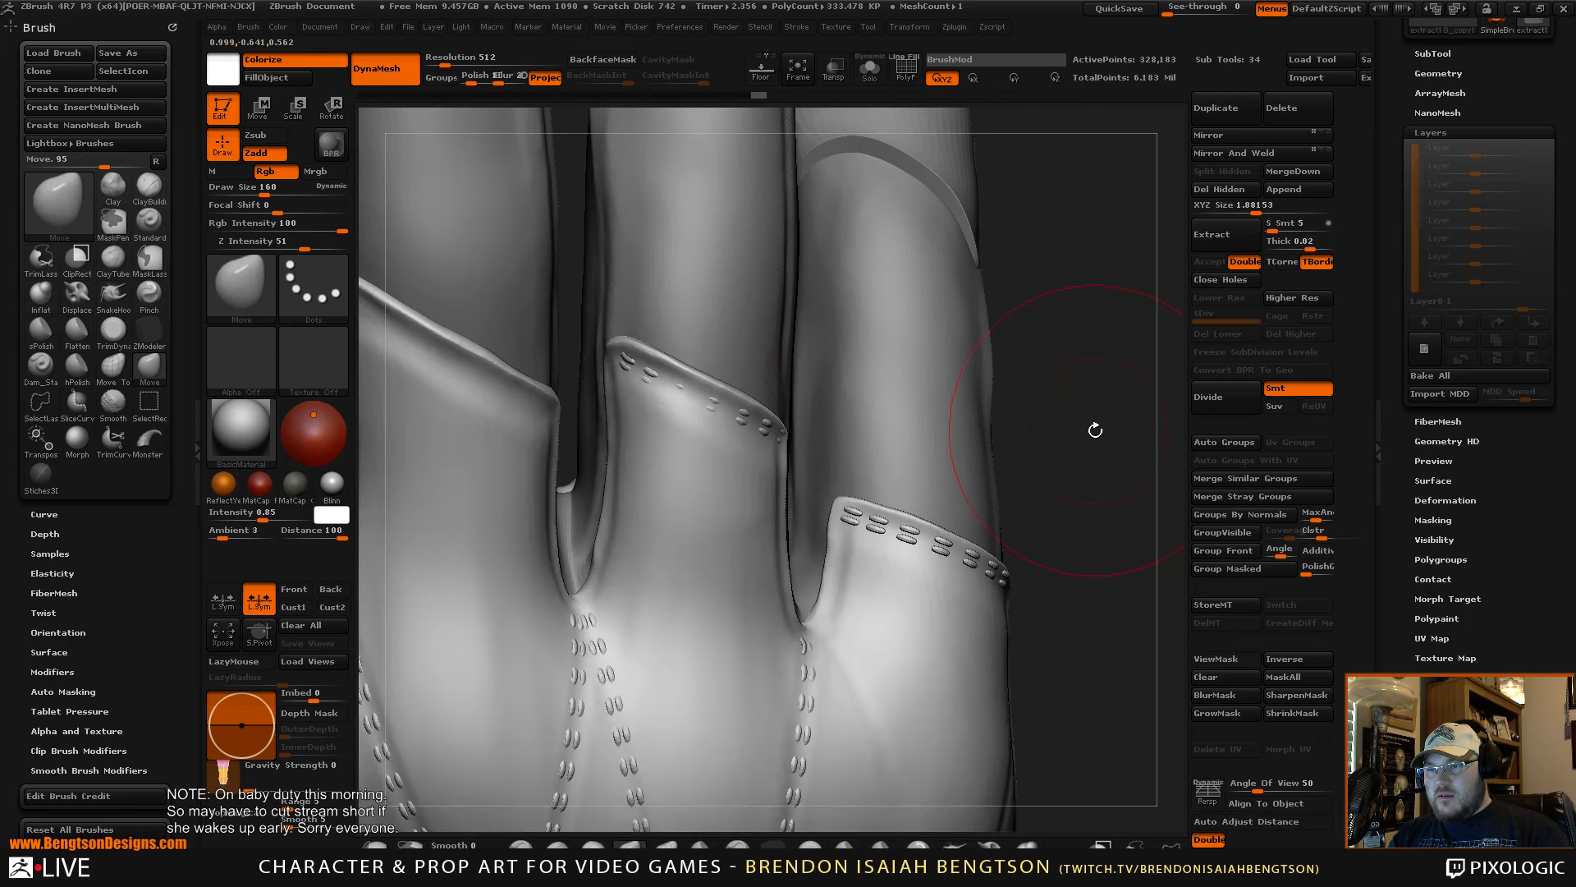
mouse_move(1101, 443)
left_mouse_down()
mouse_move(1087, 489)
mouse_move(1082, 476)
mouse_move(1093, 507)
mouse_move(1062, 461)
left_mouse_up()
key("w")
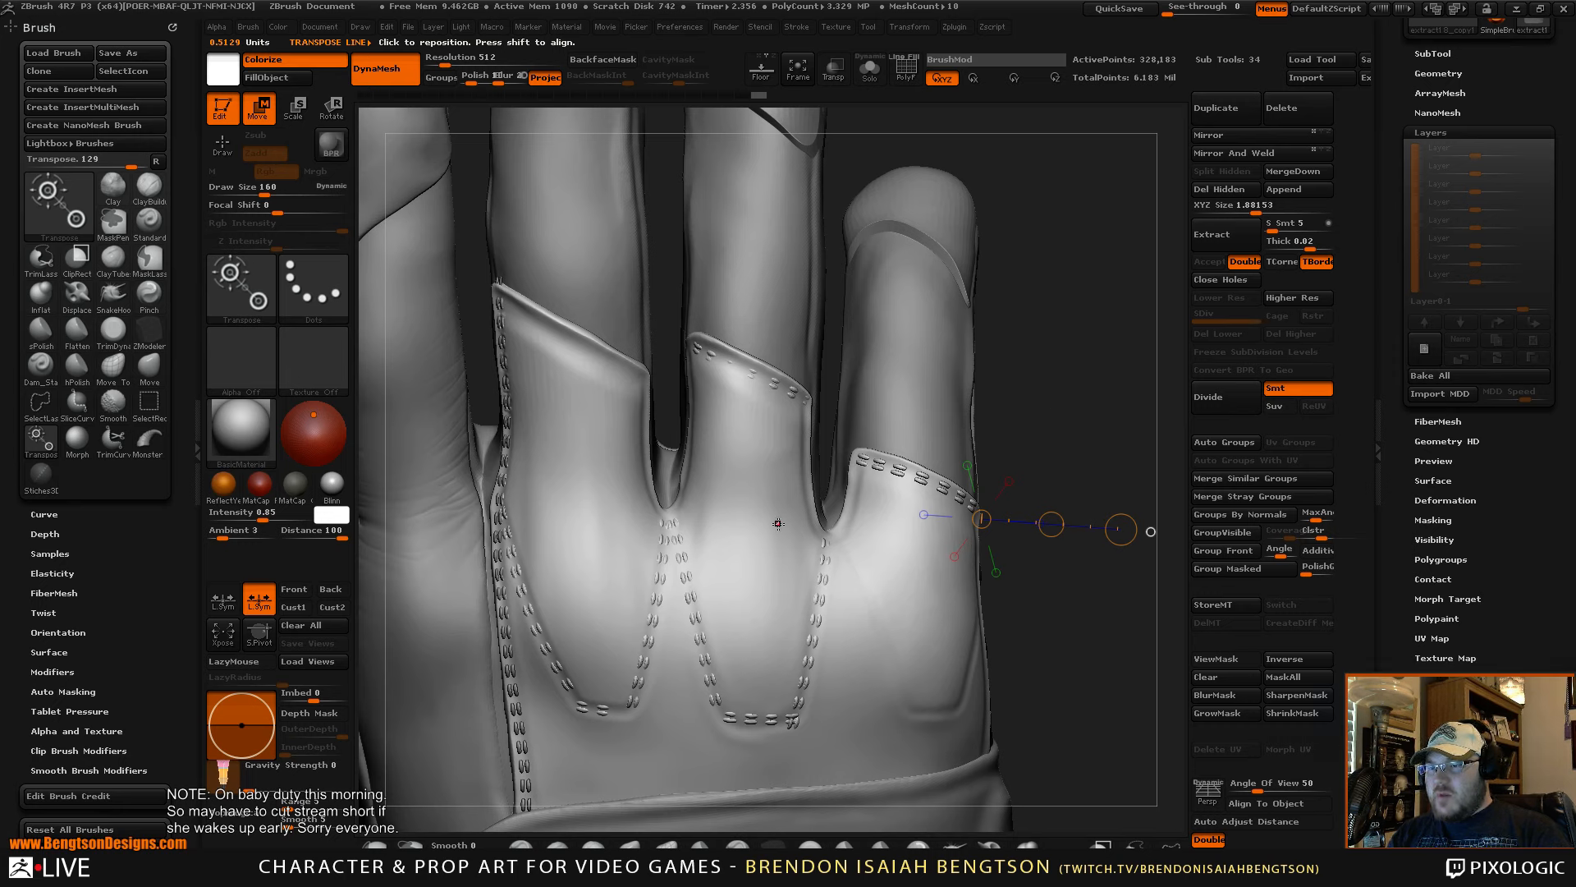
left_click(750, 577, "ctrl")
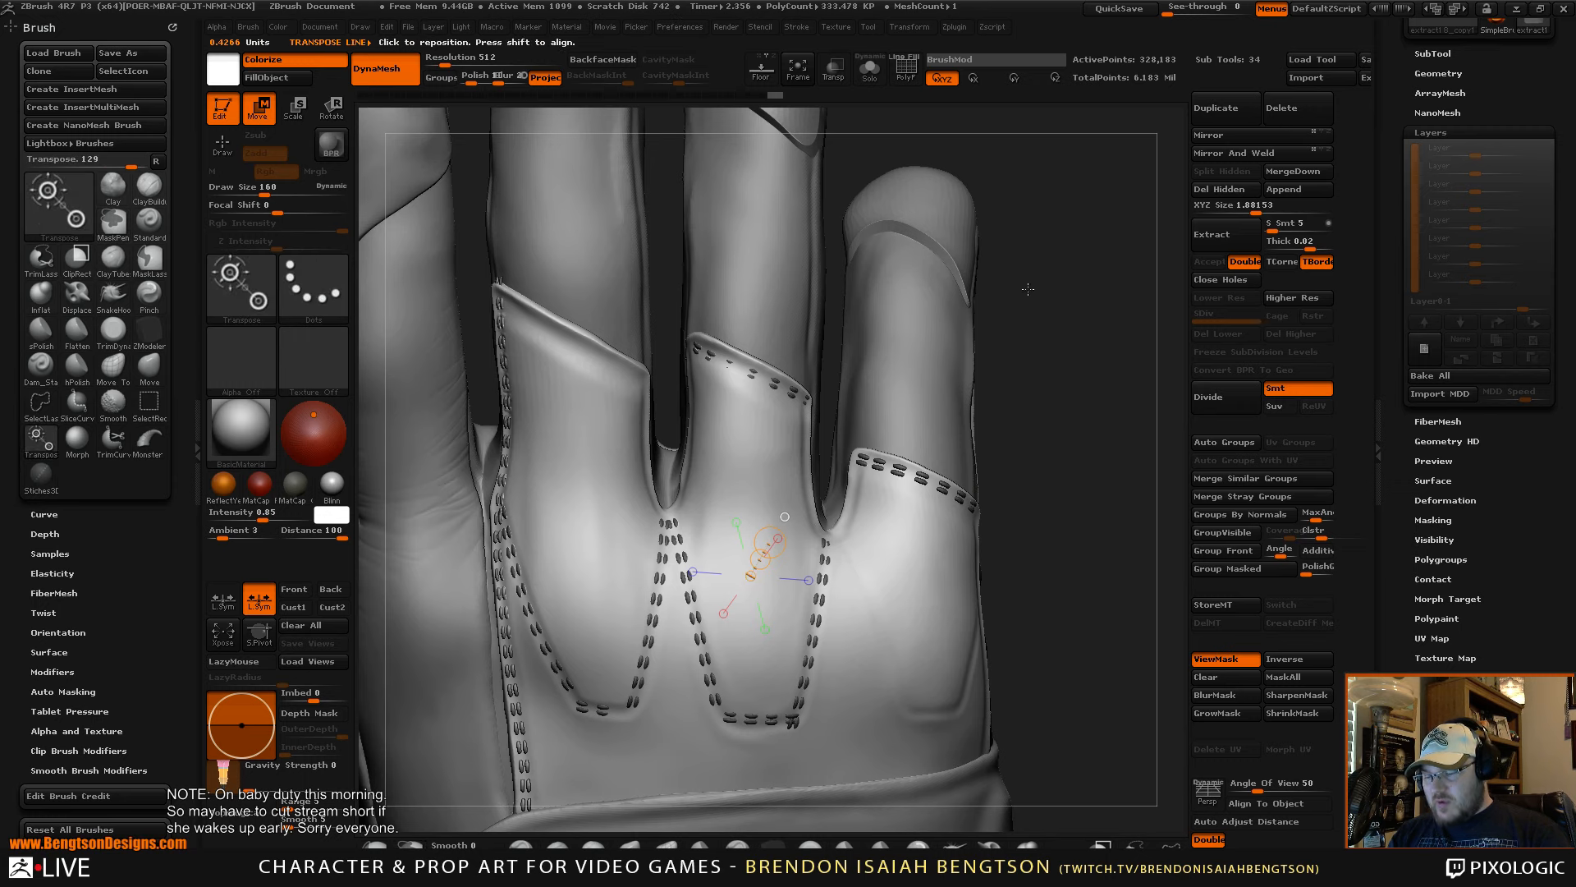
mouse_move(1075, 396)
left_mouse_down()
mouse_move(1094, 462)
mouse_move(1085, 433)
mouse_move(1049, 484)
mouse_move(1049, 535)
left_mouse_up()
key("q")
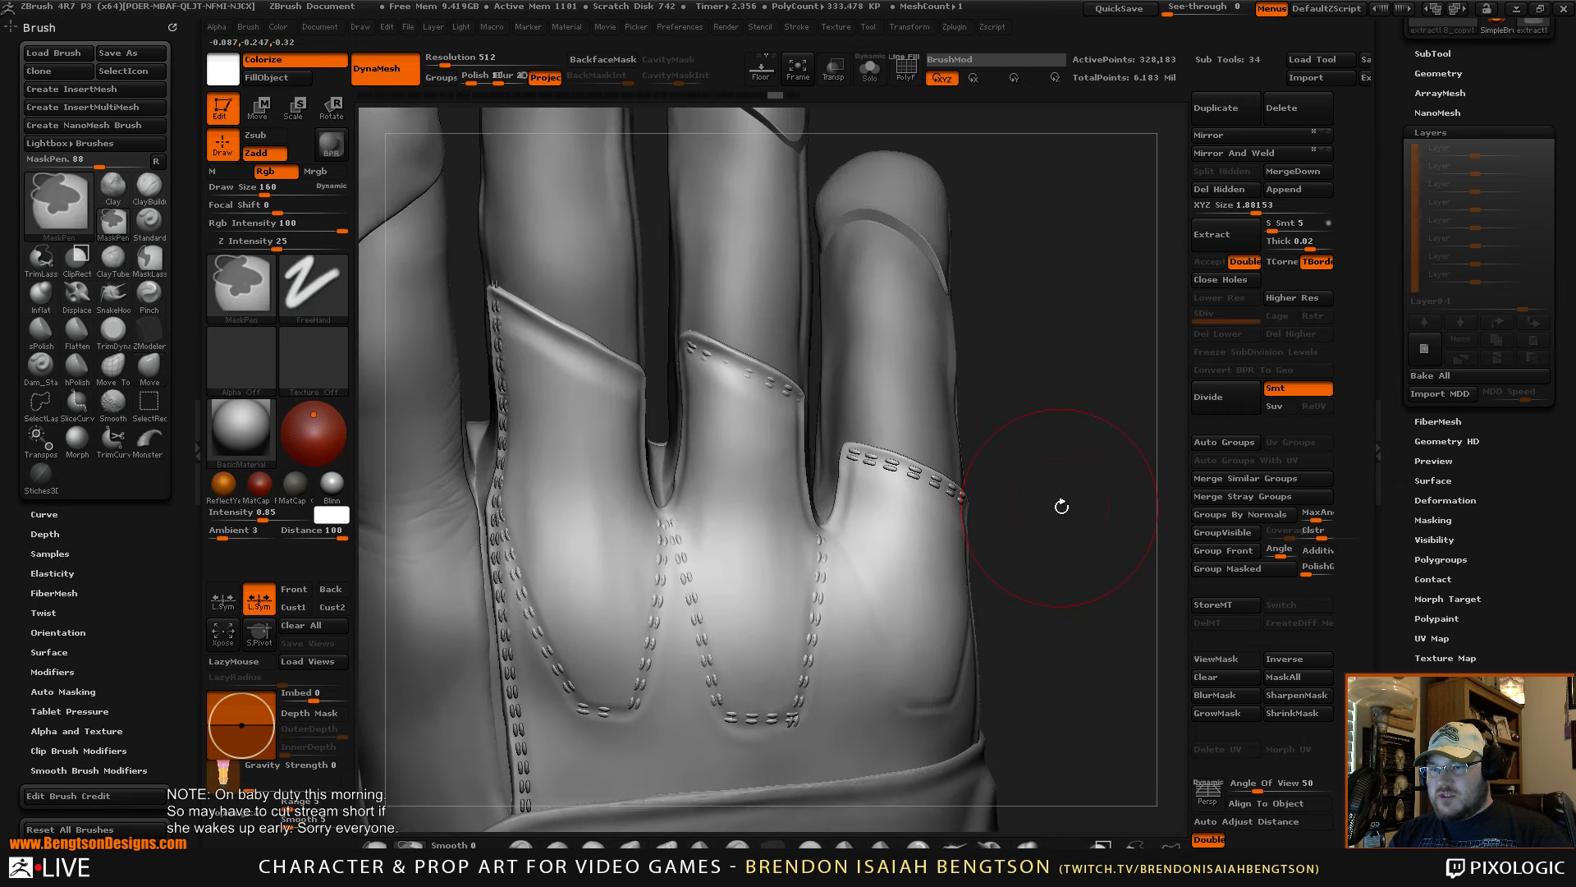
key("ctrl+h")
mouse_move(1085, 406)
left_mouse_down()
mouse_move(1062, 426)
mouse_move(1084, 454)
mouse_move(969, 336)
left_mouse_up()
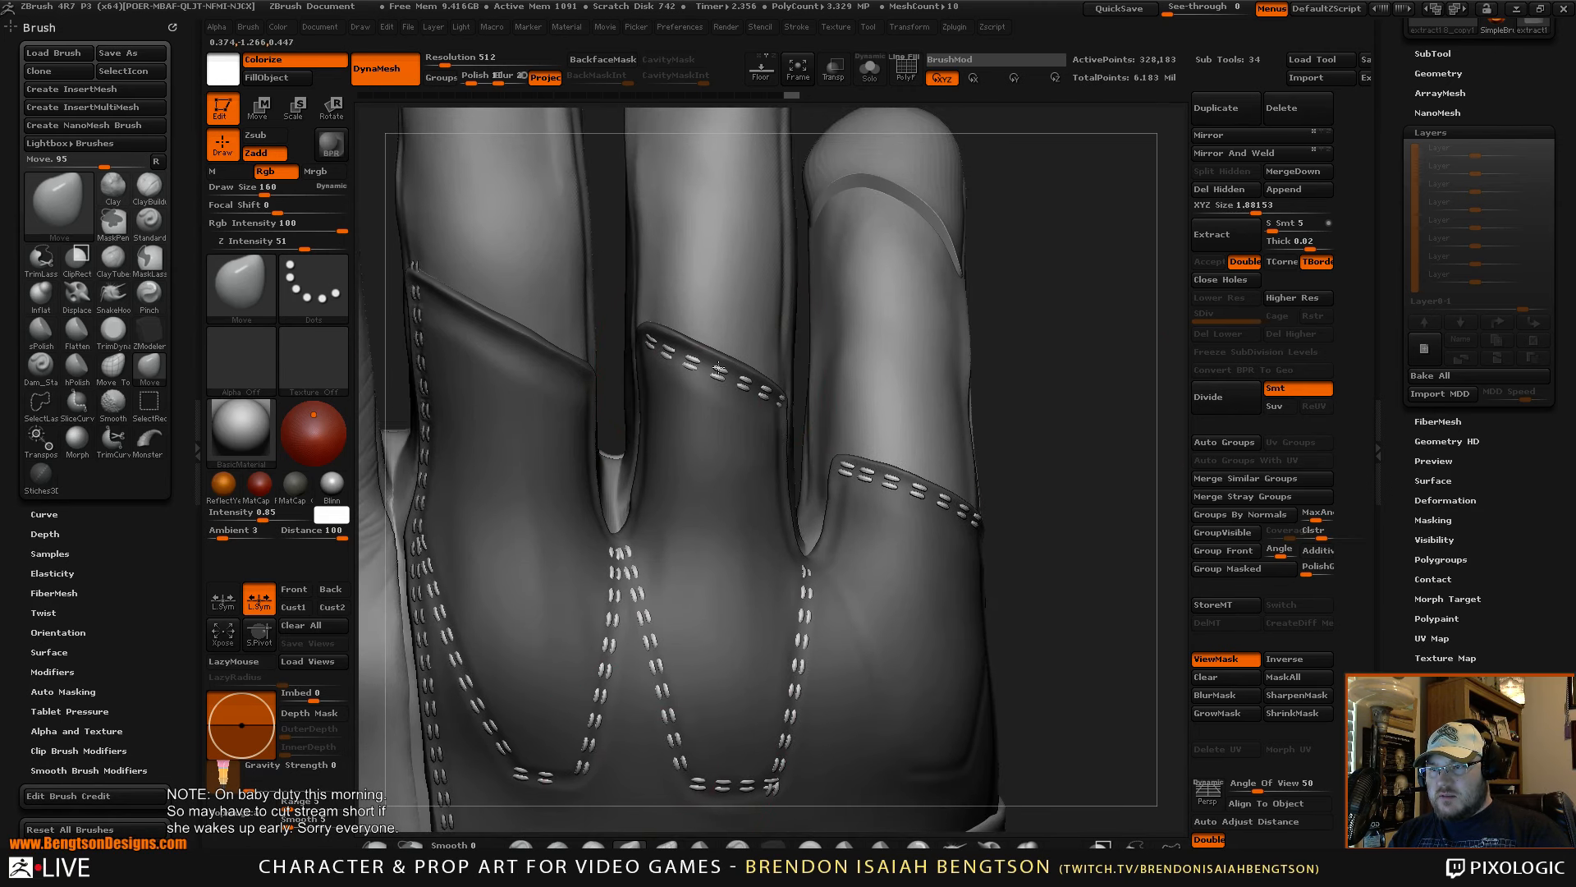
- Nudge the unmasked stitches into line along the ring finger's edge, the middle finger's U bottom and the seam tops between the fingers
mouse_move(719, 368)
left_mouse_down()
mouse_move(779, 408)
mouse_move(719, 370)
left_mouse_up()
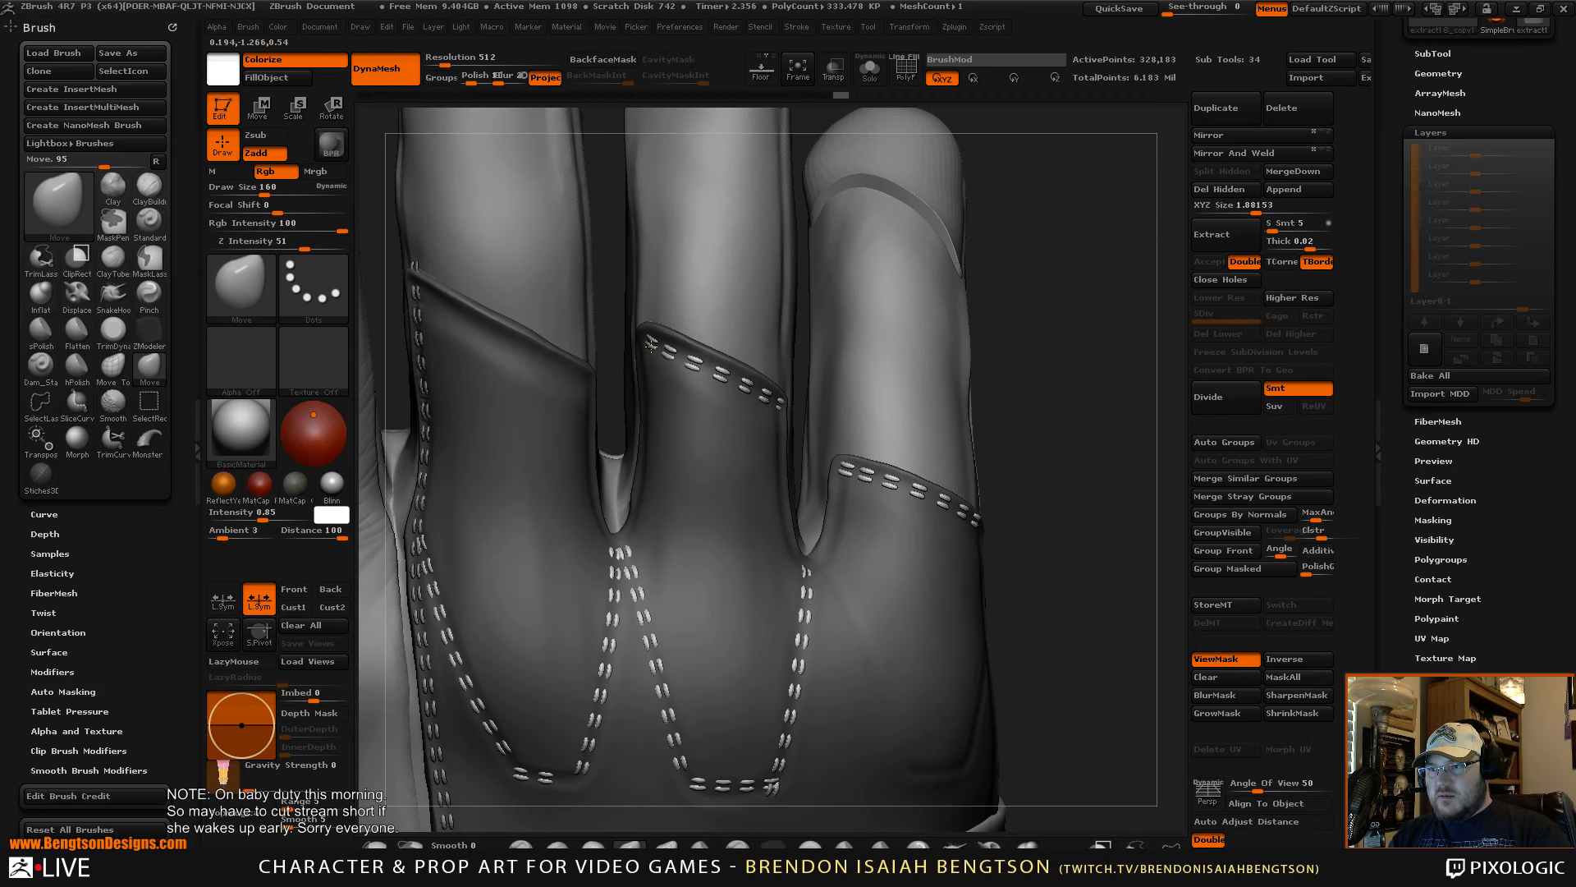
left_click_drag(1153, 316, 1104, 394)
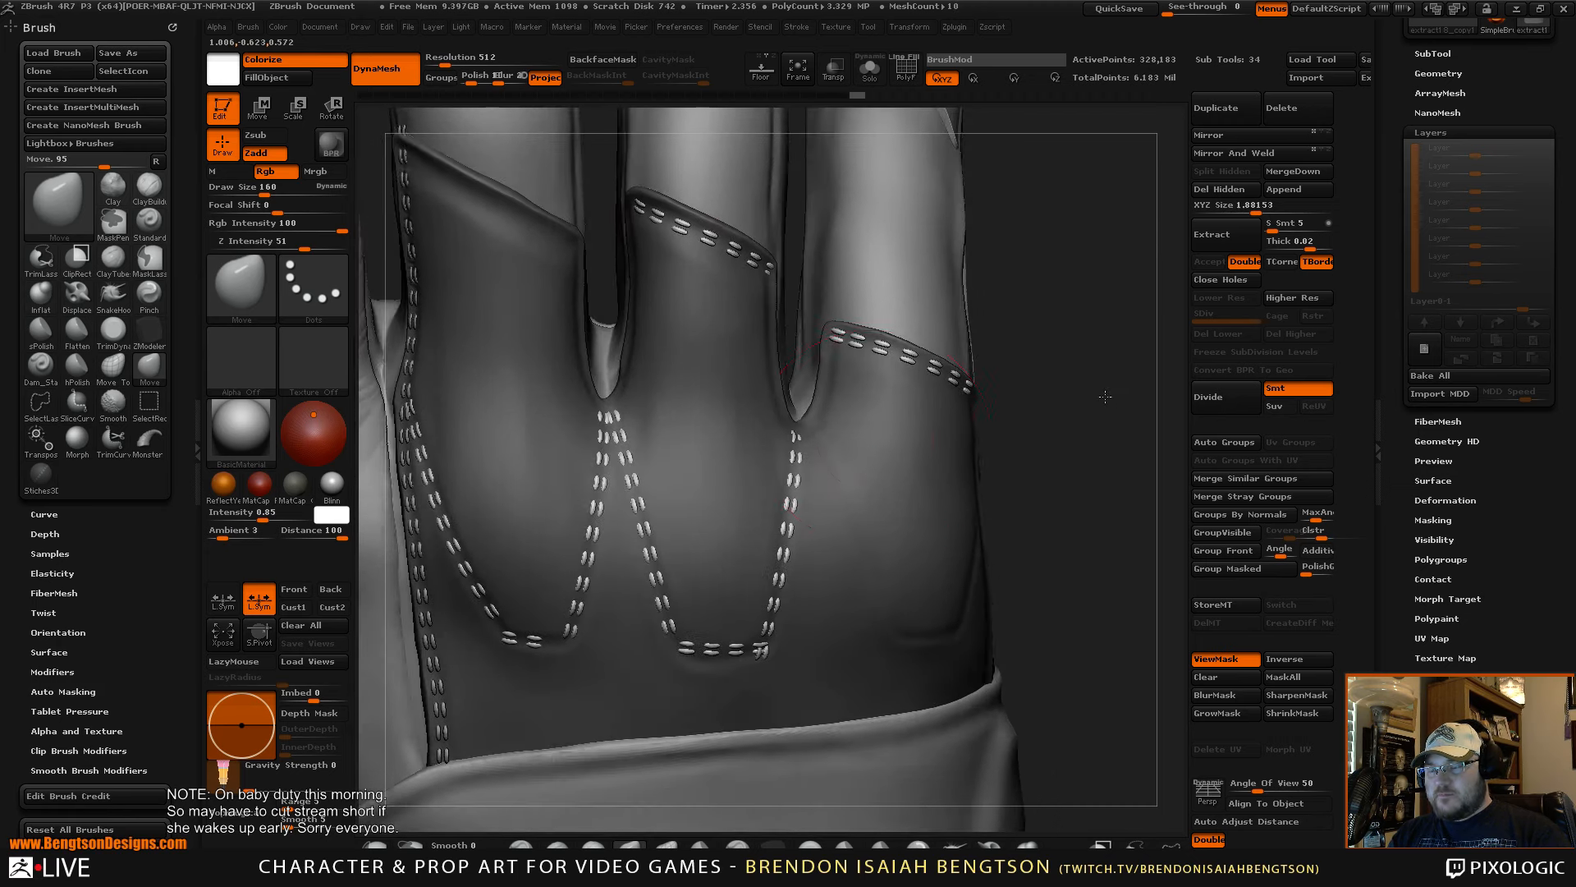
left_click_drag(525, 637, 526, 643)
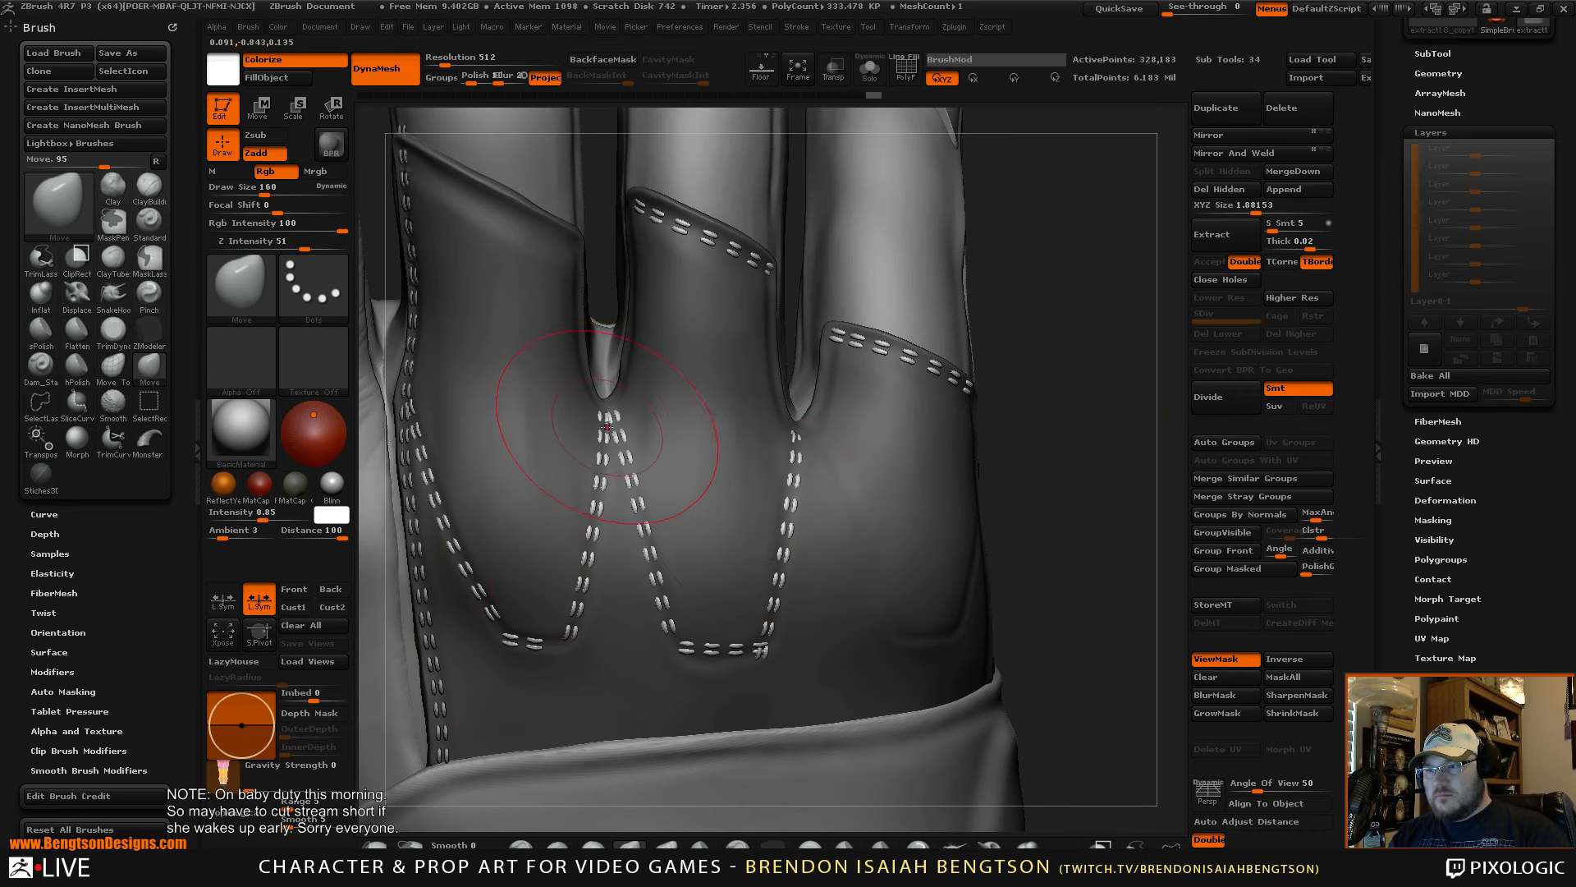
left_click_drag(610, 418, 610, 419)
left_click_drag(1113, 319, 1120, 316, "alt")
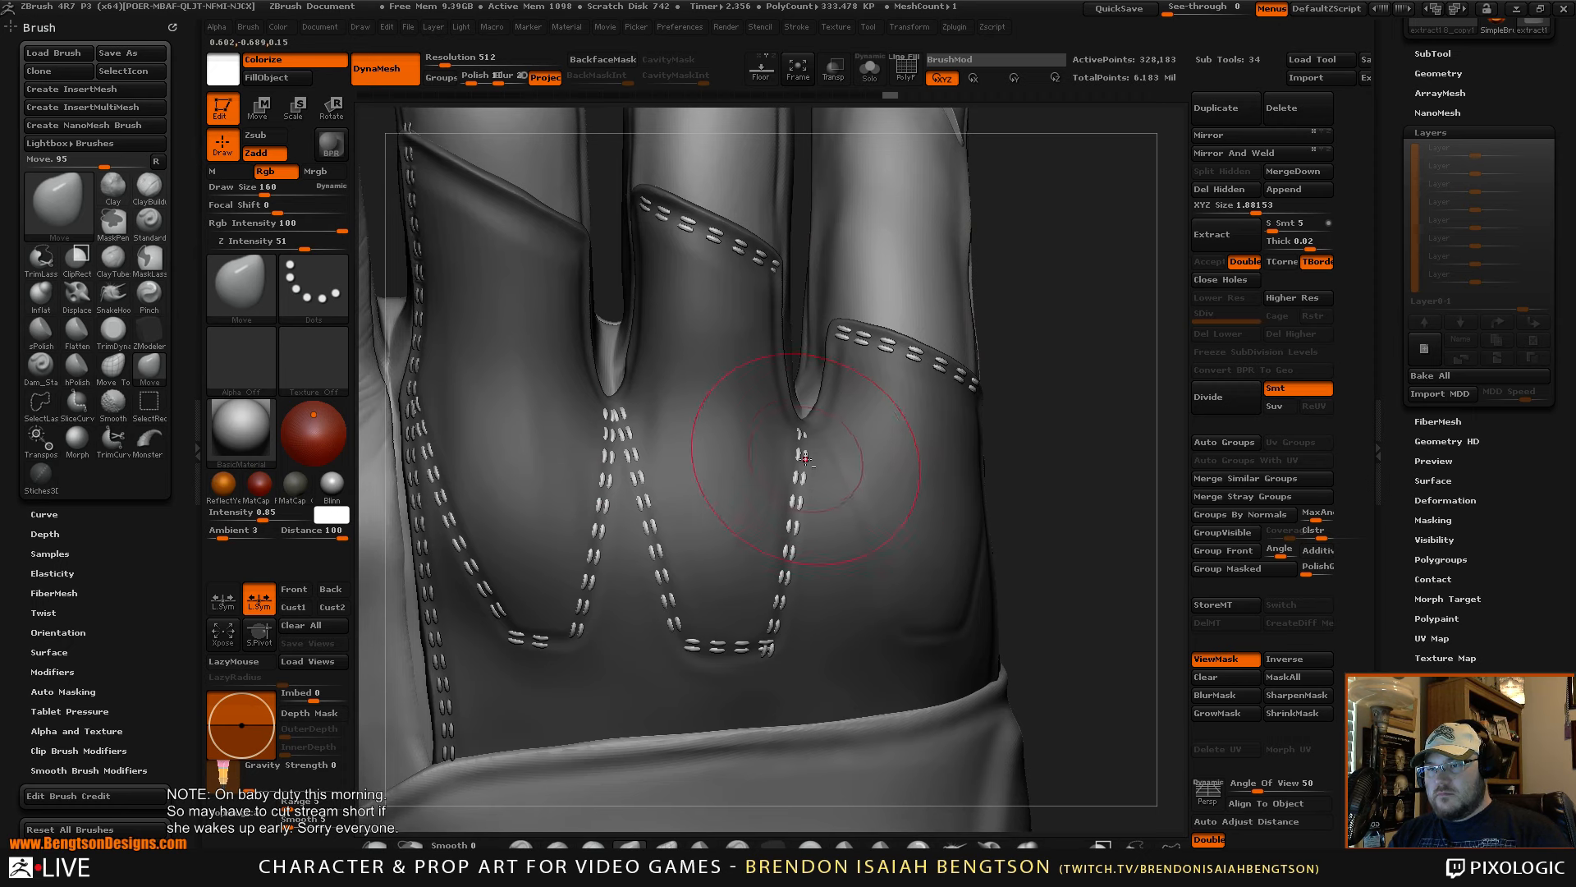
left_click_drag(807, 448, 807, 445)
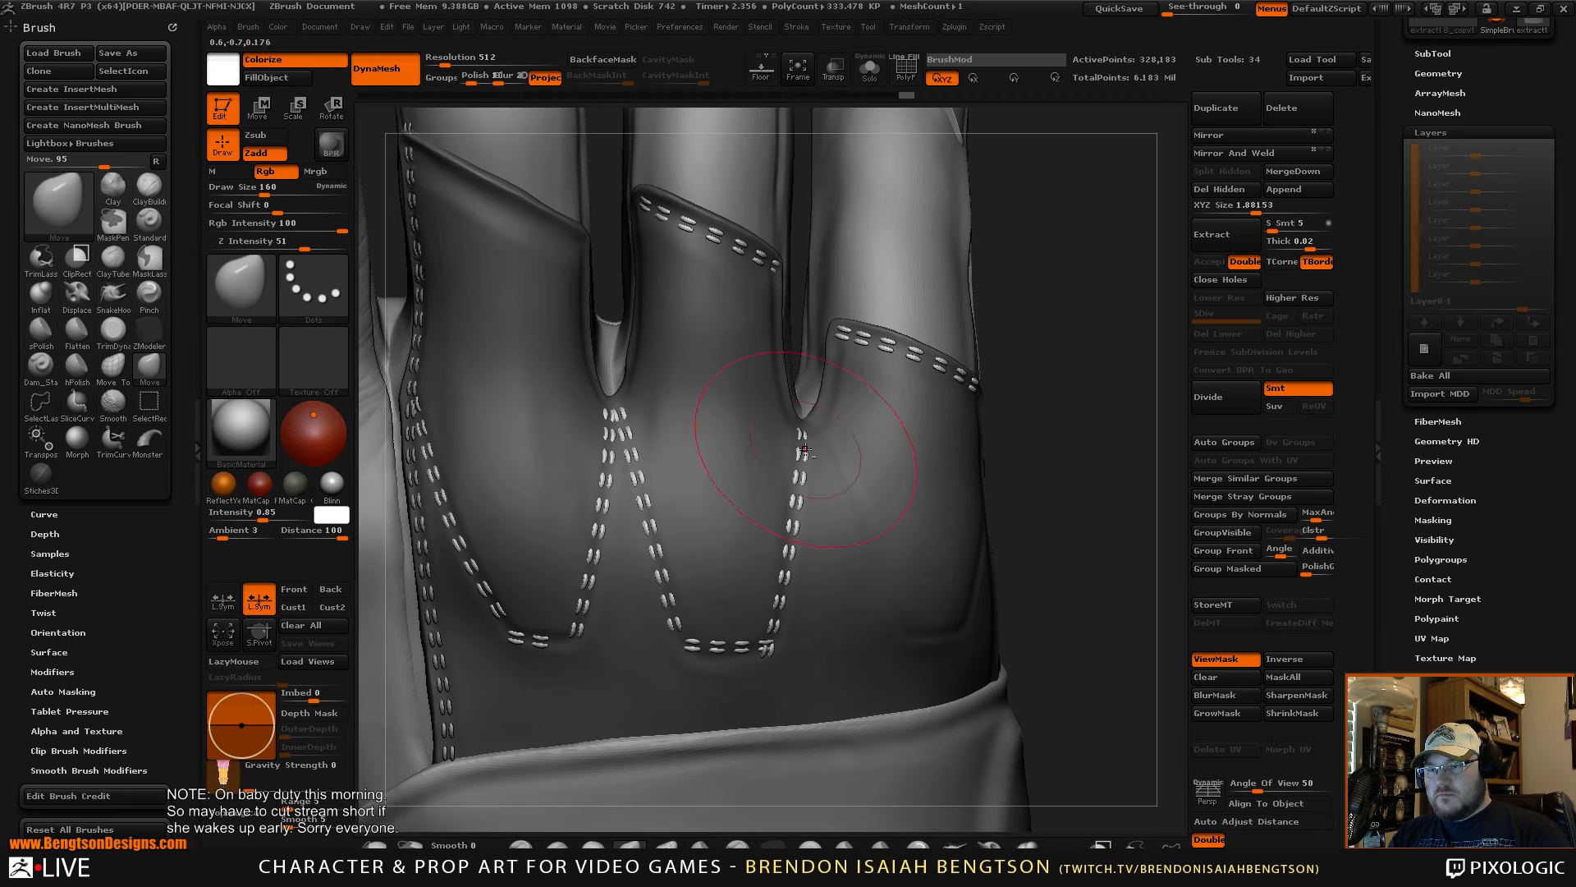
- Examine the stitch rows from several angles and show the polyframe on the little-finger side of the panel
left_click_drag(1048, 465, 1173, 446)
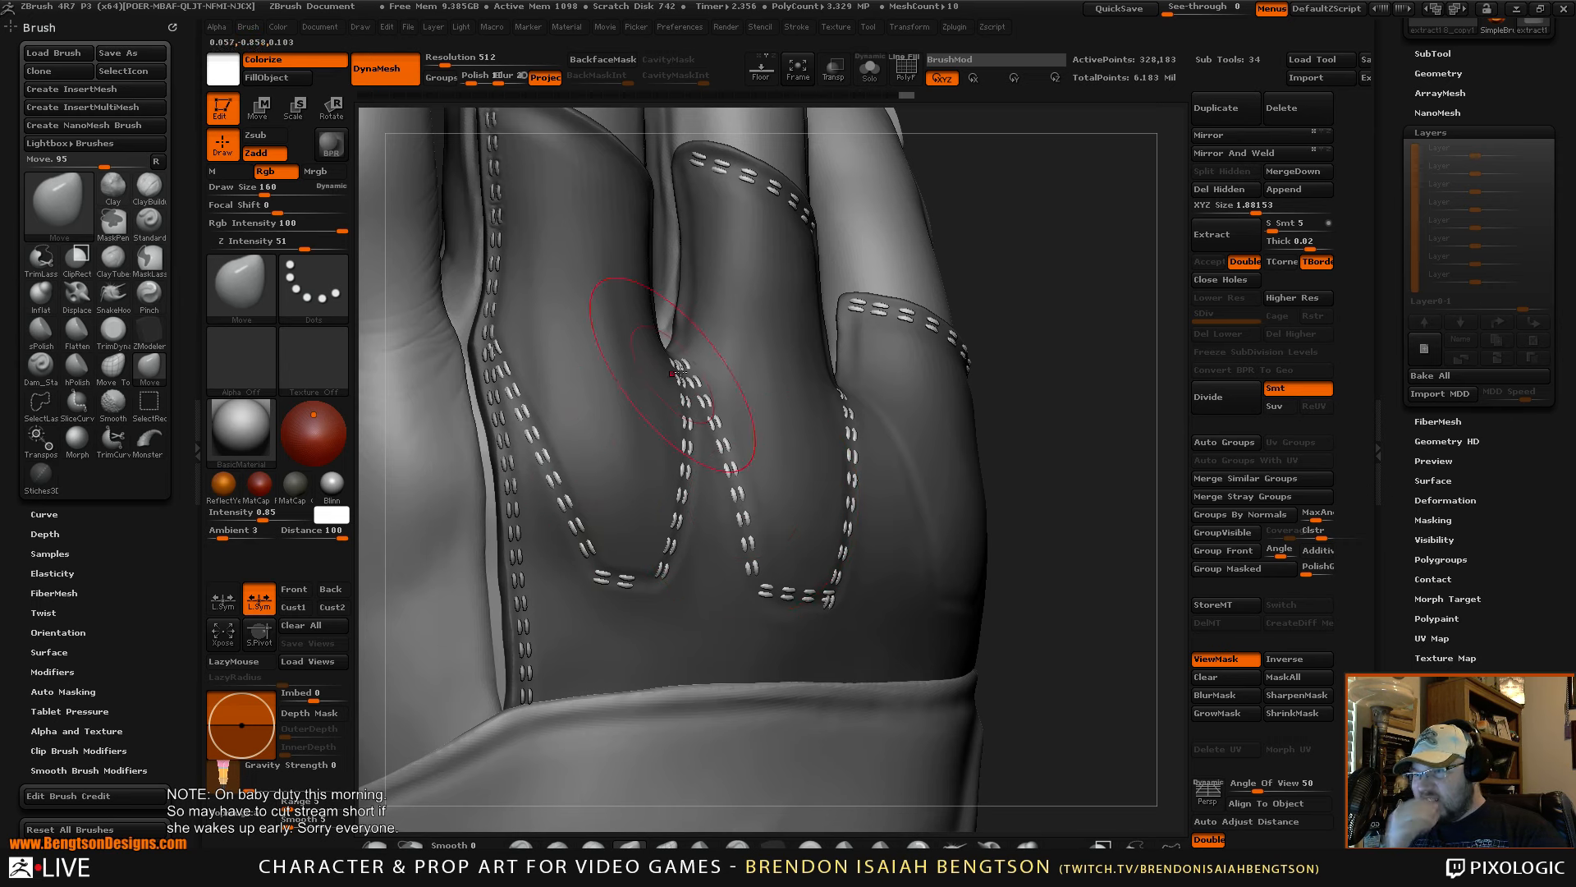
left_click_drag(907, 193, 743, 197)
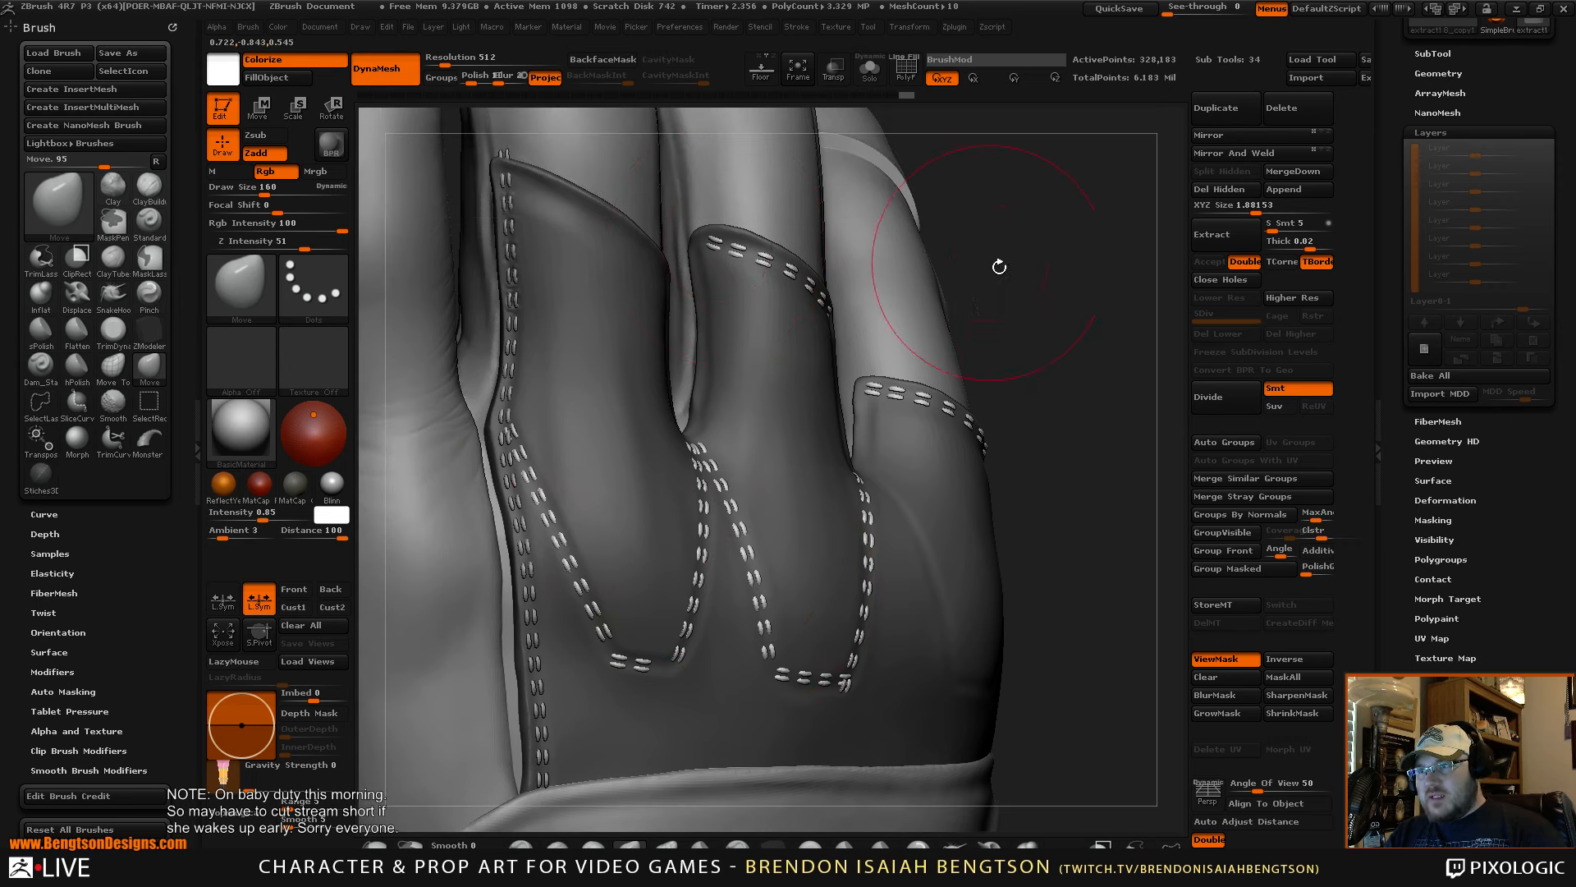
left_click_drag(999, 263, 1003, 337)
left_click_drag(1053, 262, 1042, 337)
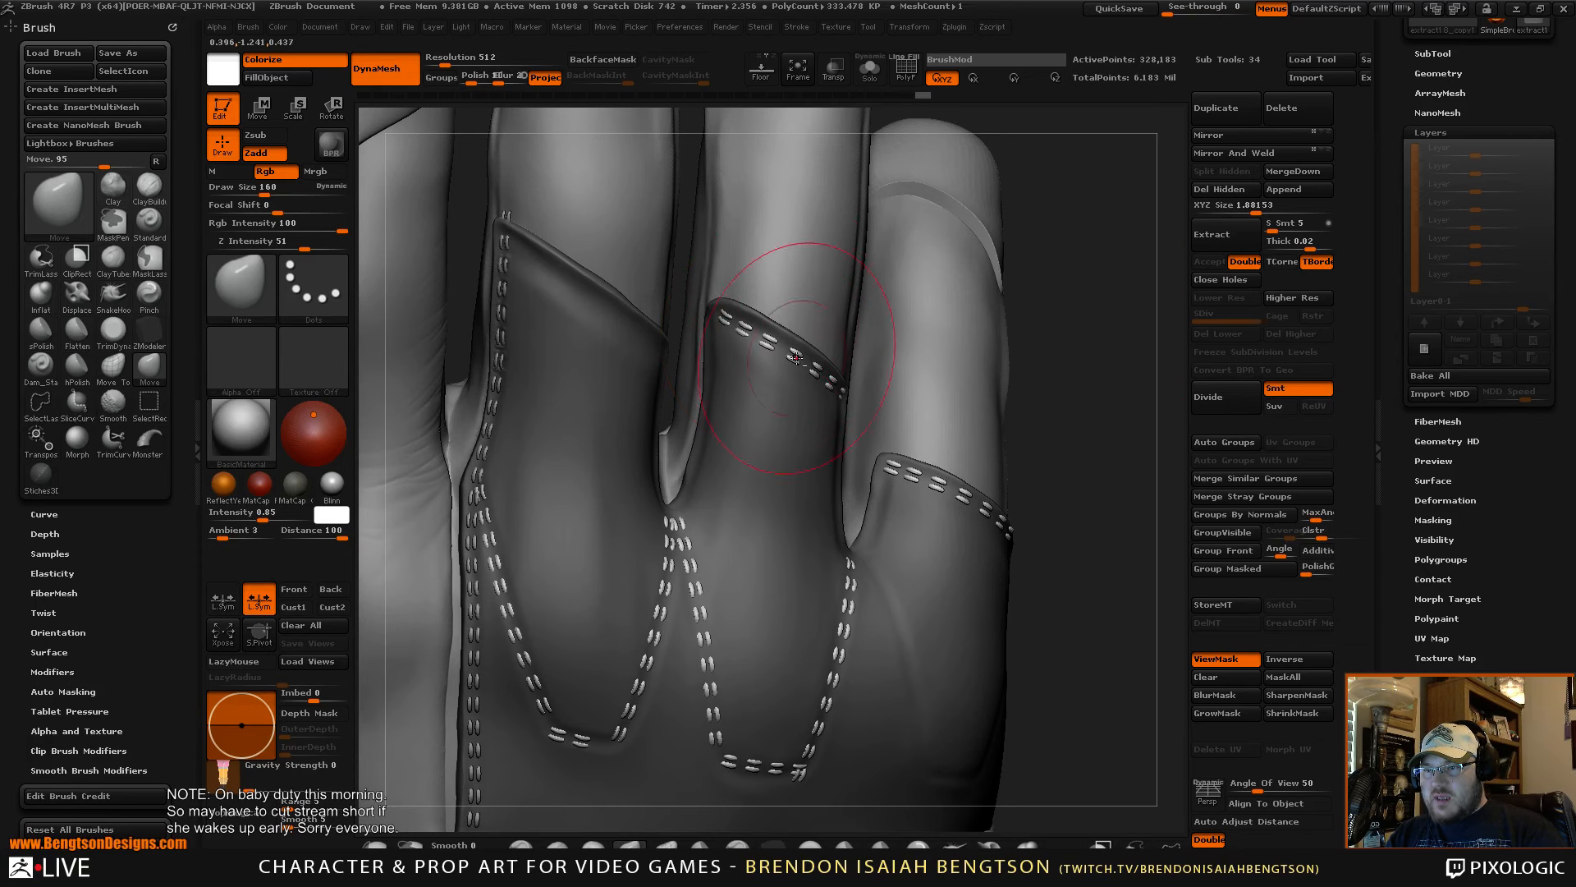
mouse_move(1084, 427)
left_mouse_down()
mouse_move(1110, 482)
mouse_move(1085, 456)
mouse_move(1016, 473)
left_mouse_up()
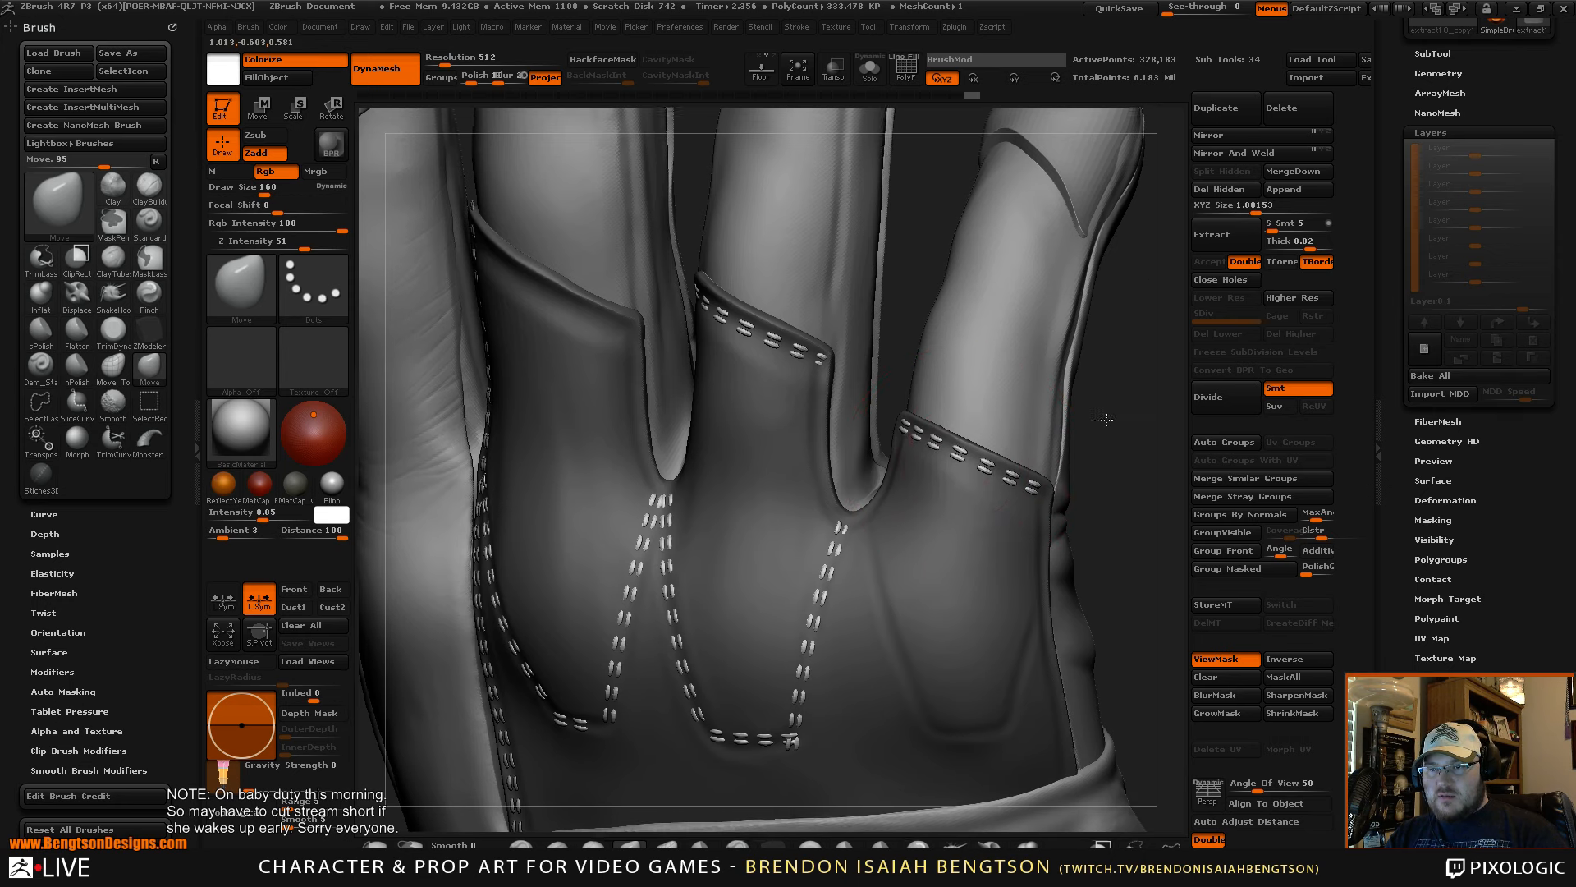
mouse_move(1092, 345)
left_mouse_down()
mouse_move(1118, 267)
mouse_move(1088, 427)
mouse_move(1108, 433)
mouse_move(1118, 482)
mouse_move(991, 451)
mouse_move(1006, 451)
left_mouse_up()
key("shift+f")
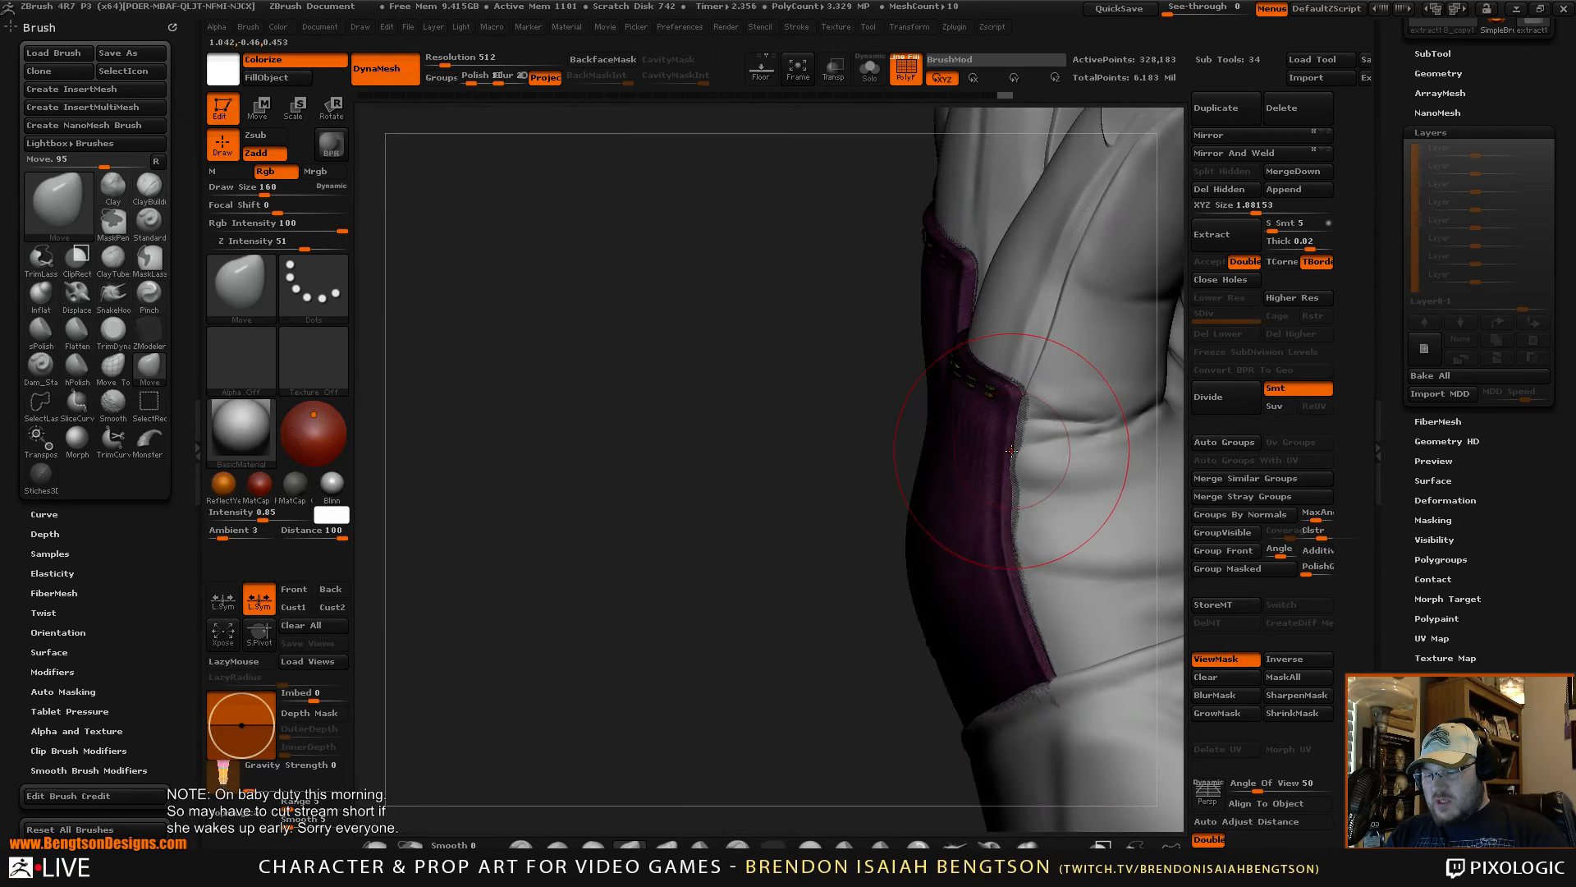
- Isolate the purple glove piece so the rest of the hand is hidden
key("alt+s")
mouse_move(1107, 304)
left_mouse_down()
mouse_move(1045, 328)
mouse_move(1035, 410)
left_mouse_up()
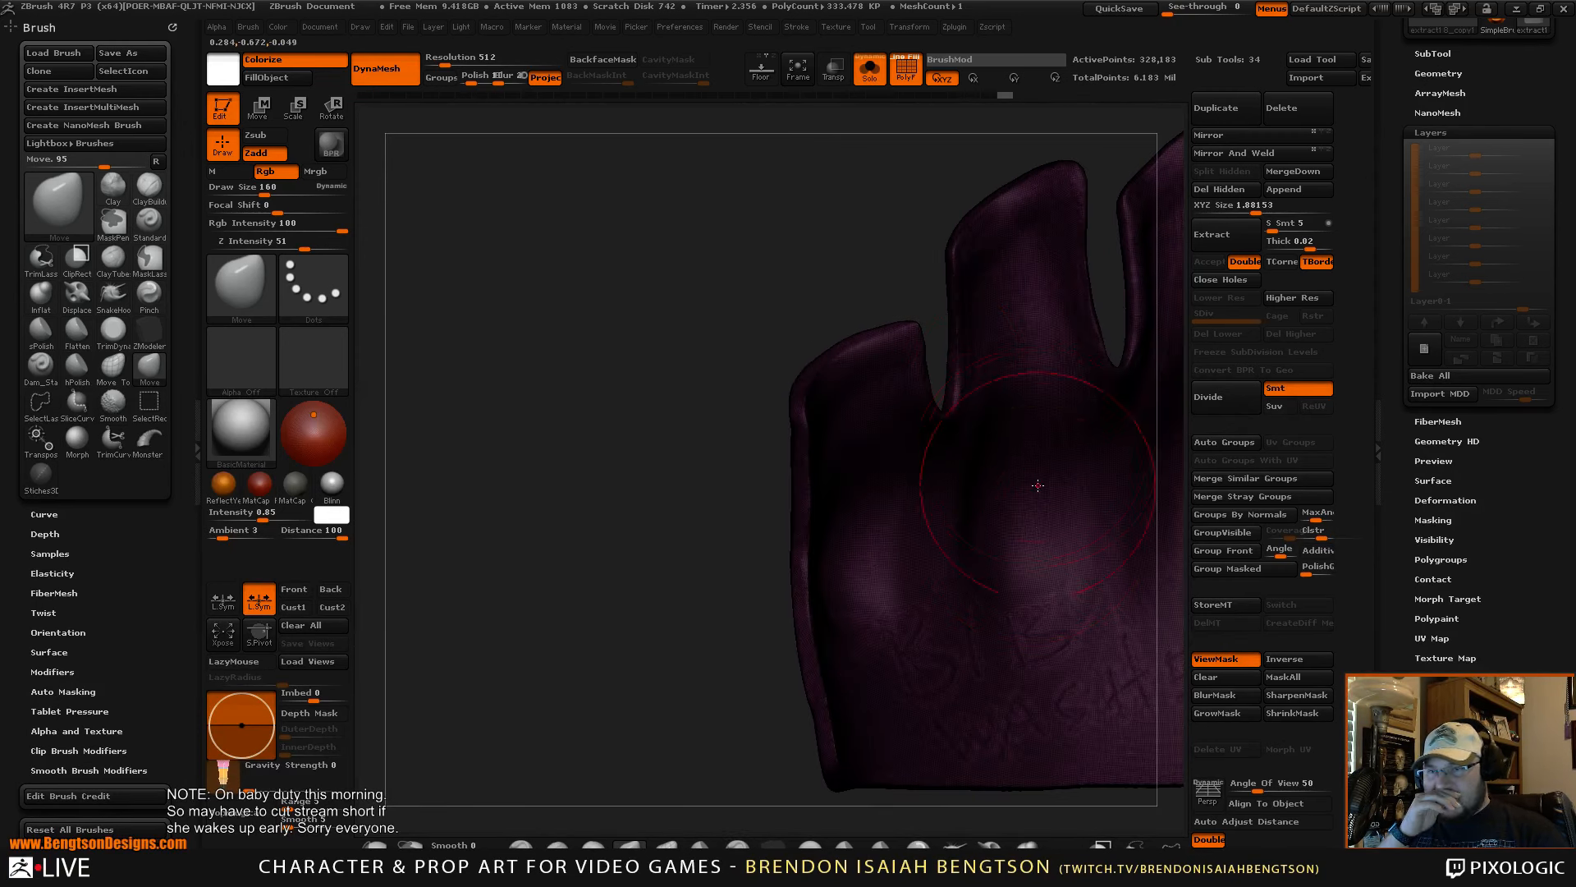
mouse_move(1016, 468)
left_mouse_down()
mouse_move(1083, 470)
mouse_move(1101, 493)
left_mouse_up()
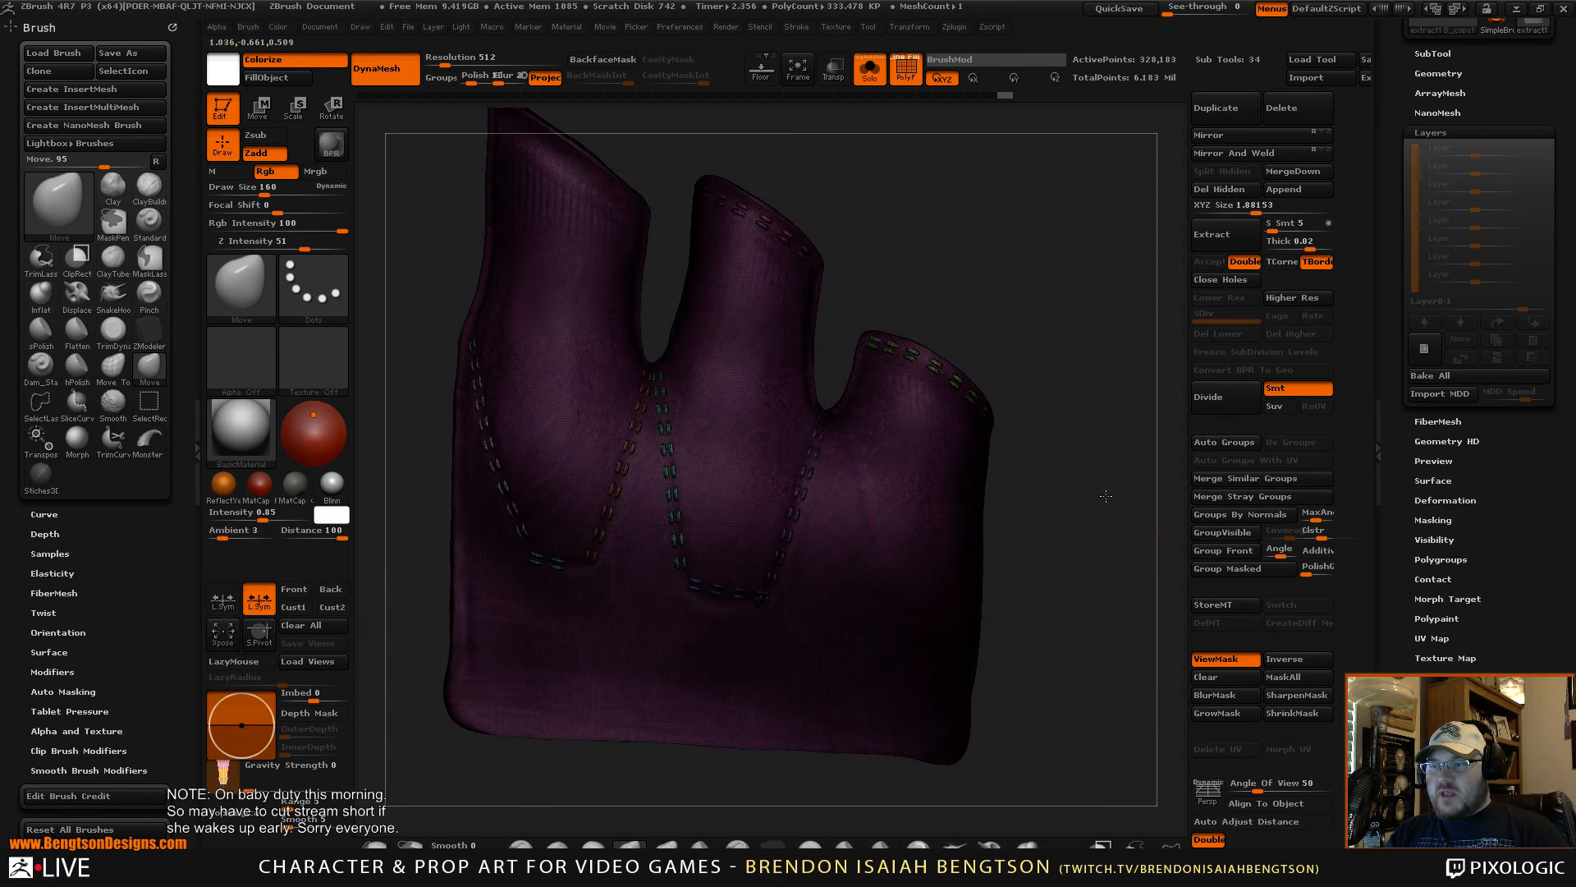
- Hide the glove's base surface to inspect the existing stitches alone, and restore the full glove's visibility
left_click(907, 555, "ctrl+shift")
left_click(907, 555, "ctrl+shift")
mouse_move(1010, 643)
left_mouse_down()
mouse_move(996, 715)
mouse_move(835, 465)
left_mouse_up()
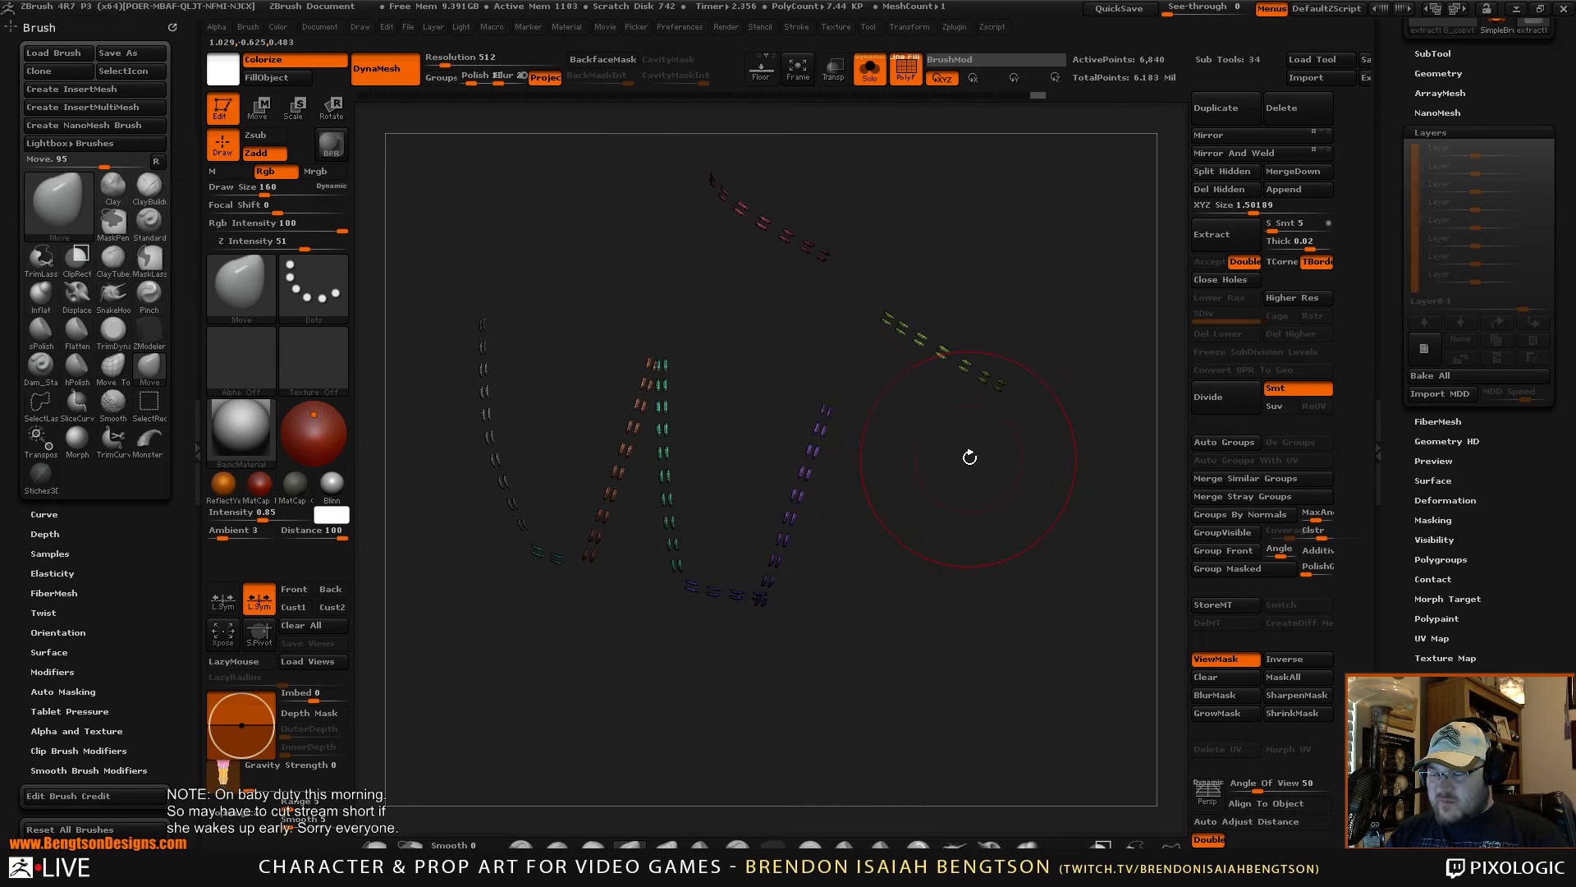
left_click(1111, 309, "ctrl+shift")
- With polygroup colours hidden, lay a Stiches3D row at draw size 45 down the inner seam of the little-finger panel
mouse_move(1095, 349)
left_mouse_down("alt")
mouse_move(1082, 468)
mouse_move(1038, 462)
left_mouse_up("alt")
key("shift+f")
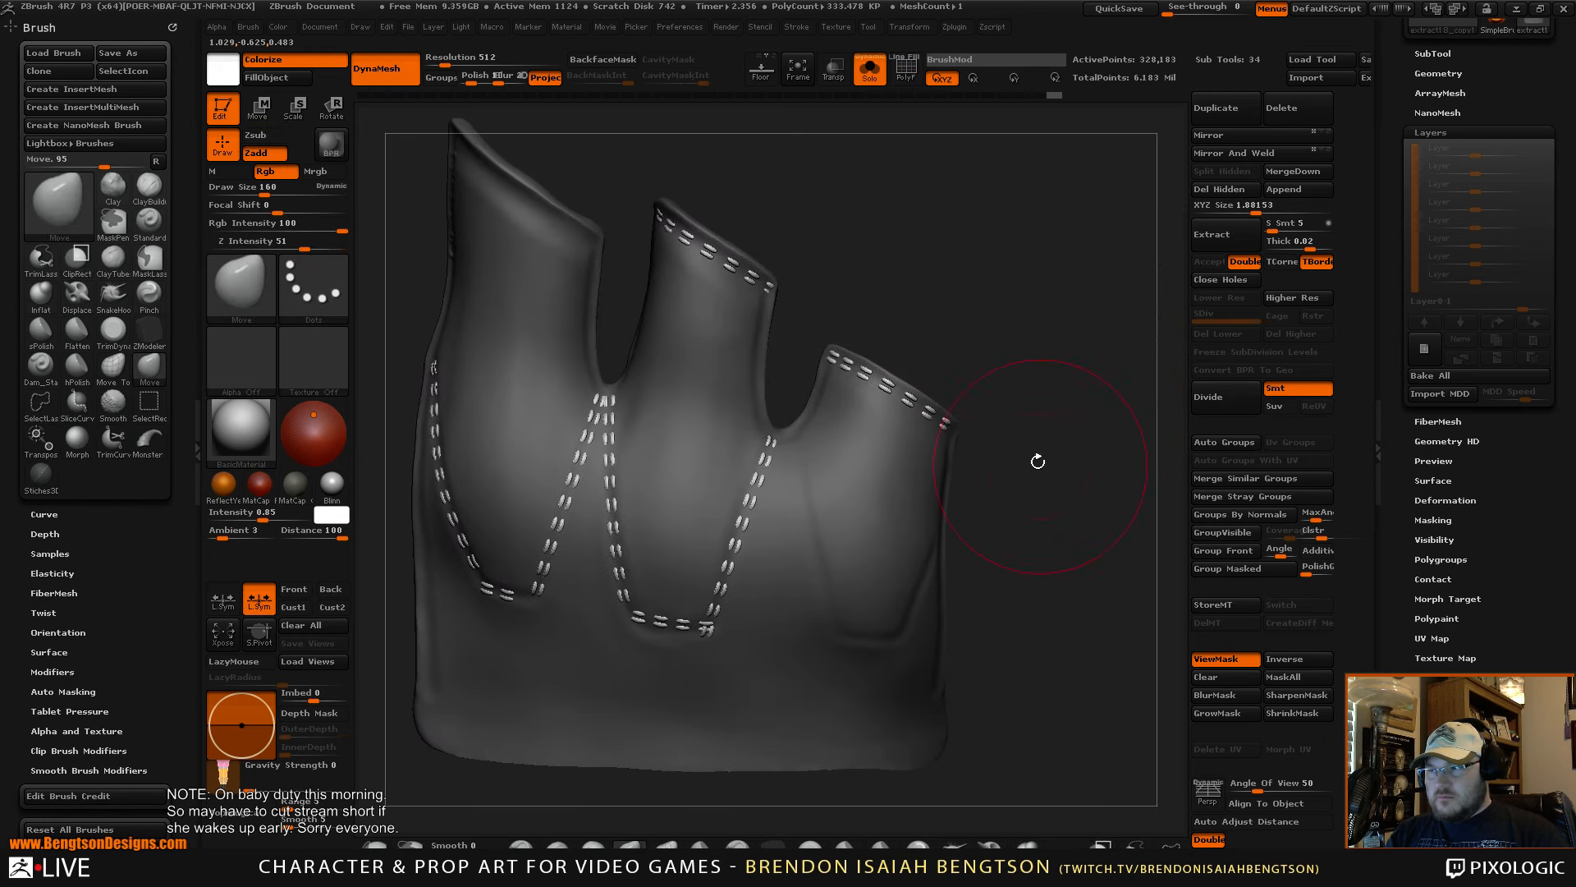
left_click_drag(264, 189, 230, 189)
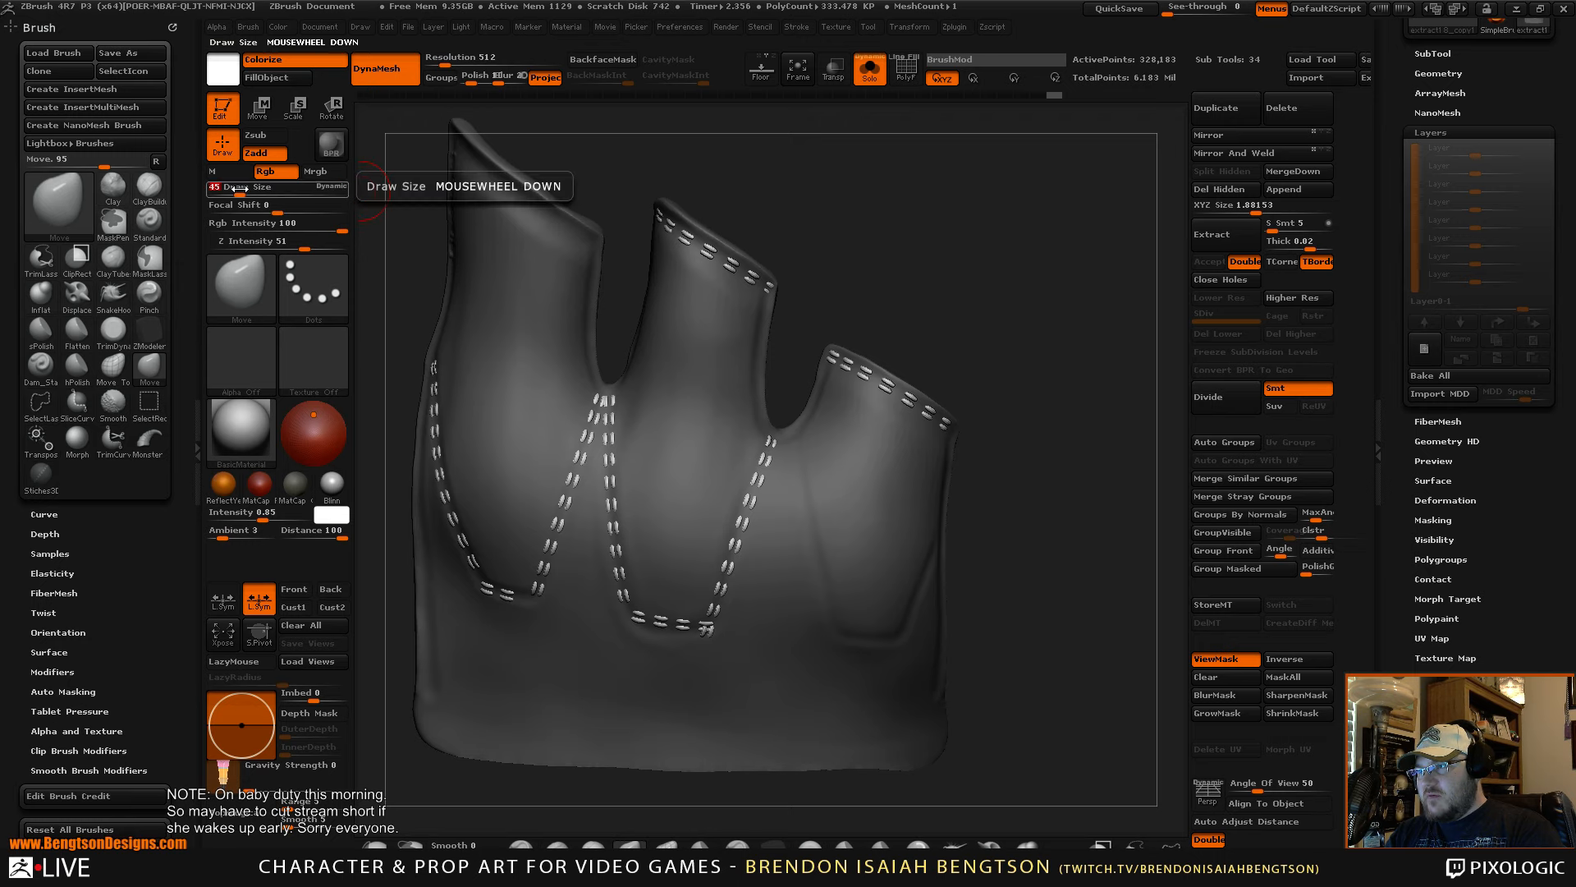
left_click(40, 472)
left_click_drag(1053, 448, 1036, 423)
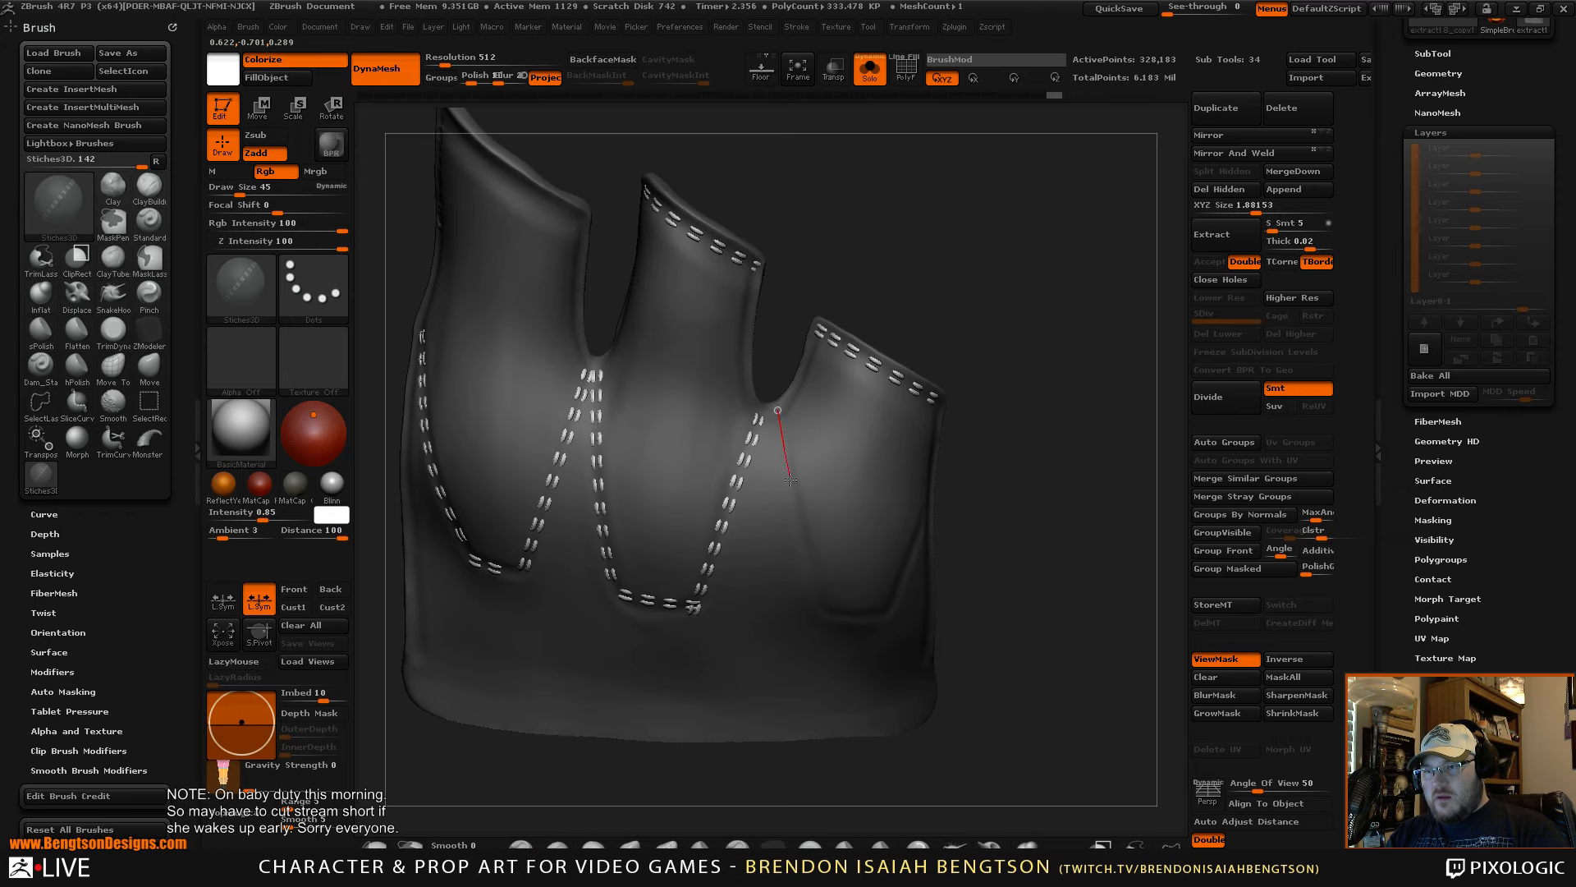
left_click_drag(822, 614, 823, 615)
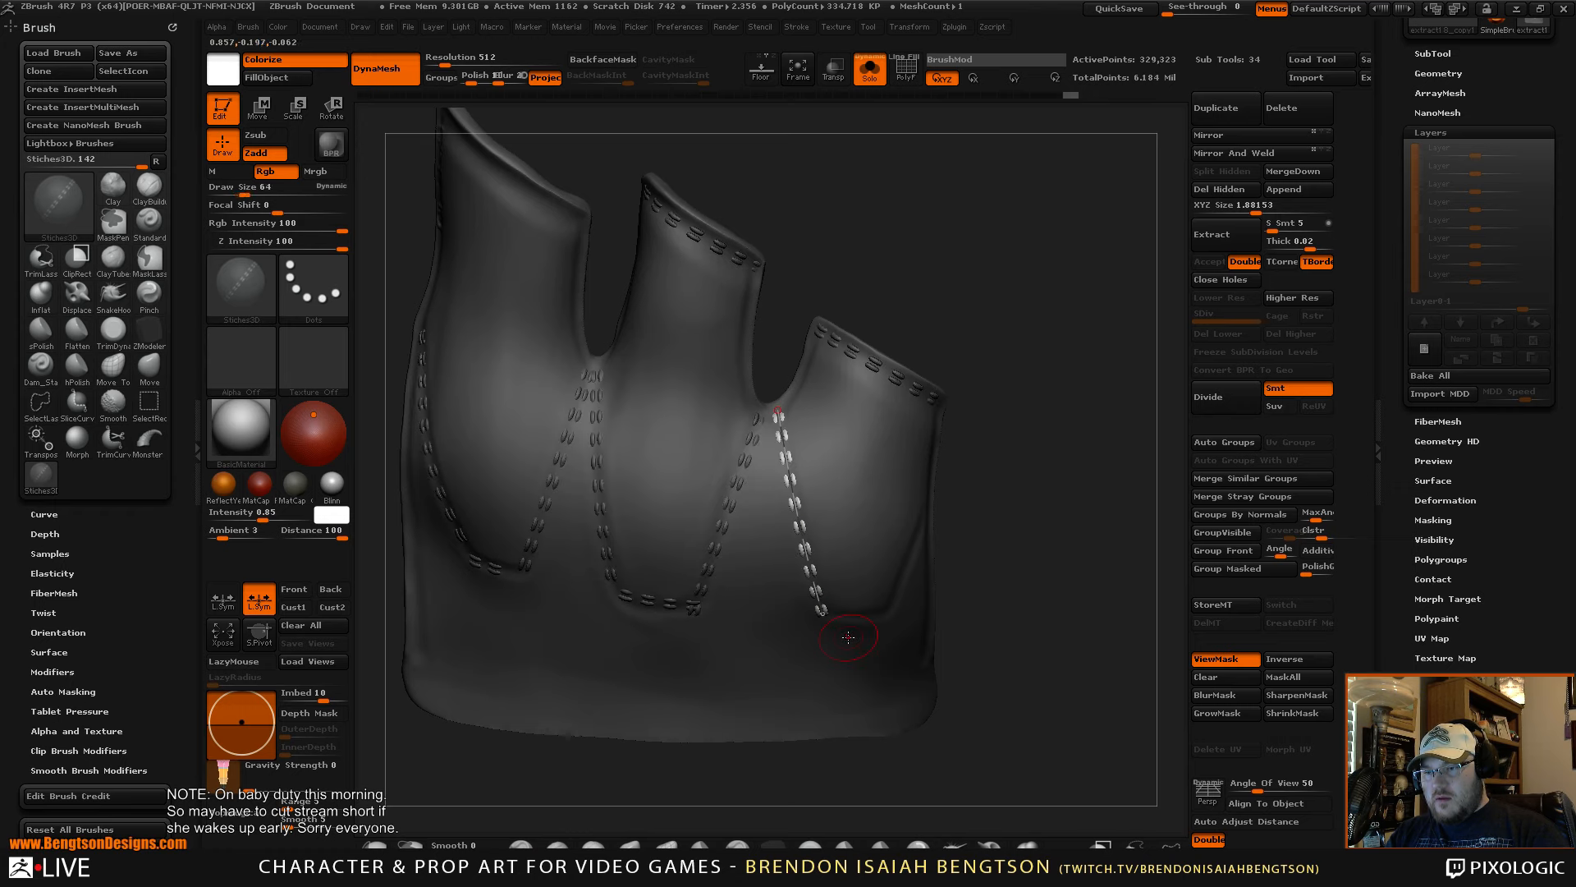
- Add a row of stitches down the glove's outer side edge, from the little-finger opening to near the cuff
mouse_move(1079, 613)
left_mouse_down()
mouse_move(1030, 546)
mouse_move(1115, 553)
mouse_move(1085, 511)
left_mouse_up()
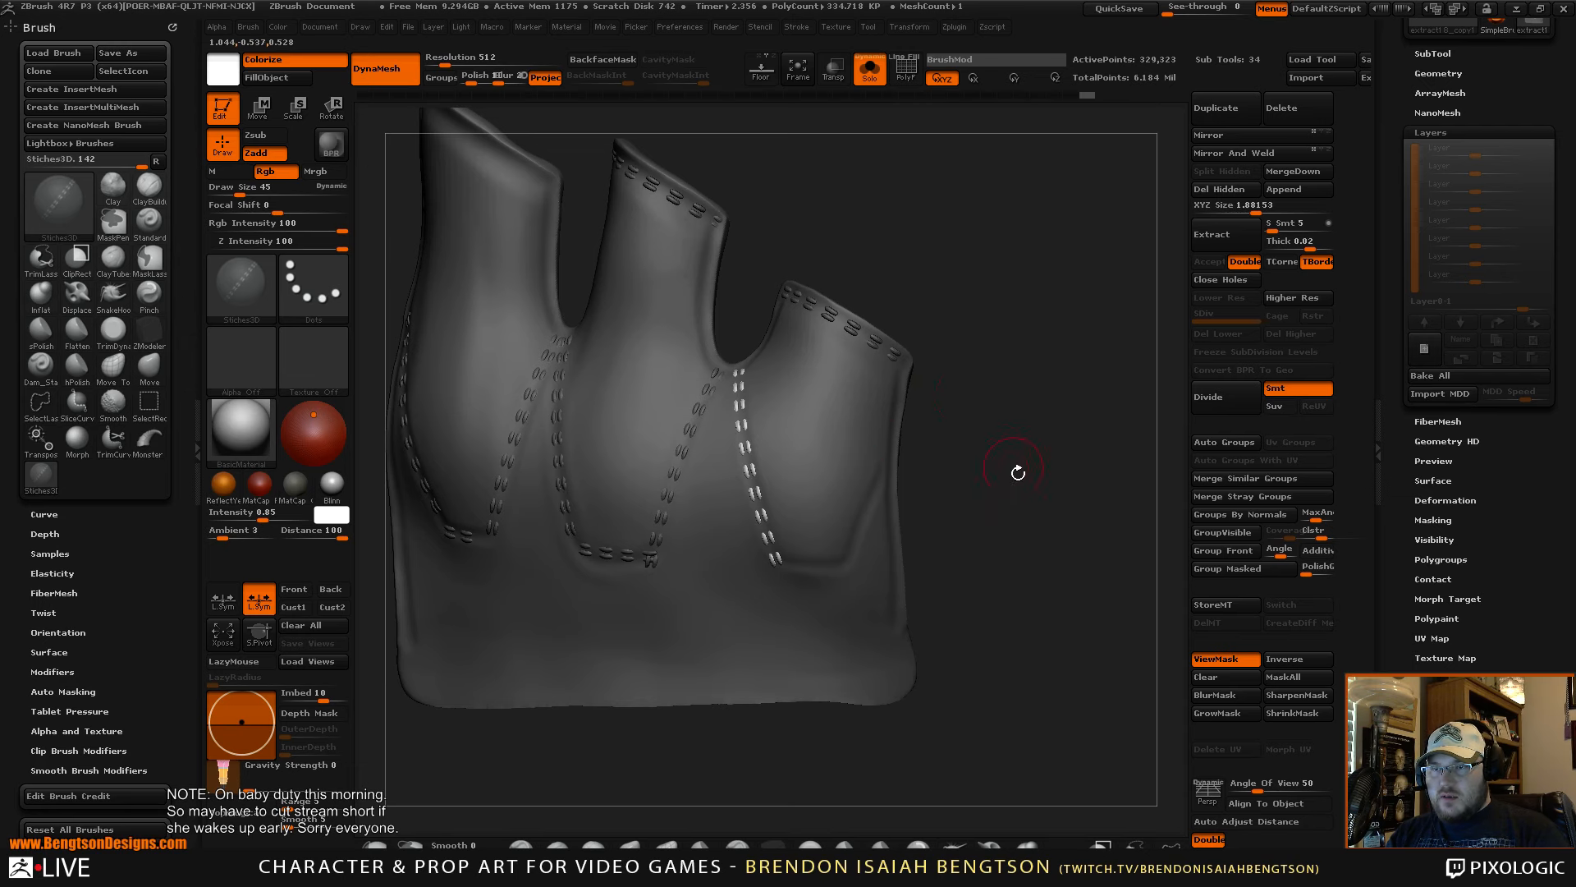
left_click_drag(1018, 472, 960, 426)
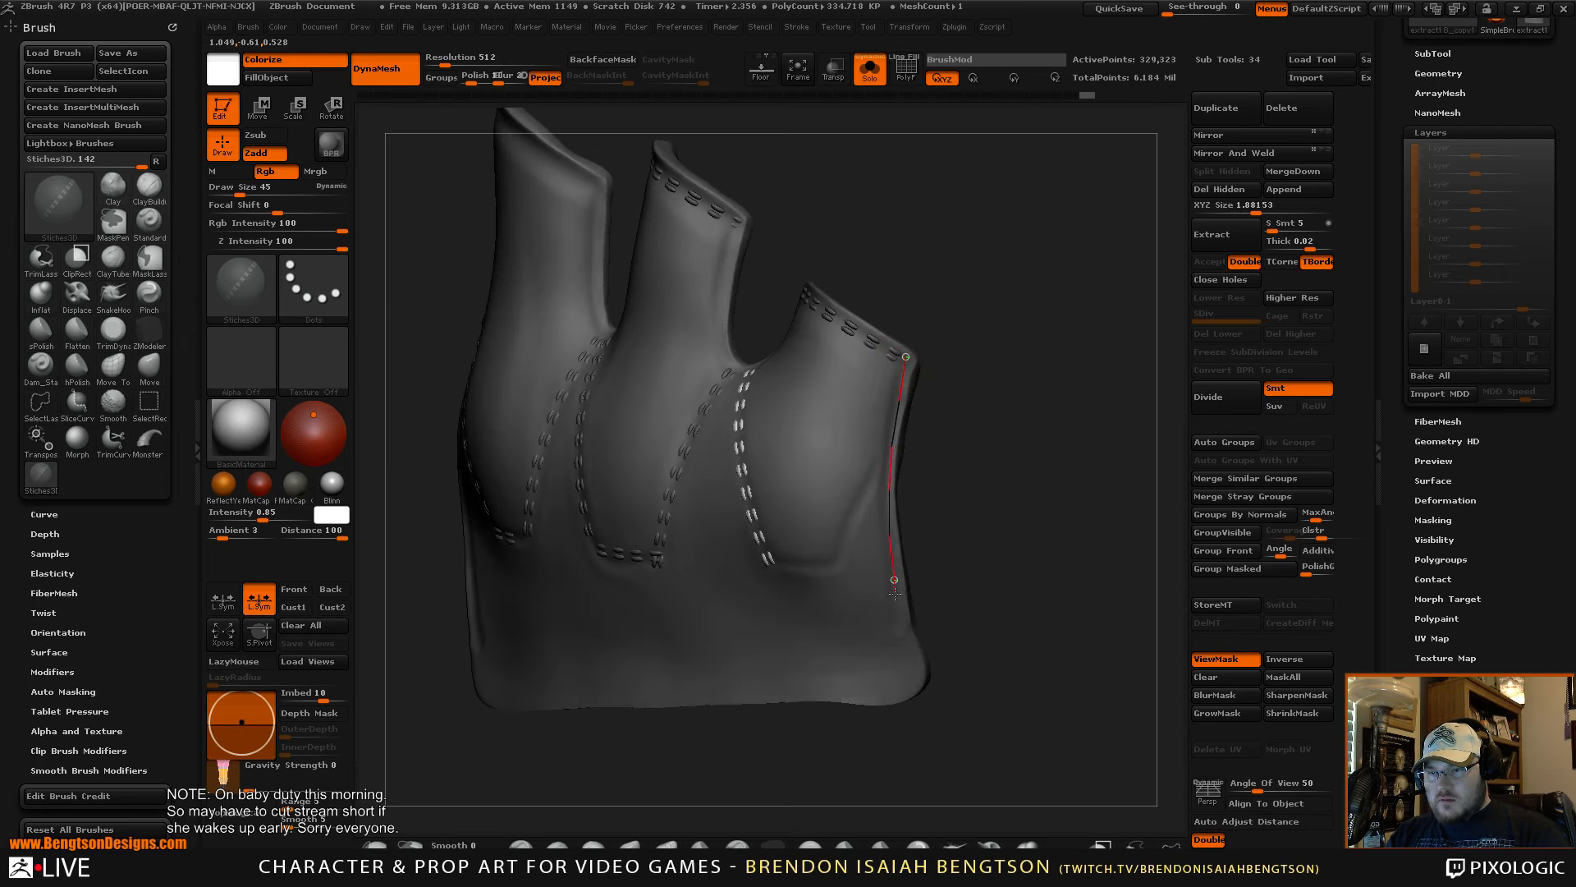
left_click_drag(906, 675, 905, 668)
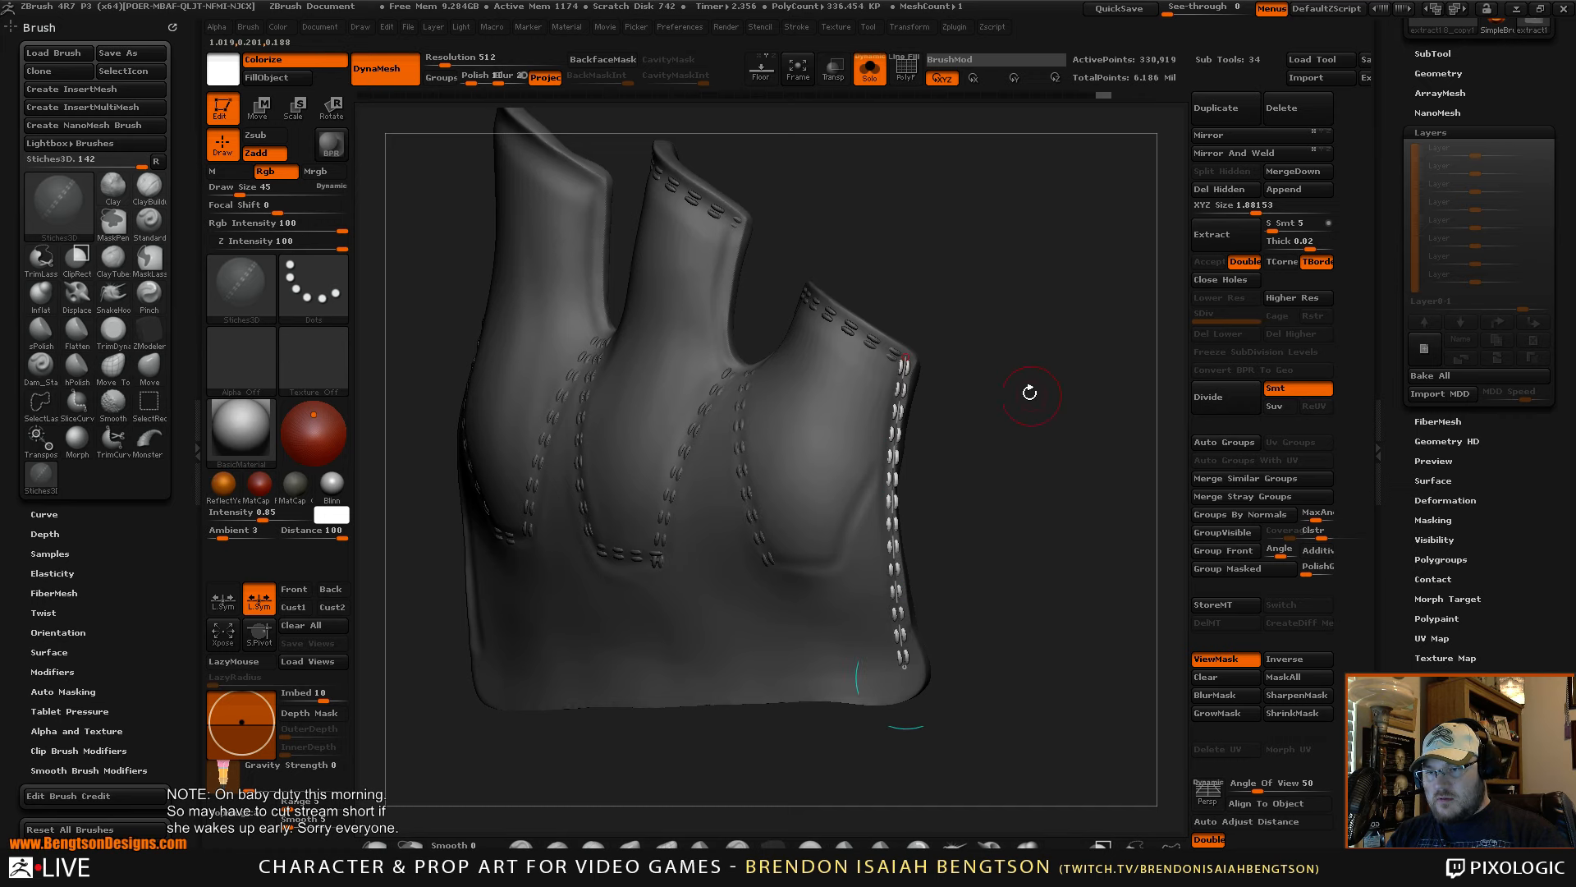
- Stitch the outer seam and the short bottom seam of the little-finger panel to close its outline
left_click_drag(1011, 468, 1031, 485)
left_click_drag(971, 530, 983, 561)
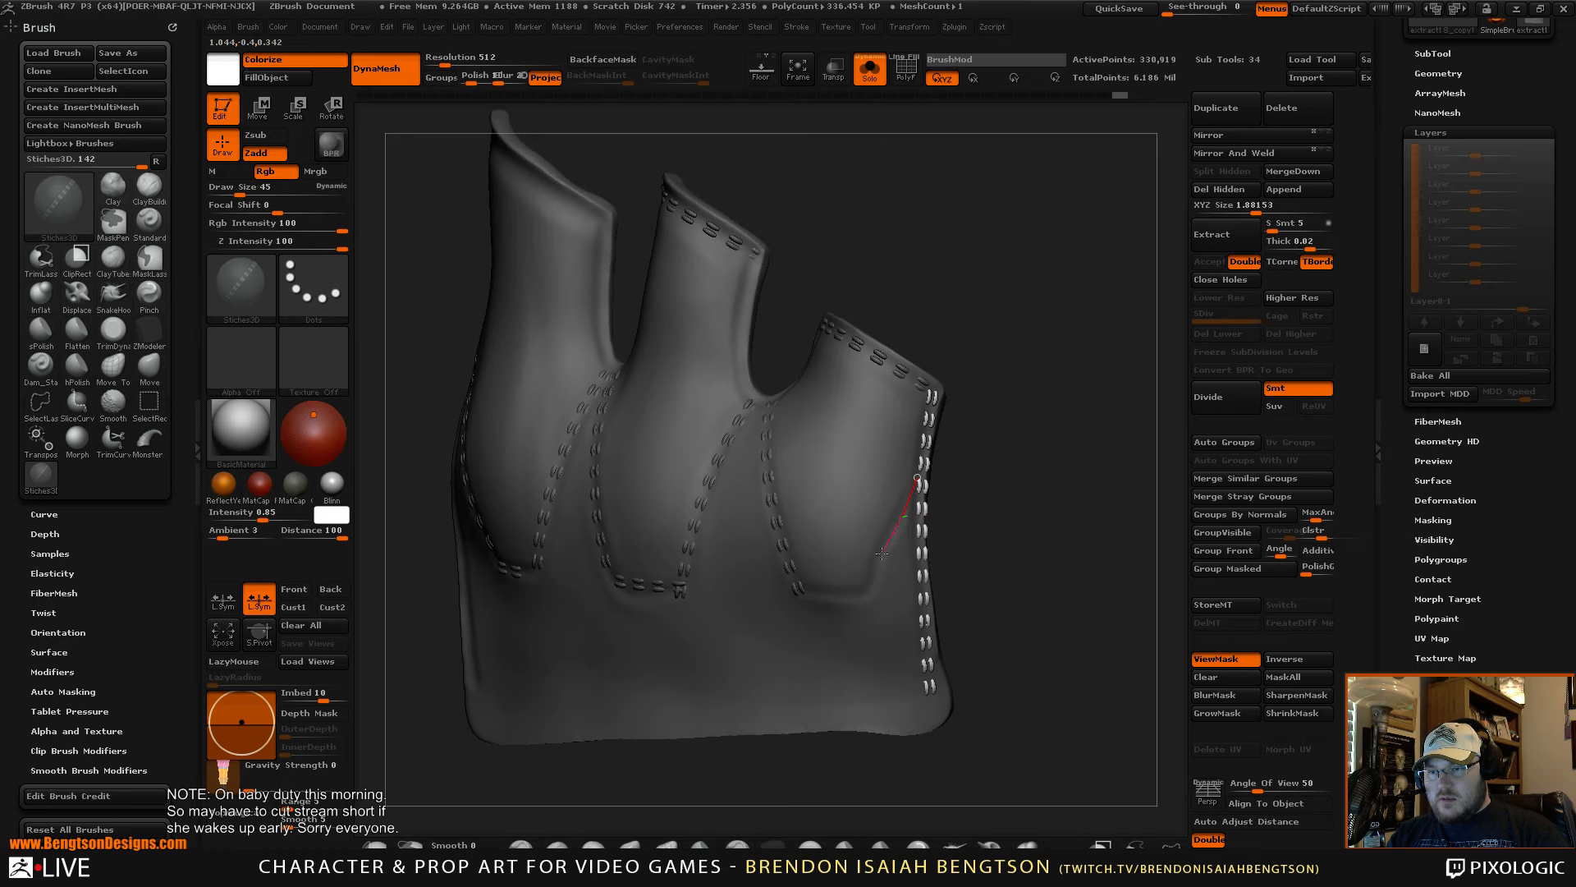
left_click(862, 598)
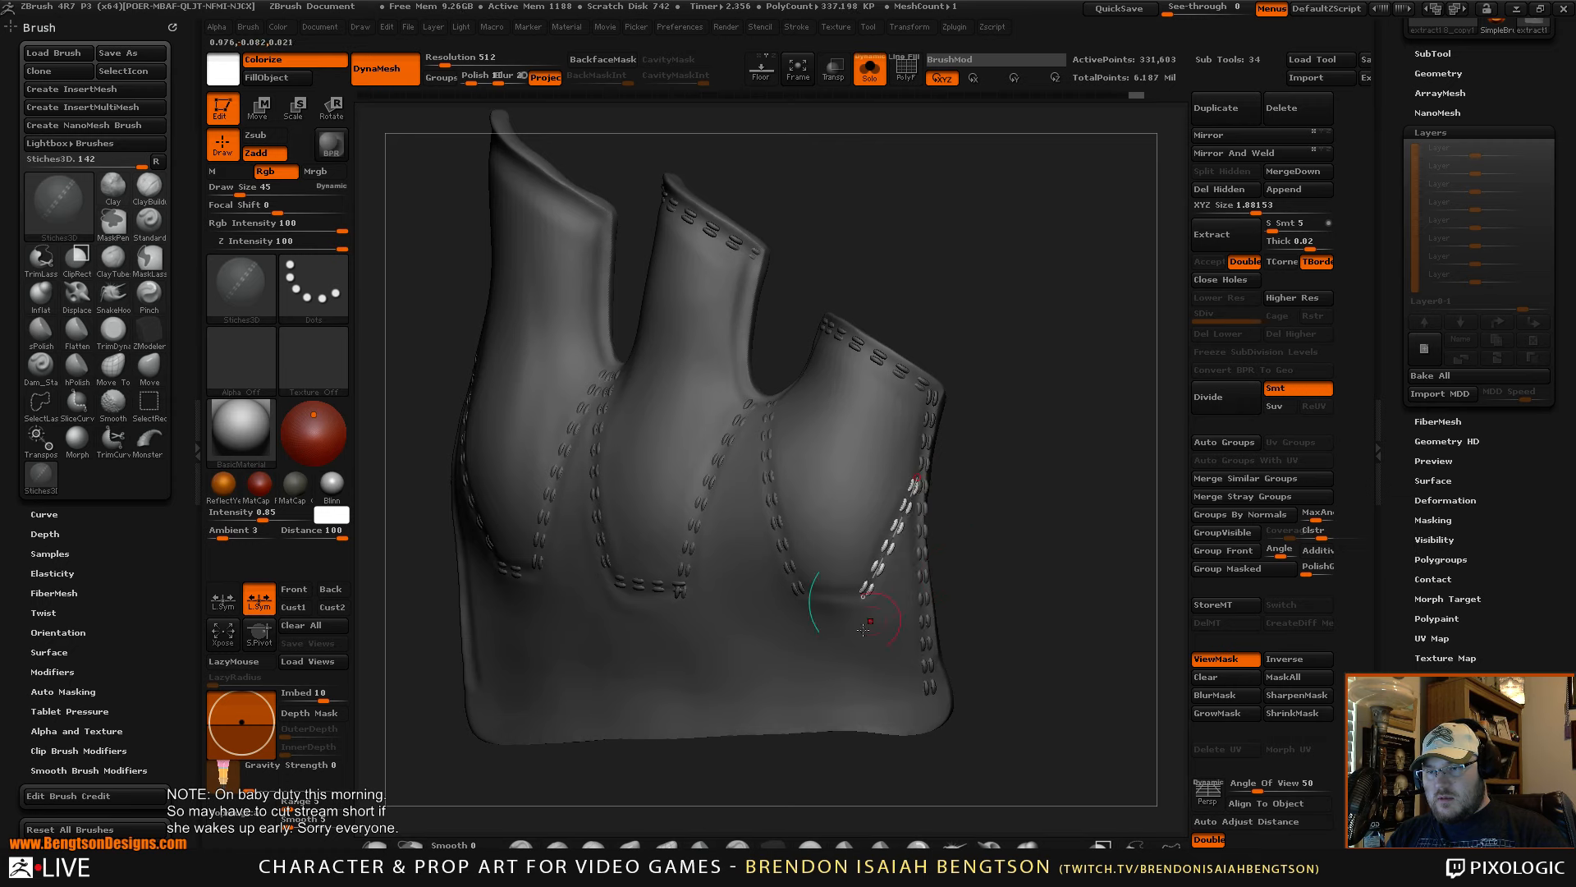
left_click_drag(1045, 513, 841, 592)
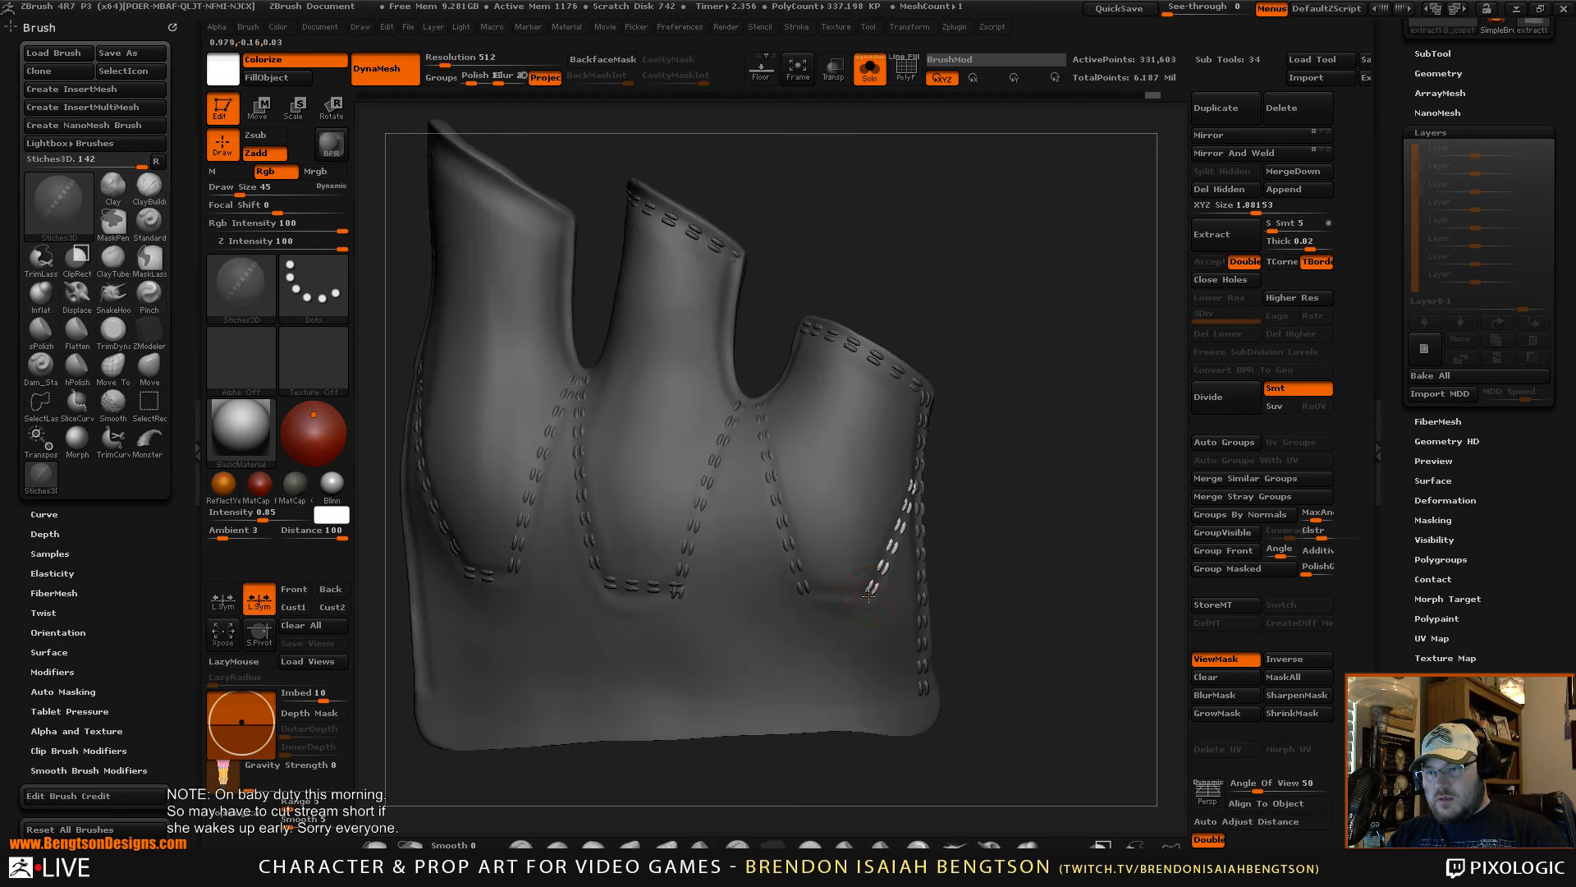
left_click(785, 590)
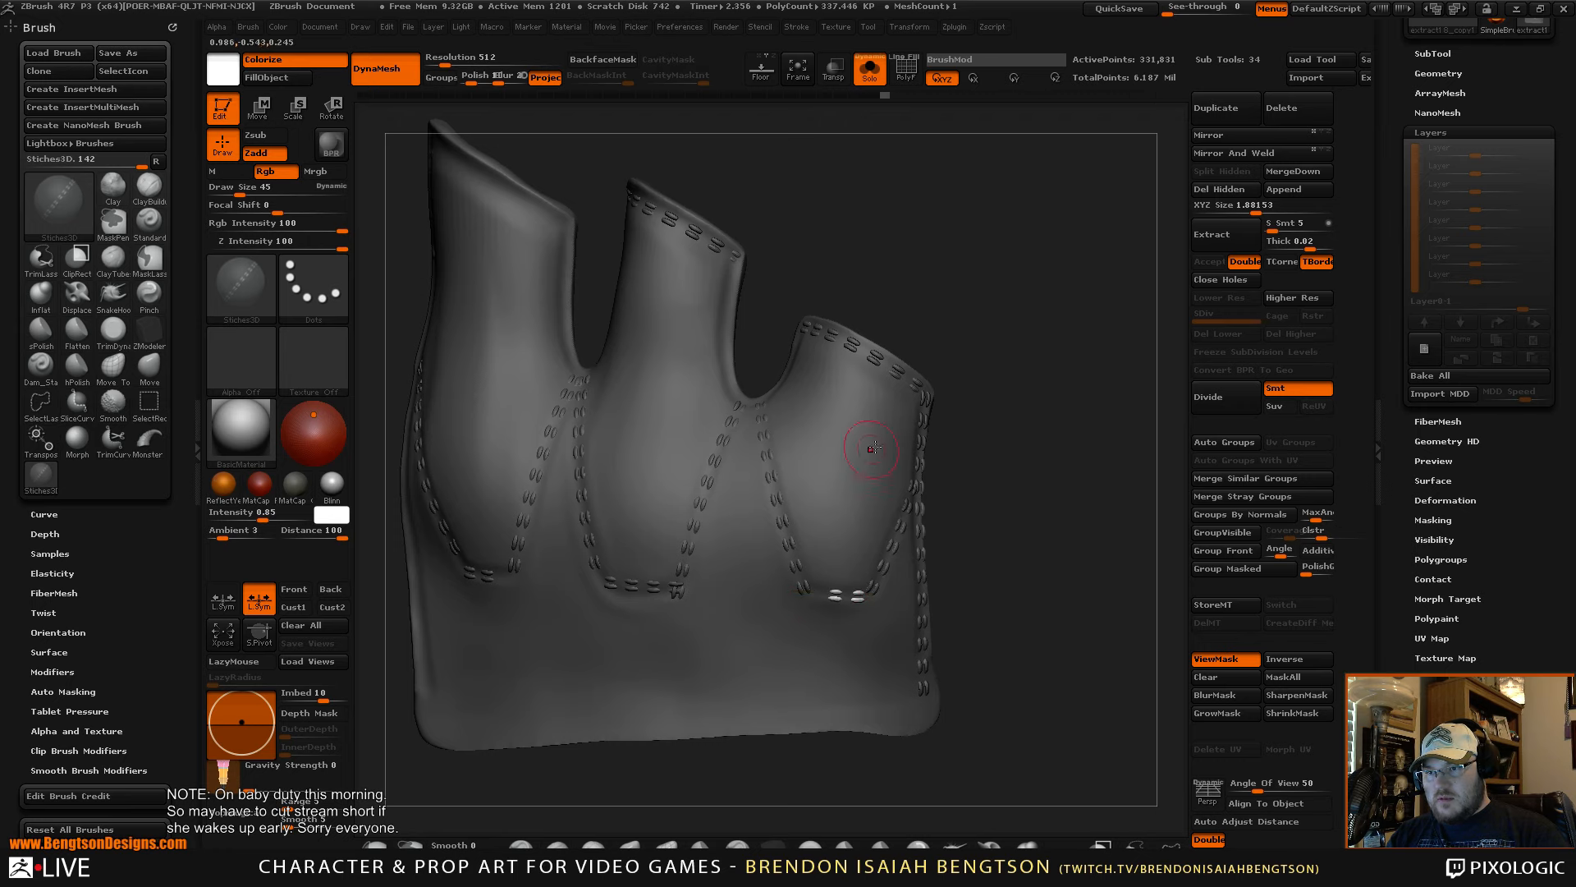
- Add a short stitch row along the little-finger sleeve's inner edge, down to the web beside the ring finger
mouse_move(1057, 348)
left_mouse_down()
mouse_move(1199, 404)
mouse_move(1105, 460)
left_mouse_up()
left_click_drag(1048, 295, 1068, 447, "alt")
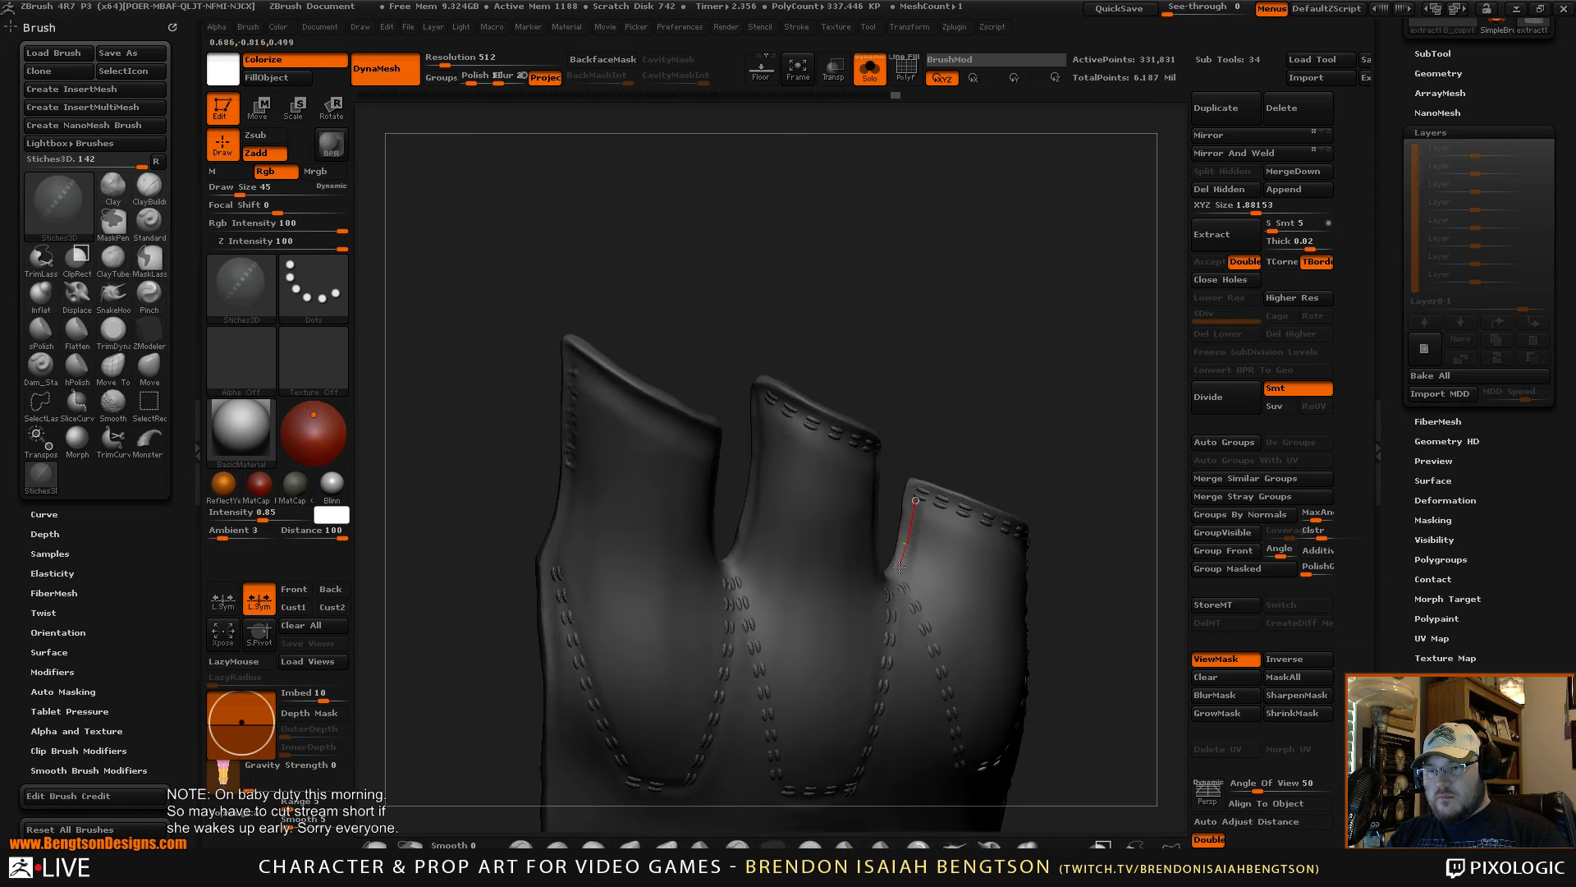
left_click_drag(892, 580, 890, 582)
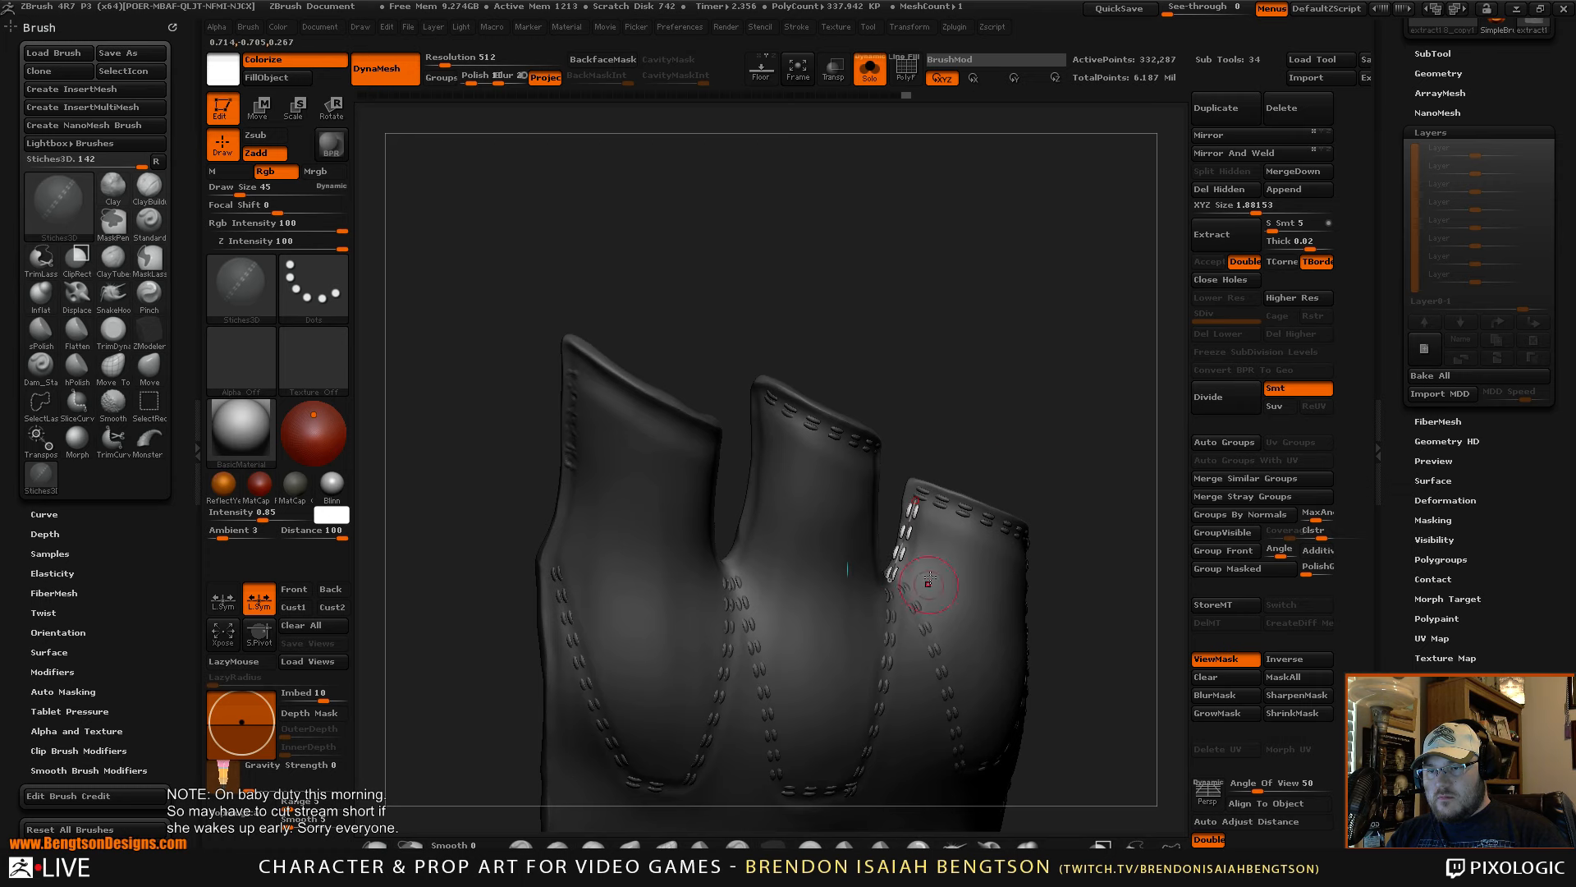
- Shift the new stitches on the little-finger sleeve's inner edge into place with the Move brush at draw size 89
mouse_move(1032, 419)
left_mouse_down()
mouse_move(1000, 379)
mouse_move(991, 397)
mouse_move(1021, 391)
mouse_move(967, 348)
left_mouse_up()
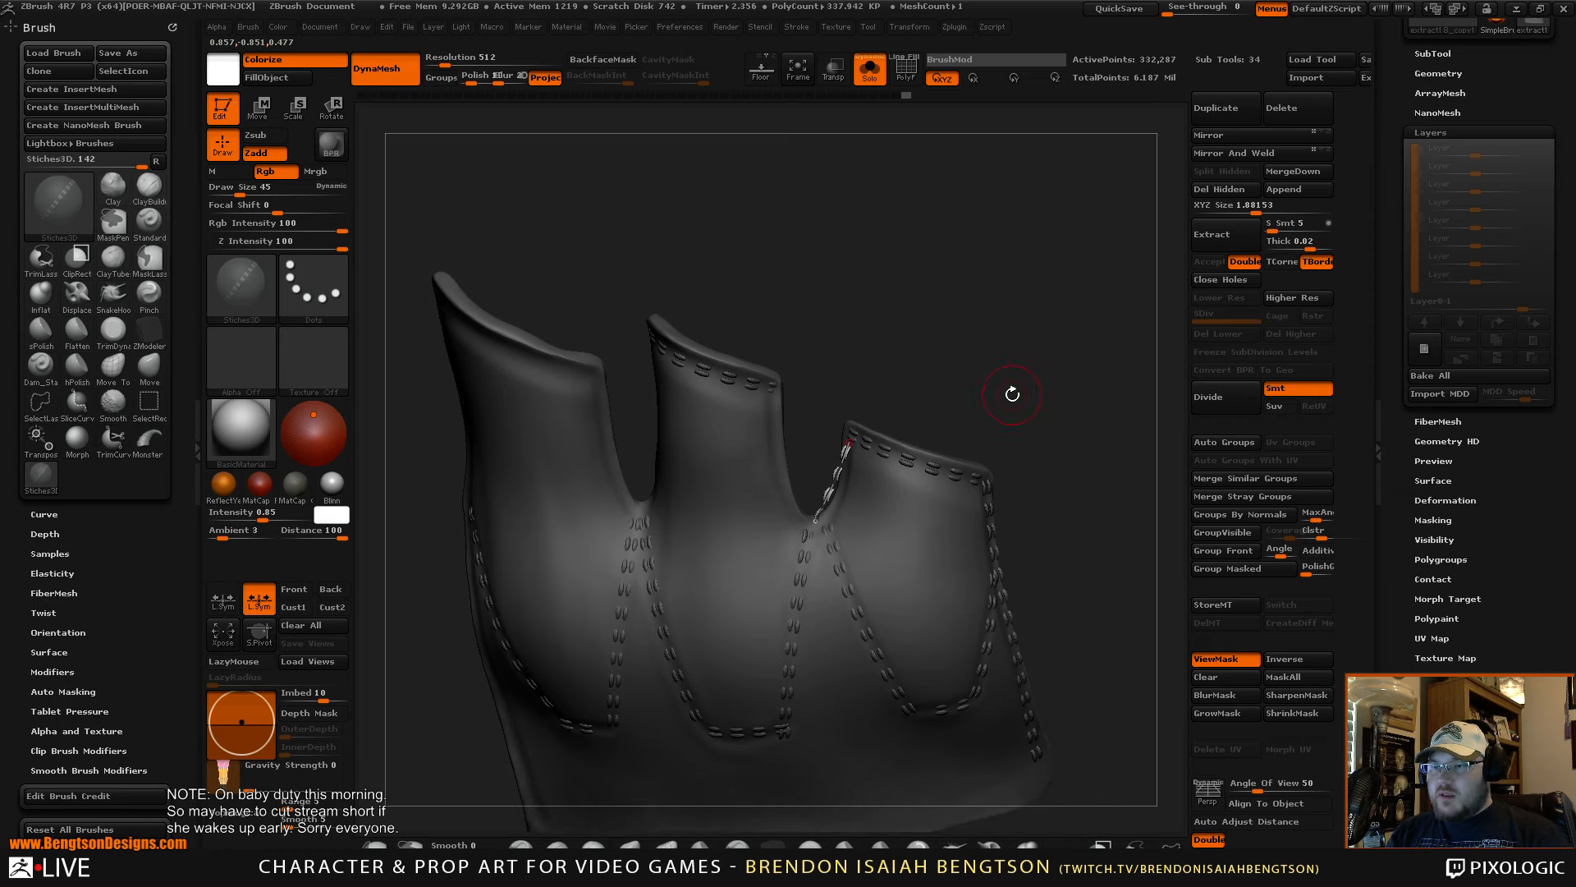
left_click_drag(1018, 378, 1025, 350)
key("b")
key("m")
key("t")
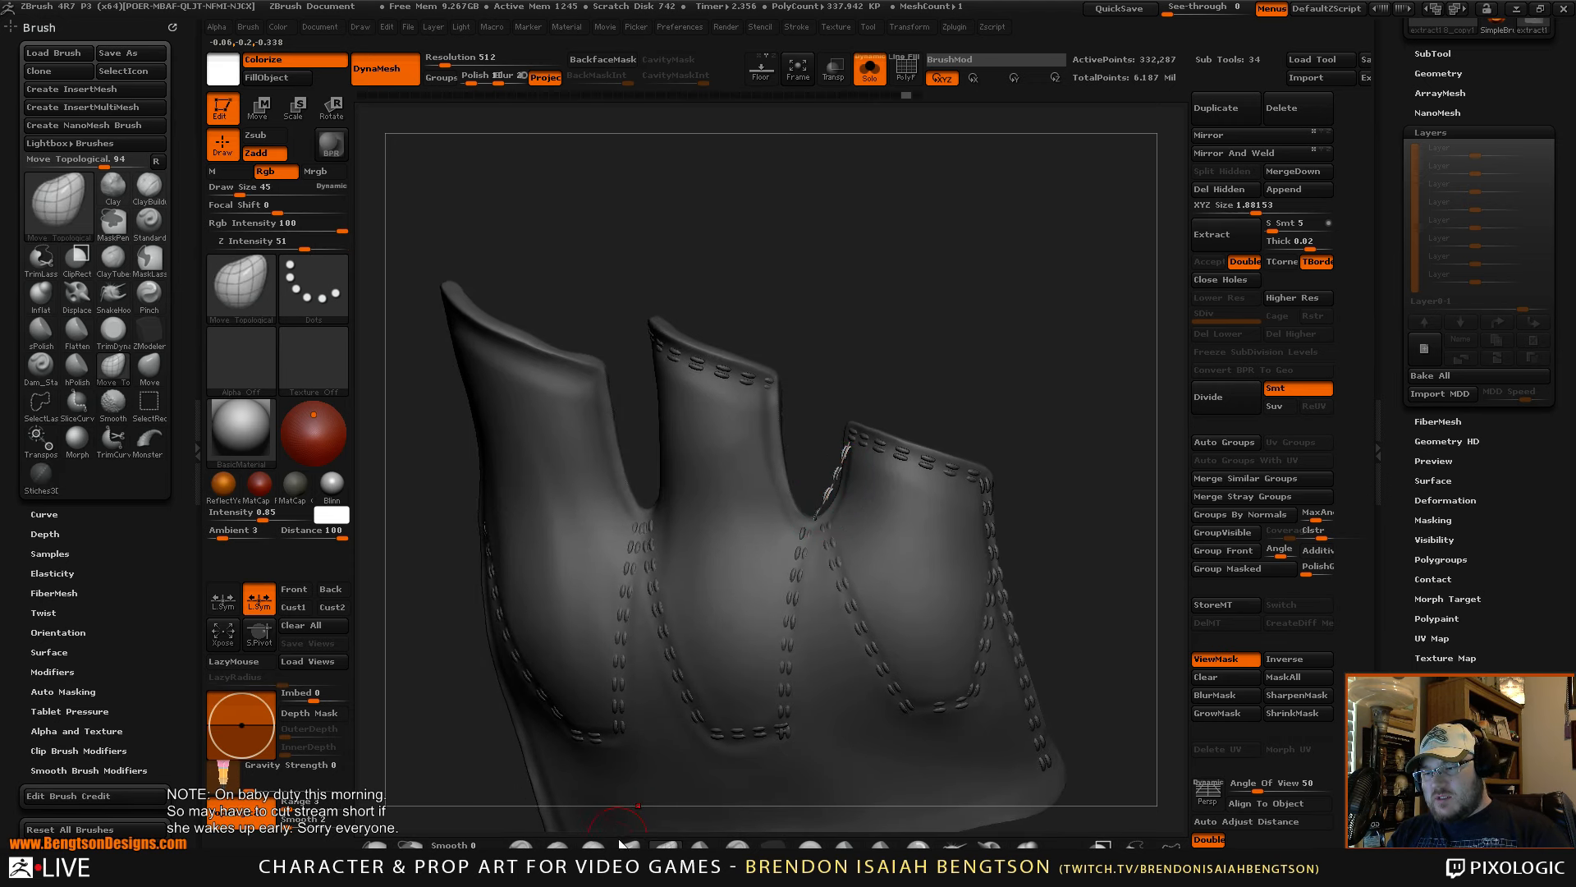
key("b")
key("m")
key("v")
key("space")
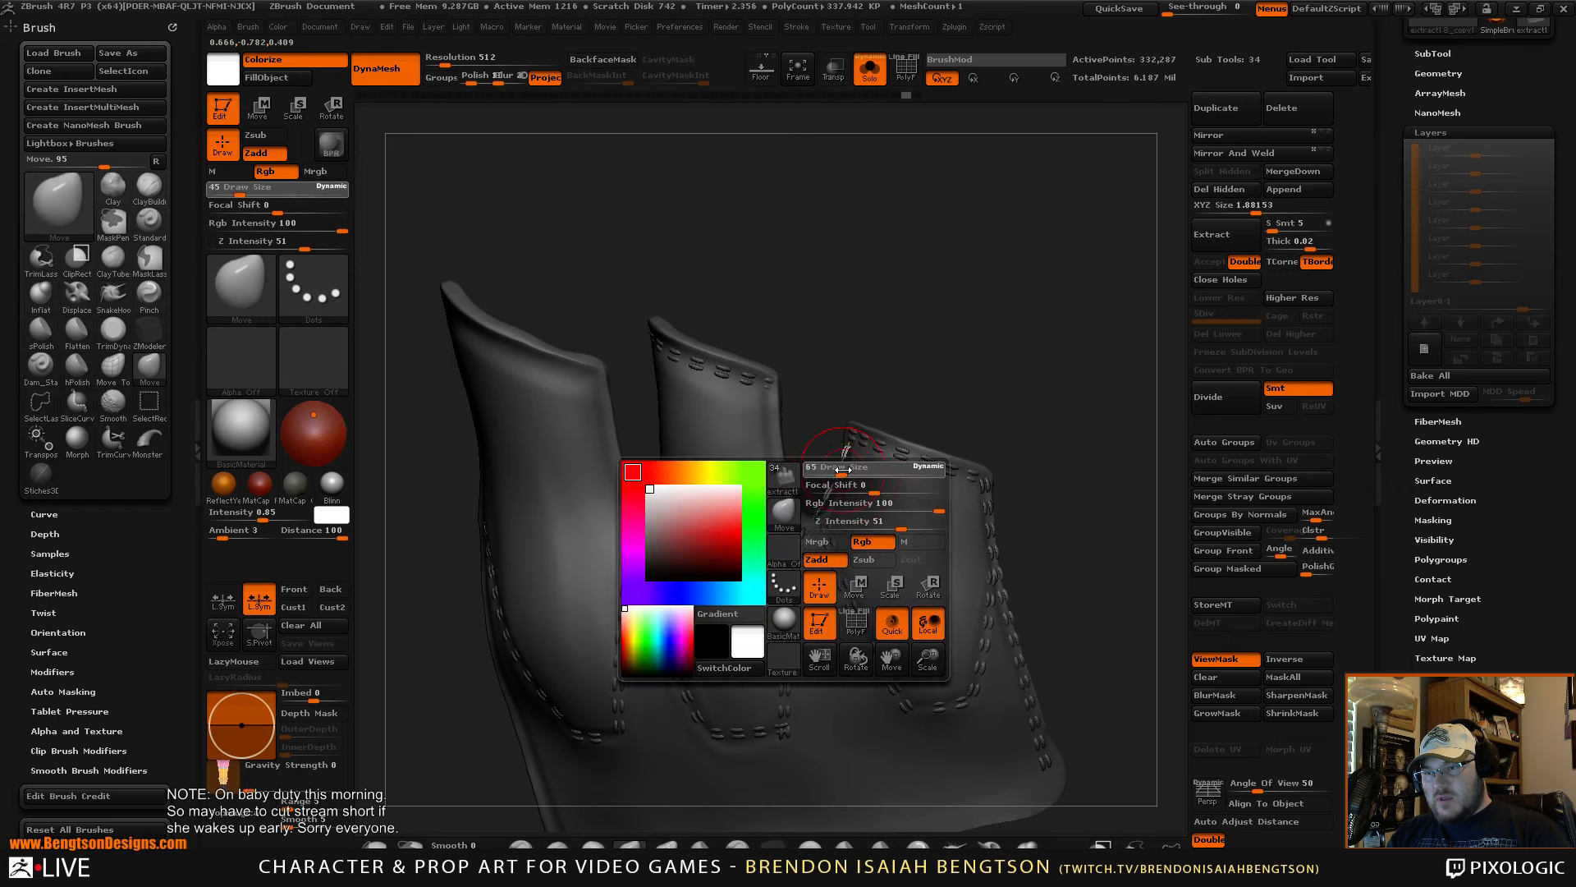
left_click_drag(837, 470, 835, 482)
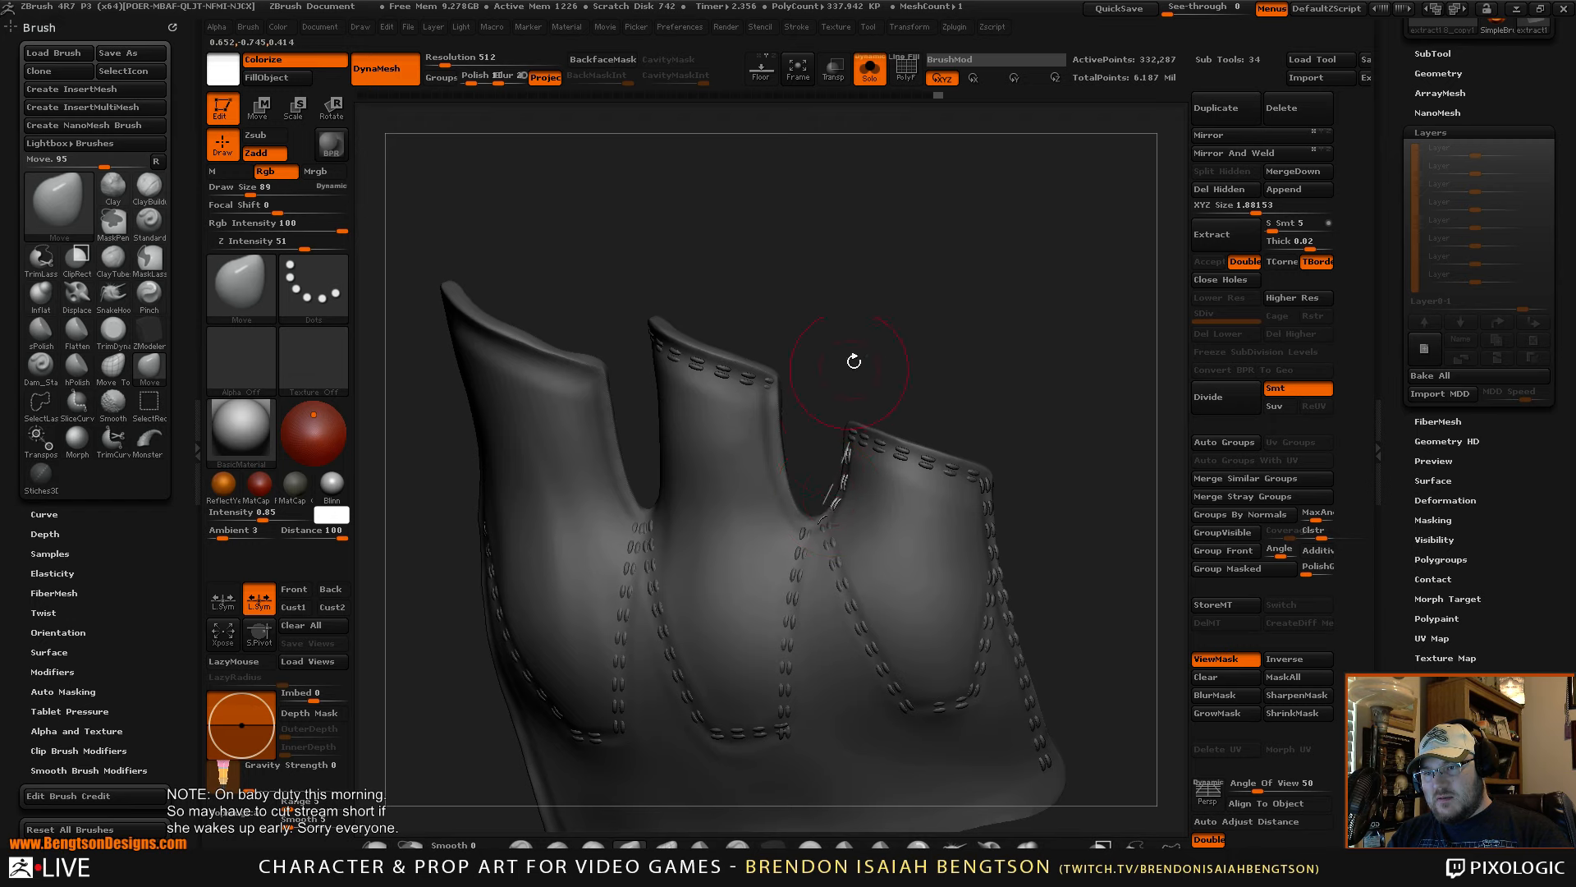
left_click_drag(854, 361, 891, 397)
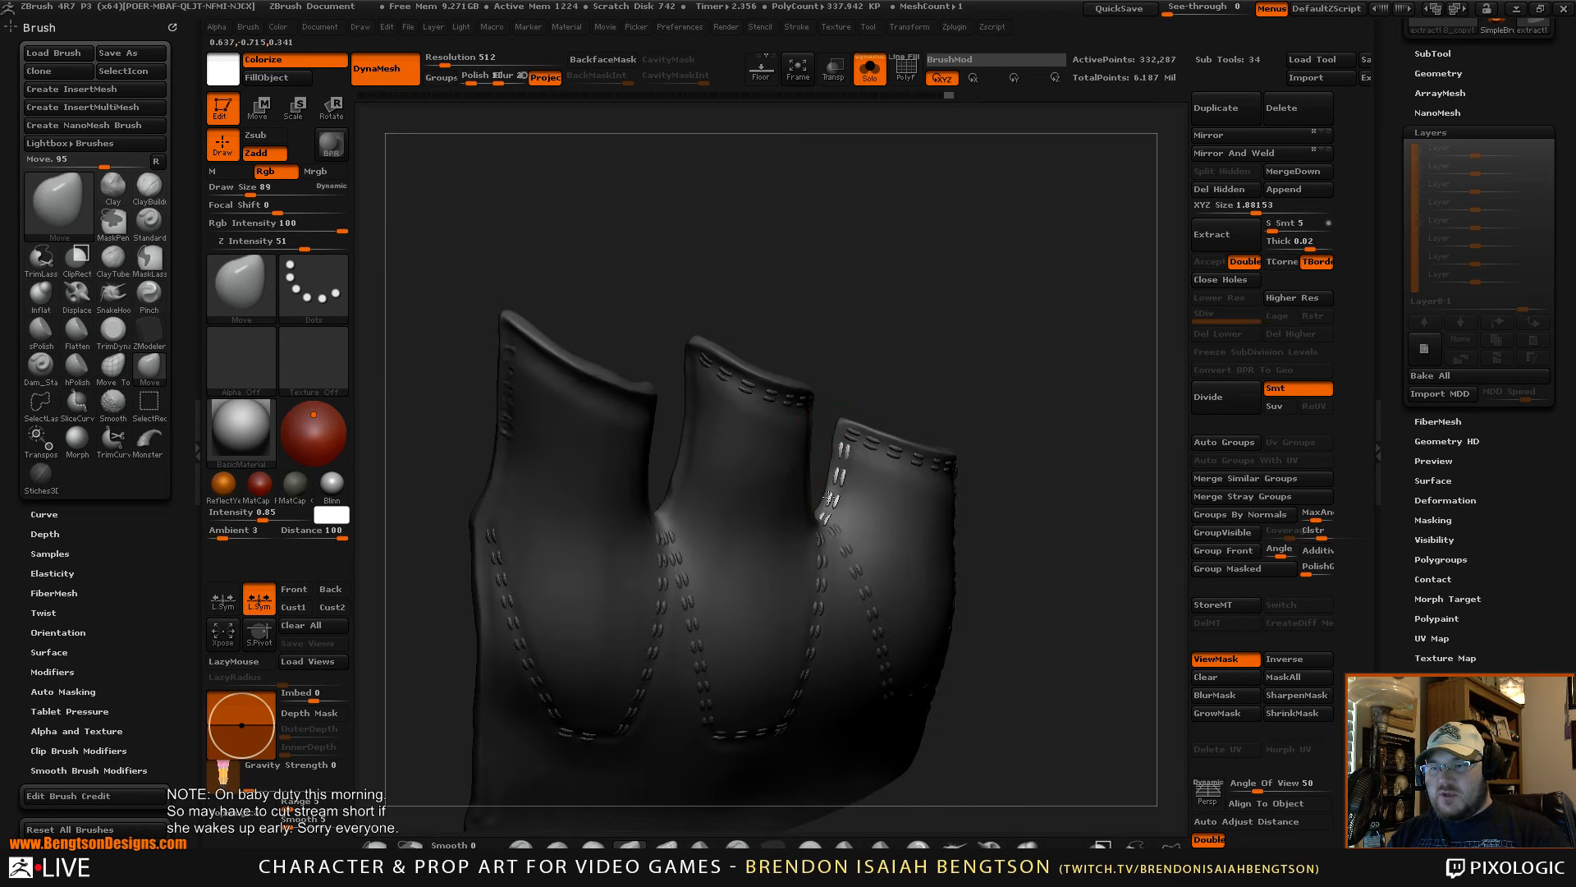
mouse_move(829, 499)
left_mouse_down()
mouse_move(921, 309)
mouse_move(862, 383)
mouse_move(901, 334)
mouse_move(978, 299)
mouse_move(961, 321)
mouse_move(835, 287)
left_mouse_up()
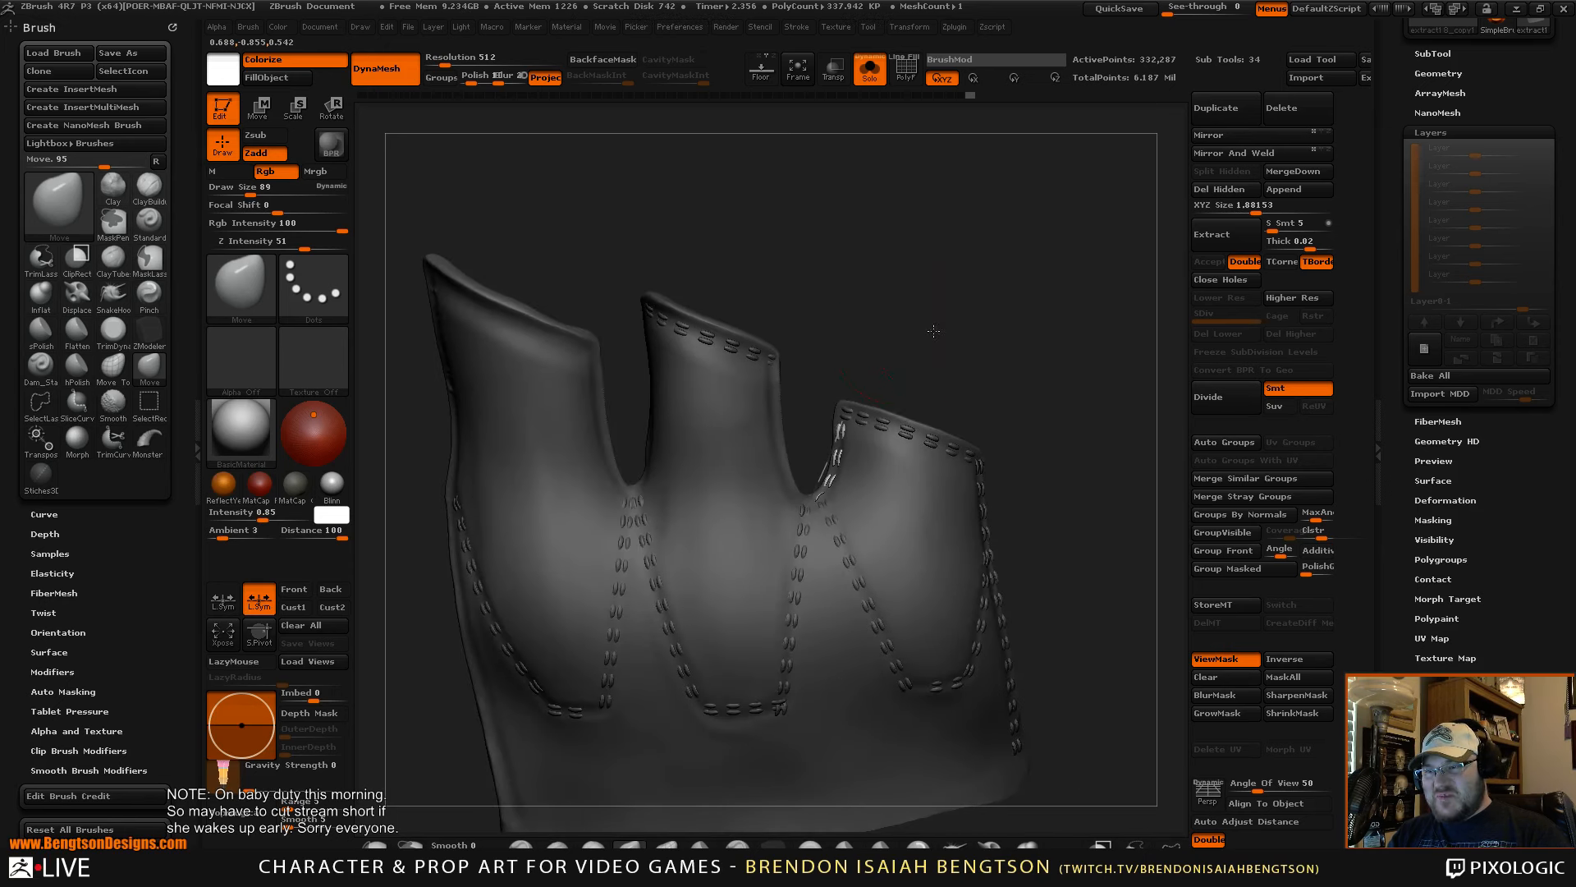
- Stitch the ring-finger sleeve's edge facing the little finger down to the web, using the Stiches3D brush at draw size 45
left_click(36, 486)
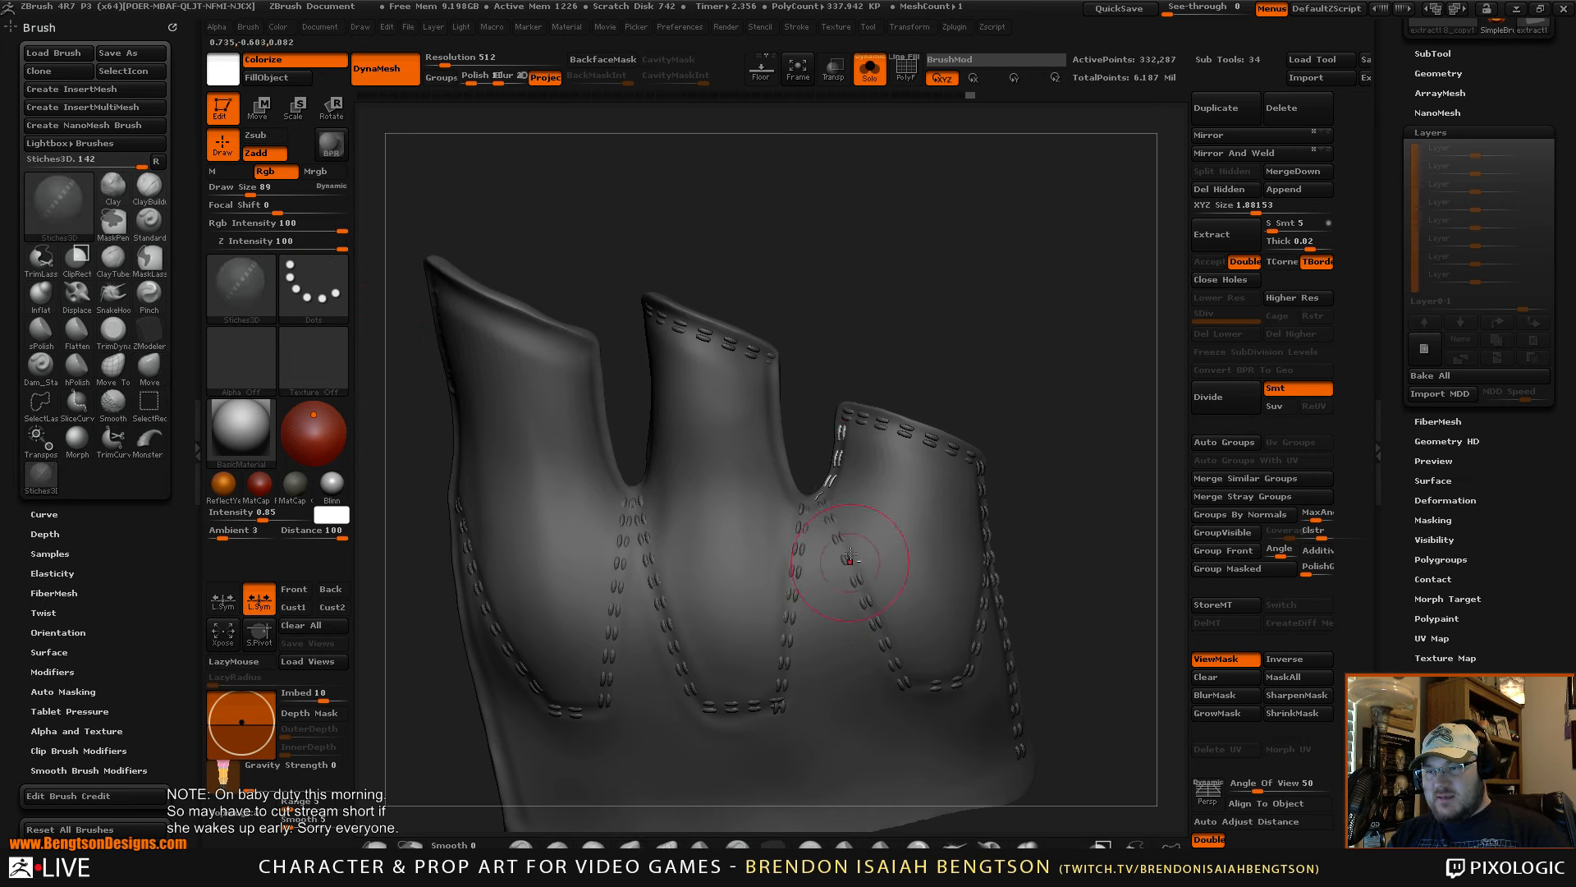
mouse_move(960, 329)
left_mouse_down()
mouse_move(968, 372)
mouse_move(978, 358)
left_mouse_up()
right_click(942, 337)
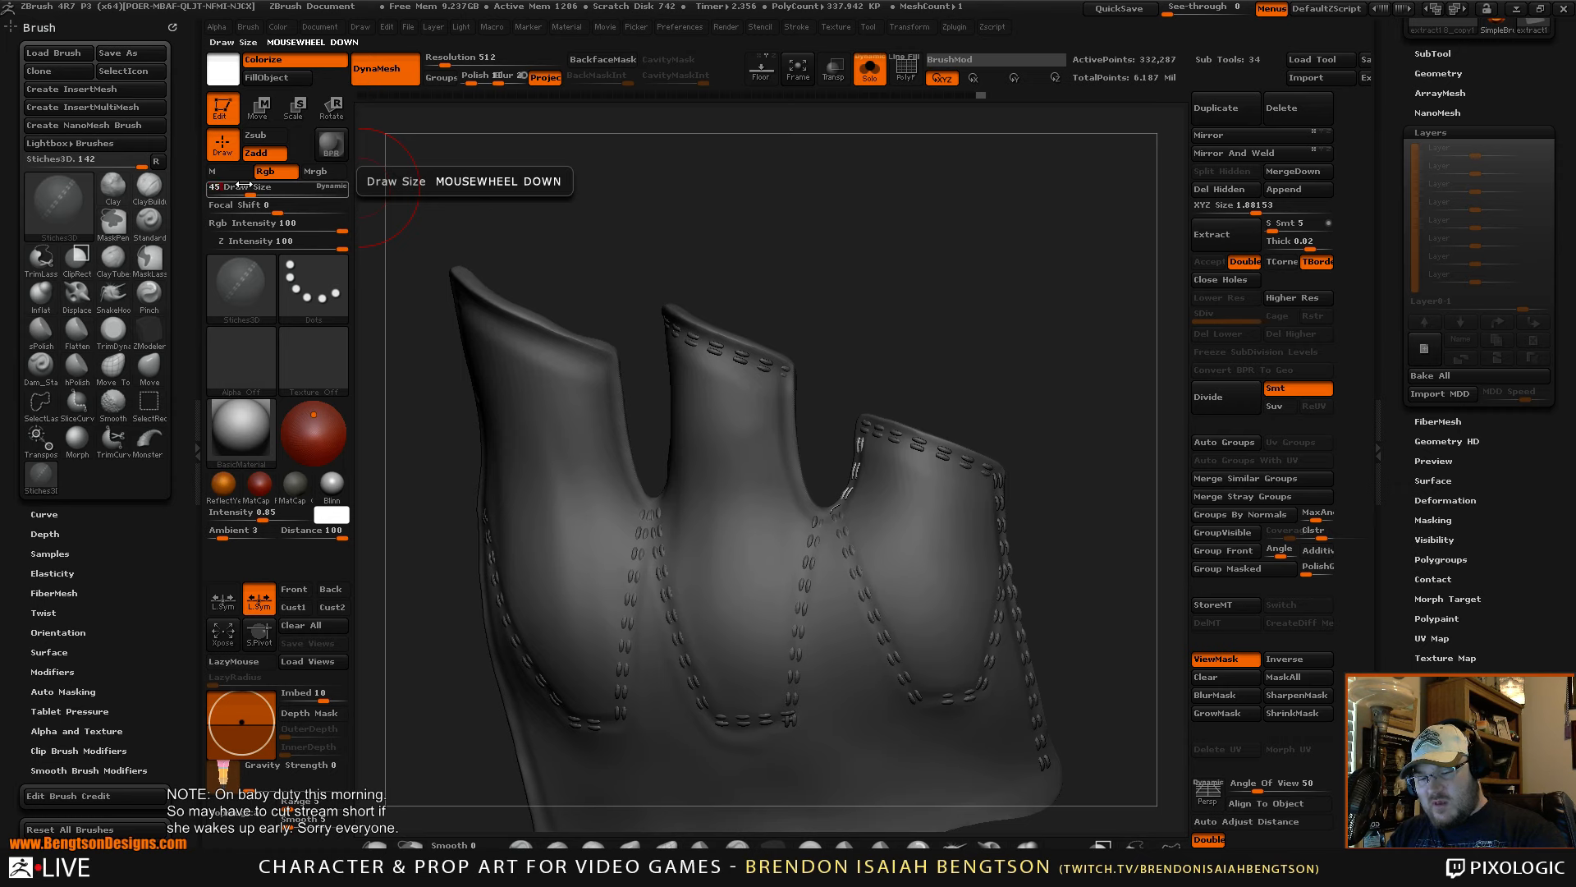
mouse_move(917, 317)
left_mouse_down()
mouse_move(875, 289)
mouse_move(903, 310)
mouse_move(886, 279)
mouse_move(901, 323)
mouse_move(957, 313)
mouse_move(968, 271)
mouse_move(911, 283)
left_mouse_up()
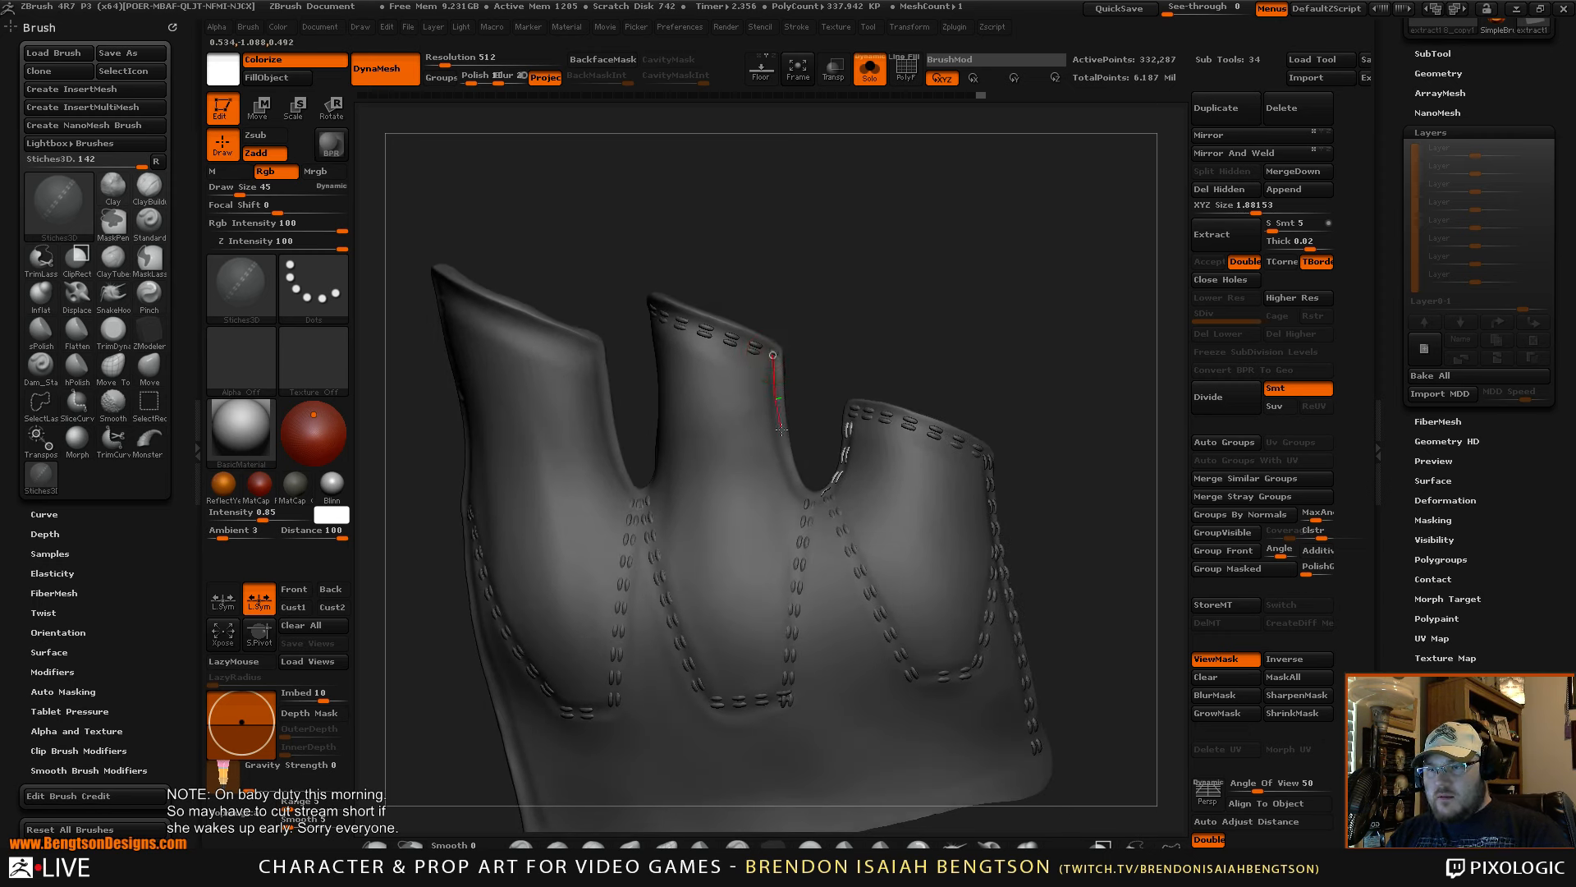
left_click_drag(807, 498, 808, 500)
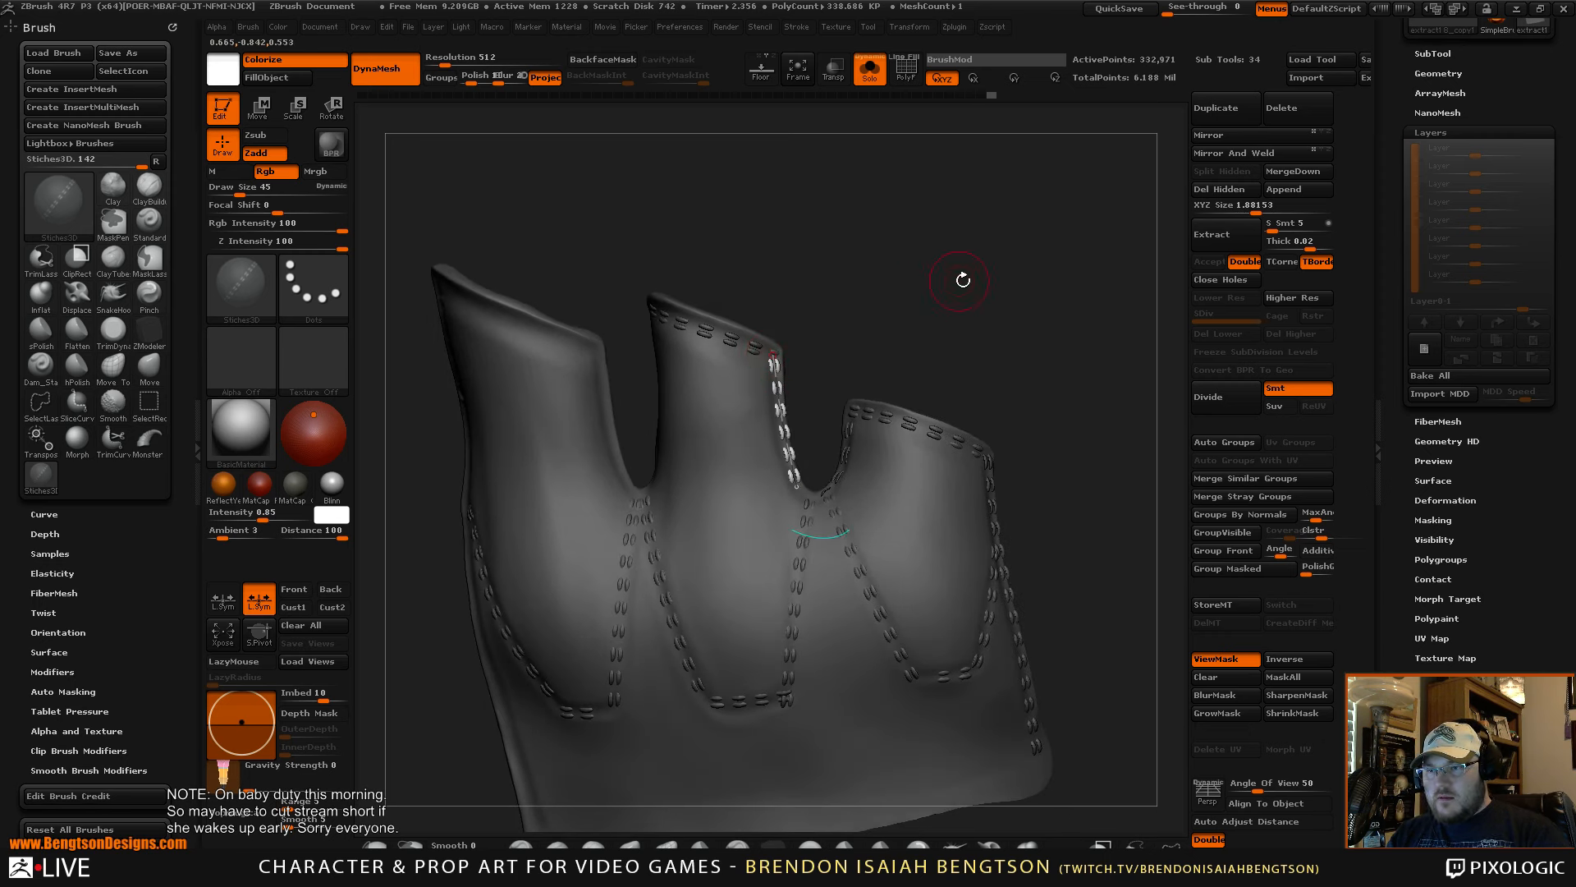
mouse_move(960, 275)
left_mouse_down()
mouse_move(966, 381)
mouse_move(985, 343)
mouse_move(925, 261)
left_mouse_up()
- Show the rest of the hand again around the stitched glove
key("alt+s")
left_click_drag(1052, 420, 1091, 539)
mouse_move(1083, 479)
left_mouse_down("alt")
mouse_move(1096, 542)
mouse_move(1059, 480)
left_mouse_up("alt")
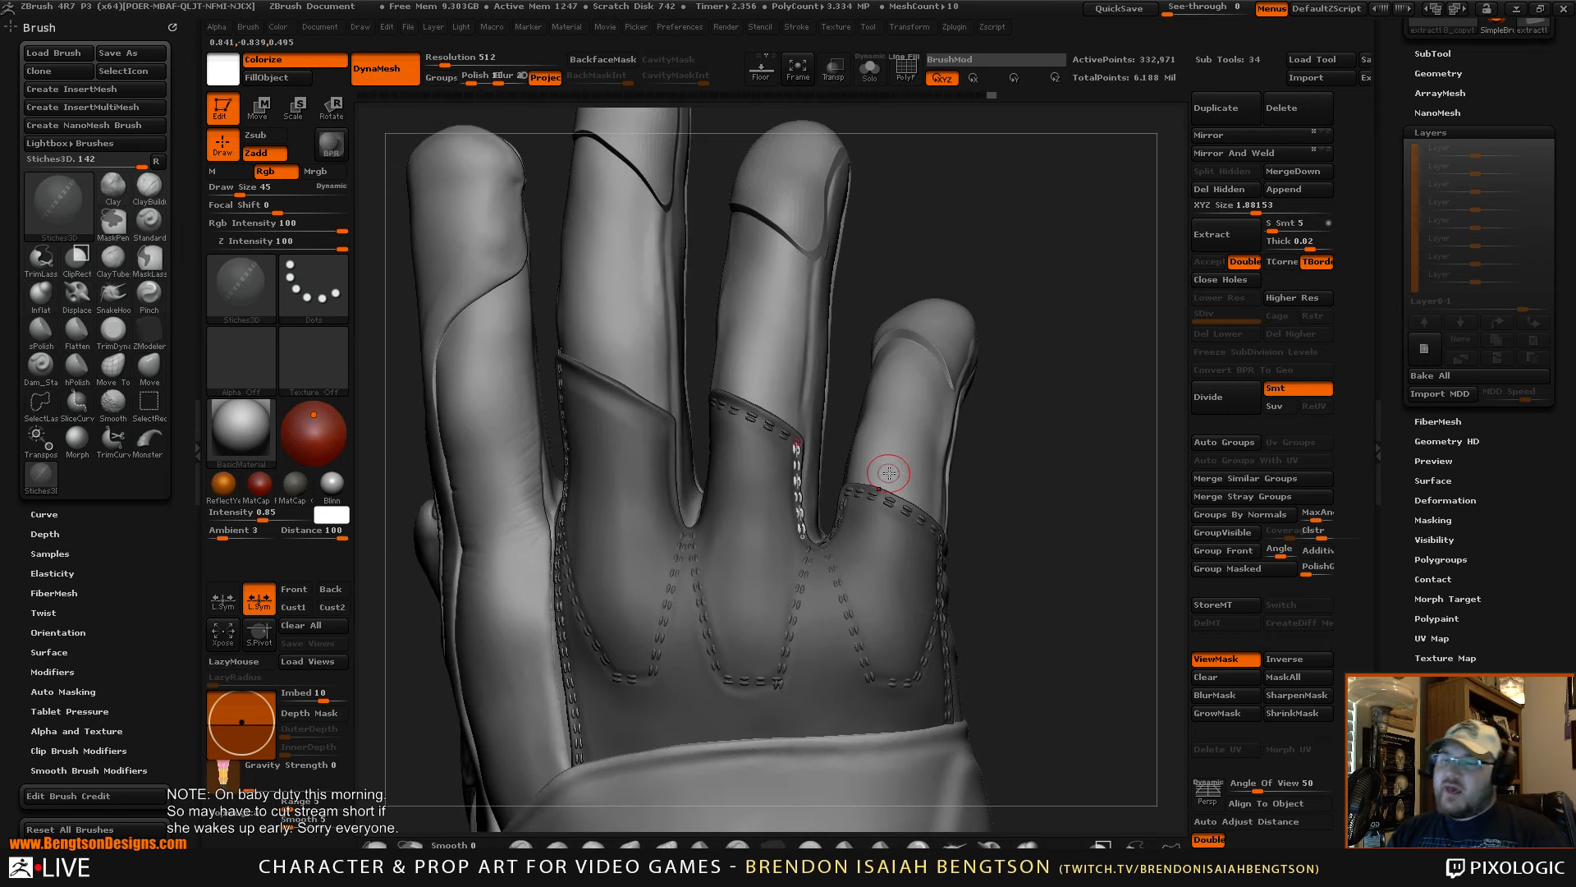
key("bracketright")
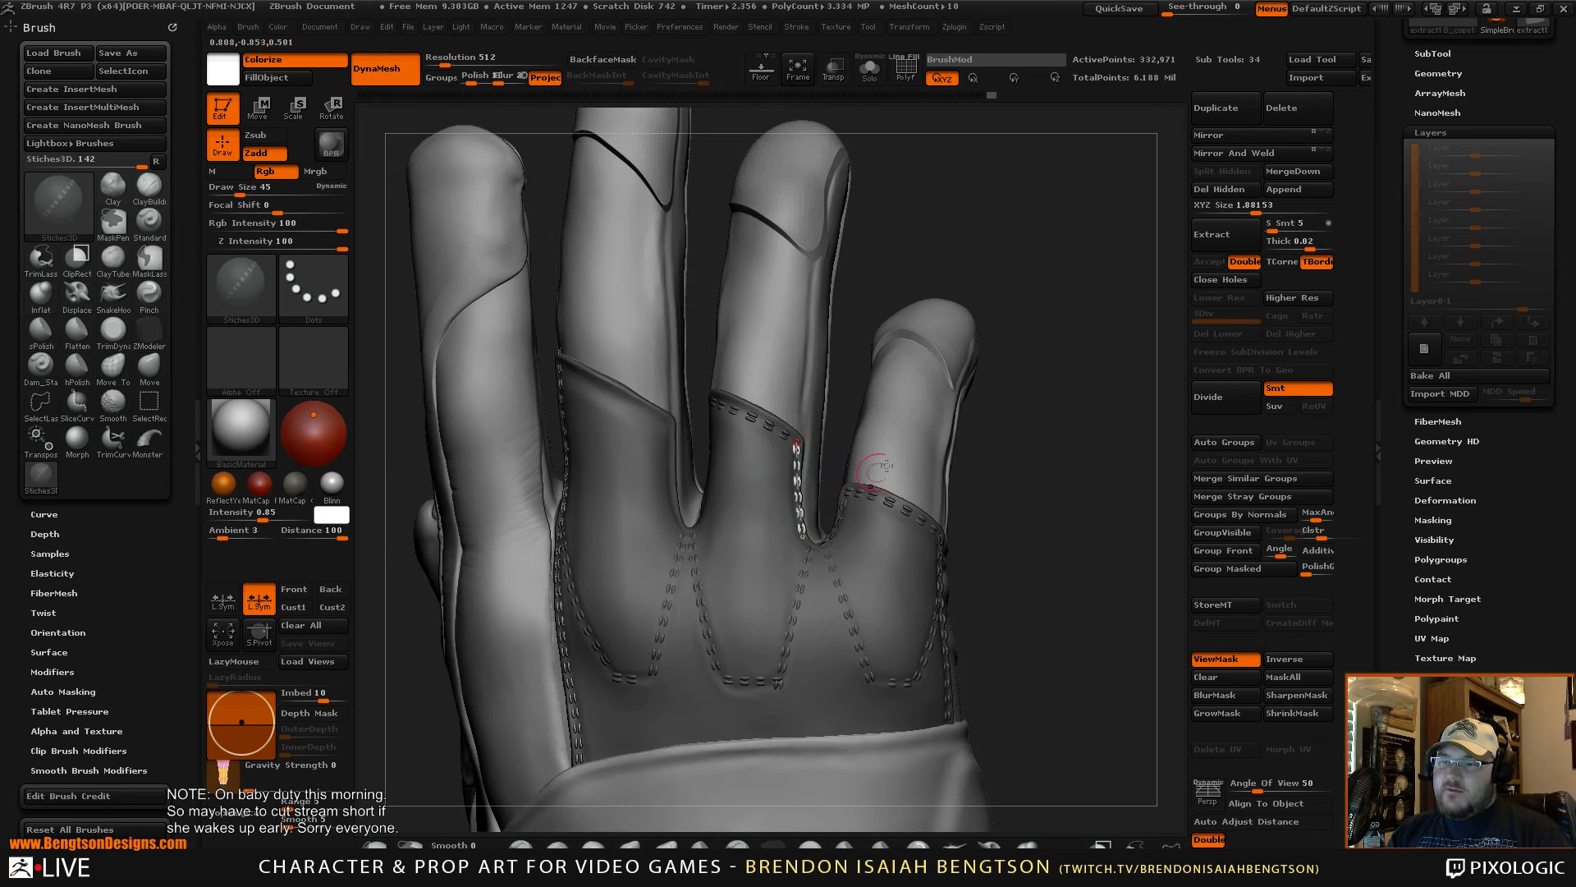
mouse_move(1051, 413)
left_mouse_down()
mouse_move(1080, 429)
mouse_move(1082, 480)
mouse_move(1112, 491)
mouse_move(1042, 447)
mouse_move(996, 477)
mouse_move(1036, 447)
mouse_move(1125, 437)
mouse_move(1078, 442)
mouse_move(1098, 387)
mouse_move(1111, 436)
mouse_move(1103, 393)
left_mouse_up()
- Nudge the new ring-finger stitches along the sleeve's side edge with the Move brush at a larger draw size
key("b")
key("m")
key("t")
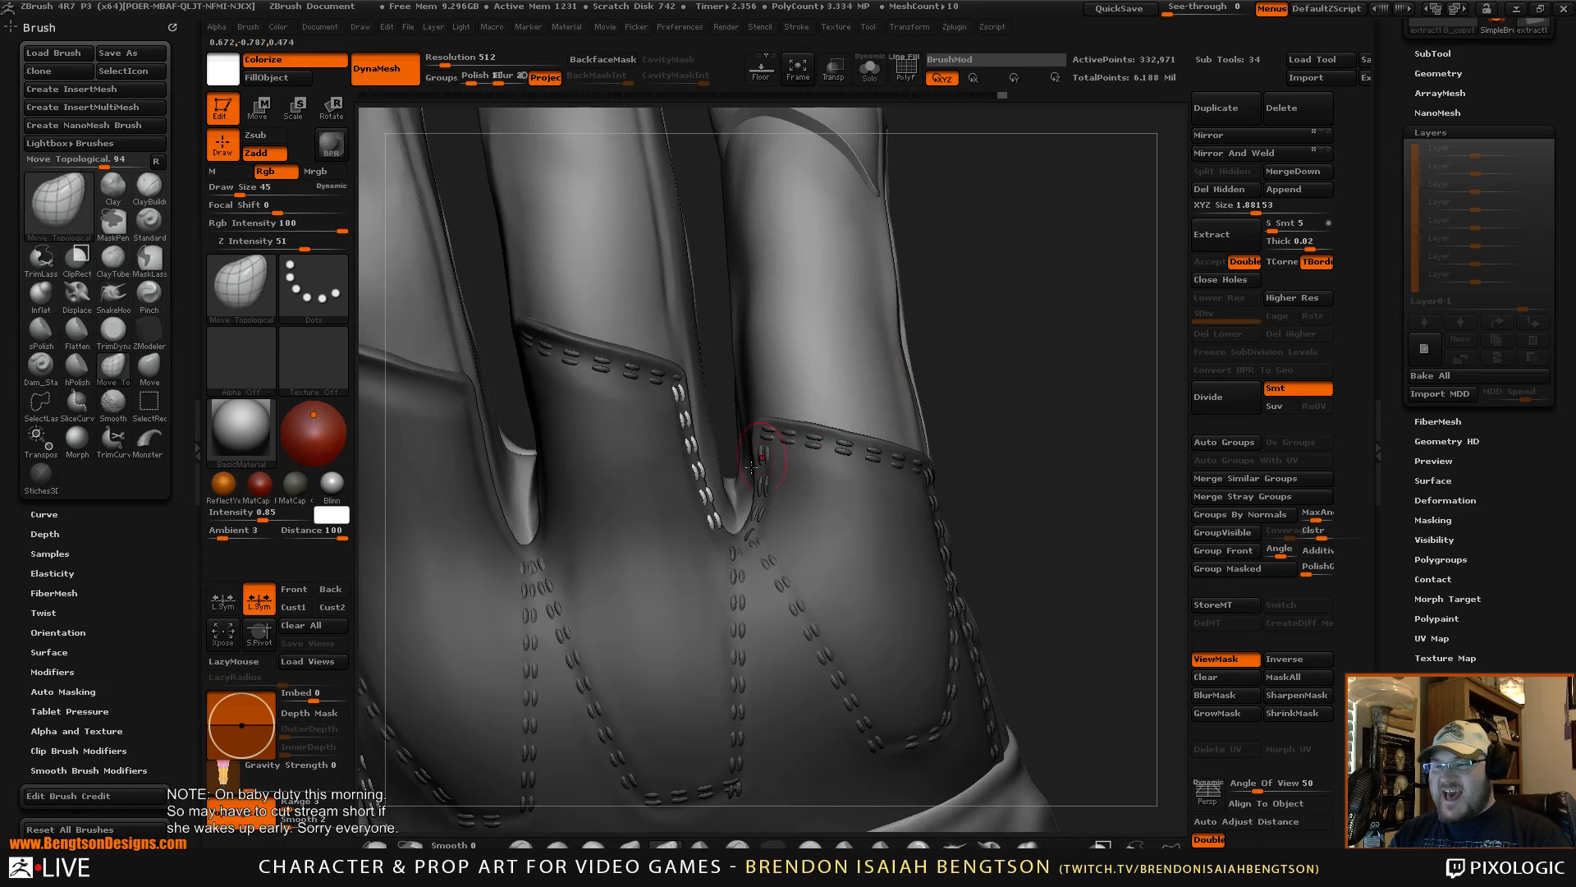
key("space")
left_click_drag(737, 458, 753, 458)
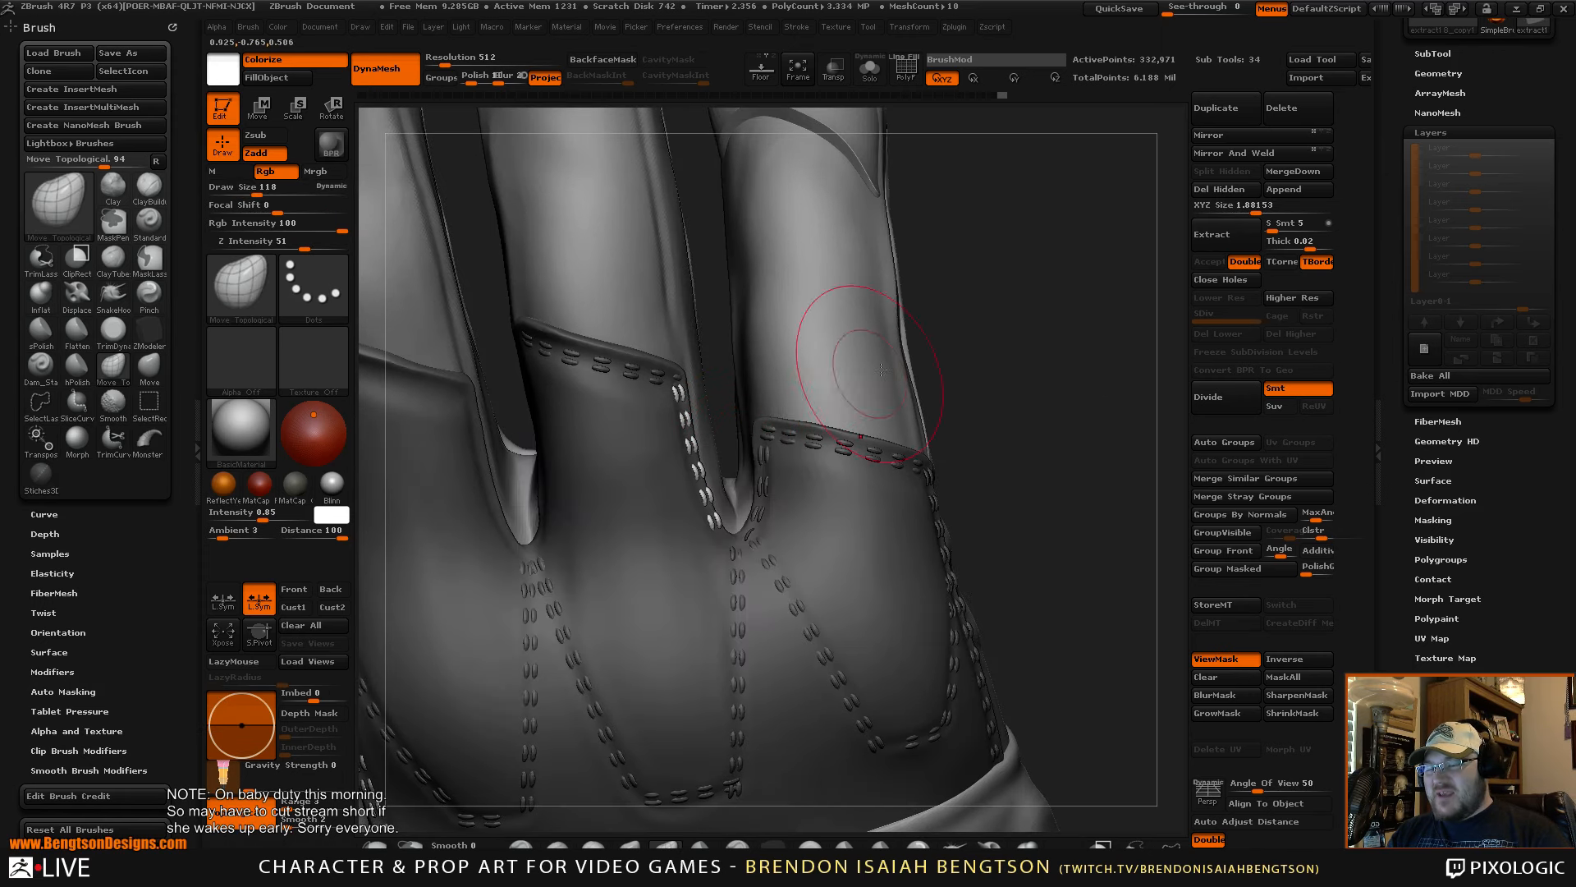
mouse_move(1078, 383)
left_mouse_down("alt")
mouse_move(1090, 390)
mouse_move(1059, 373)
left_mouse_up("alt")
key("b")
key("m")
key("v")
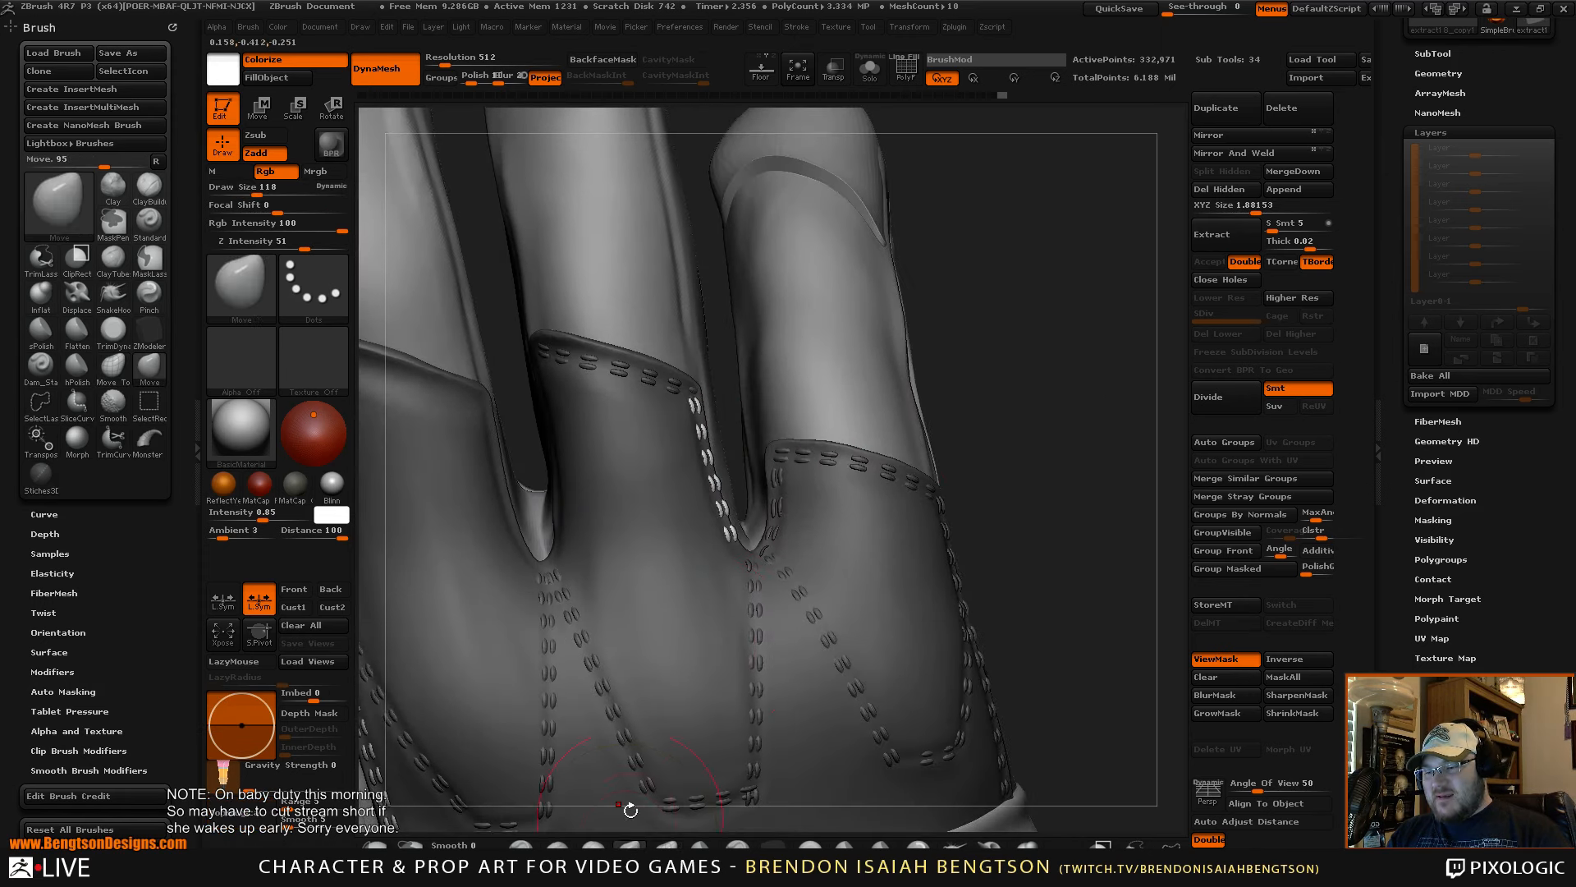
left_click(722, 500, "alt")
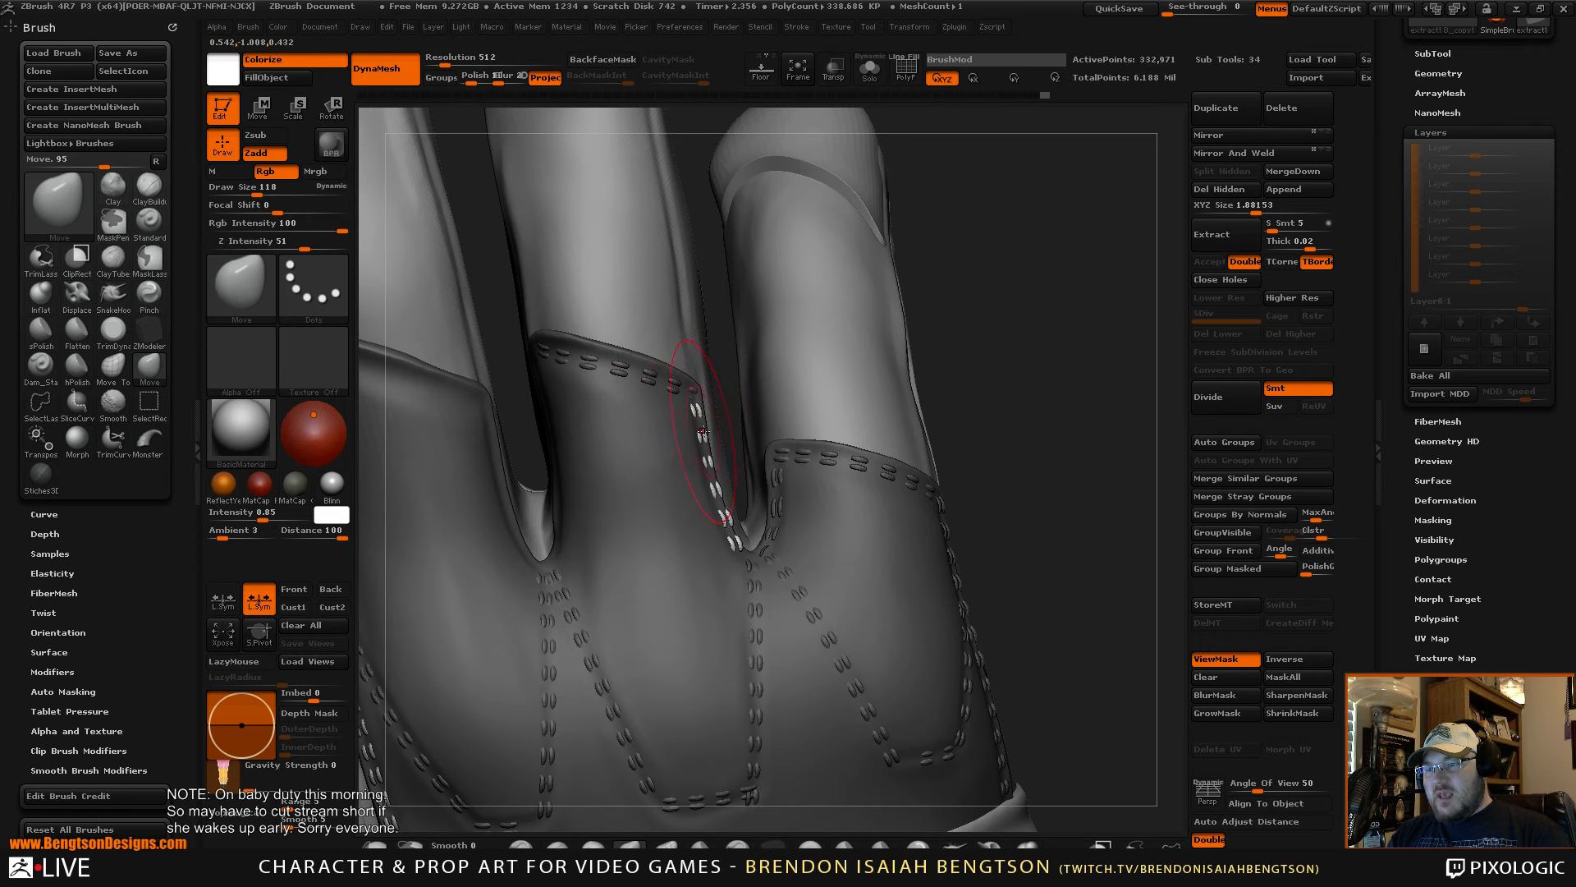
- Adjust the lowest ring-finger stitches near the web beside the little finger so they follow the glove's edge
left_click_drag(1095, 479, 977, 495)
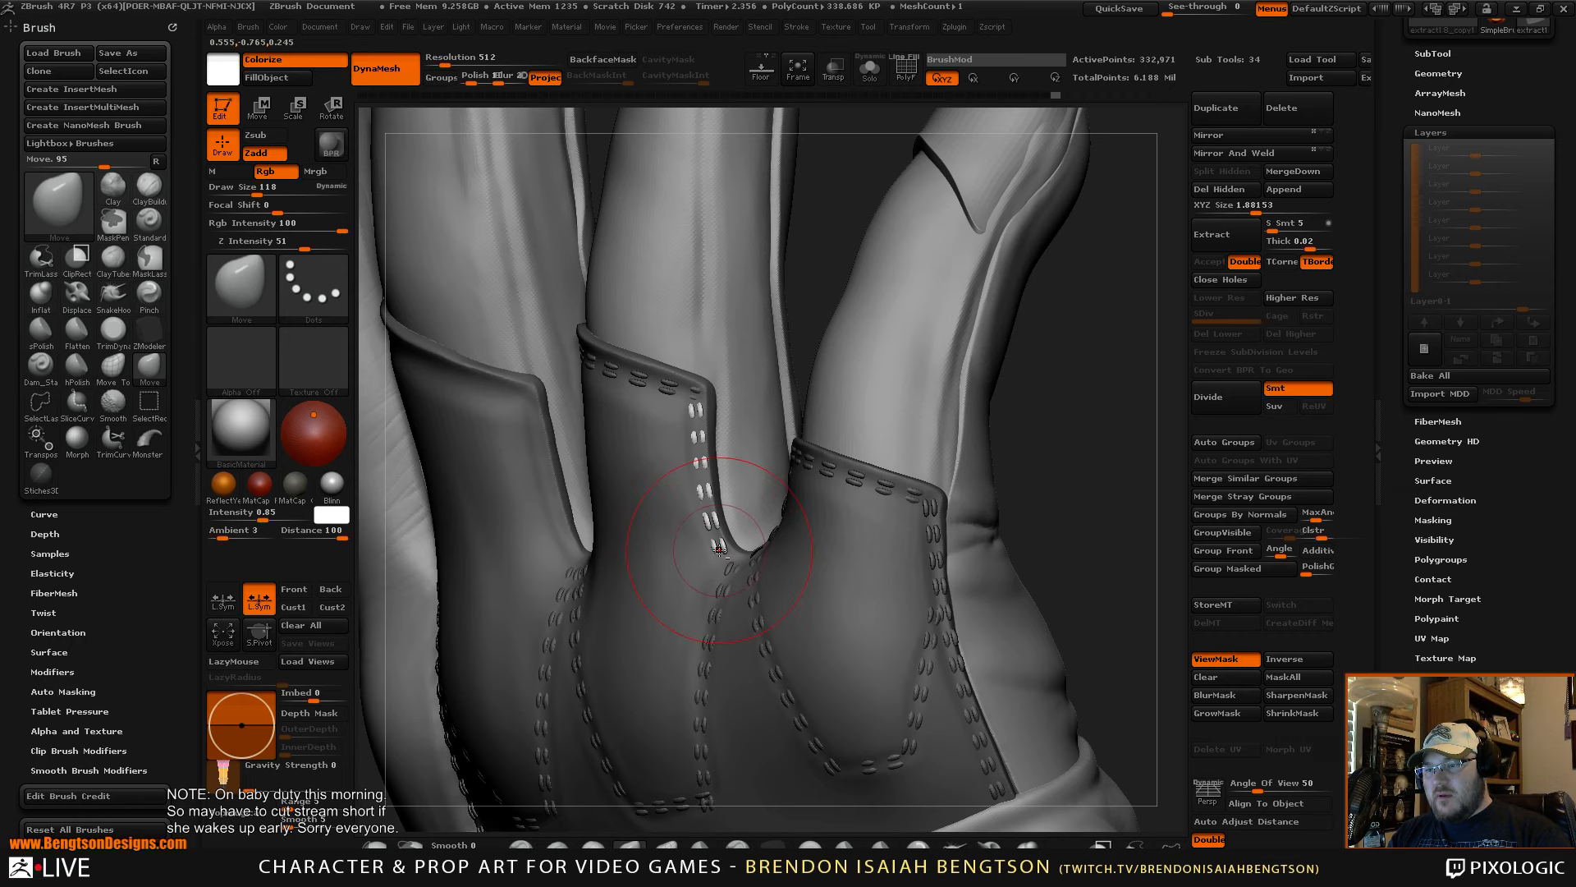
left_click_drag(1084, 493, 1142, 515)
left_click_drag(1013, 521, 997, 516)
left_click_drag(709, 542, 713, 535)
left_click_drag(1108, 465, 1010, 484)
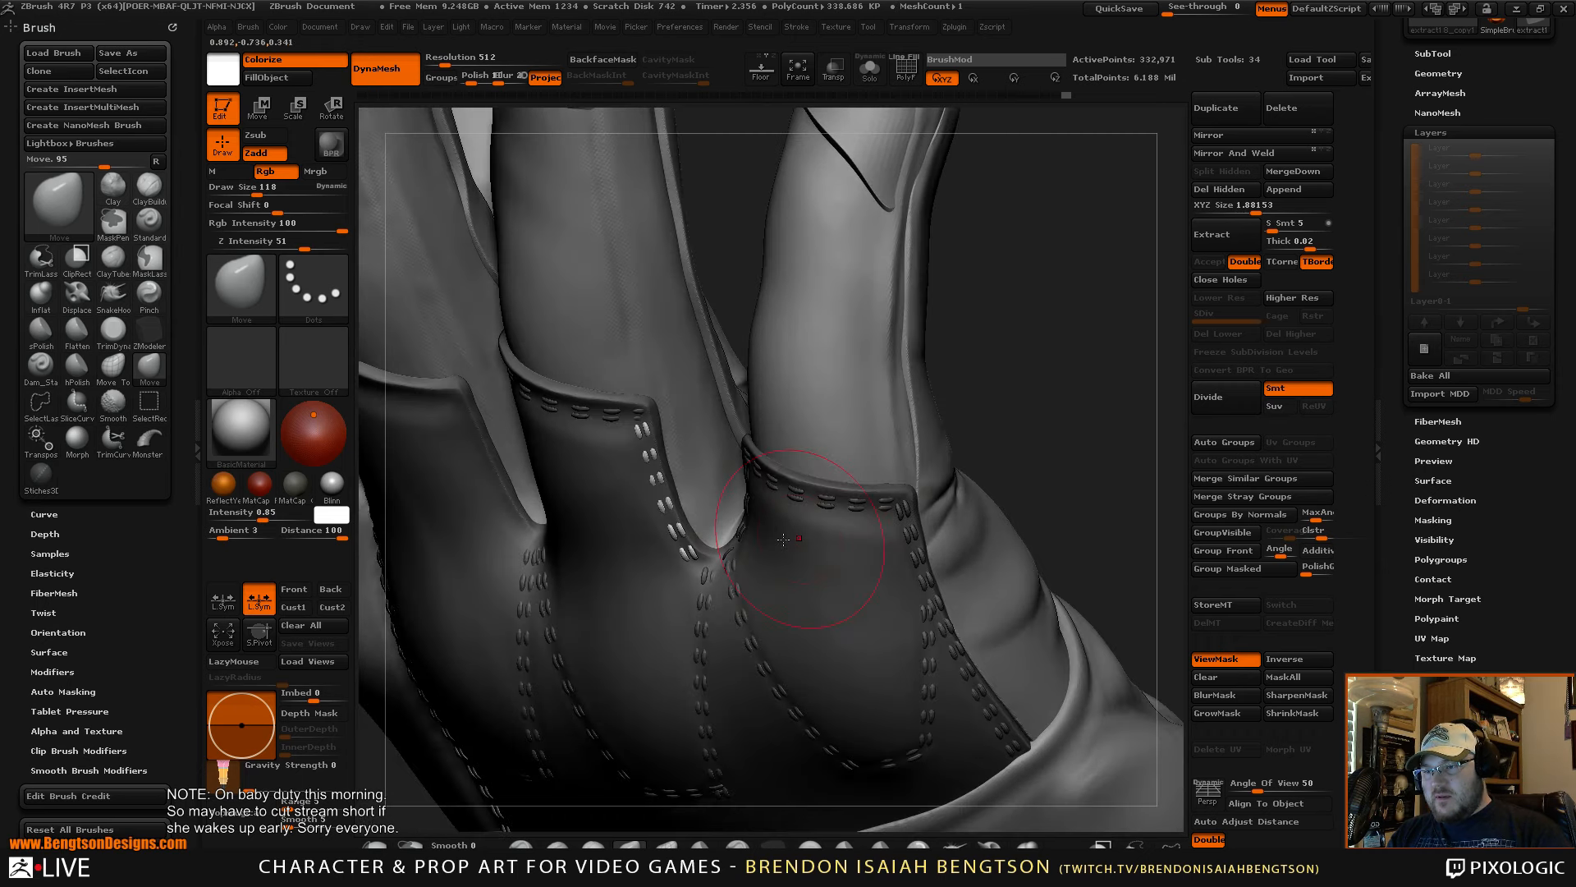
mouse_move(1090, 411)
left_mouse_down()
mouse_move(1116, 362)
mouse_move(1104, 429)
mouse_move(1111, 399)
left_mouse_up()
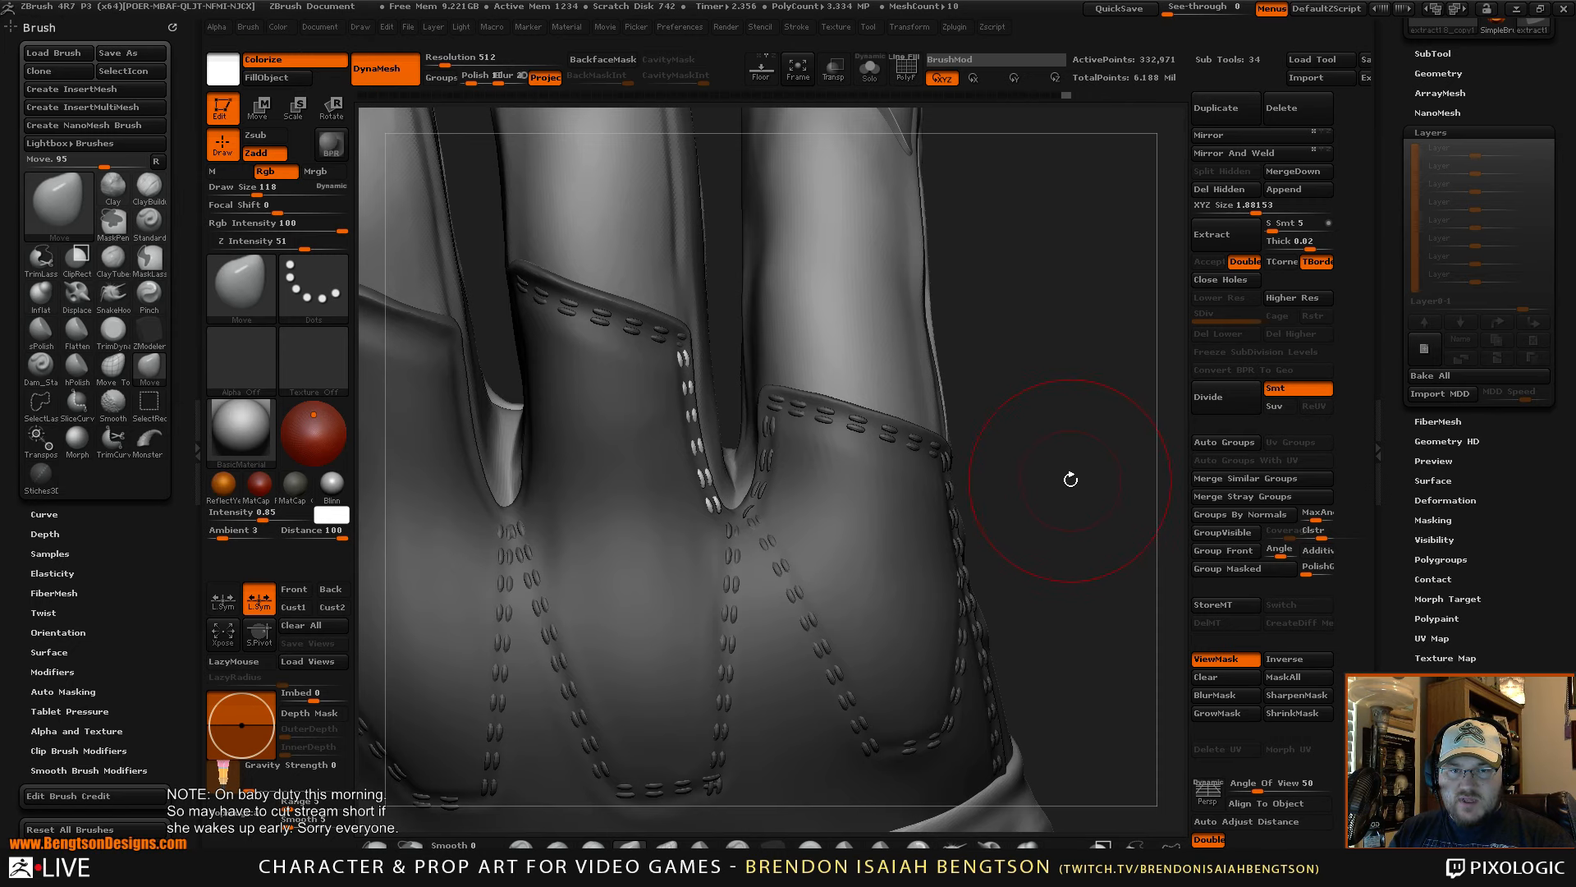
- Stitch the middle-finger sleeve's edge facing the ring finger down to the web, using the Stiches3D brush at draw size 45
mouse_move(1032, 495)
left_mouse_down()
mouse_move(1067, 461)
mouse_move(1126, 484)
mouse_move(1128, 457)
mouse_move(1062, 436)
mouse_move(1103, 495)
mouse_move(1100, 457)
mouse_move(1083, 516)
mouse_move(1124, 460)
mouse_move(1135, 474)
mouse_move(1104, 419)
mouse_move(1117, 514)
mouse_move(1100, 552)
left_mouse_up()
scroll(247, 187, "down", 4)
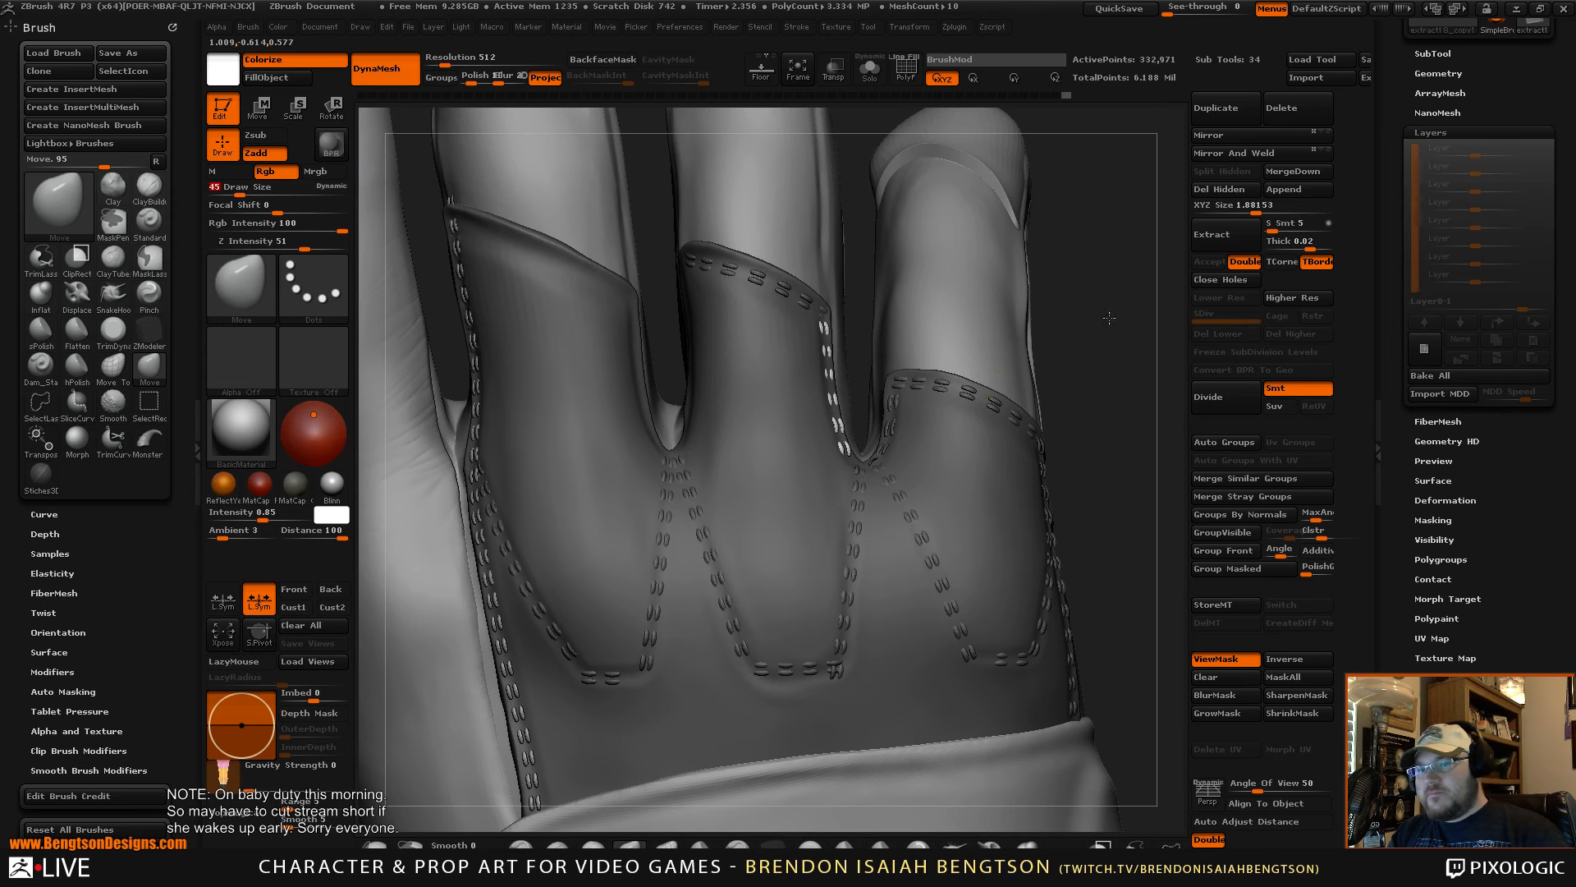
mouse_move(1109, 317)
left_mouse_down()
mouse_move(1119, 341)
mouse_move(1094, 319)
left_mouse_up()
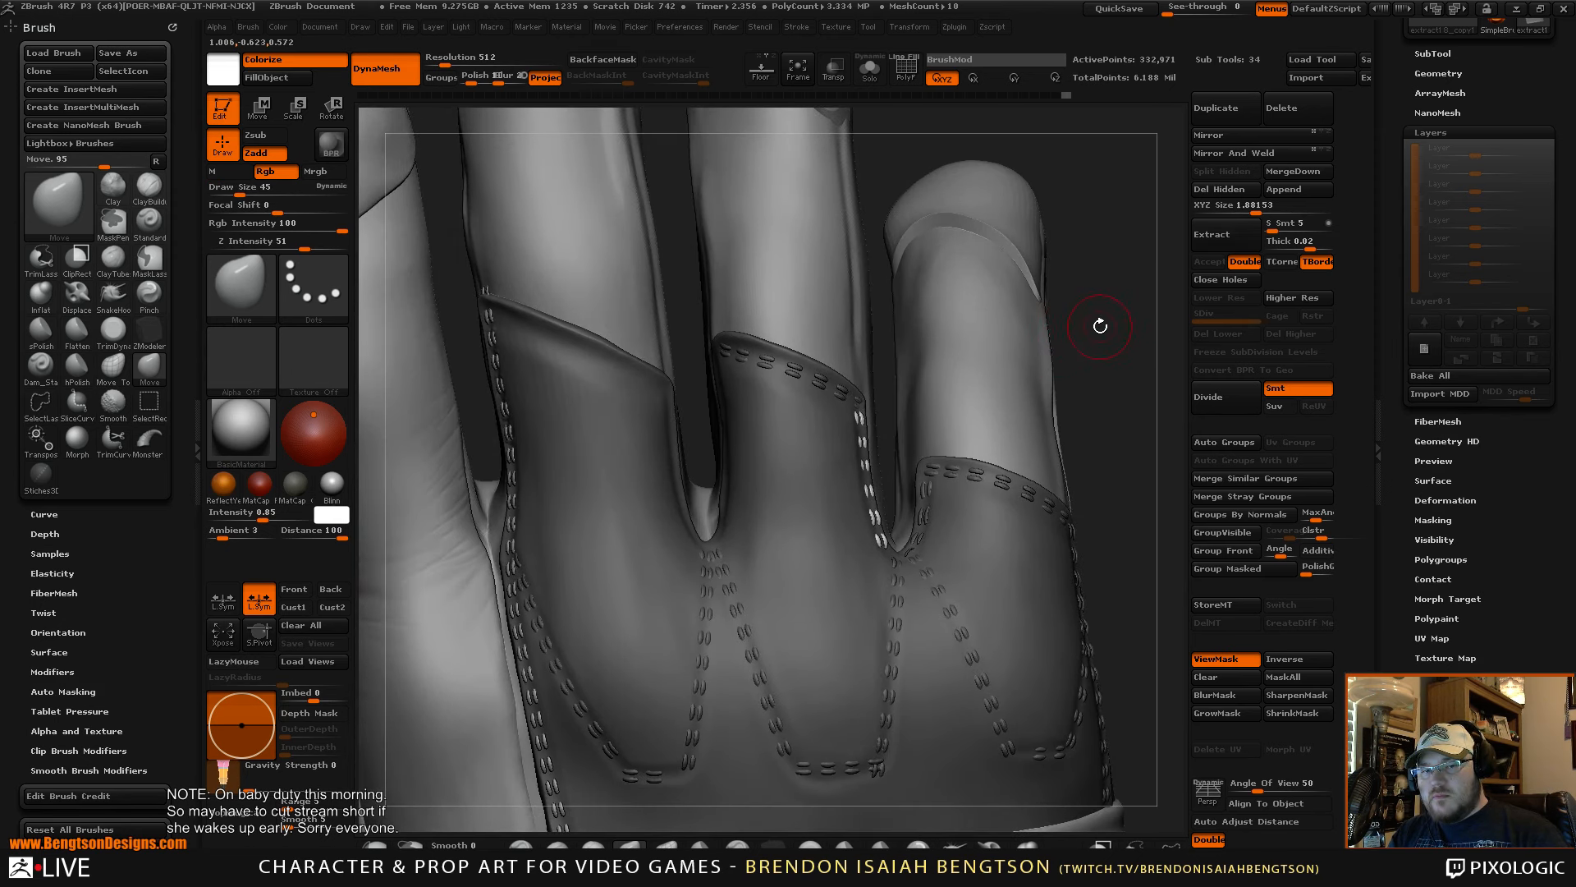
left_click_drag(1100, 326, 1051, 329)
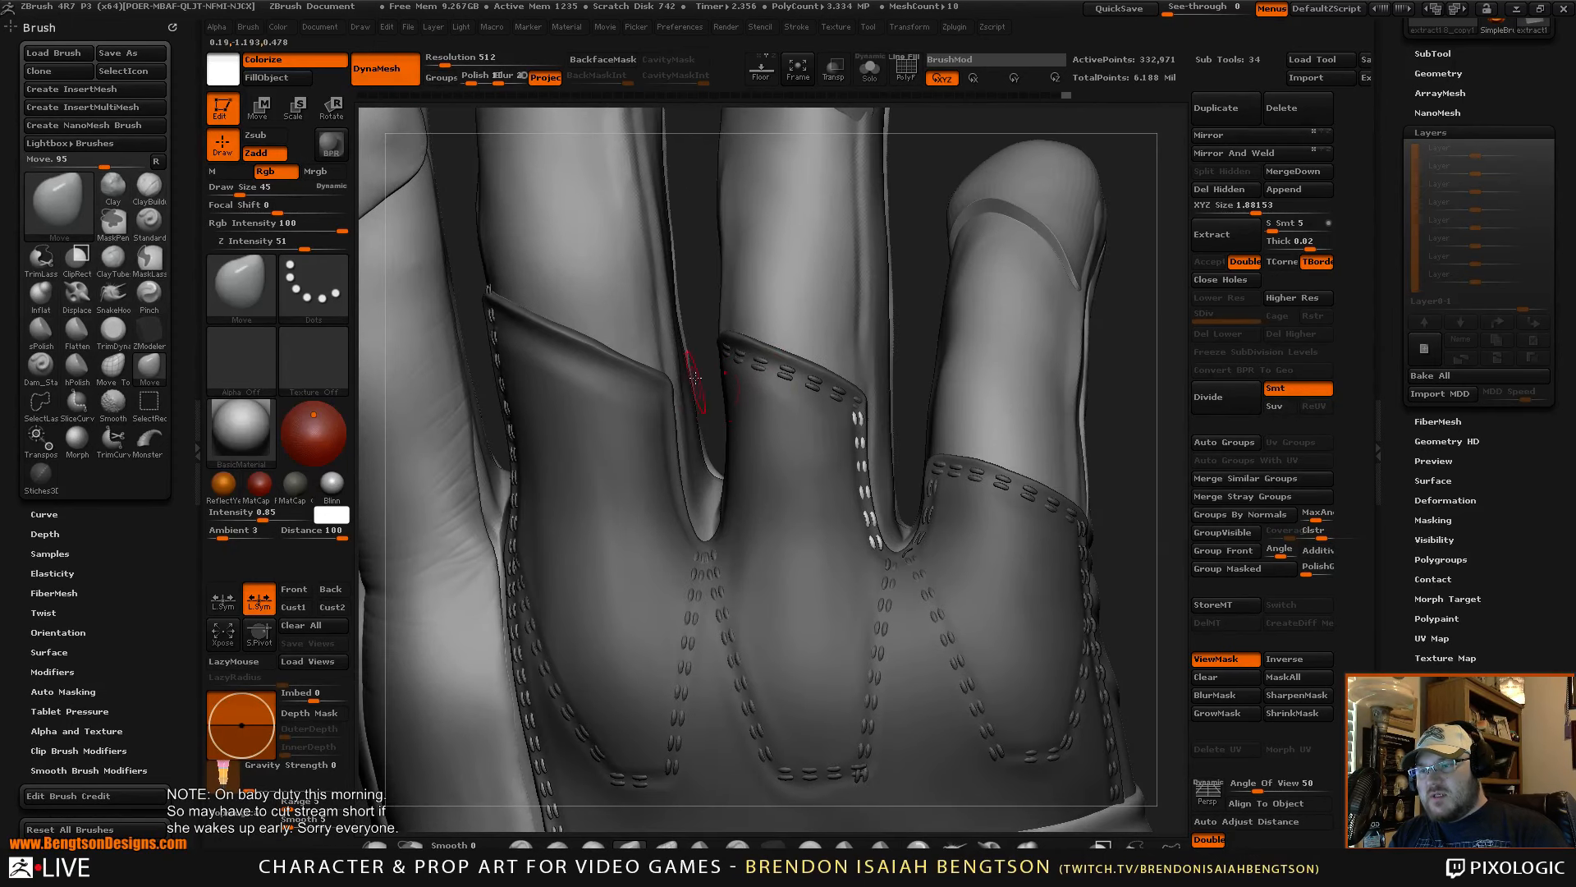
left_click_drag(697, 275, 666, 380)
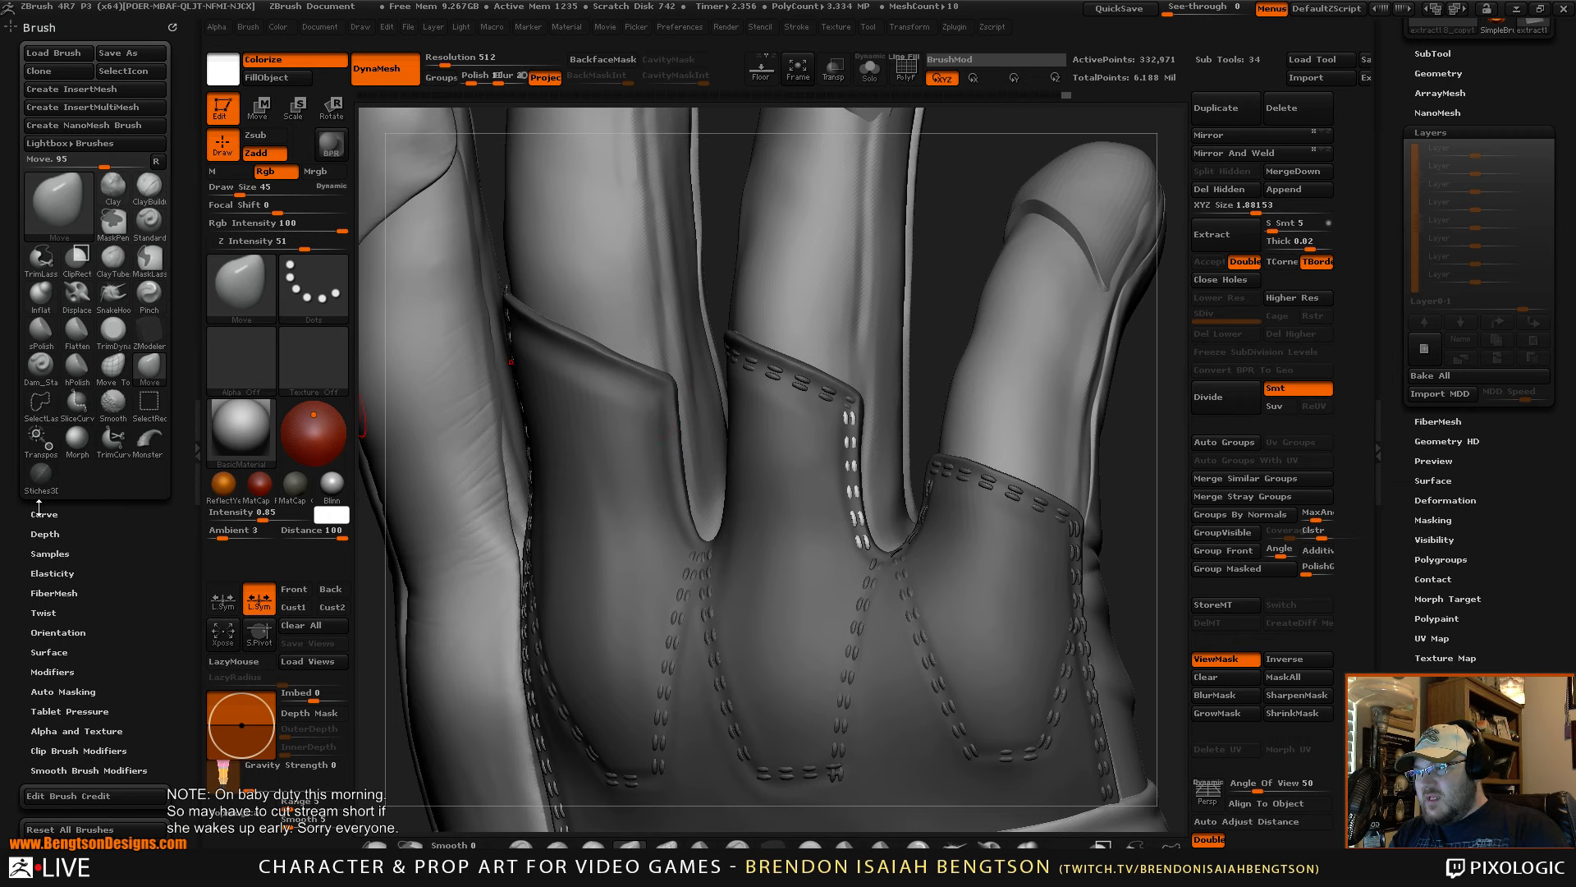
left_click(40, 475)
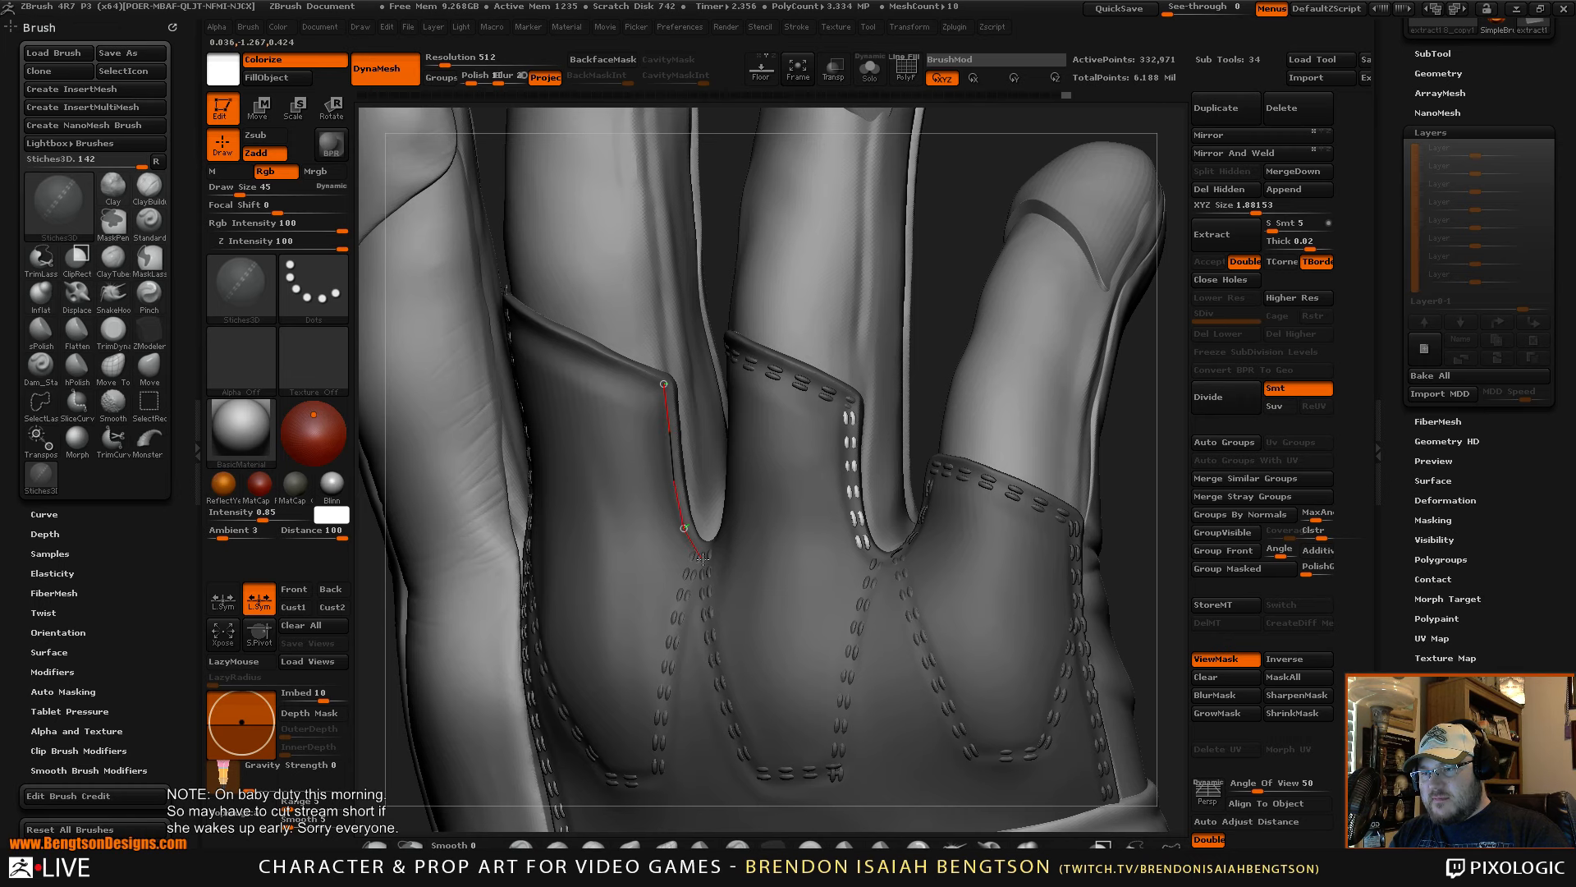
left_click_drag(706, 563, 708, 566)
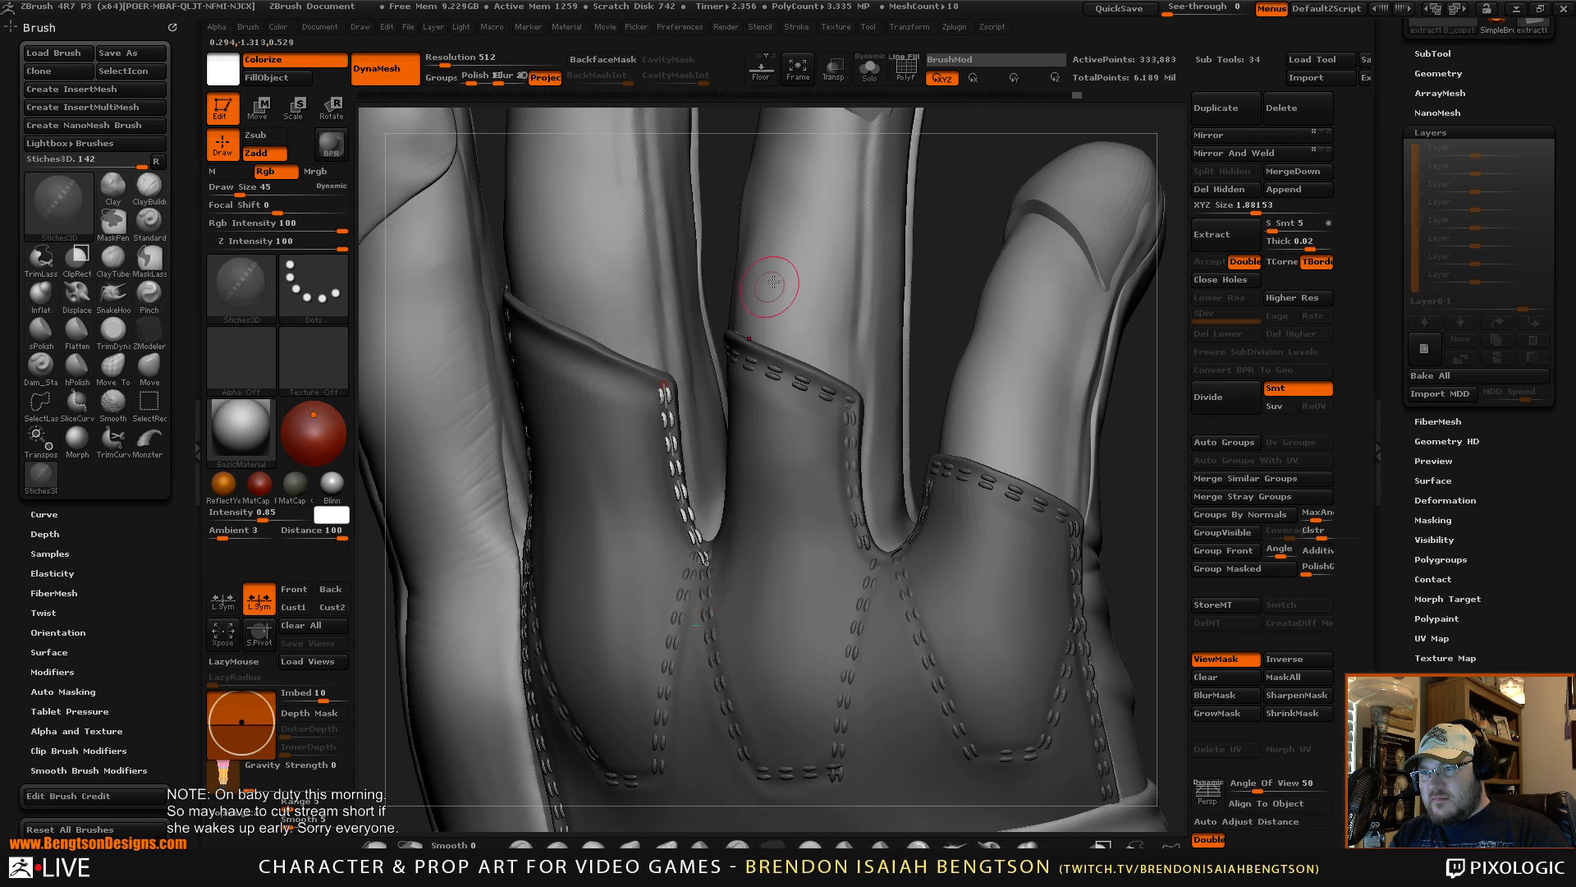
- Nudge the new middle-finger stitches along the sleeve's side edge with the Move brush at draw size 93
mouse_move(968, 211)
left_mouse_down()
mouse_move(900, 275)
mouse_move(926, 274)
left_mouse_up()
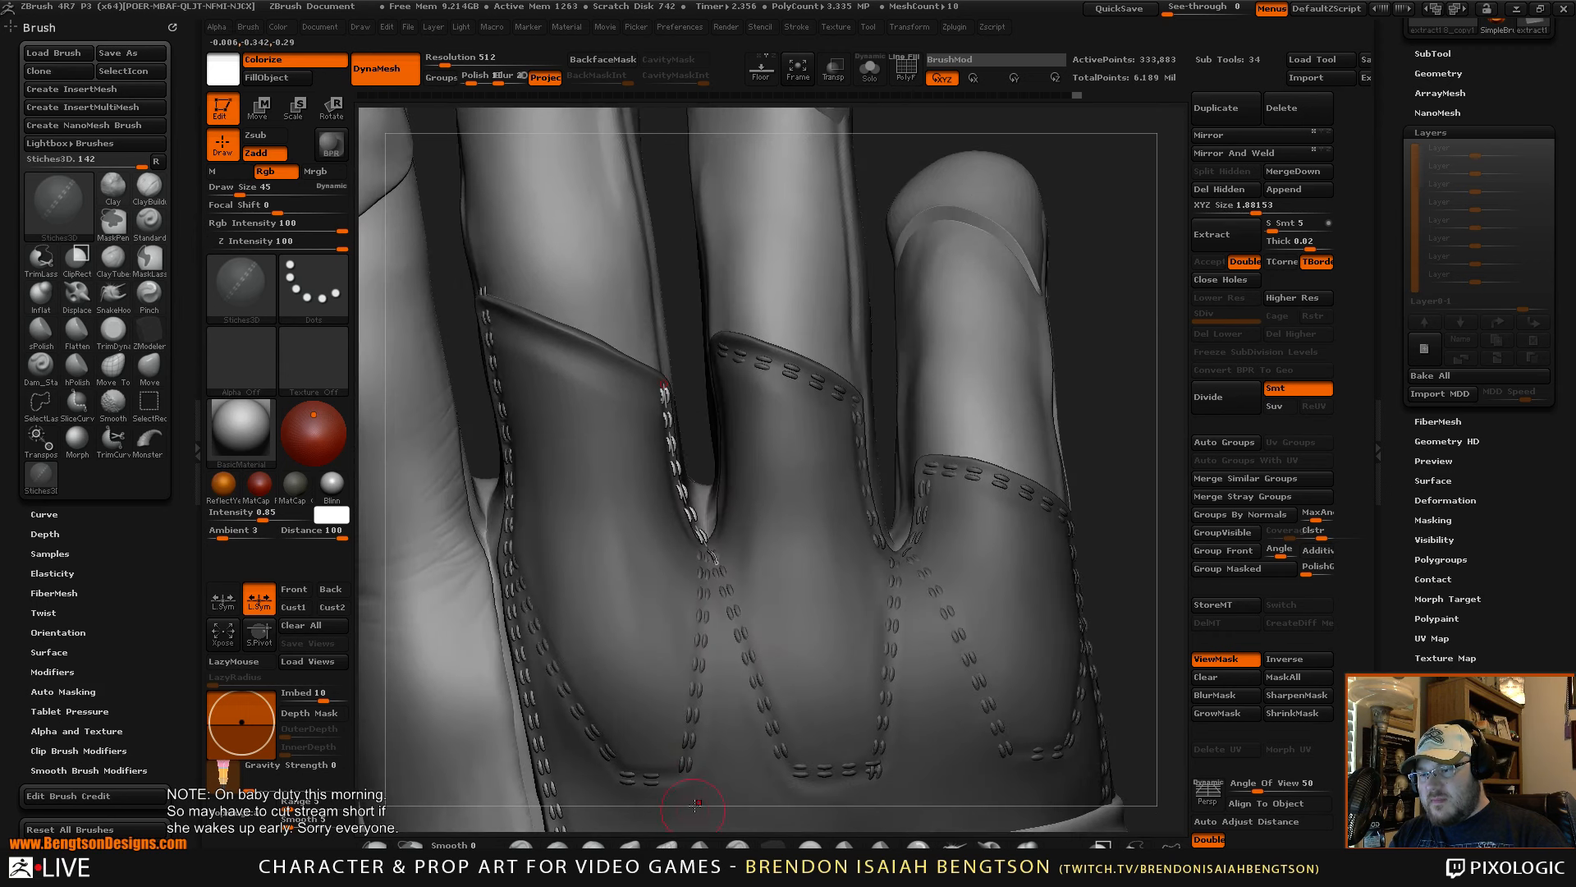
left_click(630, 845)
key("space")
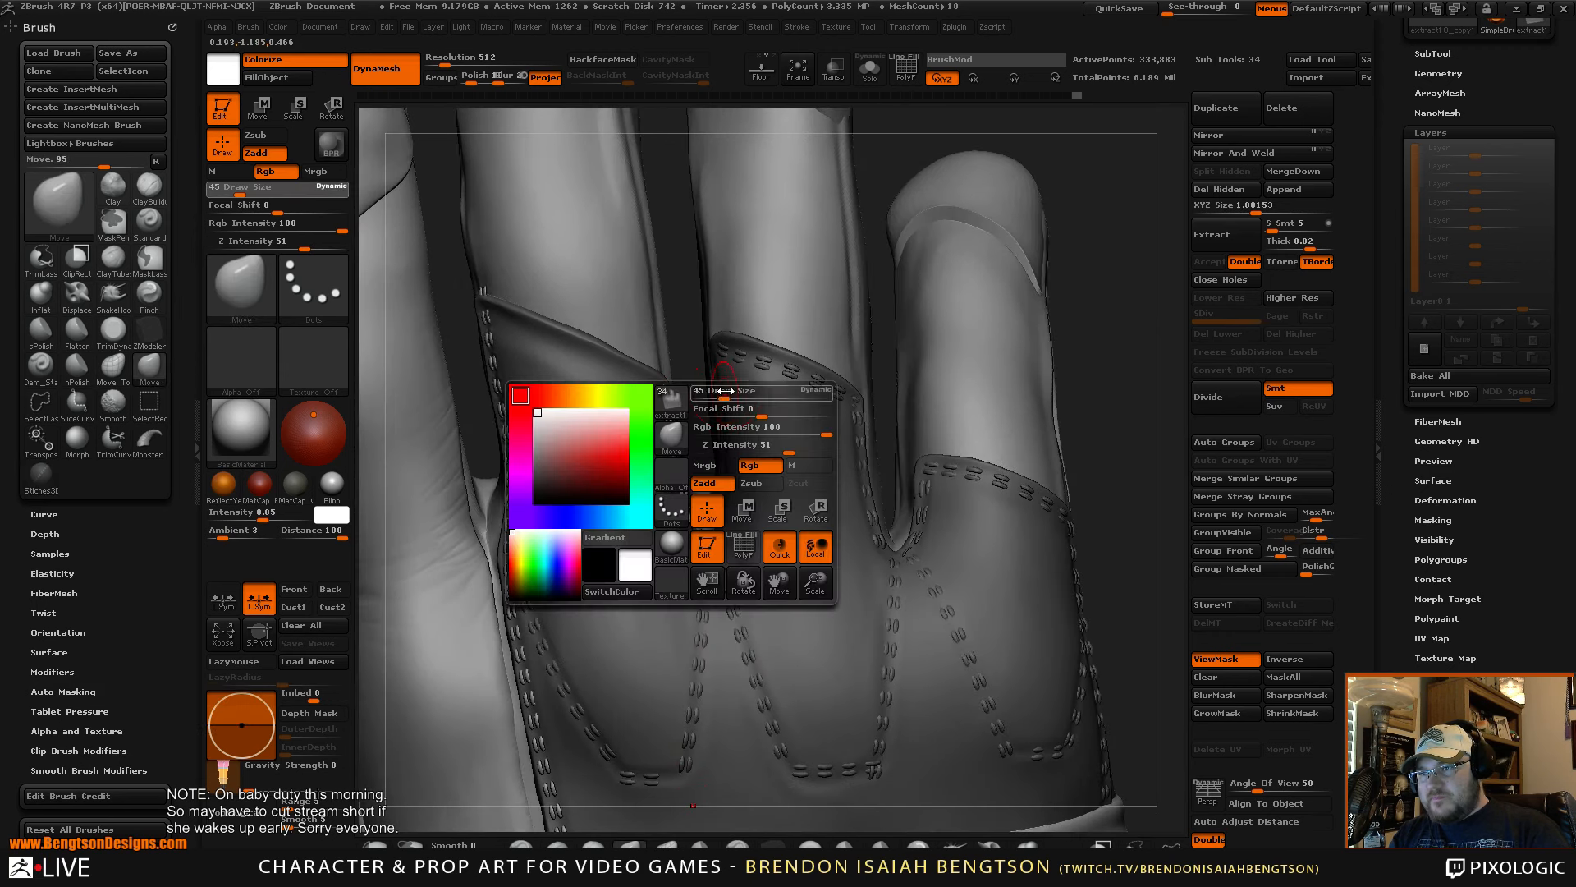
left_click_drag(724, 395, 735, 395)
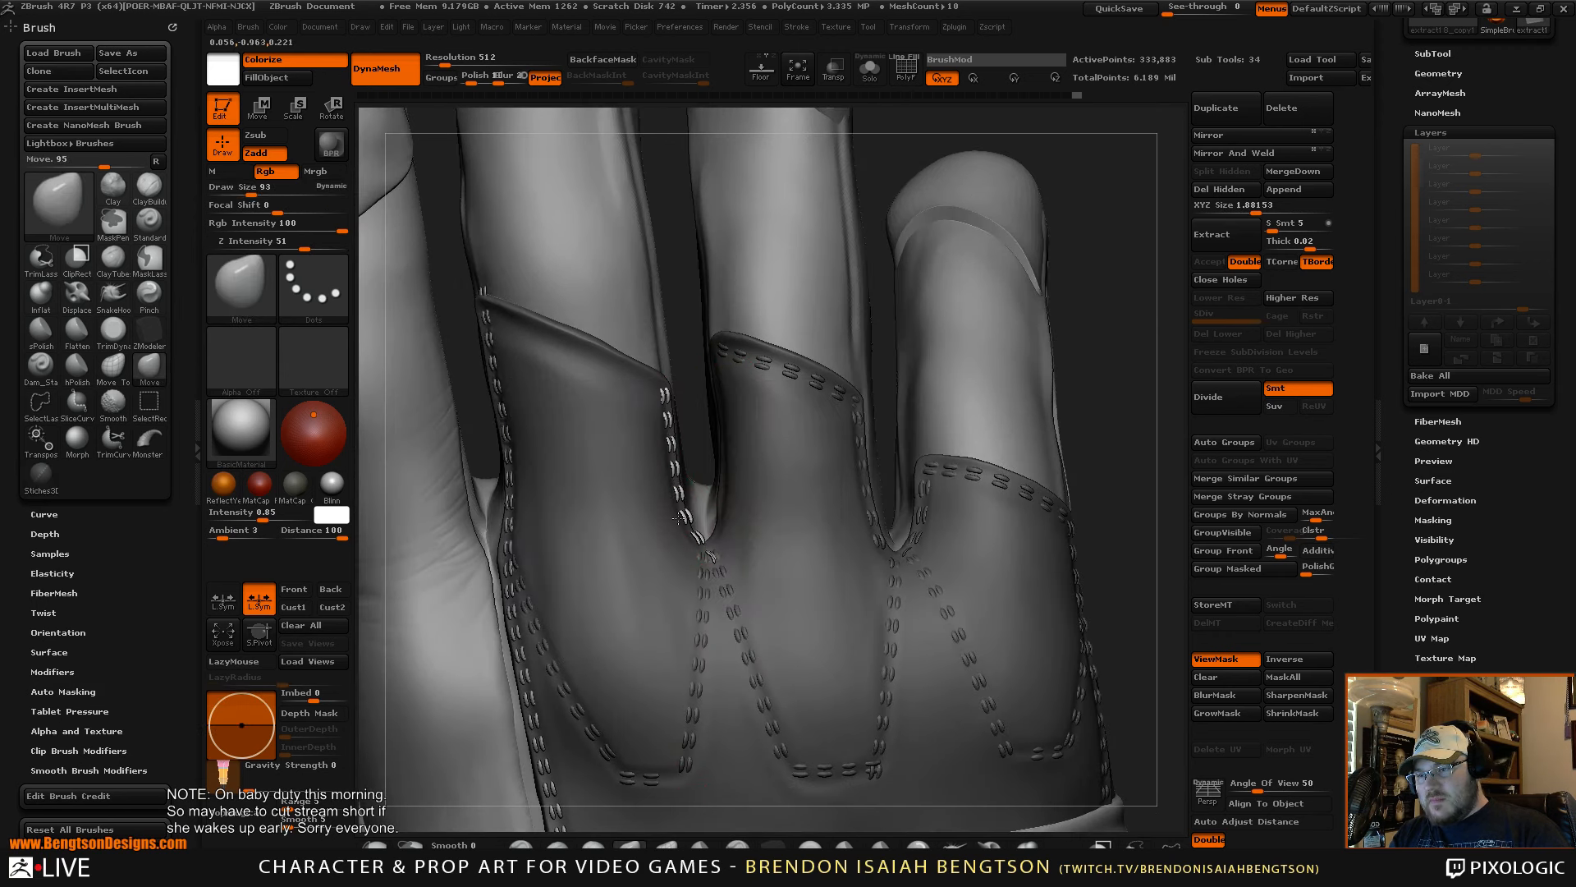
left_click_drag(671, 526, 668, 527)
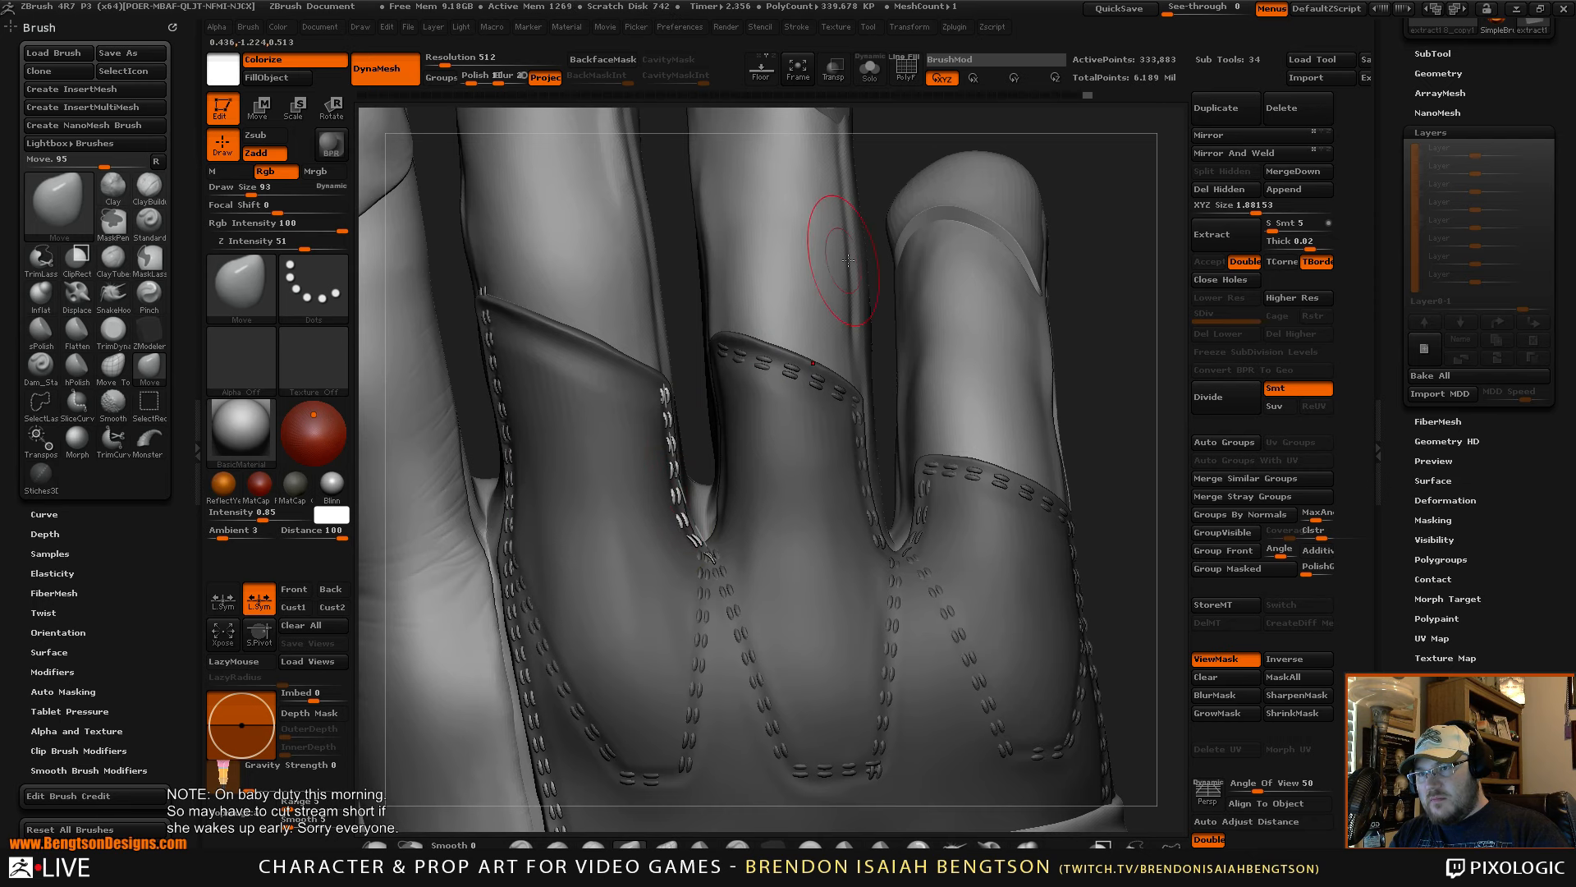
left_click_drag(880, 285, 751, 299)
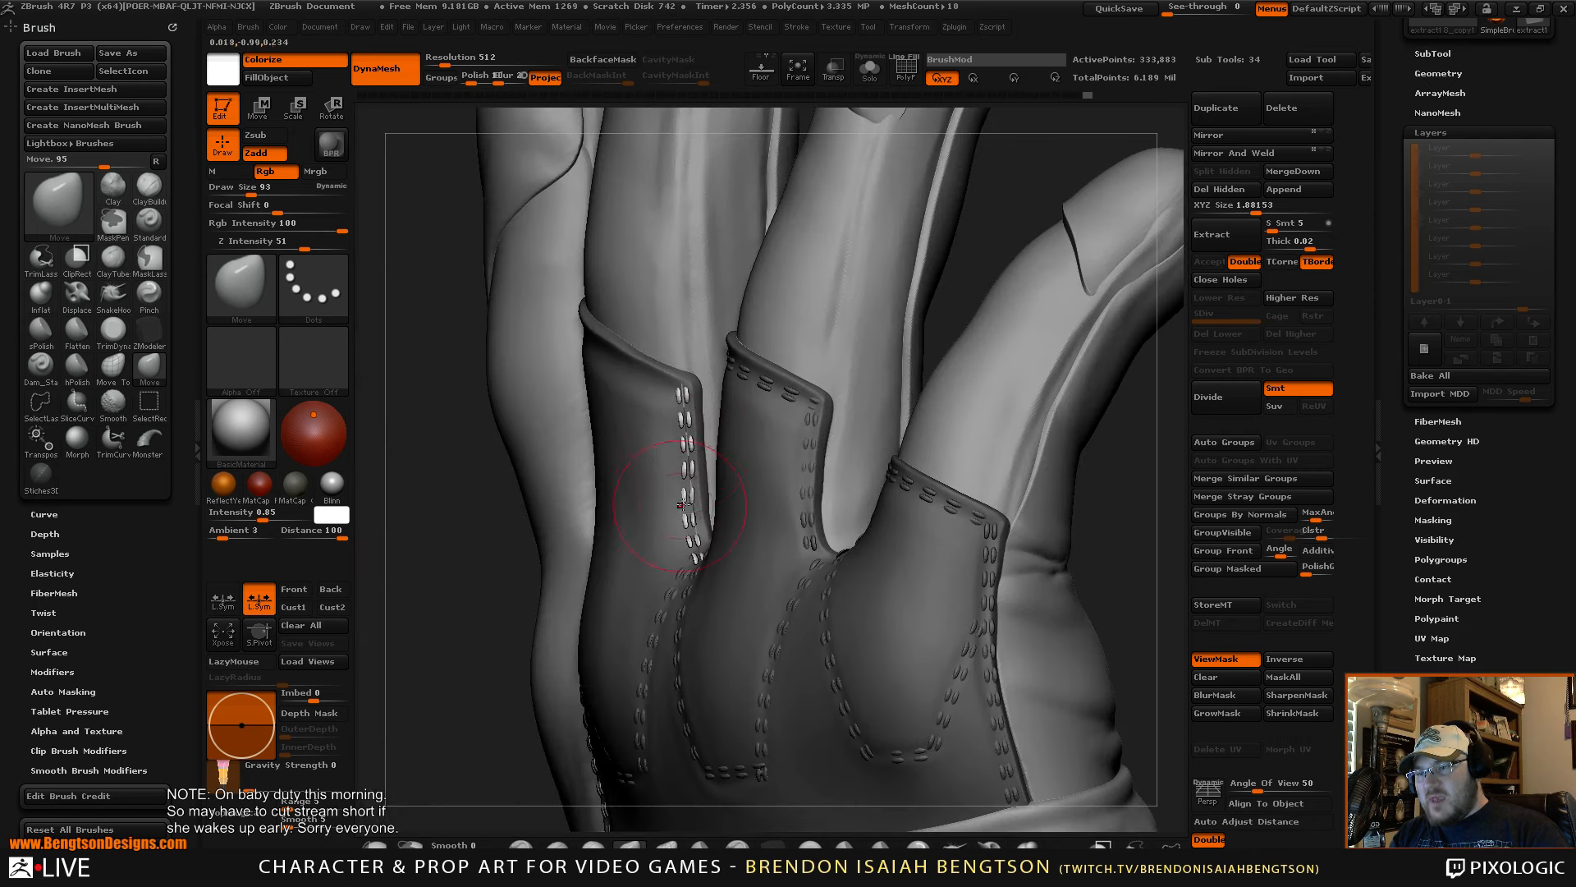
left_click_drag(694, 516, 696, 520)
left_click_drag(476, 545, 681, 538)
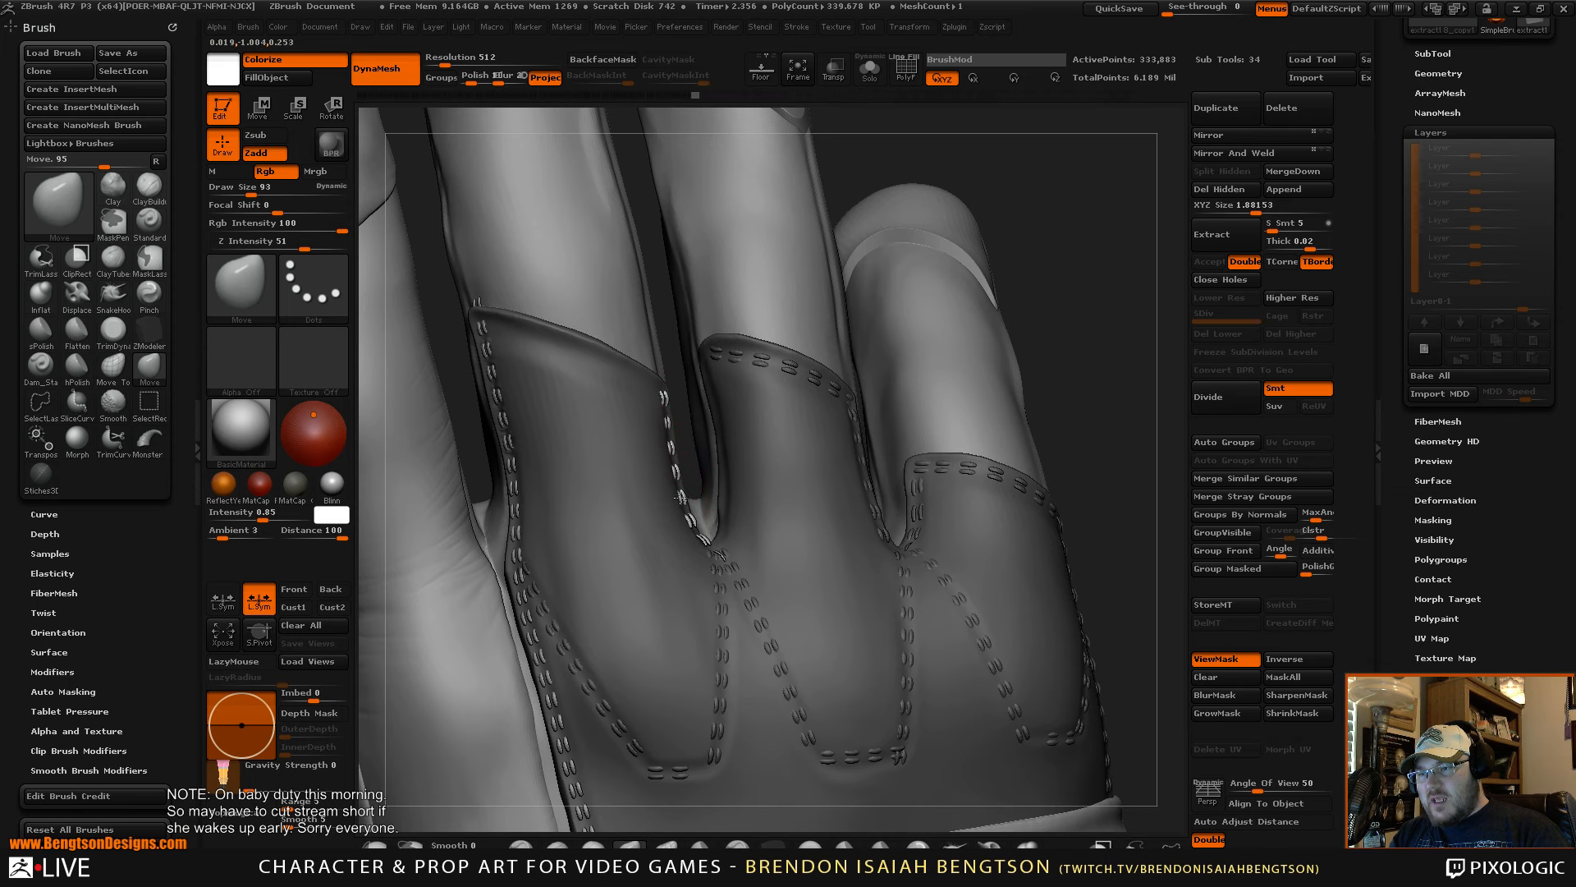
mouse_move(1087, 269)
left_mouse_down()
mouse_move(1129, 354)
mouse_move(1122, 256)
mouse_move(1088, 275)
left_mouse_up()
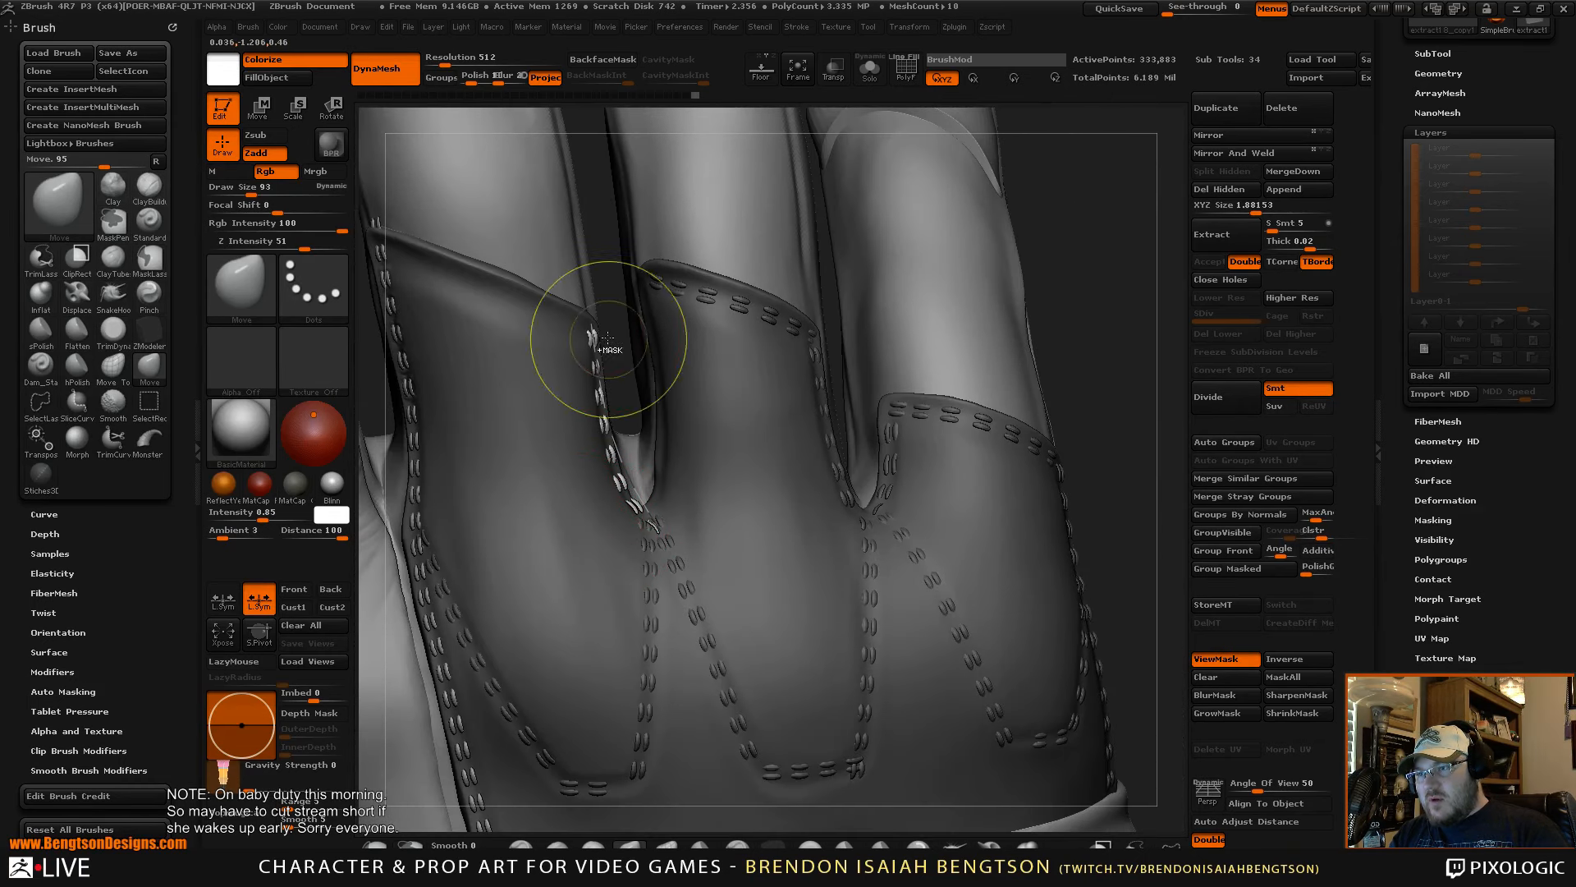
- Mask the upper stitches of the new middle-finger row, isolate the glove with Solo, and invert the mask
mouse_move(614, 308)
left_mouse_down("ctrl")
mouse_move(566, 465)
mouse_move(578, 499)
mouse_move(601, 490)
mouse_move(580, 495)
left_mouse_up("ctrl")
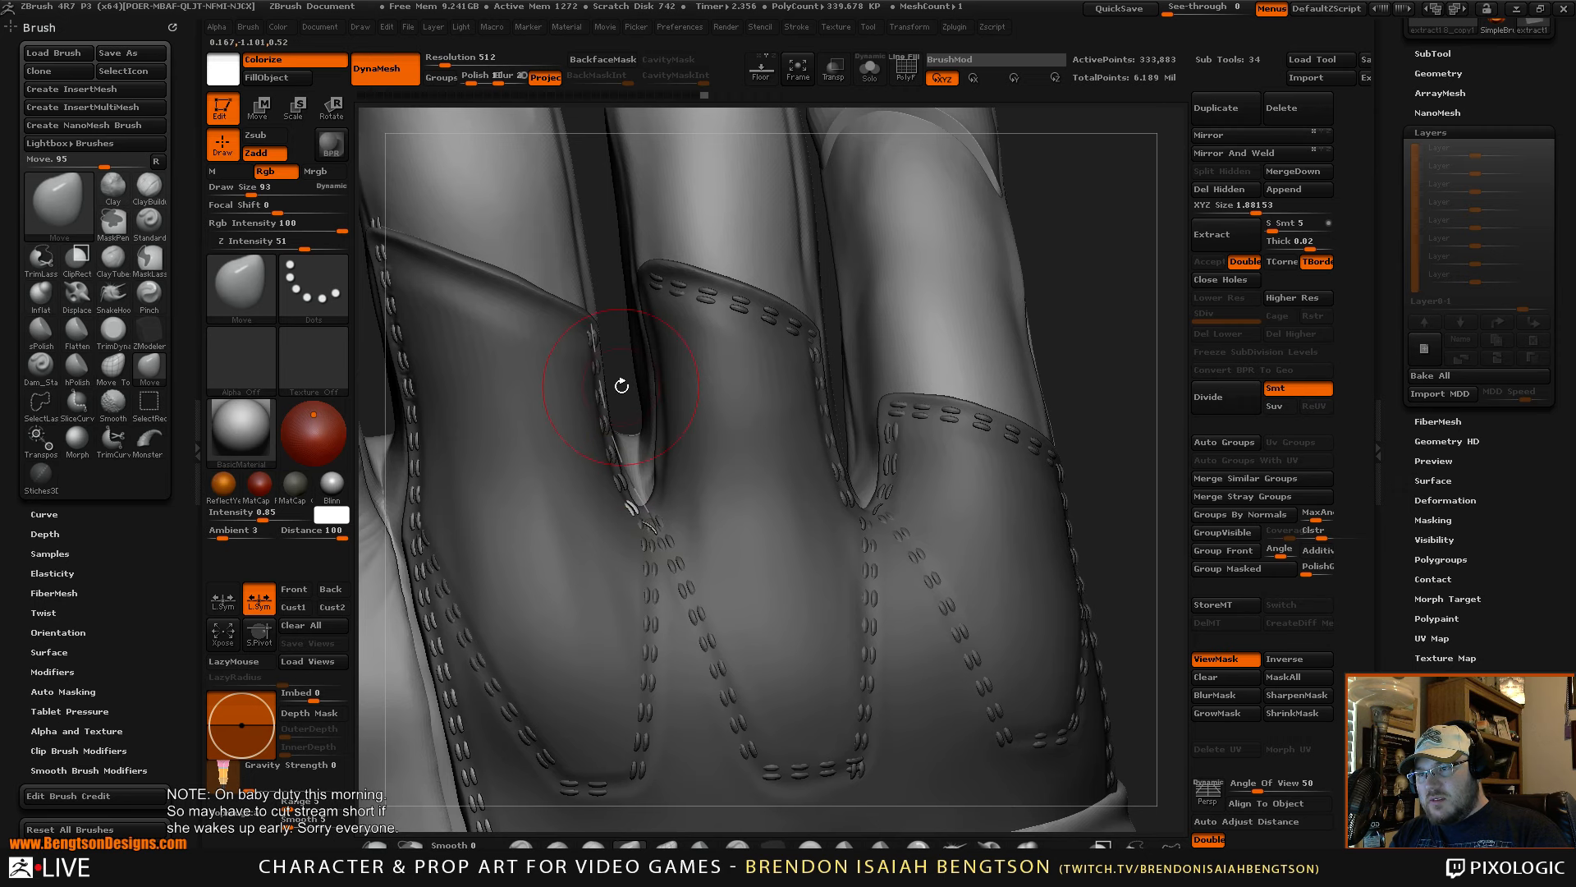
left_click_drag(621, 385, 628, 472)
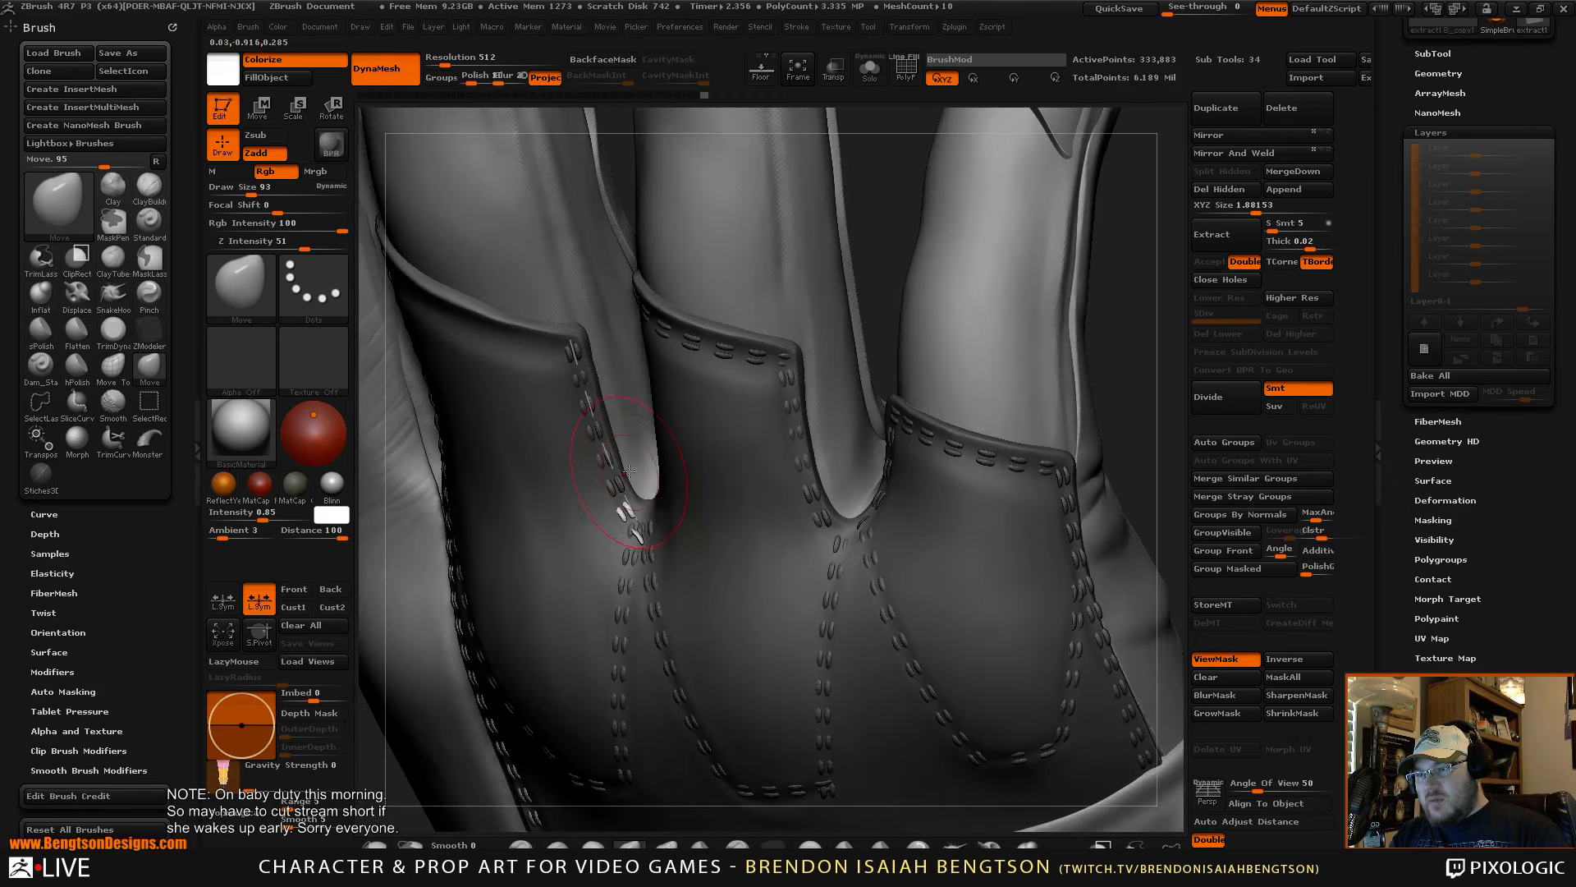
key("ctrl+shift+s")
mouse_move(854, 284)
left_mouse_down()
mouse_move(869, 232)
mouse_move(896, 259)
mouse_move(886, 278)
mouse_move(914, 271)
mouse_move(899, 251)
mouse_move(809, 387)
mouse_move(797, 360)
mouse_move(739, 386)
mouse_move(643, 475)
mouse_move(915, 271)
left_mouse_up()
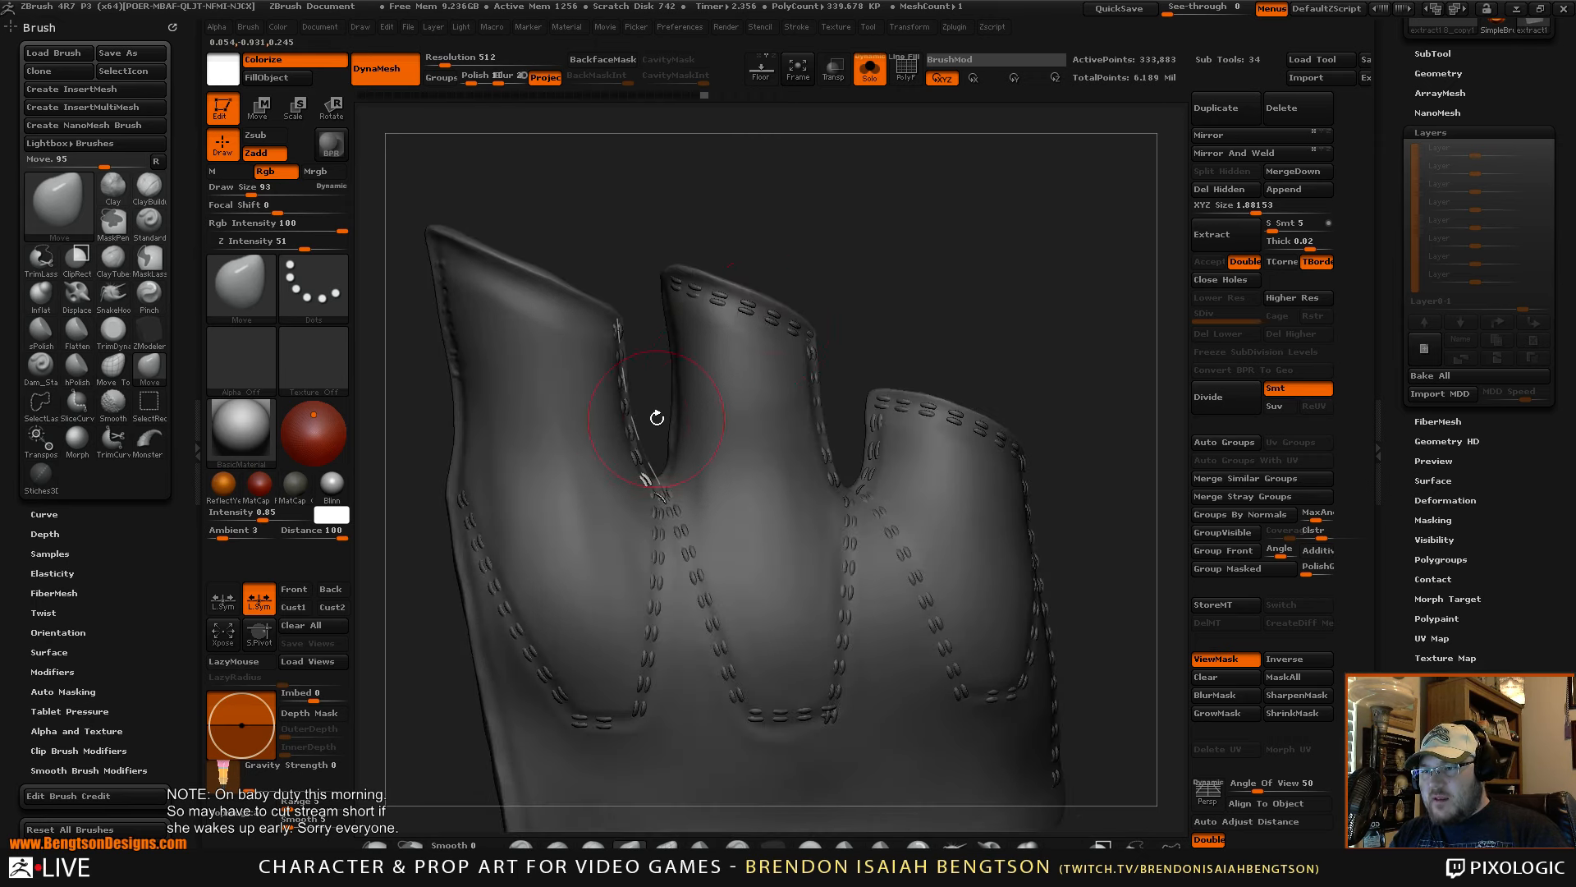
left_click(851, 273, "ctrl")
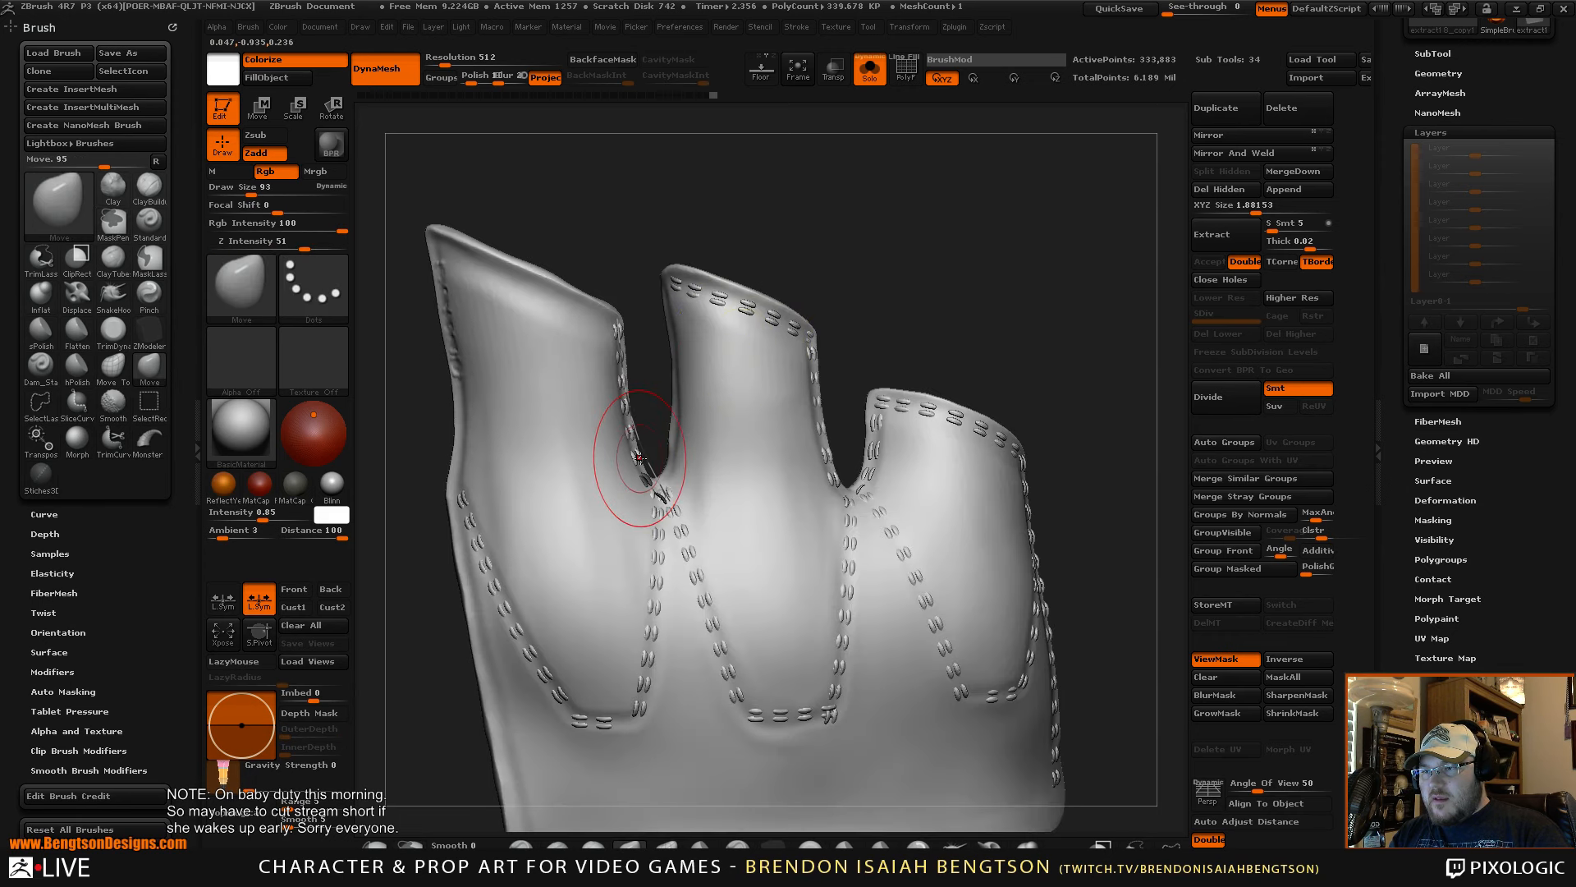
- Switch to the Move Topological brush for the stitches near the middle-finger web and clear the glove's mask
left_click(665, 845)
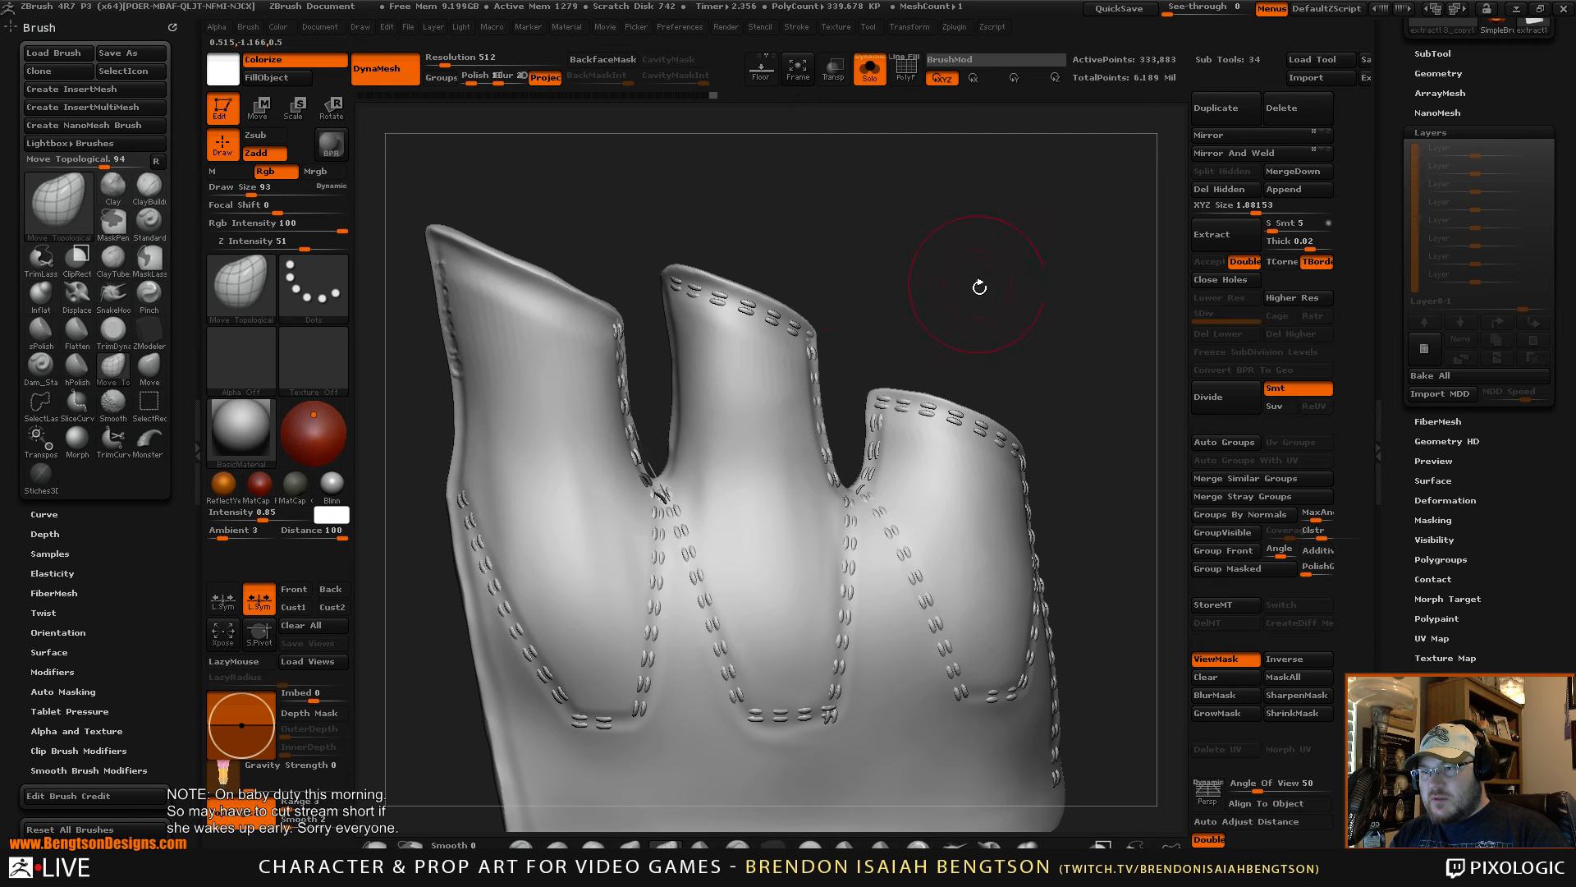
left_click_drag(979, 286, 973, 402, "alt")
left_click_drag(666, 378, 727, 414)
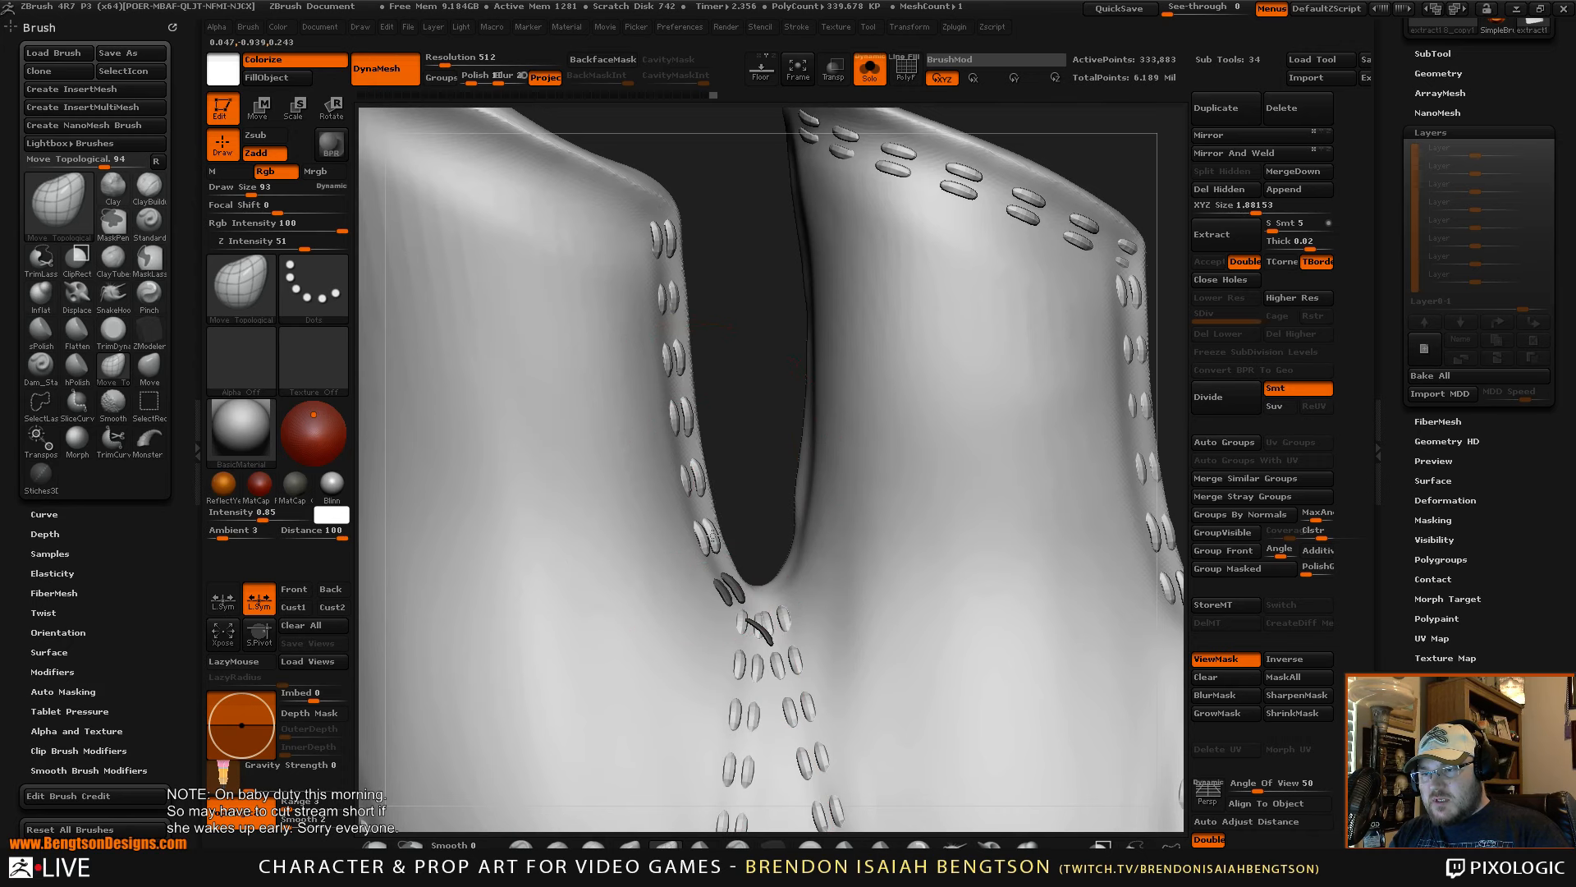
mouse_move(762, 499)
left_mouse_down()
mouse_move(716, 467)
mouse_move(706, 525)
left_mouse_up()
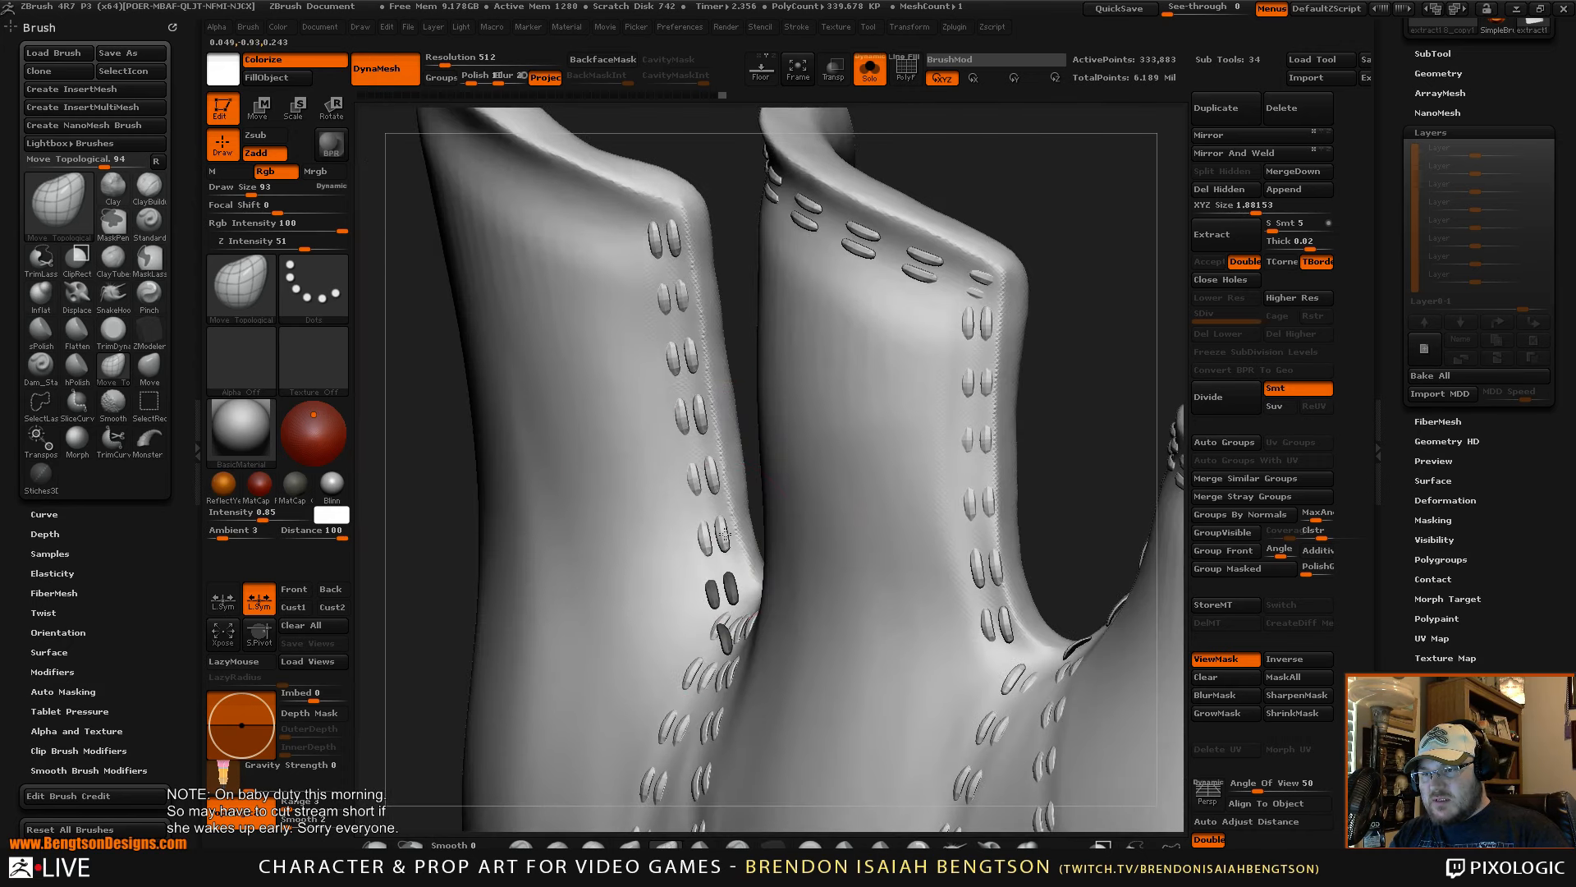
left_click_drag(1090, 310, 1067, 339, "ctrl")
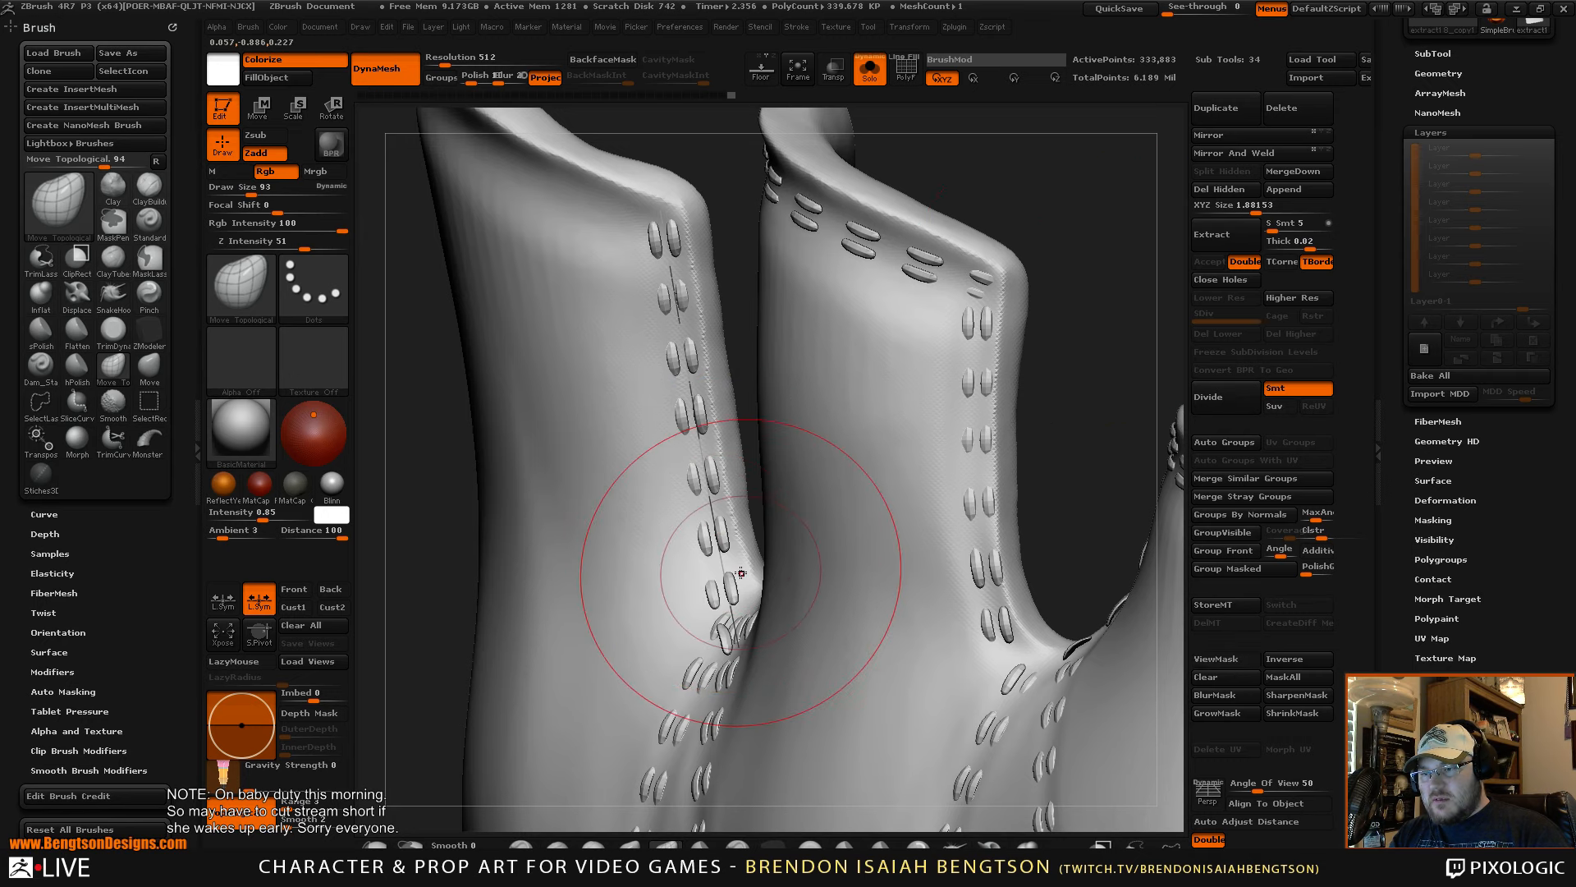
- Adjust the lowest middle-finger stitches near the web with the Move Topological brush at draw size 32
left_click(38, 474)
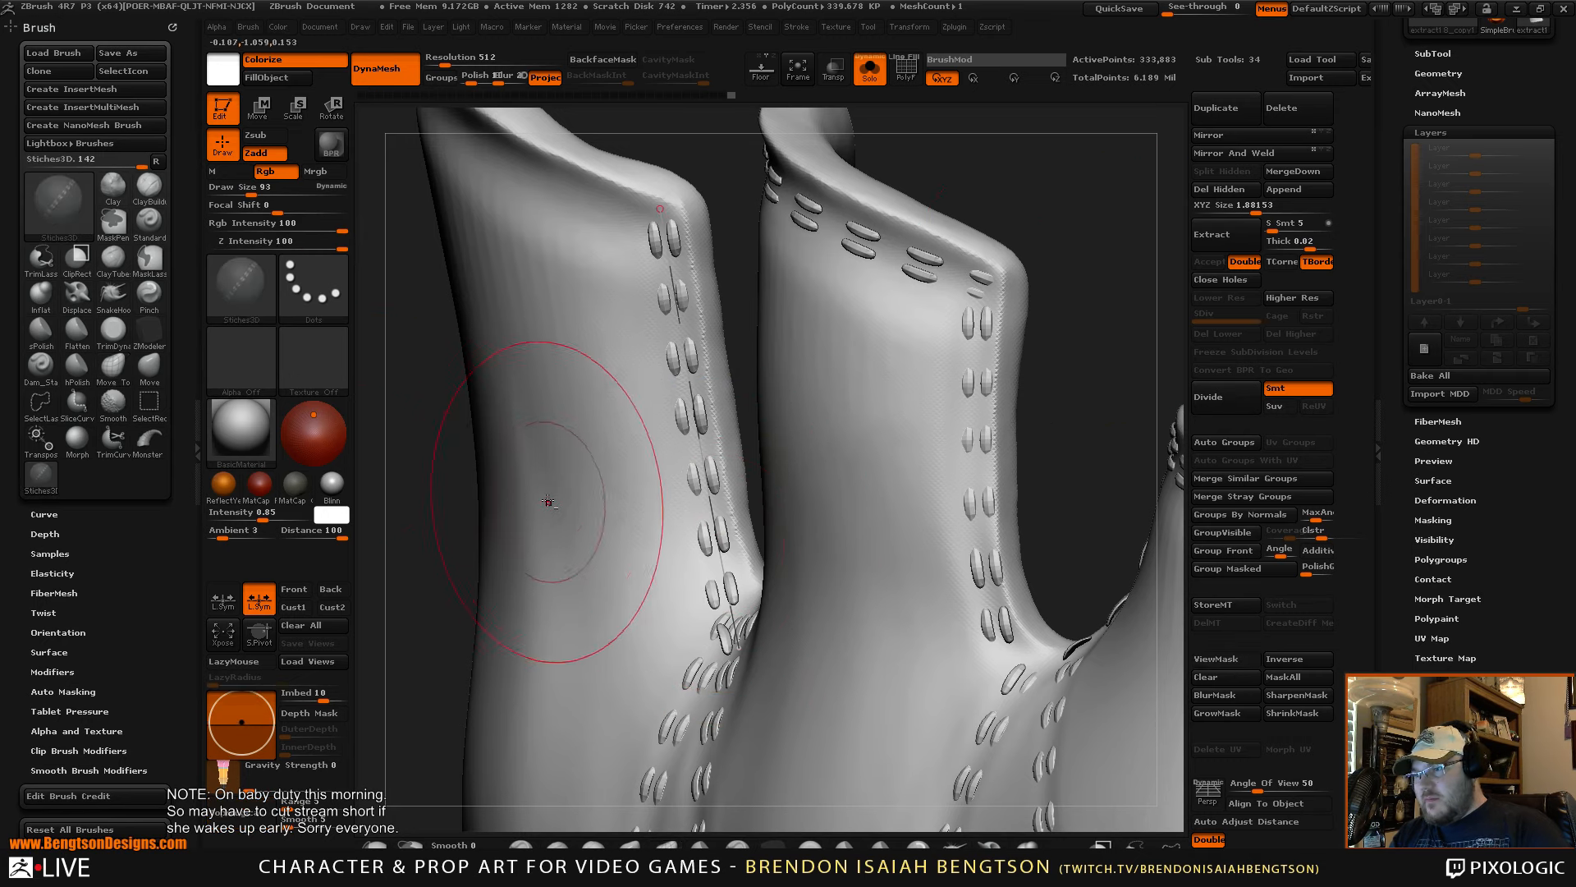
left_click(114, 367)
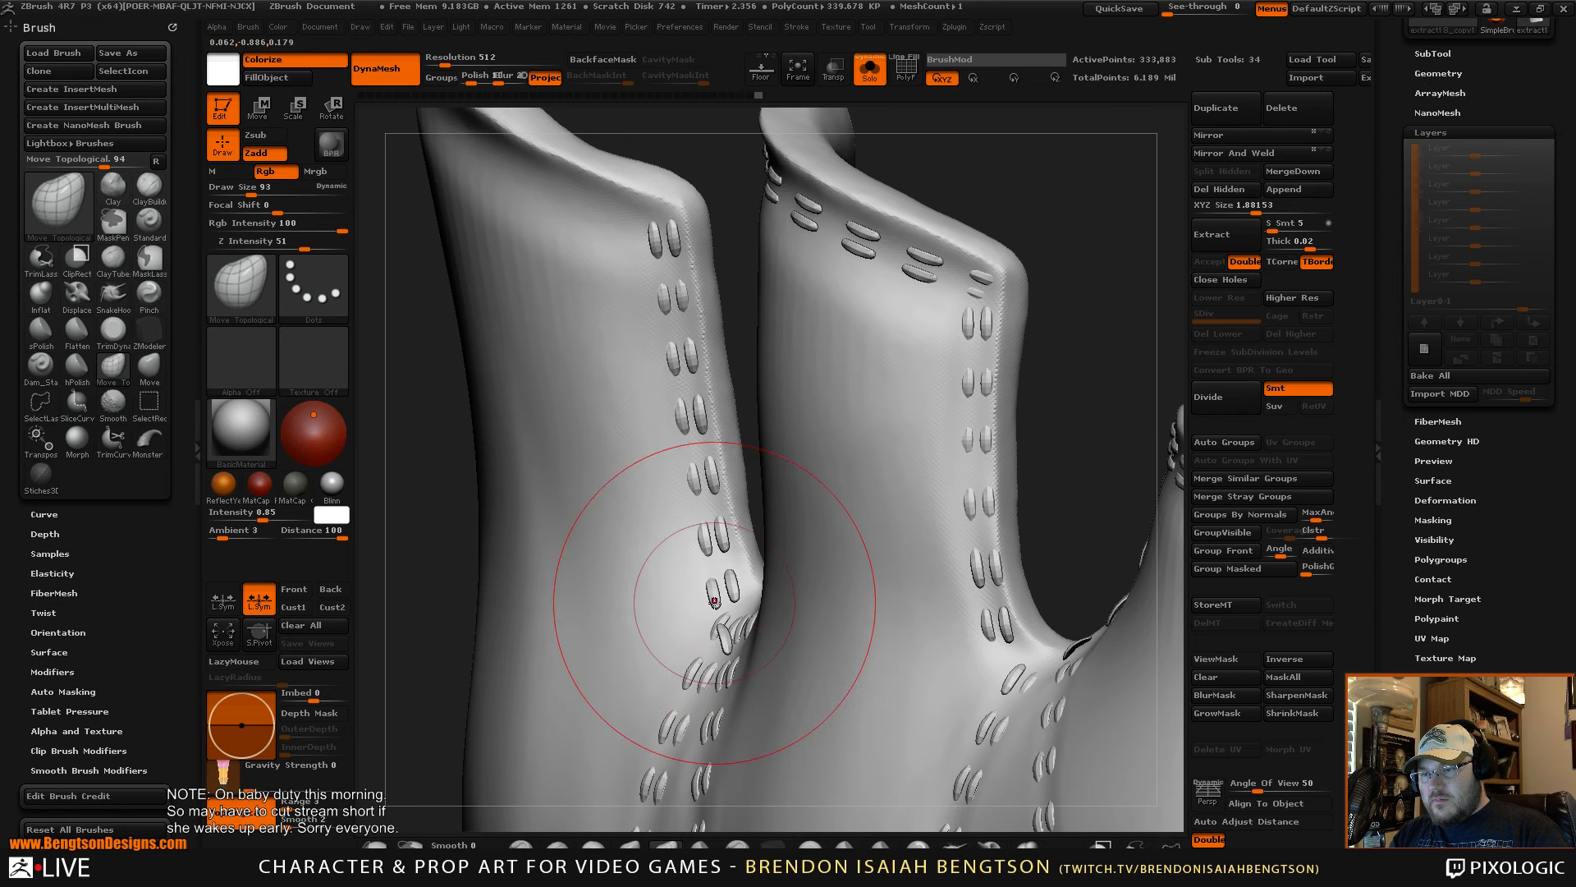
key("space")
scroll(723, 581, "down", 6)
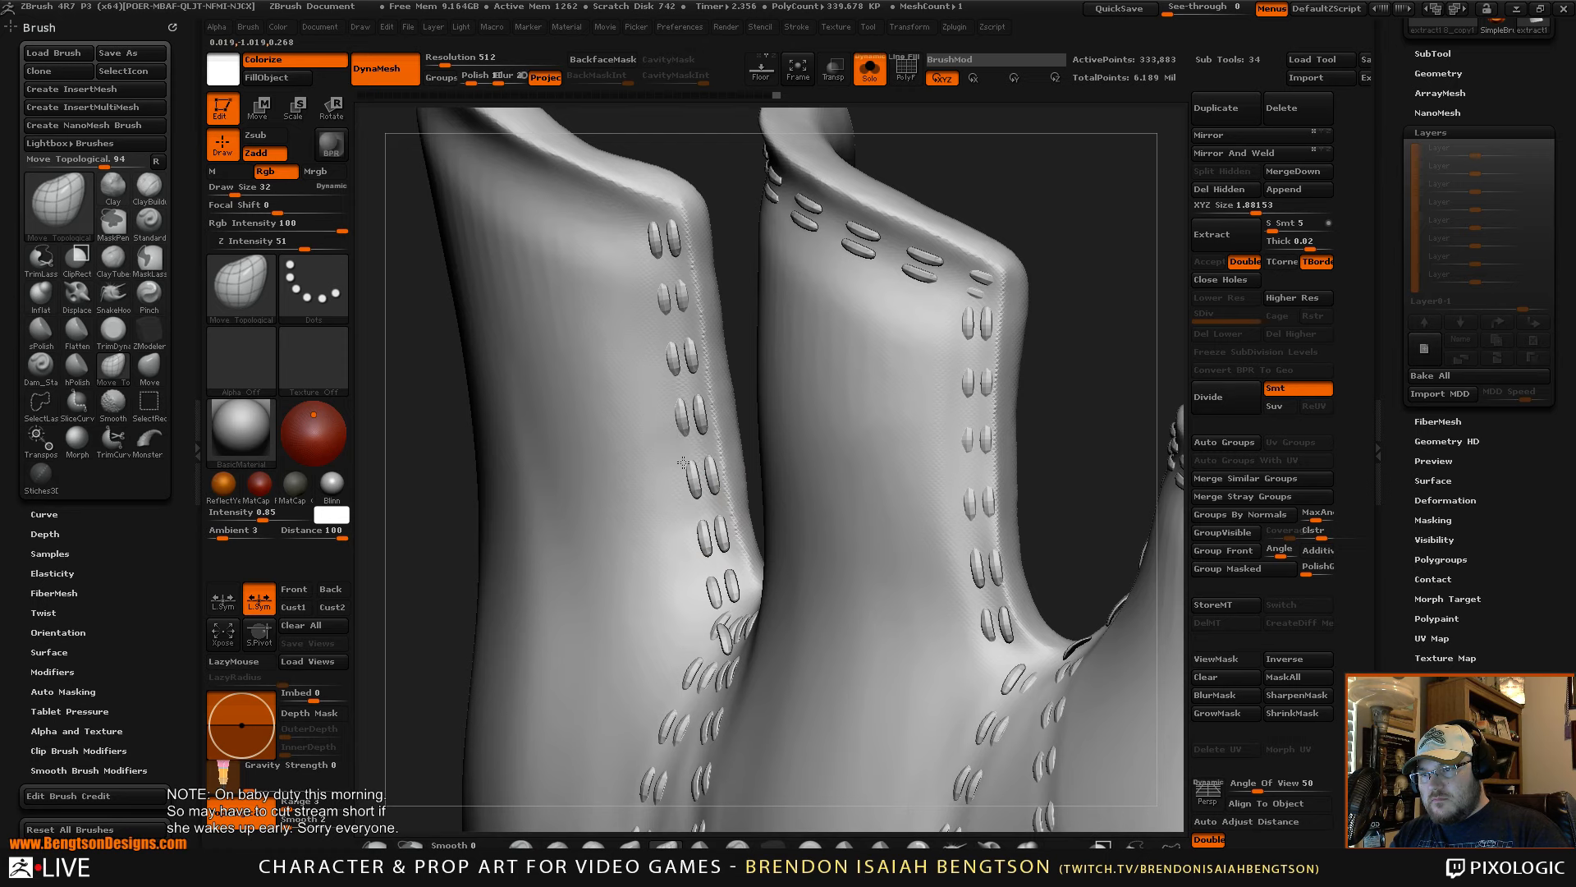
left_click_drag(1108, 233, 990, 328)
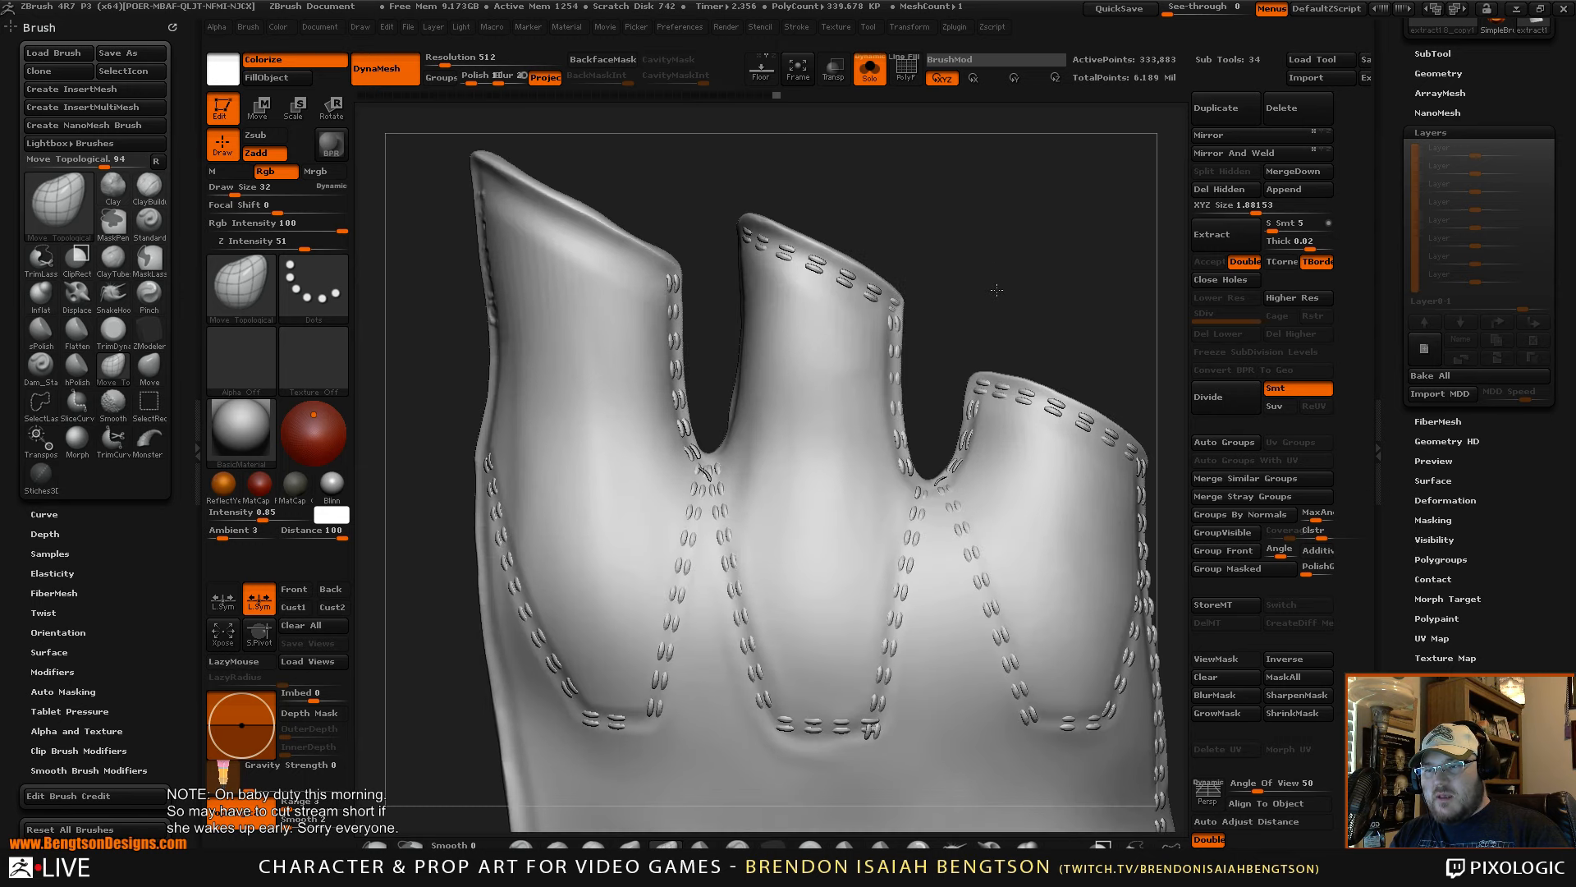
left_click_drag(994, 260, 1054, 421, "alt")
mouse_move(711, 380)
left_mouse_down()
mouse_move(800, 289)
mouse_move(712, 492)
left_mouse_up()
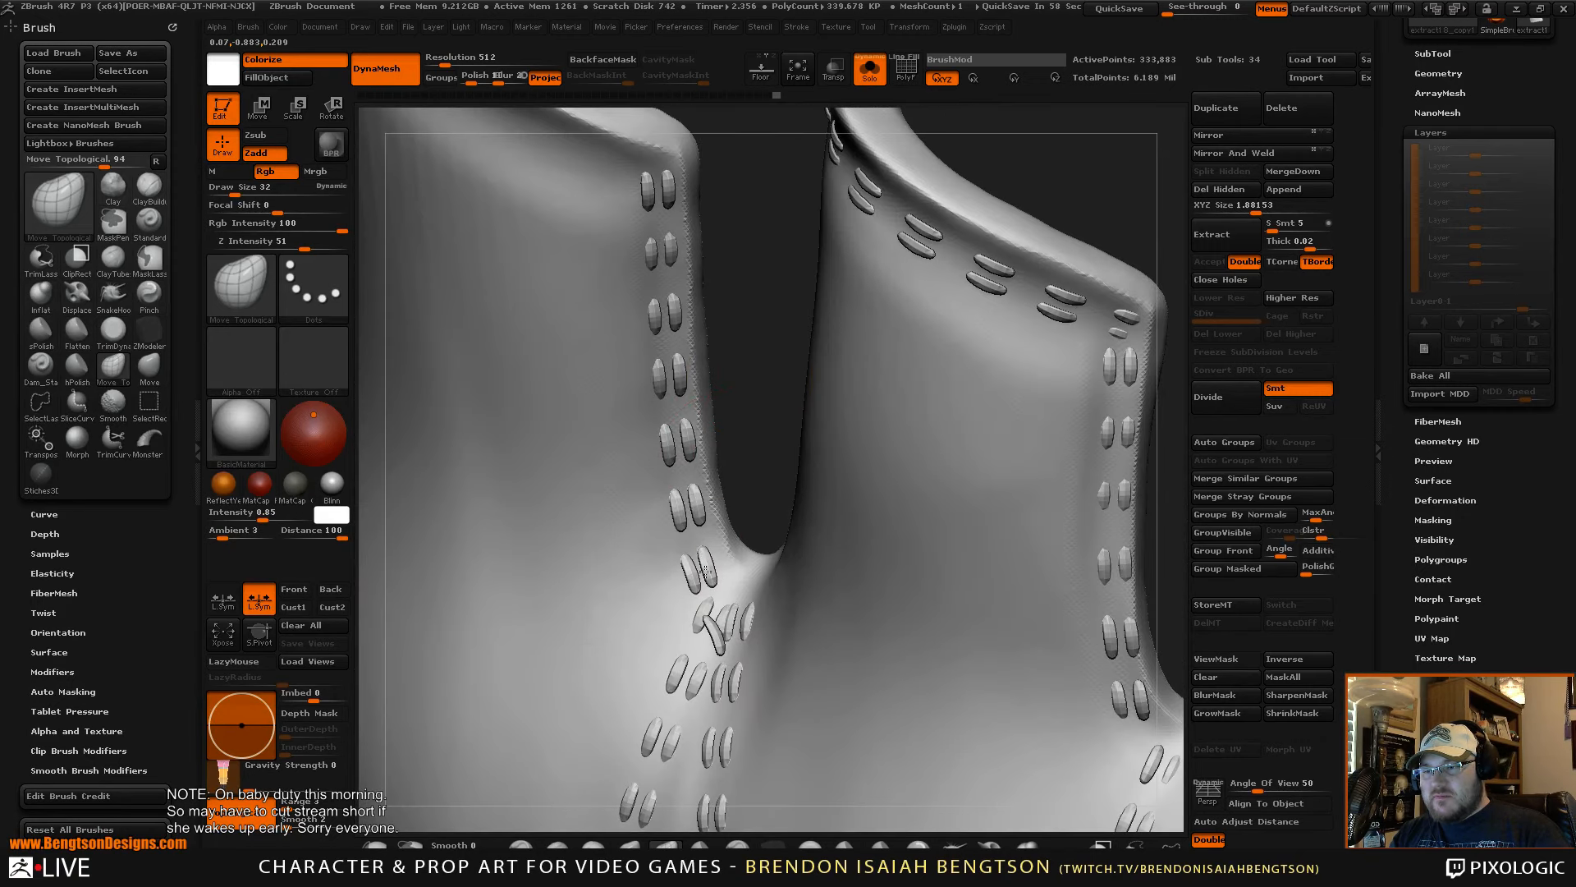
left_click_drag(728, 500, 721, 565)
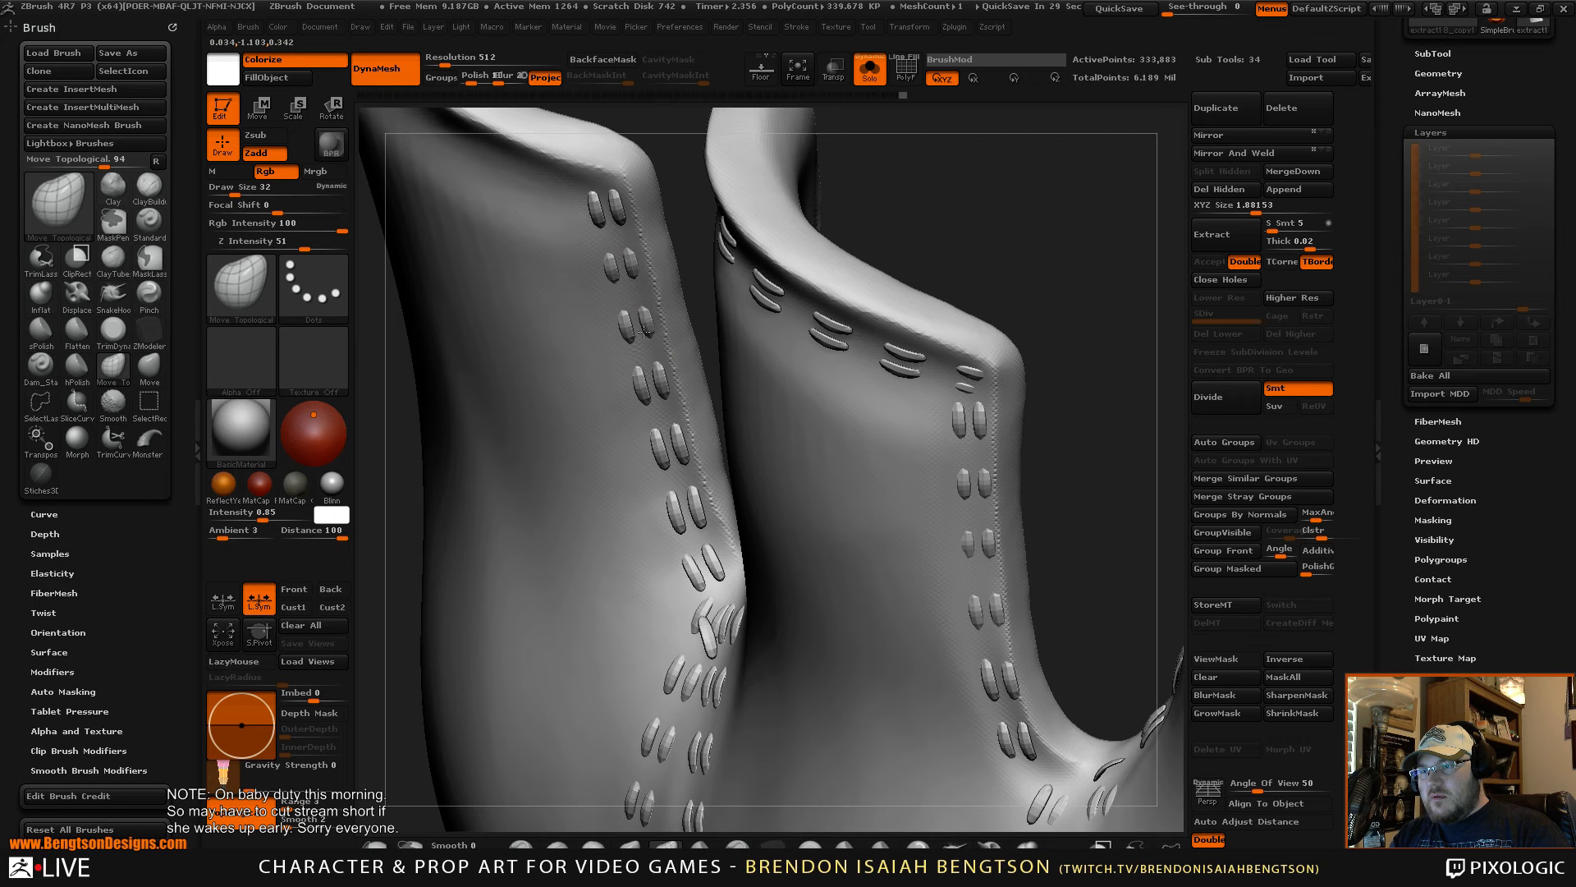
- Try to pull the overlapping stitches at the web between the middle and ring fingers apart with Move Topological
mouse_move(692, 227)
left_mouse_down()
mouse_move(704, 380)
mouse_move(714, 299)
mouse_move(722, 312)
left_mouse_up()
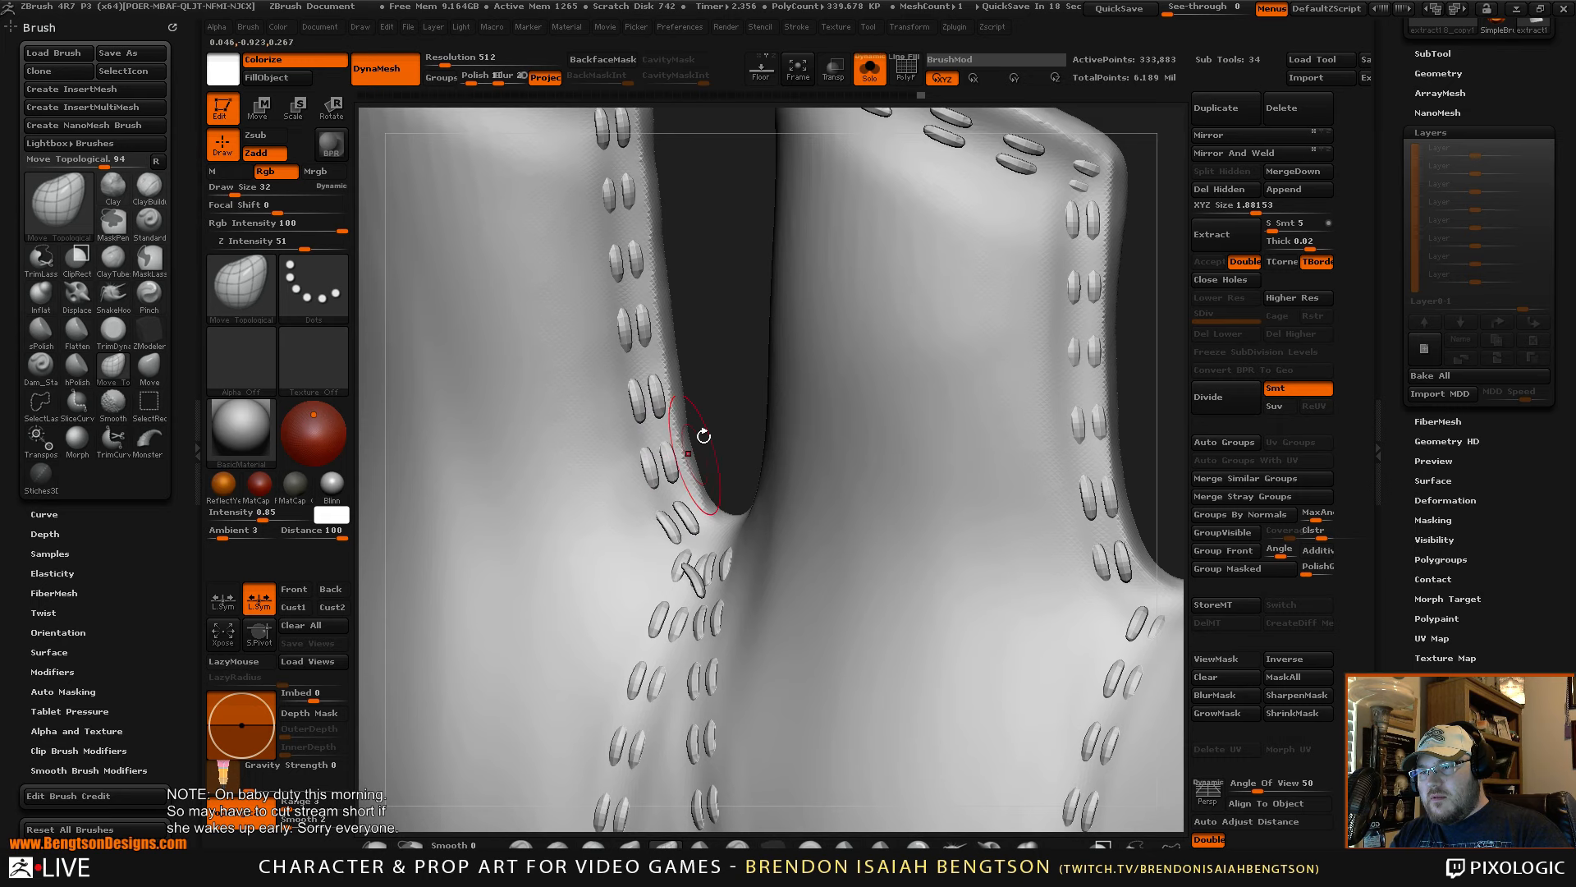
mouse_move(735, 390)
left_mouse_down()
mouse_move(703, 562)
mouse_move(726, 283)
left_mouse_up()
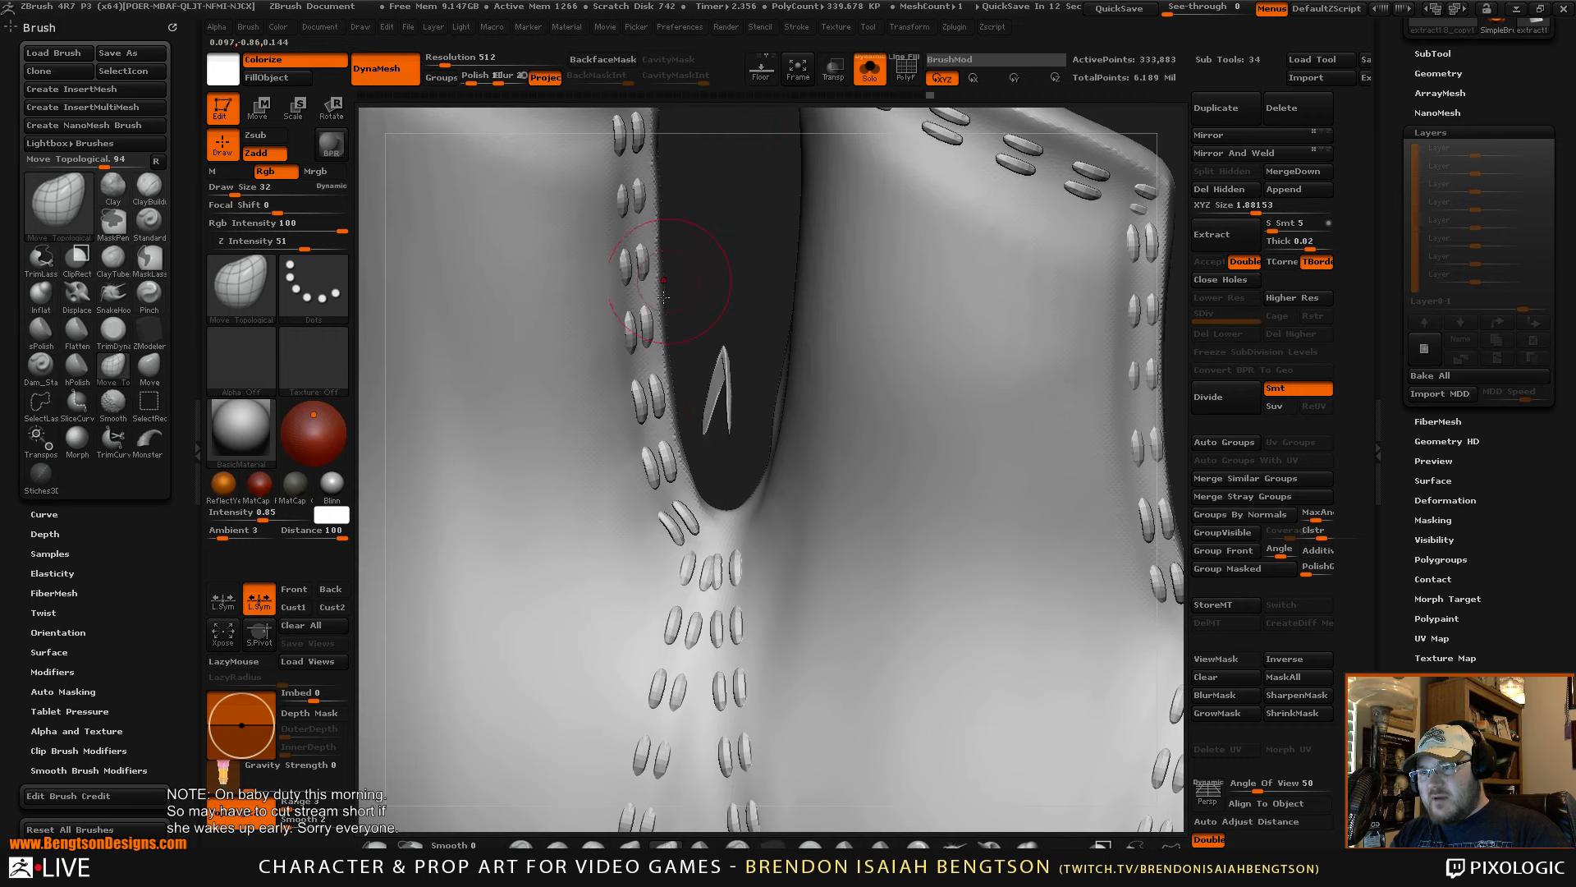
key("shift")
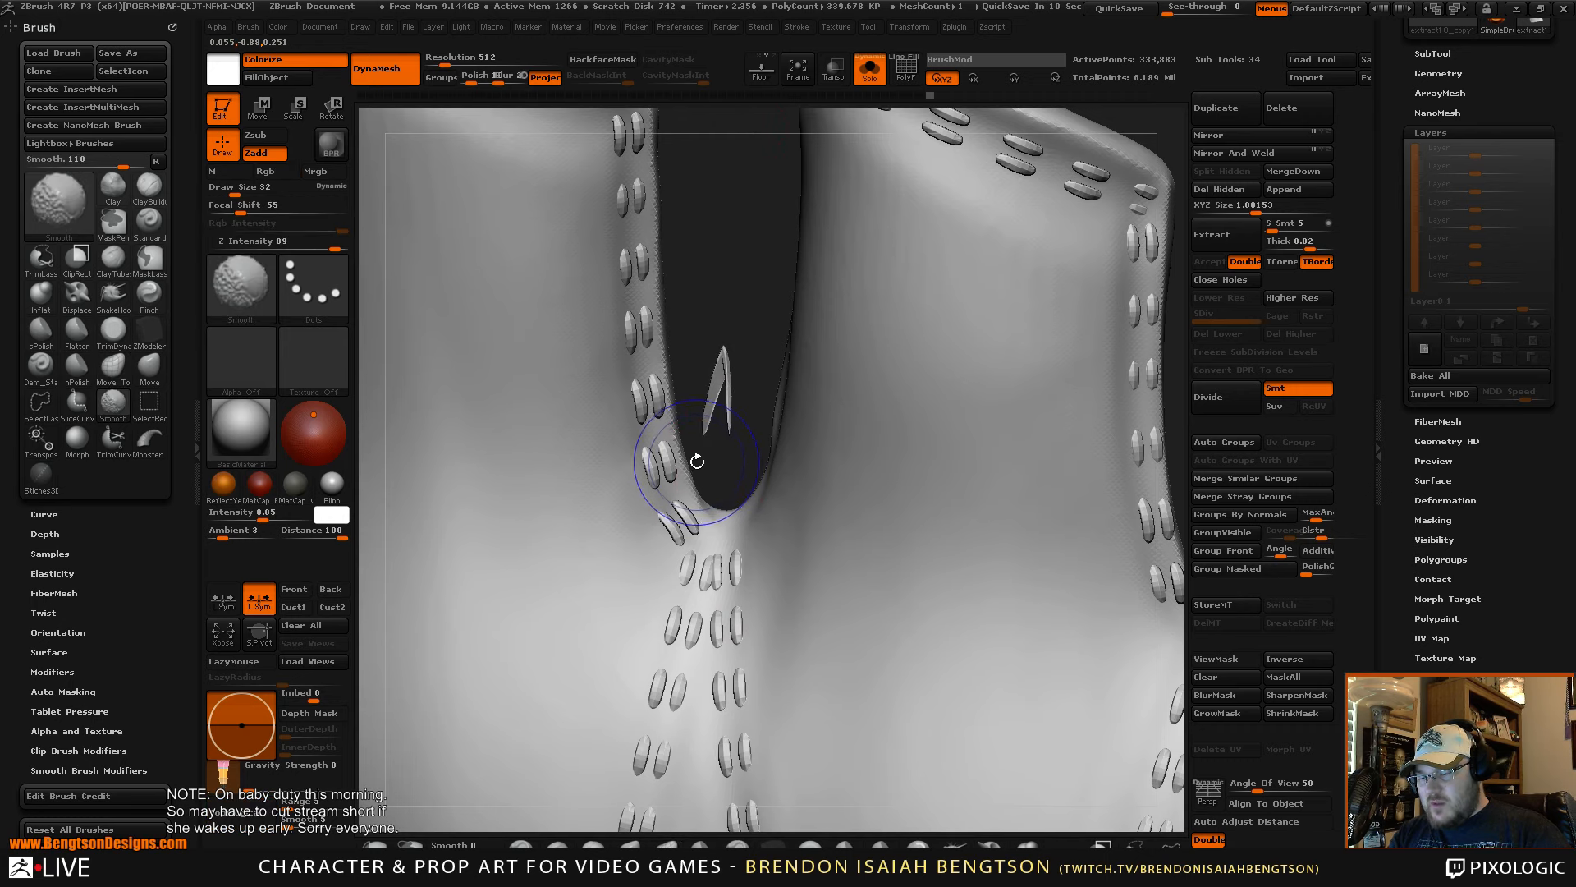
left_click_drag(751, 259, 721, 274)
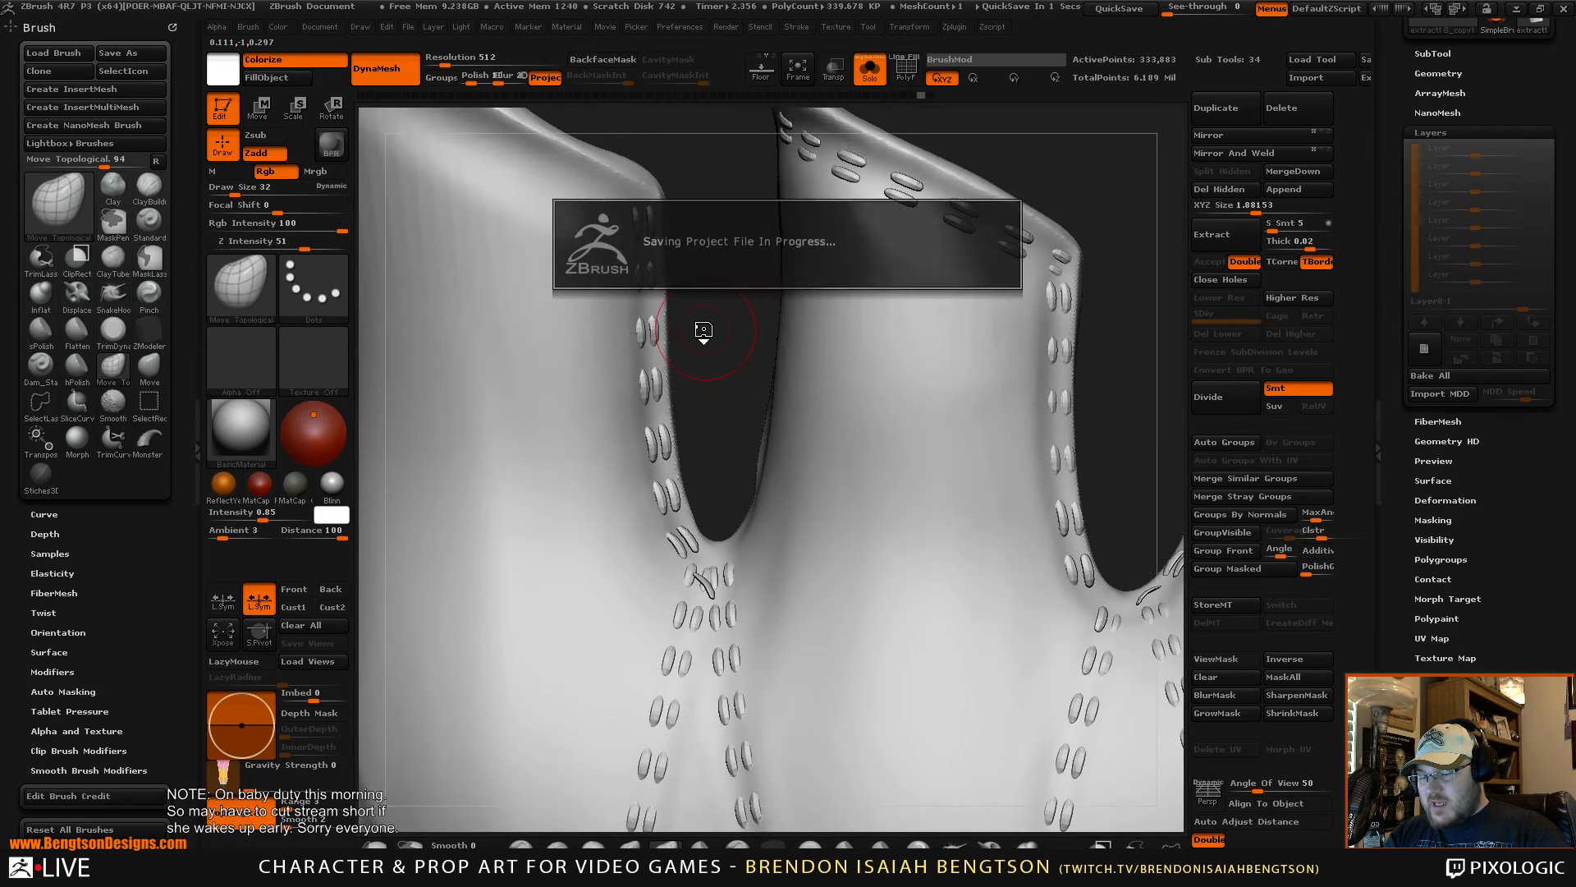
- Display the glove's polygroups with PolyFrame and isolate the new middle-finger stitch row's polygroup
key("shift+f")
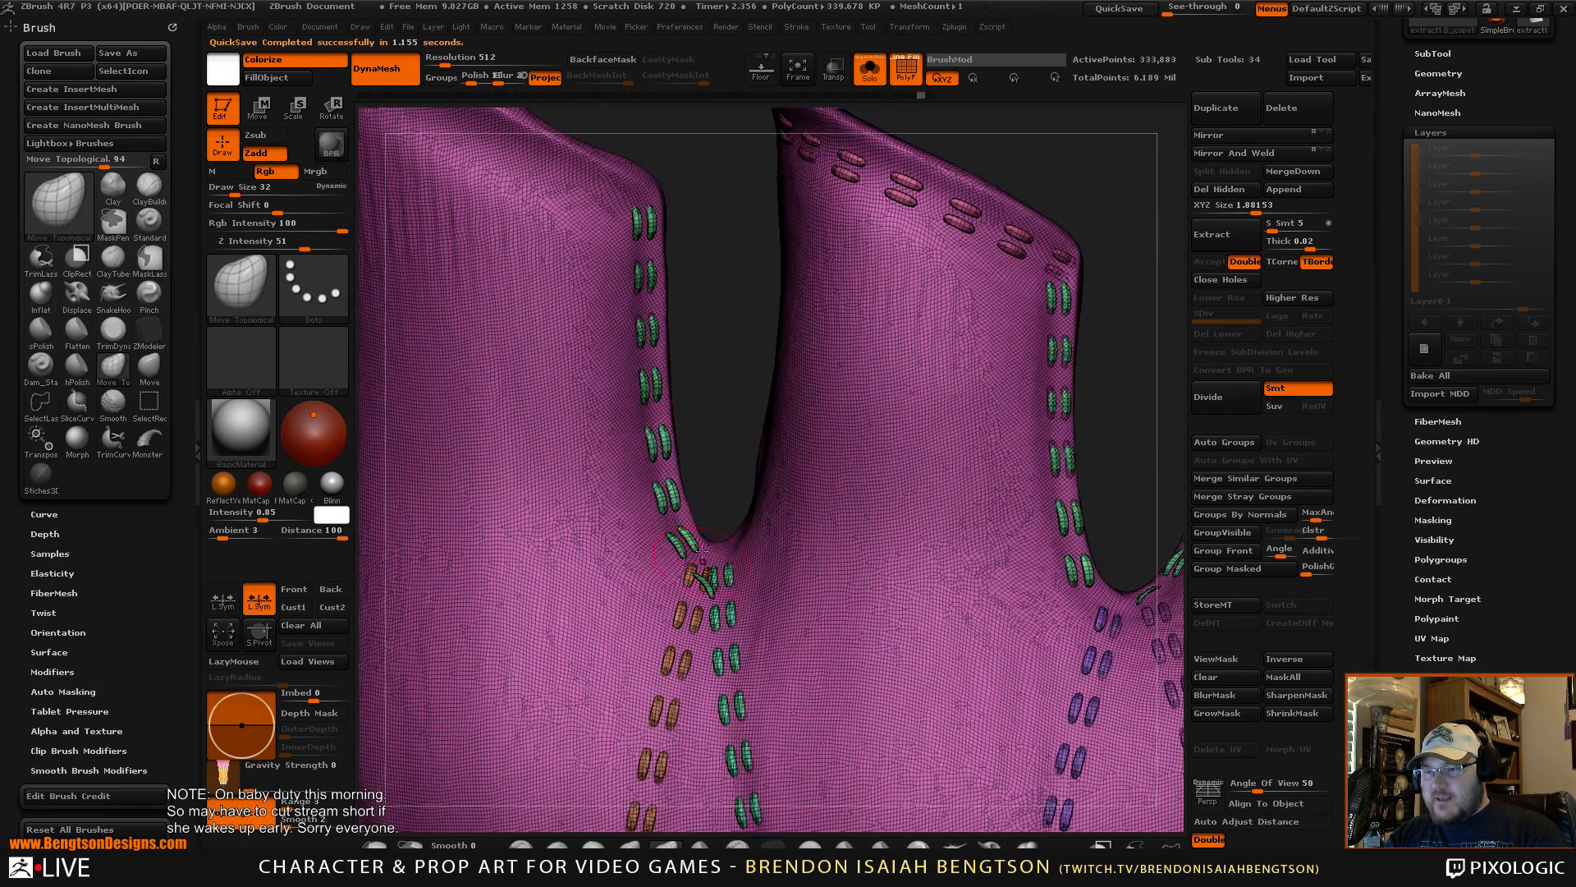
left_click_drag(702, 551, 712, 575)
mouse_move(716, 405)
left_mouse_down()
mouse_move(702, 358)
mouse_move(779, 467)
mouse_move(820, 584)
mouse_move(837, 399)
mouse_move(856, 500)
mouse_move(880, 456)
mouse_move(867, 518)
mouse_move(890, 299)
mouse_move(845, 426)
mouse_move(869, 414)
mouse_move(853, 418)
left_mouse_up()
left_click(593, 601, "ctrl+shift")
left_click(586, 547, "ctrl+shift")
left_click(689, 435, "ctrl+shift")
left_click(729, 442, "ctrl+shift")
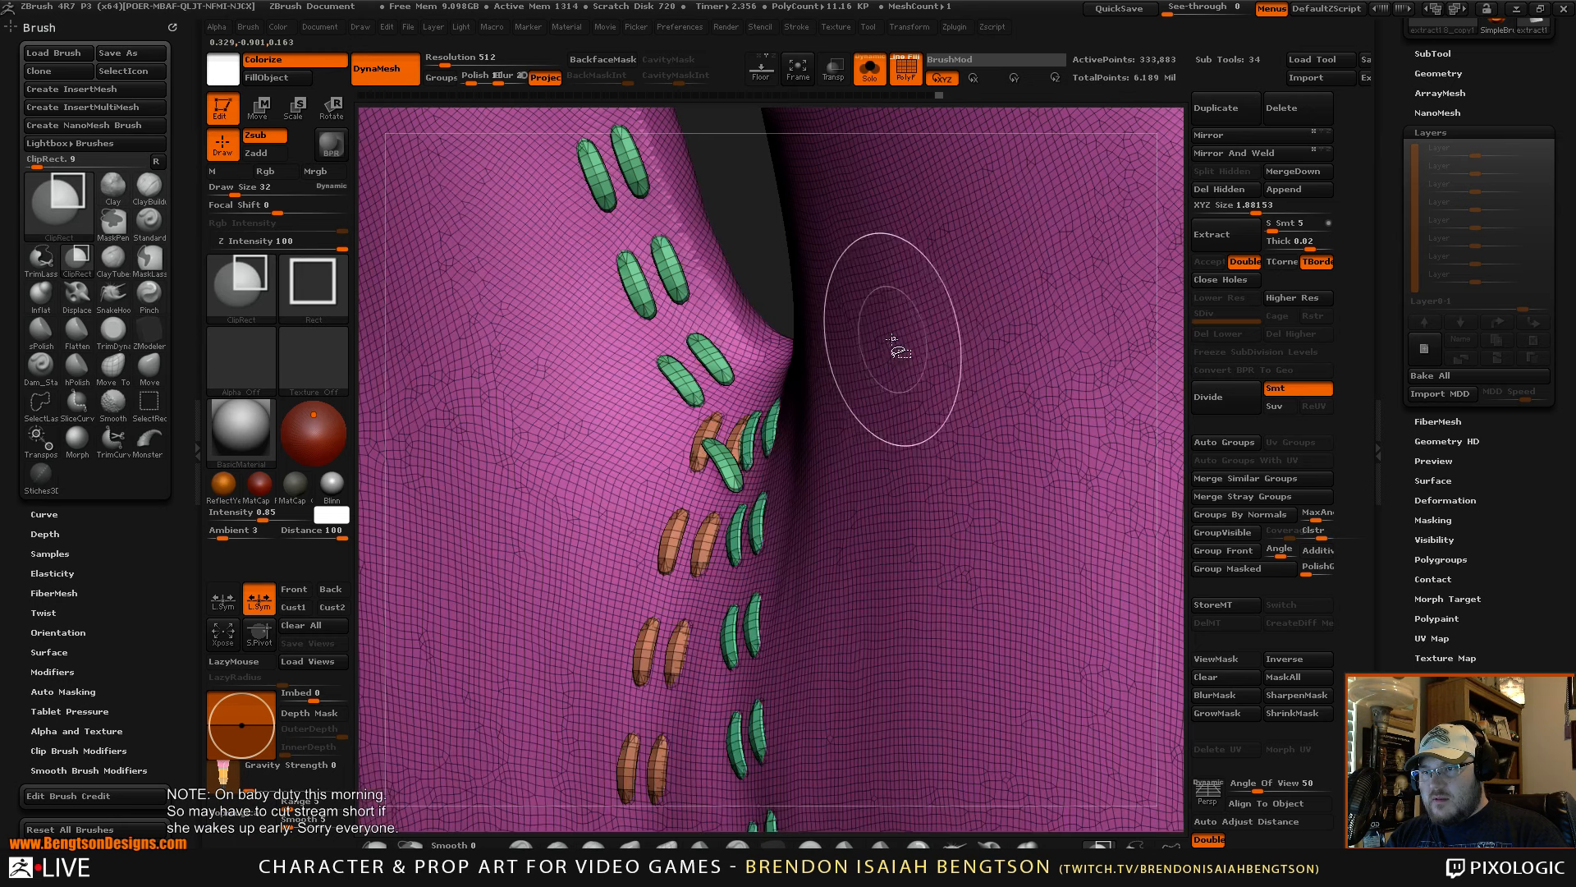
left_click(891, 353, "ctrl+shift")
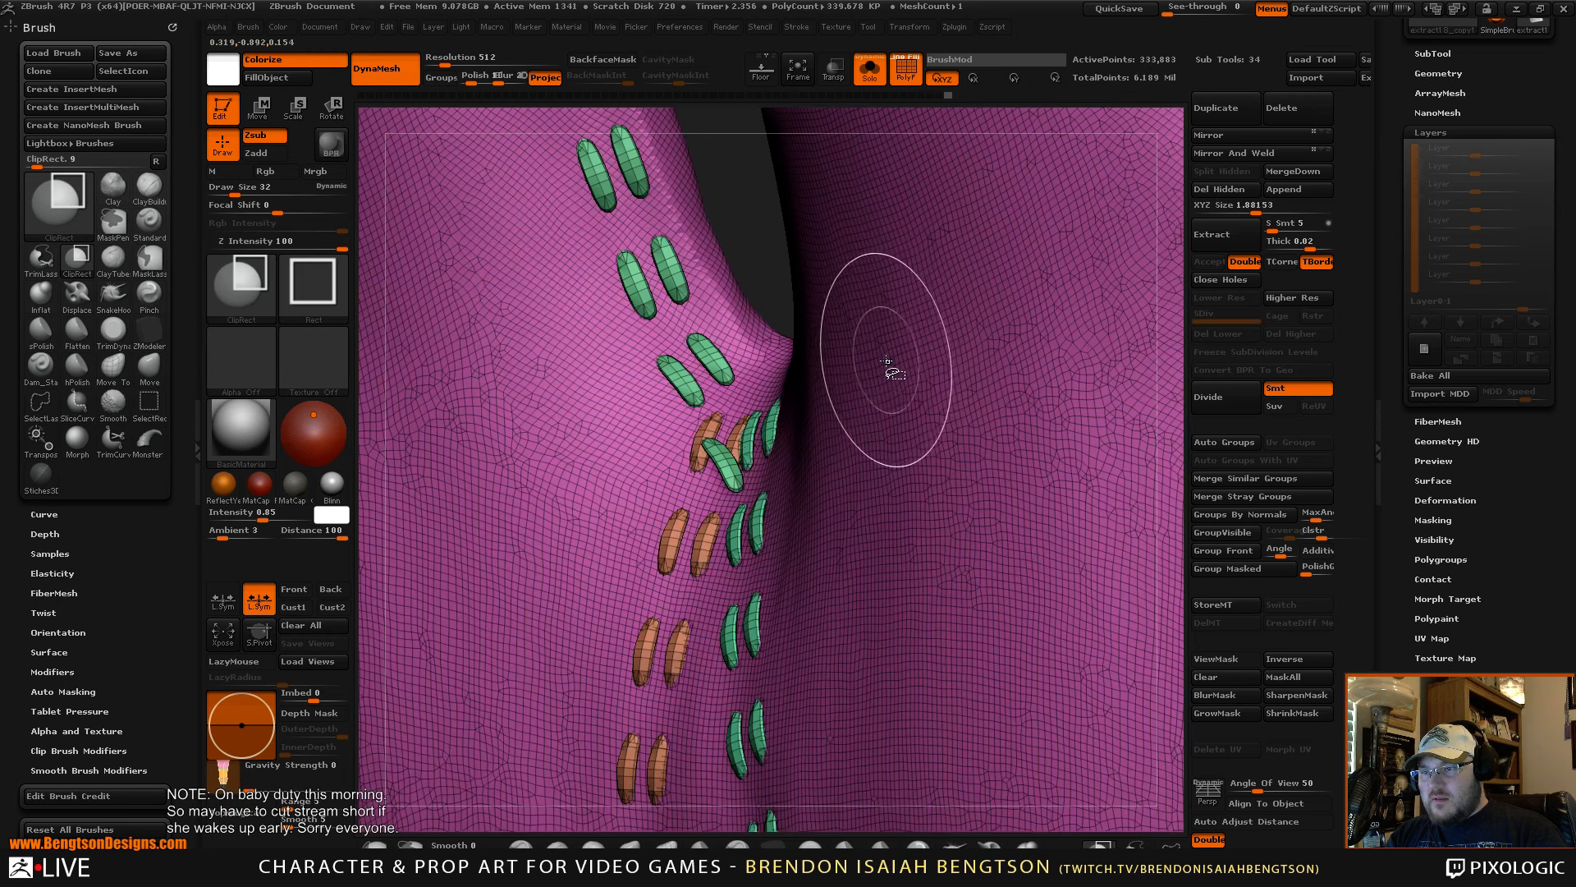
left_click(733, 444, "ctrl+shift")
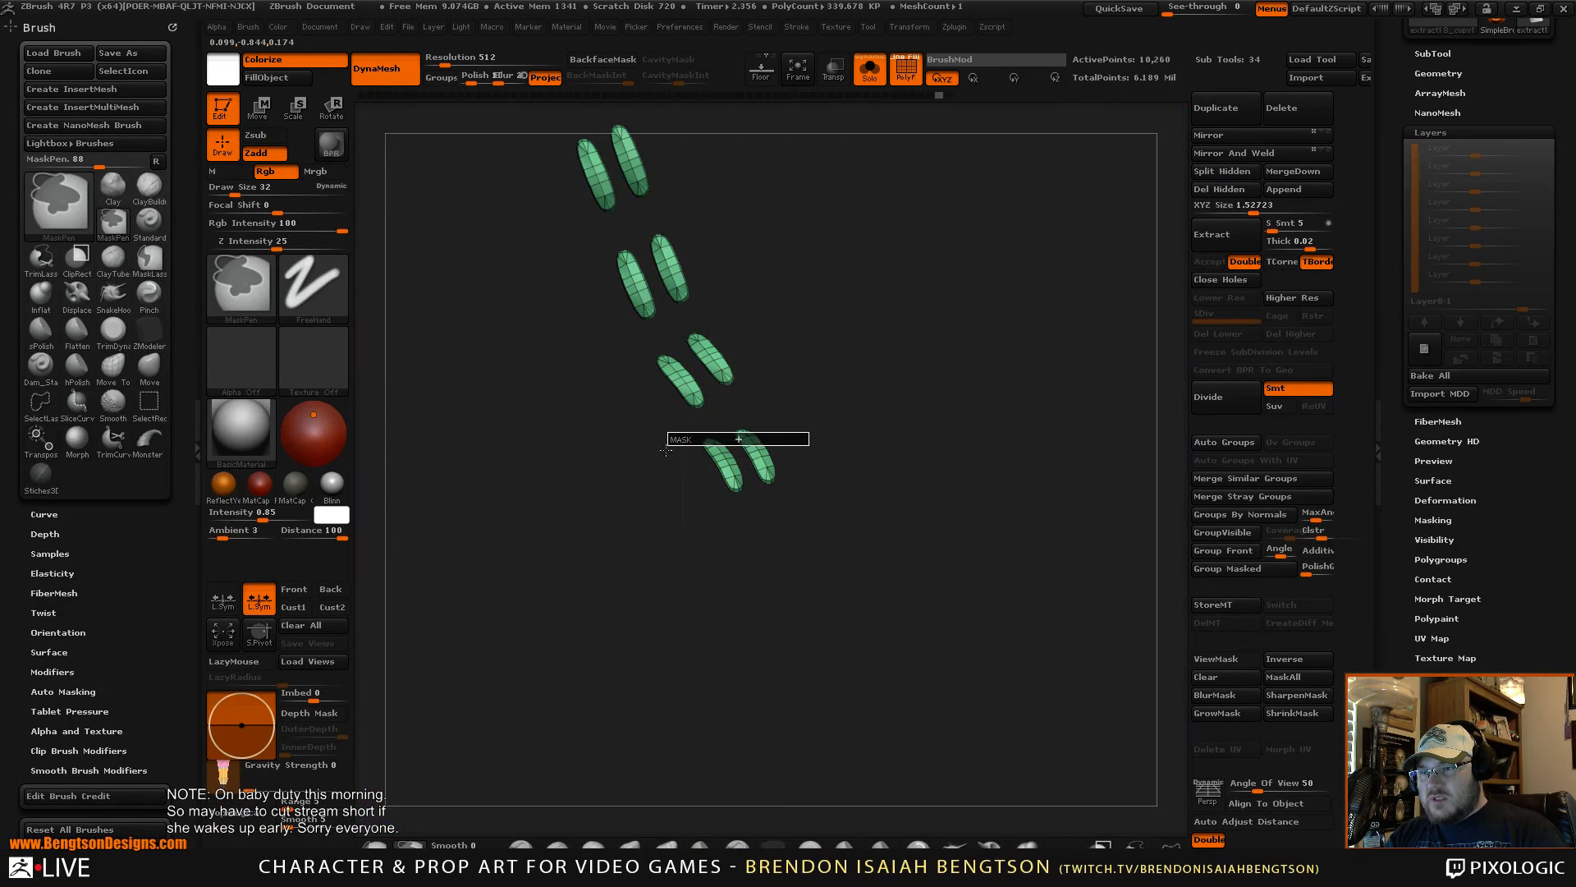
- Give the lowest stitch pair of the isolated row its own polygroup and leave only that pair masked
left_click_drag(665, 449, 689, 552, "ctrl")
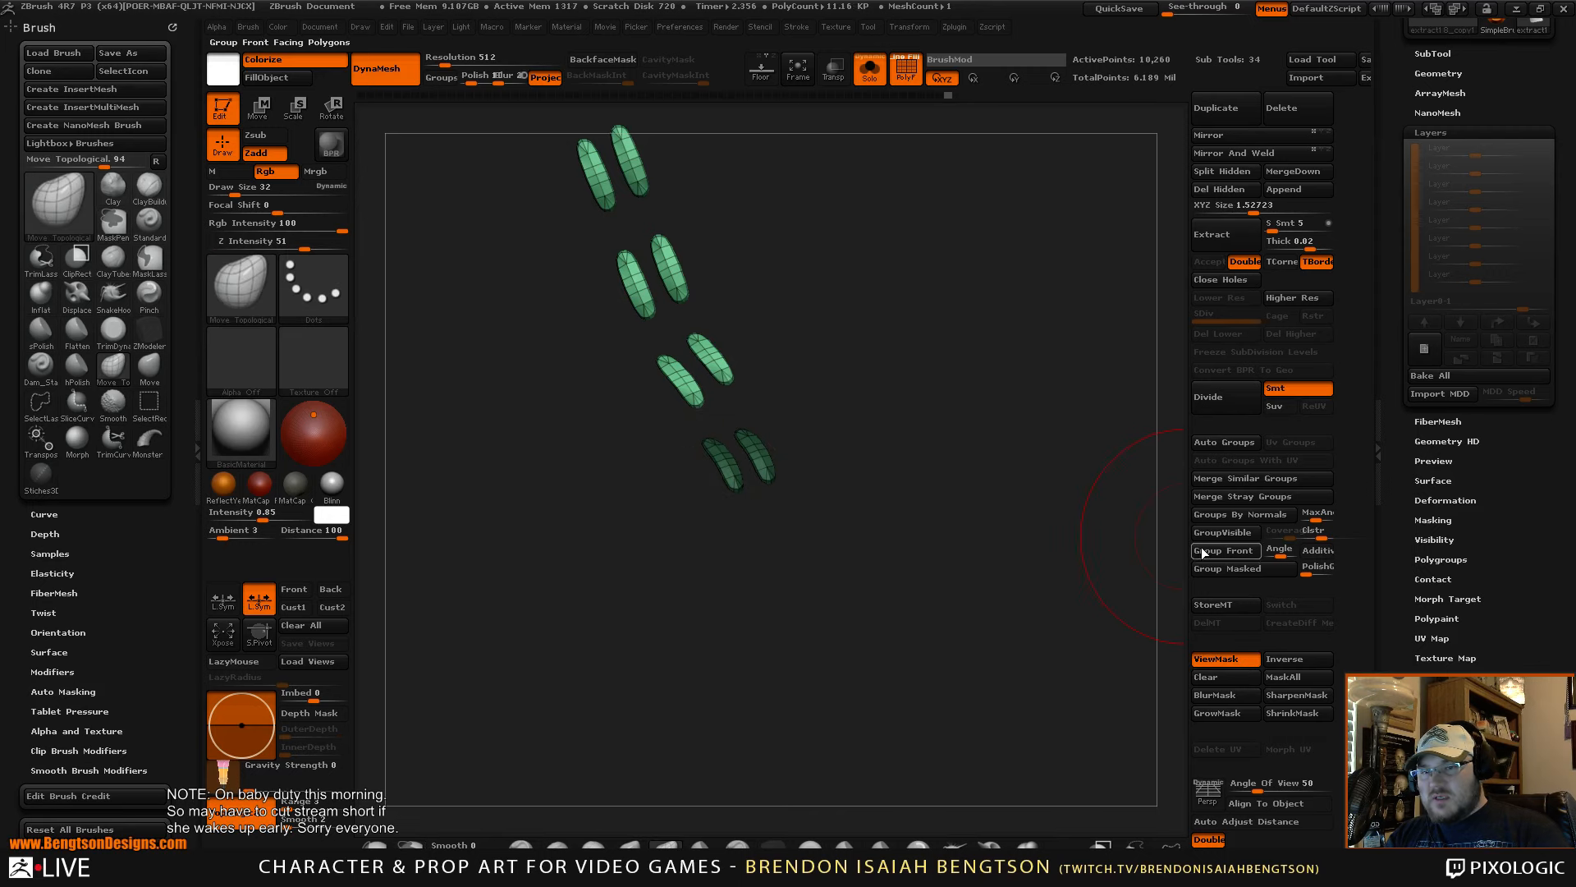
left_click(1205, 568)
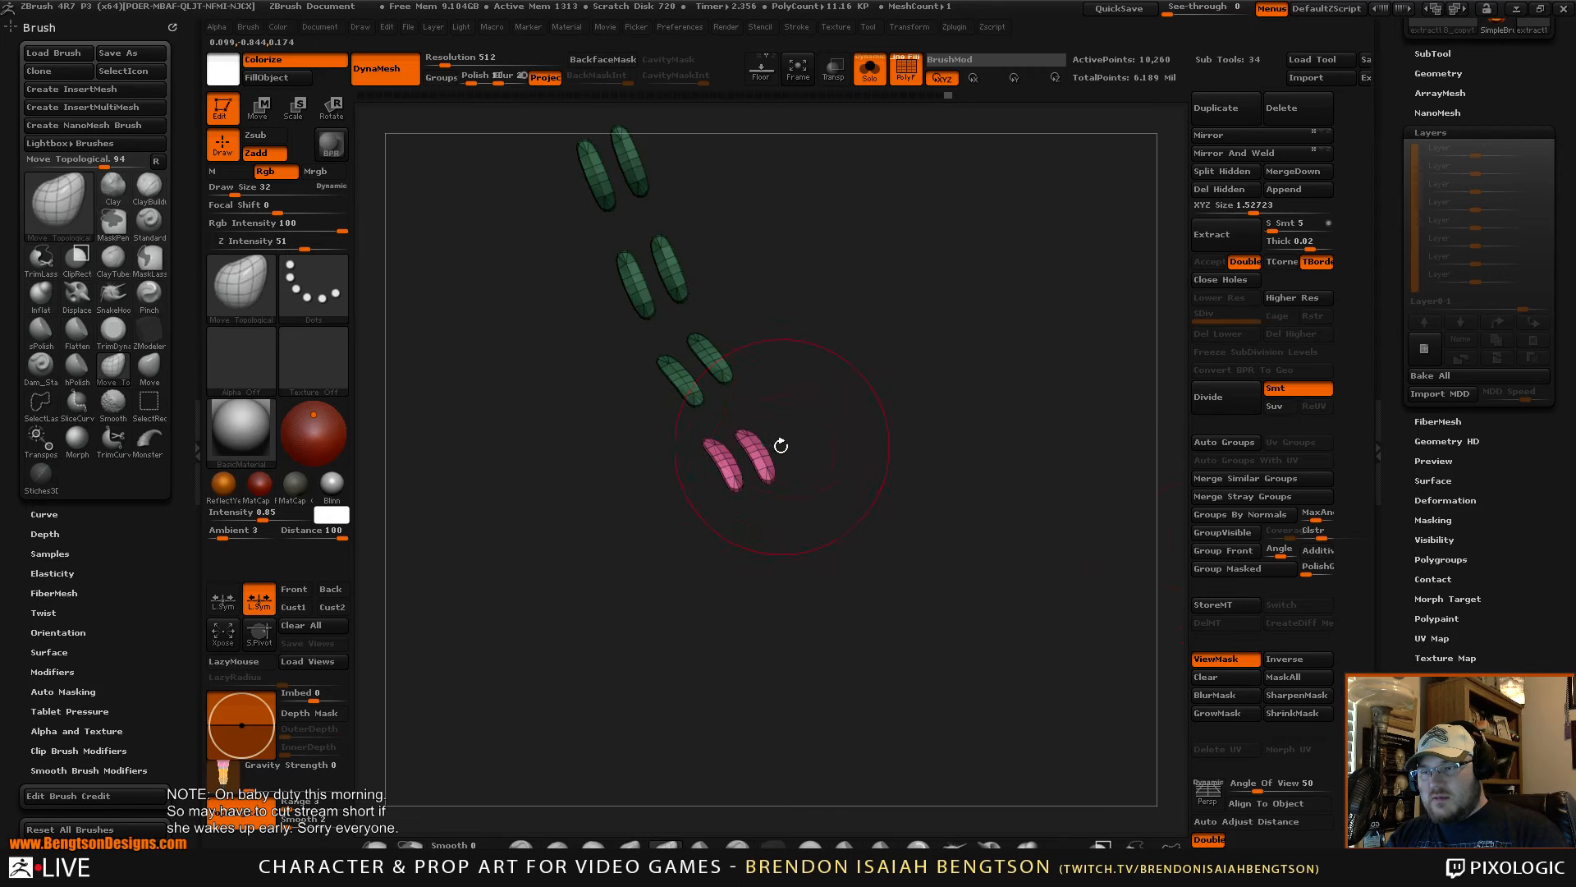
left_click_drag(797, 422, 744, 469)
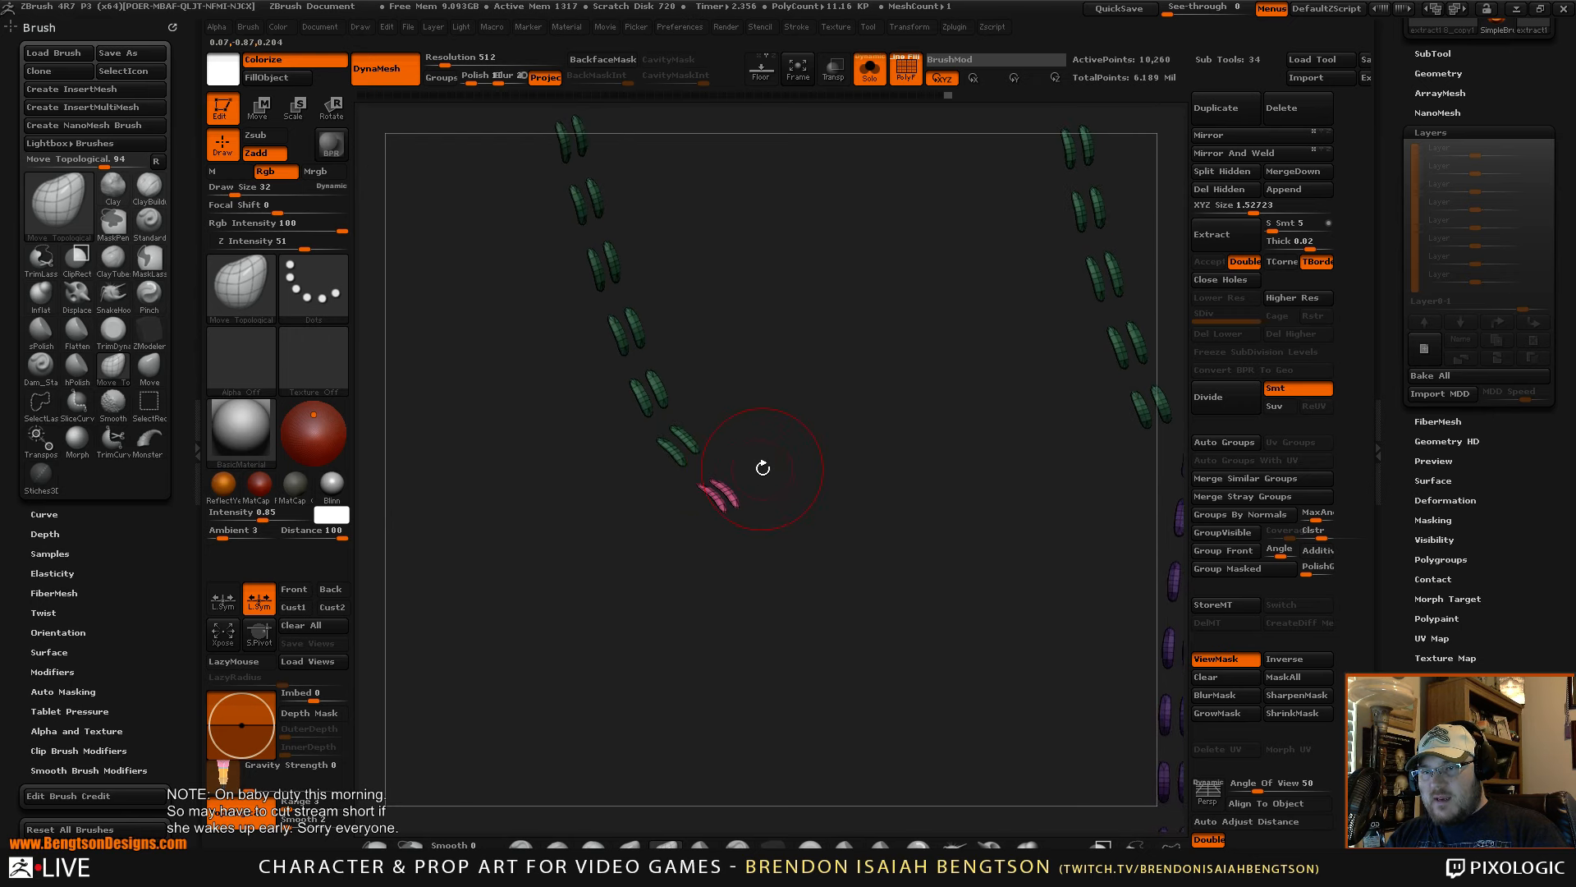
key("ctrl")
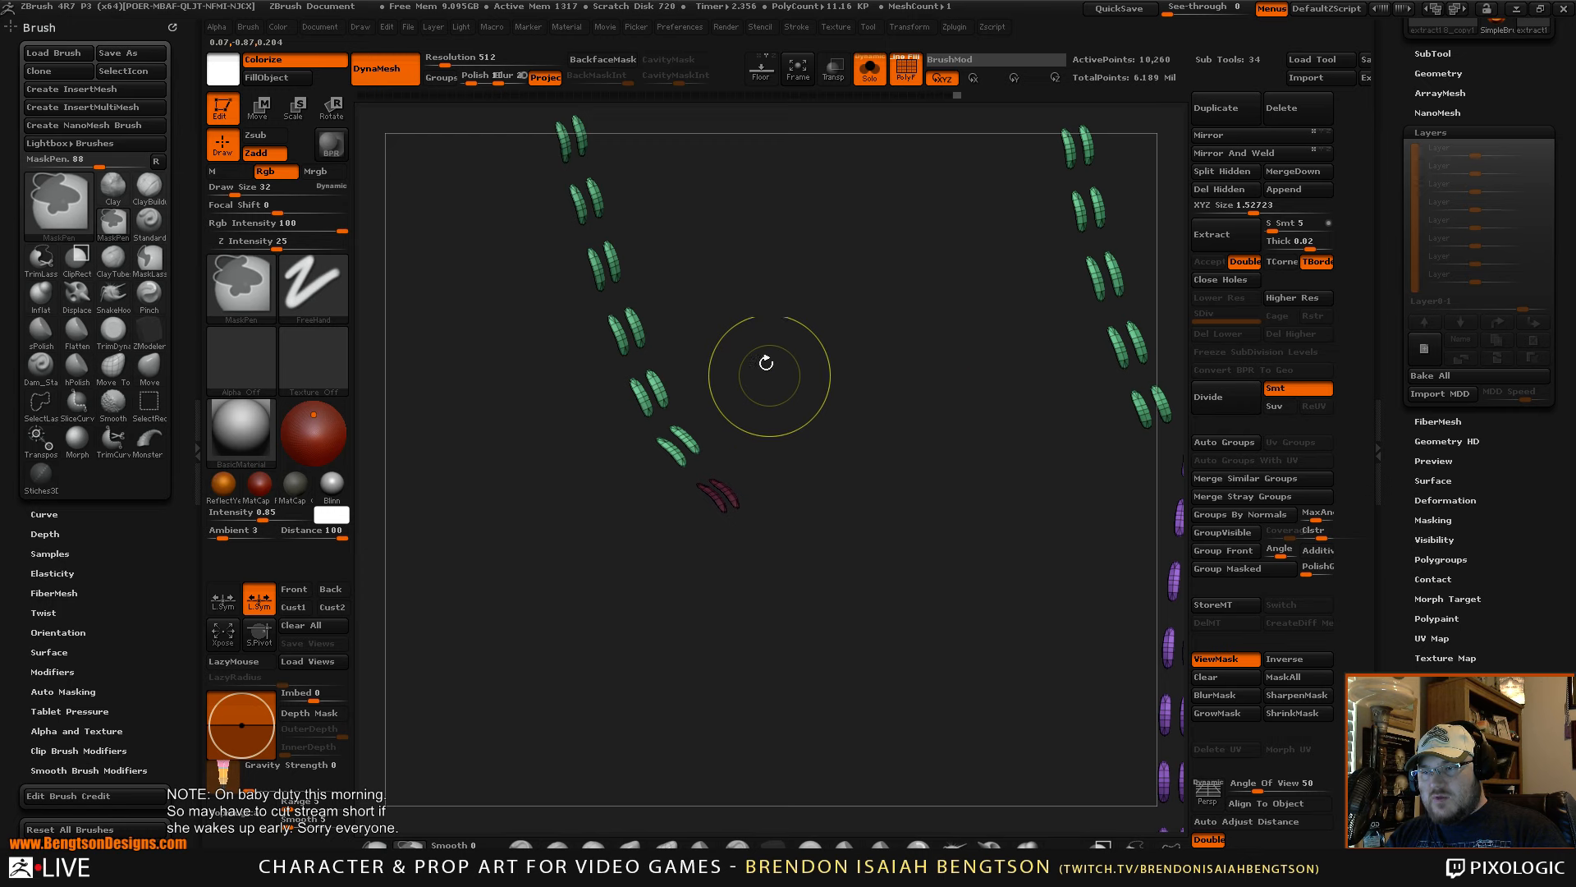
- Show the whole glove mesh and split the masked stitch pair off into its own subtool
left_click(1442, 55)
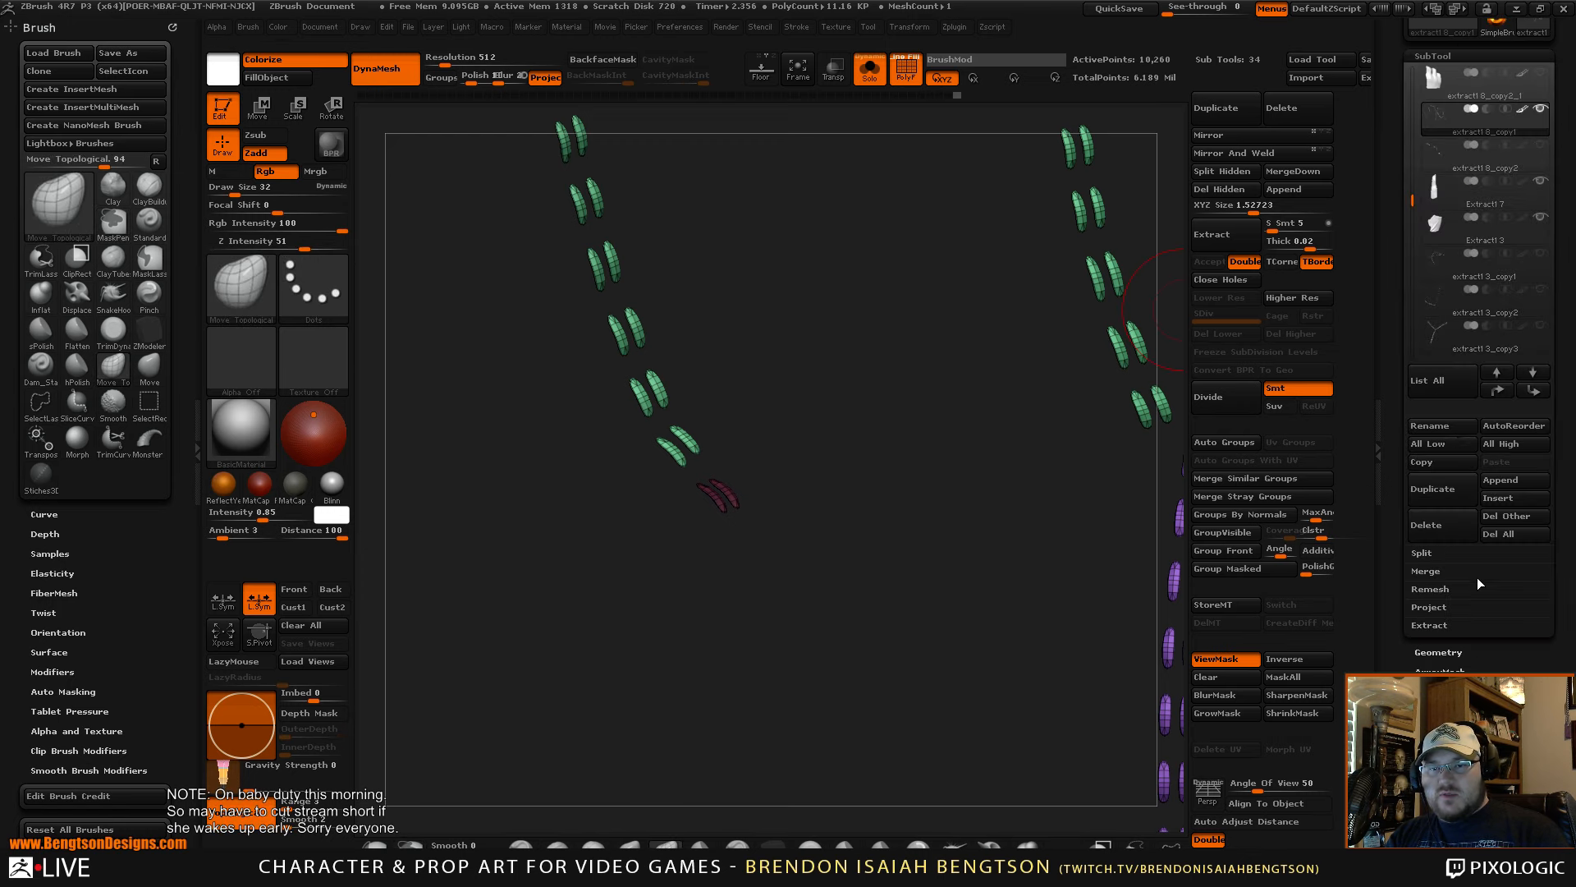
left_click(1460, 553)
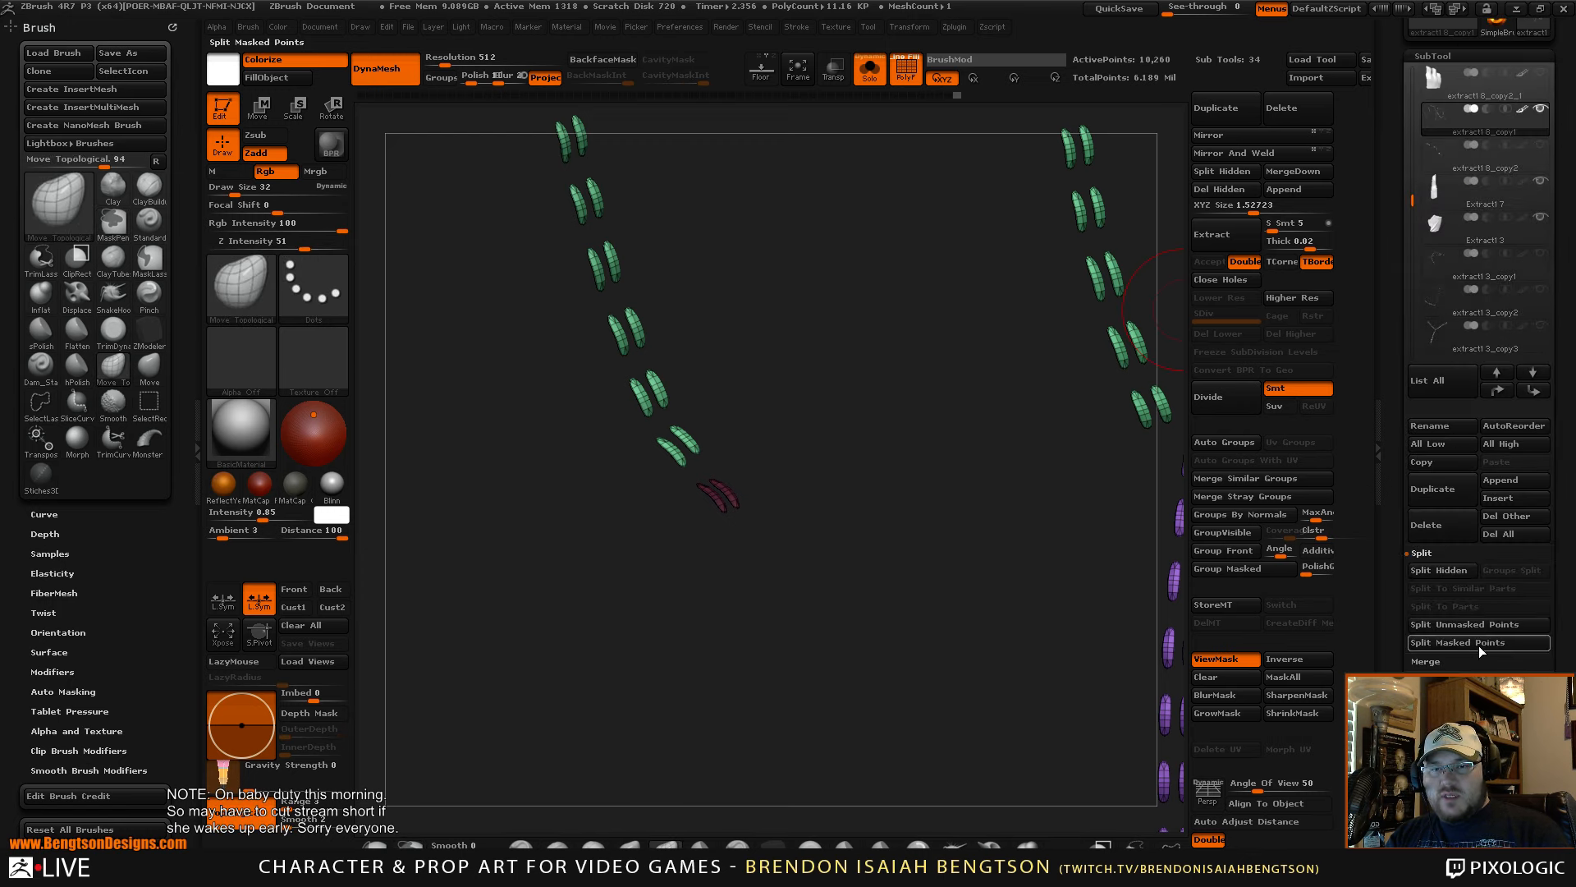
left_click(1491, 643)
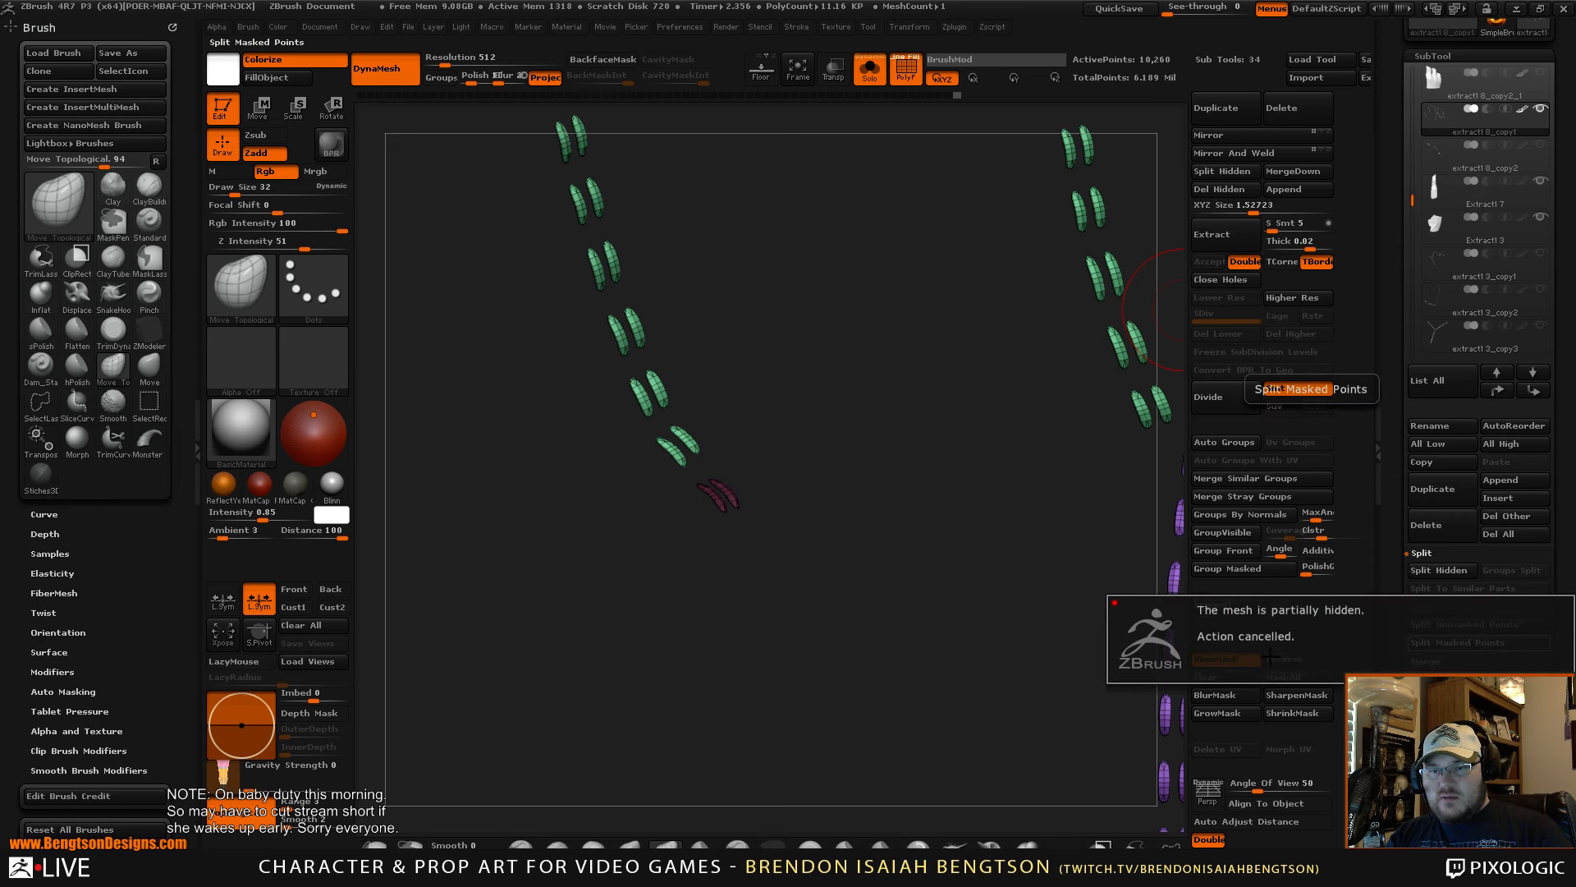
left_click(936, 479, "ctrl+shift")
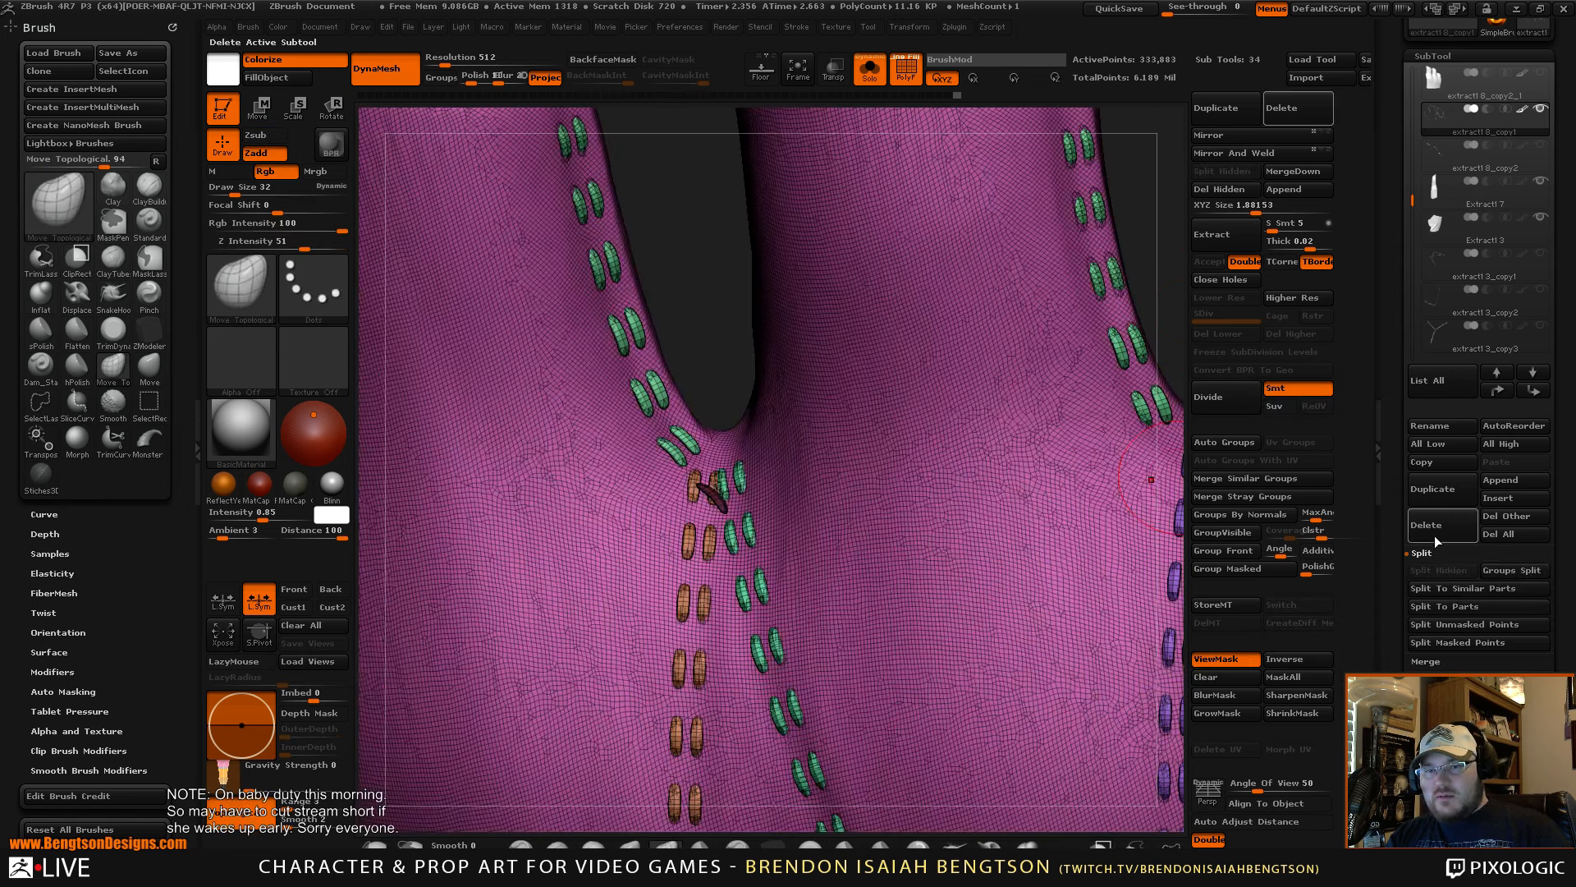
left_click(1455, 608)
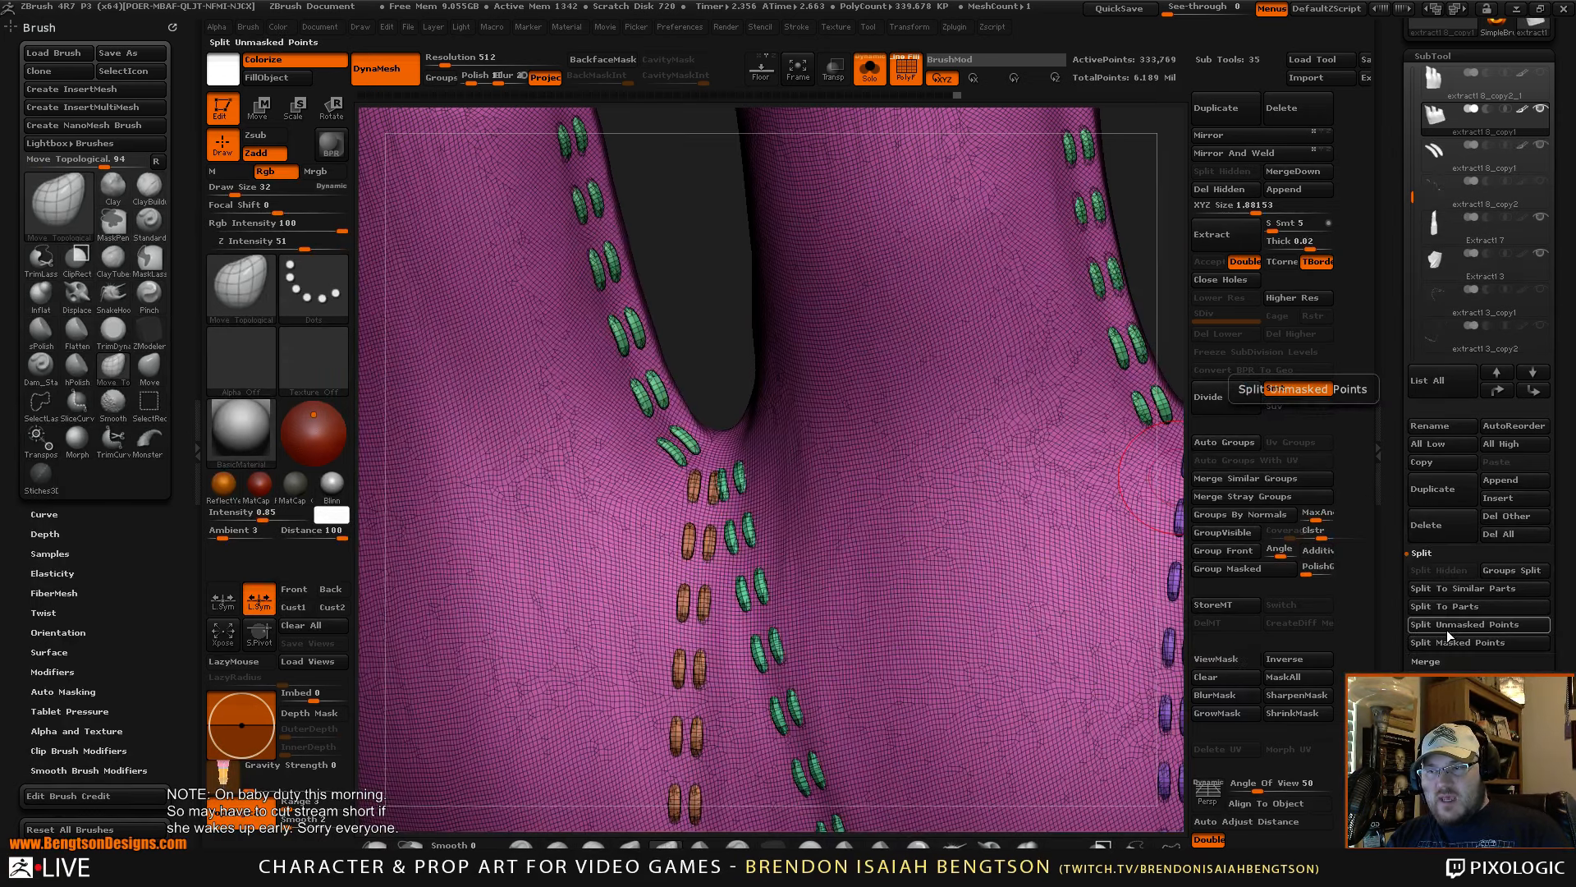
- Delete the split-off stitch pair's subtool and make the glove the active subtool again
left_click_drag(704, 326, 763, 332)
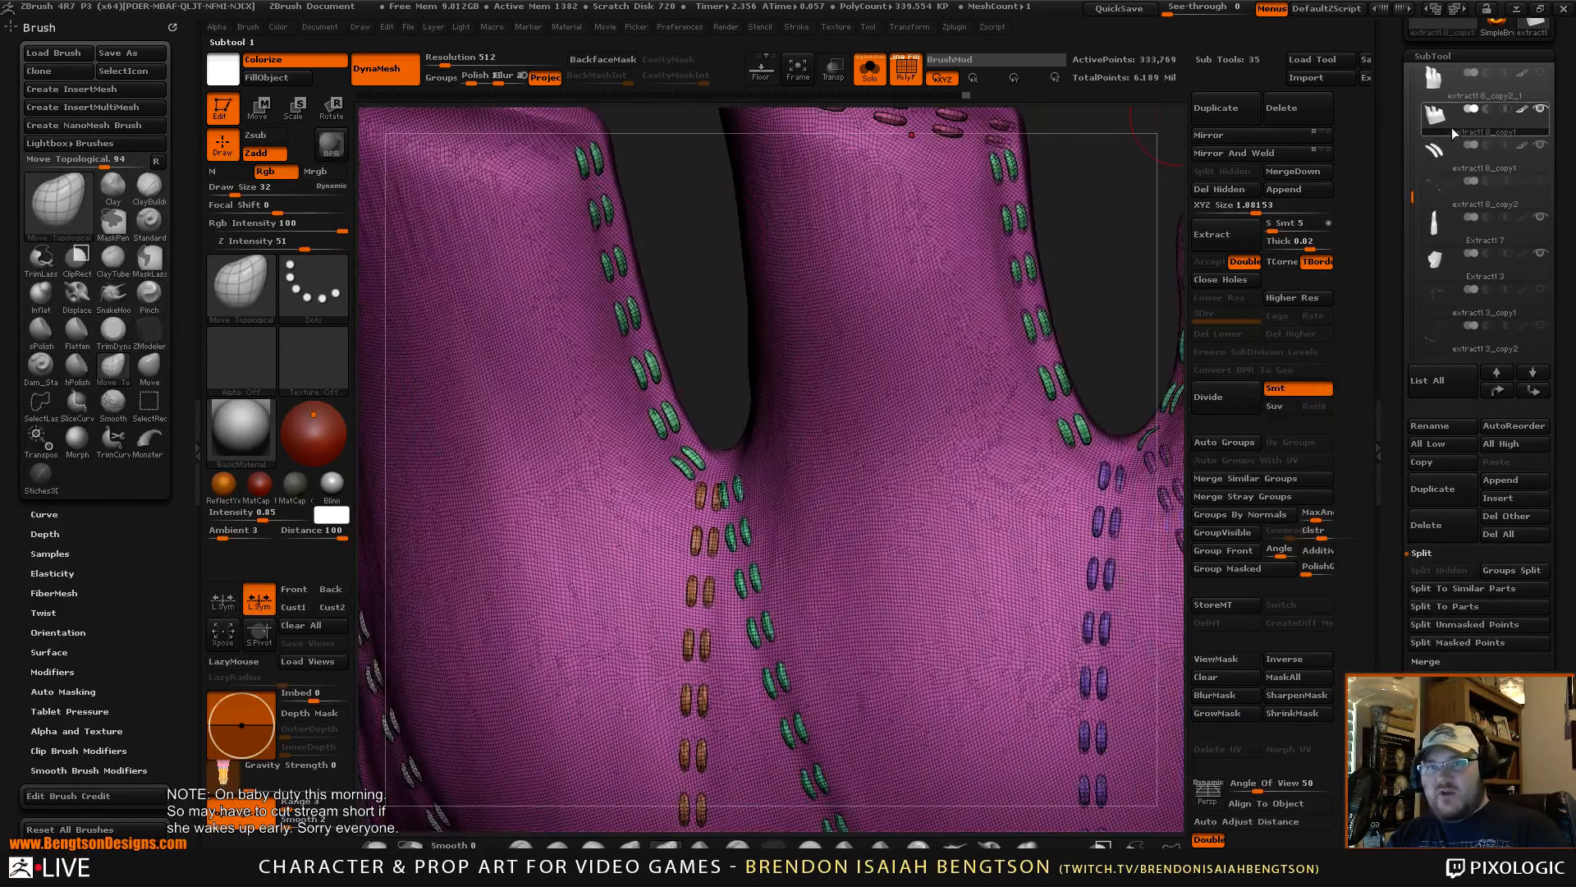
left_click(1433, 160)
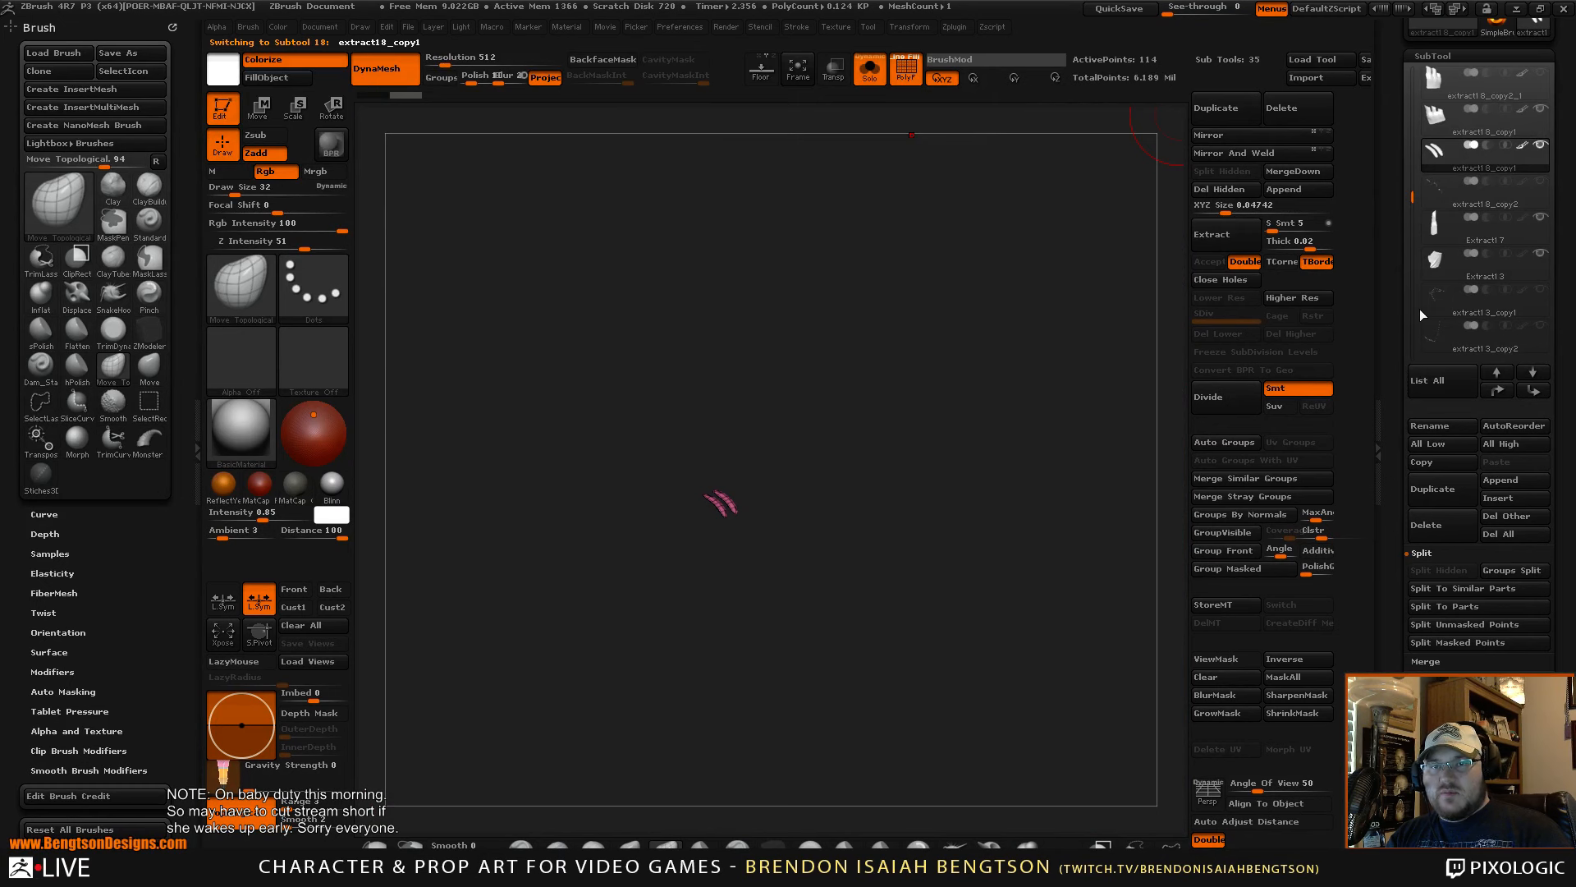
left_click(1426, 525)
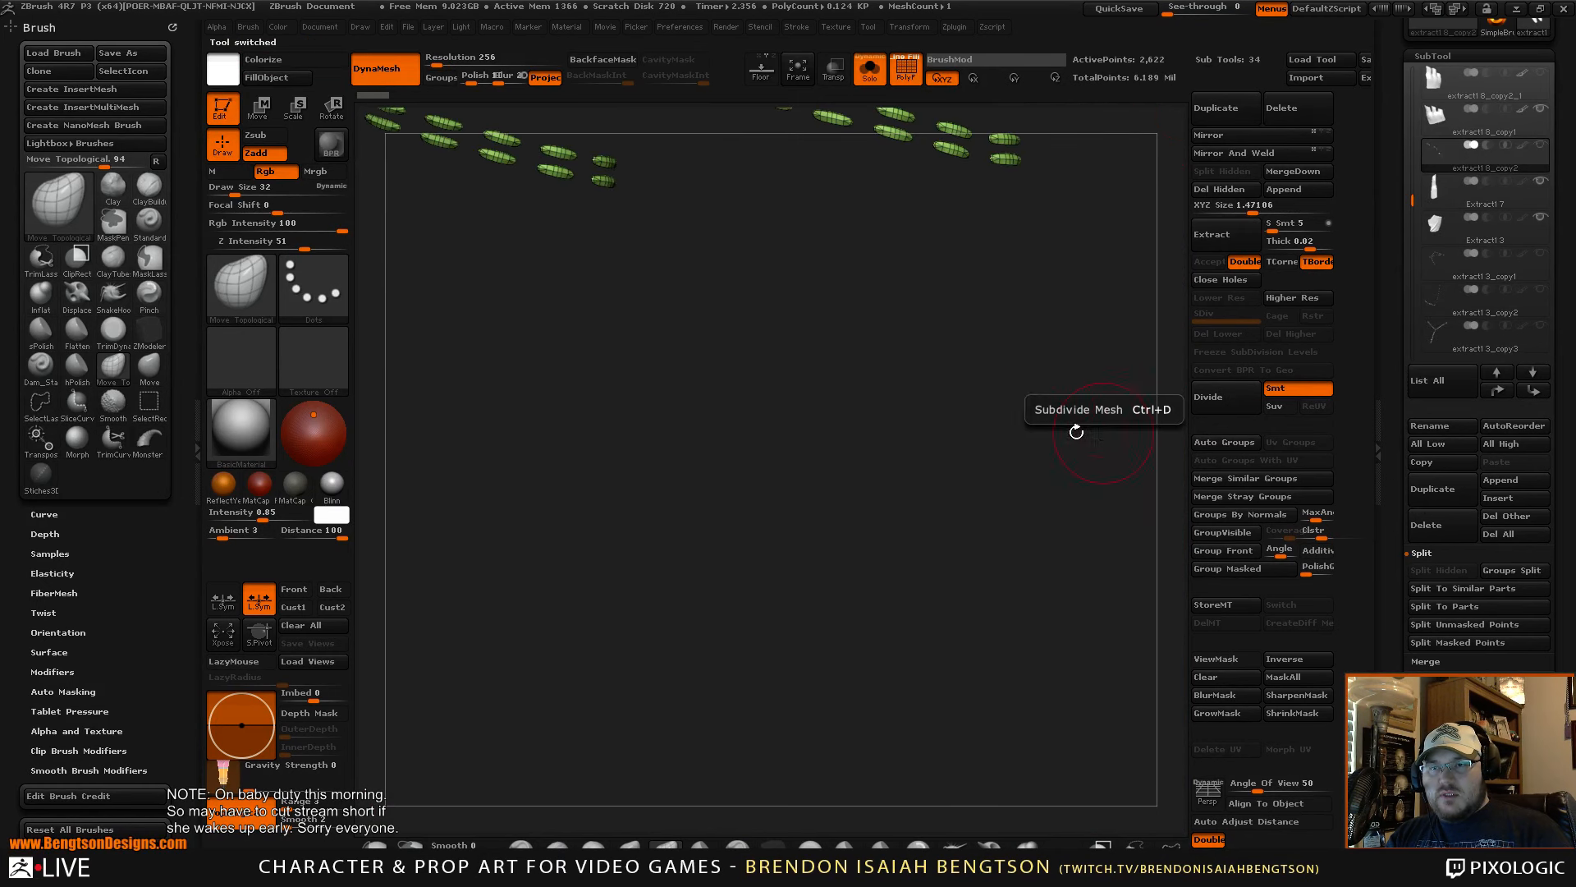
left_click(1469, 119)
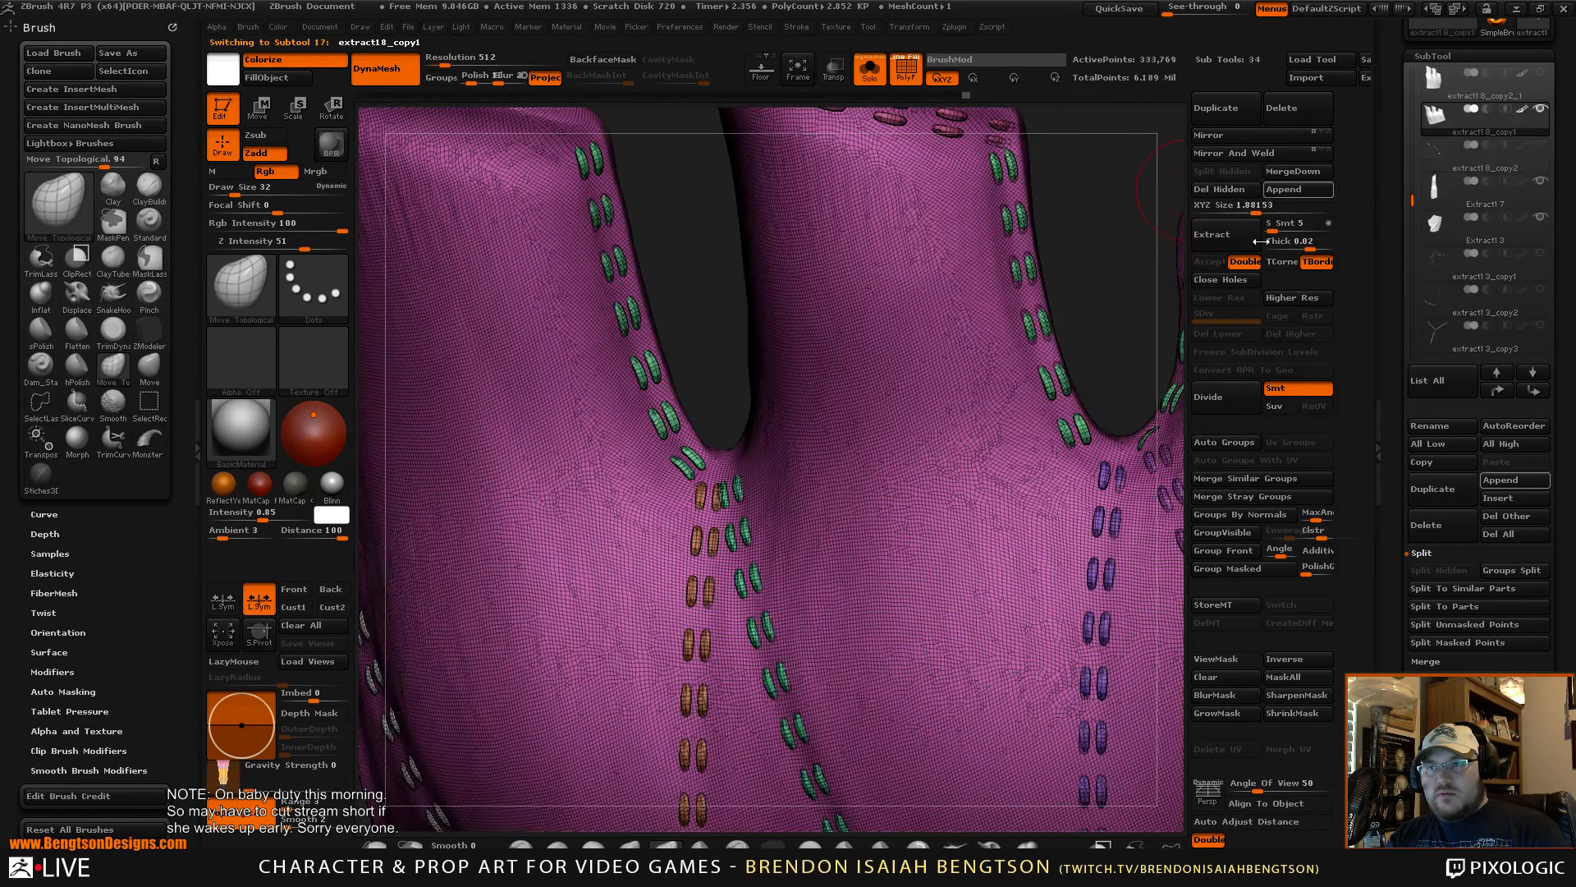
- Turn off PolyFrame and adjust the crowded stitches just below the web beside the tallest finger with Move Topological
left_click_drag(1099, 315, 1051, 249, "alt")
left_click_drag(1035, 385, 1003, 310)
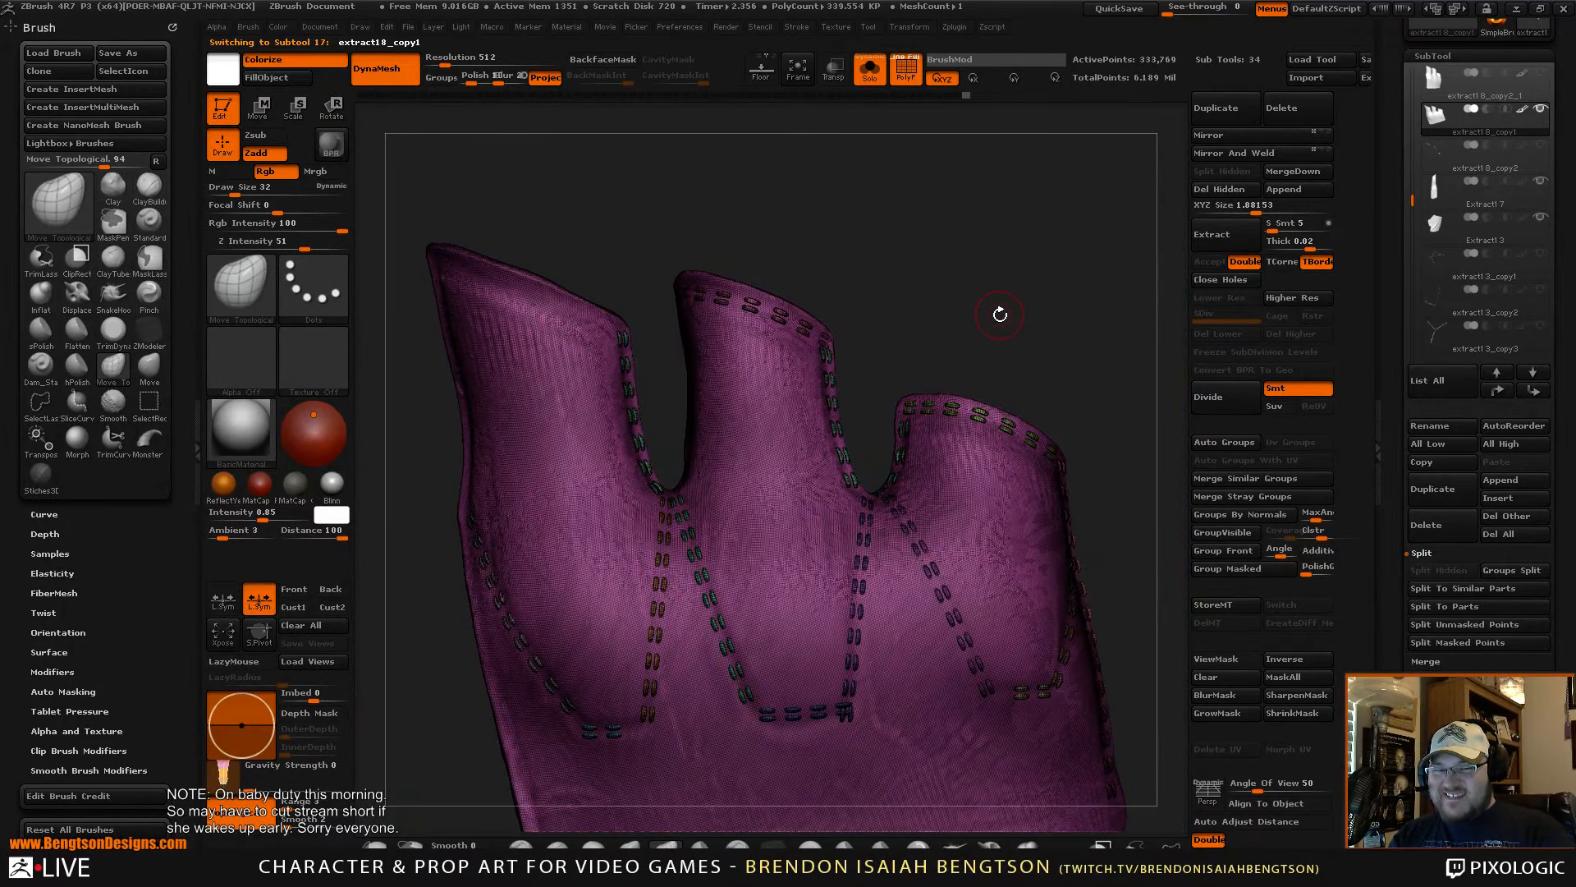
mouse_move(1020, 309)
left_mouse_down()
mouse_move(1057, 397)
mouse_move(1051, 355)
mouse_move(1008, 600)
left_mouse_up()
key("shift+f")
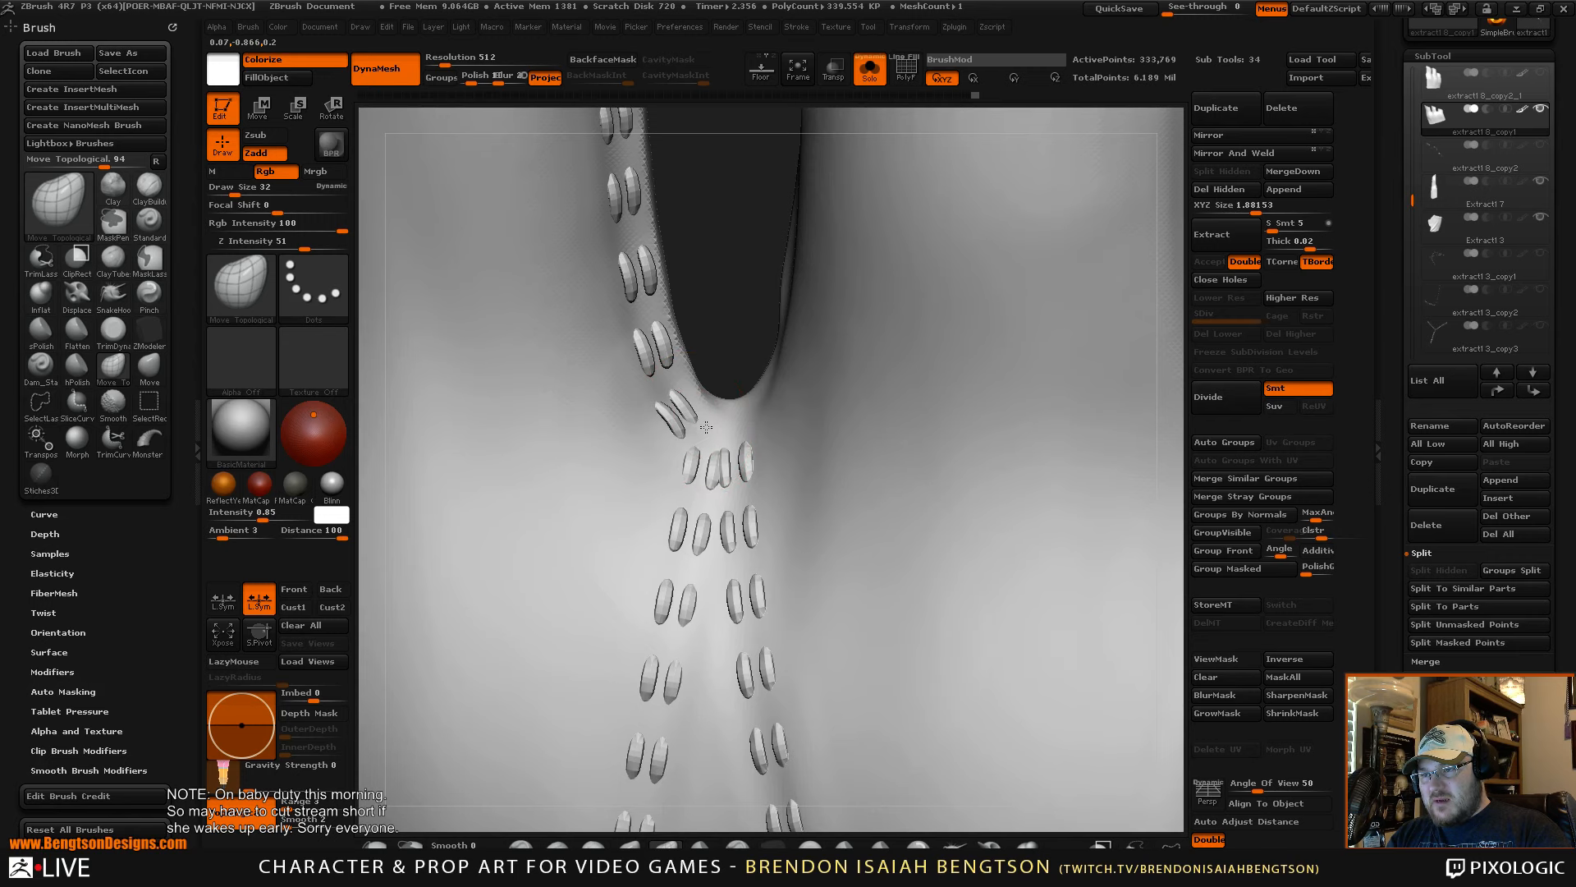
left_click_drag(737, 319, 737, 414)
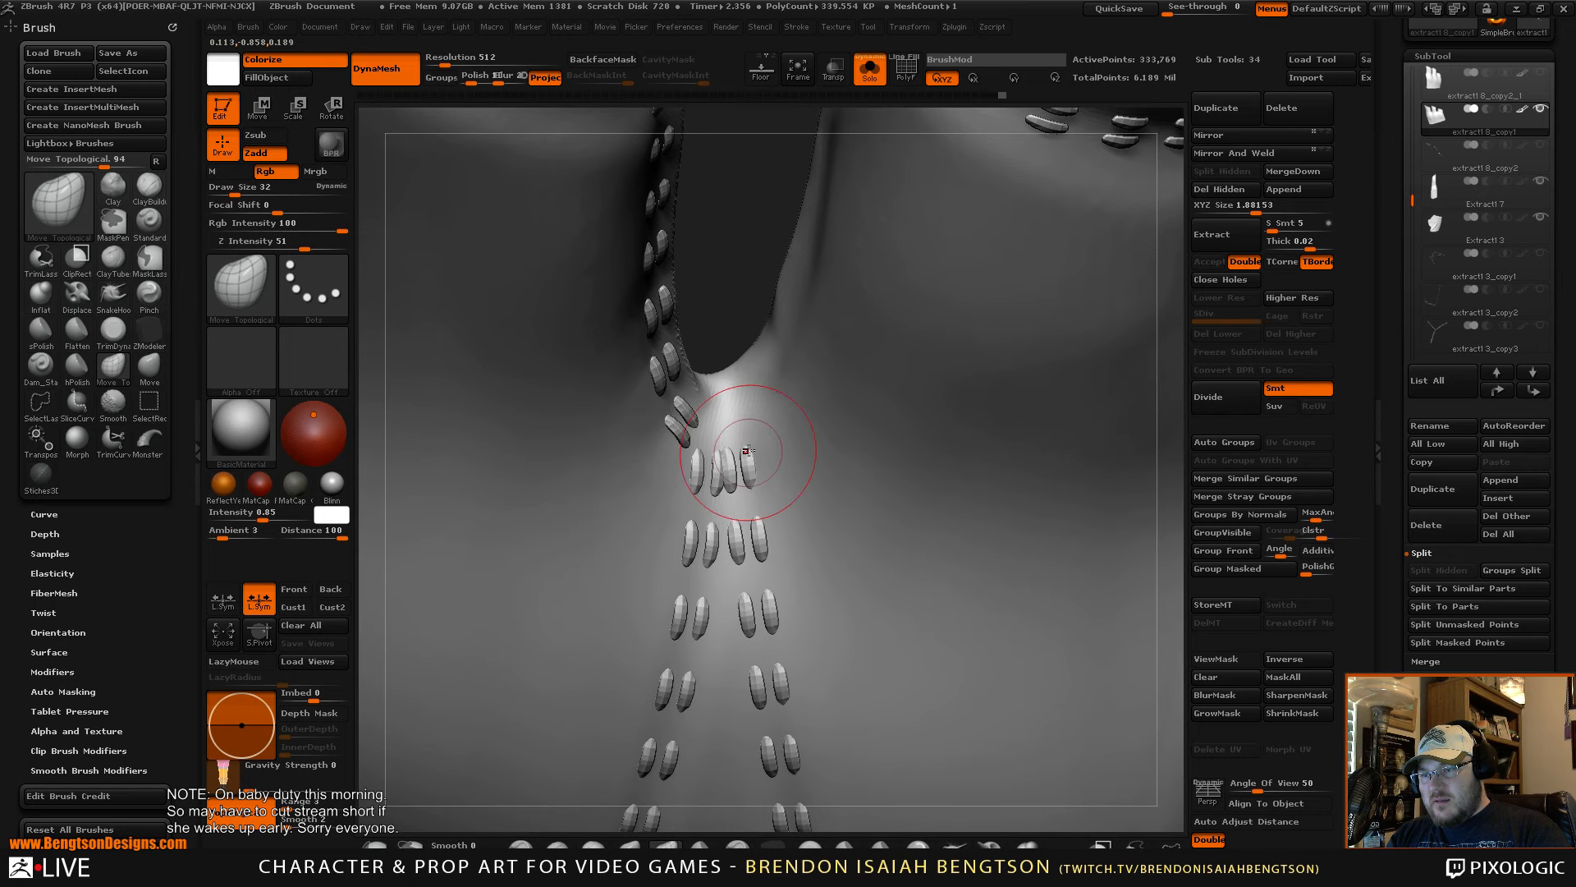
key("f")
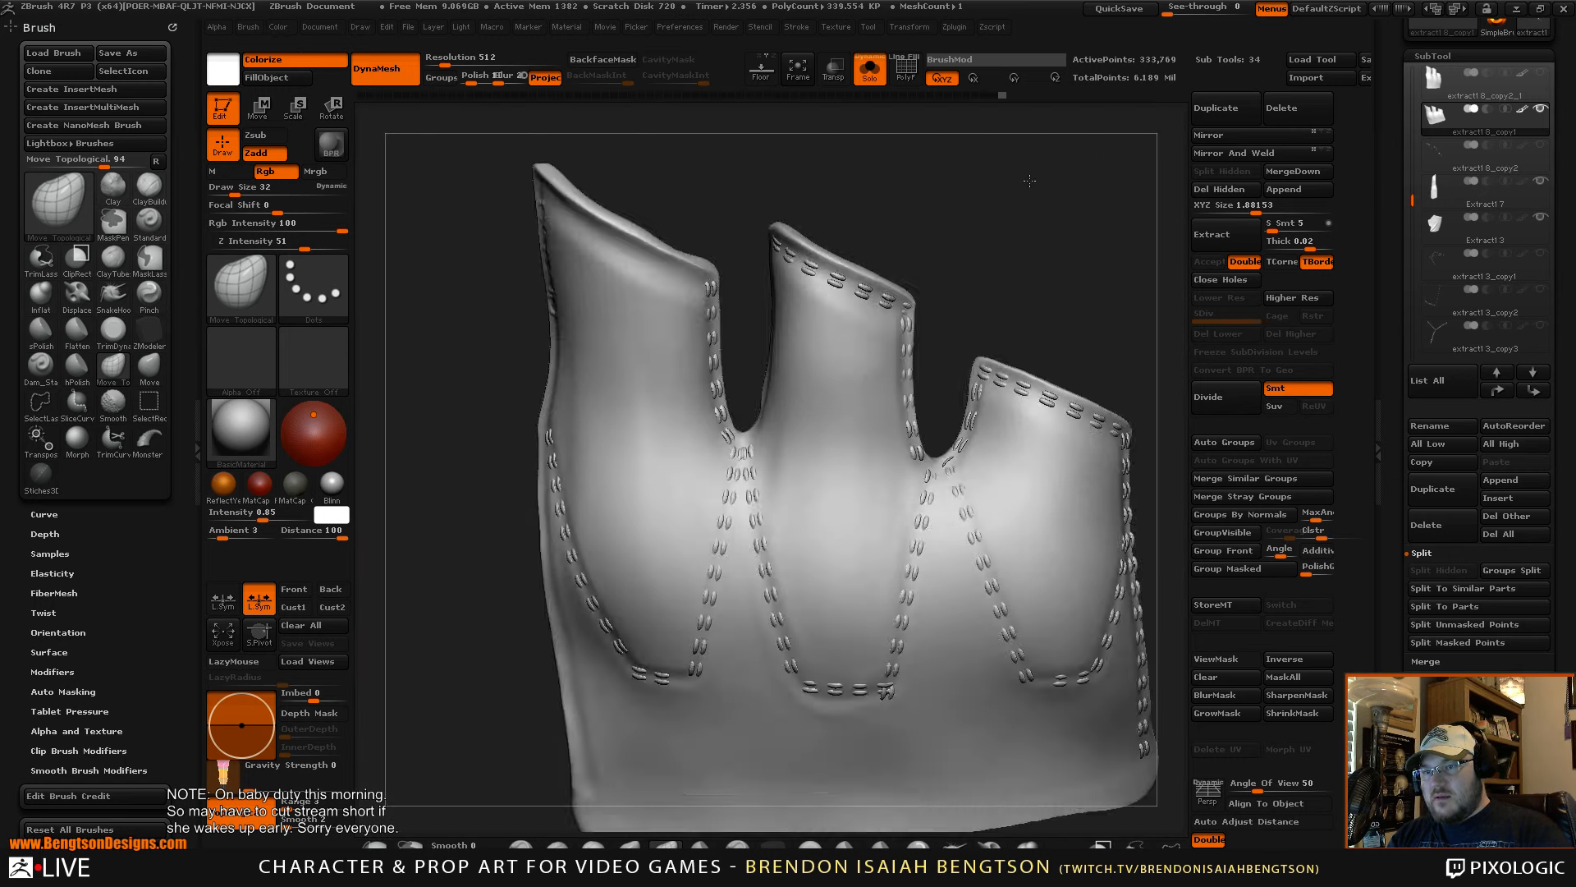
- Draw a Stitches3D row at draw size 45 down the center finger's edge facing the tallest finger, ending at the web
left_click_drag(1030, 181, 710, 393)
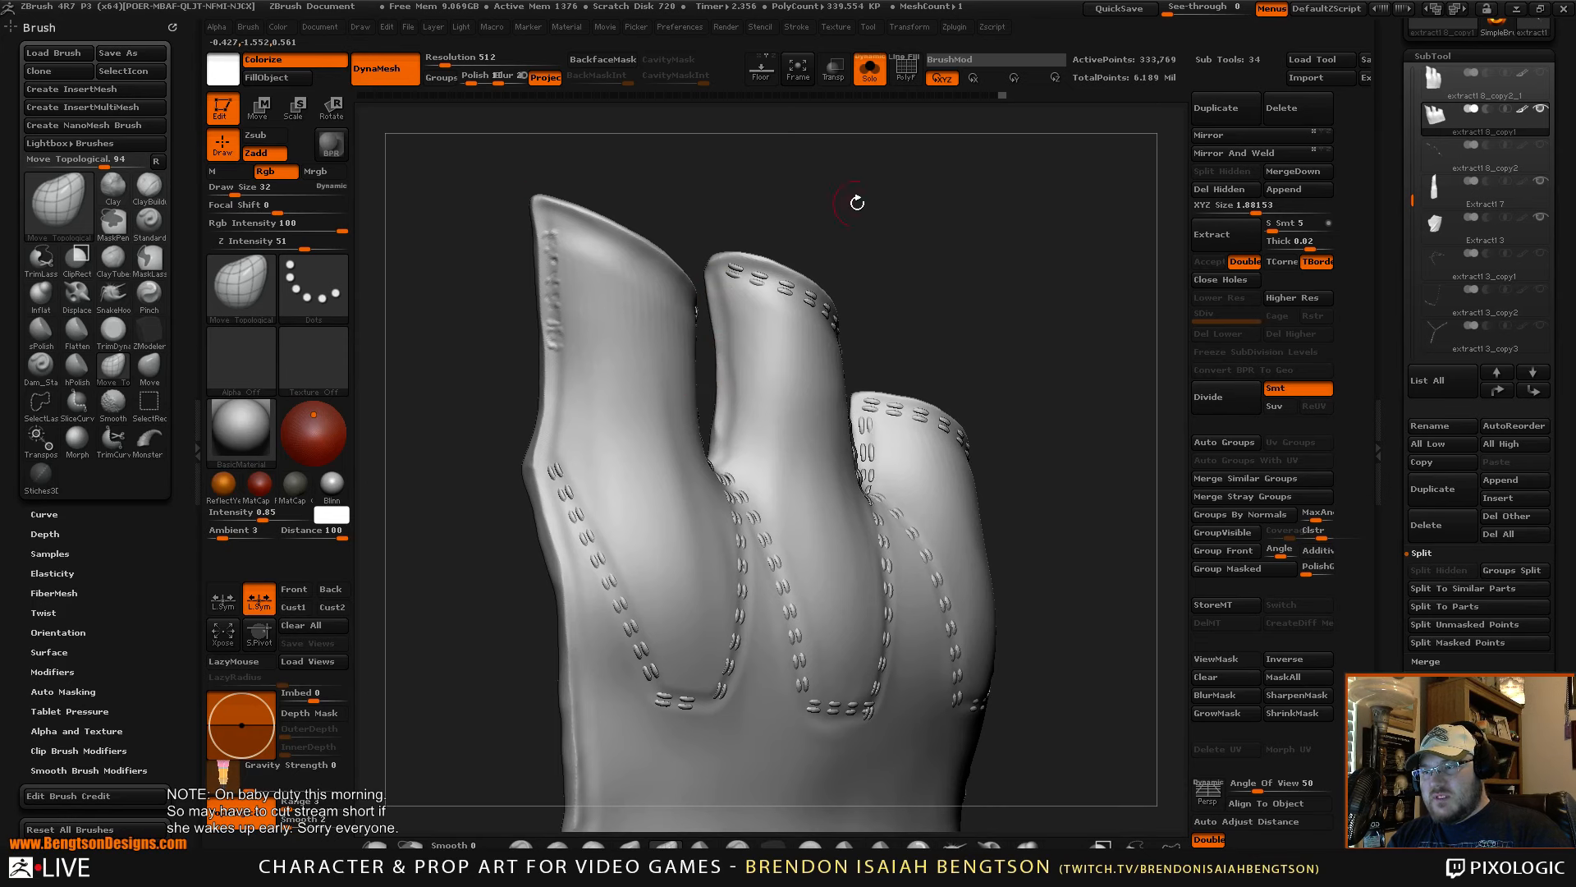
left_click_drag(857, 202, 1032, 249)
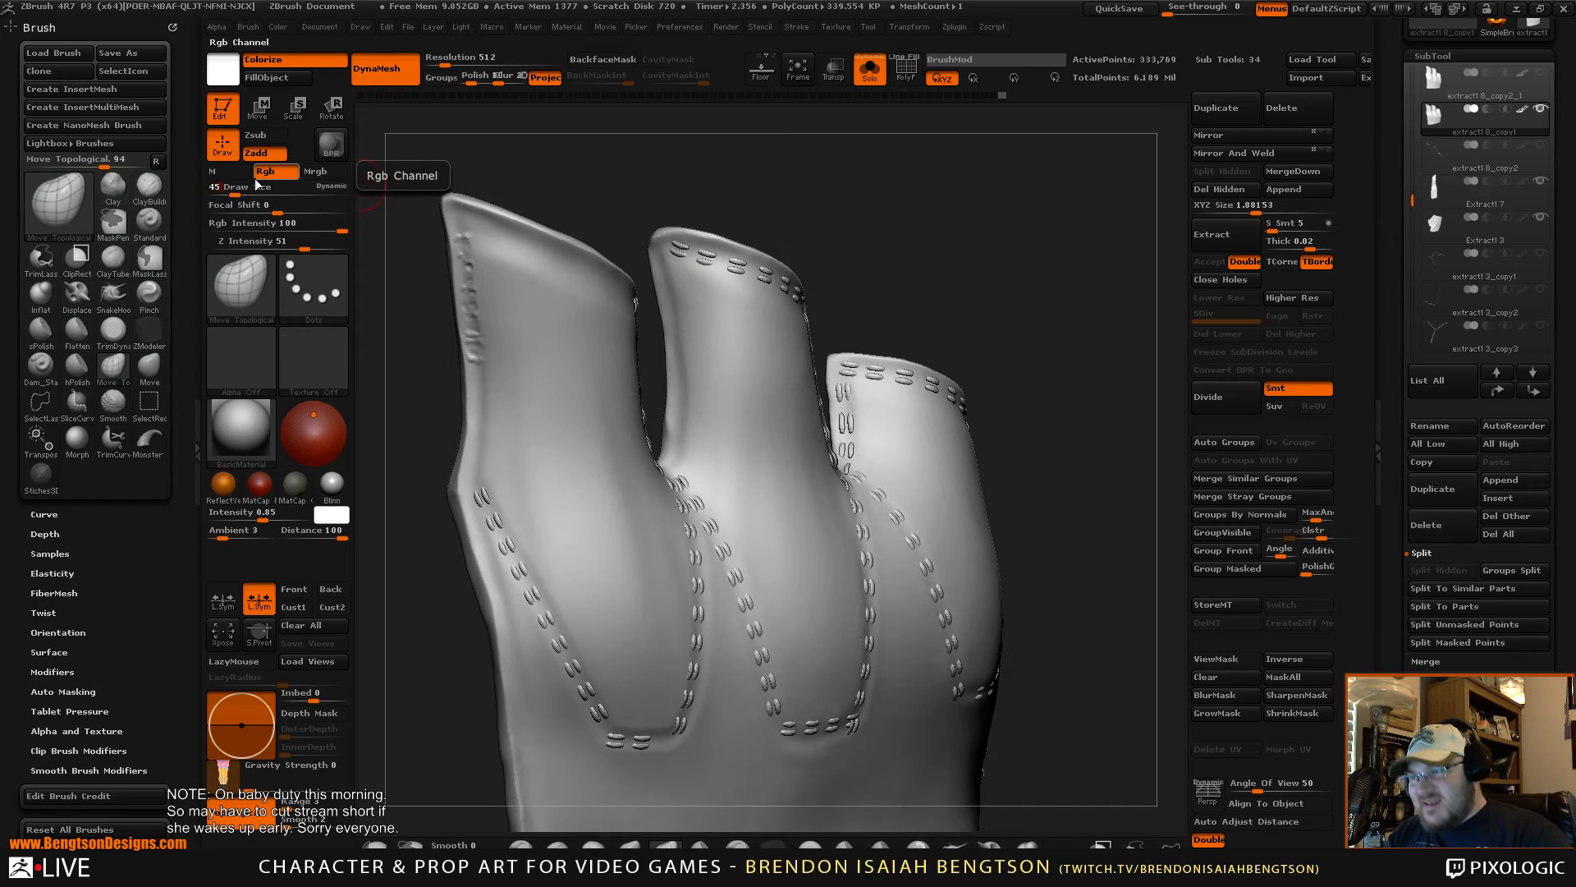
mouse_move(992, 215)
left_mouse_down()
mouse_move(988, 250)
mouse_move(935, 263)
left_mouse_up()
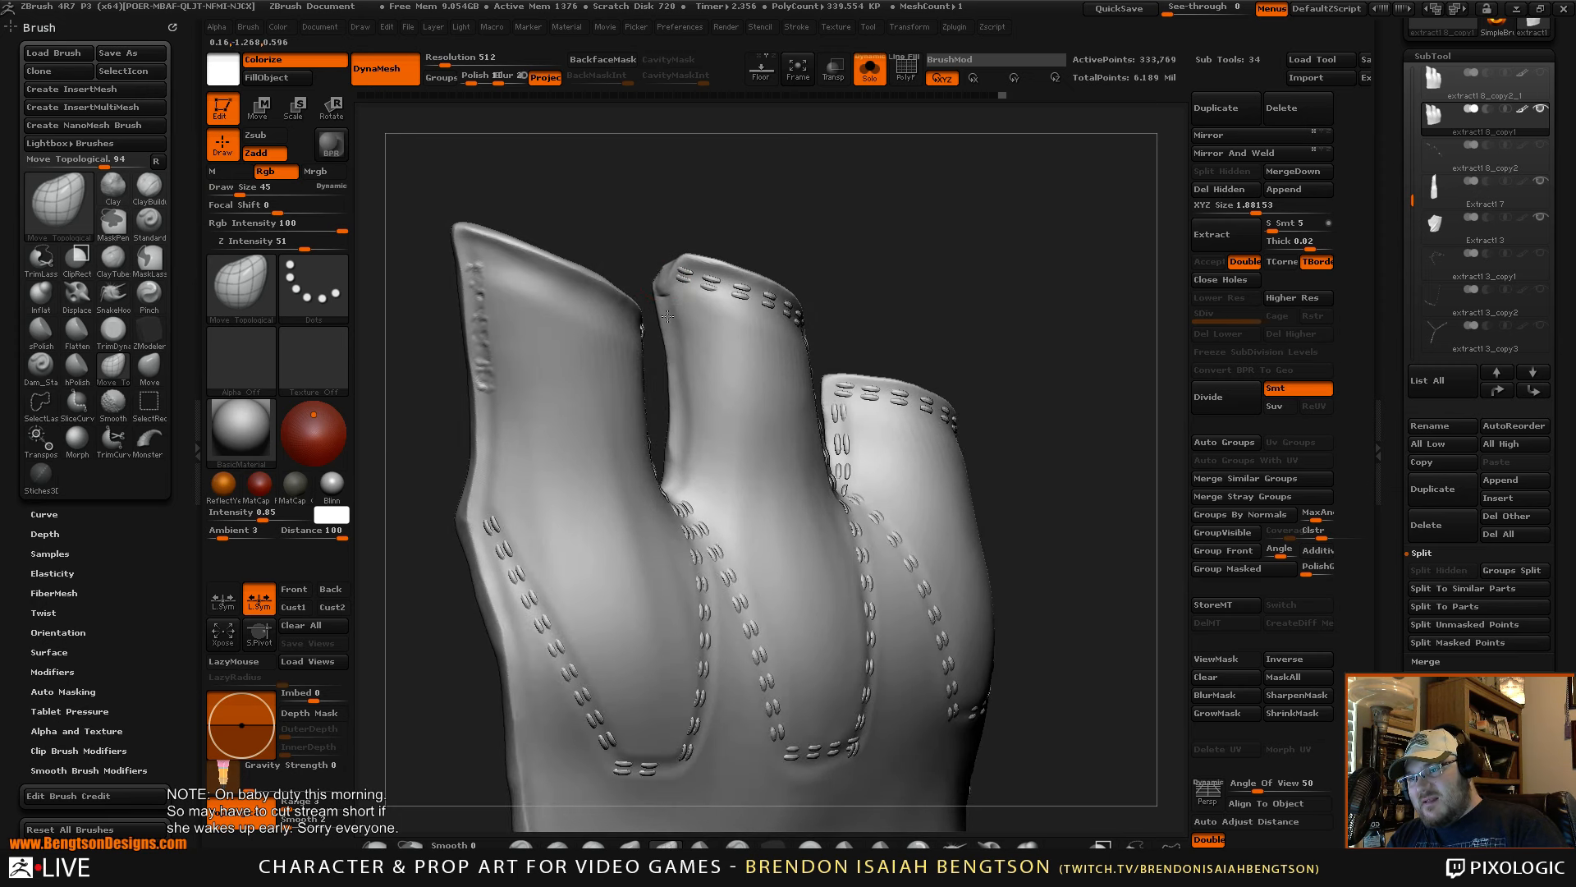
key("ctrl+z")
left_click(41, 476)
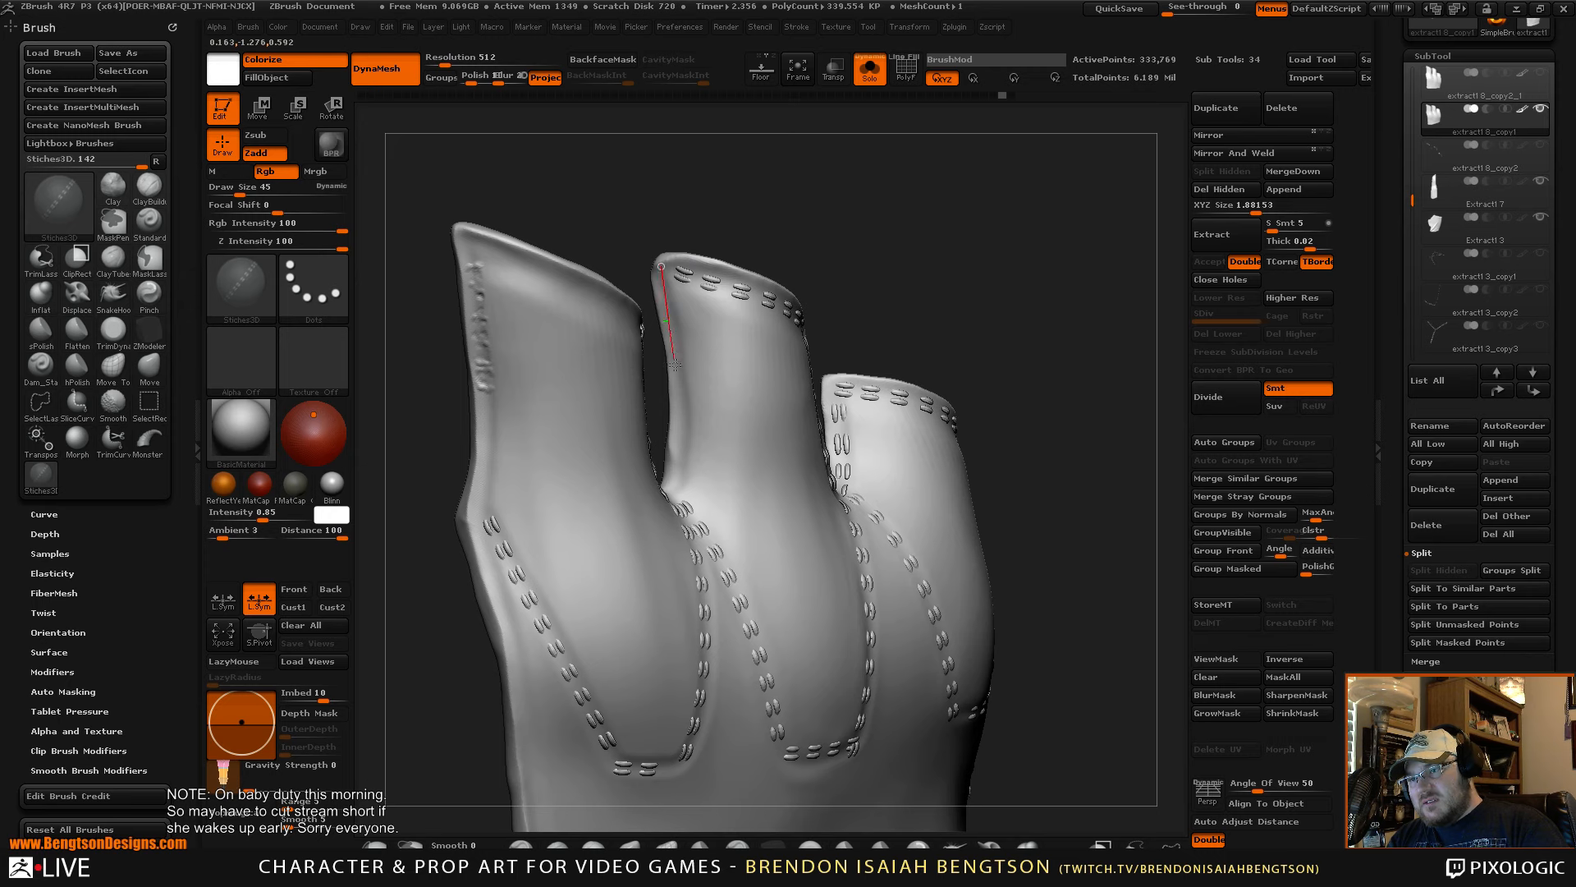
left_click_drag(672, 497, 675, 488)
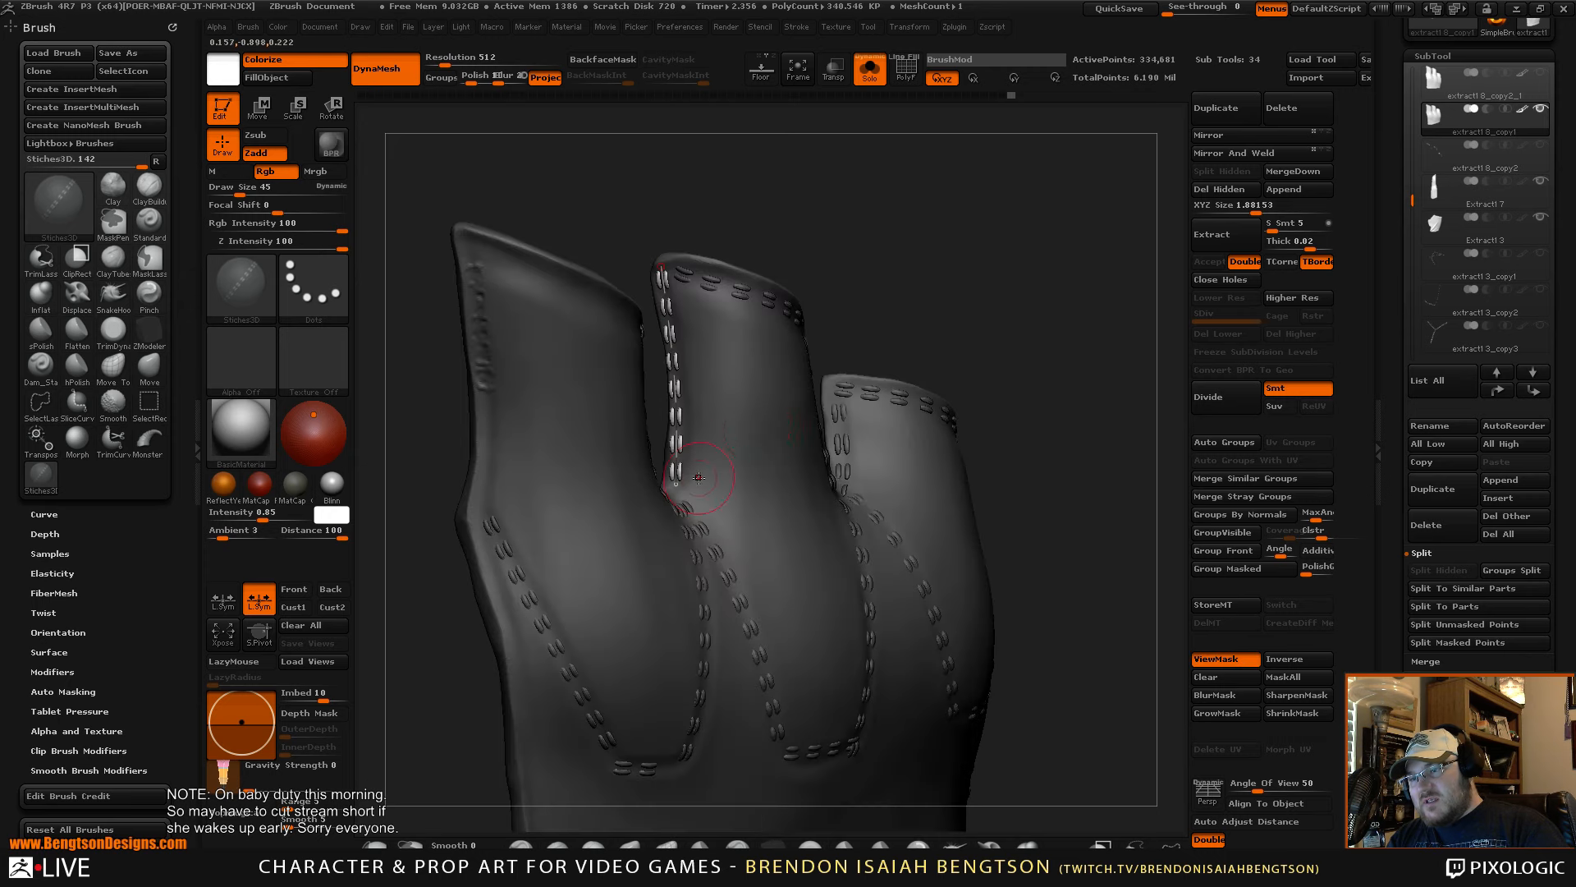
- Align the new center-finger stitch row with the finger's edge using the Move brush at draw size 122, and clear the mask
left_click_drag(969, 287, 1071, 242)
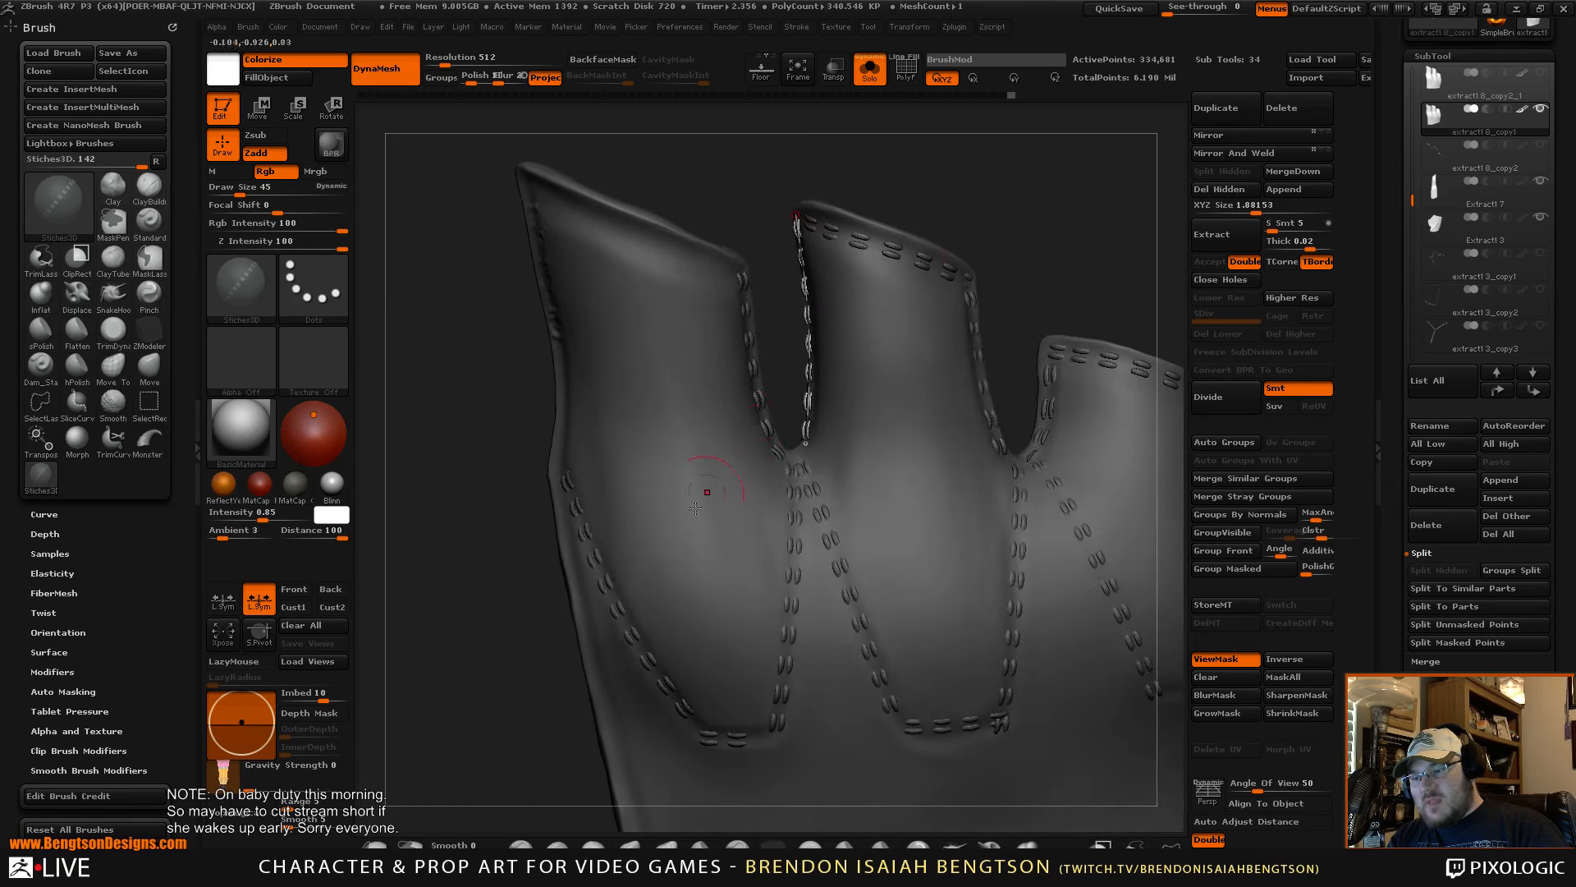
left_click(677, 539)
key("2")
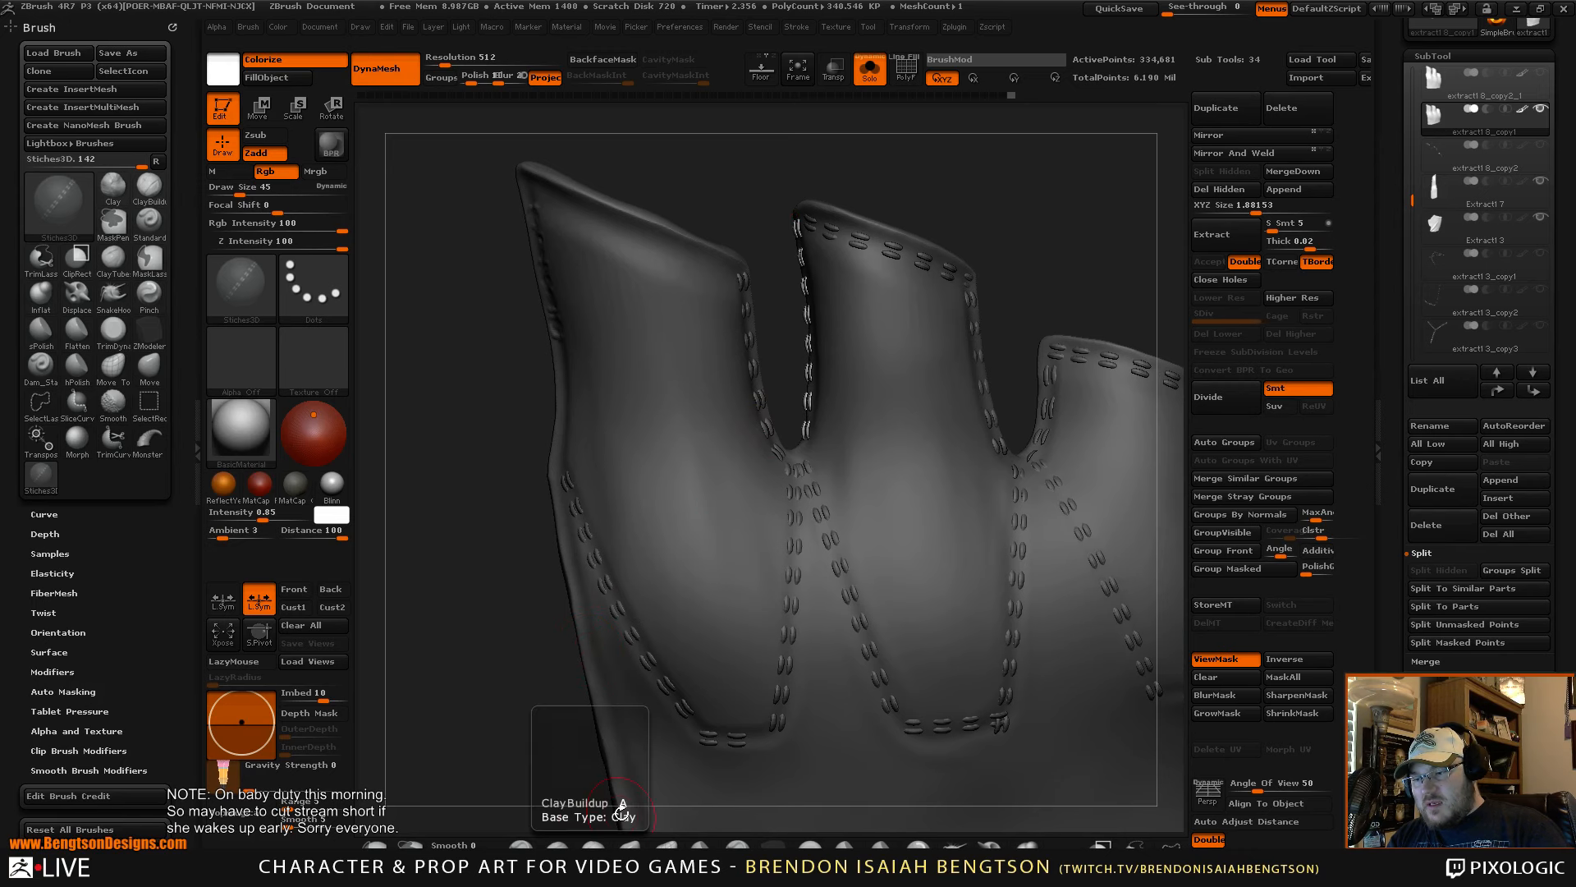
key("1")
key("space")
left_click_drag(662, 393, 687, 392)
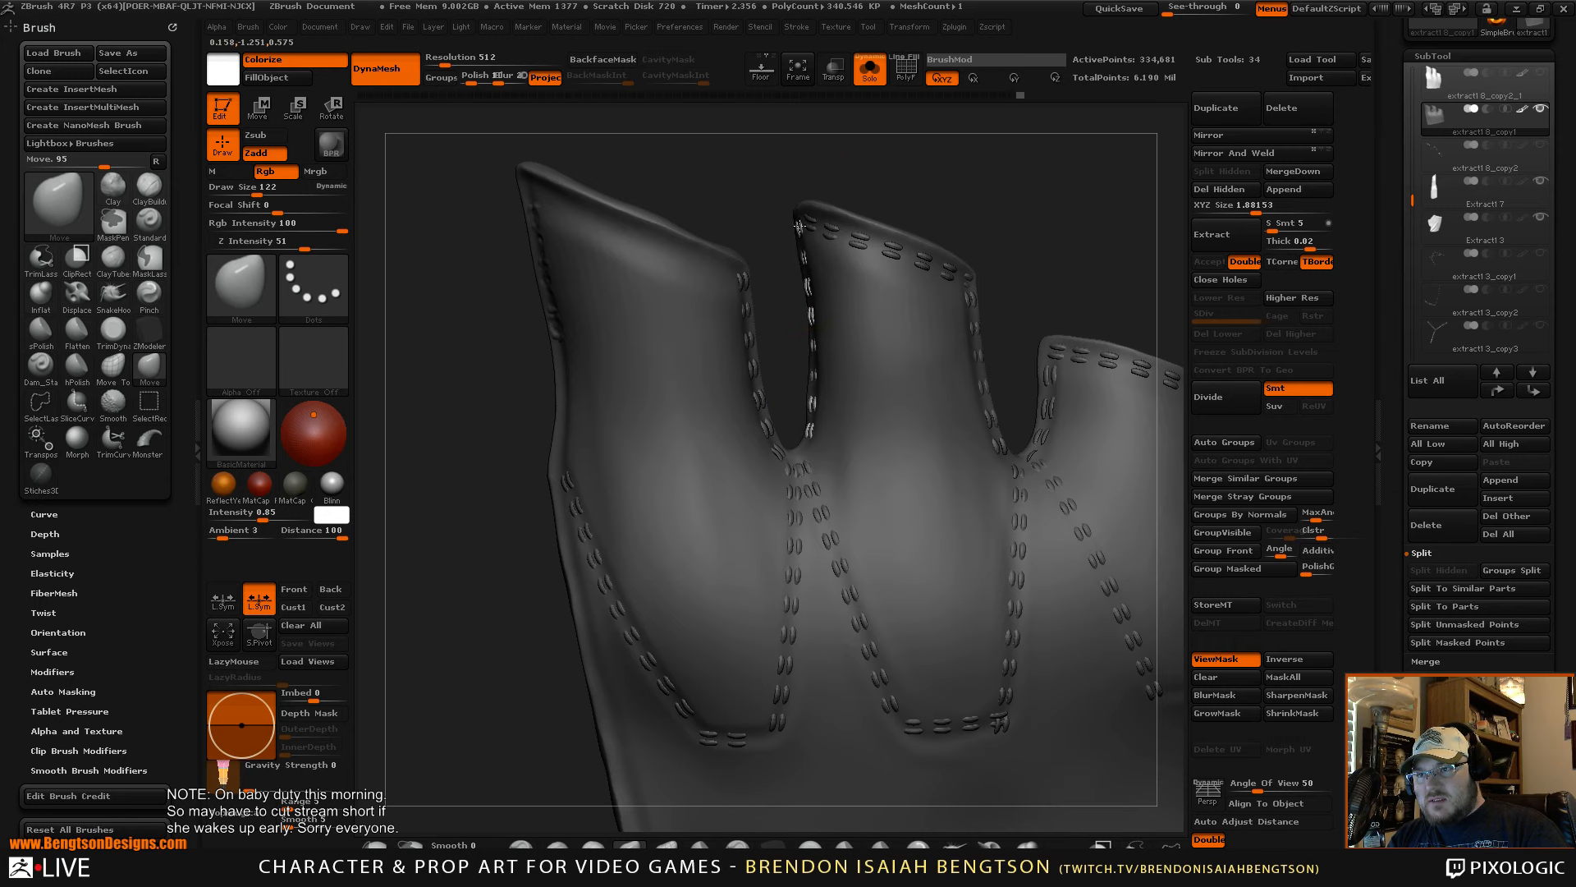
left_click_drag(798, 416, 805, 437)
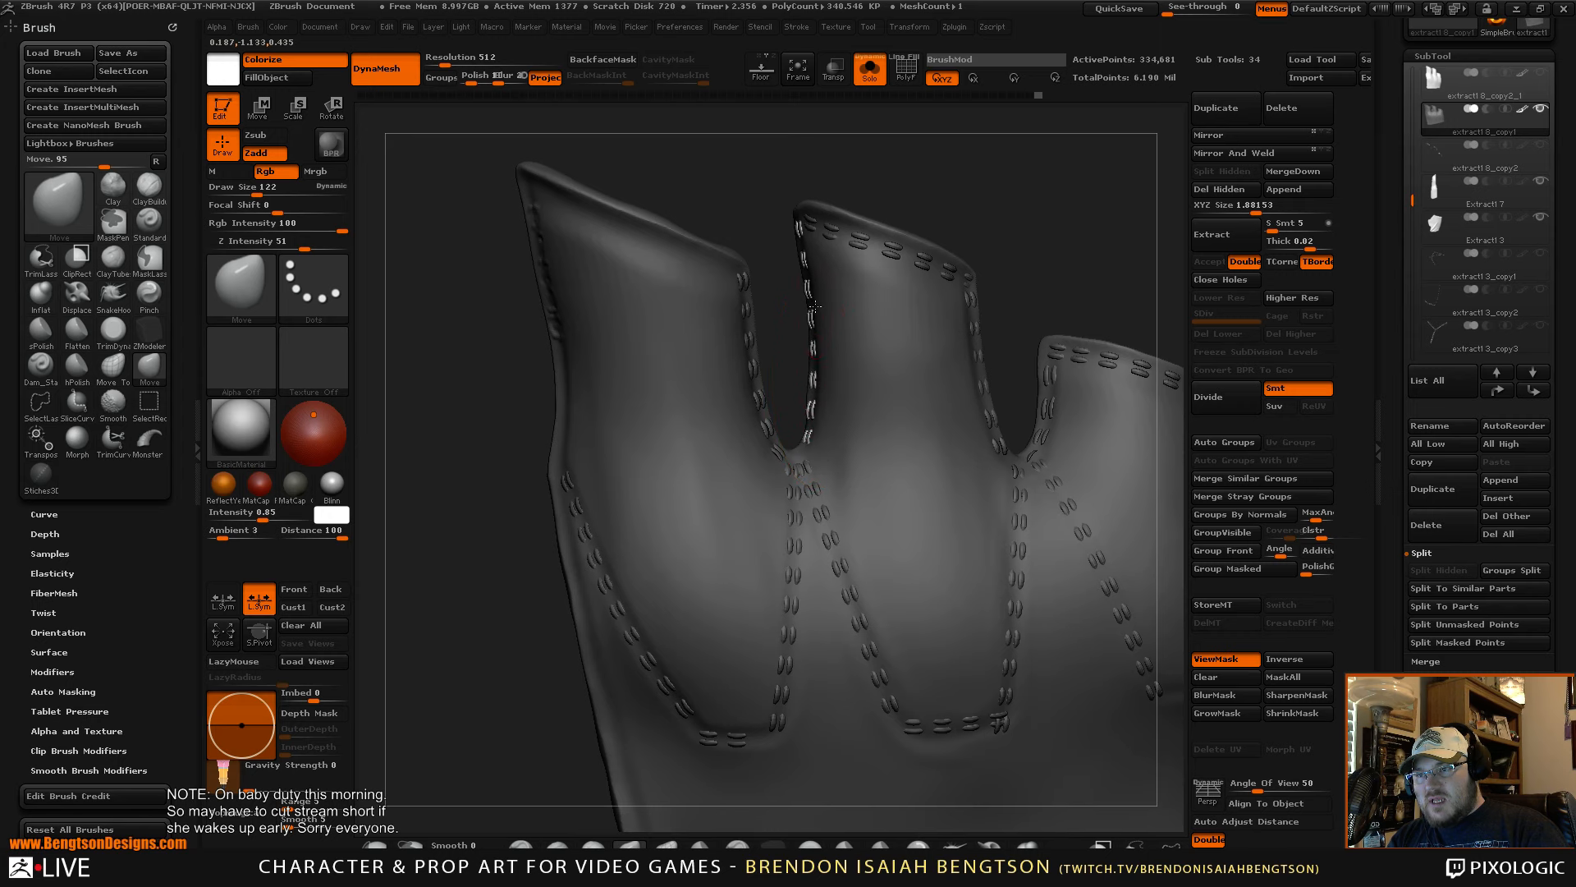
left_click_drag(762, 205, 794, 238)
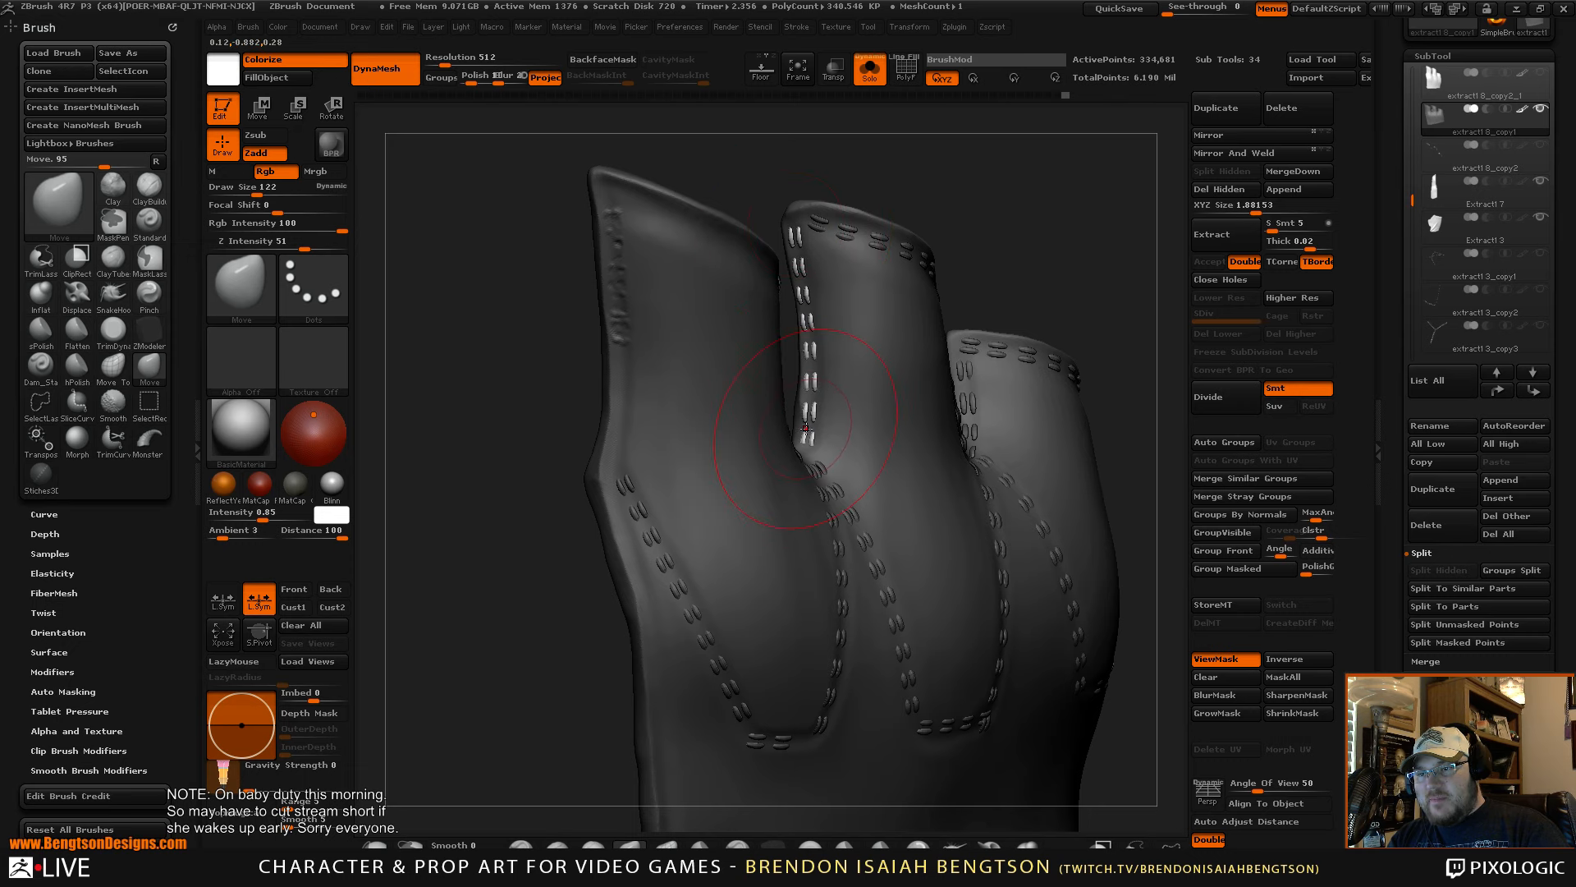
left_click_drag(888, 281, 983, 243)
left_click_drag(811, 435, 808, 446)
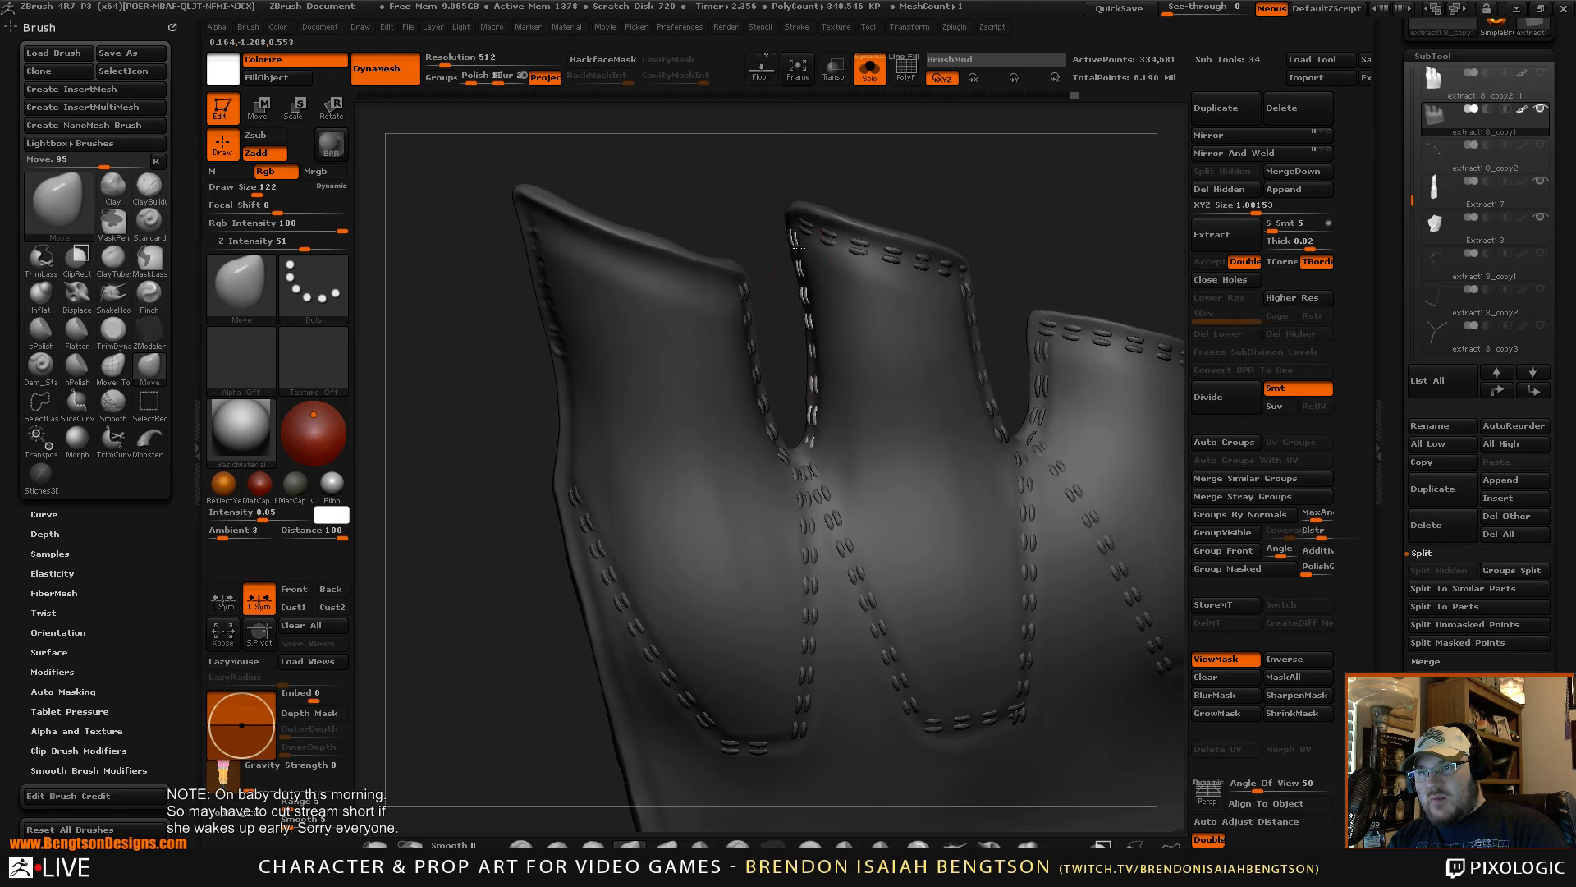
left_click_drag(931, 177, 964, 239)
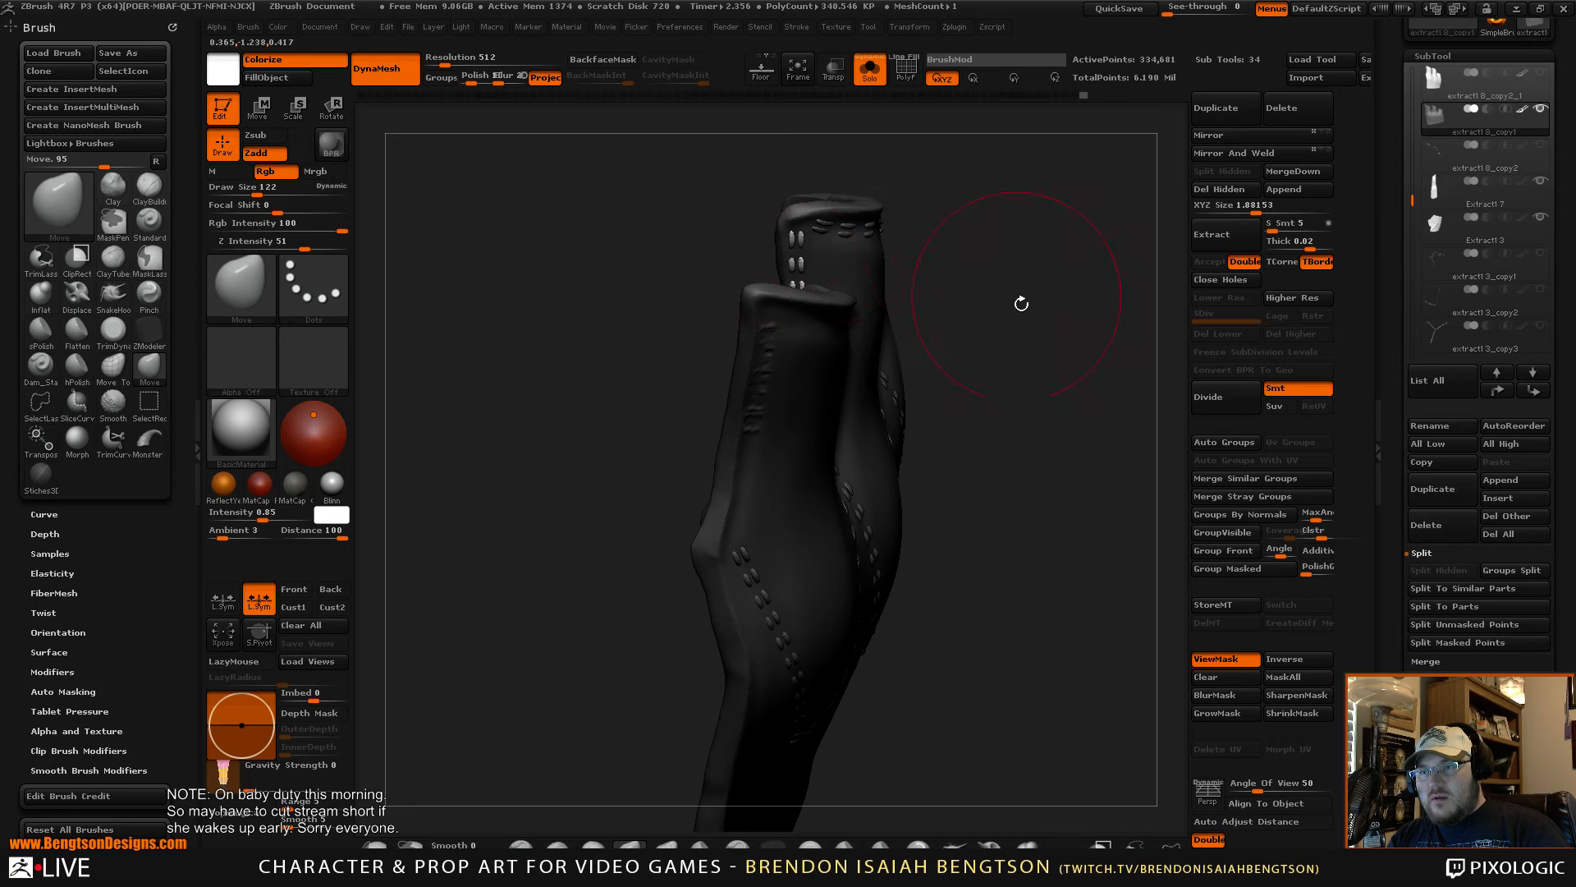
left_click_drag(1021, 304, 1079, 276)
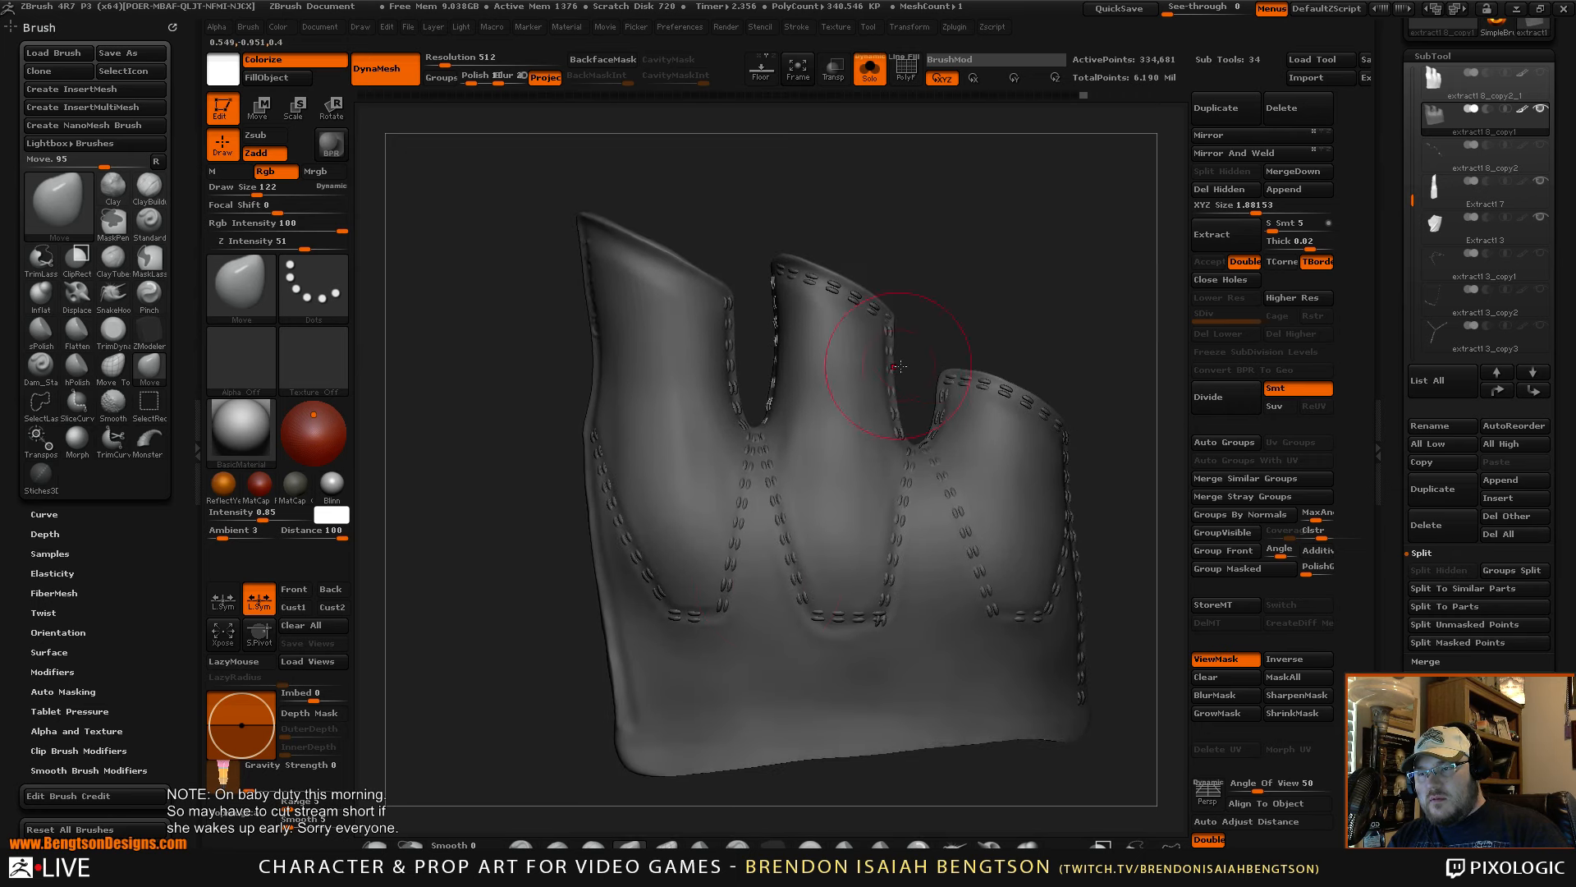
left_click(967, 269, "ctrl")
- Draw a Stitches3D row at draw size 45 along the tallest finger's outer edge, from the fingertip opening down to the glove's lower edge
left_click_drag(998, 256, 964, 252)
left_click_drag(535, 401, 591, 396)
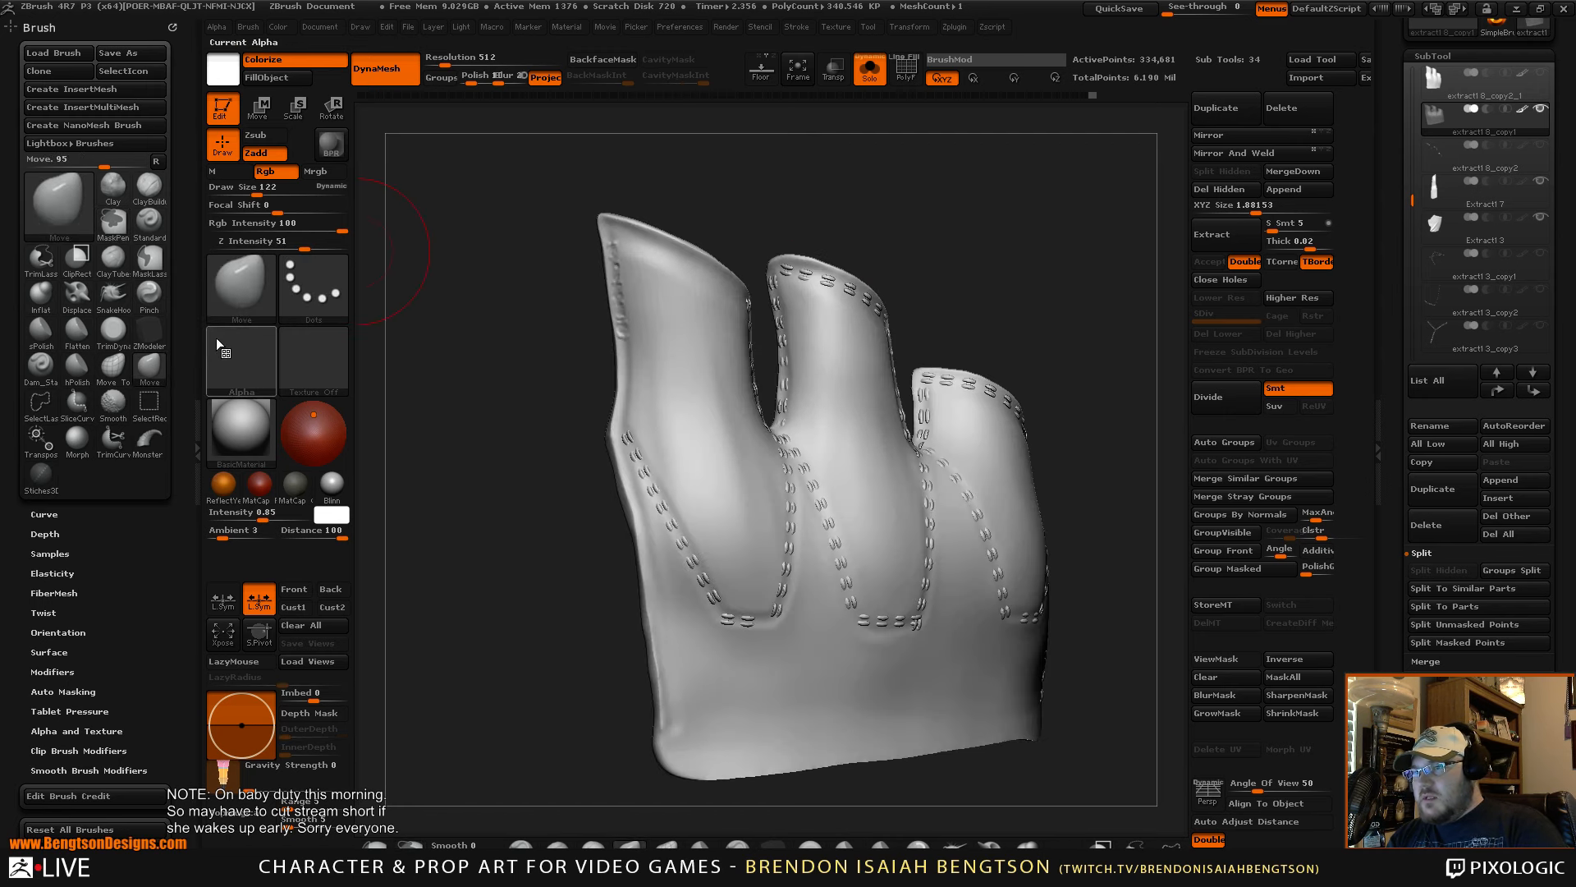
left_click(37, 479)
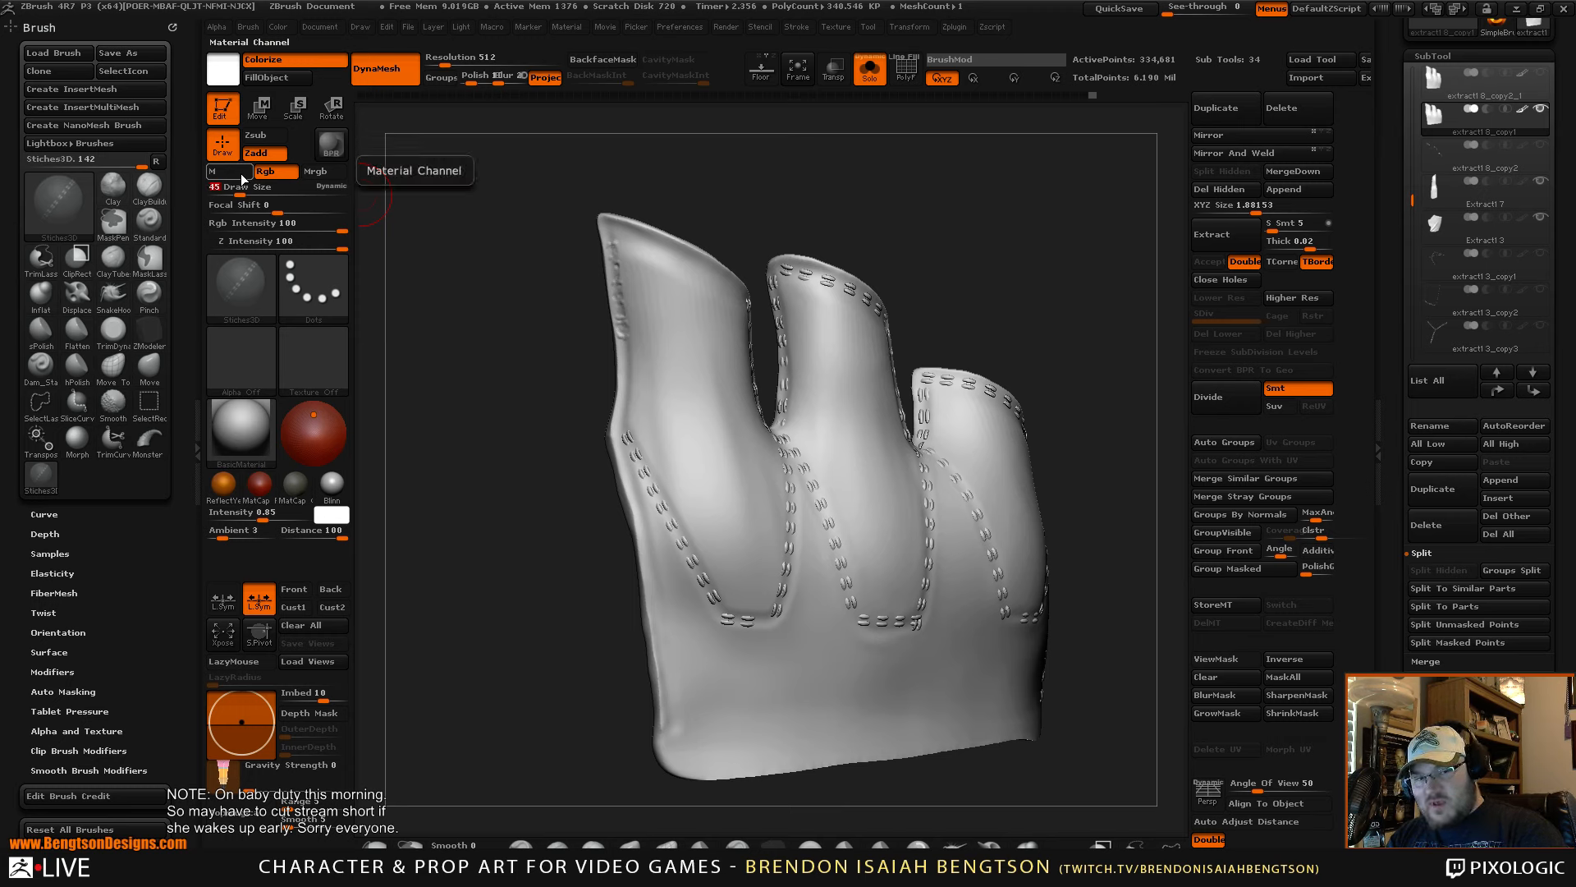
left_click_drag(795, 212, 813, 211)
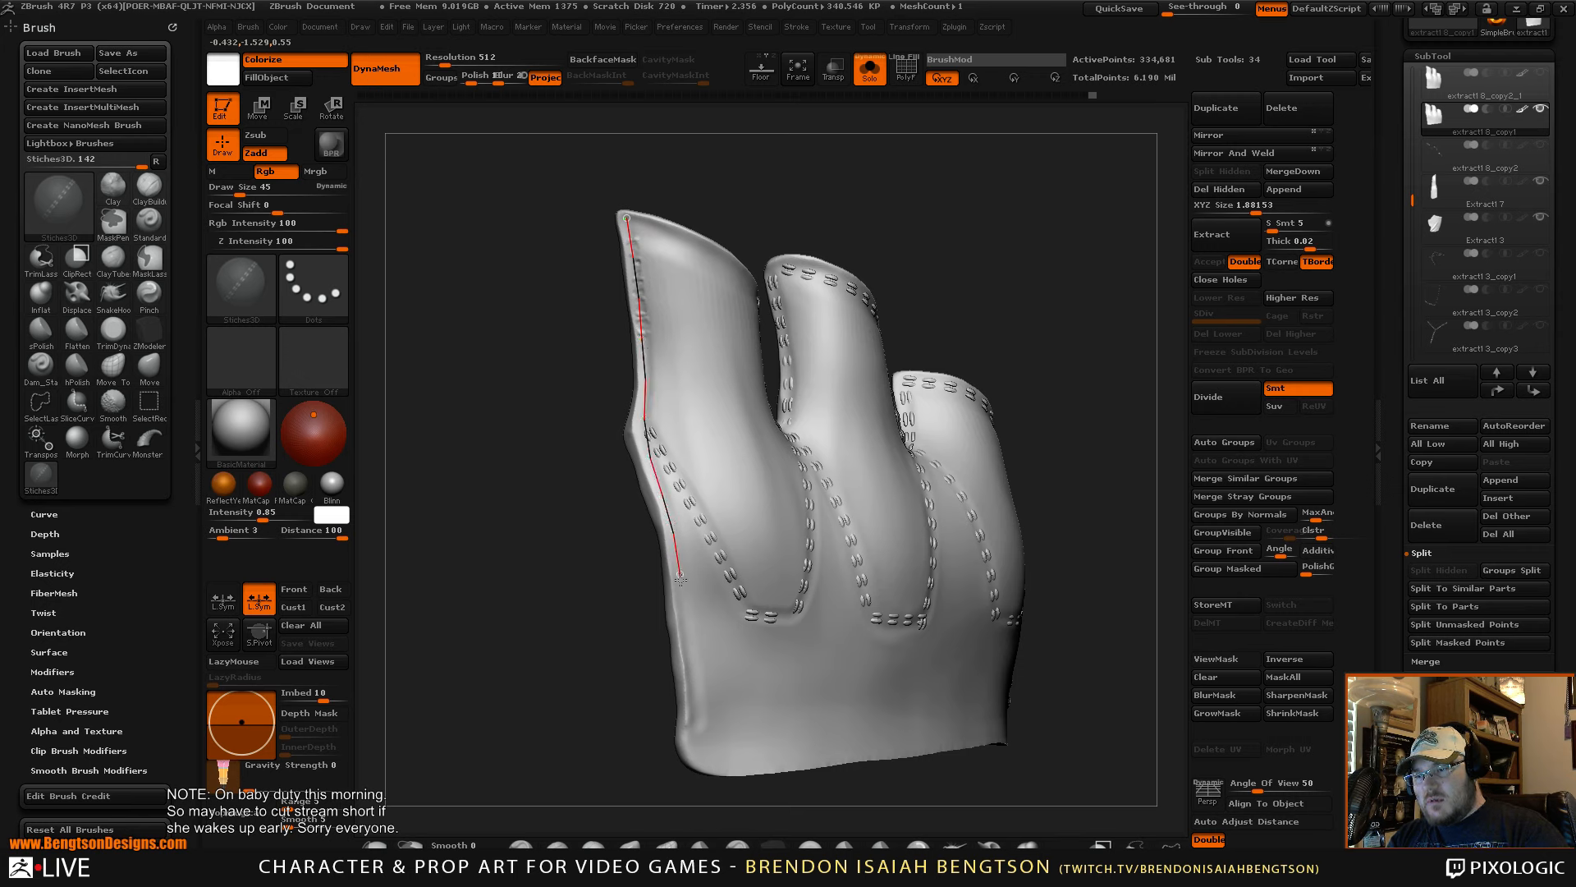
left_click(693, 754)
mouse_move(957, 219)
left_mouse_down()
mouse_move(980, 224)
mouse_move(966, 231)
left_mouse_up()
left_click_drag(1006, 280, 989, 296, "alt")
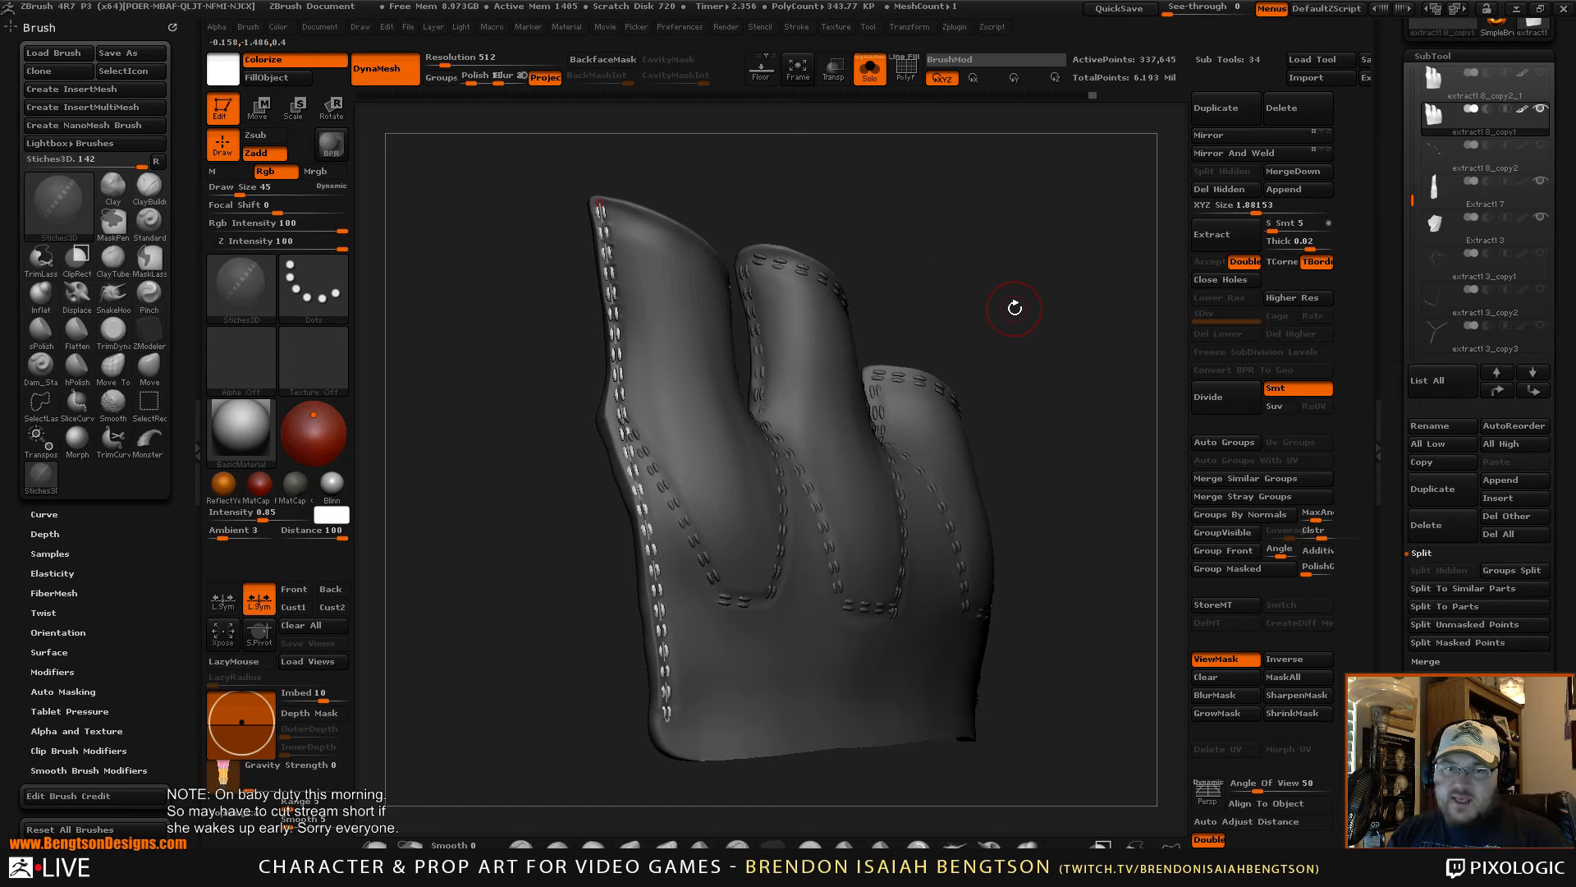
left_click_drag(1018, 267, 908, 263)
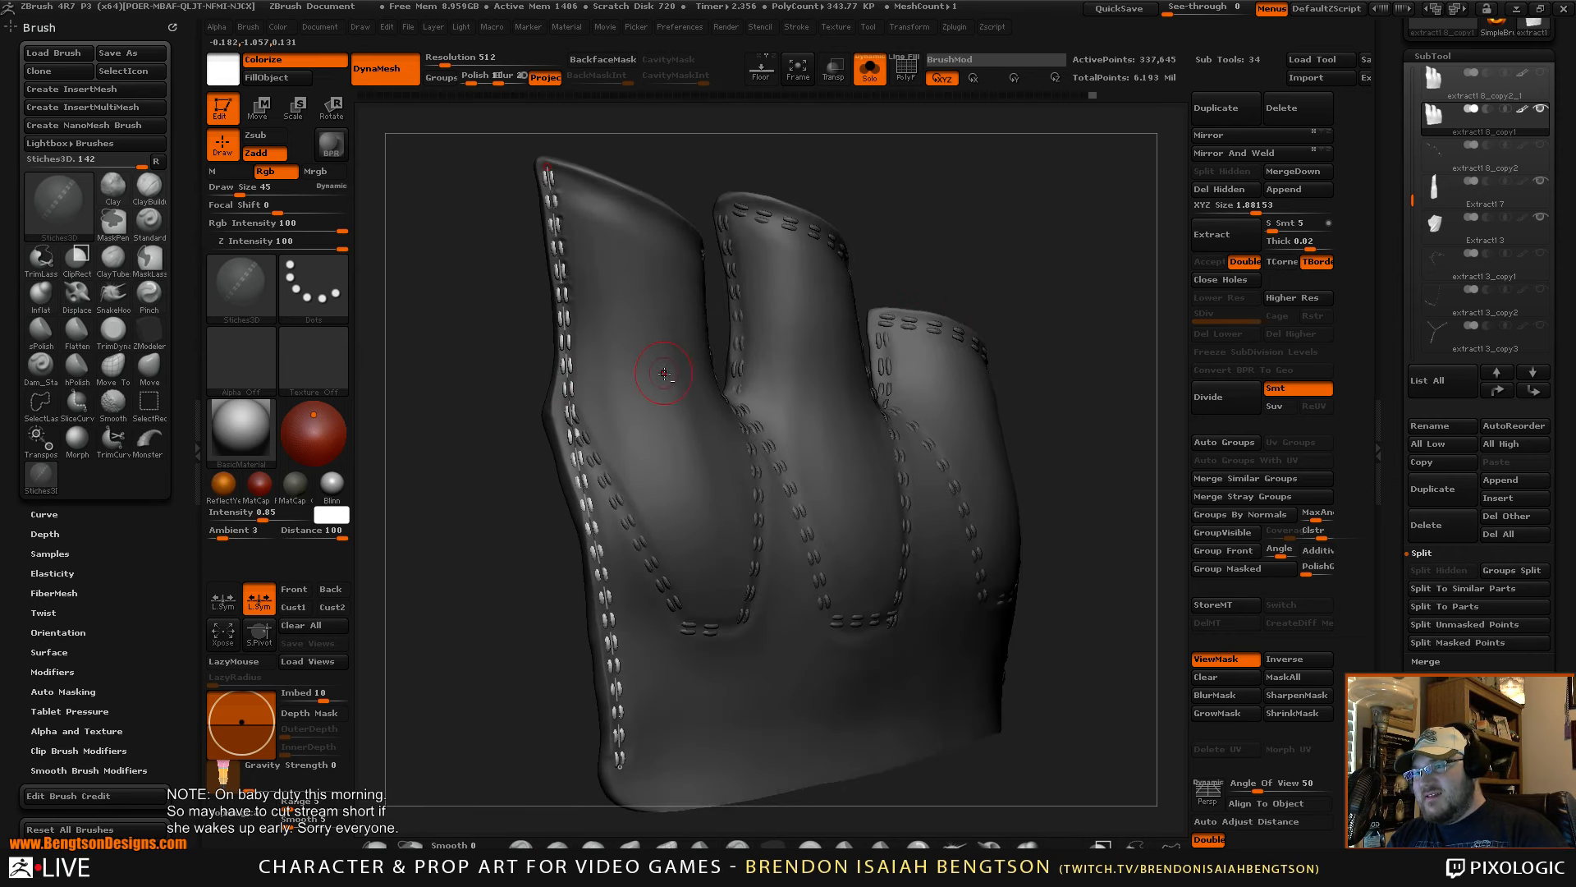
- Align the stitch row along the tallest finger's outer edge with the glove's edge using the Move brush at draw size 89
left_click(629, 842)
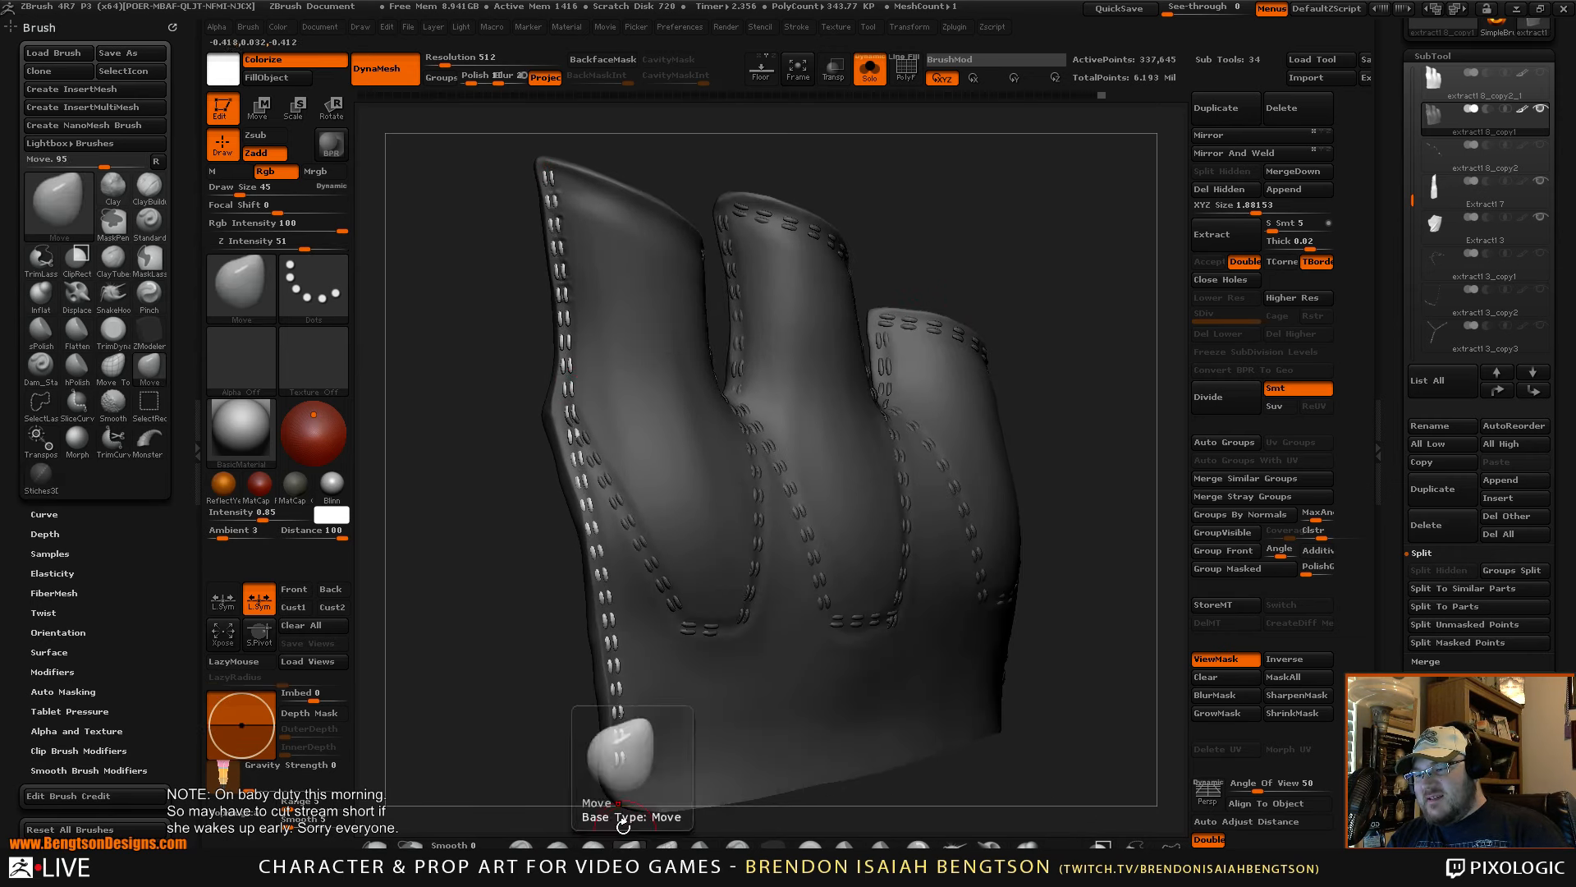
key("space")
left_click_drag(564, 443, 553, 445)
right_click_drag(566, 435, 554, 432)
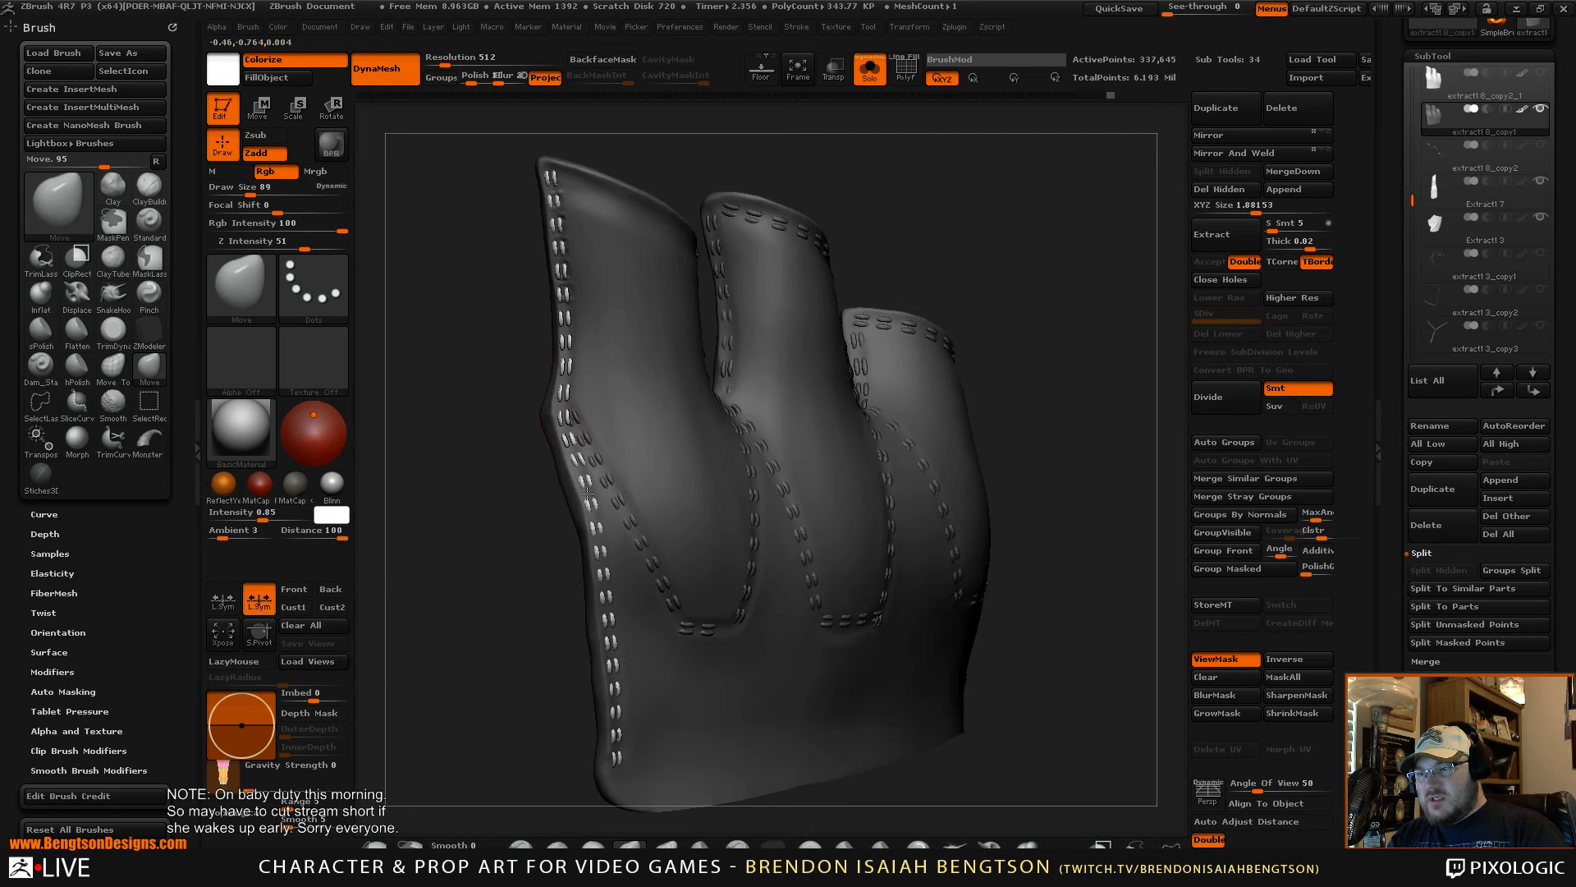
right_click_drag(665, 577, 582, 375)
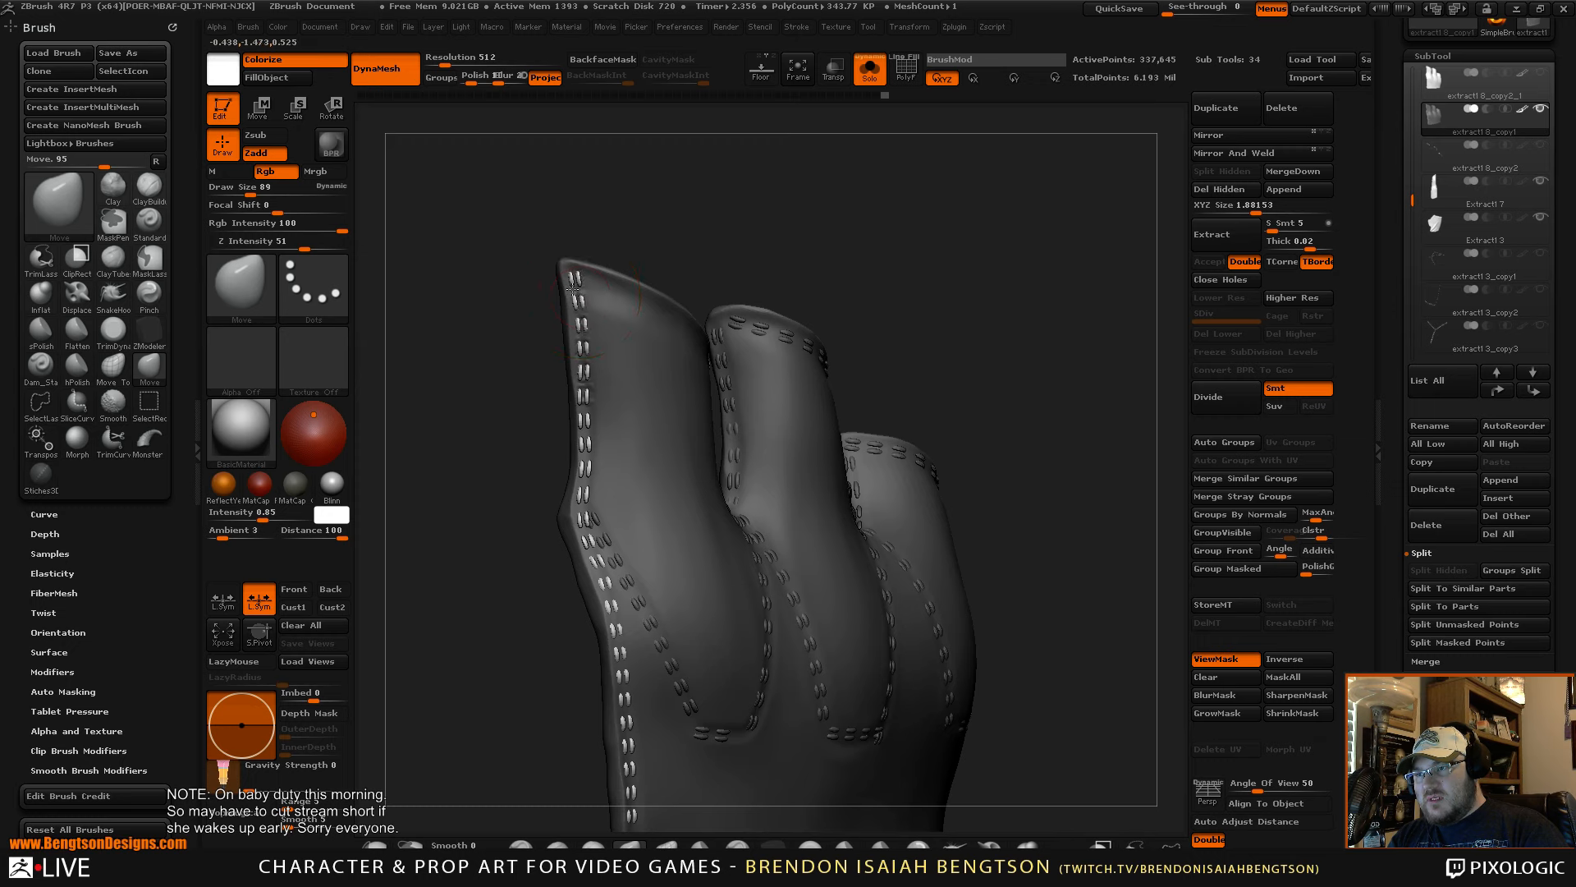
left_click_drag(583, 409, 586, 410)
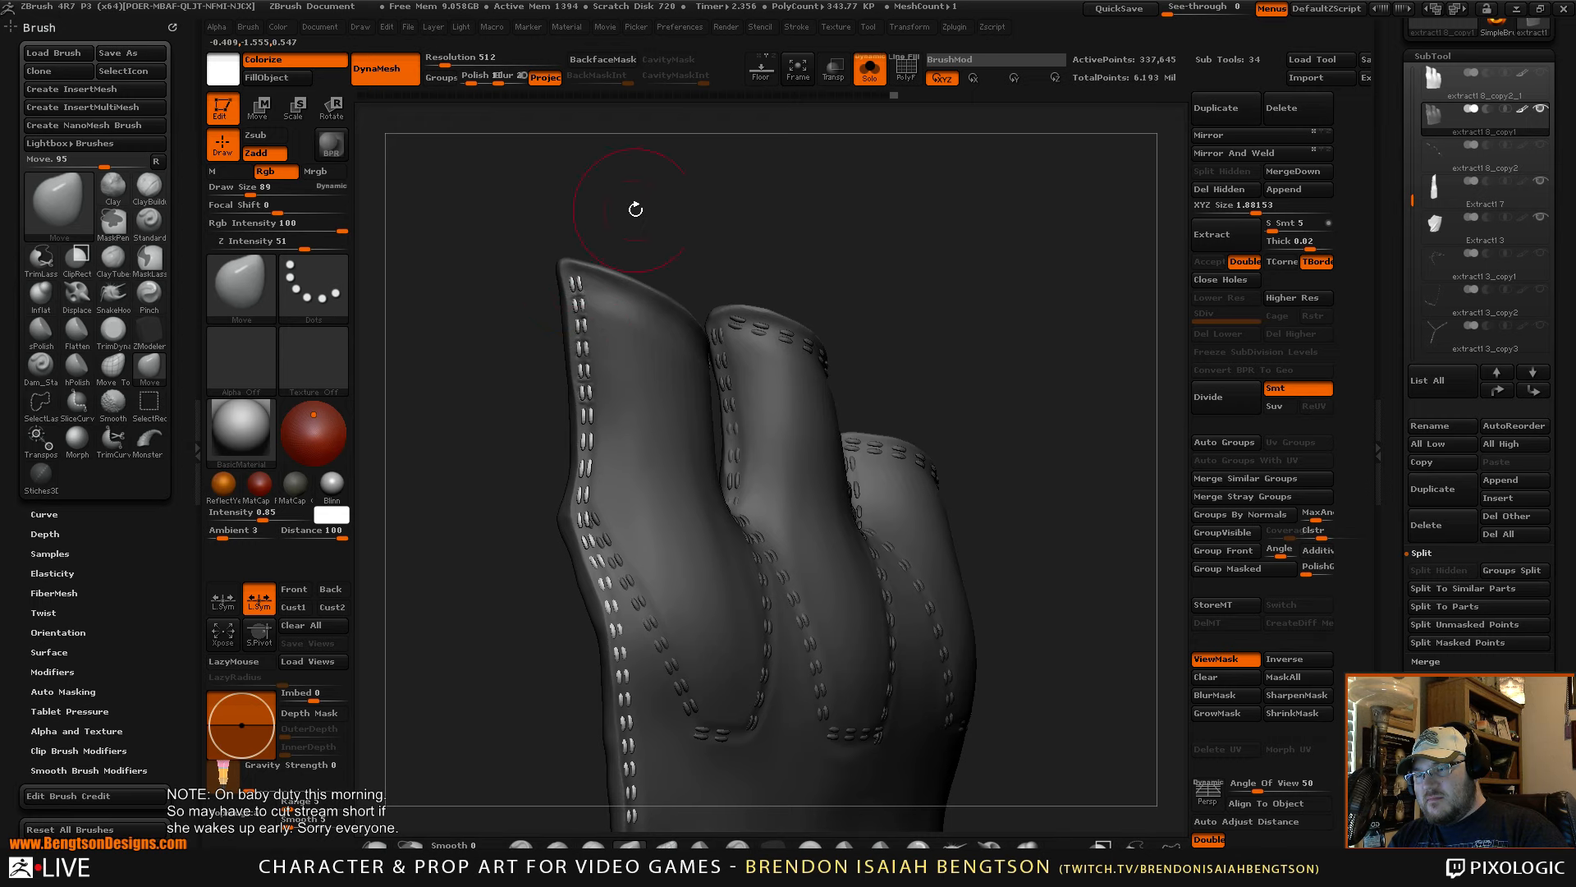
- Fine-tune the fingertip end of the tallest finger's outer-edge stitch row with the Move brush at draw size 62
left_click_drag(776, 236, 783, 187, "alt")
left_click_drag(783, 187, 846, 190)
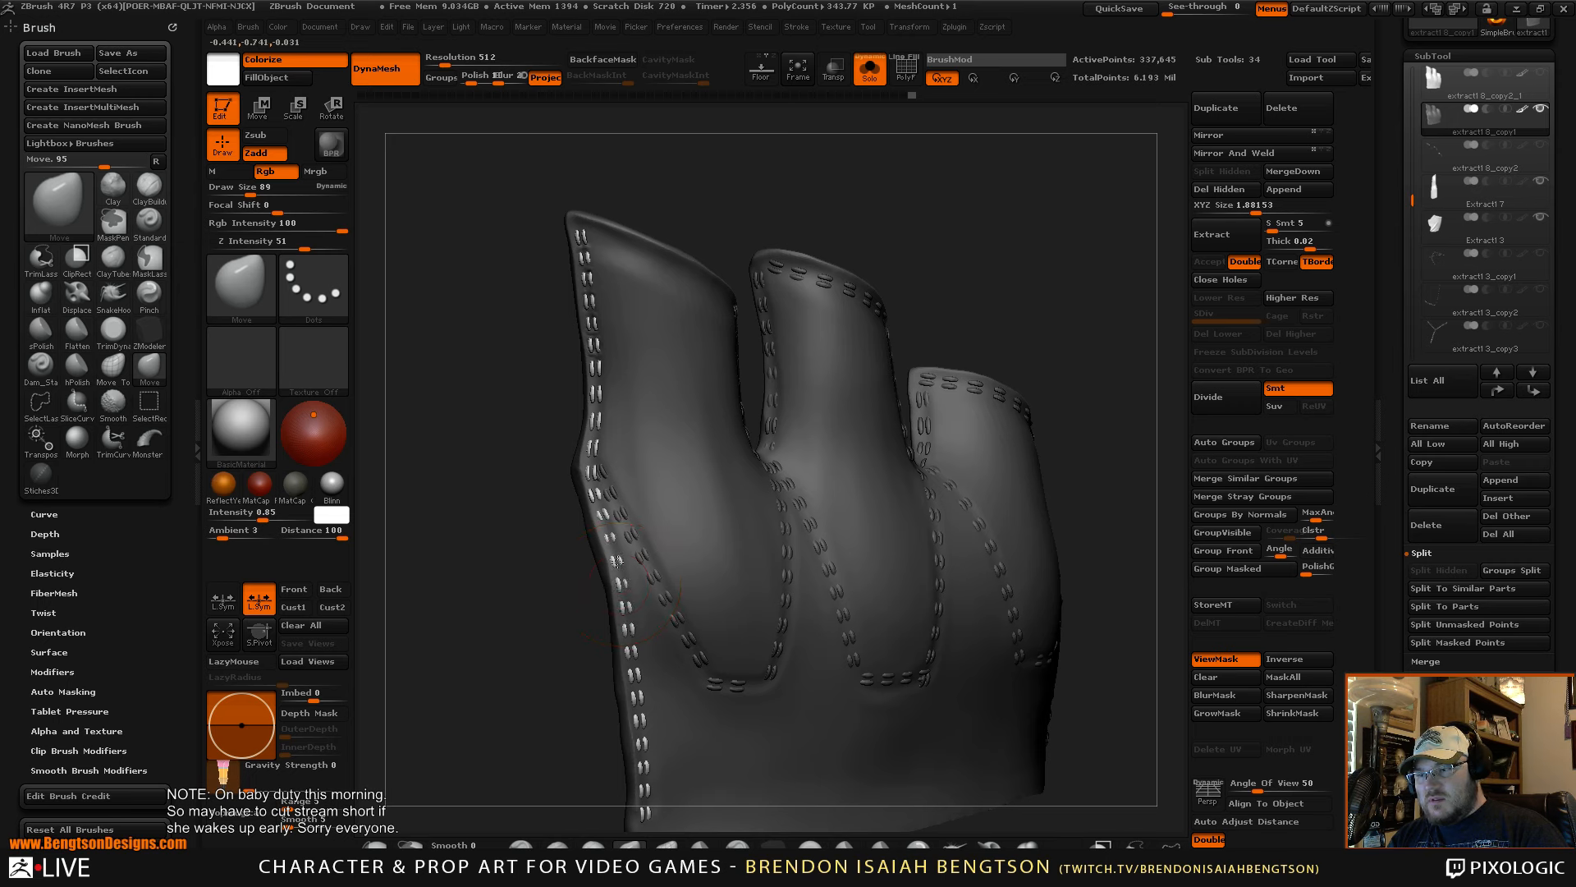
left_click_drag(563, 599, 568, 578)
left_click_drag(553, 514, 547, 540)
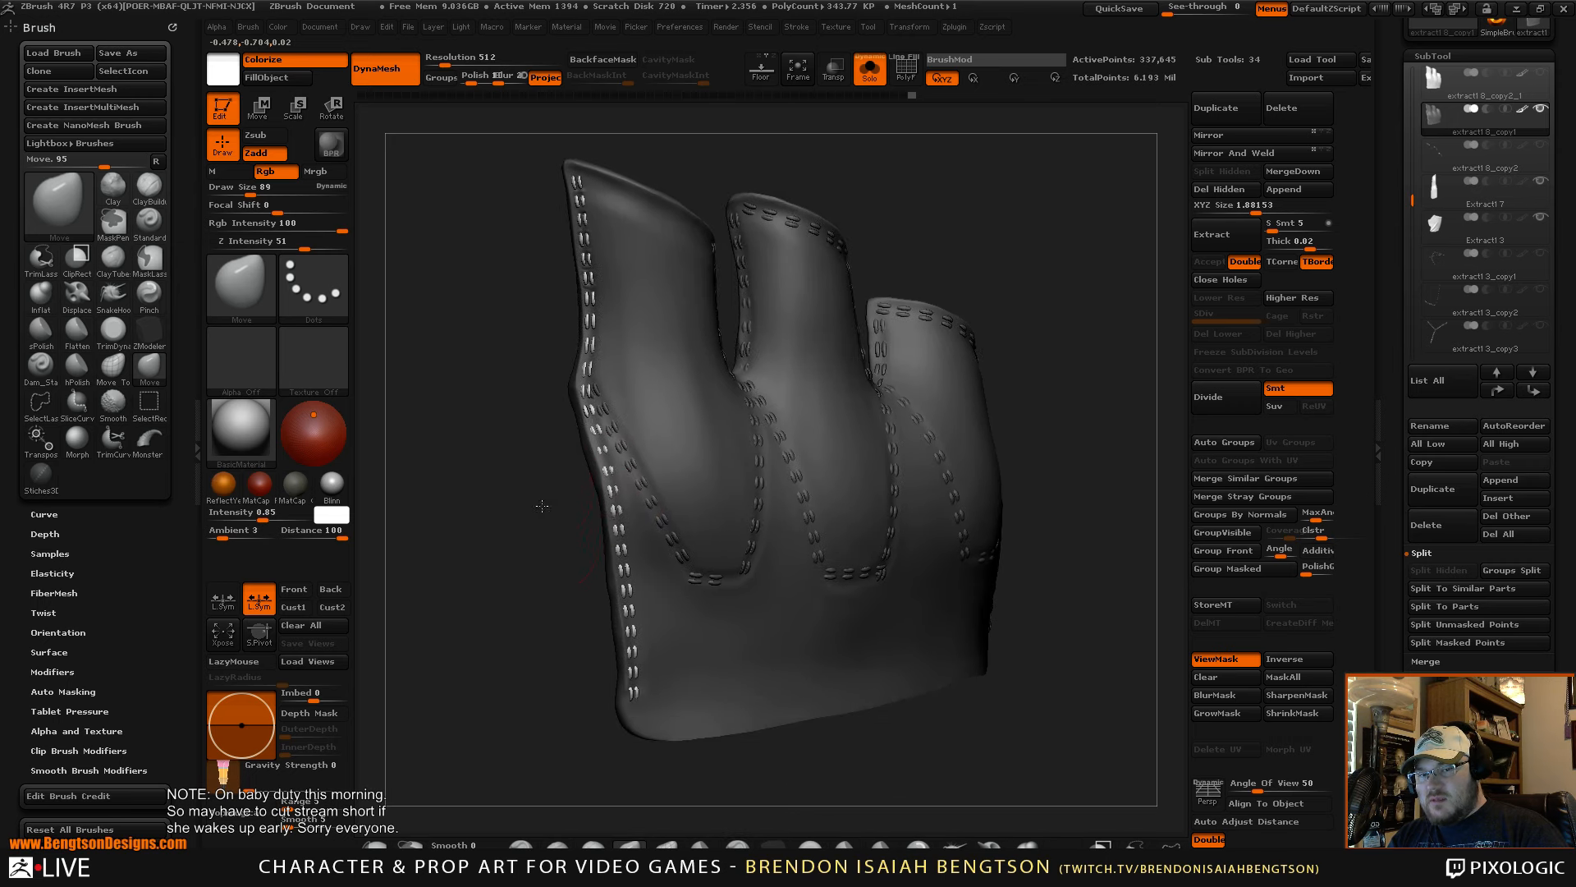
left_click_drag(558, 409, 578, 484, "alt")
left_click_drag(577, 484, 553, 472)
left_click_drag(969, 292, 925, 248, "alt")
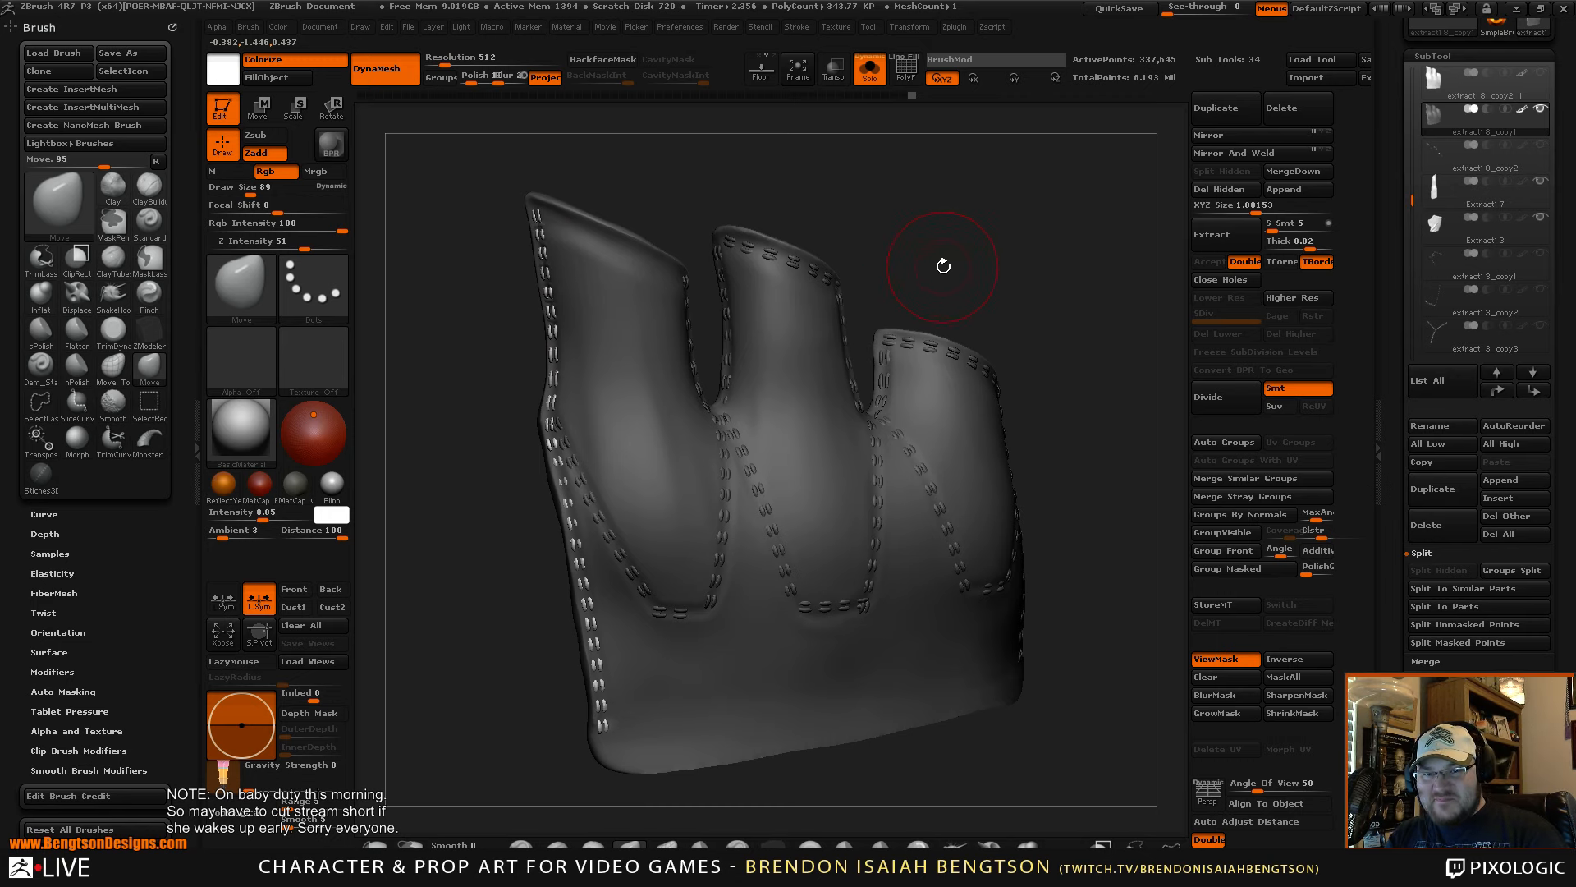
mouse_move(976, 238)
left_mouse_down()
mouse_move(964, 257)
mouse_move(993, 246)
mouse_move(1021, 269)
left_mouse_up()
key("space")
left_click_drag(529, 233, 522, 234)
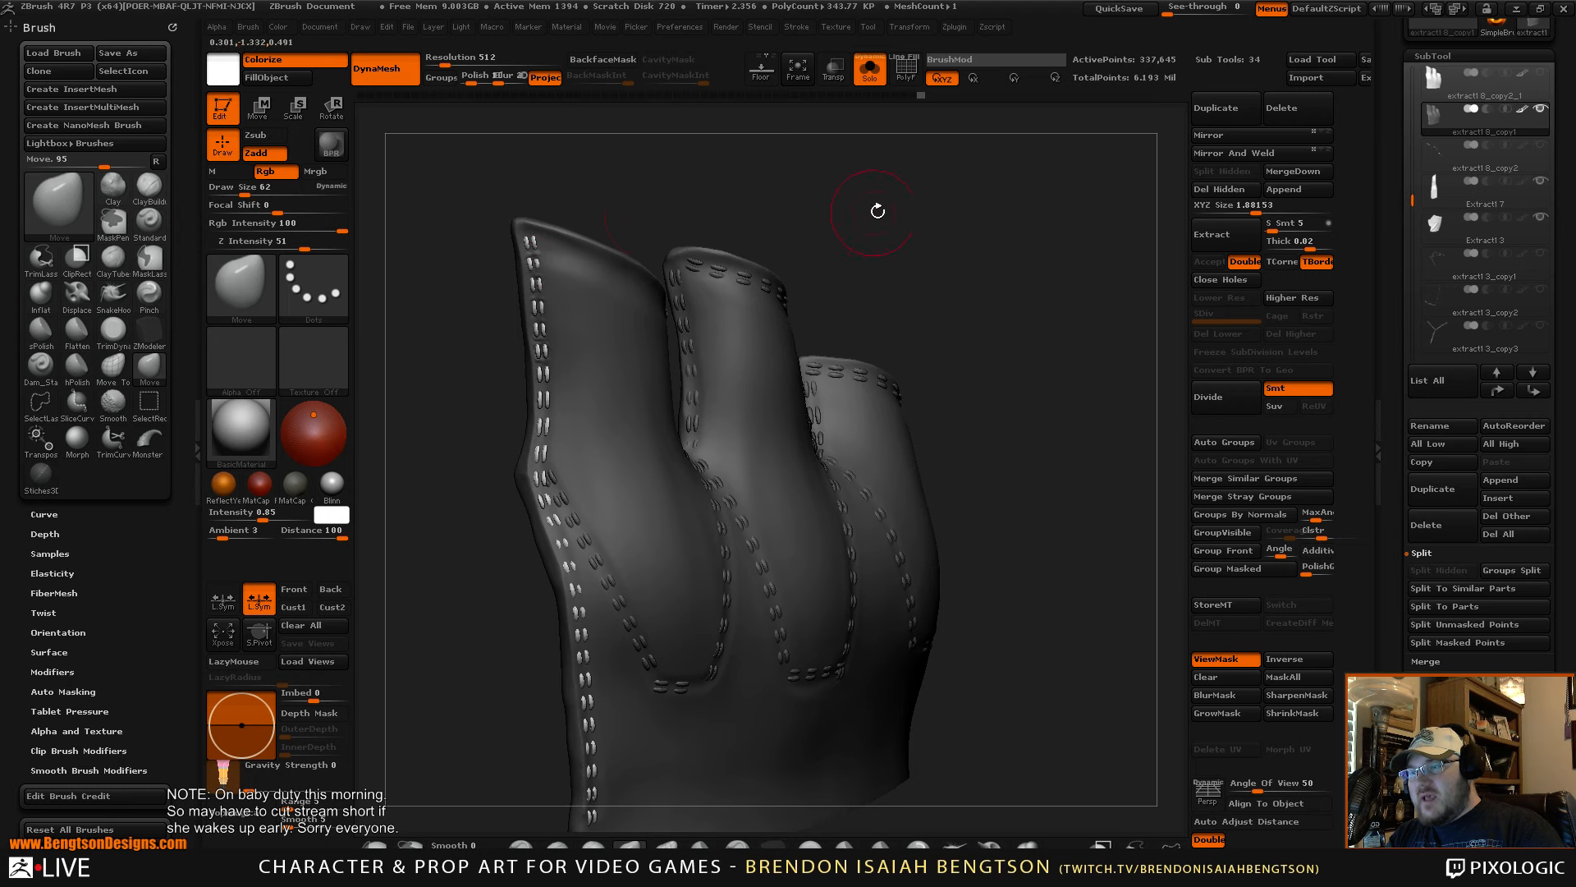
left_click_drag(879, 211, 913, 203)
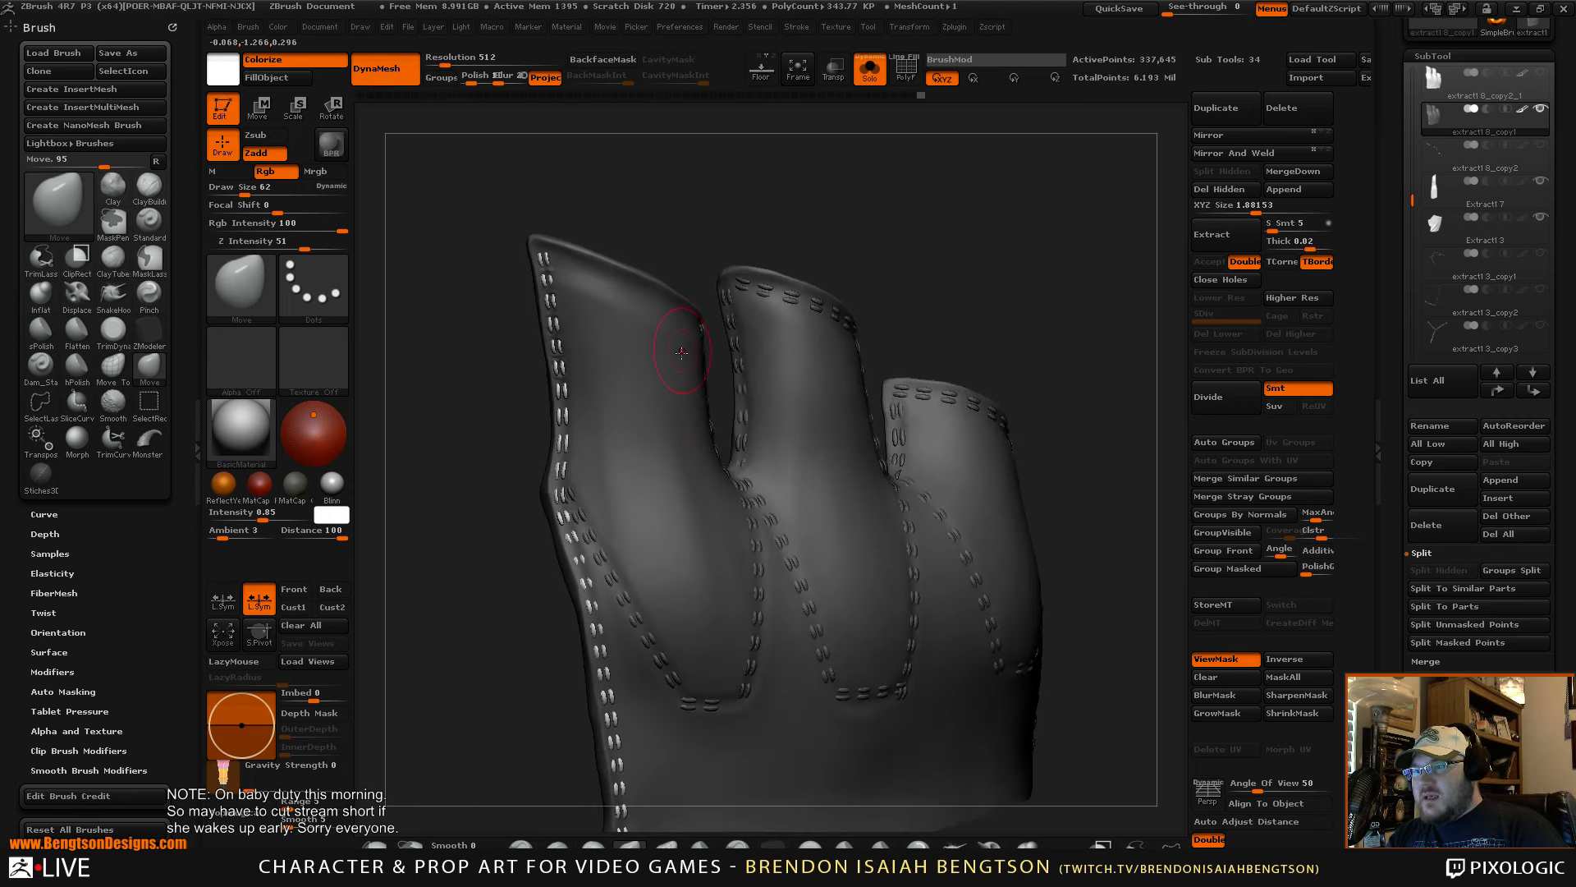
- Draw a Stitches3D row at draw size 45 across the tallest finger's fingertip opening, from its outer corner to its inner corner
left_click(38, 474)
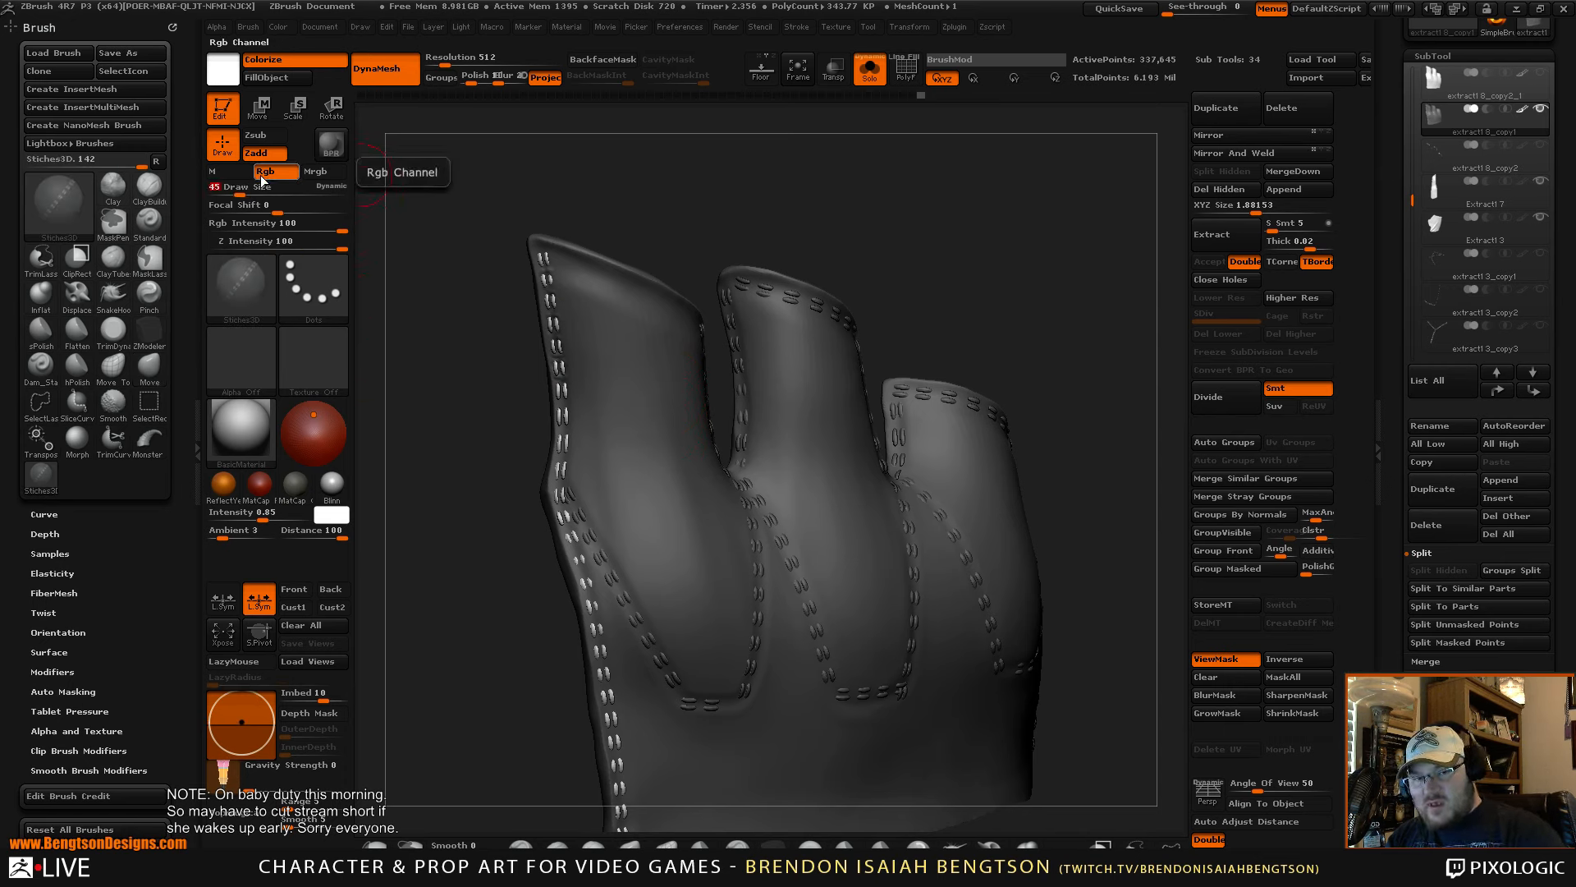
left_click_drag(915, 275, 866, 186)
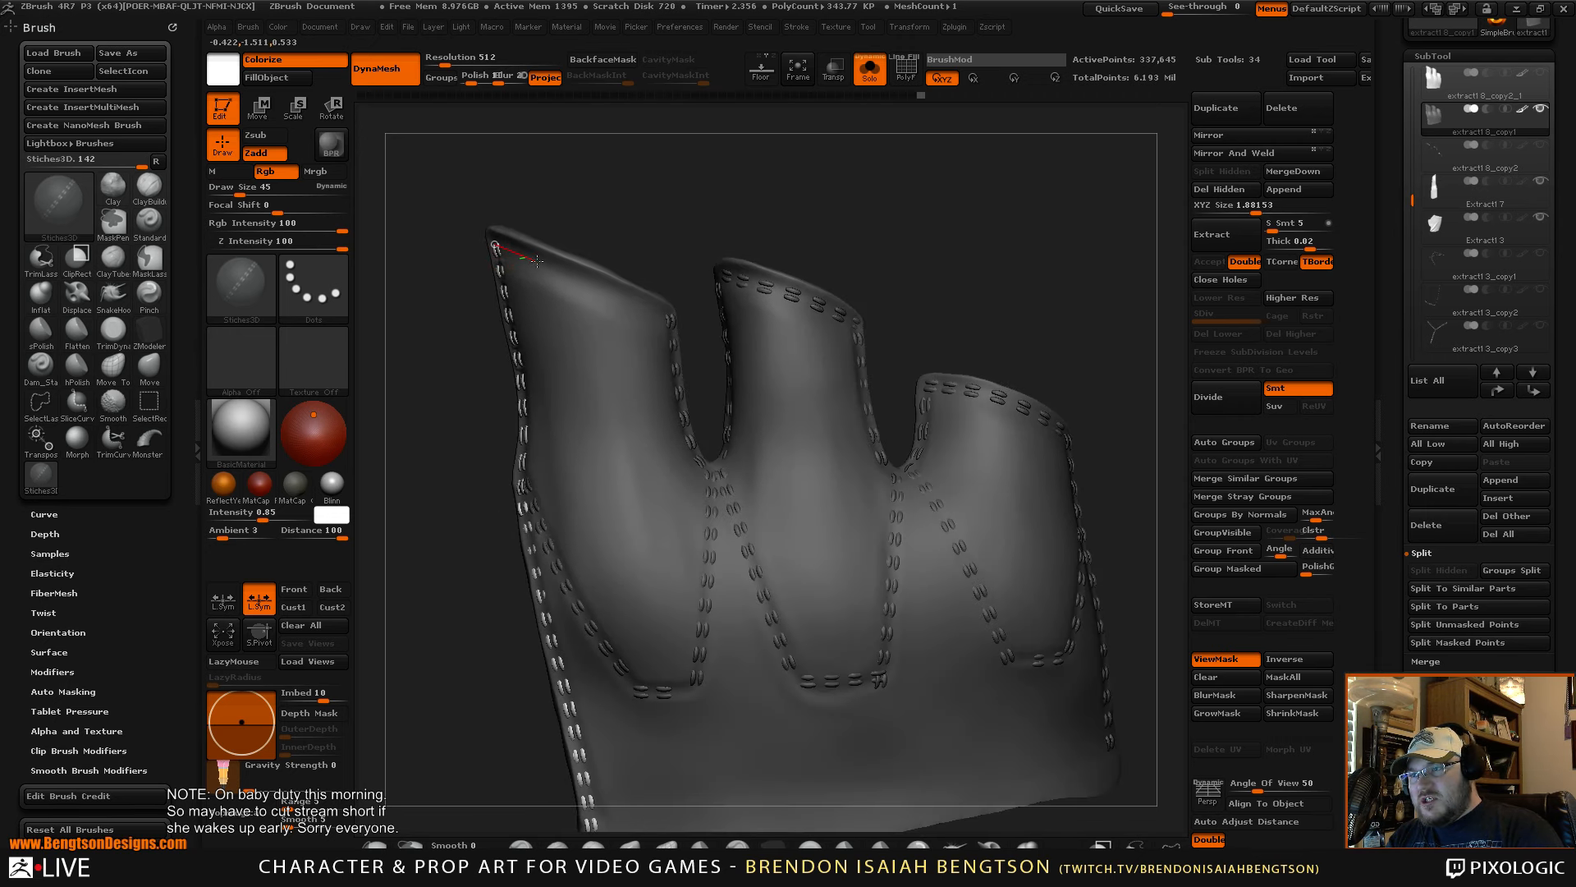
left_click_drag(615, 298, 682, 322)
- Fit the tallest finger's fingertip stitch row to the opening's edge using the Move brush at draw size 89, and clear the mask
mouse_move(788, 226)
left_mouse_down()
mouse_move(708, 192)
mouse_move(773, 191)
mouse_move(744, 179)
mouse_move(765, 221)
mouse_move(748, 204)
mouse_move(778, 179)
mouse_move(705, 218)
mouse_move(545, 249)
mouse_move(603, 253)
left_mouse_up()
key("b")
key("m")
key("v")
key("space")
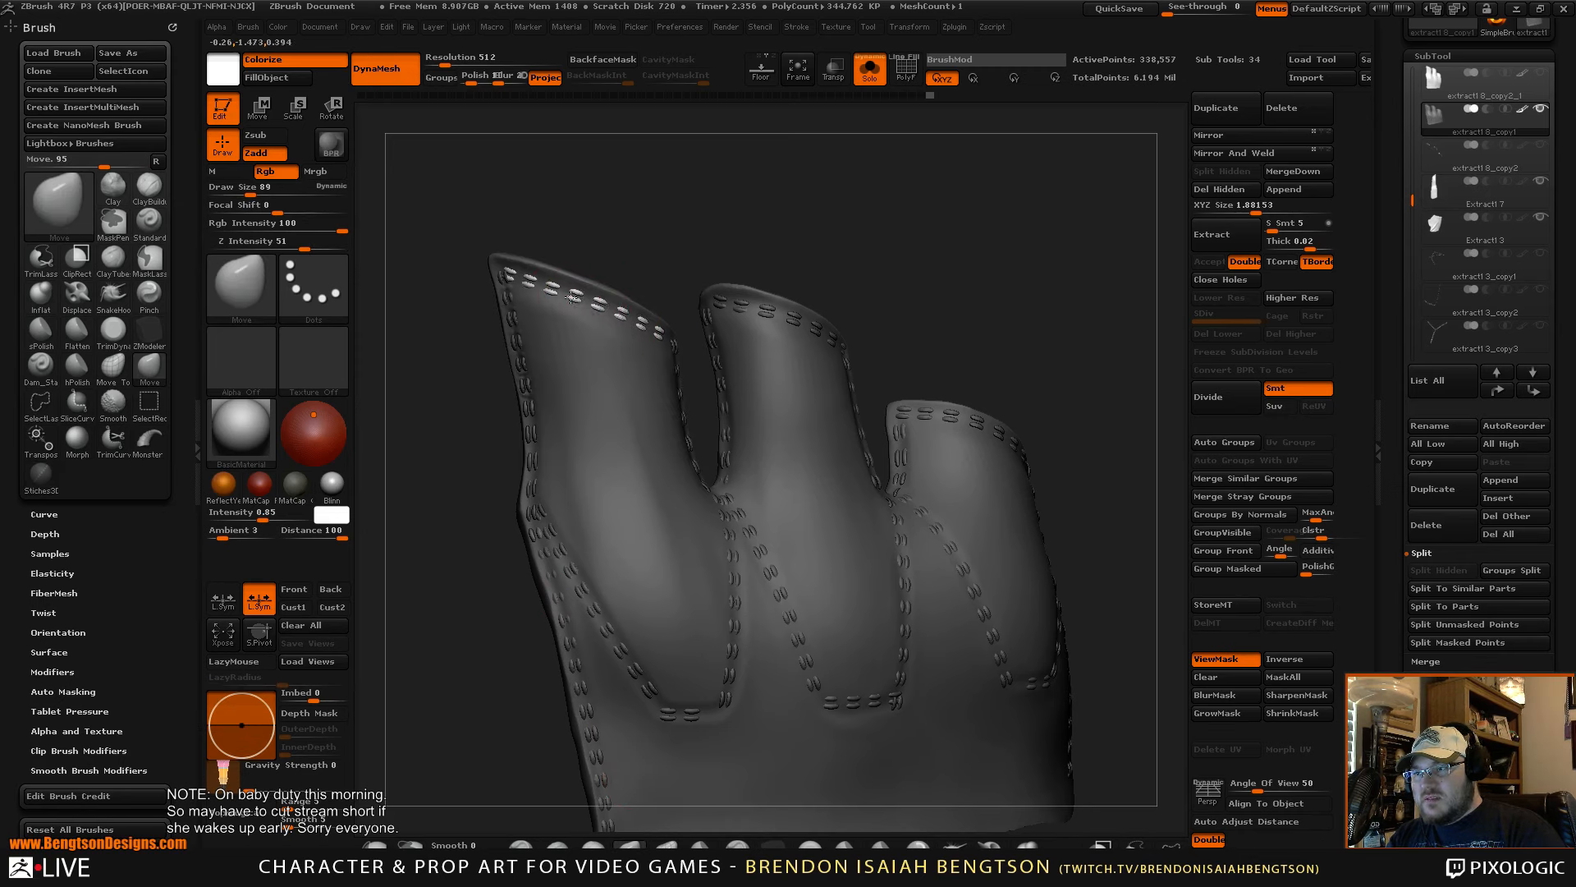
left_click_drag(450, 261, 519, 265)
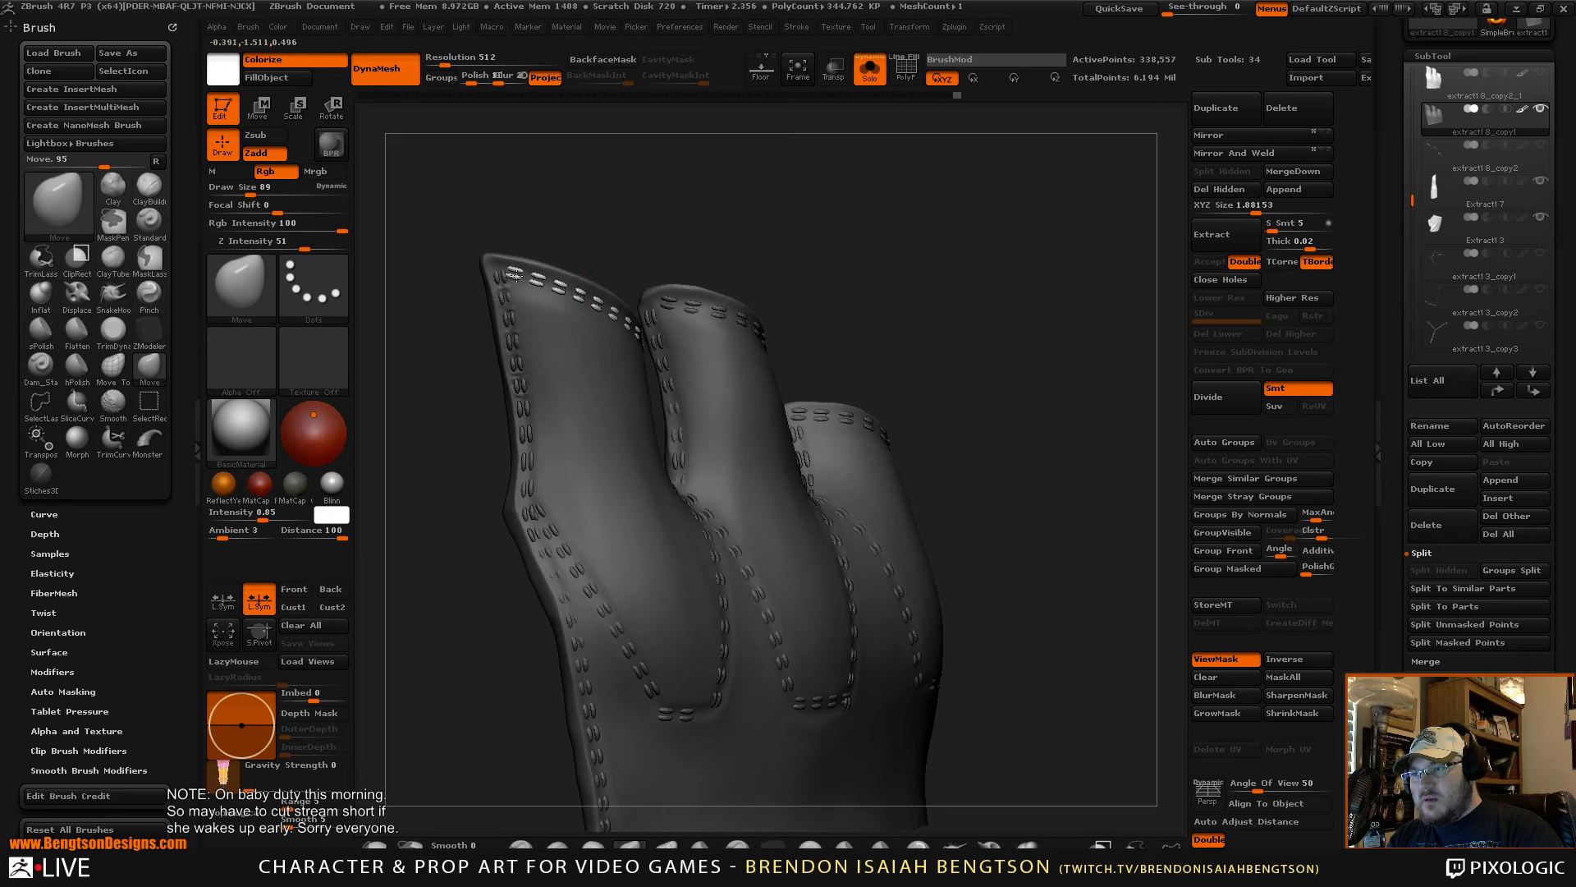
left_click_drag(675, 217, 559, 218)
mouse_move(678, 252)
left_mouse_down()
mouse_move(668, 240)
mouse_move(635, 289)
left_mouse_up()
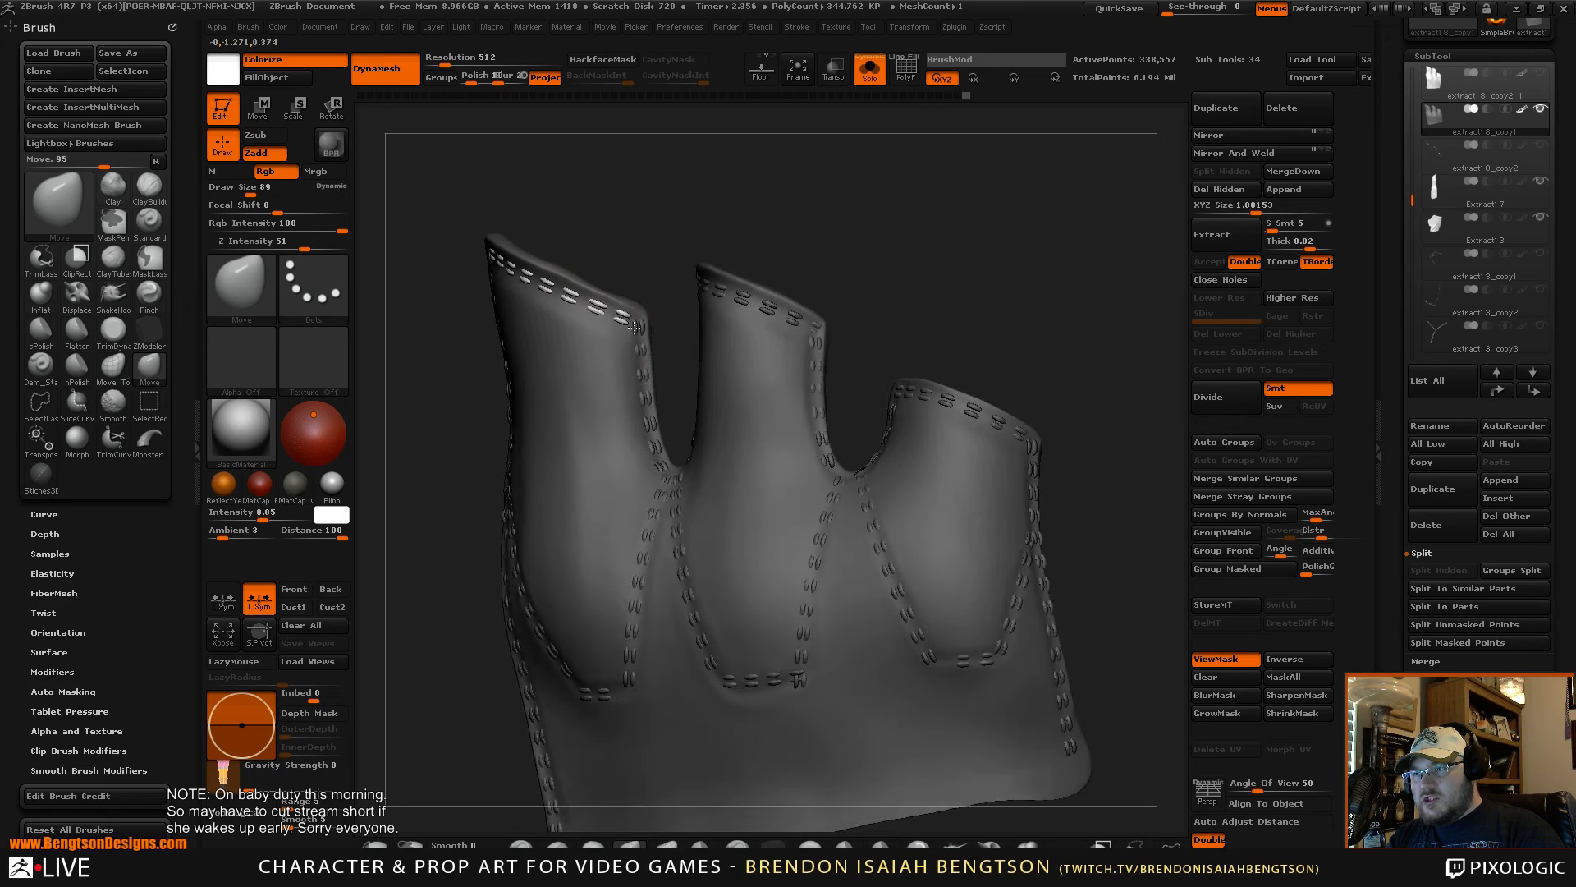
left_click_drag(633, 260, 619, 235)
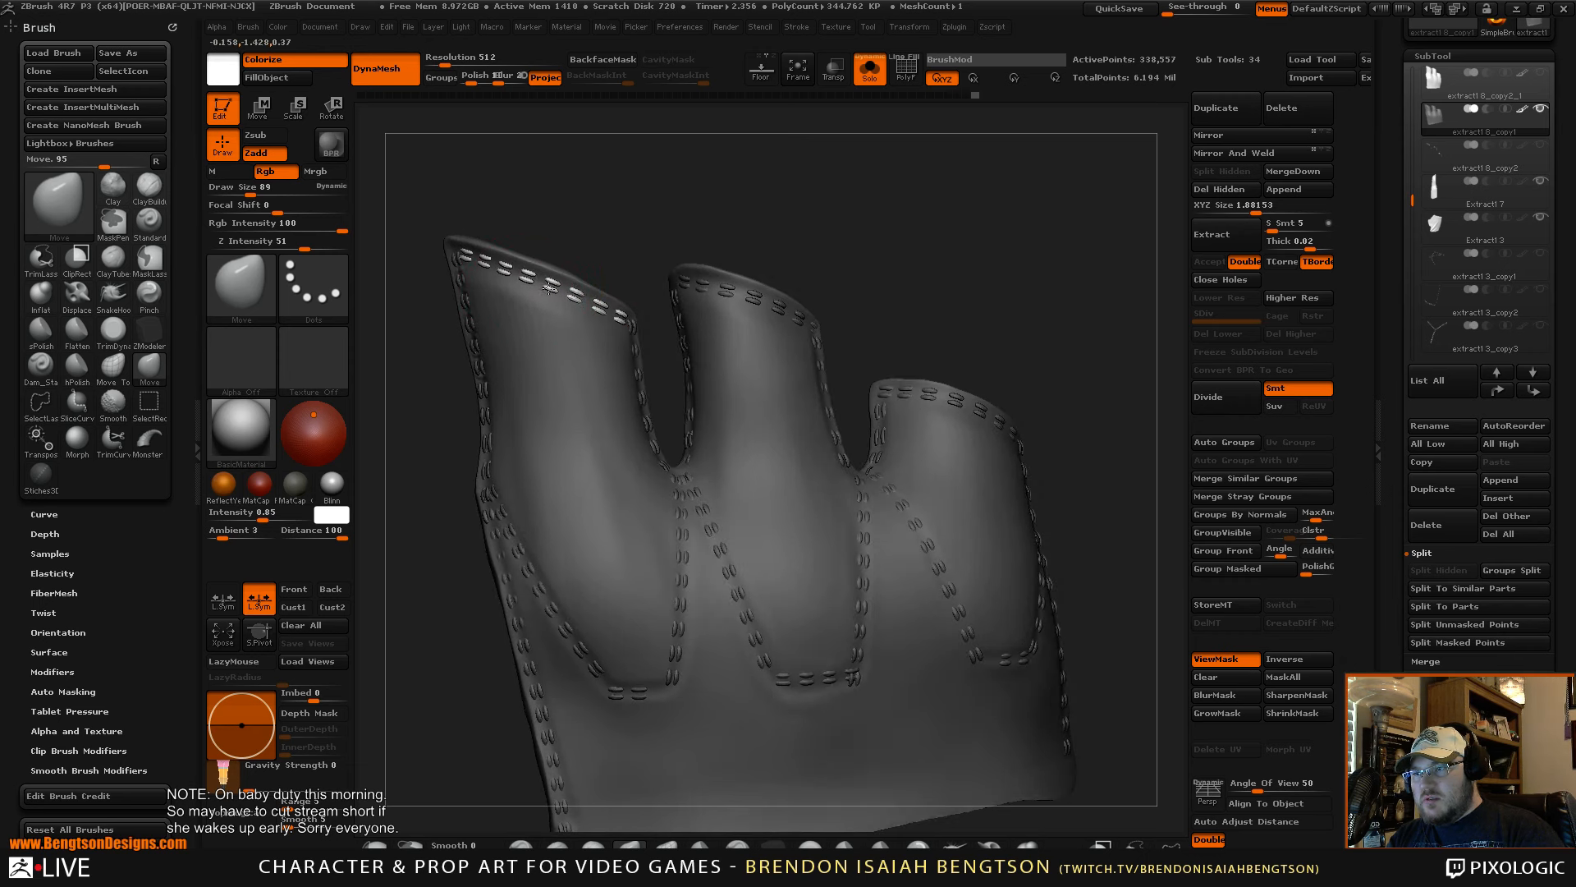
left_click_drag(587, 256, 639, 166, "alt")
mouse_move(901, 342)
left_mouse_down()
mouse_move(930, 304)
mouse_move(935, 331)
mouse_move(908, 348)
mouse_move(933, 398)
mouse_move(952, 293)
mouse_move(956, 316)
mouse_move(1003, 323)
mouse_move(1040, 256)
left_mouse_up()
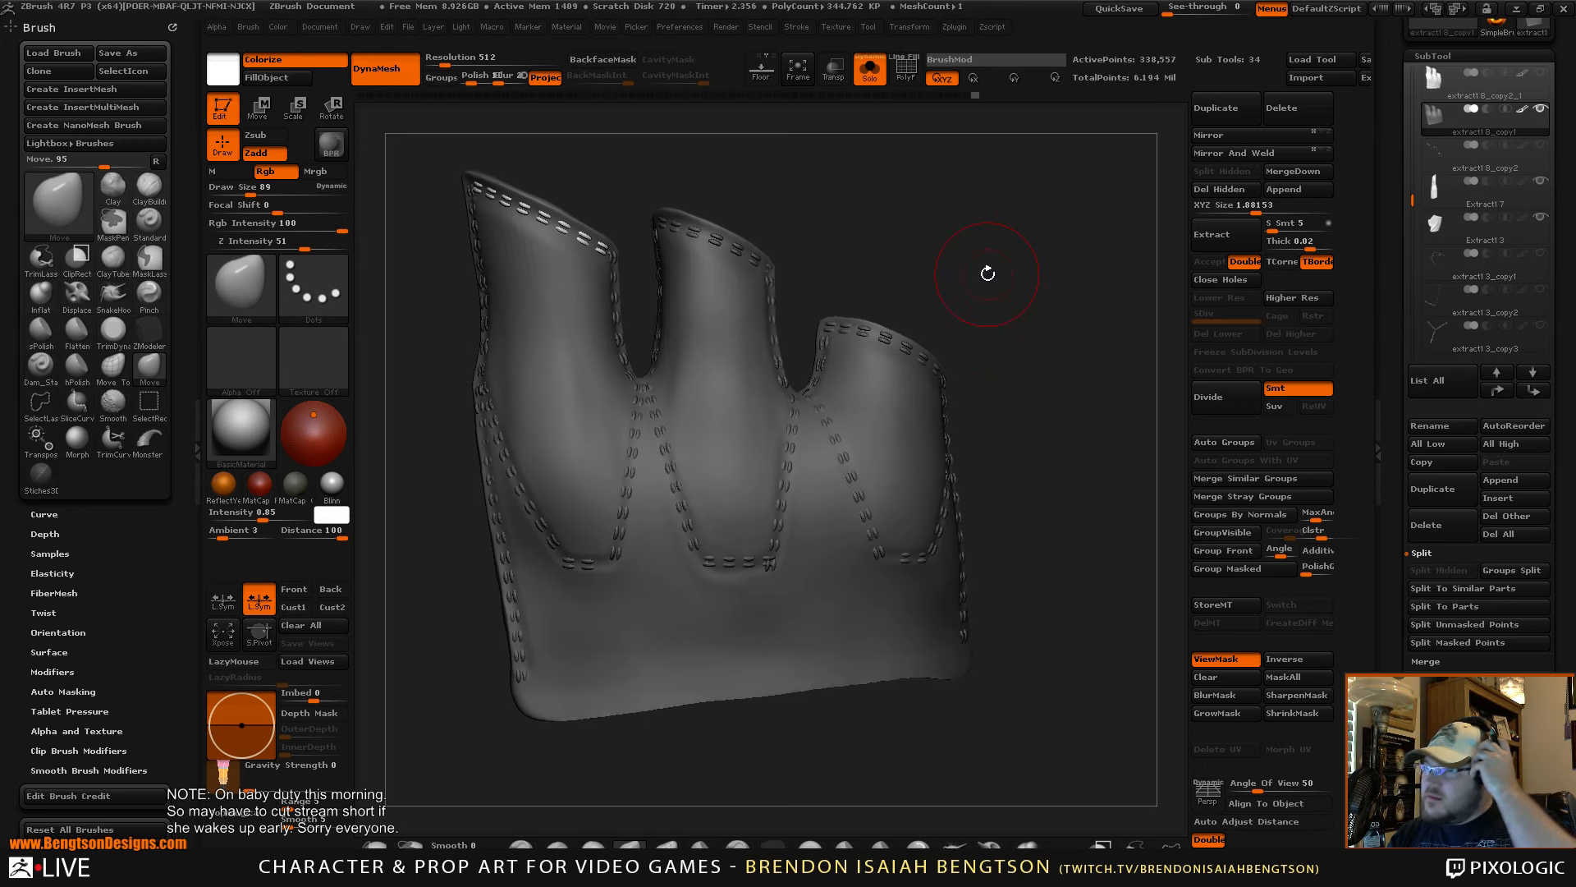
left_click_drag(946, 349, 1031, 334)
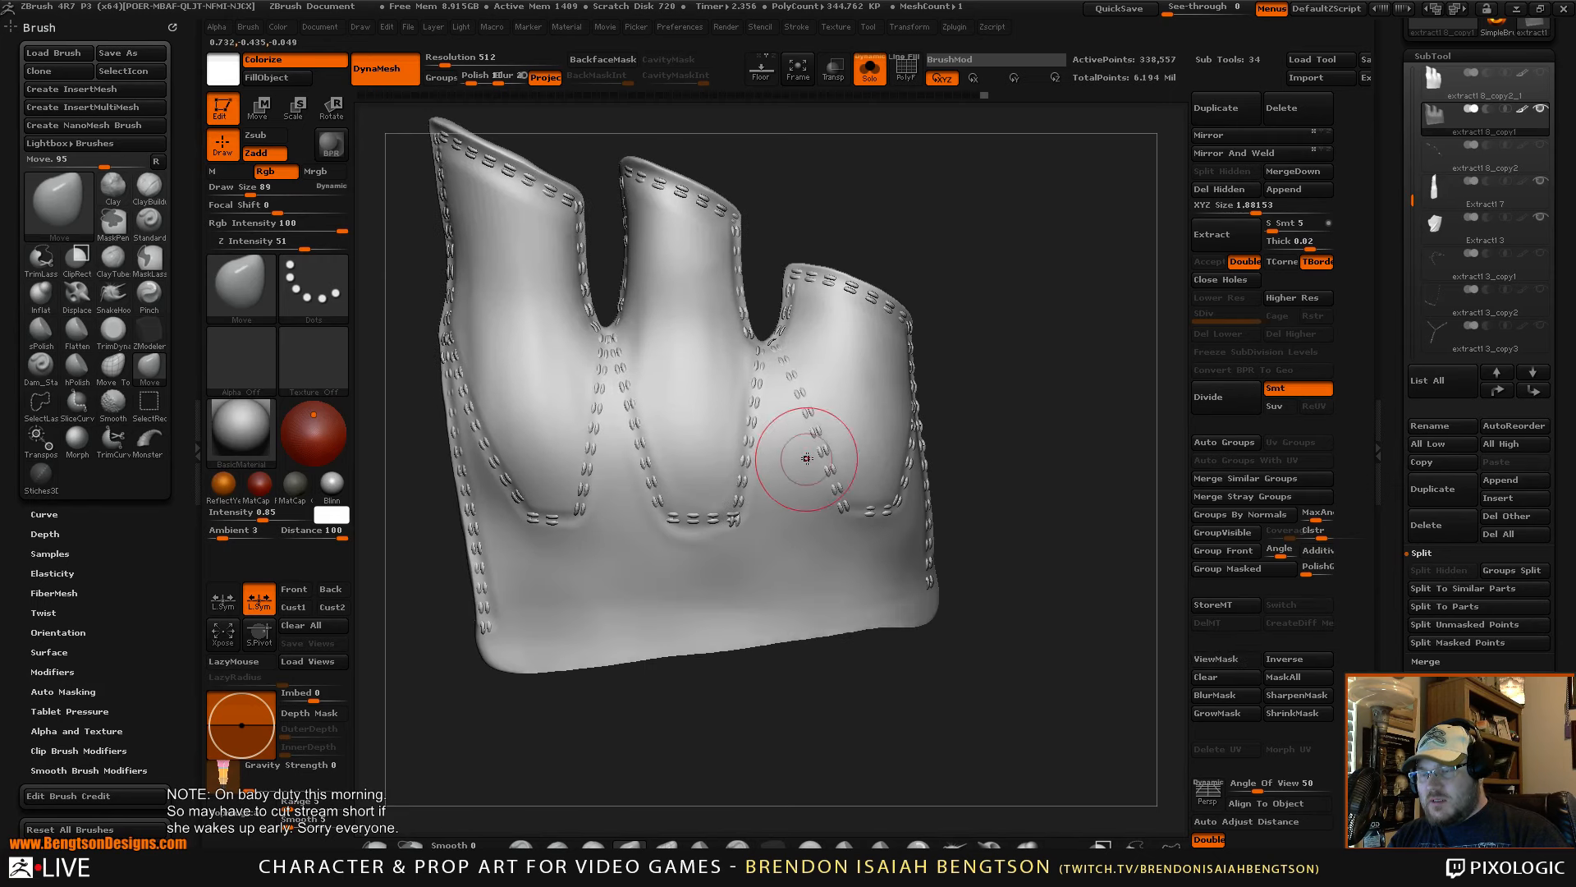
- Mask the glove body so that all stitch rows stay editable, by isolating its polygroup in Transpose mode and inverting the mask
key("w")
left_click(689, 564, "ctrl")
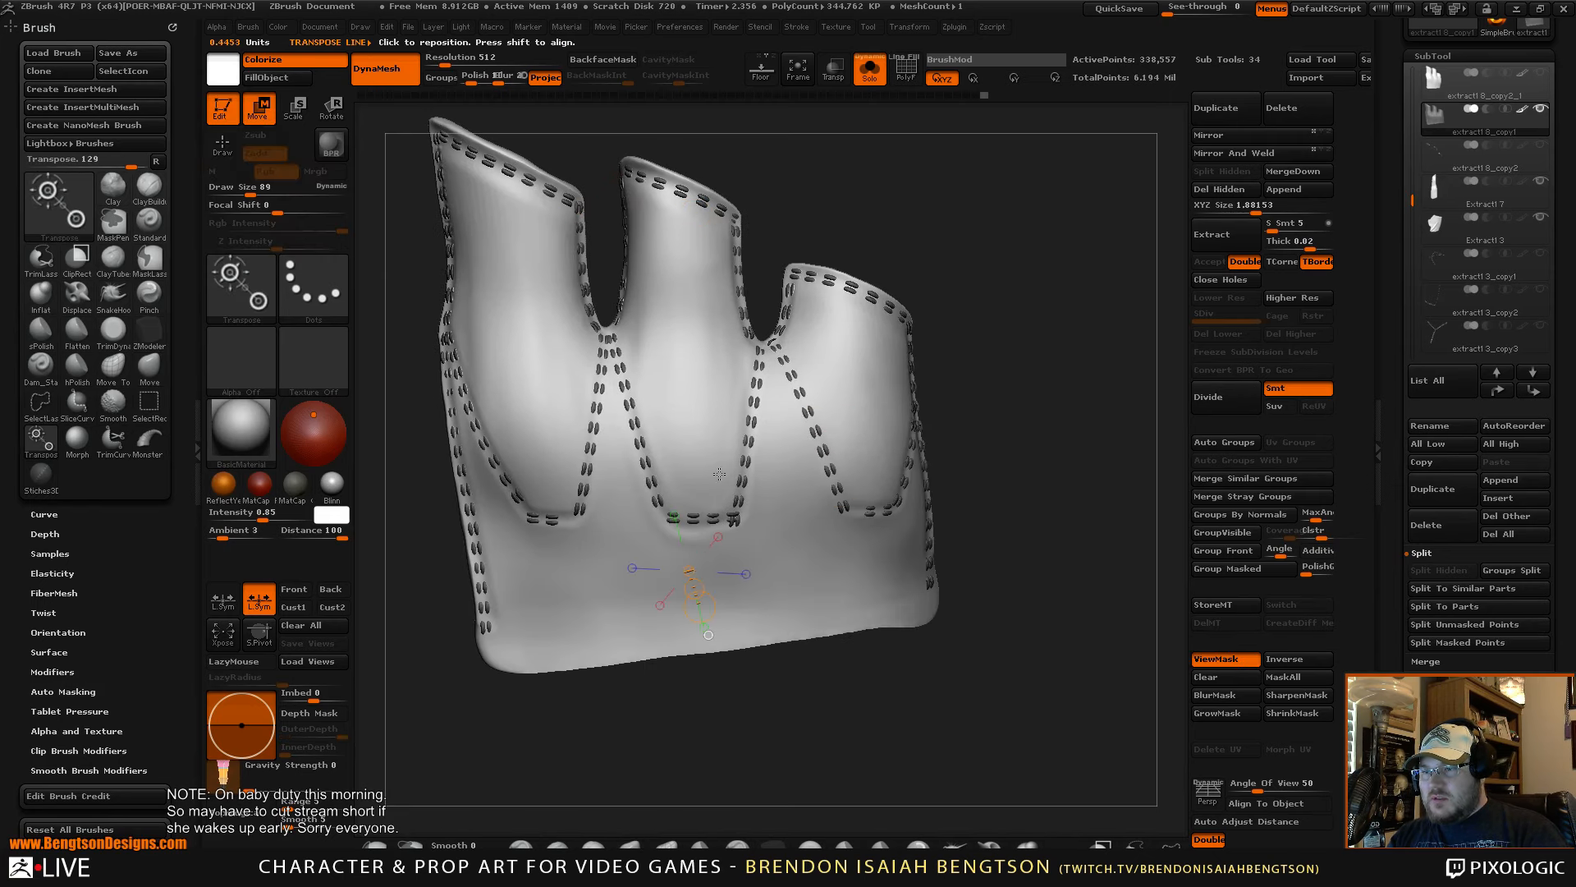
left_click_drag(1050, 344, 966, 394)
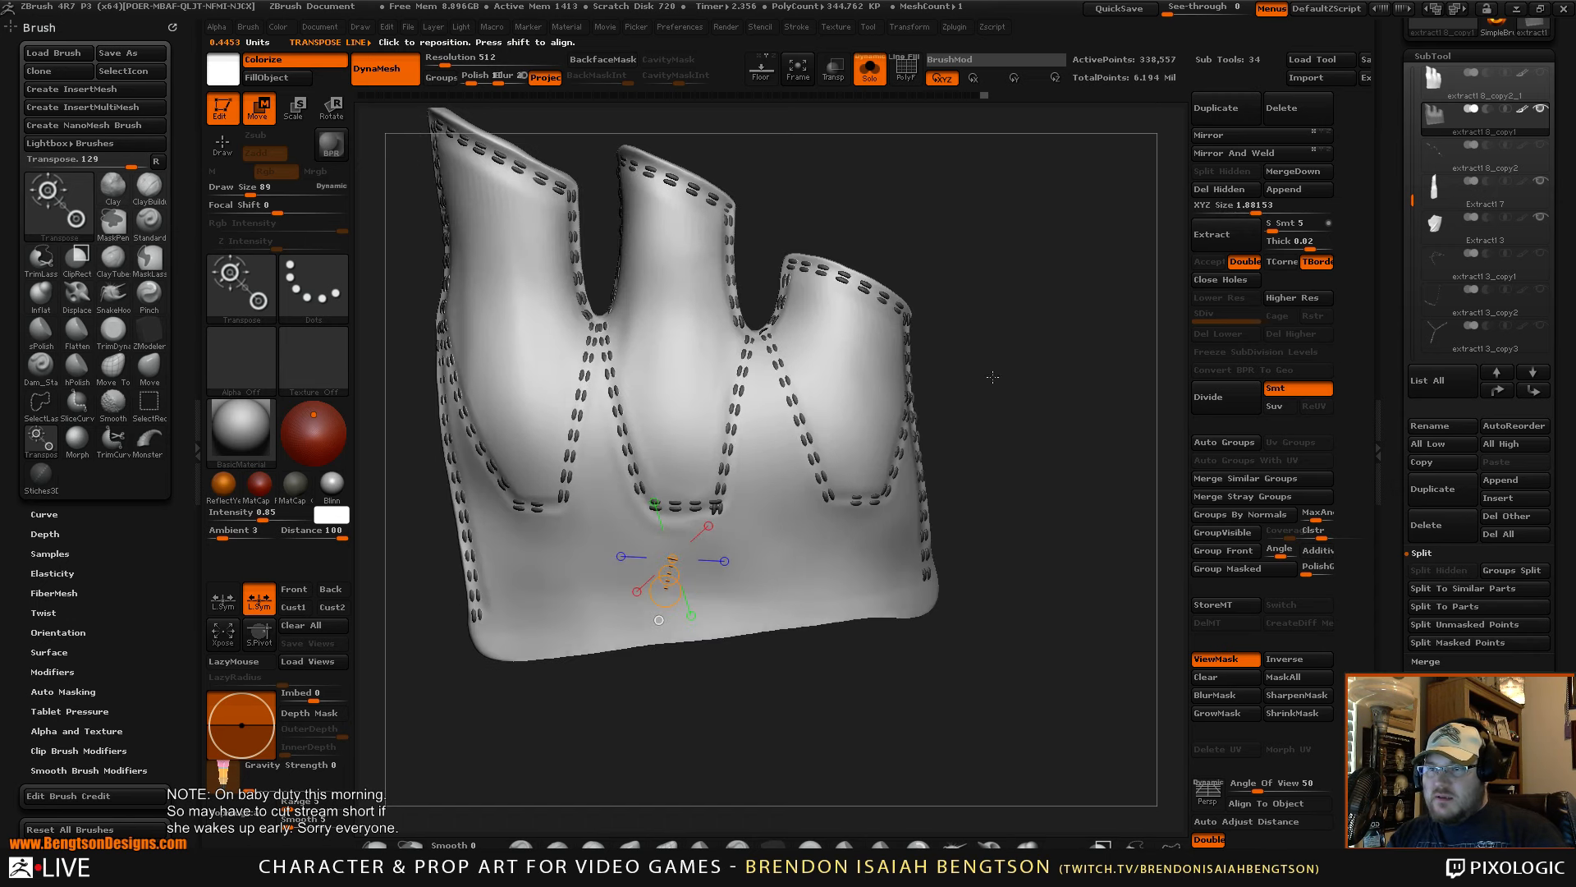
key("q")
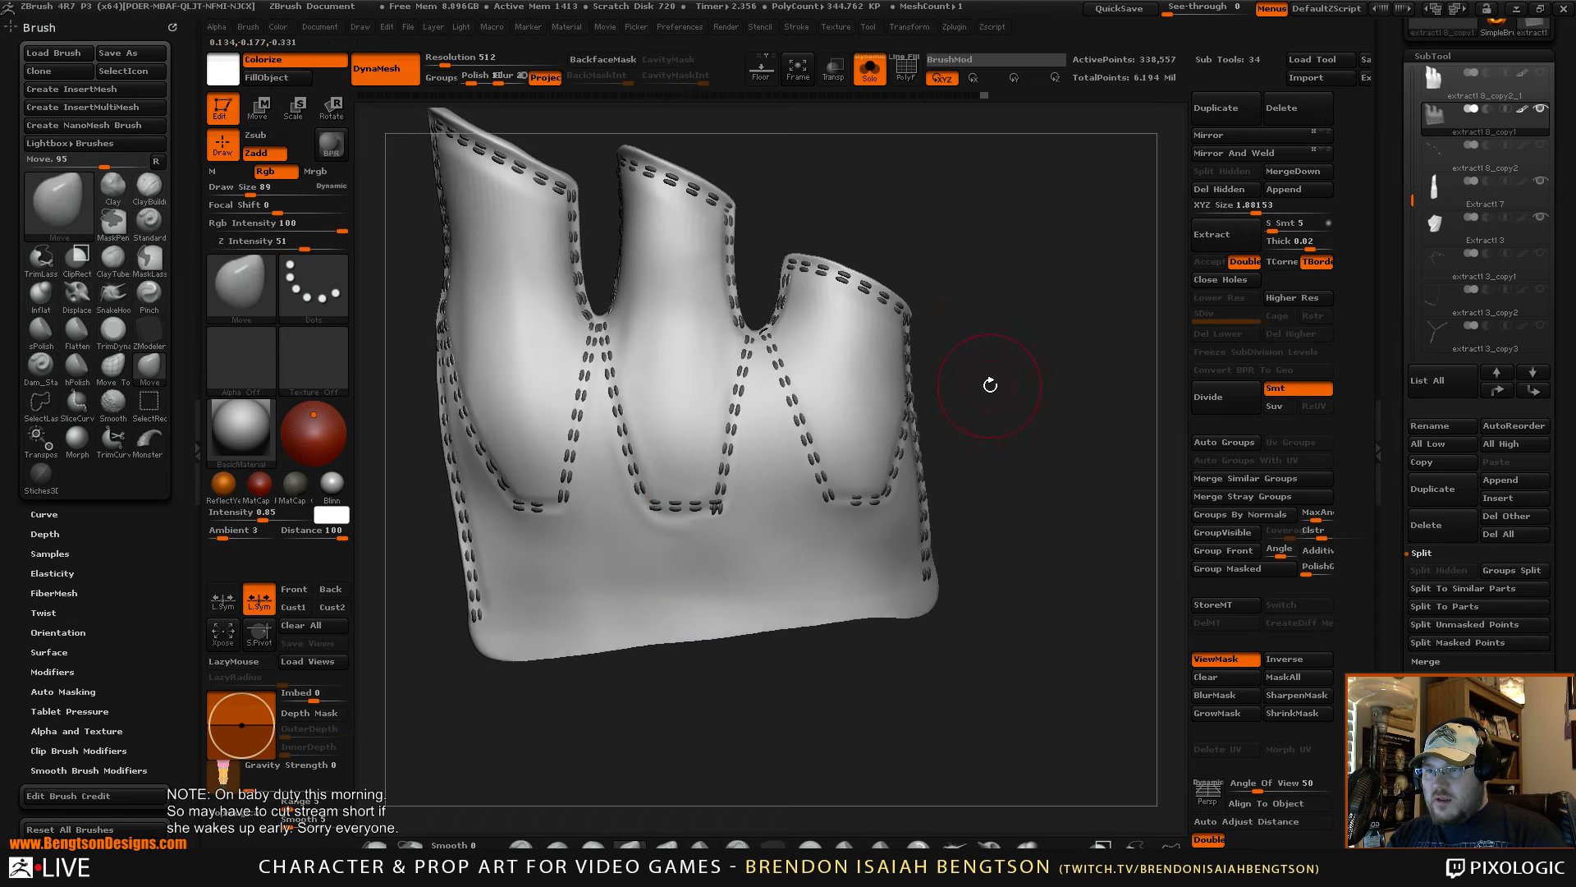
left_click(1002, 343, "ctrl")
mouse_move(1000, 345)
left_mouse_down("alt")
mouse_move(1025, 379)
mouse_move(1060, 331)
left_mouse_up("alt")
- Switch between Move Topological and Move, and nudge the horizontal stitch row beneath the center finger slightly downward at draw size 89
key("b")
key("m")
key("t")
right_click(674, 466)
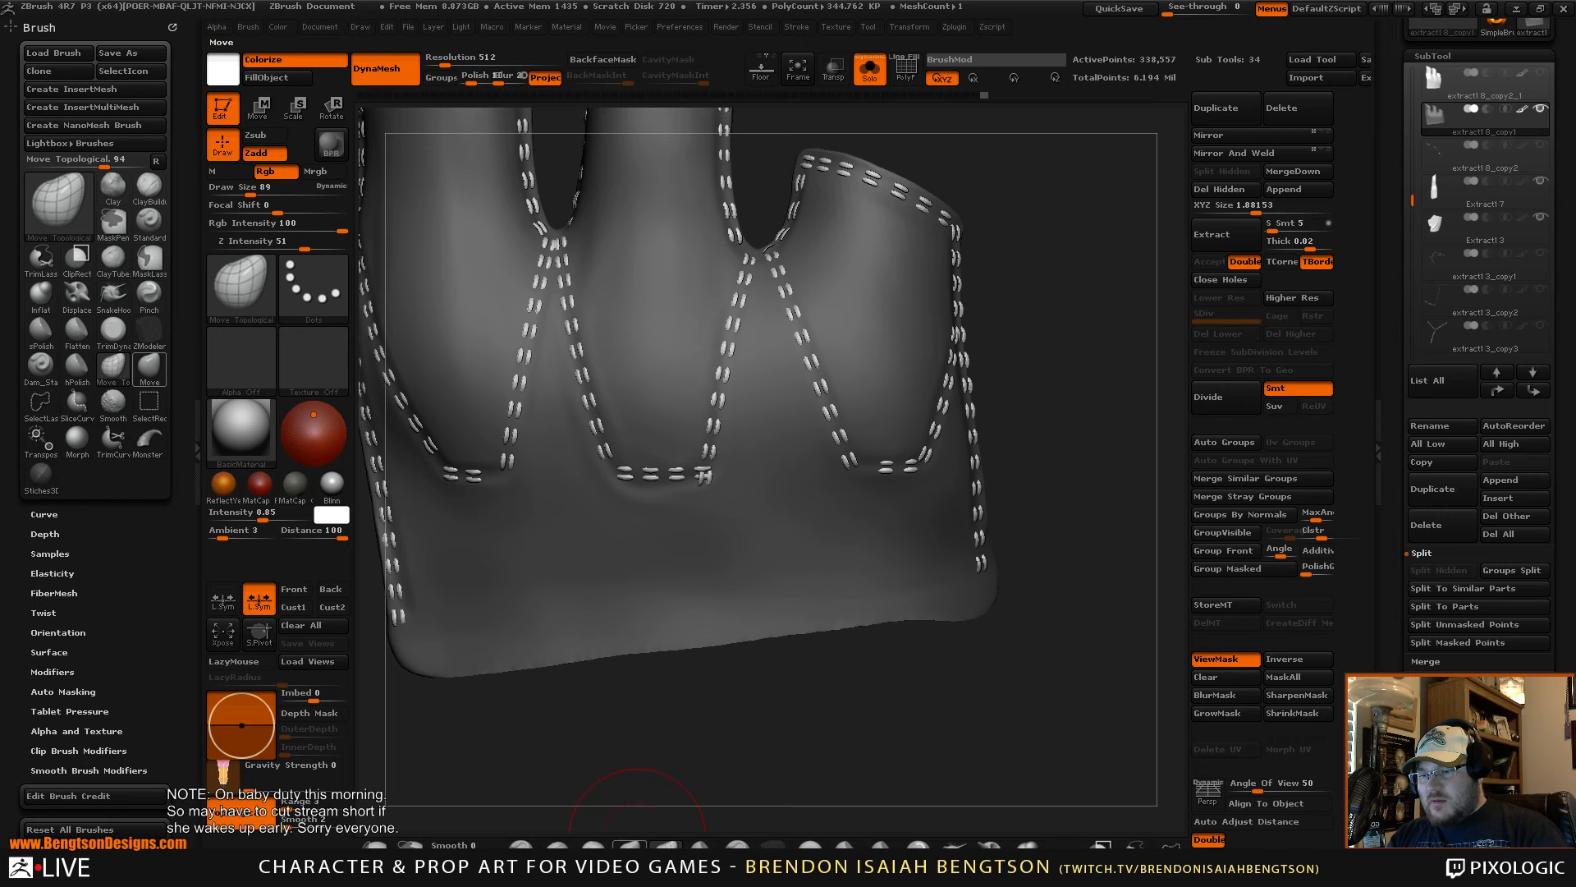
key("b")
key("m")
key("v")
left_click_drag(657, 475, 659, 488)
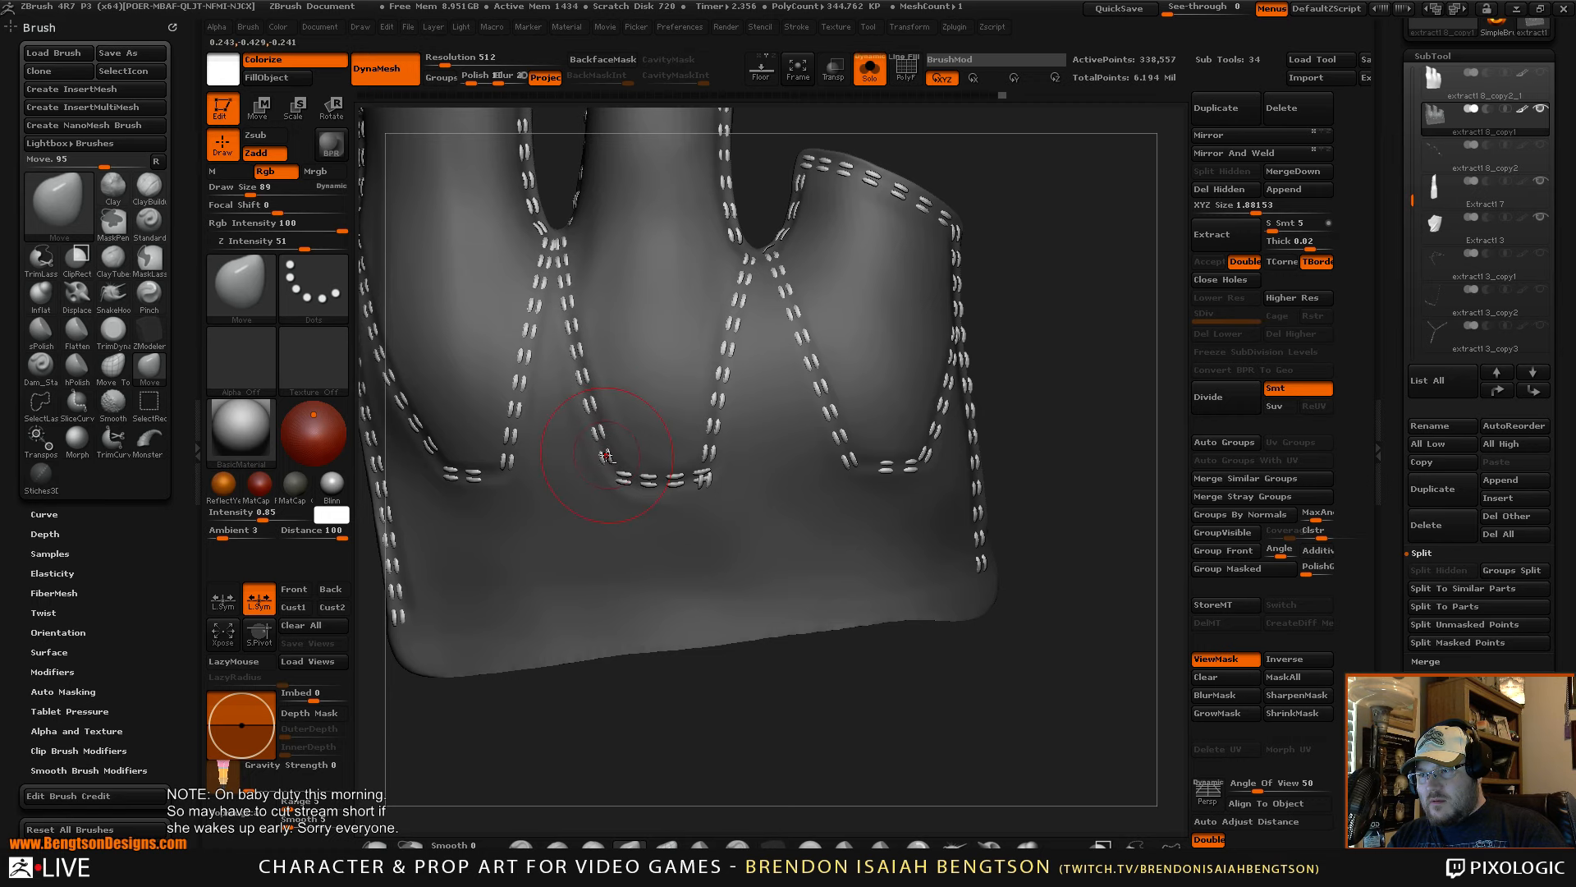
- Mask everything except the horizontal stitch row beneath the center finger, using PolyFrame to identify its polygroup, and turn PolyFrame off again
left_click_drag(1160, 300, 1087, 320, "alt")
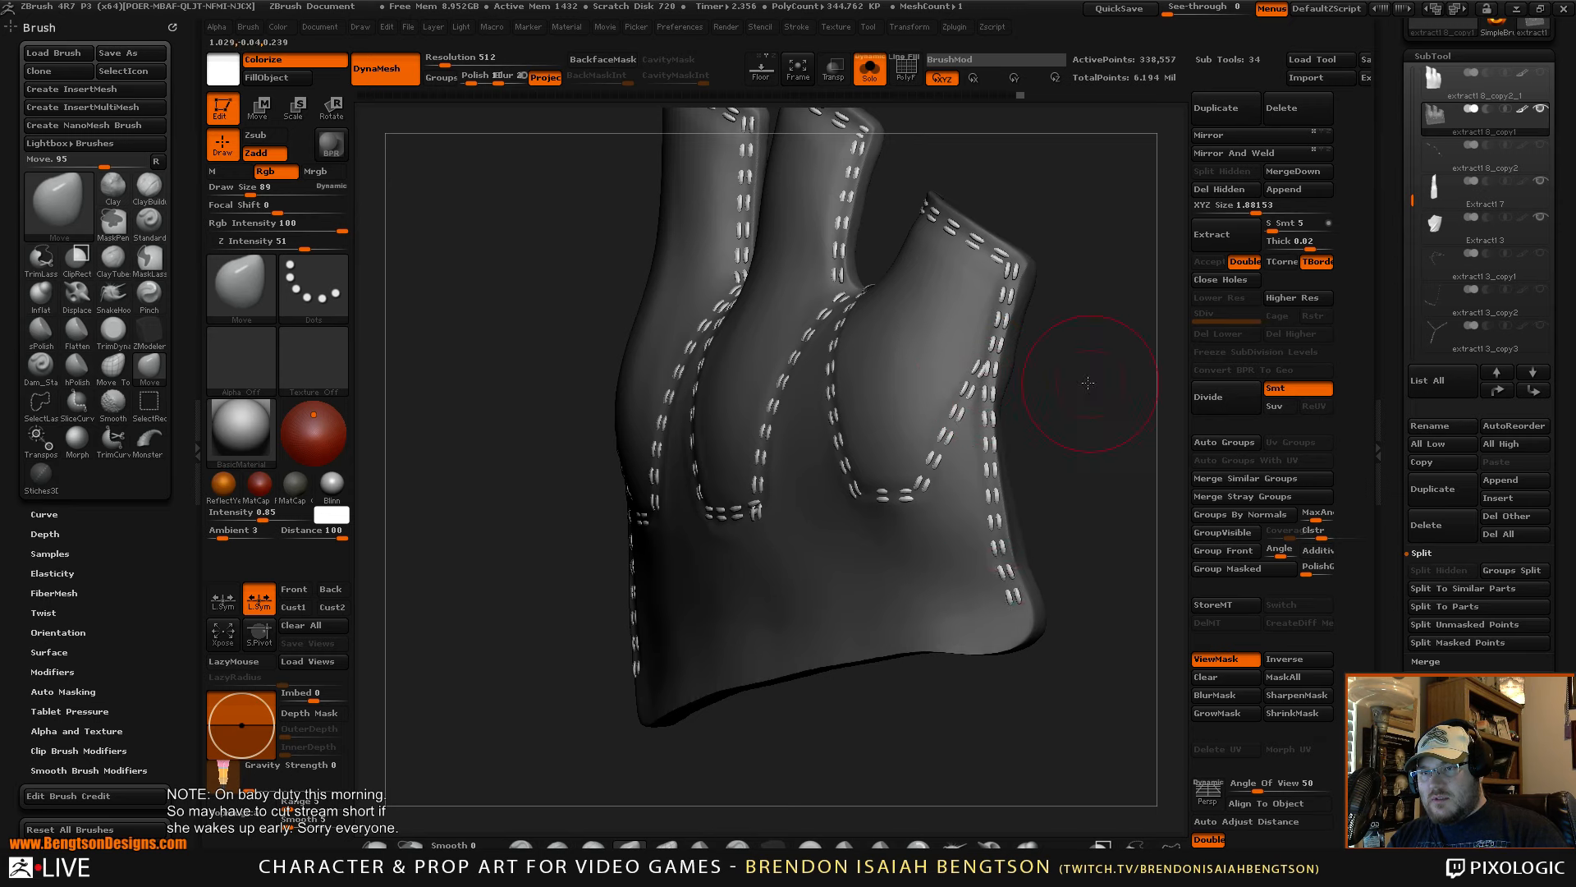
mouse_move(1059, 405)
left_mouse_down()
mouse_move(1010, 386)
mouse_move(1109, 410)
mouse_move(1138, 359)
mouse_move(1123, 367)
left_mouse_up()
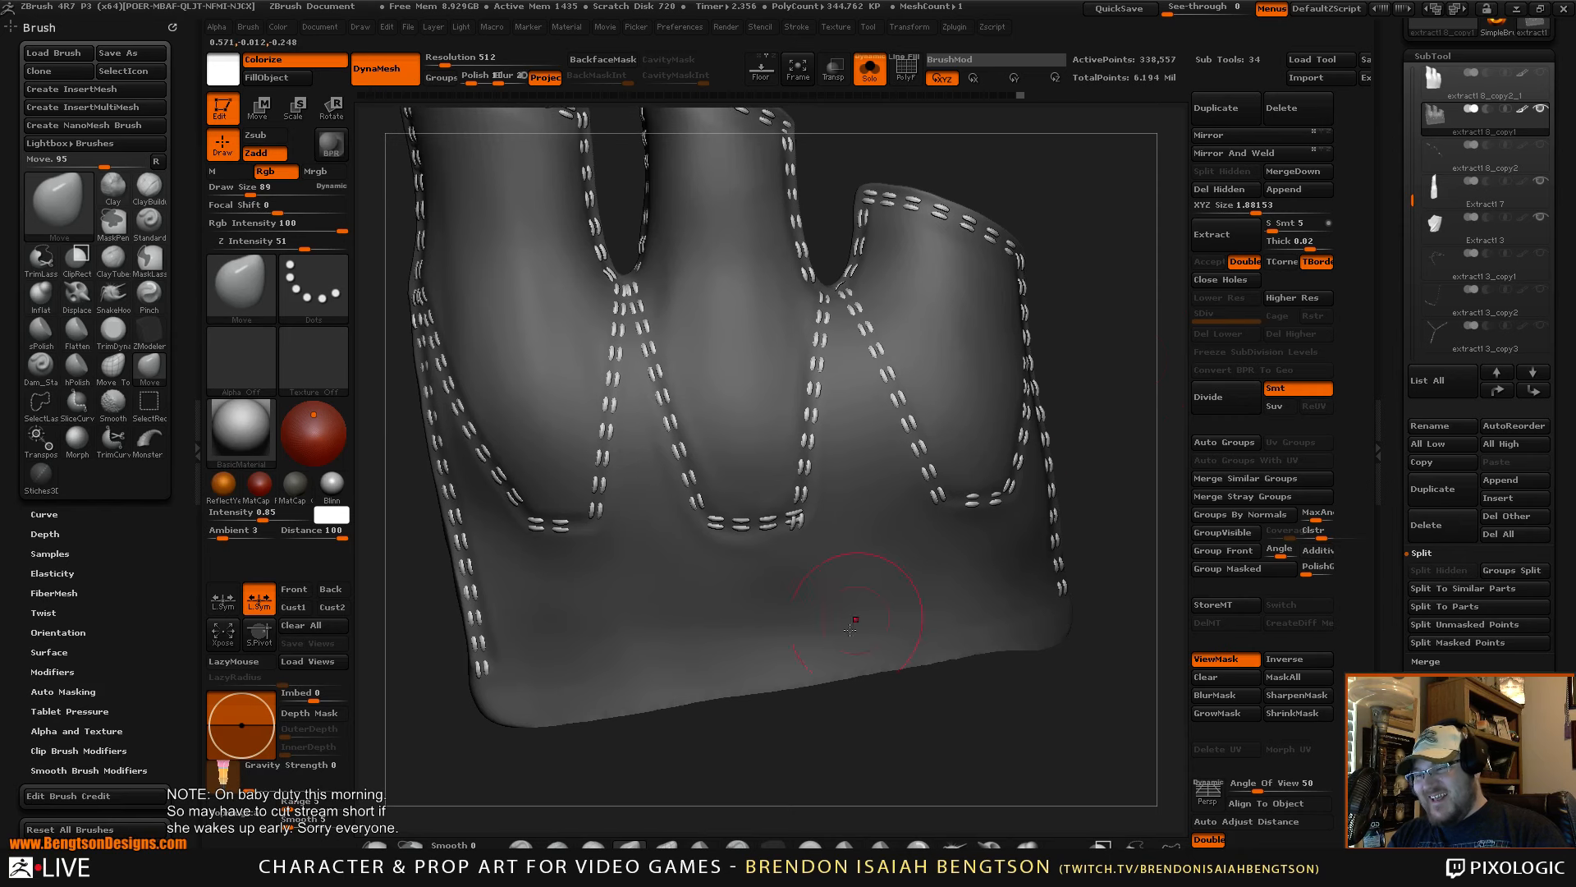
mouse_move(875, 755)
left_mouse_down("alt")
mouse_move(929, 734)
mouse_move(901, 712)
mouse_move(757, 747)
left_mouse_up("alt")
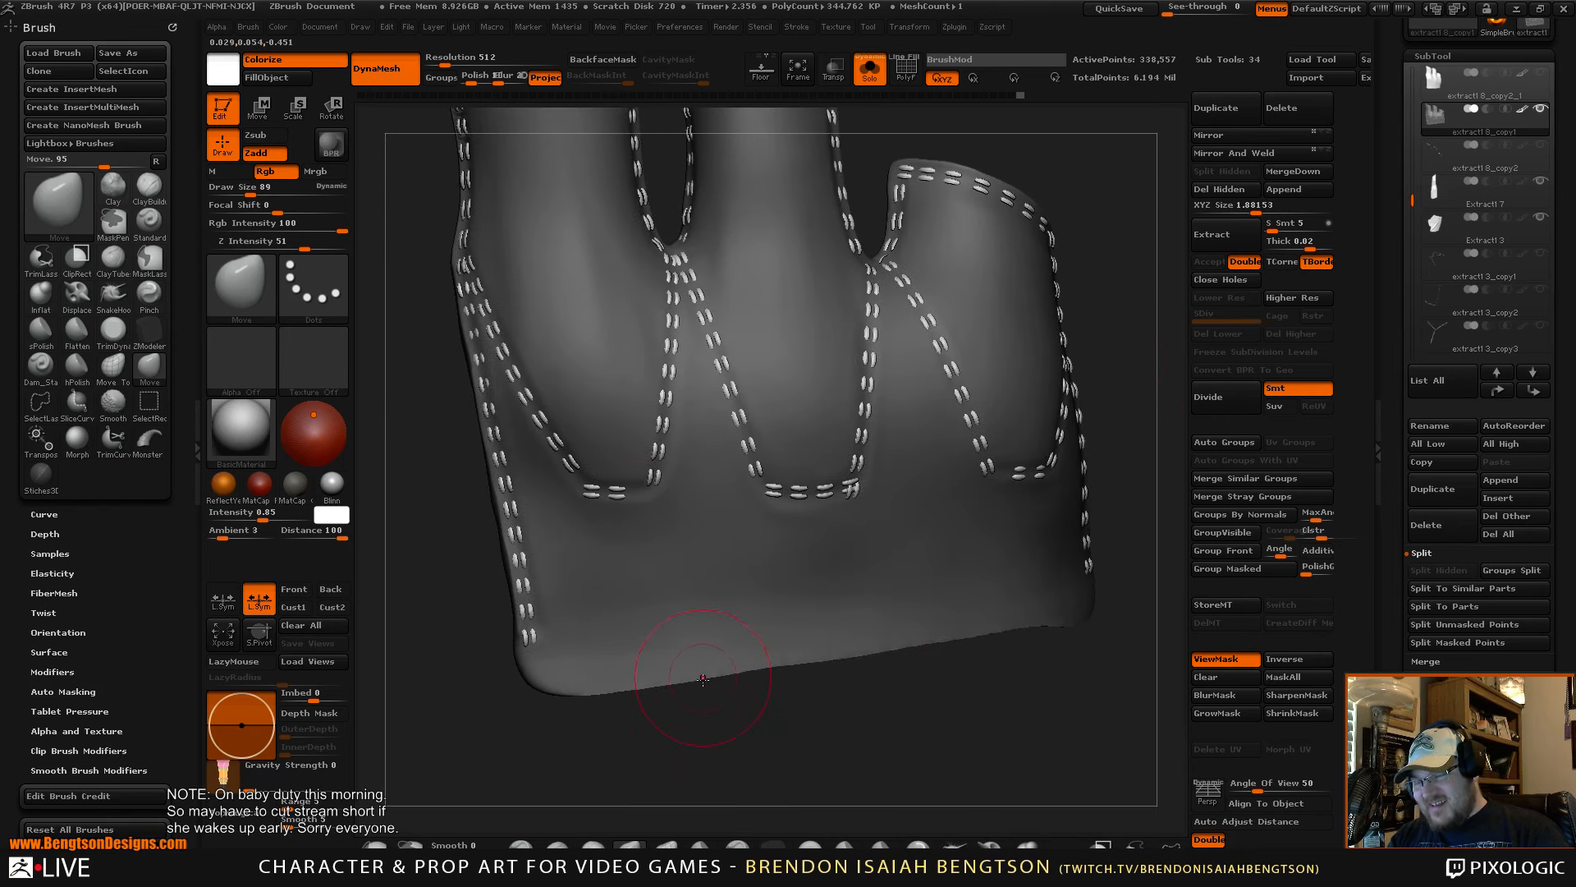
left_click_drag(652, 813, 826, 717)
key("shift+f")
key("w")
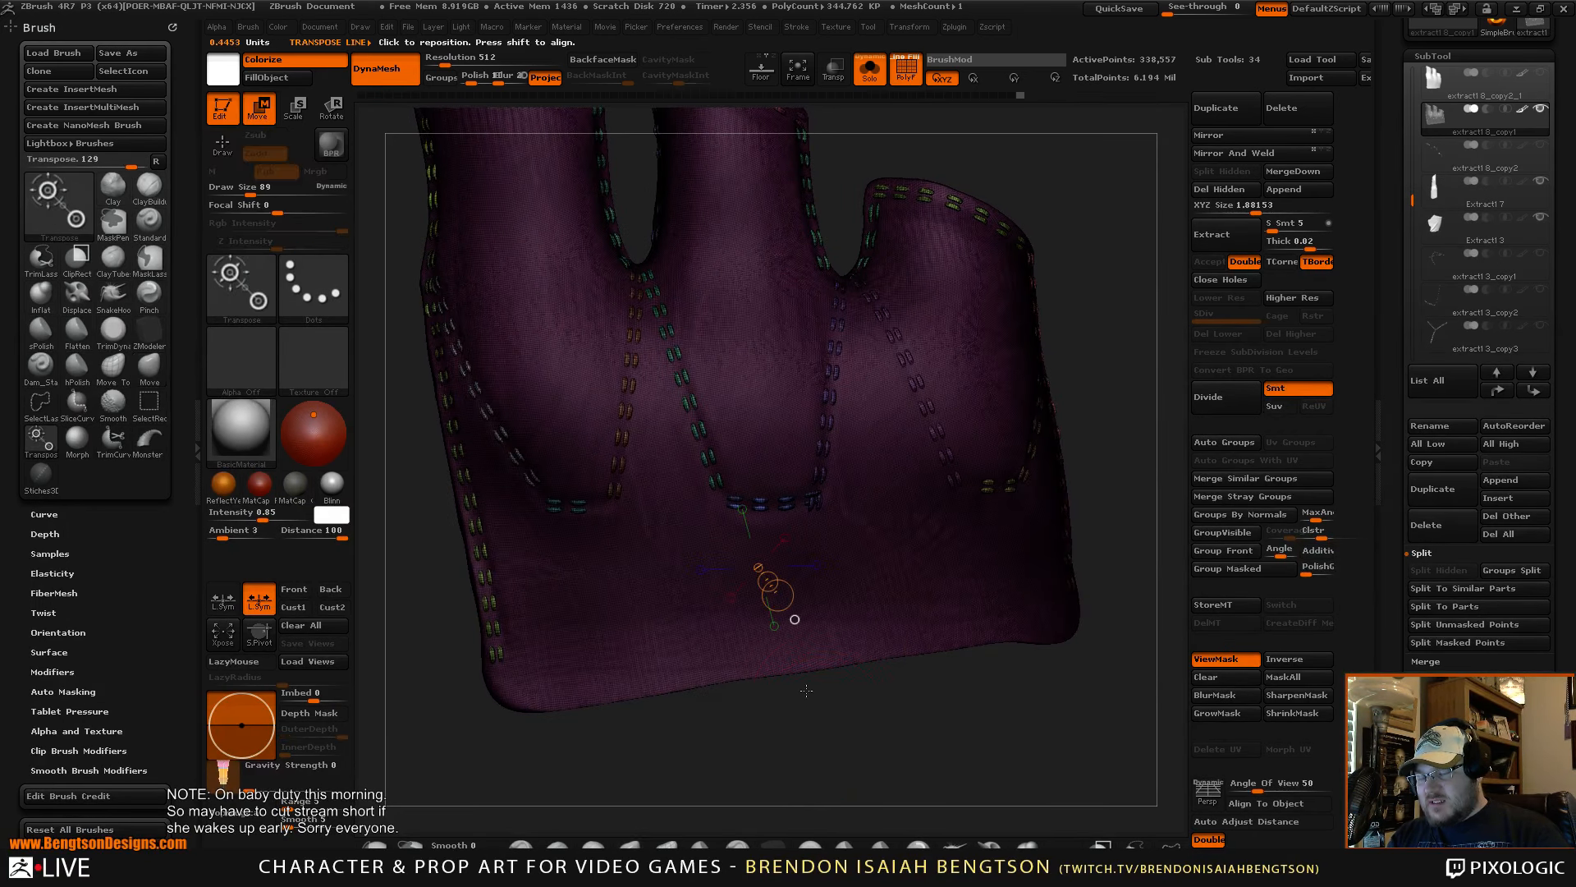
key("ctrl+h")
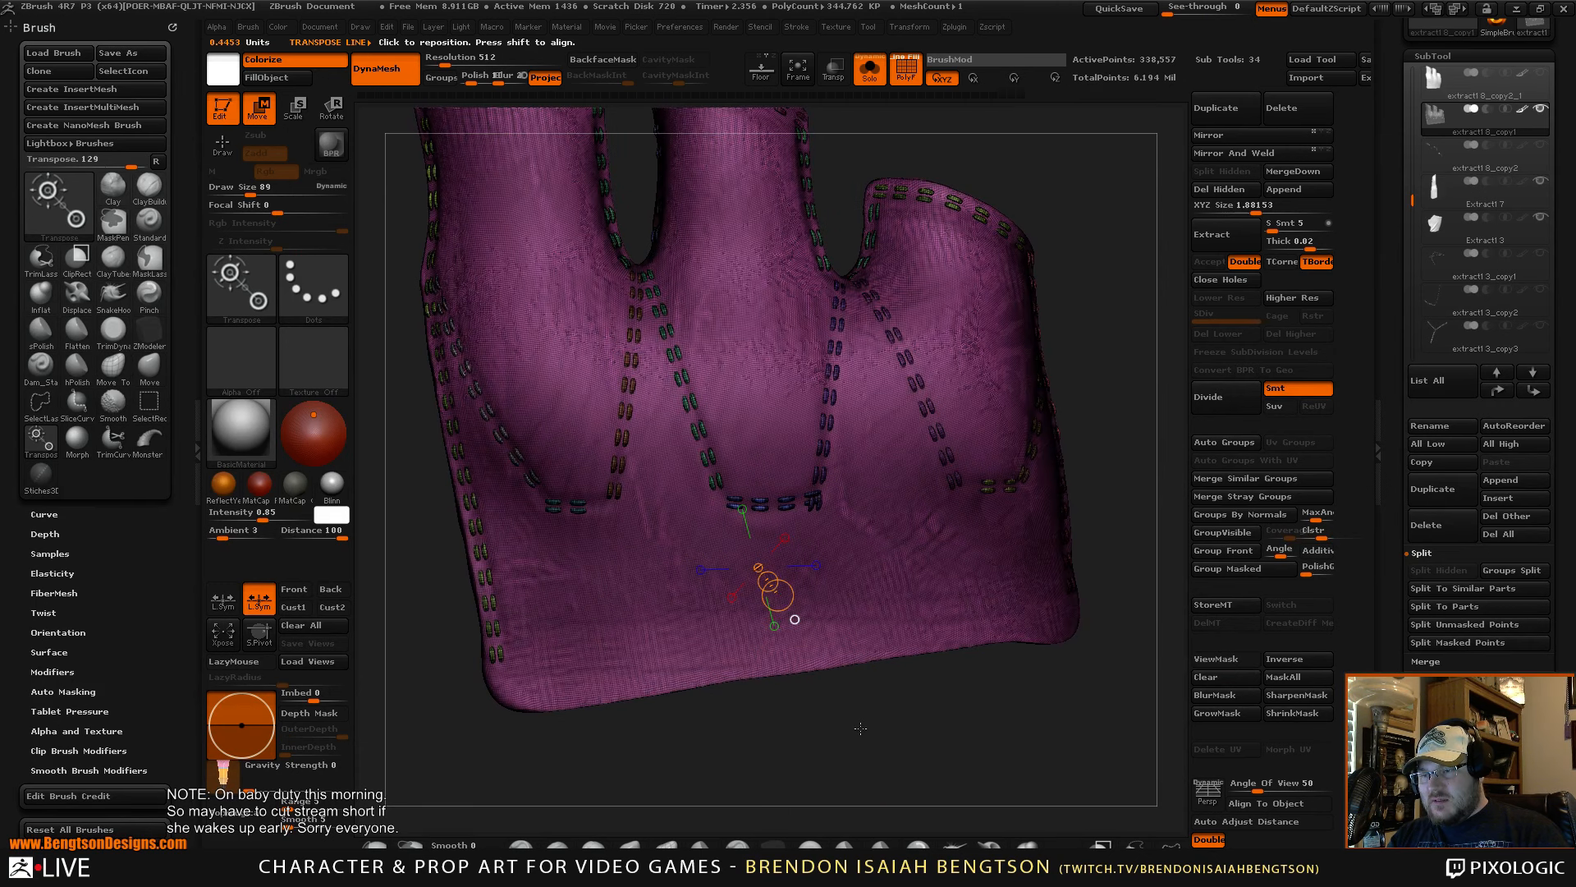
left_click(766, 519)
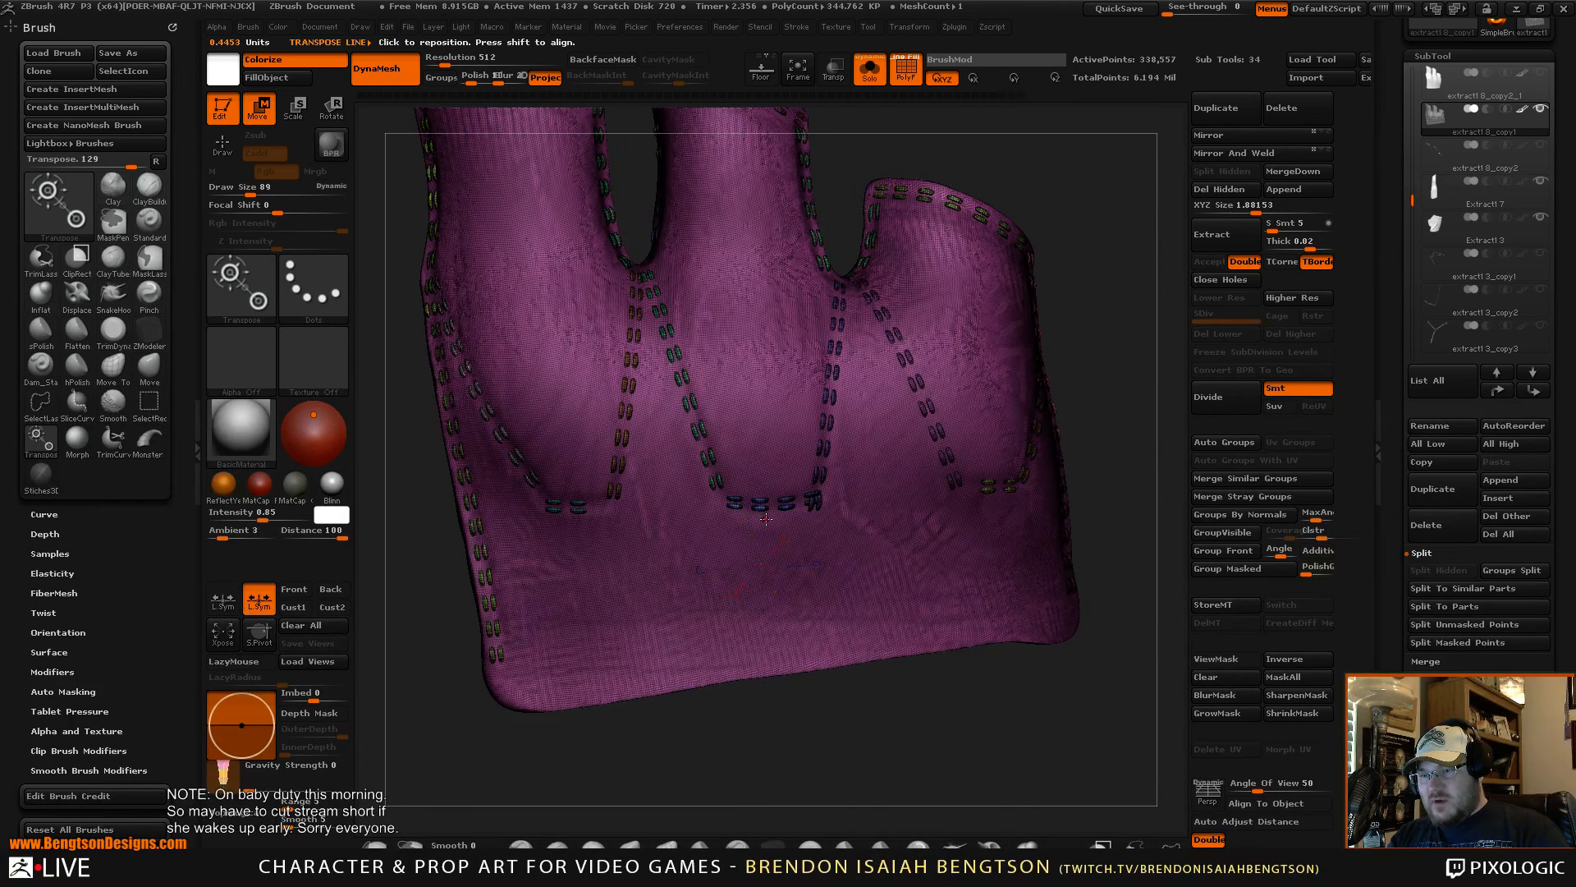
left_click(760, 499, "ctrl")
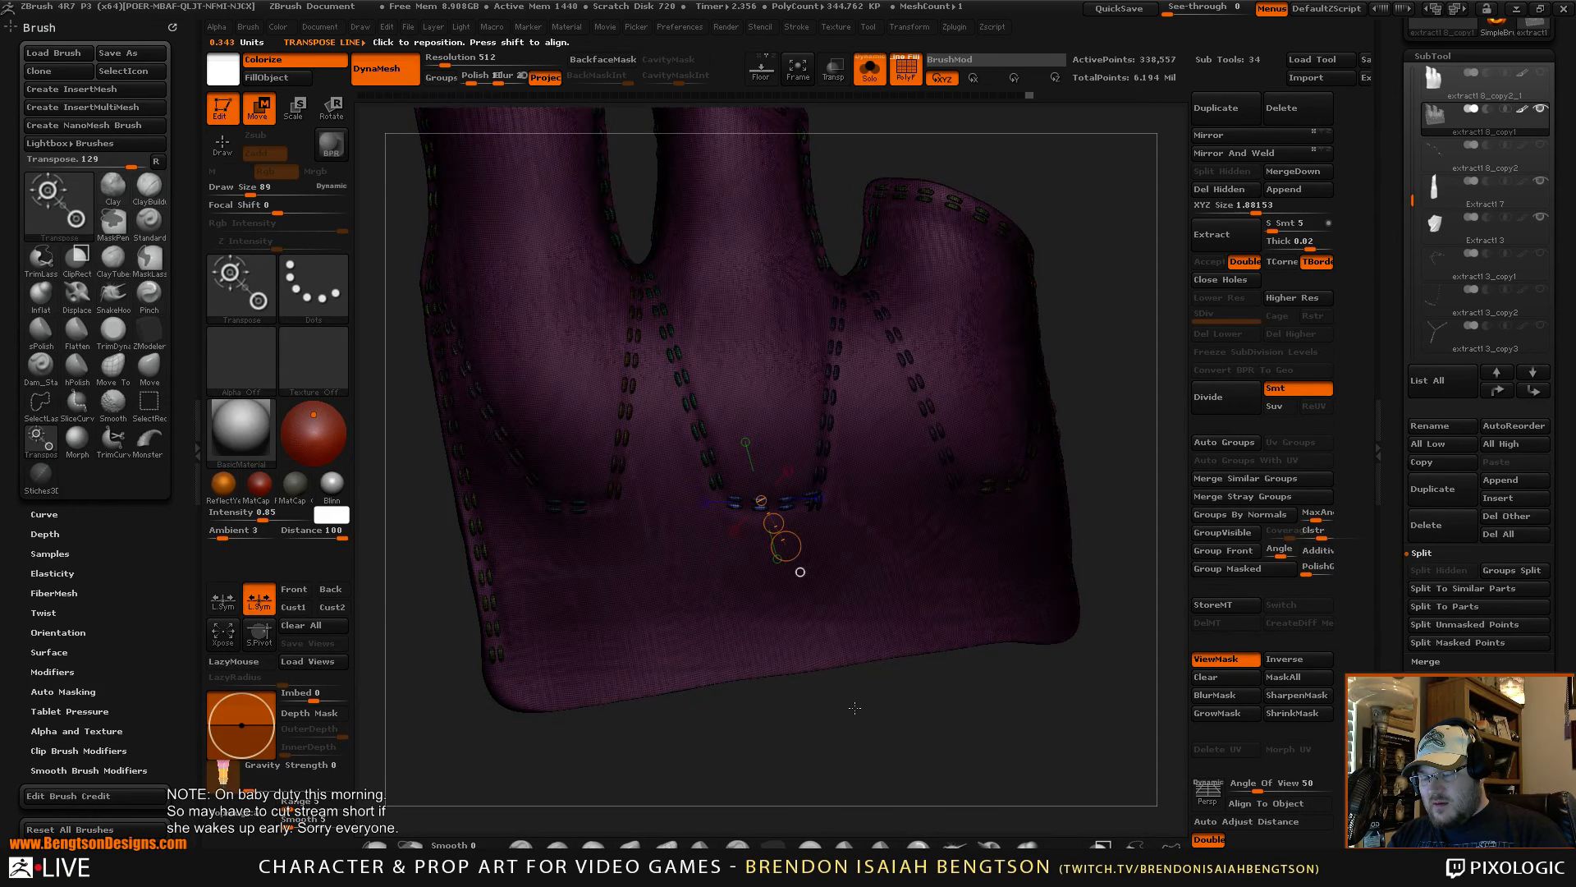
key("q")
left_click_drag(867, 732, 864, 711)
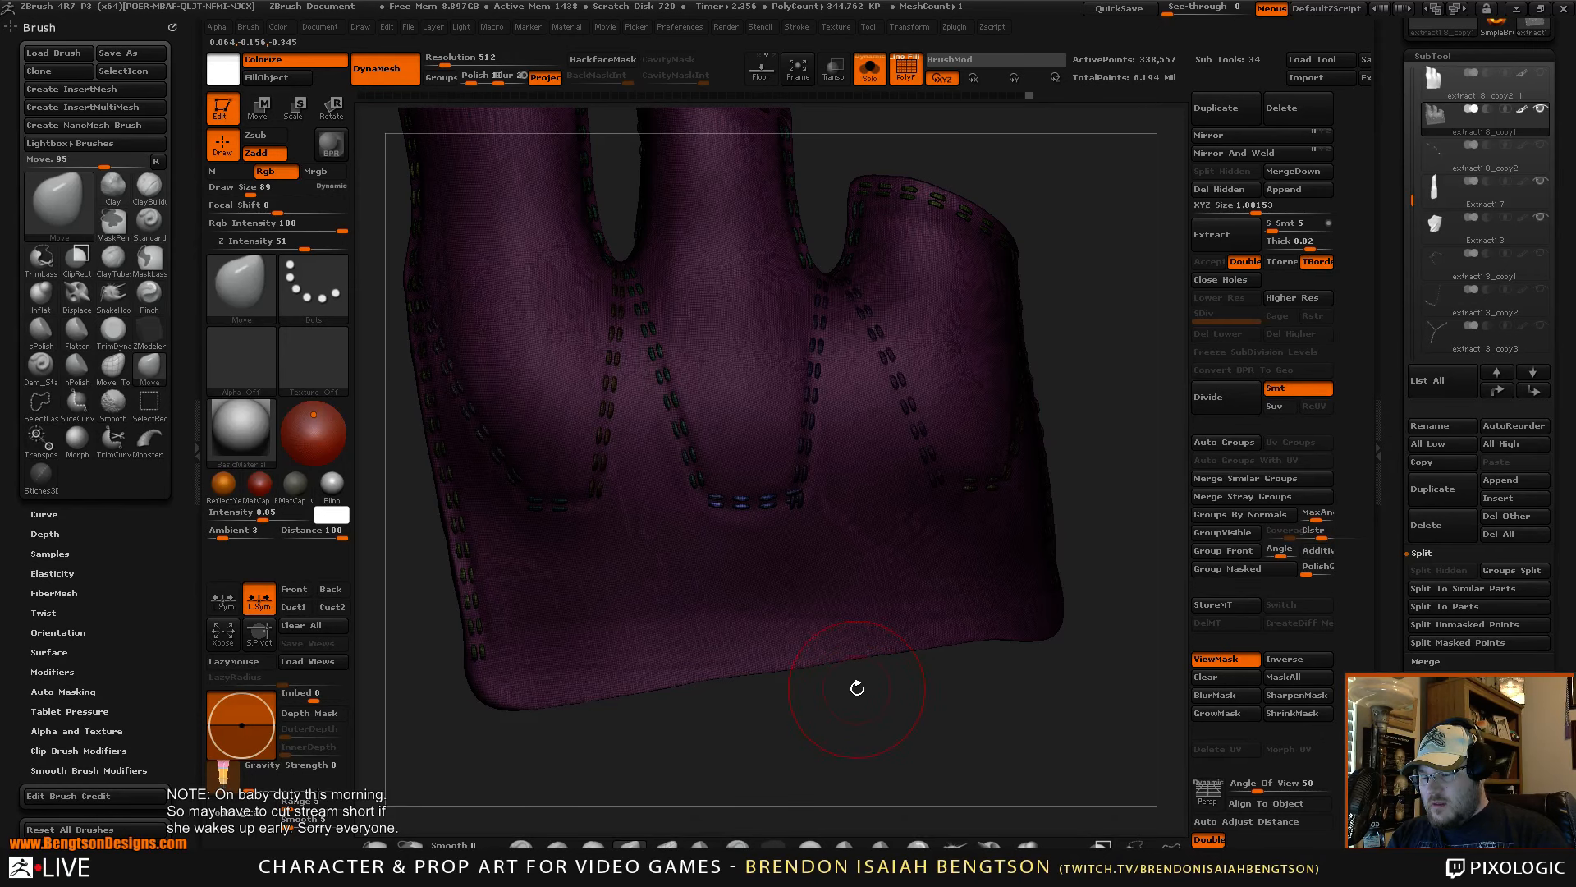
key("shift+f")
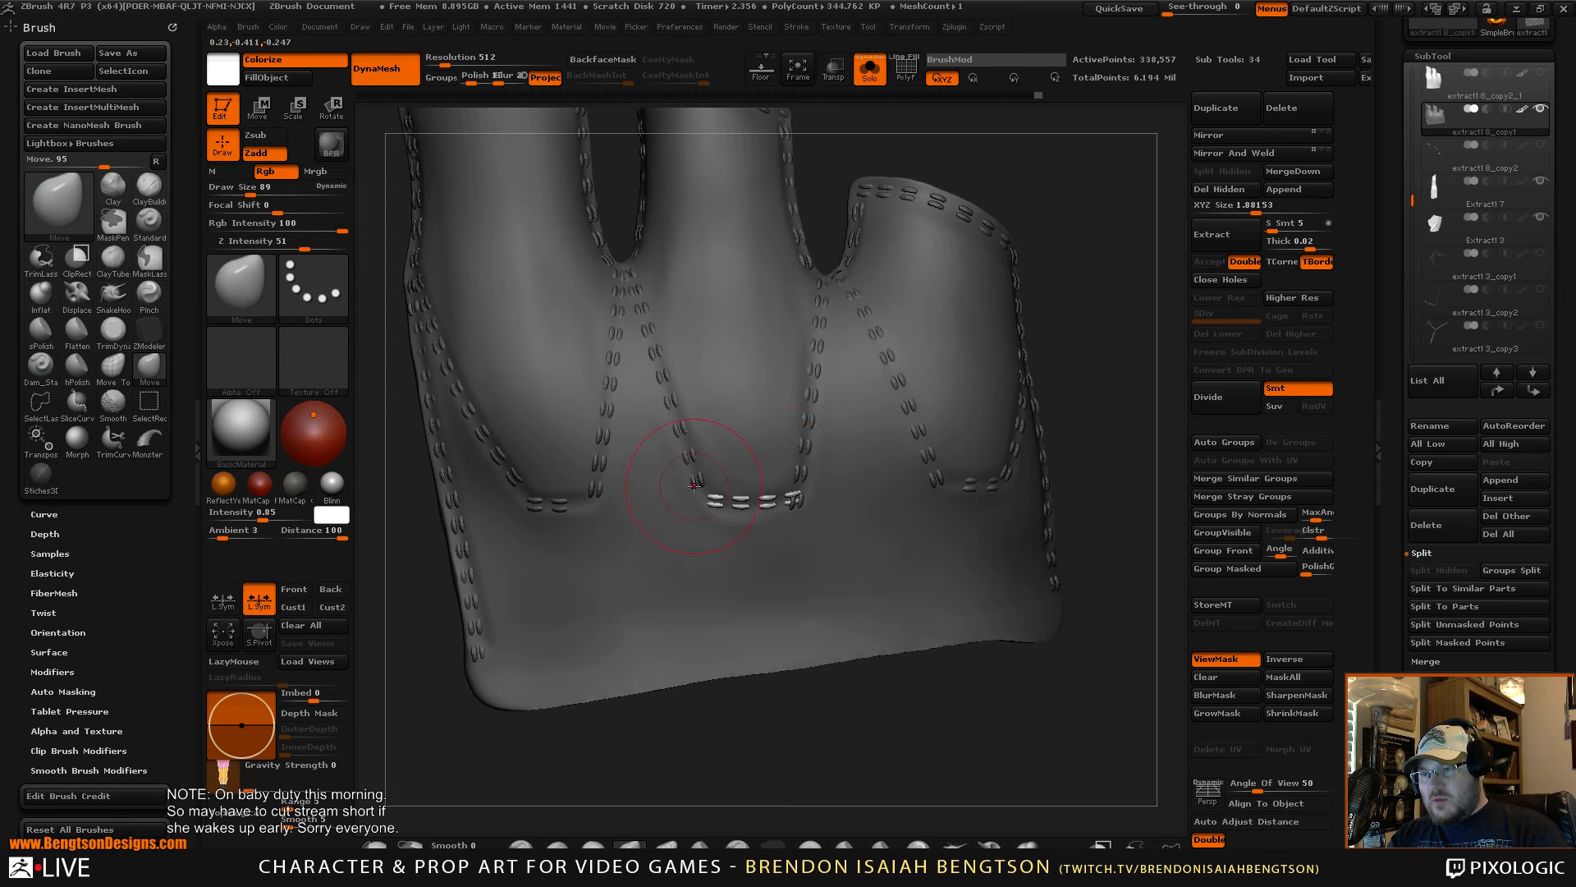
- Mask everything except the center finger's slanted stitch row below the web beside the tallest finger, and return to the Move brush
key("w")
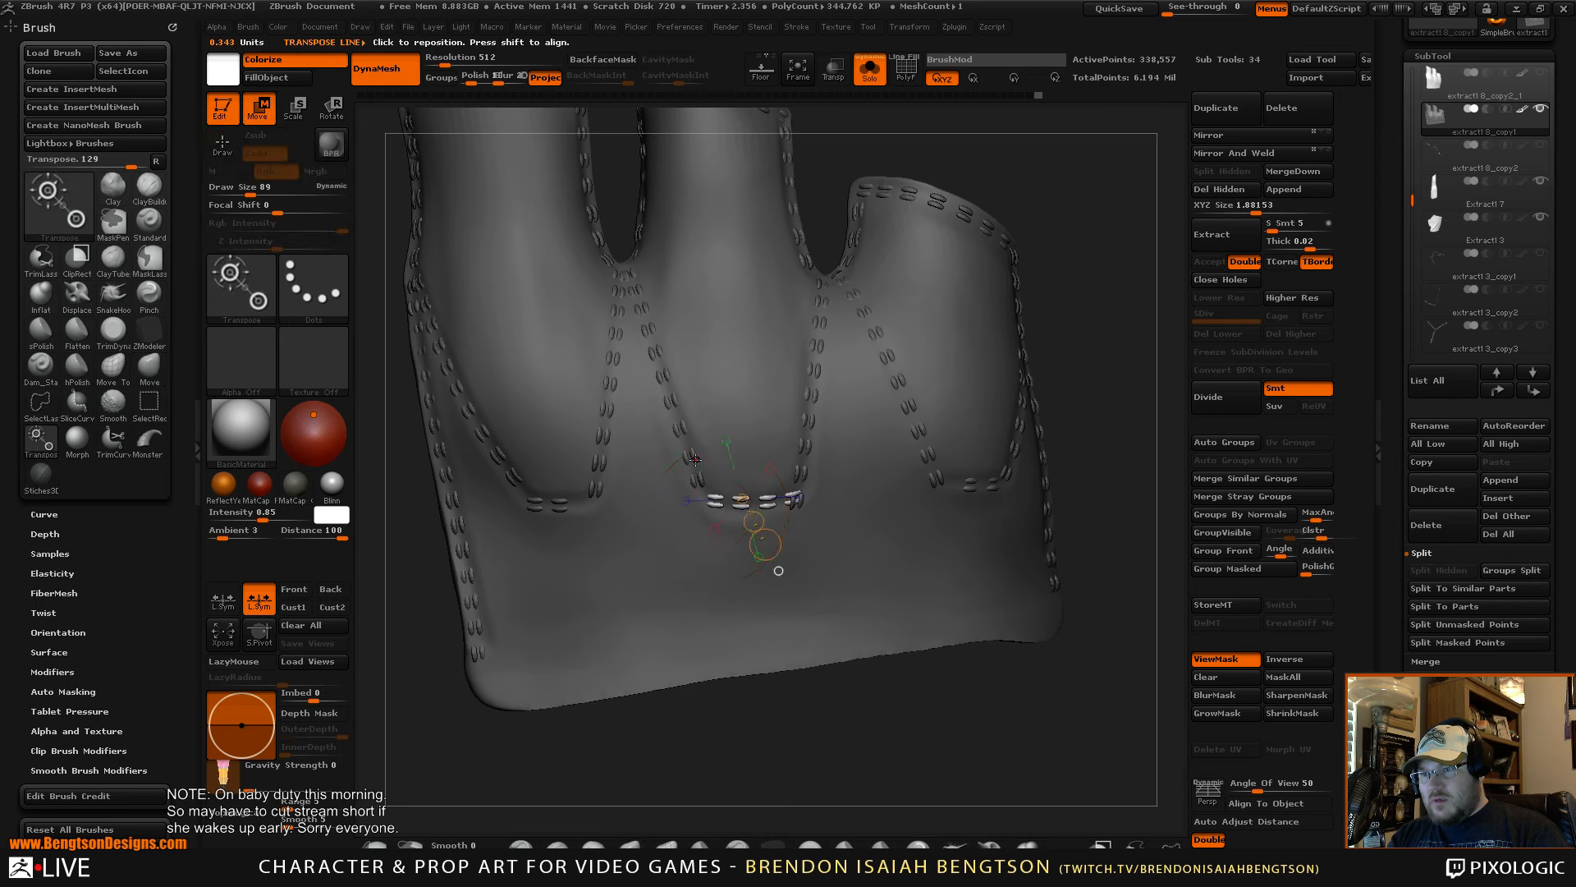
left_click(686, 457, "ctrl")
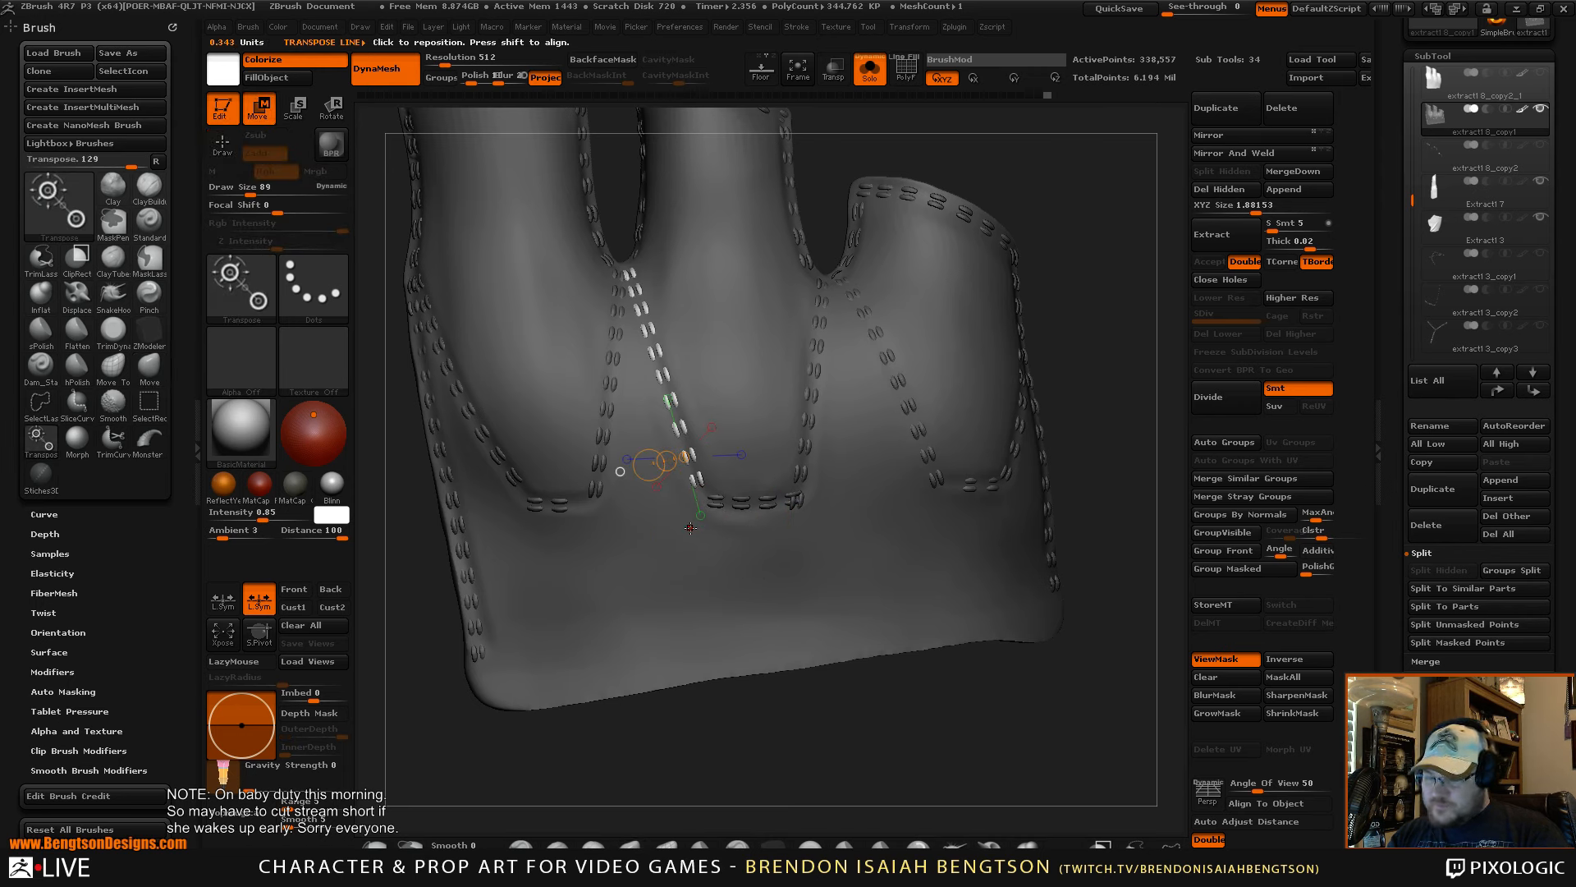
key("q")
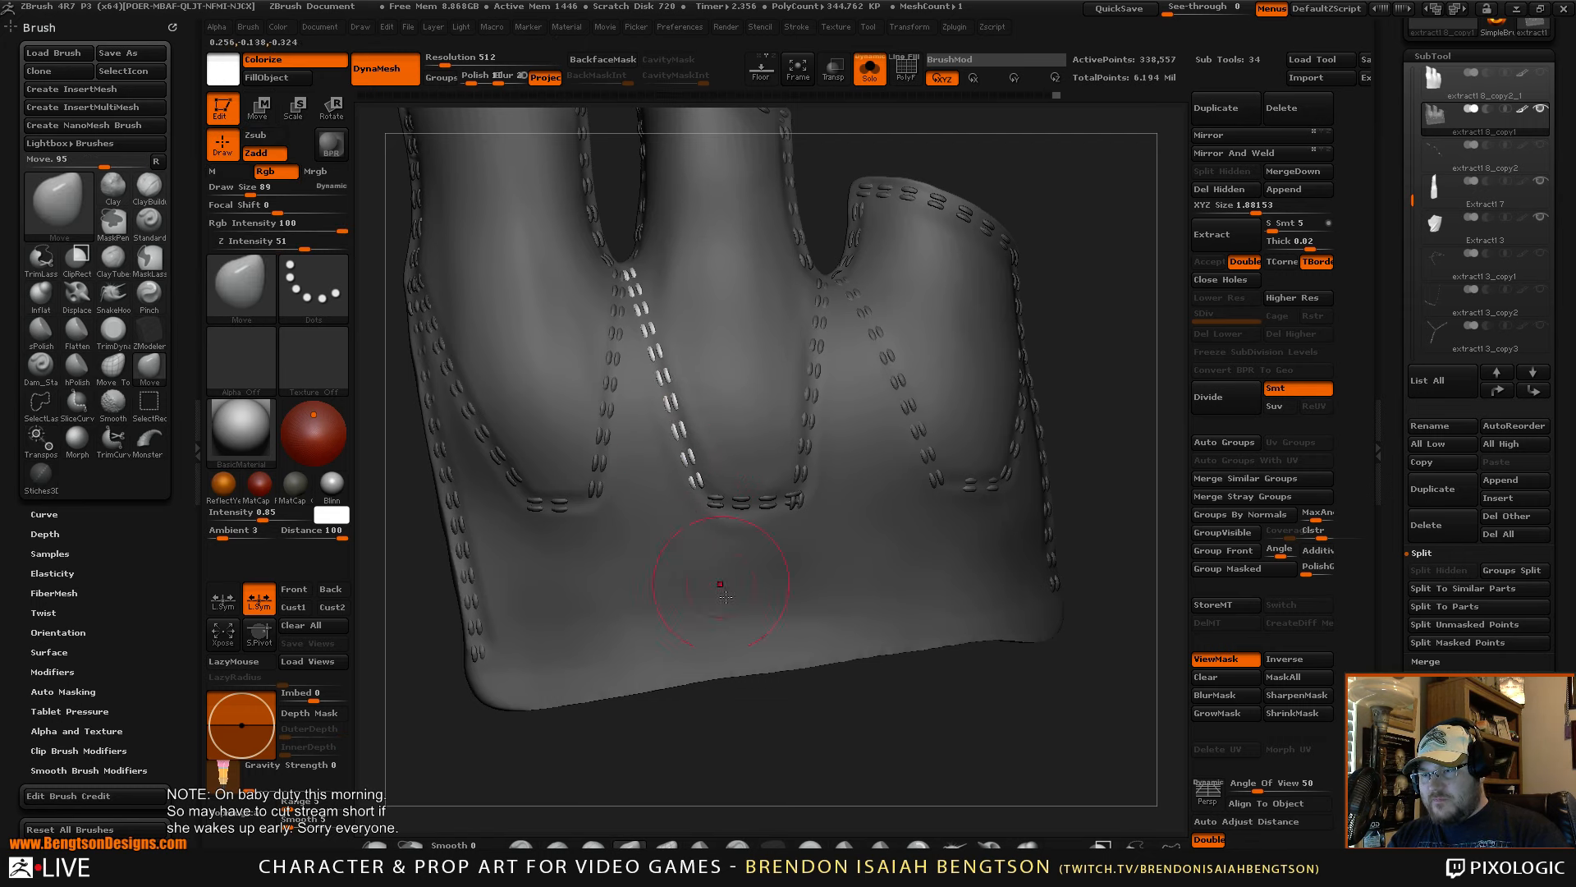
mouse_move(852, 759)
left_mouse_down()
mouse_move(874, 760)
mouse_move(833, 758)
left_mouse_up()
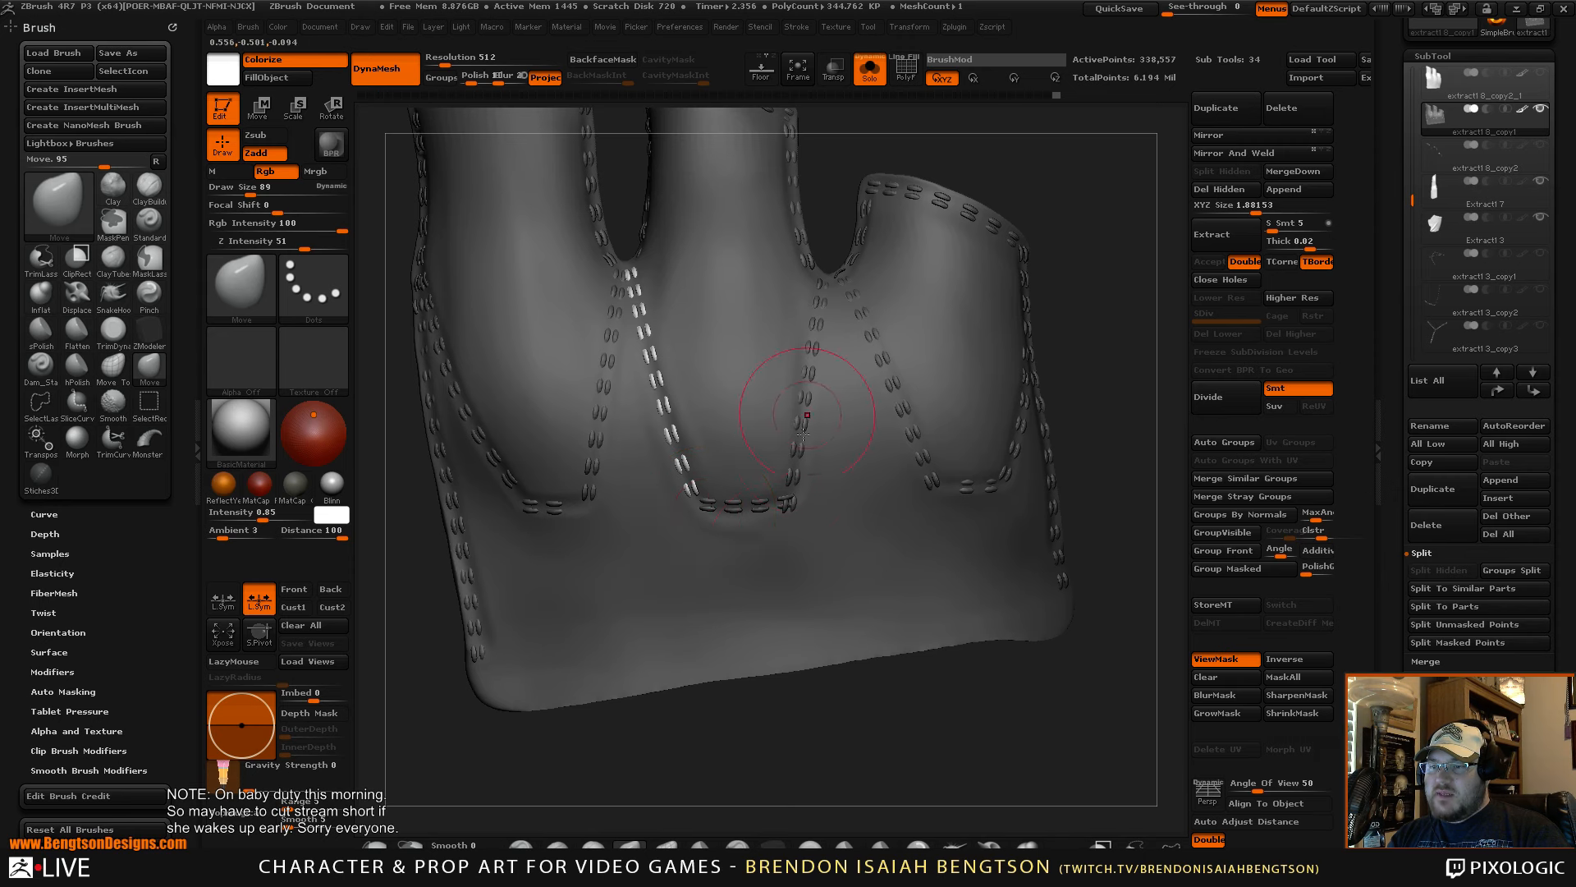
- Nudge the lower end of the center finger's unmasked slanted stitch row with Move Topological at draw size 30
left_click_drag(858, 751, 837, 739)
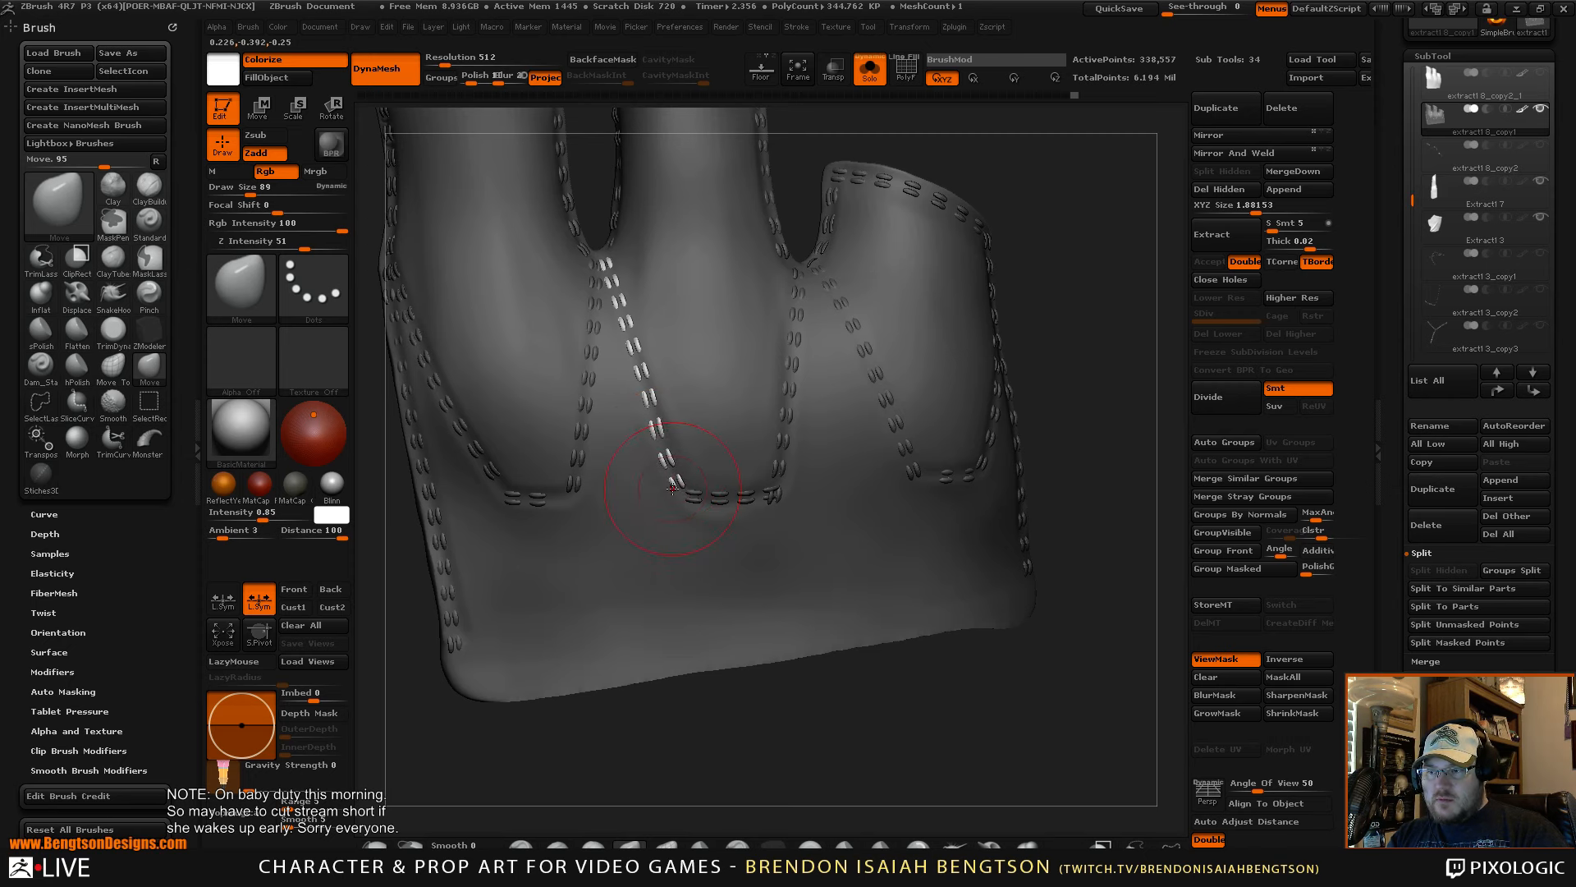
left_click_drag(828, 701, 763, 780, "alt")
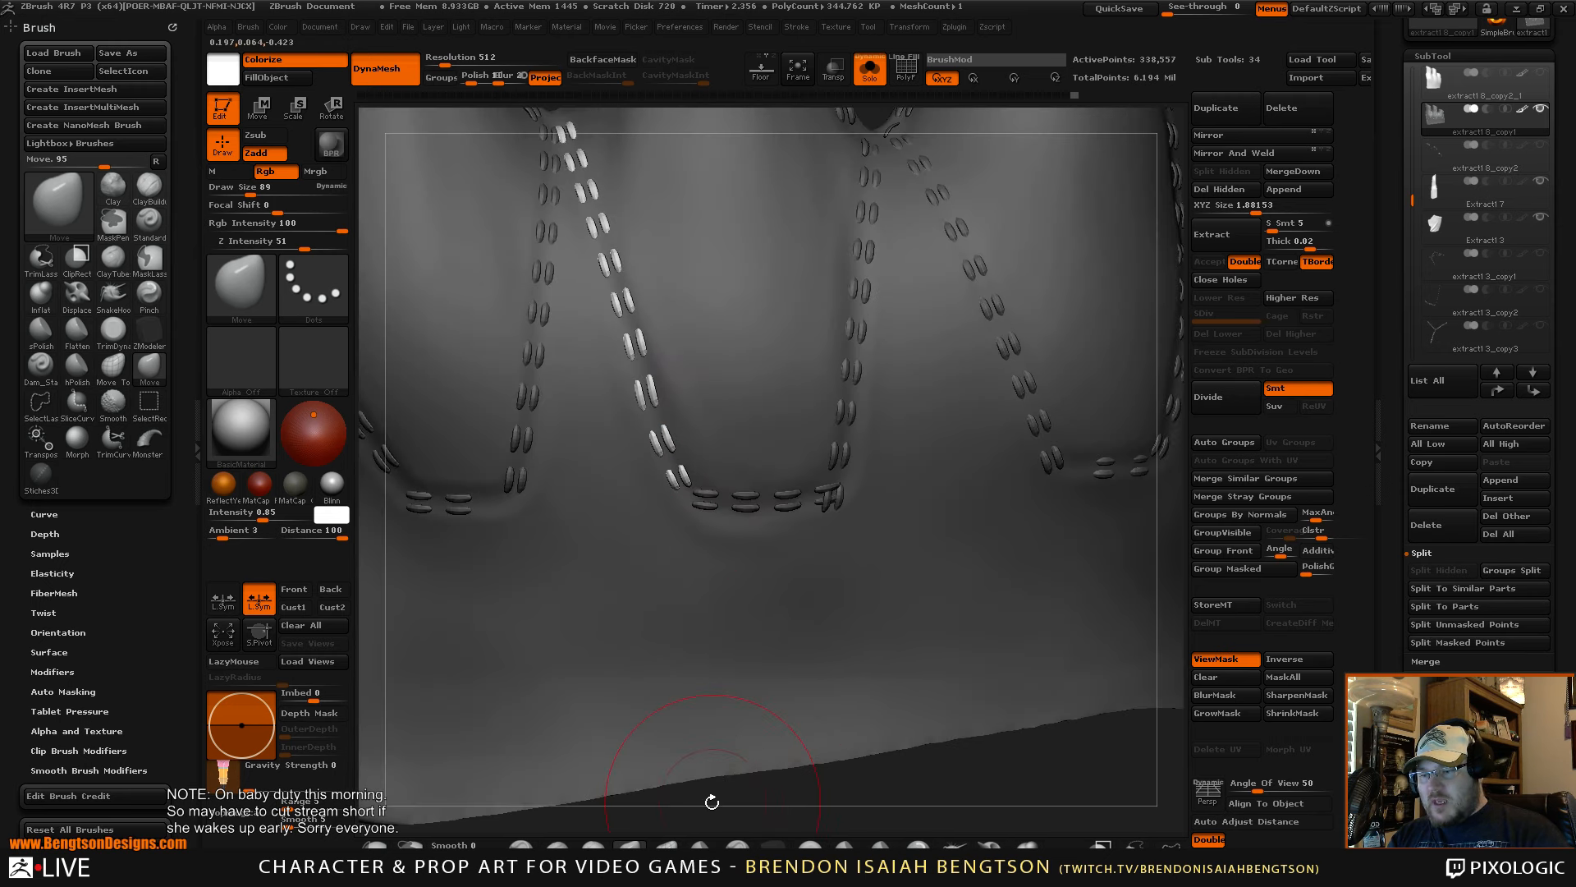
left_click(669, 841)
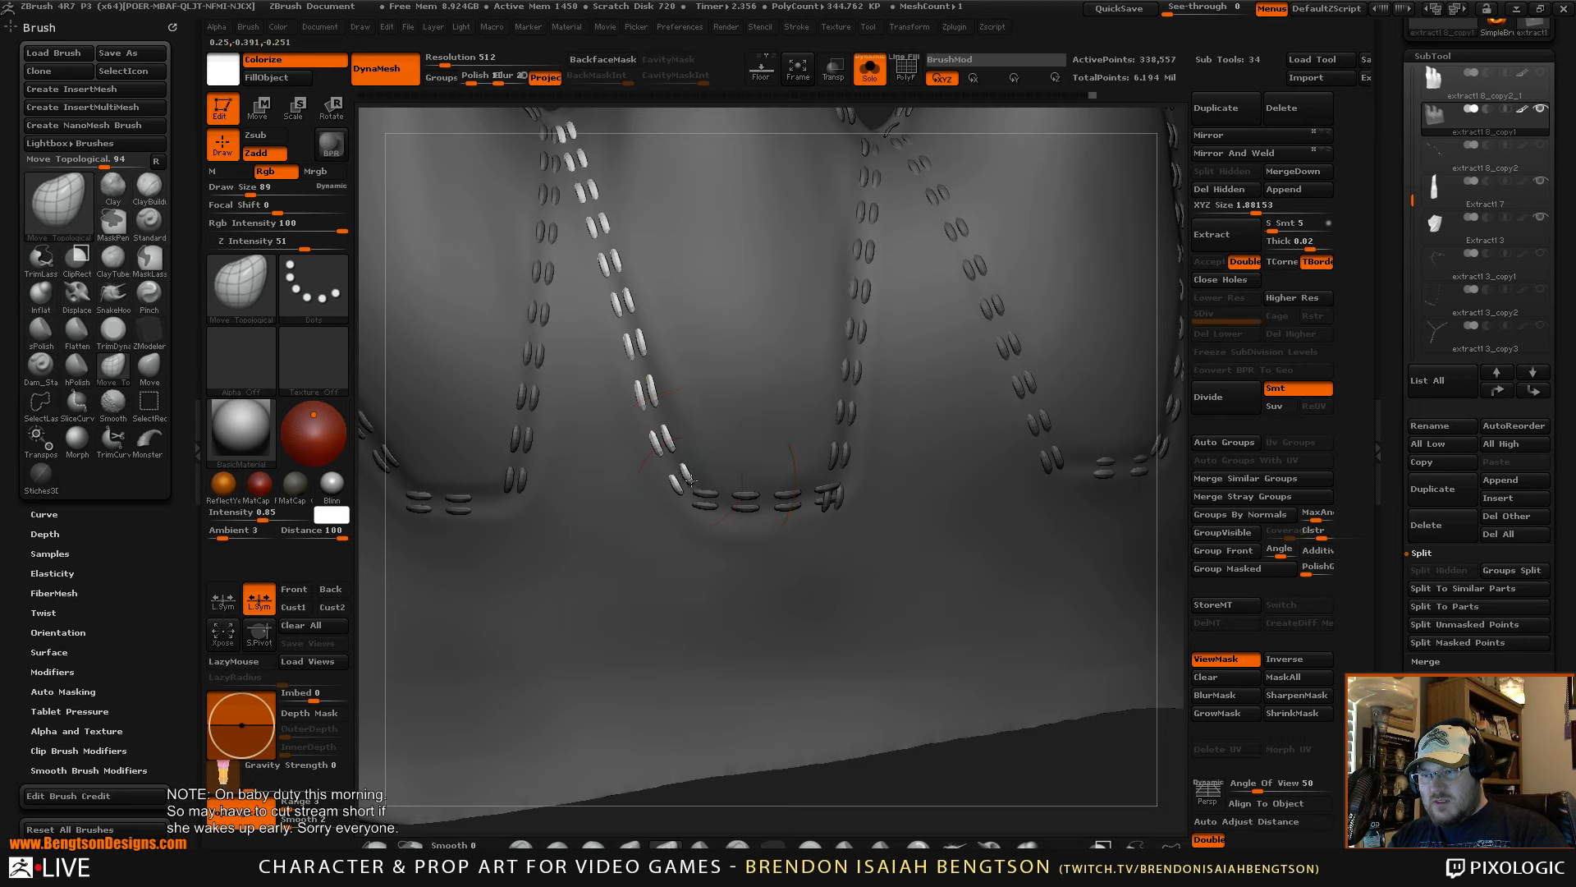
key("space")
left_click_drag(683, 467, 669, 467)
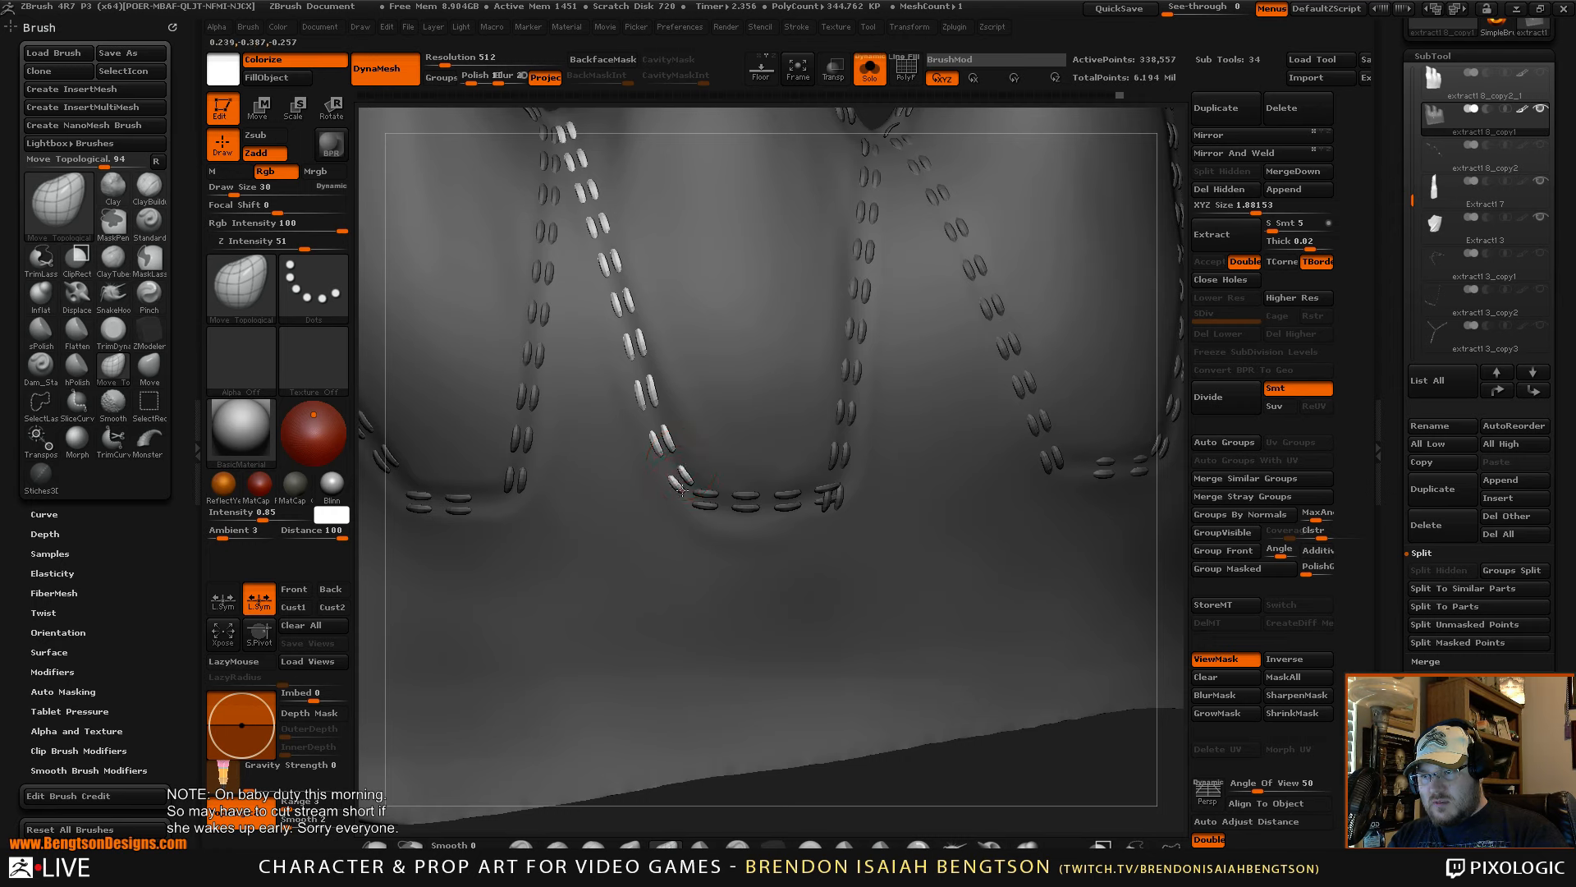
- Mask only the overlapping stitch pair at the end of the horizontal row beneath the center finger, isolating the row and inverting the mask
key("w")
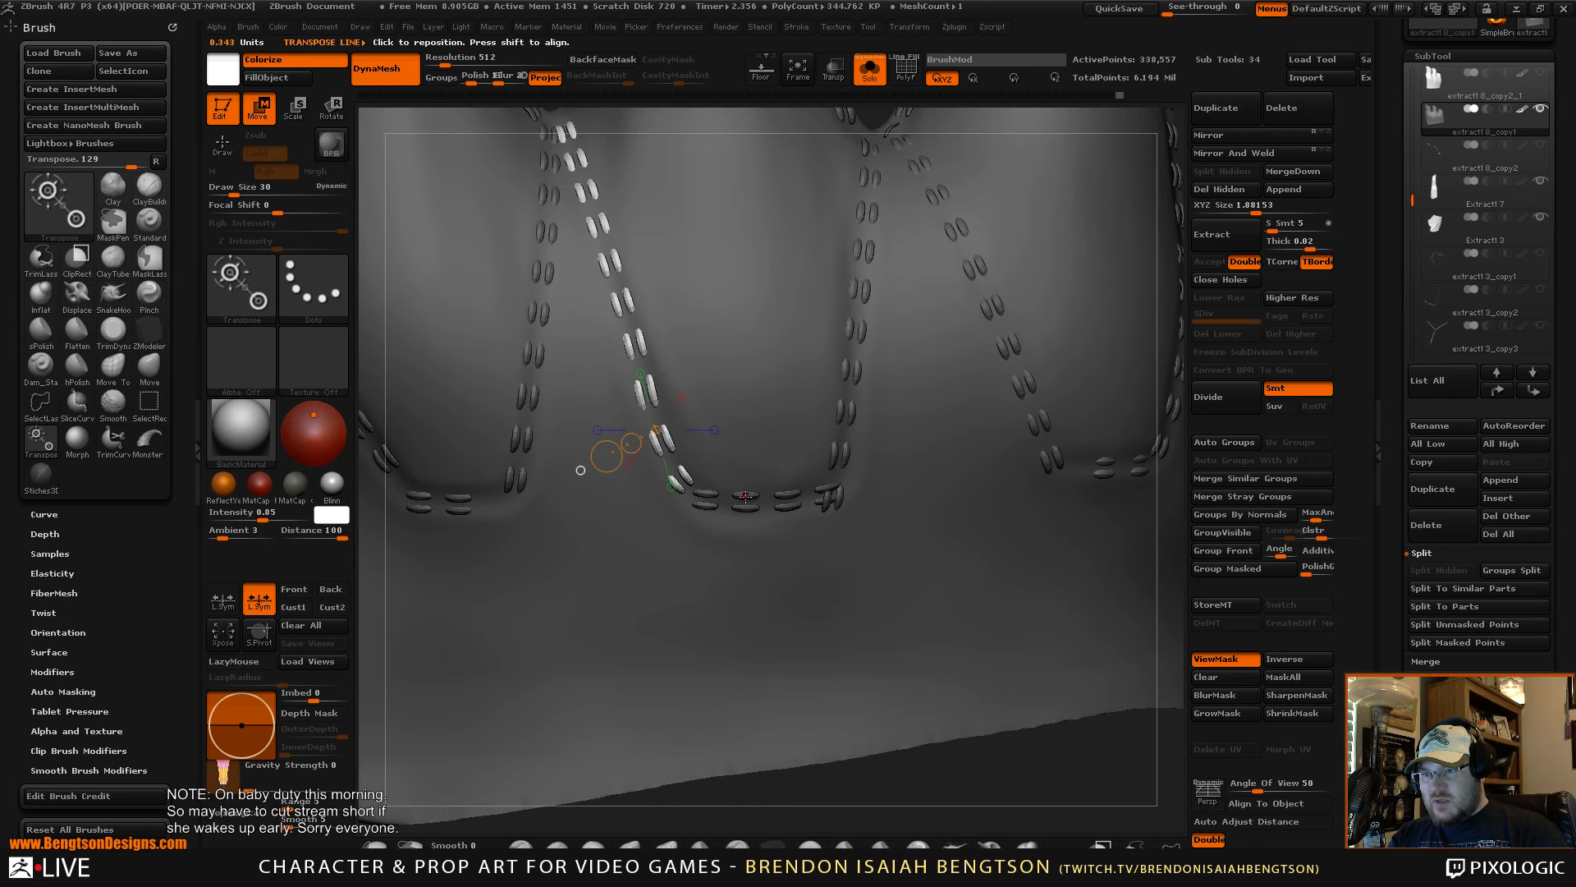
key("q")
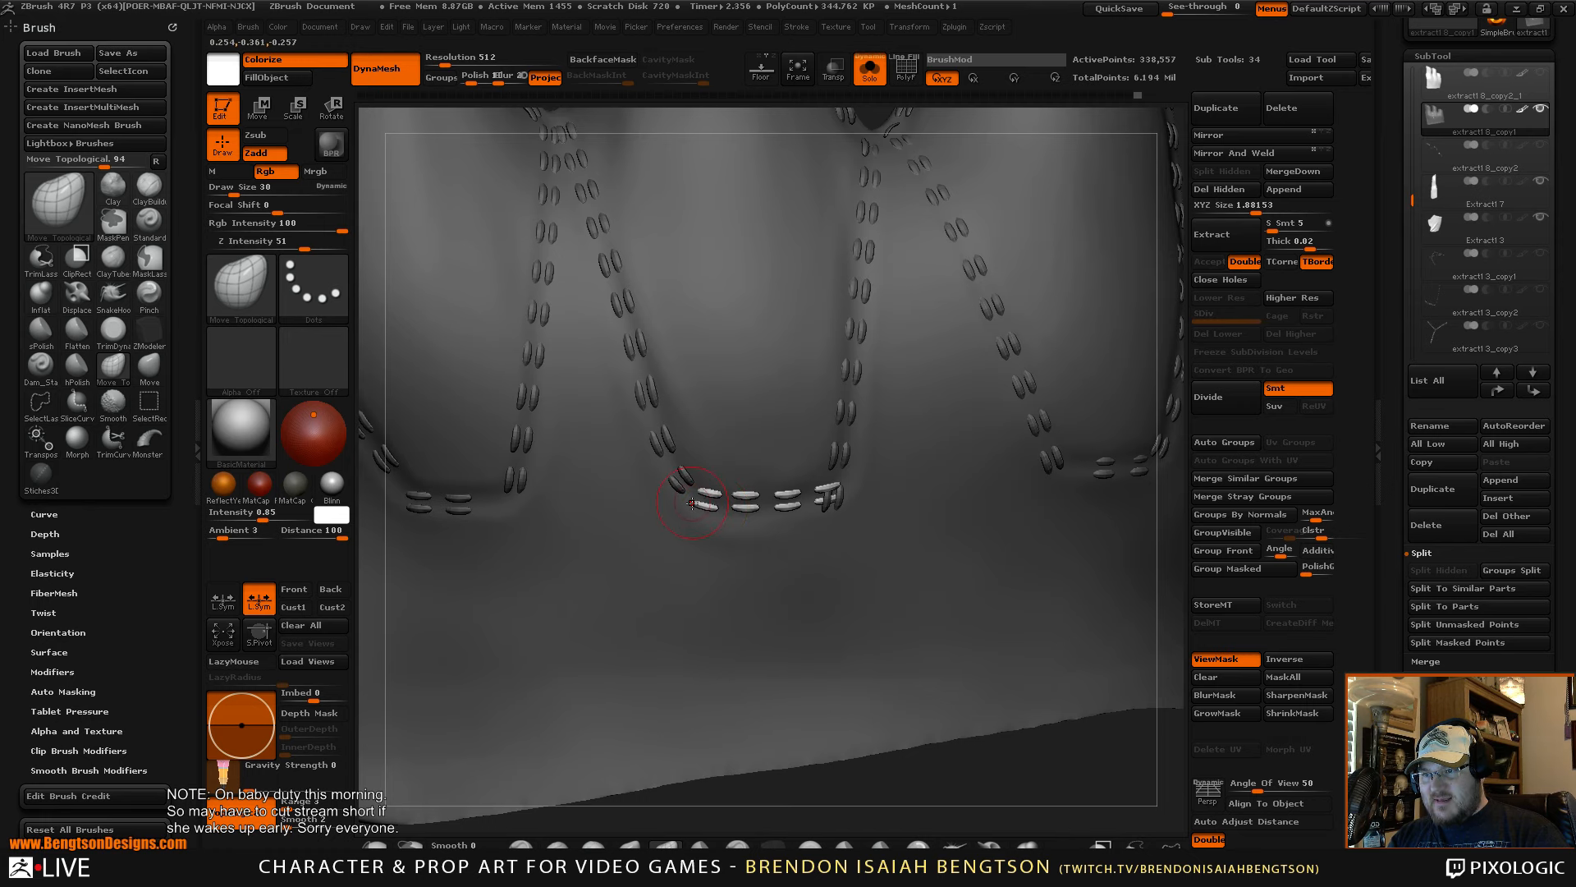
left_click_drag(960, 784, 915, 762)
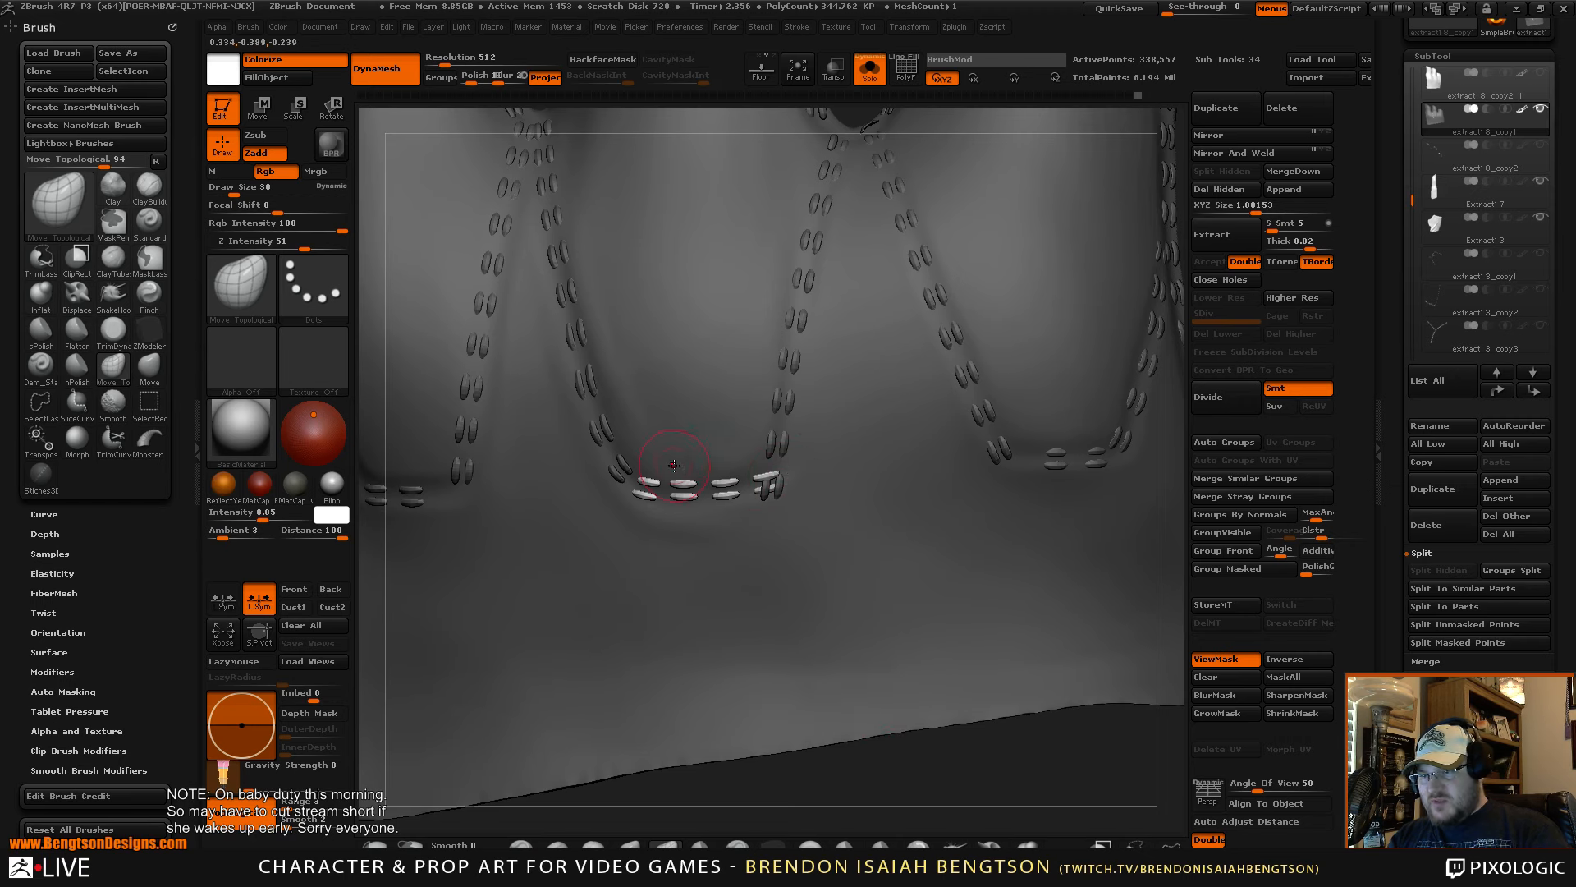
key("ctrl")
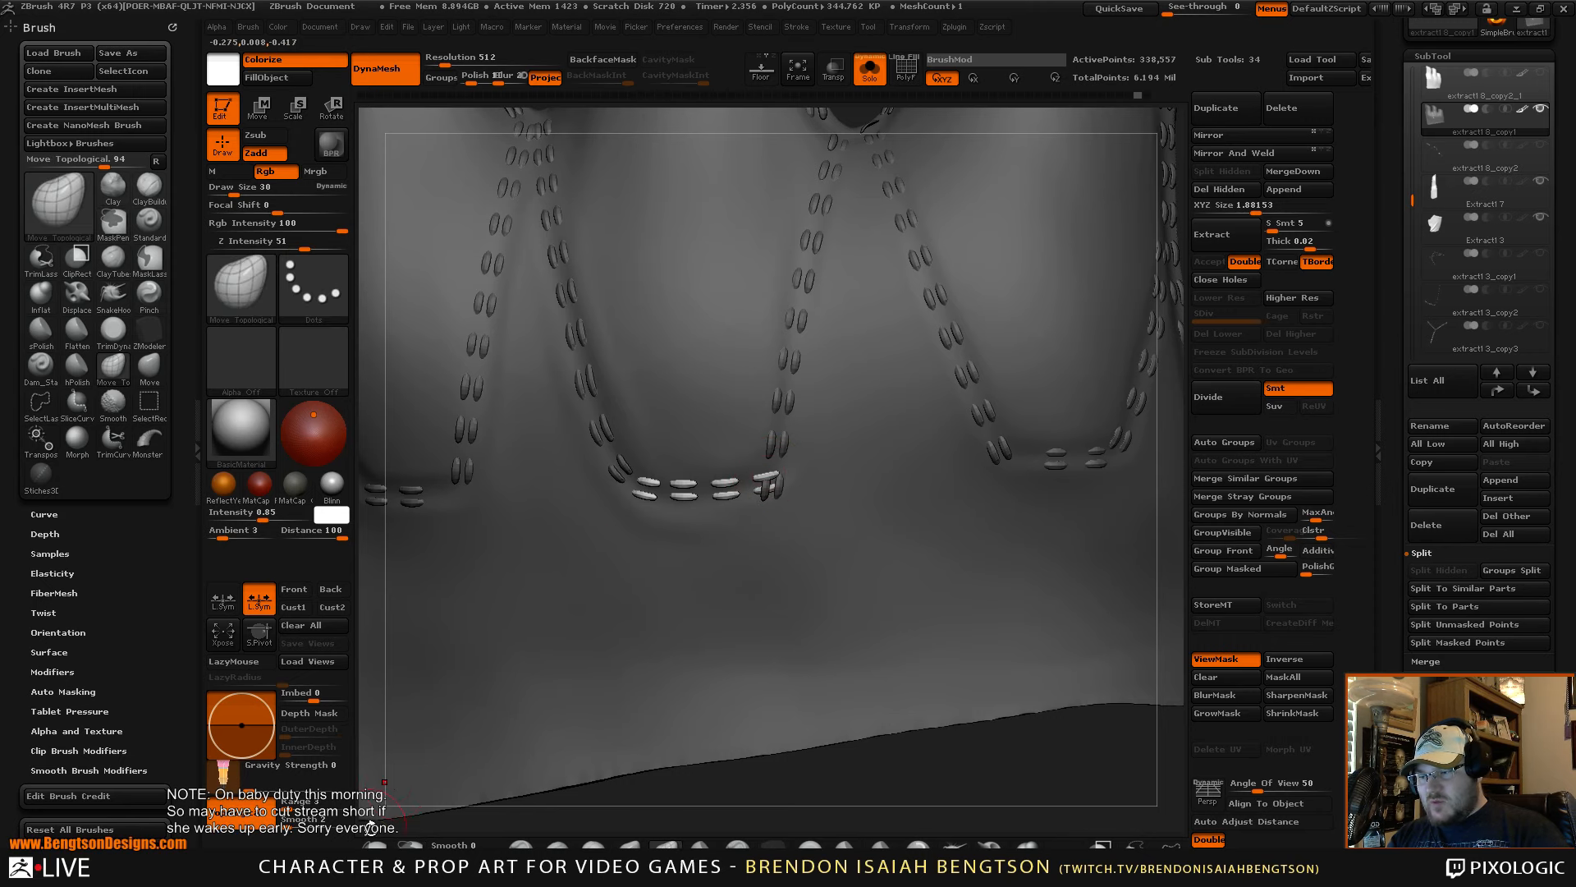
key("ctrl")
mouse_move(599, 497)
left_mouse_down("ctrl")
mouse_move(724, 397)
mouse_move(743, 480)
mouse_move(649, 551)
mouse_move(603, 505)
left_mouse_up("ctrl")
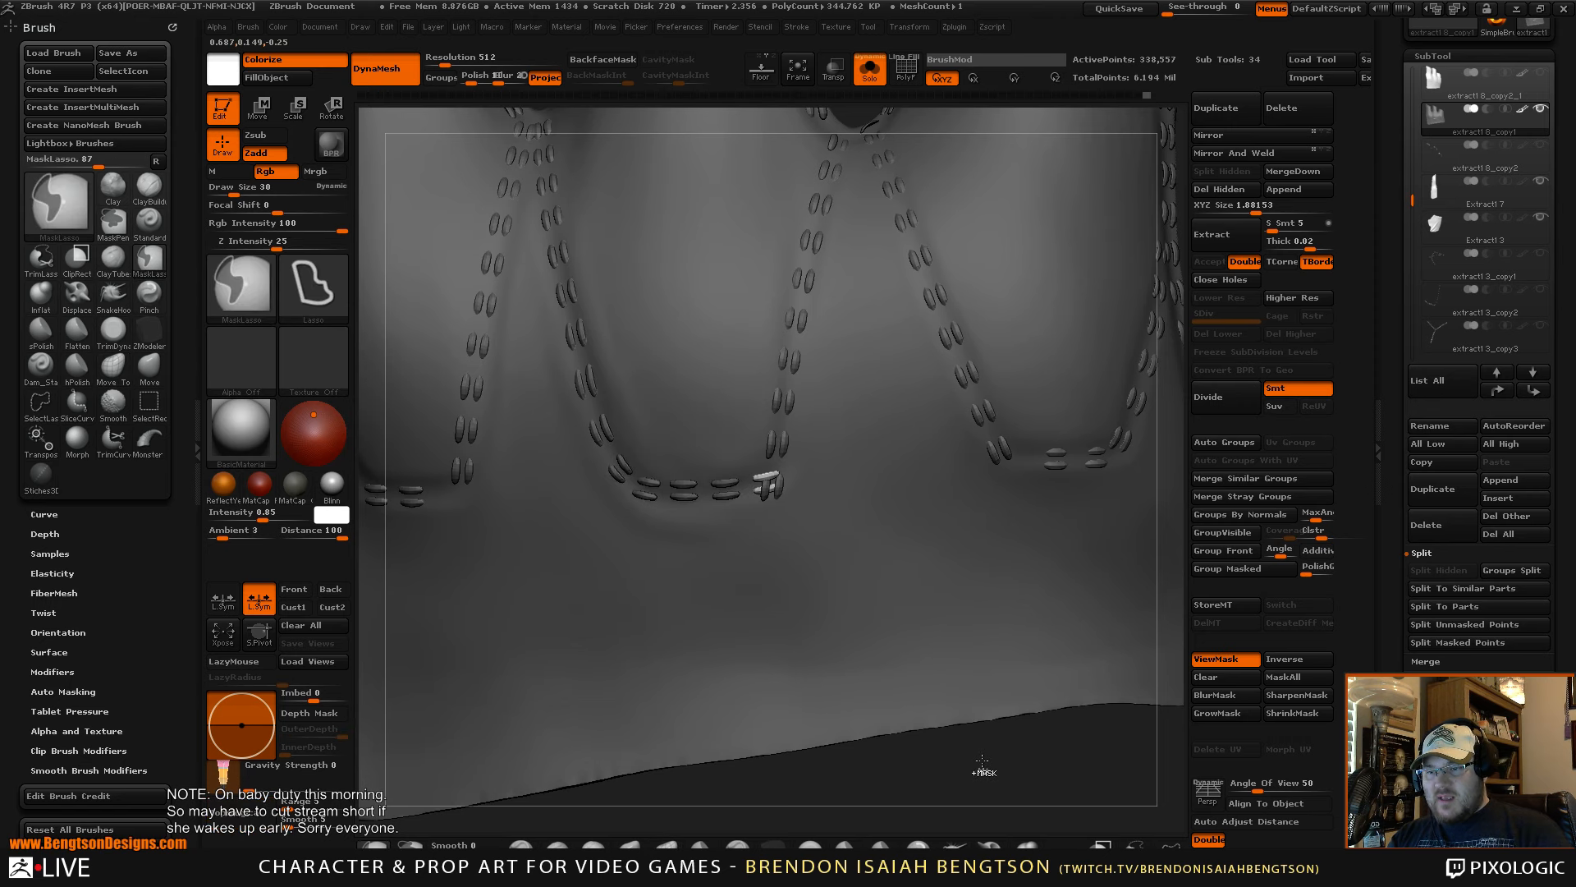
key("ctrl+i")
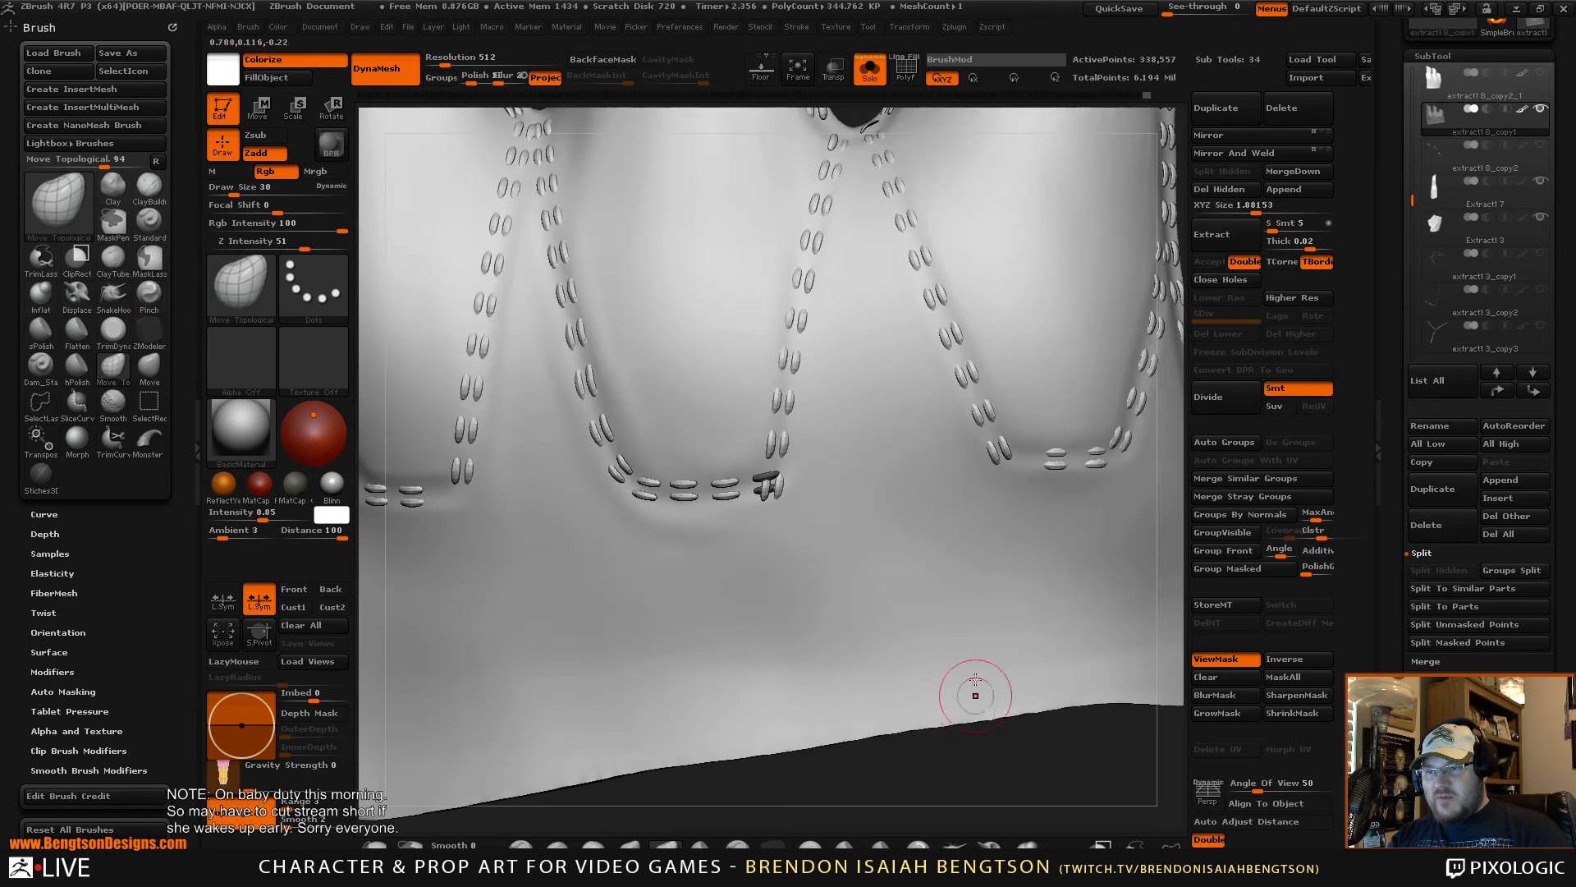
- Split the masked stitch pair into its own subtool, delete that subtool, and reselect the glove subtool extract18_copy1
left_click(1458, 642)
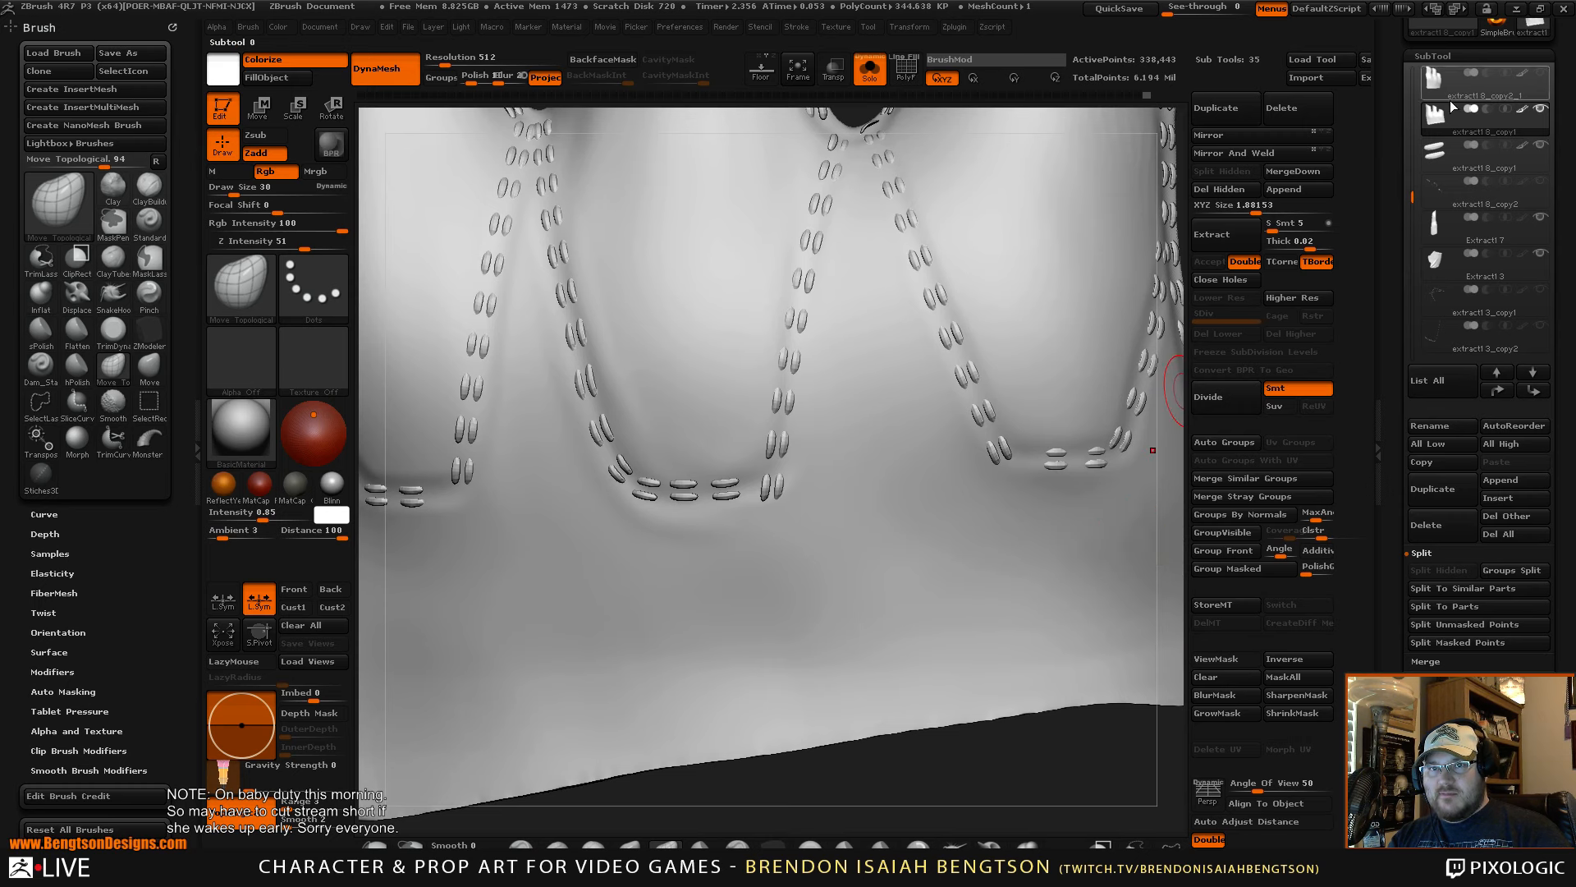
left_click(1473, 156)
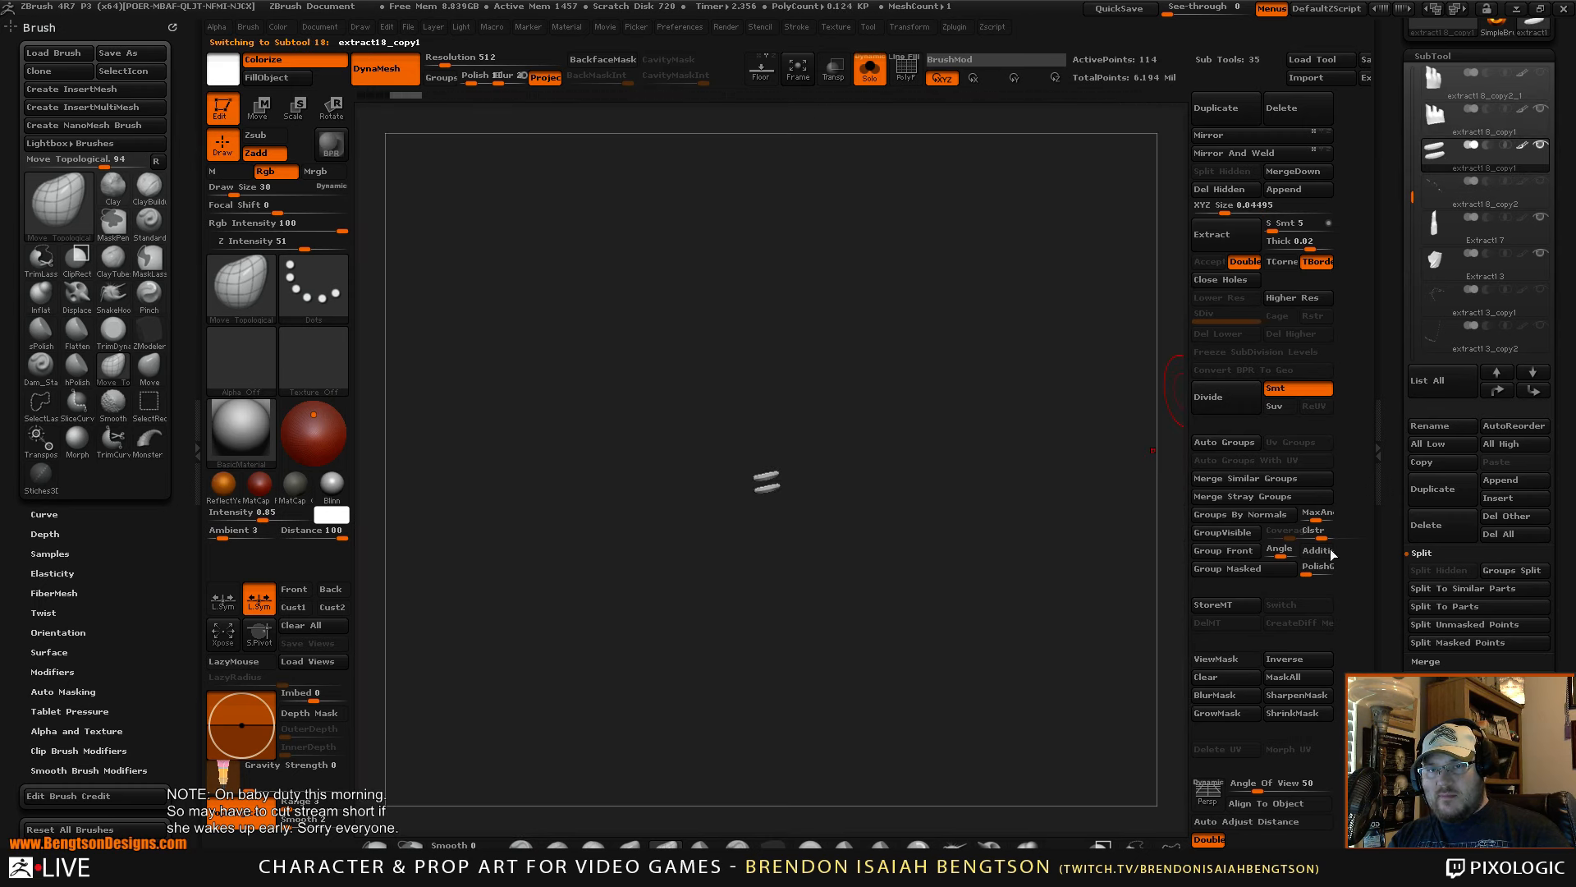
left_click(1435, 526)
left_click(1437, 115)
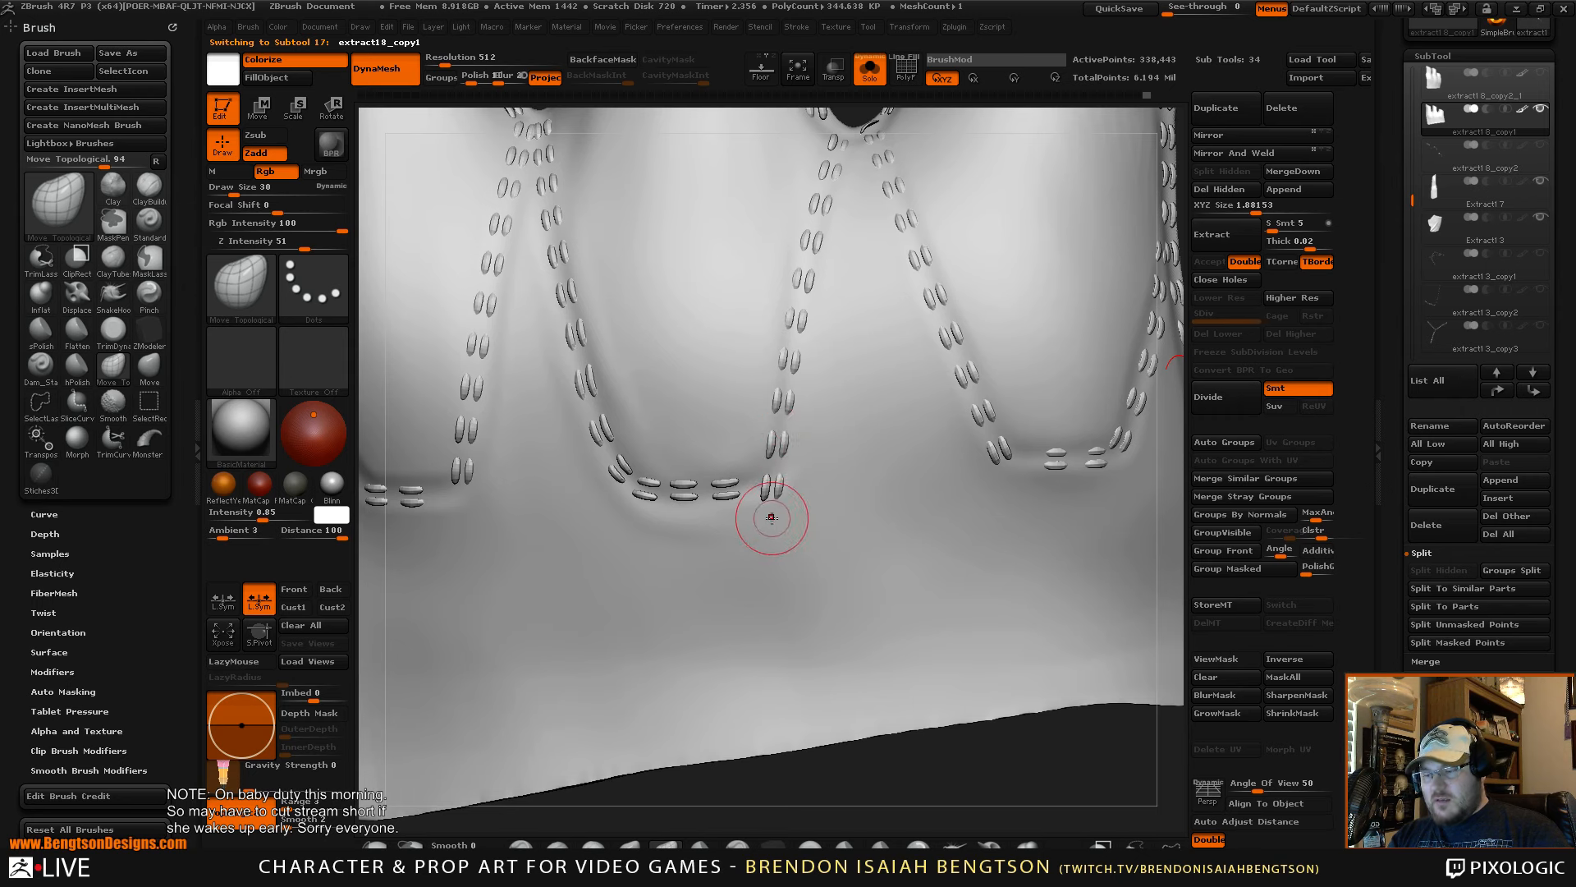
- Isolate the horizontal stitch row beneath the center finger with a mask and nudge it toward the shortest finger using Move at draw size 62
key("w")
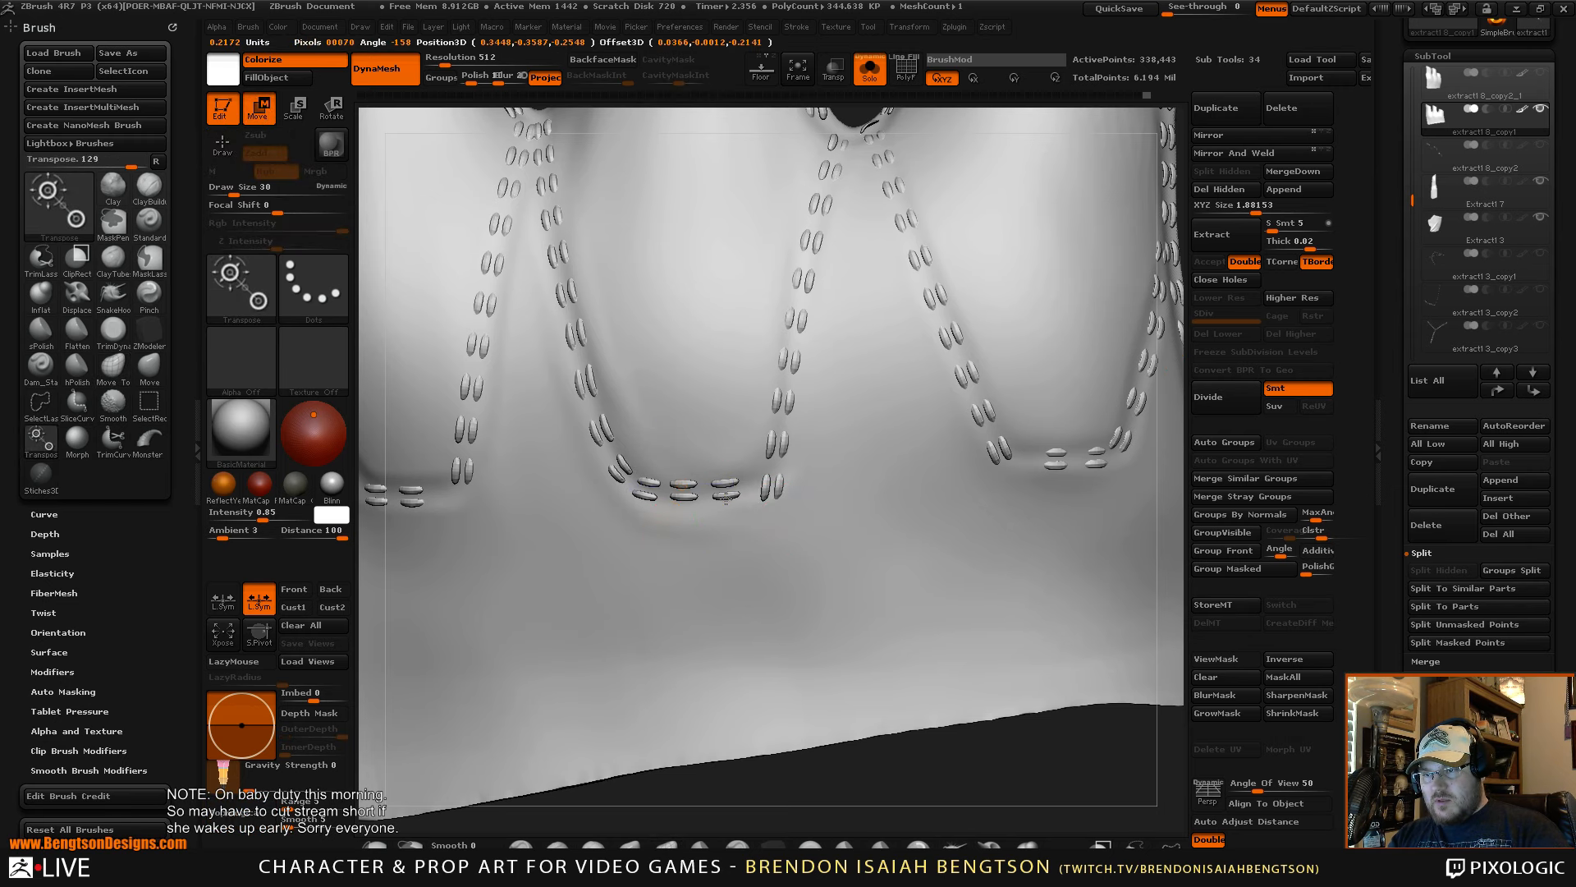
left_click_drag(726, 496, 726, 618, "ctrl")
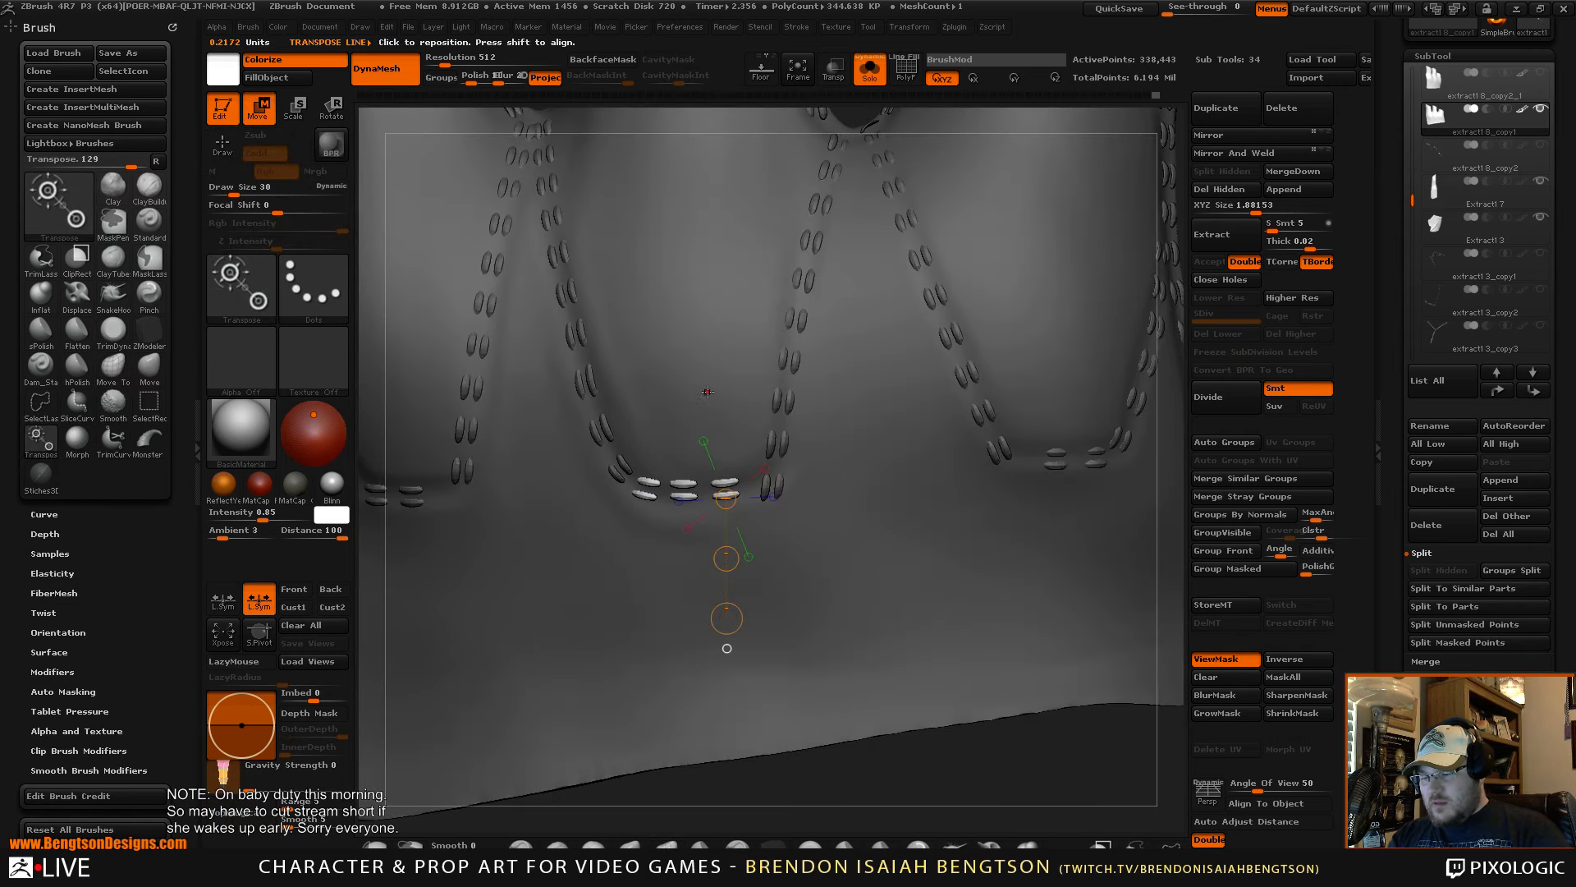
key("q")
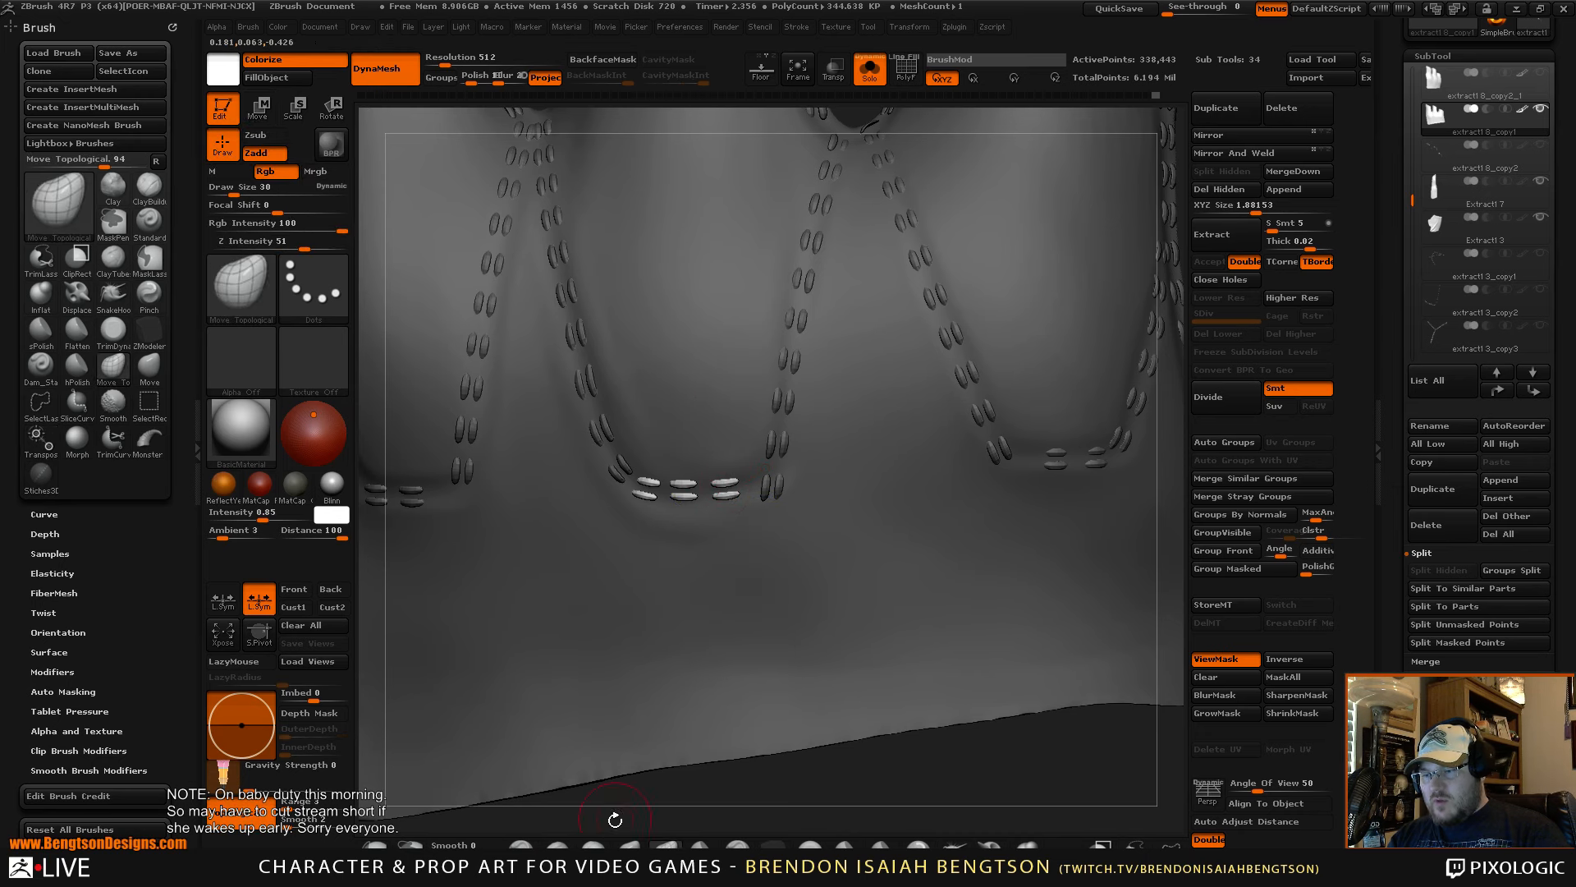
left_click(628, 844)
key("space")
left_click_drag(711, 481, 726, 484)
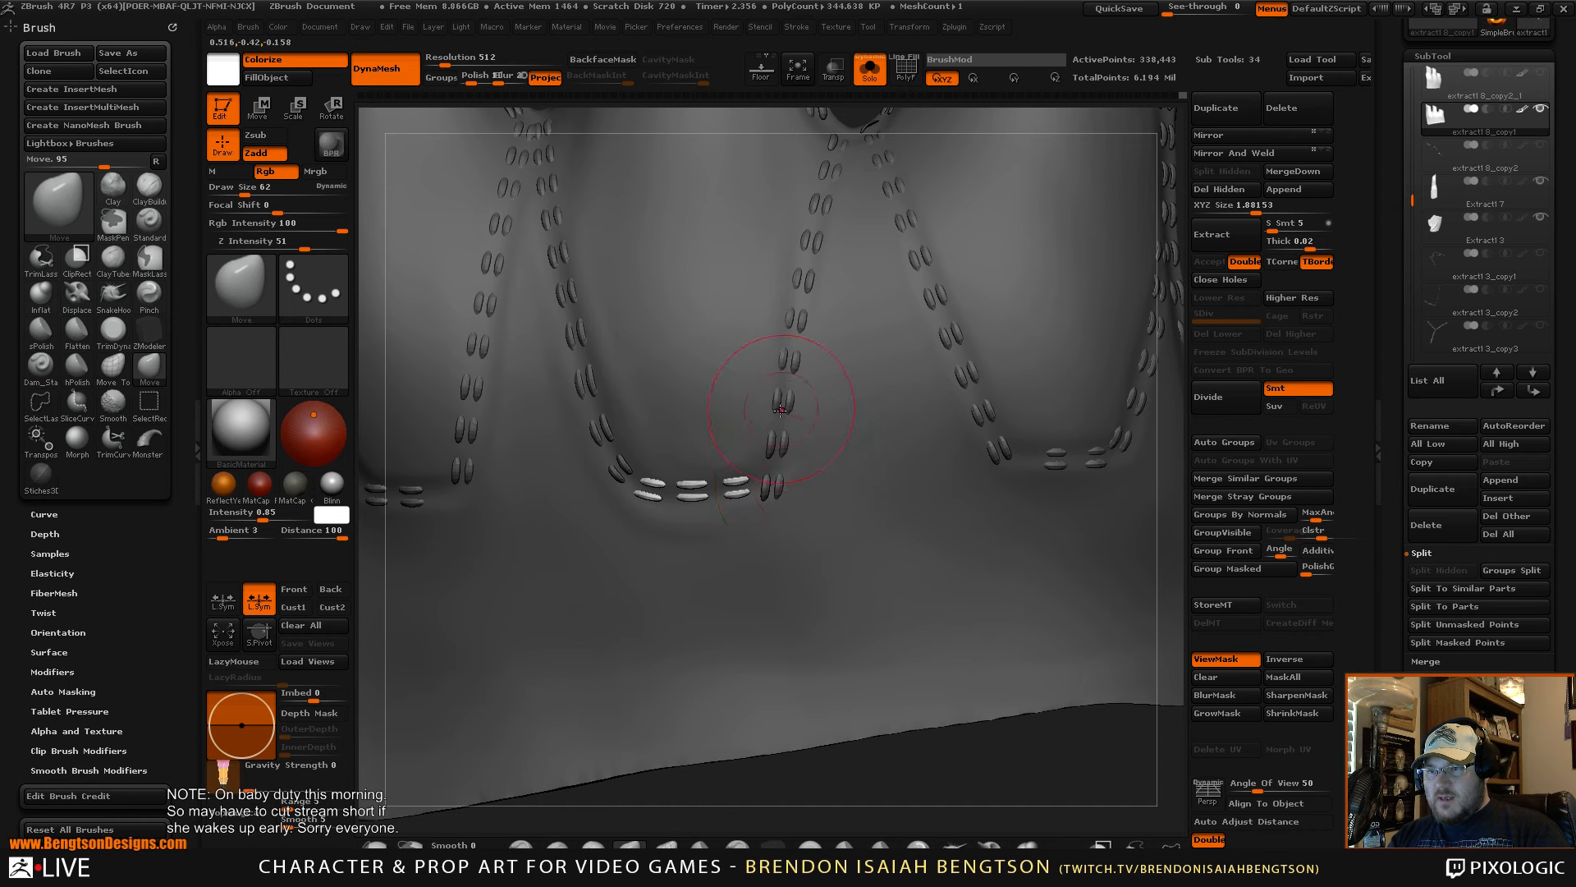
- Mask everything except the center finger's slanted stitch row nearest the shortest finger, and raise its lower end slightly with Move
key("w")
left_click_drag(785, 443, 903, 489, "ctrl")
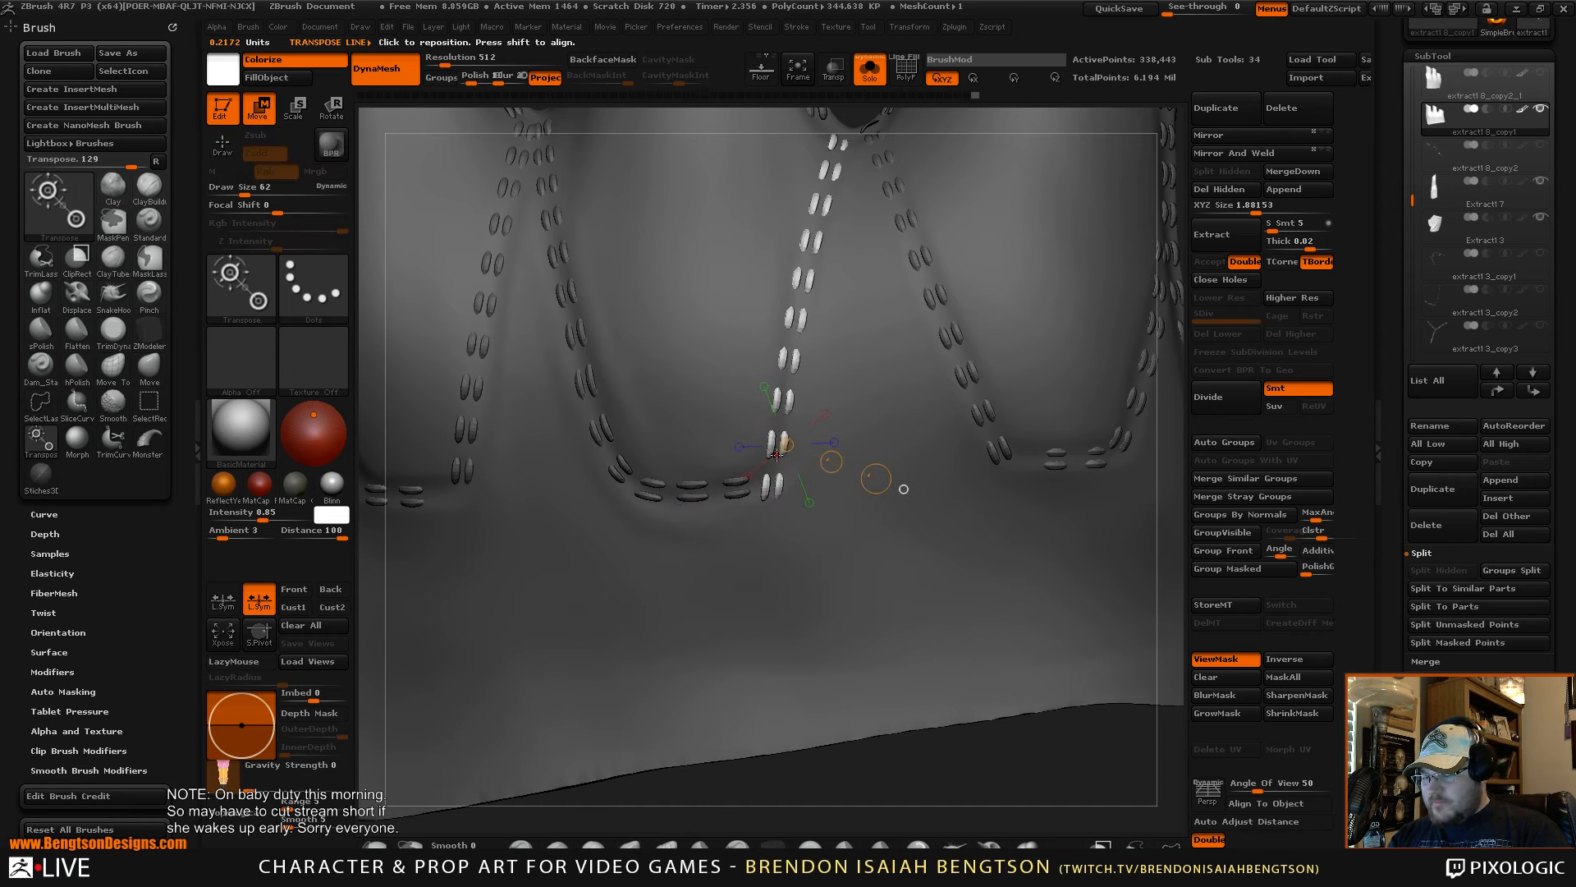
key("q")
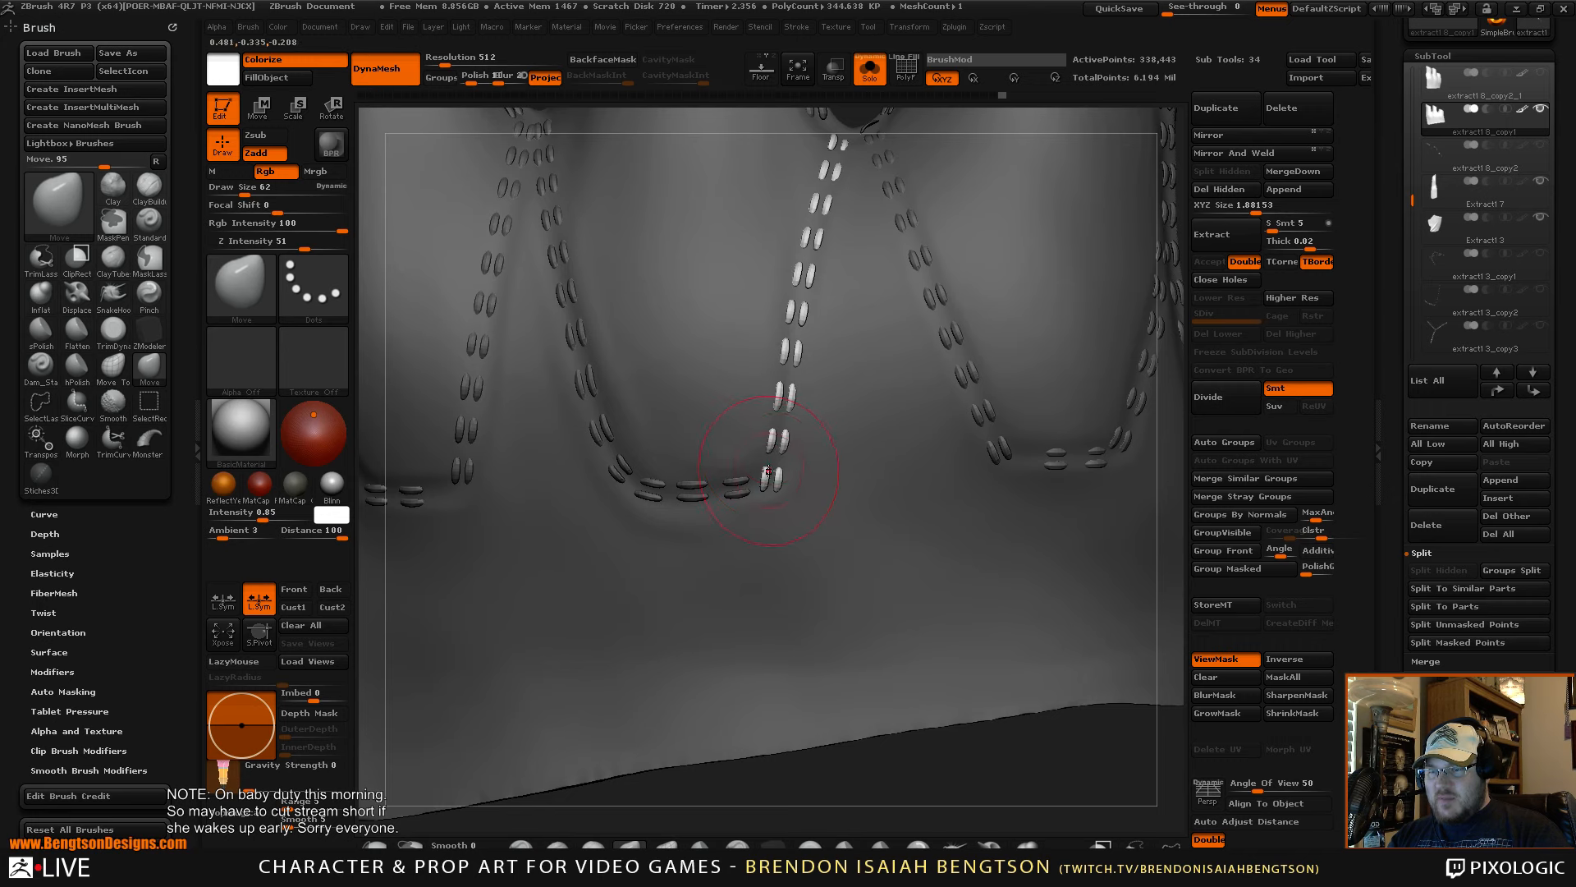
mouse_move(930, 754)
left_mouse_down()
mouse_move(962, 764)
mouse_move(949, 771)
left_mouse_up()
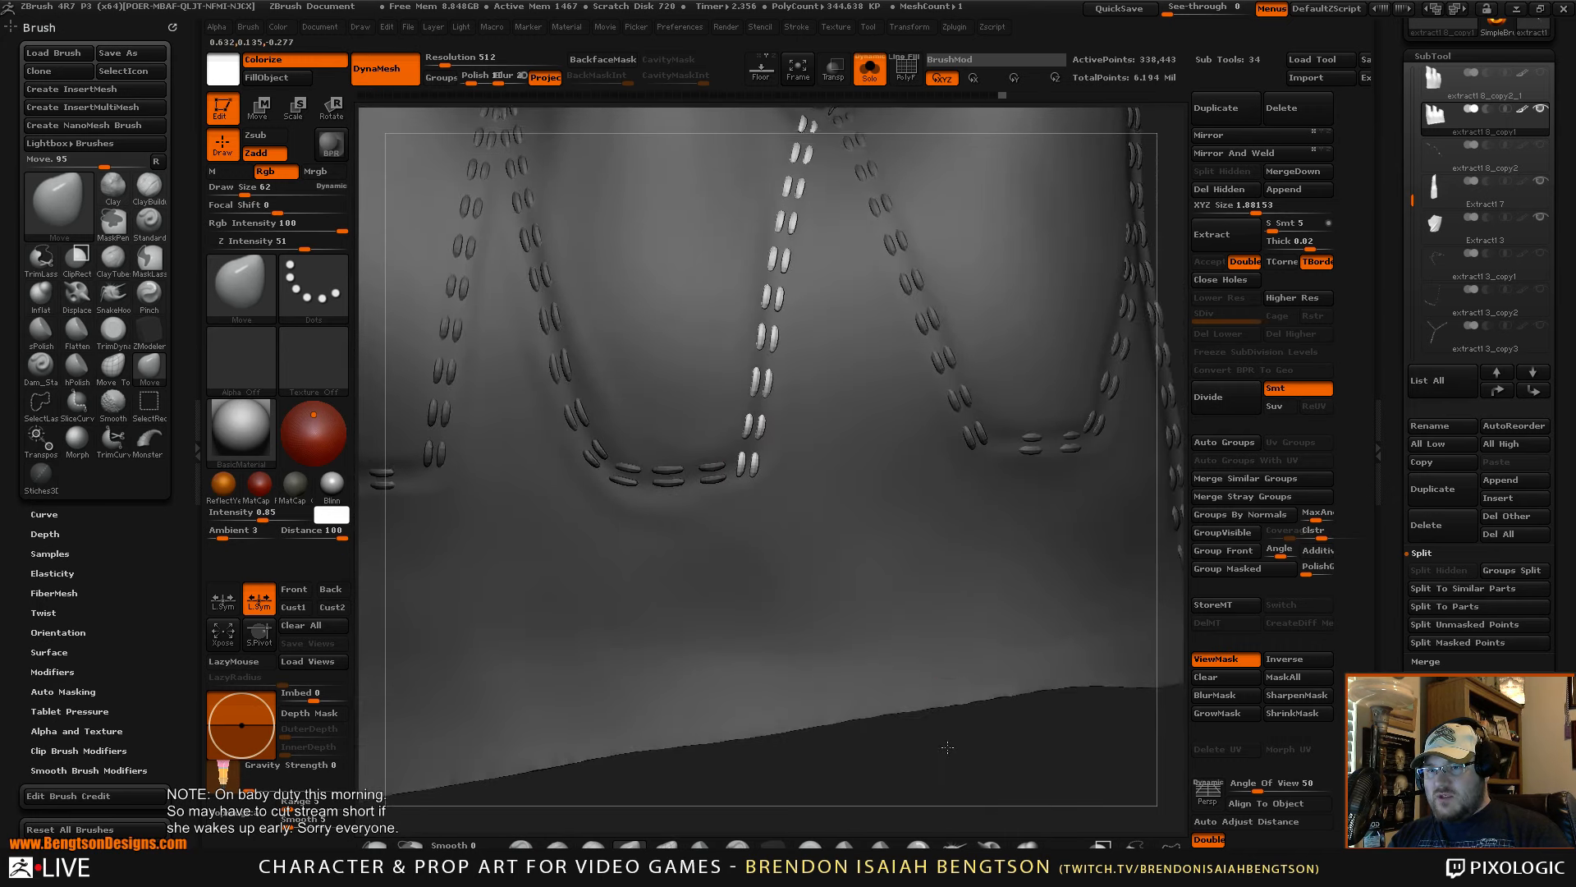
- Extend the mask over the slanted row so that only its lowest stitch pair stays unmasked
key("f")
left_click_drag(981, 530, 969, 813)
left_click_drag(961, 669, 964, 774, "alt")
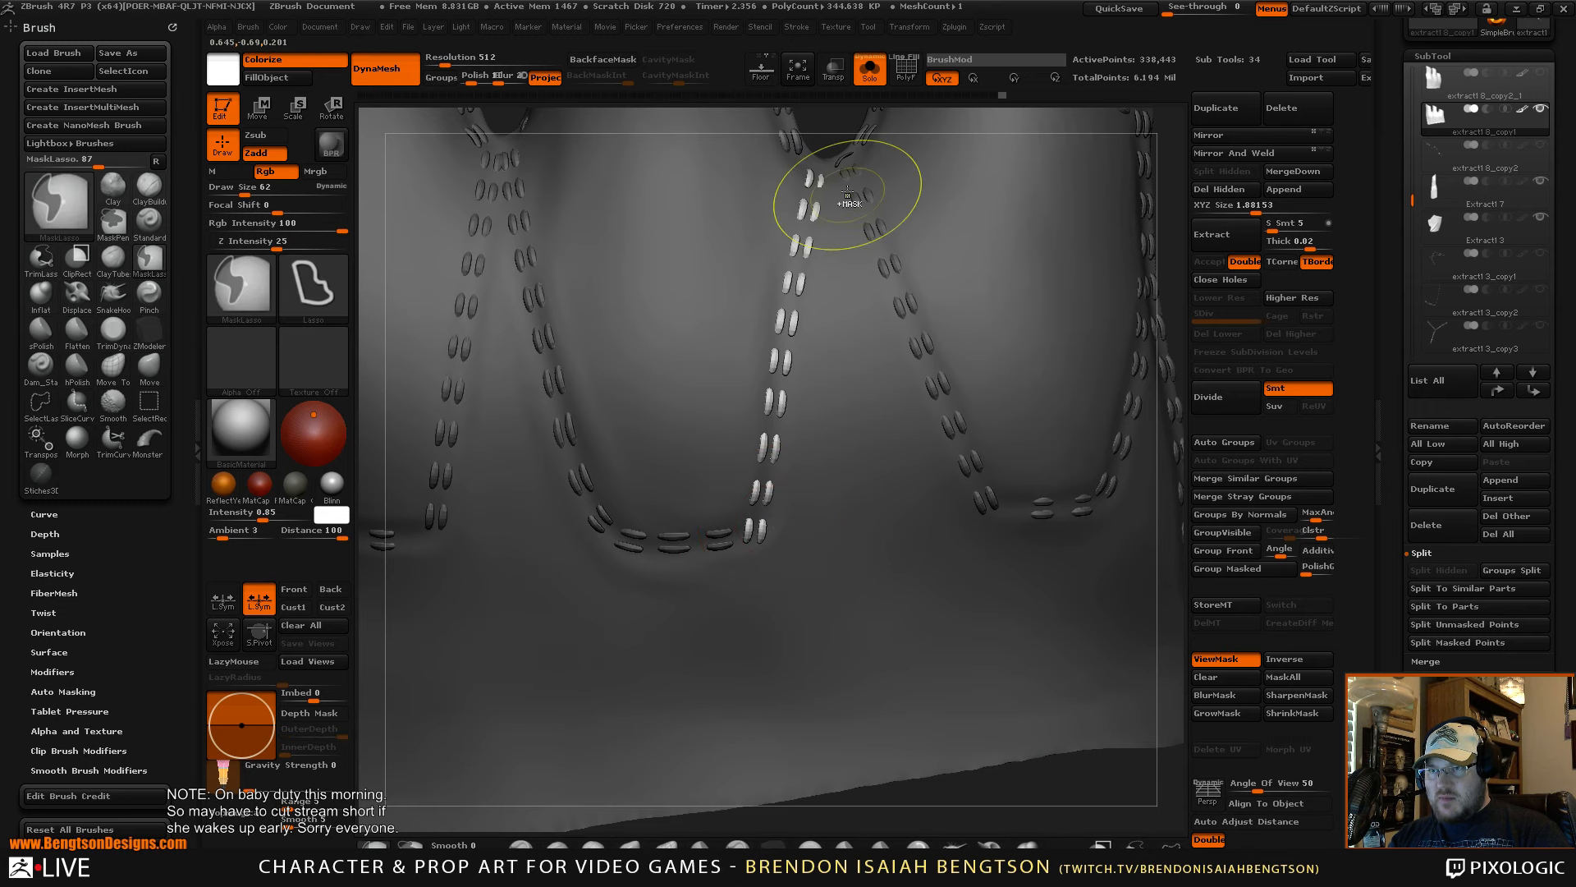
mouse_move(849, 191)
left_mouse_down("ctrl")
mouse_move(784, 144)
mouse_move(674, 460)
mouse_move(776, 263)
left_mouse_up("ctrl")
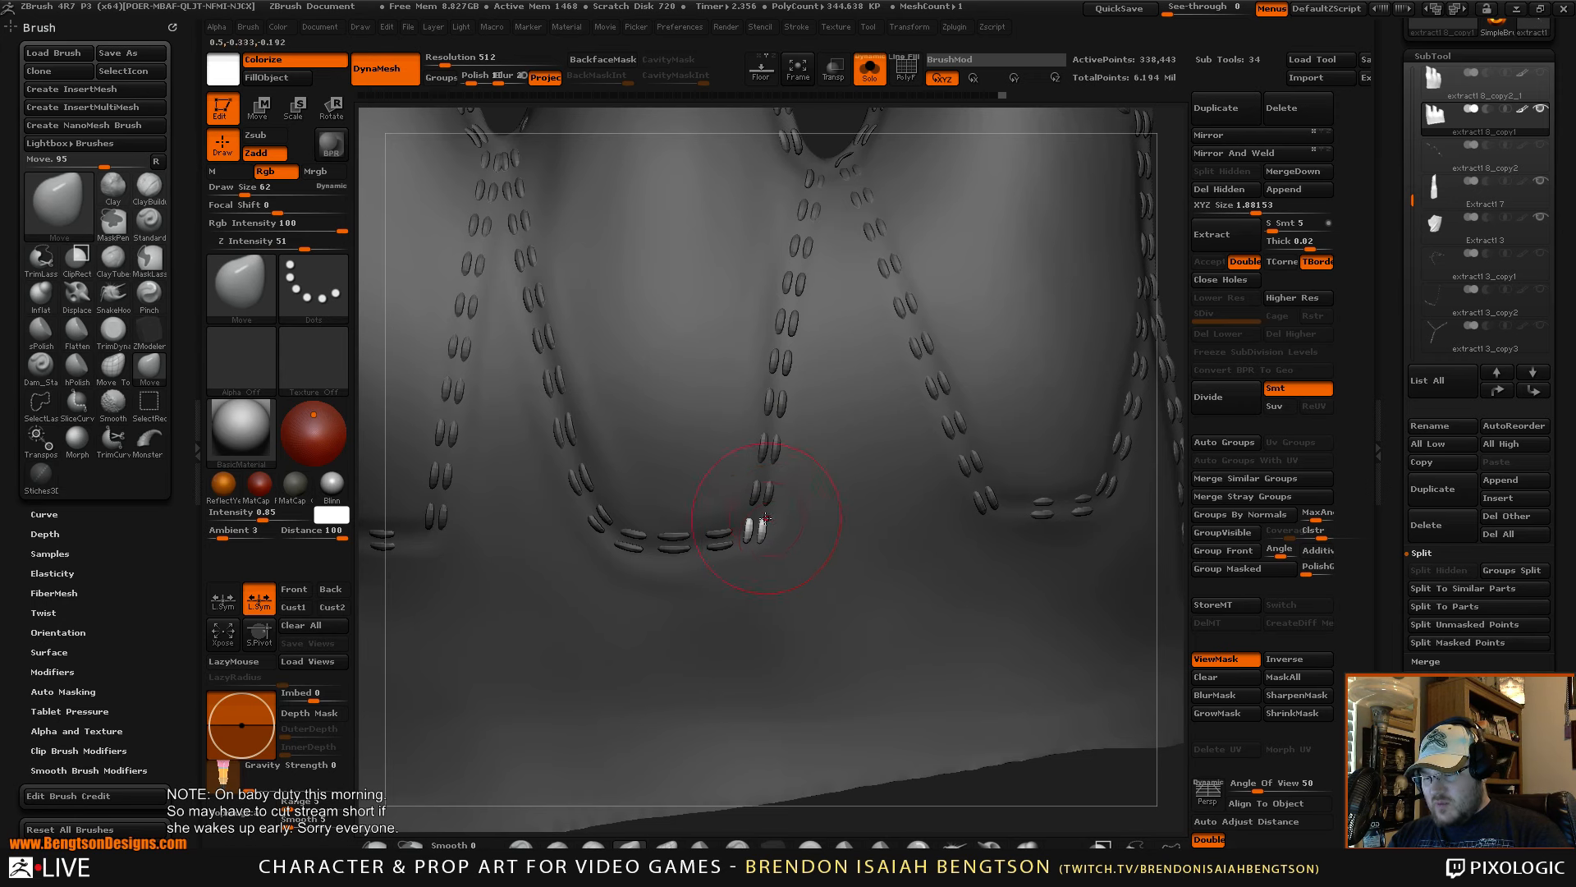
- Rotate and reposition the lowest stitch pair with Transpose to round the corner into the horizontal row, and return to the Move brush
key("w")
left_click_drag(749, 532, 834, 493)
key("r")
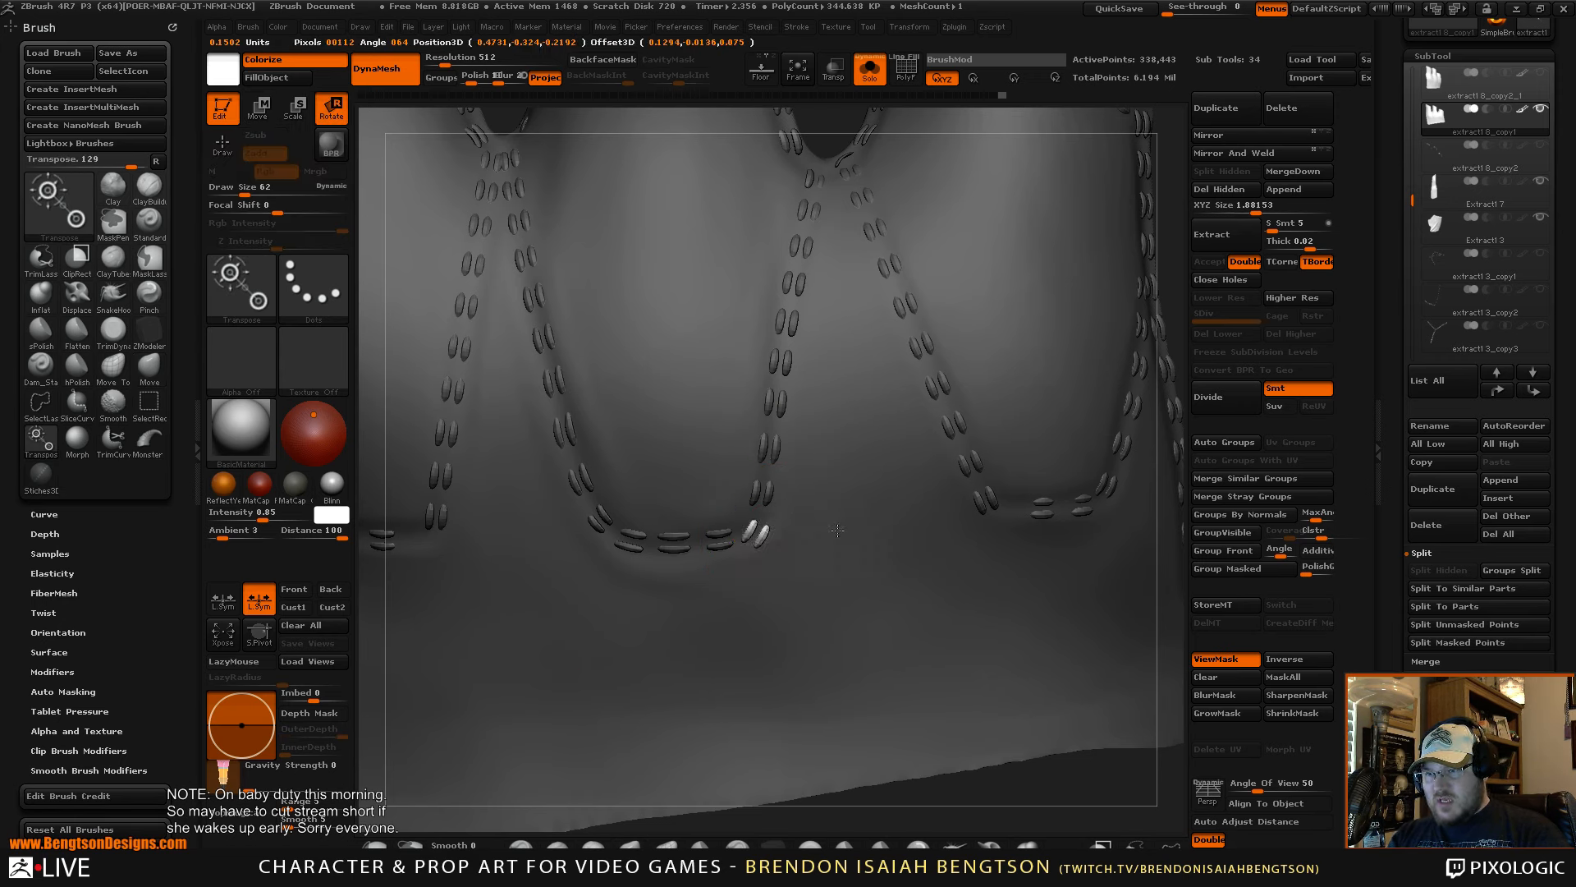
key("w")
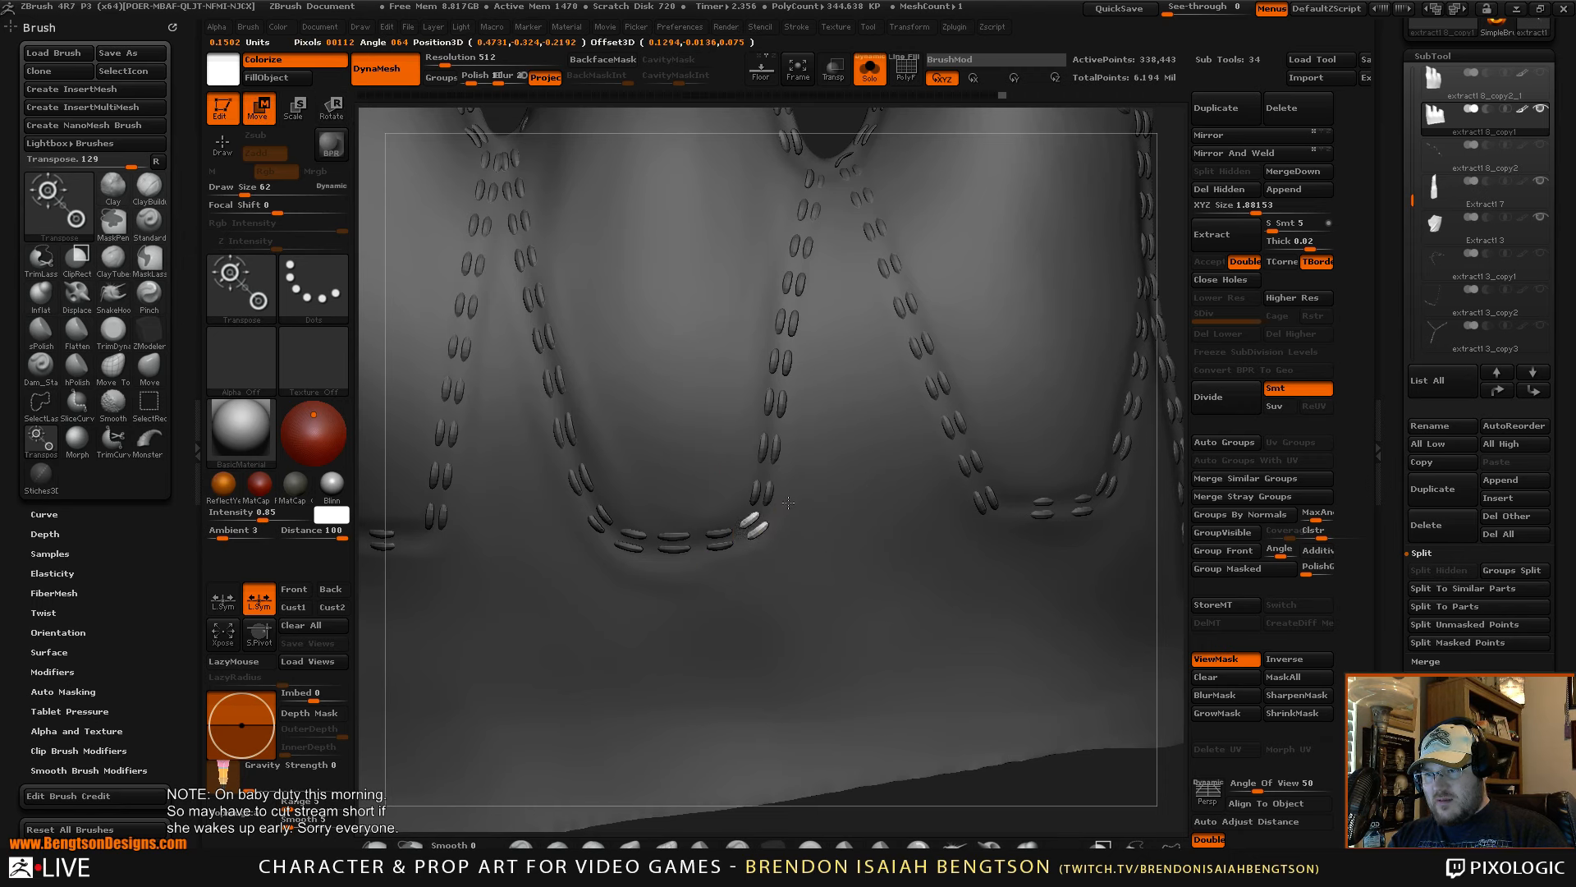
key("r")
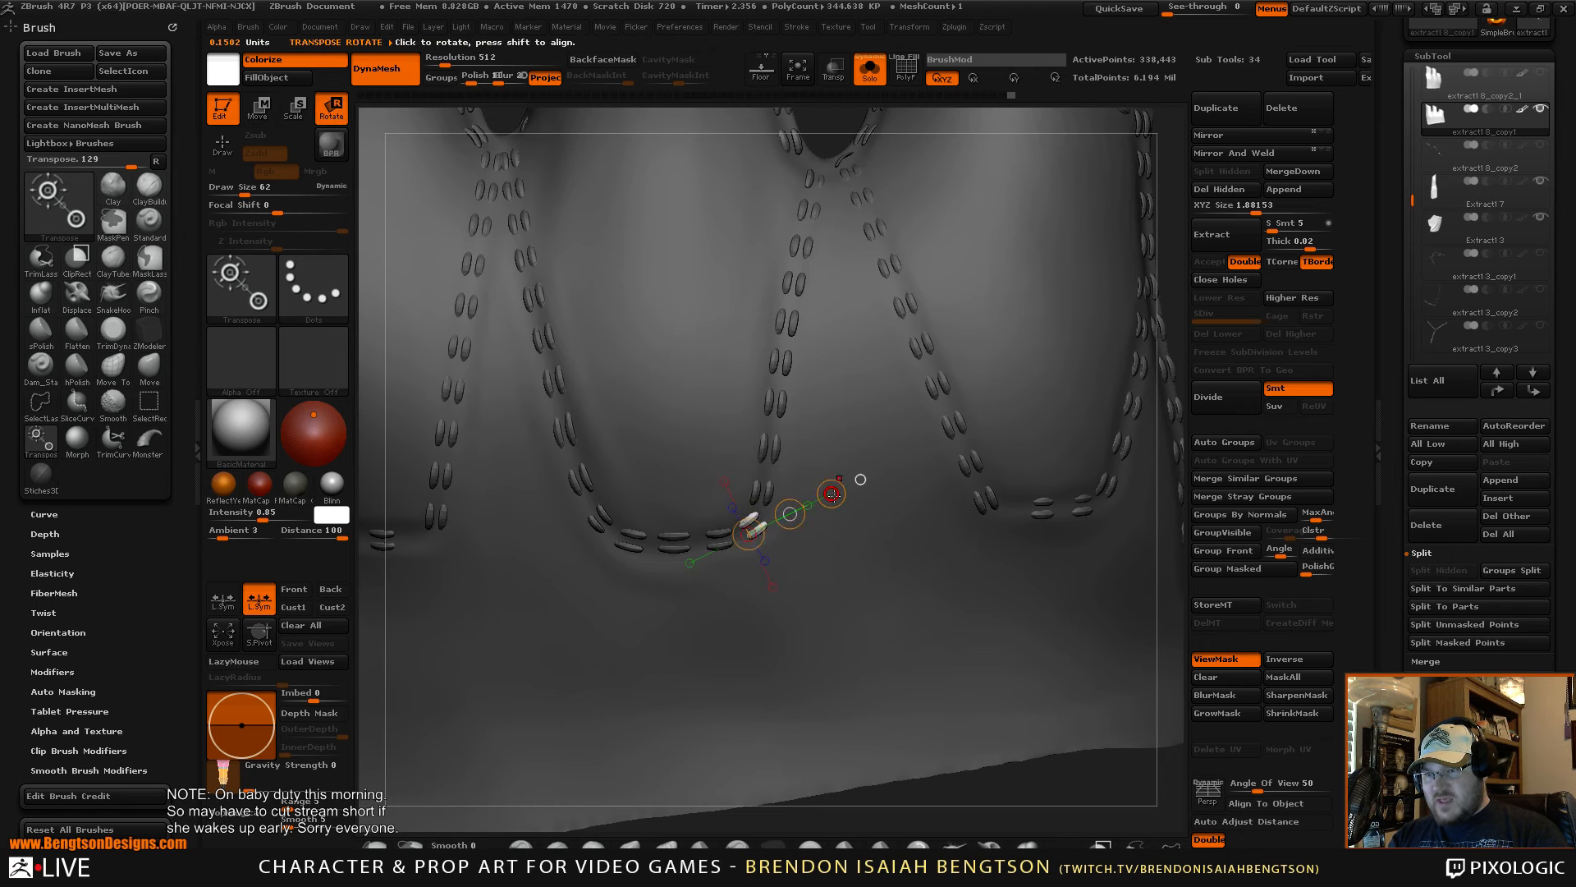
left_click_drag(832, 493, 824, 480)
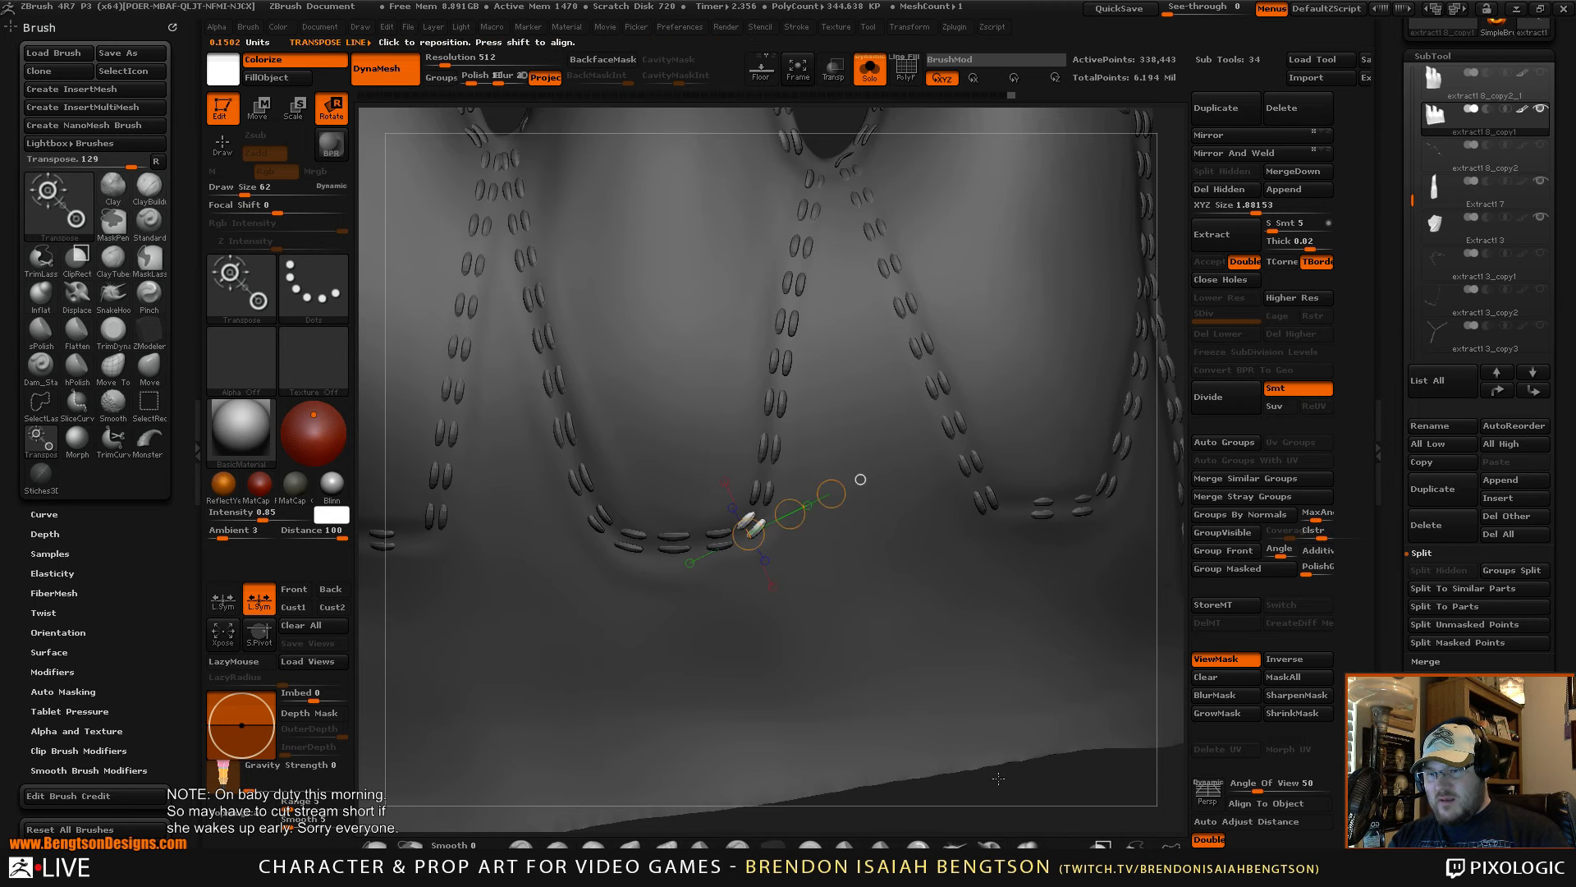
left_click_drag(998, 778, 990, 686)
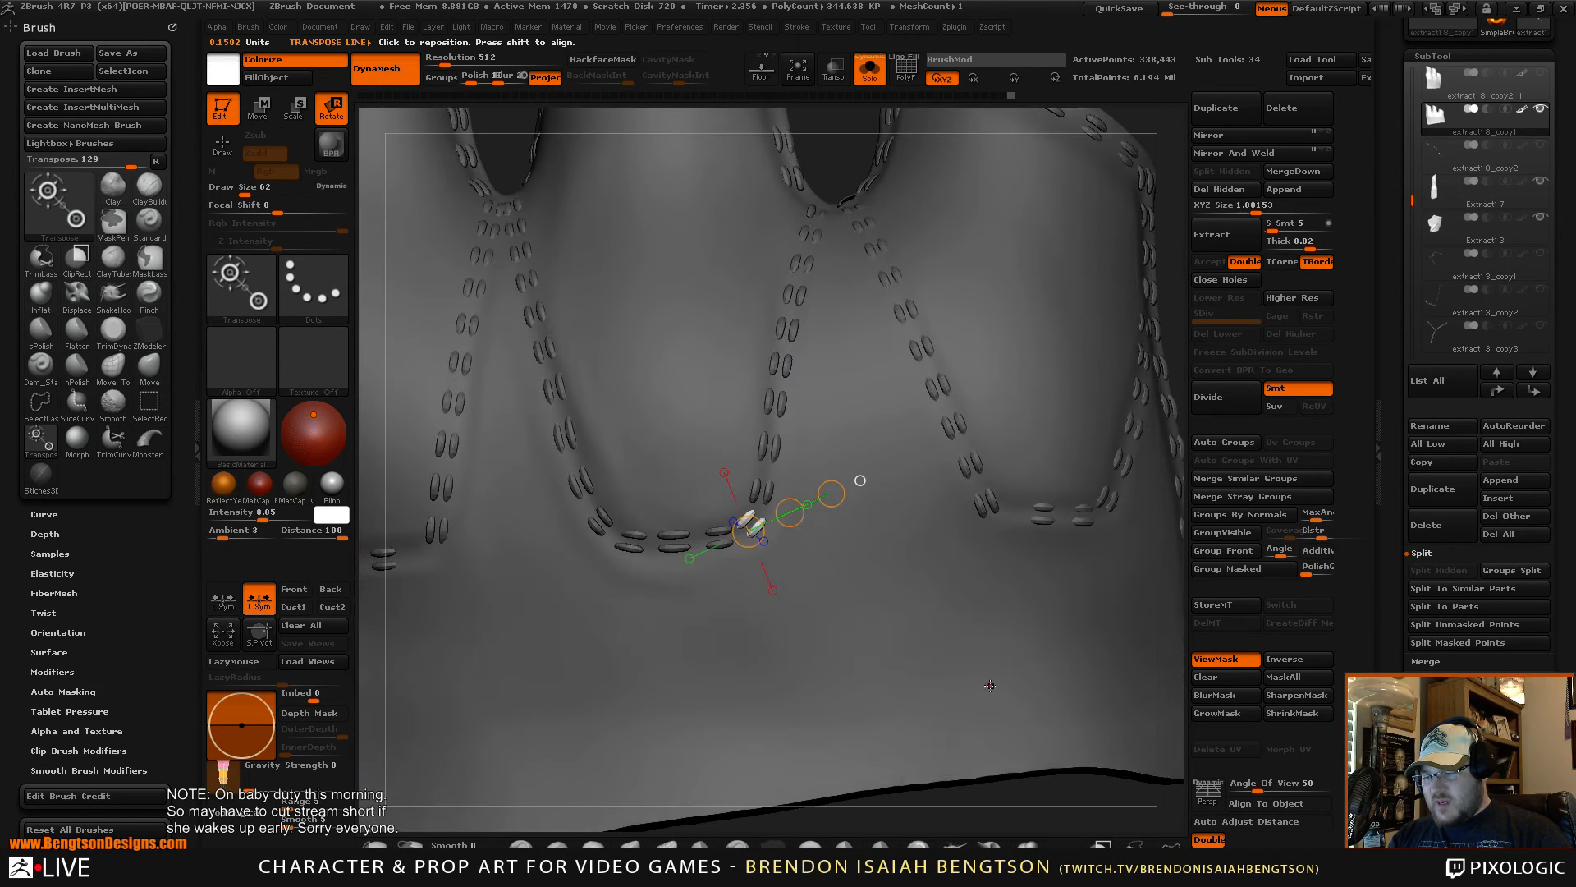
key("q")
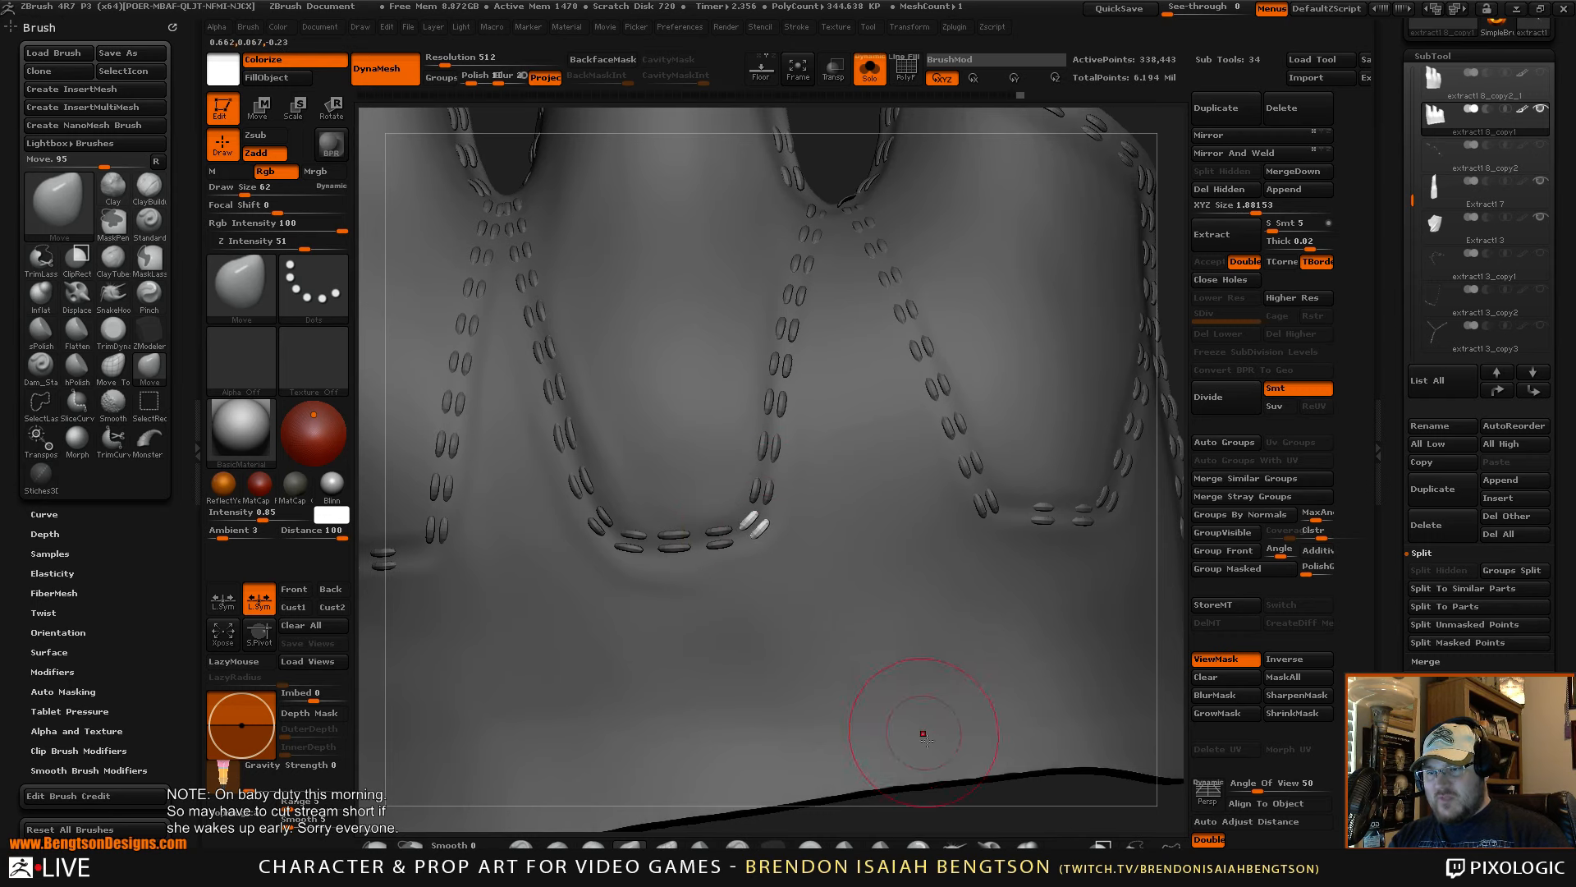
- Clear the mask, turn off Solo, and inspect the glove's stitching on the full hand from several angles
key("f")
left_click_drag(1085, 646, 1033, 689)
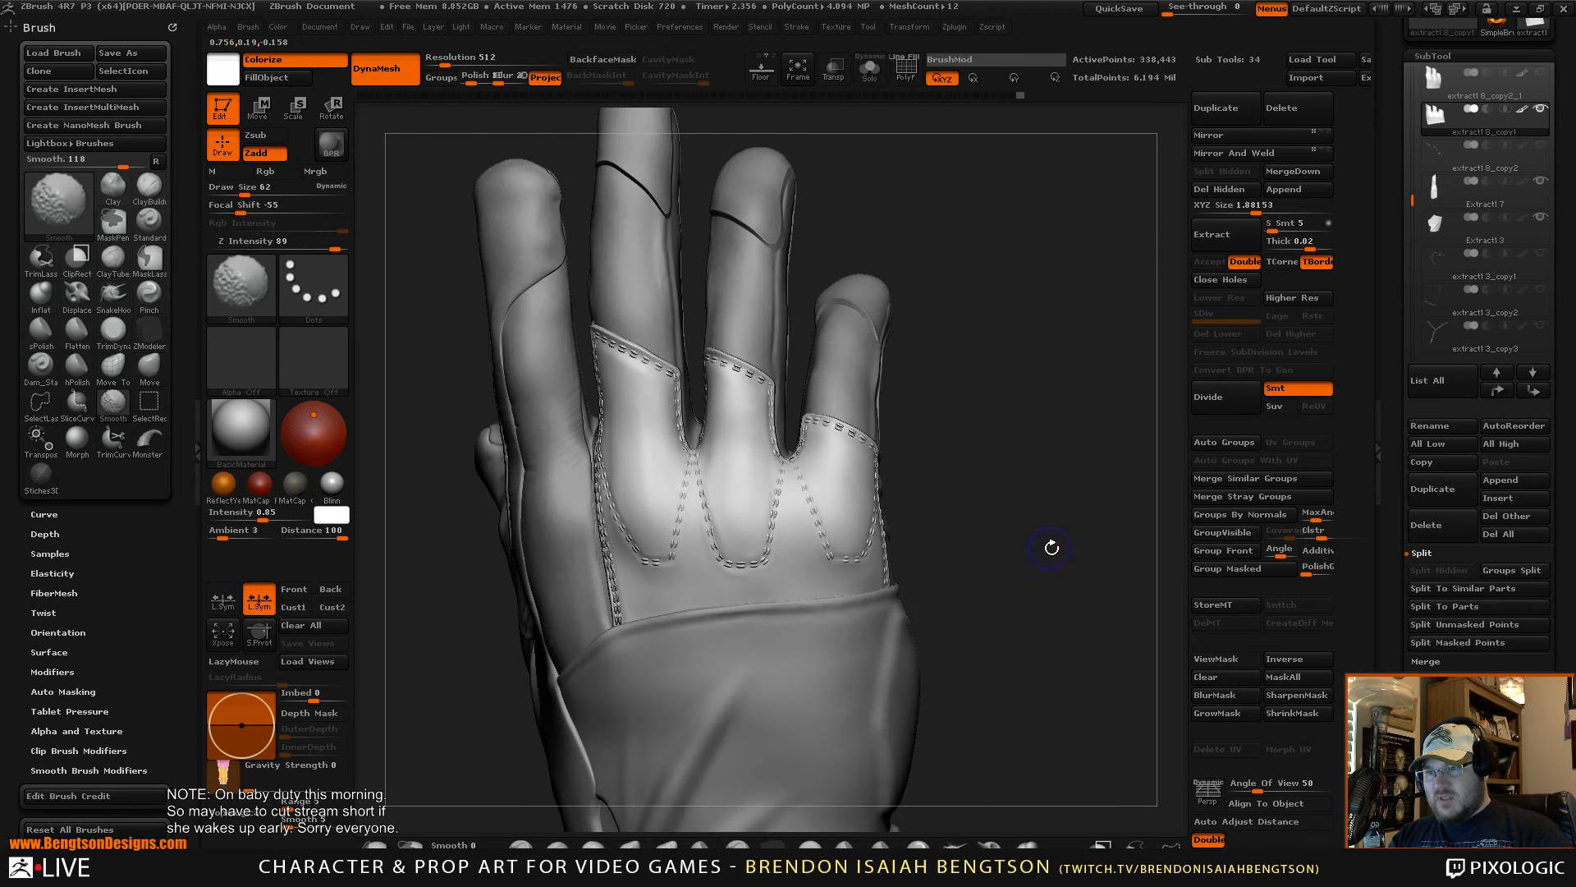
left_click_drag(1059, 571, 1058, 697, "alt")
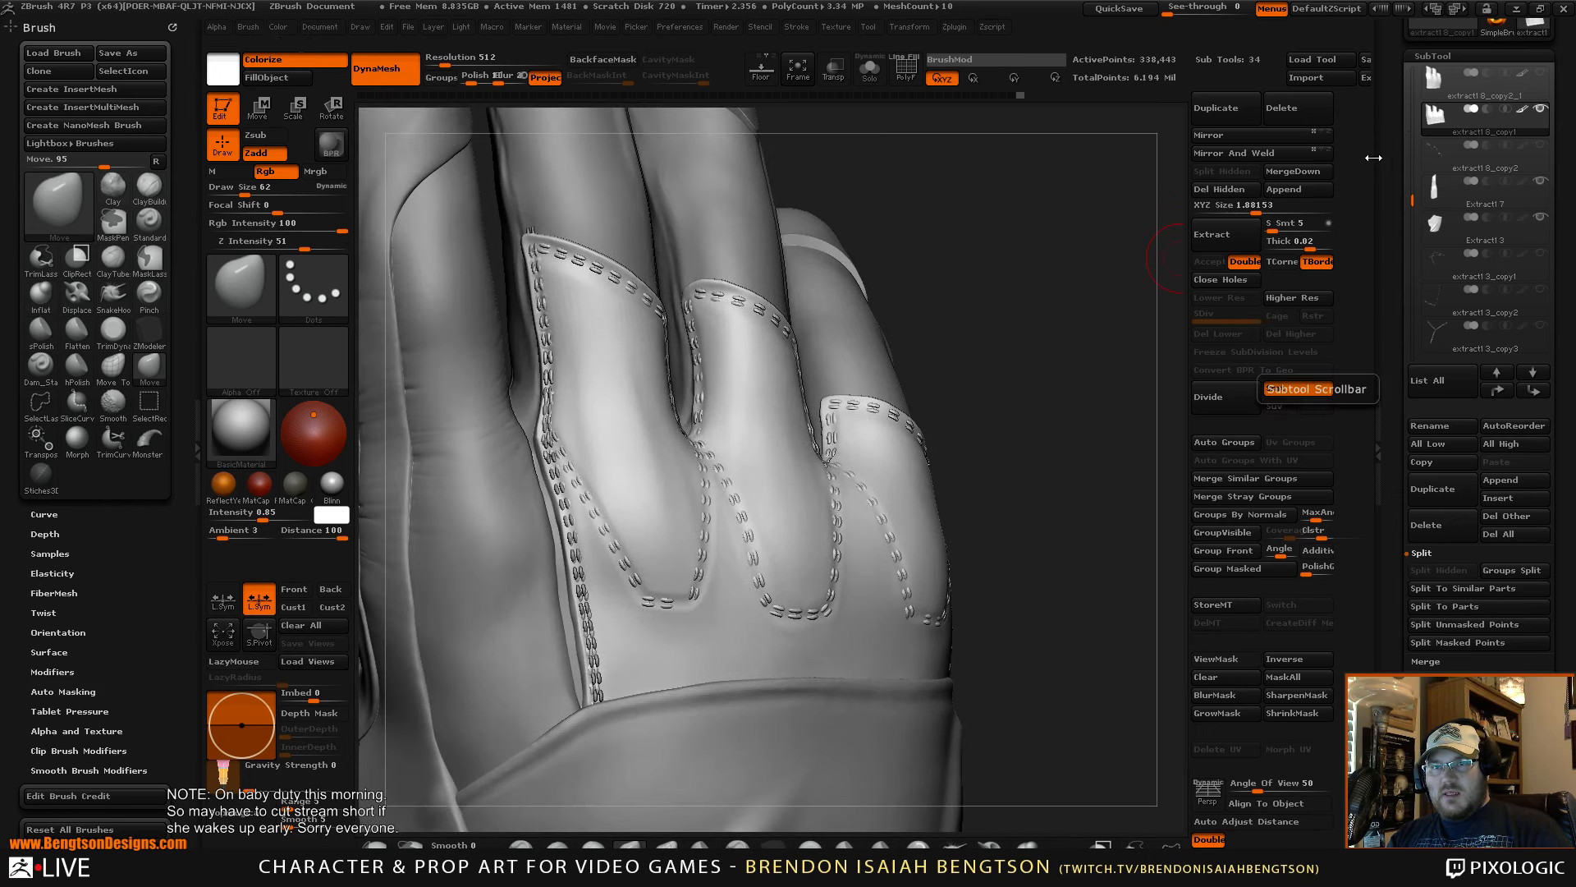
mouse_move(1069, 430)
left_mouse_down()
mouse_move(1097, 441)
mouse_move(1079, 449)
mouse_move(1076, 430)
left_mouse_up()
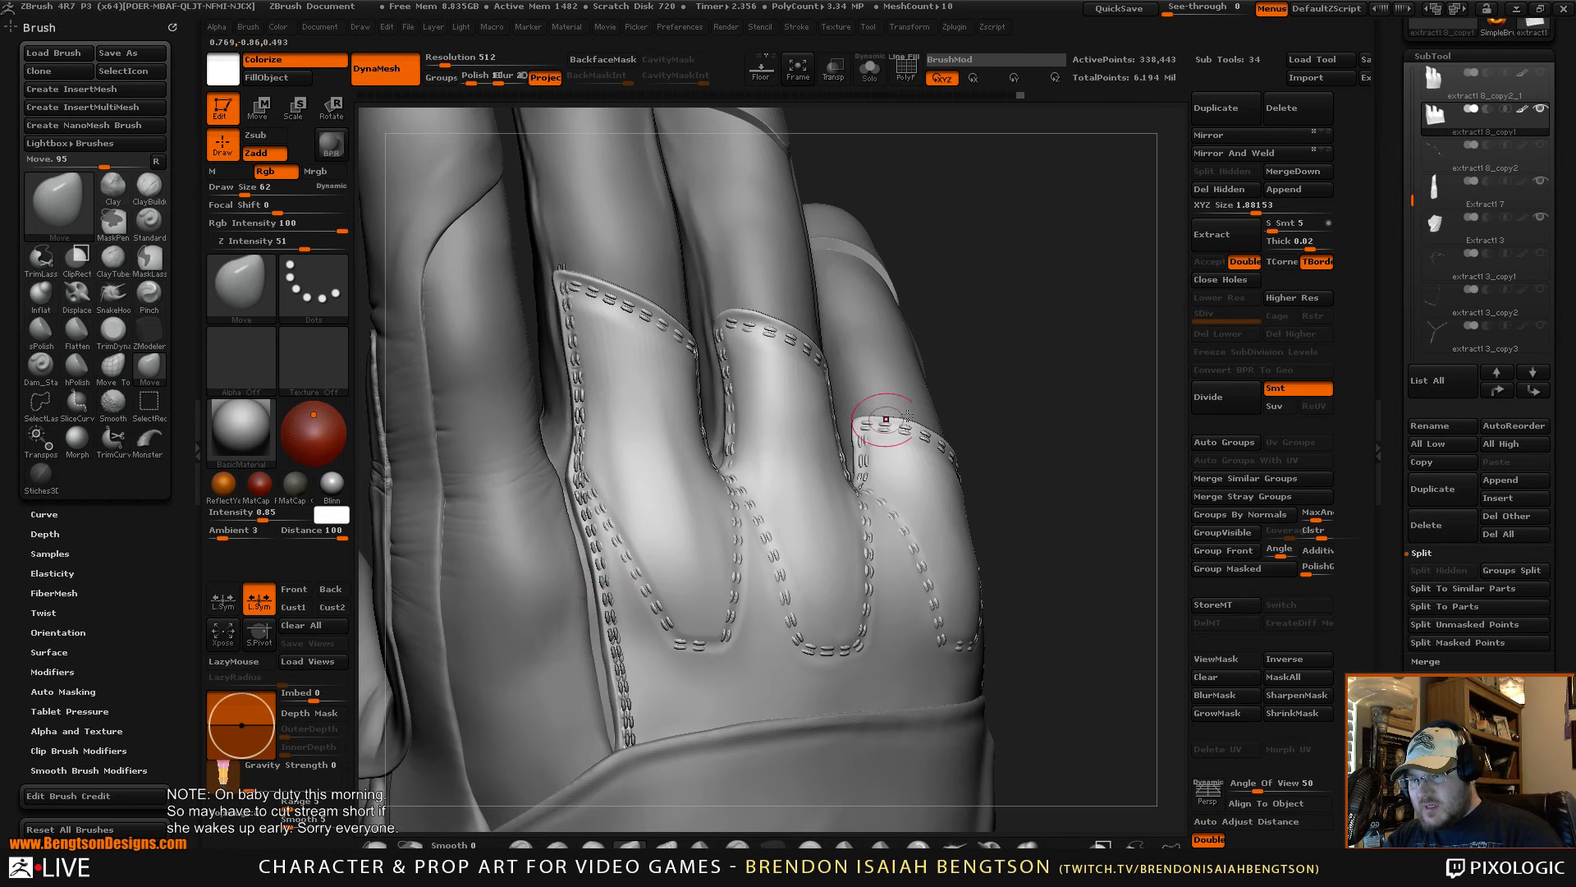
left_click_drag(1064, 270, 1074, 259)
- Select the extract18_copy2 stitch subtool, check it in Solo, and delete it
left_click(1427, 162)
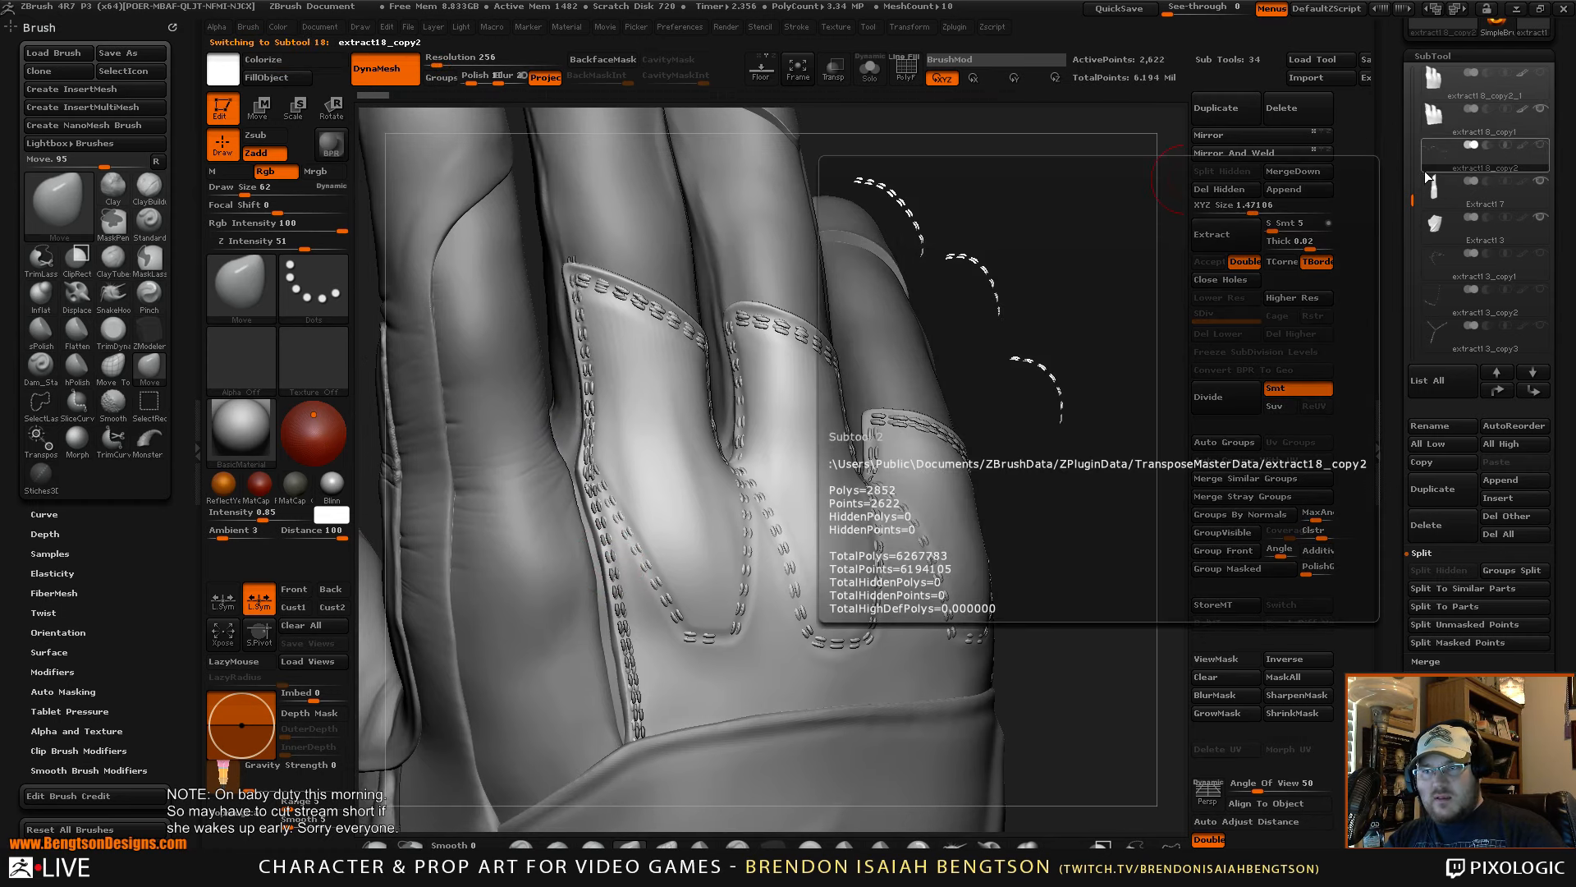
key("alt+s")
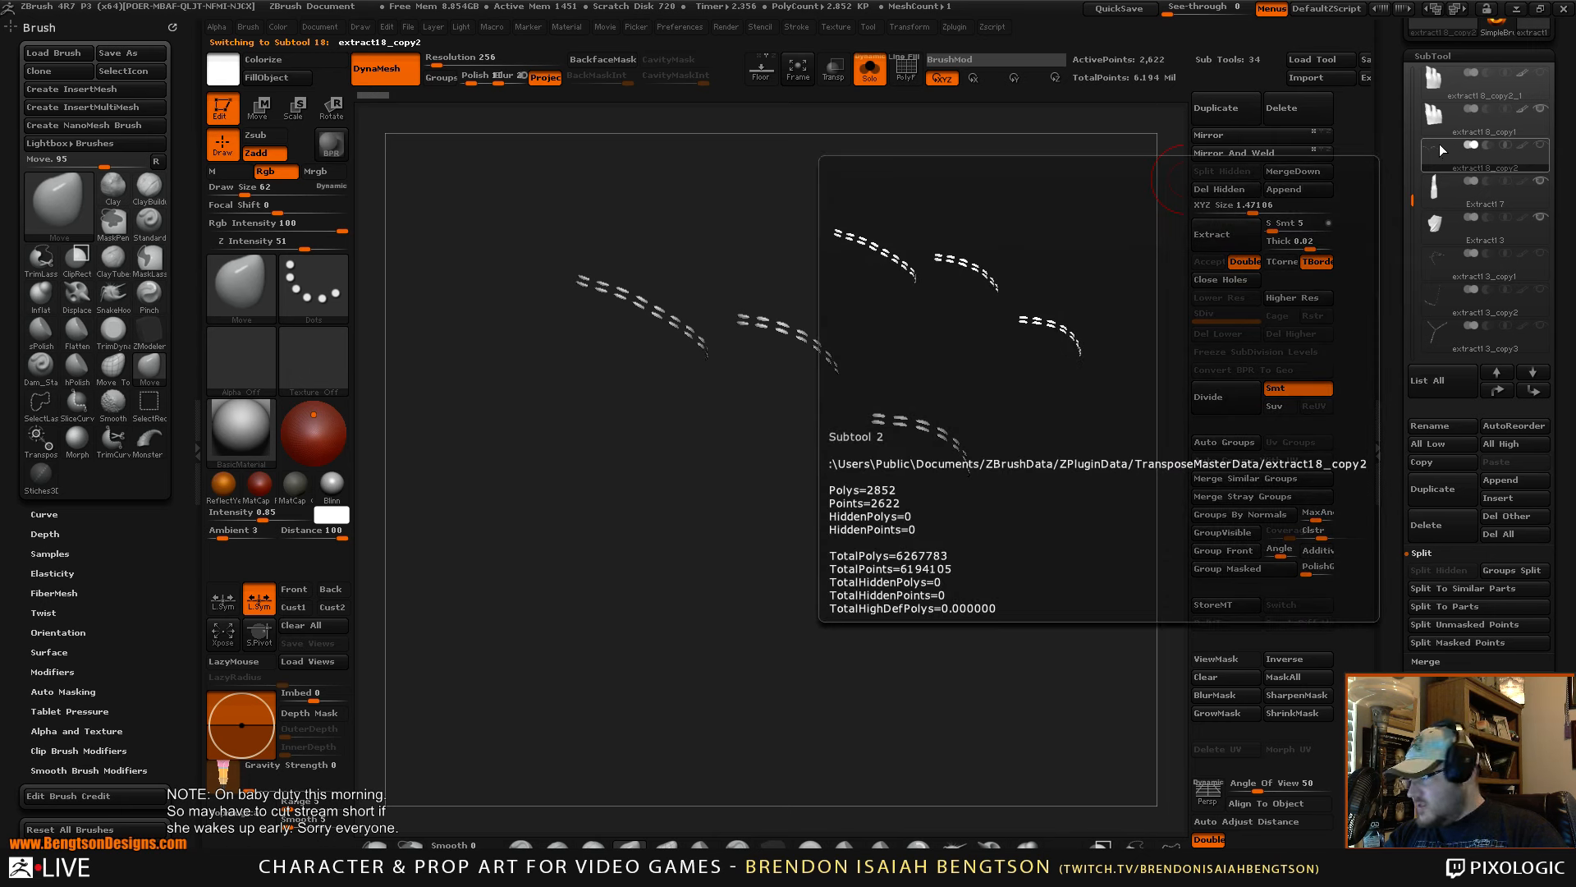
key("alt+s")
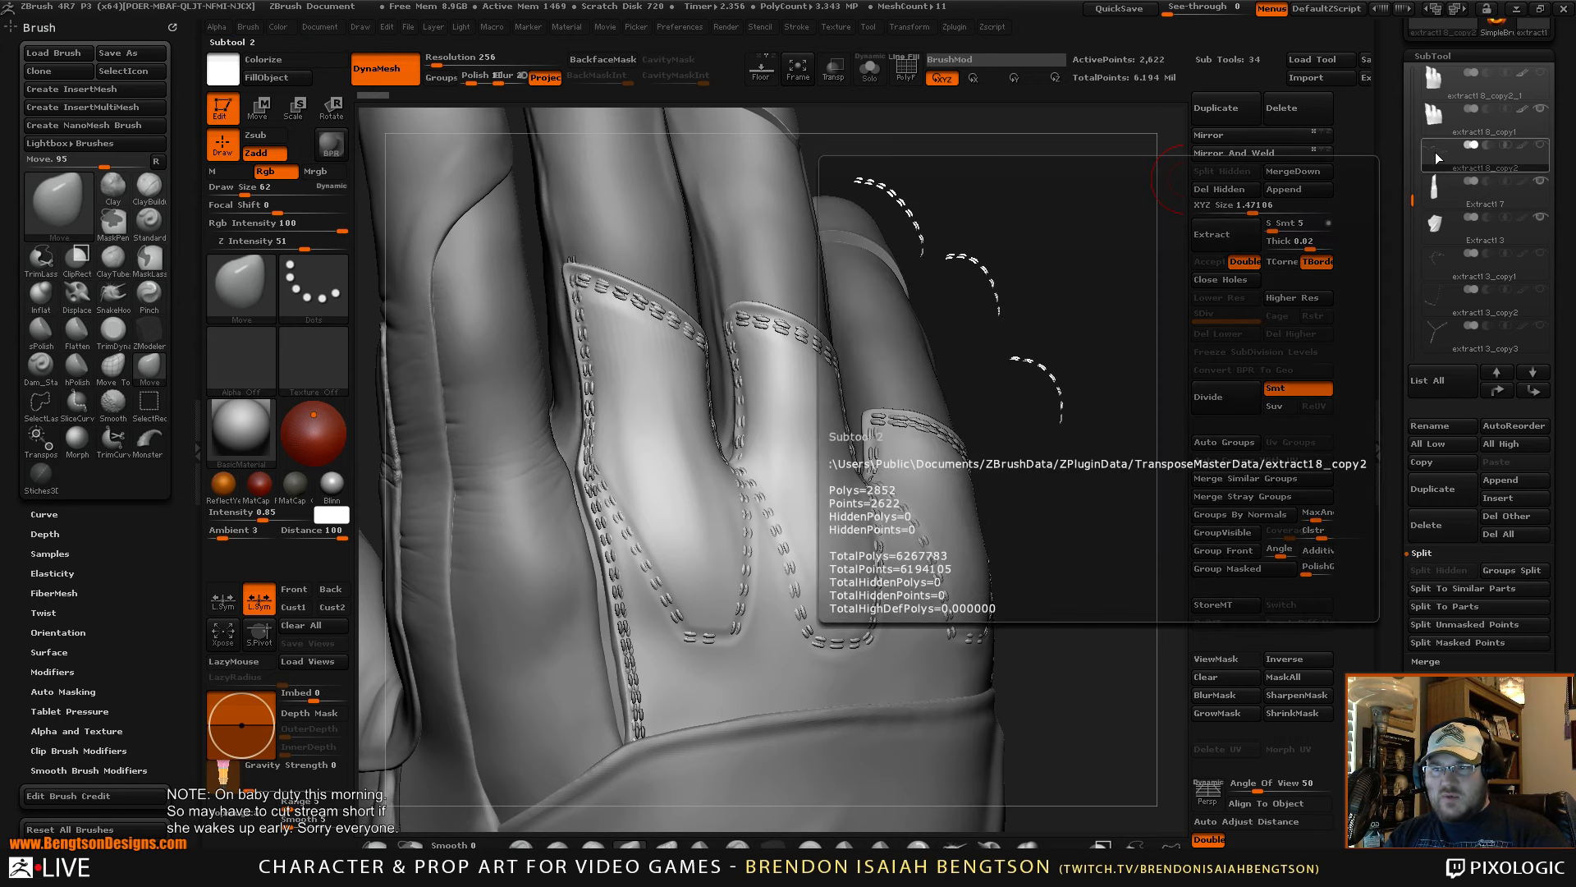
left_click(1426, 525)
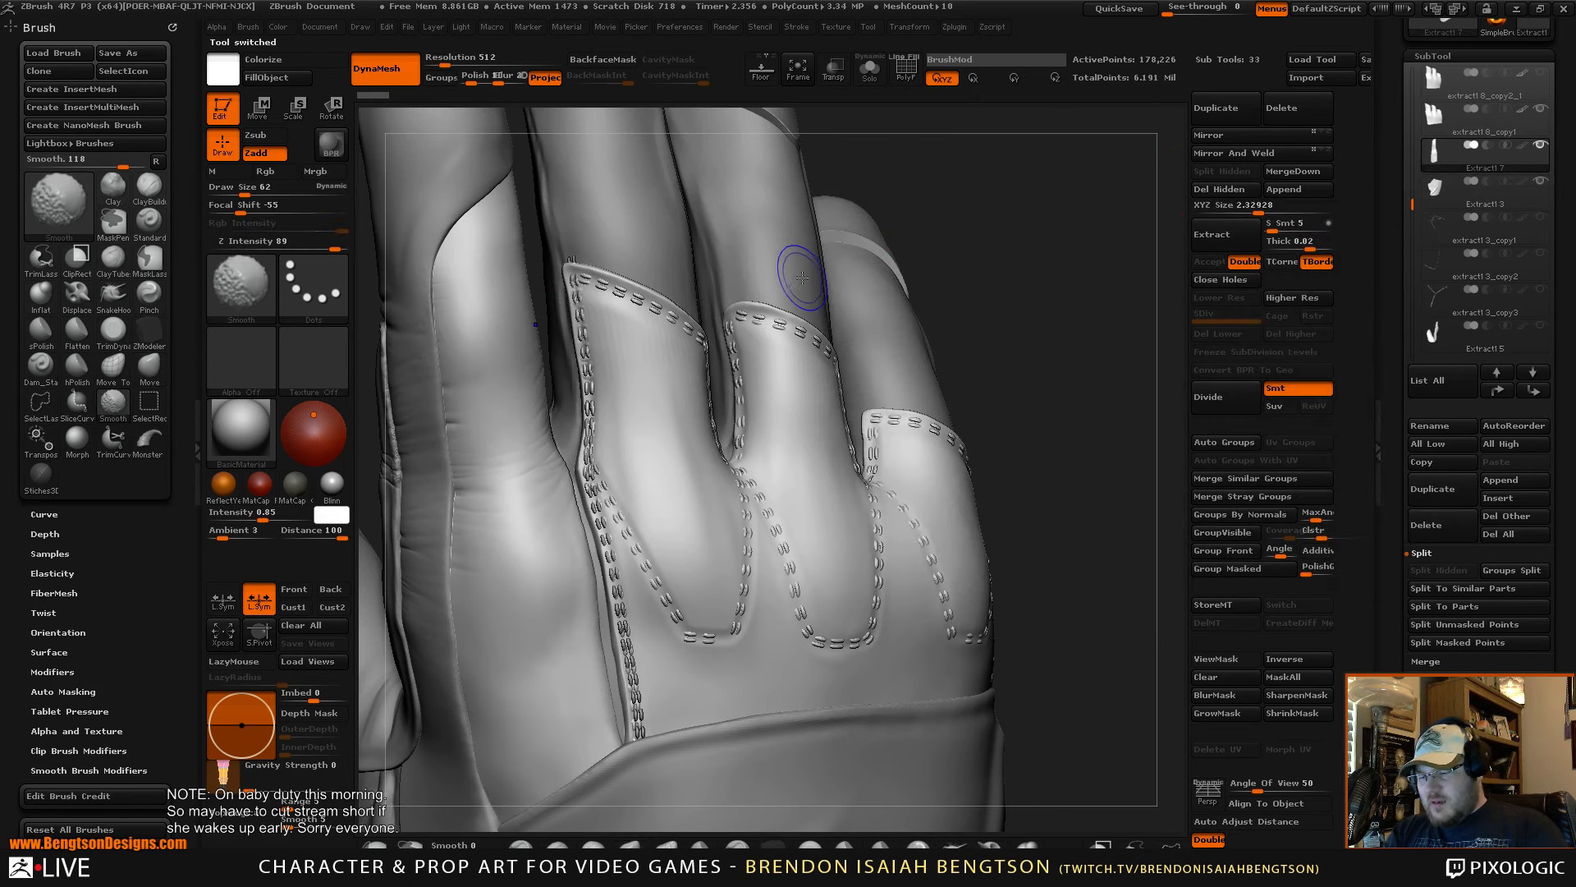
- Show the polygroup wireframe, select the long vertical stitch row along the glove seam, and move its Extract14 subtool to the end of the list
key("shift+f")
left_click(572, 261, "alt")
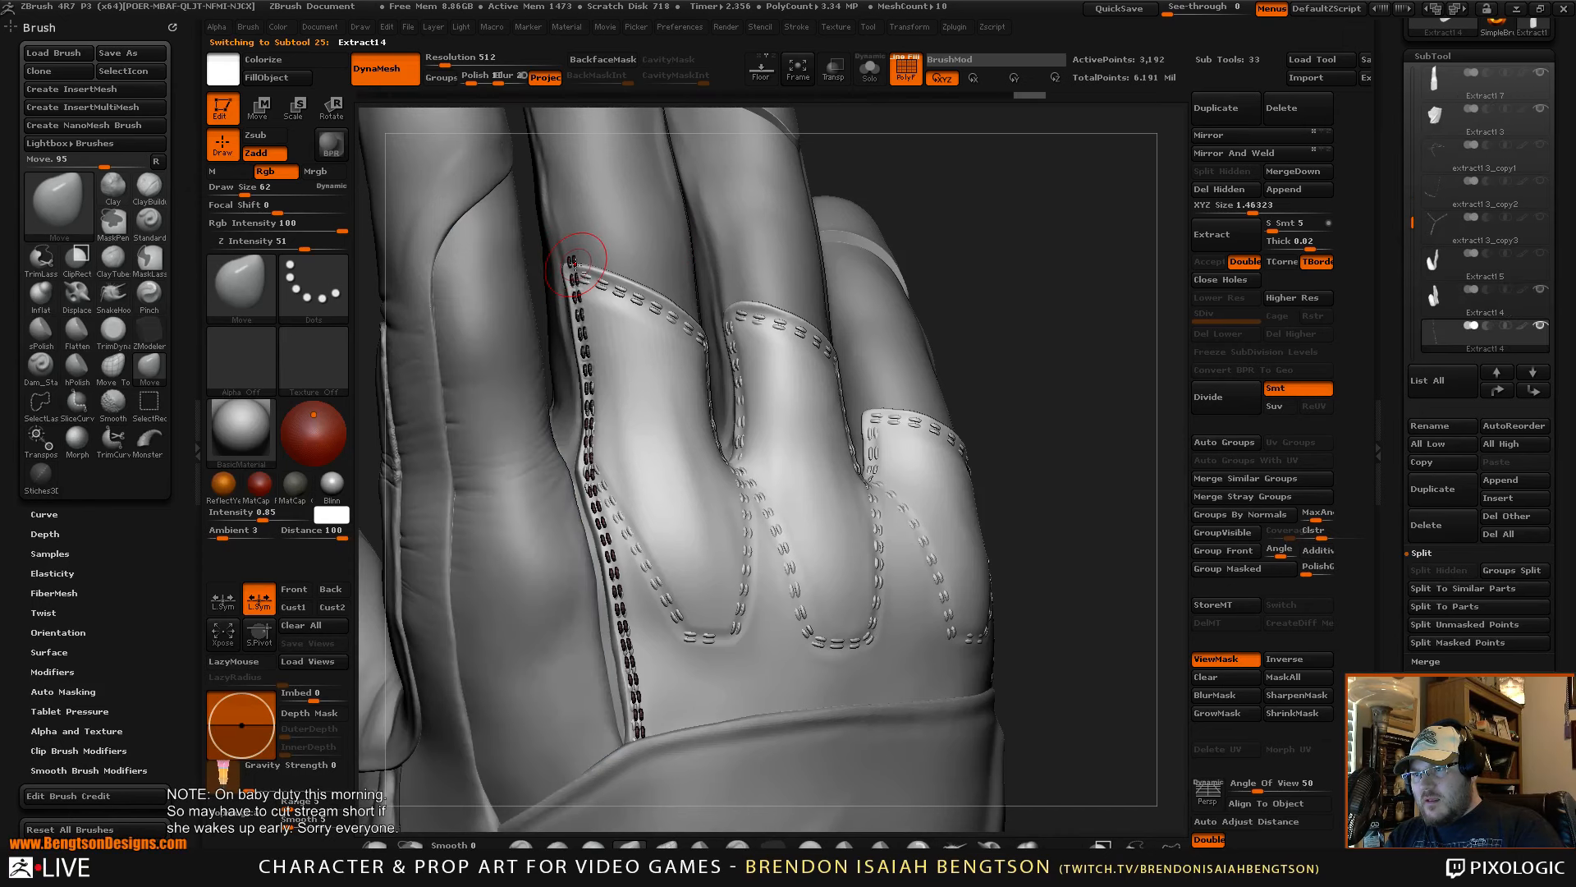
mouse_move(1084, 282)
left_mouse_down()
mouse_move(1083, 413)
mouse_move(1085, 345)
mouse_move(1070, 365)
left_mouse_up()
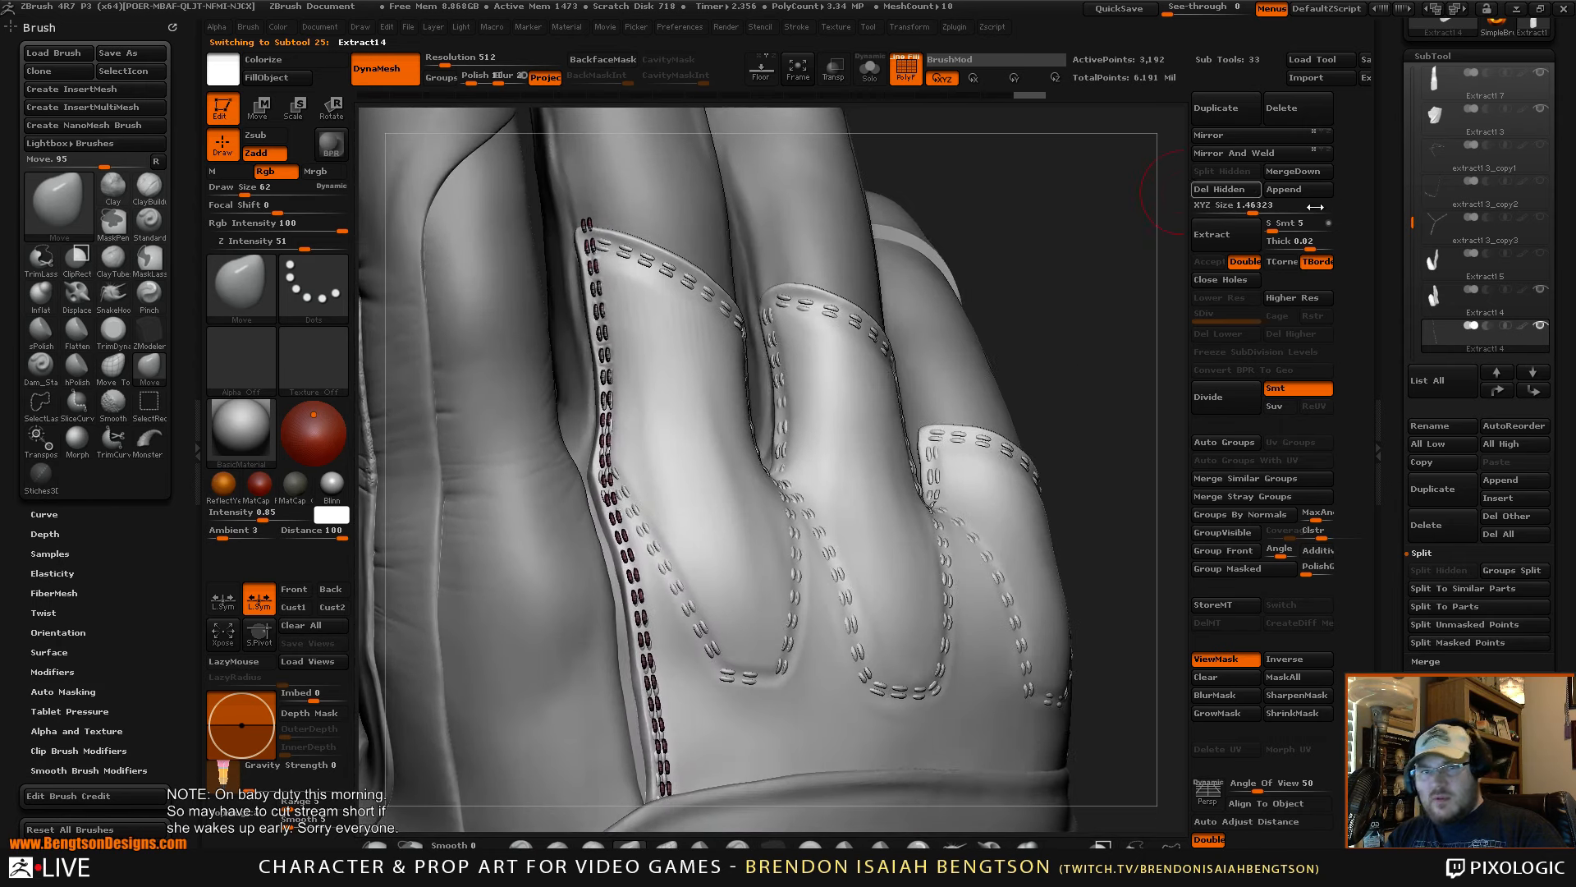
left_click(1498, 390, "shift")
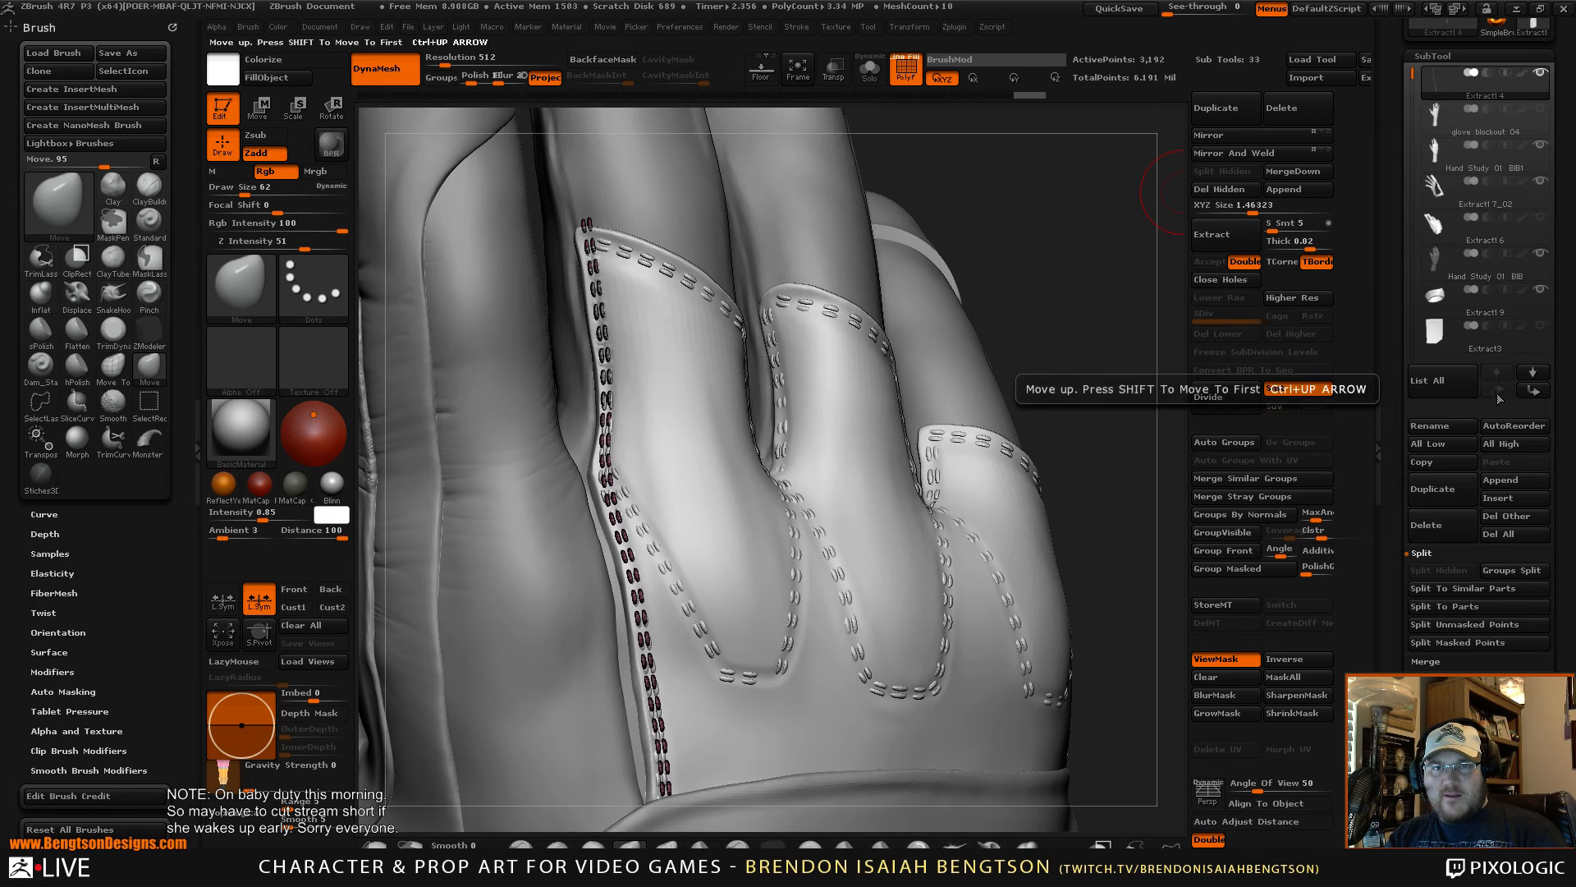
mouse_move(1490, 325)
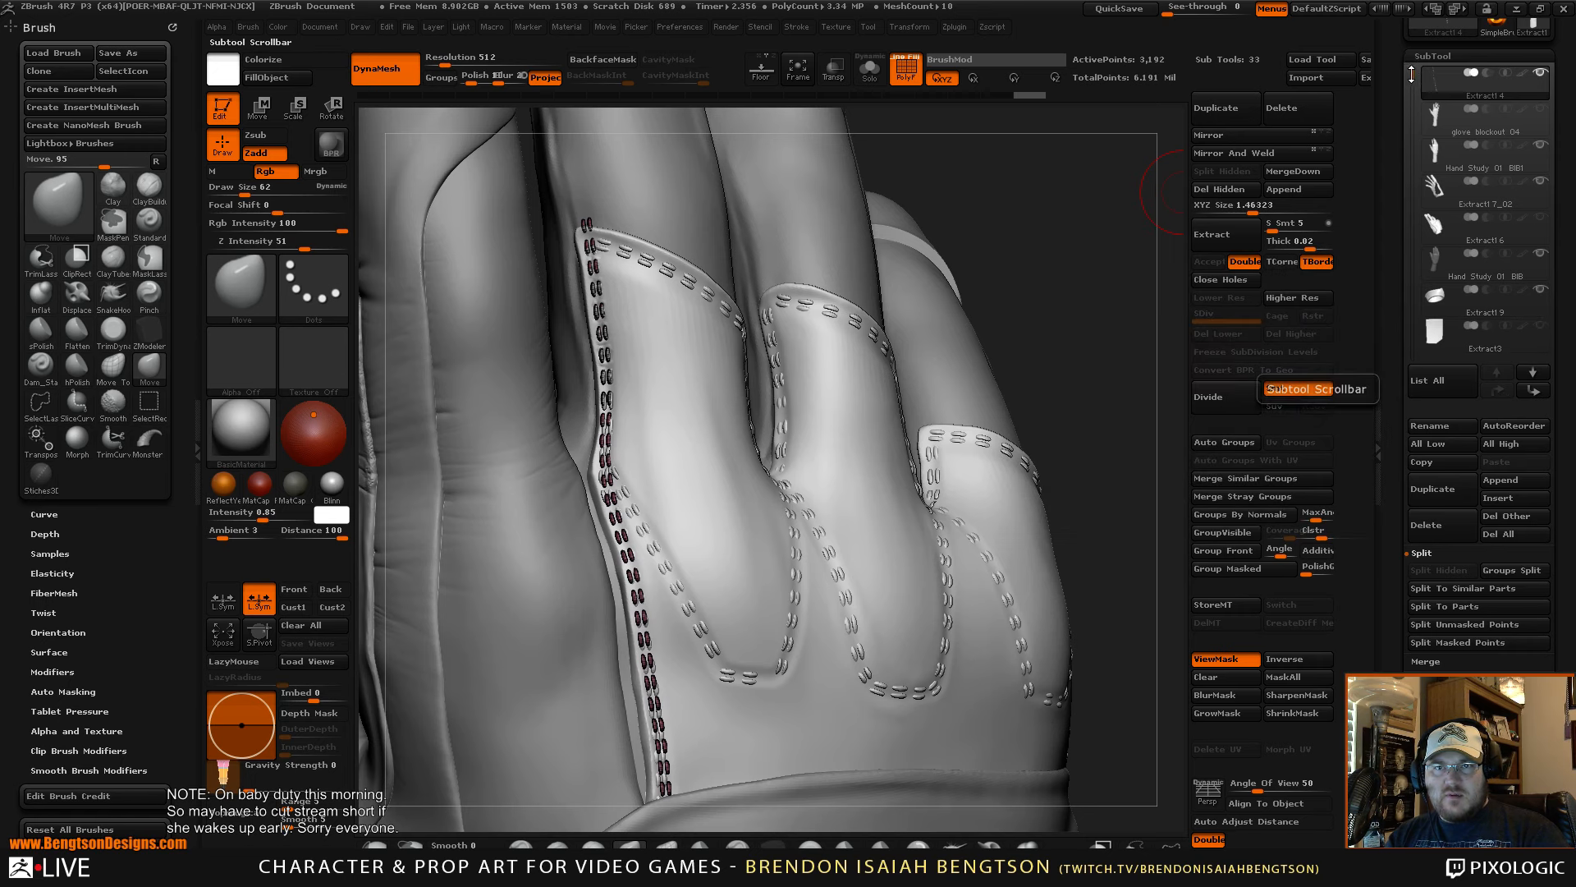
left_click_drag(1412, 74, 1411, 236)
left_click(1530, 393, "shift")
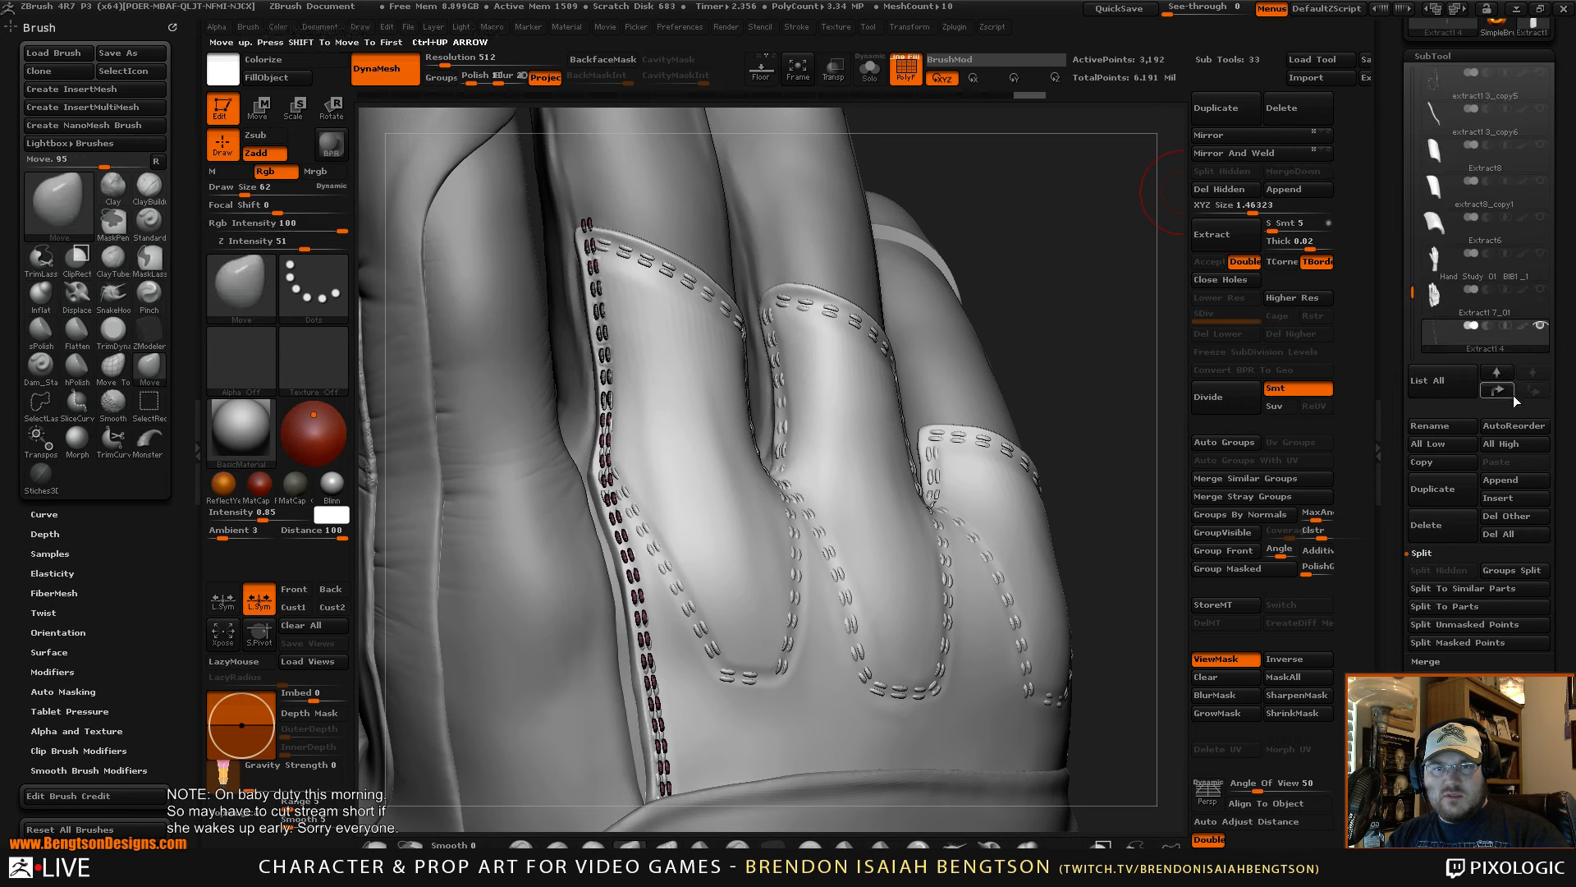
- Move the Extract14 stitch subtool up the list until it sits directly above extract18_copy1
left_click(1501, 387)
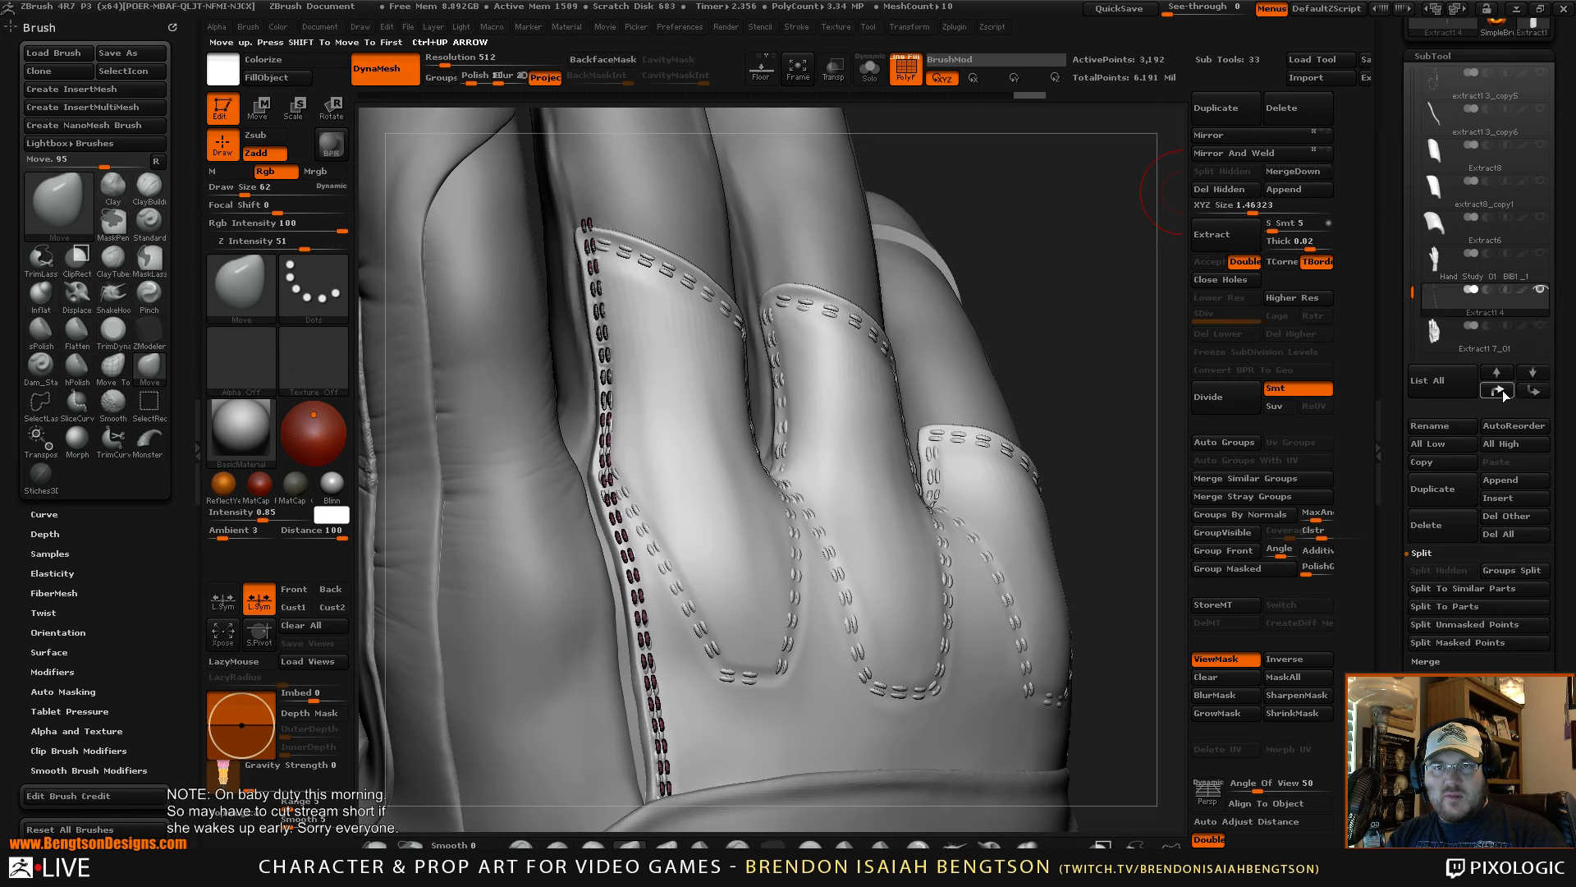
left_click(1501, 388)
left_click(1500, 387)
left_click(1501, 387)
left_click(1501, 388)
left_click(1500, 387)
left_click(1500, 388)
left_click_drag(1411, 293, 1412, 264)
mouse_move(1443, 225)
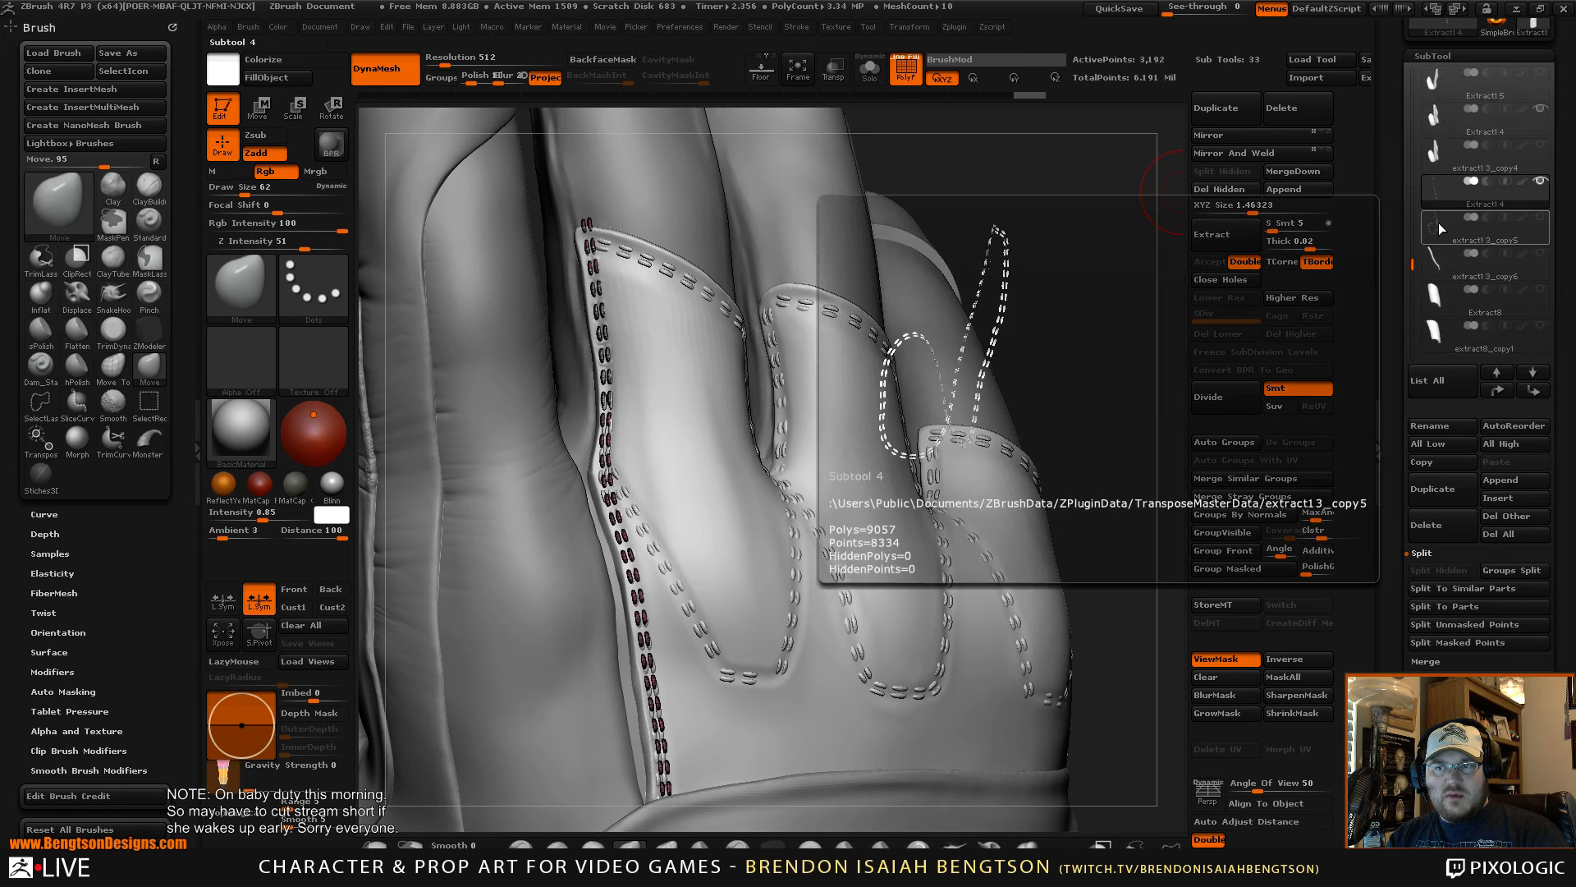
left_click_drag(1412, 262, 1413, 224)
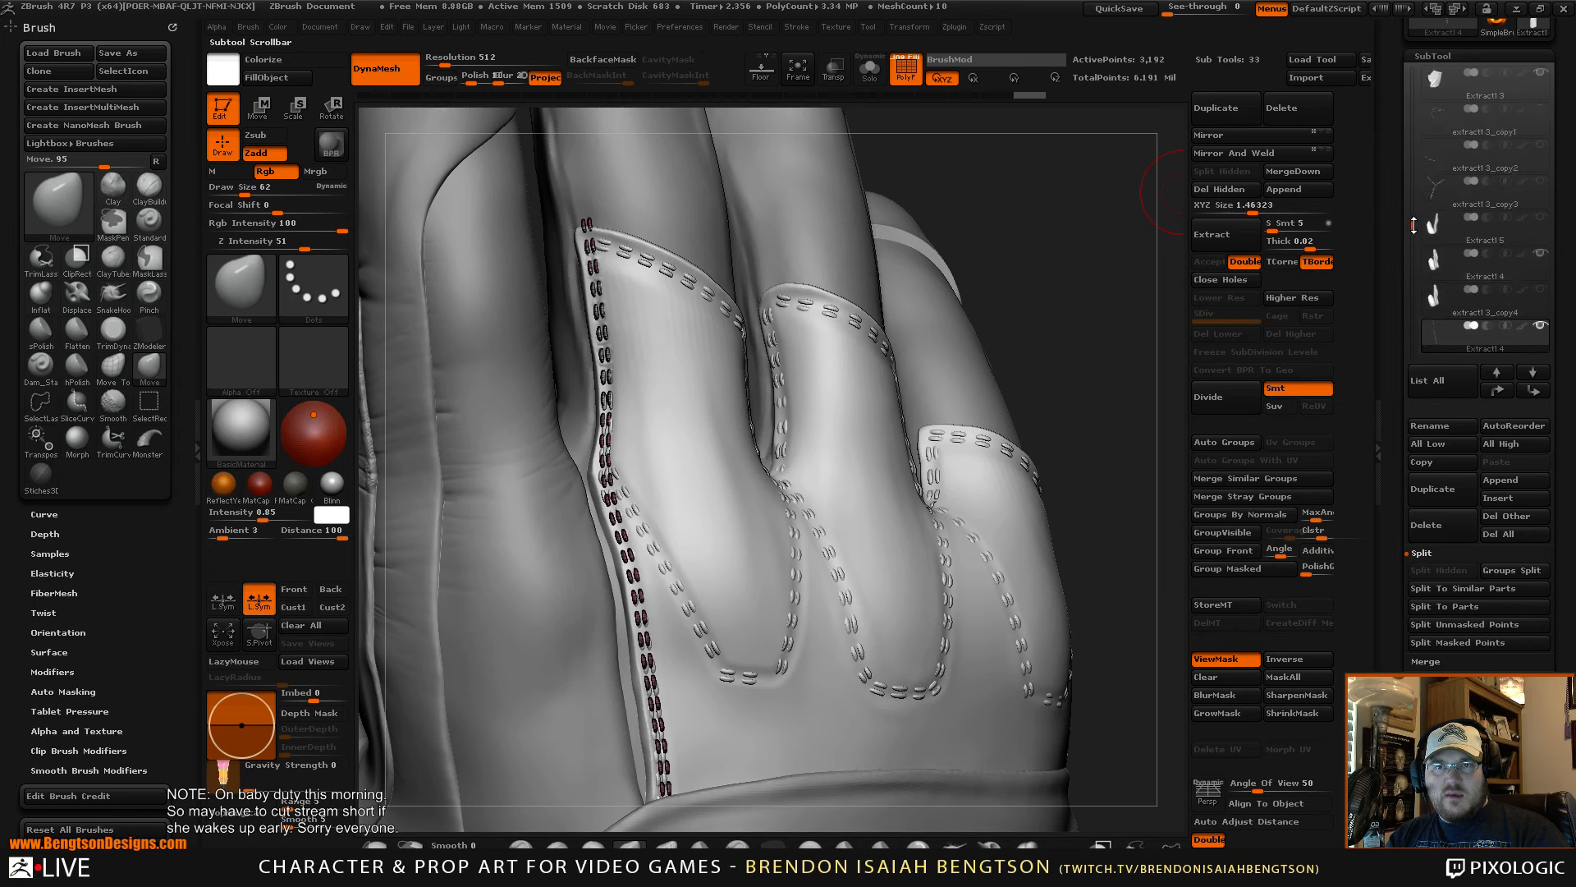
left_click(1499, 390)
left_click(1499, 391)
left_click(1500, 390)
left_click(1500, 391)
left_click(1499, 391)
left_click(1500, 391)
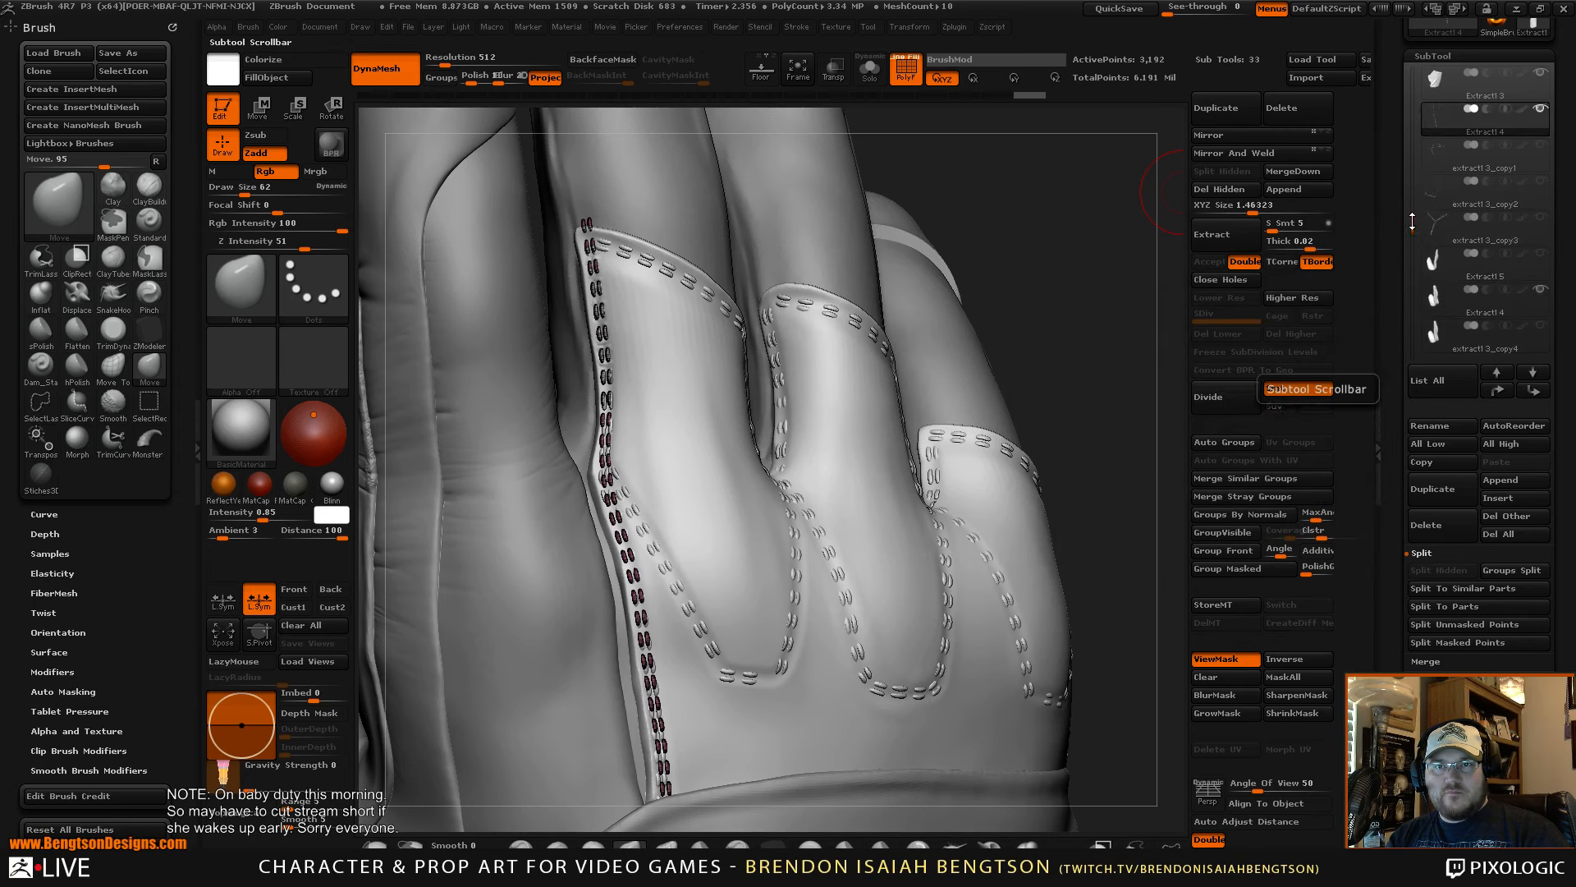
left_click_drag(1413, 223, 1414, 185)
left_click(1499, 391)
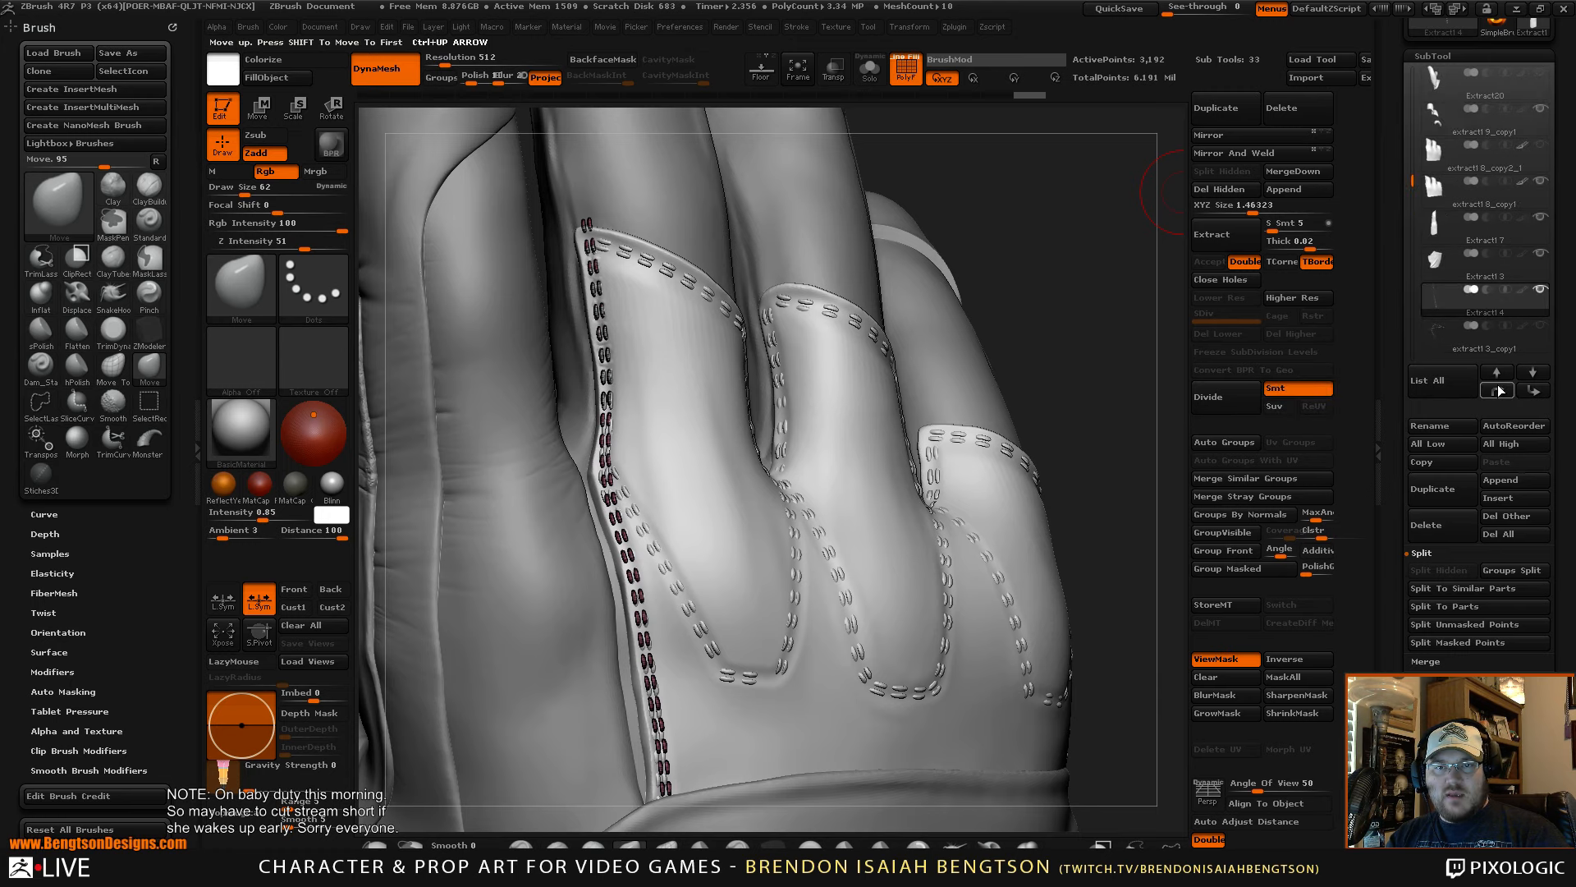
left_click(1499, 390)
left_click(1499, 390)
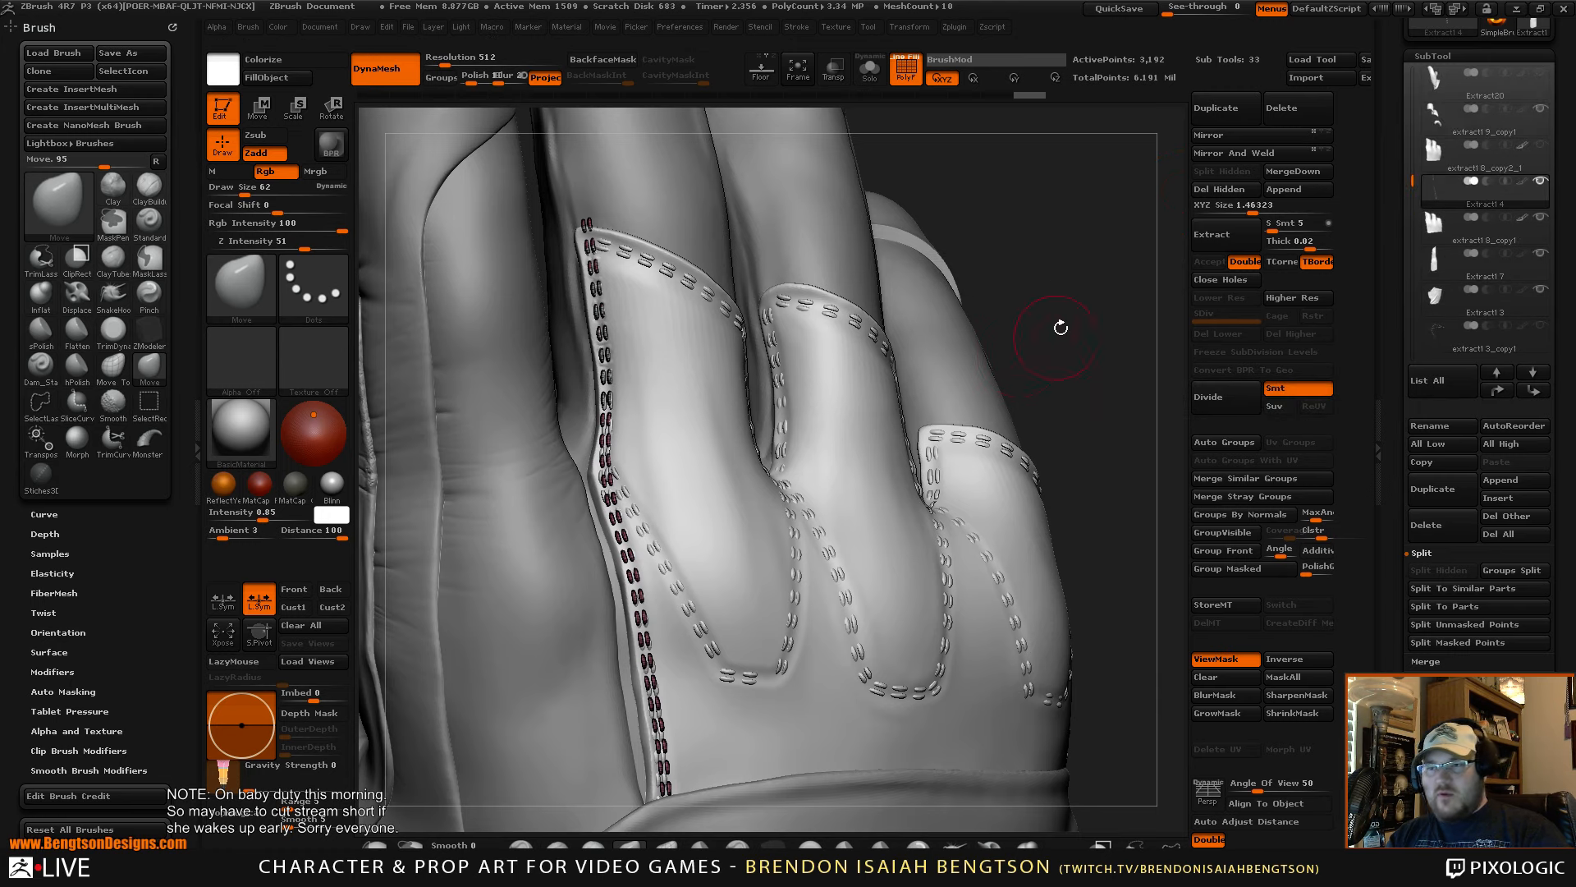
- Select the extract18_copy1 glove piece, hide its own vertical stitch row along the seam, and split the hidden row into a separate subtool
left_click_drag(1061, 332, 978, 243, "alt")
left_click(706, 436, "alt")
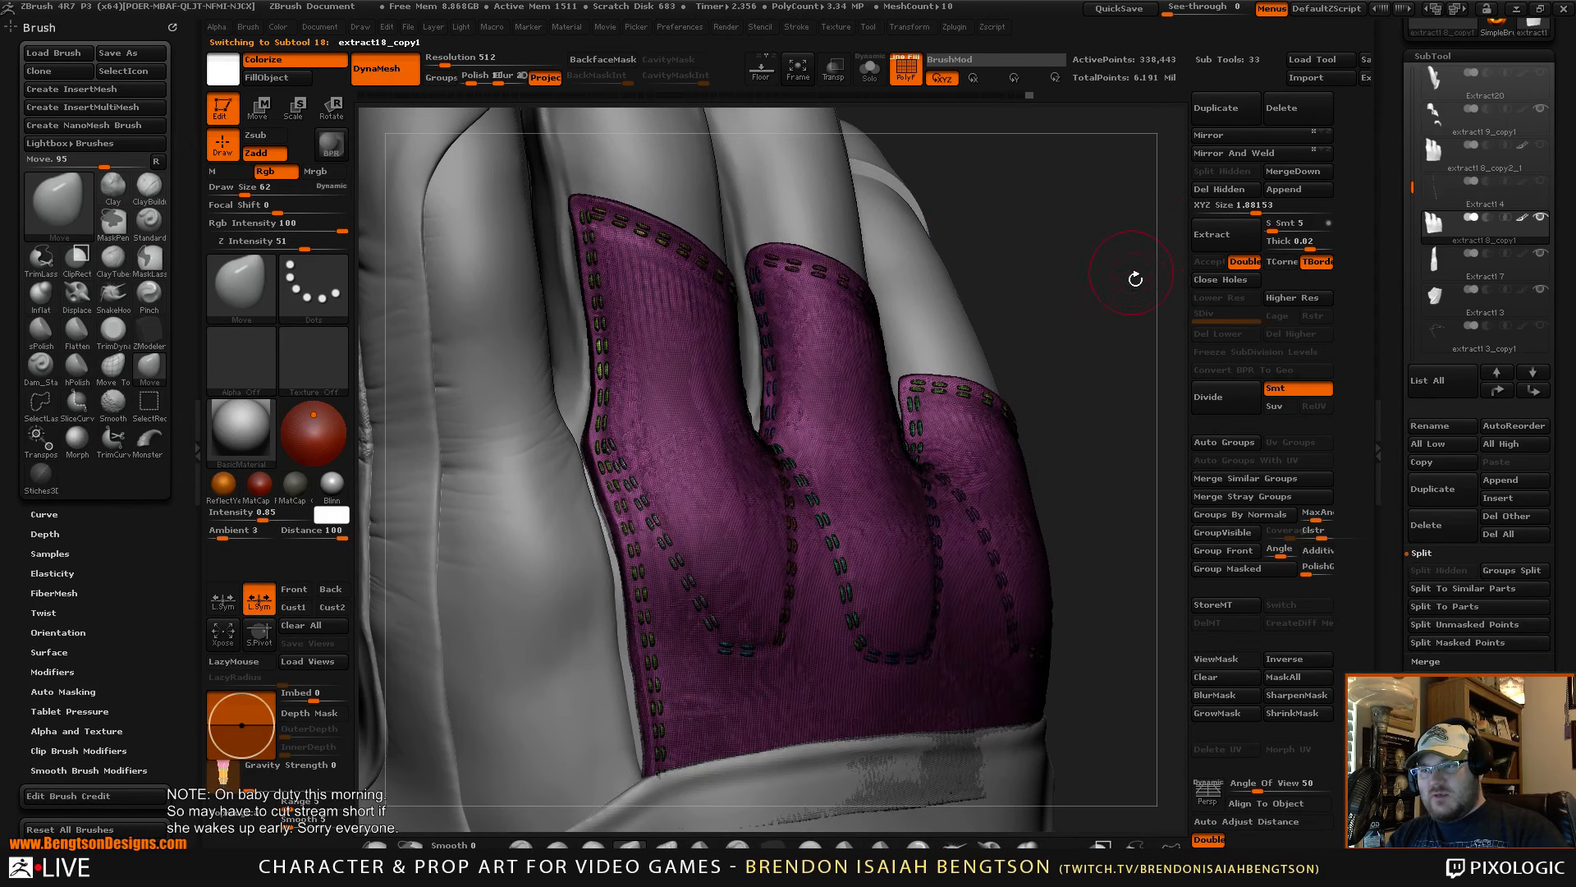
left_click_drag(1135, 279, 1167, 271)
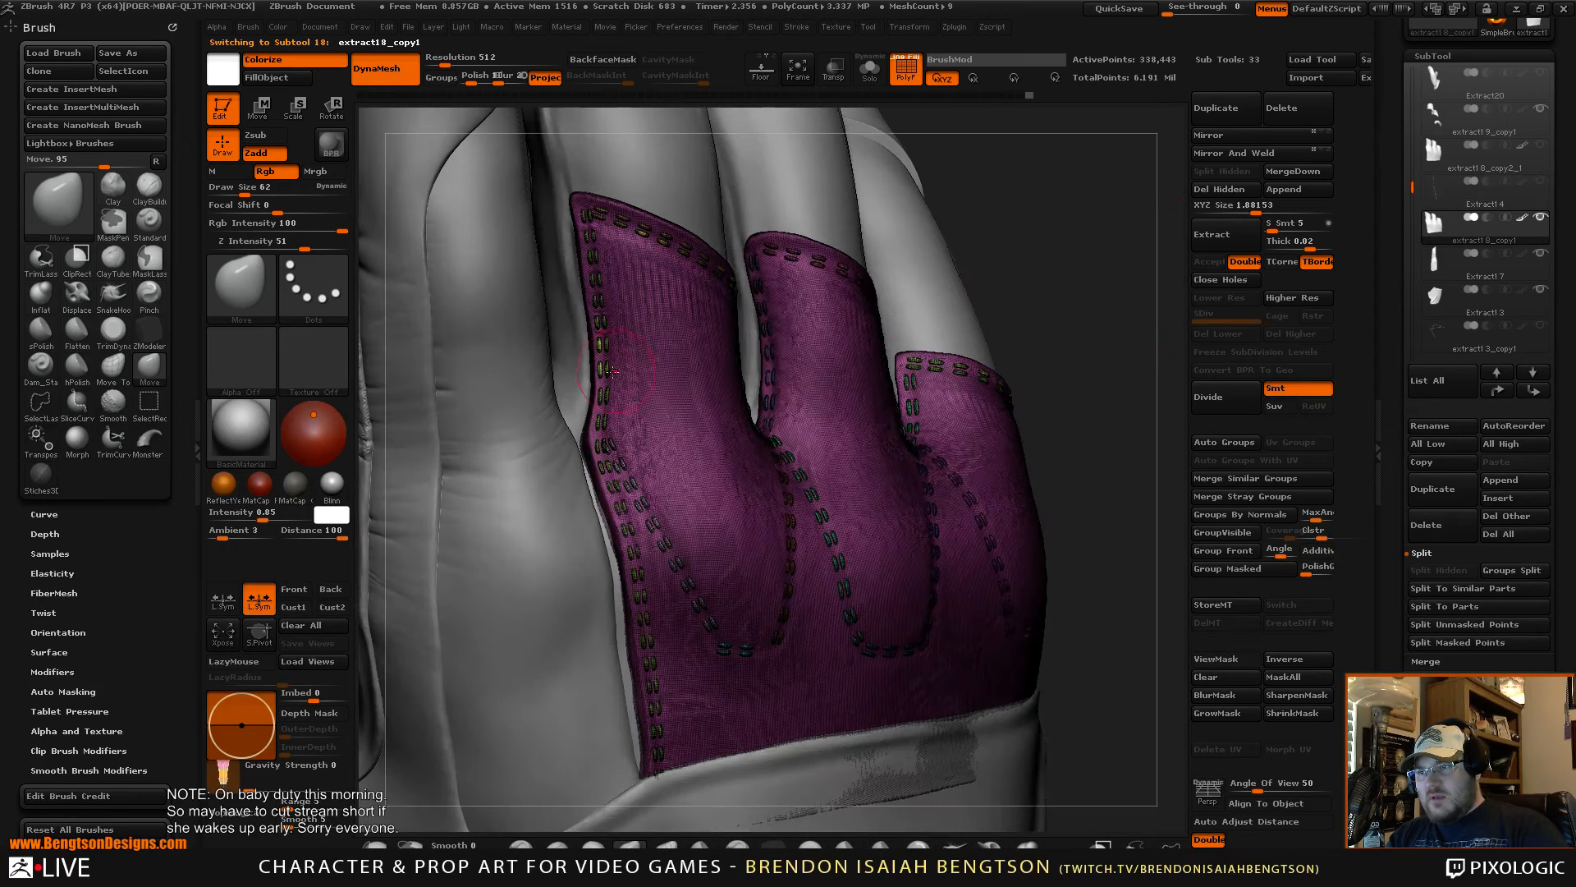
left_click(598, 370, "ctrl+shift")
left_click(602, 369, "ctrl+shift")
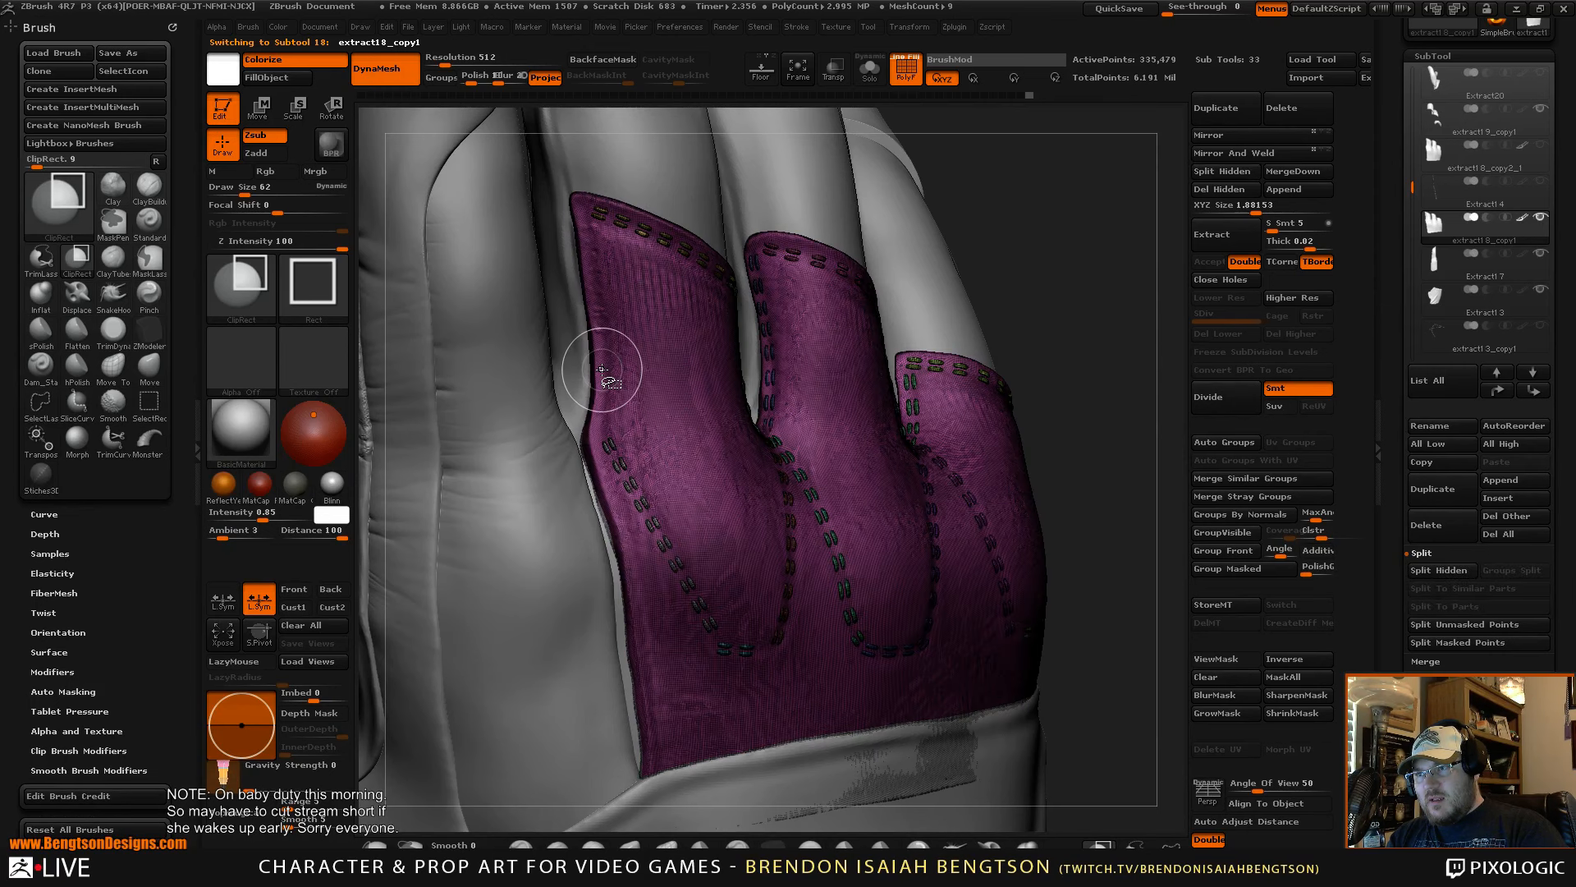
mouse_move(1100, 292)
left_mouse_down()
mouse_move(1103, 252)
mouse_move(1110, 296)
left_mouse_up()
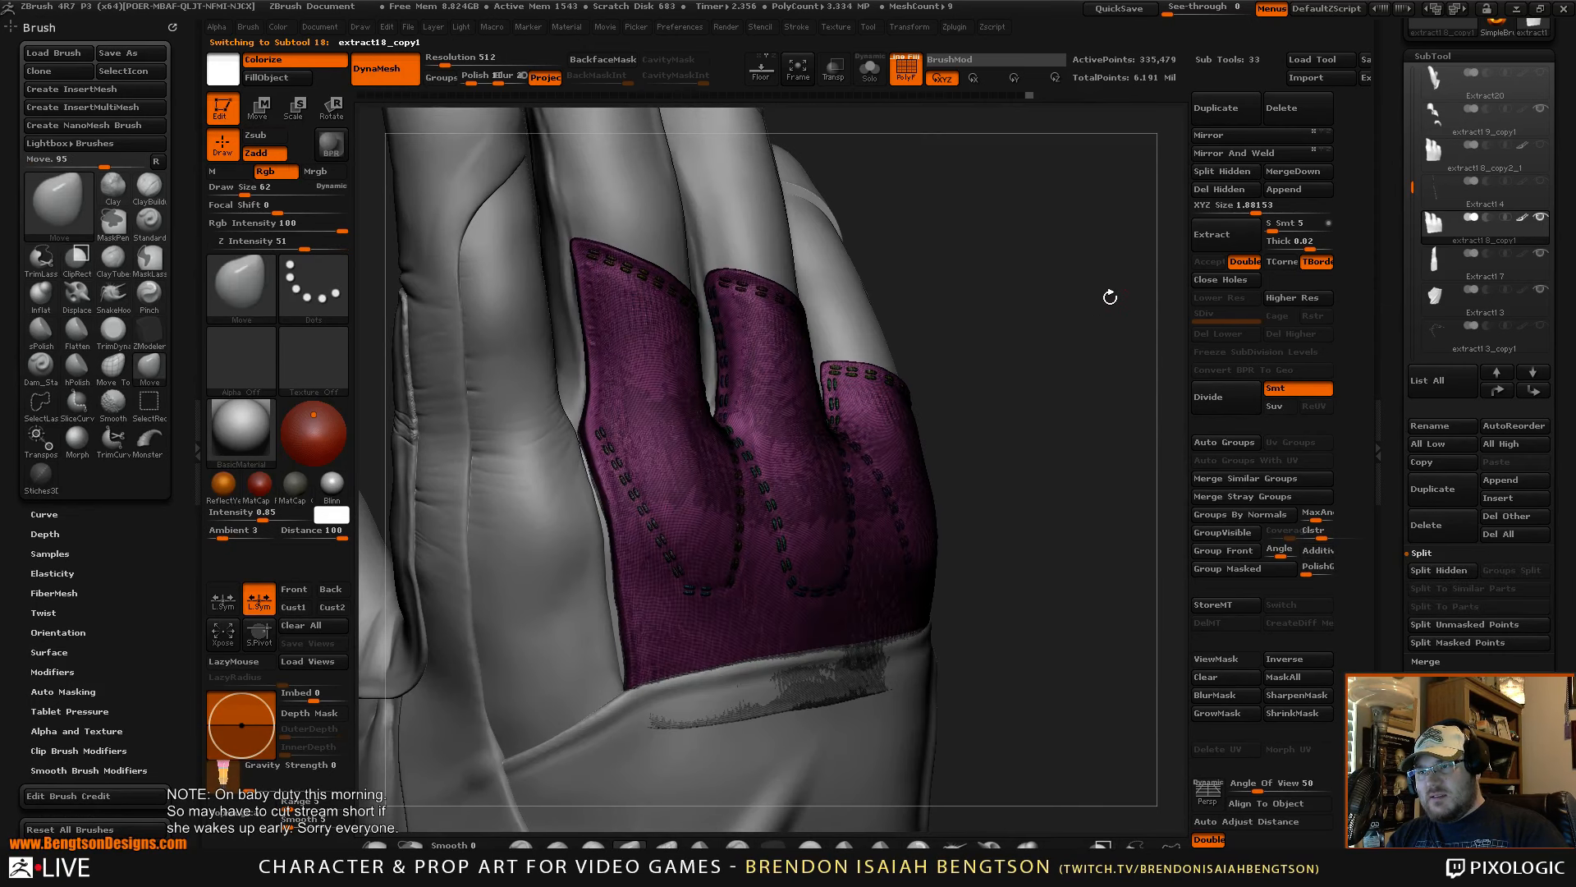
left_click(1220, 172)
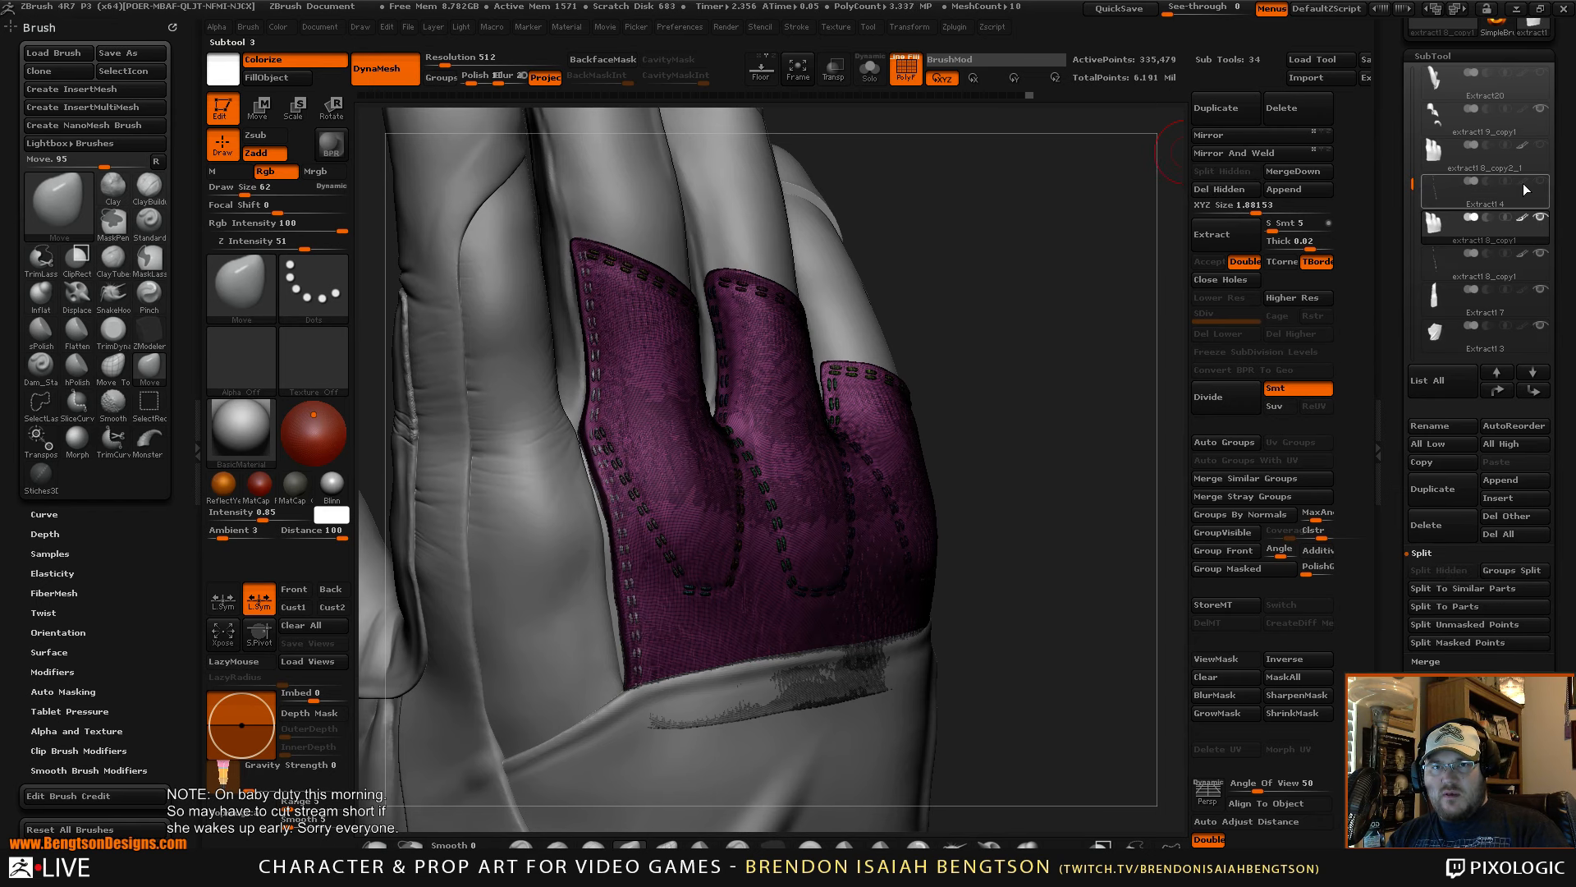
- Hide the split-off vertical stitch row to check the seam without it, turn off the polygroup wireframe, and delete that subtool
left_click(1540, 254)
left_click_drag(1107, 461, 1204, 465)
key("shift+f")
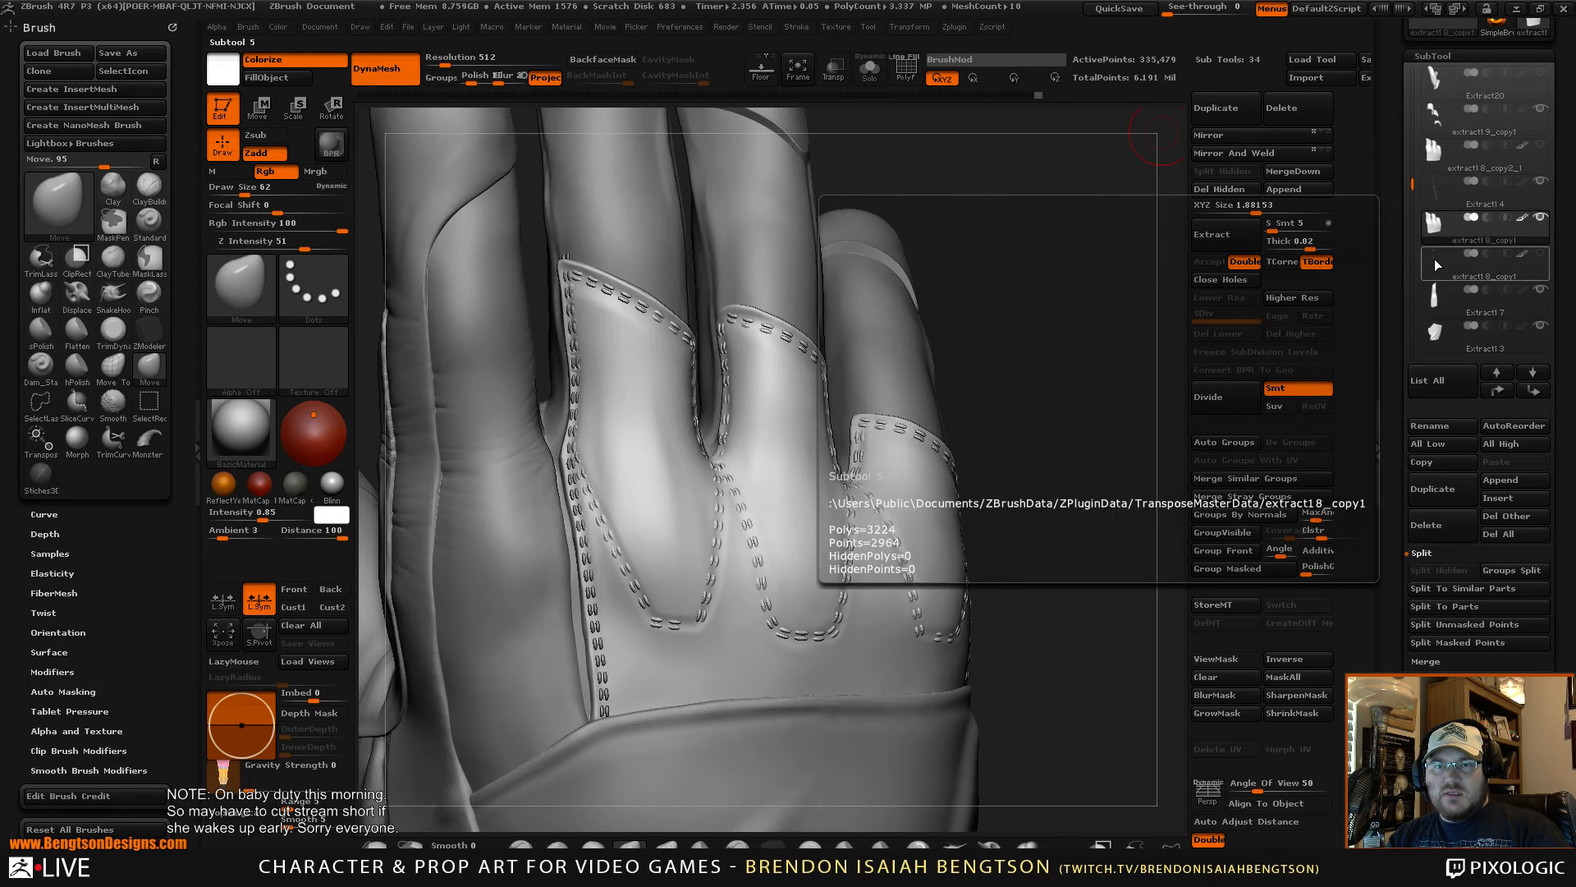
left_click(1435, 258)
left_click(1439, 537)
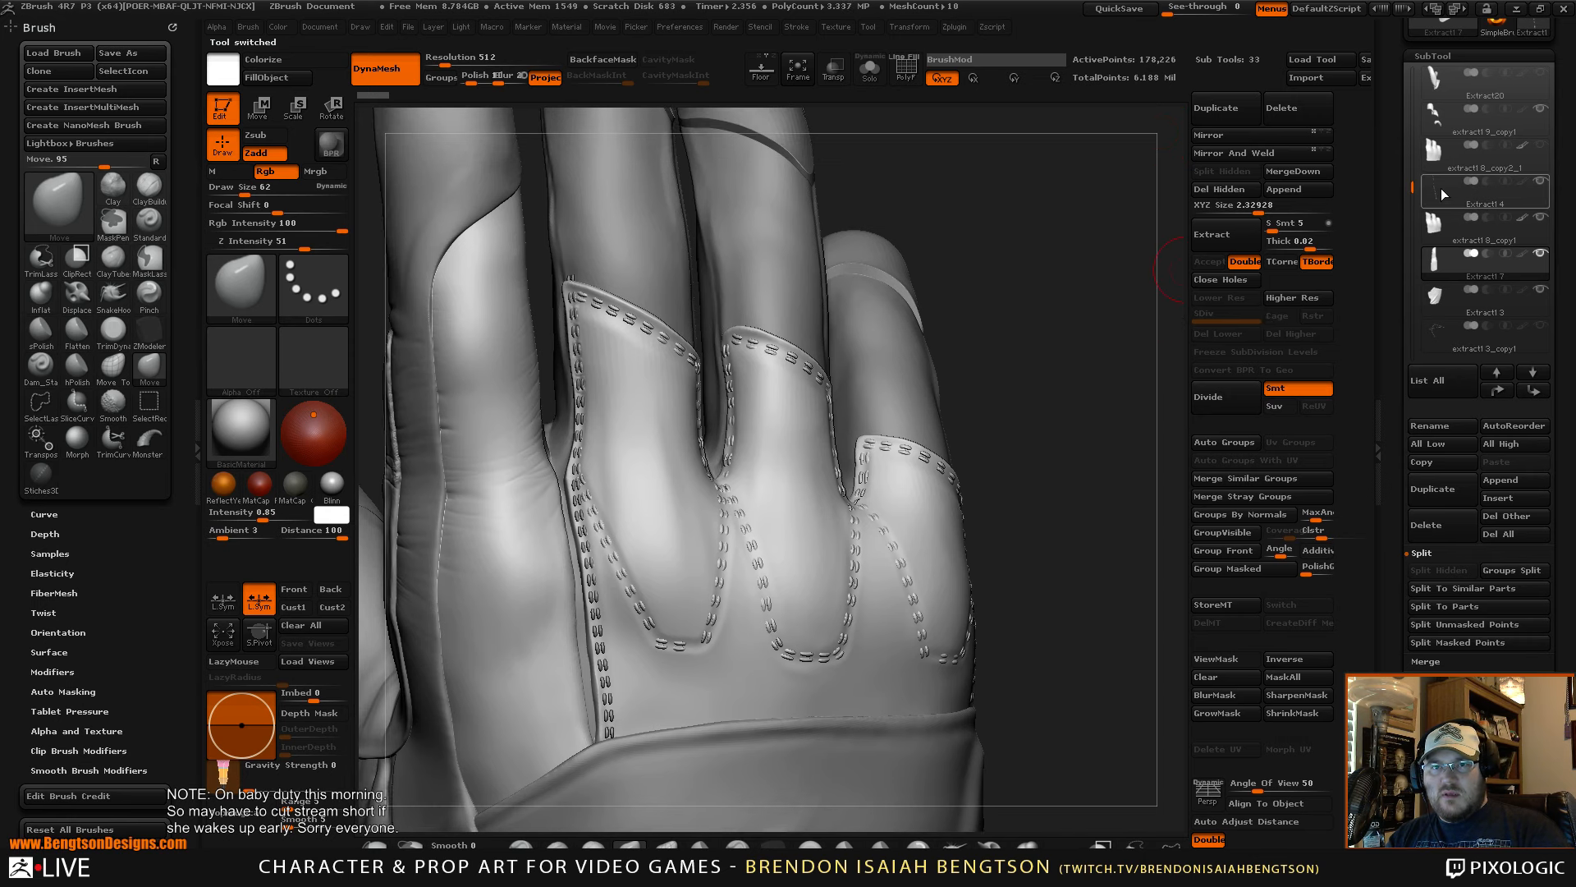
- Select the extract18_copy1 glove piece again and switch to the Dam_Standard brush
left_click(1435, 222)
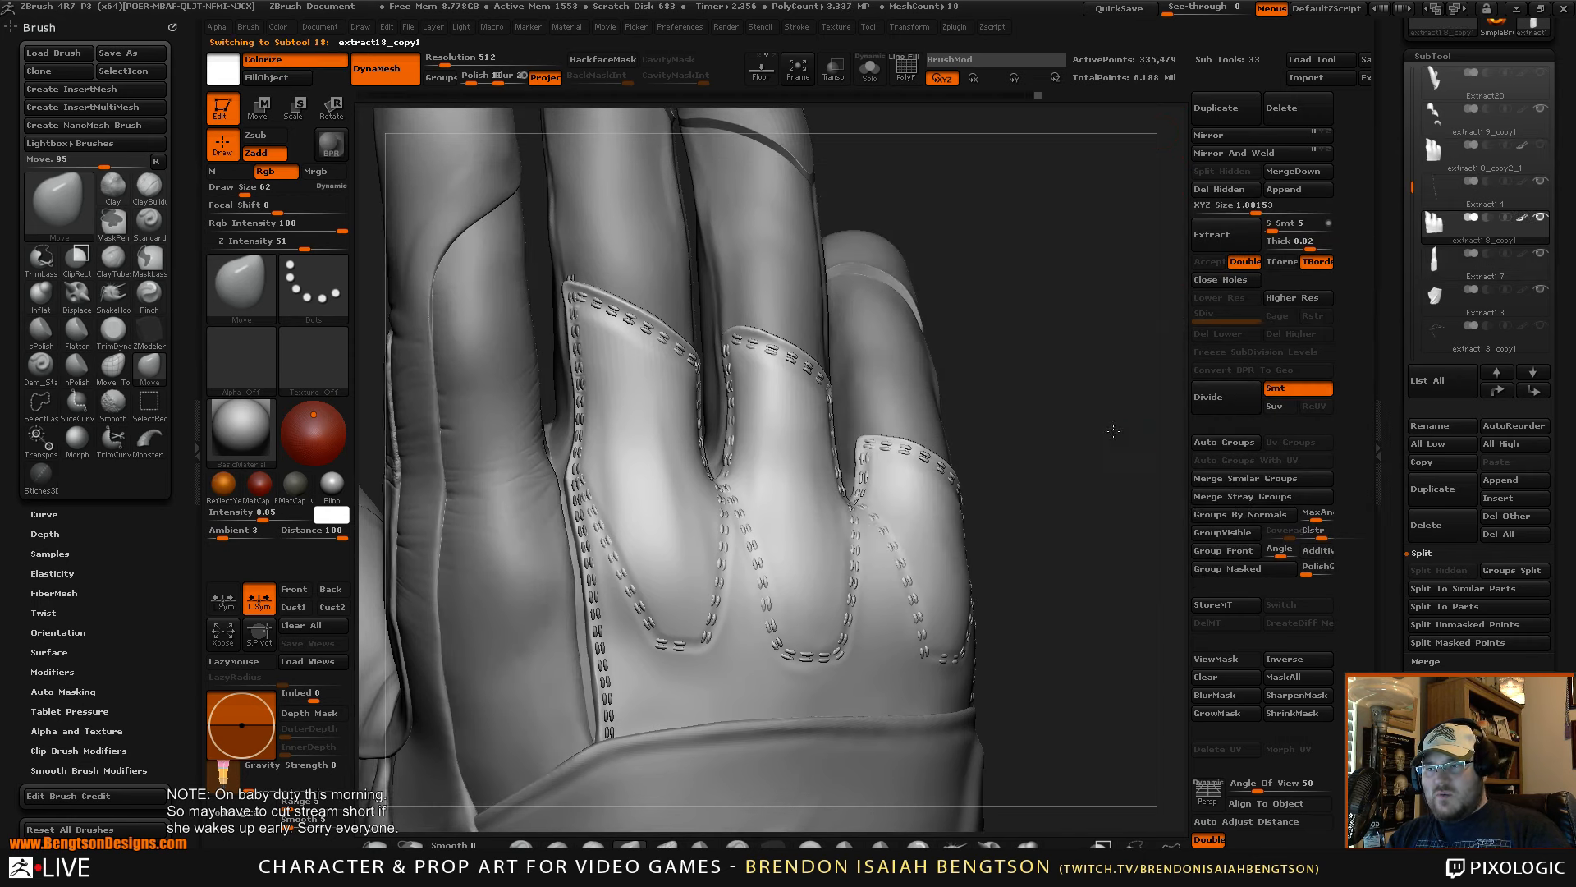
mouse_move(1091, 493)
left_mouse_down()
mouse_move(1117, 440)
mouse_move(1110, 477)
left_mouse_up()
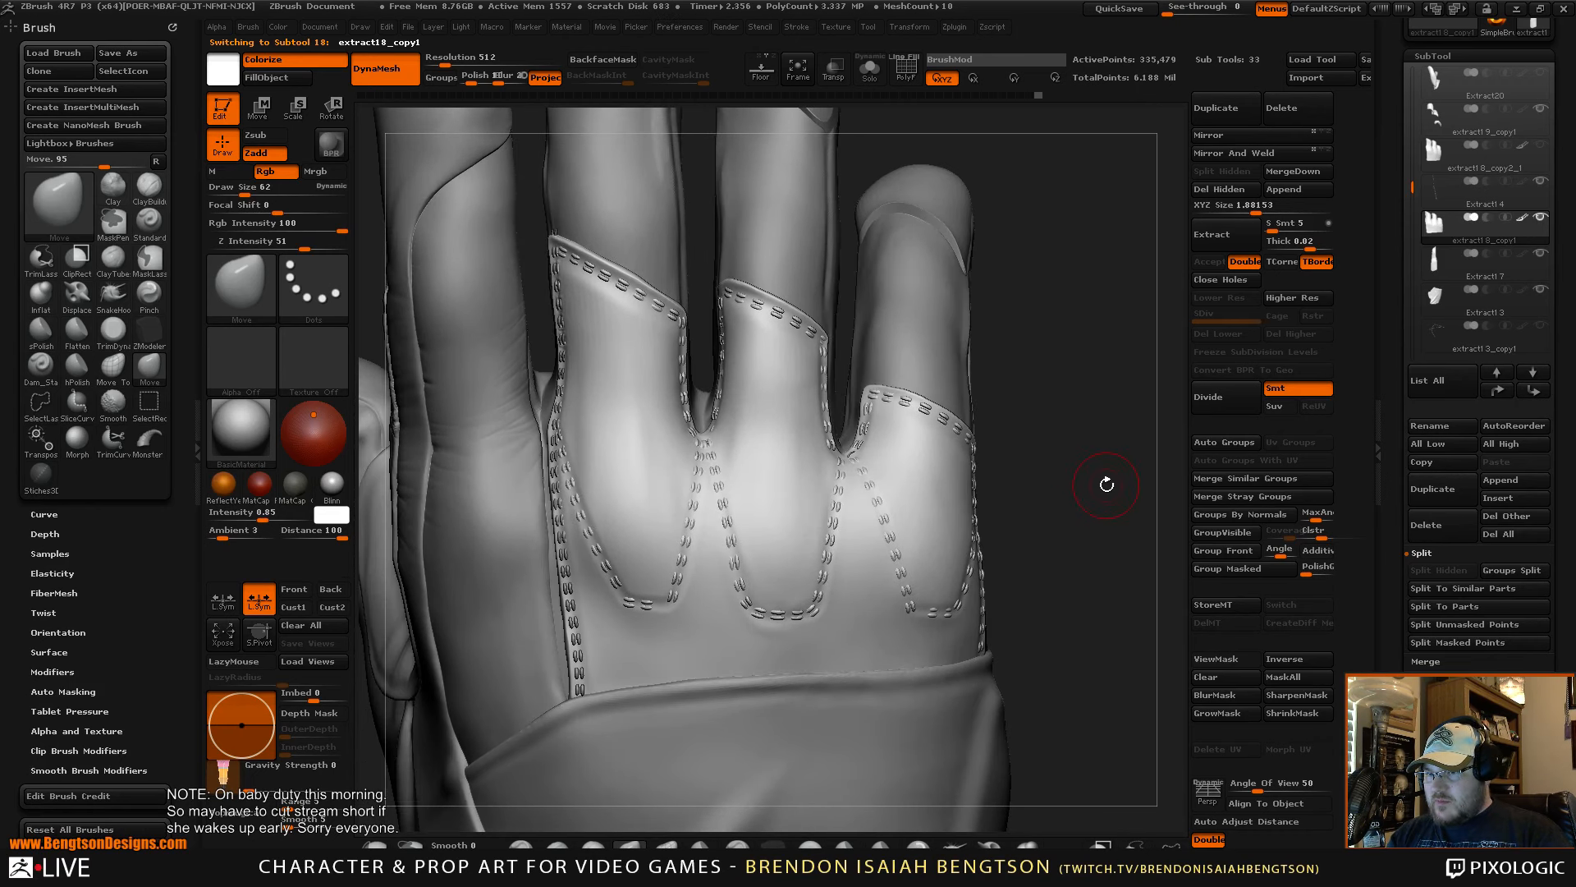
key("b")
key("d")
key("s")
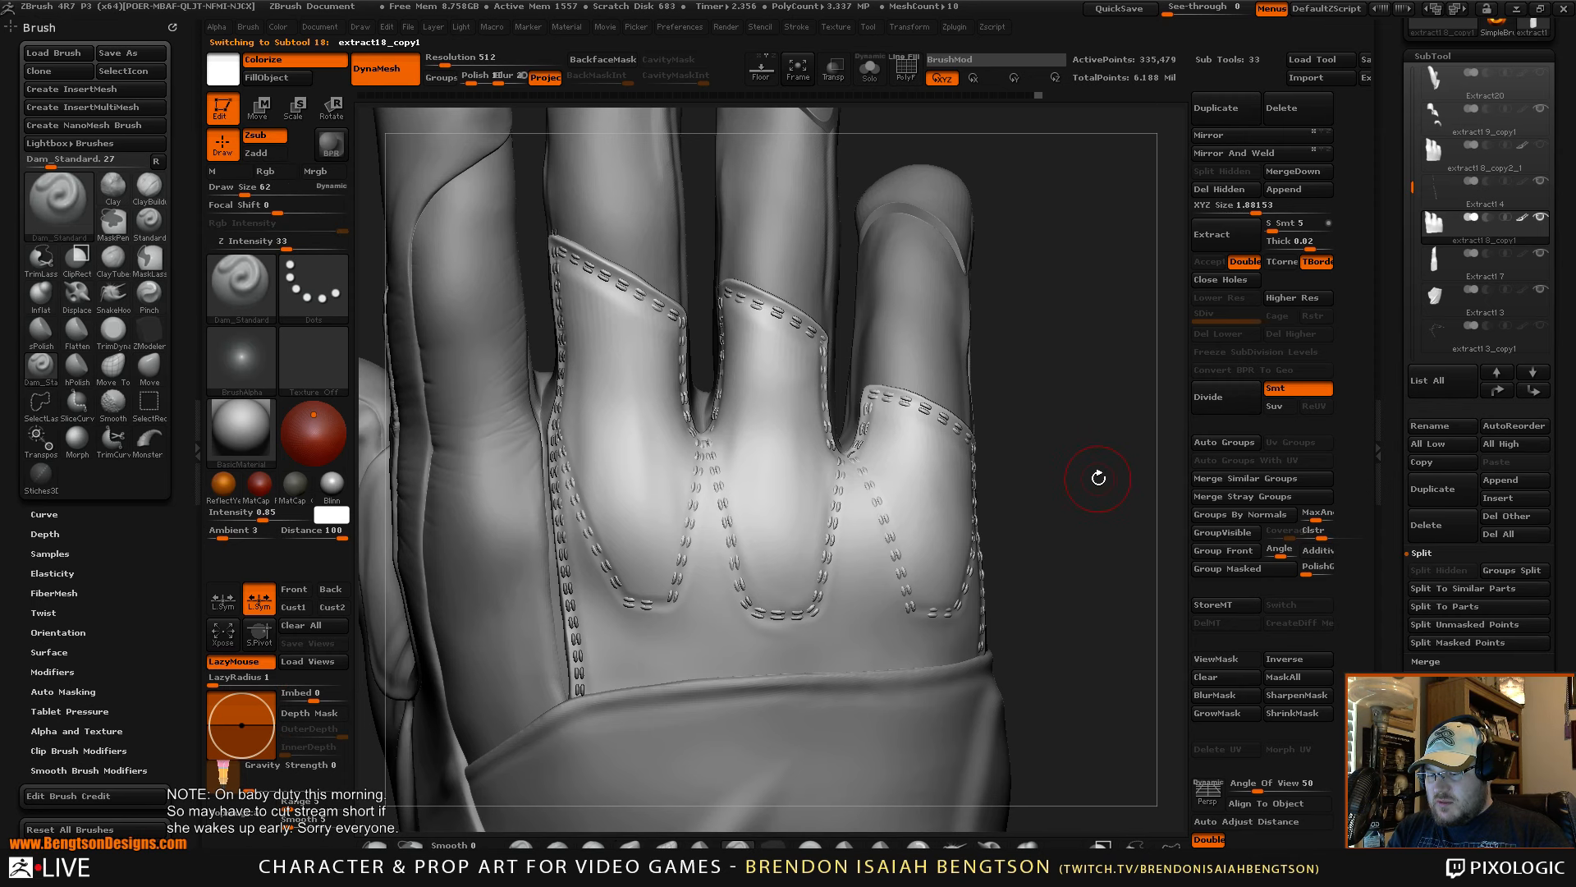
- Isolate extract18_copy1 in Solo with polygroups shown, hide its glove surface so only the stitch rows remain, and delete the hidden geometry
key("alt+s")
key("shift+f")
left_click_drag(1098, 468, 1008, 279)
left_click_drag(1012, 355, 1045, 435, "alt")
left_click(745, 426, "ctrl+shift")
left_click(745, 434, "ctrl+shift")
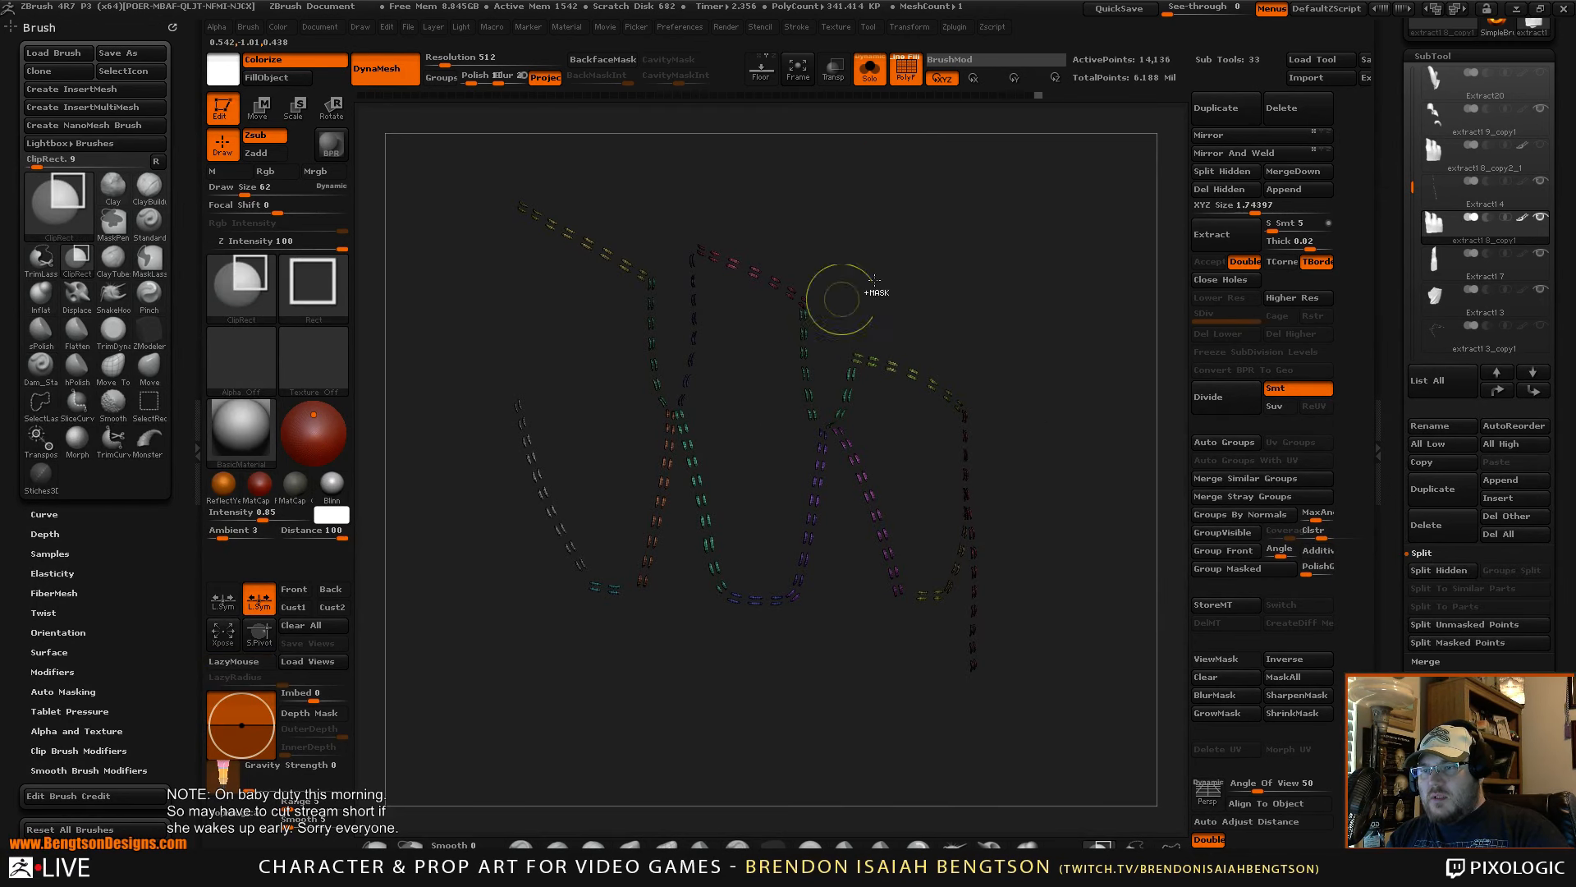
left_click_drag(1091, 352, 1147, 113)
left_click(1219, 189)
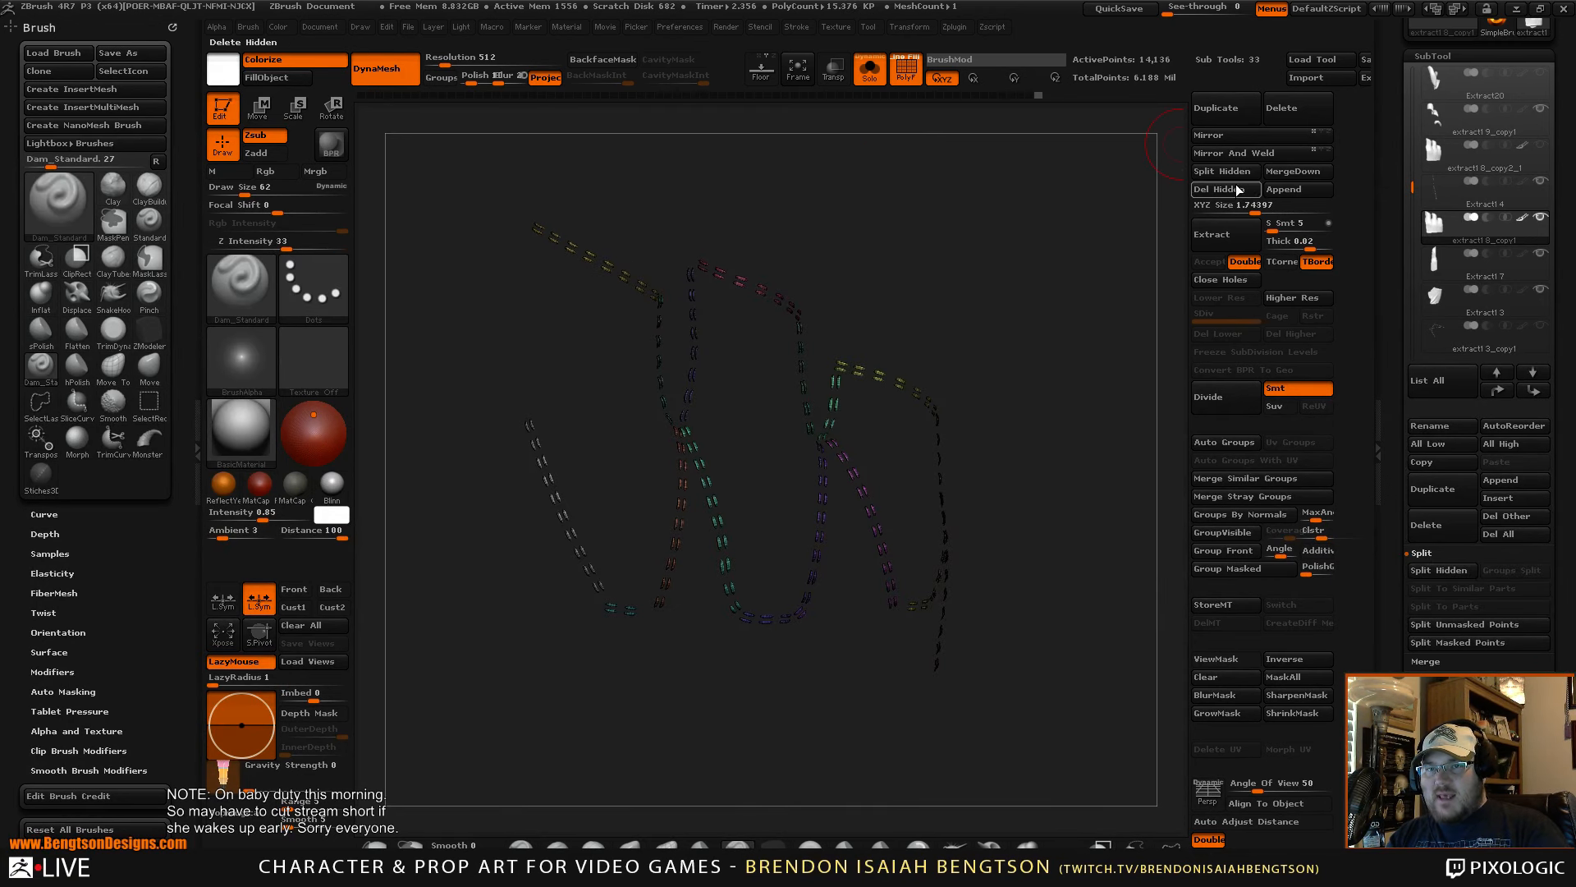
mouse_move(1073, 268)
left_mouse_down()
mouse_move(1020, 359)
mouse_move(1089, 284)
left_mouse_up()
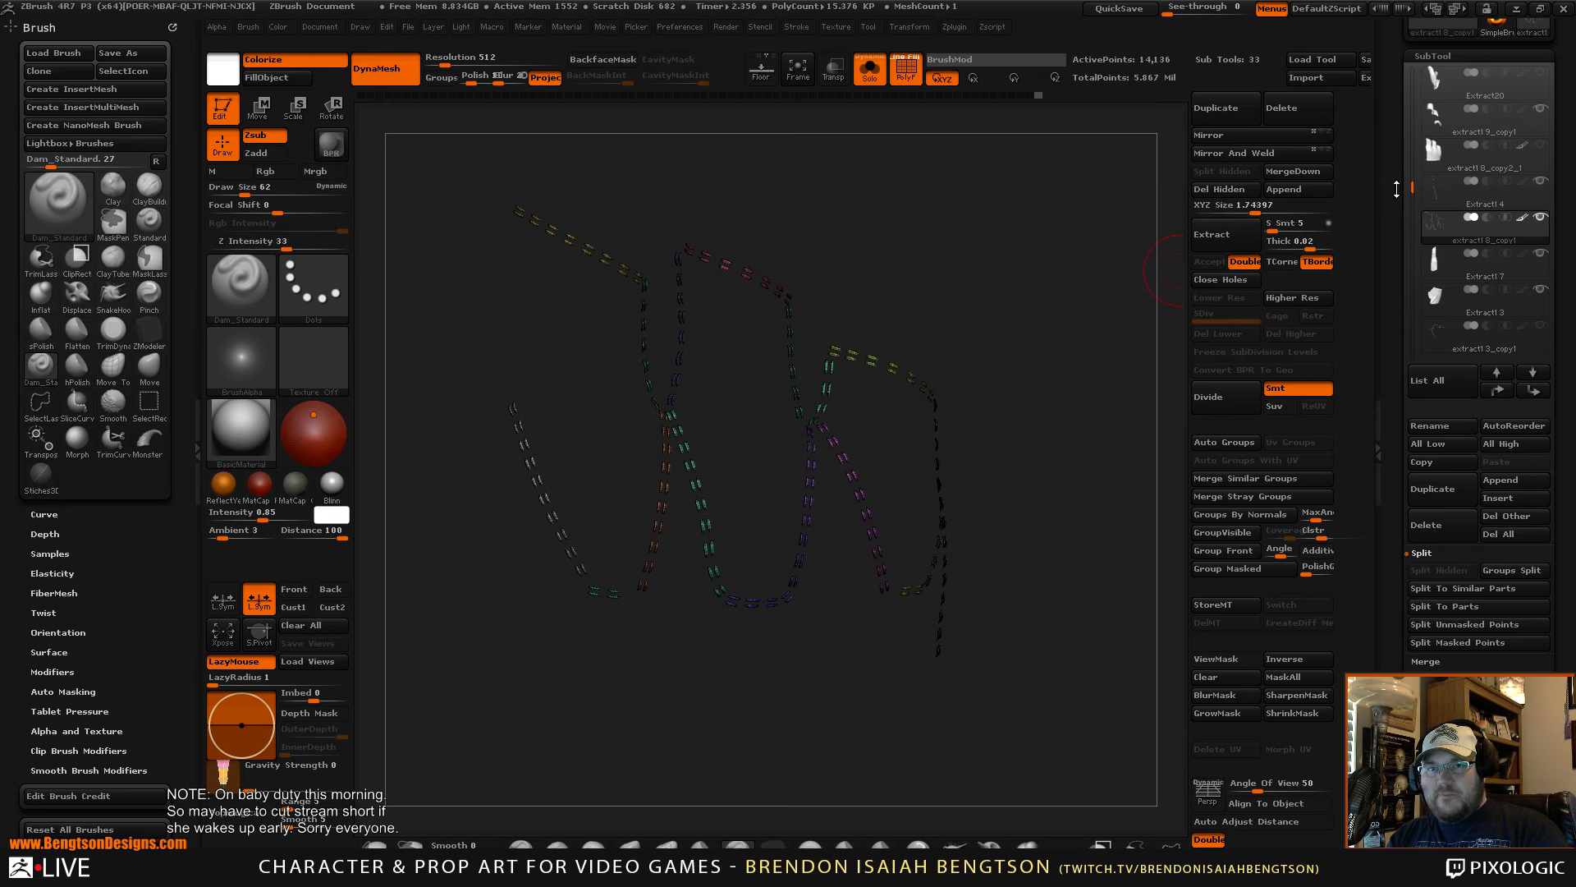
- Merge the vertical stitch row Extract14 down into extract18_copy1, and show the extract18_copy2_1 glove piece beneath the stitches on the full hand
left_click(1470, 191)
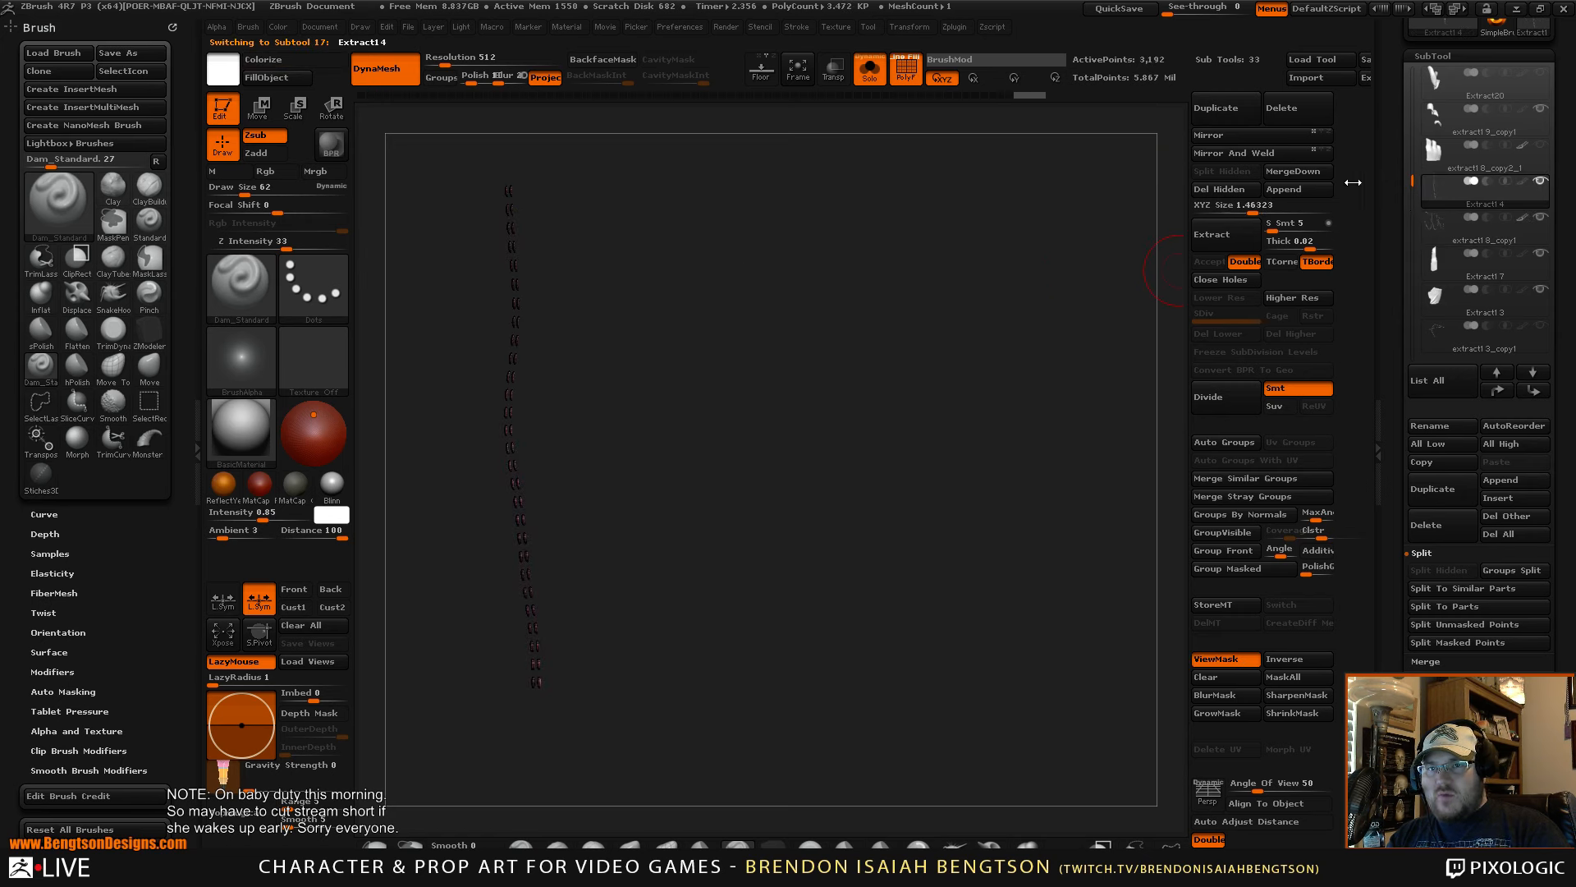
left_click(1297, 170)
left_click(1396, 209)
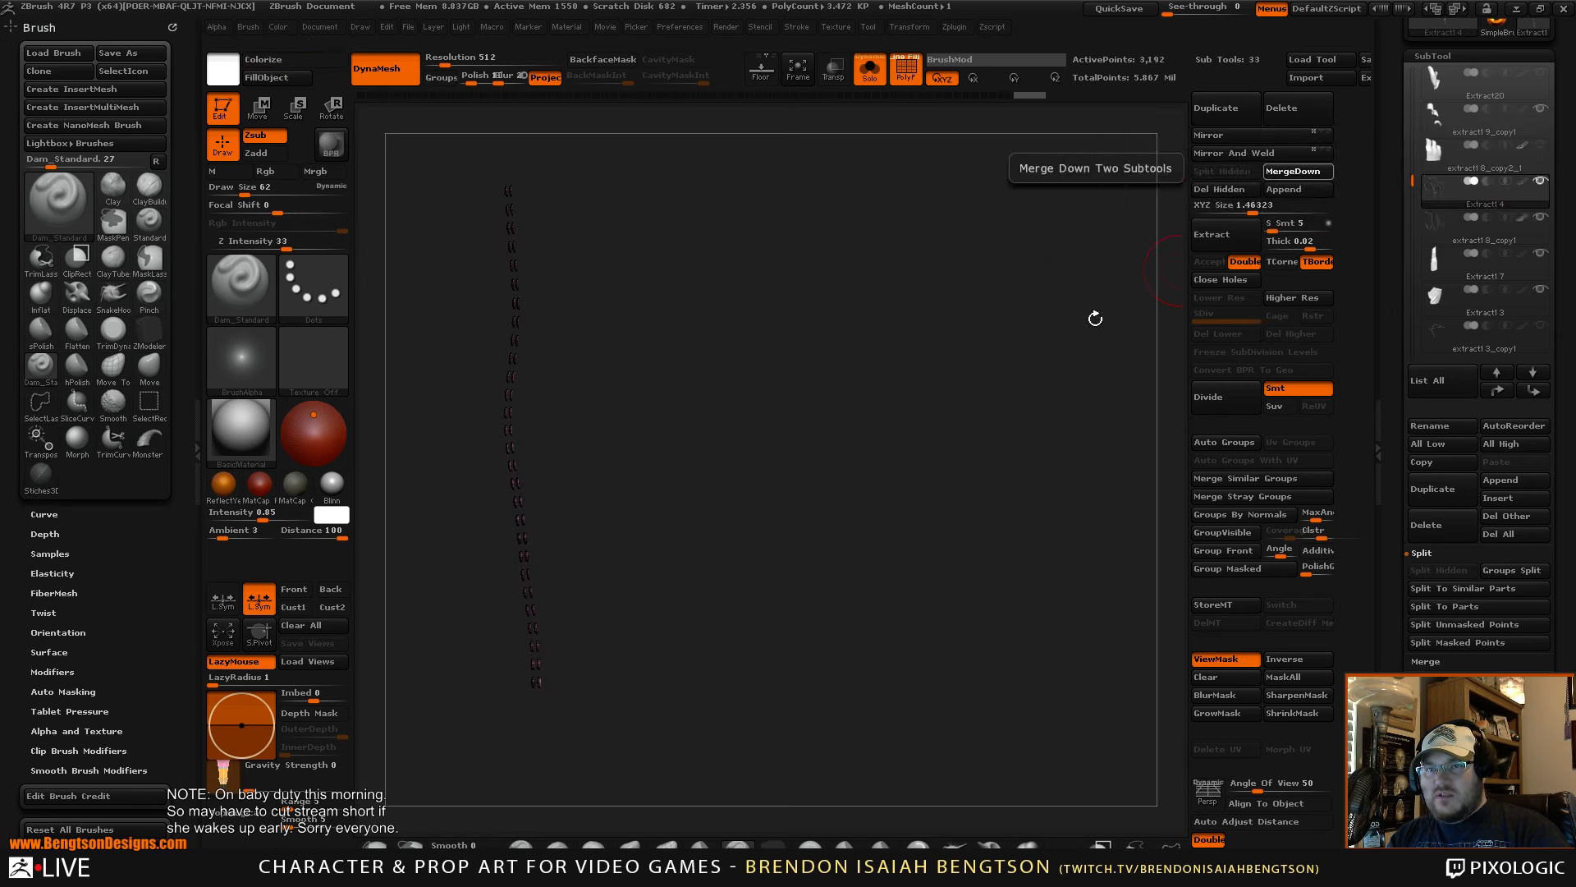
left_click_drag(1039, 329, 1040, 318)
left_click_drag(1070, 375, 1087, 313)
left_click(1540, 146)
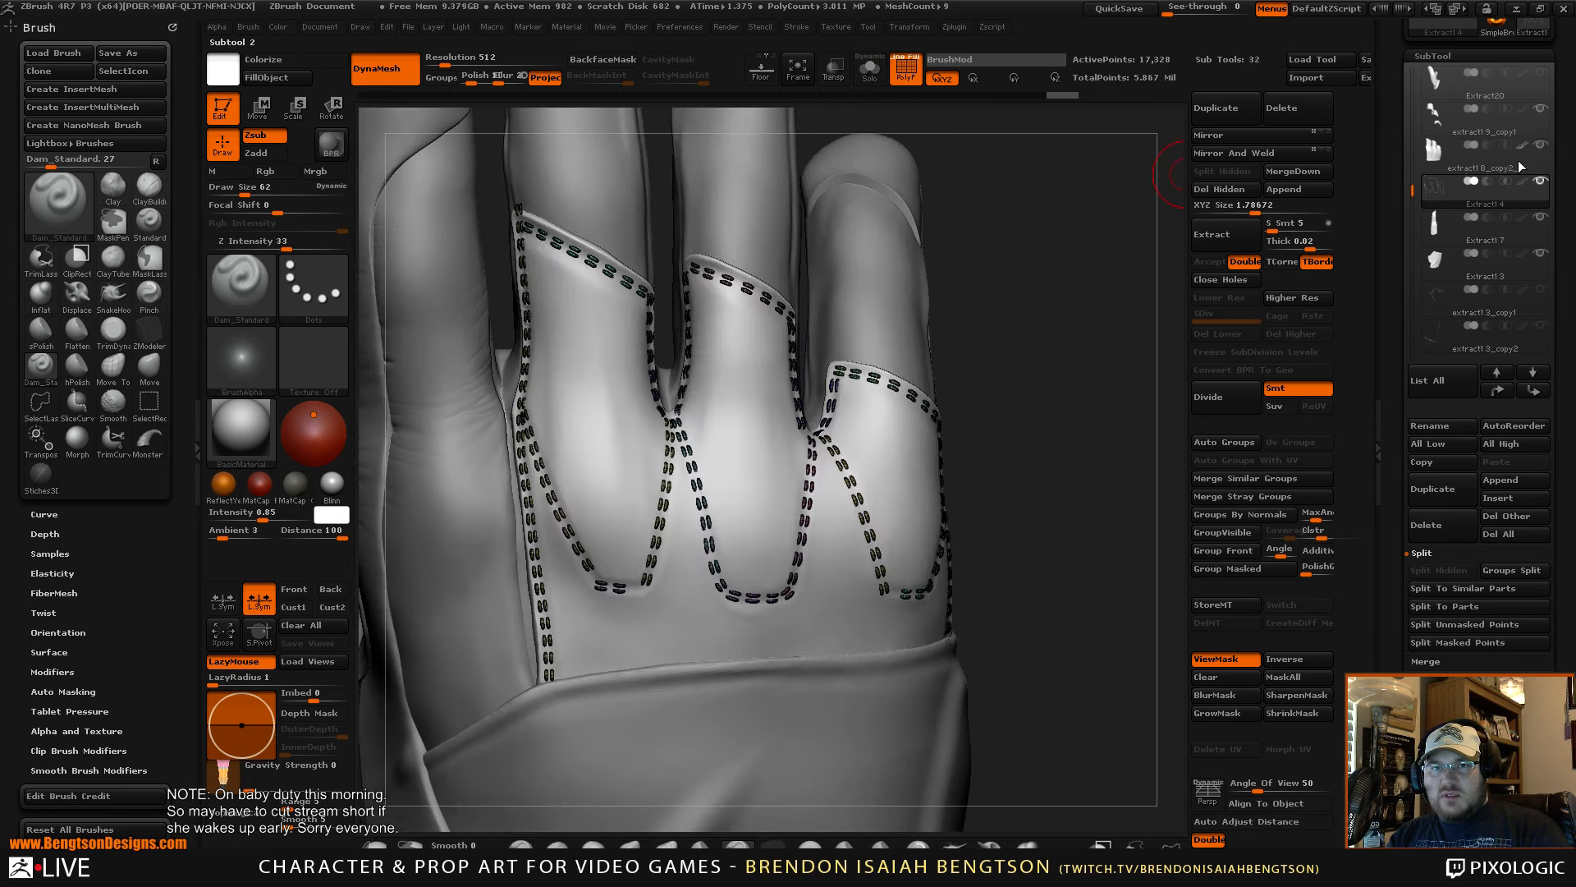
mouse_move(1067, 406)
left_mouse_down()
mouse_move(1120, 454)
mouse_move(1083, 436)
mouse_move(1099, 489)
left_mouse_up()
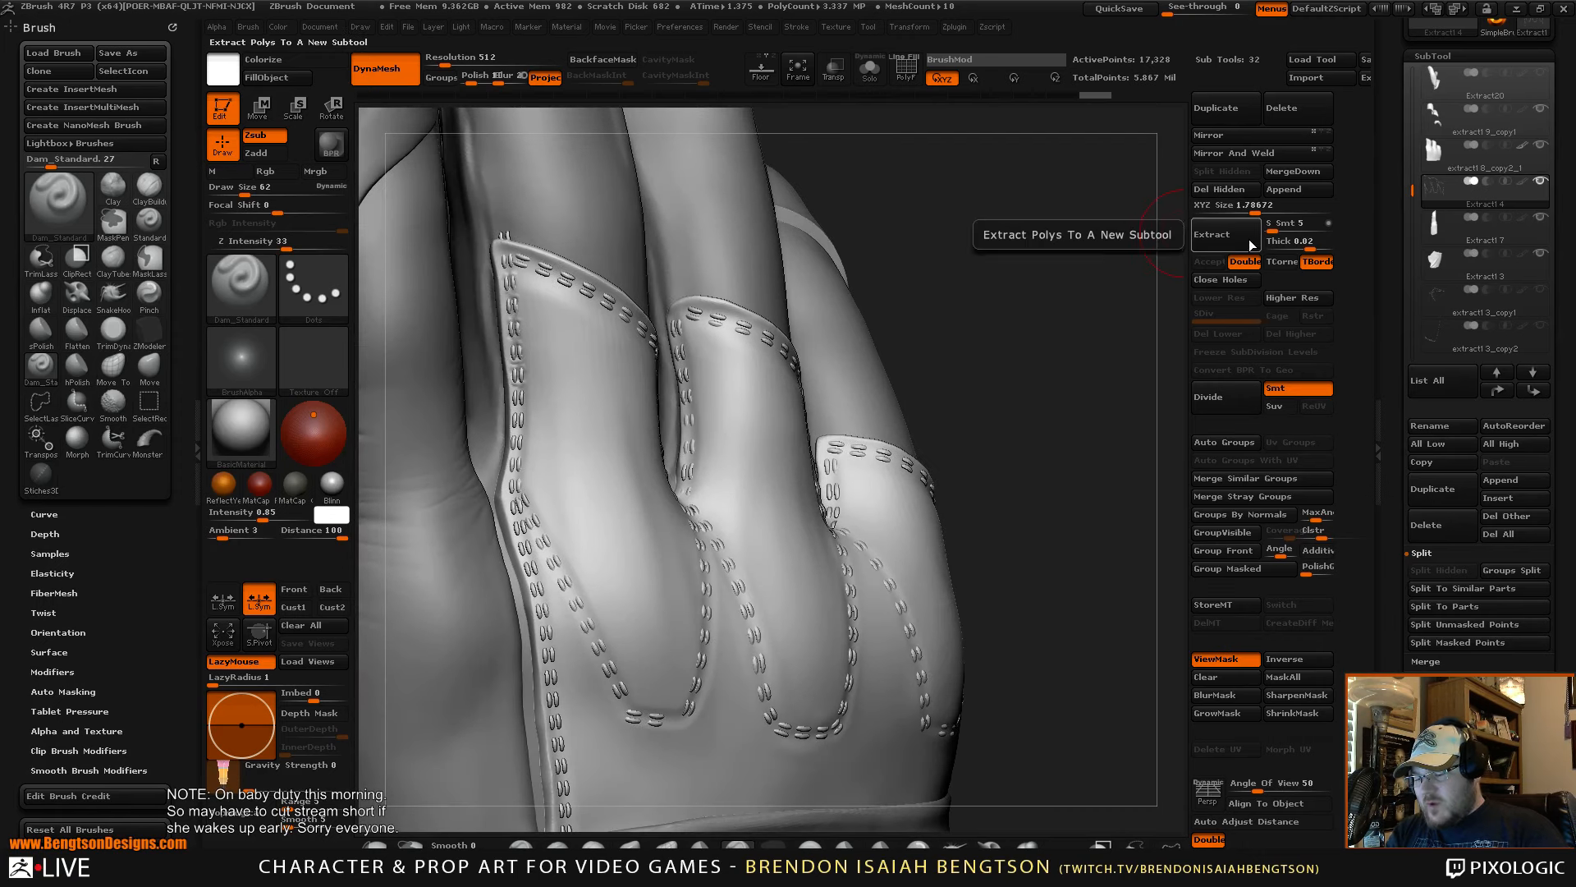
- Isolate the merged stitches in Solo, mask the surplus topmost pair of the vertical row, and split the masked points into their own subtool
key("alt+s")
mouse_move(536, 216)
left_mouse_down("ctrl")
mouse_move(482, 252)
mouse_move(518, 255)
left_mouse_up("ctrl")
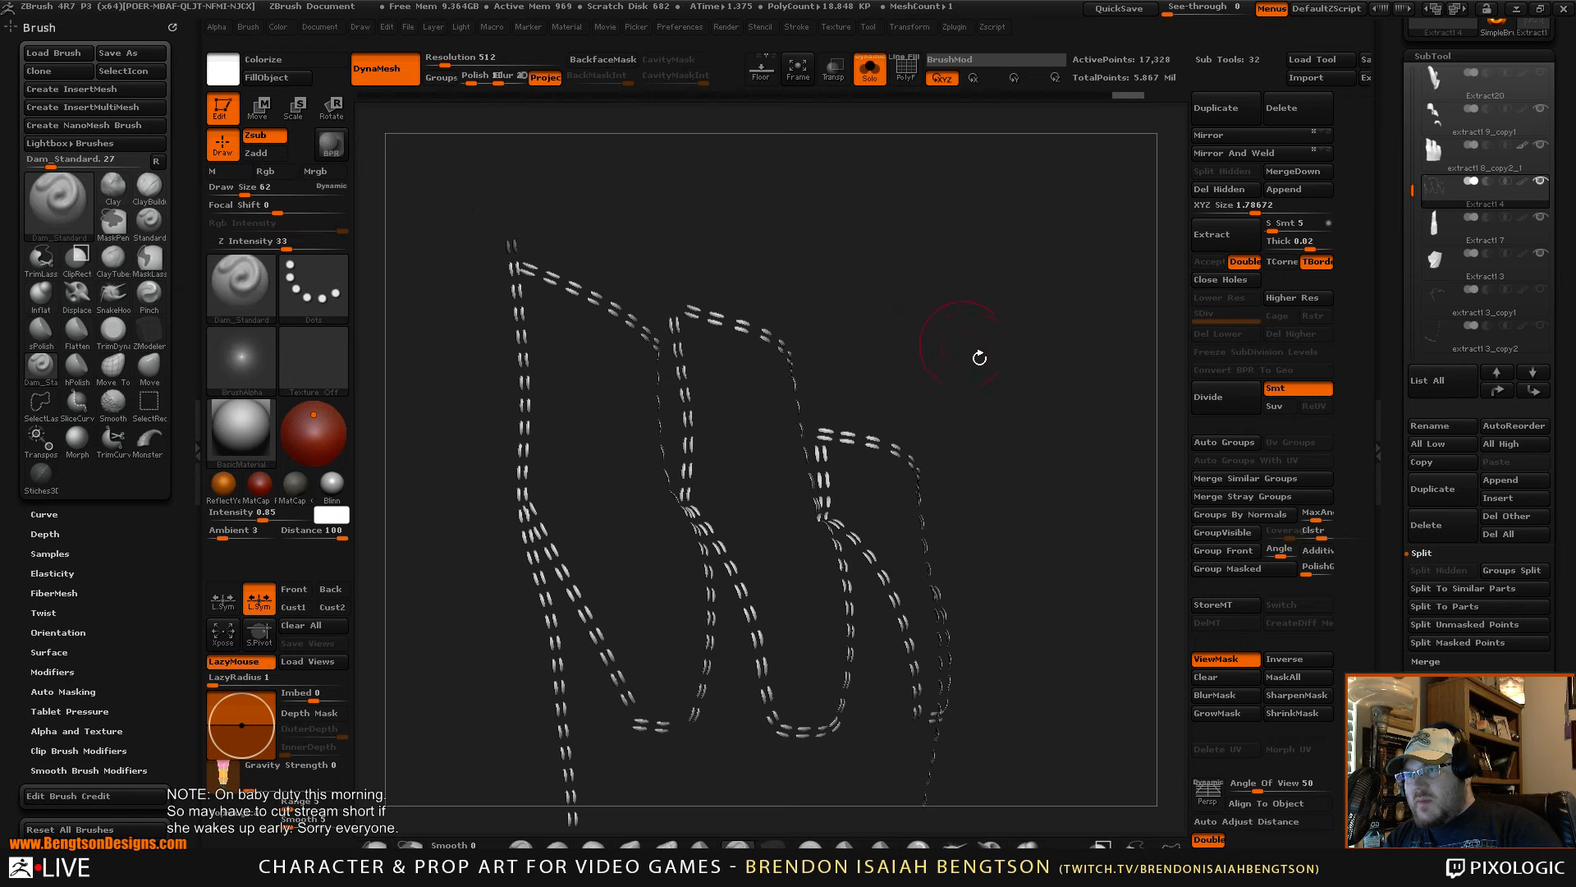
left_click(1461, 643)
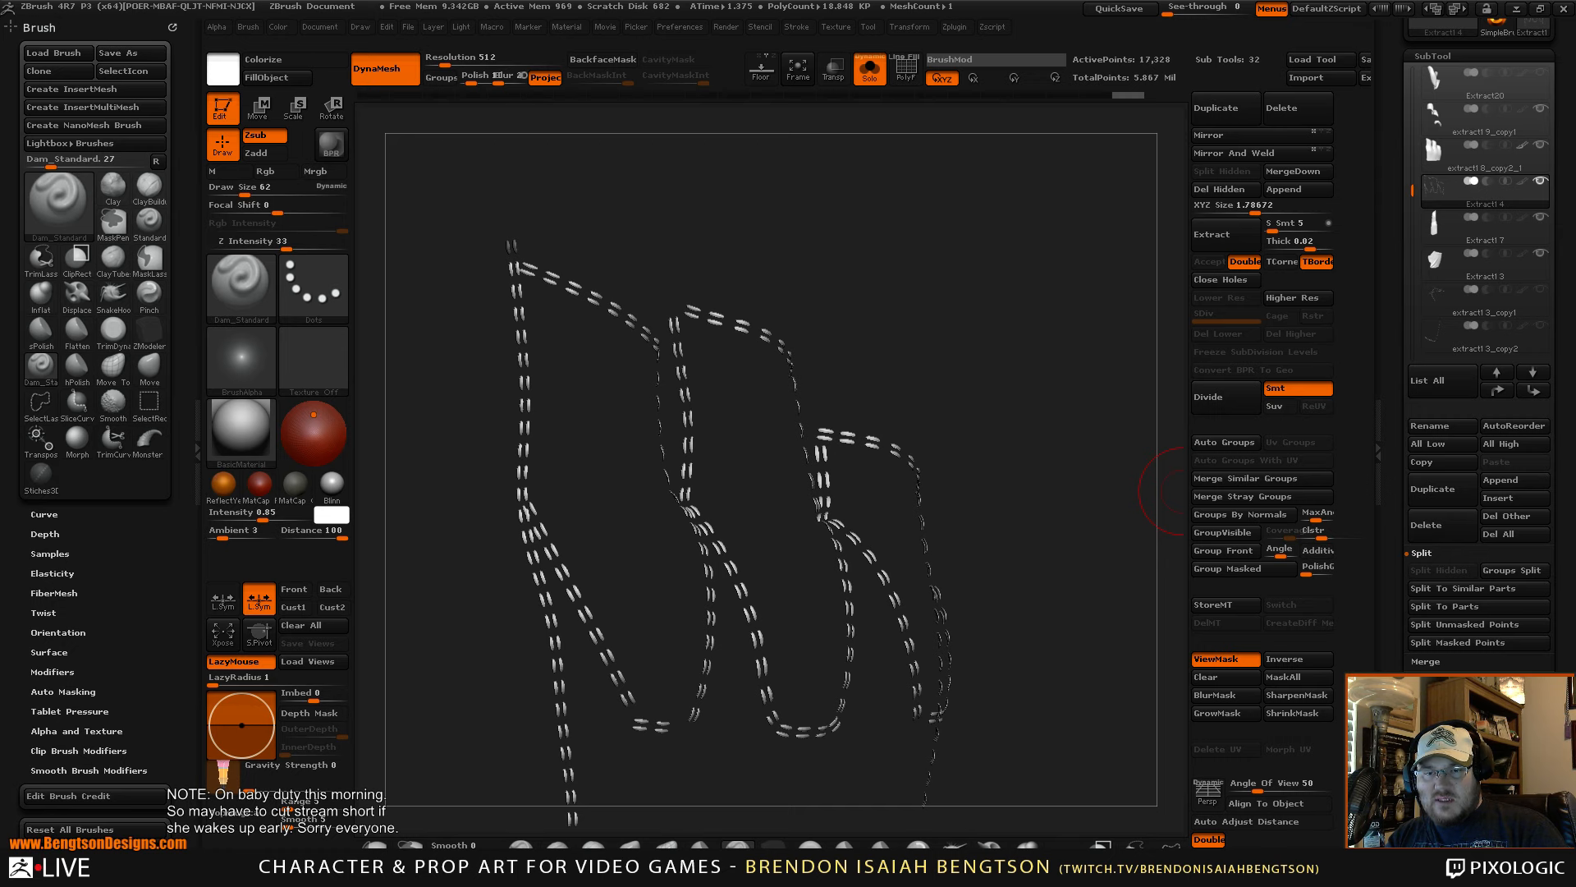
left_click(1432, 57)
left_click(1438, 76)
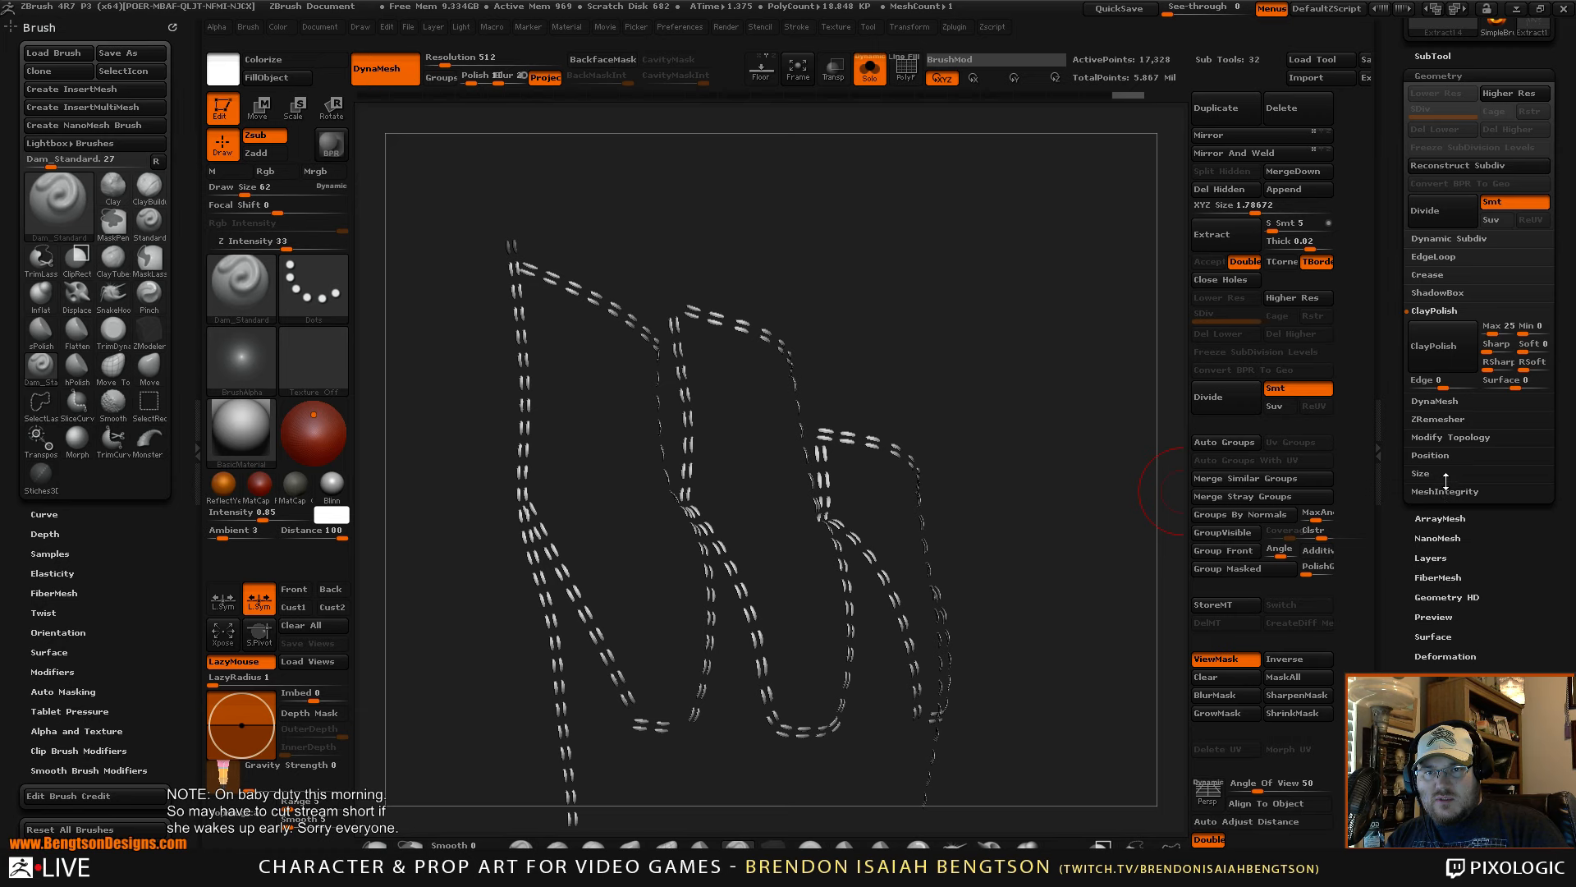
left_click(1432, 57)
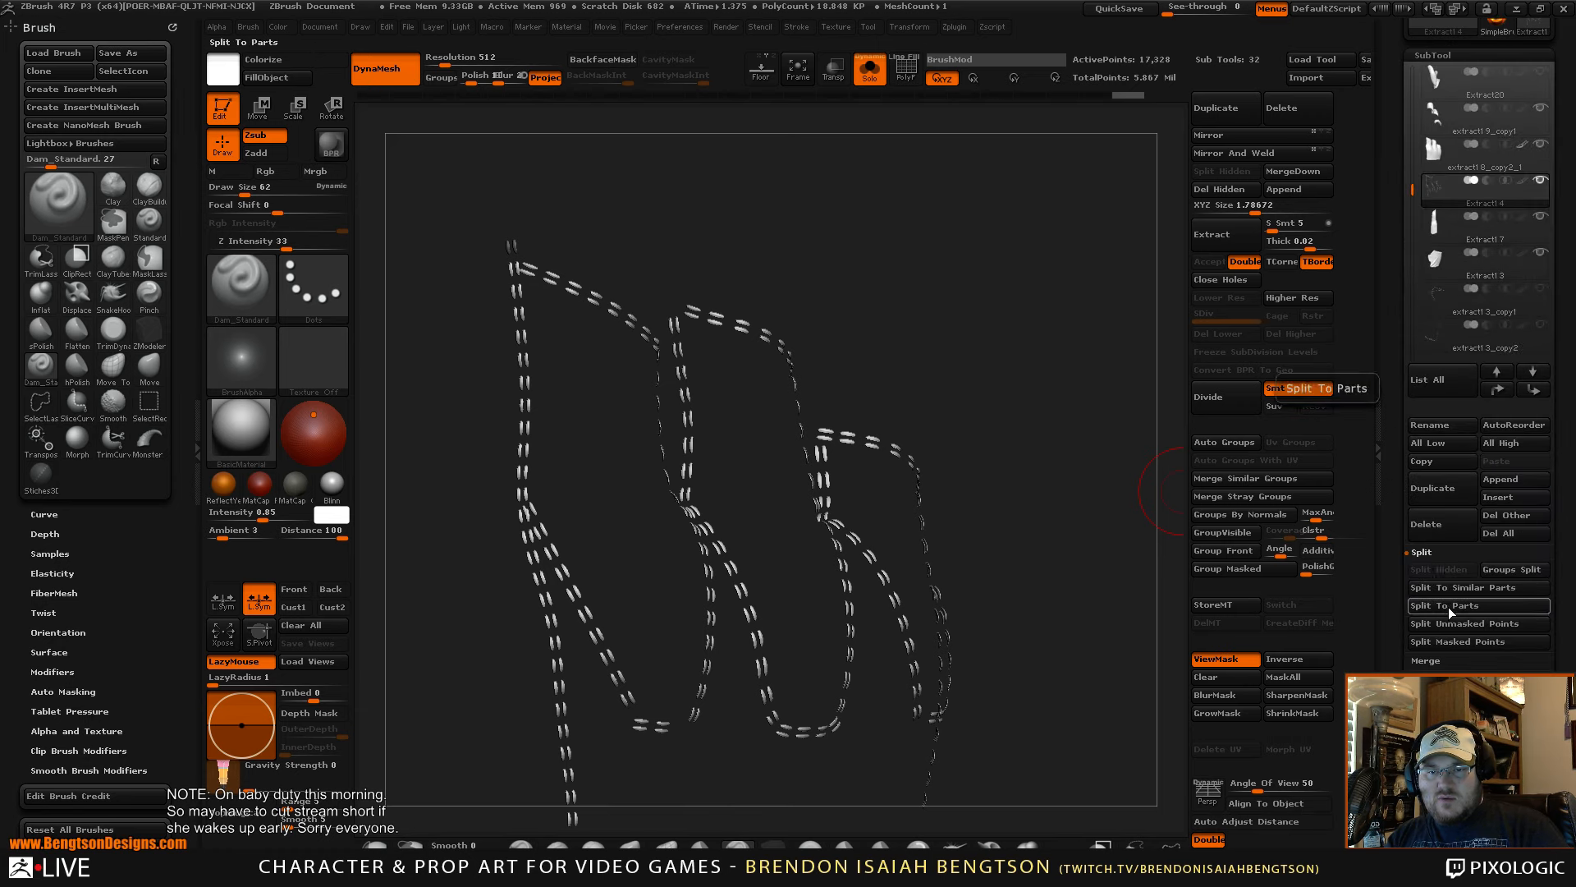
left_click(1453, 641)
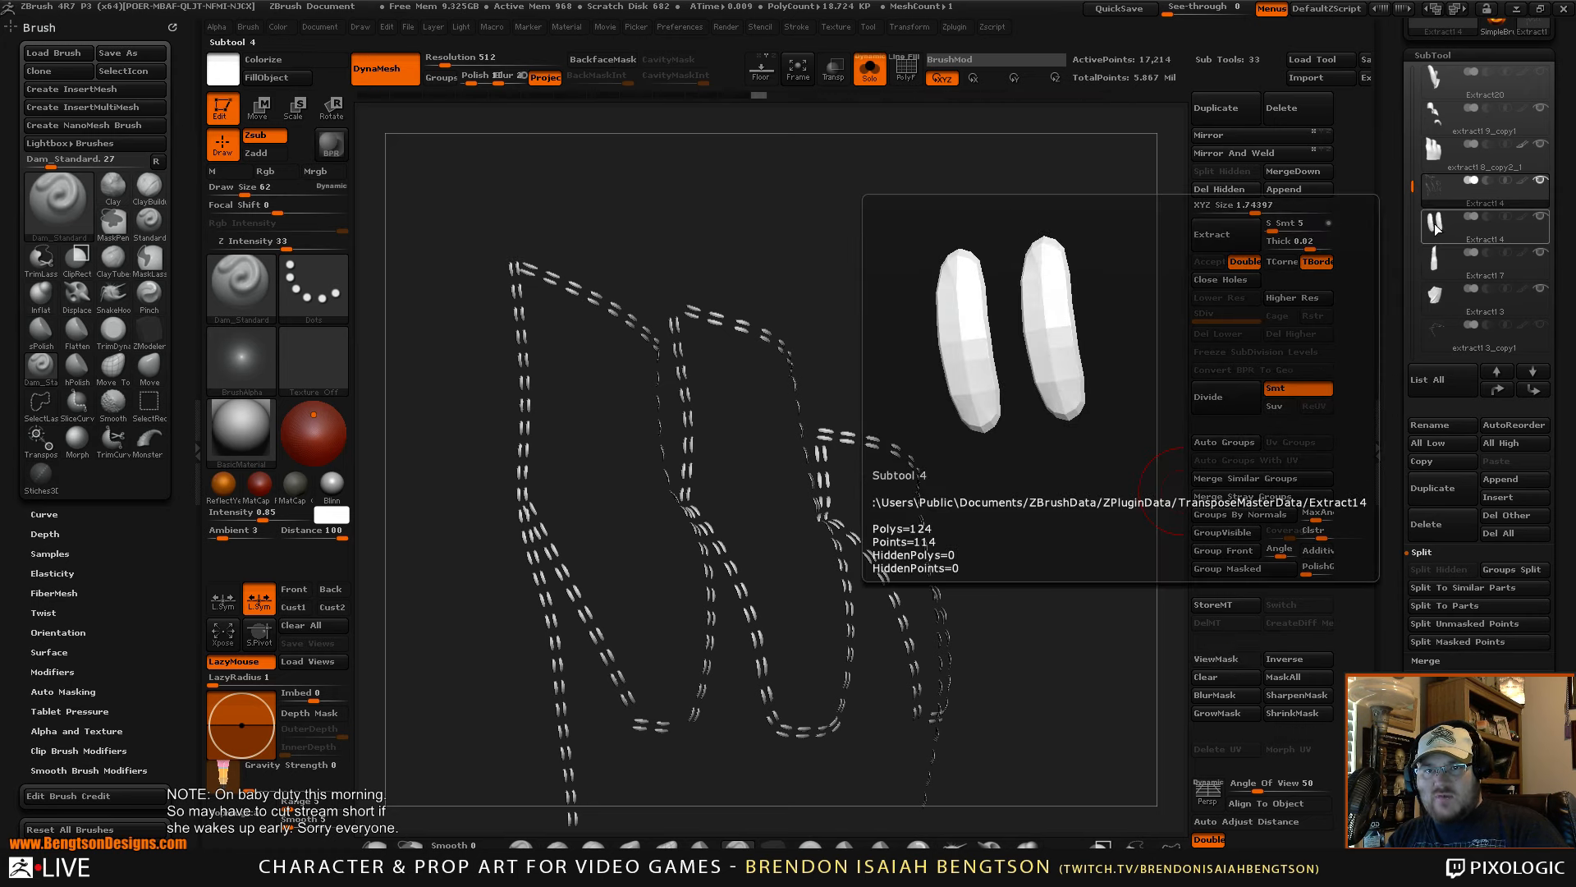
- Delete the split-off stitch pair and turn off Solo to bring back the full glove
left_click(1445, 223)
left_click(1428, 523)
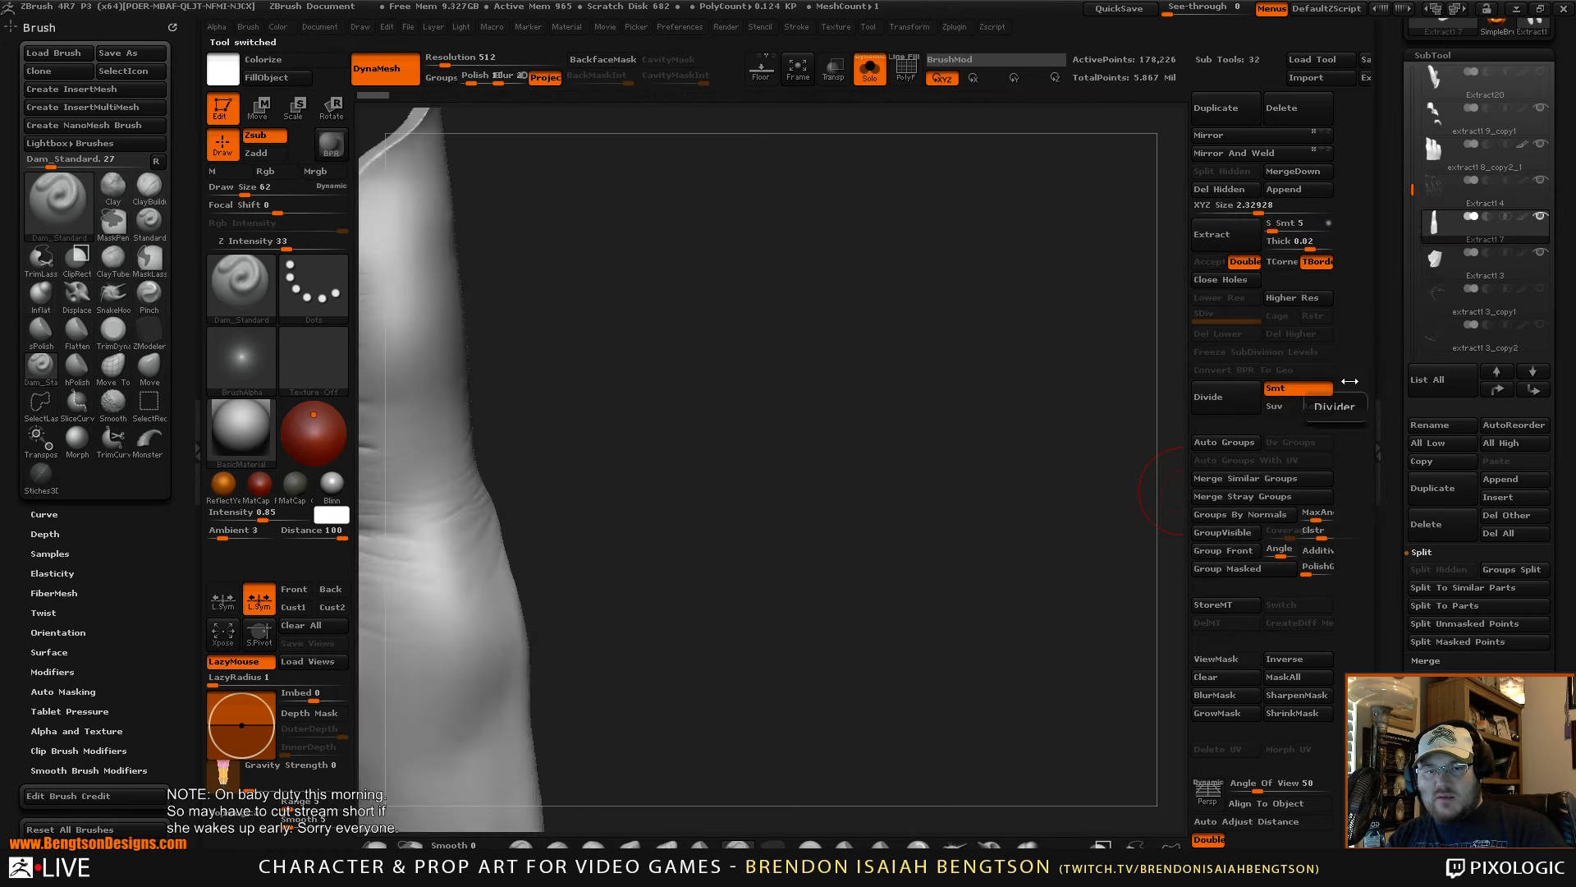
left_click_drag(924, 516, 1030, 425, "alt")
key("alt+s")
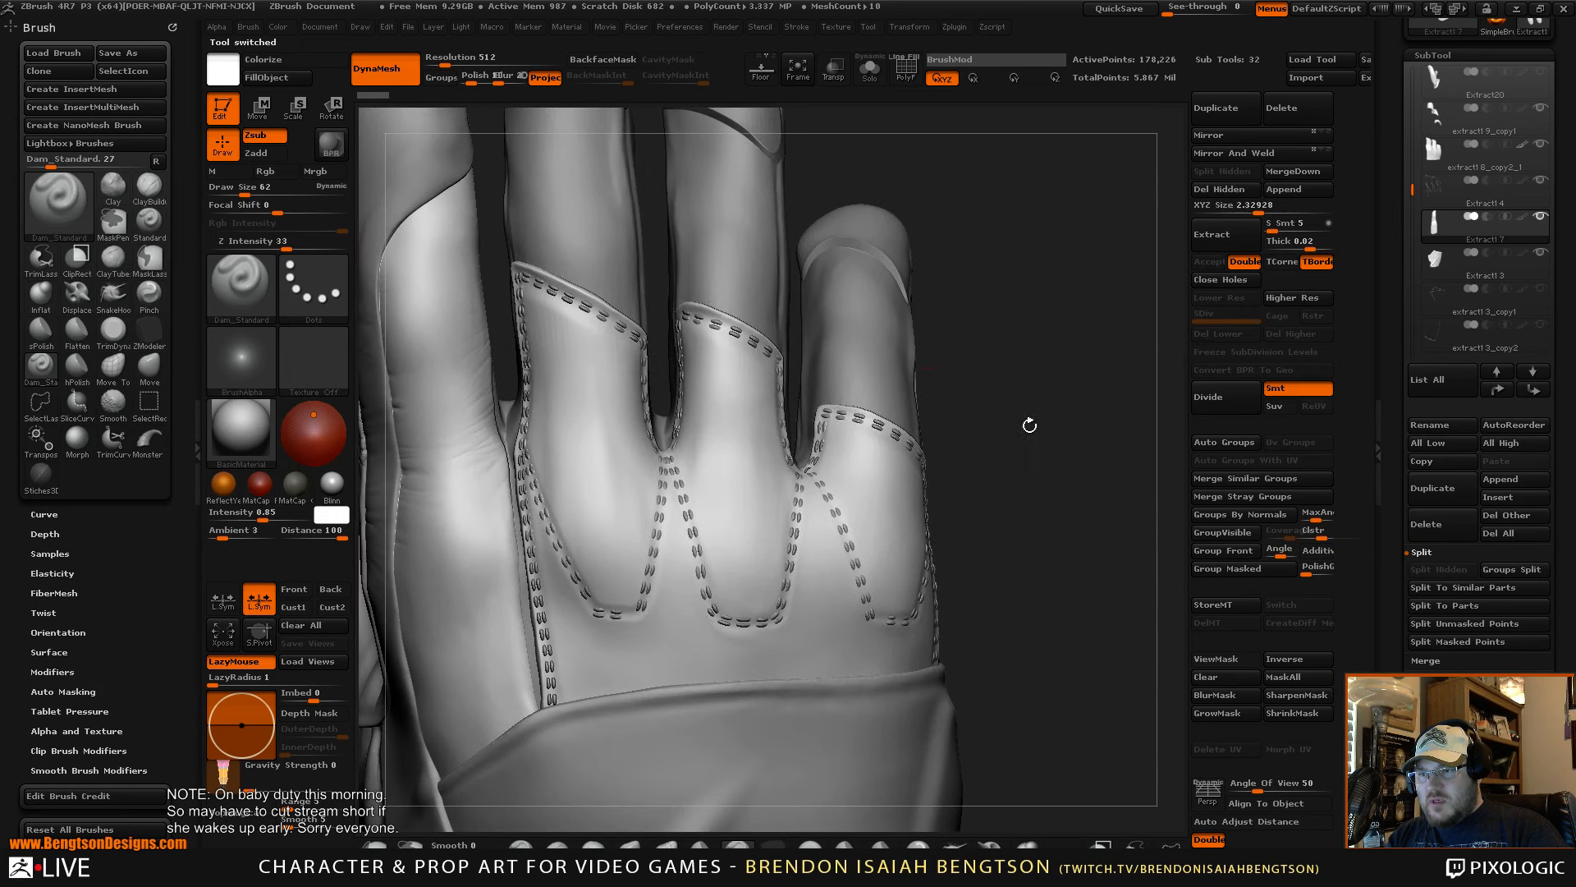
- Select the glove piece extract18_copy2_1 and put its Stitch valleys layer into record mode
left_click_drag(1048, 370, 1056, 411)
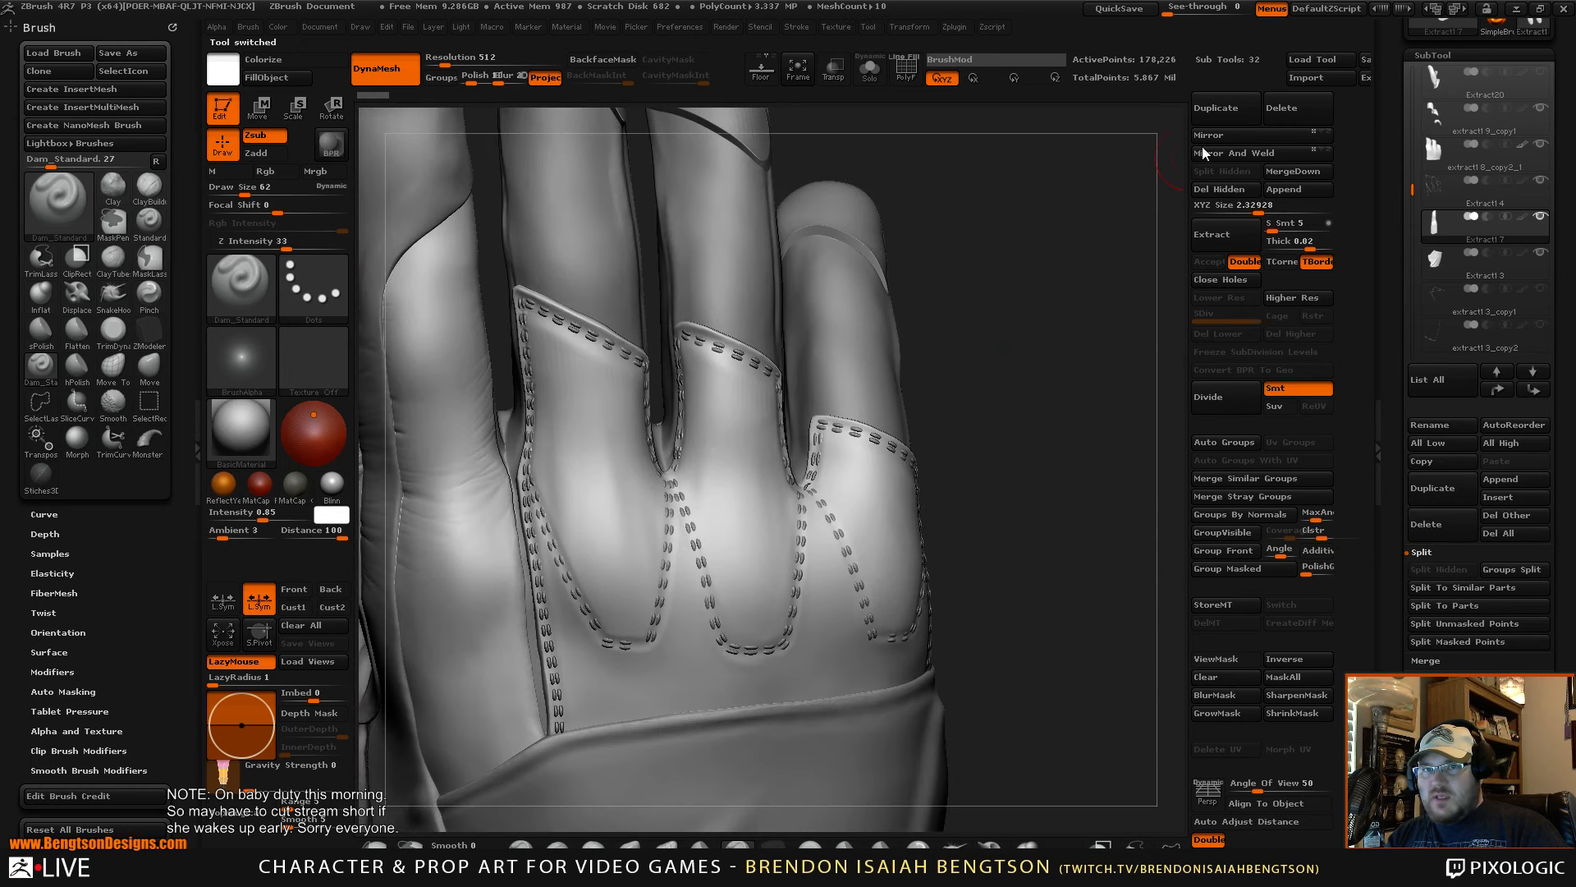
left_click(1428, 156)
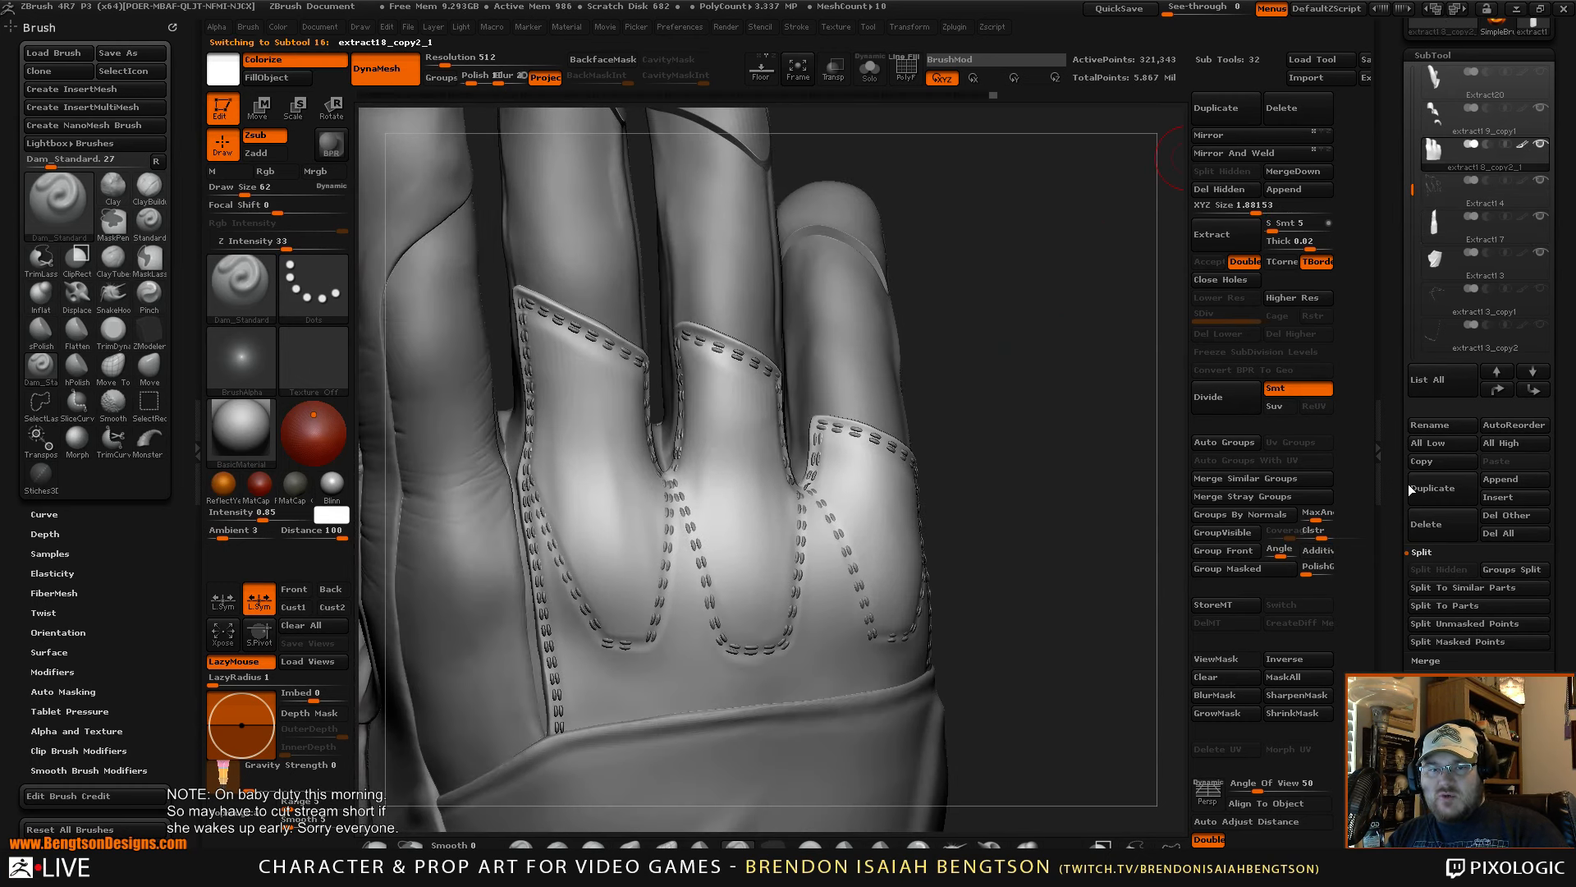
left_click_drag(1023, 514, 1043, 403)
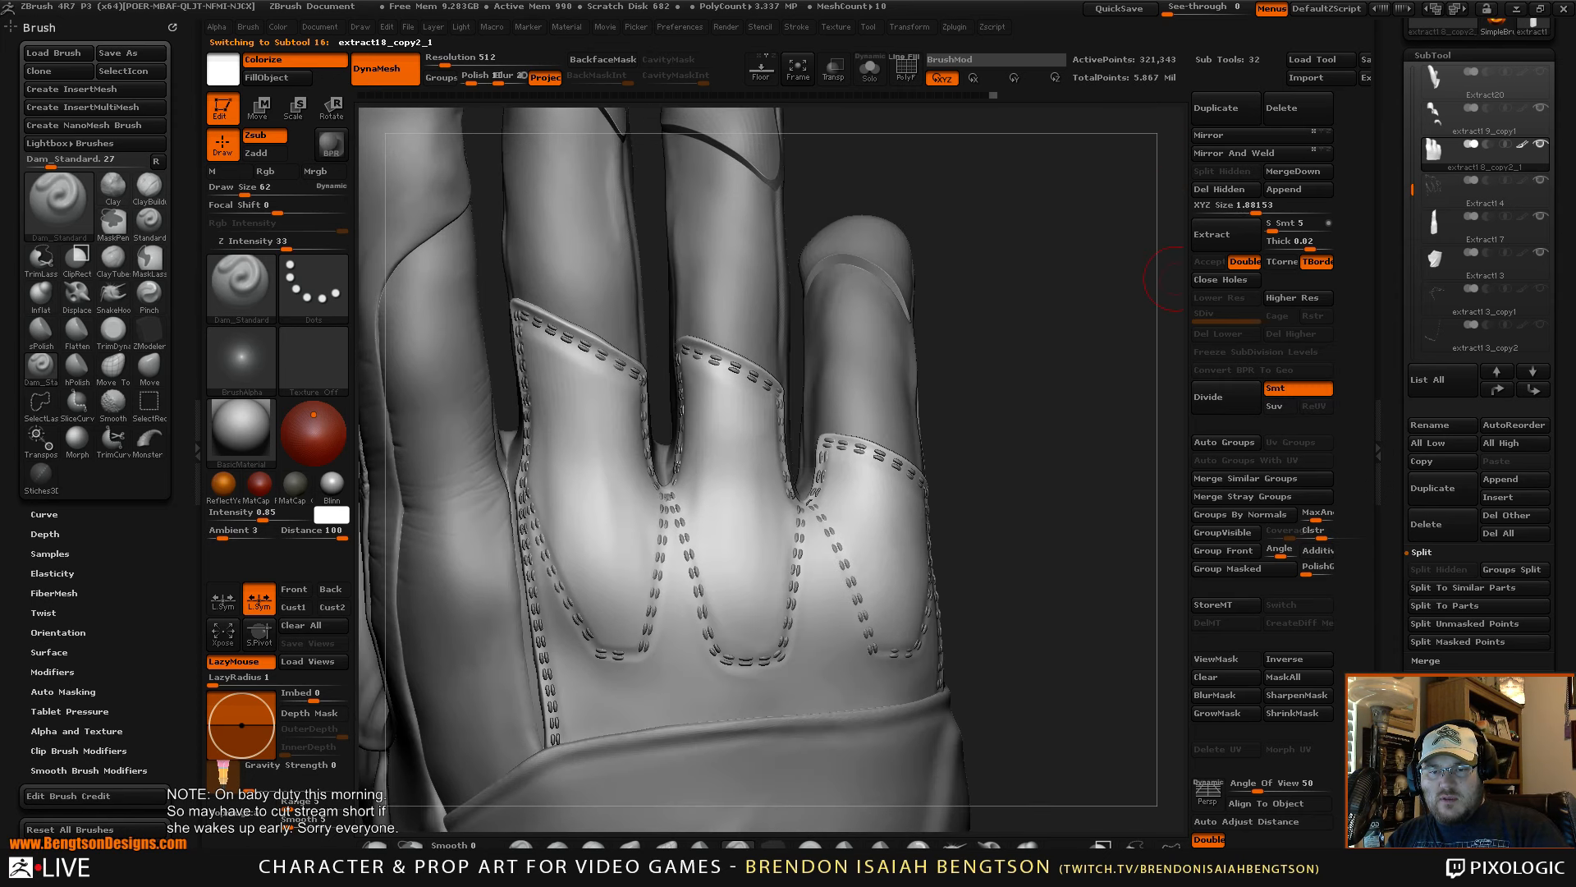
left_click(1430, 801)
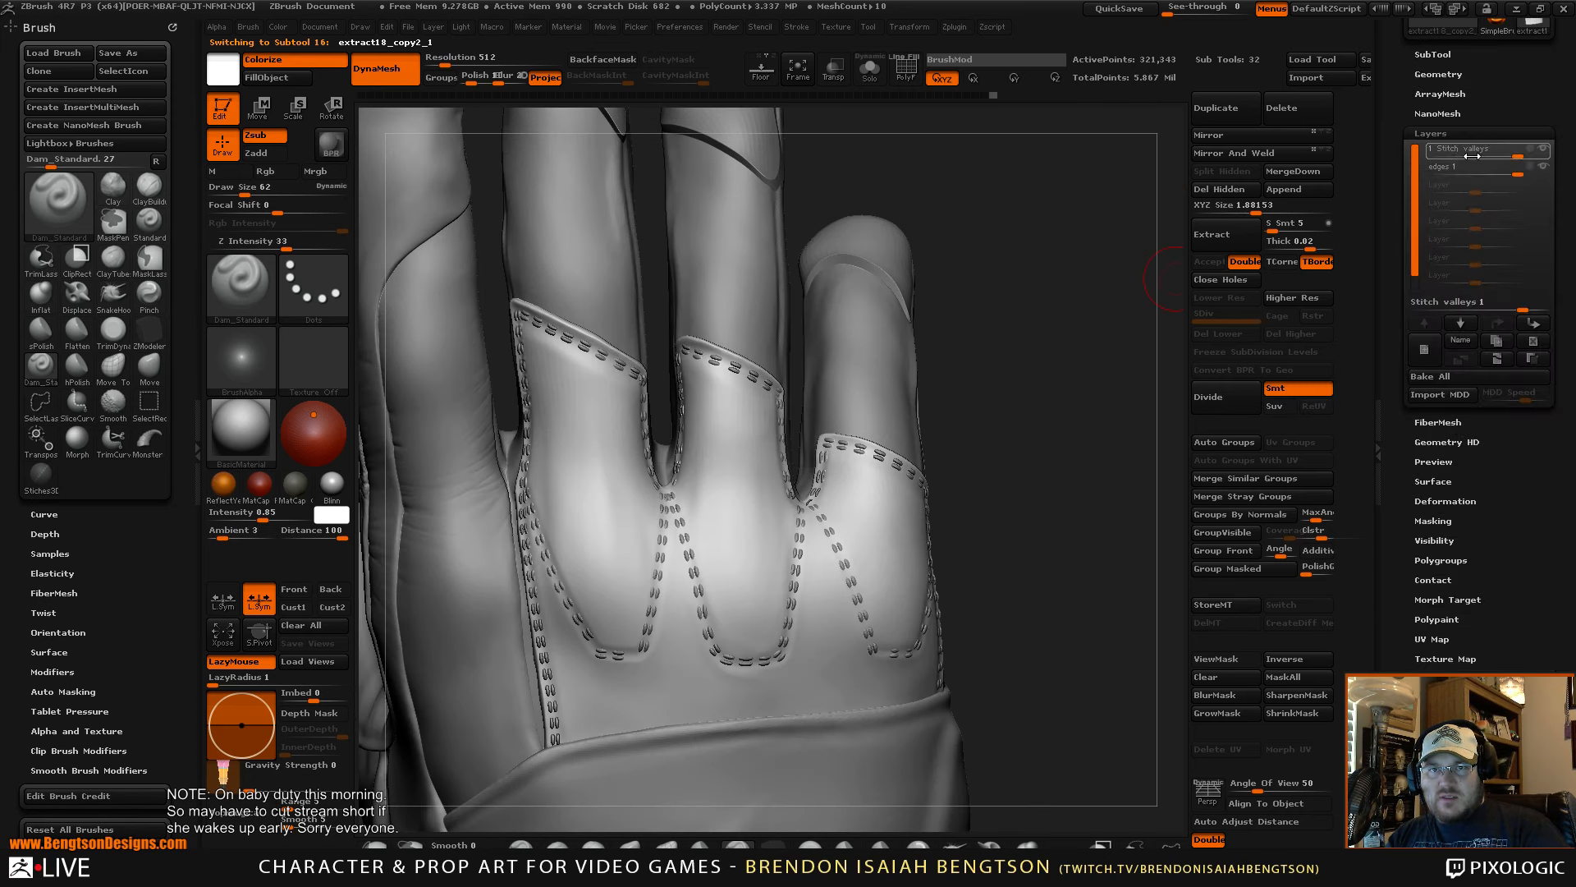
left_click(1544, 150)
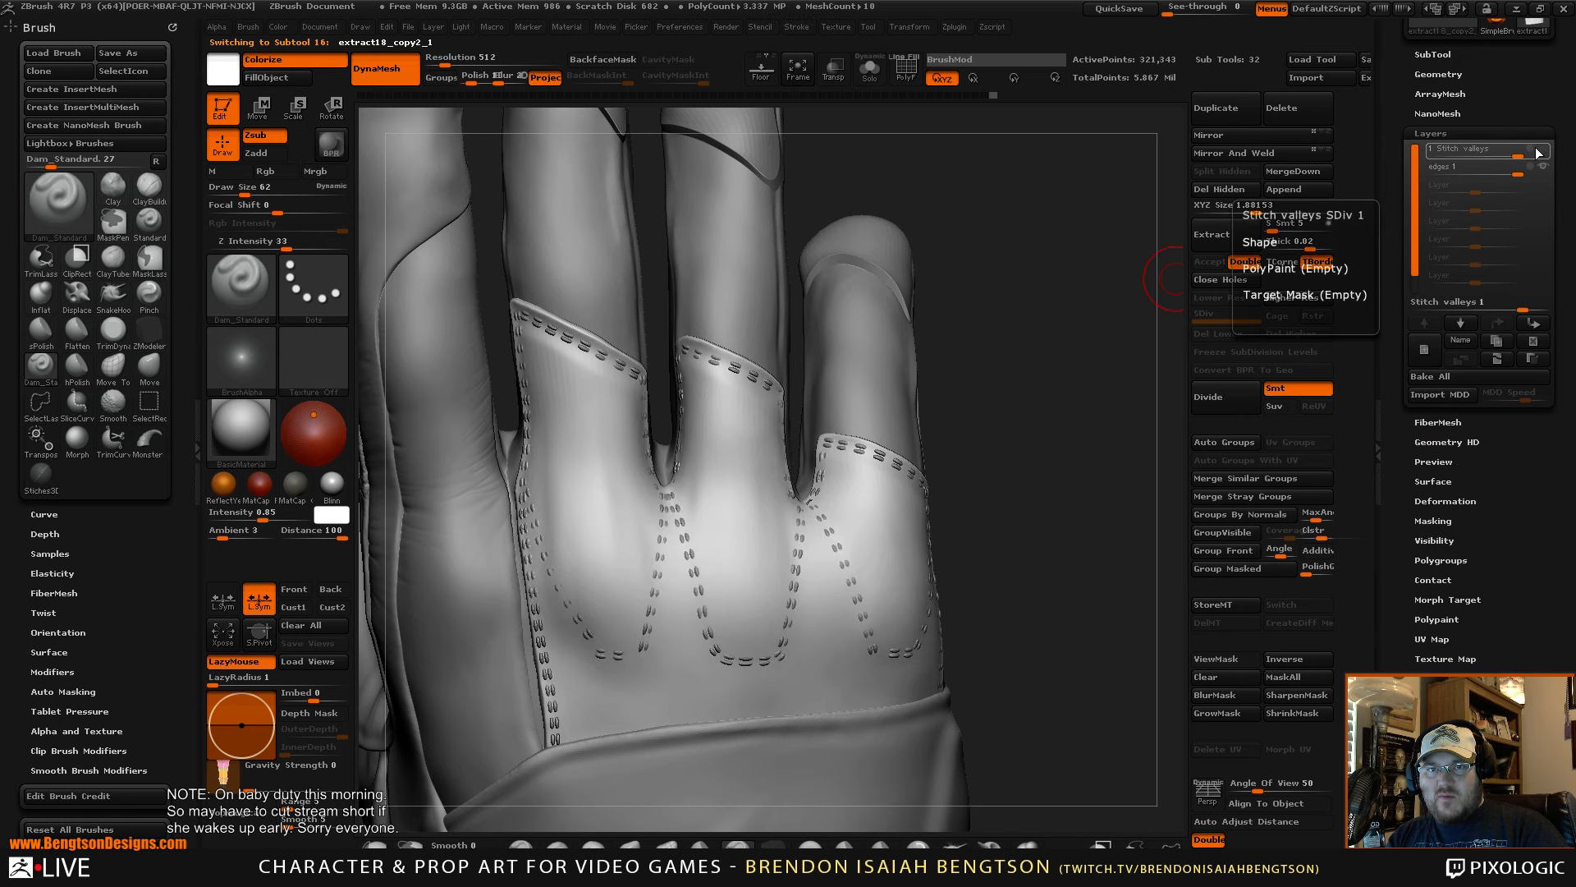
left_click(1536, 153)
left_click_drag(1055, 366, 1076, 455, "alt")
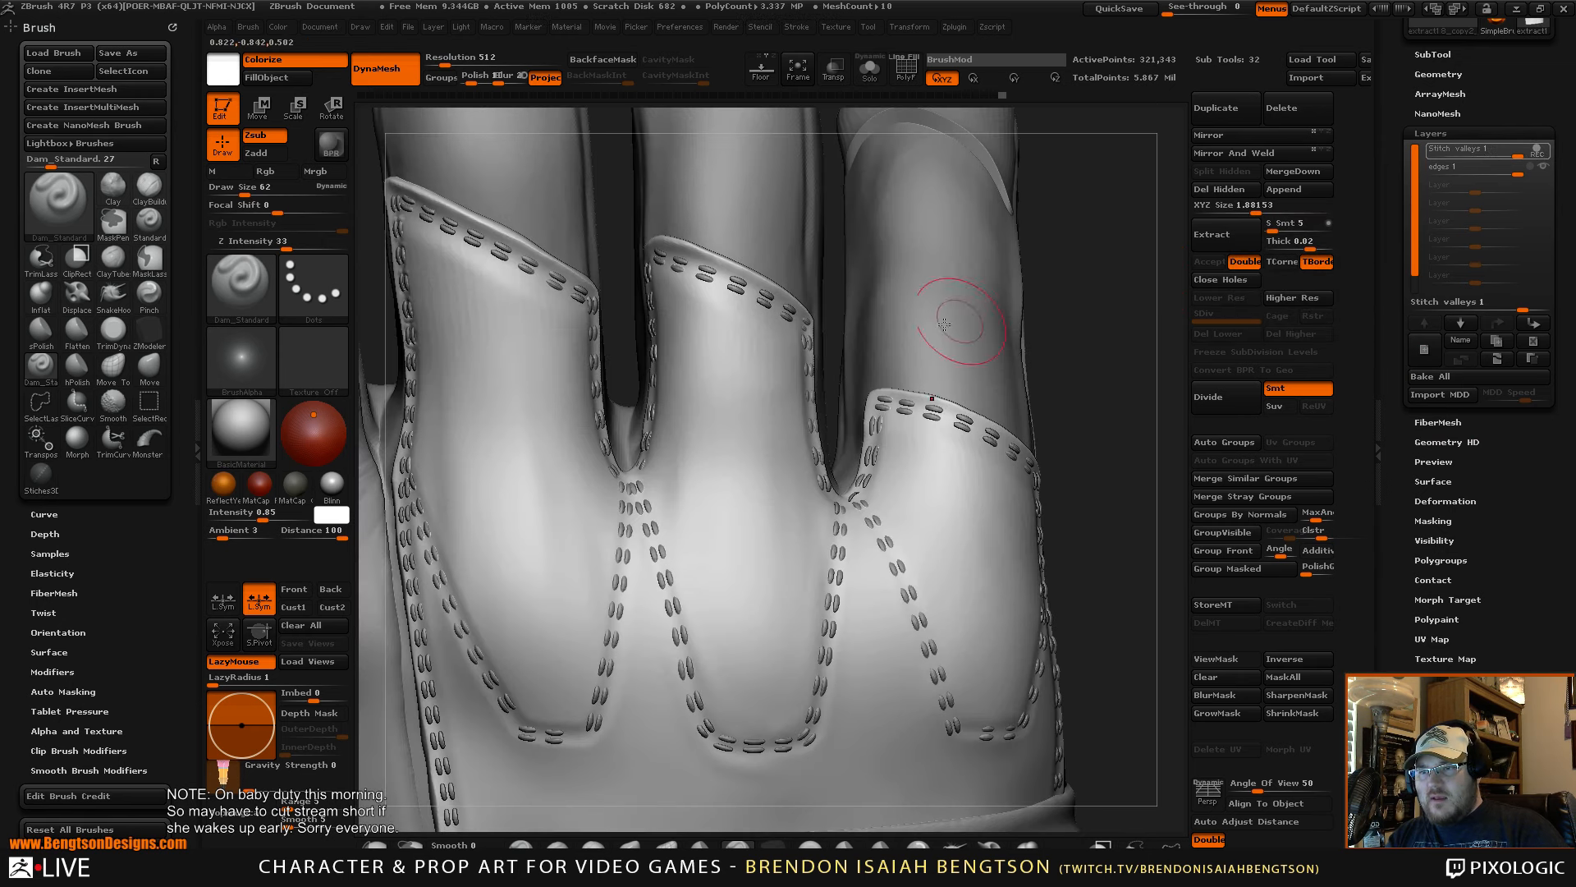
- With the ClayBuildup brush at draw size 17, raise small fabric puckers along the upper part of the long vertical stitch row
key("b")
key("c")
key("b")
key("space")
left_click_drag(906, 311, 880, 310)
mouse_move(1067, 262)
left_mouse_down()
mouse_move(1115, 274)
mouse_move(1067, 282)
mouse_move(1121, 335)
left_mouse_up()
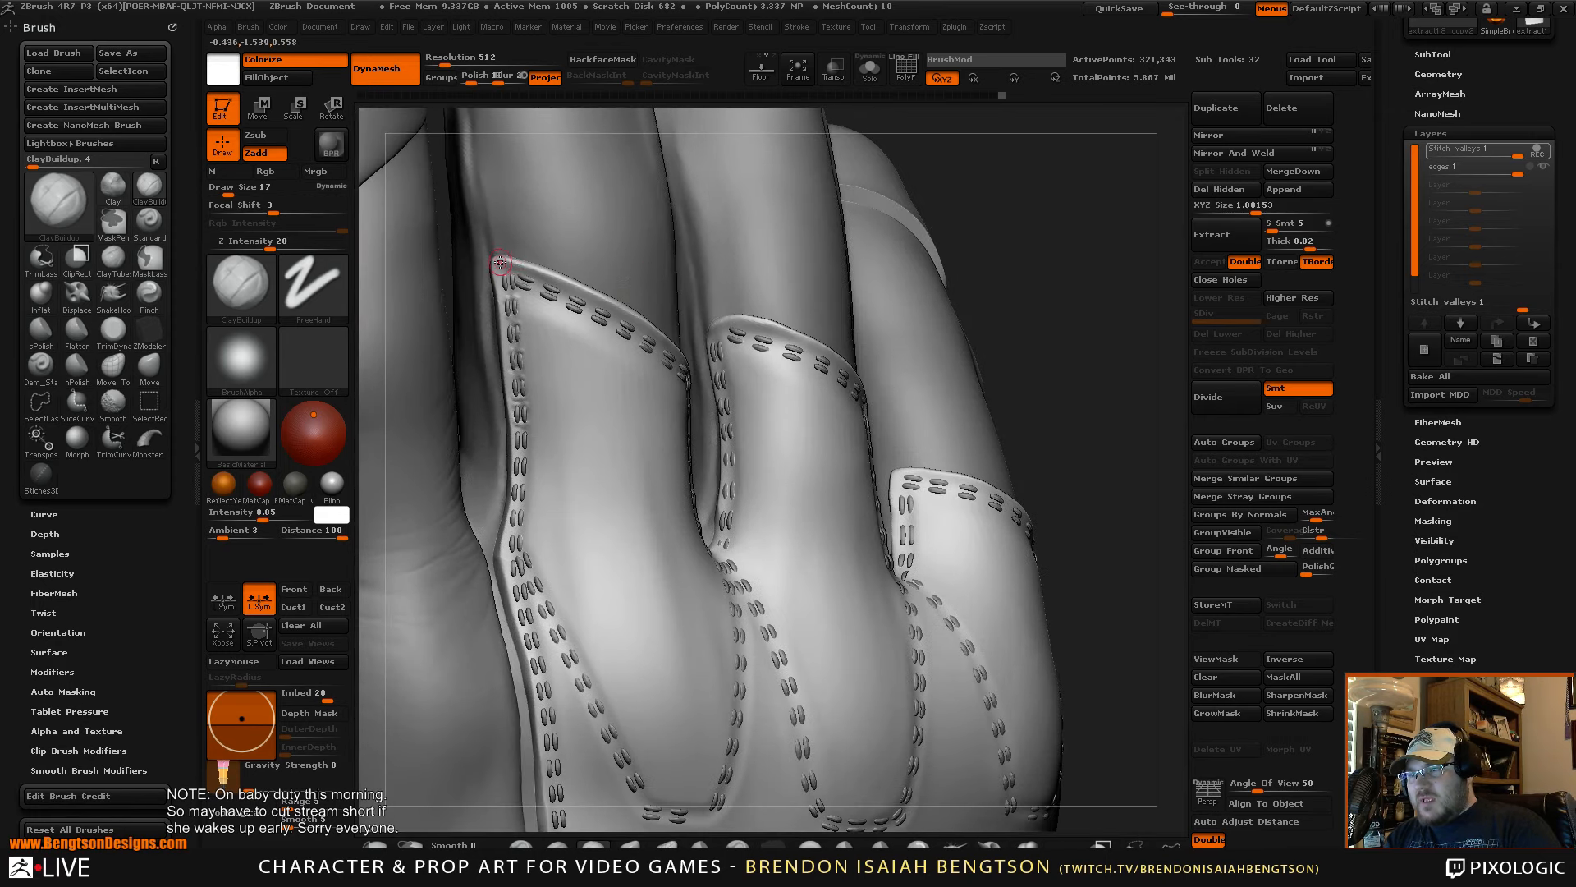
left_click_drag(1062, 284, 1104, 330)
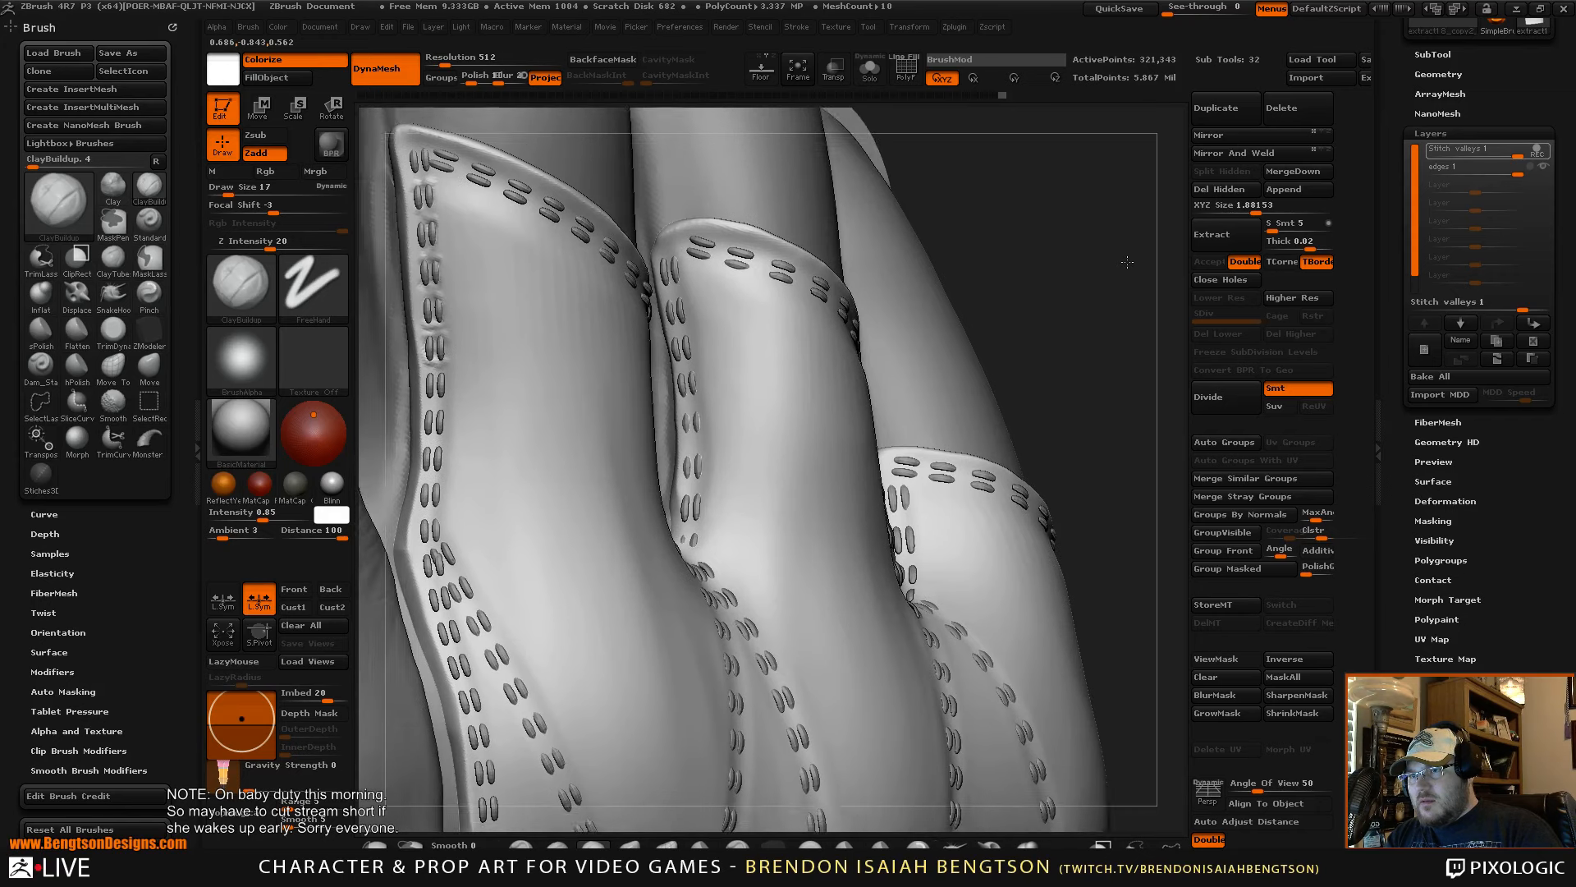
left_click_drag(1127, 261, 1182, 296, "alt")
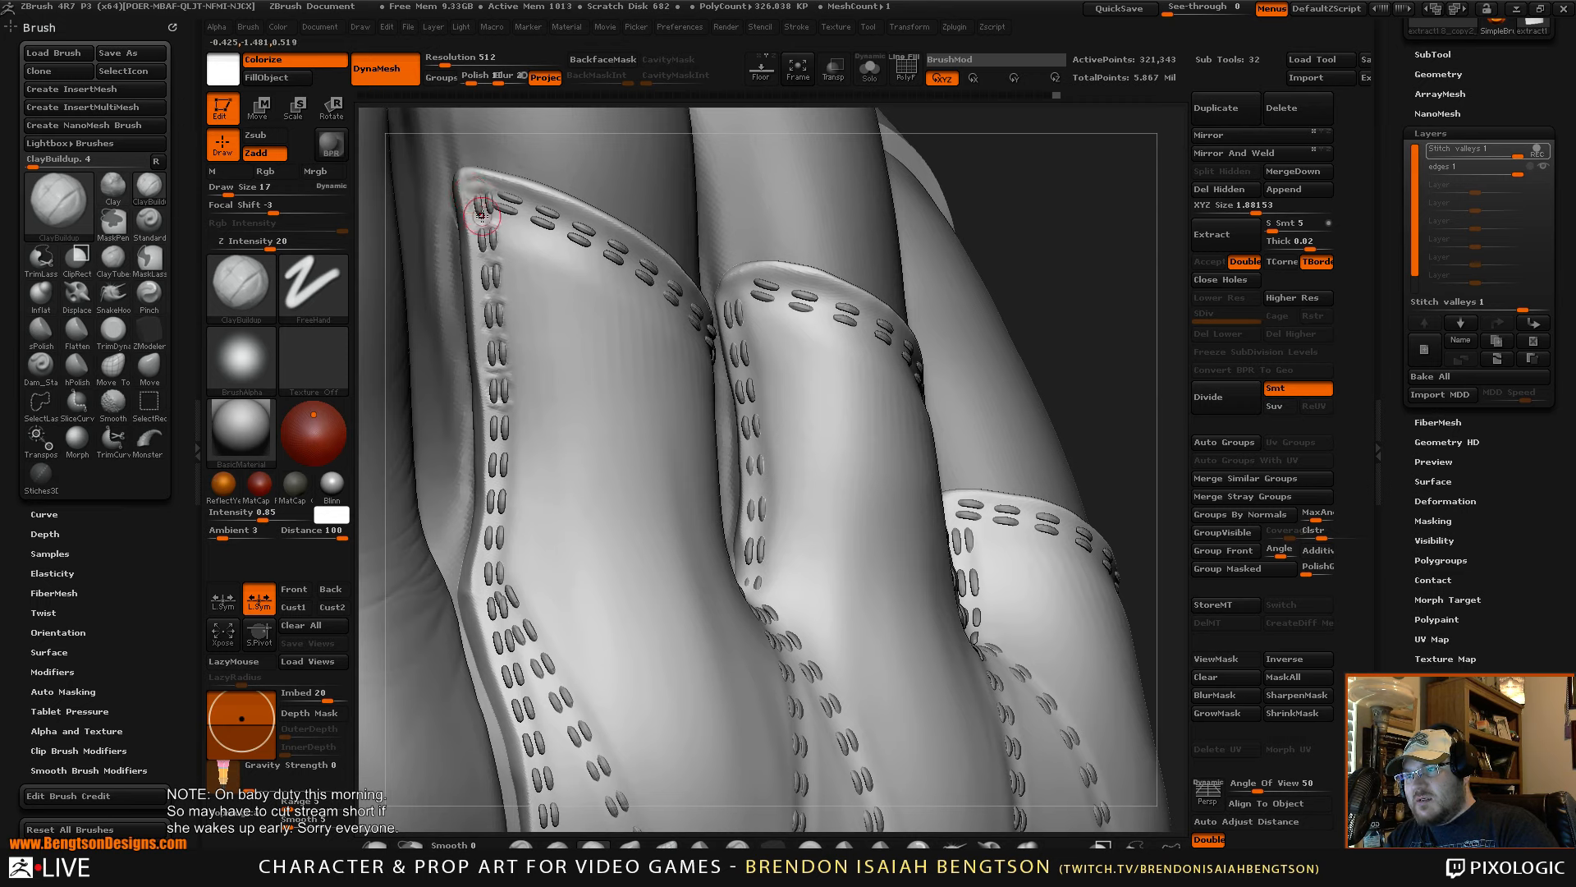
- Reduce the brush to draw size 9 and sculpt finer puckers between the stitch pairs down the finger section of the vertical row
key("space")
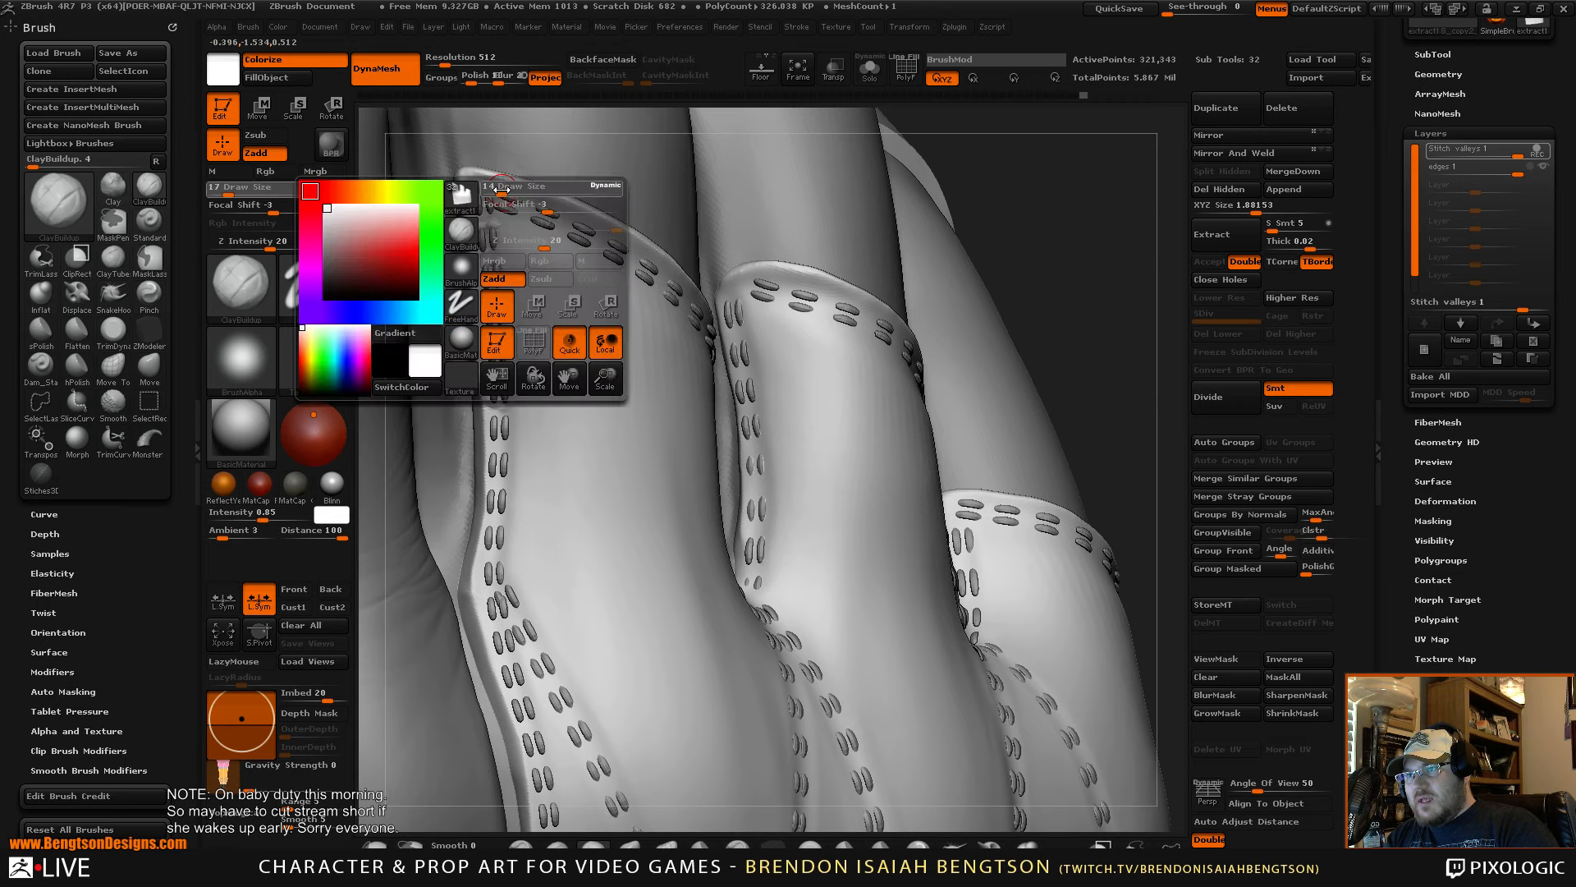
left_click_drag(498, 191, 498, 188)
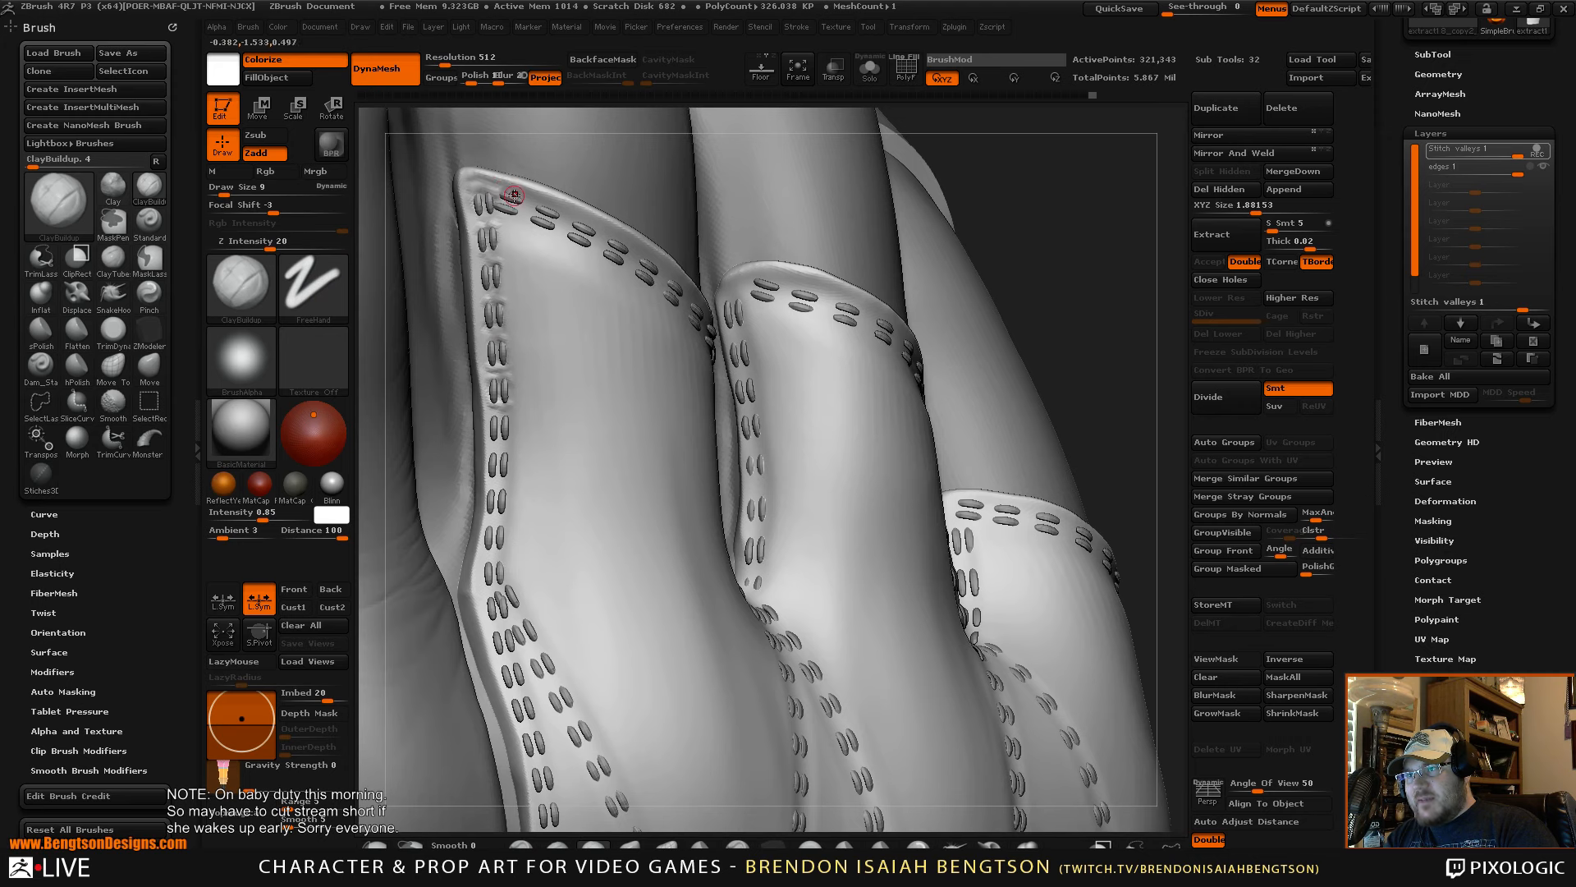
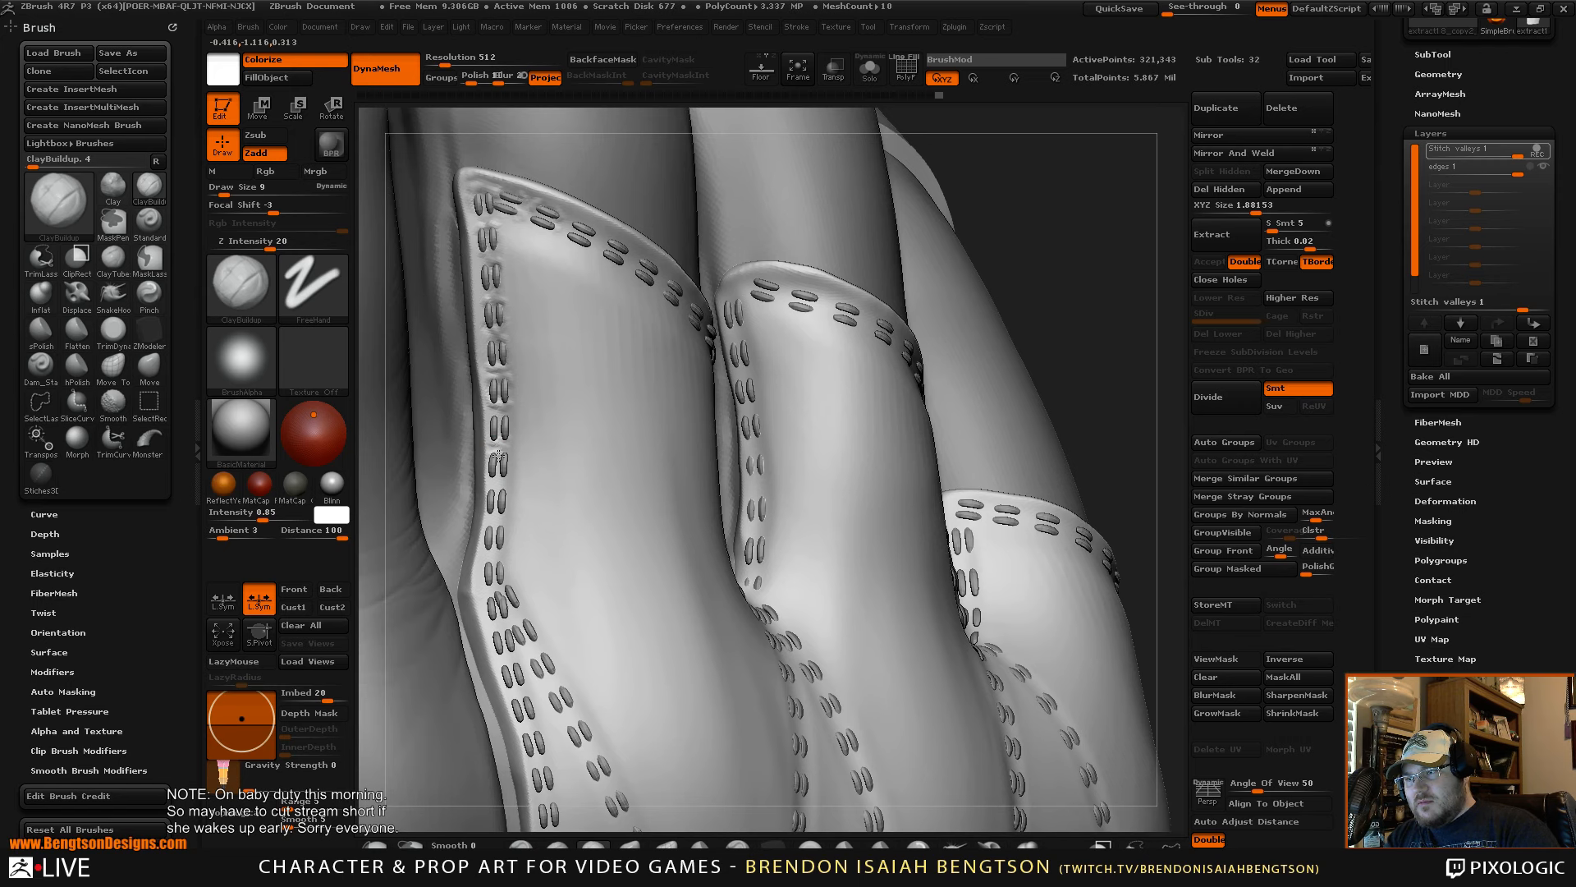
left_click_drag(497, 456, 503, 473)
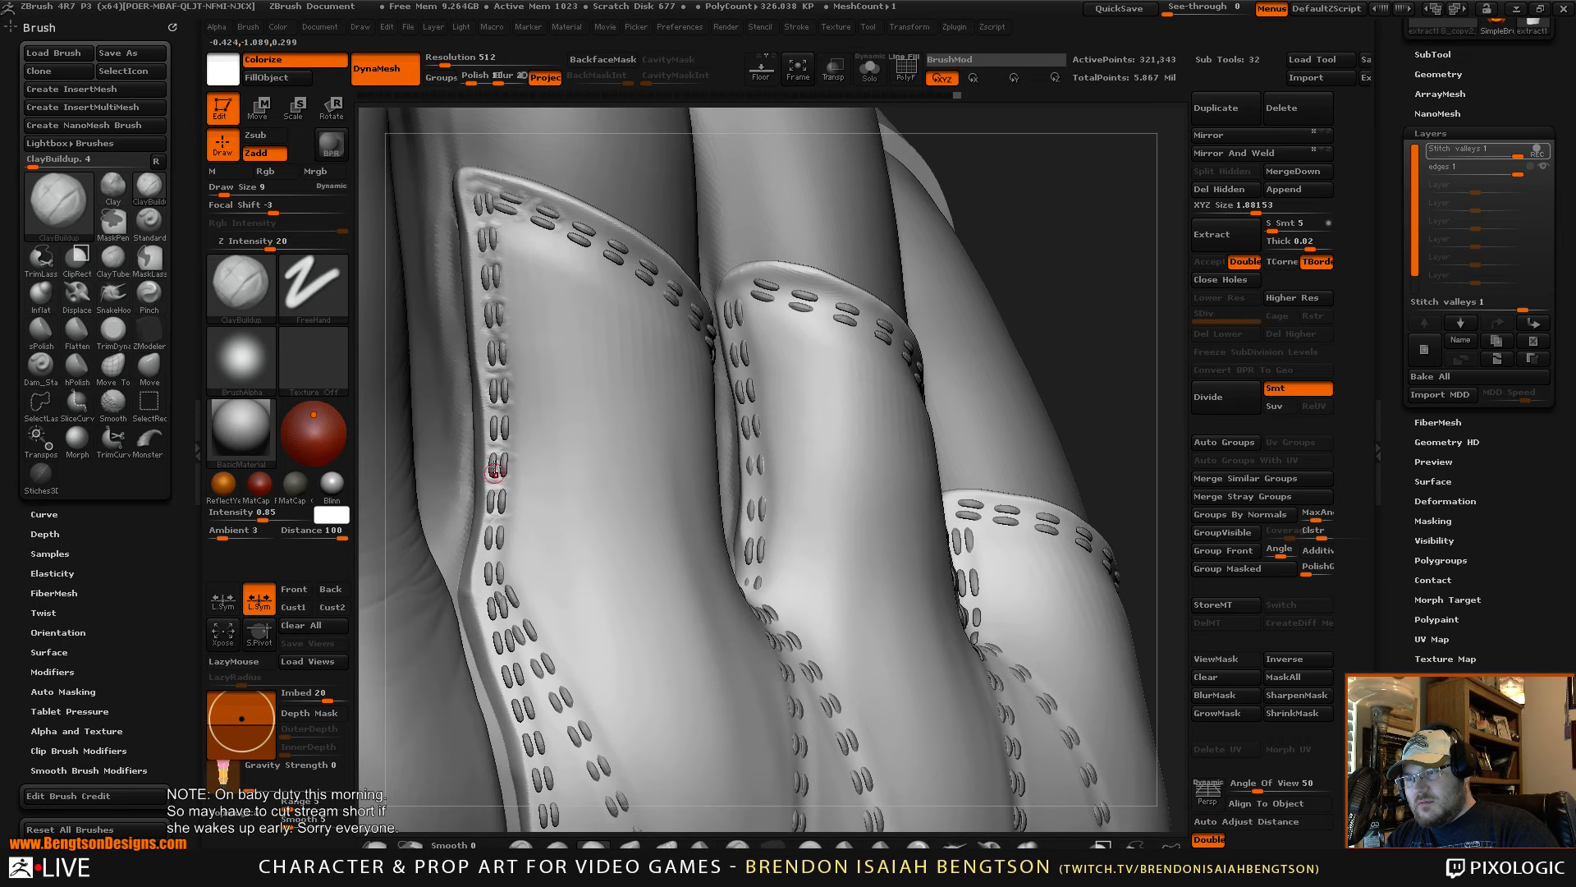
mouse_move(1052, 238)
left_mouse_down()
mouse_move(1092, 224)
mouse_move(1091, 278)
mouse_move(1105, 254)
mouse_move(1091, 303)
left_mouse_up()
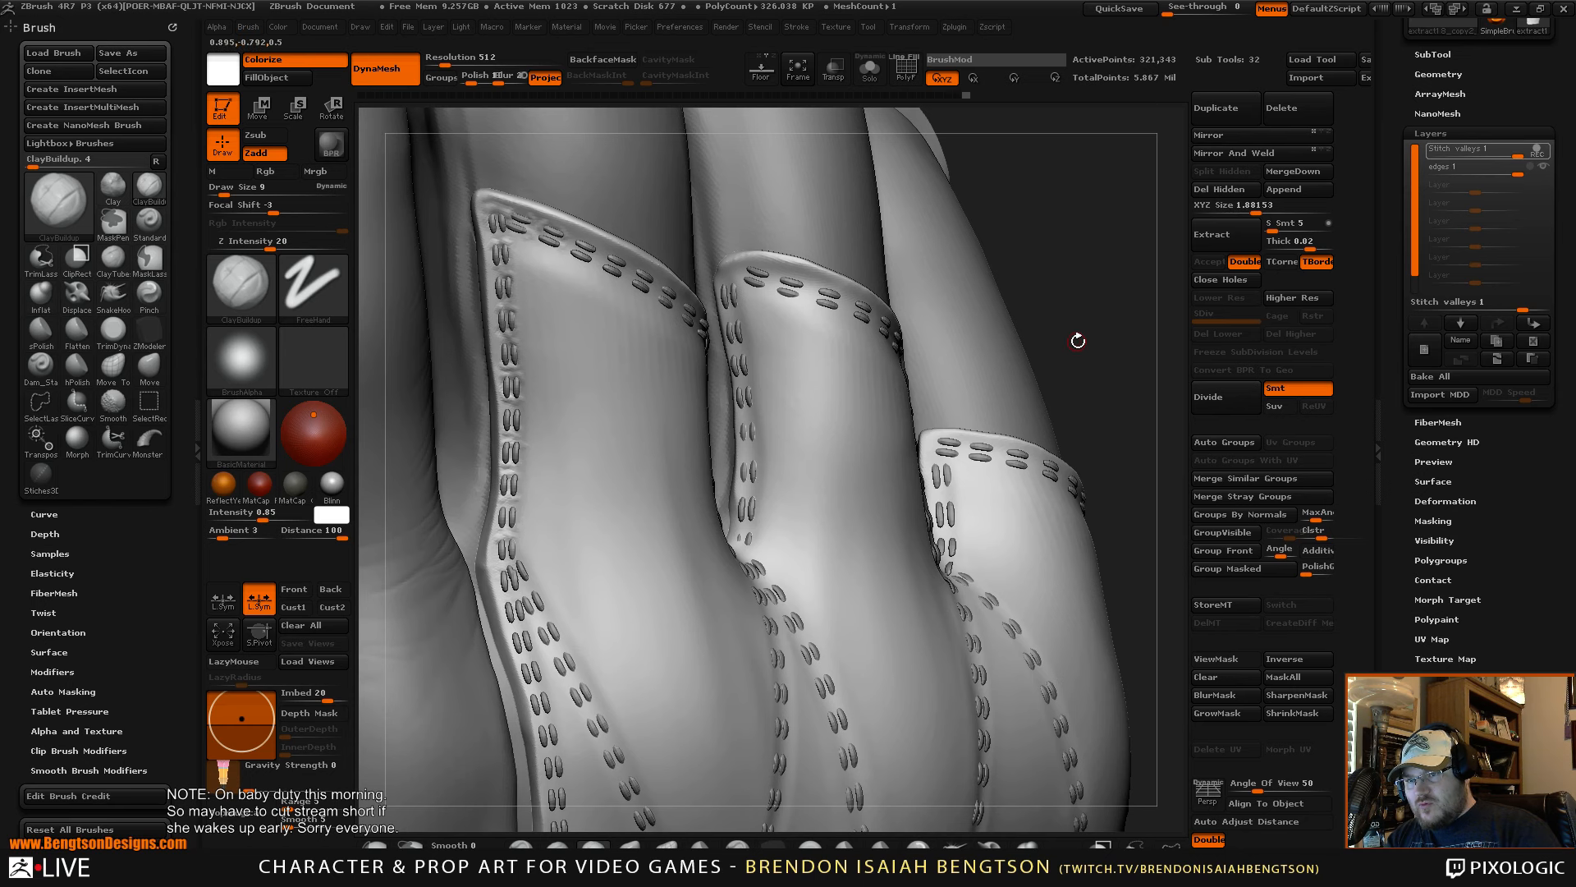
mouse_move(1078, 340)
left_mouse_down()
mouse_move(1080, 384)
mouse_move(1084, 361)
left_mouse_up()
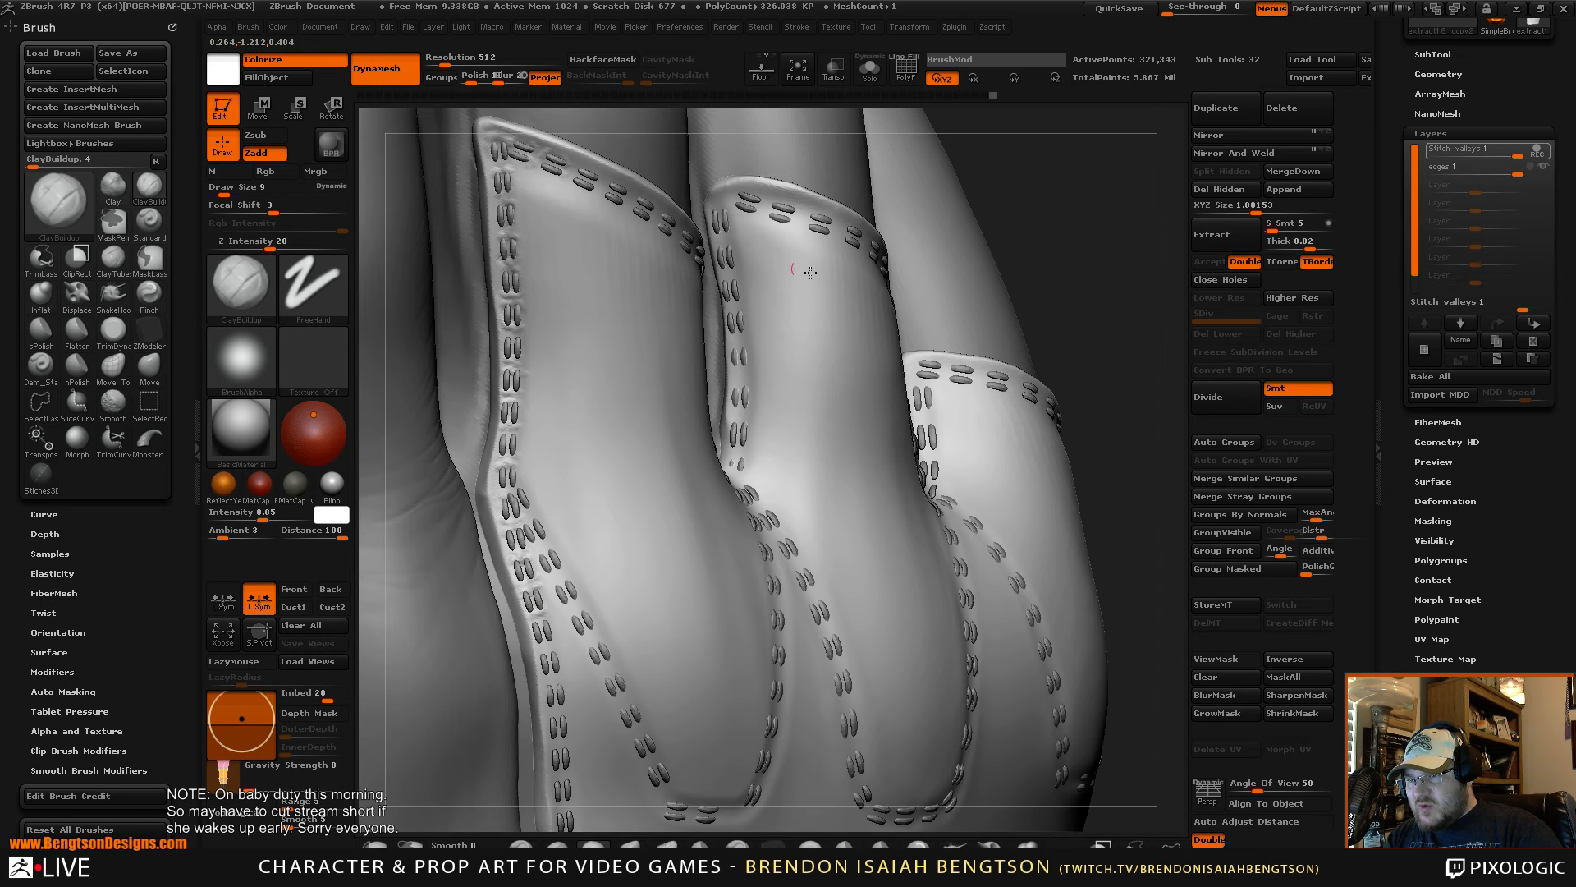
- Continue the fine puckers below the finger gap, where the vertical row meets the first diagonal stitch row
mouse_move(1107, 326)
left_mouse_down("alt")
mouse_move(1111, 259)
mouse_move(1085, 261)
left_mouse_up("alt")
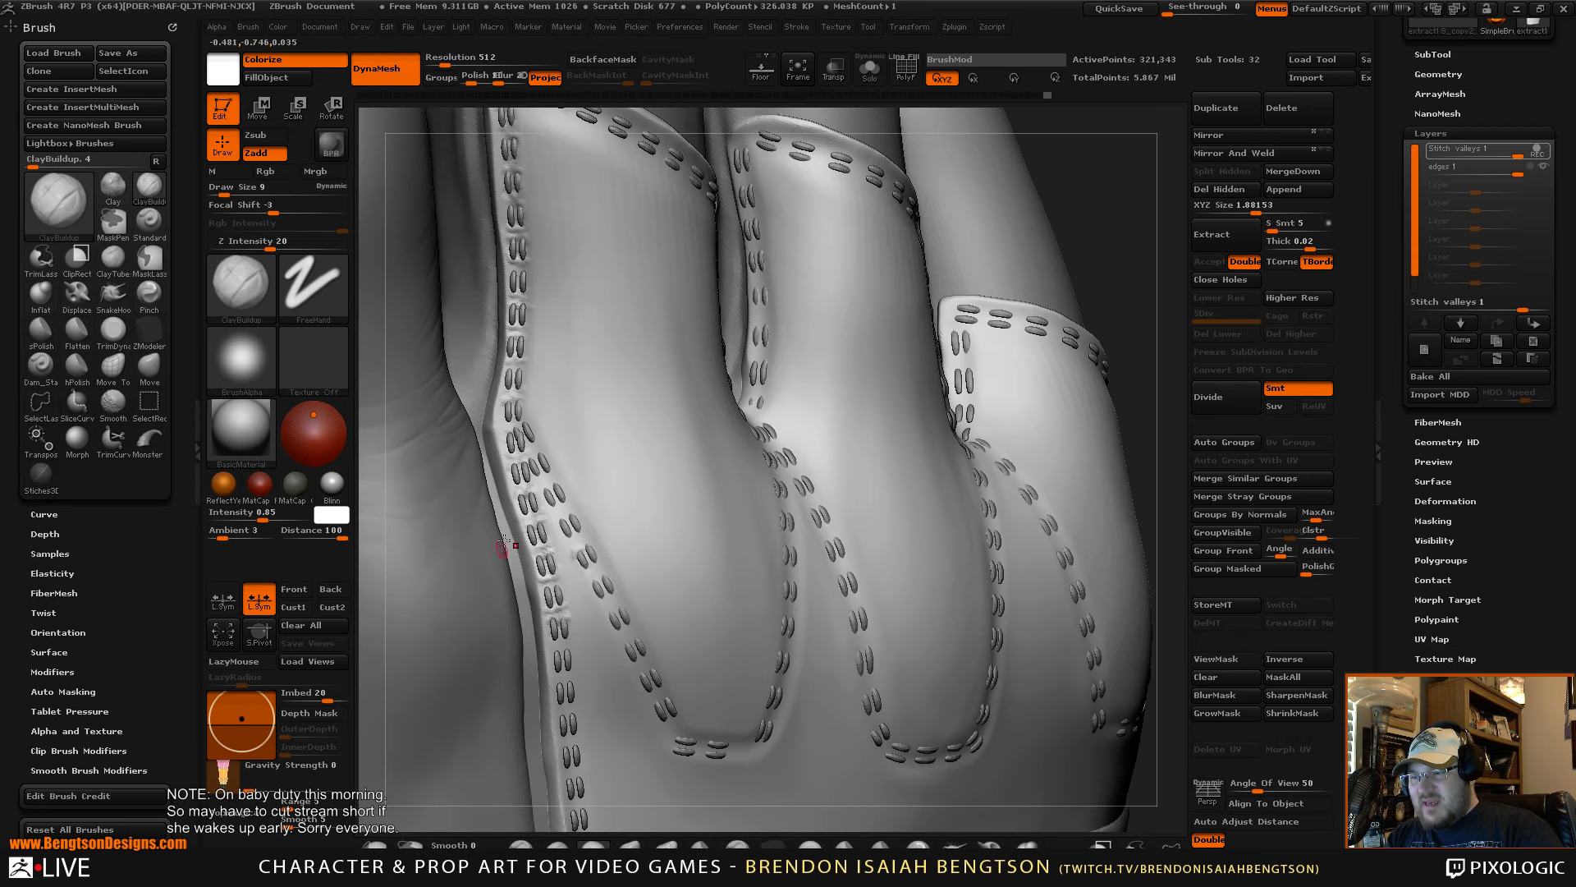
mouse_move(1111, 247)
left_mouse_down()
mouse_move(1108, 220)
mouse_move(1108, 274)
mouse_move(1072, 302)
mouse_move(990, 315)
mouse_move(1049, 323)
mouse_move(1067, 242)
mouse_move(1069, 271)
left_mouse_up()
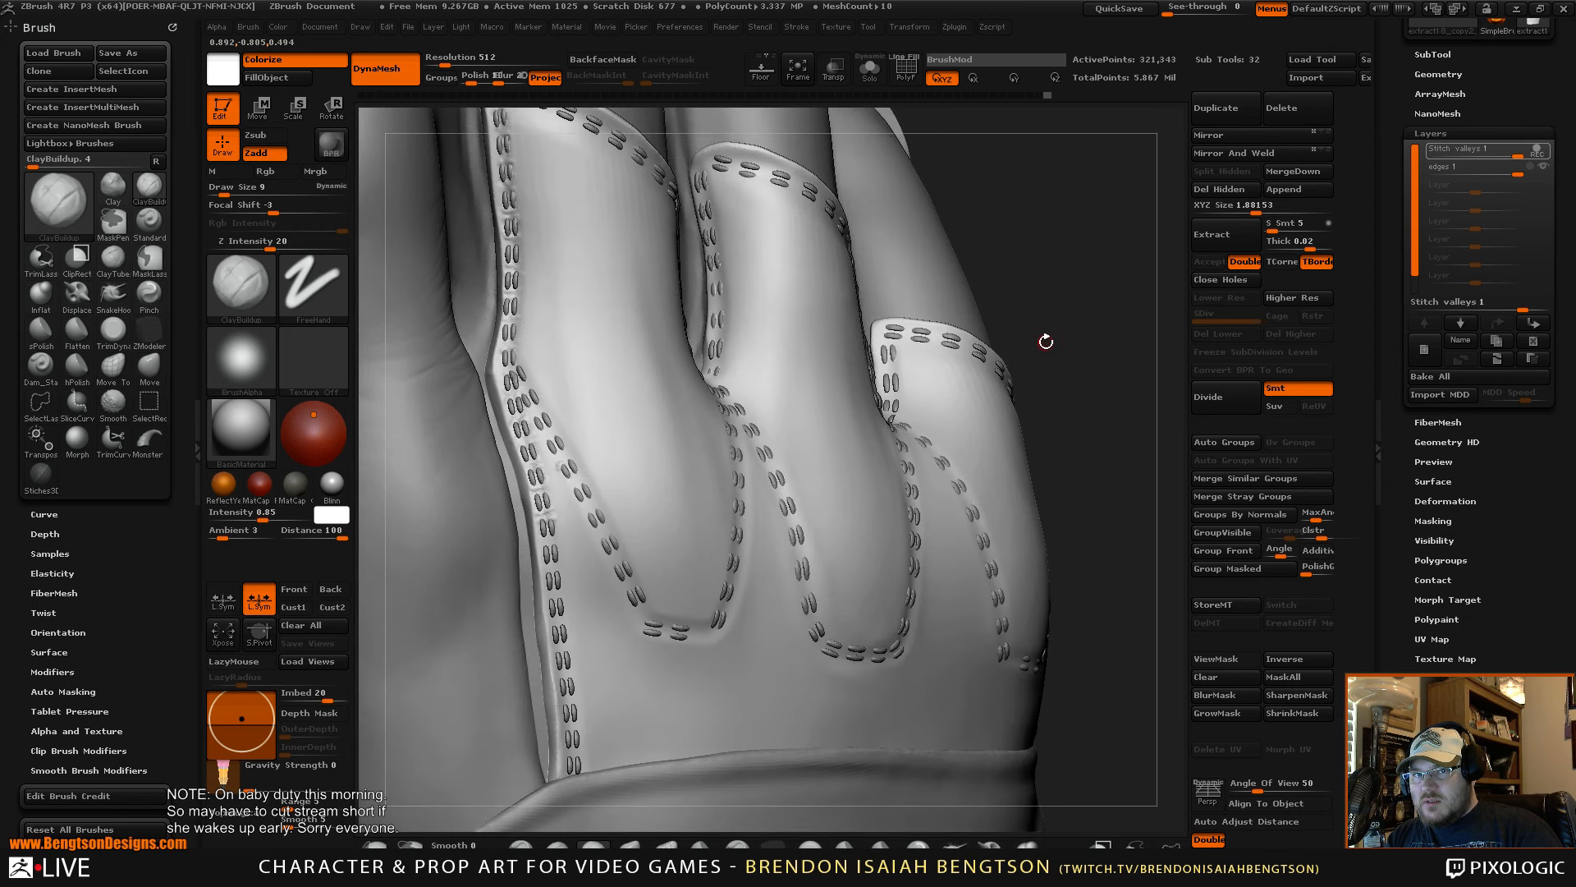
mouse_move(1046, 340)
left_mouse_down()
mouse_move(1059, 335)
mouse_move(681, 638)
left_mouse_up()
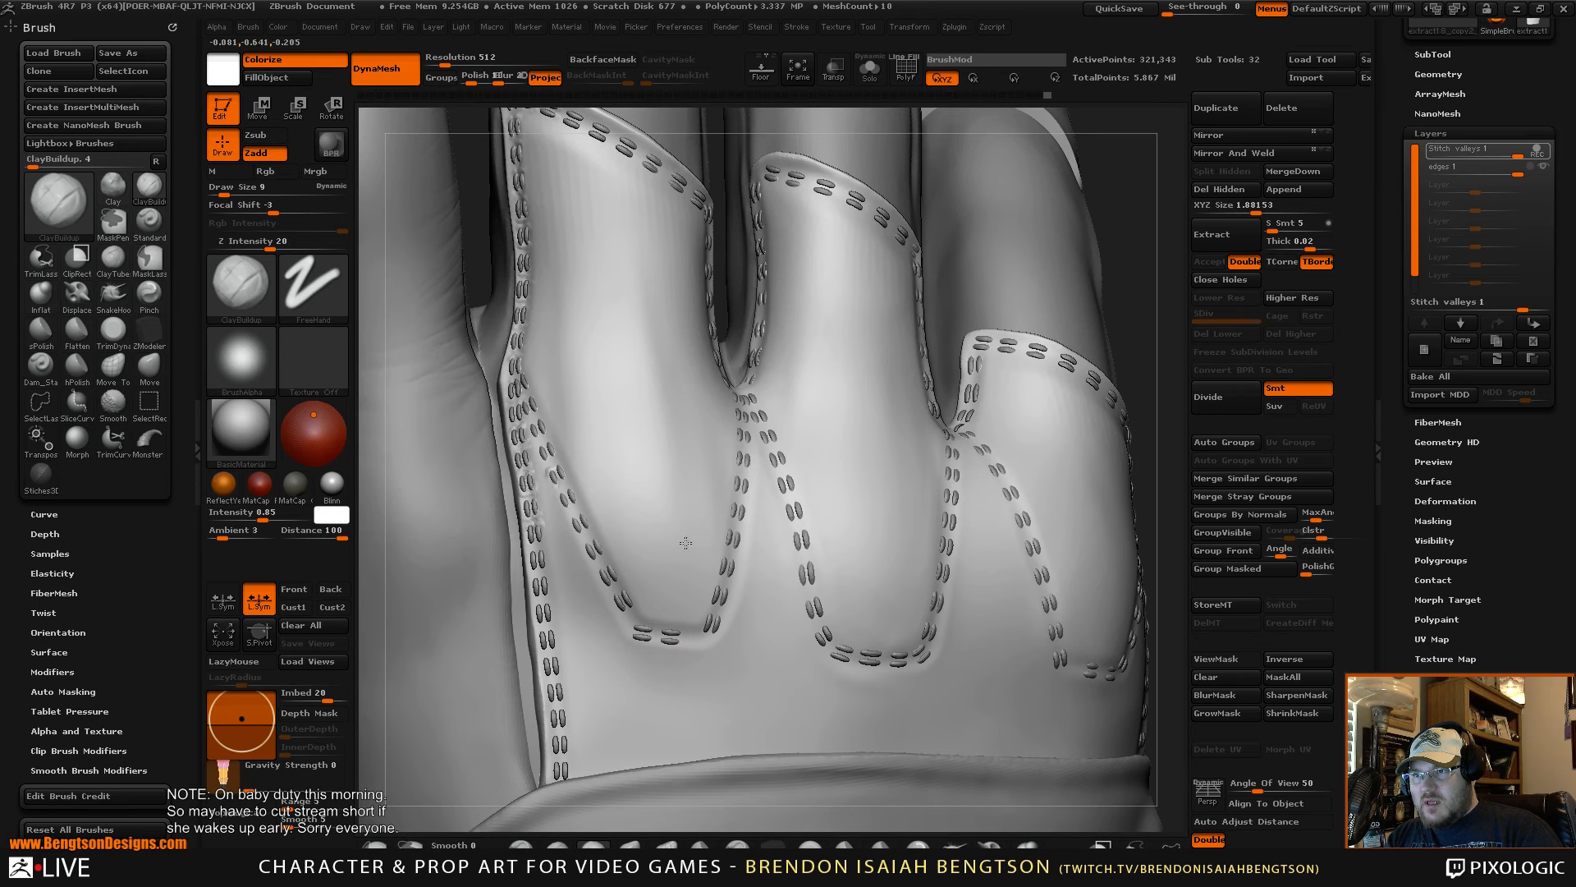
left_click_drag(1151, 200, 1067, 362)
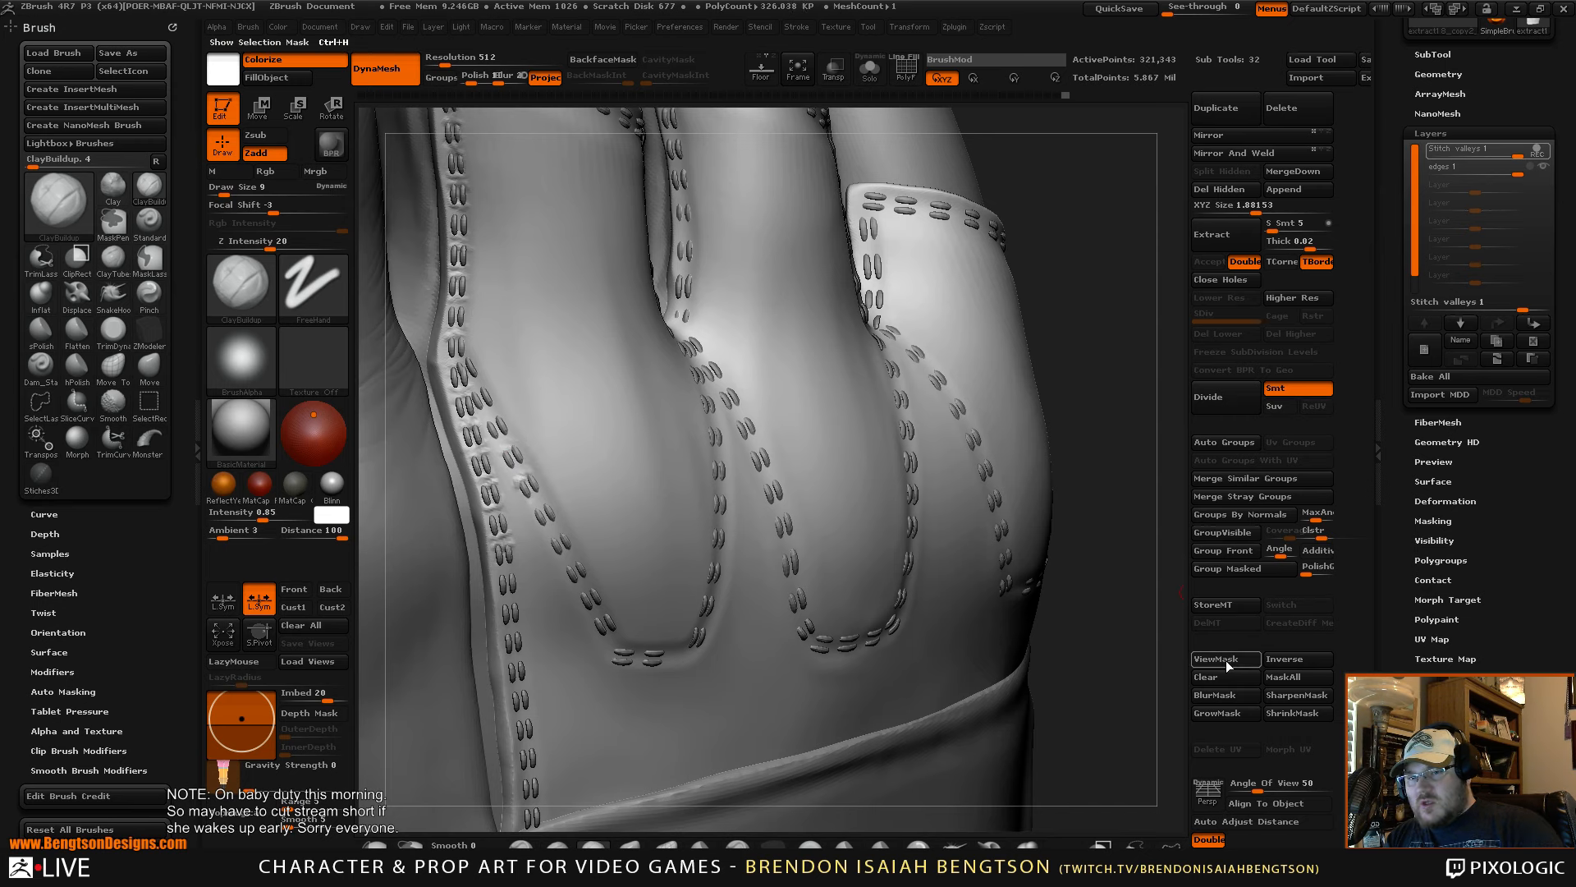
- Store a morph target and, at draw size 11, build up puckers between the stitches of the first diagonal row
left_click(1226, 605)
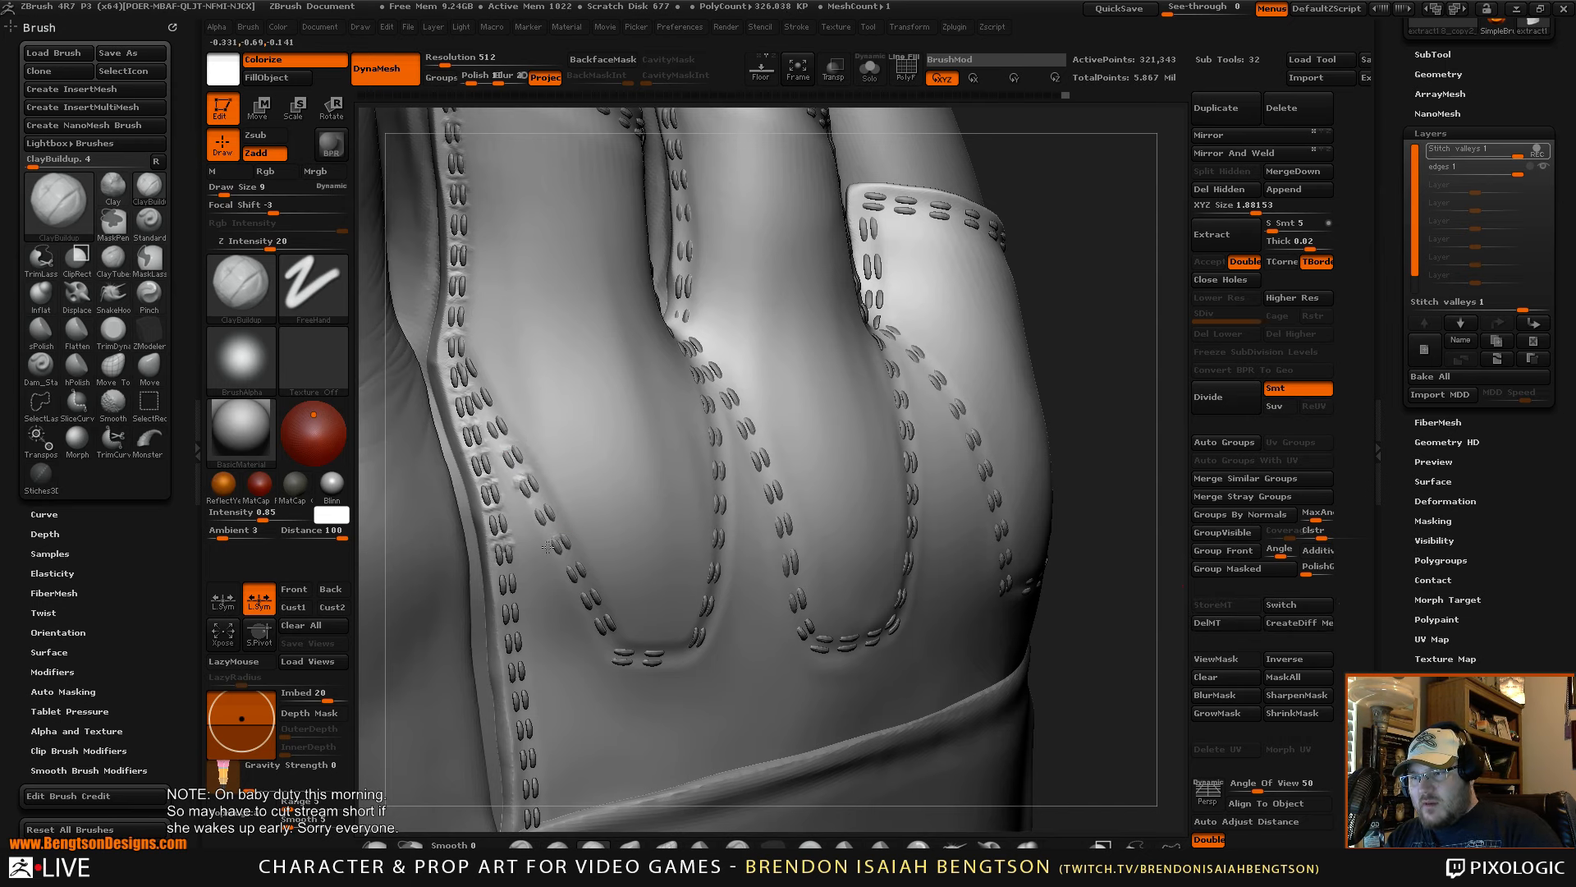
left_click_drag(565, 565, 578, 557)
key("space")
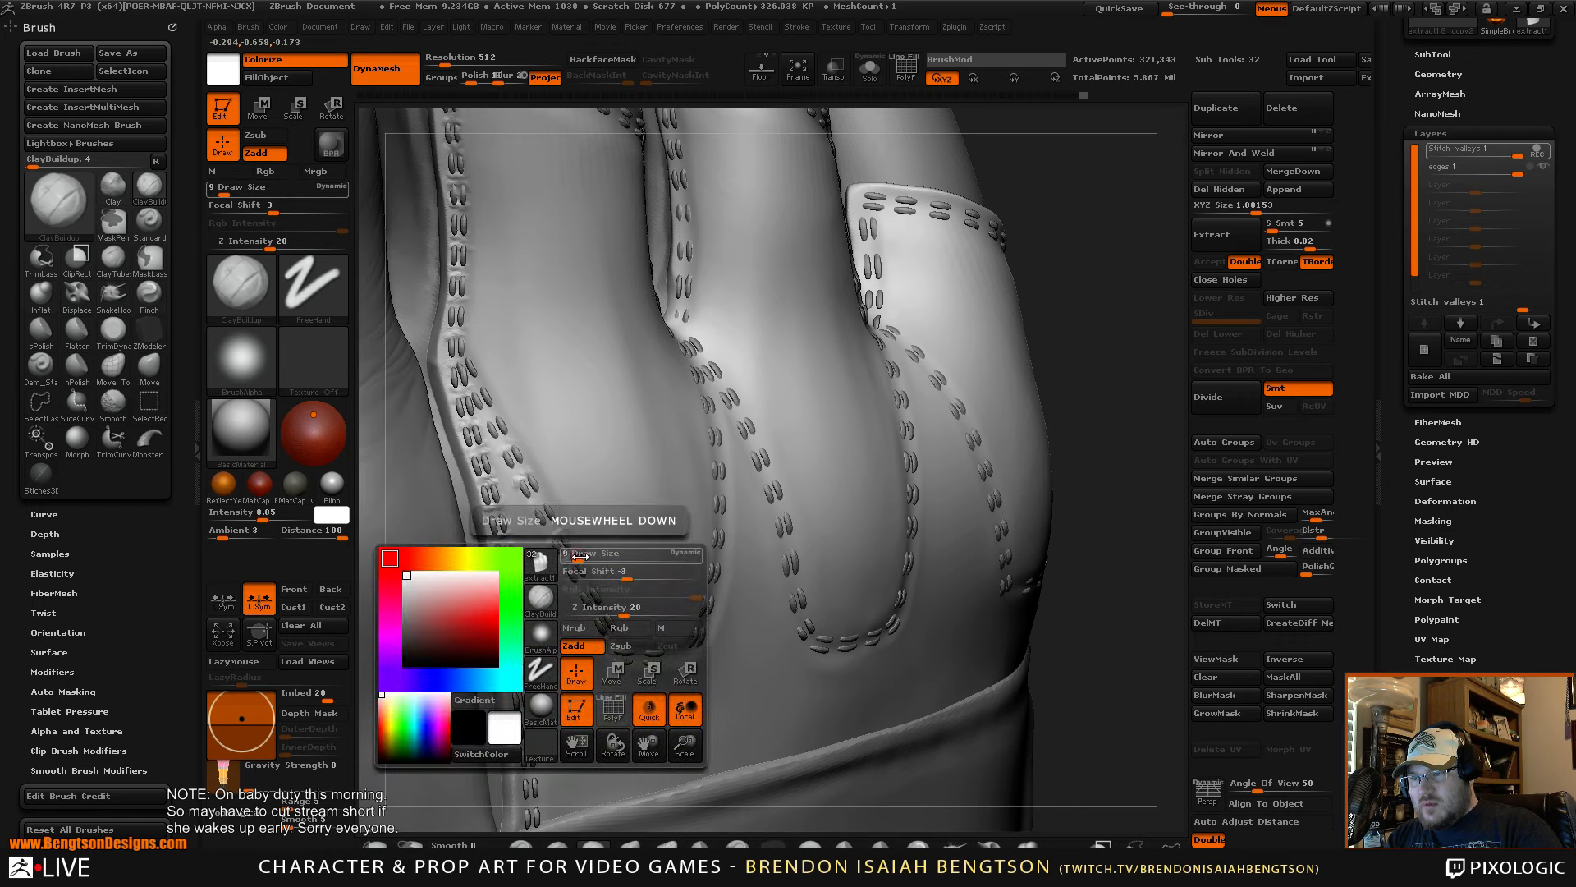
left_click(577, 558)
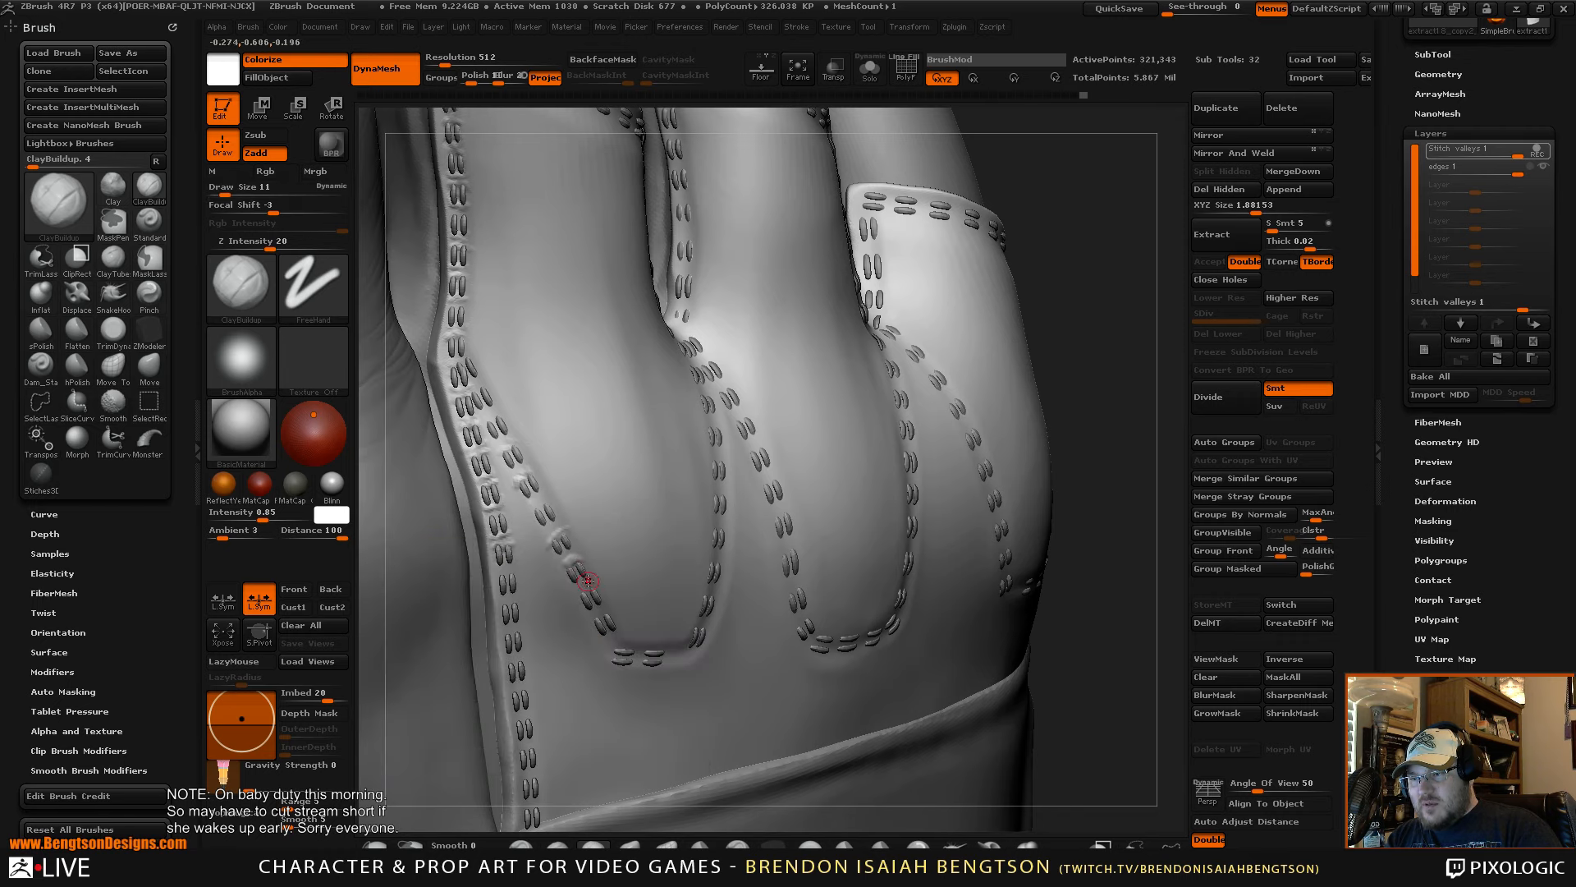
left_click_drag(578, 584, 602, 607)
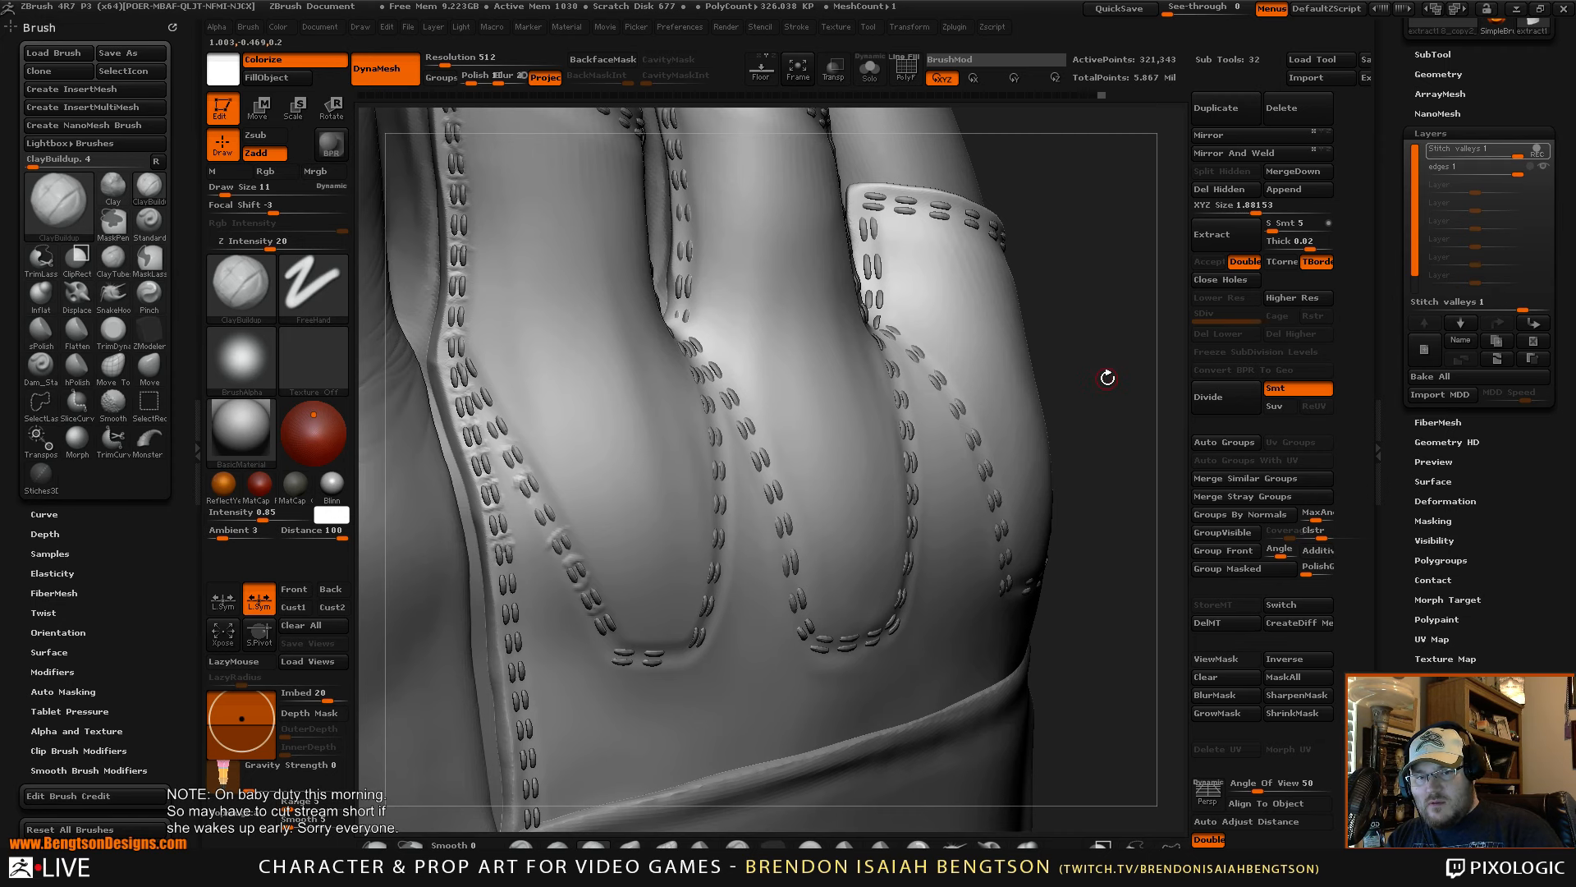
- Finish the puckers at the diagonal row's lower end and add more beside the neighbouring vertical stitches
left_click_drag(1105, 334, 1098, 294)
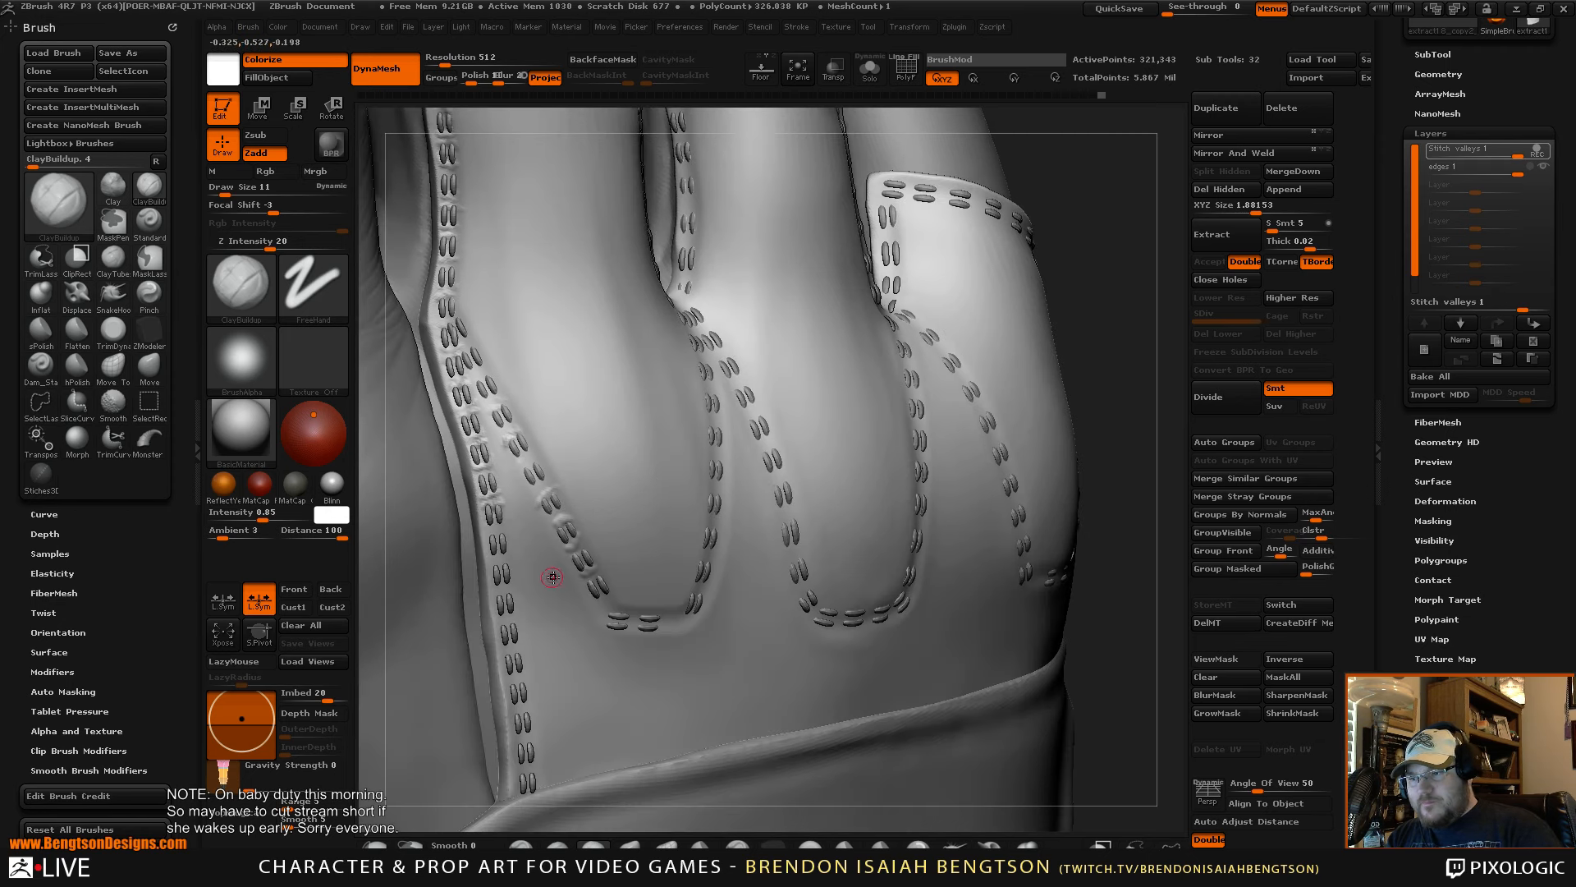
left_click_drag(591, 577, 600, 577)
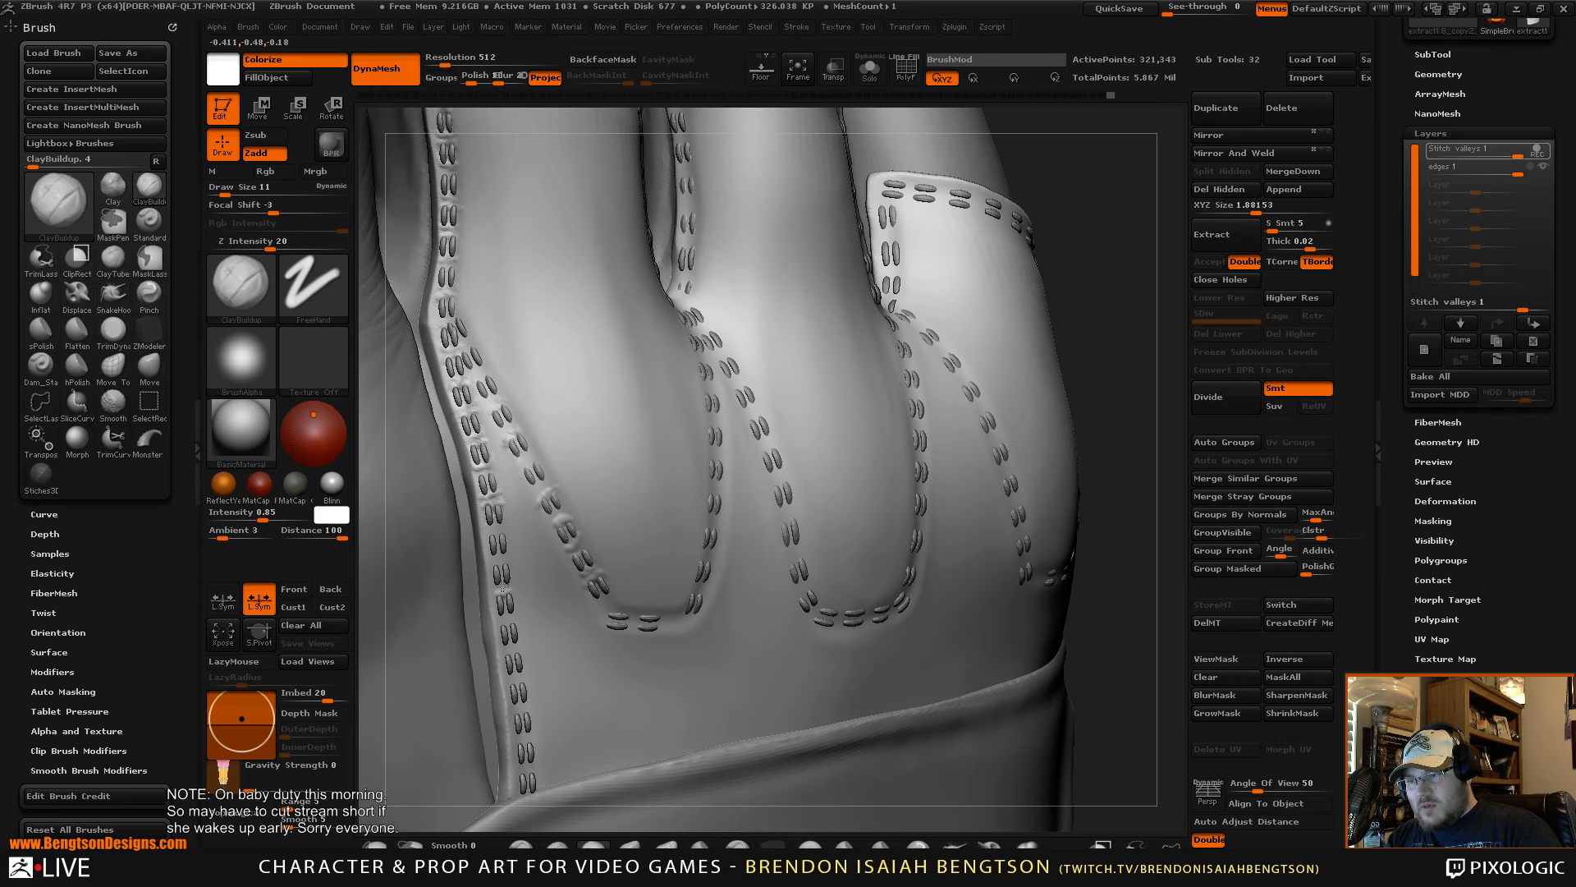
left_click_drag(502, 586, 493, 583)
left_click_drag(505, 605, 506, 613)
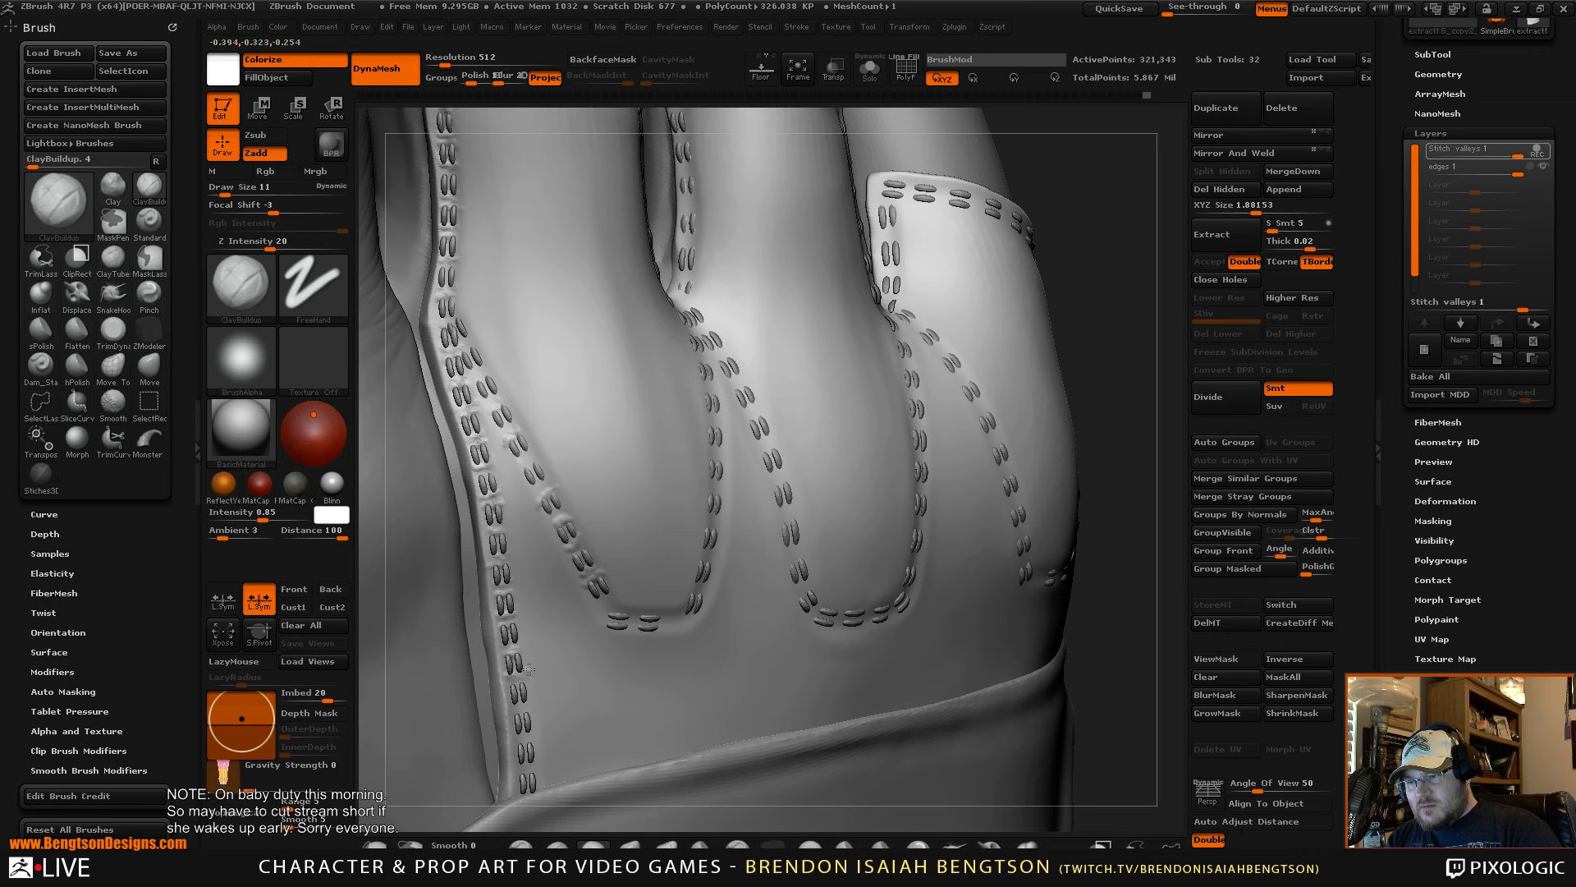
- Set draw size 15 and focal shift 3, and sculpt broader puckers along the vertical row towards the cuff
key("space")
mouse_move(522, 615)
left_mouse_down()
mouse_move(548, 616)
mouse_move(522, 636)
mouse_move(572, 629)
mouse_move(521, 617)
left_mouse_up()
key("space")
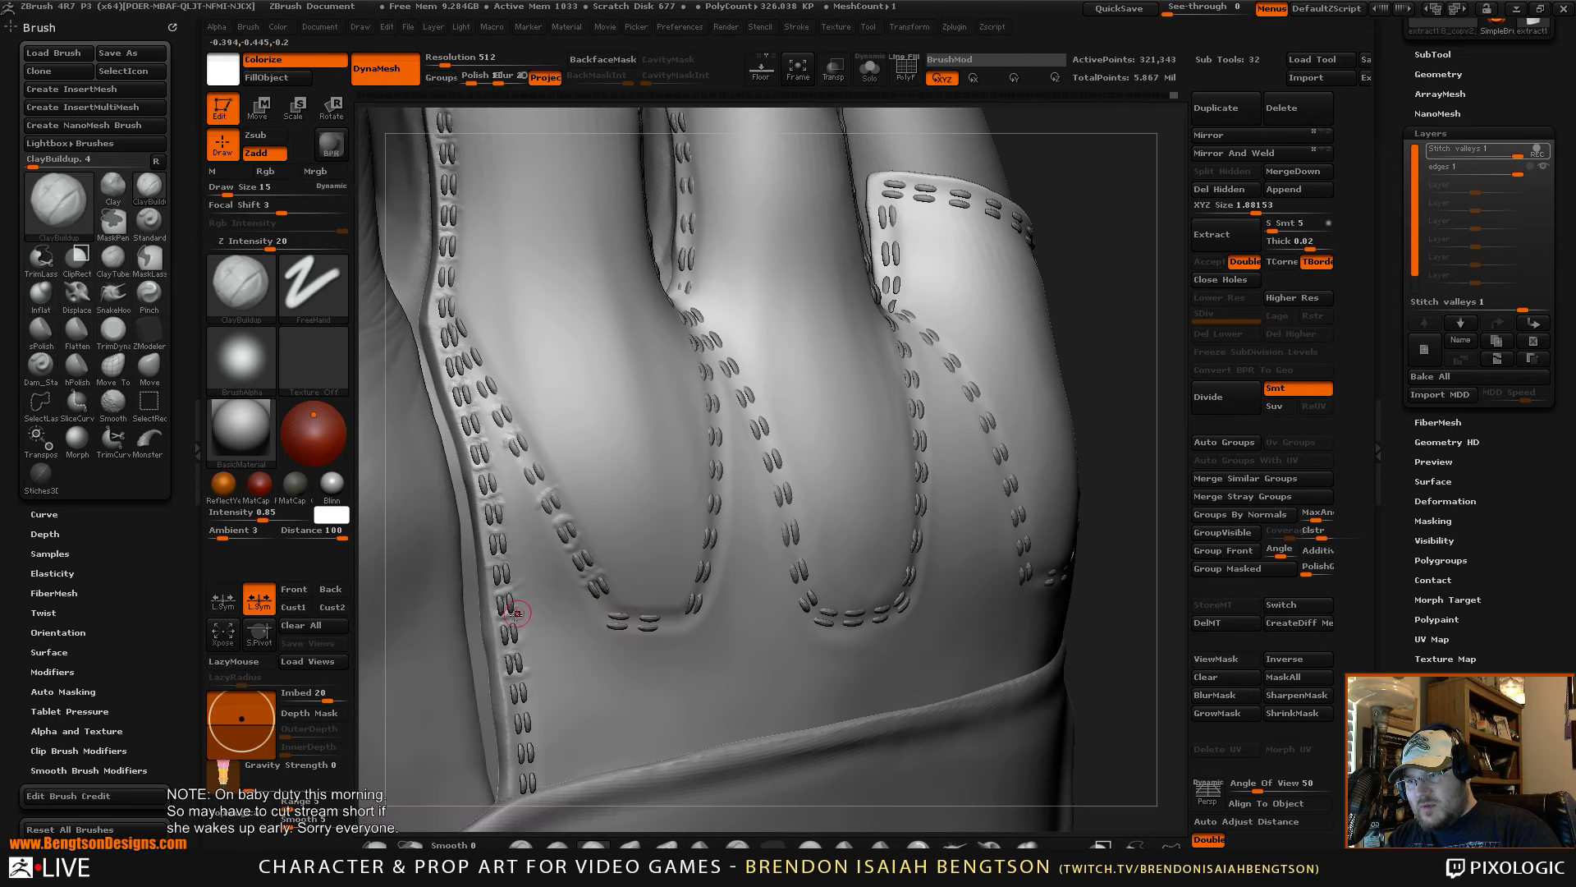
mouse_move(517, 614)
left_mouse_down()
mouse_move(516, 671)
mouse_move(531, 674)
left_mouse_up()
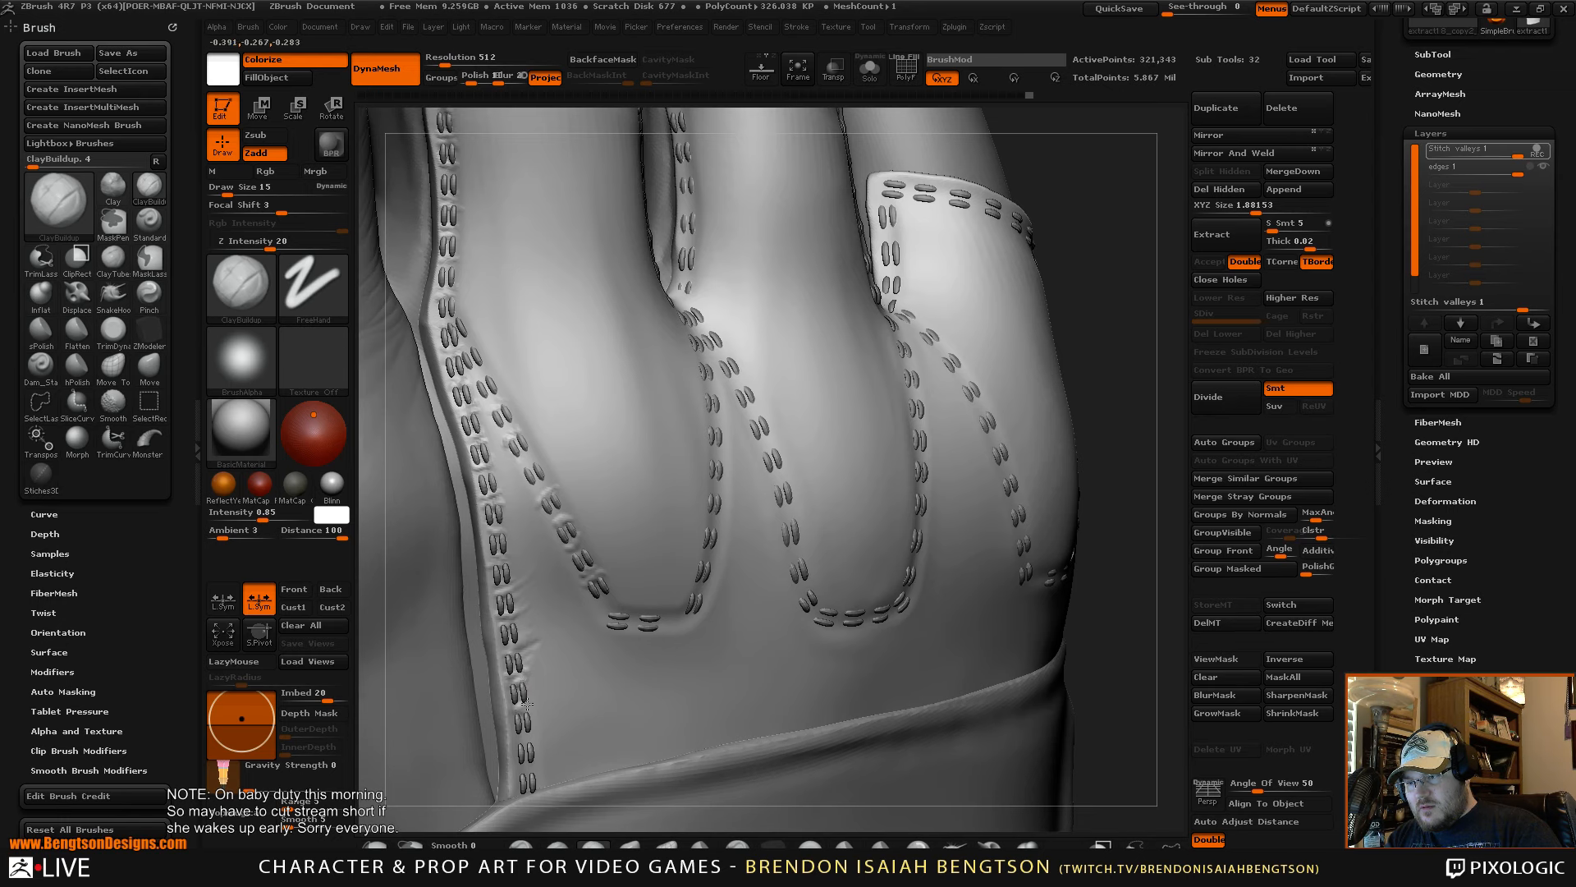
mouse_move(526, 704)
left_mouse_down()
mouse_move(537, 694)
mouse_move(524, 707)
left_mouse_up()
left_click_drag(596, 670, 529, 704)
- Enlarge the brush to draw size 17, pull wrinkles from the lower vertical stitches across the glove back, and smooth them
key("space")
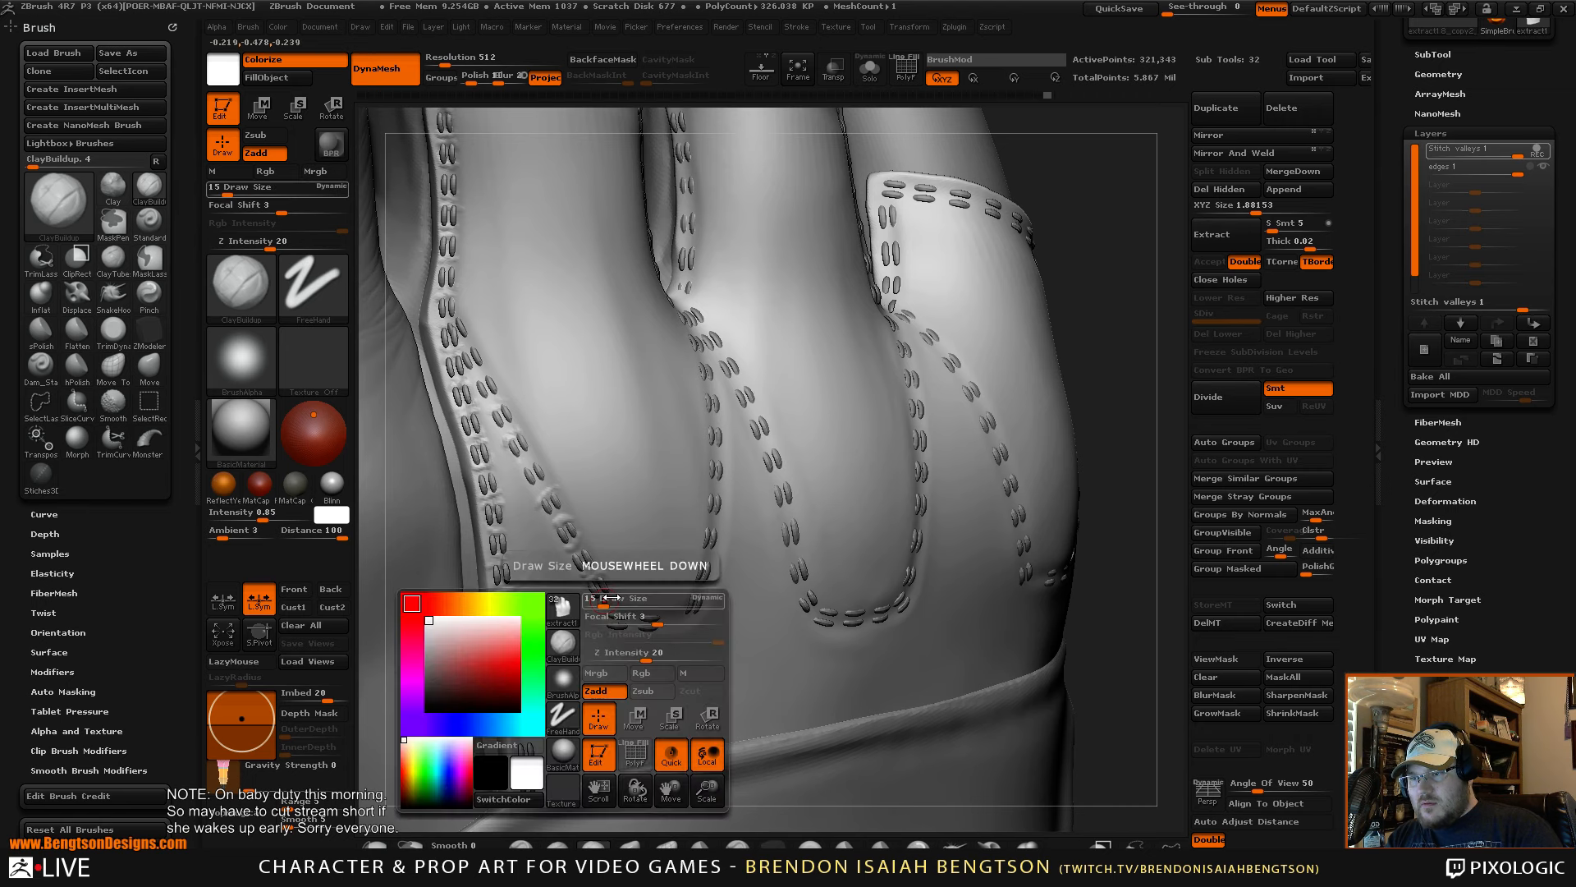
scroll(609, 597, "down", 2)
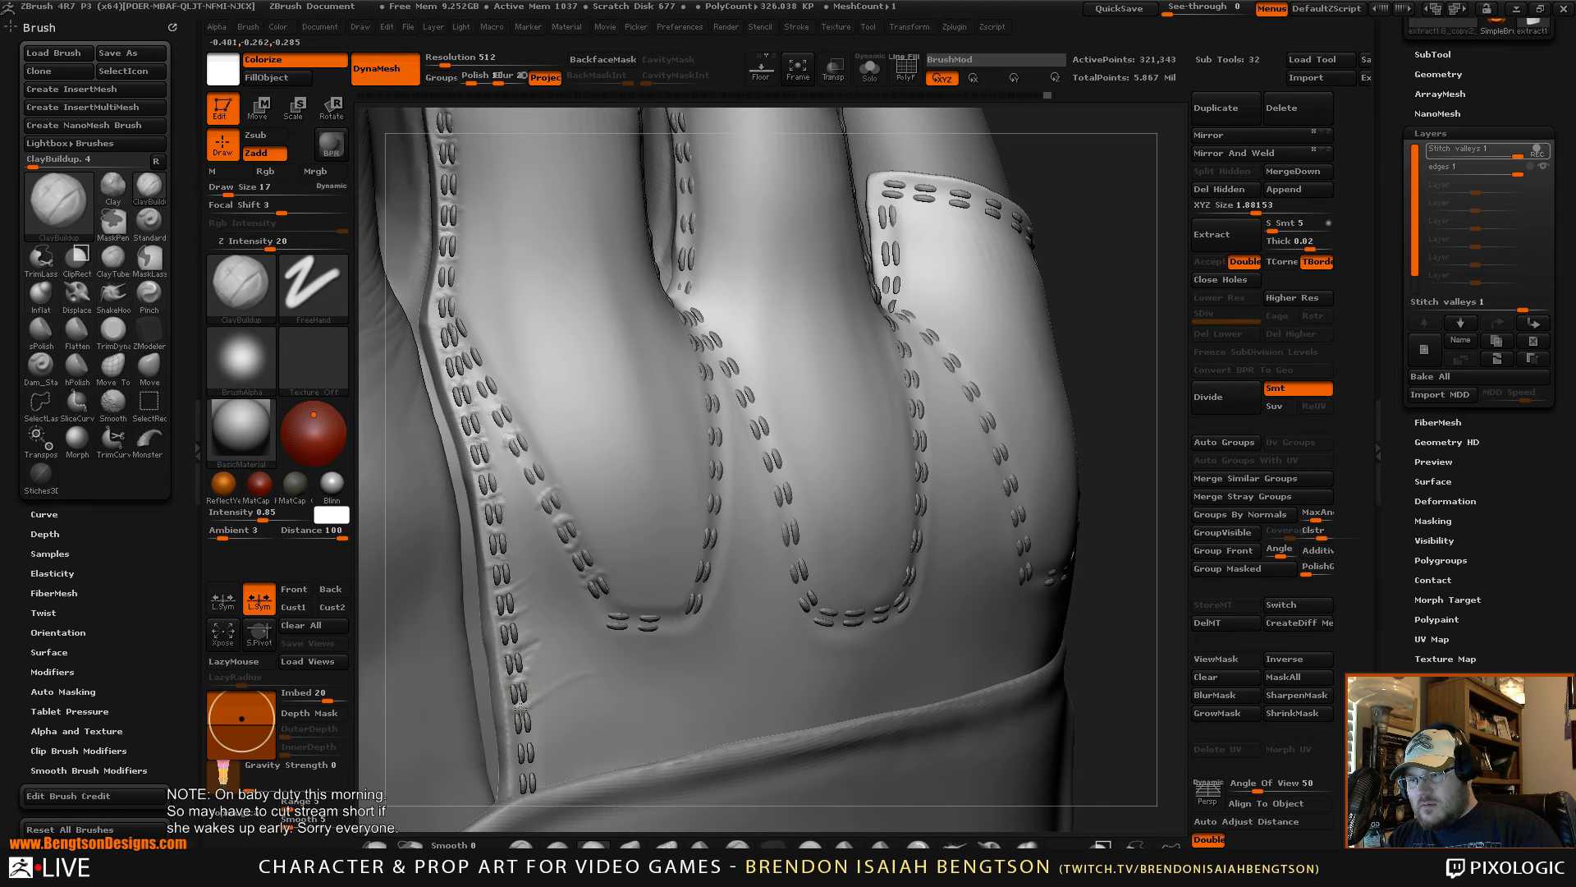
mouse_move(521, 708)
left_mouse_down()
mouse_move(593, 685)
mouse_move(604, 706)
left_mouse_up()
key("shift")
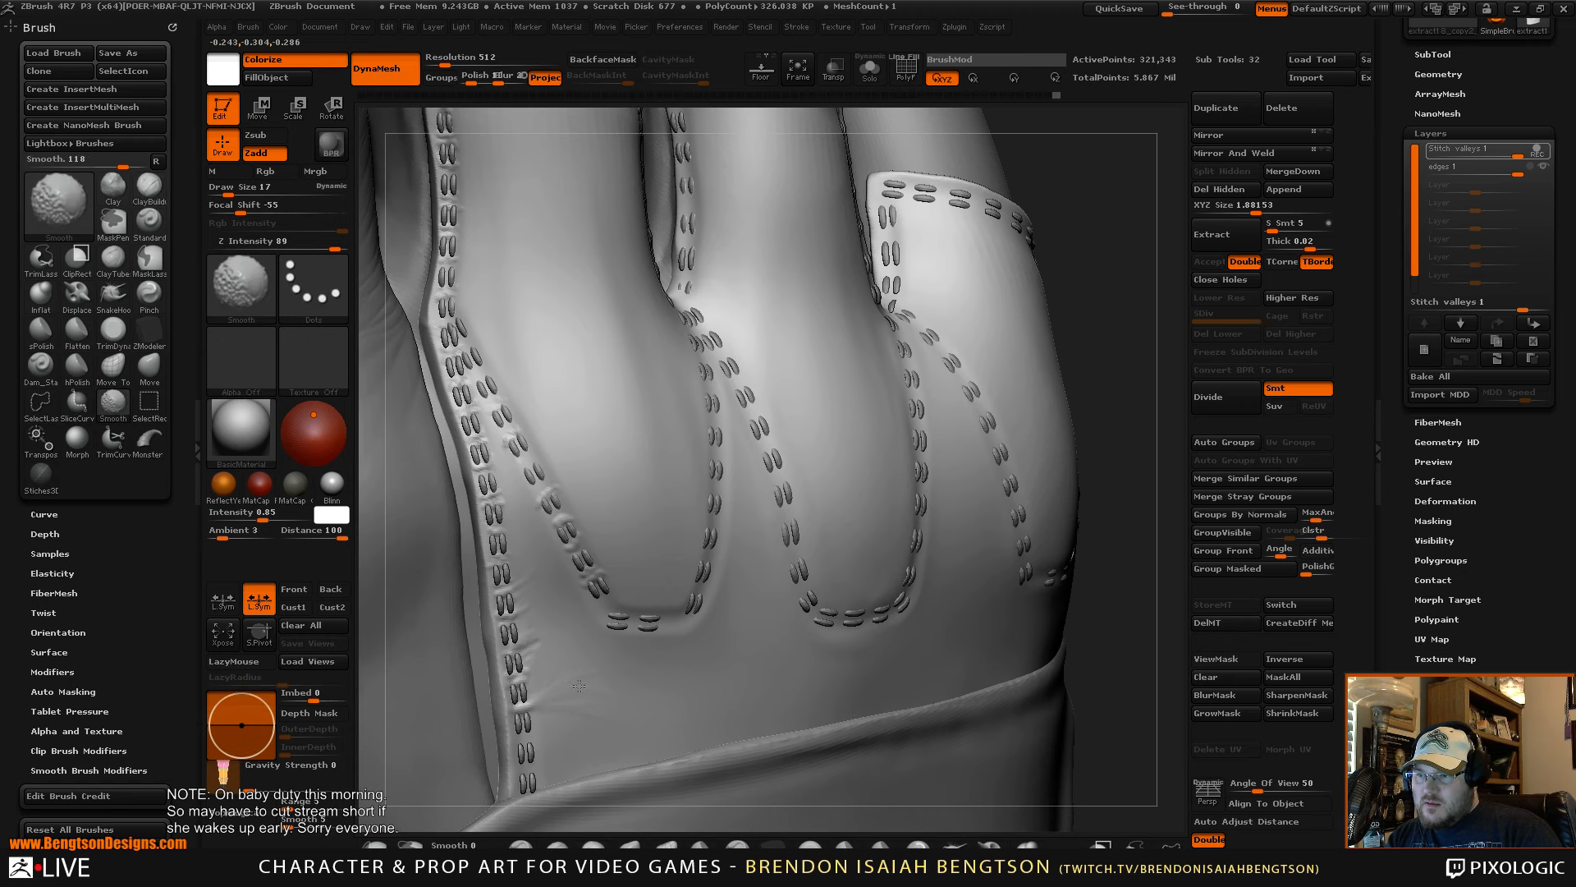
- Examine the stitched panel and its new puckers on the whole glove from several angles and distances
left_click_drag(1108, 394, 1108, 222, "alt")
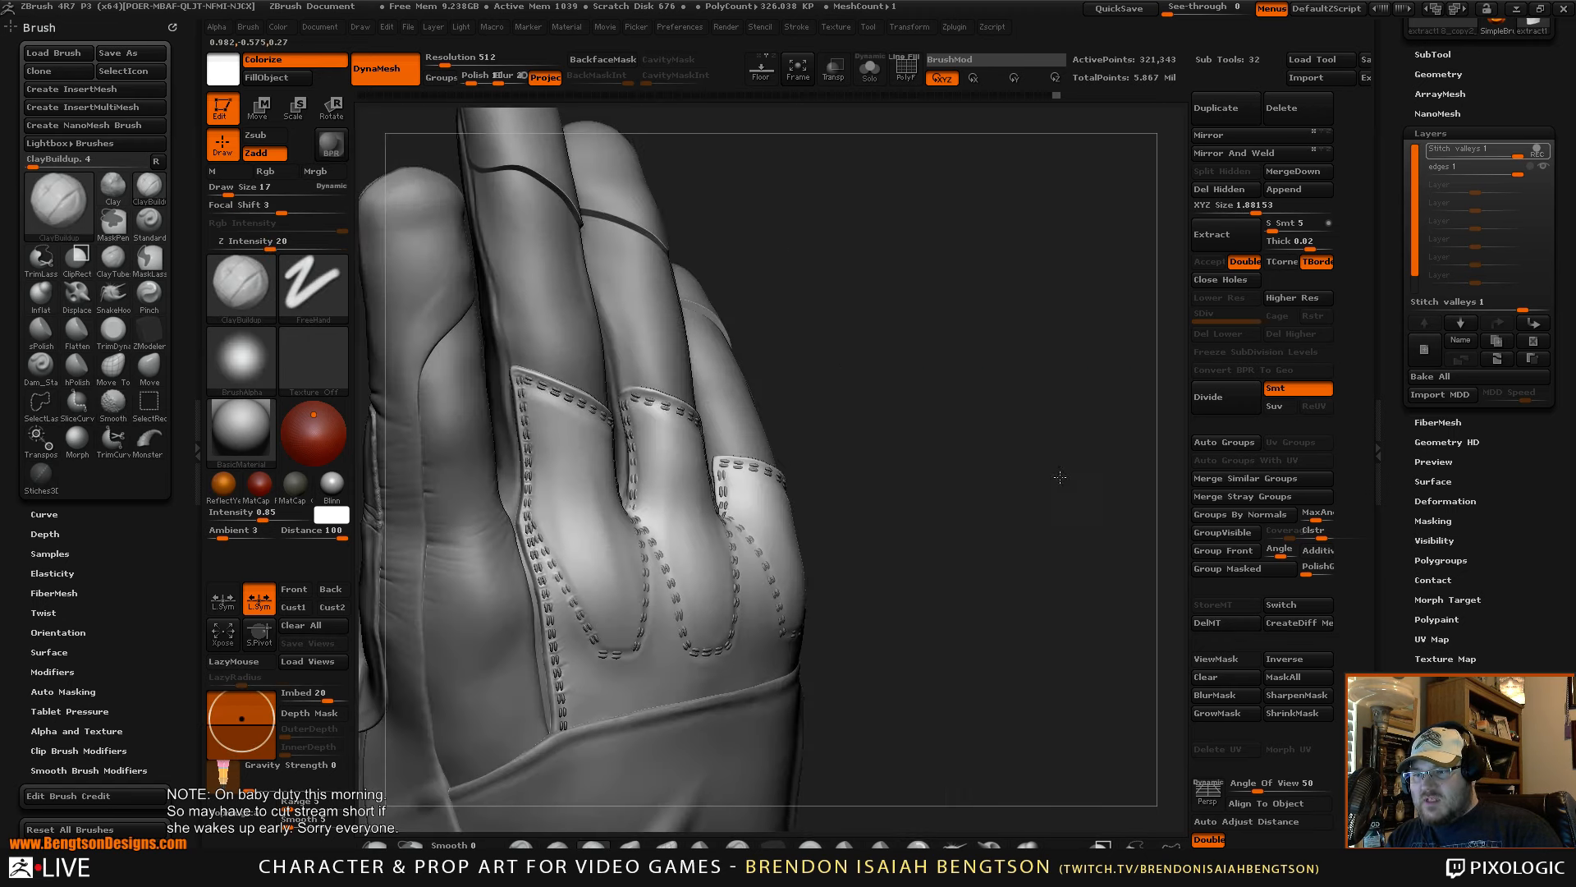
mouse_move(1060, 476)
left_mouse_down()
mouse_move(1052, 461)
mouse_move(1076, 465)
left_mouse_up()
left_click_drag(1030, 571, 1089, 476, "alt")
left_click_drag(1073, 562, 1057, 394)
mouse_move(1084, 485)
left_mouse_down()
mouse_move(1017, 569)
mouse_move(1041, 517)
mouse_move(1024, 552)
mouse_move(1067, 509)
mouse_move(1059, 550)
mouse_move(1095, 476)
mouse_move(1088, 525)
mouse_move(1081, 483)
left_mouse_up()
left_click_drag(1118, 433, 1063, 479, "alt")
left_click_drag(1067, 409, 1049, 464, "alt")
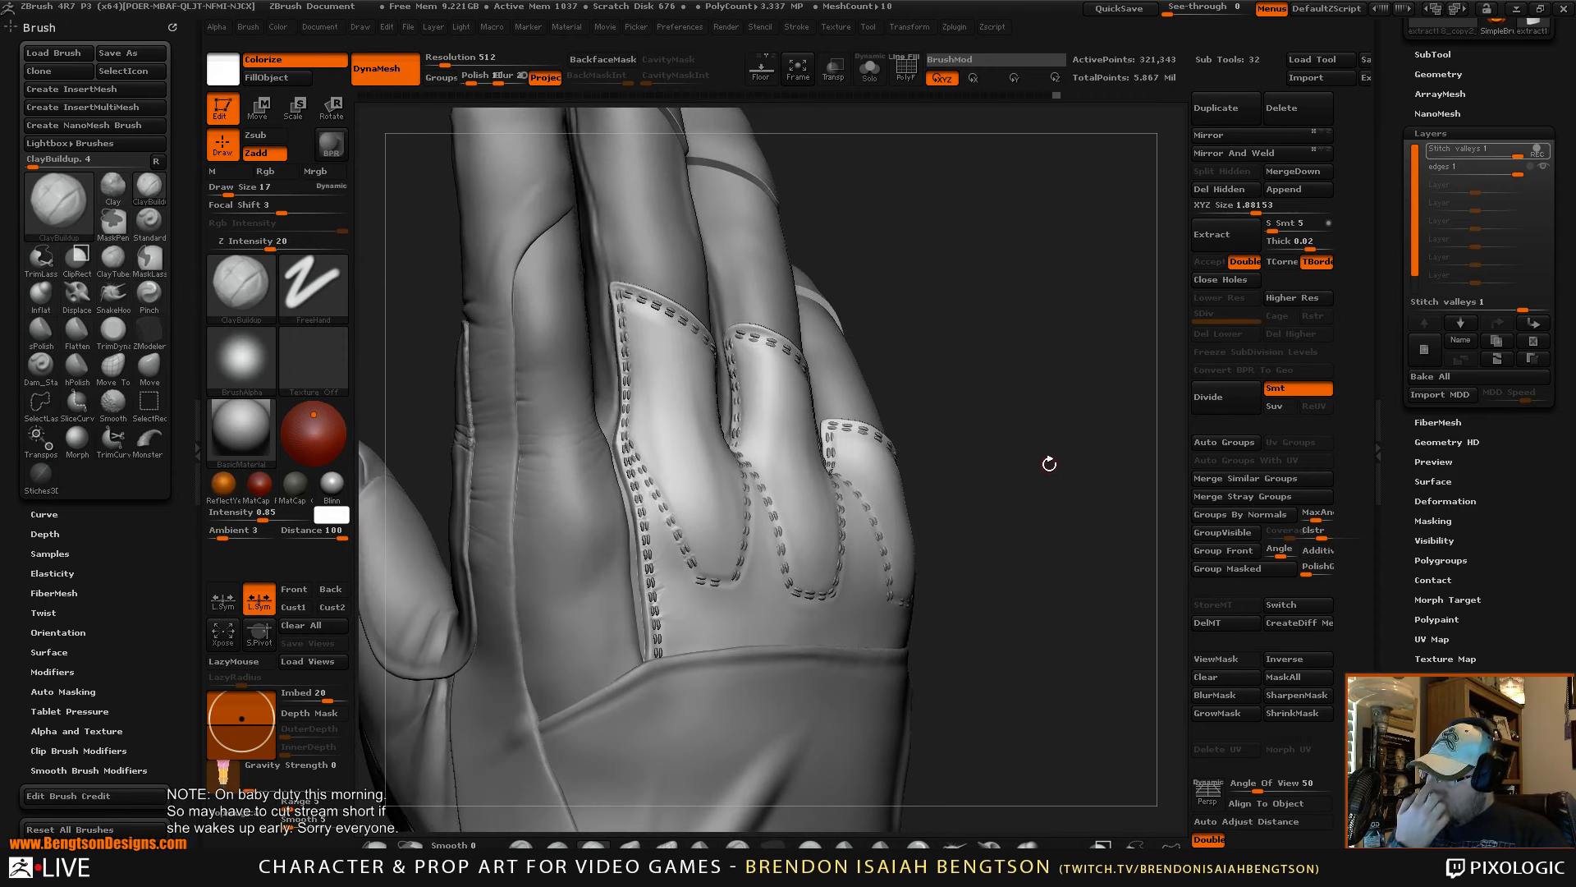
left_click_drag(1042, 542, 1000, 578)
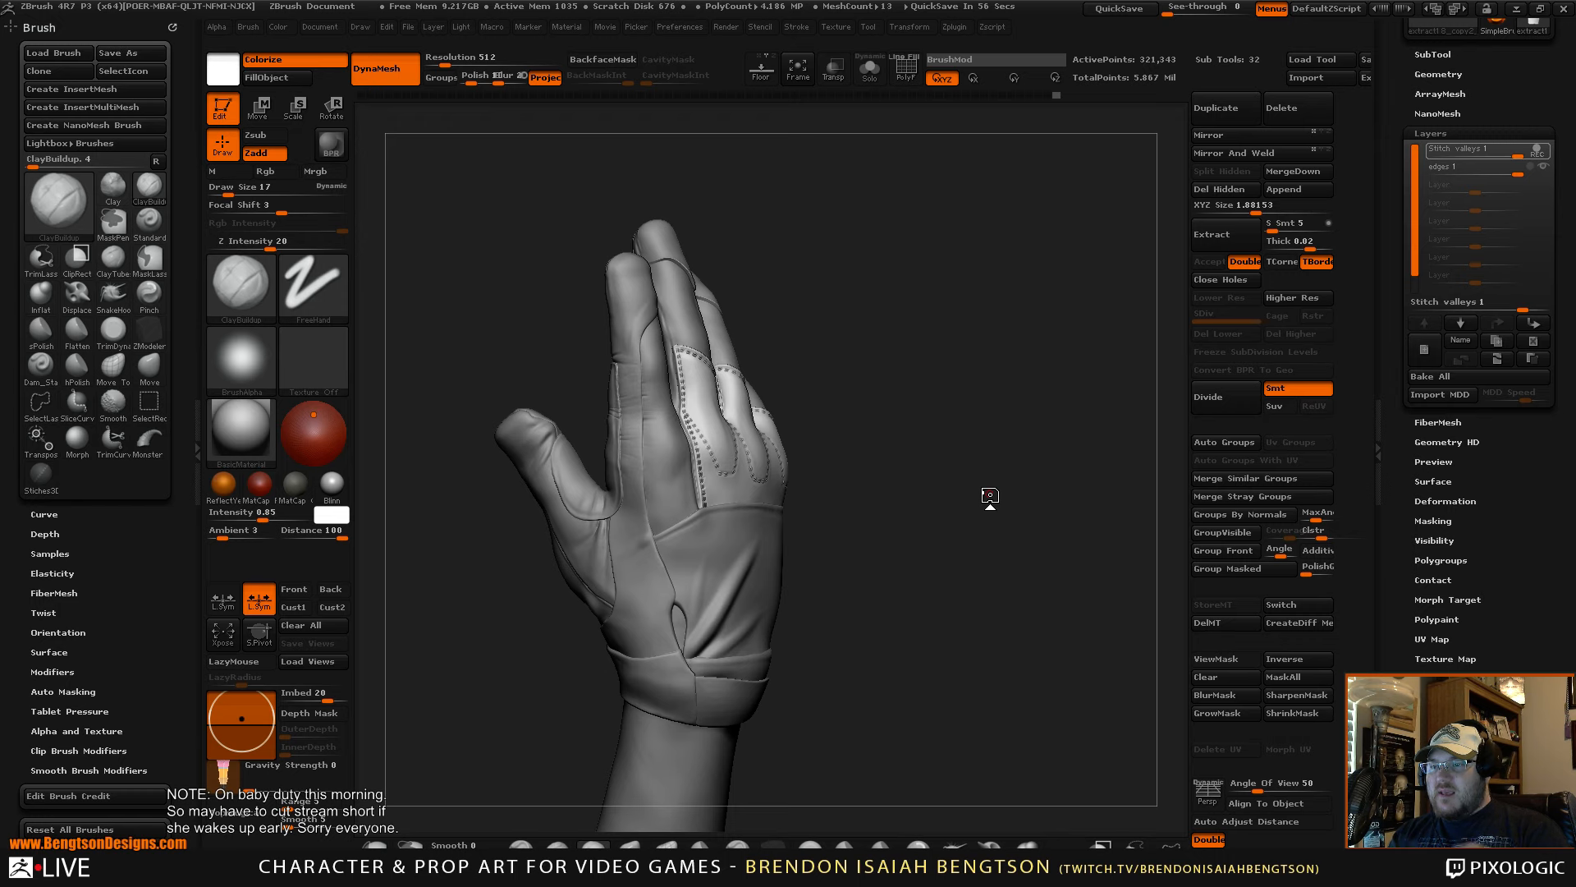
left_click_drag(890, 531, 624, 374)
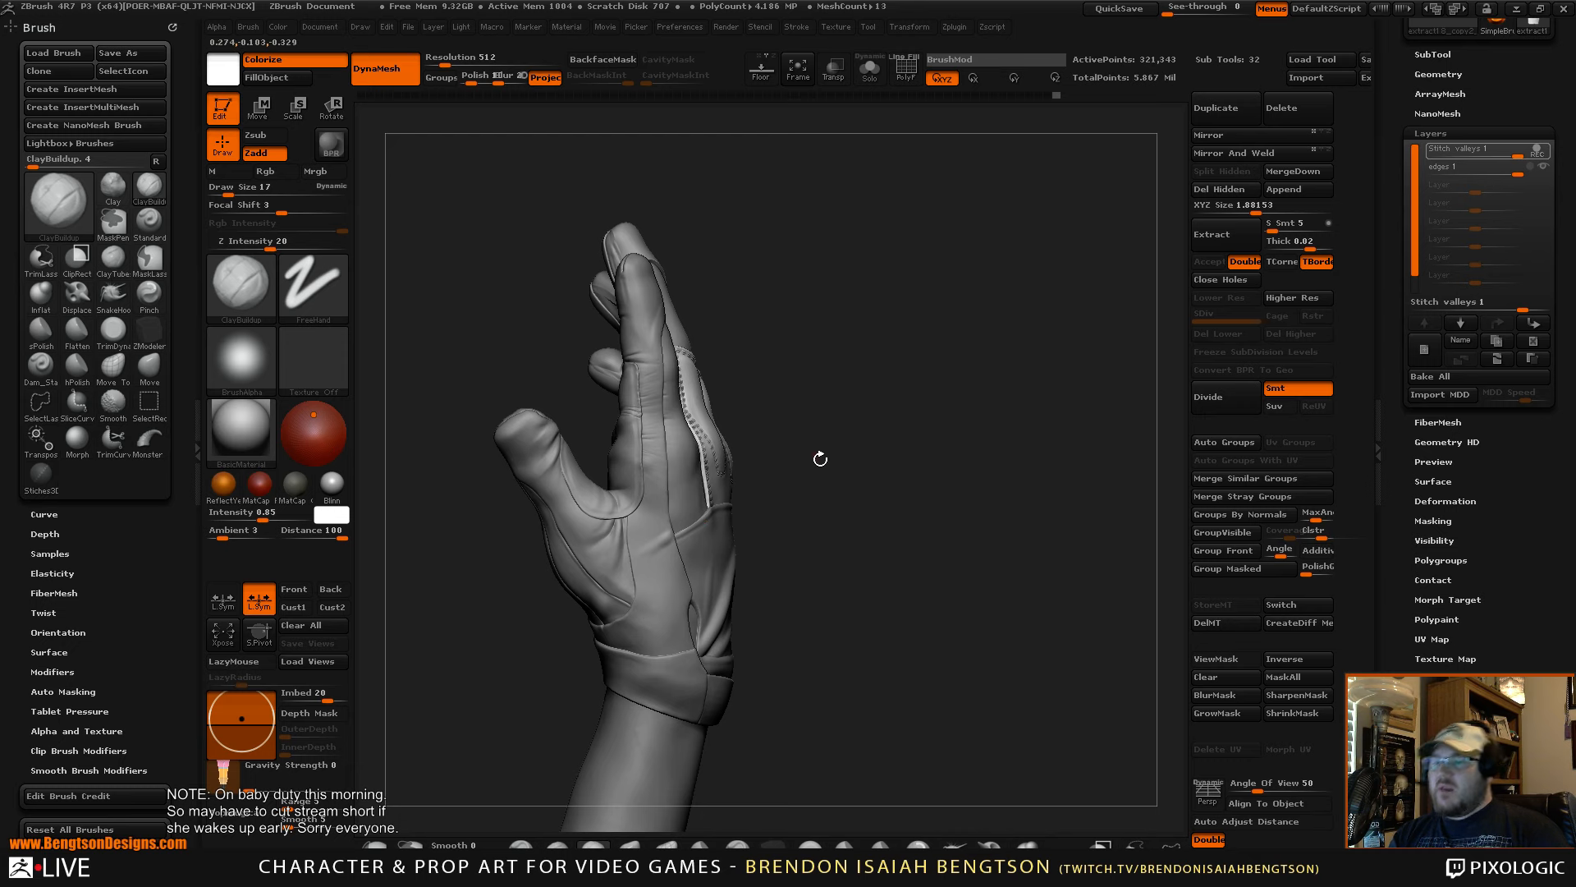
- Sculpt more small puckers along the lower vertical stitch row near the cuff and beside the adjoining diagonal row
left_click_drag(909, 492, 891, 521)
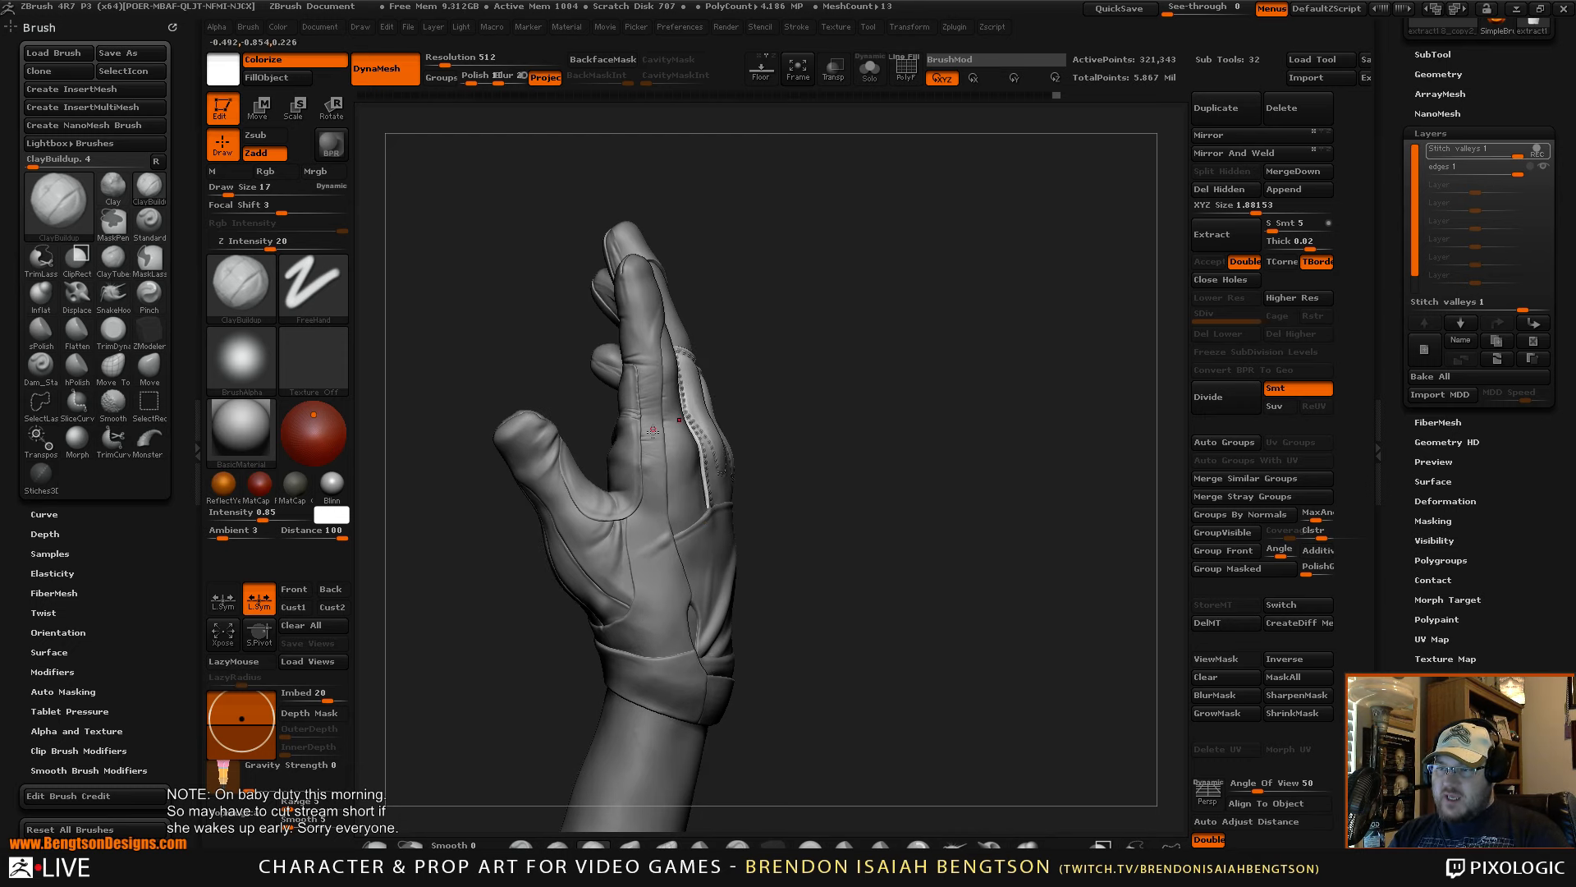
mouse_move(952, 478)
left_mouse_down()
mouse_move(915, 446)
mouse_move(943, 435)
mouse_move(918, 429)
mouse_move(943, 422)
mouse_move(943, 458)
left_mouse_up()
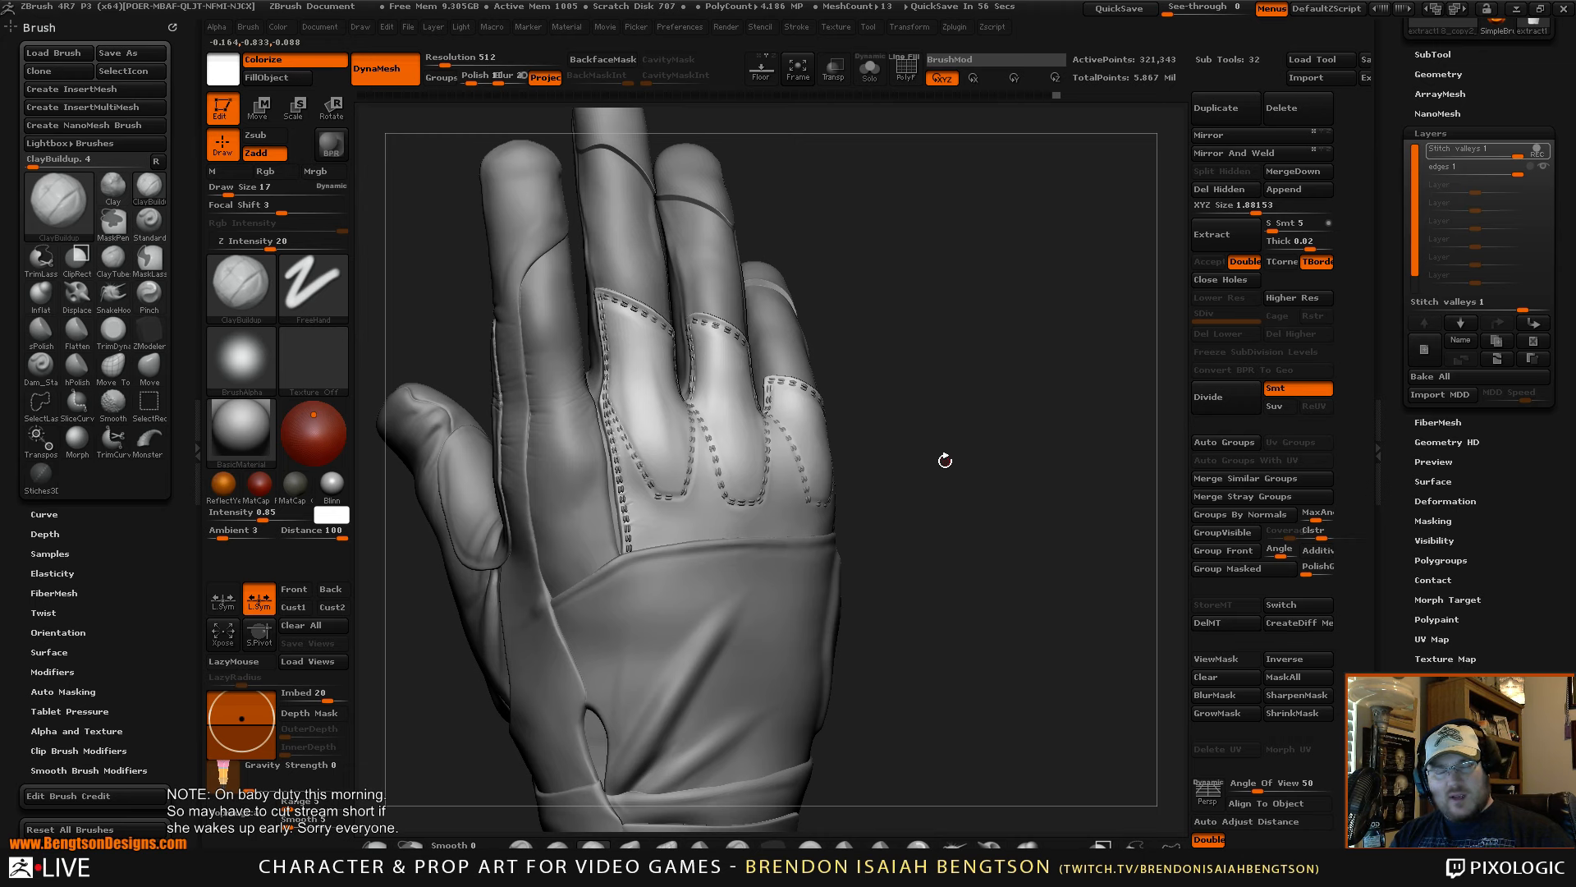
left_click_drag(1000, 499, 1070, 609, "alt")
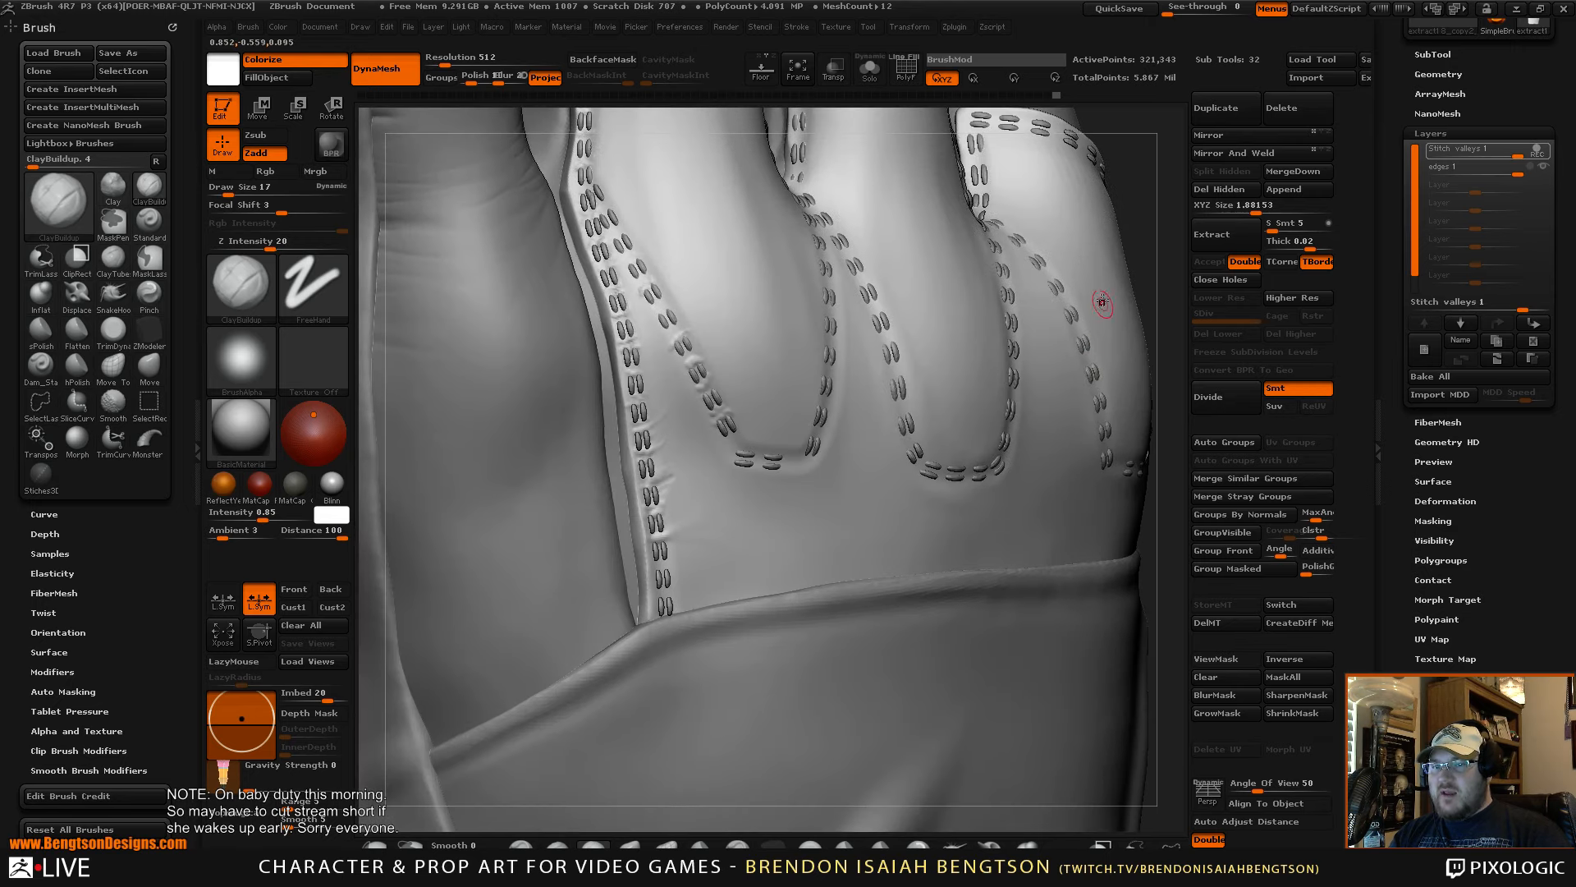
left_click_drag(1166, 230, 1073, 290, "alt")
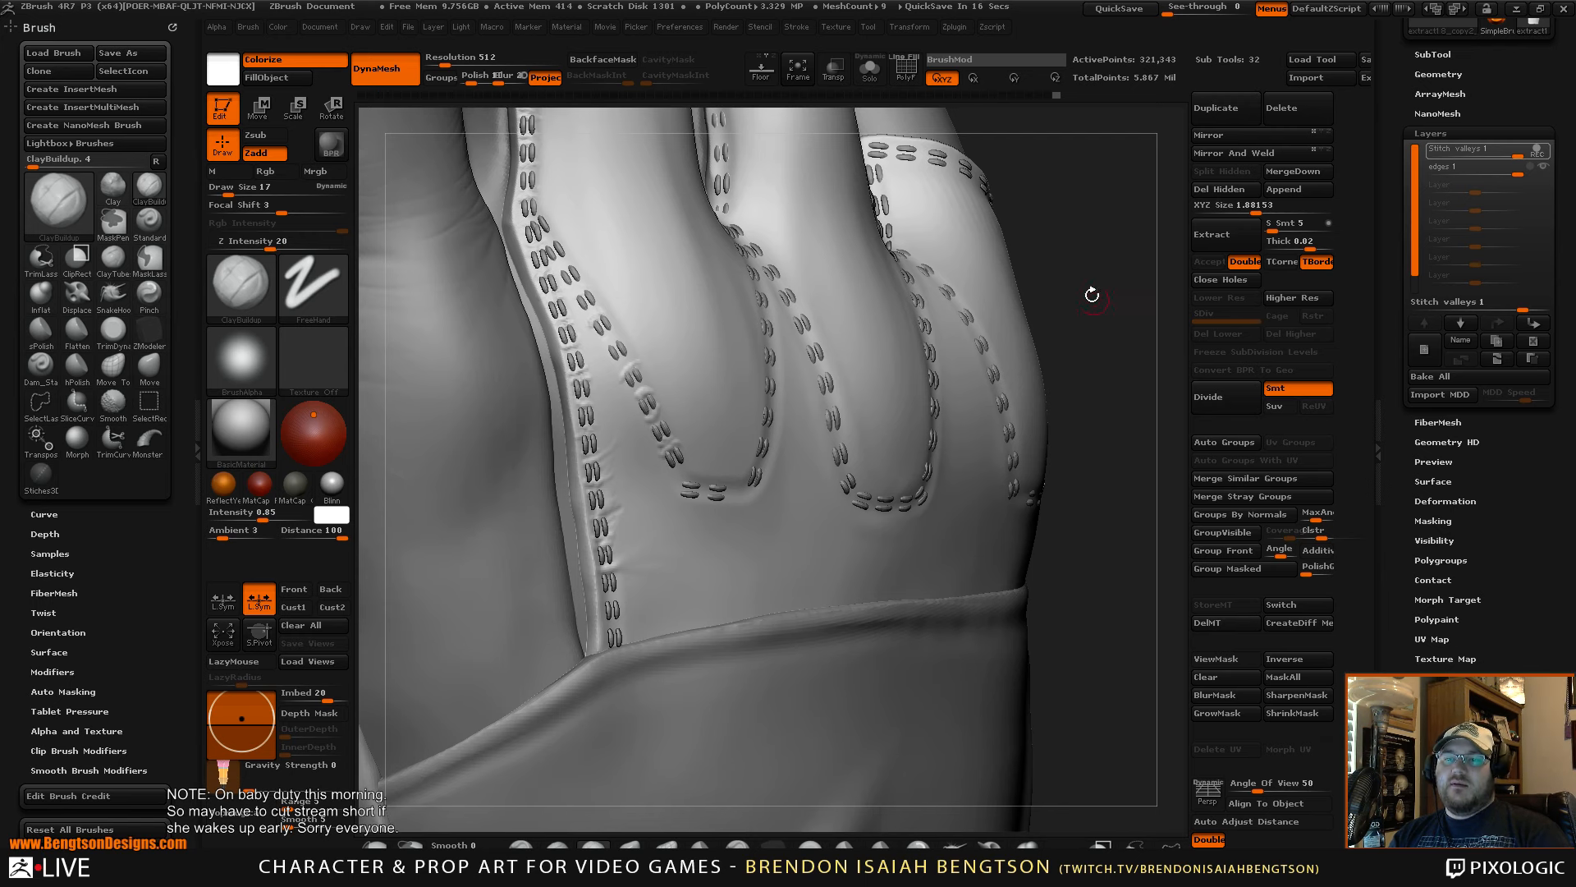
mouse_move(1103, 282)
left_mouse_down()
mouse_move(1112, 273)
mouse_move(1105, 298)
mouse_move(1119, 297)
left_mouse_up()
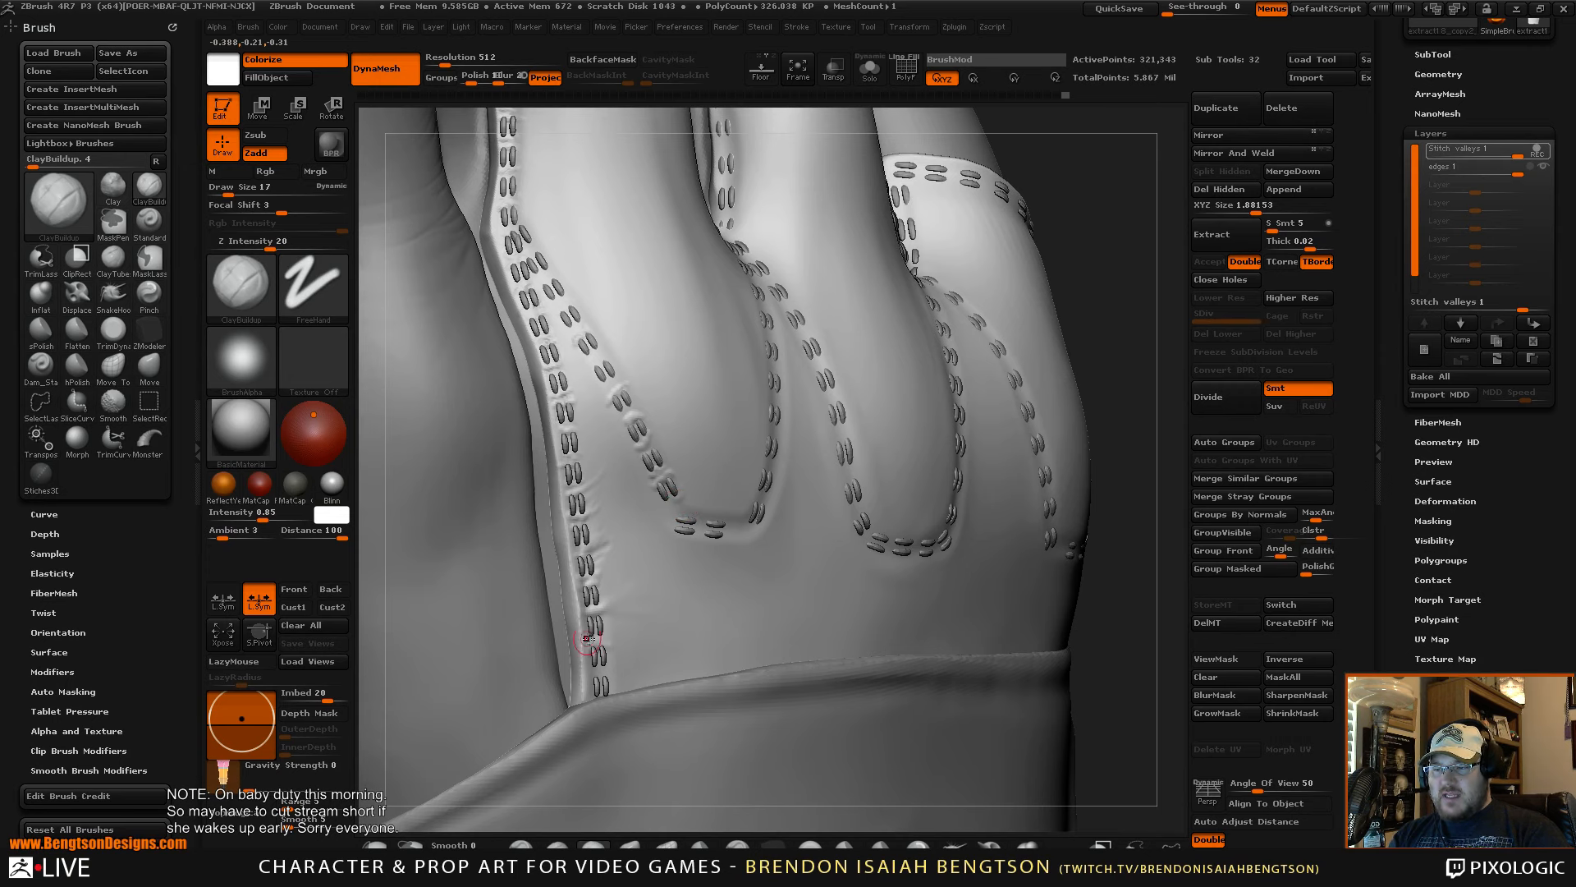
left_click_drag(603, 639, 603, 679)
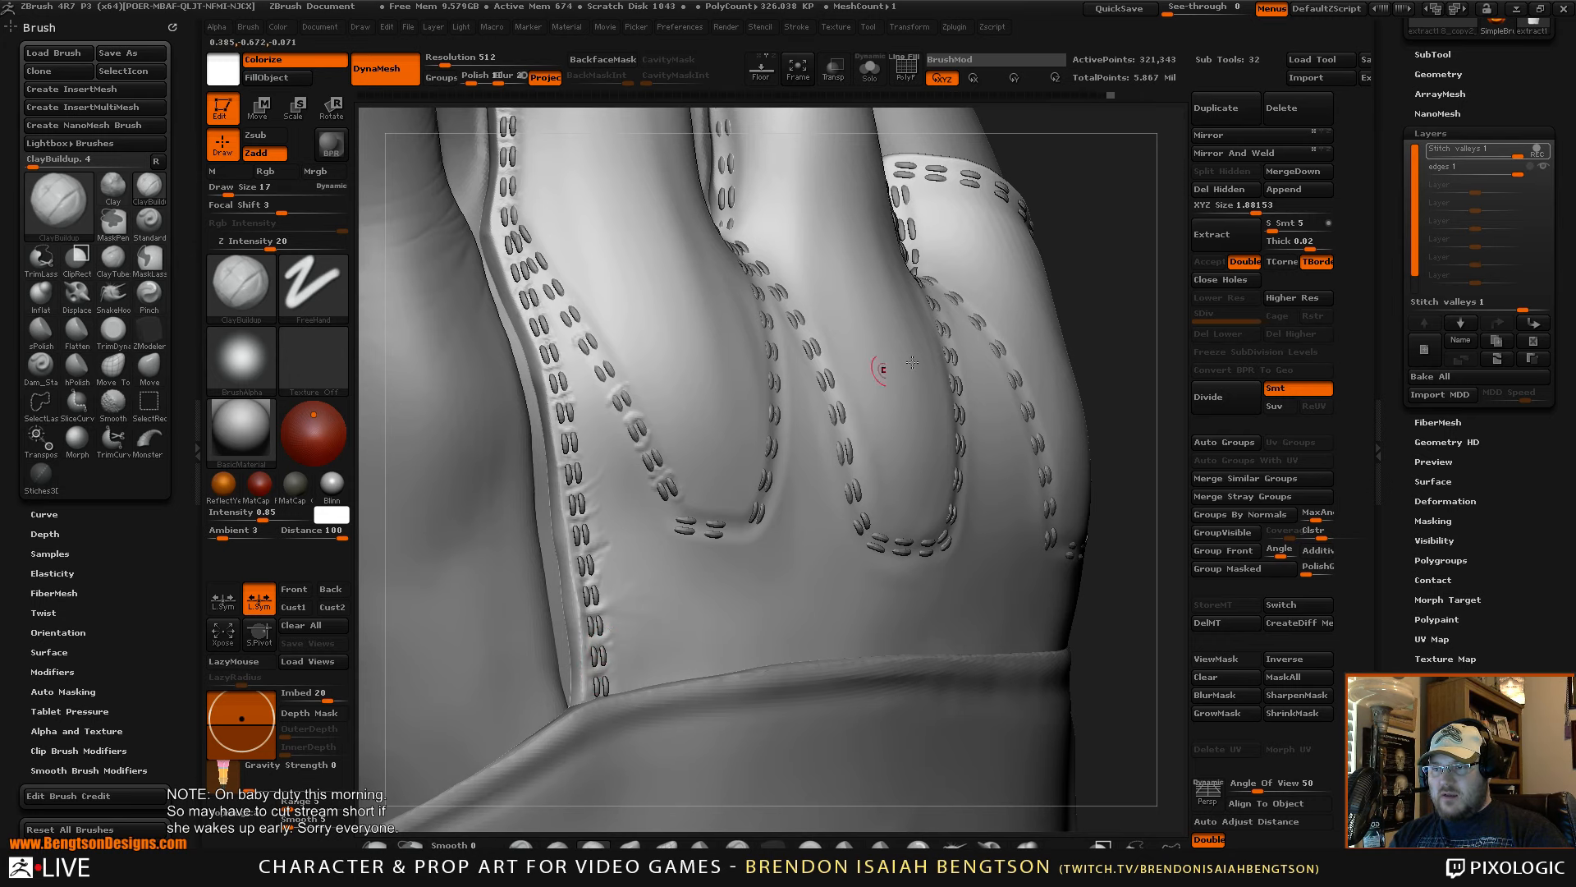
mouse_move(1123, 220)
left_mouse_down("alt")
mouse_move(1108, 252)
mouse_move(584, 421)
left_mouse_up("alt")
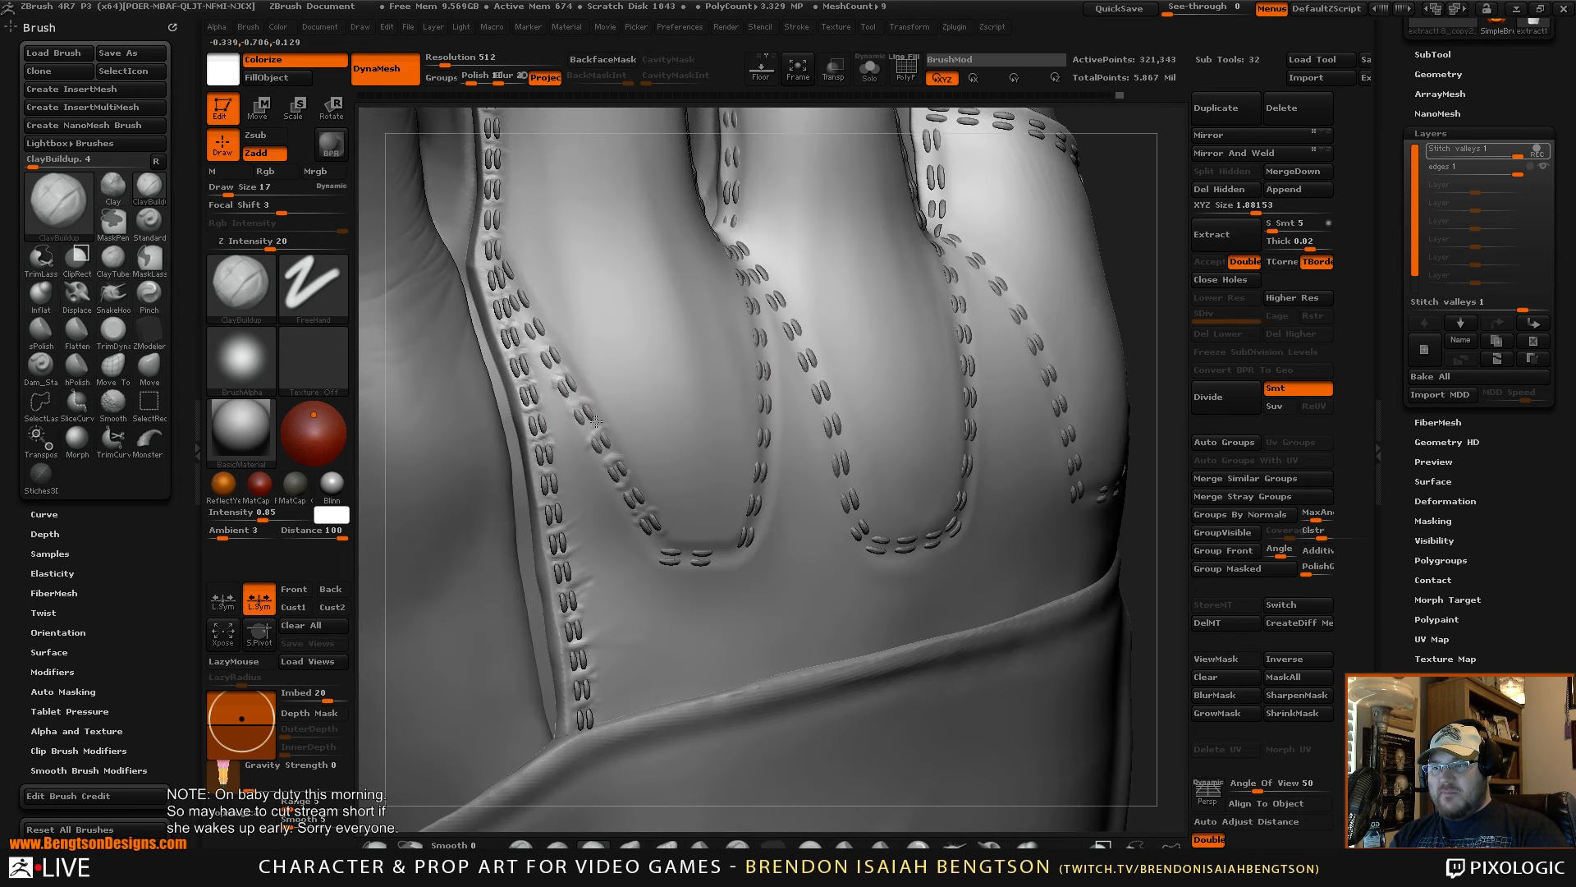
left_click_drag(560, 365, 526, 287)
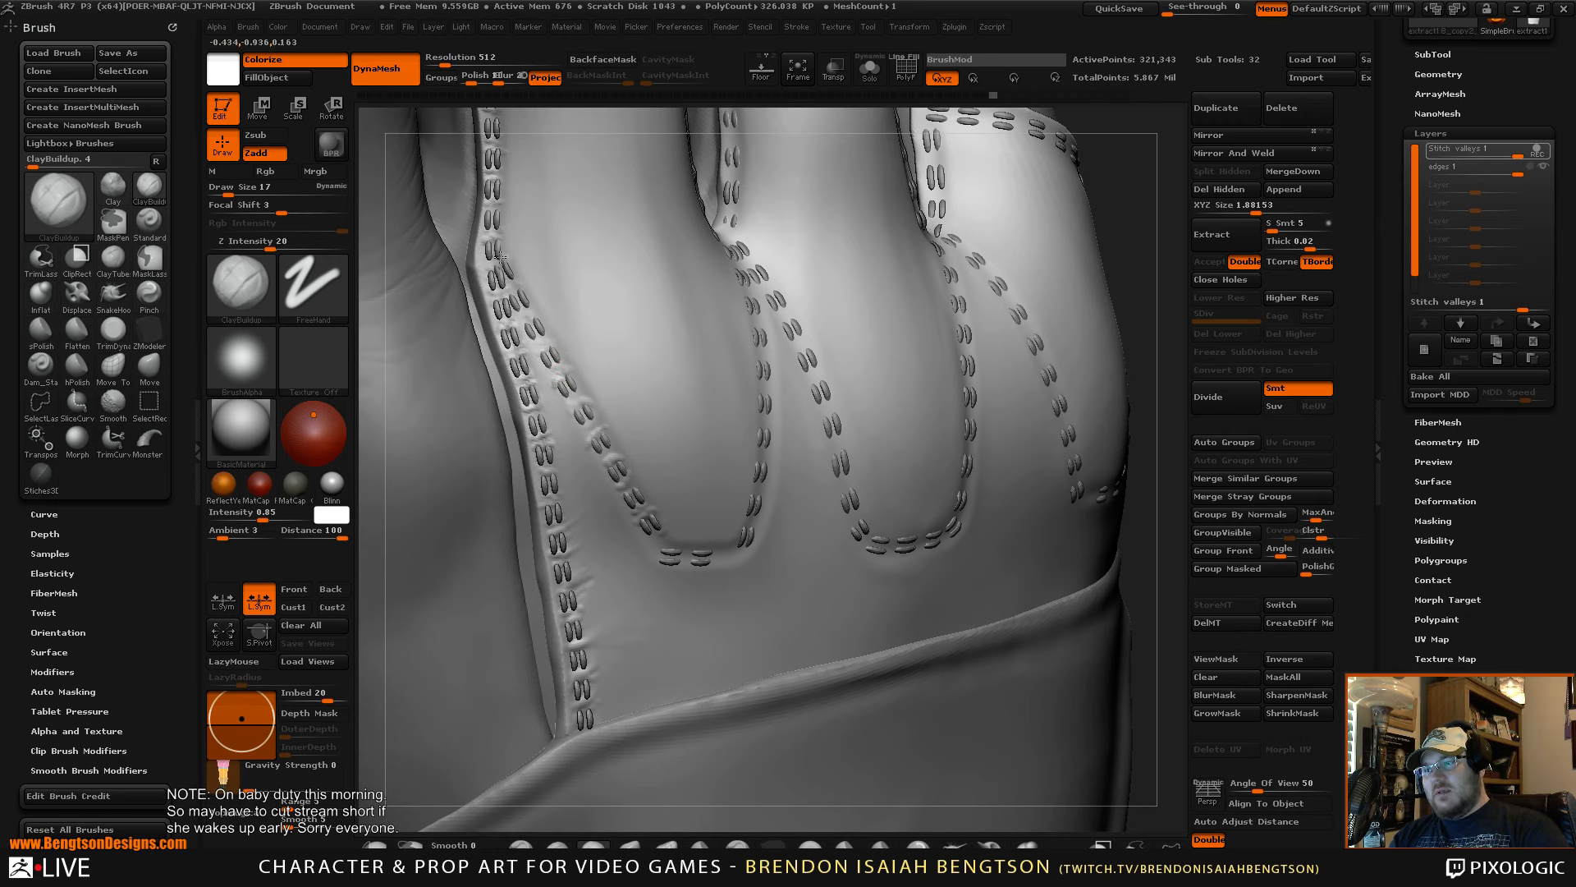
- Examine the puckered stitch rows on the whole glove from a distance and from several angles
mouse_move(1140, 190)
left_mouse_down()
mouse_move(1085, 459)
mouse_move(999, 402)
mouse_move(1067, 464)
mouse_move(745, 314)
left_mouse_up()
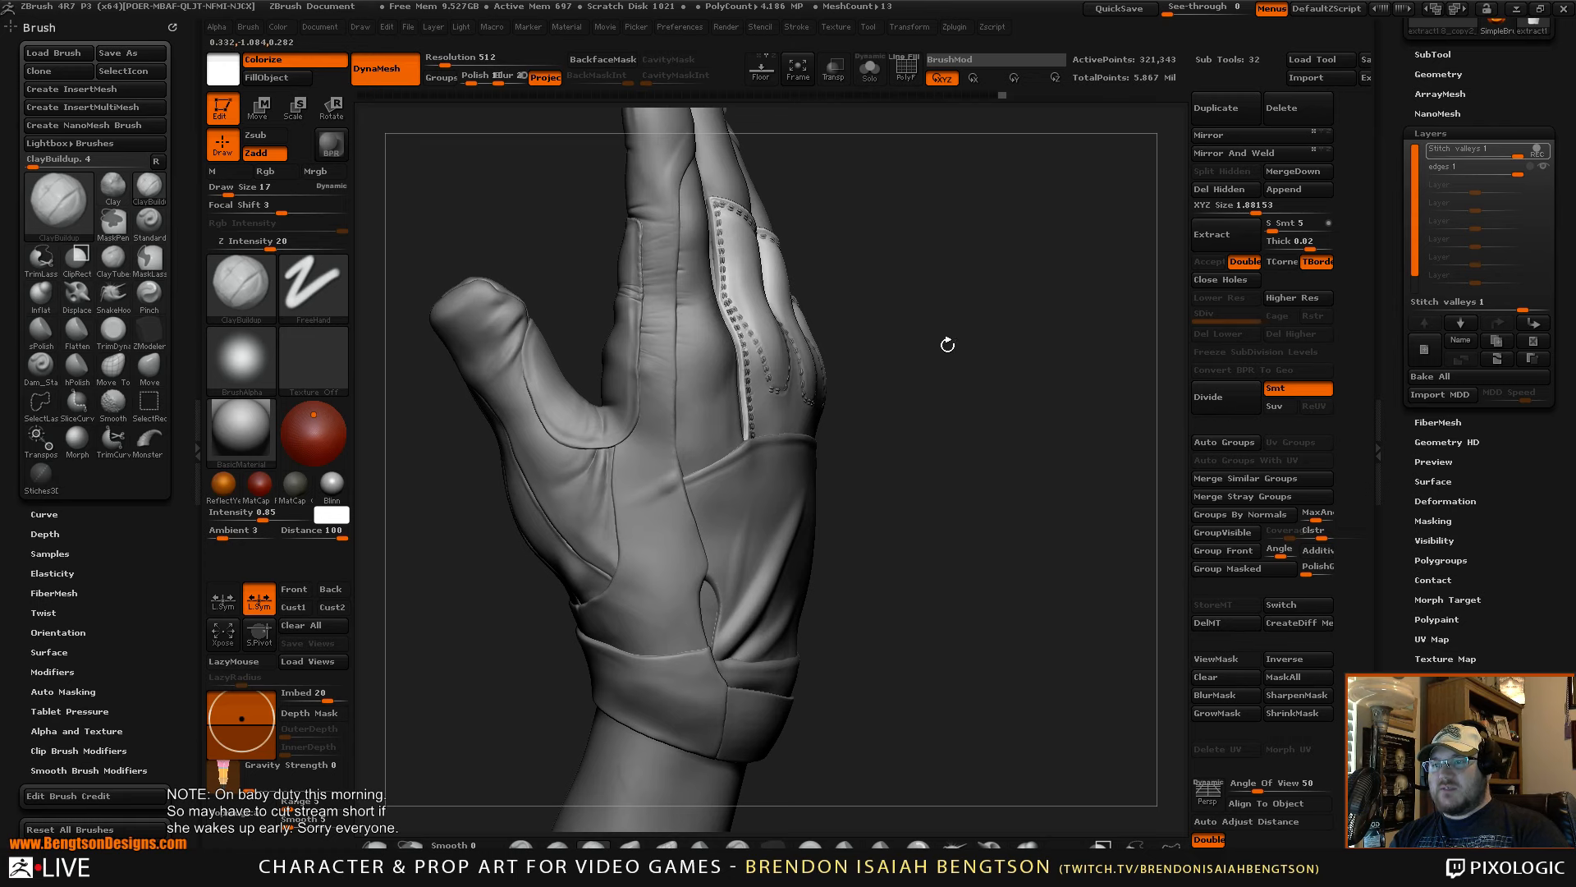
left_click_drag(947, 341, 973, 217)
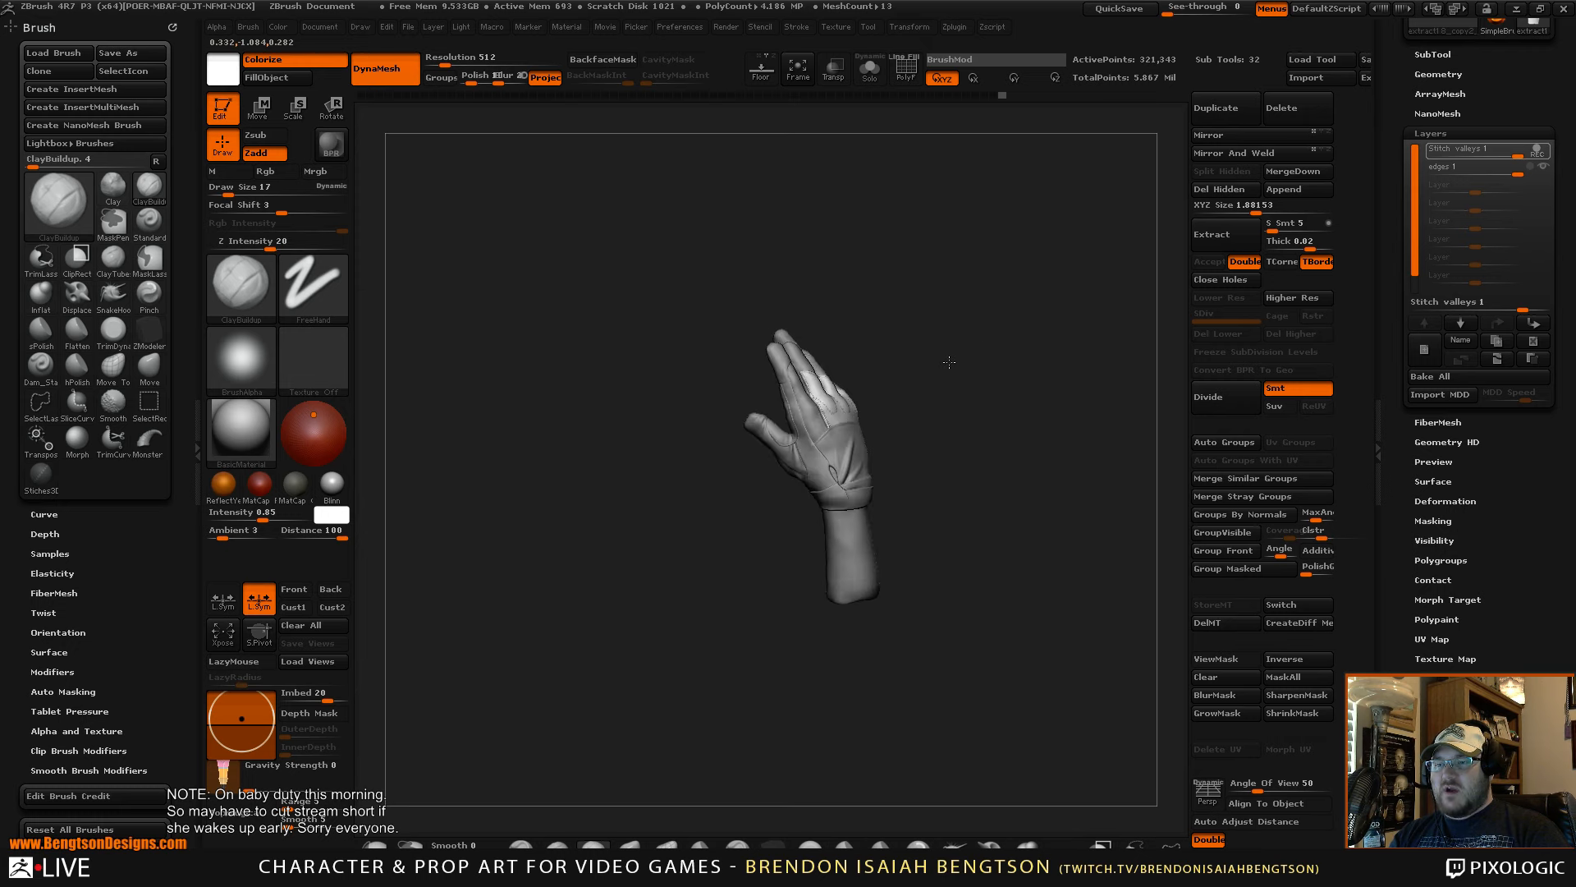
left_click_drag(1001, 417, 977, 395)
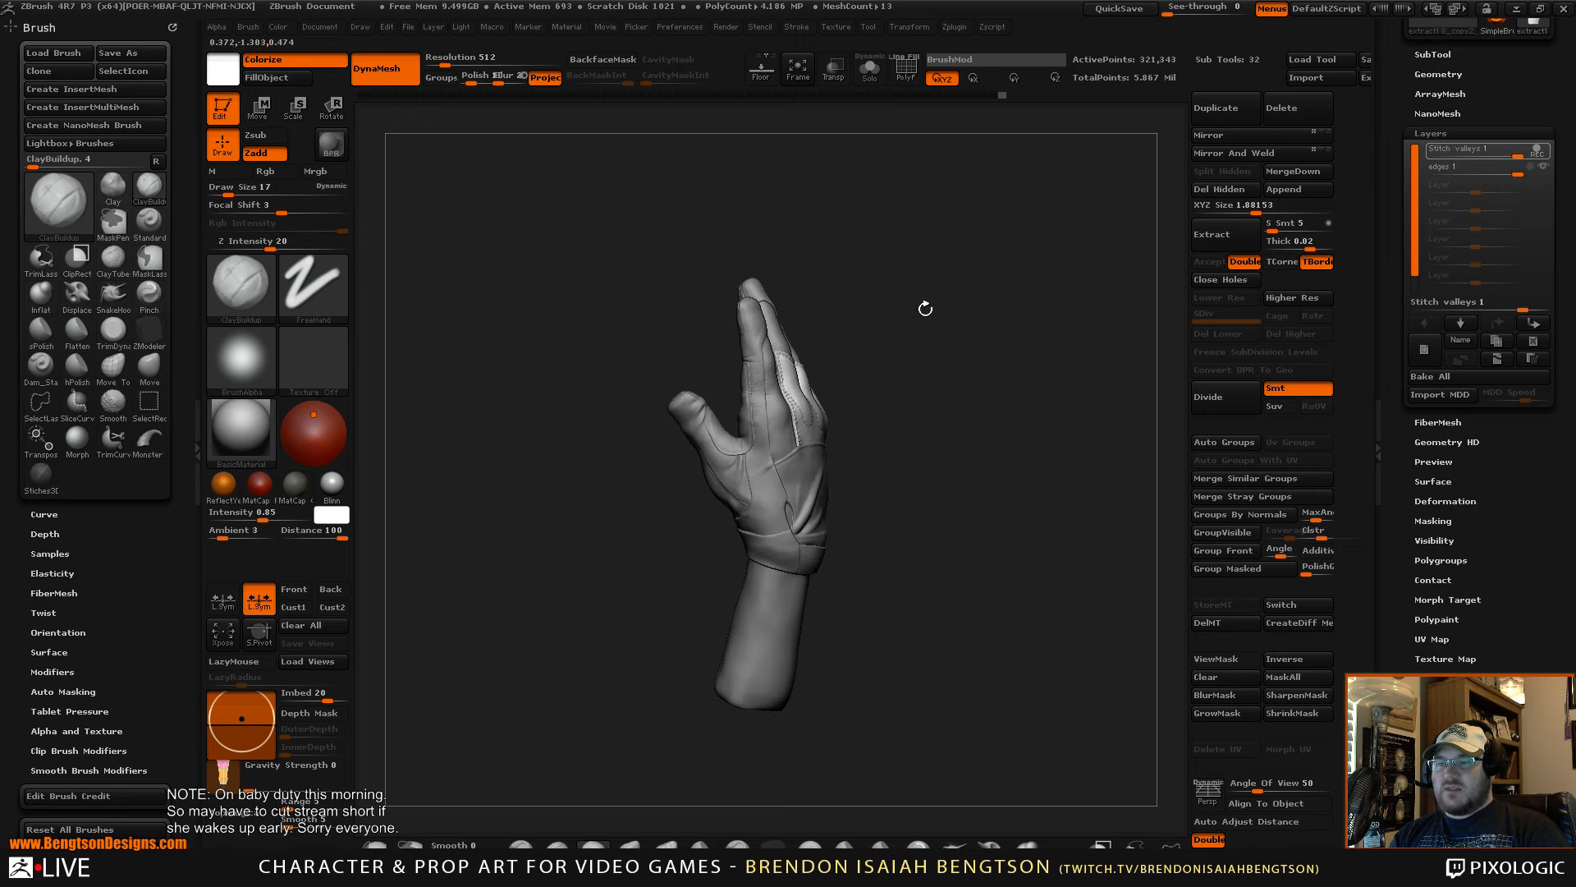
mouse_move(926, 308)
left_mouse_down()
mouse_move(821, 312)
mouse_move(928, 317)
mouse_move(895, 321)
mouse_move(925, 334)
left_mouse_up()
left_click_drag(975, 467, 967, 566)
left_click_drag(954, 379, 944, 570, "alt")
mouse_move(1006, 328)
left_mouse_down("alt")
mouse_move(996, 398)
mouse_move(1002, 316)
left_mouse_up("alt")
left_click_drag(1084, 368, 1018, 419, "alt")
left_click_drag(1056, 328, 1052, 362)
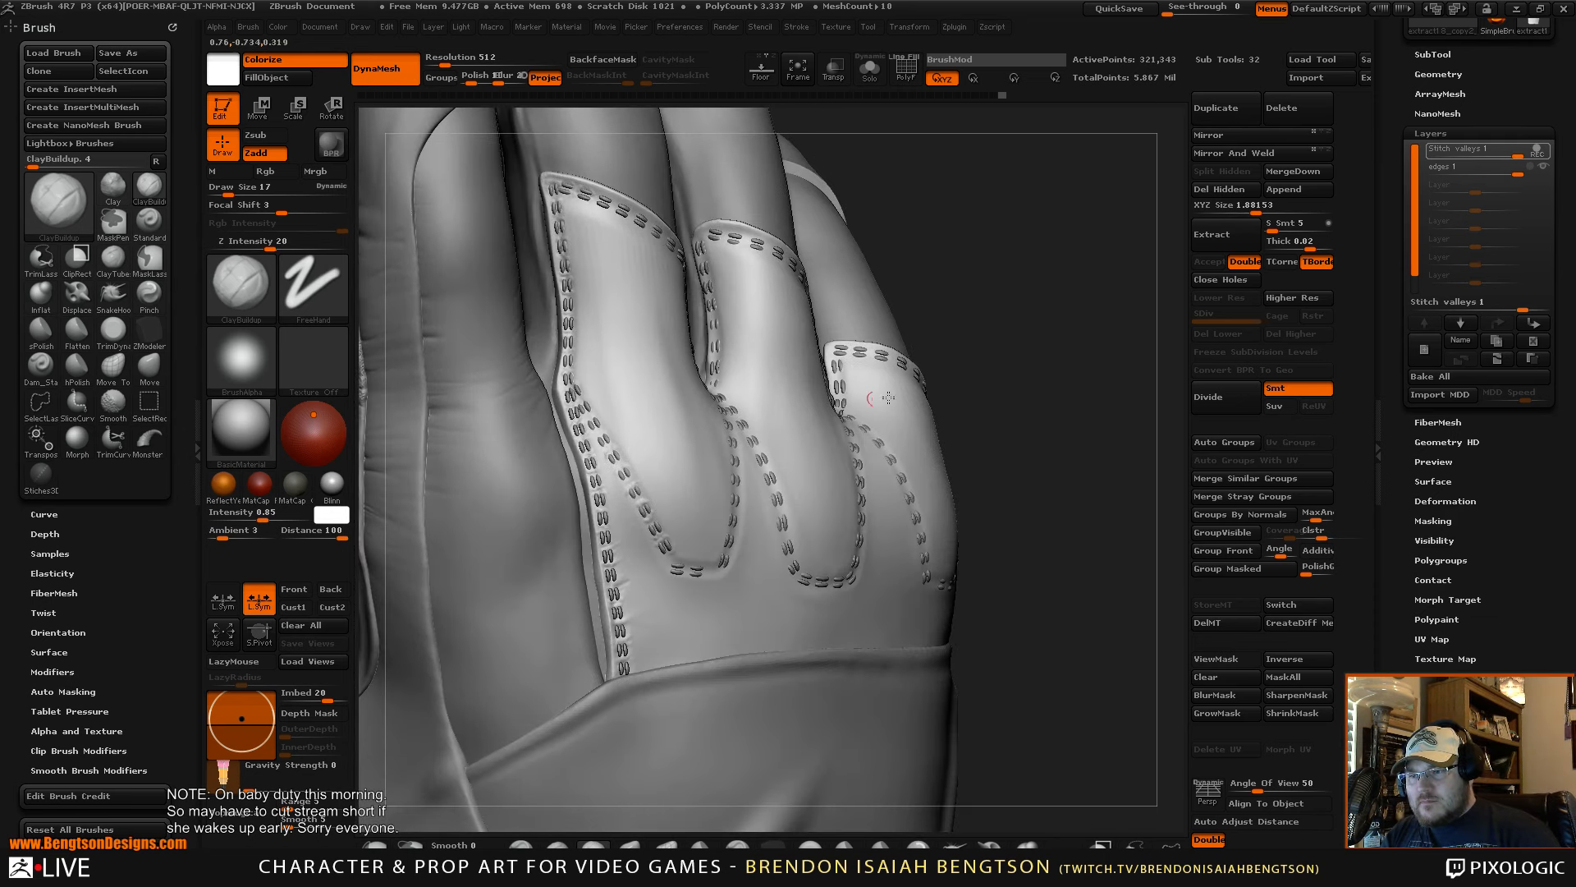
- Sculpt small puckers around the stitches along the upper edge of the middle finger's panel
left_click_drag(973, 295, 1042, 411)
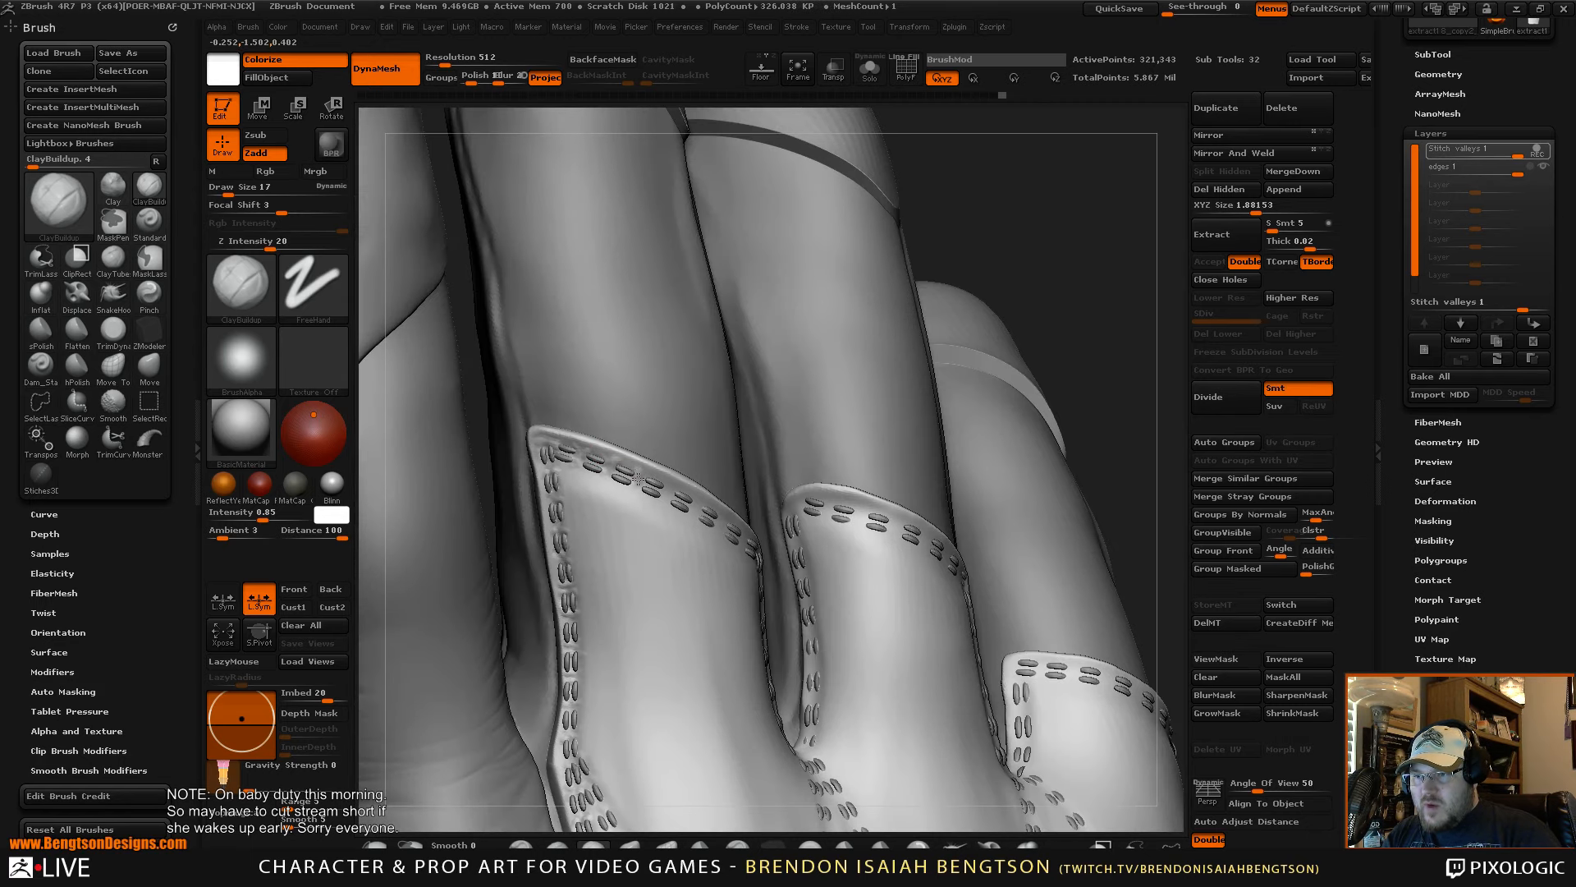
left_click_drag(638, 479, 680, 488)
mouse_move(1063, 274)
left_mouse_down()
mouse_move(697, 446)
mouse_move(692, 472)
left_mouse_up()
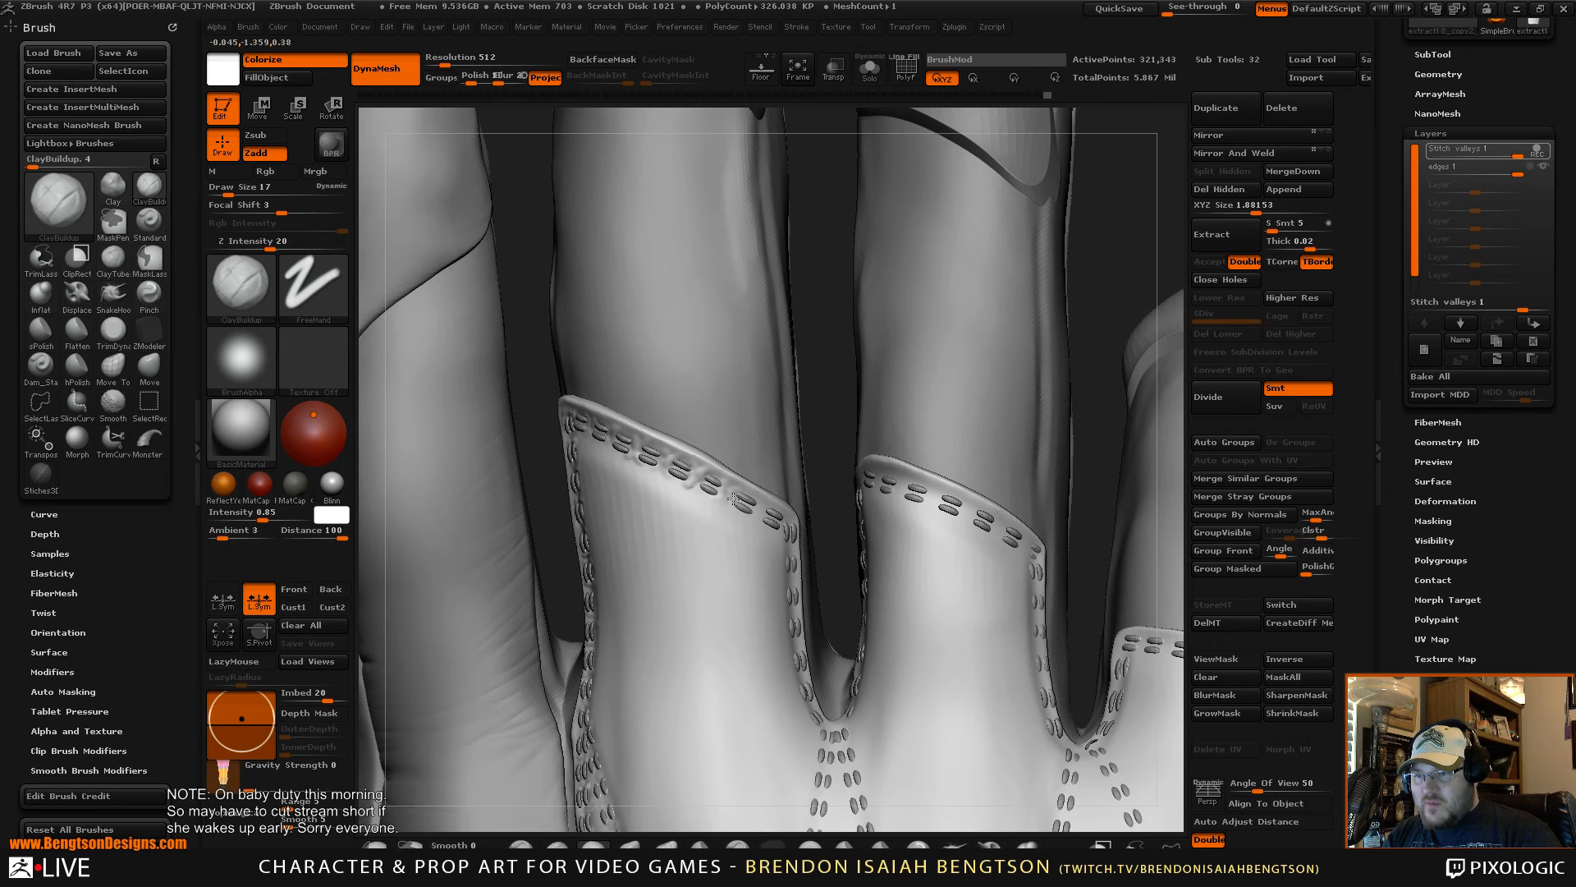
mouse_move(827, 373)
left_mouse_down("alt")
mouse_move(827, 349)
mouse_move(776, 351)
left_mouse_up("alt")
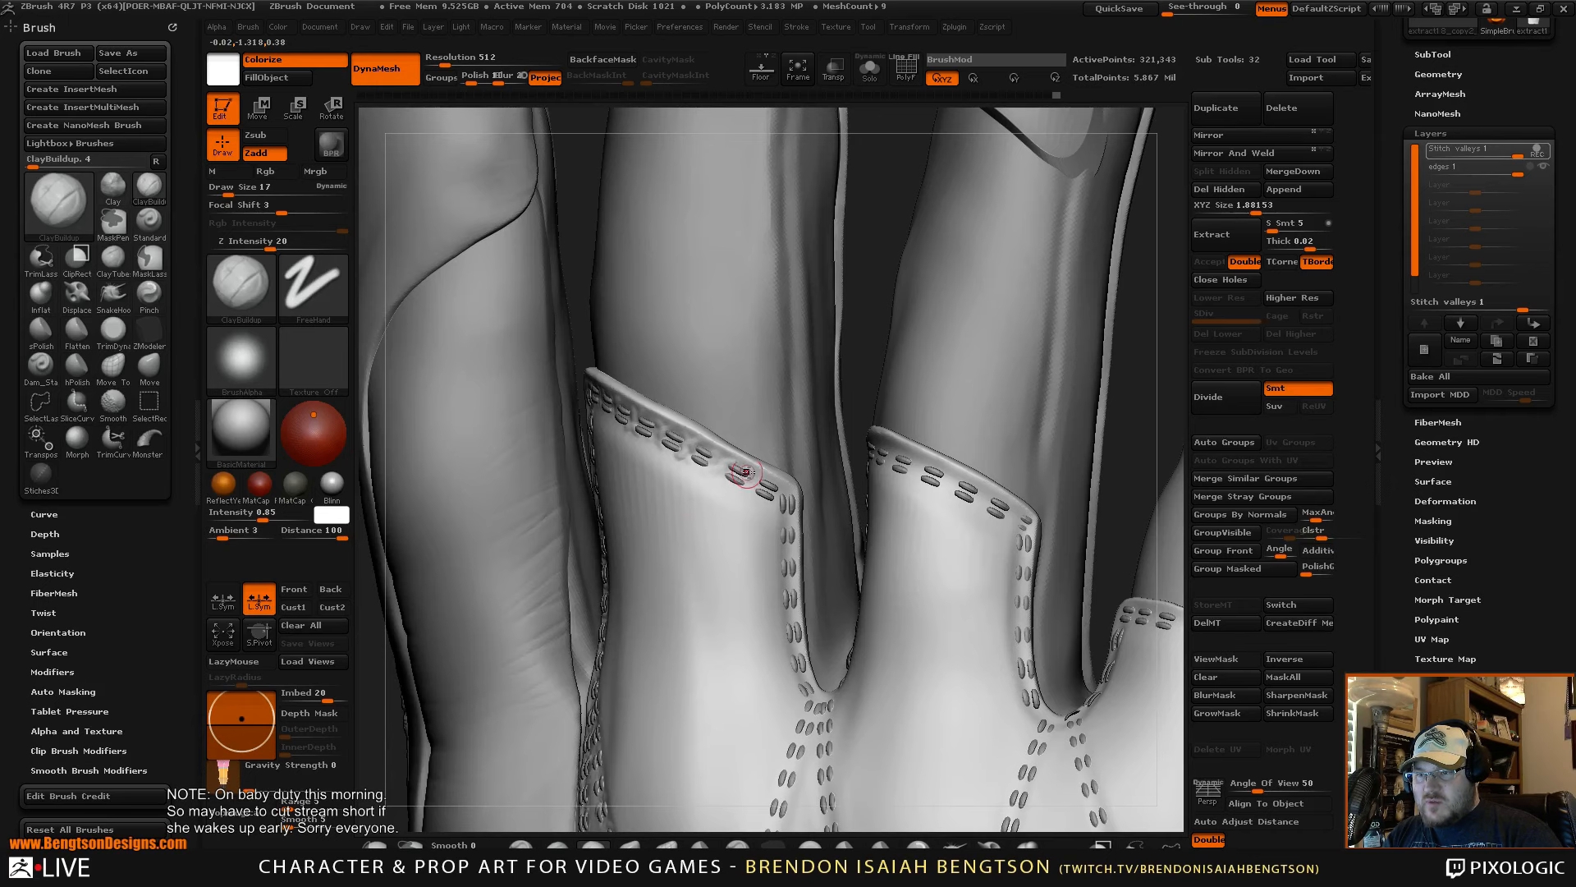
mouse_move(746, 490)
left_mouse_down()
mouse_move(758, 478)
mouse_move(756, 494)
left_mouse_up()
left_click_drag(875, 274, 898, 260)
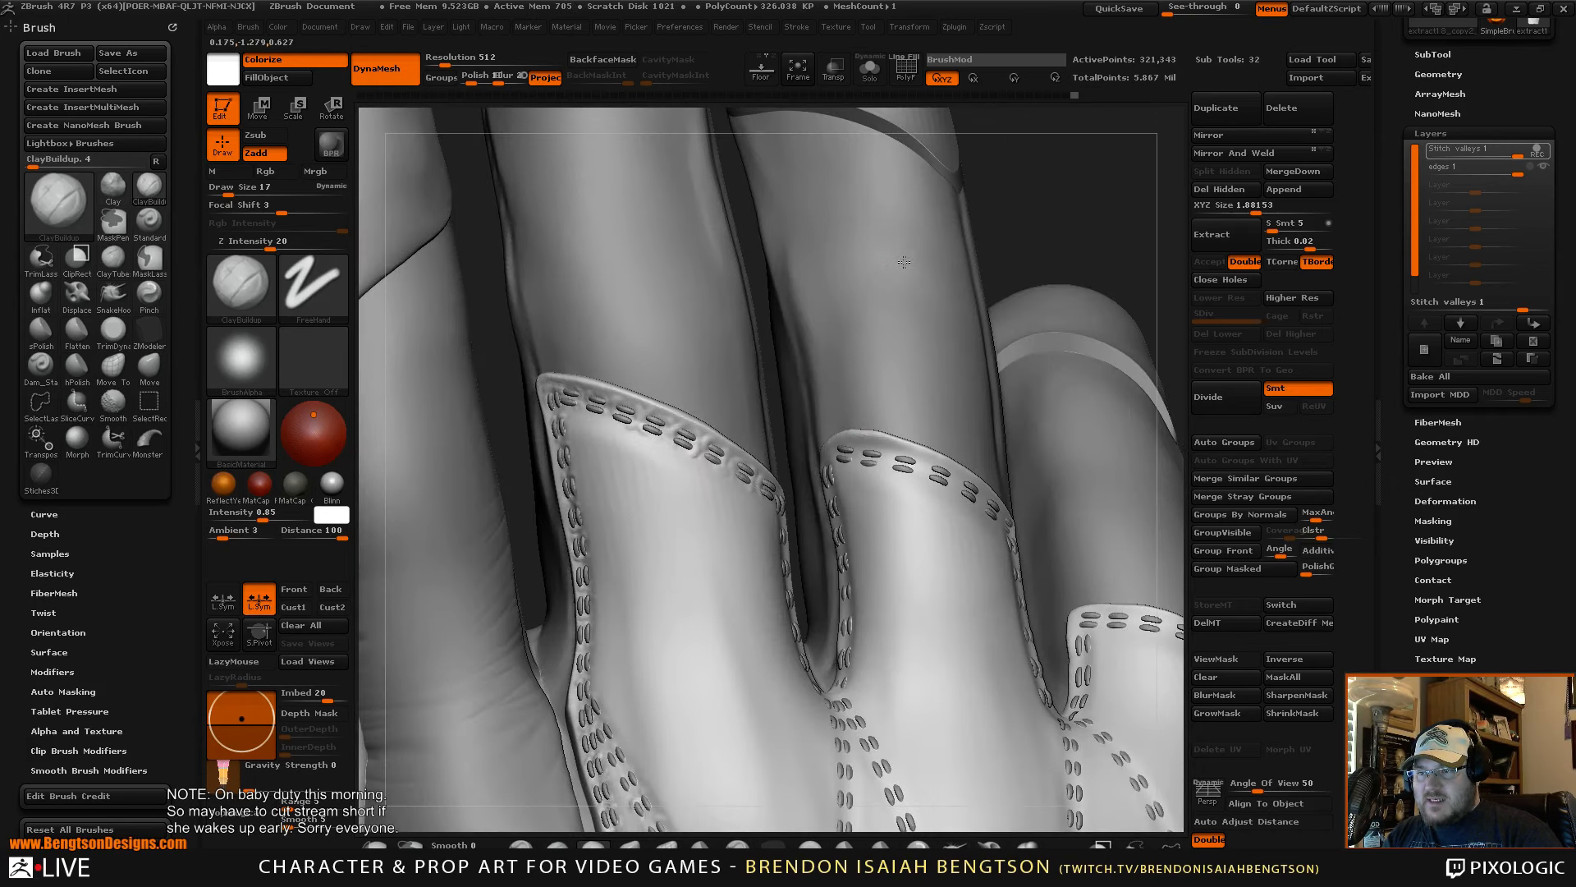
left_click_drag(1126, 238, 1003, 246, "alt")
- Pull puckers inward from the middle finger's side stitches facing the ring finger, smoothing them where needed
left_click_drag(756, 330, 715, 485)
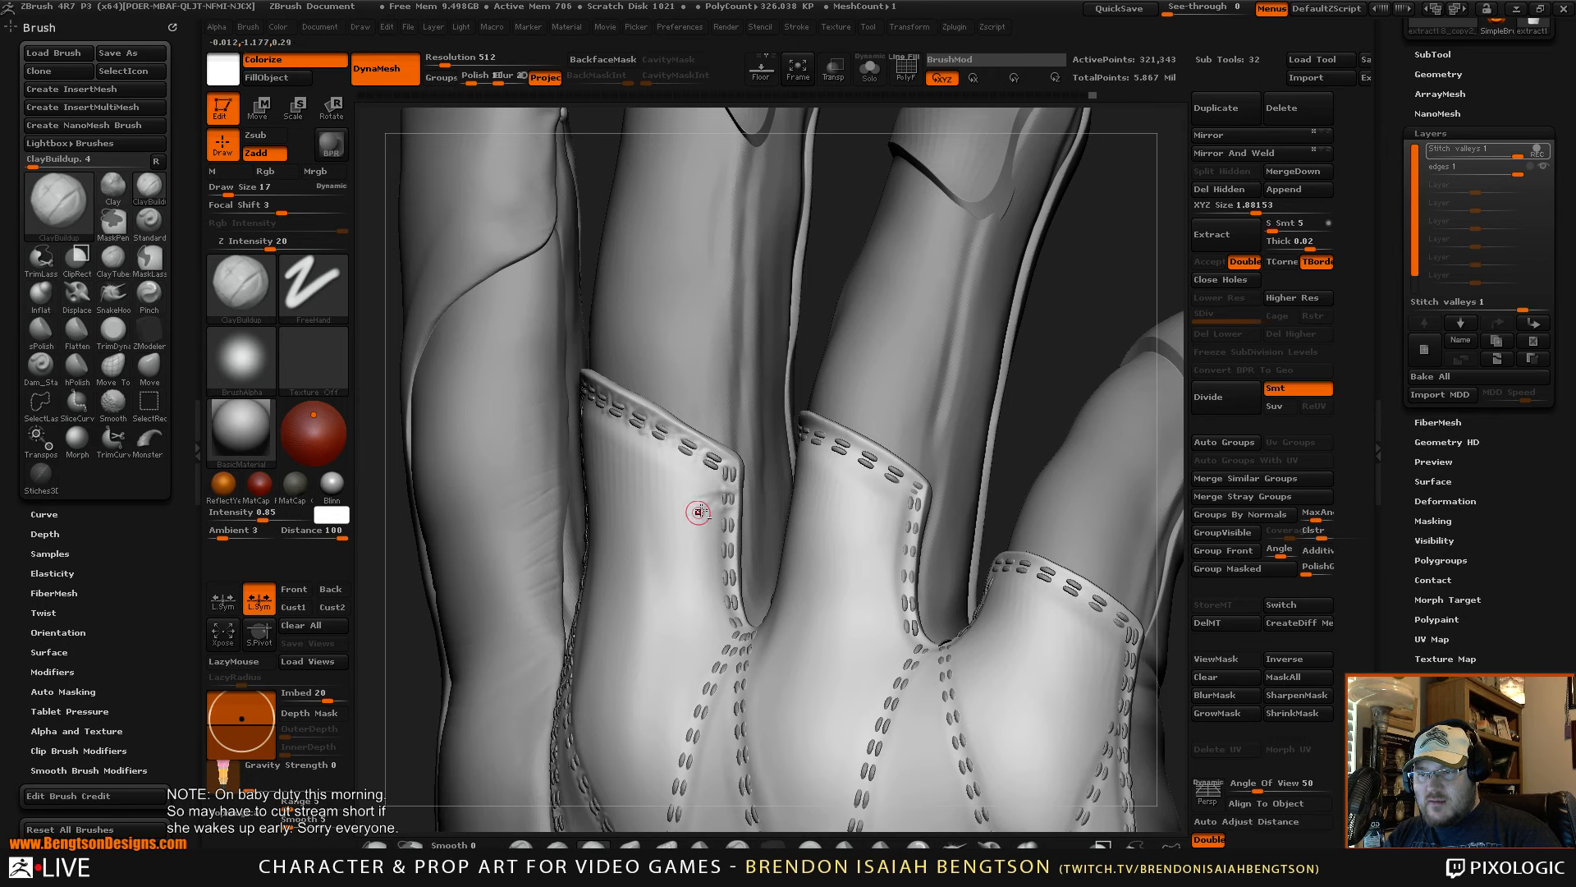
key("shift")
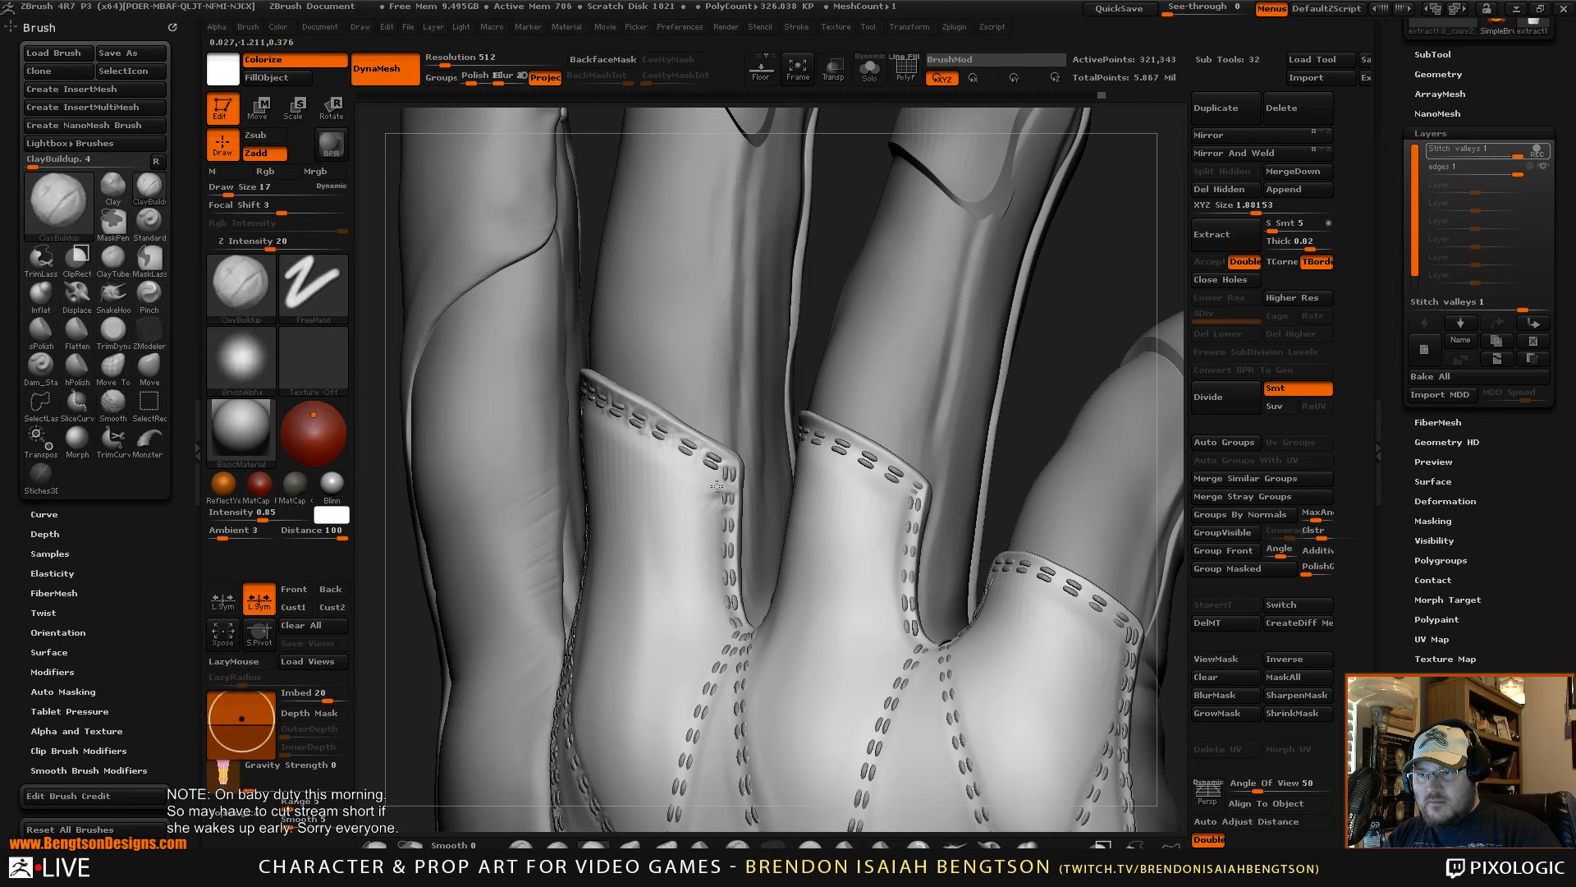
key("shift")
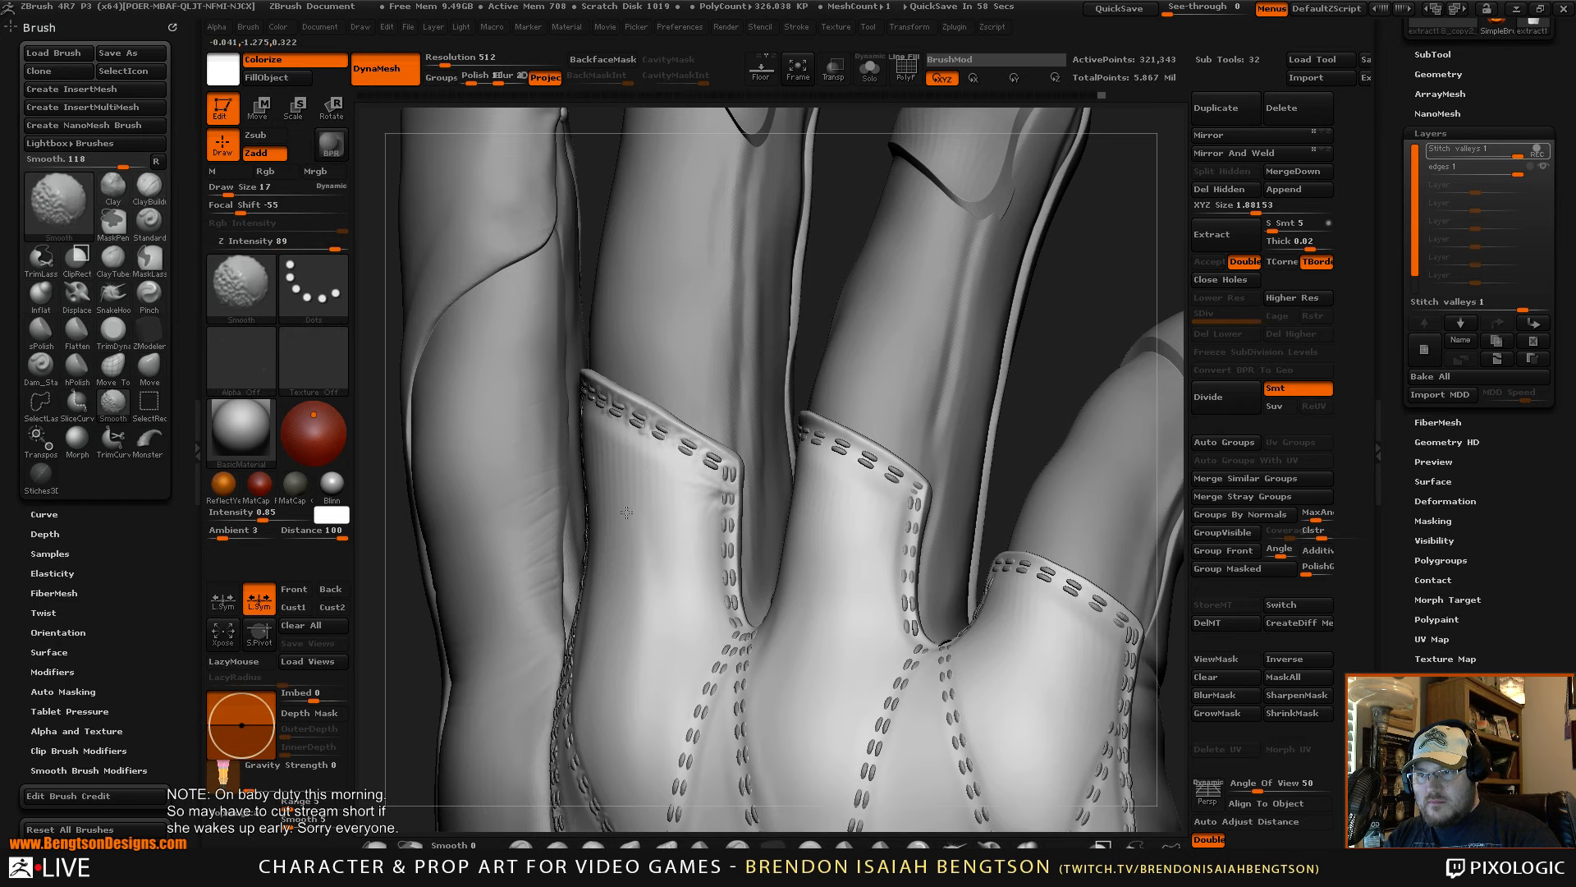
mouse_move(848, 207)
left_mouse_down()
mouse_move(919, 207)
mouse_move(895, 209)
left_mouse_up()
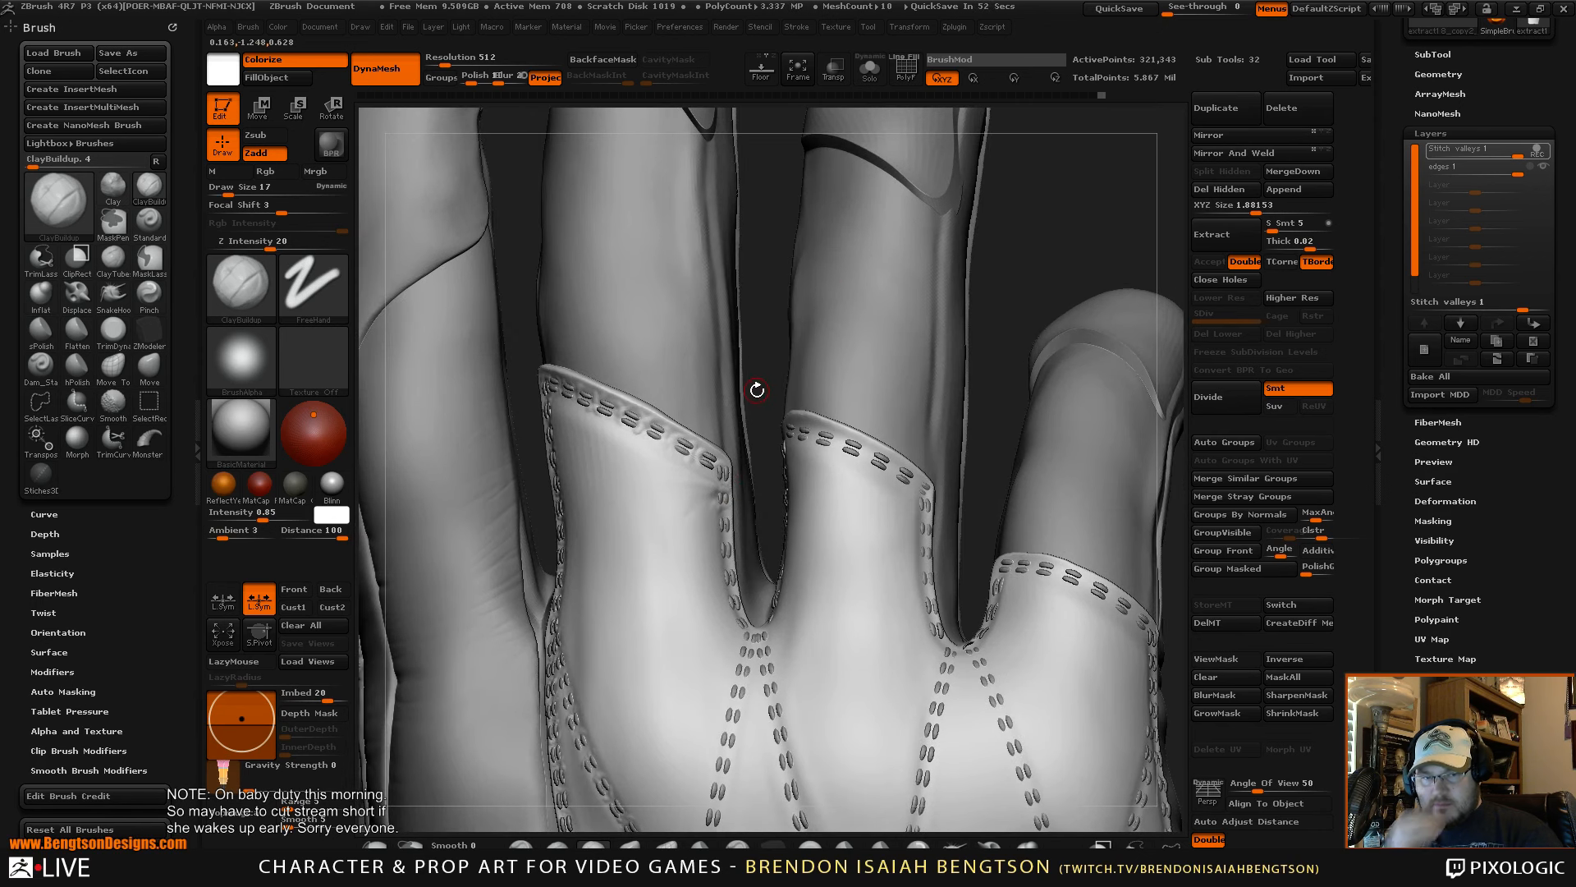
left_click_drag(749, 341, 760, 334)
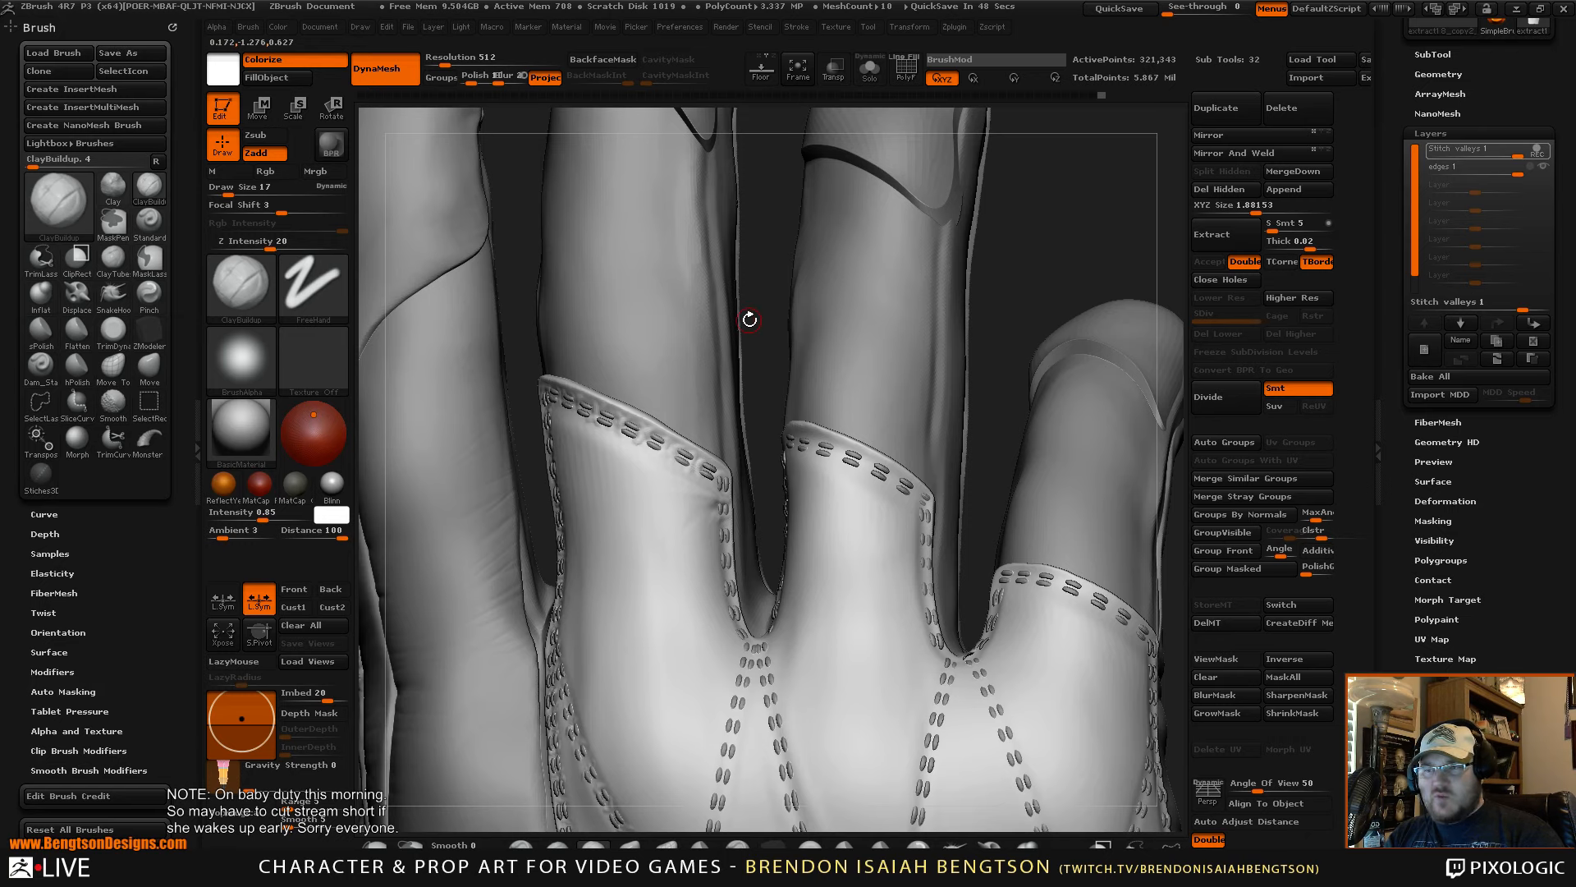
left_click_drag(789, 271, 795, 317)
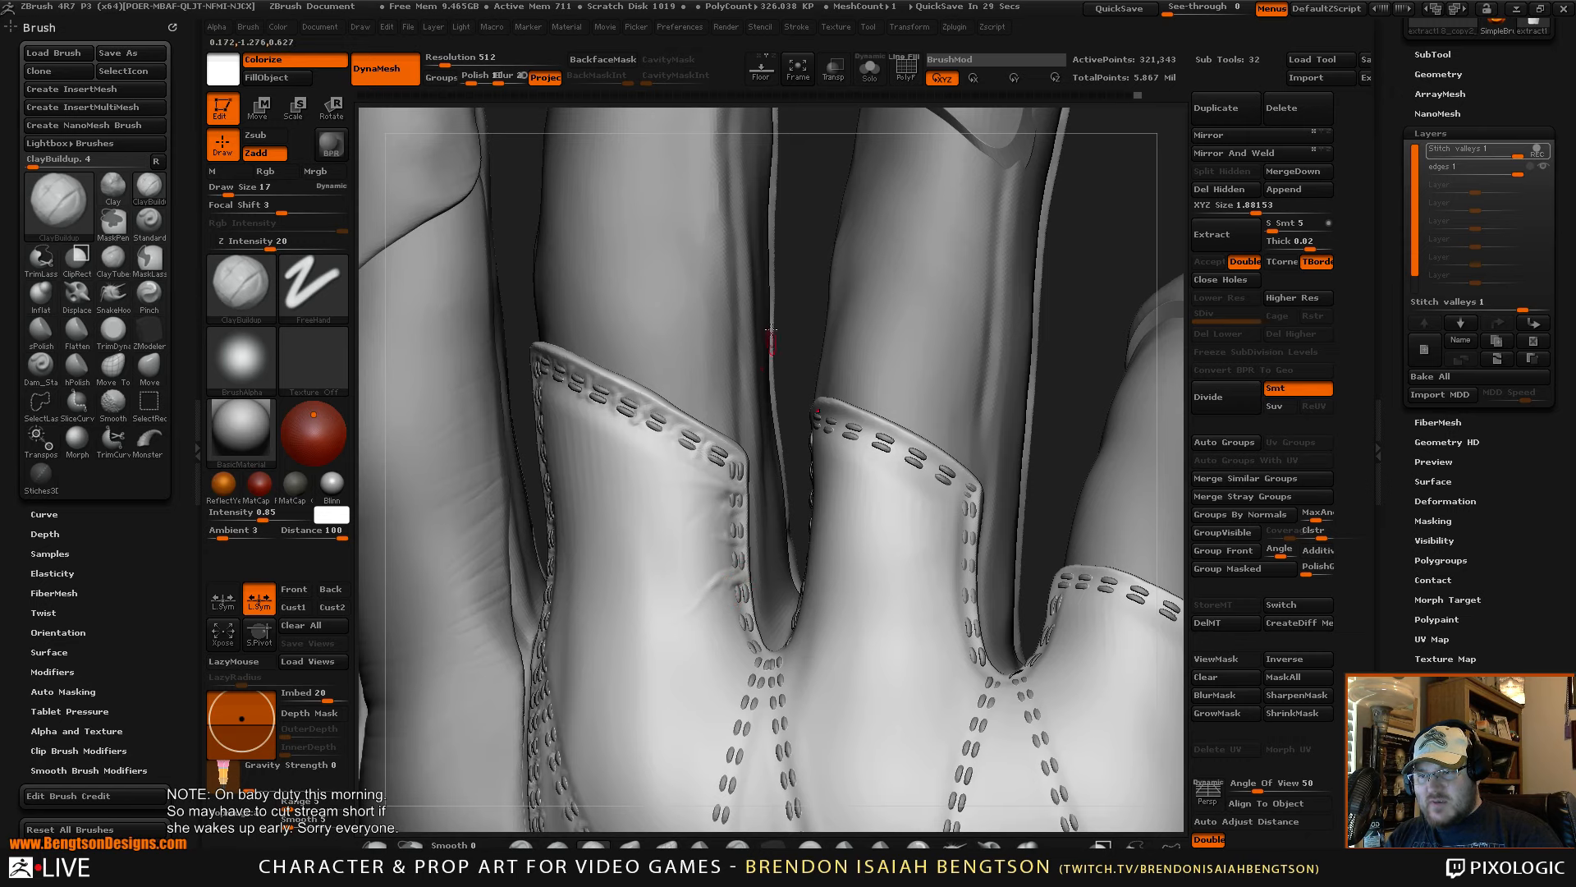
- Add more puckers beneath the middle finger panel's upper stitches and soften them with the Smooth brush
left_click_drag(801, 313, 805, 247)
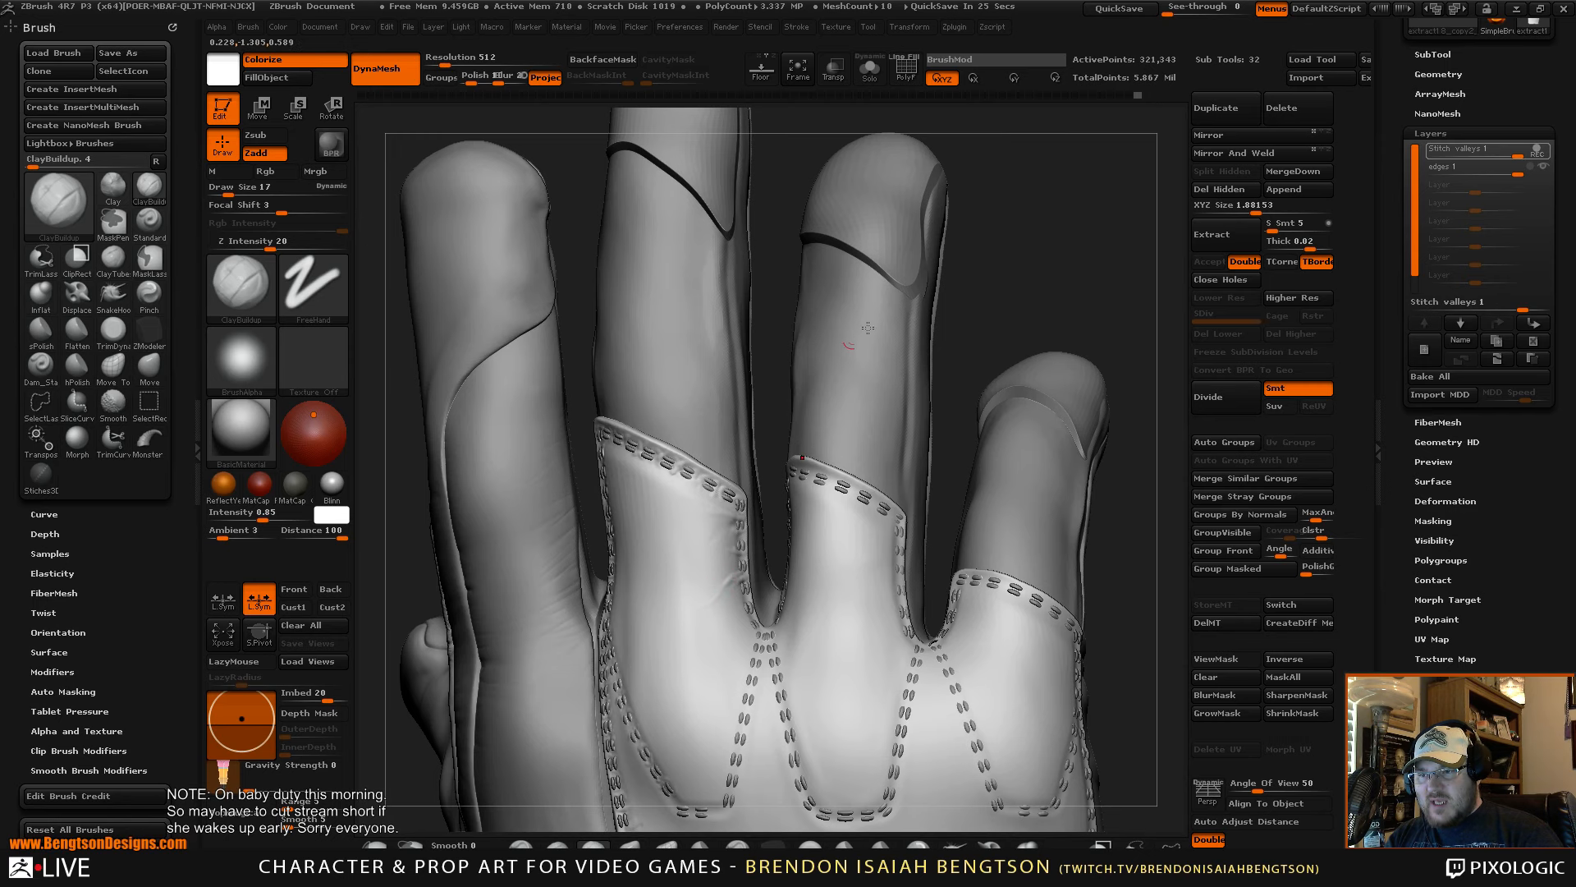
left_click_drag(867, 328, 611, 430, "alt")
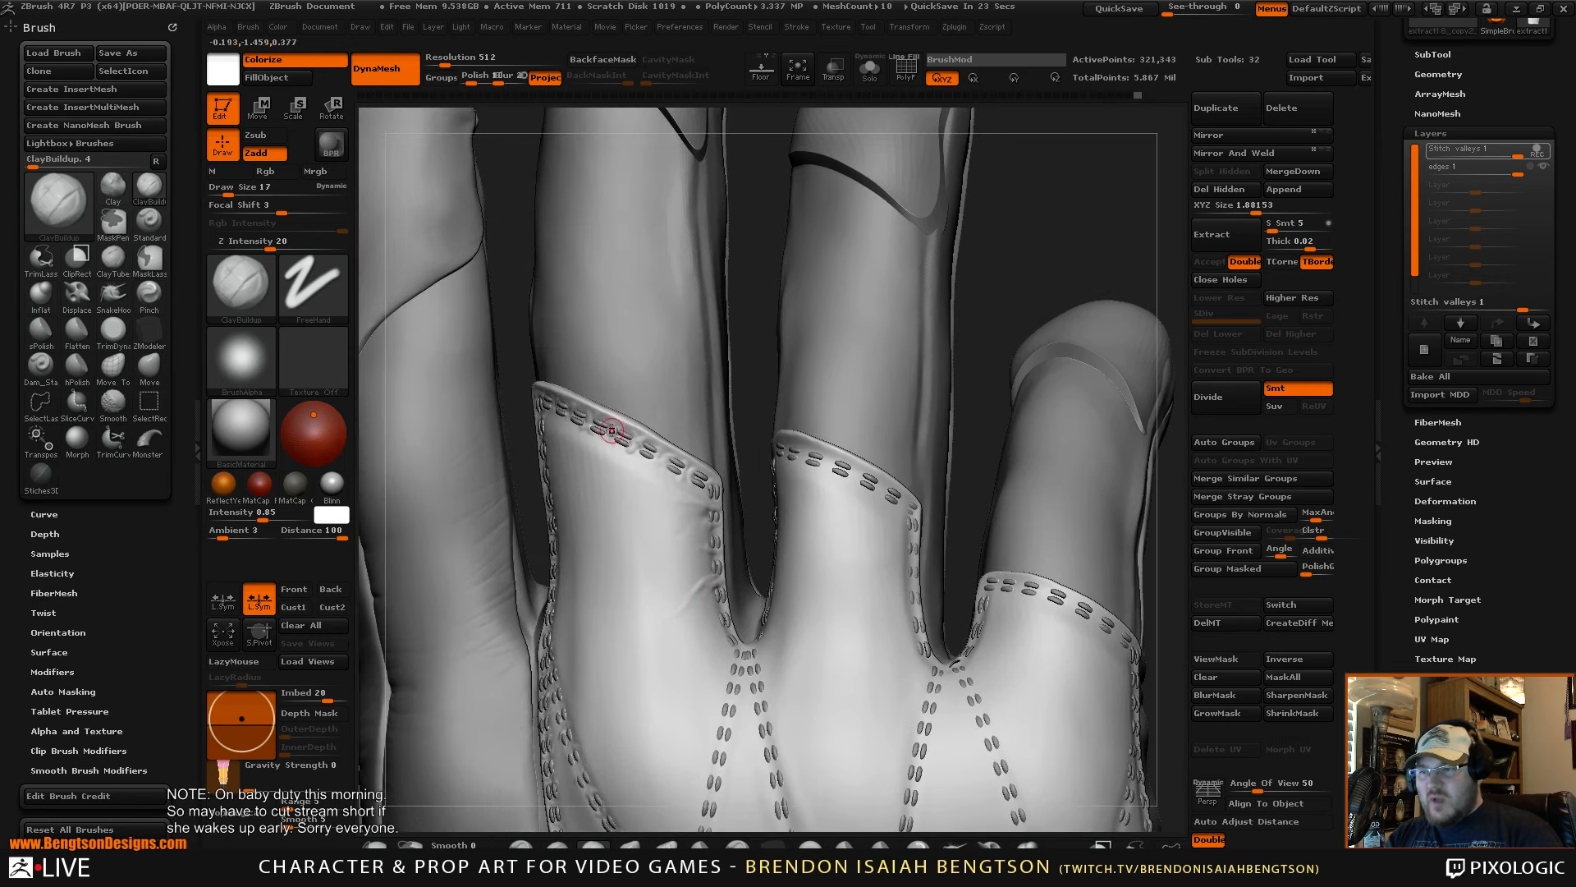
left_click_drag(753, 264, 750, 288)
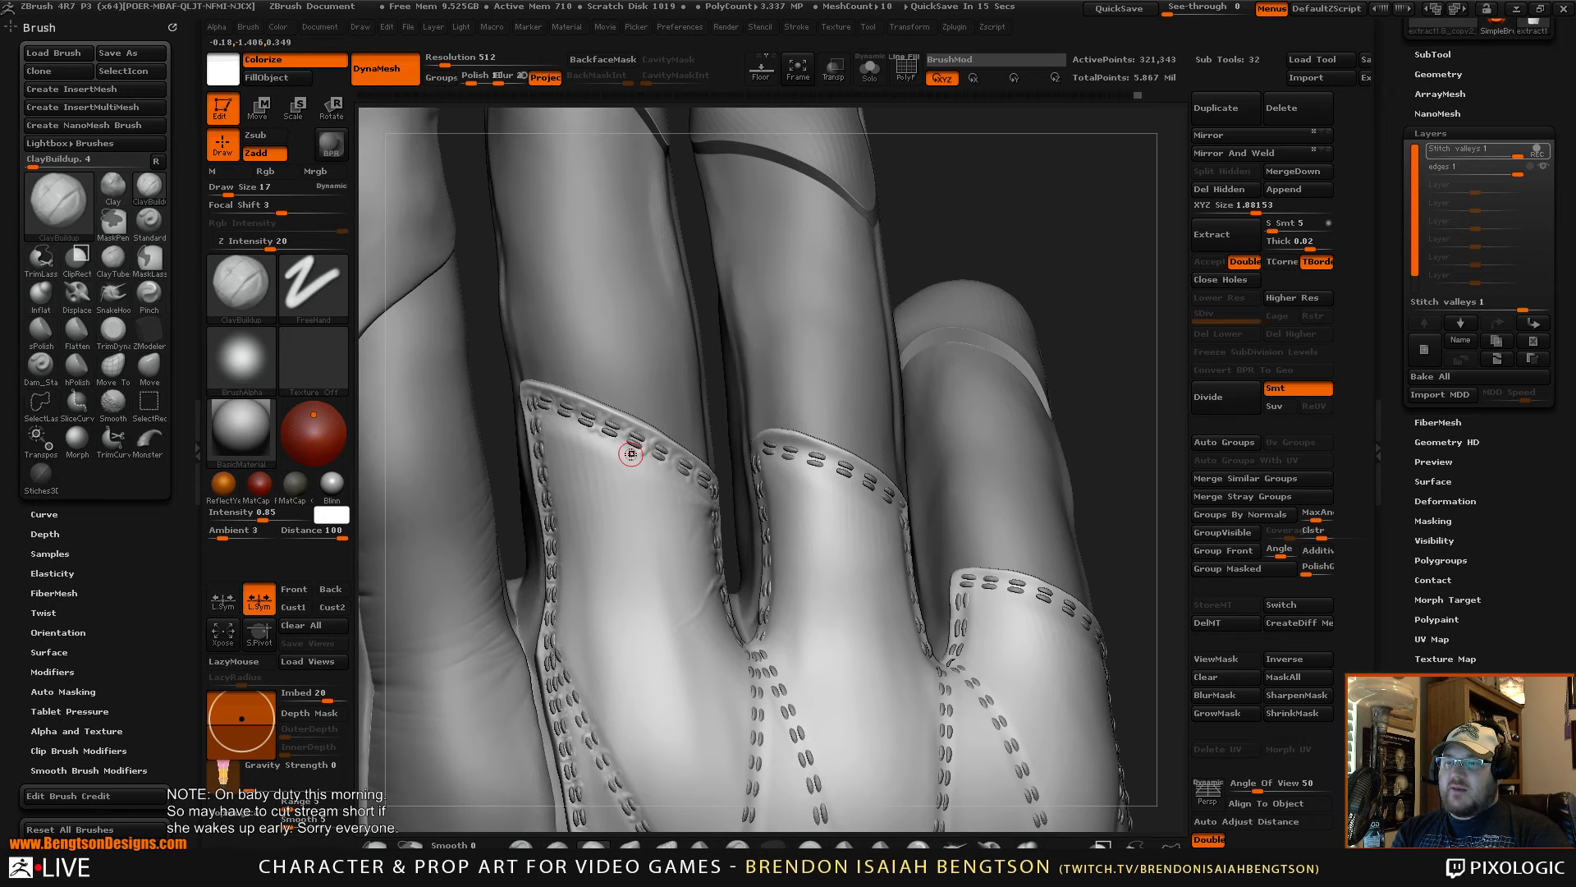
left_click_drag(1062, 232, 1076, 303)
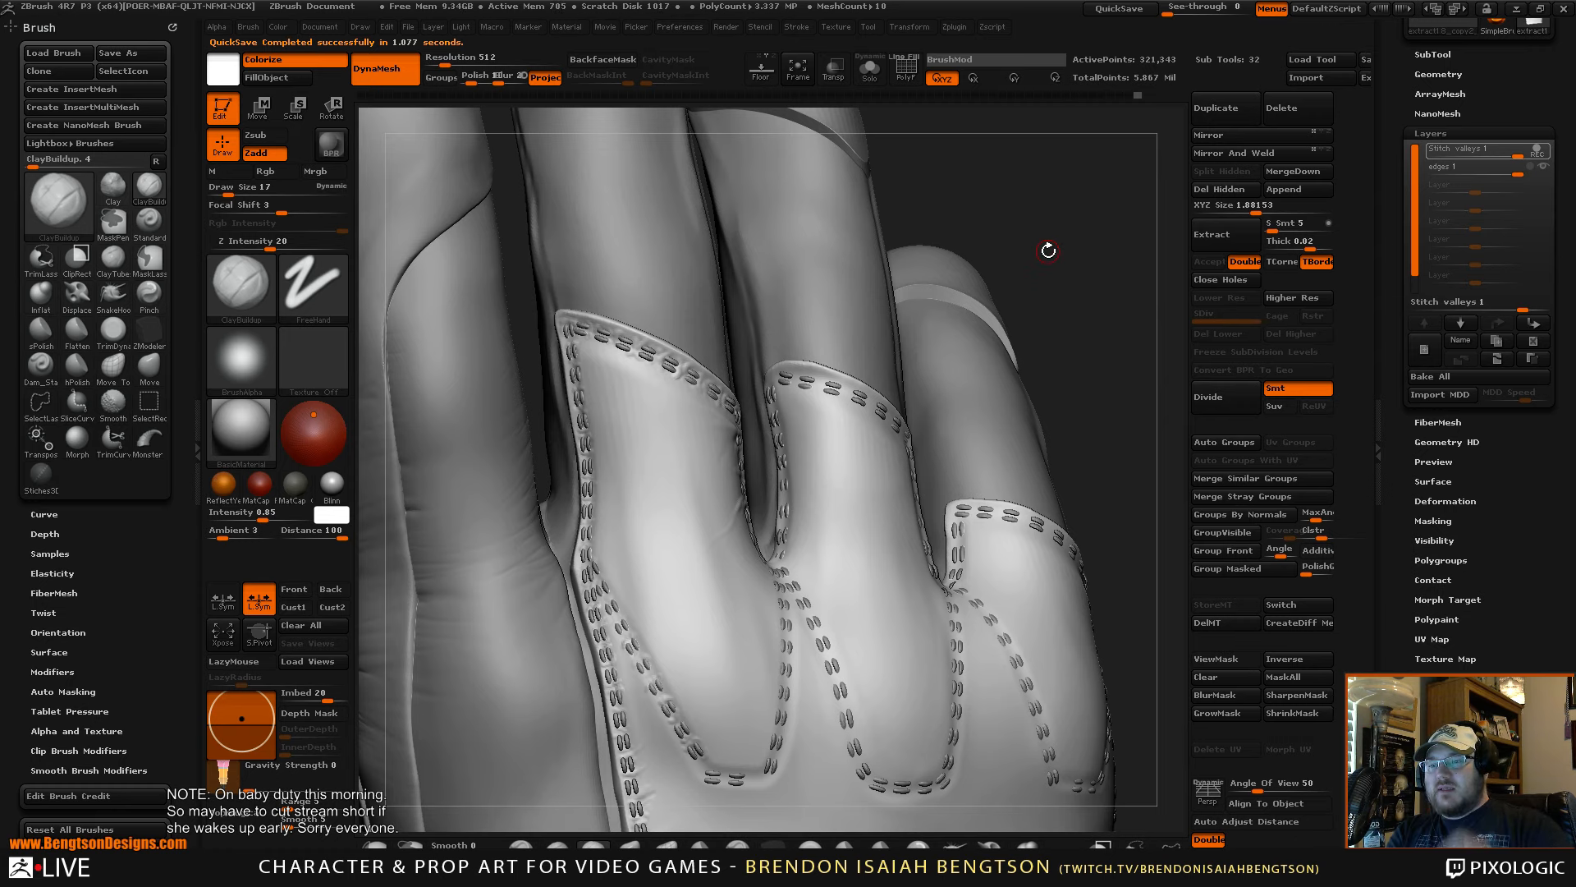
left_click_drag(1074, 252, 1067, 365, "alt")
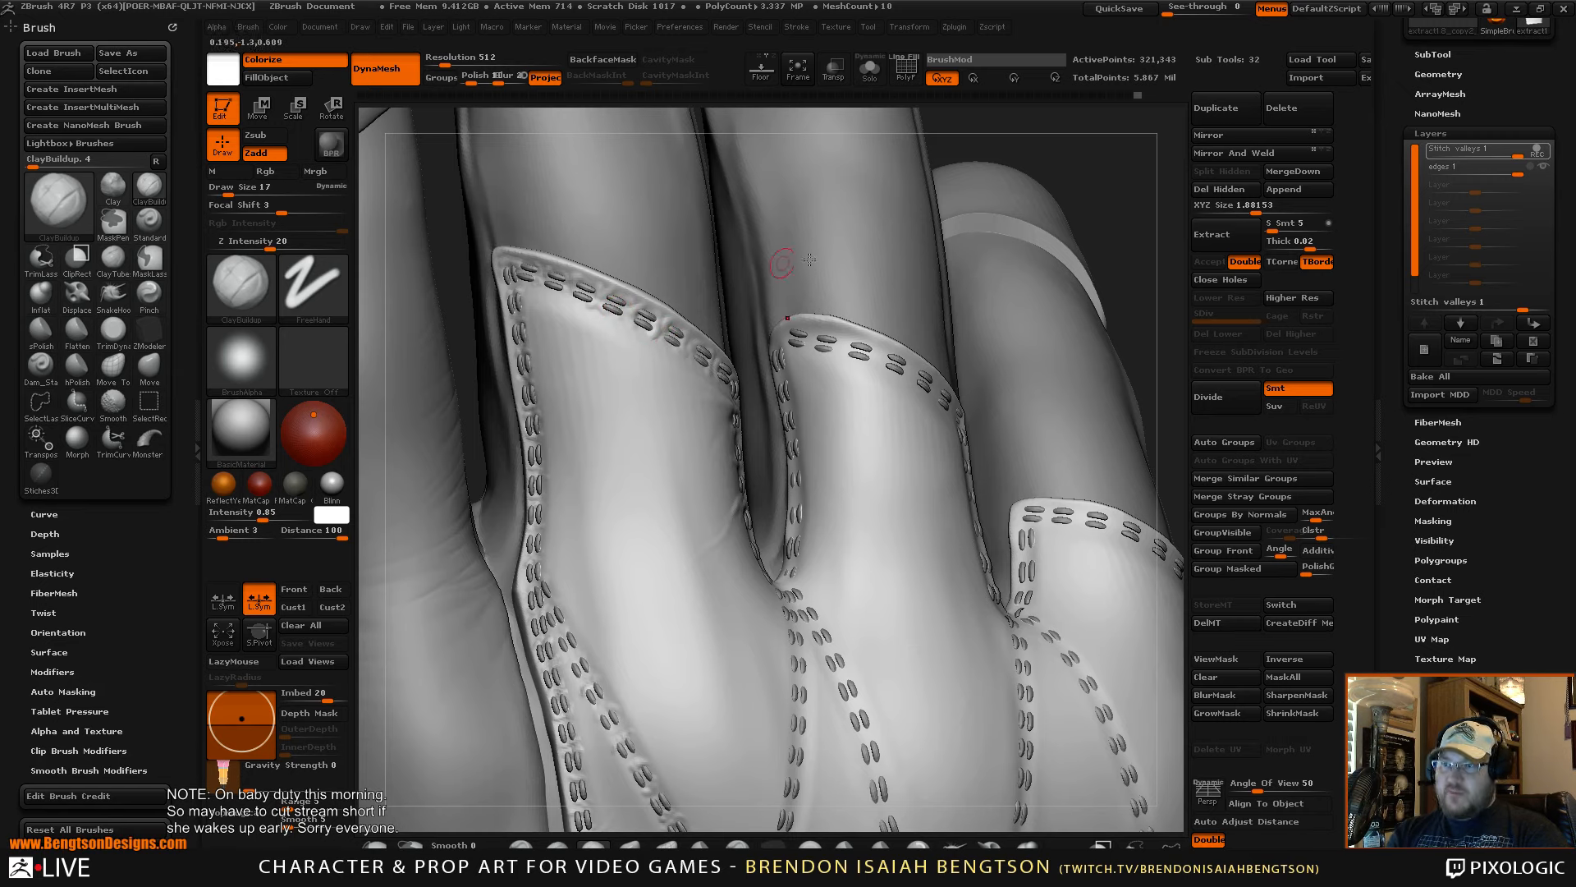
mouse_move(1122, 191)
left_mouse_down()
mouse_move(1116, 254)
mouse_move(870, 419)
left_mouse_up()
key("shift")
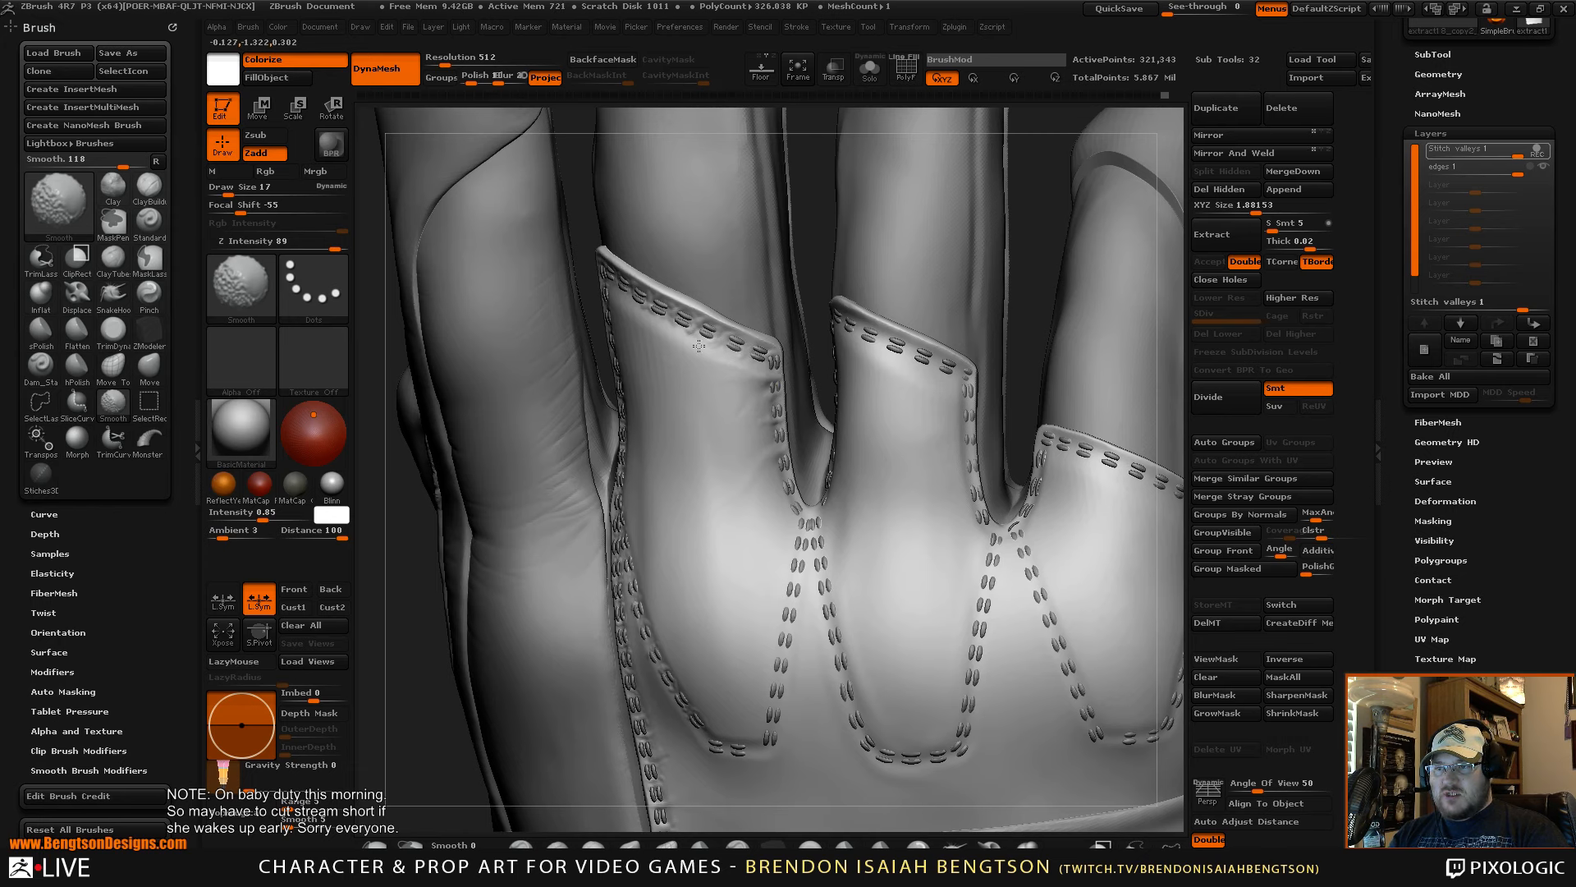
mouse_move(693, 330)
right_mouse_down()
mouse_move(702, 389)
mouse_move(684, 393)
right_mouse_up()
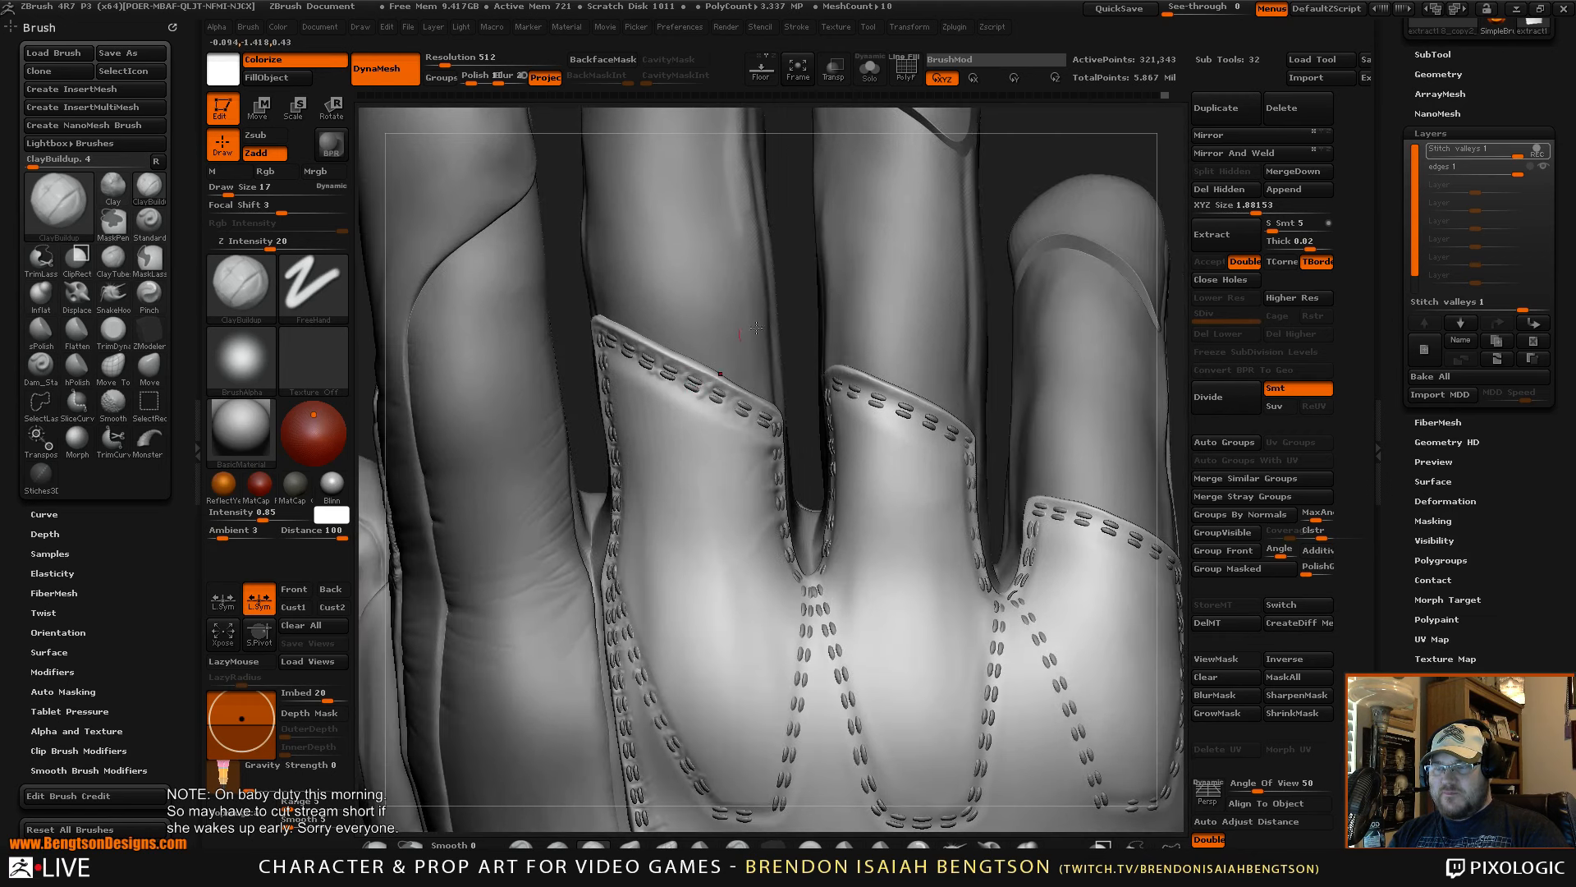
left_click_drag(801, 247, 790, 333, "alt")
left_click_drag(688, 369, 656, 355, "shift")
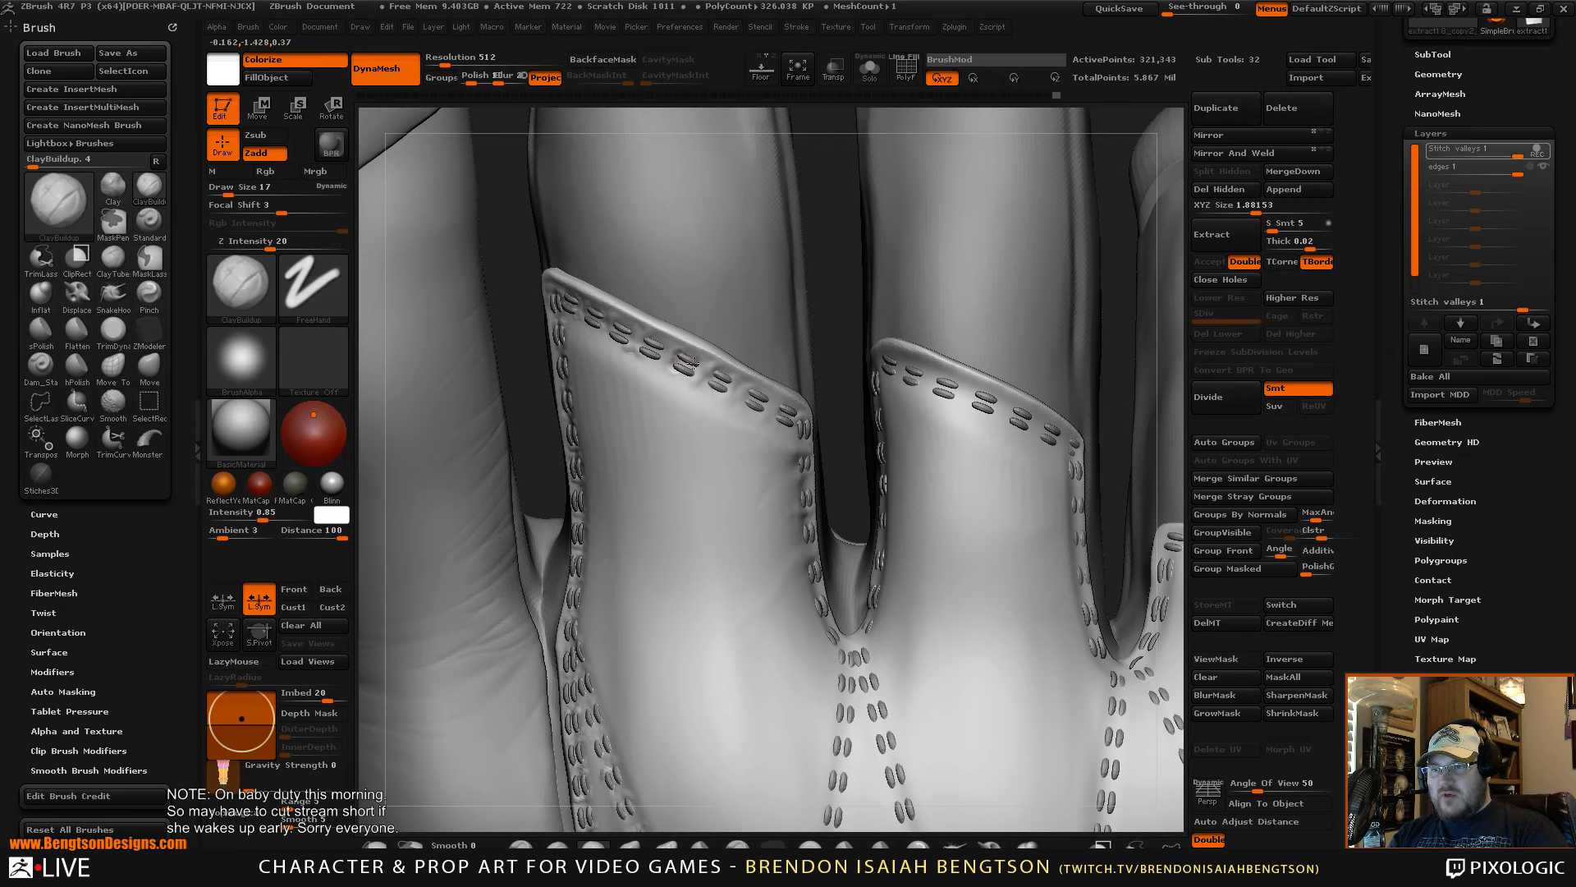
- Enlarge the brush to draw size 26, then smooth and broaden the puckers below the middle finger's upper edge stitches
key("shift")
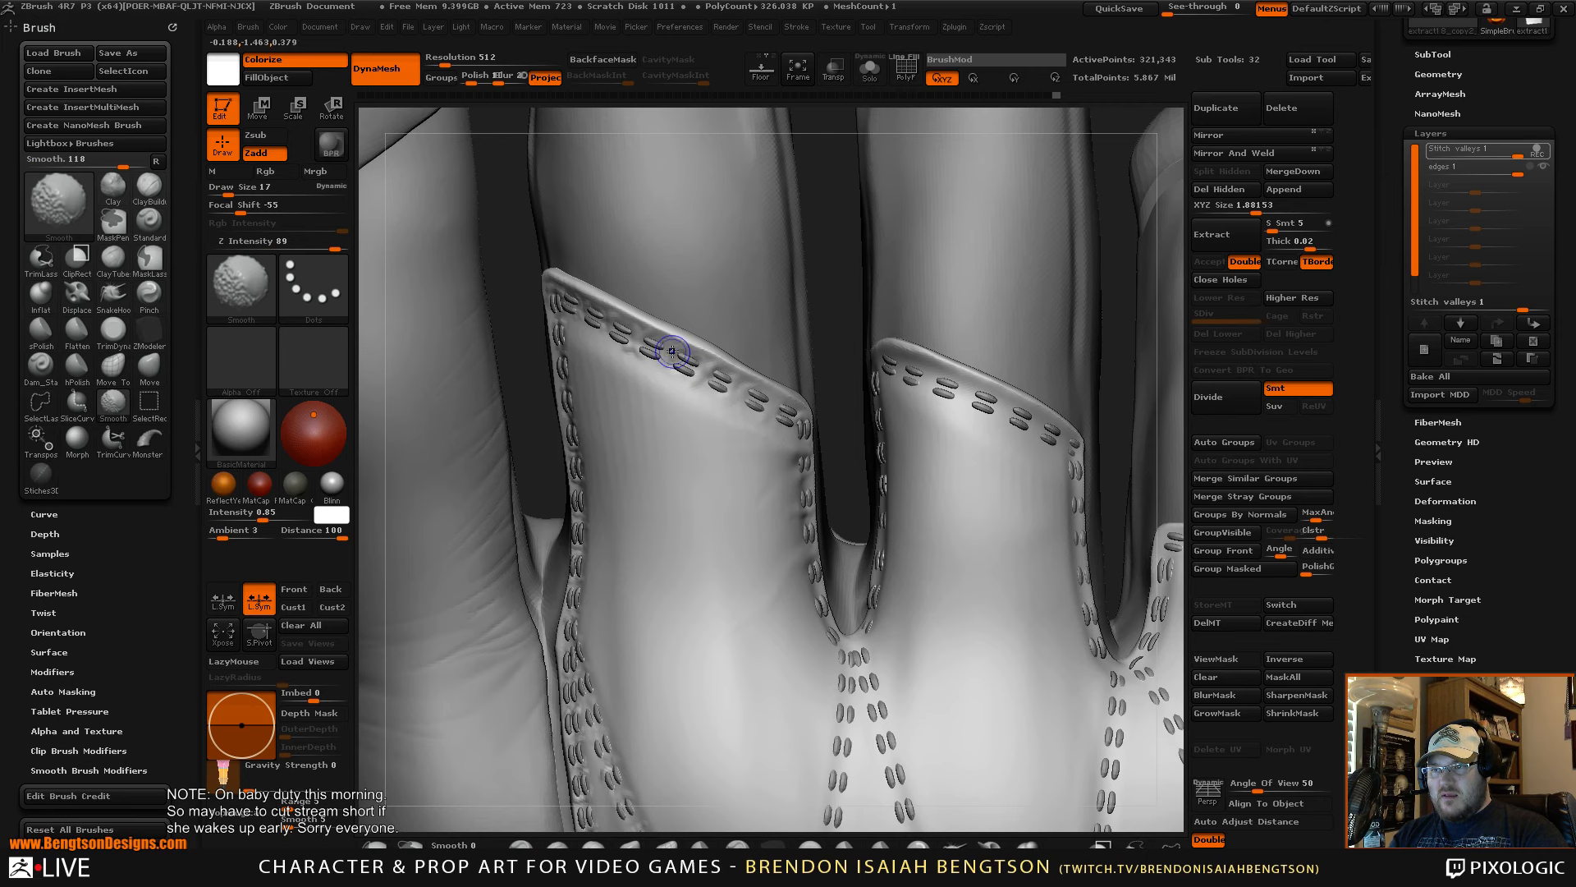
left_click_drag(672, 352, 676, 350, "shift")
key("space")
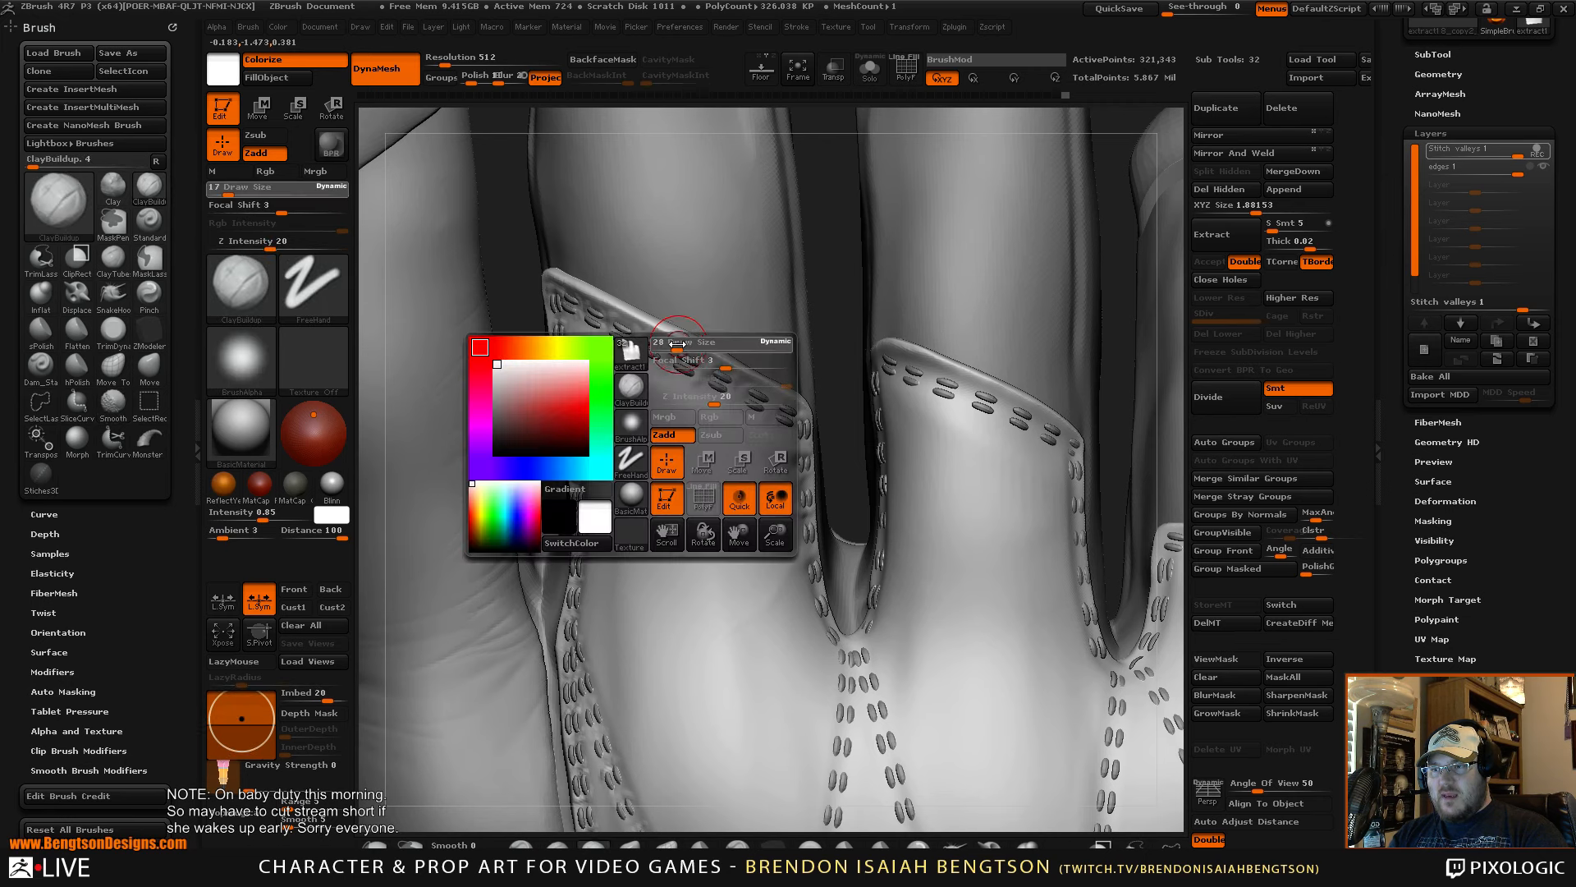
key("shift")
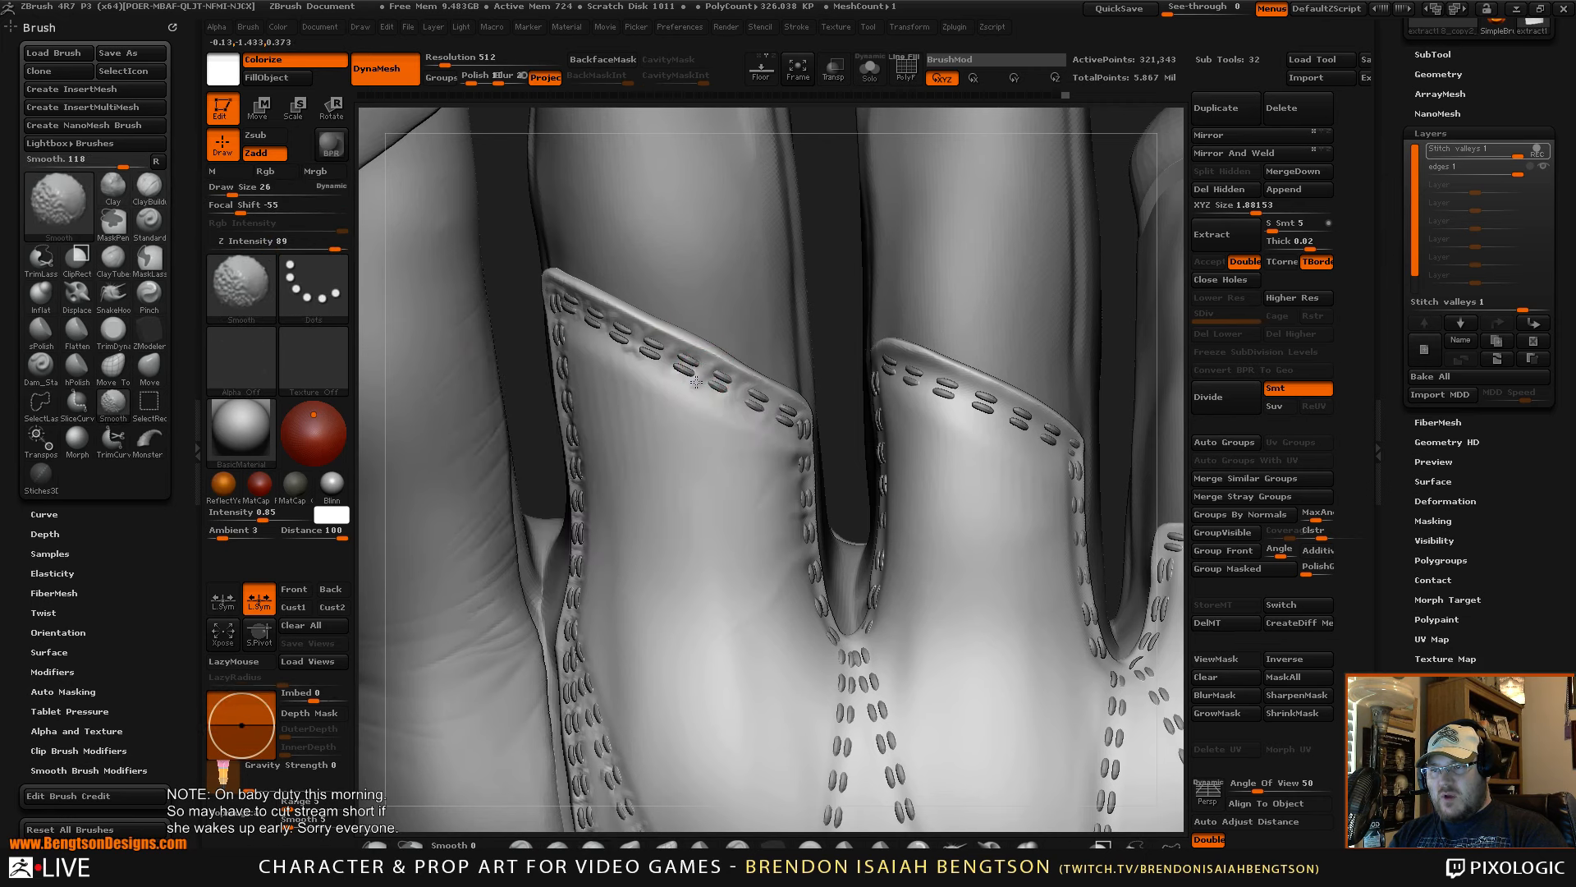
left_click_drag(708, 369, 705, 364, "shift")
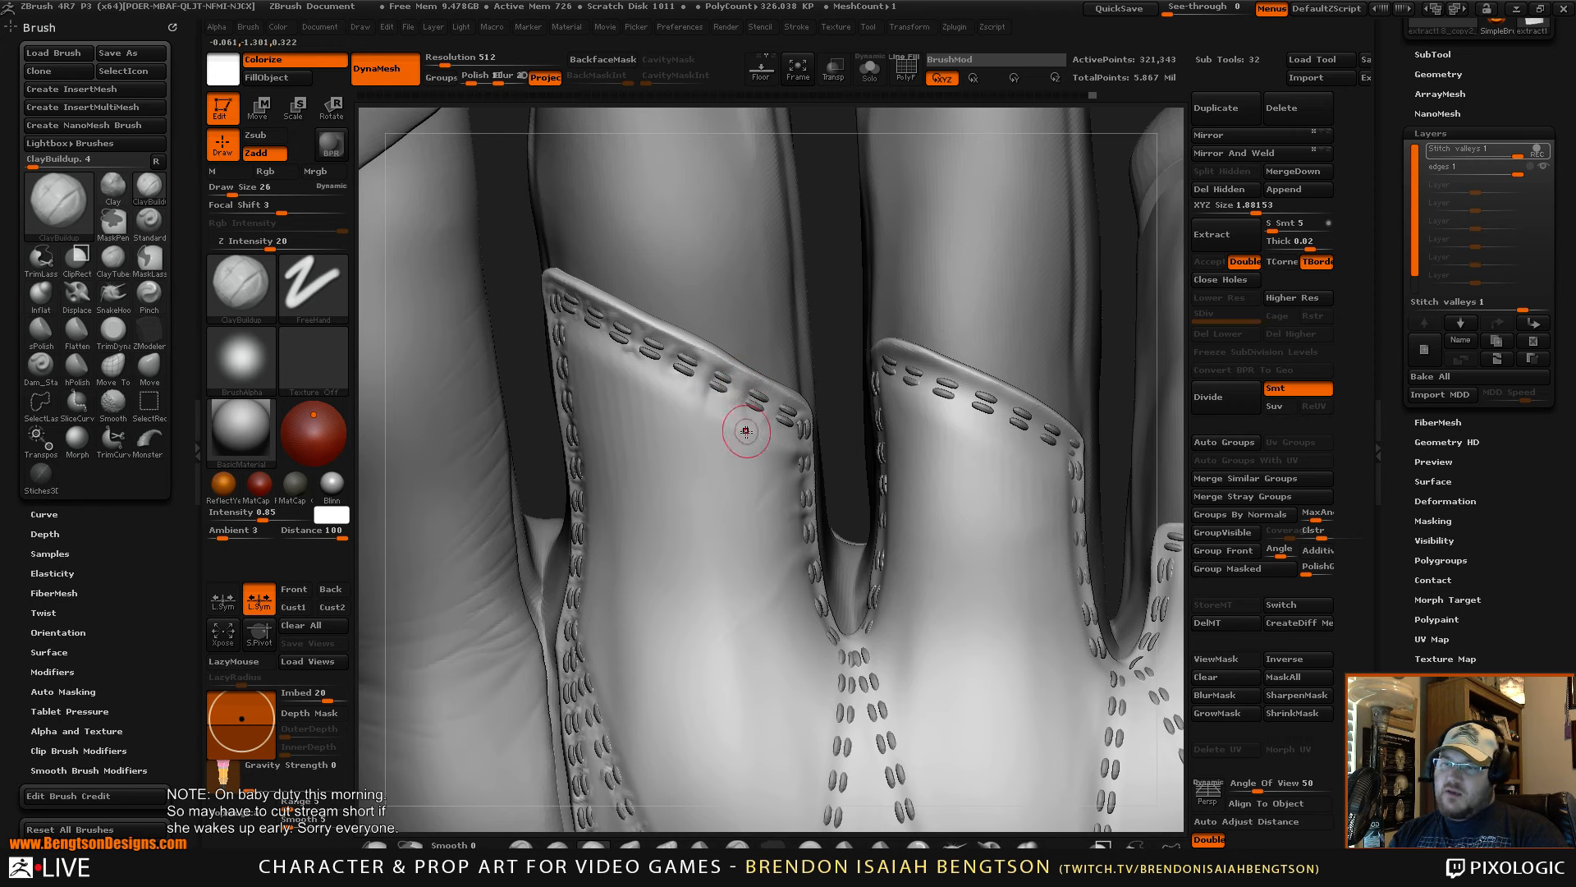
left_click_drag(824, 288, 831, 197, "alt")
left_click_drag(1098, 268, 1051, 484)
left_click_drag(1041, 177, 927, 309, "alt")
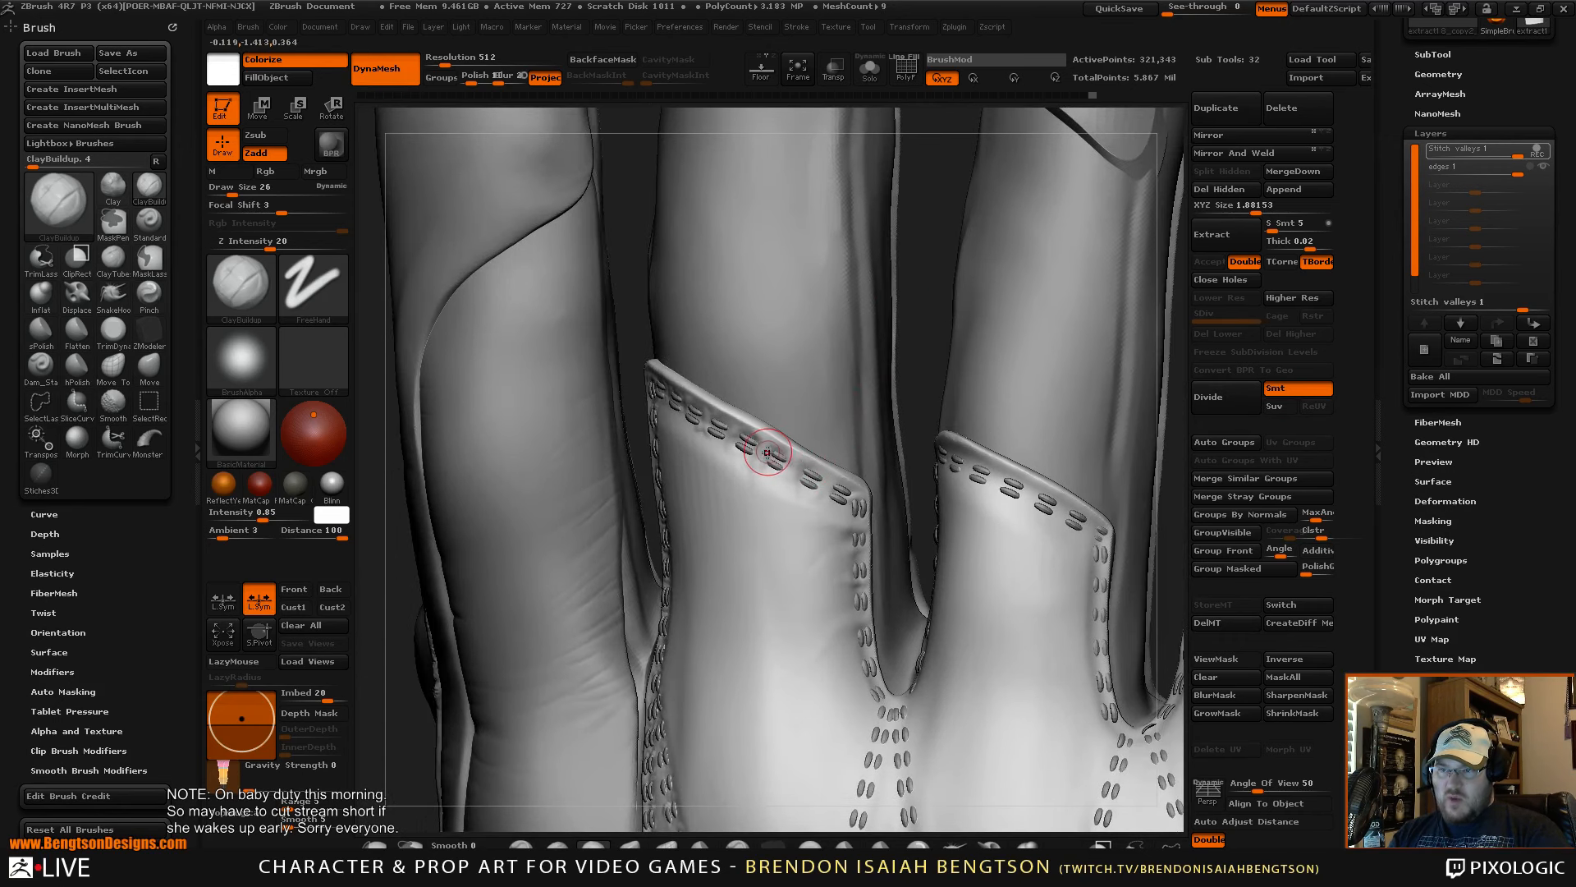
- Sculpt more puckers between the stitches along the middle finger panel's upper edge and soften them with the Smooth brush
left_click_drag(769, 458, 775, 462)
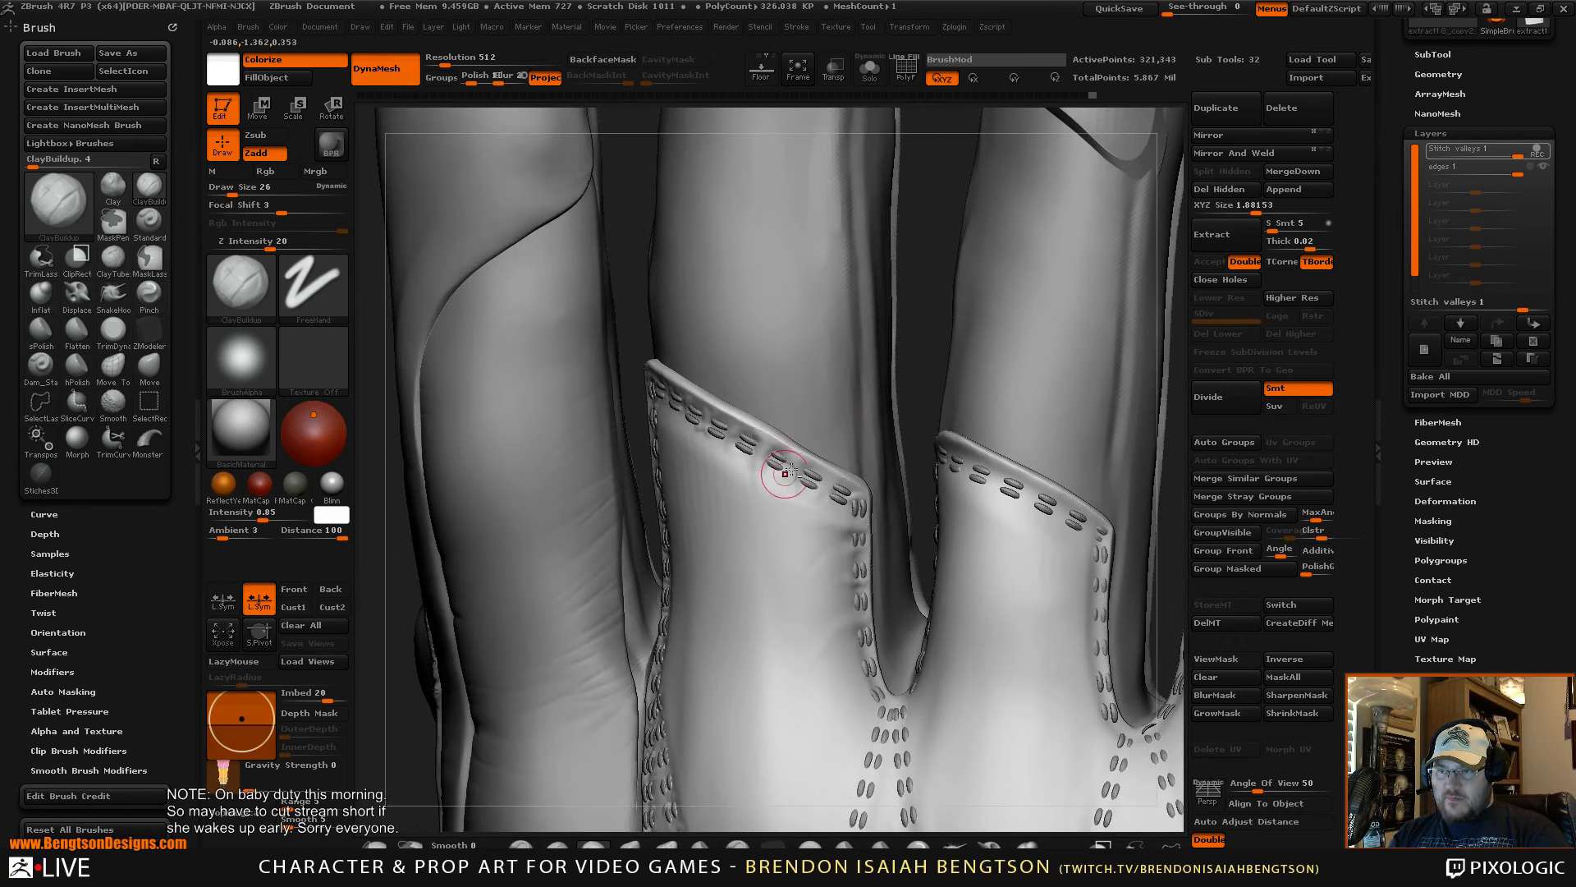
mouse_move(922, 288)
left_mouse_down()
mouse_move(928, 329)
mouse_move(986, 330)
left_mouse_up()
left_click_drag(782, 471, 777, 460)
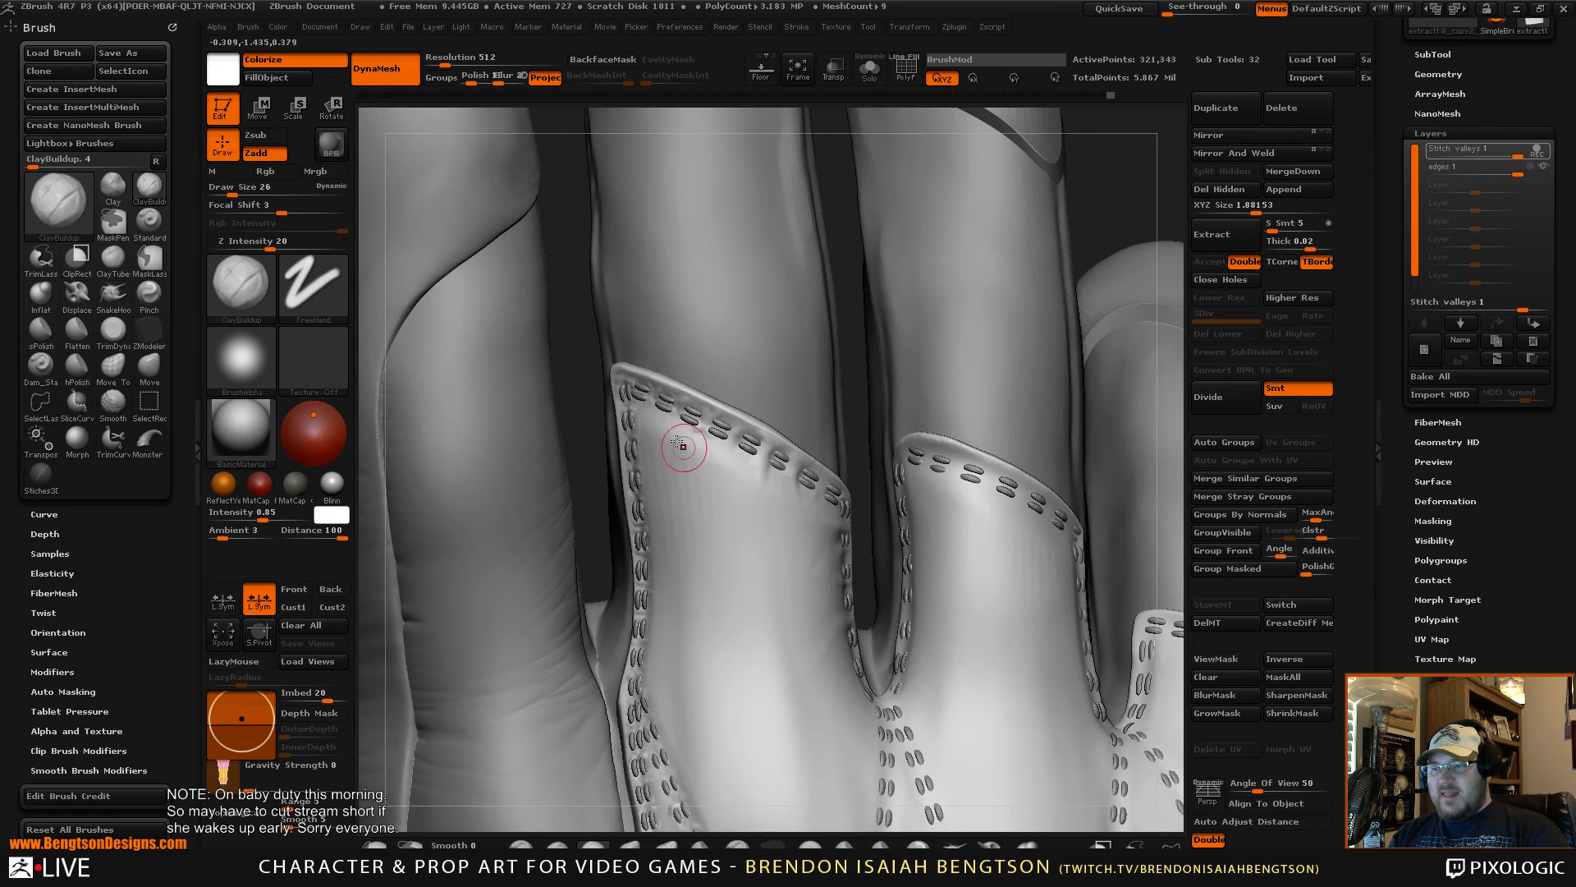
key("shift")
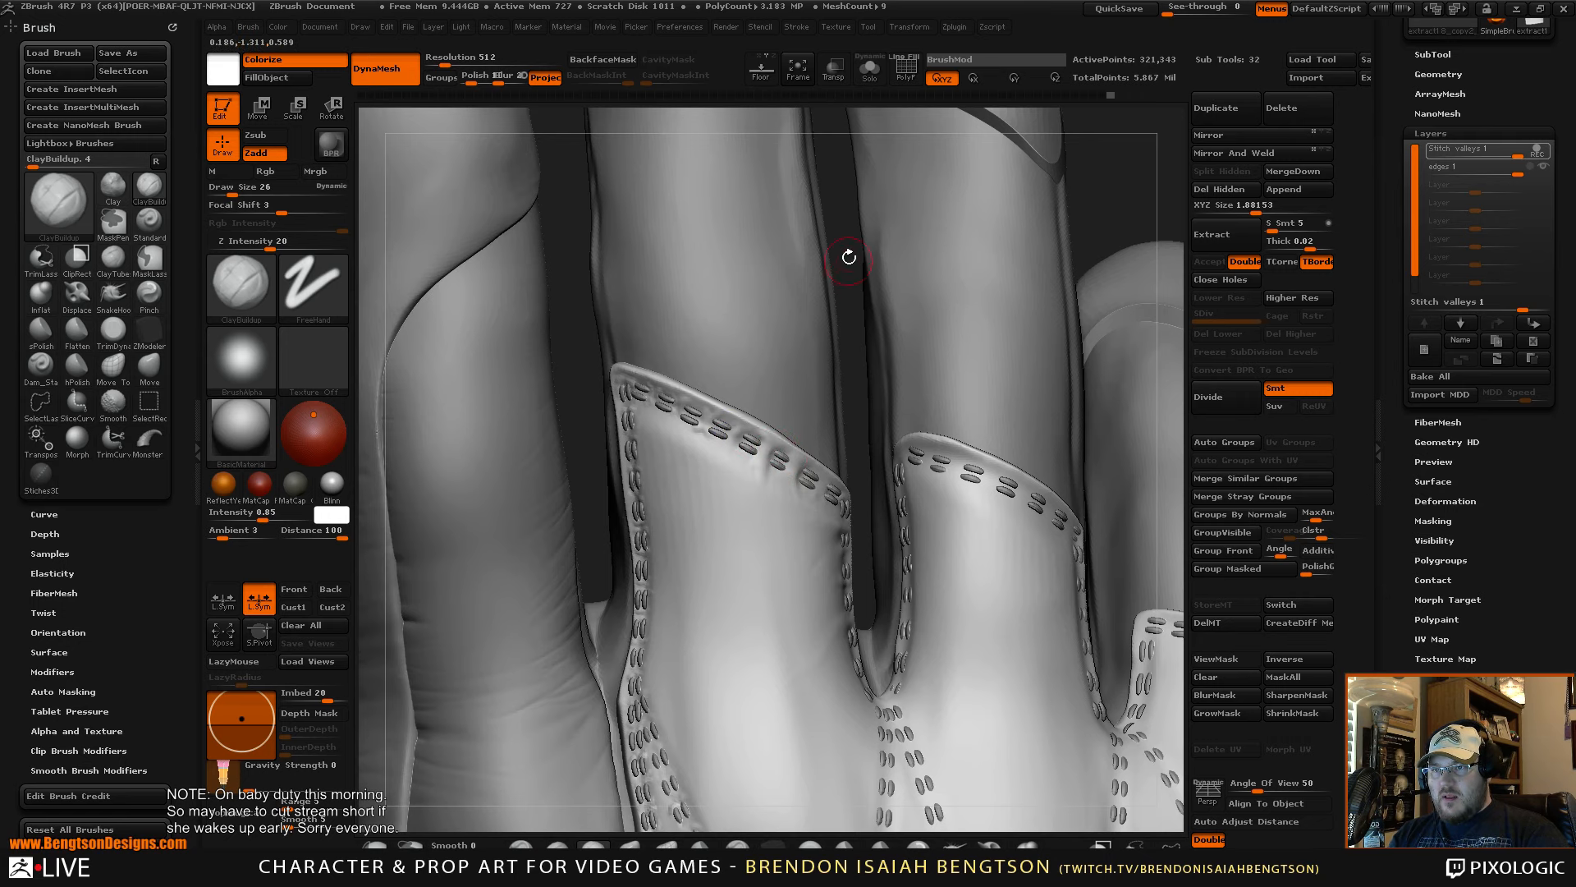
left_click_drag(849, 255, 817, 256)
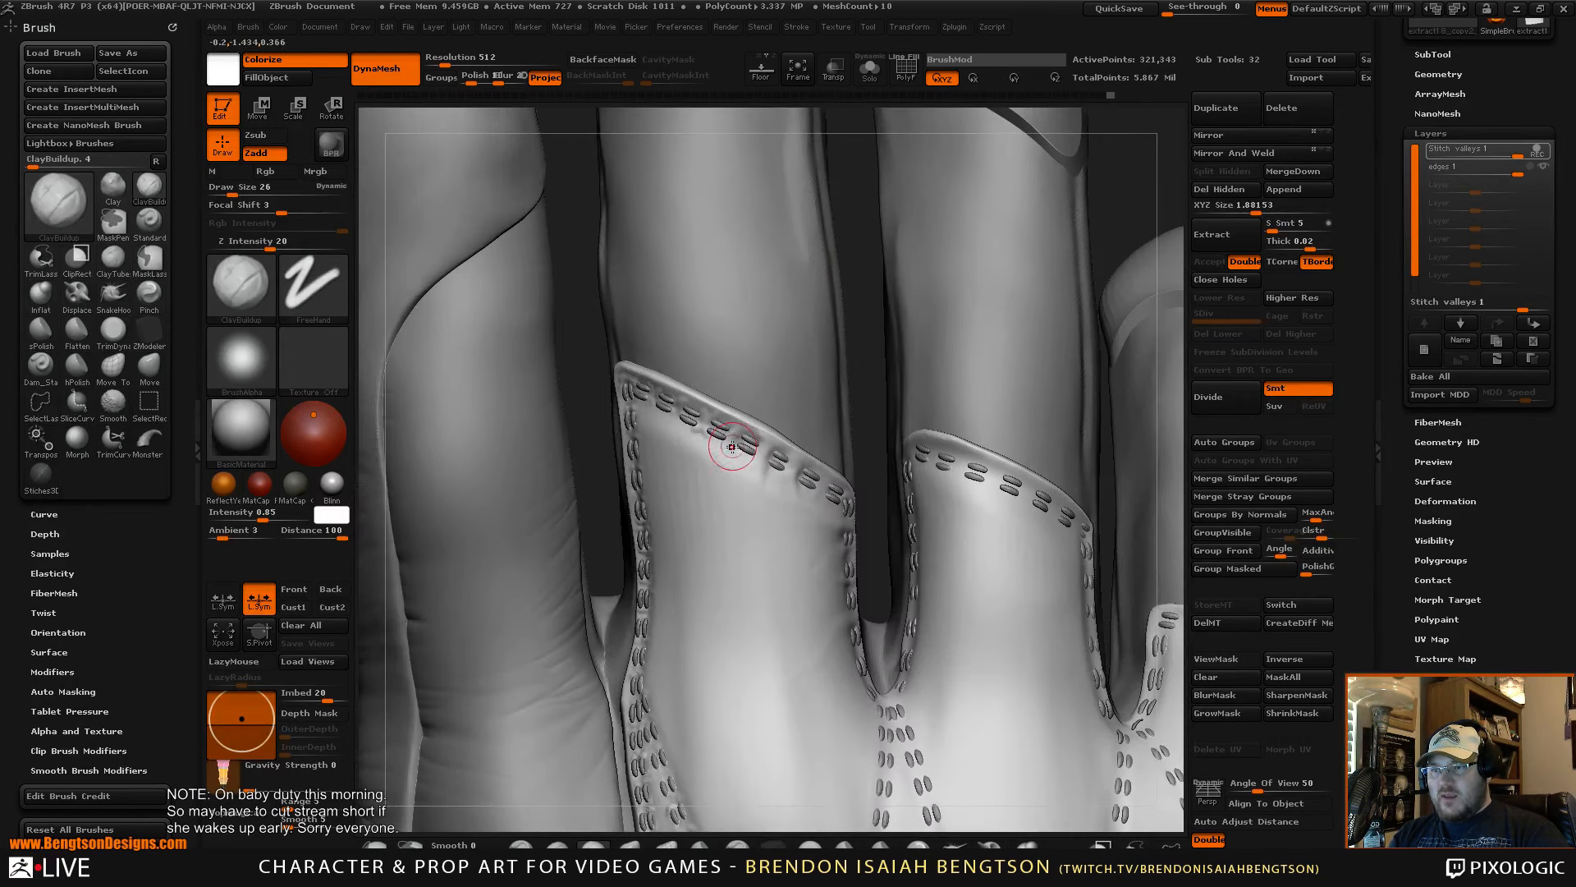
key("shift")
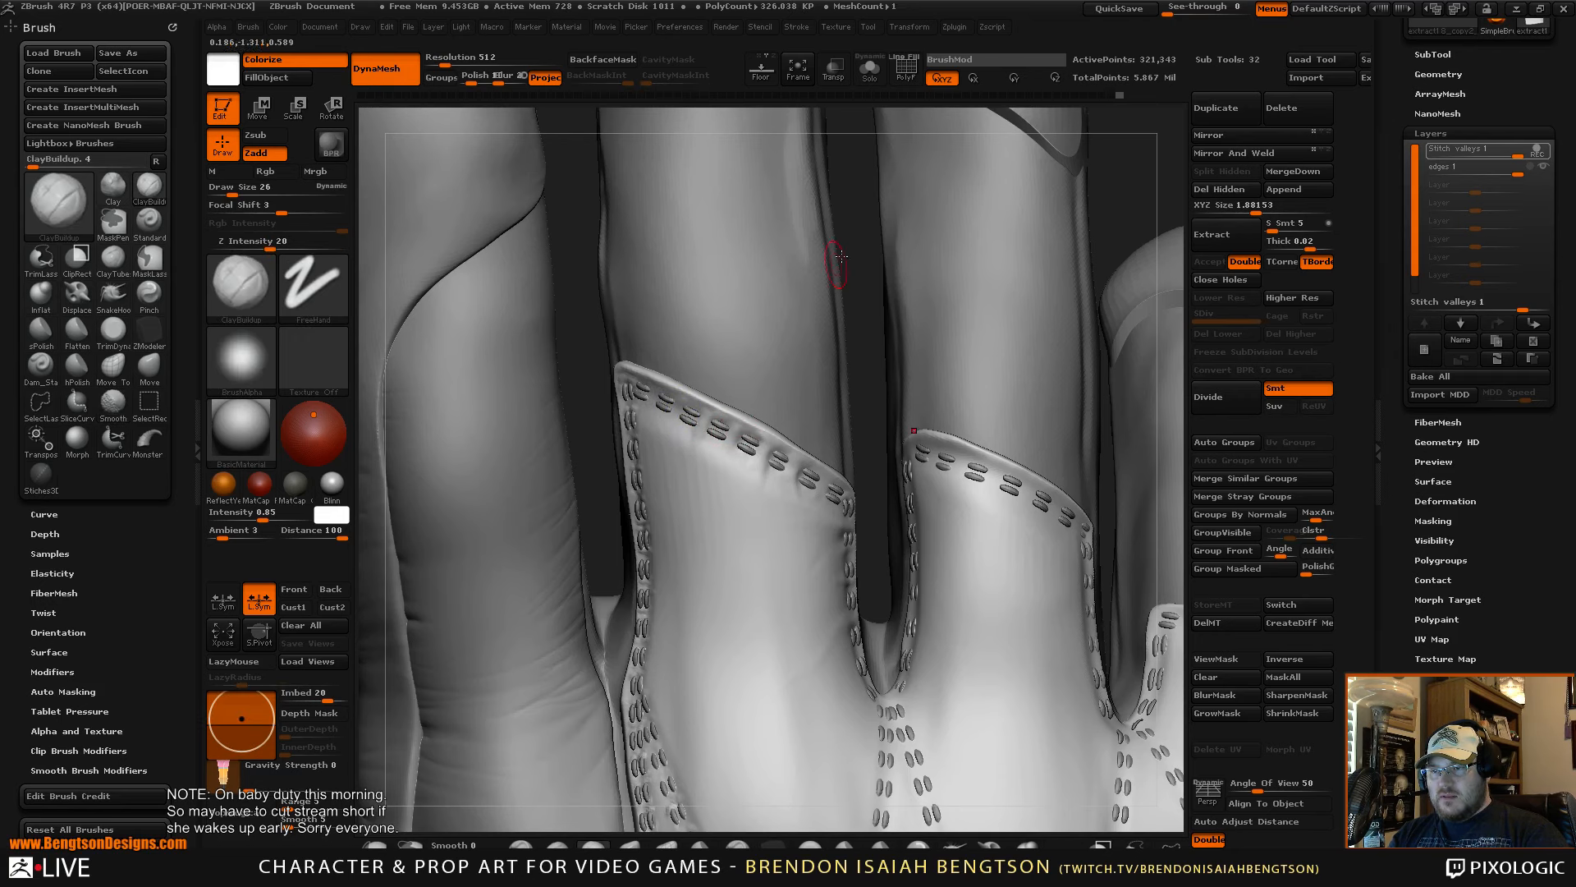
- Smooth the fabric beside the middle finger's side stitches facing the index finger, up to the panel's upper corner
left_click_drag(865, 201, 692, 325)
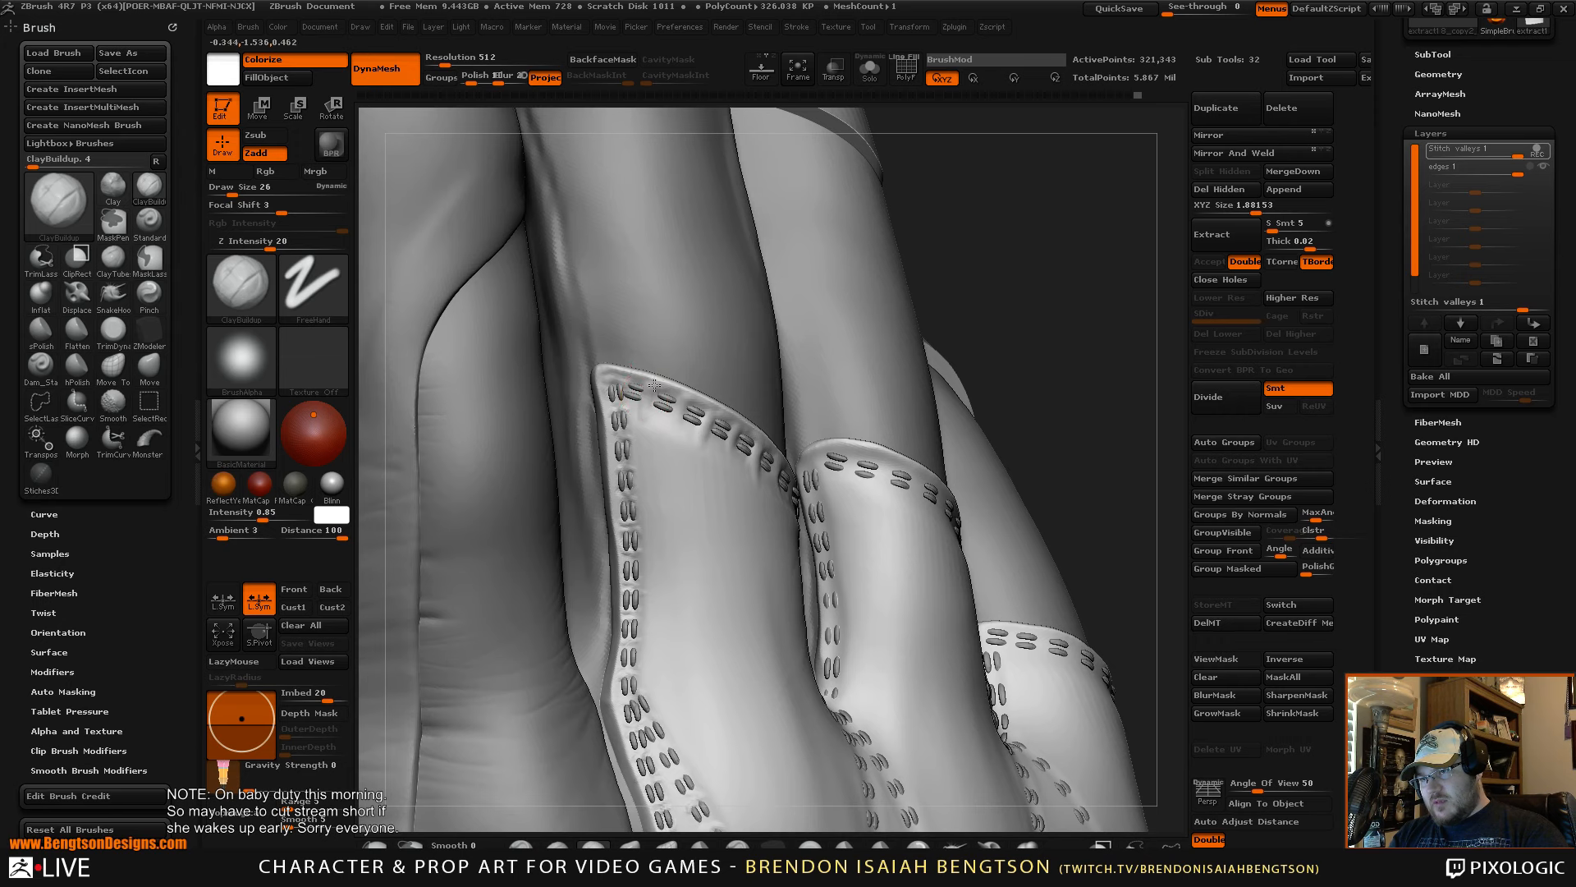
key("shift")
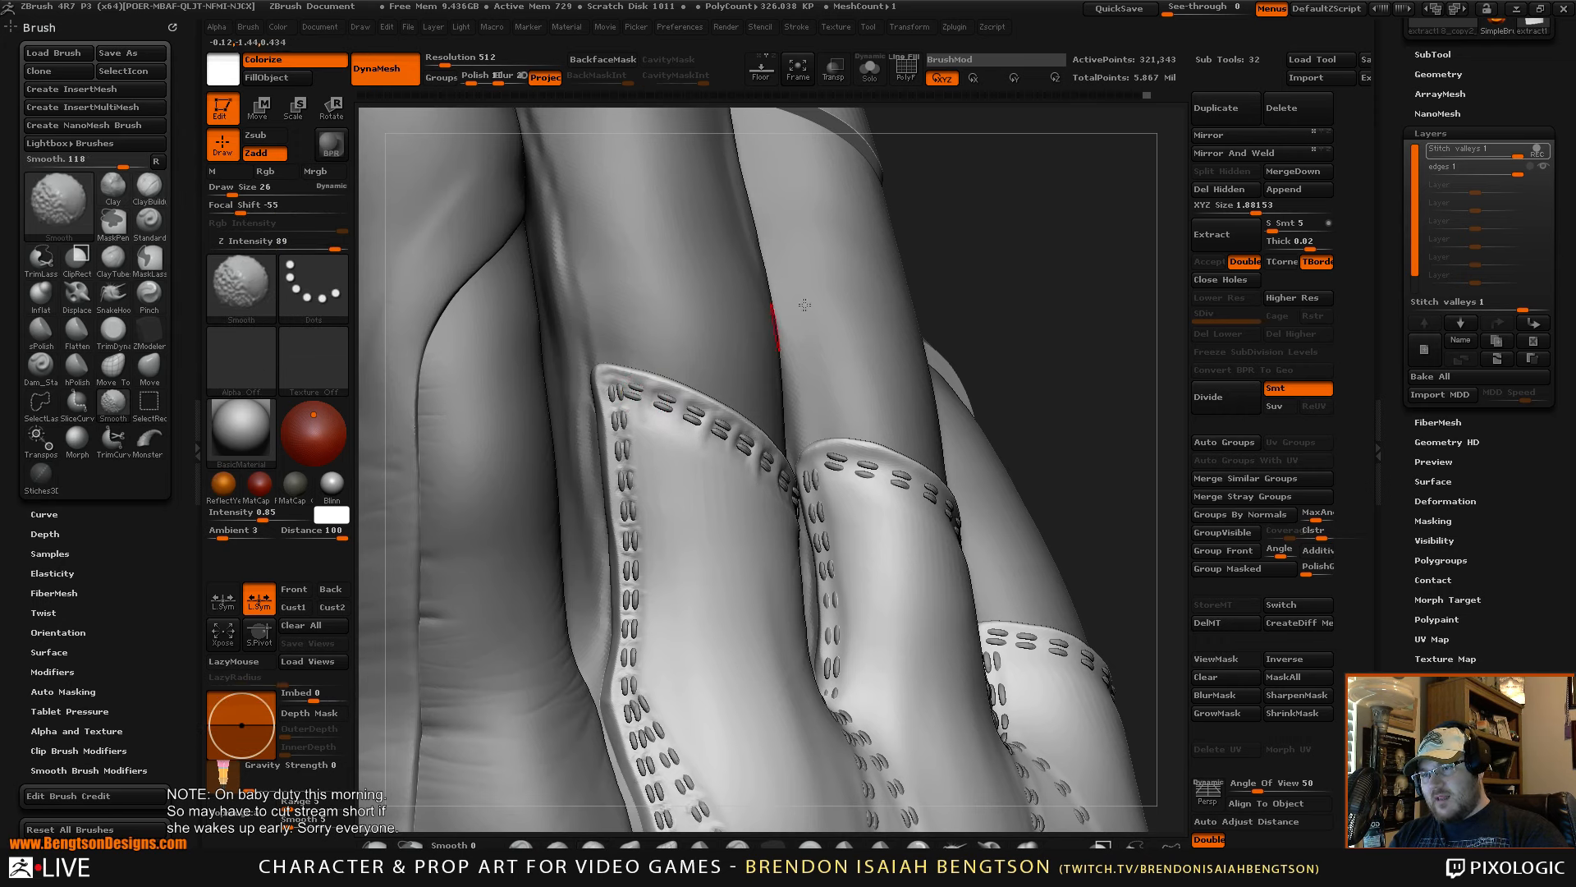
left_click_drag(1074, 287, 956, 292)
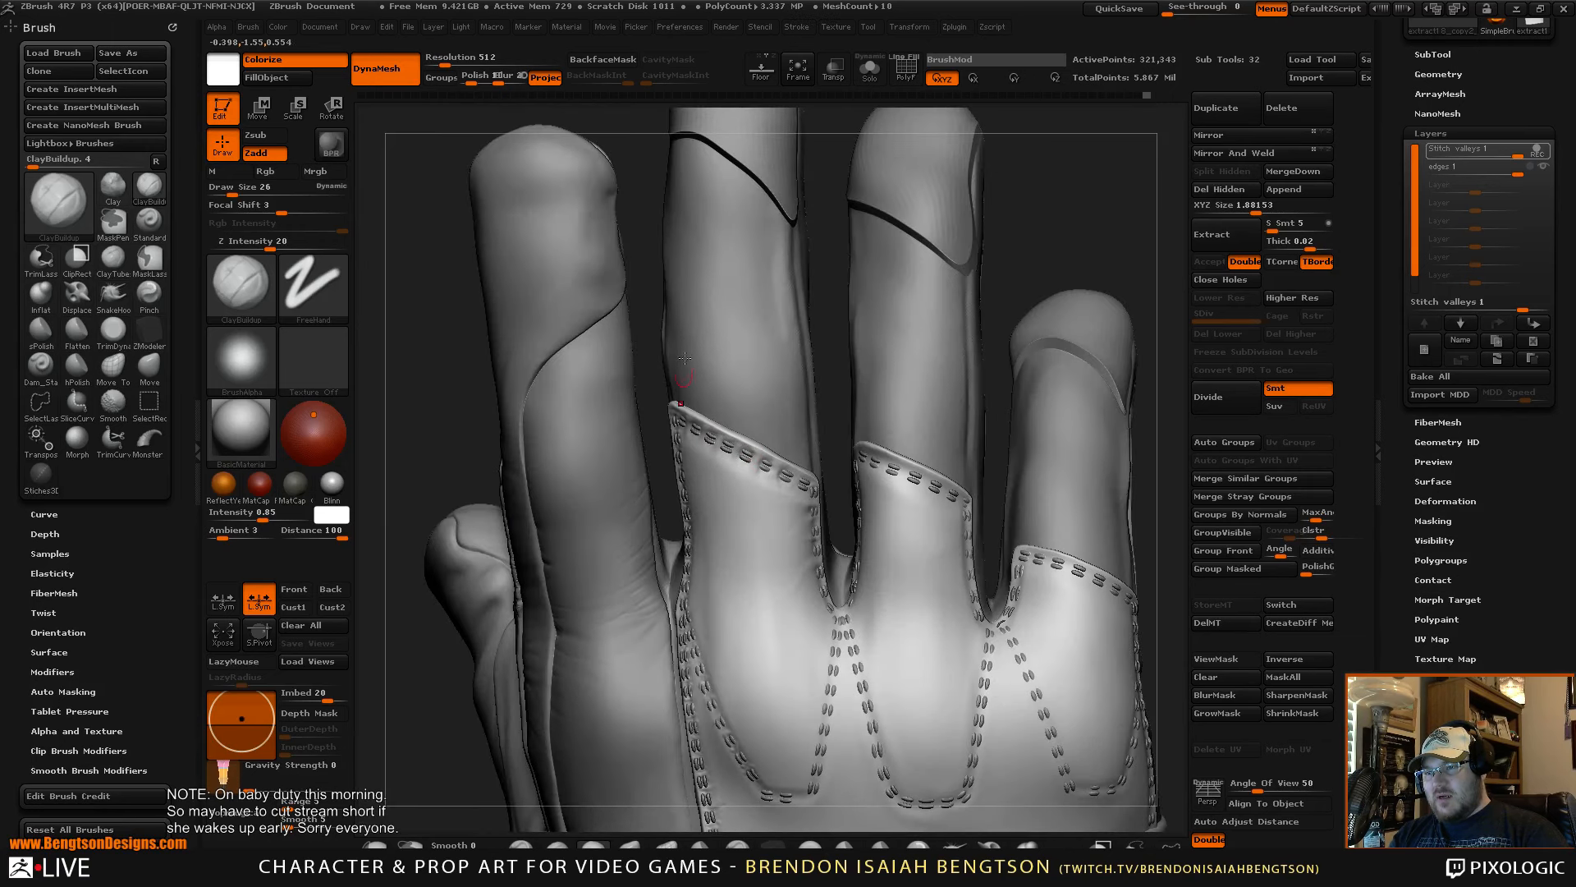
left_click_drag(651, 415, 795, 402)
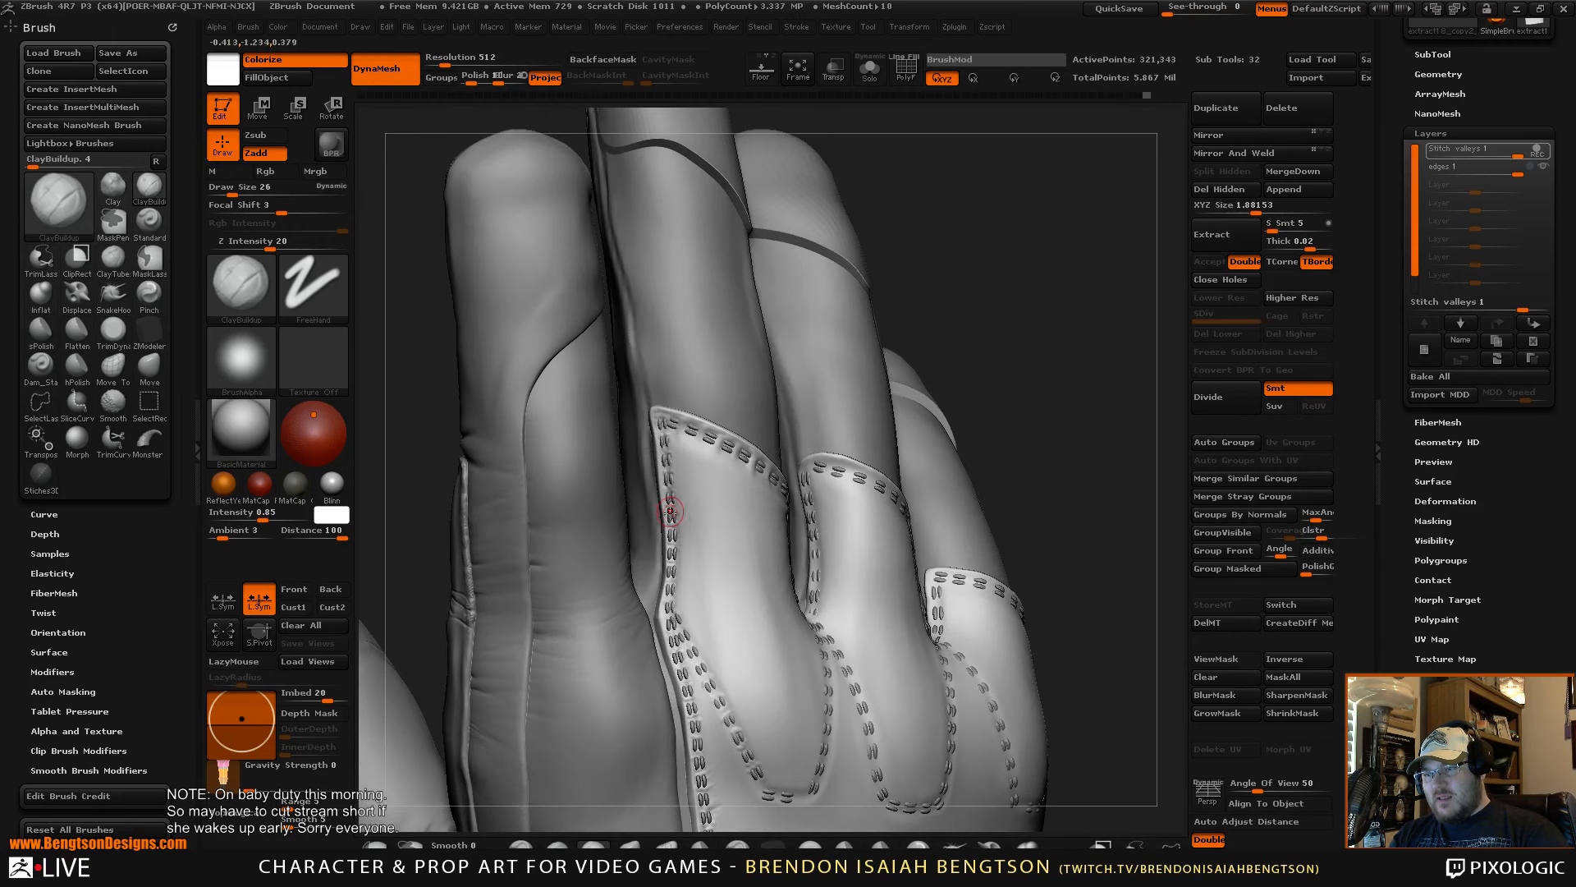
mouse_move(1072, 339)
left_mouse_down("alt")
mouse_move(1077, 290)
mouse_move(1066, 429)
left_mouse_up("alt")
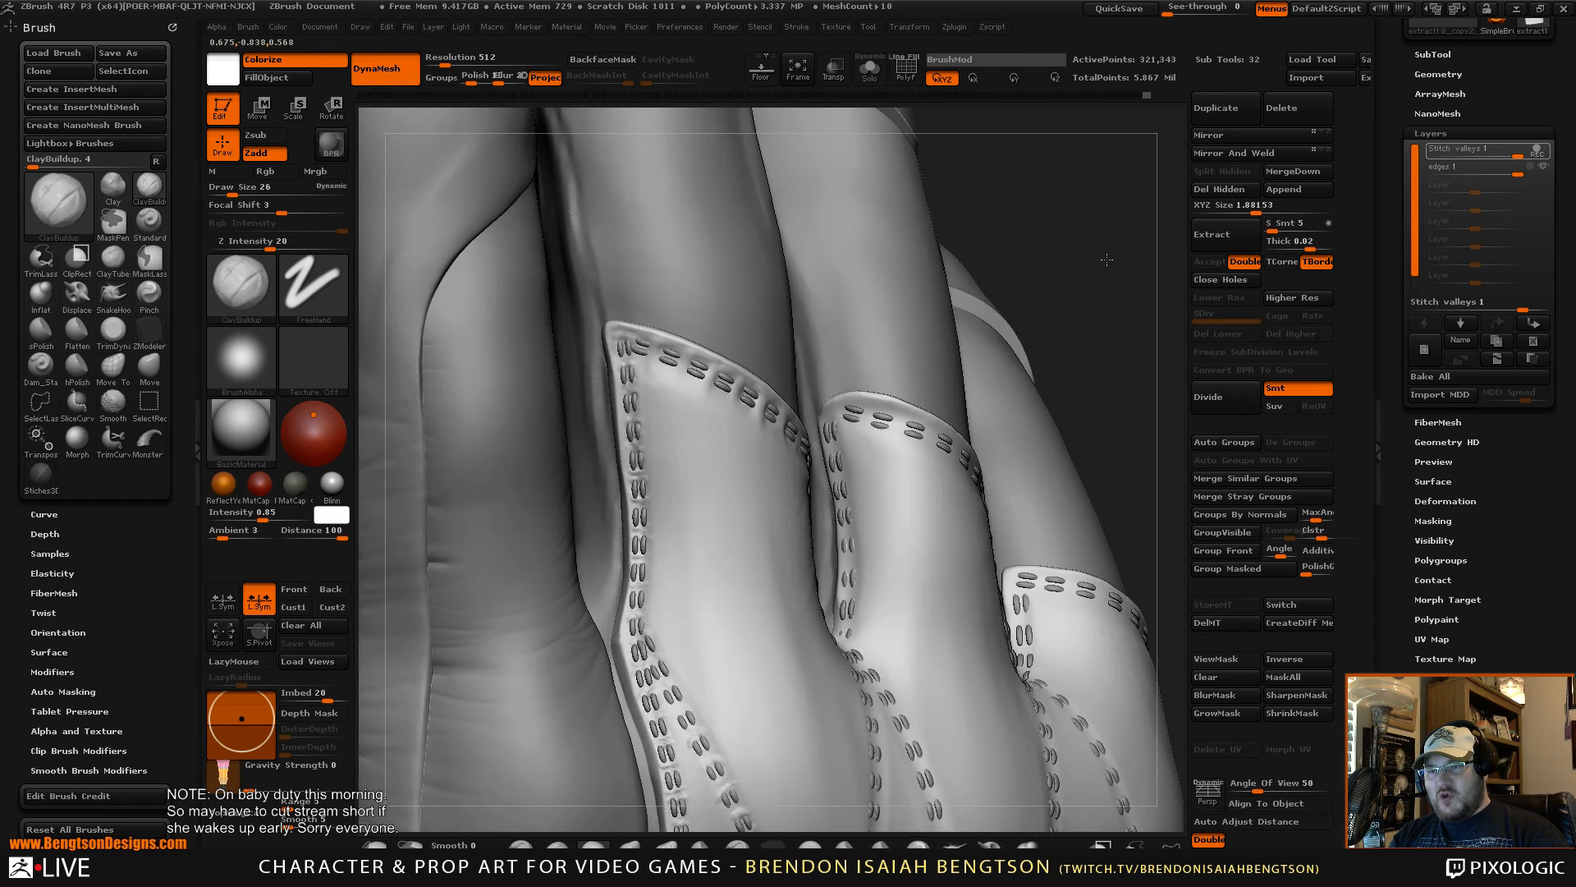
mouse_move(1108, 255)
left_mouse_down("alt")
mouse_move(1131, 217)
mouse_move(1110, 219)
left_mouse_up("alt")
left_click_drag(662, 417, 672, 473, "shift")
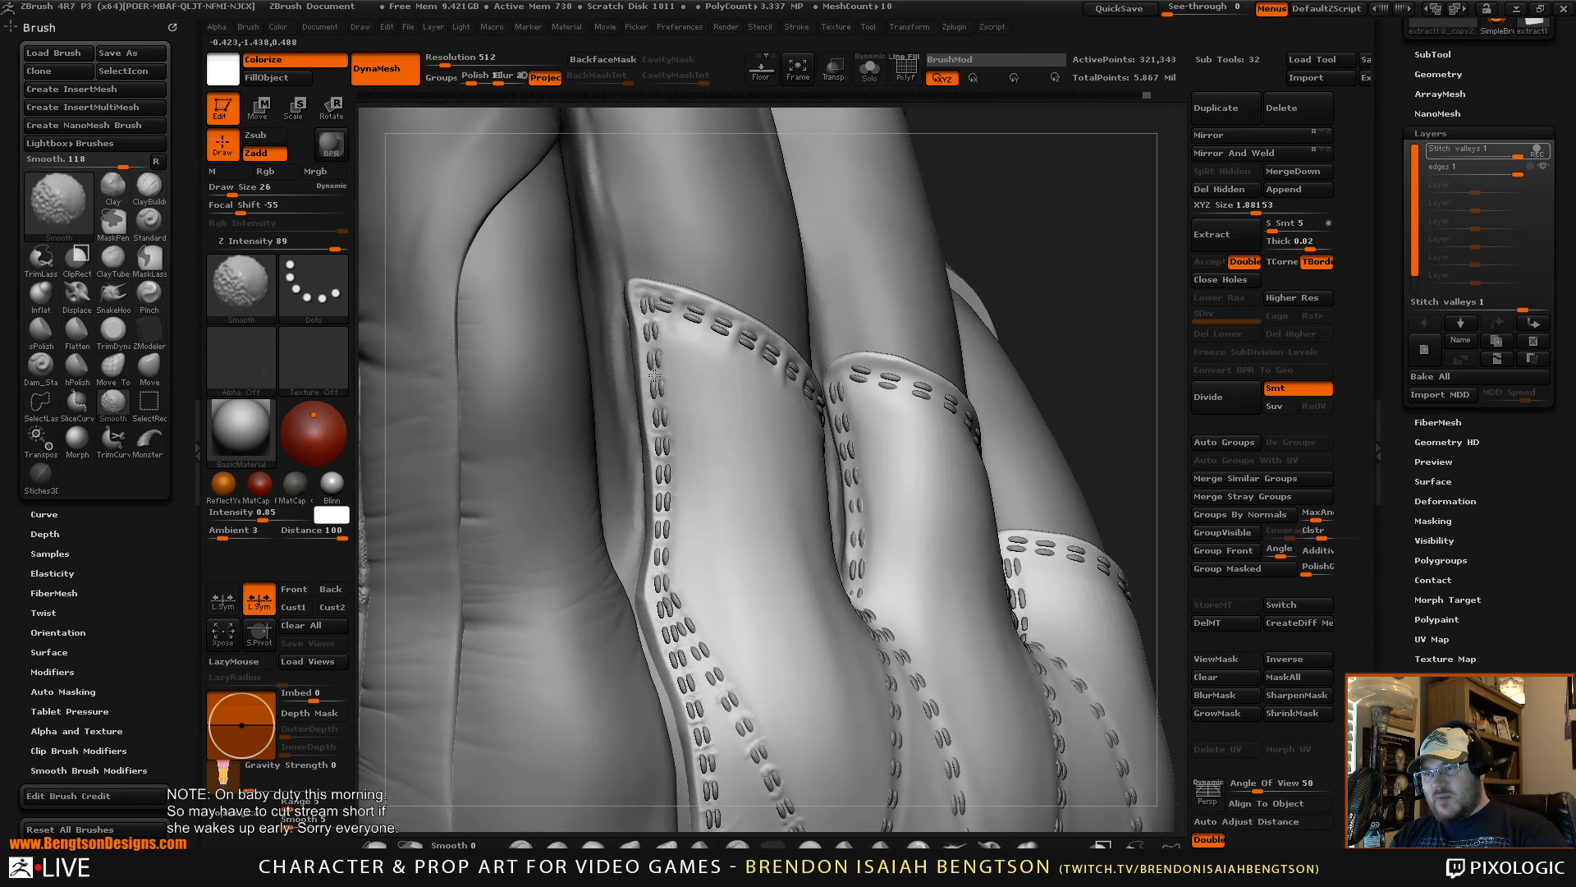
left_click_drag(654, 375, 655, 489, "shift")
left_click_drag(651, 317, 663, 293, "shift")
- Continue smoothing down the middle finger's side seam to the diagonal stitch row on the knuckle
left_click_drag(1083, 172, 1095, 68, "alt")
mouse_move(688, 366)
left_mouse_down("shift")
mouse_move(685, 459)
mouse_move(727, 616)
left_mouse_up("shift")
left_click_drag(1091, 264, 1086, 183, "alt")
left_click_drag(789, 611, 756, 526, "shift")
- Build up puckers with ClayBuildup along the middle knuckle's diagonal stitches and the lower side seam, smoothing where needed
mouse_move(792, 577)
left_mouse_down()
mouse_move(772, 581)
mouse_move(739, 536)
left_mouse_up()
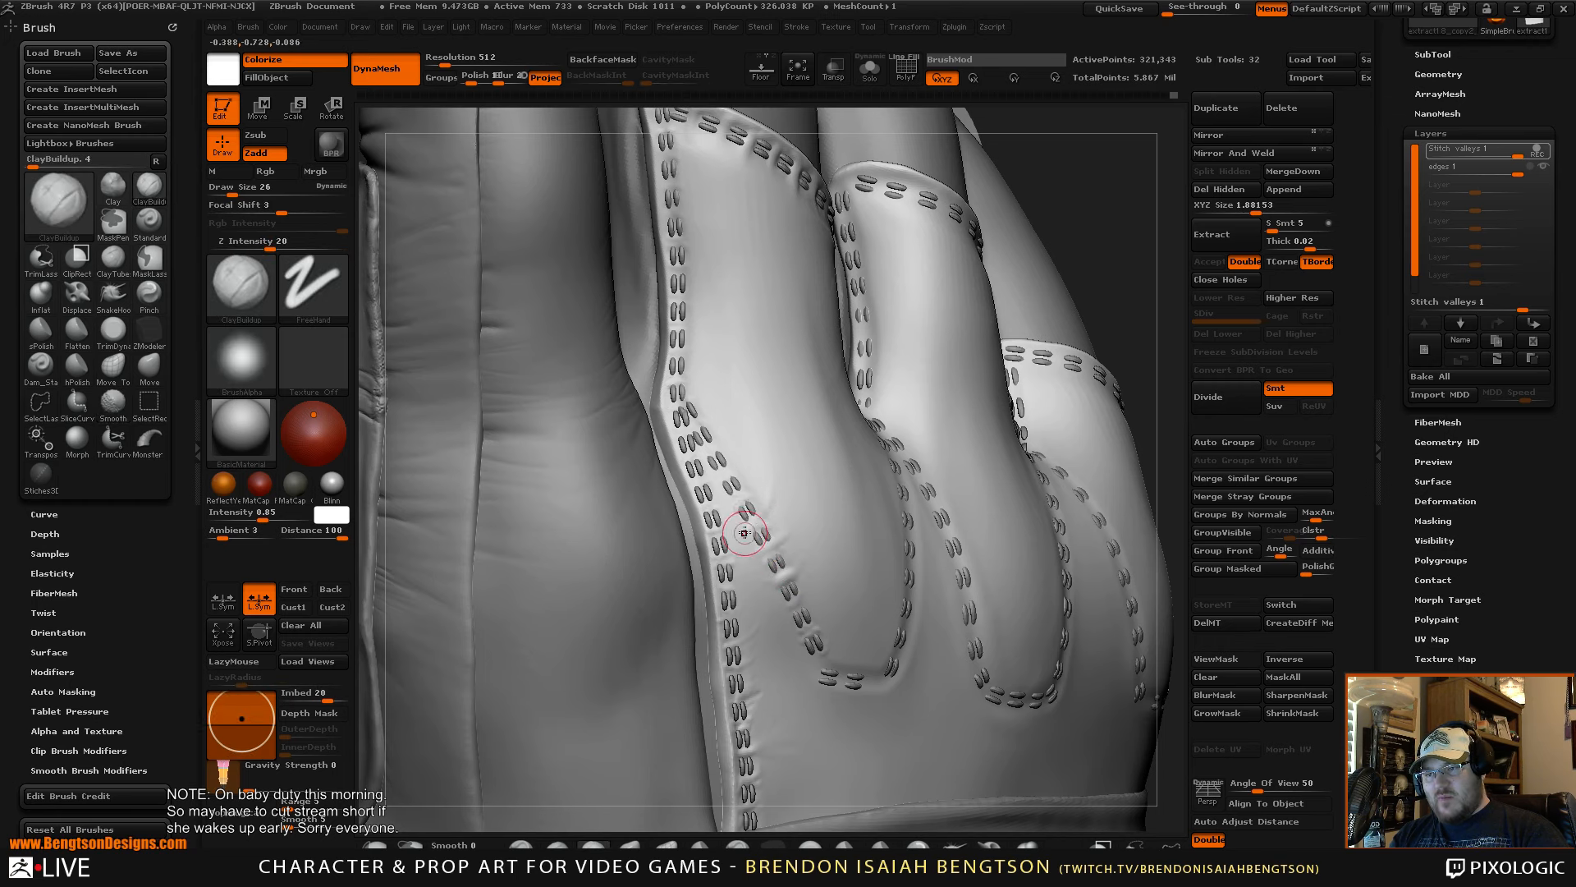
left_click_drag(760, 519, 772, 475)
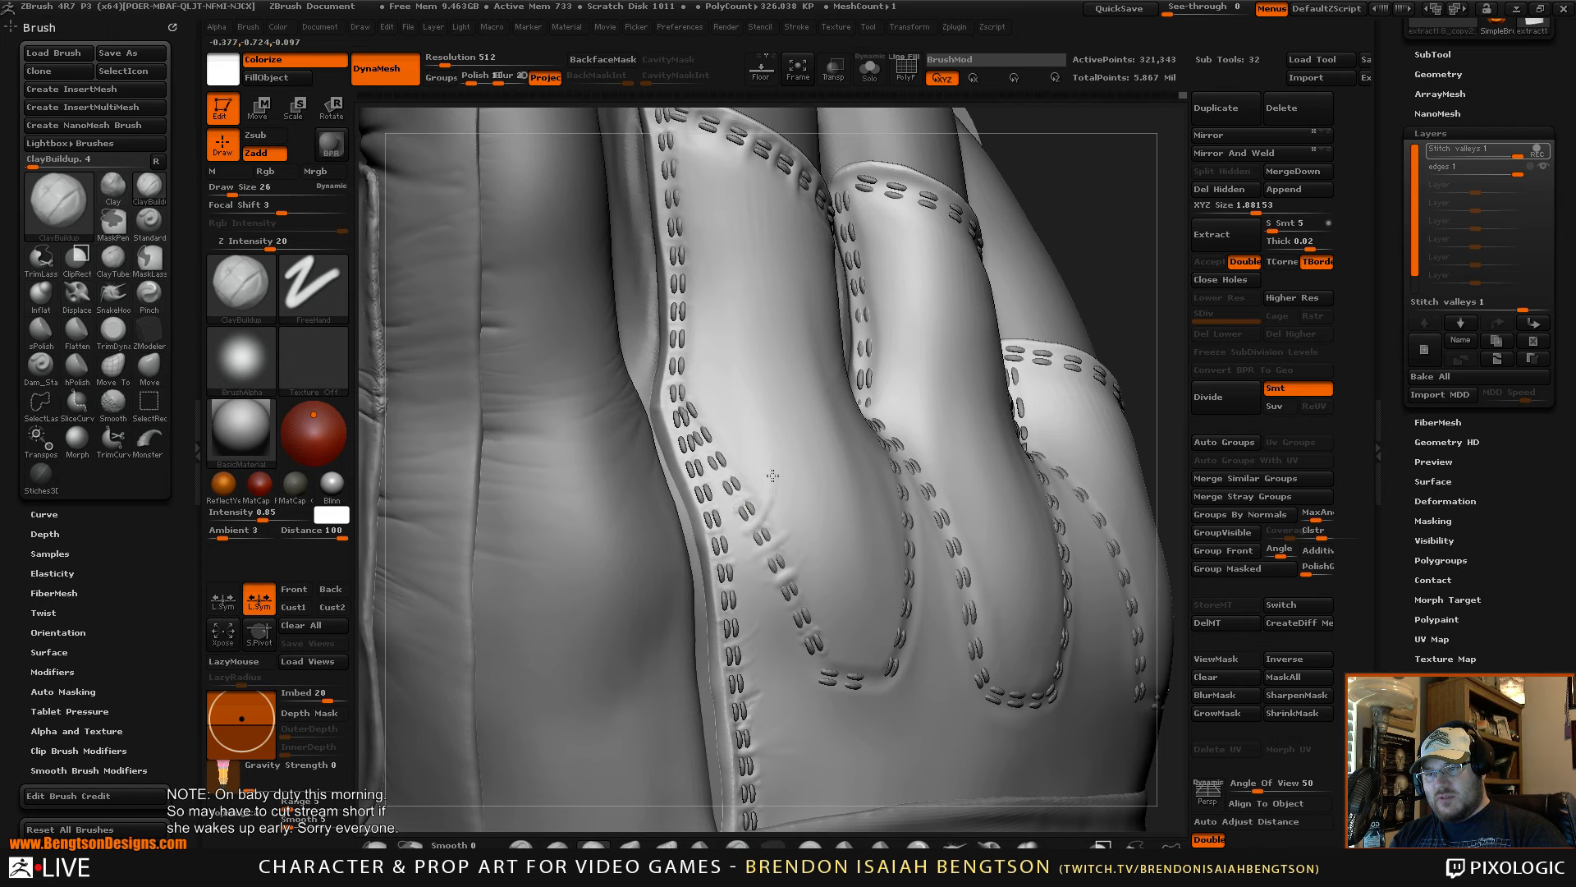
left_click_drag(1086, 238, 767, 510)
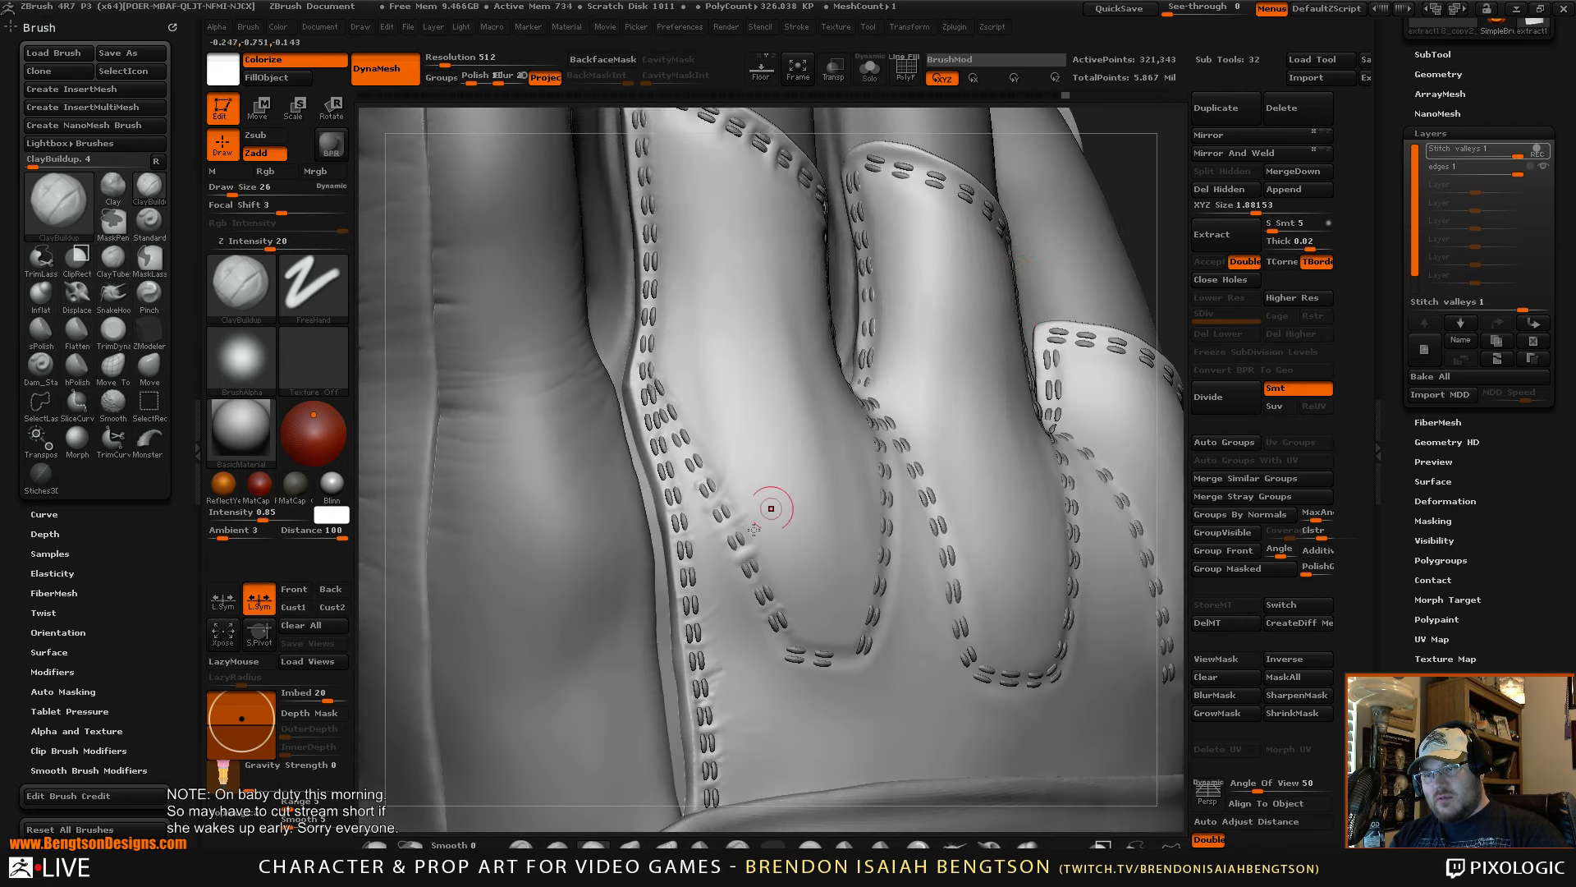
left_click_drag(742, 590, 772, 572)
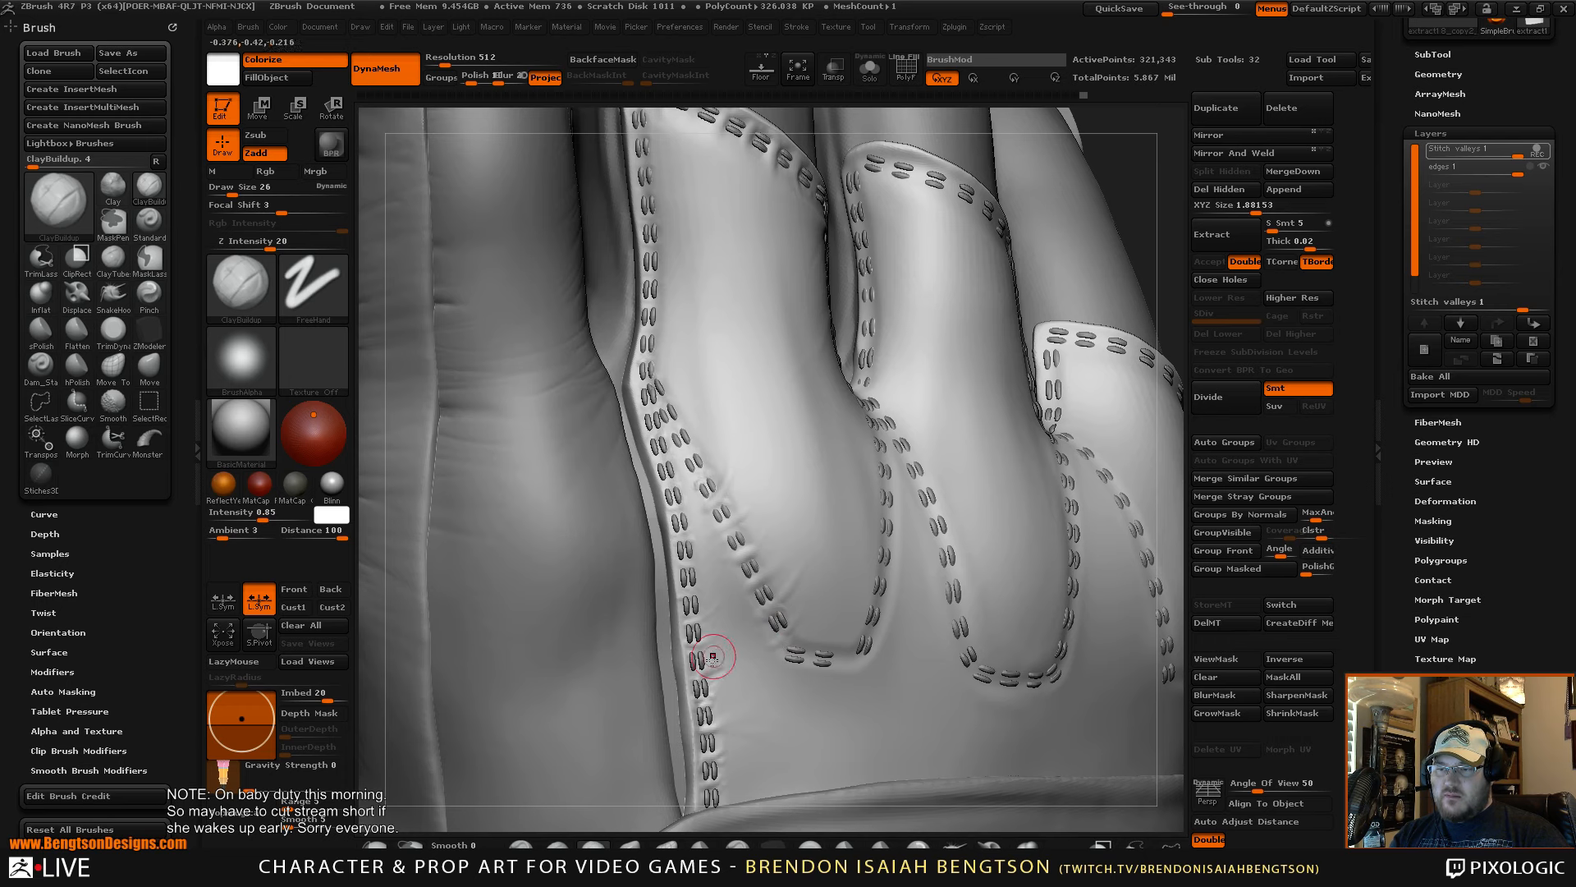
key("shift")
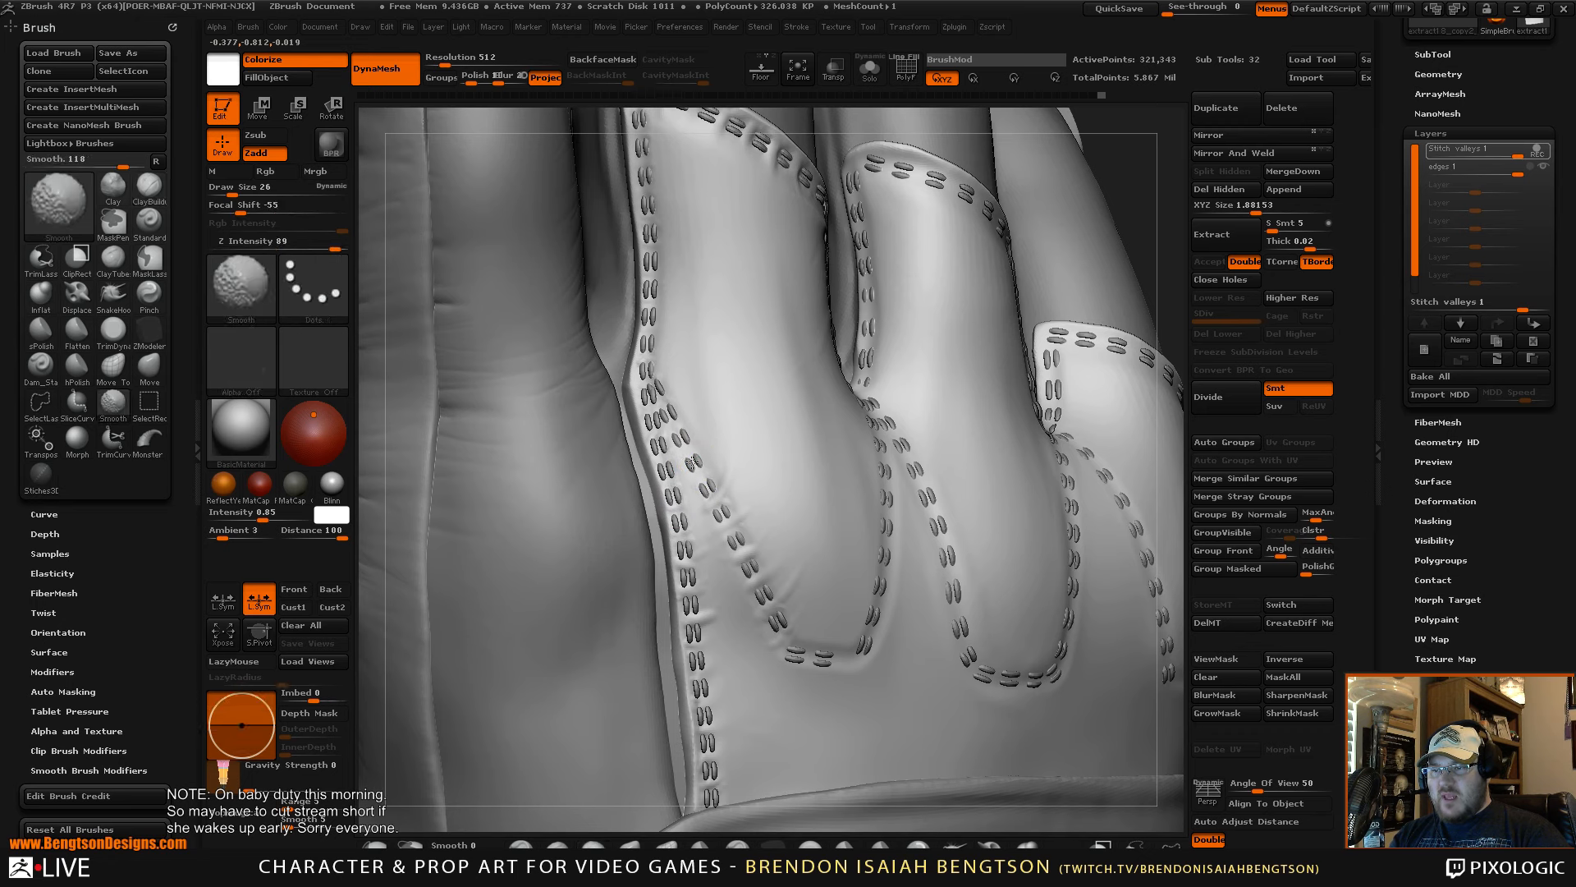
- Sculpt puckers around the junction where the middle knuckle's diagonal stitches branch off the side seam
mouse_move(1071, 185)
left_mouse_down()
mouse_move(1120, 221)
mouse_move(1063, 221)
left_mouse_up()
mouse_move(697, 470)
left_mouse_down()
mouse_move(717, 456)
mouse_move(700, 424)
mouse_move(717, 397)
left_mouse_up()
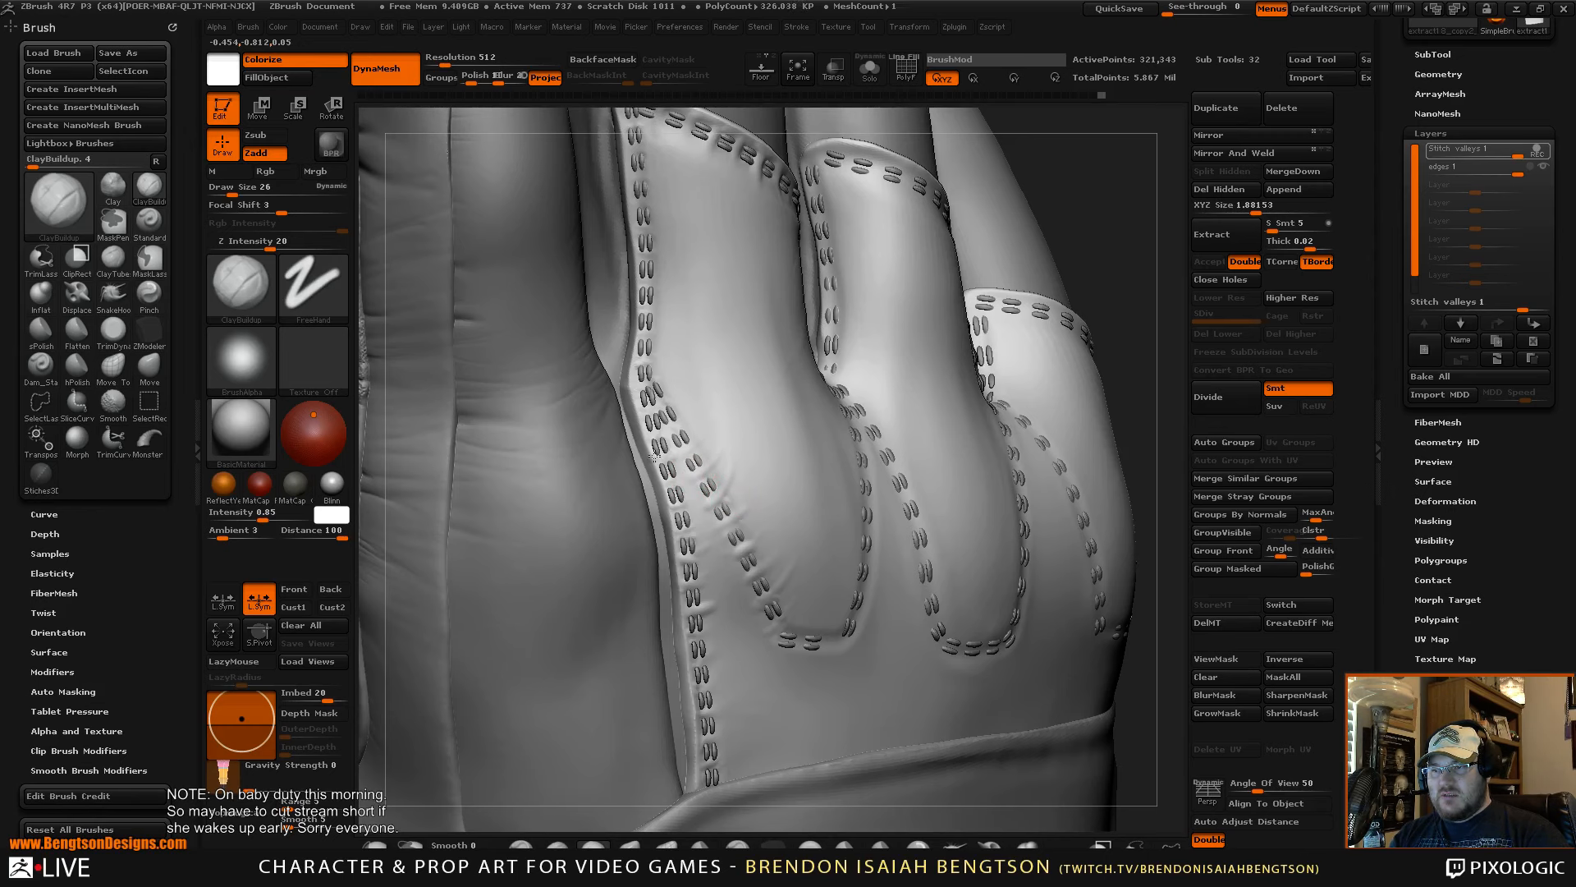
left_click_drag(654, 456, 663, 439)
mouse_move(658, 435)
left_mouse_down()
mouse_move(682, 411)
mouse_move(673, 392)
left_mouse_up()
mouse_move(643, 412)
left_mouse_down()
mouse_move(671, 394)
mouse_move(678, 352)
mouse_move(730, 317)
mouse_move(655, 334)
mouse_move(715, 305)
left_mouse_up()
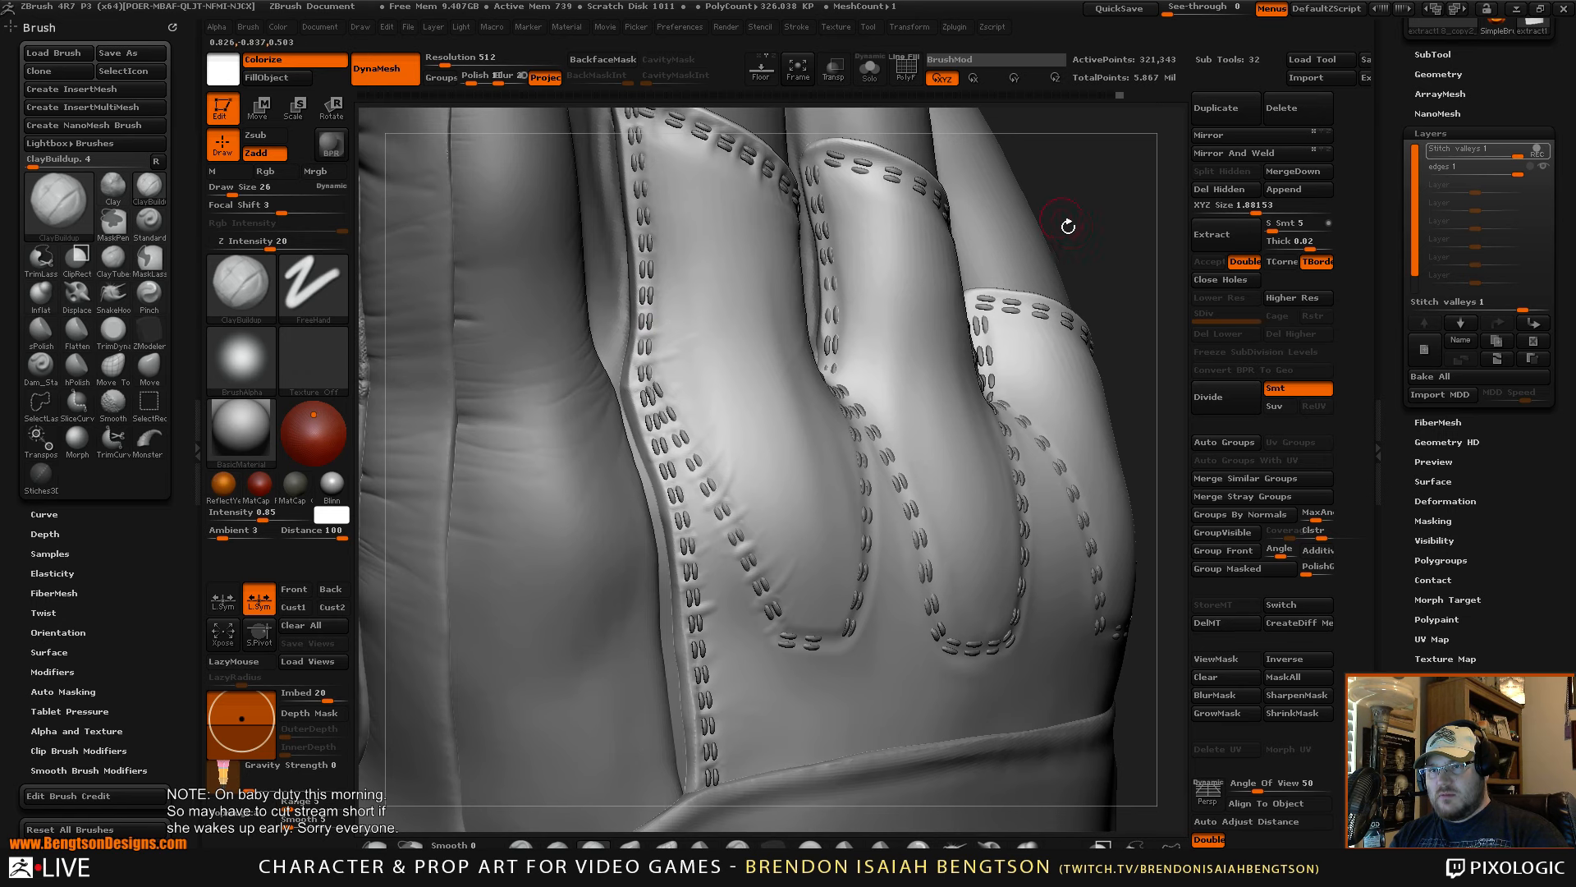
- Sculpt longer folds from the diagonal stitches into the middle knuckle panel and blend them with the Smooth brush
left_click_drag(1110, 232, 1110, 460)
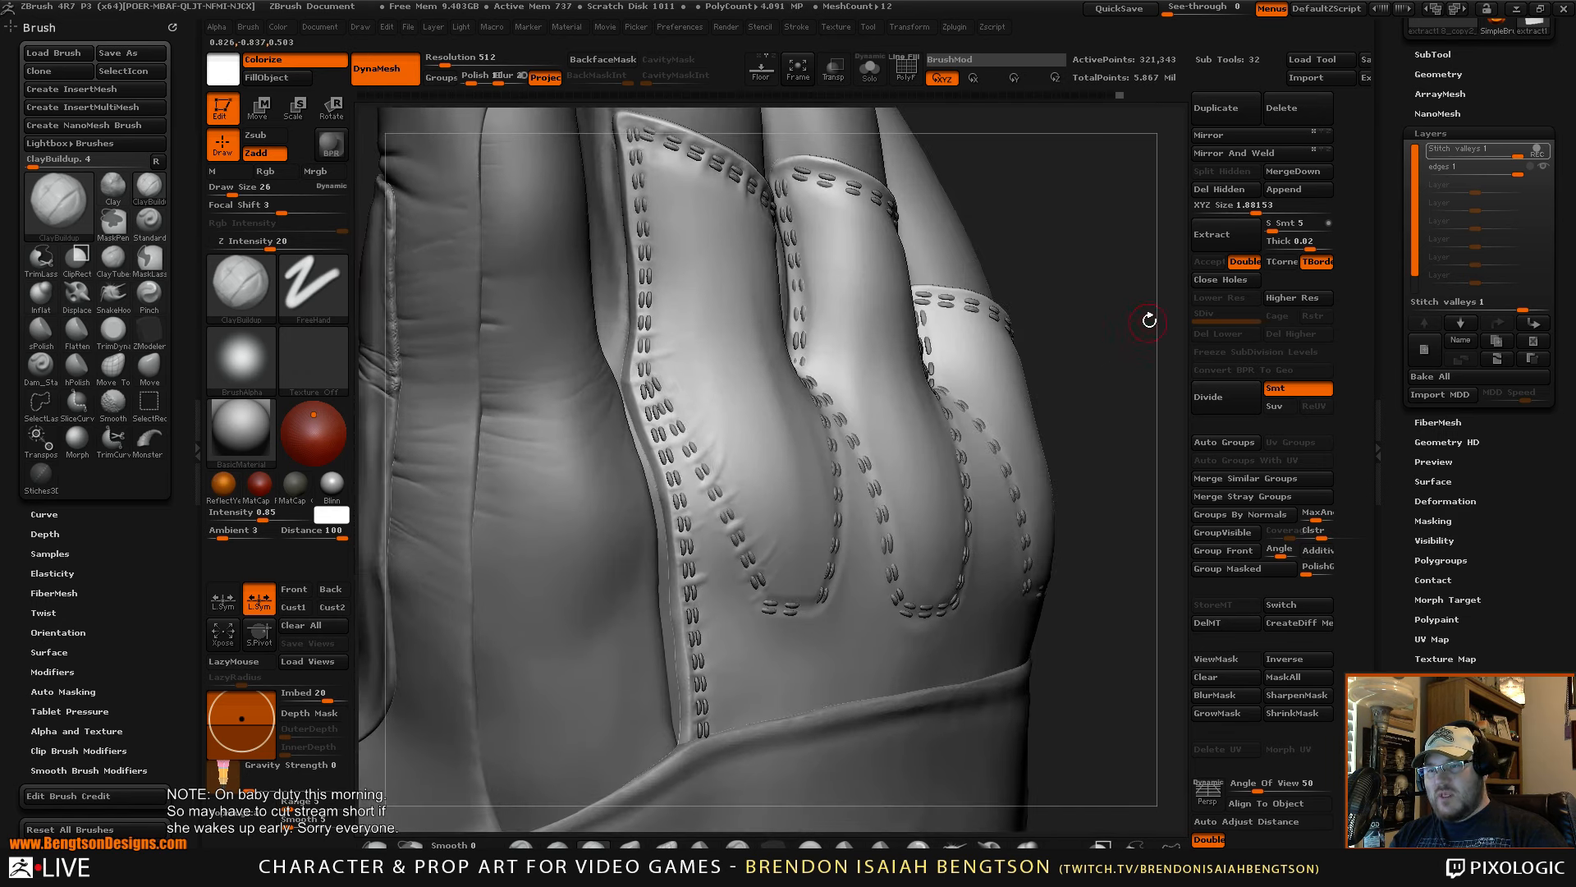
left_click_drag(1146, 320, 1111, 271, "alt")
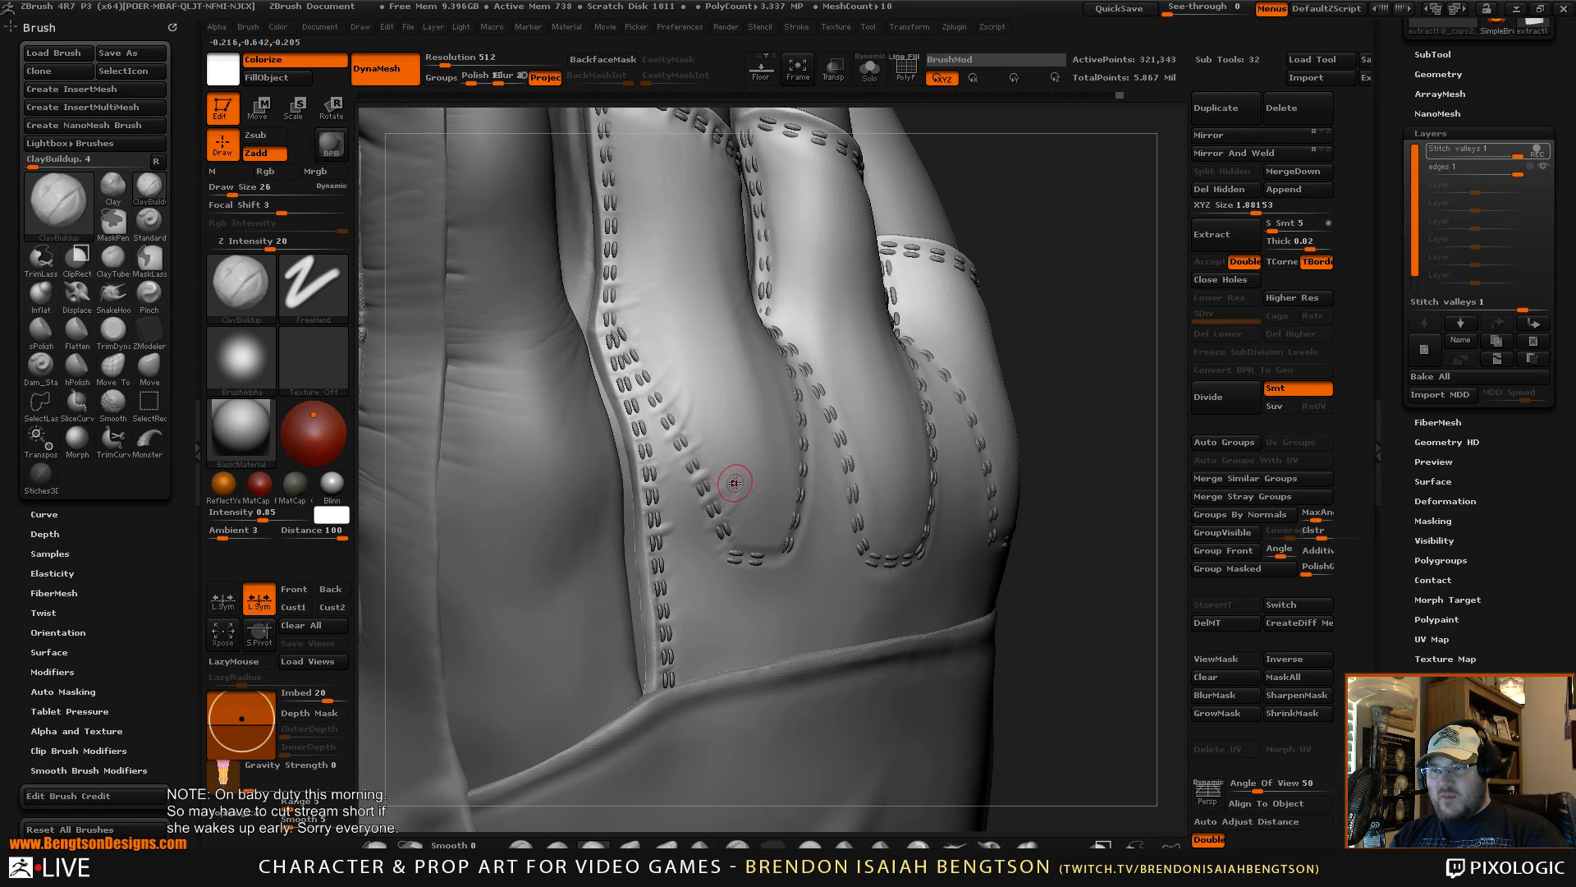
key("shift")
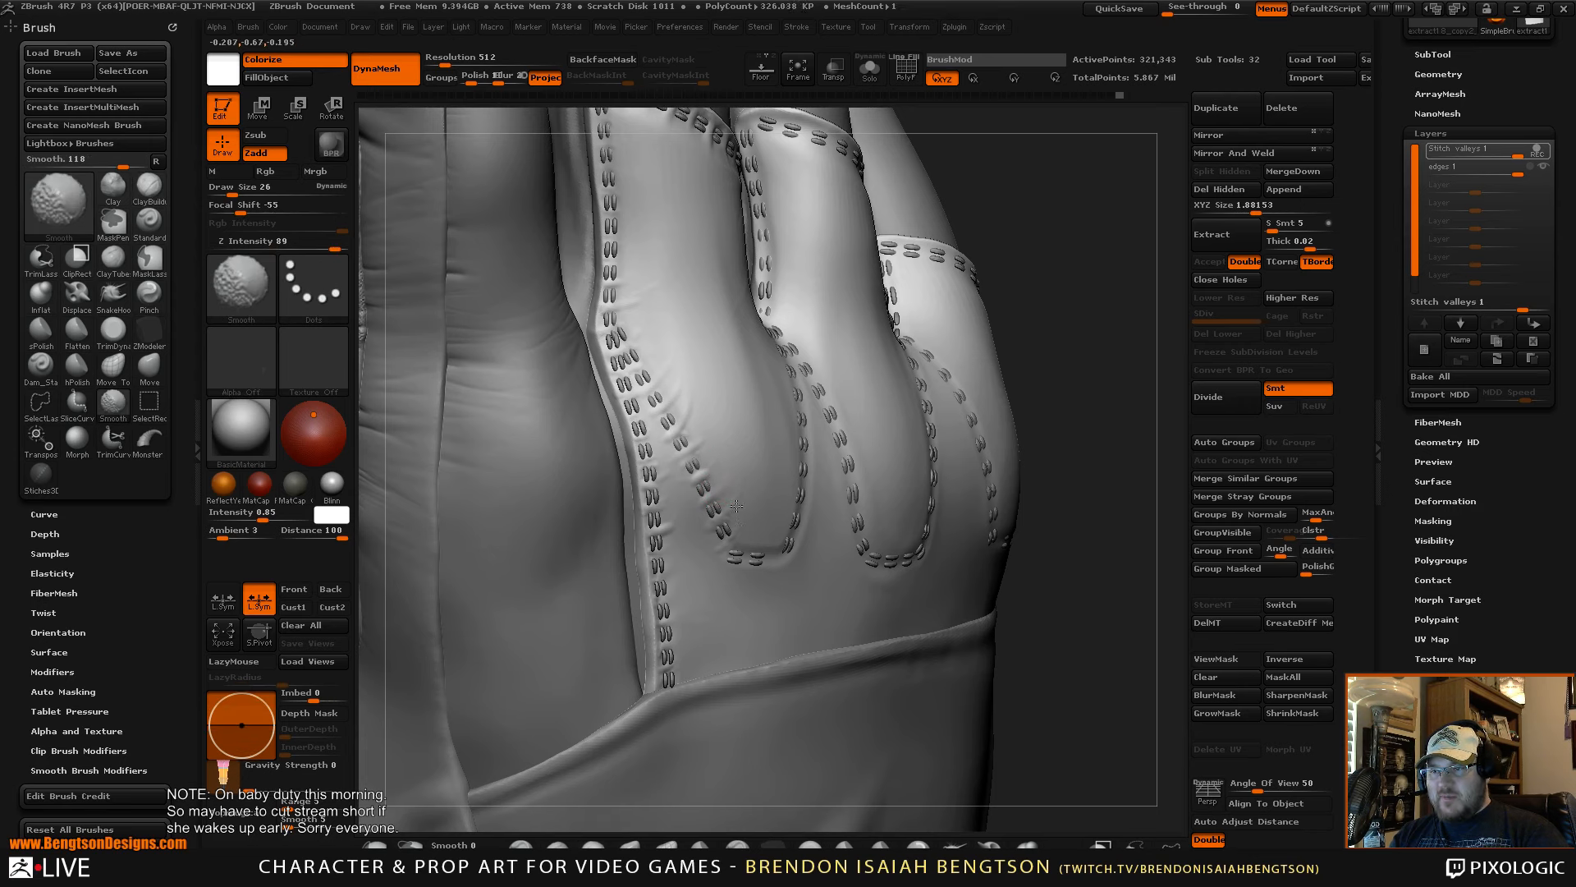
mouse_move(708, 527)
left_mouse_down("shift")
mouse_move(670, 486)
mouse_move(681, 422)
left_mouse_up("shift")
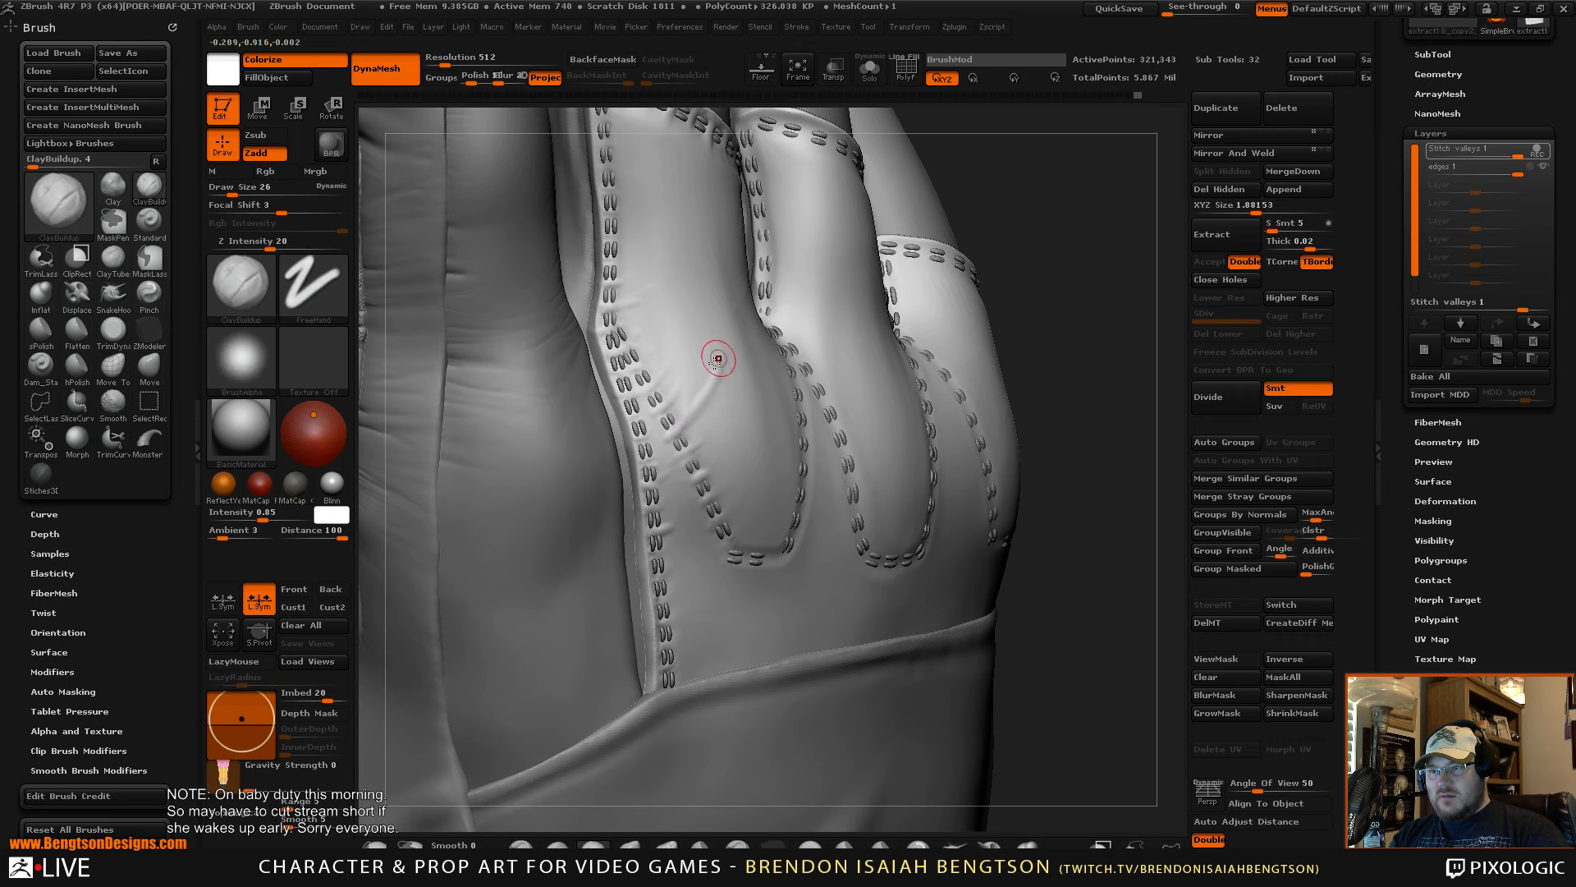
key("shift")
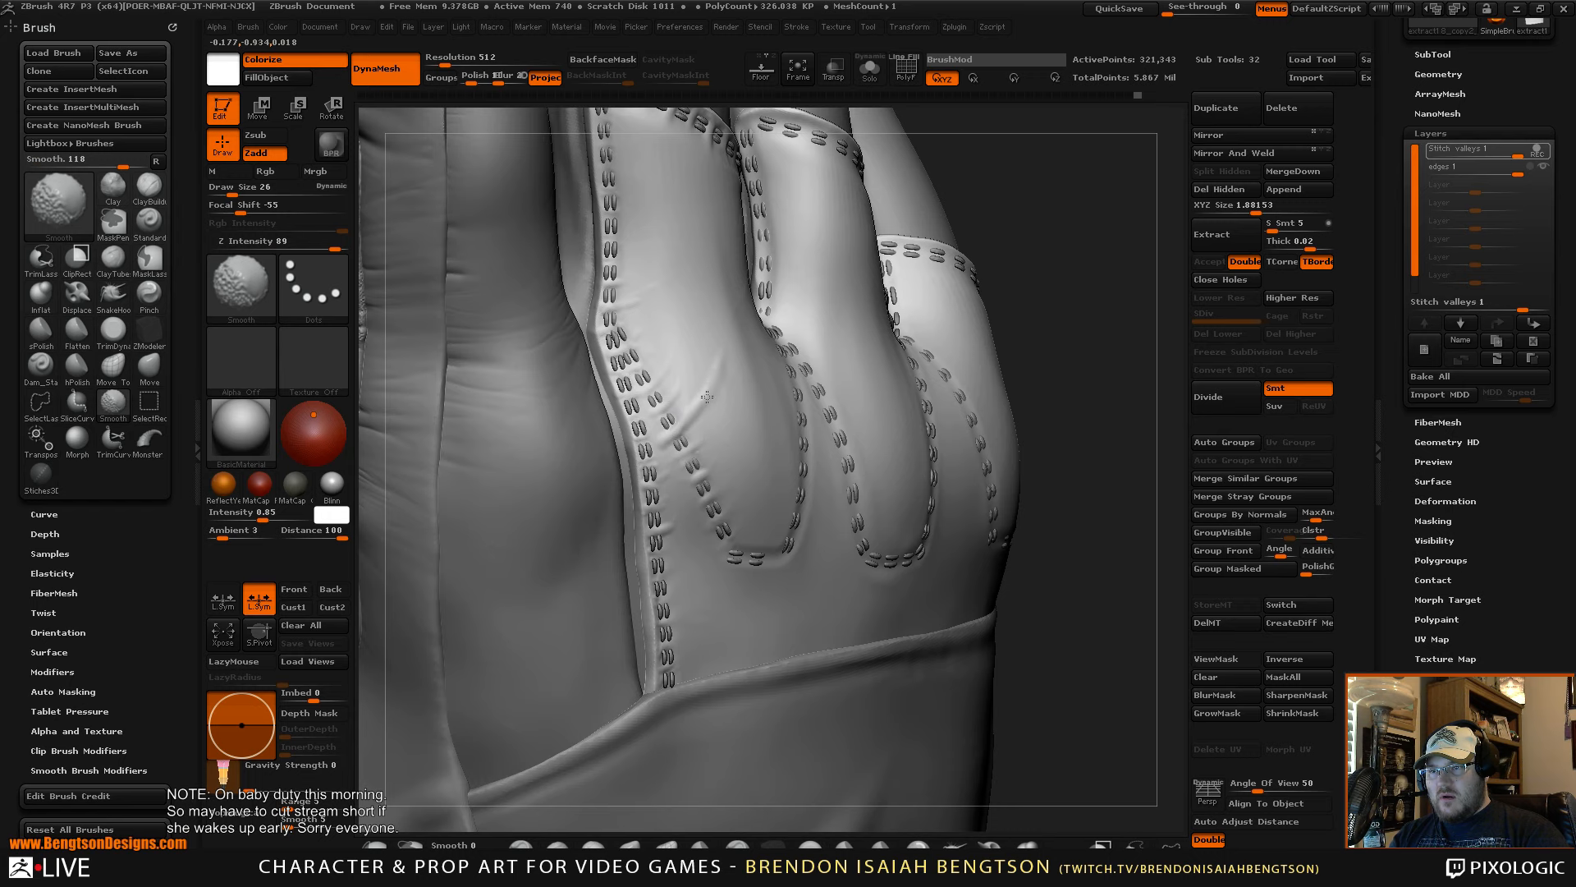
left_click_drag(710, 406, 702, 430, "shift")
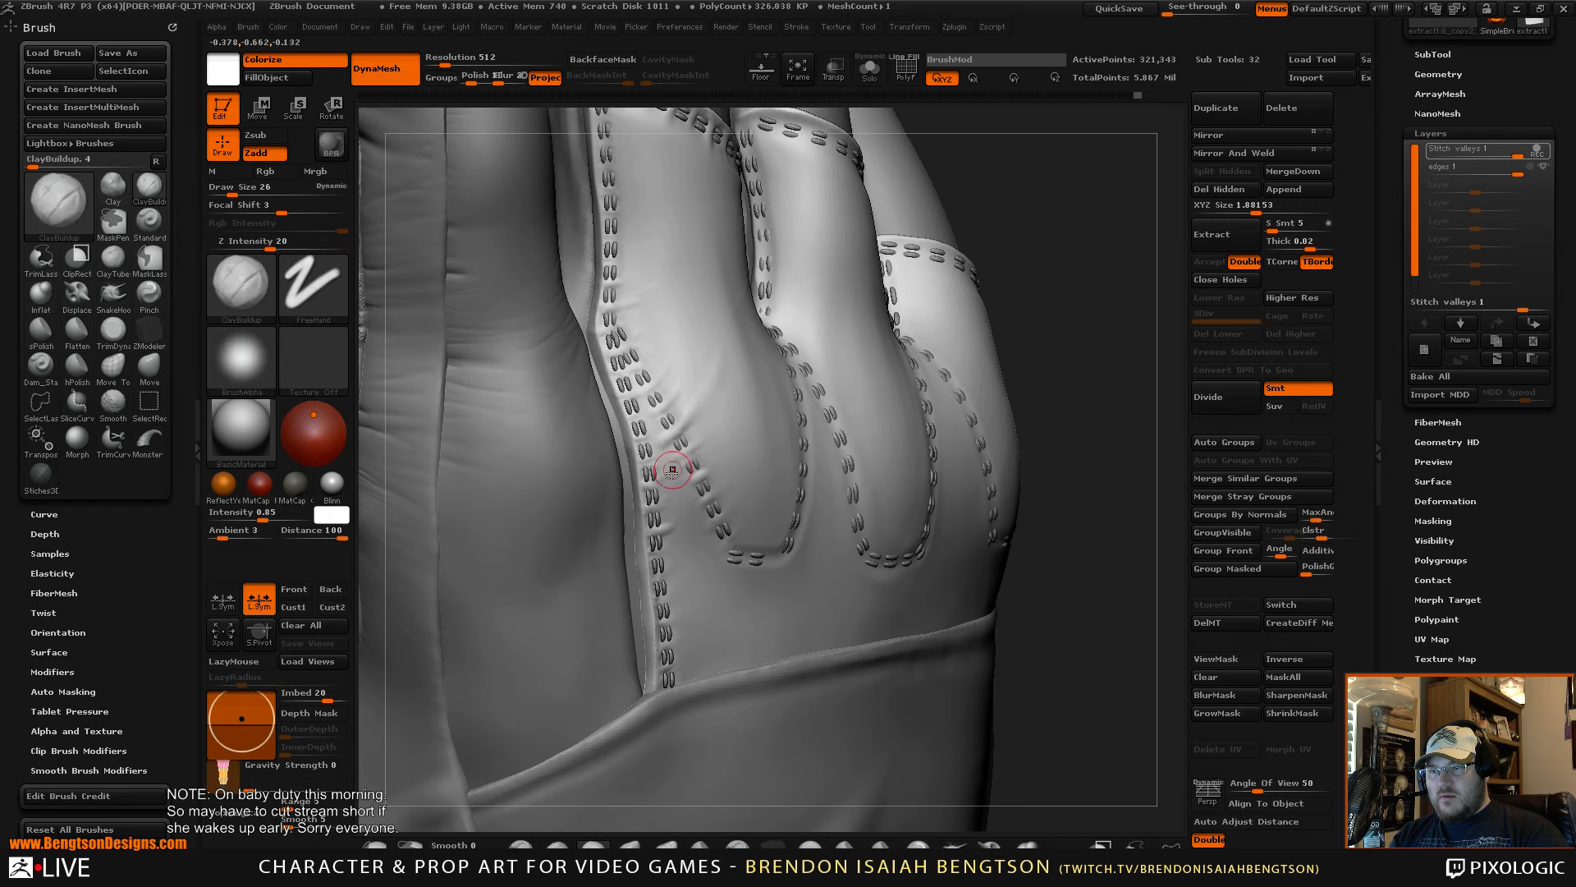
- Add and smooth tension folds between the middle knuckle's diagonal stitches and the side seam
mouse_move(675, 532)
left_mouse_down("shift")
mouse_move(673, 519)
mouse_move(653, 532)
left_mouse_up("shift")
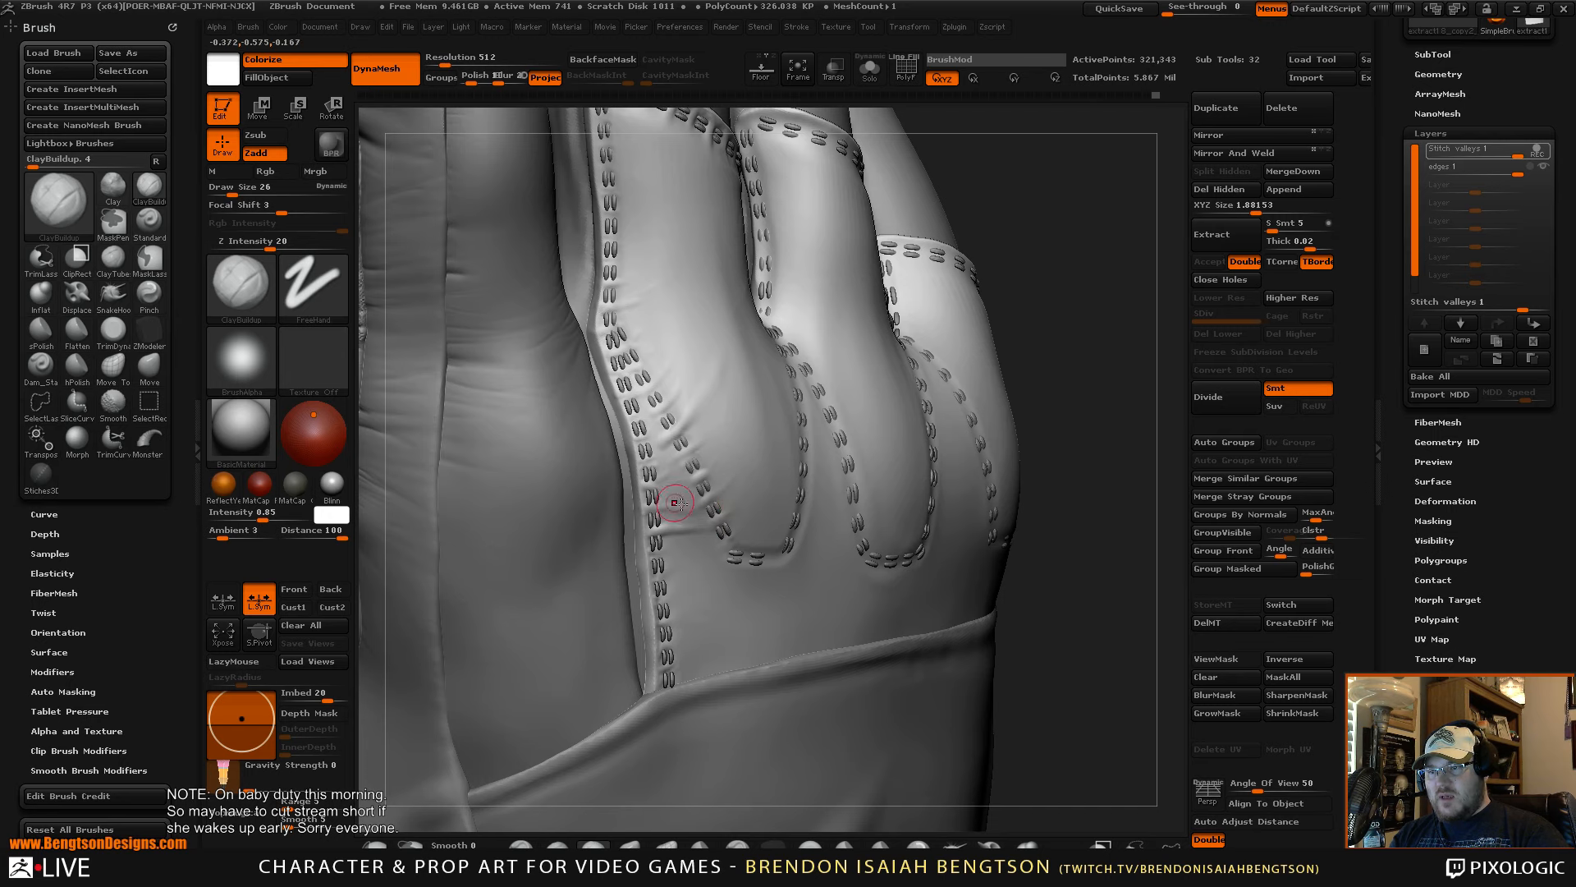
key("shift")
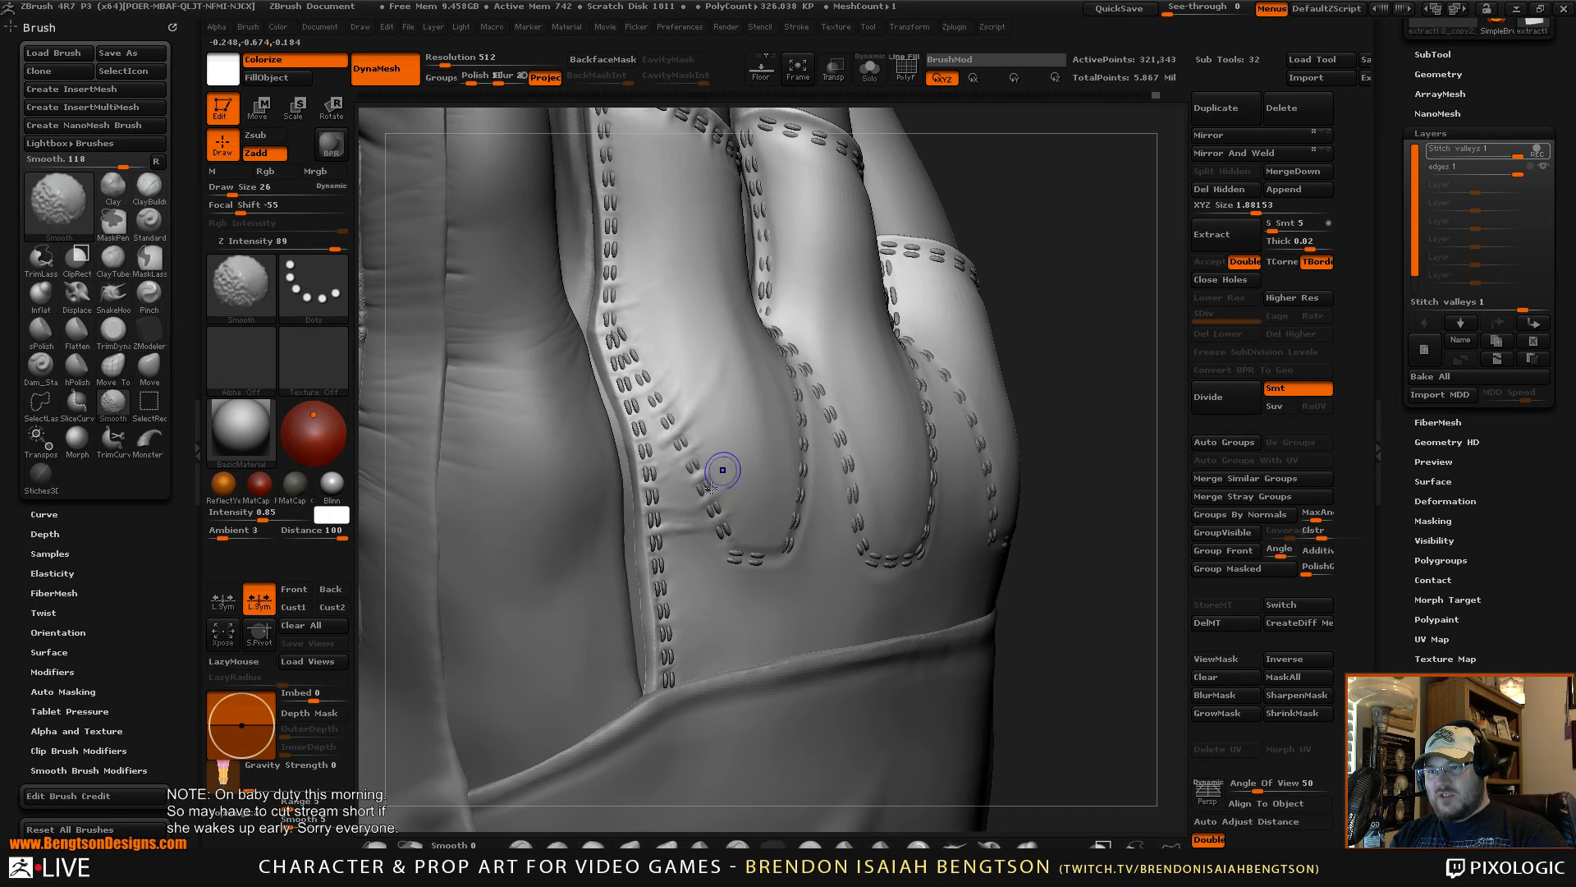
mouse_move(1100, 182)
left_mouse_down("alt")
mouse_move(1097, 165)
mouse_move(1080, 394)
mouse_move(1094, 415)
mouse_move(1107, 379)
mouse_move(1084, 404)
mouse_move(1077, 497)
mouse_move(1073, 422)
mouse_move(1094, 447)
left_mouse_up("alt")
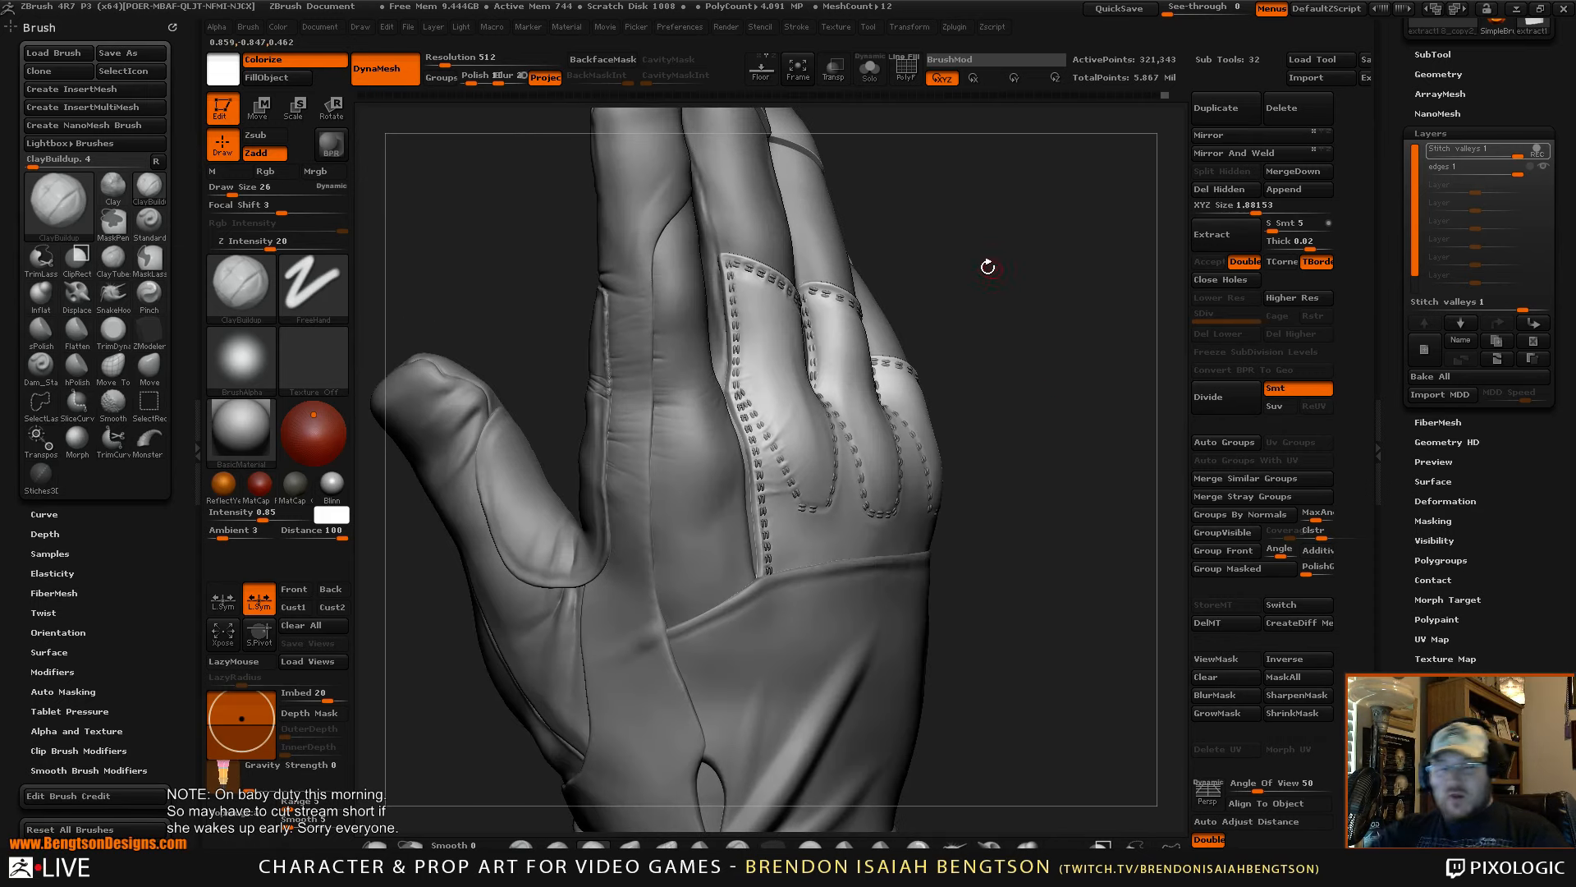
left_click_drag(1056, 479, 1026, 512)
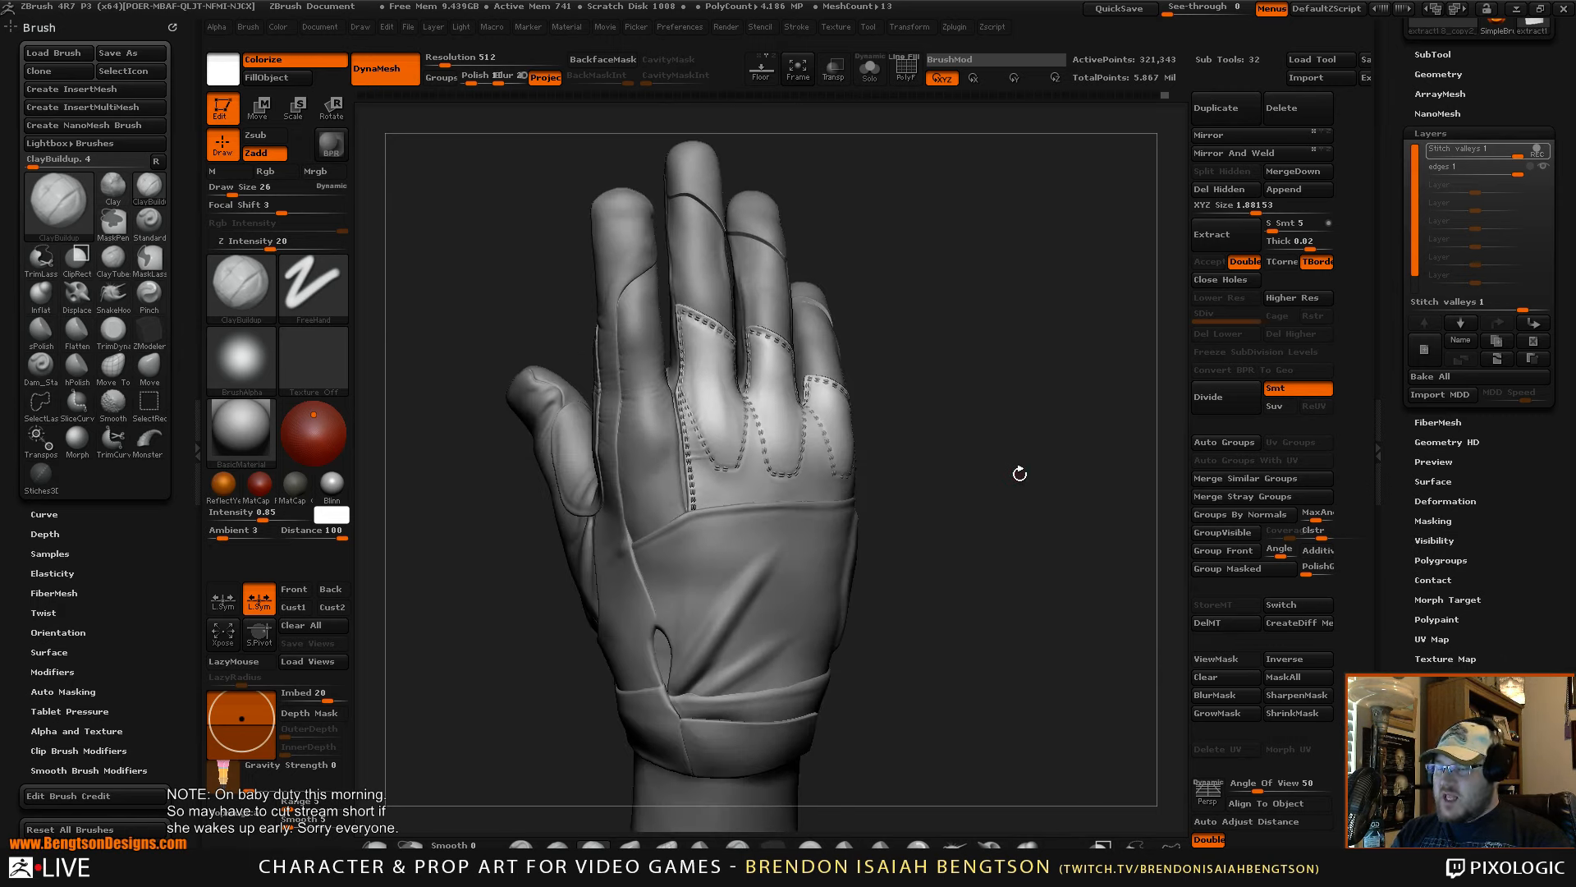